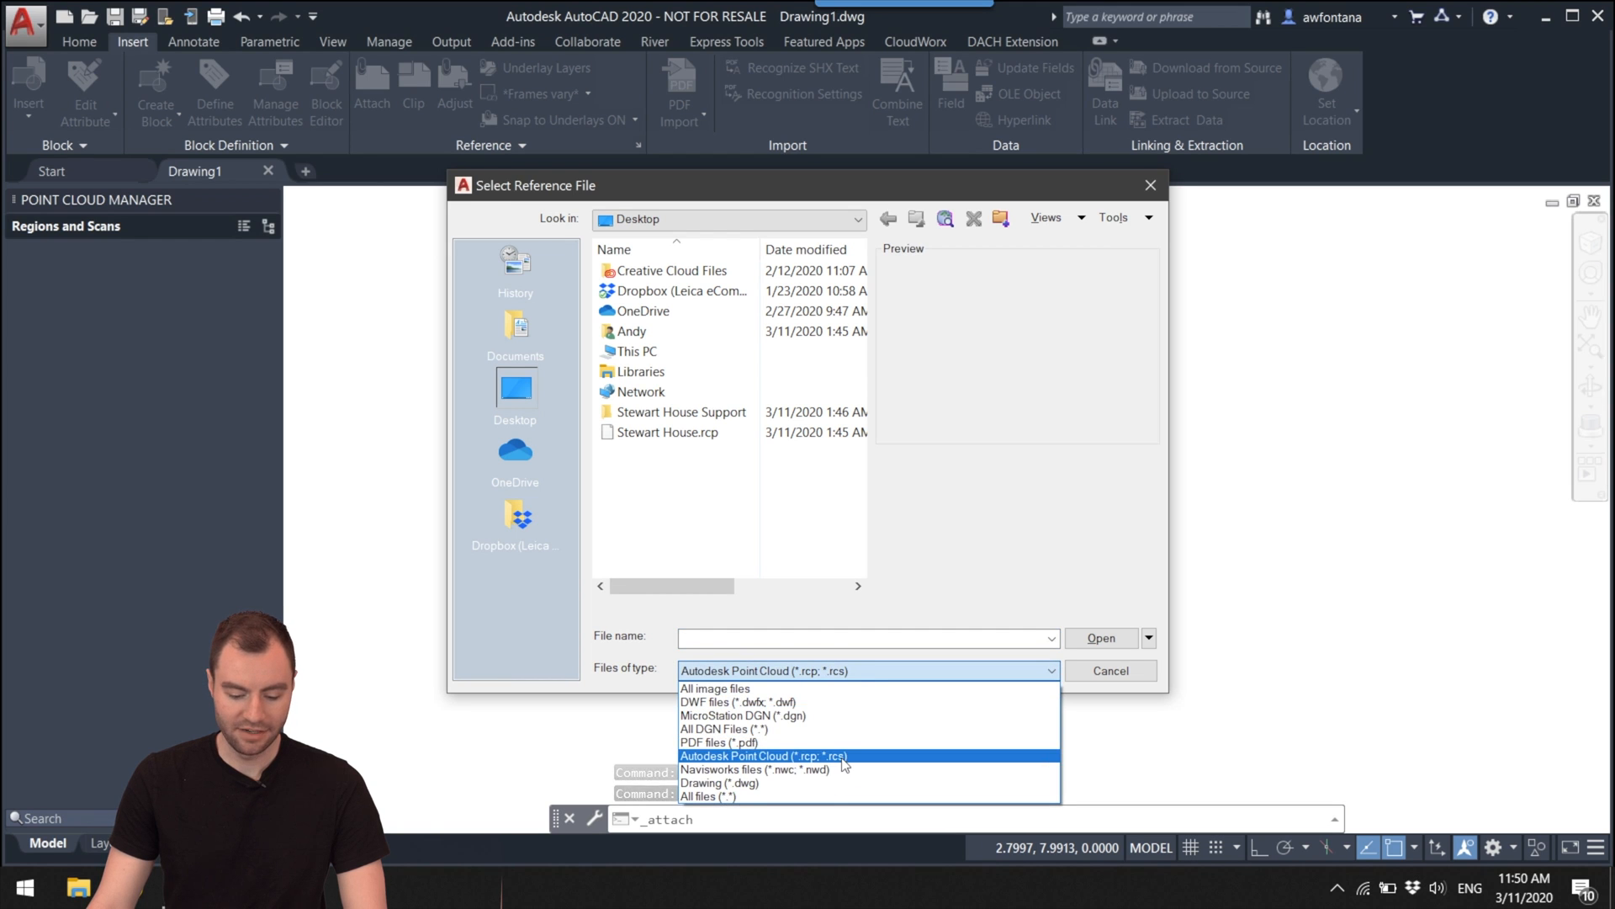
Step: Attach the Stewart House.rcp point cloud with a relative path, scale 1 and rotation 0, inserting it near the drawing origin
{"action": "left_click", "coordinate": [866, 756]}
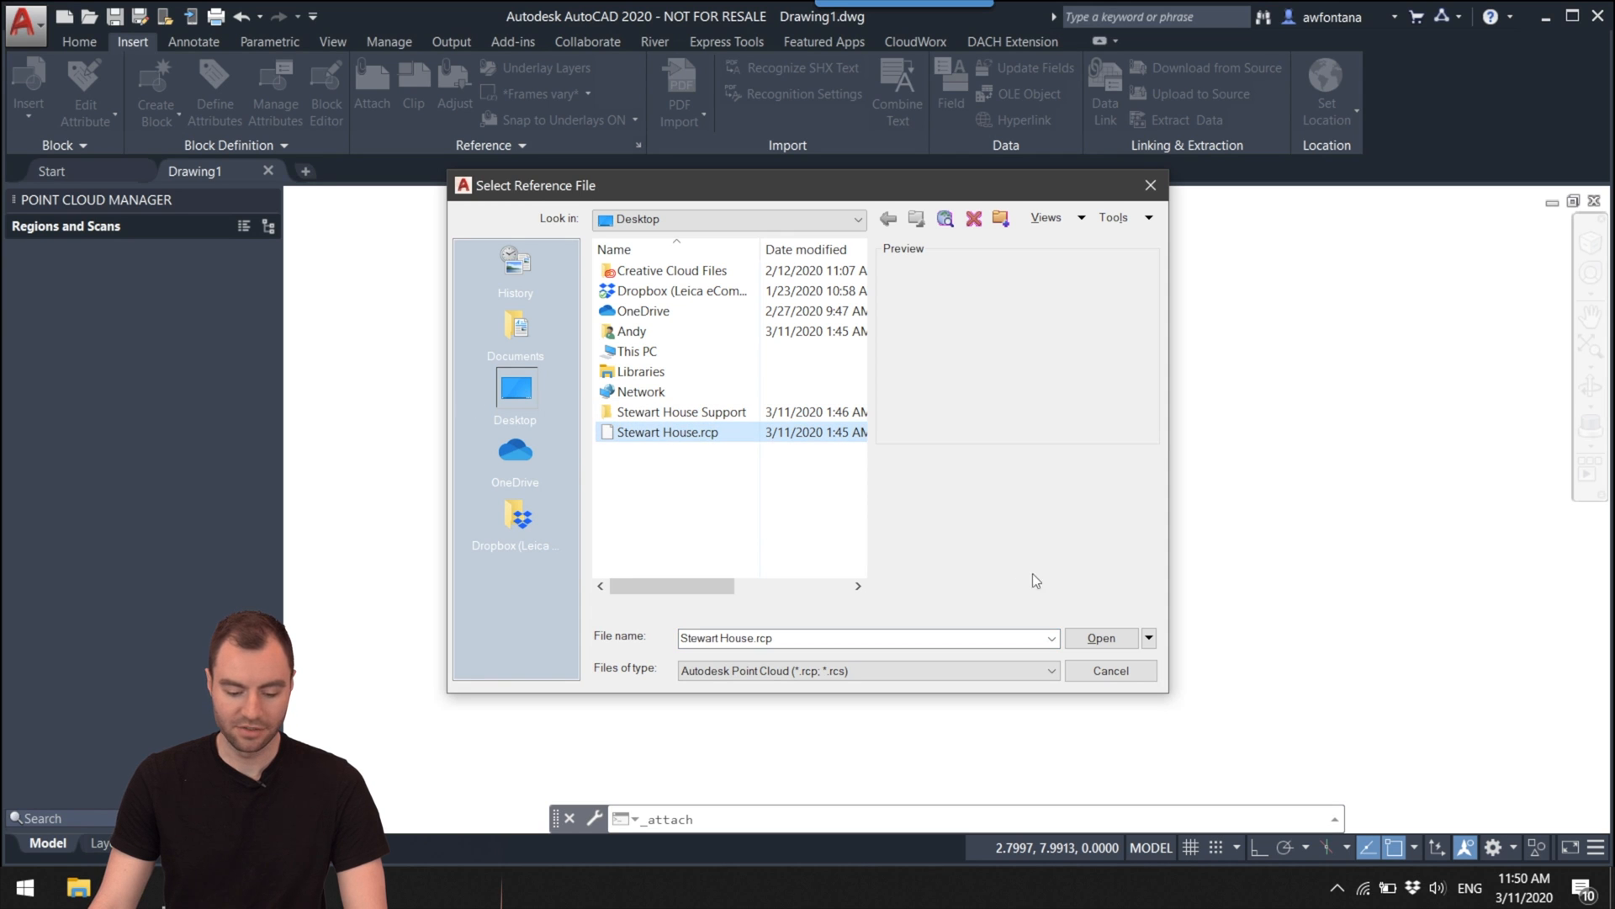
{"action": "left_click", "coordinate": [1120, 641]}
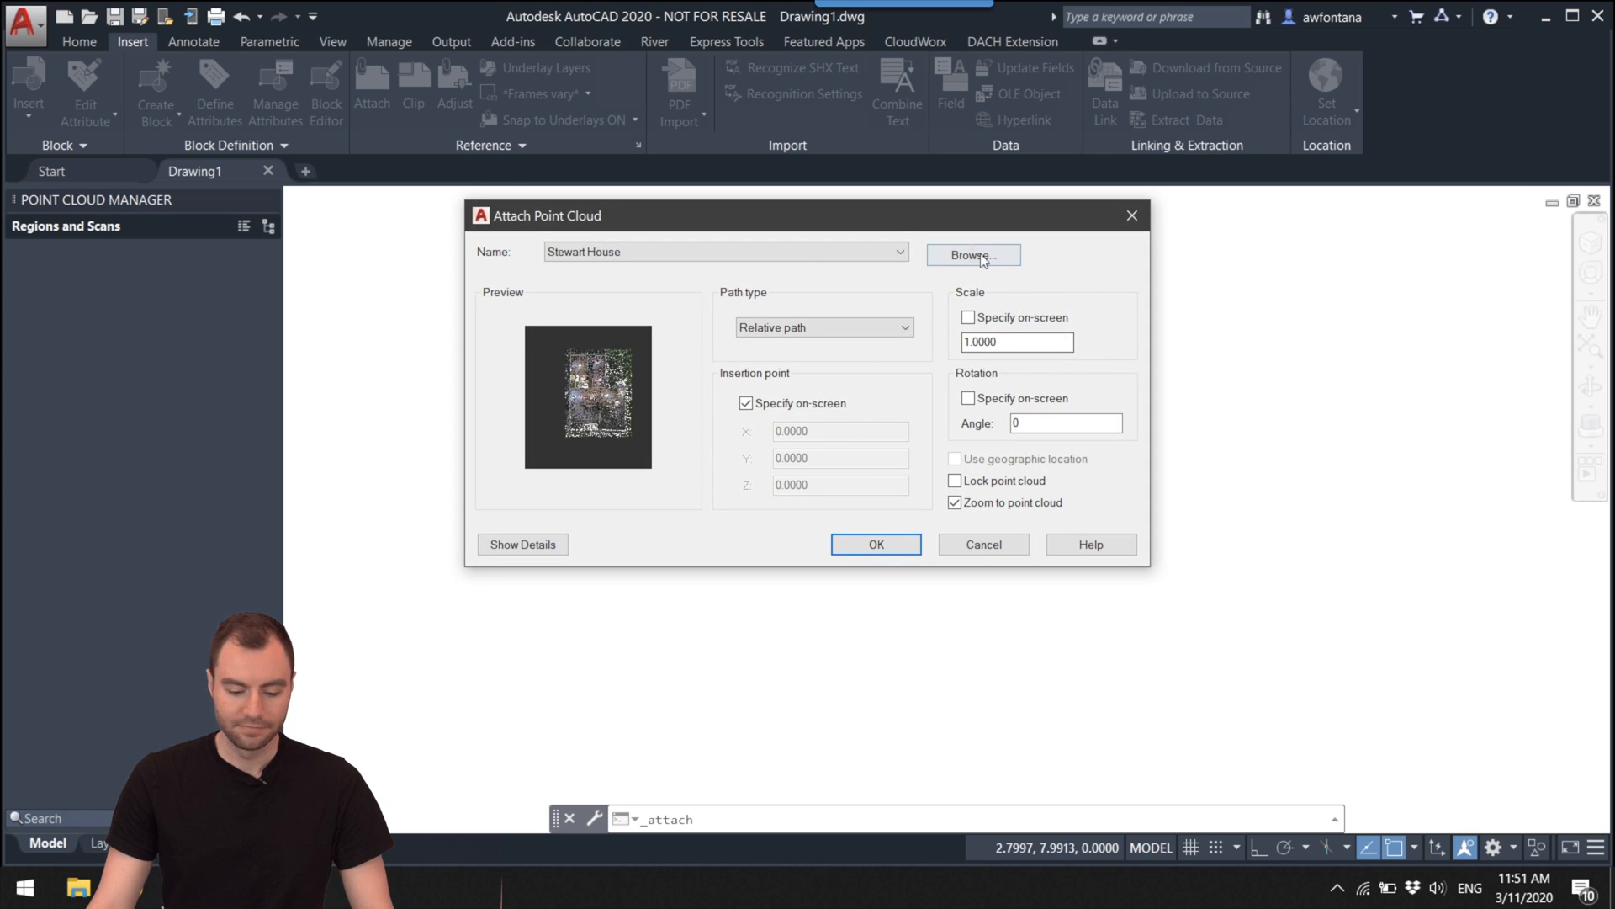
{"action": "left_click", "coordinate": [876, 544]}
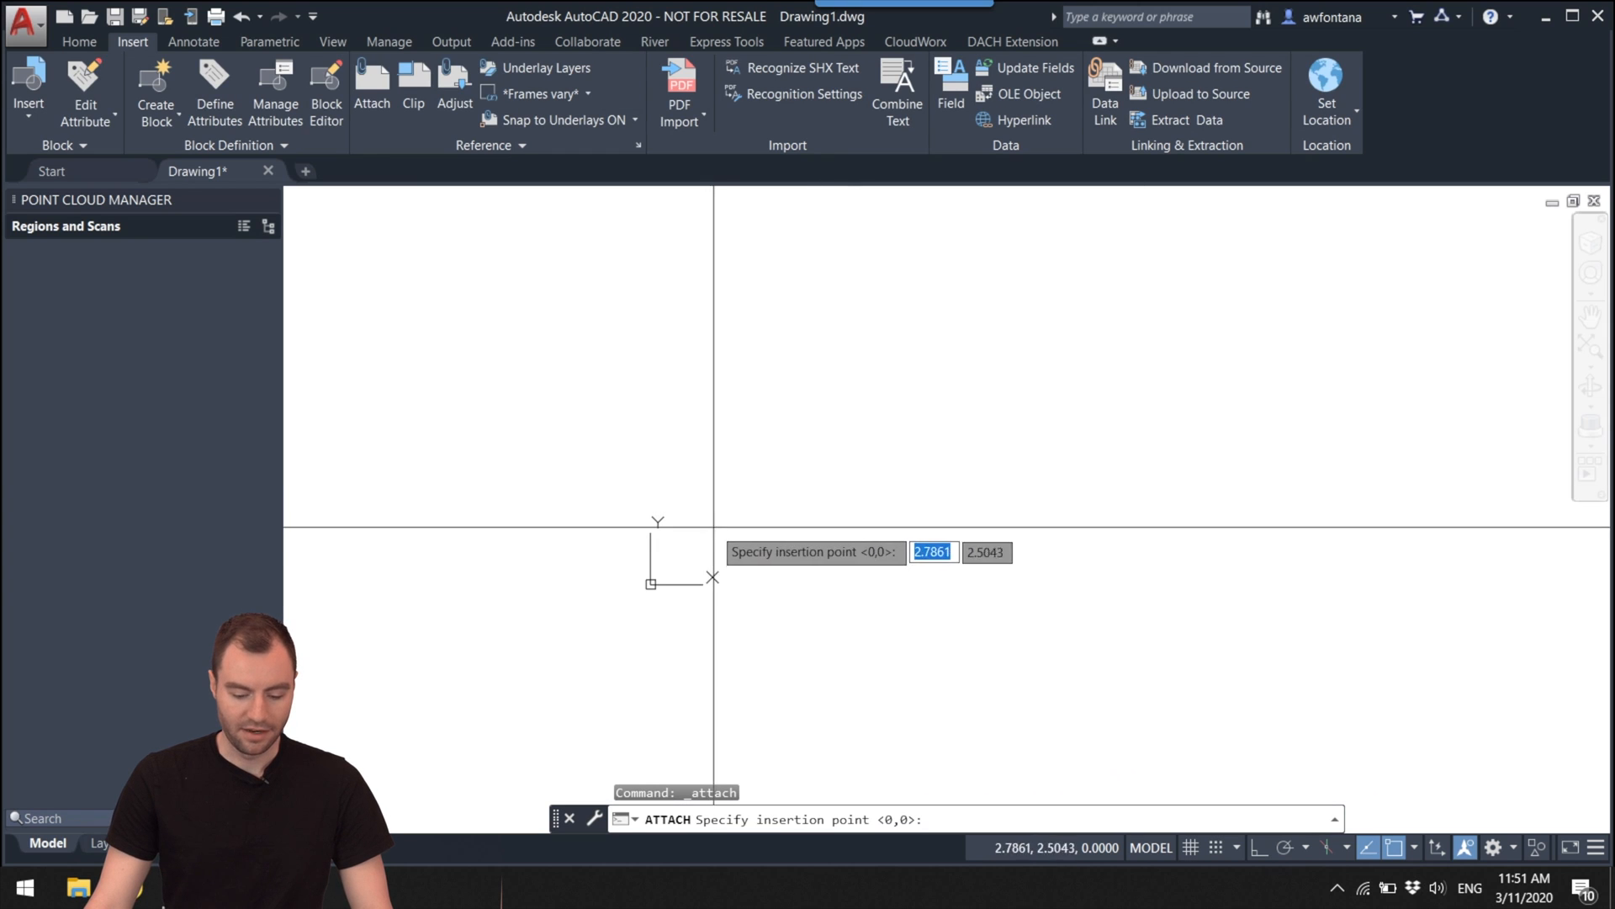
{"action": "left_click", "coordinate": [682, 556]}
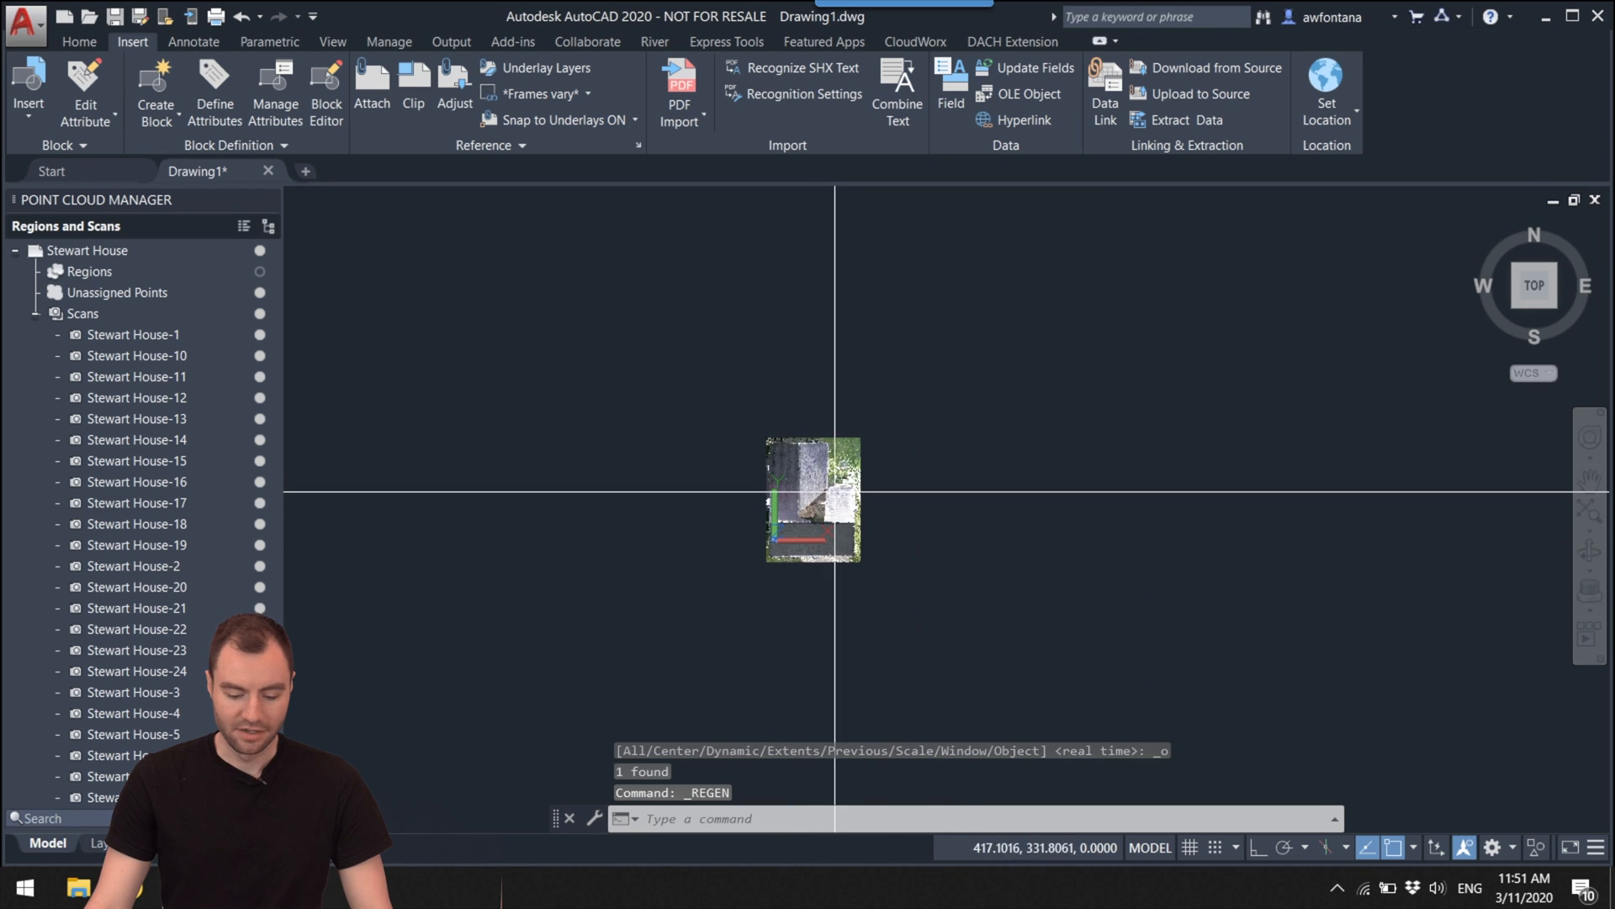
Step: Examine the attached house point cloud from above and in 3D from the front
{"action": "scroll", "coordinate": [847, 495], "scroll_direction": "up", "scroll_amount": 3}
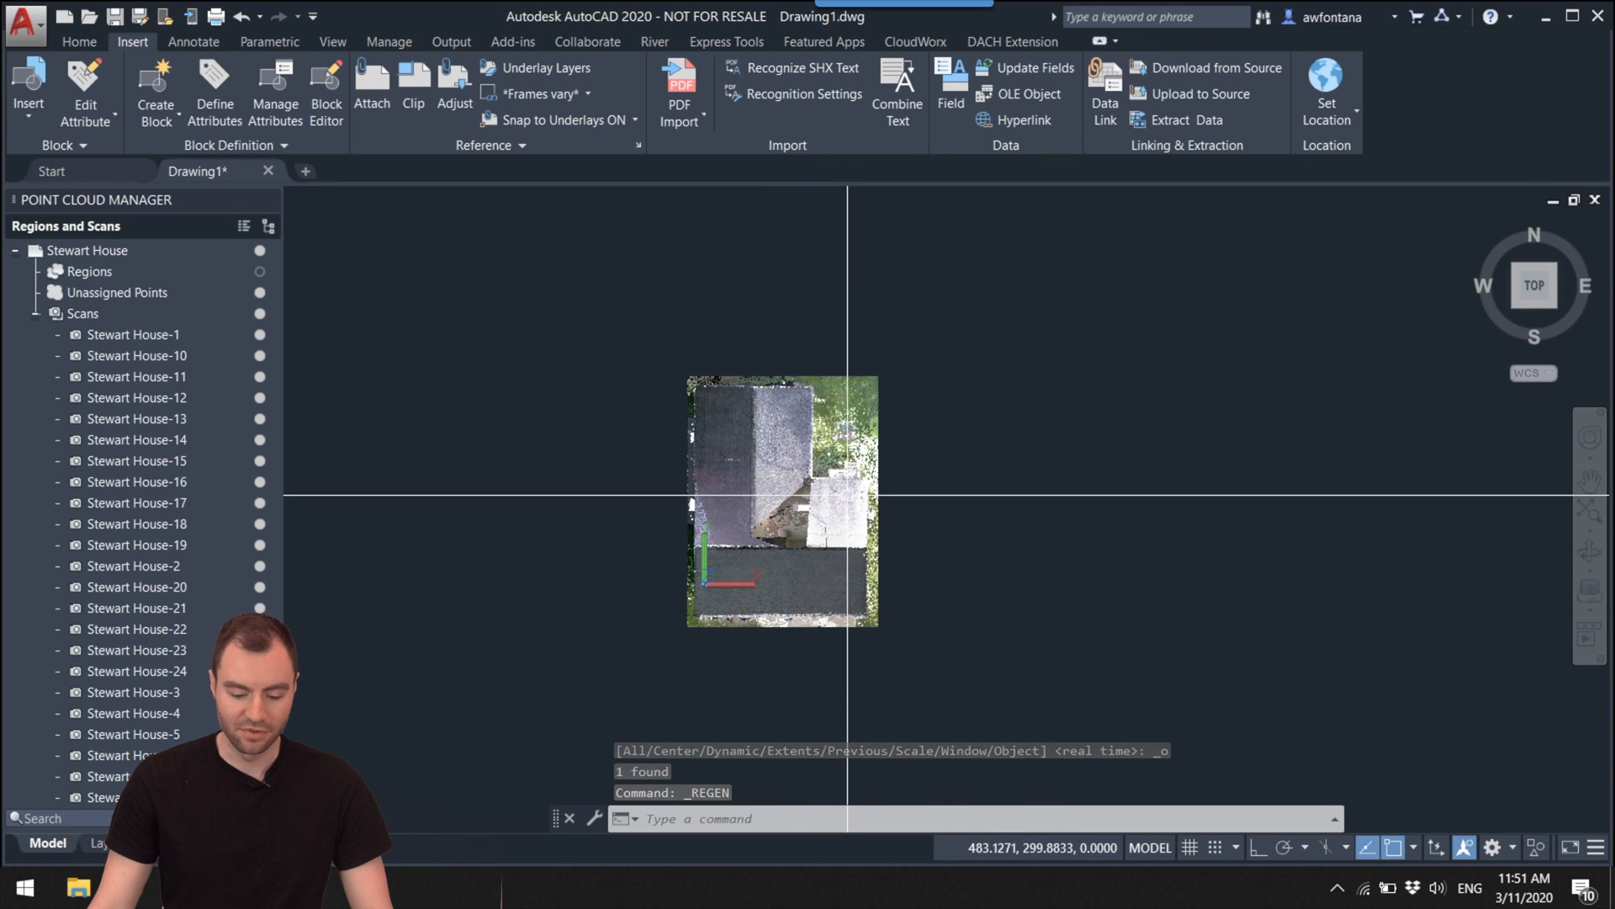
{"action": "scroll", "coordinate": [698, 593], "scroll_direction": "up", "scroll_amount": 5}
{"action": "scroll", "coordinate": [842, 493], "scroll_direction": "down", "scroll_amount": 7}
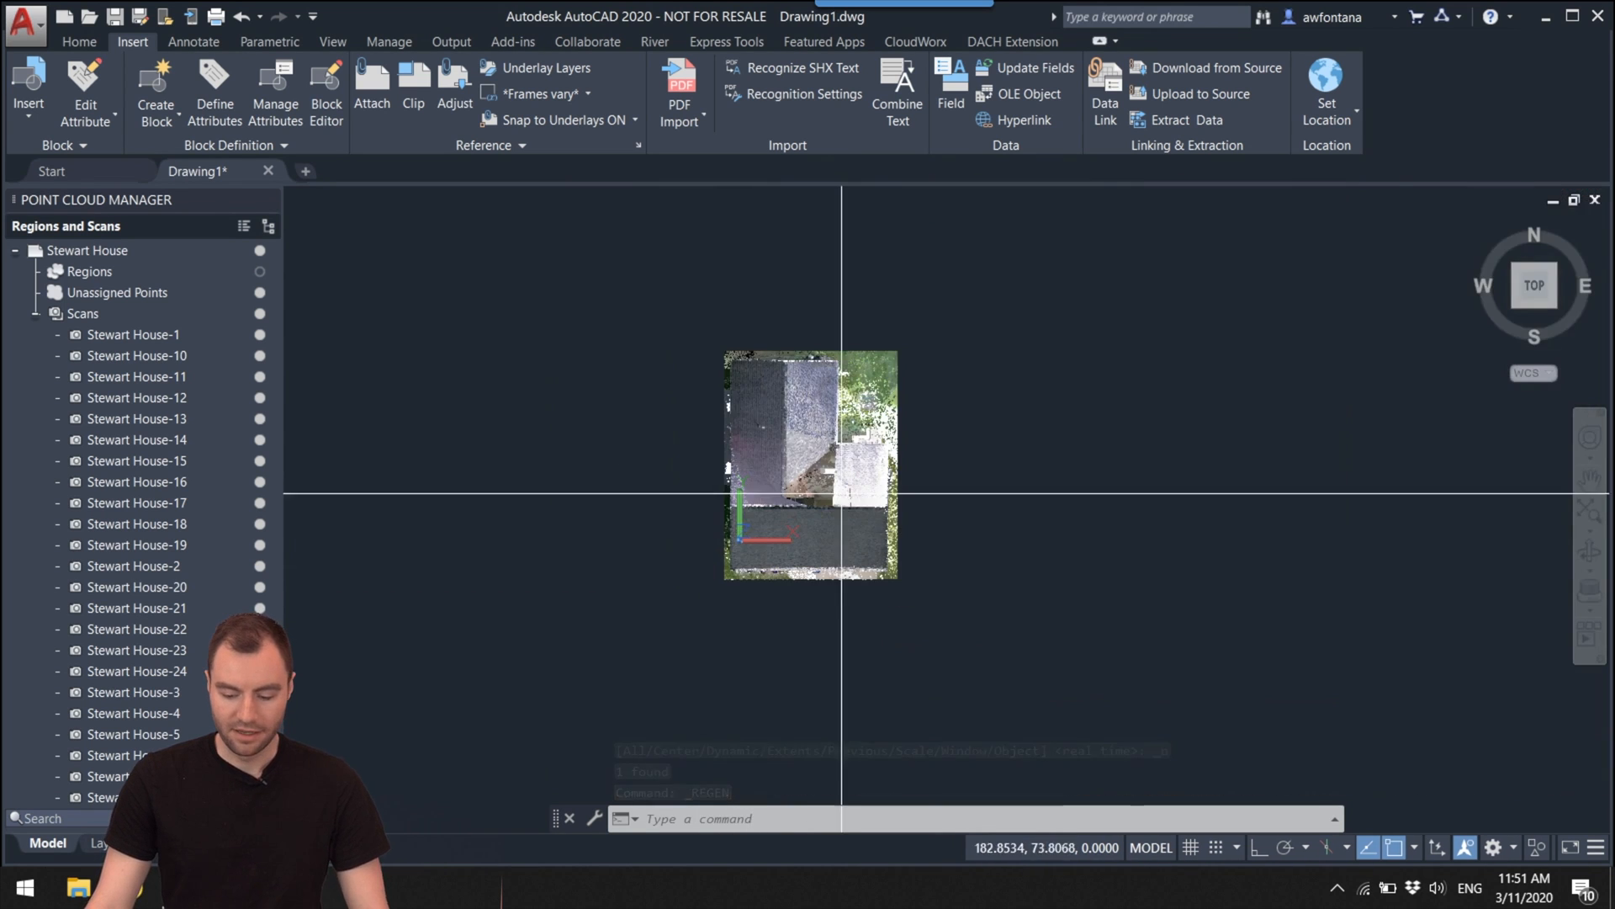
{"action": "scroll", "coordinate": [782, 502], "scroll_direction": "up", "scroll_amount": 3}
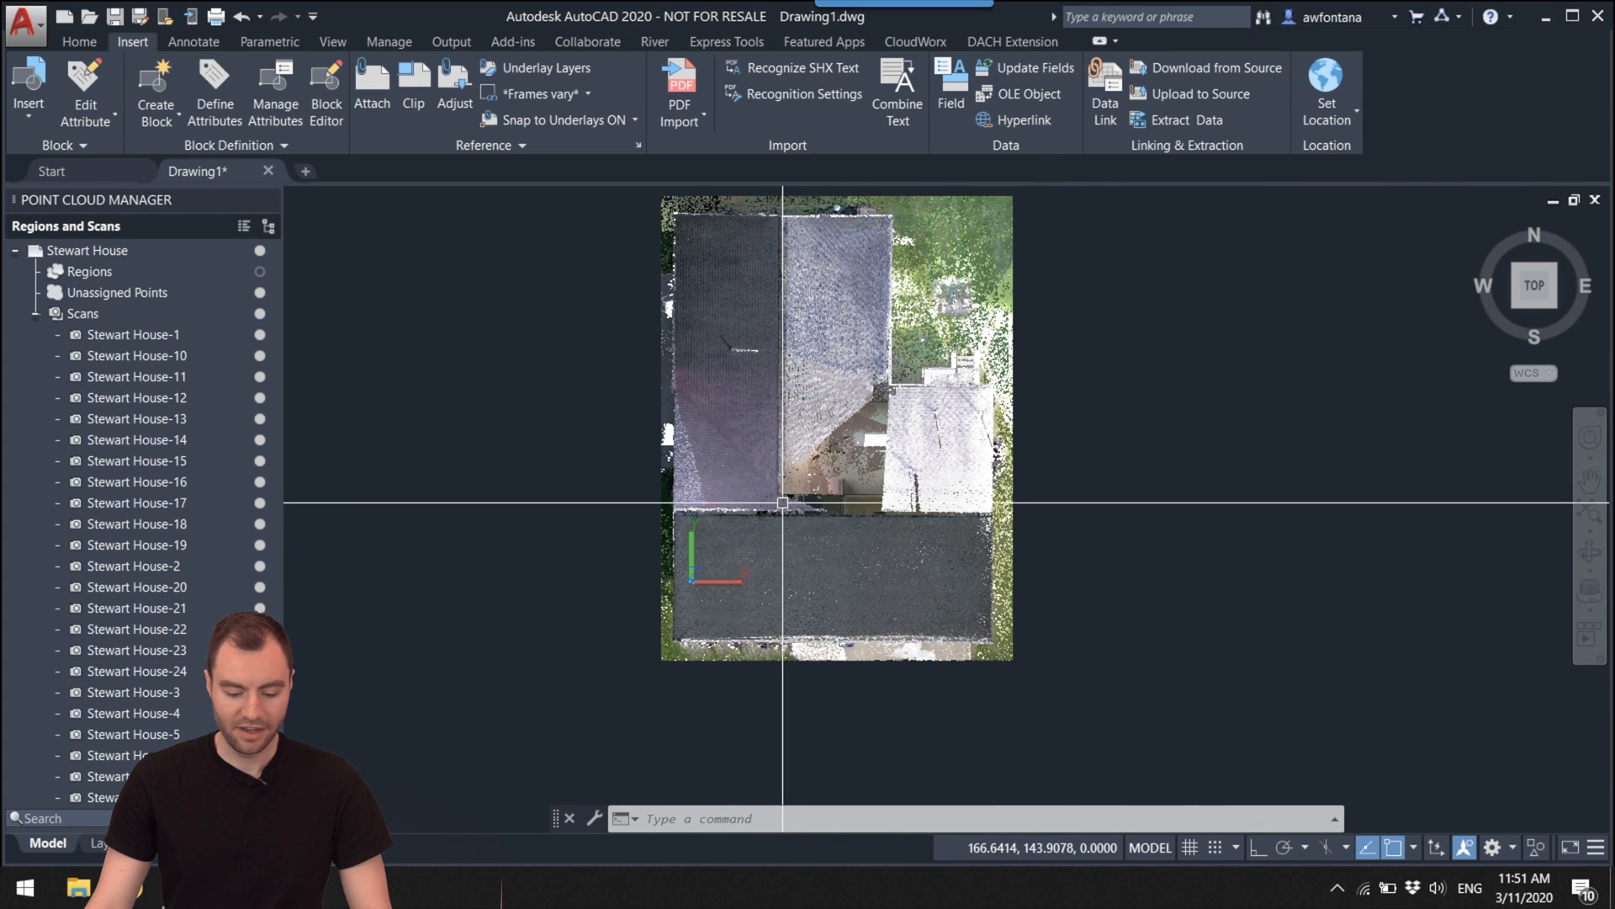
{"action": "middle_click_drag", "start_coordinate": [782, 563], "coordinate": [749, 438], "text": "shift"}
{"action": "middle_click_drag", "start_coordinate": [779, 570], "coordinate": [845, 394]}
{"action": "middle_click_drag", "start_coordinate": [900, 451], "coordinate": [783, 513], "text": "shift"}
{"action": "middle_click_drag", "start_coordinate": [926, 421], "coordinate": [1151, 423]}
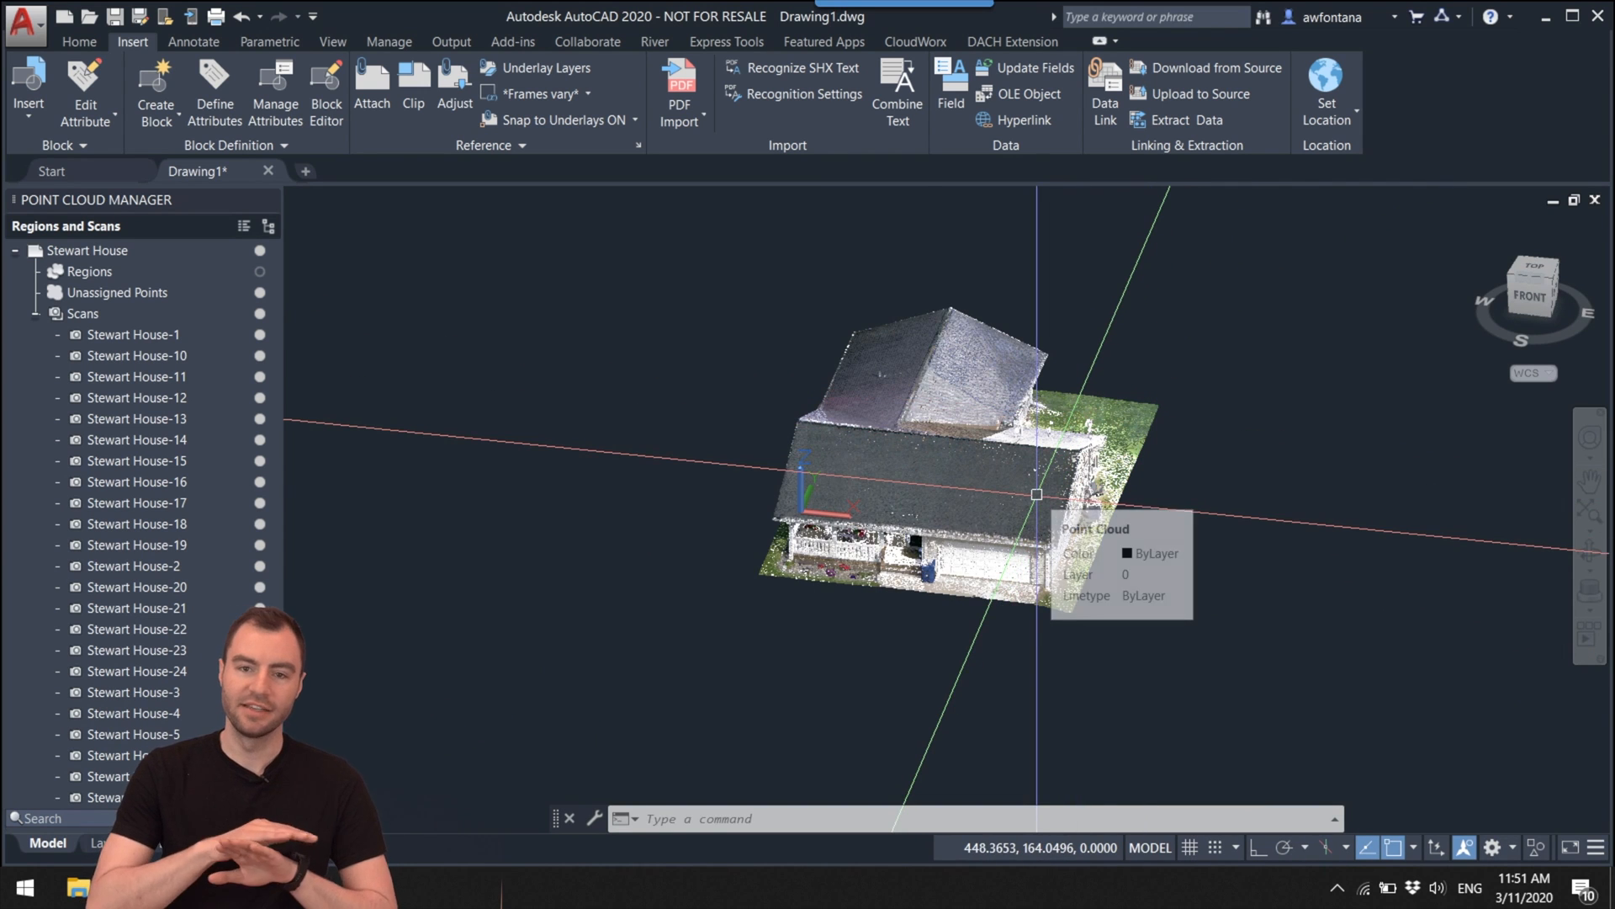
Step: Return to the top view and create a Top section plane from the house point cloud
{"action": "left_click", "coordinate": [1533, 268]}
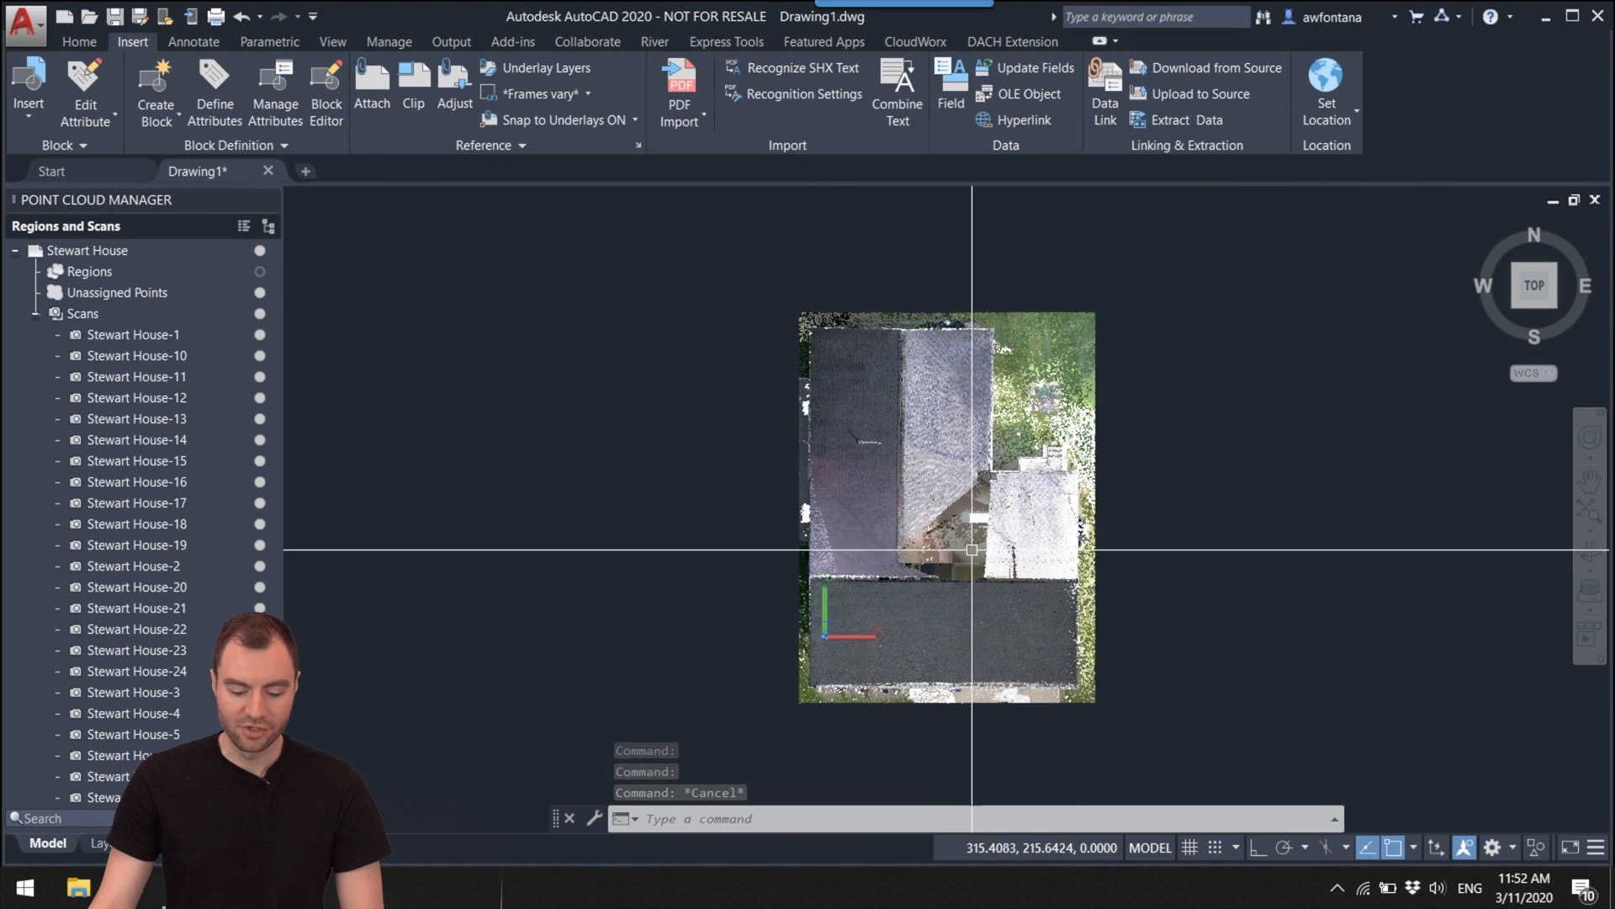
{"action": "left_click", "coordinate": [1001, 531]}
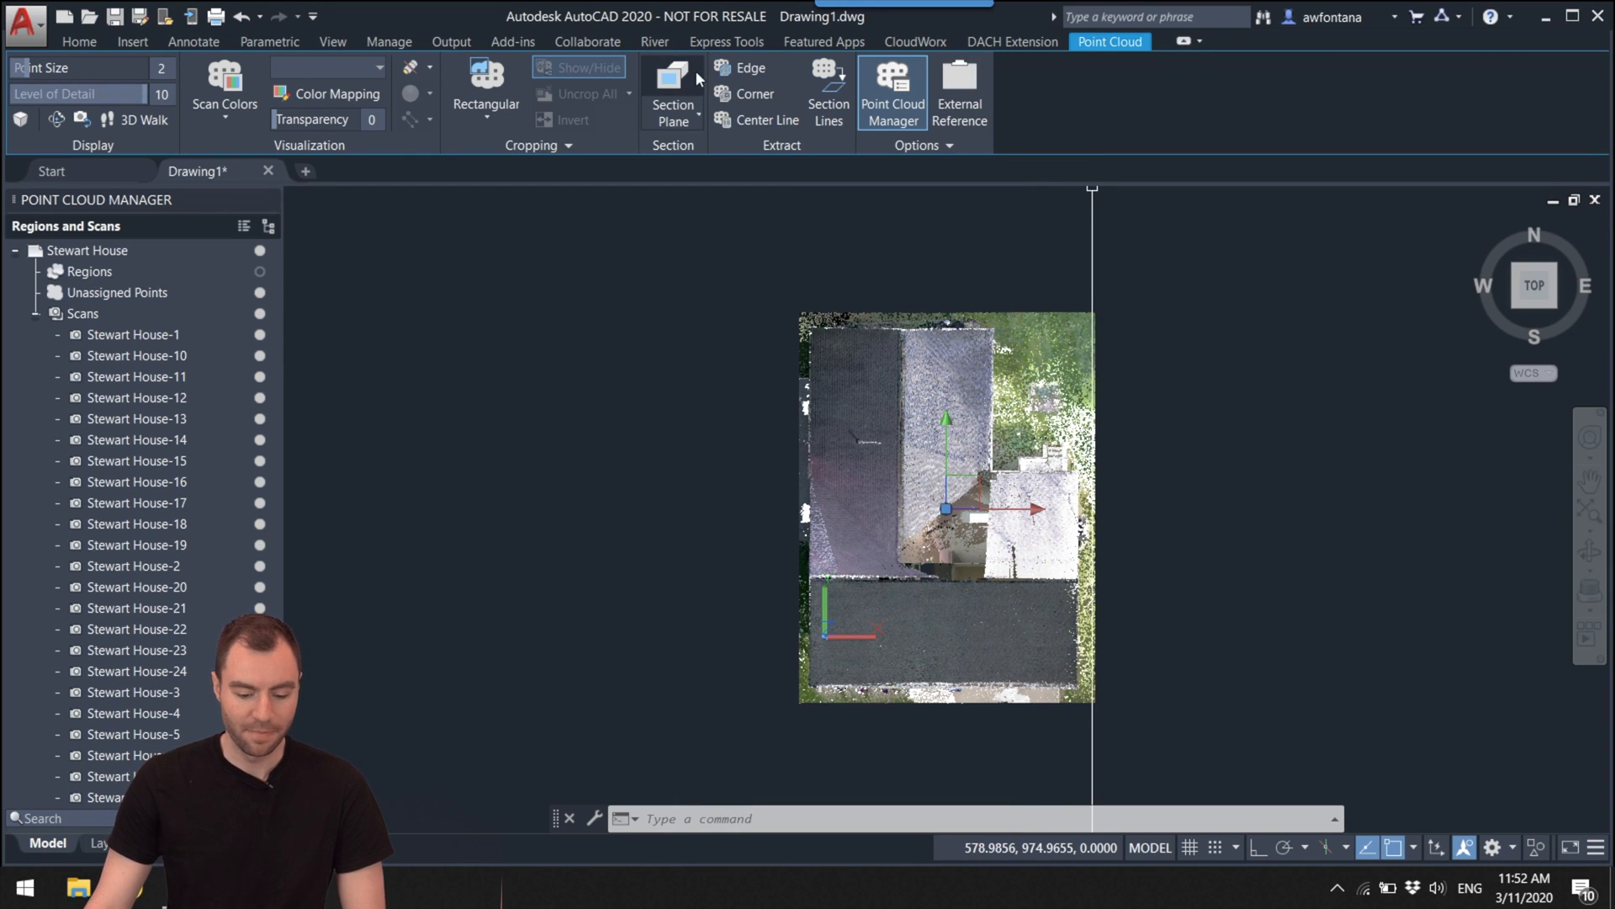
{"action": "left_click", "coordinate": [698, 118]}
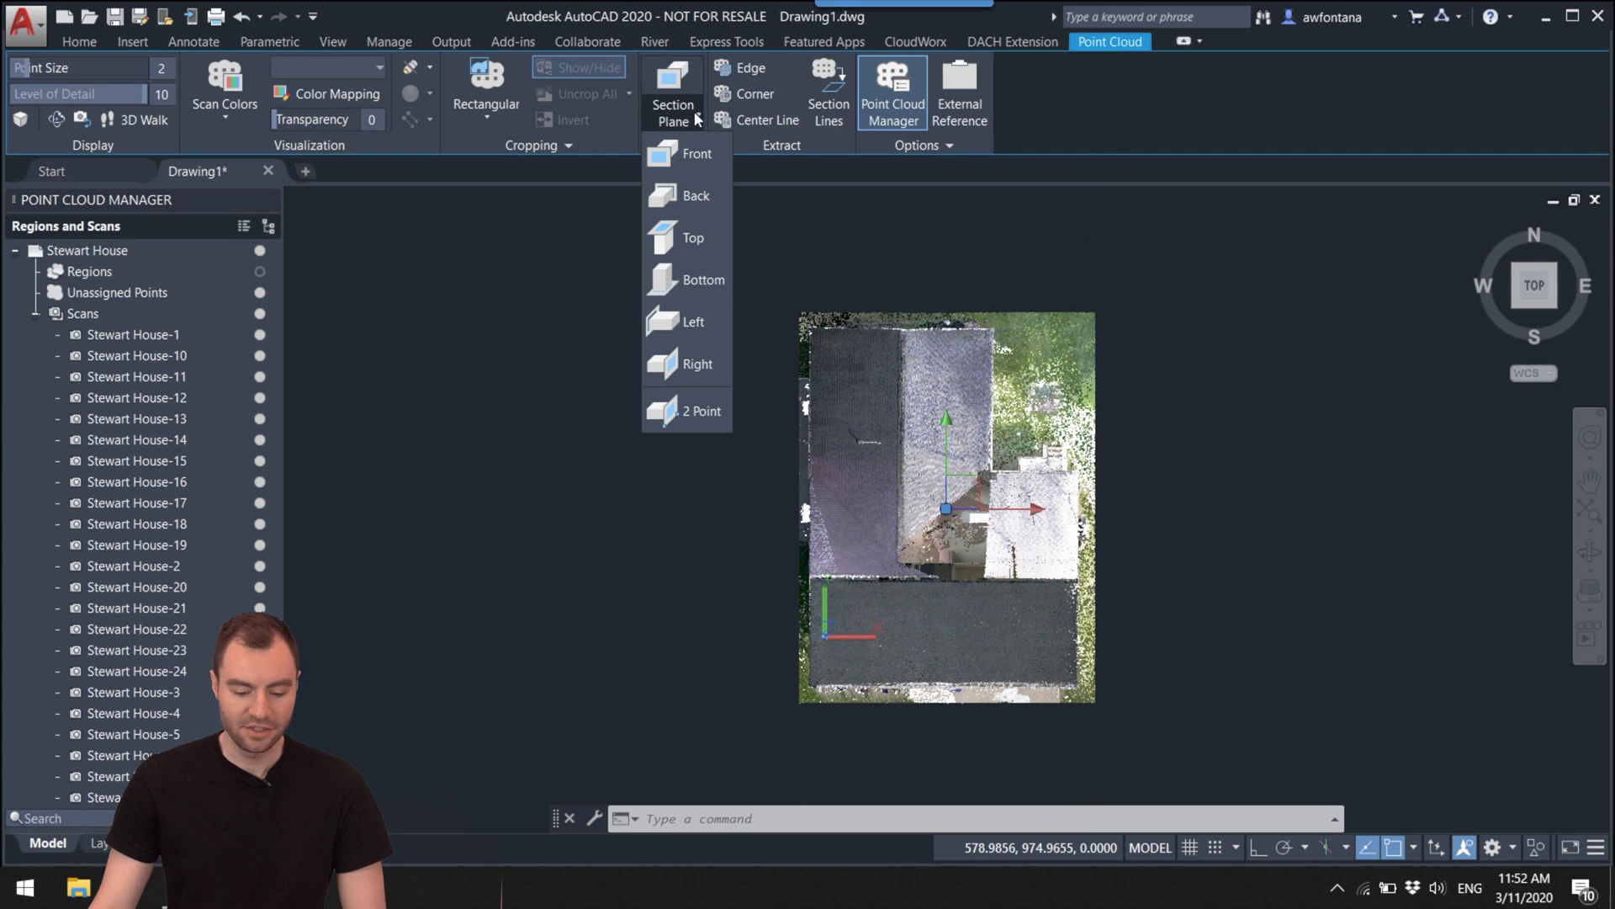
{"action": "left_click", "coordinate": [689, 240]}
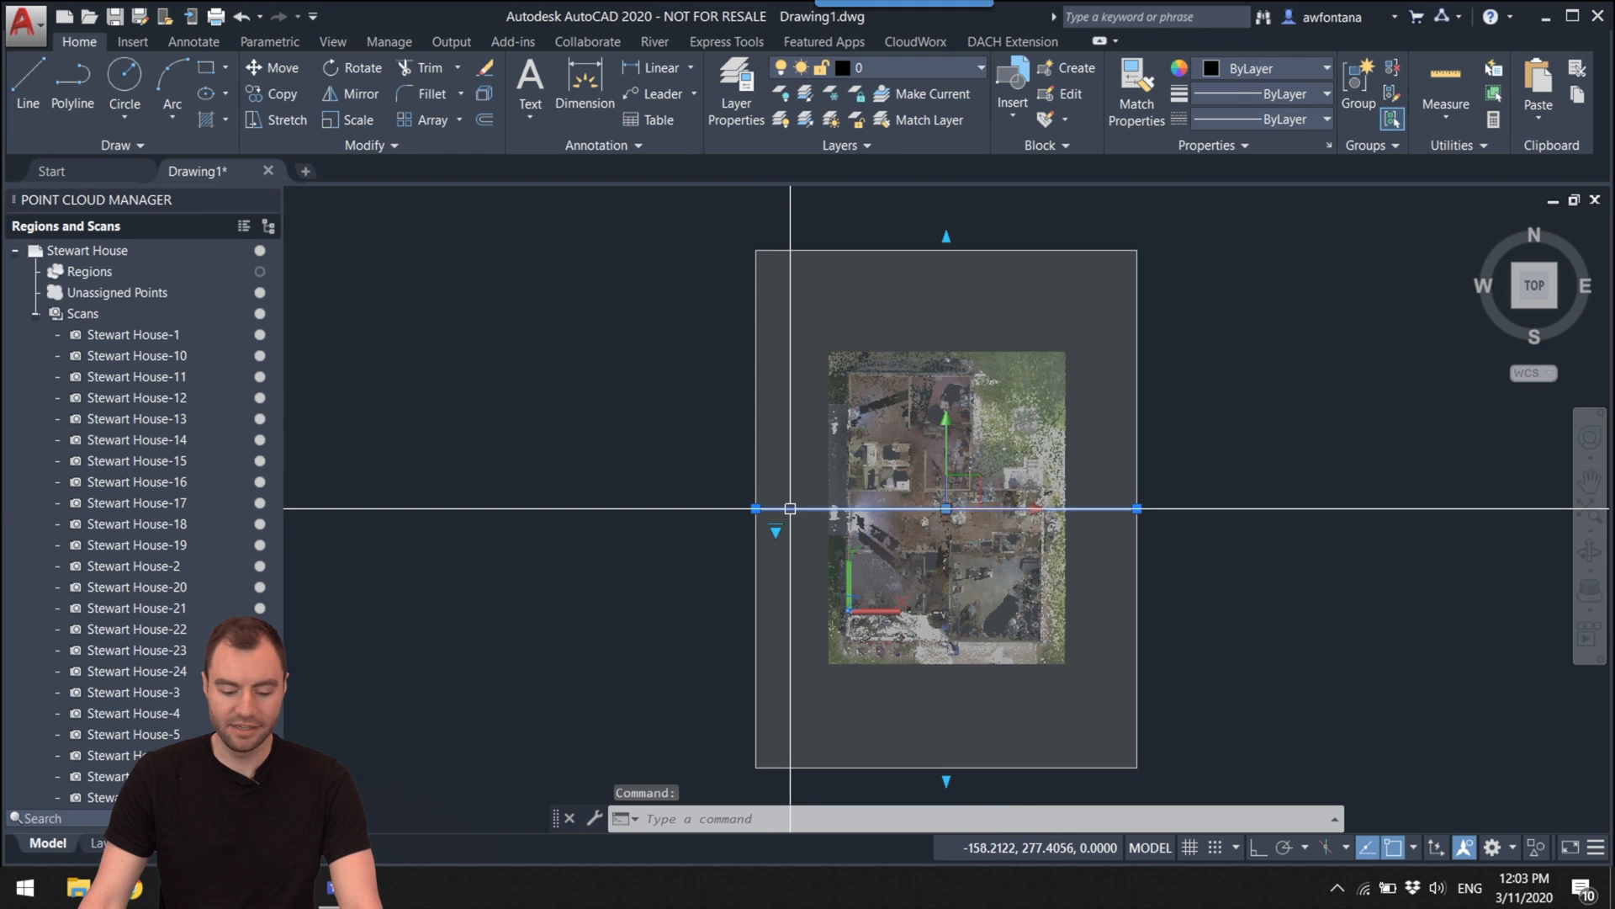
Step: Change the section plane through the house point cloud to the Slice type
{"action": "left_click", "coordinate": [790, 508]}
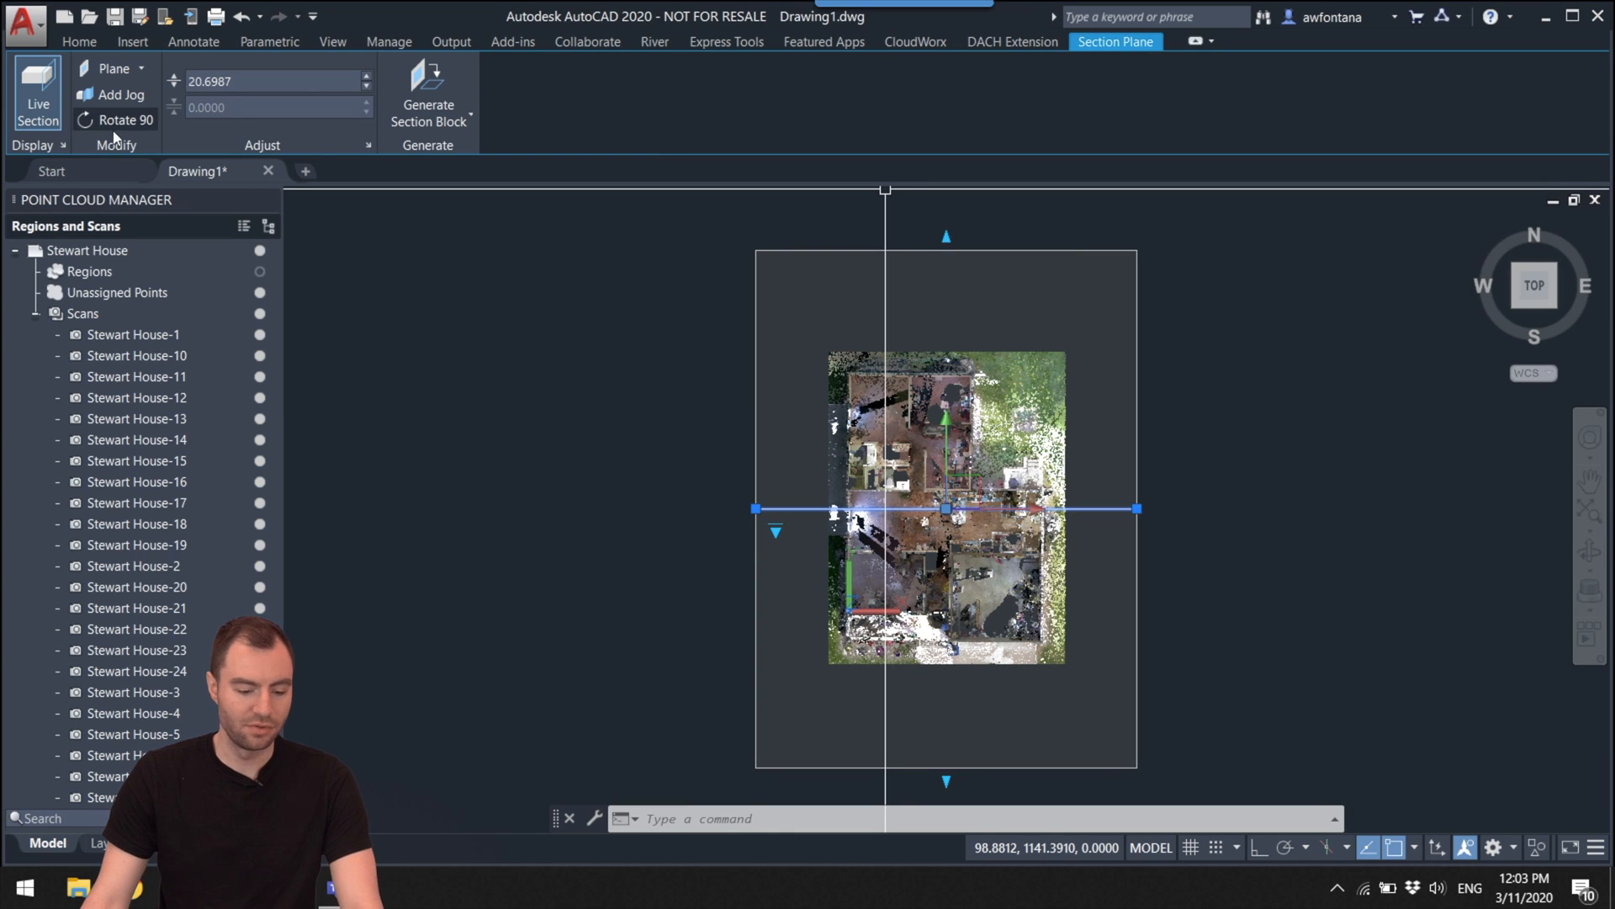
{"action": "left_click", "coordinate": [142, 68]}
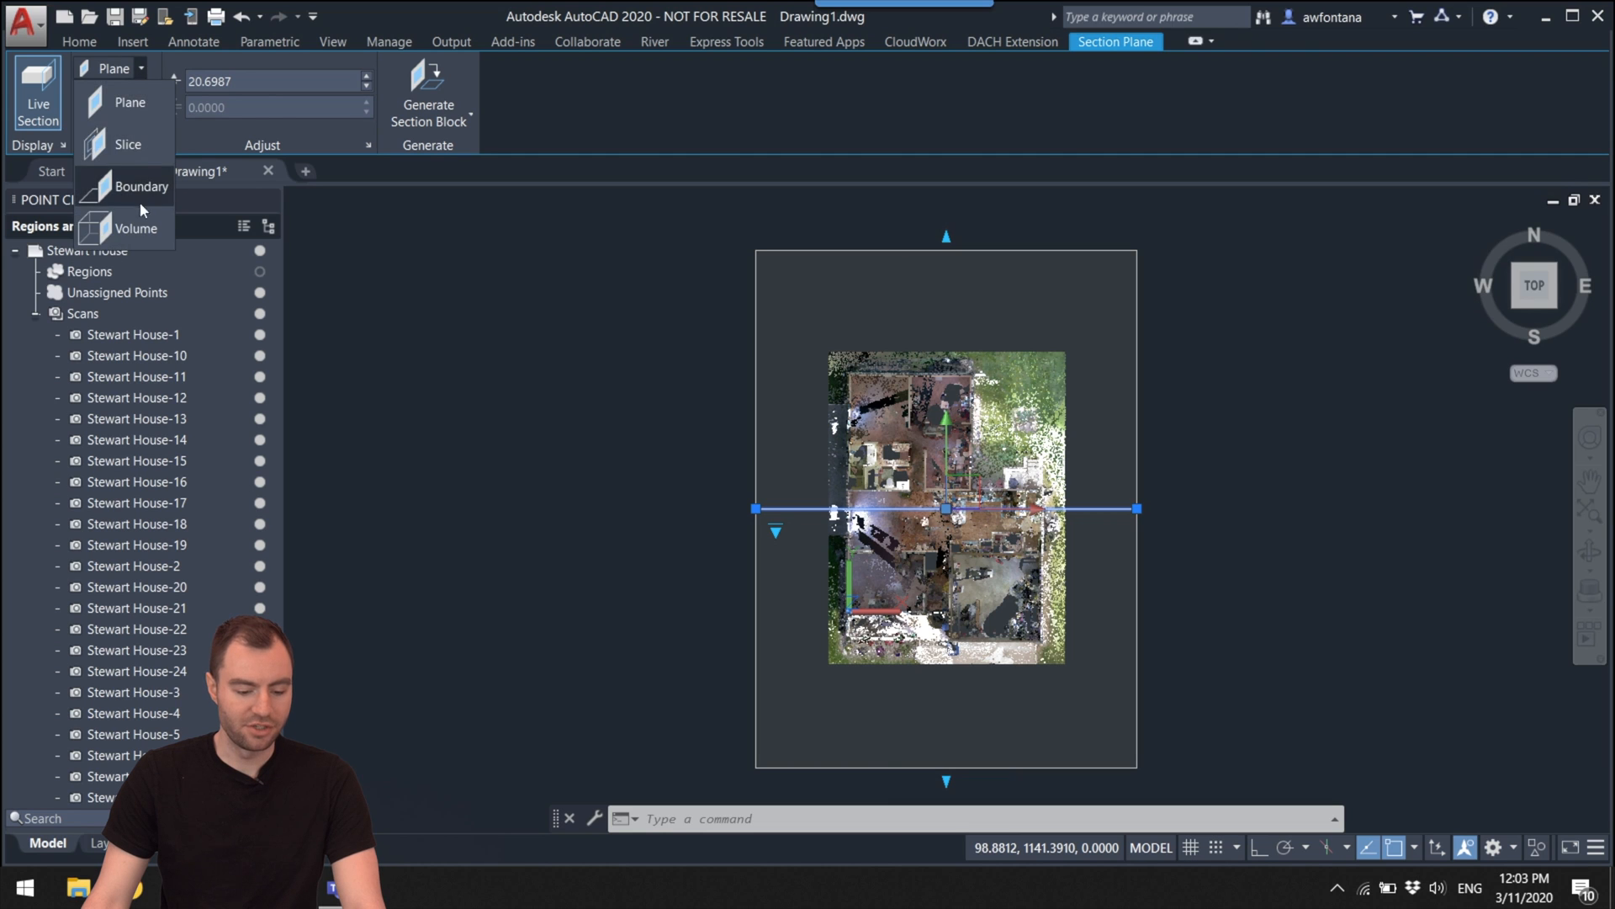
{"action": "left_click", "coordinate": [133, 145]}
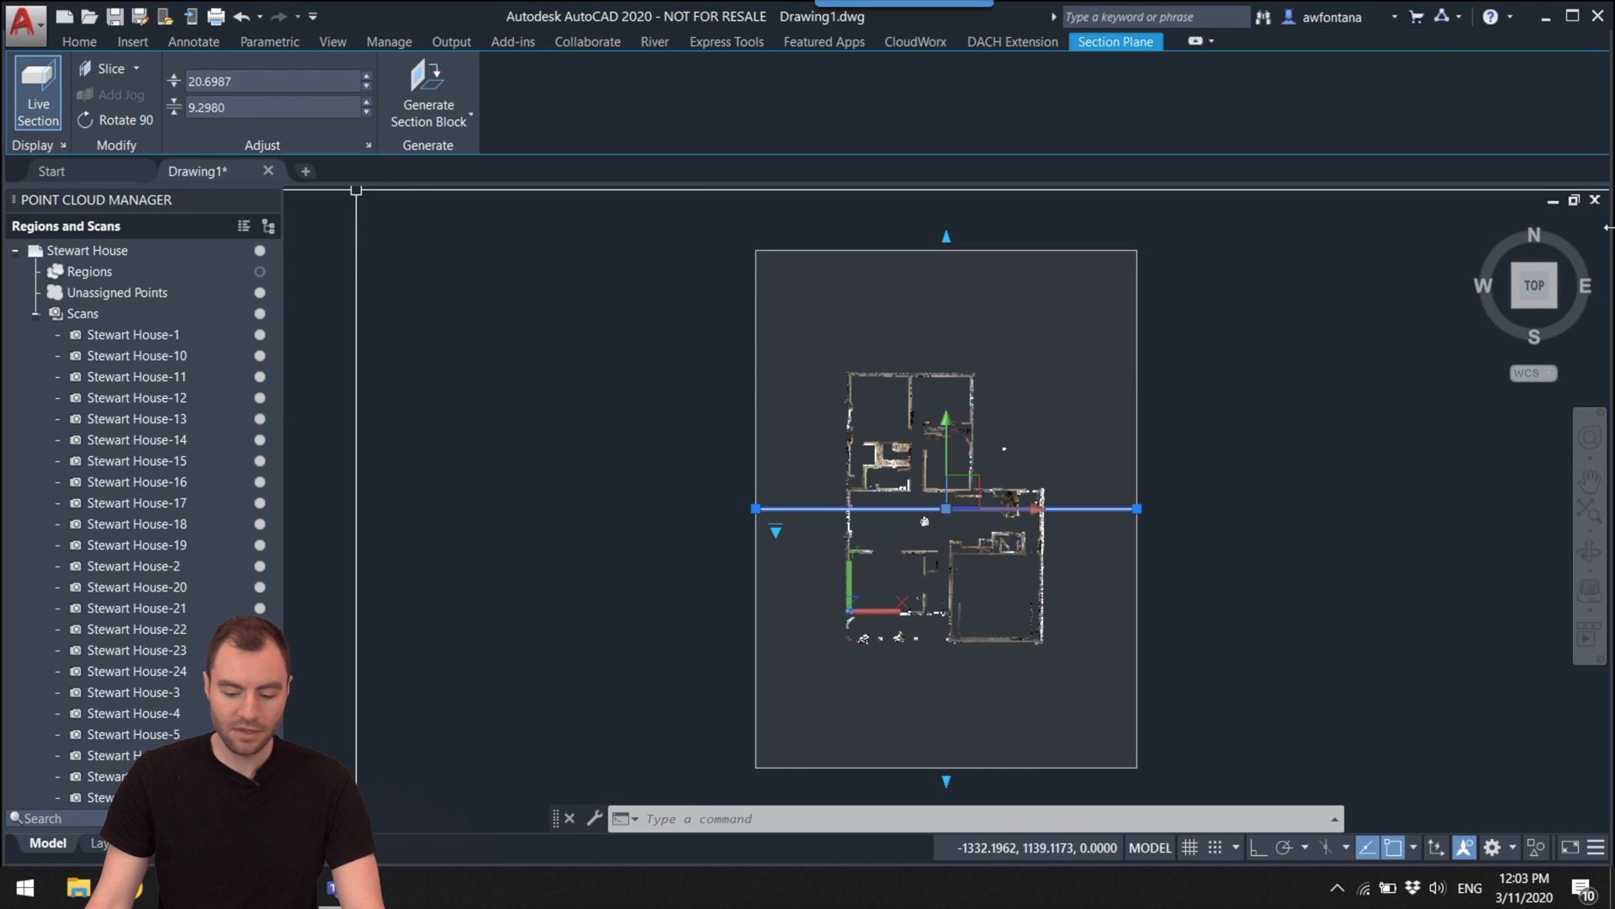
Step: Show the sliced house in an isometric view and reduce the slice thickness to 3.2980
{"action": "left_click", "coordinate": [1514, 310]}
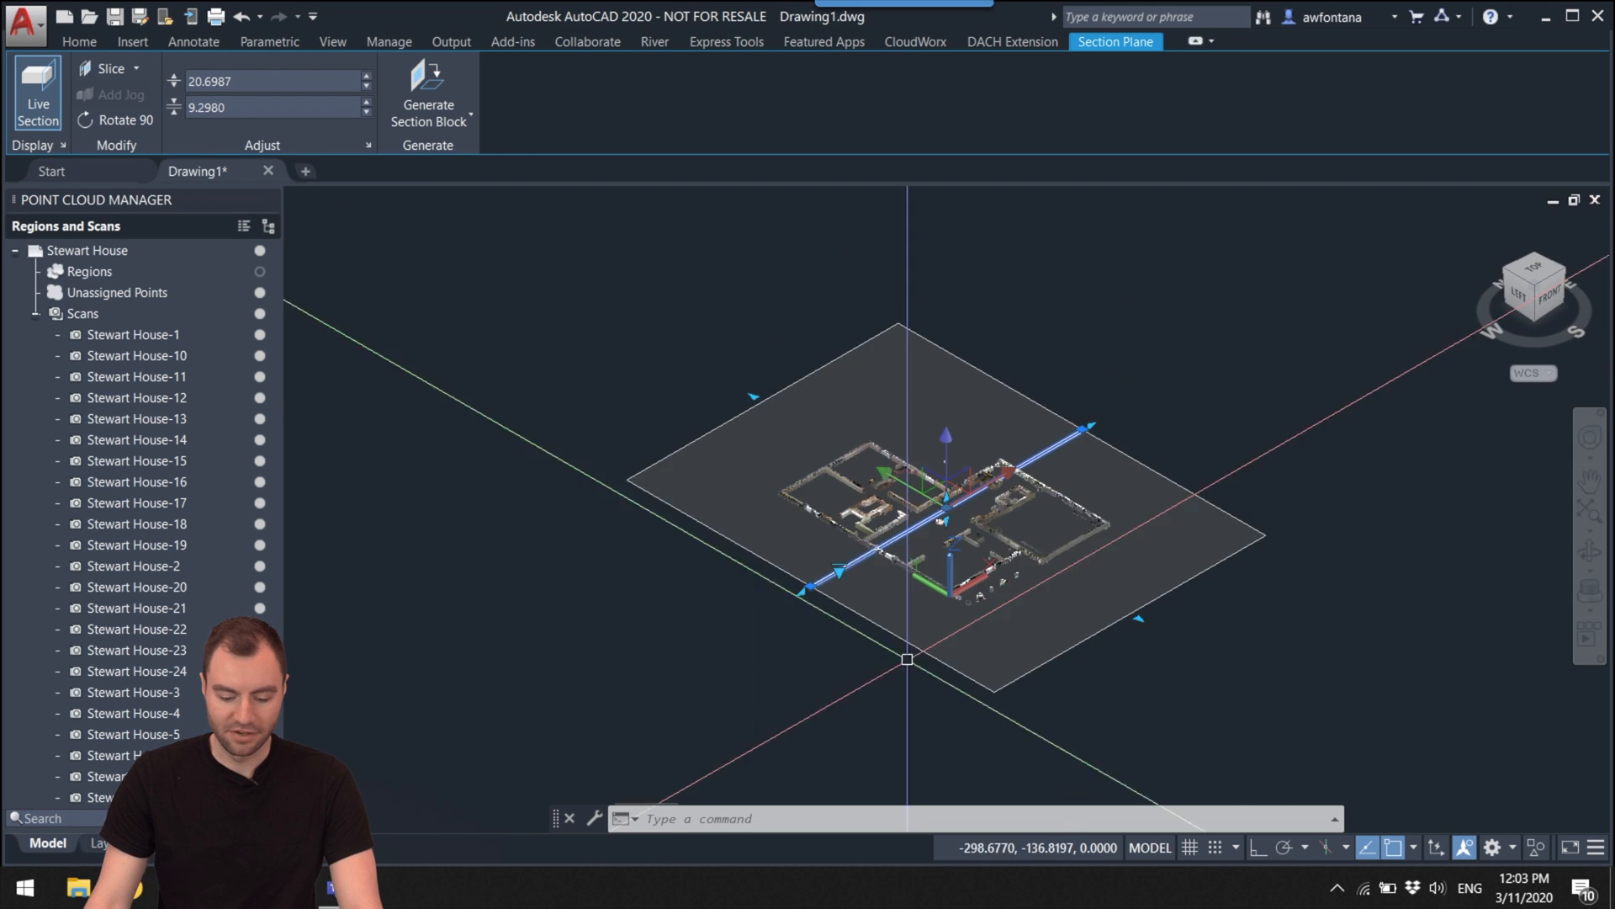
{"action": "scroll", "coordinate": [959, 583], "scroll_direction": "up", "scroll_amount": 5}
{"action": "scroll", "coordinate": [960, 584], "scroll_direction": "up", "scroll_amount": 3}
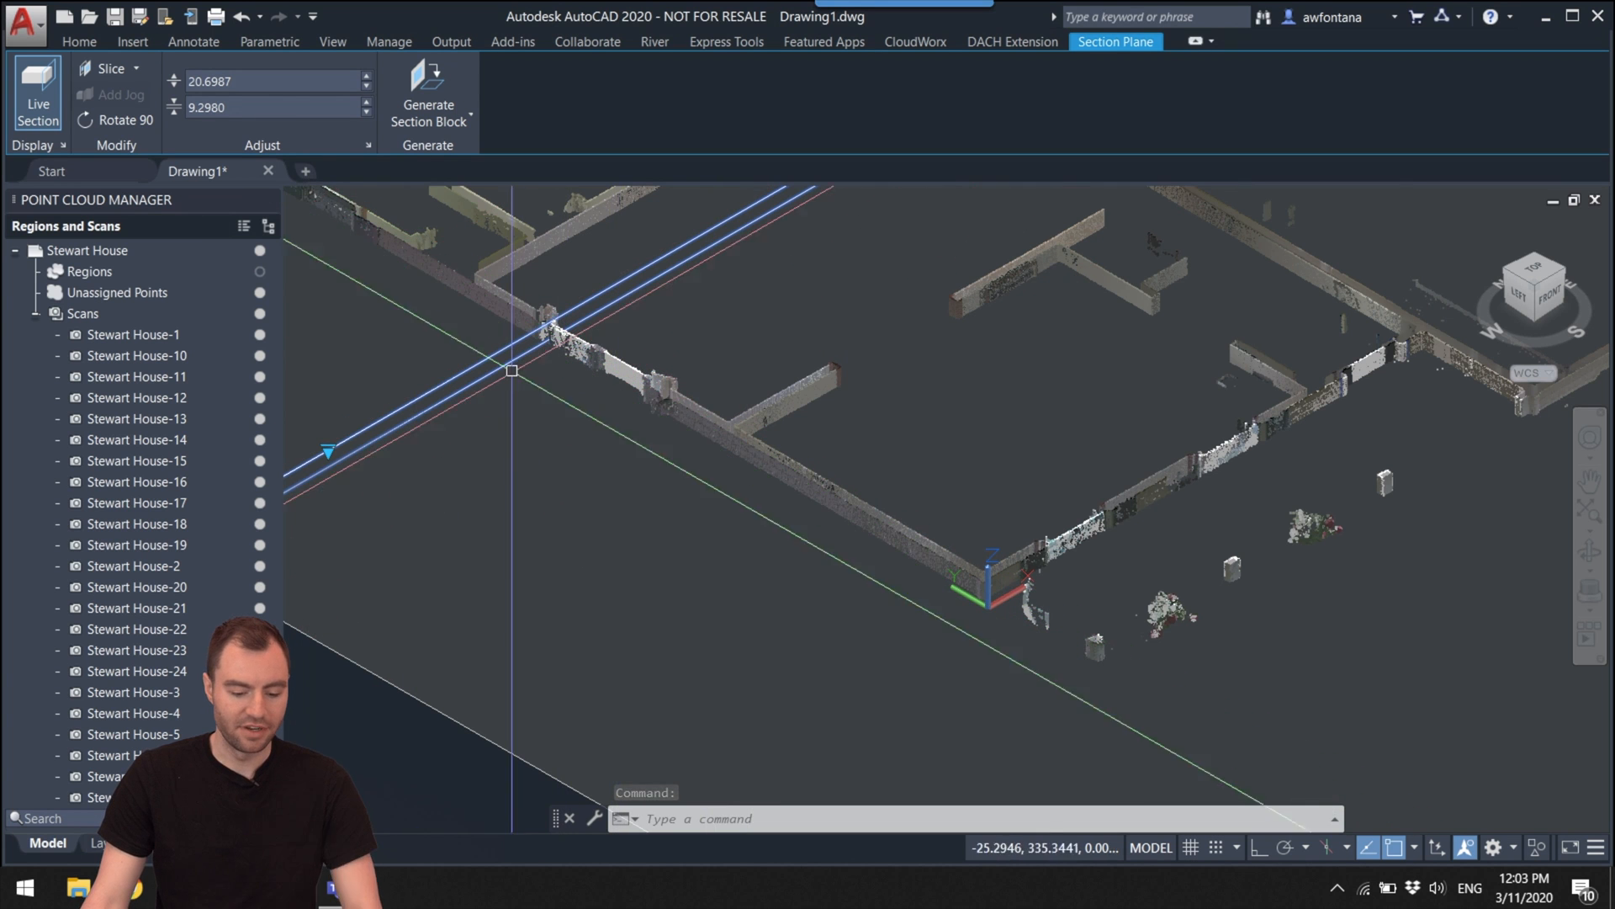
{"action": "middle_click_drag", "start_coordinate": [685, 433], "coordinate": [605, 556]}
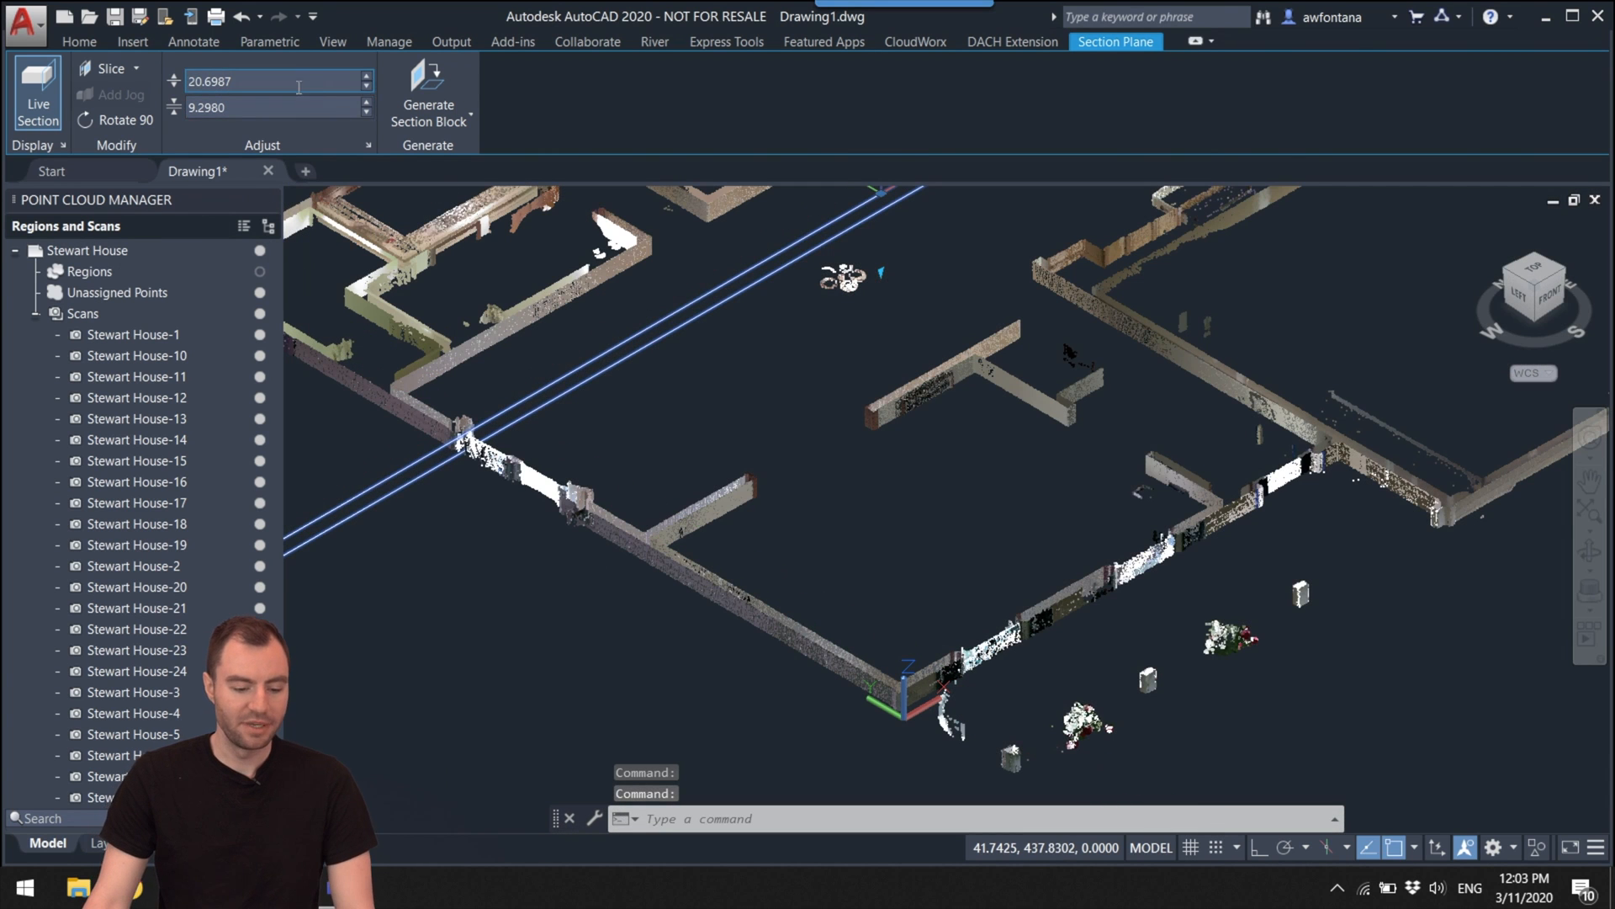
{"action": "left_click", "coordinate": [366, 112]}
{"action": "left_click", "coordinate": [367, 112]}
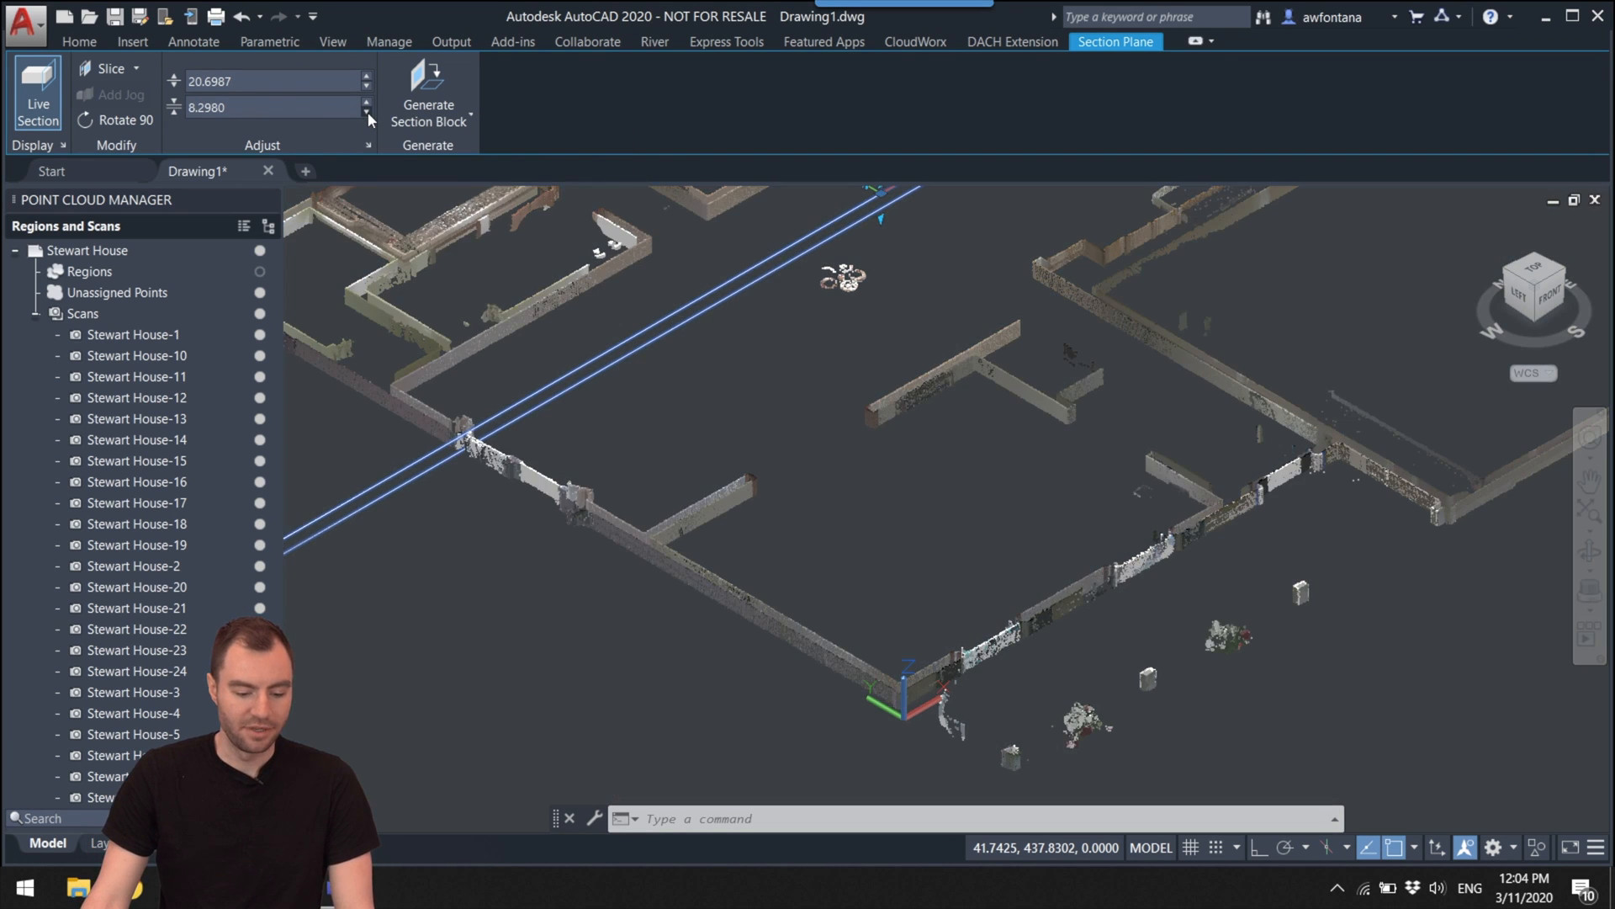
{"action": "left_click", "coordinate": [367, 112]}
{"action": "left_click", "coordinate": [367, 113]}
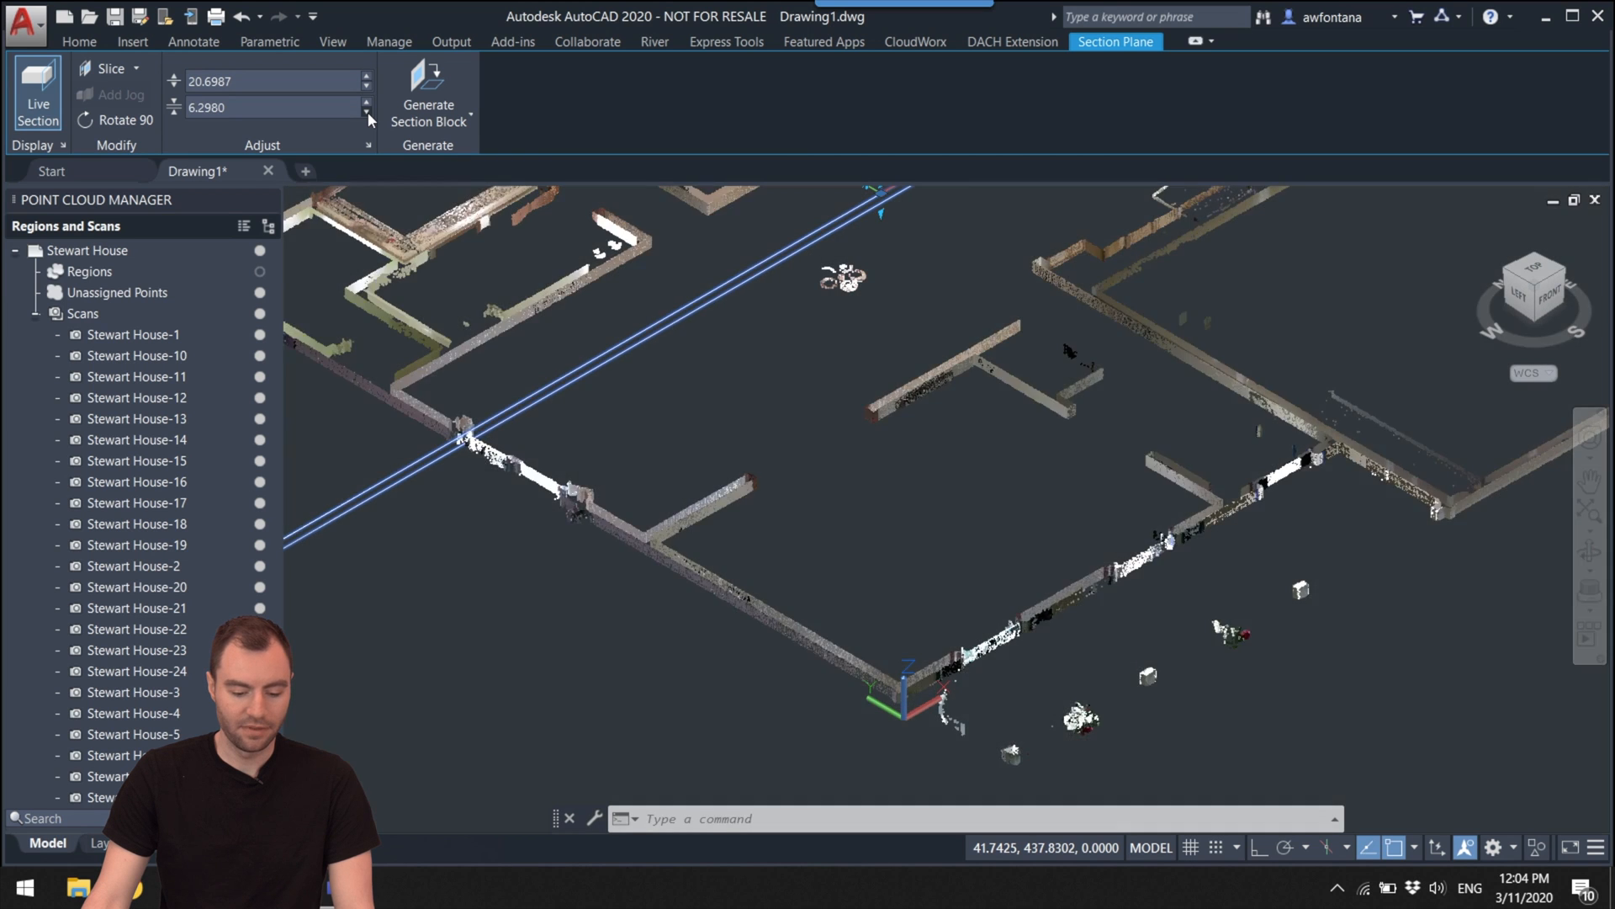
{"action": "left_click", "coordinate": [366, 112]}
{"action": "left_click", "coordinate": [367, 112]}
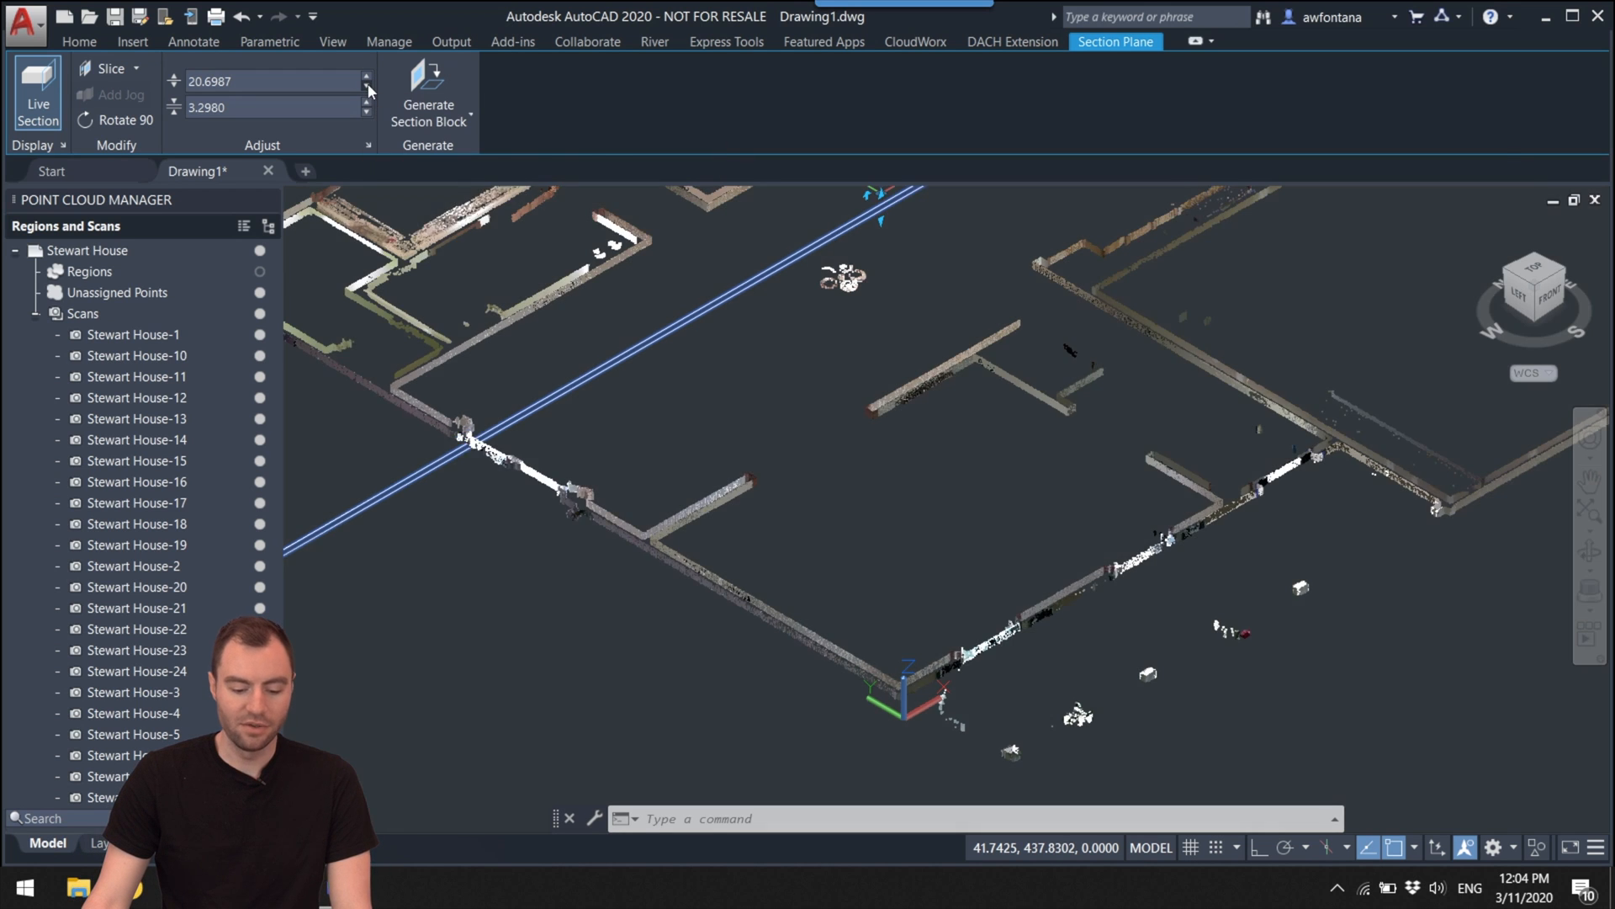
Step: Lower the section slice through the house to an offset of -15.3013
{"action": "left_click", "coordinate": [366, 85]}
{"action": "left_click", "coordinate": [366, 85]}
{"action": "left_click", "coordinate": [367, 85]}
{"action": "left_click", "coordinate": [367, 85]}
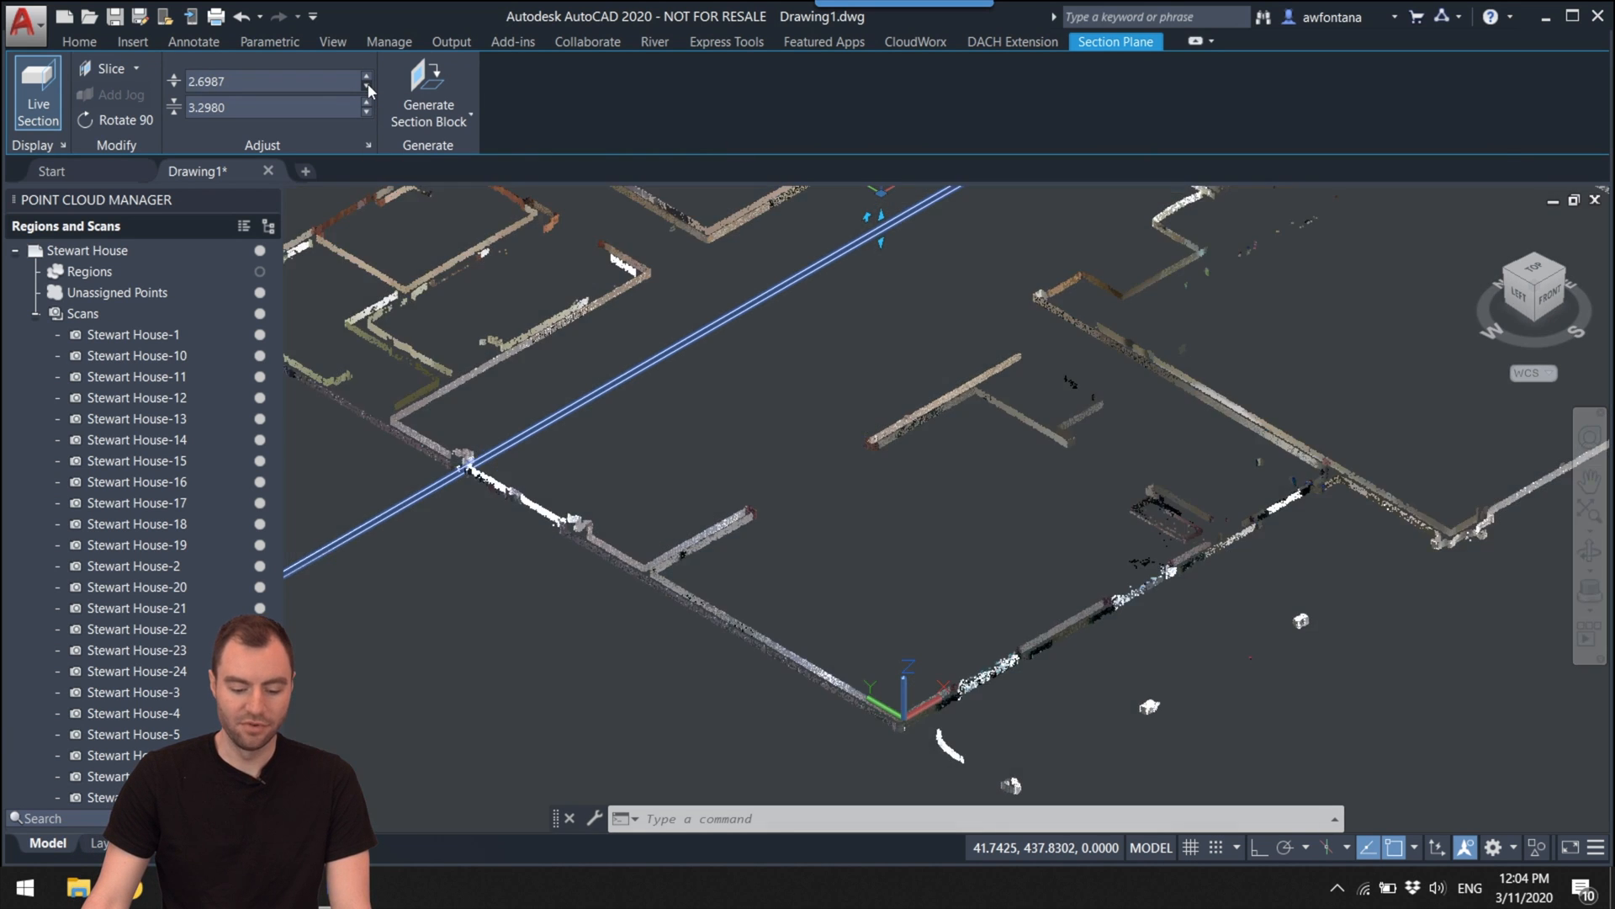
{"action": "left_click", "coordinate": [367, 85]}
{"action": "left_click", "coordinate": [366, 85]}
{"action": "left_click", "coordinate": [367, 85]}
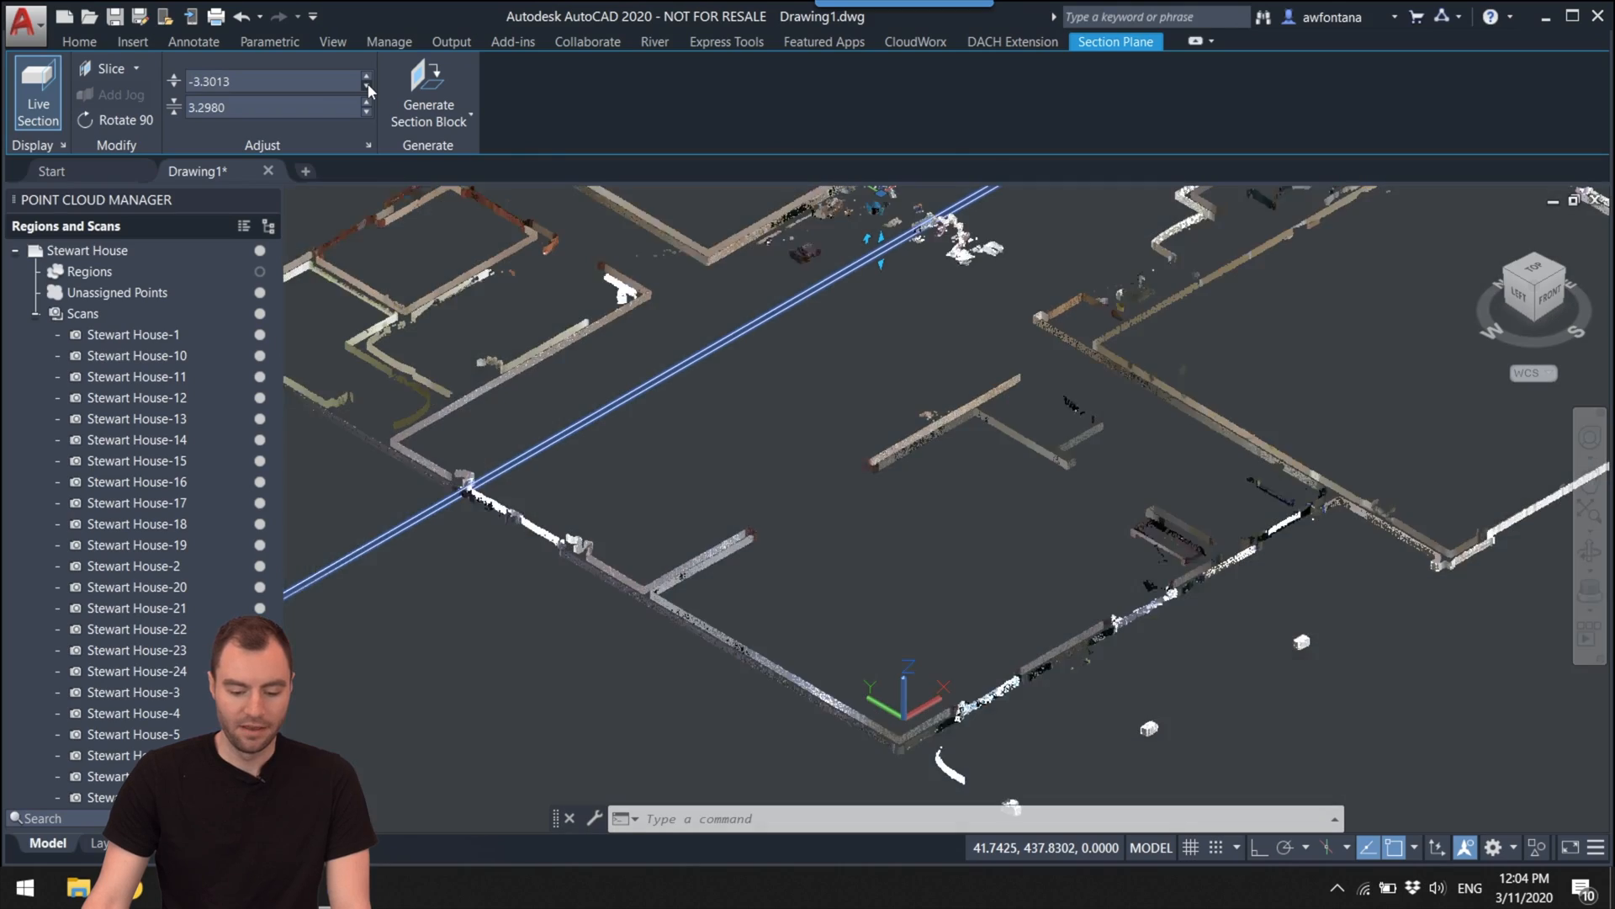
{"action": "left_click", "coordinate": [367, 85]}
{"action": "left_click", "coordinate": [366, 85]}
{"action": "left_click", "coordinate": [367, 85]}
Step: Check the rooms at this slice height and raise the section offset to -3.3013
{"action": "middle_click_drag", "start_coordinate": [923, 272], "coordinate": [811, 427]}
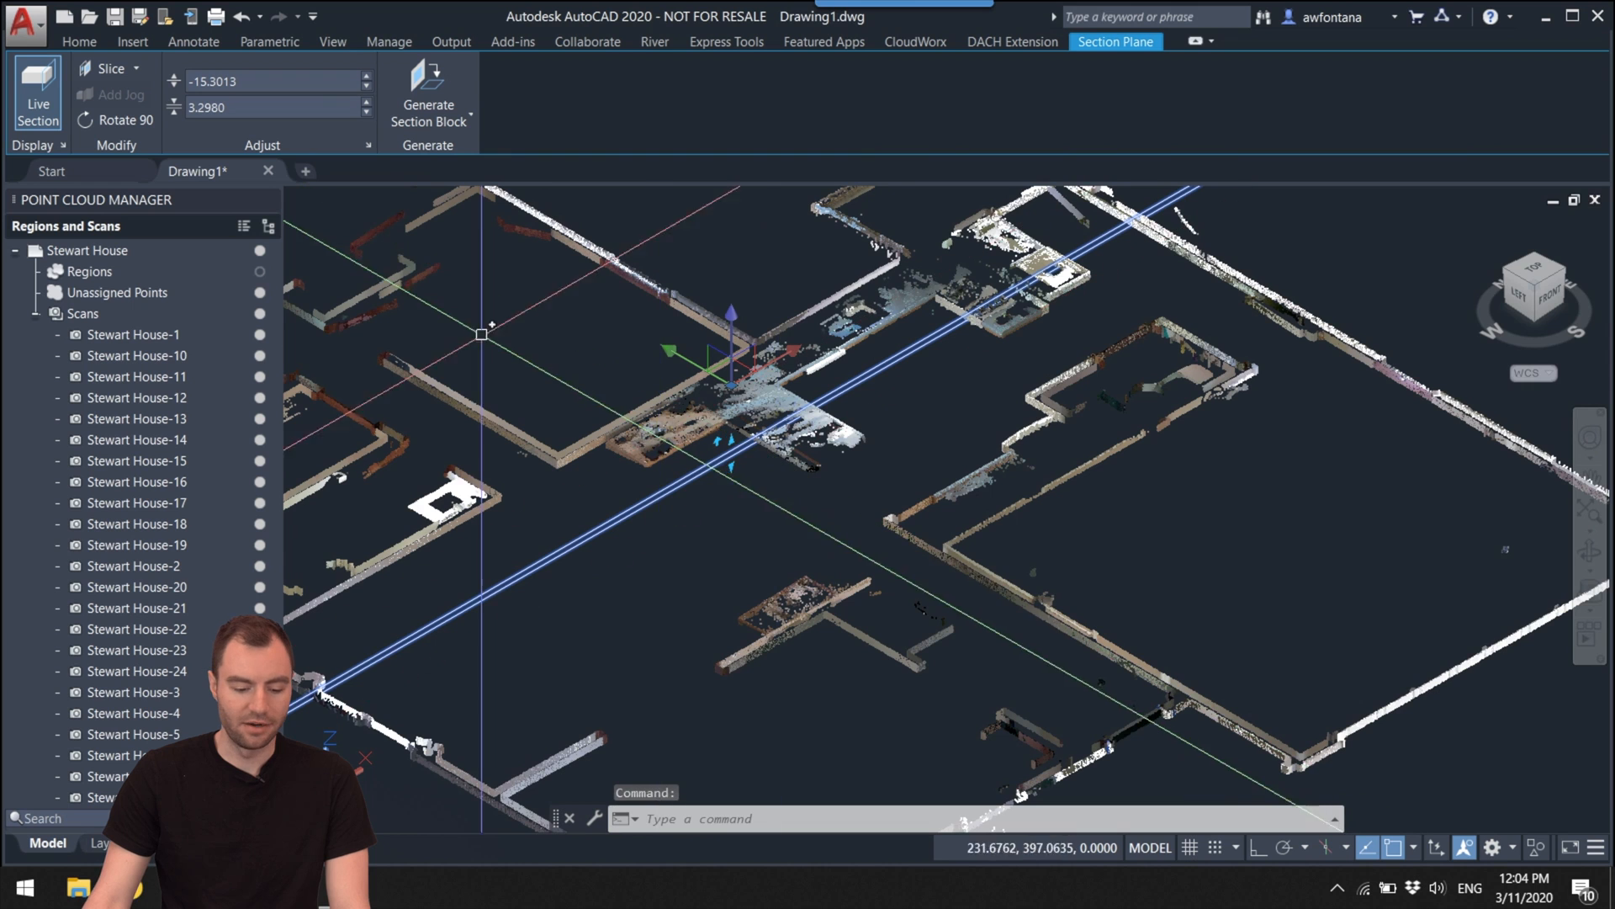
{"action": "key", "text": "Escape"}
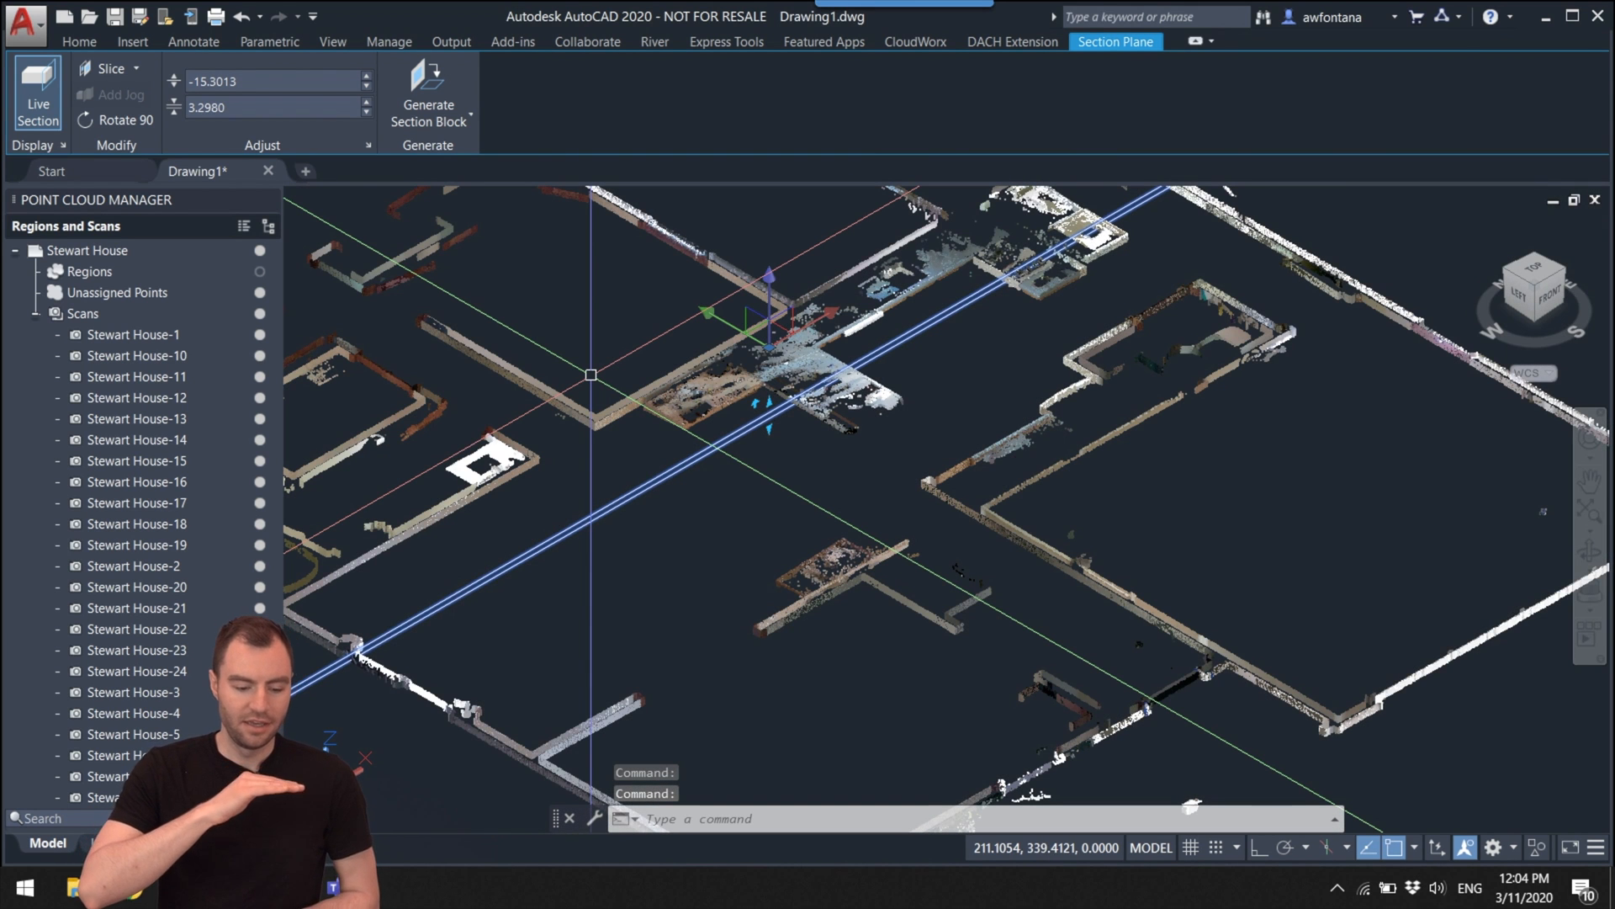
{"action": "middle_click_drag", "start_coordinate": [945, 432], "coordinate": [1032, 317]}
{"action": "middle_click_drag", "start_coordinate": [749, 384], "coordinate": [1133, 471]}
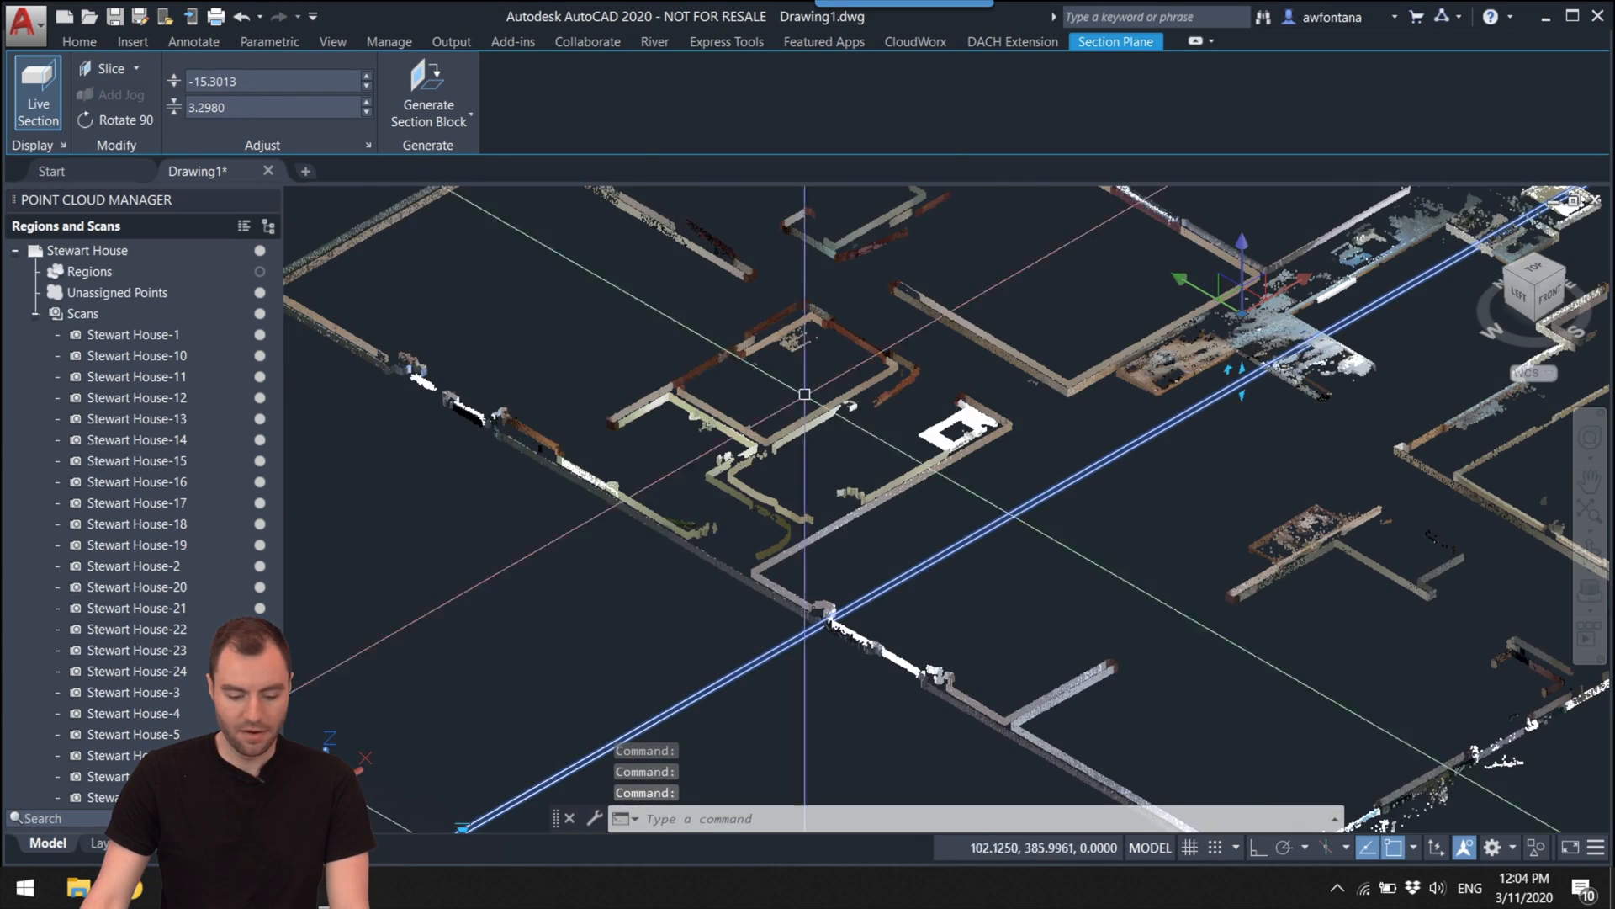
{"action": "left_click", "coordinate": [366, 76]}
{"action": "left_click", "coordinate": [366, 77]}
{"action": "left_click", "coordinate": [366, 77]}
{"action": "left_click", "coordinate": [366, 76]}
Step: Inspect the walls on the far side of the house and raise the section offset to 8.6987
{"action": "middle_click_drag", "start_coordinate": [937, 444], "coordinate": [342, 631]}
{"action": "middle_click_drag", "start_coordinate": [1248, 476], "coordinate": [991, 409]}
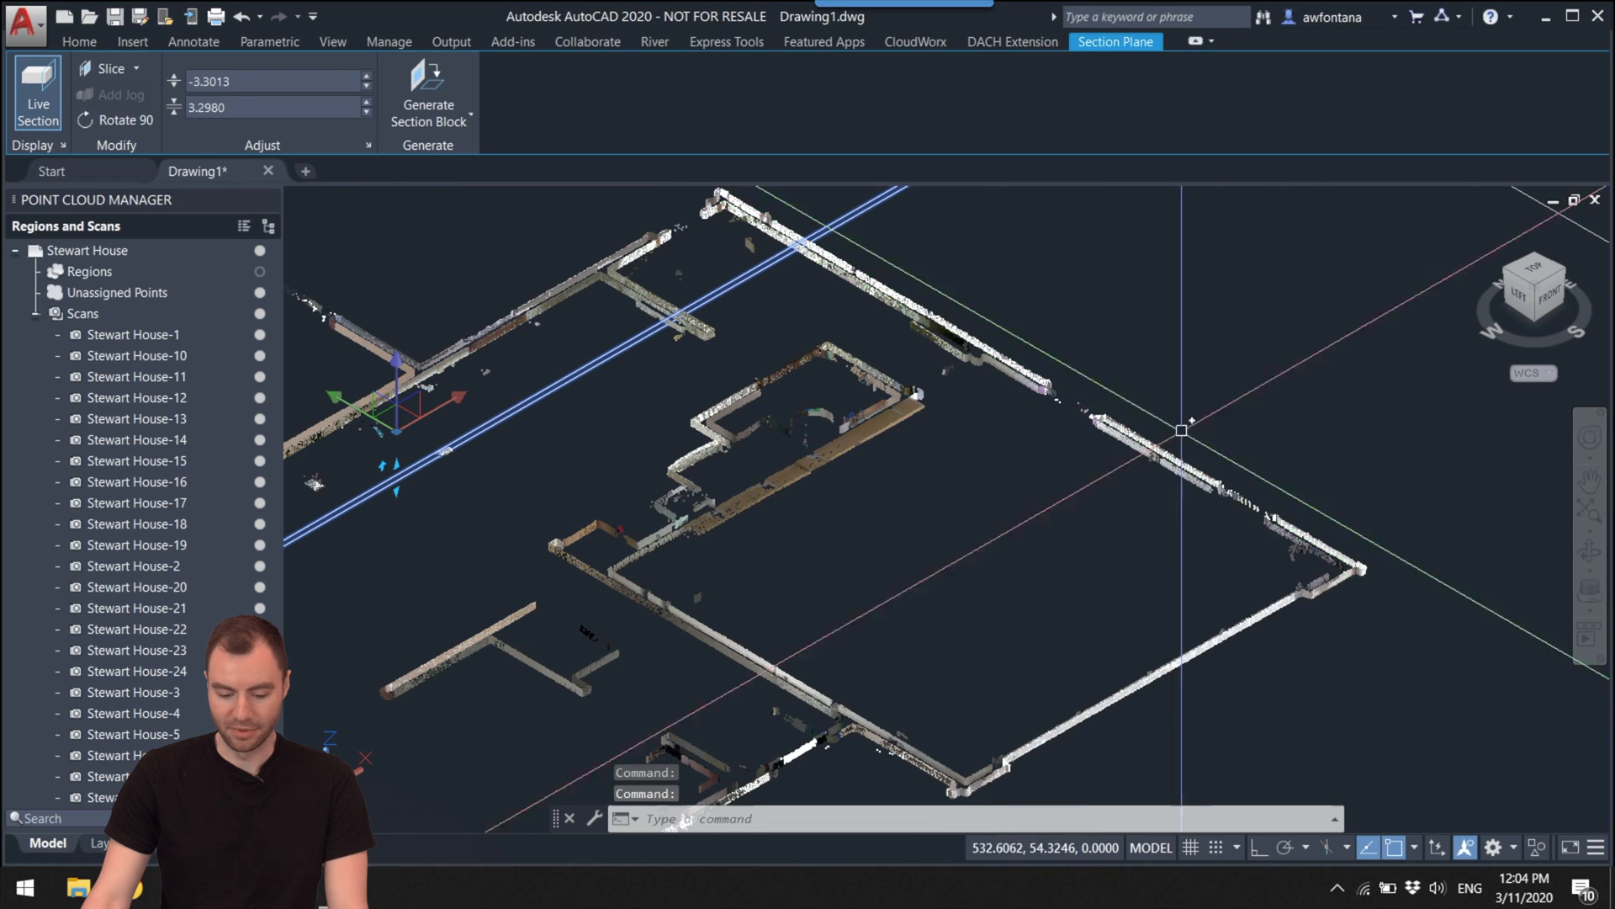
{"action": "middle_click_drag", "start_coordinate": [584, 412], "coordinate": [962, 436]}
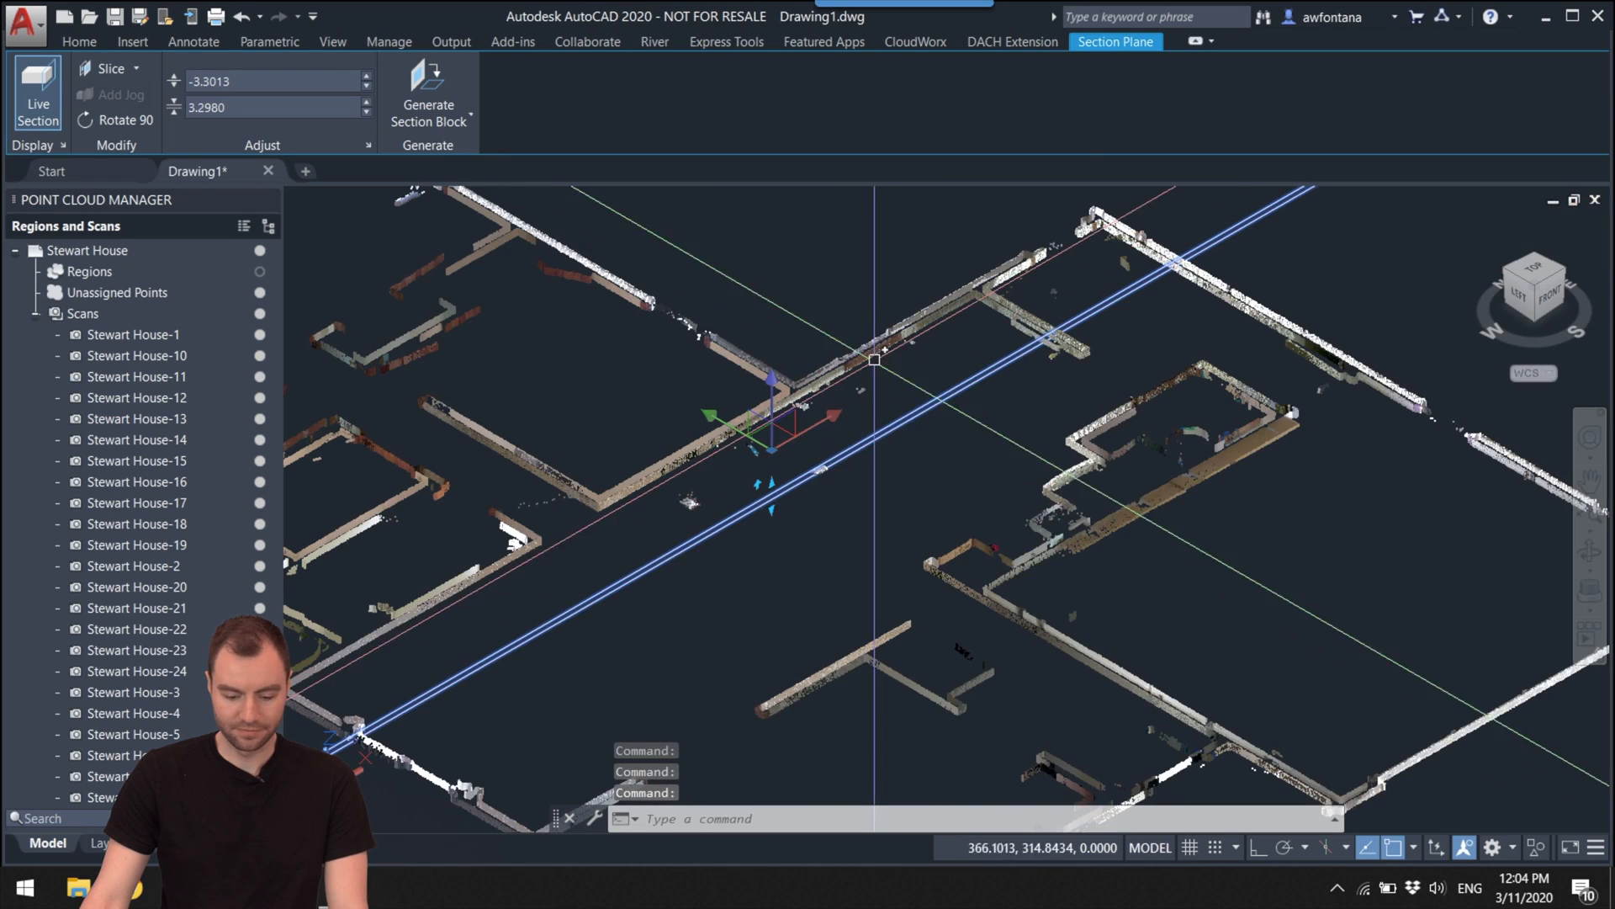
{"action": "scroll", "coordinate": [870, 358], "scroll_direction": "up", "scroll_amount": 3}
{"action": "middle_click_drag", "start_coordinate": [849, 341], "coordinate": [844, 390]}
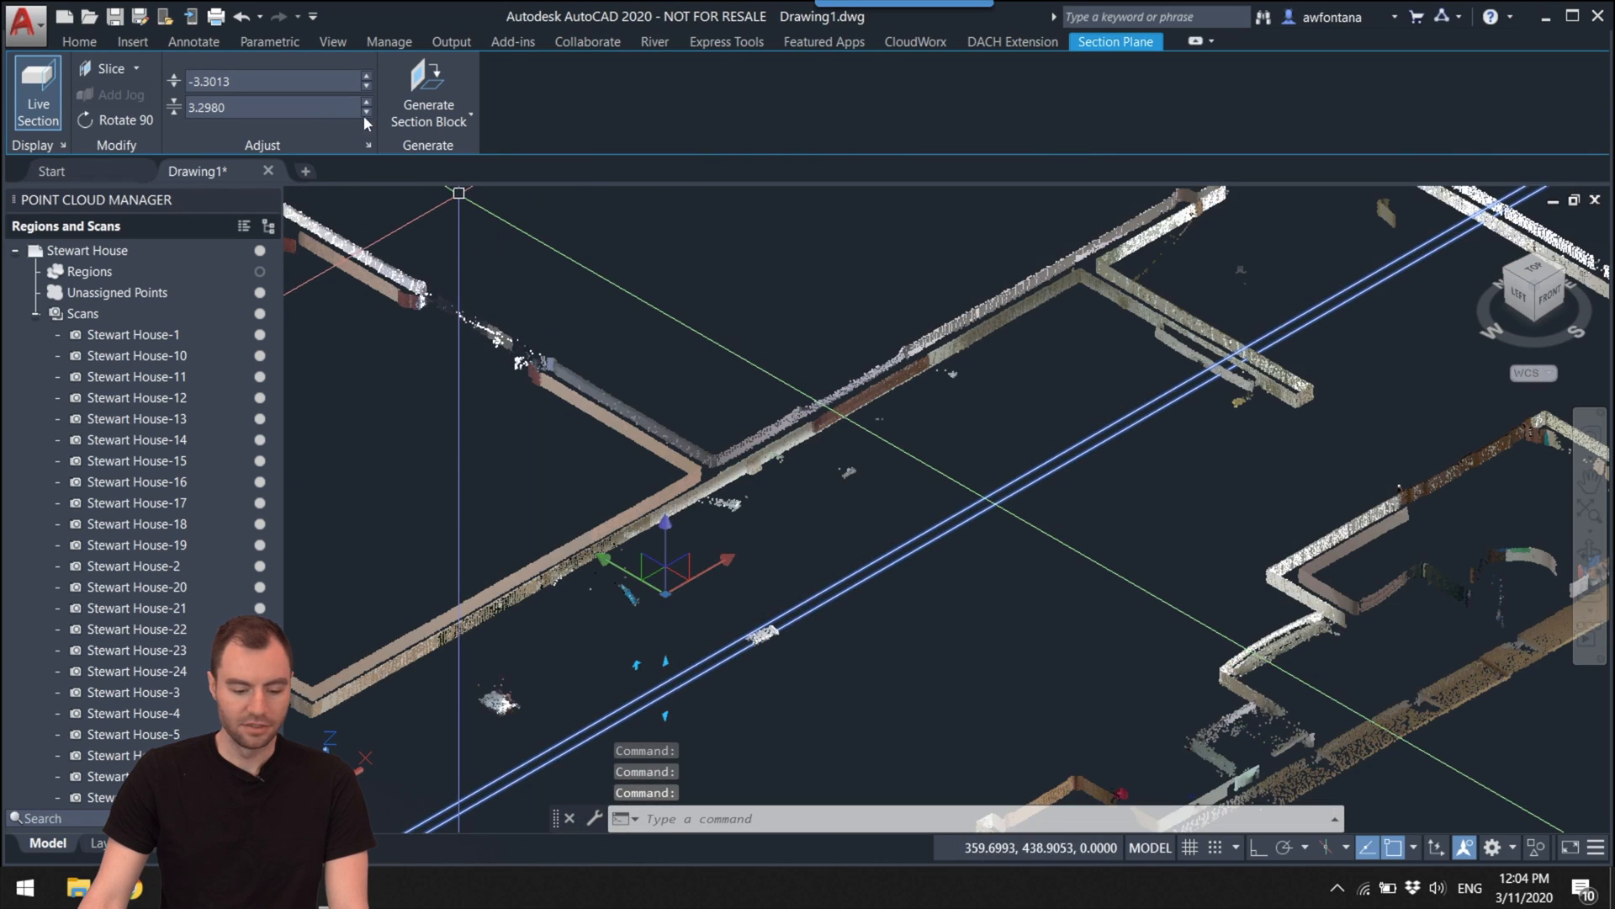
{"action": "left_click", "coordinate": [368, 75]}
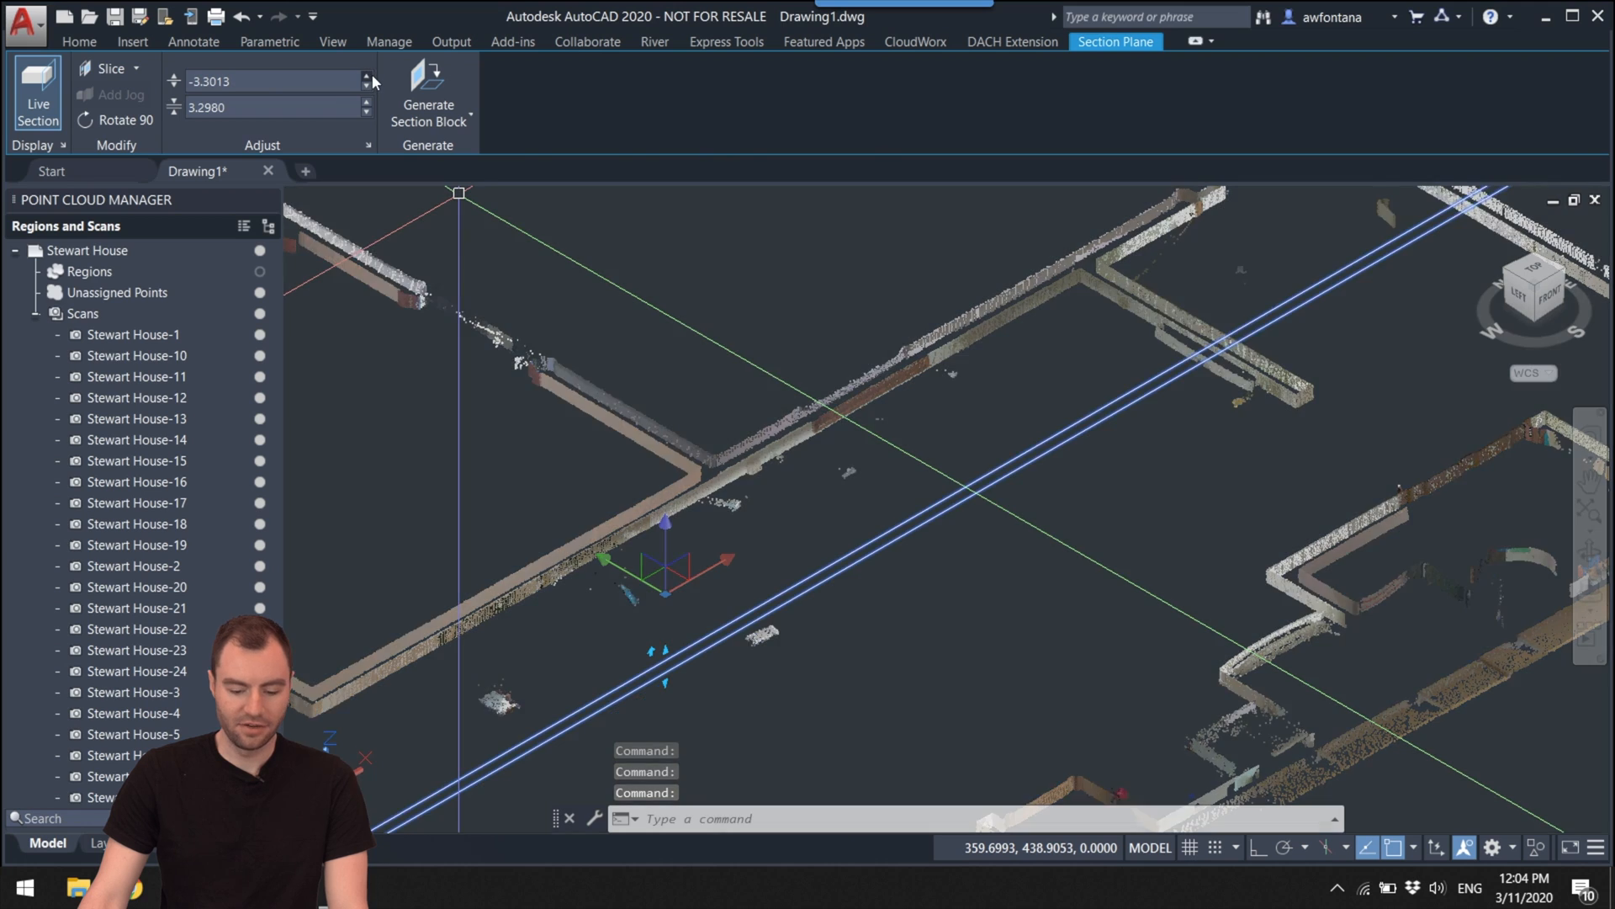
{"action": "left_click", "coordinate": [368, 75]}
{"action": "left_click", "coordinate": [367, 75]}
{"action": "left_click", "coordinate": [368, 75]}
{"action": "left_click", "coordinate": [367, 75]}
{"action": "left_click", "coordinate": [368, 75]}
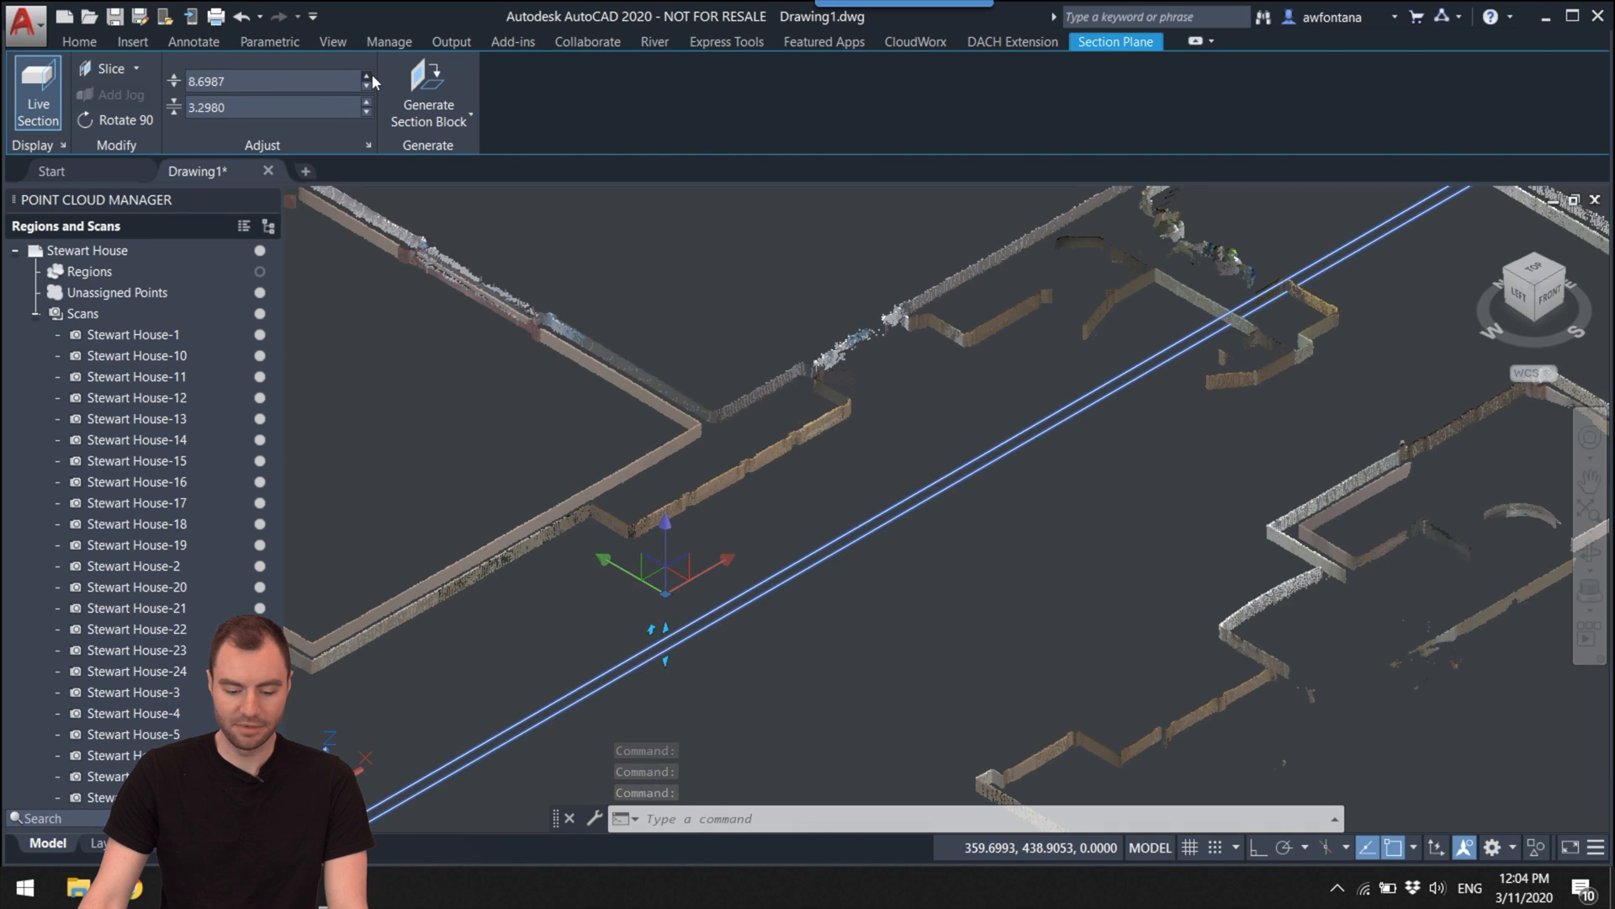
Step: Examine how clearly the exterior and interior walls read in the thin slice across the whole house
{"action": "scroll", "coordinate": [895, 345], "scroll_direction": "down", "scroll_amount": 3}
{"action": "middle_click_drag", "start_coordinate": [841, 404], "coordinate": [895, 345]}
{"action": "key", "text": "Escape"}
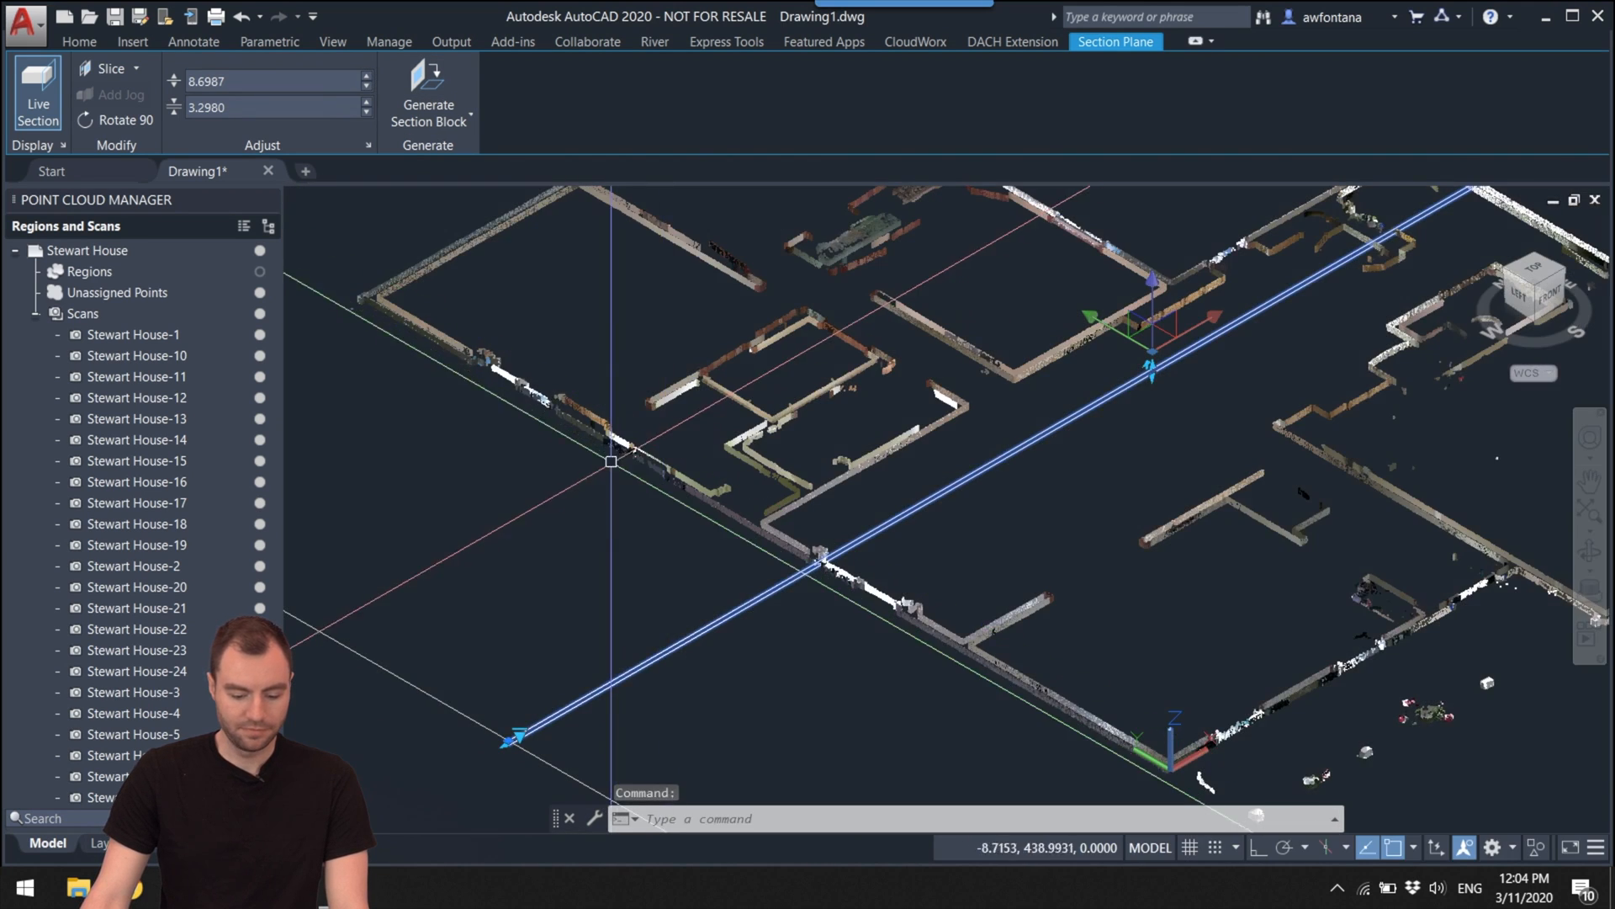
{"action": "scroll", "coordinate": [1025, 678], "scroll_direction": "up", "scroll_amount": 4}
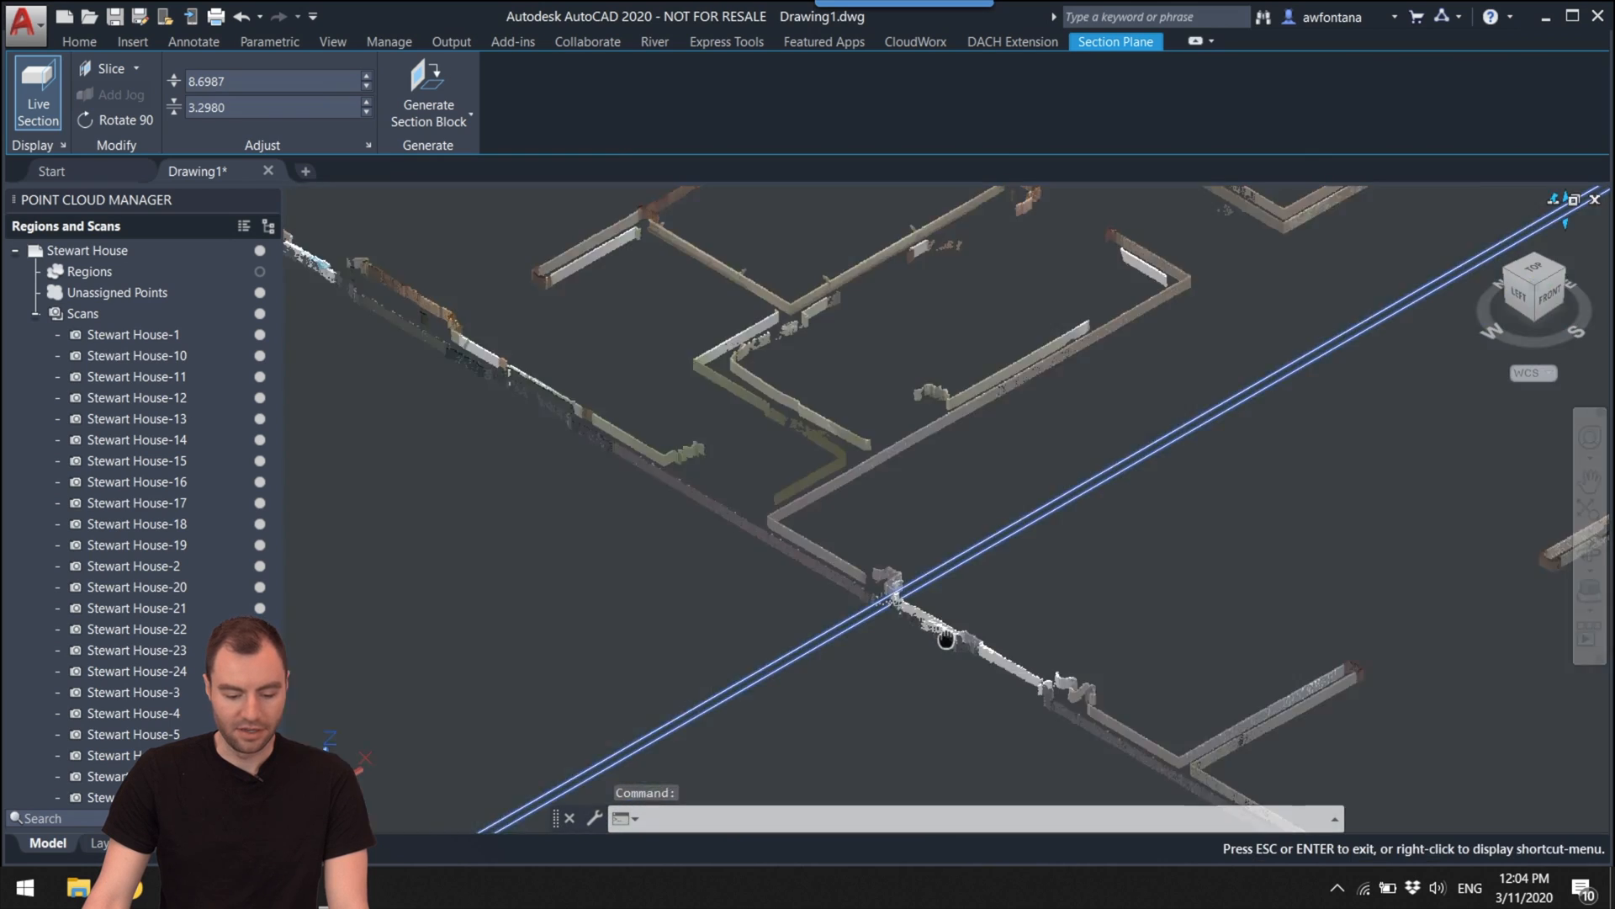
{"action": "middle_click_drag", "start_coordinate": [1025, 678], "coordinate": [950, 632]}
{"action": "scroll", "coordinate": [949, 632], "scroll_direction": "down", "scroll_amount": 3}
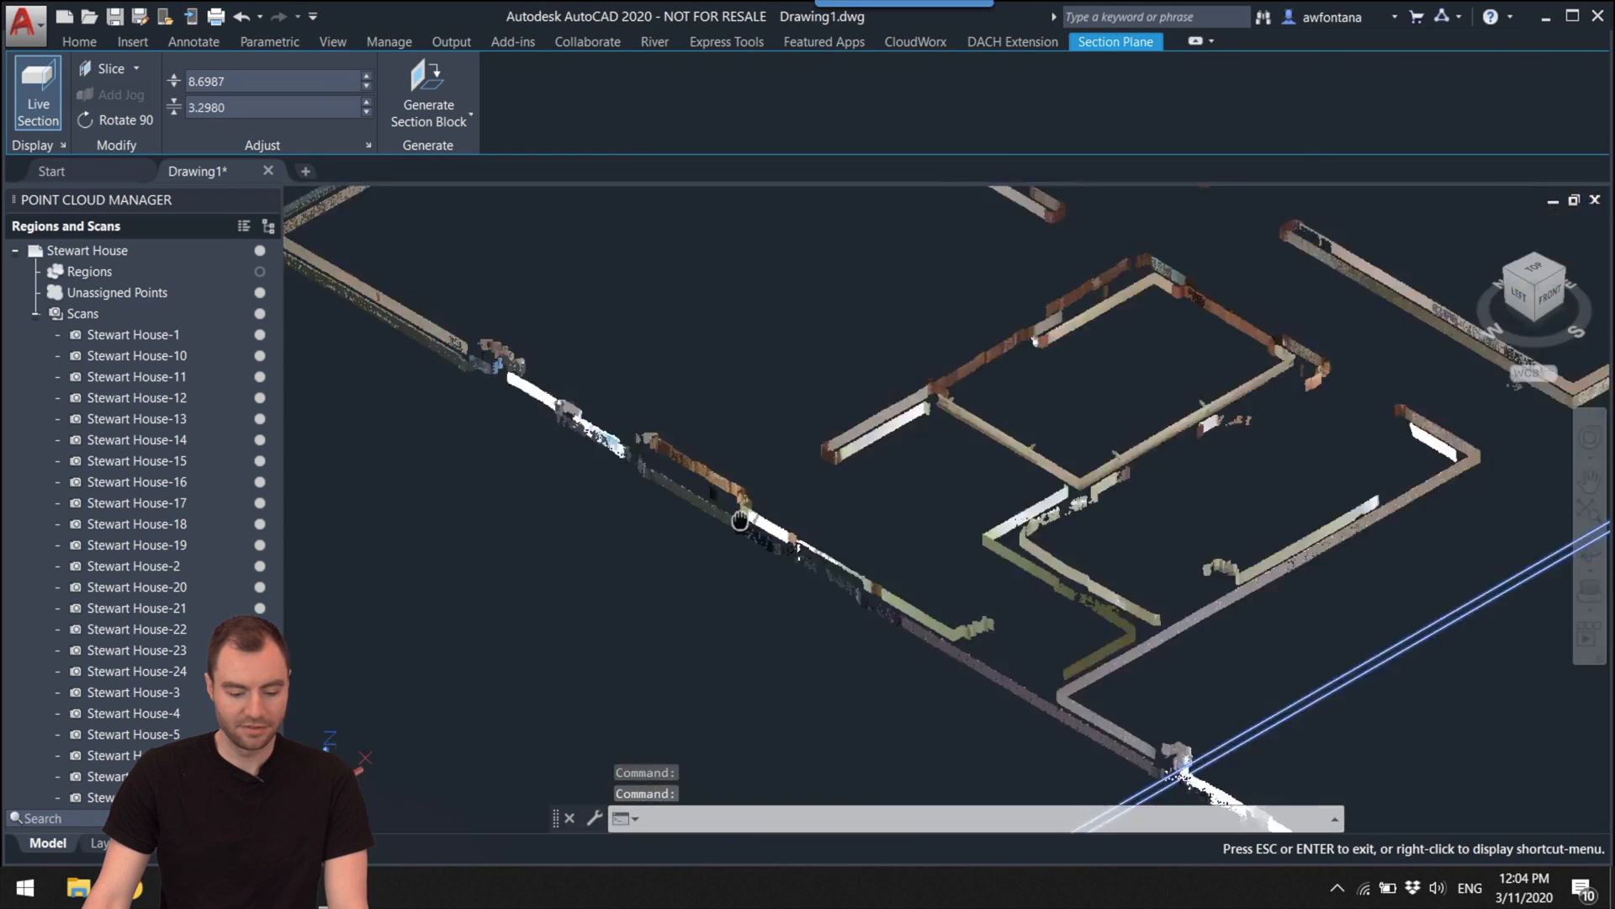
{"action": "key", "text": "Escape"}
{"action": "scroll", "coordinate": [716, 491], "scroll_direction": "up", "scroll_amount": 3}
{"action": "scroll", "coordinate": [716, 492], "scroll_direction": "down", "scroll_amount": 5}
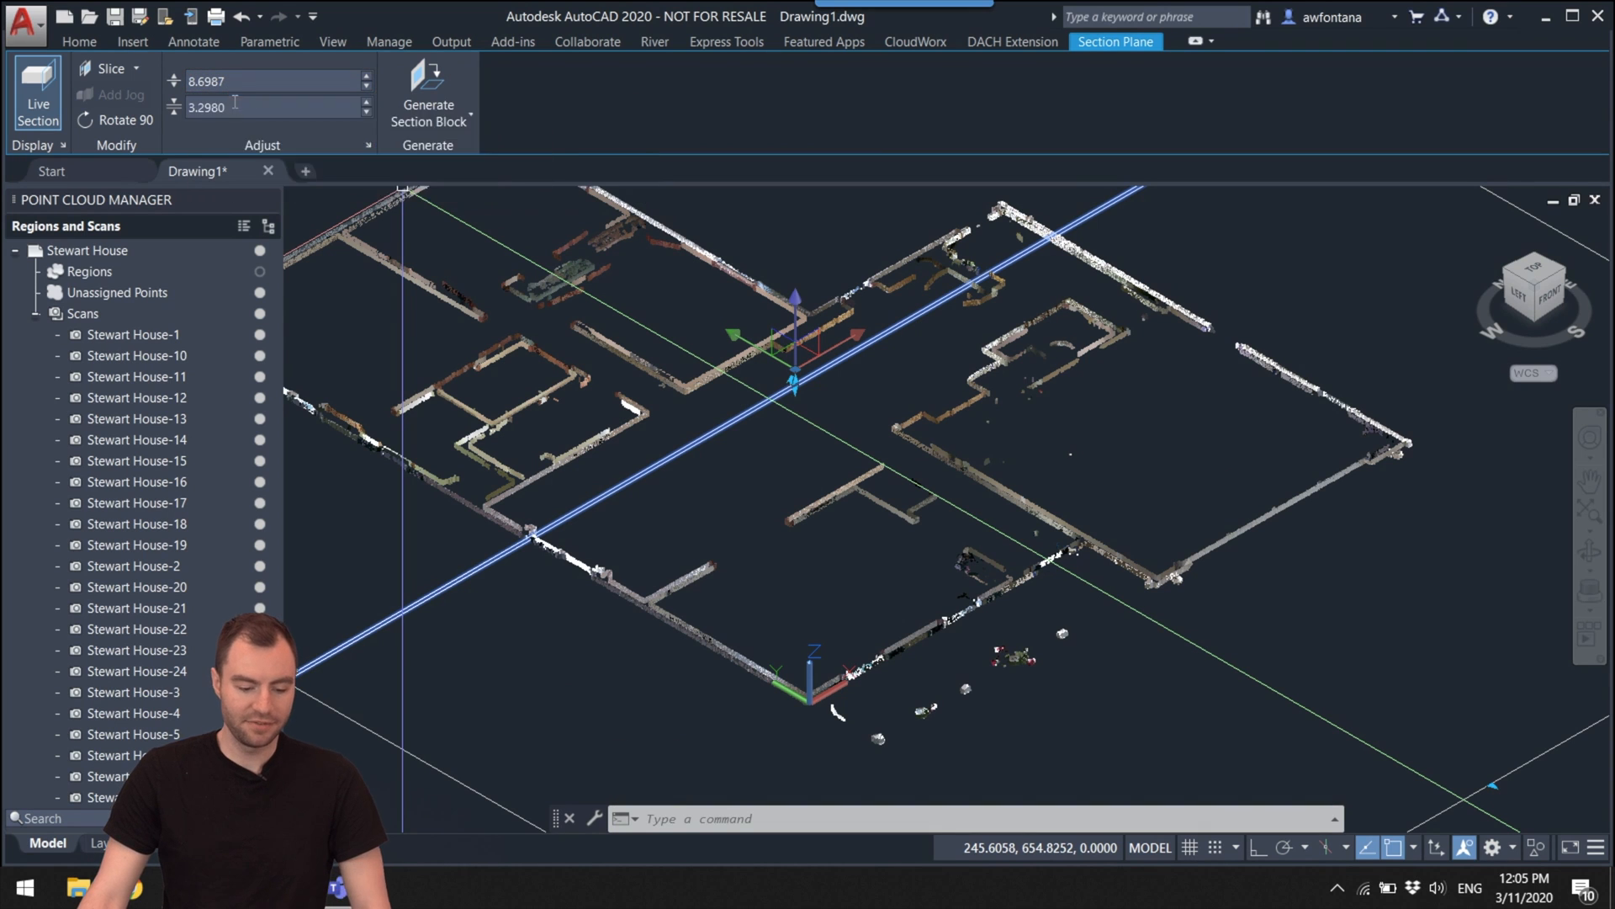
Step: Thin the section slice through the house to a thickness of 1.2980
{"action": "left_click", "coordinate": [368, 113]}
{"action": "left_click", "coordinate": [367, 113]}
{"action": "left_click", "coordinate": [367, 113]}
{"action": "scroll", "coordinate": [782, 502], "scroll_direction": "up", "scroll_amount": 3}
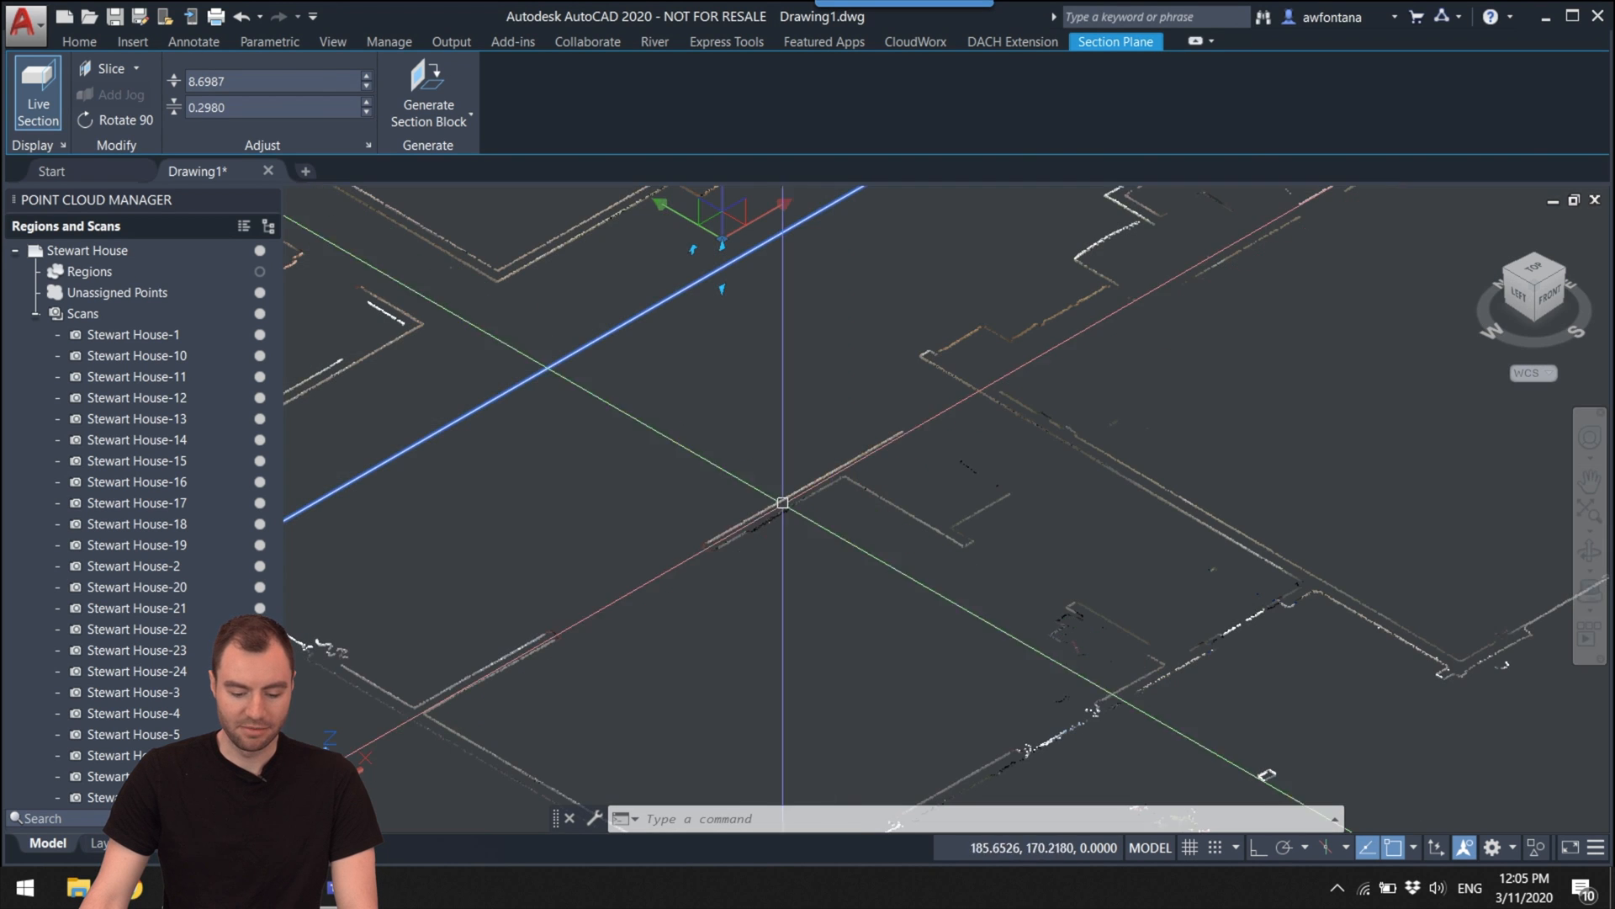
{"action": "scroll", "coordinate": [738, 530], "scroll_direction": "up", "scroll_amount": 3}
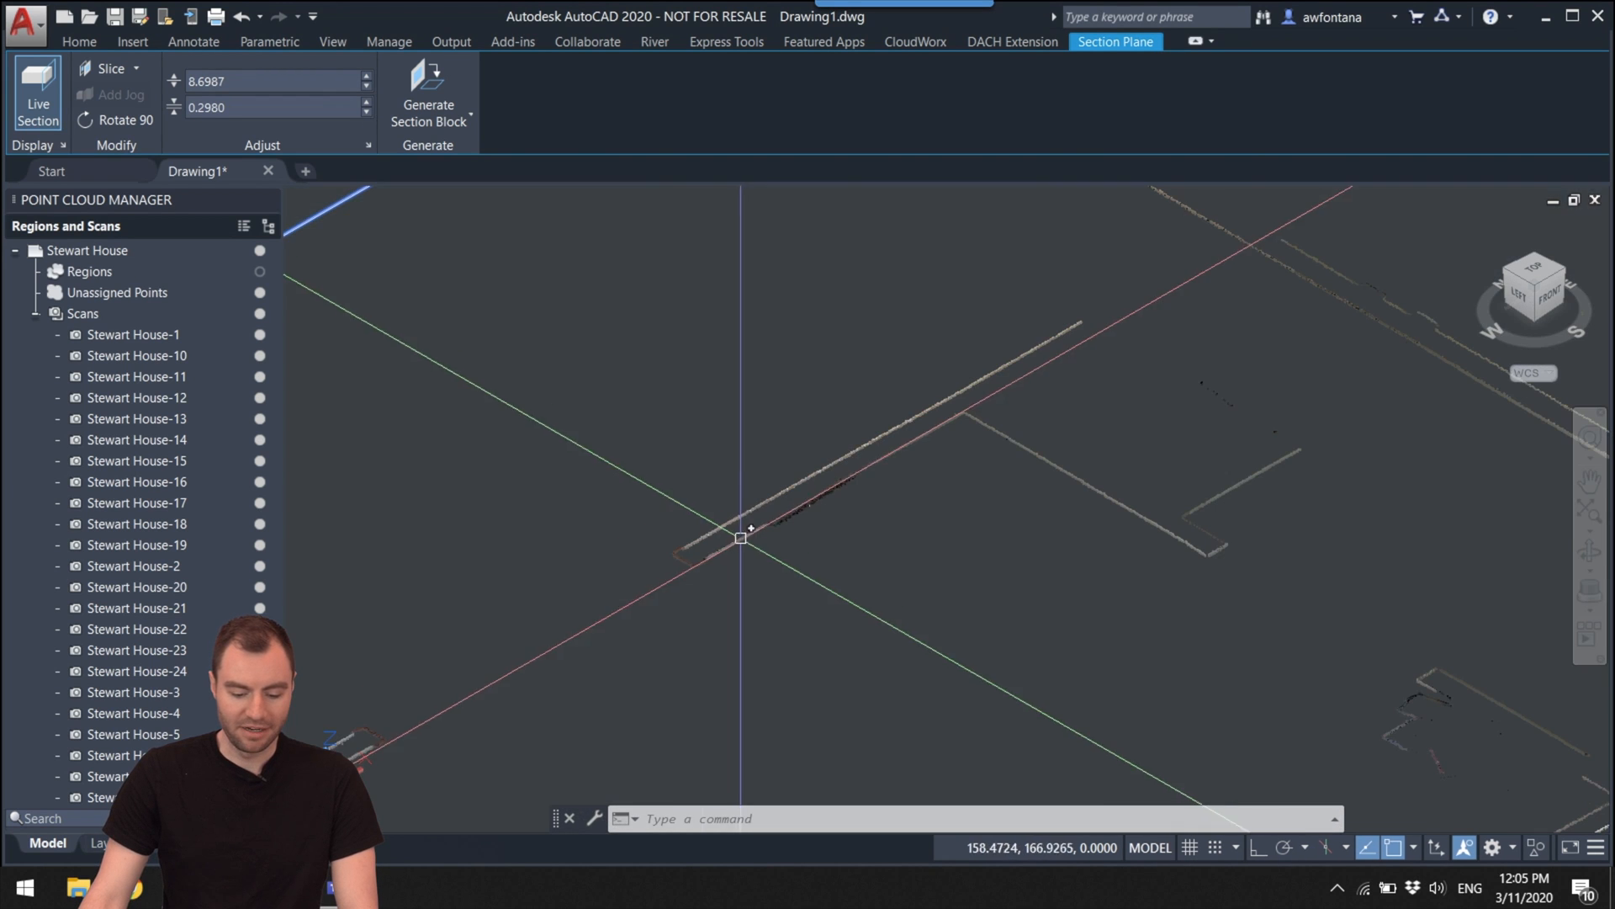
{"action": "left_click", "coordinate": [367, 101]}
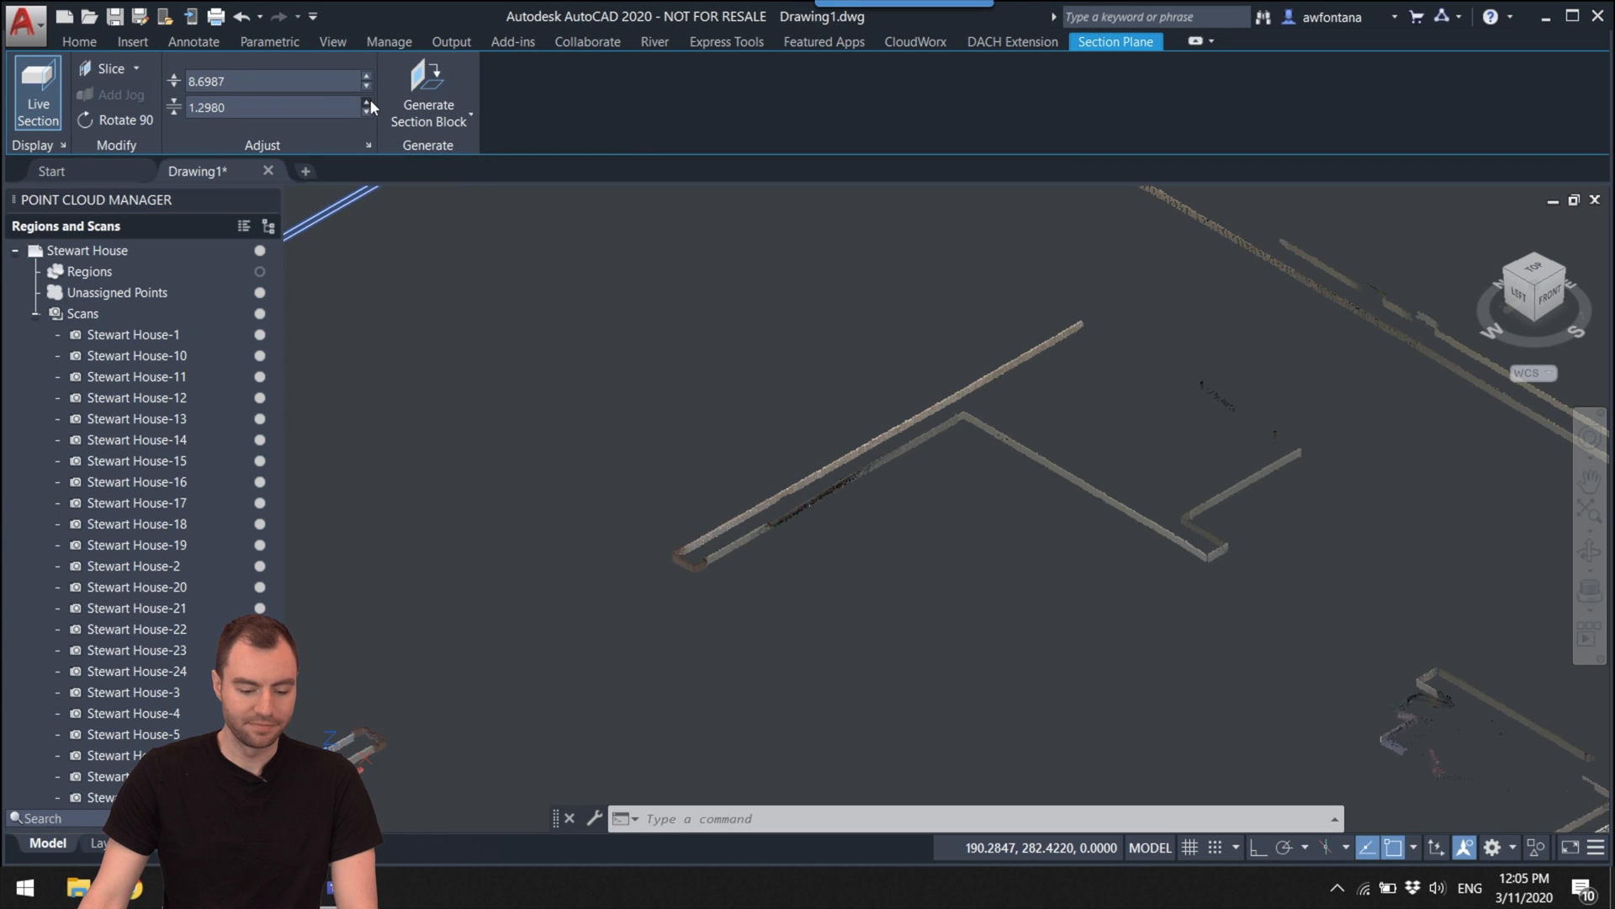
Step: Show the sliced house in a straight top view and rotate the plan so north faces up
{"action": "scroll", "coordinate": [812, 360], "scroll_direction": "down", "scroll_amount": 5}
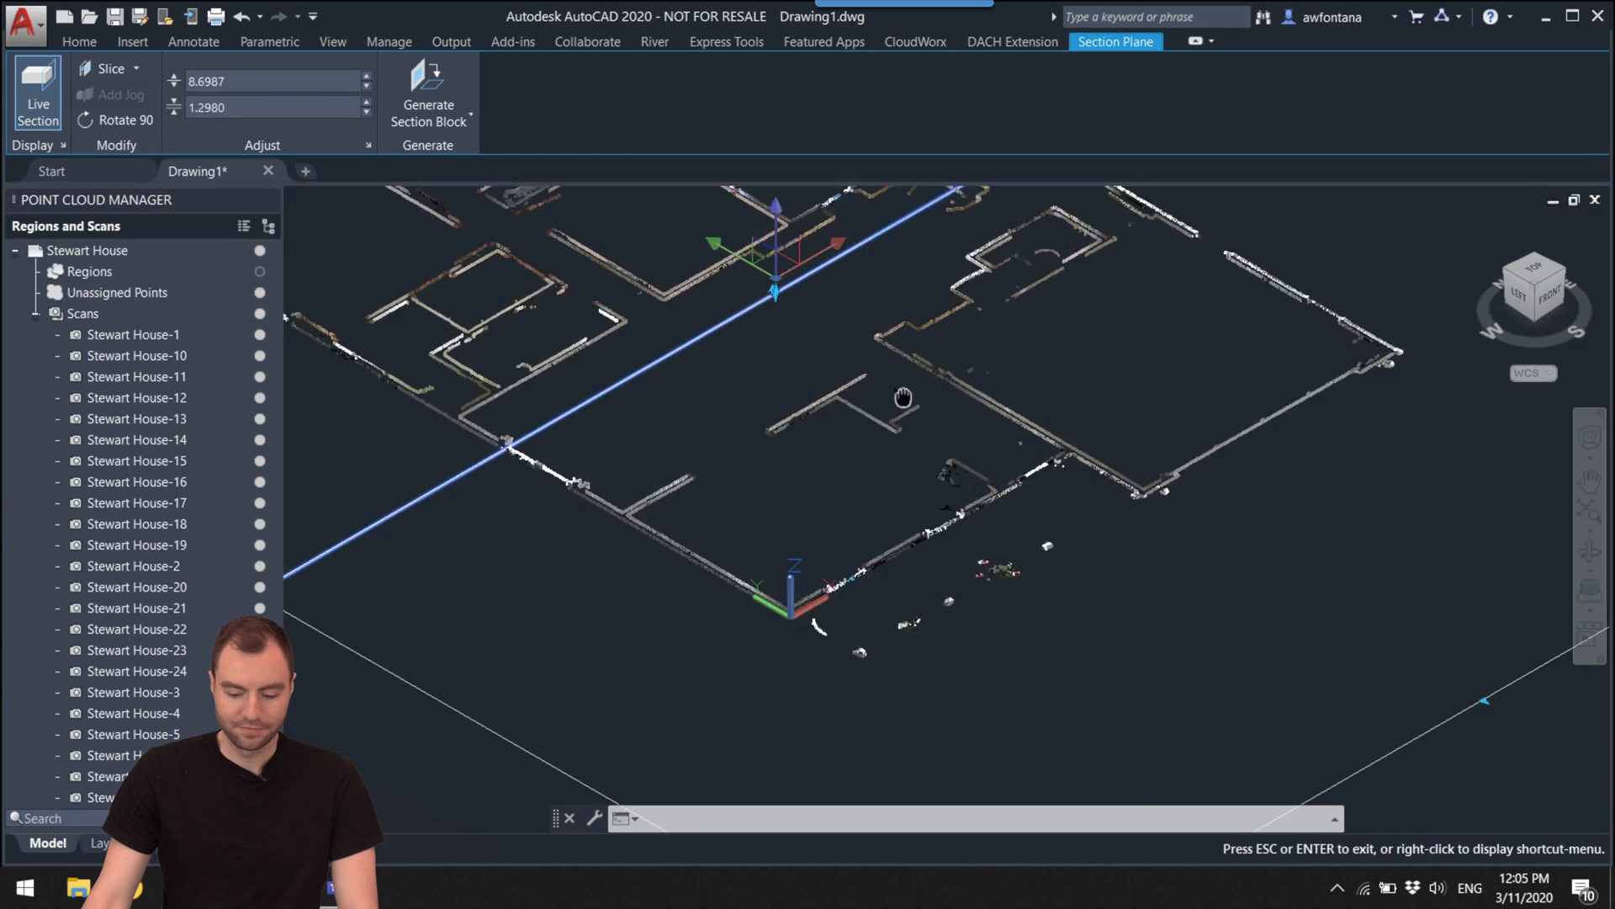
{"action": "middle_click_drag", "start_coordinate": [1470, 239], "coordinate": [1454, 287]}
{"action": "left_click", "coordinate": [1533, 271]}
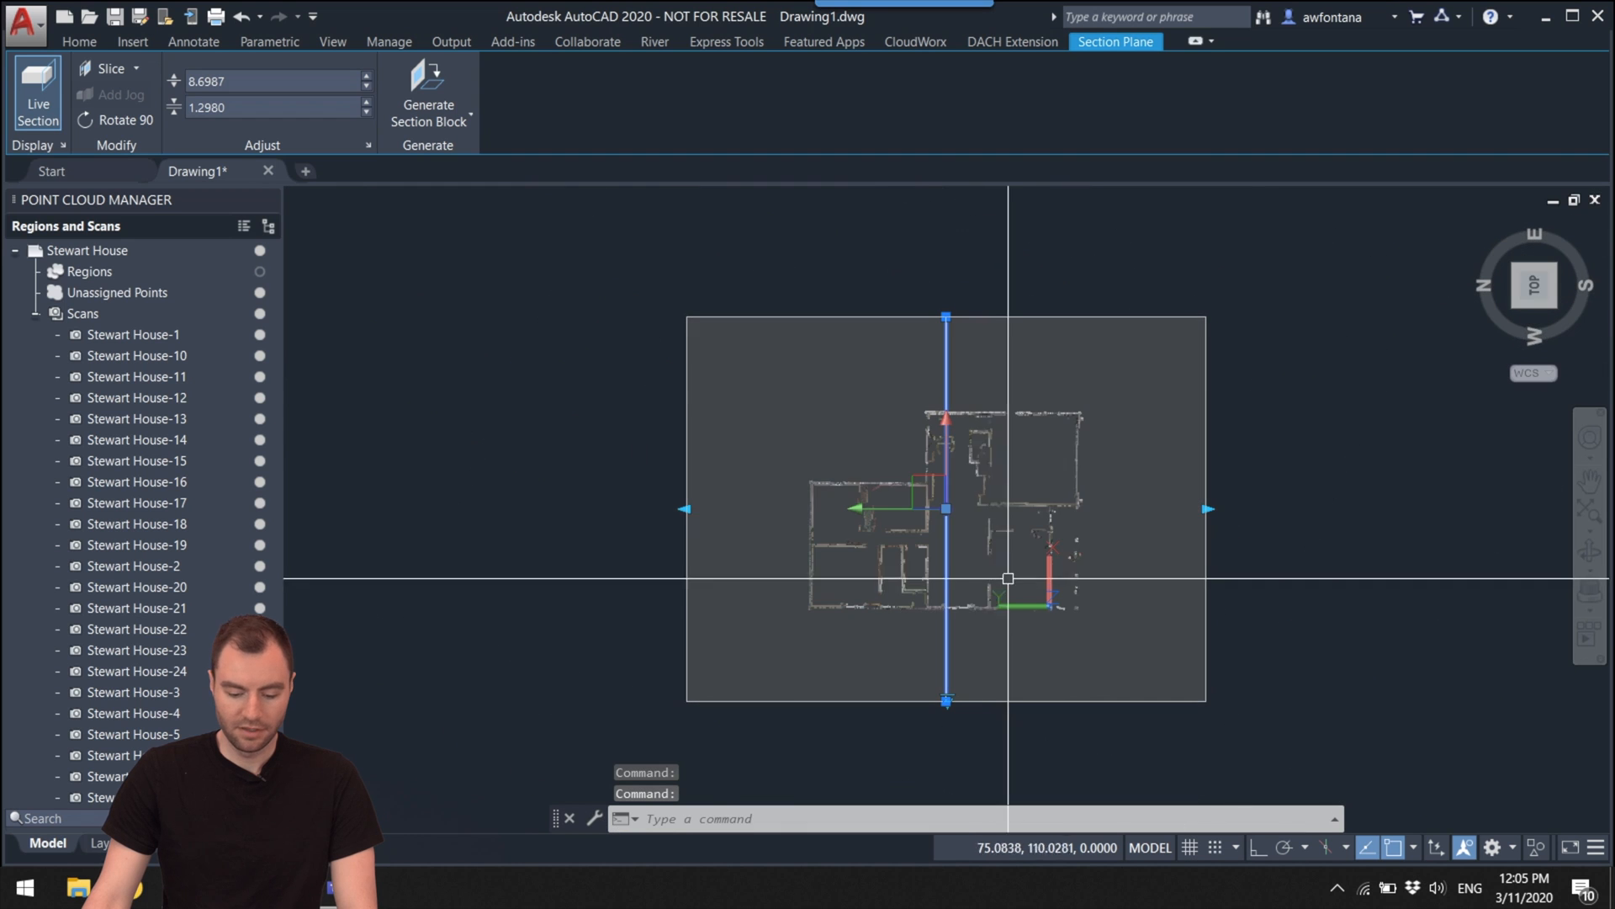
{"action": "left_click", "coordinate": [1601, 244]}
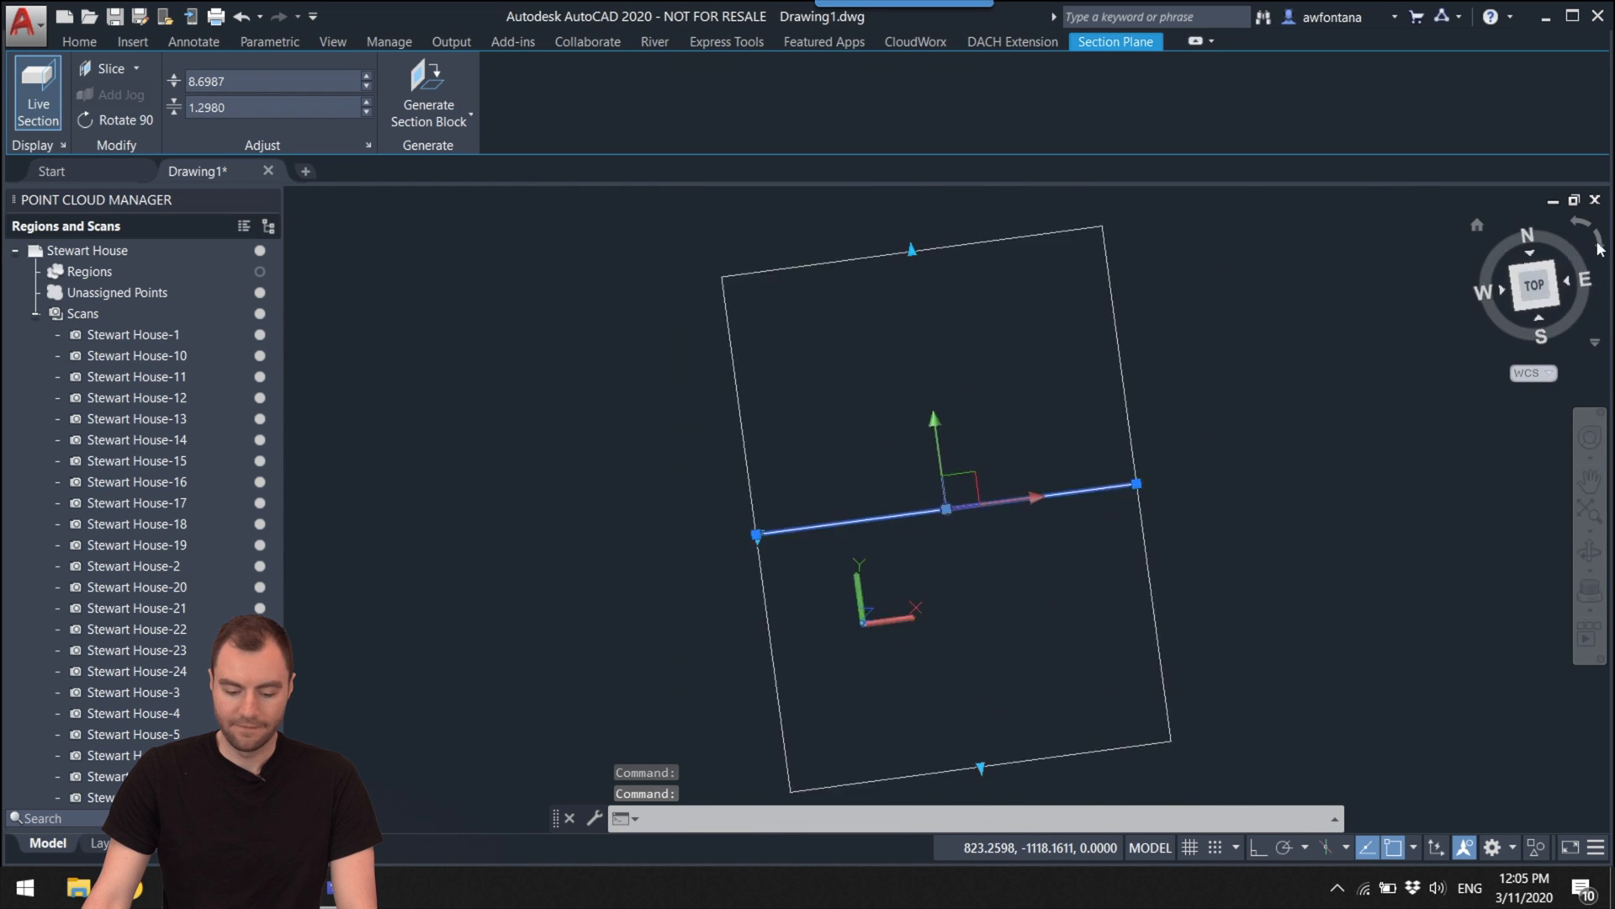
Step: Deselect the section plane and examine the wall lines, room corners and overall layout of the slice in plan
{"action": "scroll", "coordinate": [948, 578], "scroll_direction": "up", "scroll_amount": 5}
{"action": "middle_click_drag", "start_coordinate": [698, 294], "coordinate": [800, 468]}
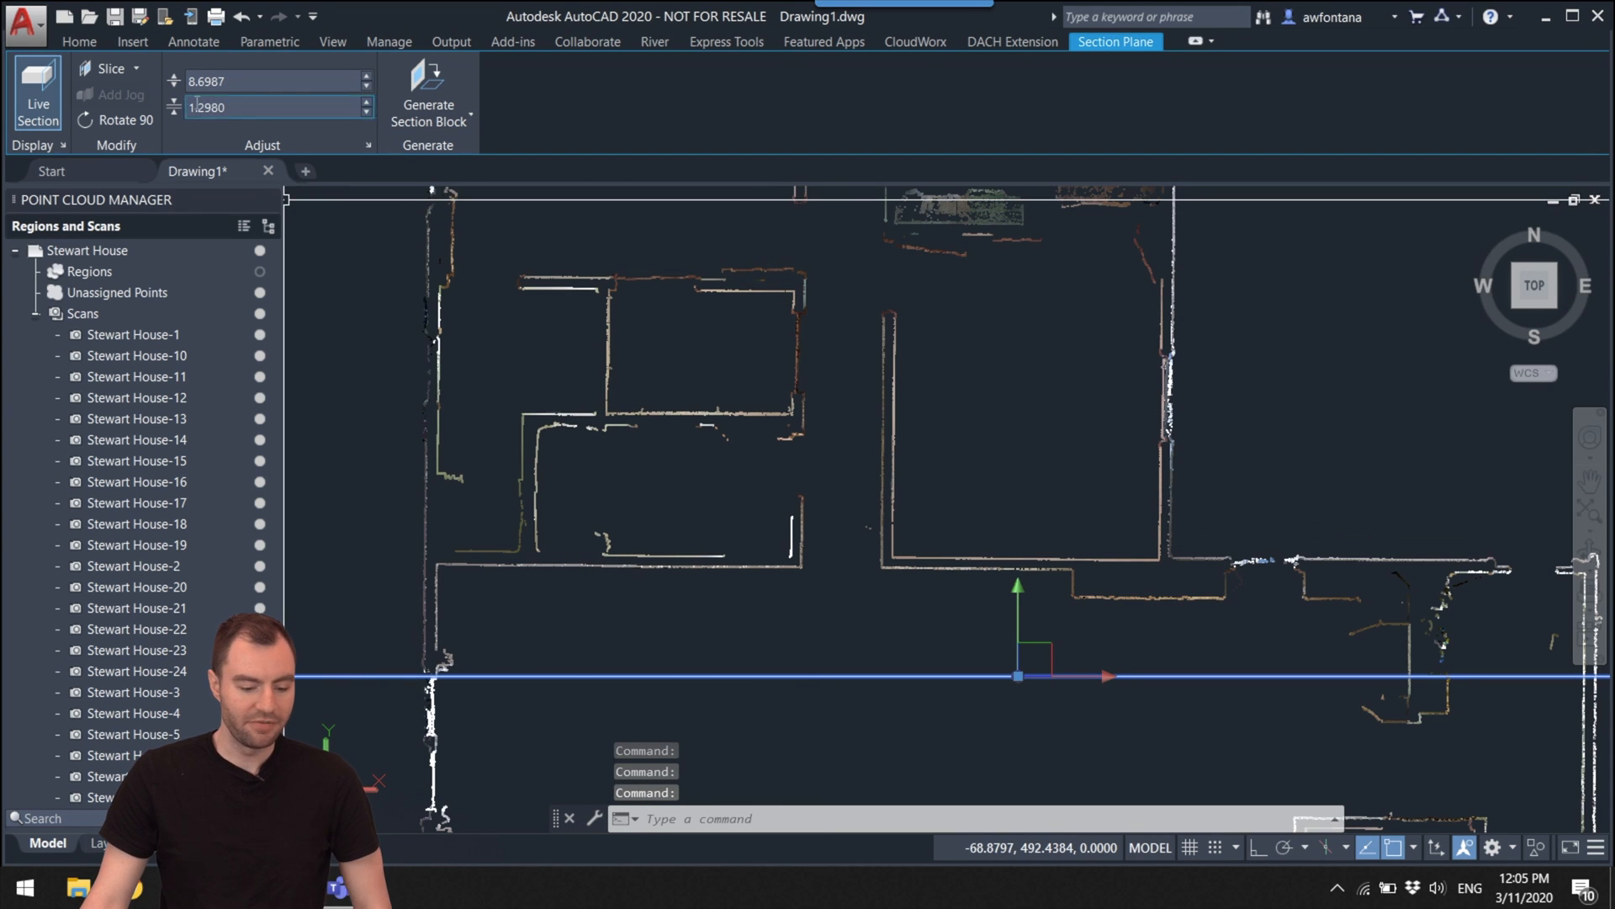
{"action": "scroll", "coordinate": [919, 367], "scroll_direction": "down", "scroll_amount": 5}
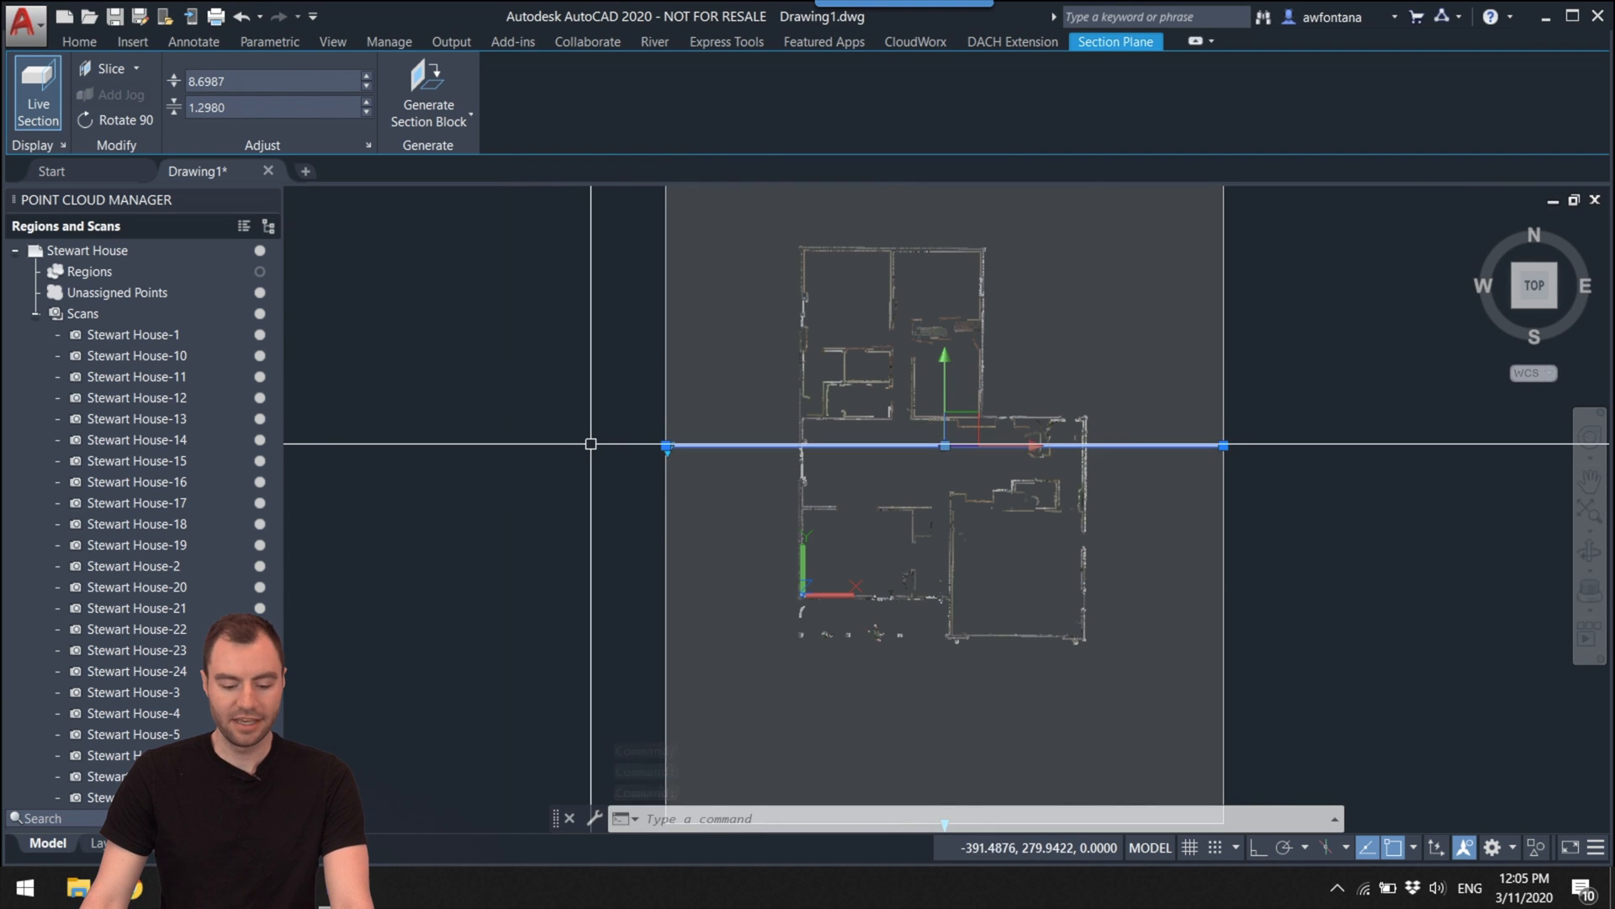
{"action": "key", "text": "Escape"}
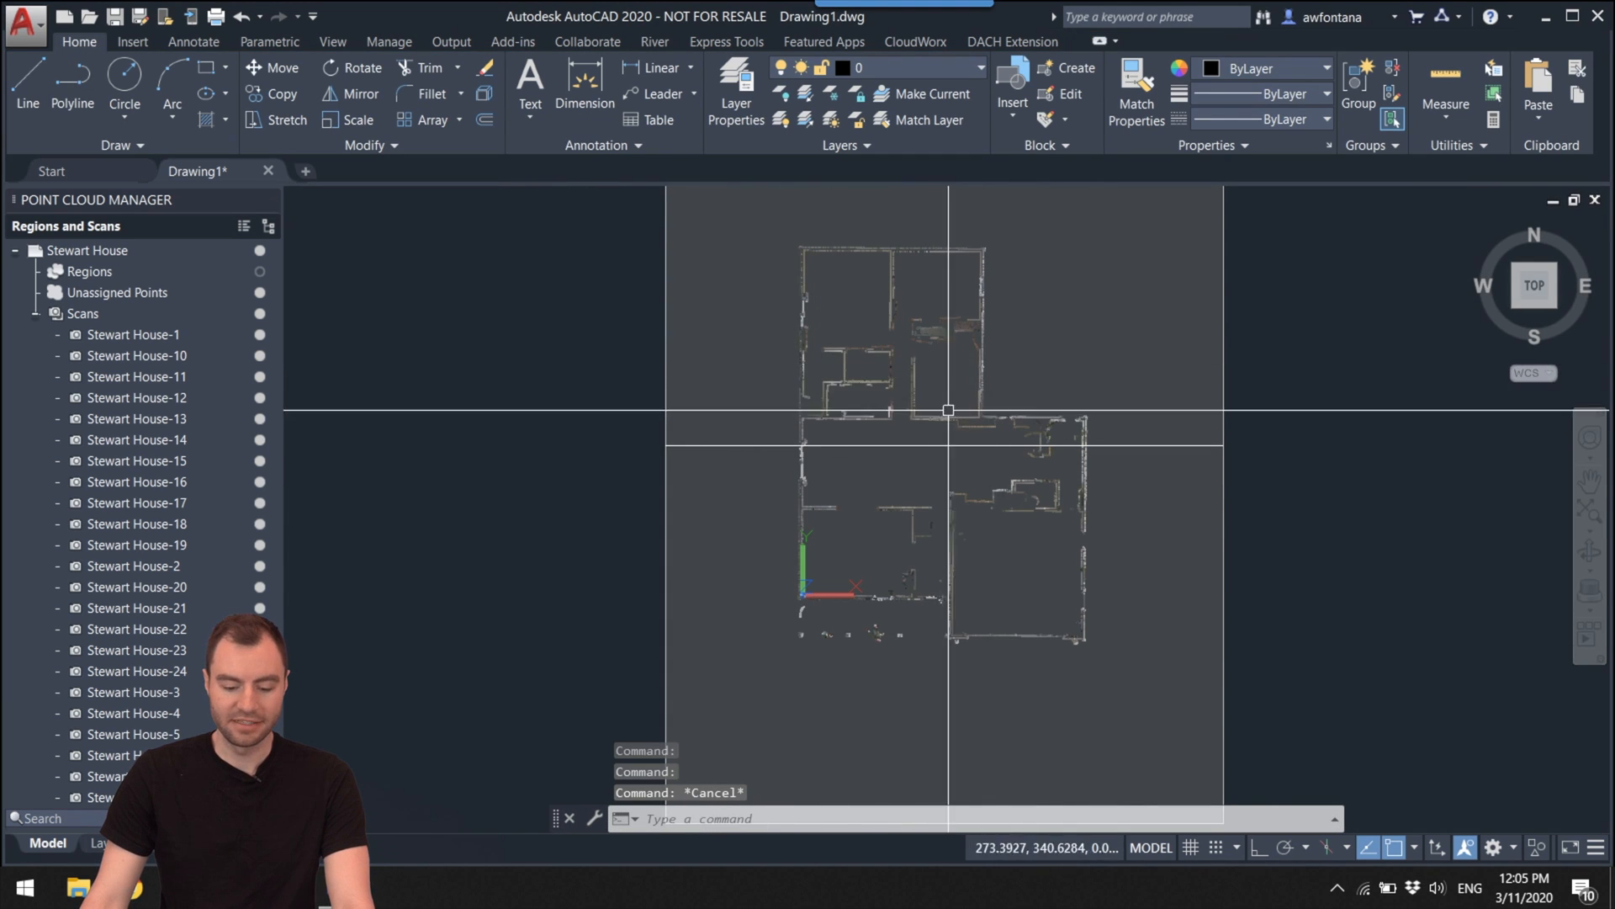
{"action": "left_click", "coordinate": [993, 358]}
{"action": "left_click", "coordinate": [981, 350]}
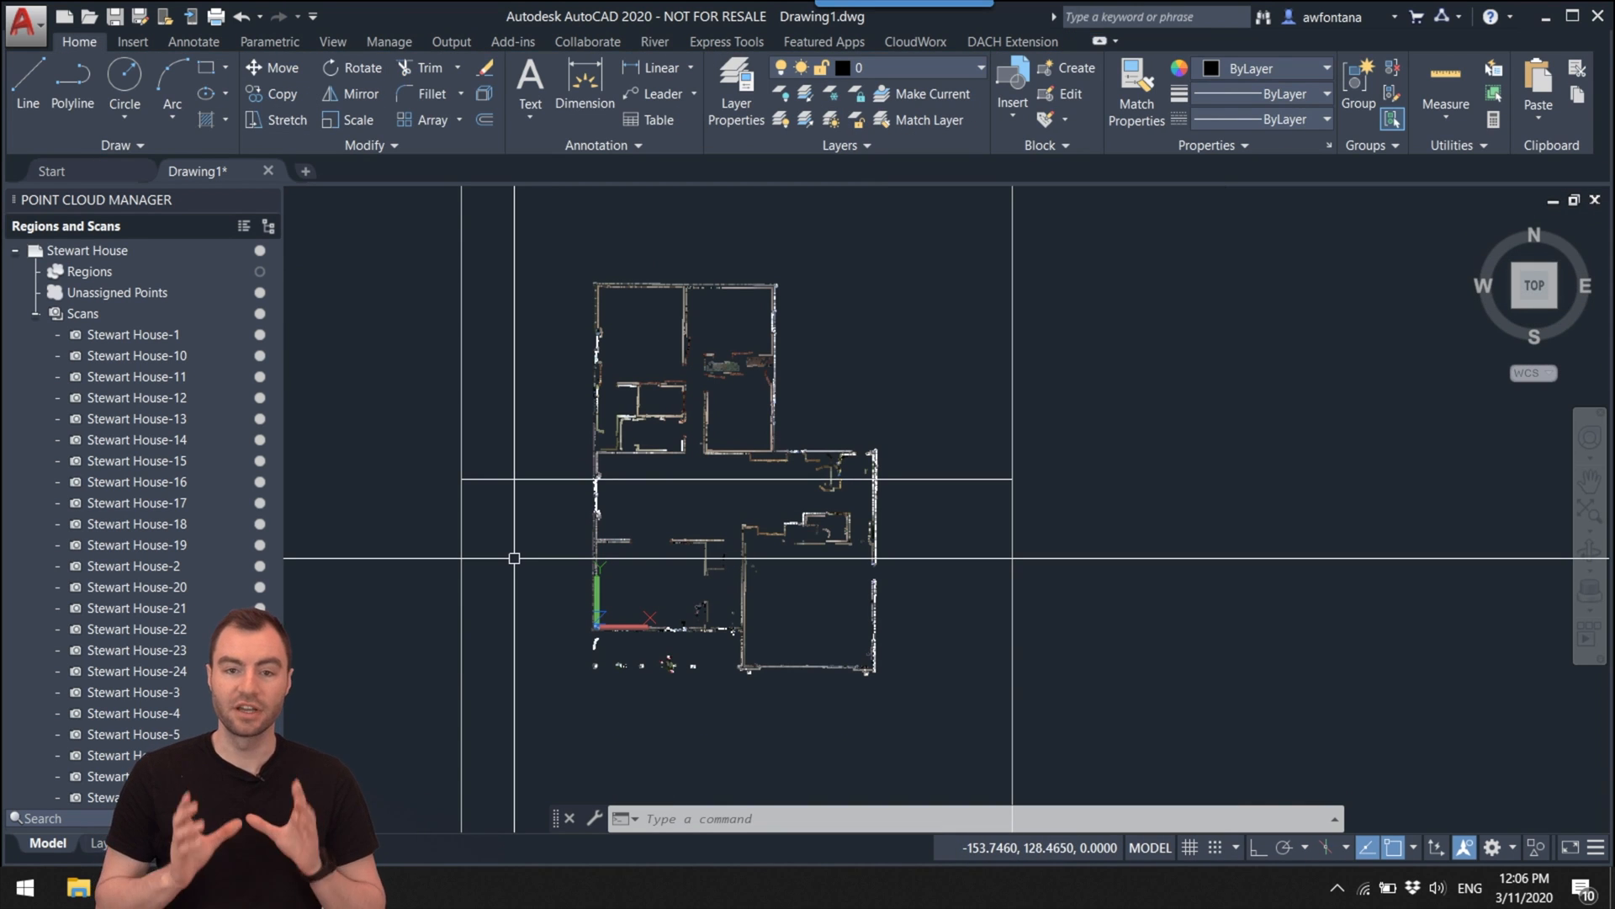
{"action": "scroll", "coordinate": [588, 343], "scroll_direction": "up", "scroll_amount": 3}
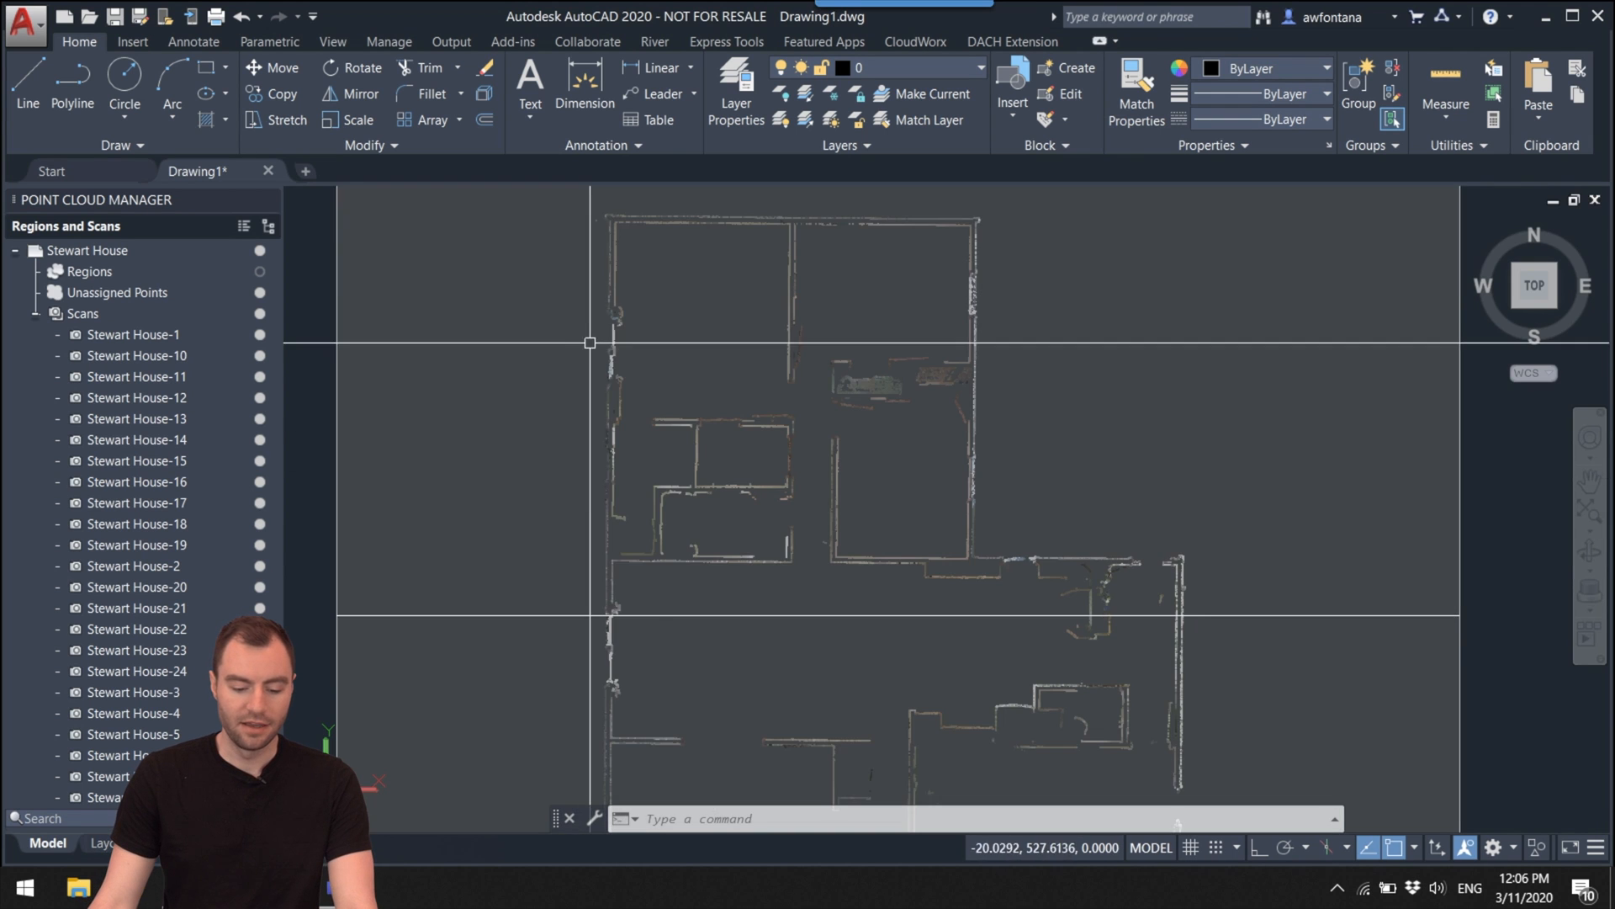
{"action": "scroll", "coordinate": [584, 303], "scroll_direction": "up", "scroll_amount": 5}
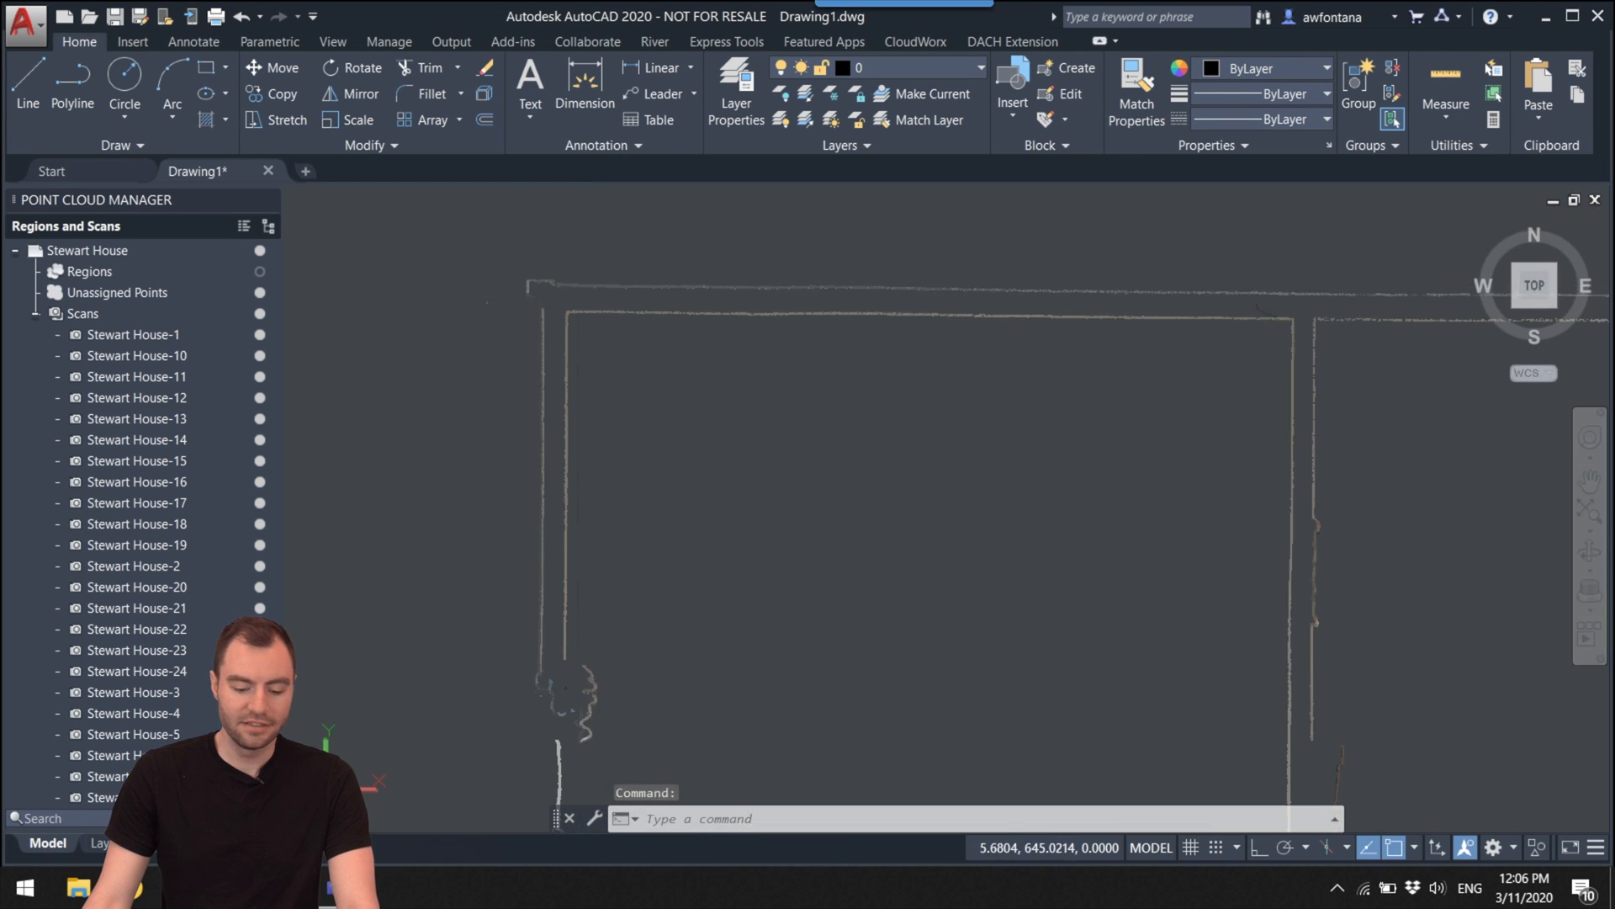
{"action": "scroll", "coordinate": [582, 373], "scroll_direction": "down", "scroll_amount": 5}
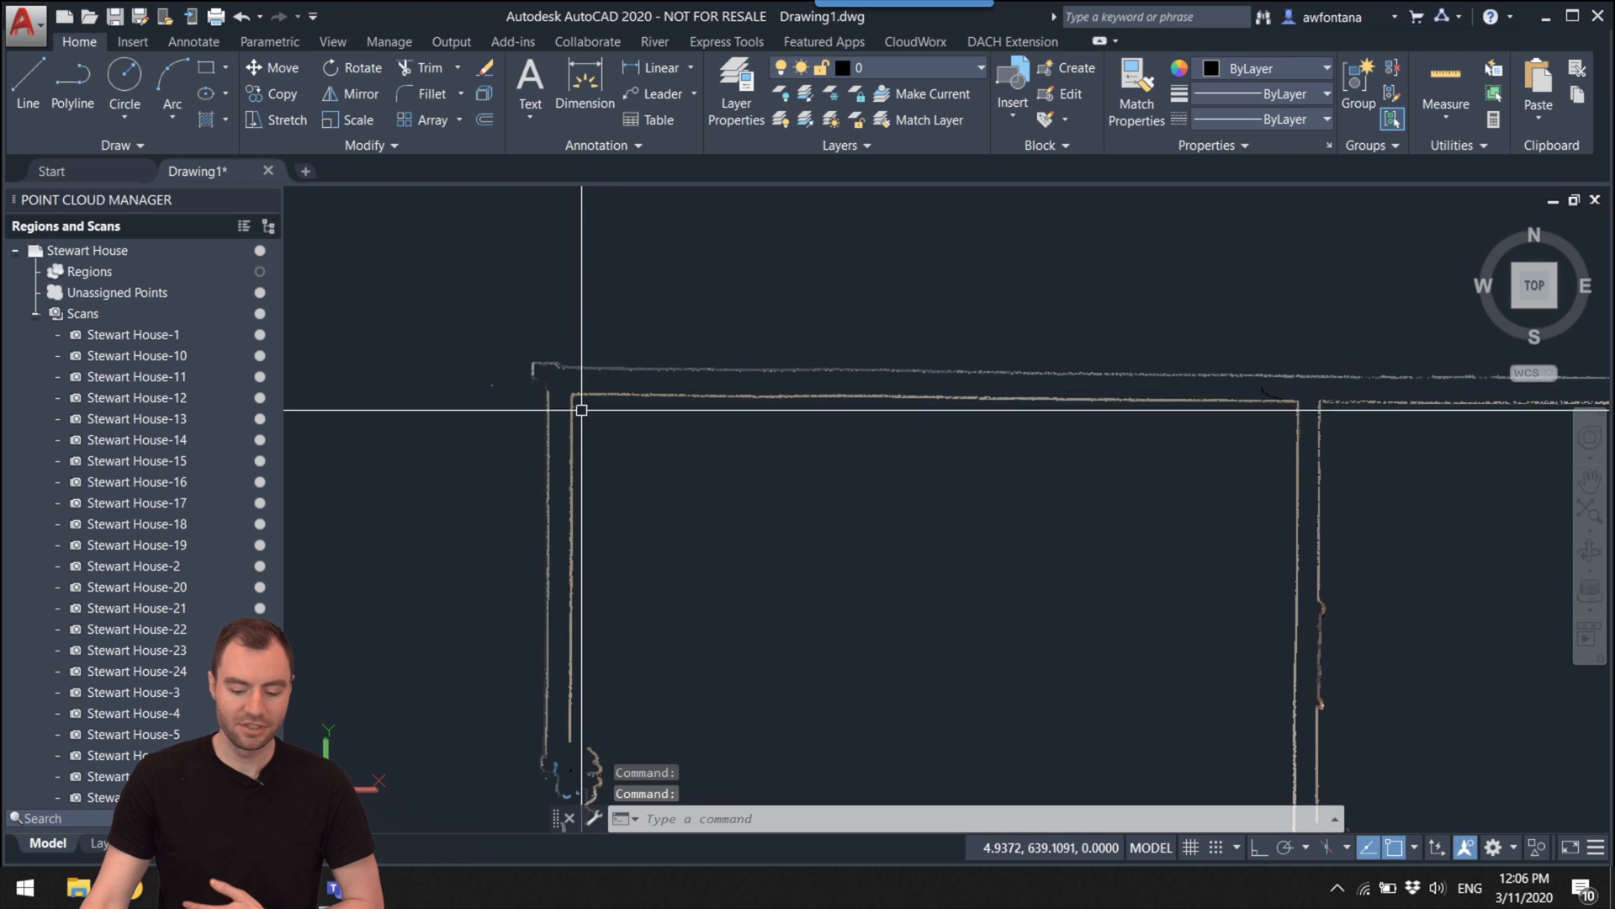
{"action": "middle_click_drag", "start_coordinate": [709, 512], "coordinate": [677, 345]}
{"action": "key", "text": "Escape"}
{"action": "scroll", "coordinate": [695, 357], "scroll_direction": "down", "scroll_amount": 4}
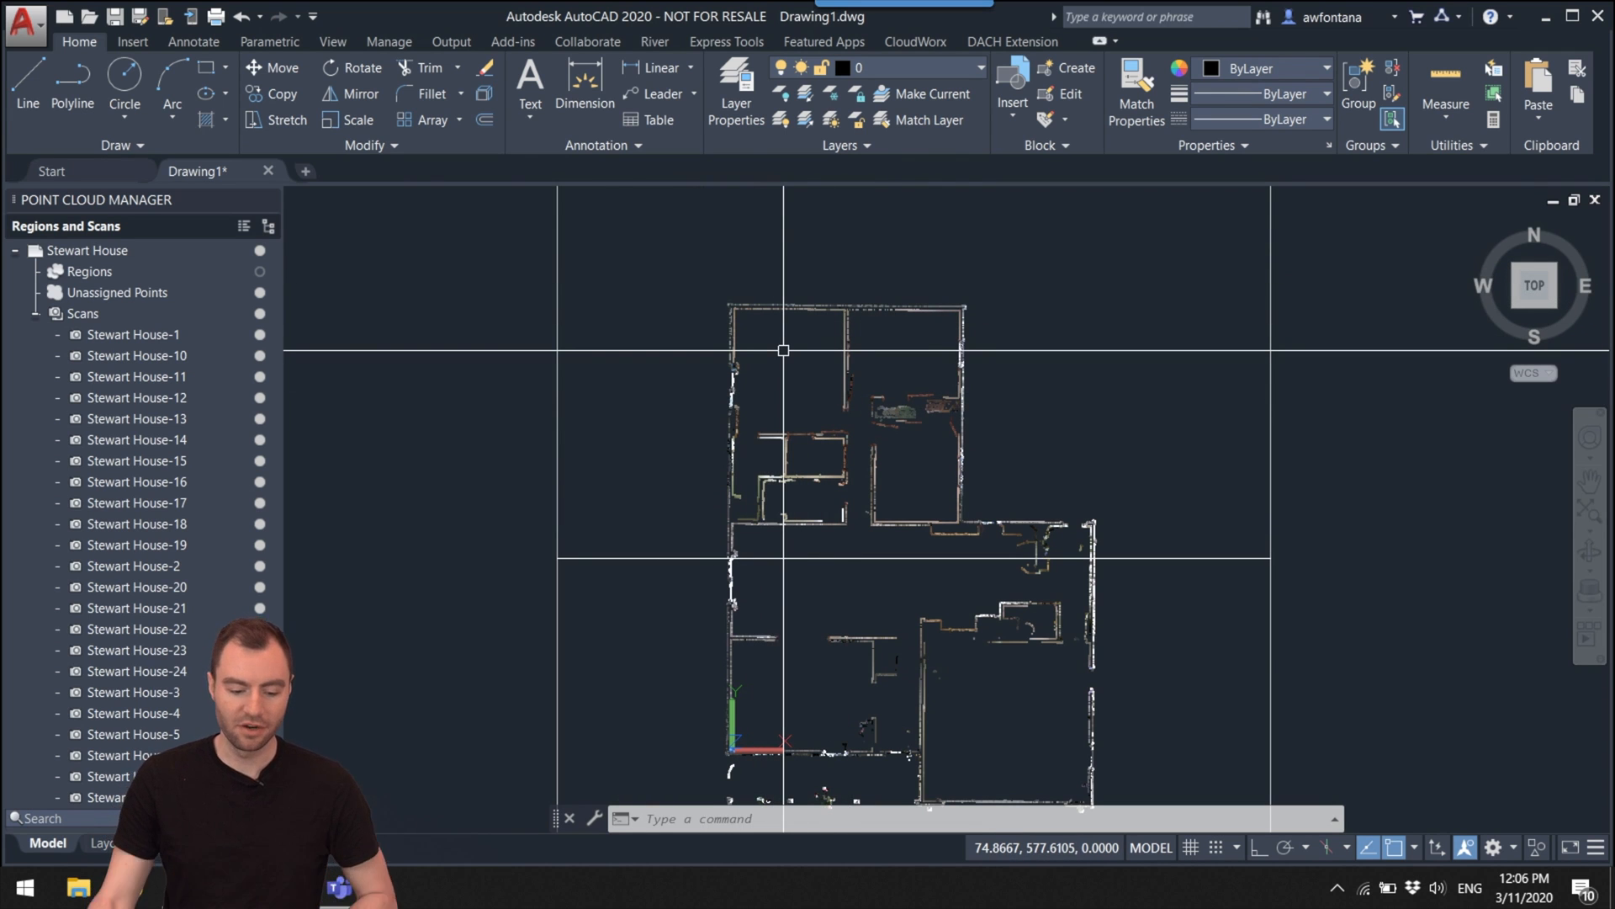
Step: Select the Stewart House point cloud and color its points by Normal
{"action": "left_click", "coordinate": [748, 394]}
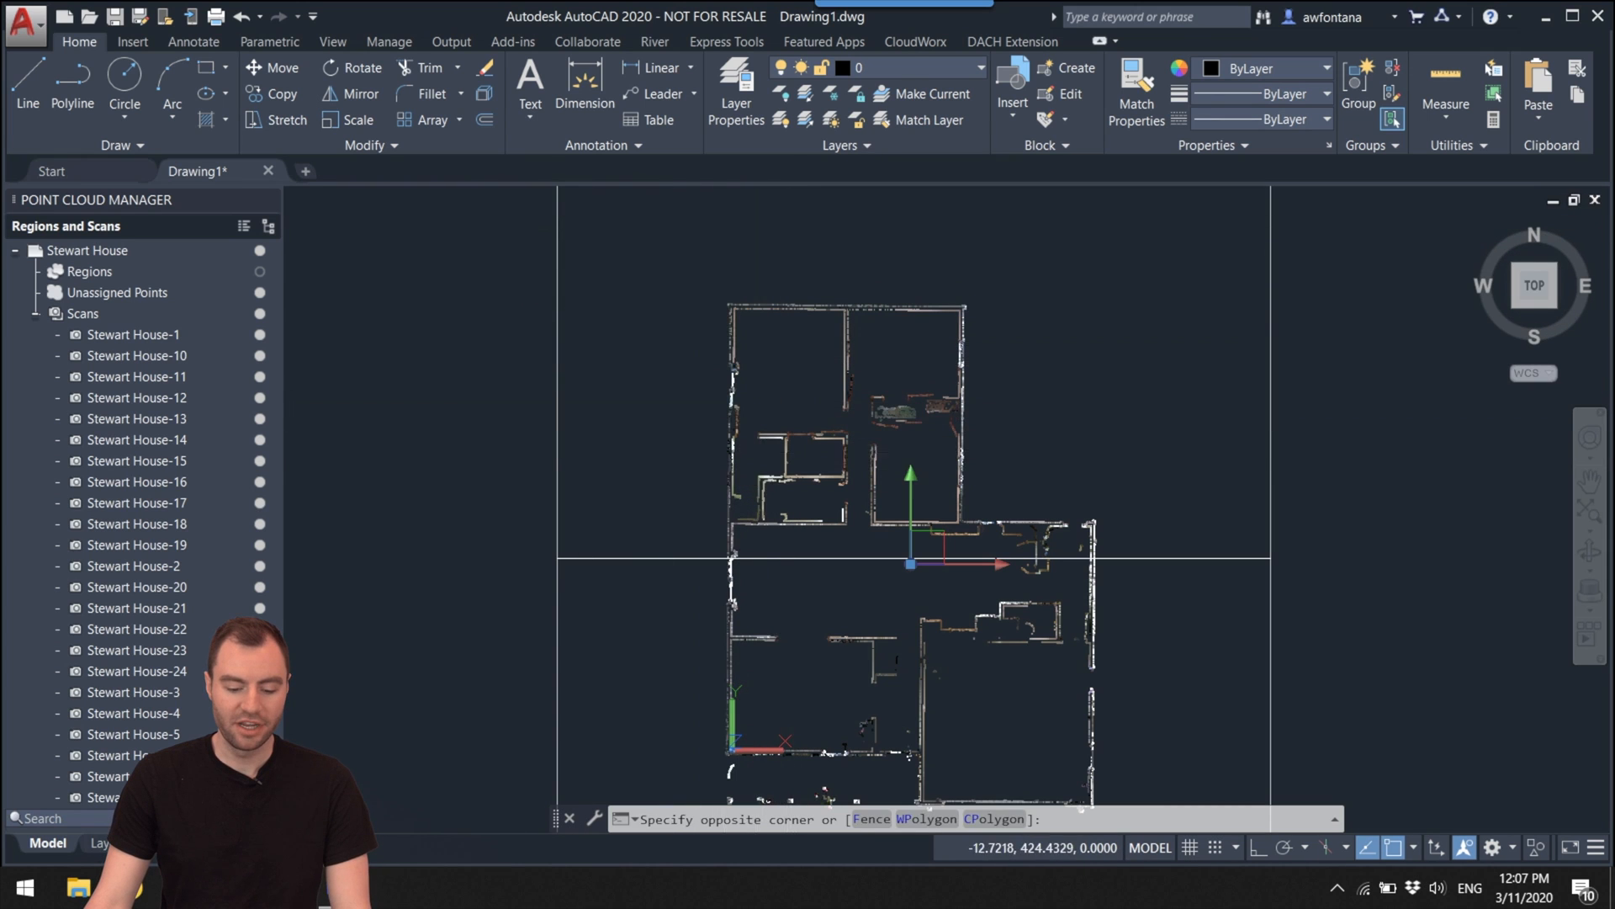
{"action": "left_click", "coordinate": [725, 455]}
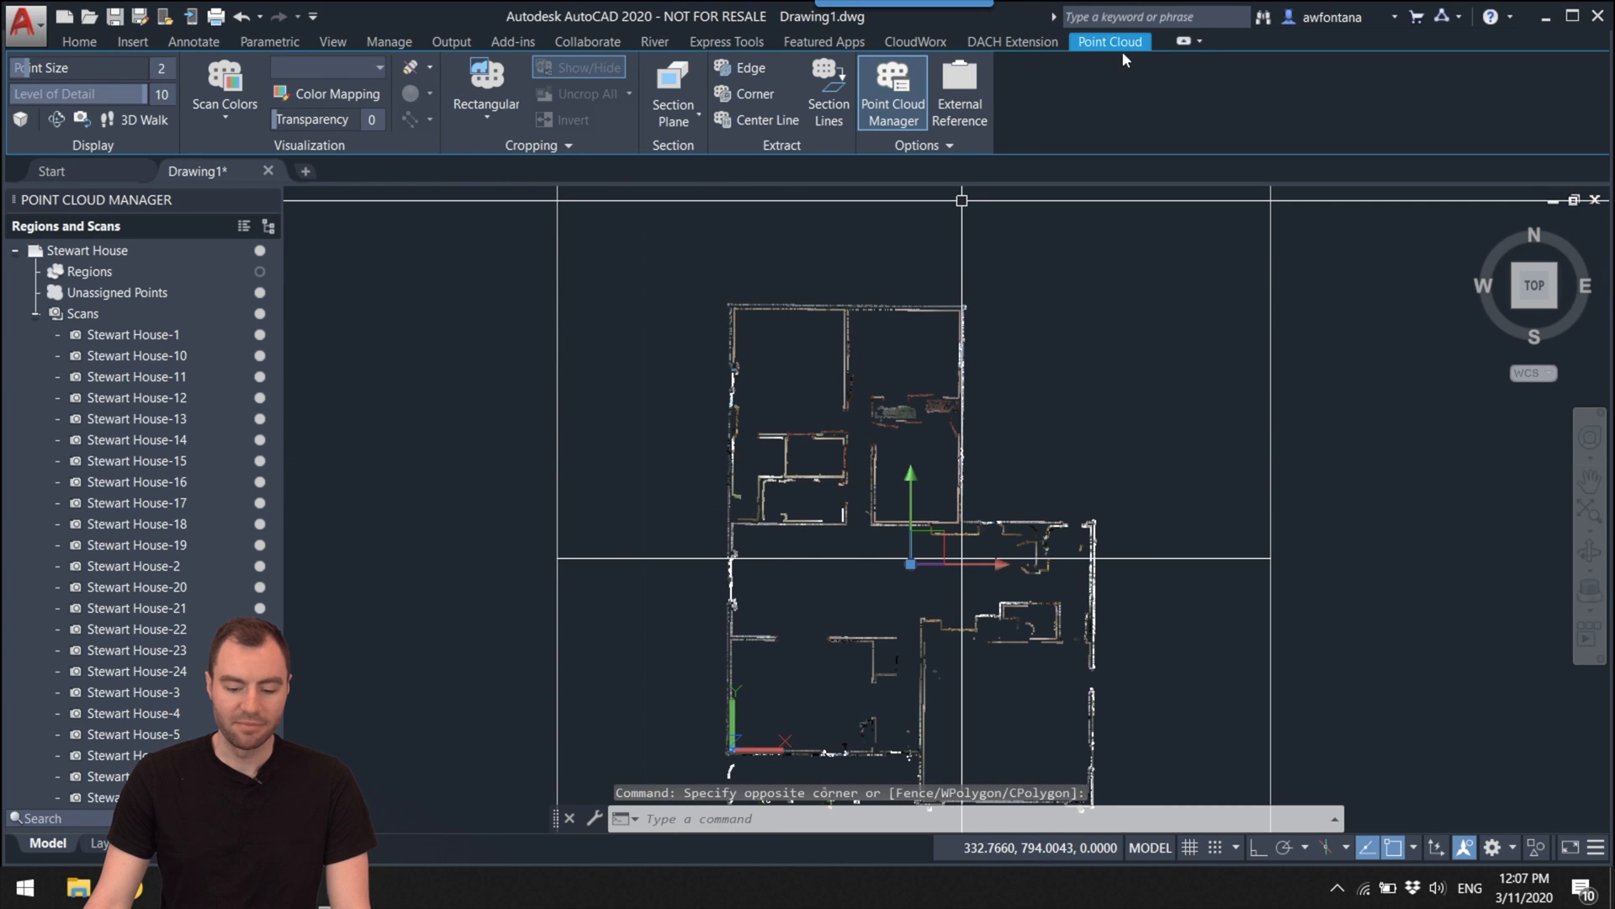
{"action": "left_click", "coordinate": [247, 110]}
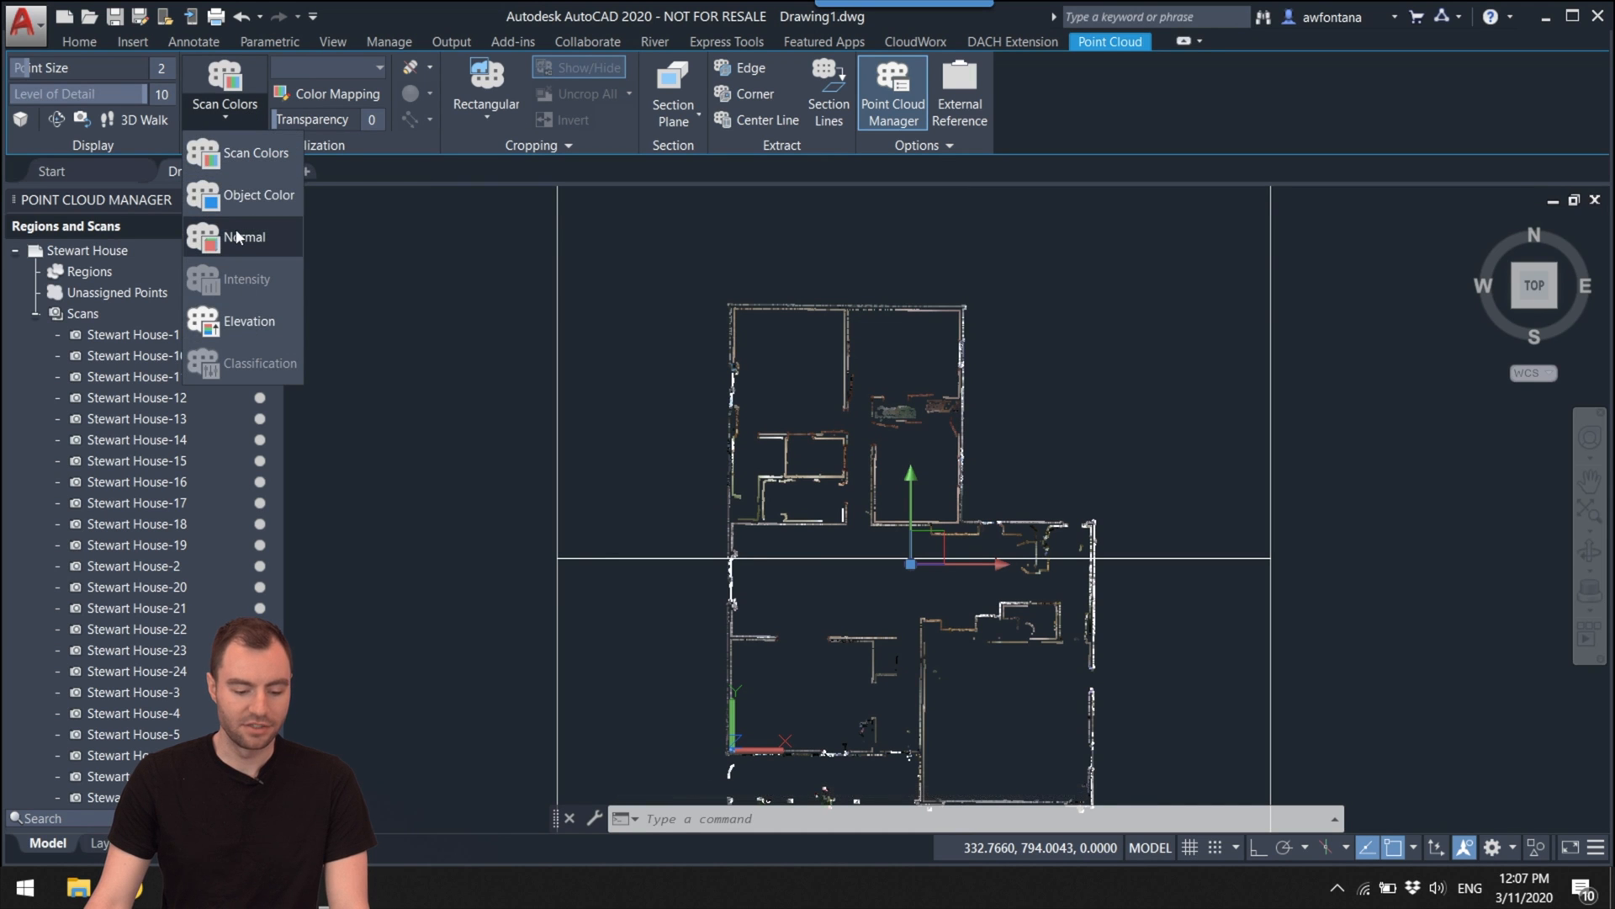
{"action": "left_click", "coordinate": [237, 240]}
{"action": "scroll", "coordinate": [847, 450], "scroll_direction": "up", "scroll_amount": 3}
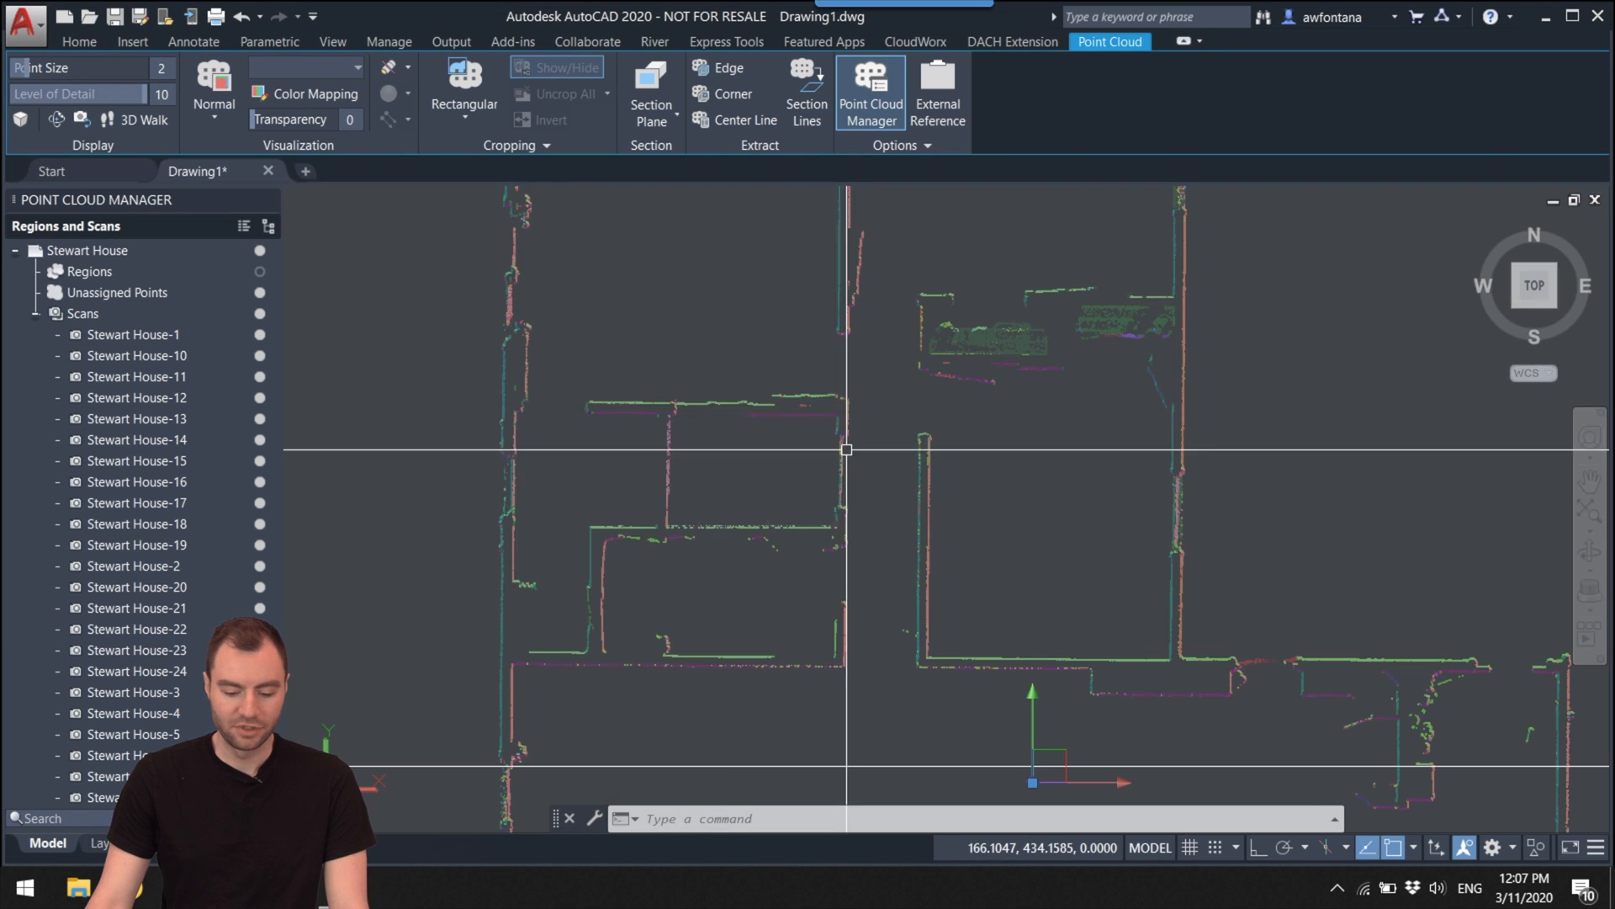
Step: Try the Object Color and Elevation stylizations on the point cloud and switch it back to Normal
{"action": "left_click", "coordinate": [223, 113]}
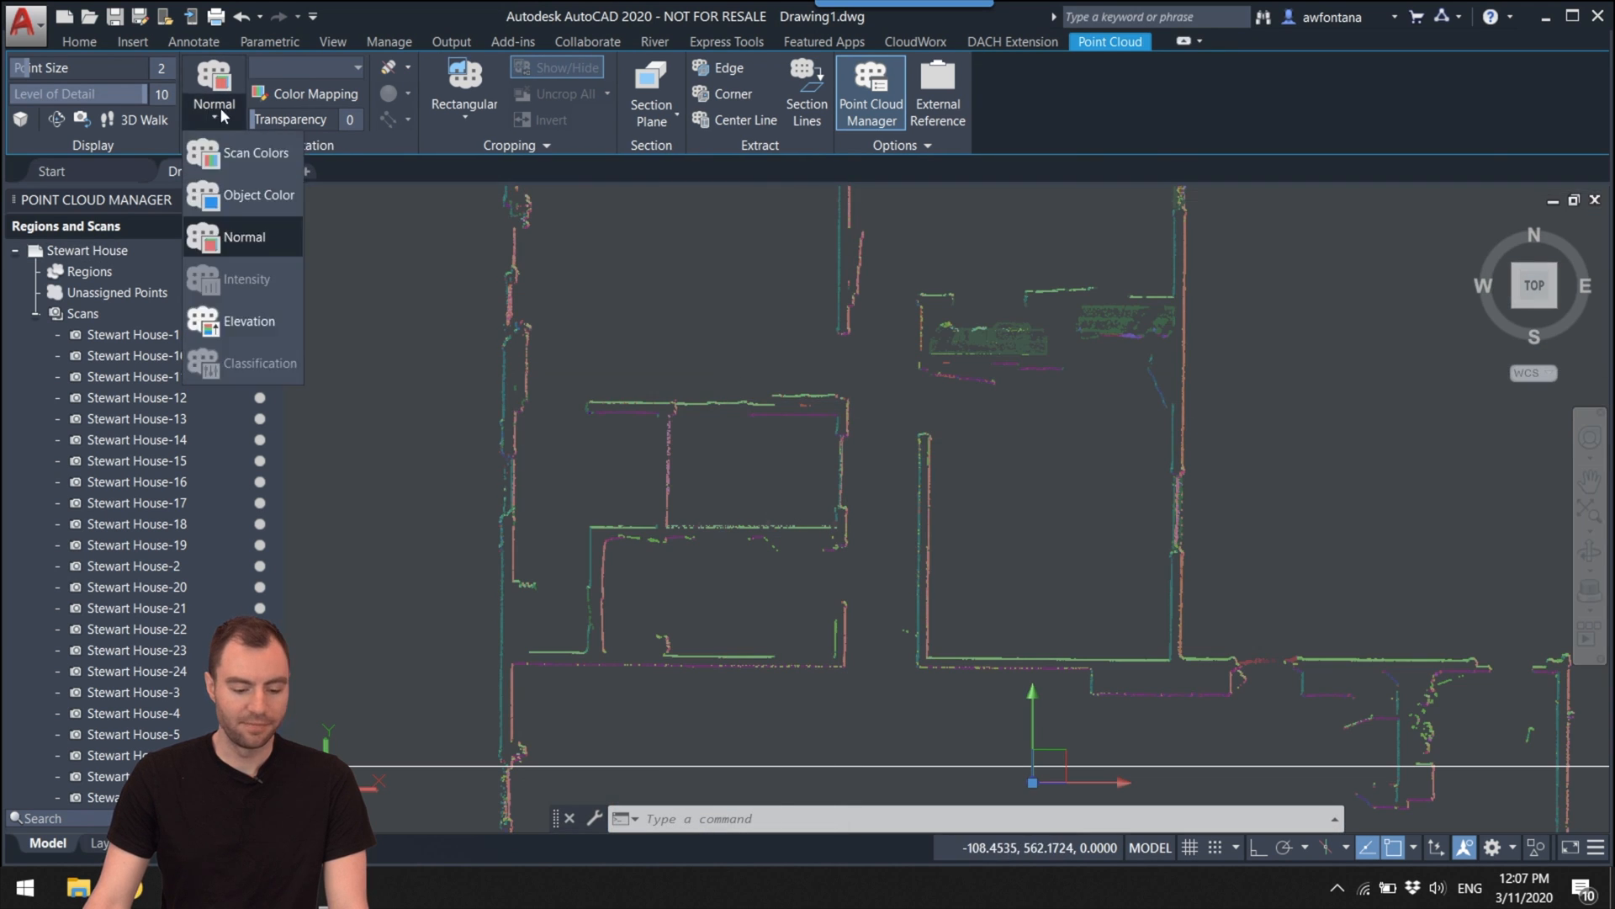
{"action": "left_click", "coordinate": [271, 199]}
{"action": "middle_click_drag", "start_coordinate": [991, 498], "coordinate": [919, 479]}
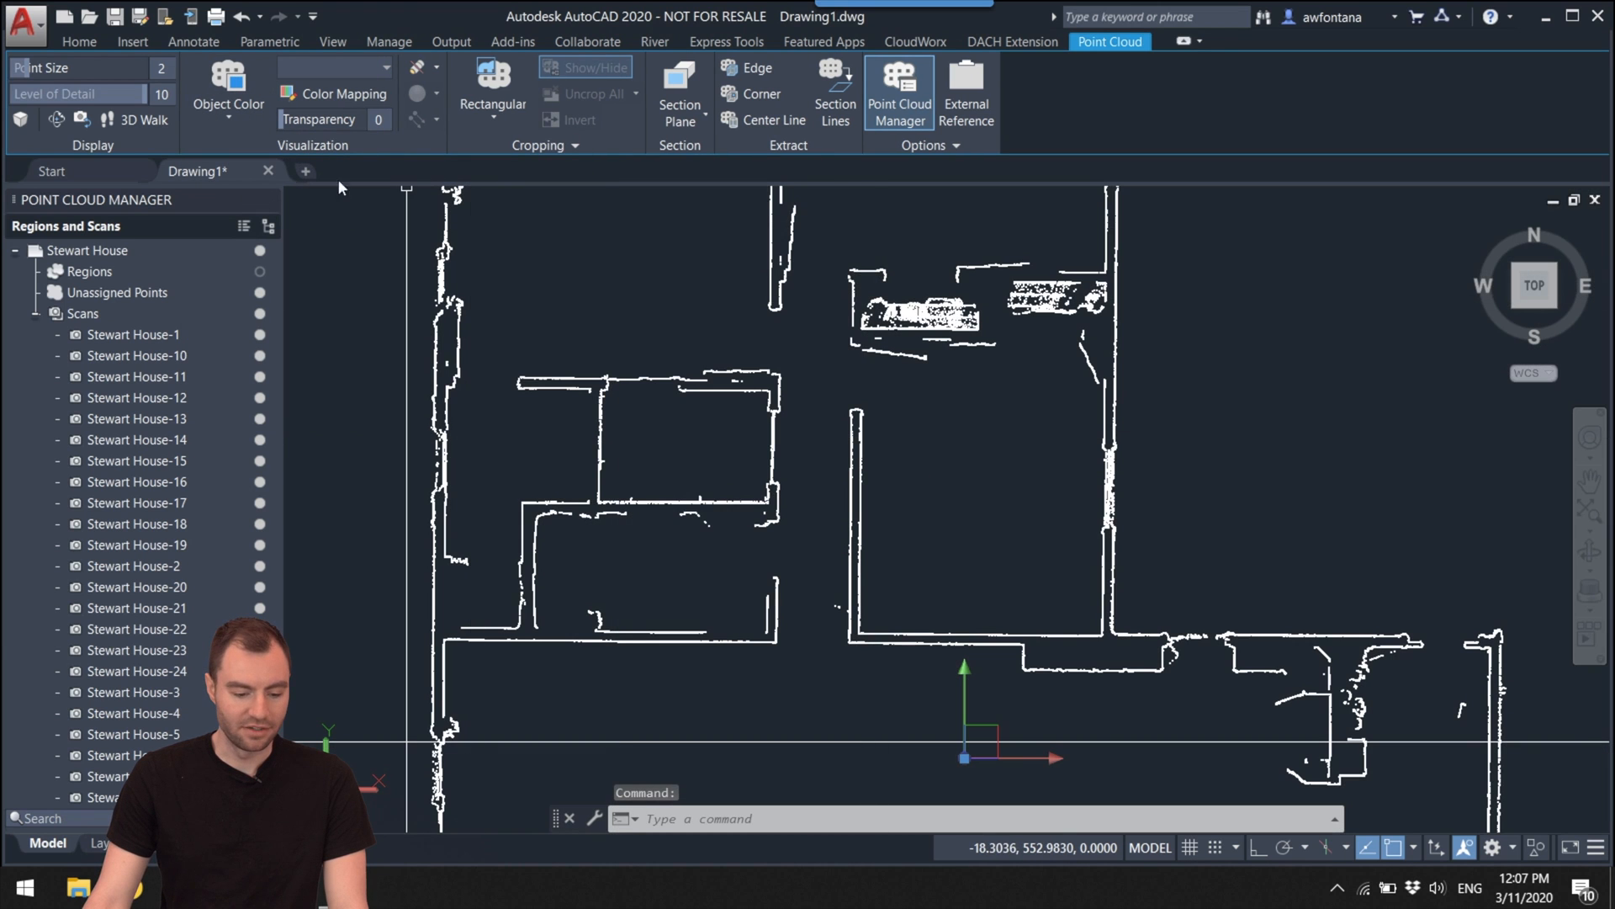
{"action": "left_click", "coordinate": [233, 110]}
{"action": "left_click", "coordinate": [256, 326]}
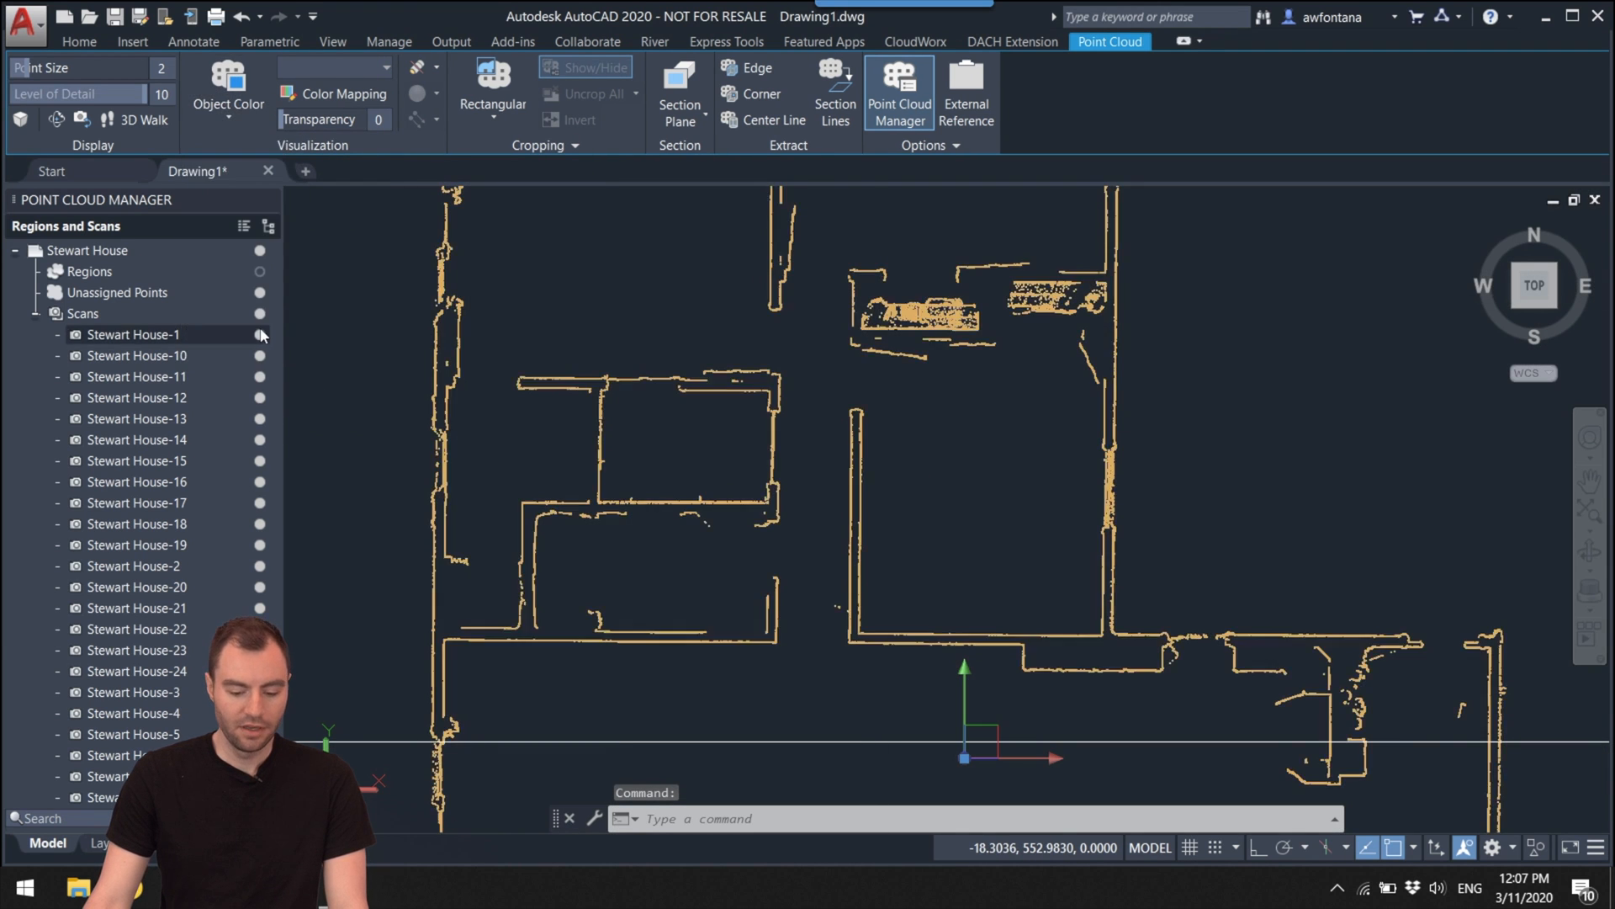
{"action": "left_click", "coordinate": [217, 115]}
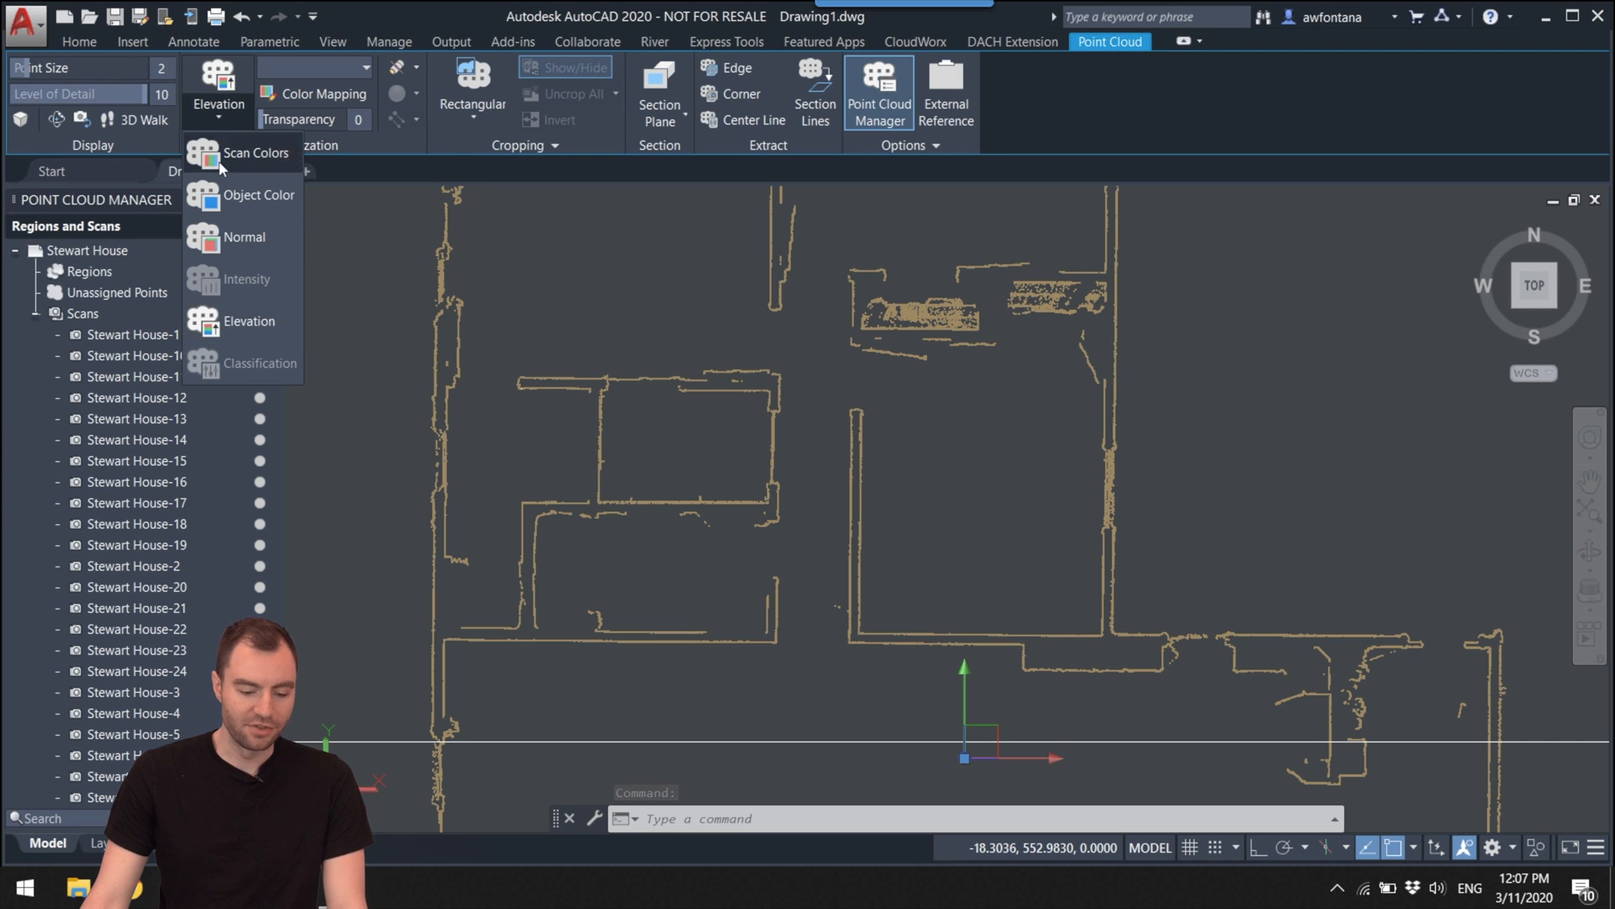
{"action": "left_click", "coordinate": [237, 237]}
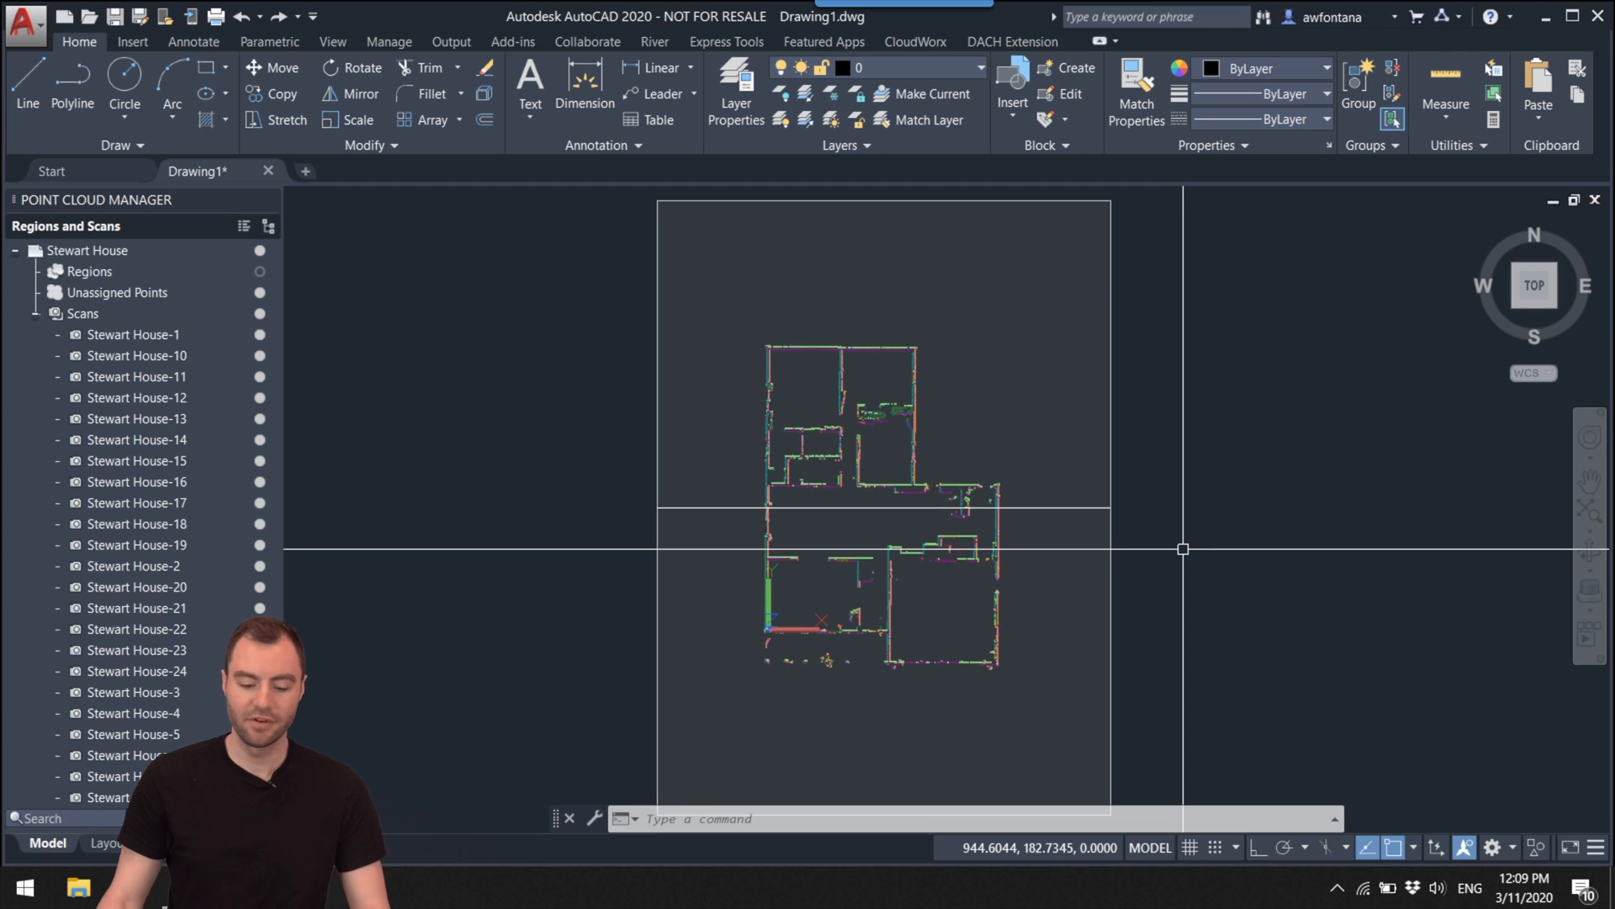
Step: Hide the section plane object so only the sliced point cloud is displayed
{"action": "left_click", "coordinate": [1111, 508]}
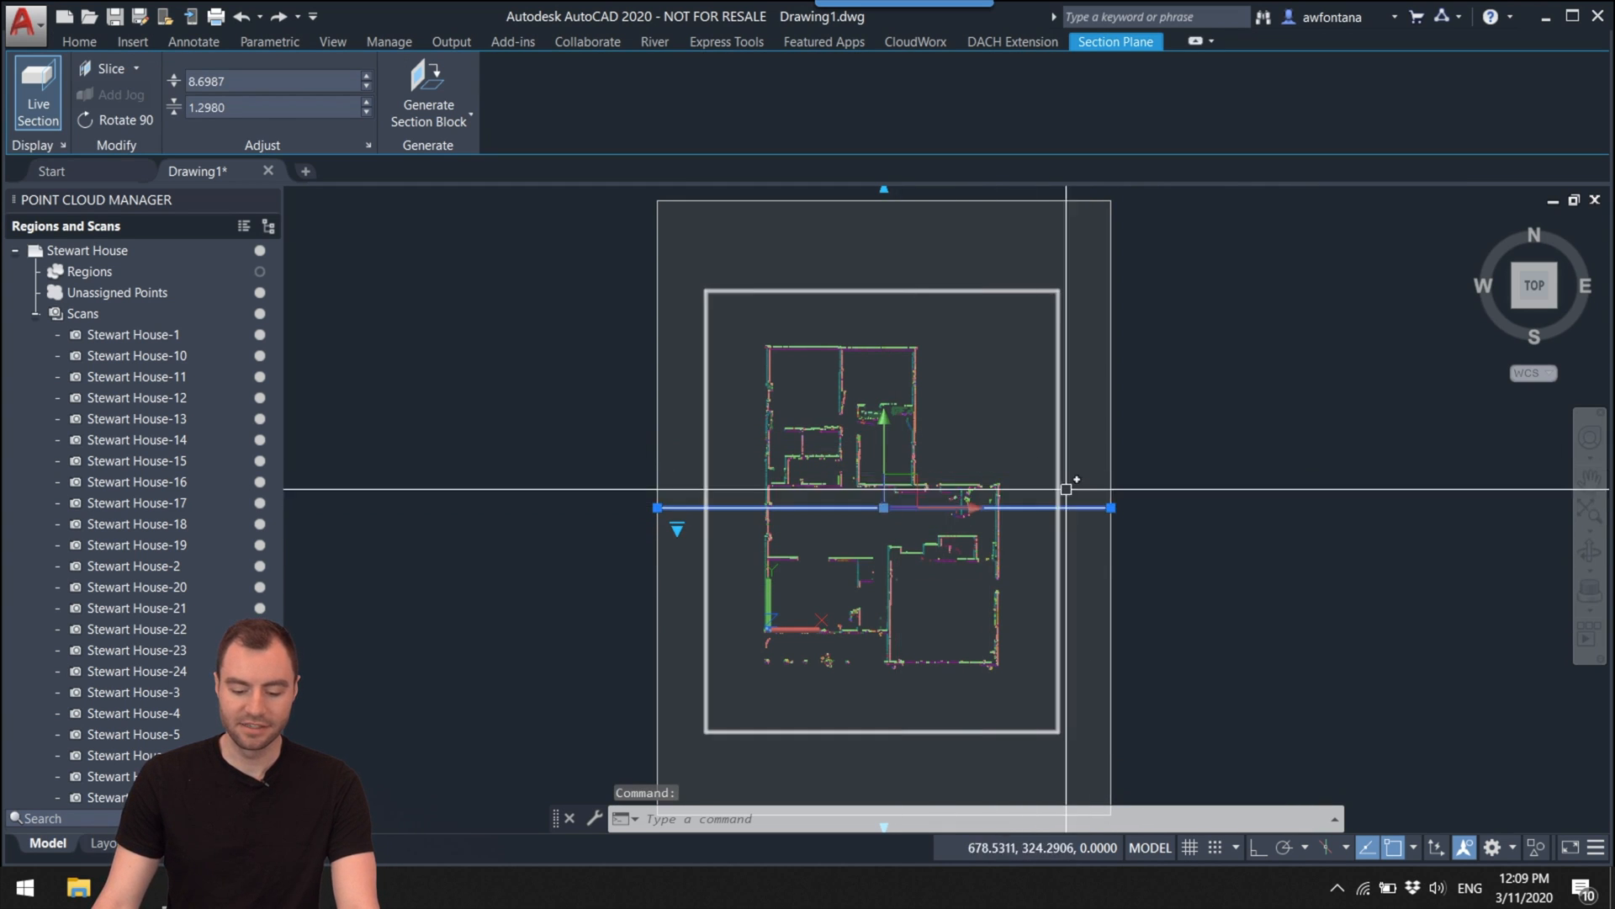
{"action": "right_click", "coordinate": [1086, 509]}
{"action": "mouse_move", "coordinate": [1246, 360]}
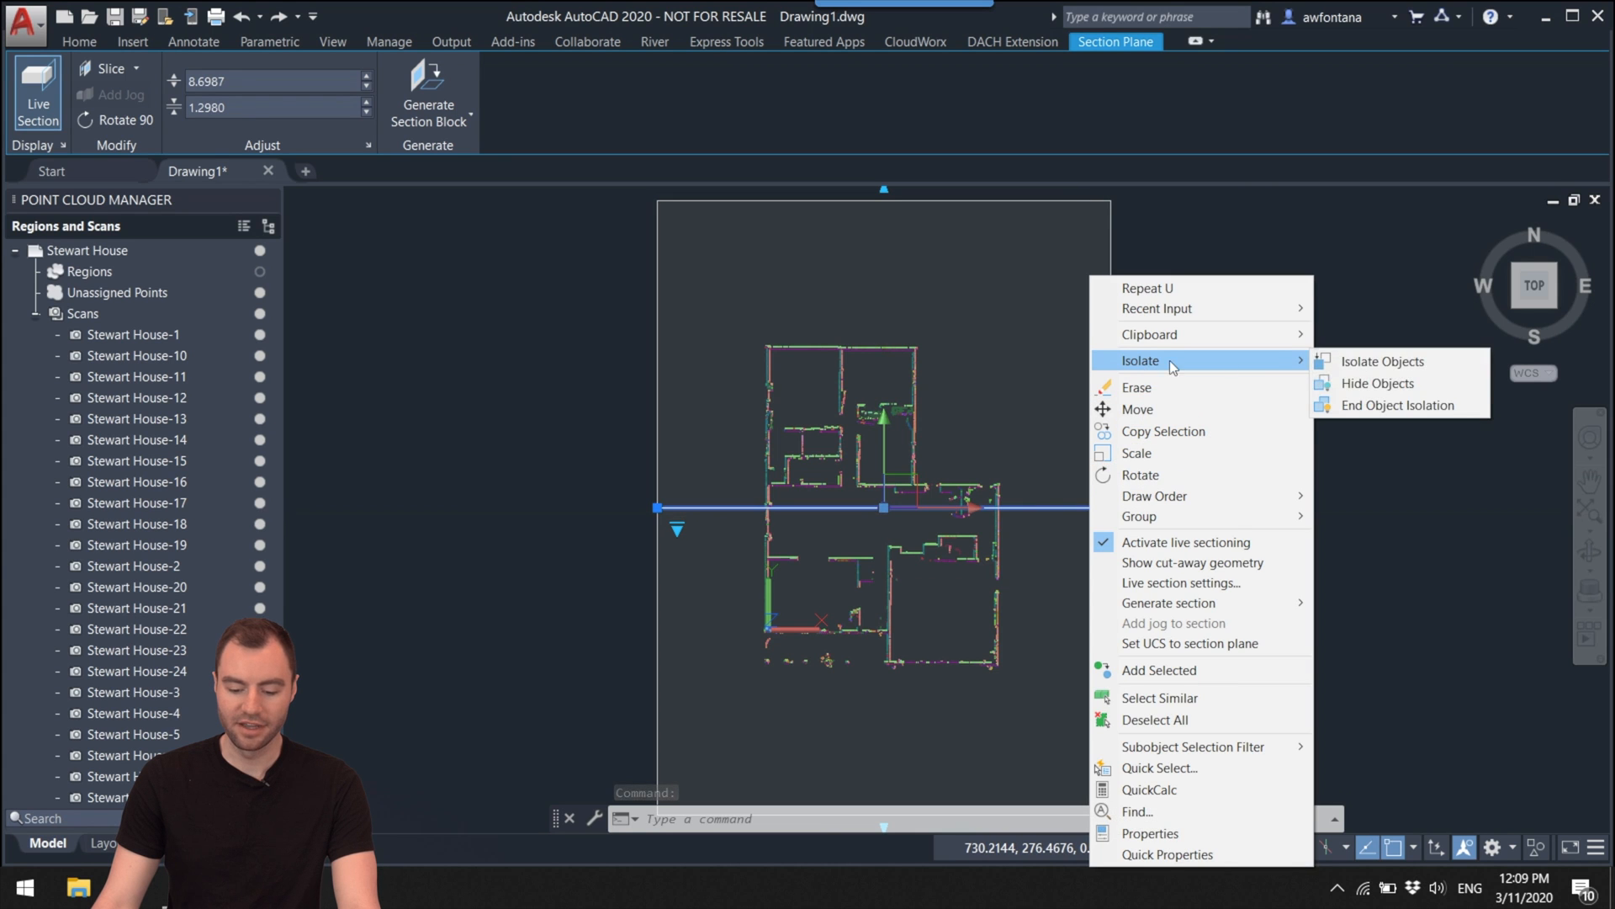
{"action": "left_click", "coordinate": [1347, 383]}
{"action": "key", "text": "Escape"}
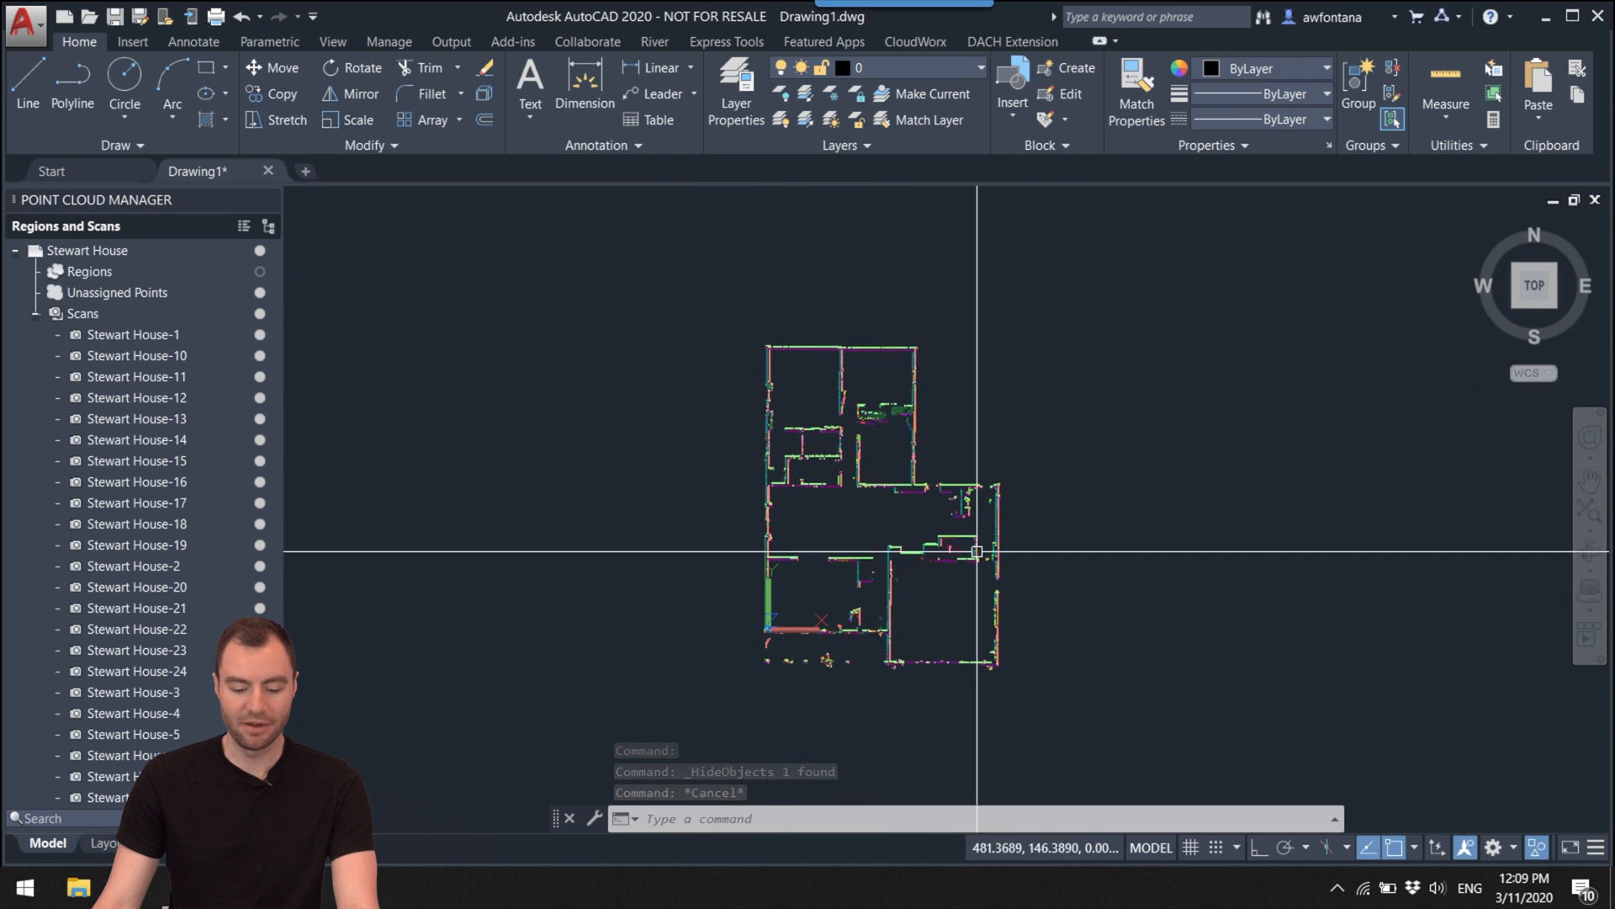
Step: Turn off the frame around the selected point cloud by setting POINTCLOUDBOUNDARY to 0
{"action": "left_click", "coordinate": [926, 572]}
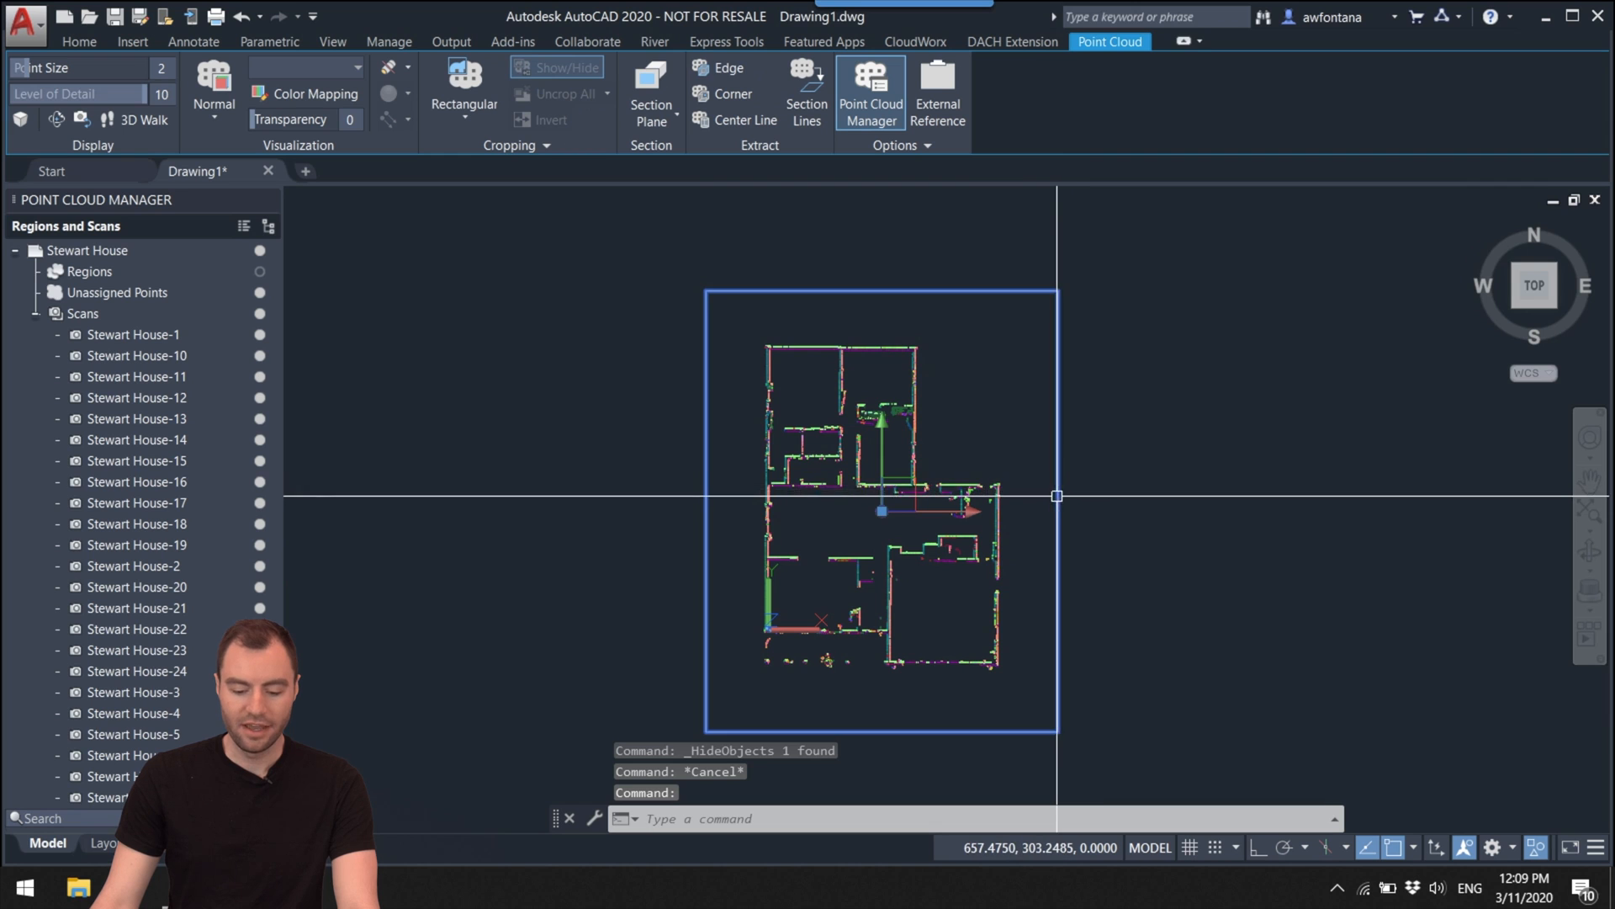
{"action": "right_click", "coordinate": [1057, 494]}
{"action": "key", "text": "Escape"}
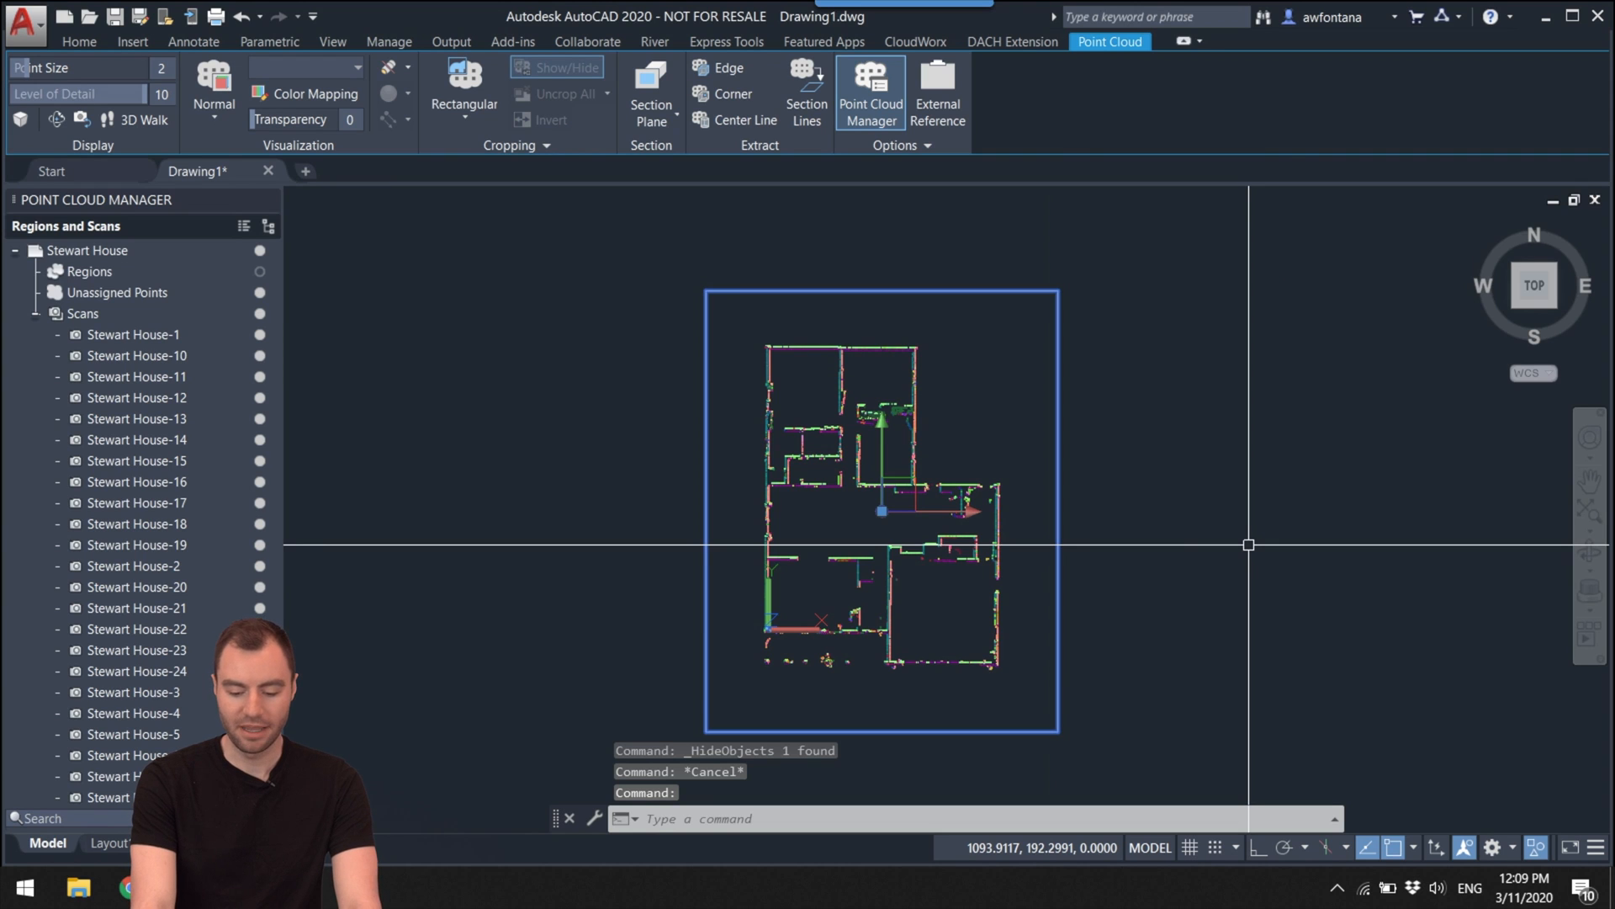
{"action": "type", "text": "Pointcloudb"}
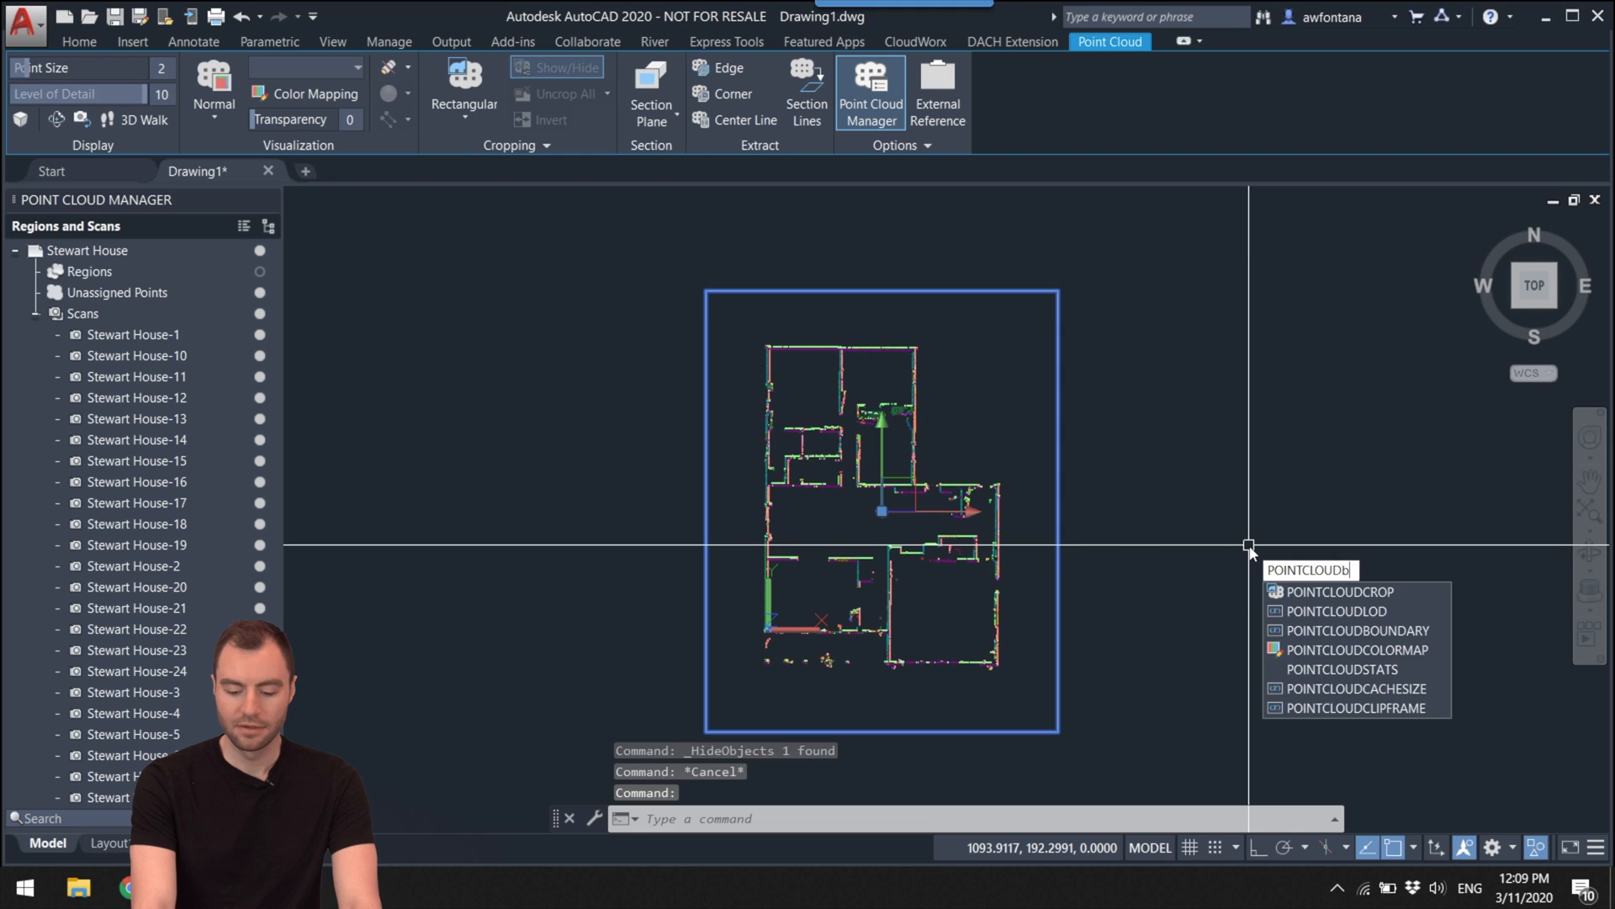
{"action": "key", "text": "Return"}
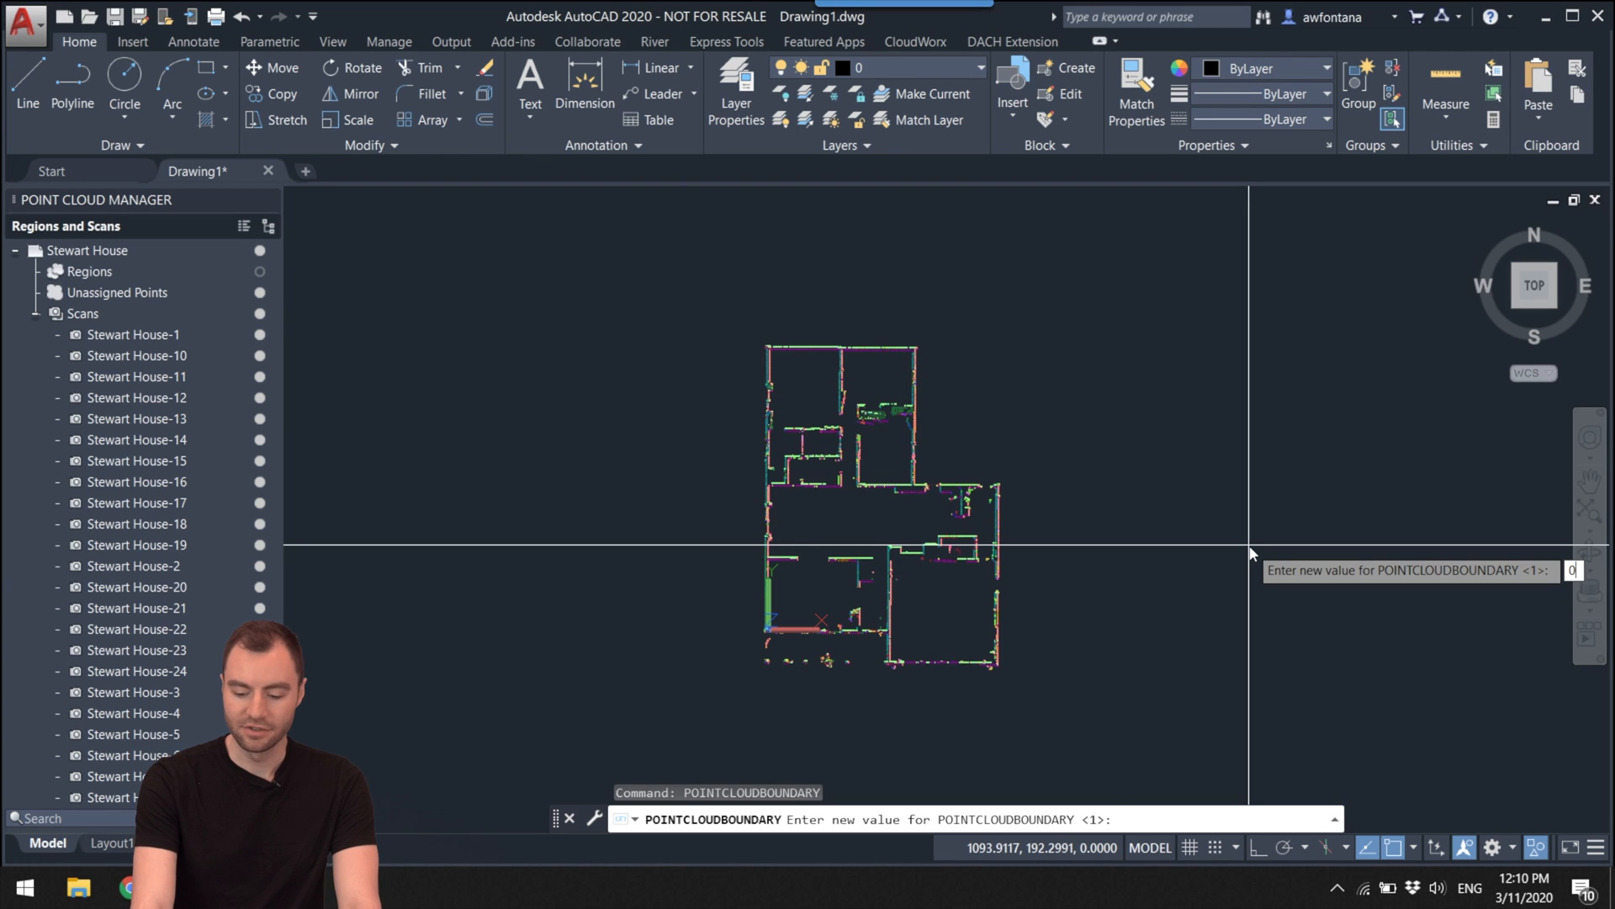
{"action": "key", "text": "Return"}
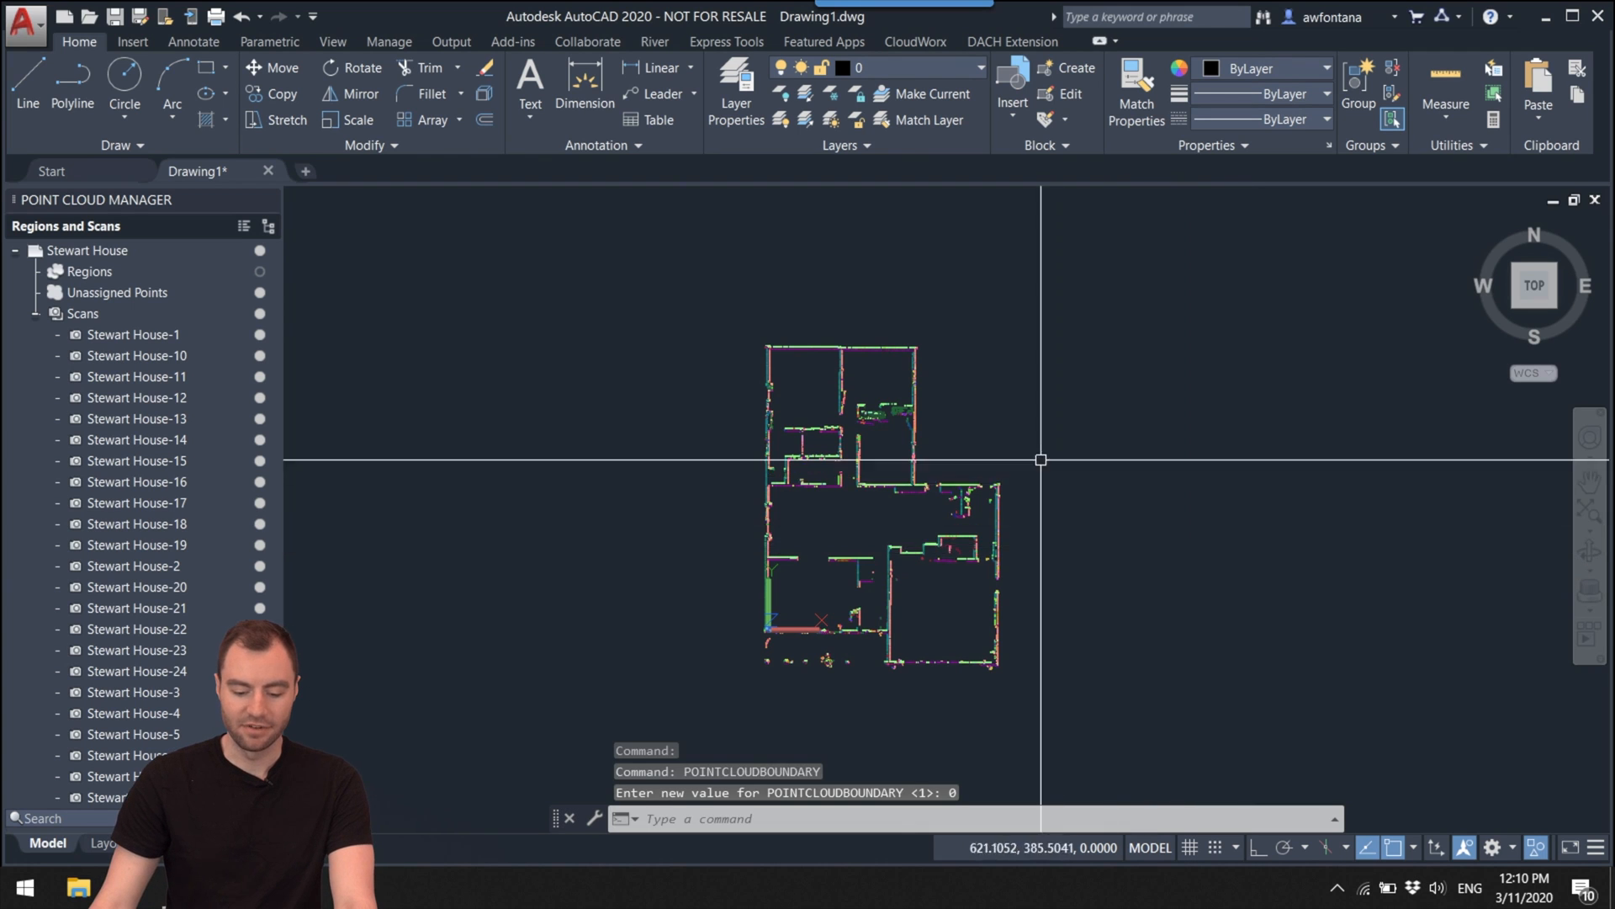
{"action": "left_click", "coordinate": [937, 541]}
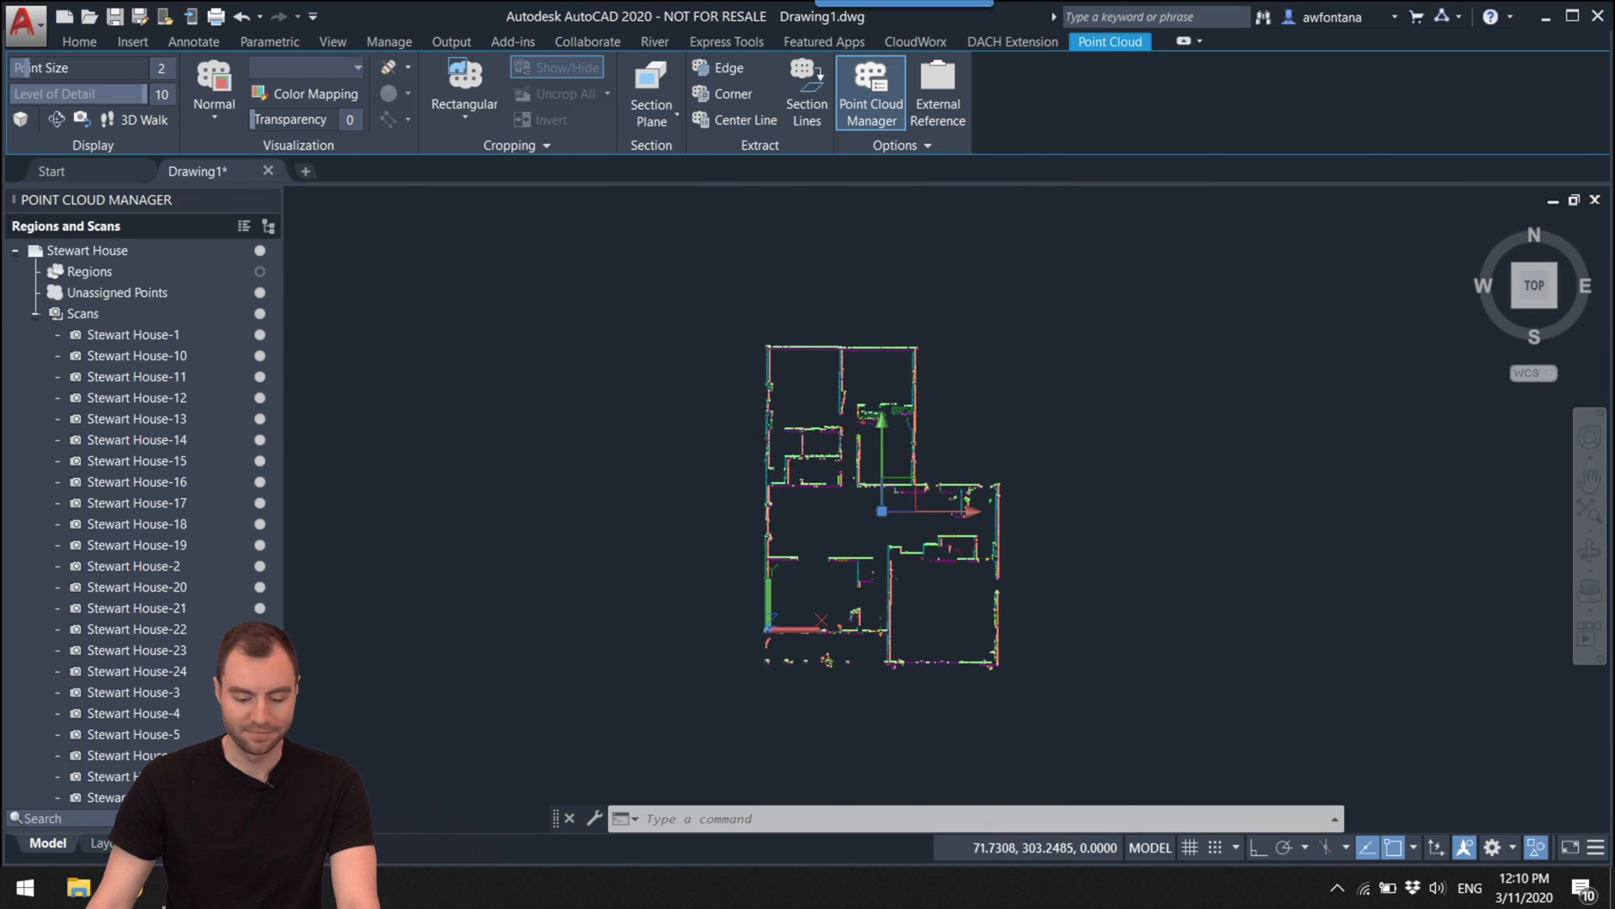
{"action": "key", "text": "Escape"}
Step: Turn off the UCS icon with UCSICON so only the floor plan slice shows in the drawing area
{"action": "scroll", "coordinate": [880, 589], "scroll_direction": "up", "scroll_amount": 1}
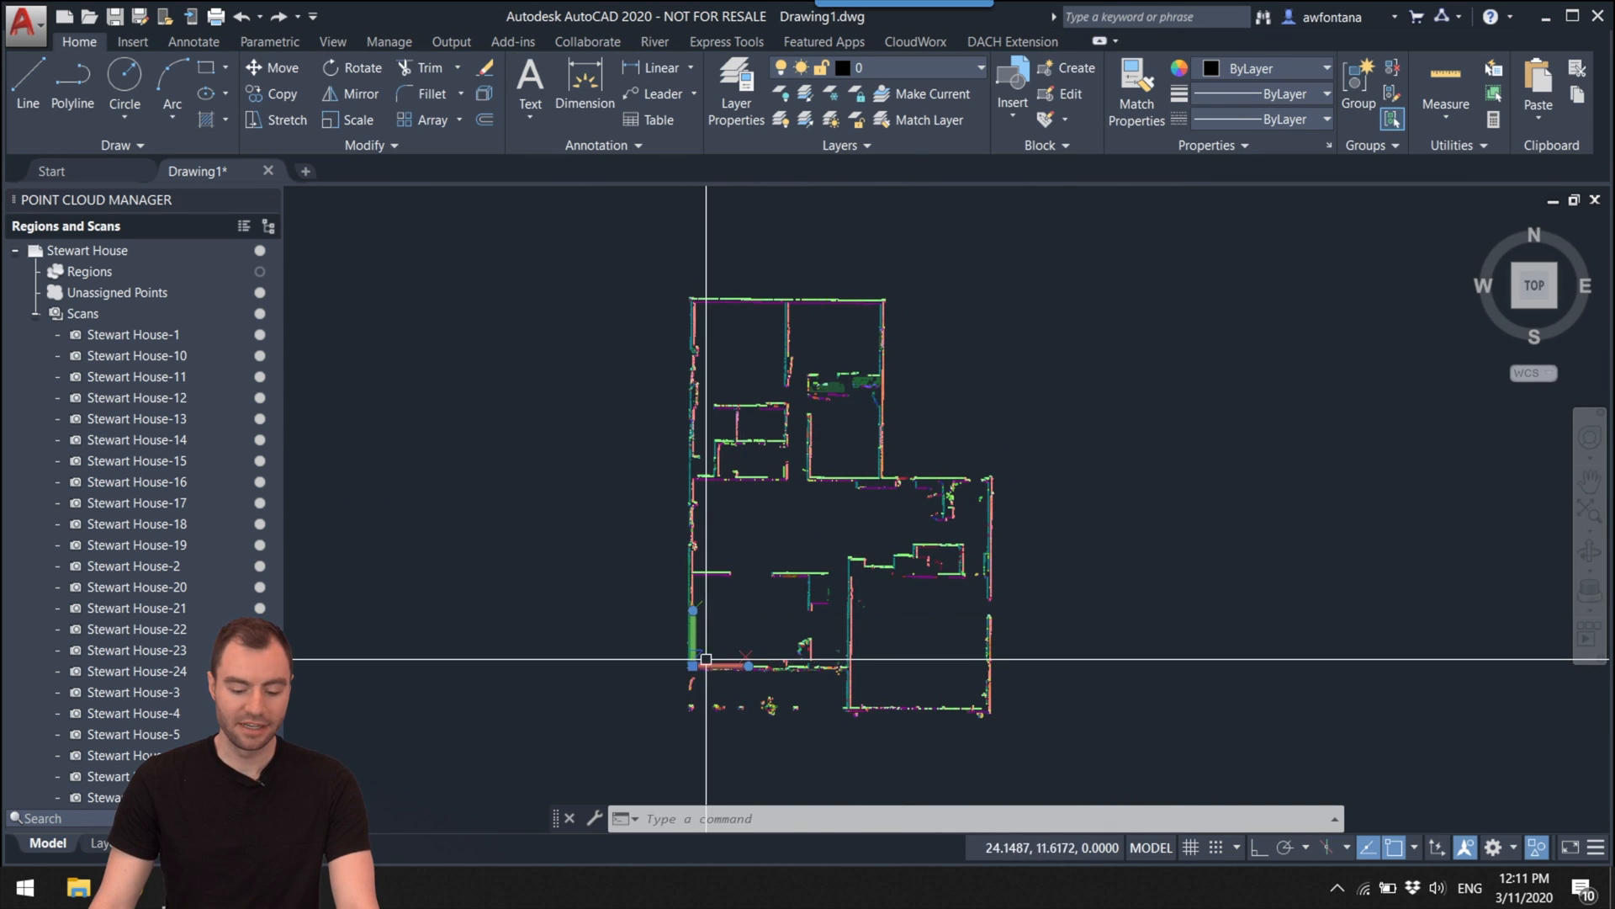
{"action": "left_click", "coordinate": [717, 655]}
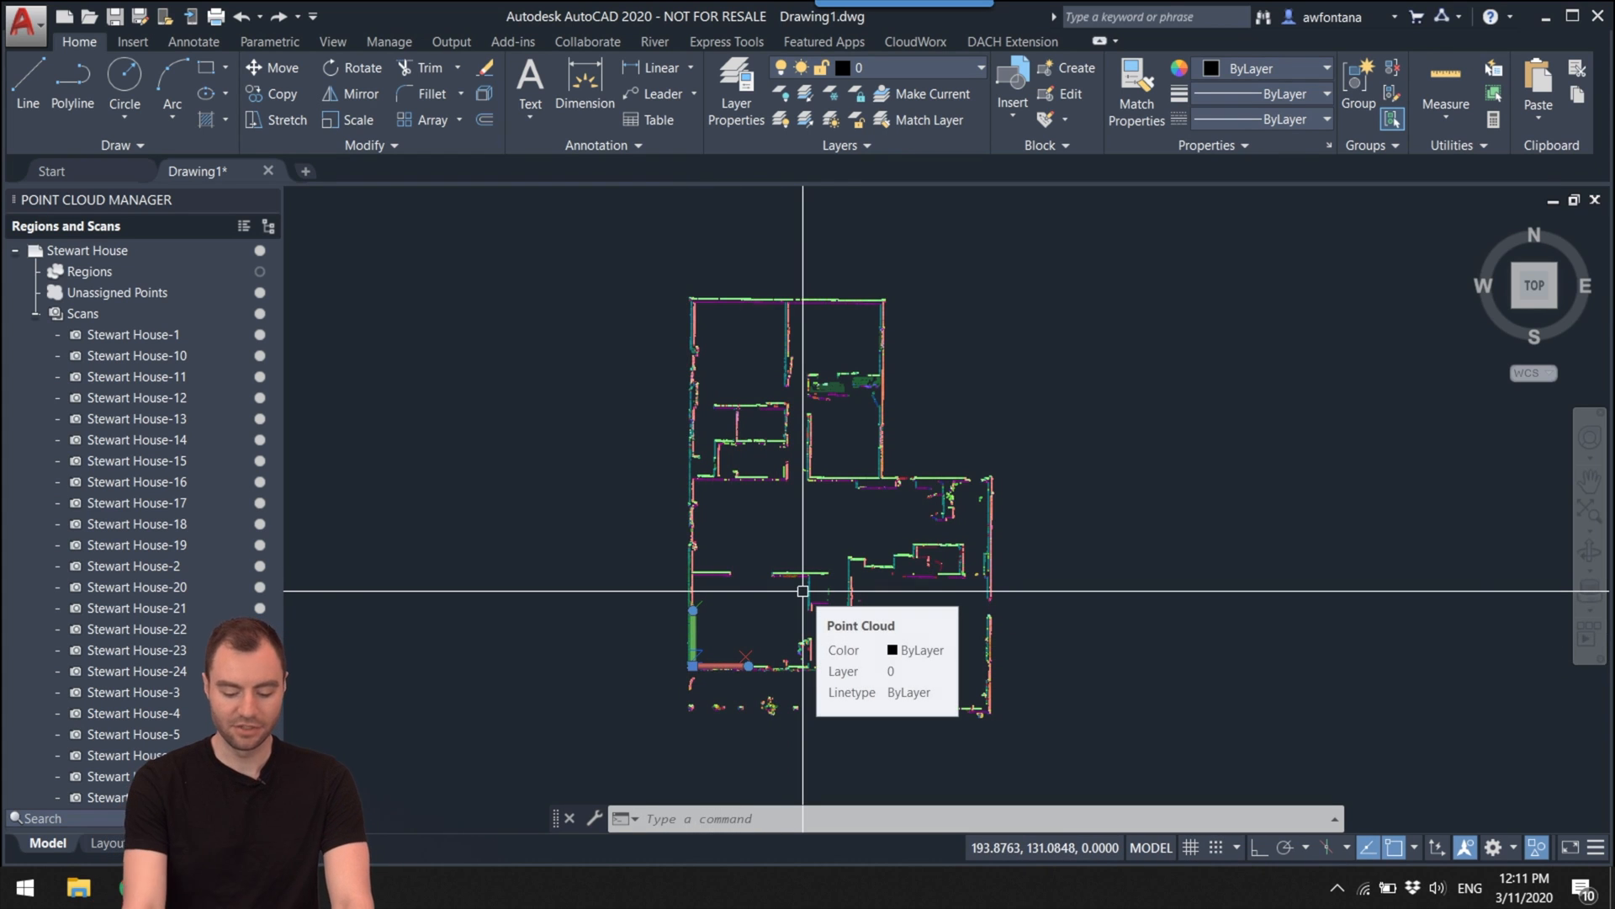
{"action": "type", "text": "UCSicon"}
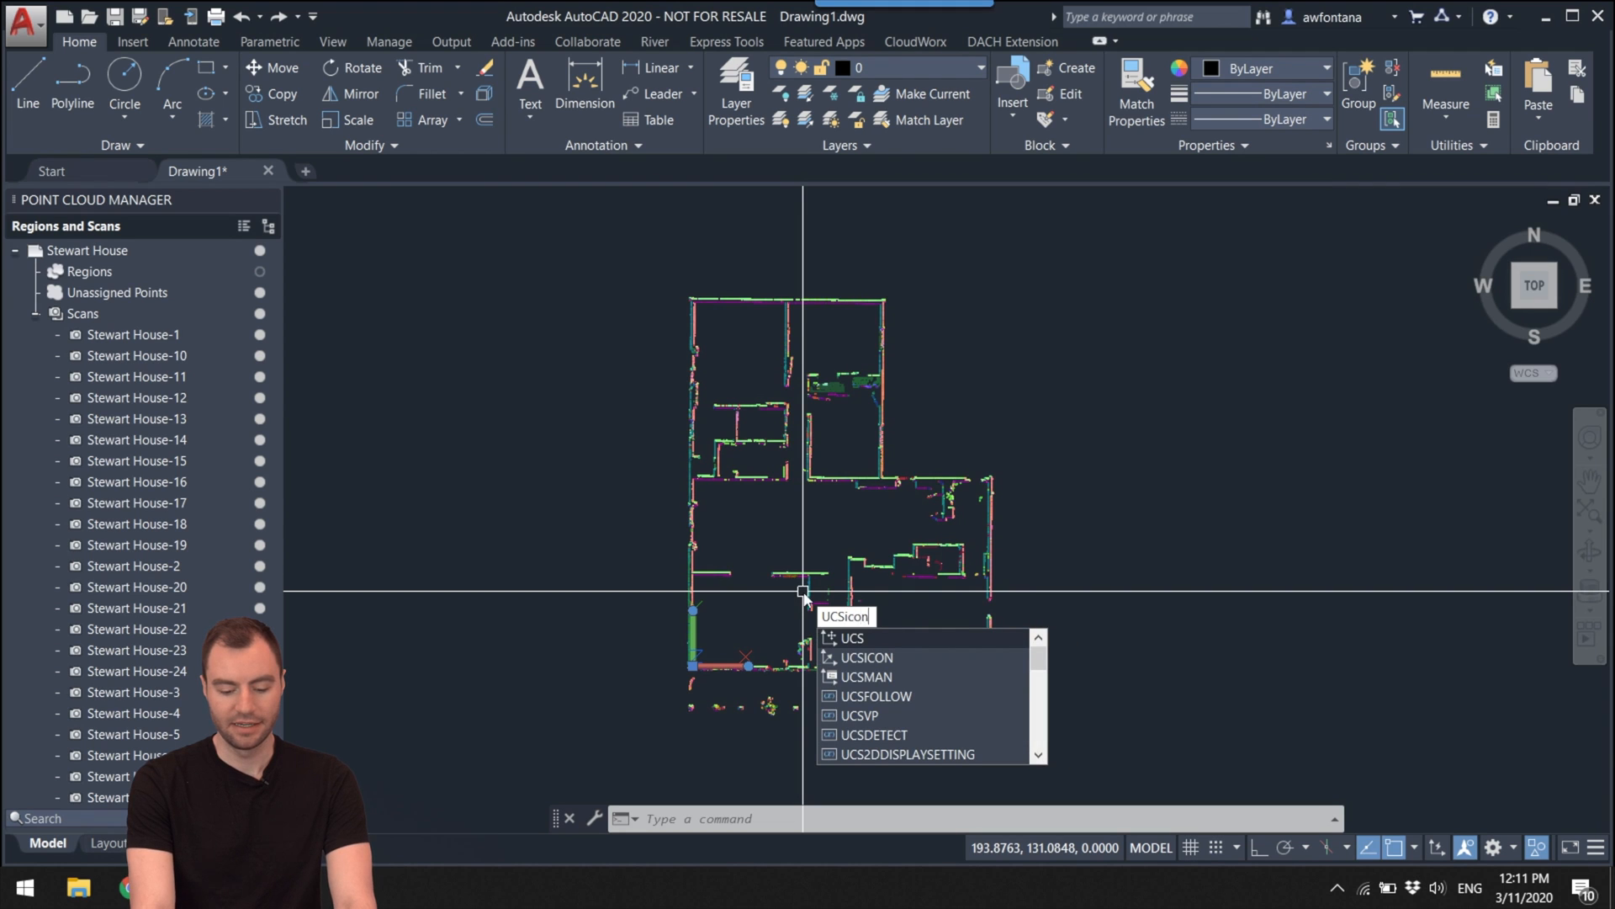
{"action": "key", "text": "Return"}
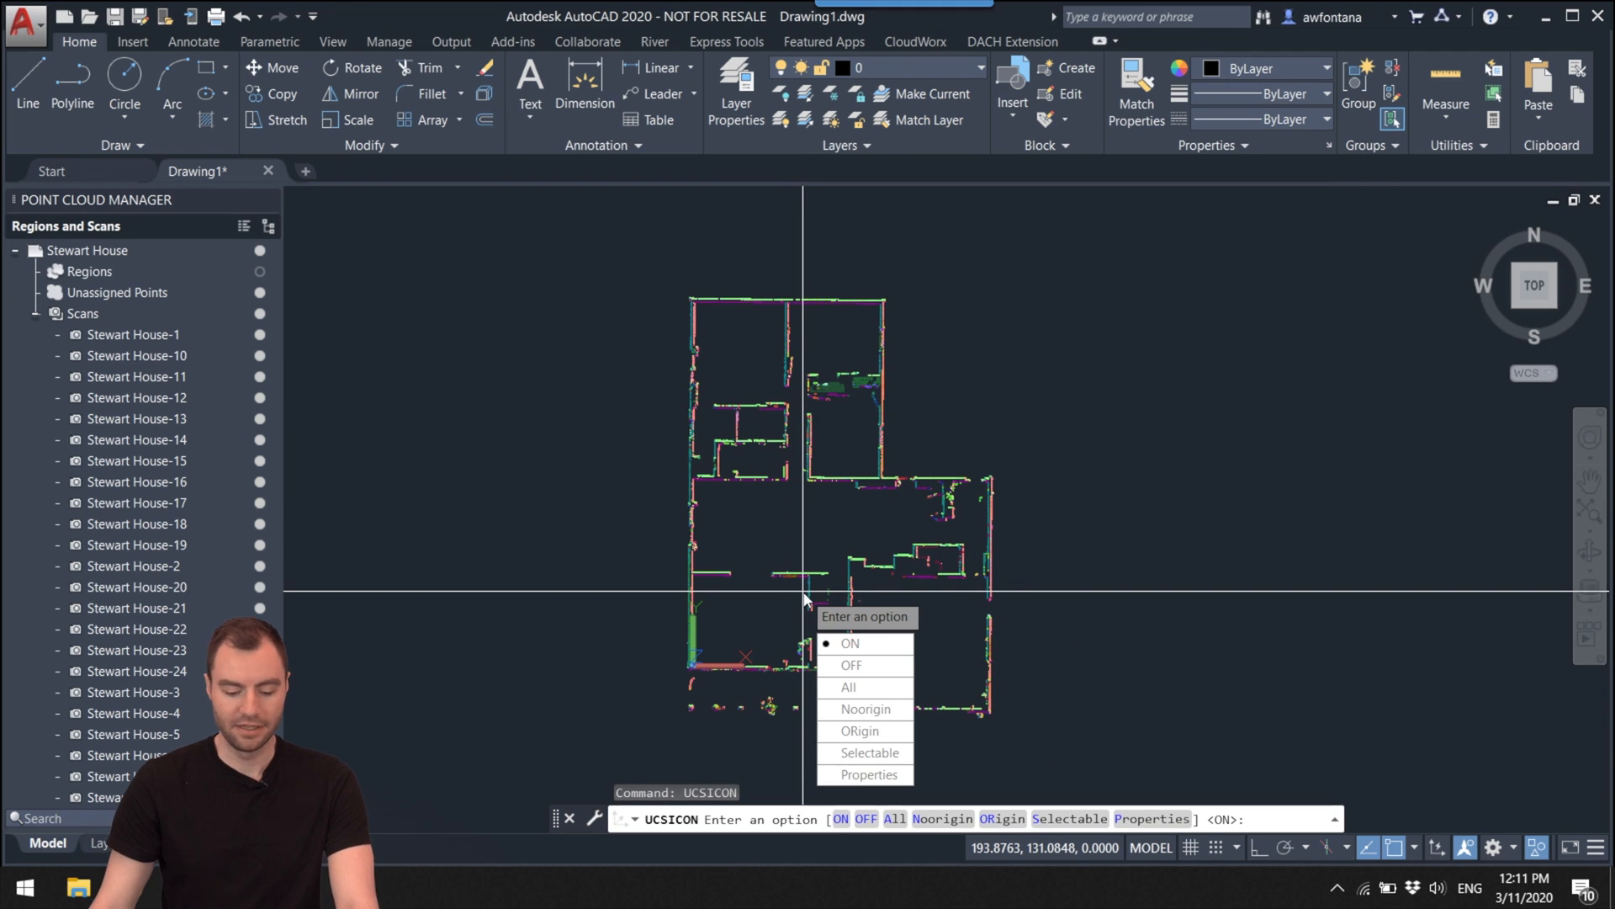
{"action": "left_click", "coordinate": [851, 665]}
{"action": "mouse_move", "coordinate": [782, 494]}
{"action": "middle_mouse_down"}
{"action": "mouse_move", "coordinate": [751, 518]}
{"action": "mouse_move", "coordinate": [755, 495]}
{"action": "middle_mouse_up"}
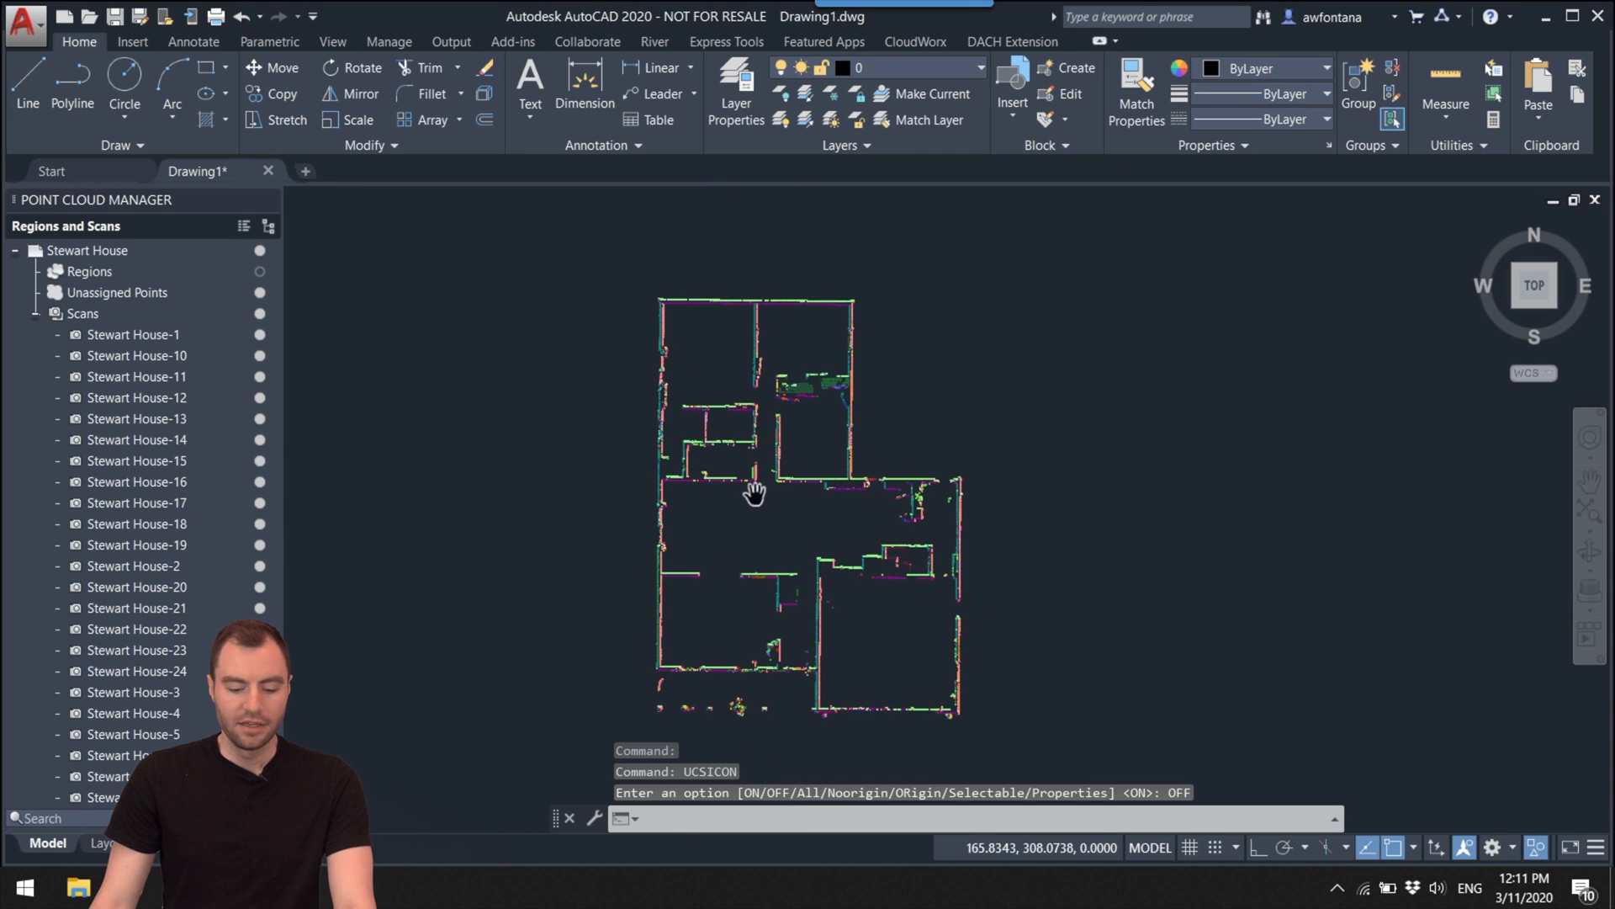
Step: Create three new layers named Walls, Doors and Windows
{"action": "left_click", "coordinate": [738, 103]}
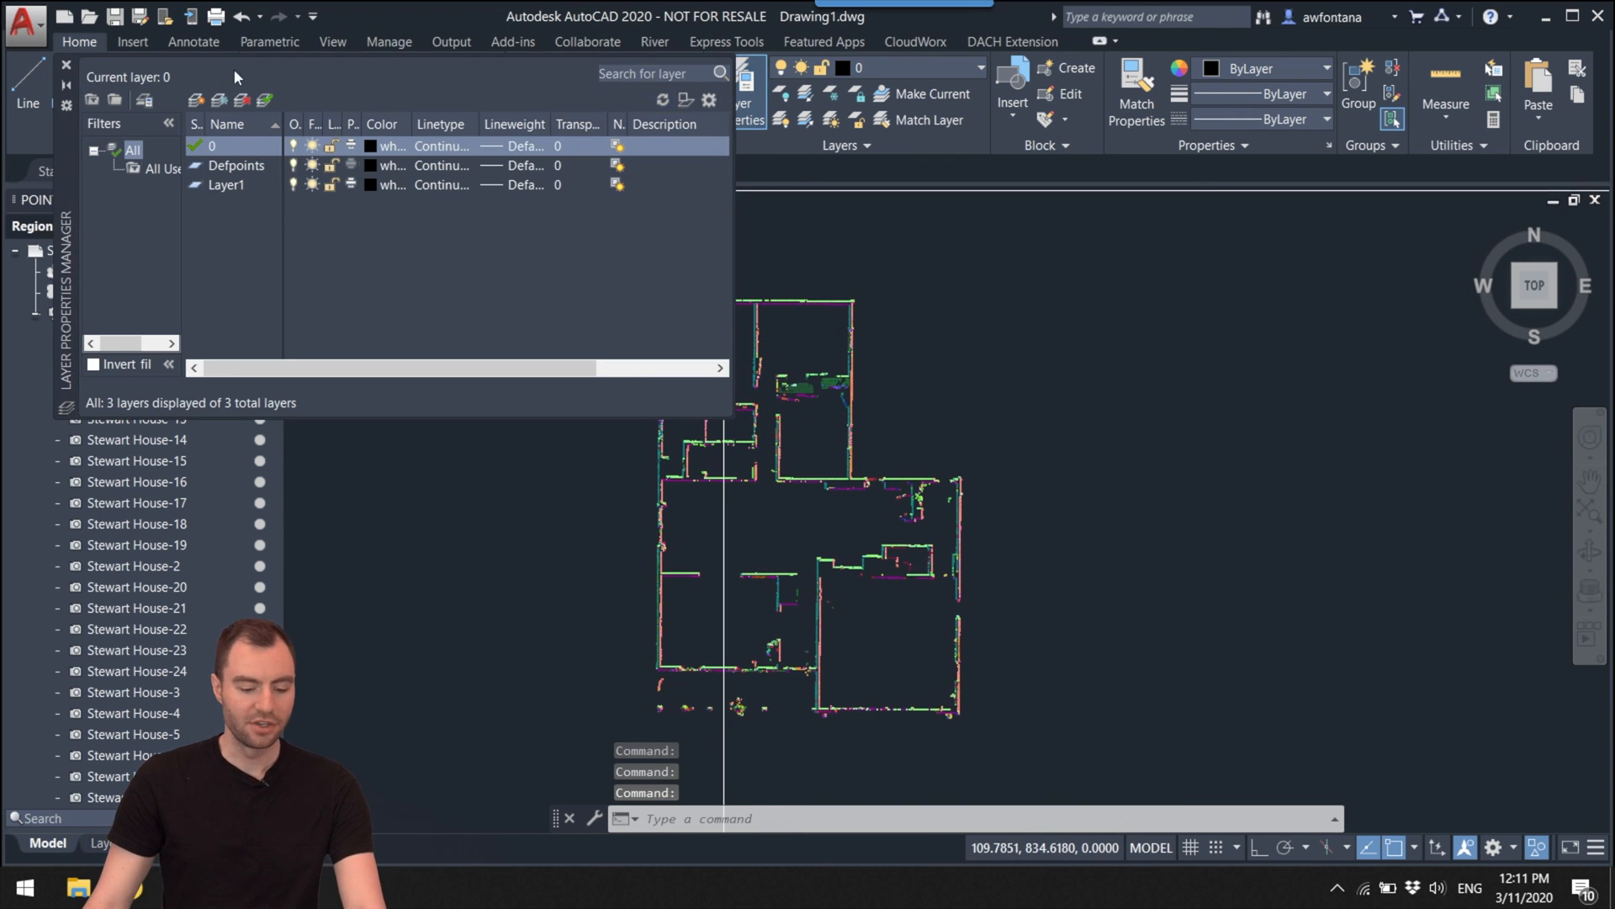
{"action": "left_click", "coordinate": [196, 100]}
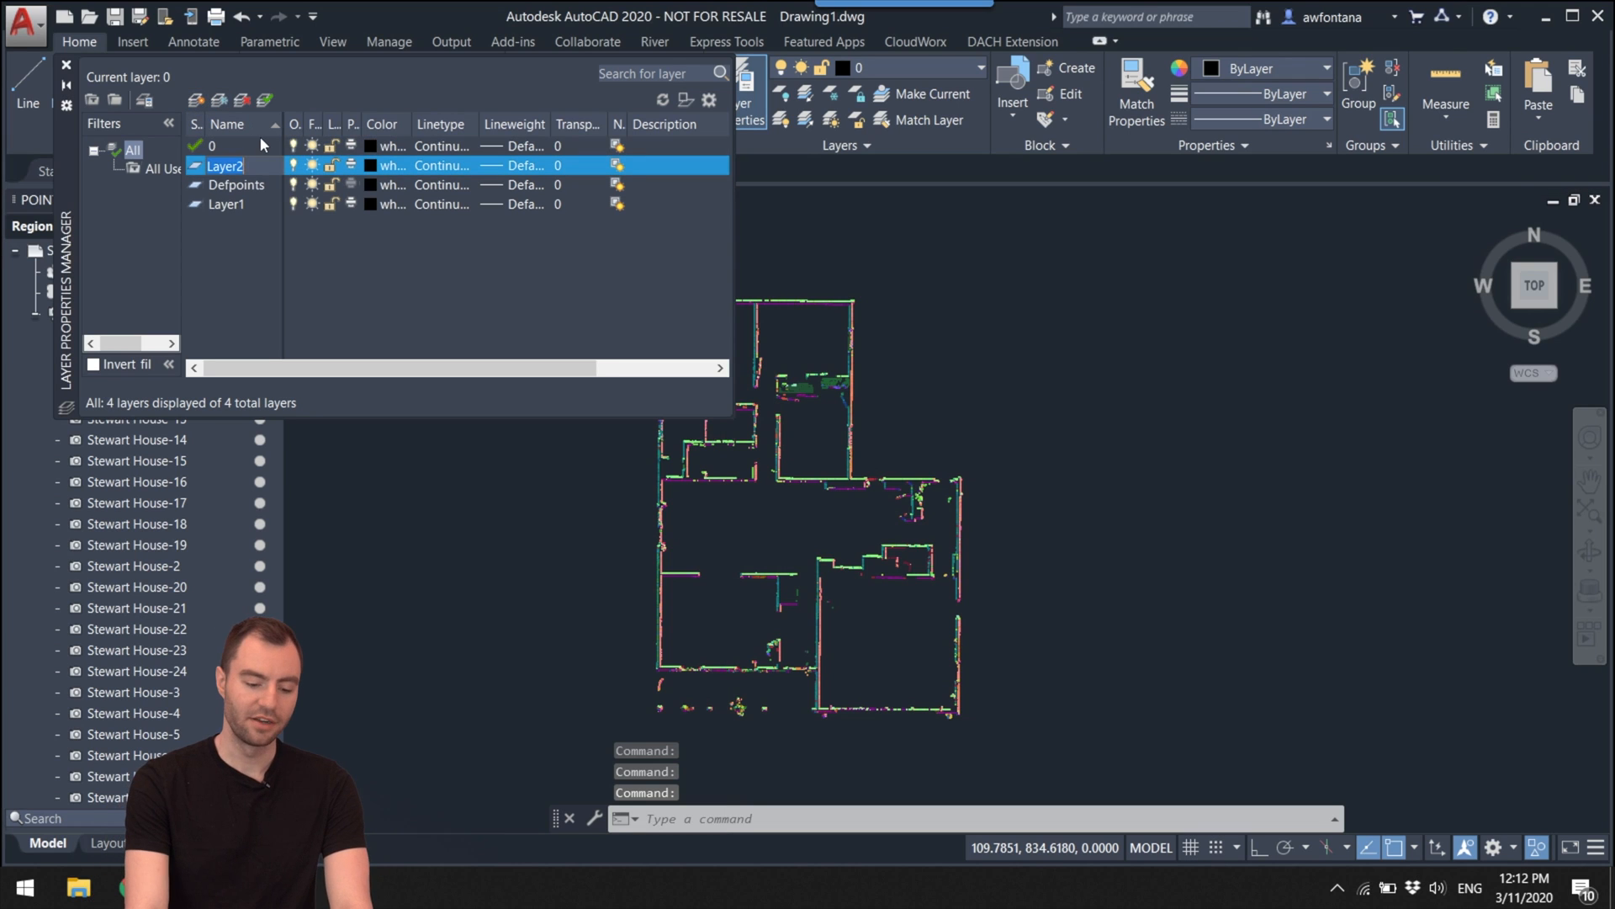
{"action": "type", "text": "Walls"}
{"action": "key", "text": "Return"}
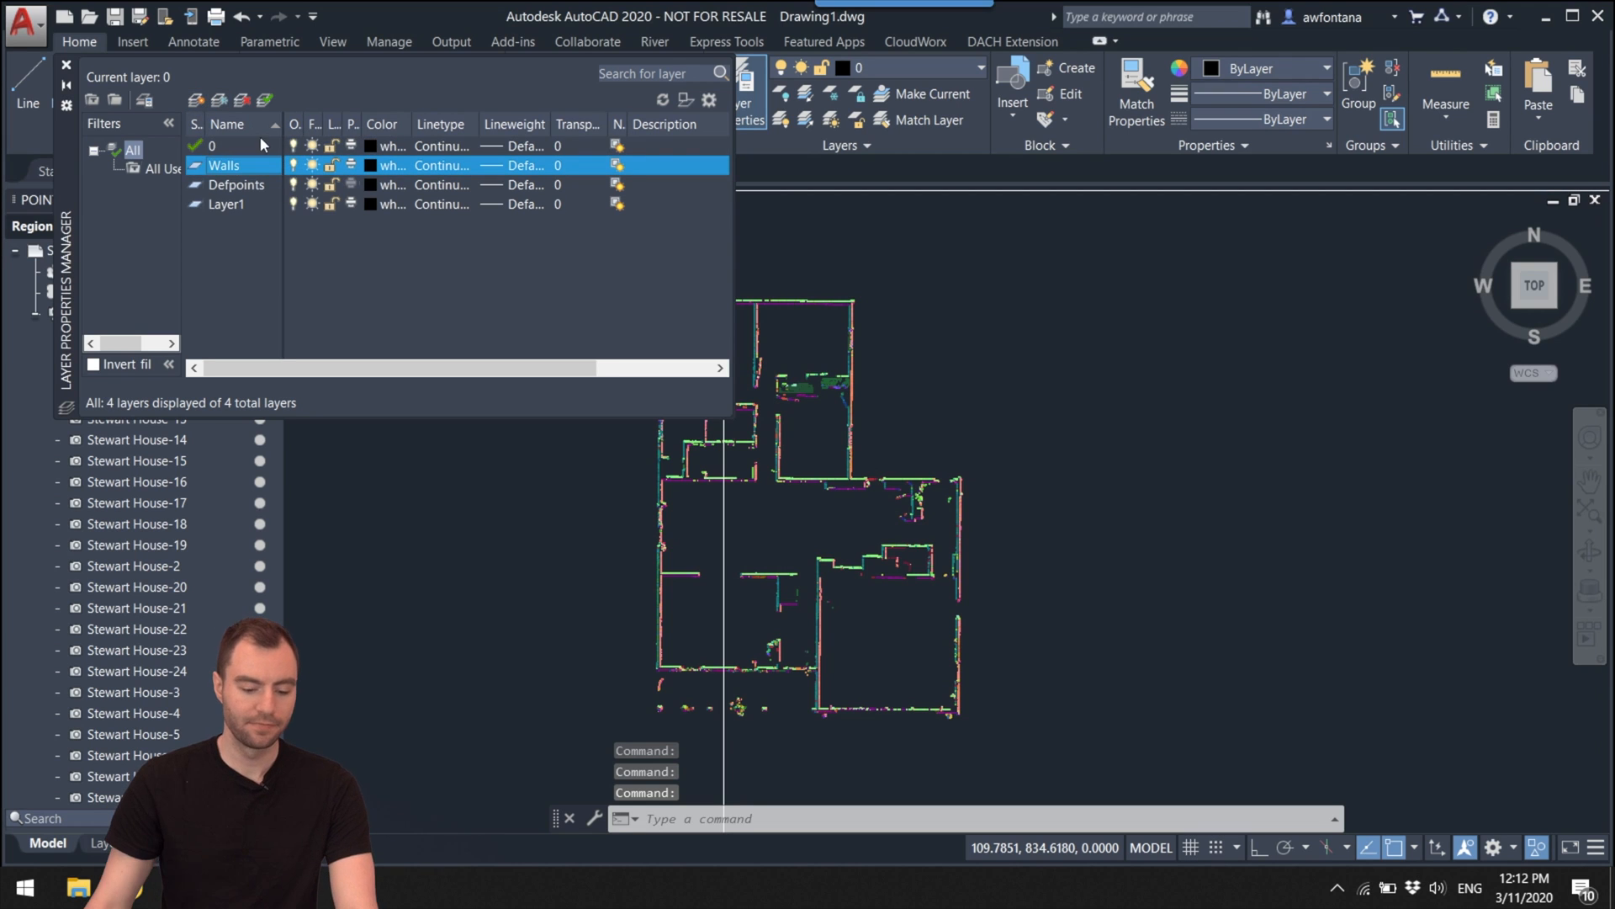
{"action": "left_click", "coordinate": [196, 100]}
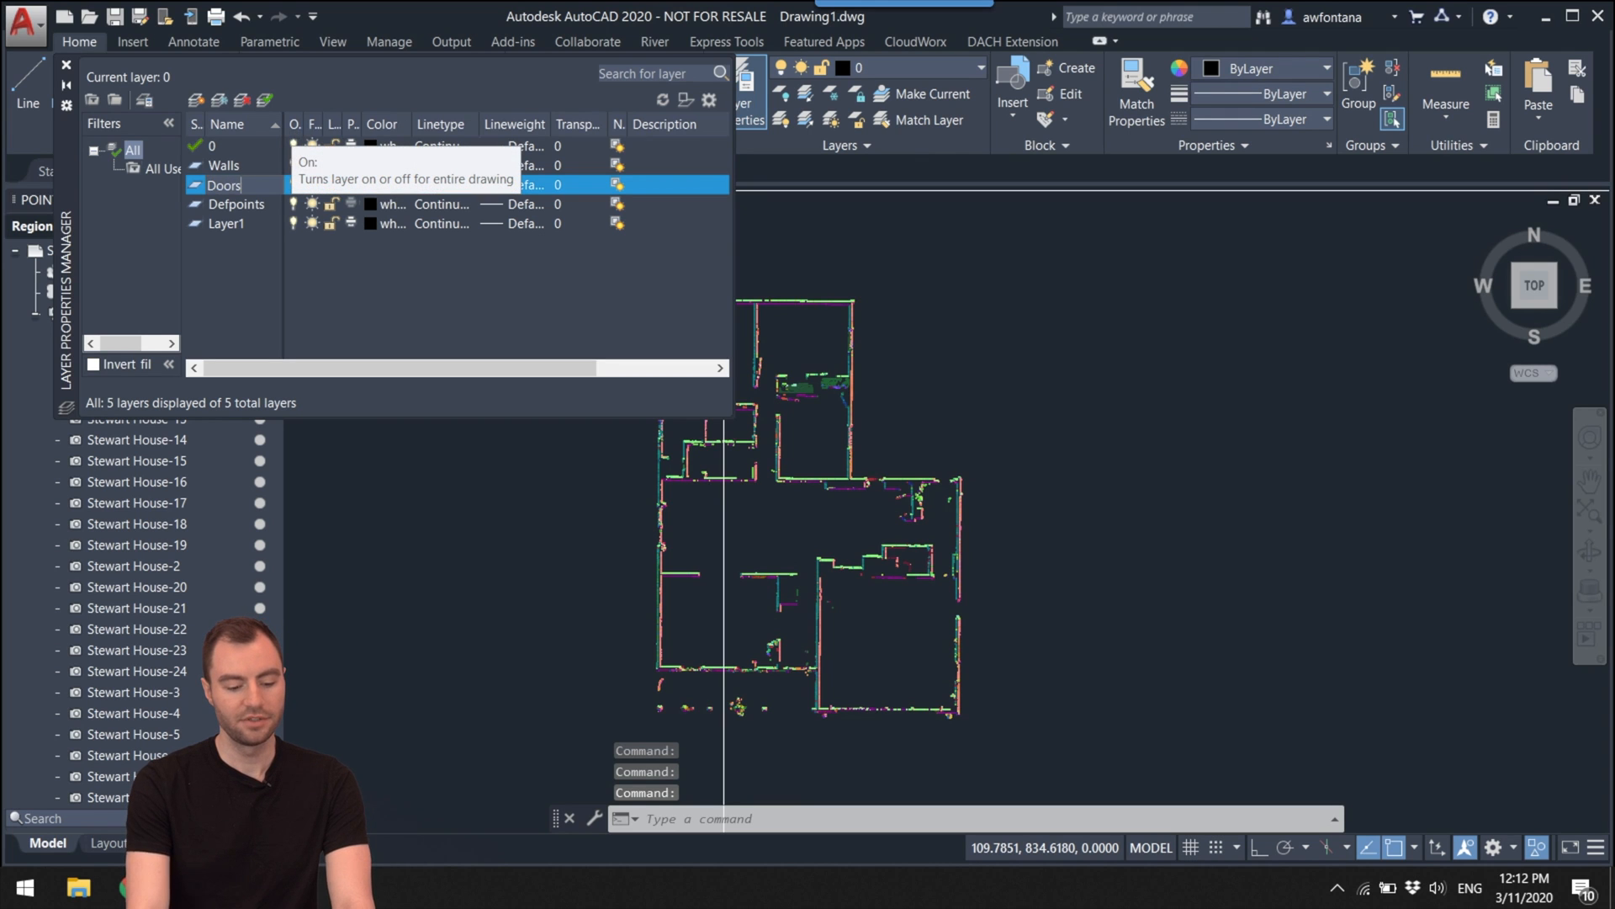
{"action": "left_click", "coordinate": [196, 101]}
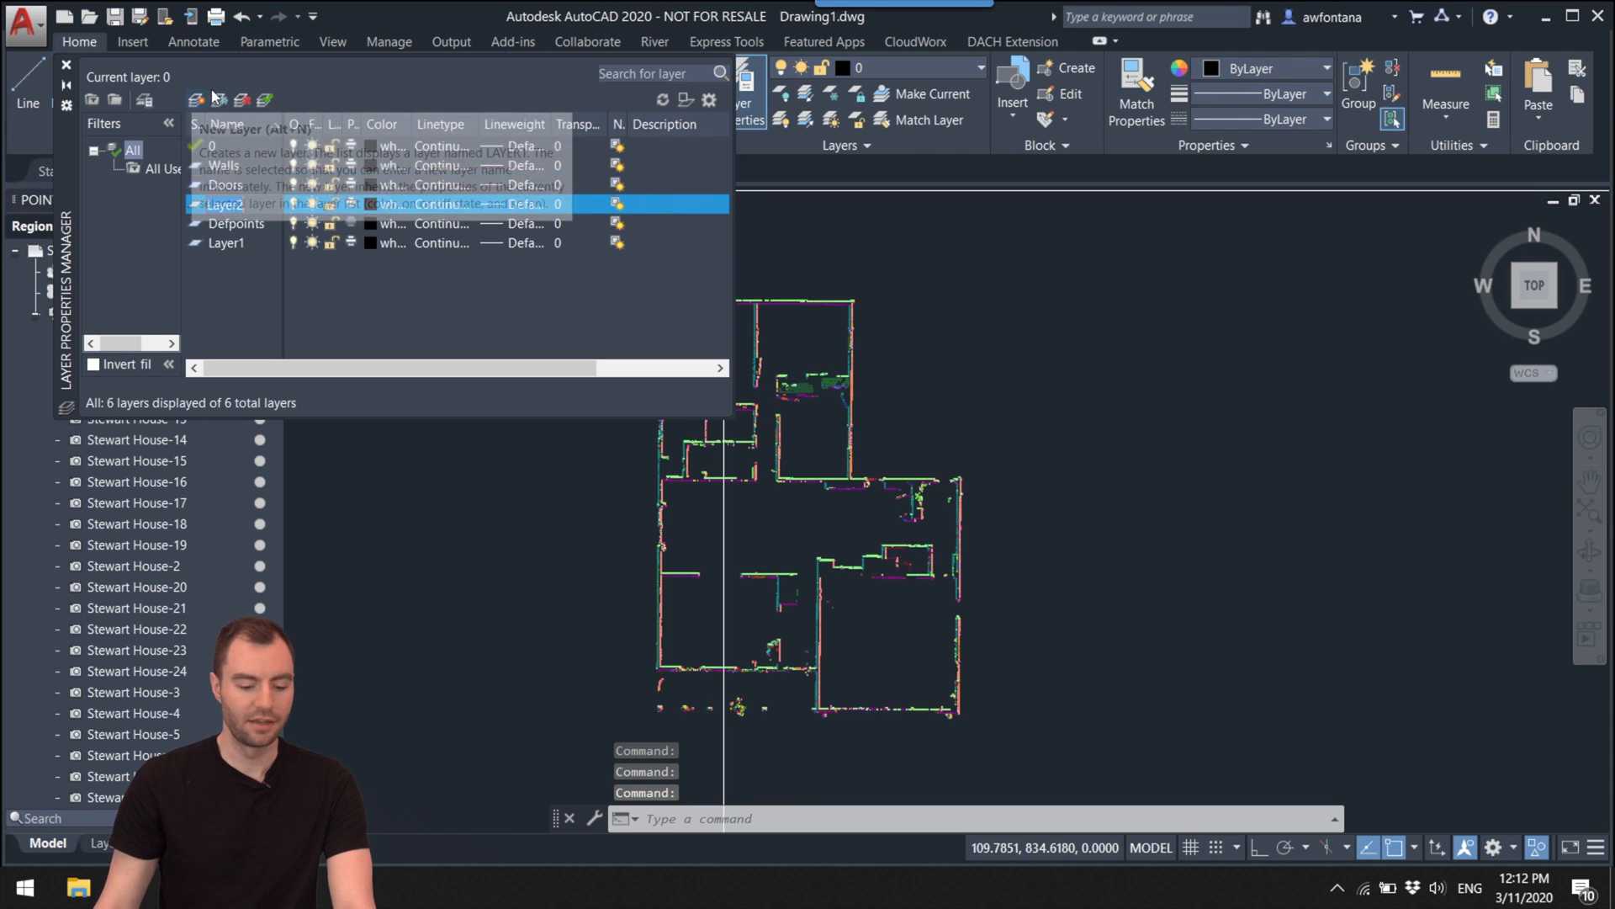
{"action": "type", "text": "Windows"}
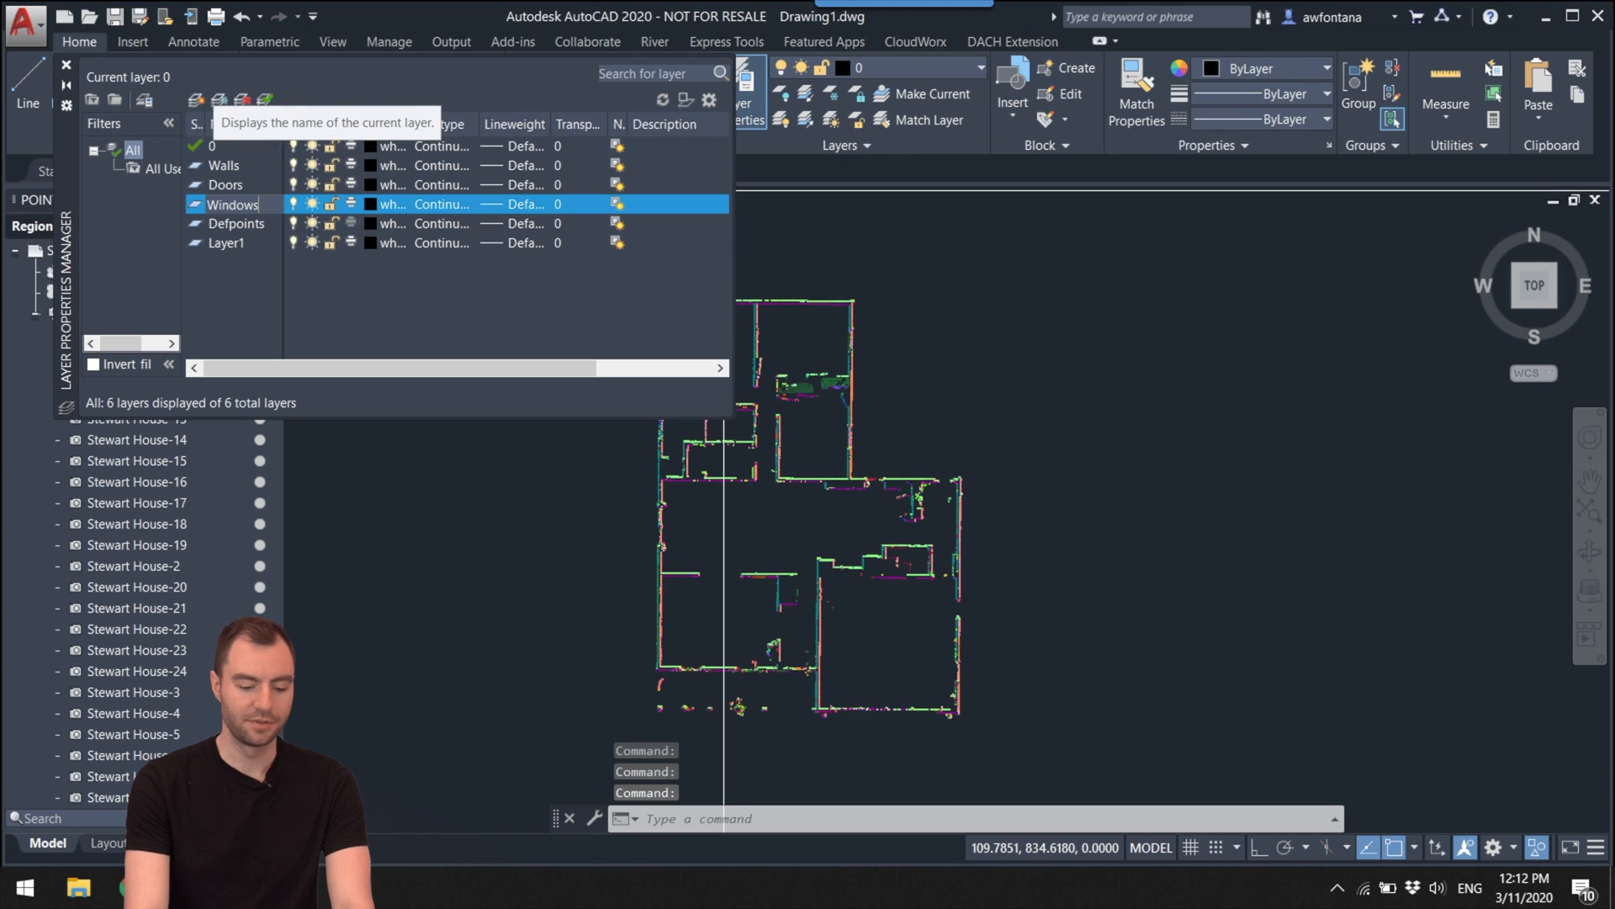
Step: Make Walls the current layer, set its color to white, and close the layer manager
{"action": "left_click", "coordinate": [223, 167]}
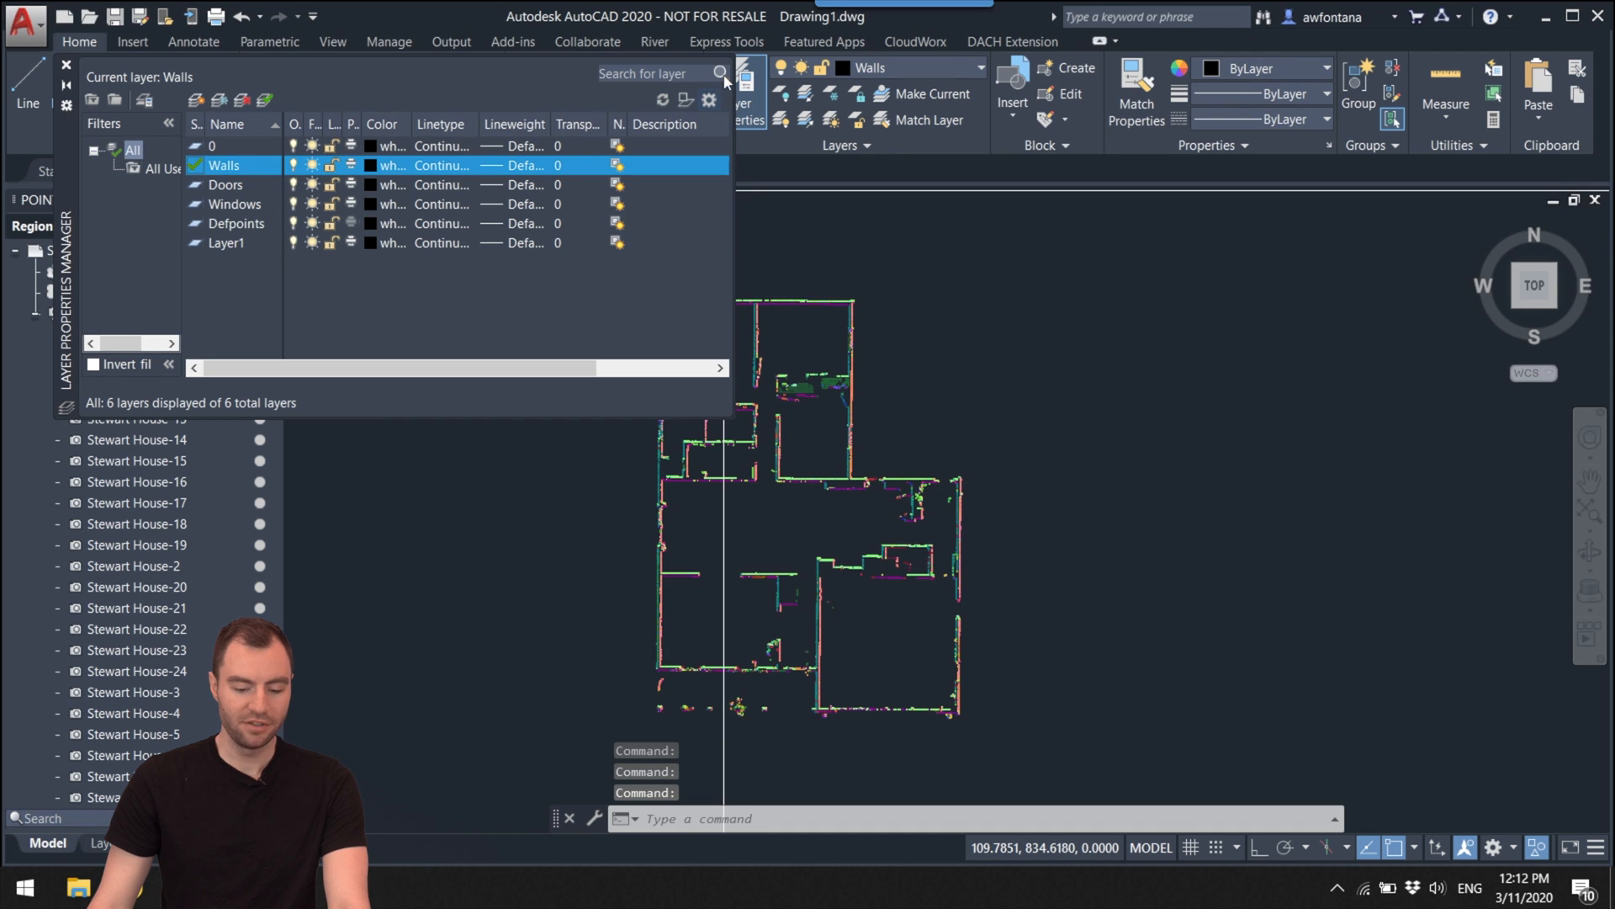
{"action": "left_click", "coordinate": [371, 165]}
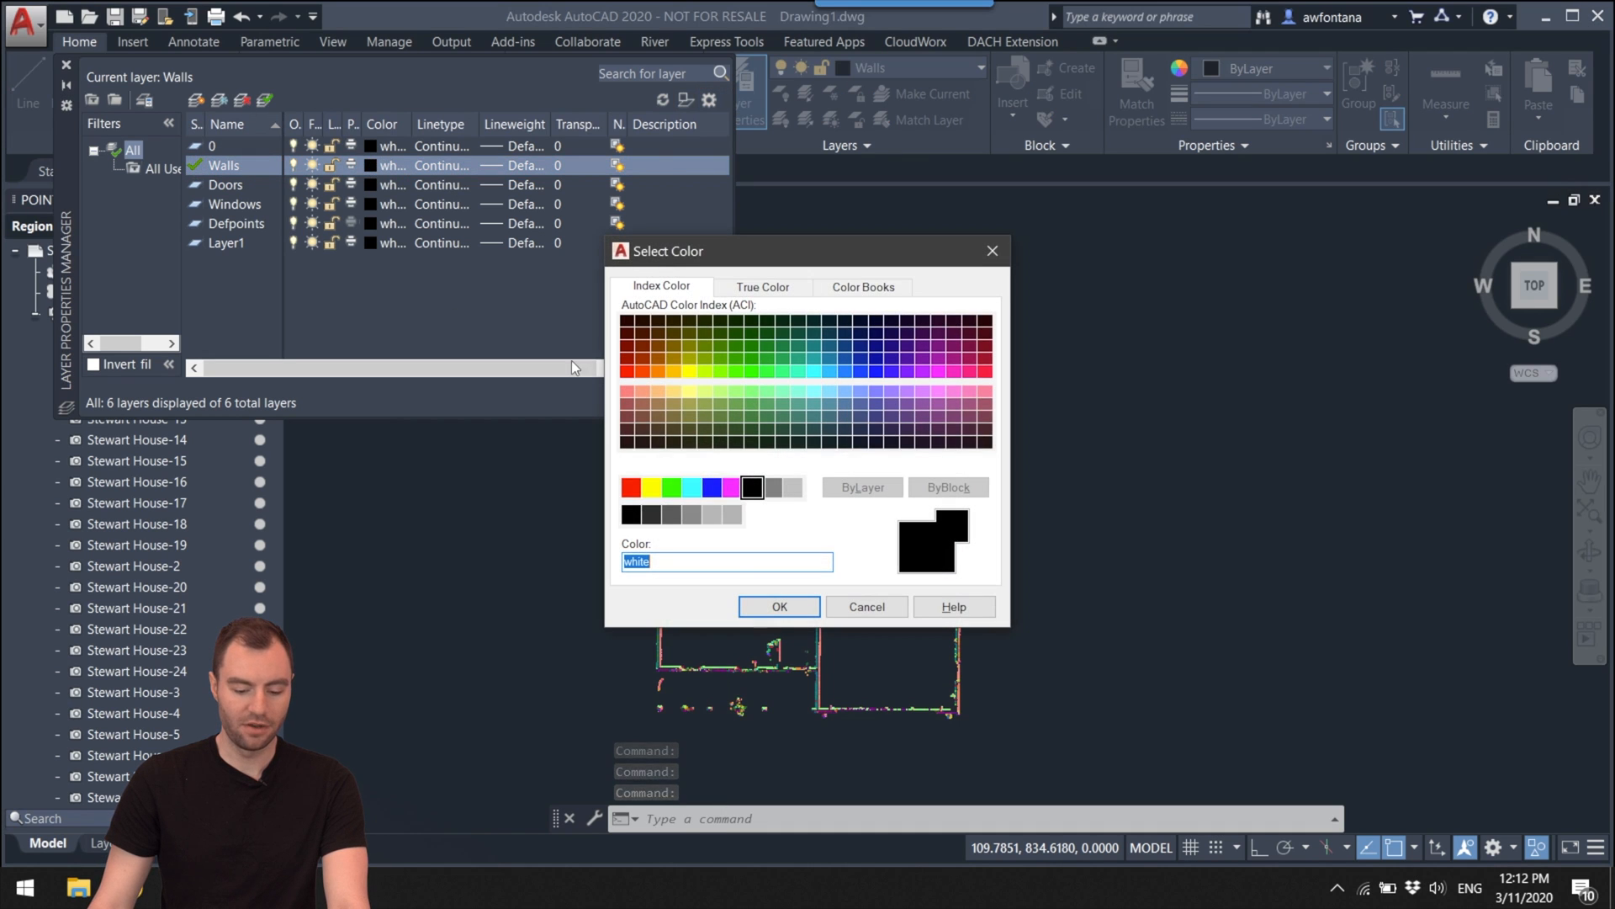
{"action": "left_click", "coordinate": [725, 296]}
{"action": "left_click_drag", "start_coordinate": [865, 535], "coordinate": [854, 358]}
{"action": "left_click", "coordinate": [780, 607]}
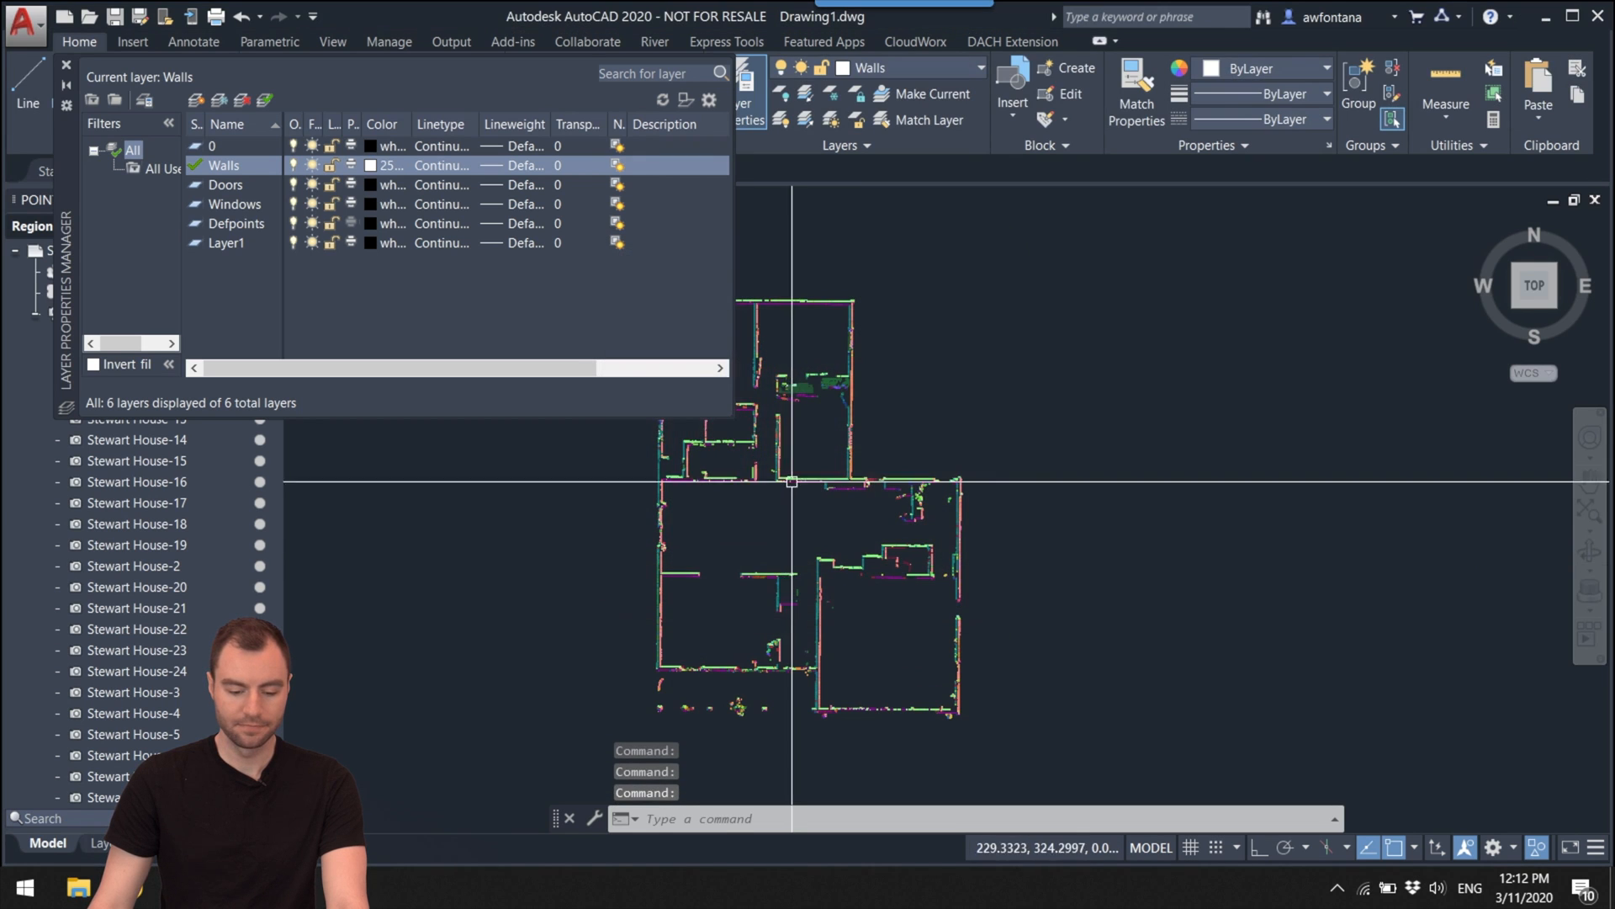
{"action": "left_click", "coordinate": [70, 69]}
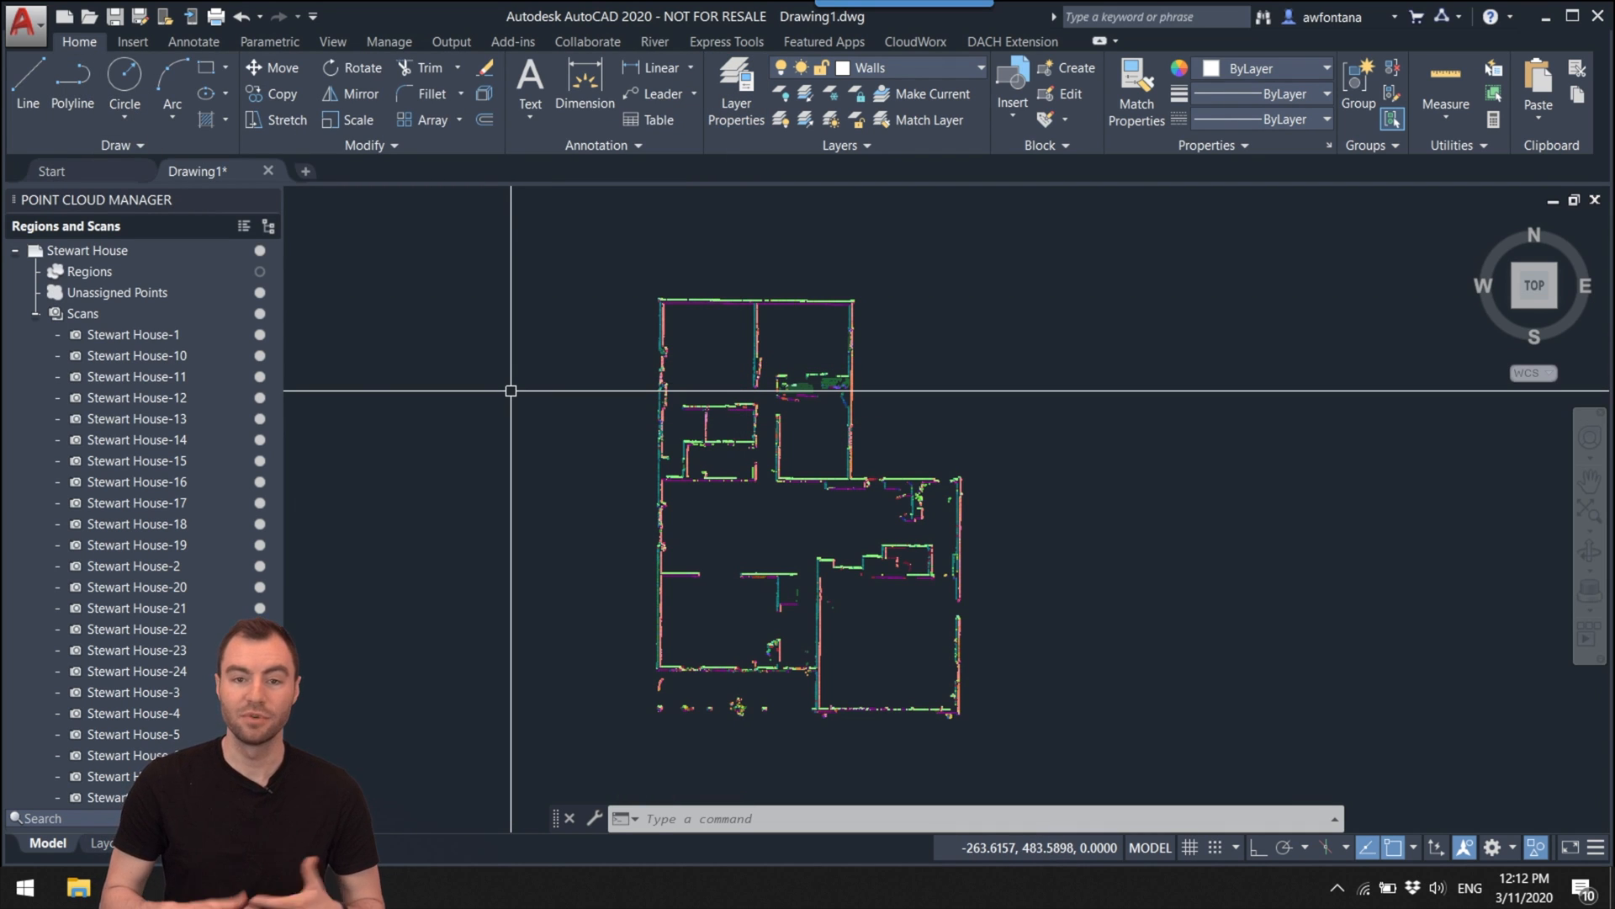
{"action": "scroll", "coordinate": [791, 538], "scroll_direction": "up", "scroll_amount": 1}
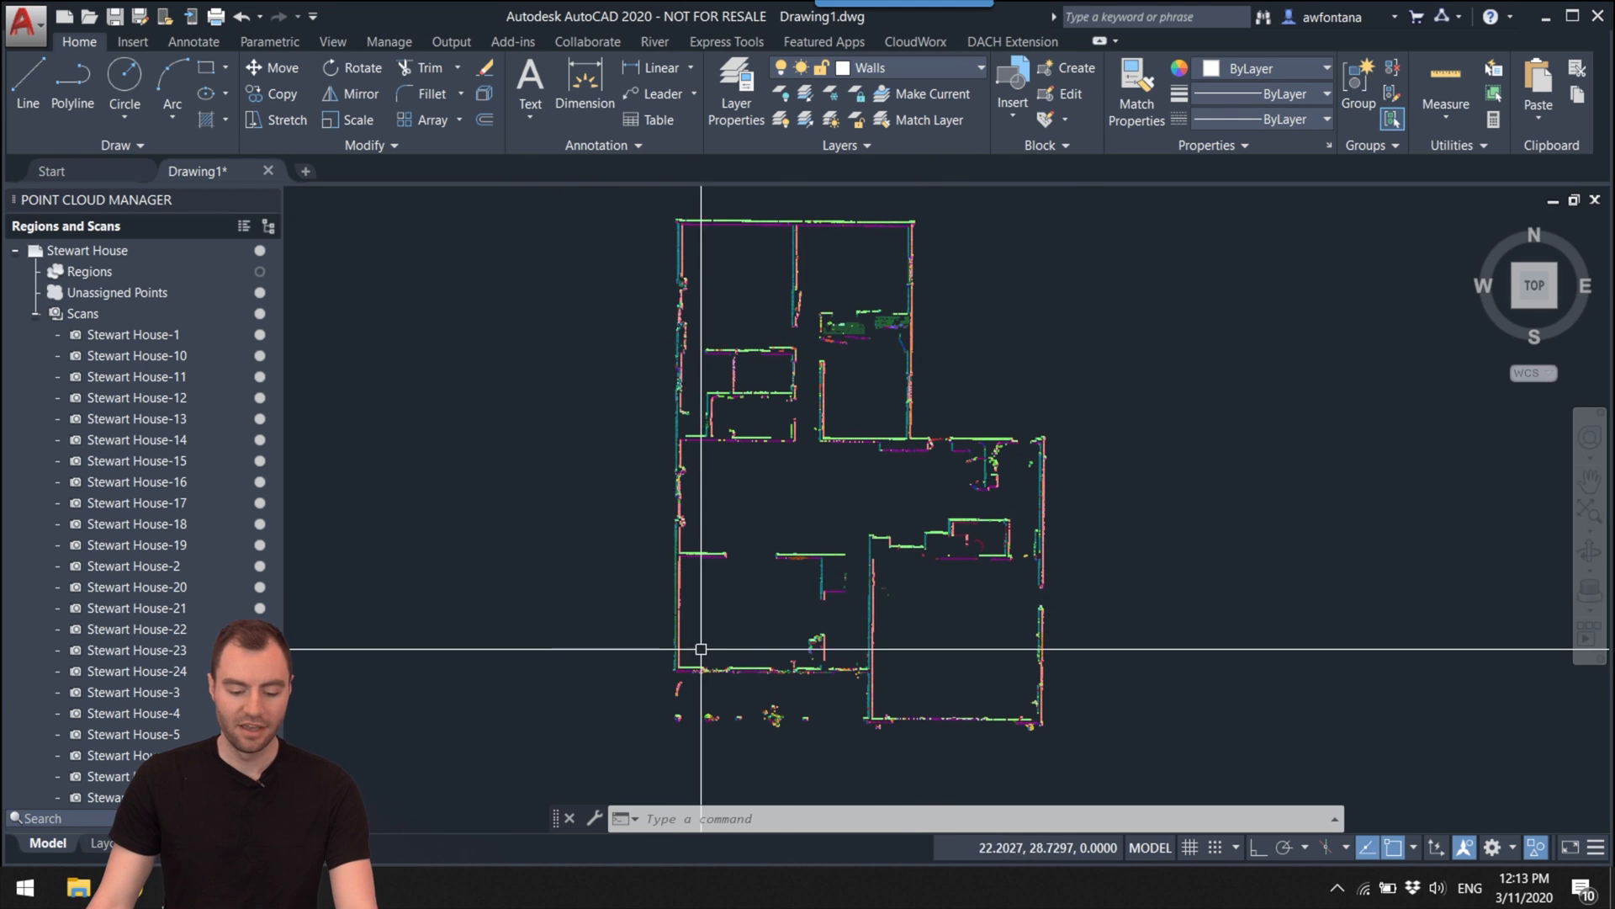
{"action": "type", "text": "p"}
{"action": "key", "text": "Return"}
{"action": "mouse_move", "coordinate": [689, 664]}
{"action": "left_mouse_down"}
{"action": "mouse_move", "coordinate": [719, 644]}
{"action": "mouse_move", "coordinate": [706, 664]}
{"action": "left_mouse_up"}
{"action": "key", "text": "Escape"}
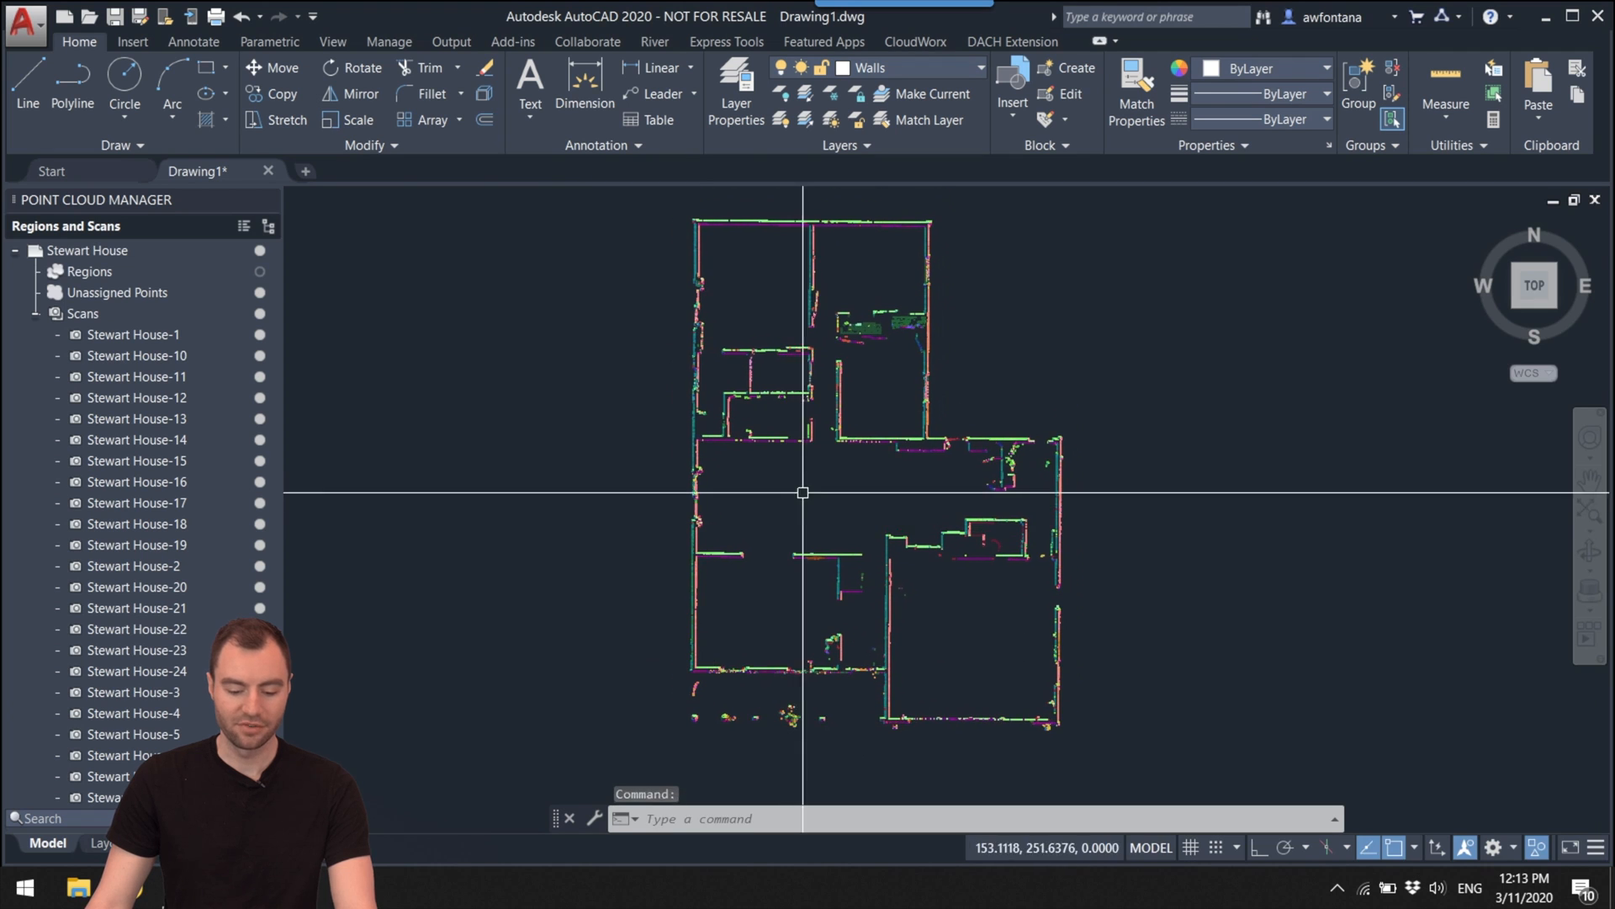
{"action": "left_click", "coordinate": [827, 435]}
{"action": "left_click", "coordinate": [867, 451]}
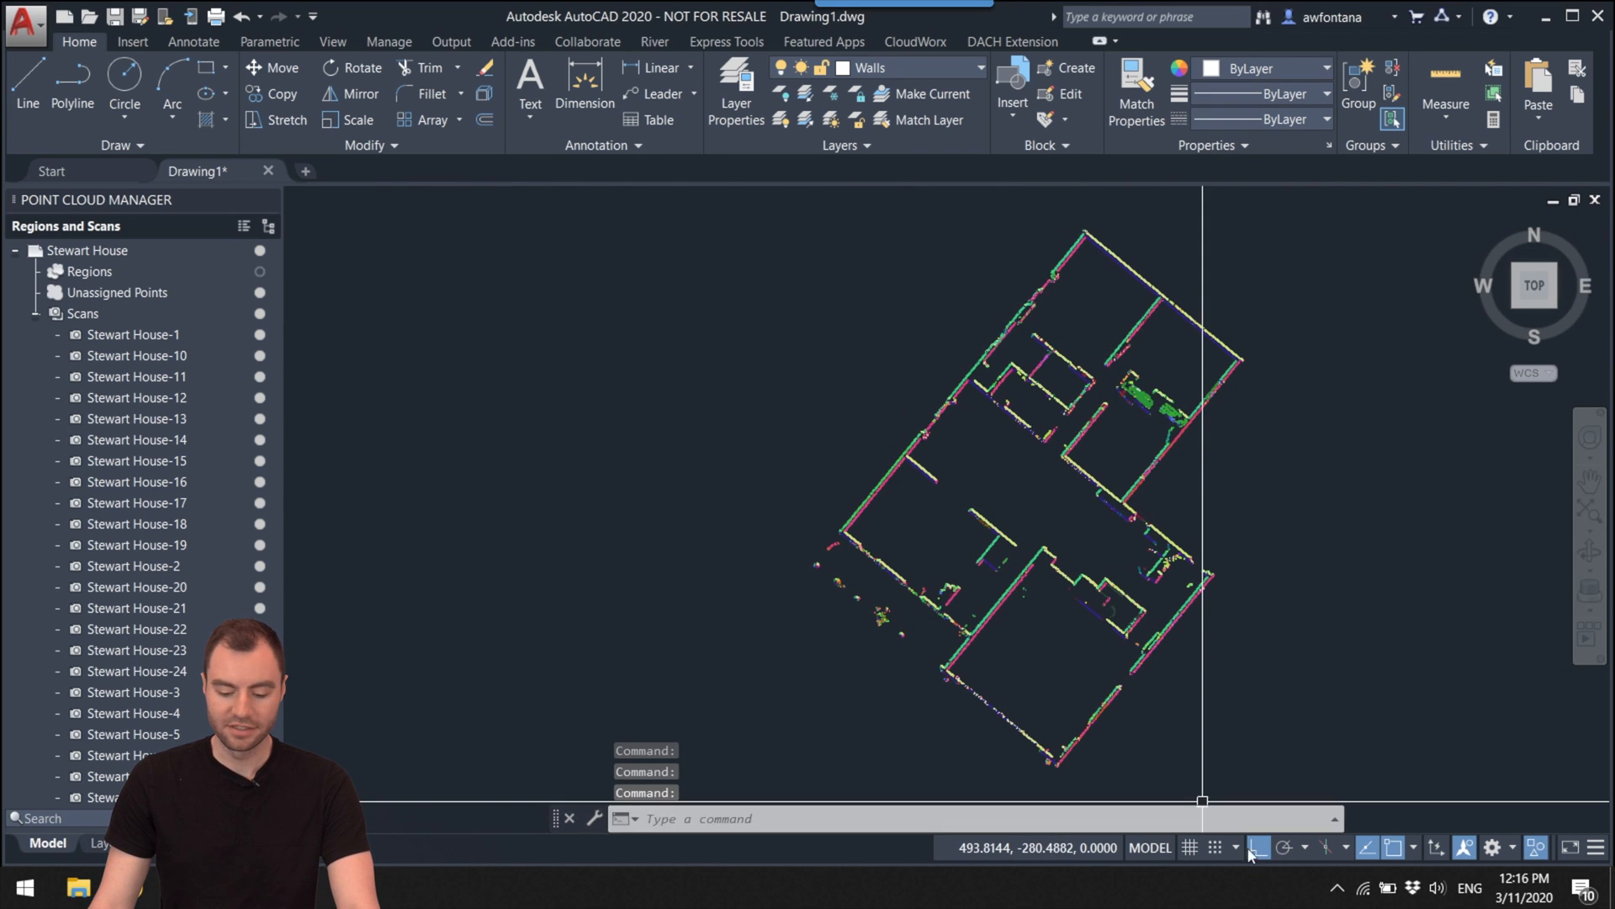
Step: Draw a vertical reference line just outside the rotated house's westernmost wall corner
{"action": "left_click", "coordinate": [38, 91]}
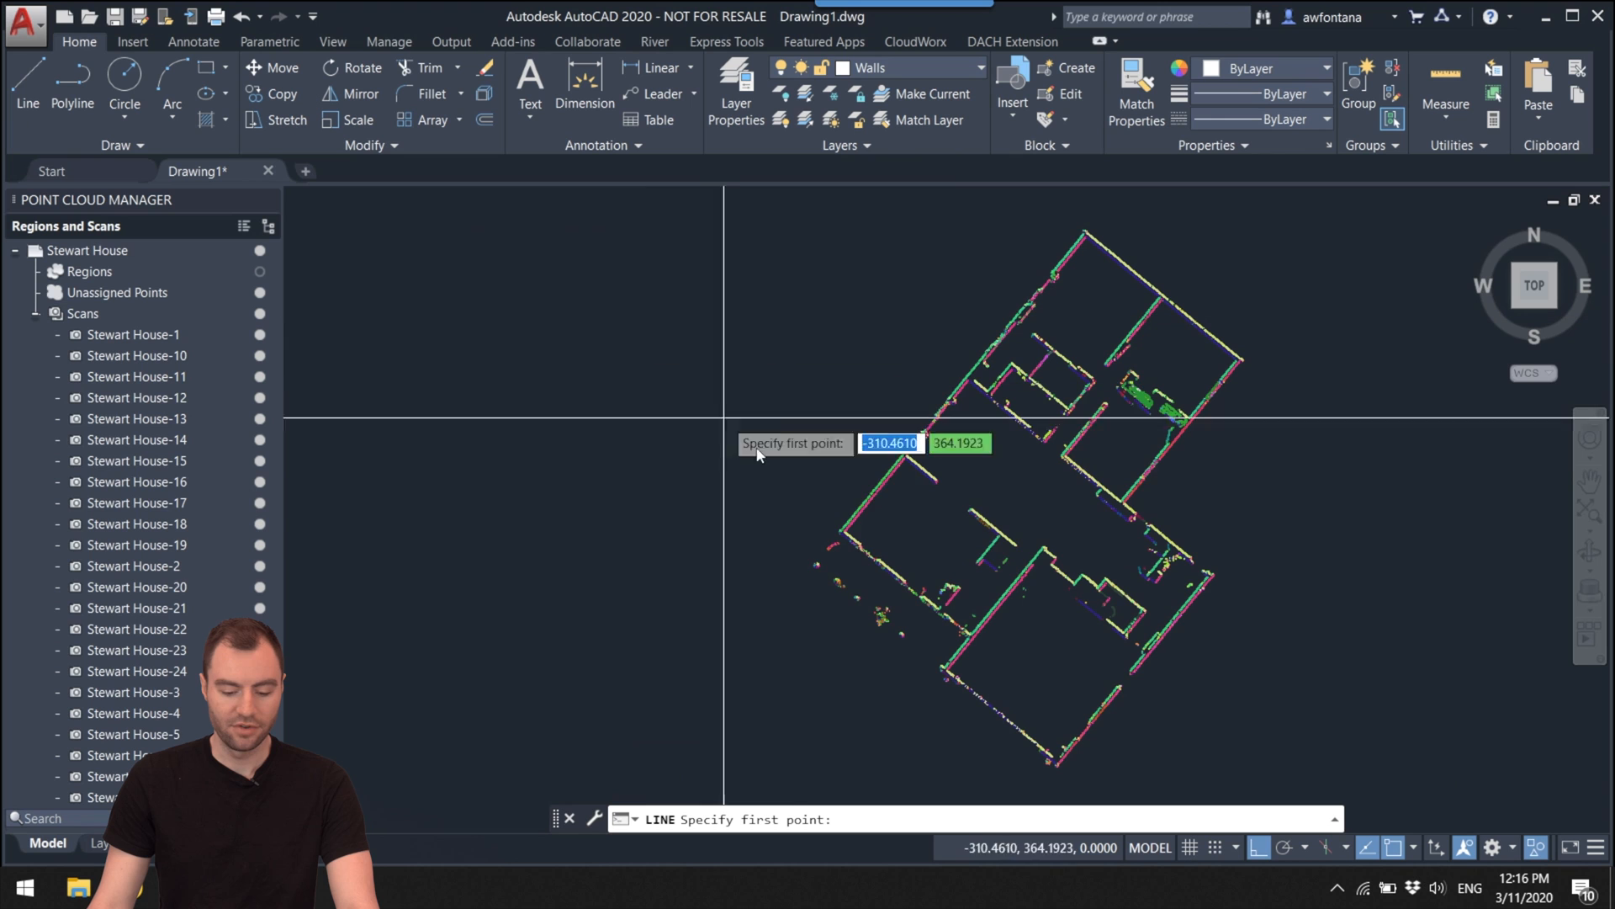
{"action": "left_click", "coordinate": [824, 531]}
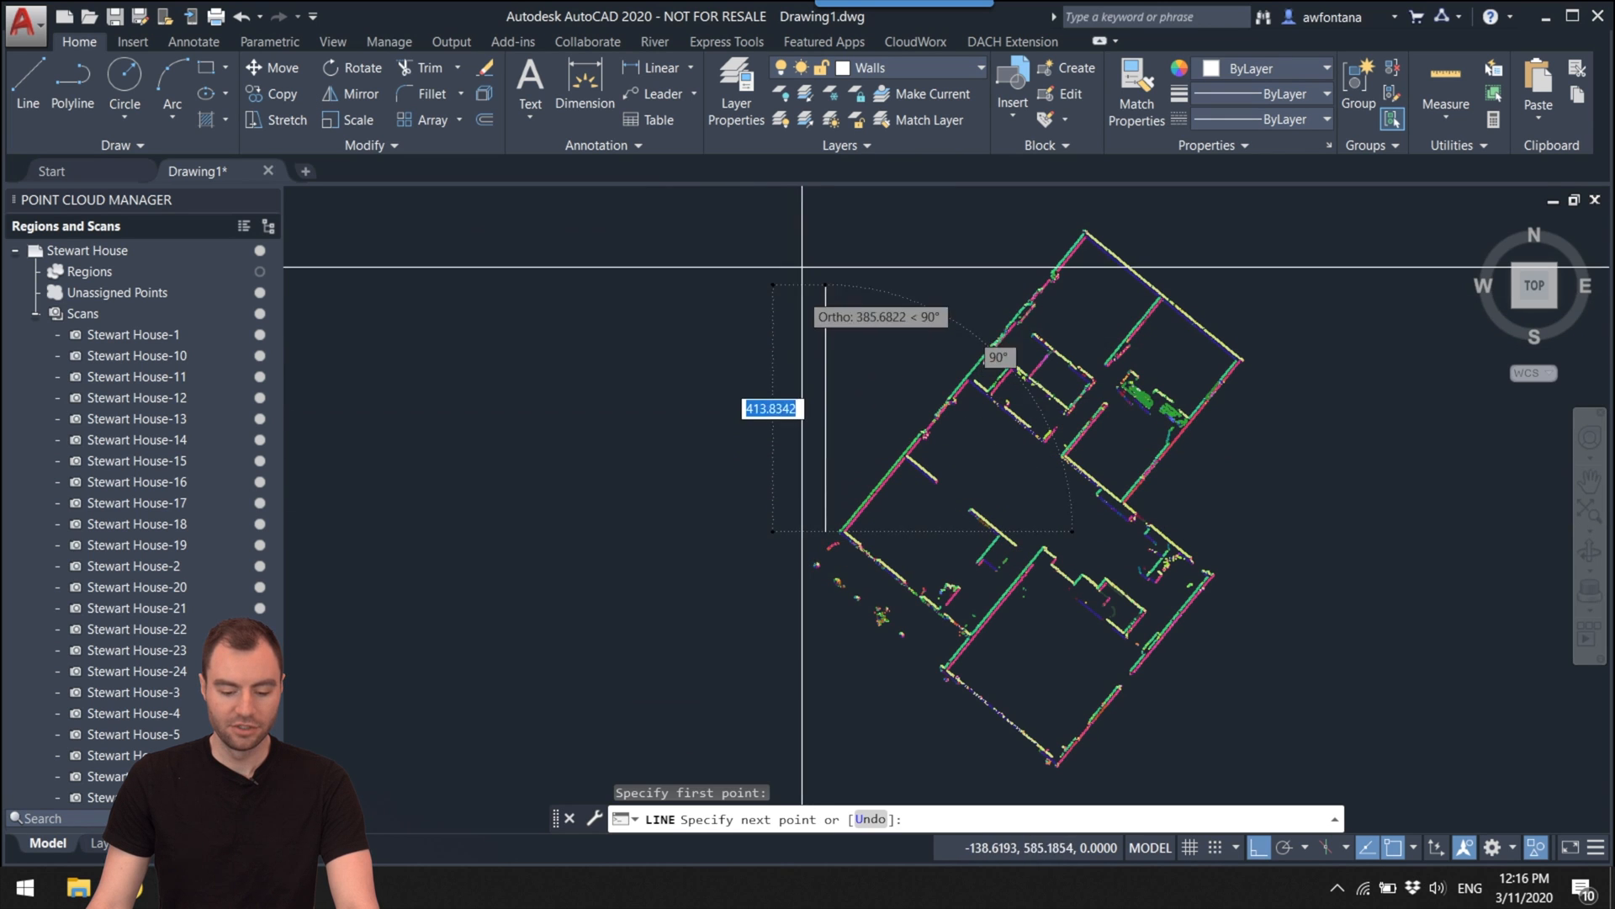
{"action": "left_click", "coordinate": [825, 216]}
{"action": "key", "text": "Escape"}
Step: Move the point cloud from the inner corner of its westernmost walls to the lower endpoint of the vertical line
{"action": "scroll", "coordinate": [858, 494], "scroll_direction": "up", "scroll_amount": 6}
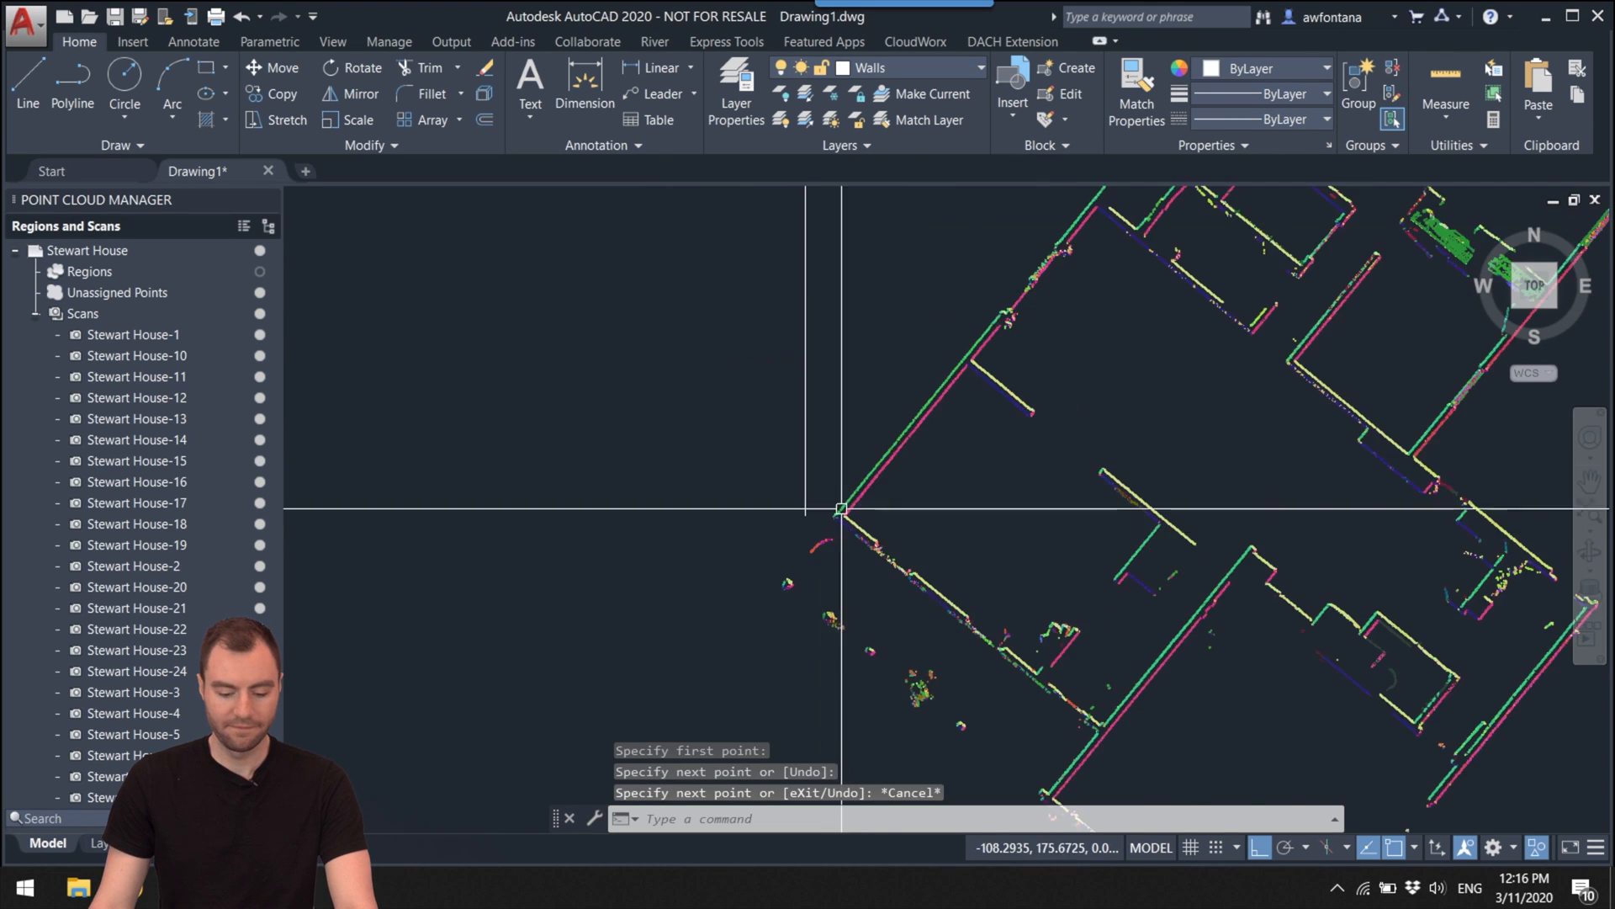
{"action": "left_click", "coordinate": [867, 520]}
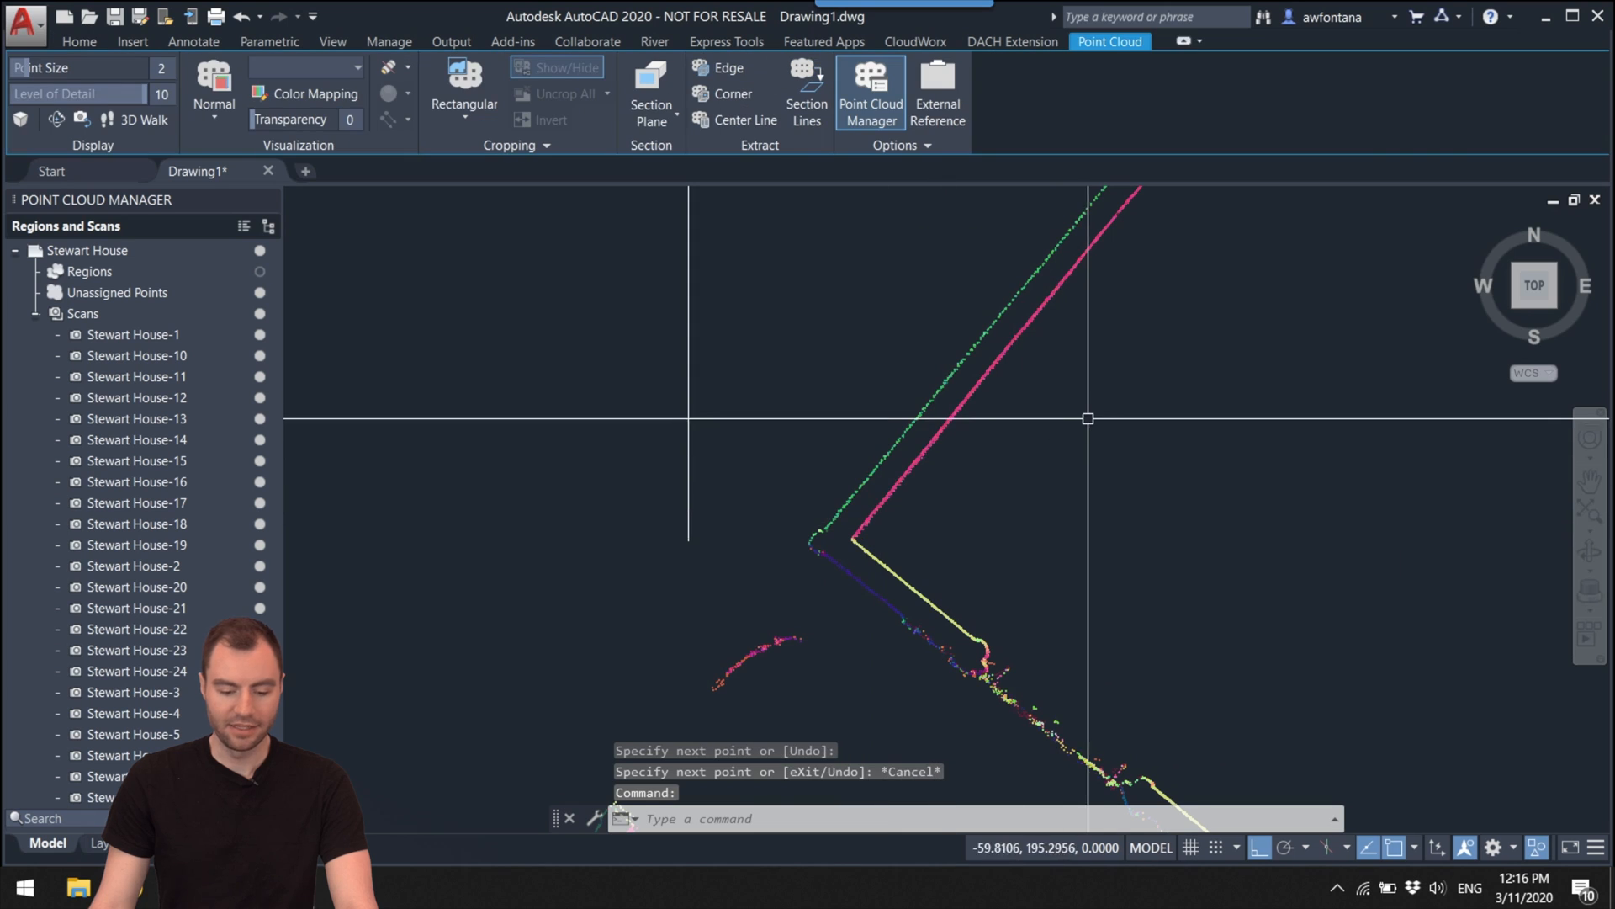
{"action": "type", "text": "move"}
{"action": "key", "text": "Return"}
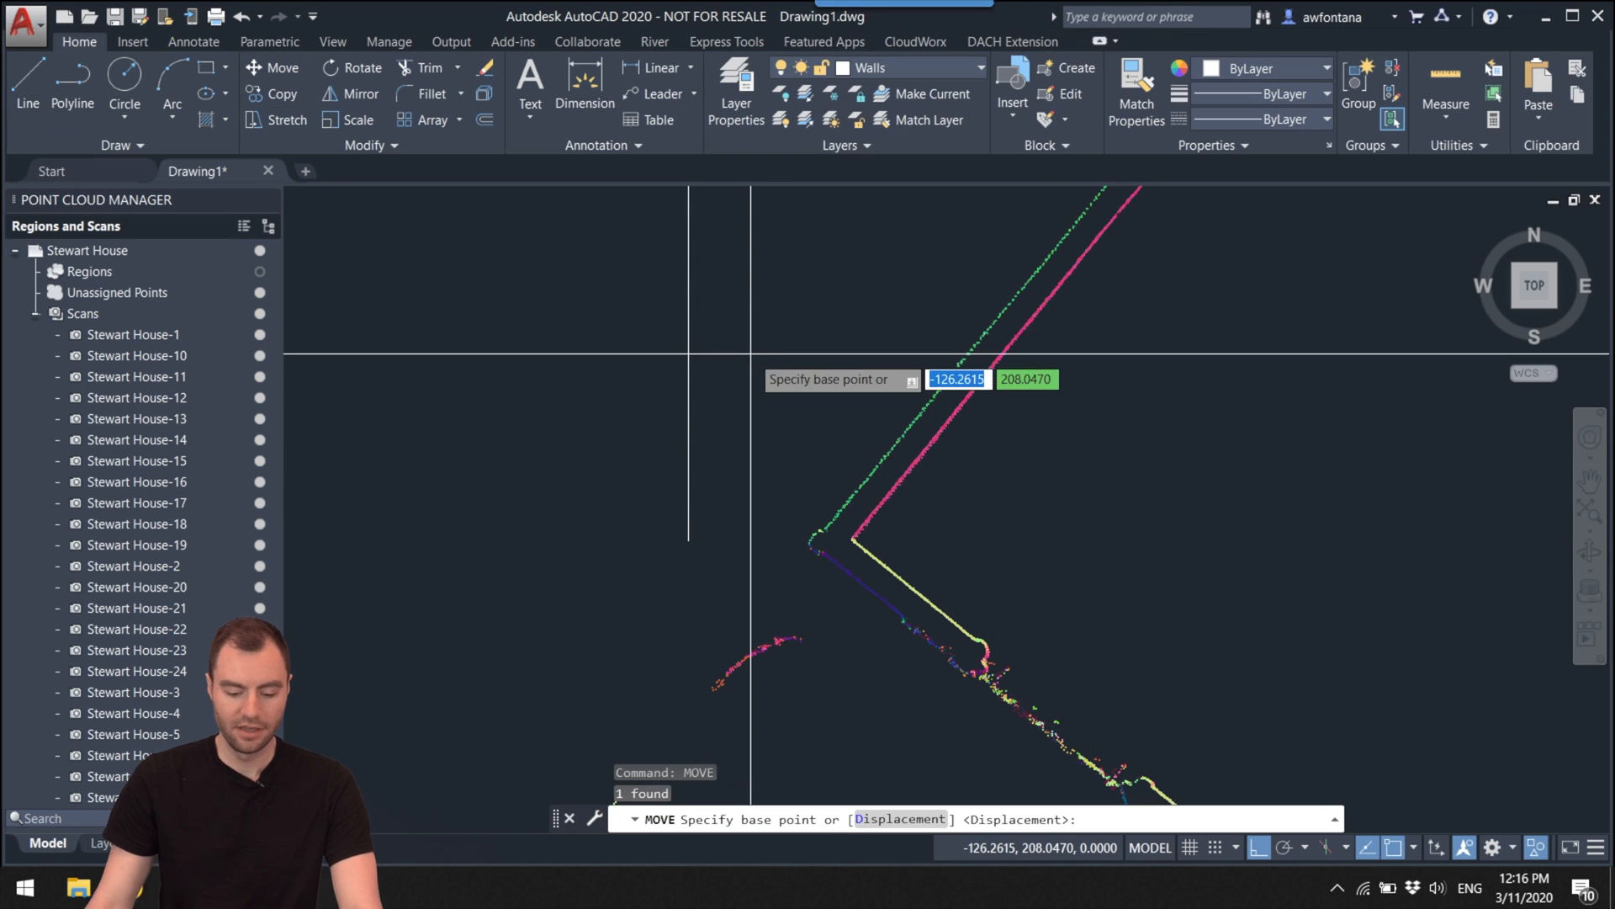
{"action": "left_click", "coordinate": [854, 538]}
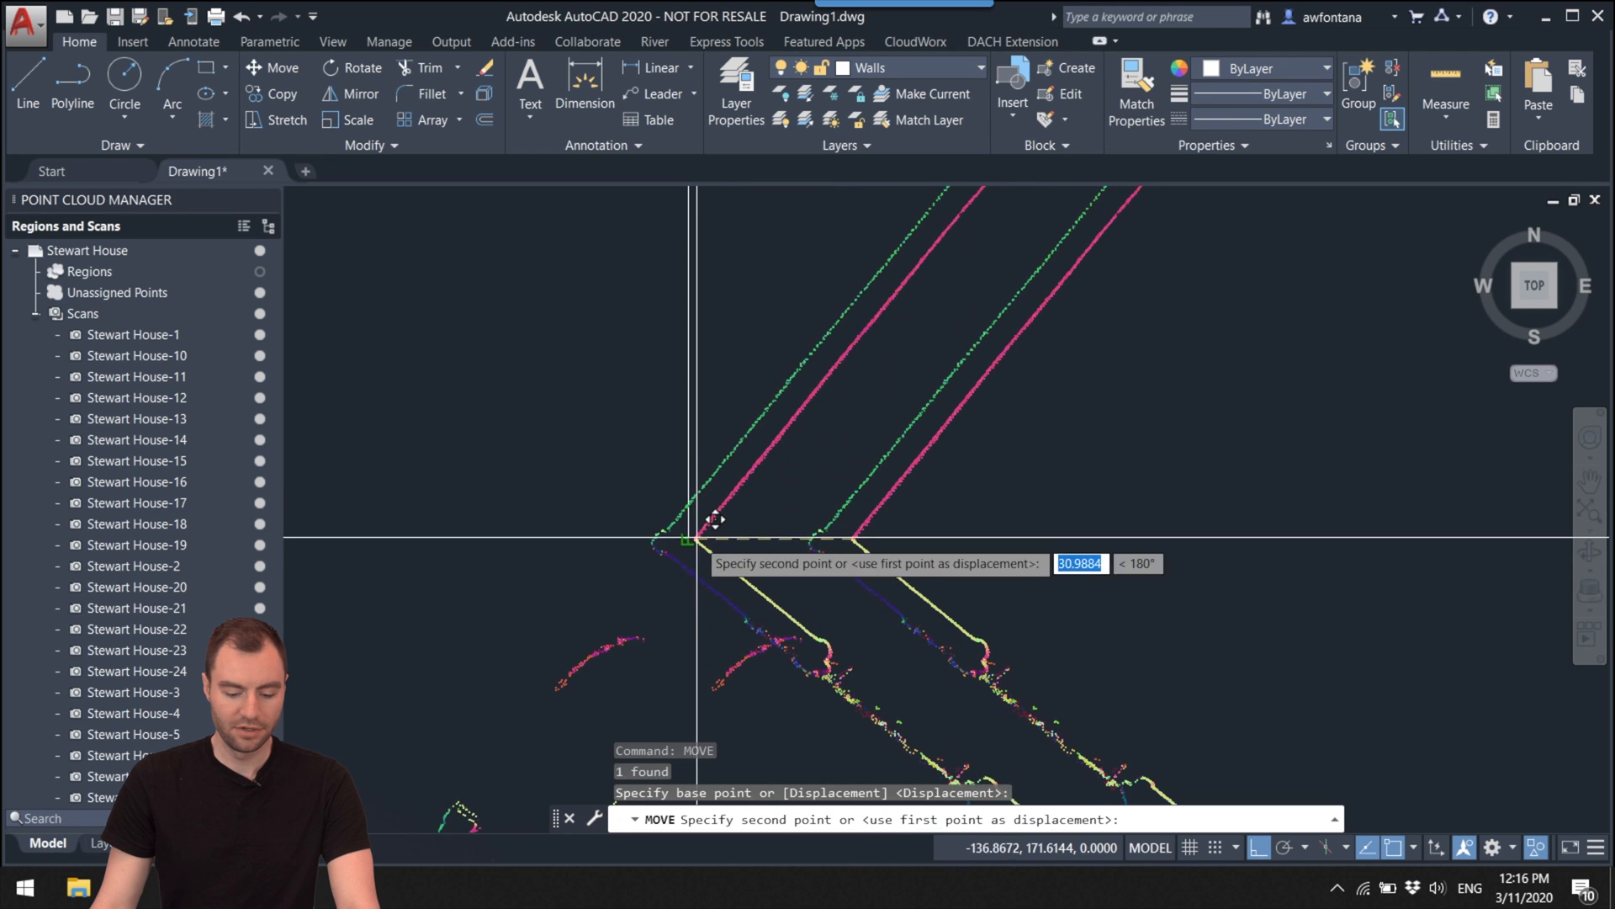
{"action": "left_click", "coordinate": [688, 538]}
Step: Start rotating the point cloud about the inner wall corner at the line's lower endpoint, with Ortho turned off
{"action": "scroll", "coordinate": [738, 519], "scroll_direction": "down", "scroll_amount": 4}
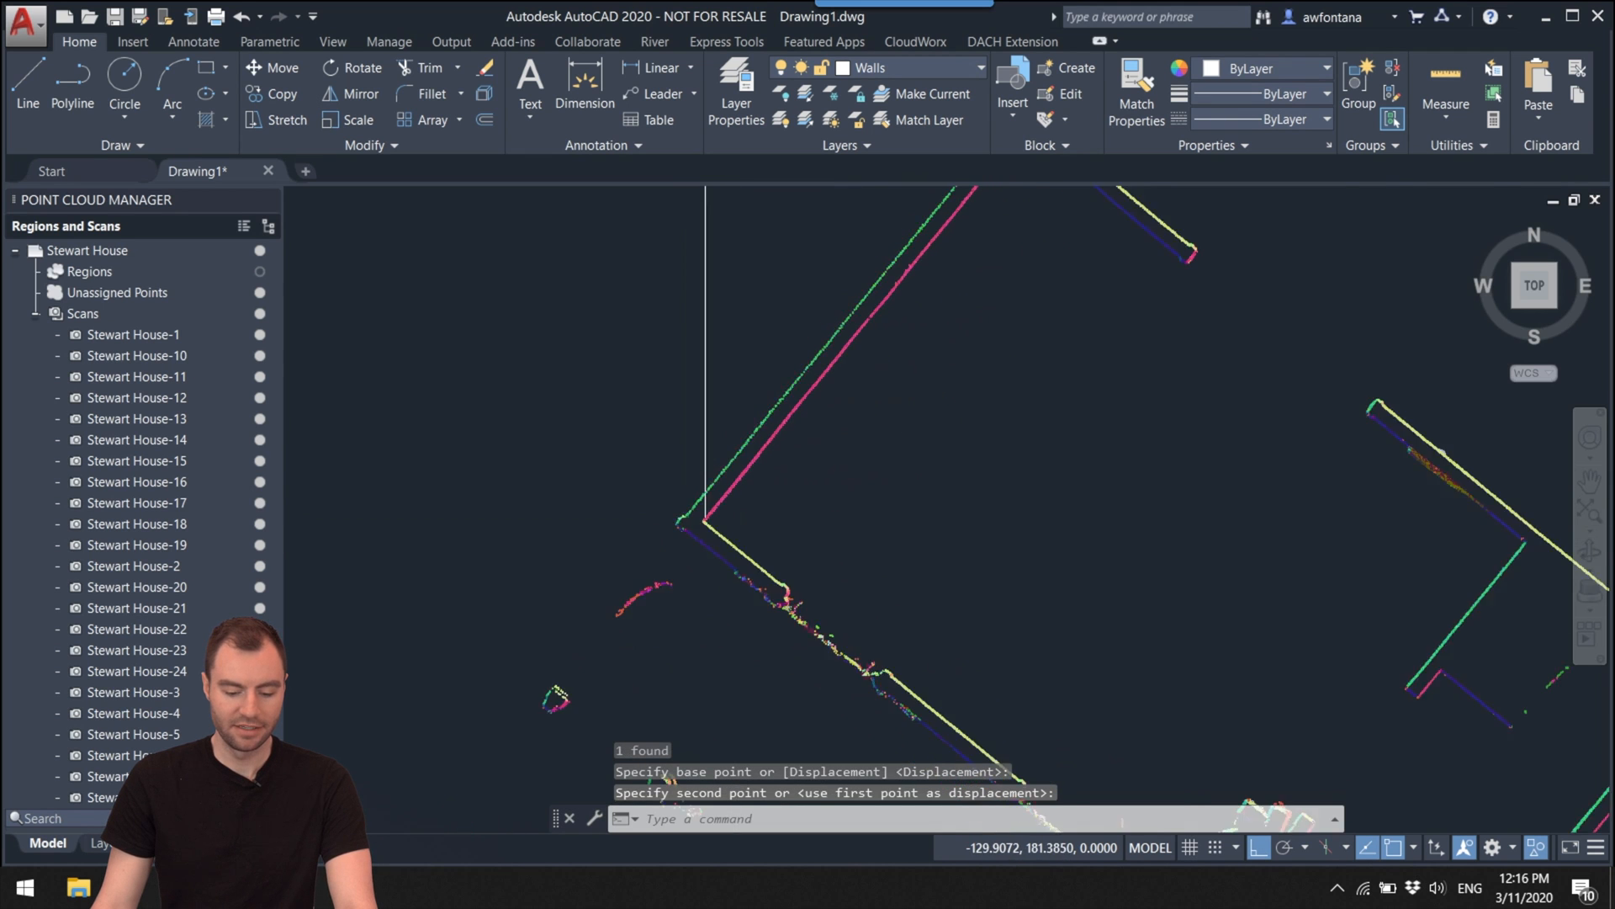
{"action": "middle_click_drag", "start_coordinate": [734, 667], "coordinate": [763, 447]}
{"action": "scroll", "coordinate": [745, 547], "scroll_direction": "up", "scroll_amount": 5}
{"action": "scroll", "coordinate": [762, 510], "scroll_direction": "up", "scroll_amount": 2}
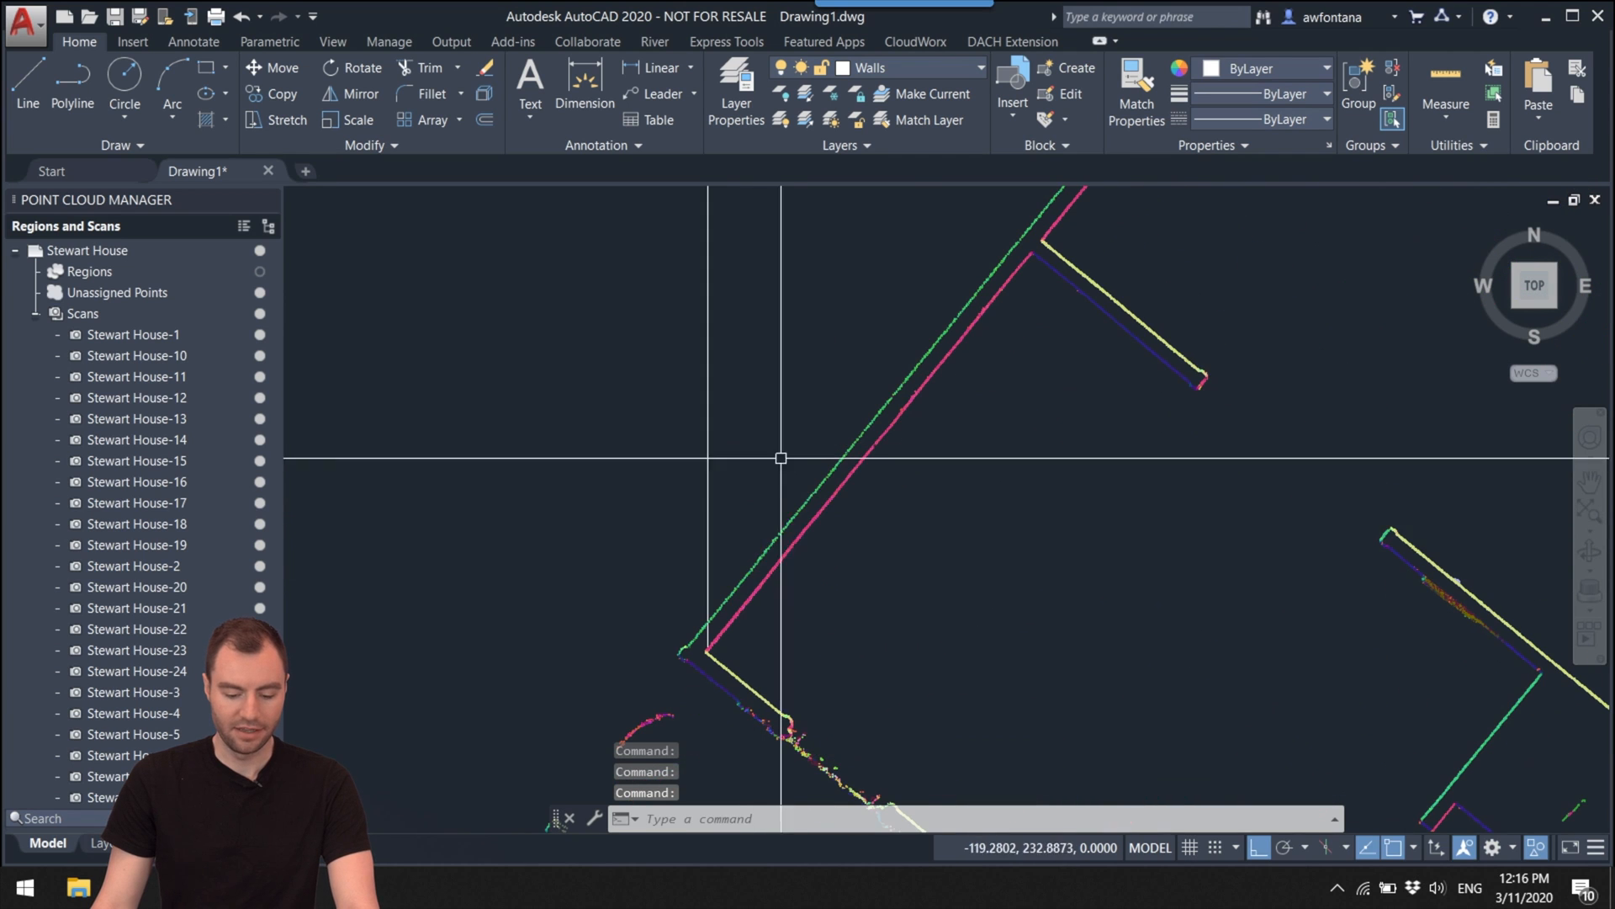
{"action": "left_click", "coordinate": [776, 566]}
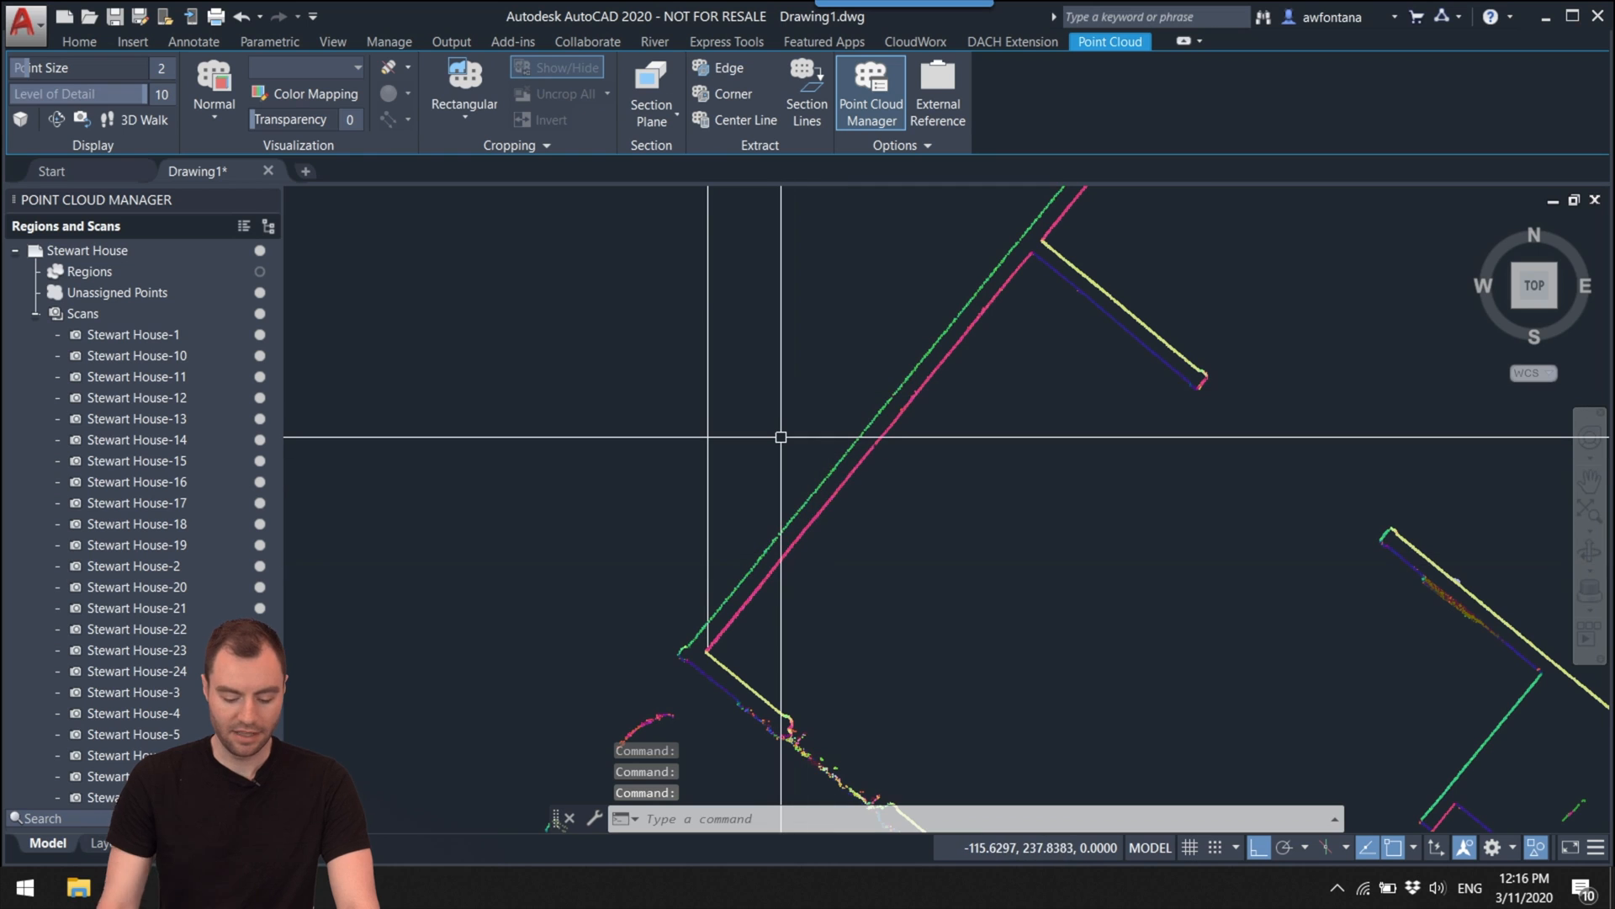
{"action": "type", "text": "ro"}
{"action": "key", "text": "Return"}
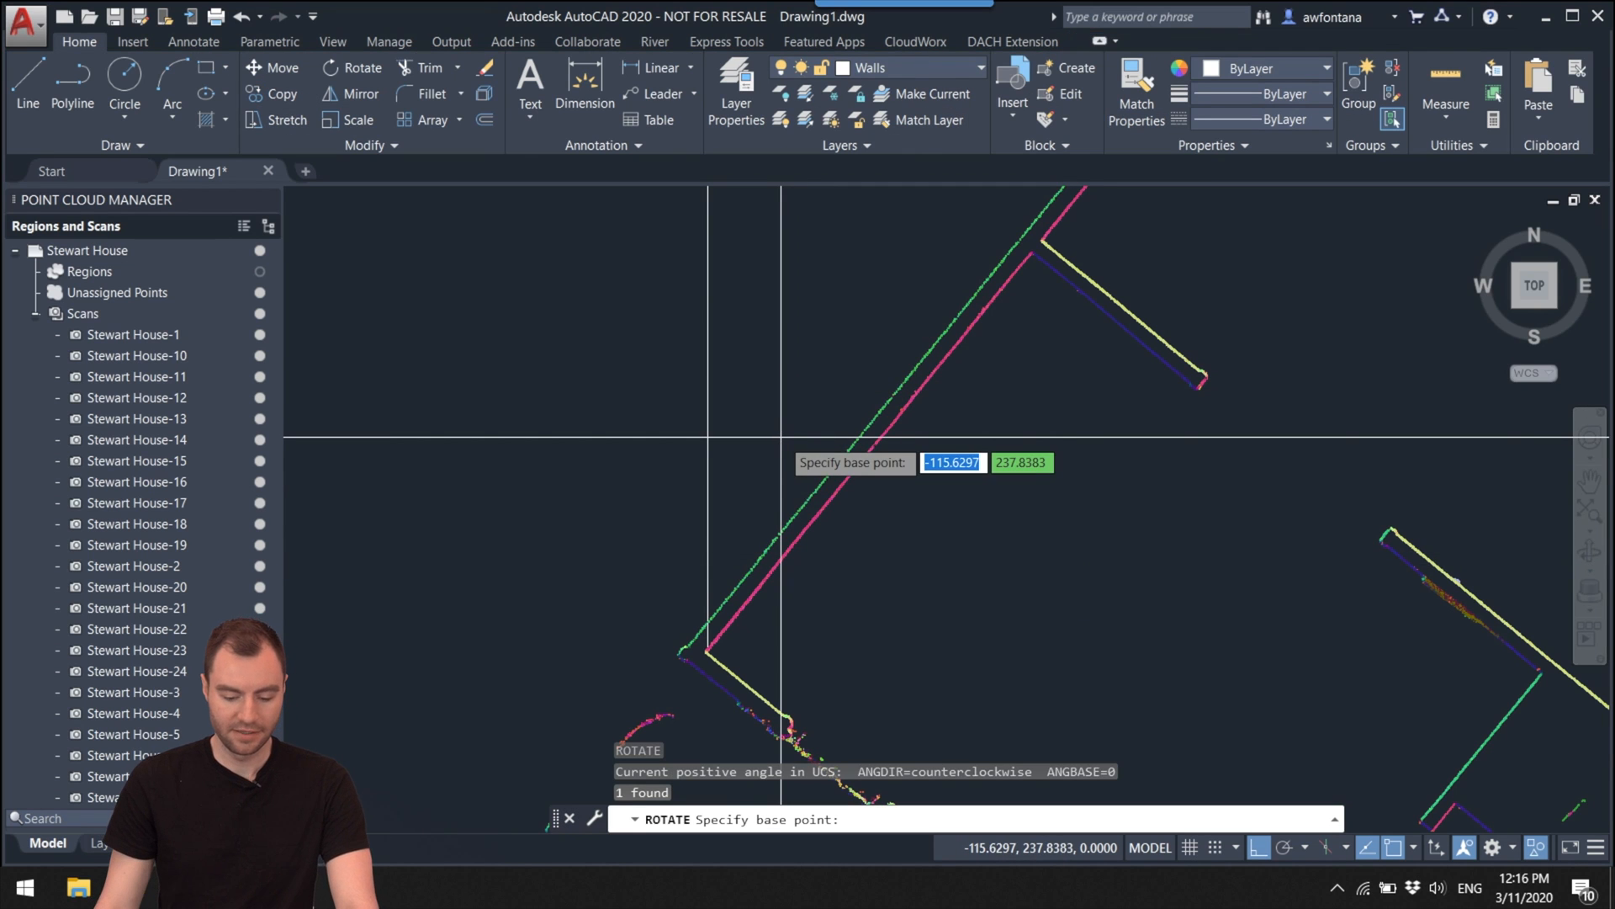
{"action": "left_click", "coordinate": [707, 651]}
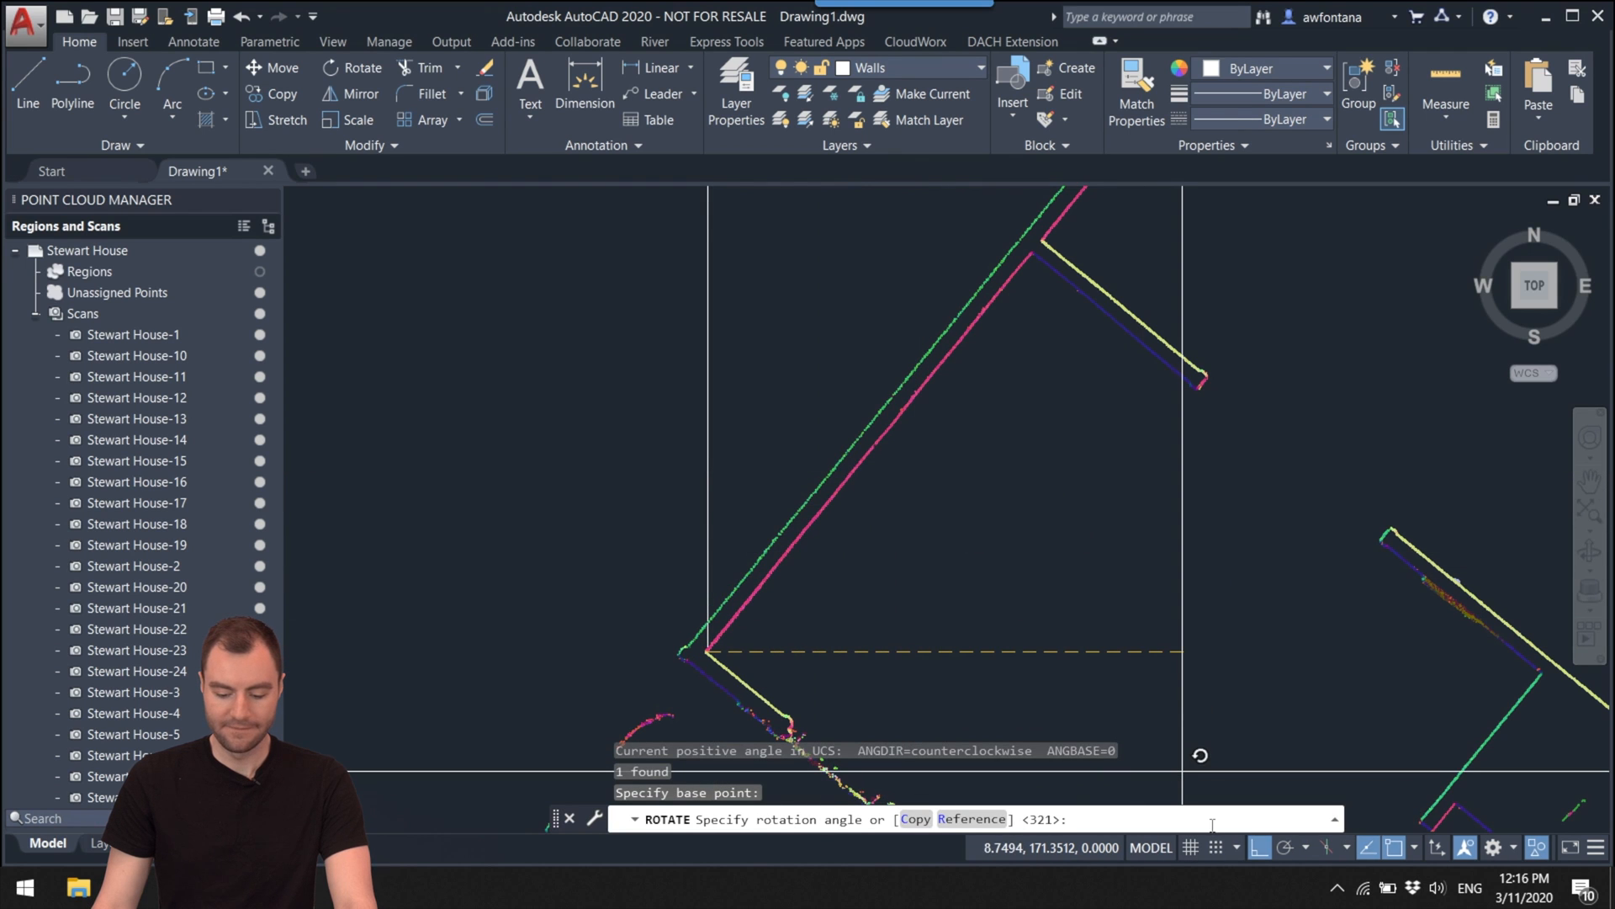
{"action": "left_click", "coordinate": [1260, 847]}
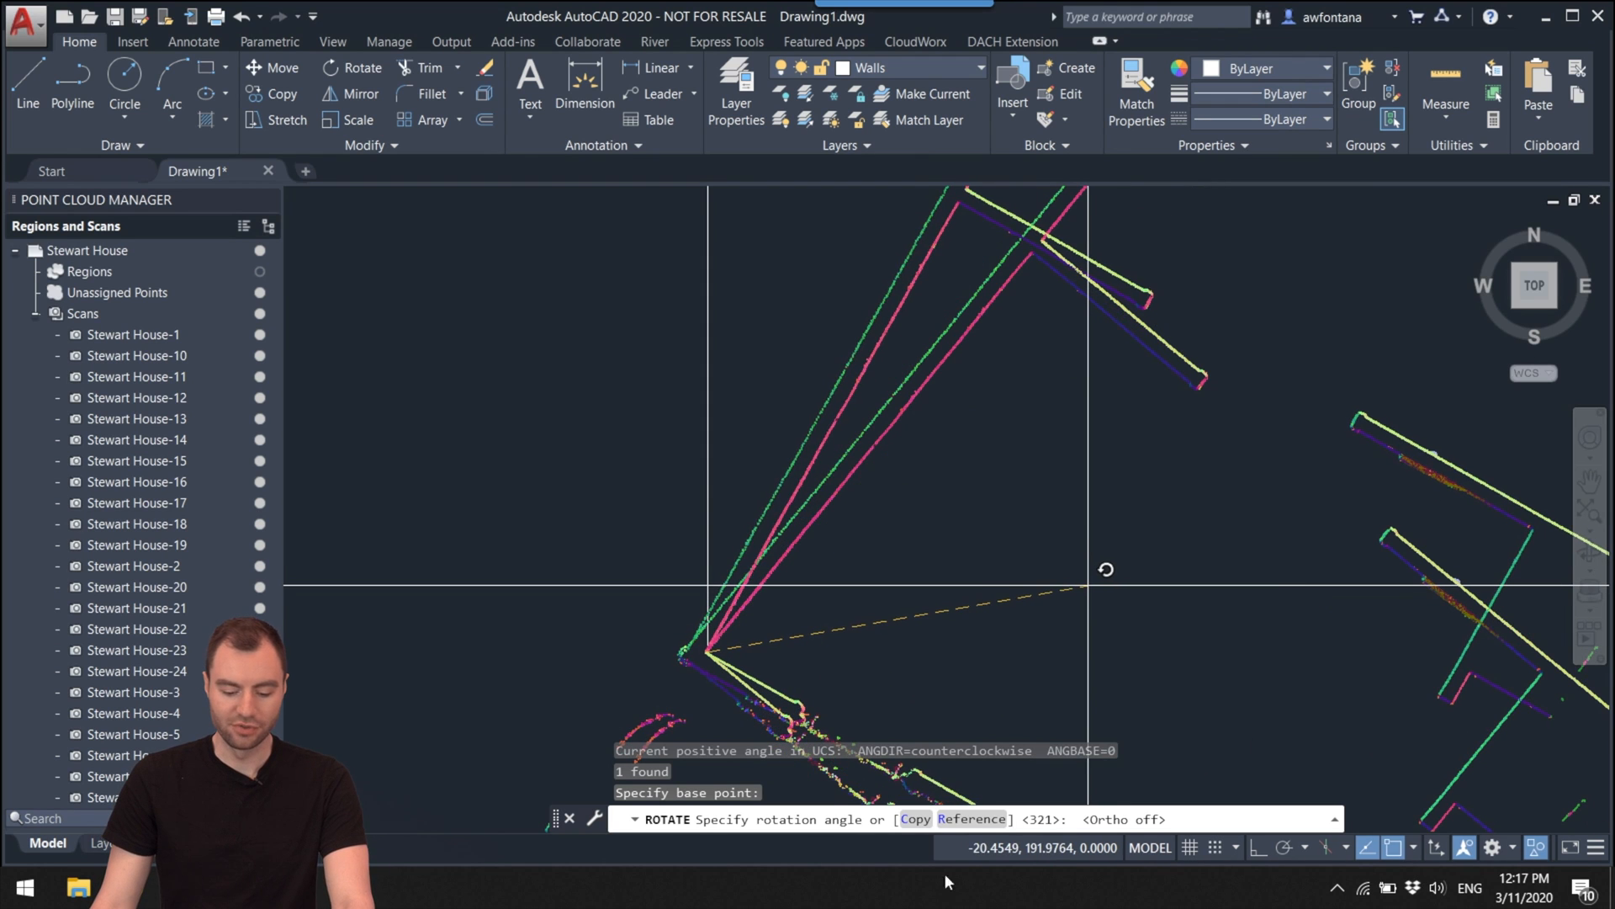
Step: Use the Reference option to define the rotation's reference angle along the long outer wall's inner face, ending at its far inner corner
{"action": "left_click", "coordinate": [974, 819]}
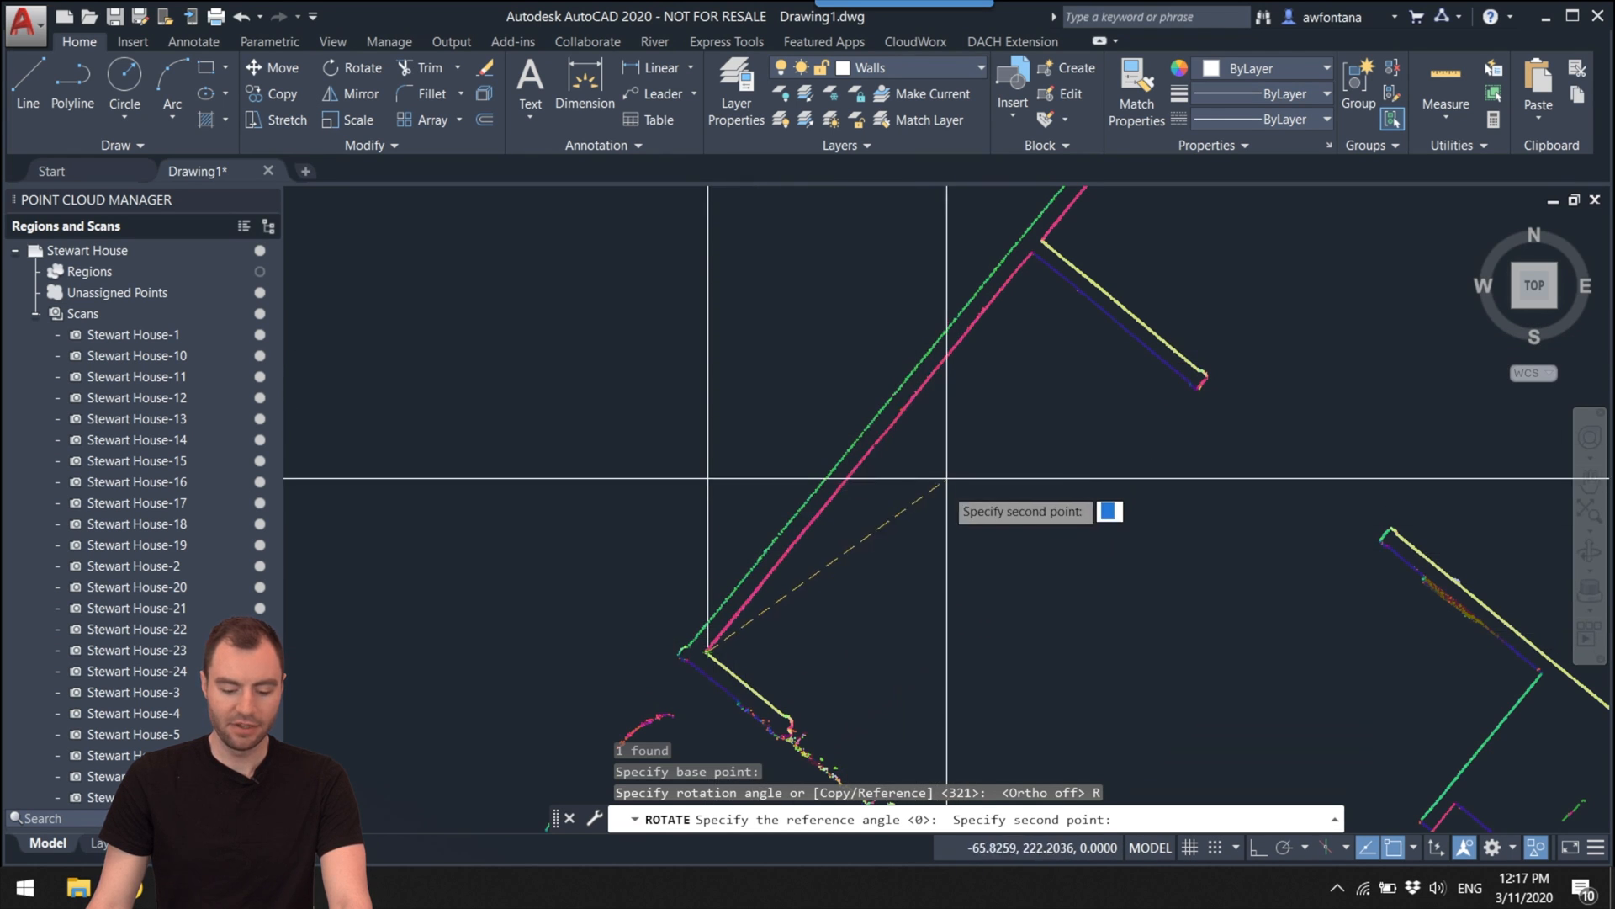
{"action": "scroll", "coordinate": [951, 394], "scroll_direction": "down", "scroll_amount": 2}
{"action": "middle_click_drag", "start_coordinate": [978, 370], "coordinate": [693, 692]}
{"action": "middle_click_drag", "start_coordinate": [859, 435], "coordinate": [786, 763]}
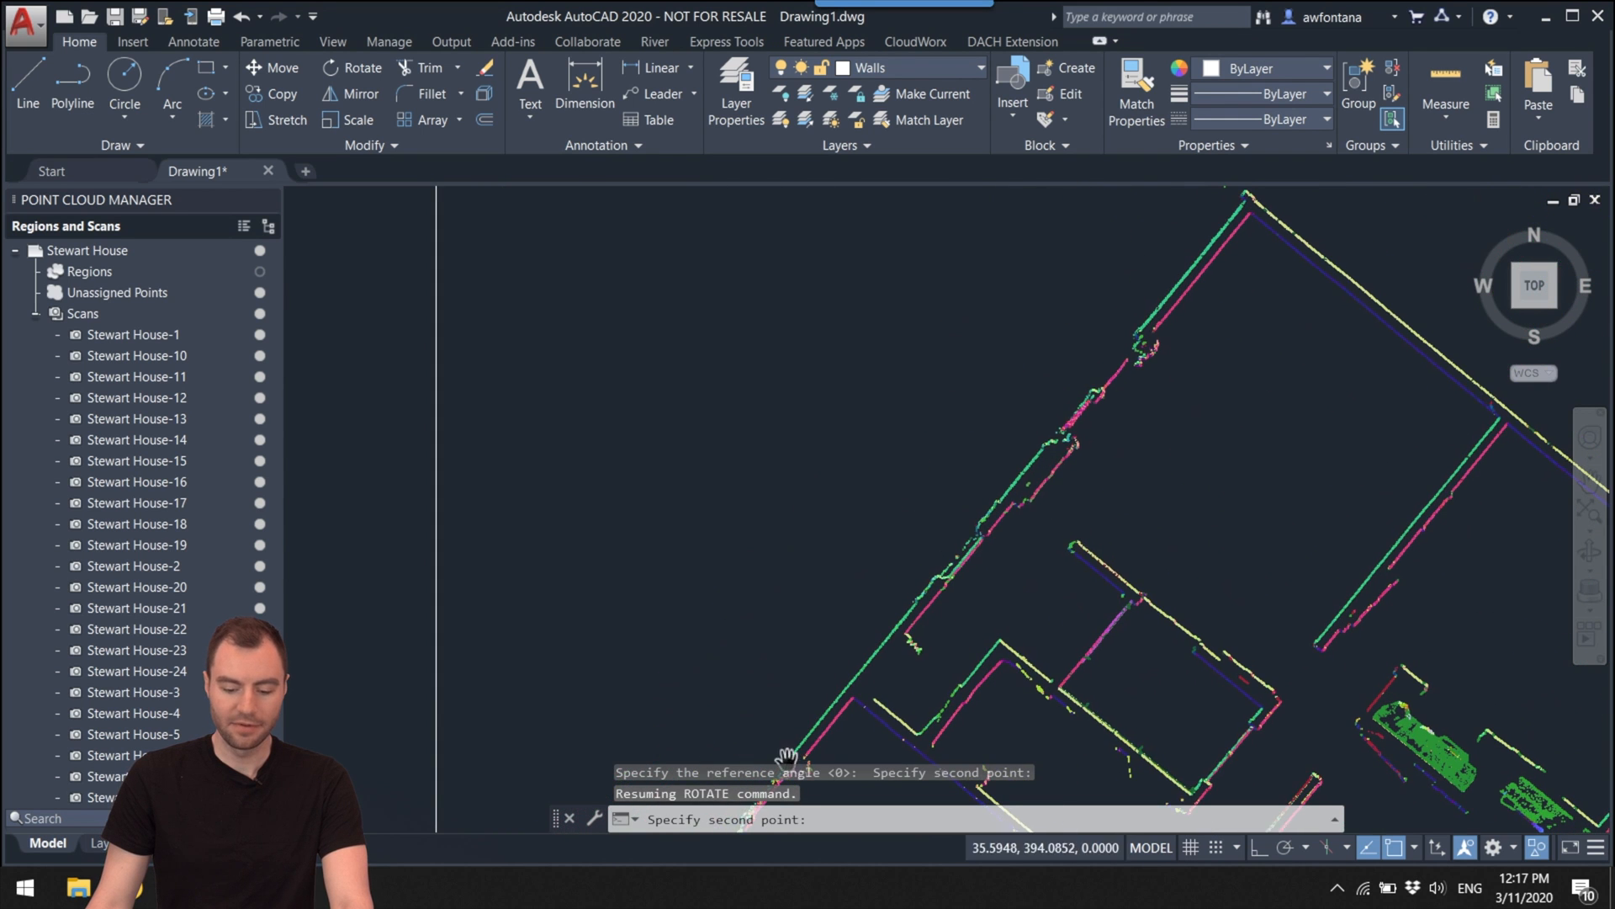
{"action": "scroll", "coordinate": [1226, 254], "scroll_direction": "up", "scroll_amount": 3}
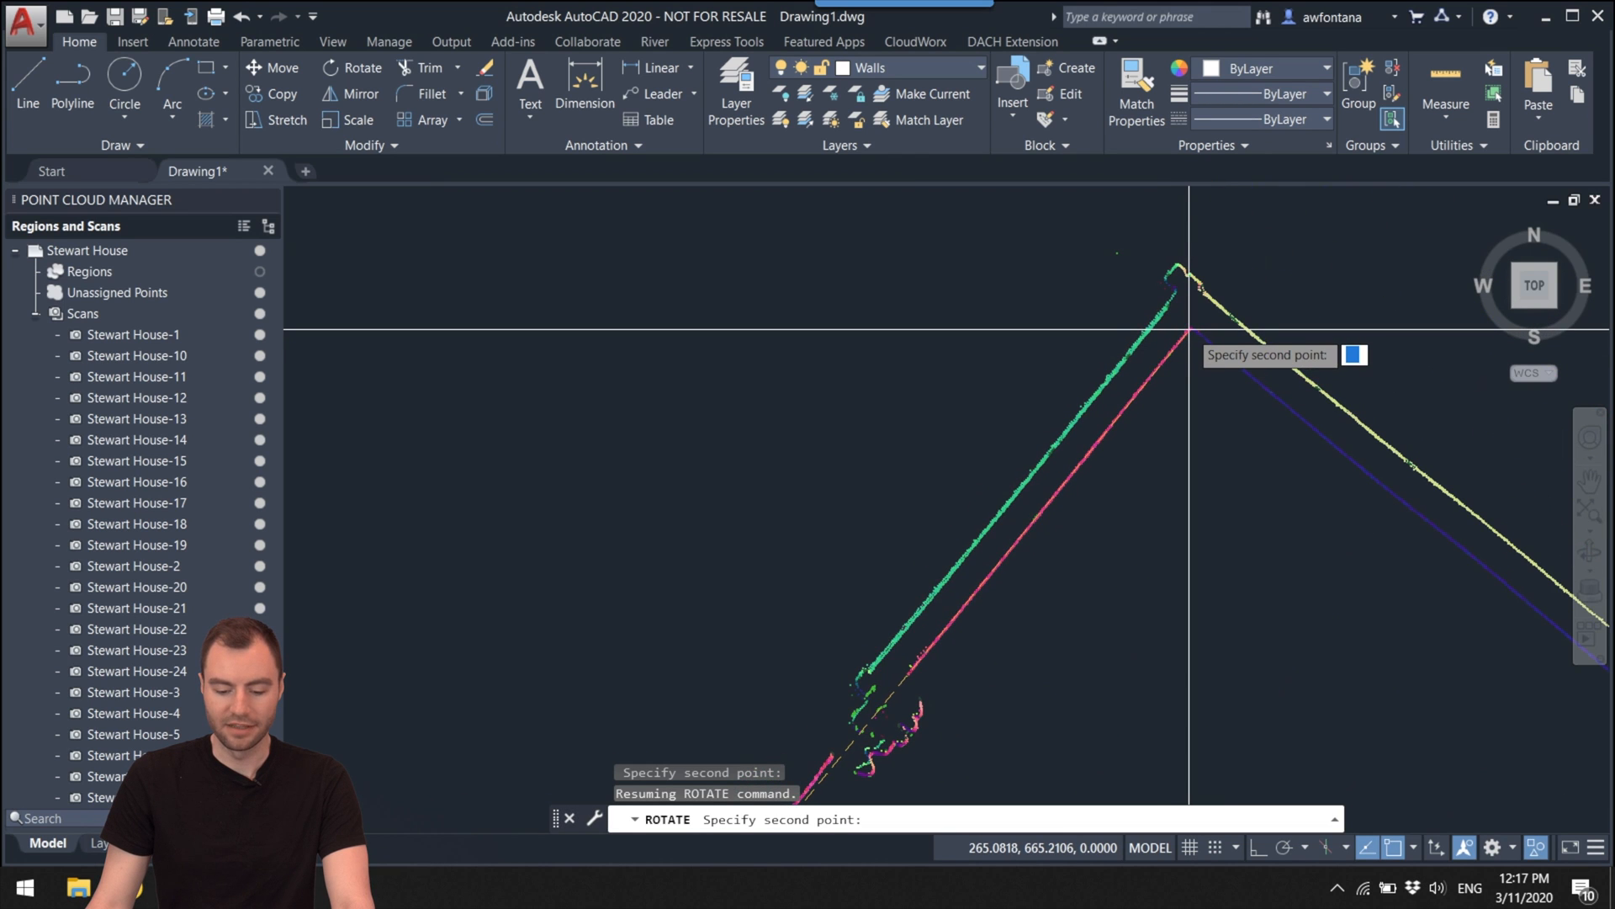
{"action": "left_click", "coordinate": [1189, 330]}
Step: Pick the new rotation angle along the vertical line so the long wall aligns with it
{"action": "scroll", "coordinate": [1195, 337], "scroll_direction": "down", "scroll_amount": 3}
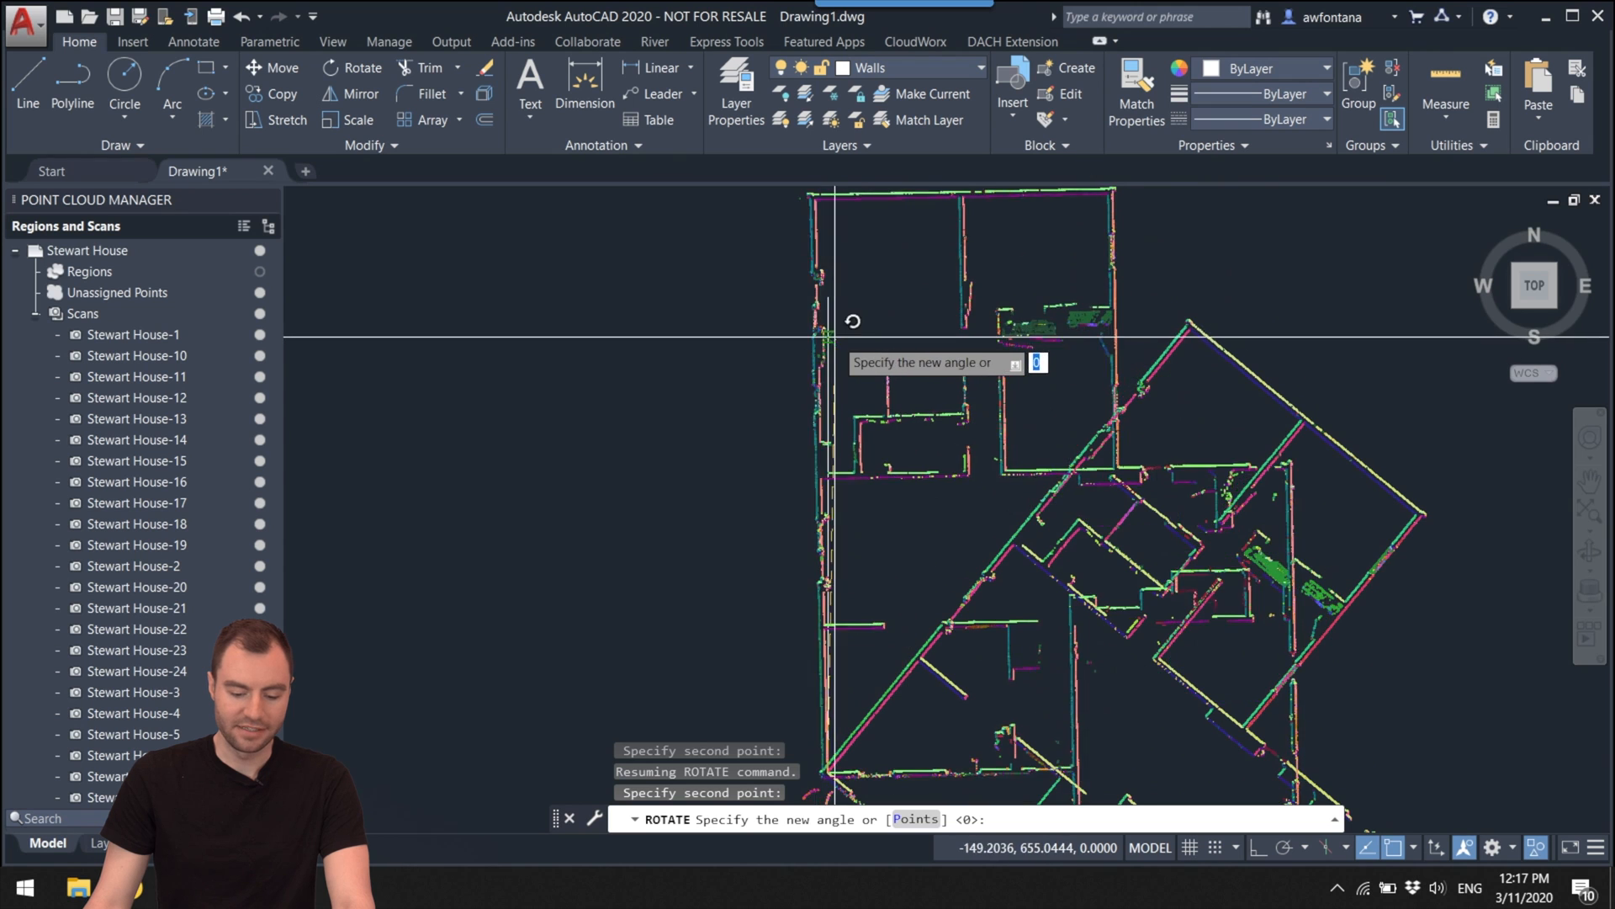
{"action": "scroll", "coordinate": [816, 337], "scroll_direction": "up", "scroll_amount": 3}
{"action": "scroll", "coordinate": [837, 338], "scroll_direction": "up", "scroll_amount": 4}
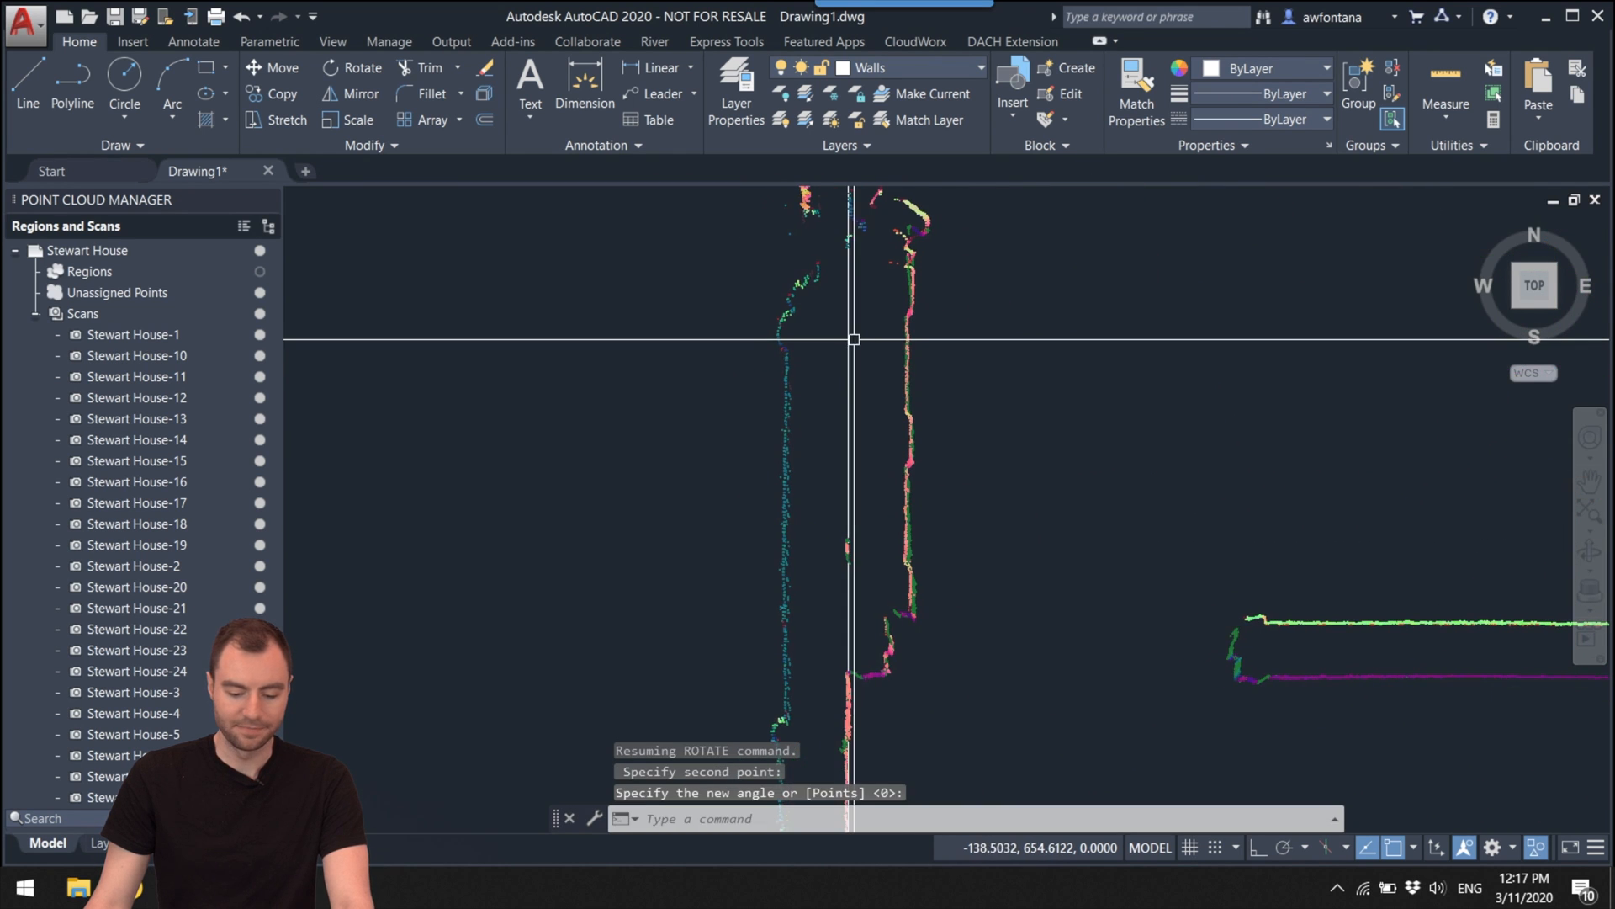
Step: Examine how well the rotated point cloud's long west wall aligns with the vertical line along its full length
{"action": "key", "text": "Escape"}
{"action": "scroll", "coordinate": [966, 343], "scroll_direction": "down", "scroll_amount": 4}
{"action": "middle_click_drag", "start_coordinate": [932, 344], "coordinate": [965, 649]}
{"action": "scroll", "coordinate": [1063, 353], "scroll_direction": "up", "scroll_amount": 6}
{"action": "middle_click_drag", "start_coordinate": [1063, 354], "coordinate": [1060, 410]}
{"action": "scroll", "coordinate": [1060, 411], "scroll_direction": "down", "scroll_amount": 8}
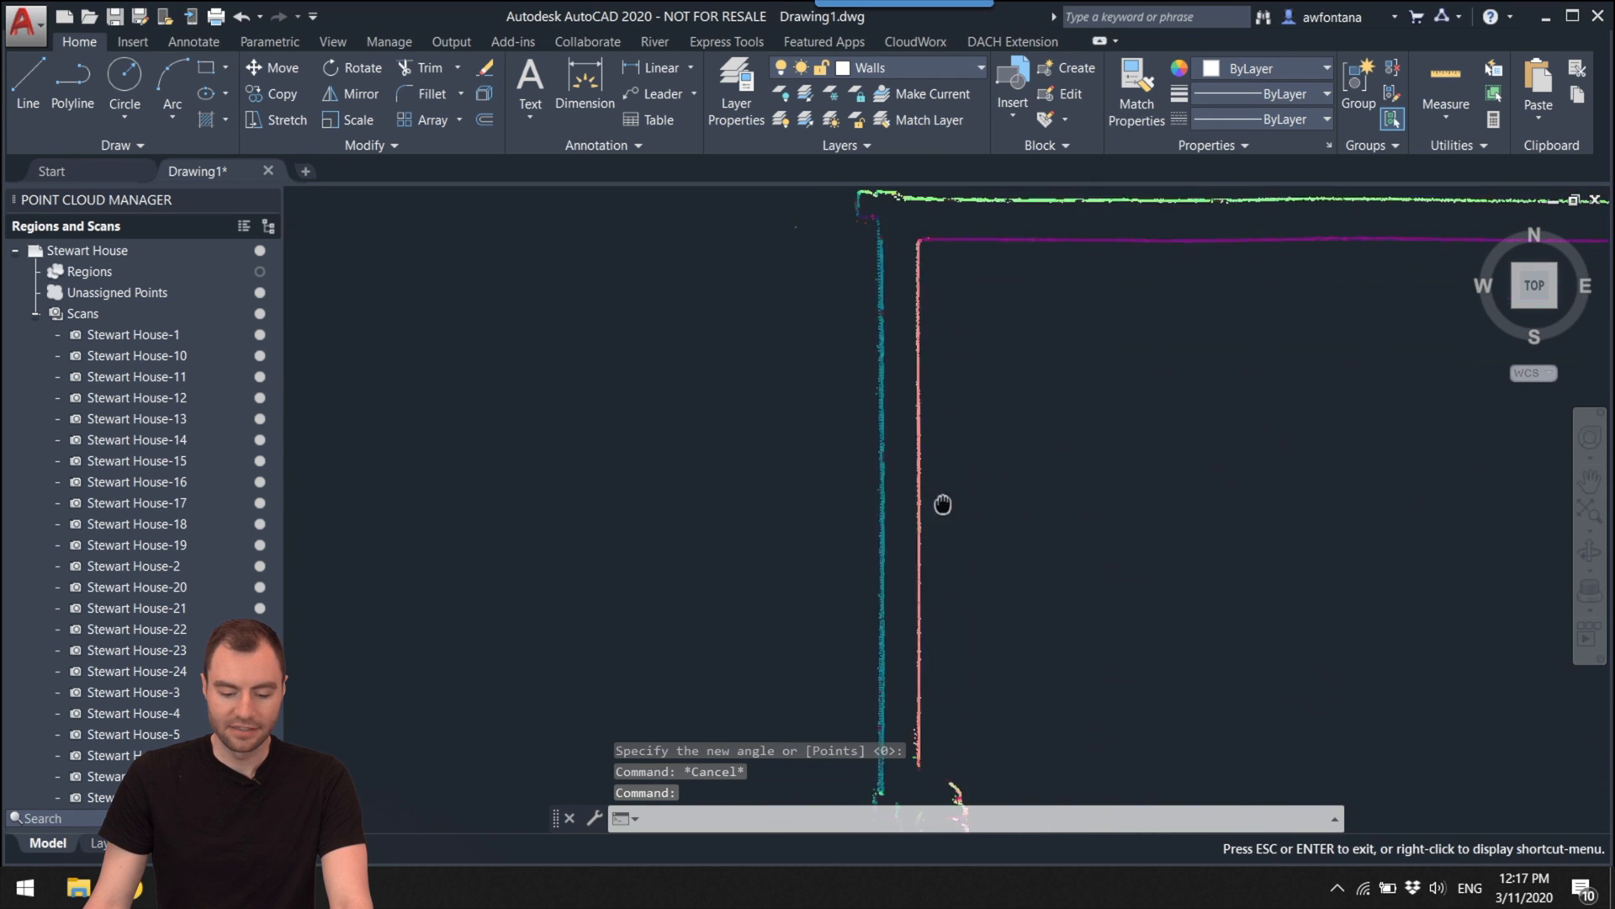
{"action": "scroll", "coordinate": [880, 449], "scroll_direction": "up", "scroll_amount": 8}
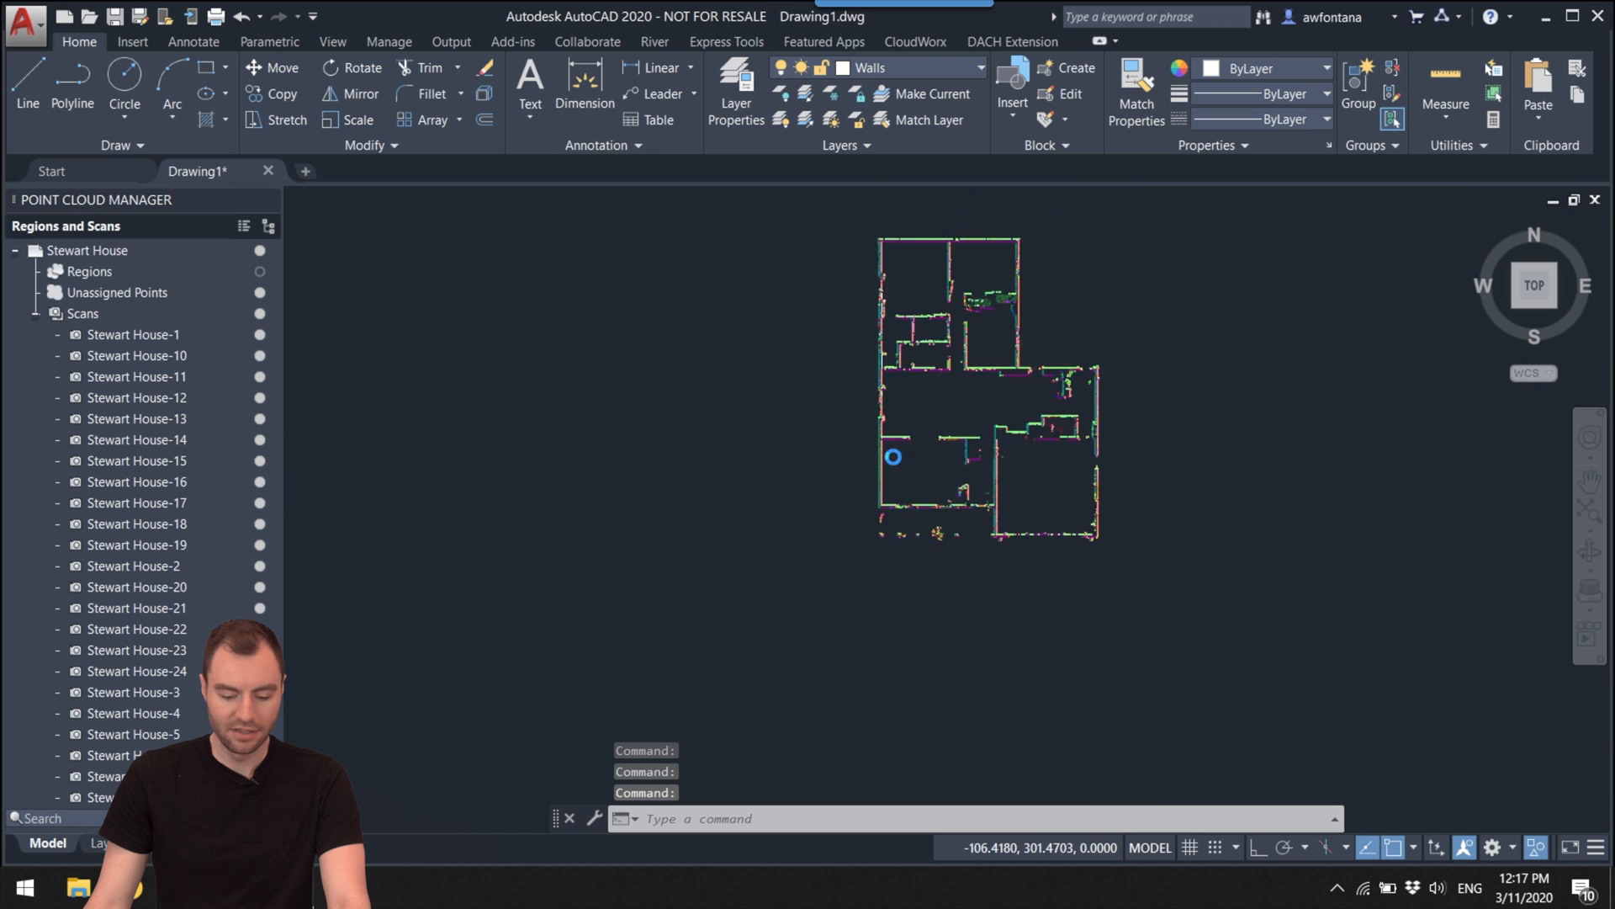
{"action": "middle_click_drag", "start_coordinate": [826, 458], "coordinate": [949, 403]}
{"action": "key", "text": "Escape"}
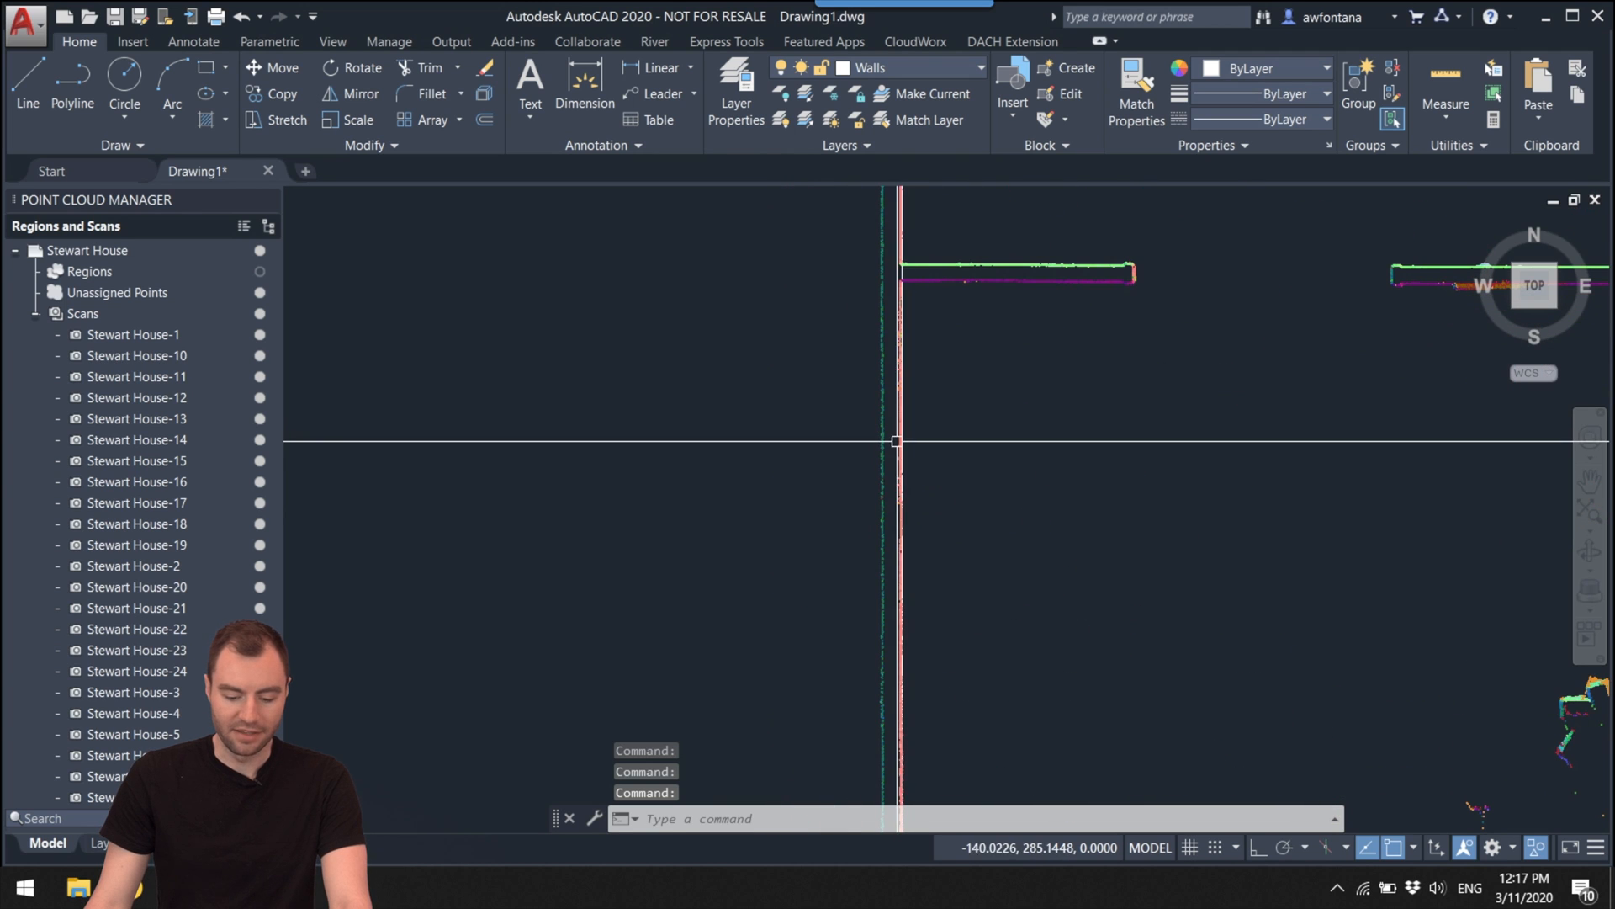
Step: Erase the vertical guide line beside the west wall's inner face
{"action": "scroll", "coordinate": [926, 451], "scroll_direction": "up", "scroll_amount": 4}
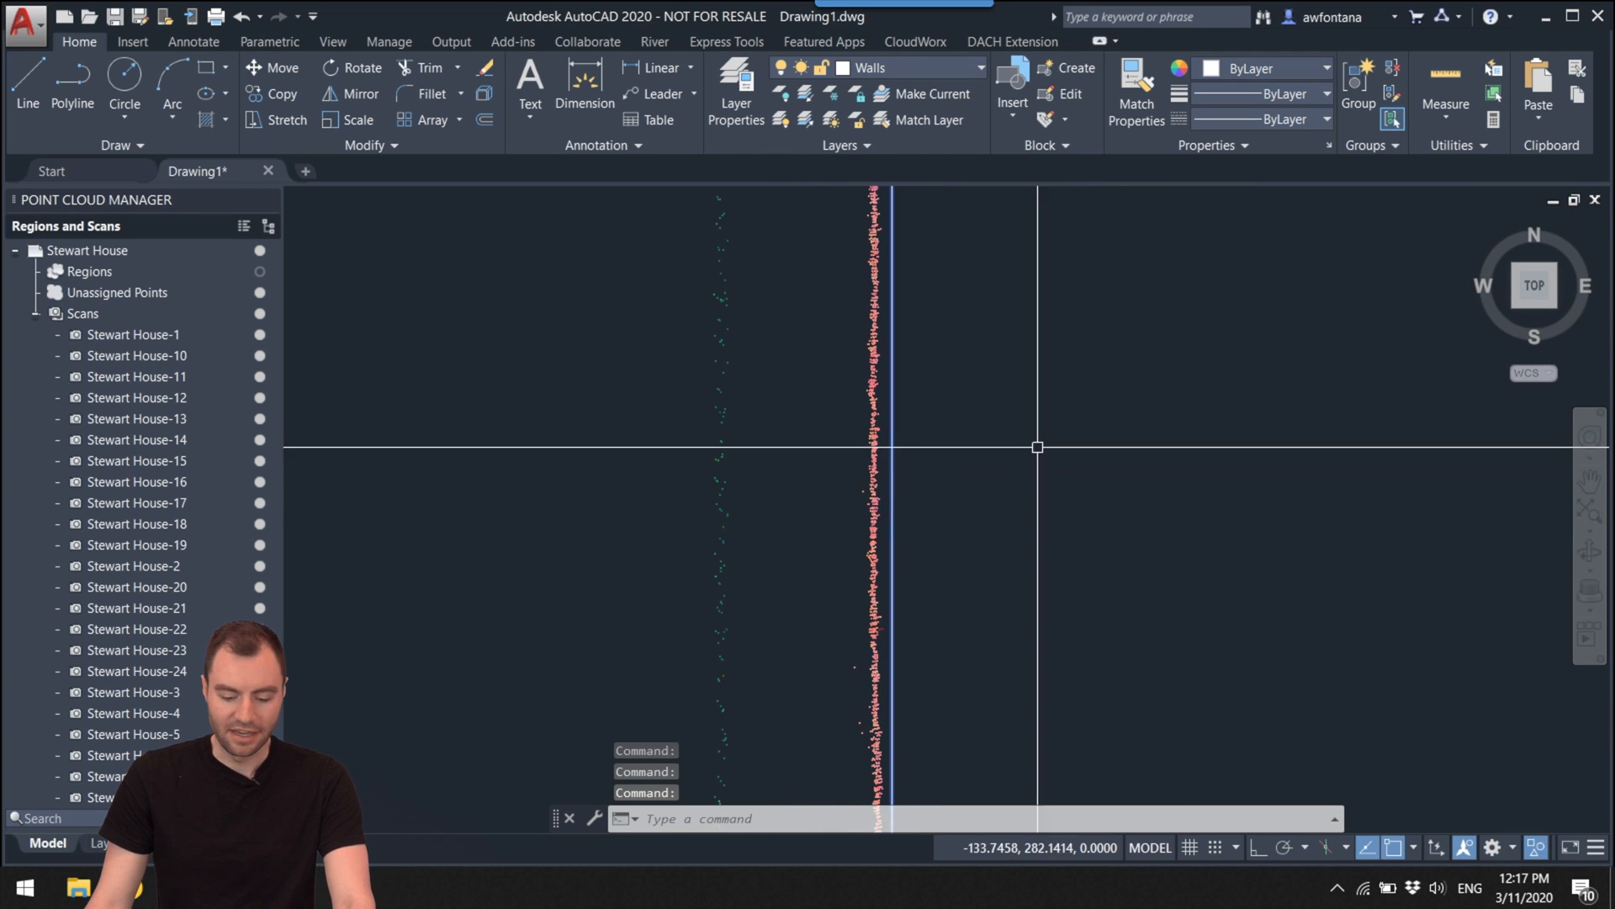
{"action": "scroll", "coordinate": [1042, 439], "scroll_direction": "down", "scroll_amount": 10}
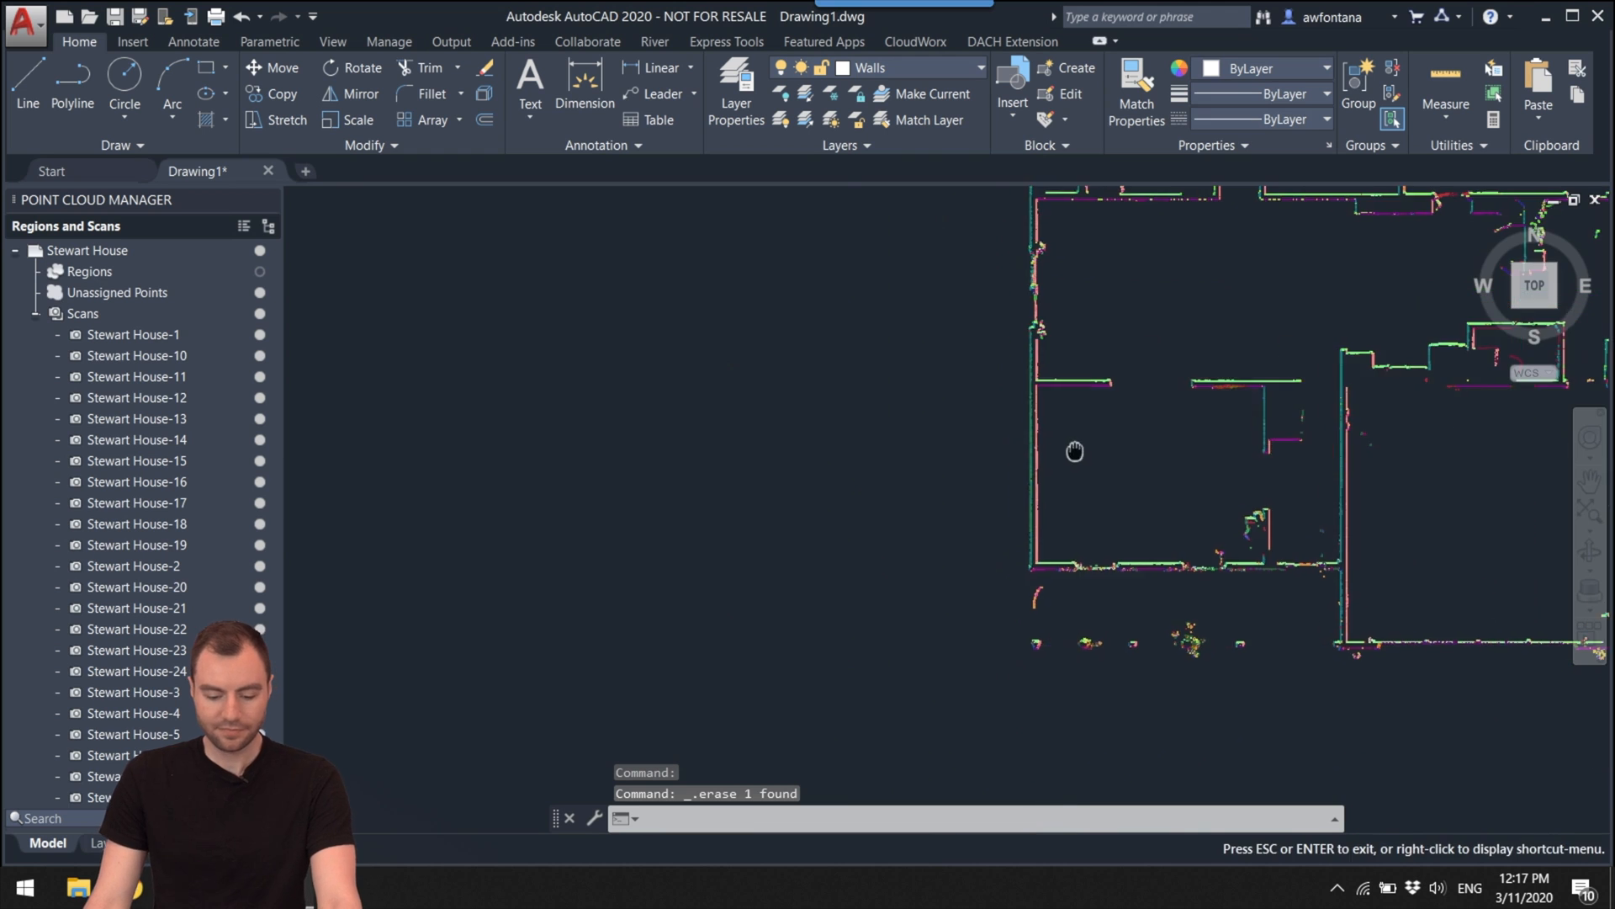
{"action": "scroll", "coordinate": [875, 501], "scroll_direction": "down", "scroll_amount": 2}
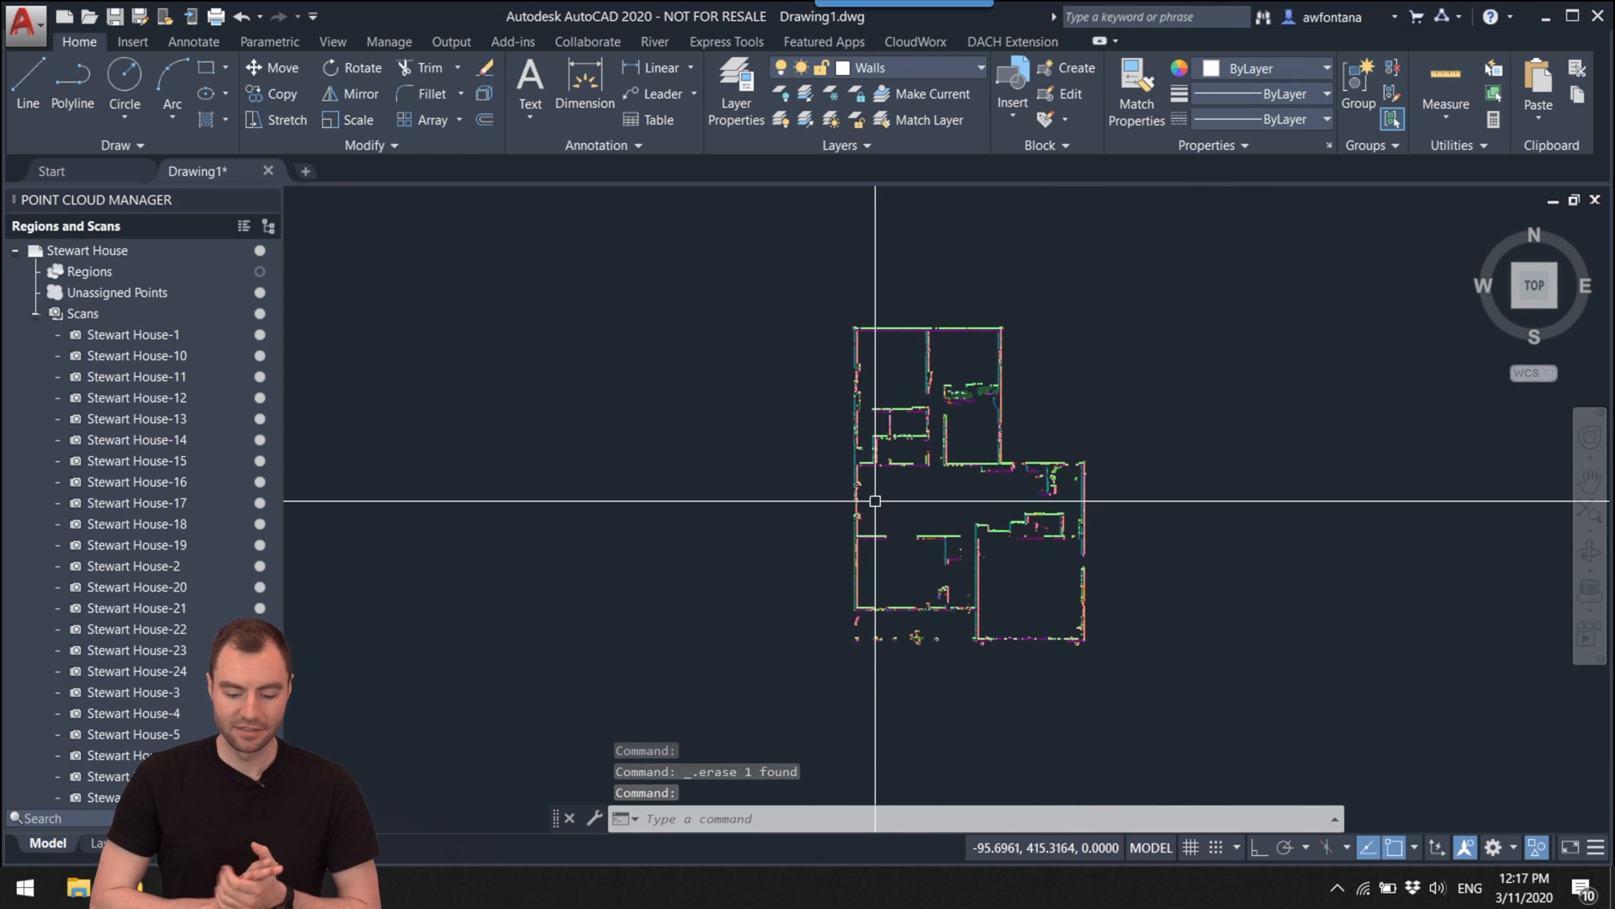
Step: Review the Object Snap modes and the 3D Object Snap options in the drafting settings, then leave the Line command
{"action": "scroll", "coordinate": [931, 547], "scroll_direction": "up", "scroll_amount": 2}
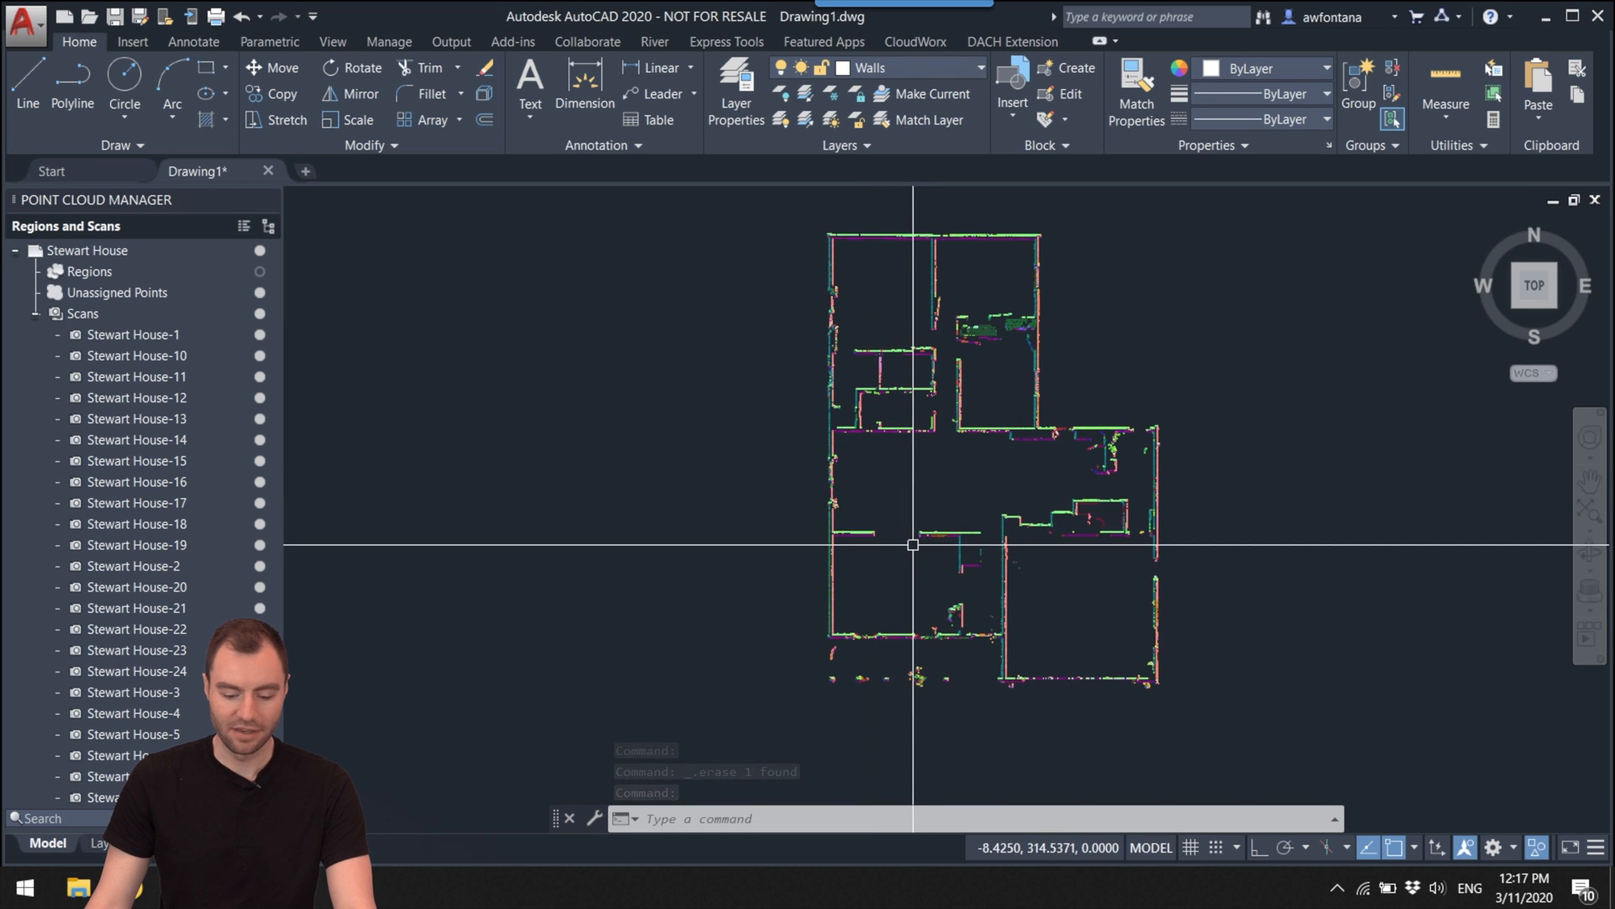
{"action": "middle_click_drag", "start_coordinate": [911, 532], "coordinate": [877, 569]}
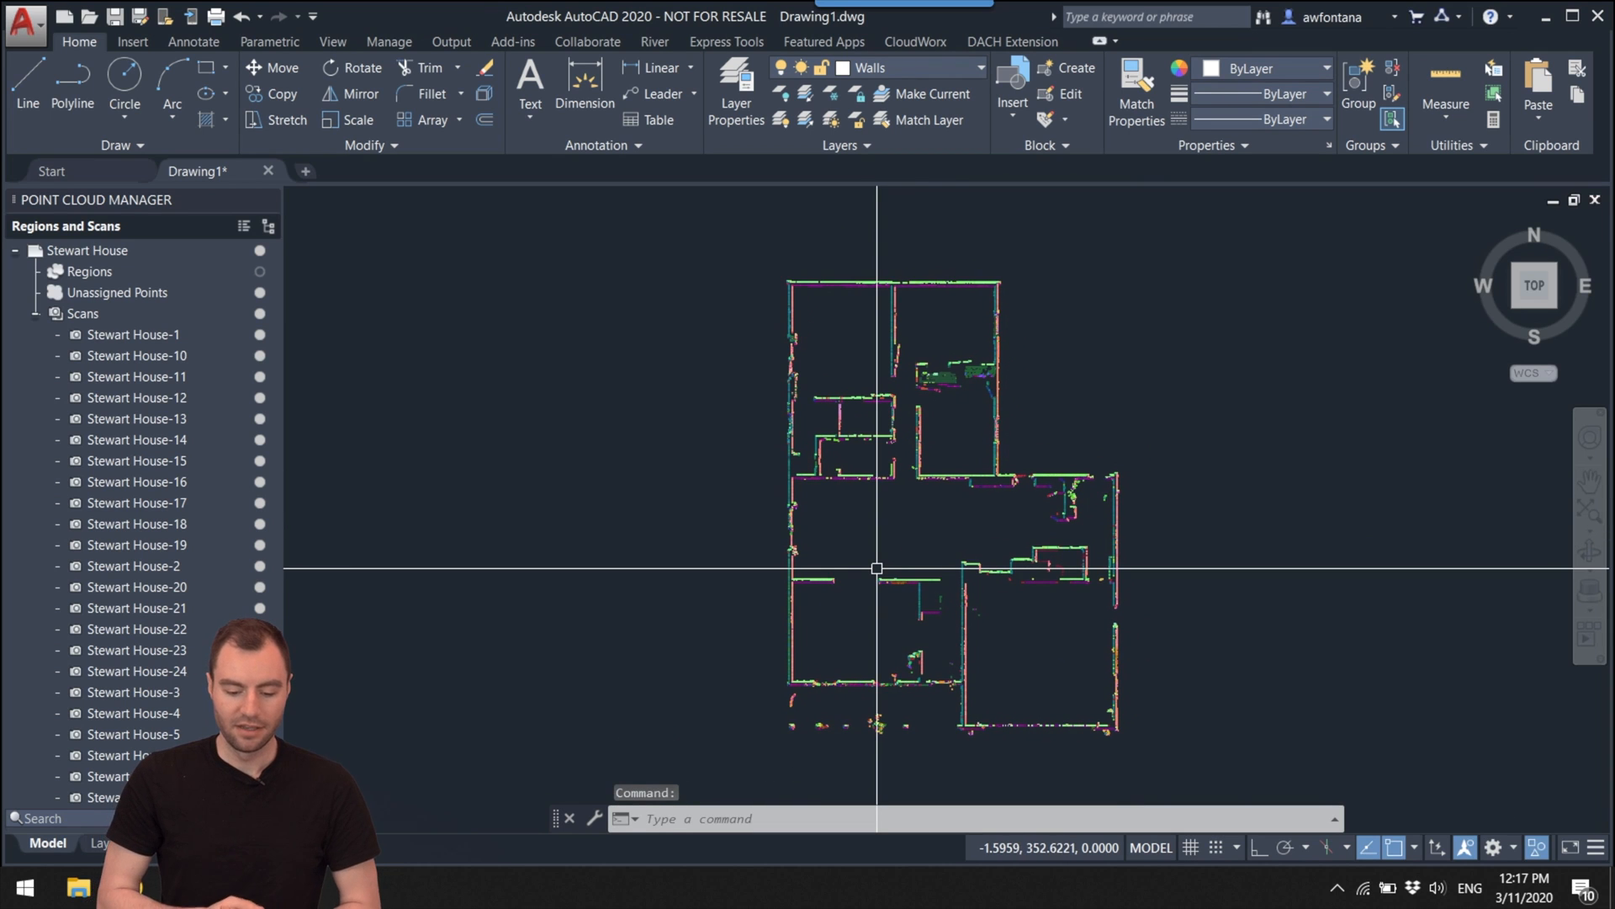
{"action": "scroll", "coordinate": [822, 603], "scroll_direction": "up", "scroll_amount": 5}
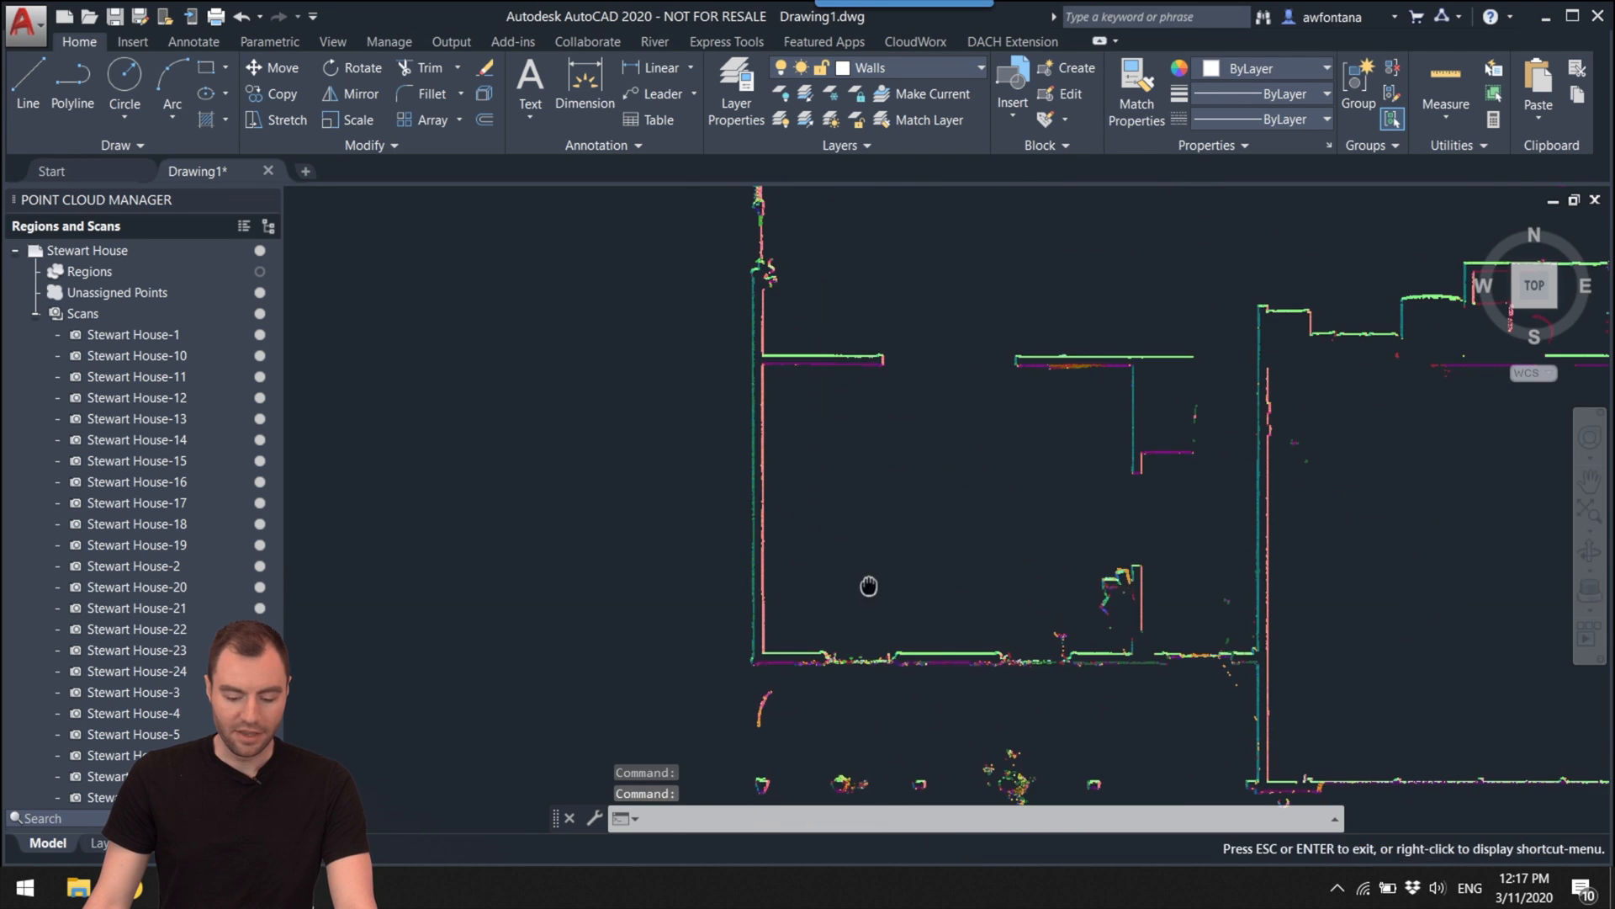
{"action": "middle_click_drag", "start_coordinate": [864, 583], "coordinate": [794, 599]}
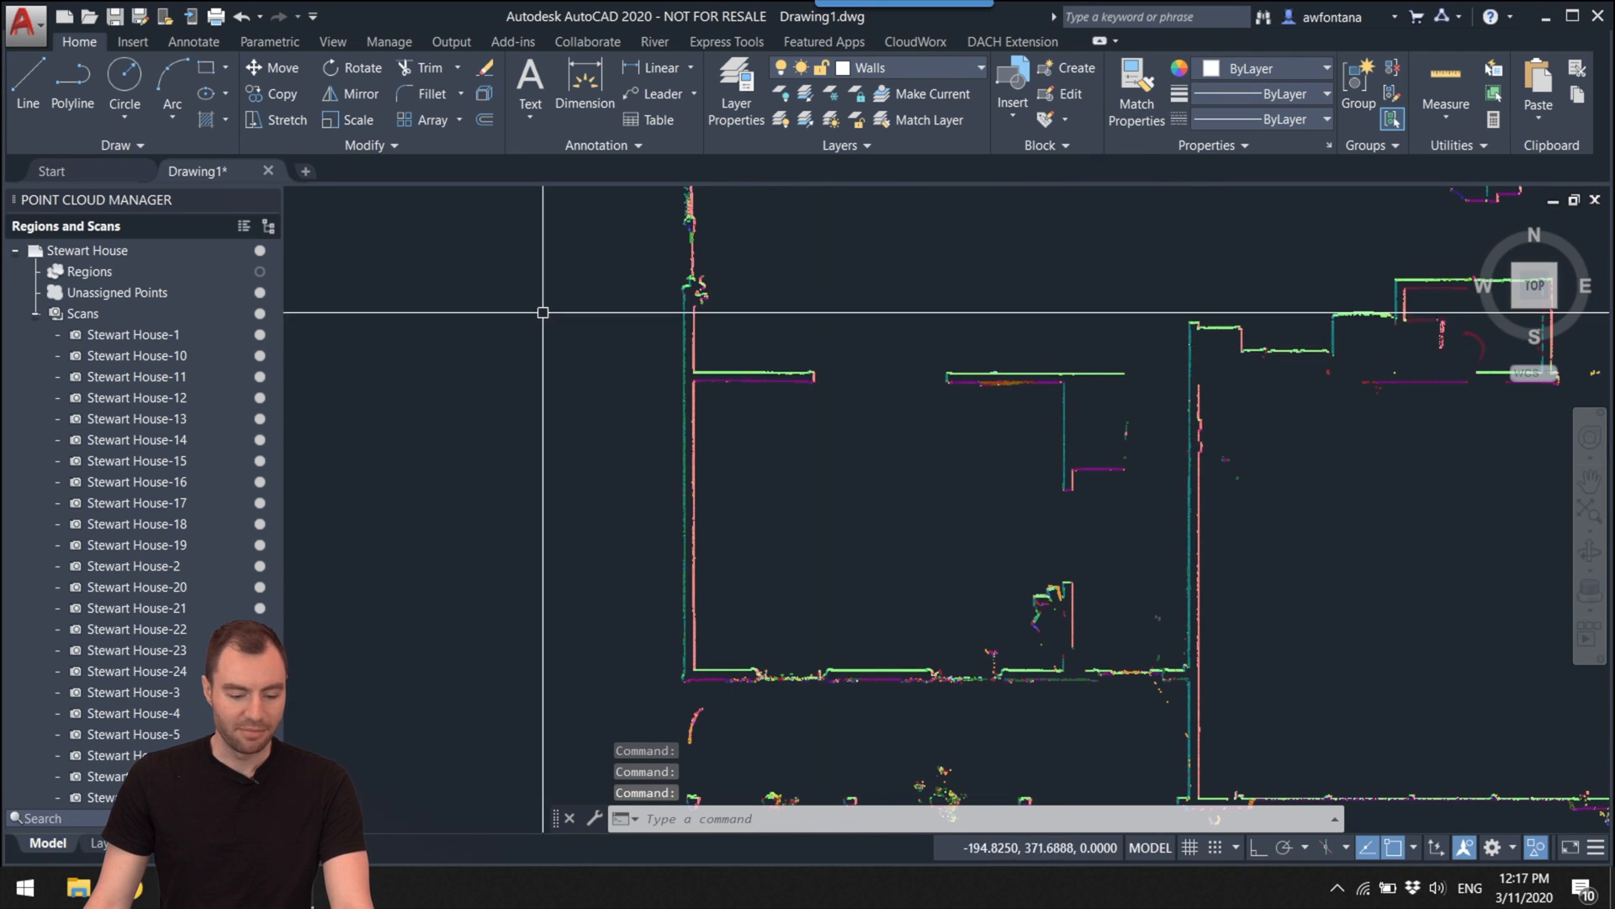
{"action": "left_click", "coordinate": [28, 83]}
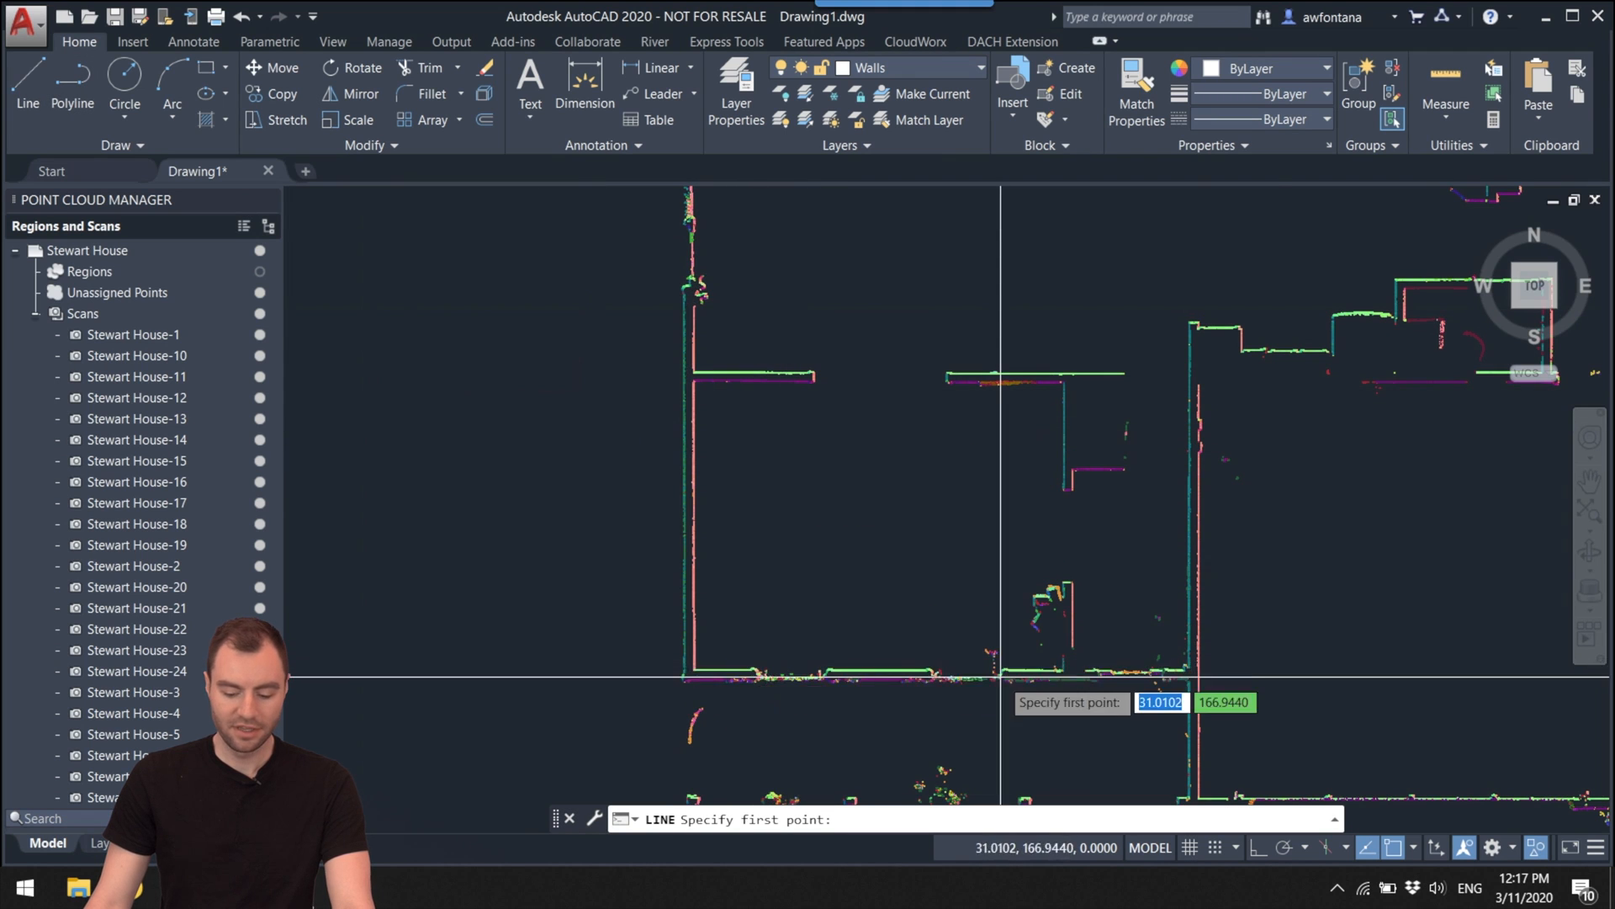
{"action": "left_click", "coordinate": [1415, 847]}
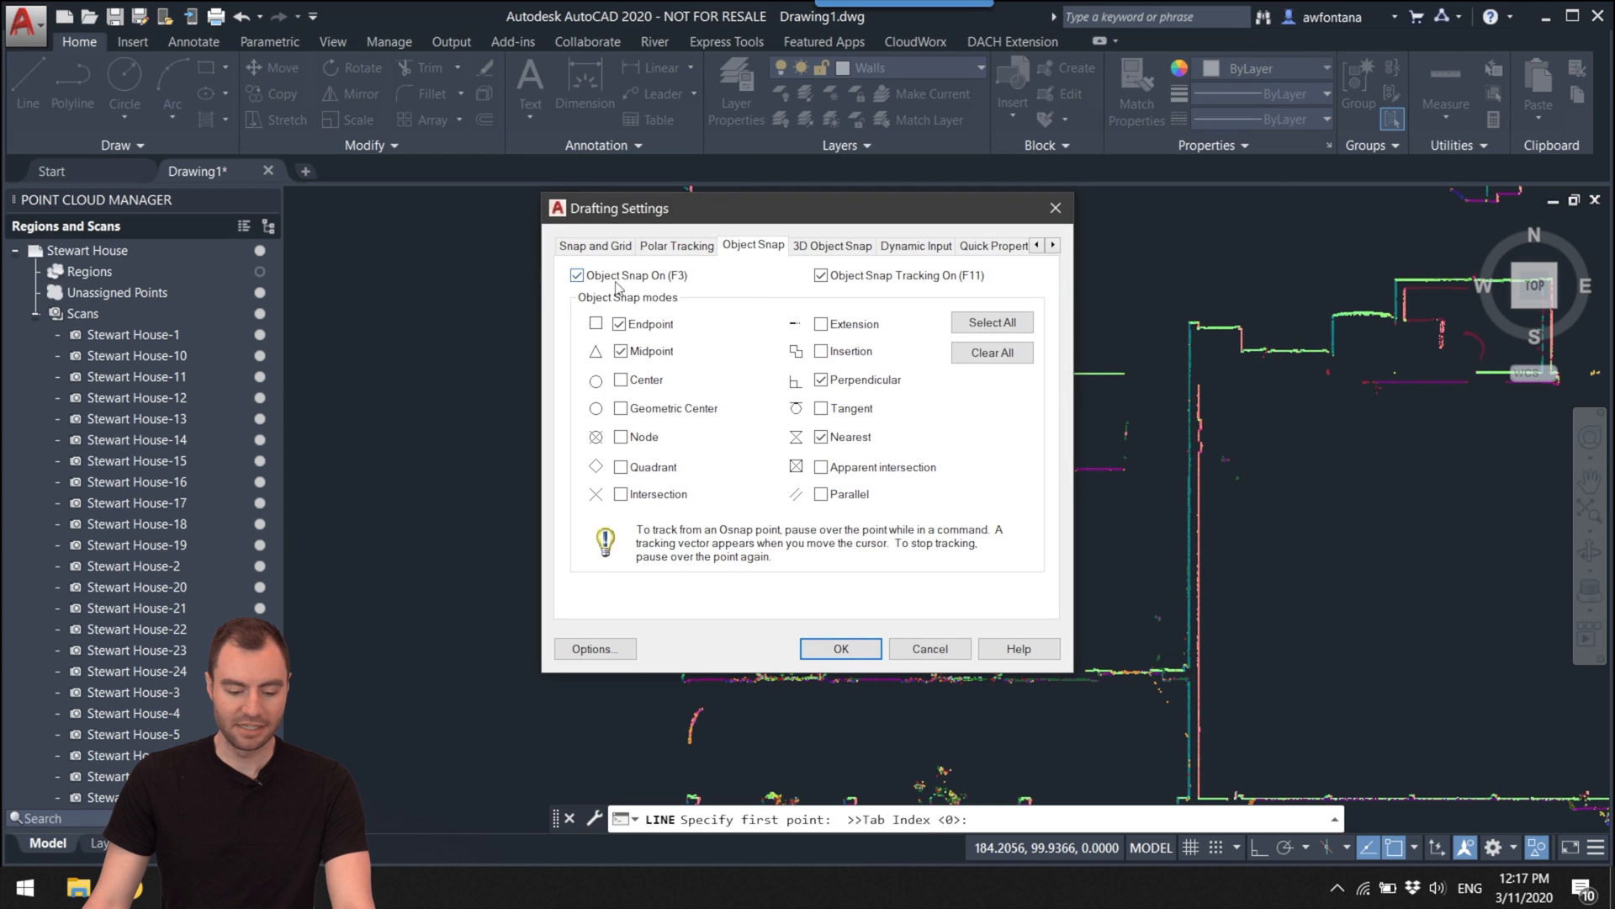
{"action": "left_click", "coordinate": [833, 246]}
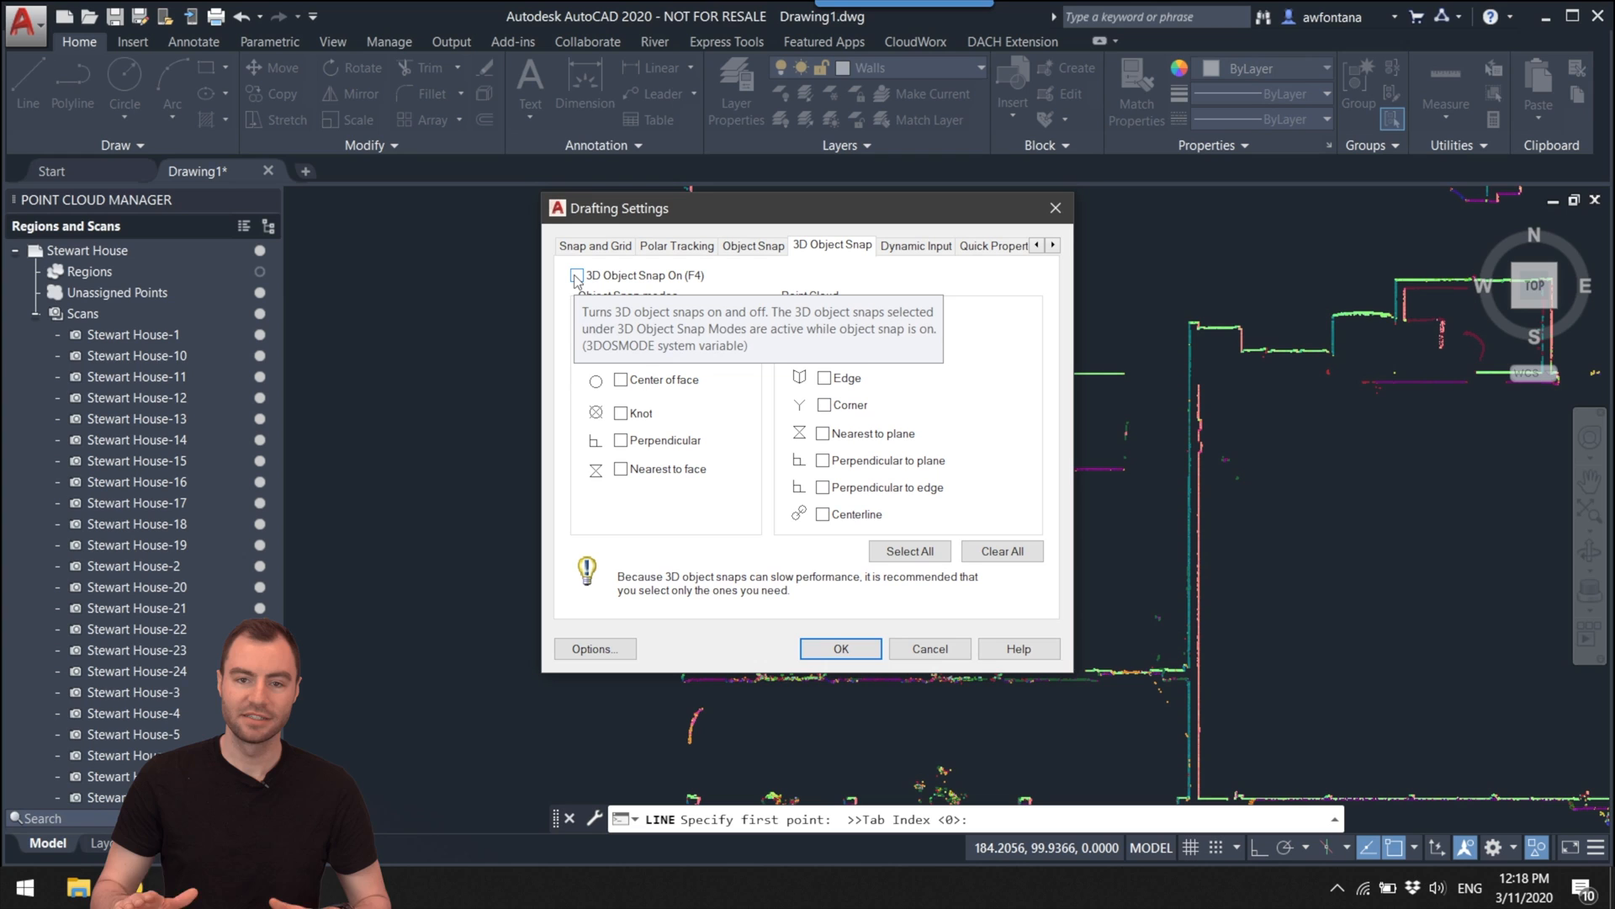
{"action": "left_click", "coordinate": [753, 246]}
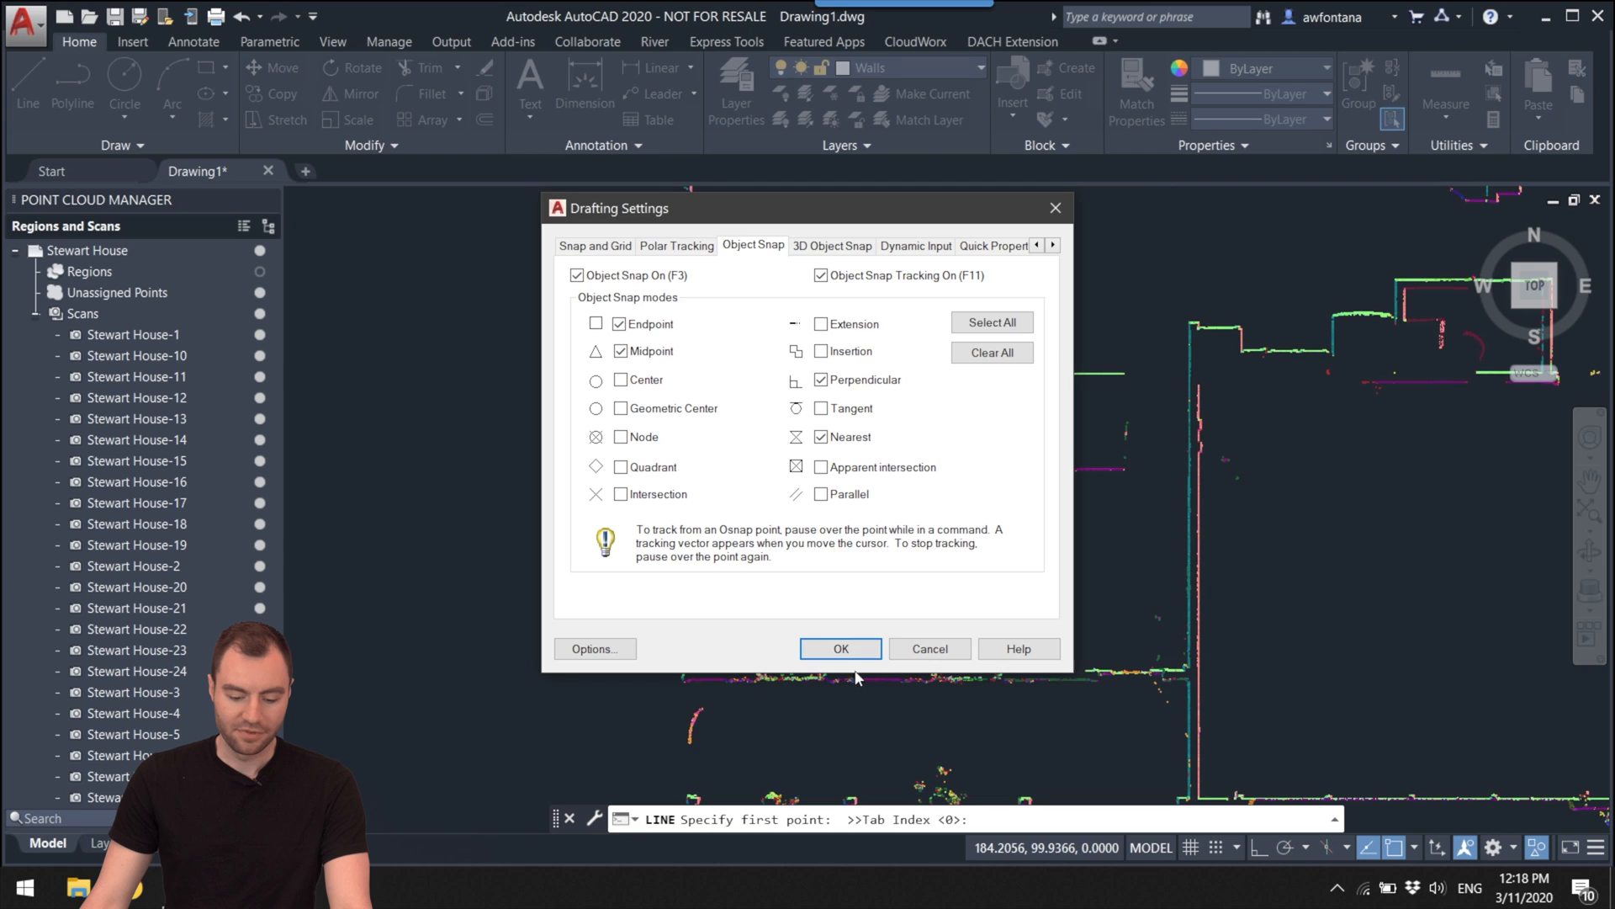
{"action": "left_click", "coordinate": [842, 649]}
{"action": "scroll", "coordinate": [837, 593], "scroll_direction": "up", "scroll_amount": 3}
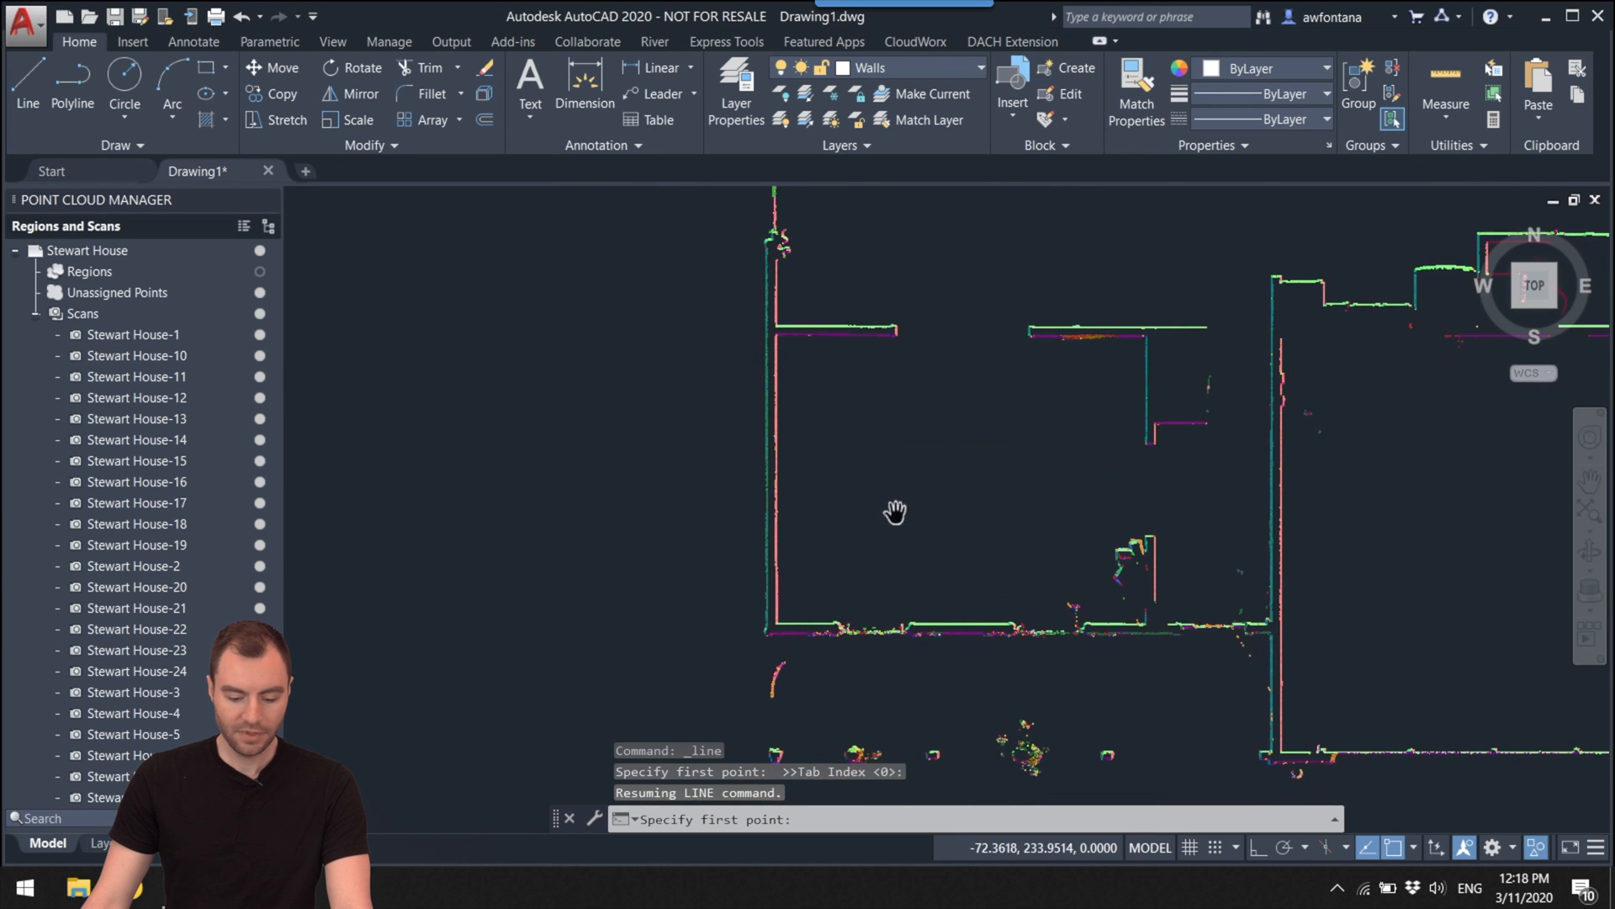
{"action": "scroll", "coordinate": [833, 589], "scroll_direction": "up", "scroll_amount": 3}
{"action": "middle_click_drag", "start_coordinate": [754, 616], "coordinate": [826, 544]}
{"action": "scroll", "coordinate": [833, 589], "scroll_direction": "up", "scroll_amount": 3}
{"action": "key", "text": "Escape"}
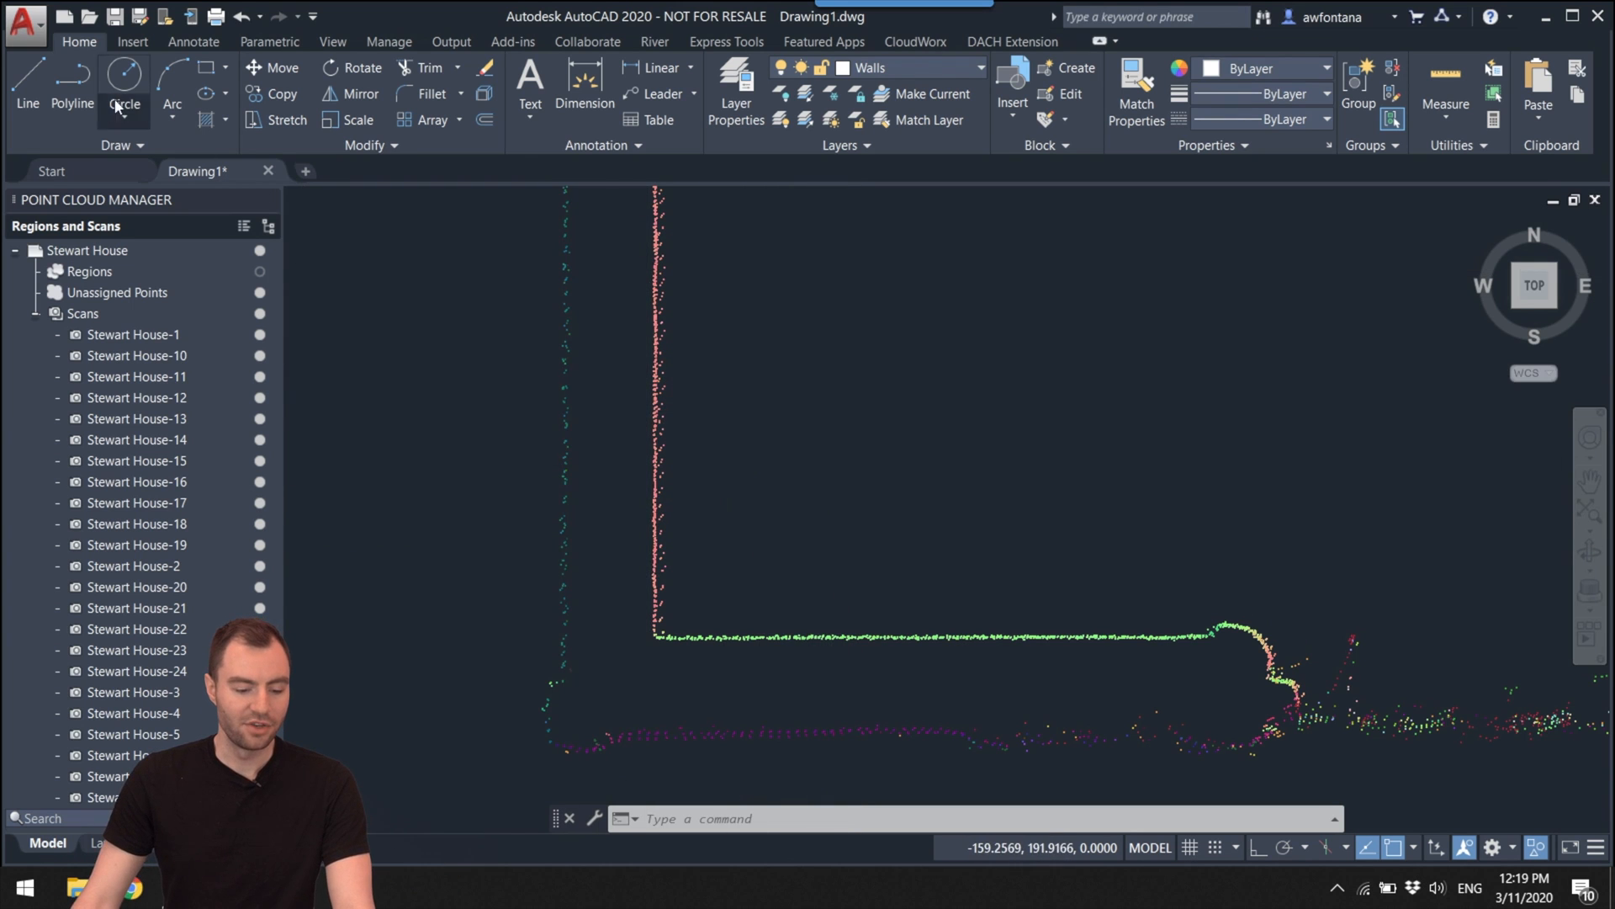
Step: Open the program options and review the display settings, including the crosshair size
{"action": "left_click", "coordinate": [25, 21]}
{"action": "left_click", "coordinate": [228, 621]}
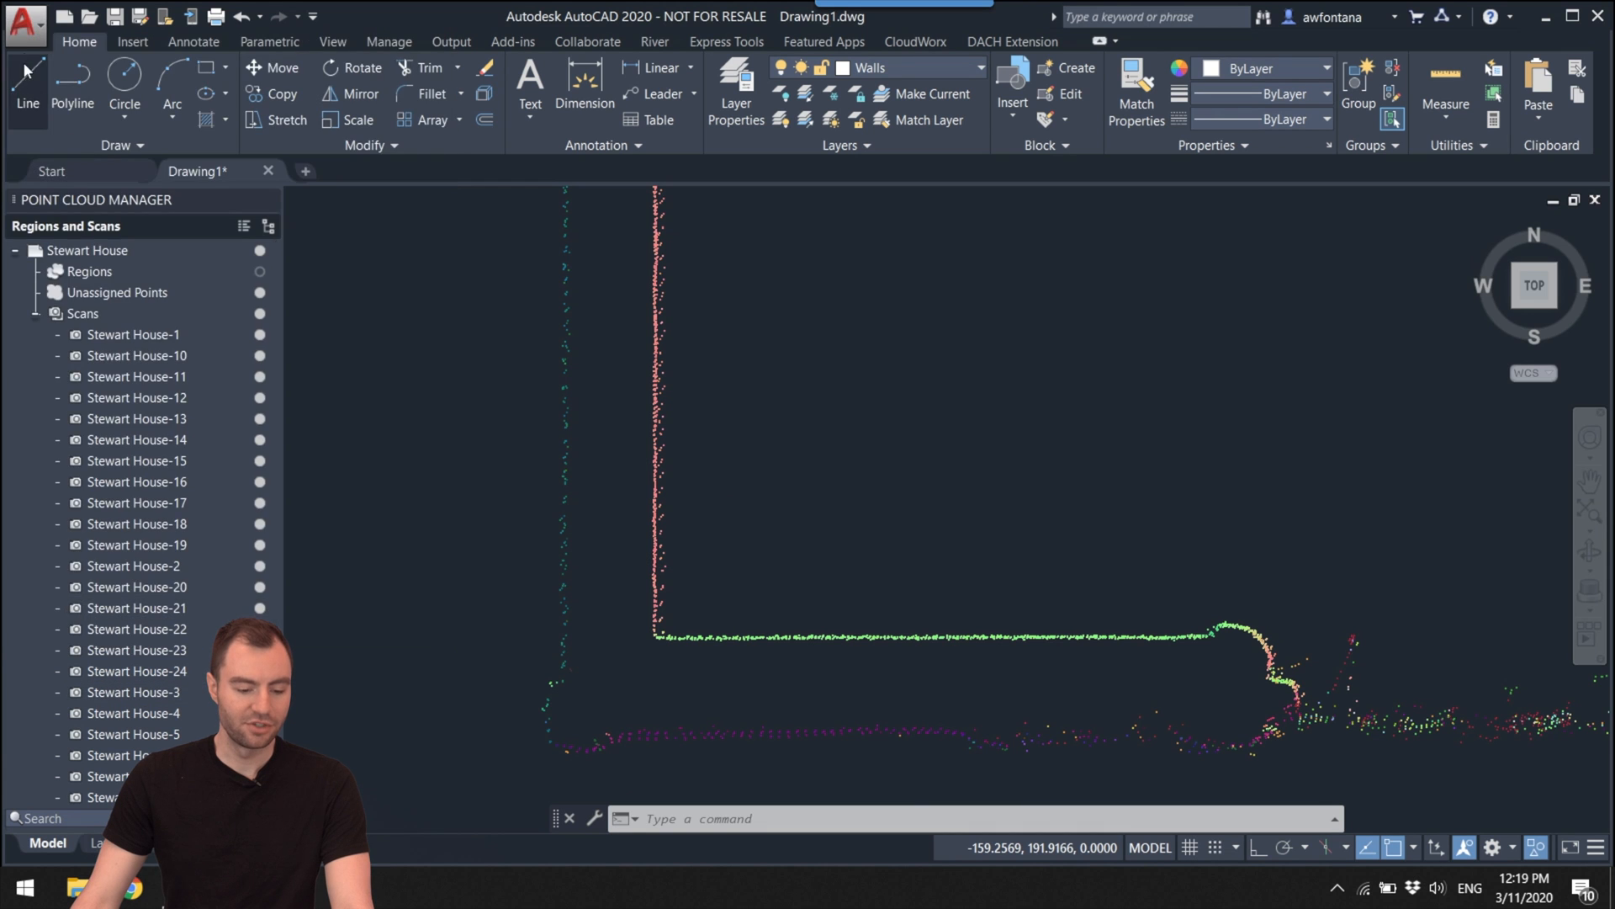
{"action": "left_click", "coordinate": [25, 24]}
{"action": "left_click", "coordinate": [212, 624]}
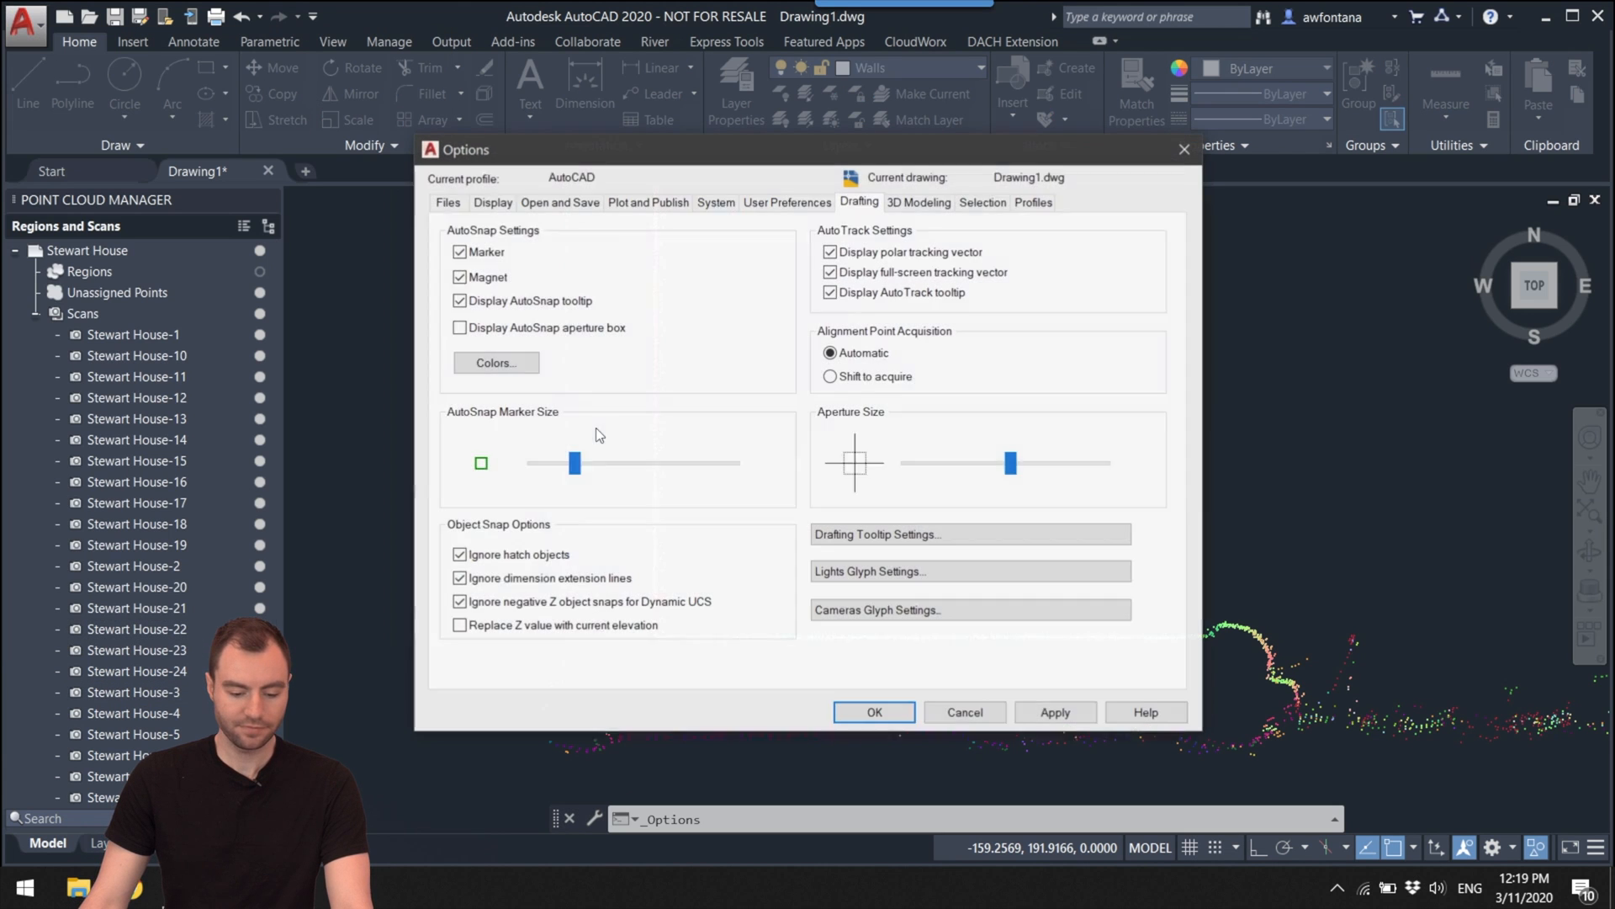
{"action": "left_click", "coordinate": [504, 205]}
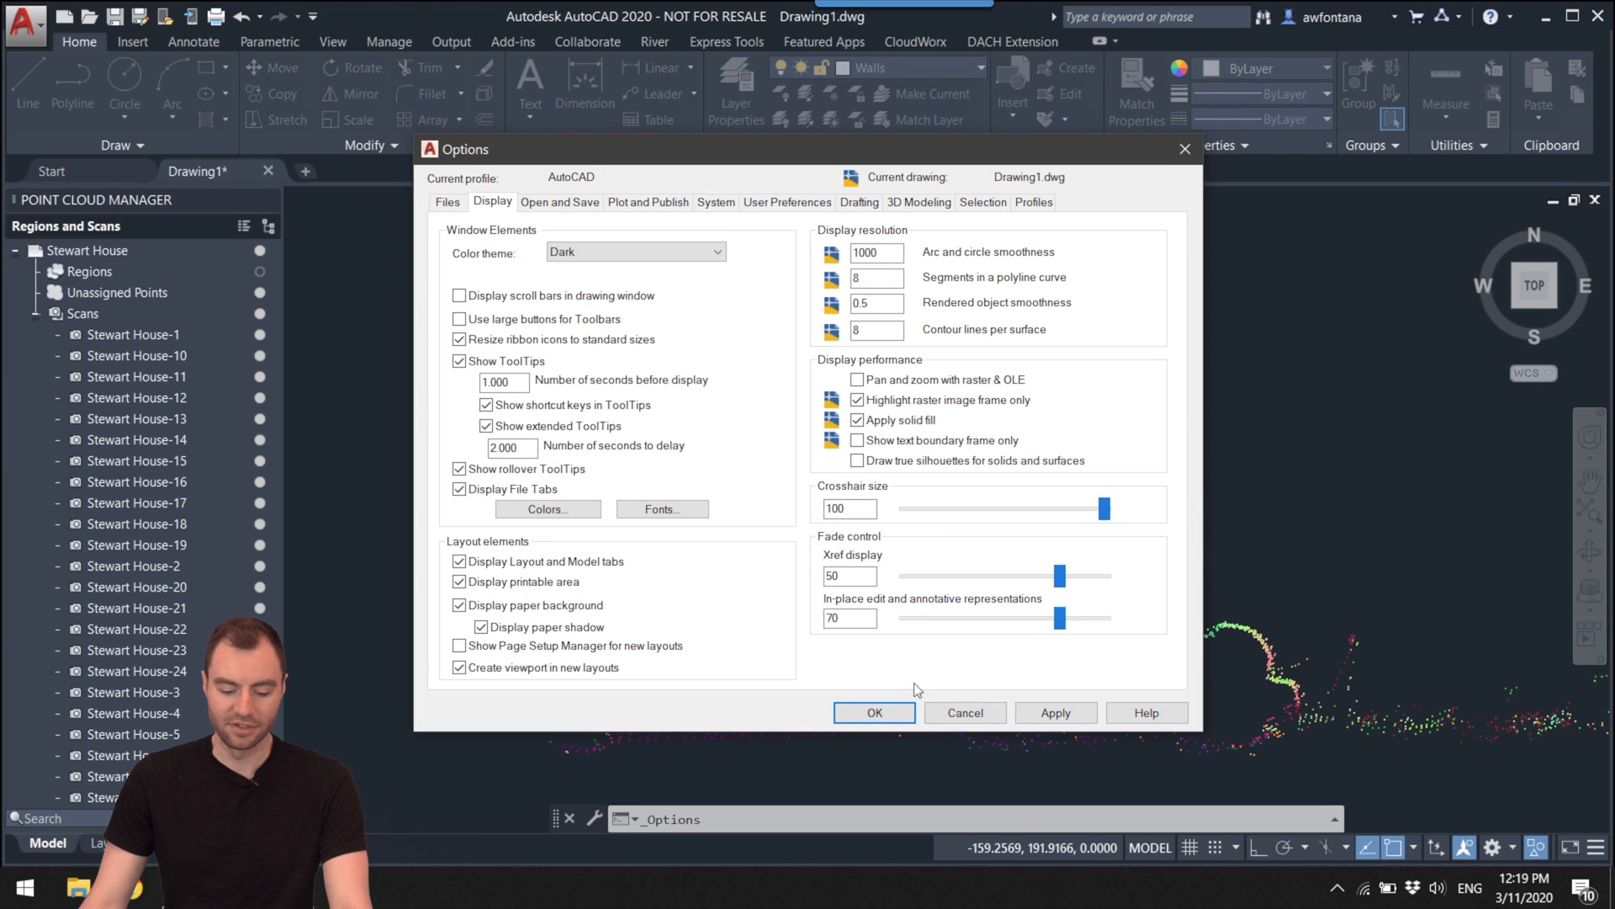
{"action": "left_click", "coordinate": [875, 712]}
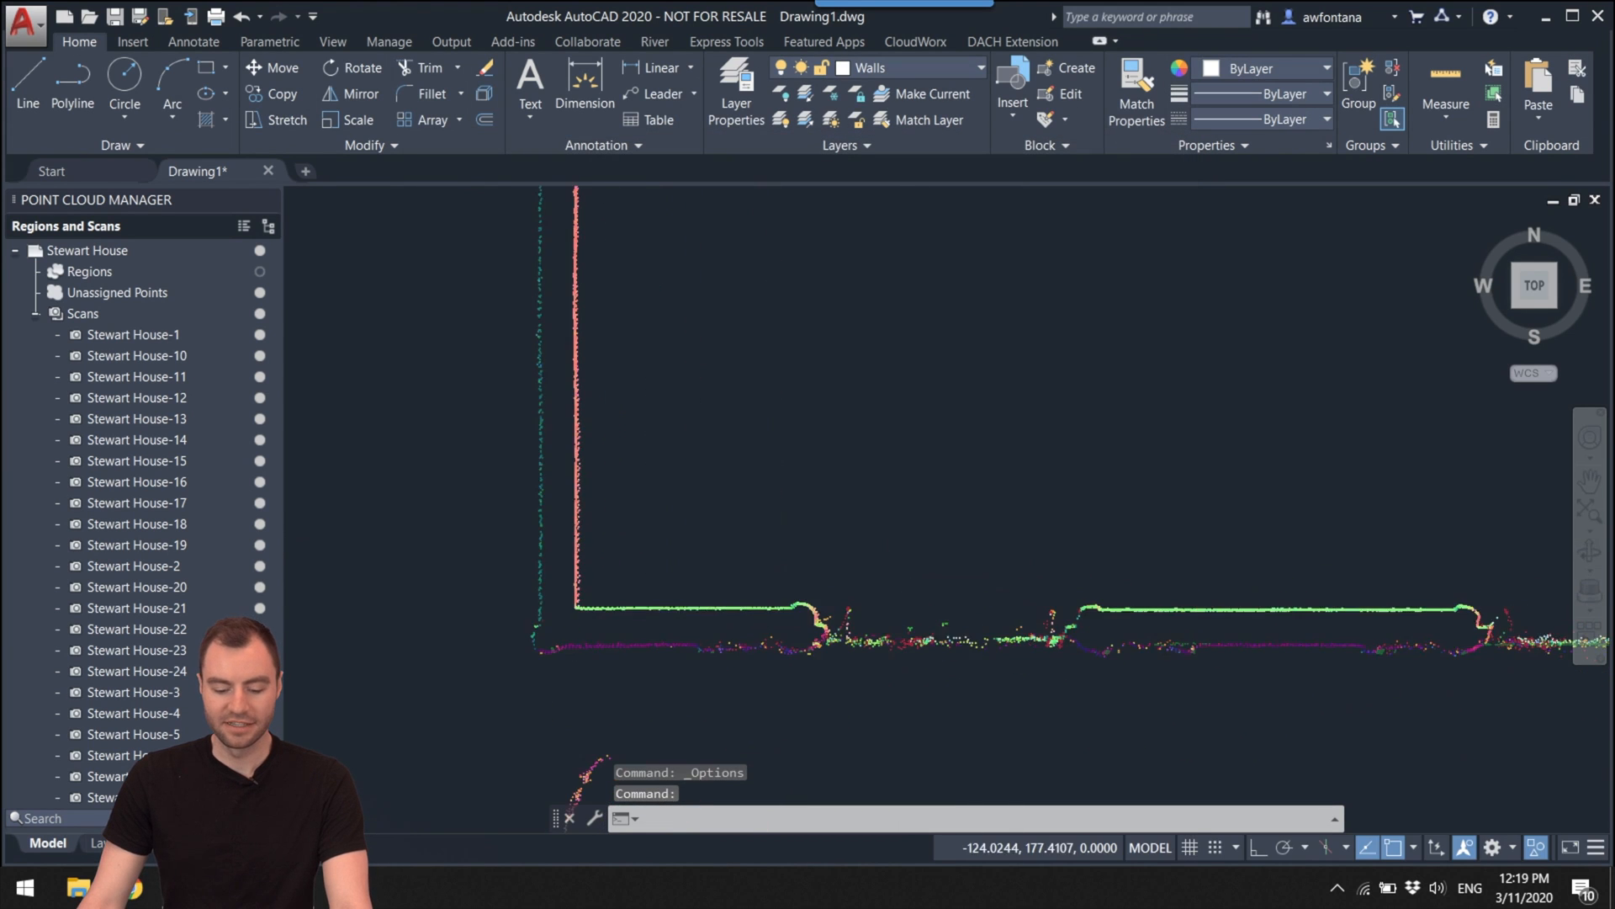
Step: Start a line on the Walls layer at the inner southwest corner of the room at the west wall's lower end
{"action": "scroll", "coordinate": [653, 541], "scroll_direction": "down", "scroll_amount": 4}
{"action": "middle_click_drag", "start_coordinate": [652, 541], "coordinate": [627, 578]}
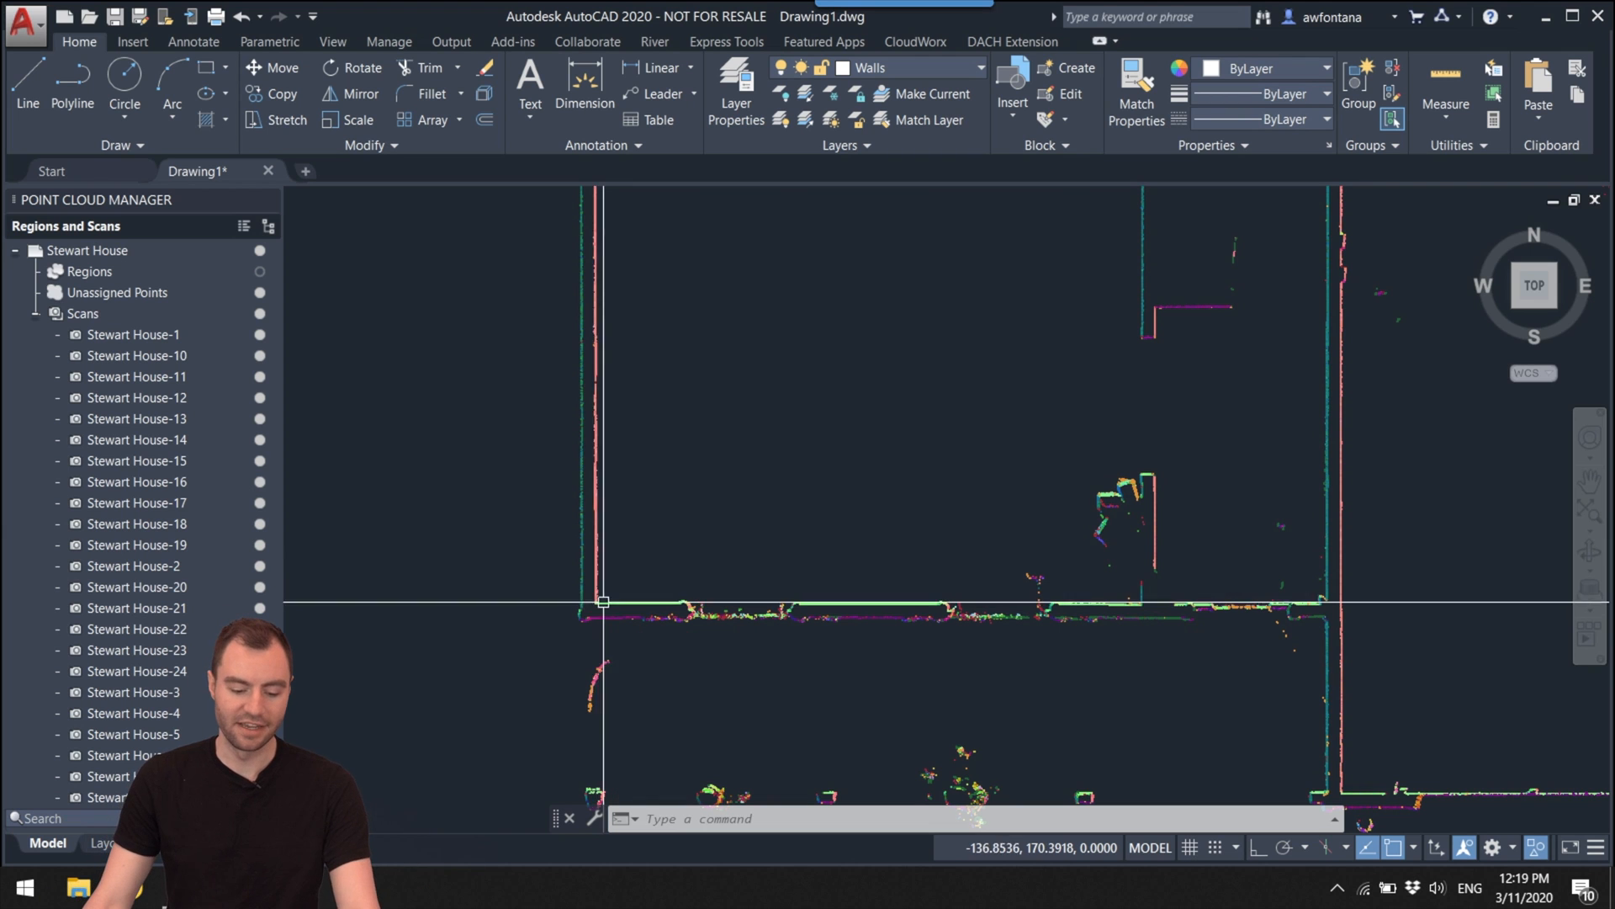
{"action": "scroll", "coordinate": [603, 602], "scroll_direction": "up", "scroll_amount": 4}
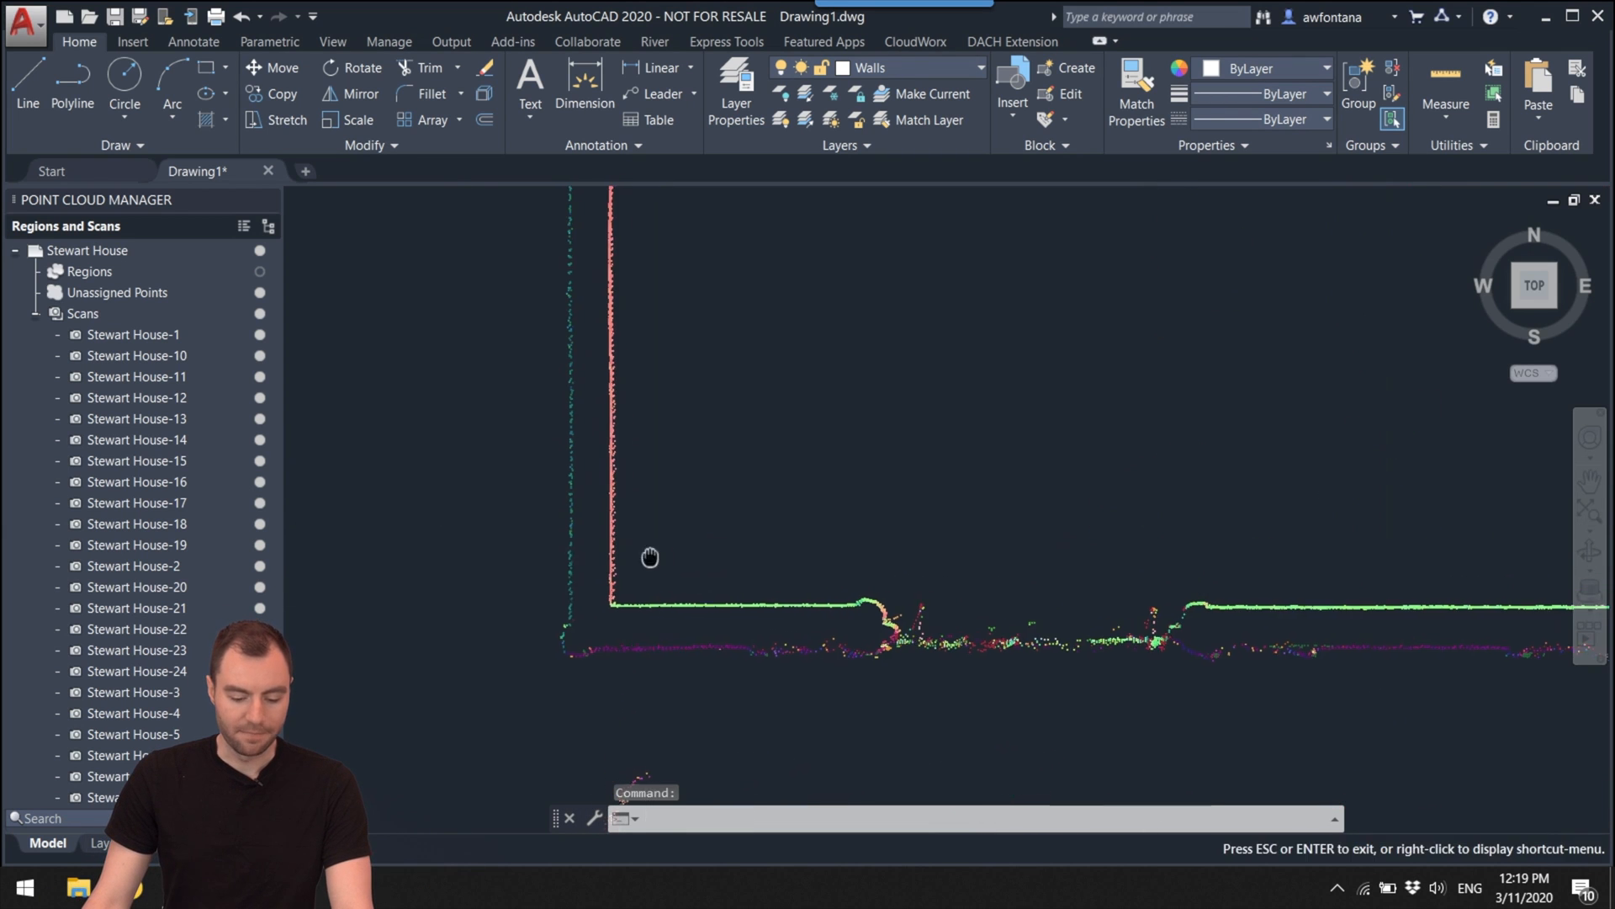
{"action": "middle_click_drag", "start_coordinate": [603, 602], "coordinate": [629, 619]}
{"action": "left_click", "coordinate": [39, 89]}
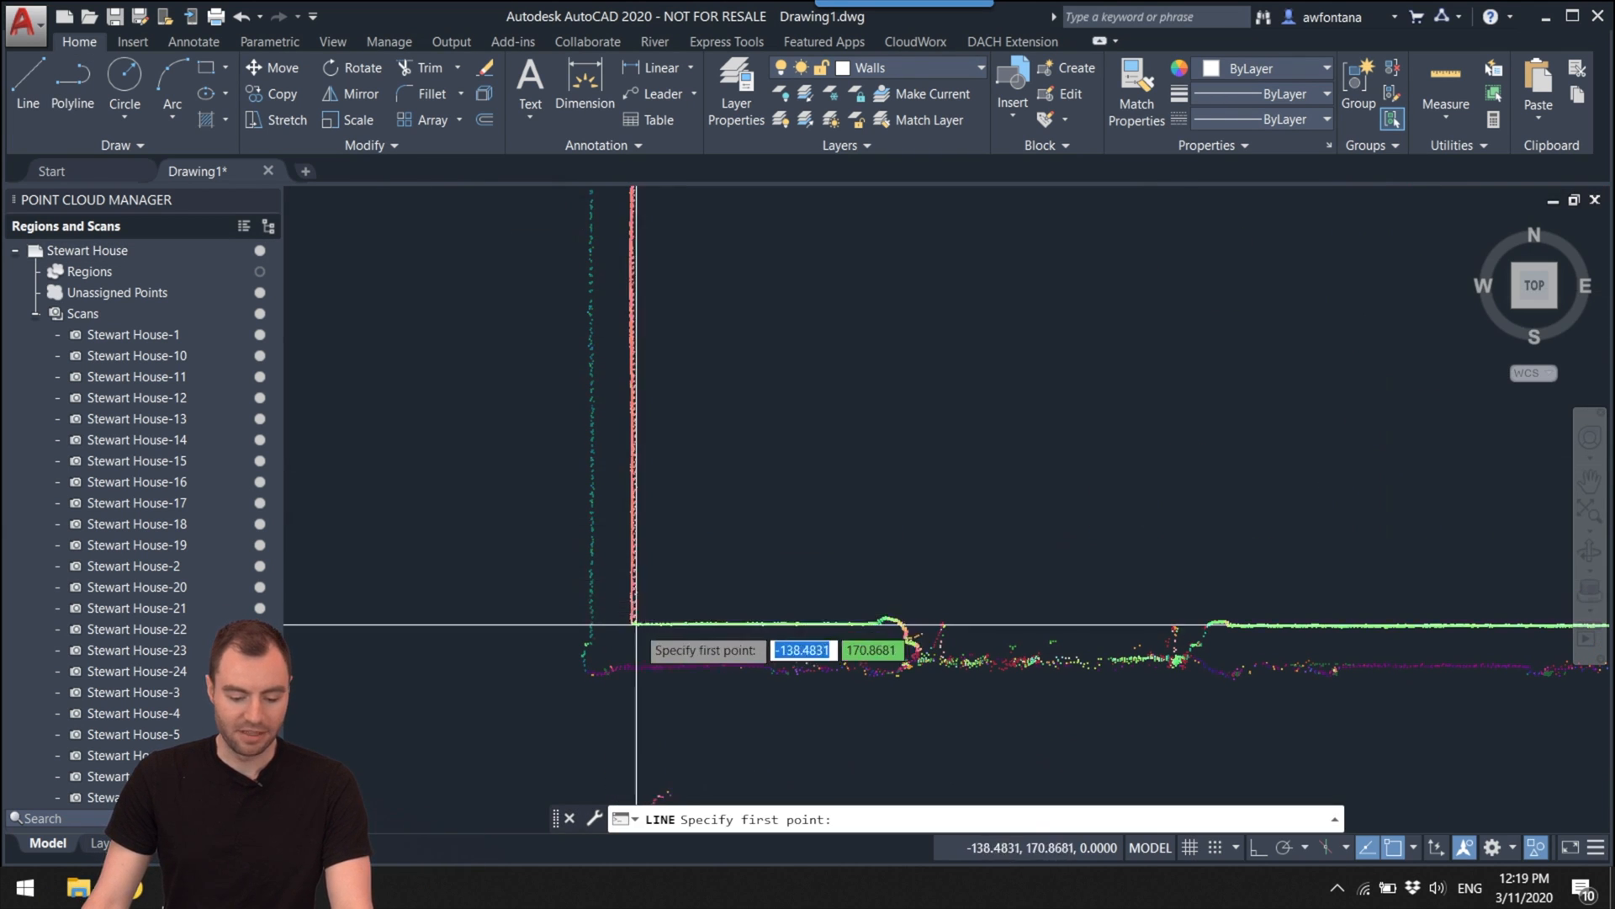
{"action": "scroll", "coordinate": [637, 621], "scroll_direction": "up", "scroll_amount": 2}
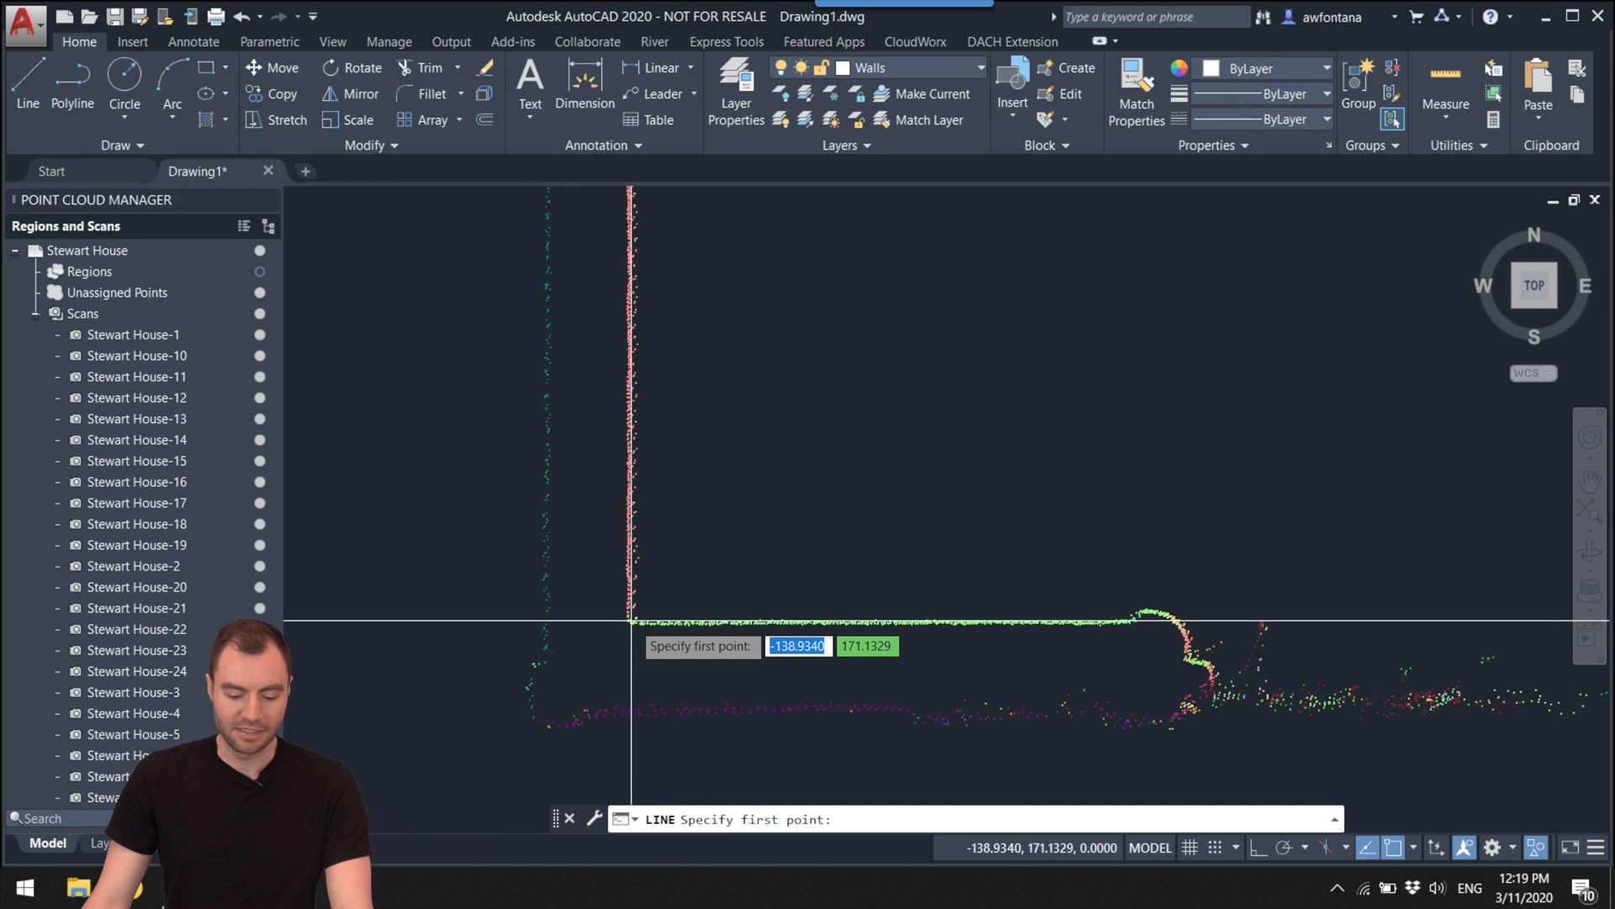
{"action": "left_click", "coordinate": [629, 621]}
Step: Turn on Ortho and draw the wall line about 639 units north along the west wall's inner face to the northwest inner corner
{"action": "scroll", "coordinate": [630, 620], "scroll_direction": "down", "scroll_amount": 4}
{"action": "scroll", "coordinate": [659, 258], "scroll_direction": "up", "scroll_amount": 6}
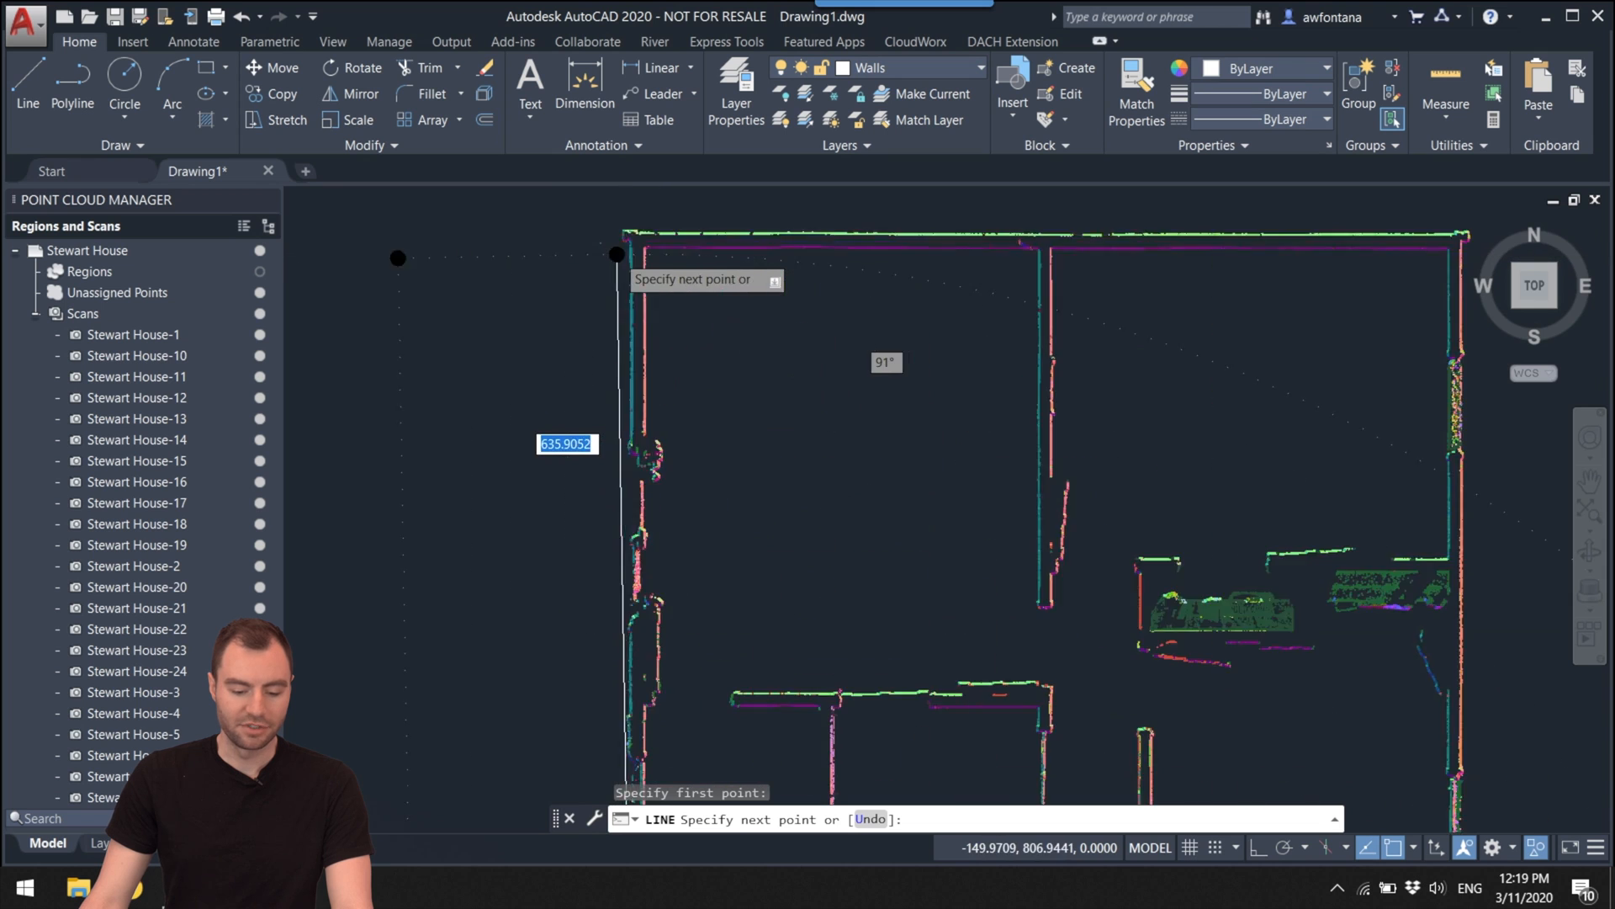
{"action": "scroll", "coordinate": [615, 357], "scroll_direction": "up", "scroll_amount": 2}
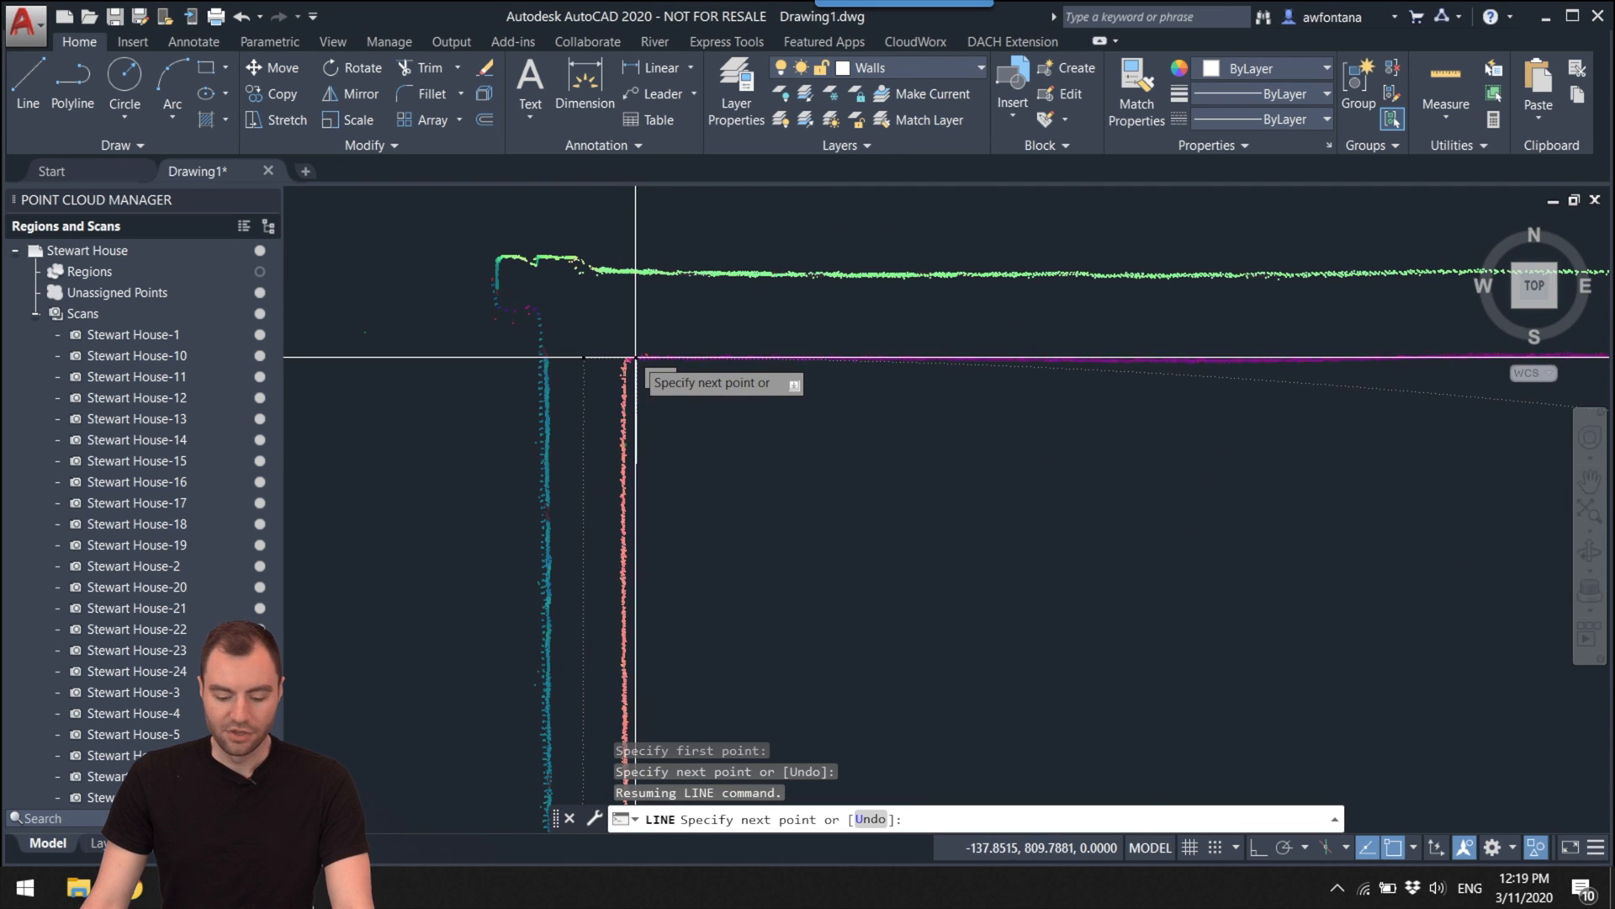
{"action": "left_click", "coordinate": [1258, 849]}
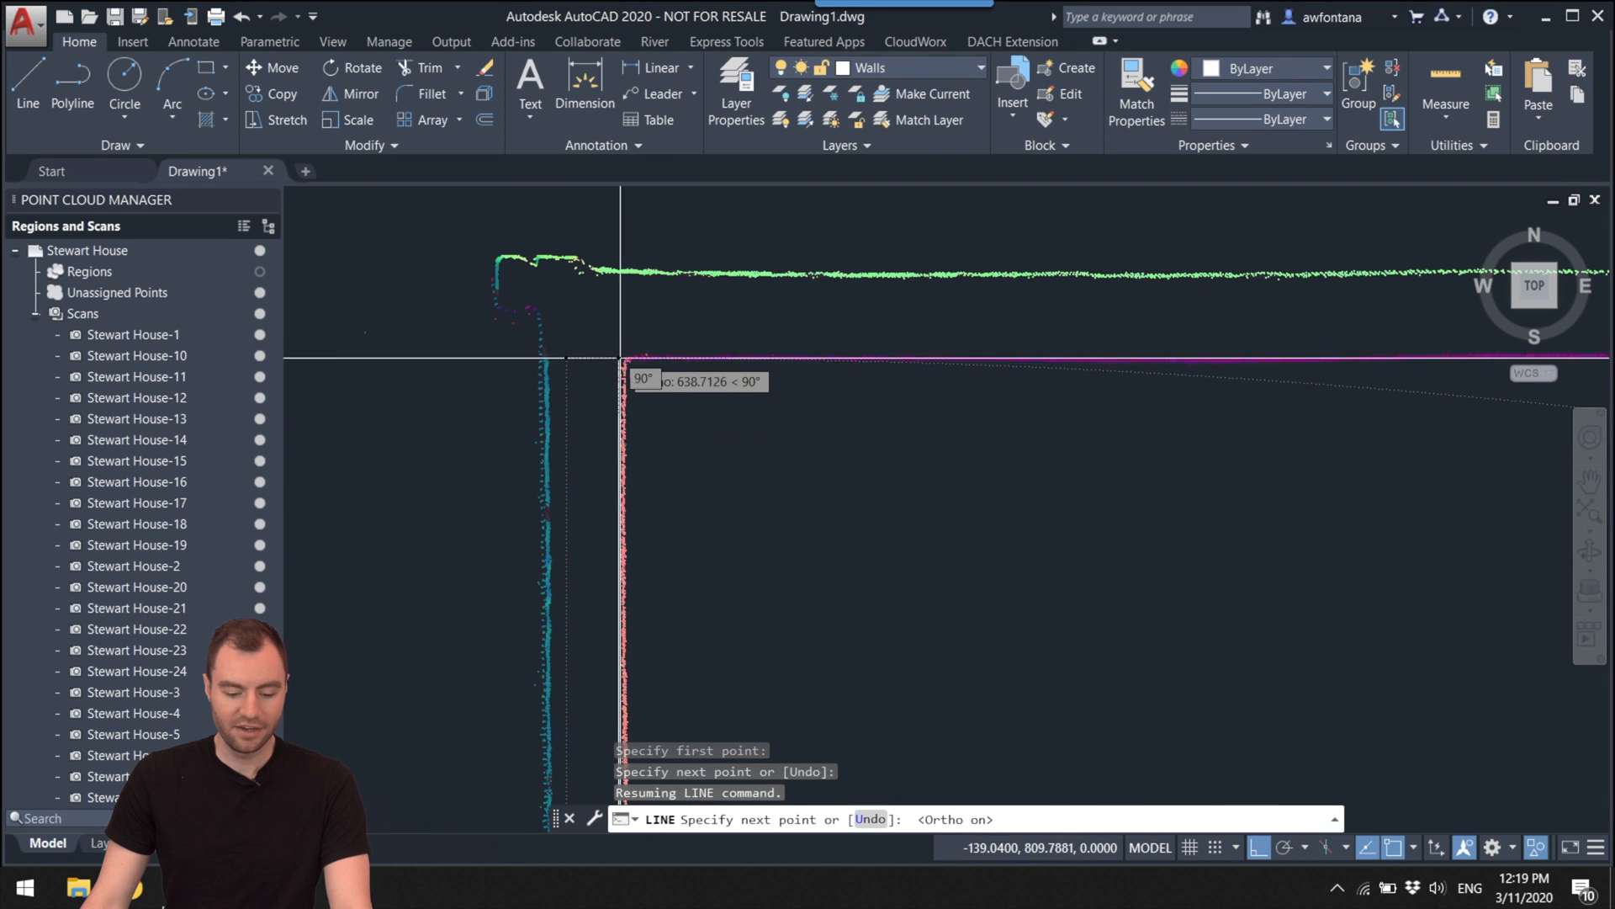
{"action": "scroll", "coordinate": [581, 421], "scroll_direction": "down", "scroll_amount": 4}
{"action": "mouse_move", "coordinate": [586, 438]}
{"action": "middle_mouse_down"}
{"action": "mouse_move", "coordinate": [424, 393]}
{"action": "mouse_move", "coordinate": [407, 406]}
{"action": "middle_mouse_up"}
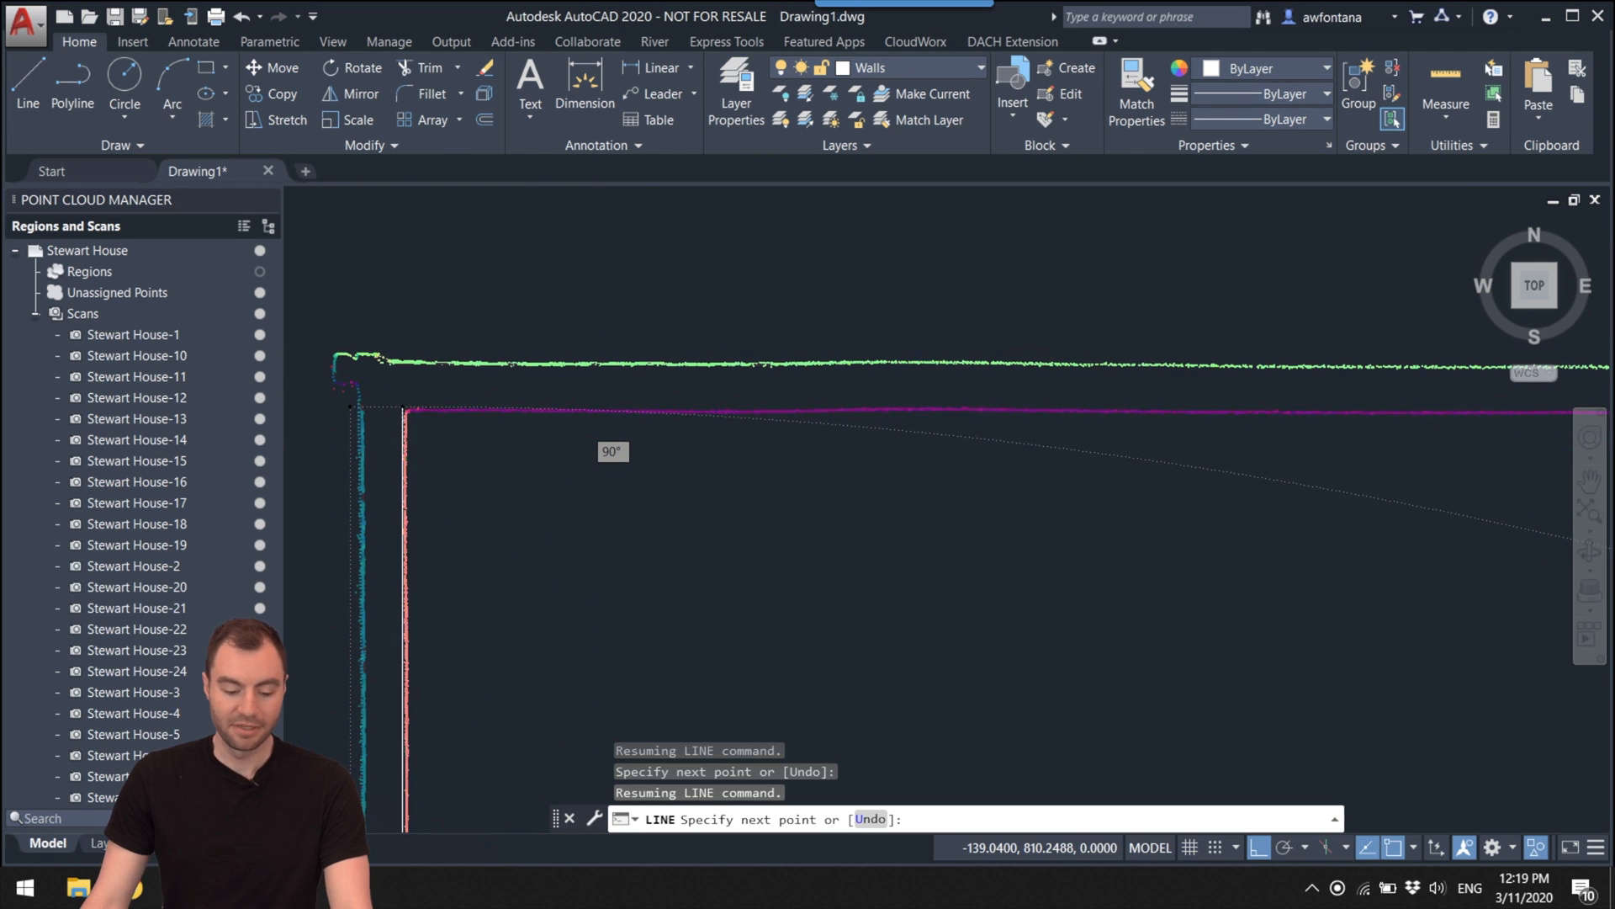
{"action": "left_click", "coordinate": [406, 410]}
Step: Continue the line about 327 units east along the north wall's inner face and about 307 units south down the east wall's inner face
{"action": "scroll", "coordinate": [406, 411], "scroll_direction": "down", "scroll_amount": 3}
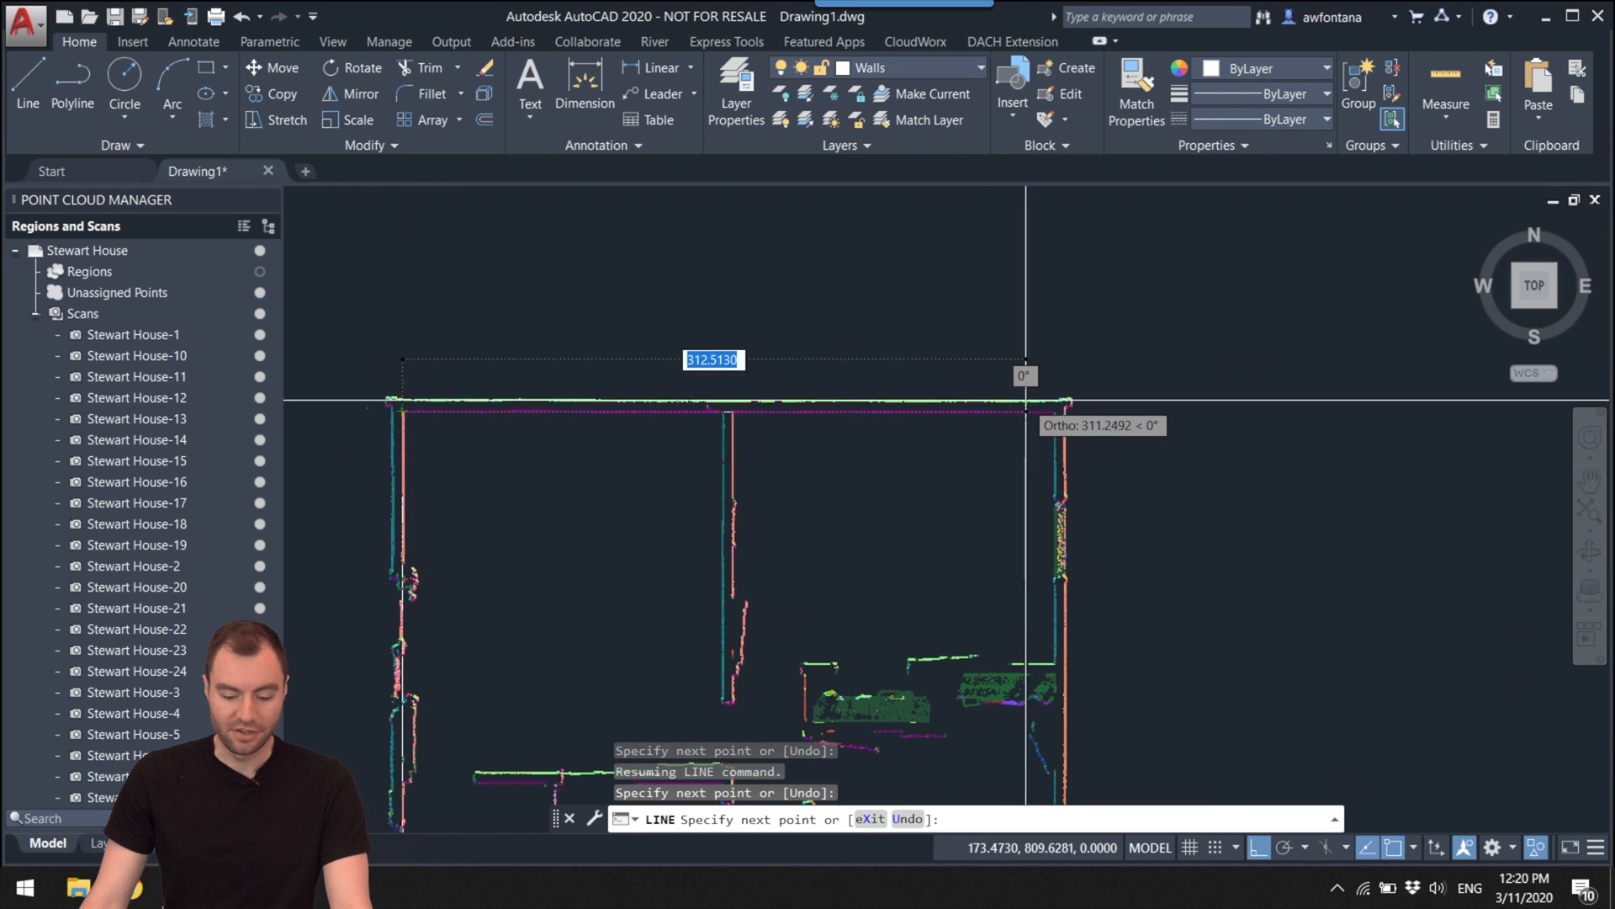
{"action": "scroll", "coordinate": [1060, 395], "scroll_direction": "up", "scroll_amount": 3}
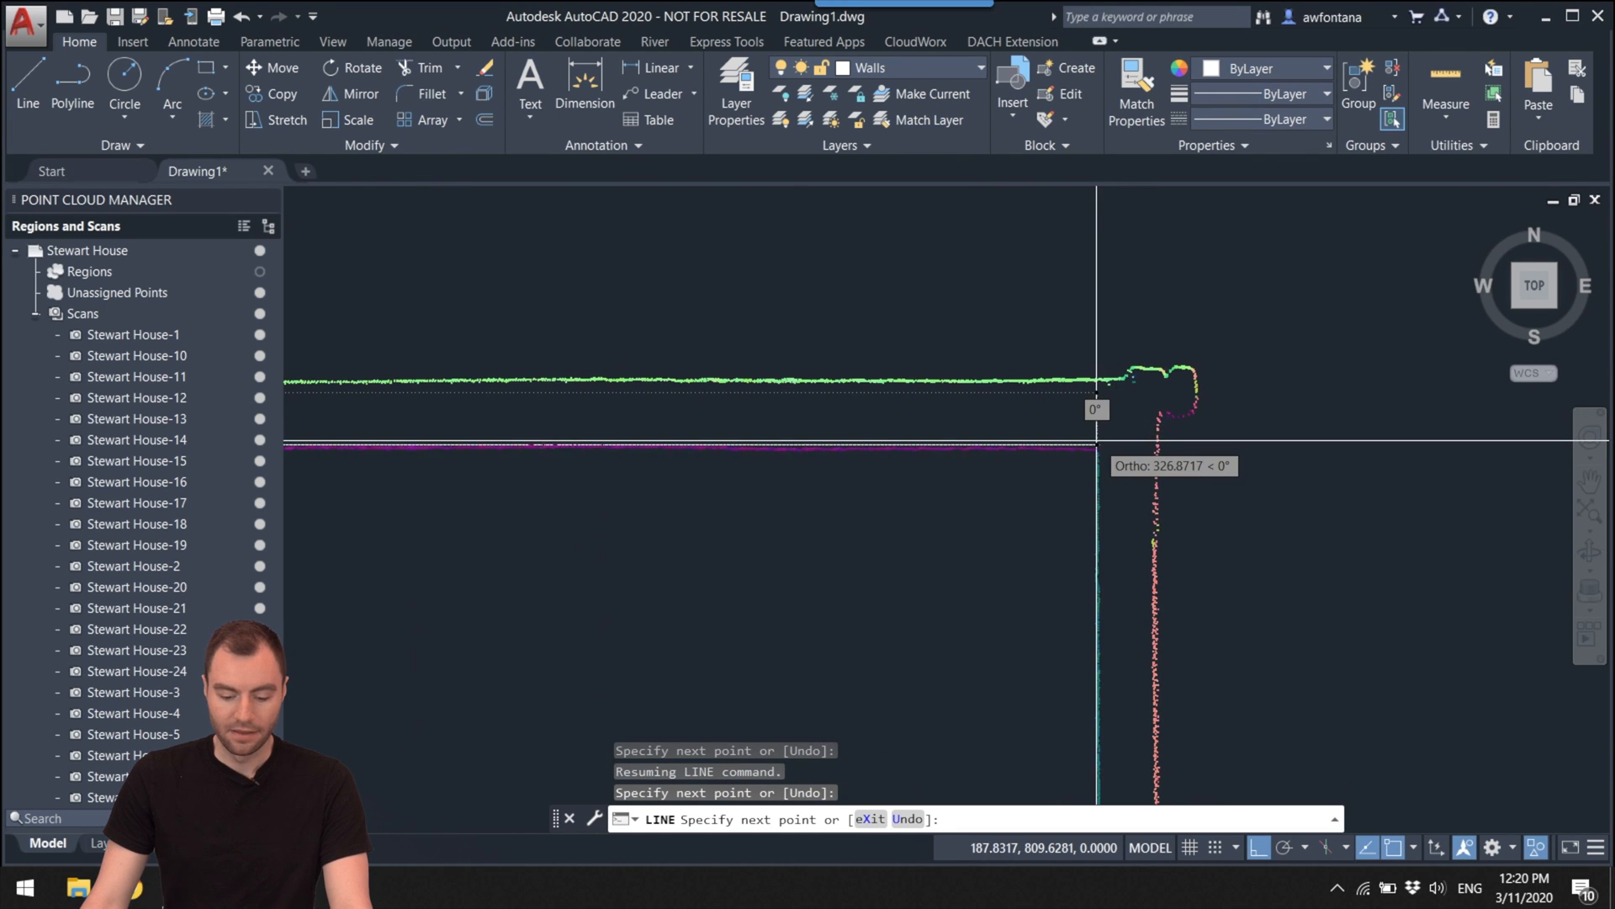
{"action": "left_click", "coordinate": [1096, 440]}
{"action": "scroll", "coordinate": [1096, 439], "scroll_direction": "down", "scroll_amount": 5}
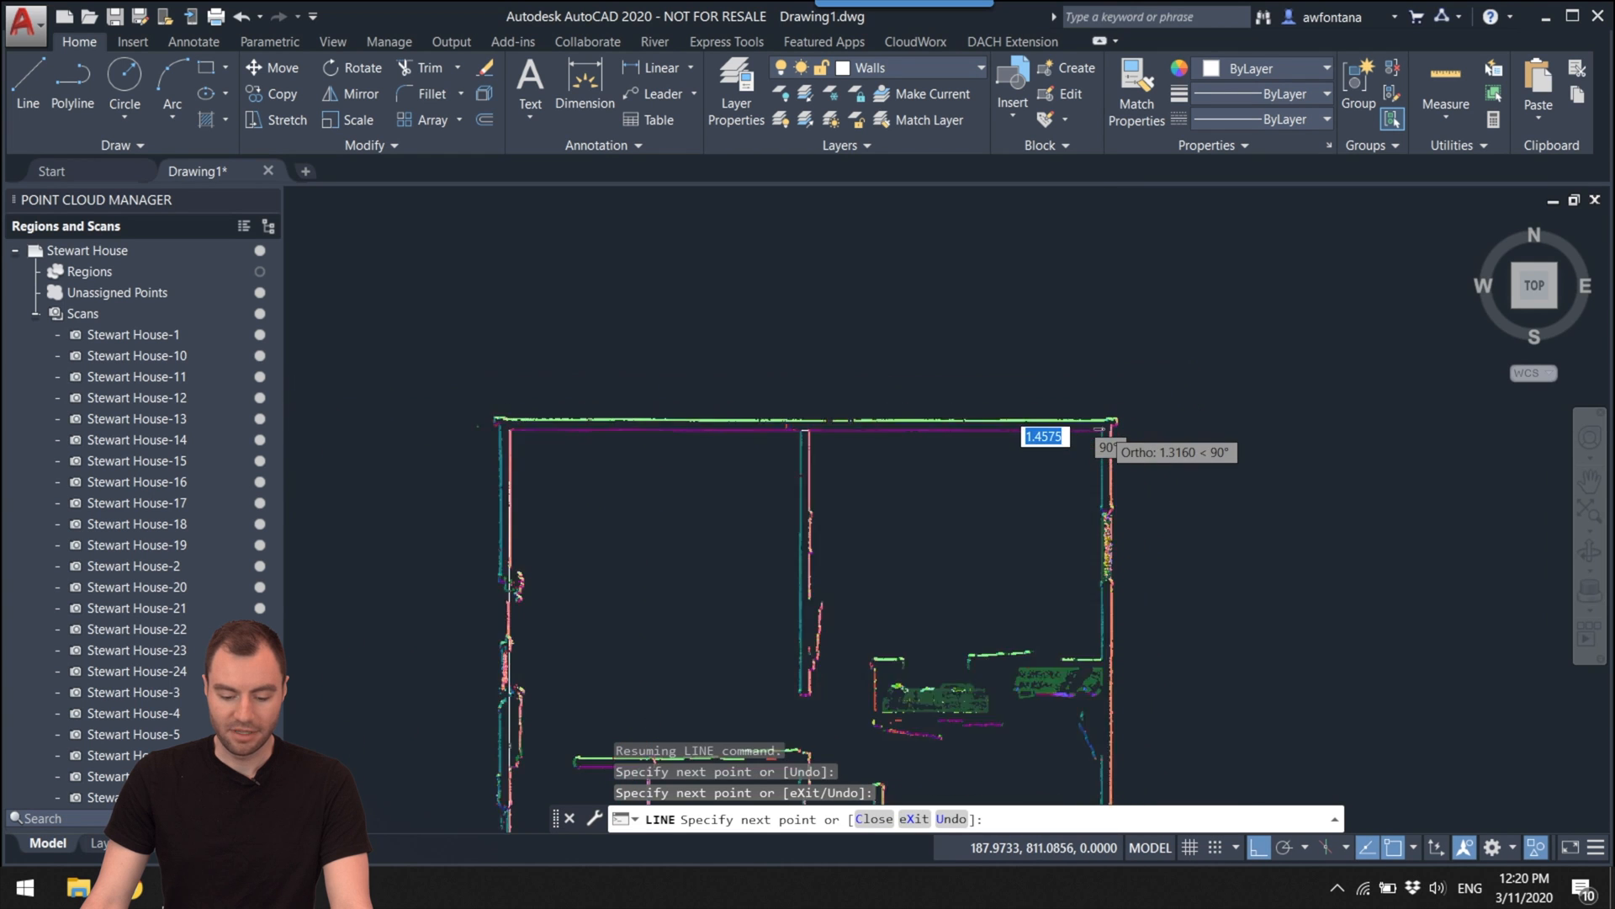
{"action": "scroll", "coordinate": [1098, 521], "scroll_direction": "up", "scroll_amount": 5}
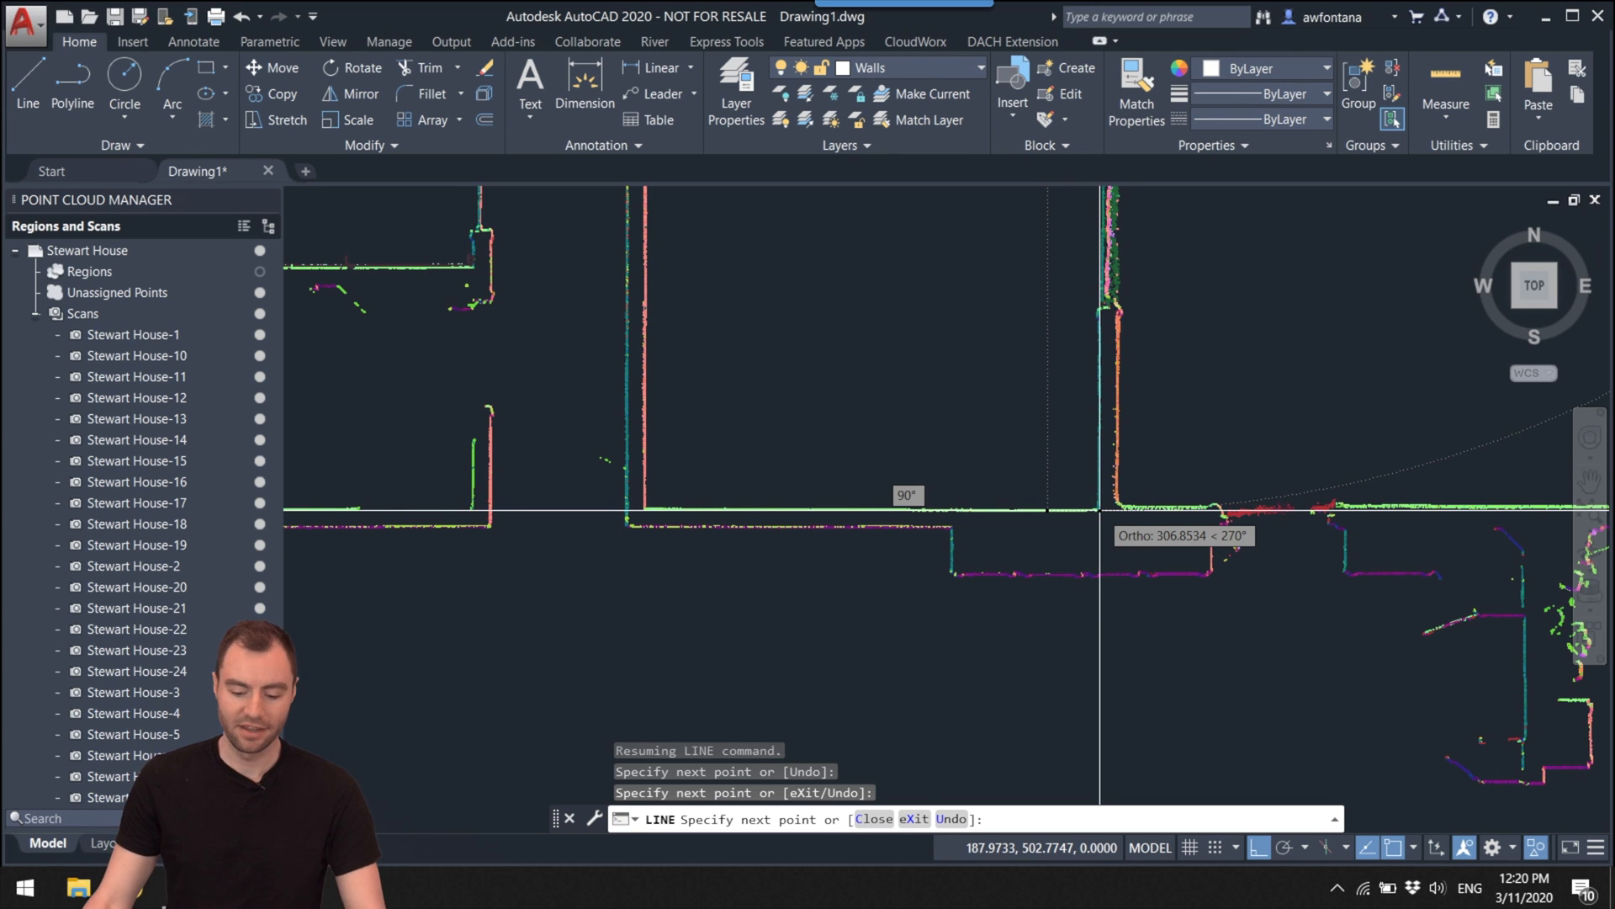
{"action": "scroll", "coordinate": [1099, 510], "scroll_direction": "up", "scroll_amount": 4}
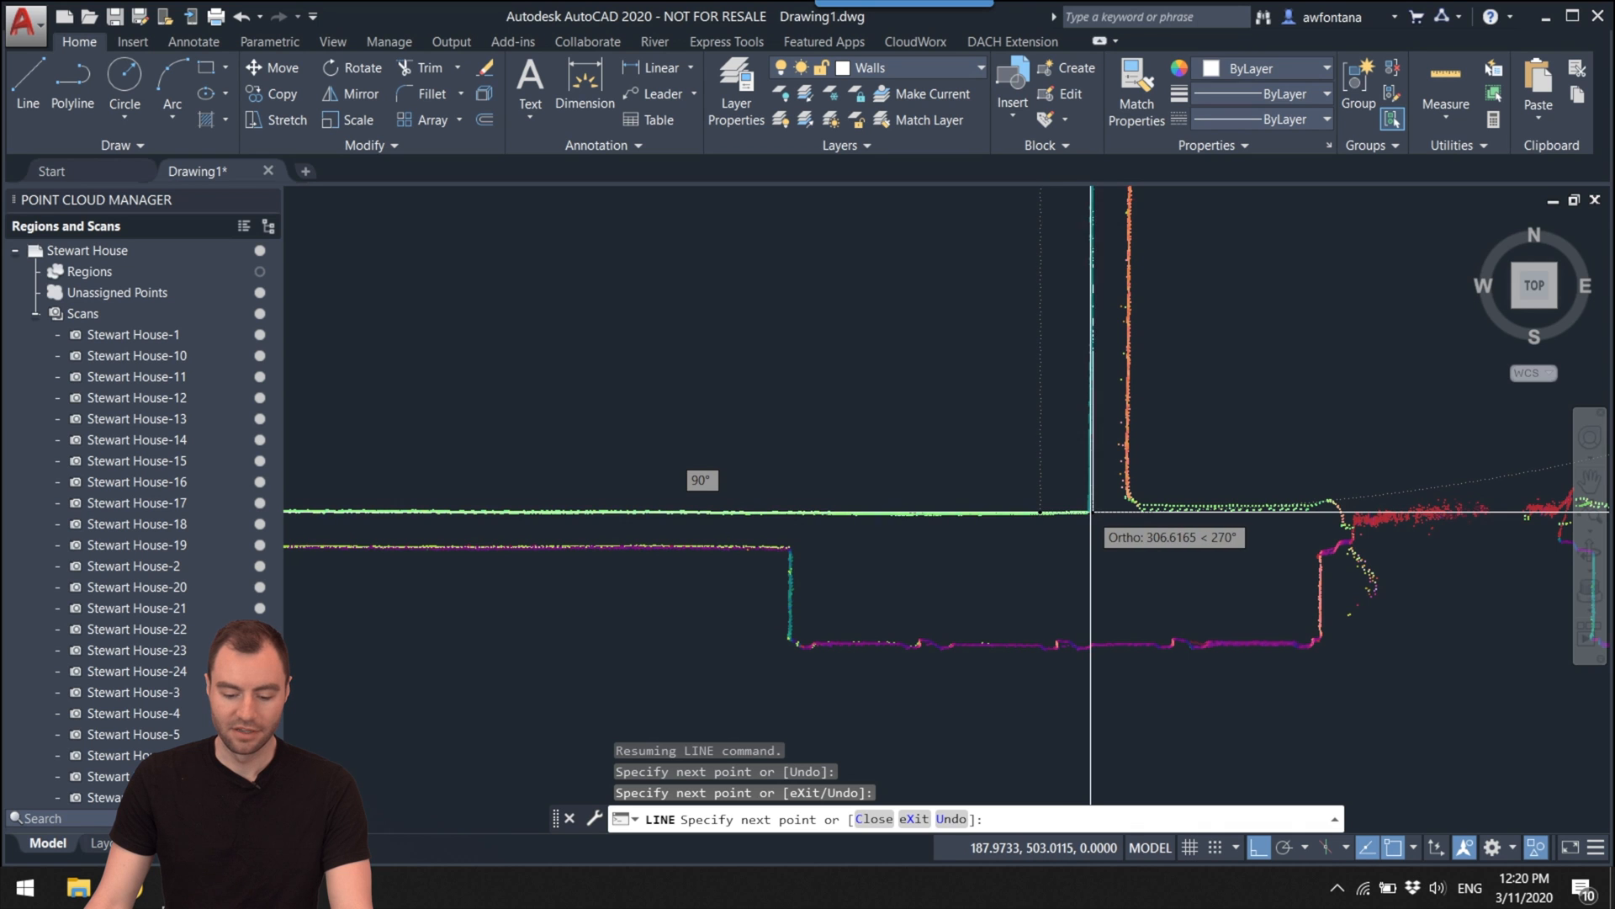
Step: Extend the line about 327 units west along the south wall, perpendicular to the west wall line, and end it there
{"action": "scroll", "coordinate": [1091, 510], "scroll_direction": "down", "scroll_amount": 5}
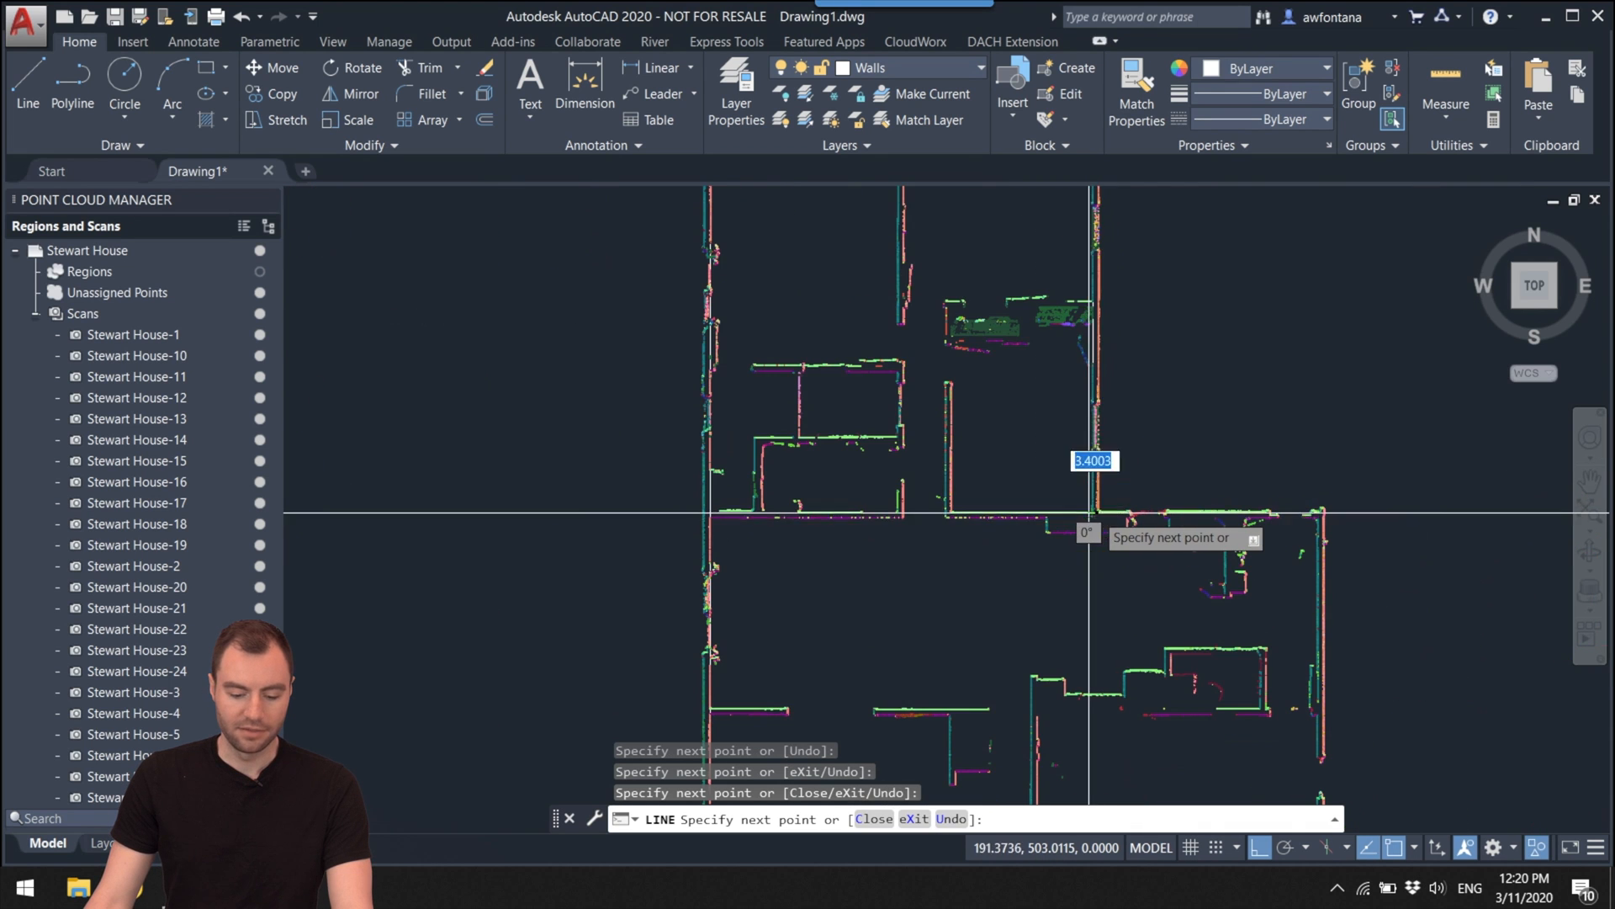
{"action": "scroll", "coordinate": [709, 511], "scroll_direction": "up", "scroll_amount": 10}
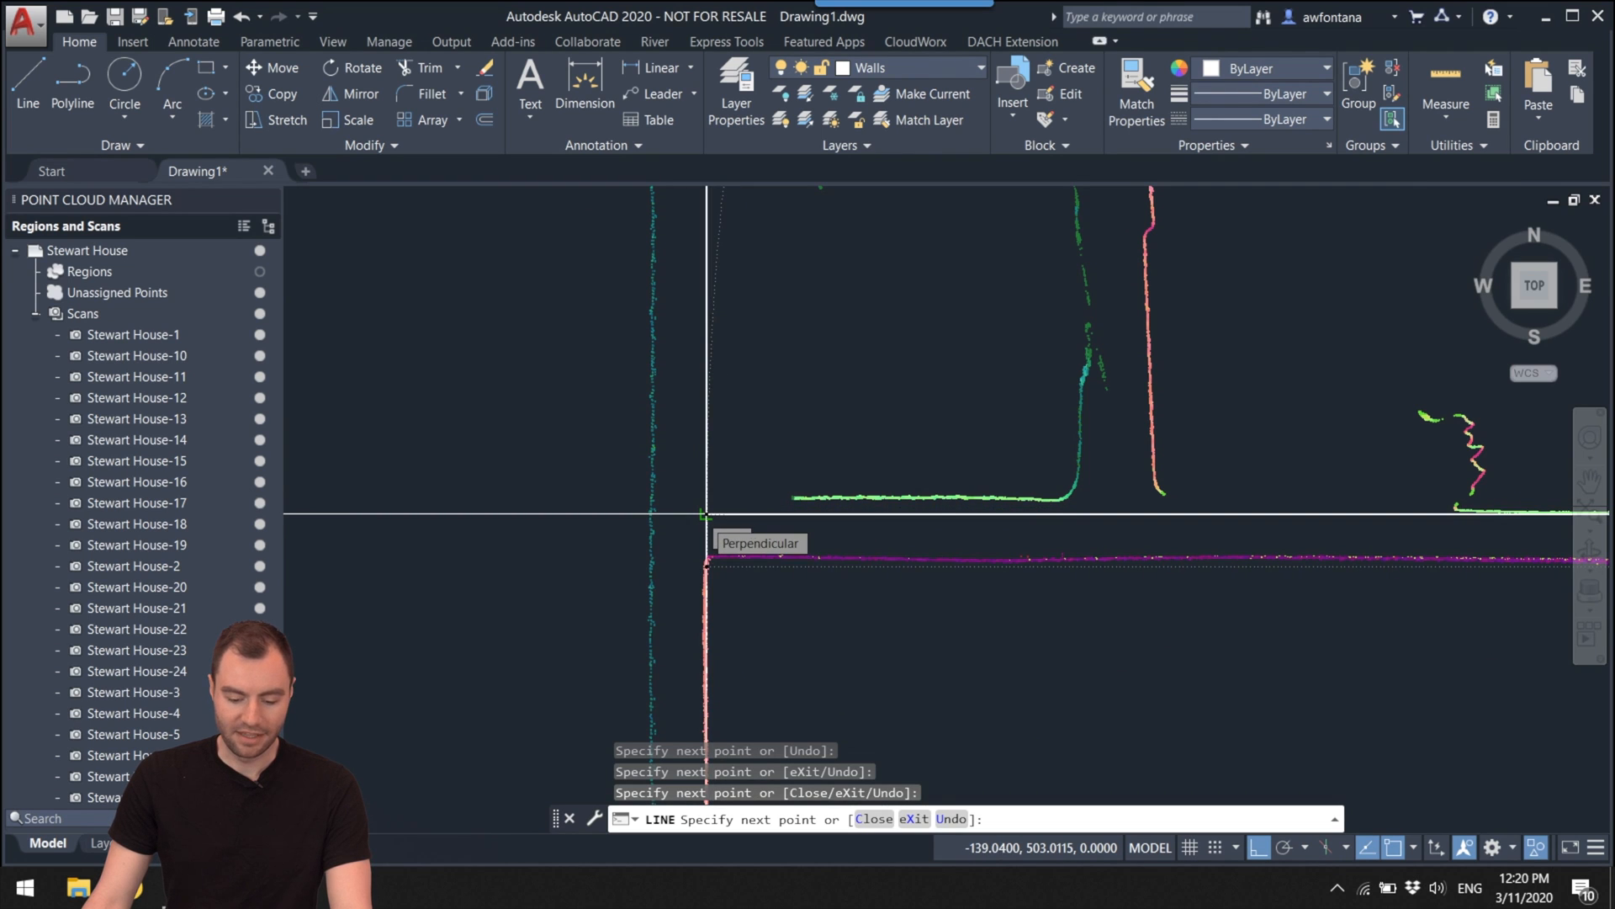
{"action": "key", "text": "Escape"}
Step: Examine how the south wall line follows the scanned wall points from the west corner along its length
{"action": "scroll", "coordinate": [757, 538], "scroll_direction": "down", "scroll_amount": 4}
{"action": "middle_click_drag", "start_coordinate": [894, 541], "coordinate": [627, 500]}
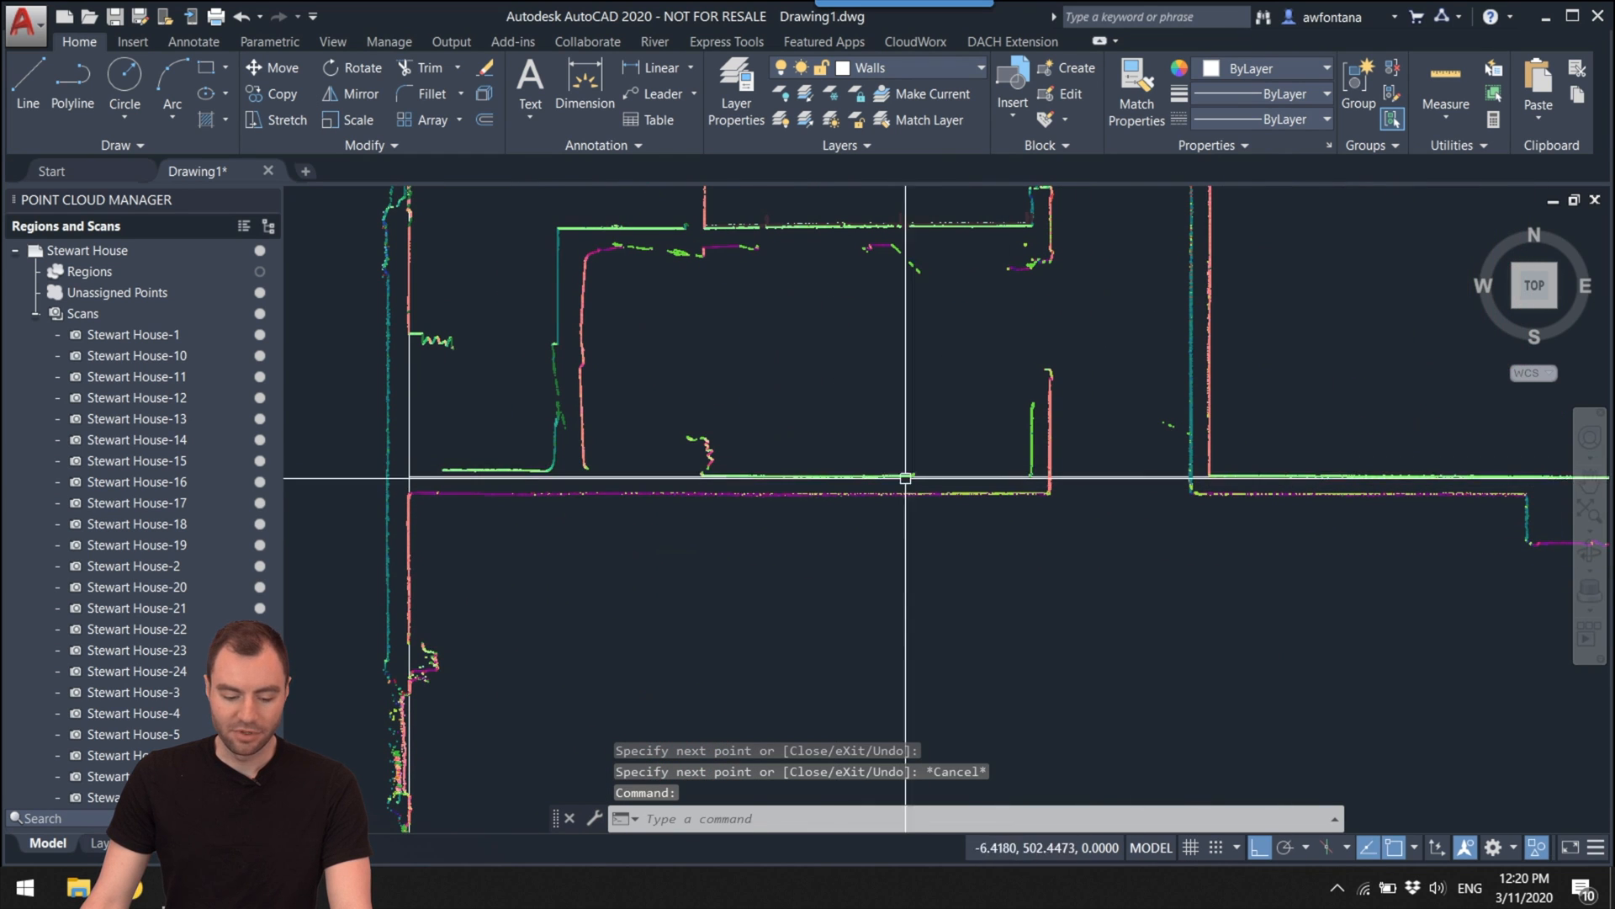
{"action": "scroll", "coordinate": [550, 474], "scroll_direction": "up", "scroll_amount": 7}
{"action": "mouse_move", "coordinate": [458, 471]}
{"action": "middle_mouse_down"}
{"action": "mouse_move", "coordinate": [793, 448]}
{"action": "mouse_move", "coordinate": [863, 473]}
{"action": "middle_mouse_up"}
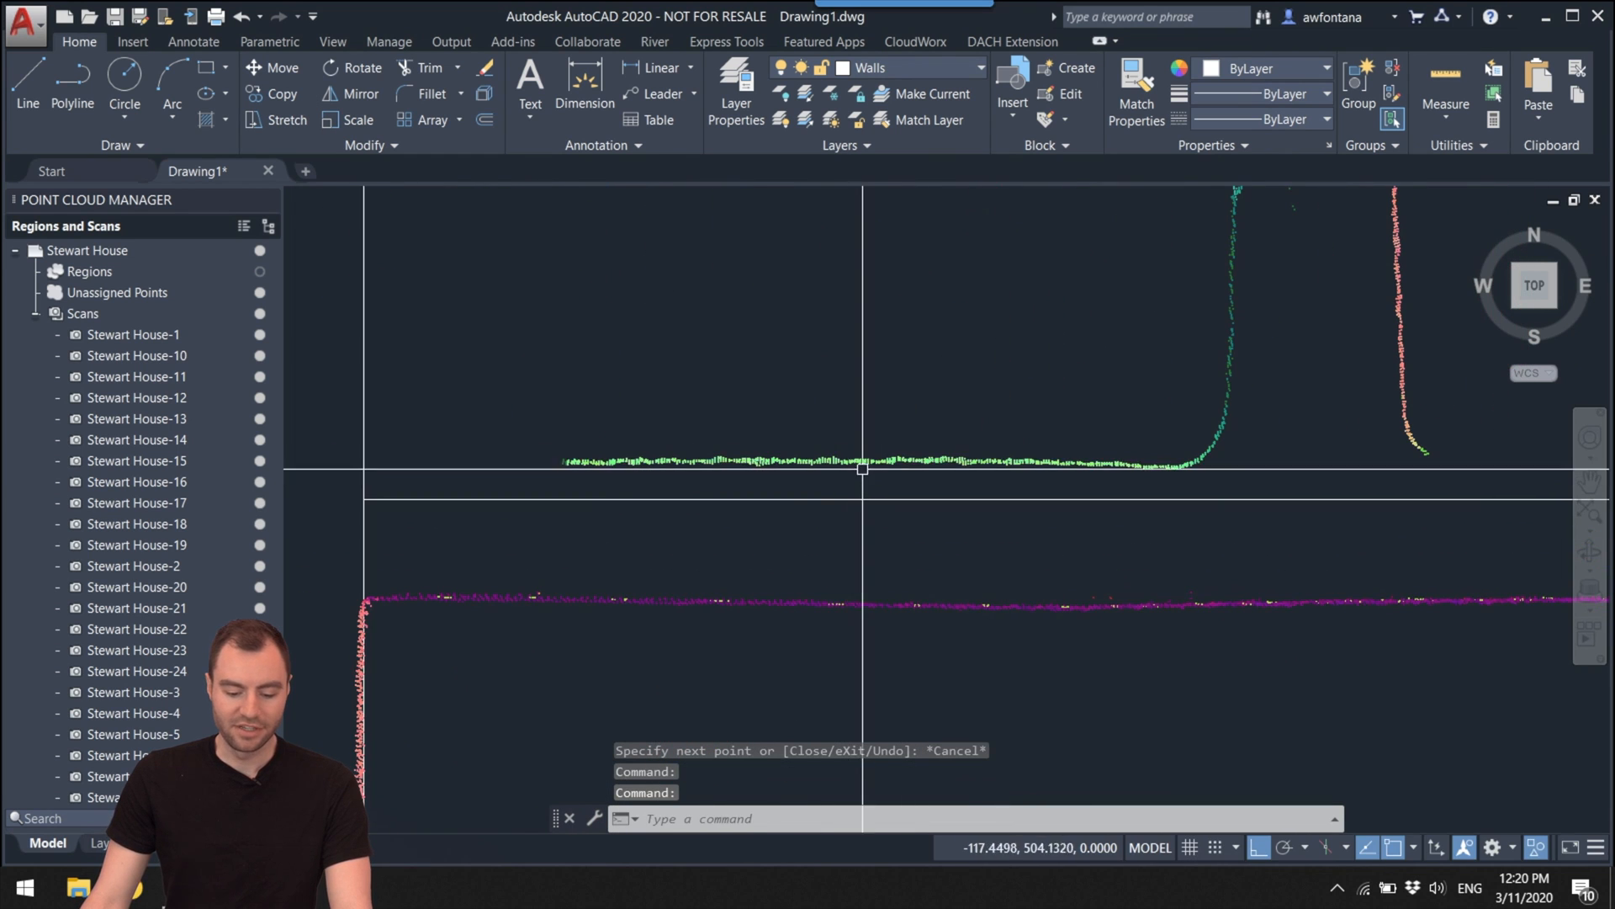
{"action": "scroll", "coordinate": [829, 458], "scroll_direction": "down", "scroll_amount": 5}
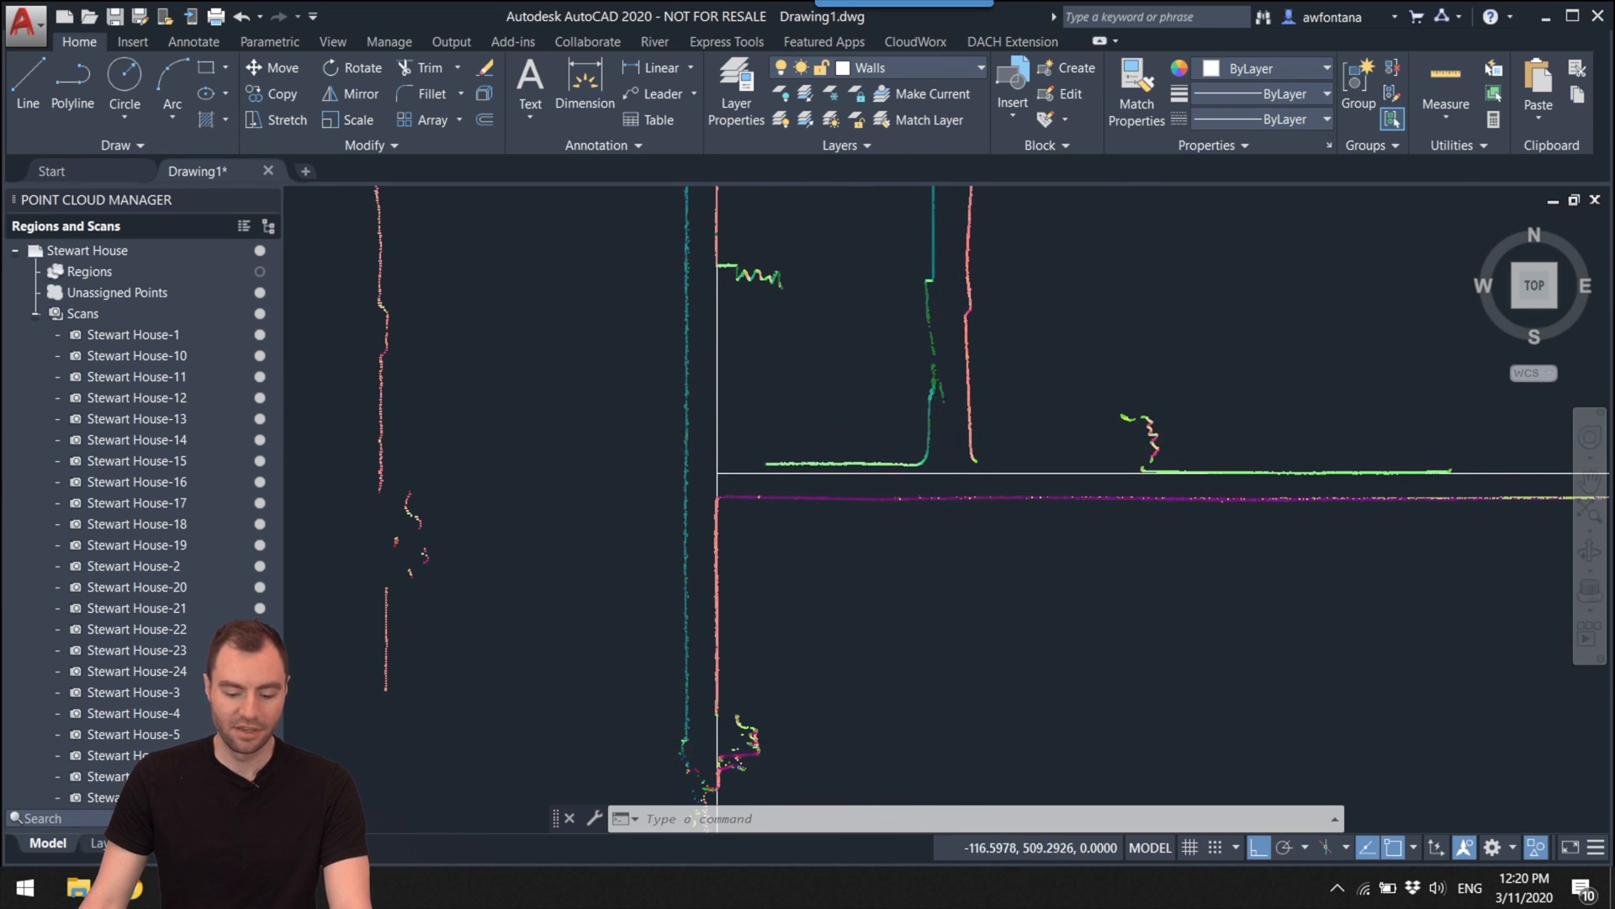
{"action": "middle_click_drag", "start_coordinate": [717, 473], "coordinate": [739, 503]}
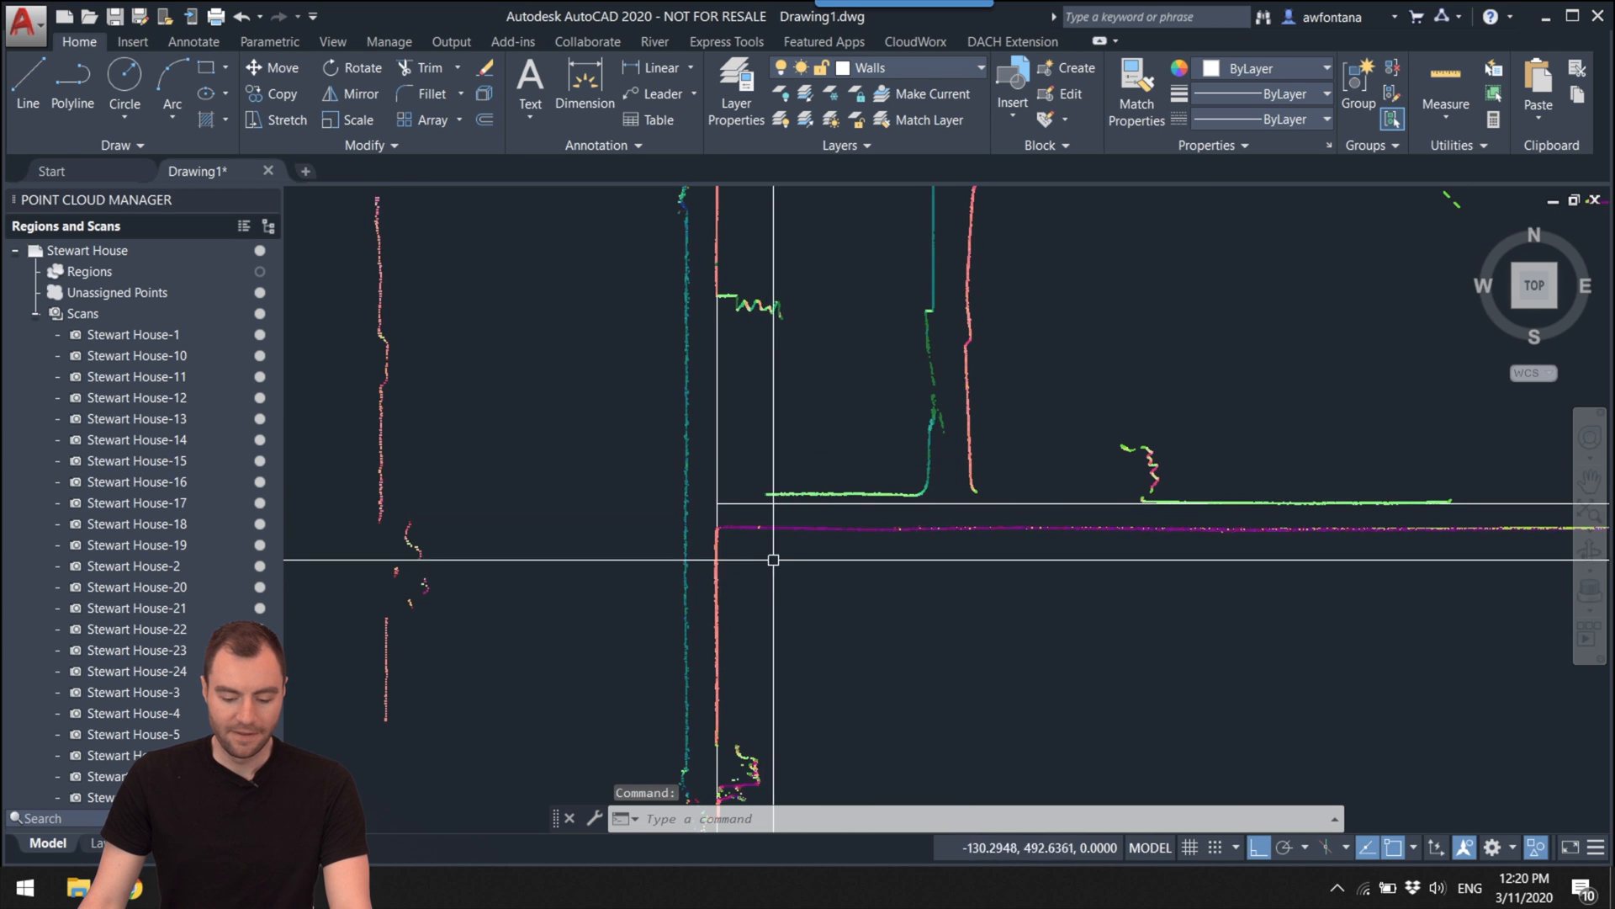
{"action": "middle_click_drag", "start_coordinate": [872, 588], "coordinate": [797, 453]}
{"action": "scroll", "coordinate": [963, 440], "scroll_direction": "down", "scroll_amount": 5}
{"action": "scroll", "coordinate": [996, 437], "scroll_direction": "up", "scroll_amount": 5}
Step: Draw a line from the upper room block's inner southeast corner east along the north wall to the lower wing's northeast corner
{"action": "scroll", "coordinate": [627, 446], "scroll_direction": "up", "scroll_amount": 5}
{"action": "middle_click_drag", "start_coordinate": [576, 499], "coordinate": [740, 508]}
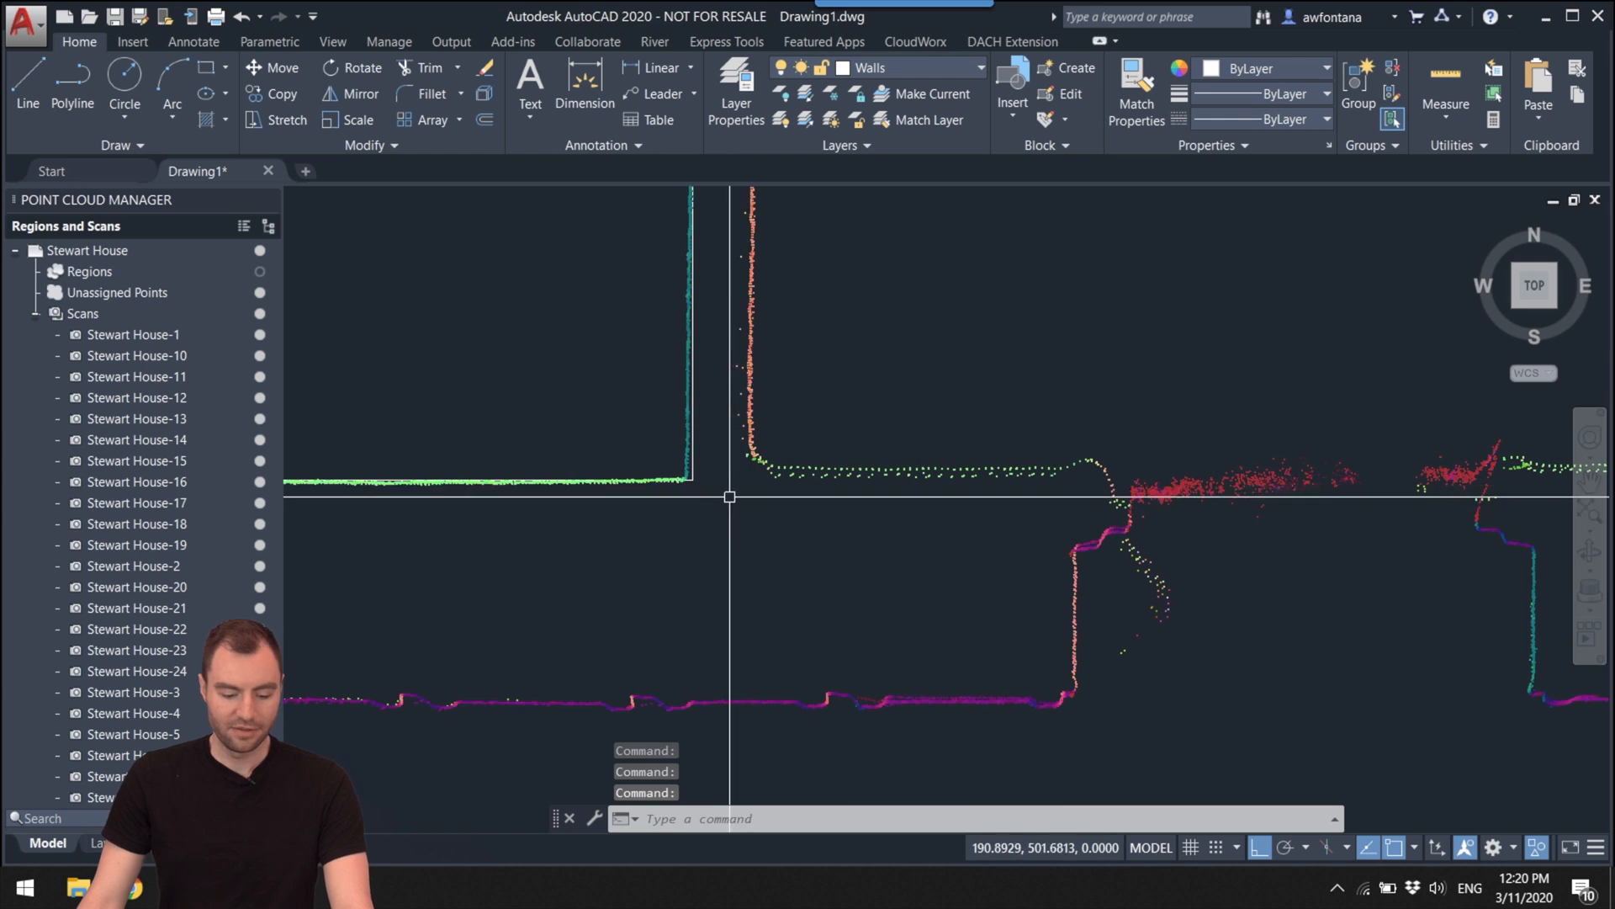
{"action": "type", "text": "l"}
{"action": "key", "text": "Return"}
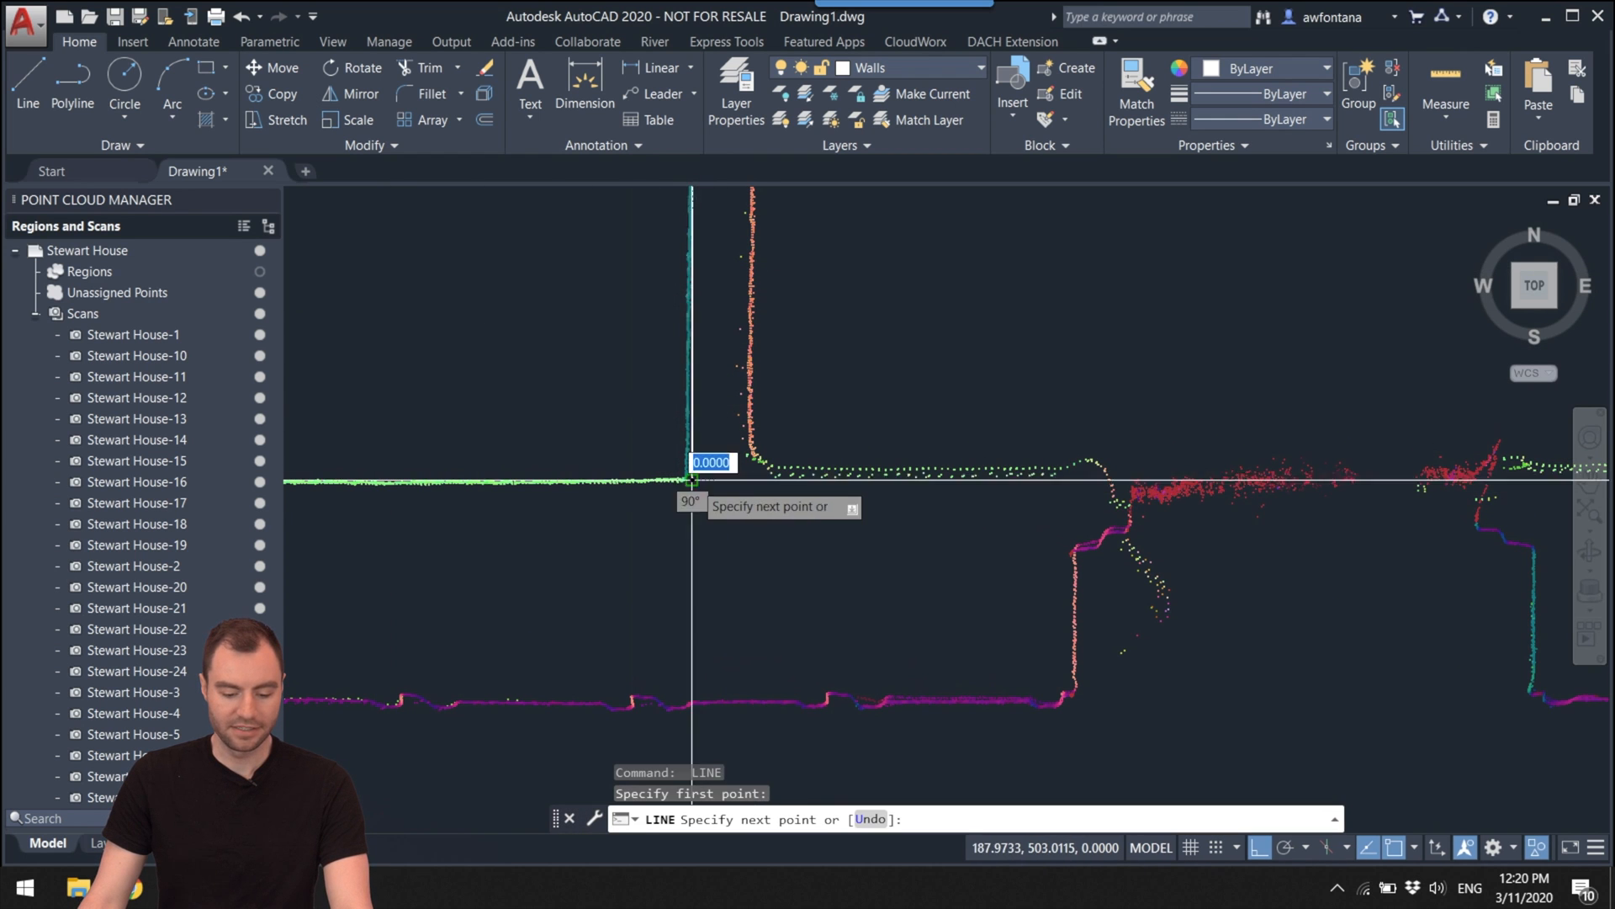
{"action": "middle_click_drag", "start_coordinate": [1276, 480], "coordinate": [330, 489]}
{"action": "middle_click_drag", "start_coordinate": [834, 506], "coordinate": [685, 517]}
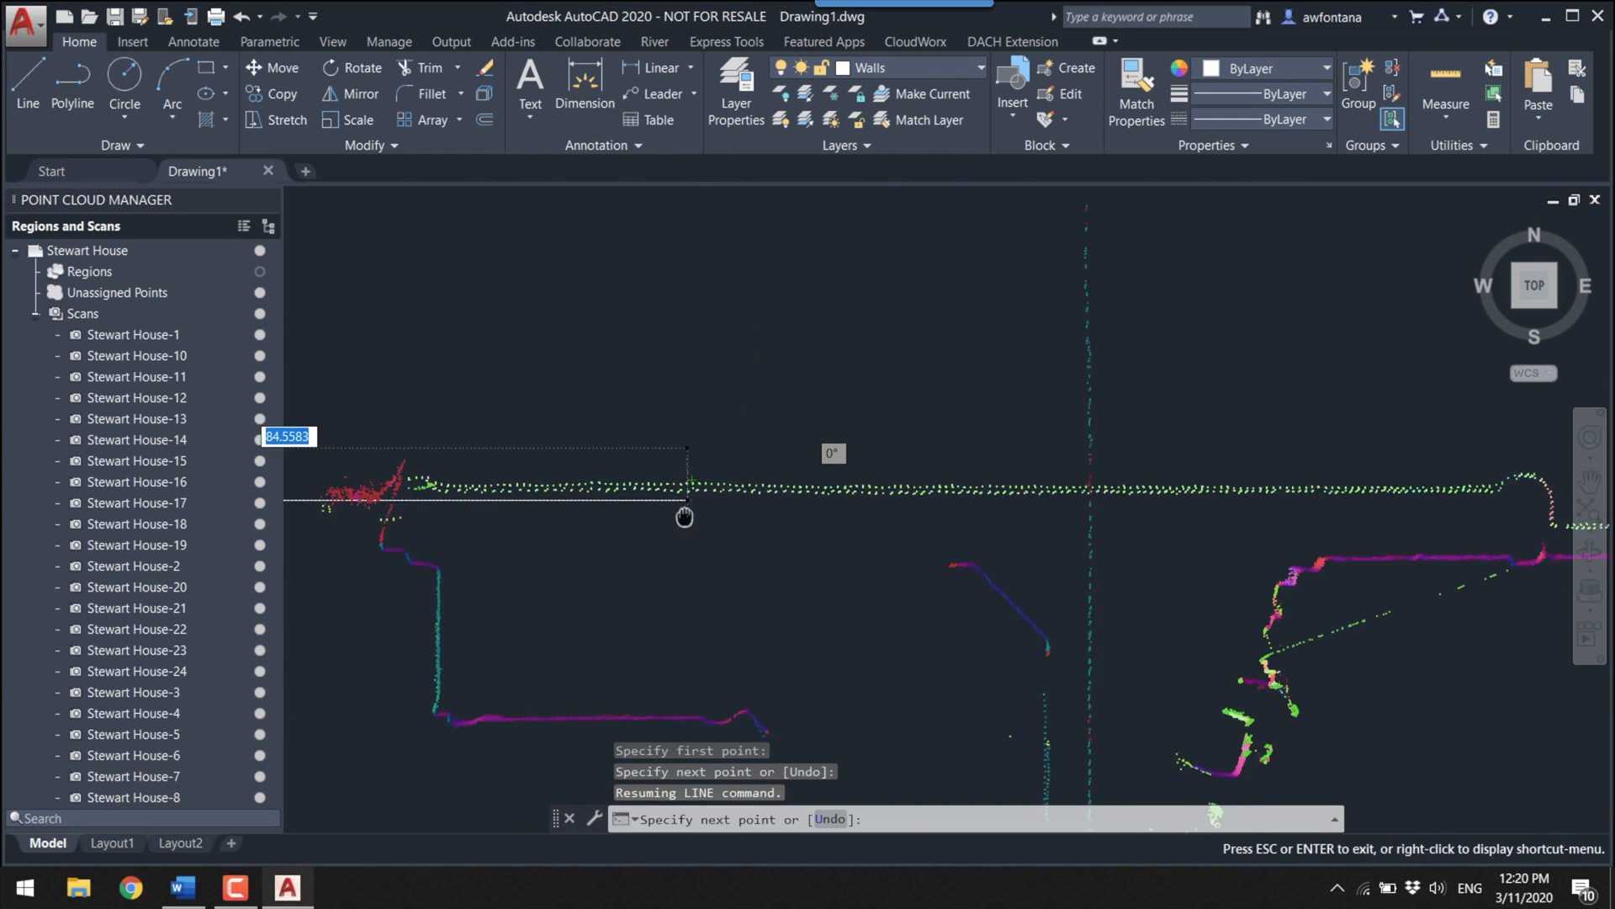
{"action": "scroll", "coordinate": [684, 516], "scroll_direction": "down", "scroll_amount": 5}
{"action": "scroll", "coordinate": [942, 509], "scroll_direction": "up", "scroll_amount": 4}
{"action": "left_click", "coordinate": [1115, 525]}
Step: Continue the line south along the lower wing's east wall to its southeast corner
{"action": "scroll", "coordinate": [1115, 525], "scroll_direction": "down", "scroll_amount": 6}
{"action": "scroll", "coordinate": [1166, 562], "scroll_direction": "up", "scroll_amount": 3}
{"action": "middle_click_drag", "start_coordinate": [1032, 609], "coordinate": [973, 217]}
{"action": "scroll", "coordinate": [951, 252], "scroll_direction": "down", "scroll_amount": 4}
{"action": "scroll", "coordinate": [946, 572], "scroll_direction": "up", "scroll_amount": 4}
{"action": "middle_click_drag", "start_coordinate": [941, 552], "coordinate": [1003, 544]}
{"action": "left_click", "coordinate": [1002, 545]}
Step: Continue the line west along the stepped south wall, following its jog, and north up the west wall's outer face to the northwest corner
{"action": "scroll", "coordinate": [1002, 545], "scroll_direction": "down", "scroll_amount": 4}
{"action": "scroll", "coordinate": [556, 538], "scroll_direction": "up", "scroll_amount": 5}
{"action": "left_click", "coordinate": [873, 538]}
{"action": "scroll", "coordinate": [872, 537], "scroll_direction": "down", "scroll_amount": 4}
{"action": "left_click", "coordinate": [867, 433]}
{"action": "scroll", "coordinate": [868, 433], "scroll_direction": "down", "scroll_amount": 4}
{"action": "scroll", "coordinate": [649, 429], "scroll_direction": "up", "scroll_amount": 4}
{"action": "middle_click_drag", "start_coordinate": [649, 425], "coordinate": [653, 361]}
{"action": "scroll", "coordinate": [653, 361], "scroll_direction": "down", "scroll_amount": 1}
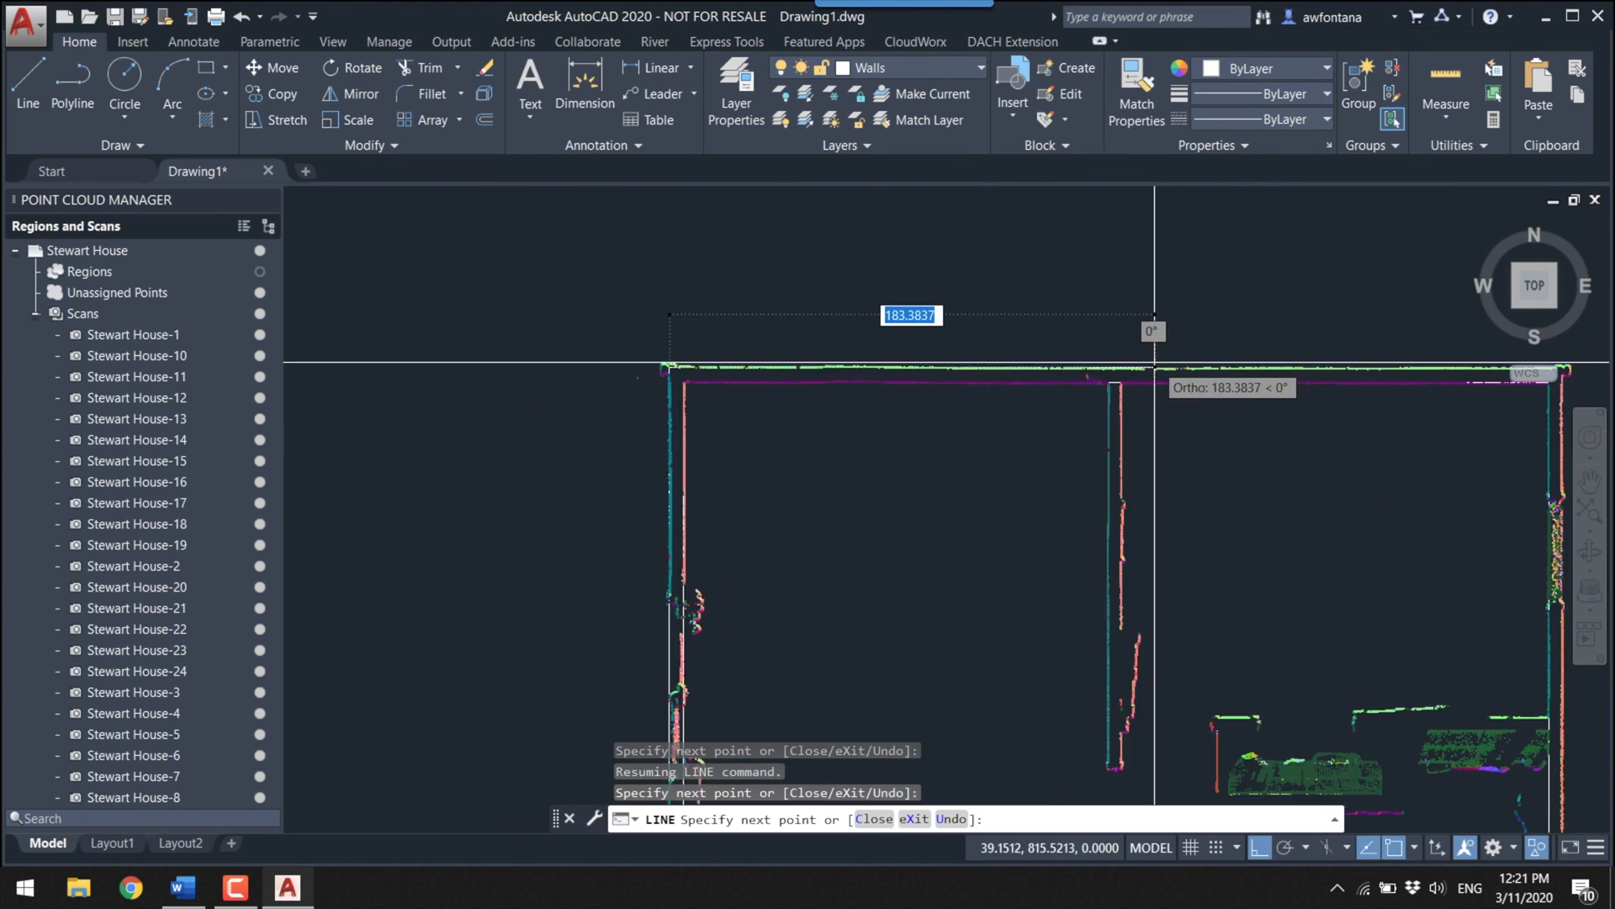
Step: Continue the line east along the north wall's outer face and south down the east wall's outer face to the lower wing's north wall line
{"action": "scroll", "coordinate": [1564, 366], "scroll_direction": "up", "scroll_amount": 3}
{"action": "middle_click_drag", "start_coordinate": [1564, 395], "coordinate": [929, 422]}
{"action": "left_click", "coordinate": [929, 421]}
{"action": "scroll", "coordinate": [929, 421], "scroll_direction": "down", "scroll_amount": 6}
{"action": "scroll", "coordinate": [925, 652], "scroll_direction": "up", "scroll_amount": 7}
{"action": "middle_click_drag", "start_coordinate": [883, 655], "coordinate": [827, 563]}
{"action": "left_click", "coordinate": [823, 548]}
{"action": "key", "text": "Escape"}
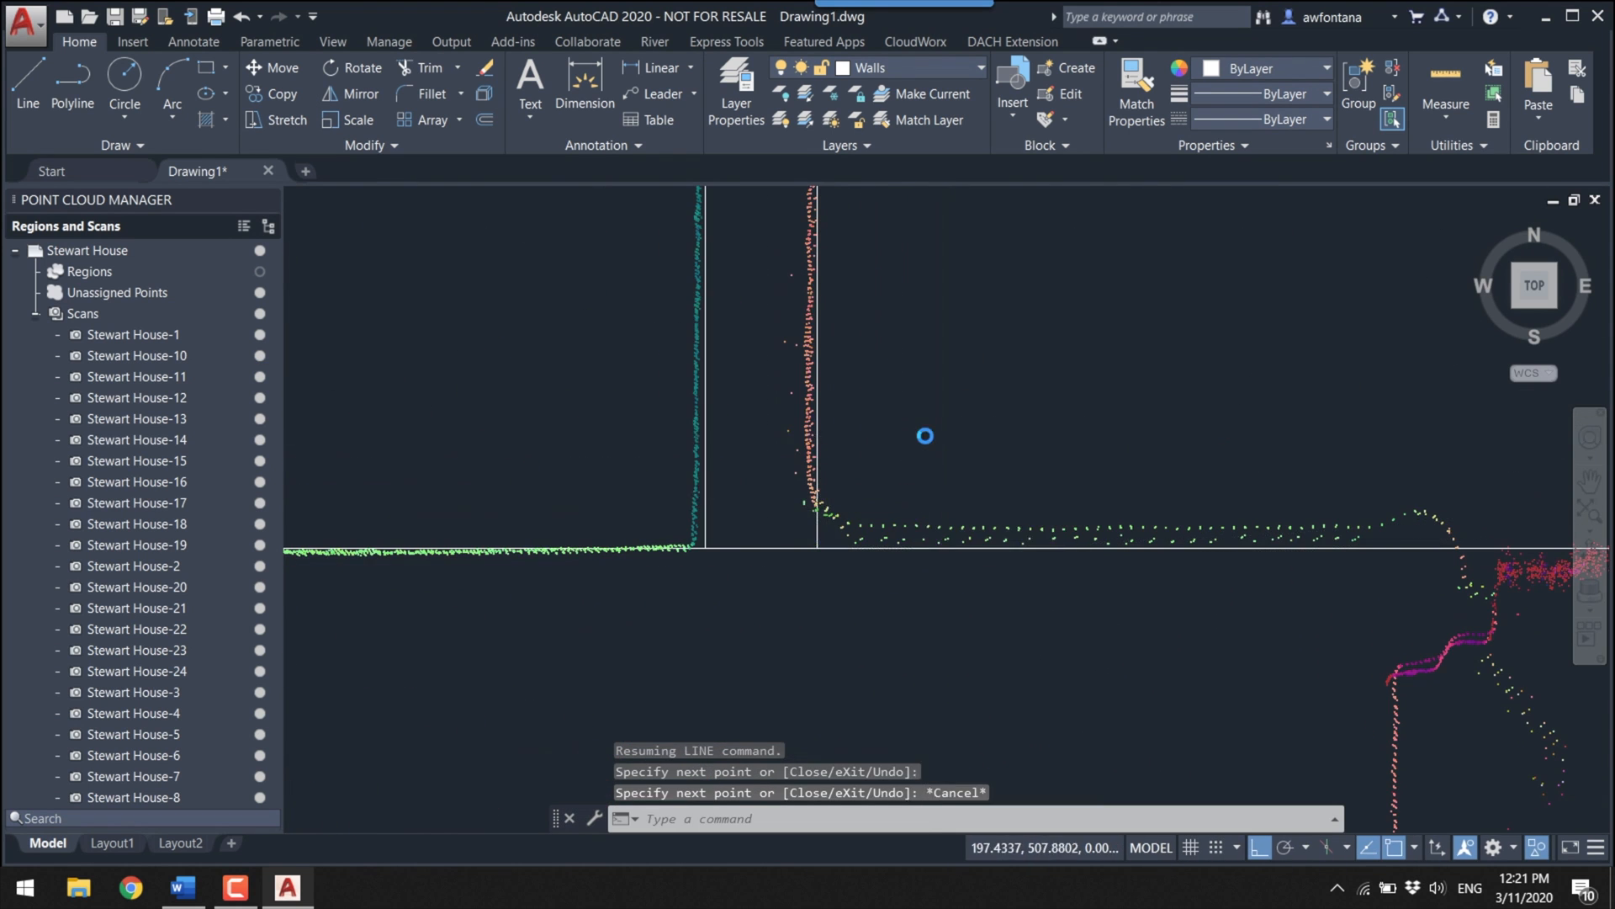
Step: Close the Point Cloud Manager, reopen it with the point cloud selected, and collapse the Scans list
{"action": "scroll", "coordinate": [925, 435], "scroll_direction": "down", "scroll_amount": 6}
{"action": "scroll", "coordinate": [895, 477], "scroll_direction": "up", "scroll_amount": 3}
{"action": "middle_click_drag", "start_coordinate": [894, 477], "coordinate": [901, 548]}
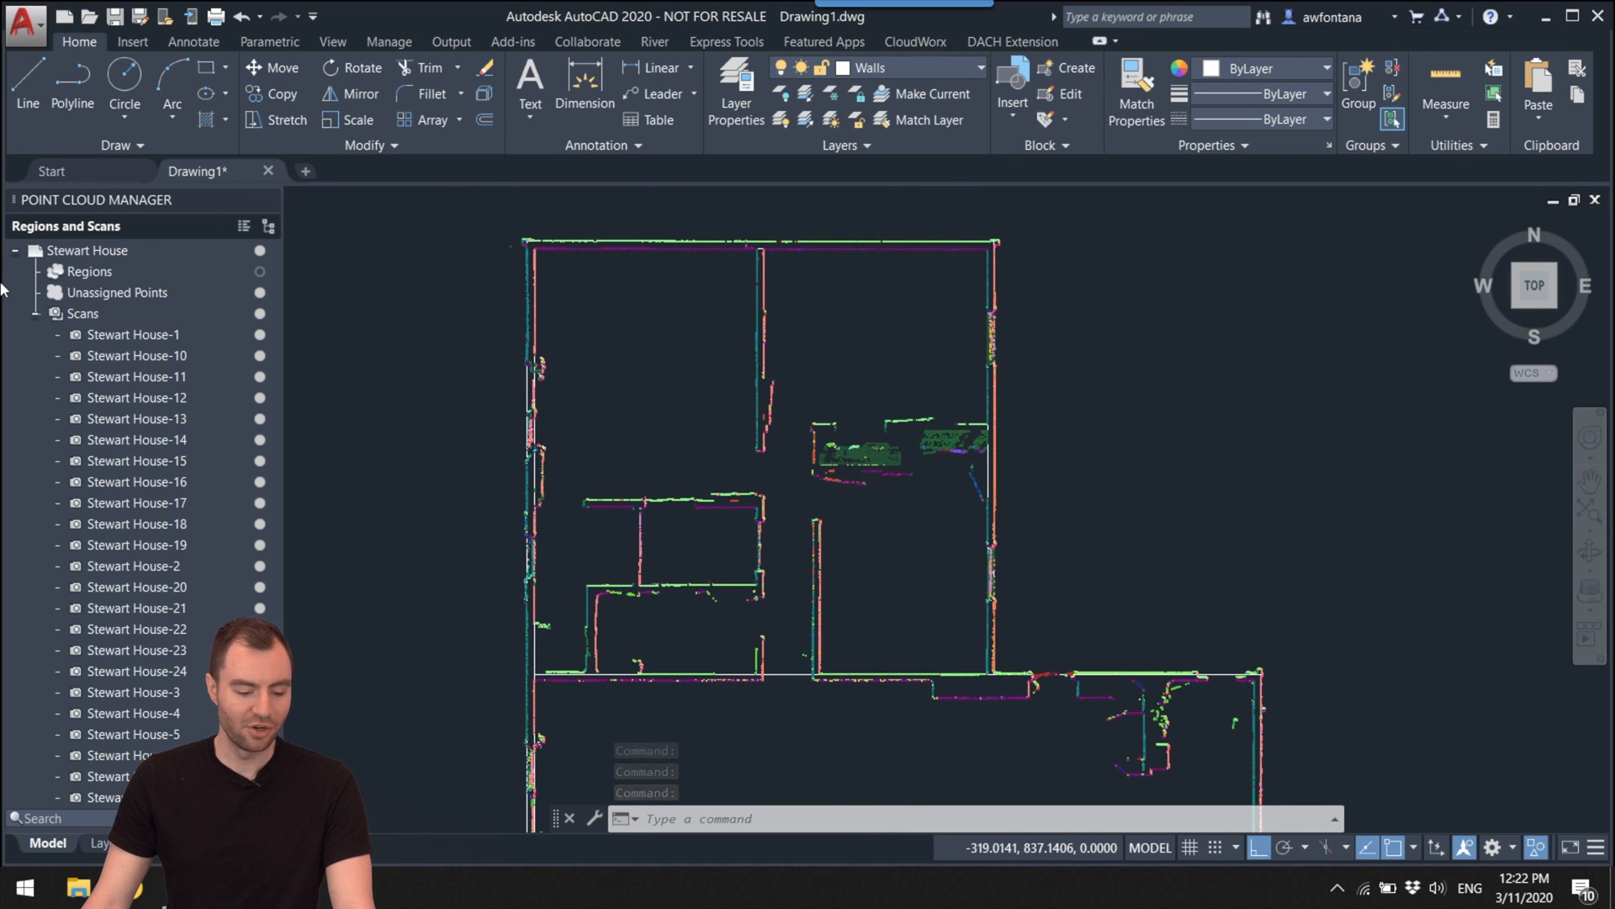
{"action": "left_click", "coordinate": [266, 200]}
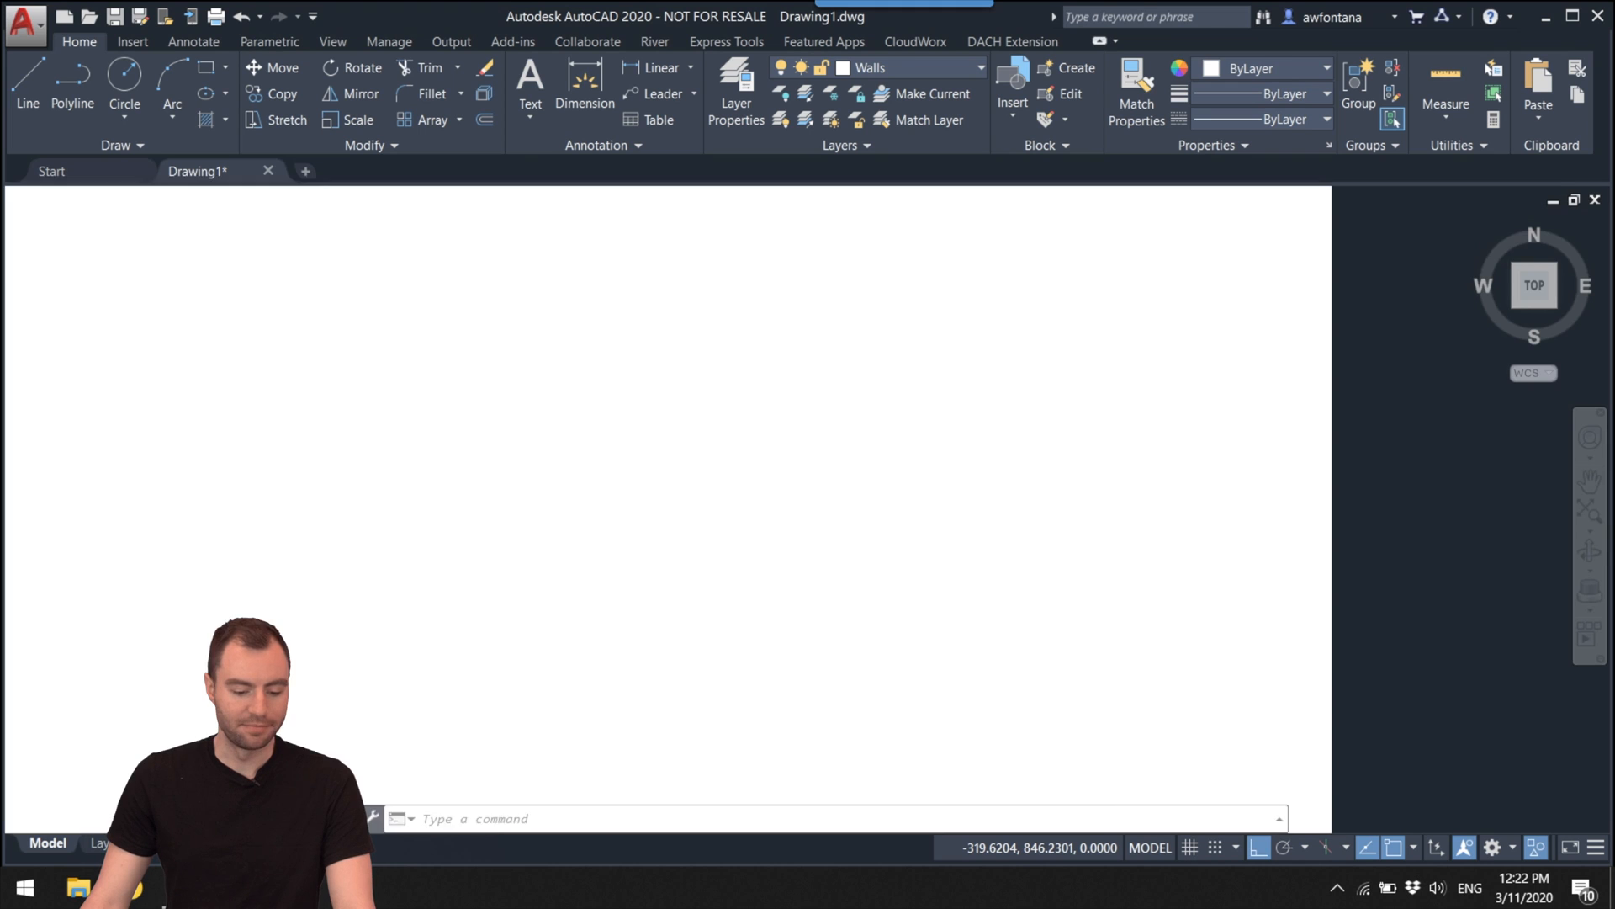
{"action": "left_click", "coordinate": [625, 414]}
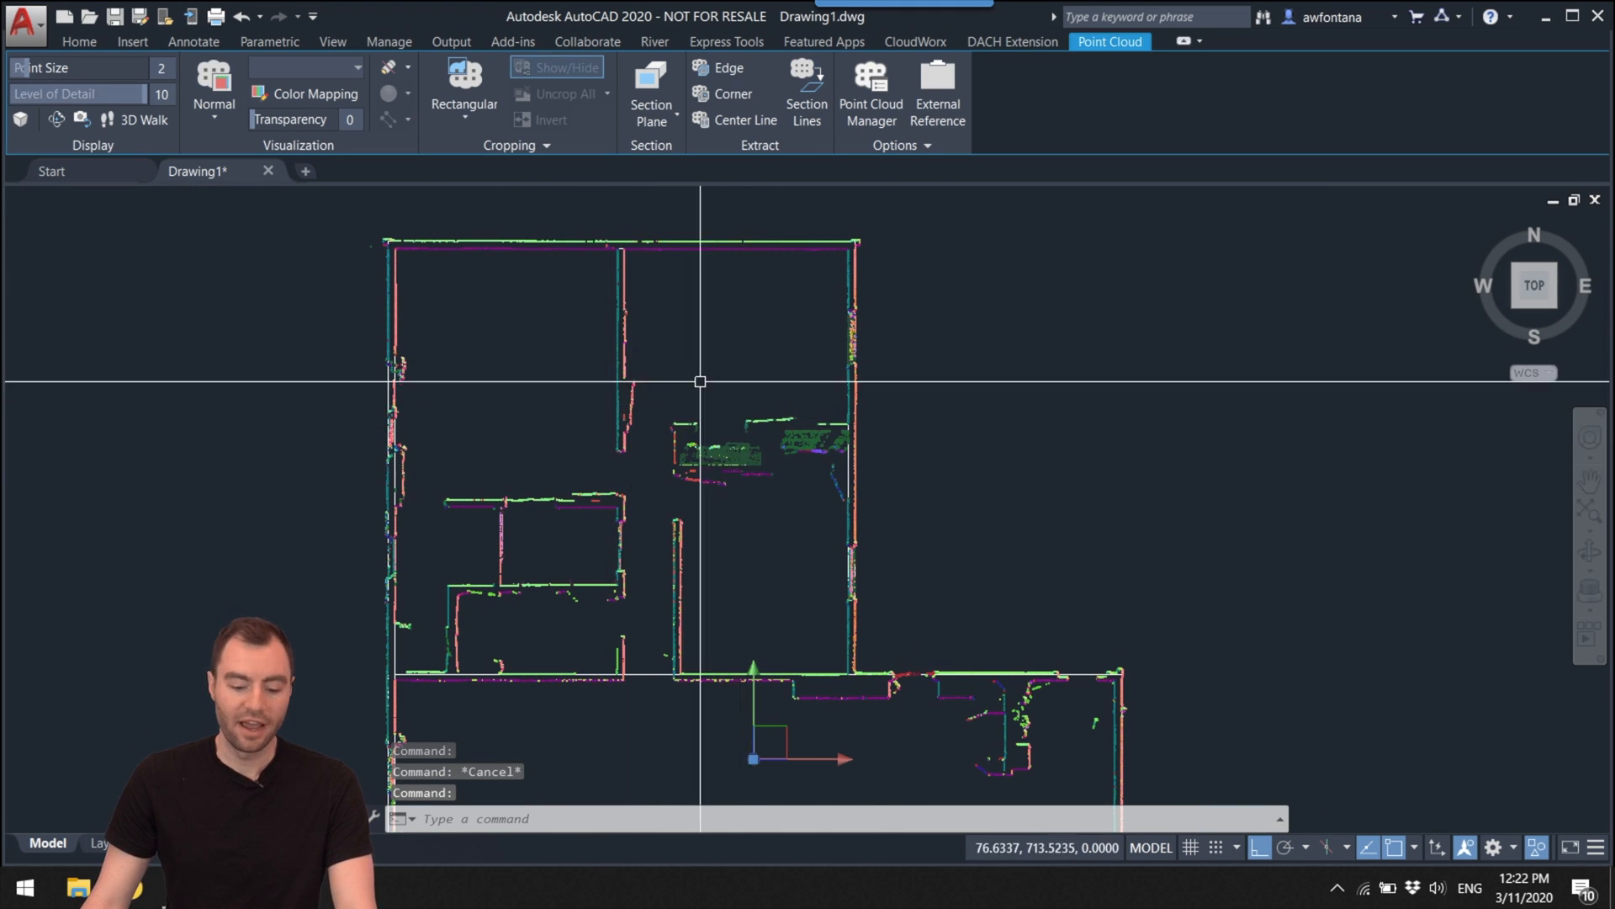
{"action": "left_click", "coordinate": [872, 106]}
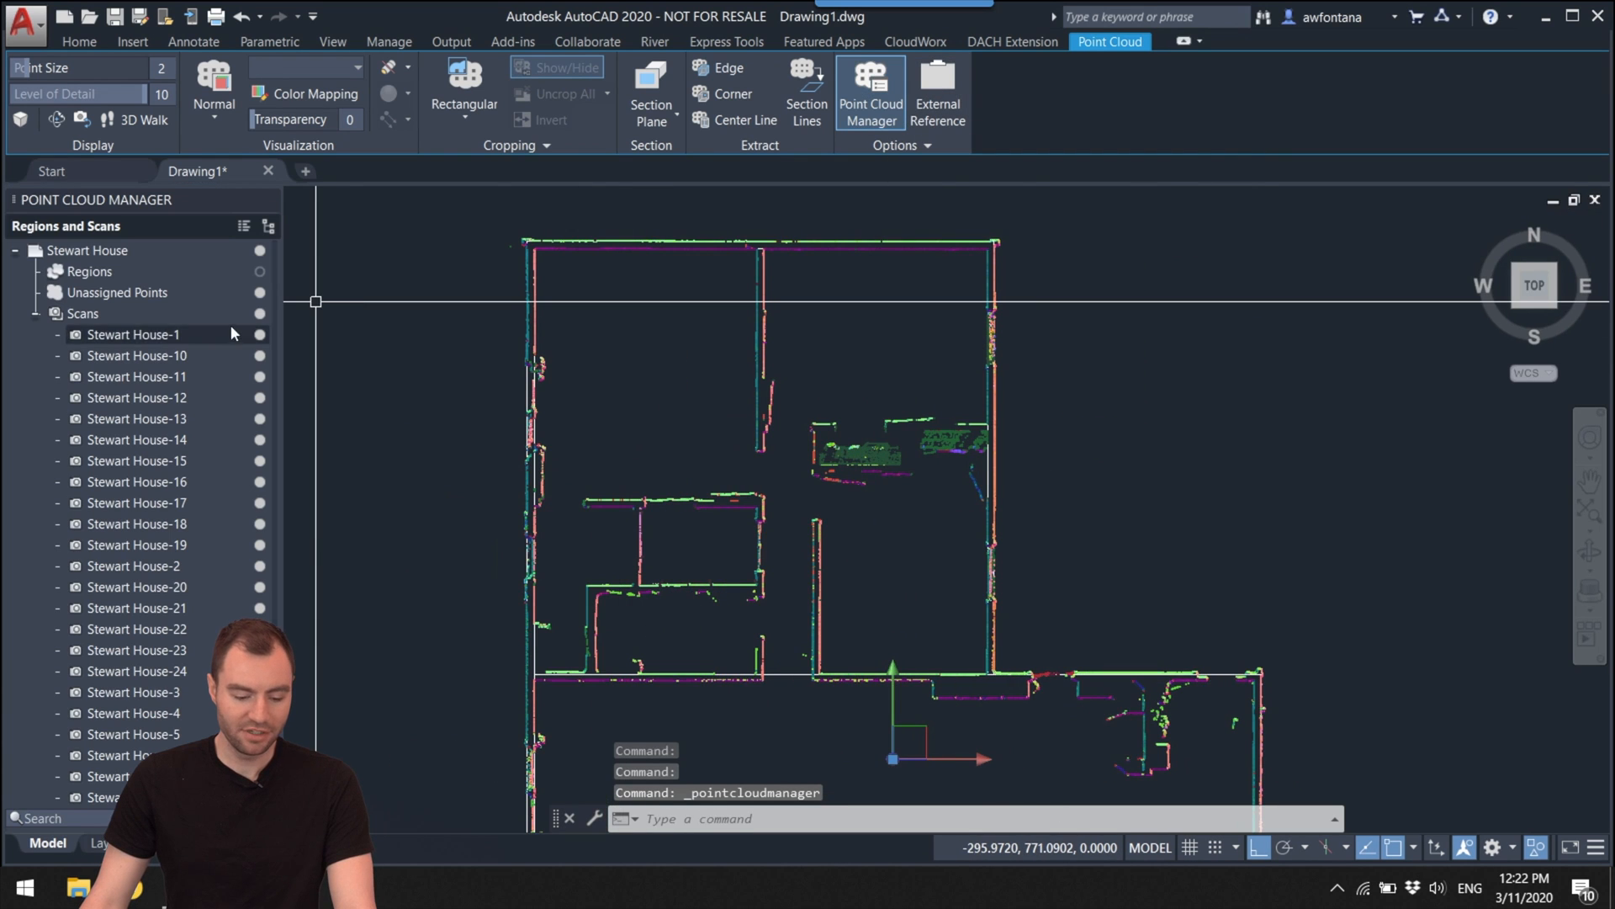
{"action": "left_click", "coordinate": [36, 313]}
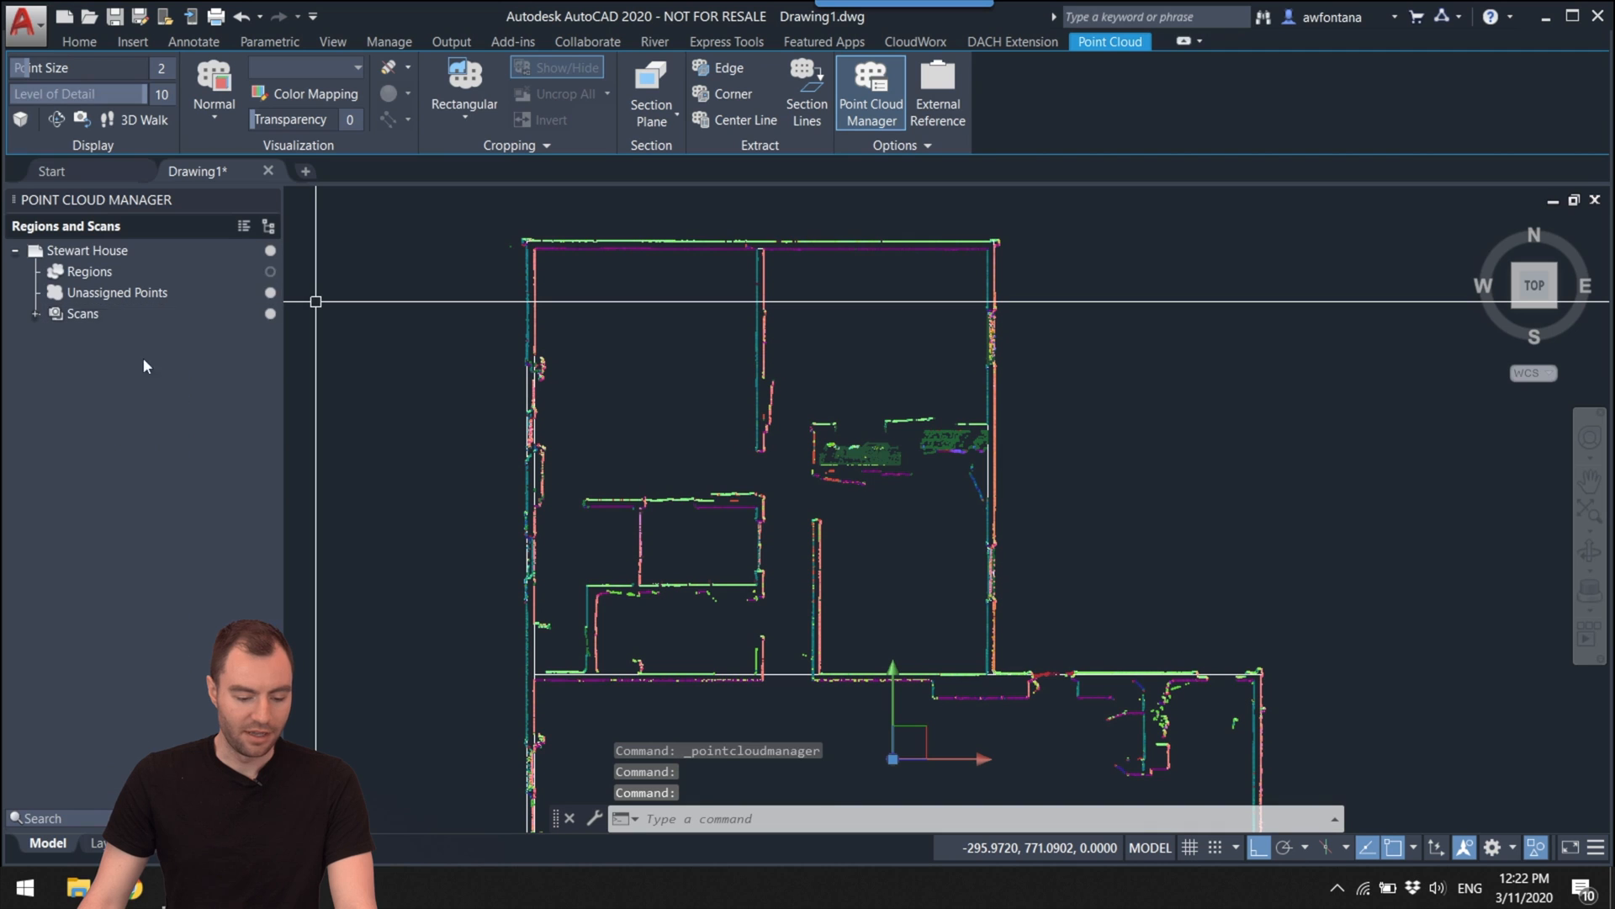
{"action": "scroll", "coordinate": [728, 360], "scroll_direction": "down", "scroll_amount": 4}
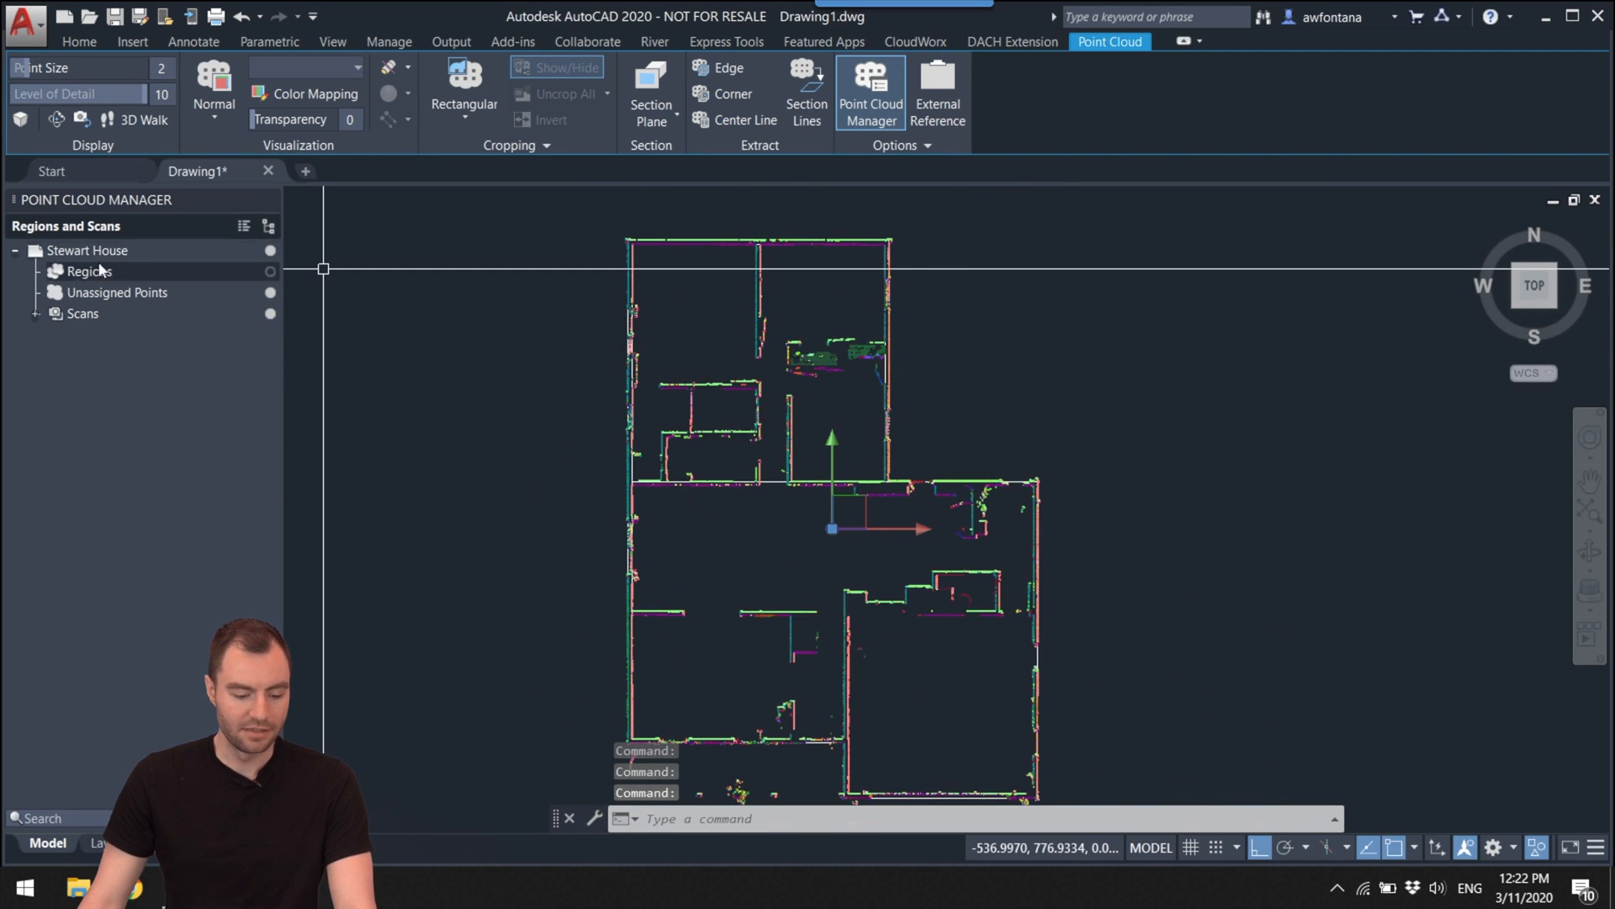
Step: Hide the Stewart House point cloud to check the traced wall lines, show it again, and deselect it
{"action": "left_click", "coordinate": [270, 252]}
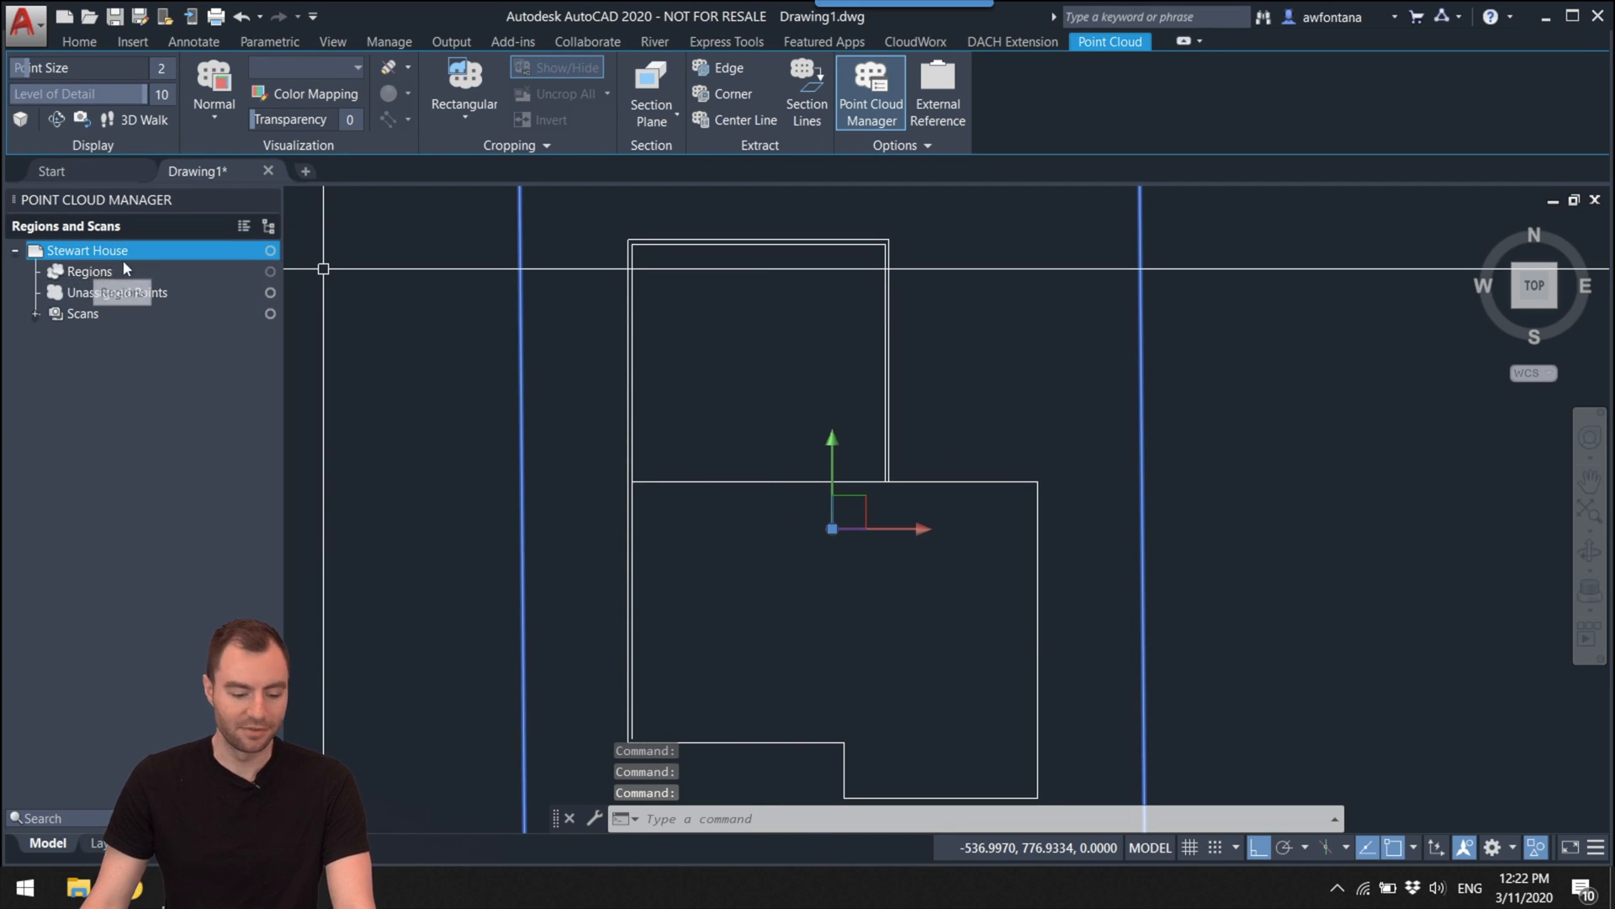
{"action": "mouse_move", "coordinate": [775, 385]}
{"action": "middle_mouse_down"}
{"action": "mouse_move", "coordinate": [721, 385]}
{"action": "mouse_move", "coordinate": [775, 367]}
{"action": "middle_mouse_up"}
{"action": "left_click", "coordinate": [258, 253]}
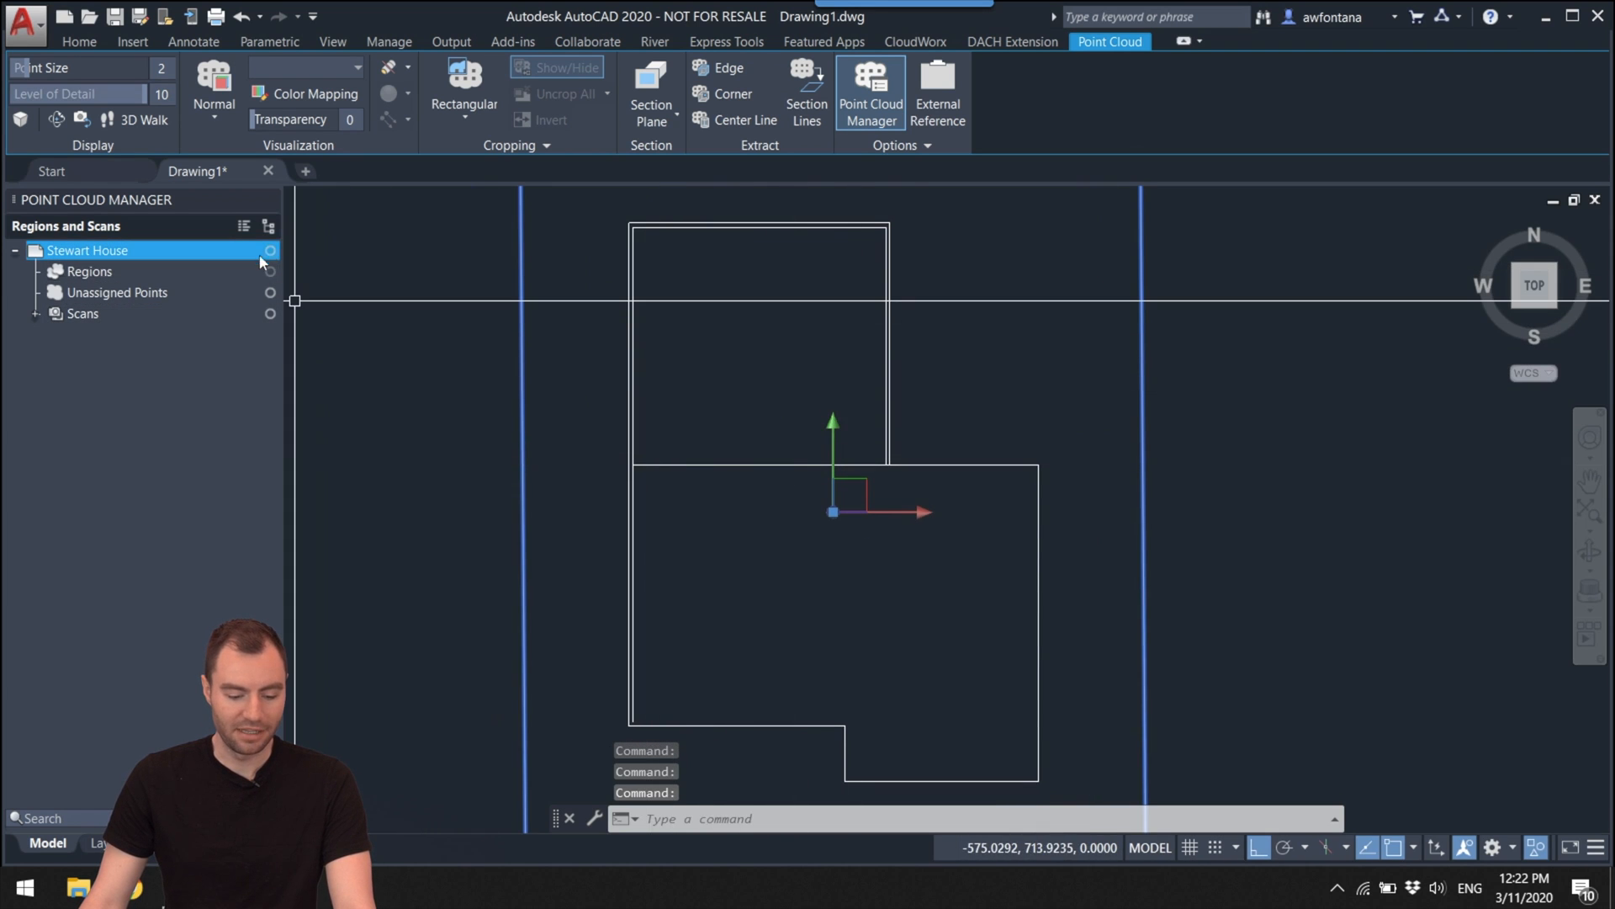
{"action": "left_click", "coordinate": [270, 251]}
{"action": "key", "text": "Escape"}
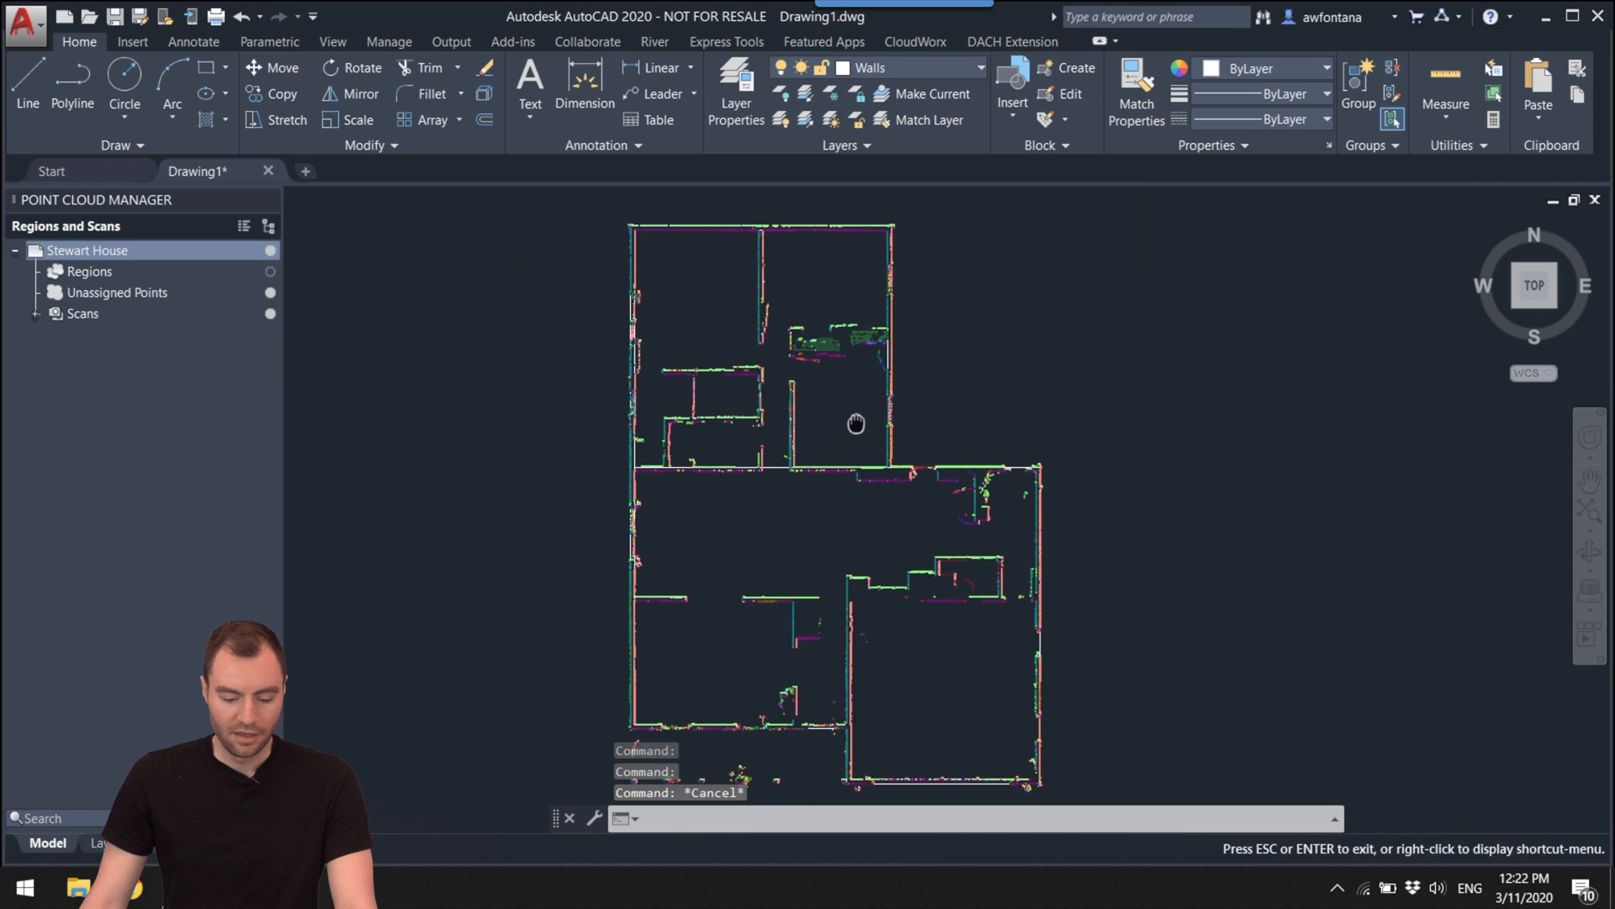
{"action": "scroll", "coordinate": [673, 320], "scroll_direction": "up", "scroll_amount": 2}
{"action": "scroll", "coordinate": [837, 404], "scroll_direction": "up", "scroll_amount": 2}
{"action": "middle_click_drag", "start_coordinate": [837, 404], "coordinate": [836, 451]}
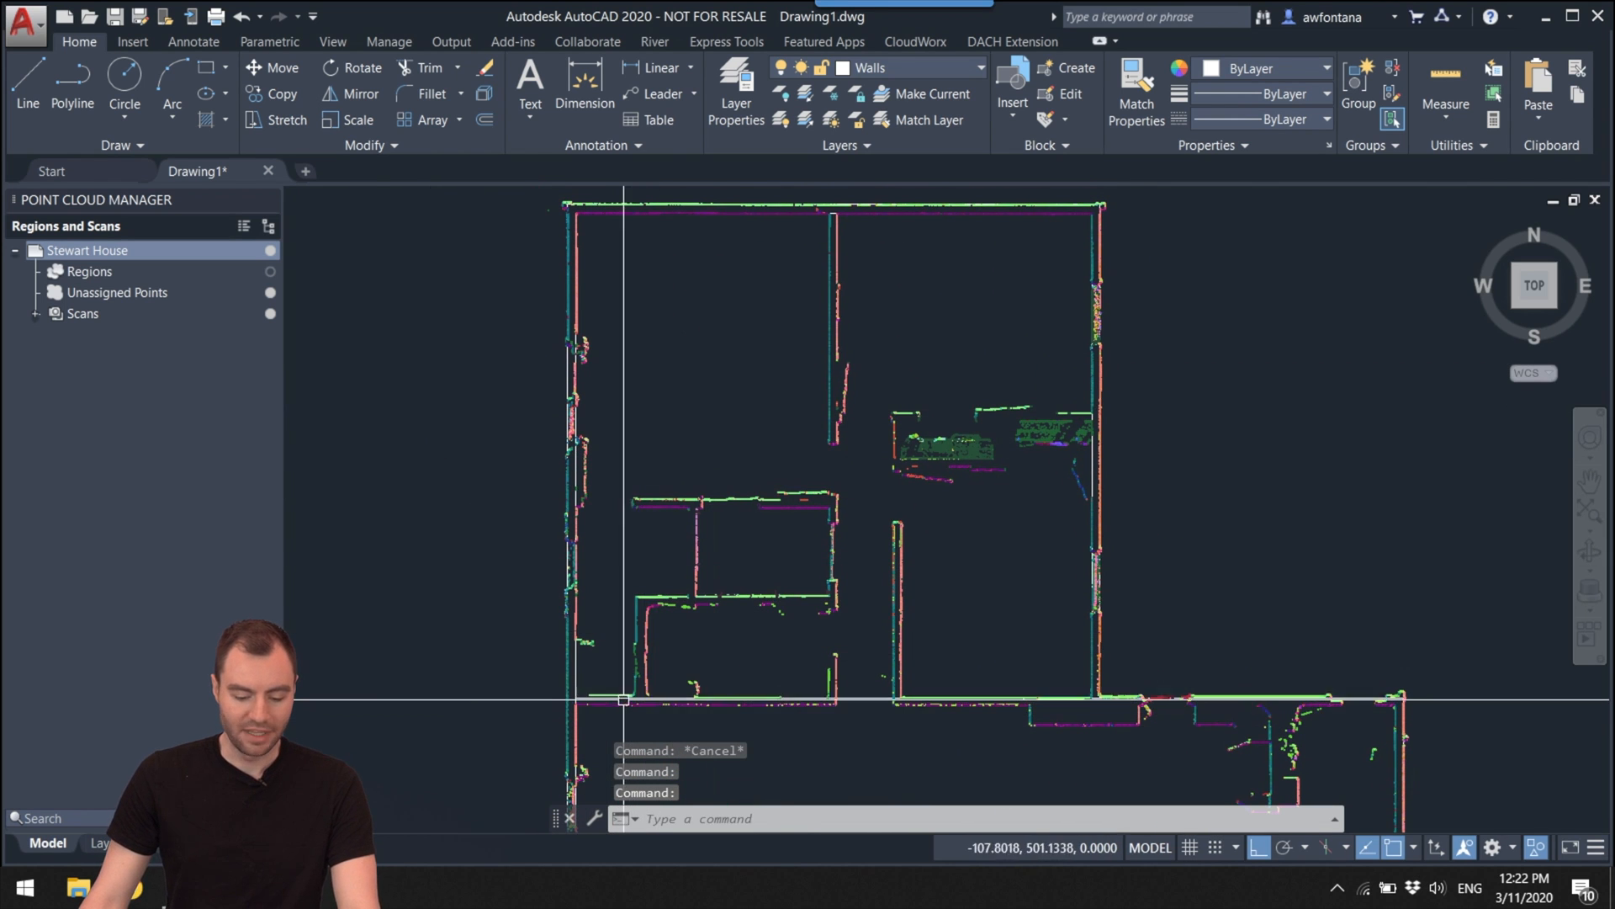
{"action": "scroll", "coordinate": [908, 677], "scroll_direction": "up", "scroll_amount": 5}
{"action": "middle_click_drag", "start_coordinate": [913, 682], "coordinate": [981, 722]}
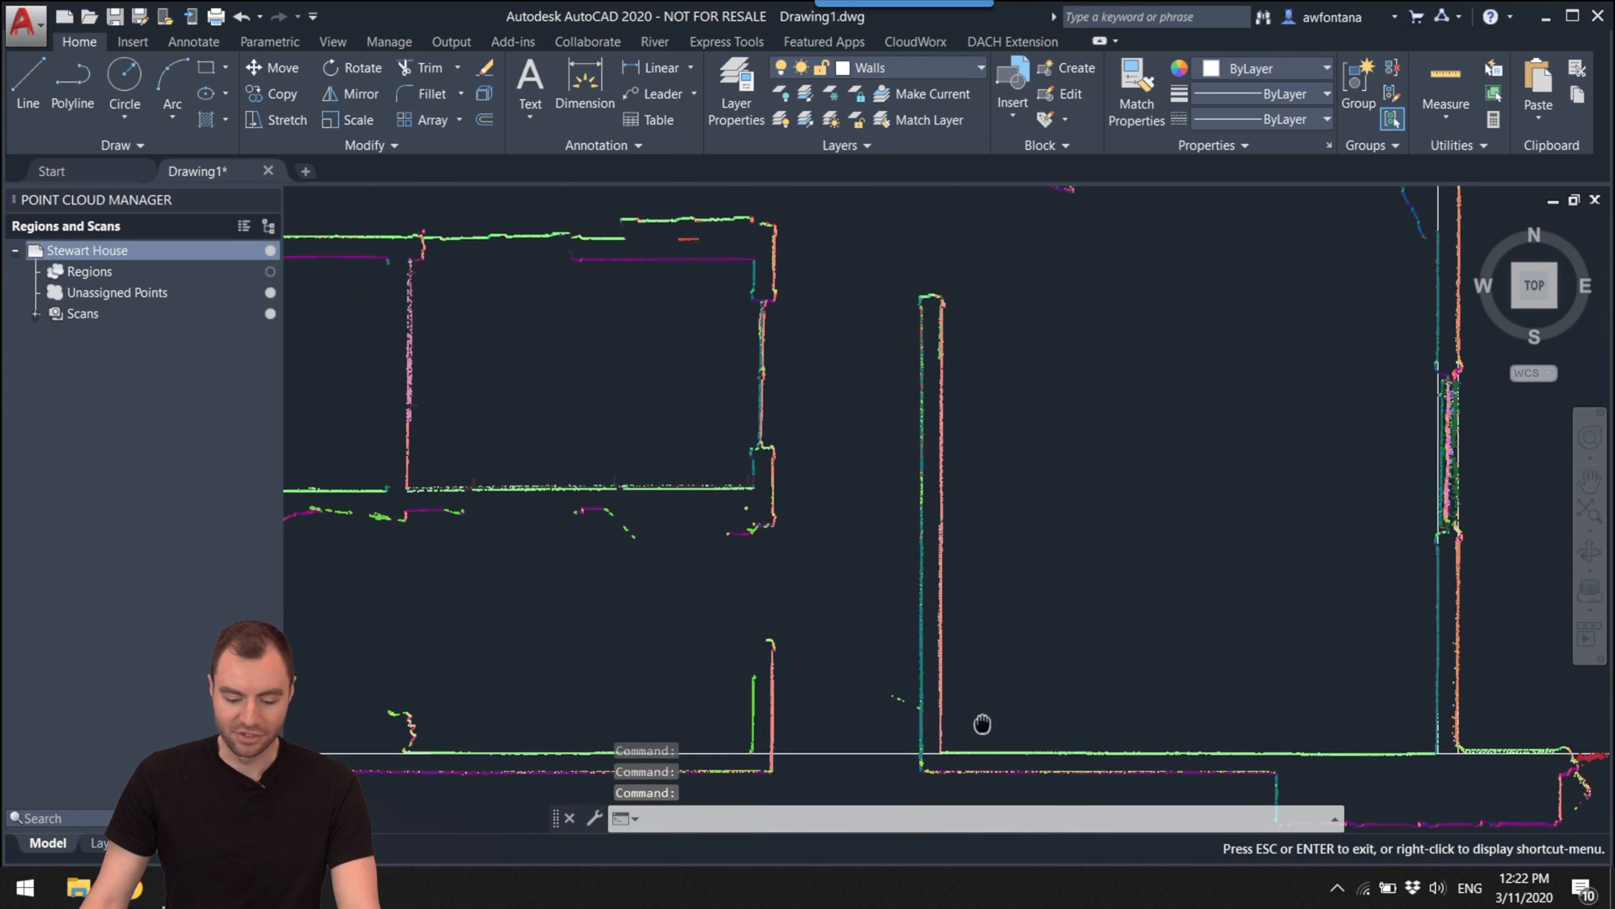
{"action": "left_click", "coordinate": [30, 85]}
{"action": "scroll", "coordinate": [909, 742], "scroll_direction": "up", "scroll_amount": 4}
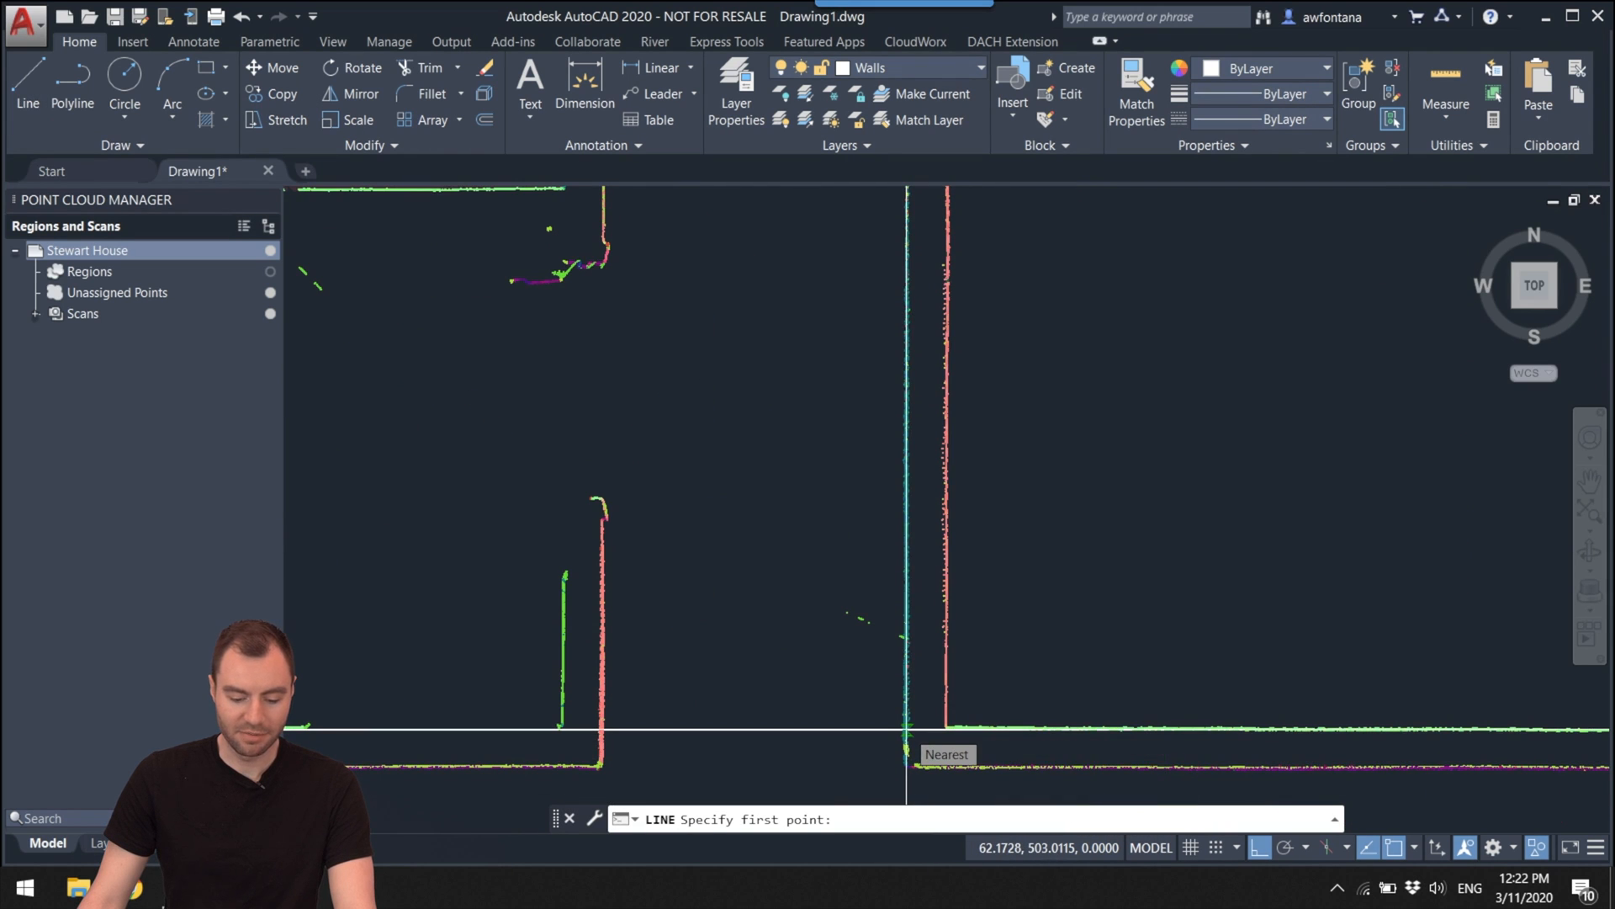
{"action": "left_click", "coordinate": [907, 729]}
{"action": "scroll", "coordinate": [906, 703], "scroll_direction": "down", "scroll_amount": 3}
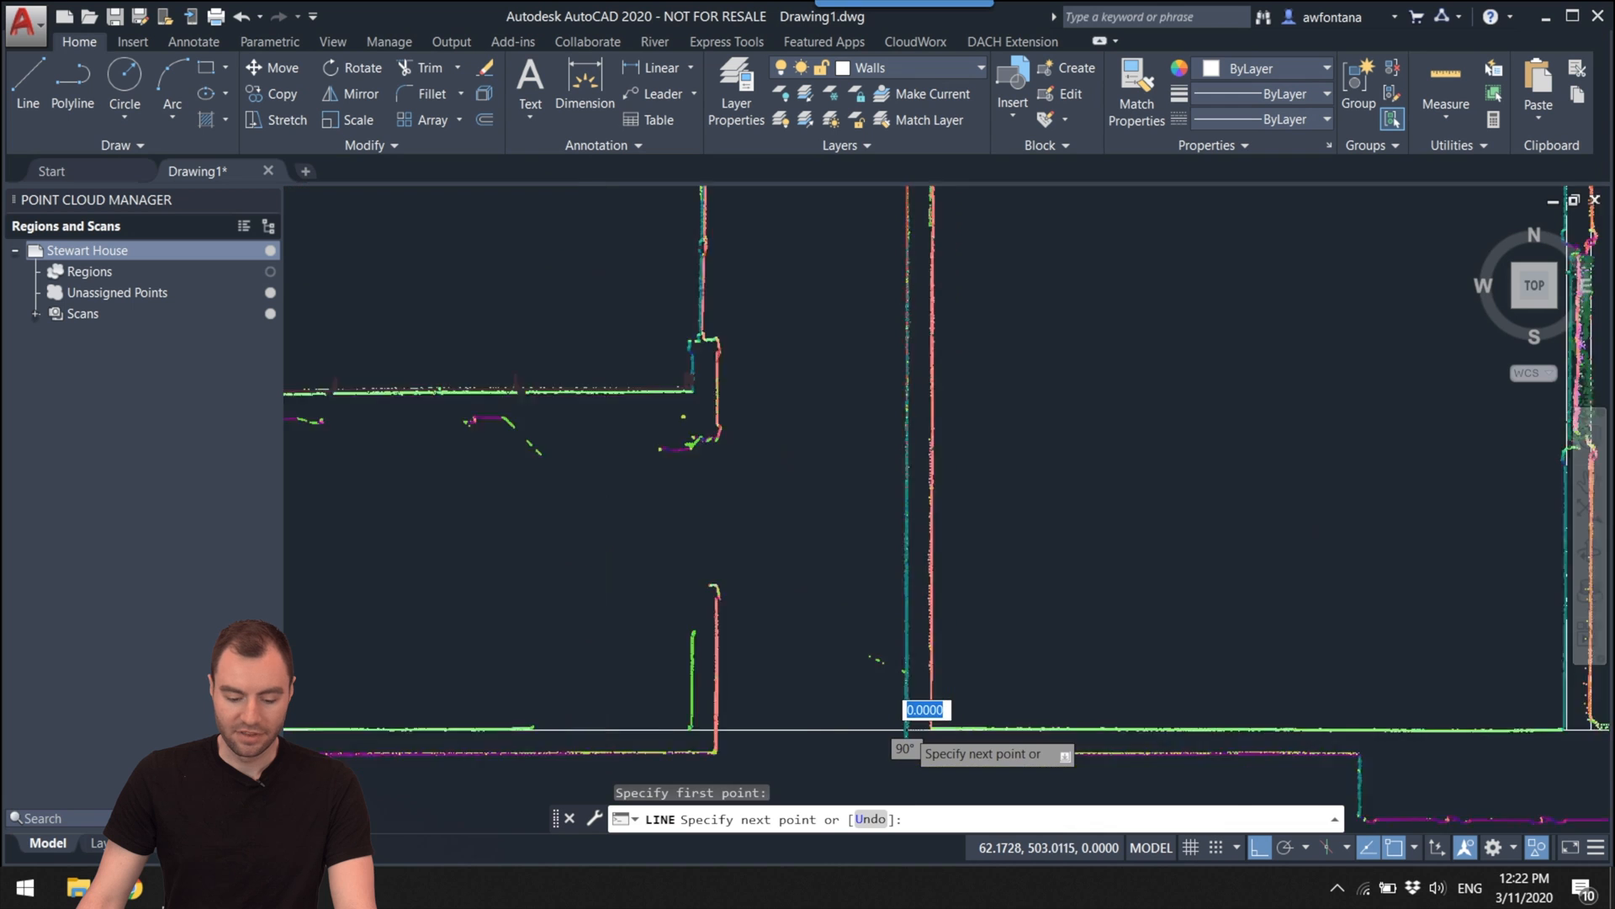
{"action": "scroll", "coordinate": [918, 530], "scroll_direction": "up", "scroll_amount": 4}
{"action": "scroll", "coordinate": [919, 497], "scroll_direction": "up", "scroll_amount": 2}
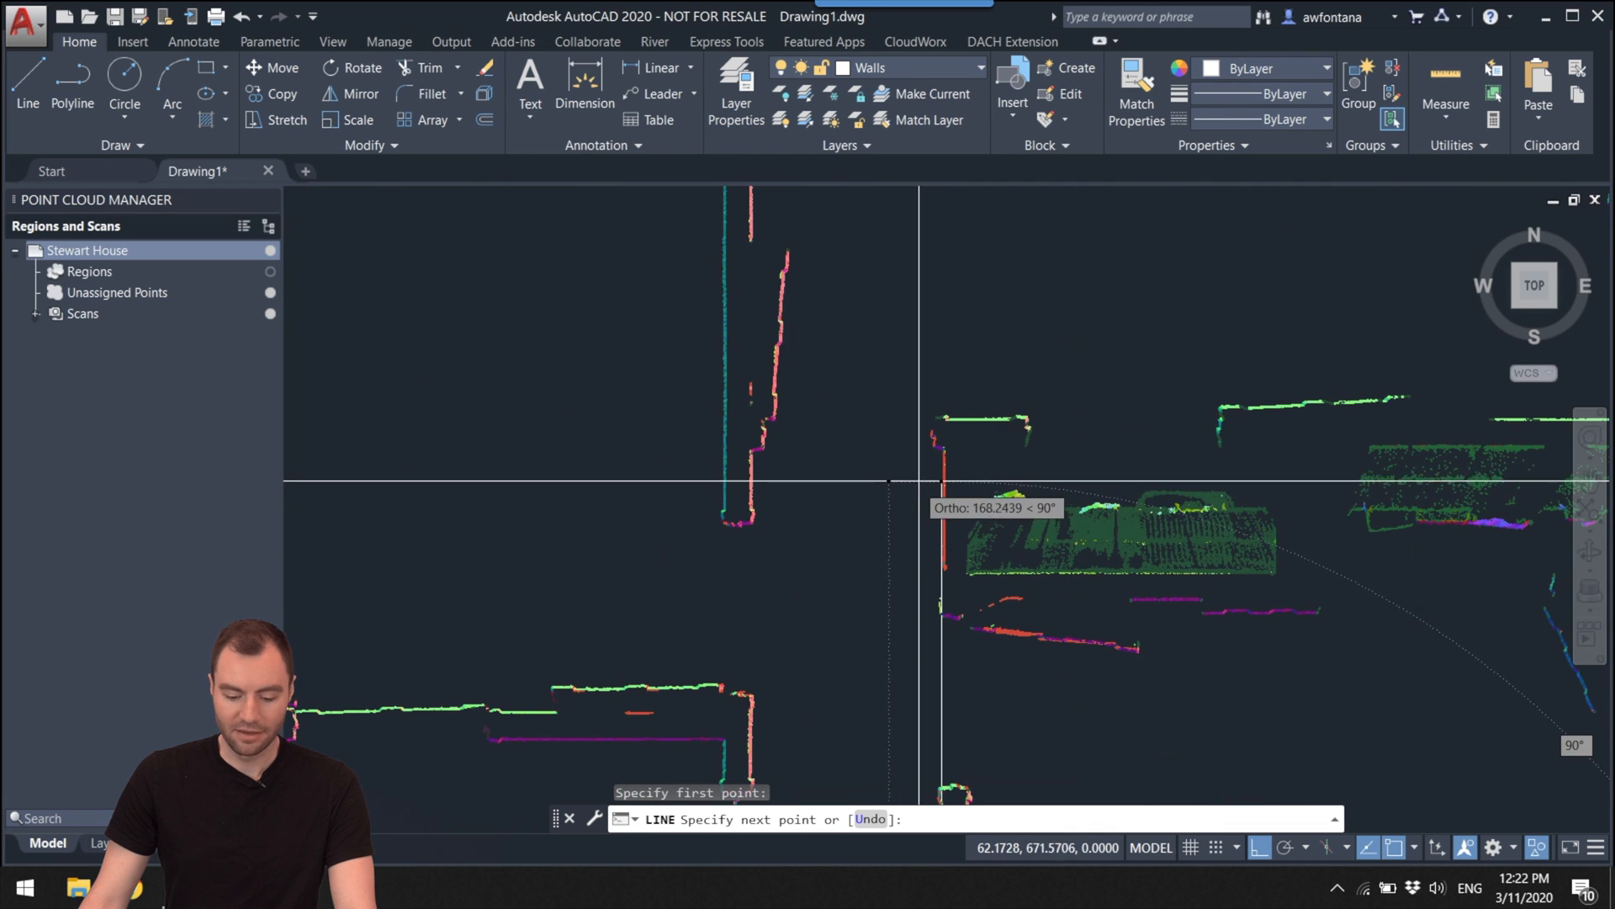
{"action": "scroll", "coordinate": [938, 459], "scroll_direction": "up", "scroll_amount": 2}
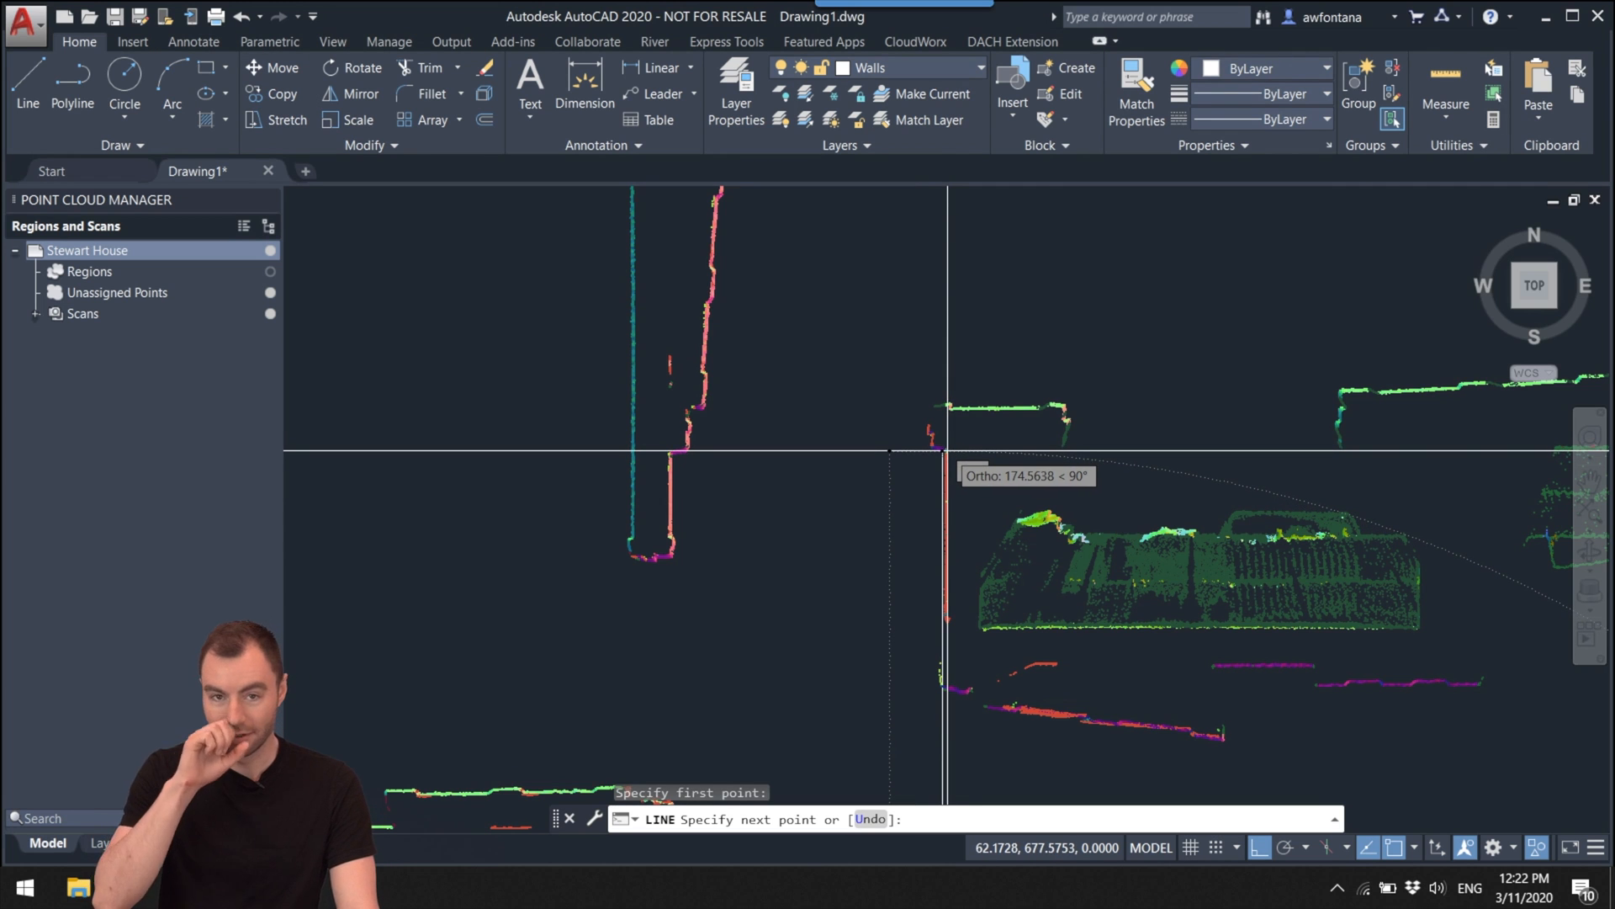
{"action": "key", "text": "Escape"}
Step: Draw a line about 145 units north along the hallway wall's east face, and east along the closet's south face to the east wall
{"action": "scroll", "coordinate": [947, 446], "scroll_direction": "down", "scroll_amount": 5}
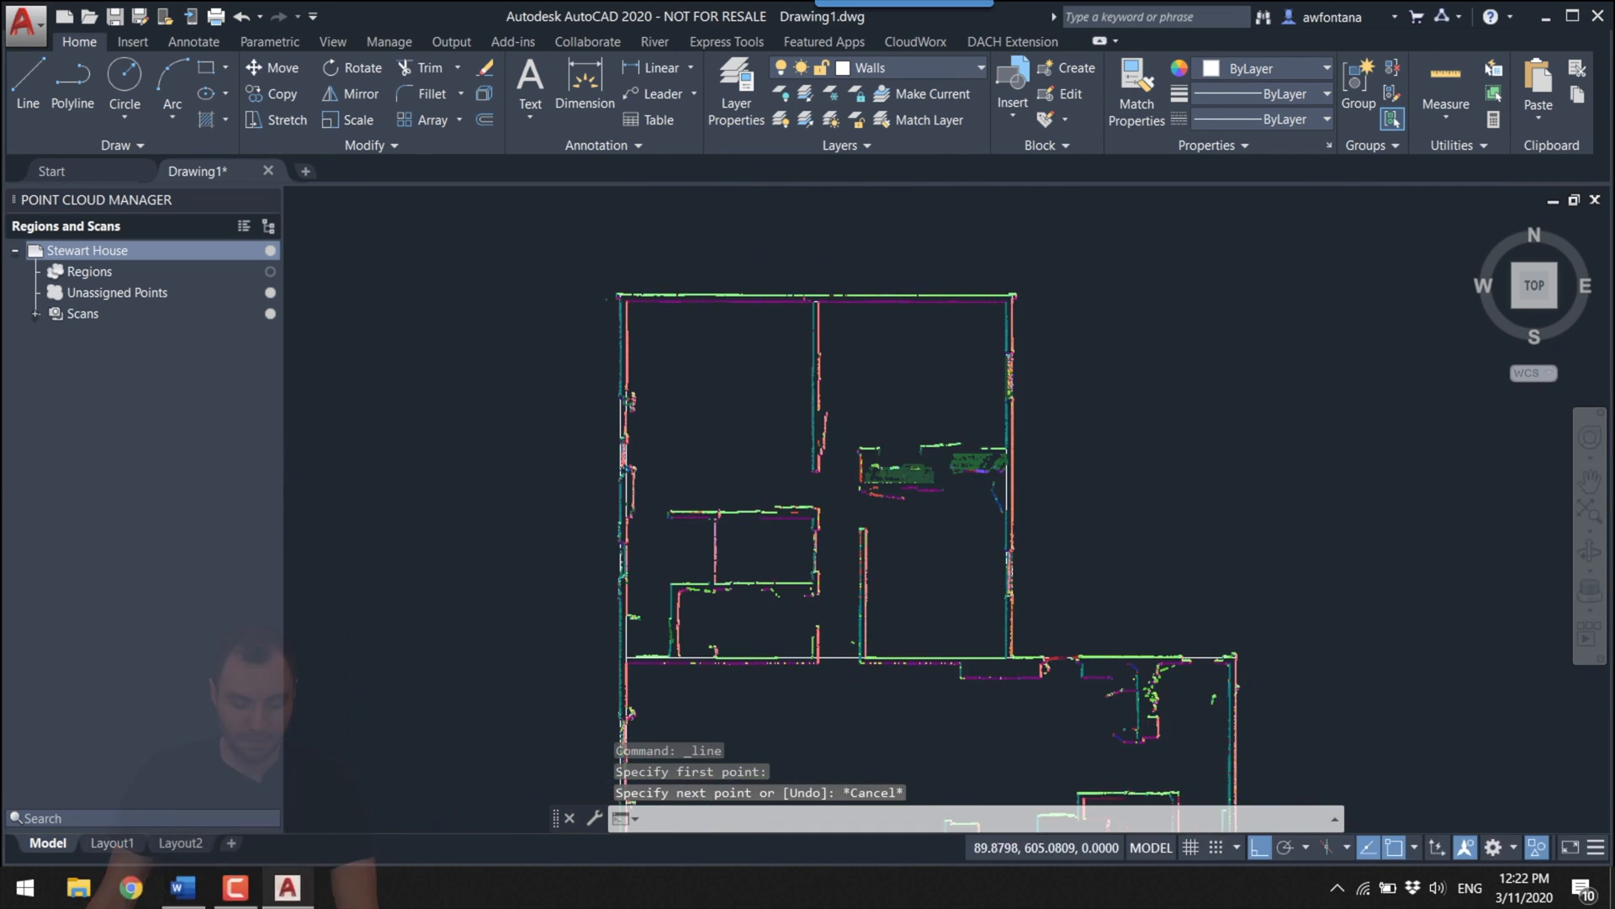
{"action": "scroll", "coordinate": [640, 505], "scroll_direction": "up", "scroll_amount": 3}
{"action": "key", "text": "Return"}
{"action": "left_click", "coordinate": [589, 648]}
{"action": "scroll", "coordinate": [707, 509], "scroll_direction": "up", "scroll_amount": 3}
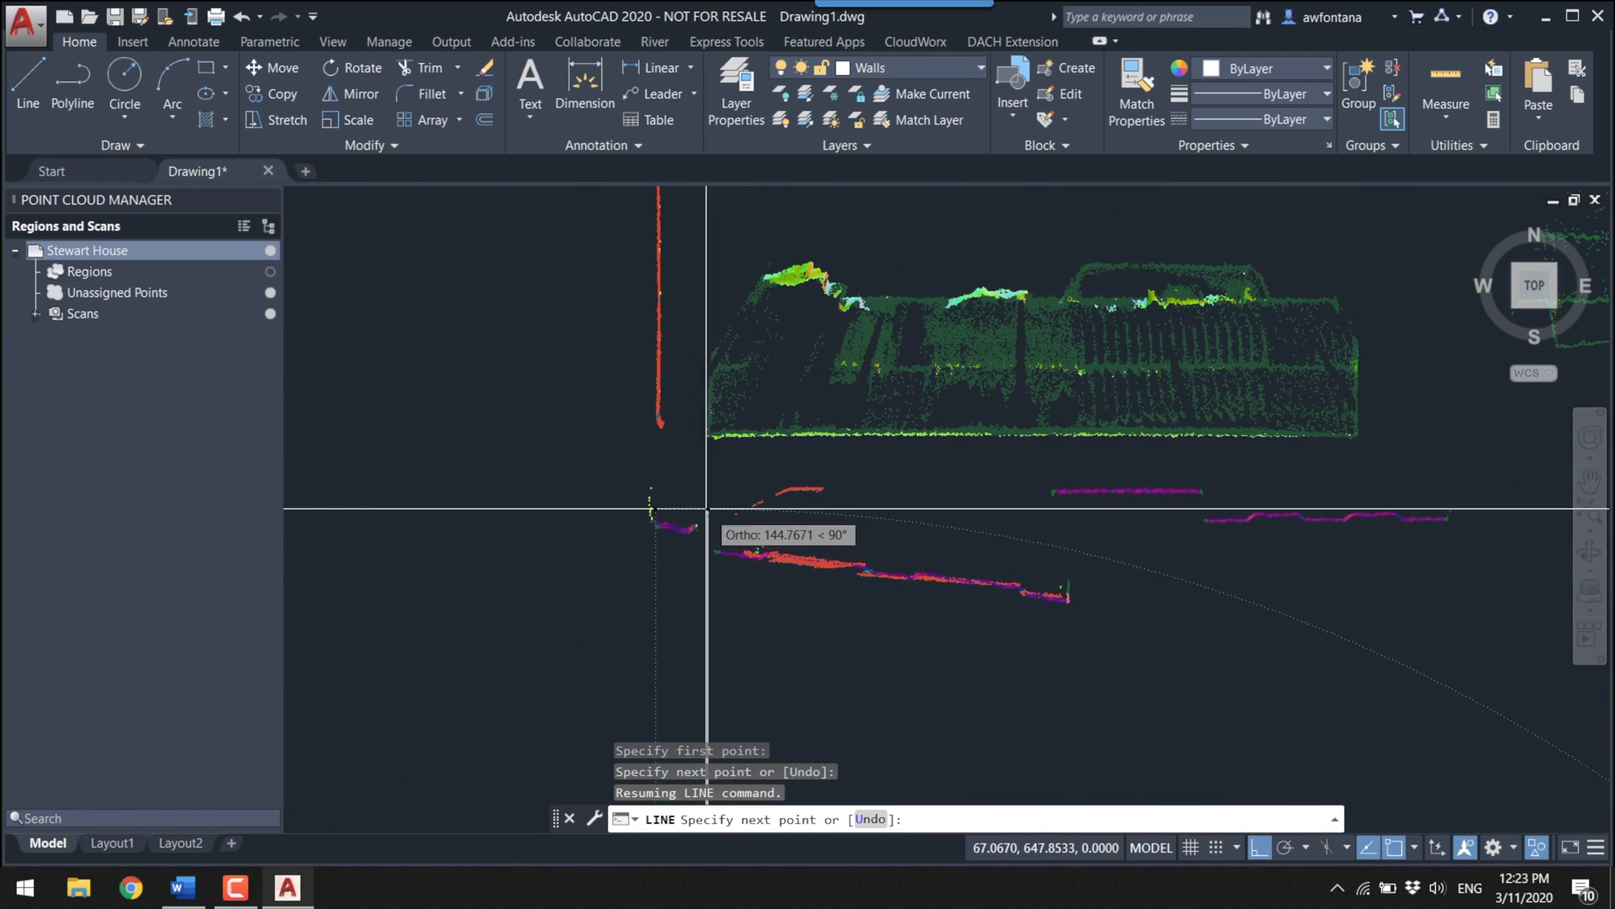
{"action": "left_click", "coordinate": [706, 509]}
{"action": "scroll", "coordinate": [1068, 496], "scroll_direction": "down", "scroll_amount": 2}
{"action": "left_click", "coordinate": [967, 494]}
{"action": "key", "text": "Escape"}
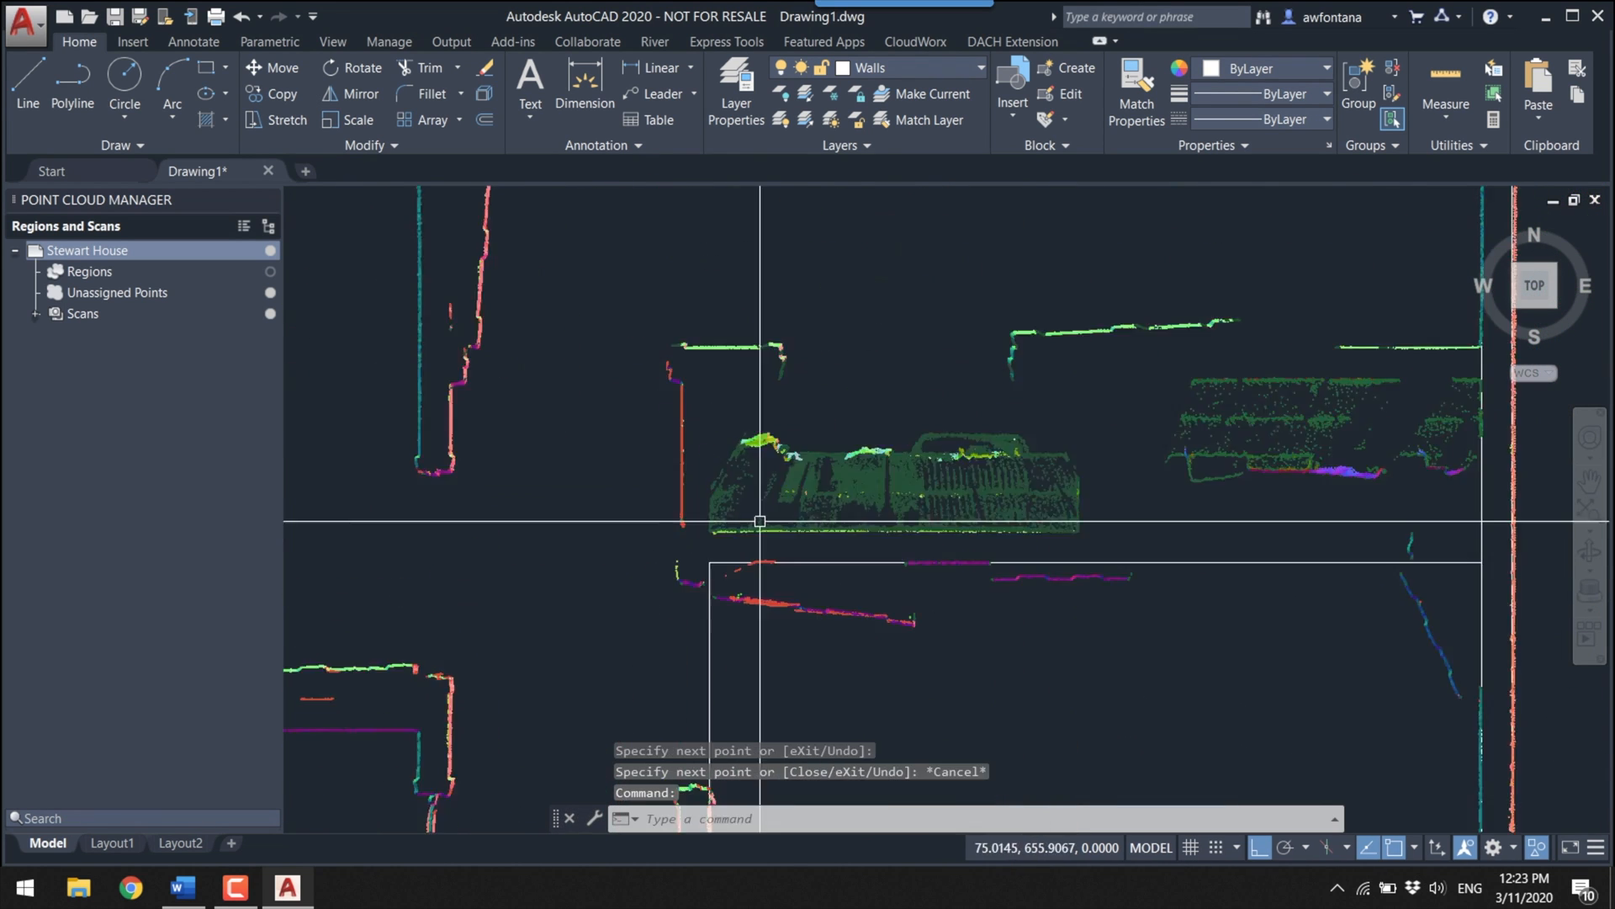
Step: Trace the hallway wall's west face north and the closet's outer north face east to the east wall, and draw the closet's inner south line
{"action": "key", "text": "Return"}
{"action": "scroll", "coordinate": [766, 555], "scroll_direction": "up", "scroll_amount": 3}
{"action": "left_click", "coordinate": [780, 585]}
{"action": "scroll", "coordinate": [699, 505], "scroll_direction": "down", "scroll_amount": 3}
{"action": "scroll", "coordinate": [757, 337], "scroll_direction": "up", "scroll_amount": 2}
{"action": "key", "text": "Escape"}
{"action": "scroll", "coordinate": [1295, 401], "scroll_direction": "down", "scroll_amount": 3}
{"action": "key", "text": "Return"}
{"action": "scroll", "coordinate": [471, 577], "scroll_direction": "up", "scroll_amount": 3}
{"action": "left_click", "coordinate": [481, 580]}
{"action": "key", "text": "Escape"}
Step: Draw the closet's inner north wall line from the east wall west to the hallway wall's west face line
{"action": "key", "text": "Return"}
{"action": "left_click", "coordinate": [1321, 378]}
{"action": "left_click", "coordinate": [447, 387]}
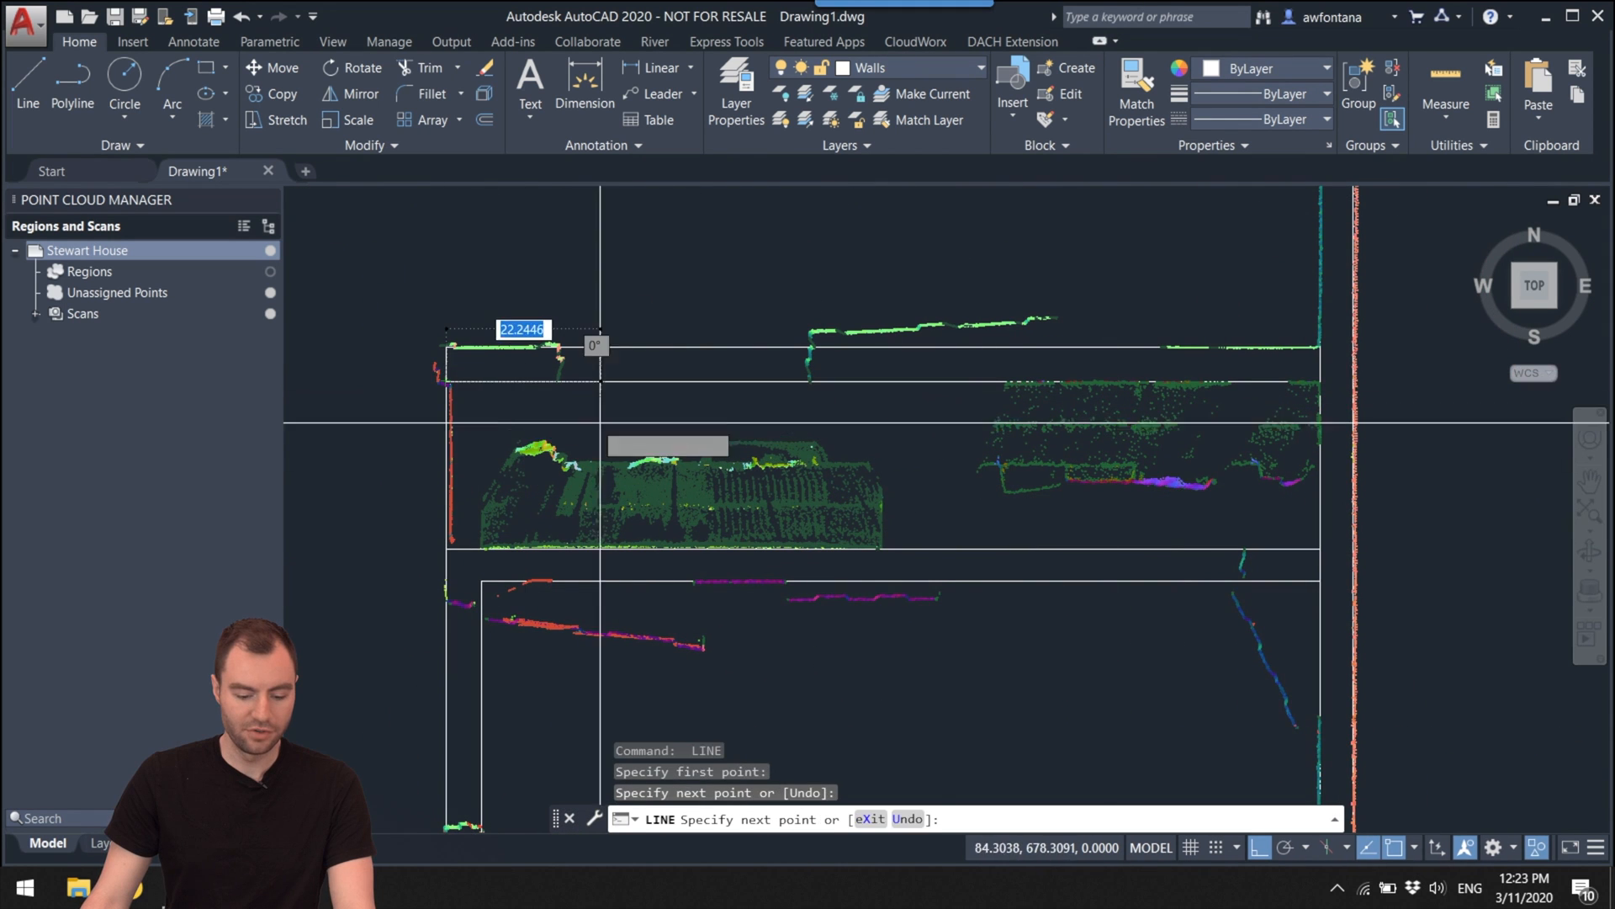
{"action": "key", "text": "Escape"}
Step: Draw a closet divider line about 24.2 units north from the closet's inner south line, along the scanned items' east edge, to the inner north line
{"action": "scroll", "coordinate": [909, 541], "scroll_direction": "down", "scroll_amount": 2}
{"action": "scroll", "coordinate": [930, 538], "scroll_direction": "down", "scroll_amount": 2}
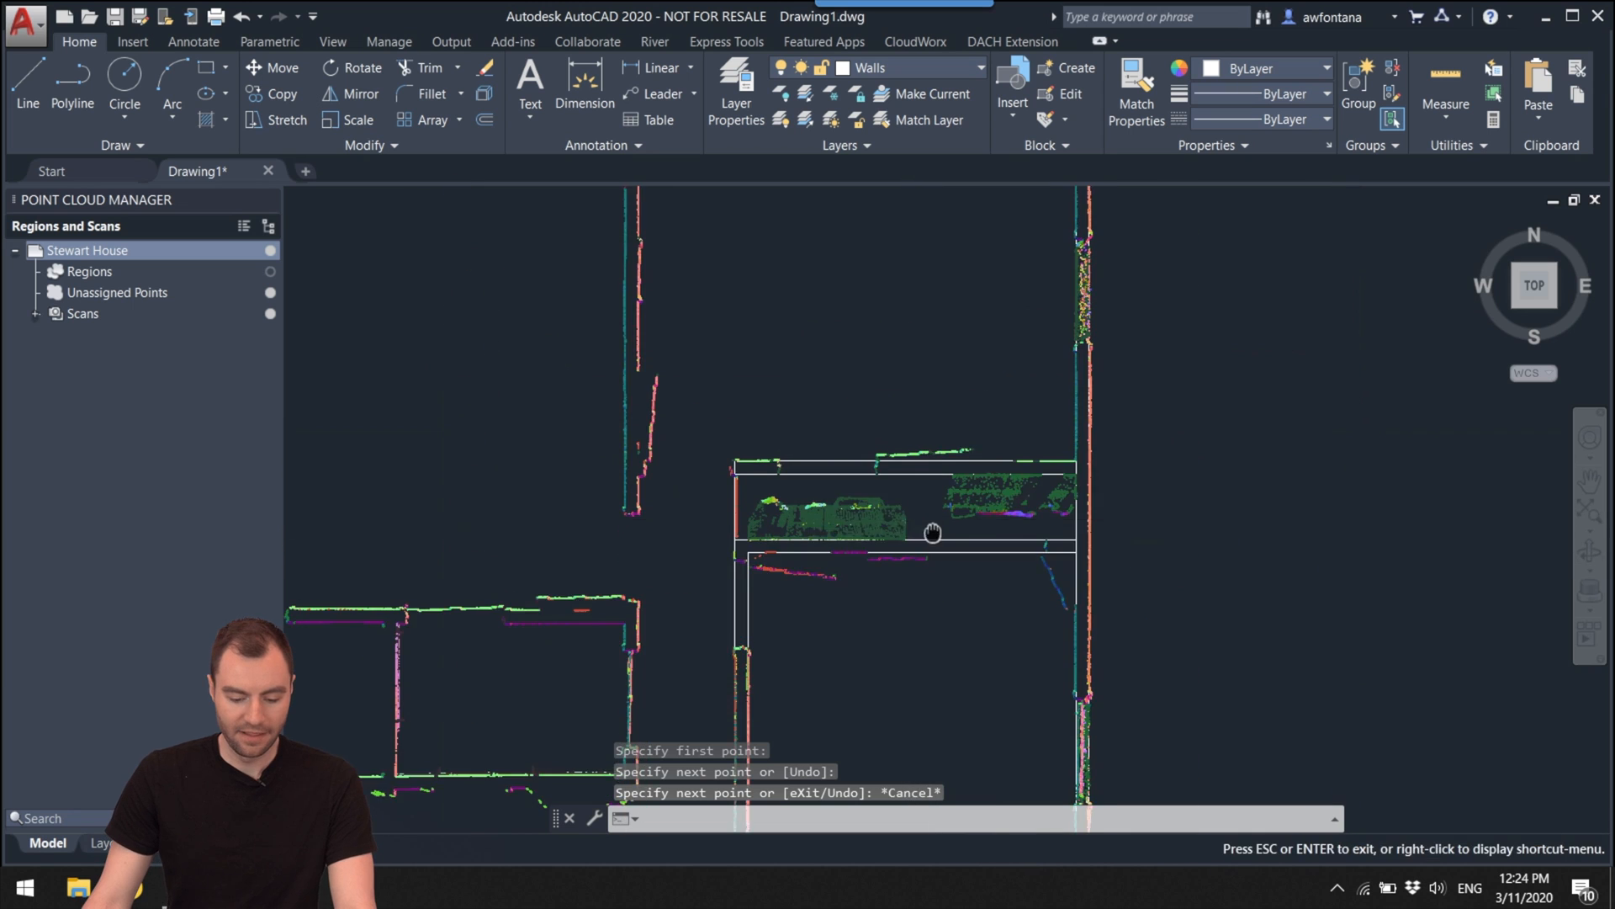
{"action": "middle_click_drag", "start_coordinate": [930, 539], "coordinate": [838, 580]}
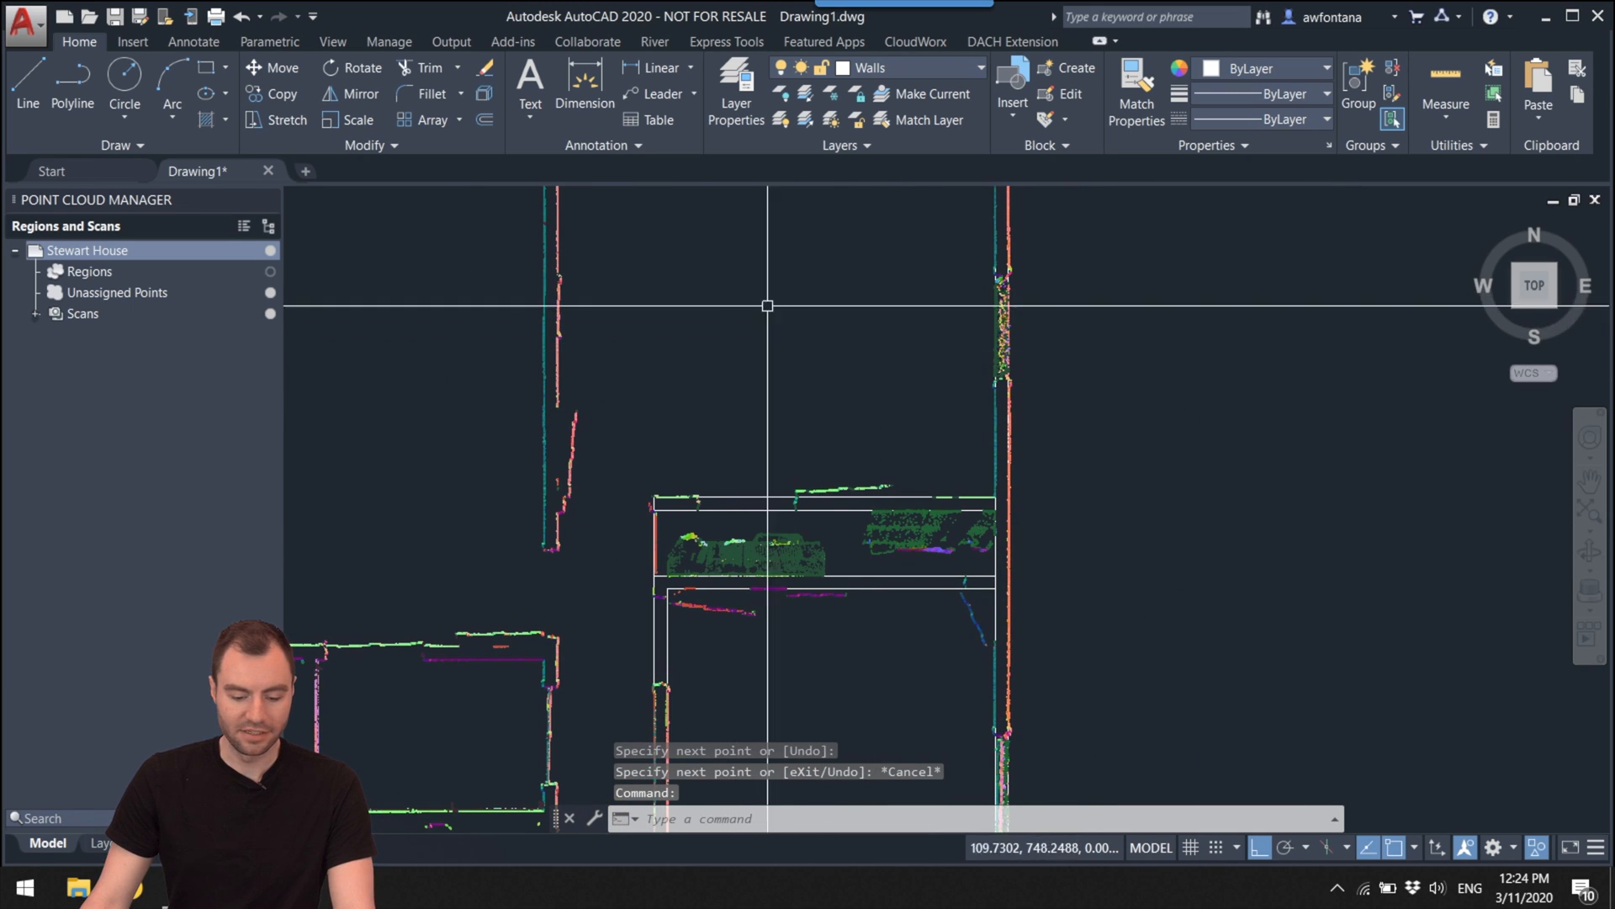
{"action": "middle_click_drag", "start_coordinate": [740, 376], "coordinate": [740, 364]}
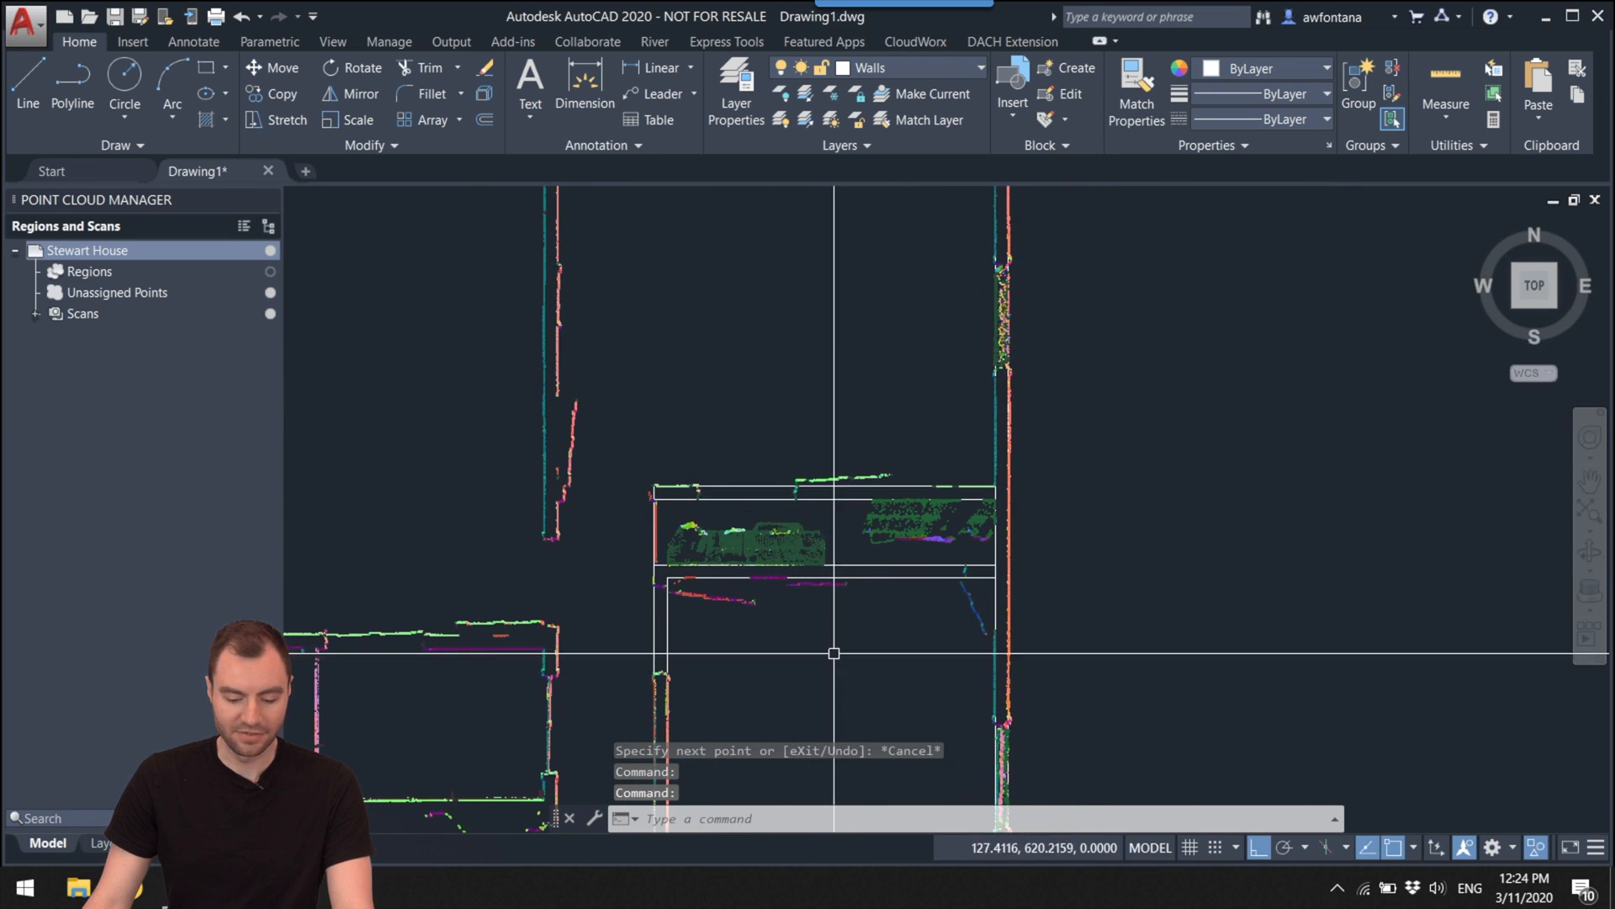
{"action": "scroll", "coordinate": [902, 541], "scroll_direction": "up", "scroll_amount": 3}
{"action": "mouse_move", "coordinate": [901, 541]}
{"action": "middle_mouse_down"}
{"action": "mouse_move", "coordinate": [945, 472]}
{"action": "mouse_move", "coordinate": [873, 504]}
{"action": "middle_mouse_up"}
{"action": "scroll", "coordinate": [919, 500], "scroll_direction": "up", "scroll_amount": 2}
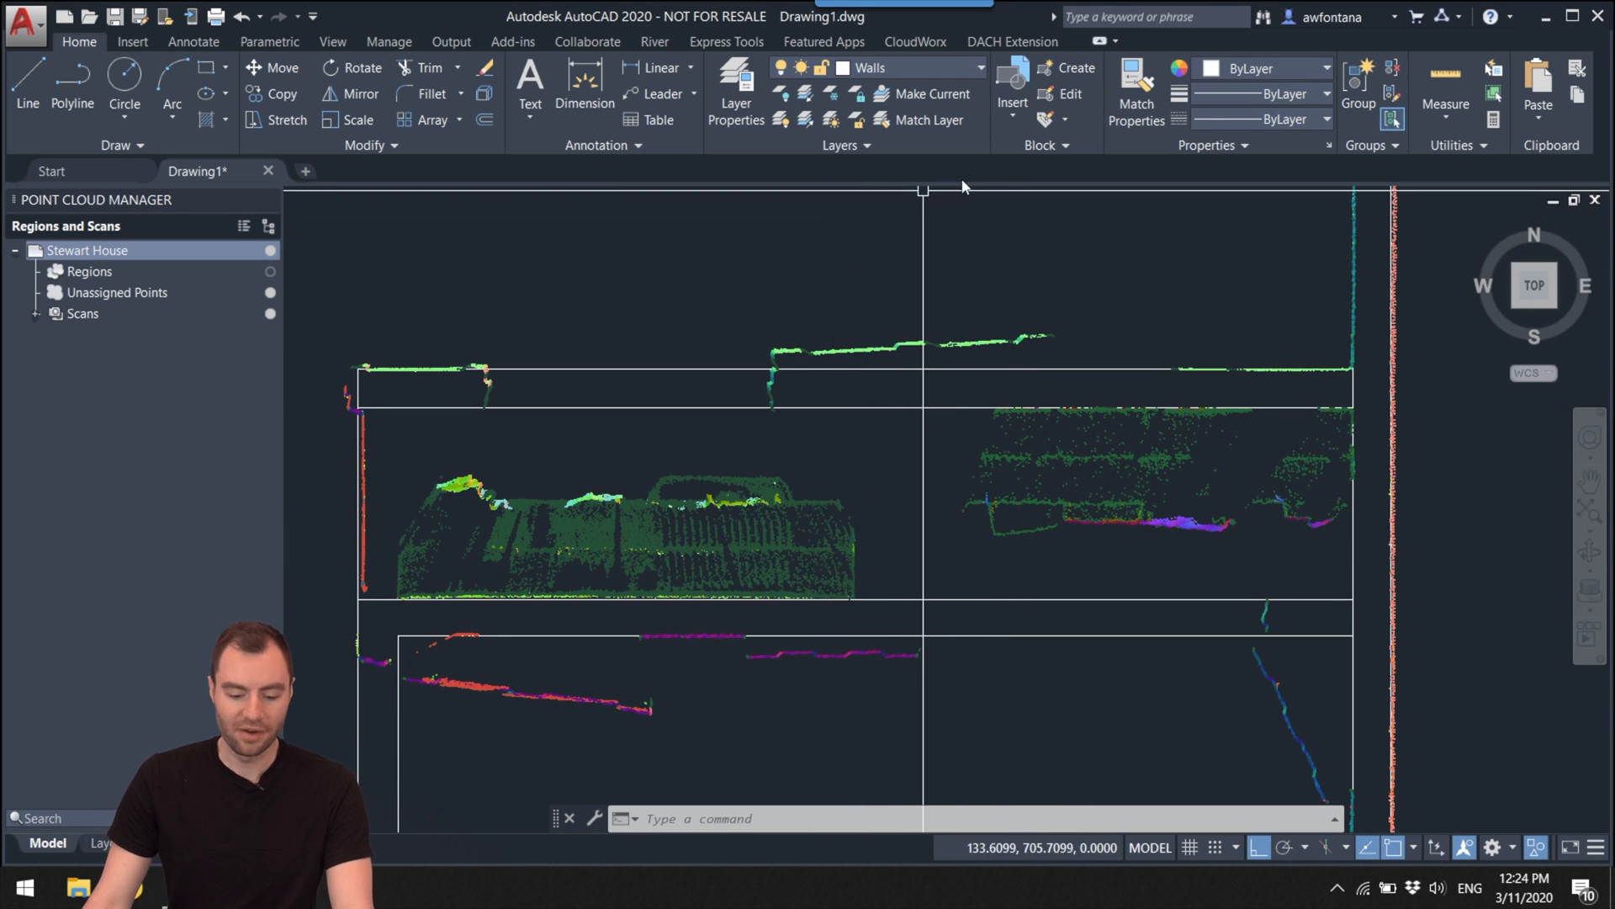
{"action": "left_click", "coordinate": [13, 80]}
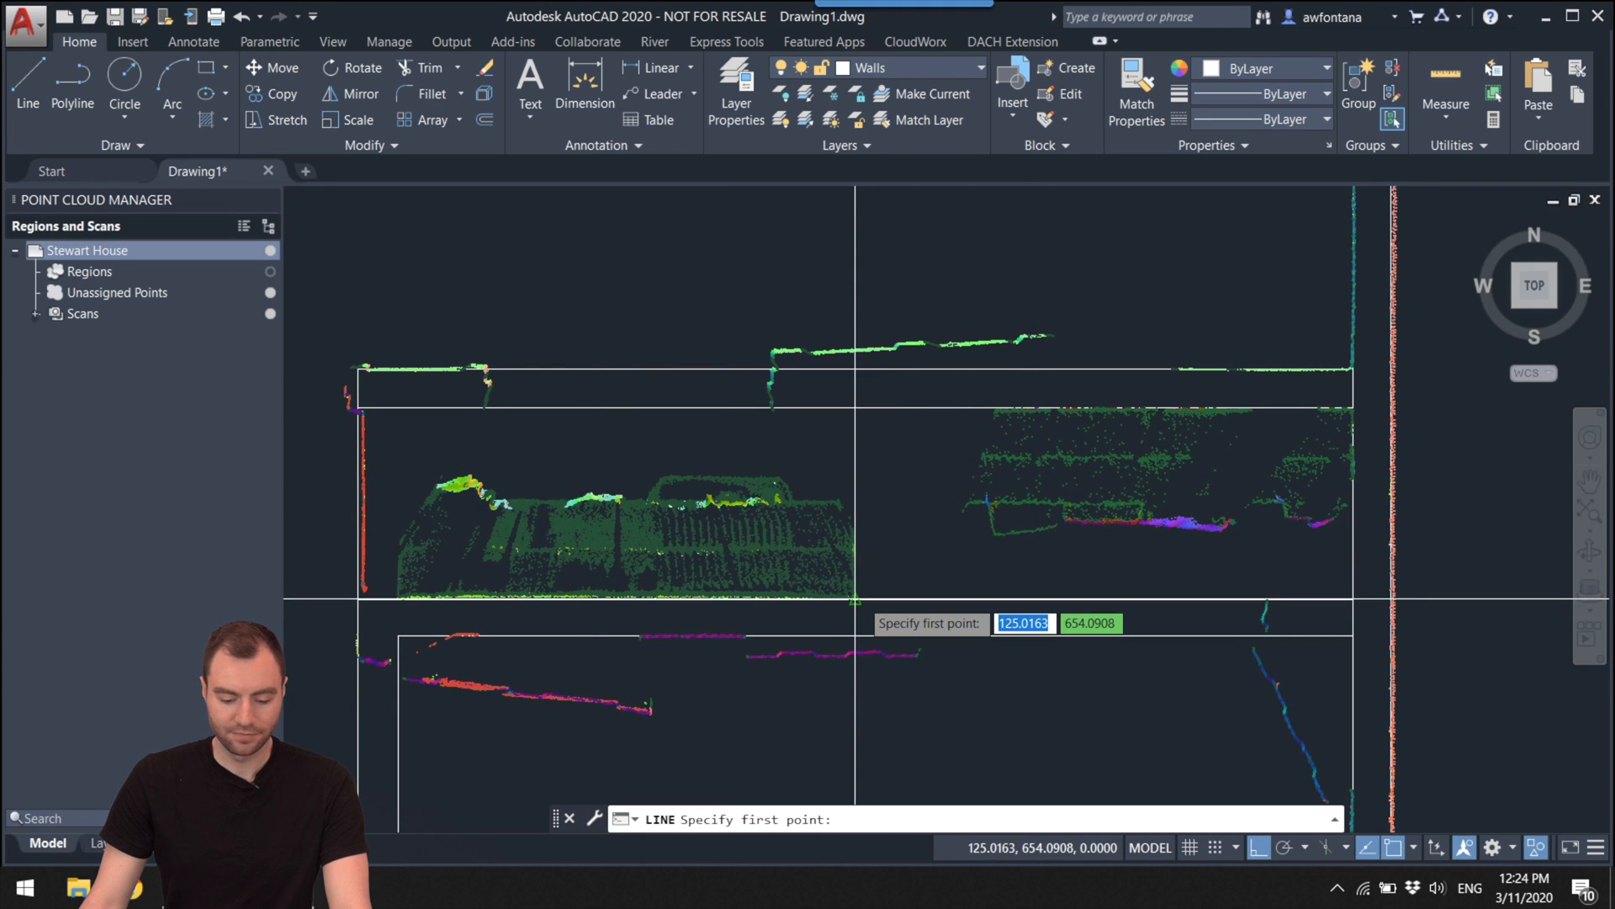
{"action": "scroll", "coordinate": [855, 598], "scroll_direction": "up", "scroll_amount": 6}
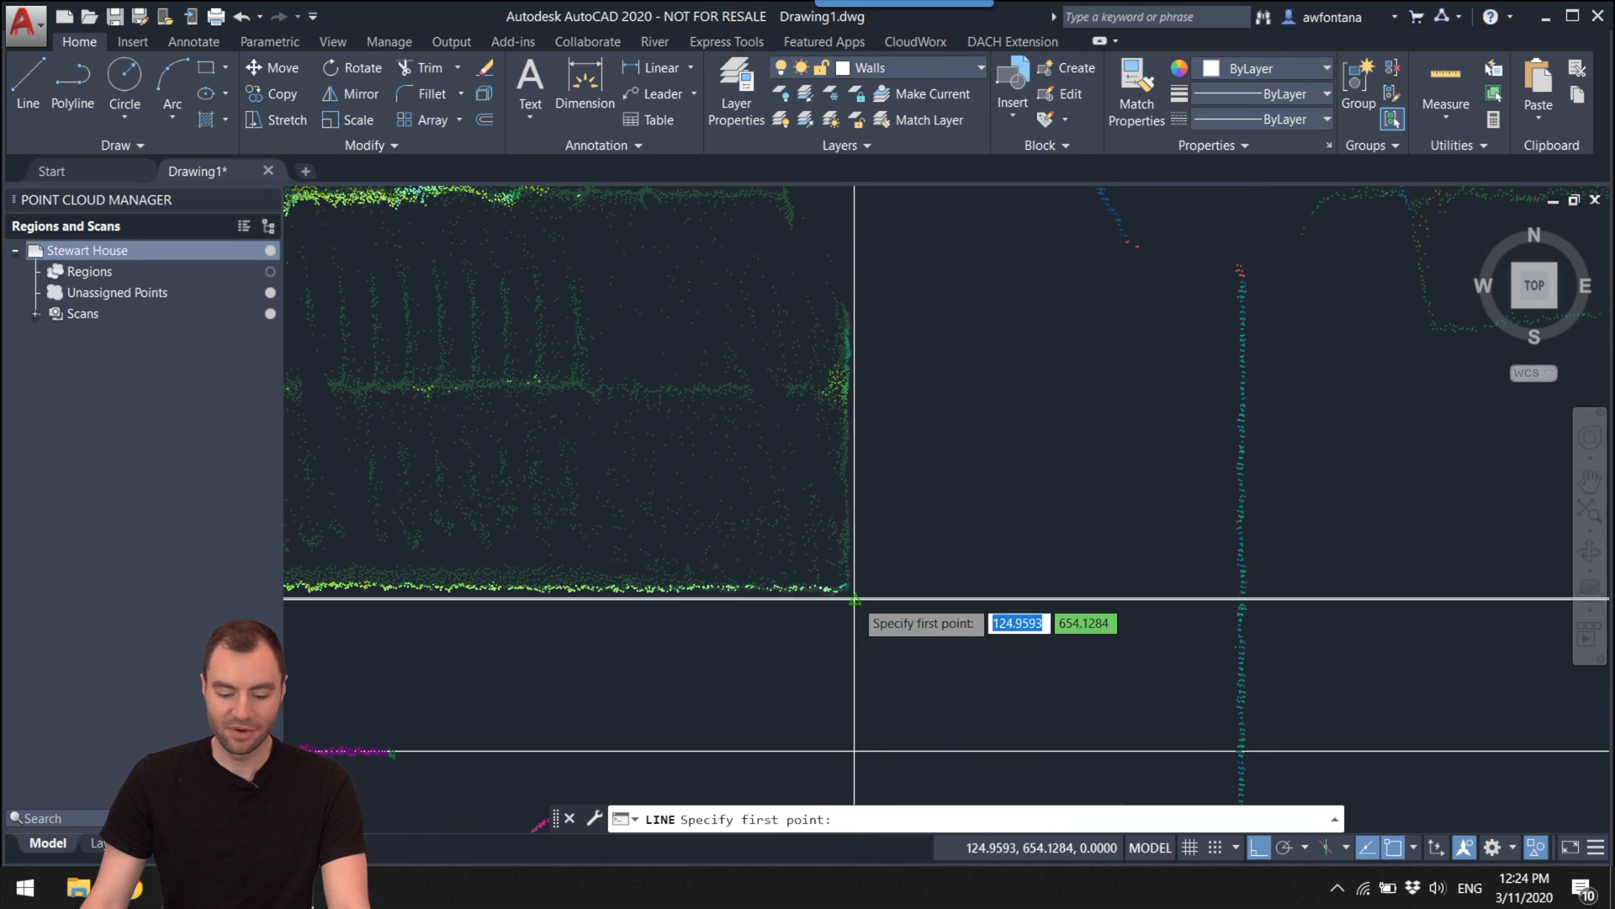
{"action": "left_click", "coordinate": [1393, 851]}
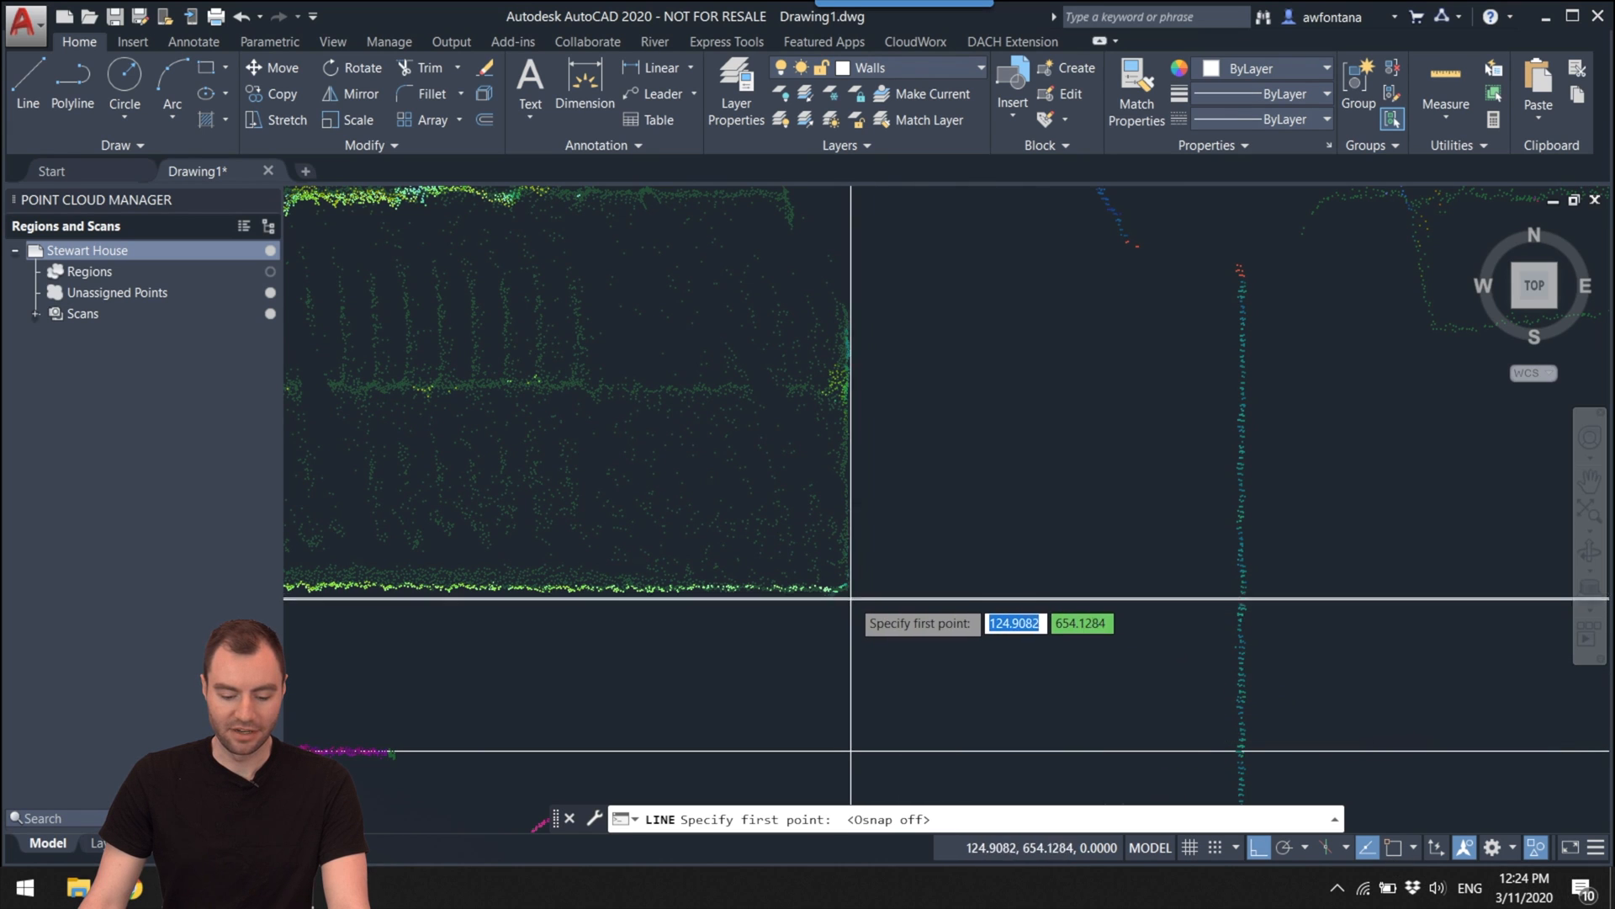
{"action": "left_click", "coordinate": [1413, 847]}
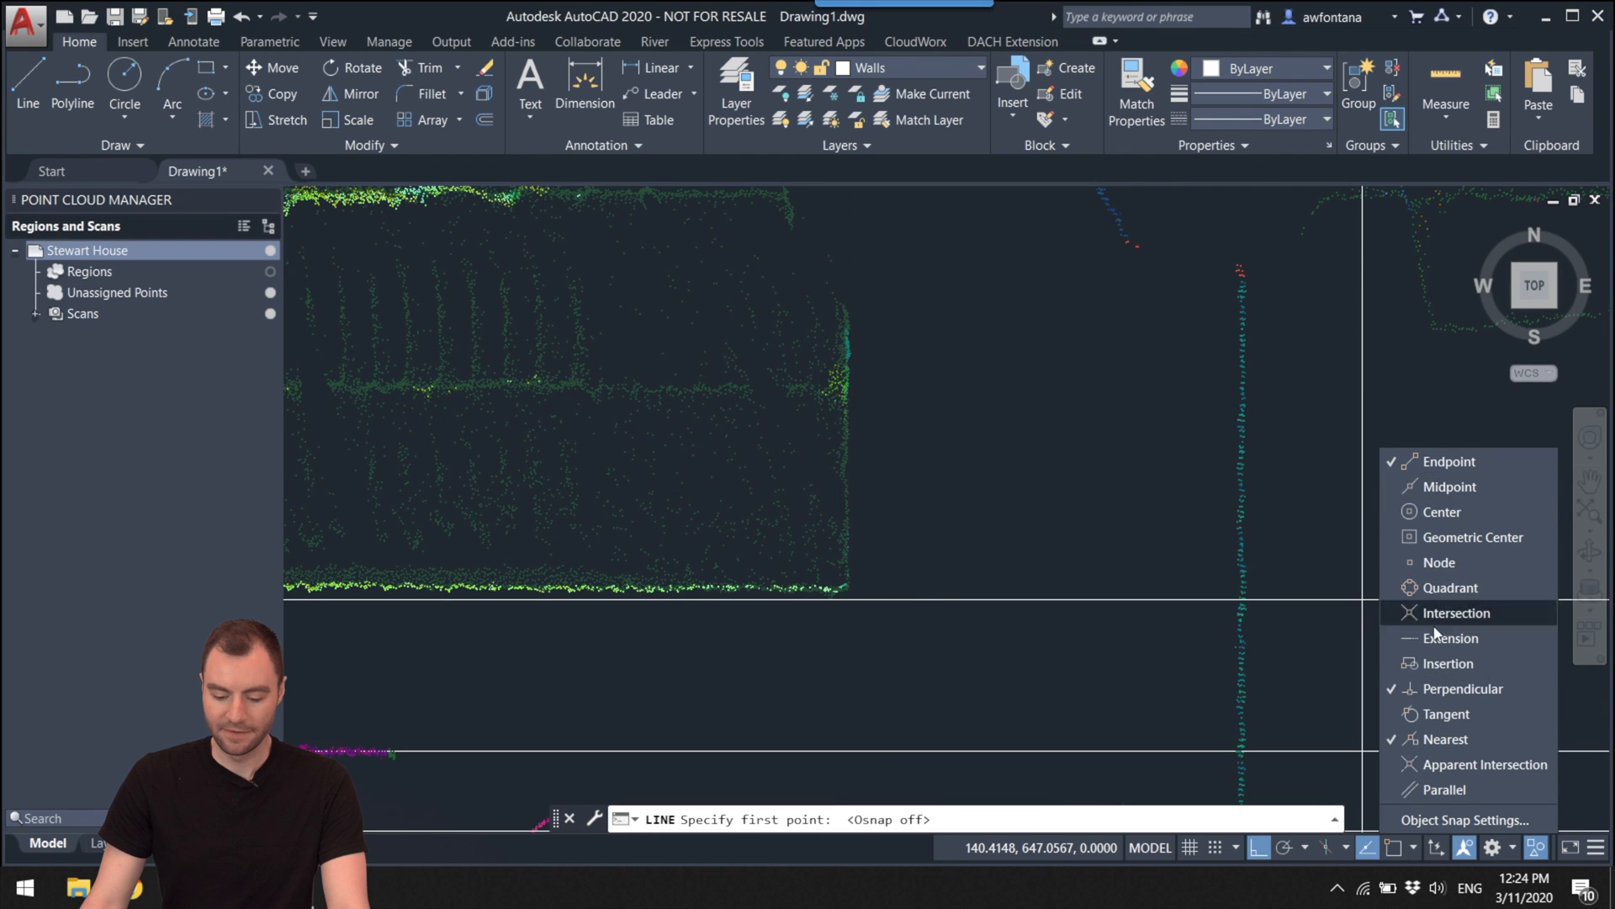
{"action": "left_click", "coordinate": [1433, 850]}
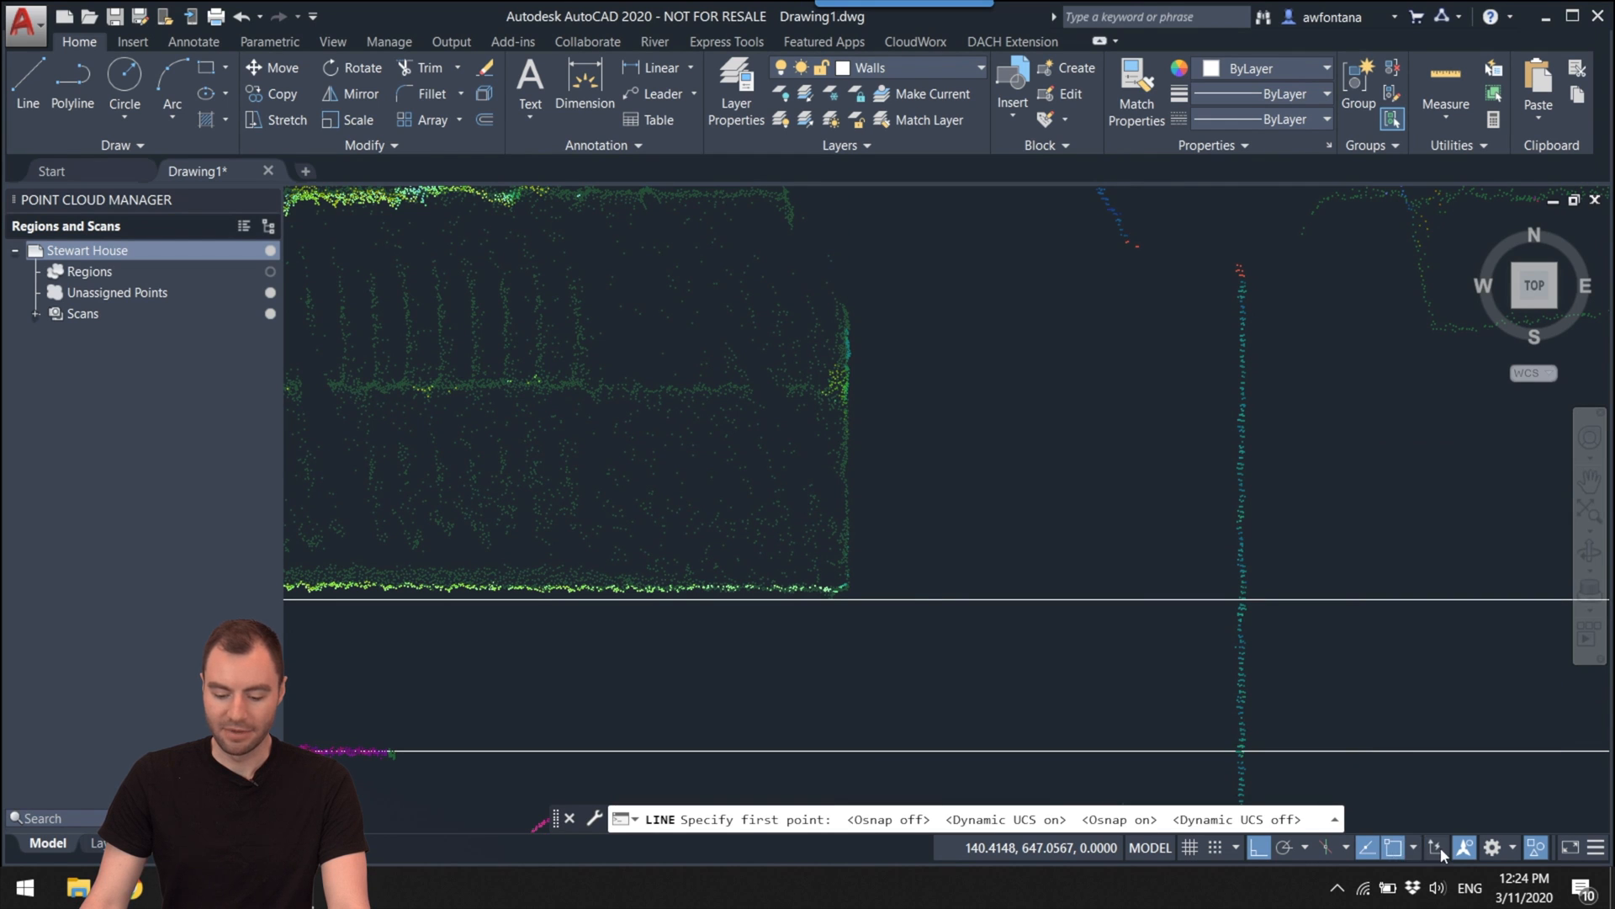
{"action": "left_click", "coordinate": [850, 599]}
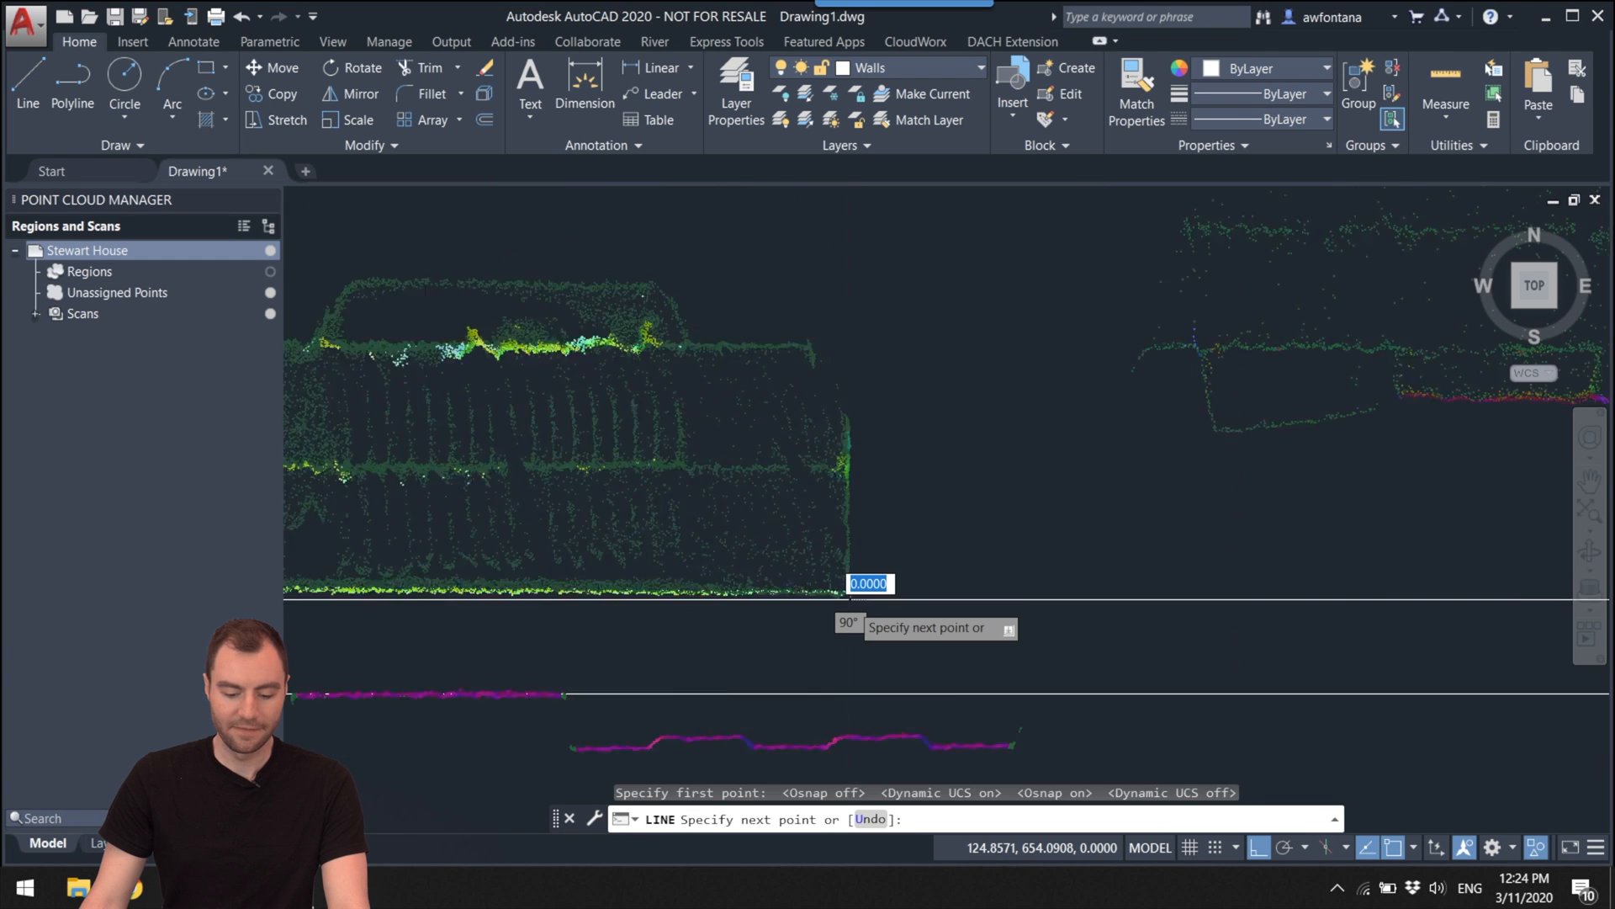
{"action": "scroll", "coordinate": [849, 589], "scroll_direction": "down", "scroll_amount": 3}
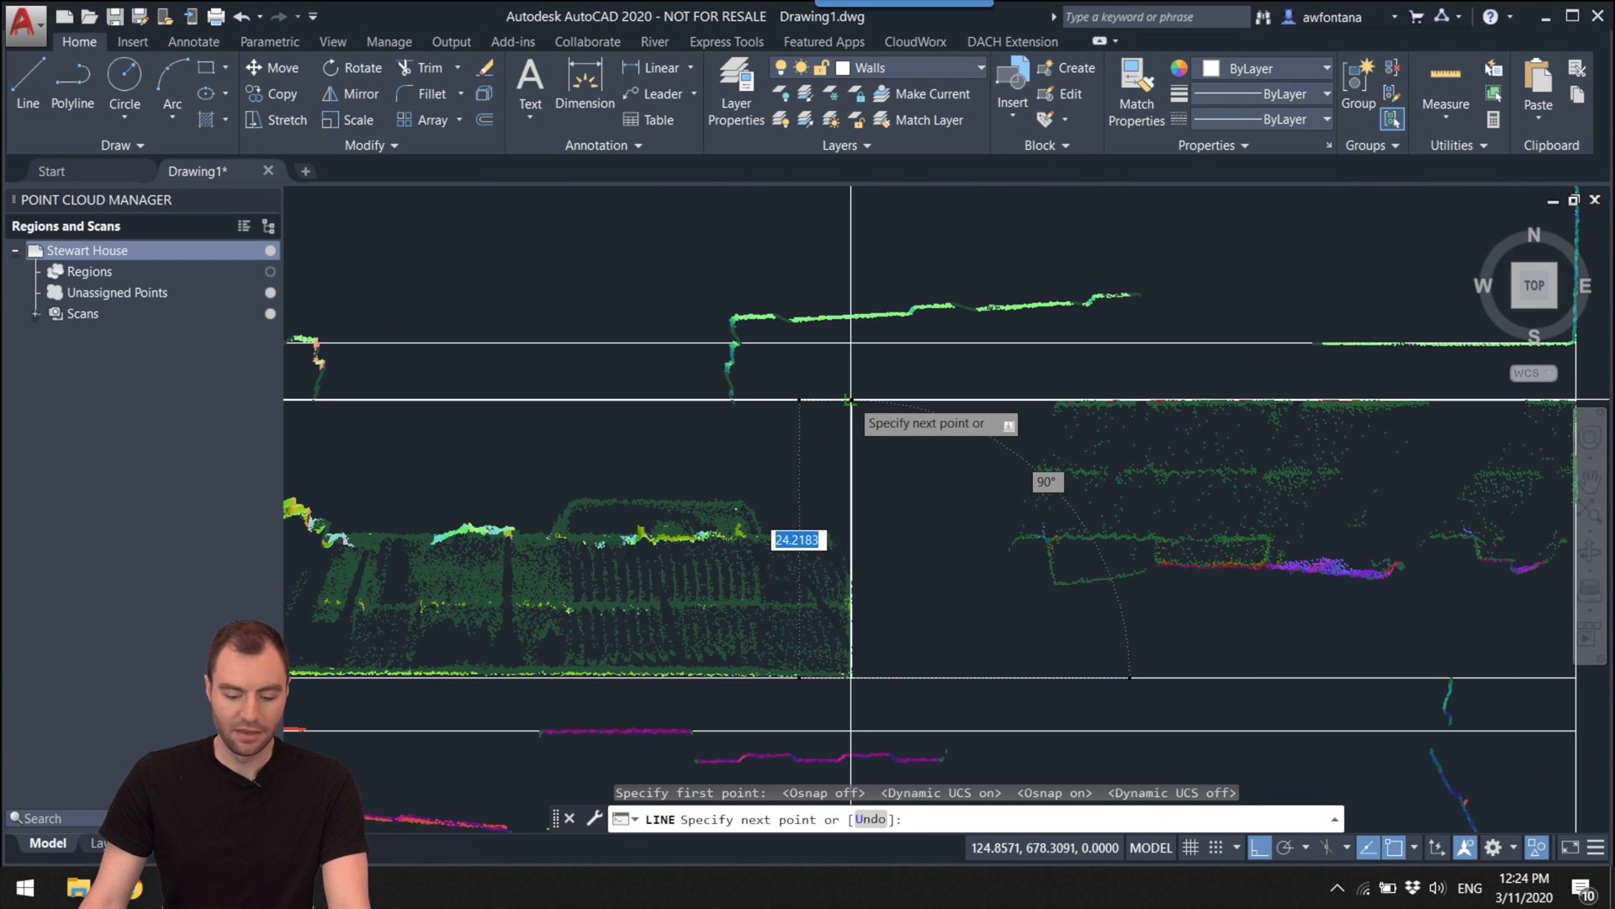
{"action": "left_click", "coordinate": [850, 400]}
{"action": "key", "text": "Escape"}
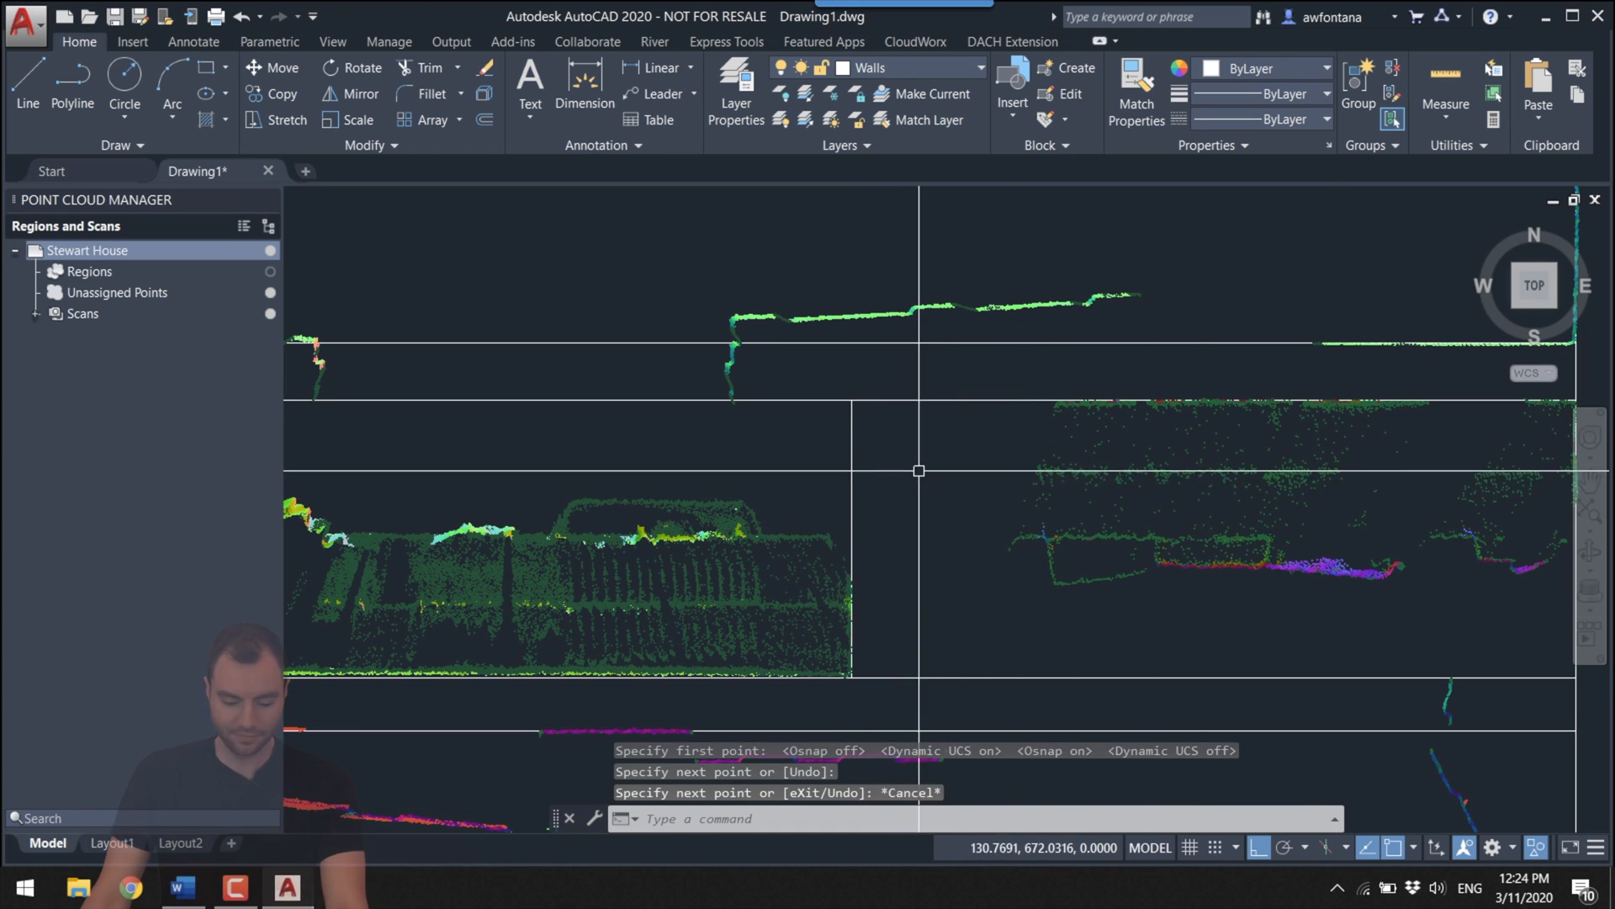
Step: Draw the closet's inner west wall line between its inner south and inner north lines
{"action": "scroll", "coordinate": [1189, 670], "scroll_direction": "up", "scroll_amount": 3}
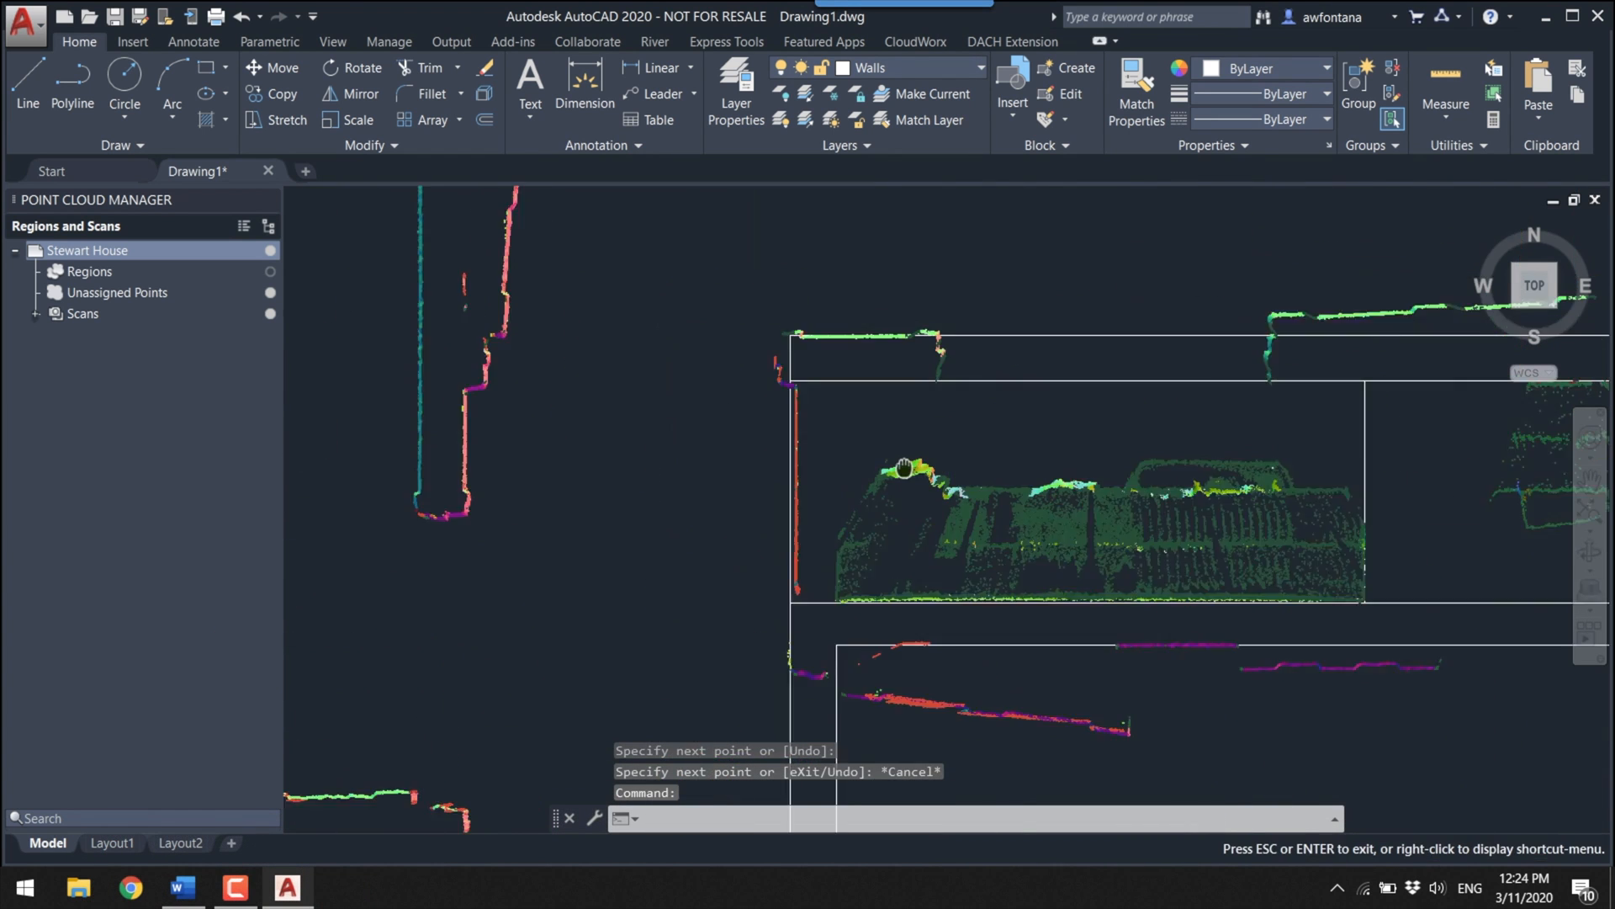
{"action": "middle_click_drag", "start_coordinate": [1009, 421], "coordinate": [1170, 421]}
{"action": "key", "text": "Return"}
{"action": "left_click", "coordinate": [850, 791]}
{"action": "left_click", "coordinate": [855, 253]}
{"action": "key", "text": "Escape"}
Step: Trace the southwest room's south wall face east to the hallway corner, and the hallway west wall's east face north to the north wall
{"action": "scroll", "coordinate": [923, 437], "scroll_direction": "up", "scroll_amount": 3}
{"action": "key", "text": "Return"}
{"action": "left_click", "coordinate": [929, 336]}
{"action": "scroll", "coordinate": [917, 539], "scroll_direction": "down", "scroll_amount": 1}
{"action": "key", "text": "Escape"}
{"action": "scroll", "coordinate": [1009, 505], "scroll_direction": "down", "scroll_amount": 3}
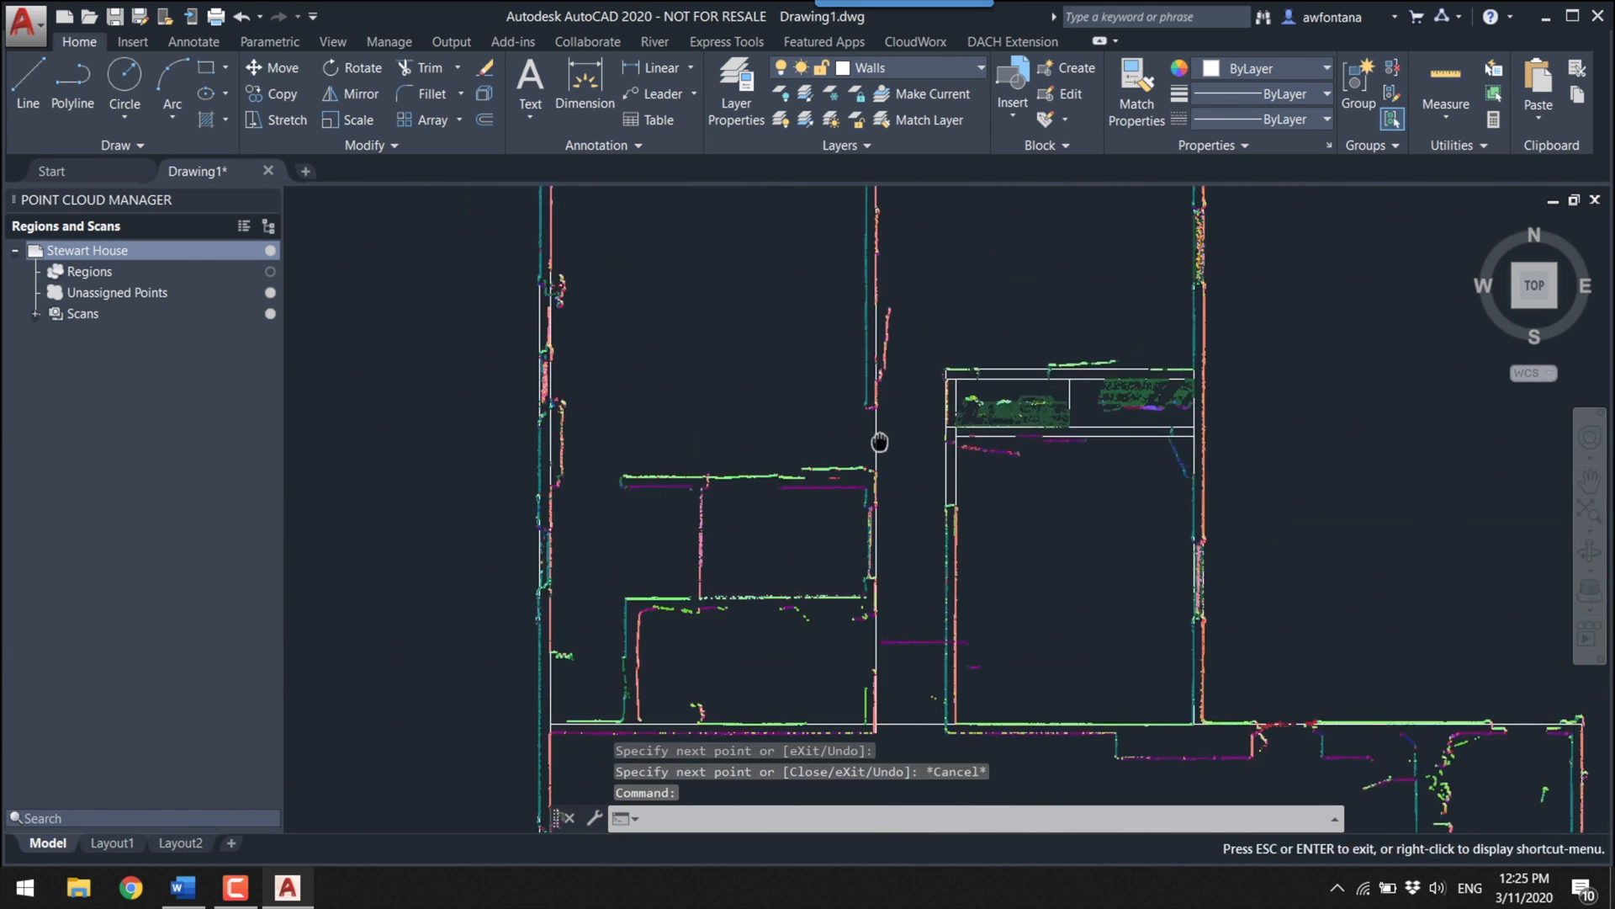
Step: Examine the hallway west wall's east face line against the scan points at its north and south ends
{"action": "scroll", "coordinate": [1001, 546], "scroll_direction": "up", "scroll_amount": 3}
{"action": "scroll", "coordinate": [1057, 312], "scroll_direction": "down", "scroll_amount": 3}
{"action": "left_click", "coordinate": [1058, 312]}
{"action": "scroll", "coordinate": [1057, 312], "scroll_direction": "up", "scroll_amount": 3}
{"action": "scroll", "coordinate": [1096, 342], "scroll_direction": "down", "scroll_amount": 4}
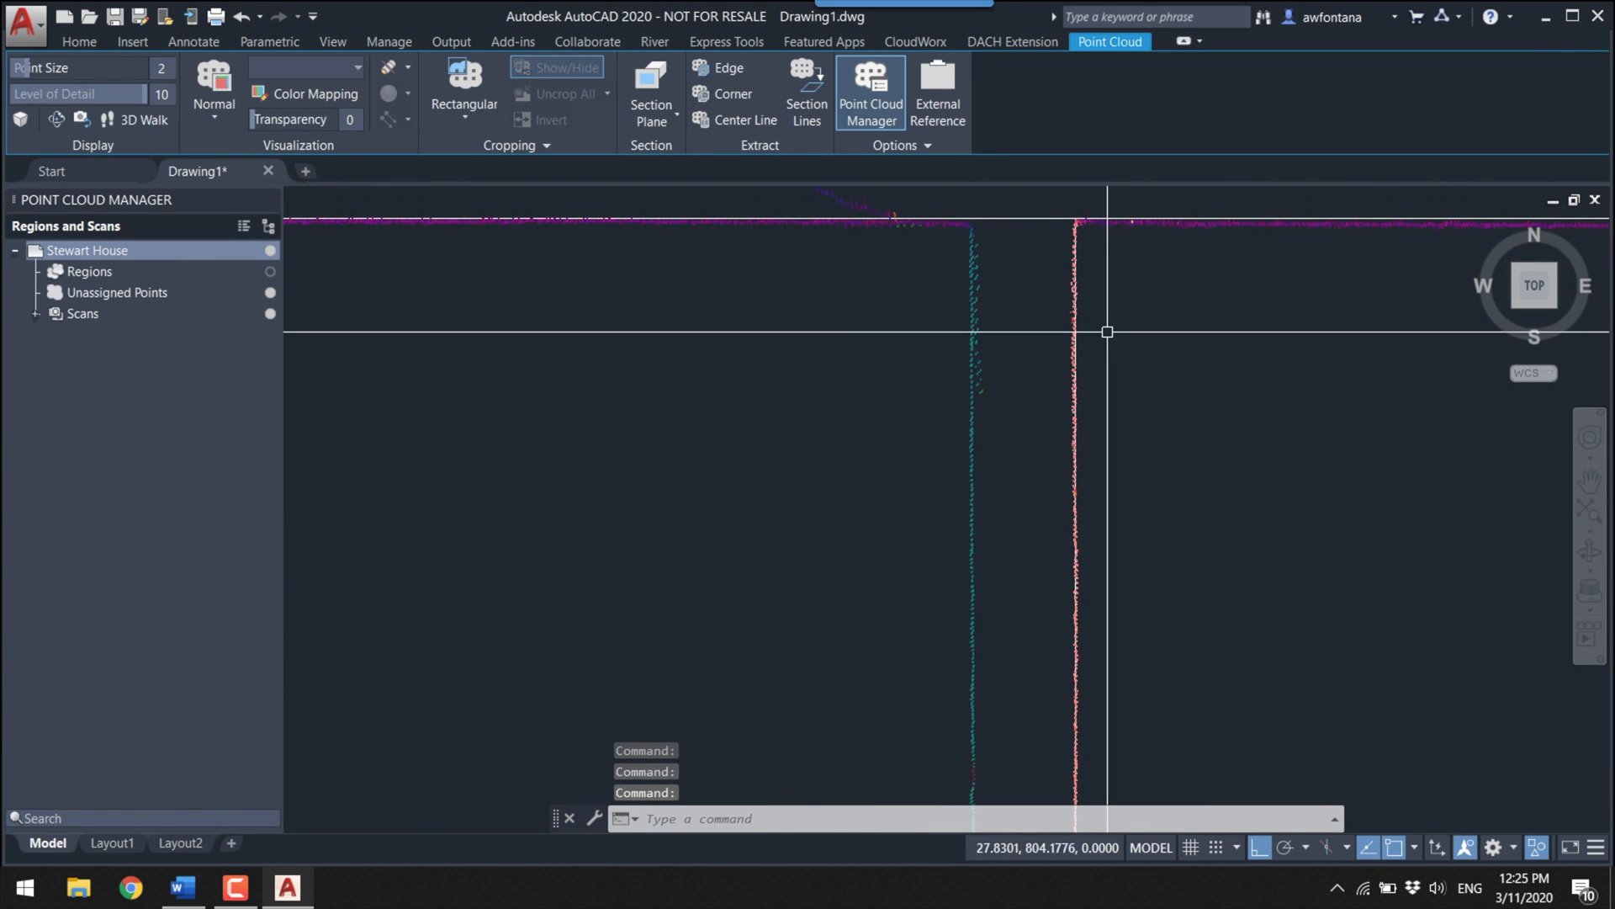
{"action": "middle_click_drag", "start_coordinate": [1099, 303], "coordinate": [1095, 336]}
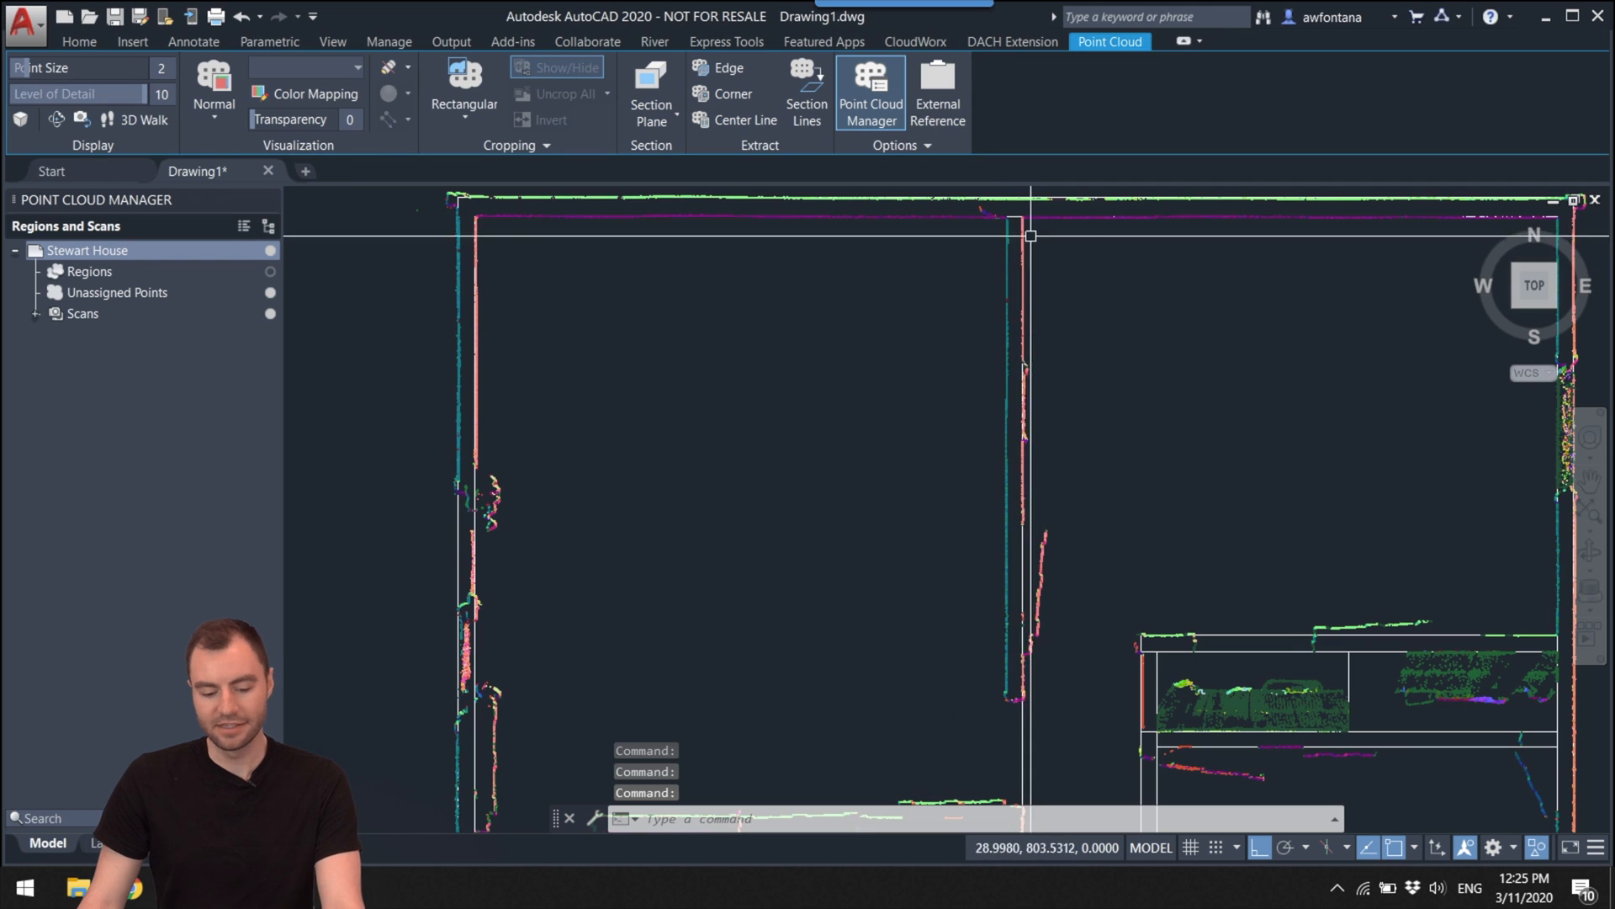
{"action": "scroll", "coordinate": [1029, 287], "scroll_direction": "down", "scroll_amount": 3}
{"action": "middle_click_drag", "start_coordinate": [1053, 458], "coordinate": [1053, 472]}
{"action": "scroll", "coordinate": [1053, 459], "scroll_direction": "up", "scroll_amount": 5}
{"action": "middle_click_drag", "start_coordinate": [1002, 404], "coordinate": [1001, 457]}
{"action": "scroll", "coordinate": [1005, 438], "scroll_direction": "up", "scroll_amount": 3}
{"action": "middle_click_drag", "start_coordinate": [1010, 398], "coordinate": [1003, 513]}
{"action": "scroll", "coordinate": [984, 500], "scroll_direction": "up", "scroll_amount": 3}
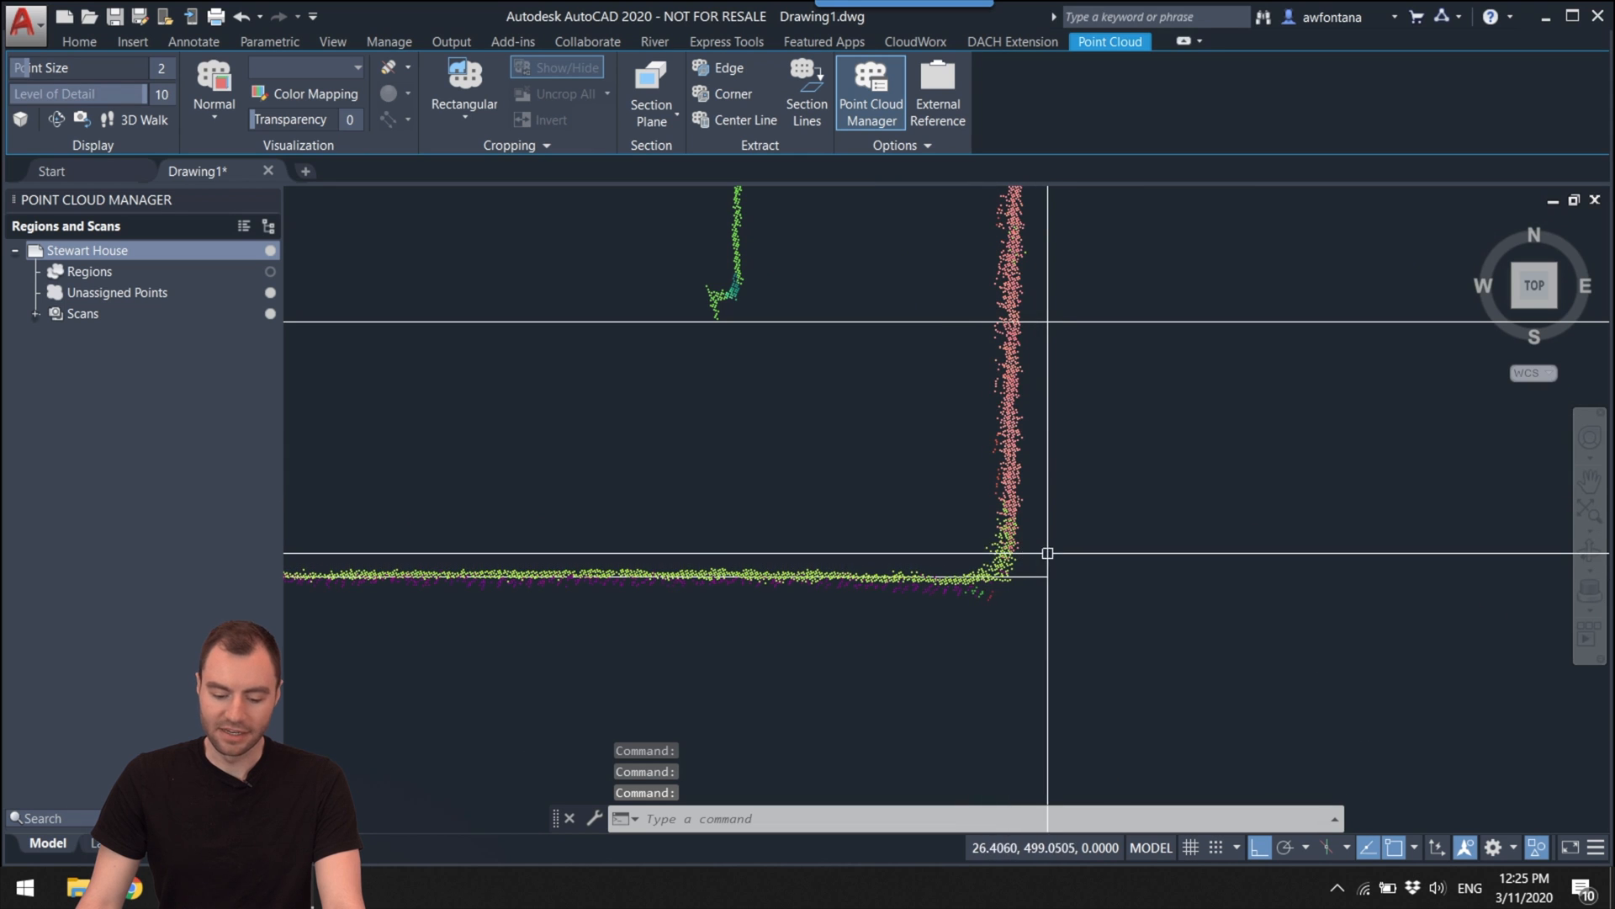
{"action": "scroll", "coordinate": [1013, 544], "scroll_direction": "down", "scroll_amount": 5}
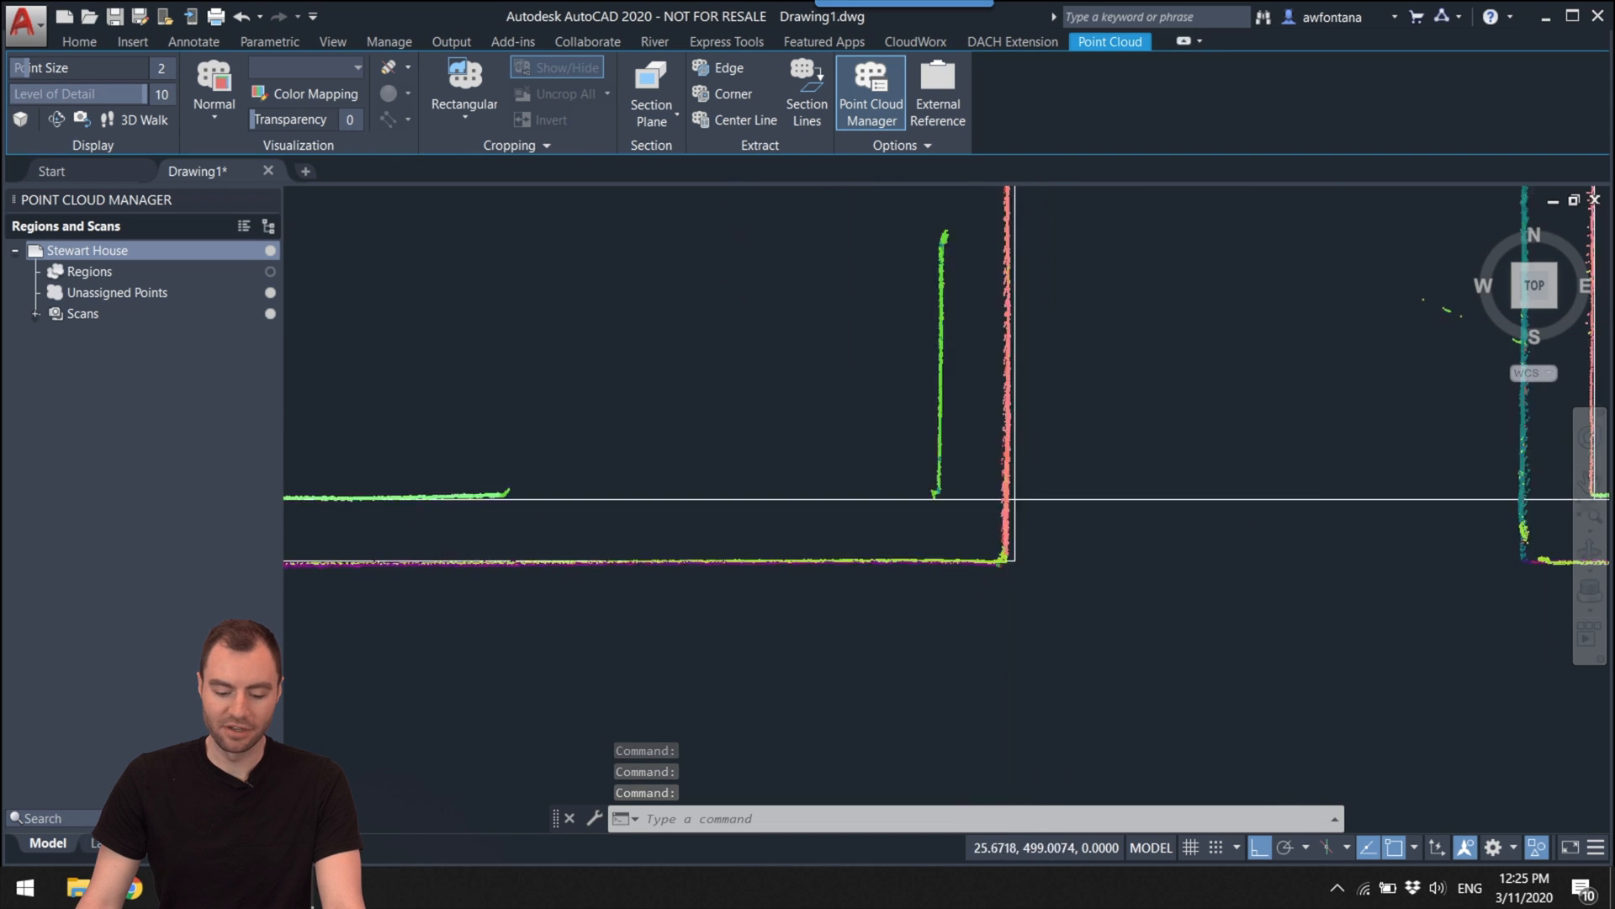
{"action": "scroll", "coordinate": [1044, 349], "scroll_direction": "up", "scroll_amount": 6}
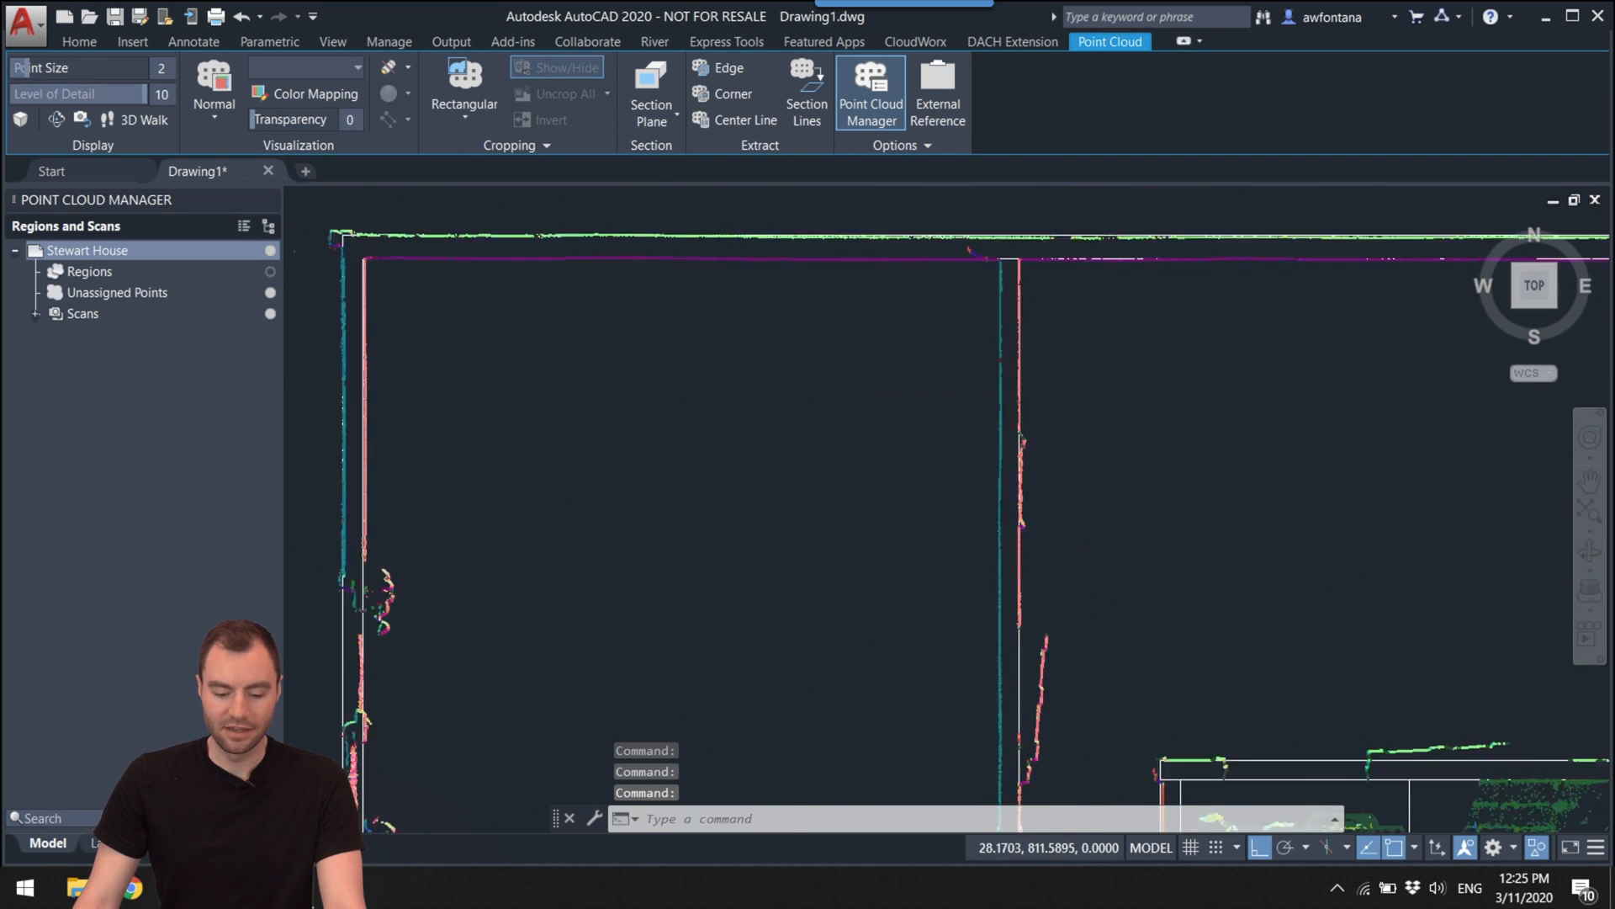
{"action": "scroll", "coordinate": [996, 256], "scroll_direction": "down", "scroll_amount": 6}
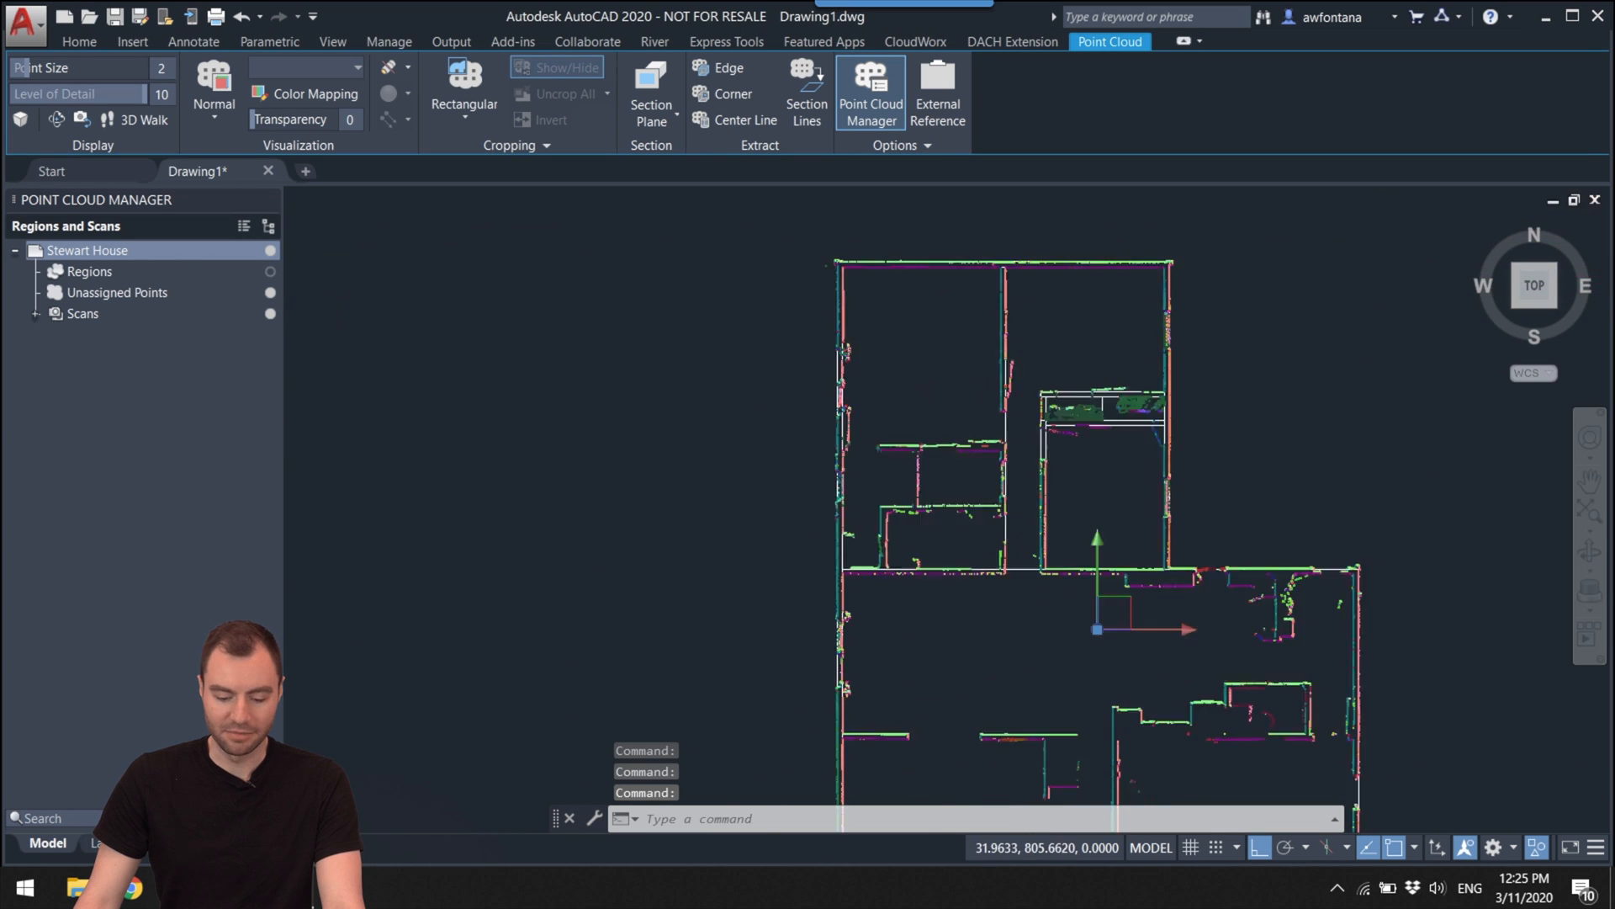
{"action": "middle_click_drag", "start_coordinate": [1026, 455], "coordinate": [1030, 477]}
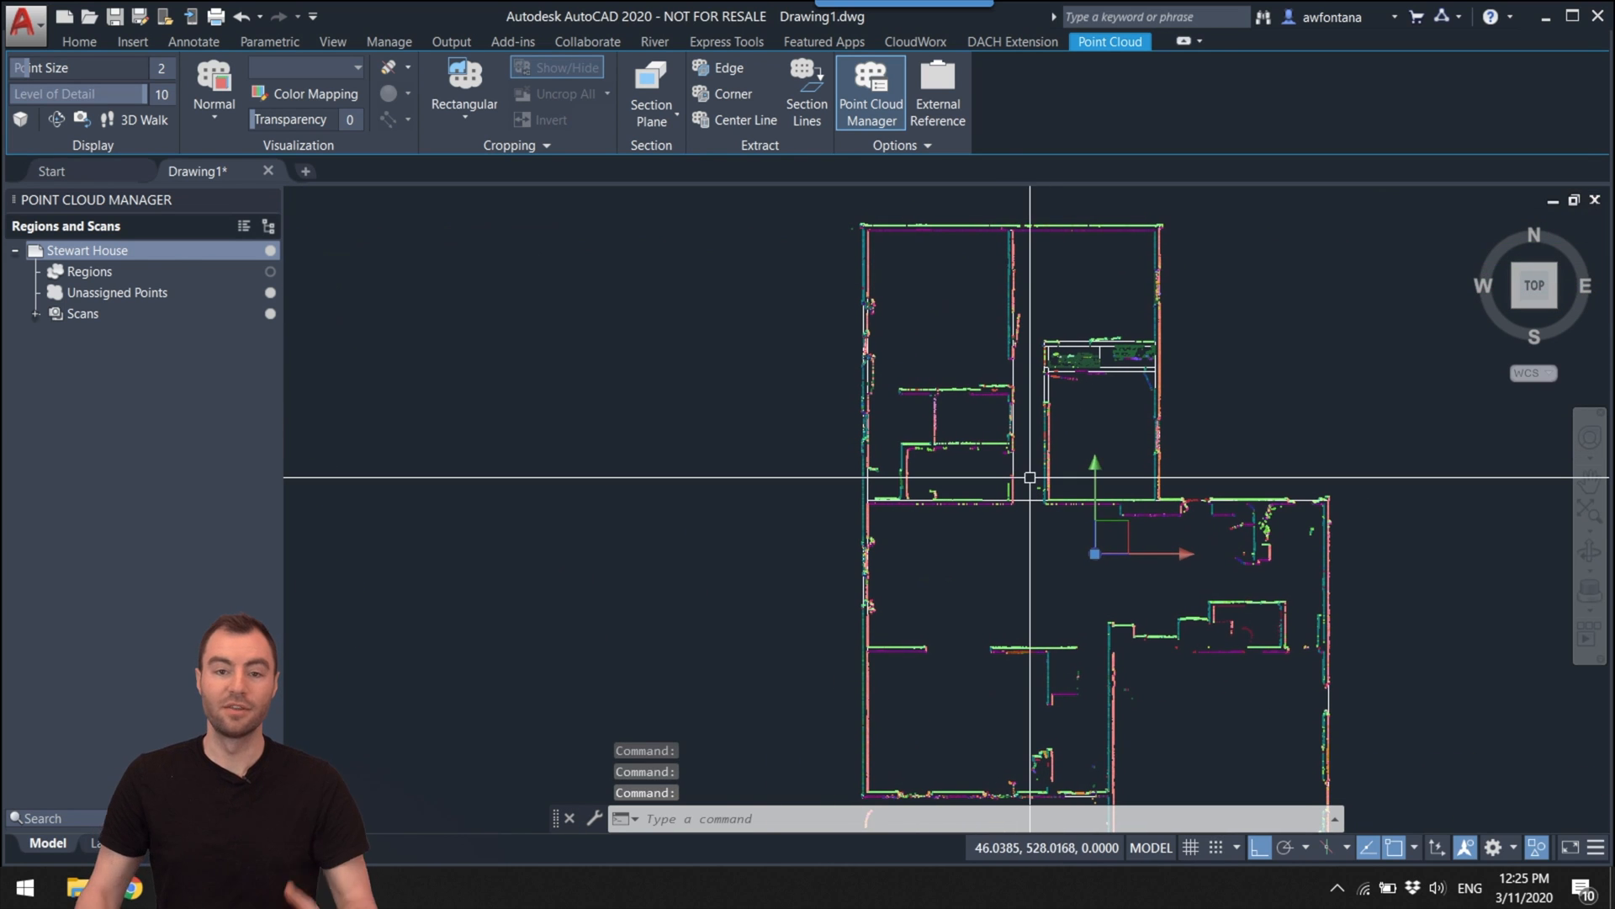
{"action": "scroll", "coordinate": [1030, 479], "scroll_direction": "up", "scroll_amount": 5}
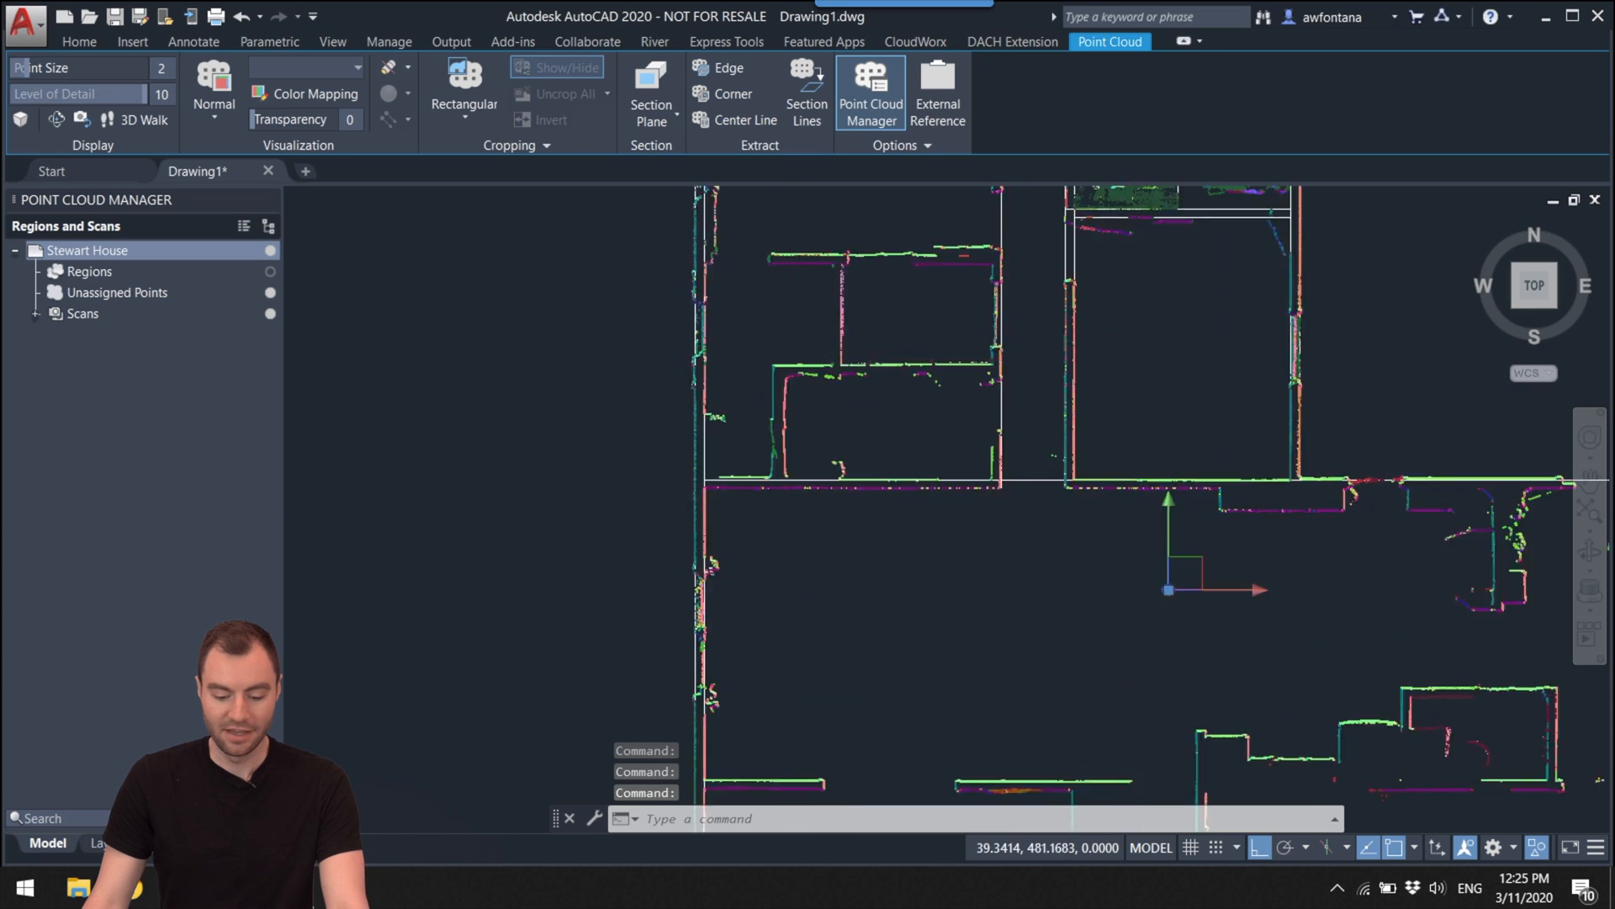
{"action": "scroll", "coordinate": [969, 522], "scroll_direction": "up", "scroll_amount": 4}
{"action": "key", "text": "Escape"}
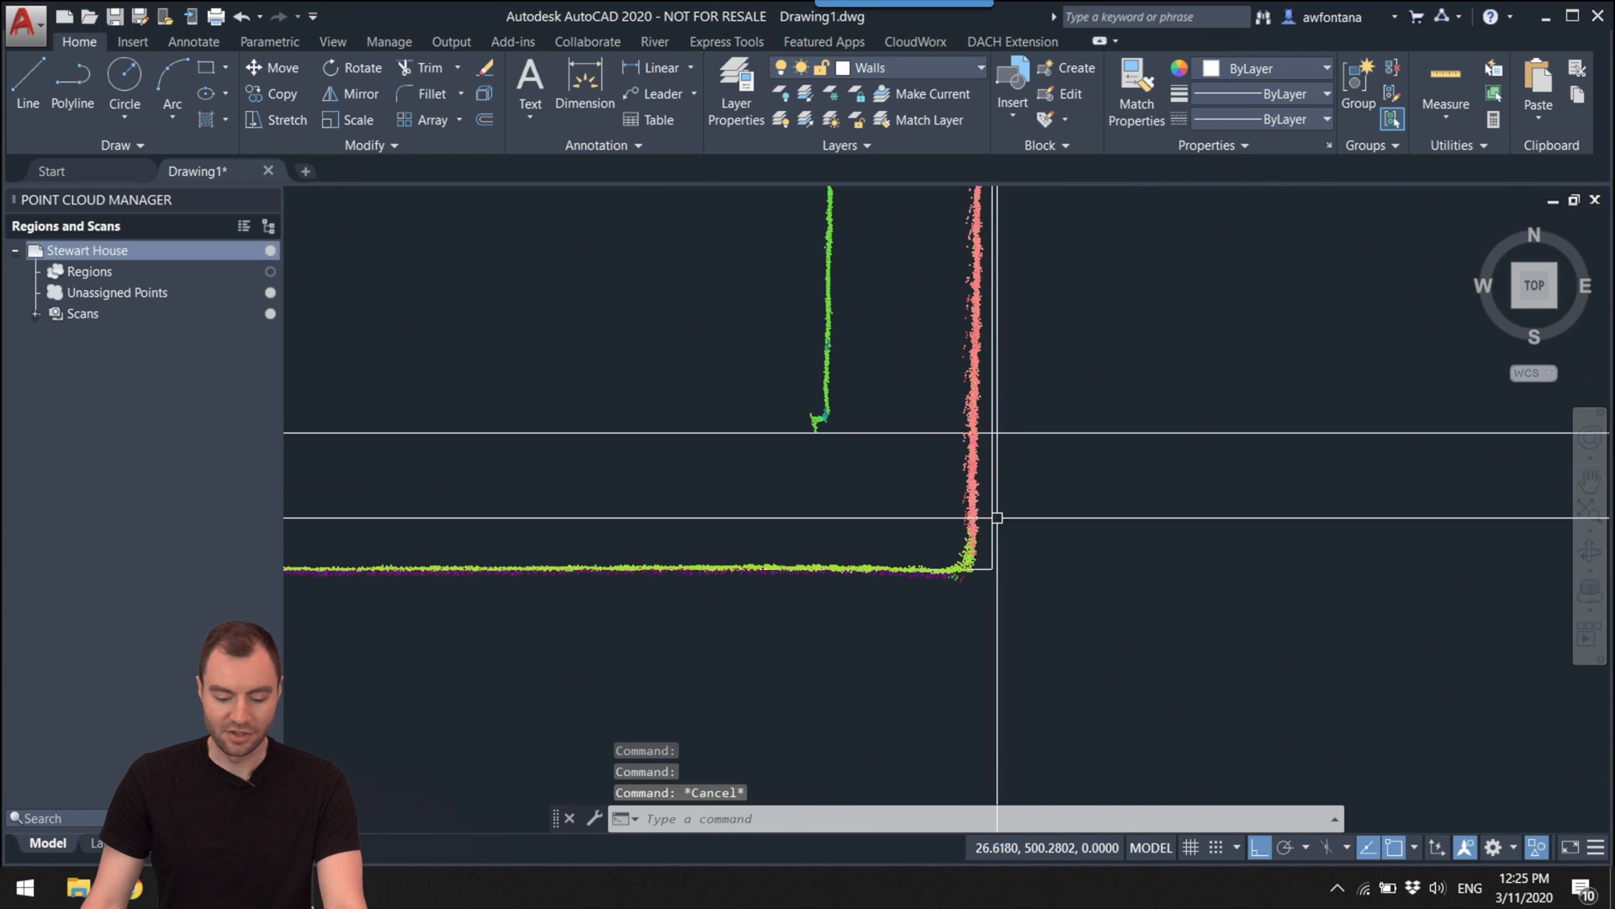
Step: Stretch the south end of the hallway west wall's east face line about 0.64 units west onto the scan points
{"action": "scroll", "coordinate": [994, 572], "scroll_direction": "up", "scroll_amount": 3}
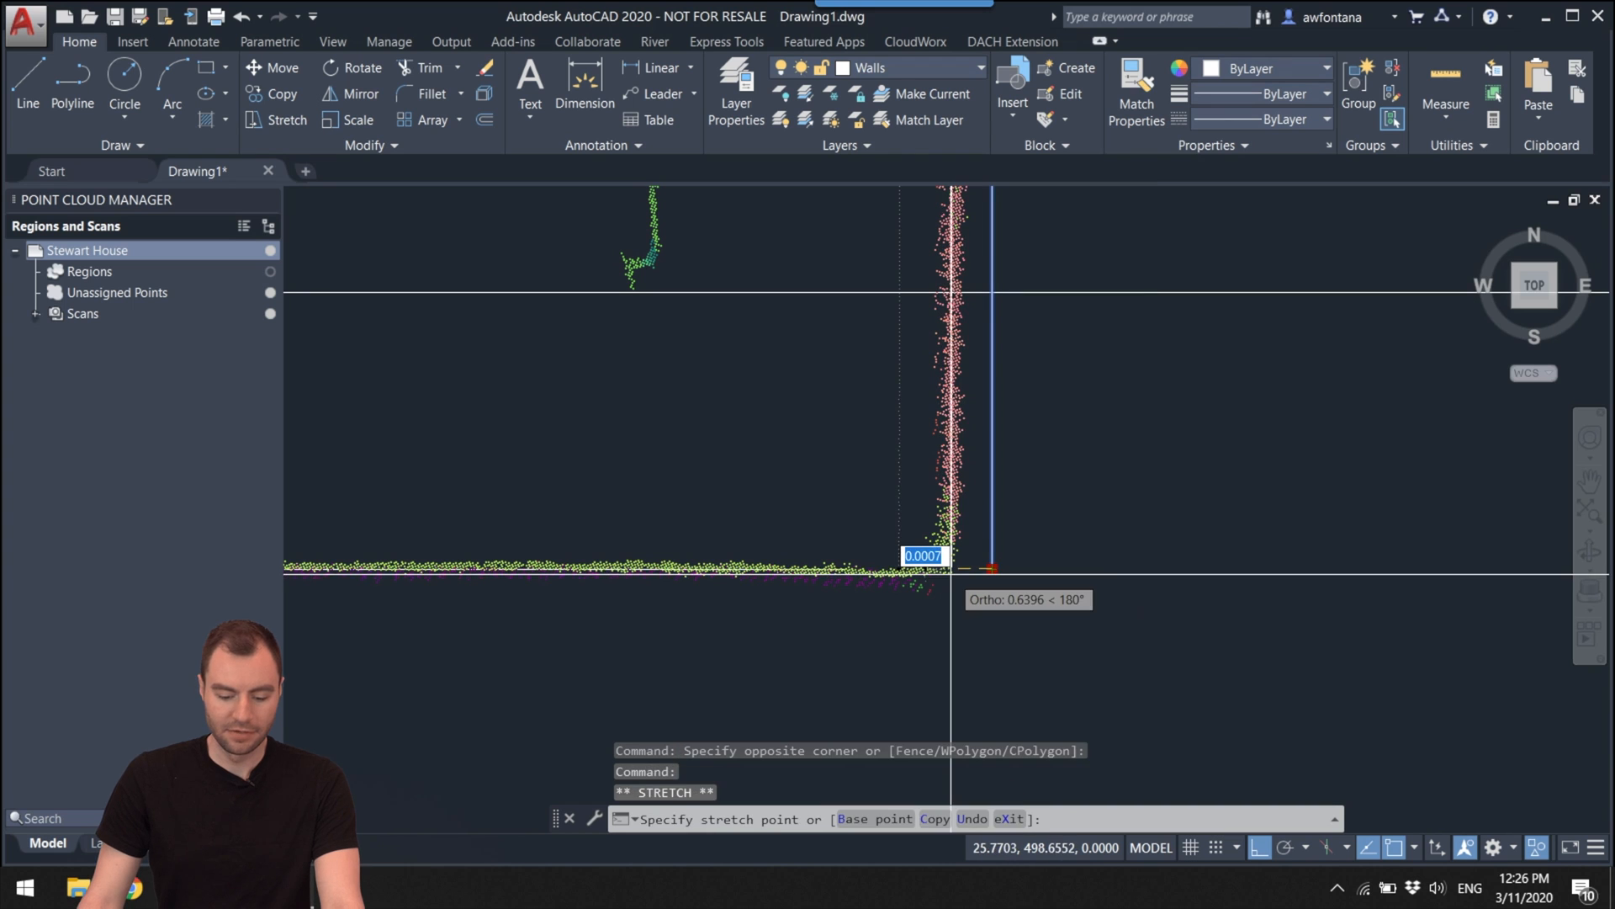
{"action": "key", "text": "Escape"}
{"action": "scroll", "coordinate": [860, 563], "scroll_direction": "up", "scroll_amount": 3}
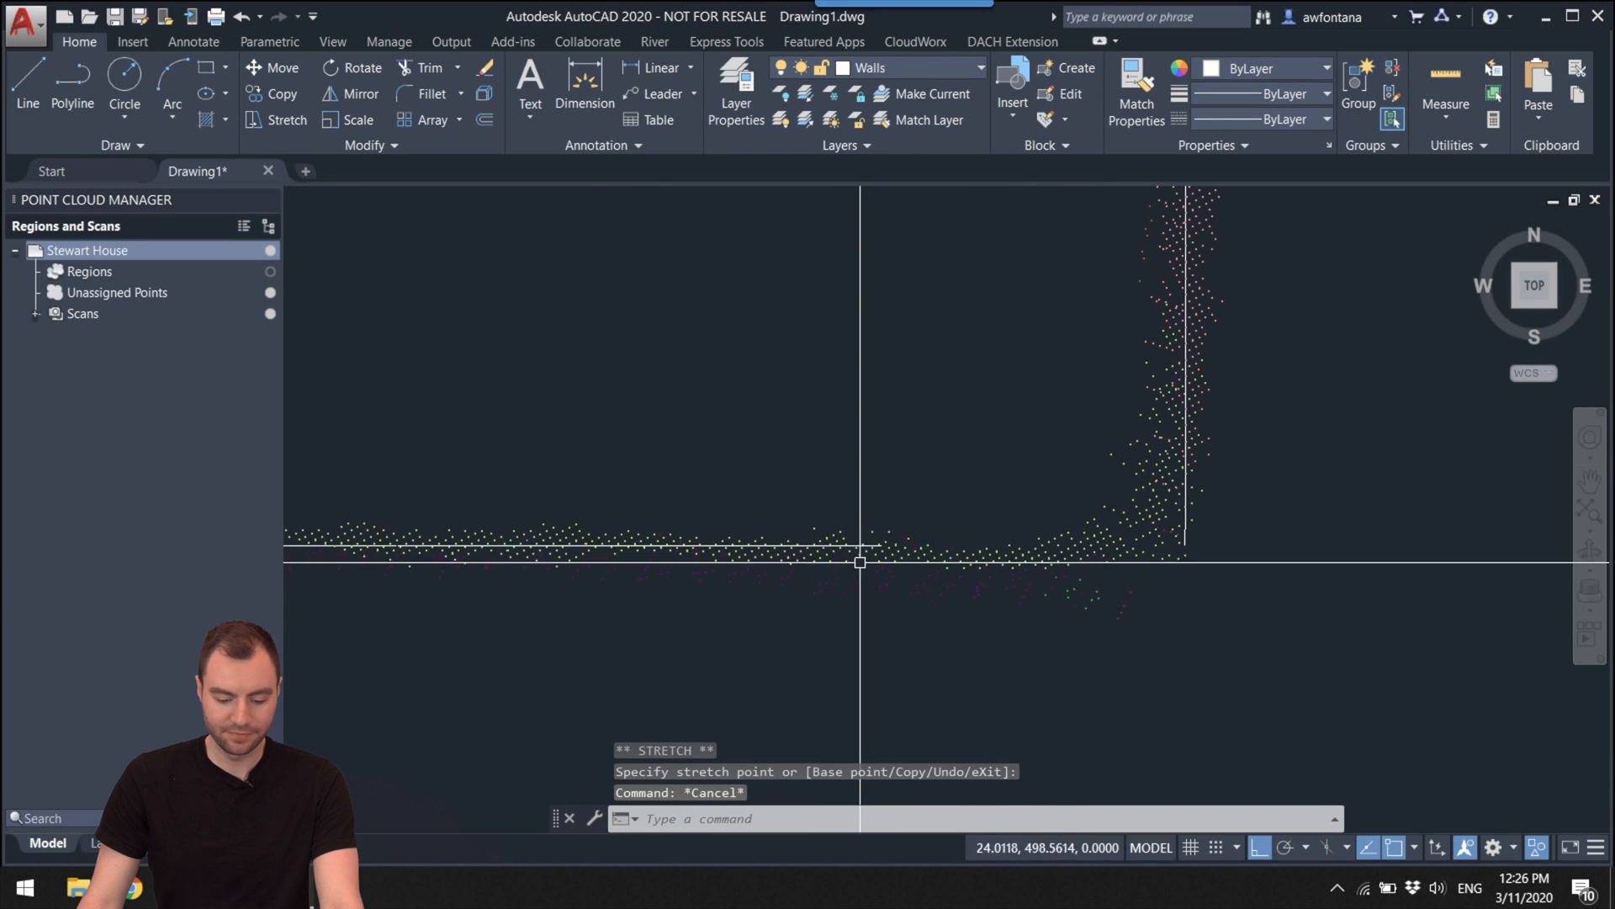
Step: Stretch the south wall face line and the hallway west wall's east face line so their ends meet at the corner
{"action": "left_click", "coordinate": [859, 546]}
{"action": "key", "text": "Escape"}
{"action": "left_click", "coordinate": [836, 546]}
{"action": "key", "text": "Escape"}
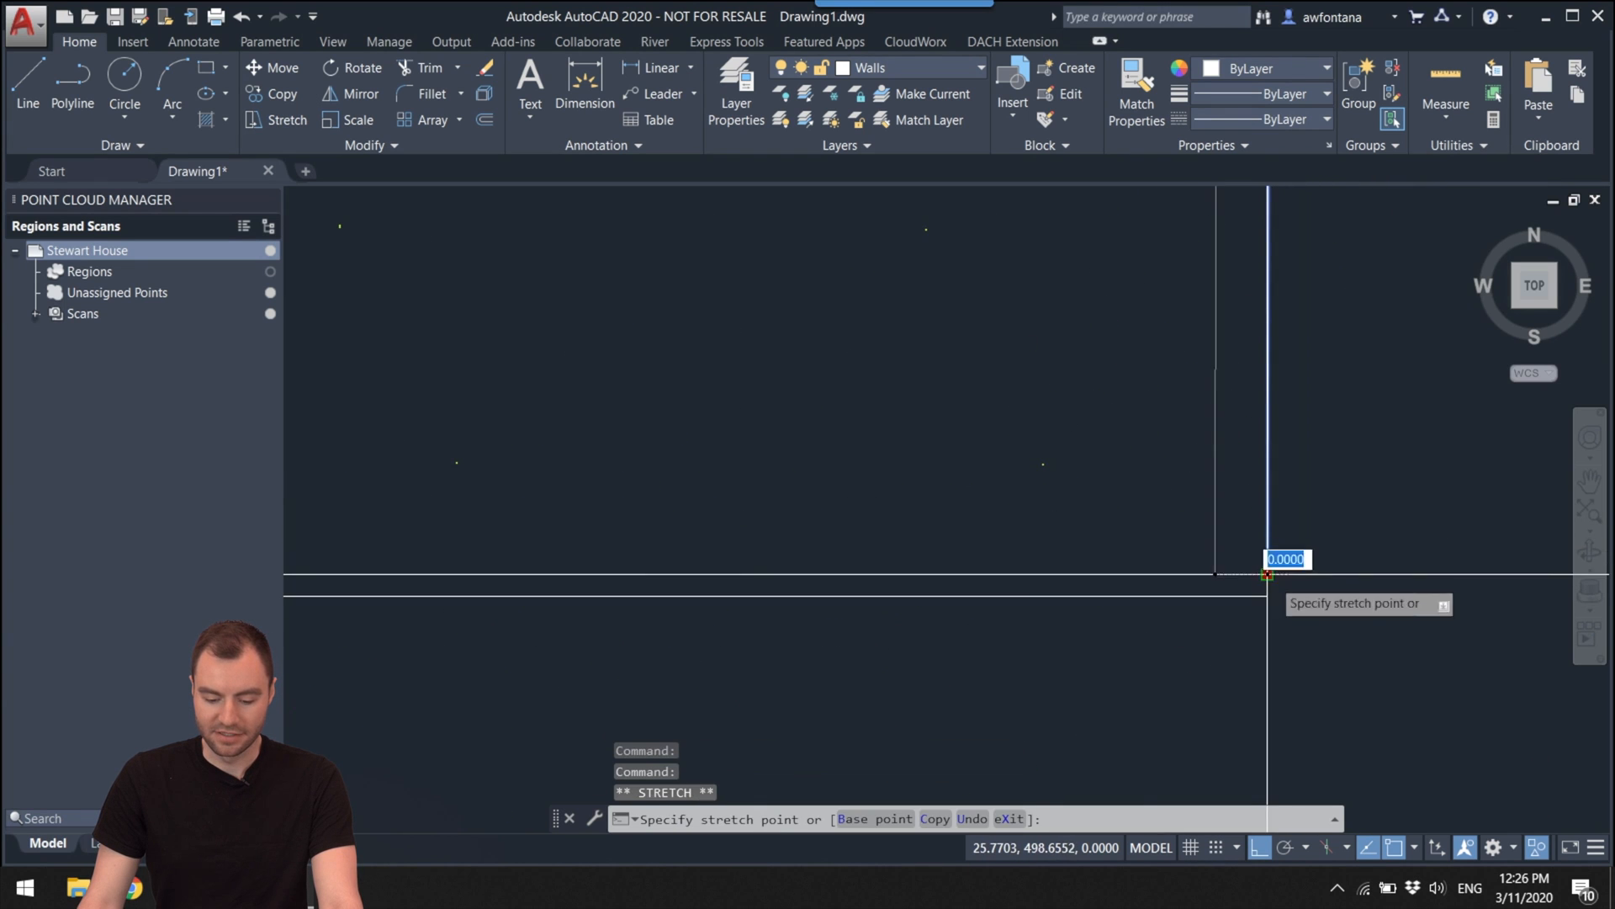
{"action": "key", "text": "Escape"}
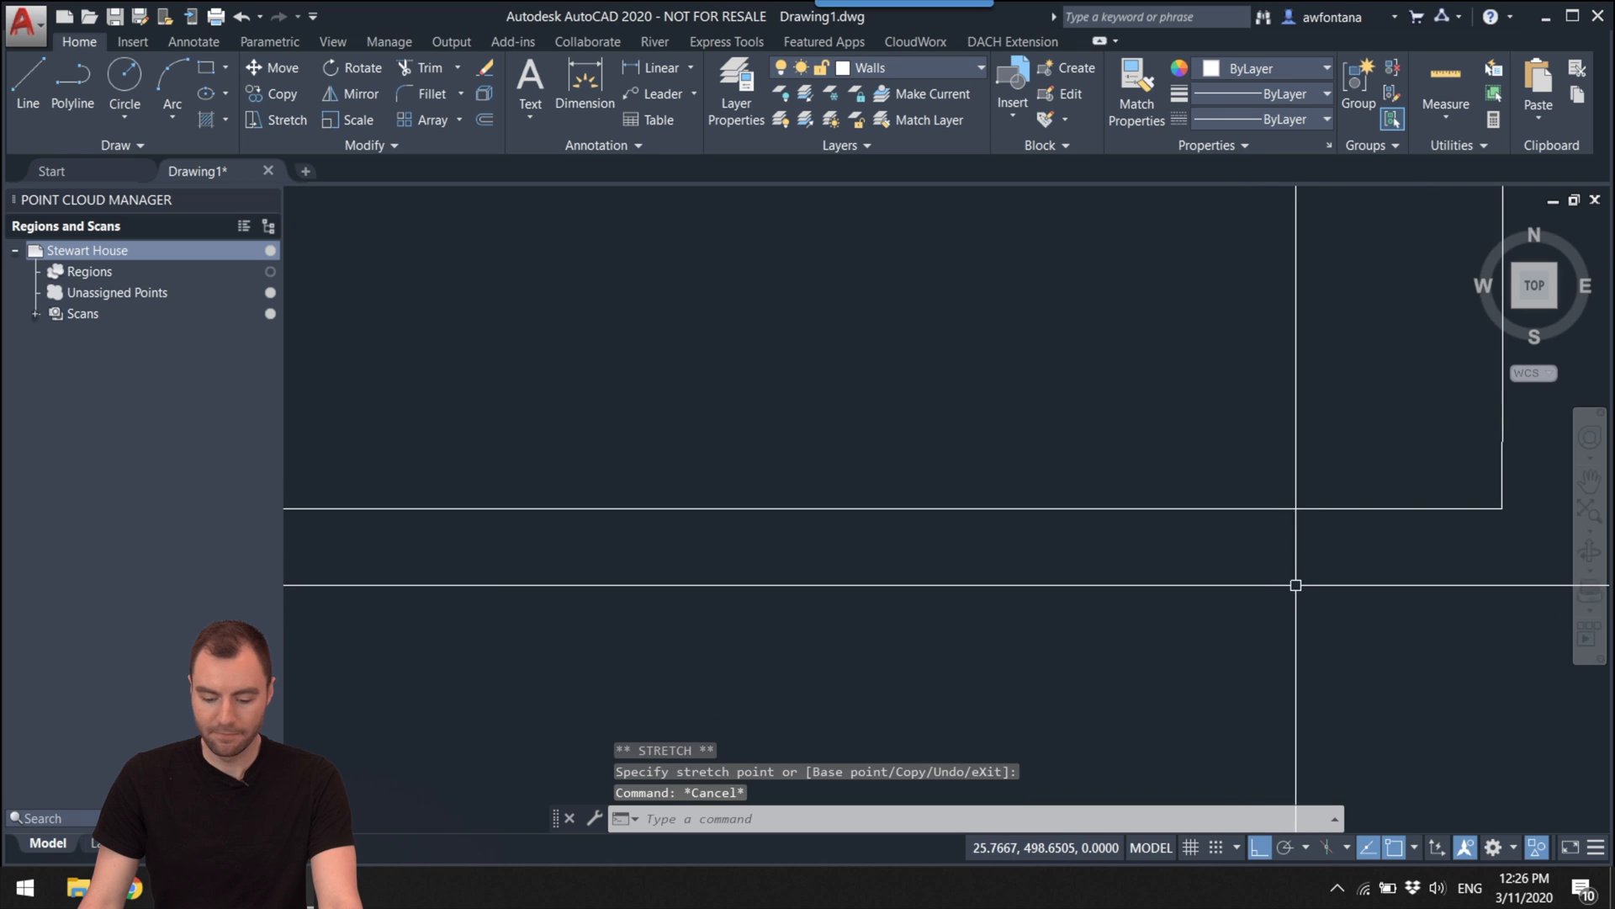
{"action": "scroll", "coordinate": [1299, 588], "scroll_direction": "down", "scroll_amount": 6}
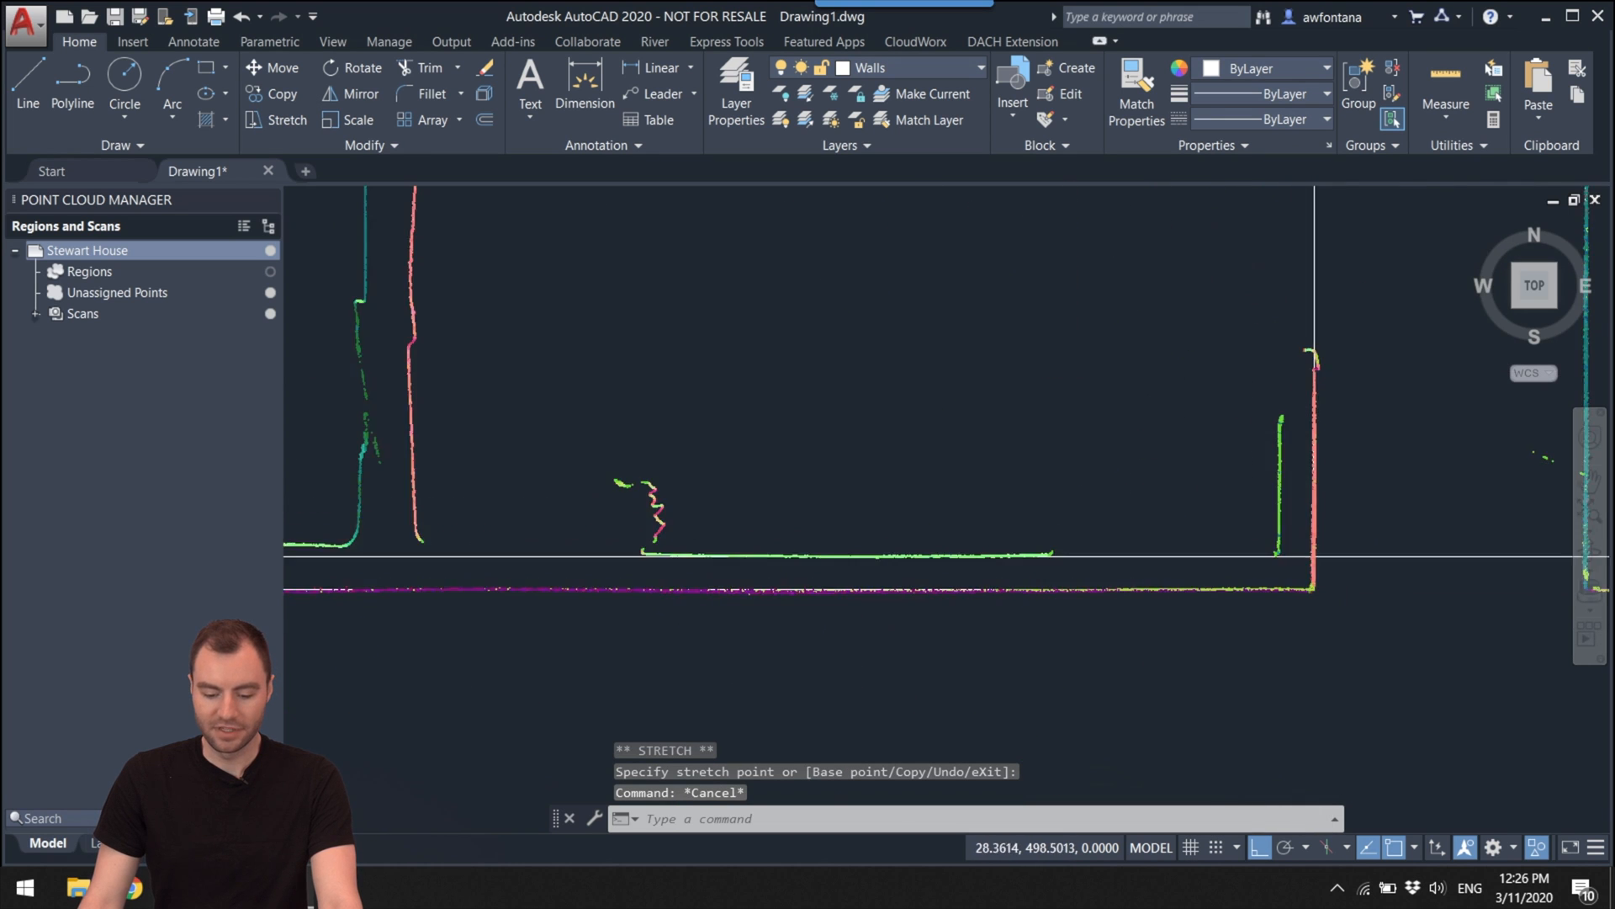
{"action": "key", "text": "Escape"}
Step: Draw the hallway west wall's west face from the inner south wall line north to the inner north wall line, with Ortho off
{"action": "scroll", "coordinate": [996, 577], "scroll_direction": "up", "scroll_amount": 6}
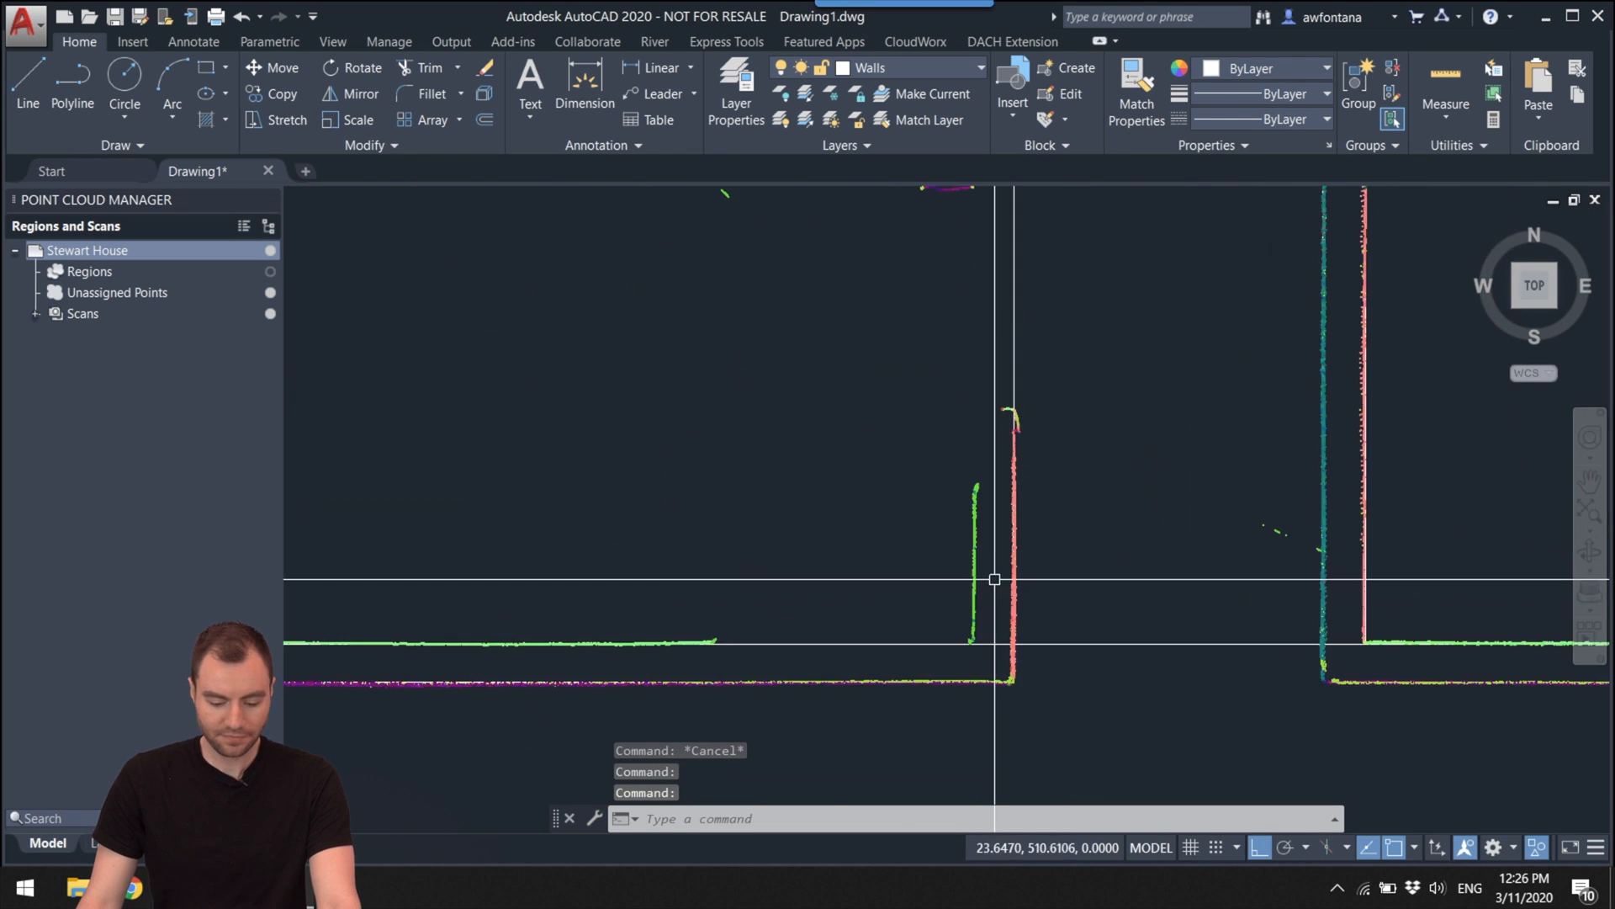
{"action": "type", "text": "l"}
{"action": "key", "text": "Return"}
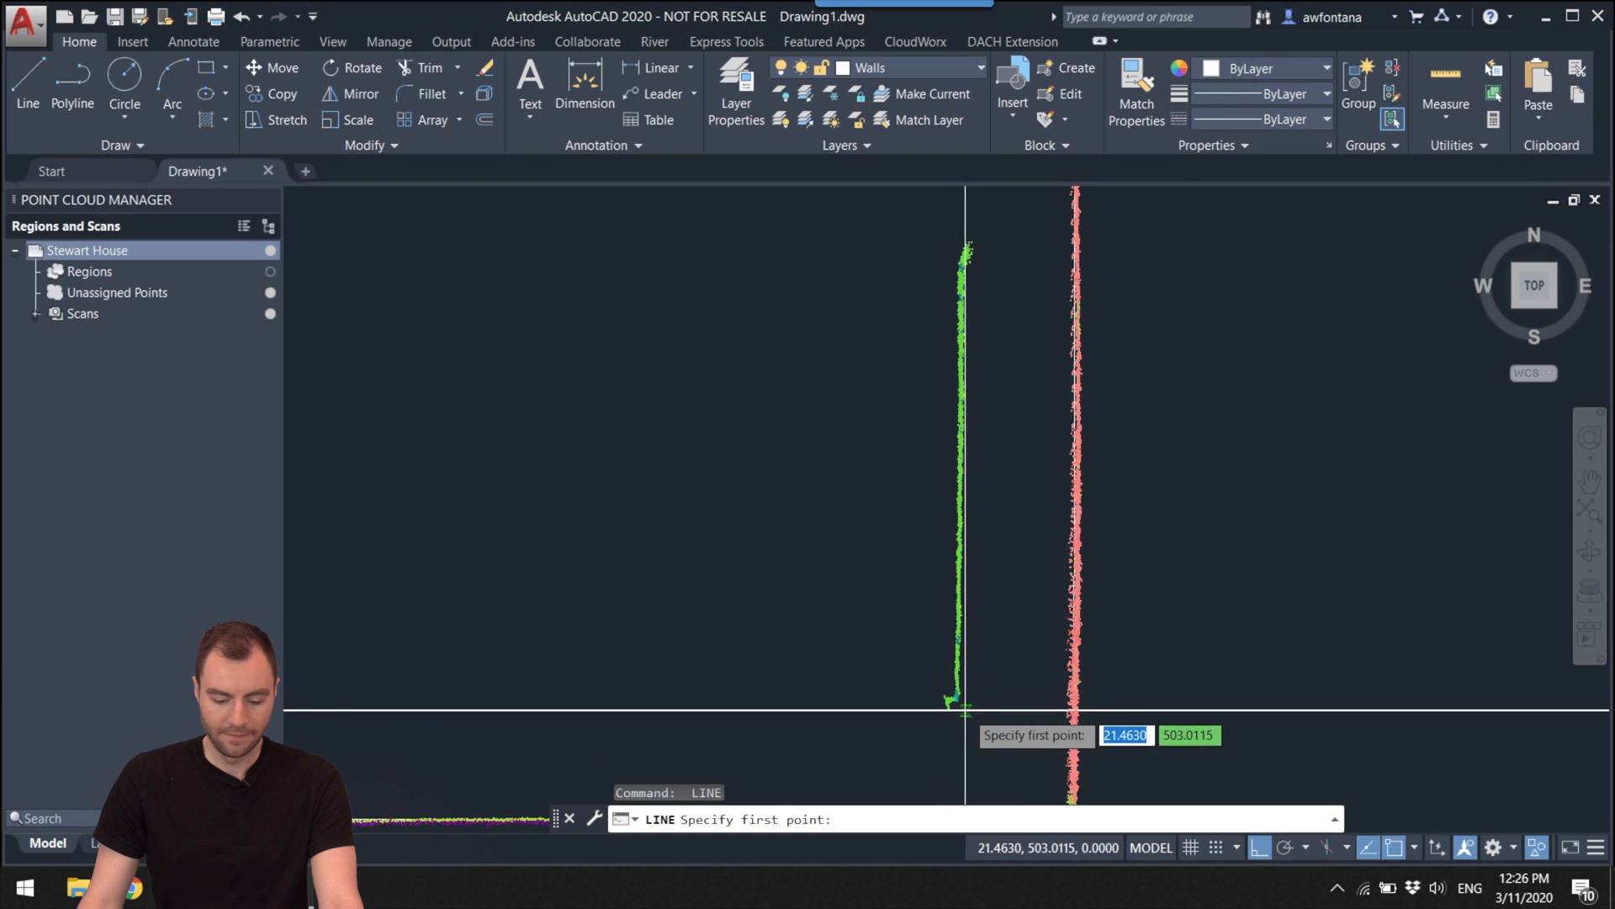
{"action": "left_click", "coordinate": [958, 710]}
{"action": "scroll", "coordinate": [968, 698], "scroll_direction": "down", "scroll_amount": 5}
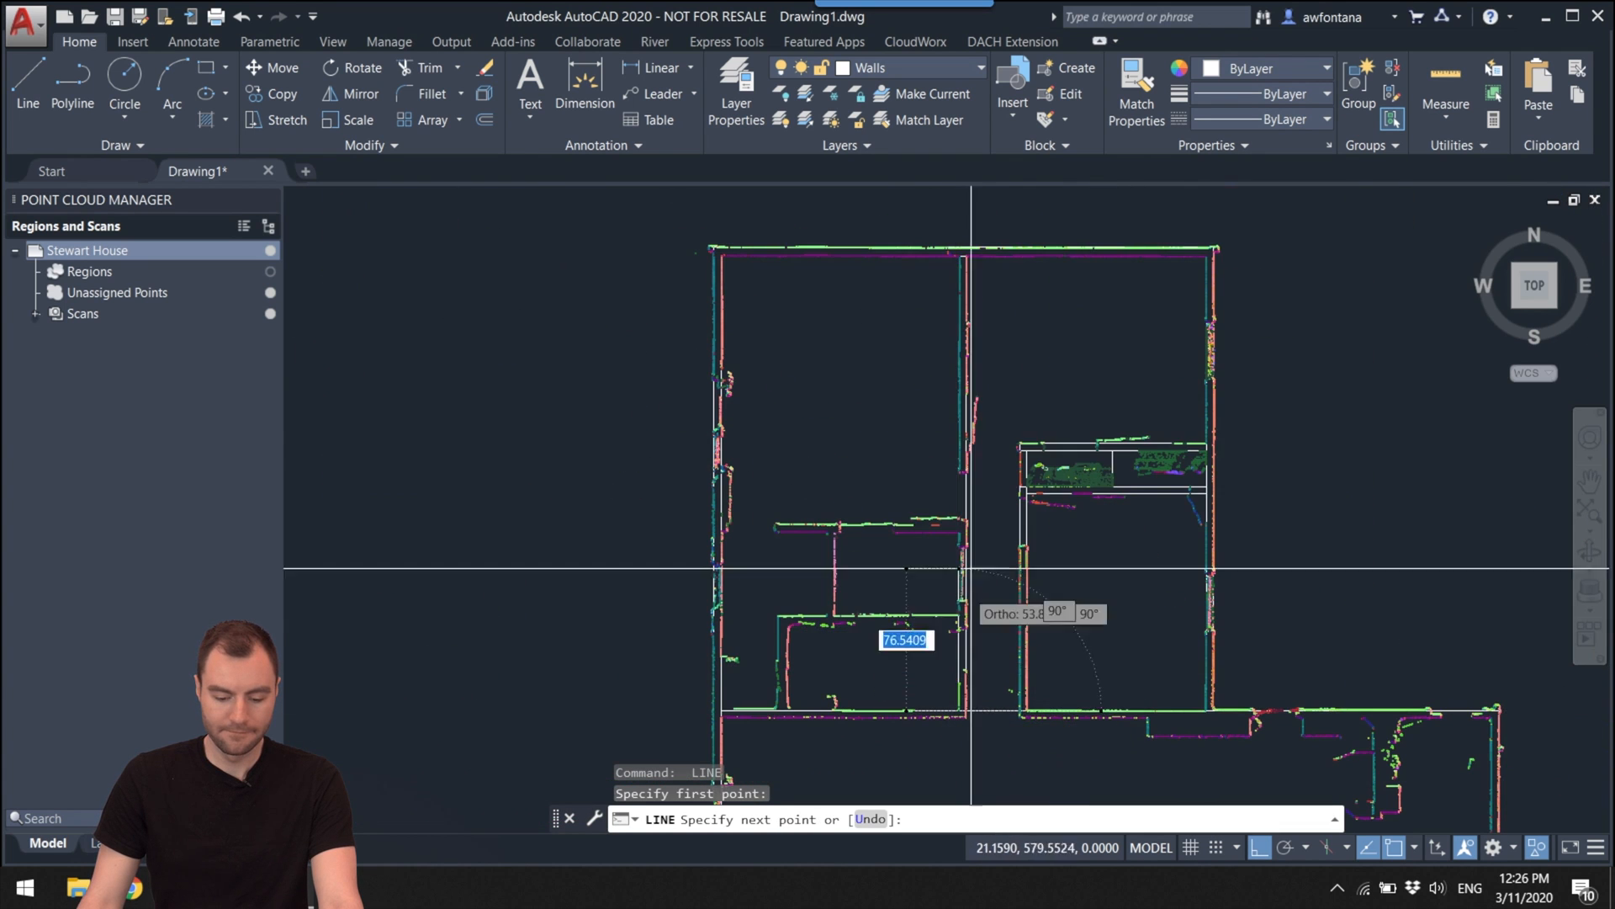
{"action": "scroll", "coordinate": [967, 285], "scroll_direction": "up", "scroll_amount": 5}
{"action": "middle_click_drag", "start_coordinate": [962, 297], "coordinate": [948, 571]}
{"action": "scroll", "coordinate": [935, 393], "scroll_direction": "up", "scroll_amount": 3}
{"action": "middle_click_drag", "start_coordinate": [961, 380], "coordinate": [944, 440]}
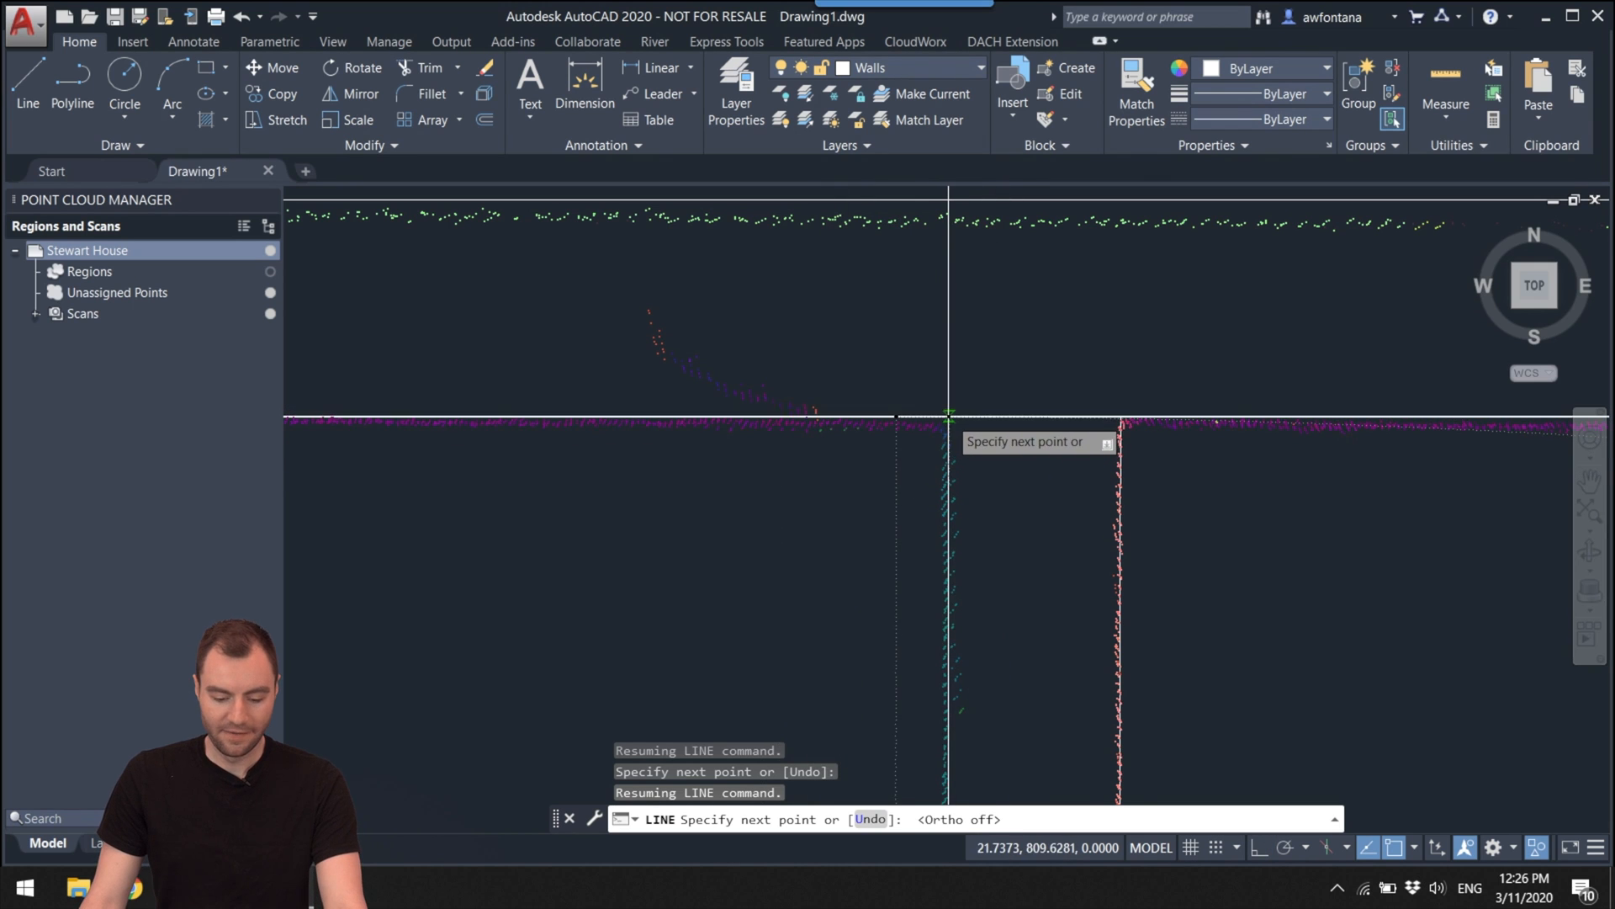
{"action": "scroll", "coordinate": [1057, 395], "scroll_direction": "down", "scroll_amount": 5}
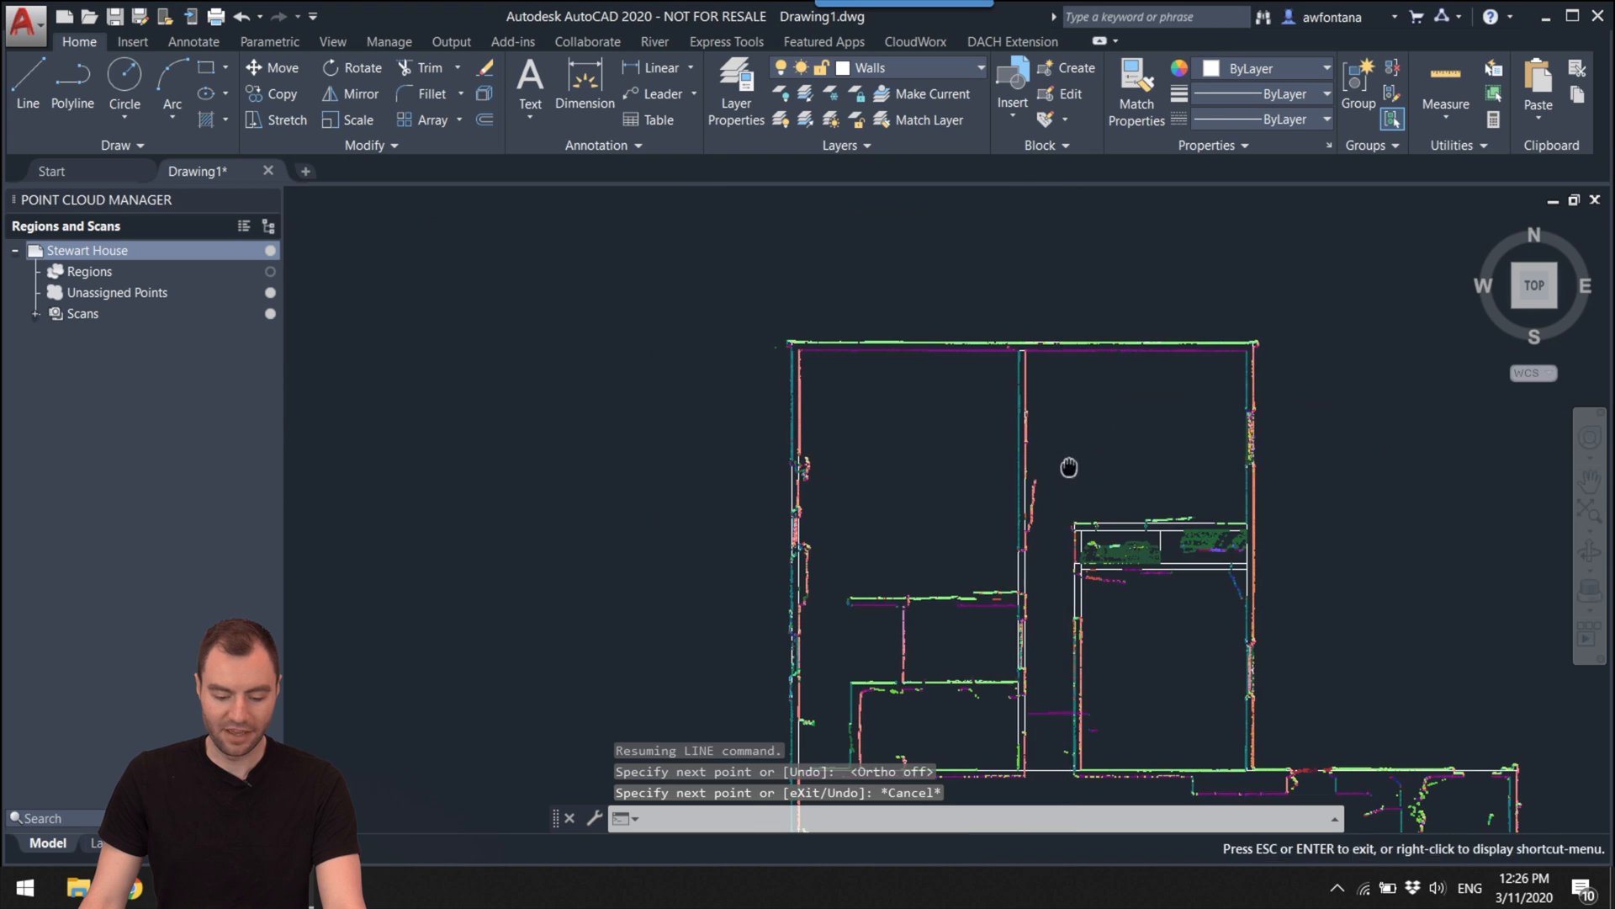
{"action": "key", "text": "Escape"}
Step: Draw the south room's north wall outer face from the hallway west wall's west face about 122 units west to the scanned corner, with Ortho off
{"action": "scroll", "coordinate": [968, 505], "scroll_direction": "up", "scroll_amount": 4}
{"action": "key", "text": "F8"}
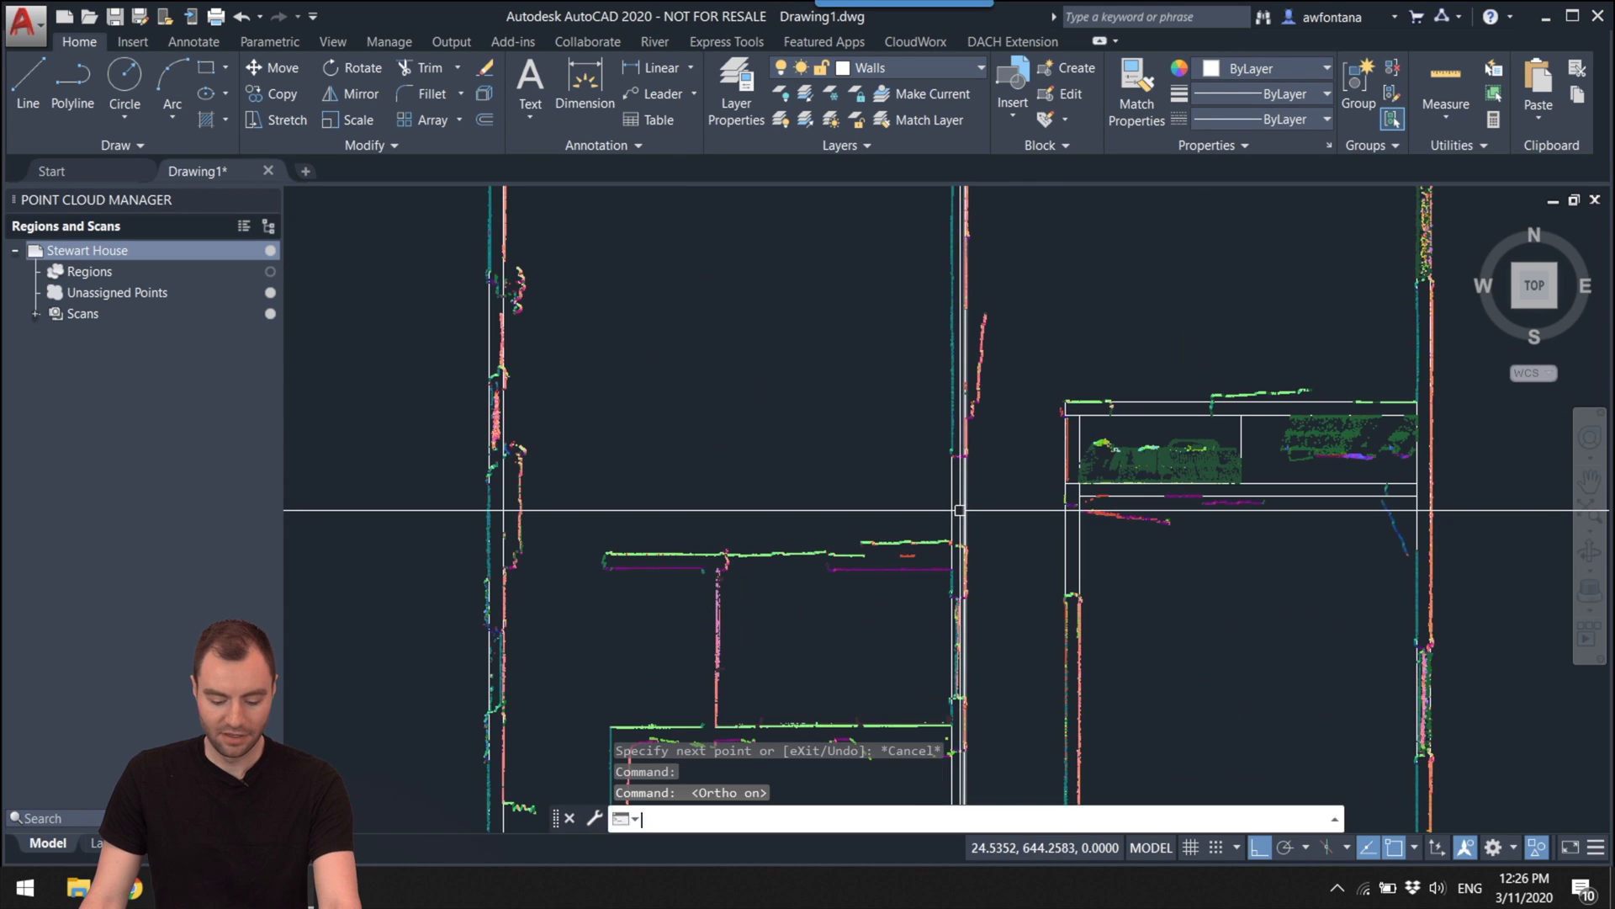
{"action": "middle_click_drag", "start_coordinate": [925, 598], "coordinate": [1046, 432]}
{"action": "scroll", "coordinate": [1093, 577], "scroll_direction": "up", "scroll_amount": 2}
{"action": "middle_click_drag", "start_coordinate": [1093, 577], "coordinate": [1185, 452]}
{"action": "scroll", "coordinate": [1186, 451], "scroll_direction": "down", "scroll_amount": 3}
{"action": "middle_click_drag", "start_coordinate": [1094, 488], "coordinate": [1128, 442]}
{"action": "scroll", "coordinate": [1133, 435], "scroll_direction": "up", "scroll_amount": 3}
{"action": "scroll", "coordinate": [1135, 433], "scroll_direction": "up", "scroll_amount": 2}
{"action": "type", "text": "l"}
{"action": "key", "text": "Return"}
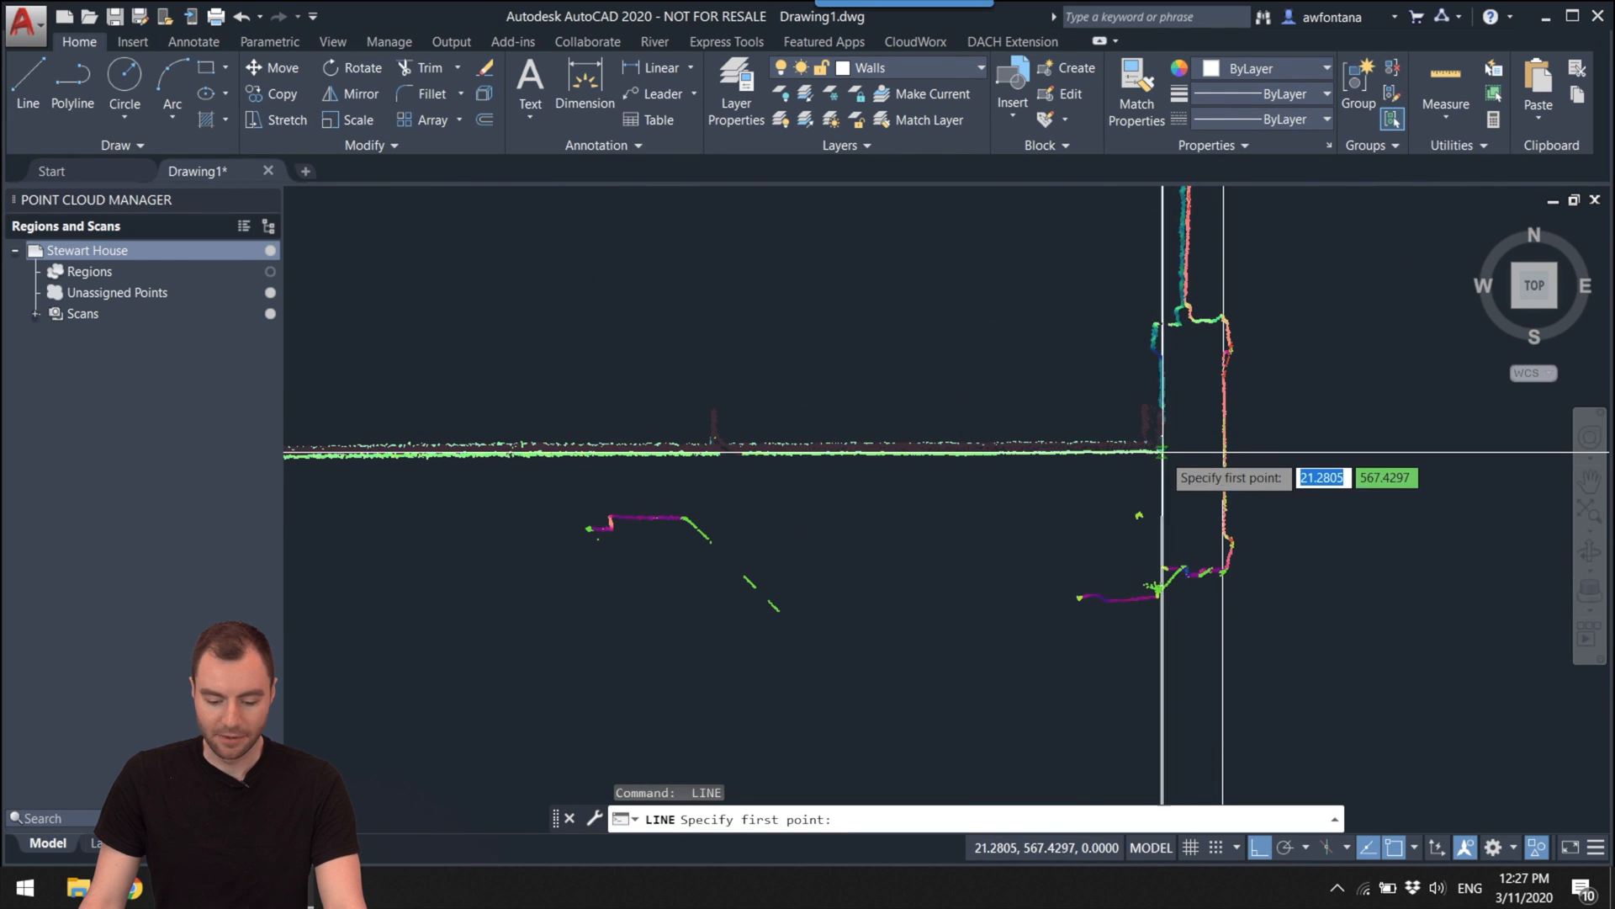
{"action": "scroll", "coordinate": [1162, 452], "scroll_direction": "down", "scroll_amount": 3}
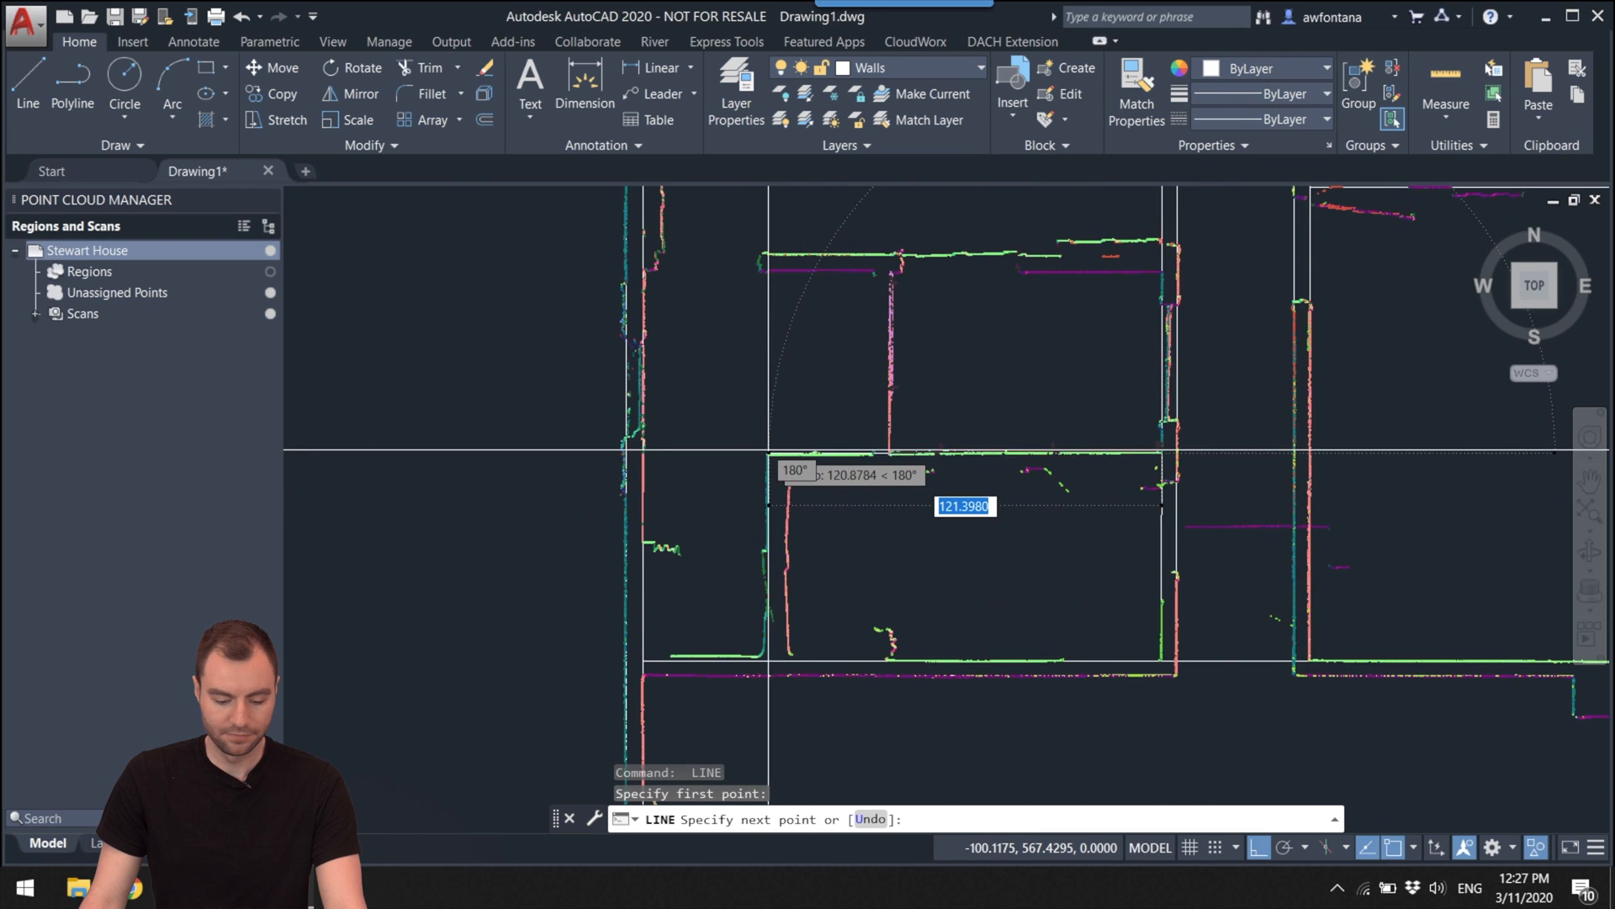
{"action": "scroll", "coordinate": [769, 441], "scroll_direction": "up", "scroll_amount": 3}
{"action": "scroll", "coordinate": [768, 450], "scroll_direction": "up", "scroll_amount": 2}
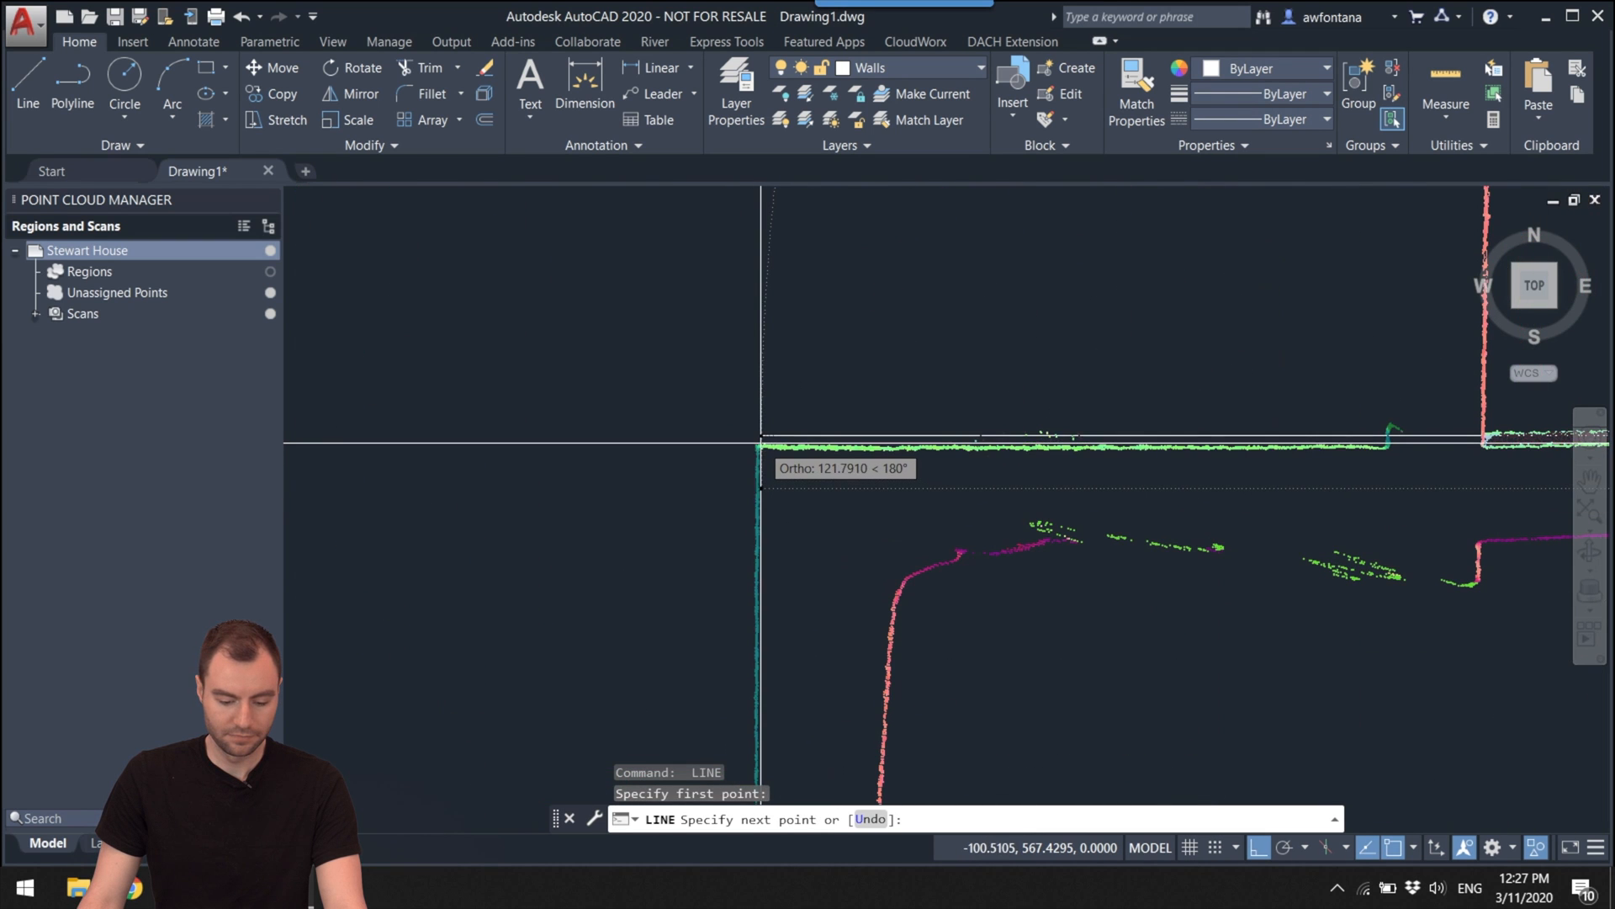
{"action": "scroll", "coordinate": [758, 441], "scroll_direction": "up", "scroll_amount": 2}
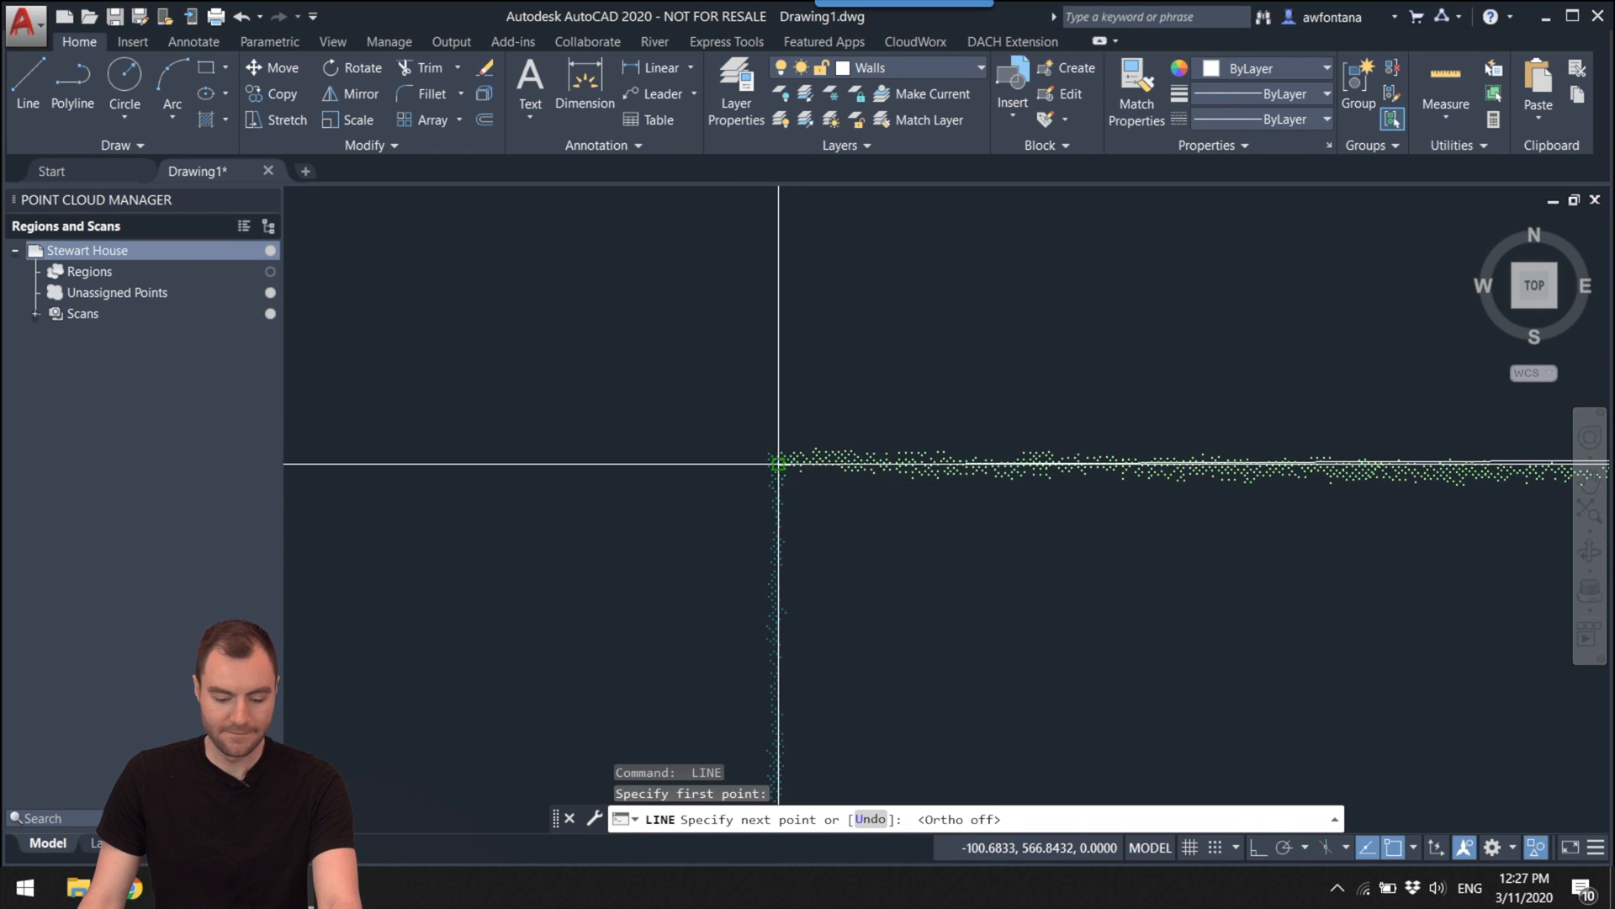
Step: Continue the line from that corner about 64 units south to the inner south wall line as the room's west wall outer face
{"action": "scroll", "coordinate": [776, 459], "scroll_direction": "down", "scroll_amount": 4}
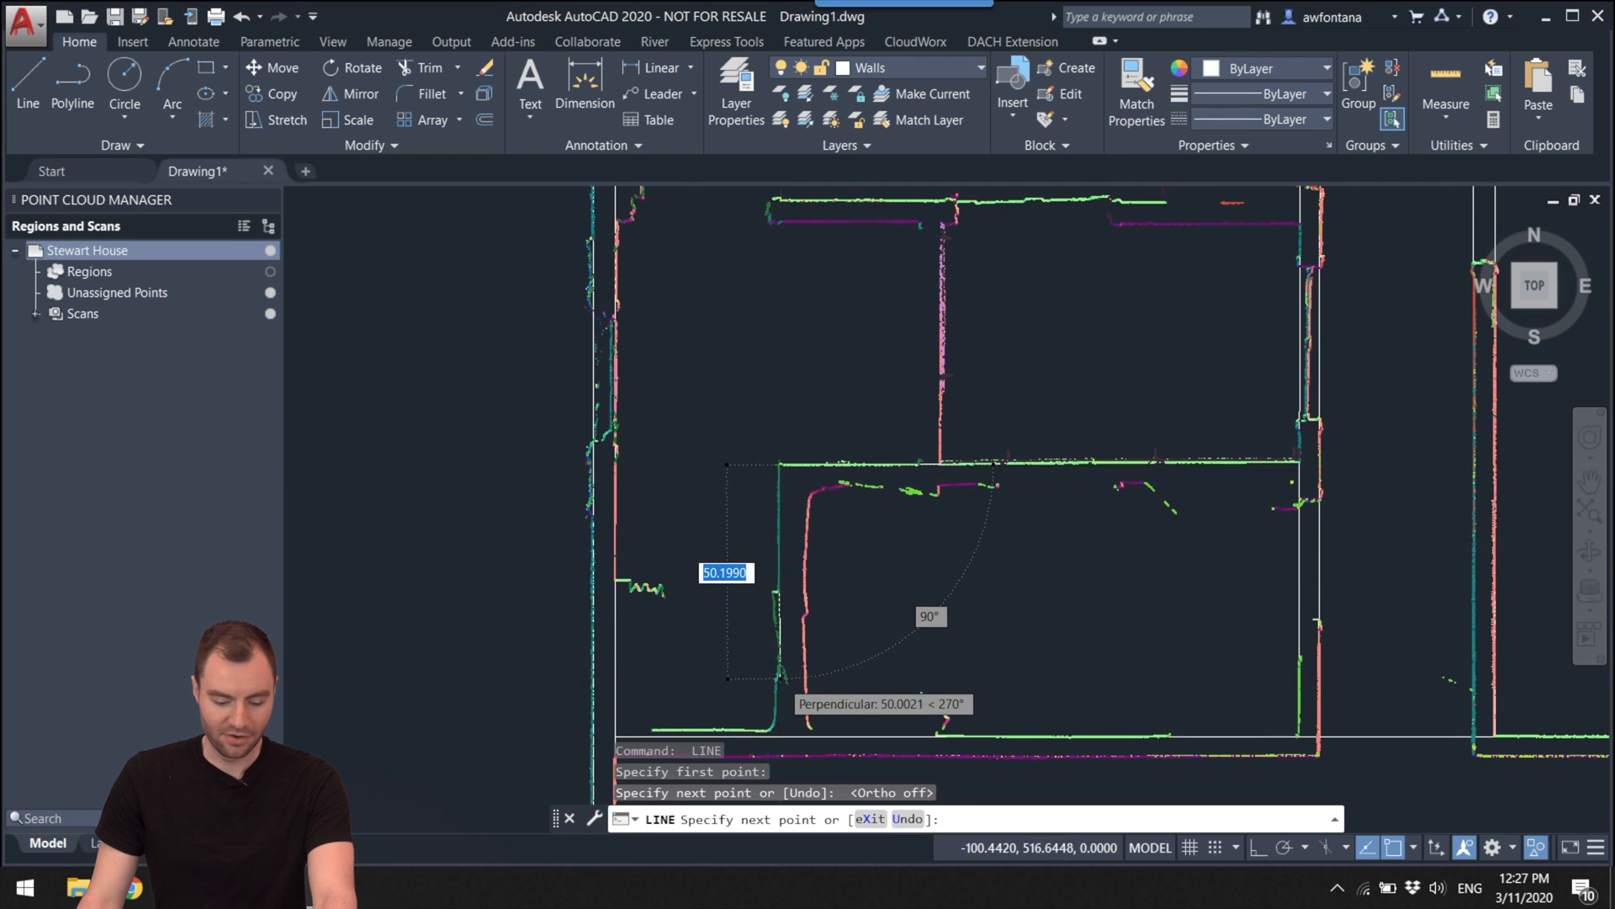
{"action": "middle_click_drag", "start_coordinate": [783, 492], "coordinate": [839, 492]}
{"action": "scroll", "coordinate": [838, 545], "scroll_direction": "up", "scroll_amount": 3}
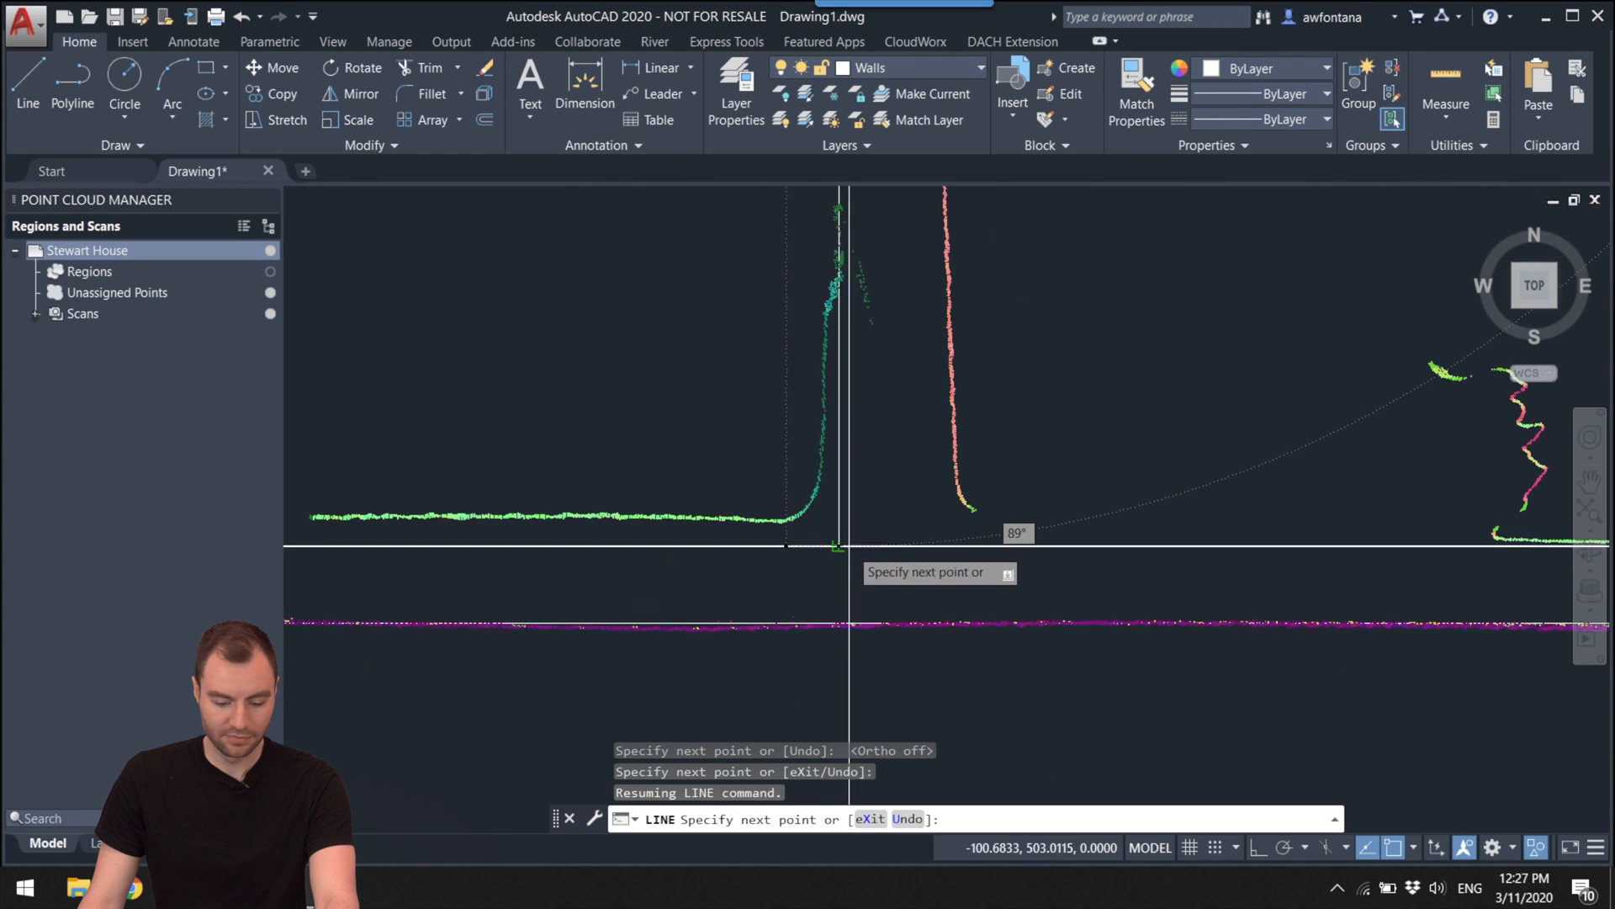
{"action": "left_click", "coordinate": [839, 545]}
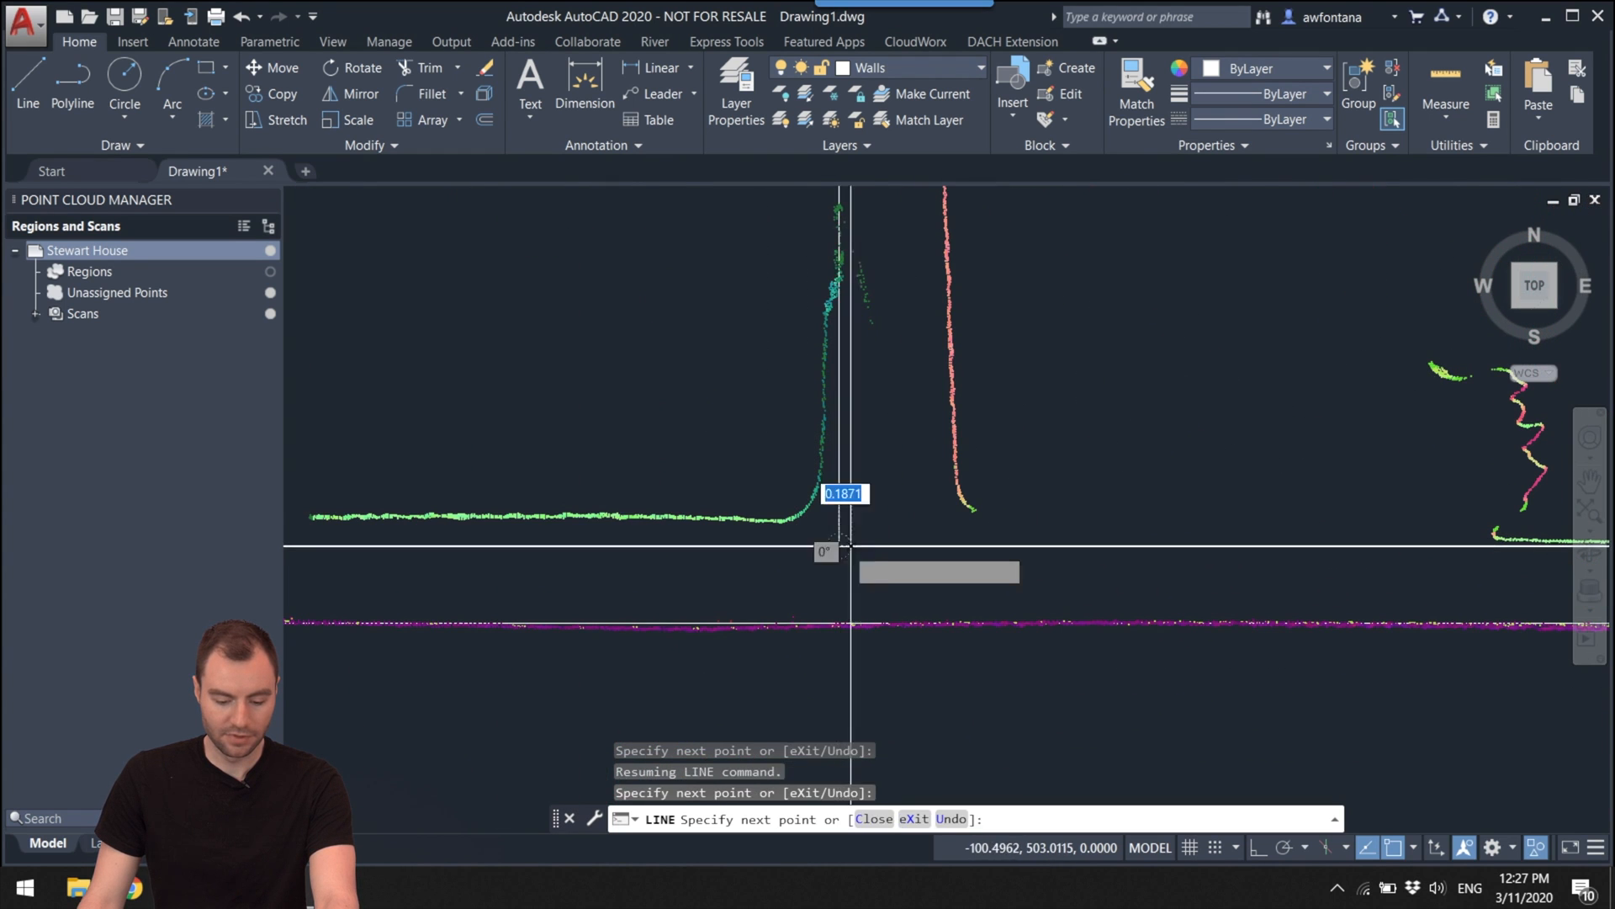
{"action": "key", "text": "Escape"}
Step: Draw the south room's inner faces with Ortho on: about 117 units west from the hallway west wall, then south to the inner south wall line
{"action": "scroll", "coordinate": [924, 485], "scroll_direction": "down", "scroll_amount": 3}
{"action": "scroll", "coordinate": [923, 486], "scroll_direction": "down", "scroll_amount": 2}
{"action": "middle_click_drag", "start_coordinate": [924, 486], "coordinate": [934, 546]}
{"action": "middle_click_drag", "start_coordinate": [921, 415], "coordinate": [1094, 484]}
{"action": "scroll", "coordinate": [1081, 469], "scroll_direction": "up", "scroll_amount": 2}
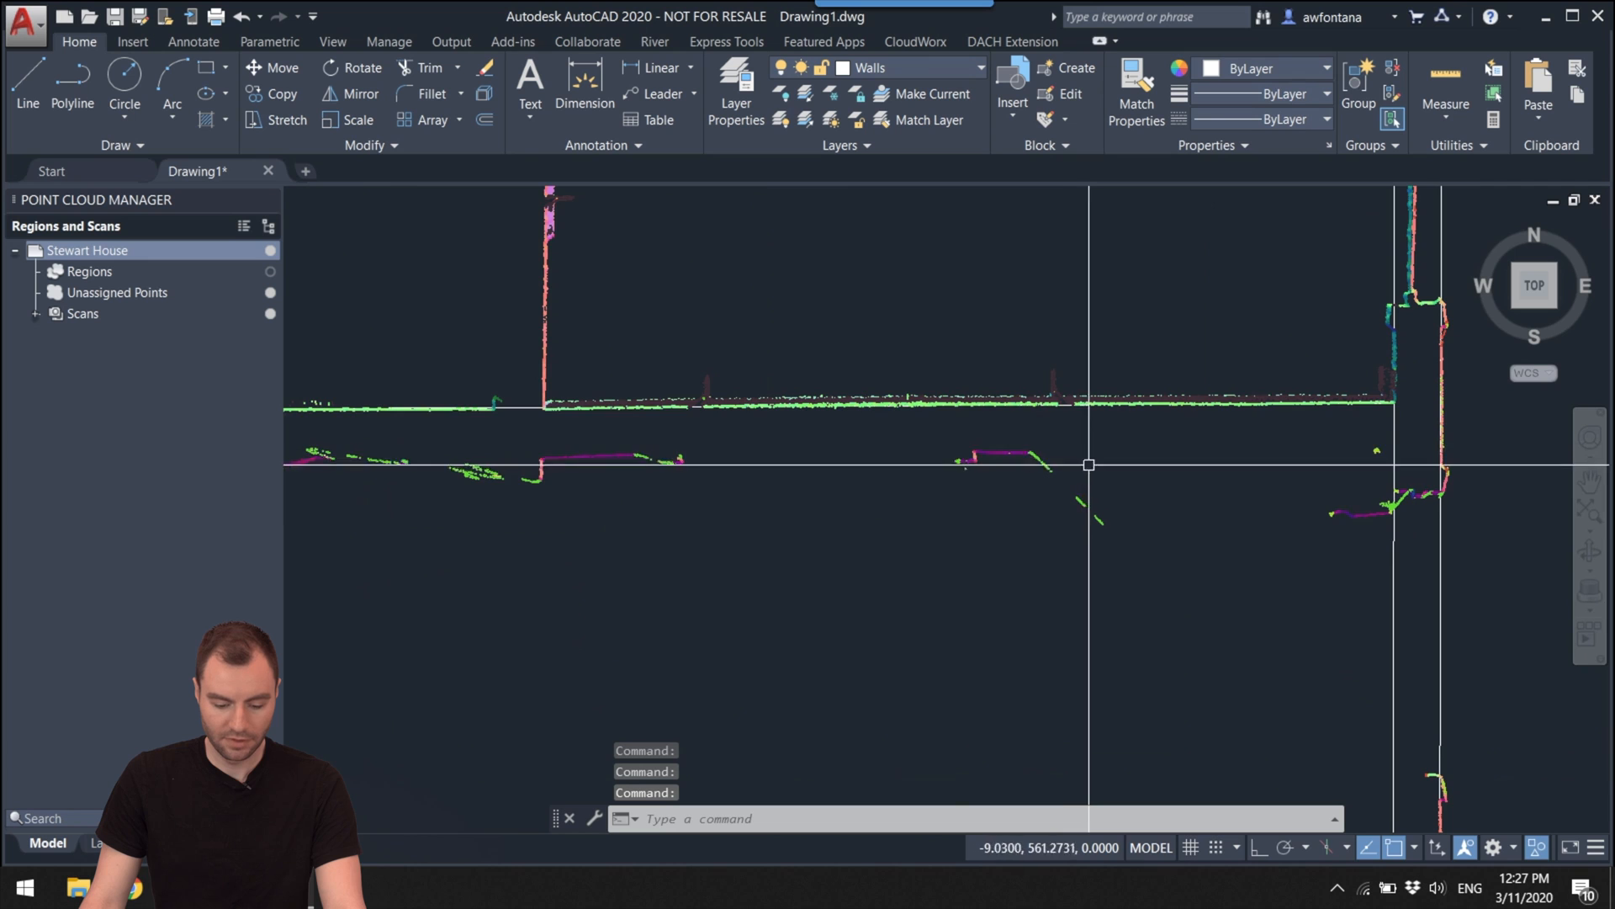
{"action": "middle_click_drag", "start_coordinate": [933, 544], "coordinate": [1153, 483]}
{"action": "middle_click_drag", "start_coordinate": [649, 396], "coordinate": [754, 429]}
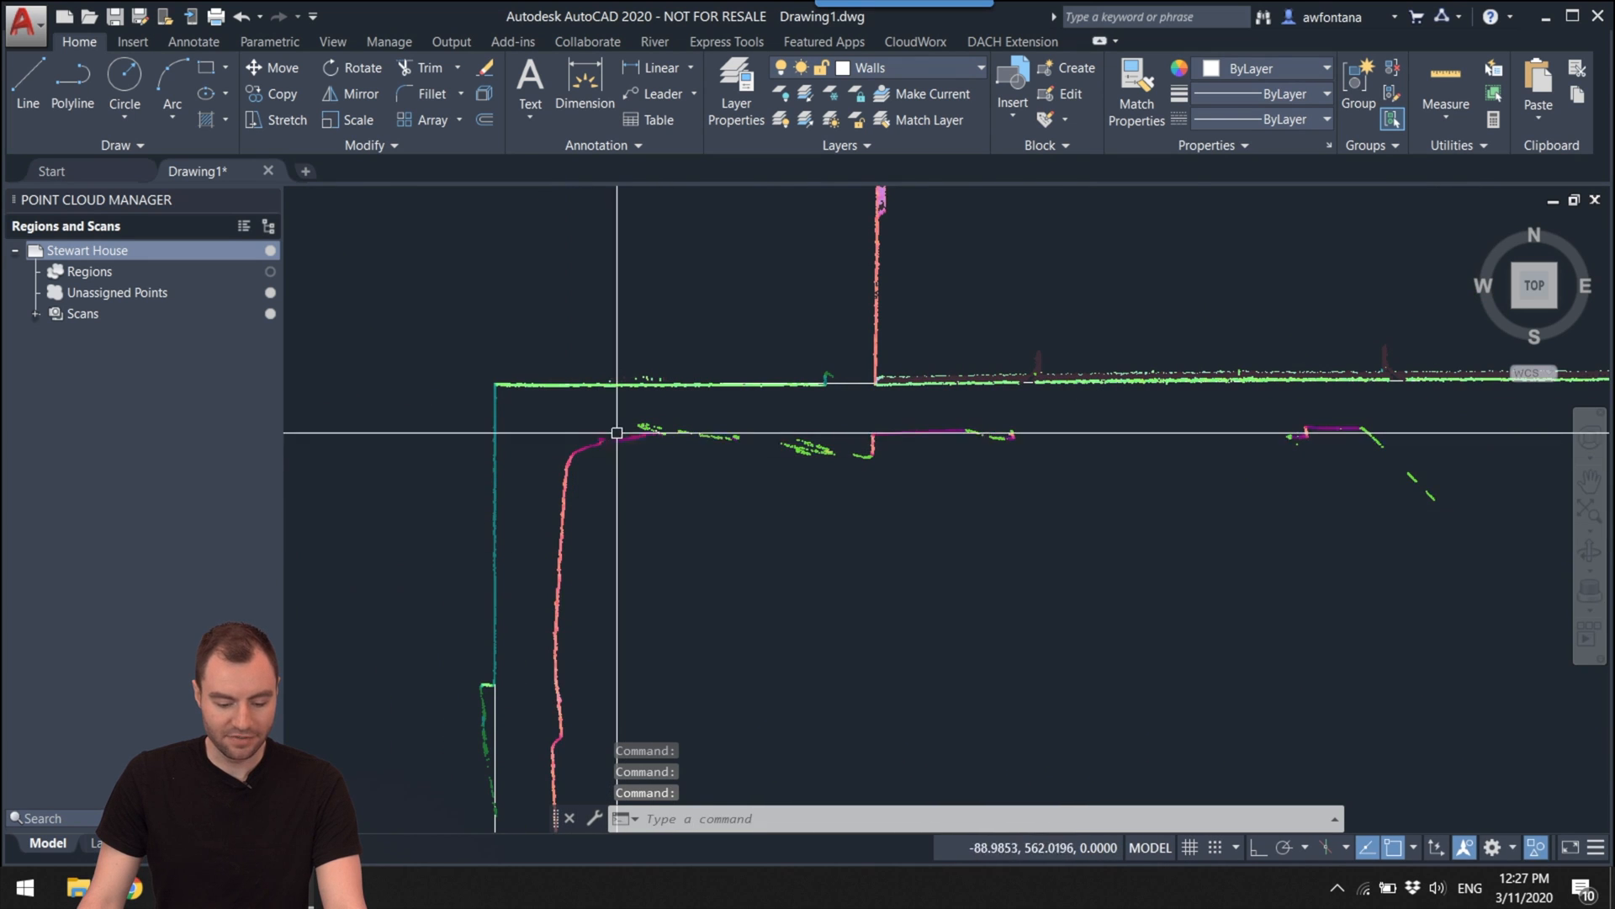
{"action": "middle_click_drag", "start_coordinate": [995, 447], "coordinate": [541, 454]}
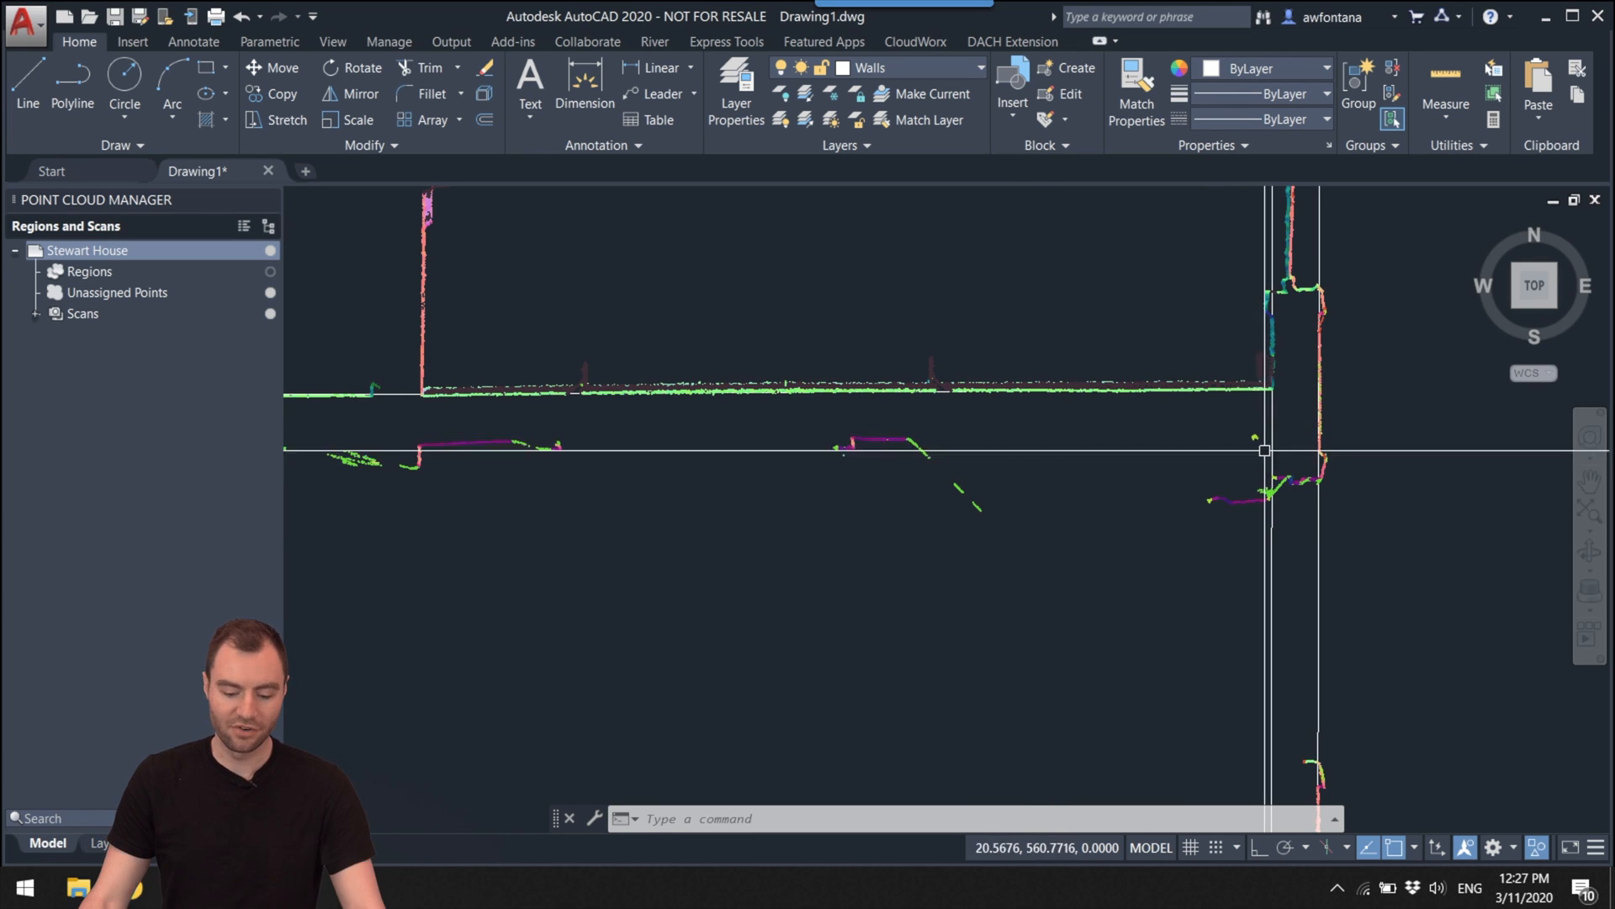
{"action": "type", "text": "l"}
{"action": "key", "text": "Return"}
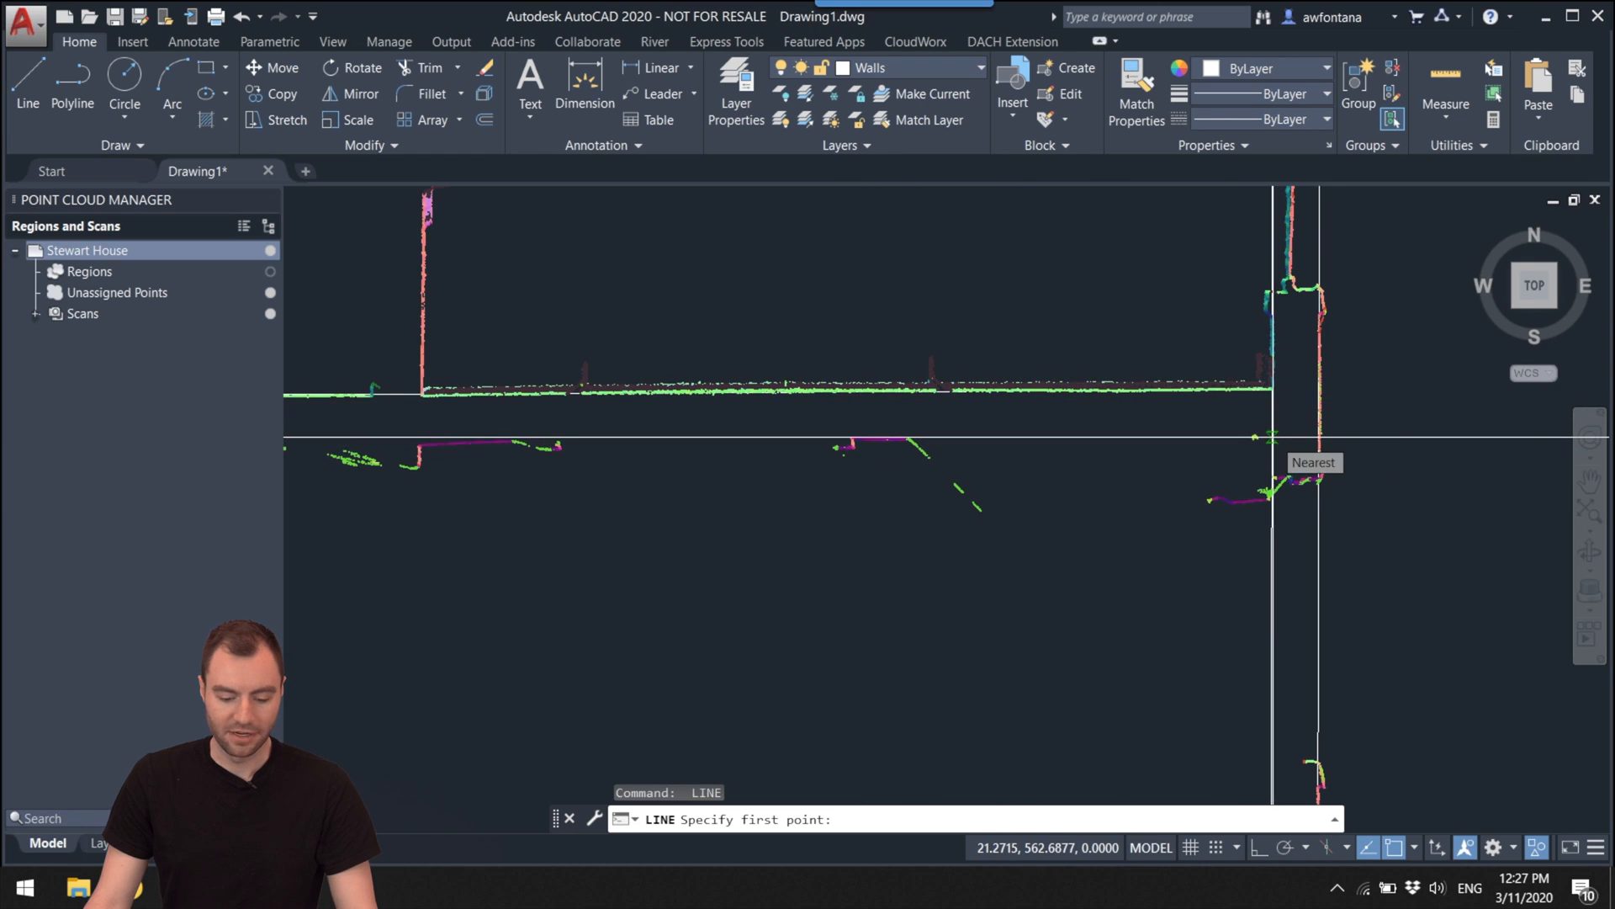
{"action": "left_click", "coordinate": [1272, 437]}
{"action": "middle_click_drag", "start_coordinate": [327, 430], "coordinate": [986, 428]}
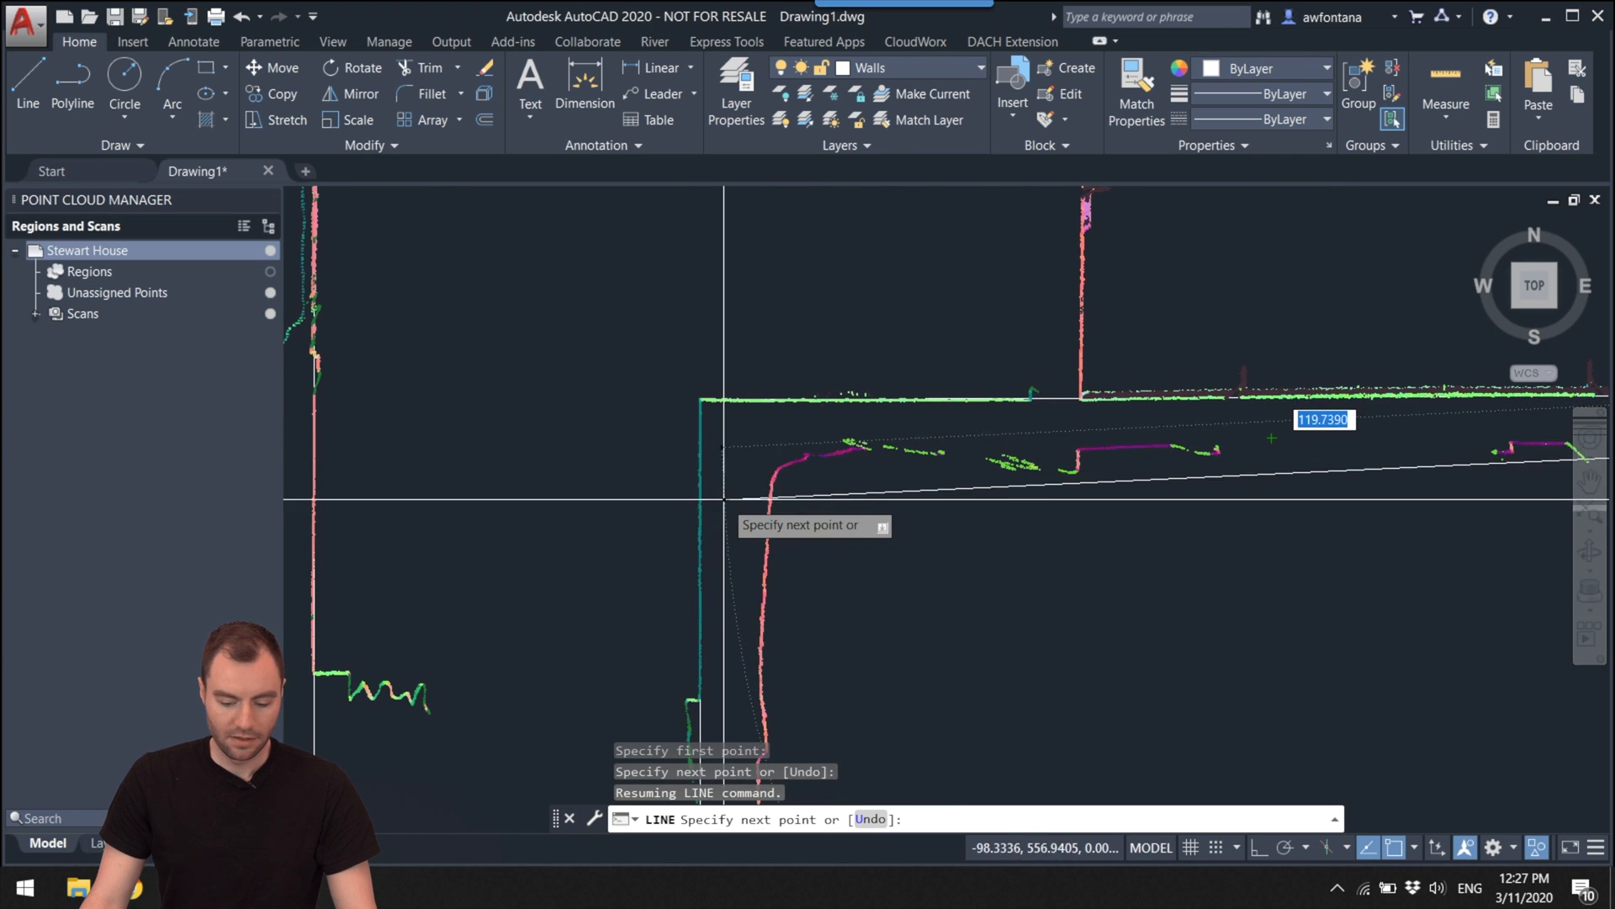
{"action": "key", "text": "F8"}
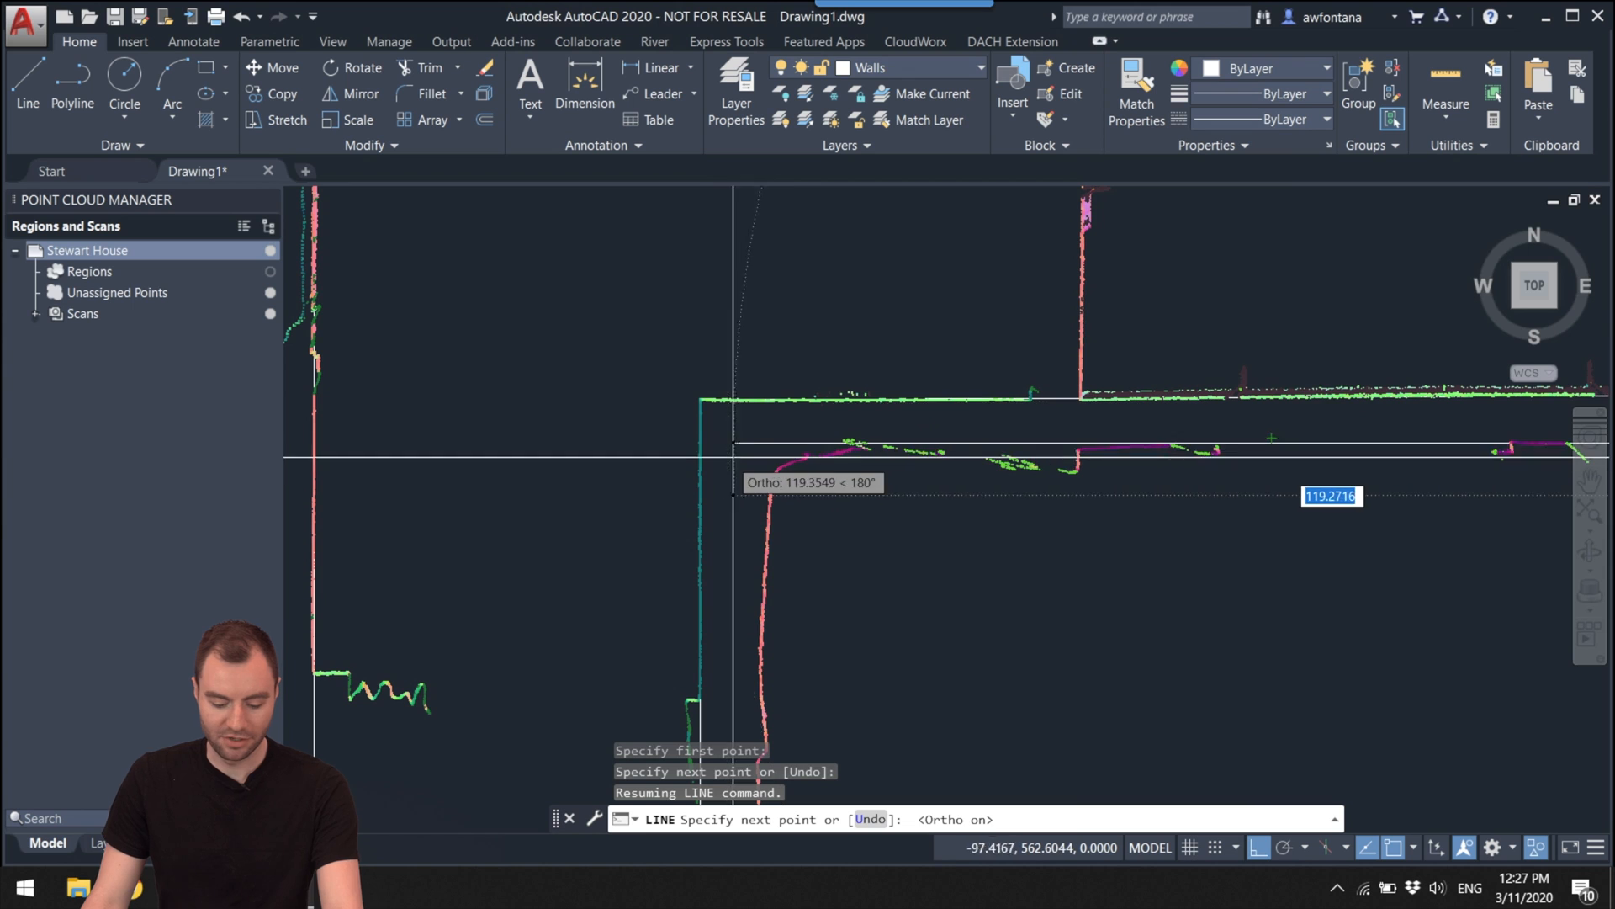
{"action": "mouse_move", "coordinate": [767, 459]}
{"action": "middle_mouse_down"}
{"action": "mouse_move", "coordinate": [880, 244]}
{"action": "mouse_move", "coordinate": [817, 316]}
{"action": "middle_mouse_up"}
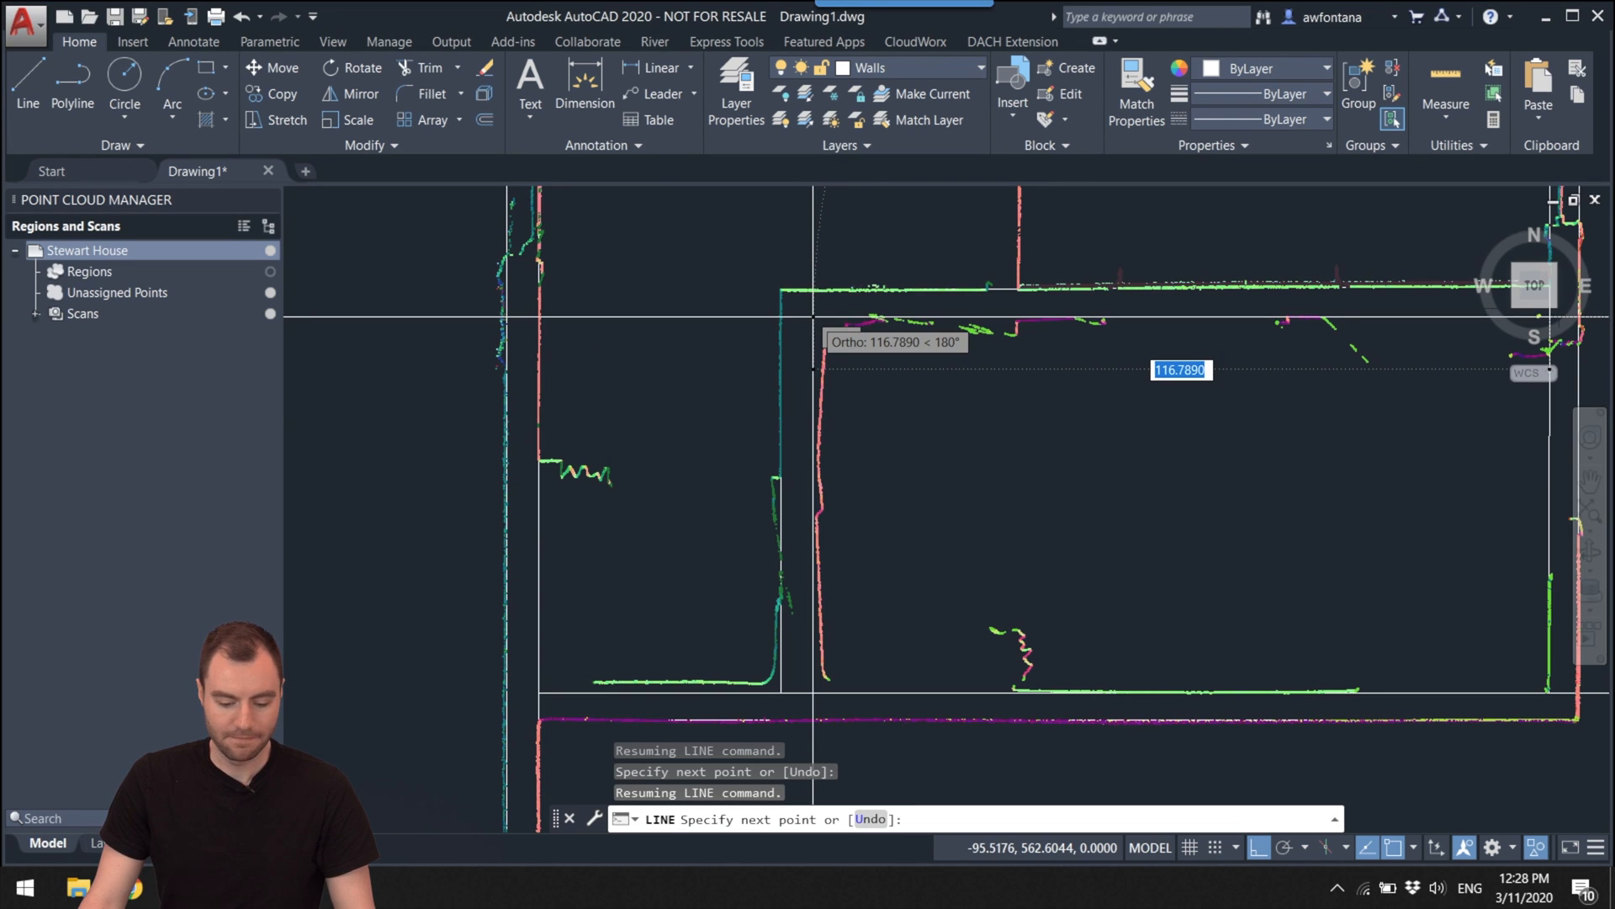
{"action": "left_click", "coordinate": [812, 317]}
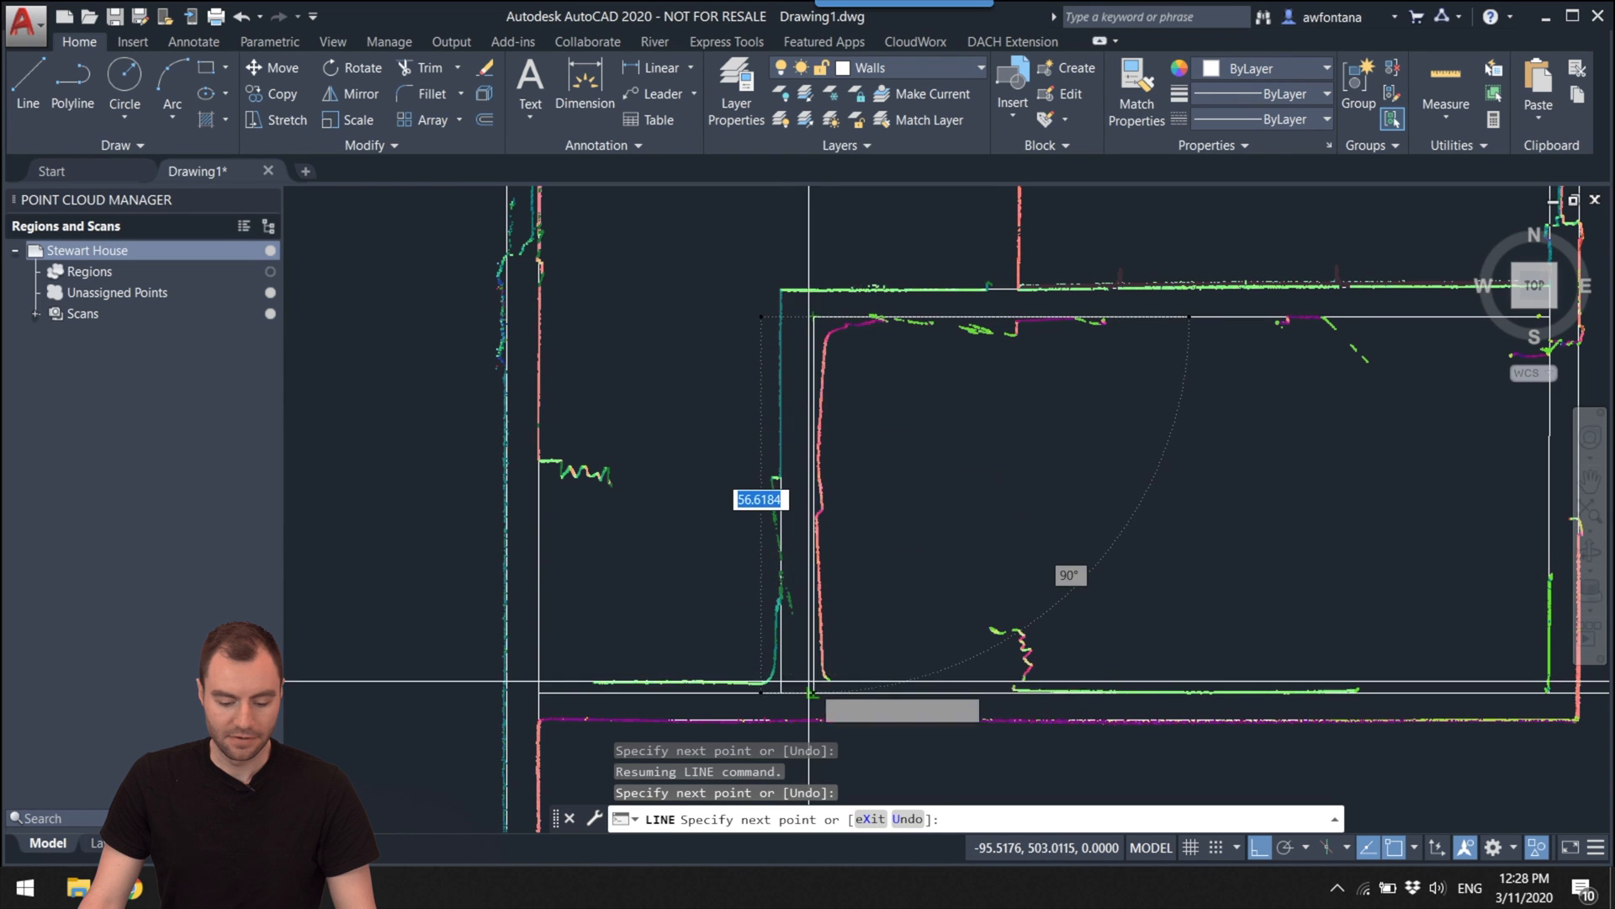
{"action": "key", "text": "Escape"}
Step: Trace the middle room's partition east face north from the room's south wall, then its north wall's south face east to the hallway west wall
{"action": "middle_click_drag", "start_coordinate": [1119, 282], "coordinate": [999, 634]}
{"action": "middle_click_drag", "start_coordinate": [1109, 539], "coordinate": [958, 533]}
{"action": "scroll", "coordinate": [1144, 343], "scroll_direction": "up", "scroll_amount": 2}
{"action": "middle_click_drag", "start_coordinate": [1144, 344], "coordinate": [1137, 371]}
{"action": "scroll", "coordinate": [999, 458], "scroll_direction": "down", "scroll_amount": 3}
{"action": "key", "text": "space"}
{"action": "left_click", "coordinate": [694, 673]}
{"action": "scroll", "coordinate": [696, 429], "scroll_direction": "up", "scroll_amount": 3}
{"action": "left_click", "coordinate": [696, 441]}
{"action": "left_click", "coordinate": [1461, 444]}
{"action": "key", "text": "Escape"}
Step: Draw the north face of the middle room's north wall from the hallway west wall west to the exterior west wall's inner face
{"action": "scroll", "coordinate": [1058, 393], "scroll_direction": "down", "scroll_amount": 2}
{"action": "scroll", "coordinate": [1137, 372], "scroll_direction": "up", "scroll_amount": 3}
{"action": "key", "text": "space"}
{"action": "left_click", "coordinate": [1251, 433]}
{"action": "middle_click_drag", "start_coordinate": [603, 432], "coordinate": [1247, 437]}
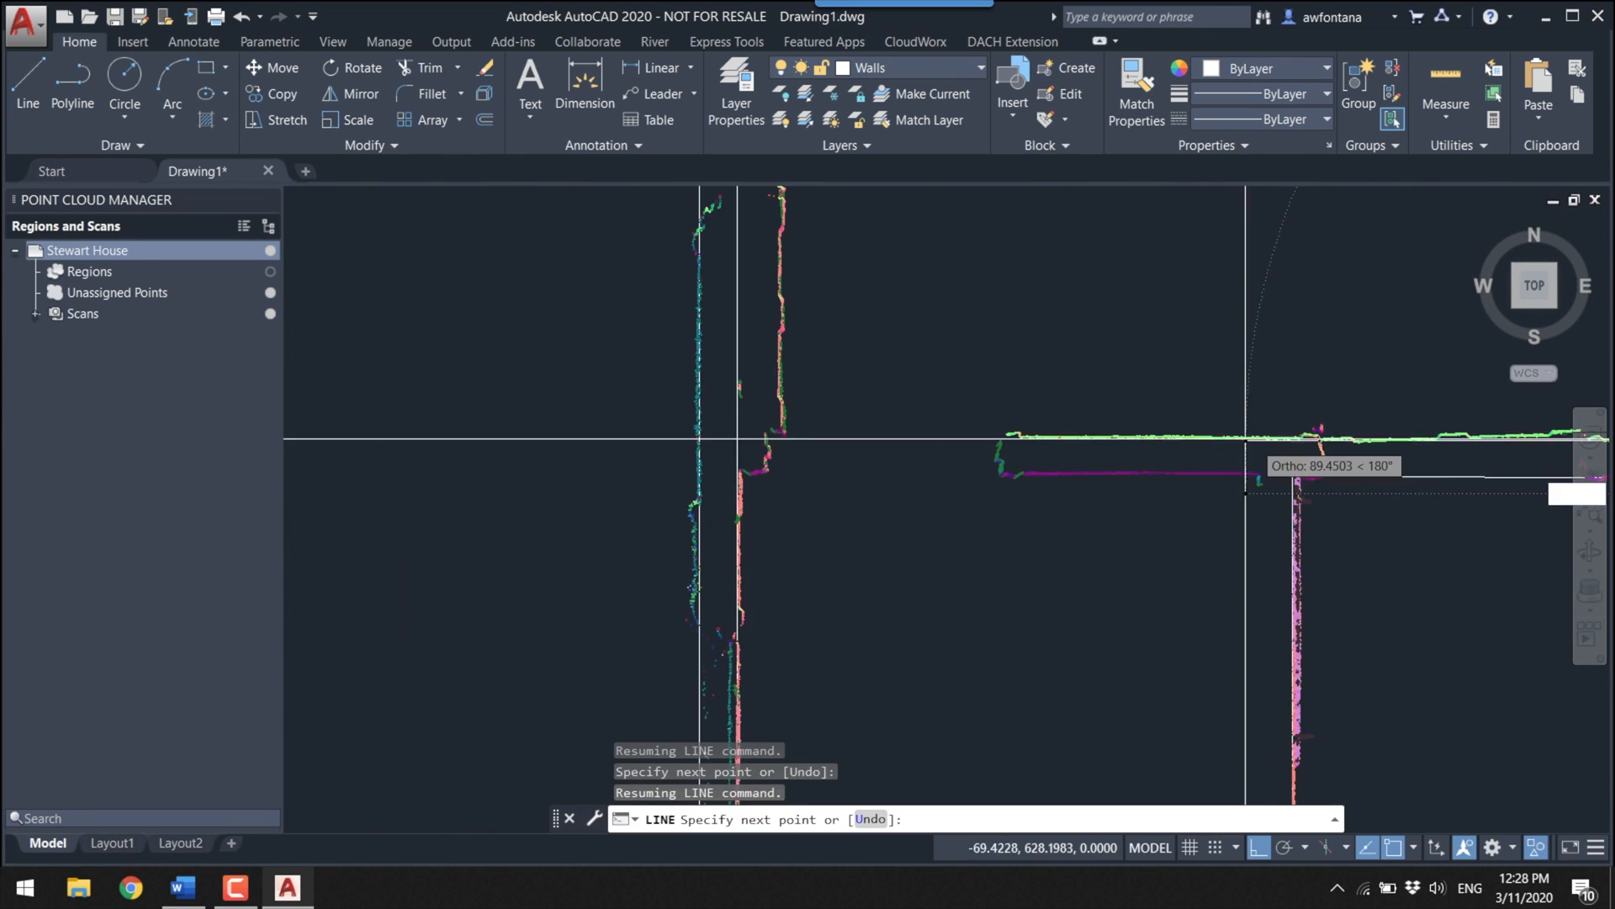
{"action": "left_click", "coordinate": [739, 437]}
{"action": "key", "text": "Escape"}
{"action": "middle_click_drag", "start_coordinate": [959, 485], "coordinate": [617, 485]}
{"action": "key", "text": "space"}
{"action": "left_click", "coordinate": [398, 466]}
{"action": "scroll", "coordinate": [1200, 467], "scroll_direction": "up", "scroll_amount": 3}
{"action": "key", "text": "Escape"}
Step: Stretch the west end of the middle room's north wall south face line to the exterior west wall's inner face
{"action": "left_click", "coordinate": [844, 472]}
{"action": "scroll", "coordinate": [844, 472], "scroll_direction": "down", "scroll_amount": 1}
{"action": "middle_click_drag", "start_coordinate": [389, 512], "coordinate": [918, 498]}
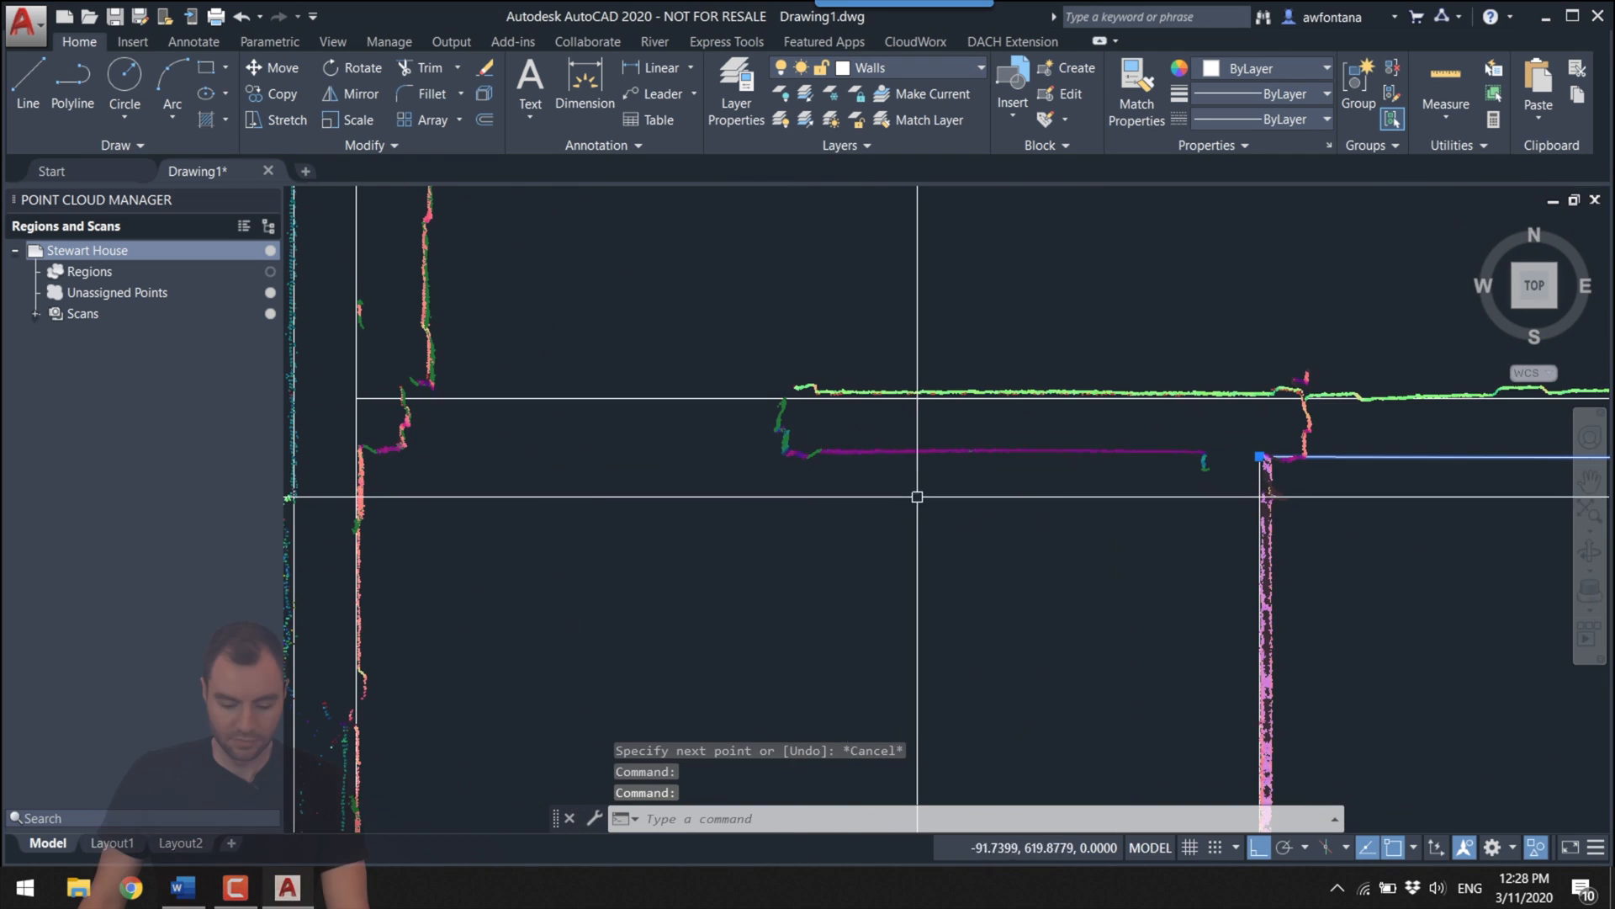
{"action": "left_click", "coordinate": [1260, 457]}
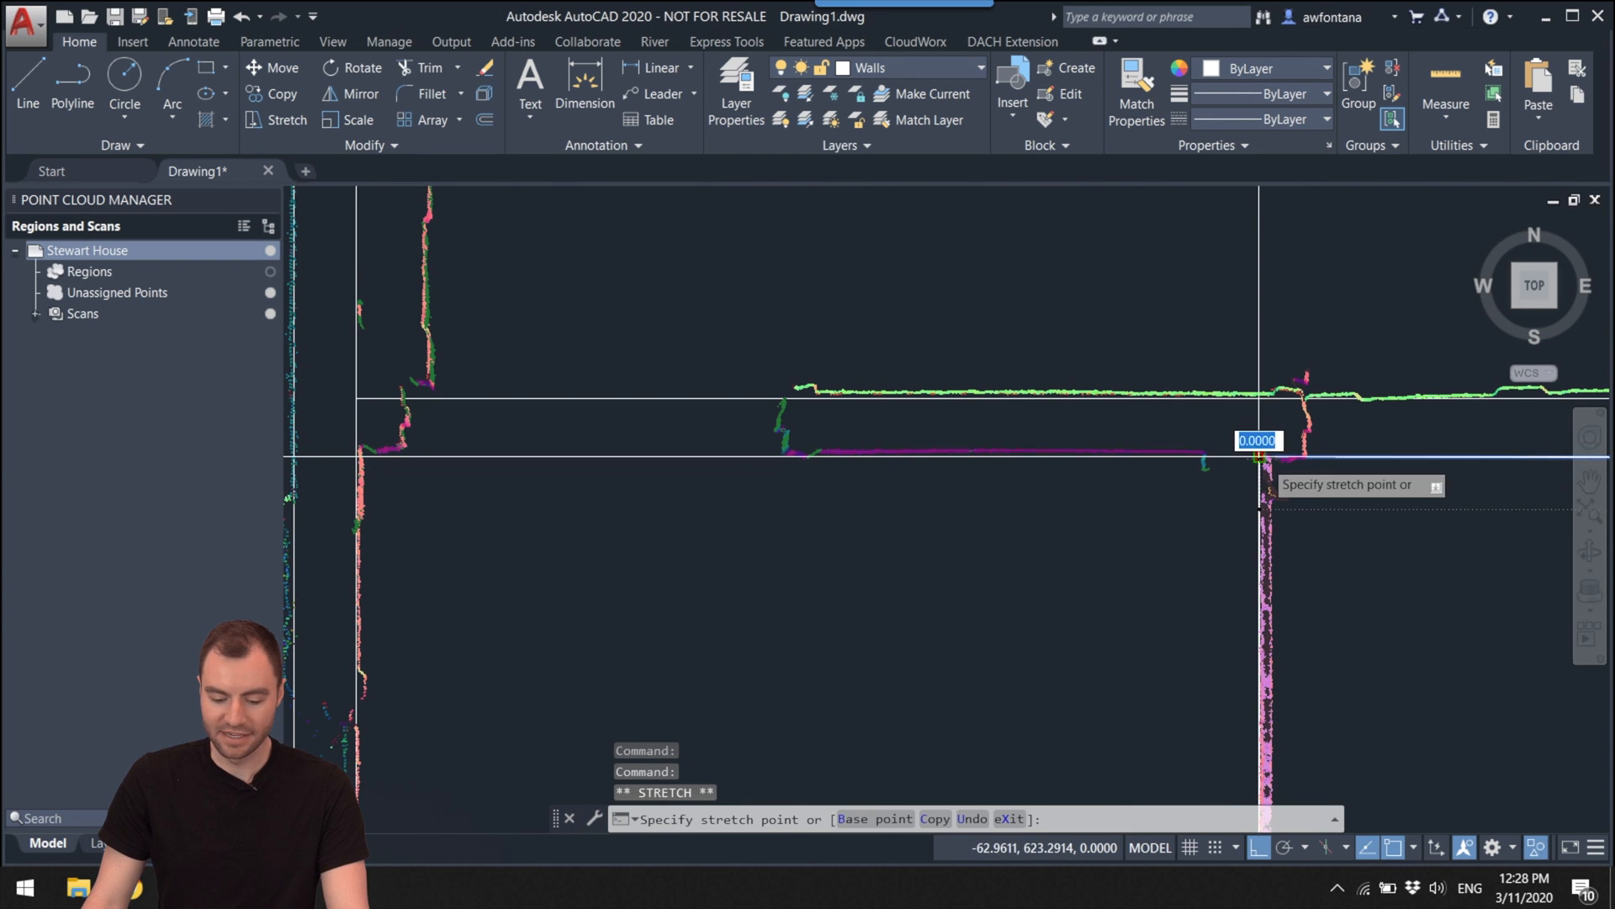
{"action": "key", "text": "Down"}
{"action": "key", "text": "Escape"}
Step: Examine the scan points along the middle room's partition and the traced walls around it
{"action": "middle_click_drag", "start_coordinate": [677, 558], "coordinate": [582, 510]}
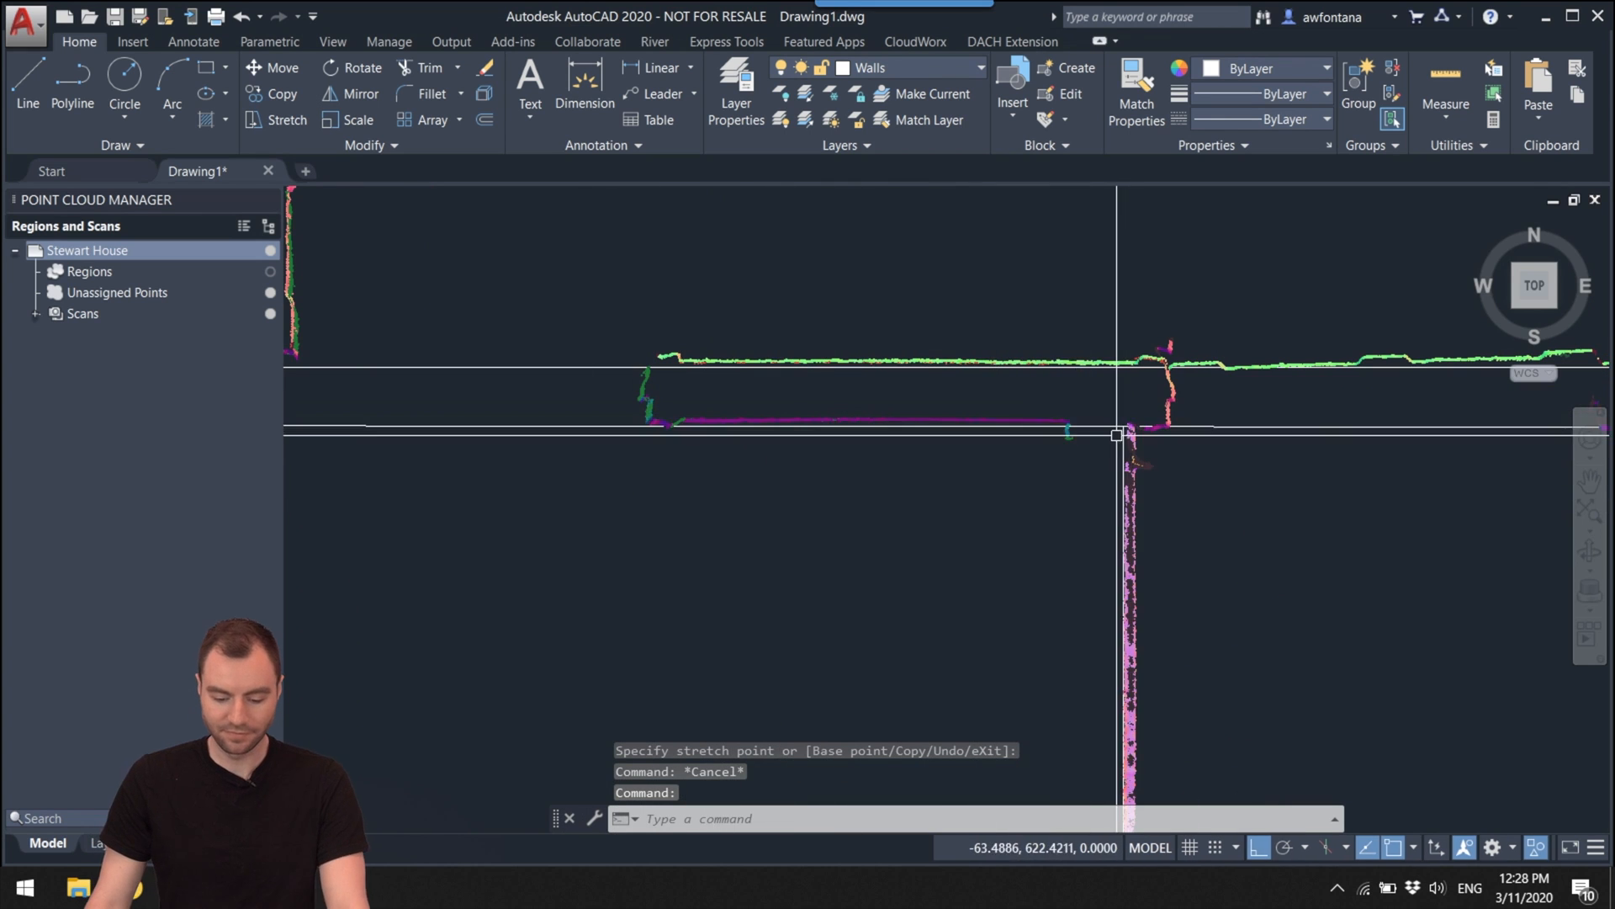
{"action": "scroll", "coordinate": [1117, 435], "scroll_direction": "down", "scroll_amount": 3}
{"action": "scroll", "coordinate": [1111, 439], "scroll_direction": "up", "scroll_amount": 2}
{"action": "middle_click_drag", "start_coordinate": [1091, 436], "coordinate": [1016, 409]}
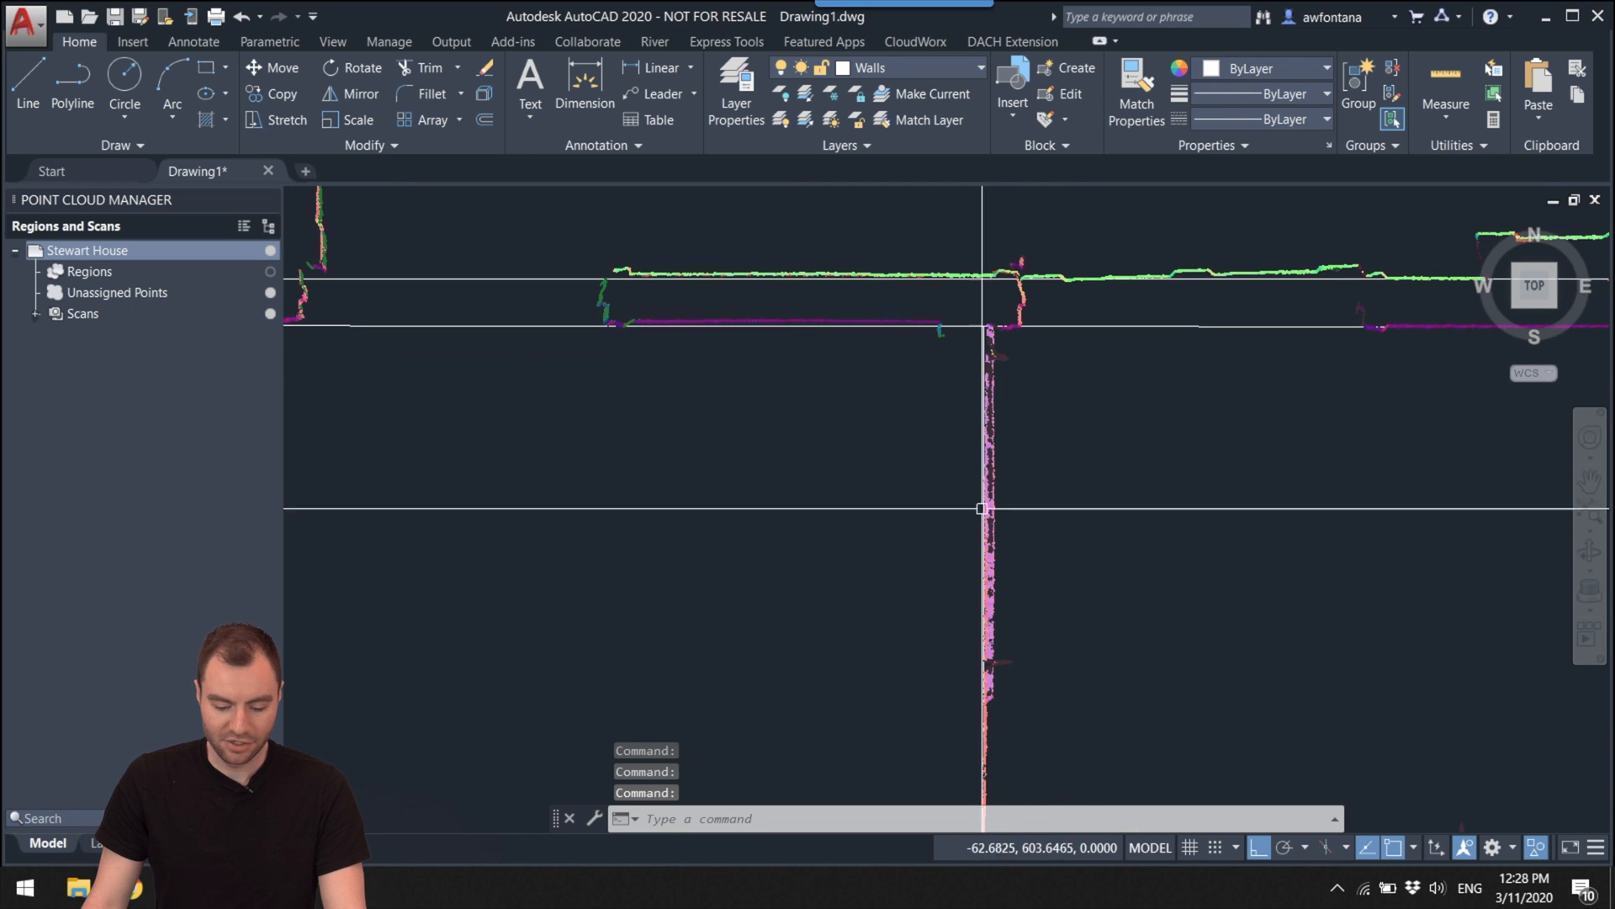
{"action": "scroll", "coordinate": [944, 450], "scroll_direction": "down", "scroll_amount": 4}
{"action": "scroll", "coordinate": [950, 556], "scroll_direction": "up", "scroll_amount": 2}
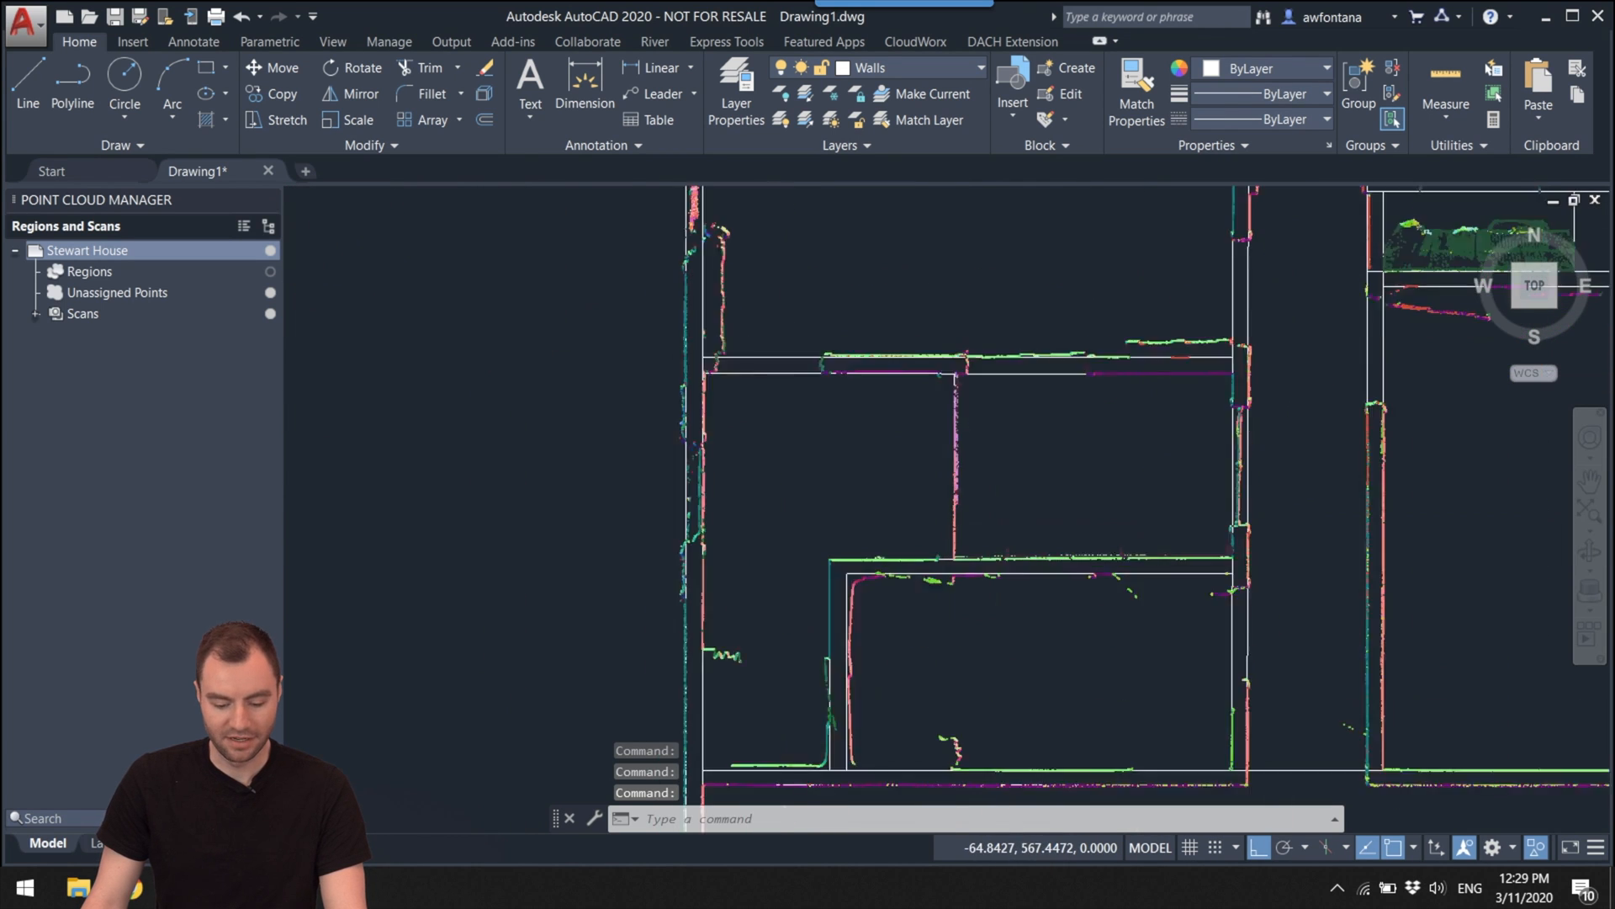
{"action": "middle_click_drag", "start_coordinate": [936, 490], "coordinate": [941, 528]}
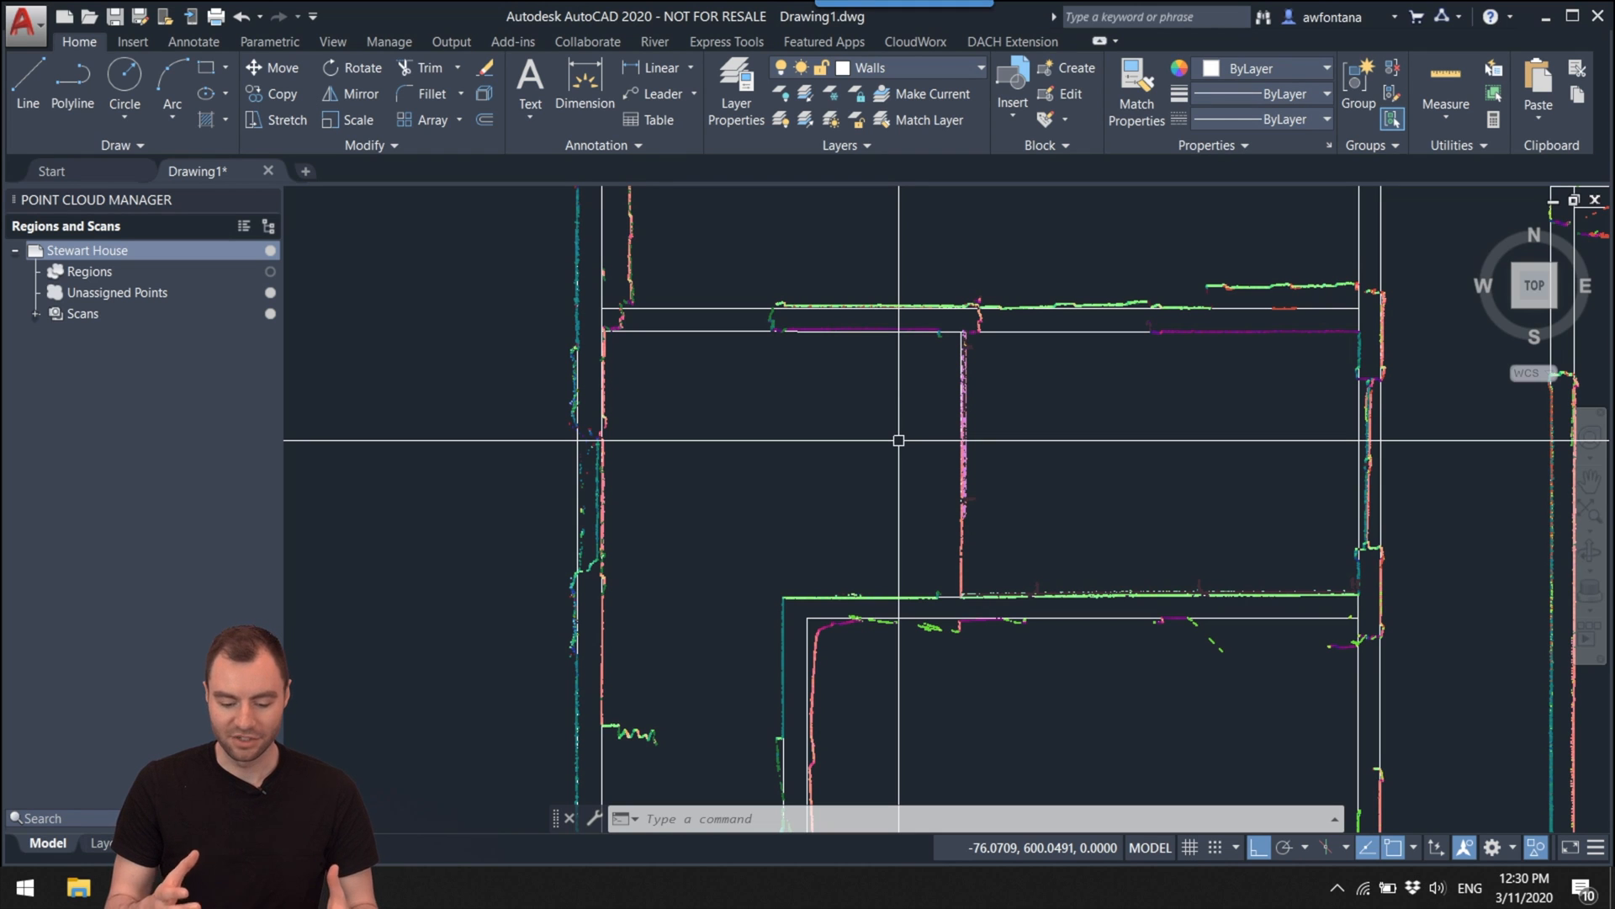
Step: Switch to JetStream Viewer, leave the full-size site map and inspect the bathroom's vanity wall from its scan setup
{"action": "left_click", "coordinate": [1543, 20]}
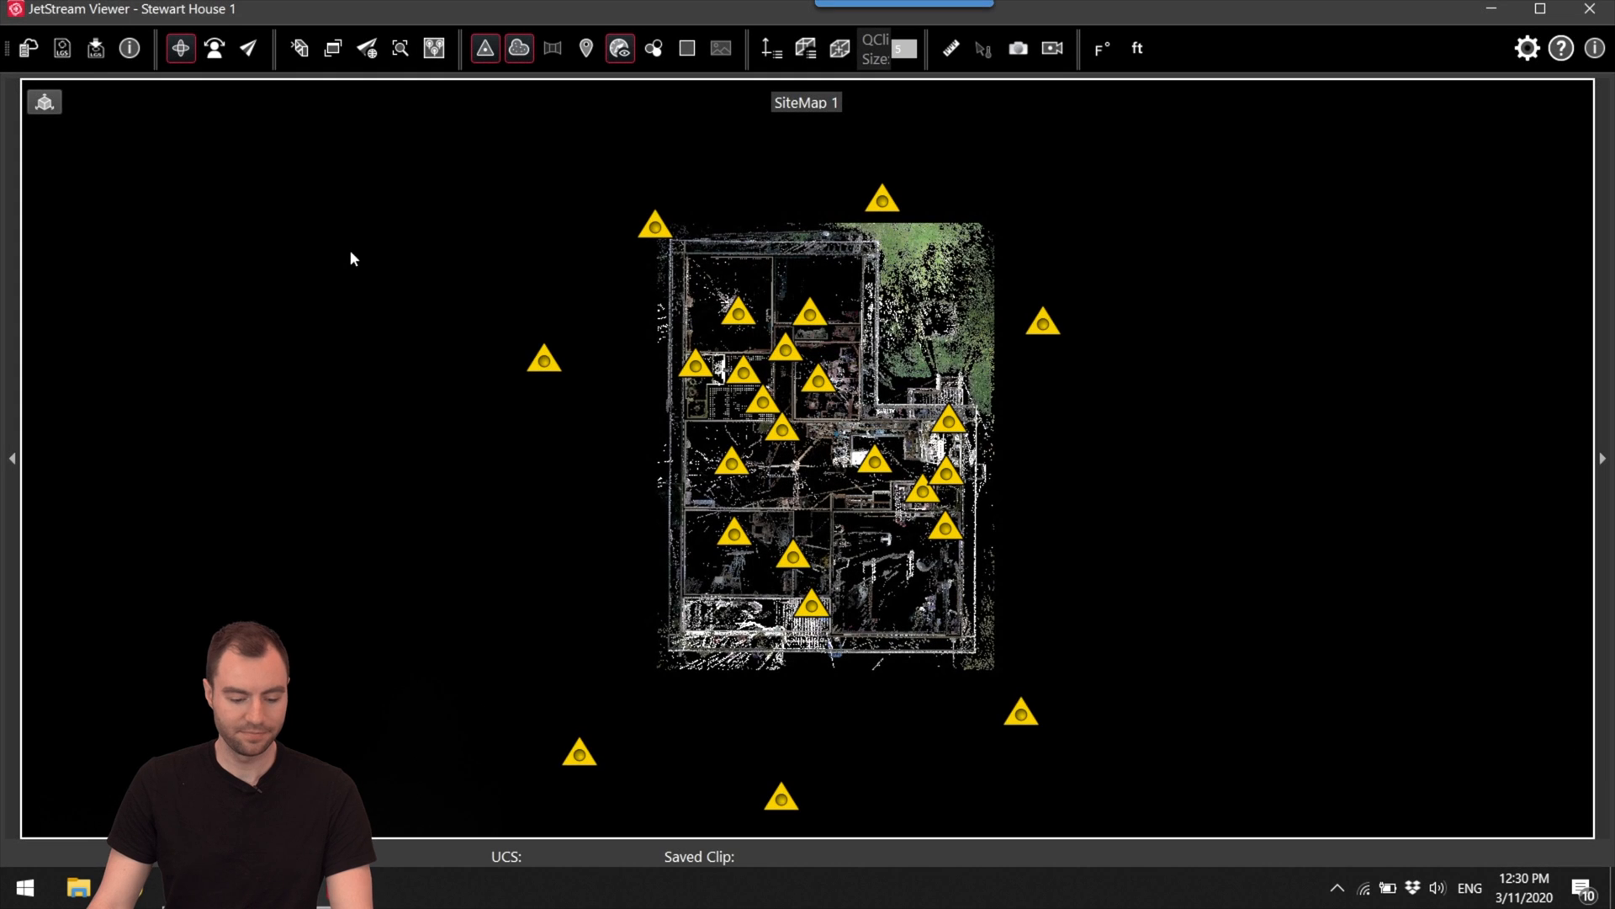
{"action": "left_click", "coordinate": [45, 101]}
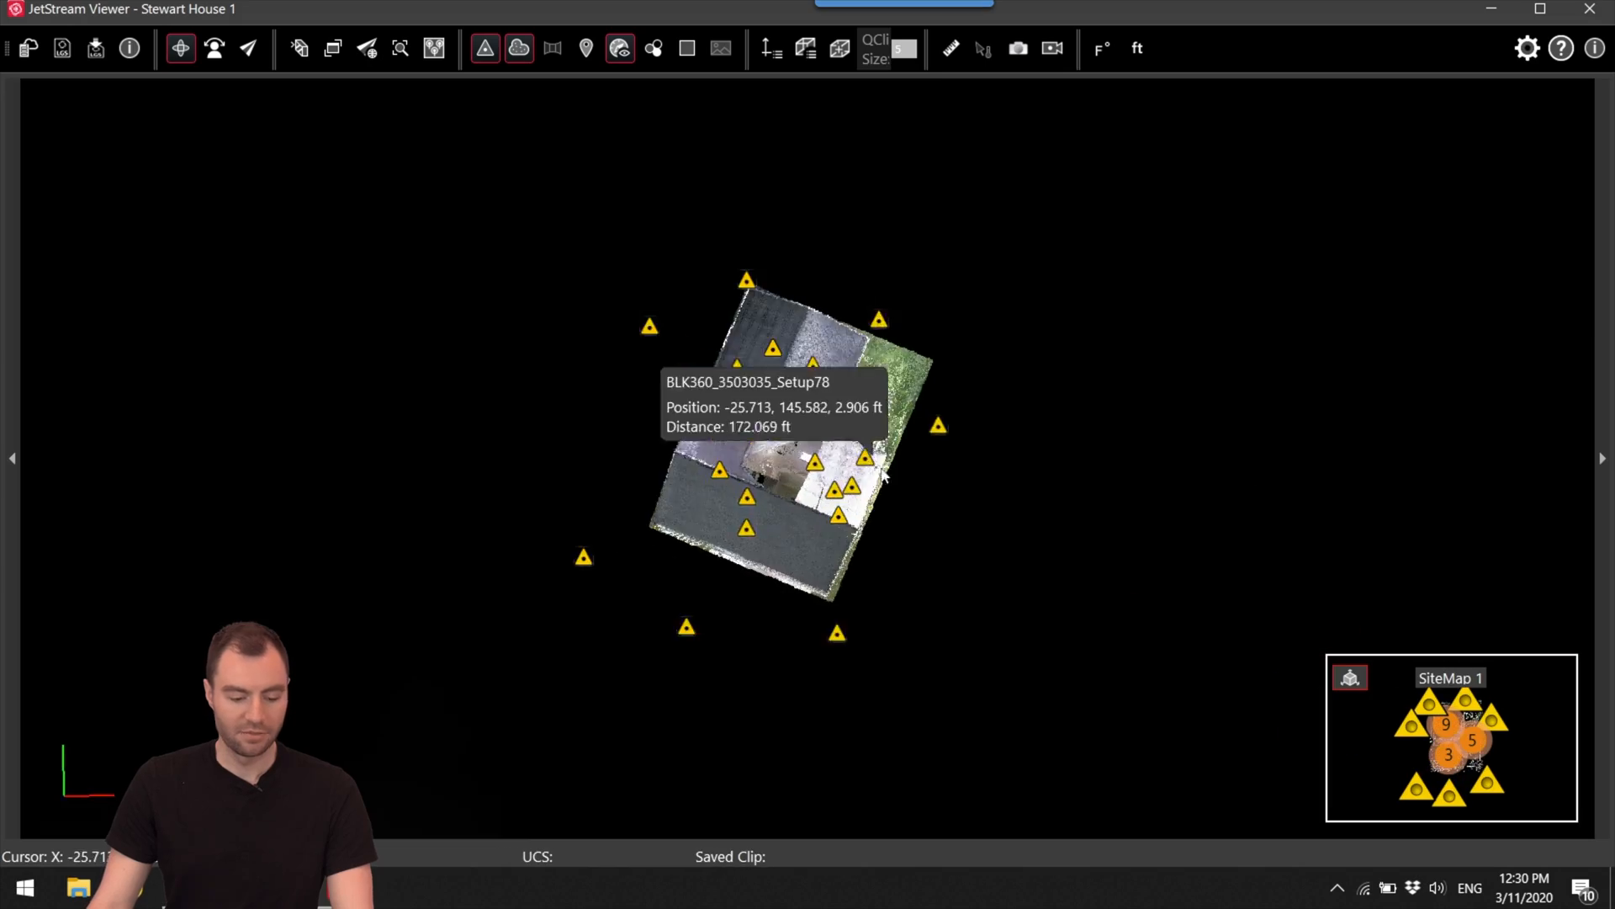
{"action": "double_click", "coordinate": [602, 244]}
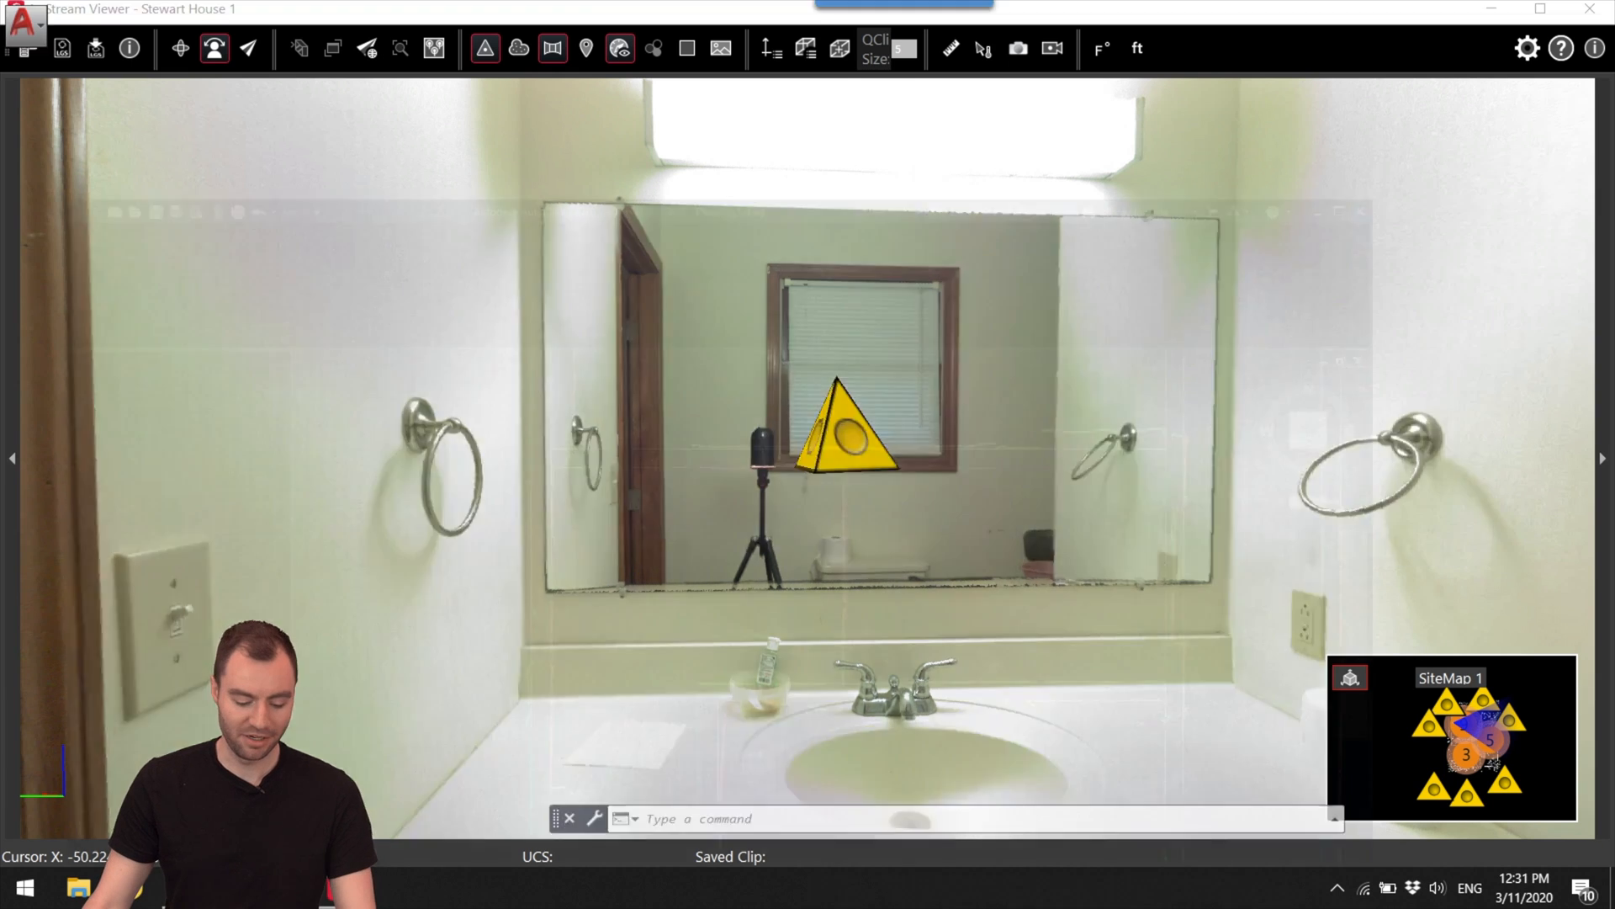
Step: Return to AutoCAD and draw the partition's west face about 56 units north from the middle room's south wall to its north wall's south face
{"action": "key", "text": "alt+Tab"}
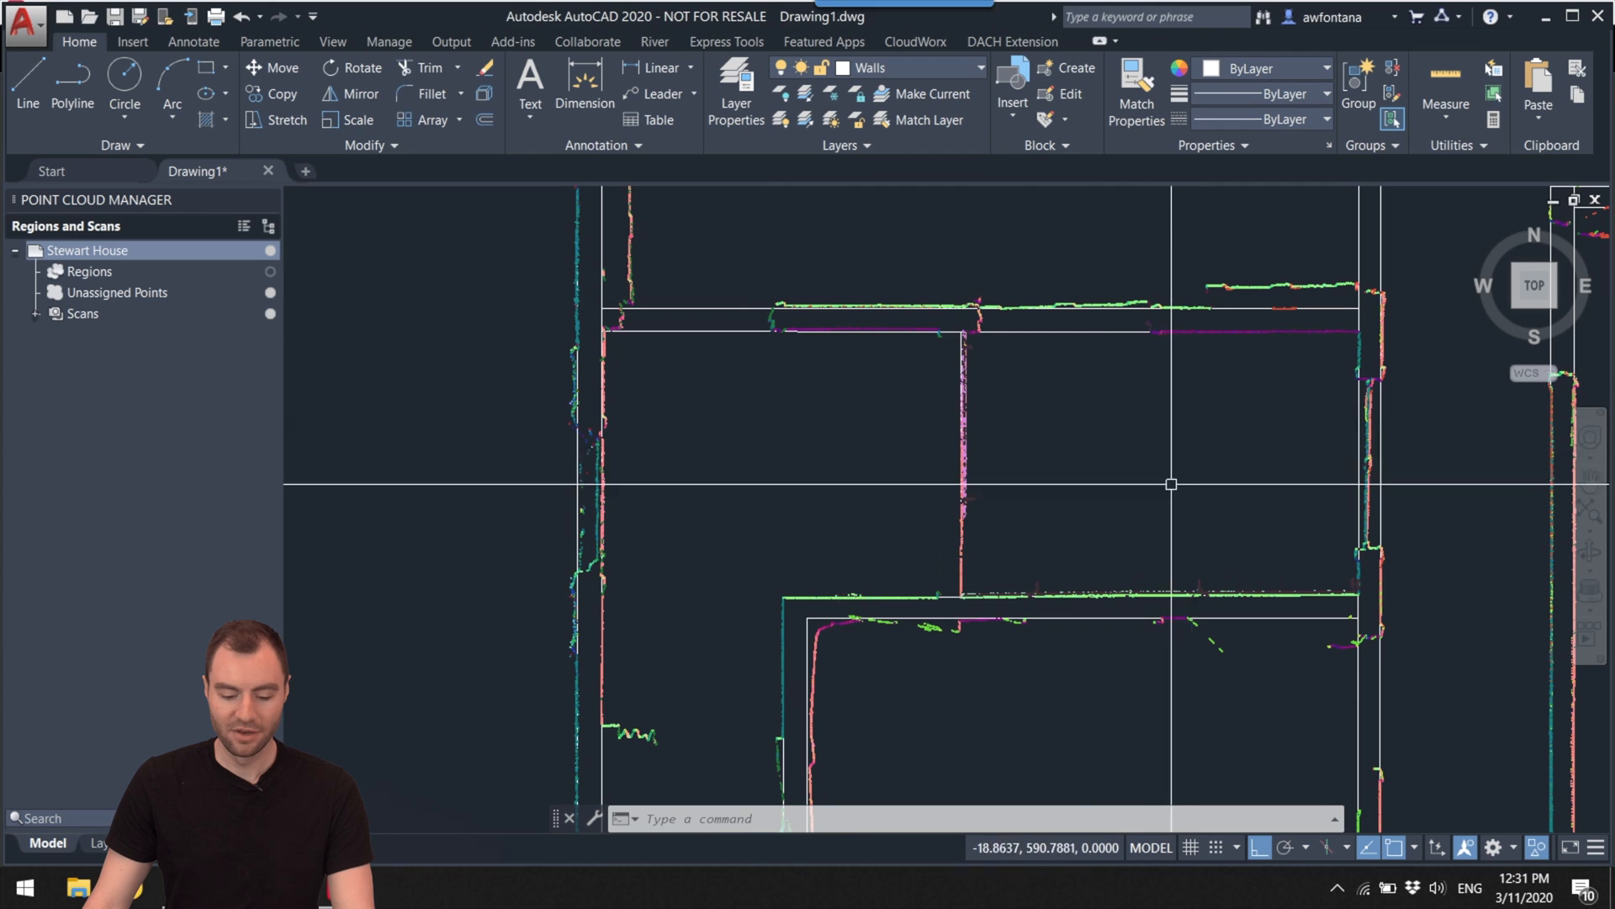
{"action": "scroll", "coordinate": [960, 568], "scroll_direction": "up", "scroll_amount": 3}
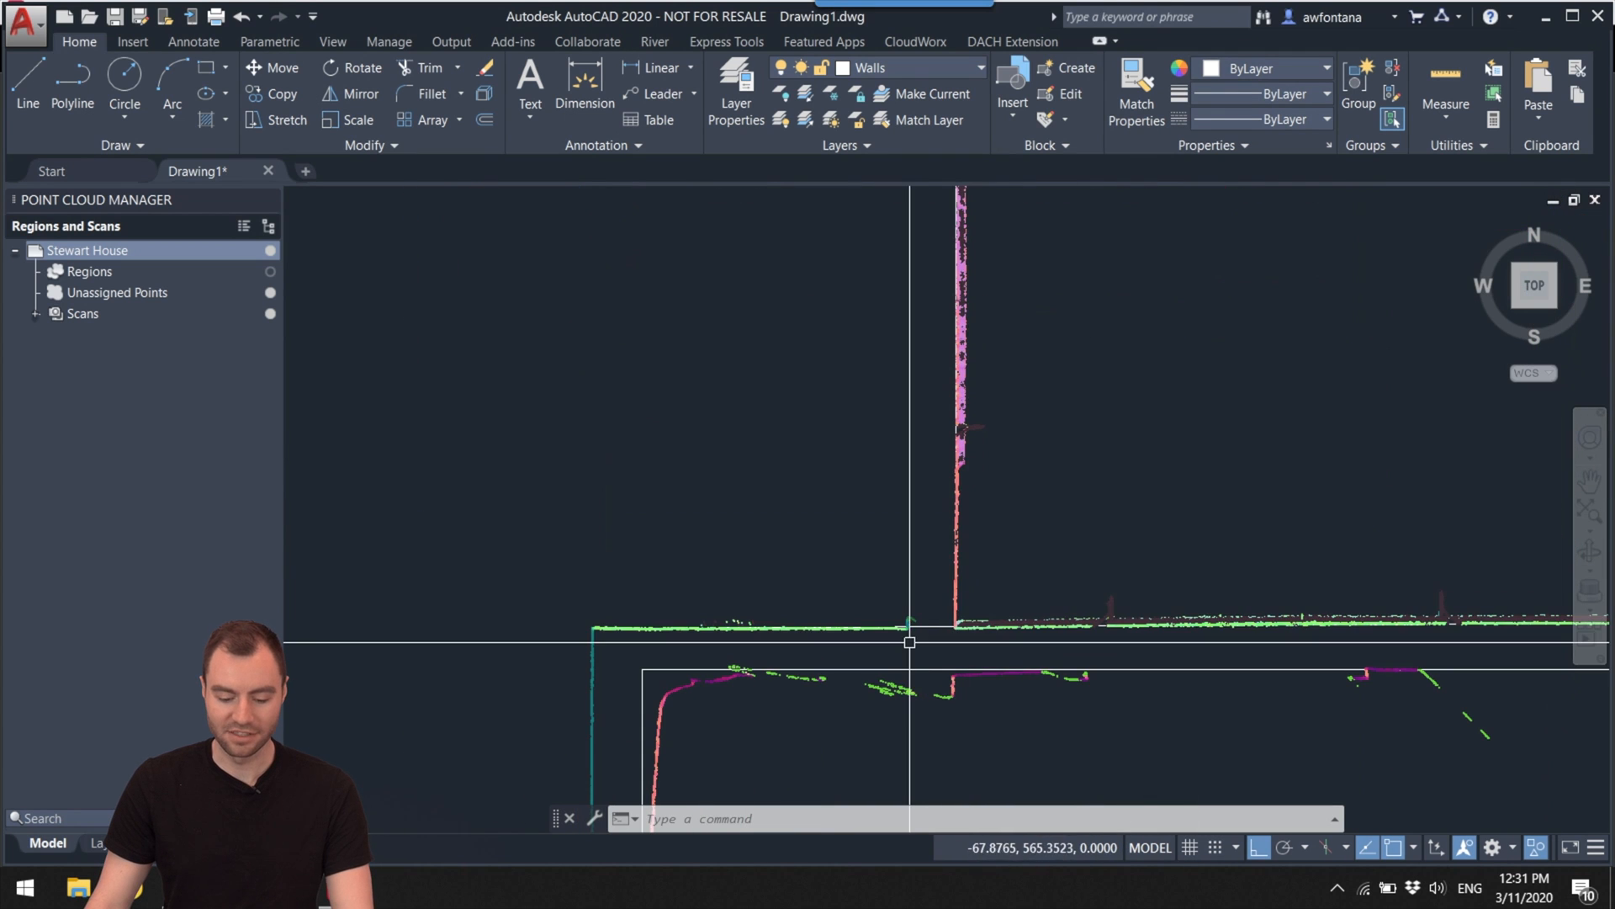
{"action": "scroll", "coordinate": [902, 620], "scroll_direction": "up", "scroll_amount": 4}
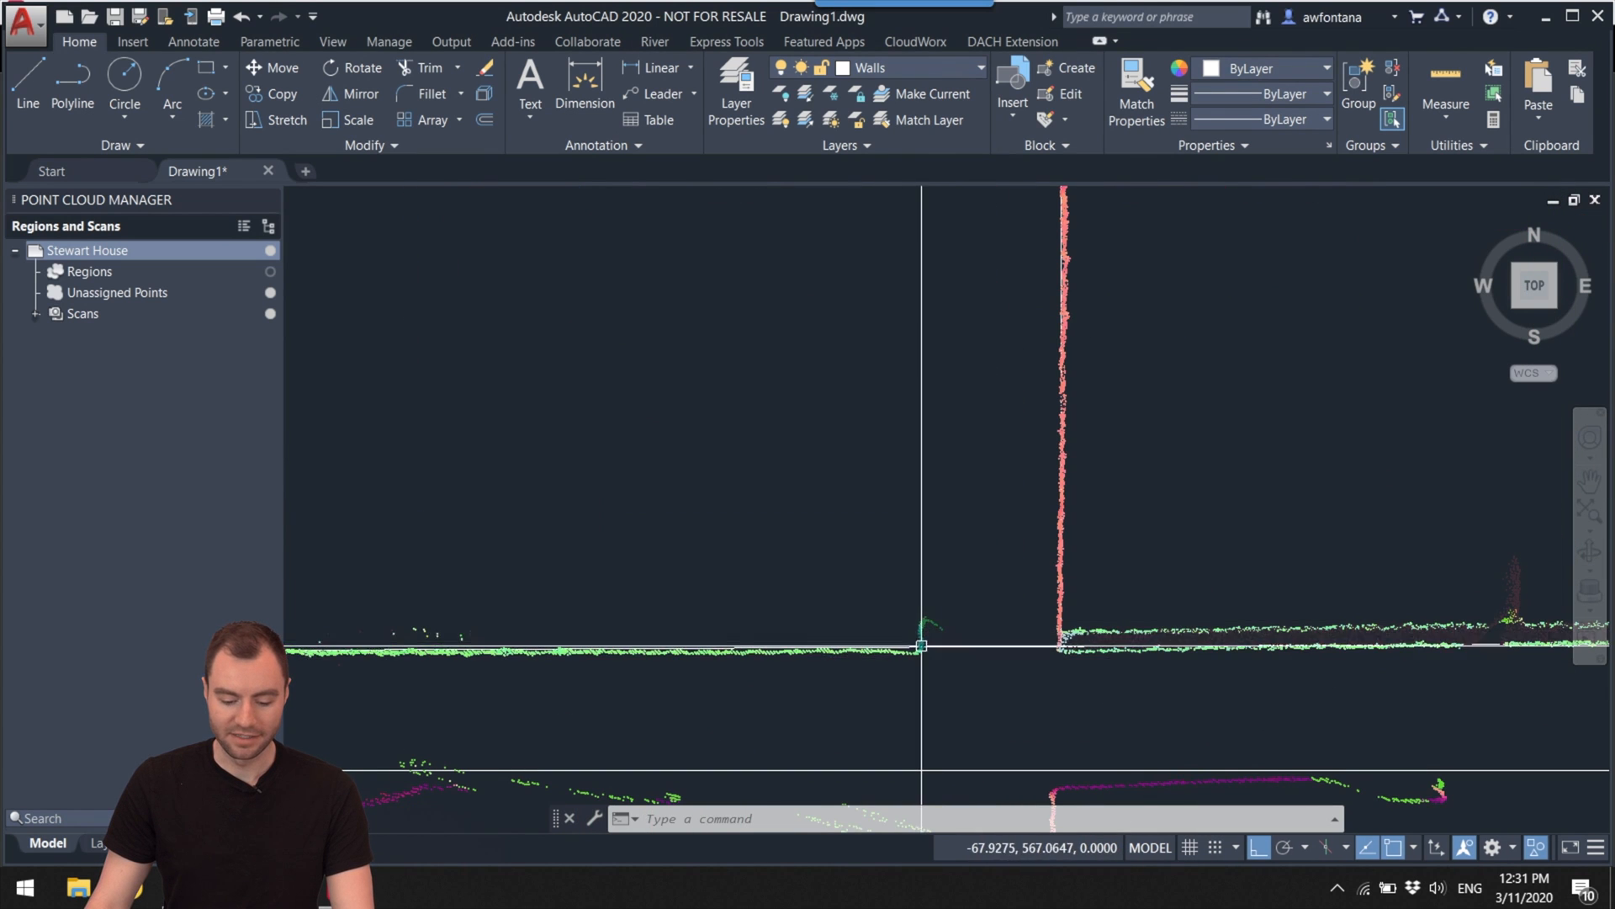
{"action": "type", "text": "l"}
{"action": "key", "text": "Return"}
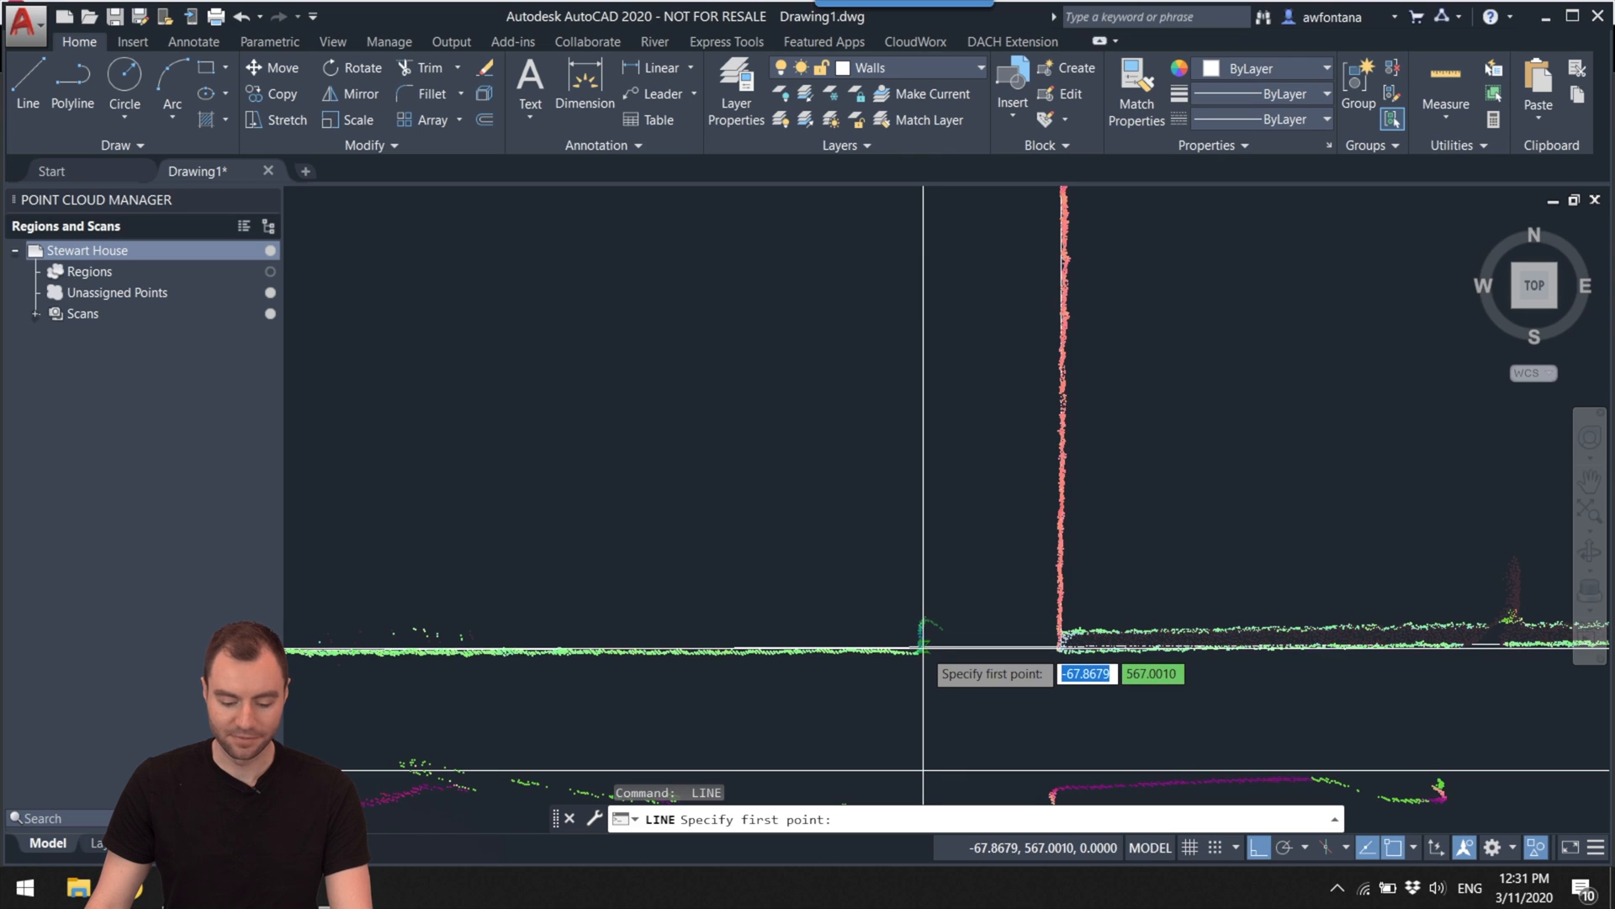
{"action": "left_click", "coordinate": [919, 648]}
{"action": "scroll", "coordinate": [920, 497], "scroll_direction": "down", "scroll_amount": 3}
{"action": "scroll", "coordinate": [963, 350], "scroll_direction": "up", "scroll_amount": 3}
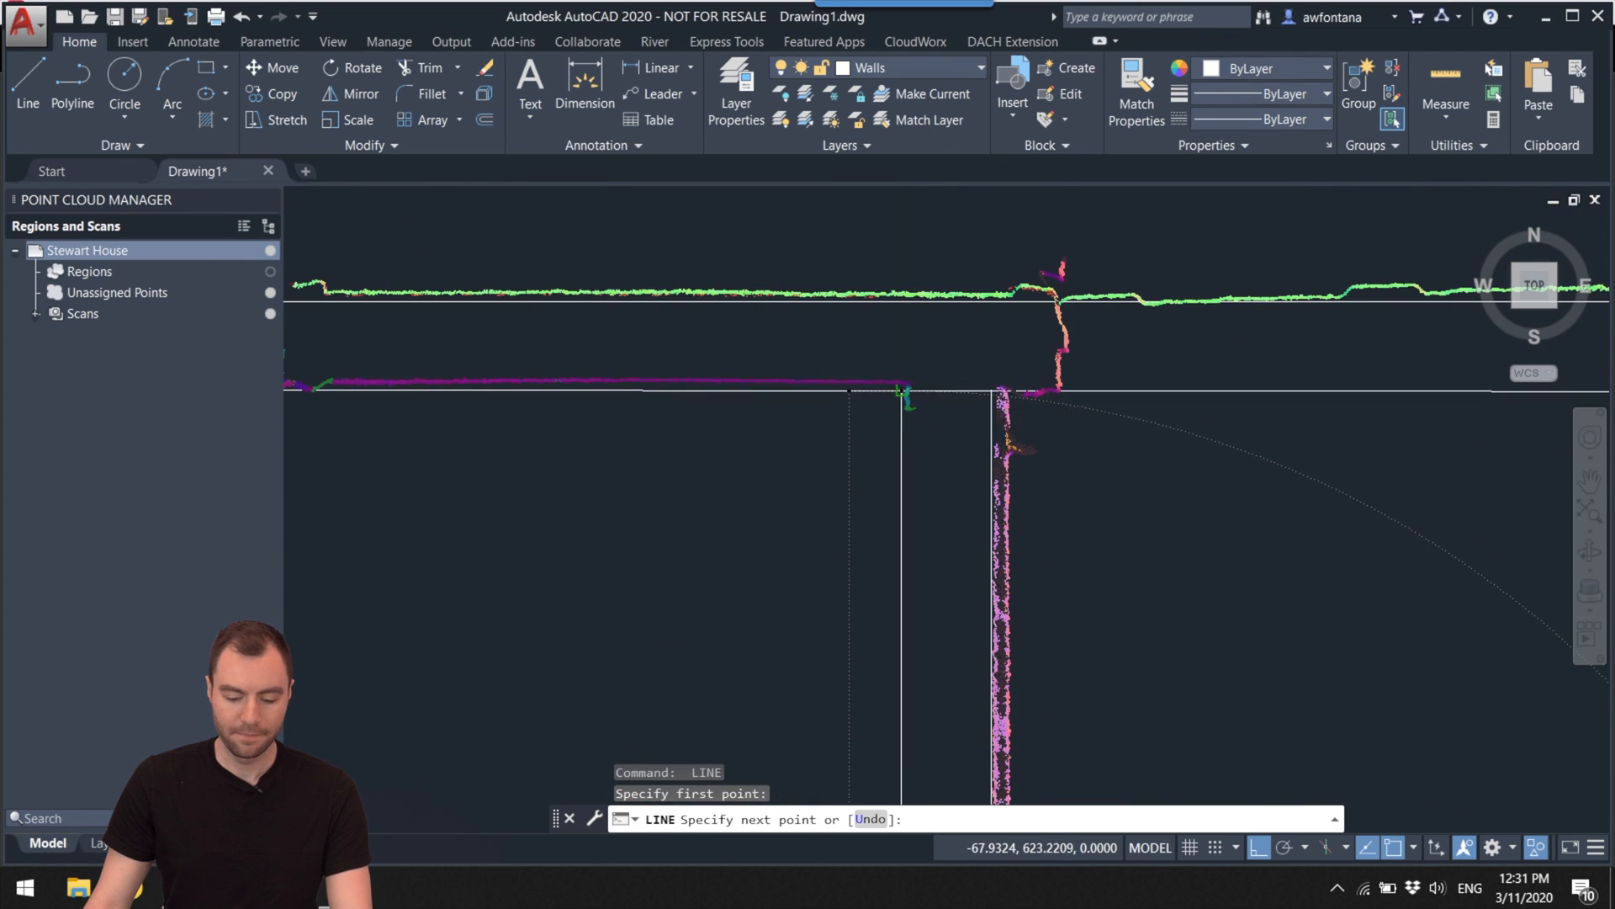
{"action": "left_click", "coordinate": [901, 391]}
{"action": "key", "text": "Escape"}
Step: Check both ends of the partition's west face line and stretch its north end slightly east onto the scan points
{"action": "scroll", "coordinate": [946, 379], "scroll_direction": "down", "scroll_amount": 3}
{"action": "scroll", "coordinate": [883, 402], "scroll_direction": "up", "scroll_amount": 5}
{"action": "scroll", "coordinate": [884, 402], "scroll_direction": "up", "scroll_amount": 3}
{"action": "left_click", "coordinate": [891, 397]}
{"action": "scroll", "coordinate": [1020, 390], "scroll_direction": "down", "scroll_amount": 3}
{"action": "scroll", "coordinate": [1021, 364], "scroll_direction": "up", "scroll_amount": 3}
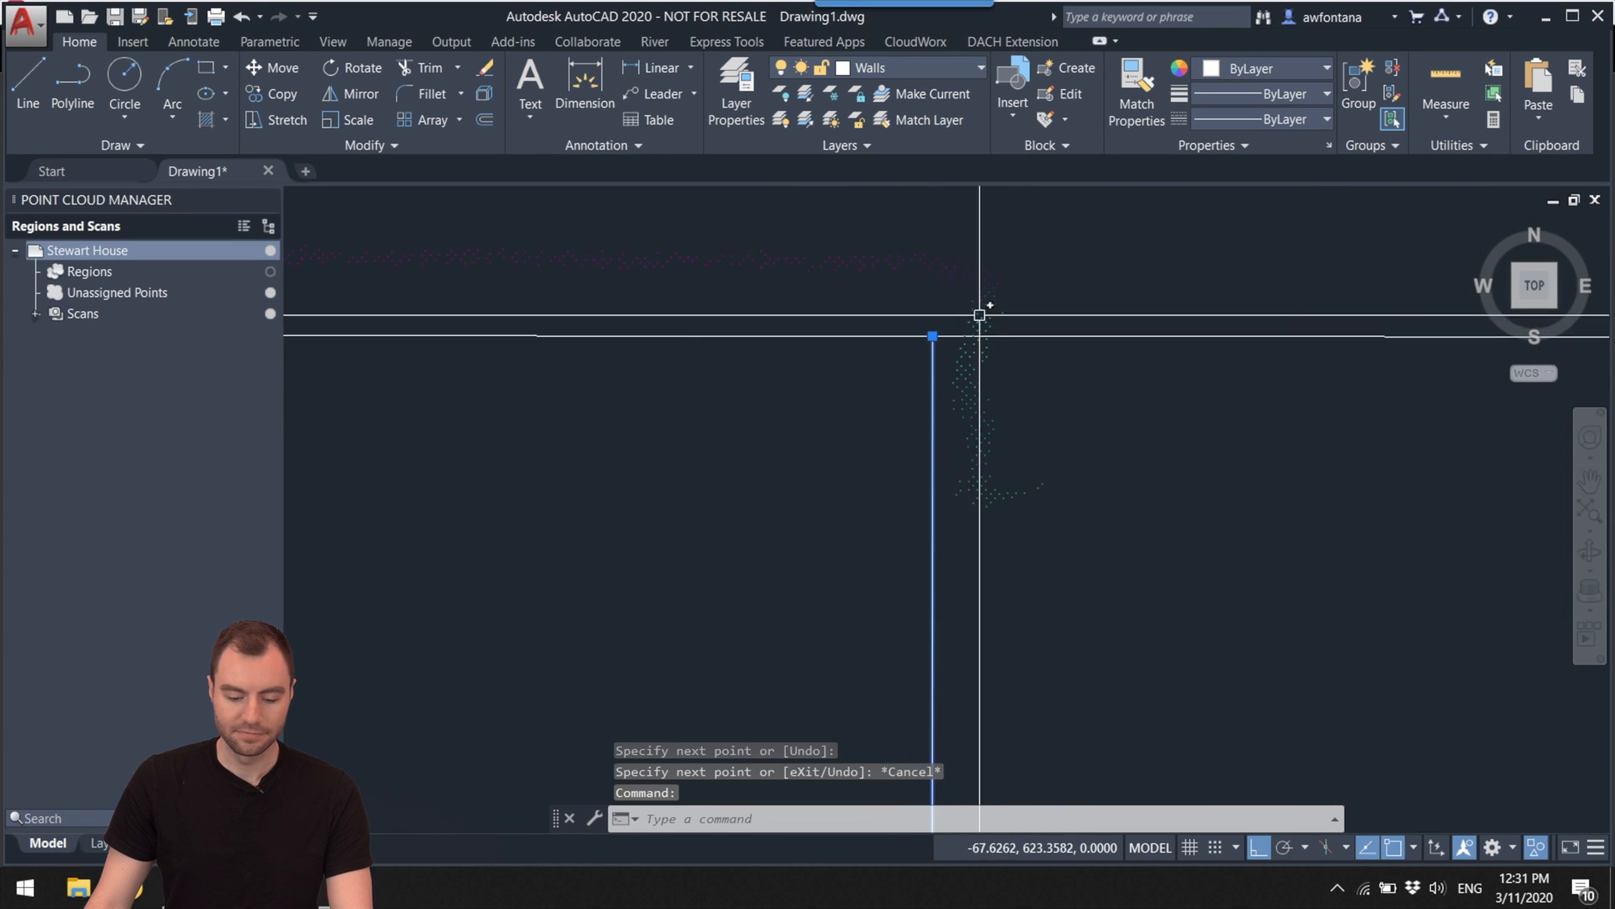
{"action": "scroll", "coordinate": [935, 334], "scroll_direction": "down", "scroll_amount": 4}
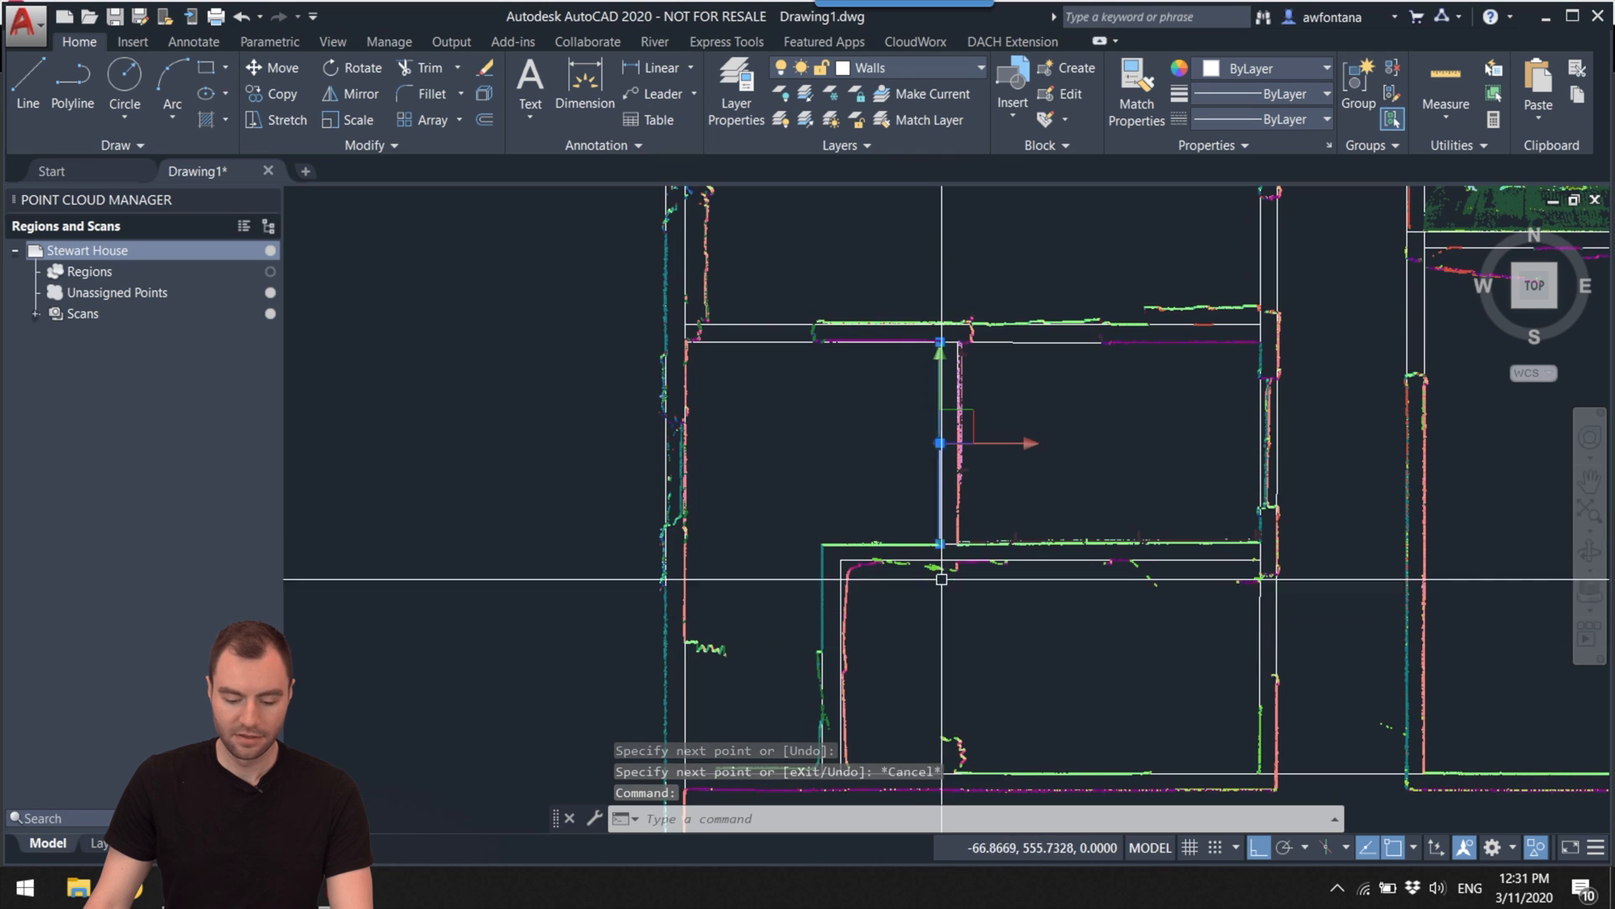
{"action": "scroll", "coordinate": [941, 579], "scroll_direction": "up", "scroll_amount": 5}
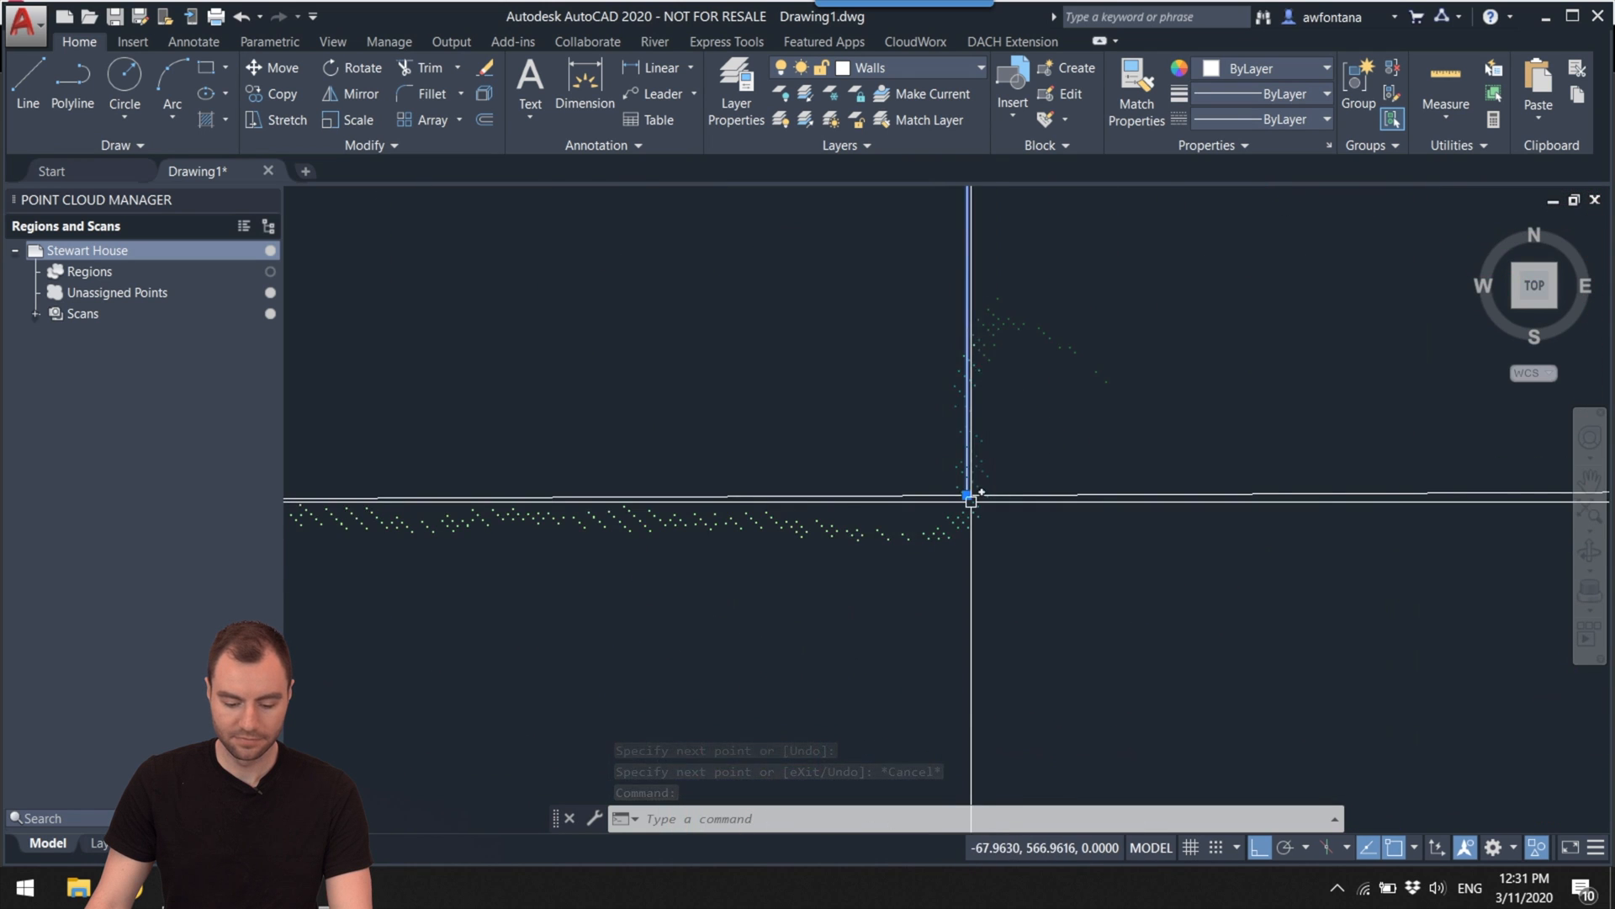
{"action": "scroll", "coordinate": [971, 497], "scroll_direction": "down", "scroll_amount": 5}
{"action": "middle_click_drag", "start_coordinate": [1009, 434], "coordinate": [996, 639]}
{"action": "middle_click_drag", "start_coordinate": [957, 386], "coordinate": [951, 716]}
{"action": "scroll", "coordinate": [961, 423], "scroll_direction": "up", "scroll_amount": 11}
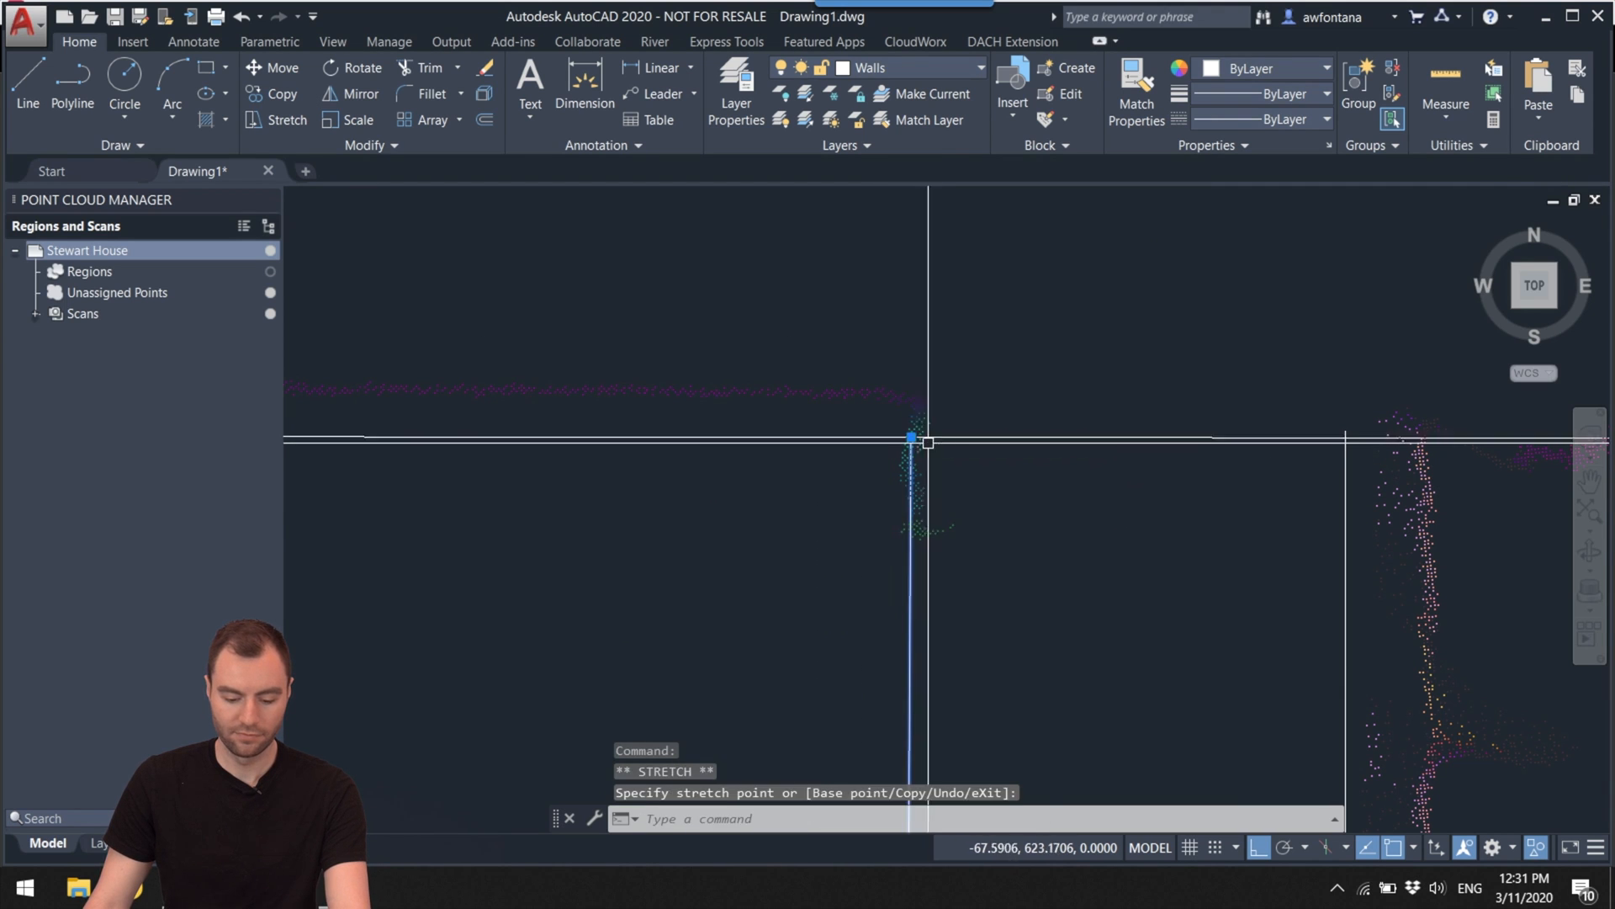
Step: Toggle the Stewart House point cloud off and on to check the traced walls of the northern rooms
{"action": "key", "text": "Escape"}
{"action": "scroll", "coordinate": [959, 440], "scroll_direction": "down", "scroll_amount": 4}
{"action": "mouse_move", "coordinate": [959, 440]}
{"action": "middle_mouse_down"}
{"action": "mouse_move", "coordinate": [873, 338]}
{"action": "mouse_move", "coordinate": [912, 368]}
{"action": "mouse_move", "coordinate": [838, 449]}
{"action": "mouse_move", "coordinate": [859, 614]}
{"action": "middle_mouse_up"}
{"action": "scroll", "coordinate": [937, 360], "scroll_direction": "down", "scroll_amount": 3}
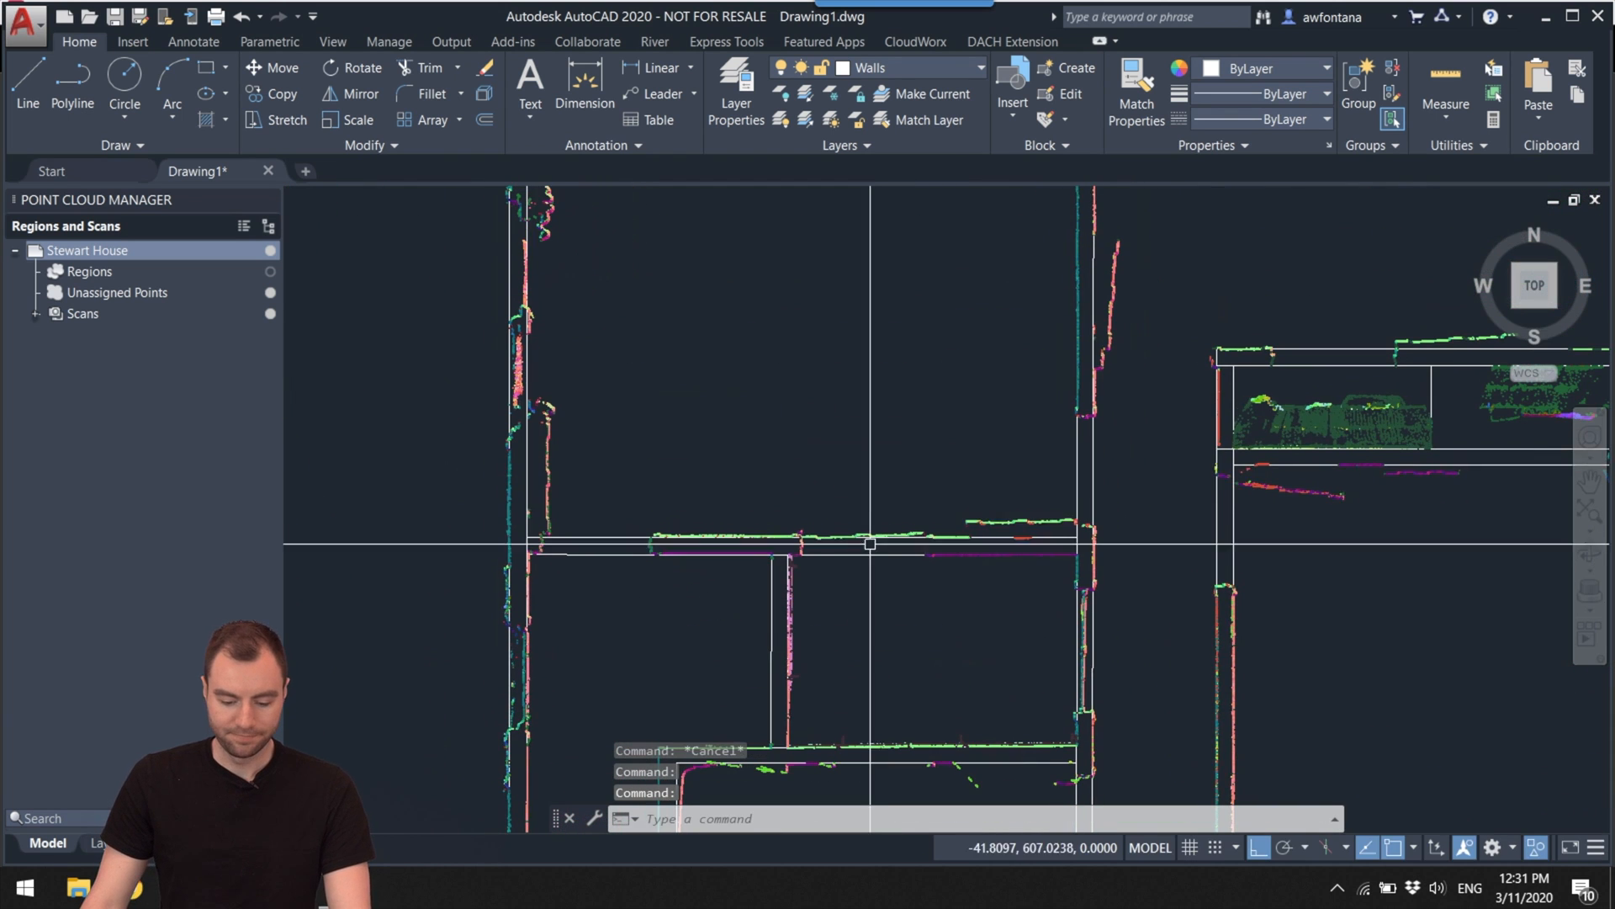
{"action": "middle_click_drag", "start_coordinate": [881, 465], "coordinate": [883, 732]}
{"action": "scroll", "coordinate": [890, 415], "scroll_direction": "down", "scroll_amount": 2}
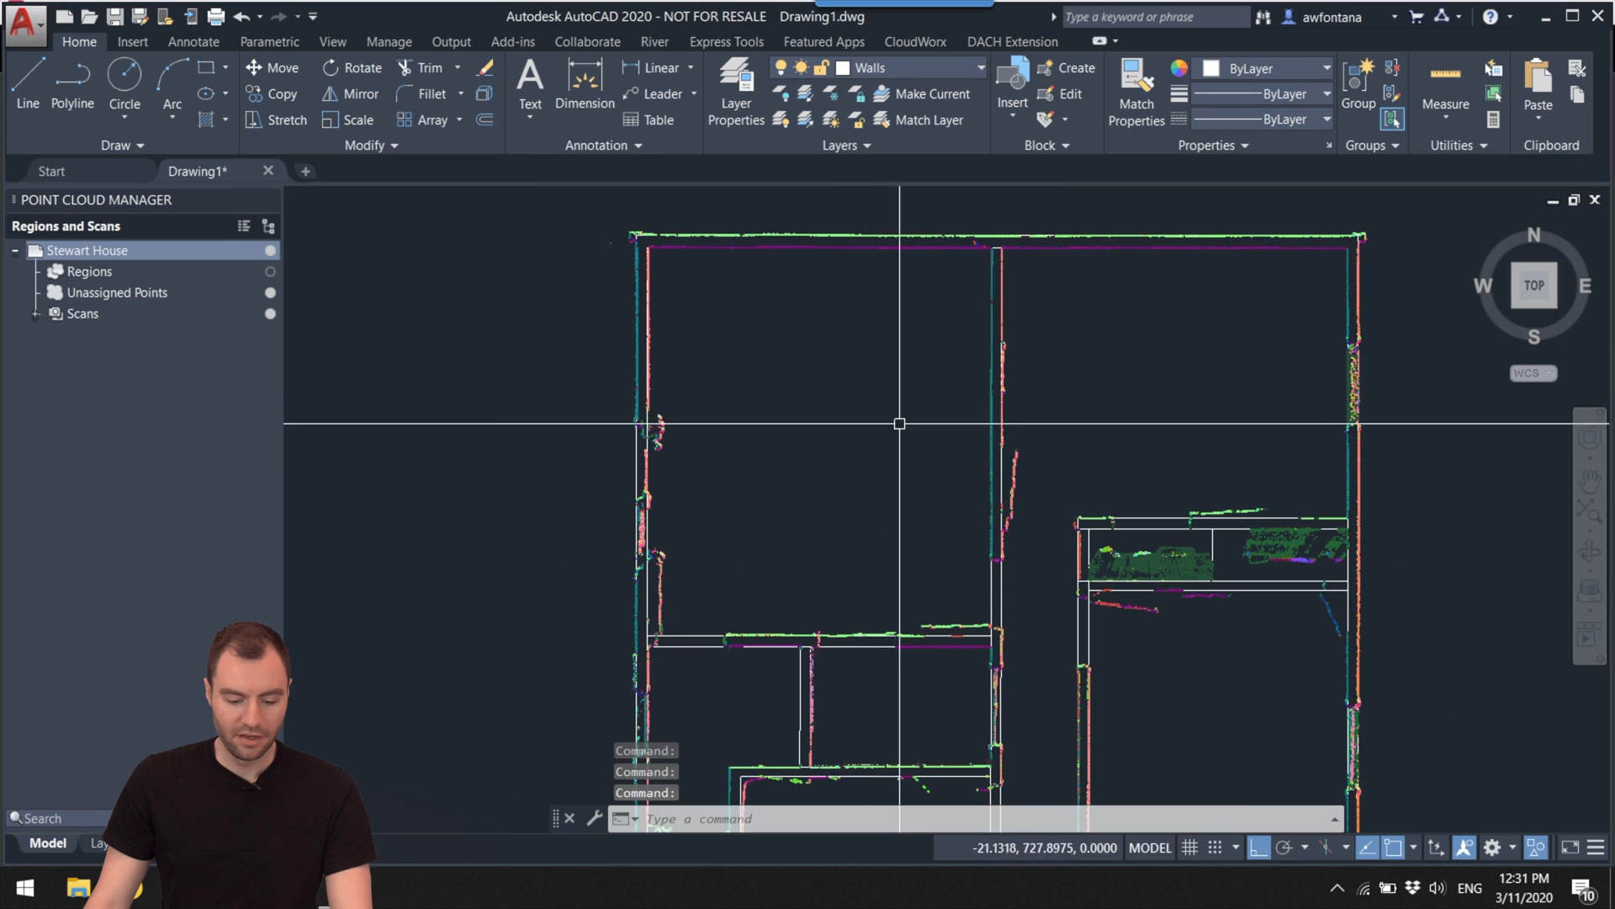
{"action": "middle_click_drag", "start_coordinate": [890, 415], "coordinate": [646, 374]}
{"action": "mouse_move", "coordinate": [877, 398]}
{"action": "middle_mouse_down"}
{"action": "mouse_move", "coordinate": [938, 282]}
{"action": "mouse_move", "coordinate": [981, 402]}
{"action": "middle_mouse_up"}
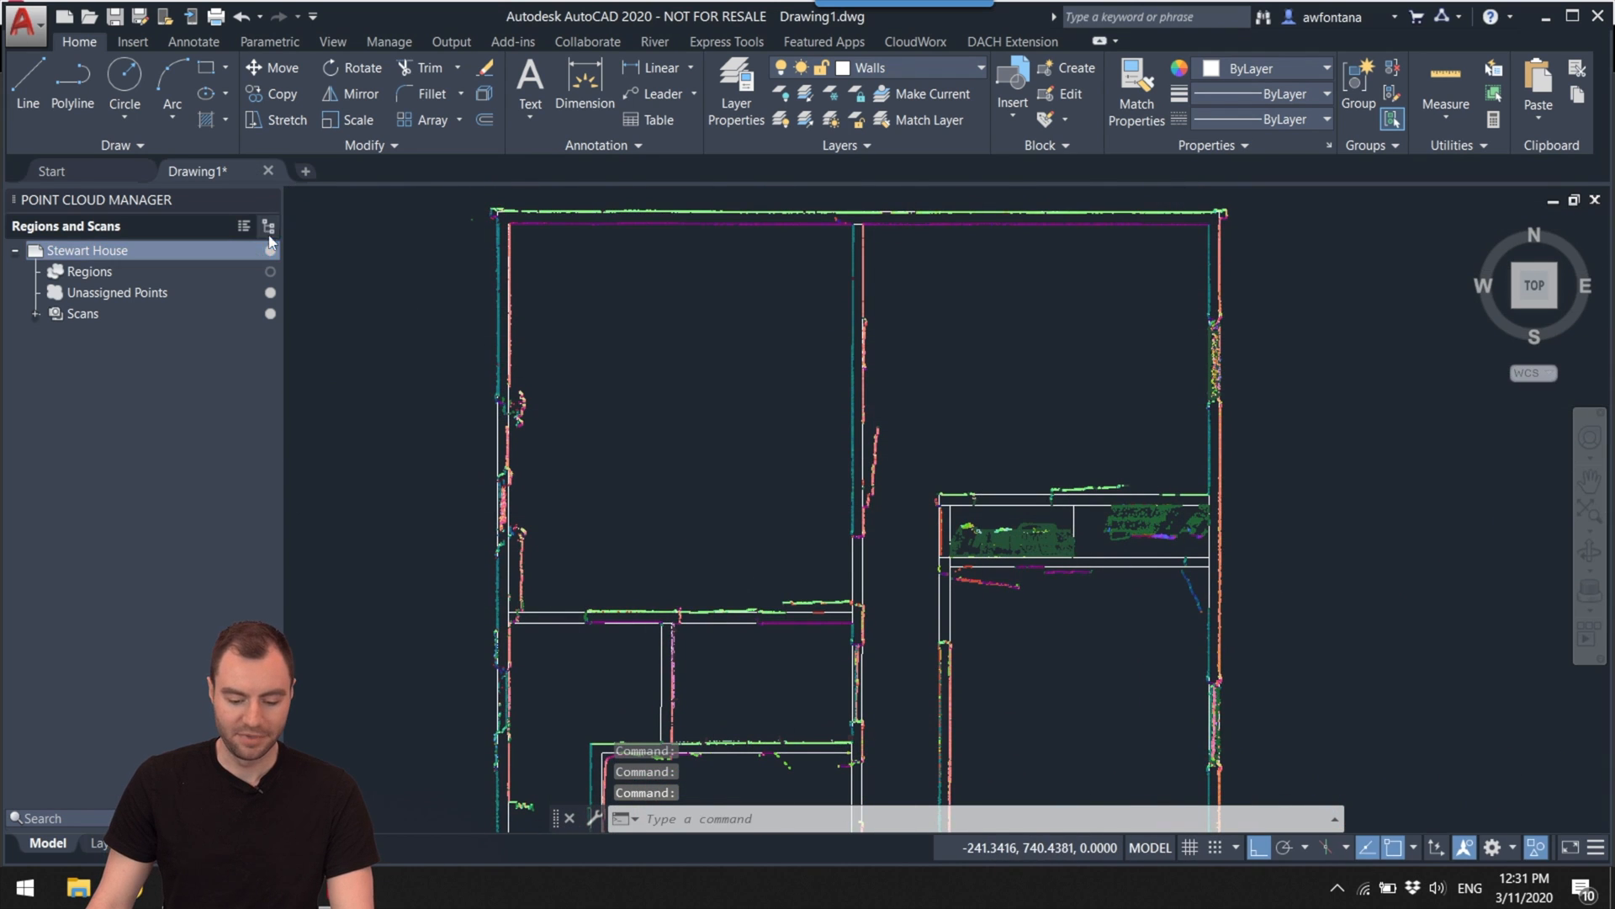
{"action": "left_click", "coordinate": [270, 250]}
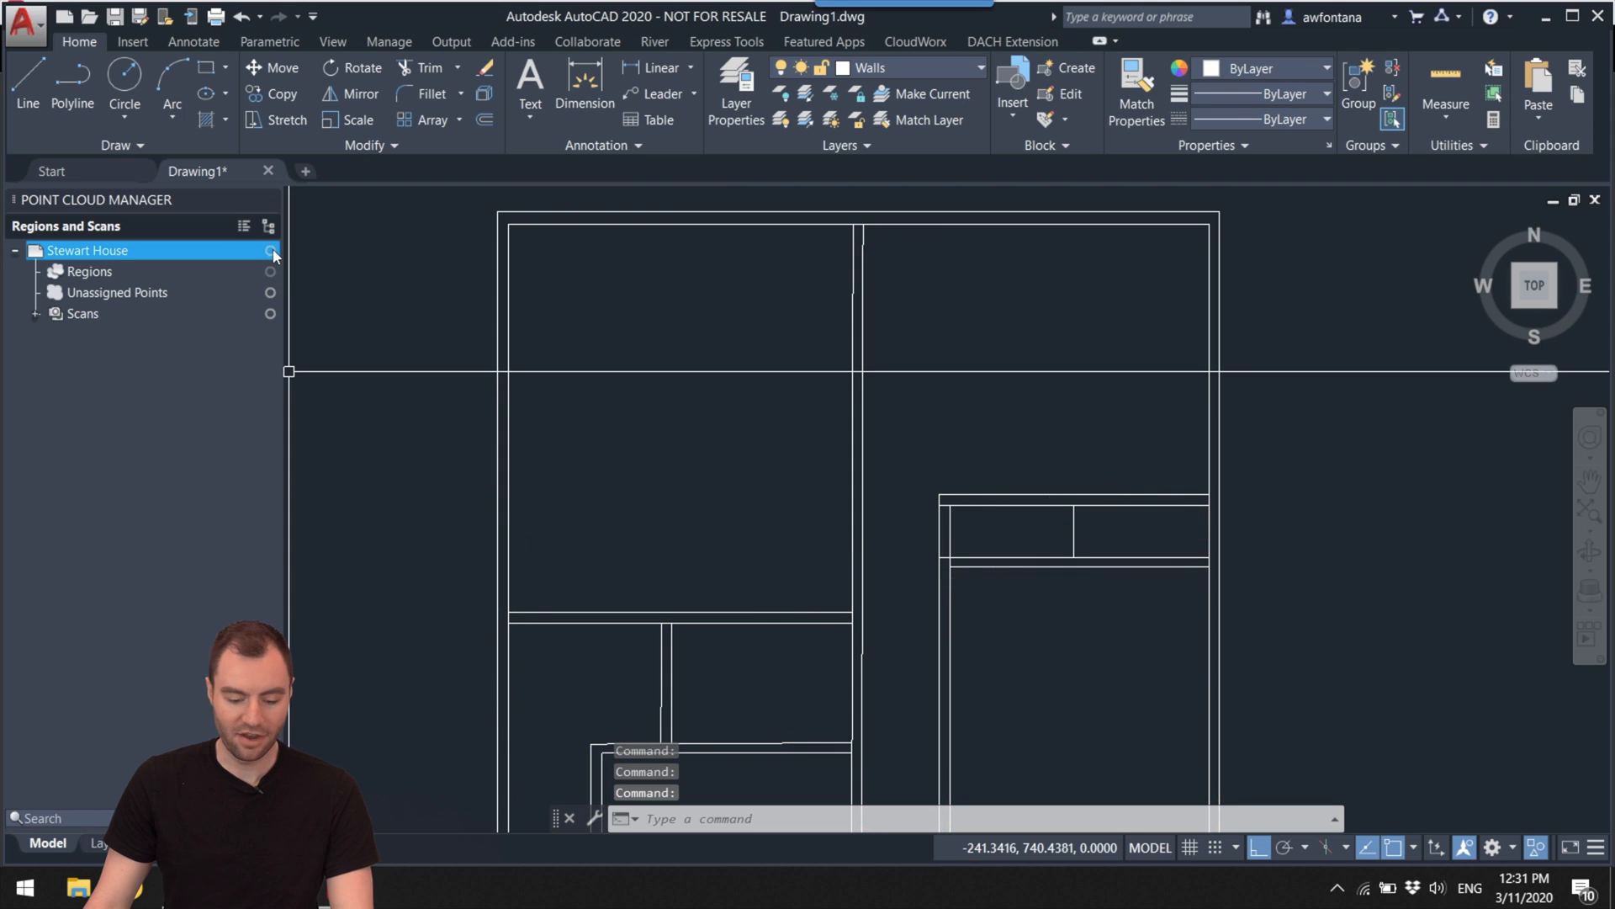
{"action": "left_click", "coordinate": [270, 251]}
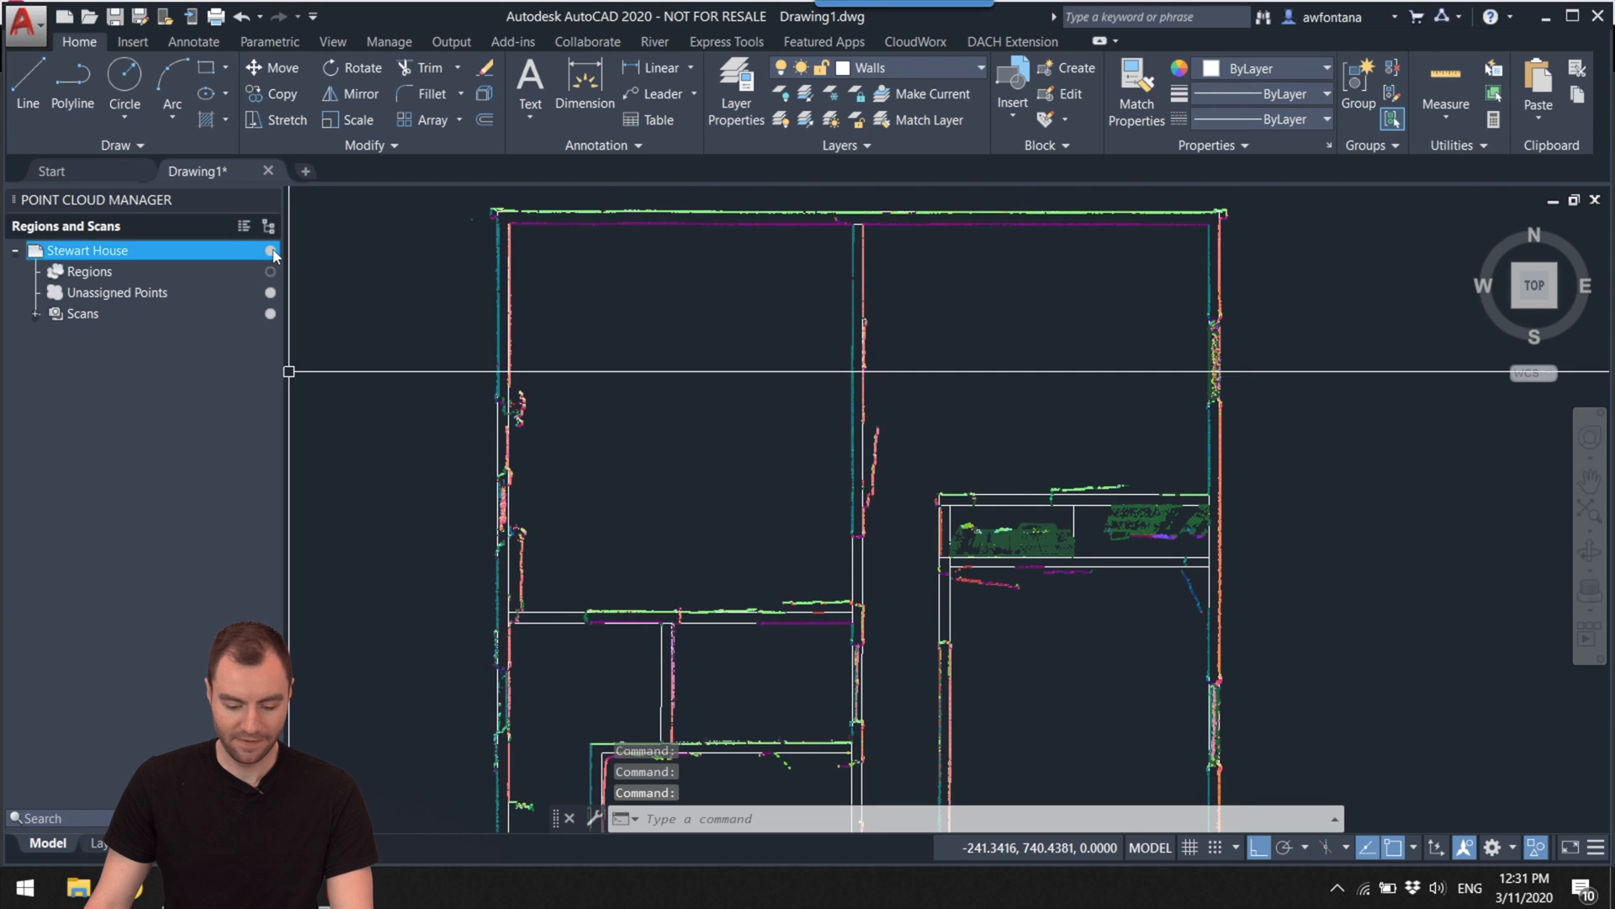
Step: Compare the traced walls of the west-side middle rooms with and without the point cloud
{"action": "middle_click_drag", "start_coordinate": [623, 424], "coordinate": [565, 243]}
{"action": "middle_click_drag", "start_coordinate": [667, 473], "coordinate": [714, 343]}
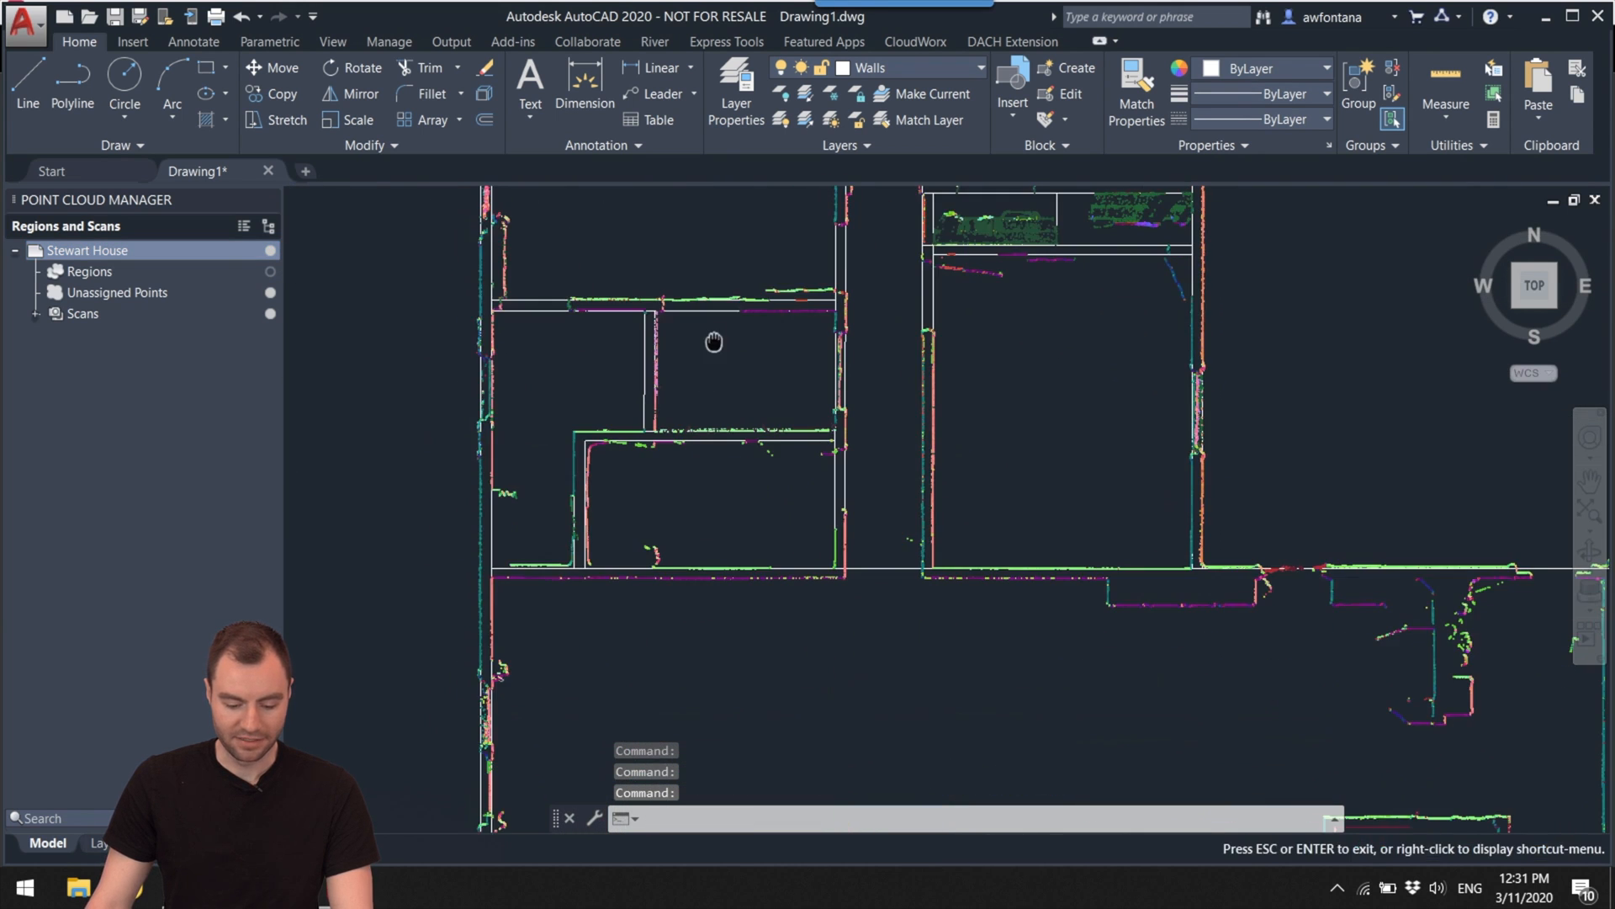
{"action": "left_click", "coordinate": [270, 252]}
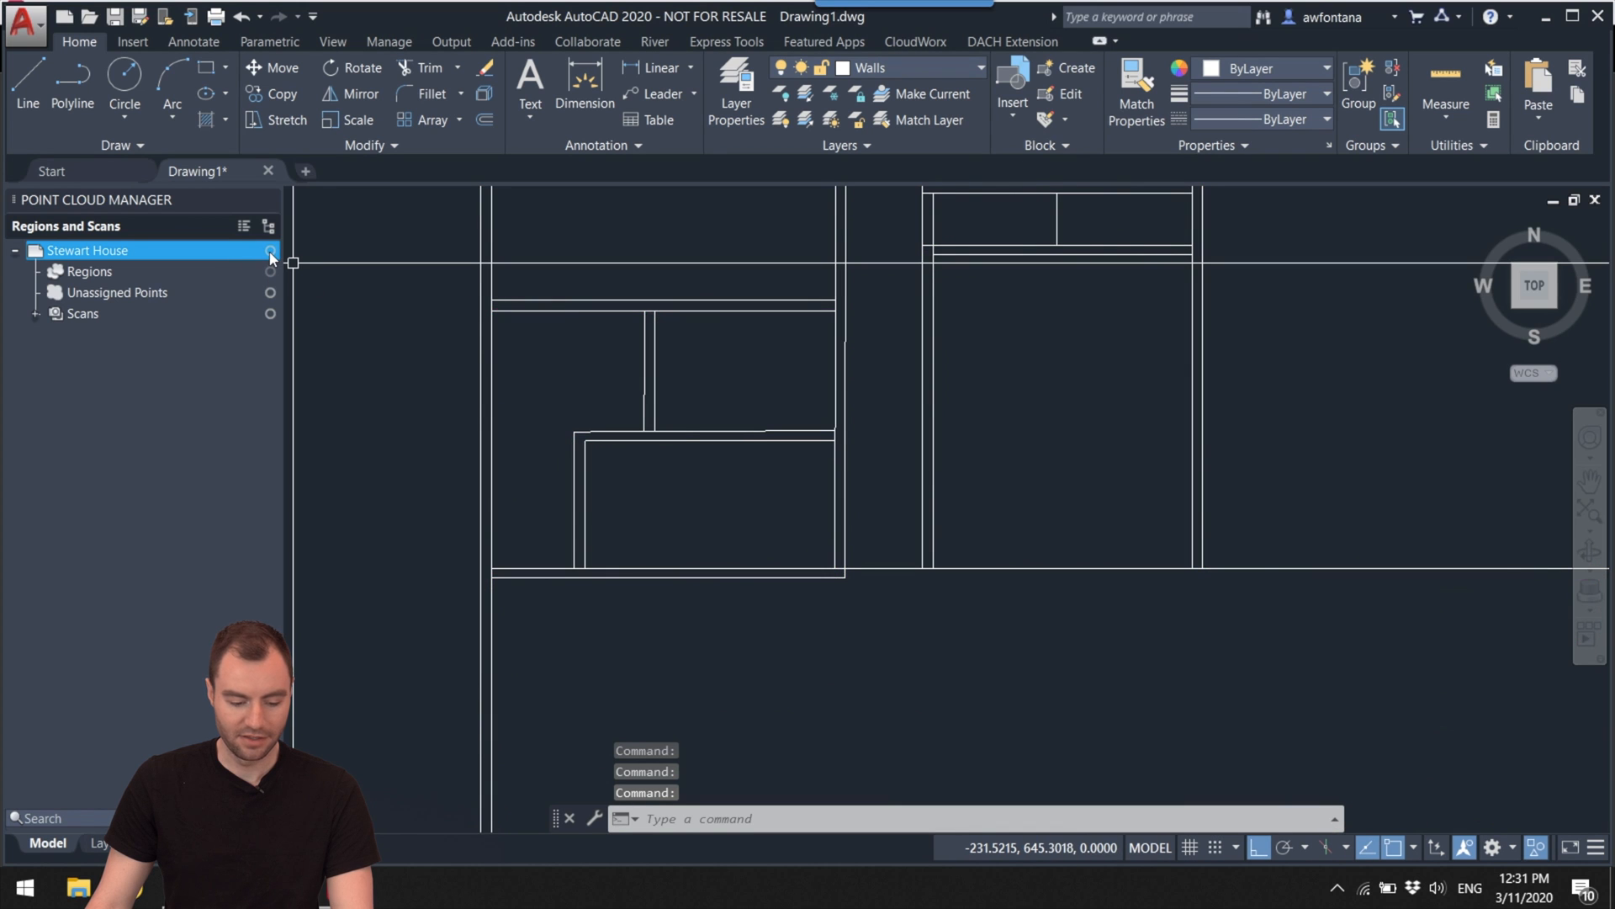
{"action": "left_click", "coordinate": [270, 252]}
Step: Inspect the traced wall corner at the south end of the hallway's west wall against the scan points
{"action": "scroll", "coordinate": [924, 543], "scroll_direction": "up", "scroll_amount": 5}
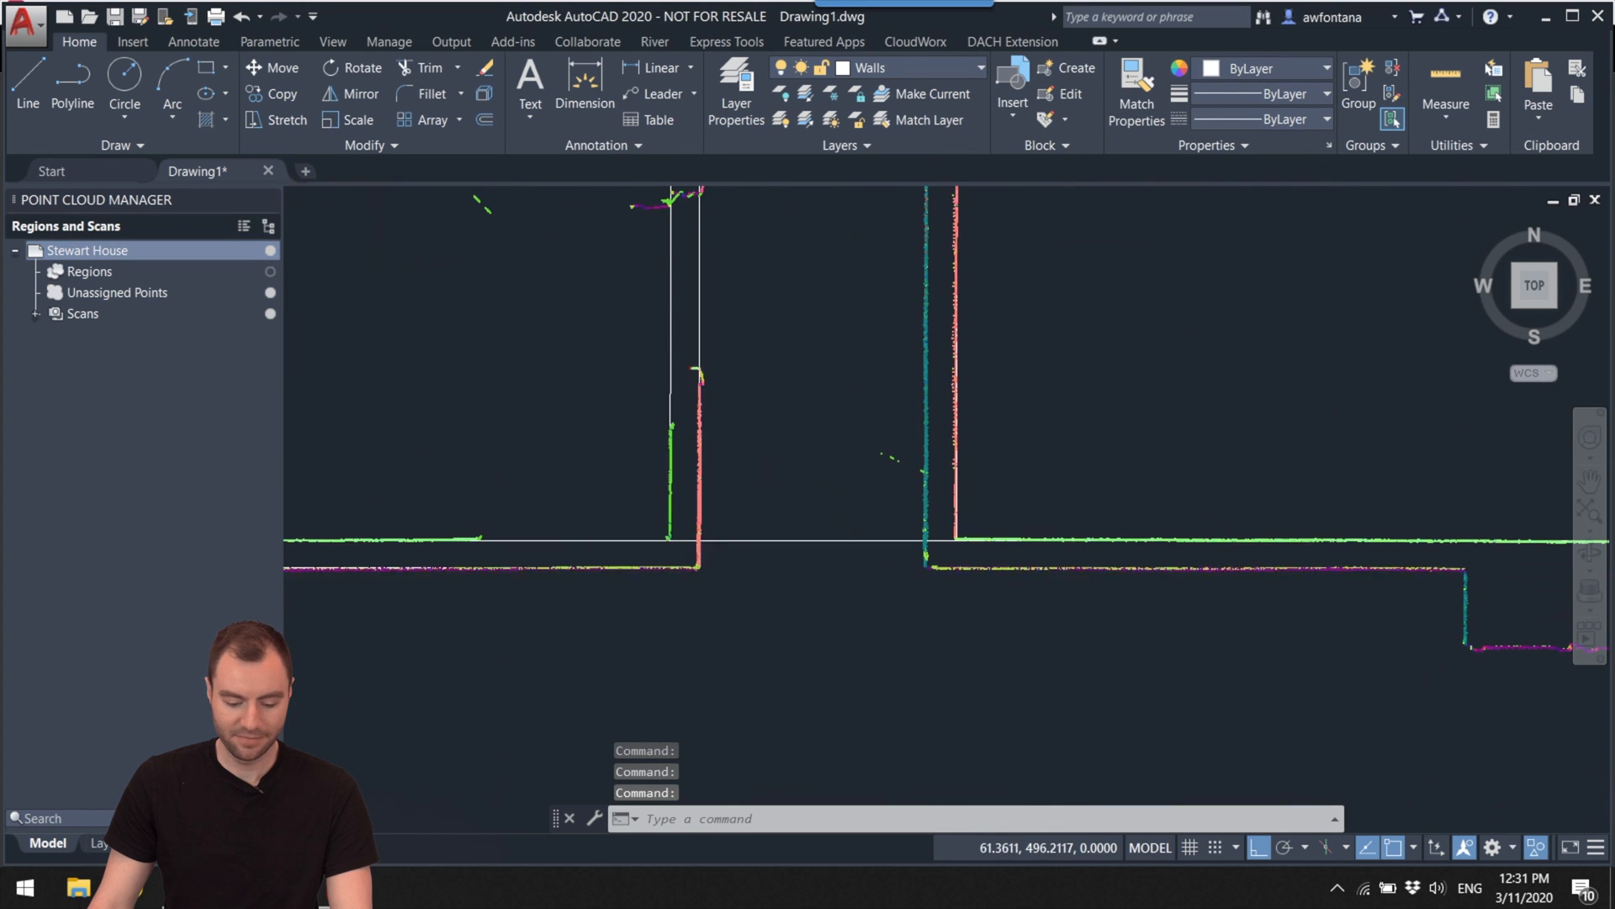
{"action": "left_click", "coordinate": [671, 568]}
{"action": "scroll", "coordinate": [741, 568], "scroll_direction": "up", "scroll_amount": 2}
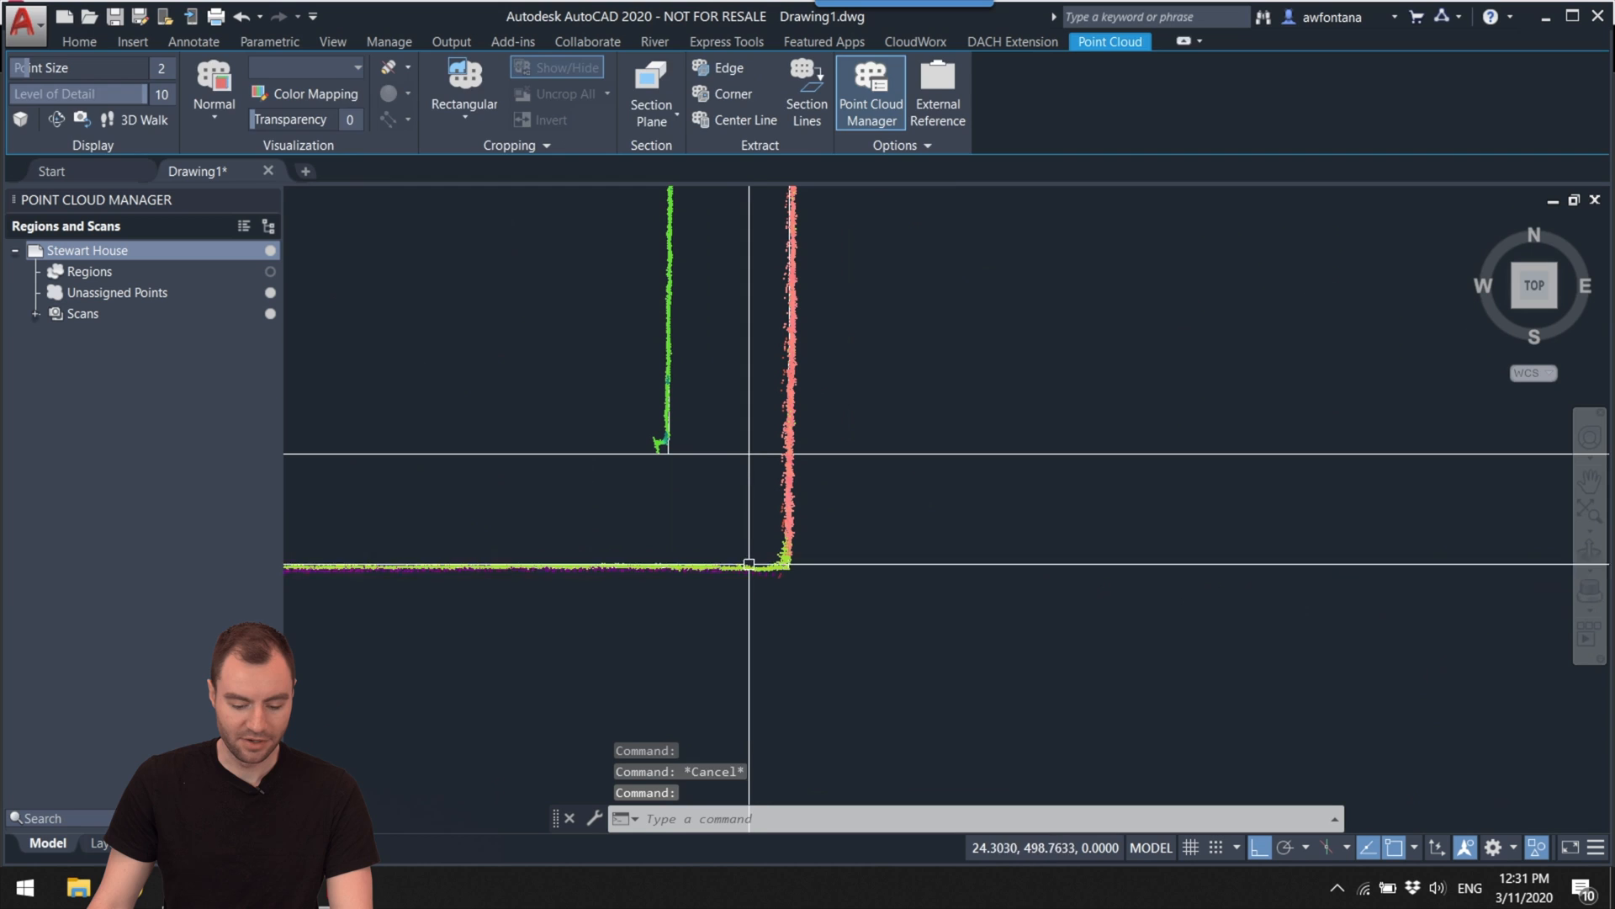
{"action": "key", "text": "Escape"}
{"action": "scroll", "coordinate": [754, 572], "scroll_direction": "up", "scroll_amount": 6}
{"action": "left_click", "coordinate": [875, 551]}
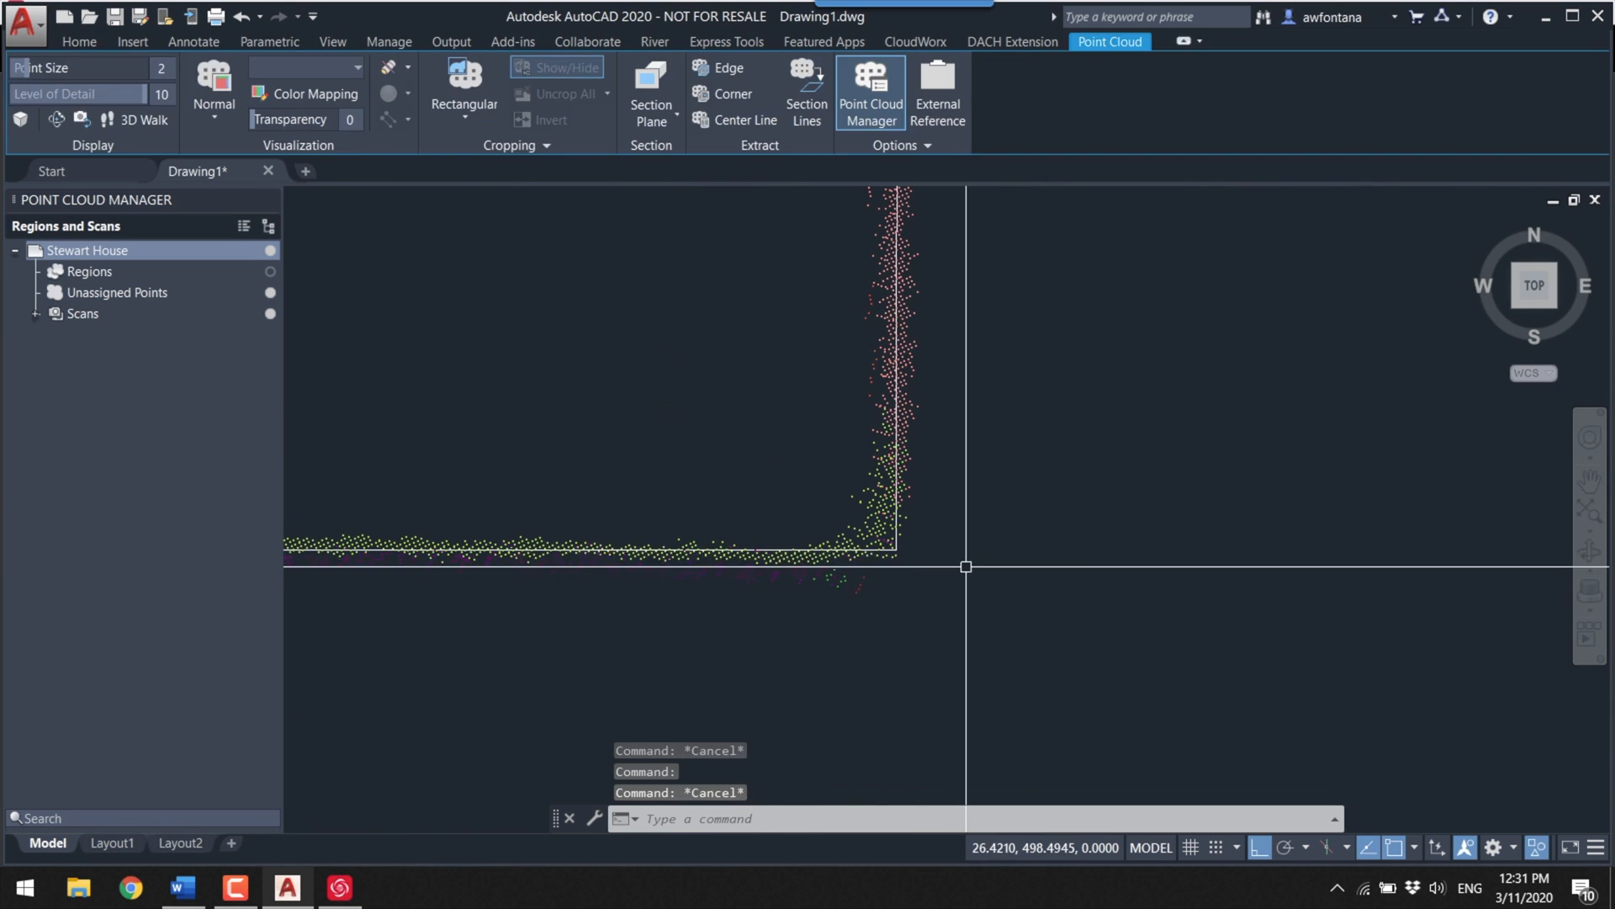
{"action": "key", "text": "Escape"}
Step: Trace the wall face east from the hallway's southwest corner along the scan points
{"action": "left_click", "coordinate": [875, 543]}
{"action": "left_click", "coordinate": [906, 541]}
{"action": "scroll", "coordinate": [438, 578], "scroll_direction": "down", "scroll_amount": 14}
{"action": "middle_click_drag", "start_coordinate": [1349, 613], "coordinate": [926, 572]}
{"action": "scroll", "coordinate": [1108, 539], "scroll_direction": "up", "scroll_amount": 7}
{"action": "left_click", "coordinate": [1108, 536]}
{"action": "scroll", "coordinate": [984, 193], "scroll_direction": "down", "scroll_amount": 8}
{"action": "scroll", "coordinate": [1005, 231], "scroll_direction": "up", "scroll_amount": 8}
Step: Draw the southeast room's interior east wall face and its south wall face about 240 units west to the southwest corner
{"action": "key", "text": "Return"}
{"action": "left_click", "coordinate": [985, 331]}
{"action": "scroll", "coordinate": [985, 331], "scroll_direction": "down", "scroll_amount": 10}
{"action": "scroll", "coordinate": [974, 480], "scroll_direction": "up", "scroll_amount": 9}
{"action": "left_click", "coordinate": [973, 479]}
{"action": "scroll", "coordinate": [974, 480], "scroll_direction": "down", "scroll_amount": 6}
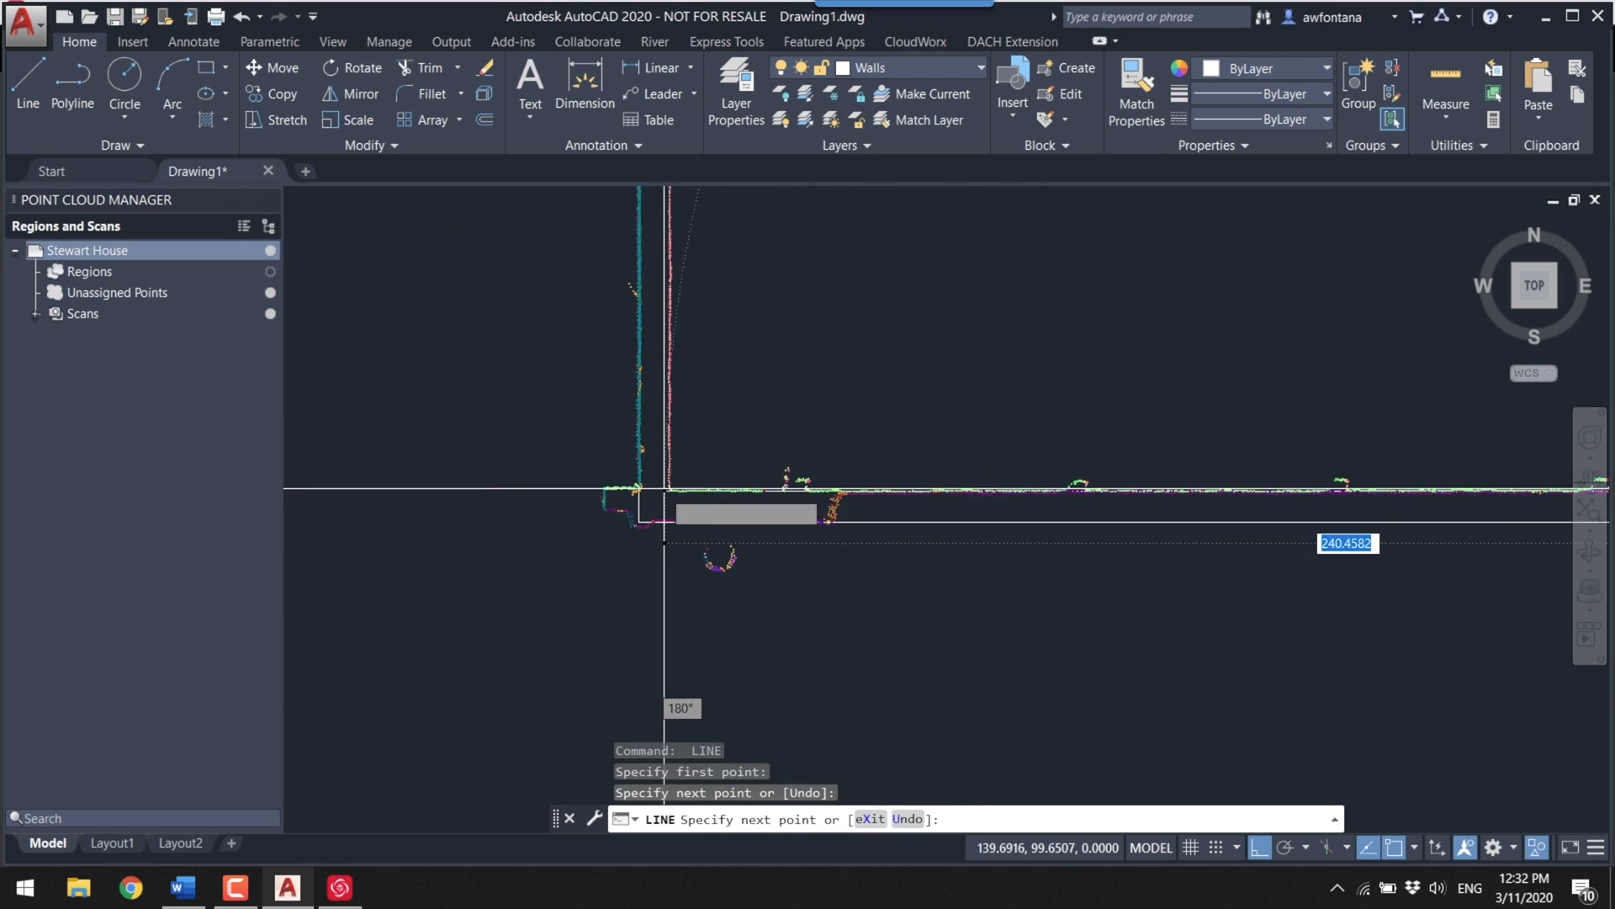
{"action": "left_click", "coordinate": [669, 487]}
Step: Draw the southeast room's interior west face north and its north wall's south face east to close the room outline
{"action": "scroll", "coordinate": [669, 488], "scroll_direction": "down", "scroll_amount": 8}
{"action": "scroll", "coordinate": [673, 355], "scroll_direction": "up", "scroll_amount": 8}
{"action": "left_click", "coordinate": [660, 404]}
{"action": "scroll", "coordinate": [661, 404], "scroll_direction": "down", "scroll_amount": 5}
{"action": "scroll", "coordinate": [1107, 404], "scroll_direction": "up", "scroll_amount": 9}
{"action": "left_click", "coordinate": [1107, 389]}
{"action": "key", "text": "Escape"}
{"action": "key", "text": "Escape"}
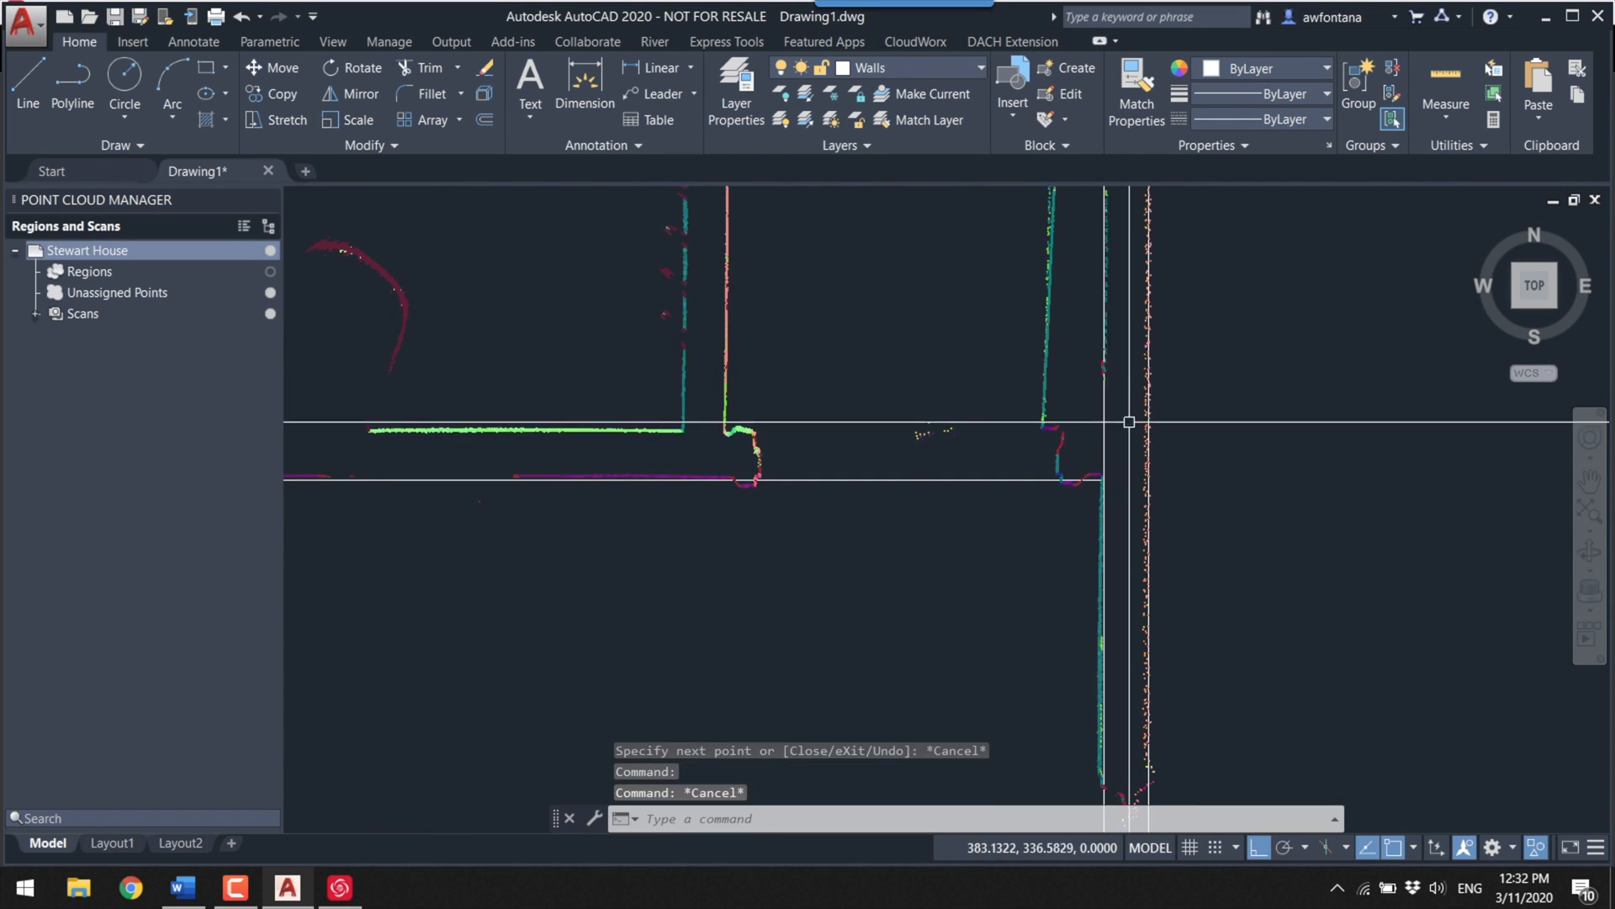
Step: Draw the north face of the southeast room's north wall and the boxed projection's east face, and restore the north-up top view
{"action": "key", "text": "Return"}
{"action": "left_click", "coordinate": [1103, 429]}
{"action": "scroll", "coordinate": [728, 433], "scroll_direction": "down", "scroll_amount": 7}
{"action": "scroll", "coordinate": [726, 339], "scroll_direction": "up", "scroll_amount": 2}
{"action": "left_click", "coordinate": [726, 324]}
{"action": "scroll", "coordinate": [577, 396], "scroll_direction": "up", "scroll_amount": 8}
{"action": "left_click_drag", "start_coordinate": [1534, 236], "coordinate": [1556, 331]}
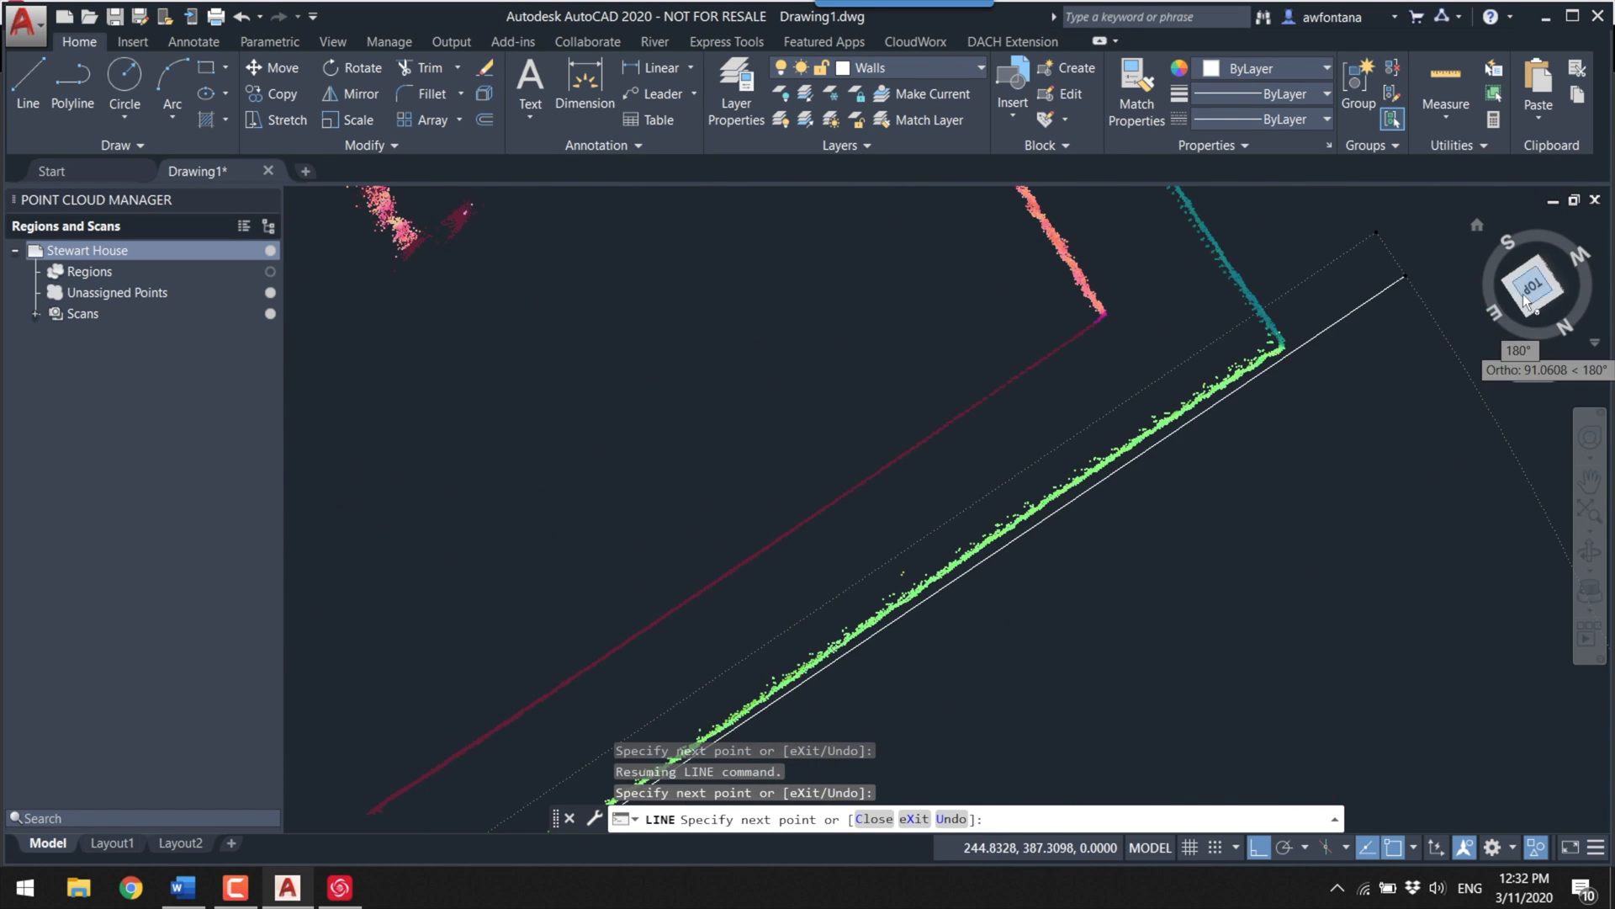
{"action": "key", "text": "ctrl+z"}
{"action": "left_click", "coordinate": [1582, 240]}
Step: Draw the boxed projection's north face west and its west face south to the wall's north face level
{"action": "scroll", "coordinate": [986, 471], "scroll_direction": "up", "scroll_amount": 9}
{"action": "middle_click_drag", "start_coordinate": [986, 471], "coordinate": [1028, 517]}
{"action": "left_click", "coordinate": [1008, 347]}
{"action": "left_click", "coordinate": [488, 347]}
{"action": "middle_click_drag", "start_coordinate": [488, 347], "coordinate": [1181, 232]}
{"action": "left_click", "coordinate": [1181, 543]}
{"action": "key", "text": "Escape"}
Step: Inspect the southeast room's northwest corner and the scan points along the wall and cabinets north of it
{"action": "scroll", "coordinate": [520, 621], "scroll_direction": "up", "scroll_amount": 7}
{"action": "left_click", "coordinate": [546, 595]}
{"action": "key", "text": "Escape"}
{"action": "scroll", "coordinate": [573, 591], "scroll_direction": "down", "scroll_amount": 7}
{"action": "key", "text": "Escape"}
{"action": "scroll", "coordinate": [571, 590], "scroll_direction": "up", "scroll_amount": 4}
{"action": "left_click", "coordinate": [571, 597]}
{"action": "scroll", "coordinate": [608, 590], "scroll_direction": "down", "scroll_amount": 6}
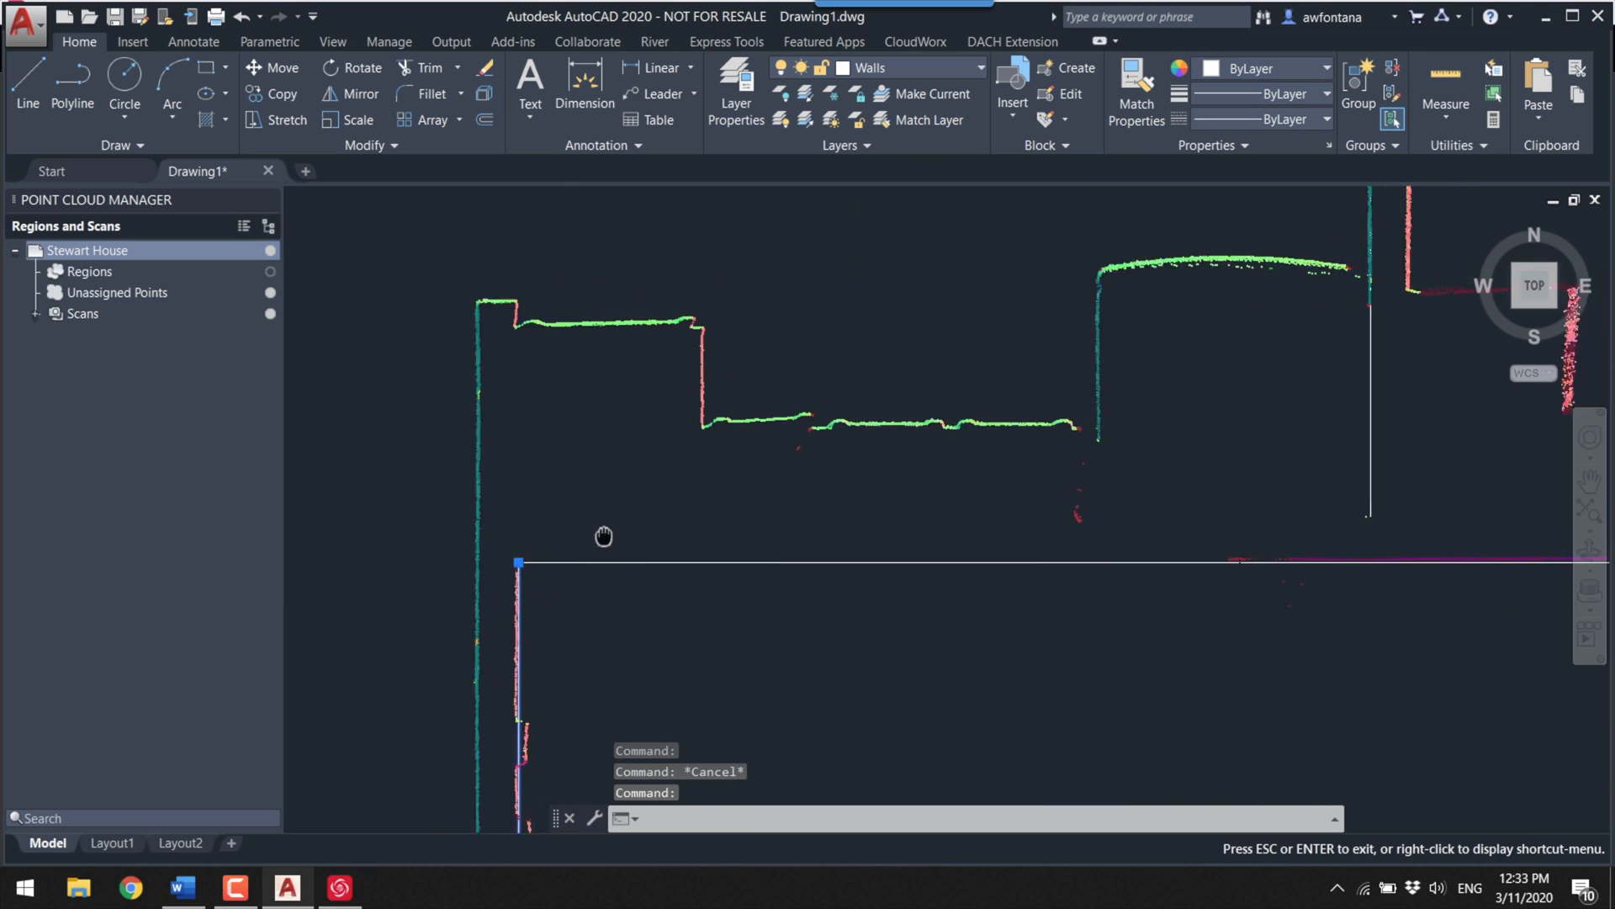
{"action": "middle_click_drag", "start_coordinate": [729, 480], "coordinate": [729, 482]}
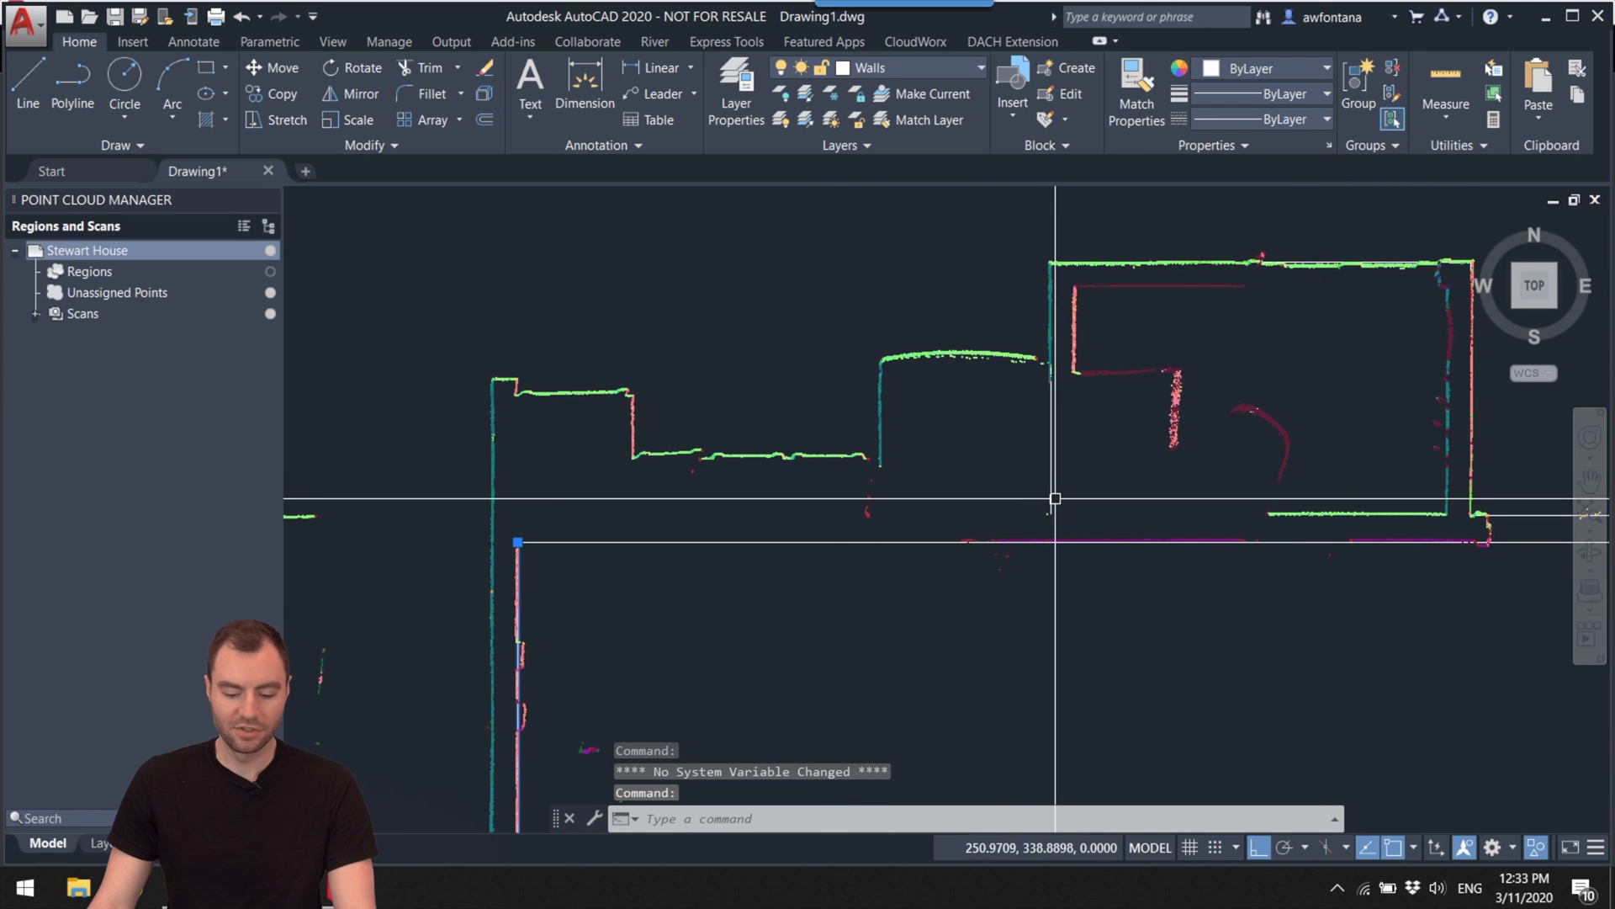
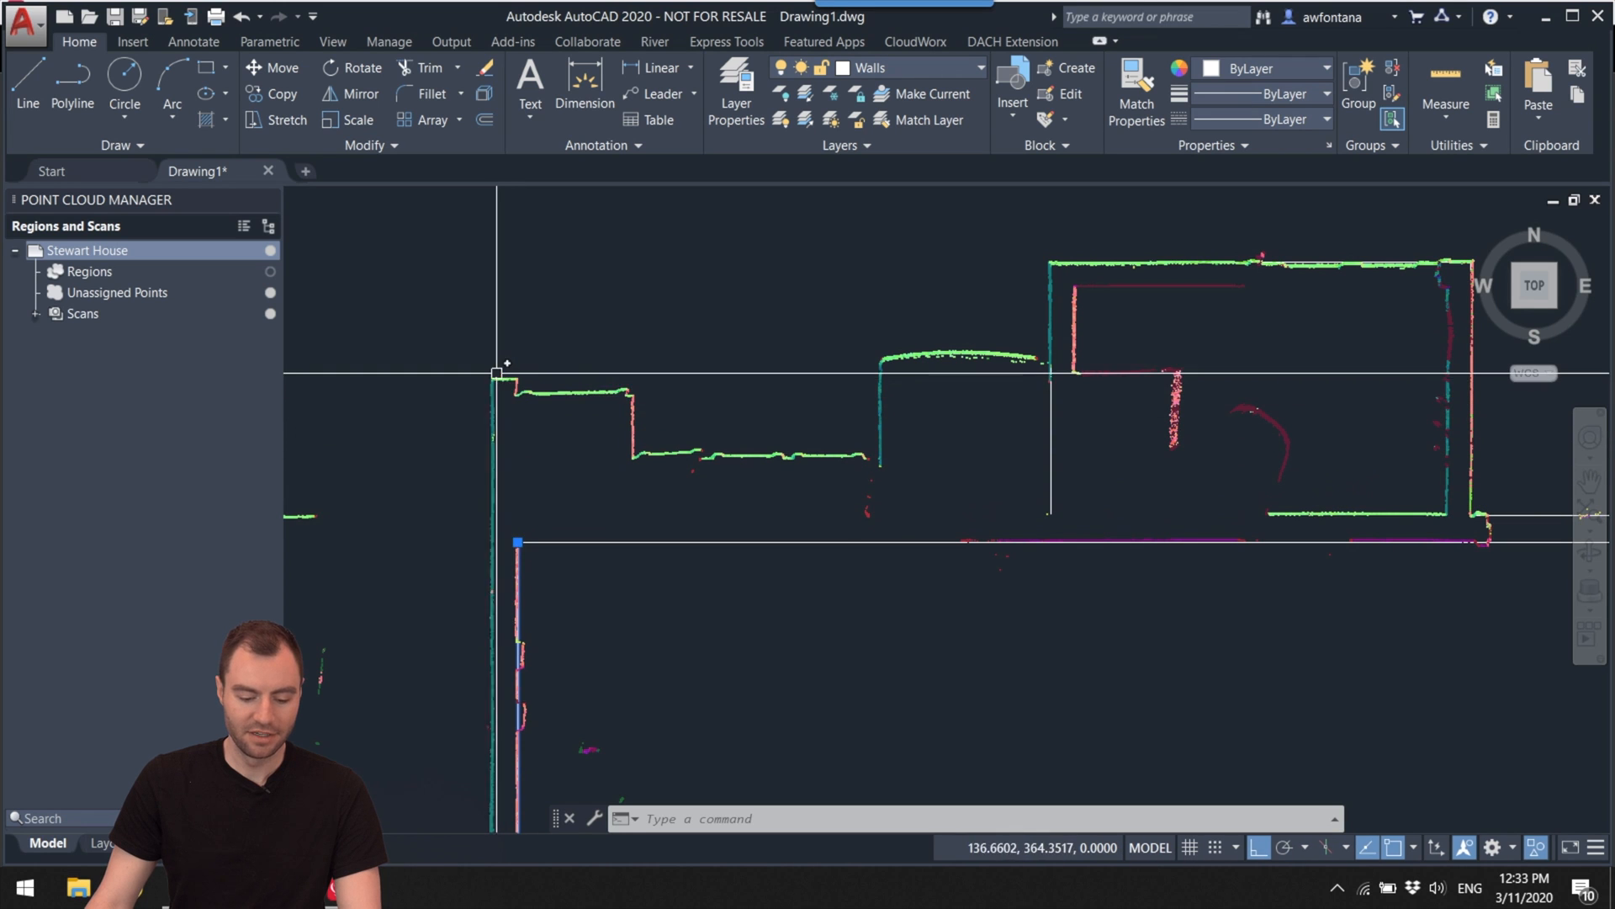
Step: Stretch the north end of the southeast room's interior west wall line about 33 units north to the wall's scanned end
{"action": "scroll", "coordinate": [498, 533], "scroll_direction": "up", "scroll_amount": 5}
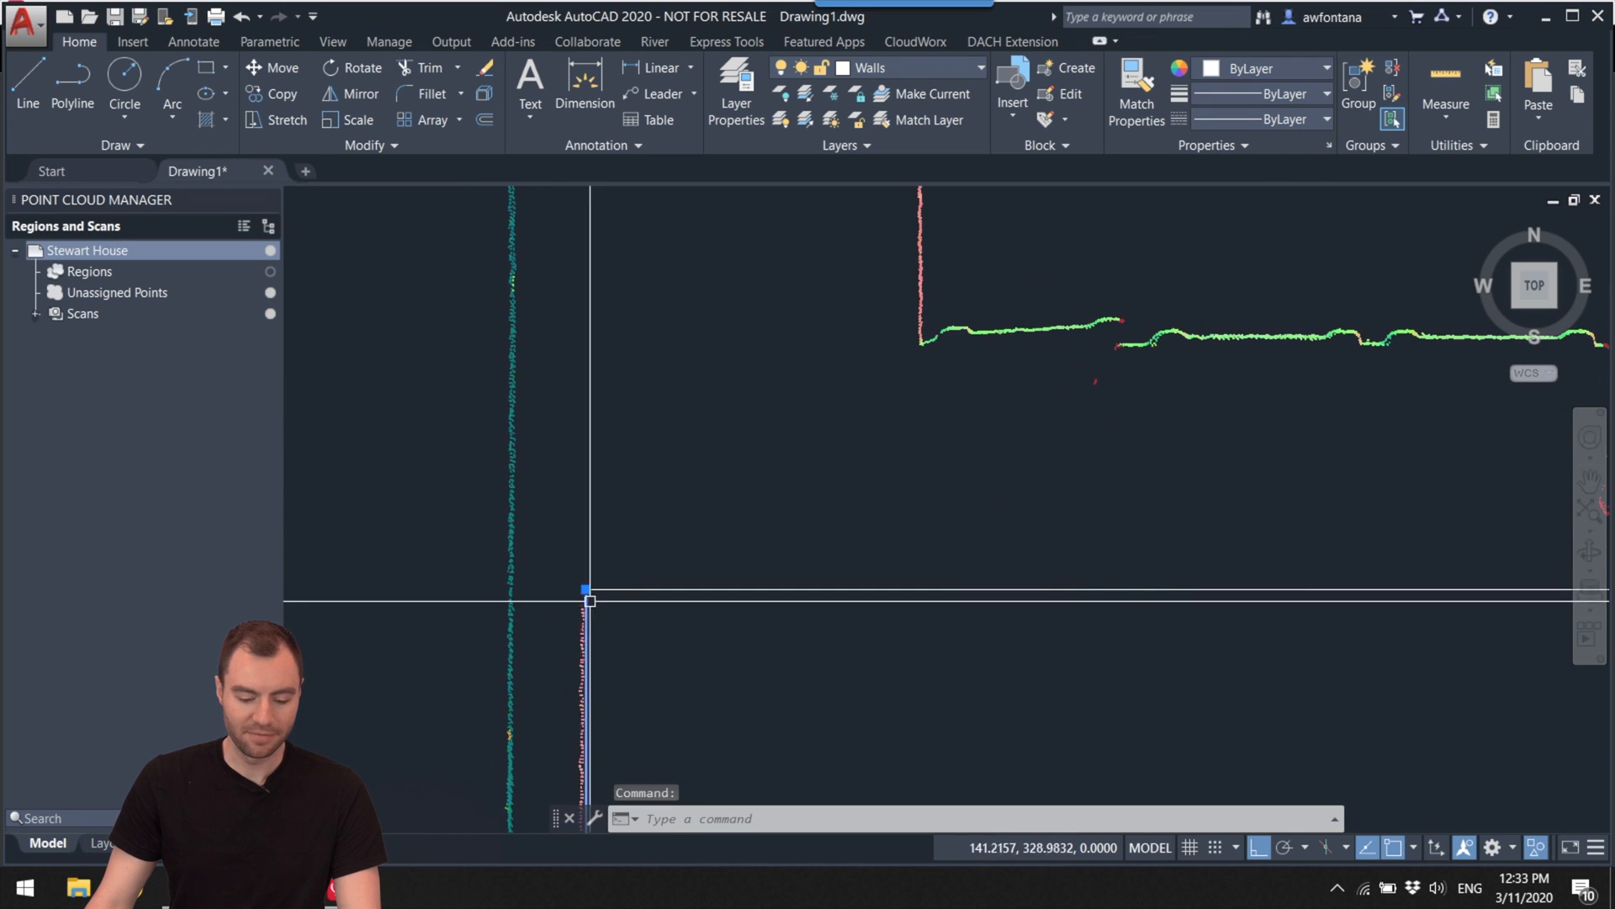
{"action": "key", "text": "Escape"}
{"action": "scroll", "coordinate": [602, 502], "scroll_direction": "down", "scroll_amount": 2}
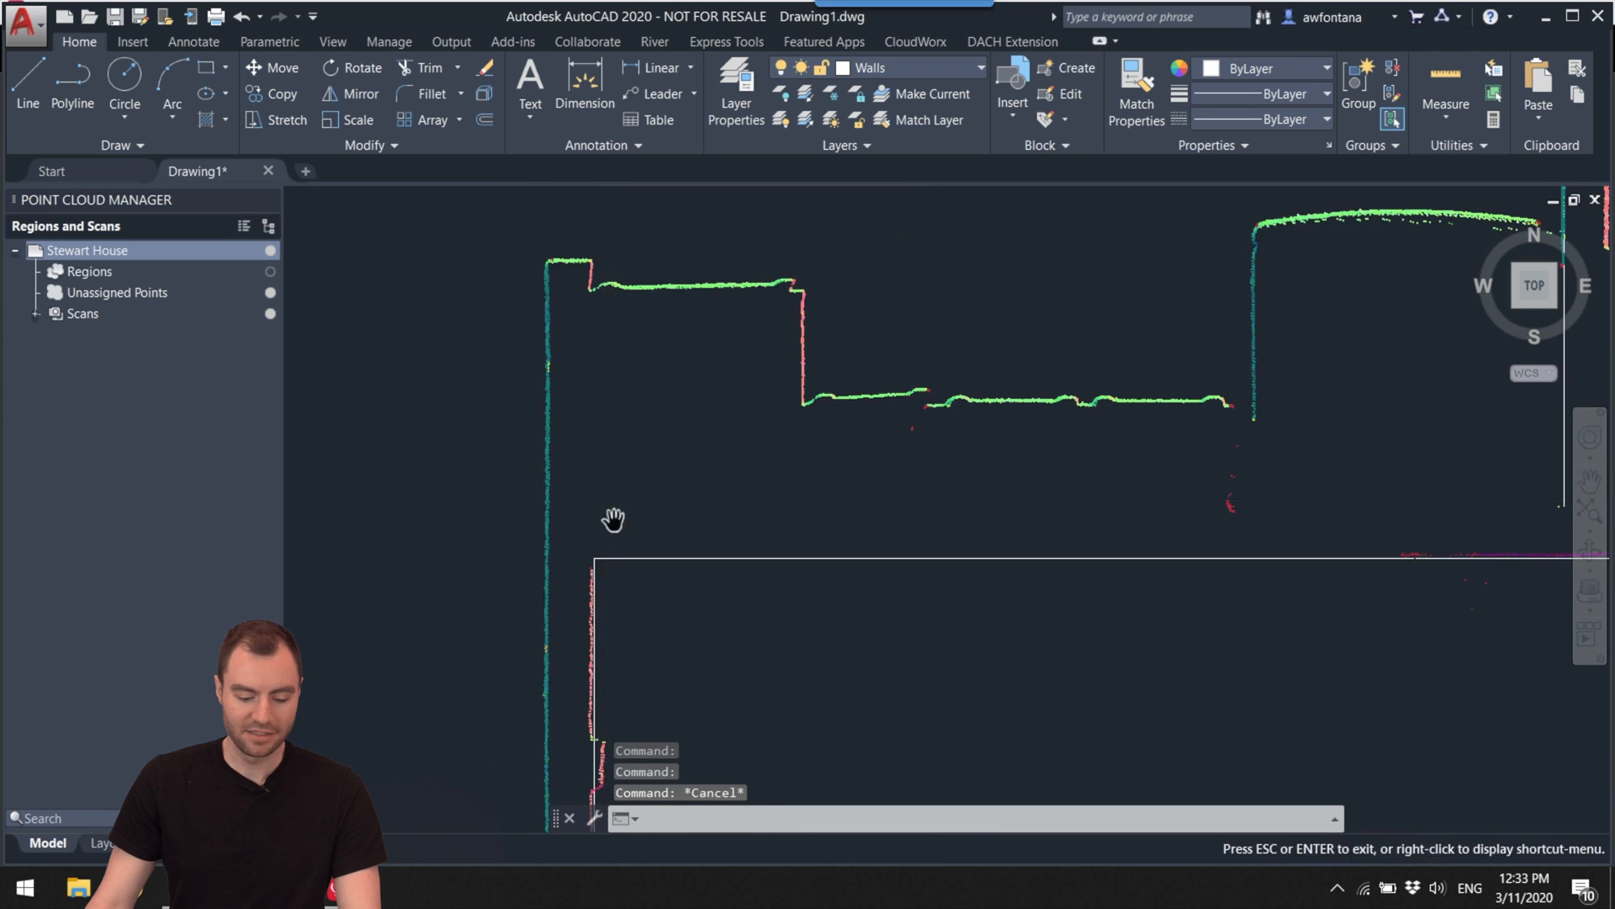
{"action": "middle_click_drag", "start_coordinate": [613, 520], "coordinate": [609, 555]}
{"action": "left_click", "coordinate": [591, 618]}
{"action": "left_click", "coordinate": [600, 631]}
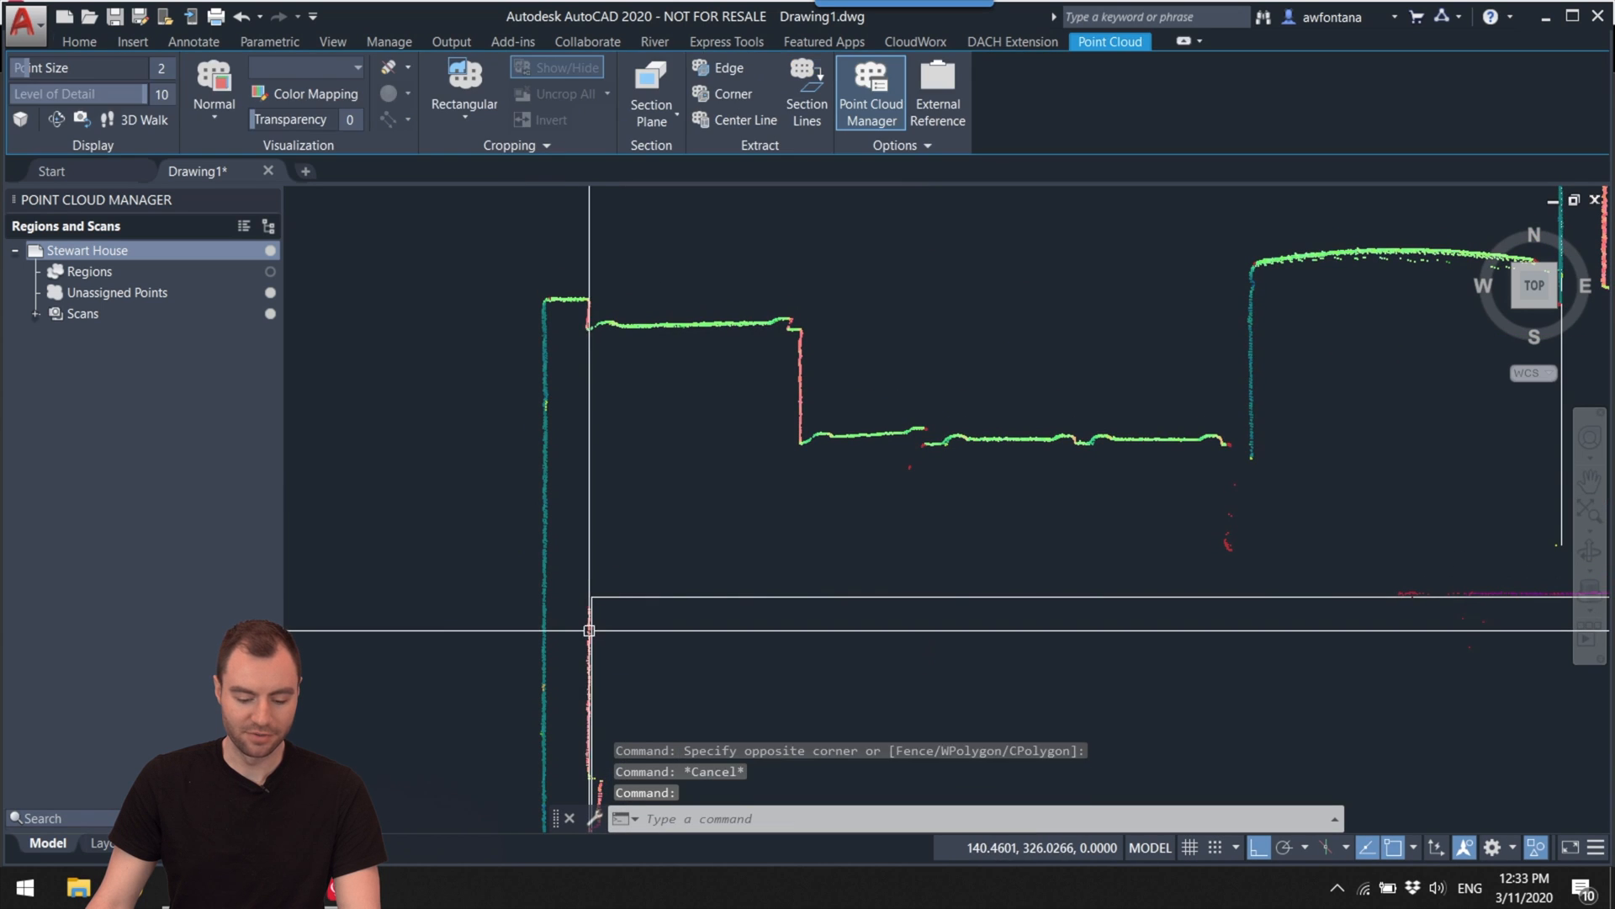
{"action": "key", "text": "Escape"}
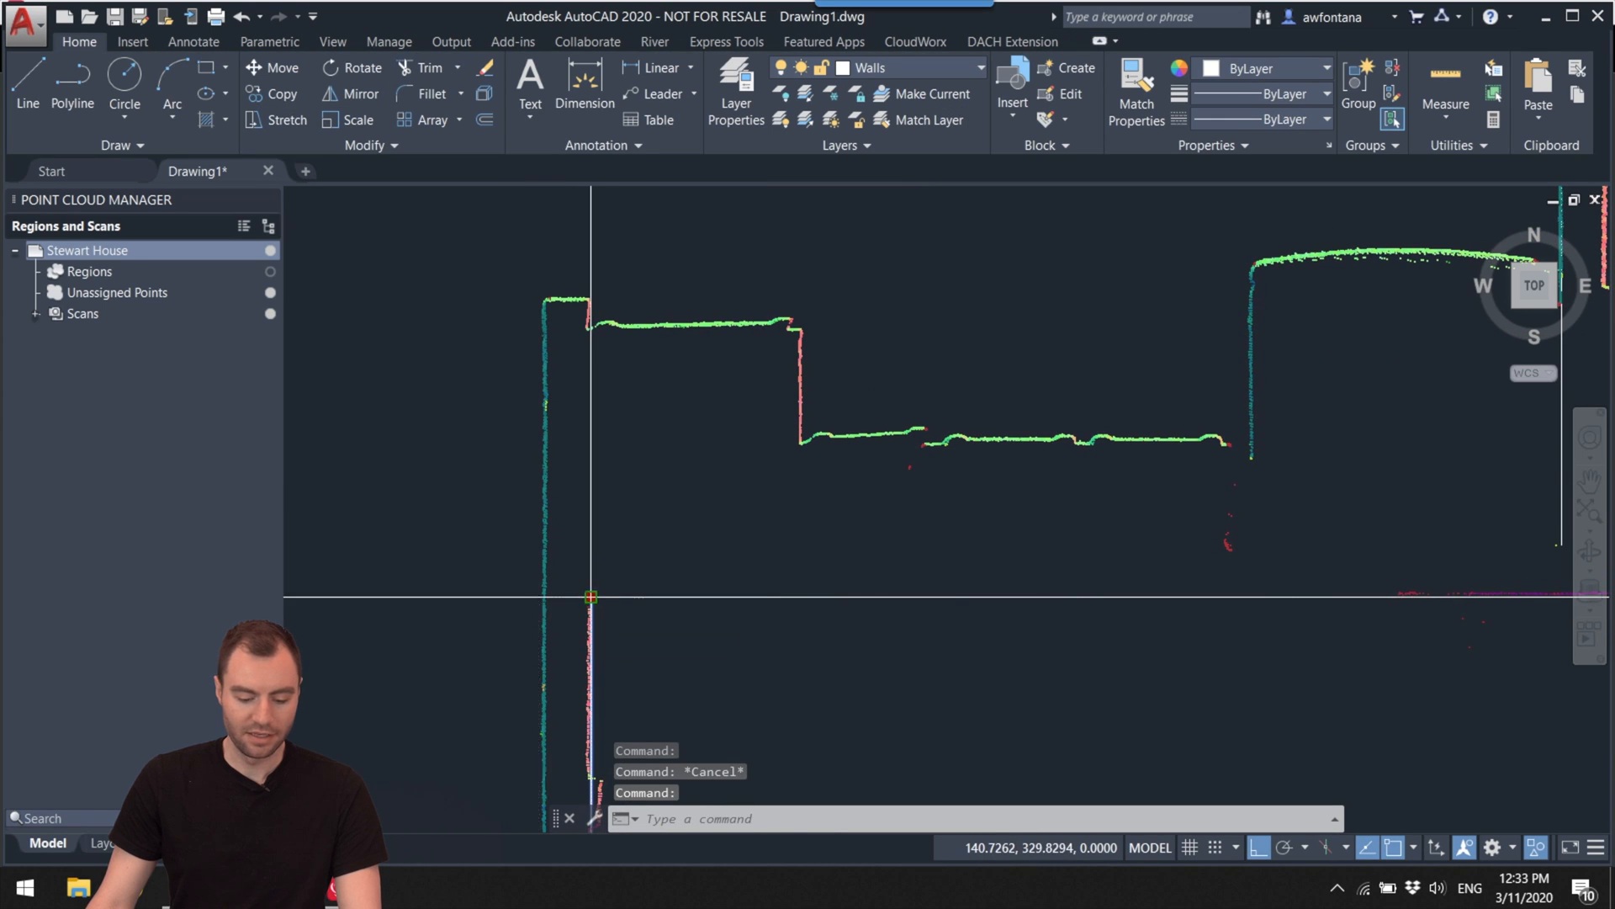
{"action": "left_click", "coordinate": [592, 597]}
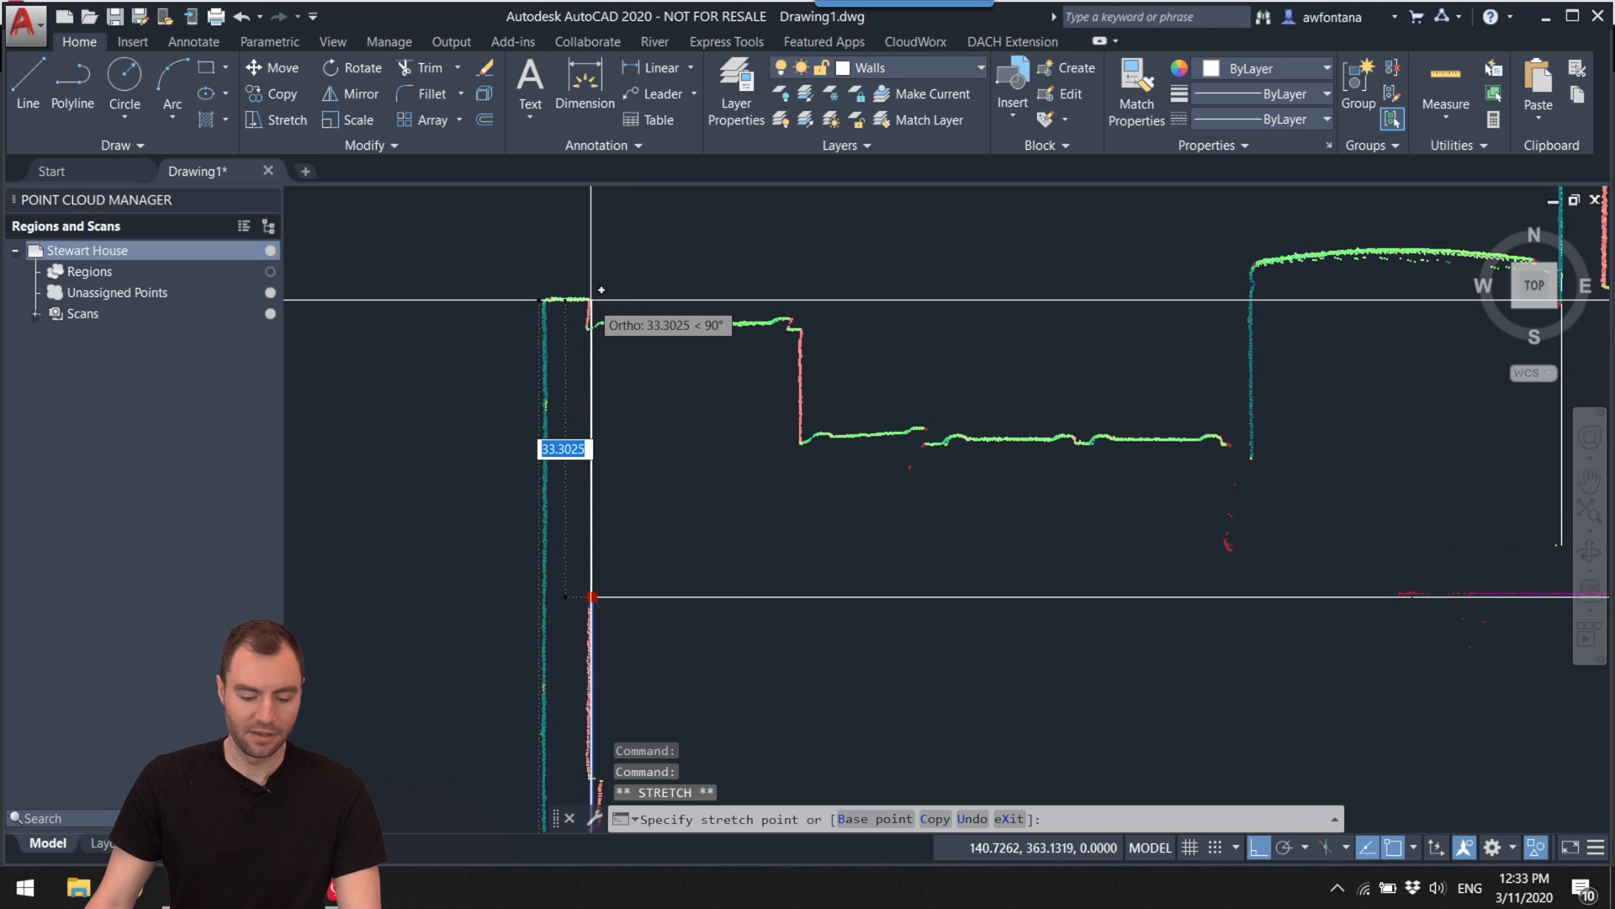
{"action": "key", "text": "Escape"}
Step: Draw the wall's north face west from the bottom of the boxed projection's west face to the extended west wall line
{"action": "scroll", "coordinate": [872, 469], "scroll_direction": "down", "scroll_amount": 3}
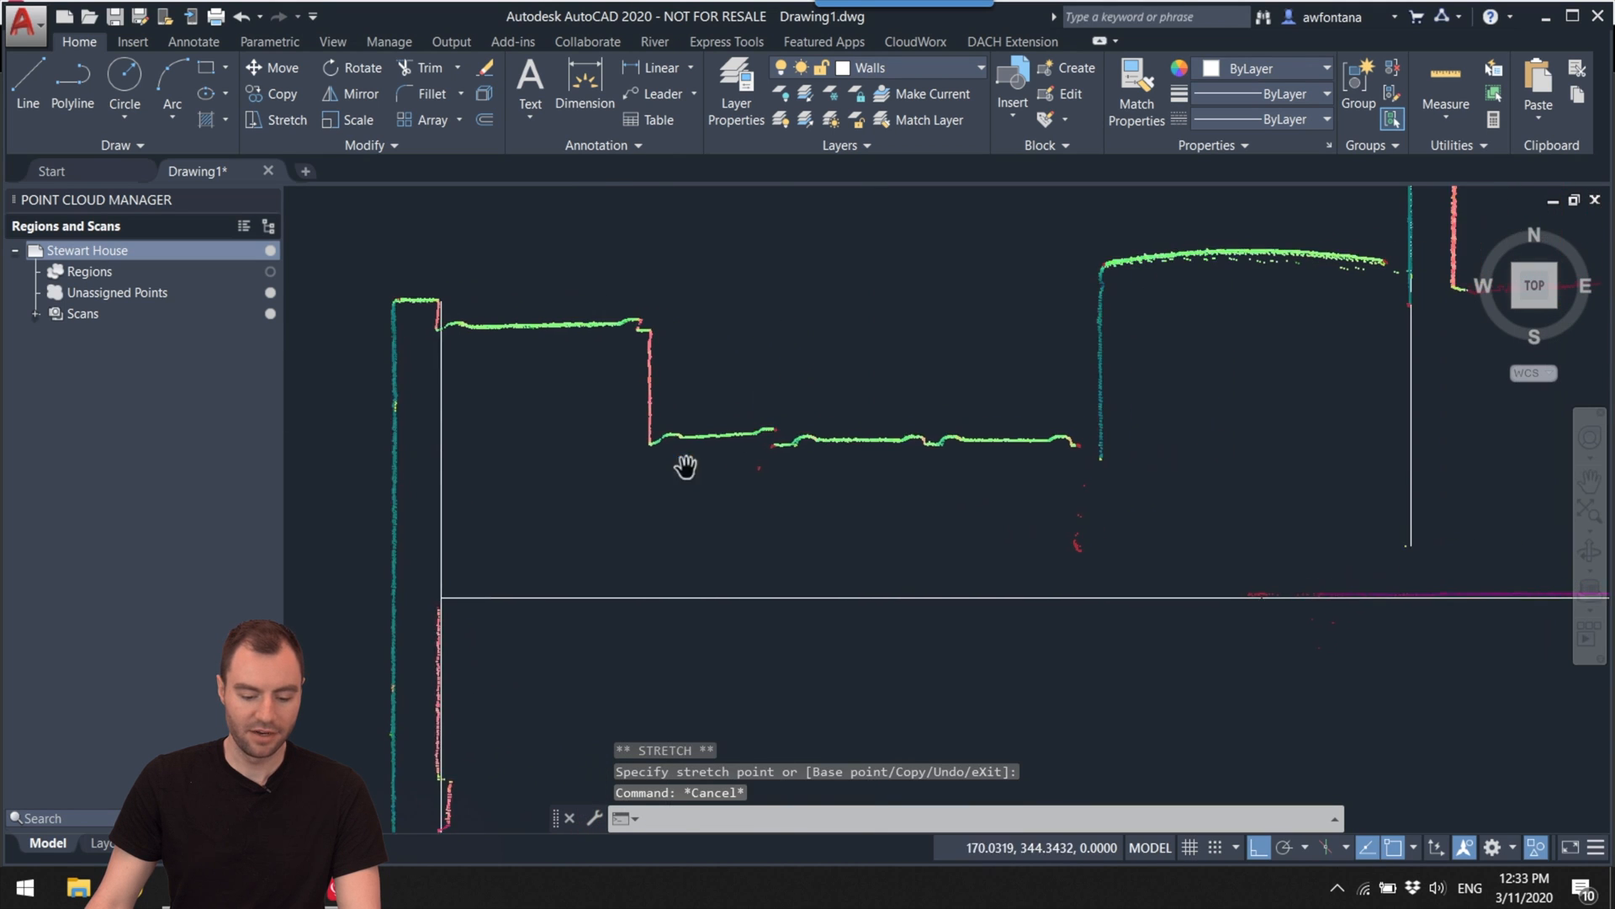
{"action": "type", "text": "l"}
{"action": "key", "text": "Return"}
{"action": "left_click", "coordinate": [1138, 515]}
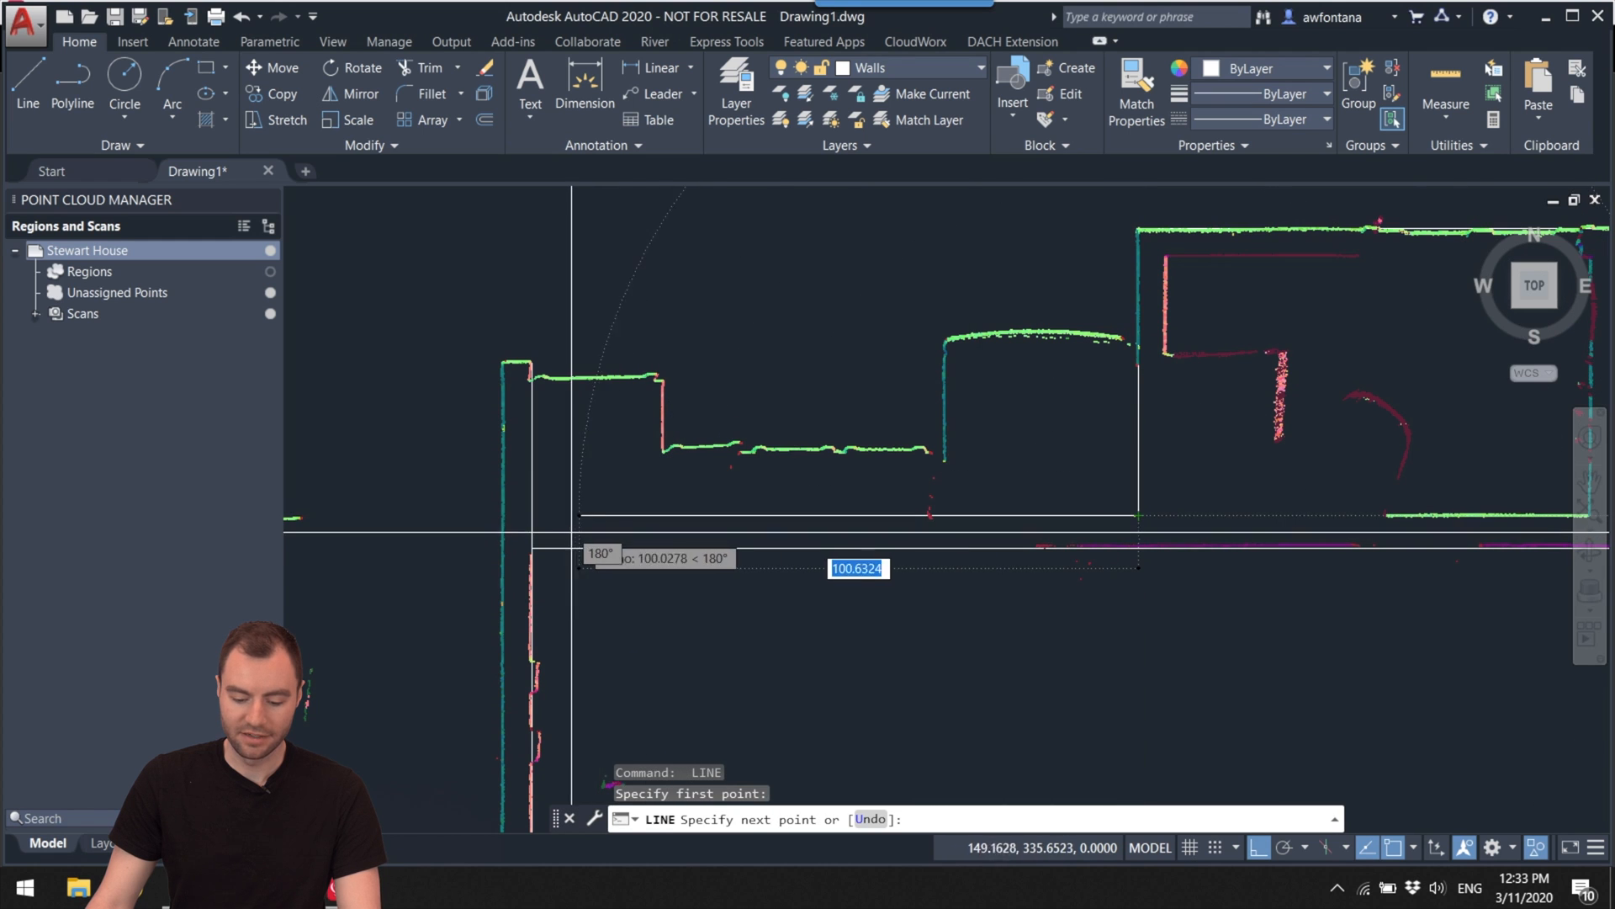
{"action": "left_click", "coordinate": [531, 515]}
{"action": "key", "text": "Escape"}
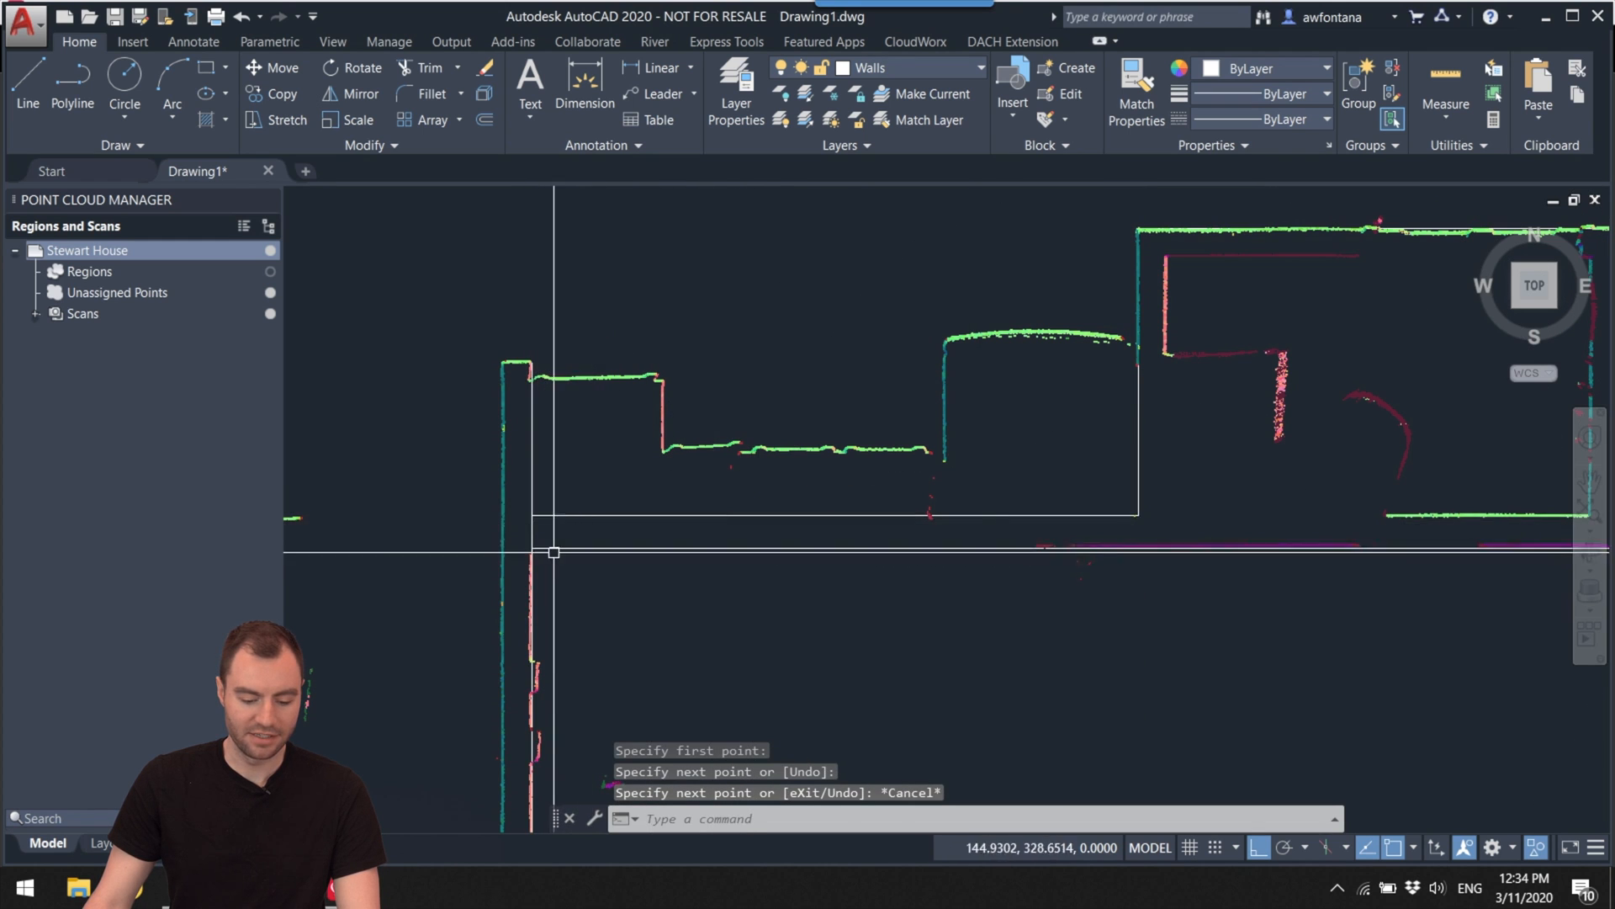
Step: Cap the north end of the southeast room's west wall and draw its west face south to the entry's south wall
{"action": "scroll", "coordinate": [524, 331], "scroll_direction": "up", "scroll_amount": 2}
{"action": "scroll", "coordinate": [523, 332], "scroll_direction": "up", "scroll_amount": 1}
{"action": "middle_click_drag", "start_coordinate": [556, 337], "coordinate": [685, 350]}
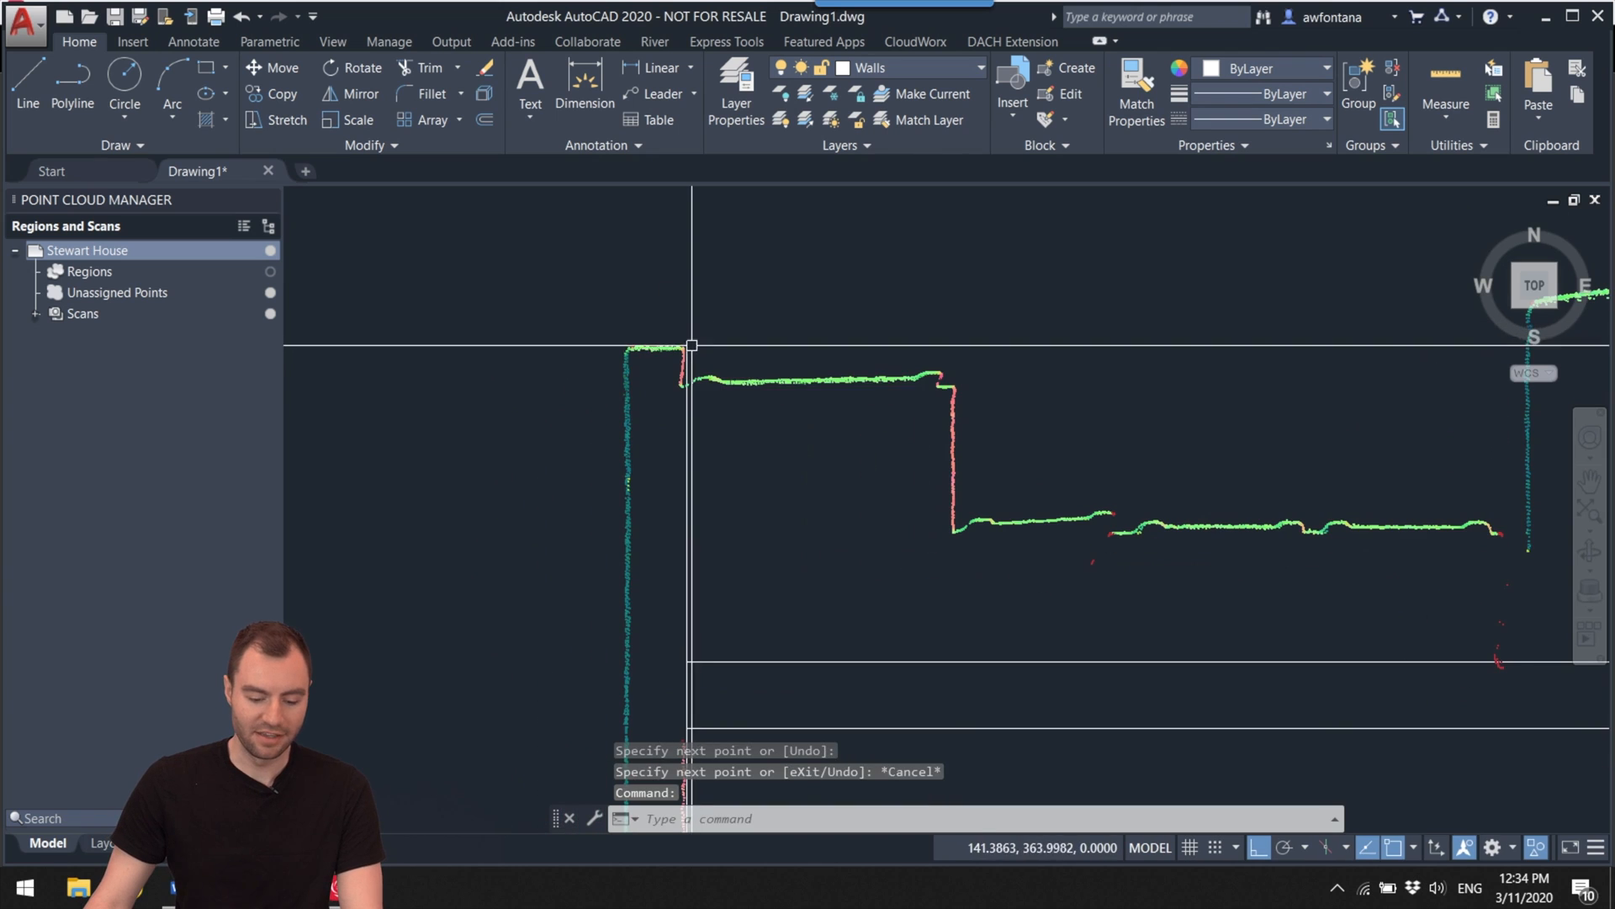
{"action": "key", "text": "Return"}
{"action": "left_click", "coordinate": [684, 353]}
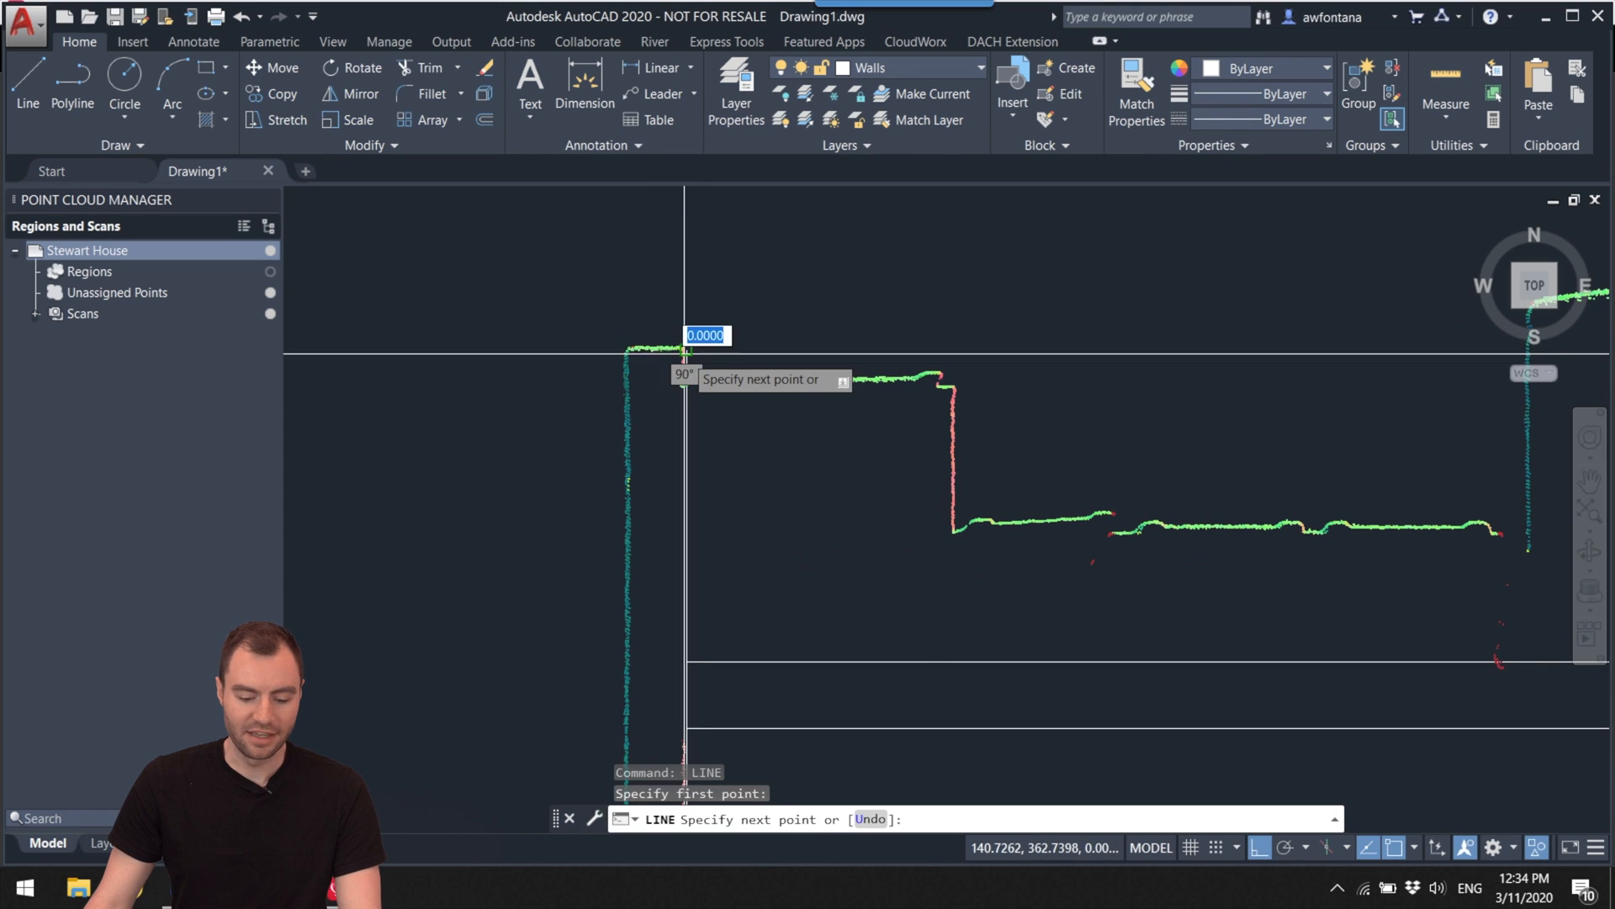
{"action": "left_click", "coordinate": [627, 349]}
{"action": "scroll", "coordinate": [627, 352], "scroll_direction": "down", "scroll_amount": 5}
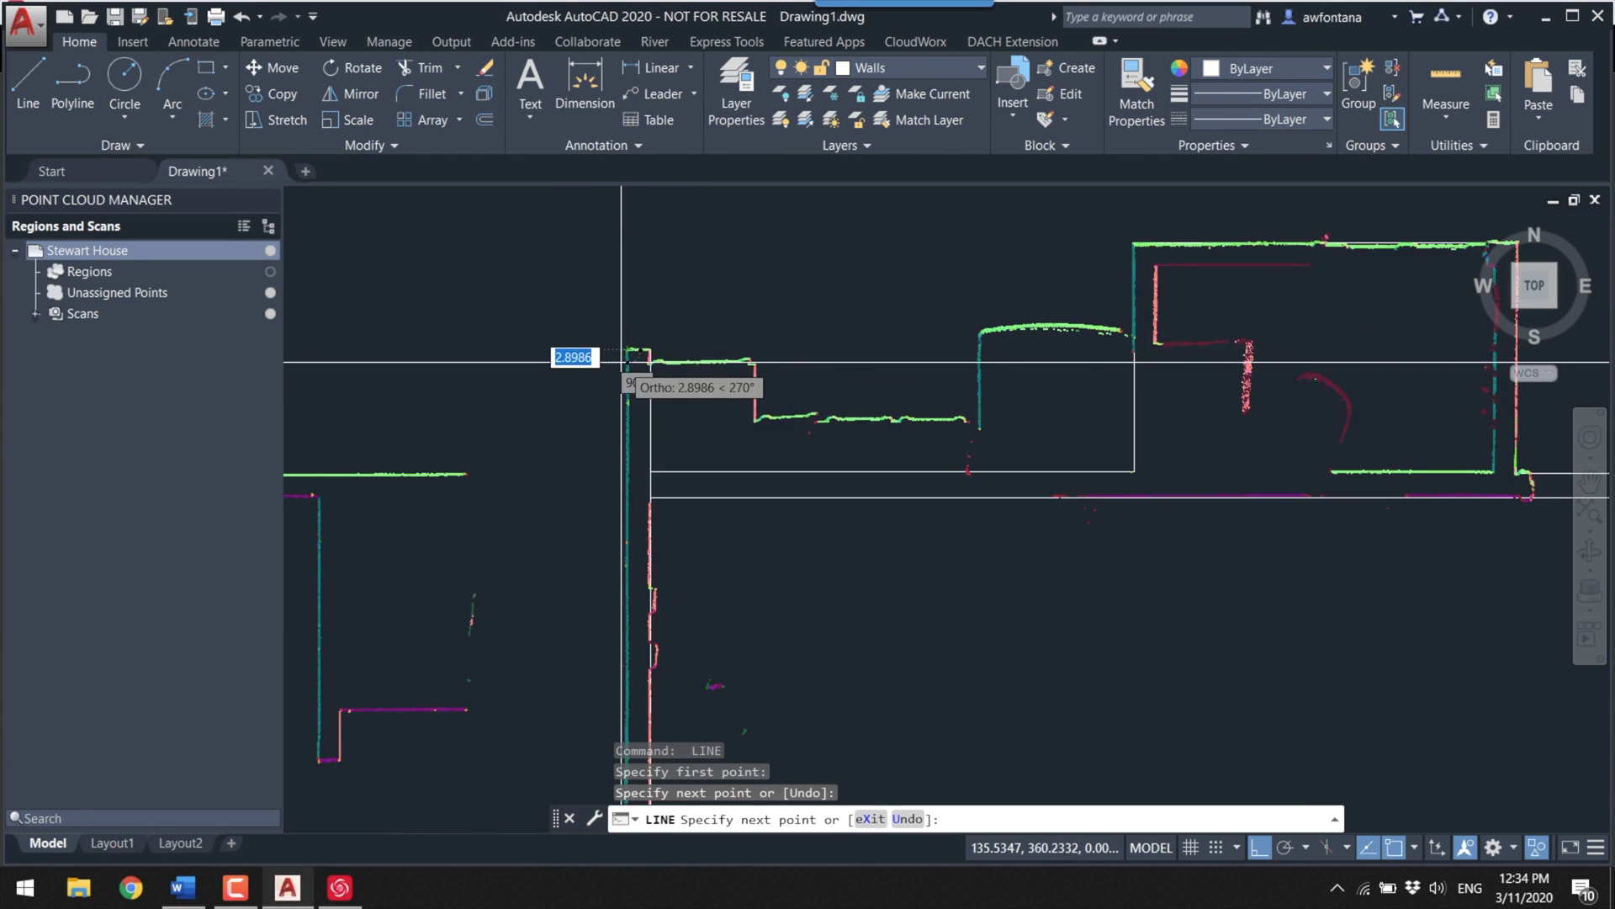
{"action": "scroll", "coordinate": [756, 609], "scroll_direction": "up", "scroll_amount": 2}
{"action": "middle_click_drag", "start_coordinate": [771, 666], "coordinate": [860, 536]}
{"action": "left_click", "coordinate": [860, 535]}
Step: Continue the entry outline west along its south wall, about 110 units north up the partition and east along the closet's south face
{"action": "middle_click_drag", "start_coordinate": [490, 531], "coordinate": [764, 620]}
{"action": "left_click", "coordinate": [764, 620]}
{"action": "middle_click_drag", "start_coordinate": [761, 219], "coordinate": [747, 686]}
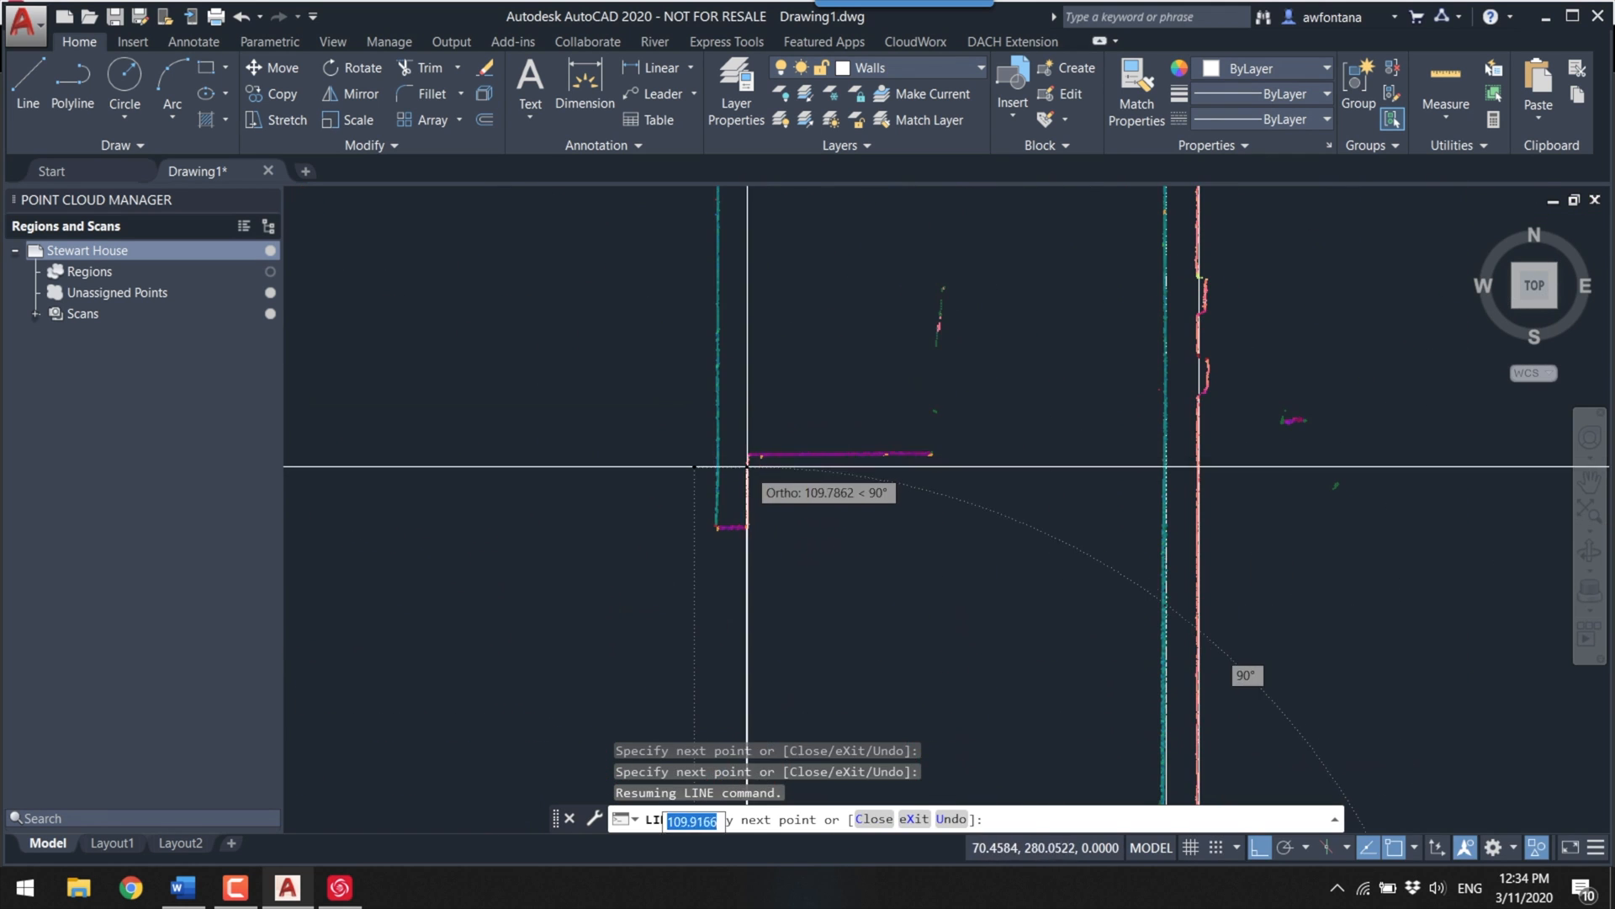
{"action": "left_click", "coordinate": [747, 454]}
{"action": "left_click", "coordinate": [930, 454]}
Step: Finish the outline up the closet's east side and west to the exterior wall, and turn Ortho mode off
{"action": "scroll", "coordinate": [931, 454], "scroll_direction": "down", "scroll_amount": 5}
{"action": "scroll", "coordinate": [422, 483], "scroll_direction": "up", "scroll_amount": 8}
{"action": "key", "text": "F8"}
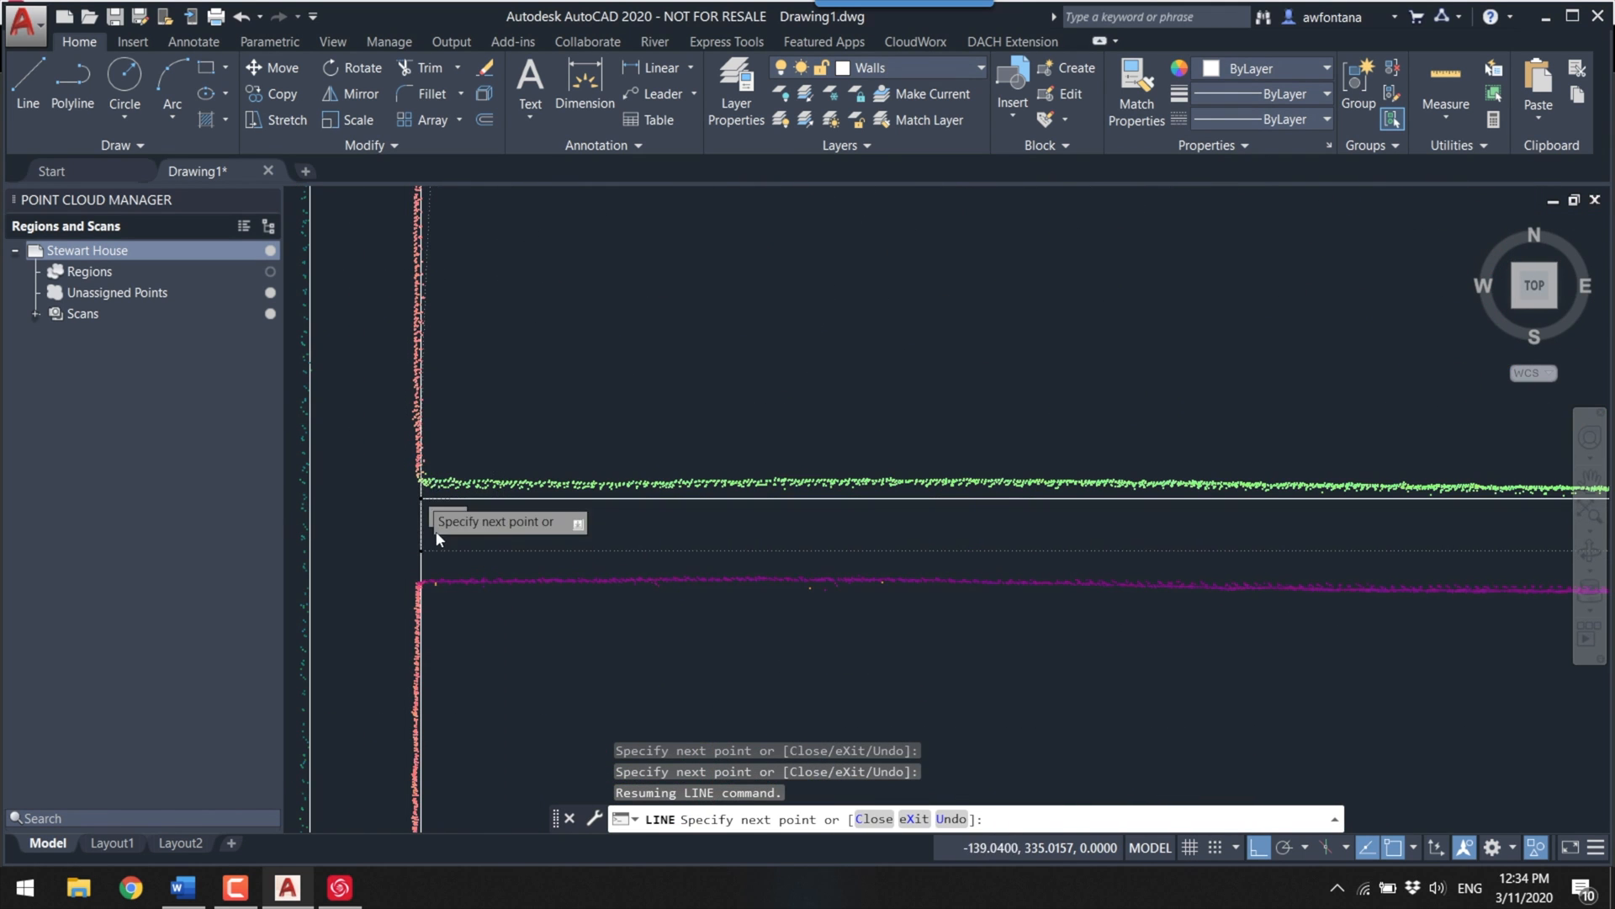
{"action": "key", "text": "Return"}
Step: Trace the southwest room's interior wall faces from its northwest corner east along the north wall and around the partition
{"action": "key", "text": "Return"}
{"action": "left_click", "coordinate": [422, 587]}
{"action": "scroll", "coordinate": [422, 587], "scroll_direction": "down", "scroll_amount": 3}
{"action": "left_click", "coordinate": [993, 547]}
{"action": "middle_click_drag", "start_coordinate": [992, 548], "coordinate": [934, 462]}
{"action": "scroll", "coordinate": [933, 461], "scroll_direction": "up", "scroll_amount": 3}
{"action": "scroll", "coordinate": [939, 620], "scroll_direction": "down", "scroll_amount": 3}
{"action": "scroll", "coordinate": [642, 559], "scroll_direction": "up", "scroll_amount": 3}
{"action": "key", "text": "Escape"}
{"action": "scroll", "coordinate": [917, 480], "scroll_direction": "down", "scroll_amount": 3}
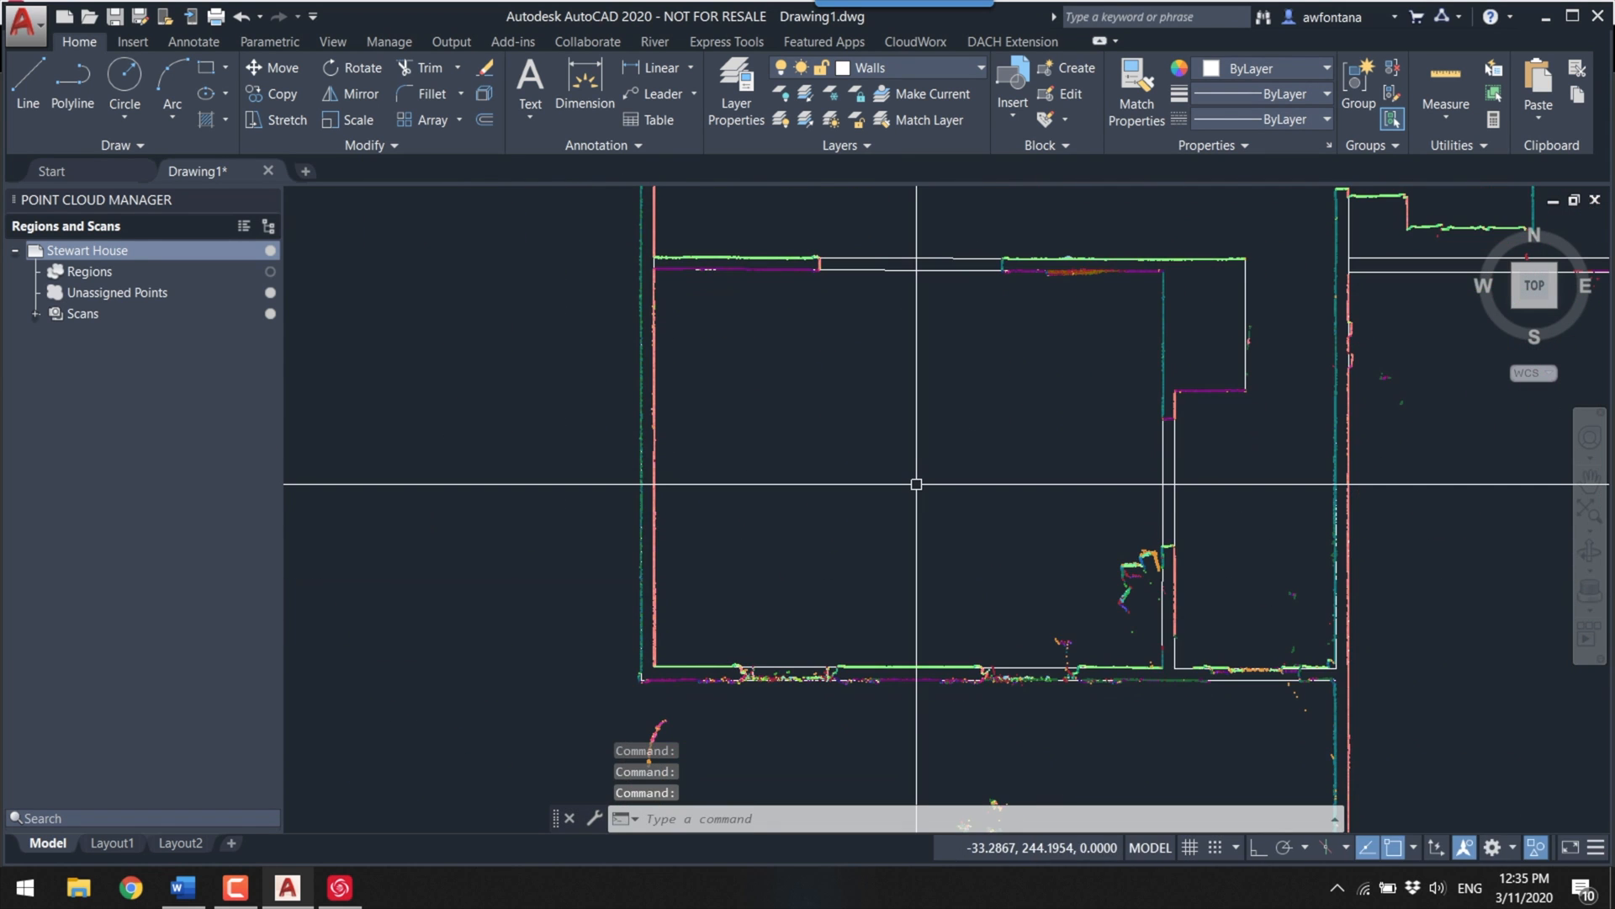
Step: Draw two short lines across the southwest room's east partition at the north and south ends of its opening
{"action": "scroll", "coordinate": [1194, 554], "scroll_direction": "up", "scroll_amount": 5}
{"action": "key", "text": "Return"}
{"action": "left_click", "coordinate": [920, 488]}
{"action": "left_click", "coordinate": [1021, 488]}
{"action": "key", "text": "Return"}
{"action": "key", "text": "Return"}
{"action": "scroll", "coordinate": [1021, 488], "scroll_direction": "down", "scroll_amount": 4}
{"action": "scroll", "coordinate": [1024, 345], "scroll_direction": "up", "scroll_amount": 5}
{"action": "left_click", "coordinate": [855, 514]}
{"action": "left_click", "coordinate": [979, 514]}
{"action": "key", "text": "Return"}
{"action": "scroll", "coordinate": [979, 514], "scroll_direction": "down", "scroll_amount": 4}
{"action": "scroll", "coordinate": [866, 552], "scroll_direction": "up", "scroll_amount": 2}
{"action": "scroll", "coordinate": [866, 552], "scroll_direction": "down", "scroll_amount": 1}
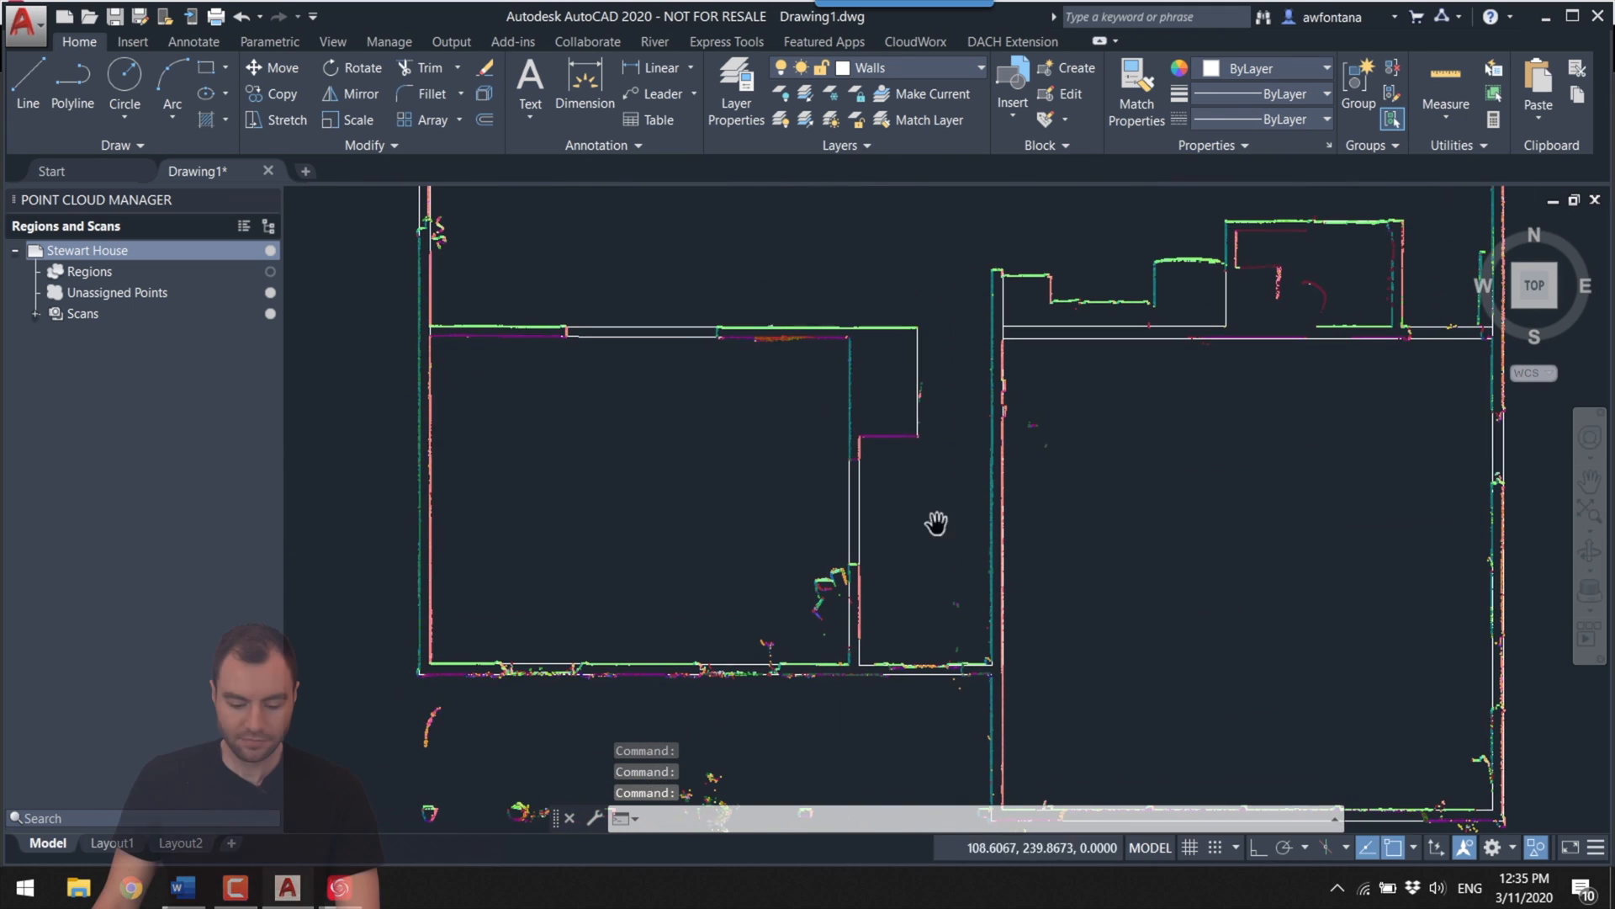
Step: Toggle the point cloud off and on to compare the traced walls of the southern rooms with the scan
{"action": "left_click", "coordinate": [270, 252]}
{"action": "left_click", "coordinate": [270, 251]}
{"action": "left_click", "coordinate": [270, 252]}
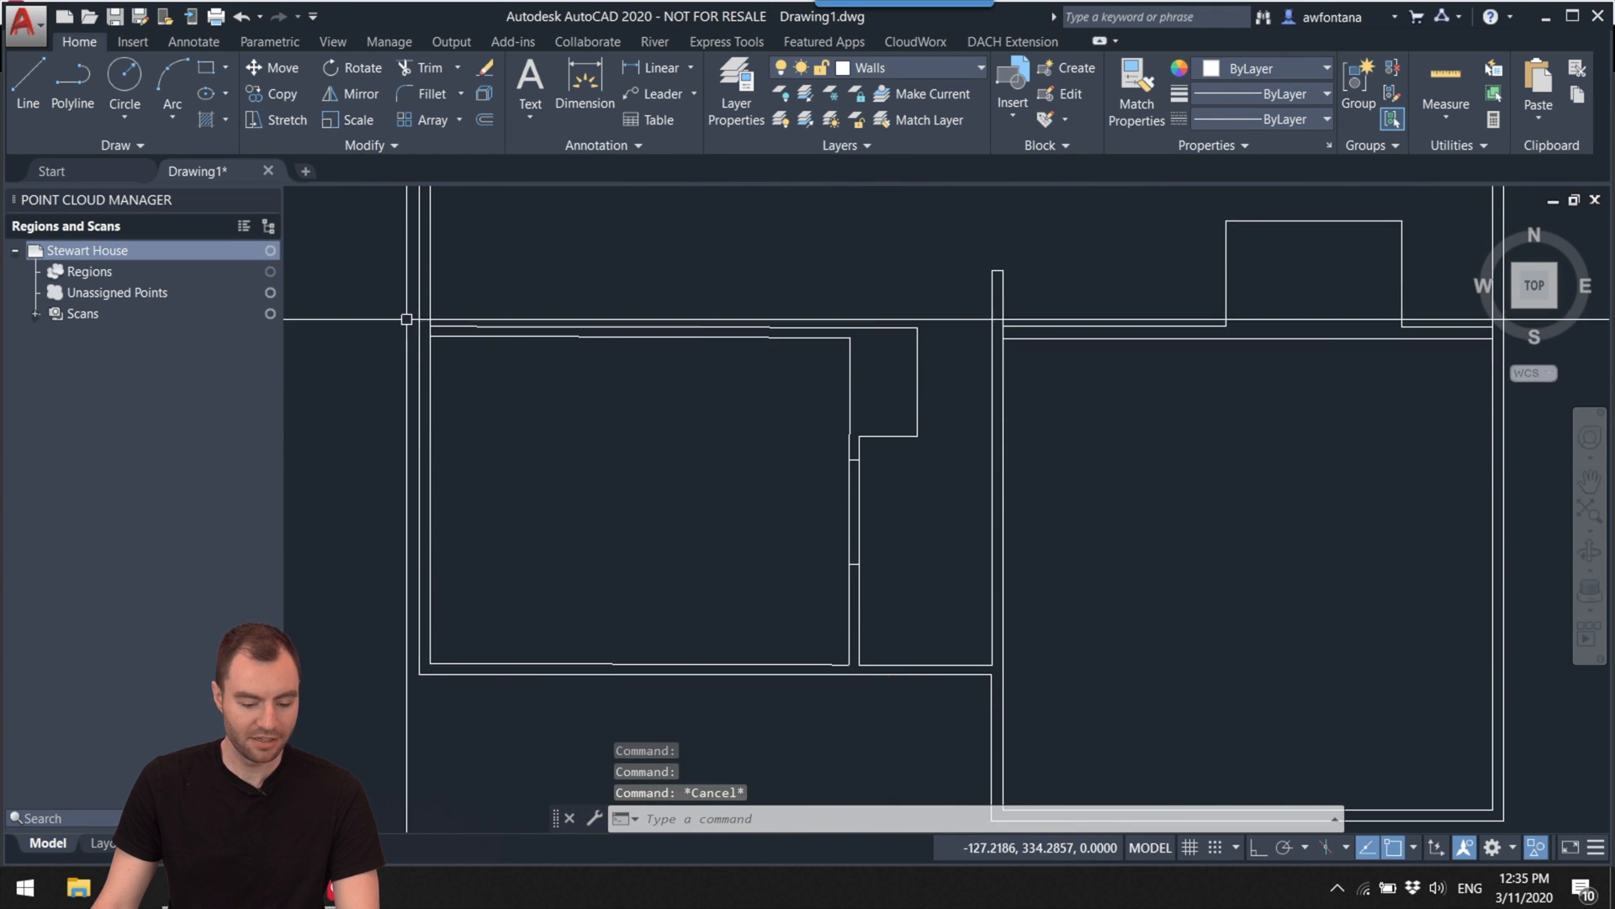
{"action": "left_click", "coordinate": [271, 251]}
{"action": "left_click", "coordinate": [271, 251]}
Step: Compare the northern rooms with the scan, then leave the point cloud hidden and view the whole traced floor plan
{"action": "middle_click_drag", "start_coordinate": [706, 455], "coordinate": [699, 577]}
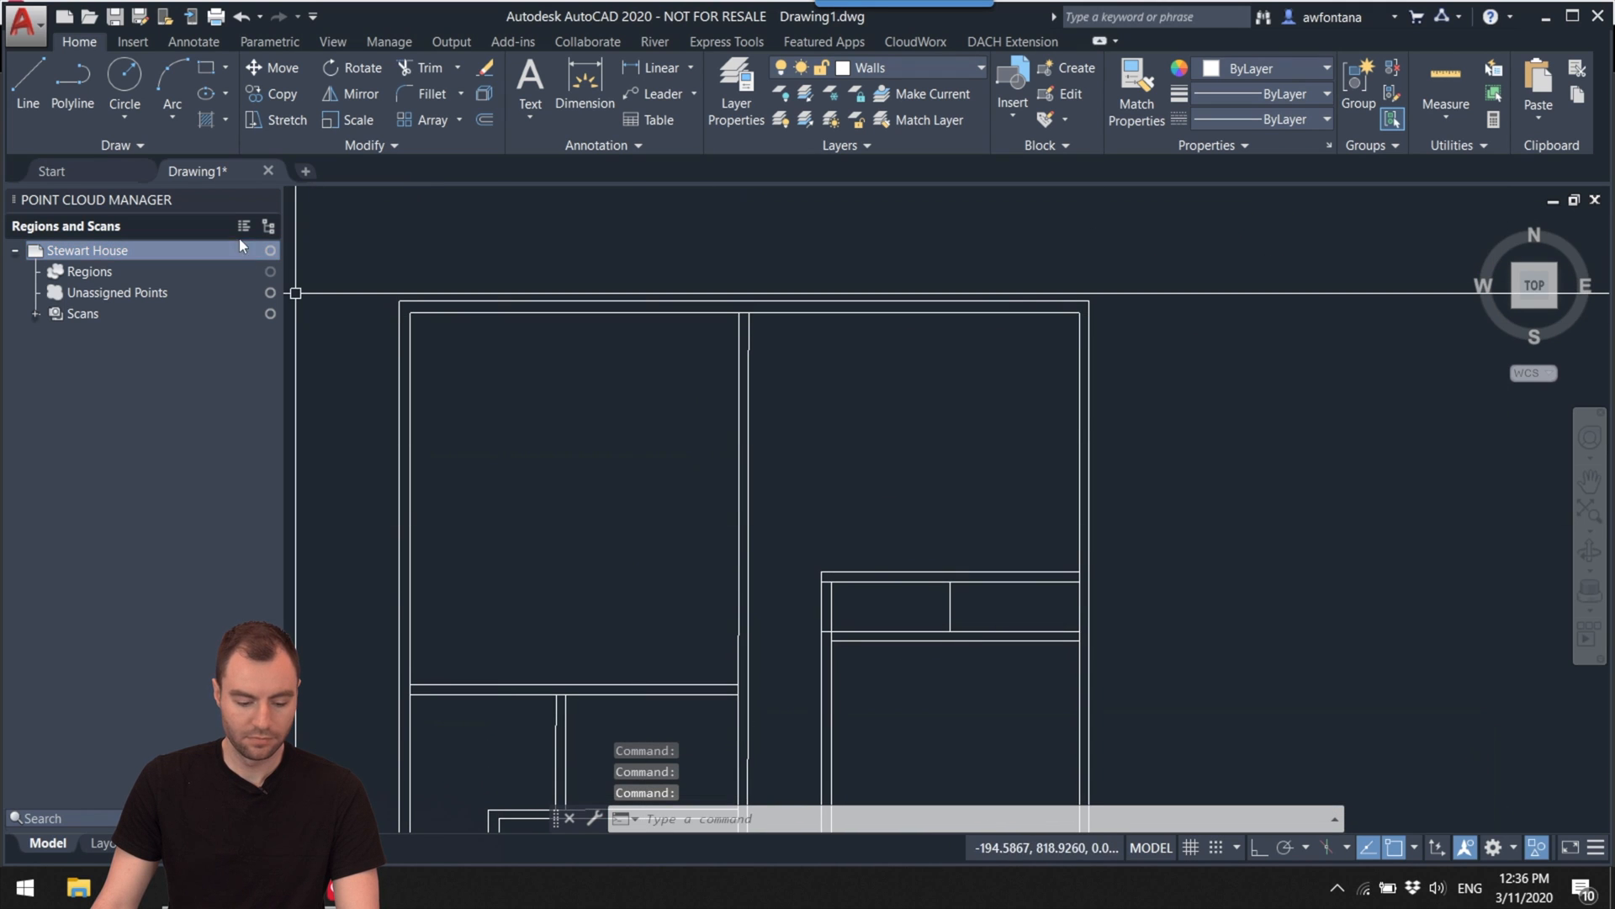
{"action": "left_click", "coordinate": [270, 251]}
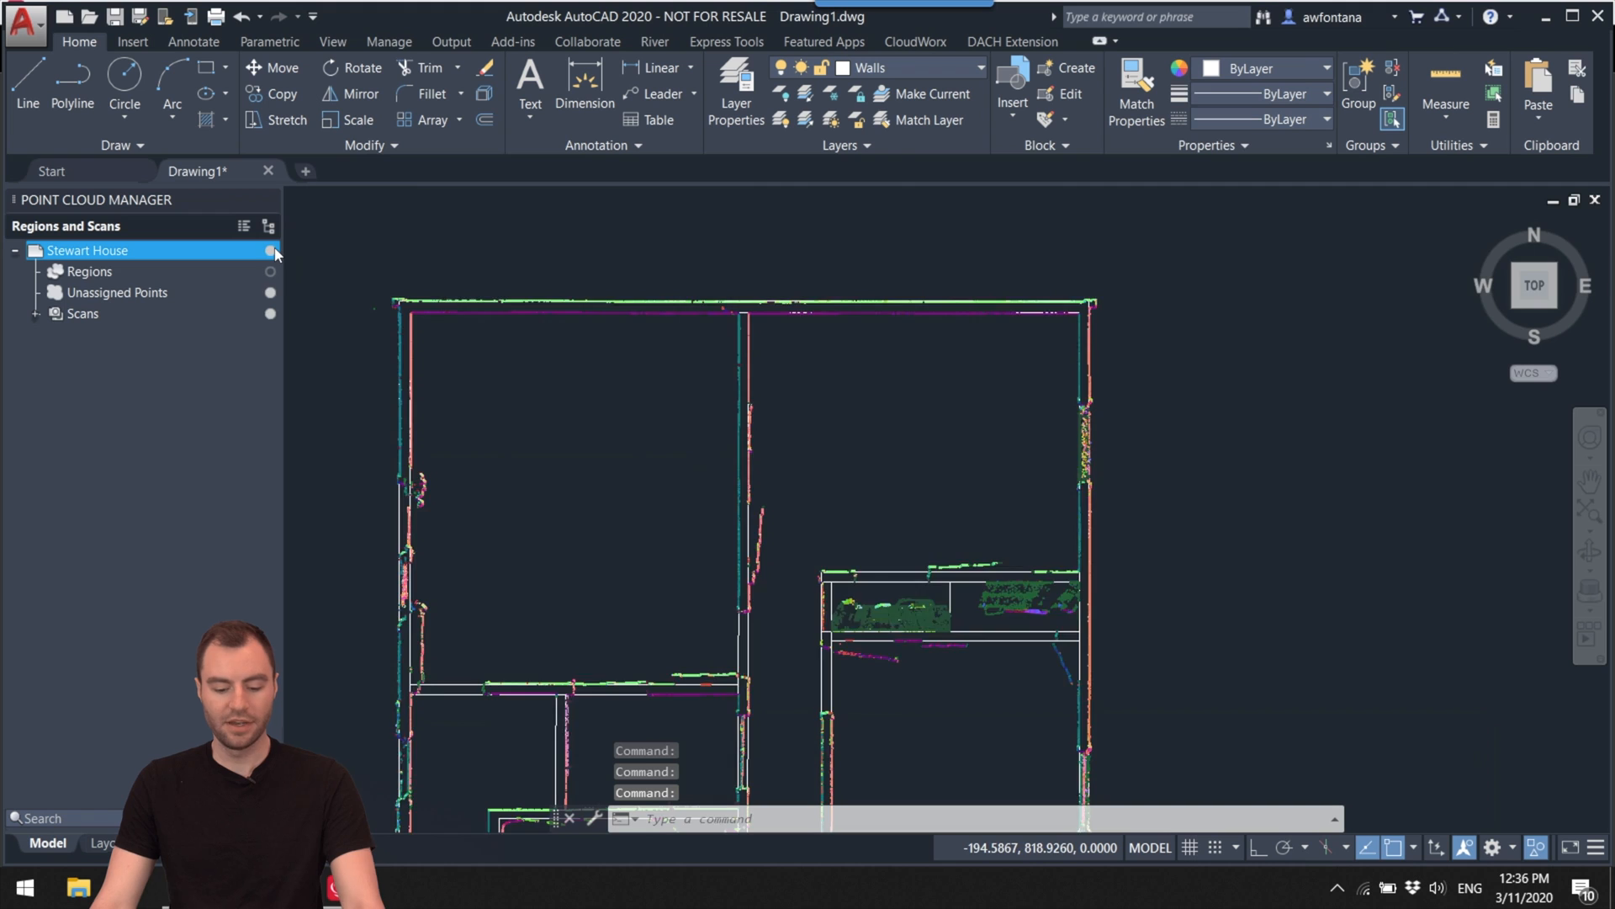
{"action": "left_click", "coordinate": [270, 250]}
{"action": "scroll", "coordinate": [437, 285], "scroll_direction": "down", "scroll_amount": 5}
{"action": "middle_click_drag", "start_coordinate": [754, 350], "coordinate": [786, 264]}
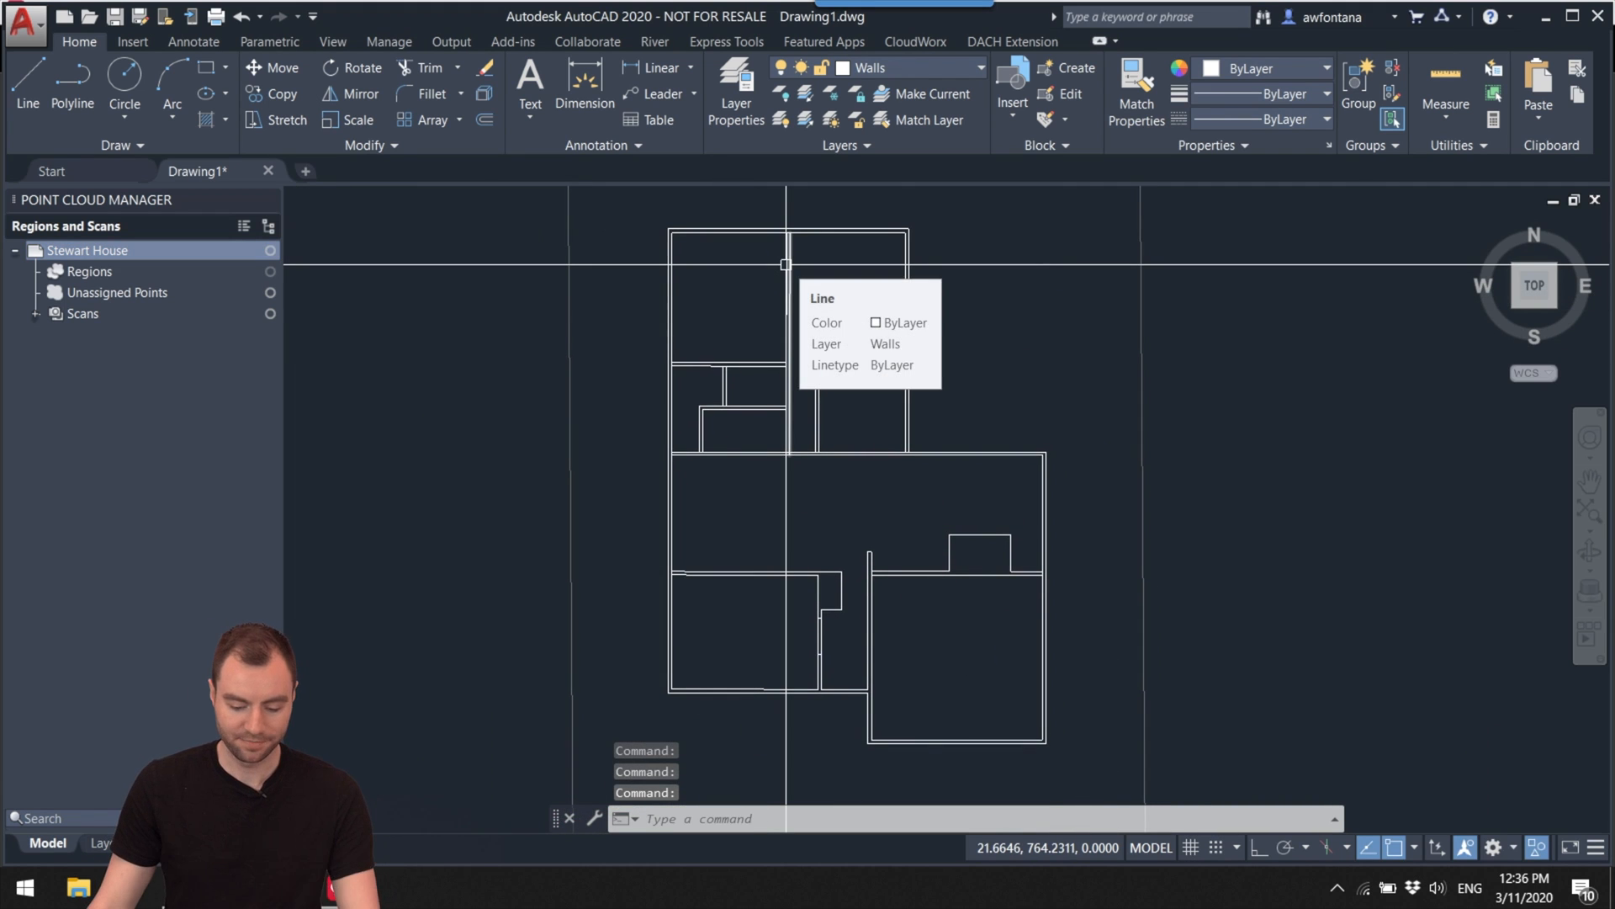
Step: Show the Stewart House point cloud again at the rectangular enclosure on the north side of the southeast room
{"action": "key", "text": "Escape"}
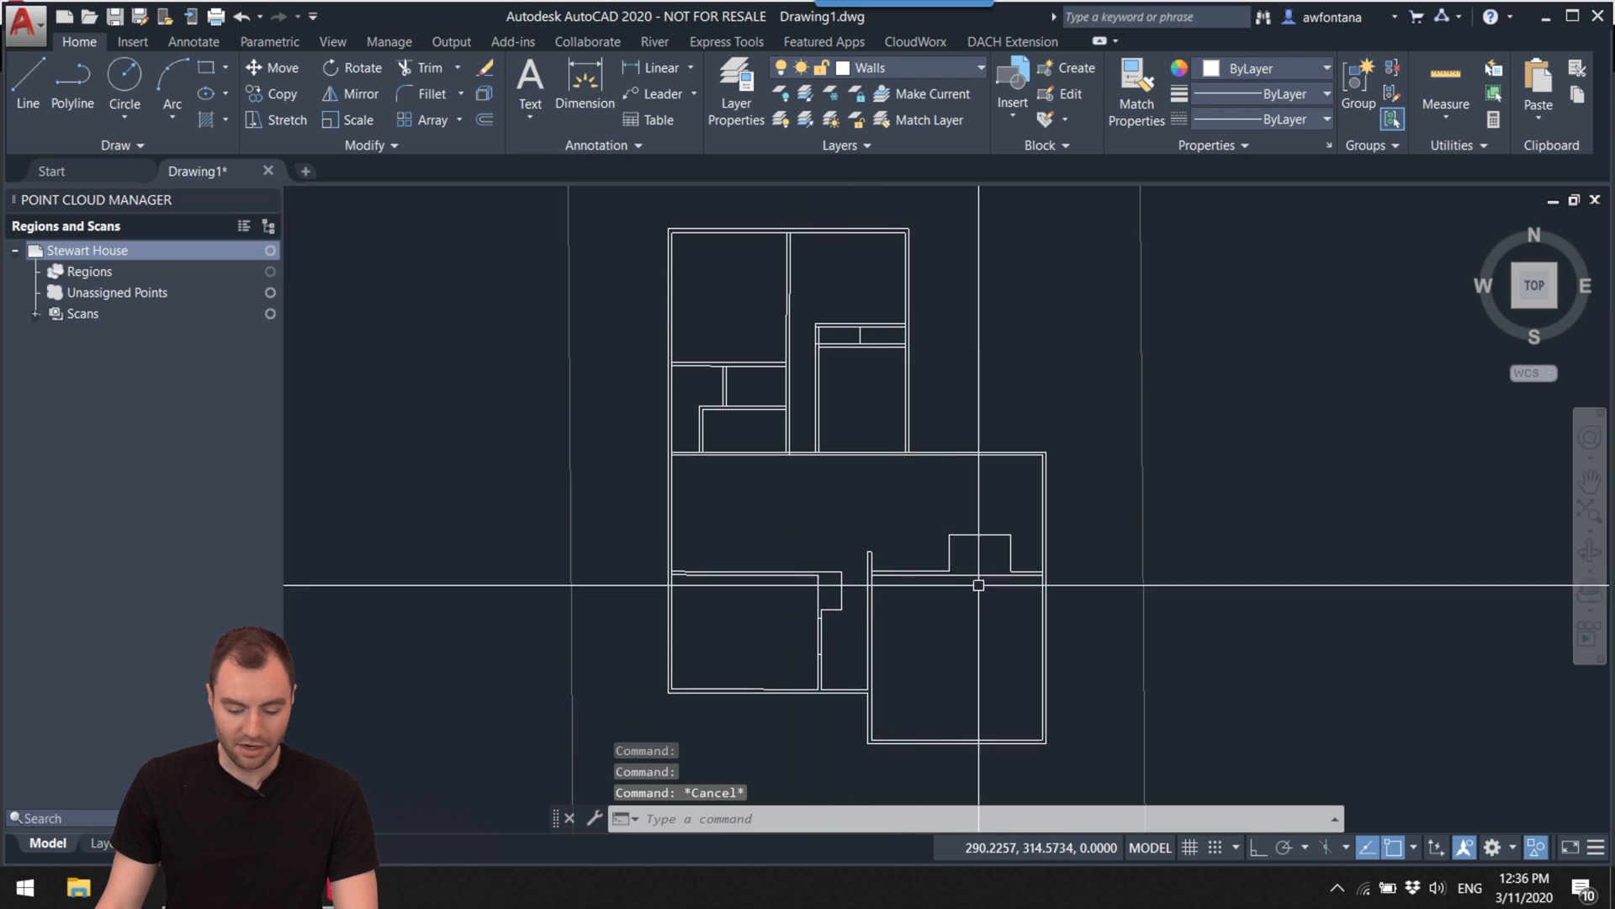
{"action": "scroll", "coordinate": [989, 557], "scroll_direction": "up", "scroll_amount": 5}
{"action": "scroll", "coordinate": [994, 553], "scroll_direction": "up", "scroll_amount": 3}
{"action": "middle_click_drag", "start_coordinate": [978, 552], "coordinate": [879, 506]}
{"action": "scroll", "coordinate": [879, 504], "scroll_direction": "down", "scroll_amount": 2}
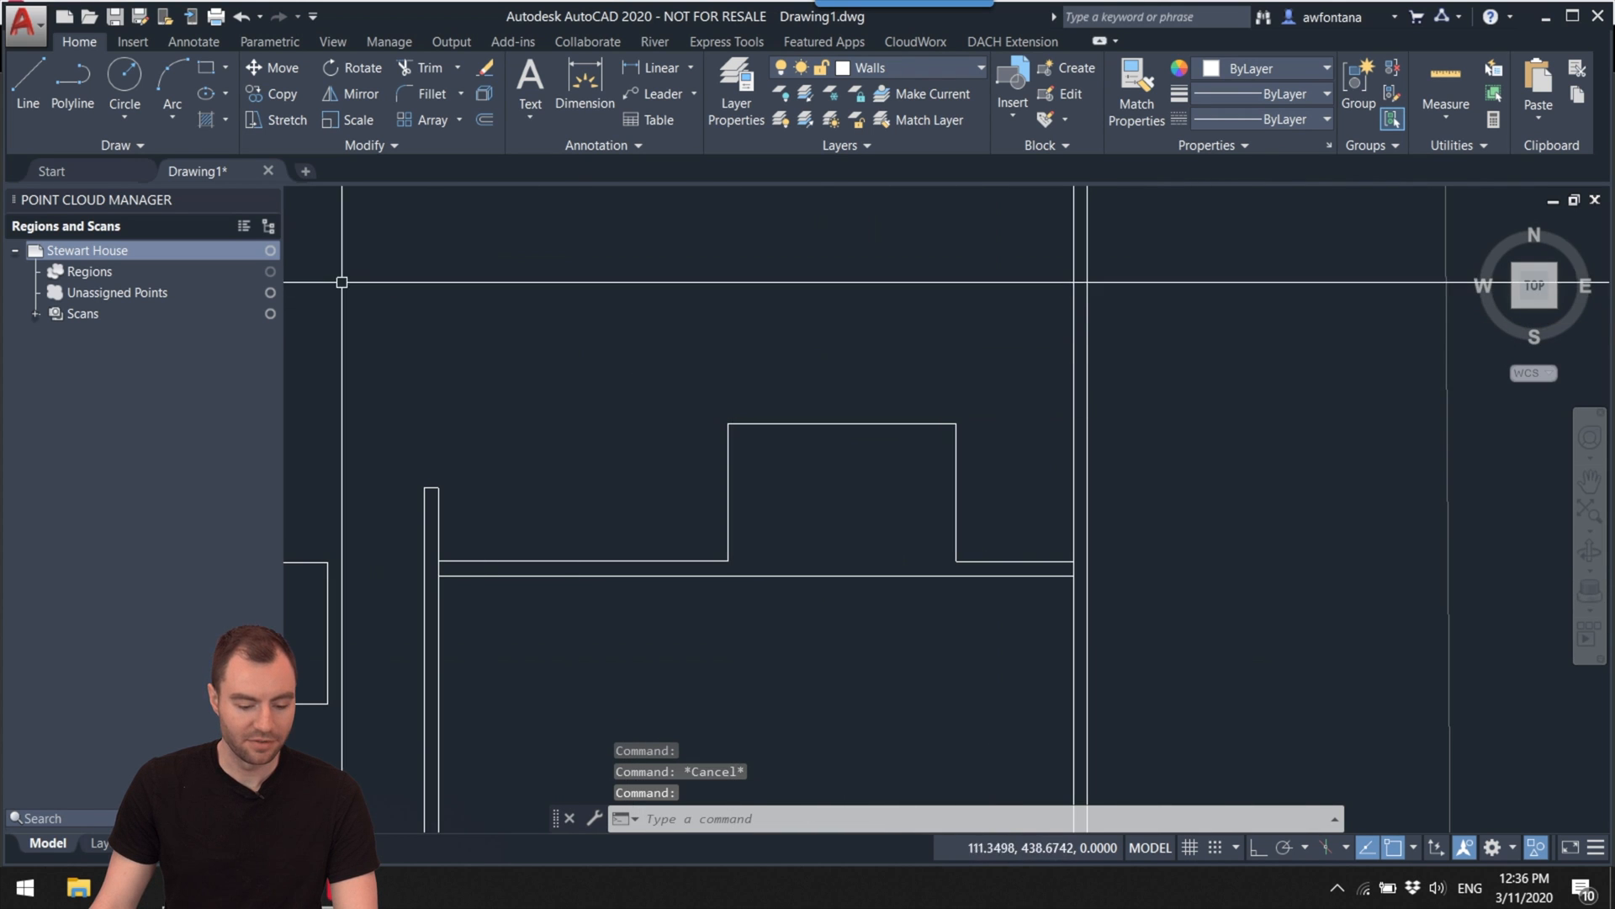
{"action": "left_click", "coordinate": [270, 250]}
{"action": "scroll", "coordinate": [732, 462], "scroll_direction": "up", "scroll_amount": 2}
{"action": "middle_click_drag", "start_coordinate": [887, 518], "coordinate": [819, 533]}
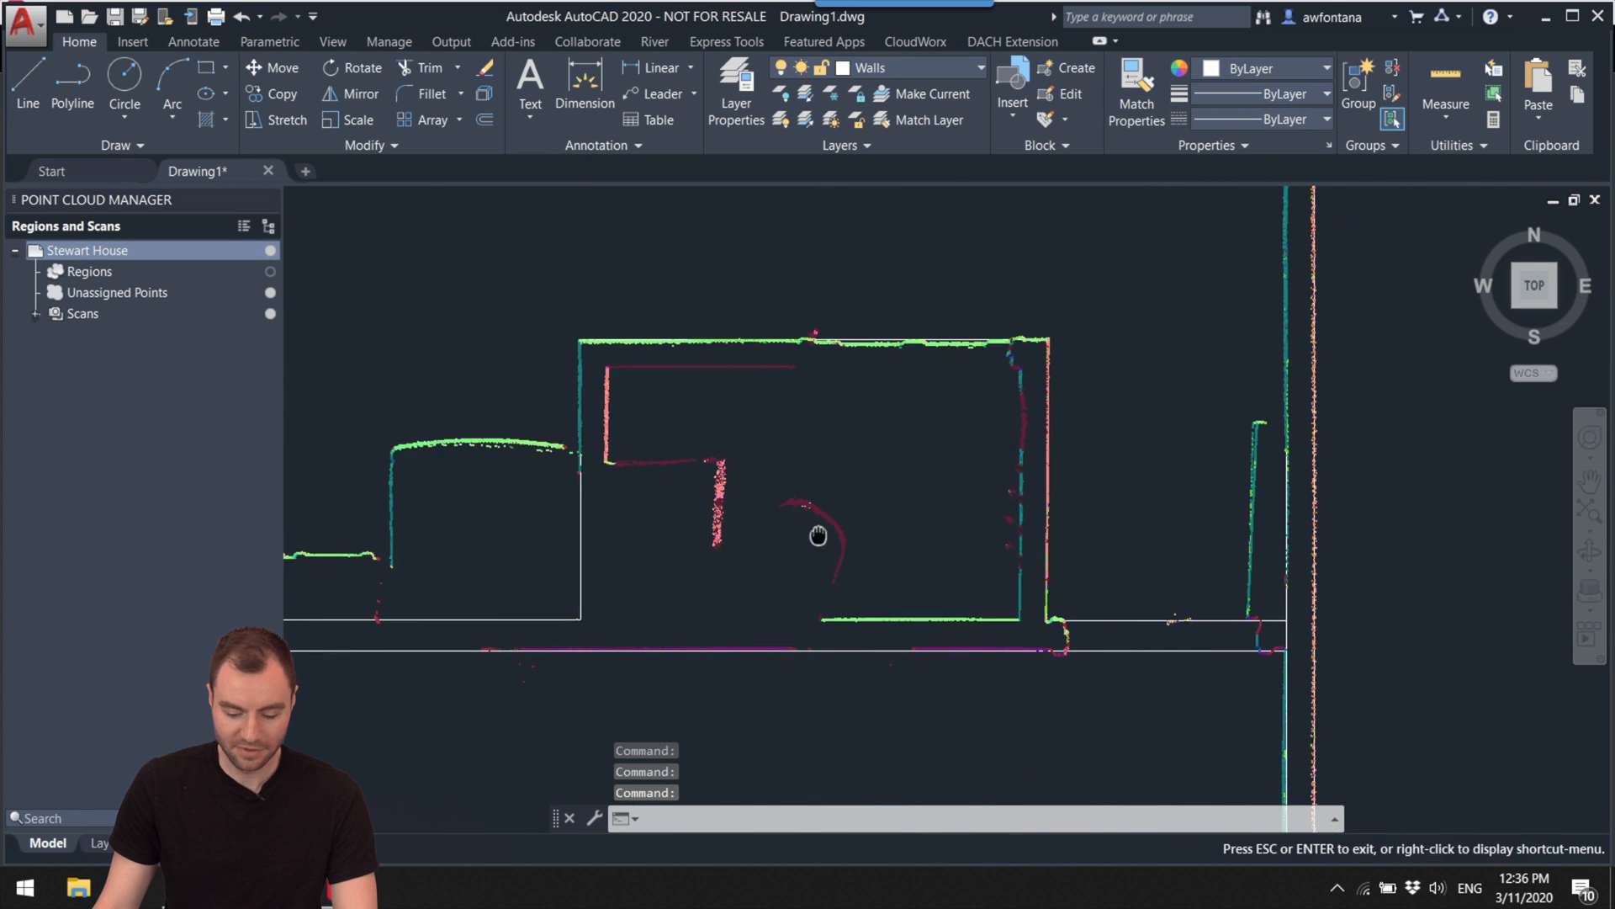
Step: With Ortho on, draw a line about 46 units long up the enclosure's east inner face from its southeast inner corner
{"action": "key", "text": "l"}
{"action": "key", "text": "Return"}
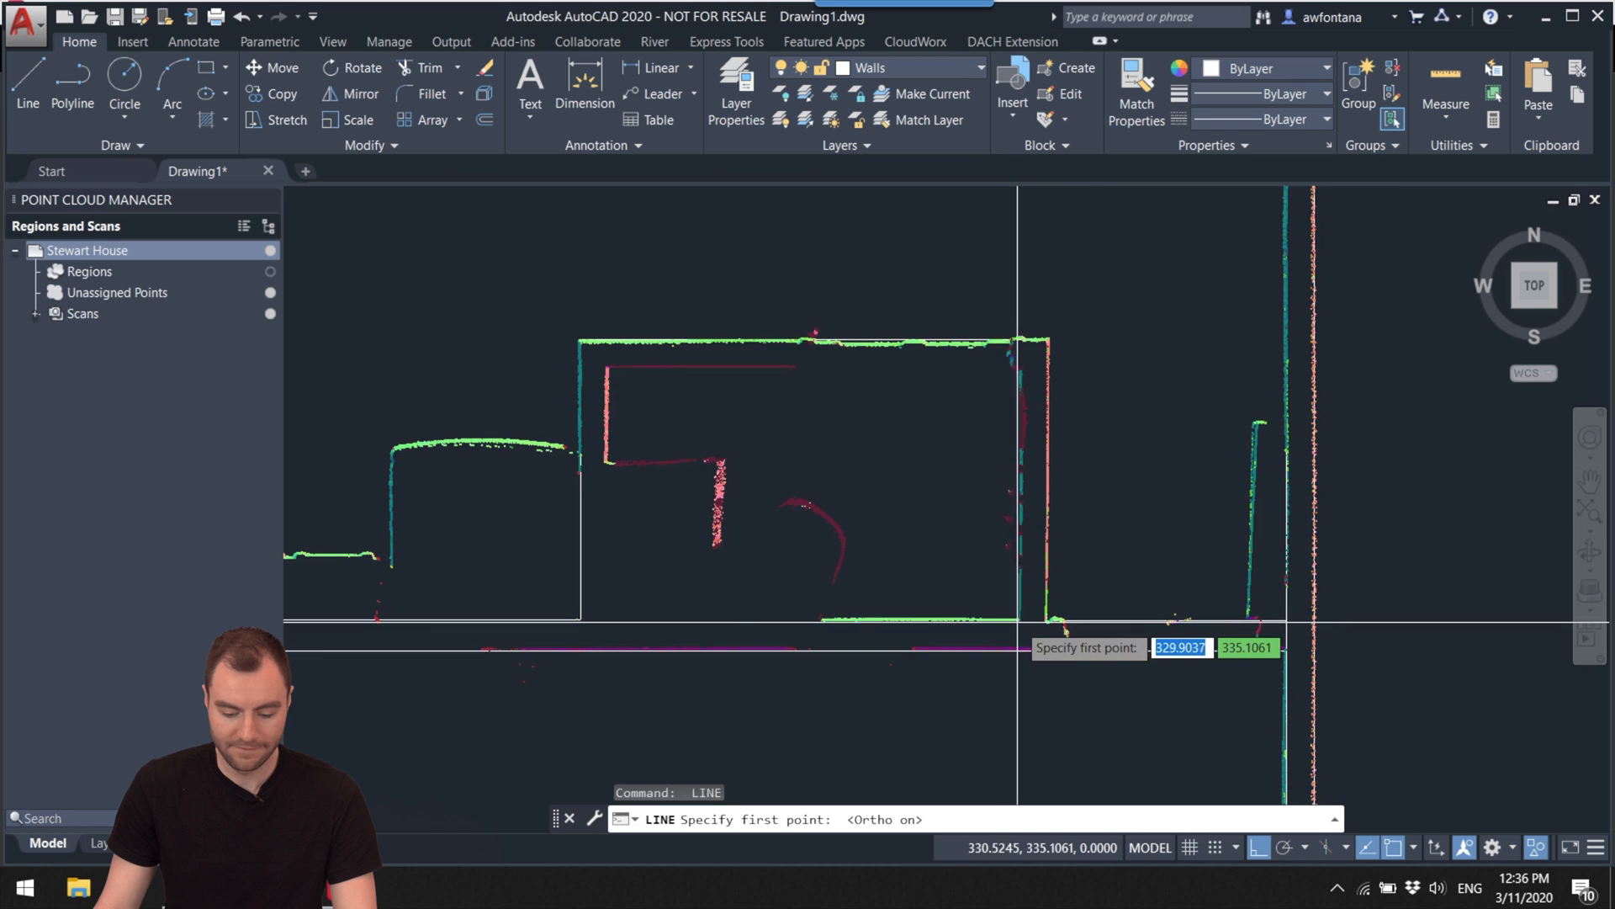
{"action": "scroll", "coordinate": [1010, 624], "scroll_direction": "up", "scroll_amount": 3}
{"action": "left_click", "coordinate": [1020, 615]}
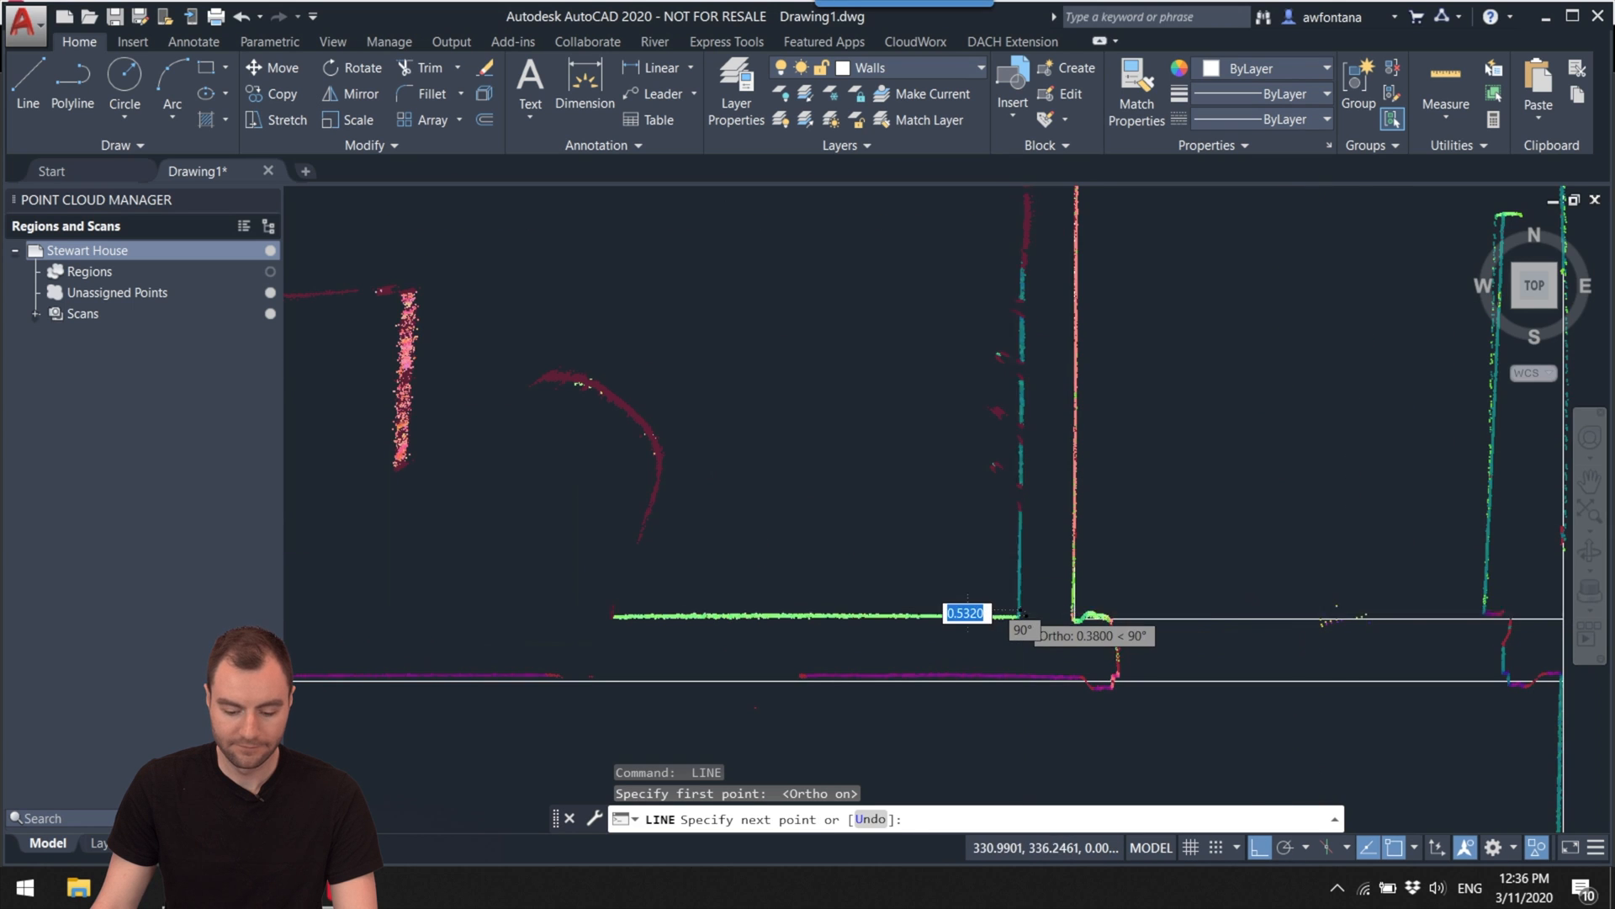
{"action": "scroll", "coordinate": [1017, 443], "scroll_direction": "down", "scroll_amount": 3}
{"action": "scroll", "coordinate": [1017, 426], "scroll_direction": "up", "scroll_amount": 2}
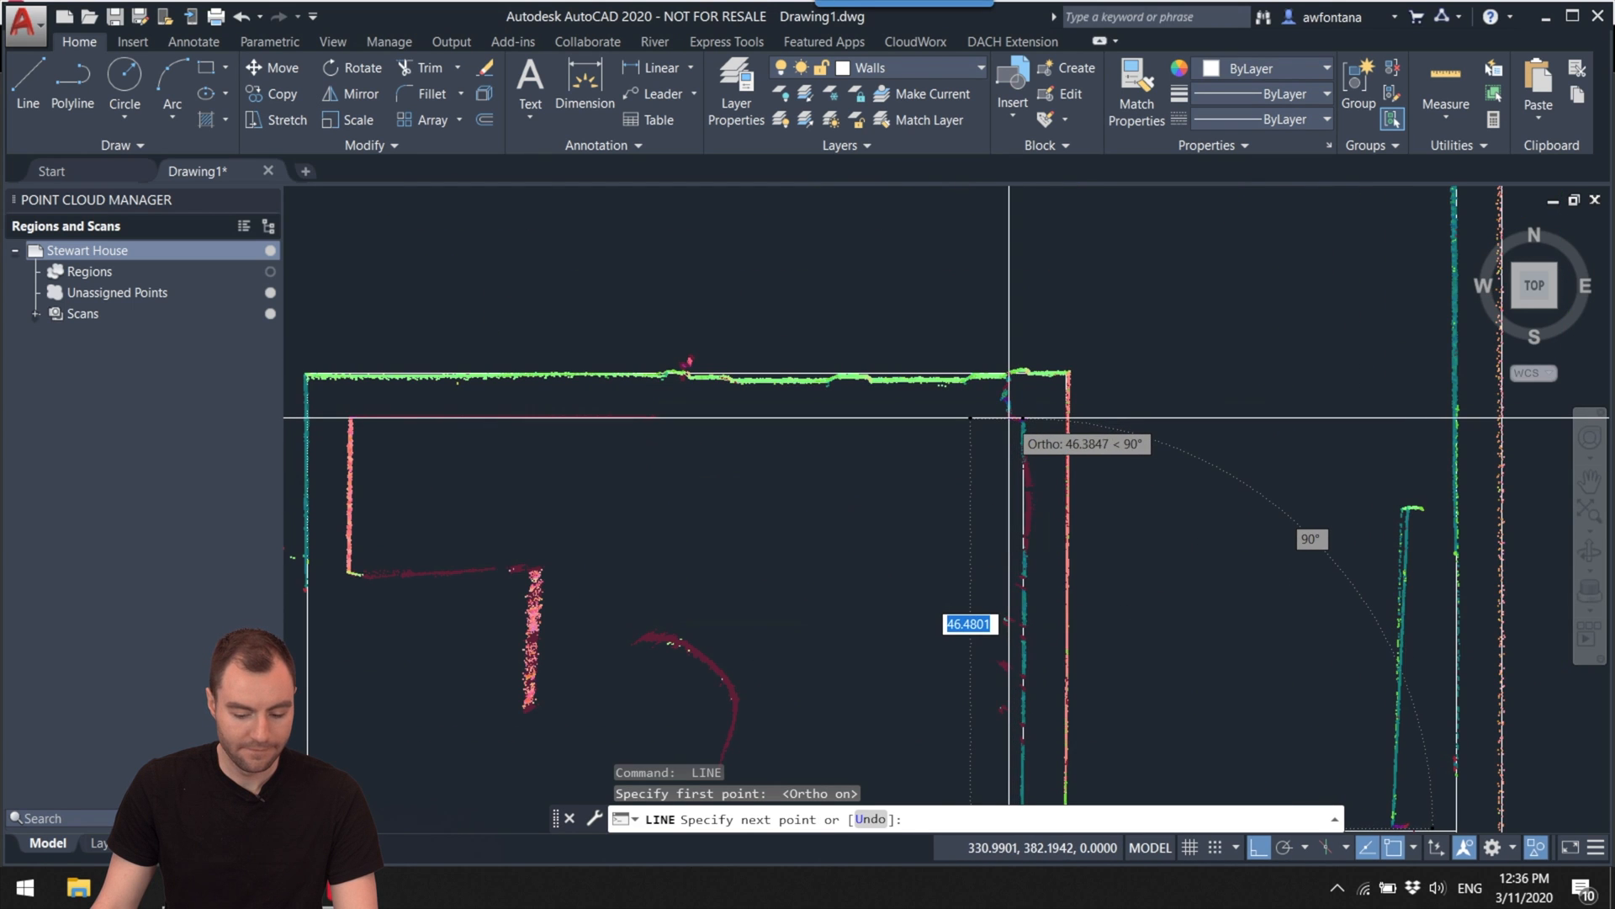
{"action": "left_click", "coordinate": [1010, 469]}
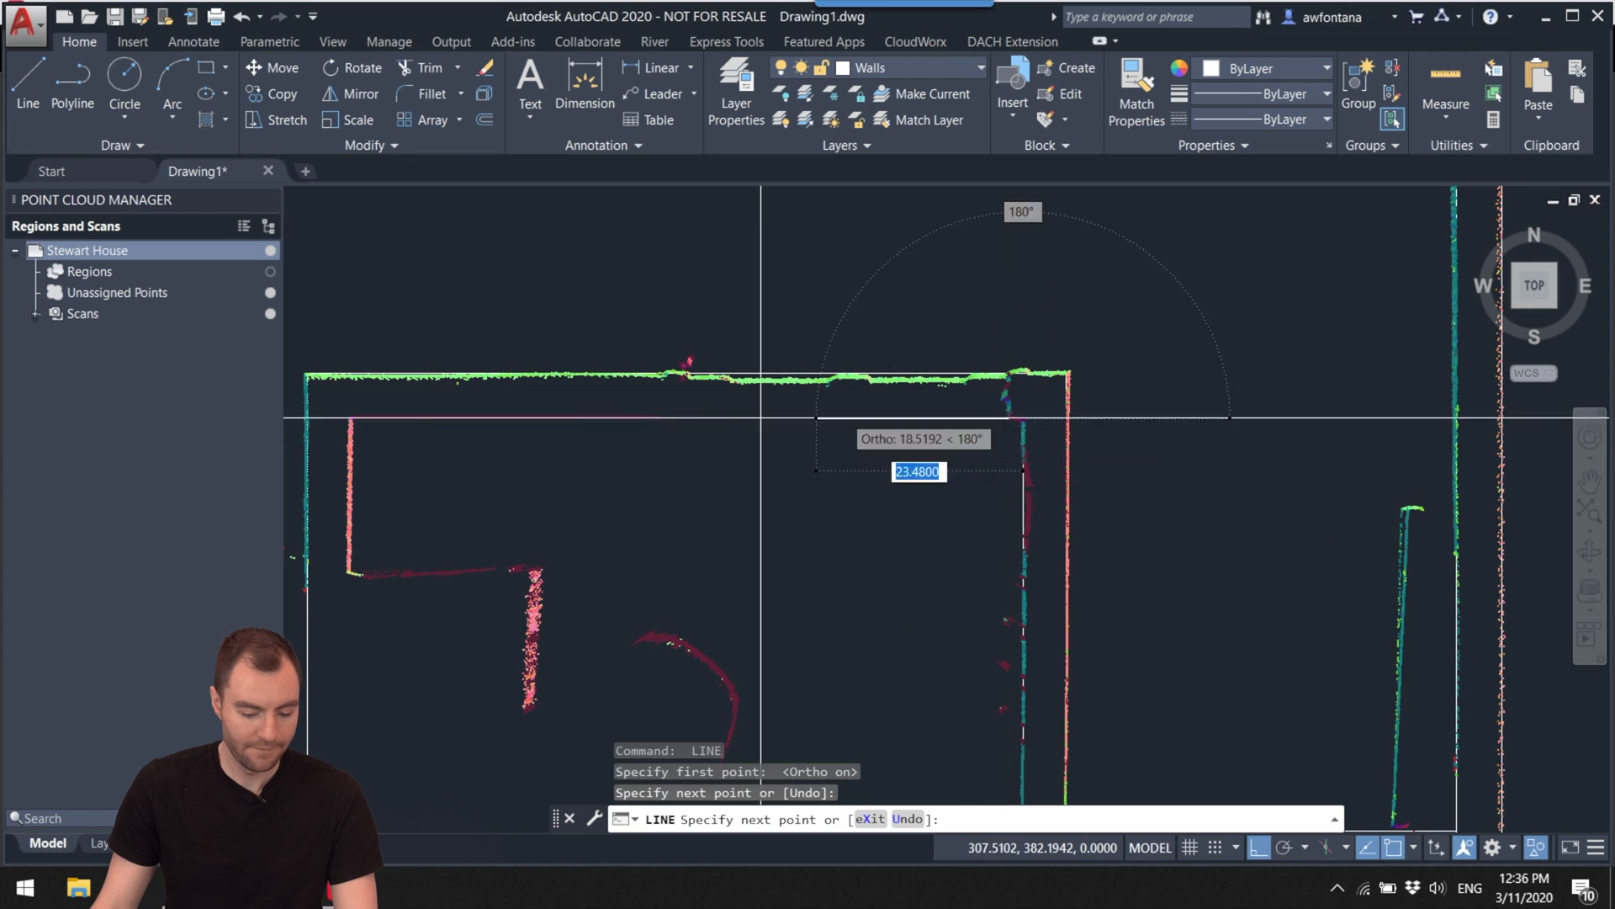
Step: Continue the line west about 76 units along the enclosure's north inner face, down the west face, and back to the start
{"action": "middle_click_drag", "start_coordinate": [371, 419], "coordinate": [682, 378]}
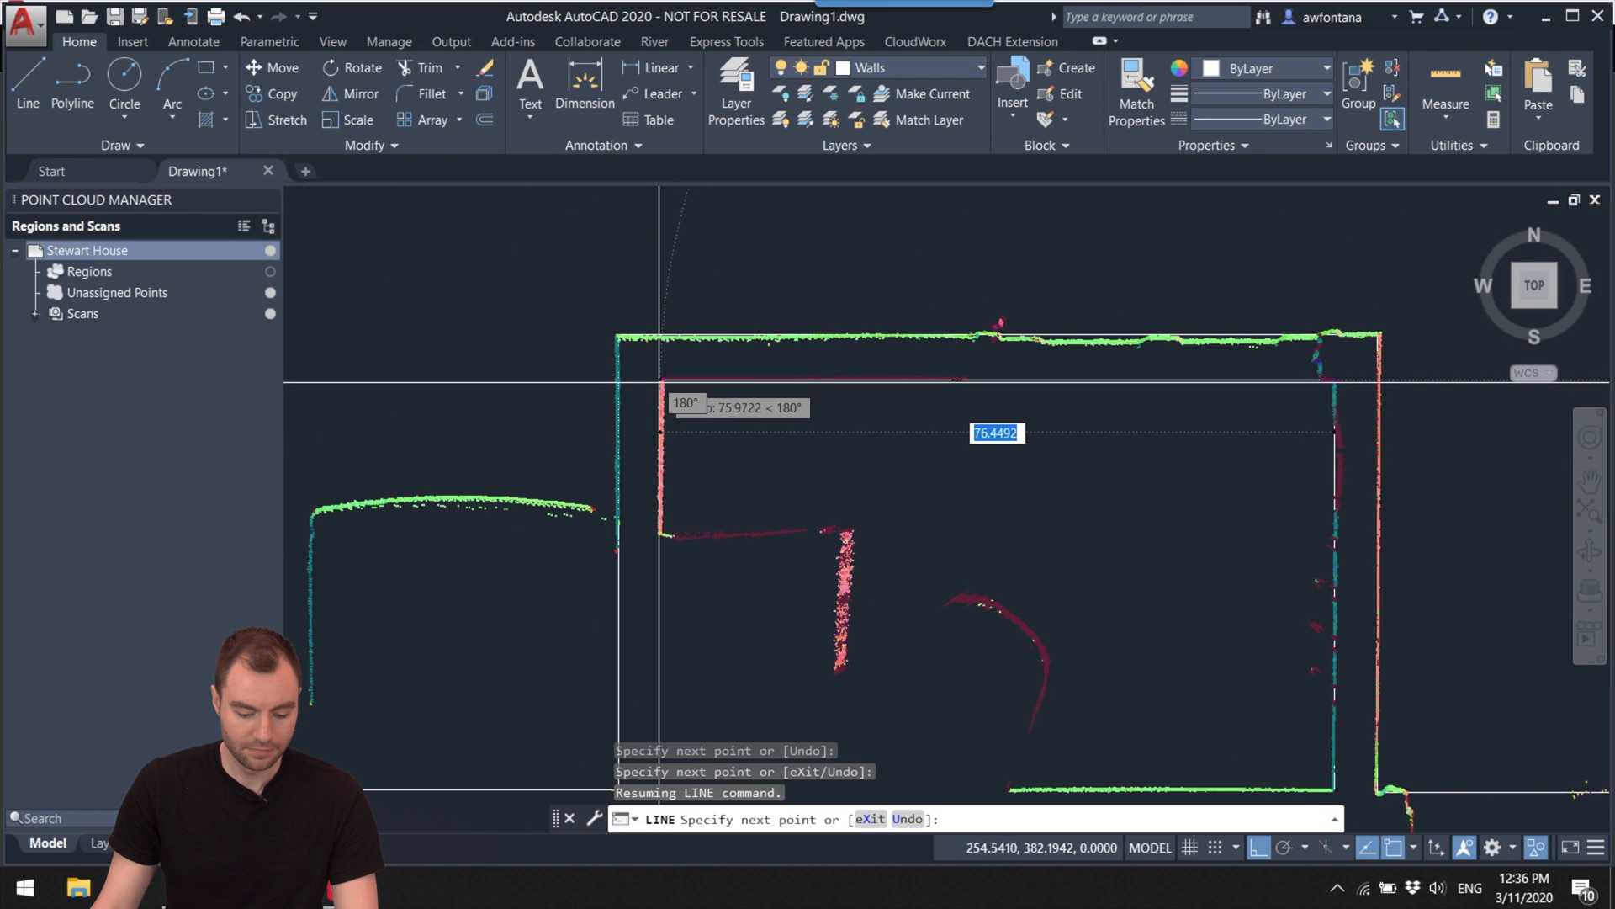
{"action": "scroll", "coordinate": [660, 381], "scroll_direction": "down", "scroll_amount": 5}
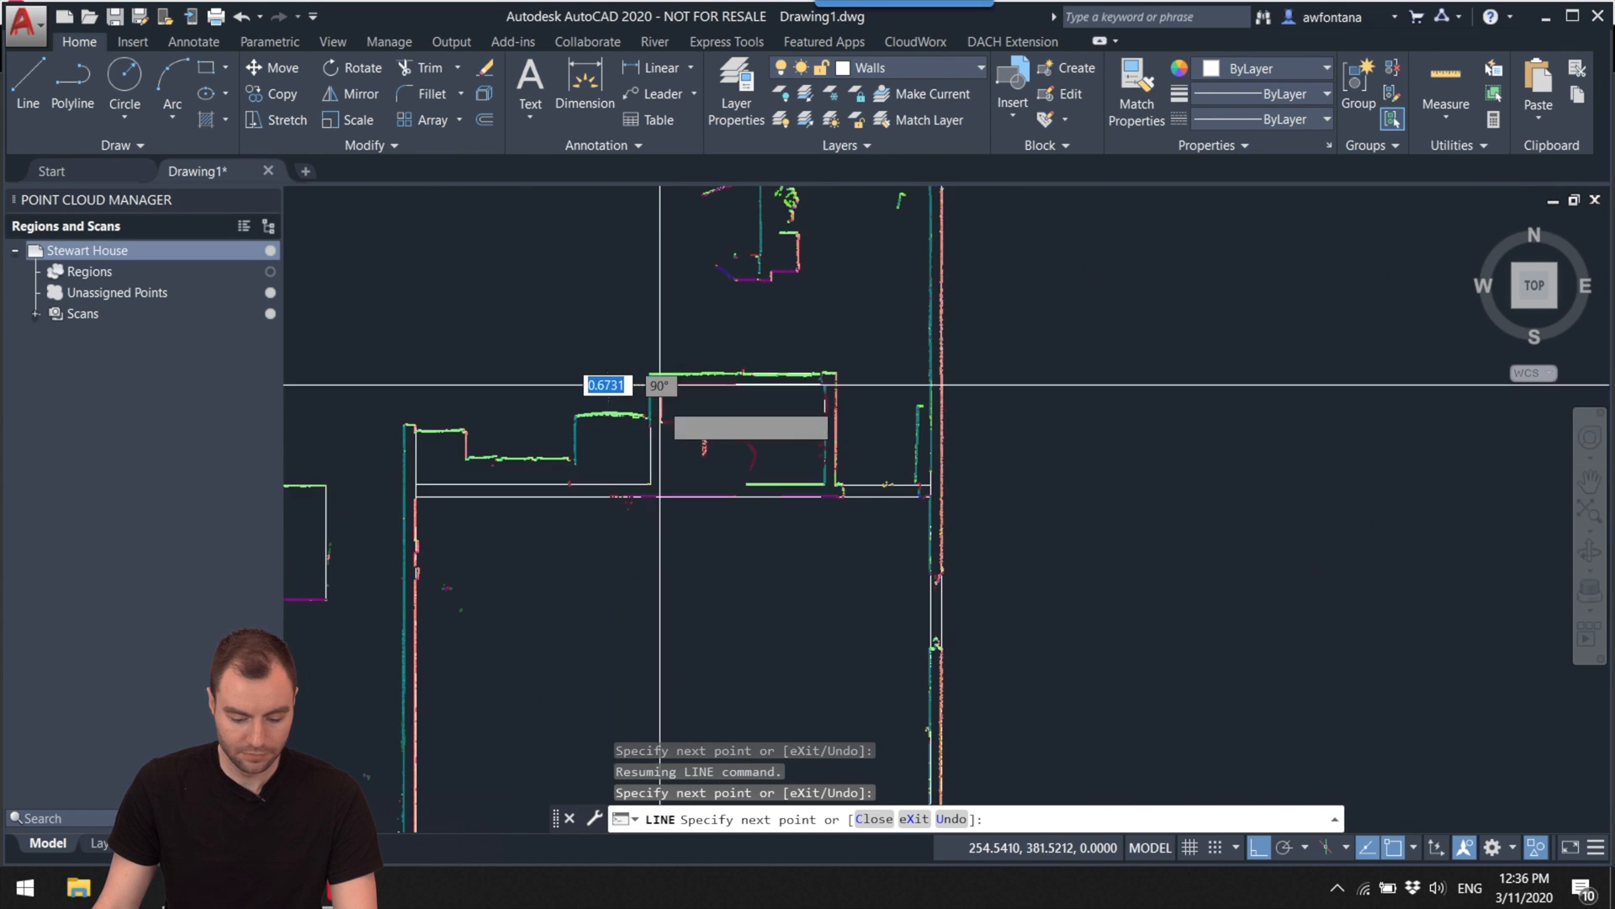
{"action": "scroll", "coordinate": [649, 479], "scroll_direction": "up", "scroll_amount": 5}
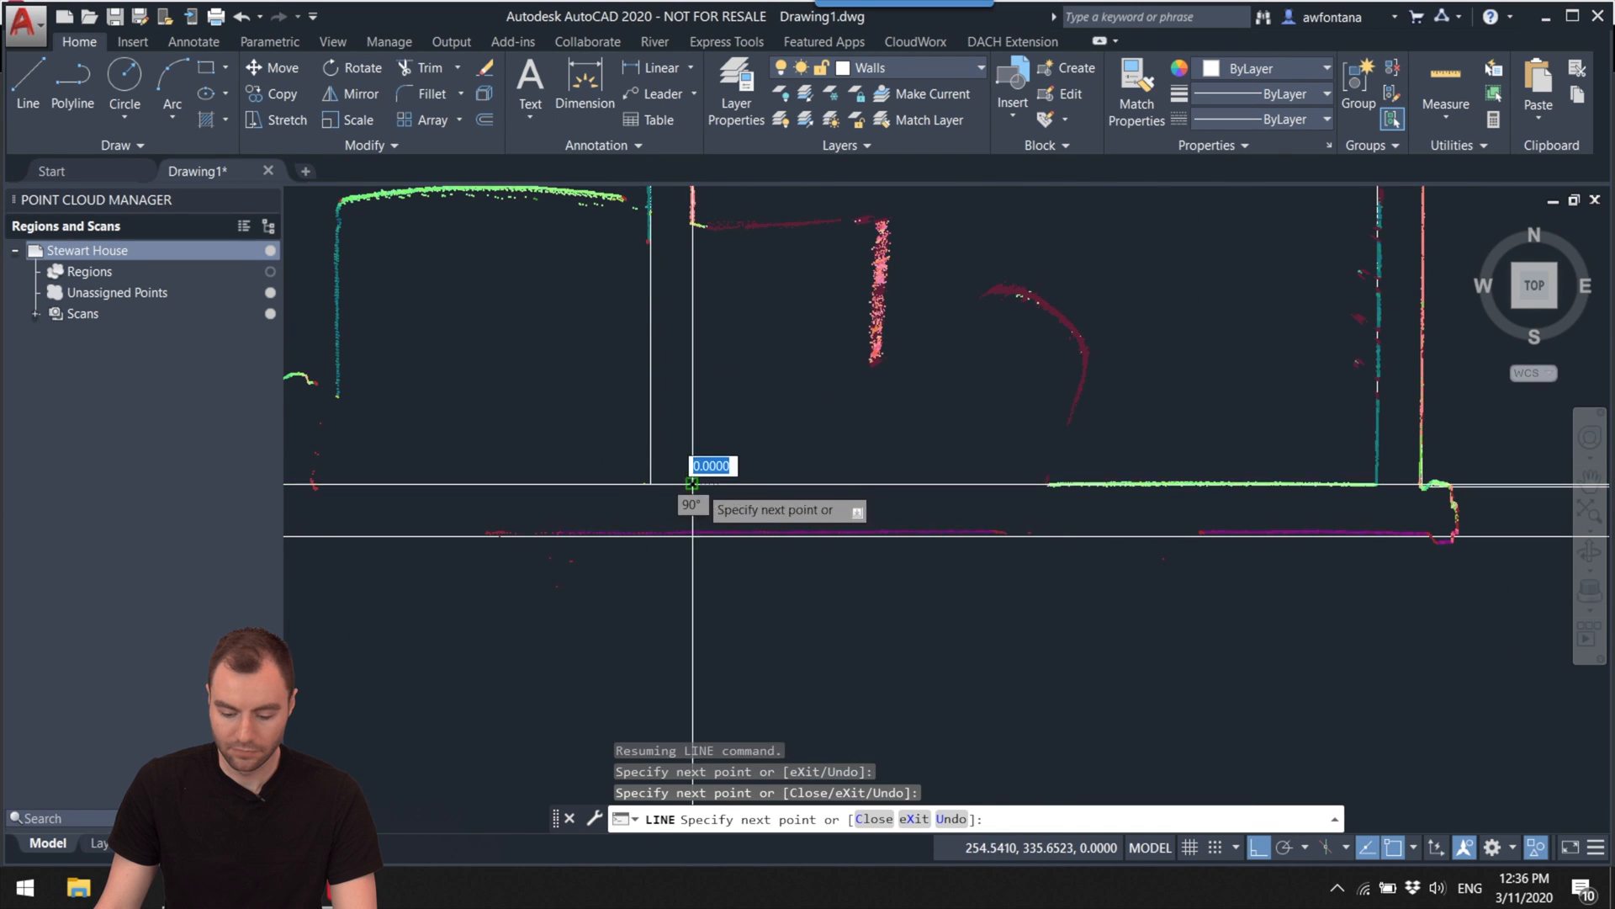
{"action": "left_click", "coordinate": [1377, 484]}
{"action": "key", "text": "Escape"}
Step: Check the small closet at the southwest room's northeast corner against the scan, then hide the point cloud
{"action": "scroll", "coordinate": [1347, 499], "scroll_direction": "down", "scroll_amount": 4}
{"action": "middle_click_drag", "start_coordinate": [1257, 465], "coordinate": [1058, 469]}
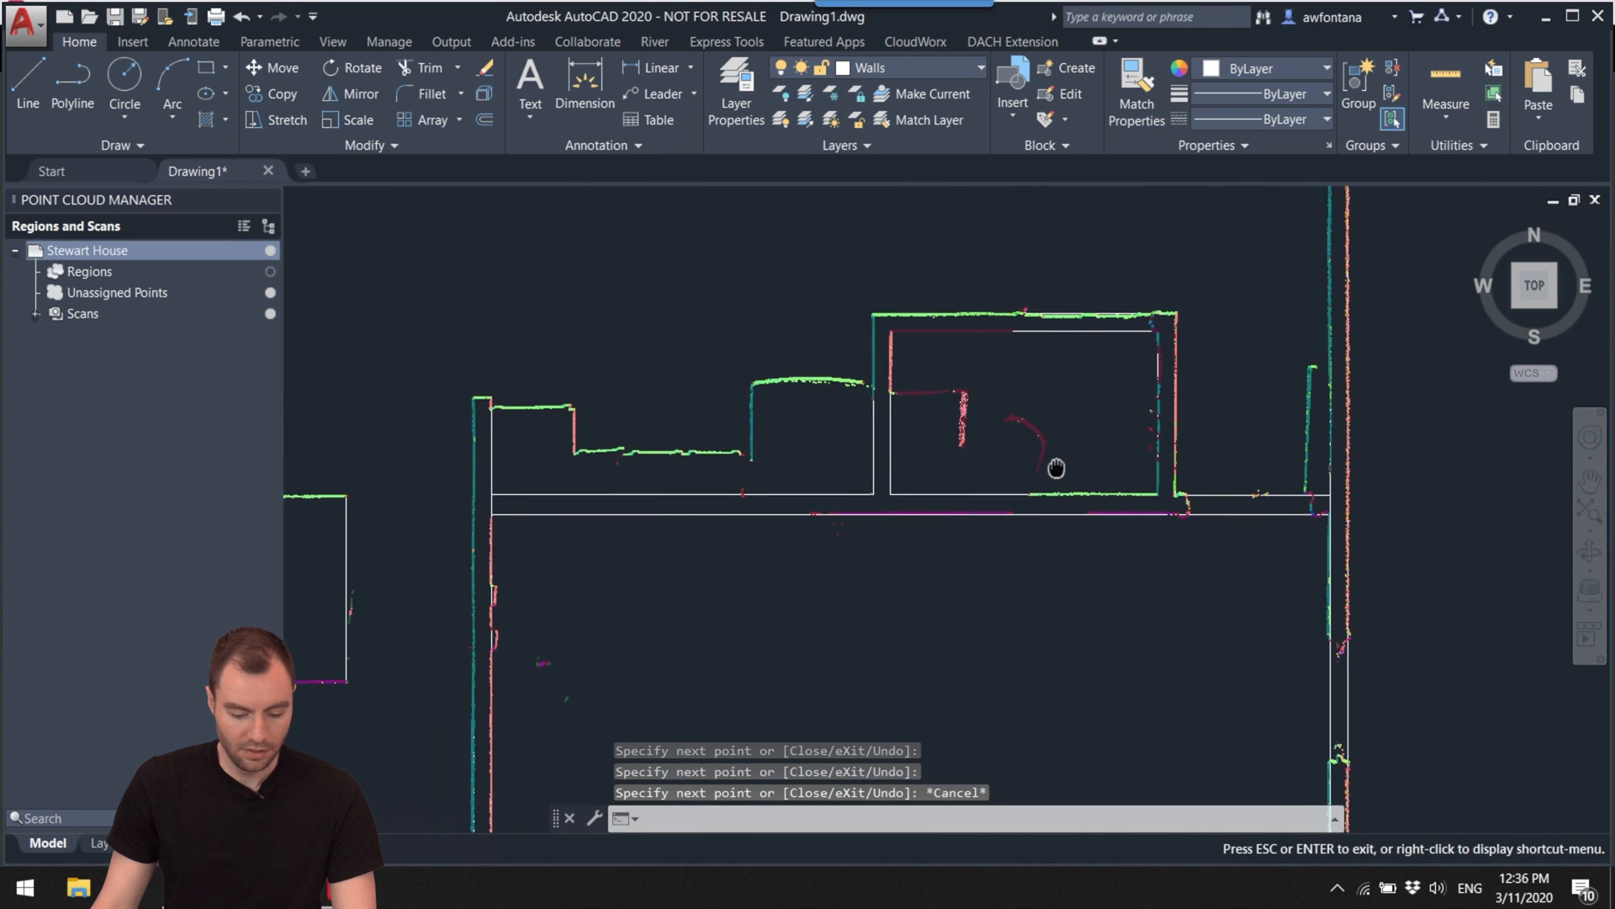
{"action": "middle_click_drag", "start_coordinate": [642, 462], "coordinate": [868, 499]}
{"action": "scroll", "coordinate": [868, 499], "scroll_direction": "up", "scroll_amount": 1}
{"action": "key", "text": "Escape"}
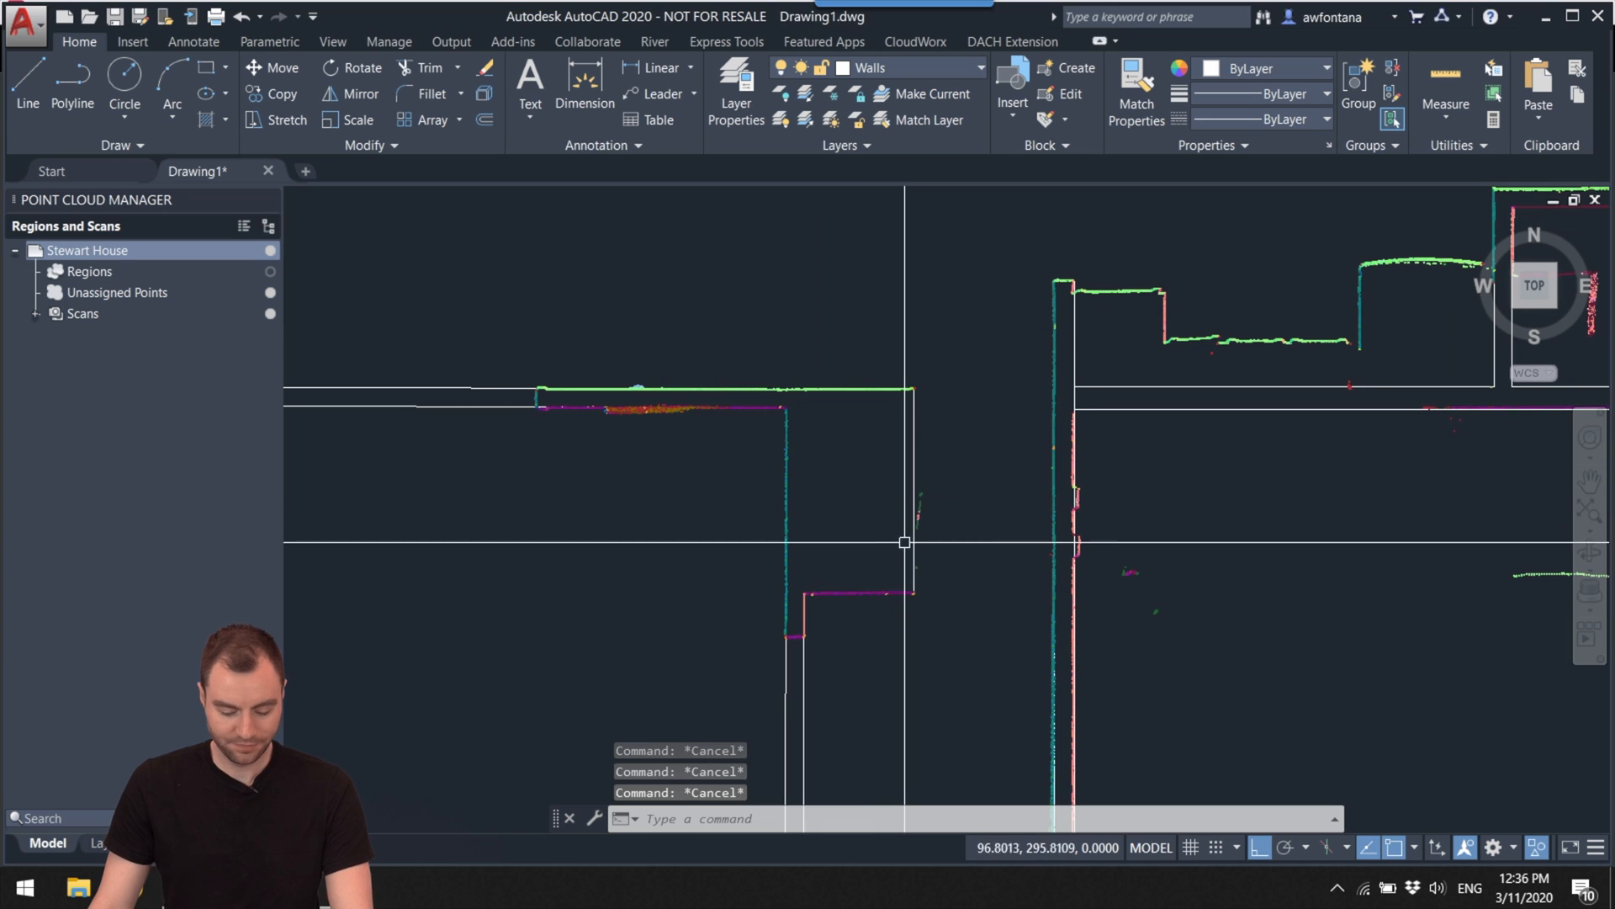
{"action": "scroll", "coordinate": [905, 542], "scroll_direction": "up", "scroll_amount": 2}
{"action": "scroll", "coordinate": [841, 535], "scroll_direction": "up", "scroll_amount": 2}
{"action": "mouse_move", "coordinate": [841, 534]}
{"action": "middle_mouse_down"}
{"action": "mouse_move", "coordinate": [909, 516]}
{"action": "mouse_move", "coordinate": [866, 560]}
{"action": "middle_mouse_up"}
{"action": "scroll", "coordinate": [866, 560], "scroll_direction": "down", "scroll_amount": 2}
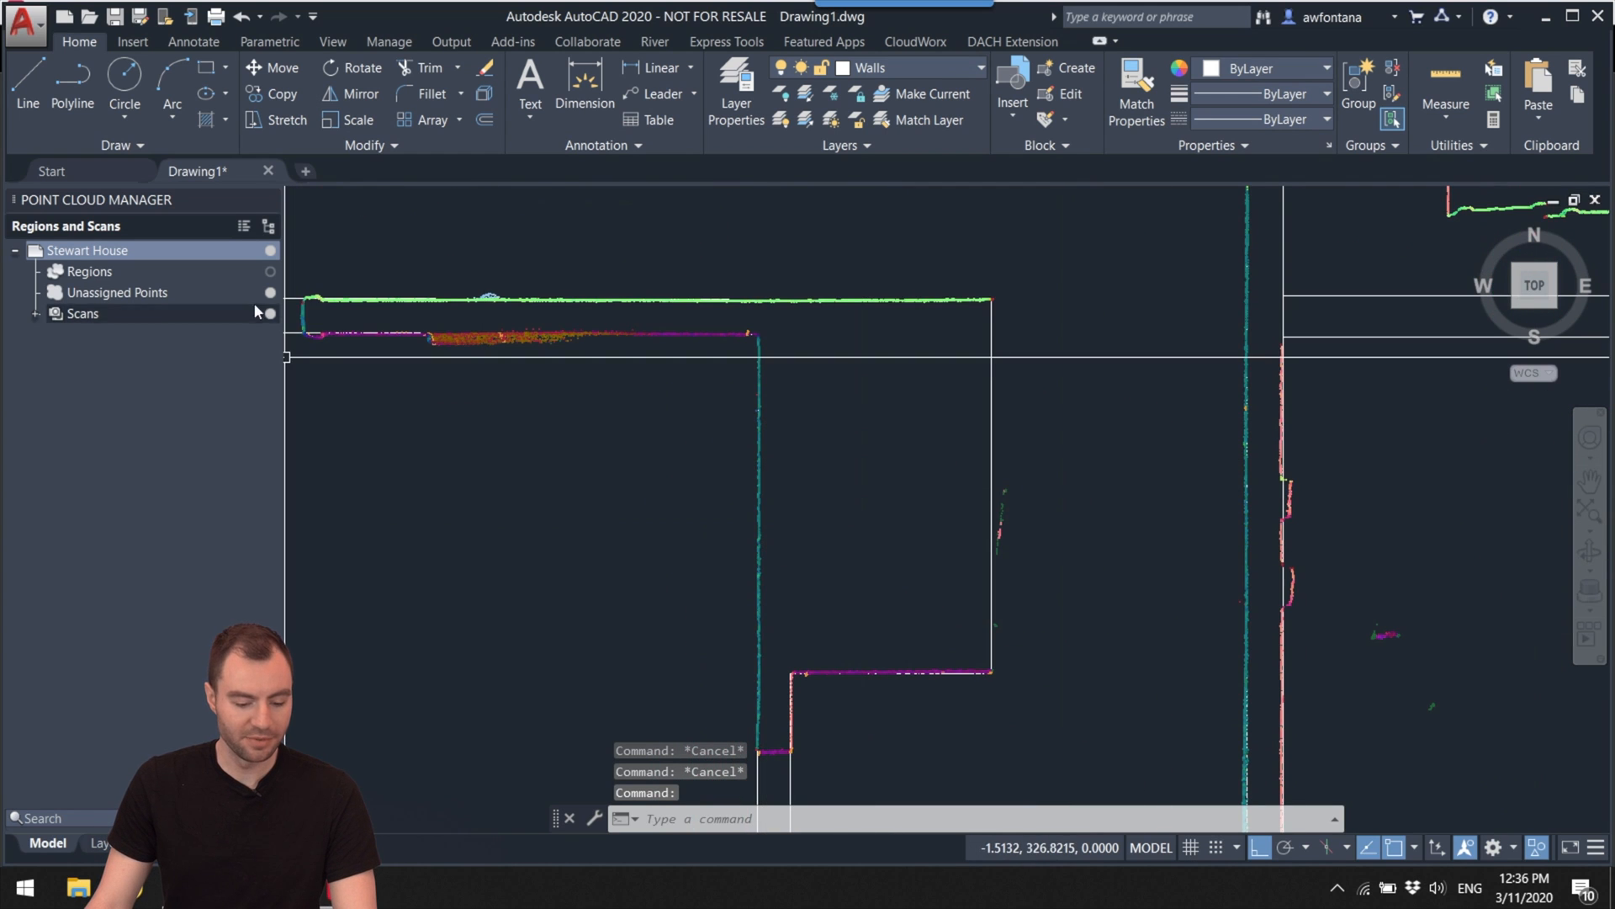
{"action": "left_click", "coordinate": [270, 252]}
Step: Measure the distance across the southwest room's east partition along the short line at the opening's north end
{"action": "scroll", "coordinate": [866, 595], "scroll_direction": "up", "scroll_amount": 3}
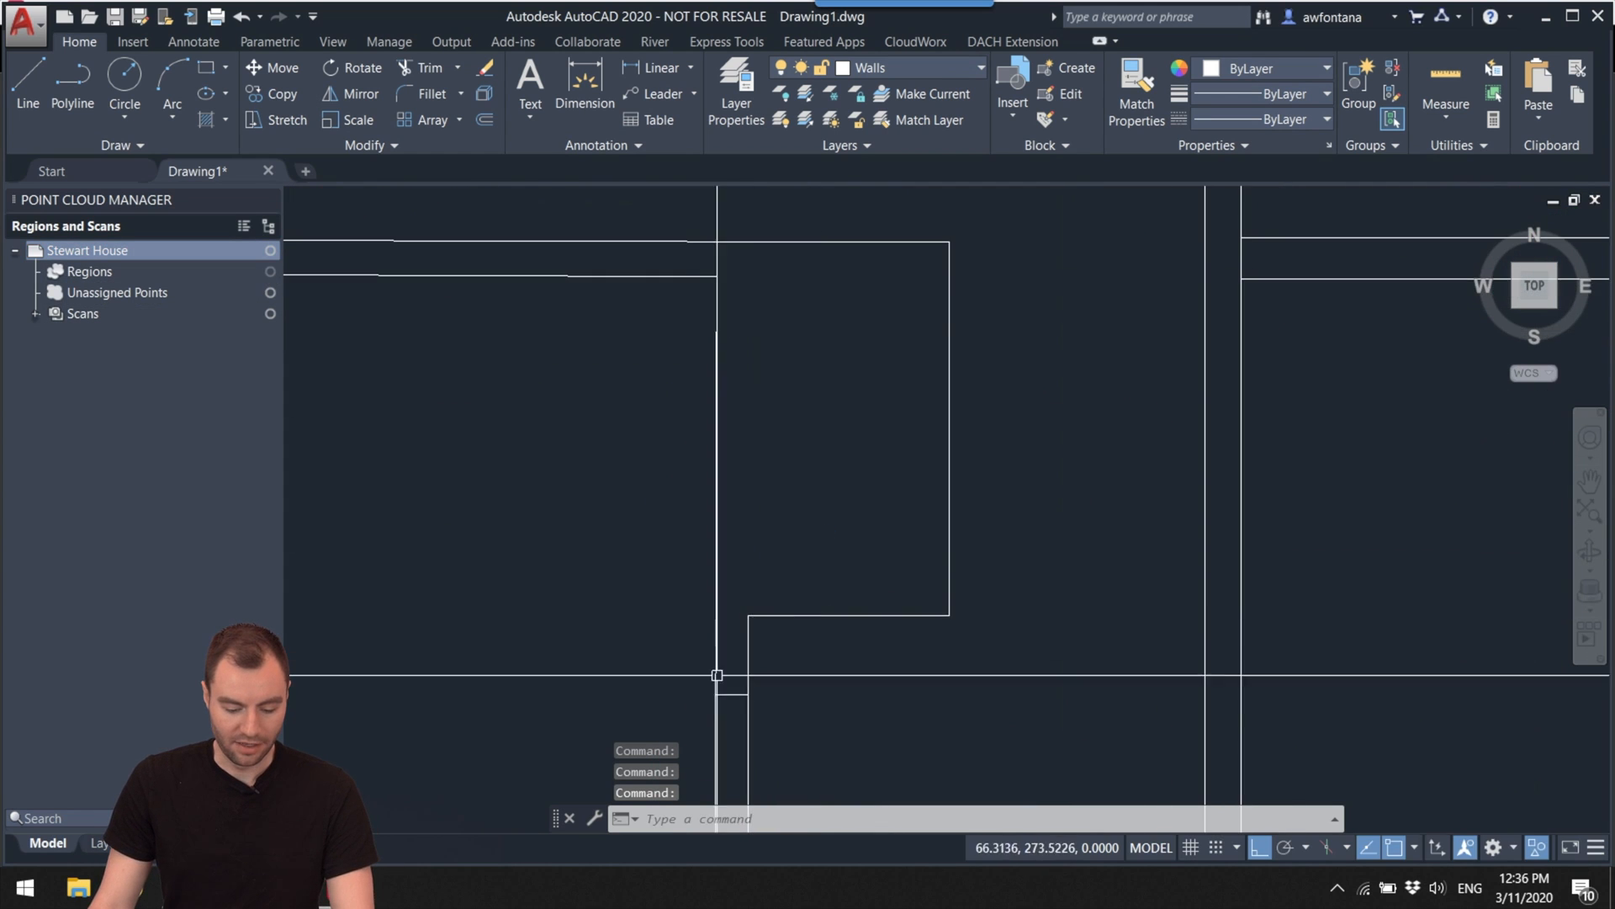
{"action": "scroll", "coordinate": [749, 683], "scroll_direction": "up", "scroll_amount": 5}
{"action": "middle_click_drag", "start_coordinate": [736, 679], "coordinate": [833, 610]}
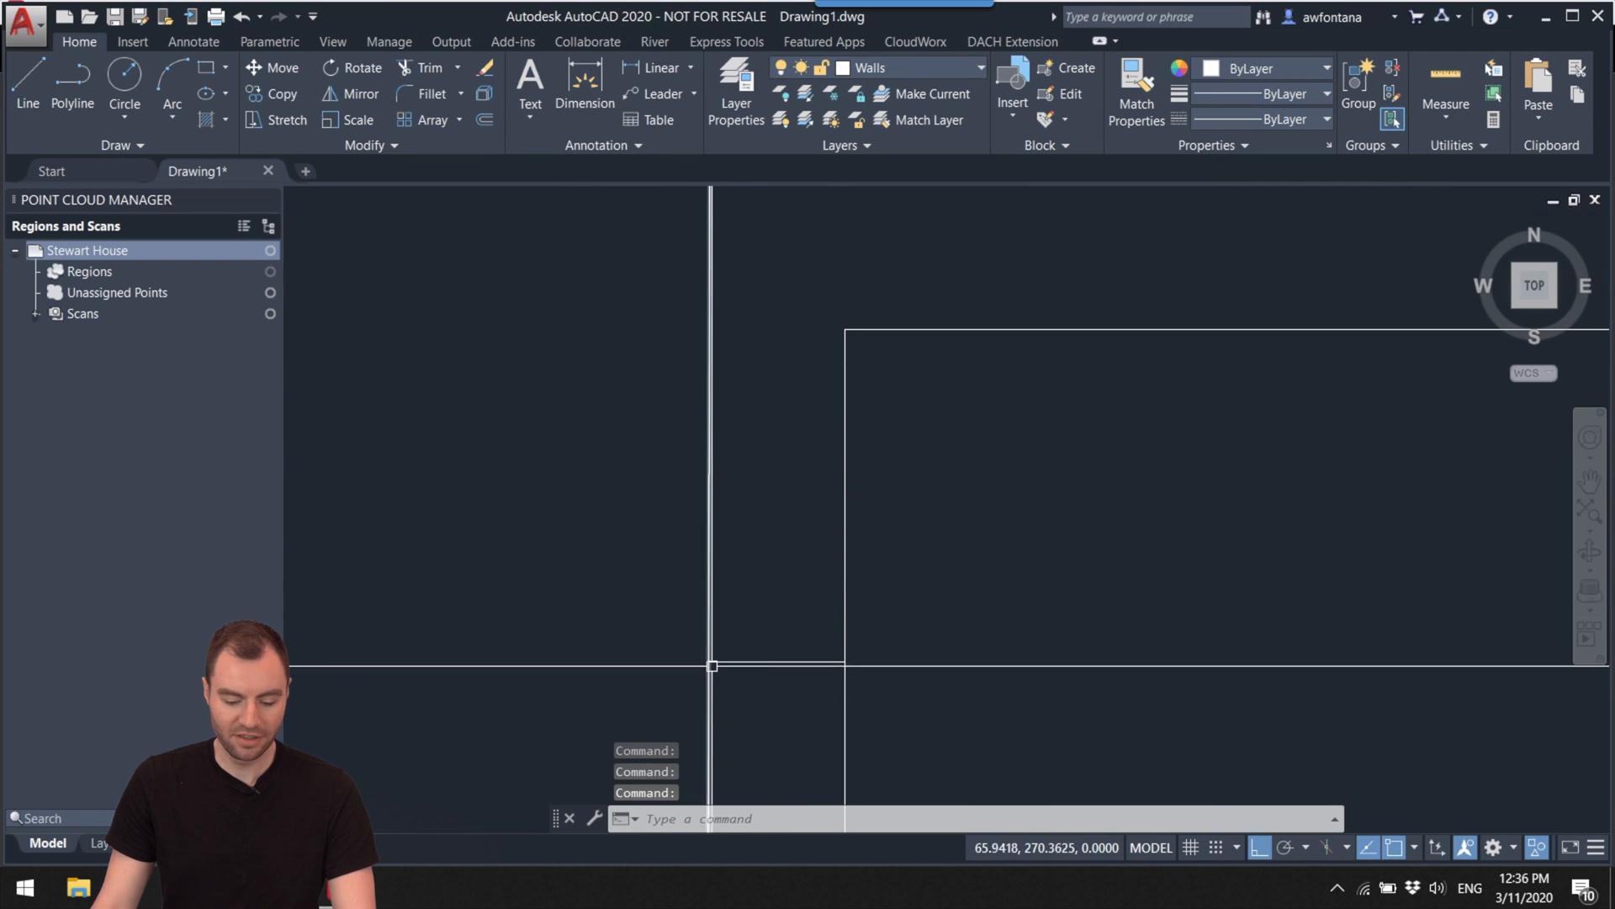
{"action": "type", "text": "m"}
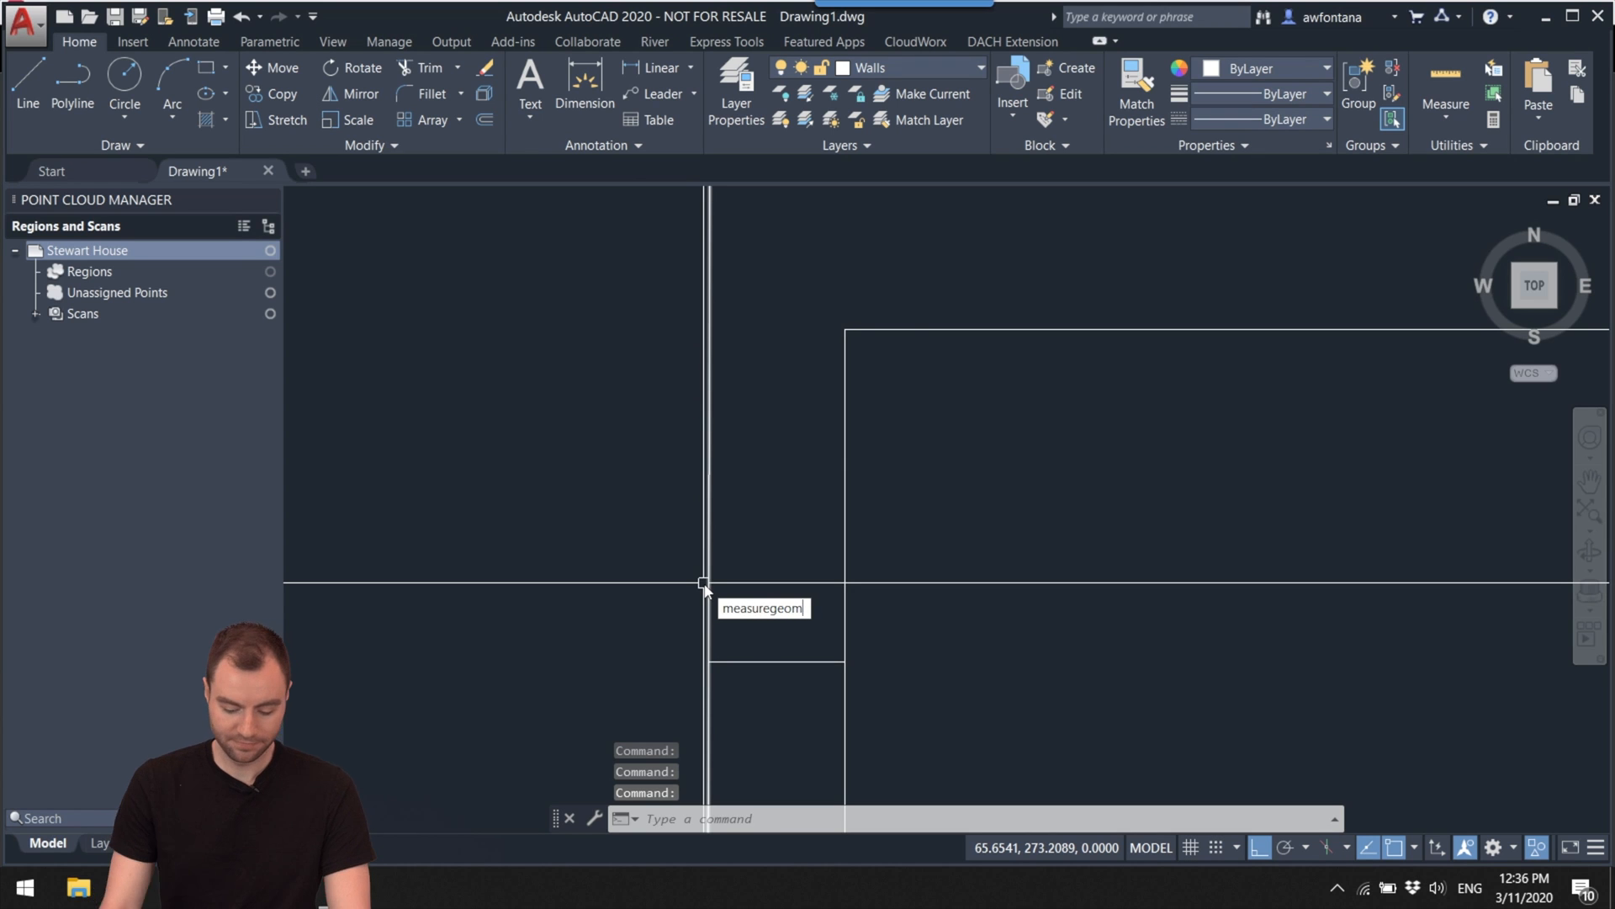
{"action": "type", "text": "easuregeom"}
{"action": "key", "text": "Return"}
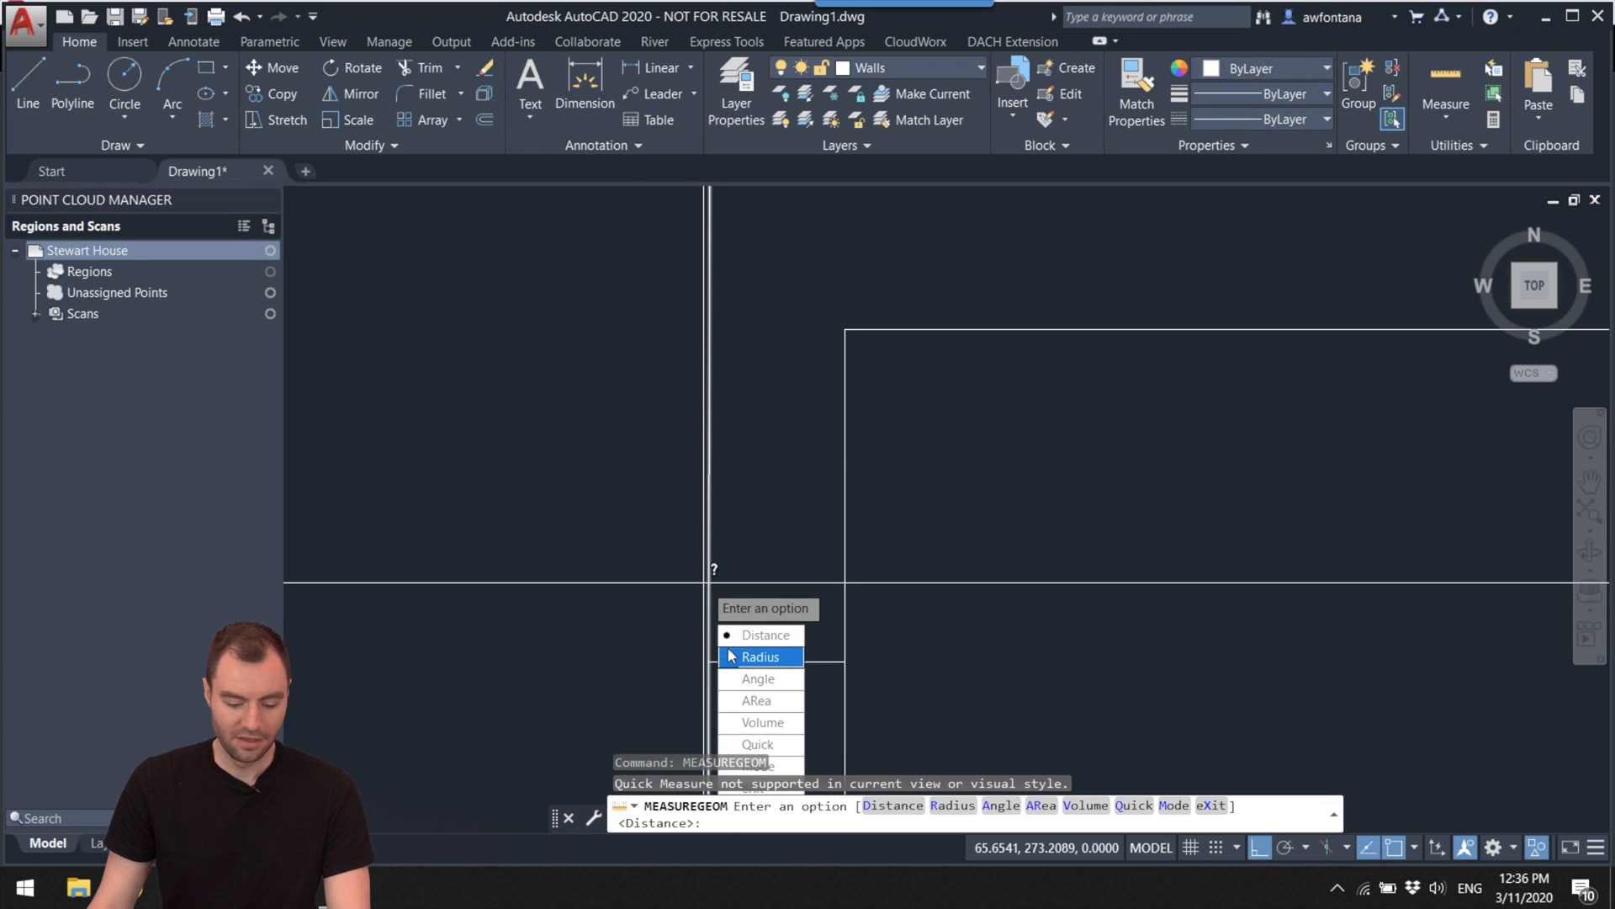
{"action": "left_click", "coordinate": [753, 634]}
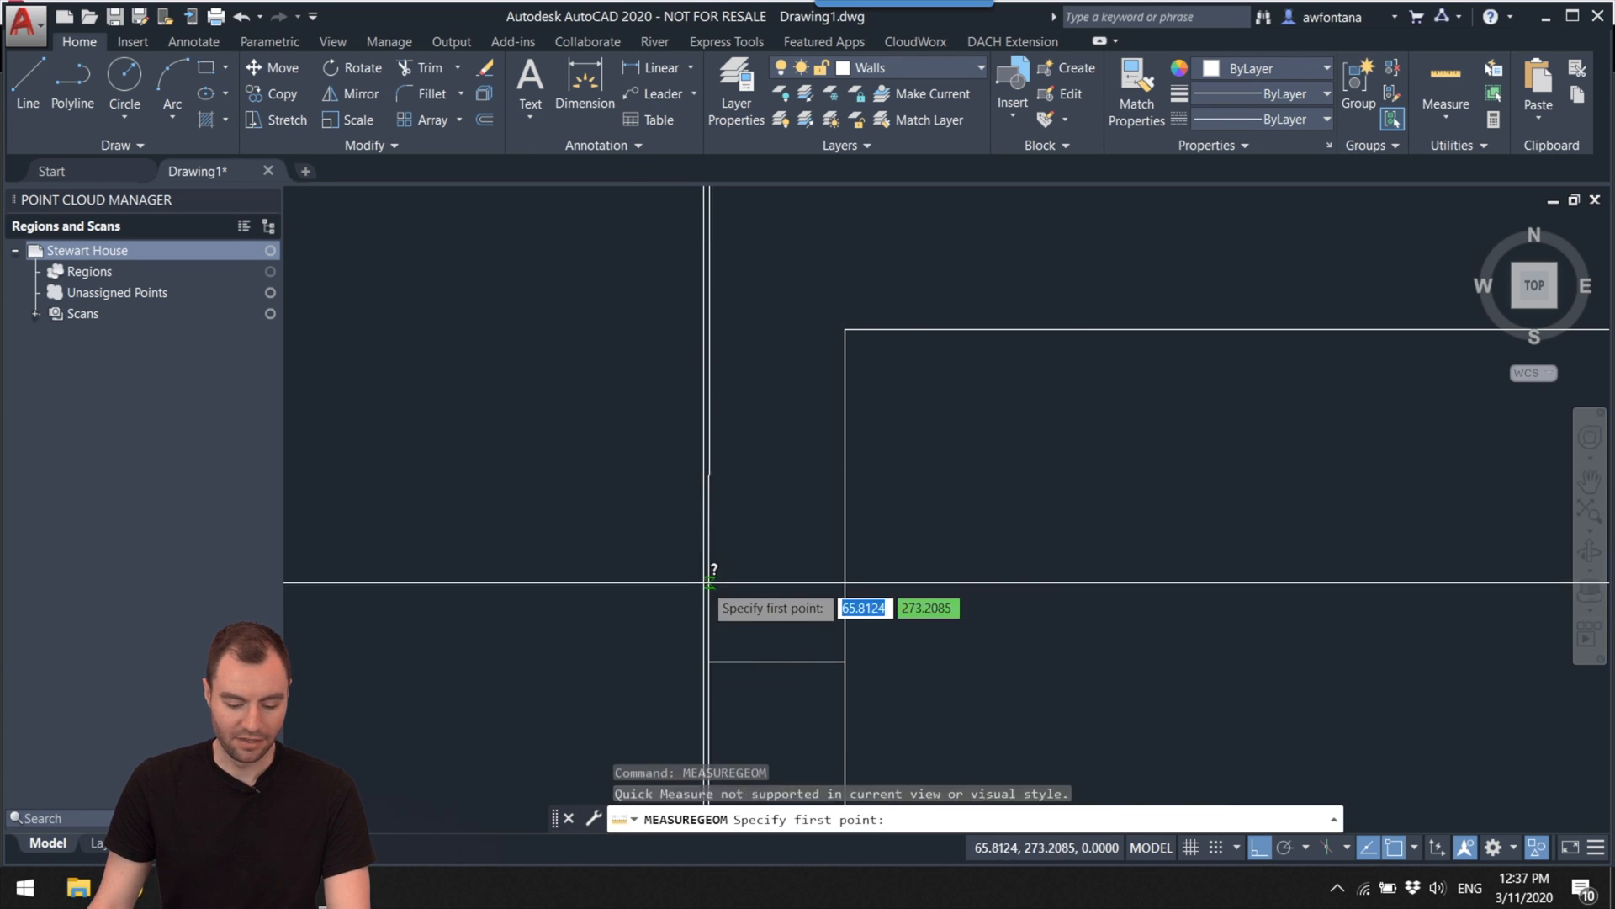
{"action": "left_click", "coordinate": [707, 662]}
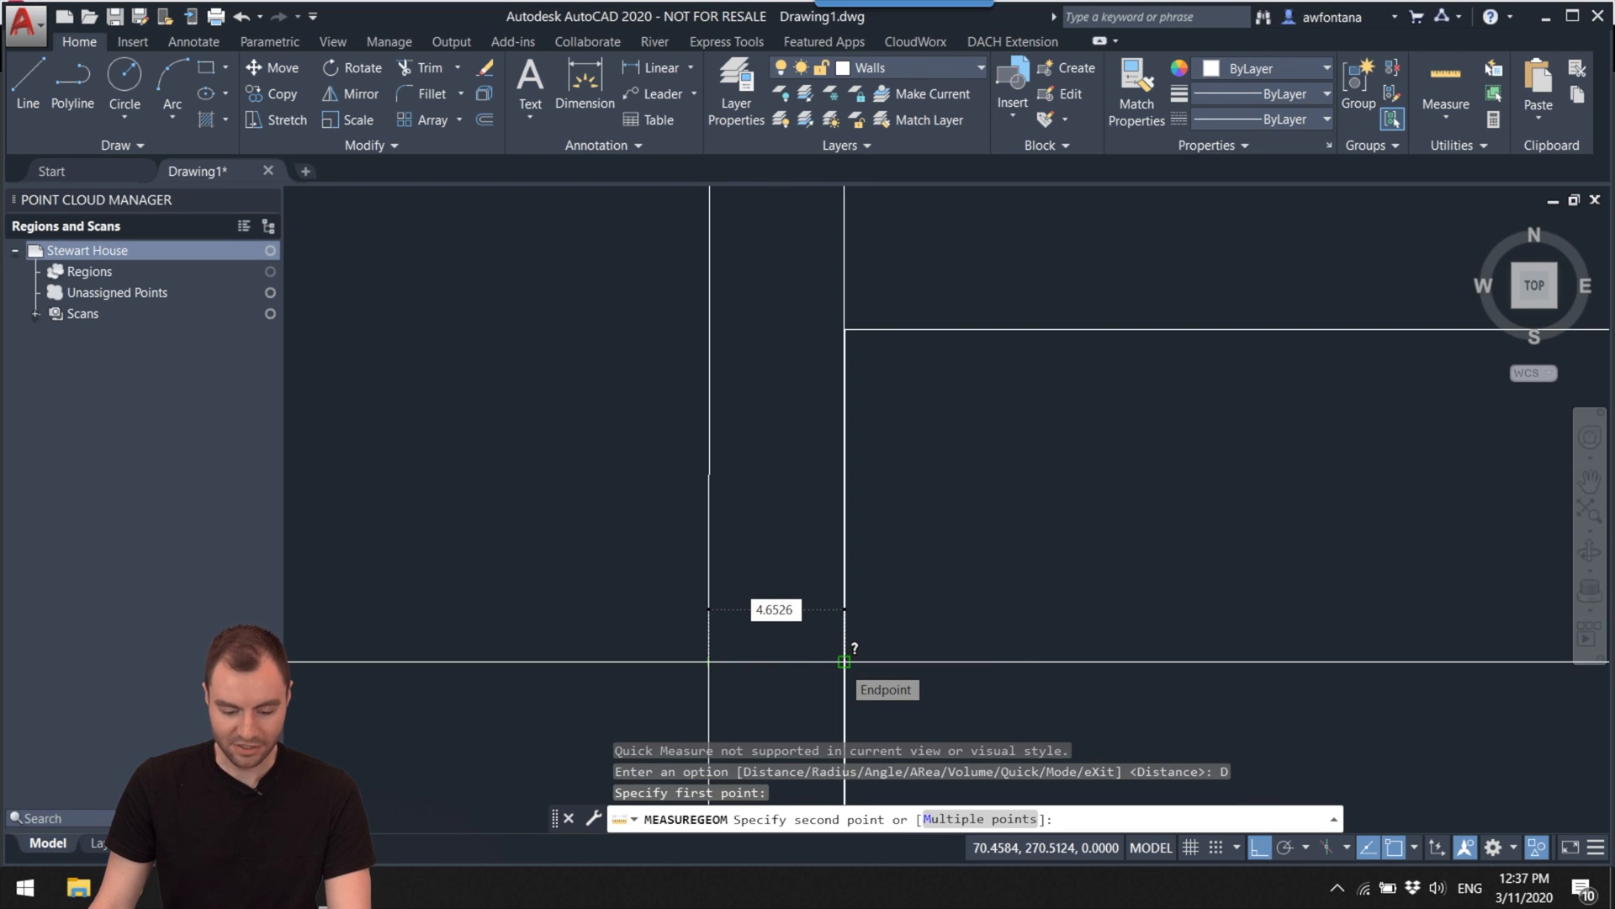
{"action": "middle_click_drag", "start_coordinate": [844, 661], "coordinate": [792, 652]}
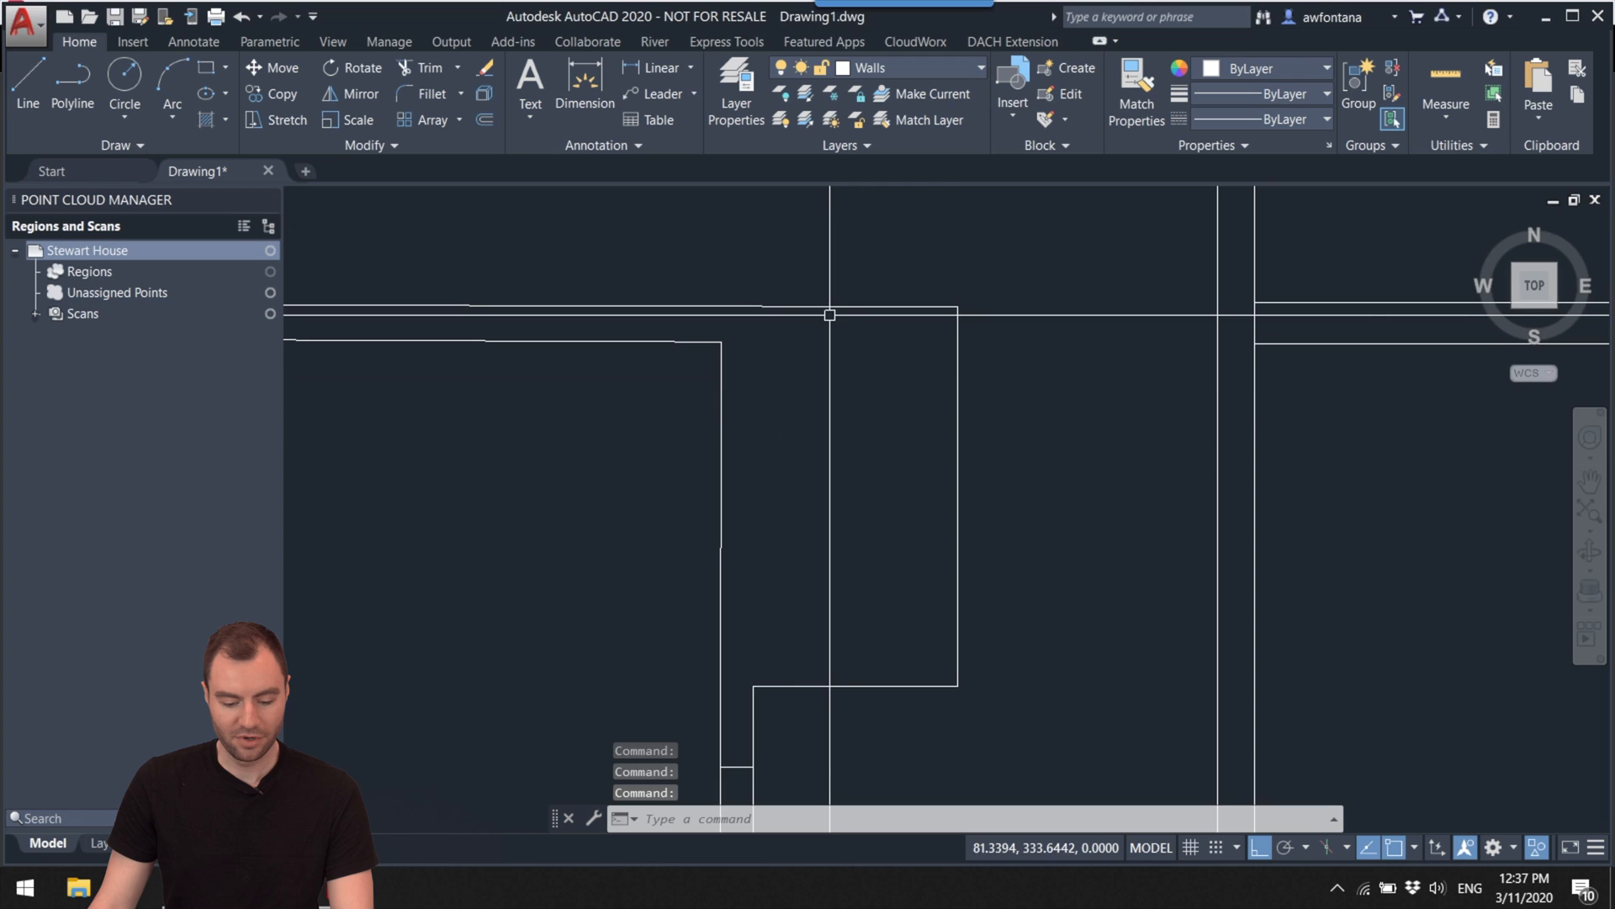
Step: Stretch the southwest room's north inner face east to the closet's east face, and the partition's east face north to meet it
{"action": "left_click", "coordinate": [718, 340]}
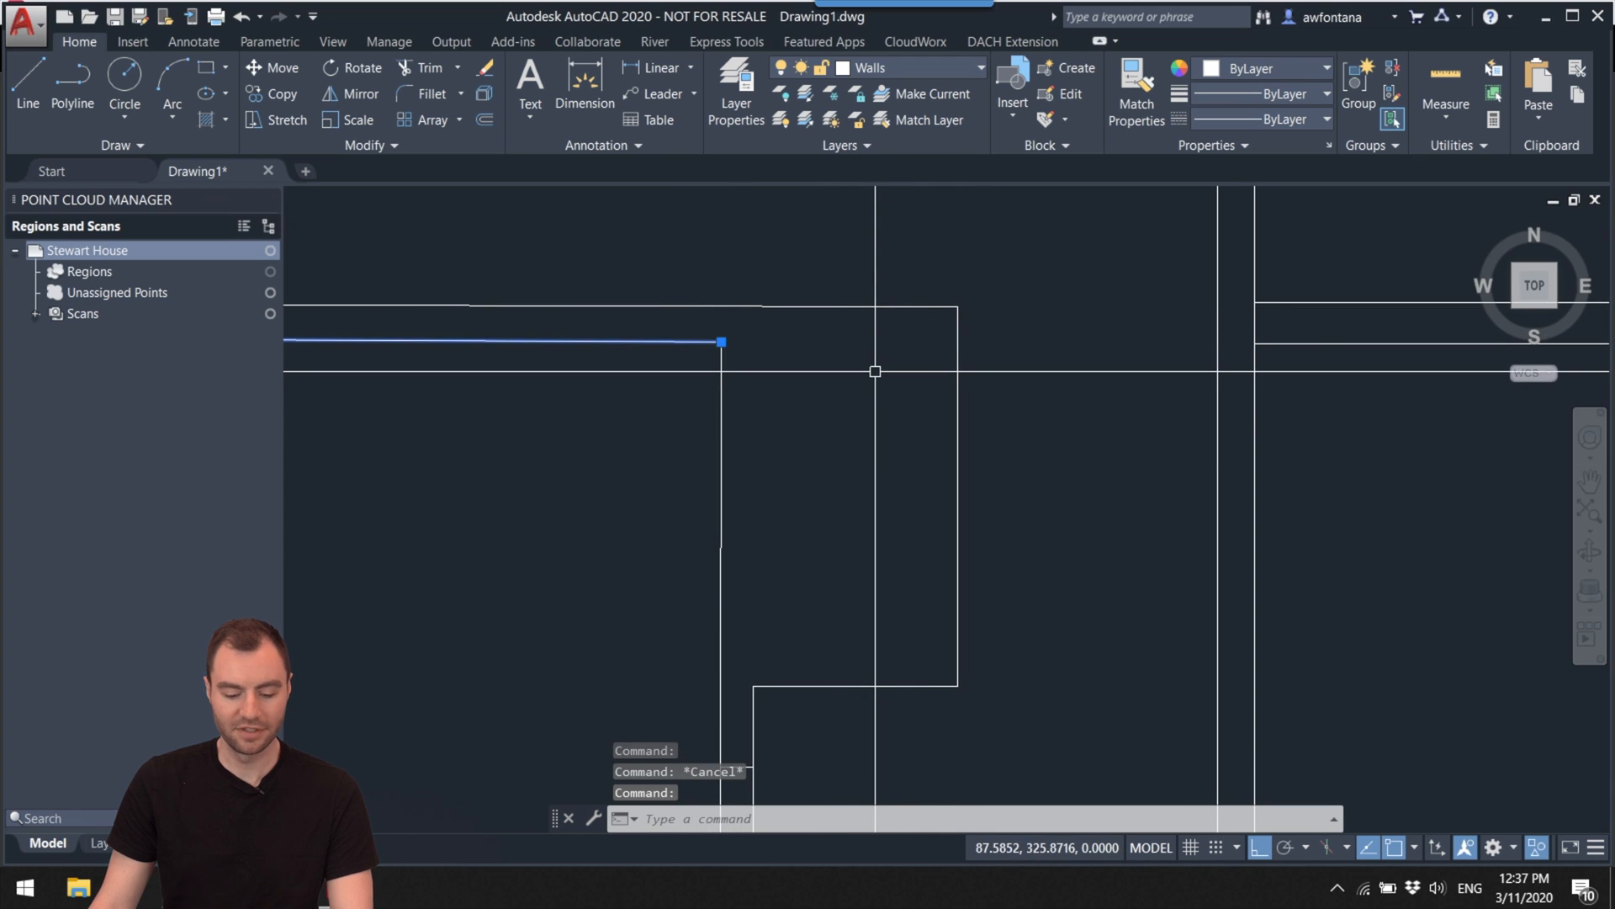
{"action": "left_click", "coordinate": [721, 341]}
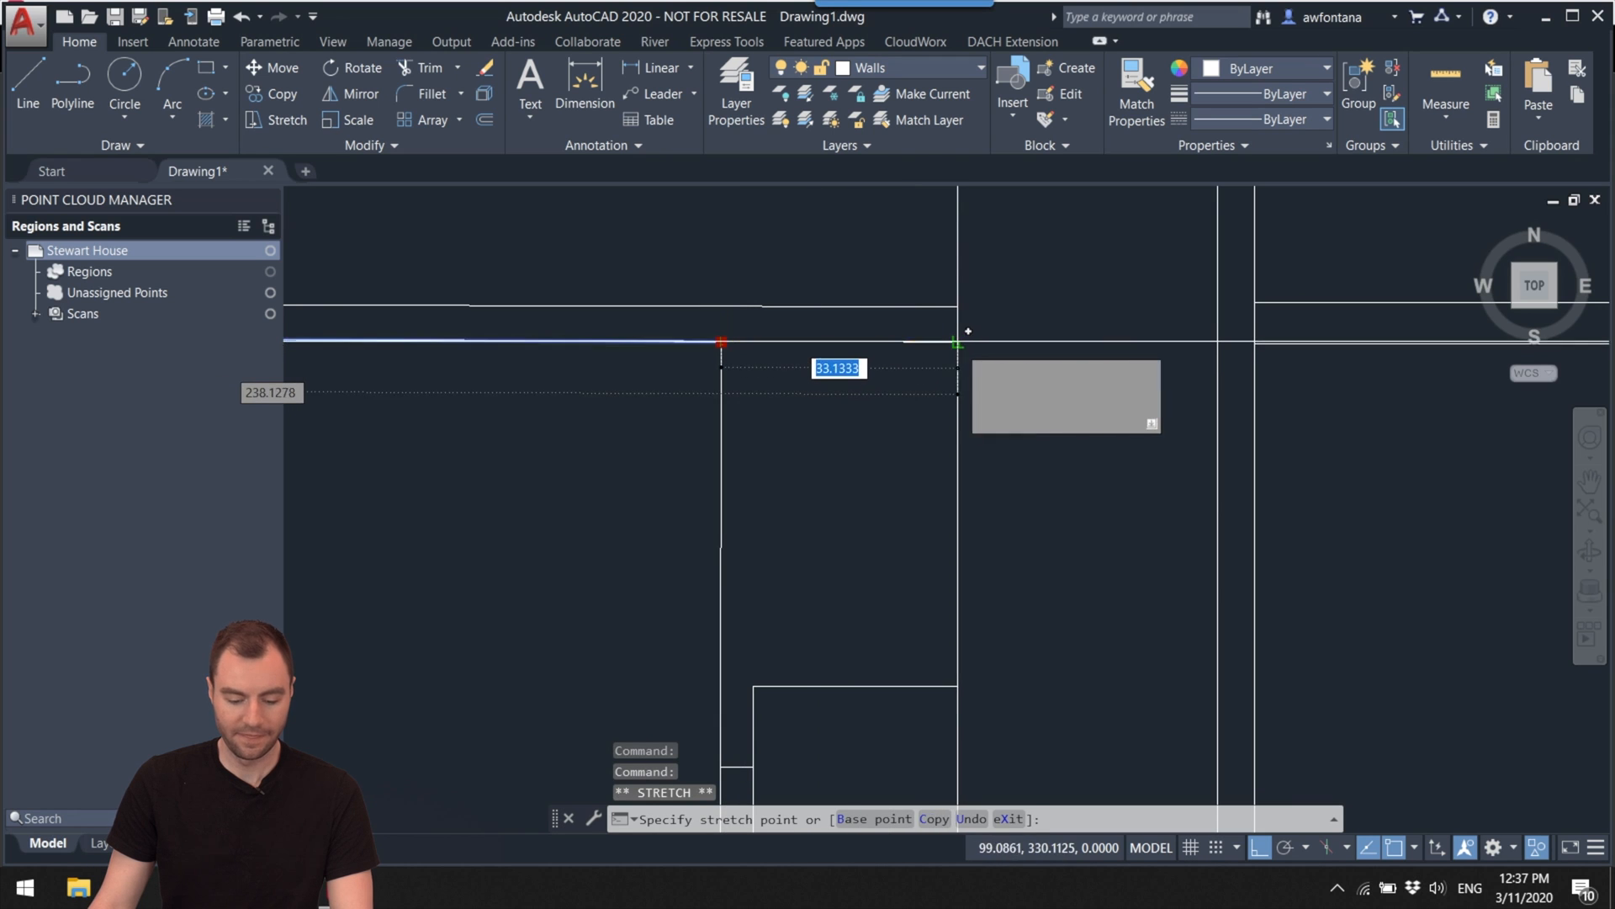
{"action": "key", "text": "Escape"}
{"action": "mouse_move", "coordinate": [963, 350]}
{"action": "middle_mouse_down"}
{"action": "mouse_move", "coordinate": [865, 519]}
{"action": "mouse_move", "coordinate": [784, 606]}
{"action": "middle_mouse_up"}
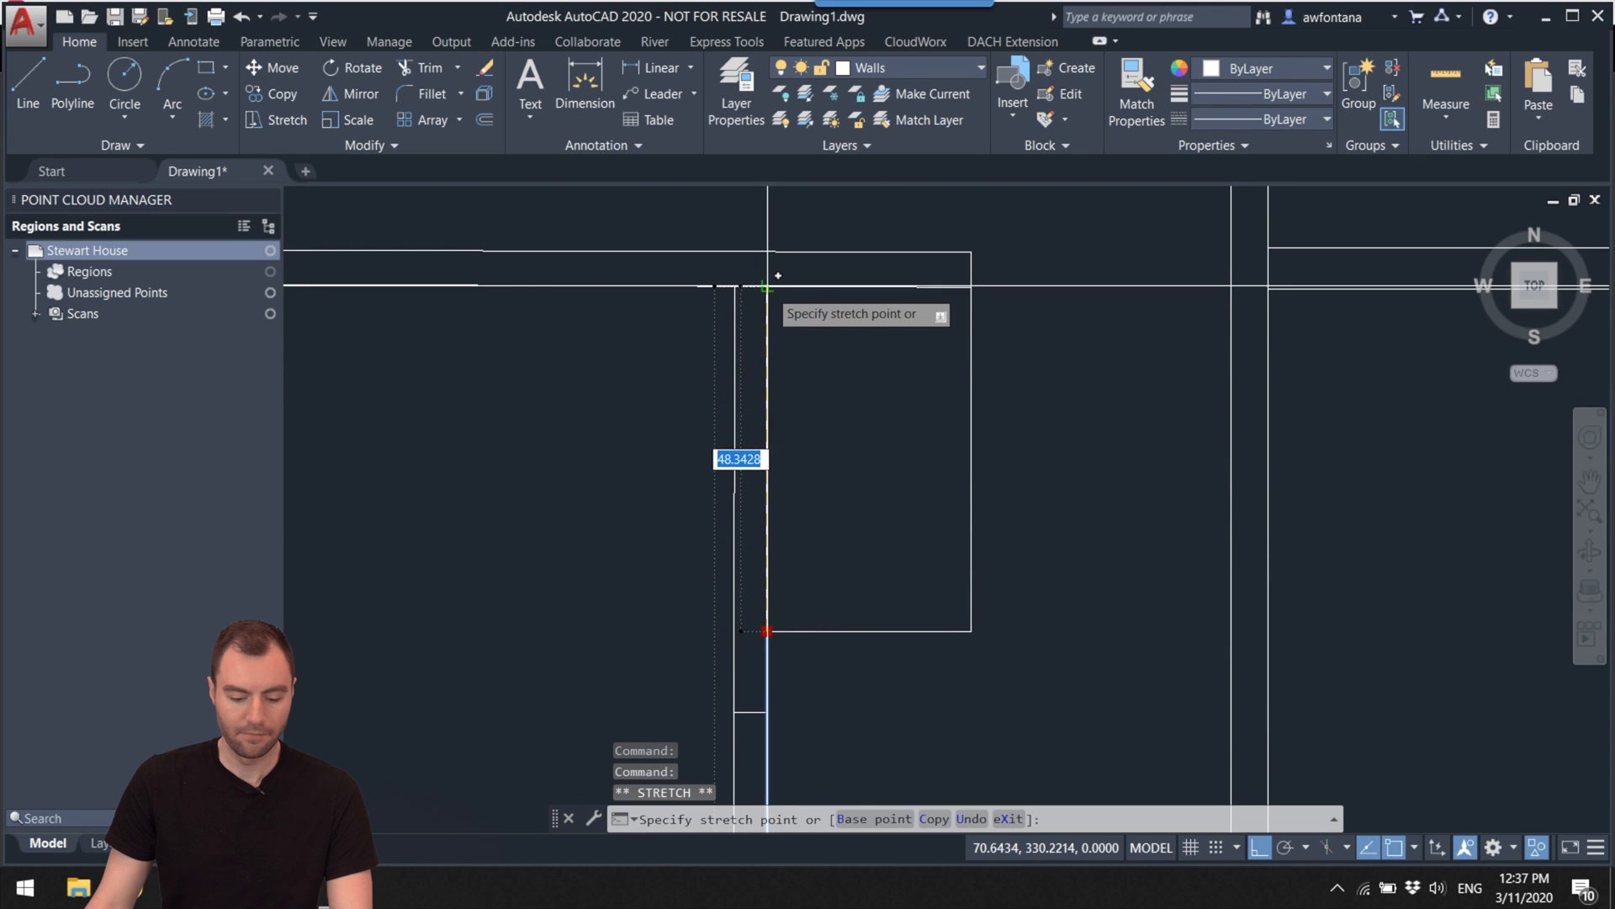
{"action": "key", "text": "Escape"}
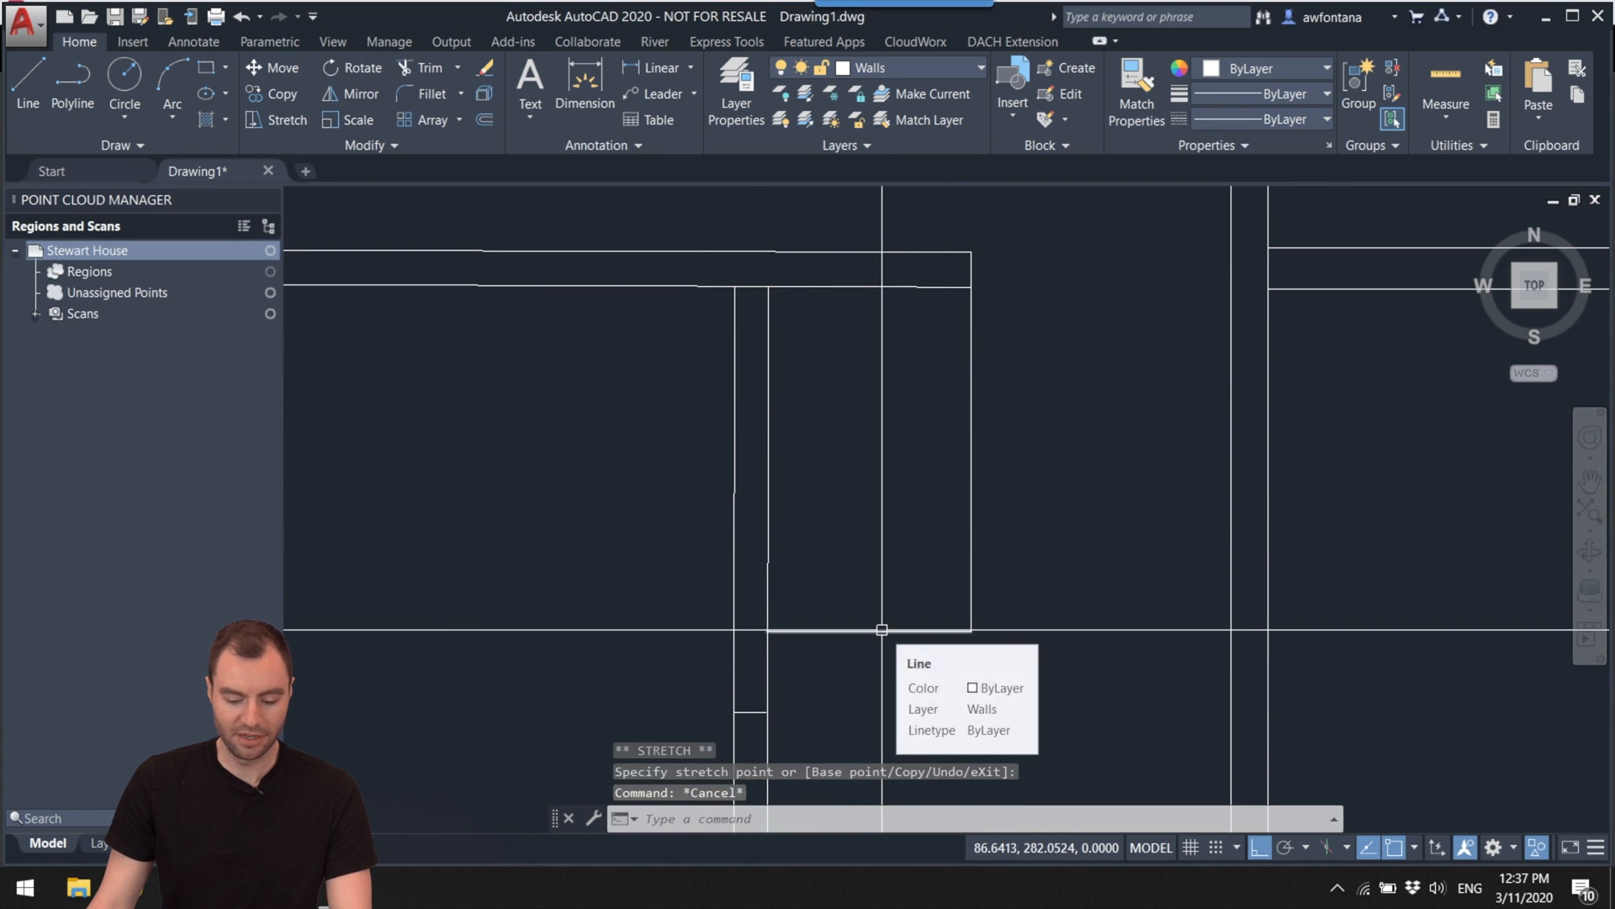
Step: Offset the closet's south and east wall lines 4.5 units toward the inside of the closet
{"action": "left_click", "coordinate": [882, 629]}
{"action": "key", "text": "Escape"}
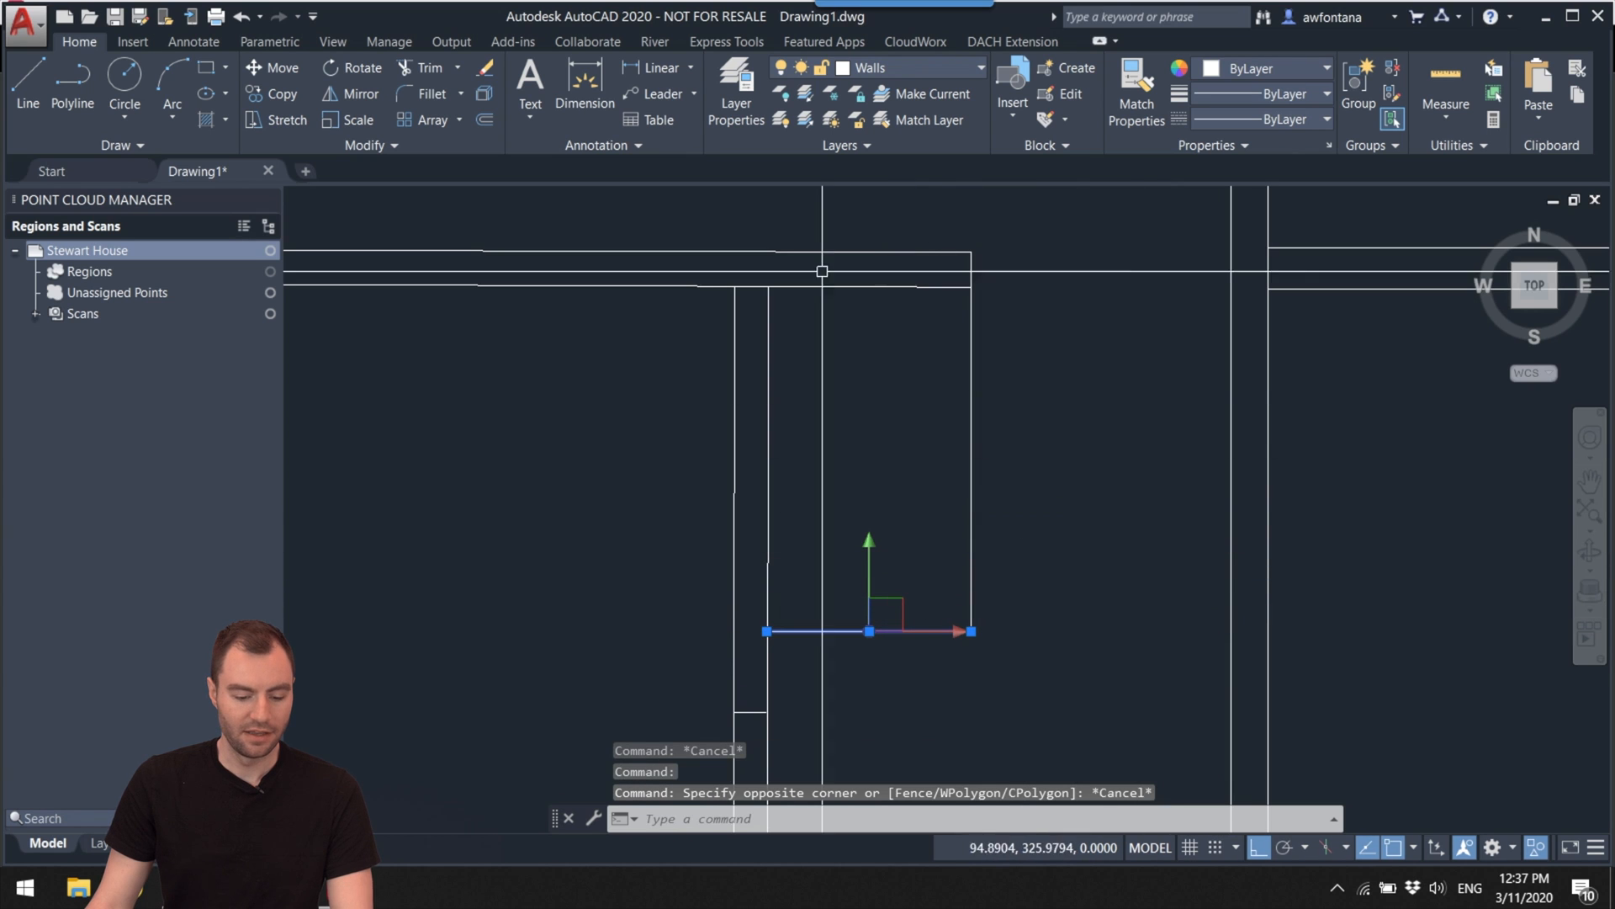
{"action": "left_click", "coordinate": [486, 121]}
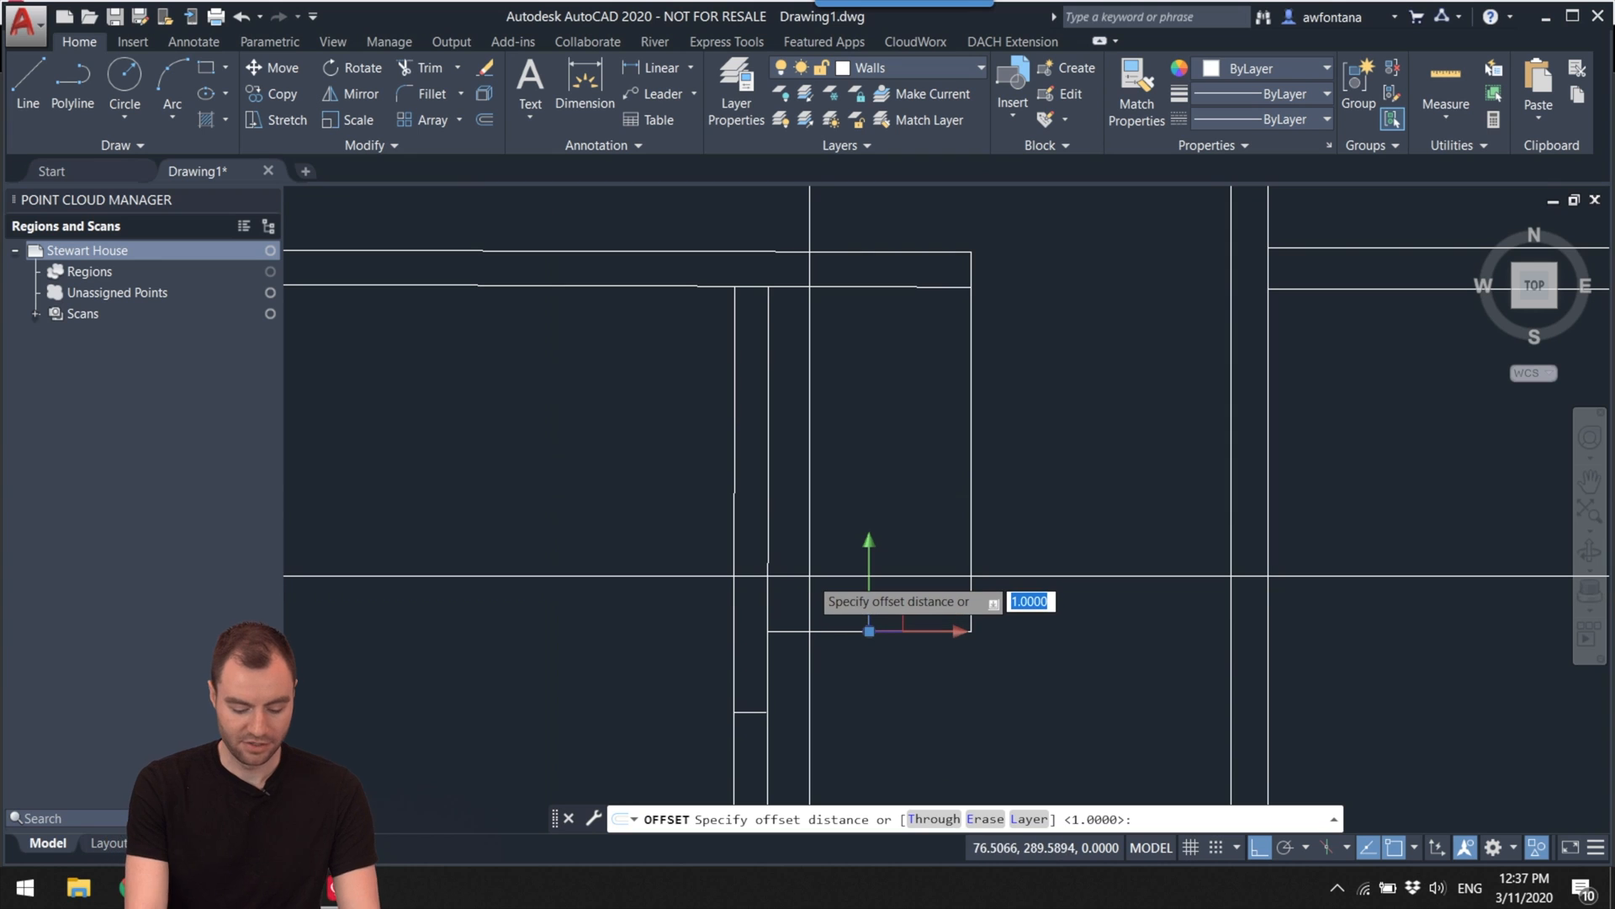
{"action": "type", "text": "4.5"}
{"action": "key", "text": "Return"}
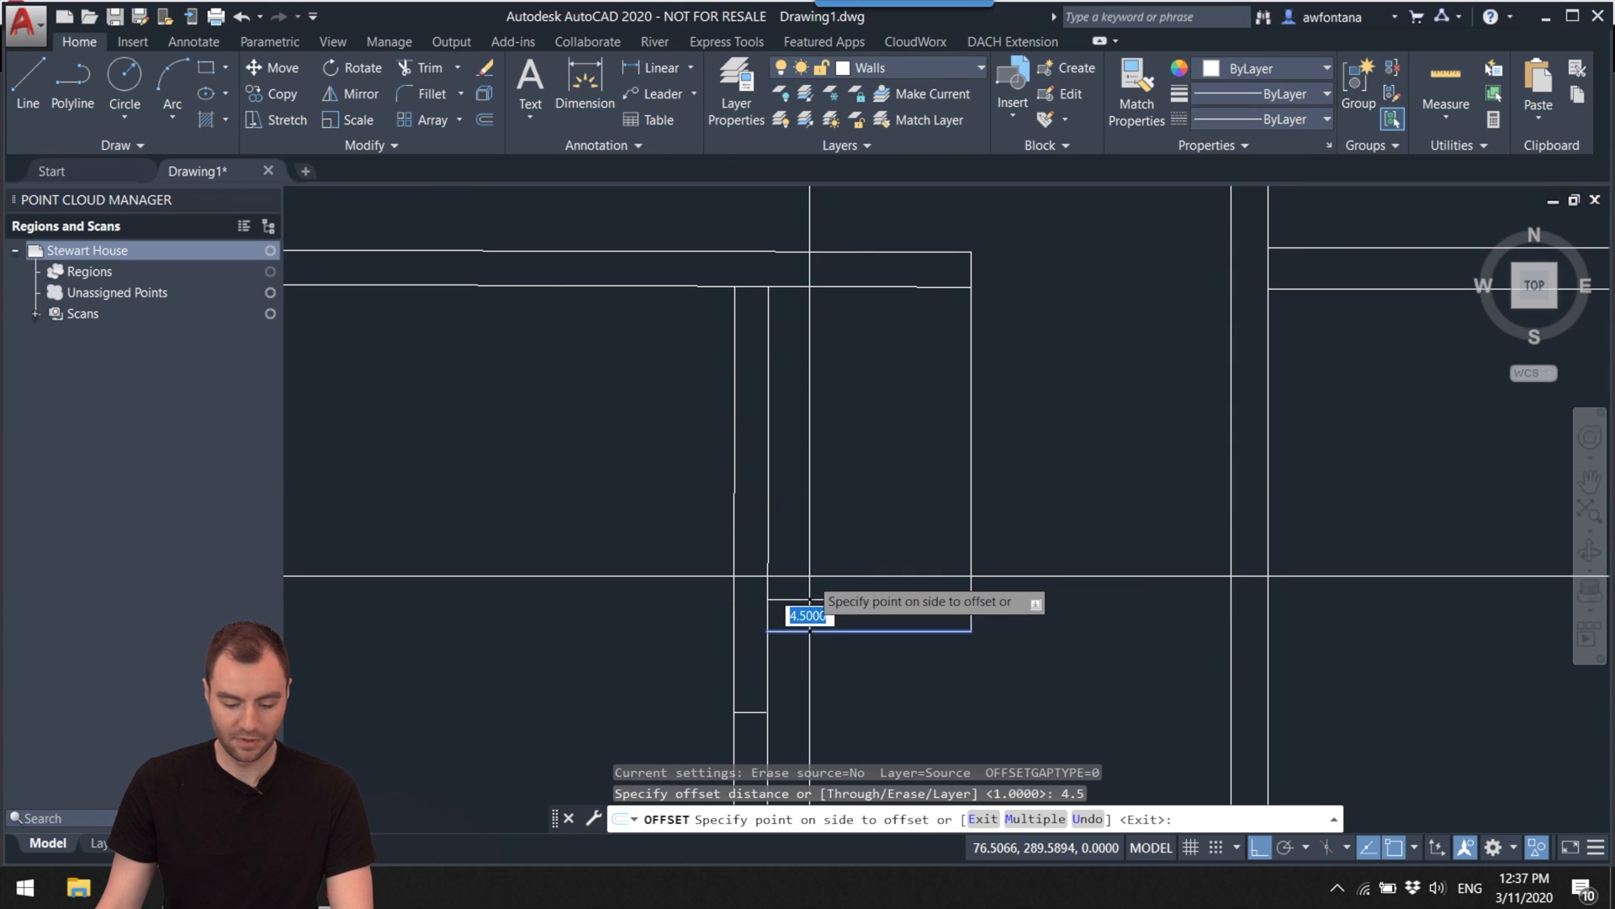
{"action": "left_click", "coordinate": [865, 600]}
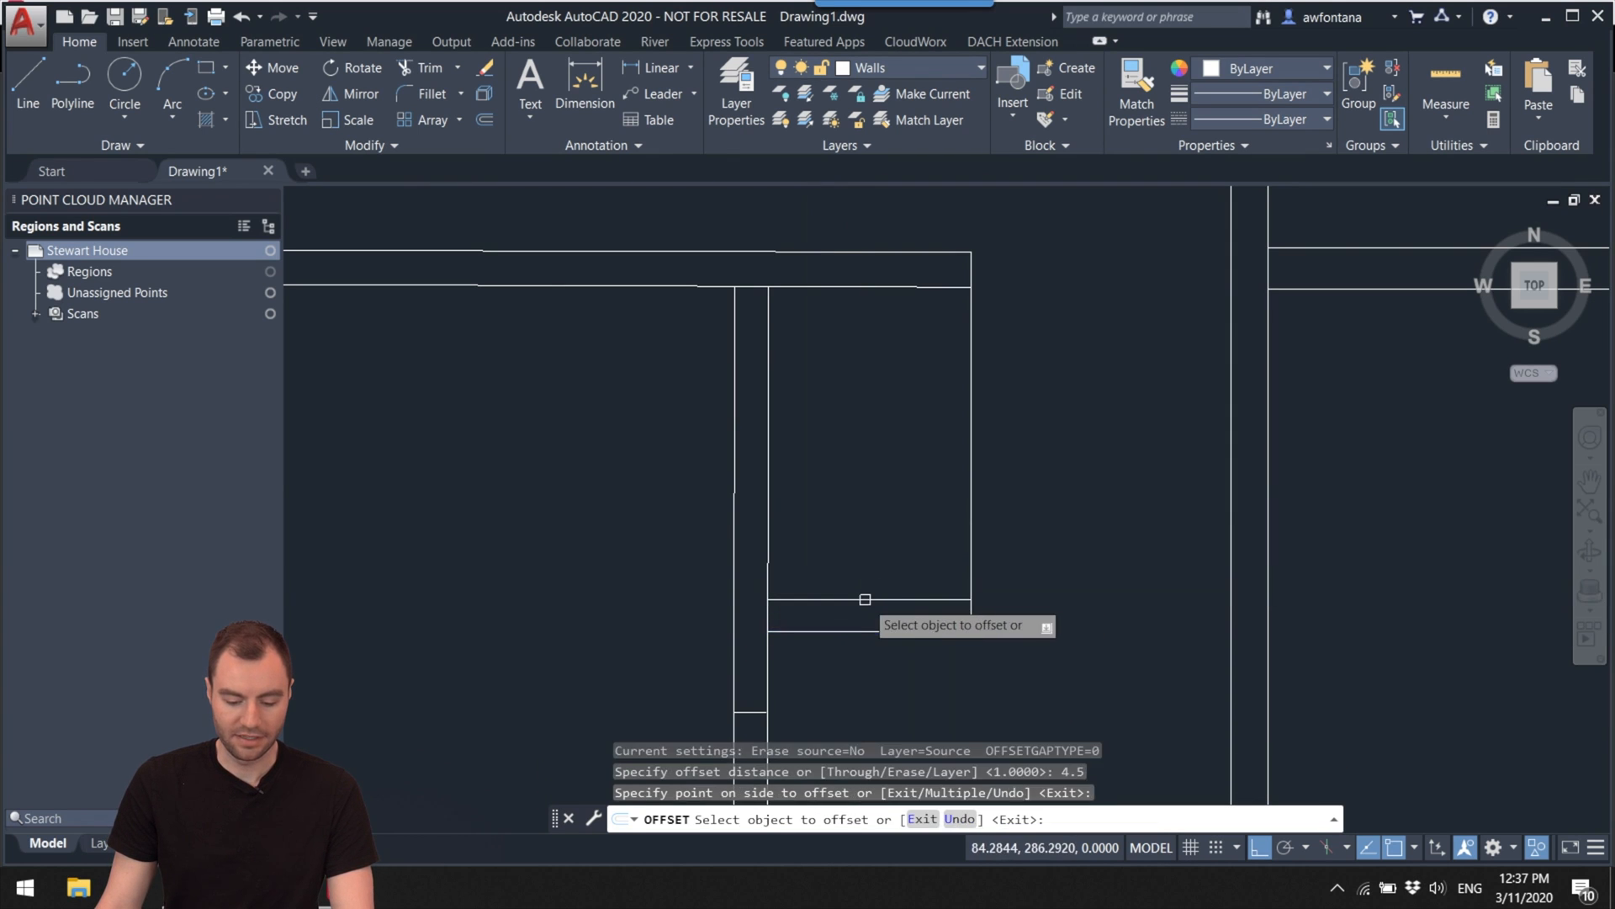
{"action": "left_click", "coordinate": [970, 517]}
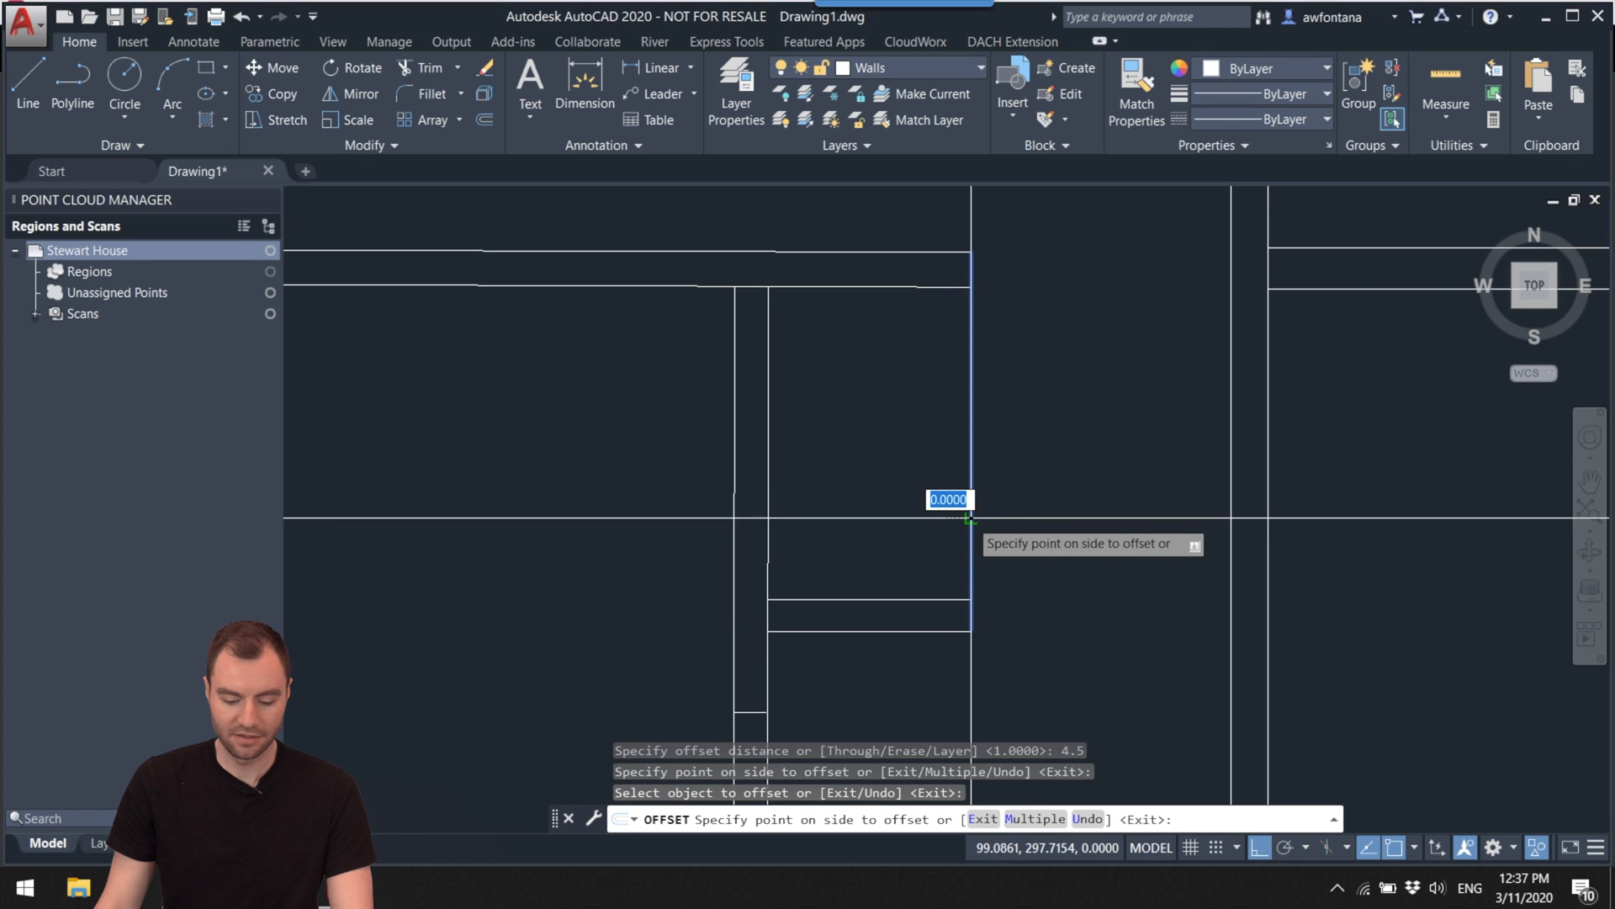
{"action": "left_click", "coordinate": [934, 515]}
{"action": "key", "text": "Escape"}
Step: Turn the point cloud back on over the whole floor plan and save the drawing on the Desktop as Stewart House Drawing.dwg
{"action": "mouse_move", "coordinate": [863, 472]}
{"action": "middle_mouse_down"}
{"action": "mouse_move", "coordinate": [946, 502]}
{"action": "mouse_move", "coordinate": [866, 497]}
{"action": "mouse_move", "coordinate": [730, 410]}
{"action": "mouse_move", "coordinate": [795, 446]}
{"action": "mouse_move", "coordinate": [808, 380]}
{"action": "mouse_move", "coordinate": [817, 427]}
{"action": "middle_mouse_up"}
{"action": "scroll", "coordinate": [946, 502], "scroll_direction": "down", "scroll_amount": 2}
{"action": "scroll", "coordinate": [865, 498], "scroll_direction": "down", "scroll_amount": 4}
{"action": "scroll", "coordinate": [730, 408], "scroll_direction": "down", "scroll_amount": 2}
{"action": "scroll", "coordinate": [809, 373], "scroll_direction": "down", "scroll_amount": 2}
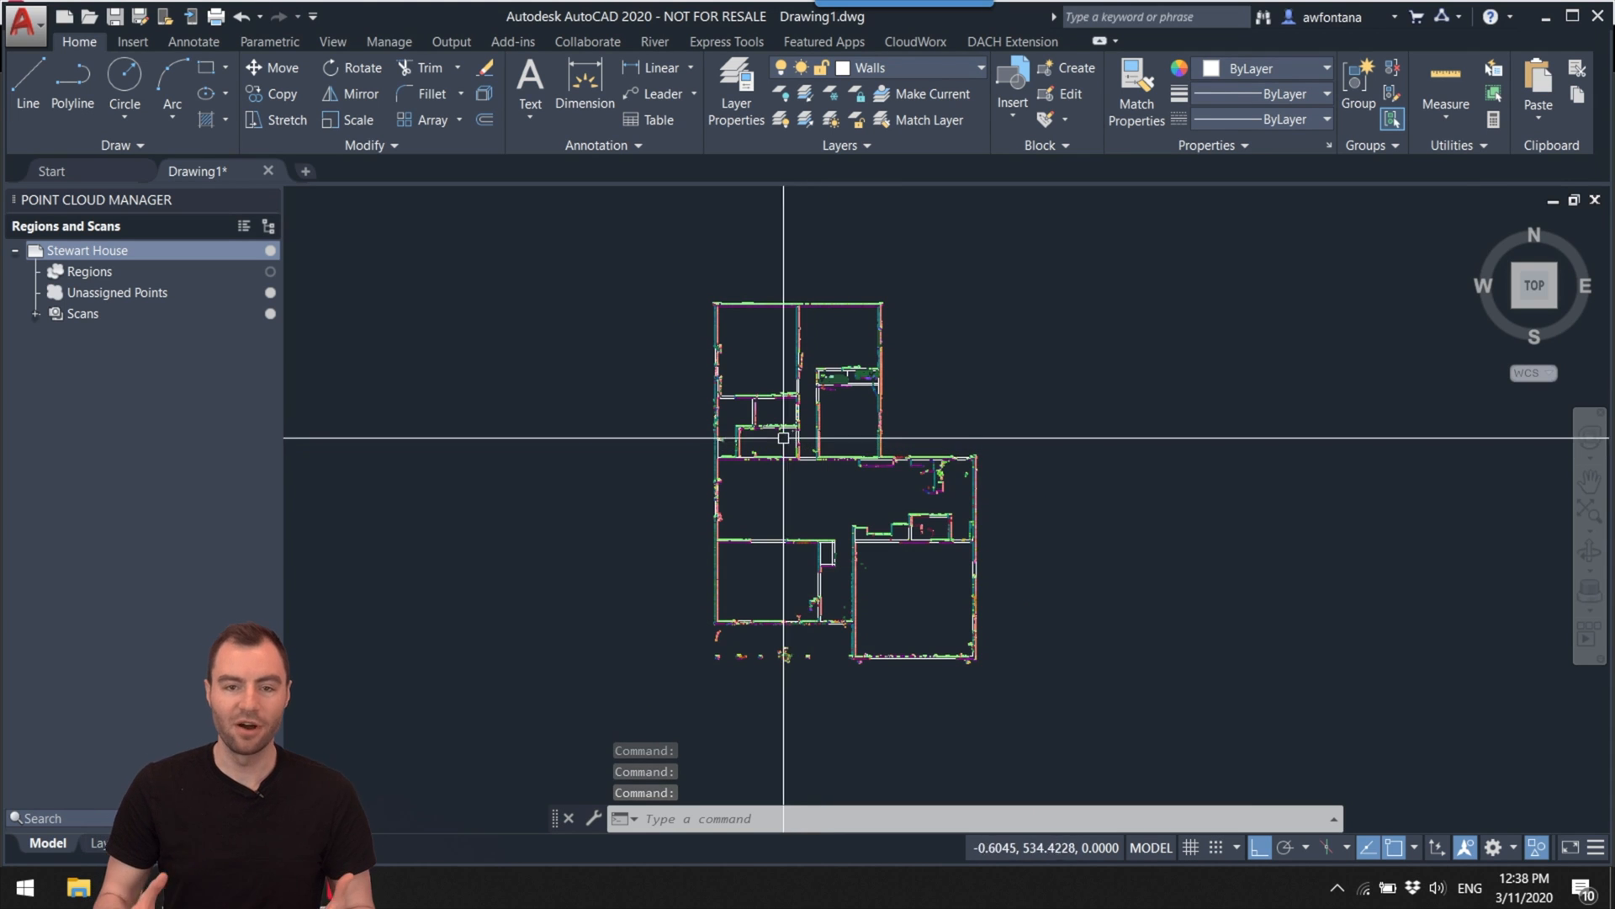
{"action": "left_click", "coordinate": [115, 16]}
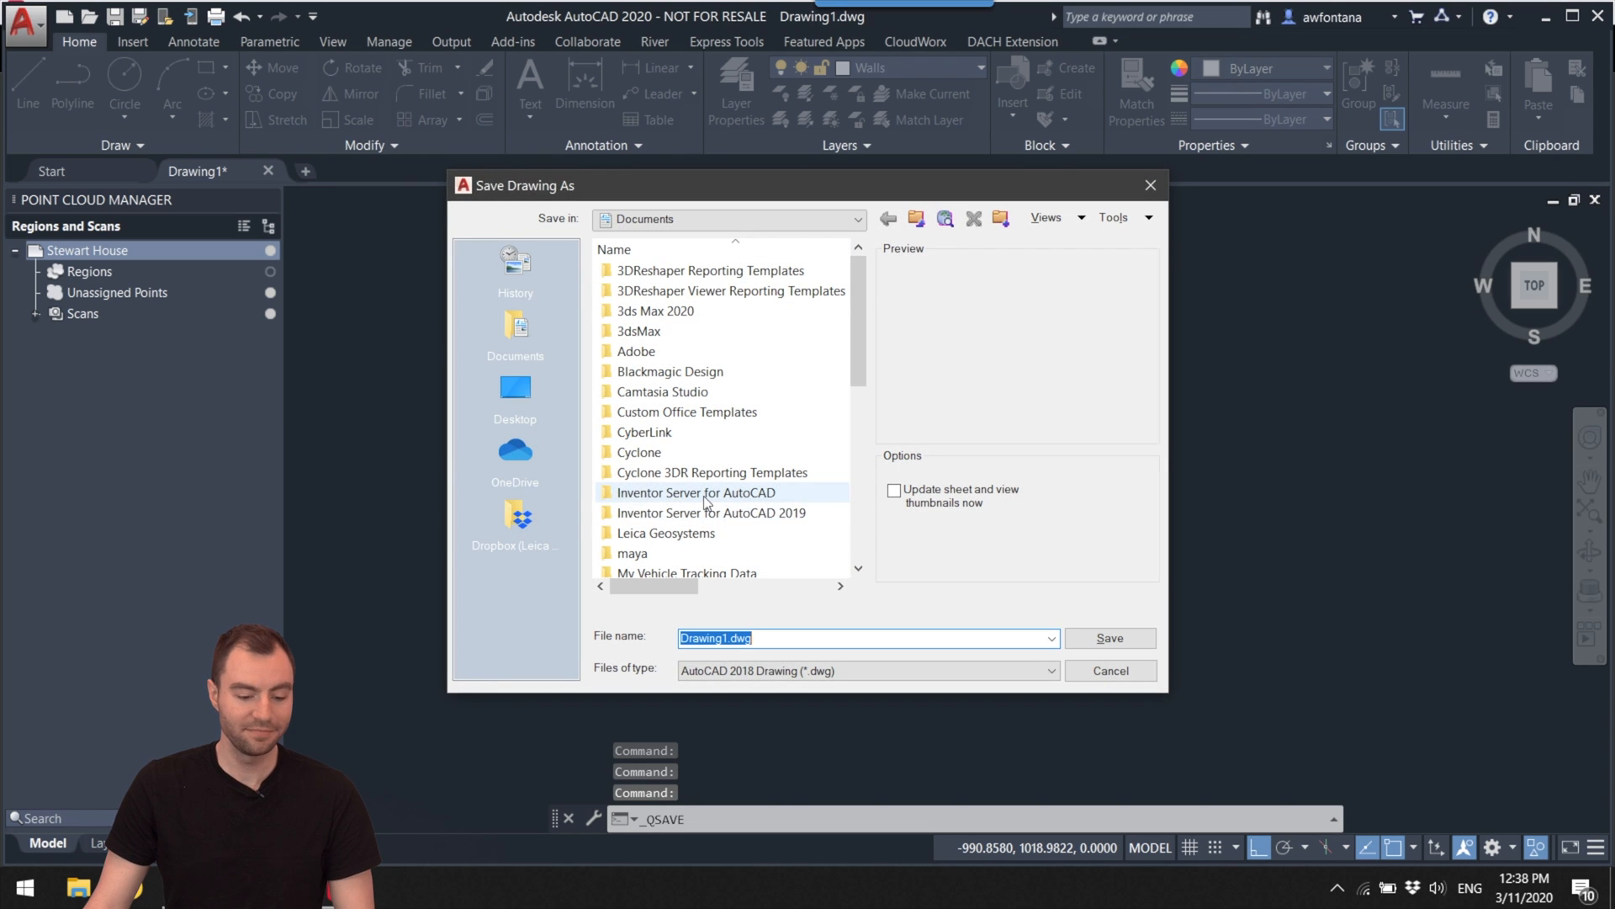
{"action": "left_click", "coordinate": [537, 391]}
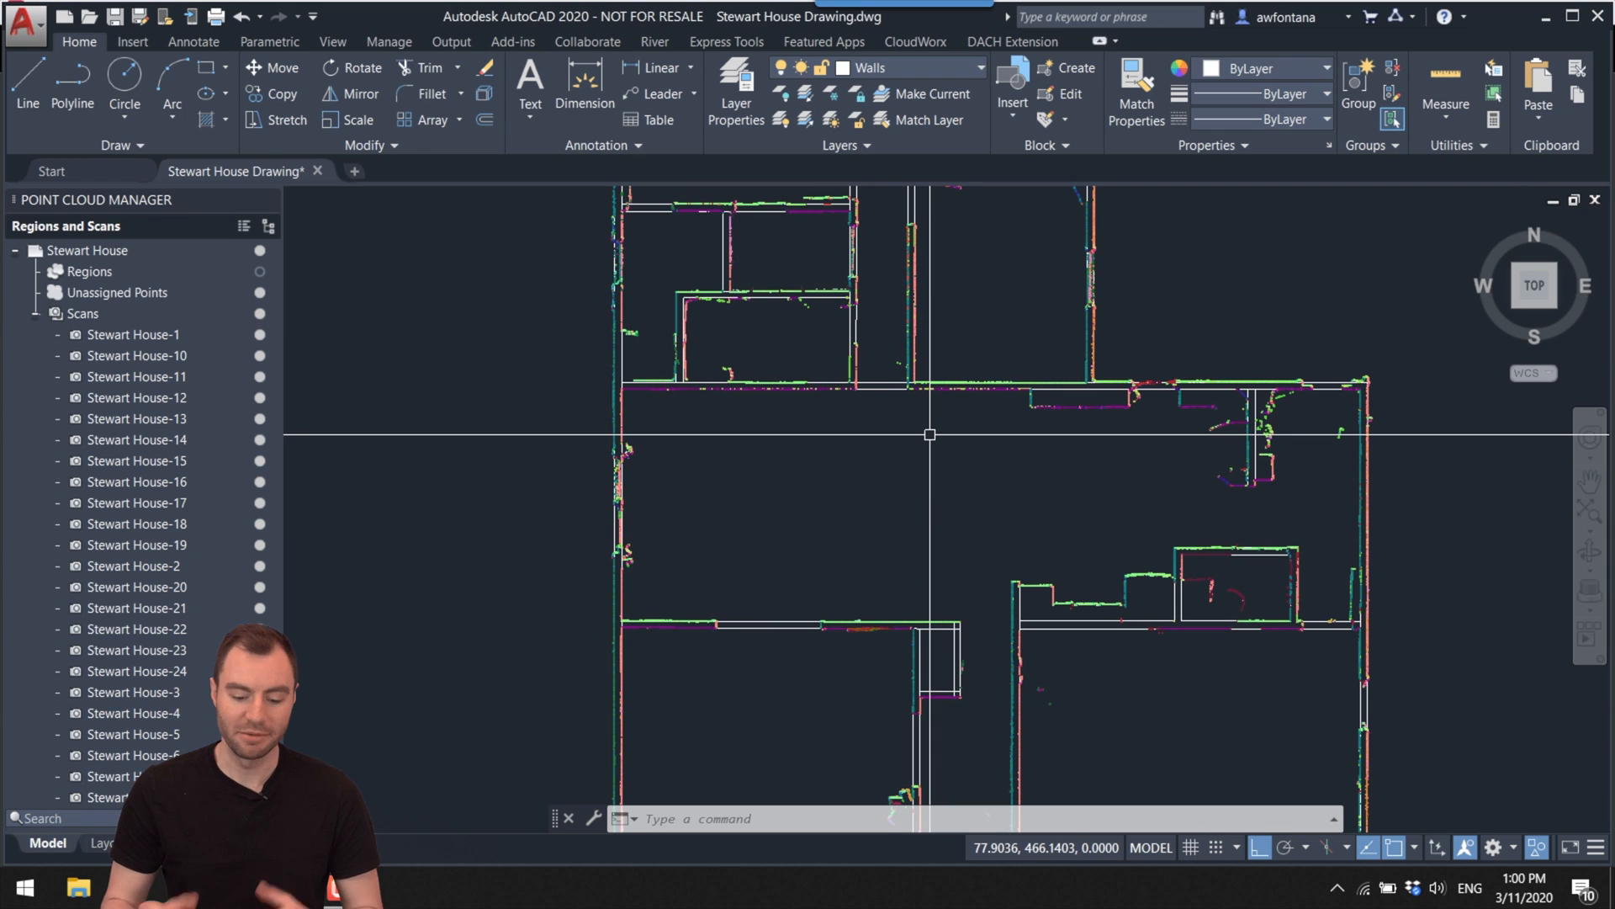
Step: Create a new layer named Door Guides and pick a true color for it with hue 93 and saturation 70
{"action": "middle_click_drag", "start_coordinate": [829, 456], "coordinate": [823, 666]}
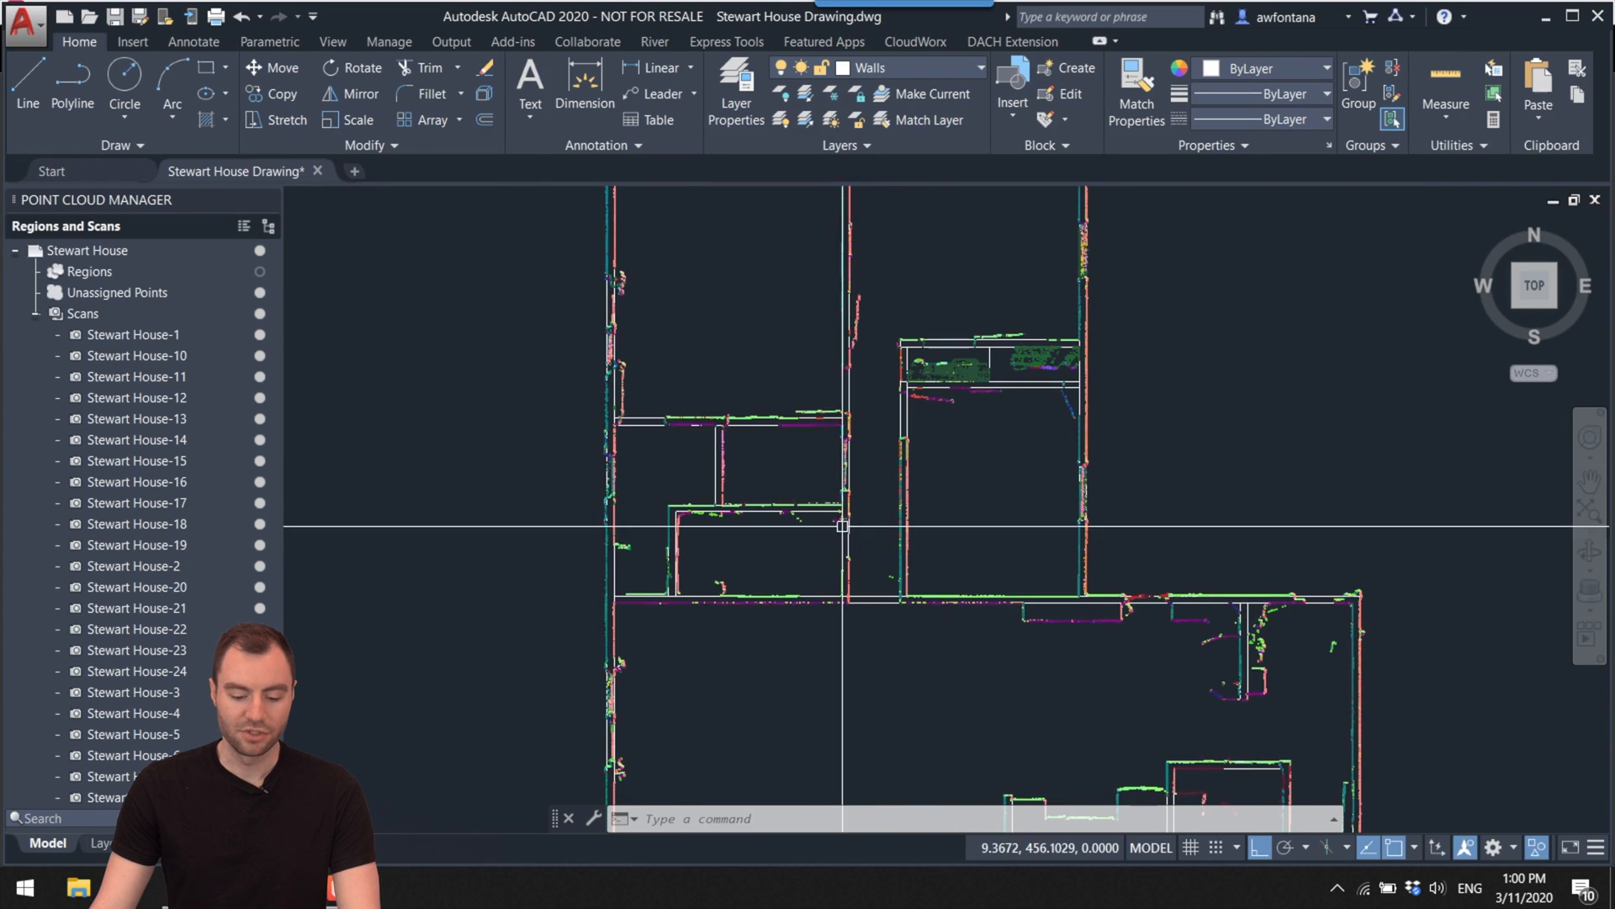
{"action": "scroll", "coordinate": [840, 399], "scroll_direction": "up", "scroll_amount": 2}
{"action": "scroll", "coordinate": [825, 405], "scroll_direction": "down", "scroll_amount": 2}
{"action": "scroll", "coordinate": [678, 314], "scroll_direction": "up", "scroll_amount": 4}
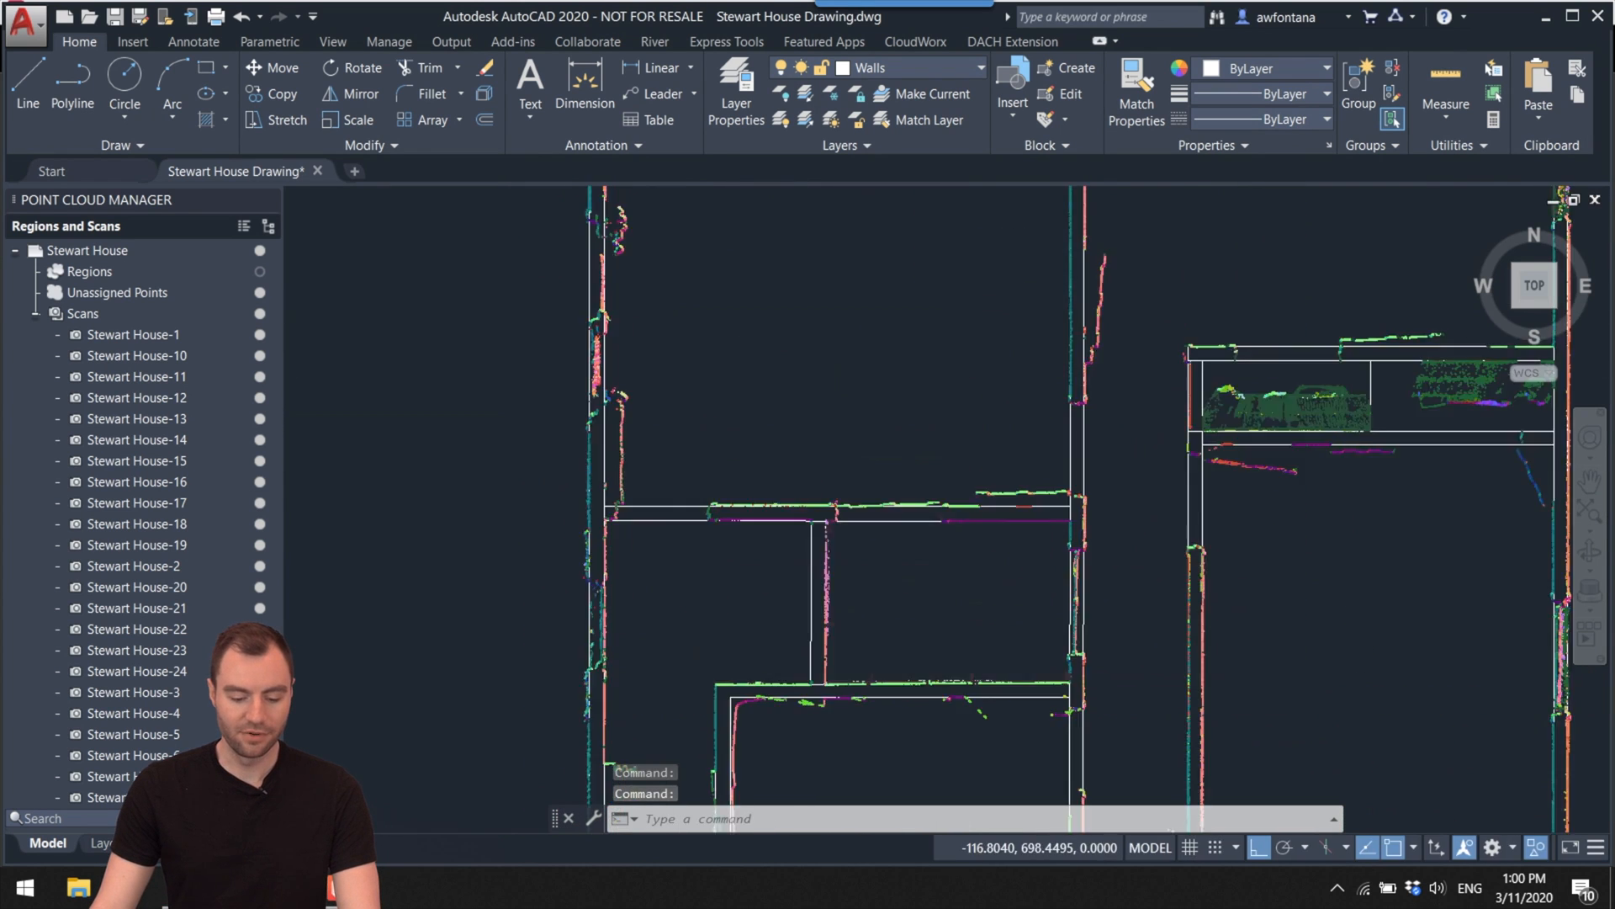
{"action": "middle_click_drag", "start_coordinate": [876, 485], "coordinate": [535, 301]}
{"action": "scroll", "coordinate": [833, 390], "scroll_direction": "up", "scroll_amount": 5}
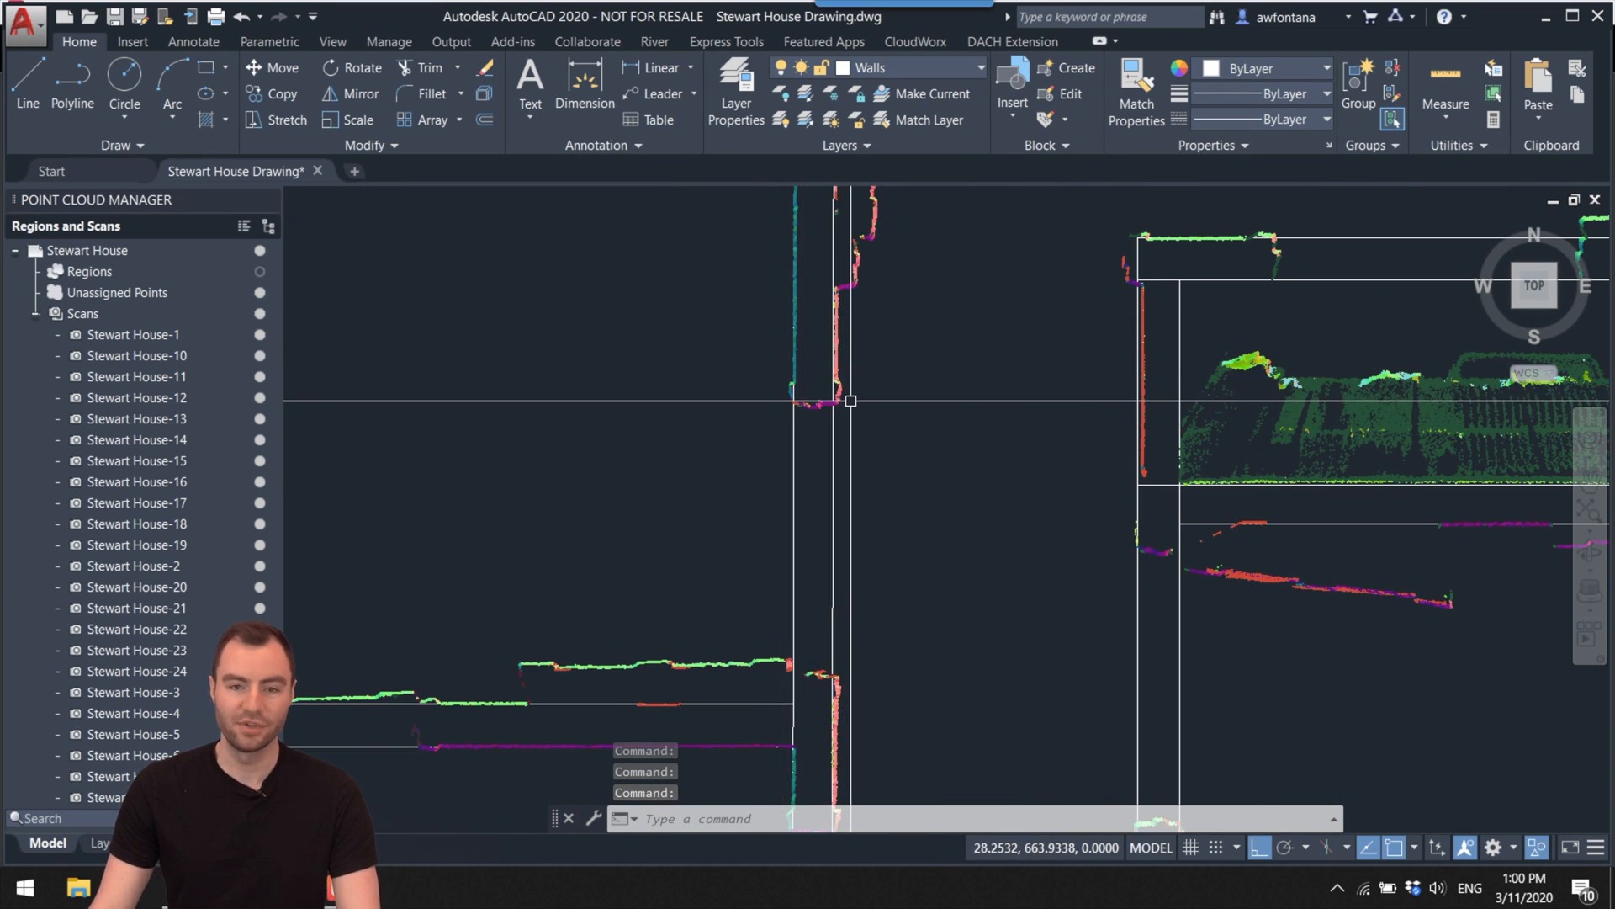
{"action": "left_click", "coordinate": [738, 94]}
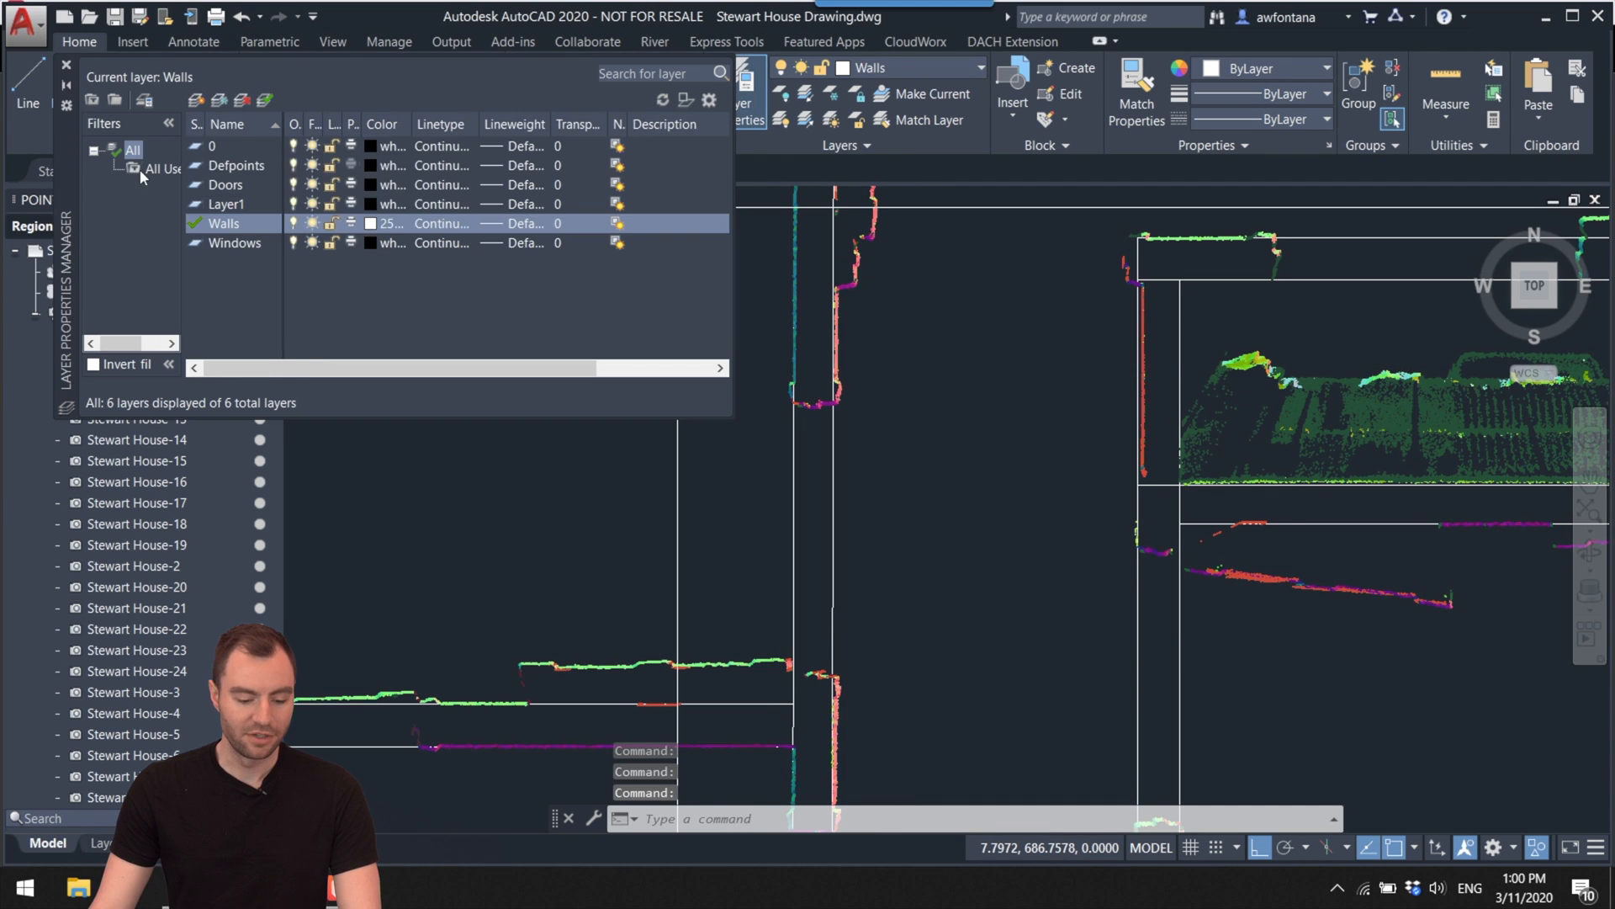
{"action": "left_click", "coordinate": [197, 100]}
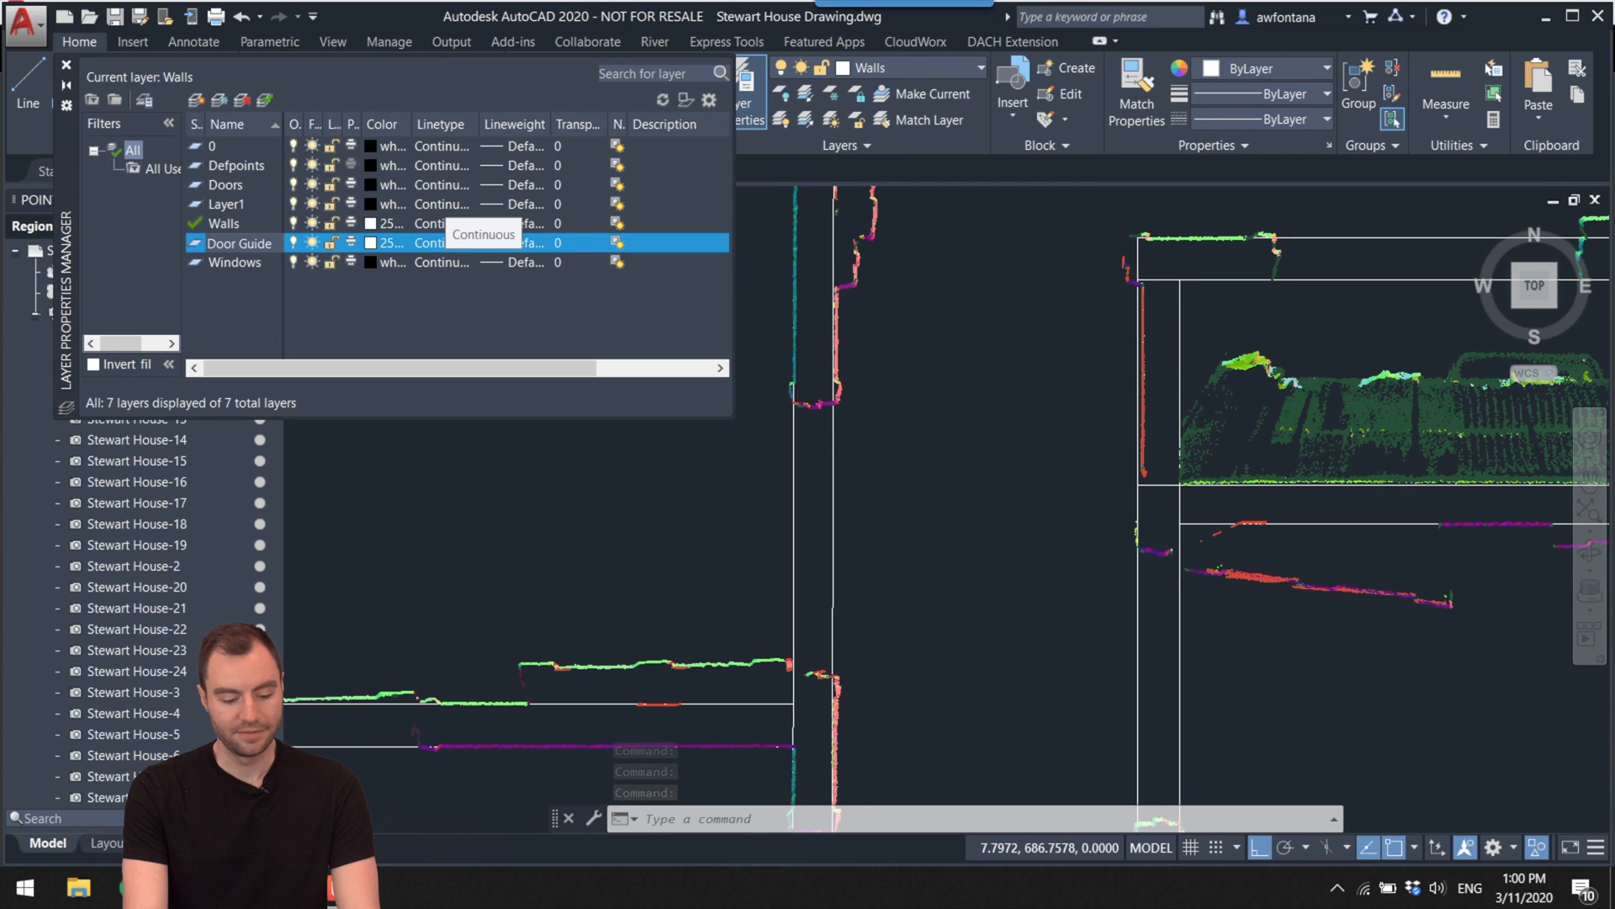
{"action": "left_click", "coordinate": [376, 242]}
{"action": "left_click", "coordinate": [678, 391]}
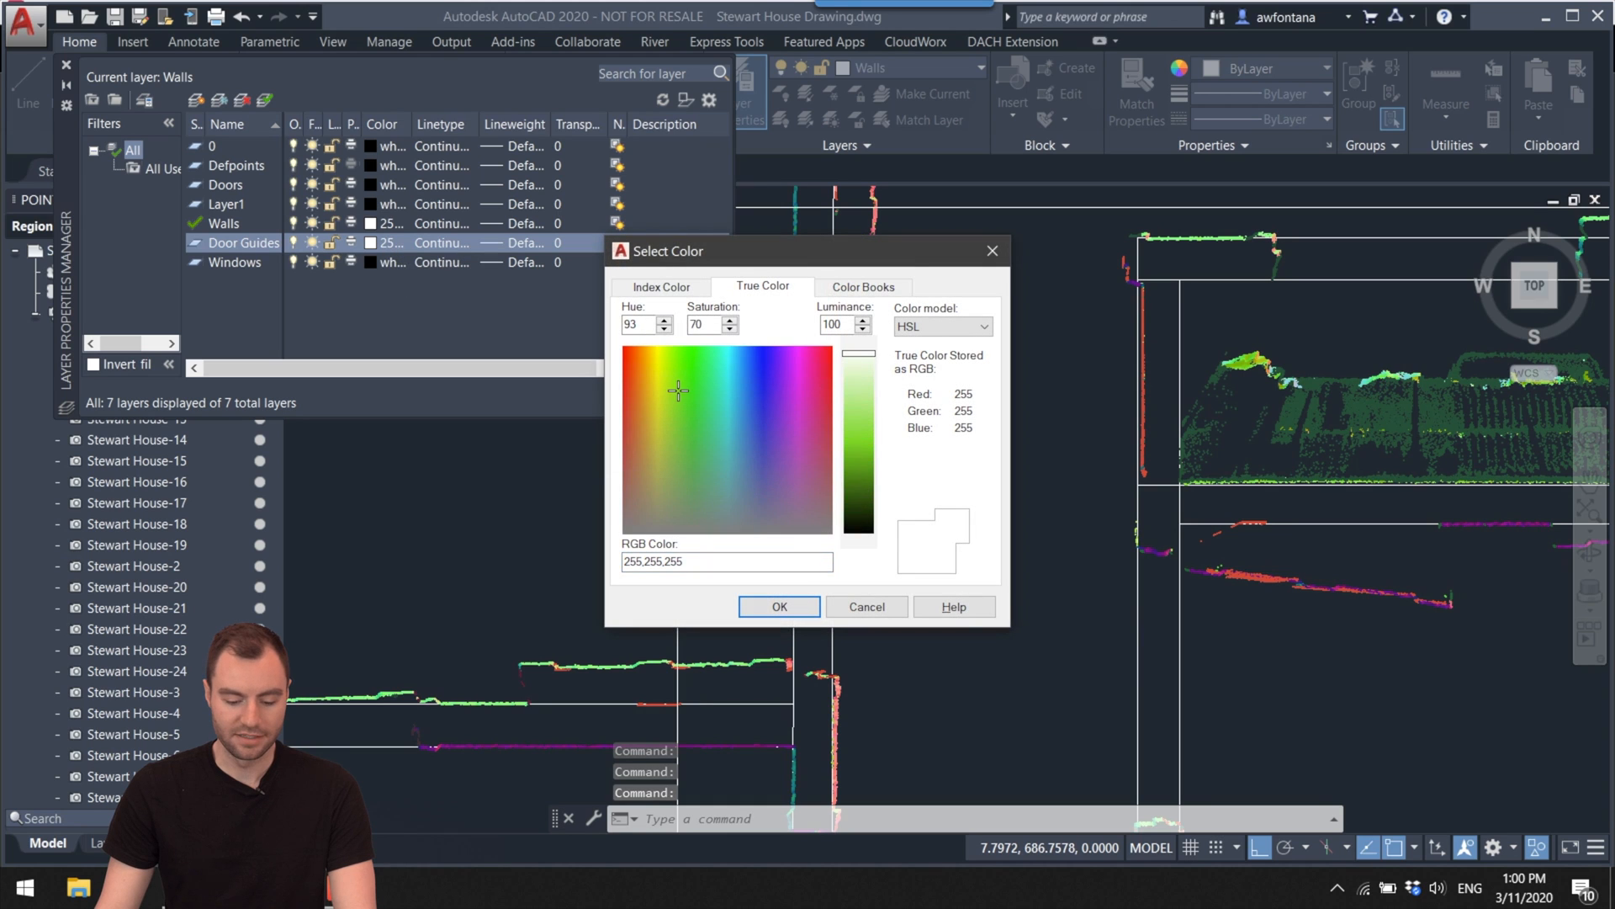
Step: Set the Door Guides layer's colour to the green true colour with RGB 109,237,18
{"action": "left_click", "coordinate": [861, 452]}
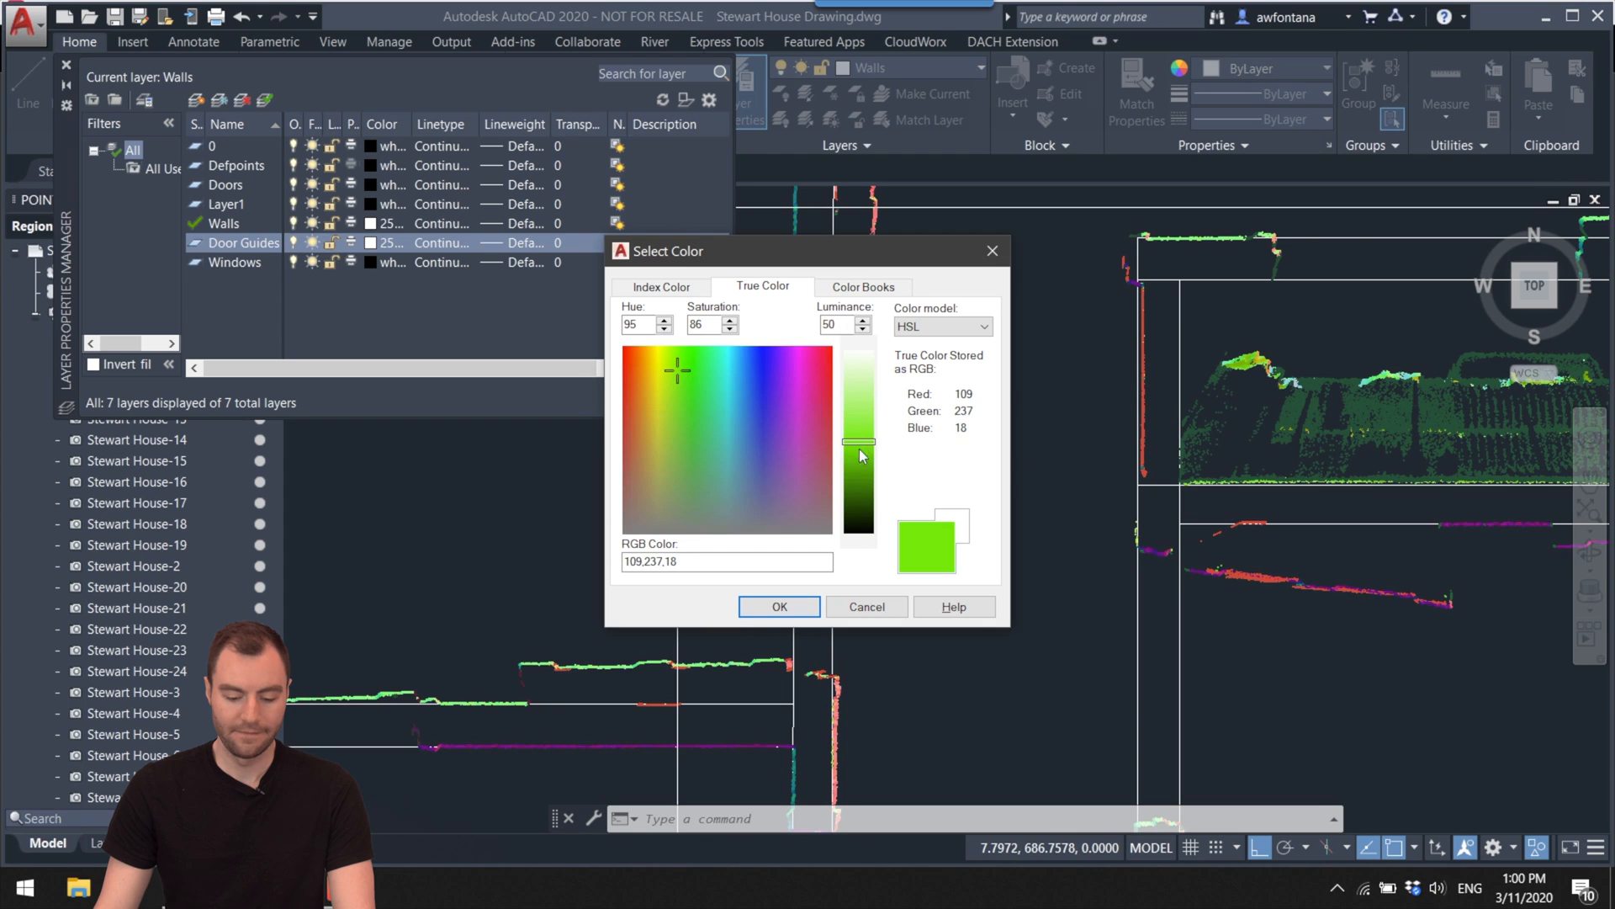
{"action": "left_click", "coordinate": [774, 608]}
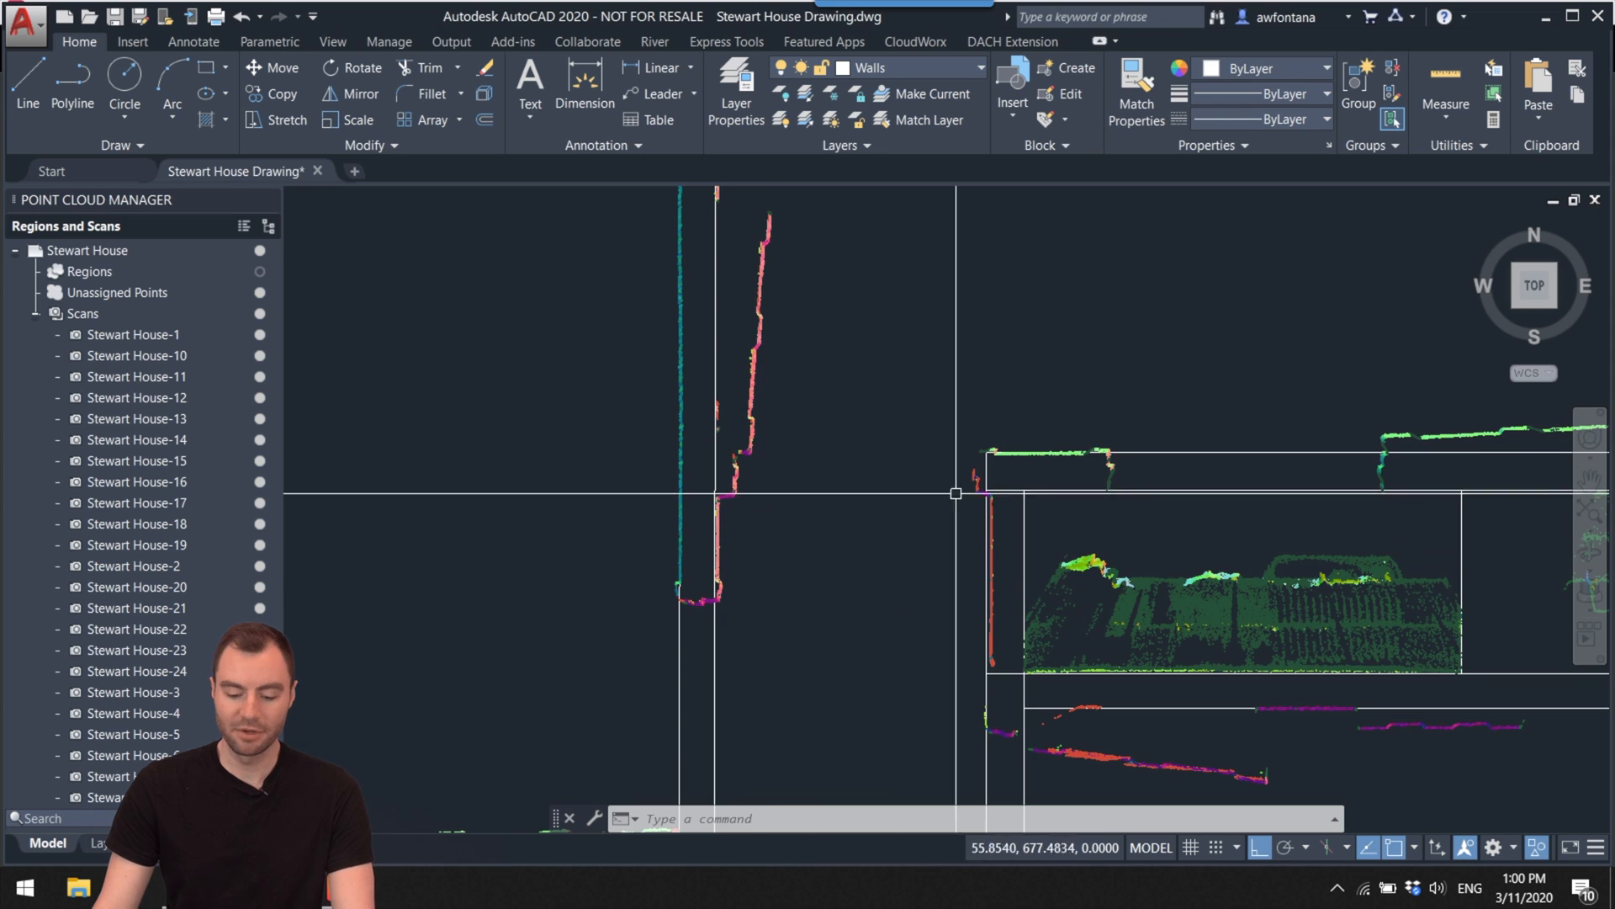
Step: Stretch the left end of the closet's upper wall line across the hallway to the facing wall line
{"action": "scroll", "coordinate": [879, 460], "scroll_direction": "down", "scroll_amount": 6}
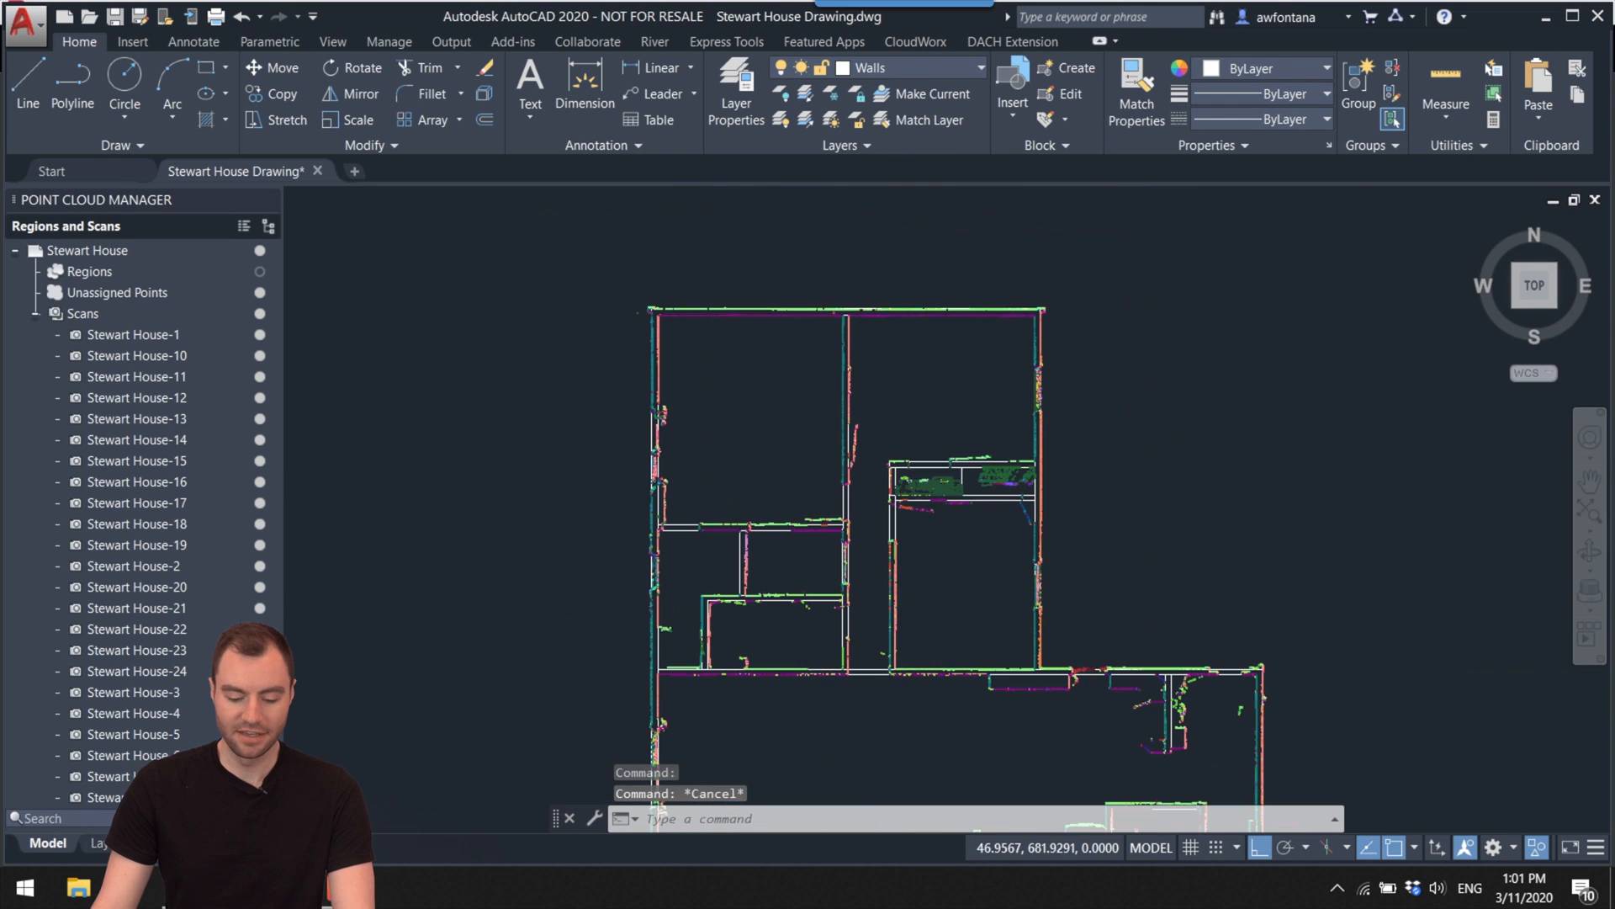
{"action": "scroll", "coordinate": [875, 439], "scroll_direction": "up", "scroll_amount": 5}
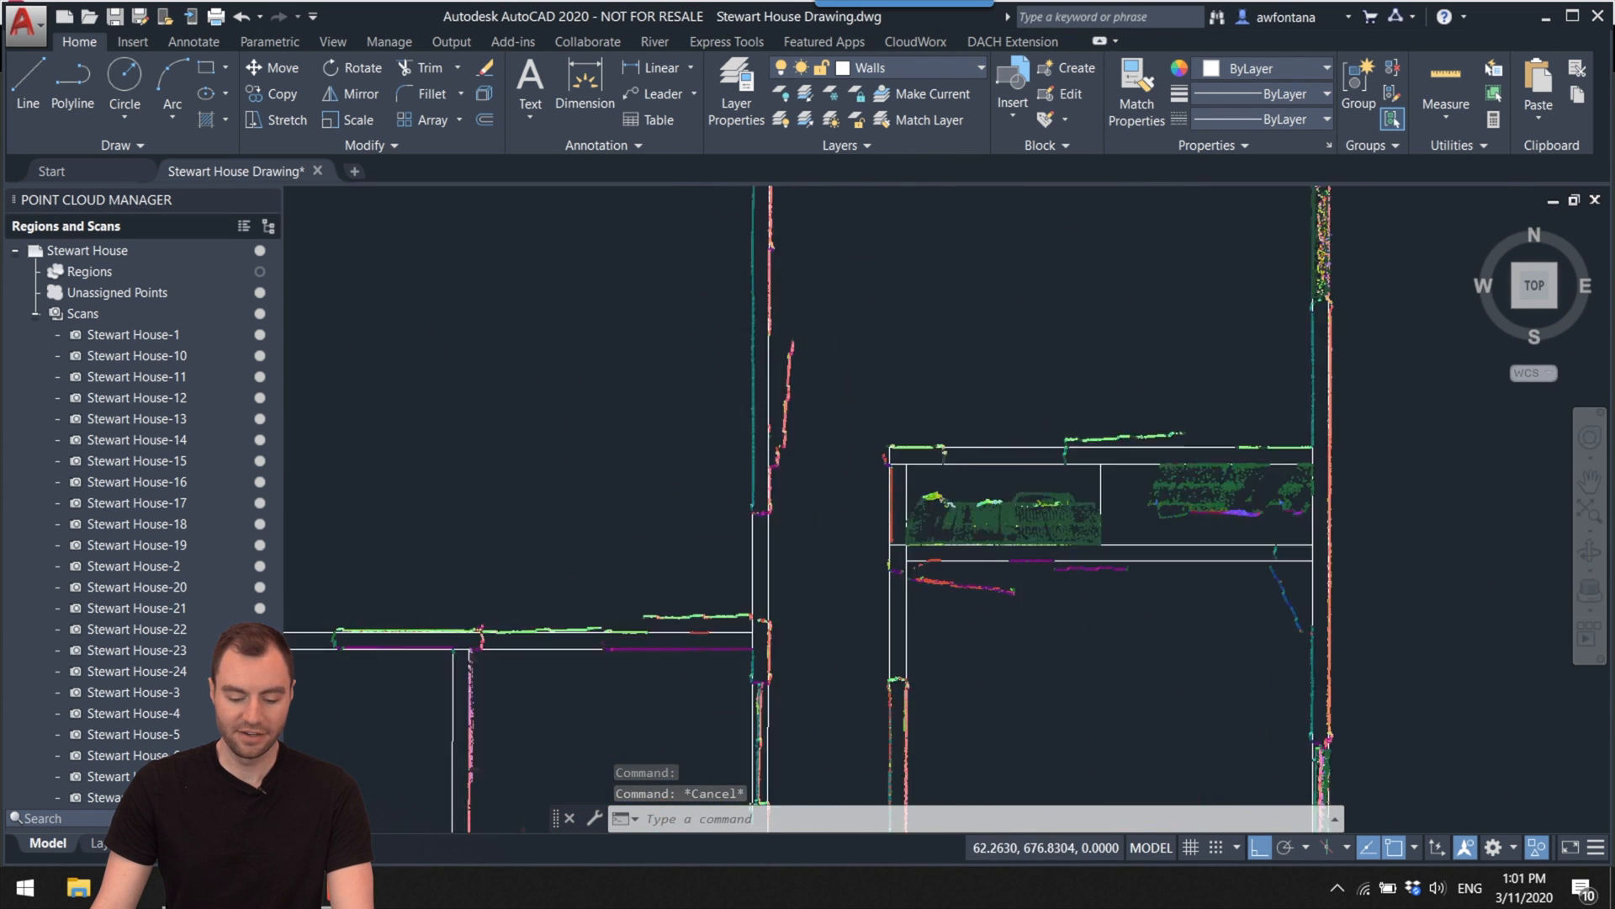
{"action": "left_click", "coordinate": [1061, 445]}
{"action": "scroll", "coordinate": [915, 443], "scroll_direction": "up", "scroll_amount": 3}
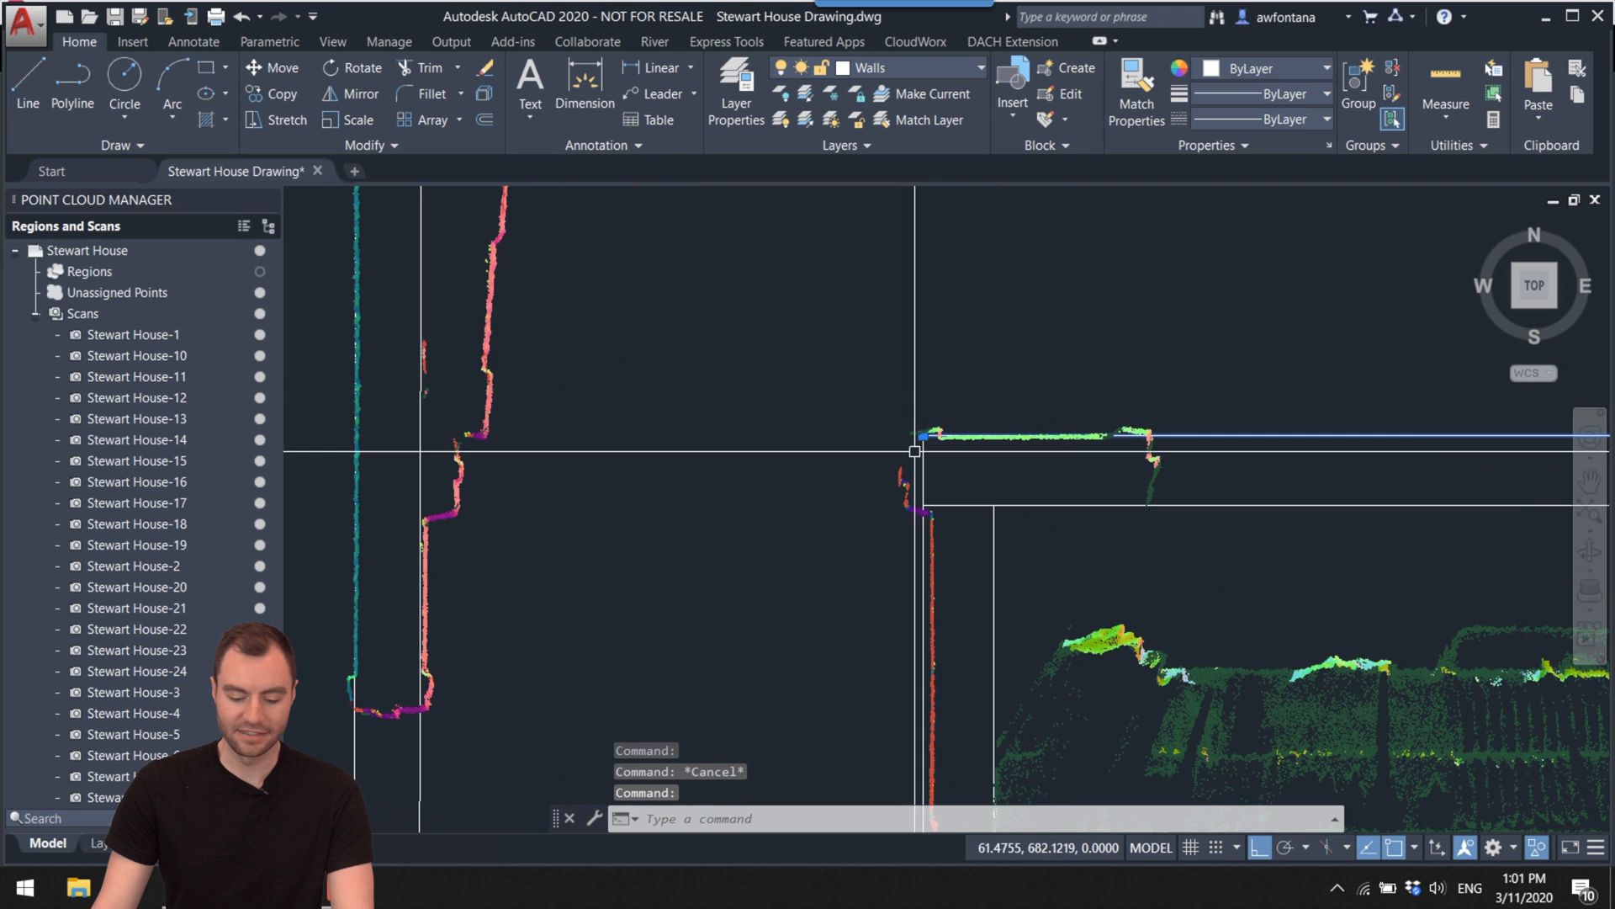
{"action": "left_click", "coordinate": [923, 435]}
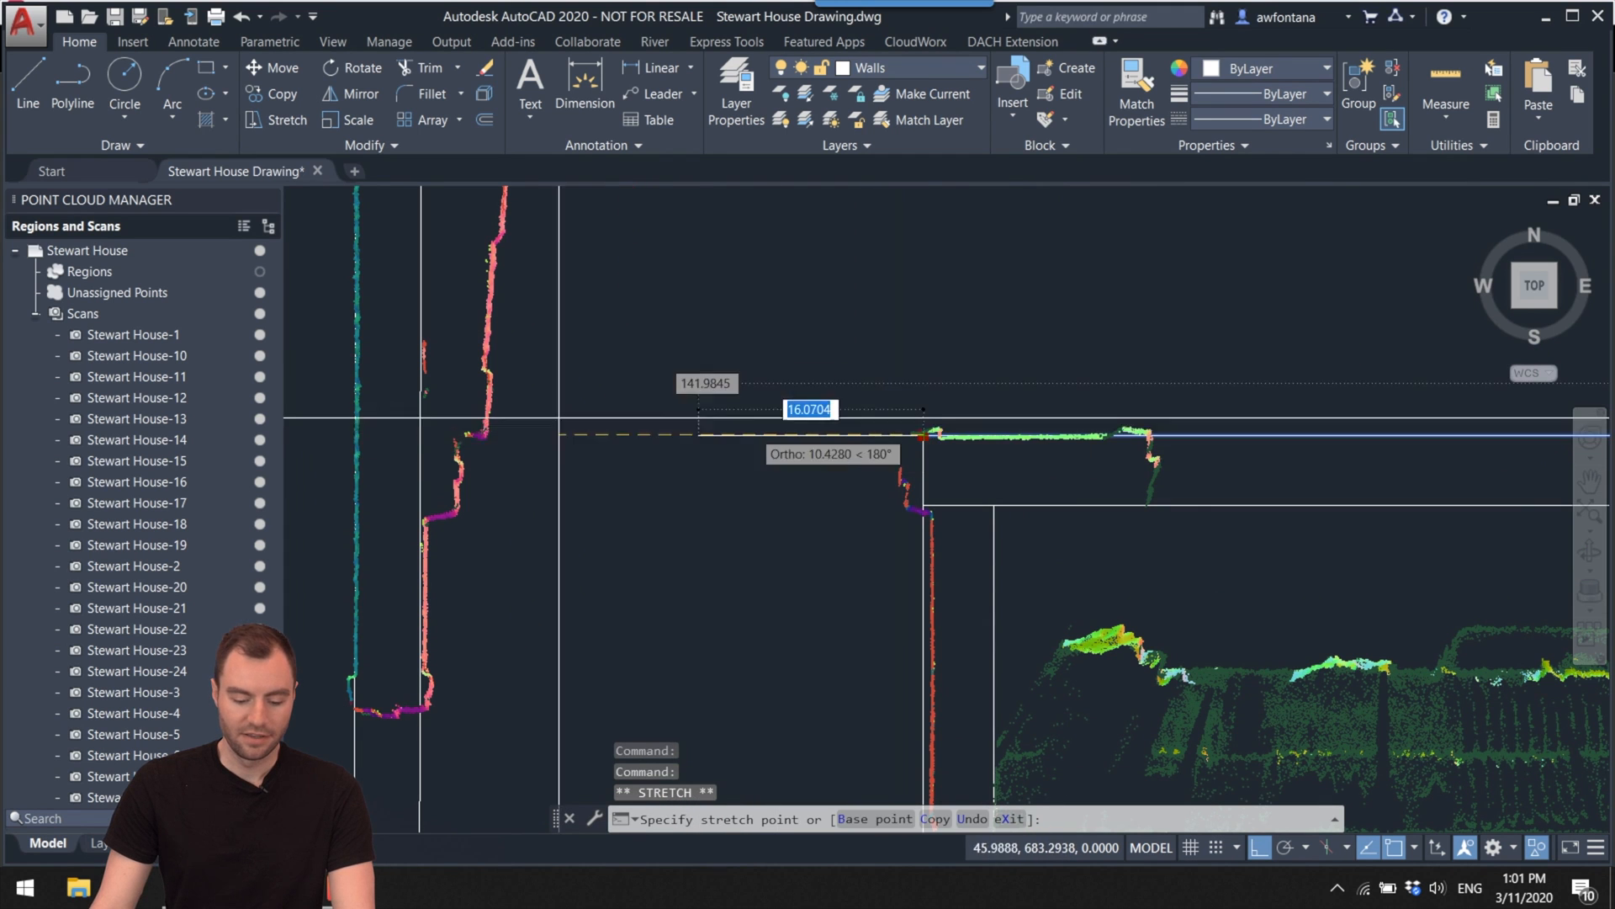
{"action": "key", "text": "Escape"}
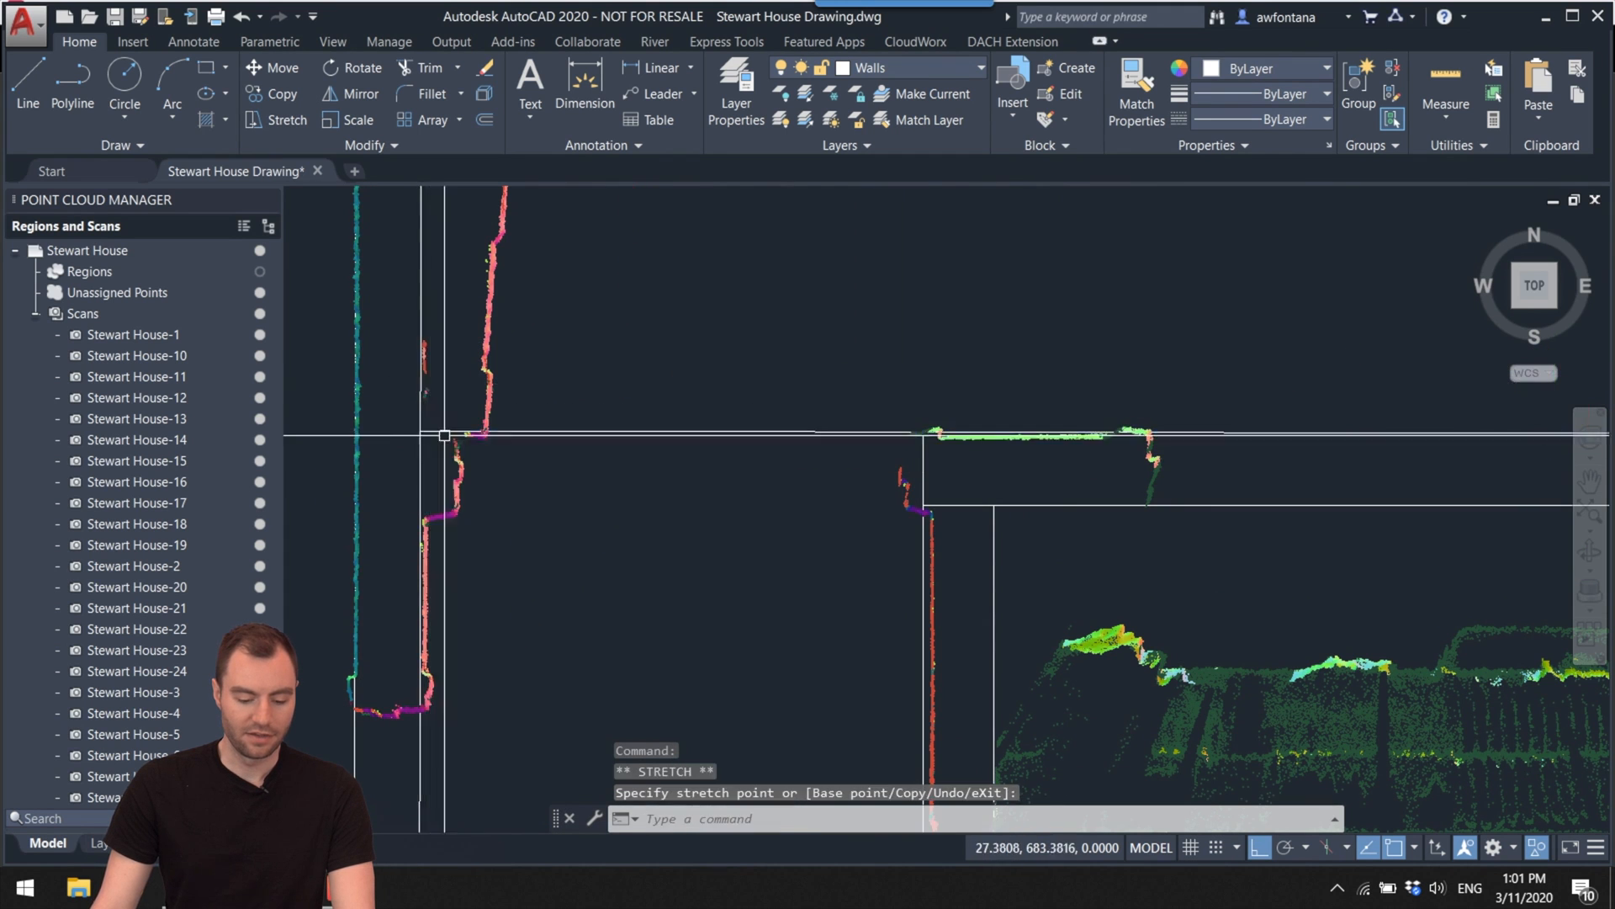
Step: Stretch the left end of the parallel line just below it to the same facing wall line
{"action": "left_click", "coordinate": [964, 507]}
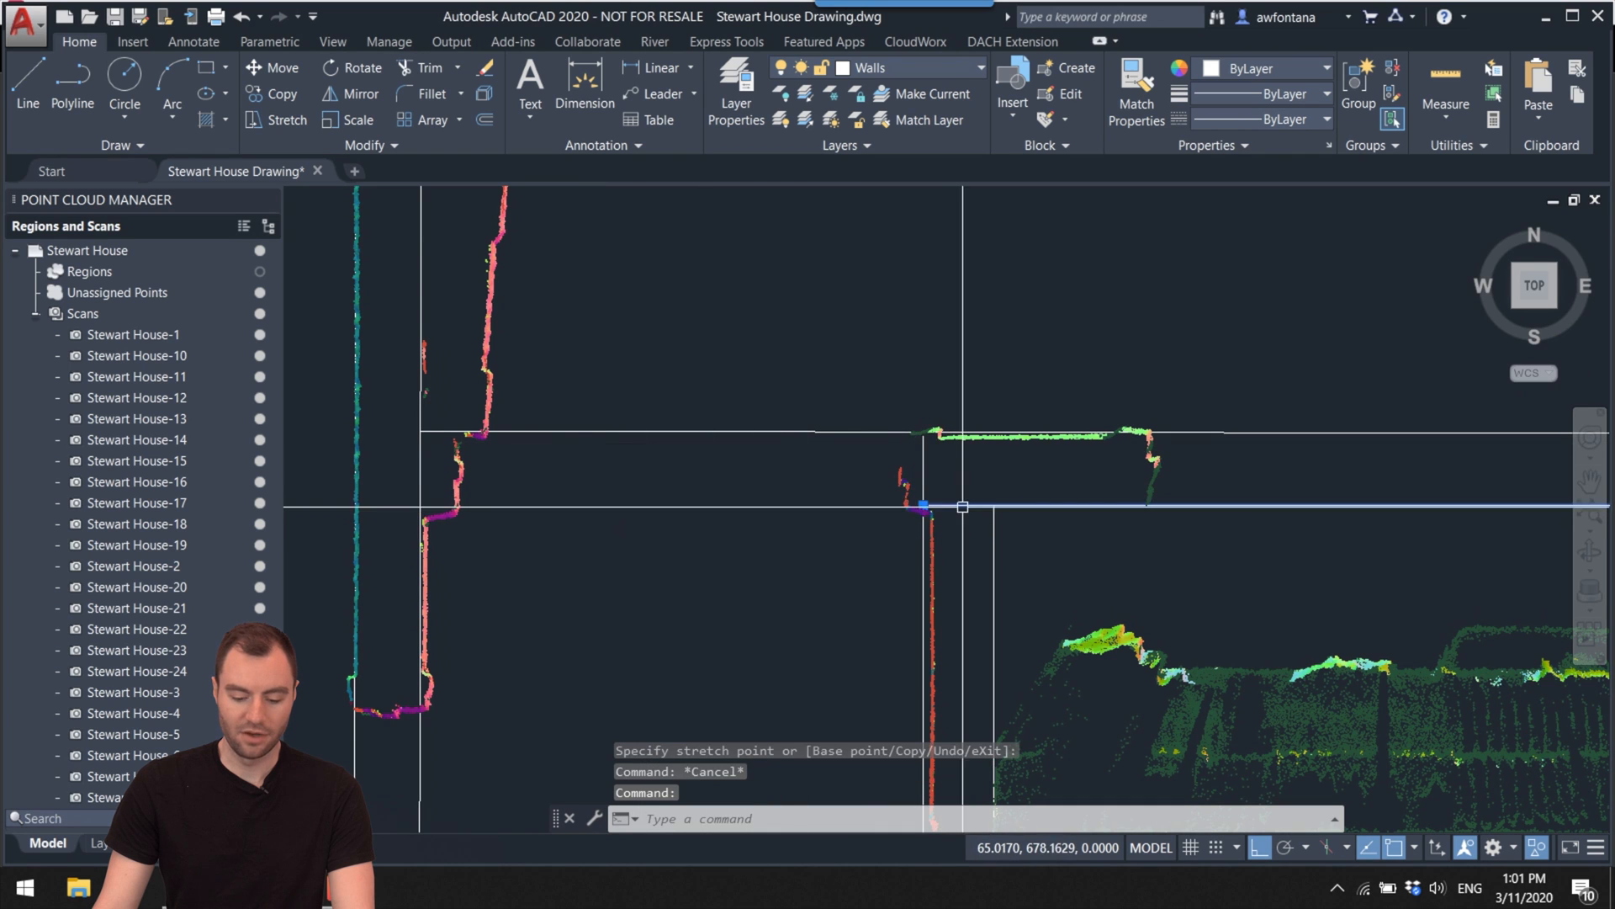
{"action": "left_click", "coordinate": [923, 505]}
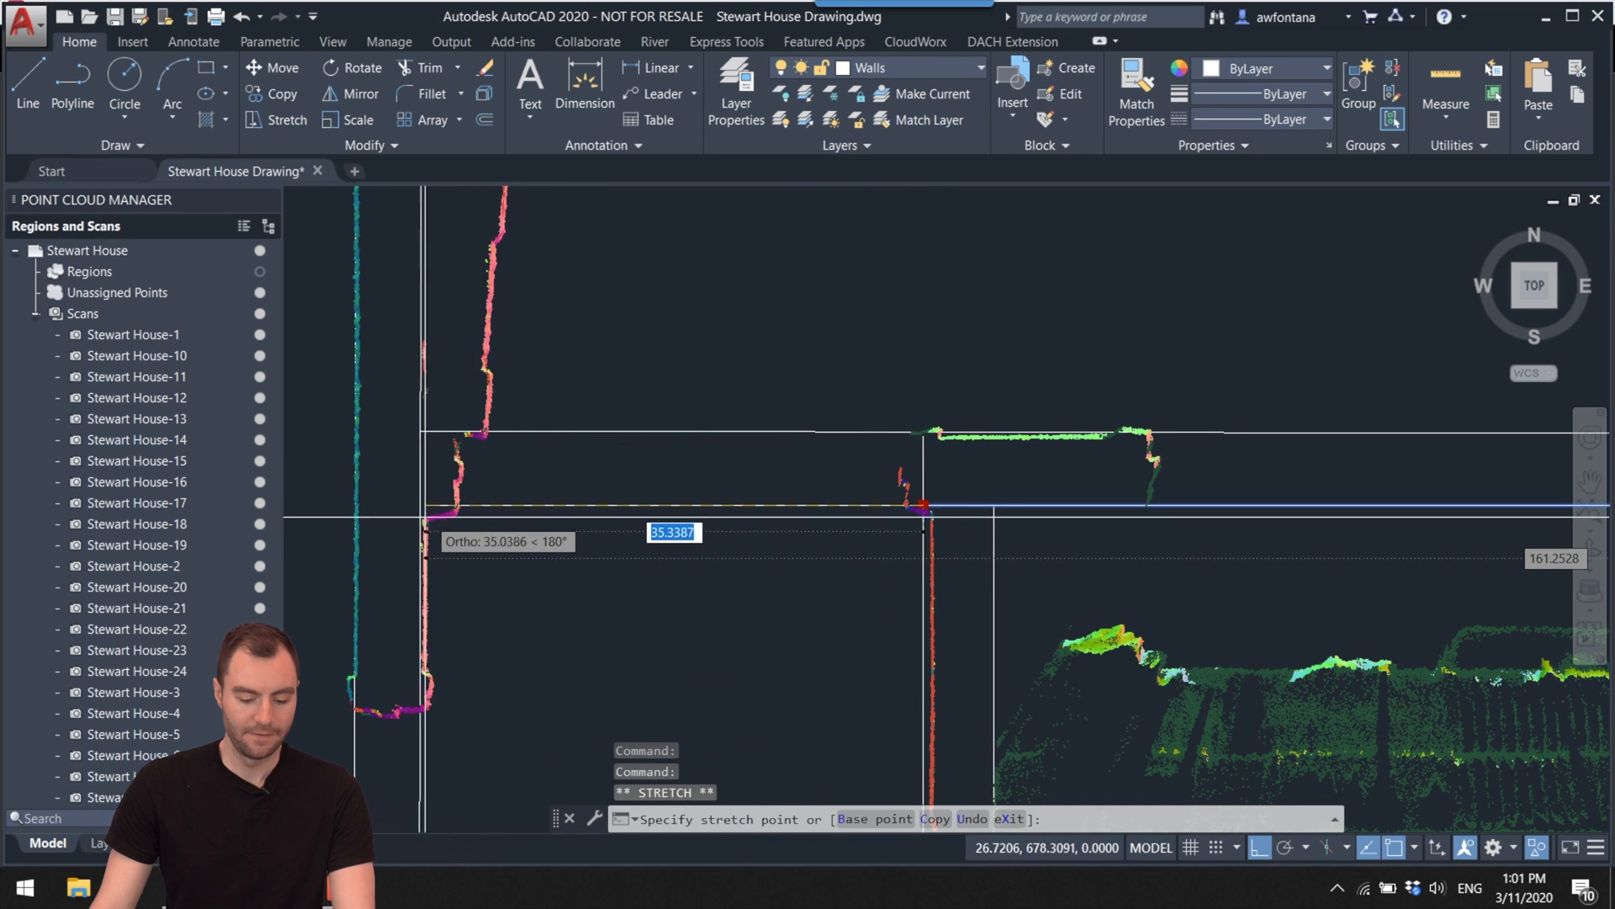
{"action": "key", "text": "Escape"}
Step: Examine the door openings and scanned jambs along the hallway, bedroom and closet walls
{"action": "scroll", "coordinate": [758, 496], "scroll_direction": "down", "scroll_amount": 2}
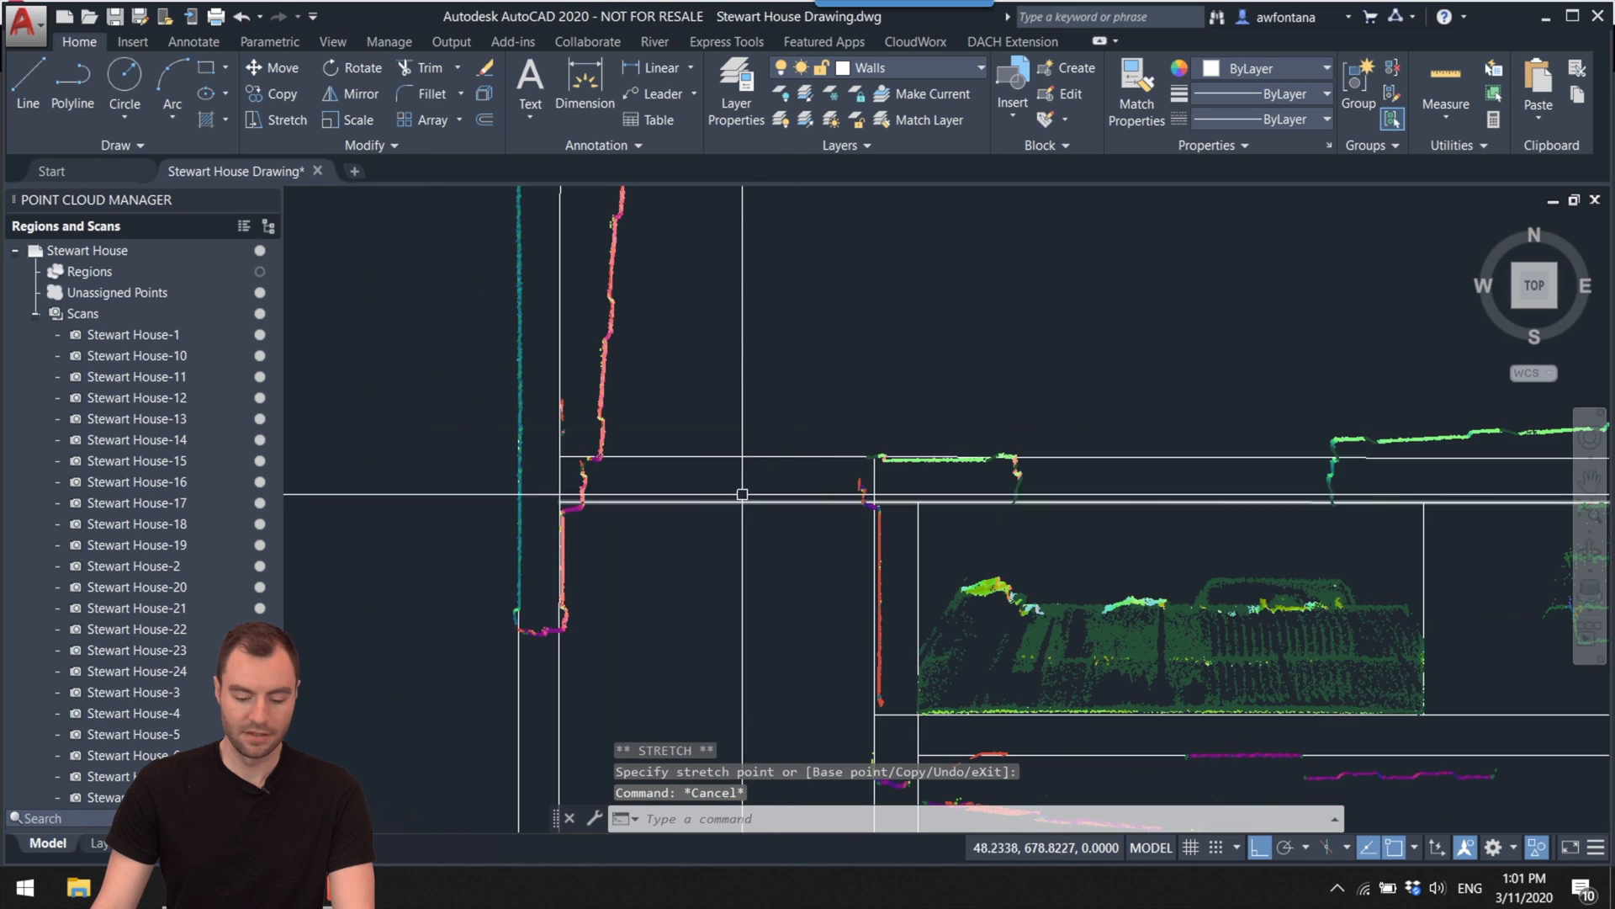
{"action": "scroll", "coordinate": [657, 472], "scroll_direction": "down", "scroll_amount": 3}
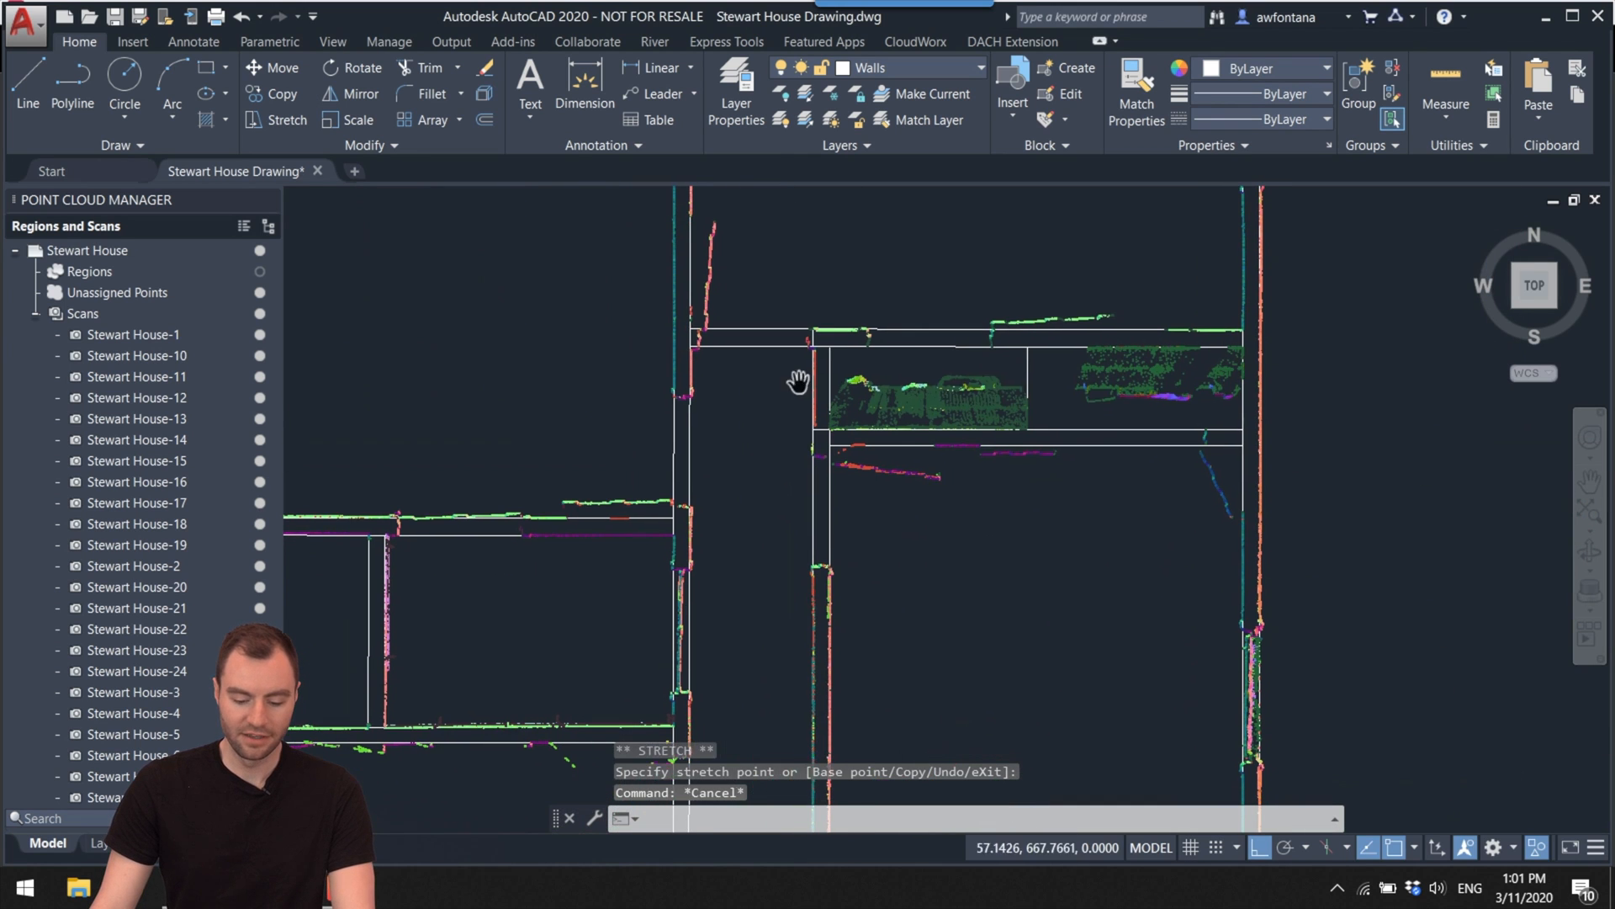
{"action": "mouse_move", "coordinate": [907, 316]}
{"action": "middle_mouse_down"}
{"action": "mouse_move", "coordinate": [1071, 408]}
{"action": "mouse_move", "coordinate": [1027, 494]}
{"action": "mouse_move", "coordinate": [891, 465]}
{"action": "mouse_move", "coordinate": [951, 479]}
{"action": "middle_mouse_up"}
{"action": "key", "text": "Escape"}
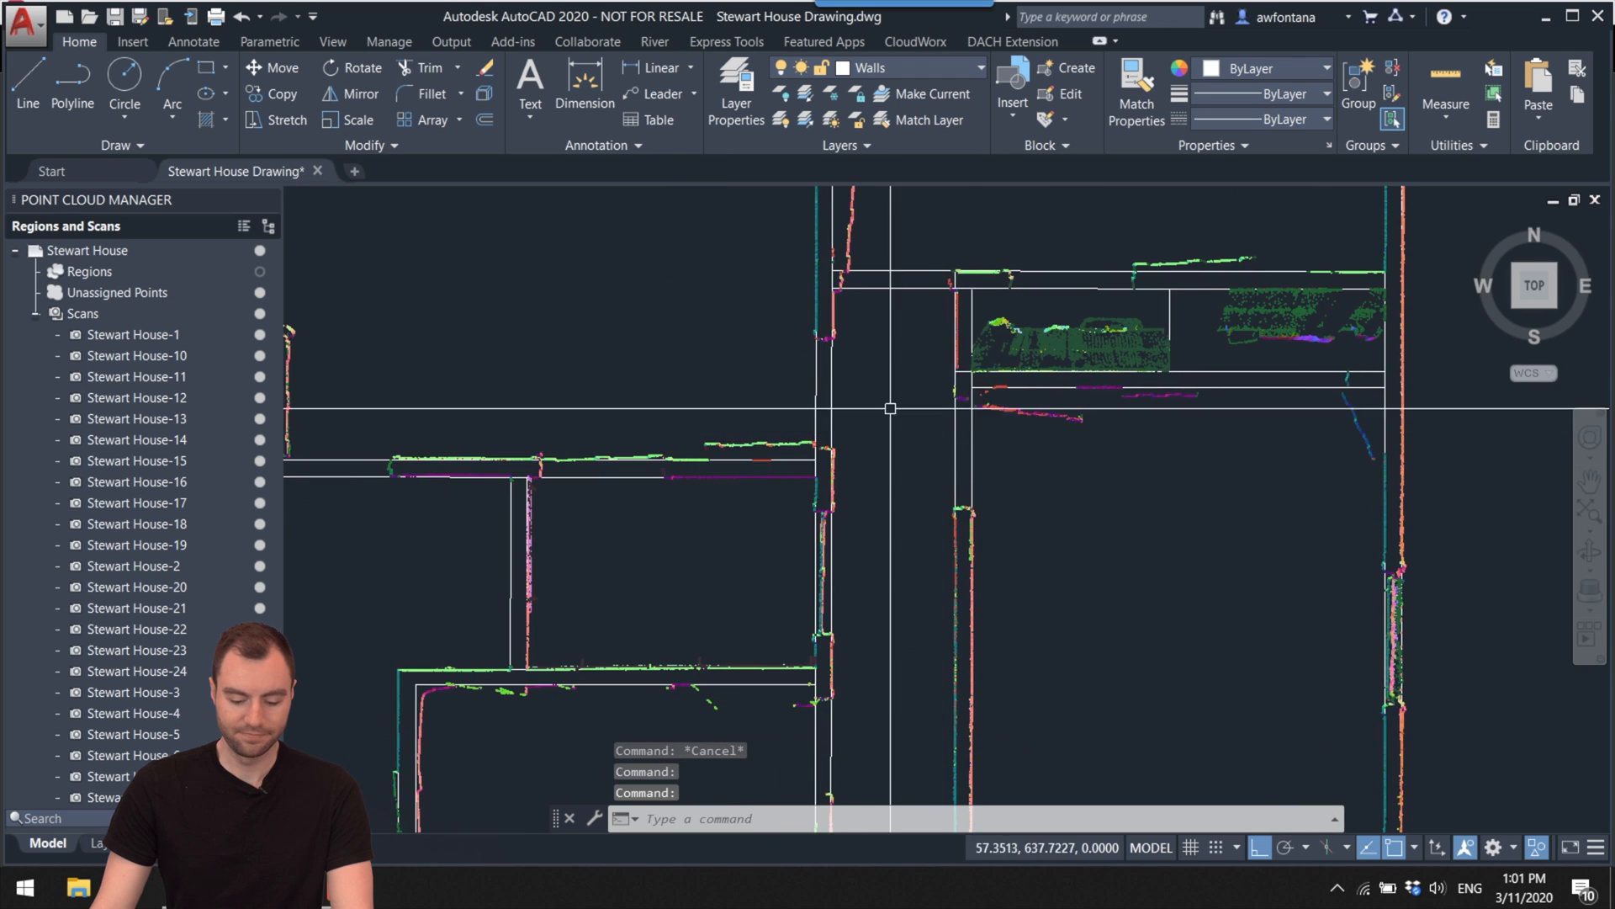
{"action": "middle_click_drag", "start_coordinate": [808, 566], "coordinate": [1145, 538]}
{"action": "mouse_move", "coordinate": [726, 531]}
{"action": "middle_mouse_down"}
{"action": "mouse_move", "coordinate": [642, 418]}
{"action": "mouse_move", "coordinate": [642, 645]}
{"action": "middle_mouse_up"}
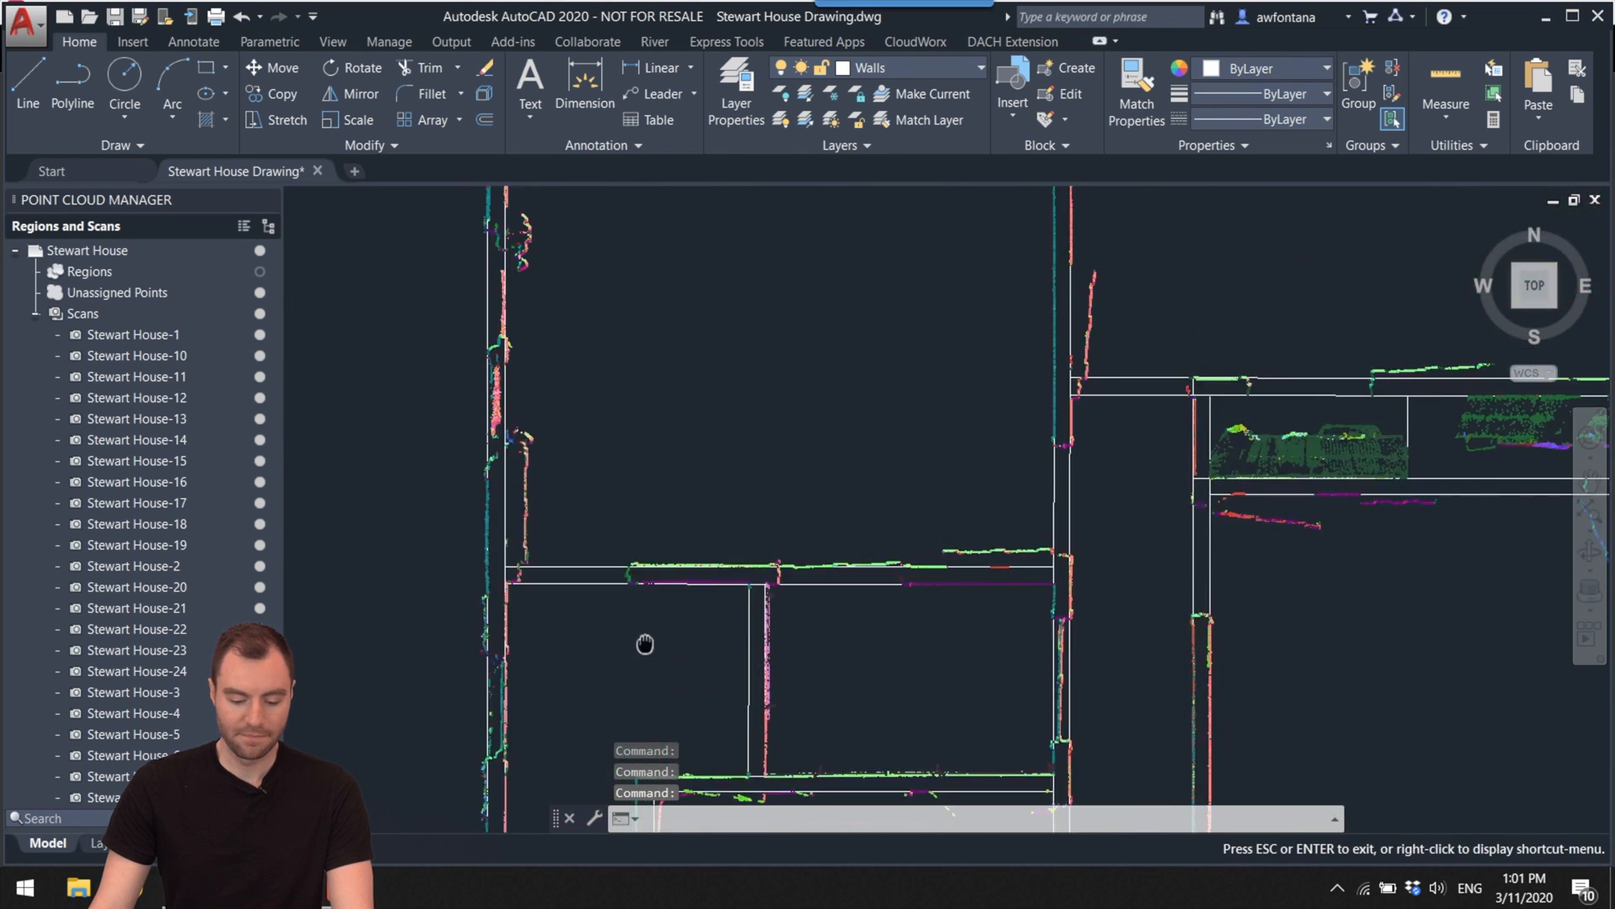
{"action": "mouse_move", "coordinate": [623, 429]}
{"action": "middle_mouse_down"}
{"action": "mouse_move", "coordinate": [681, 529]}
{"action": "mouse_move", "coordinate": [567, 389]}
{"action": "middle_mouse_up"}
{"action": "scroll", "coordinate": [588, 361], "scroll_direction": "up", "scroll_amount": 3}
{"action": "scroll", "coordinate": [589, 361], "scroll_direction": "down", "scroll_amount": 3}
{"action": "middle_click_drag", "start_coordinate": [833, 374], "coordinate": [581, 484]}
{"action": "key", "text": "Escape"}
{"action": "scroll", "coordinate": [926, 653], "scroll_direction": "up", "scroll_amount": 3}
{"action": "middle_click_drag", "start_coordinate": [926, 653], "coordinate": [791, 507]}
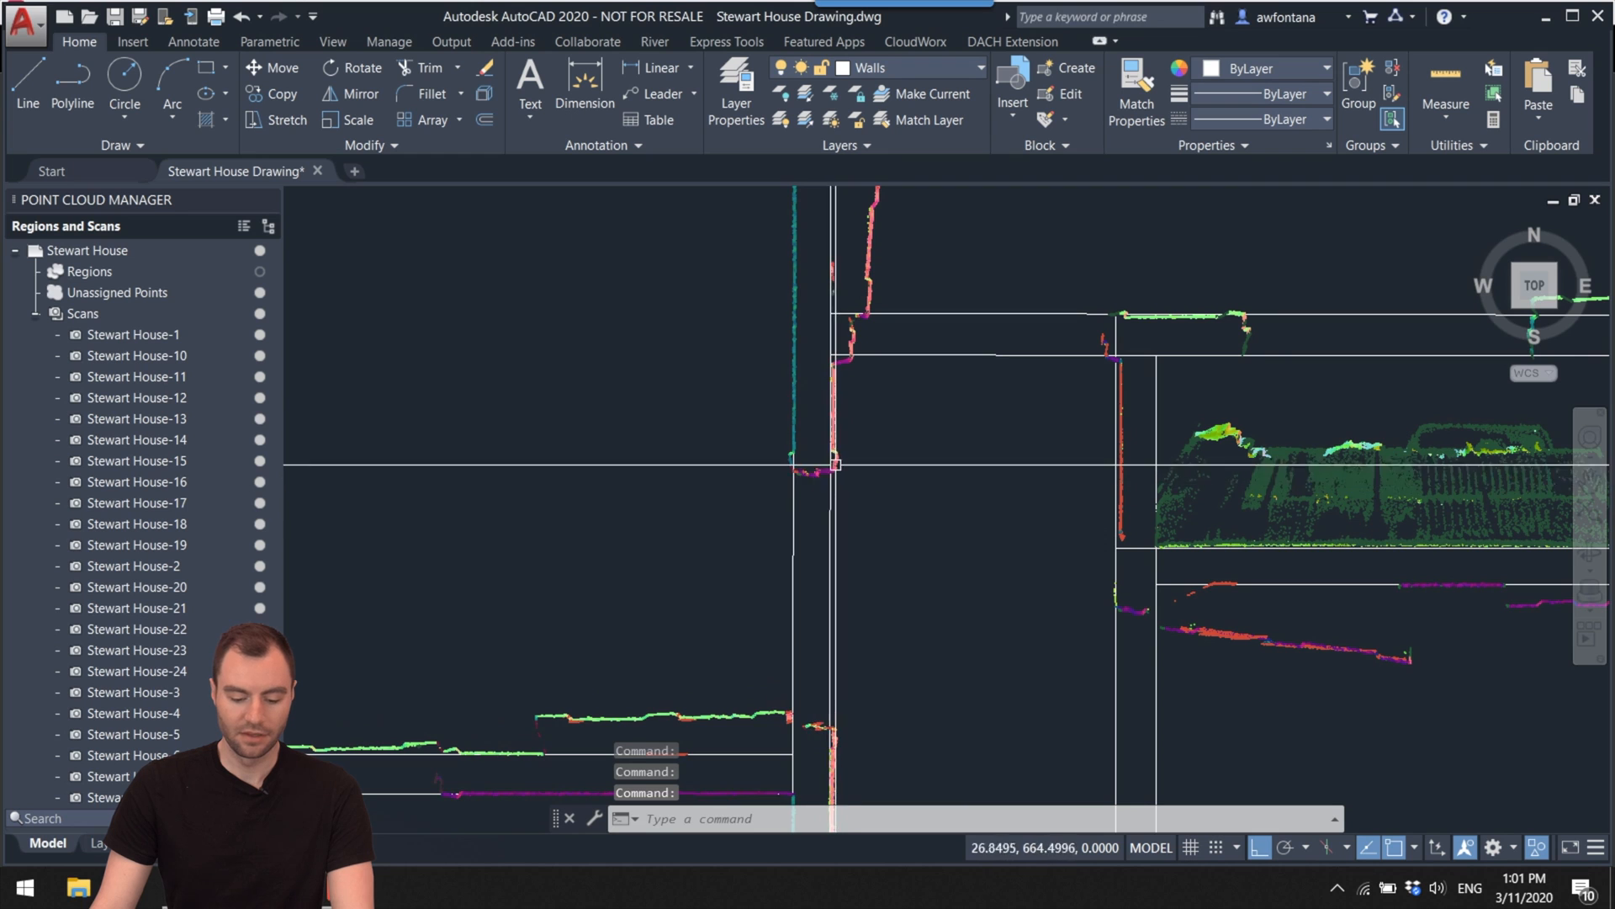
{"action": "middle_click_drag", "start_coordinate": [845, 614], "coordinate": [820, 437]}
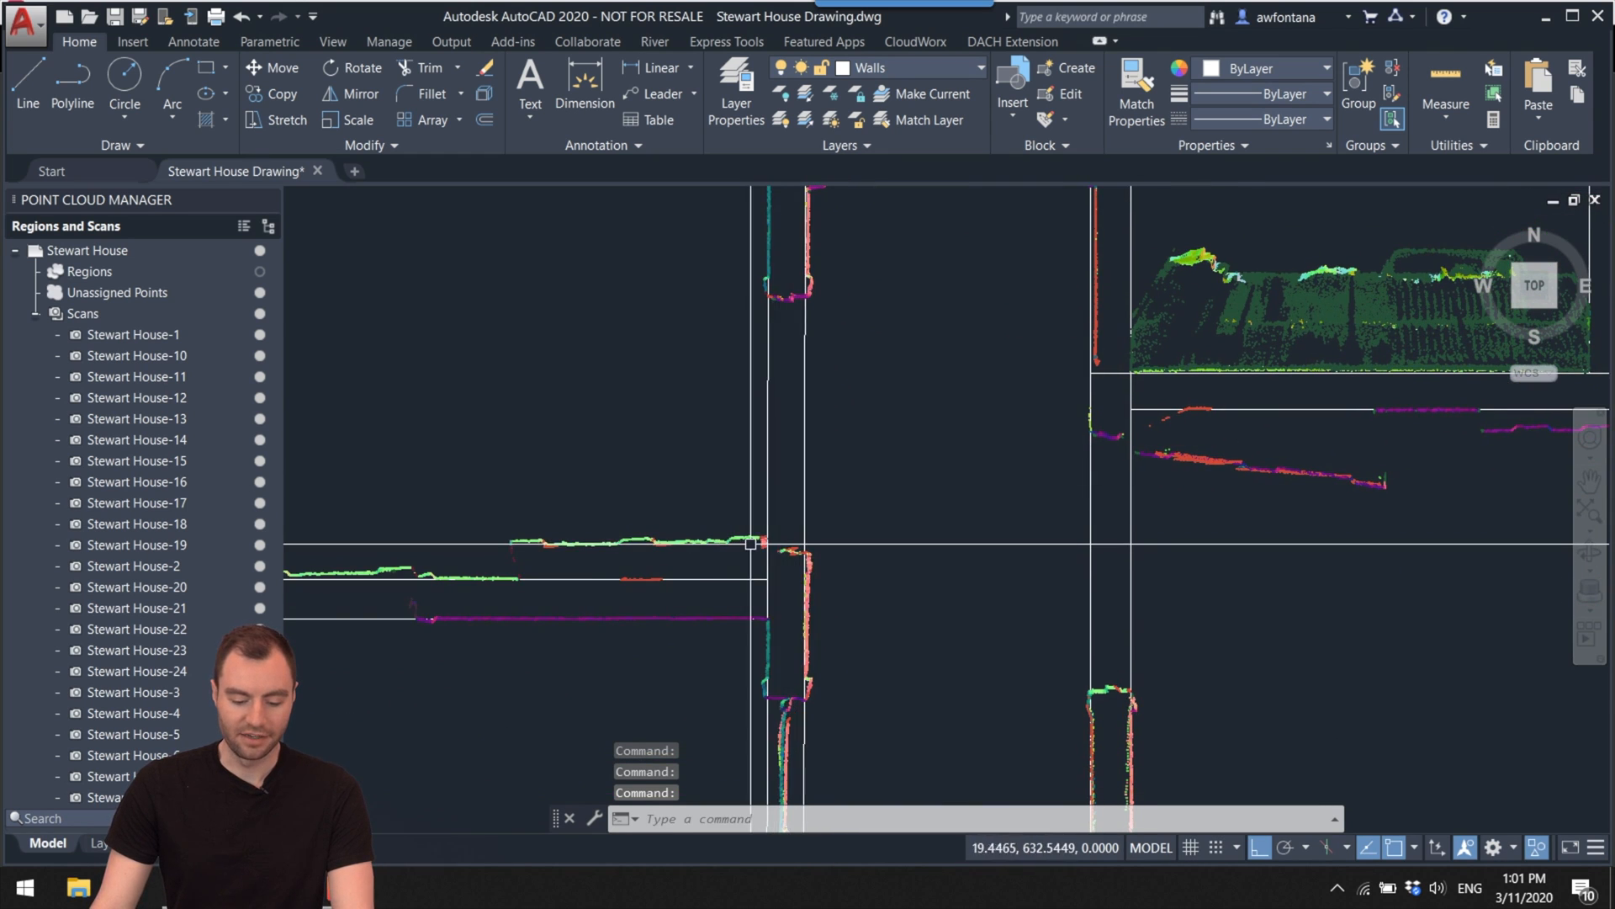
{"action": "scroll", "coordinate": [769, 547], "scroll_direction": "up", "scroll_amount": 3}
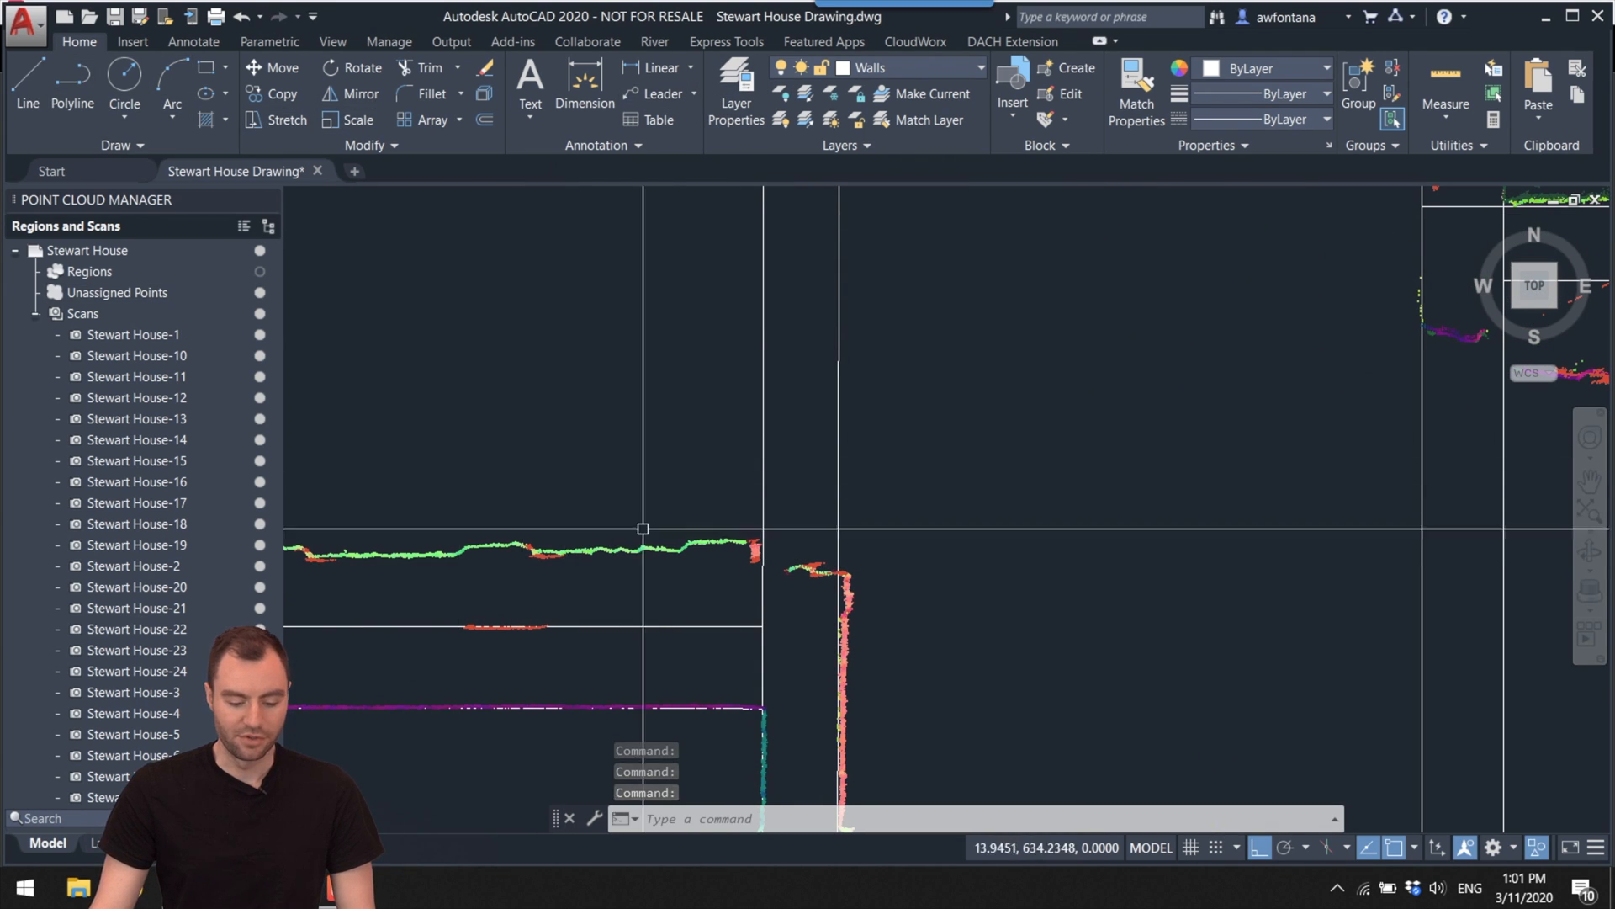
{"action": "scroll", "coordinate": [804, 545], "scroll_direction": "down", "scroll_amount": 3}
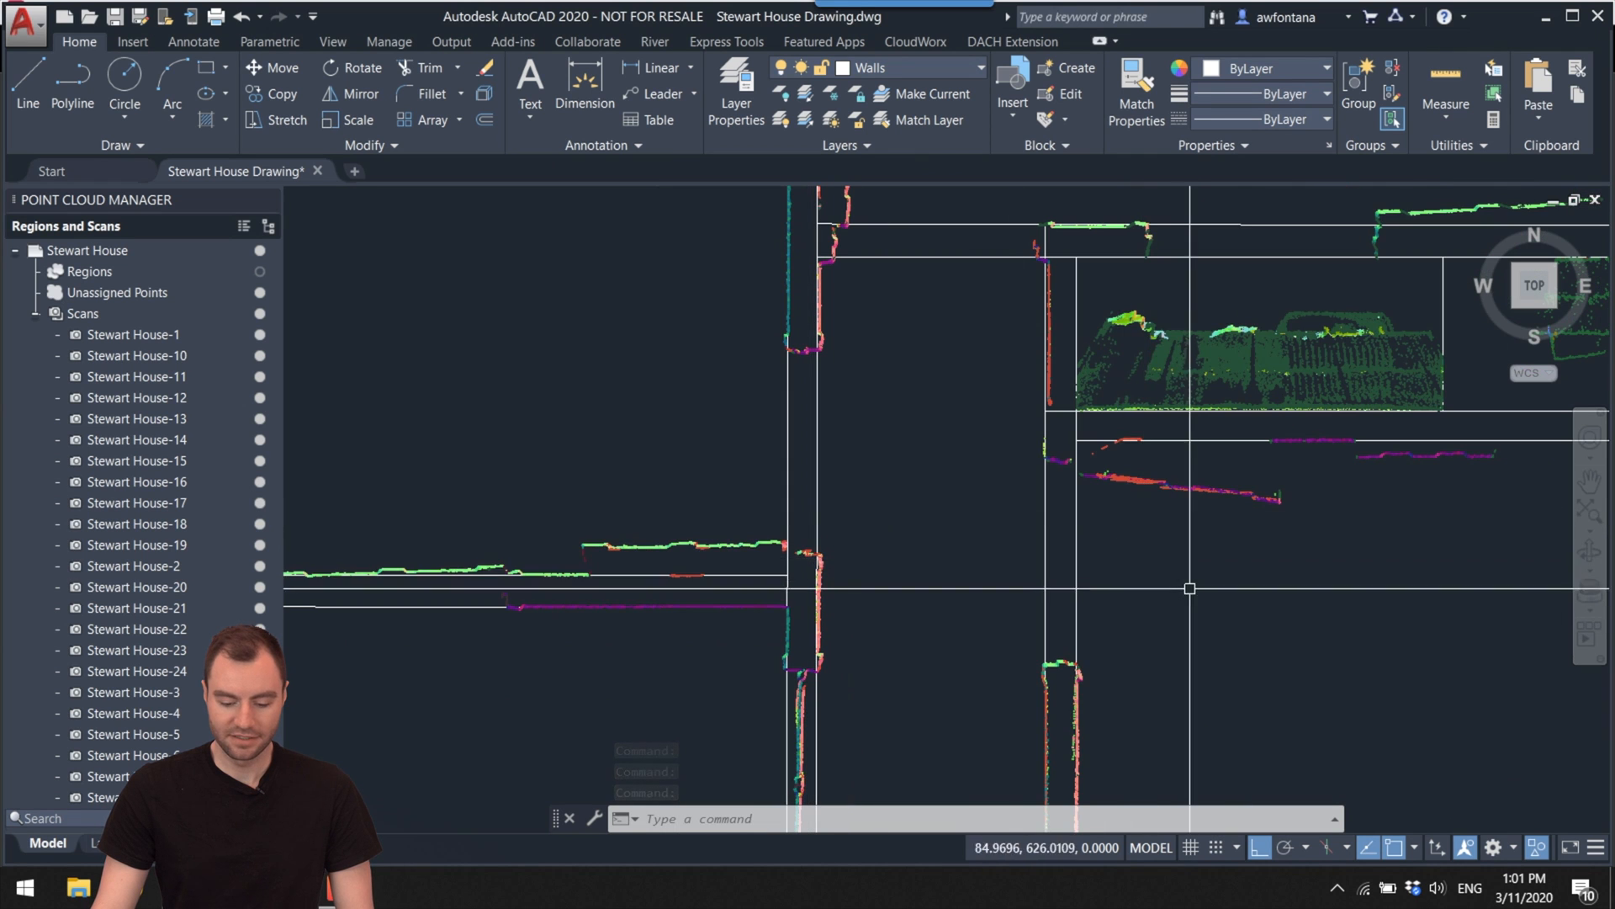
{"action": "scroll", "coordinate": [1082, 487], "scroll_direction": "up", "scroll_amount": 3}
{"action": "middle_click_drag", "start_coordinate": [1082, 487], "coordinate": [944, 472]}
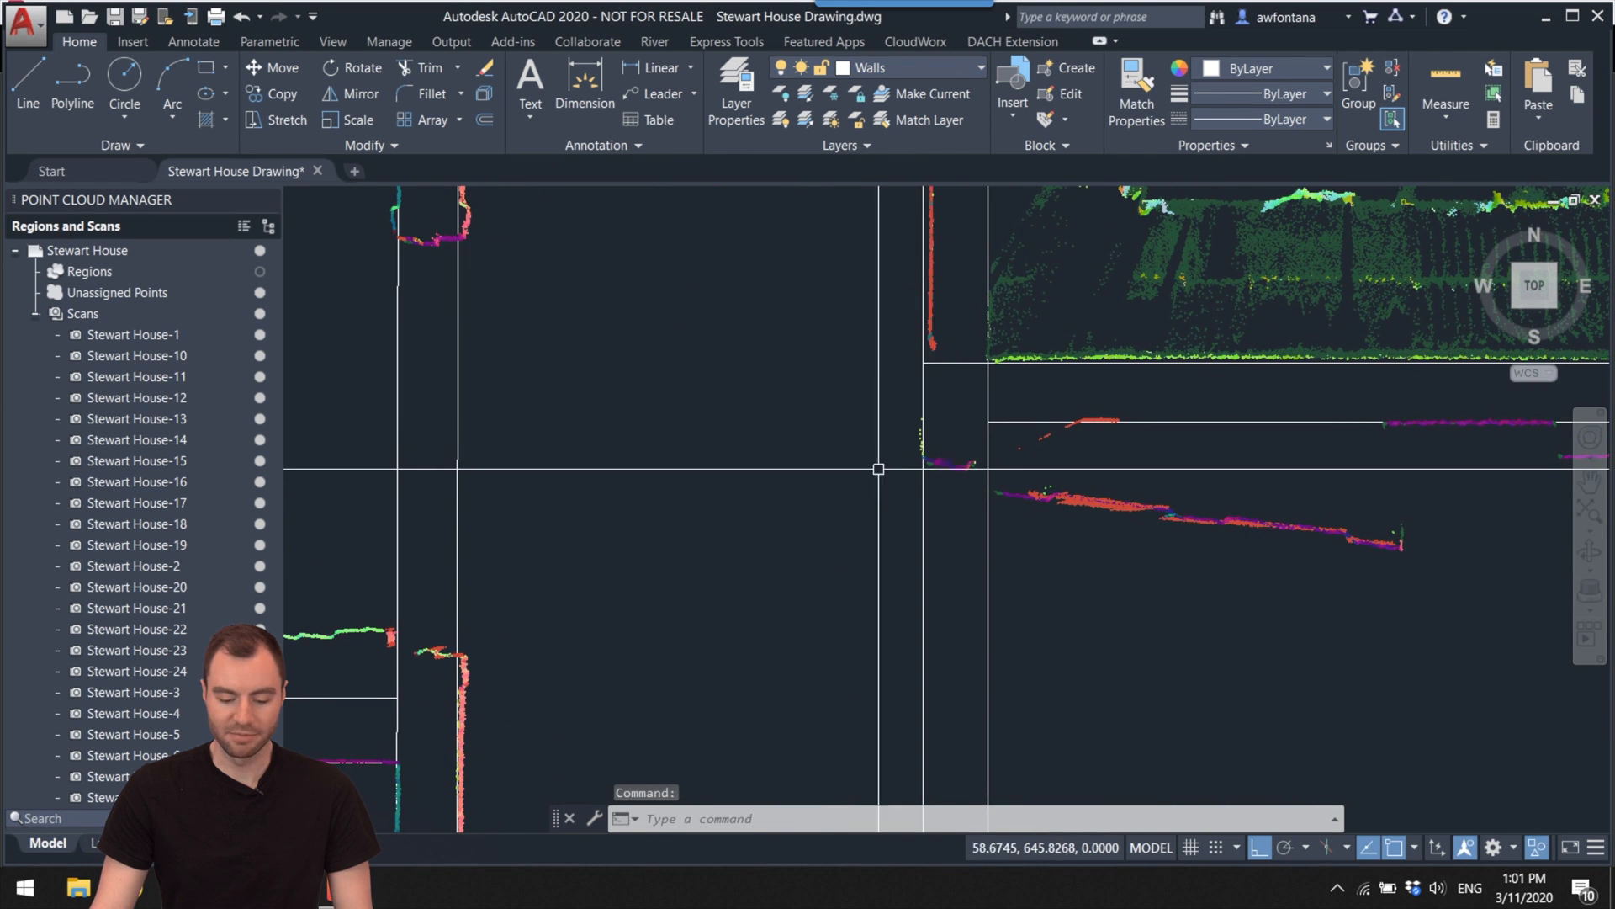
Step: Change the point cloud's colour stylization from Normal to Object Color
{"action": "left_click", "coordinate": [1100, 514]}
{"action": "left_click", "coordinate": [215, 113]}
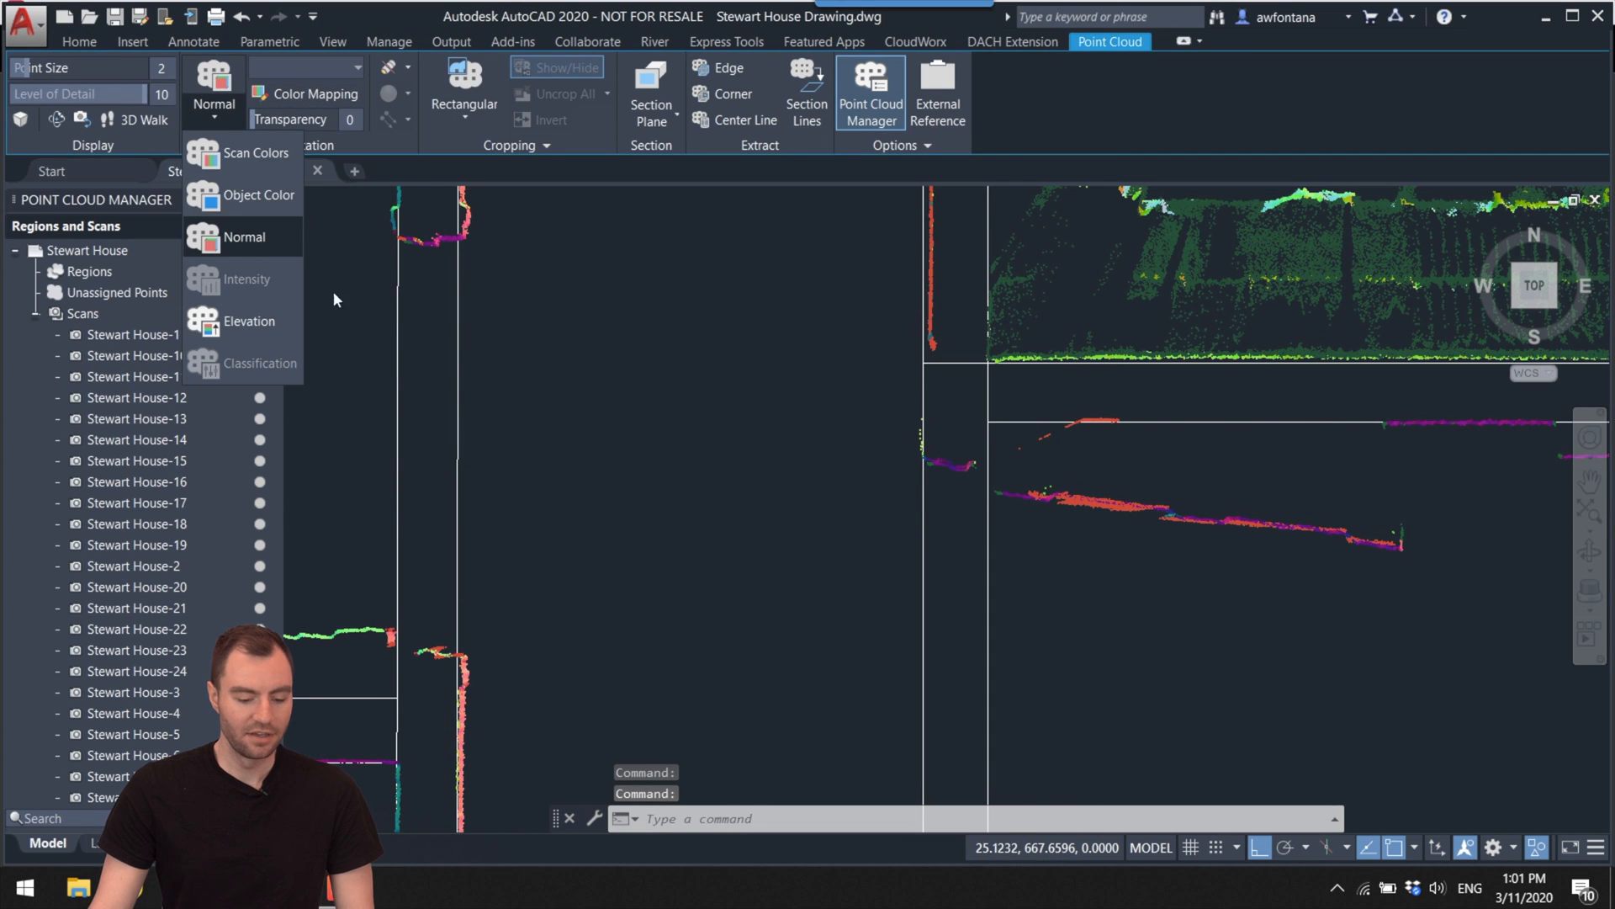
{"action": "left_click", "coordinate": [244, 196]}
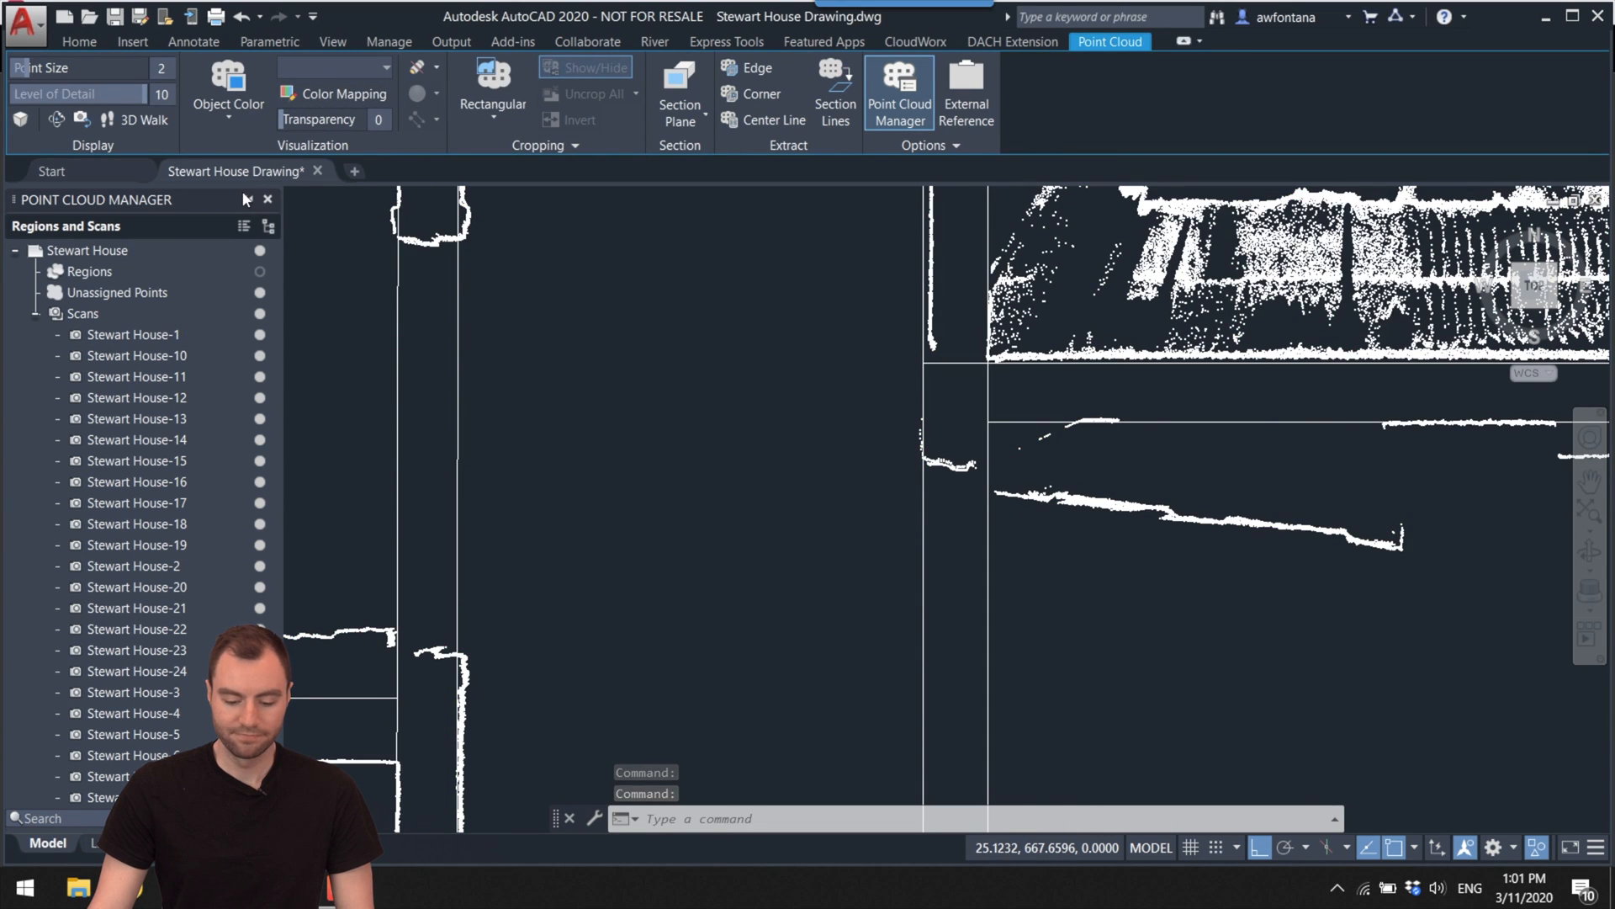
Step: Make Door Guides the current layer
{"action": "mouse_move", "coordinate": [858, 467]}
{"action": "middle_mouse_down"}
{"action": "mouse_move", "coordinate": [1024, 447]}
{"action": "mouse_move", "coordinate": [1237, 328]}
{"action": "mouse_move", "coordinate": [1255, 396]}
{"action": "middle_mouse_up"}
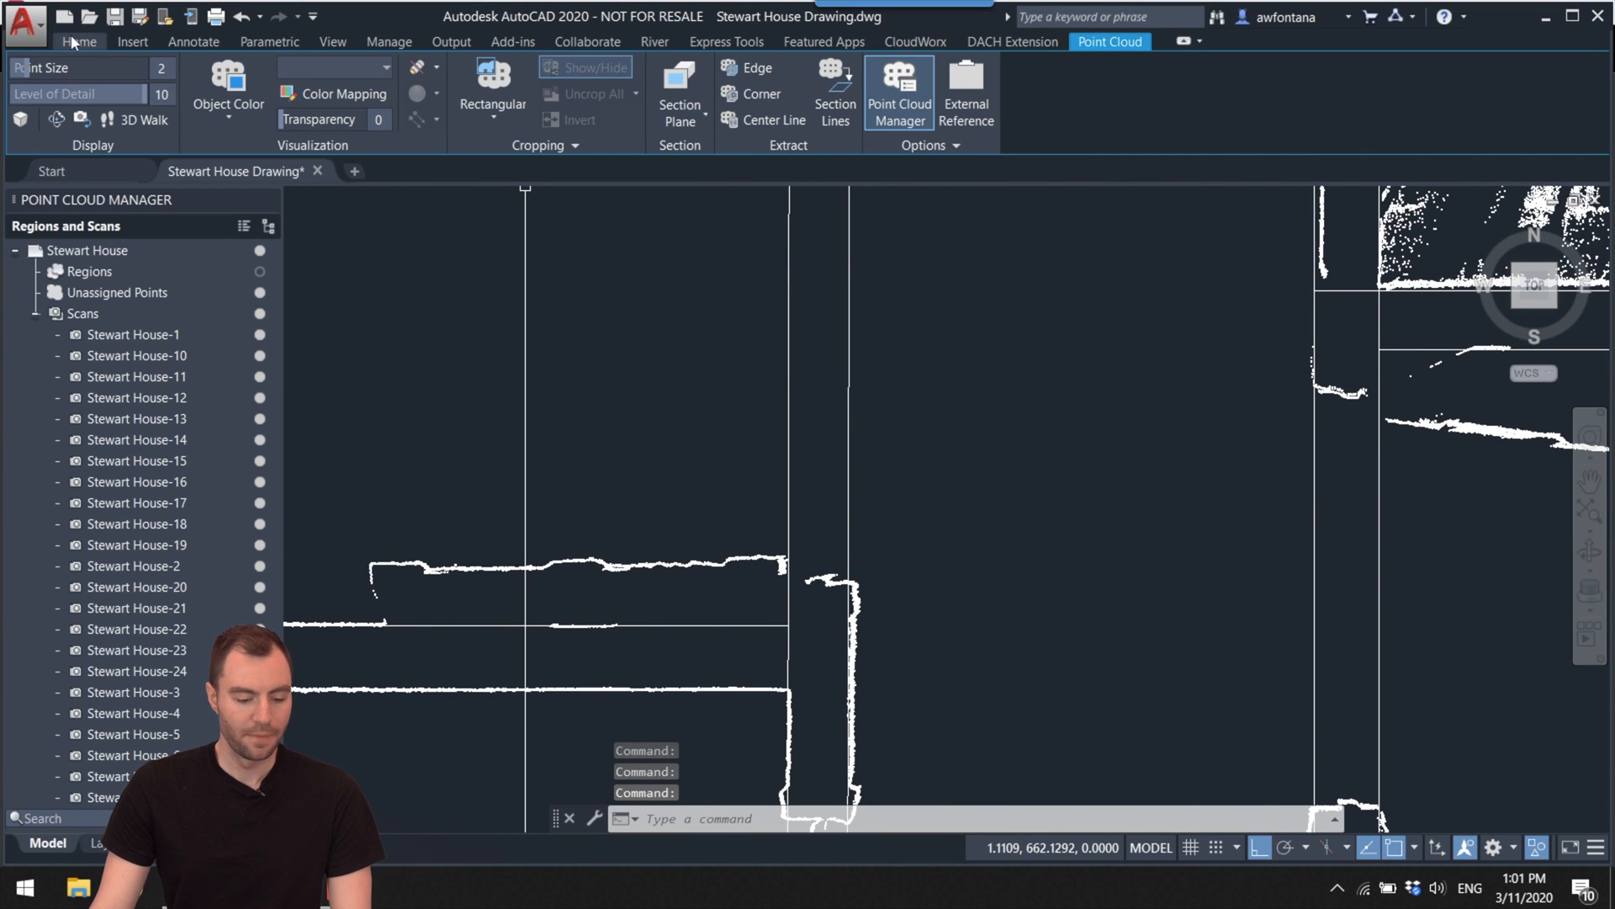
{"action": "left_click", "coordinate": [78, 42]}
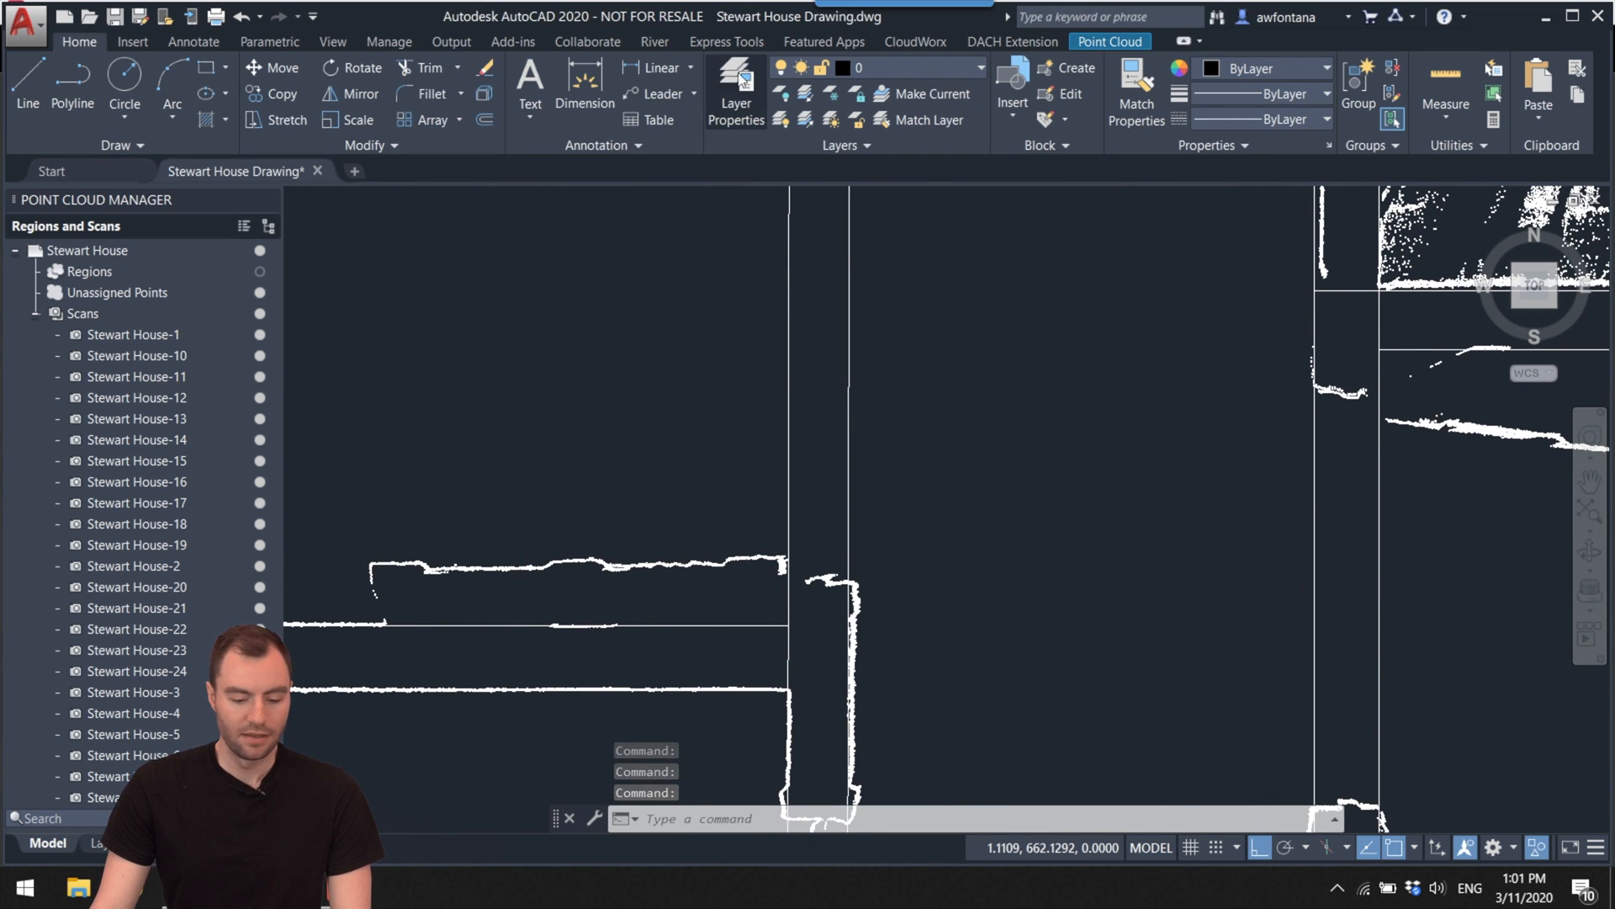
{"action": "left_click", "coordinate": [737, 94]}
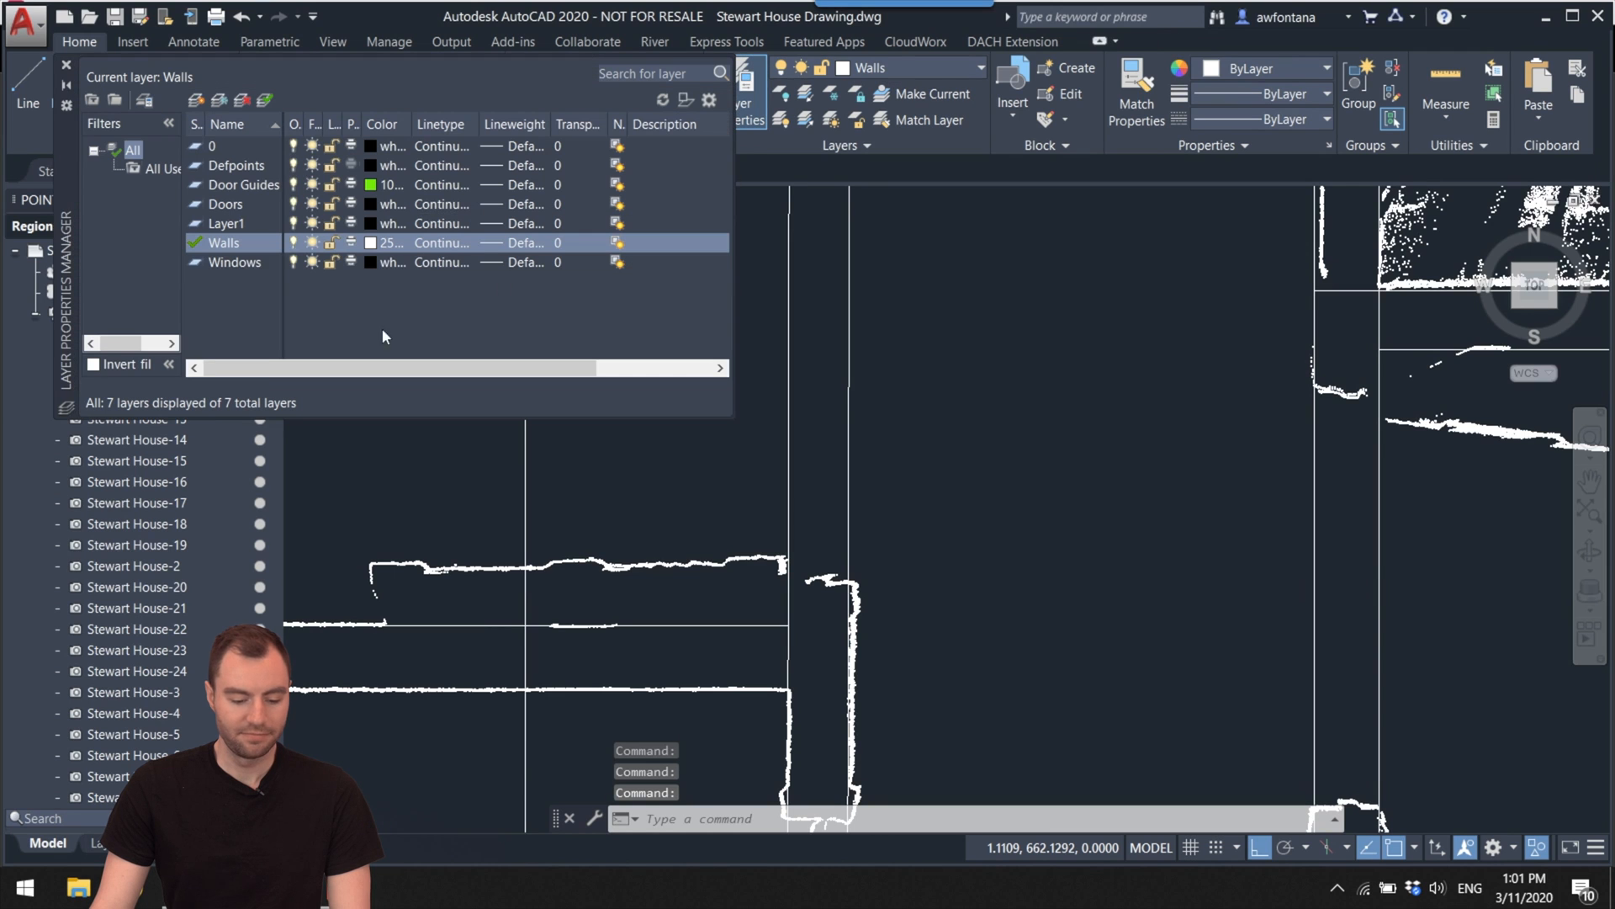
{"action": "double_click", "coordinate": [234, 186]}
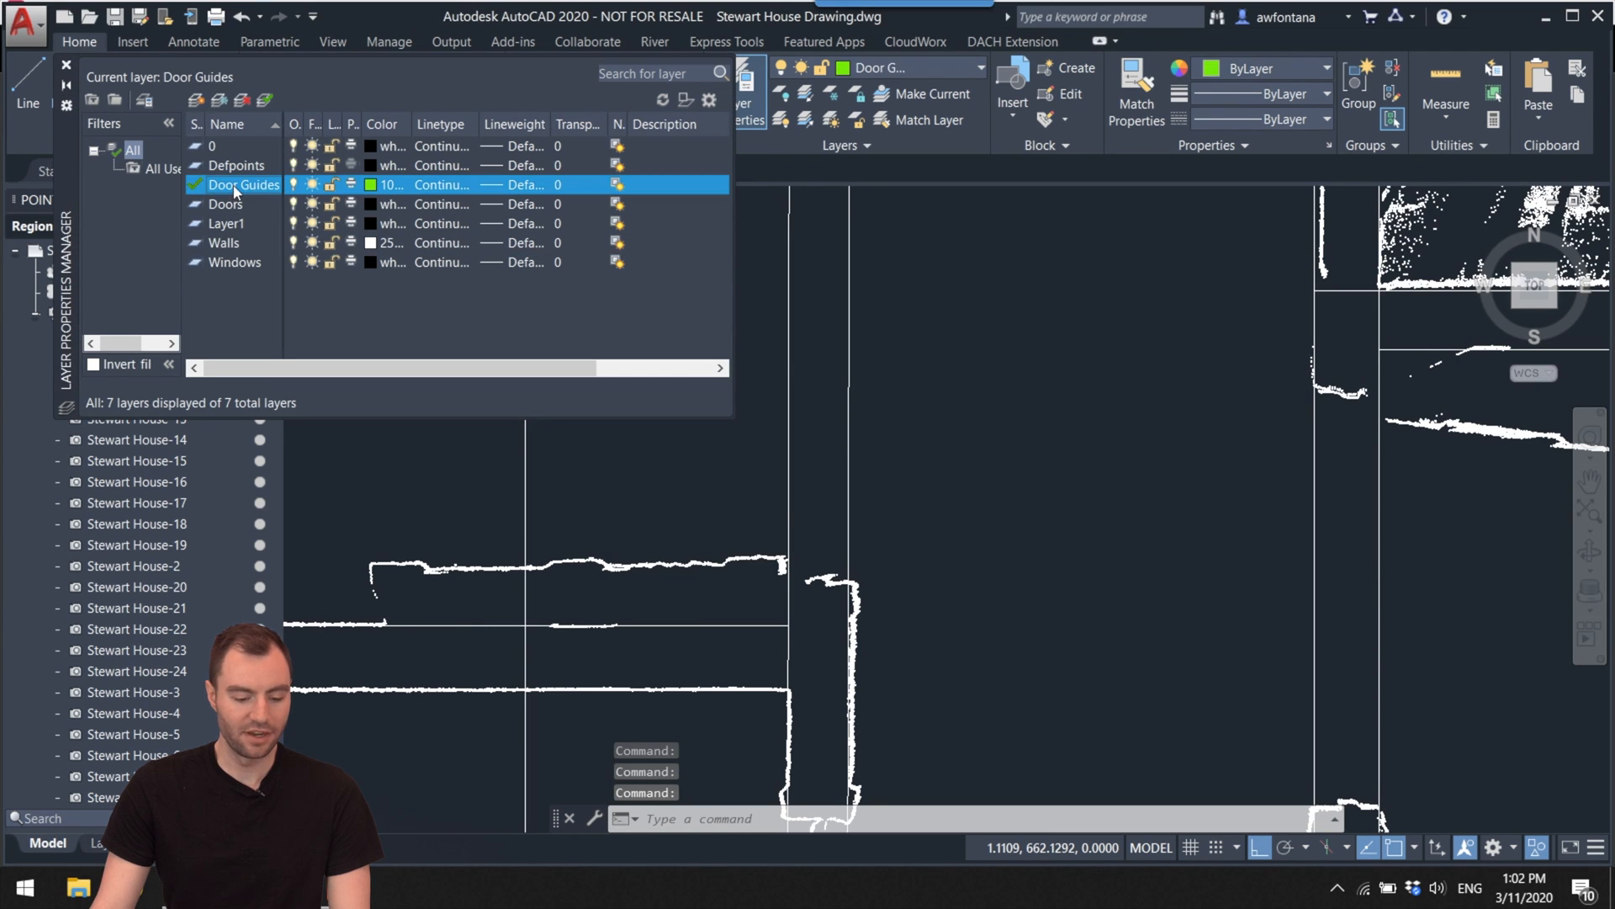
{"action": "left_click", "coordinate": [66, 66]}
Step: Draw a horizontal door guide line across the vertical hallway wall at the doorway's lower scanned jamb
{"action": "middle_click_drag", "start_coordinate": [858, 497], "coordinate": [808, 458]}
{"action": "middle_click_drag", "start_coordinate": [875, 563], "coordinate": [1072, 549]}
{"action": "mouse_move", "coordinate": [1041, 459]}
{"action": "middle_mouse_down"}
{"action": "mouse_move", "coordinate": [959, 552]}
{"action": "mouse_move", "coordinate": [954, 539]}
{"action": "middle_mouse_up"}
{"action": "scroll", "coordinate": [953, 538], "scroll_direction": "down", "scroll_amount": 2}
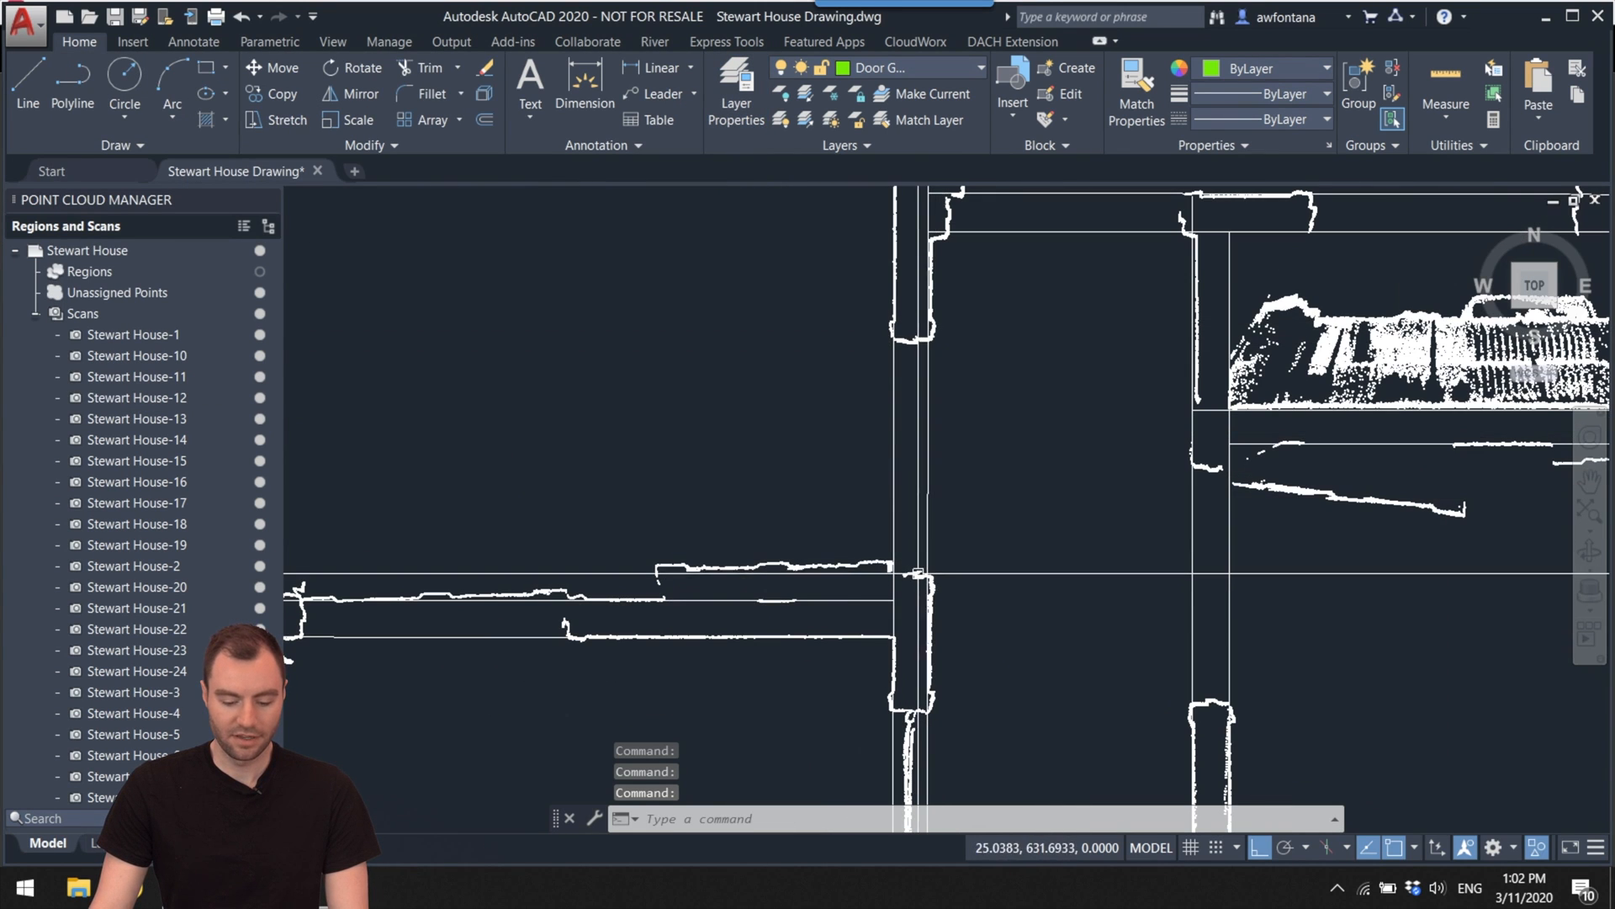
{"action": "scroll", "coordinate": [859, 574], "scroll_direction": "up", "scroll_amount": 3}
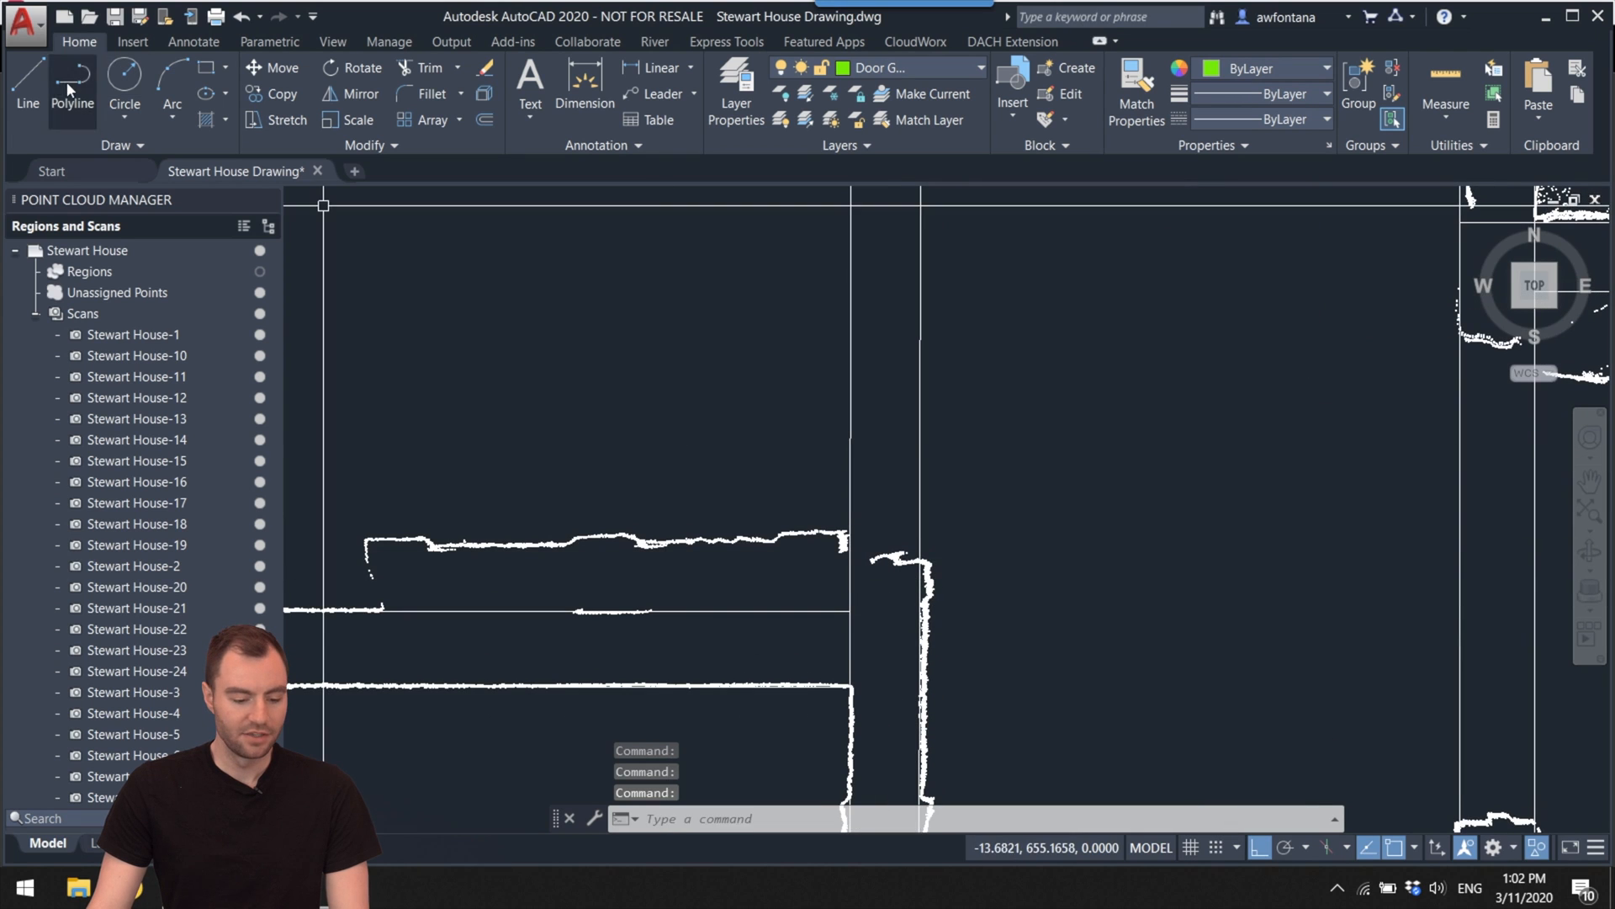
{"action": "left_click", "coordinate": [28, 84]}
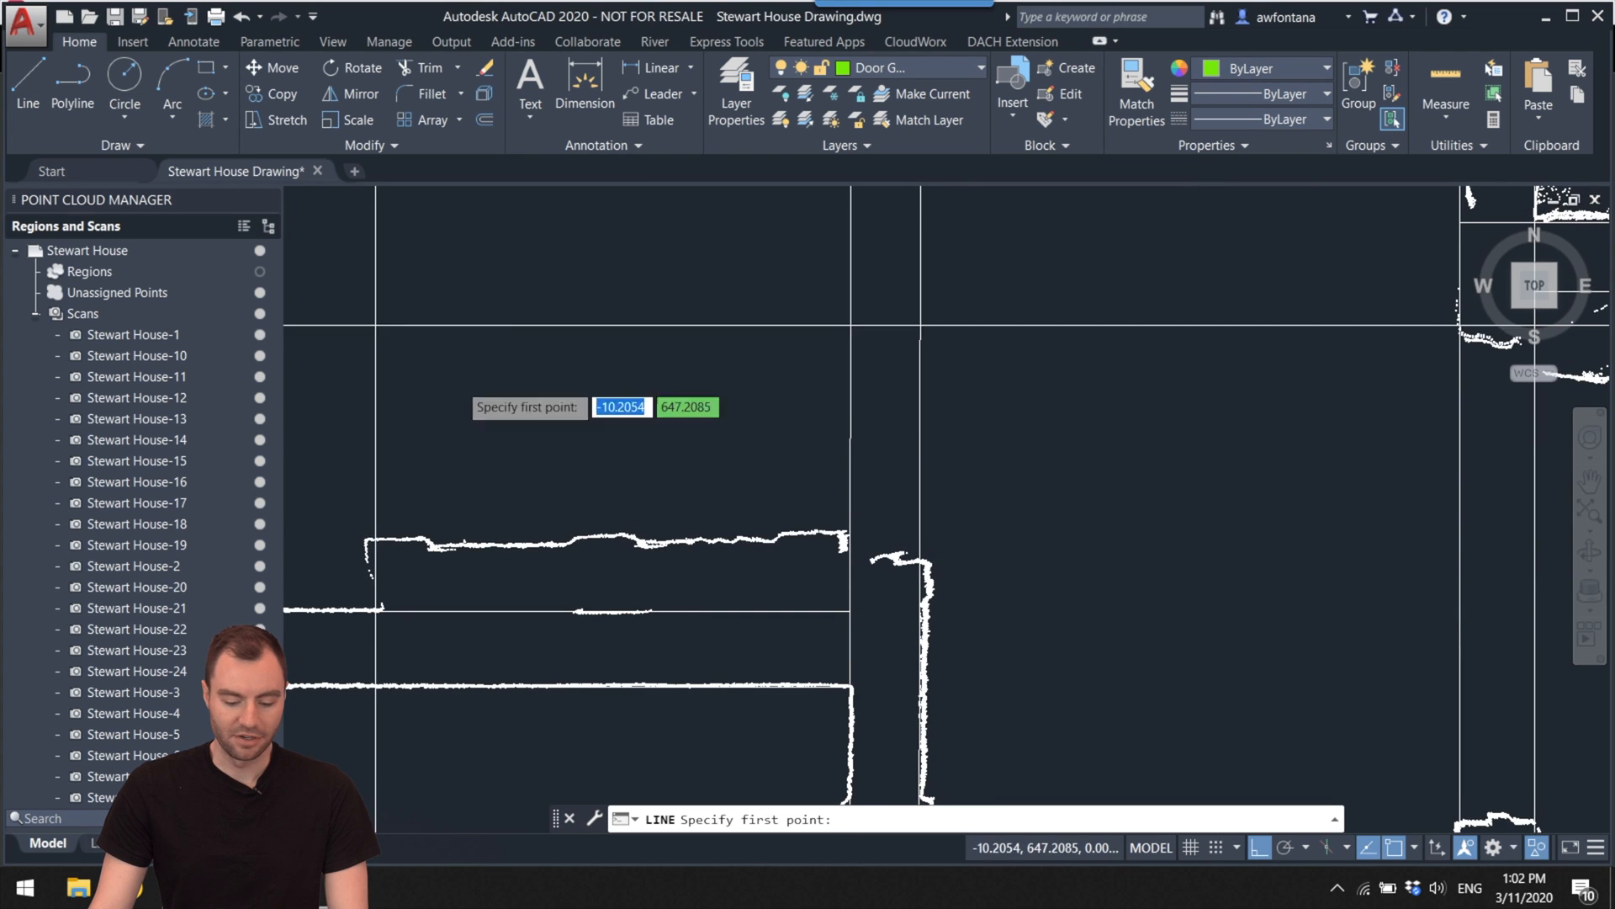
{"action": "left_click", "coordinate": [921, 559]}
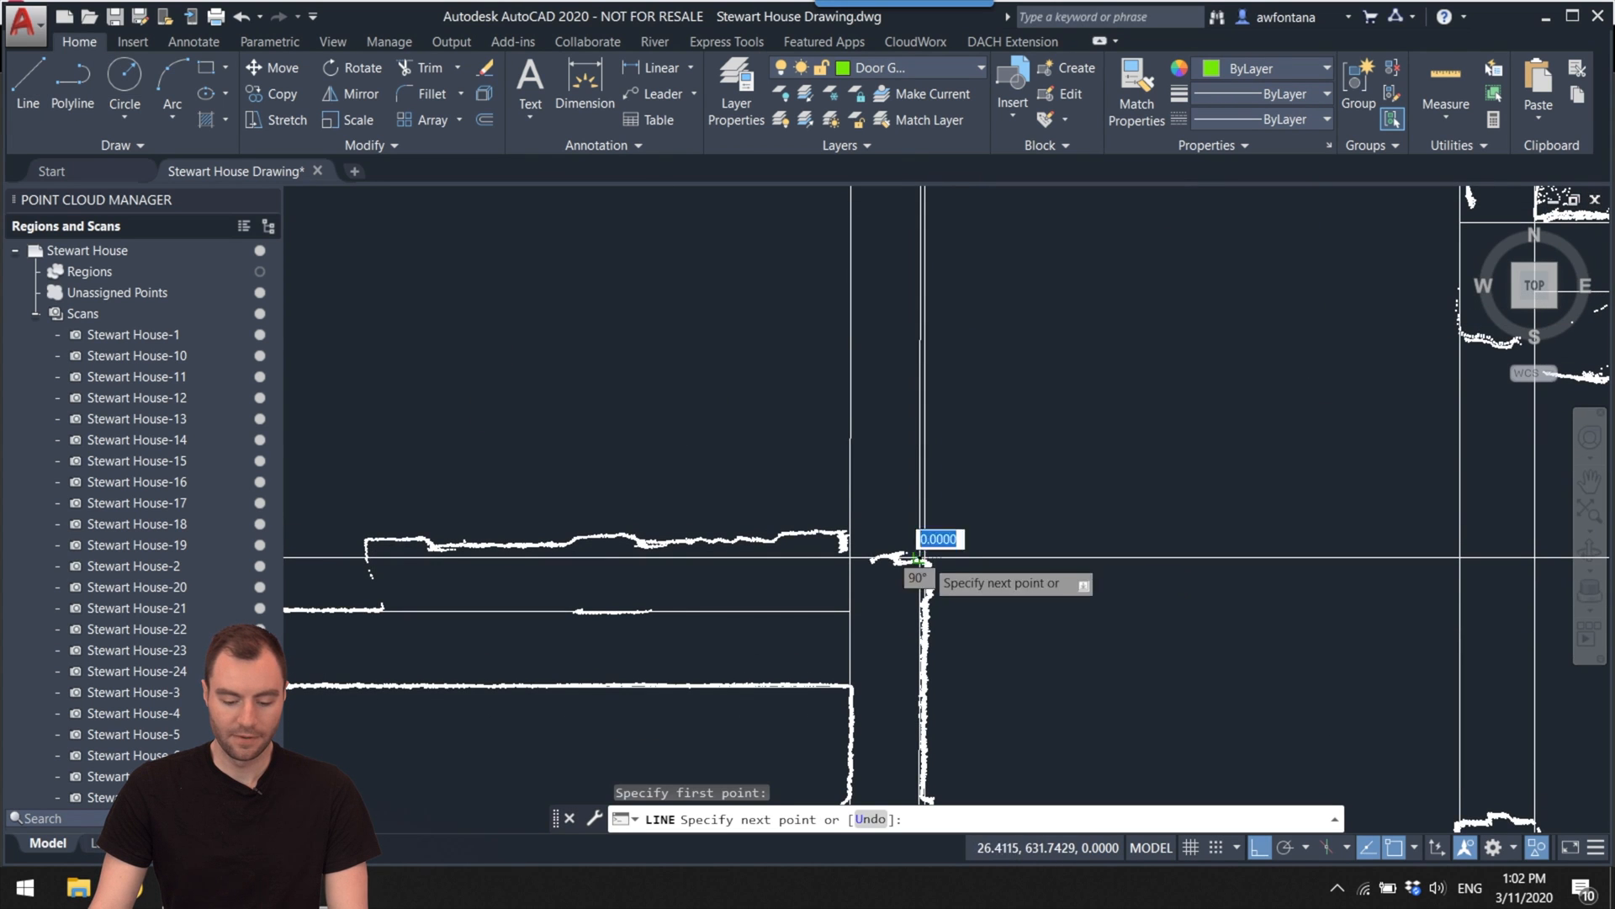
{"action": "left_click", "coordinate": [850, 557]}
{"action": "key", "text": "Escape"}
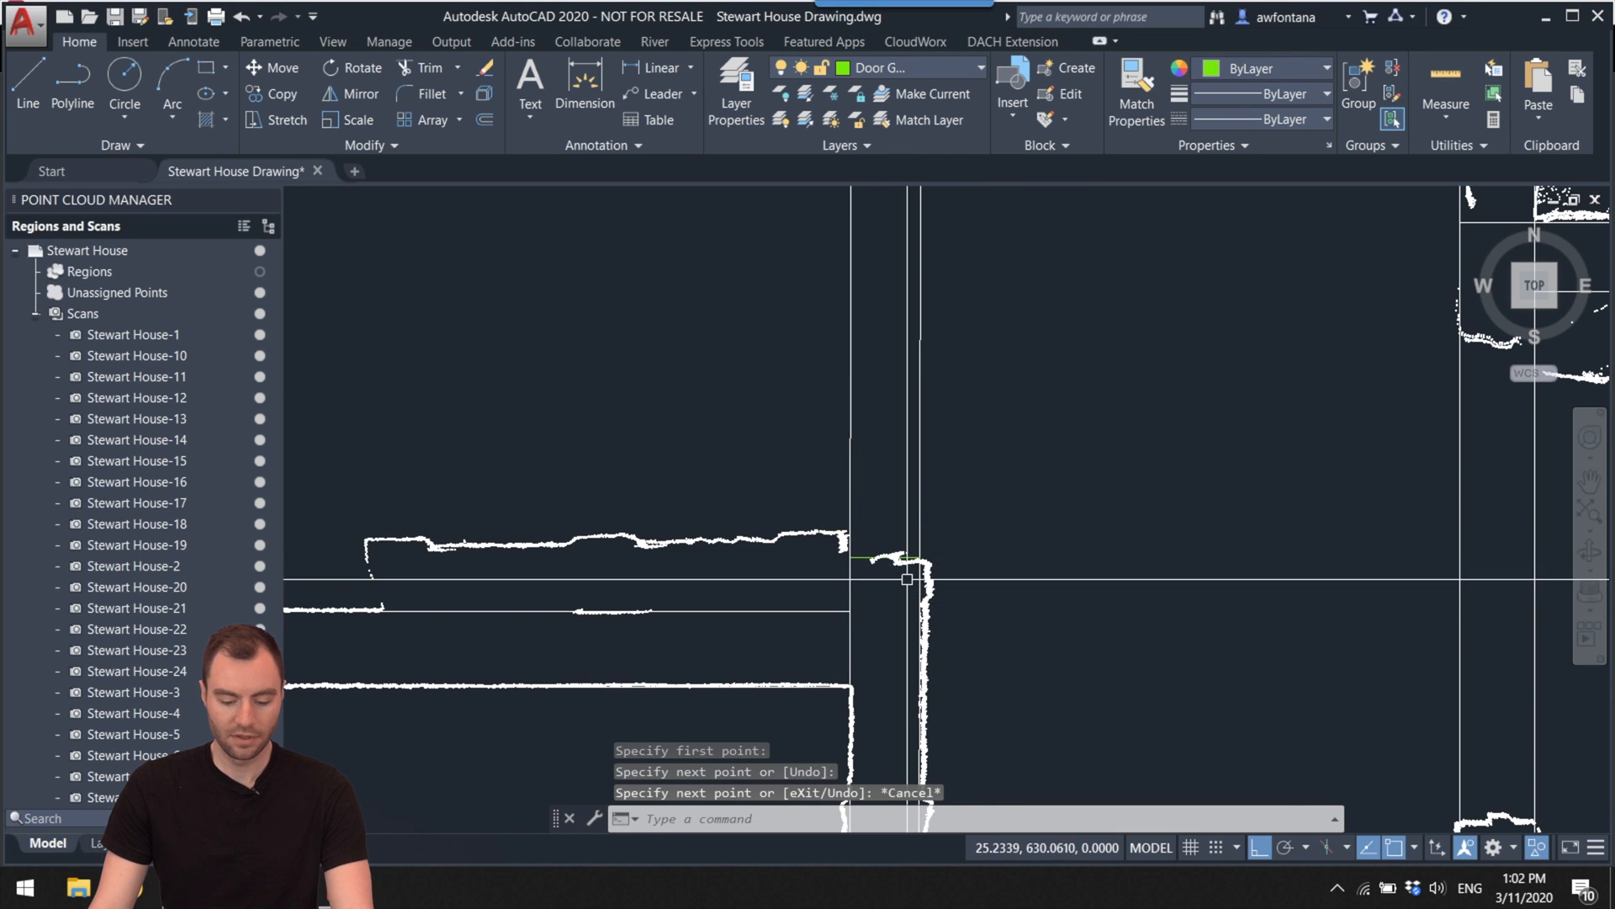
Step: Draw a vertical door guide line between the two extended wall lines at the hallway opening's left jamb
{"action": "scroll", "coordinate": [886, 569], "scroll_direction": "down", "scroll_amount": 4}
{"action": "mouse_move", "coordinate": [927, 510]}
{"action": "middle_mouse_down"}
{"action": "mouse_move", "coordinate": [739, 468]}
{"action": "mouse_move", "coordinate": [688, 664]}
{"action": "middle_mouse_up"}
{"action": "scroll", "coordinate": [669, 419], "scroll_direction": "up", "scroll_amount": 4}
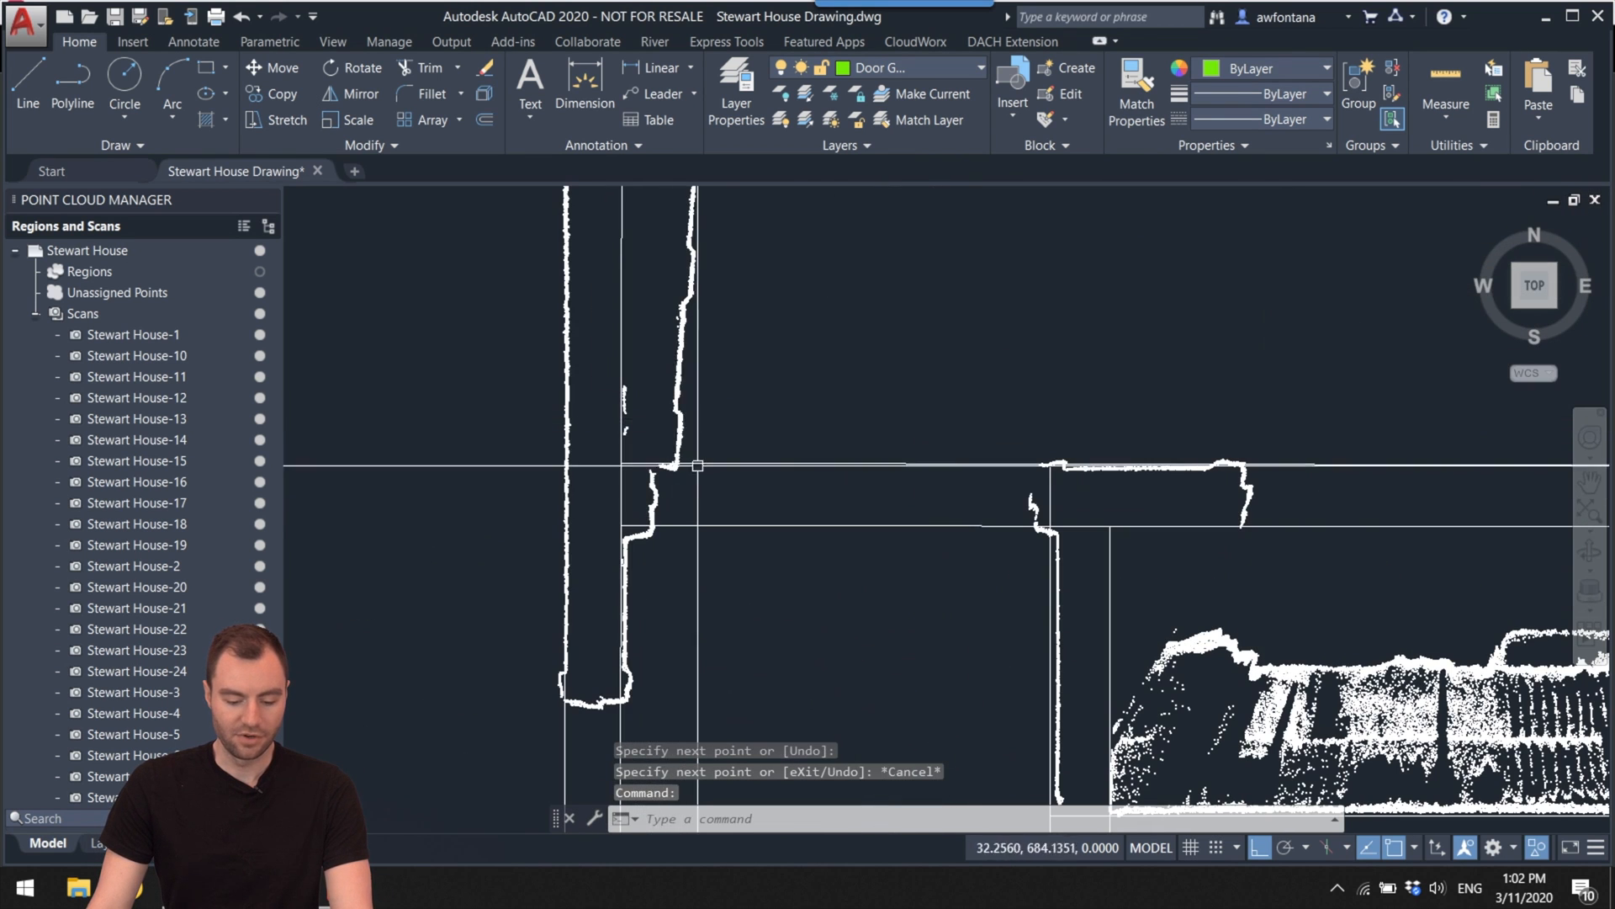
{"action": "key", "text": "l"}
{"action": "key", "text": "space"}
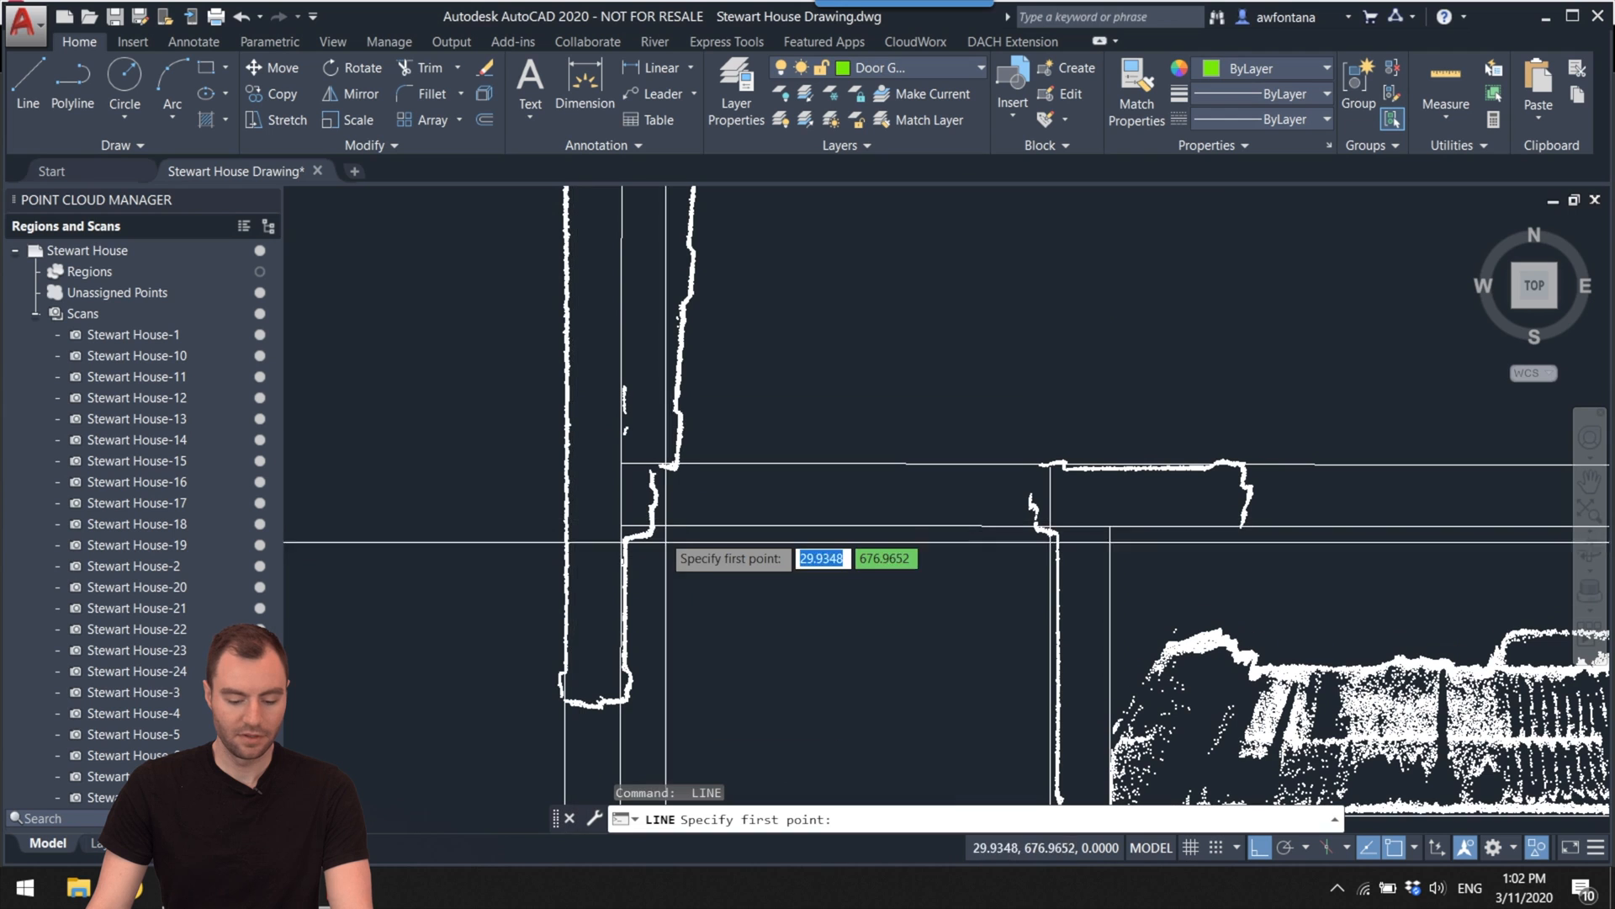
{"action": "left_click", "coordinate": [655, 523]}
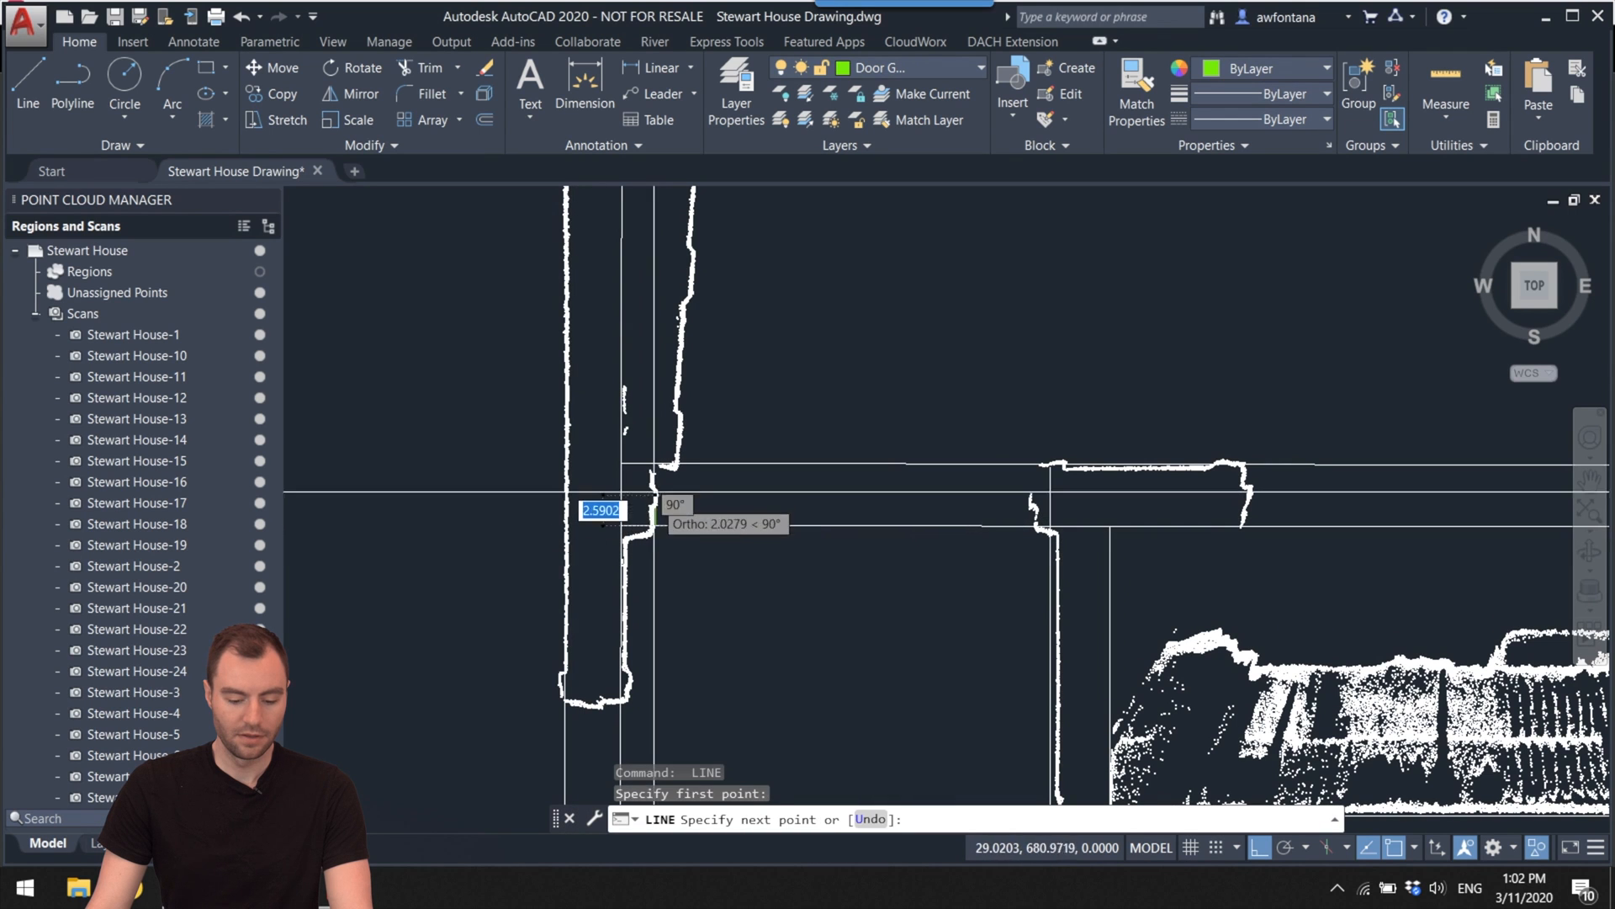
{"action": "key", "text": "Escape"}
Step: Draw a vertical door guide line across the wall above the closet at the right jamb of its doorway
{"action": "key", "text": "space"}
{"action": "middle_click_drag", "start_coordinate": [1546, 550], "coordinate": [932, 525]}
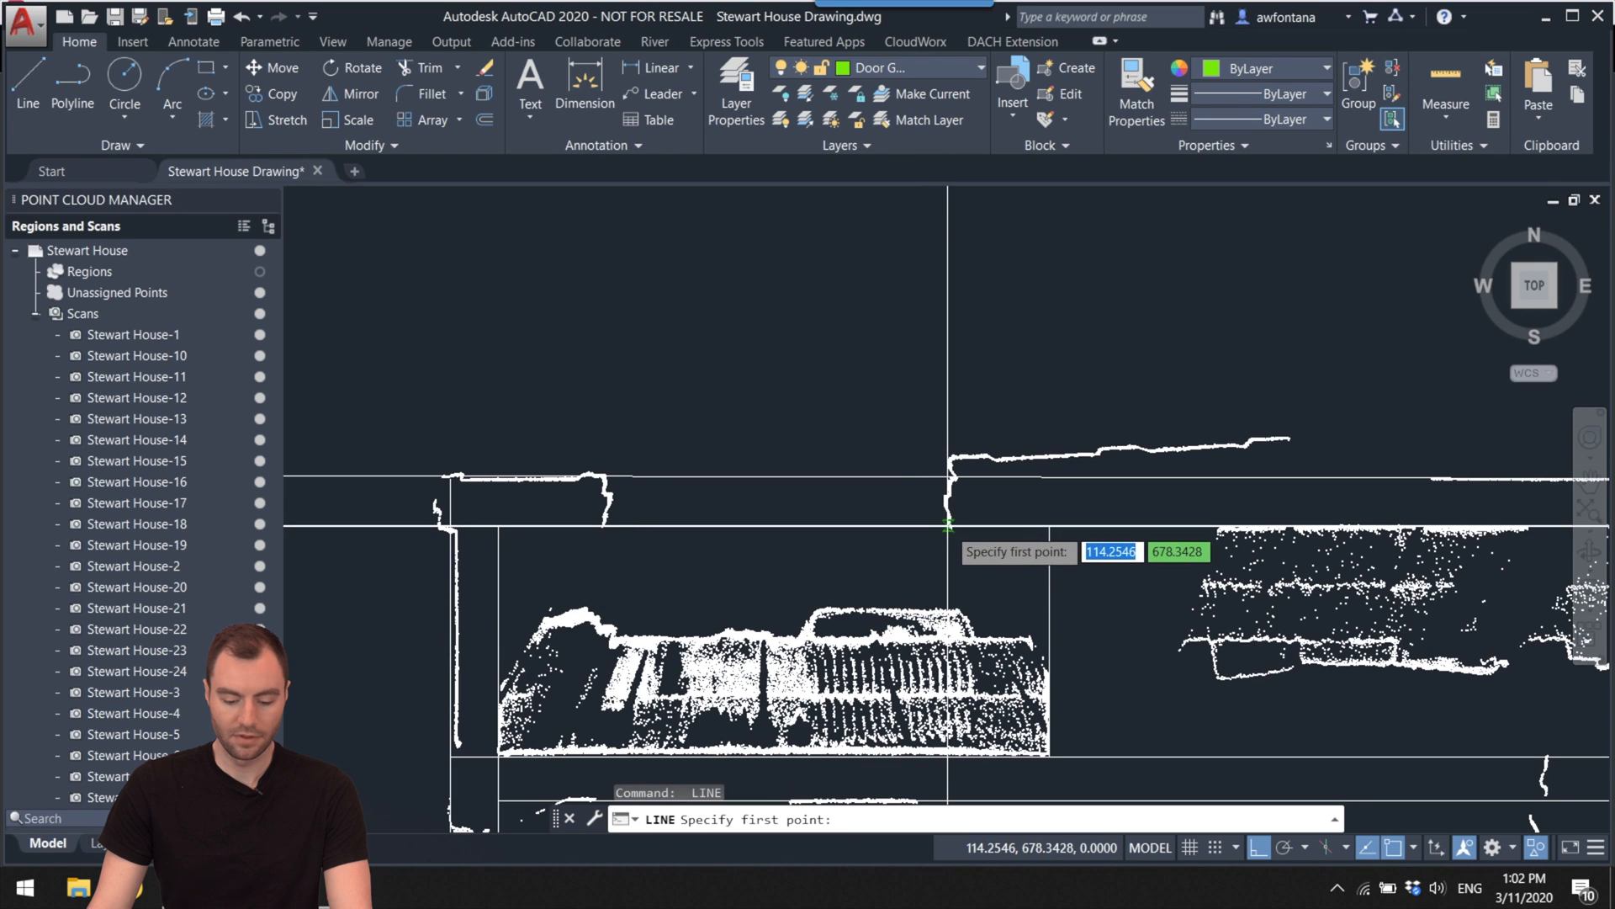
{"action": "left_click", "coordinate": [949, 526]}
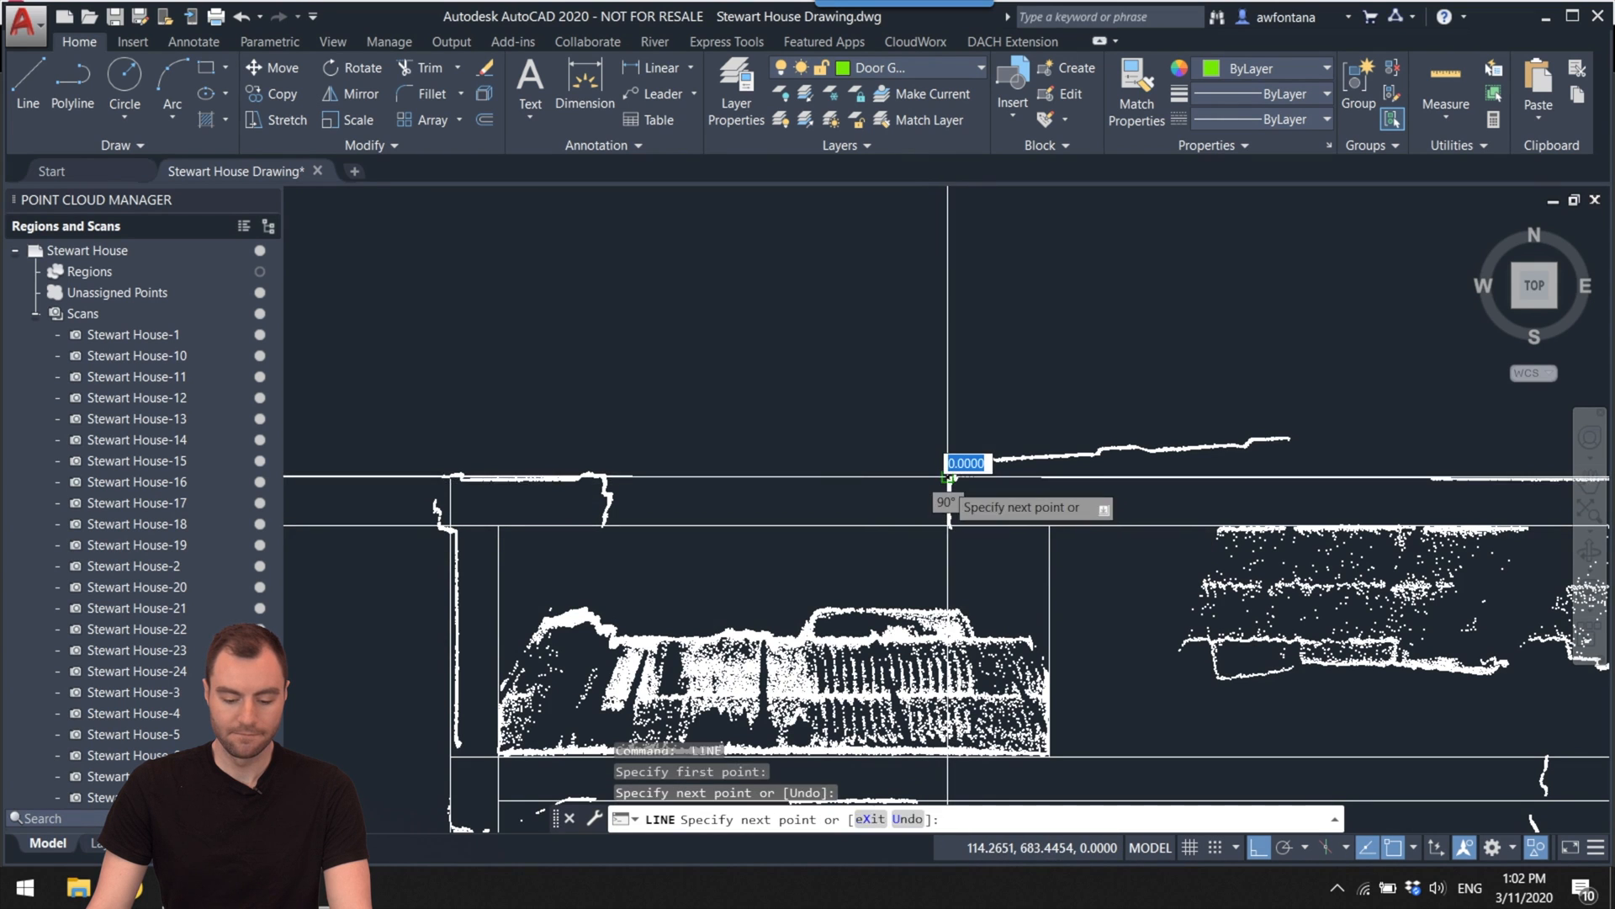
{"action": "key", "text": "Escape"}
{"action": "scroll", "coordinate": [949, 477], "scroll_direction": "down", "scroll_amount": 4}
{"action": "scroll", "coordinate": [840, 520], "scroll_direction": "up", "scroll_amount": 2}
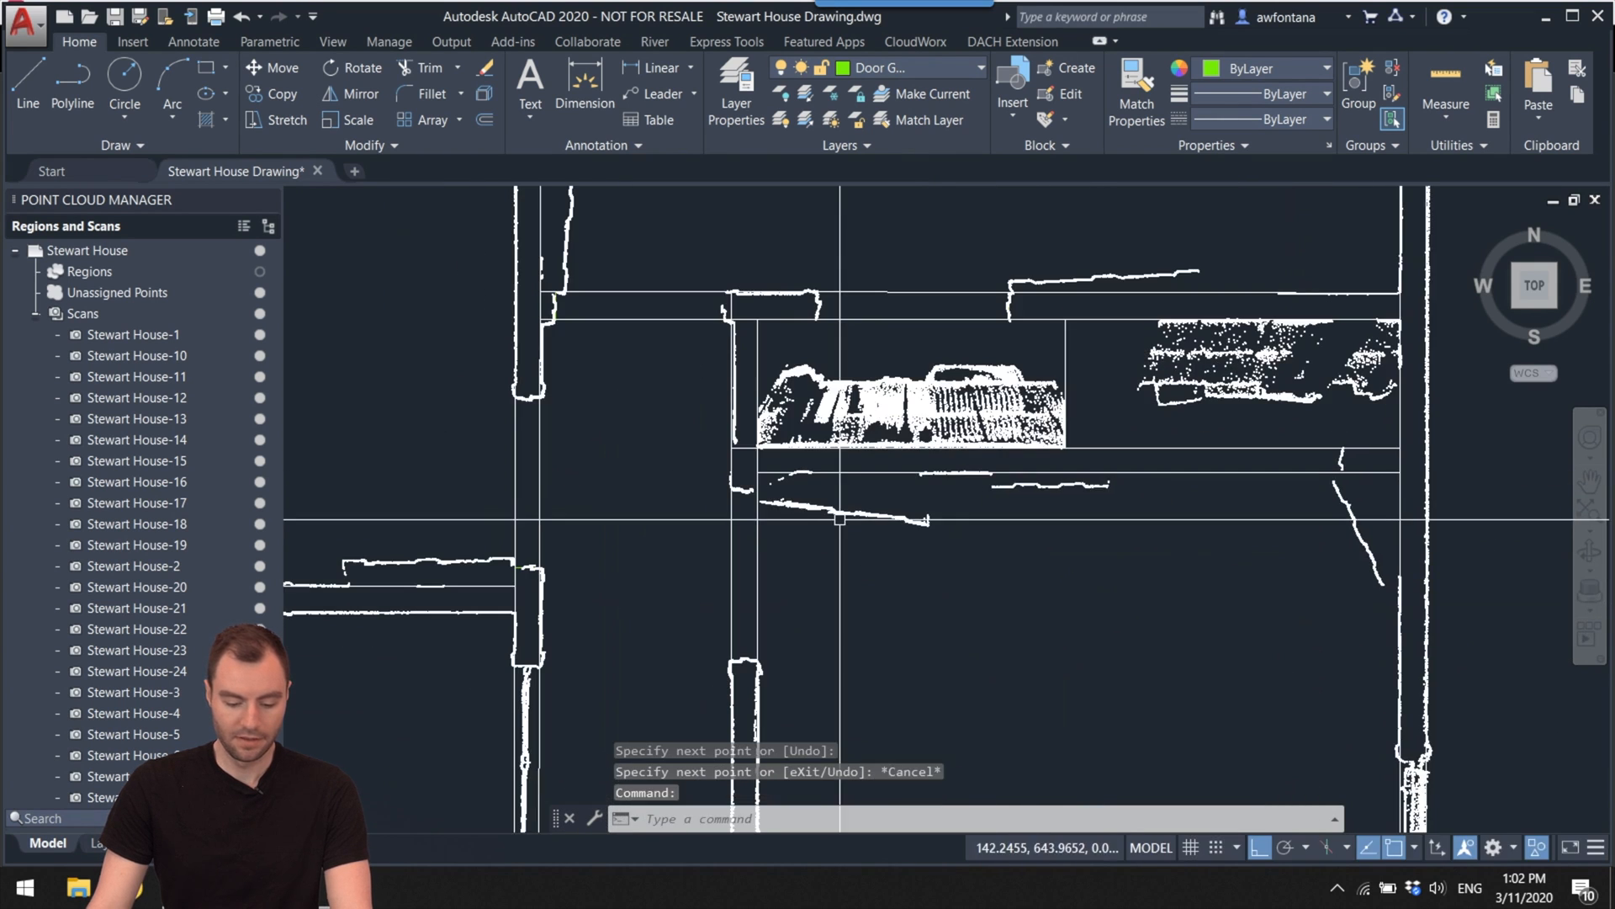
Step: Draw a horizontal door guide line across the hallway's right wall just below the closet, at the bedroom doorway's upper scanned jamb
{"action": "scroll", "coordinate": [840, 519], "scroll_direction": "up", "scroll_amount": 2}
{"action": "type", "text": "l"}
{"action": "key", "text": "Return"}
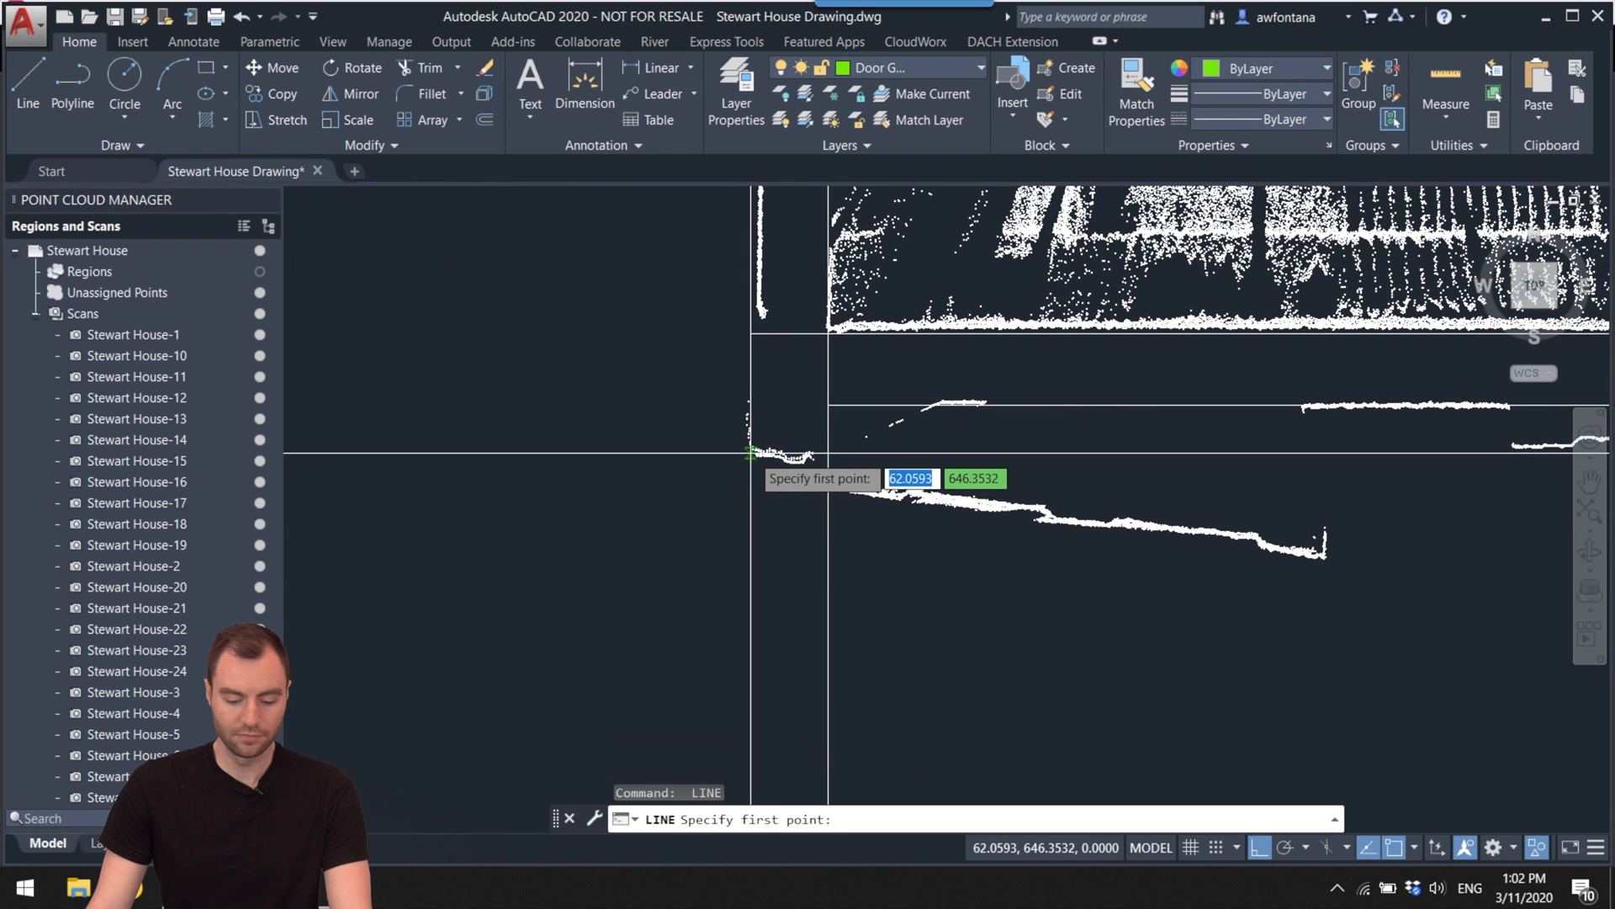
{"action": "left_click", "coordinate": [751, 453]}
{"action": "left_click", "coordinate": [826, 452]}
{"action": "key", "text": "Escape"}
{"action": "scroll", "coordinate": [840, 483], "scroll_direction": "down", "scroll_amount": 2}
{"action": "scroll", "coordinate": [841, 484], "scroll_direction": "up", "scroll_amount": 2}
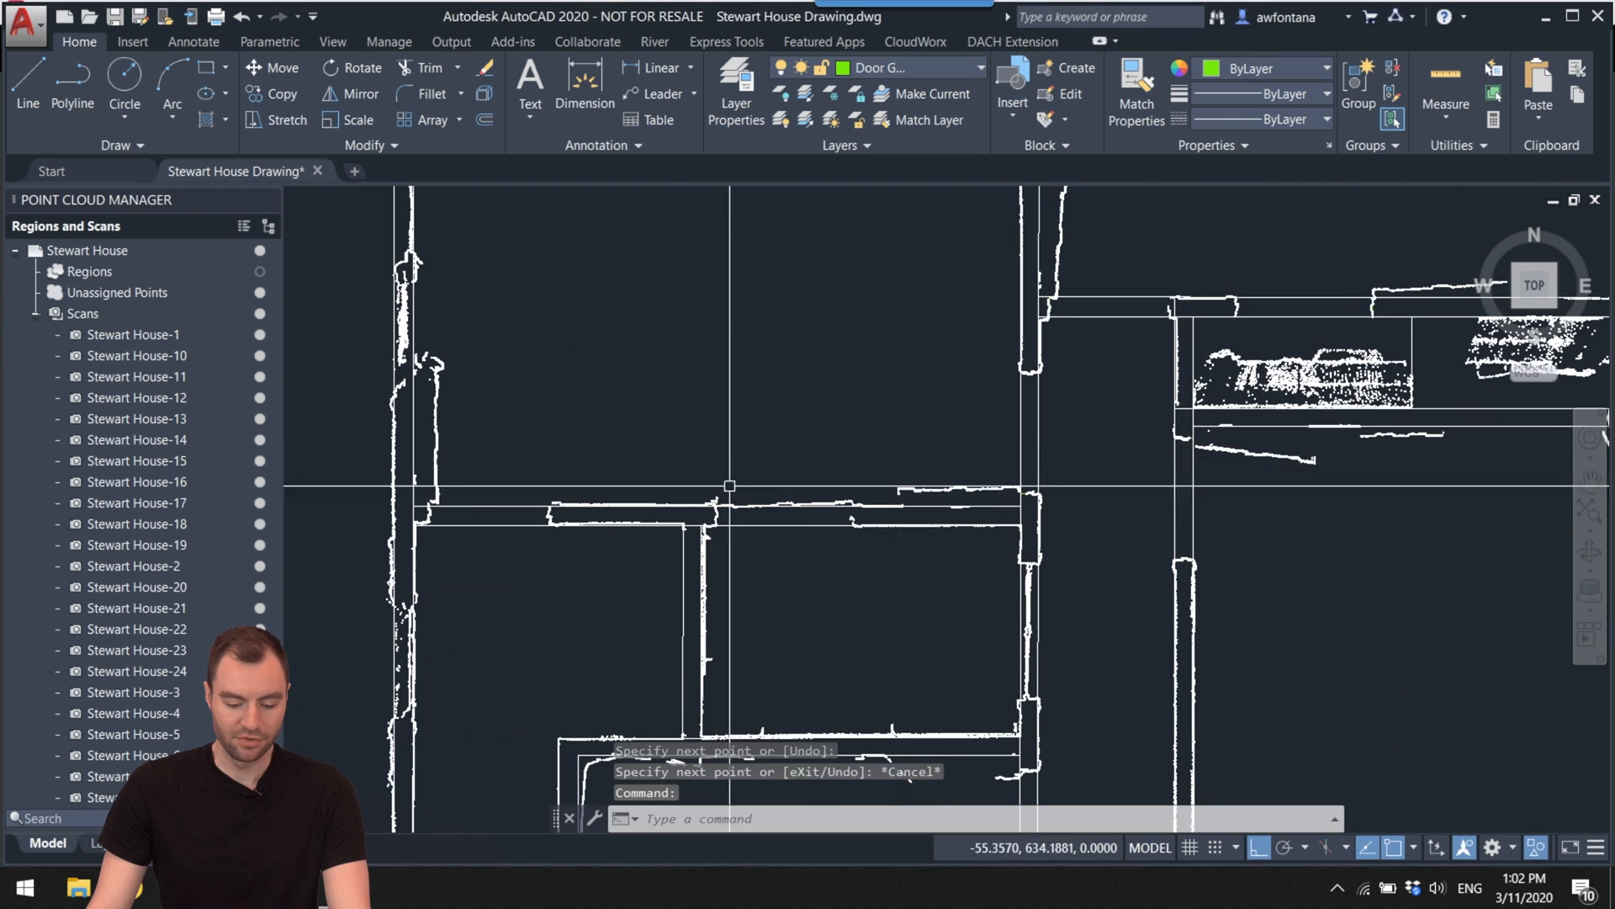
Step: Draw a vertical door guide line at the left jamb of the doorway near the horizontal wall's junction with the left exterior wall
{"action": "middle_click_drag", "start_coordinate": [804, 511], "coordinate": [763, 503]}
{"action": "scroll", "coordinate": [749, 522], "scroll_direction": "down", "scroll_amount": 1}
{"action": "scroll", "coordinate": [541, 538], "scroll_direction": "up", "scroll_amount": 2}
{"action": "type", "text": "l"}
{"action": "key", "text": "Return"}
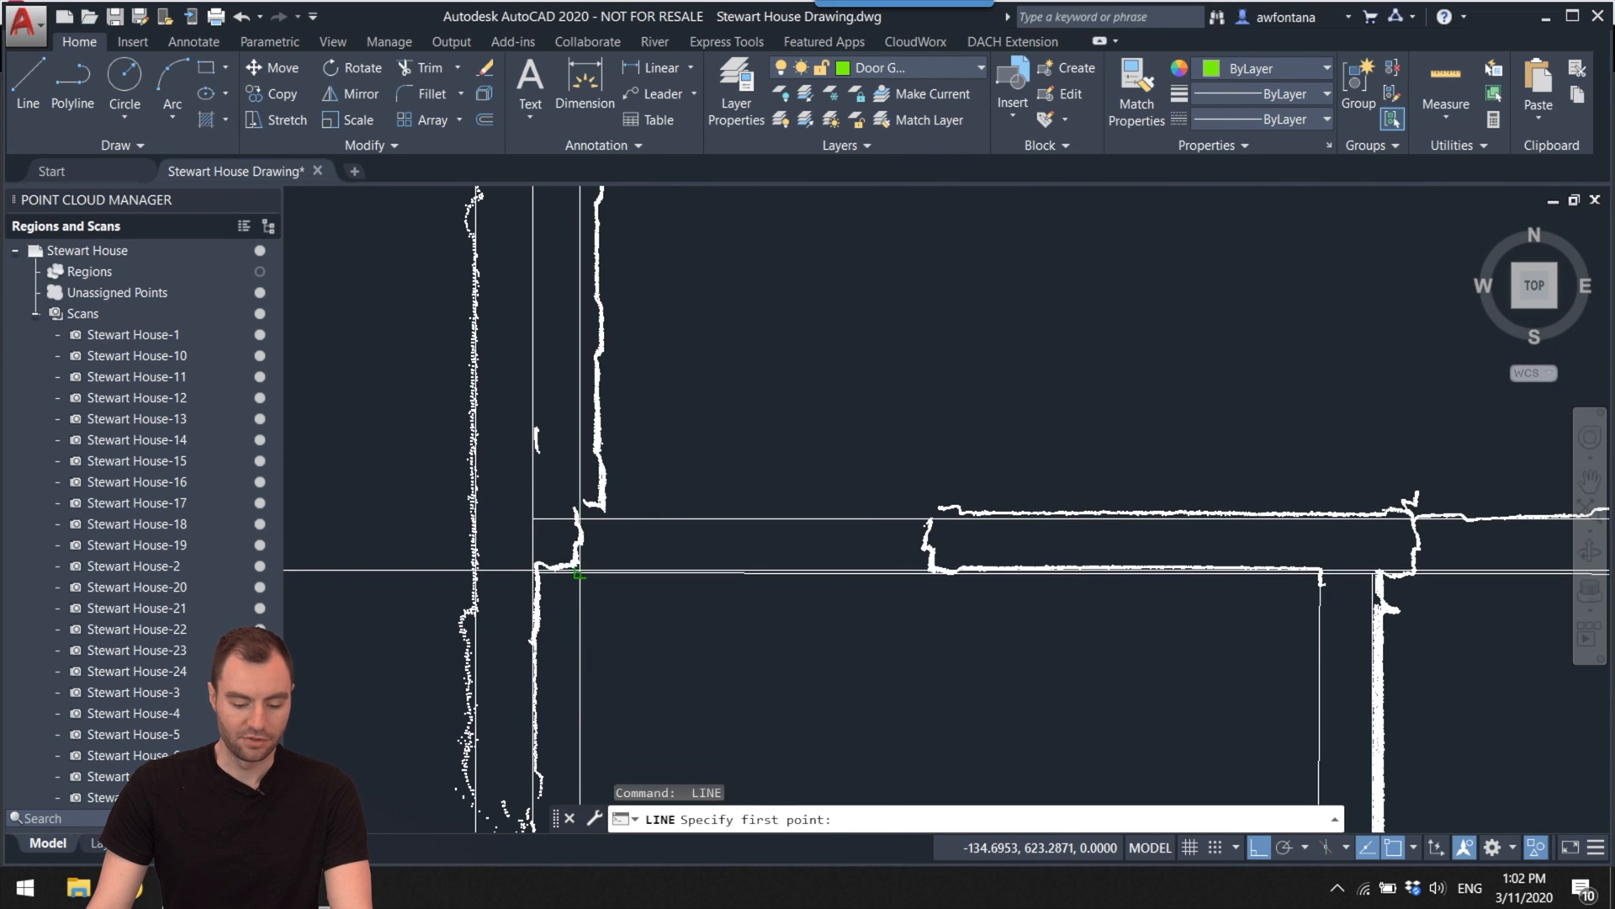
{"action": "left_click", "coordinate": [580, 572]}
{"action": "left_click", "coordinate": [580, 518]}
{"action": "key", "text": "Escape"}
{"action": "scroll", "coordinate": [775, 480], "scroll_direction": "down", "scroll_amount": 2}
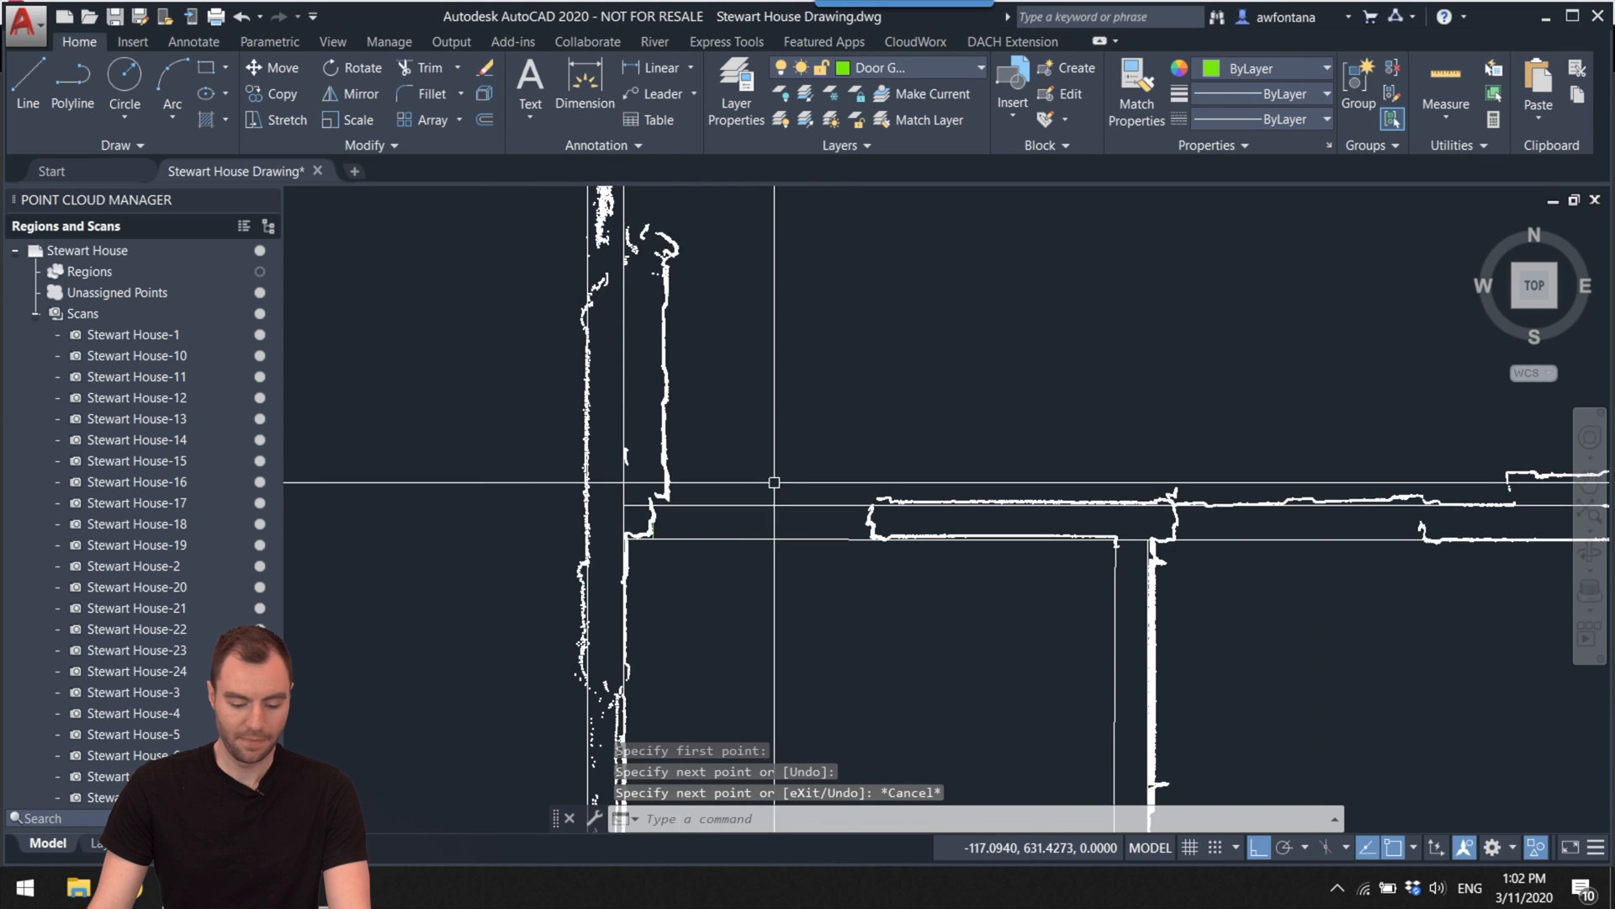
{"action": "scroll", "coordinate": [743, 511], "scroll_direction": "up", "scroll_amount": 2}
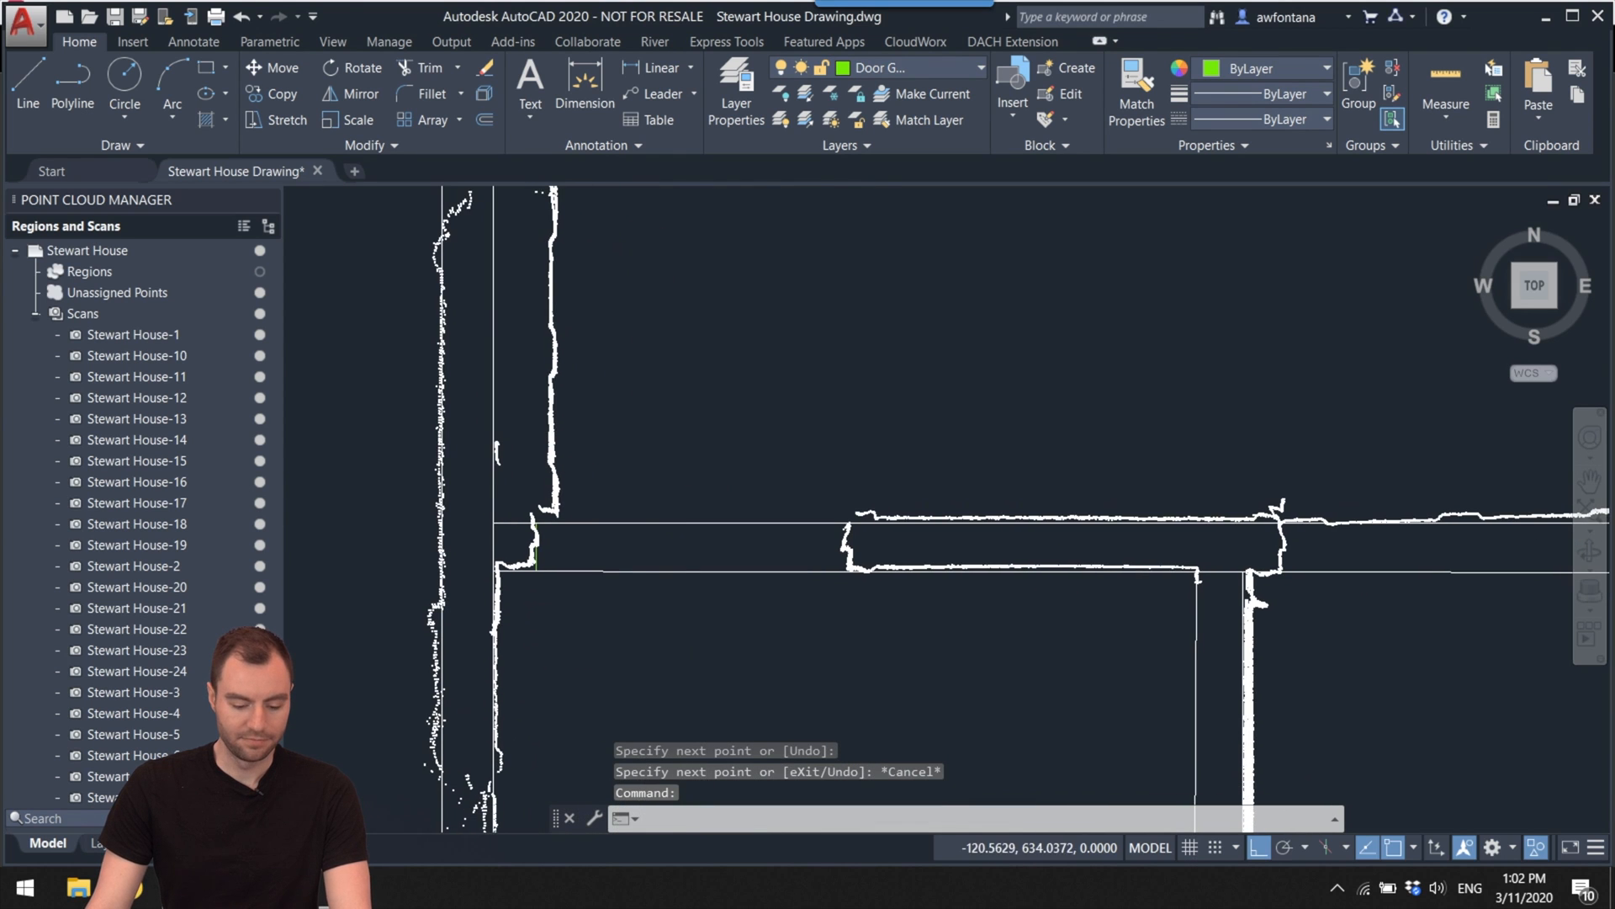
{"action": "key", "text": "Escape"}
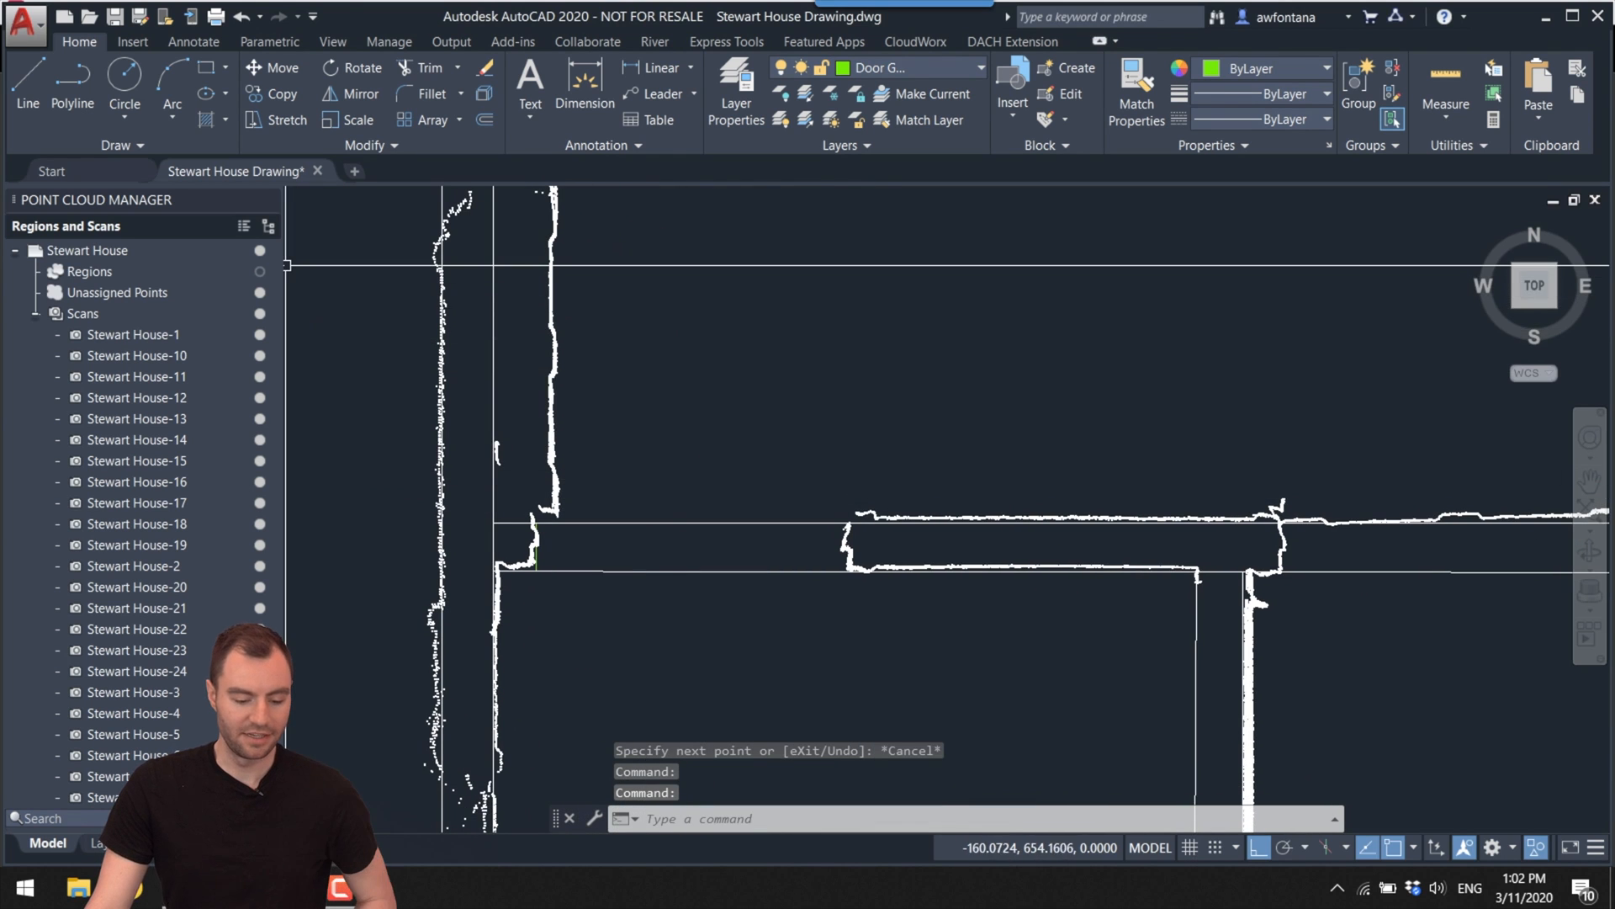
Step: Hide the Stewart House point cloud to check the drawn door guide, and show the cloud again
{"action": "left_click", "coordinate": [259, 251]}
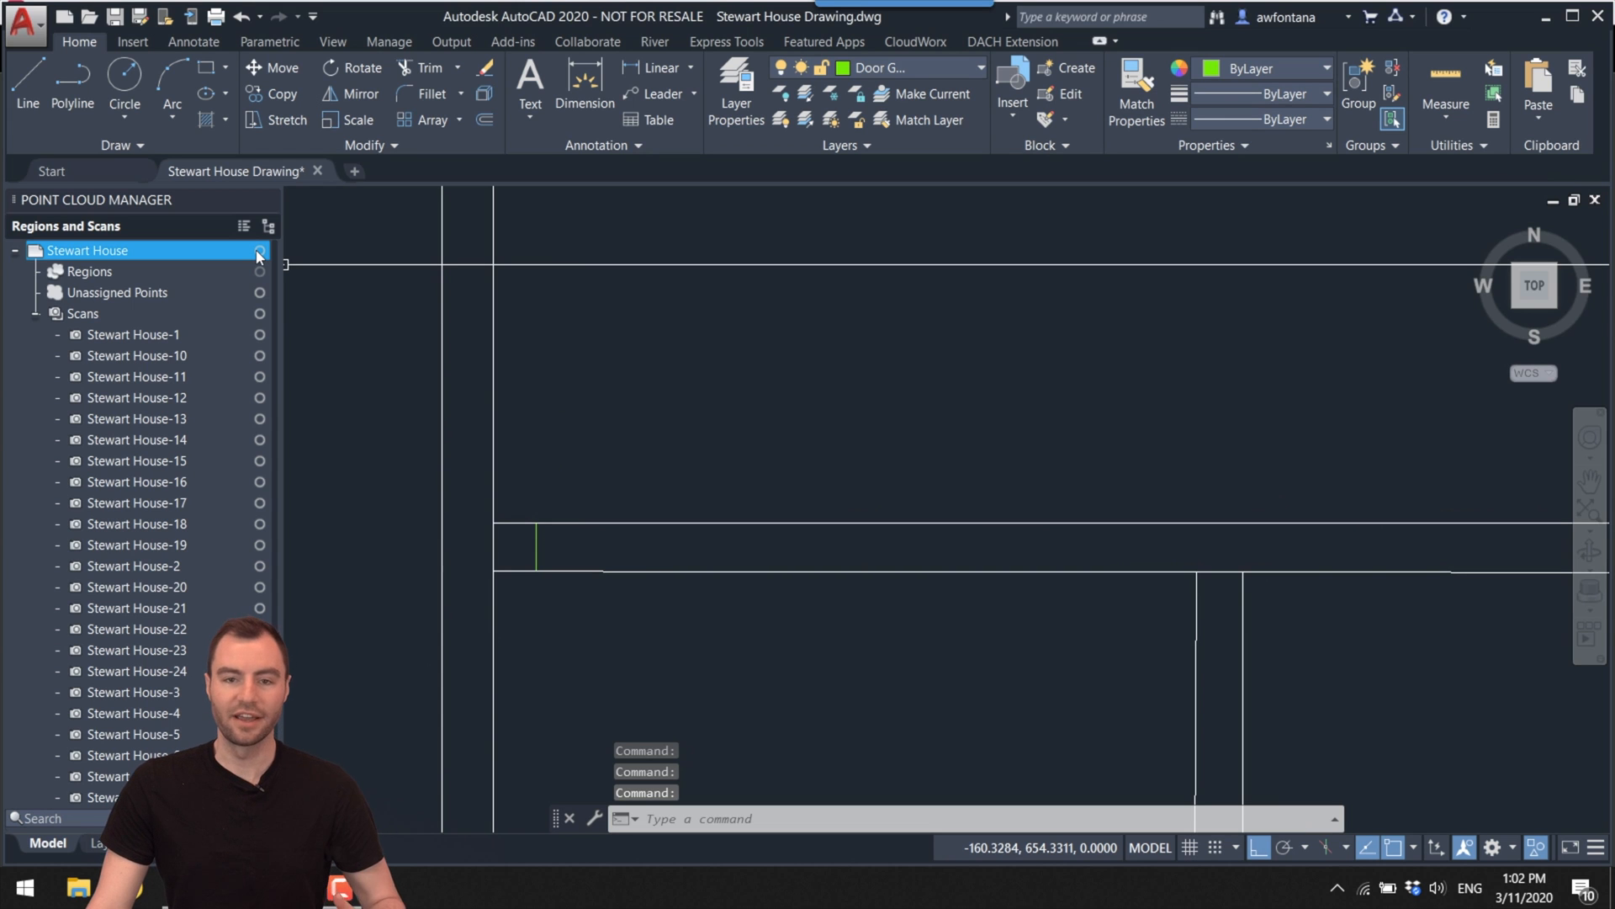
{"action": "left_click", "coordinate": [259, 251]}
{"action": "scroll", "coordinate": [758, 505], "scroll_direction": "down", "scroll_amount": 5}
{"action": "middle_click_drag", "start_coordinate": [841, 505], "coordinate": [581, 818]}
{"action": "scroll", "coordinate": [1006, 476], "scroll_direction": "up", "scroll_amount": 3}
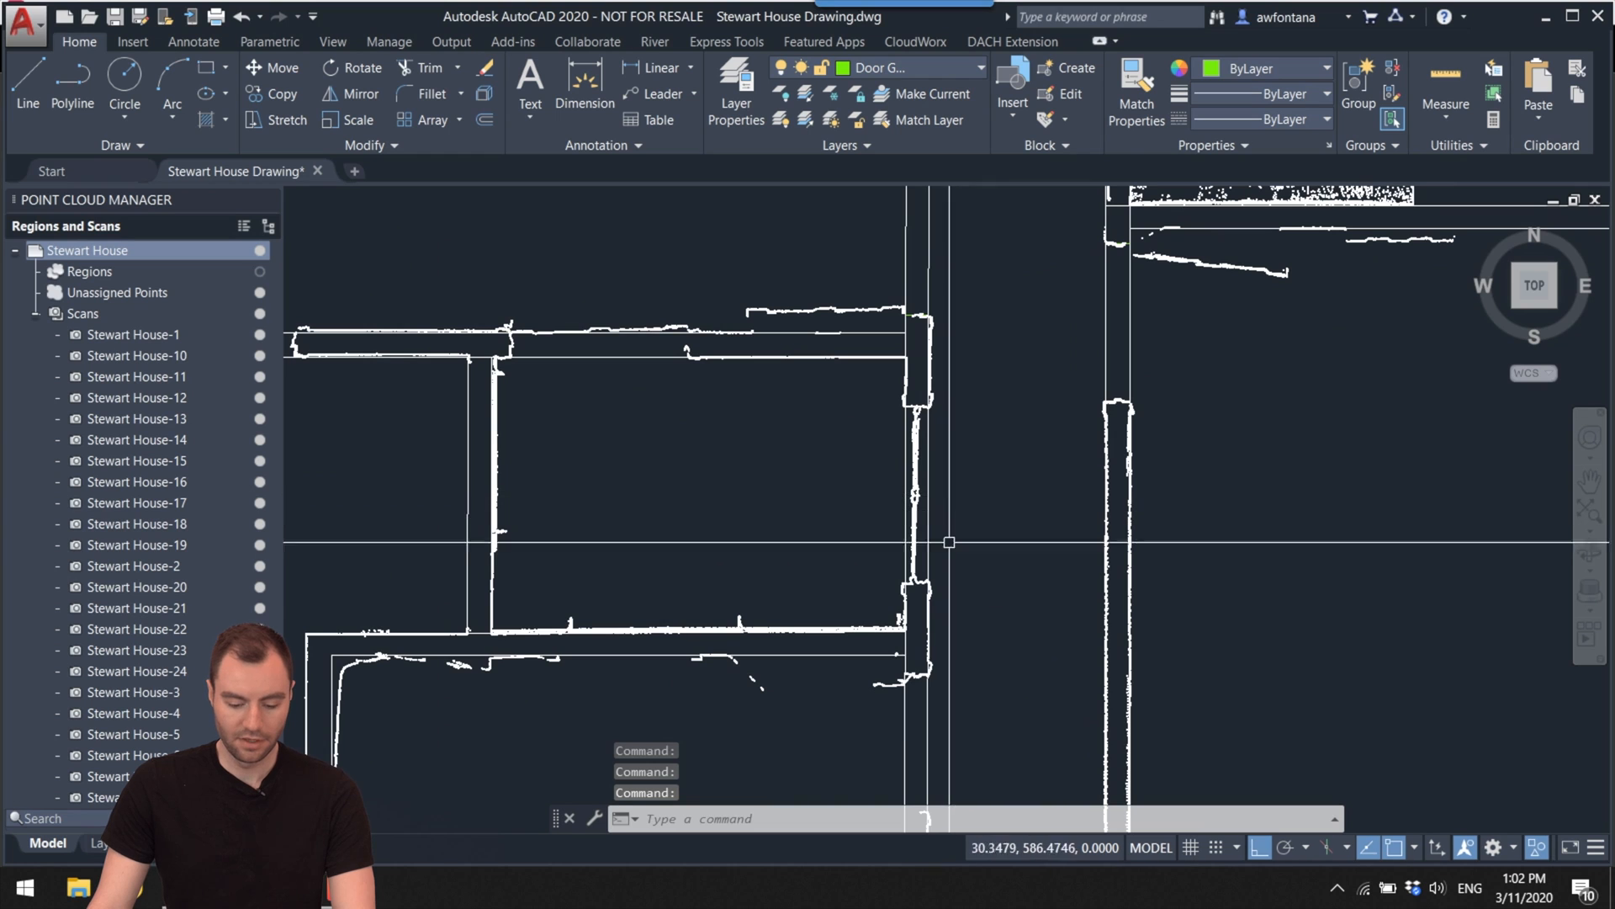
{"action": "scroll", "coordinate": [924, 570], "scroll_direction": "up", "scroll_amount": 2}
{"action": "middle_click_drag", "start_coordinate": [921, 560], "coordinate": [932, 606]}
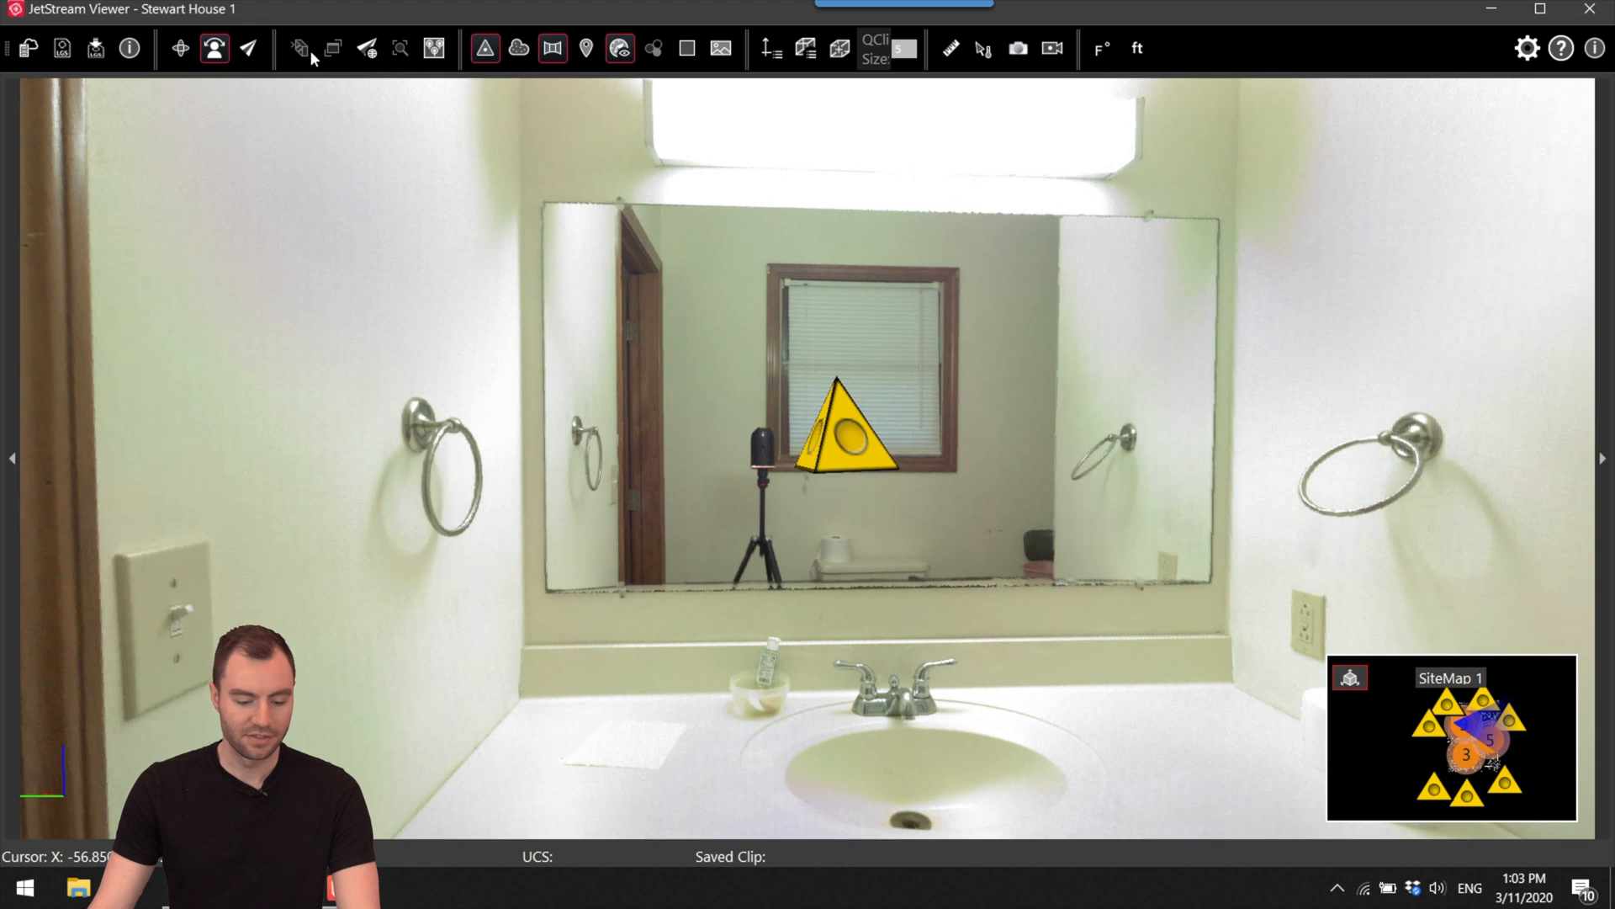
Step: Examine the hallway doorways and closet doors in JetStream Viewer's point cloud and panoramic scan views, and return to AutoCAD
{"action": "key", "text": "c"}
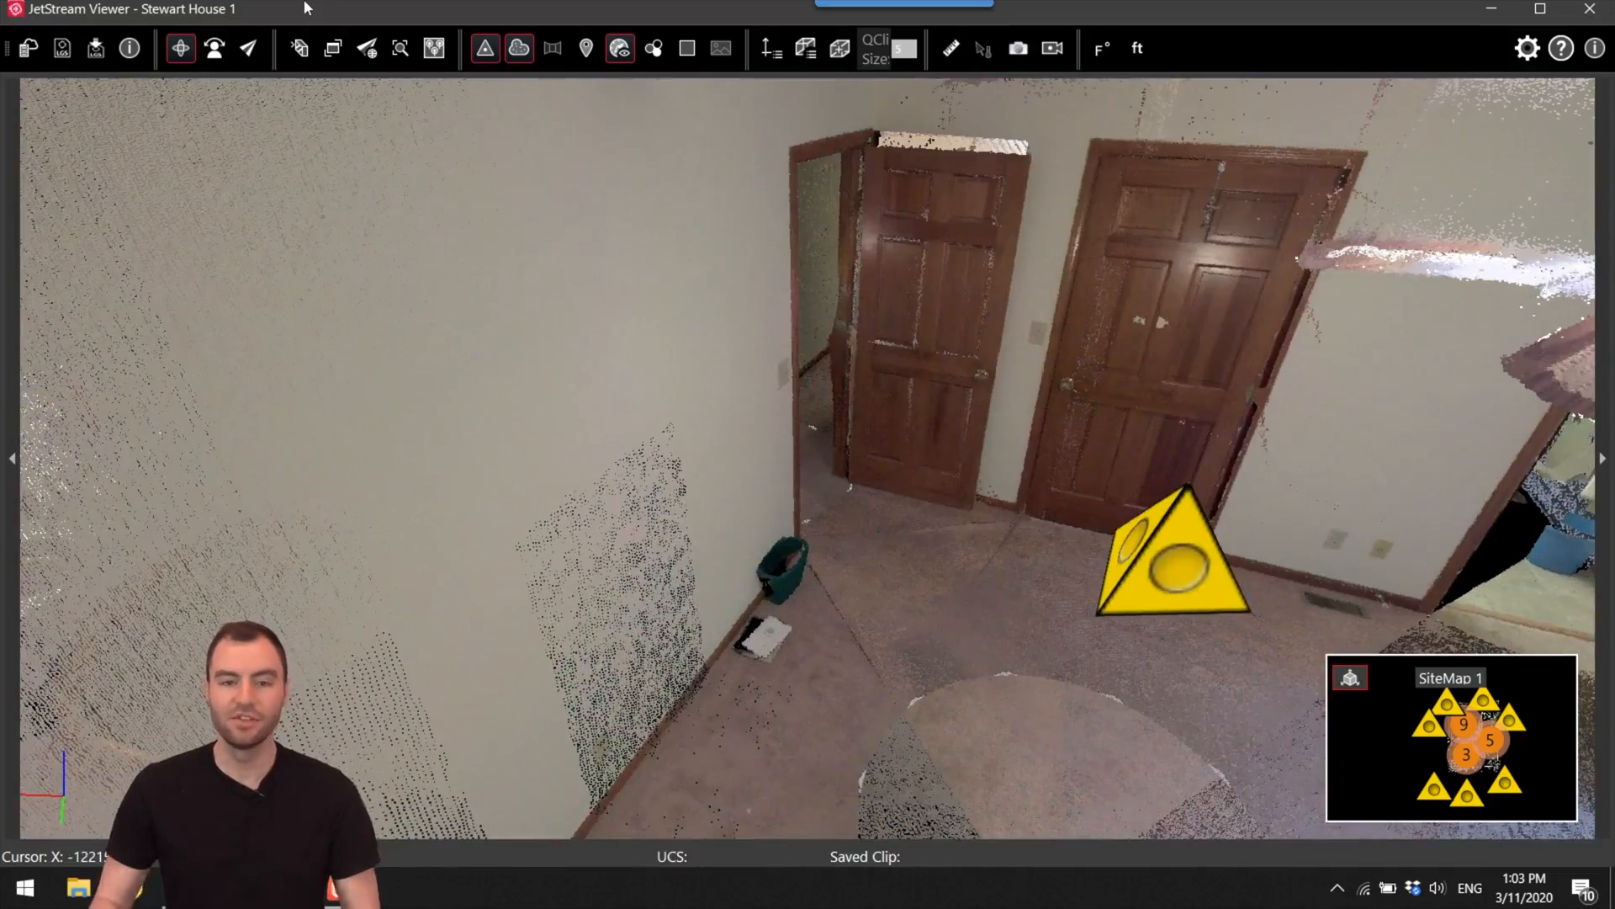
{"action": "double_click", "coordinate": [848, 313]}
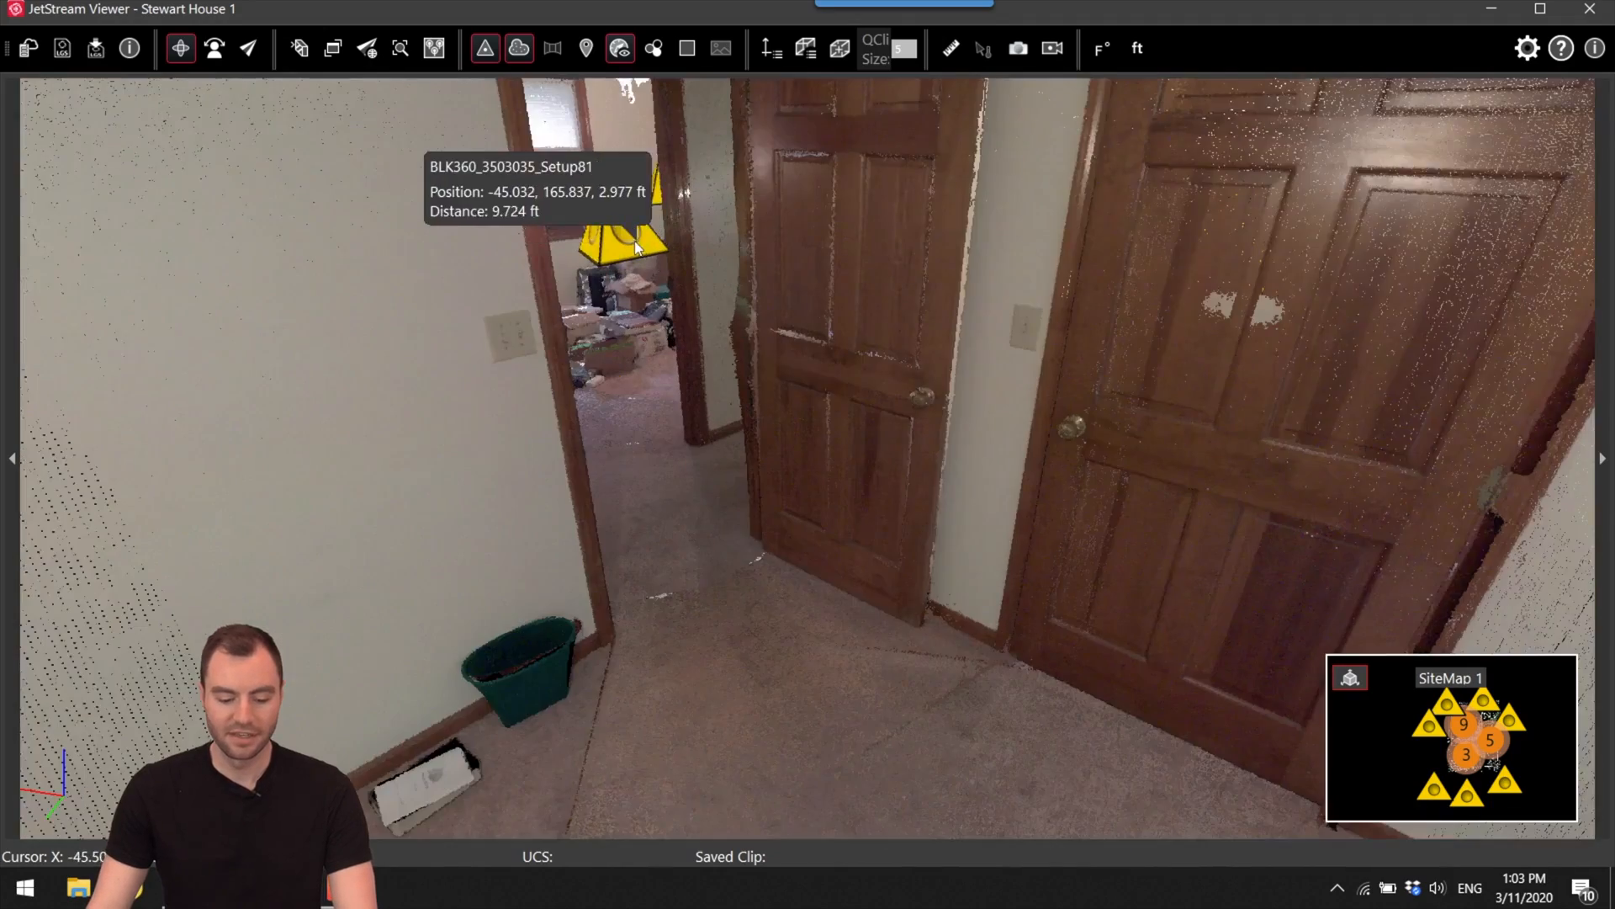
{"action": "double_click", "coordinate": [637, 247]}
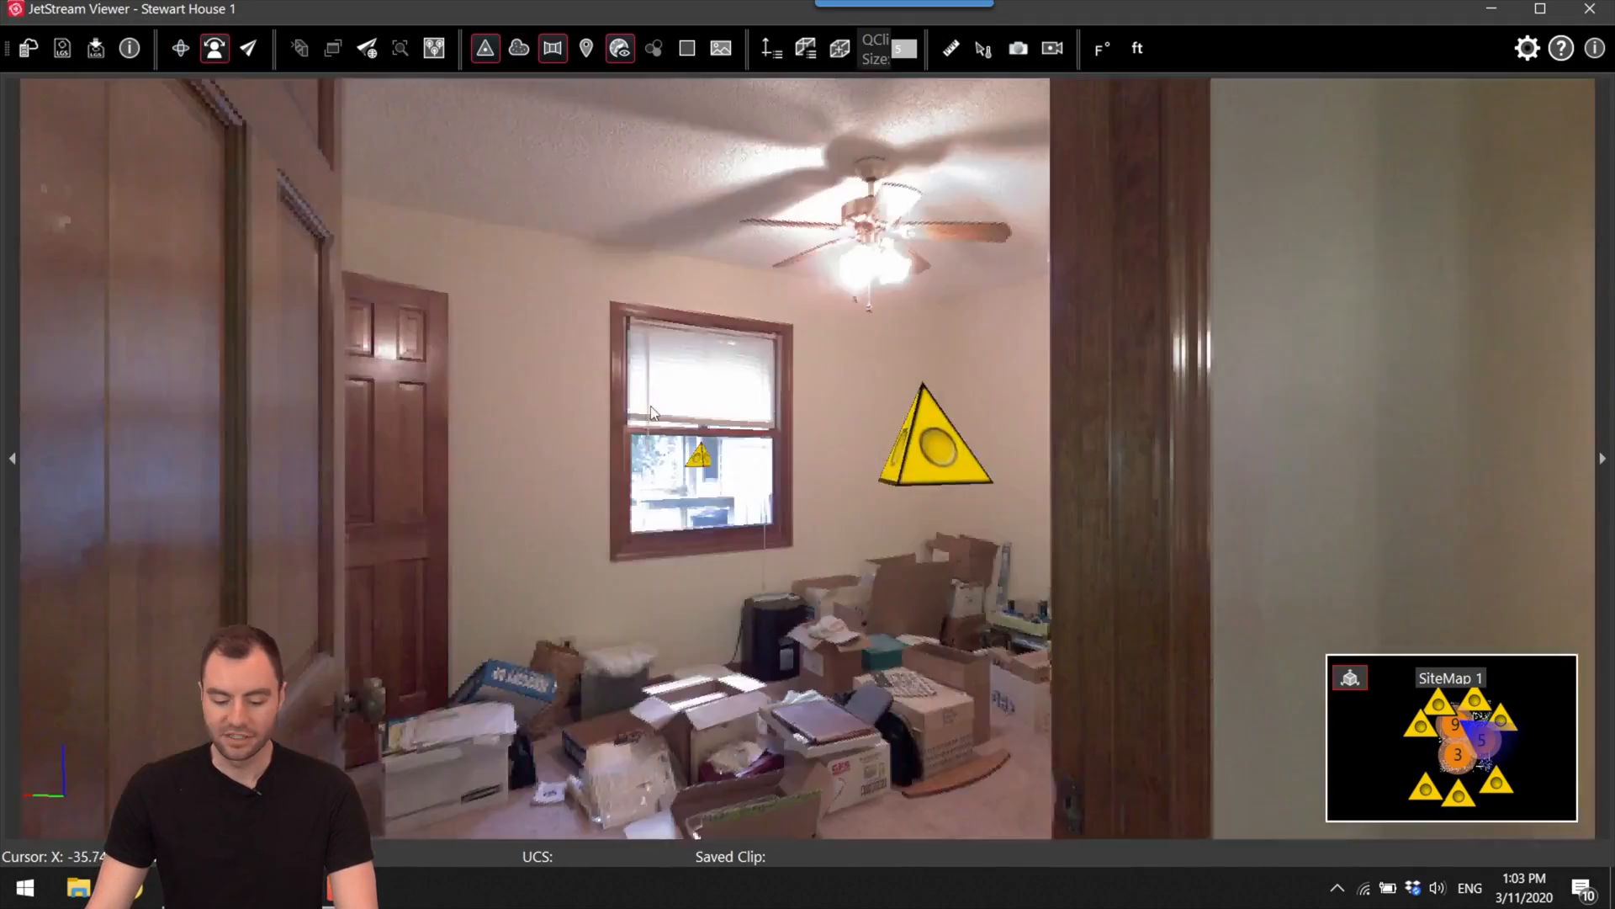
{"action": "left_click_drag", "start_coordinate": [652, 412], "coordinate": [1069, 481]}
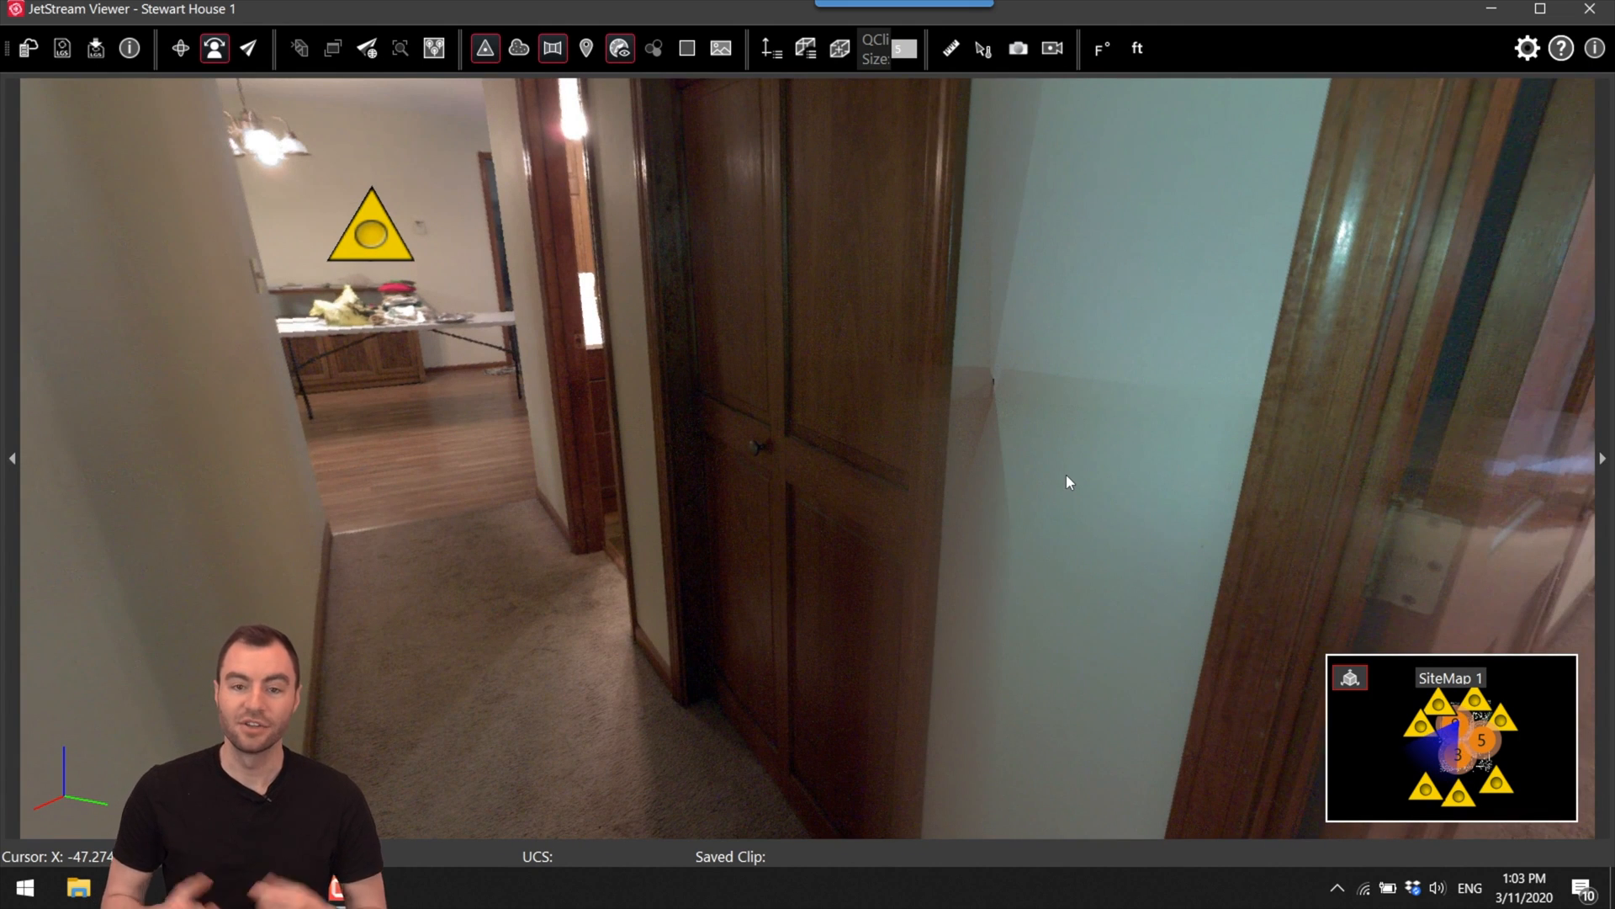
{"action": "mouse_move", "coordinate": [836, 476]}
{"action": "left_mouse_down"}
{"action": "mouse_move", "coordinate": [844, 281]}
{"action": "mouse_move", "coordinate": [902, 480]}
{"action": "mouse_move", "coordinate": [774, 440]}
{"action": "mouse_move", "coordinate": [981, 447]}
{"action": "mouse_move", "coordinate": [857, 469]}
{"action": "left_mouse_up"}
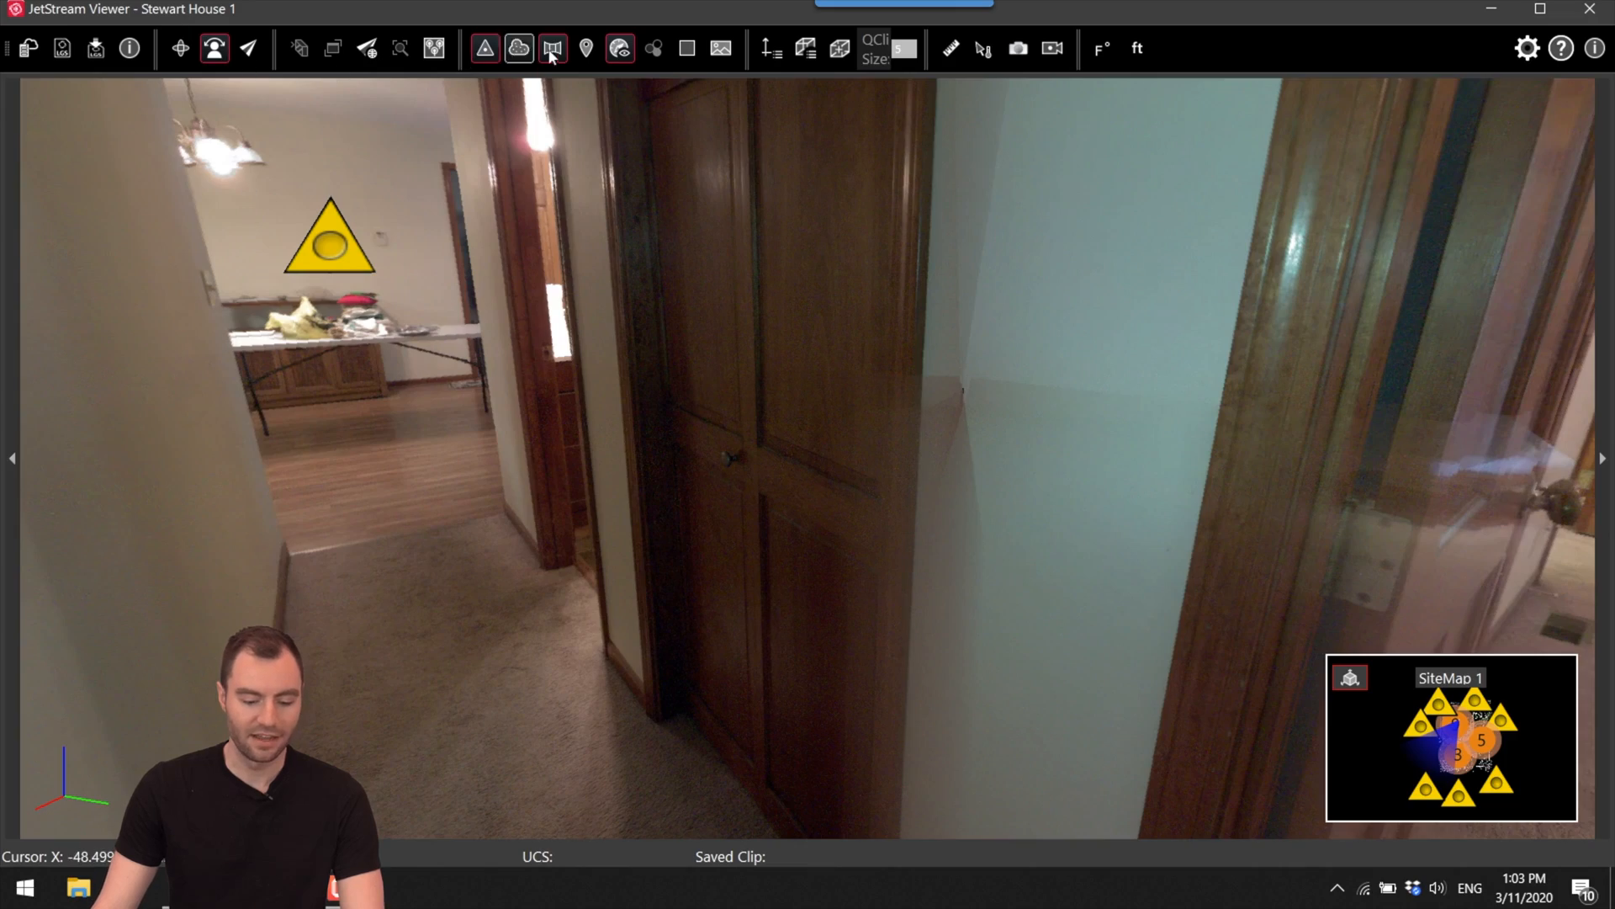
{"action": "left_click_drag", "start_coordinate": [911, 413], "coordinate": [869, 592]}
{"action": "right_click_drag", "start_coordinate": [869, 591], "coordinate": [872, 473]}
{"action": "left_click_drag", "start_coordinate": [871, 473], "coordinate": [911, 558]}
{"action": "right_click_drag", "start_coordinate": [912, 559], "coordinate": [140, 541]}
{"action": "left_click_drag", "start_coordinate": [600, 520], "coordinate": [513, 515]}
{"action": "left_click", "coordinate": [1490, 8]}
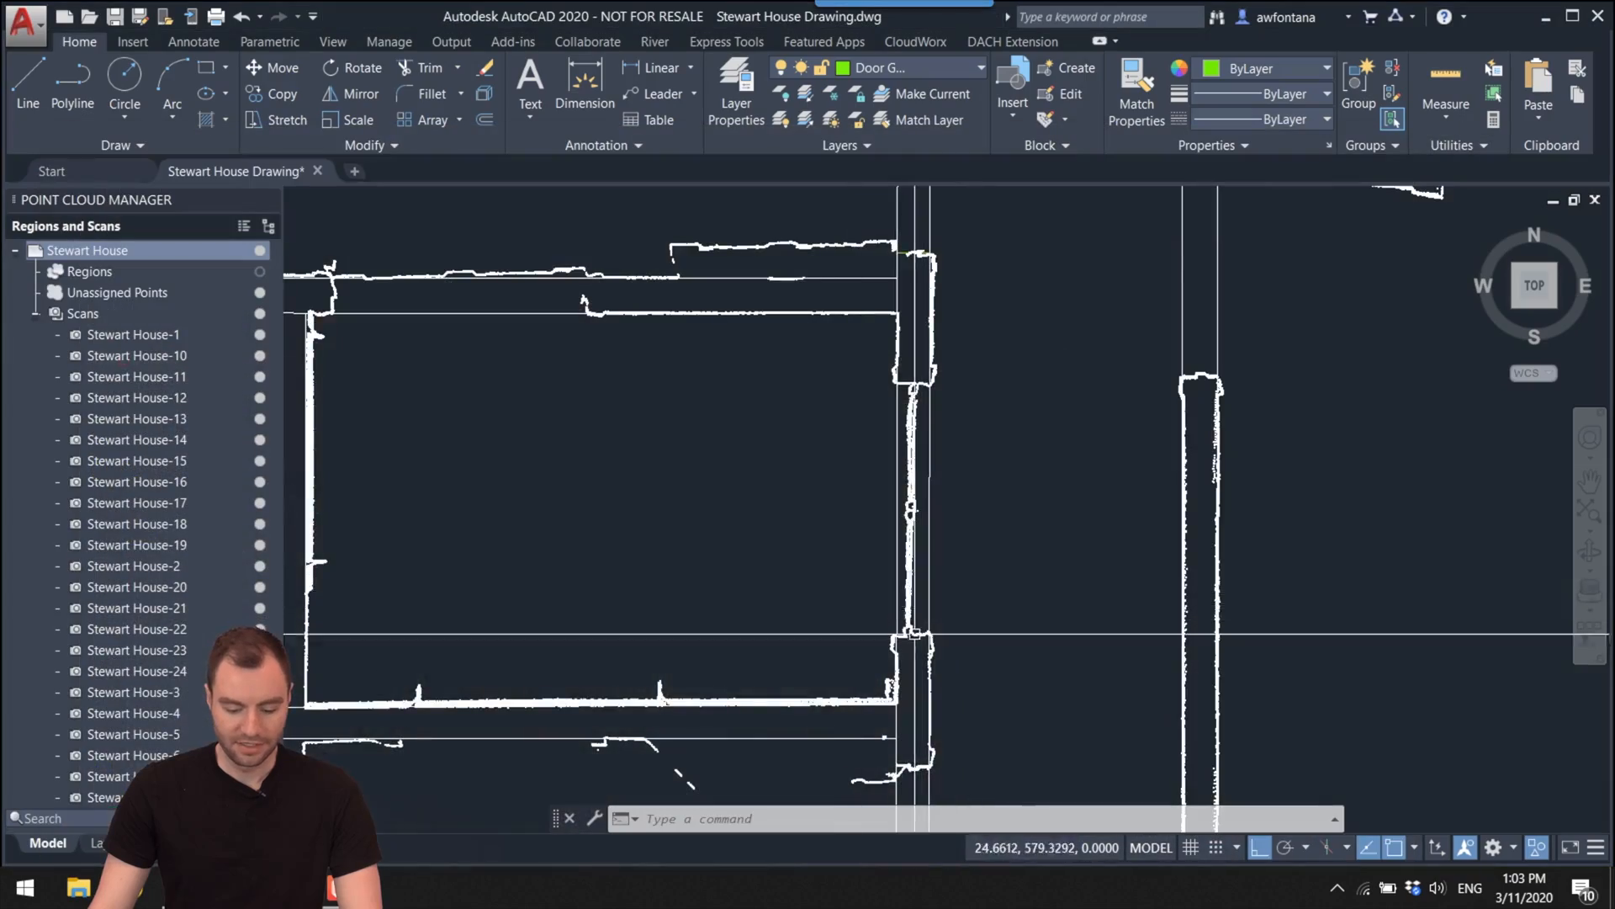
Step: Draw a horizontal door guide line across the hallway's left wall at the lower scanned jamb of the hallway closet opening
{"action": "scroll", "coordinate": [901, 661], "scroll_direction": "up", "scroll_amount": 3}
{"action": "type", "text": "l"}
{"action": "key", "text": "Return"}
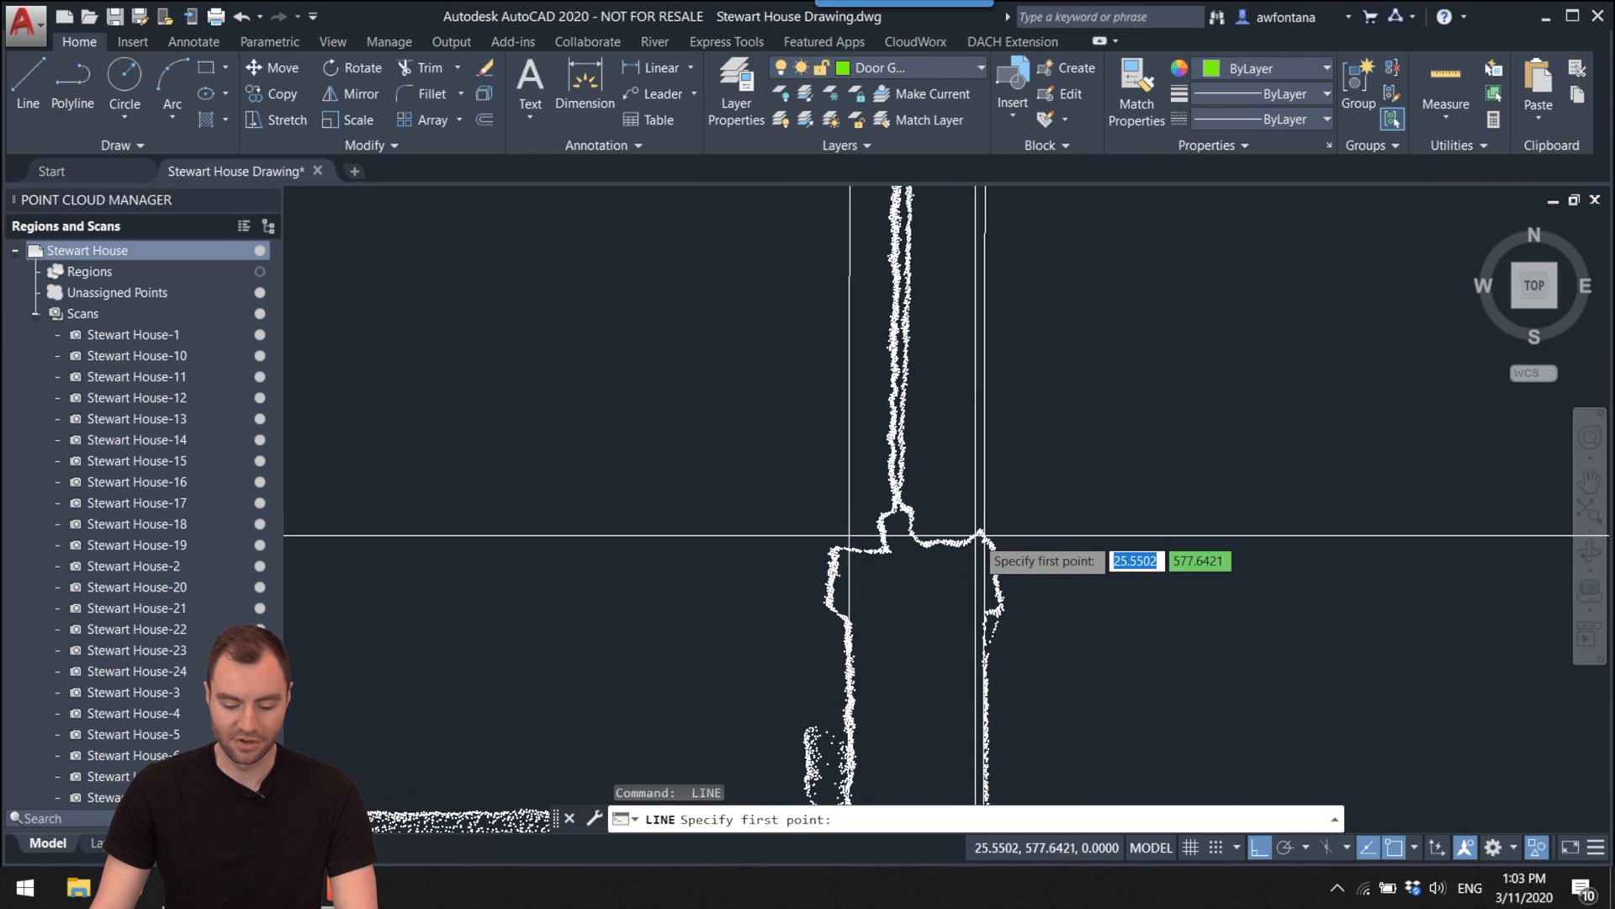
{"action": "left_click", "coordinate": [844, 546]}
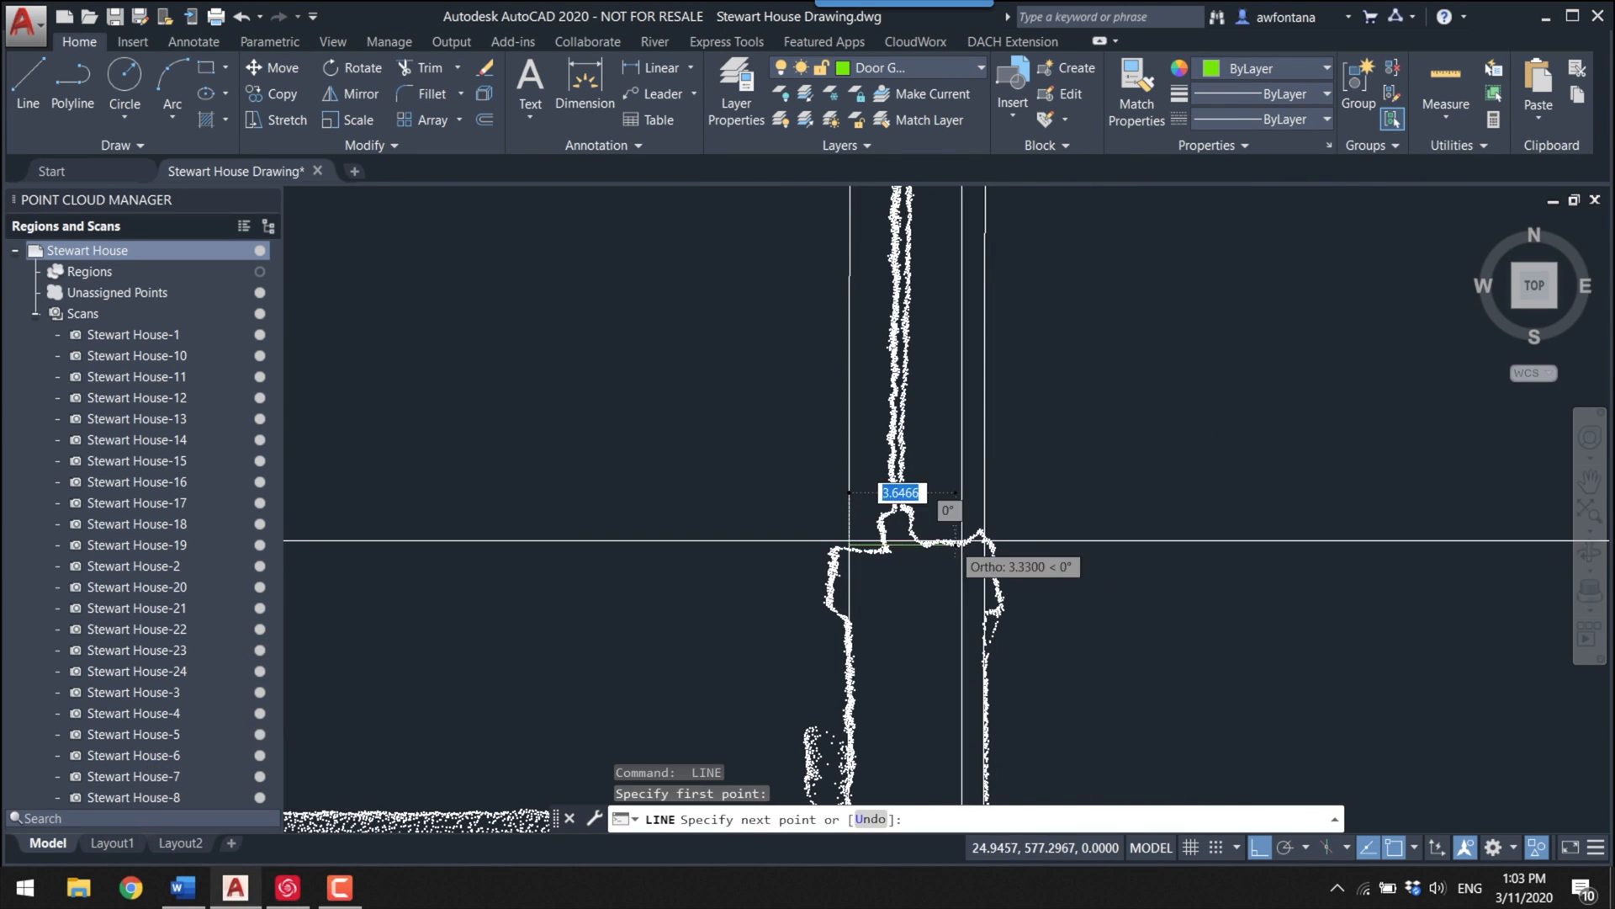
{"action": "left_click", "coordinate": [984, 546]}
{"action": "key", "text": "Escape"}
Step: Draw one vertical and one horizontal door guide line across the walls at the next two scanned doorway jambs
{"action": "scroll", "coordinate": [1079, 486], "scroll_direction": "down", "scroll_amount": 5}
{"action": "scroll", "coordinate": [1100, 448], "scroll_direction": "up", "scroll_amount": 4}
{"action": "key", "text": "Return"}
{"action": "left_click", "coordinate": [959, 545]}
{"action": "left_click", "coordinate": [959, 462]}
{"action": "key", "text": "Escape"}
{"action": "key", "text": "Return"}
{"action": "left_click", "coordinate": [850, 441]}
{"action": "left_click", "coordinate": [790, 441]}
{"action": "key", "text": "Escape"}
Step: Draw two short vertical door guide lines across the horizontal walls at two further scanned doorway jambs
{"action": "scroll", "coordinate": [1035, 497], "scroll_direction": "up", "scroll_amount": 6}
{"action": "key", "text": "Return"}
{"action": "left_click", "coordinate": [1024, 481]}
{"action": "left_click", "coordinate": [1024, 451]}
{"action": "key", "text": "Escape"}
{"action": "key", "text": "Return"}
{"action": "left_click", "coordinate": [870, 472]}
{"action": "left_click", "coordinate": [871, 429]}
Step: Draw a vertical door guide line across the lower exterior wall at the right jamb of the wide opening beside the building's corner
{"action": "scroll", "coordinate": [855, 487], "scroll_direction": "down", "scroll_amount": 4}
{"action": "scroll", "coordinate": [848, 462], "scroll_direction": "up", "scroll_amount": 8}
{"action": "middle_click_drag", "start_coordinate": [779, 602], "coordinate": [997, 558]}
{"action": "key", "text": "Escape"}
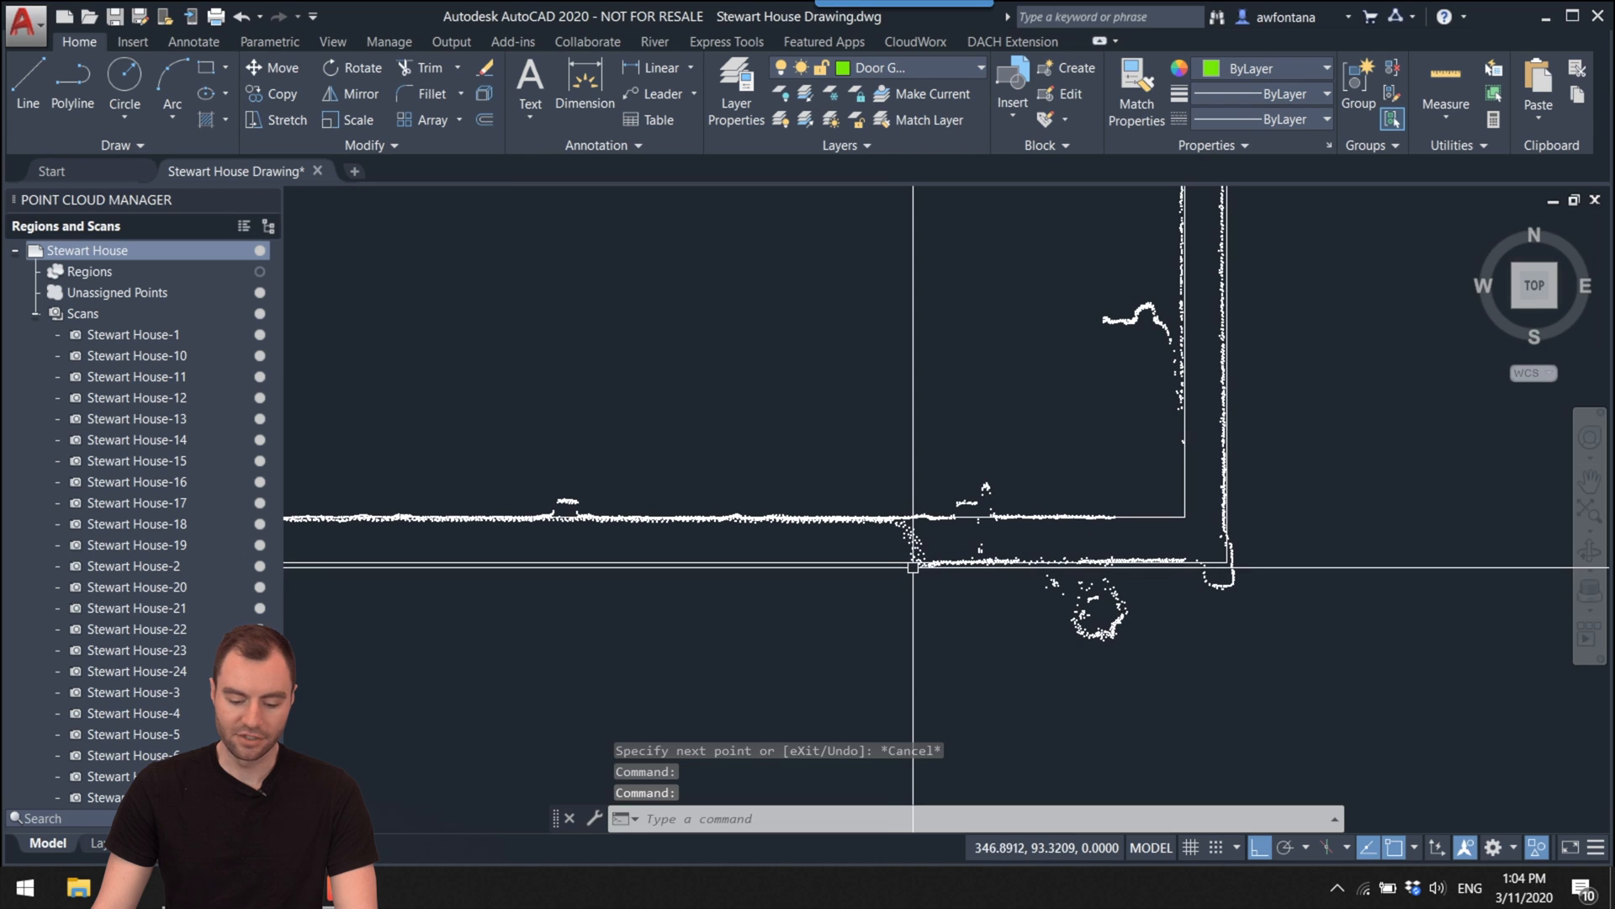
{"action": "key", "text": "Return"}
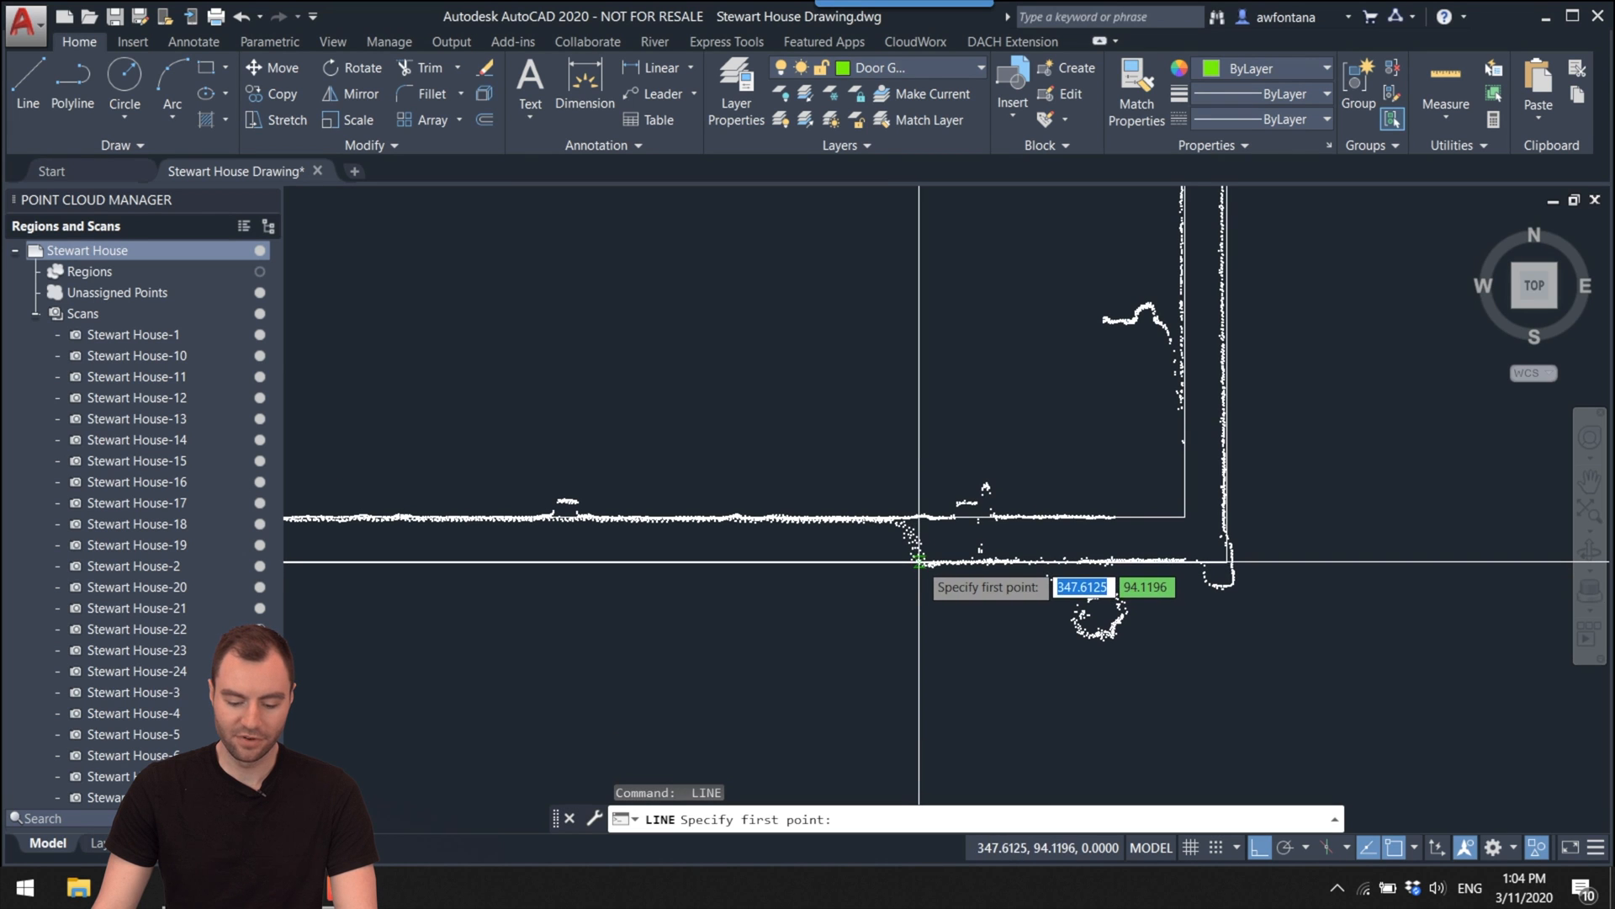
{"action": "left_click", "coordinate": [919, 560]}
{"action": "key", "text": "Escape"}
Step: Draw a vertical door guide line across the entry area's lower wall at the right scanned jamb of its doorway
{"action": "scroll", "coordinate": [819, 377], "scroll_direction": "down", "scroll_amount": 3}
{"action": "middle_click_drag", "start_coordinate": [818, 378], "coordinate": [878, 502]}
{"action": "scroll", "coordinate": [711, 478], "scroll_direction": "up", "scroll_amount": 6}
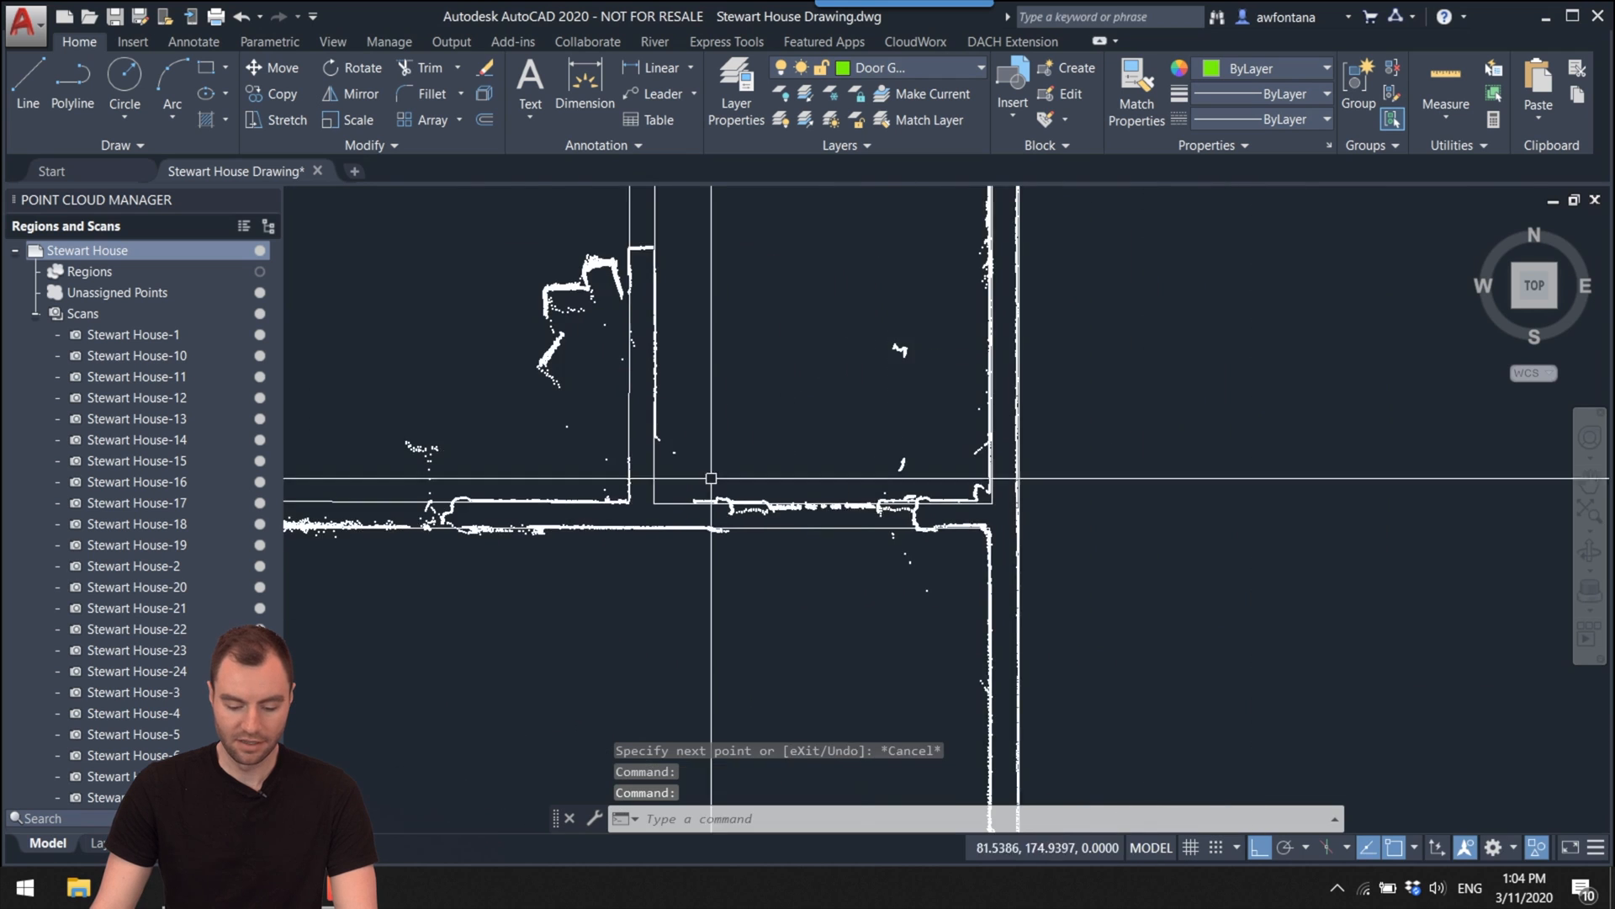
{"action": "scroll", "coordinate": [711, 478], "scroll_direction": "up", "scroll_amount": 2}
{"action": "key", "text": "Return"}
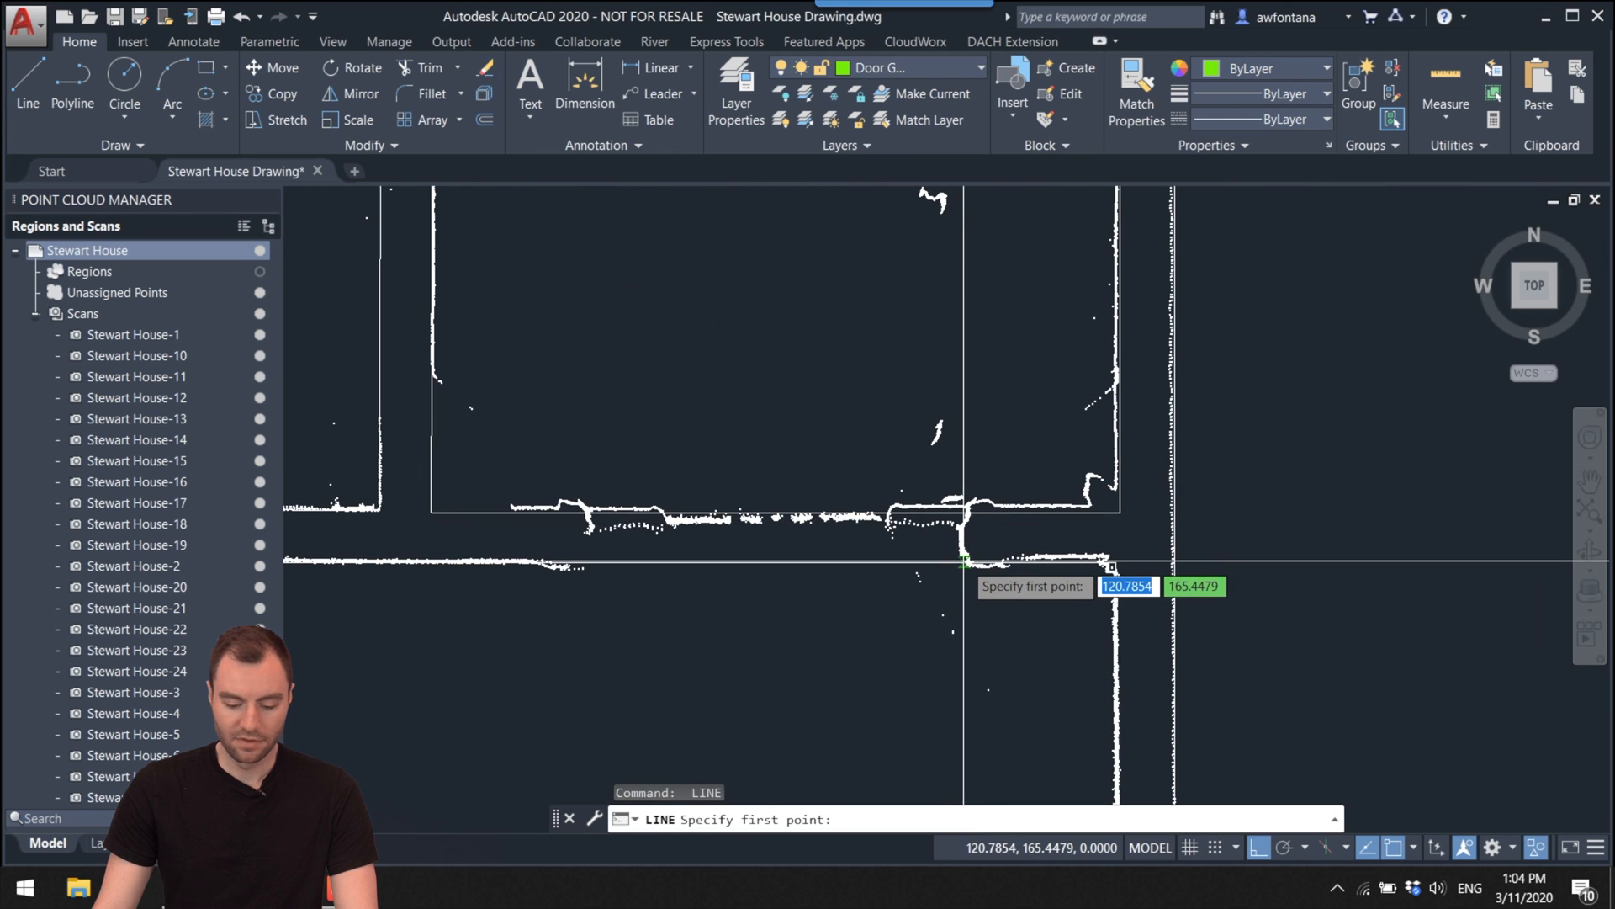
{"action": "left_click", "coordinate": [966, 560]}
{"action": "left_click", "coordinate": [966, 511]}
{"action": "key", "text": "Escape"}
{"action": "scroll", "coordinate": [966, 511], "scroll_direction": "down", "scroll_amount": 5}
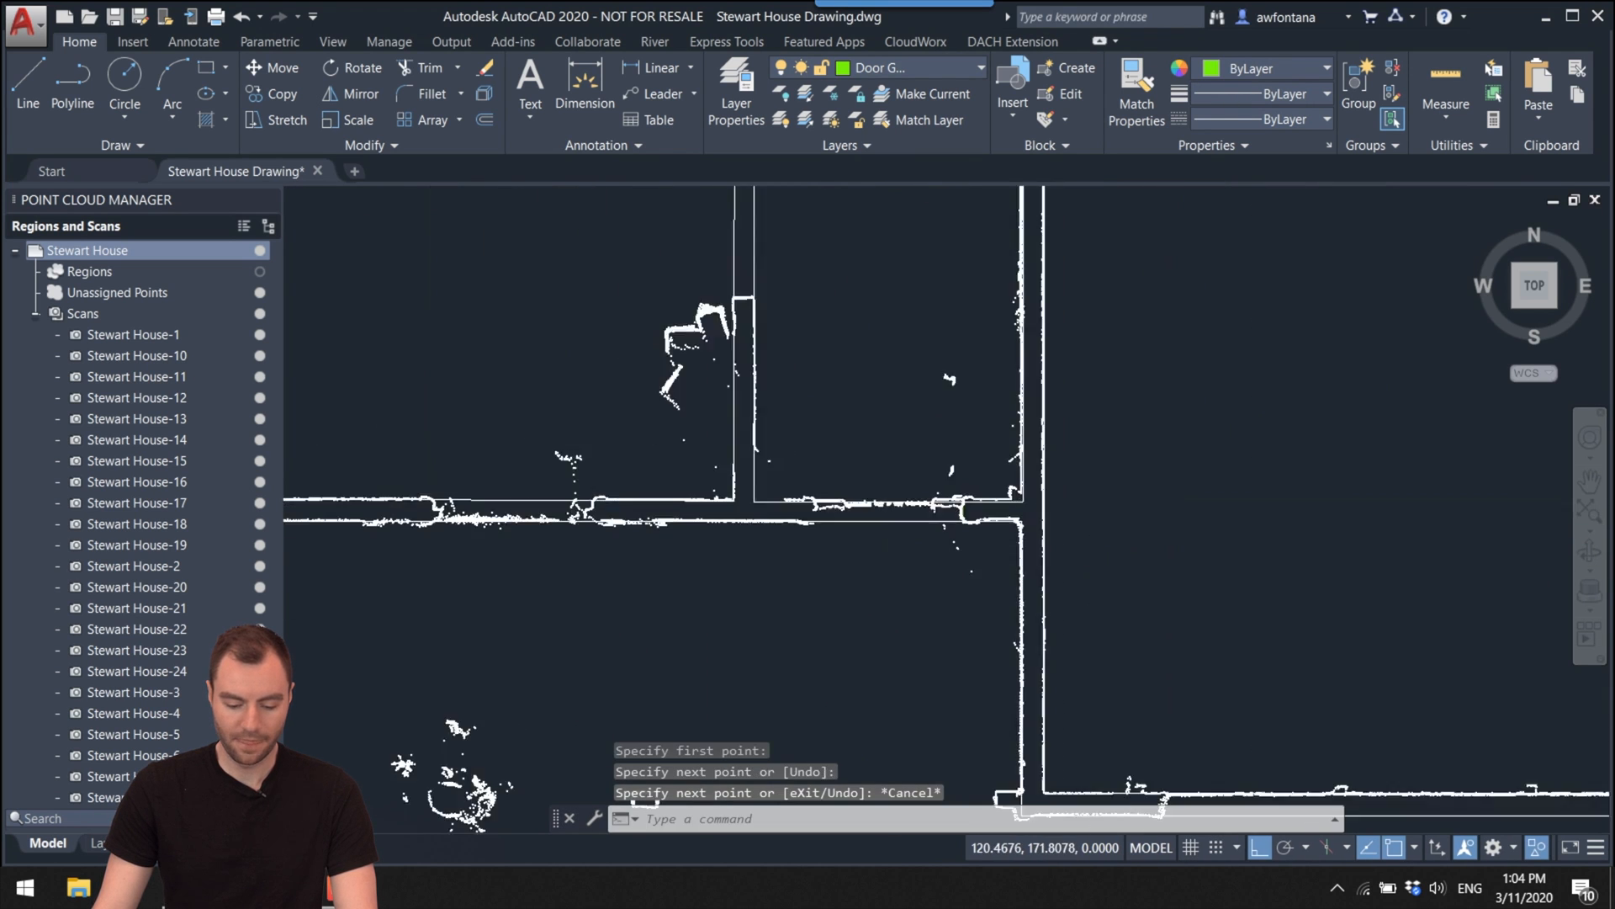
Step: Hide the Stewart House point cloud to review the door guides around the bedrooms and hallway, and show the cloud again
{"action": "middle_click_drag", "start_coordinate": [820, 589], "coordinate": [823, 623]}
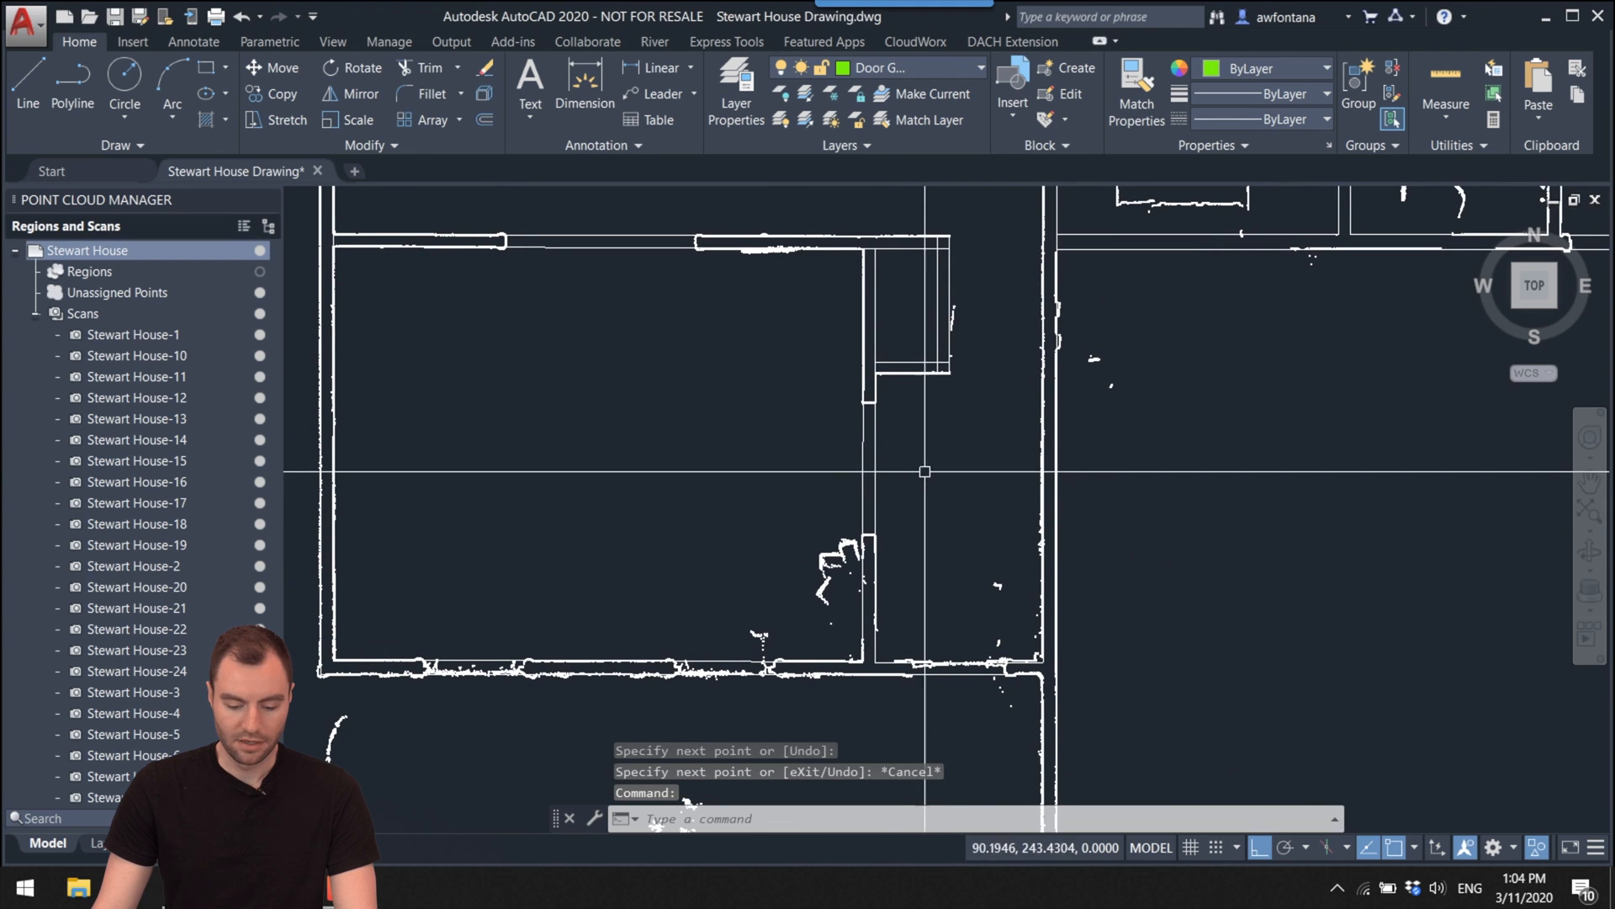
{"action": "middle_click_drag", "start_coordinate": [748, 433], "coordinate": [736, 479]}
{"action": "scroll", "coordinate": [570, 451], "scroll_direction": "up", "scroll_amount": 3}
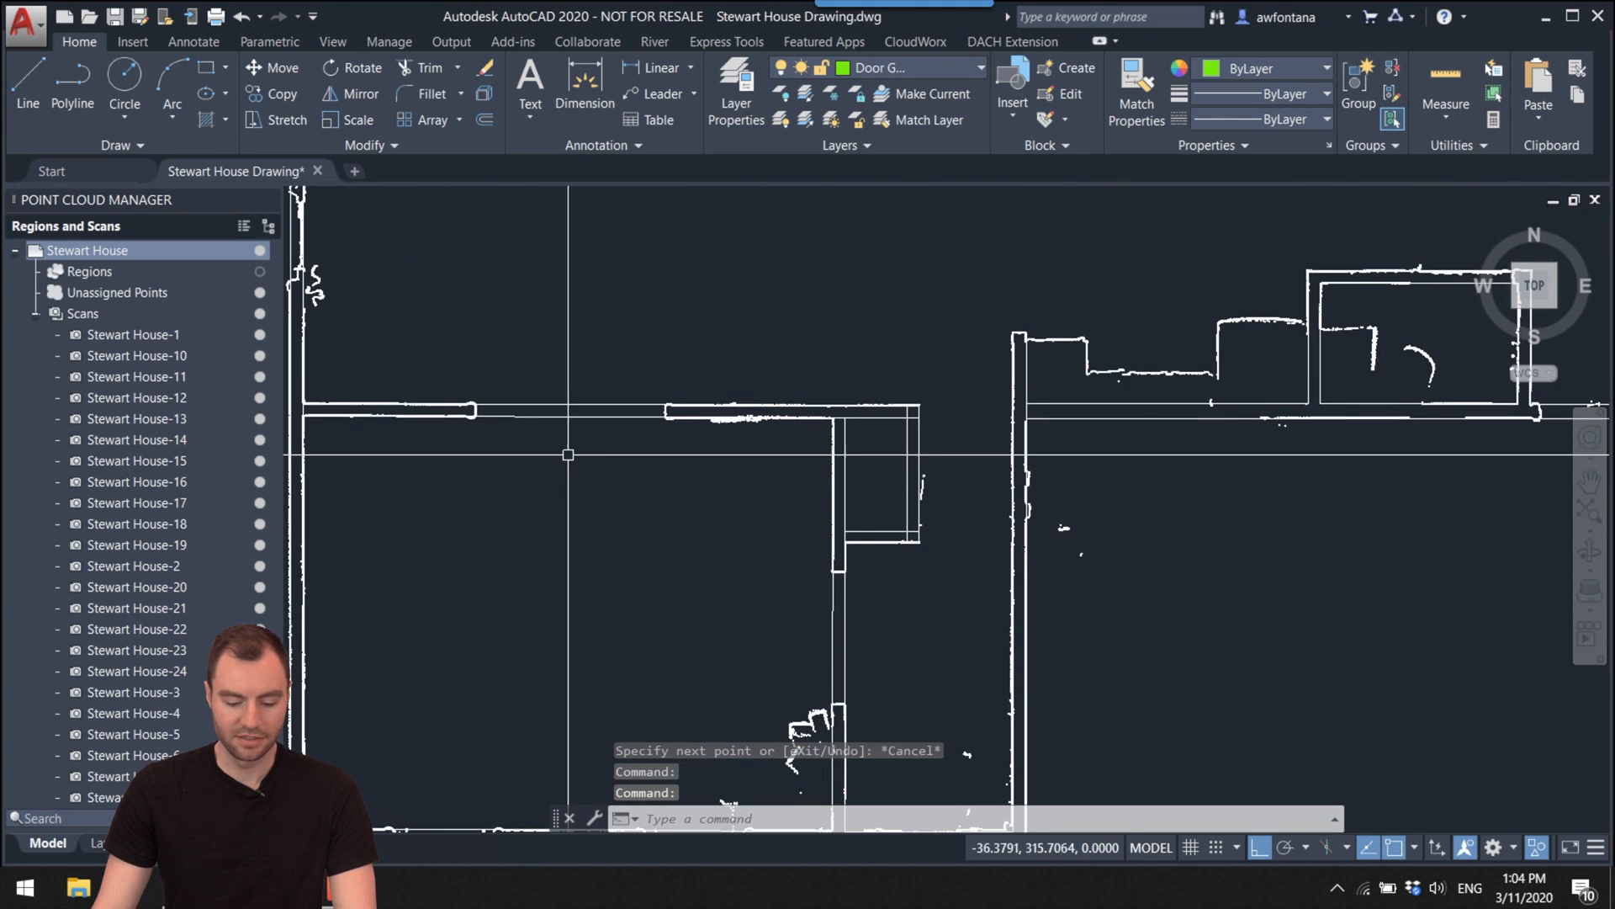
{"action": "scroll", "coordinate": [926, 497], "scroll_direction": "up", "scroll_amount": 2}
{"action": "middle_click_drag", "start_coordinate": [870, 438], "coordinate": [866, 622]}
{"action": "scroll", "coordinate": [875, 505], "scroll_direction": "down", "scroll_amount": 2}
{"action": "middle_click_drag", "start_coordinate": [875, 505], "coordinate": [1011, 737]}
{"action": "middle_click_drag", "start_coordinate": [832, 529], "coordinate": [735, 599]}
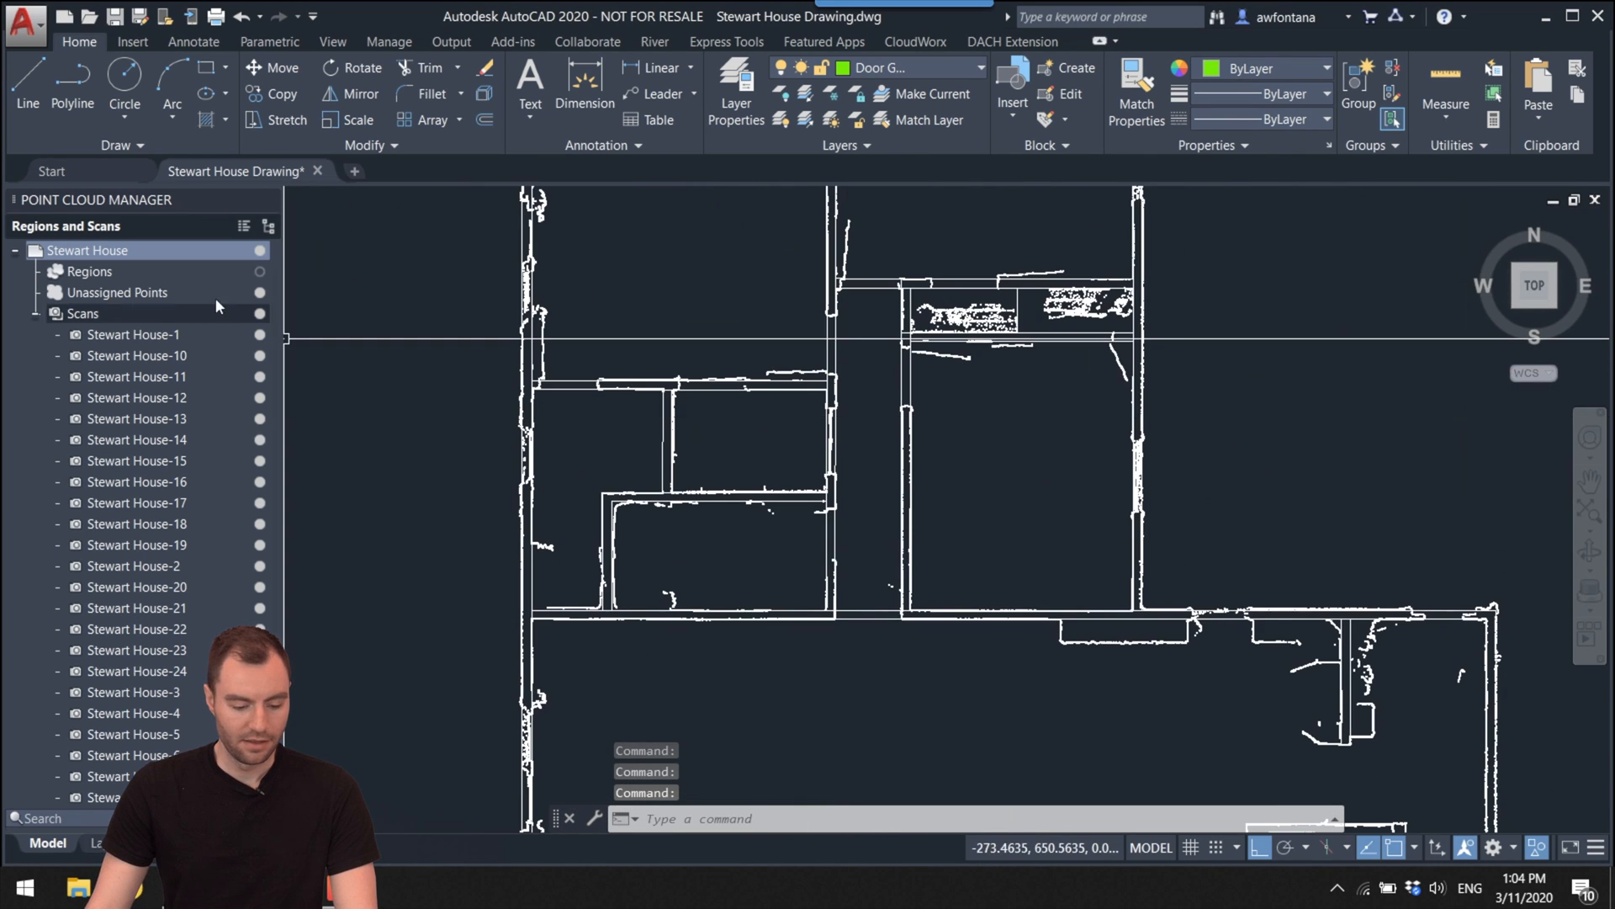
{"action": "left_click", "coordinate": [260, 251]}
{"action": "scroll", "coordinate": [642, 499], "scroll_direction": "up", "scroll_amount": 5}
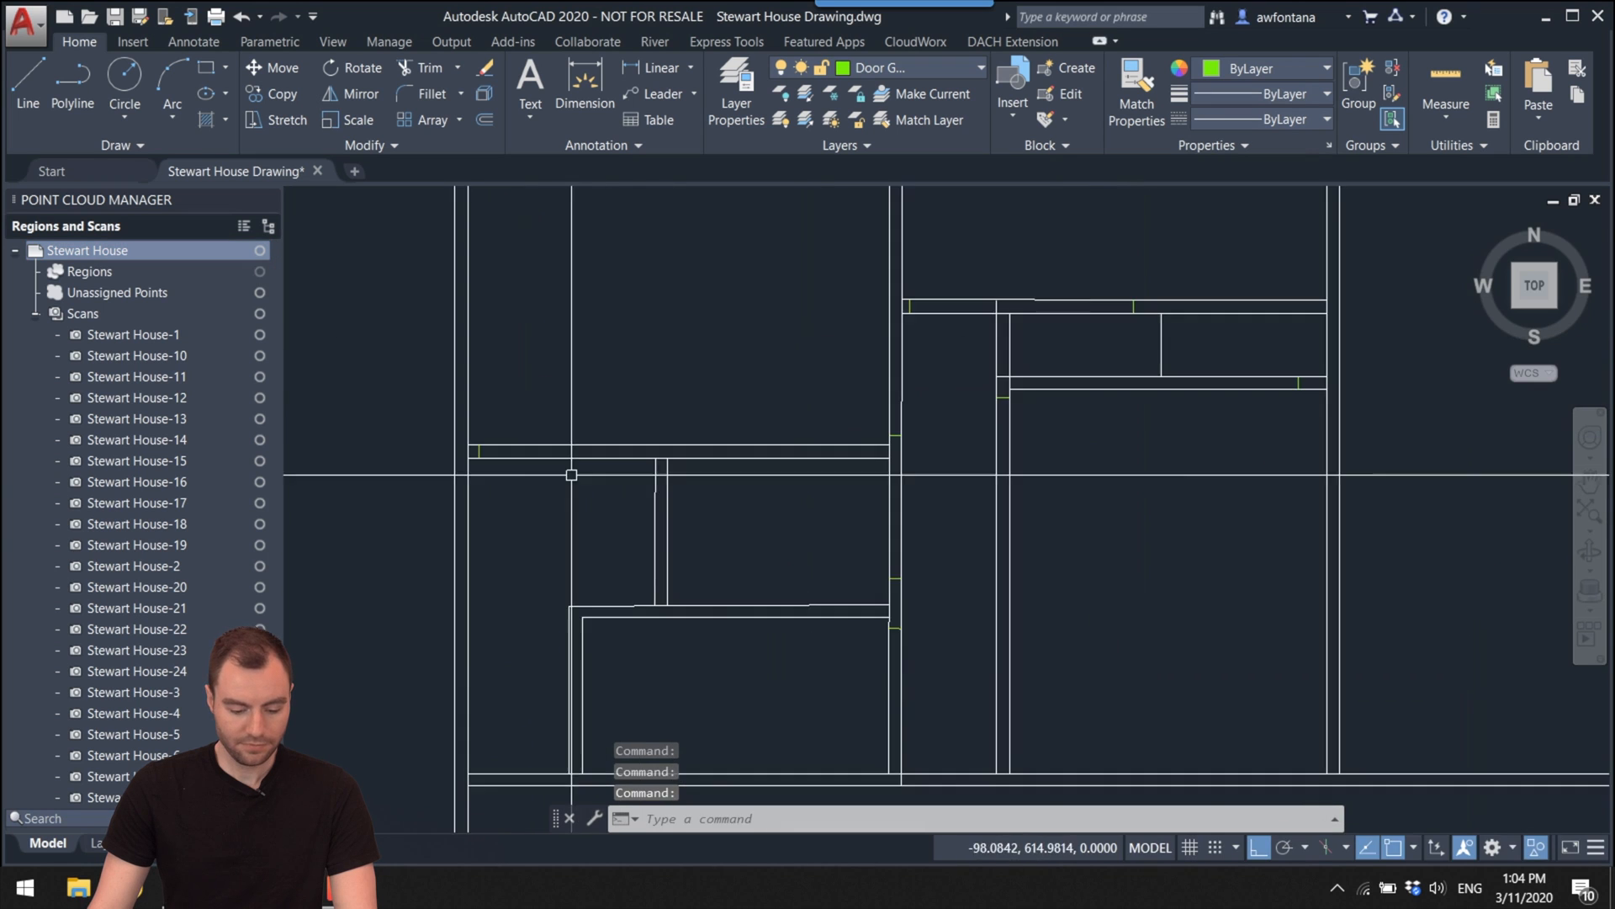
{"action": "middle_click_drag", "start_coordinate": [435, 440], "coordinate": [880, 617]}
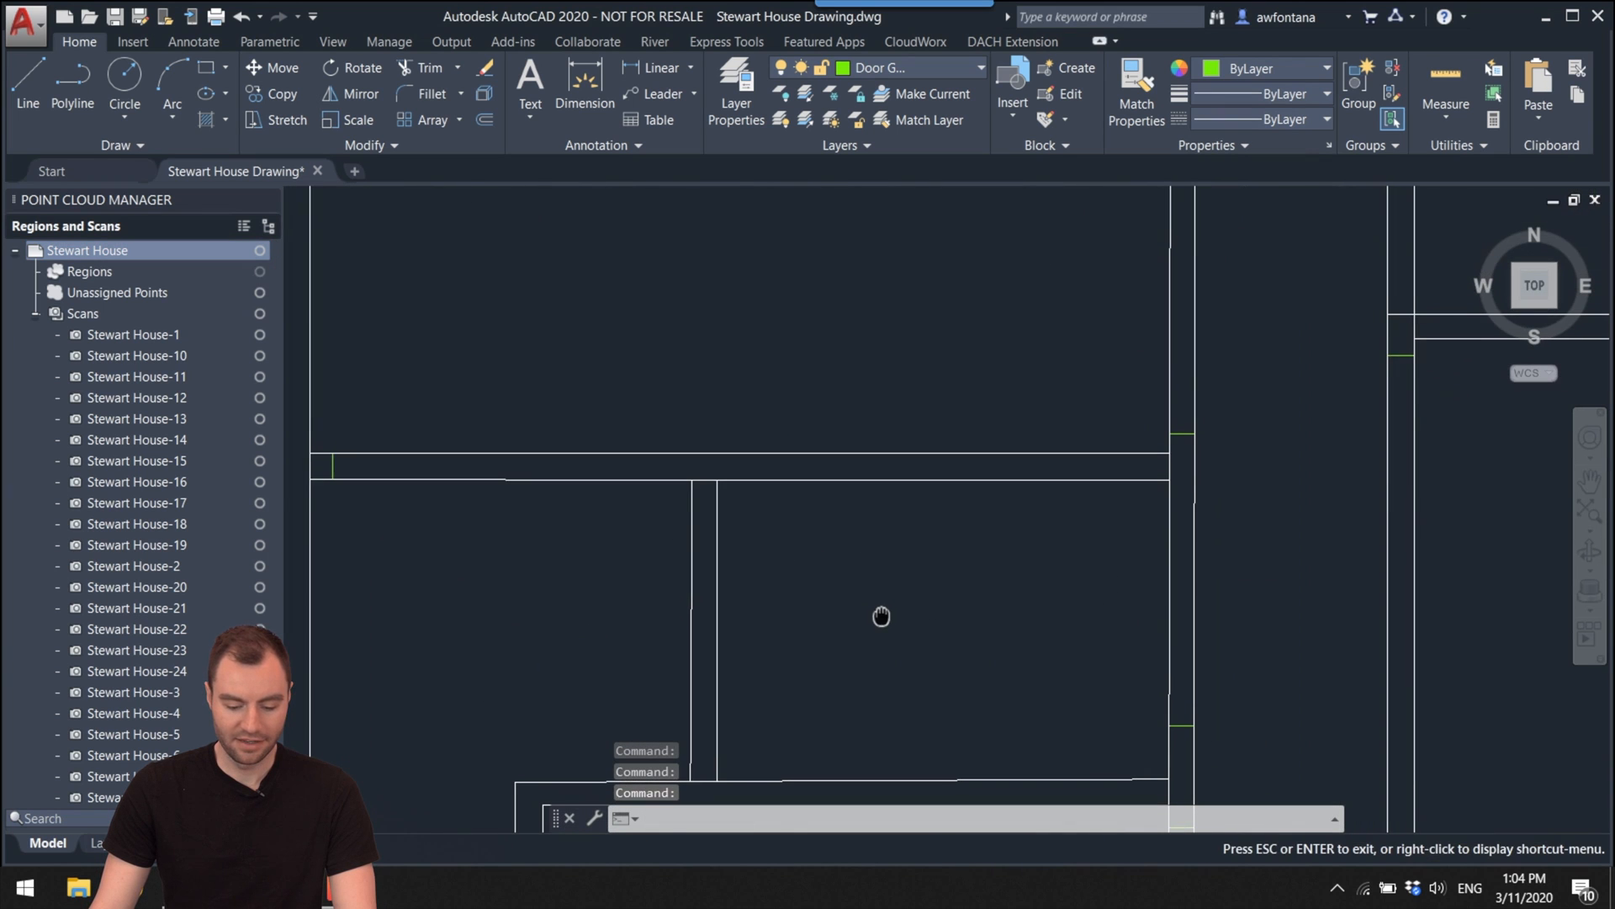
{"action": "left_click", "coordinate": [259, 251]}
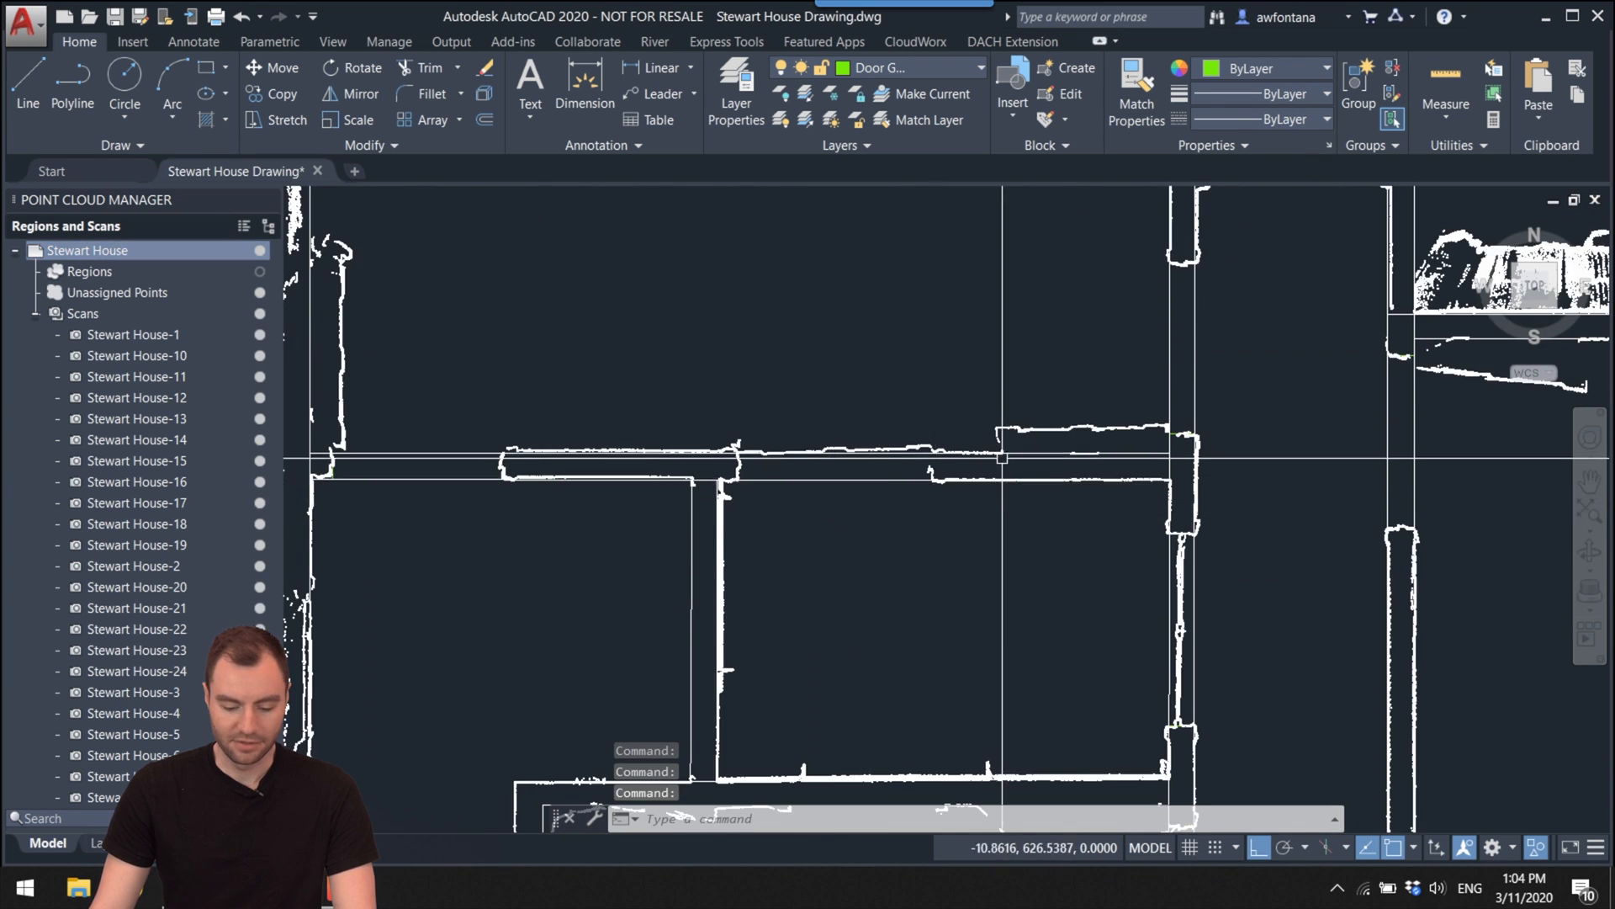
Step: Draw a vertical door guide line across the horizontal wall above the small room at the right scanned jamb of its doorway
{"action": "scroll", "coordinate": [854, 446], "scroll_direction": "up", "scroll_amount": 3}
{"action": "middle_click_drag", "start_coordinate": [853, 447], "coordinate": [862, 461]}
{"action": "type", "text": "l"}
{"action": "key", "text": "Return"}
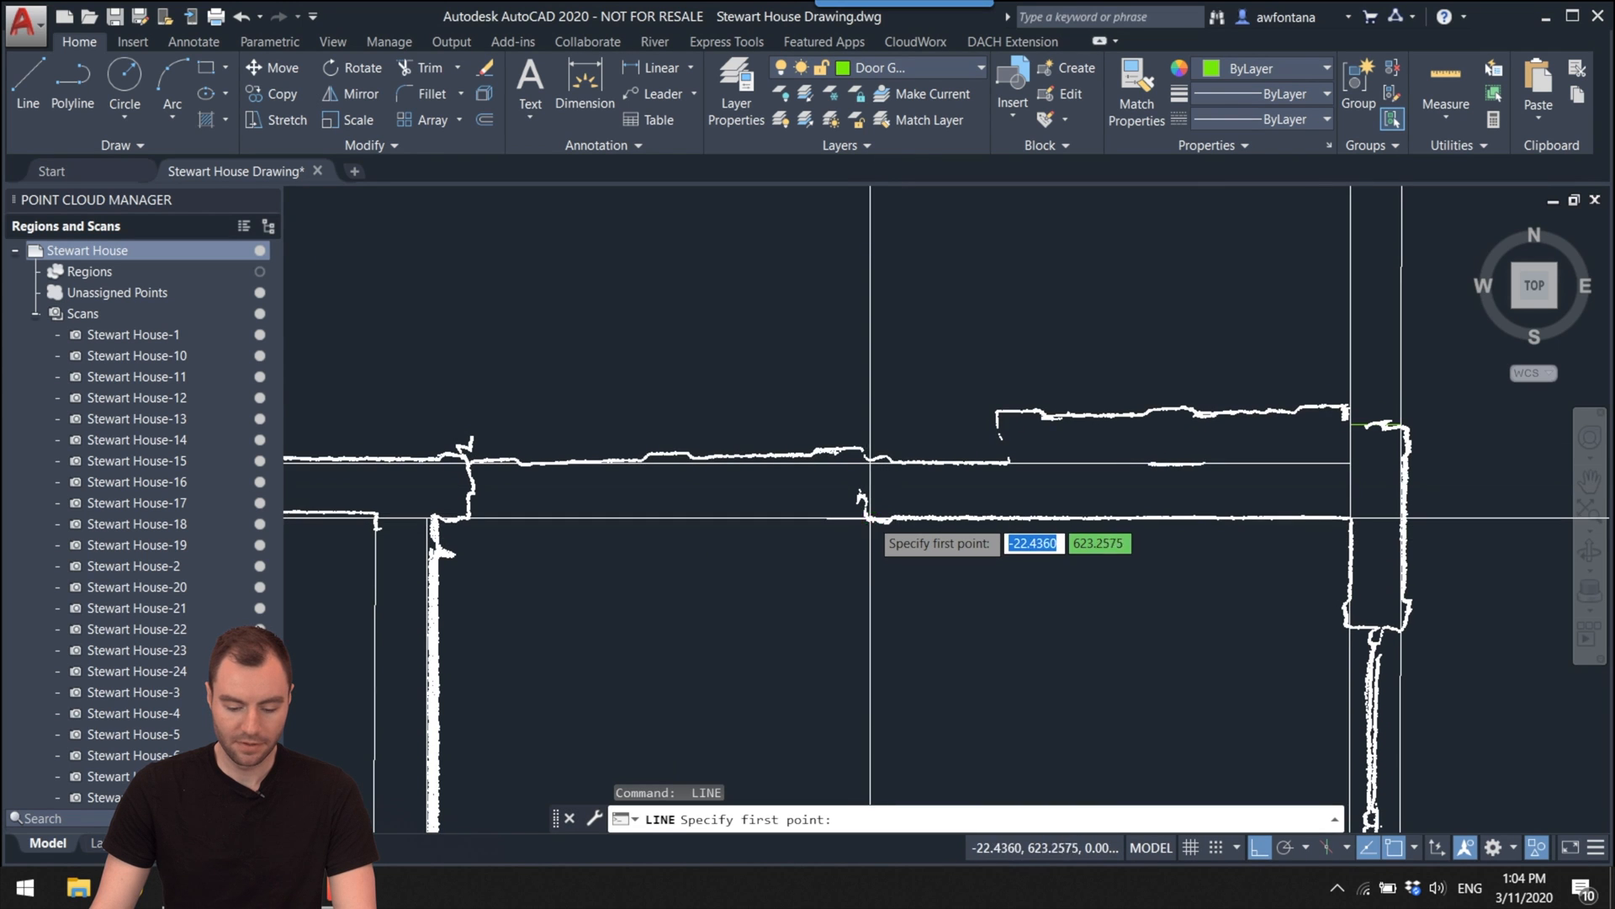
{"action": "scroll", "coordinate": [868, 516], "scroll_direction": "up", "scroll_amount": 3}
{"action": "left_click", "coordinate": [862, 517]}
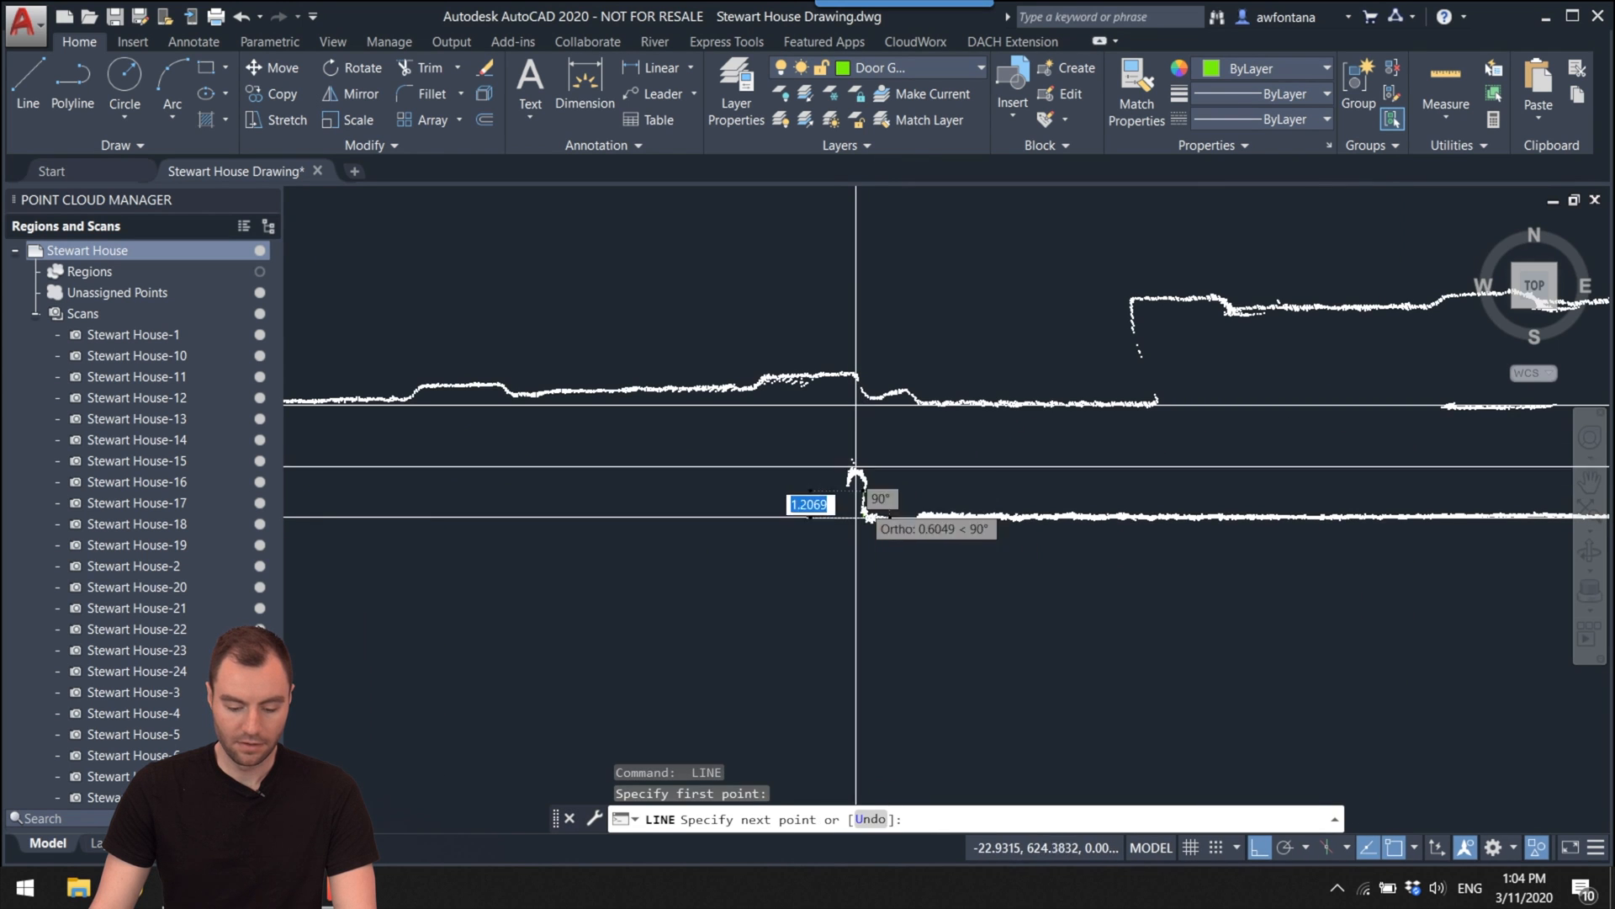
{"action": "left_click", "coordinate": [856, 405]}
{"action": "key", "text": "Escape"}
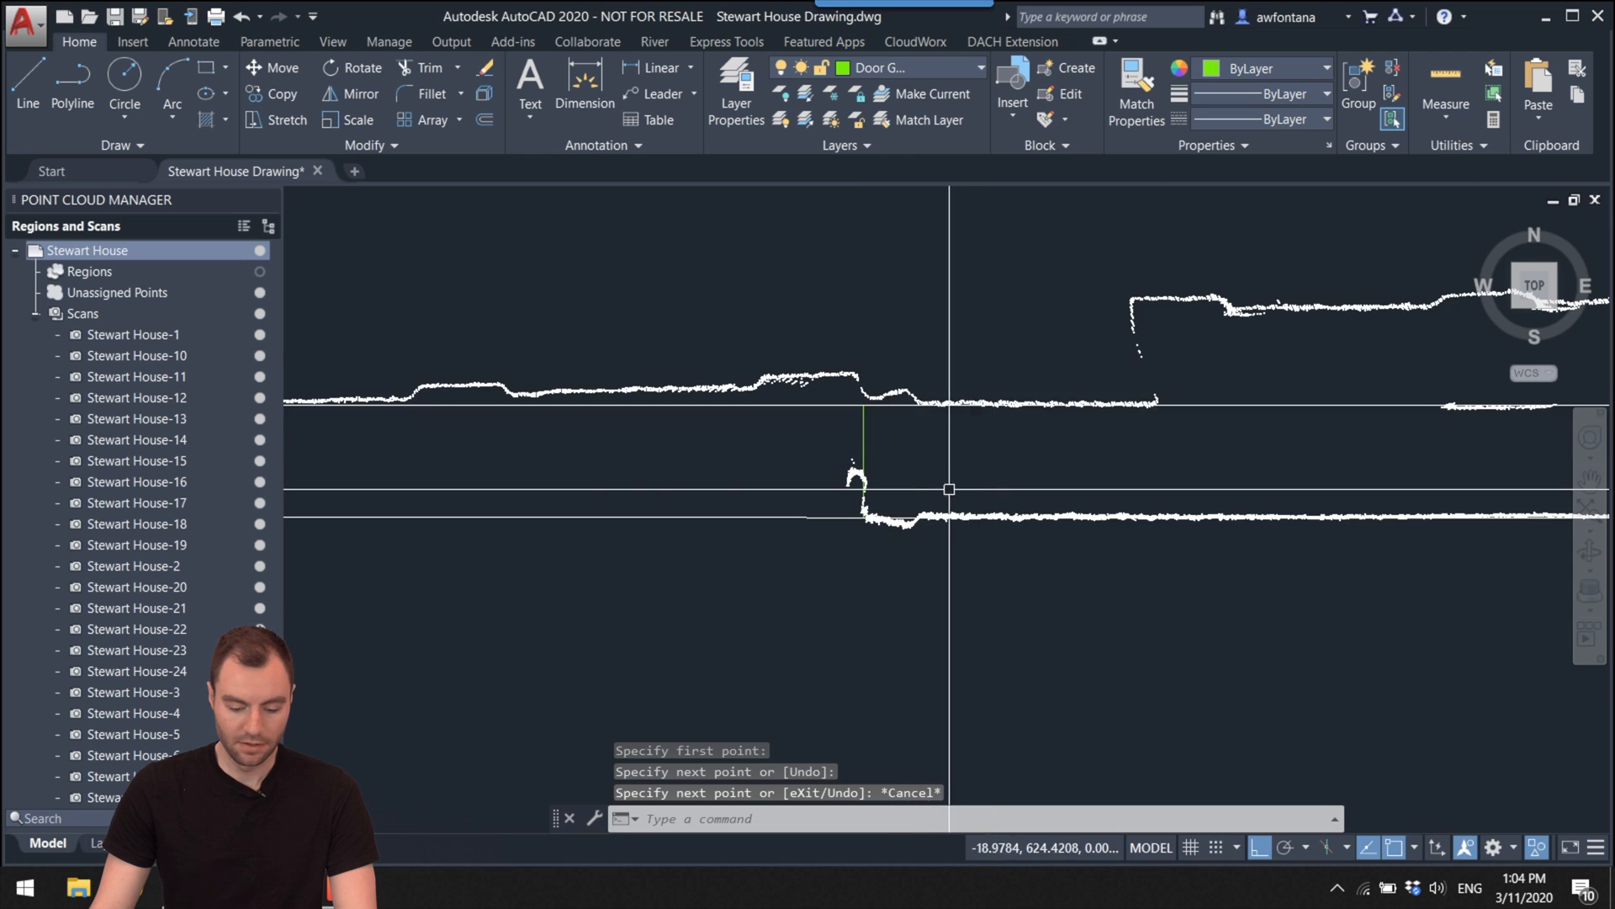
Step: Look over the whole floor plan against the point cloud for door openings without guide lines
{"action": "scroll", "coordinate": [973, 487], "scroll_direction": "down", "scroll_amount": 3}
{"action": "middle_click_drag", "start_coordinate": [926, 547], "coordinate": [605, 665]}
{"action": "scroll", "coordinate": [604, 665], "scroll_direction": "down", "scroll_amount": 2}
{"action": "middle_click_drag", "start_coordinate": [829, 595], "coordinate": [705, 407]}
{"action": "scroll", "coordinate": [709, 409], "scroll_direction": "down", "scroll_amount": 4}
{"action": "middle_click_drag", "start_coordinate": [829, 495], "coordinate": [836, 245]}
{"action": "scroll", "coordinate": [786, 418], "scroll_direction": "up", "scroll_amount": 2}
{"action": "middle_click_drag", "start_coordinate": [820, 475], "coordinate": [953, 572]}
{"action": "scroll", "coordinate": [965, 581], "scroll_direction": "down", "scroll_amount": 3}
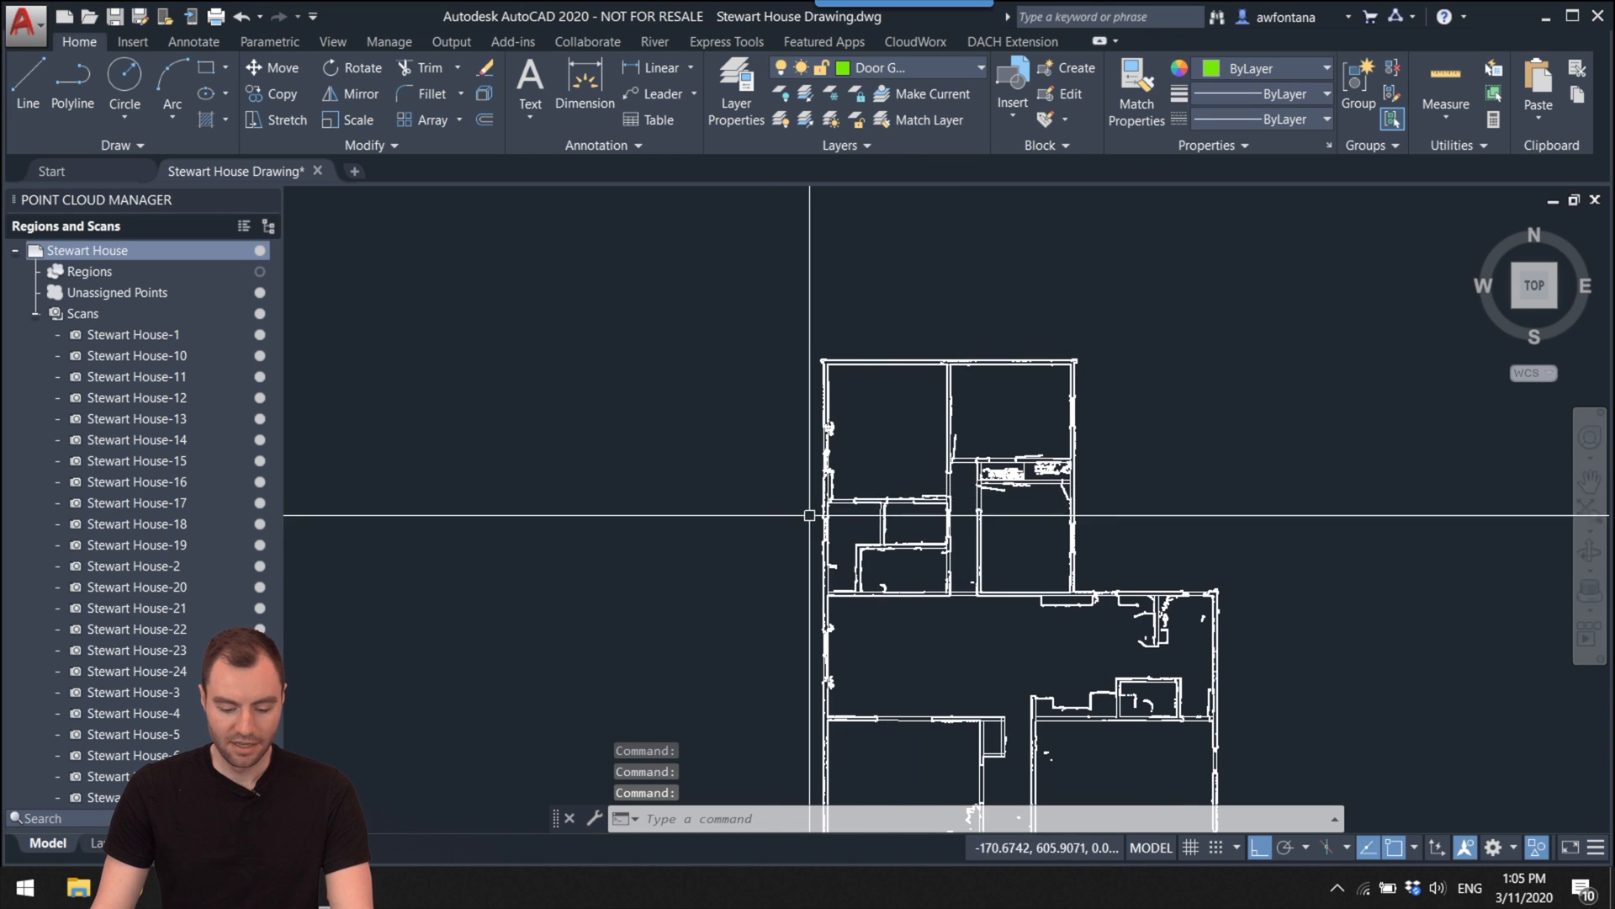
{"action": "scroll", "coordinate": [866, 480], "scroll_direction": "up", "scroll_amount": 3}
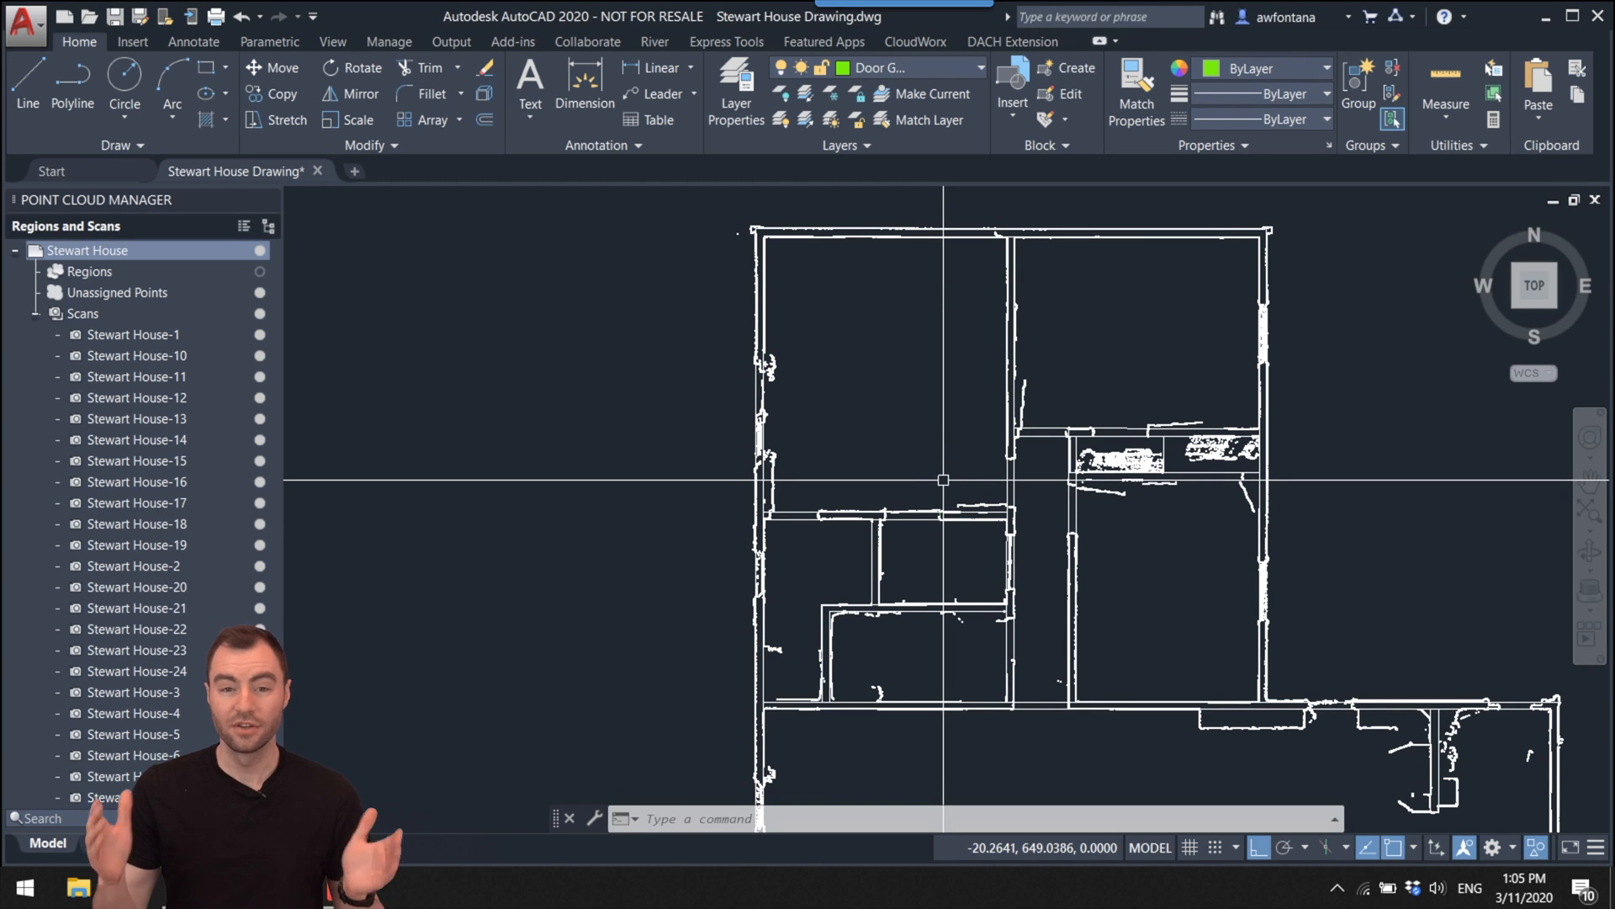
{"action": "middle_click_drag", "start_coordinate": [890, 479], "coordinate": [747, 355]}
{"action": "scroll", "coordinate": [790, 372], "scroll_direction": "down", "scroll_amount": 1}
{"action": "middle_click_drag", "start_coordinate": [809, 462], "coordinate": [814, 396]}
{"action": "middle_click_drag", "start_coordinate": [774, 474], "coordinate": [818, 506]}
{"action": "key", "text": "Escape"}
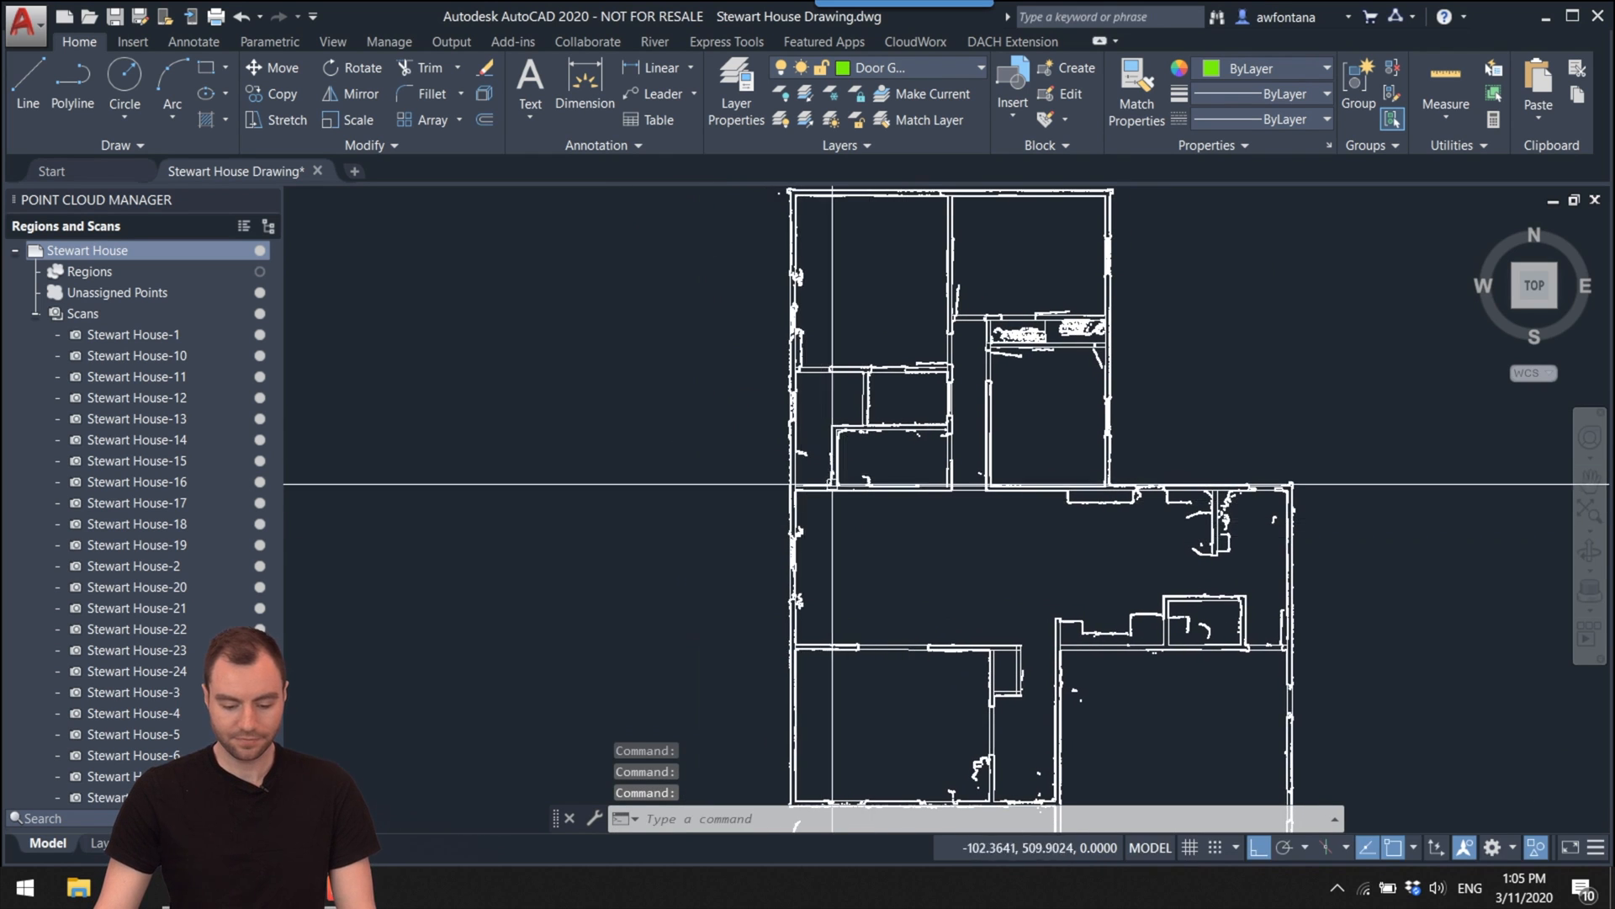
{"action": "key", "text": "Return"}
{"action": "left_click_drag", "start_coordinate": [901, 486], "coordinate": [989, 281]}
{"action": "left_click_drag", "start_coordinate": [702, 394], "coordinate": [793, 469]}
{"action": "key", "text": "Escape"}
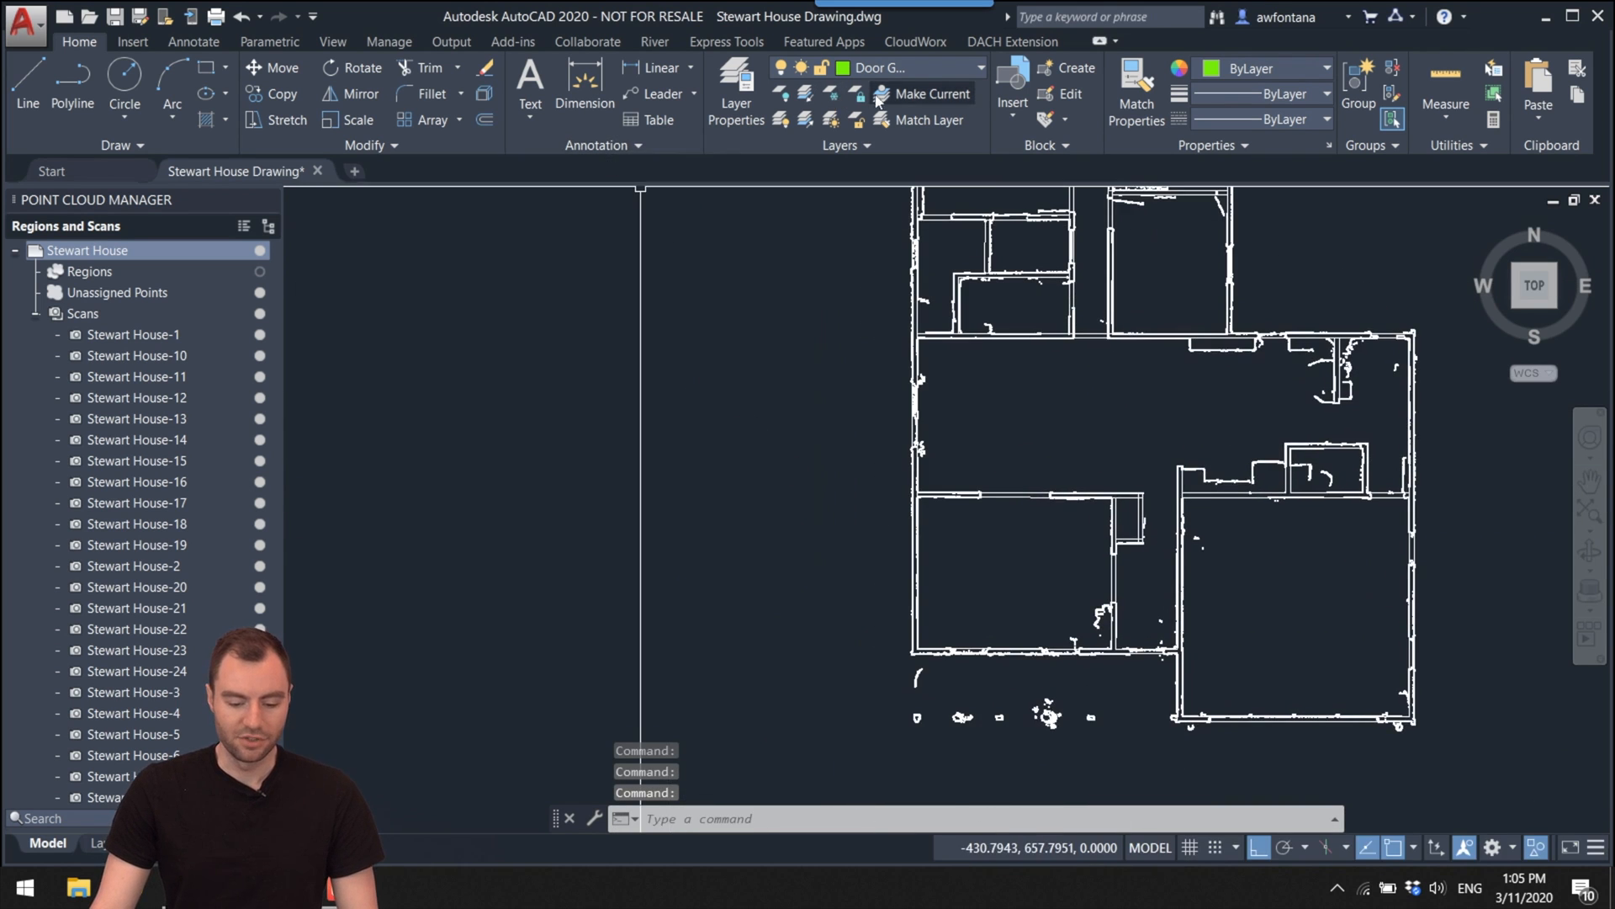
Step: Make the Doors layer current and set its color to blue
{"action": "left_click", "coordinate": [740, 84]}
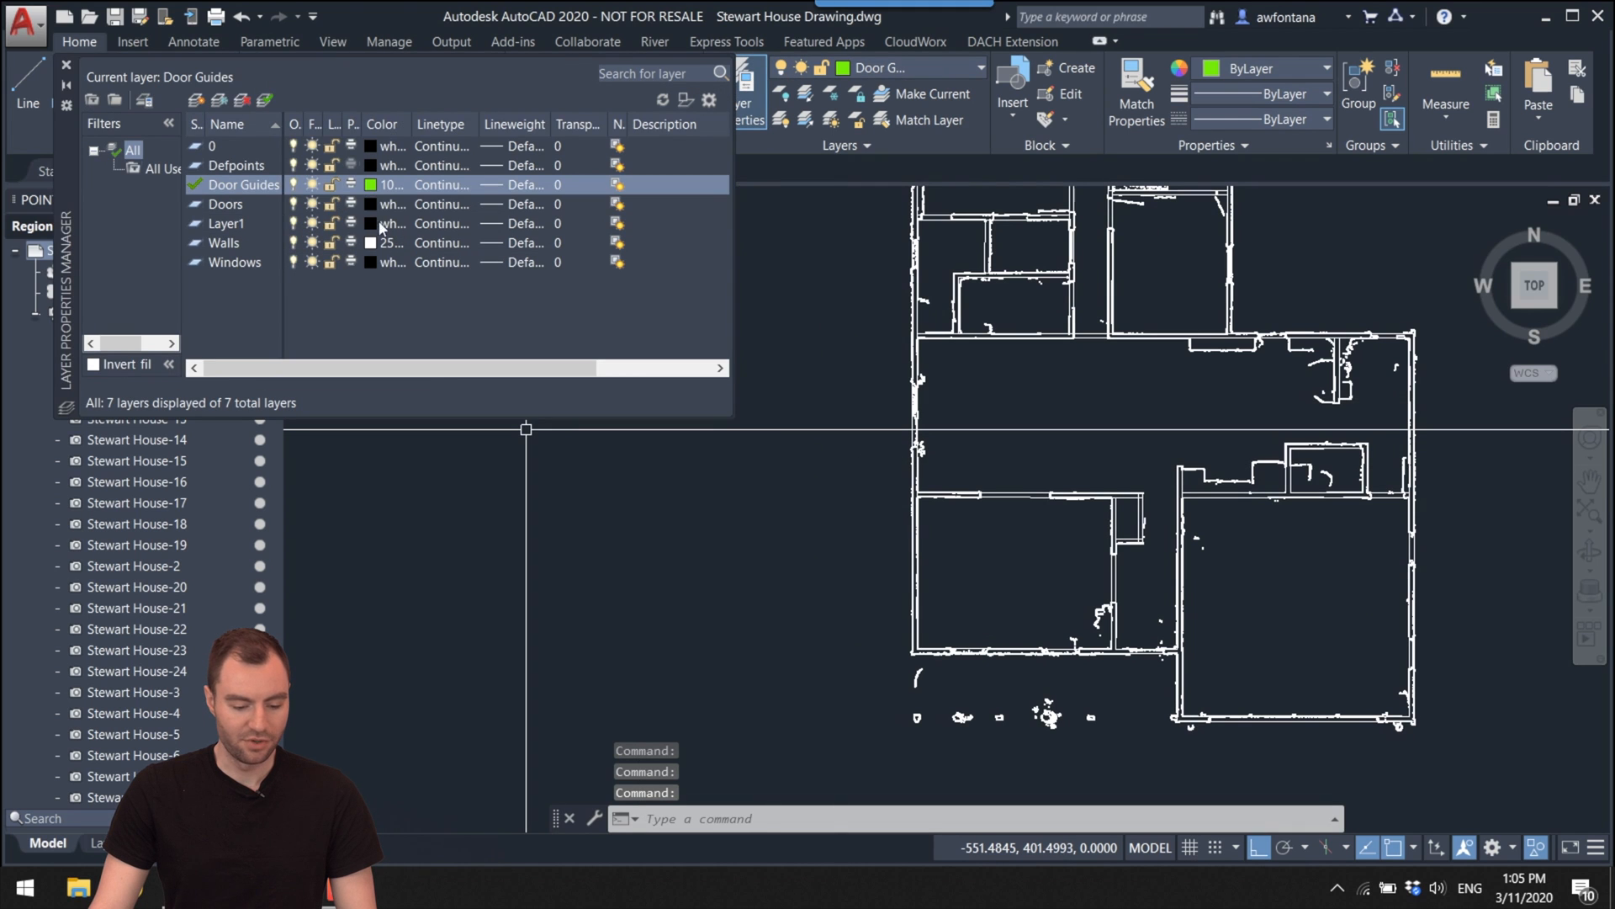
{"action": "double_click", "coordinate": [236, 206]}
{"action": "left_click", "coordinate": [376, 204]}
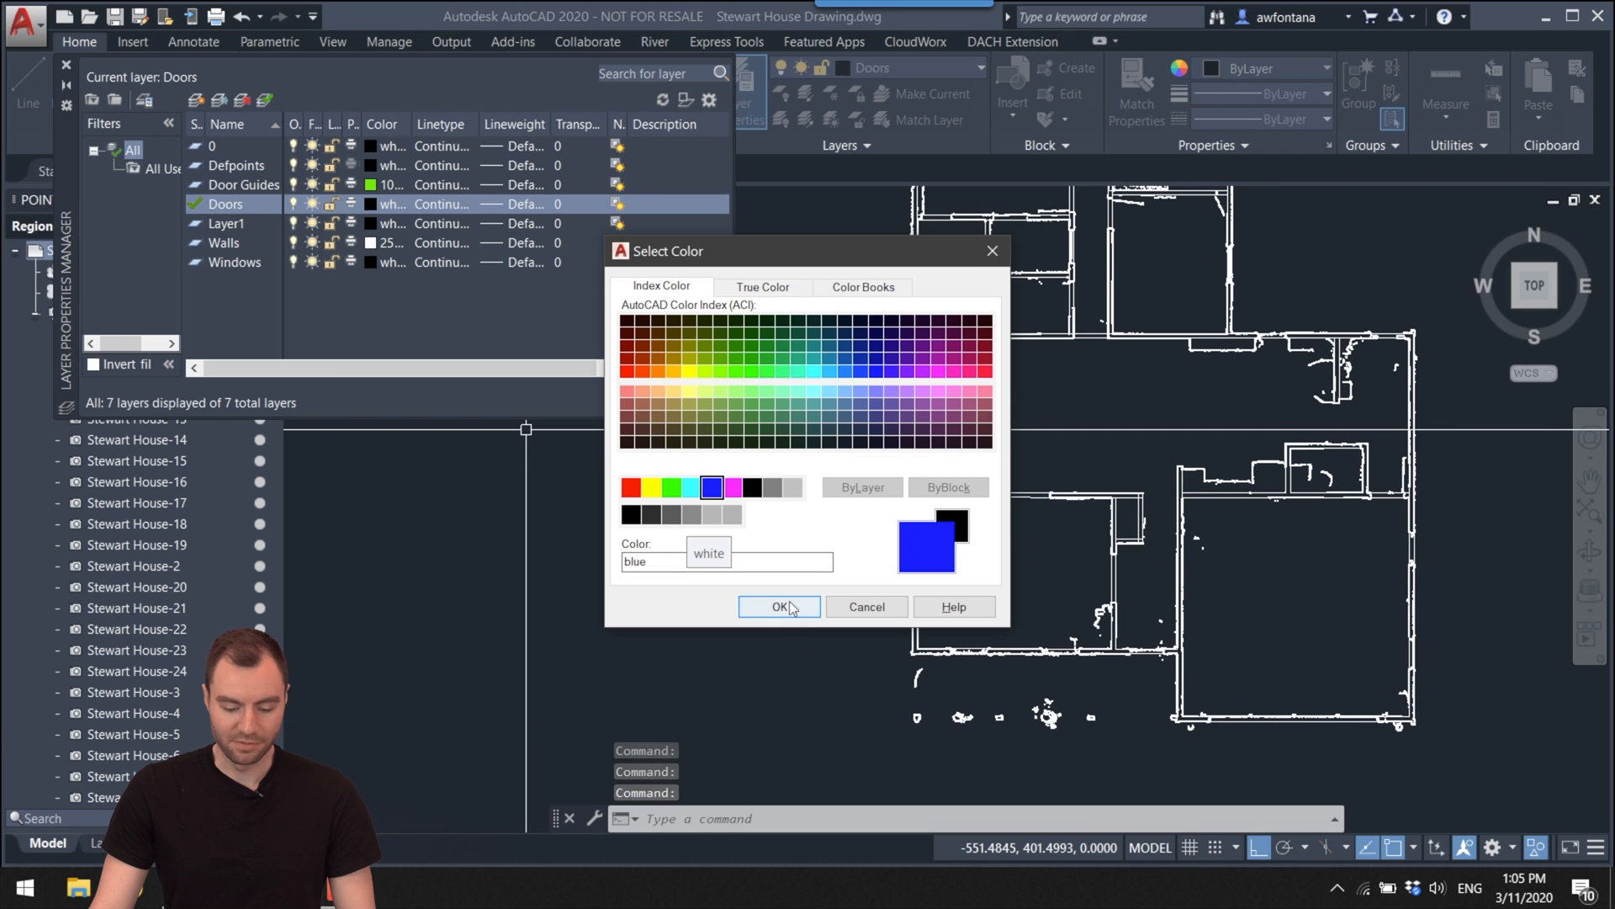
{"action": "left_click", "coordinate": [795, 610]}
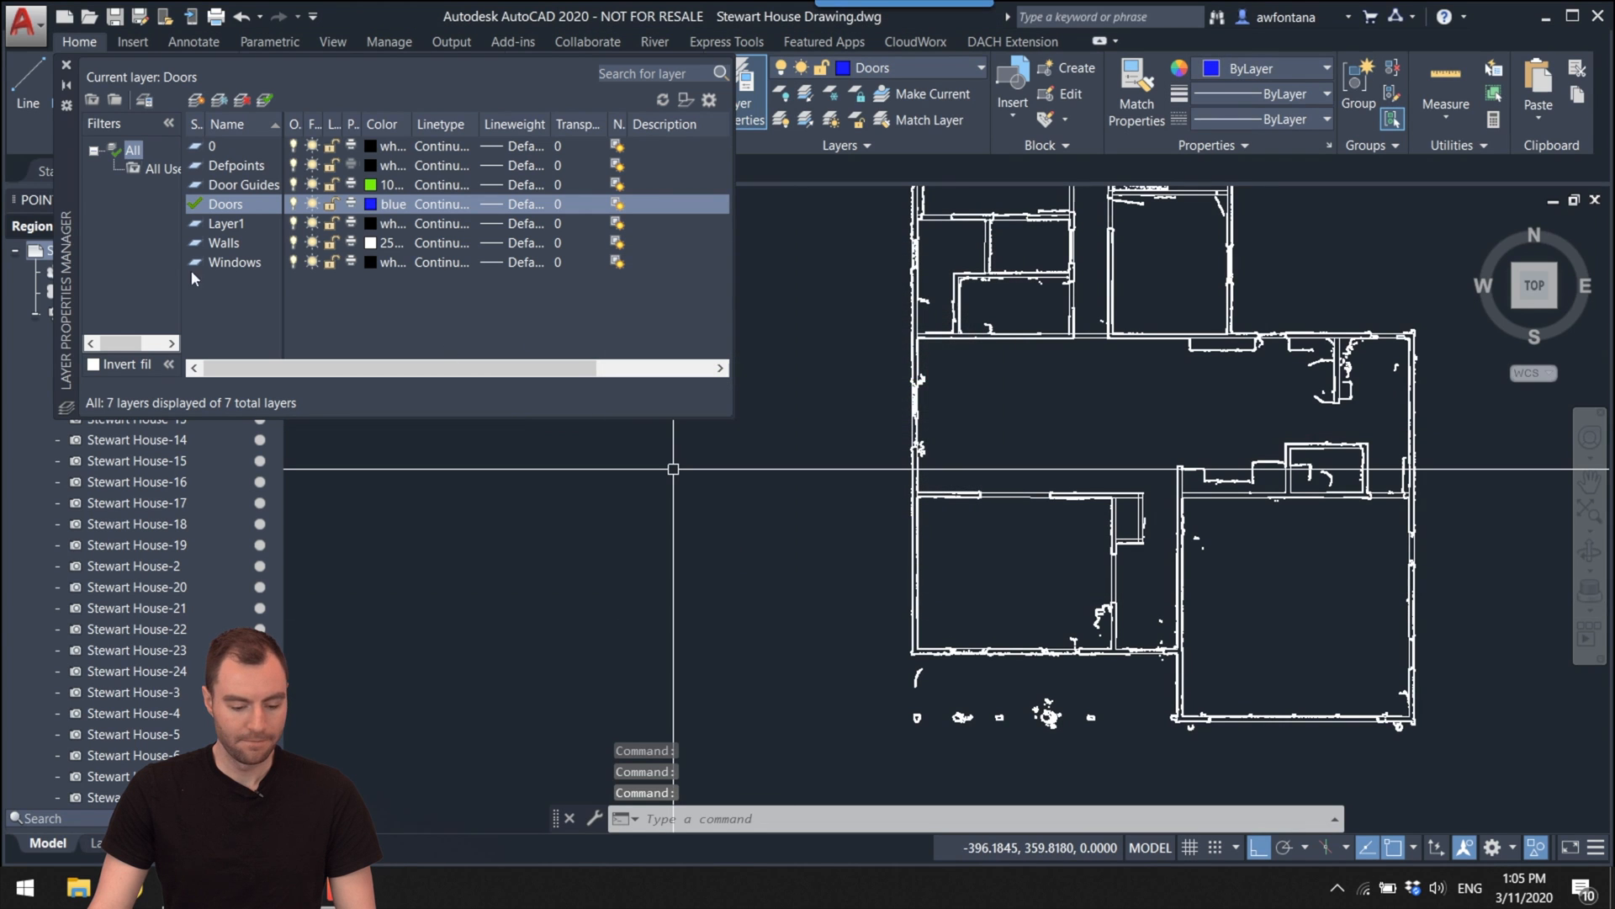
{"action": "left_click", "coordinate": [67, 68]}
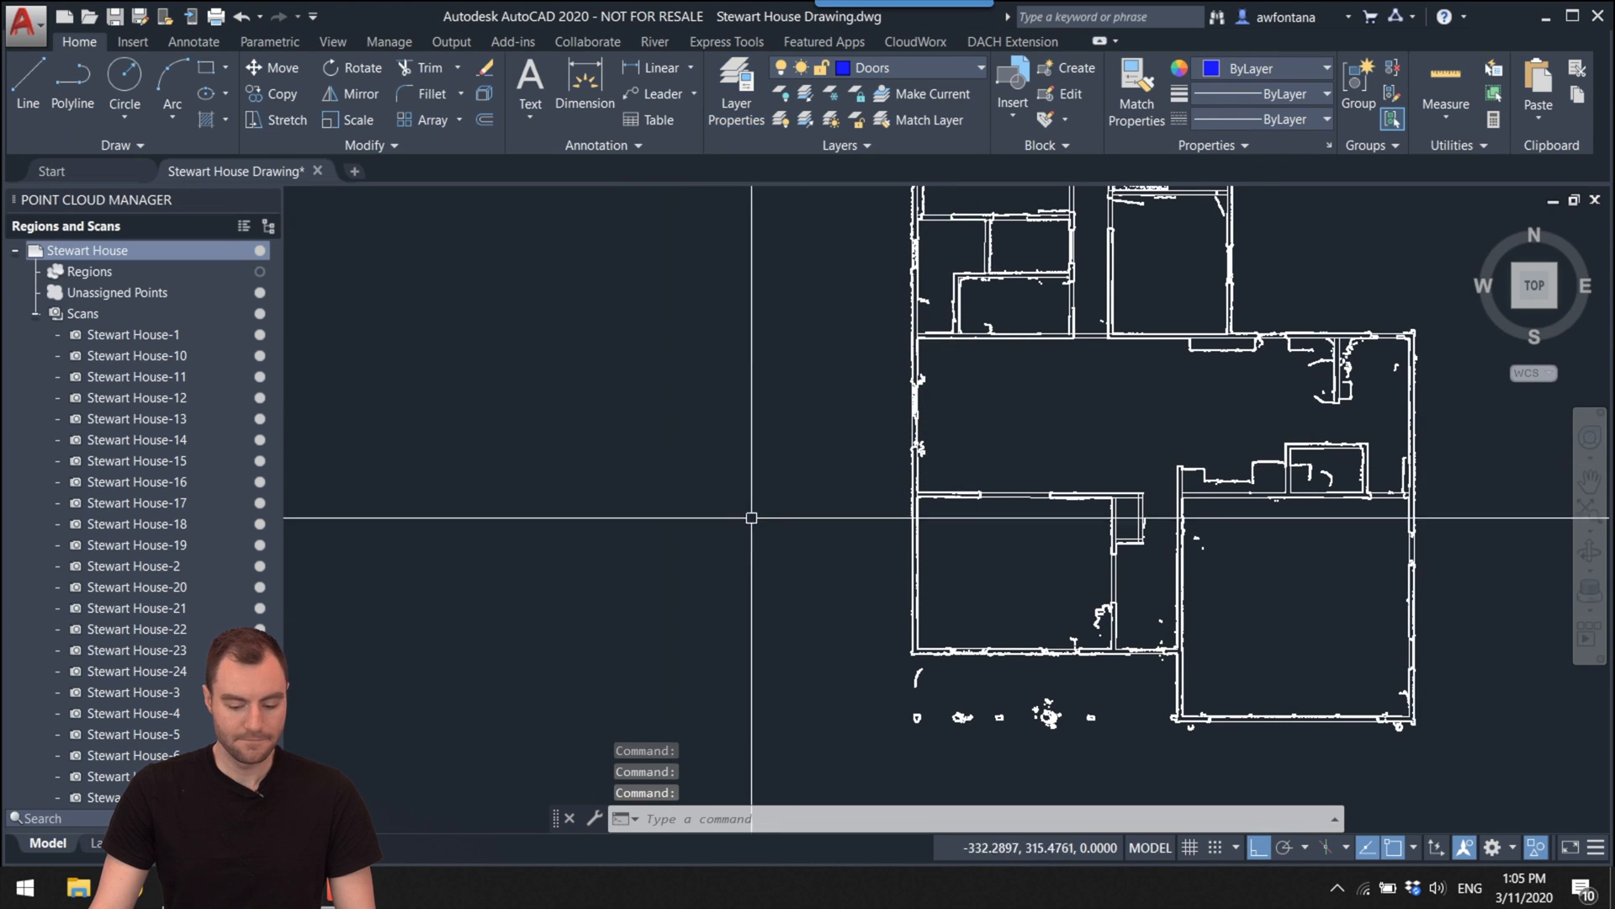
Step: Draw a 3 by 6 rectangle for the door jamb in the empty area left of the floor plan
{"action": "scroll", "coordinate": [757, 463], "scroll_direction": "up", "scroll_amount": 3}
{"action": "scroll", "coordinate": [841, 526], "scroll_direction": "up", "scroll_amount": 2}
{"action": "mouse_move", "coordinate": [858, 516]}
{"action": "middle_mouse_down"}
{"action": "mouse_move", "coordinate": [791, 459]}
{"action": "mouse_move", "coordinate": [794, 496]}
{"action": "middle_mouse_up"}
{"action": "scroll", "coordinate": [709, 479], "scroll_direction": "up", "scroll_amount": 2}
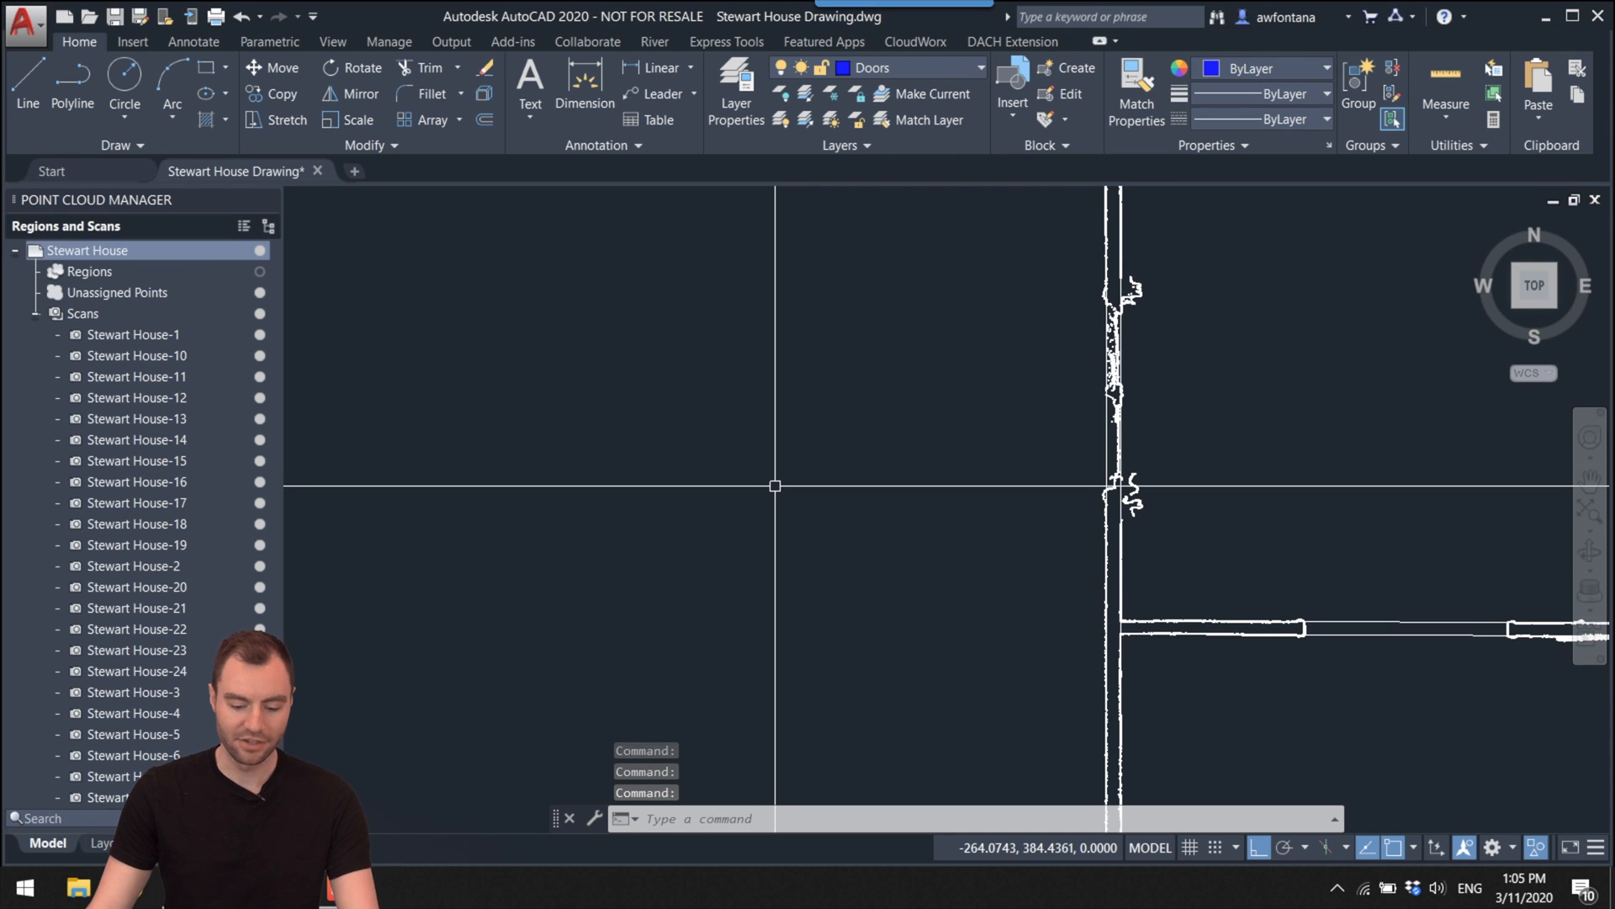
{"action": "middle_click_drag", "start_coordinate": [848, 505], "coordinate": [1035, 492]}
{"action": "middle_click_drag", "start_coordinate": [887, 465], "coordinate": [968, 470]}
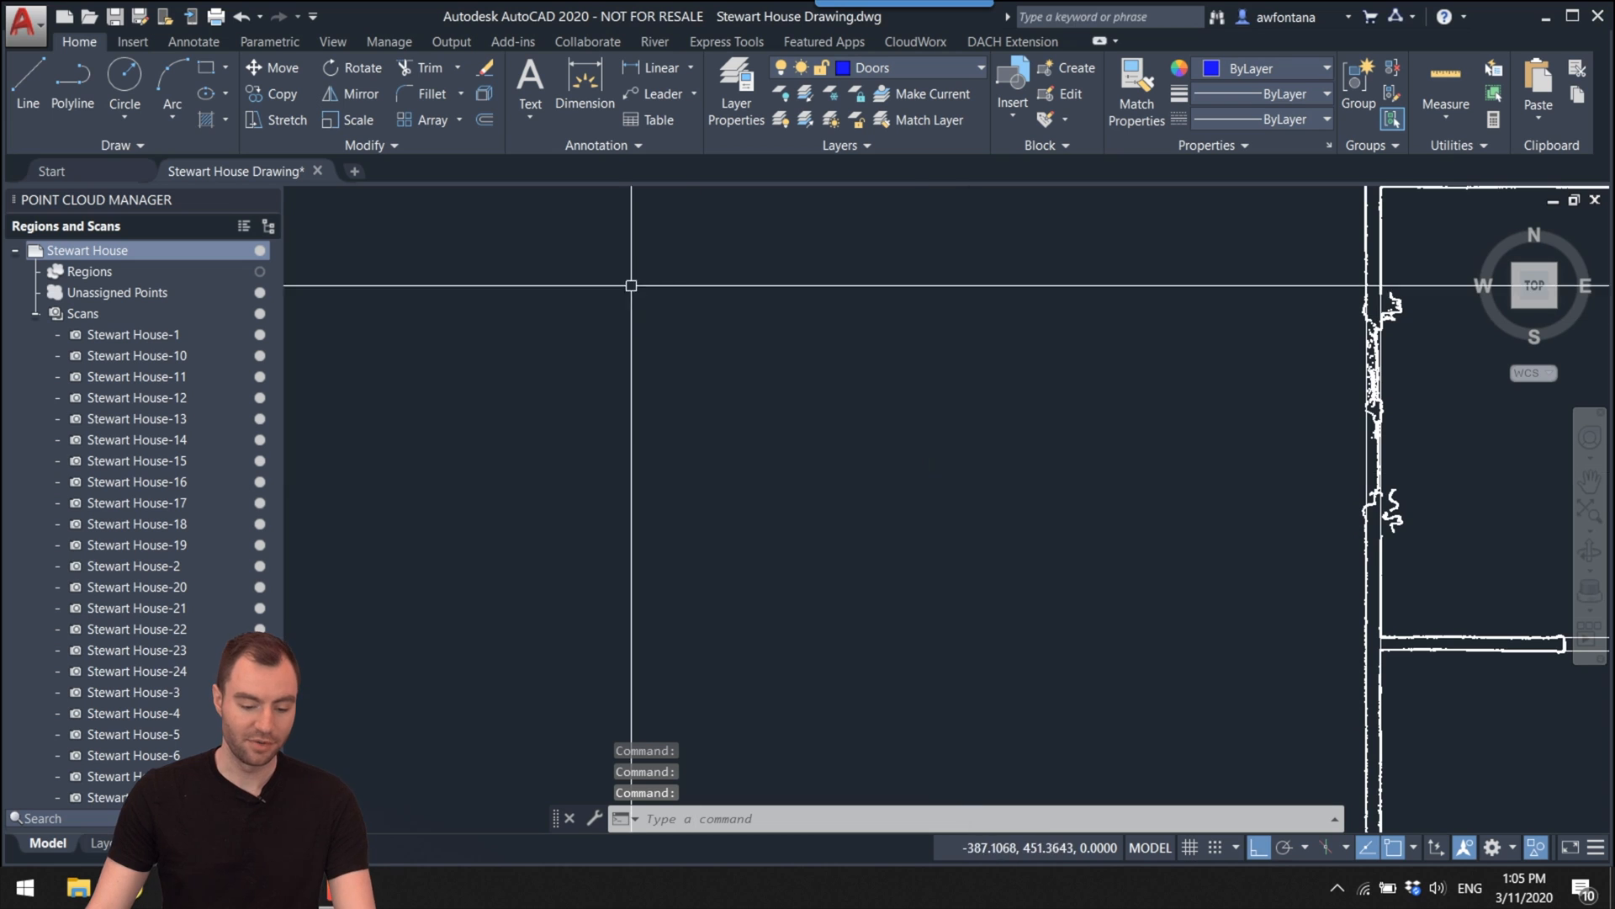
{"action": "left_click", "coordinate": [205, 68]}
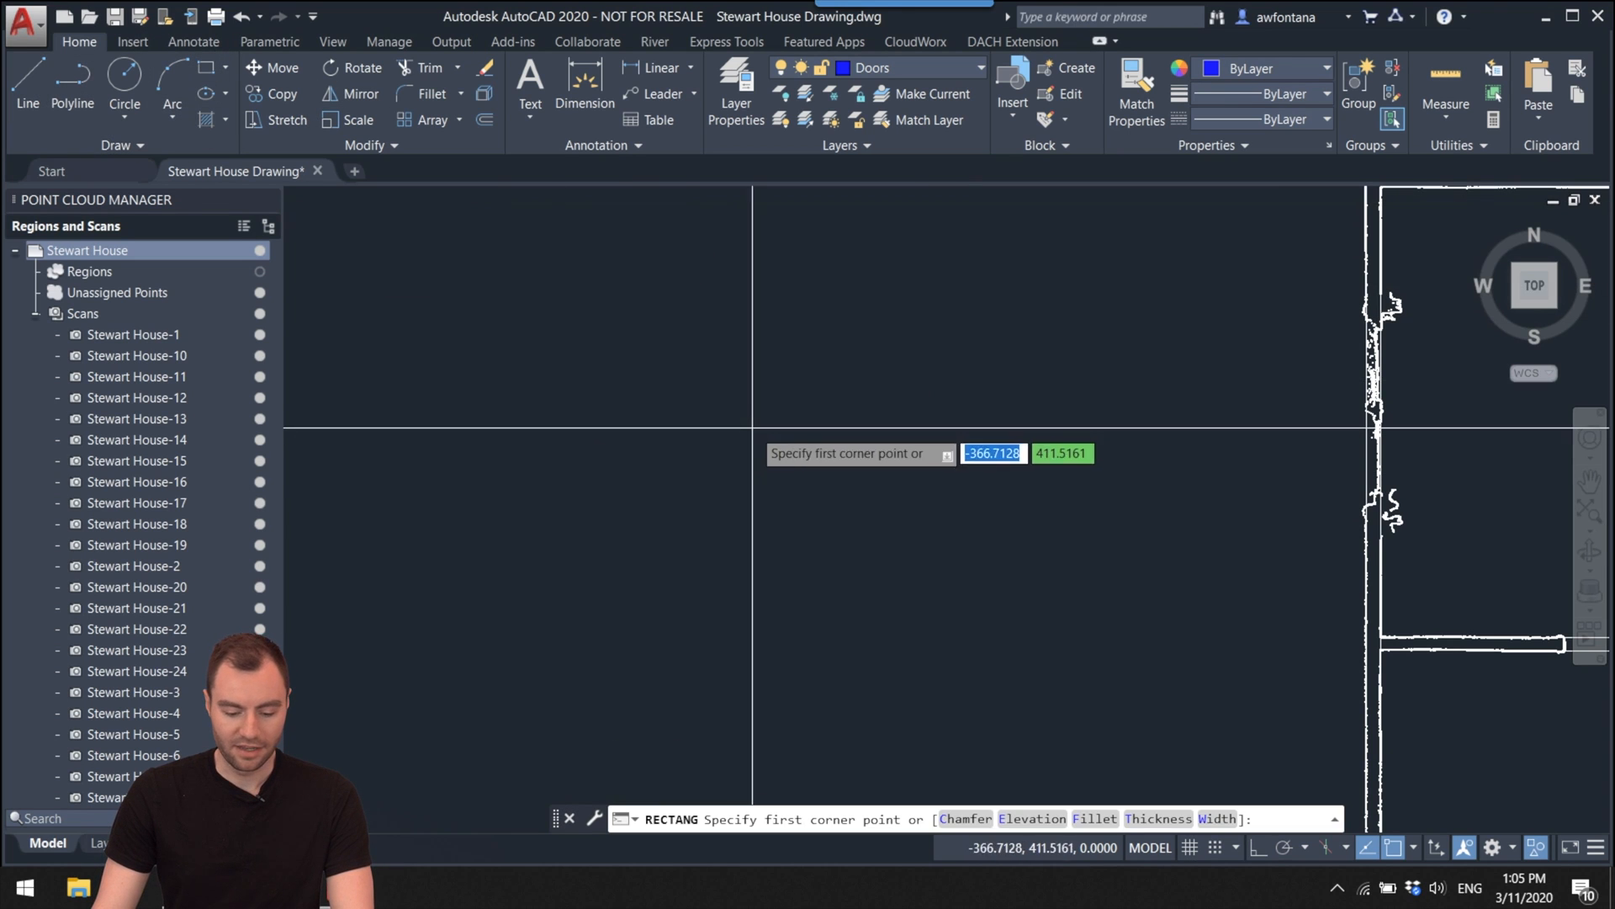
{"action": "left_click", "coordinate": [838, 476]}
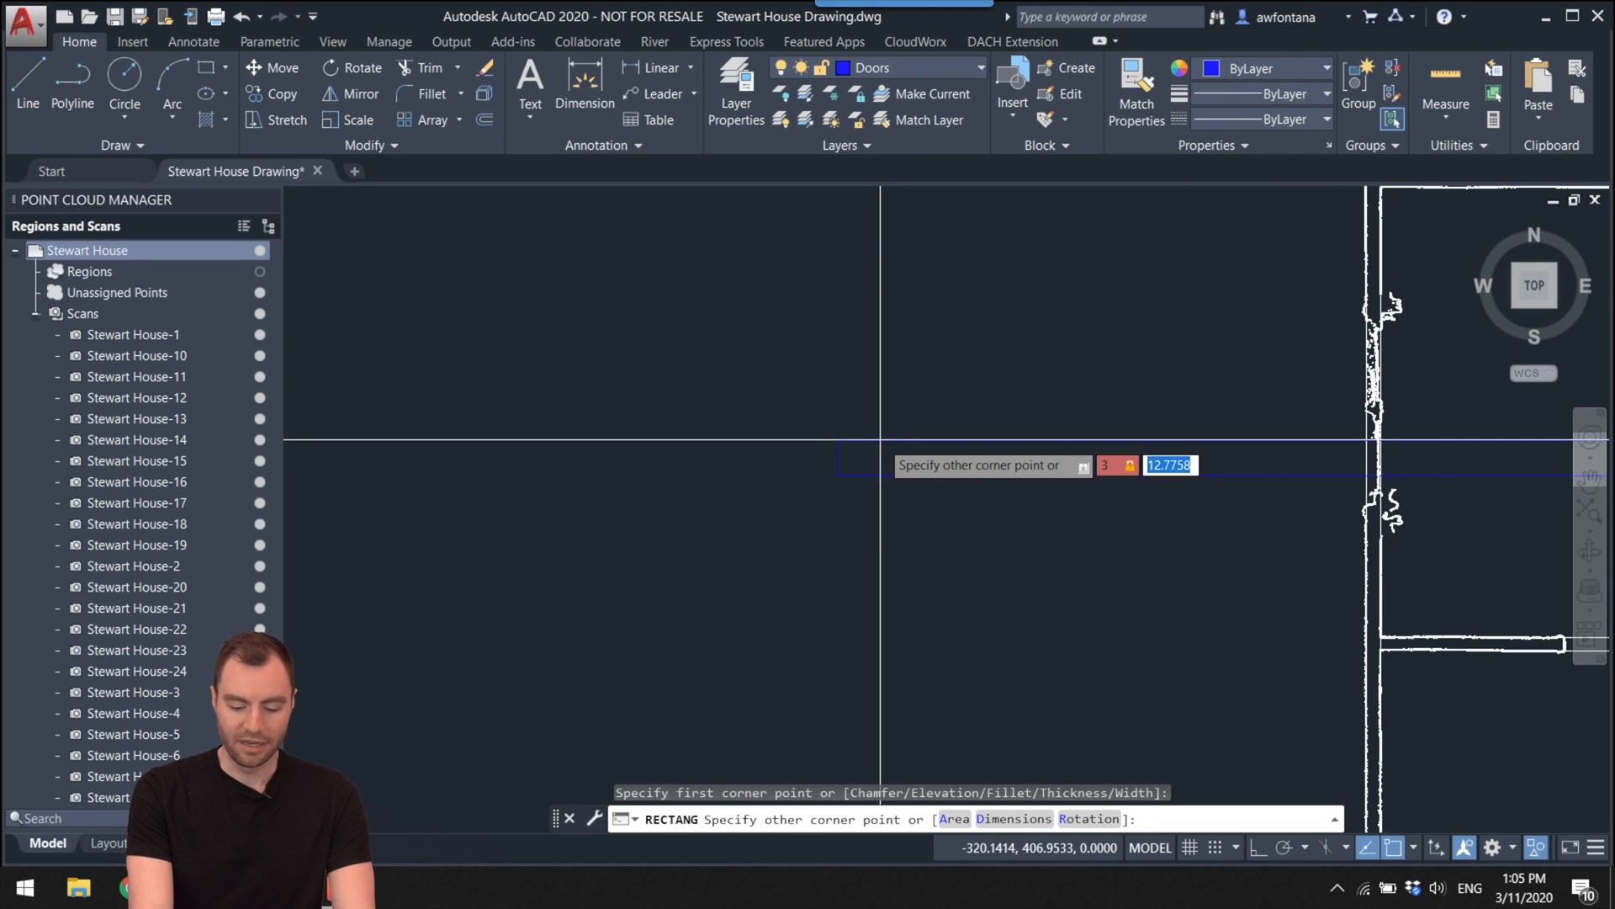
{"action": "key", "text": "Return"}
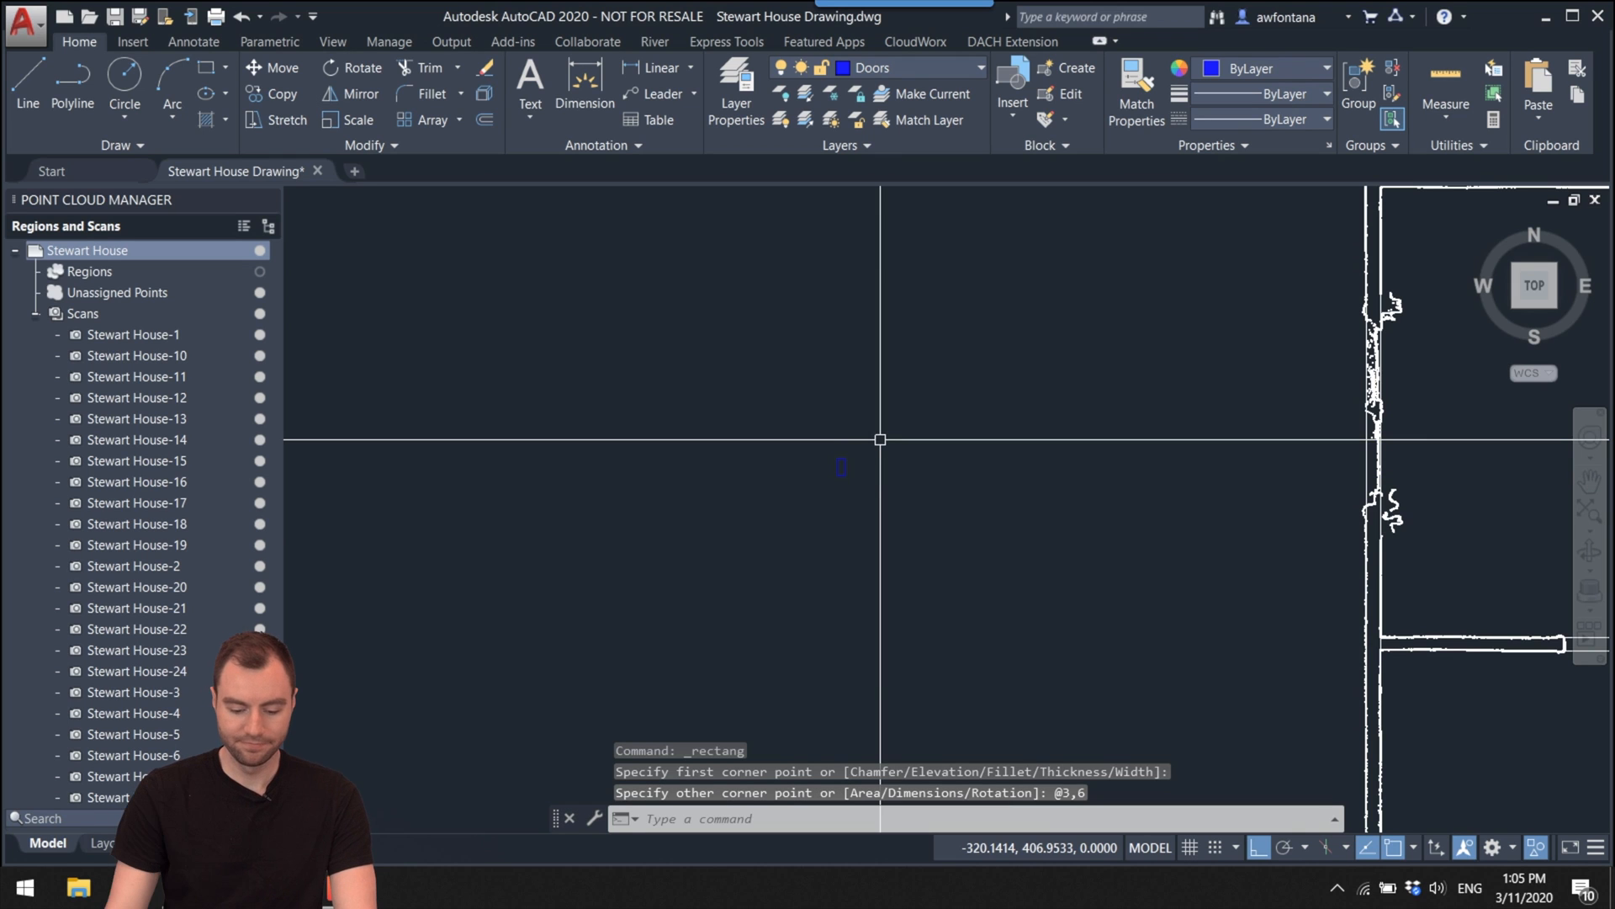
{"action": "scroll", "coordinate": [854, 468], "scroll_direction": "up", "scroll_amount": 2}
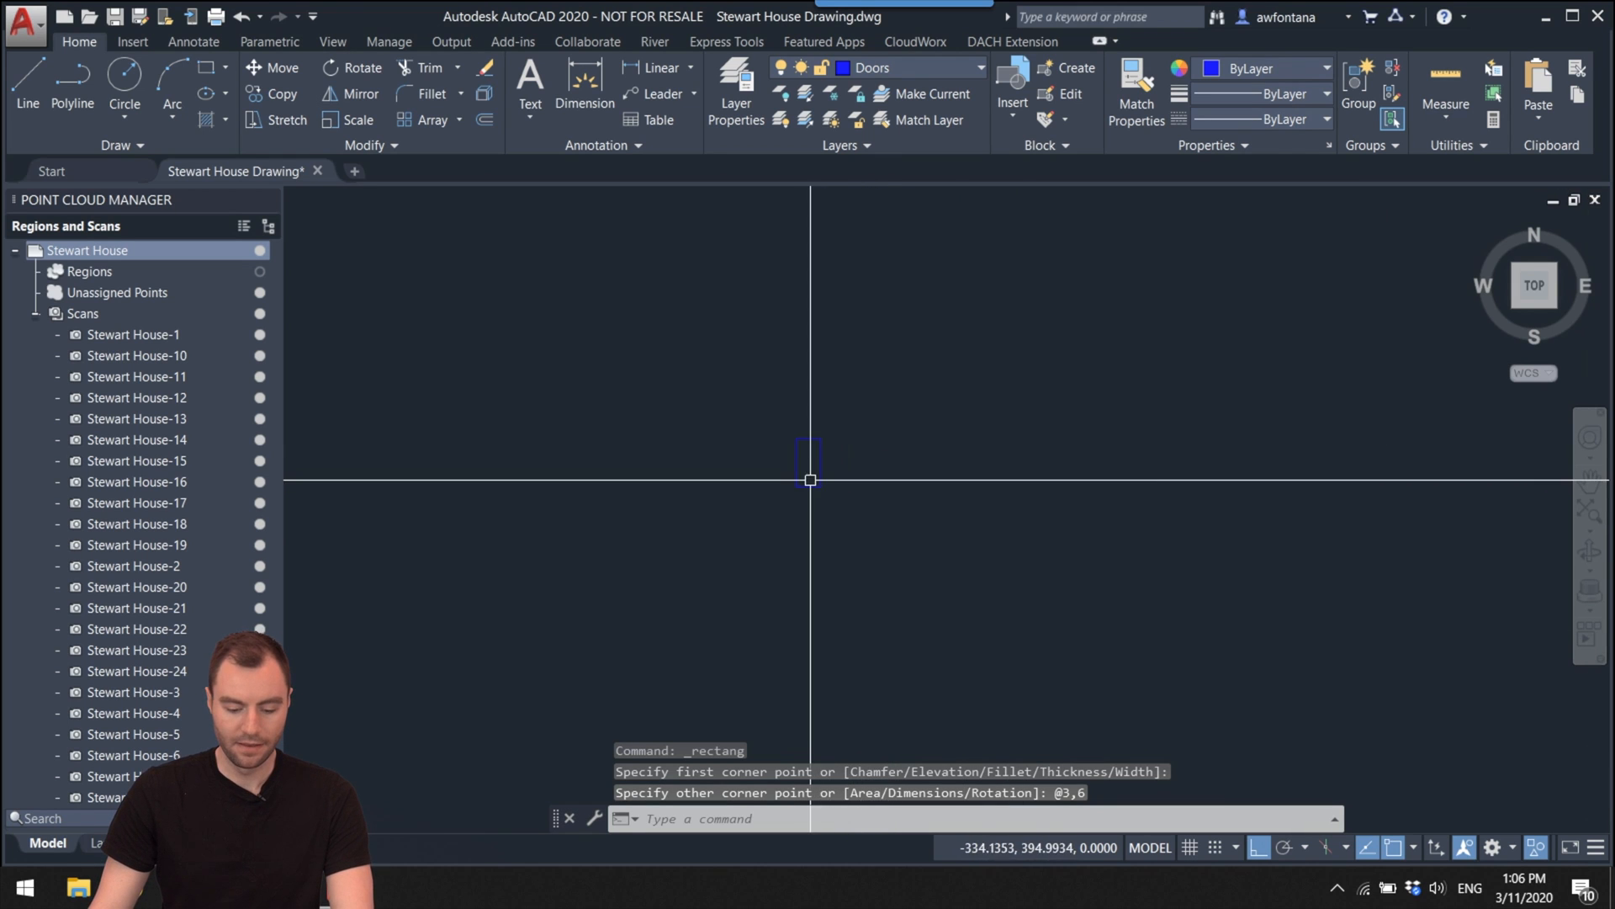
{"action": "left_click", "coordinate": [821, 471]}
{"action": "key", "text": "Escape"}
Step: Draw a 28 by 2 rectangle for the door leaf just to the right of the jamb rectangle
{"action": "middle_click_drag", "start_coordinate": [858, 468], "coordinate": [741, 484]}
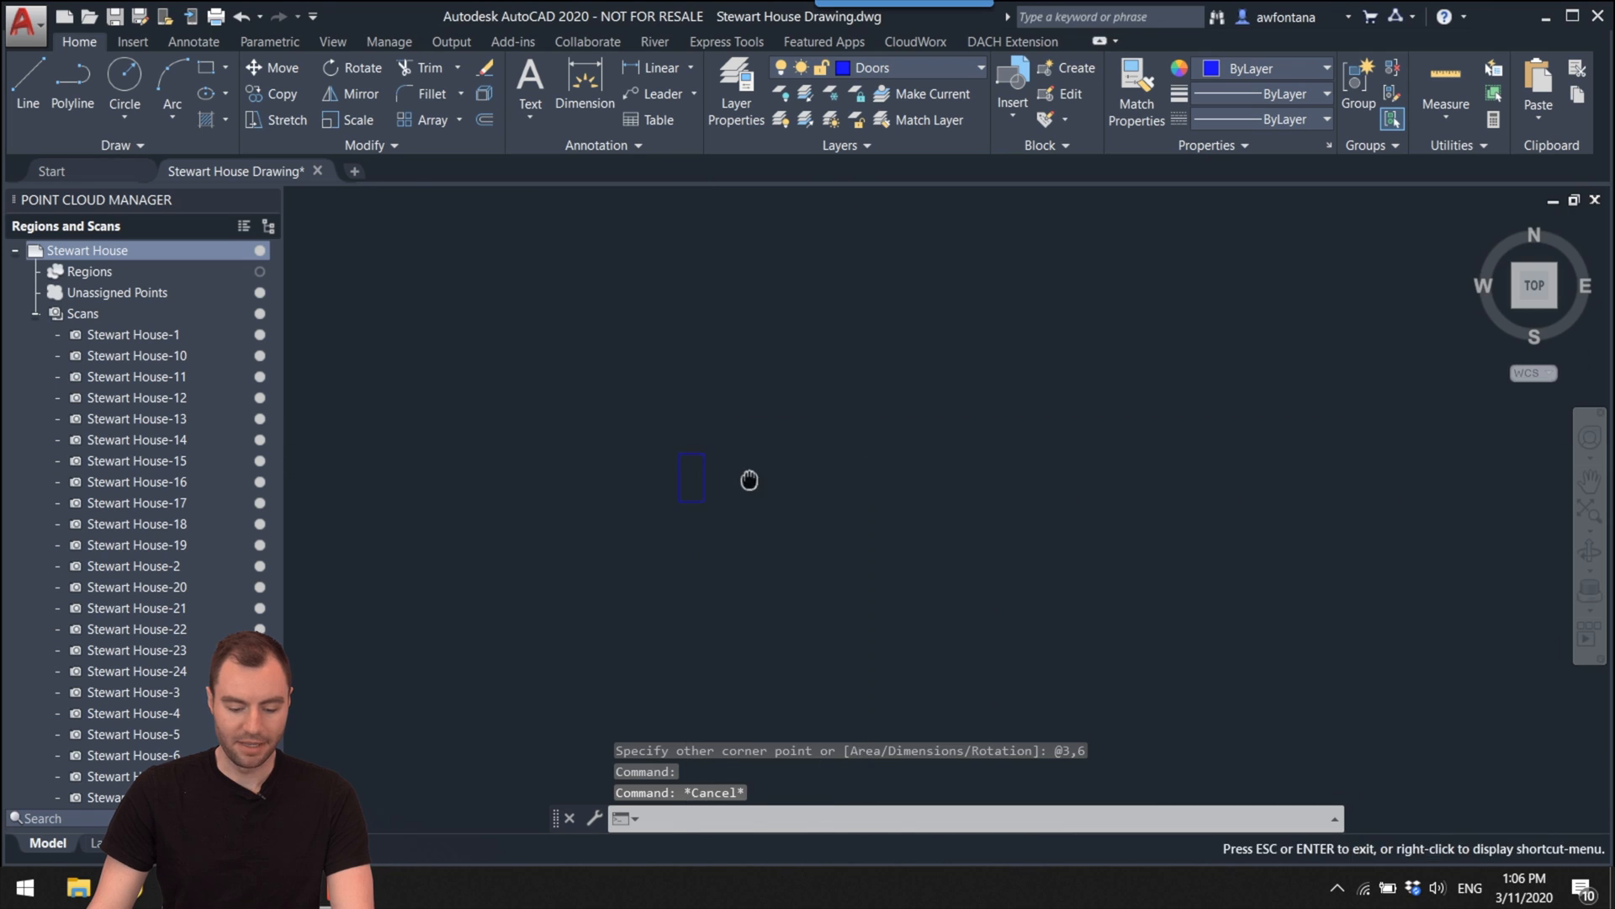
{"action": "left_click", "coordinate": [206, 68]}
{"action": "left_click", "coordinate": [701, 502]}
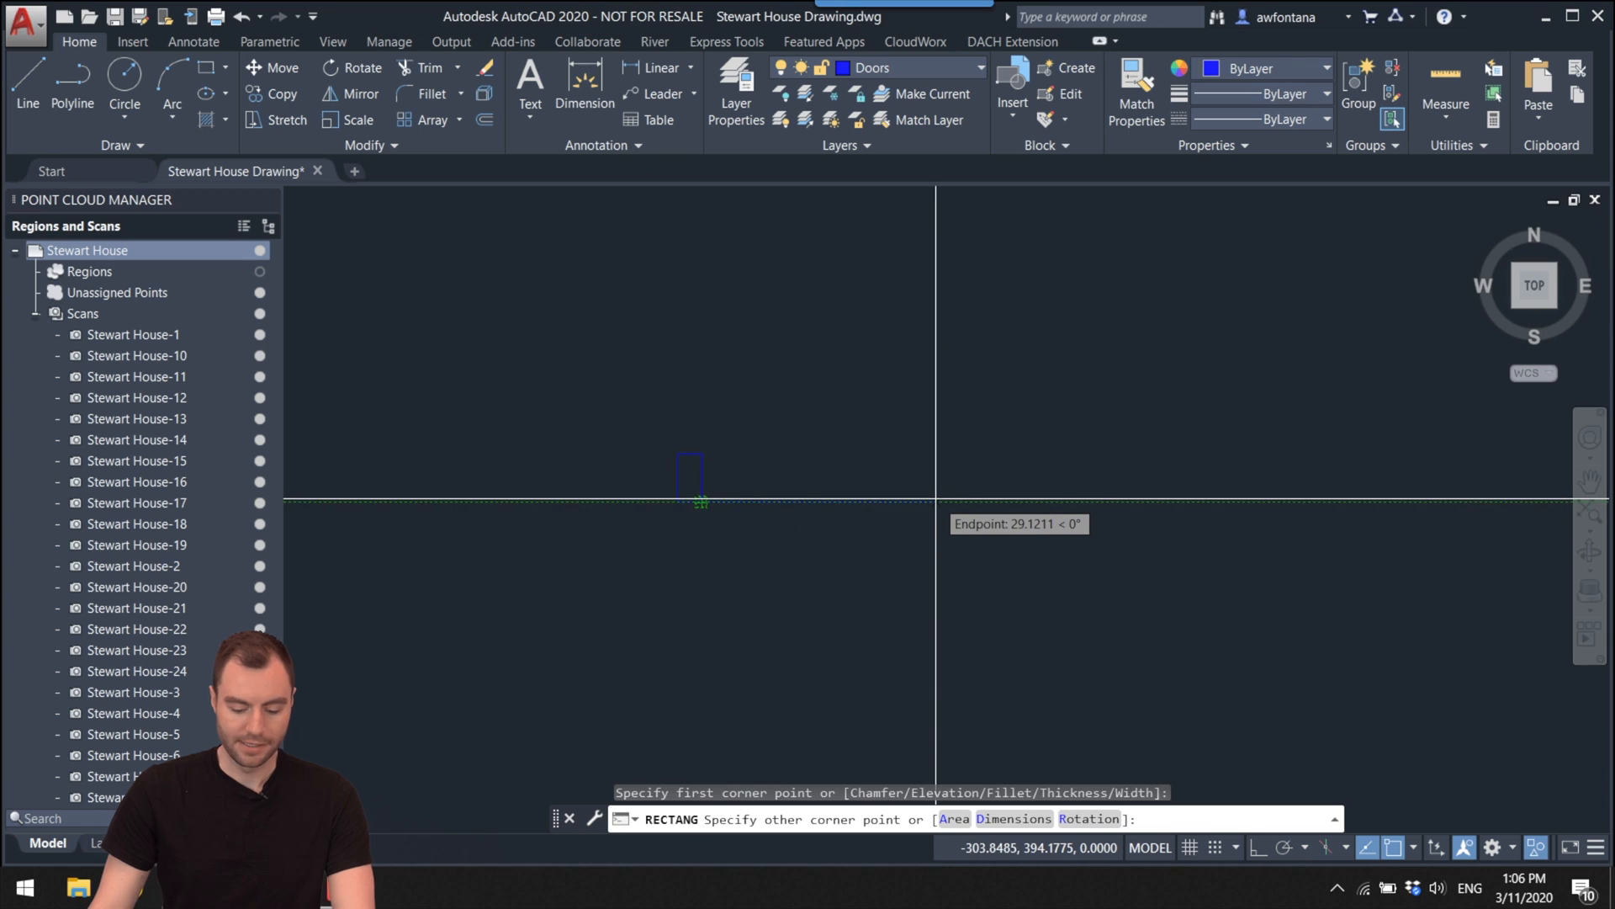
{"action": "type", "text": "2"}
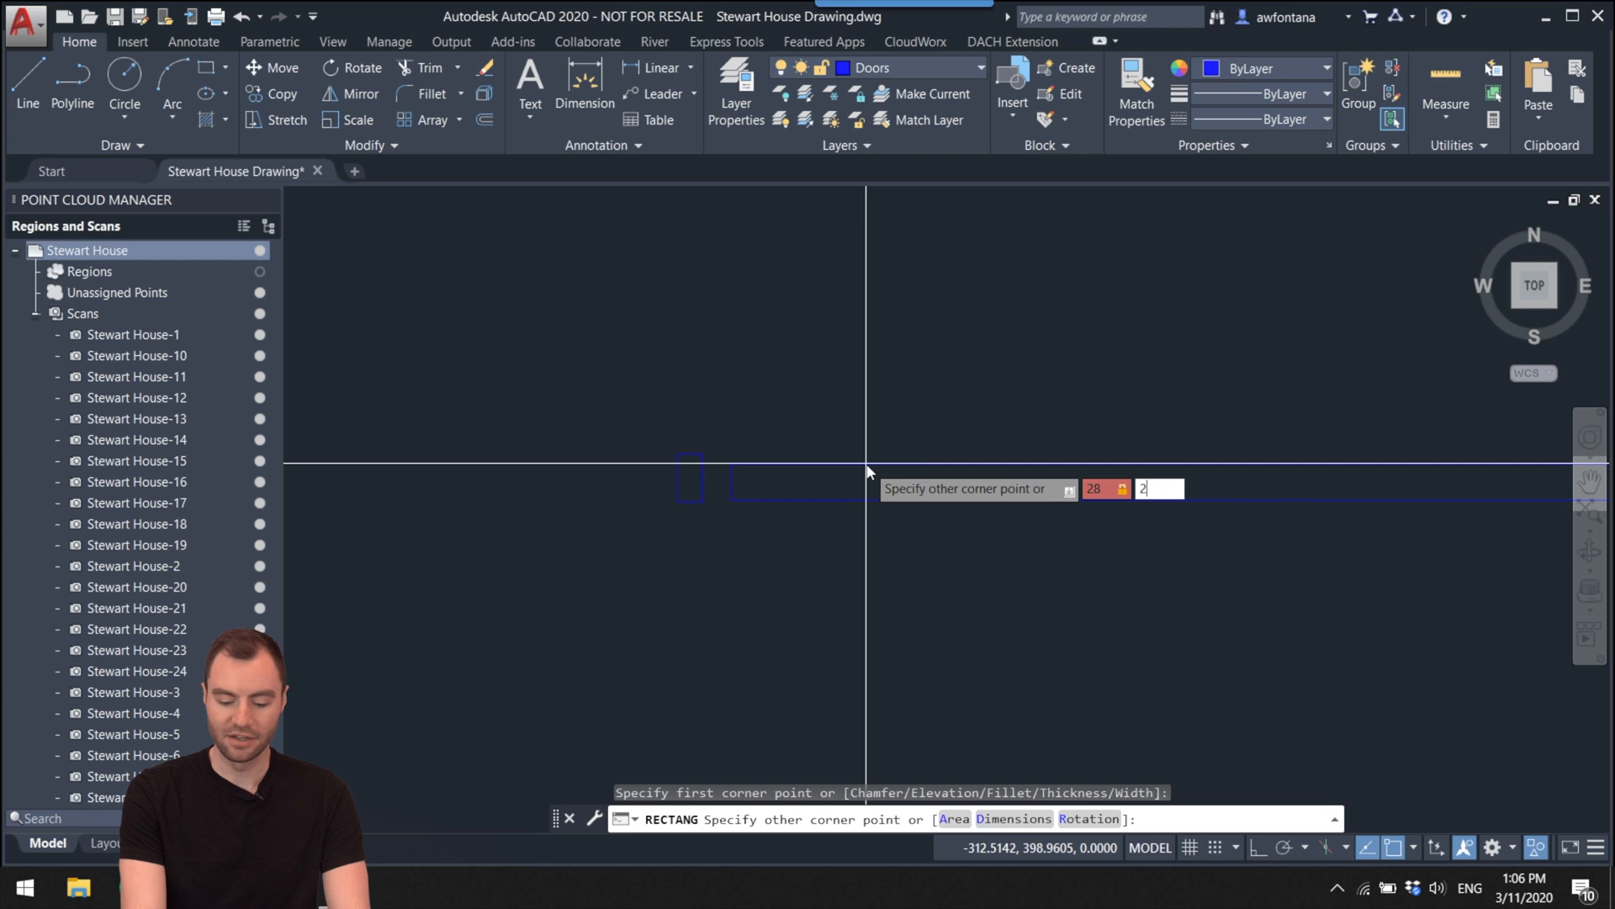
{"action": "key", "text": "Return"}
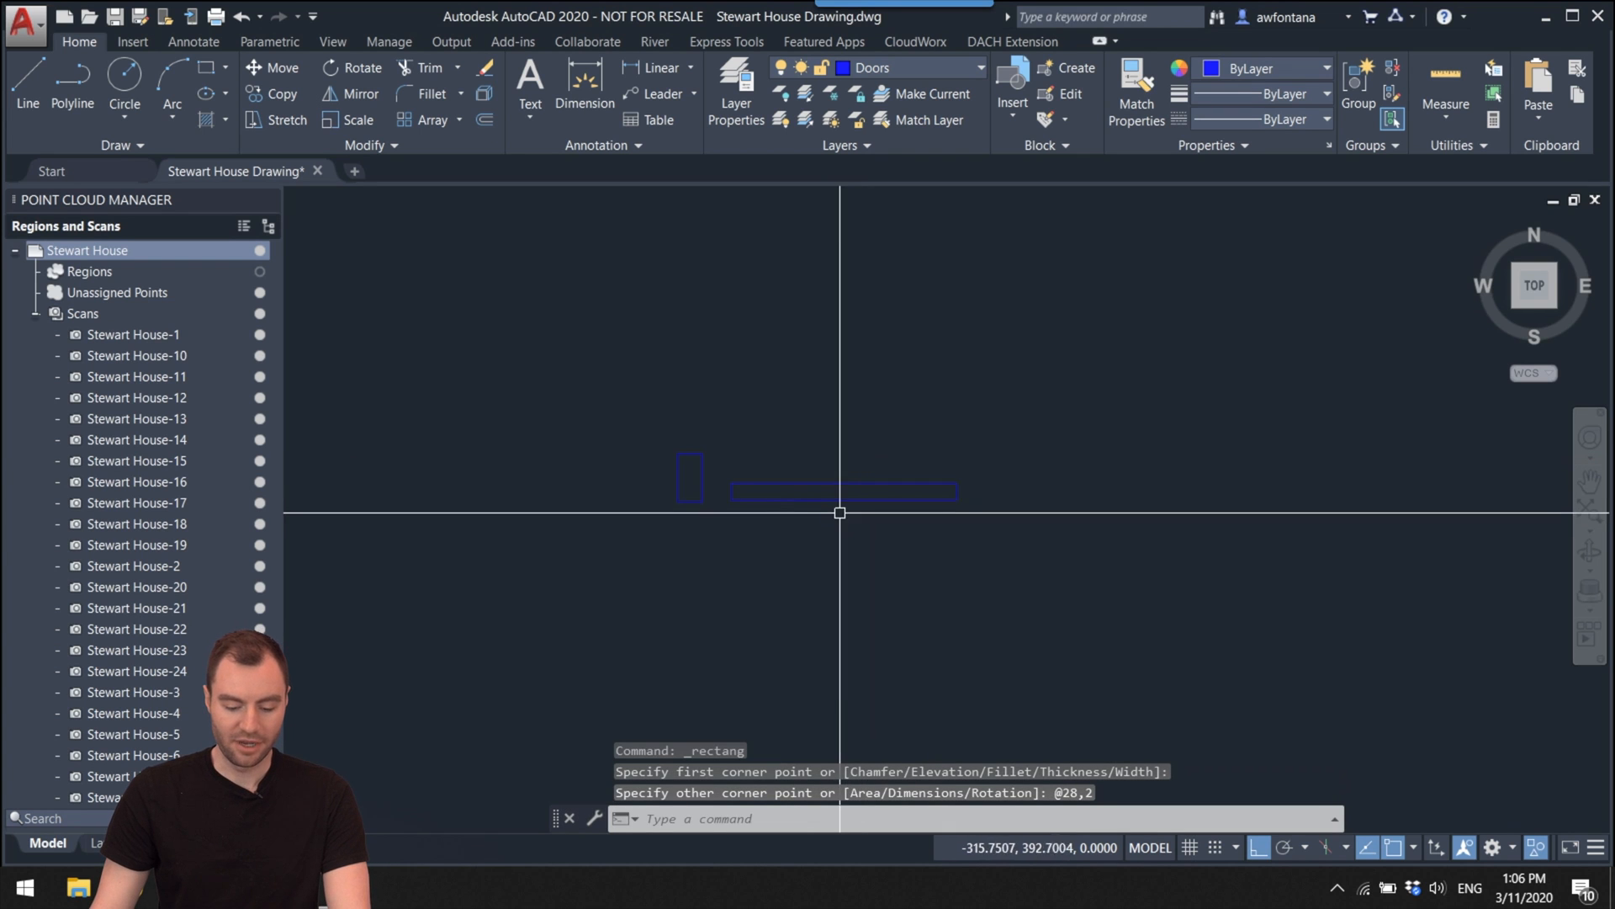
Step: Move the door leaf by its upper-left corner onto the jamb rectangle's upper-right corner
{"action": "left_click", "coordinate": [842, 496]}
{"action": "scroll", "coordinate": [917, 488], "scroll_direction": "up", "scroll_amount": 5}
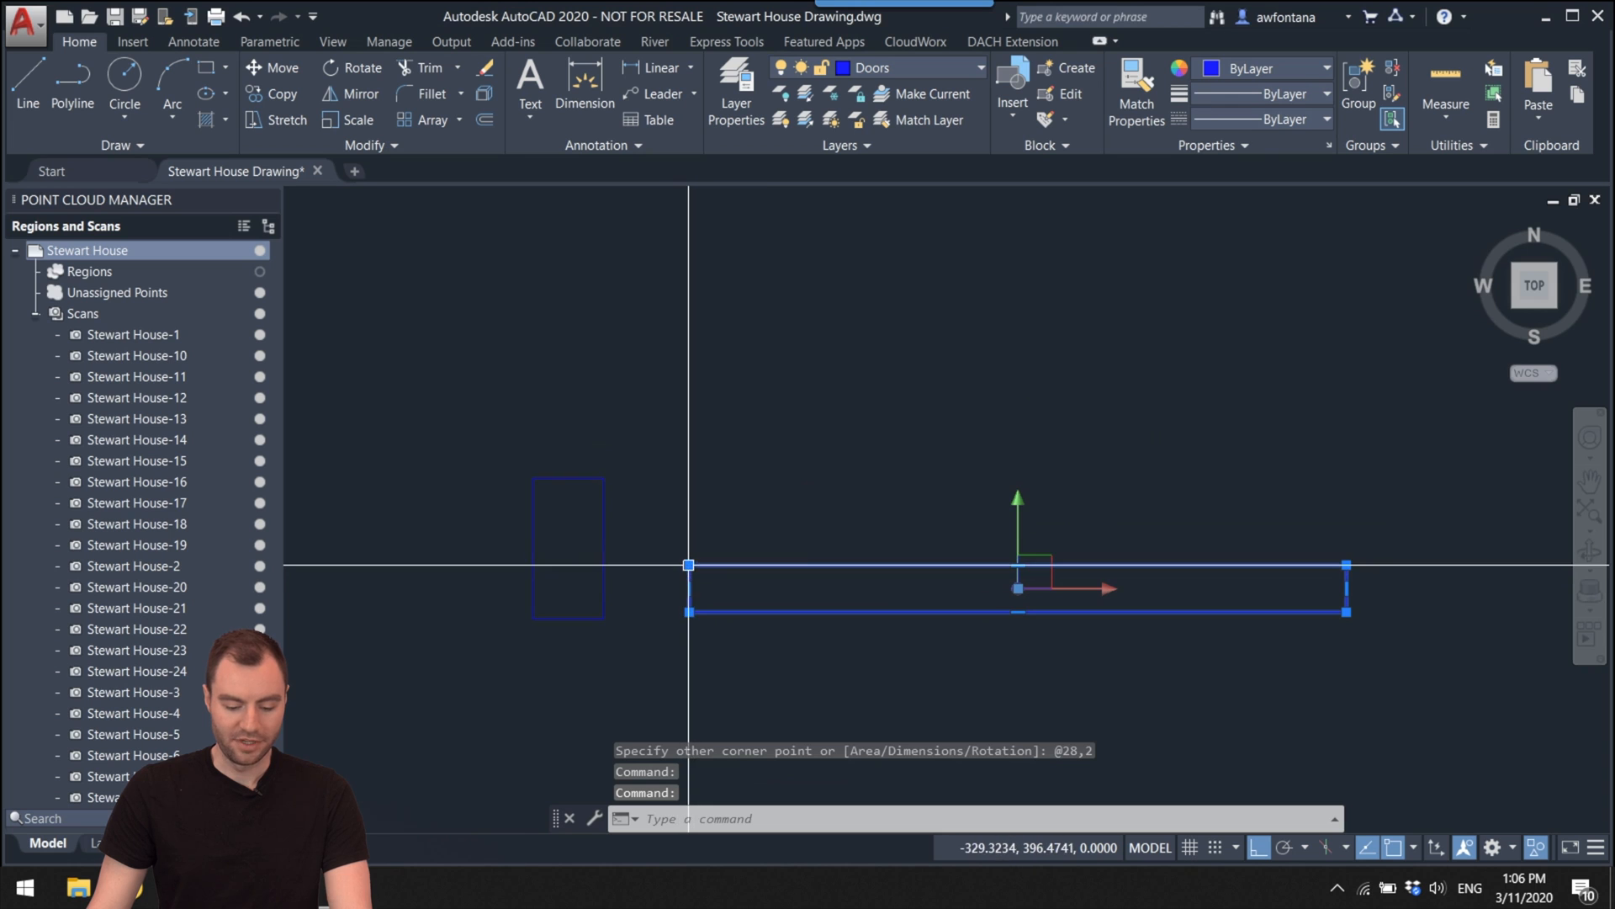
{"action": "key", "text": "Return"}
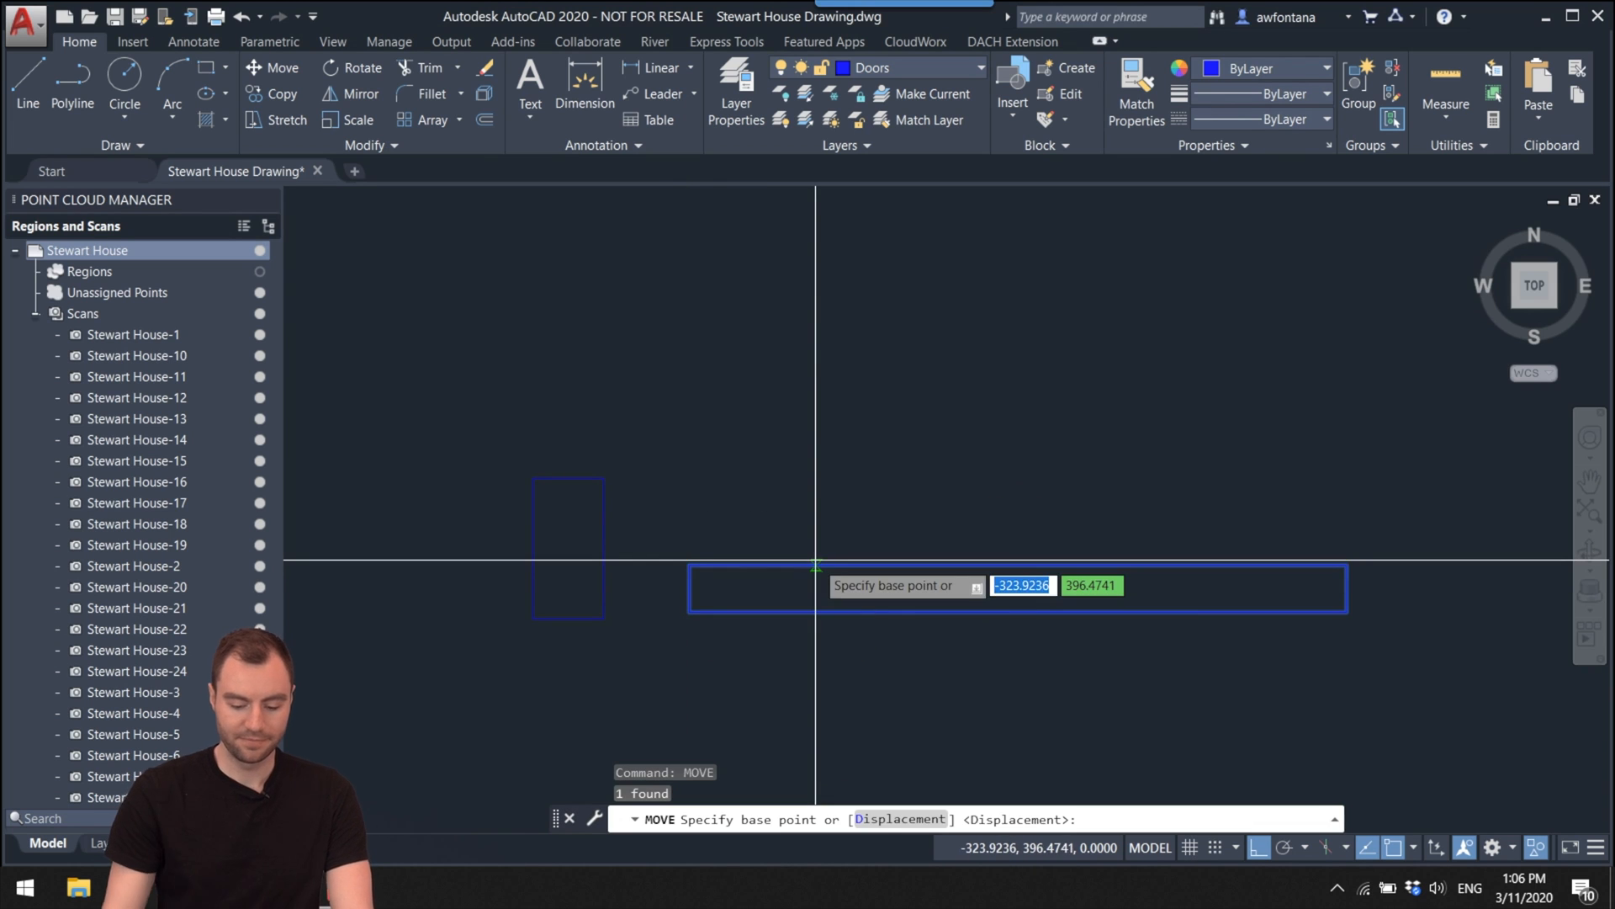
{"action": "left_click", "coordinate": [689, 564]}
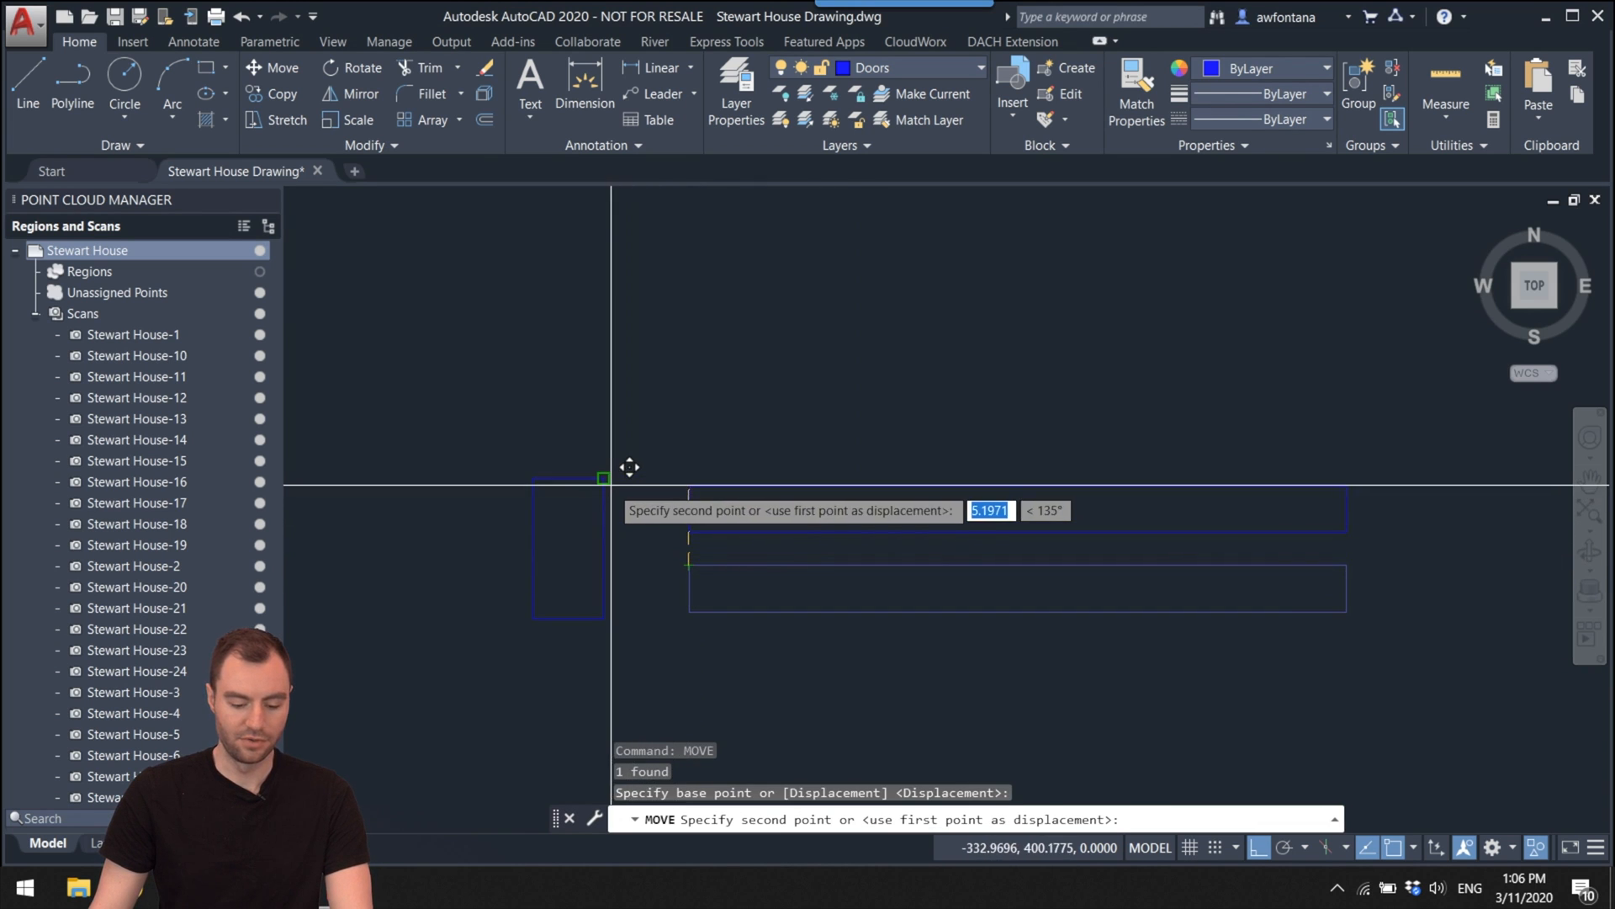
{"action": "left_click", "coordinate": [604, 479]}
Step: Copy the jamb rectangle from its upper-left corner to the door leaf's upper-right corner
{"action": "middle_click_drag", "start_coordinate": [739, 595], "coordinate": [658, 616]}
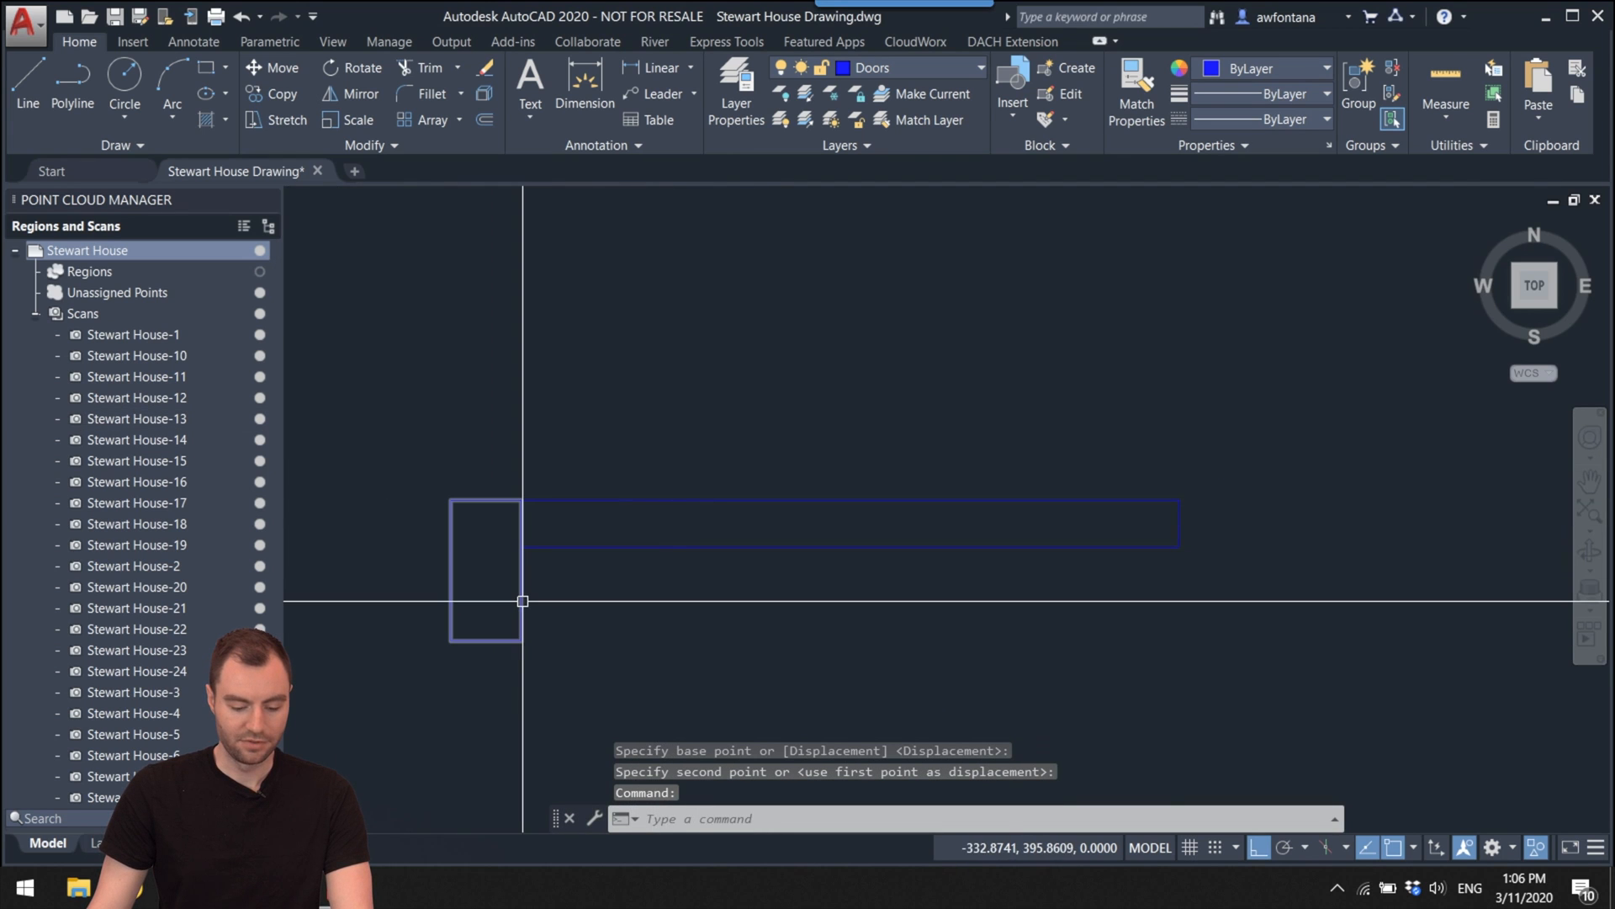
{"action": "left_click", "coordinate": [450, 570]}
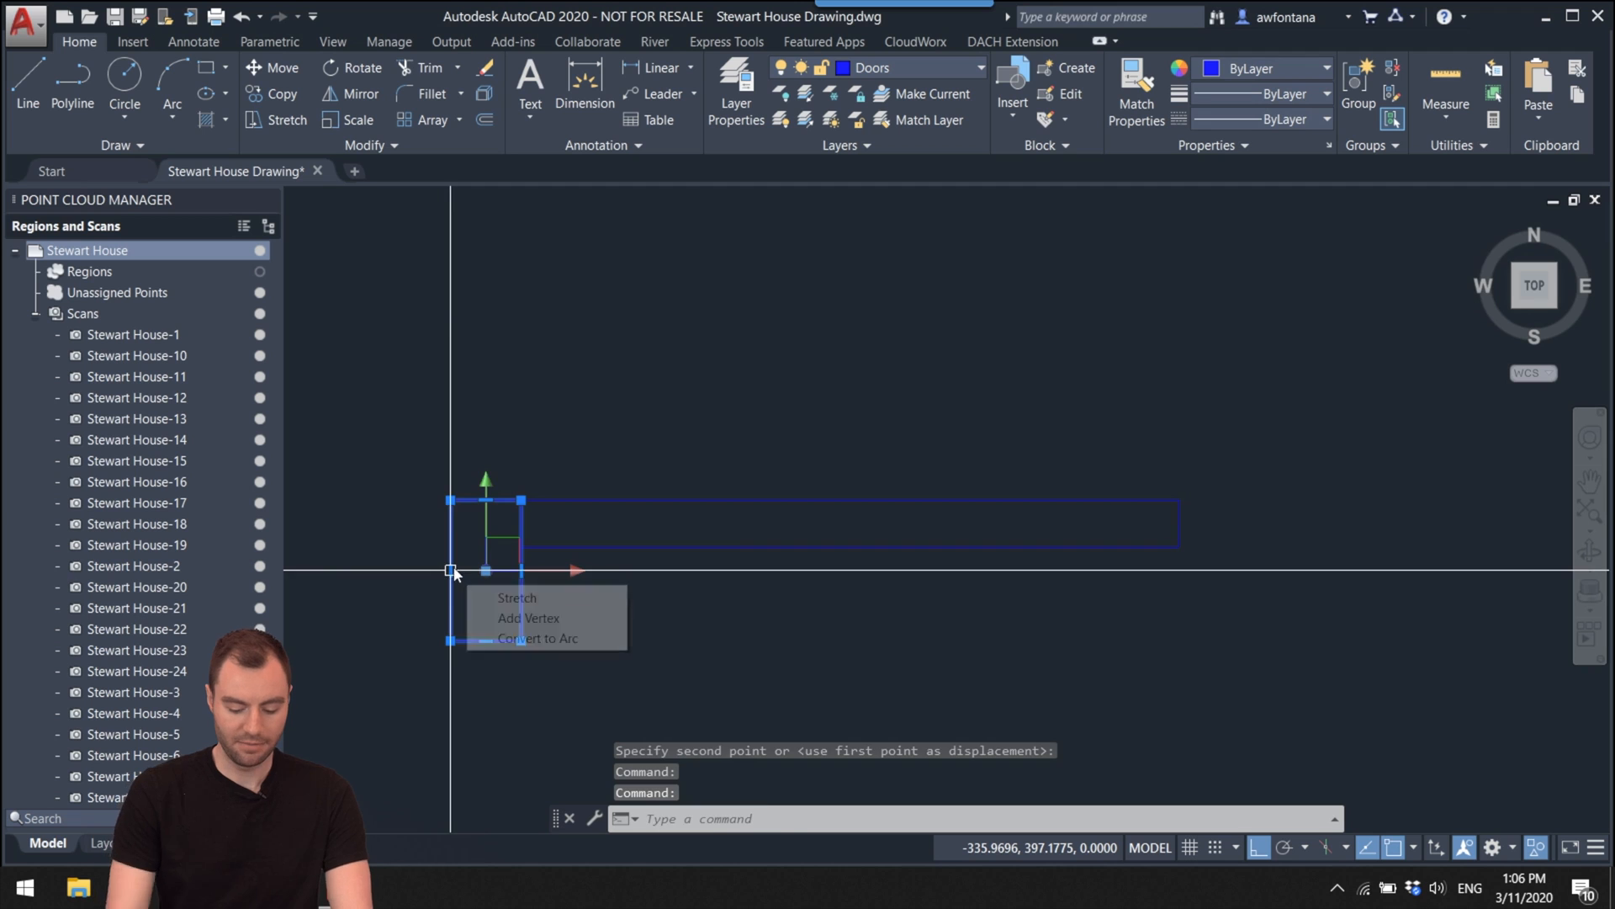
{"action": "left_click", "coordinate": [527, 658]}
{"action": "type", "text": "op"}
{"action": "key", "text": "Escape"}
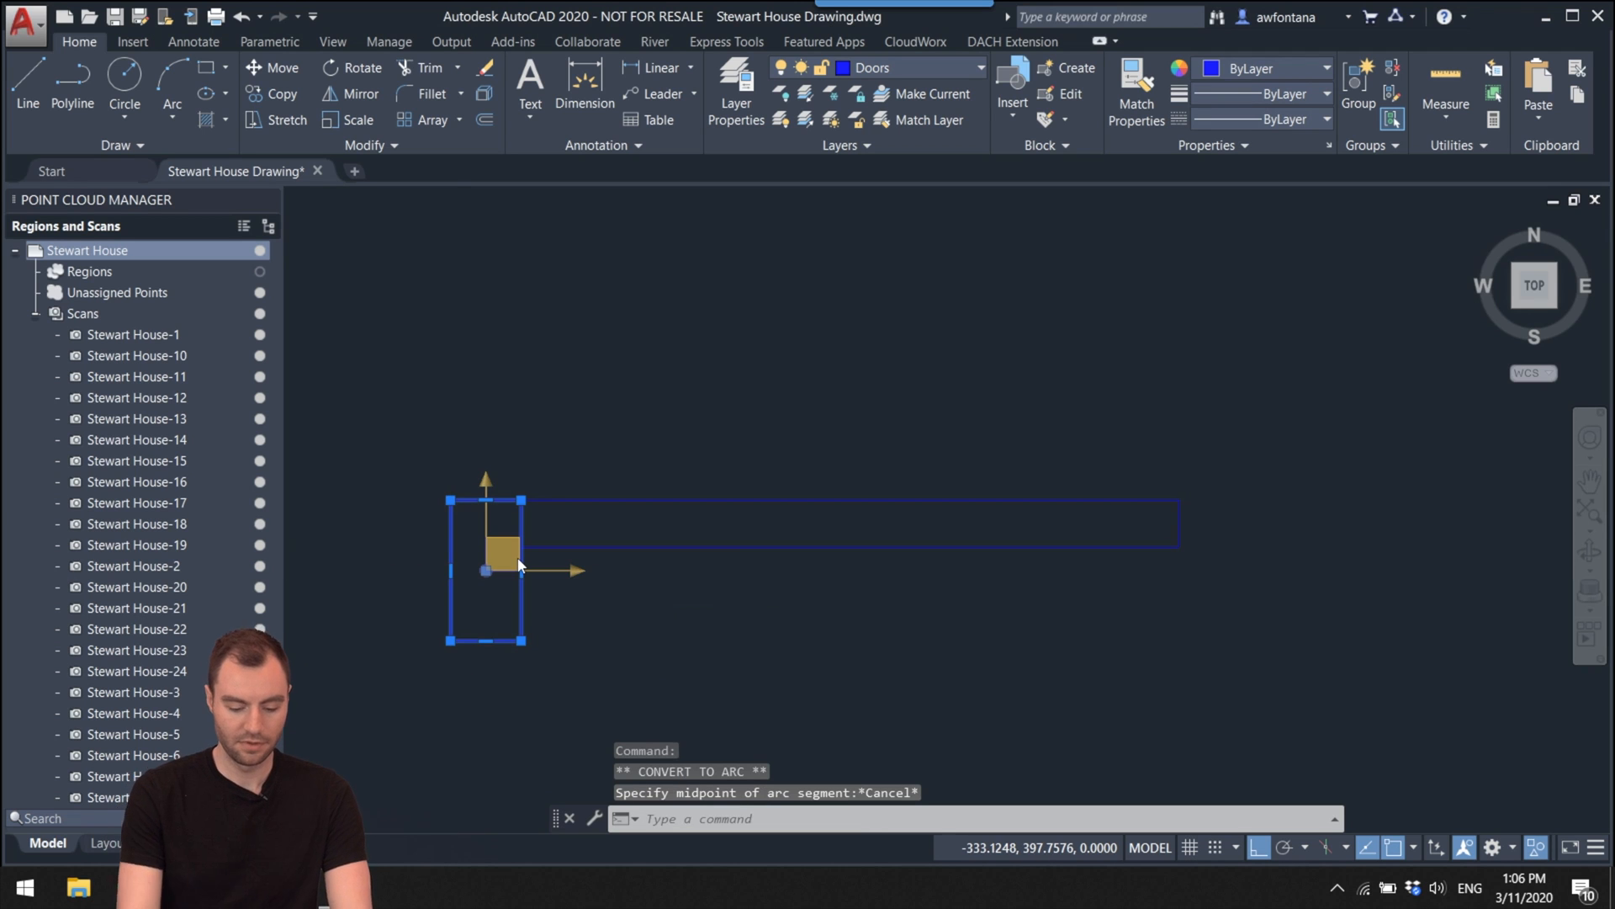
{"action": "type", "text": "co"}
{"action": "key", "text": "Return"}
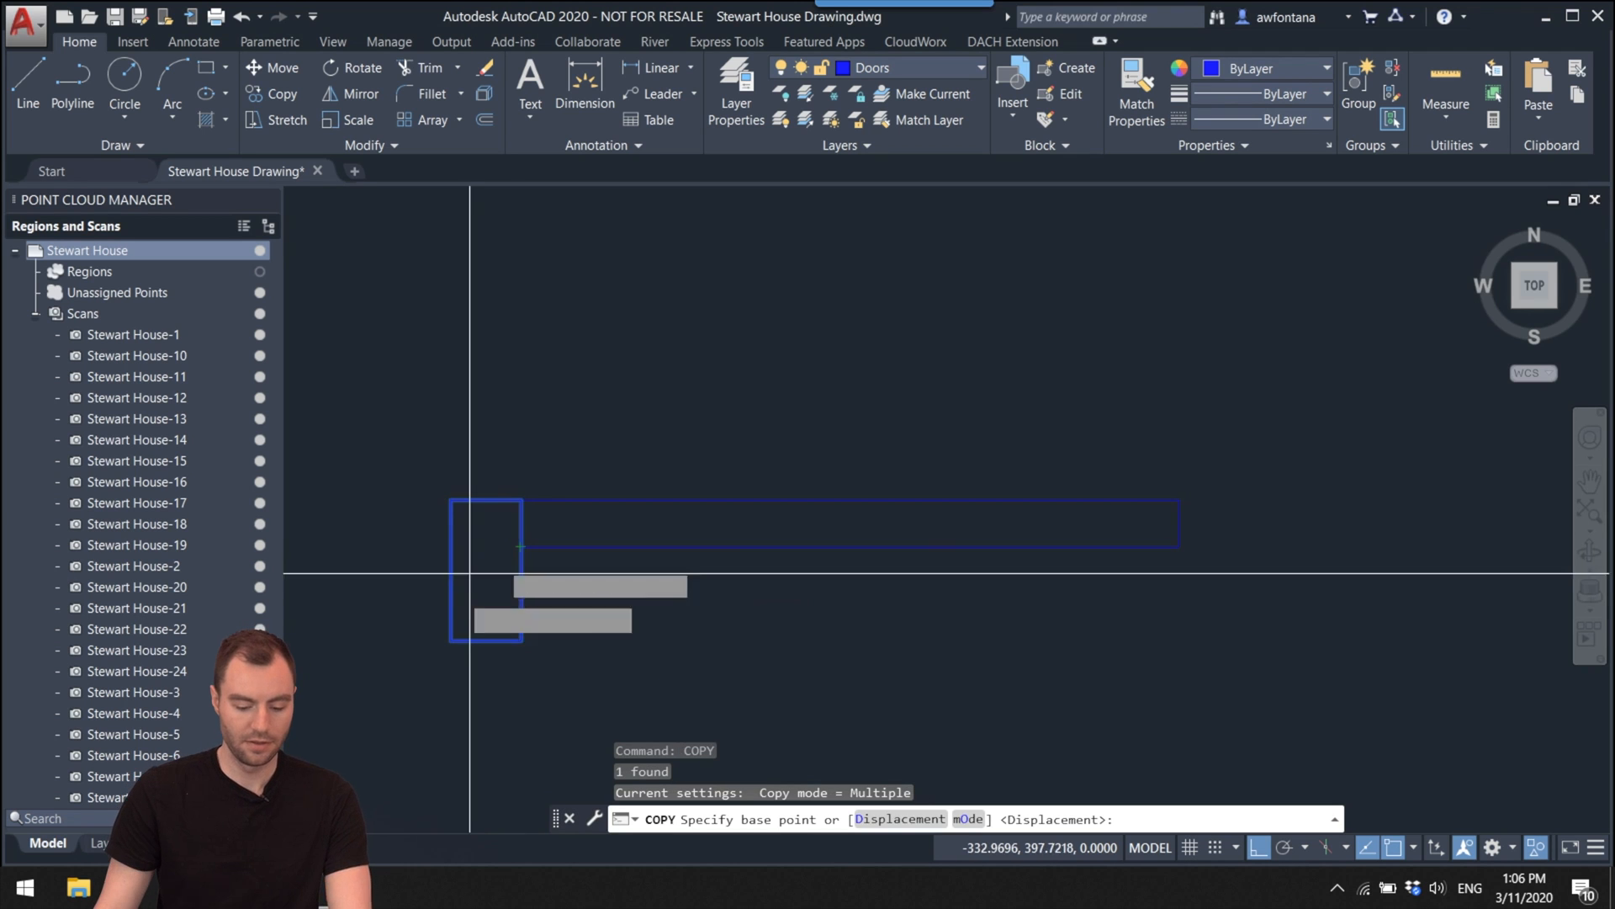
{"action": "left_click", "coordinate": [450, 500]}
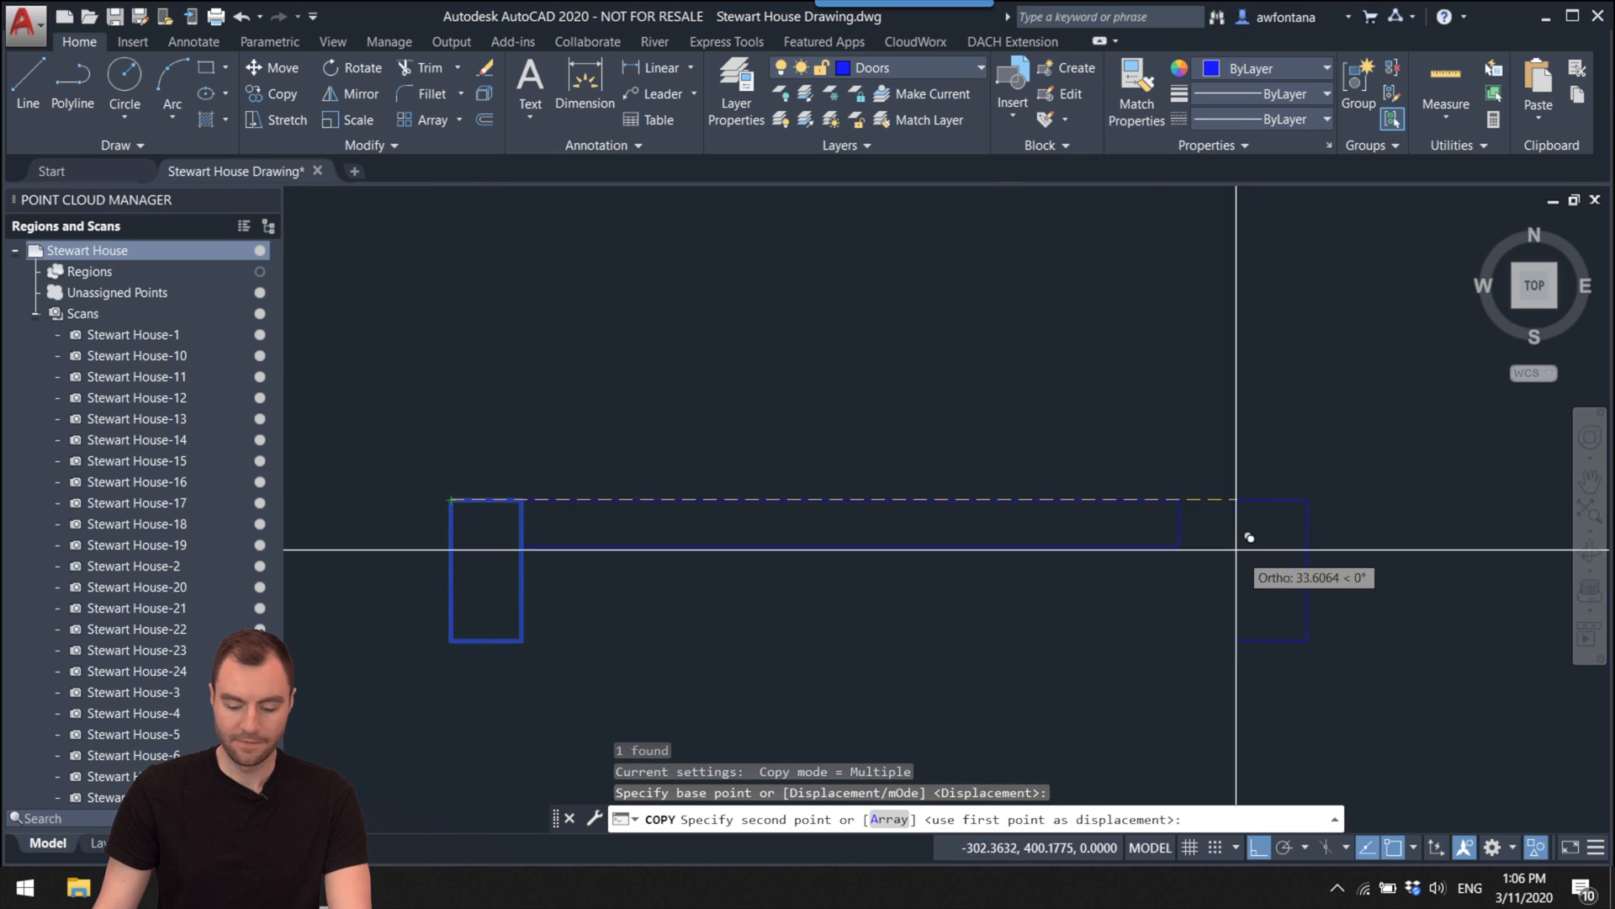
{"action": "left_click", "coordinate": [1179, 499]}
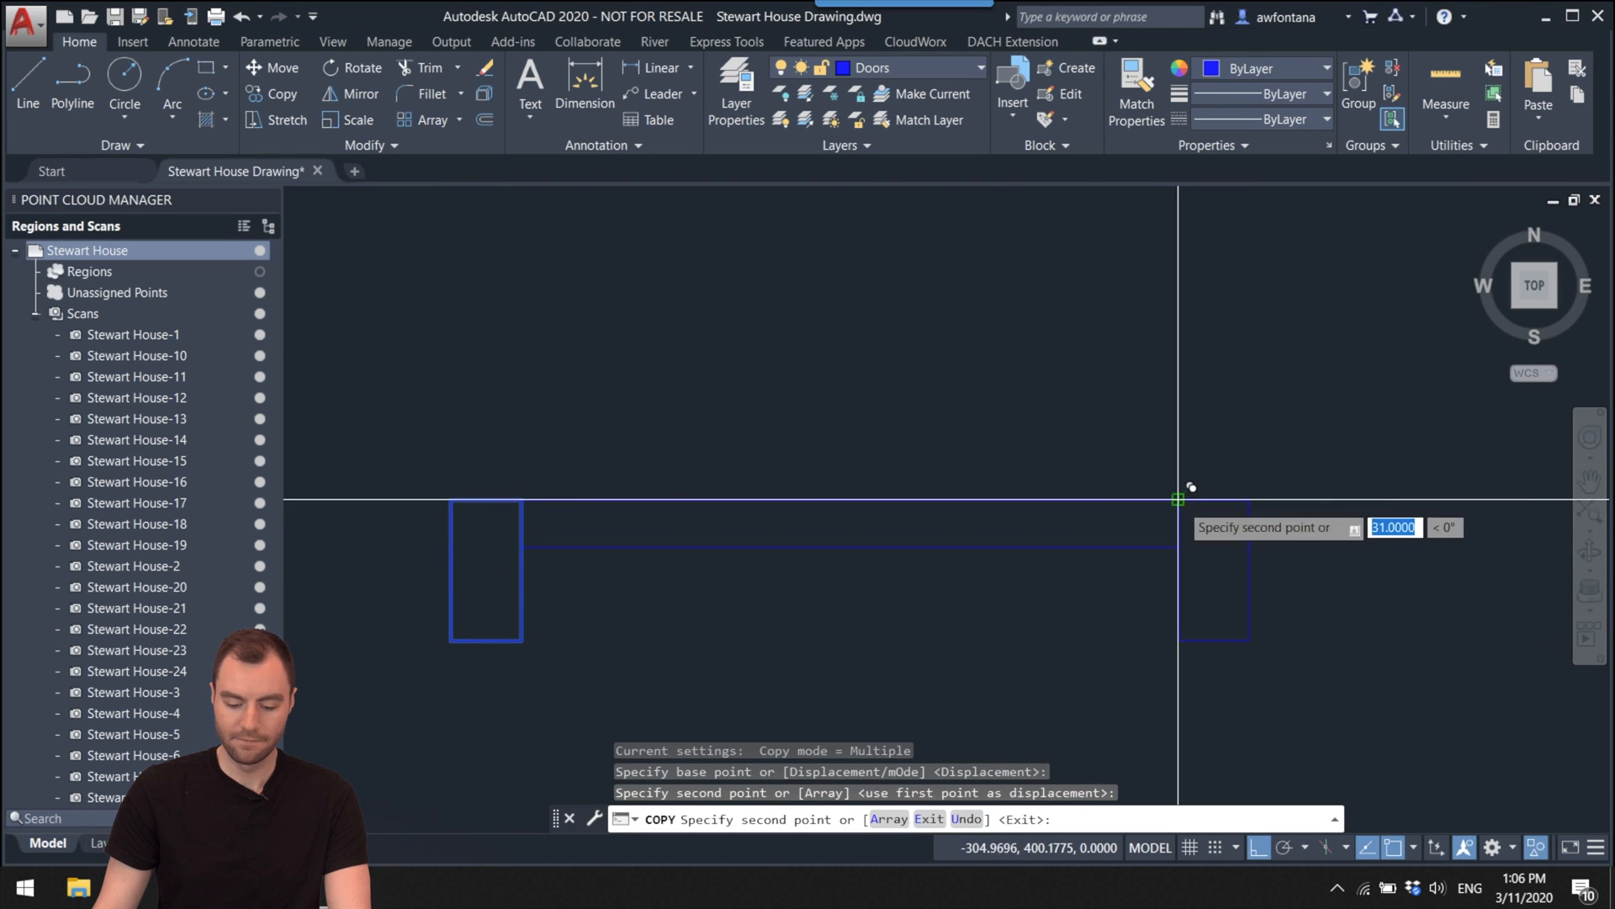
{"action": "key", "text": "Escape"}
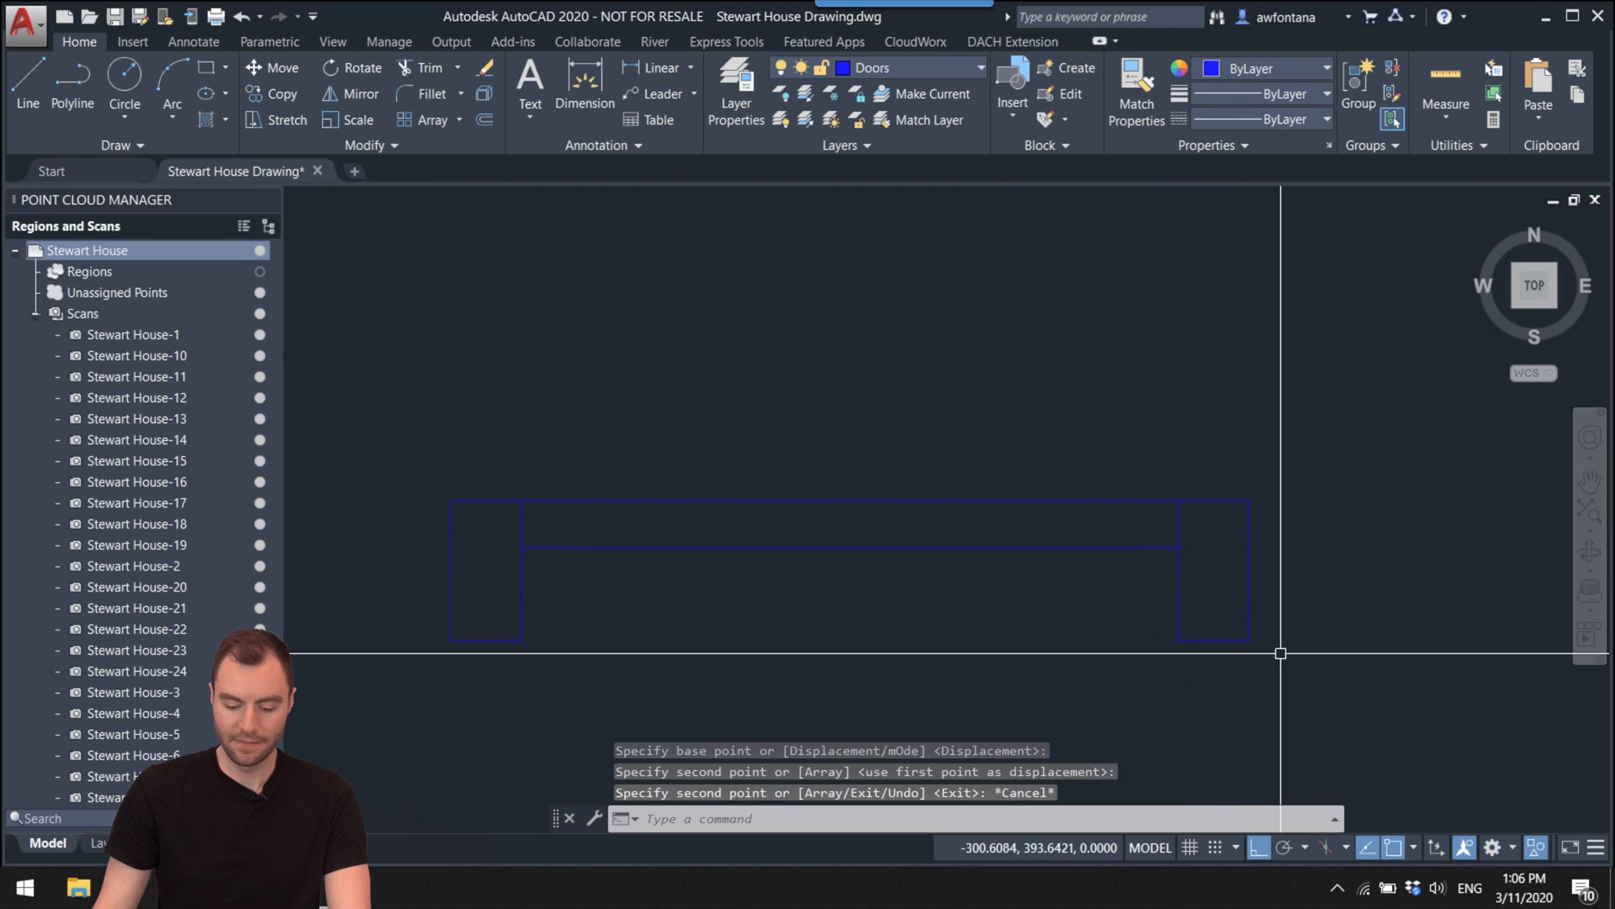
Step: With Ortho off, rotate the door leaf 90° about its upper-left corner so it stands upright at the left jamb
{"action": "left_click", "coordinate": [784, 544]}
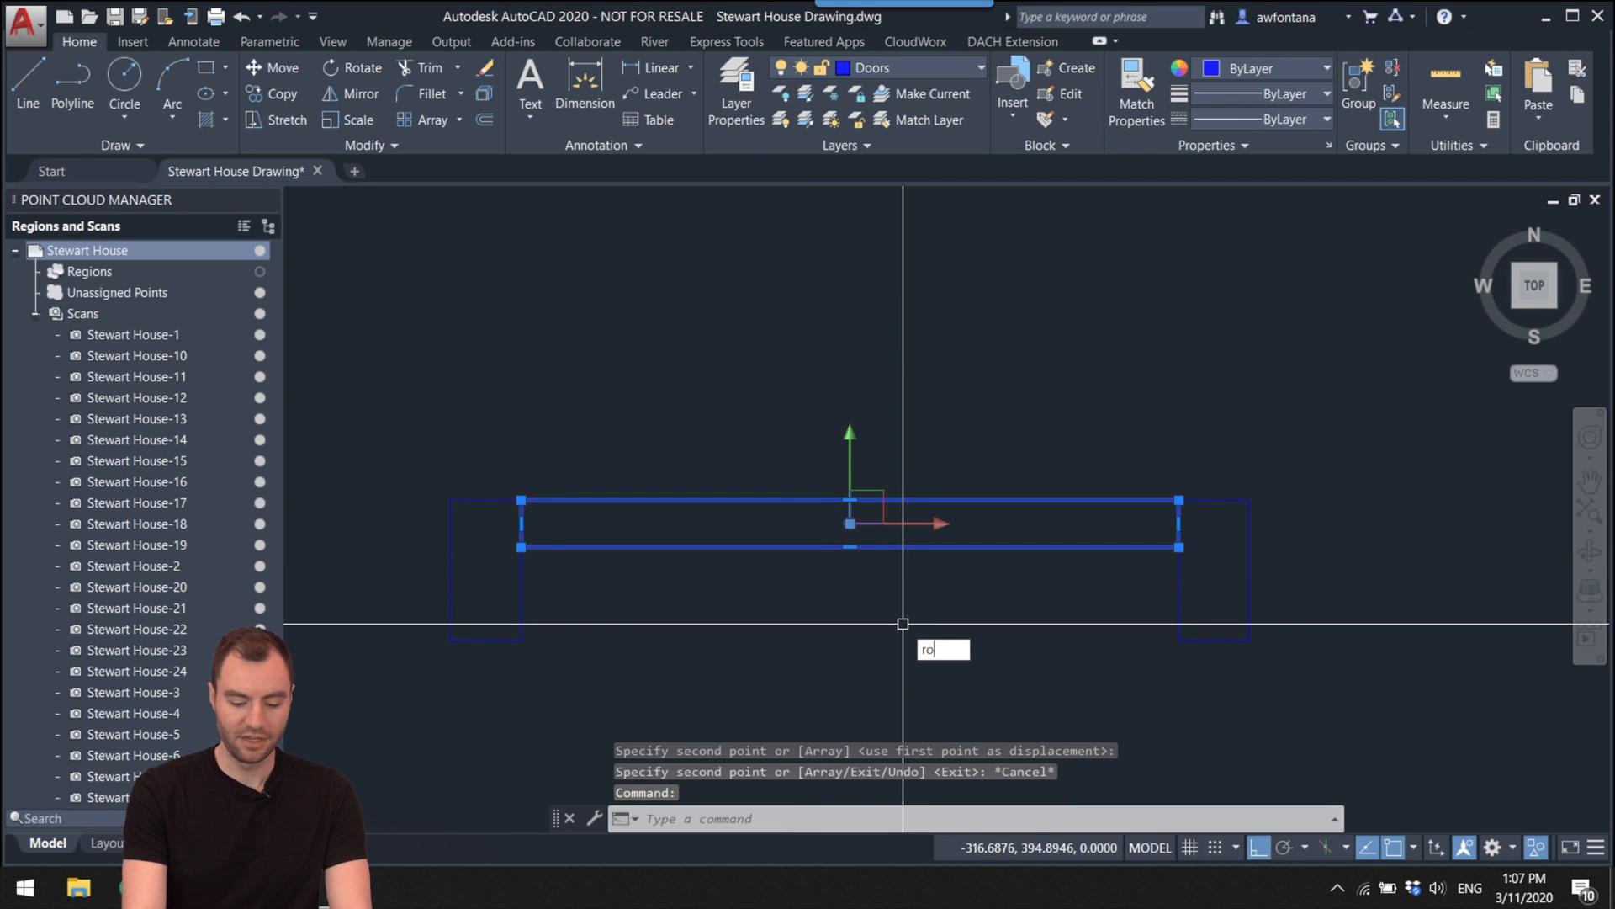
{"action": "type", "text": "rotate"}
{"action": "key", "text": "Return"}
{"action": "key", "text": "F8"}
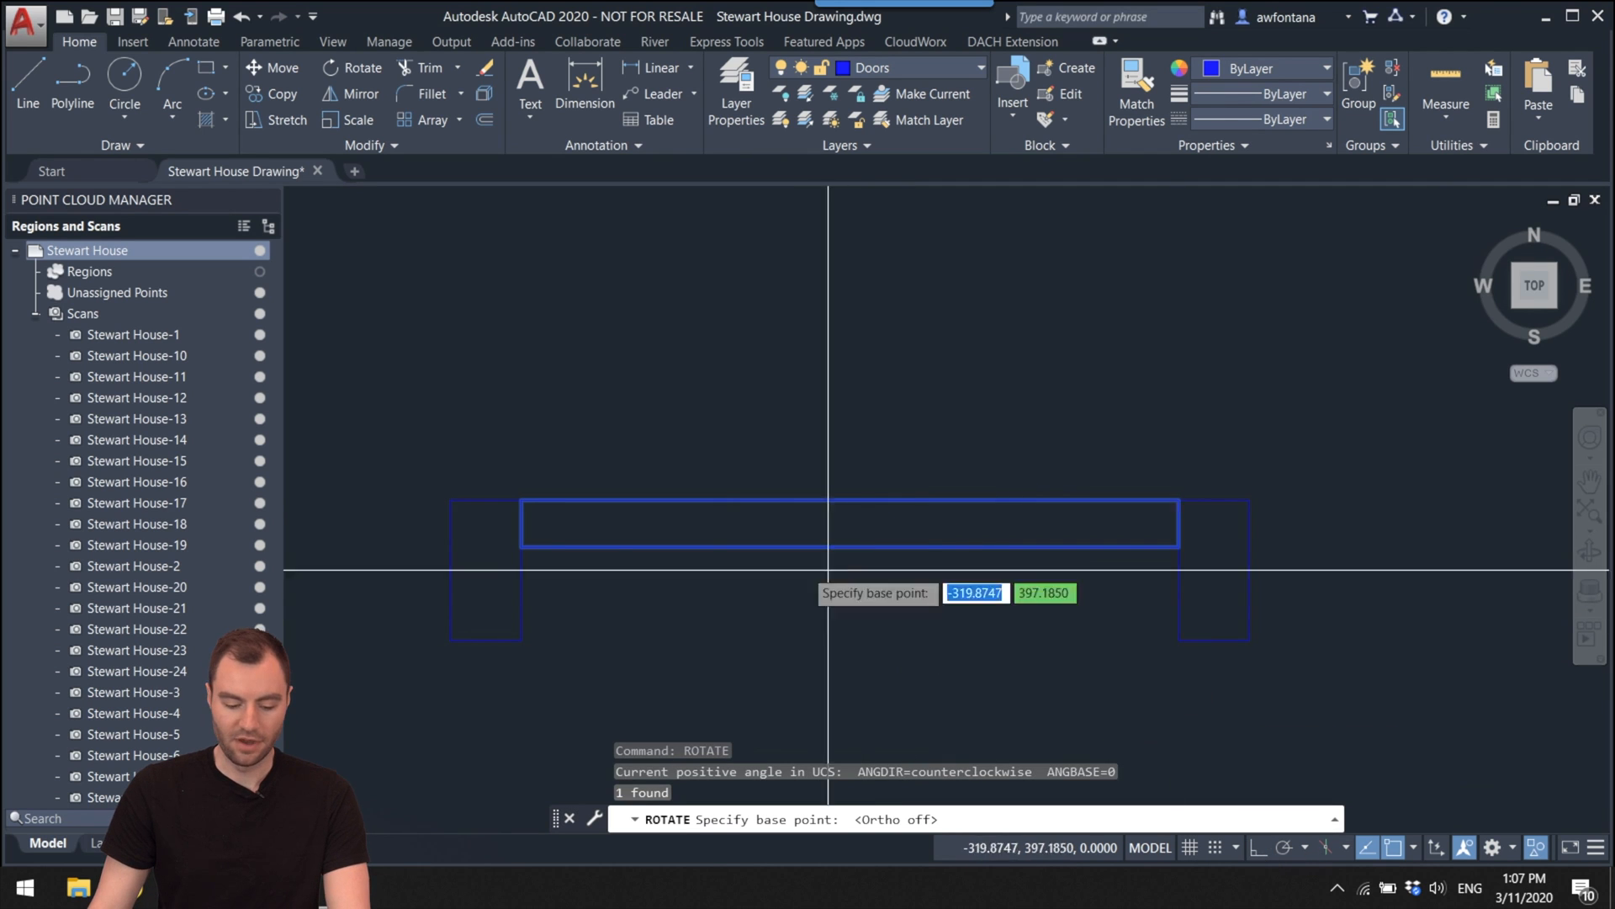
{"action": "left_click", "coordinate": [521, 499]}
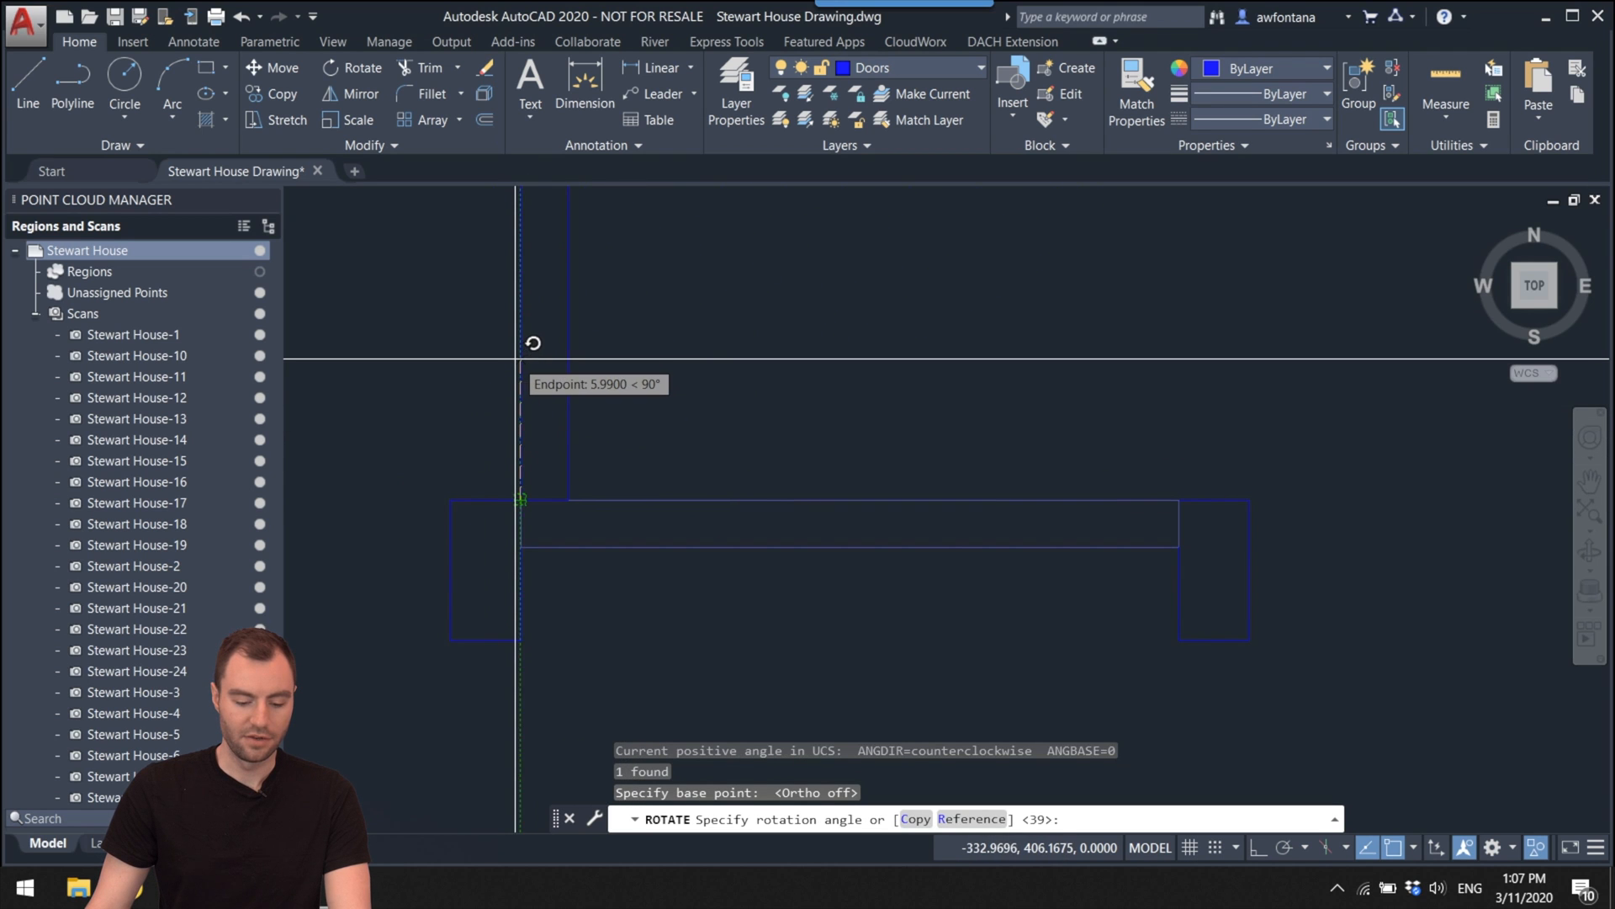
{"action": "key", "text": "Escape"}
Step: Draw a Start, Center, End arc from the right jamb's upper-left corner, centered on the left jamb's upper-right corner, to the leaf's upper-left corner
{"action": "scroll", "coordinate": [743, 642], "scroll_direction": "down", "scroll_amount": 5}
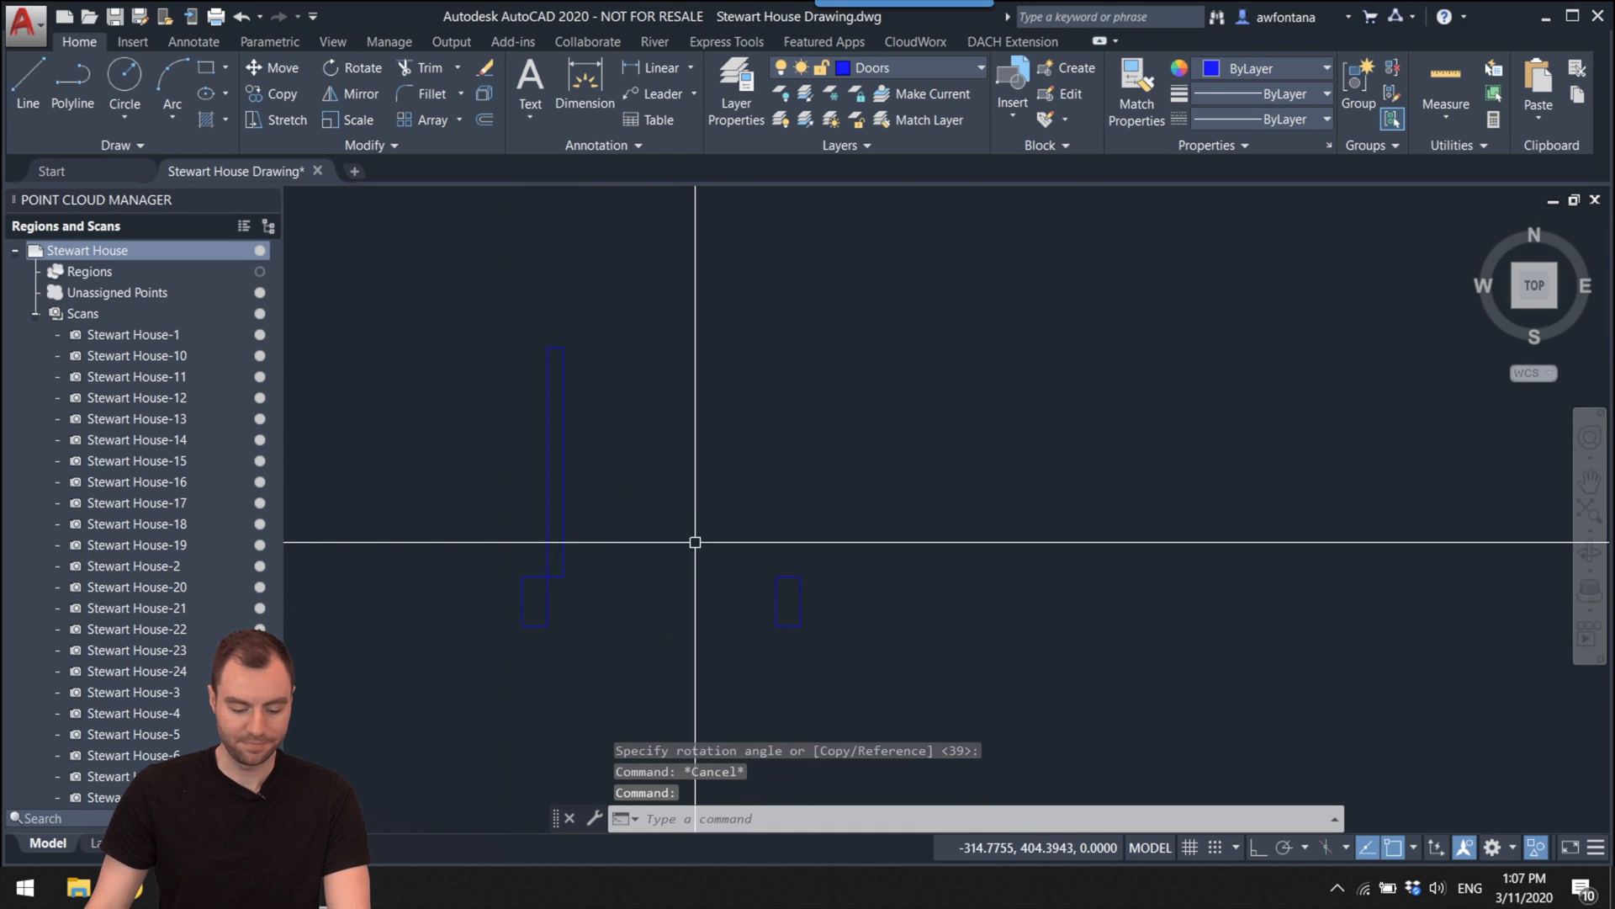
{"action": "middle_click_drag", "start_coordinate": [694, 541], "coordinate": [686, 567]}
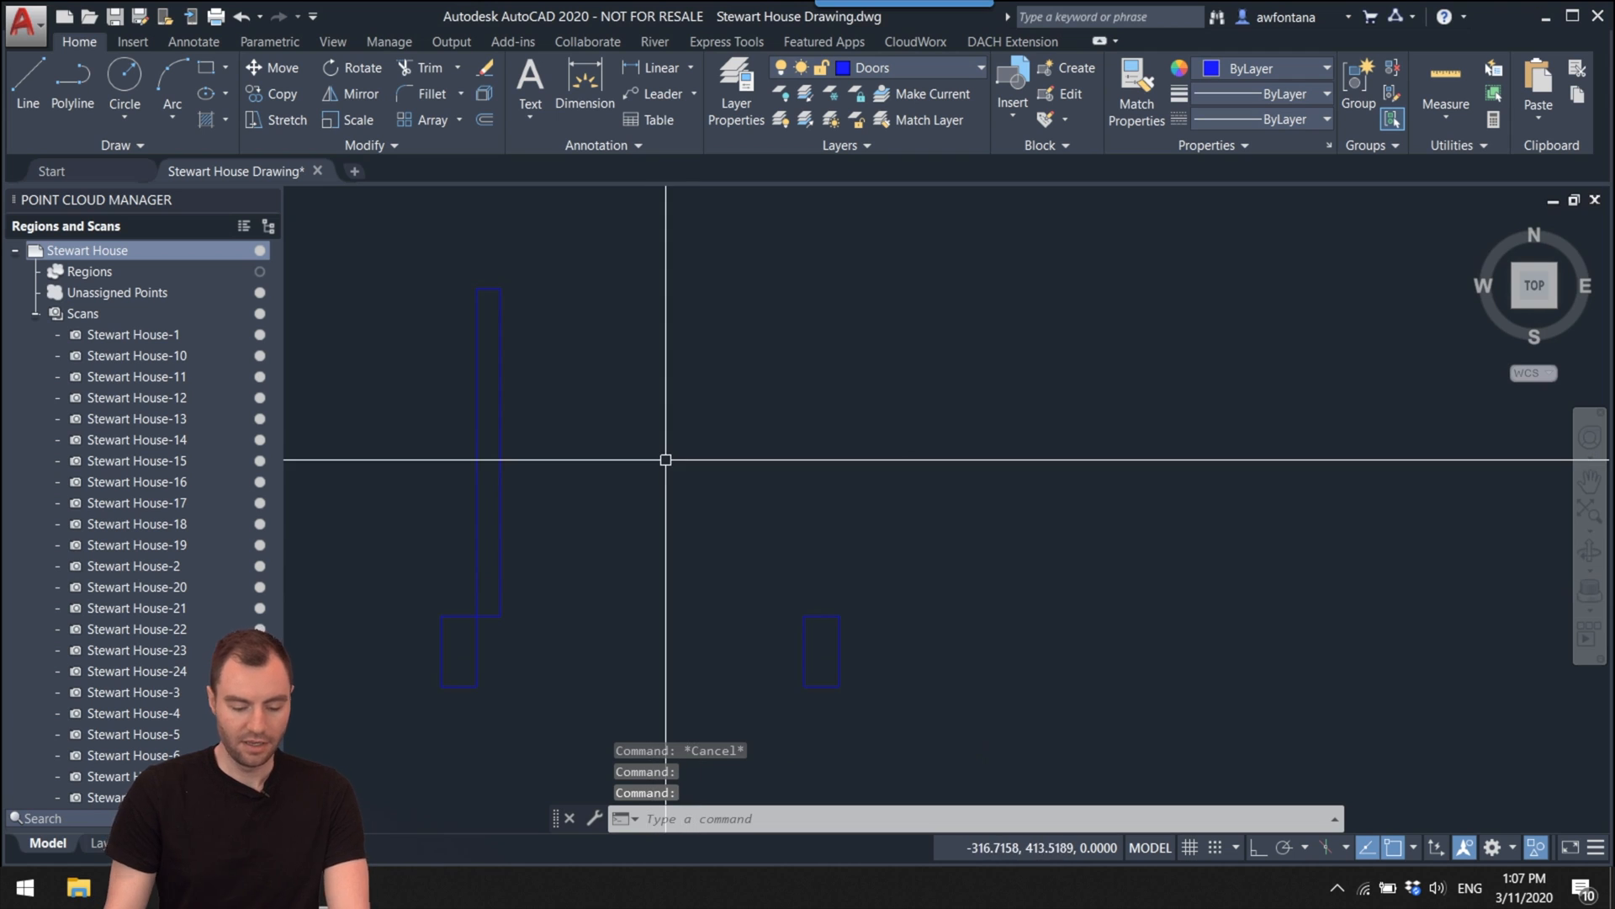
{"action": "left_click", "coordinate": [177, 119]}
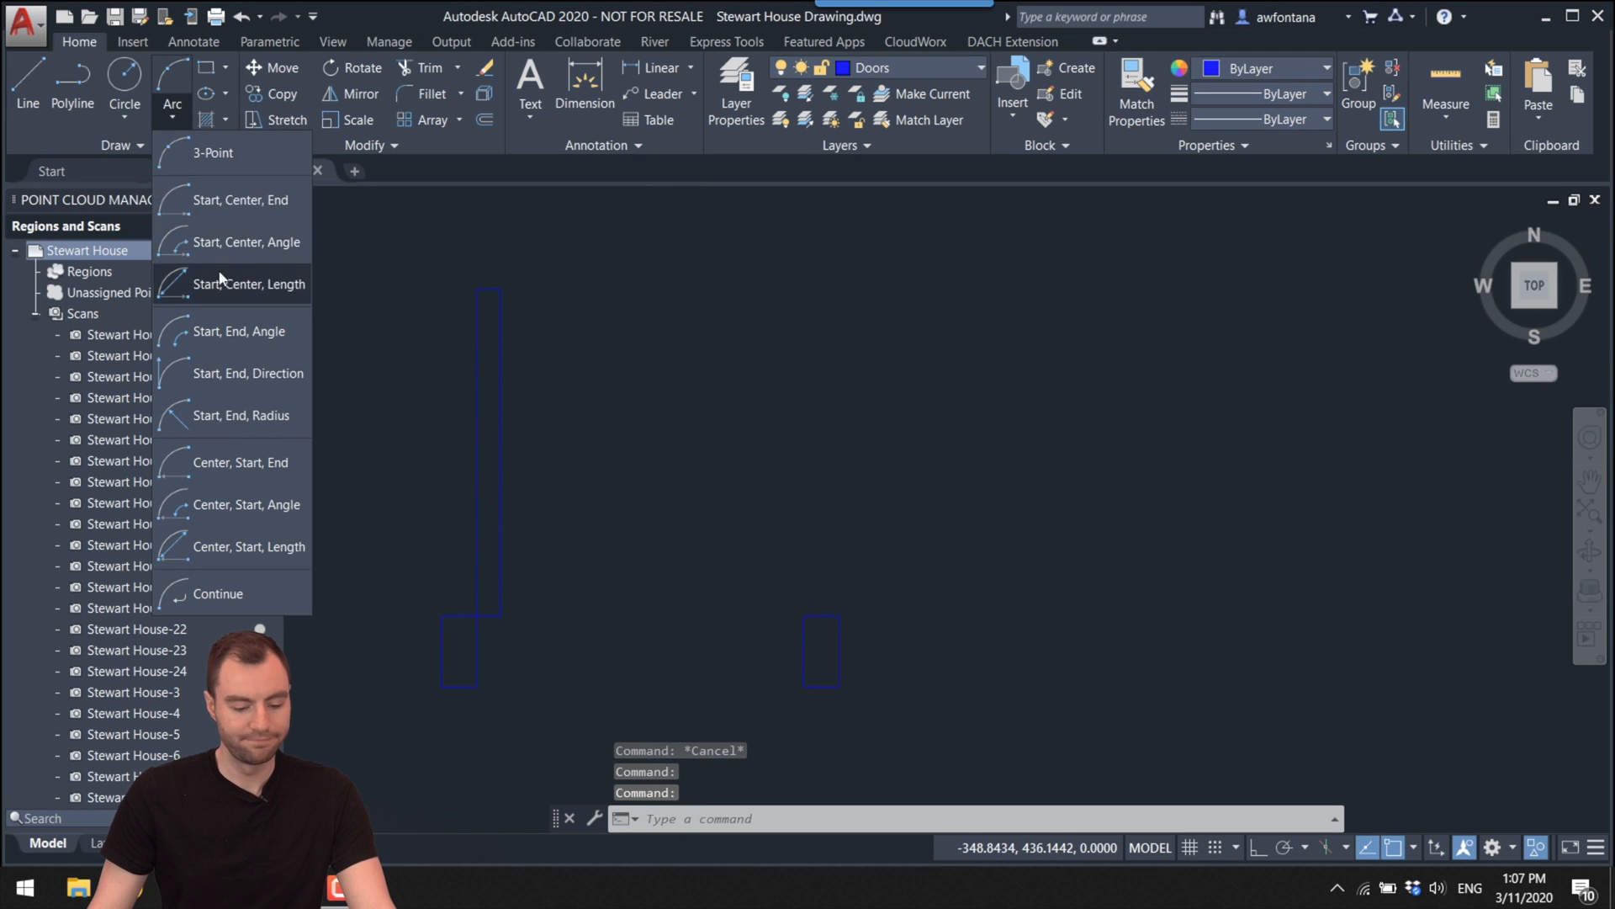
{"action": "left_click", "coordinate": [259, 200]}
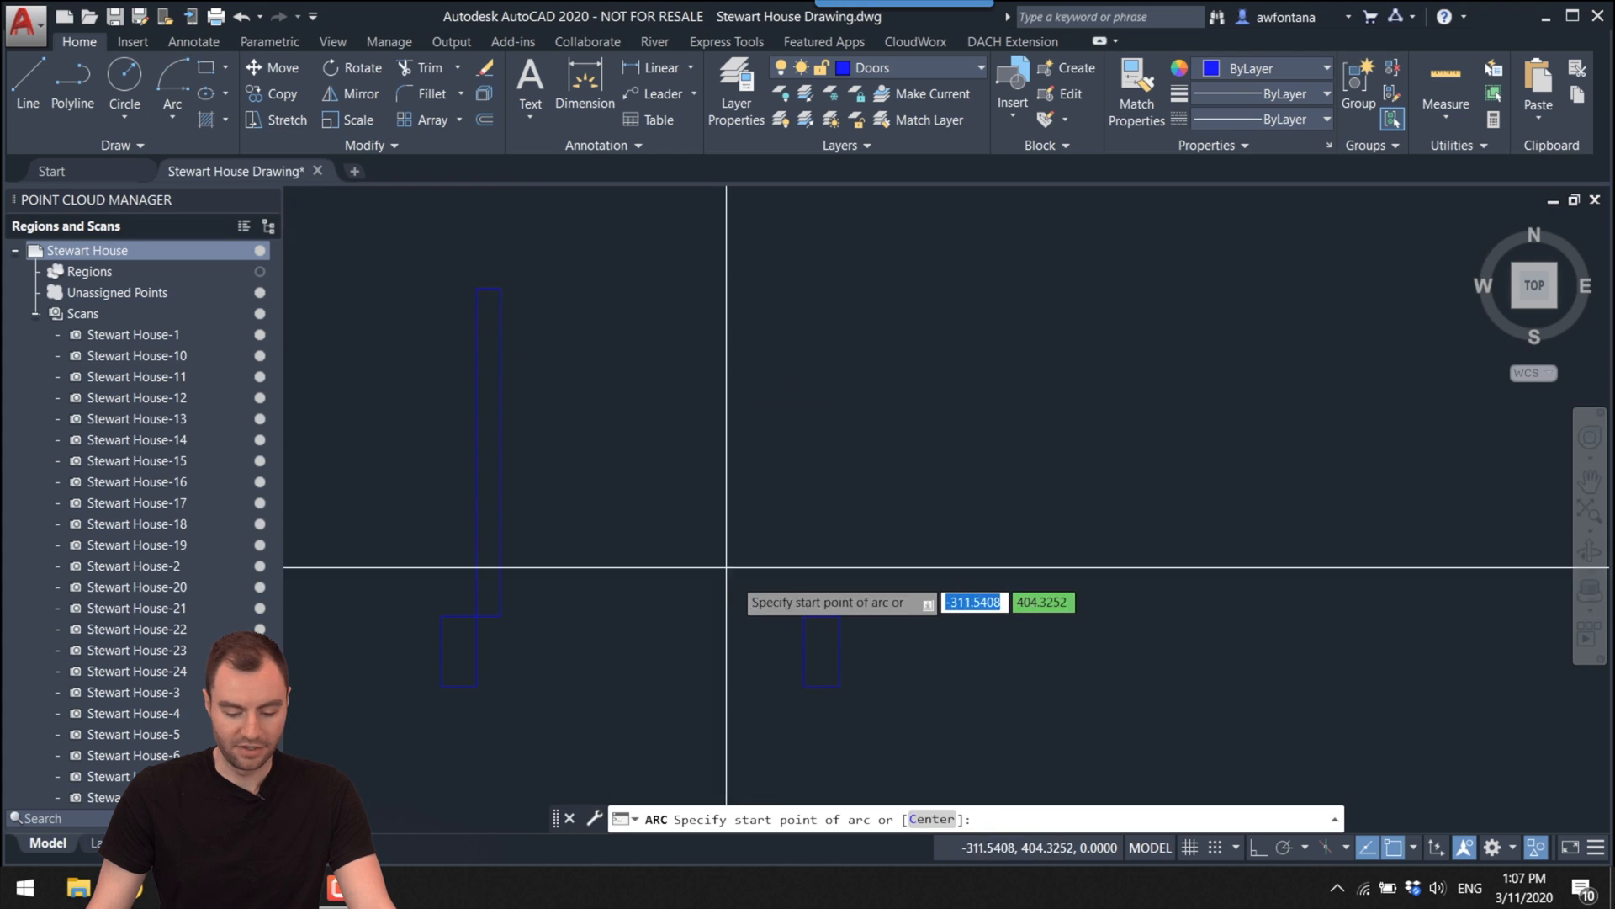
{"action": "left_click", "coordinate": [800, 624]}
{"action": "scroll", "coordinate": [476, 624], "scroll_direction": "up", "scroll_amount": 5}
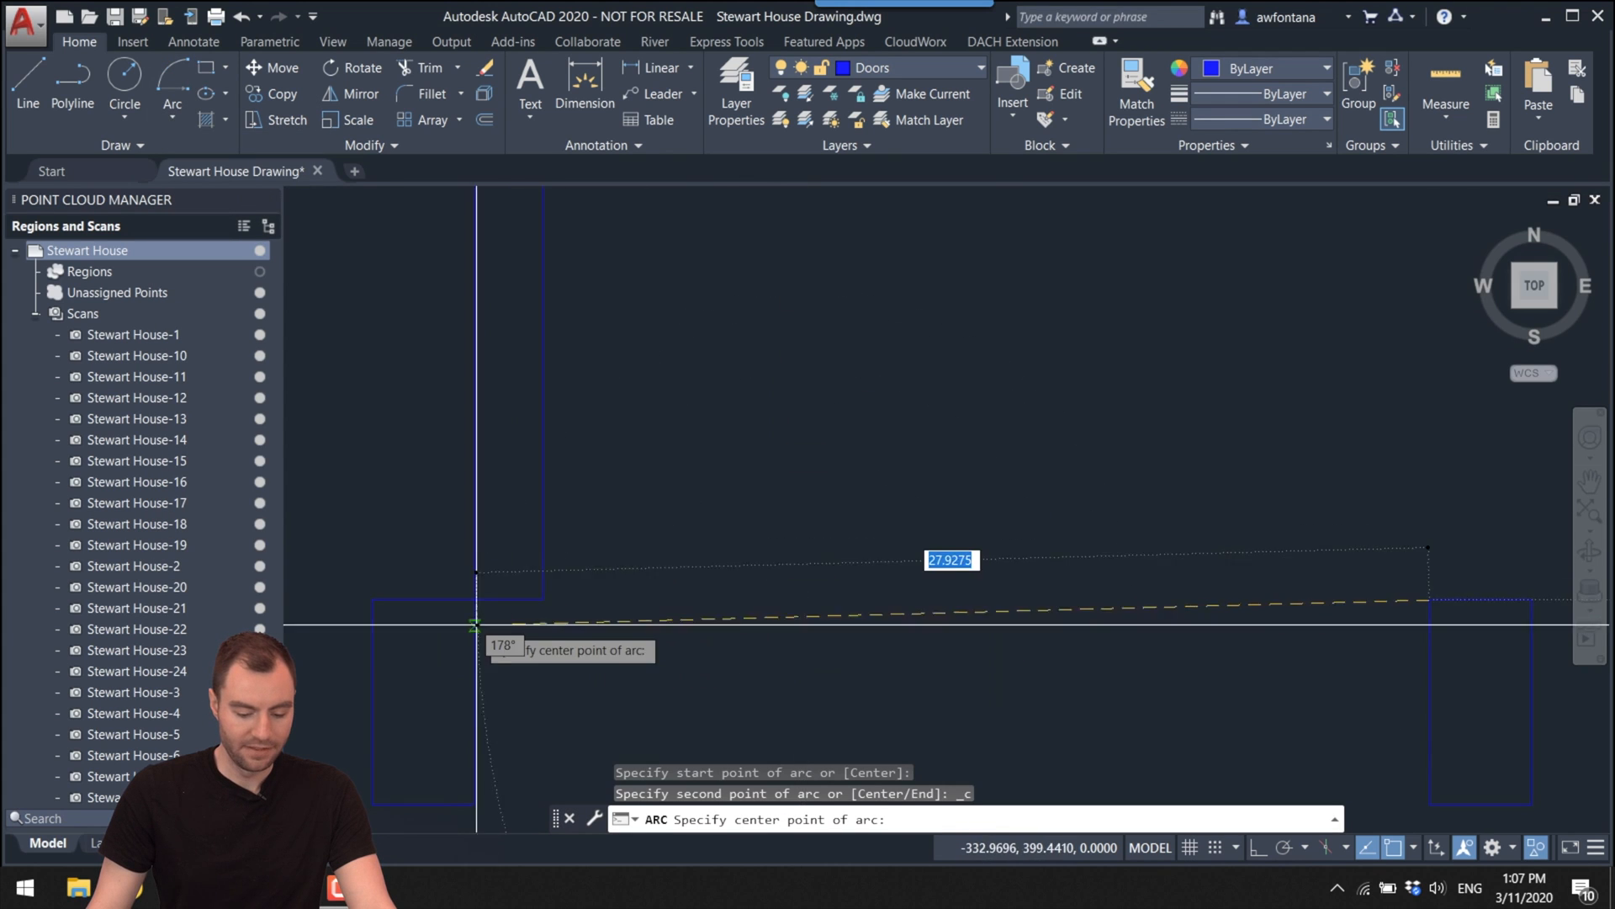
{"action": "left_click", "coordinate": [474, 600]}
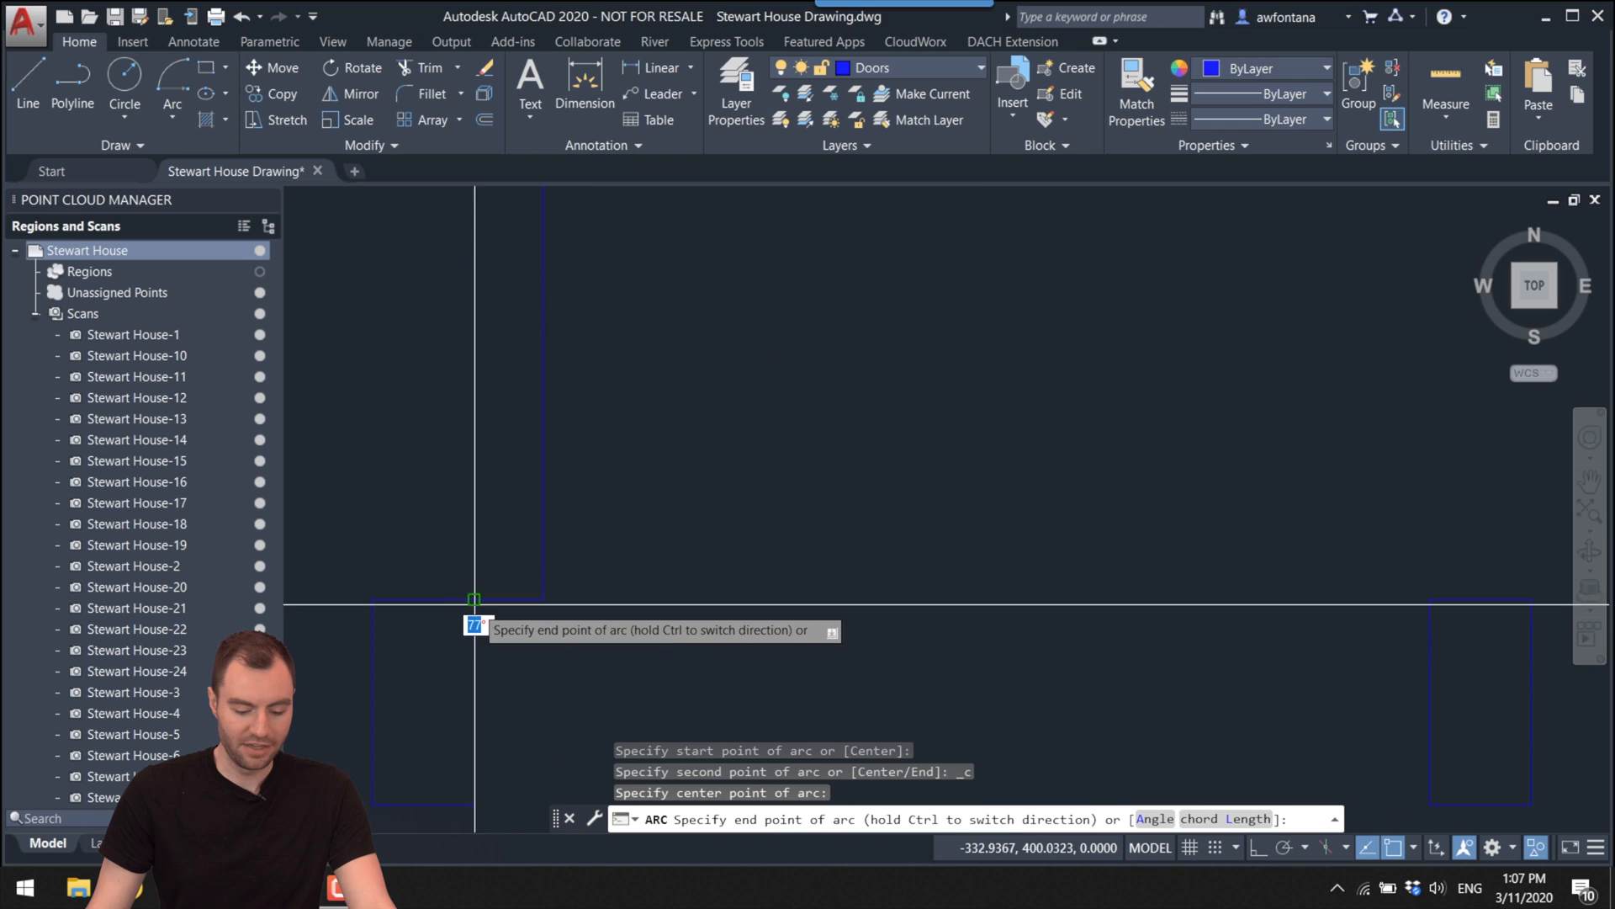
{"action": "scroll", "coordinate": [471, 505], "scroll_direction": "down", "scroll_amount": 3}
{"action": "scroll", "coordinate": [488, 379], "scroll_direction": "up", "scroll_amount": 4}
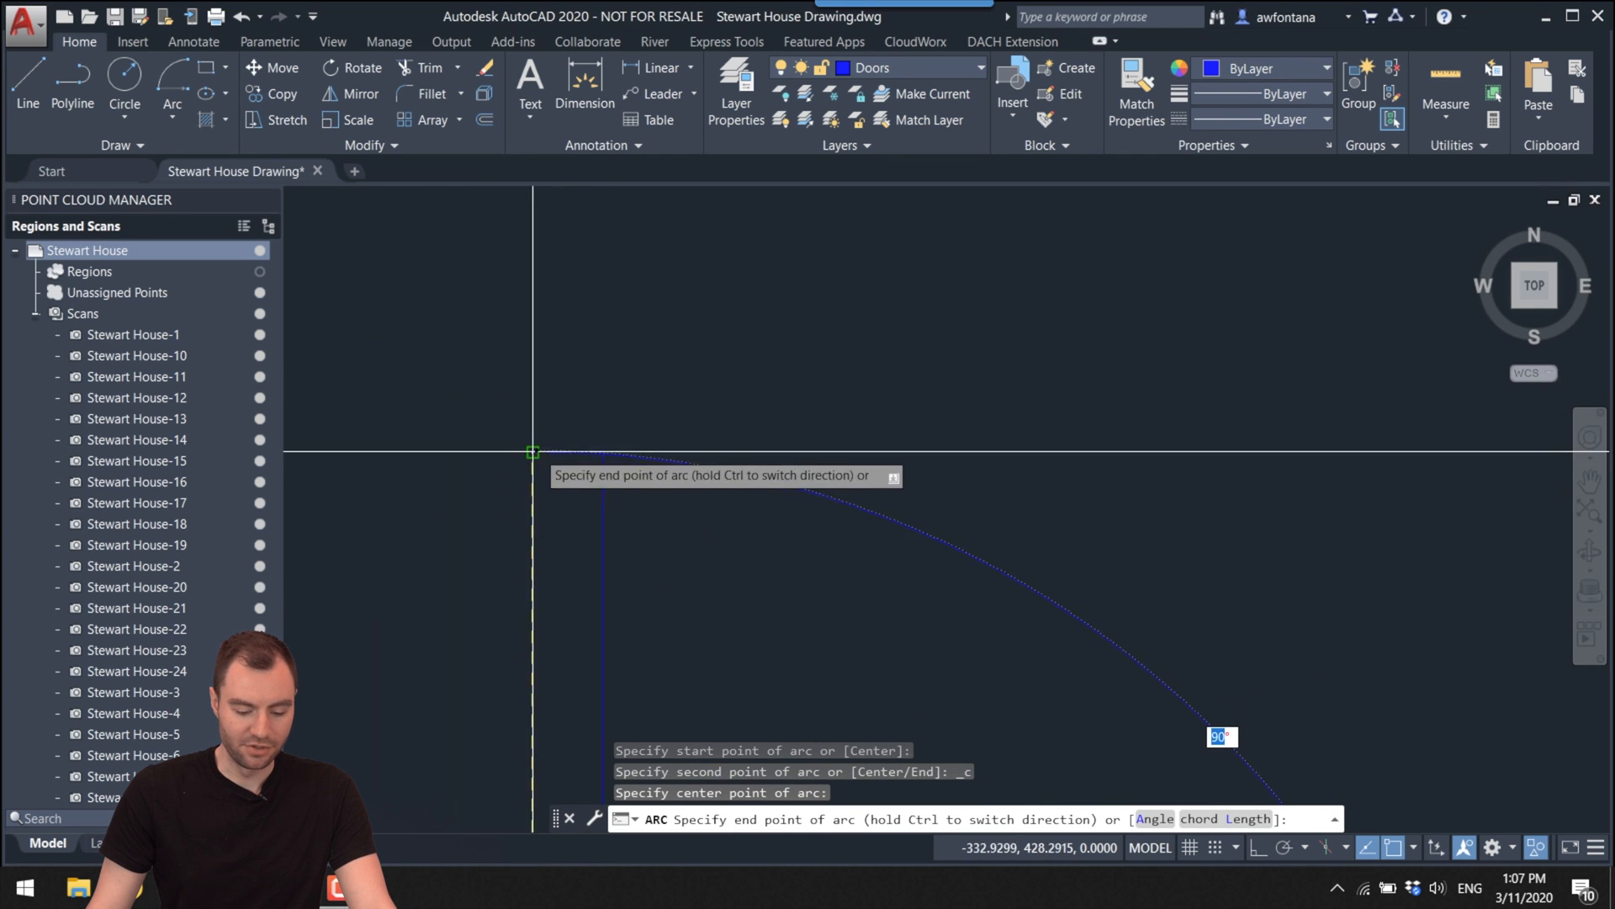
{"action": "scroll", "coordinate": [667, 350], "scroll_direction": "down", "scroll_amount": 4}
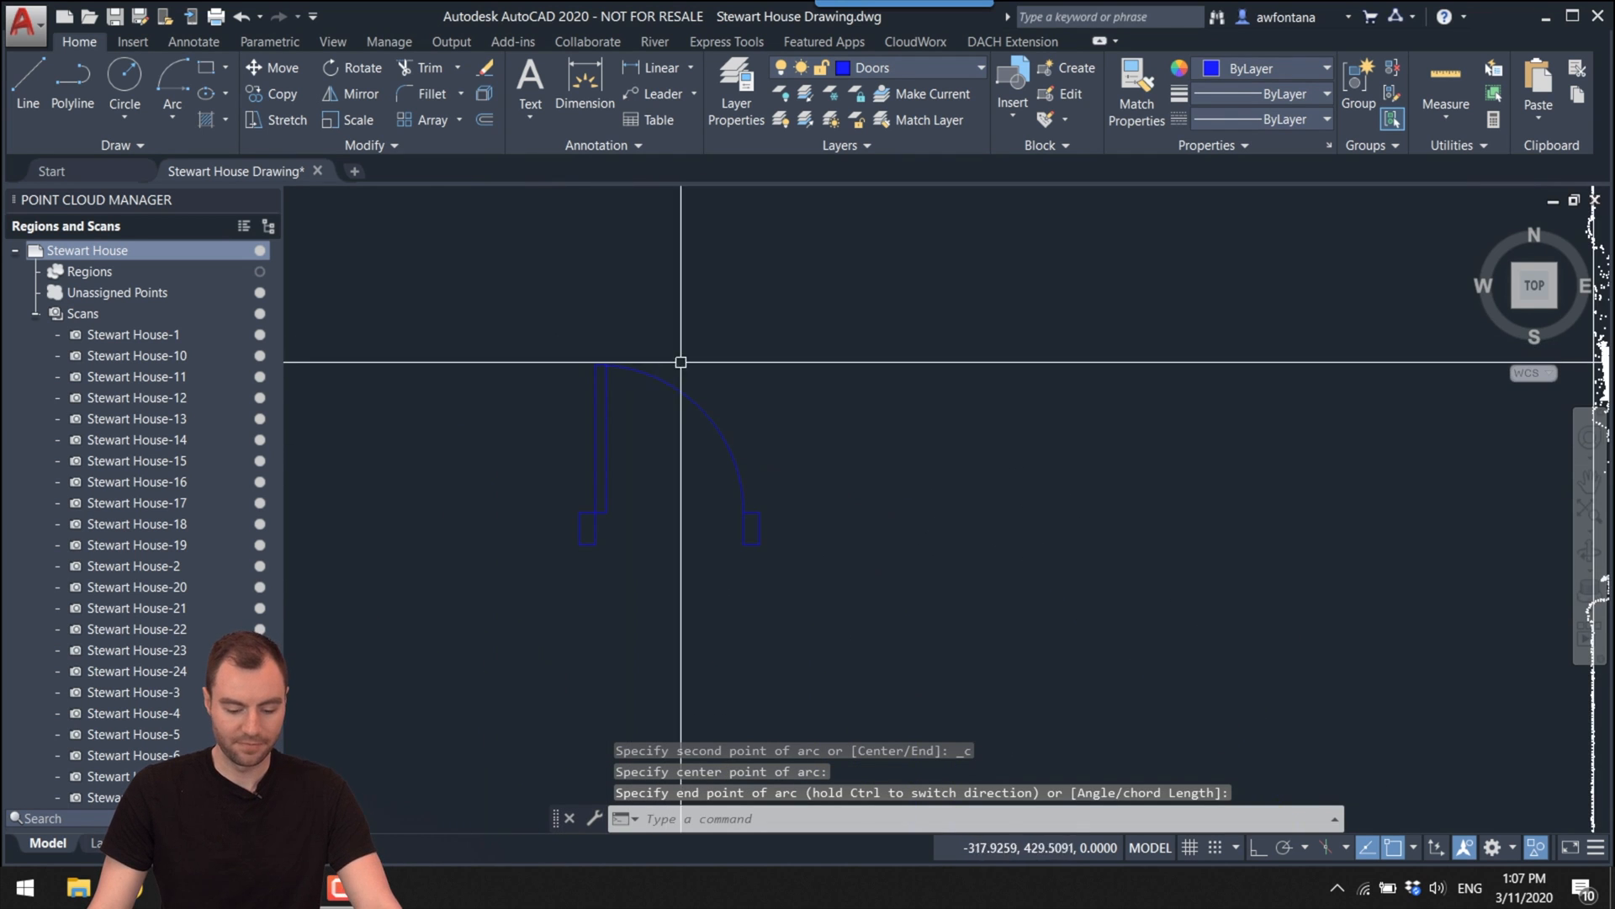
Step: Copy the finished door symbol horizontally to the right, using the left jamb's lower-right corner as base point
{"action": "key", "text": "Escape"}
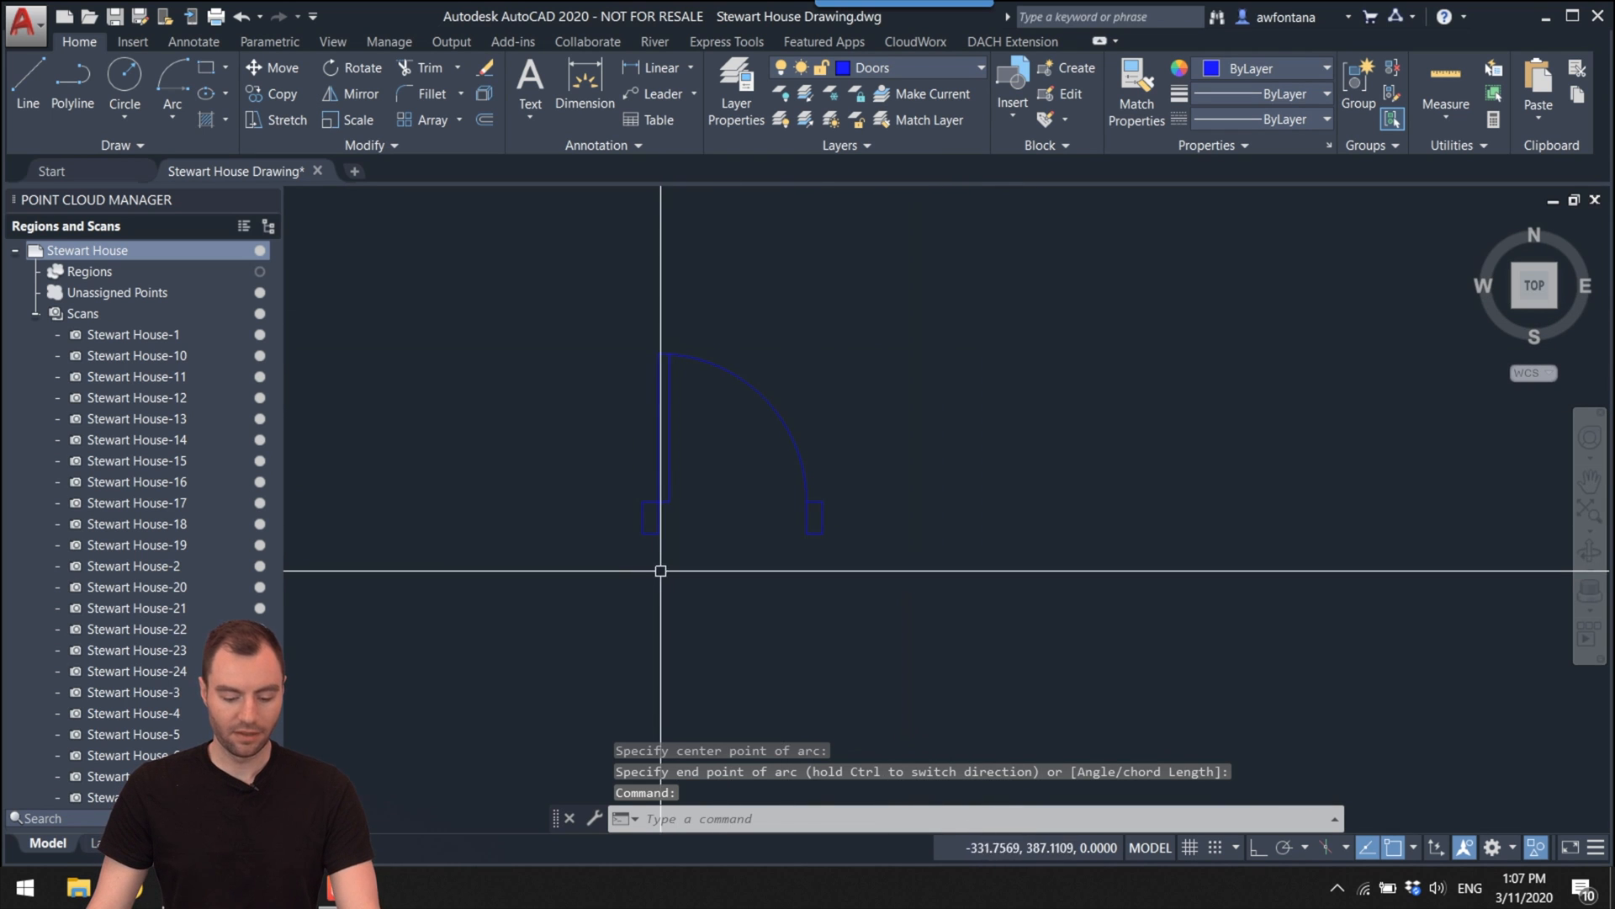
{"action": "mouse_move", "coordinate": [607, 558]}
{"action": "left_mouse_down"}
{"action": "mouse_move", "coordinate": [919, 451]}
{"action": "mouse_move", "coordinate": [595, 350]}
{"action": "mouse_move", "coordinate": [614, 539]}
{"action": "left_mouse_up"}
{"action": "key", "text": "Escape"}
{"action": "mouse_move", "coordinate": [866, 620]}
{"action": "left_mouse_down"}
{"action": "mouse_move", "coordinate": [556, 378]}
{"action": "mouse_move", "coordinate": [910, 358]}
{"action": "left_mouse_up"}
{"action": "type", "text": "co"}
{"action": "key", "text": "Return"}
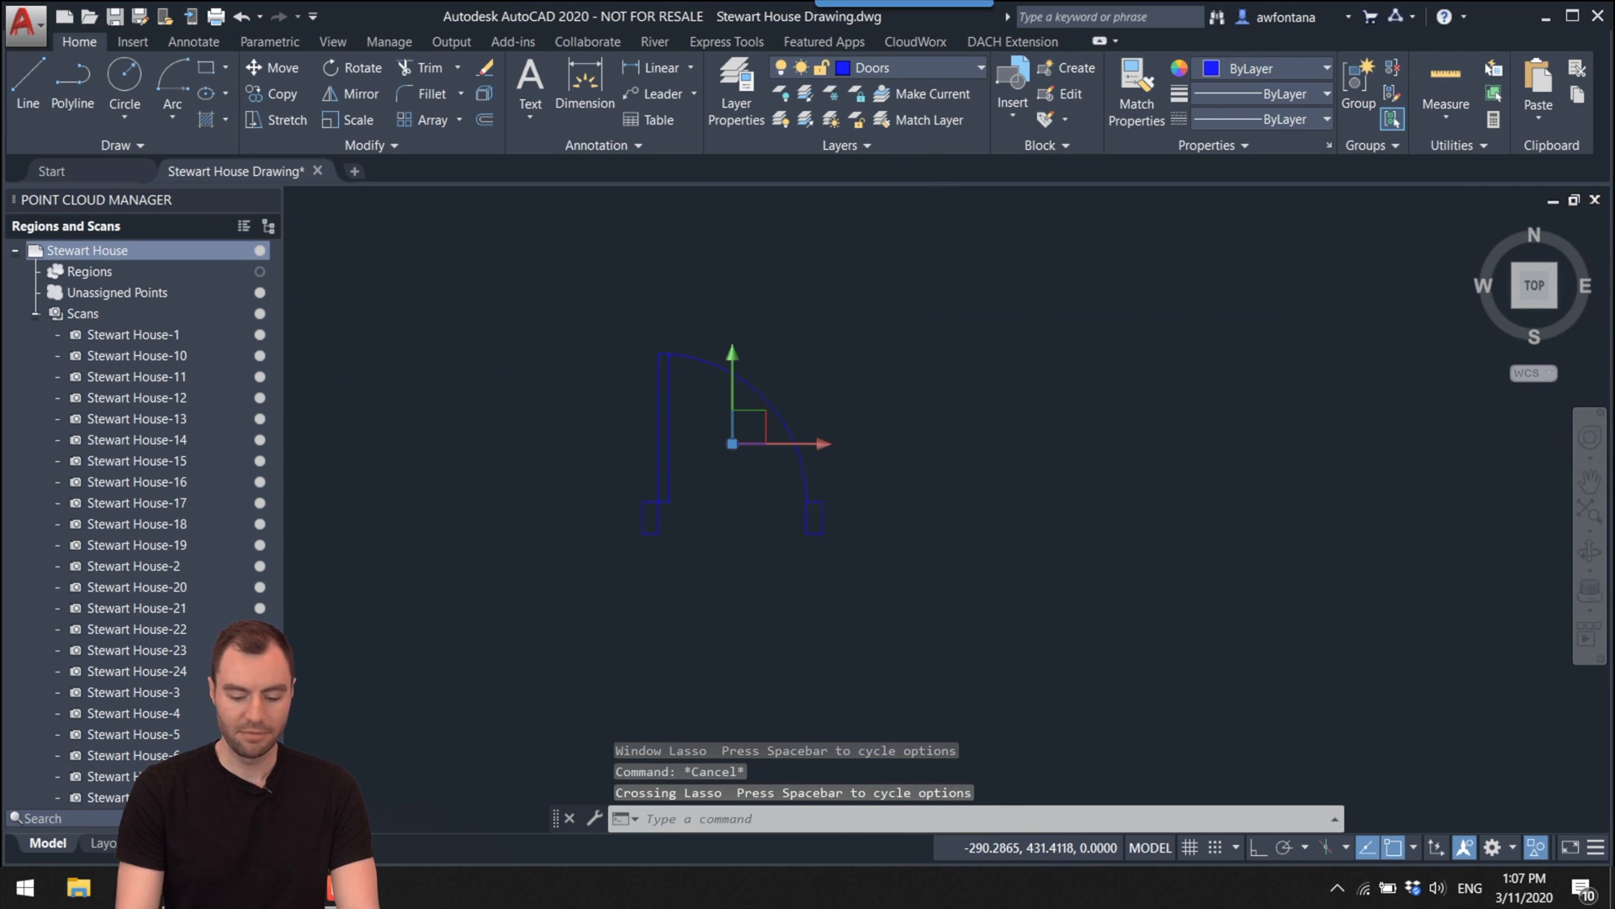
{"action": "left_click", "coordinate": [657, 532]}
{"action": "left_click", "coordinate": [1038, 536]}
{"action": "key", "text": "Escape"}
{"action": "middle_click_drag", "start_coordinate": [1118, 553], "coordinate": [807, 566]}
{"action": "mouse_move", "coordinate": [800, 607]}
{"action": "left_mouse_down"}
{"action": "mouse_move", "coordinate": [869, 606]}
{"action": "mouse_move", "coordinate": [999, 541]}
{"action": "mouse_move", "coordinate": [658, 253]}
{"action": "mouse_move", "coordinate": [660, 570]}
{"action": "mouse_move", "coordinate": [808, 497]}
{"action": "left_mouse_up"}
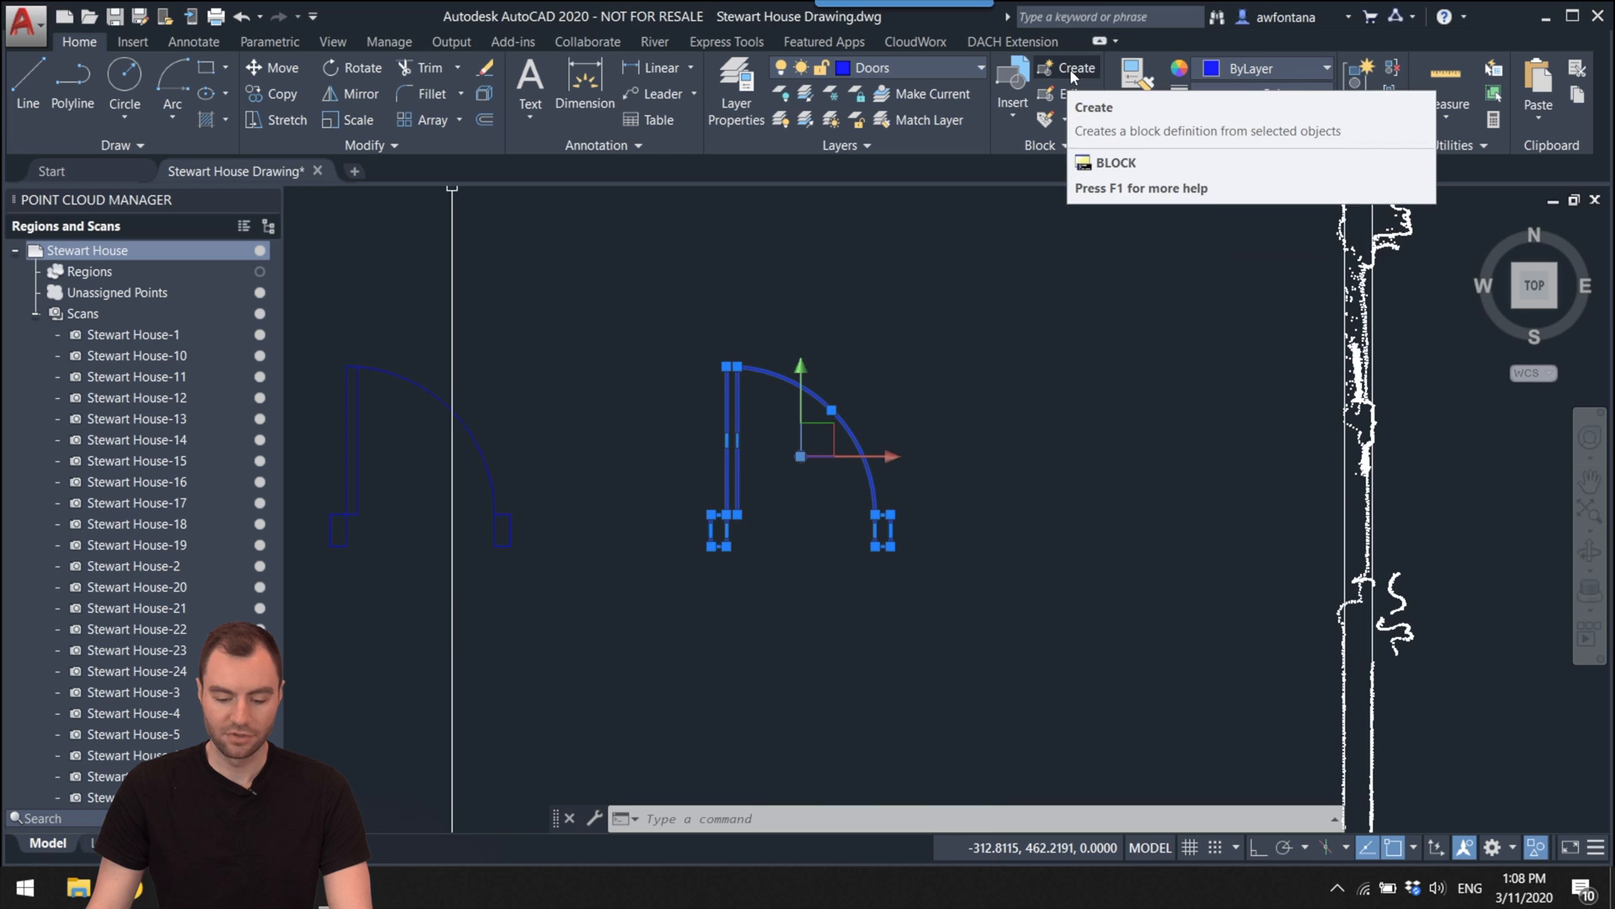
{"action": "key", "text": "Escape"}
{"action": "scroll", "coordinate": [743, 503], "scroll_direction": "up", "scroll_amount": 5}
{"action": "middle_click_drag", "start_coordinate": [774, 515], "coordinate": [721, 484]}
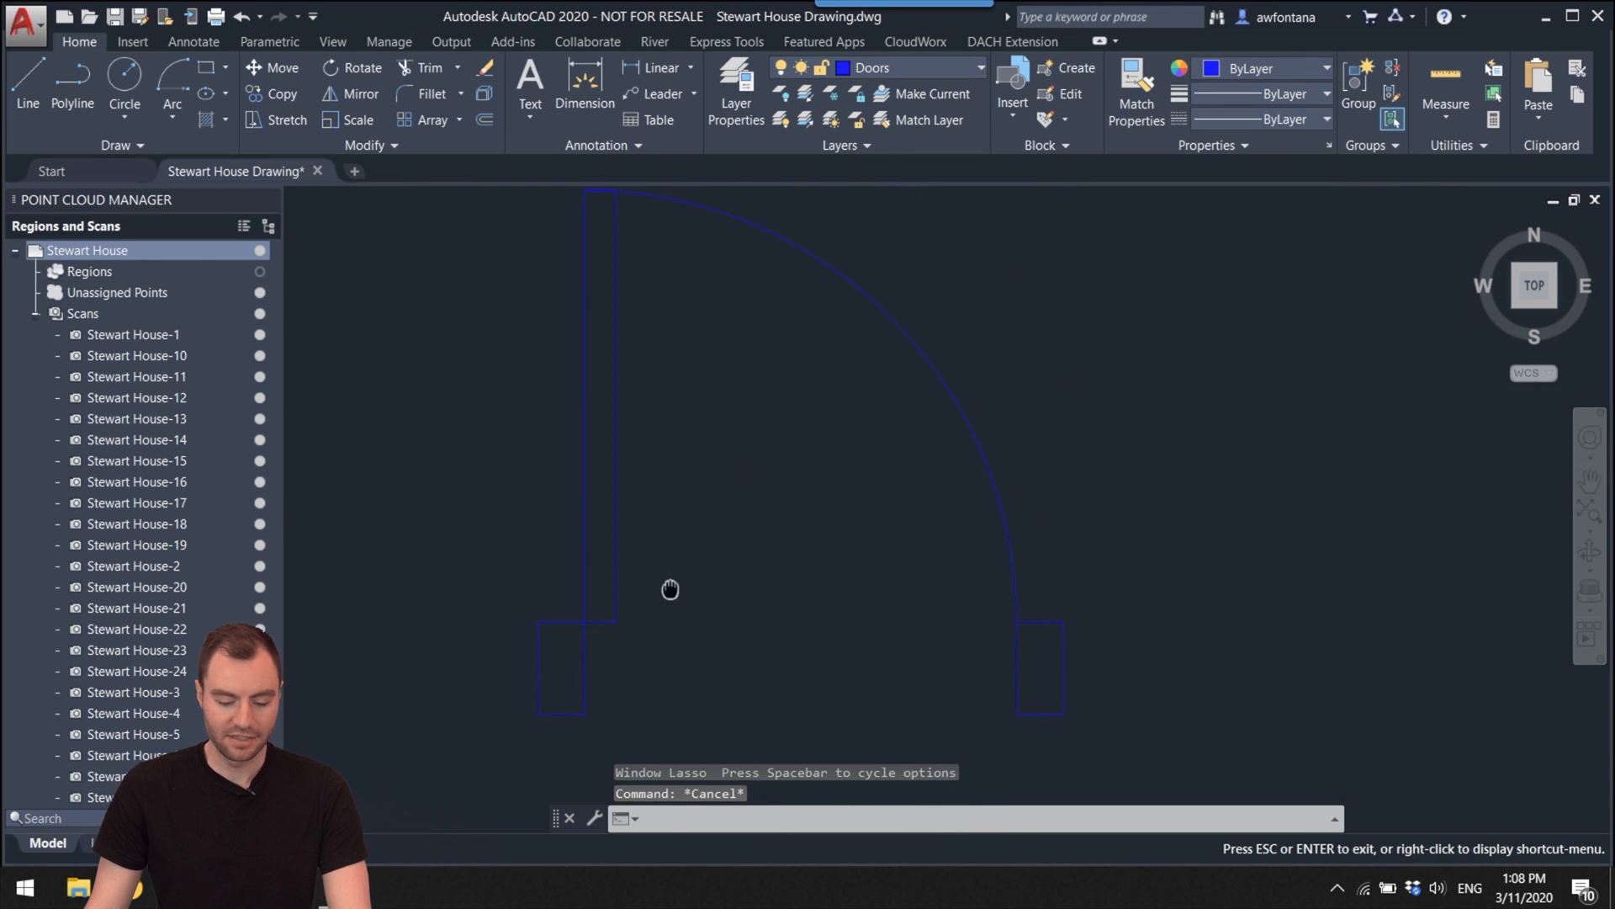
{"action": "middle_click_drag", "start_coordinate": [674, 589], "coordinate": [641, 588]}
{"action": "scroll", "coordinate": [639, 530], "scroll_direction": "down", "scroll_amount": 2}
{"action": "middle_click_drag", "start_coordinate": [670, 508], "coordinate": [471, 541]}
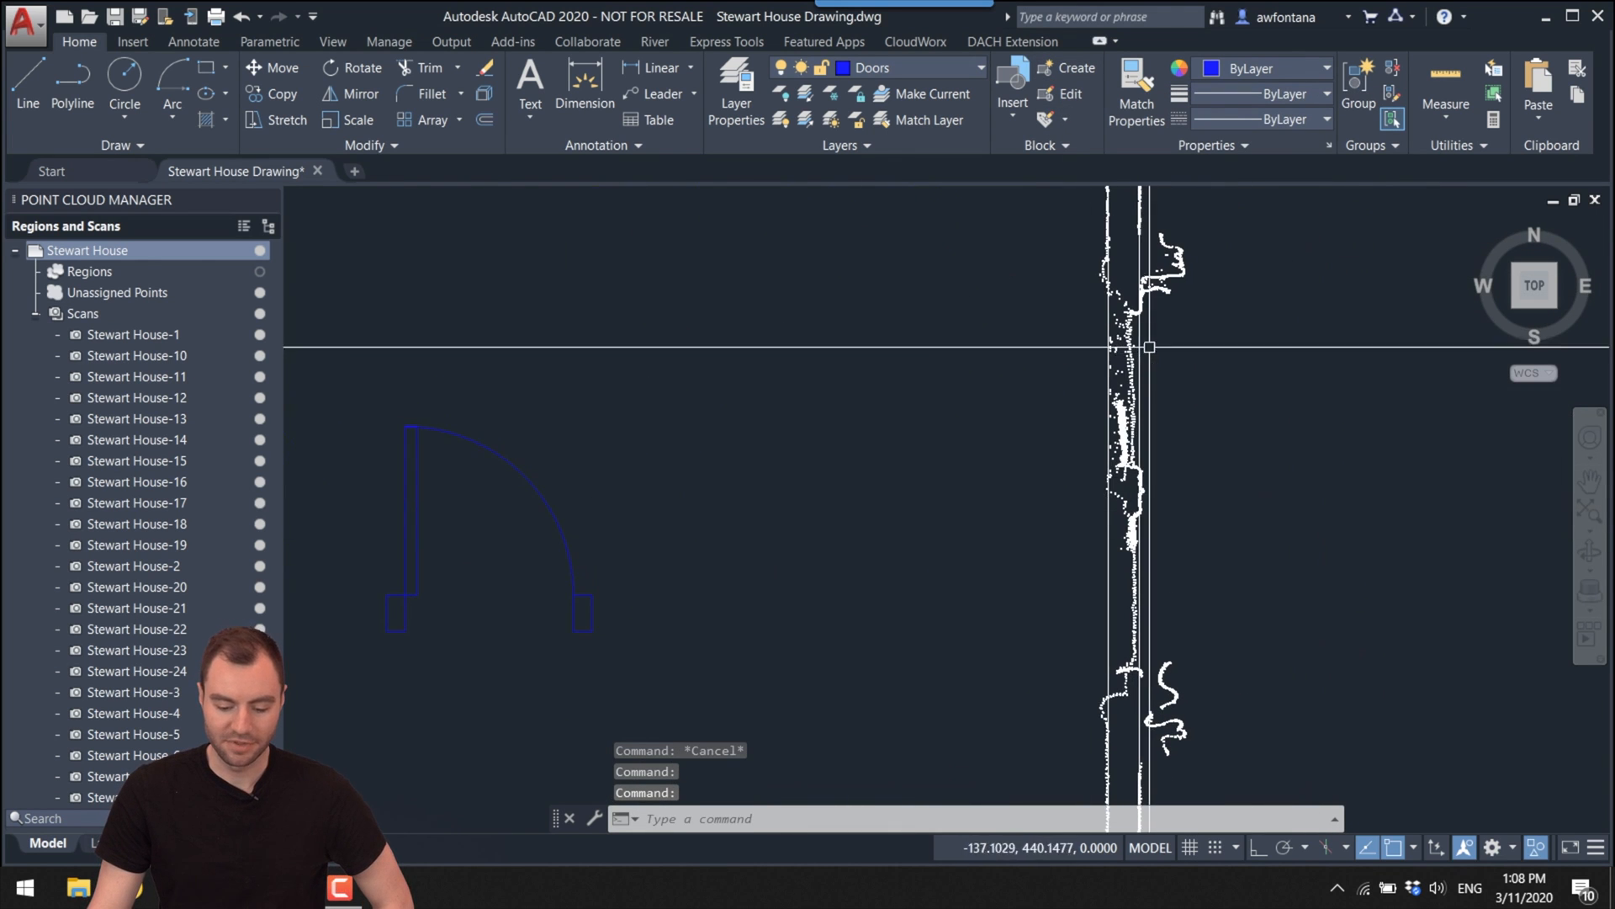
{"action": "scroll", "coordinate": [429, 606], "scroll_direction": "up", "scroll_amount": 5}
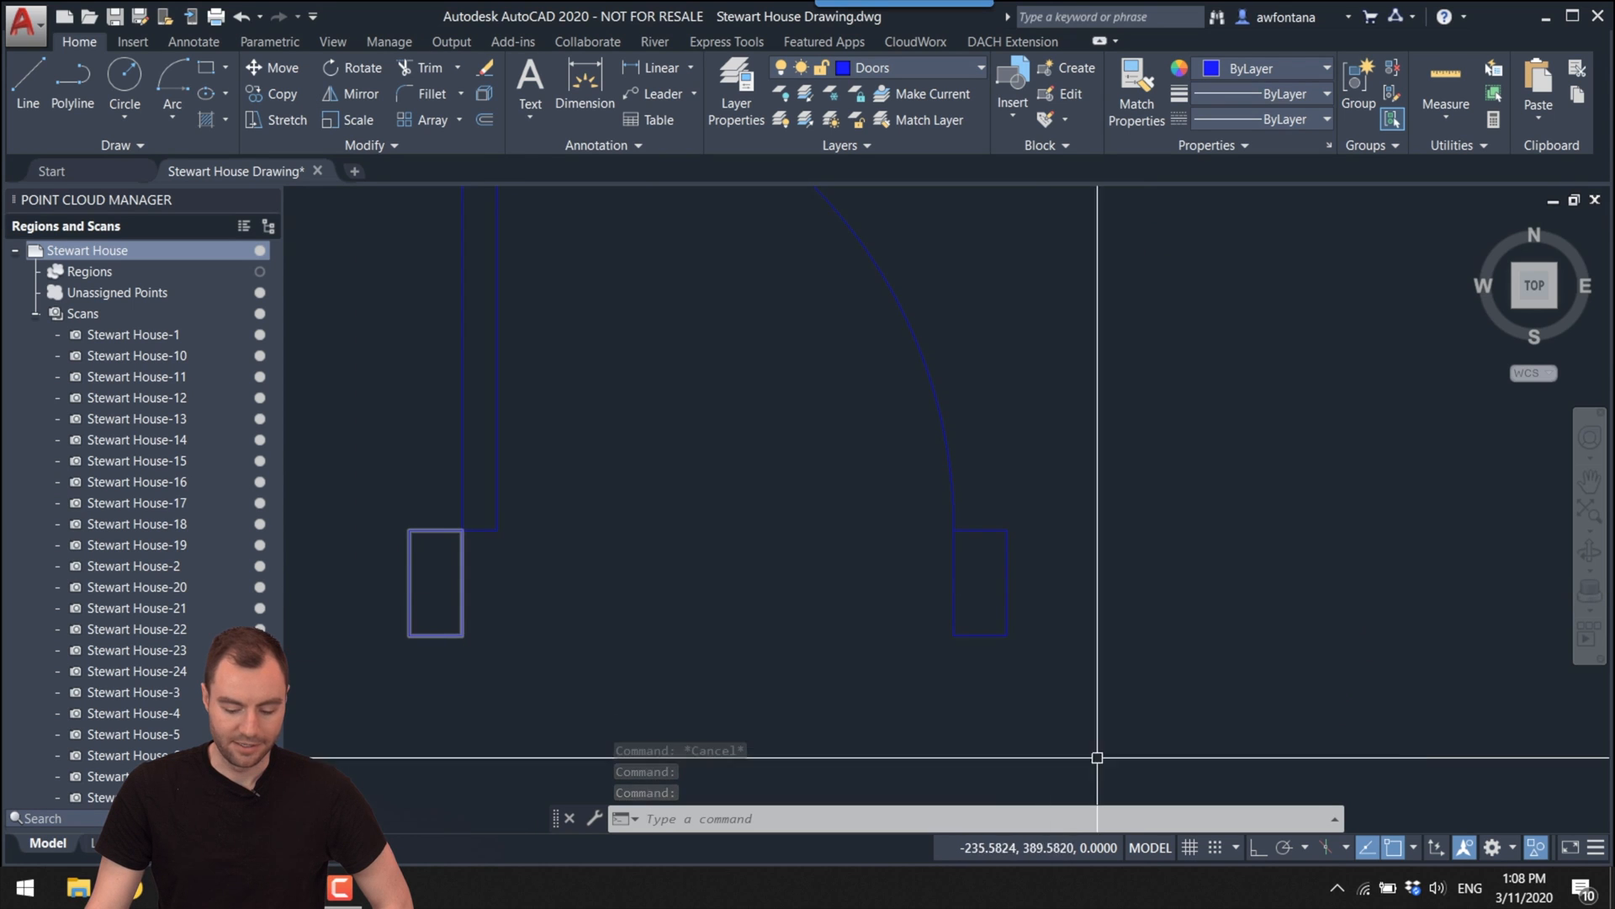
Step: Enable the Midpoint object snap
{"action": "left_click", "coordinate": [1413, 848]}
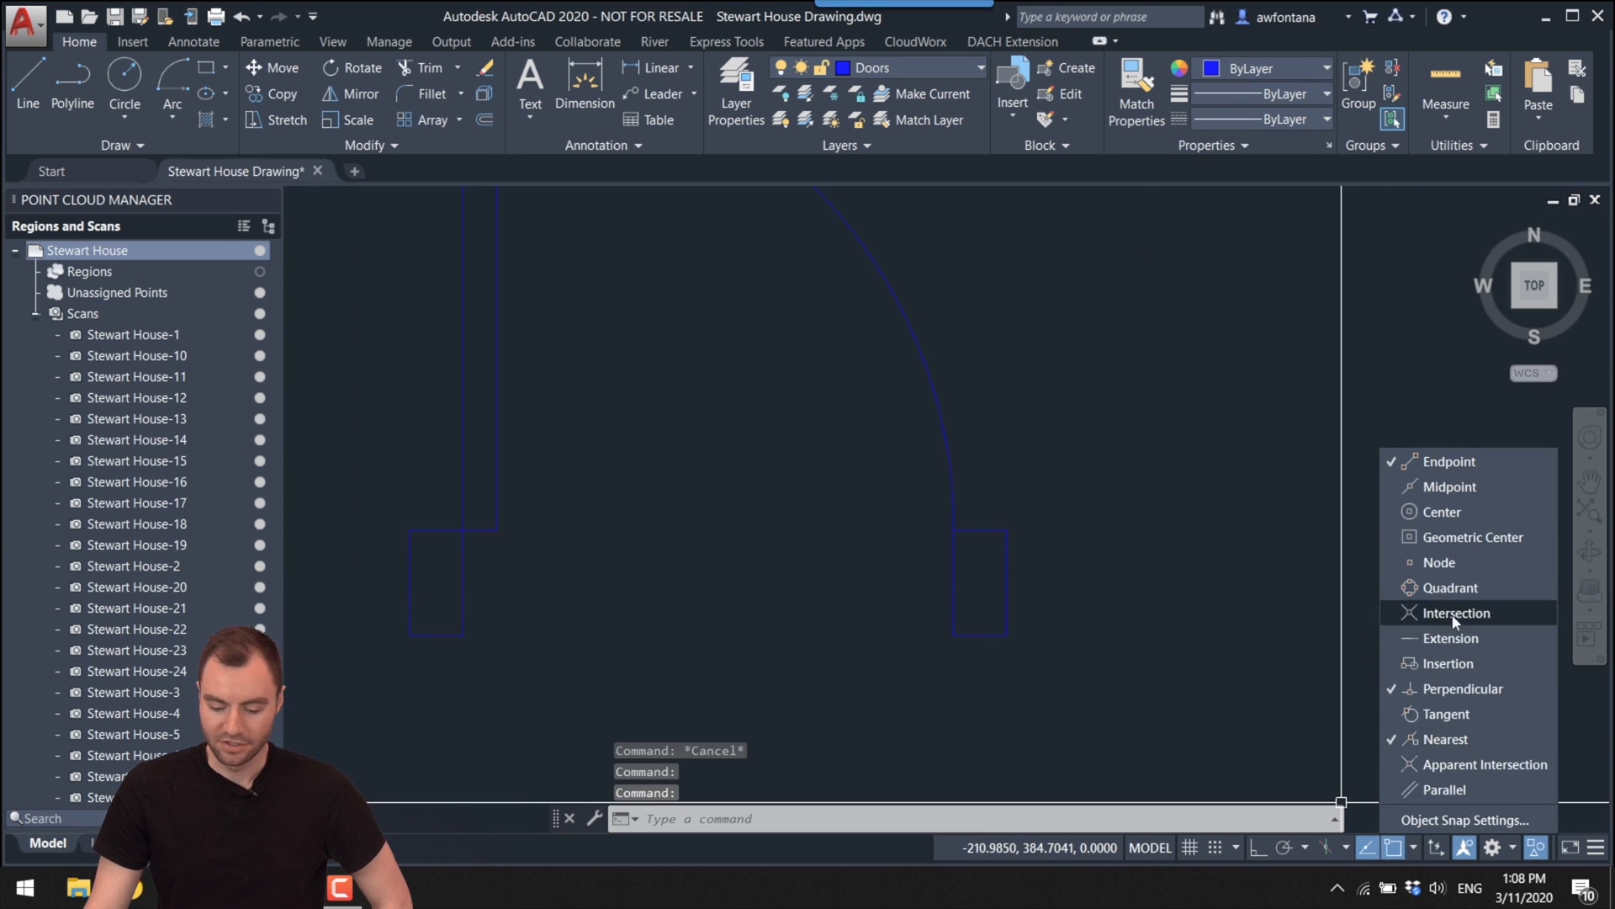
{"action": "left_click", "coordinate": [1462, 490]}
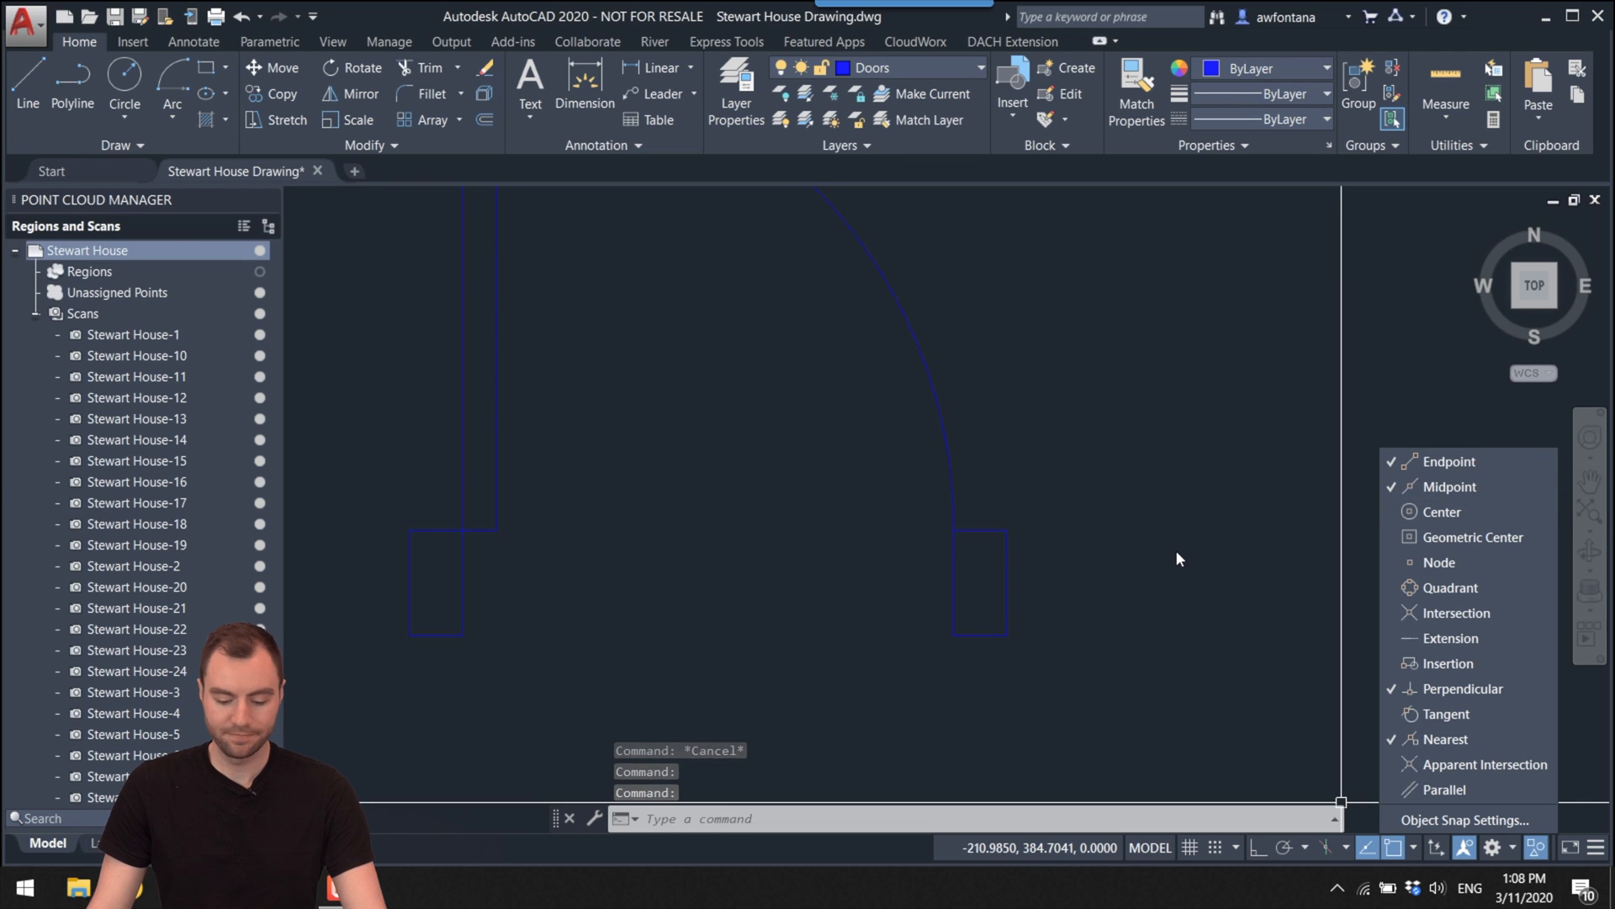
{"action": "scroll", "coordinate": [1136, 510], "scroll_direction": "down", "scroll_amount": 2}
{"action": "scroll", "coordinate": [1137, 519], "scroll_direction": "down", "scroll_amount": 1}
{"action": "key", "text": "Escape"}
Step: Convert the copied door symbol to a block named 28-Inch Door with its base point at the midpoint of the left jamb's right edge
{"action": "mouse_move", "coordinate": [1243, 537]}
{"action": "left_mouse_down"}
{"action": "mouse_move", "coordinate": [948, 722]}
{"action": "mouse_move", "coordinate": [851, 433]}
{"action": "mouse_move", "coordinate": [1021, 332]}
{"action": "mouse_move", "coordinate": [1122, 325]}
{"action": "left_mouse_up"}
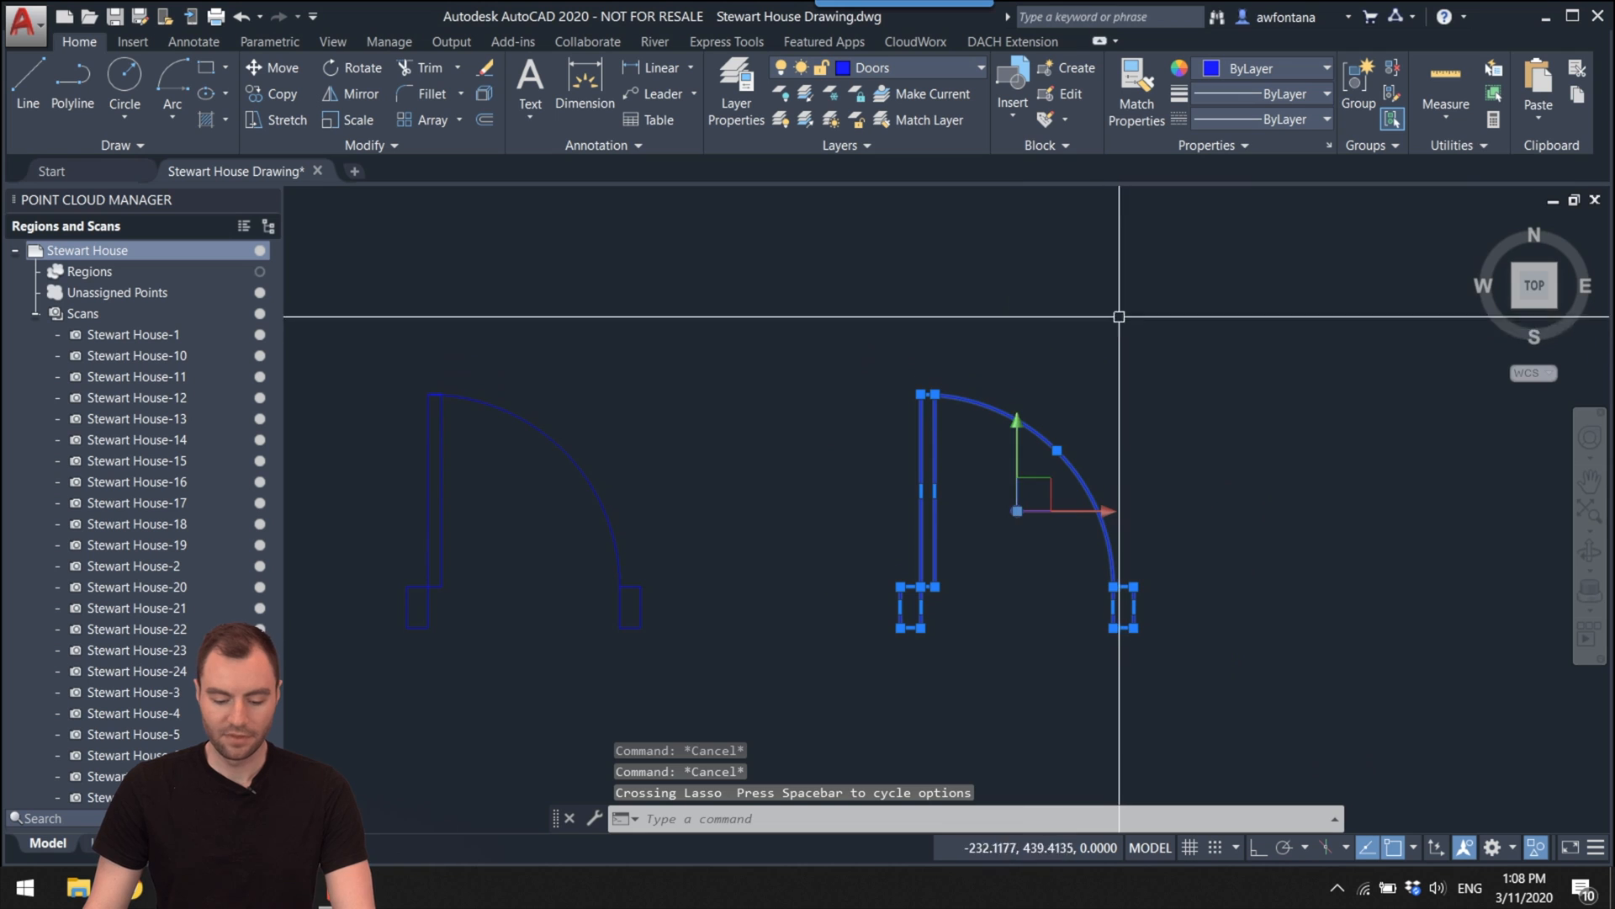
{"action": "left_click", "coordinate": [1077, 68]}
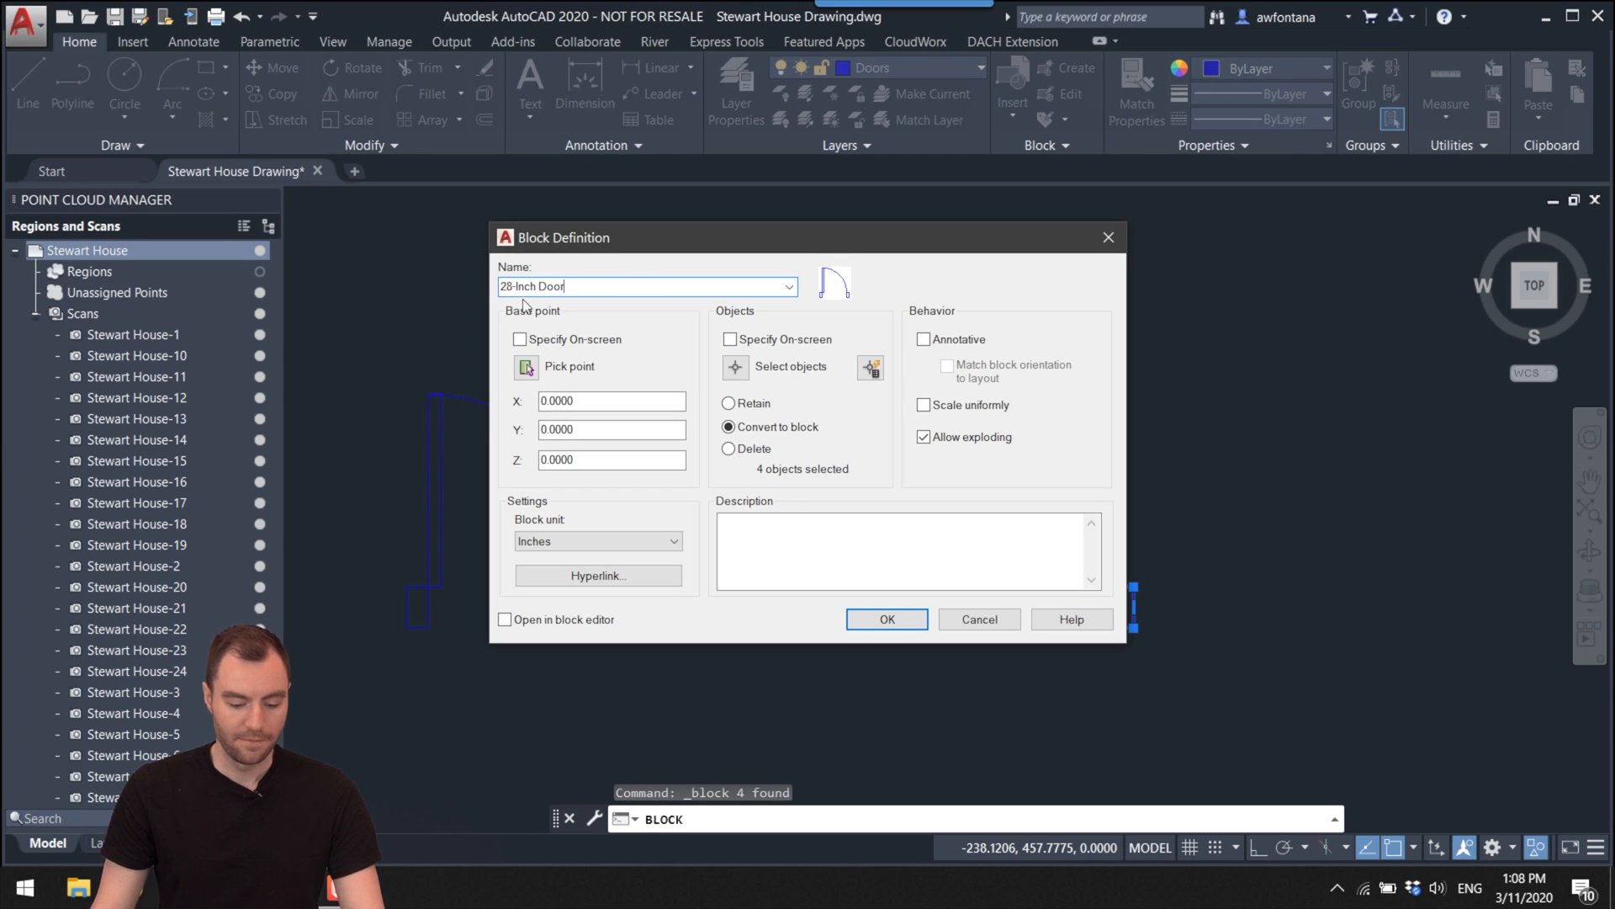
{"action": "left_click", "coordinate": [526, 368]}
{"action": "scroll", "coordinate": [530, 370], "scroll_direction": "up", "scroll_amount": 5}
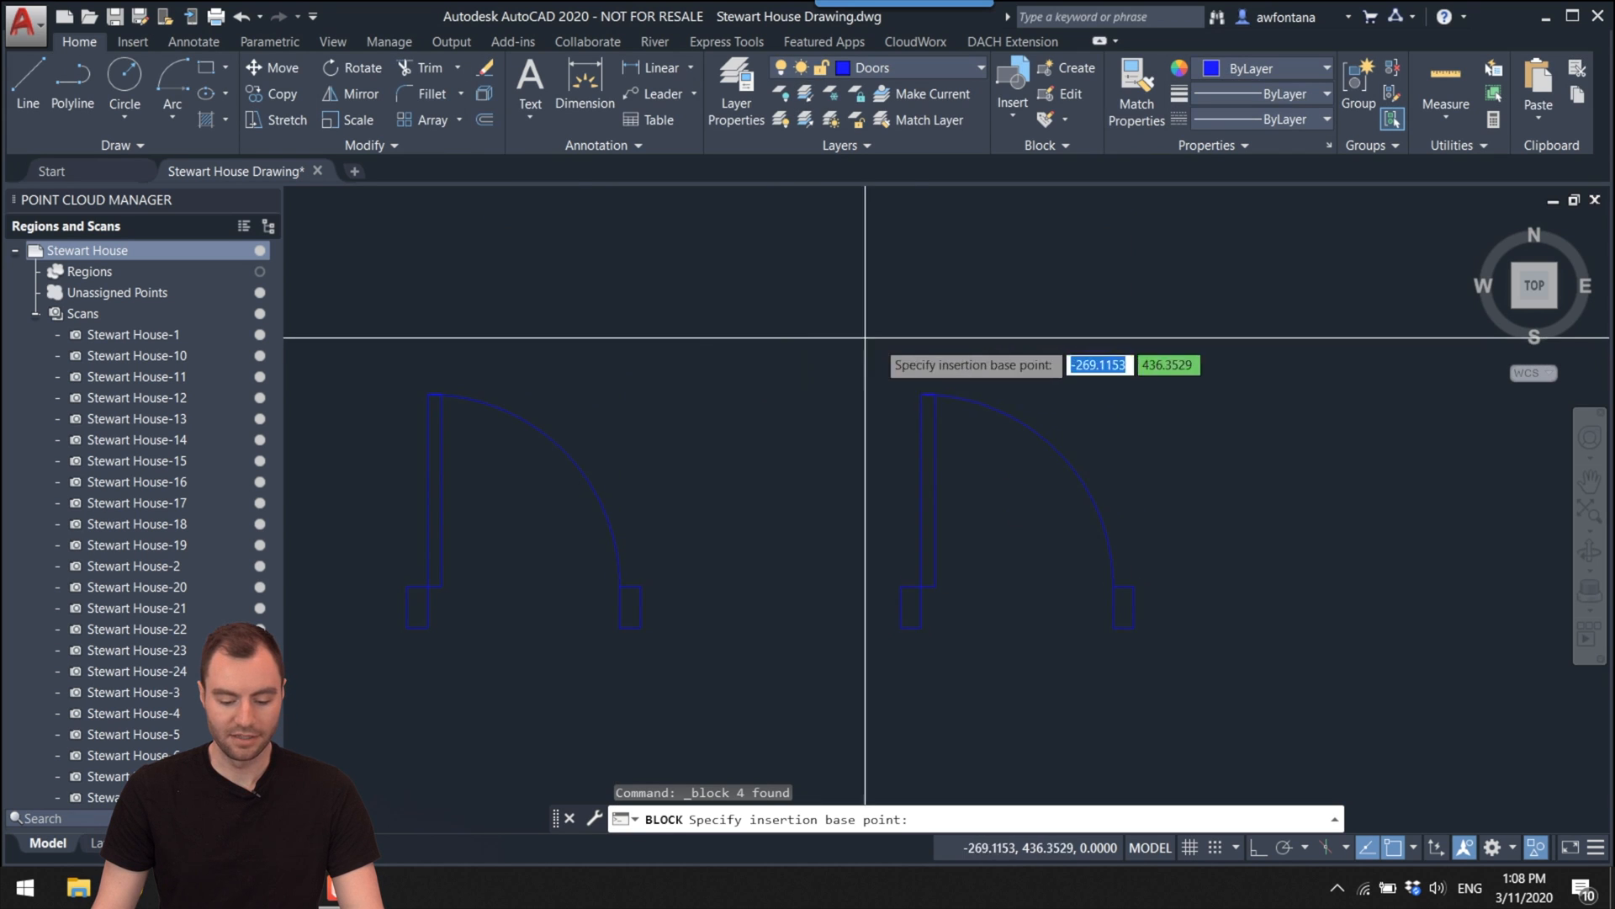
{"action": "middle_click_drag", "start_coordinate": [973, 559], "coordinate": [956, 577]}
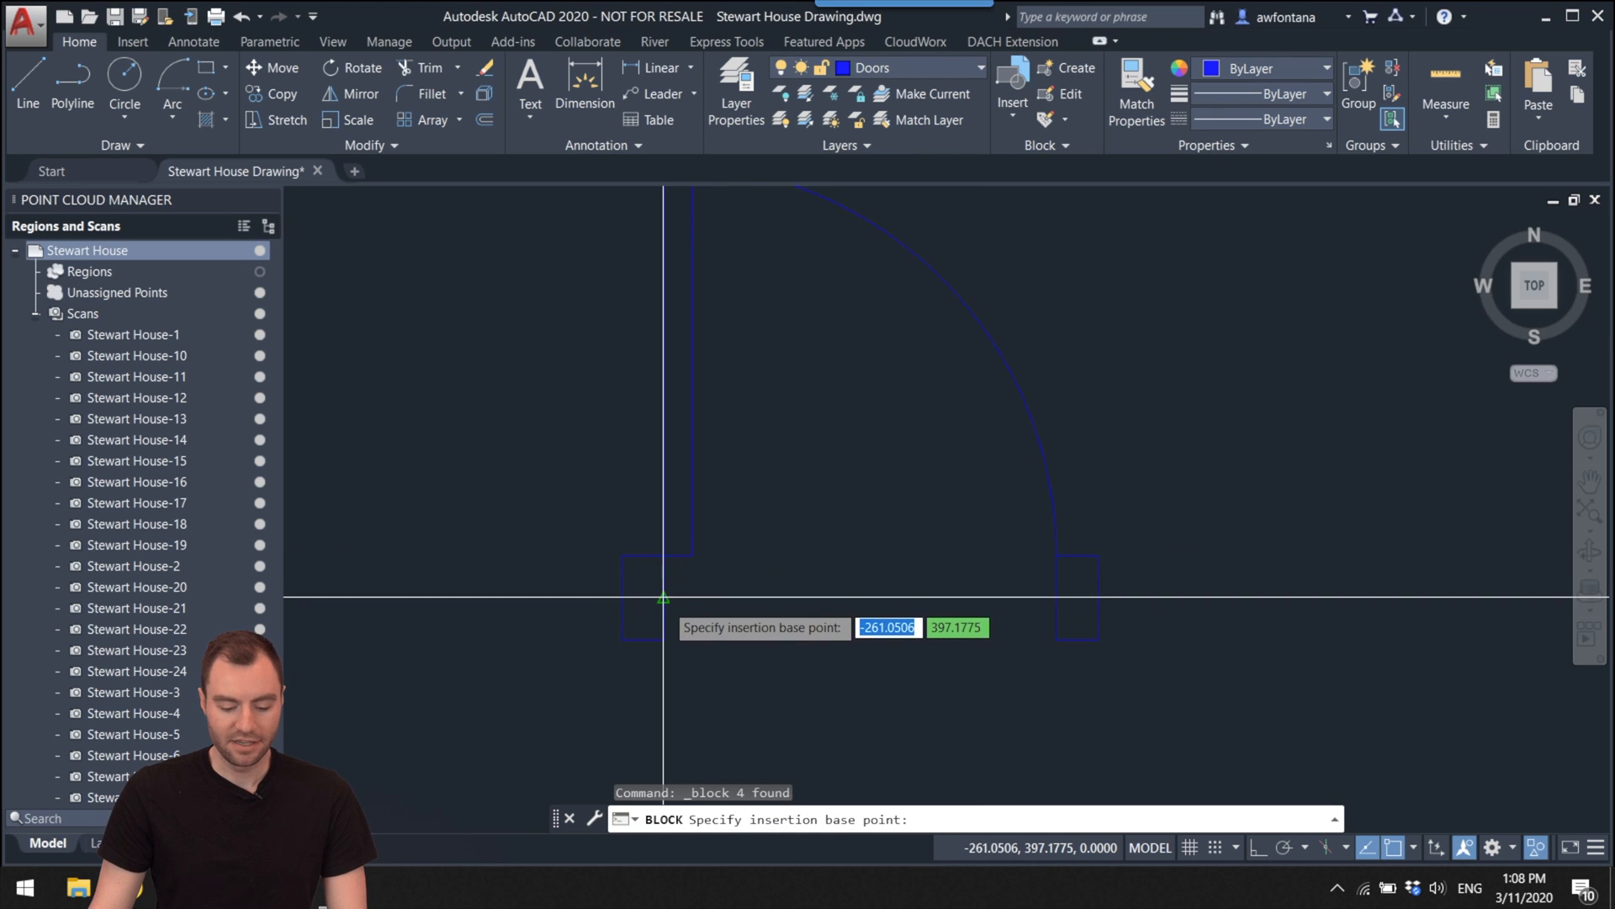
{"action": "scroll", "coordinate": [664, 597], "scroll_direction": "down", "scroll_amount": 2}
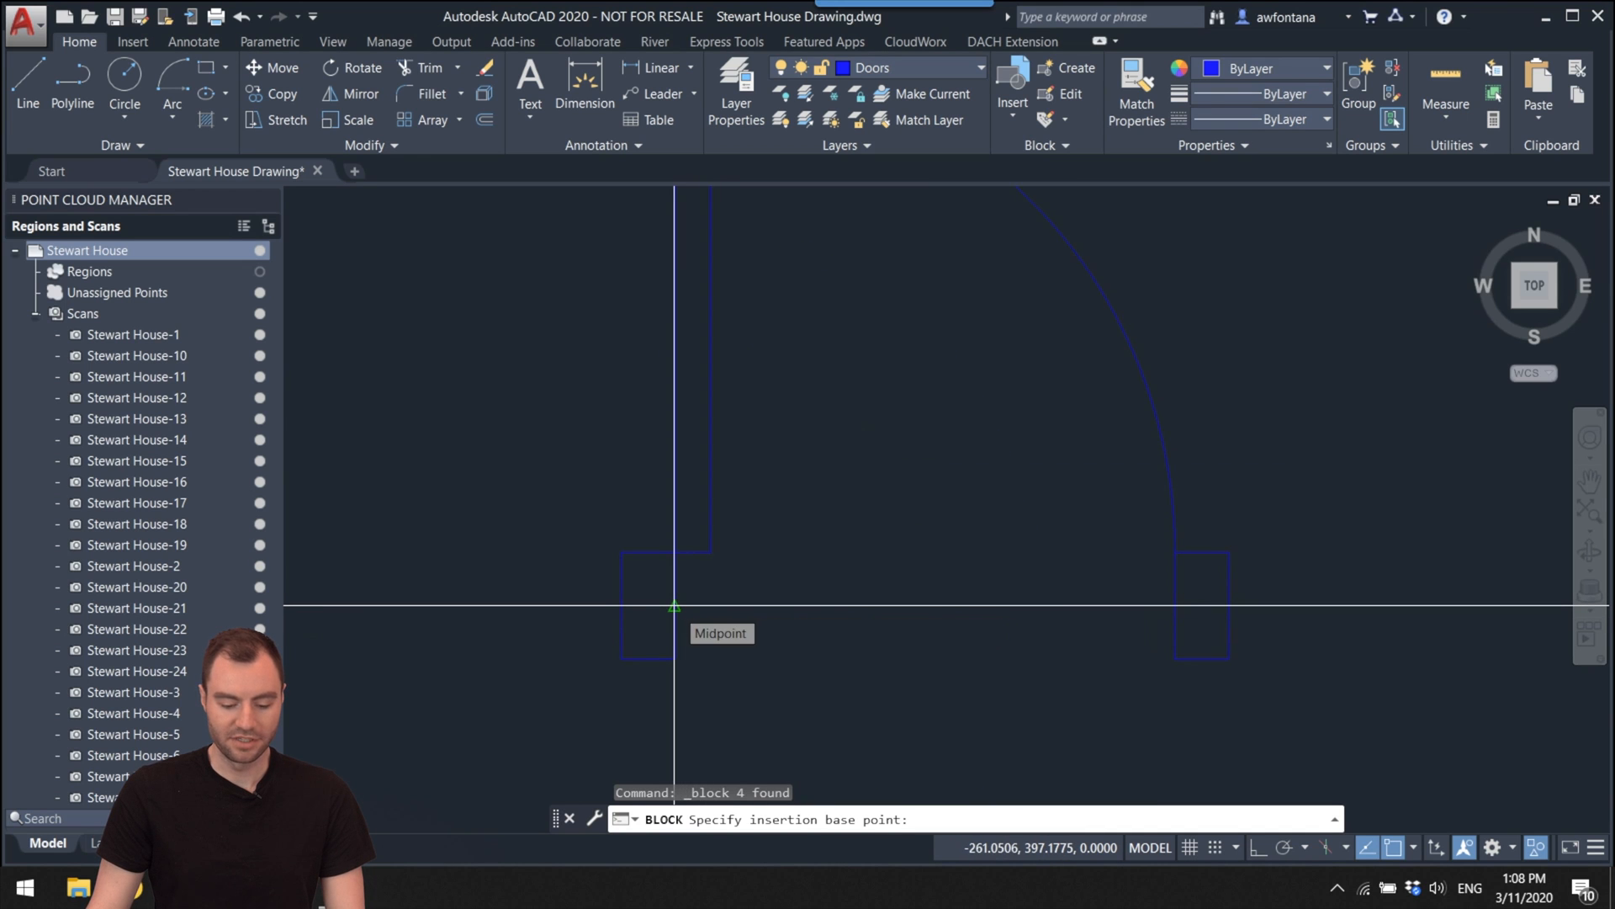
{"action": "left_click", "coordinate": [674, 605]}
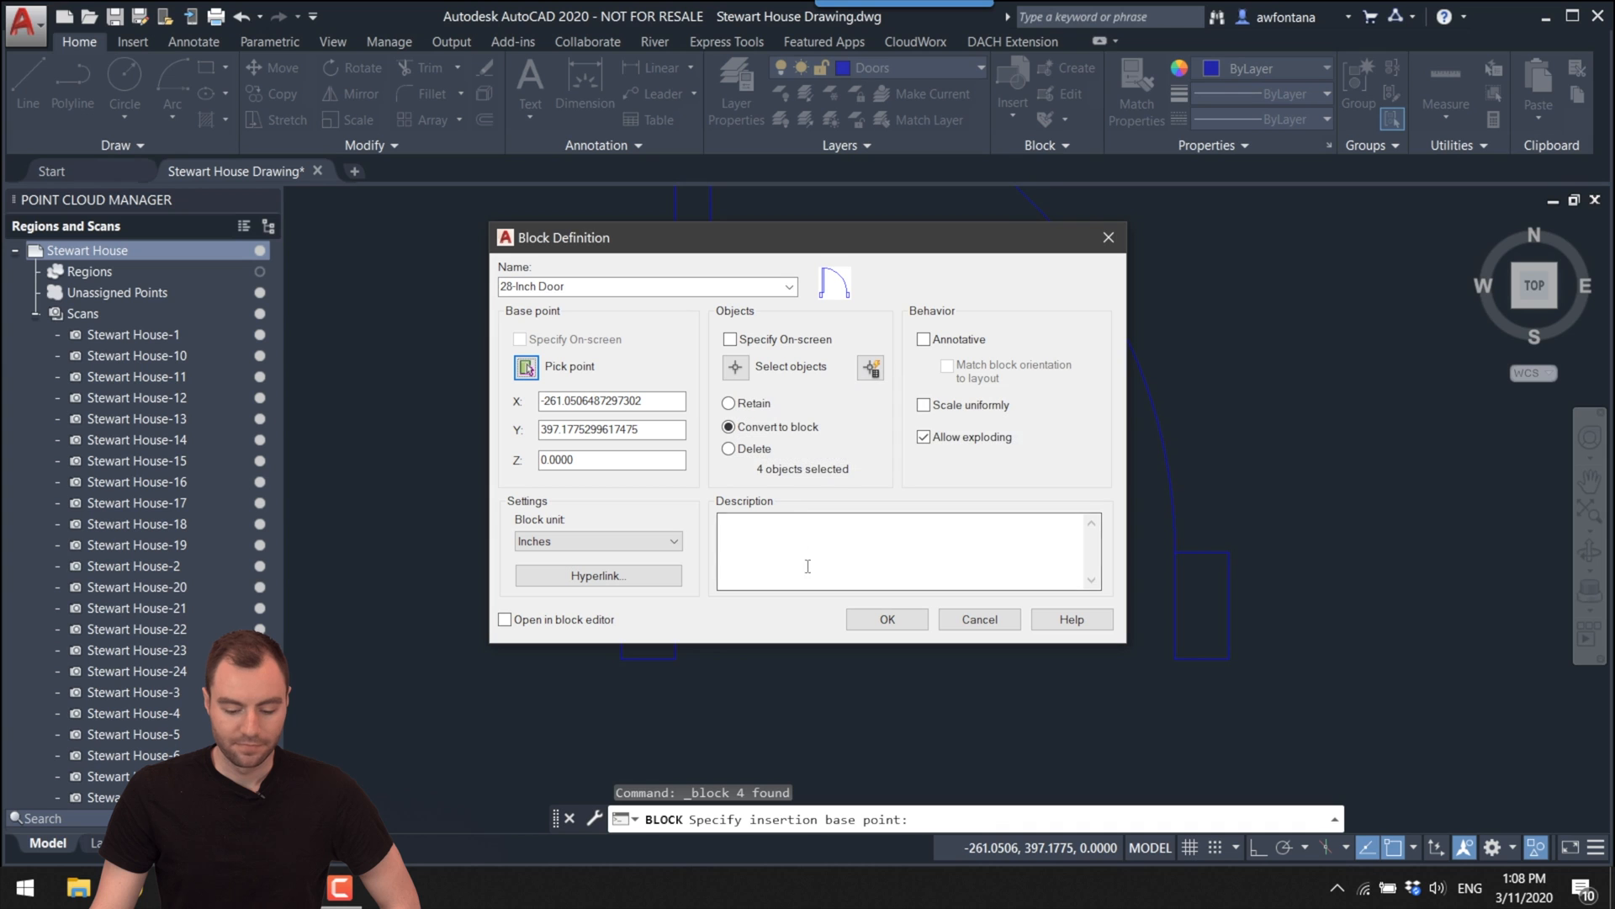
{"action": "left_click", "coordinate": [888, 619]}
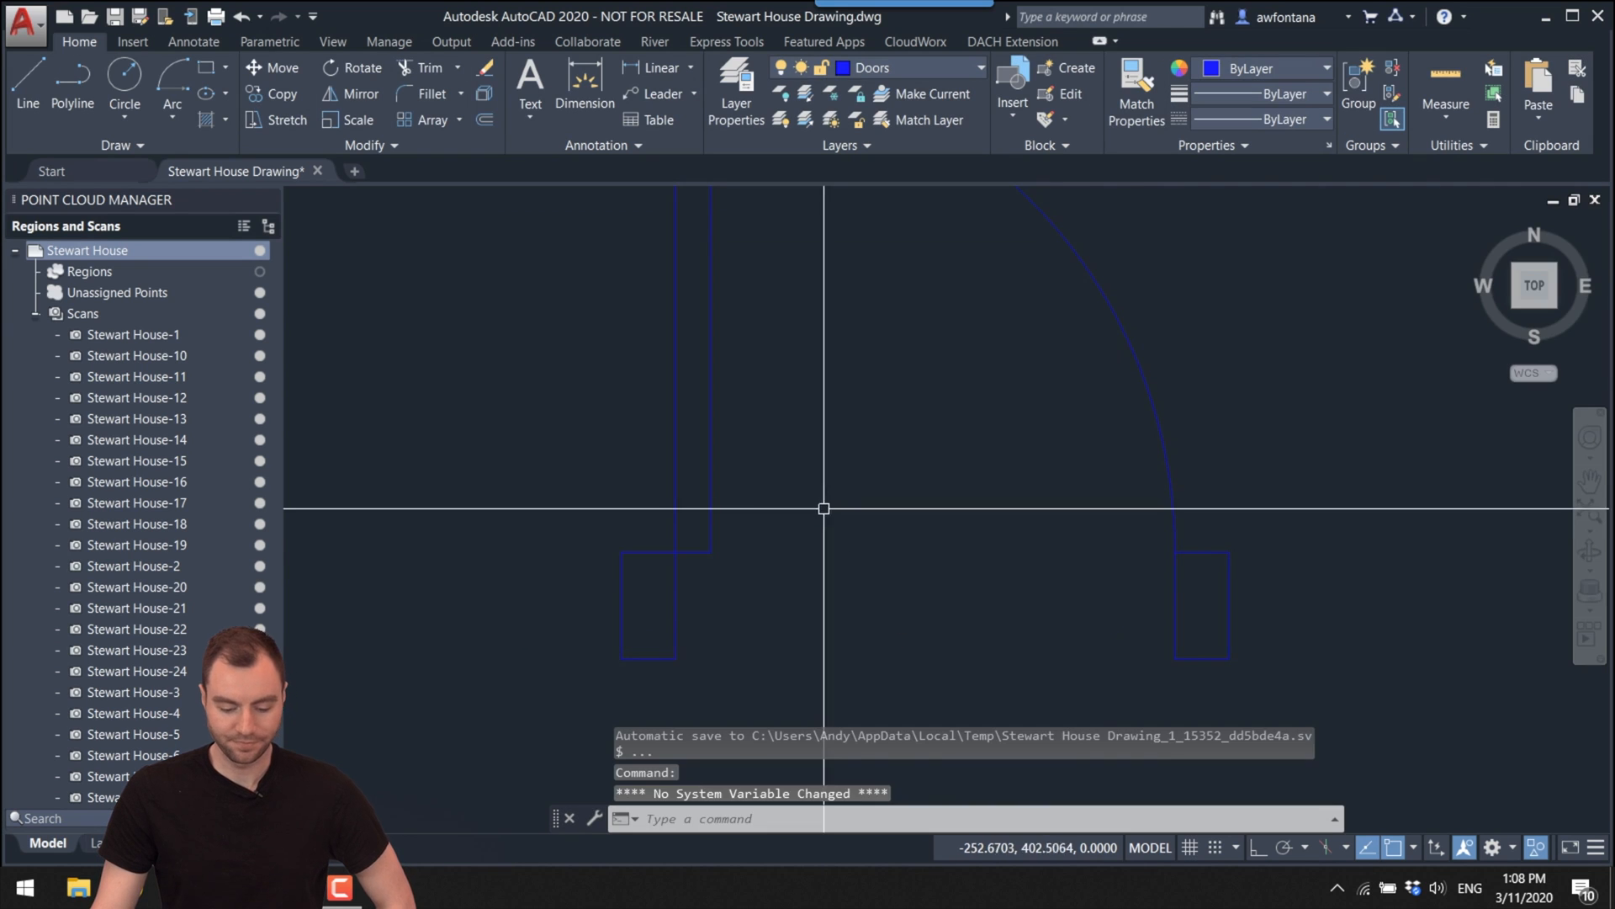
{"action": "middle_click_drag", "start_coordinate": [785, 504], "coordinate": [787, 512]}
{"action": "left_click", "coordinate": [779, 513]}
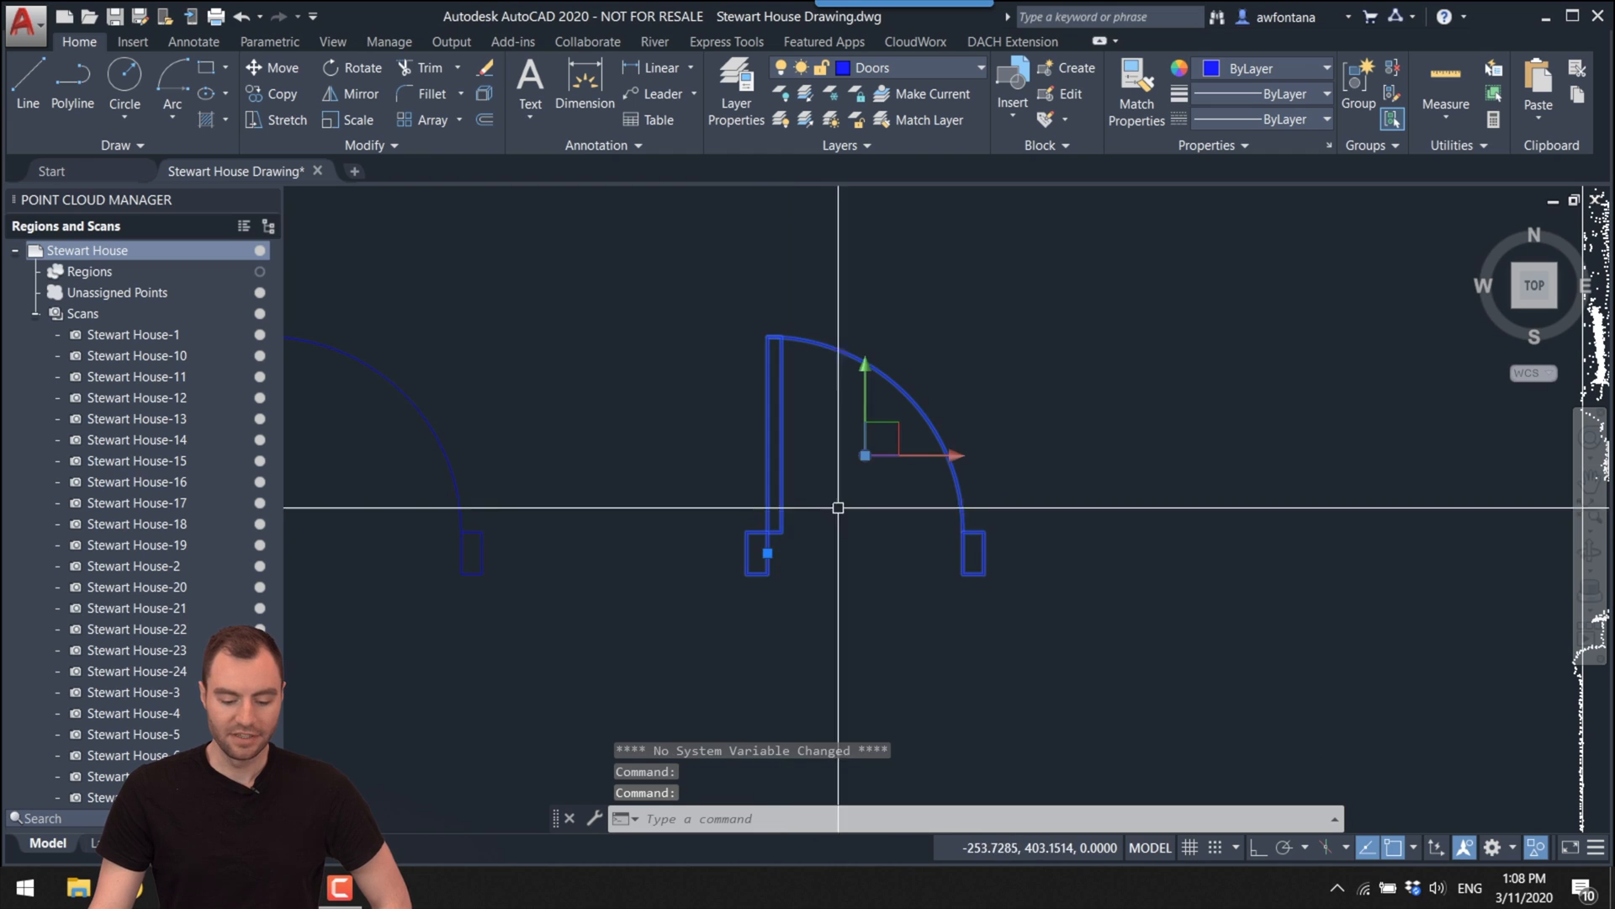
{"action": "key", "text": "Escape"}
{"action": "middle_click_drag", "start_coordinate": [833, 519], "coordinate": [967, 471]}
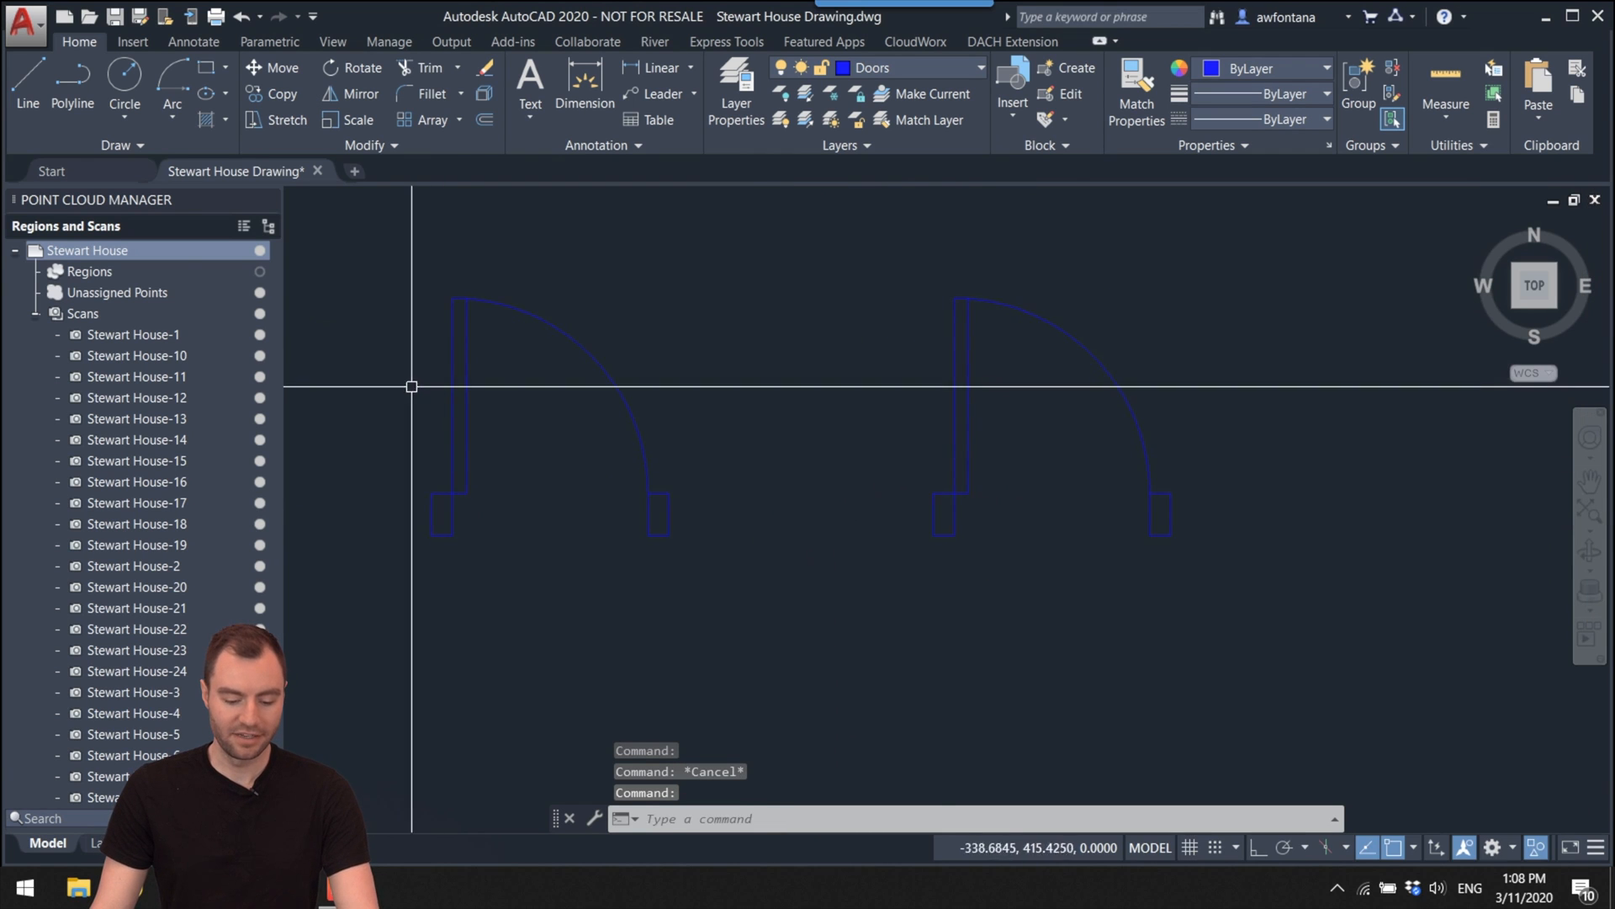
{"action": "mouse_move", "coordinate": [541, 490]}
{"action": "middle_mouse_down"}
{"action": "mouse_move", "coordinate": [595, 411]}
{"action": "mouse_move", "coordinate": [535, 390]}
{"action": "mouse_move", "coordinate": [562, 492]}
{"action": "middle_mouse_up"}
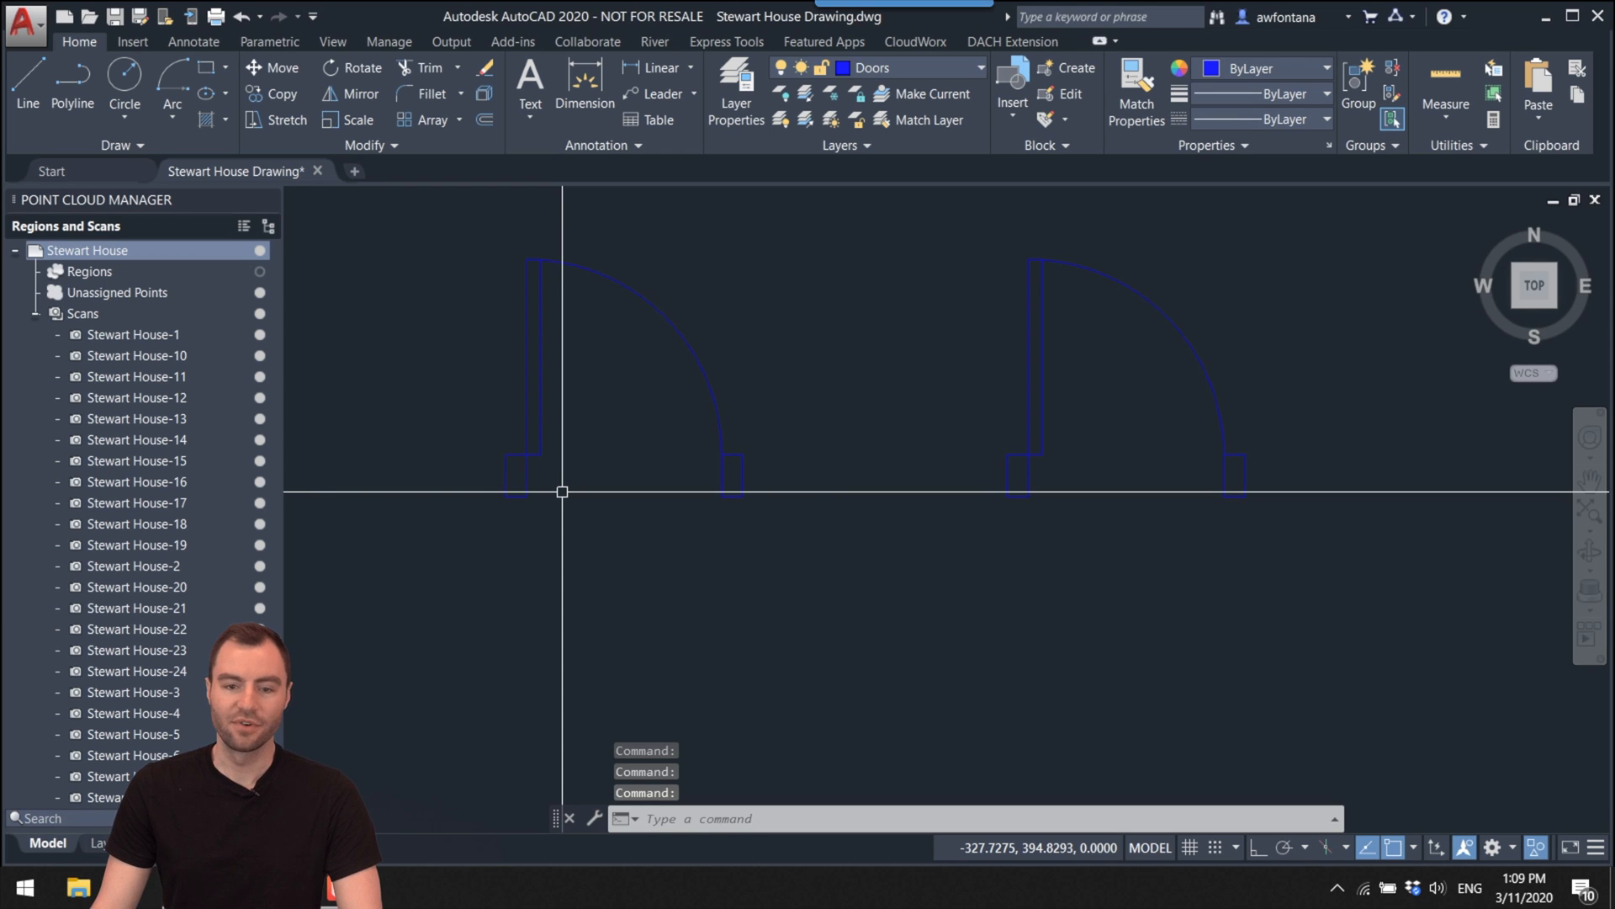
Step: Copy the original door's two jamb rectangles twice straight down, one pair below the other
{"action": "mouse_move", "coordinate": [795, 545]}
{"action": "left_mouse_down"}
{"action": "mouse_move", "coordinate": [713, 484]}
{"action": "mouse_move", "coordinate": [536, 476]}
{"action": "mouse_move", "coordinate": [517, 492]}
{"action": "left_mouse_up"}
{"action": "key", "text": "Escape"}
{"action": "mouse_move", "coordinate": [740, 538]}
{"action": "left_mouse_down"}
{"action": "mouse_move", "coordinate": [786, 530]}
{"action": "mouse_move", "coordinate": [778, 554]}
{"action": "mouse_move", "coordinate": [505, 477]}
{"action": "left_mouse_up"}
{"action": "type", "text": "copy"}
{"action": "left_click", "coordinate": [527, 496]}
{"action": "middle_click_drag", "start_coordinate": [548, 617], "coordinate": [509, 464]}
{"action": "scroll", "coordinate": [509, 464], "scroll_direction": "down", "scroll_amount": 4}
{"action": "left_click", "coordinate": [500, 551]}
{"action": "scroll", "coordinate": [498, 526], "scroll_direction": "up", "scroll_amount": 5}
Step: Draw a 32 by 2 inch leaf rectangle by the upper copied jambs and a 35 by 2 inch one by the lower jambs
{"action": "type", "text": "rec"}
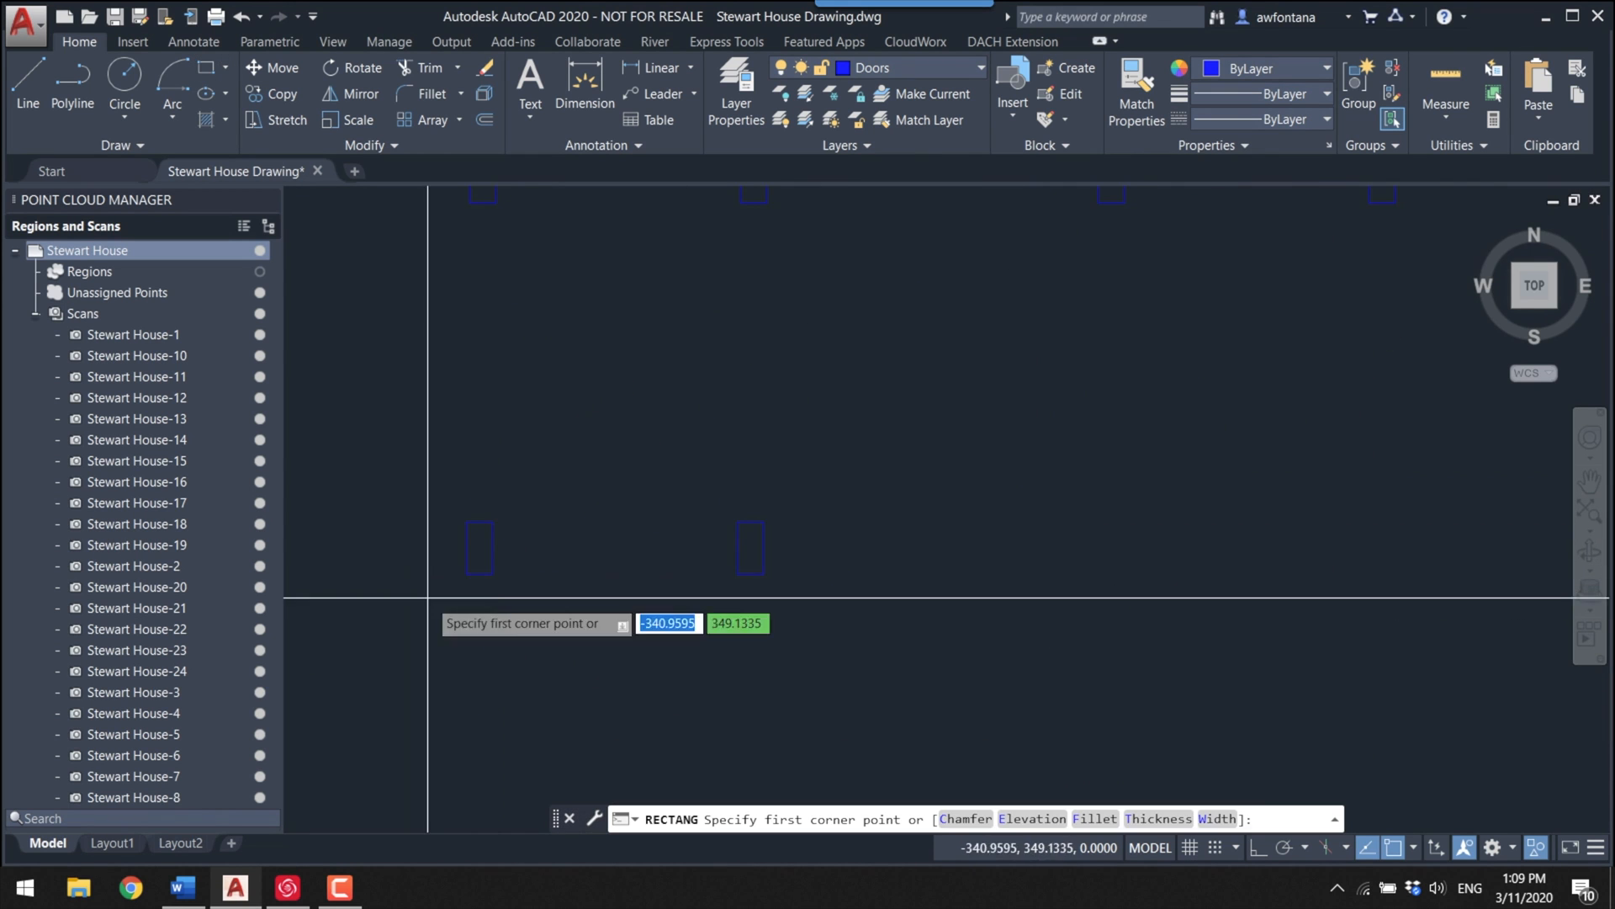
{"action": "left_click", "coordinate": [525, 561]}
{"action": "type", "text": "35,2"}
{"action": "key", "text": "Return"}
{"action": "key", "text": "Return"}
{"action": "scroll", "coordinate": [714, 465], "scroll_direction": "down", "scroll_amount": 1}
{"action": "middle_click_drag", "start_coordinate": [575, 673], "coordinate": [549, 390]}
{"action": "left_click", "coordinate": [542, 541]}
{"action": "type", "text": "35,2"}
Step: Move the 35-inch leaf to the lower left jamb's upper-right corner, and the right jamb to the leaf's far end
{"action": "scroll", "coordinate": [500, 543], "scroll_direction": "up", "scroll_amount": 5}
{"action": "left_click", "coordinate": [620, 513]}
{"action": "type", "text": "m"}
{"action": "left_click", "coordinate": [622, 490]}
{"action": "left_click", "coordinate": [552, 488]}
{"action": "left_click", "coordinate": [1122, 566]}
{"action": "type", "text": "m"}
{"action": "left_click", "coordinate": [1262, 490]}
Step: With Ortho on, rotate the 35-inch leaf 90° upright about the left jamb's upper-right corner
{"action": "left_click", "coordinate": [757, 528]}
{"action": "type", "text": "ro"}
{"action": "left_click", "coordinate": [552, 488]}
{"action": "key", "text": "F8"}
{"action": "left_click", "coordinate": [707, 311]}
Step: Draw the 35-inch door's Start, Center, End swing arc from the right jamb's upper-left corner to the leaf's upper-left corner, centered at the hinge corner
{"action": "scroll", "coordinate": [750, 480], "scroll_direction": "down", "scroll_amount": 1}
{"action": "left_click", "coordinate": [172, 80]}
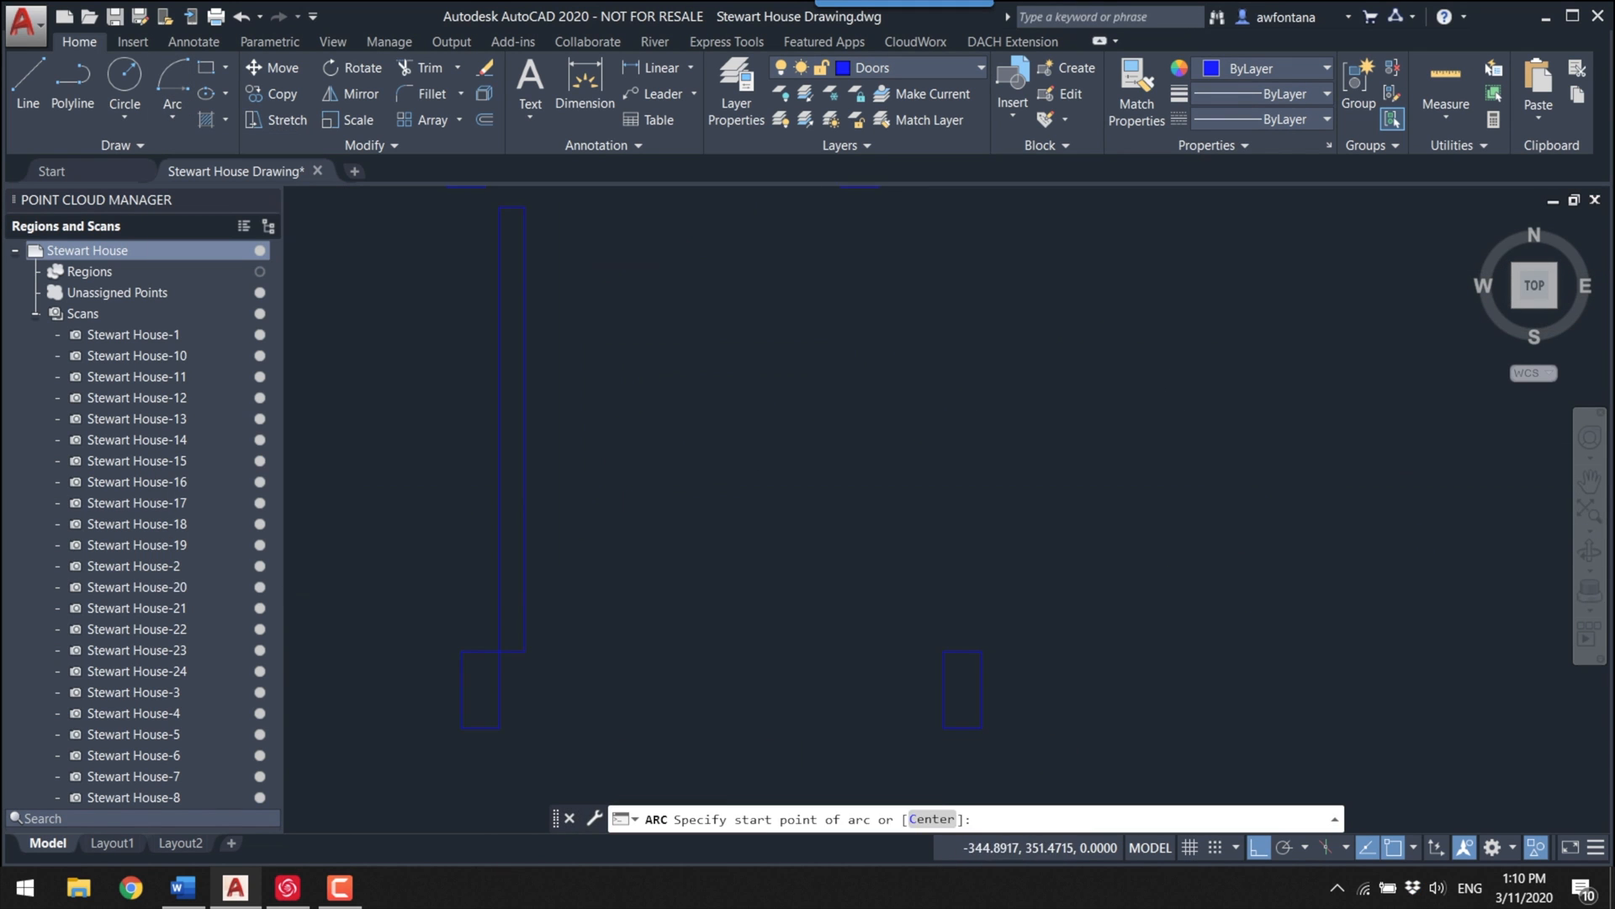
{"action": "left_click", "coordinate": [944, 650]}
{"action": "left_click", "coordinate": [588, 653]}
{"action": "left_click", "coordinate": [605, 364]}
Step: Move the 32-inch leaf to the upper copied left jamb's upper-right corner, and the right jamb to the leaf's far end
{"action": "scroll", "coordinate": [594, 252], "scroll_direction": "up", "scroll_amount": 2}
{"action": "left_click", "coordinate": [866, 510]}
{"action": "type", "text": "m"}
{"action": "left_click", "coordinate": [625, 476]}
{"action": "left_click", "coordinate": [557, 430]}
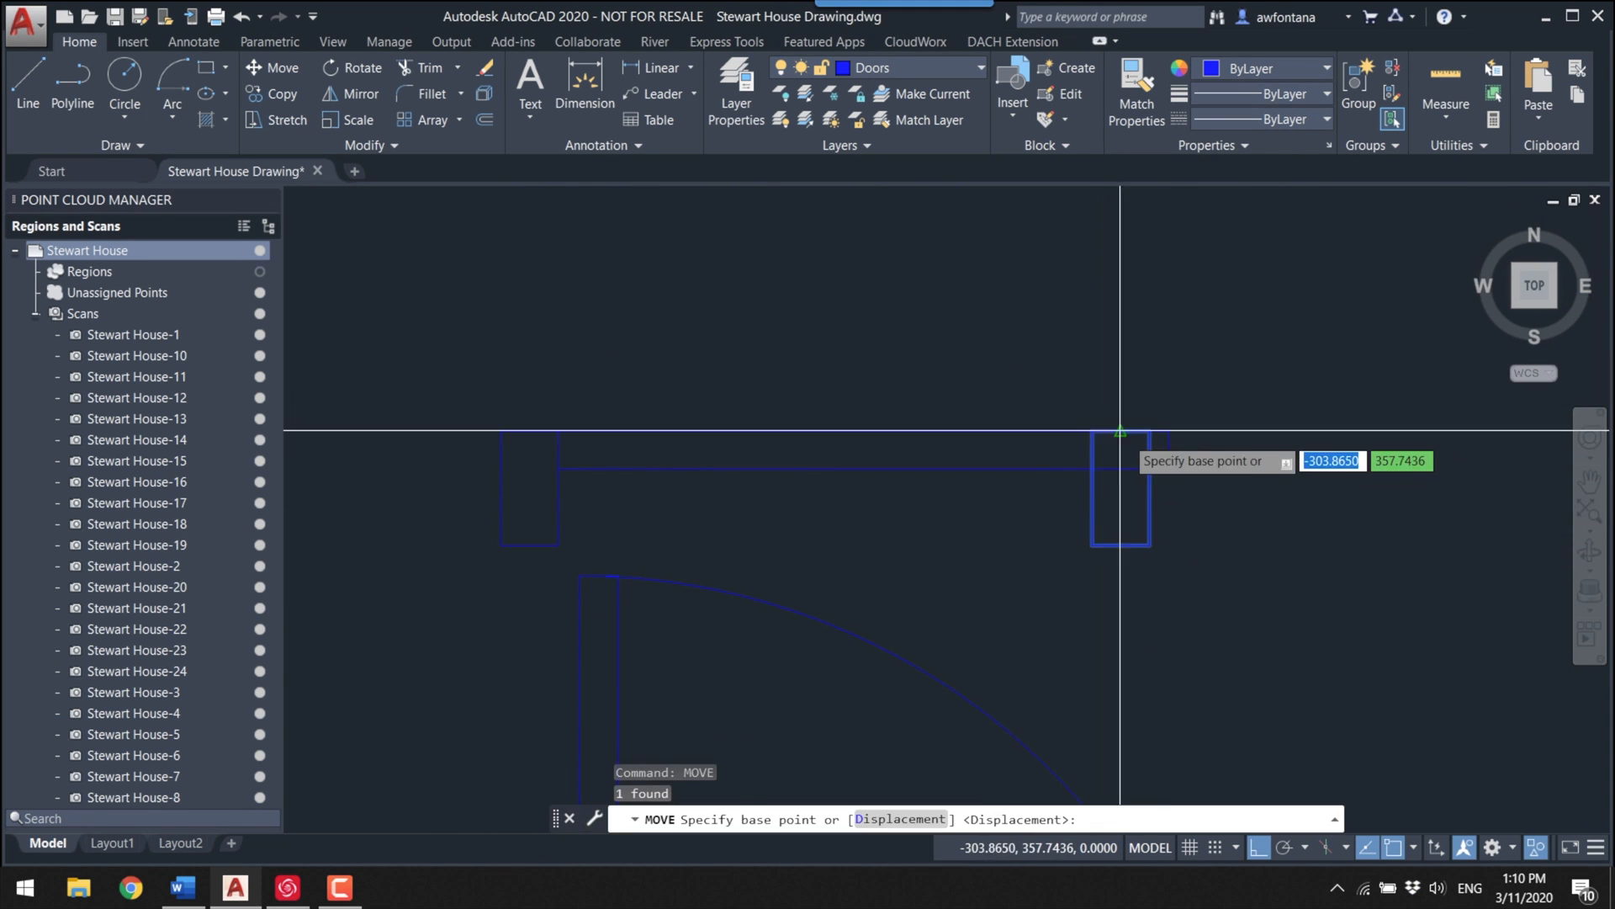
{"action": "left_click", "coordinate": [1093, 431]}
{"action": "left_click", "coordinate": [1170, 431]}
Step: Rotate the 32-inch leaf 90° upright about the left jamb's upper-right corner
{"action": "left_click", "coordinate": [1035, 468]}
{"action": "type", "text": "ro"}
{"action": "left_click", "coordinate": [558, 431]}
{"action": "left_click", "coordinate": [674, 389]}
Step: Draw the 32-inch door's Start, Center, End swing arc from the right jamb to the top of the leaf, centered at the hinge corner
{"action": "scroll", "coordinate": [674, 390], "scroll_direction": "down", "scroll_amount": 5}
{"action": "left_click", "coordinate": [172, 90]}
{"action": "left_click", "coordinate": [648, 505]}
{"action": "scroll", "coordinate": [648, 504], "scroll_direction": "down", "scroll_amount": 8}
{"action": "key", "text": "Escape"}
Step: Convert the middle door to a block named 32-Inch Door with its base point at the midpoint of the left jamb's right edge
{"action": "left_click_drag", "start_coordinate": [774, 446], "coordinate": [627, 522]}
{"action": "left_click", "coordinate": [1074, 67]}
{"action": "type", "text": "D1"}
{"action": "left_click", "coordinate": [523, 368]}
{"action": "scroll", "coordinate": [670, 506], "scroll_direction": "up", "scroll_amount": 6}
{"action": "left_click", "coordinate": [566, 565]}
{"action": "left_click", "coordinate": [887, 621]}
Step: Convert the lowest door to a block named 35-Inch Door with its base point on the left jamb
{"action": "scroll", "coordinate": [729, 241], "scroll_direction": "down", "scroll_amount": 4}
{"action": "left_click_drag", "start_coordinate": [925, 420], "coordinate": [622, 648]}
{"action": "left_click", "coordinate": [1067, 67]}
{"action": "type", "text": "35InchDoor"}
{"action": "left_click", "coordinate": [527, 368]}
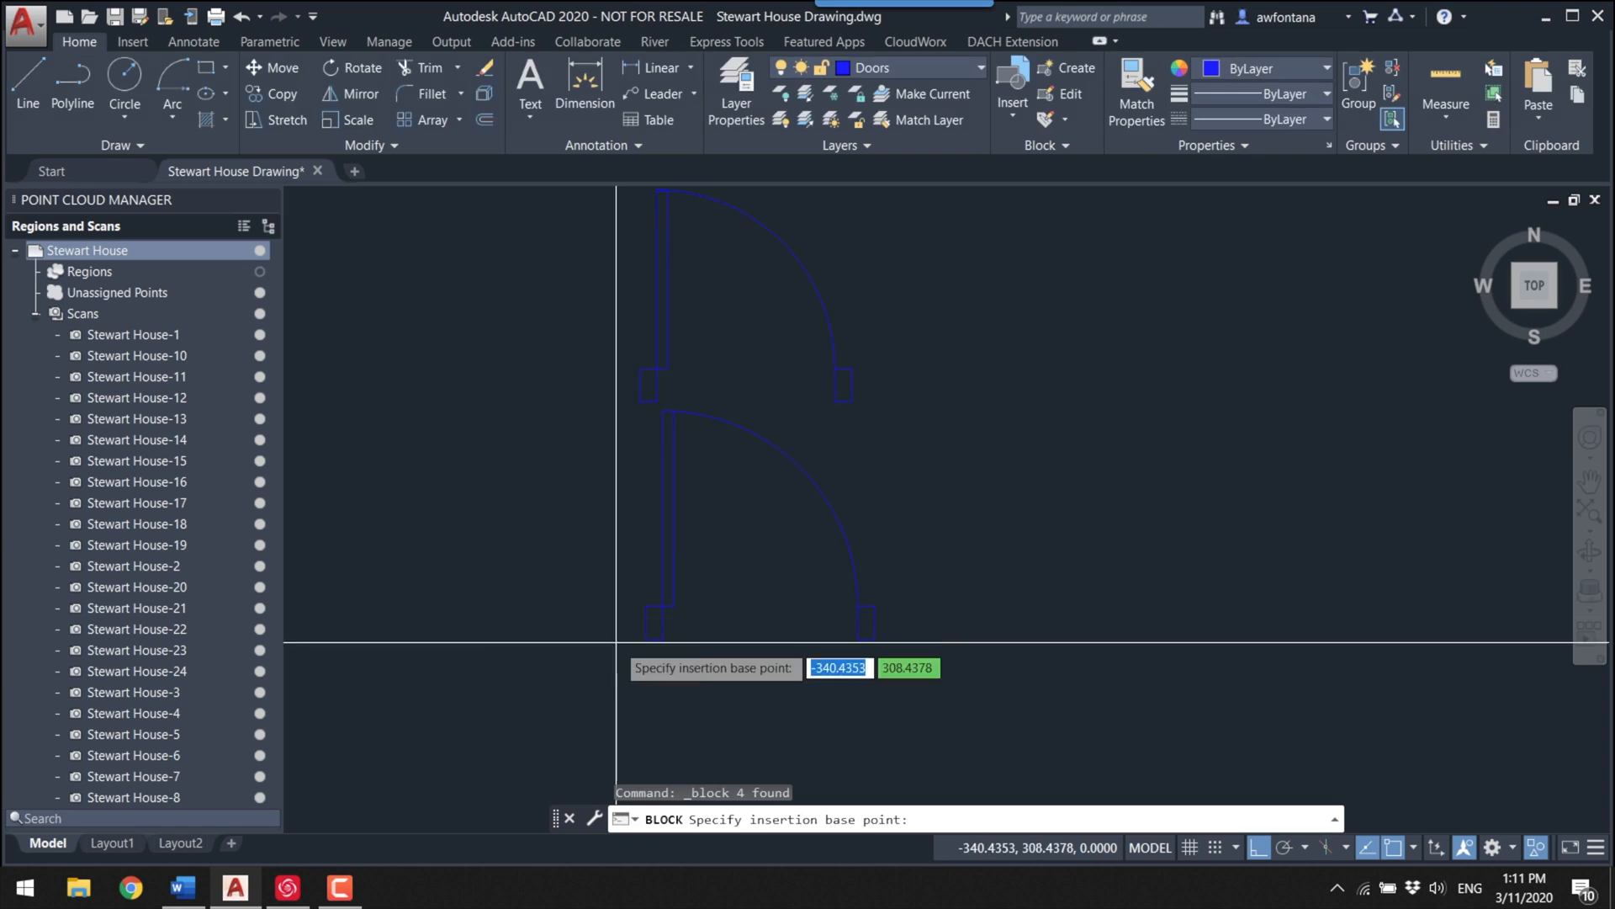
{"action": "left_click", "coordinate": [645, 639]}
{"action": "left_click", "coordinate": [887, 621]}
Step: Check that the middle door selects as one block, and review the door blocks available for insertion
{"action": "scroll", "coordinate": [844, 602], "scroll_direction": "down", "scroll_amount": 2}
{"action": "middle_click_drag", "start_coordinate": [844, 602], "coordinate": [811, 709]}
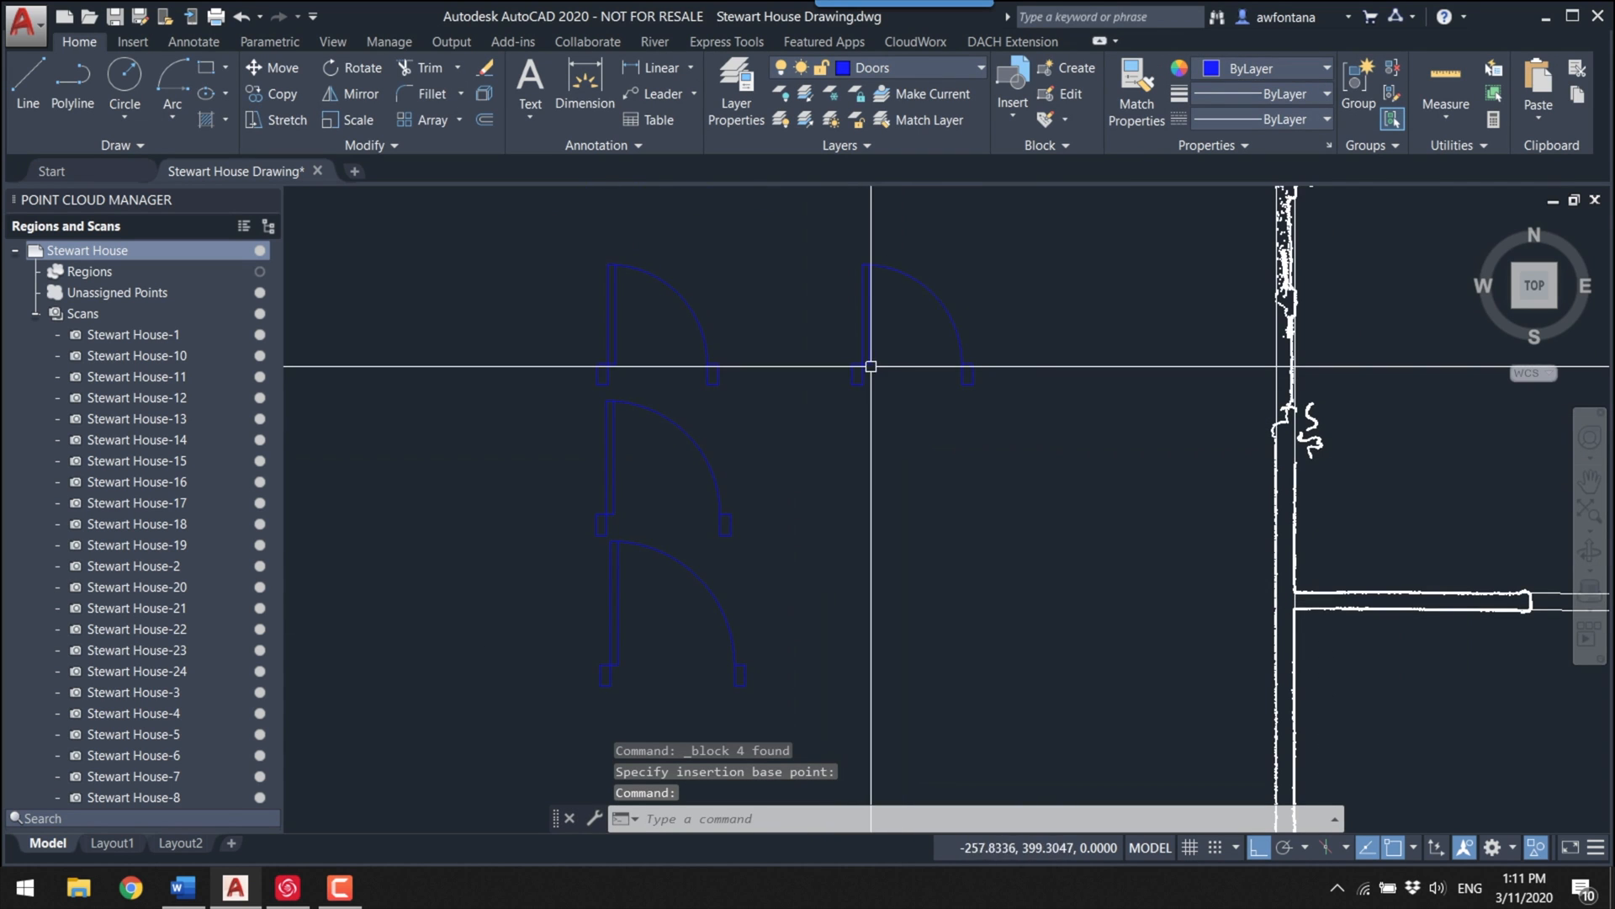
{"action": "left_click", "coordinate": [716, 465]}
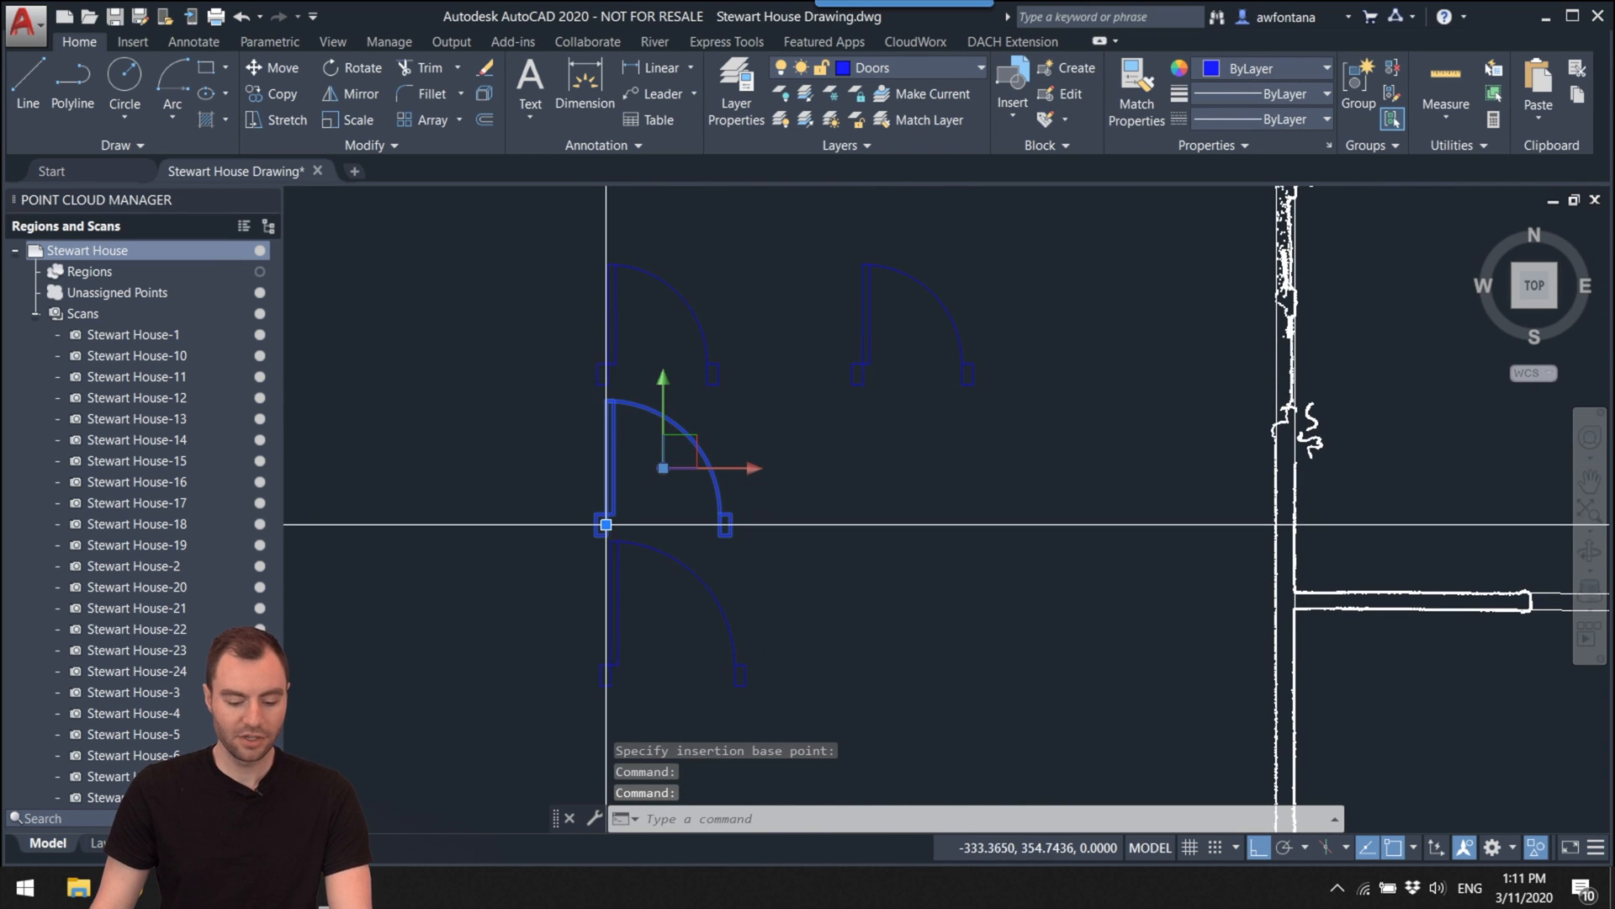
{"action": "key", "text": "Escape"}
{"action": "mouse_move", "coordinate": [1093, 371]}
{"action": "middle_mouse_down"}
{"action": "mouse_move", "coordinate": [723, 404]}
{"action": "mouse_move", "coordinate": [741, 440]}
{"action": "middle_mouse_up"}
{"action": "left_click", "coordinate": [1025, 113]}
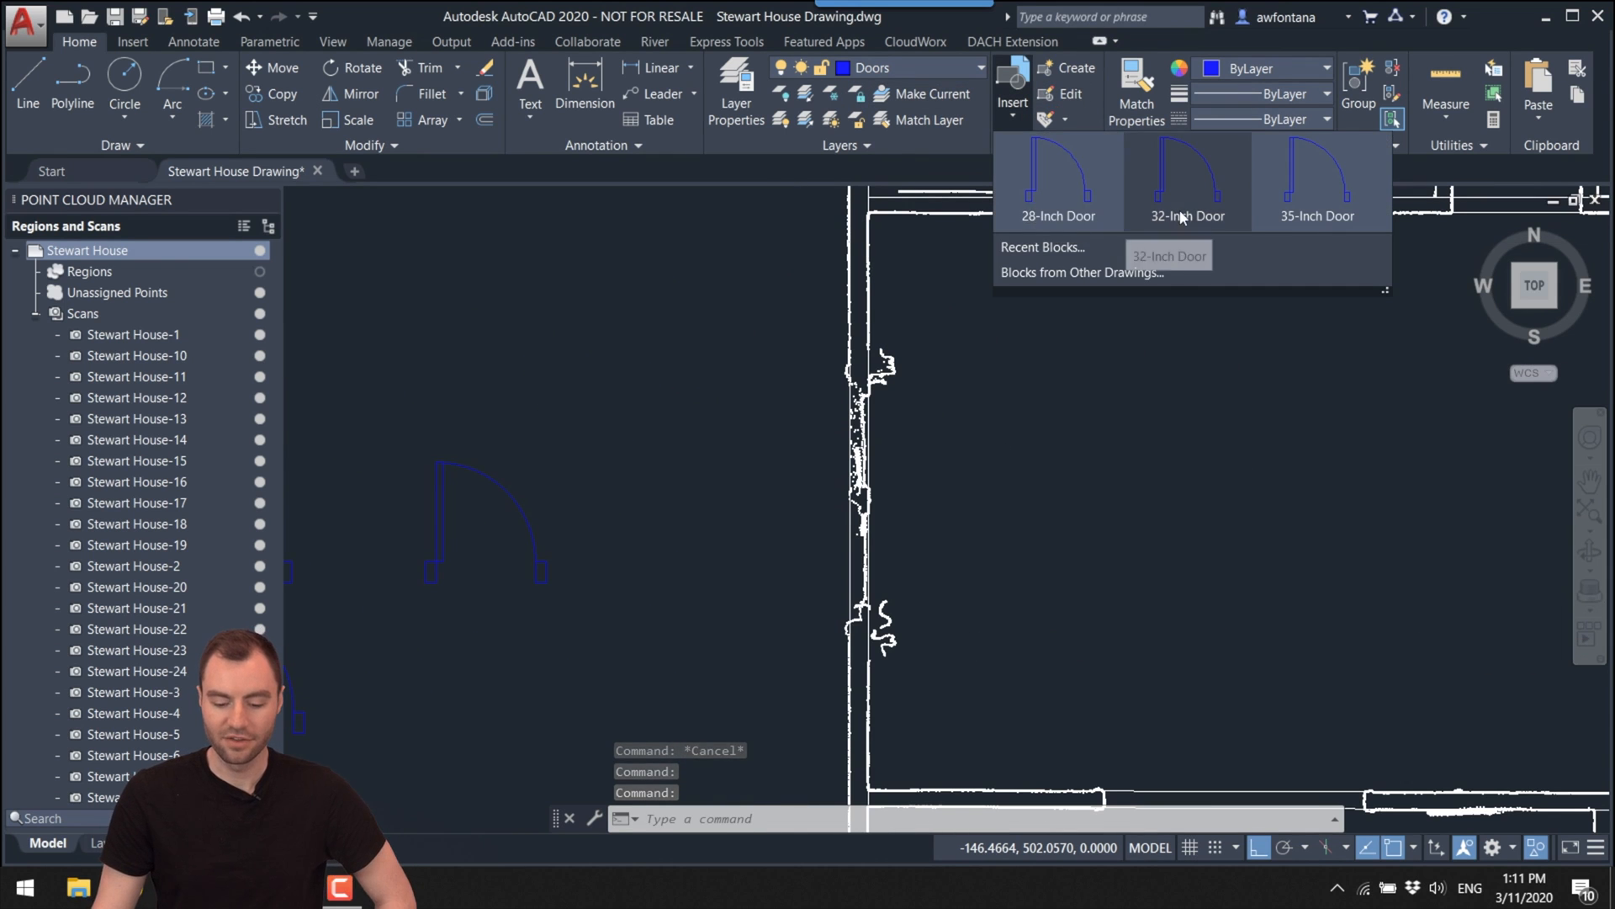
{"action": "left_click", "coordinate": [1297, 466]}
Step: Examine the door openings along the floor plan's walls in the point cloud
{"action": "middle_click_drag", "start_coordinate": [1296, 465], "coordinate": [919, 618]}
{"action": "middle_click_drag", "start_coordinate": [1024, 408], "coordinate": [960, 721]}
{"action": "middle_click_drag", "start_coordinate": [960, 394], "coordinate": [920, 700]}
{"action": "scroll", "coordinate": [967, 541], "scroll_direction": "up", "scroll_amount": 2}
{"action": "mouse_move", "coordinate": [999, 490]}
{"action": "middle_mouse_down"}
{"action": "mouse_move", "coordinate": [996, 555]}
{"action": "mouse_move", "coordinate": [979, 562]}
{"action": "middle_mouse_up"}
{"action": "scroll", "coordinate": [1001, 565], "scroll_direction": "up", "scroll_amount": 2}
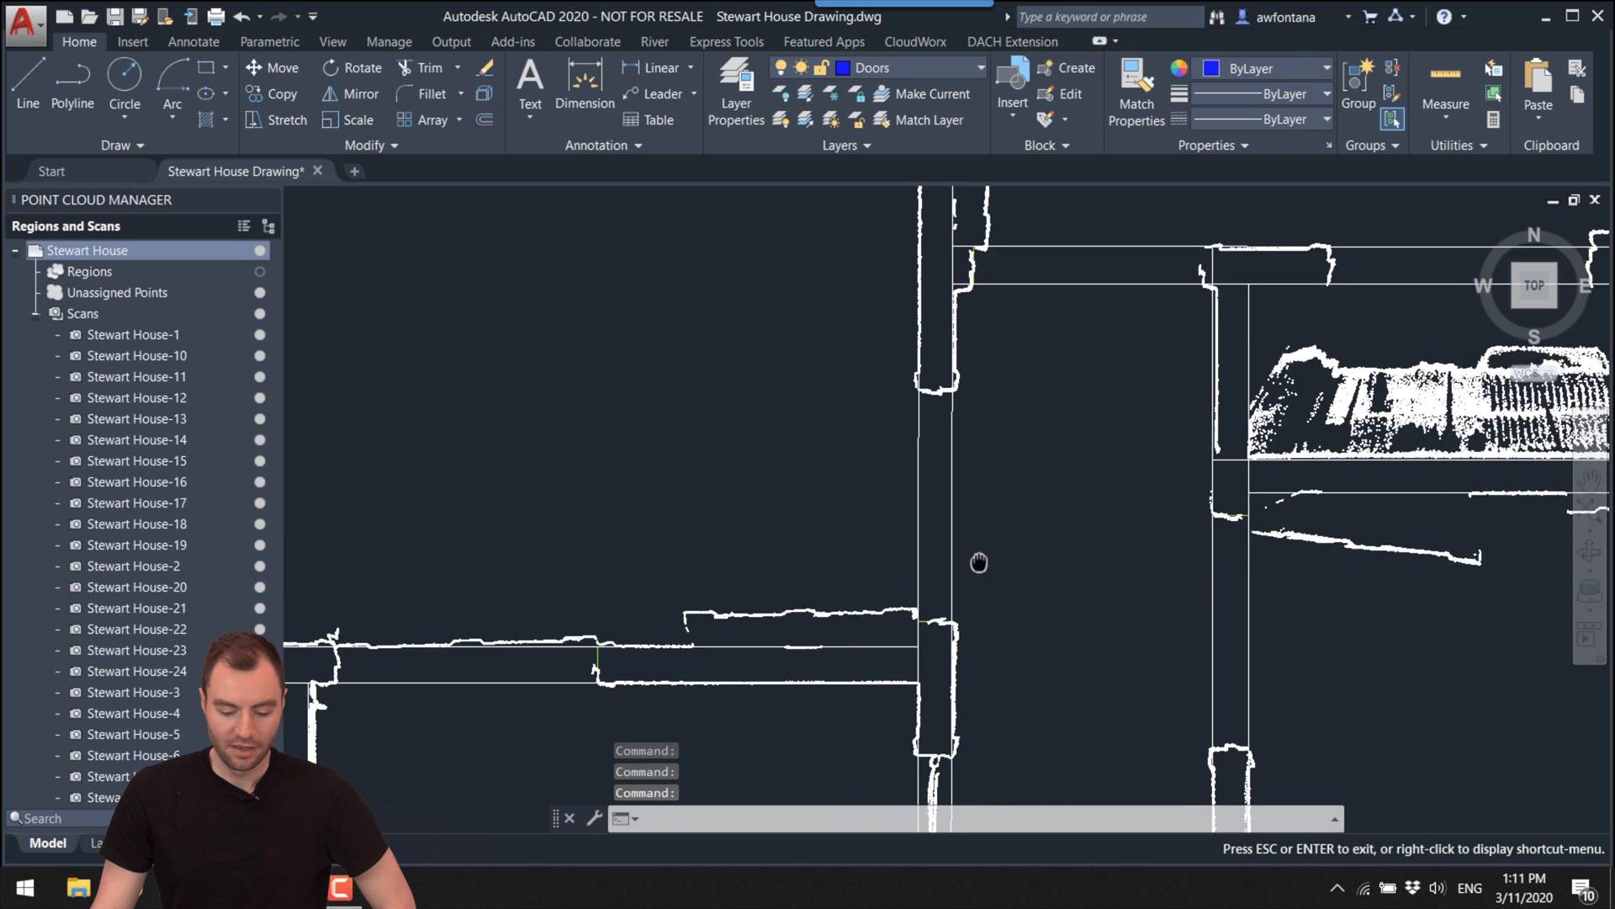
{"action": "middle_click_drag", "start_coordinate": [1056, 487], "coordinate": [974, 732]}
{"action": "scroll", "coordinate": [927, 552], "scroll_direction": "down", "scroll_amount": 4}
{"action": "mouse_move", "coordinate": [883, 587]}
{"action": "middle_mouse_down"}
{"action": "mouse_move", "coordinate": [1204, 270]}
{"action": "mouse_move", "coordinate": [866, 543]}
{"action": "middle_mouse_up"}
{"action": "scroll", "coordinate": [917, 518], "scroll_direction": "up", "scroll_amount": 1}
{"action": "scroll", "coordinate": [924, 483], "scroll_direction": "up", "scroll_amount": 3}
{"action": "scroll", "coordinate": [919, 426], "scroll_direction": "down", "scroll_amount": 1}
{"action": "middle_click_drag", "start_coordinate": [945, 469], "coordinate": [857, 527]}
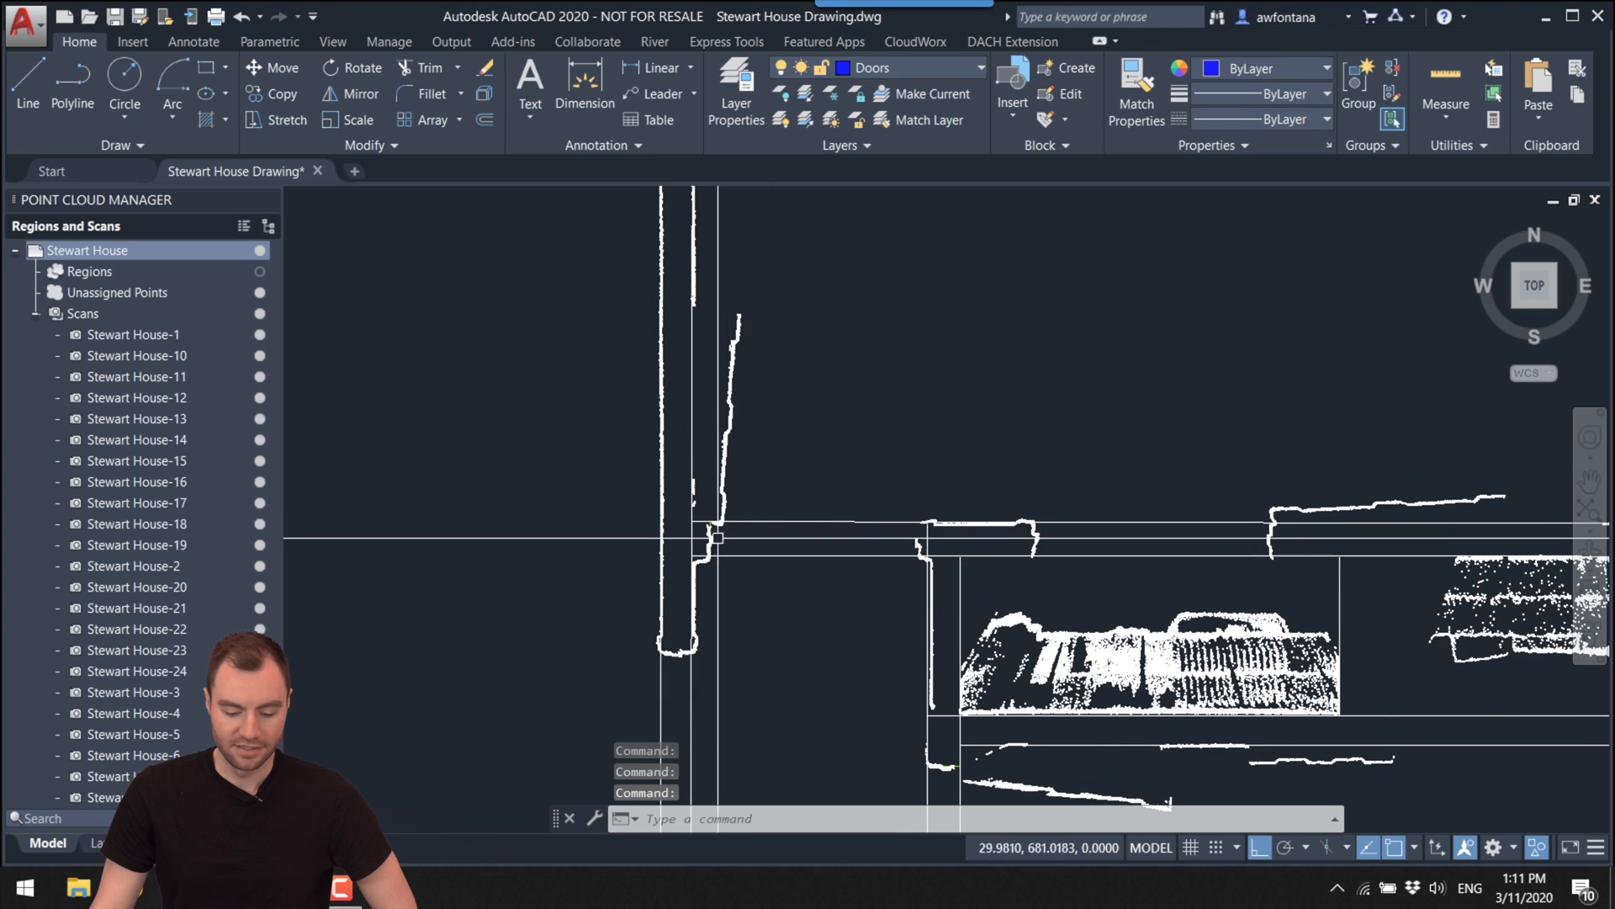
Step: Measure the width of the door opening just right of the vertical wall, starting from its green guide line
{"action": "scroll", "coordinate": [905, 543], "scroll_direction": "up", "scroll_amount": 2}
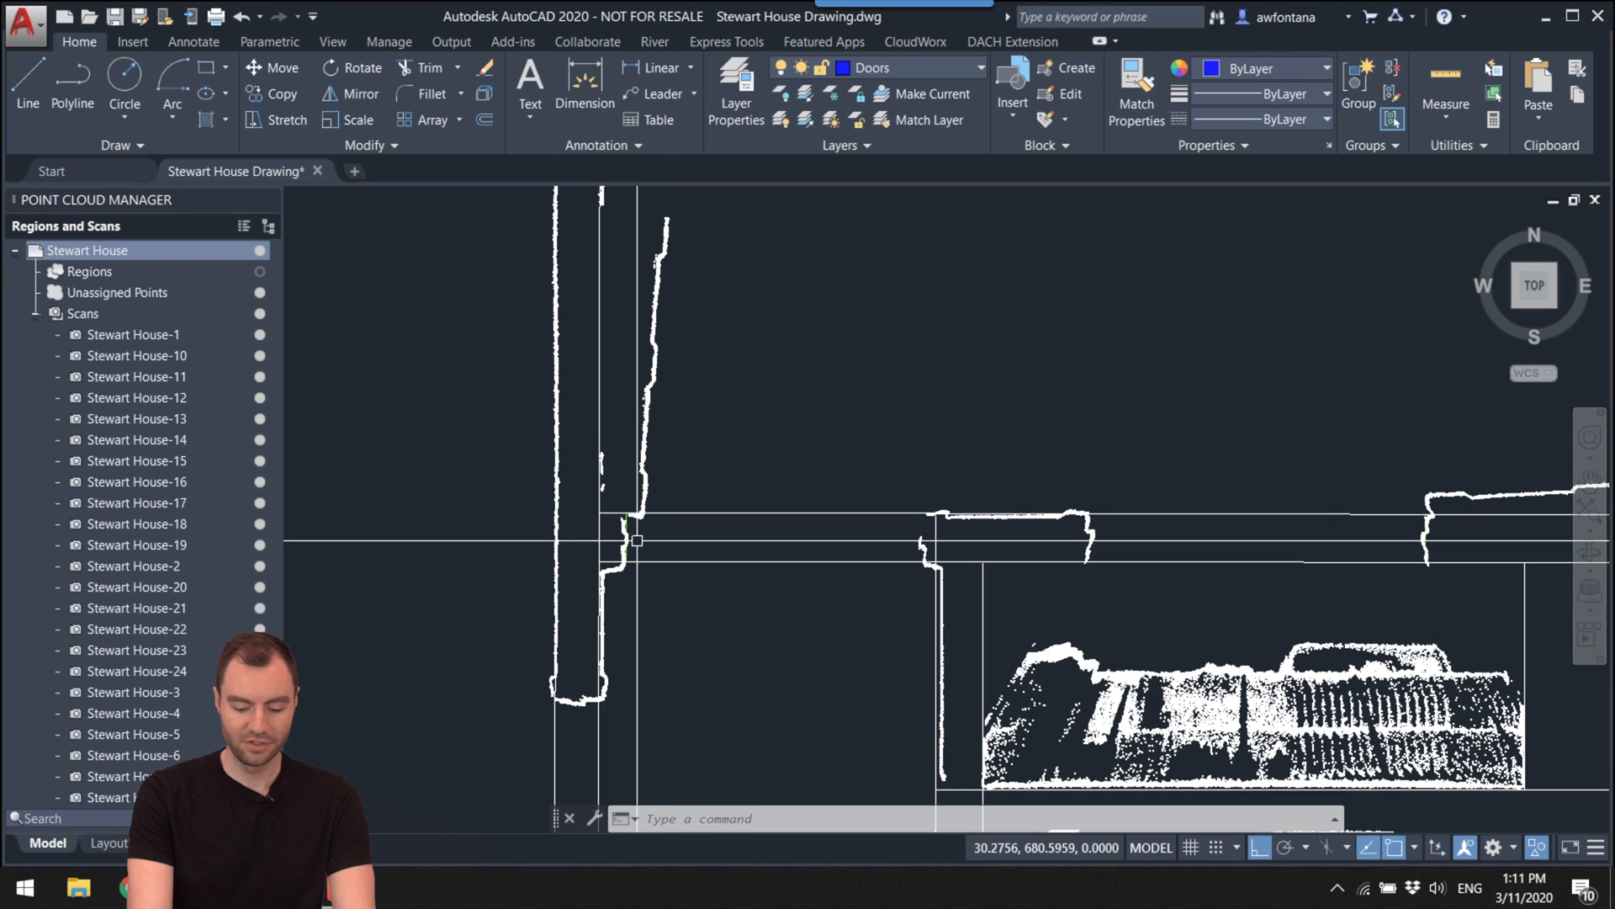
{"action": "type", "text": "easurege"}
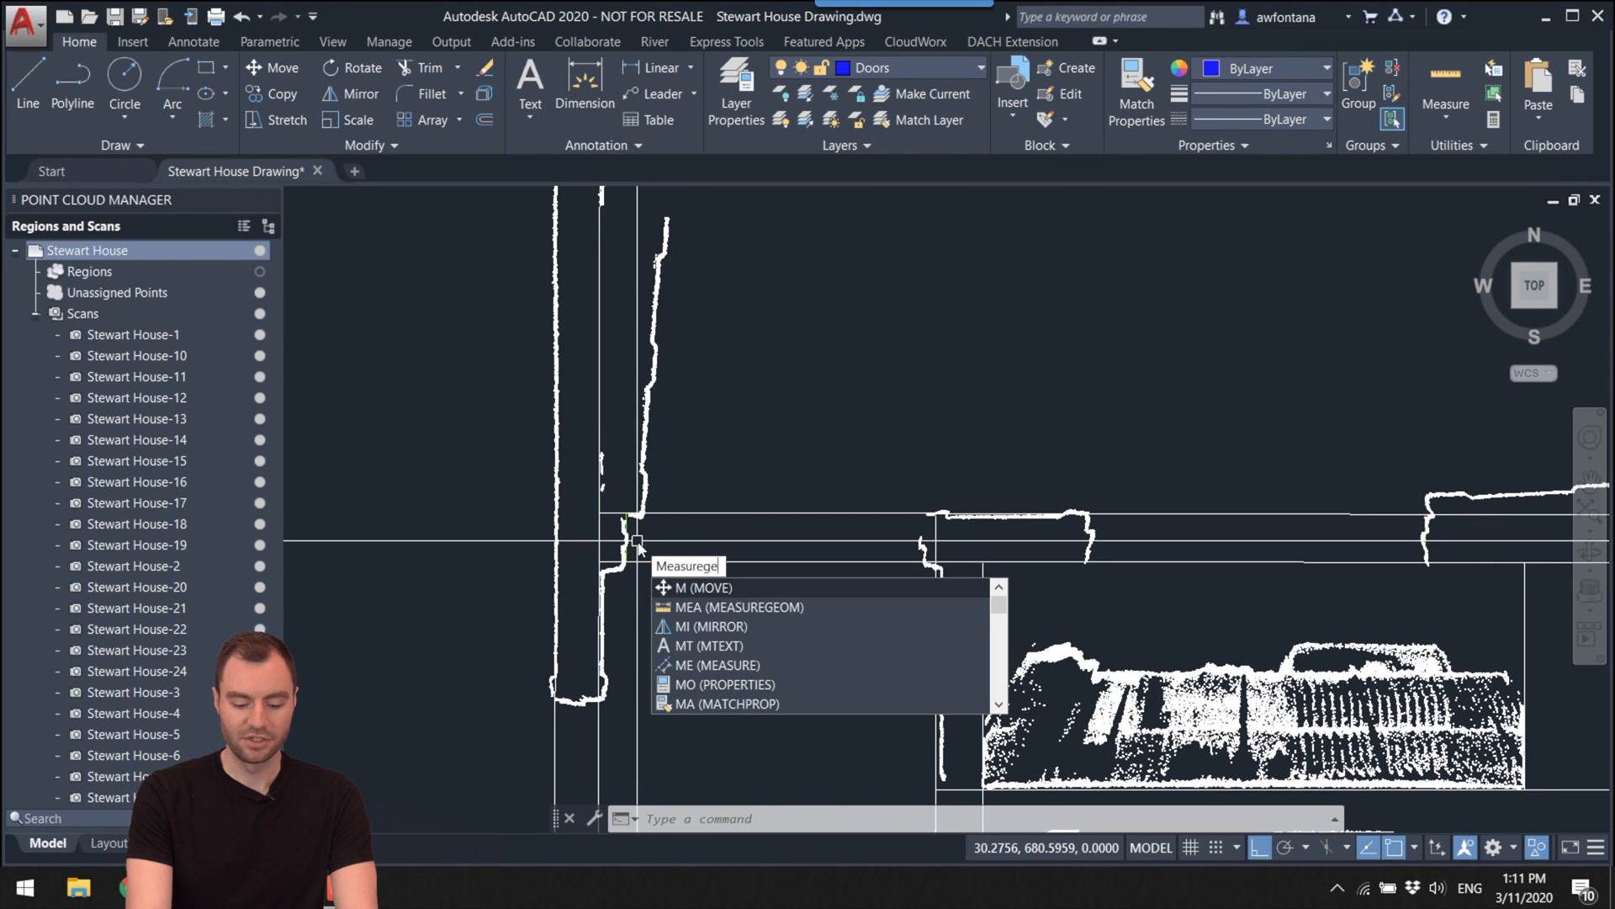
{"action": "type", "text": "om"}
{"action": "key", "text": "Return"}
{"action": "key", "text": "Return"}
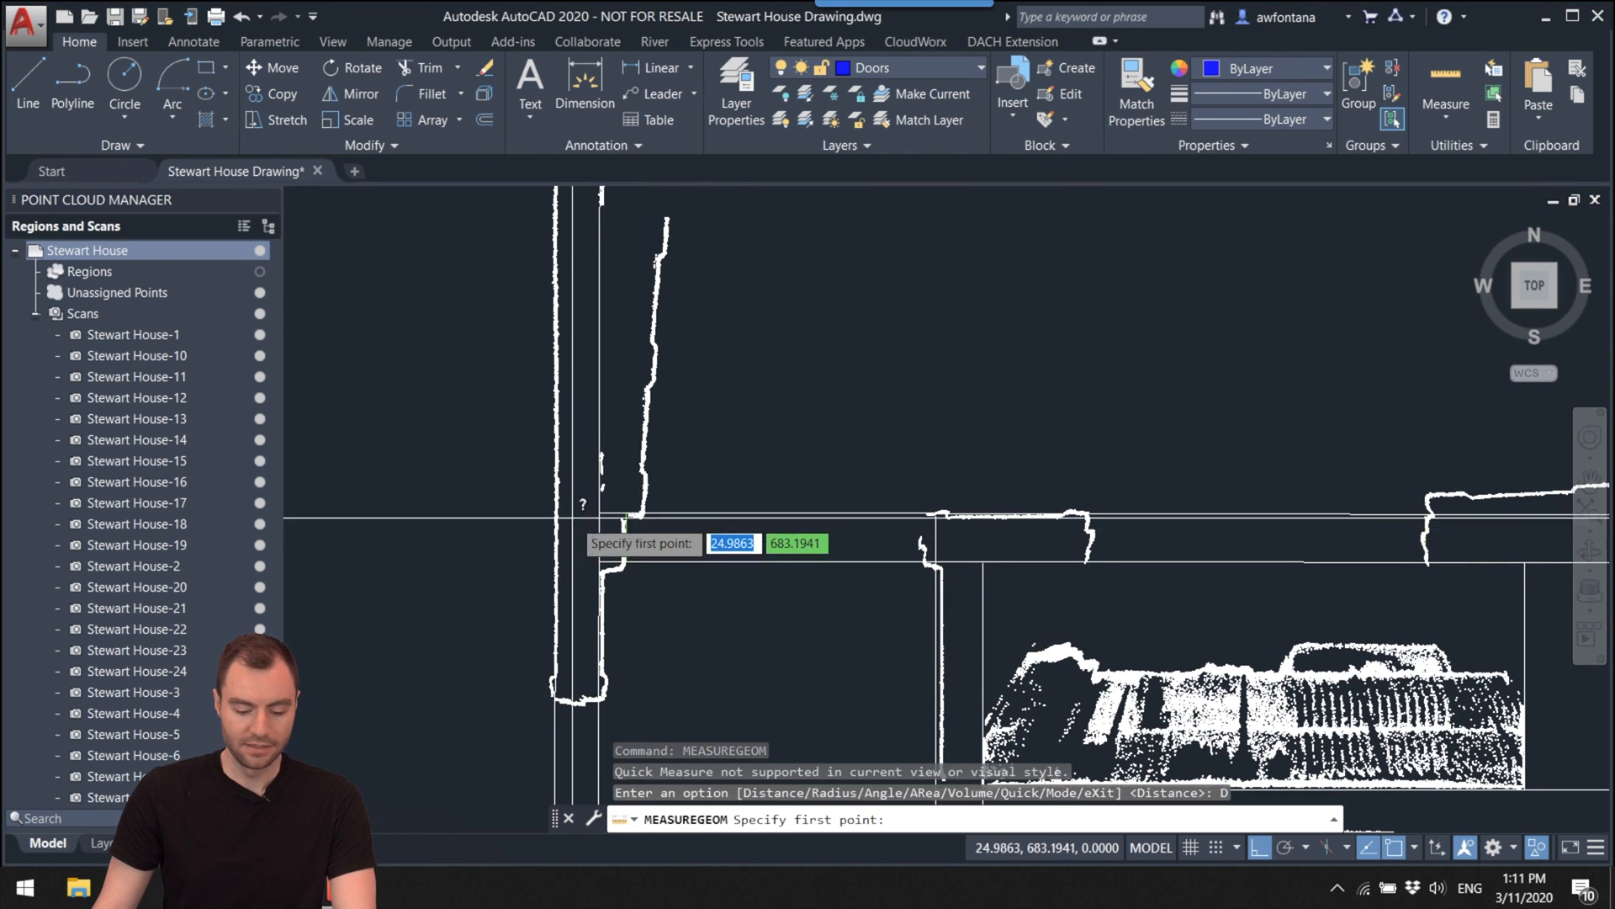
{"action": "scroll", "coordinate": [605, 572], "scroll_direction": "up", "scroll_amount": 3}
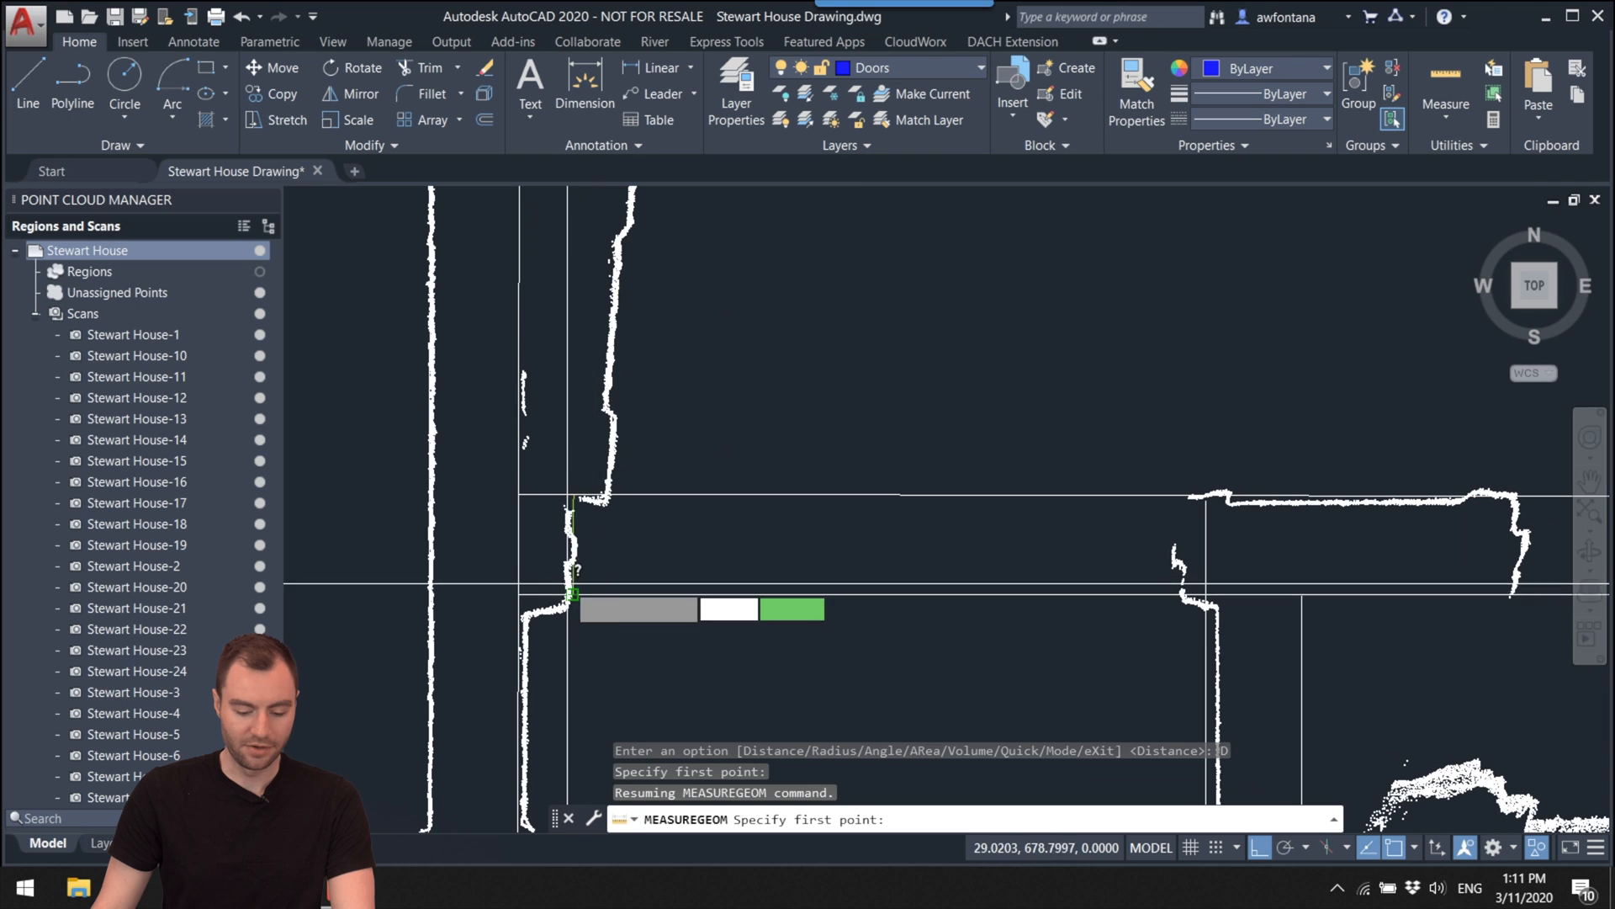
{"action": "left_click", "coordinate": [577, 591]}
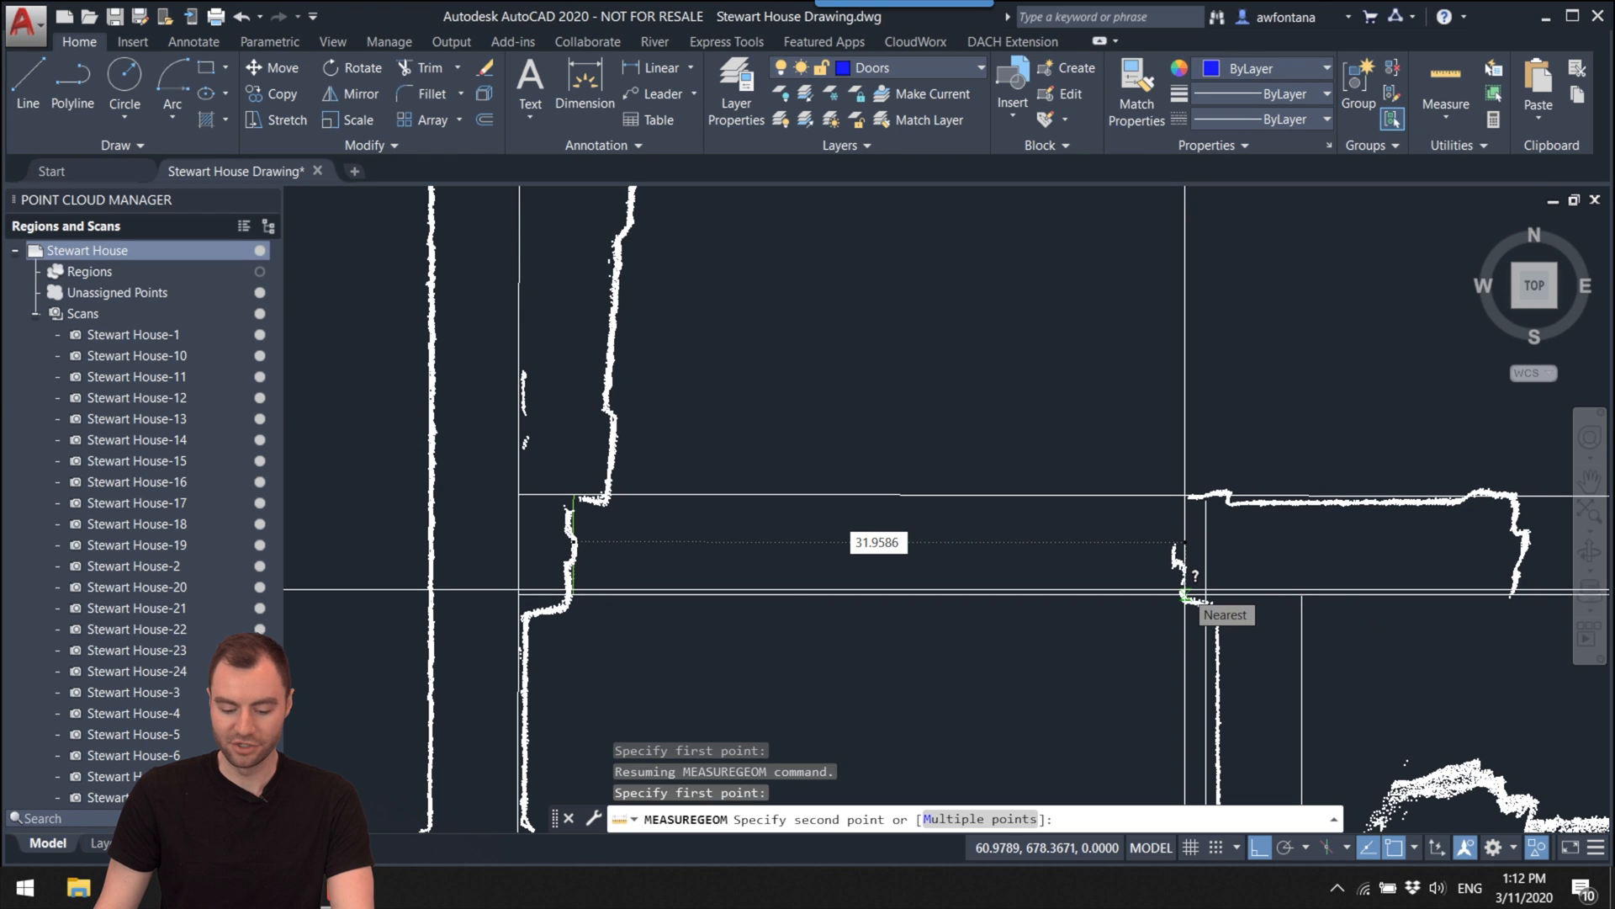
{"action": "key", "text": "Escape"}
{"action": "scroll", "coordinate": [1140, 555], "scroll_direction": "down", "scroll_amount": 3}
{"action": "mouse_move", "coordinate": [1027, 505]}
{"action": "middle_mouse_down"}
{"action": "mouse_move", "coordinate": [883, 496]}
{"action": "mouse_move", "coordinate": [878, 523]}
{"action": "mouse_move", "coordinate": [520, 388]}
{"action": "middle_mouse_up"}
{"action": "key", "text": "Escape"}
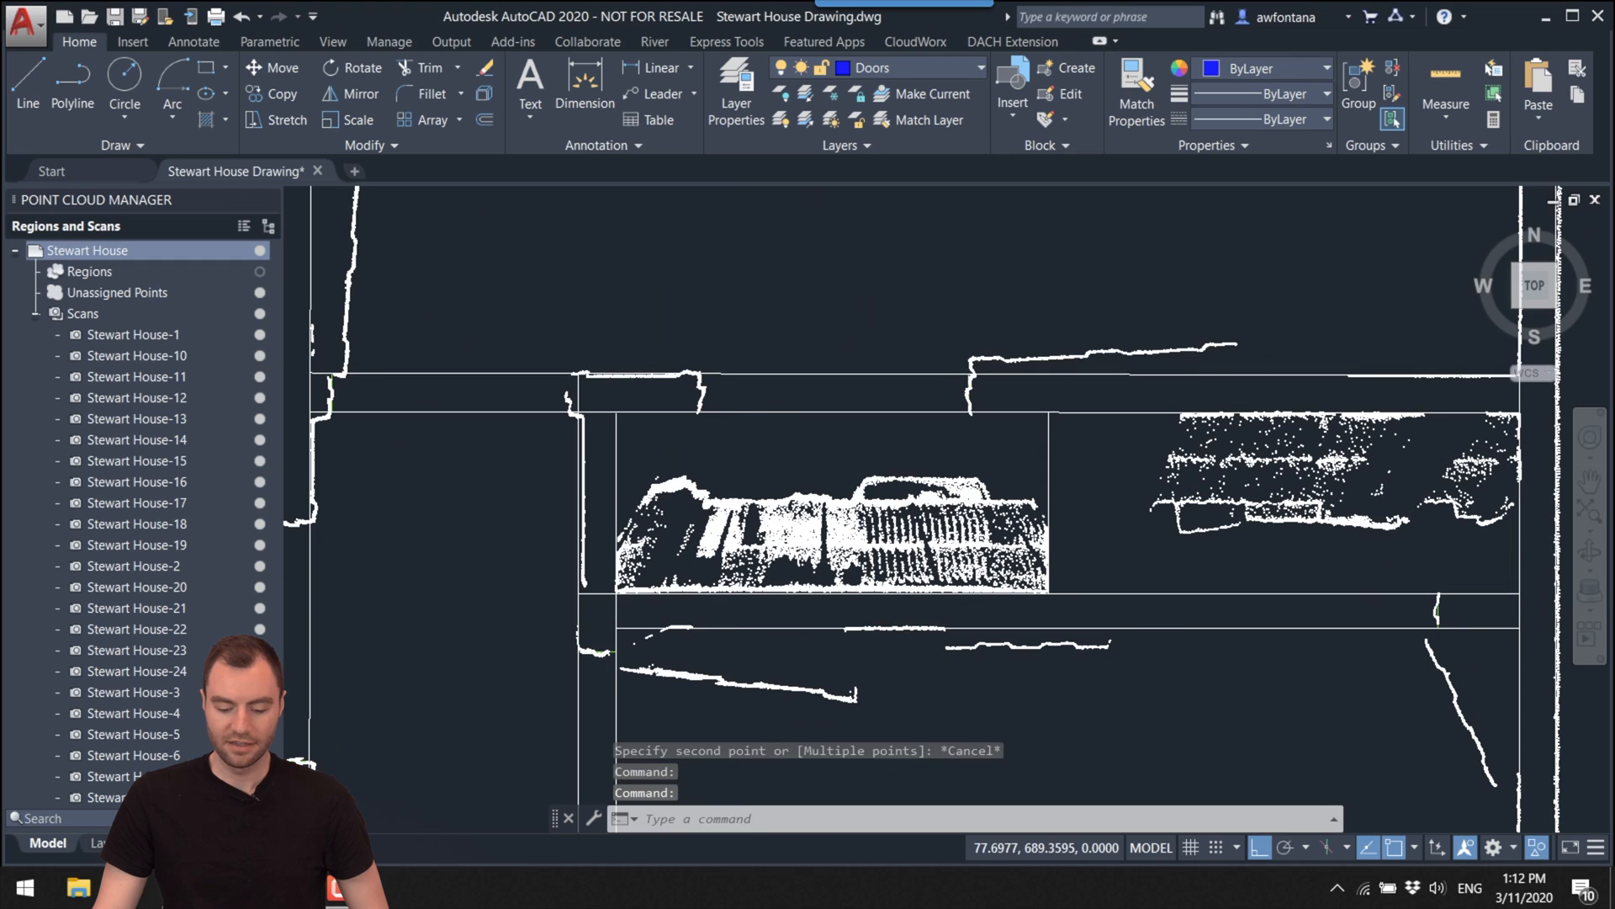
Step: Switch to JetStream Viewer and hide the yellow scan setup markers in the hallway view
{"action": "middle_click_drag", "start_coordinate": [786, 364], "coordinate": [1052, 520]}
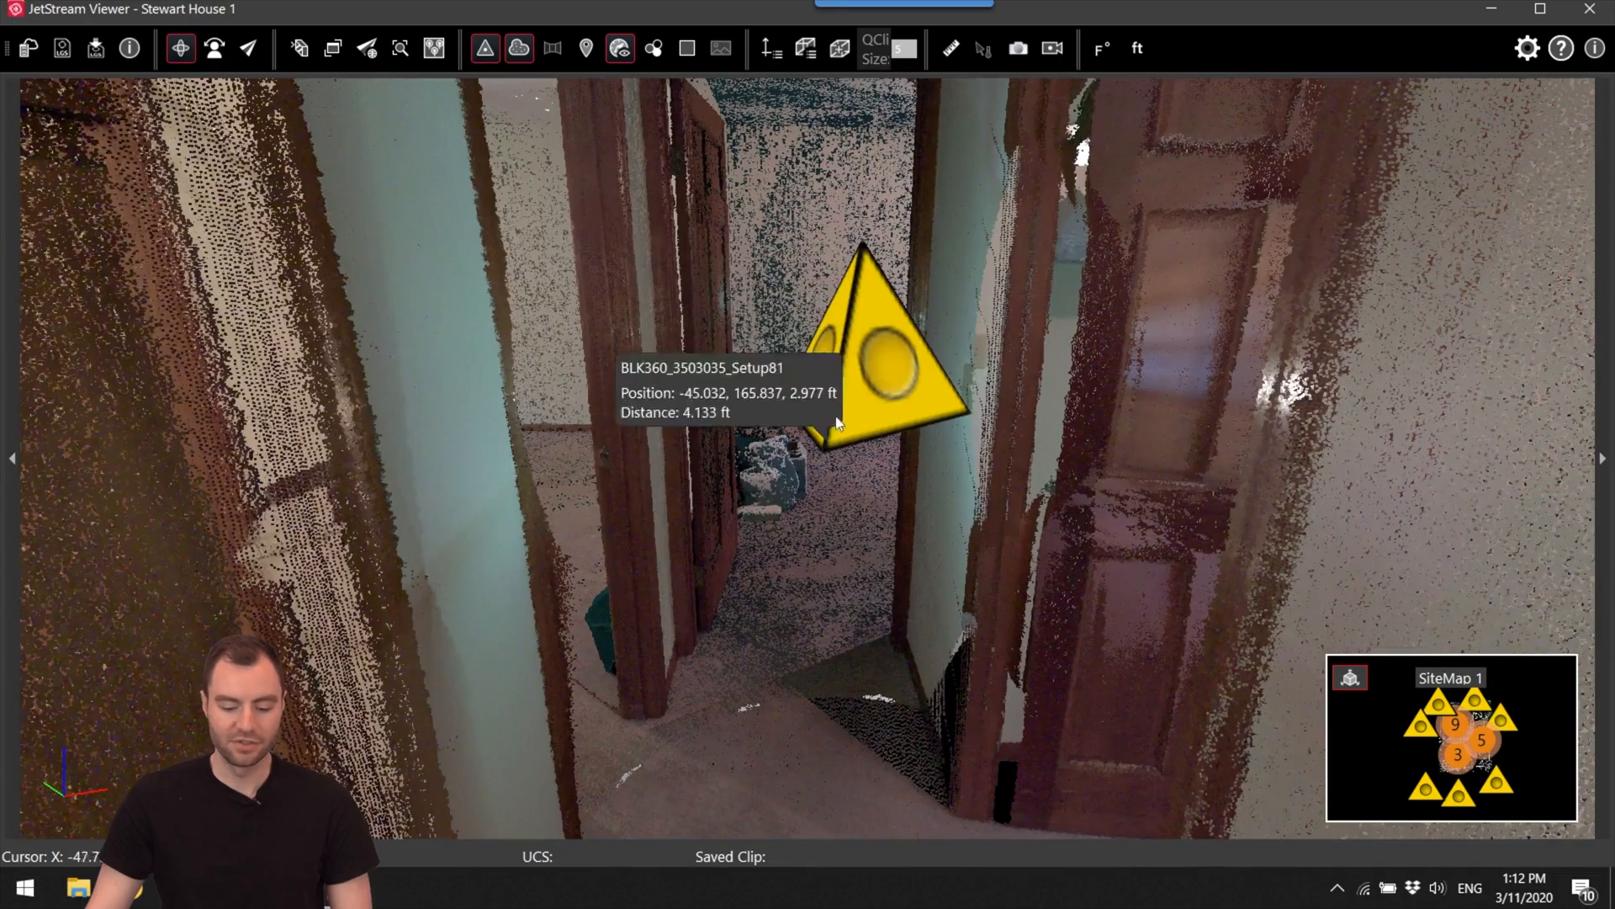
{"action": "left_click", "coordinate": [477, 52]}
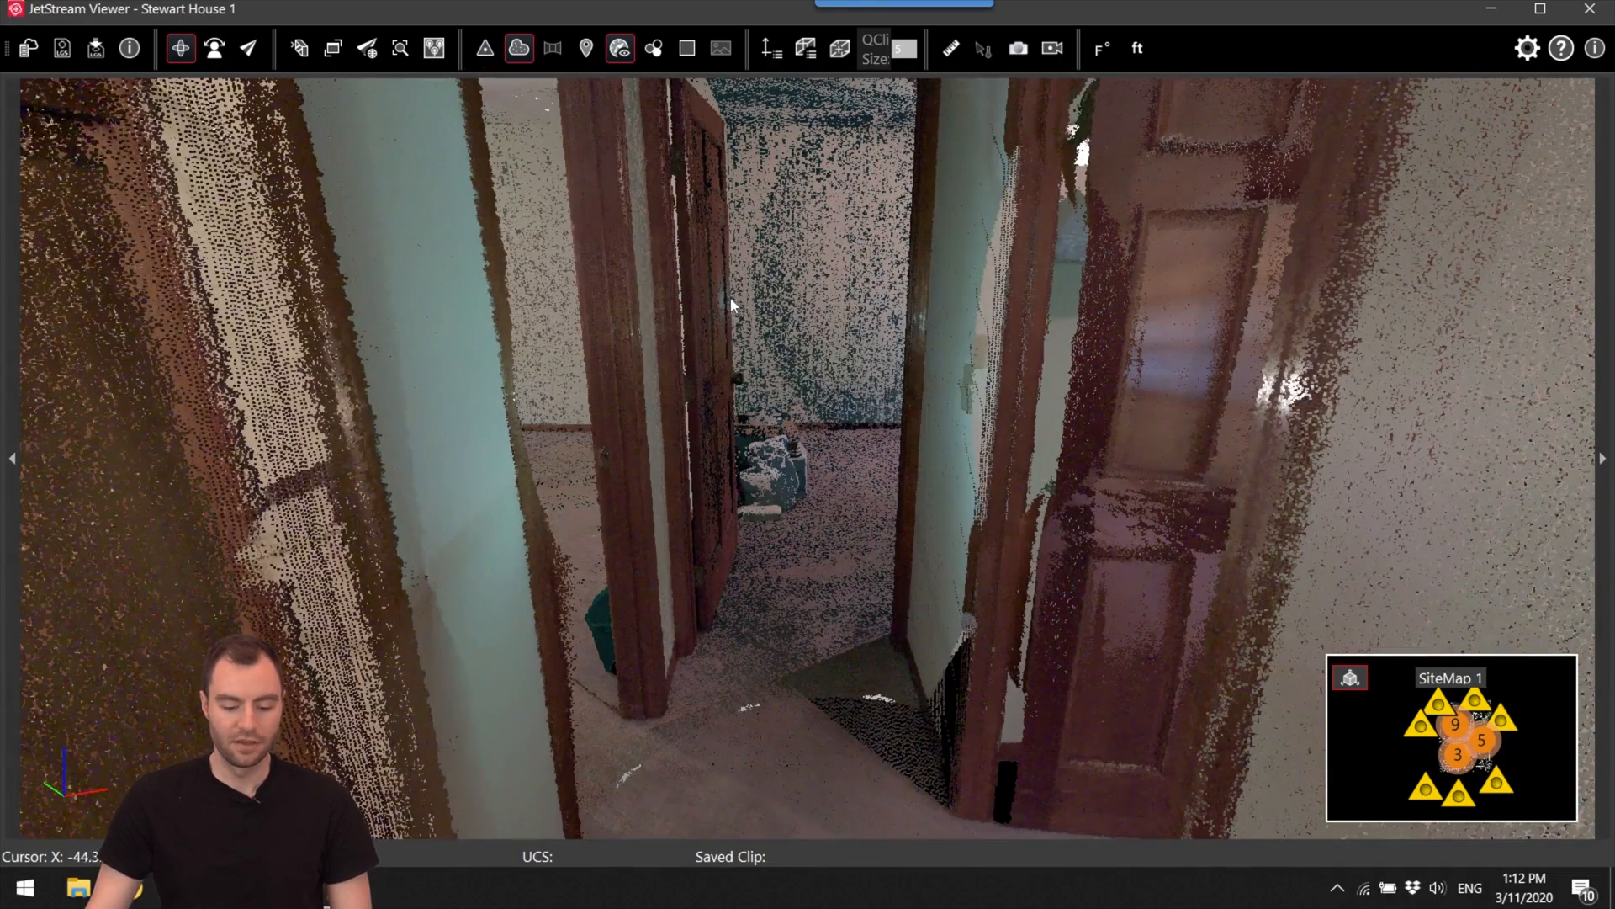
Step: Measure the width of the hallway door opening between the two upper corners of its frame
{"action": "scroll", "coordinate": [715, 336], "scroll_direction": "up", "scroll_amount": 5}
{"action": "left_click_drag", "start_coordinate": [703, 325], "coordinate": [723, 280]}
{"action": "scroll", "coordinate": [735, 336], "scroll_direction": "up", "scroll_amount": 3}
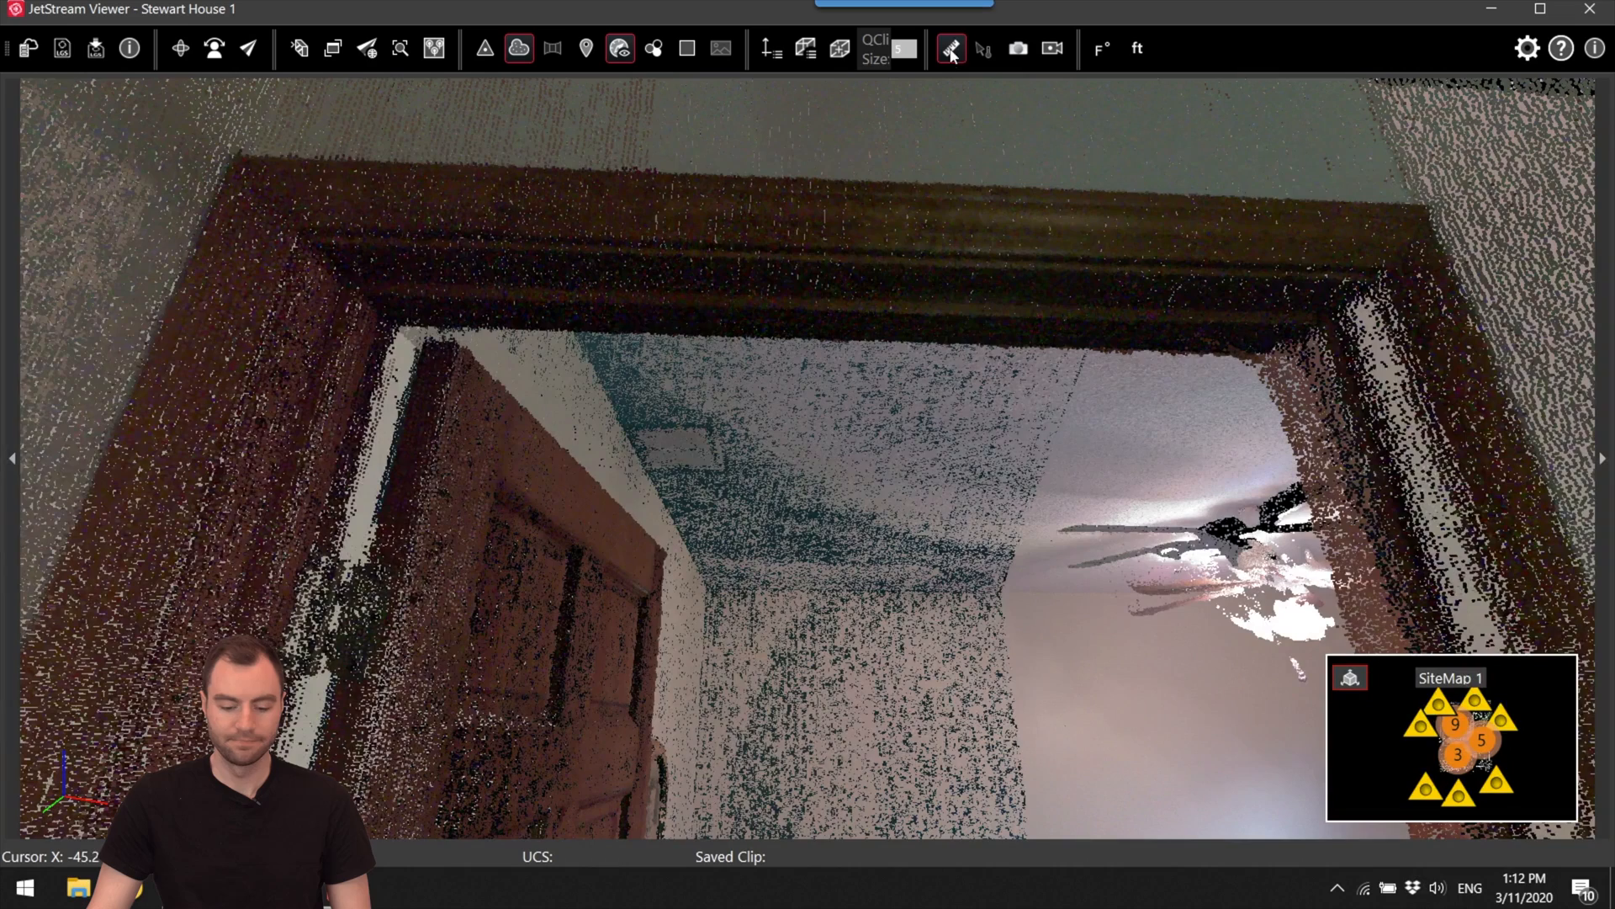
{"action": "left_click", "coordinate": [304, 228]}
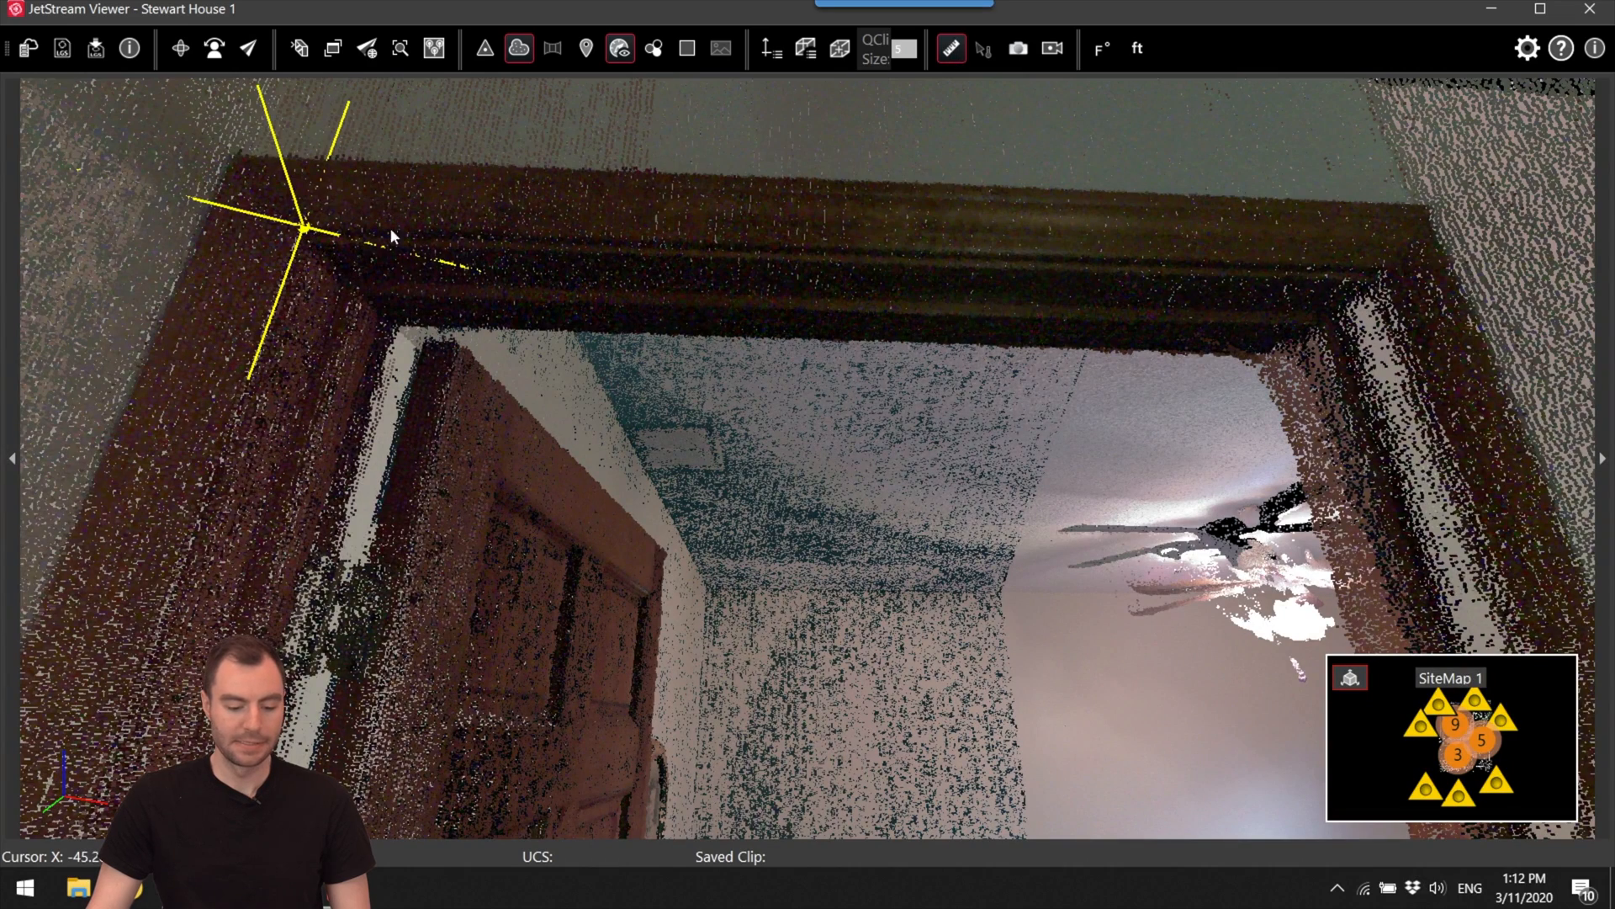
{"action": "left_click", "coordinate": [1382, 267]}
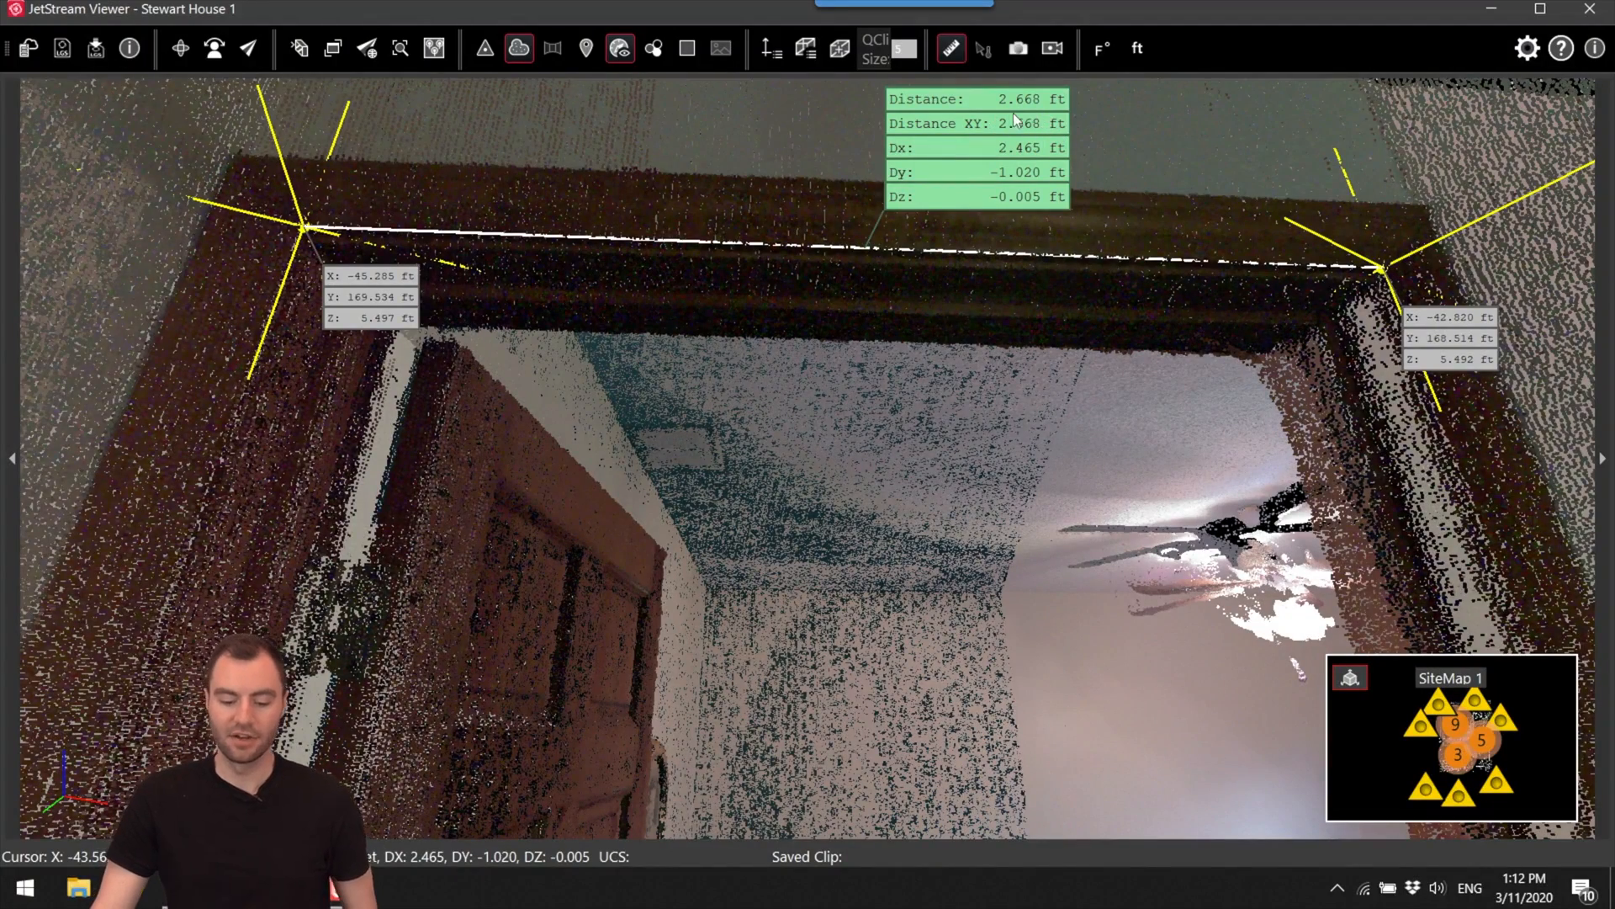
Step: Switch back to AutoCAD and insert the 32-Inch Door block at the left jamb of the opening just right of the vertical wall
{"action": "left_click", "coordinate": [1498, 12]}
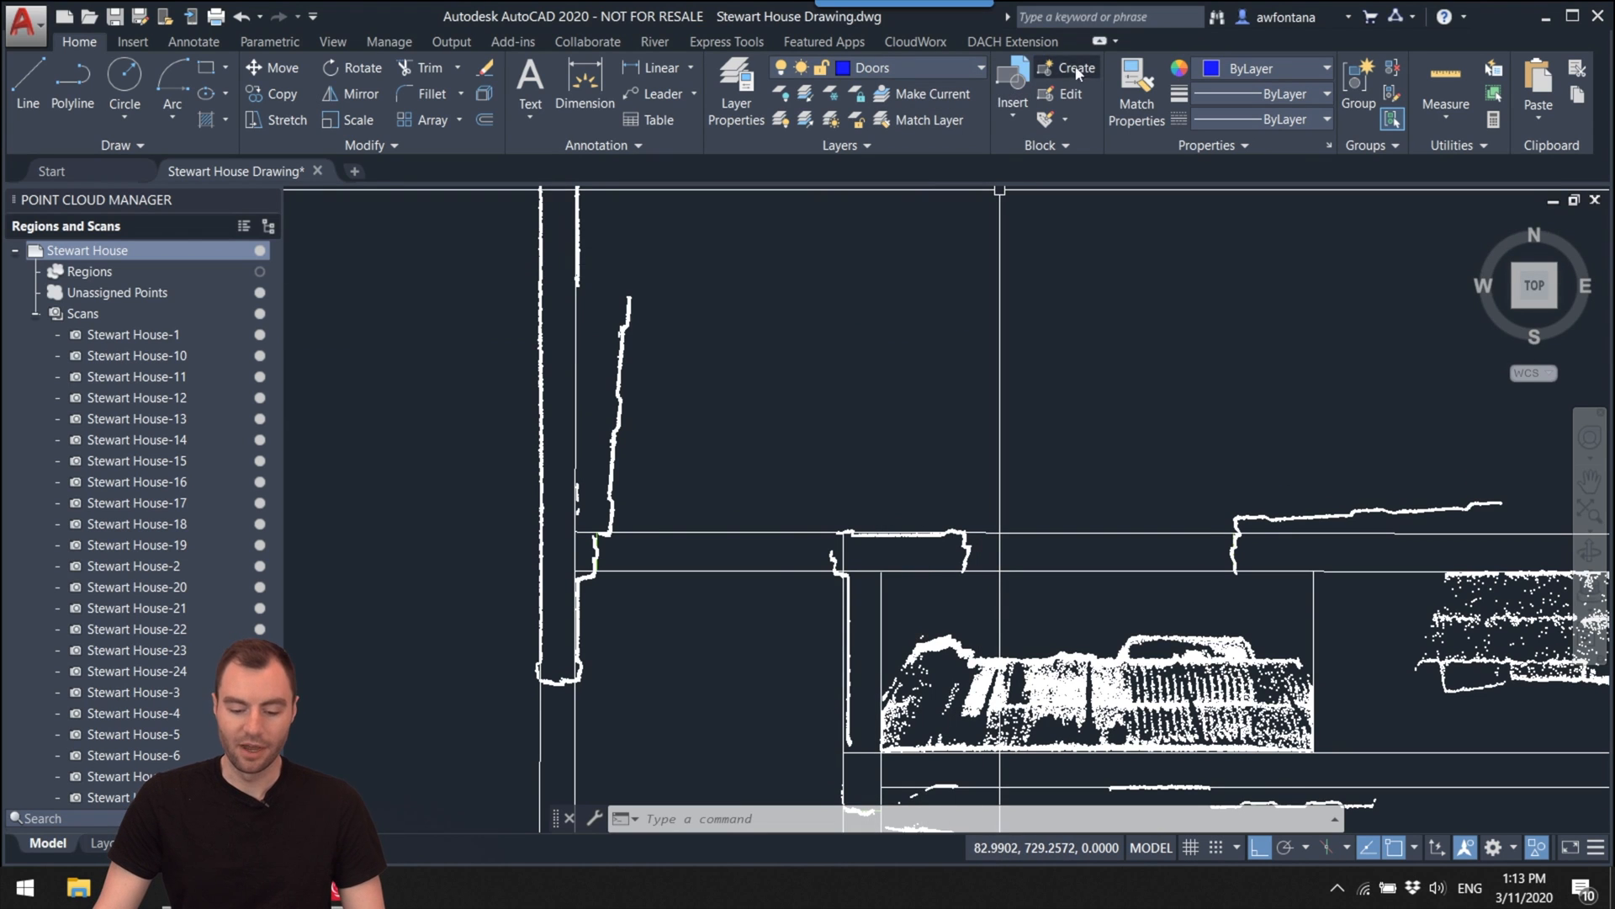
{"action": "left_click", "coordinate": [1028, 119]}
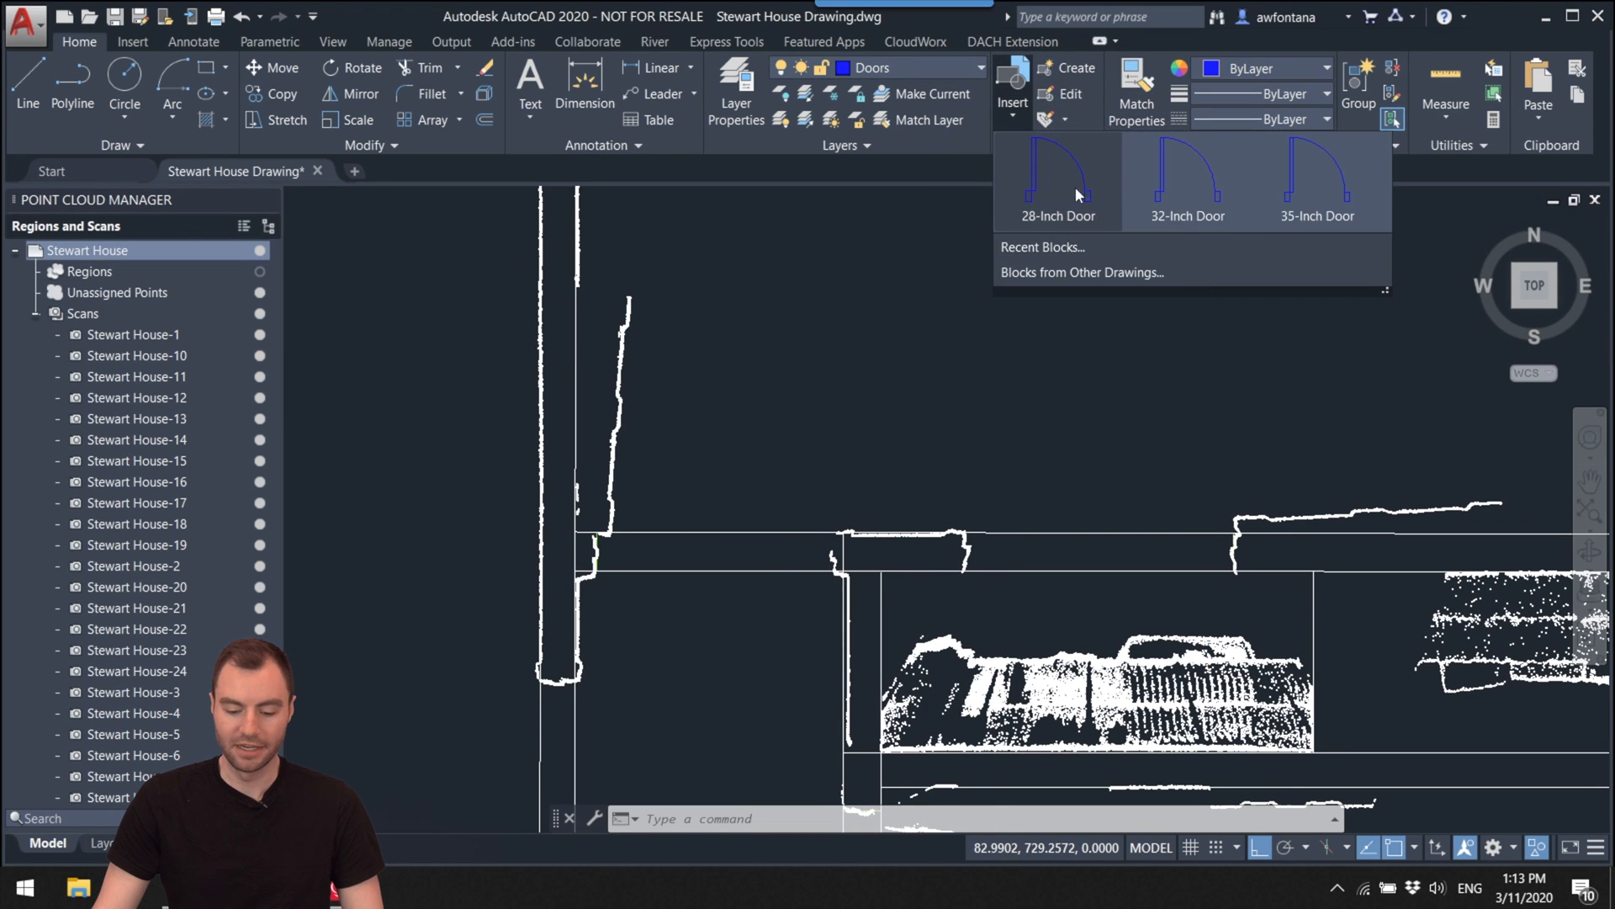
{"action": "left_click", "coordinate": [1191, 190]}
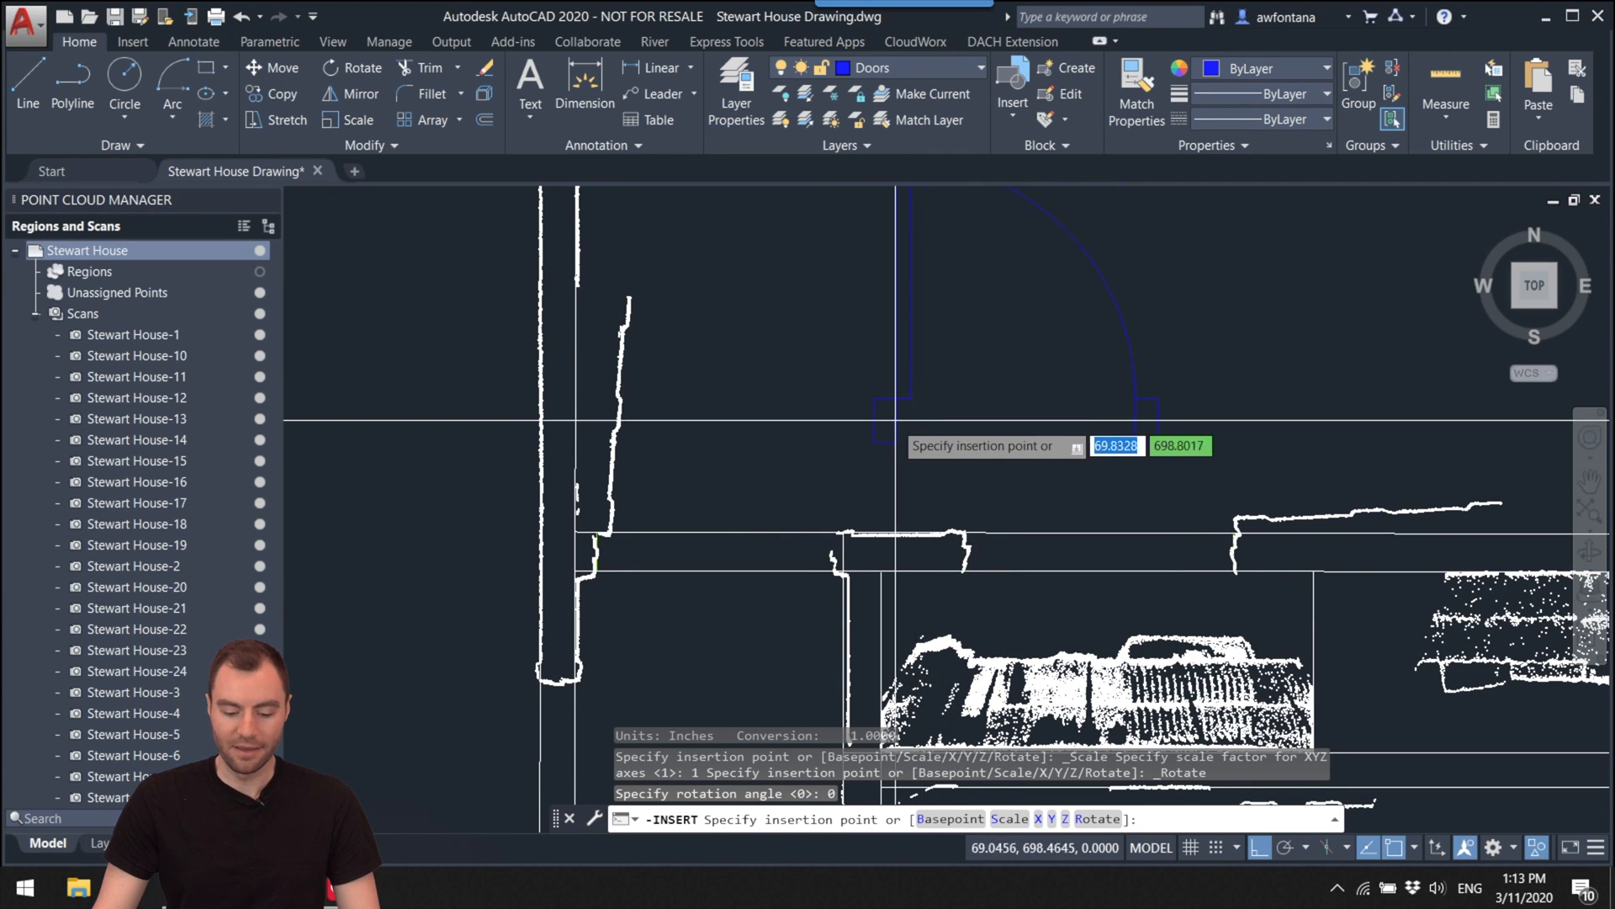
{"action": "middle_click_drag", "start_coordinate": [904, 425], "coordinate": [1063, 399]}
{"action": "key", "text": "Escape"}
{"action": "scroll", "coordinate": [808, 543], "scroll_direction": "up", "scroll_amount": 5}
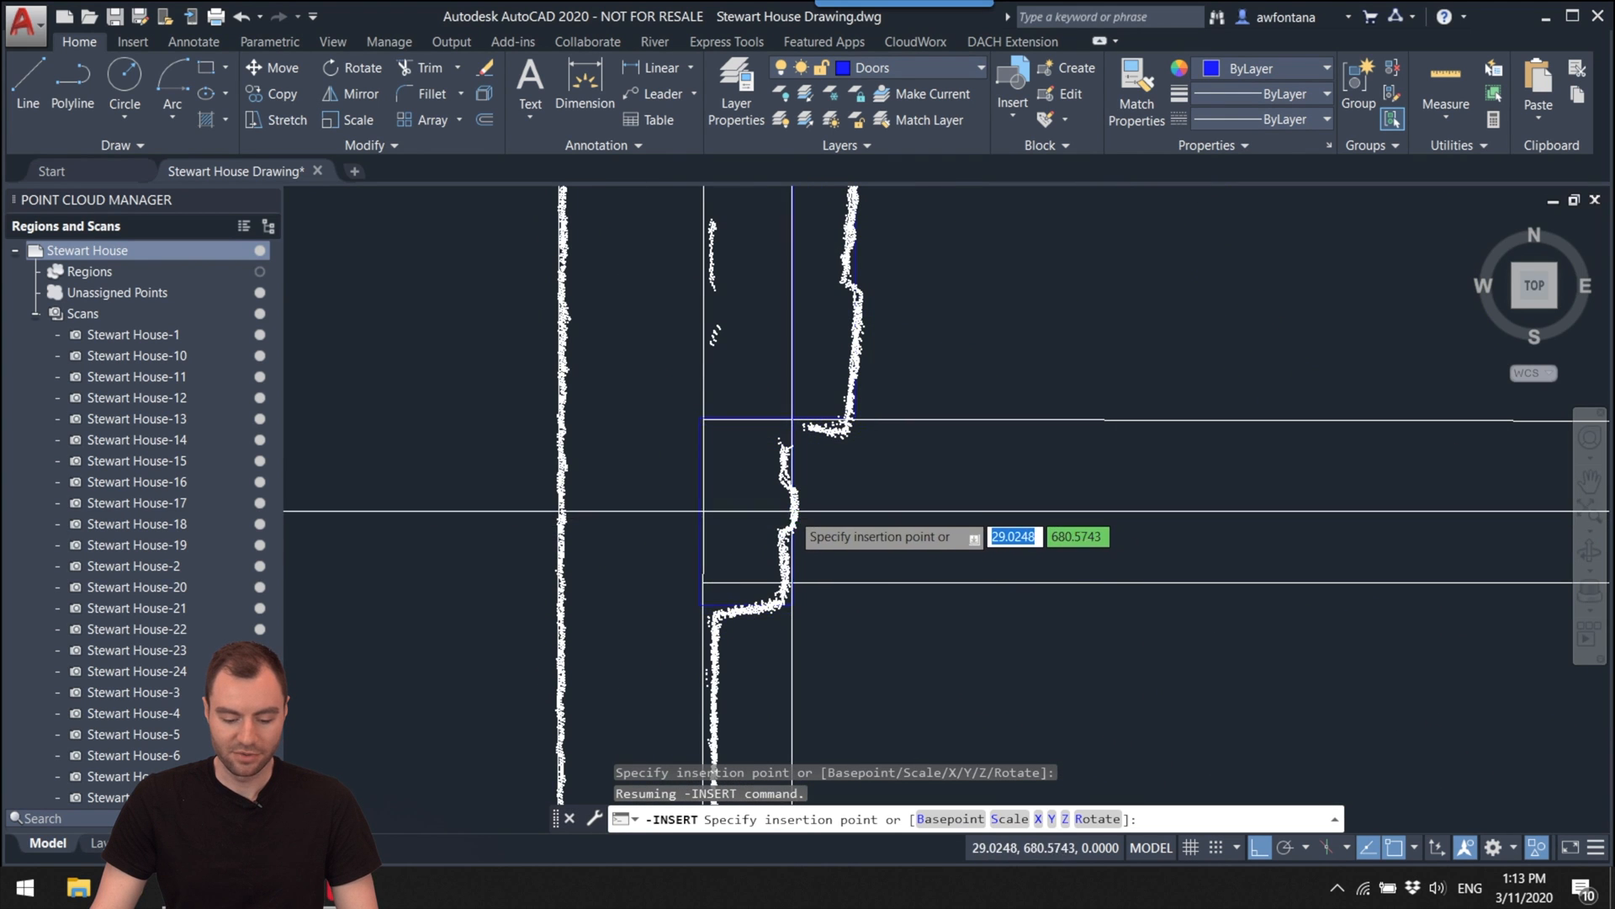
{"action": "scroll", "coordinate": [797, 505], "scroll_direction": "up", "scroll_amount": 6}
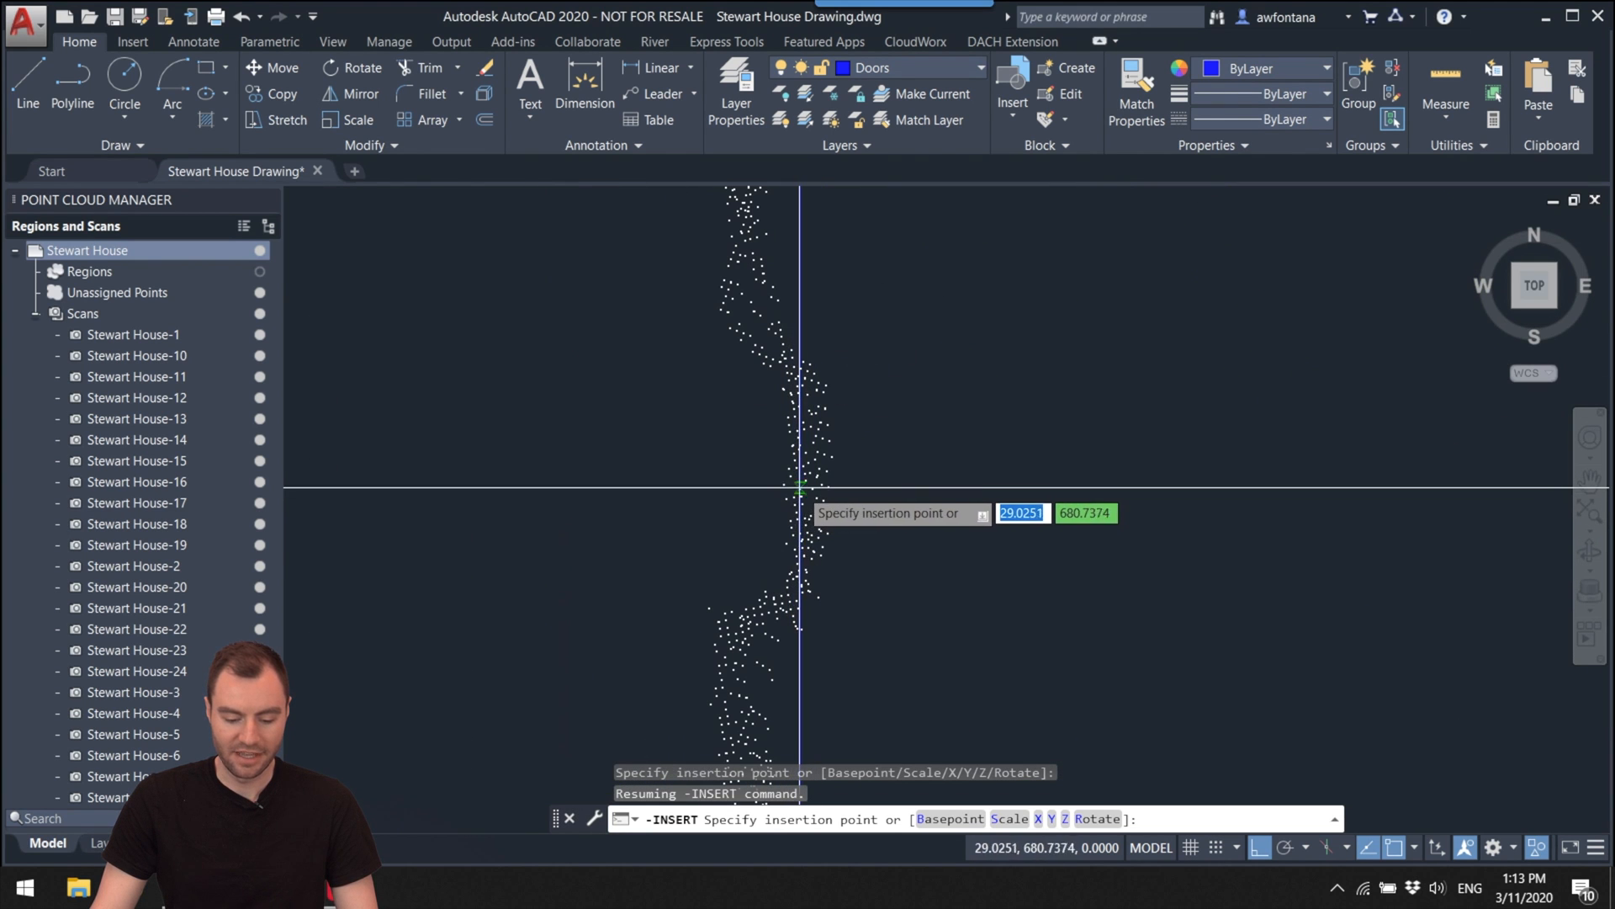
{"action": "left_click", "coordinate": [800, 439]}
{"action": "scroll", "coordinate": [803, 438], "scroll_direction": "down", "scroll_amount": 5}
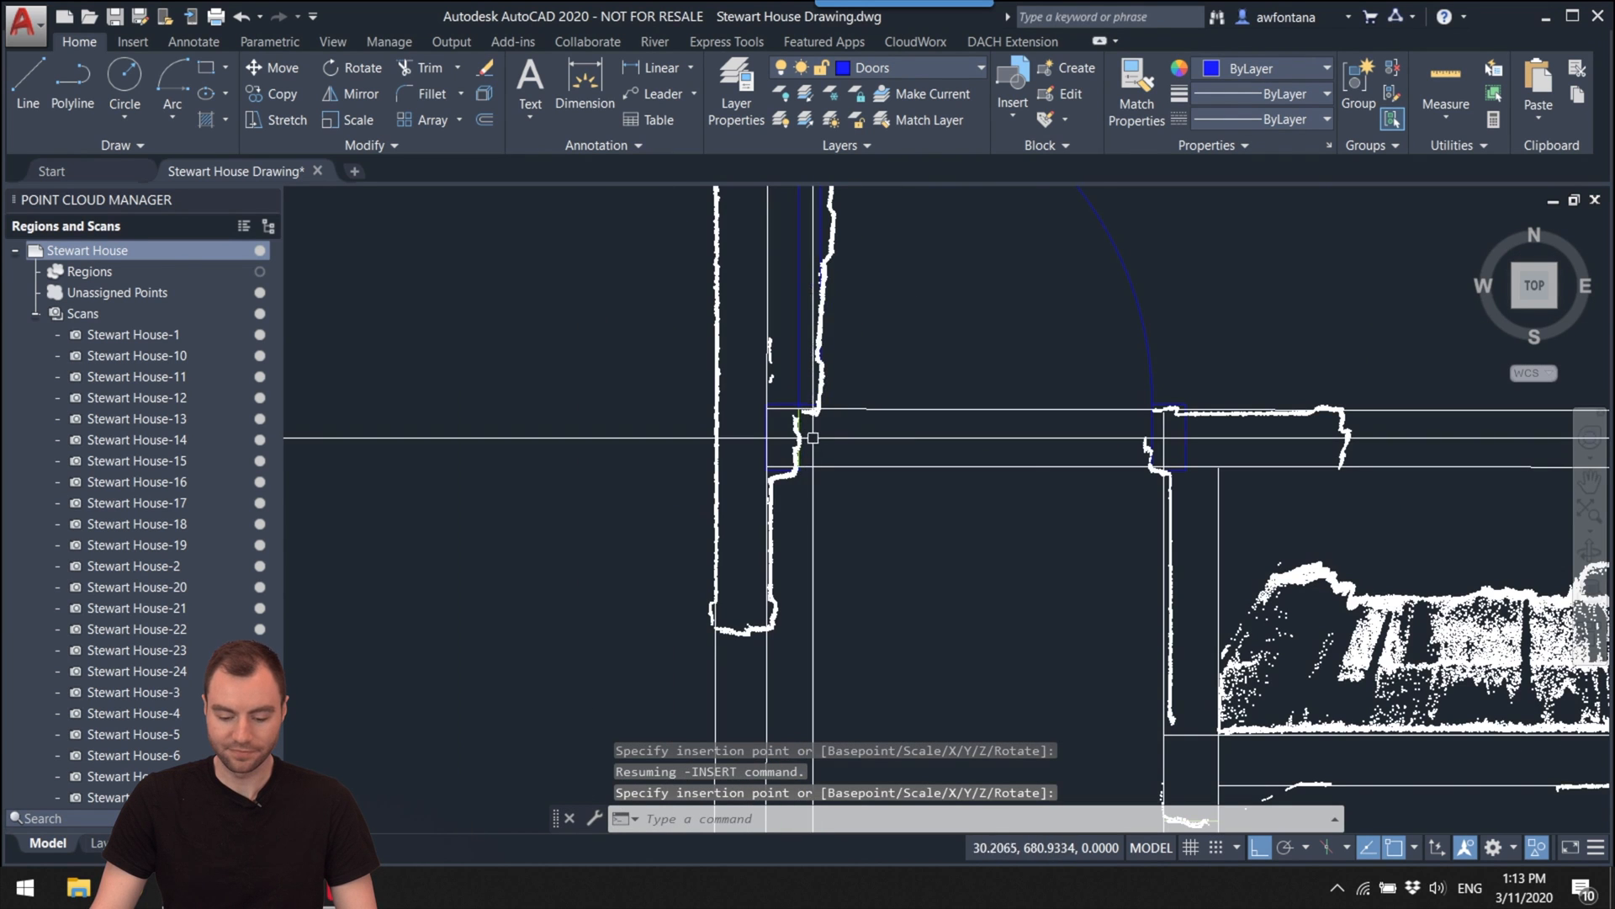
Step: Examine how the inserted 32-inch door fits the scanned jambs and the neighbouring openings along the wall
{"action": "scroll", "coordinate": [1151, 436], "scroll_direction": "up", "scroll_amount": 4}
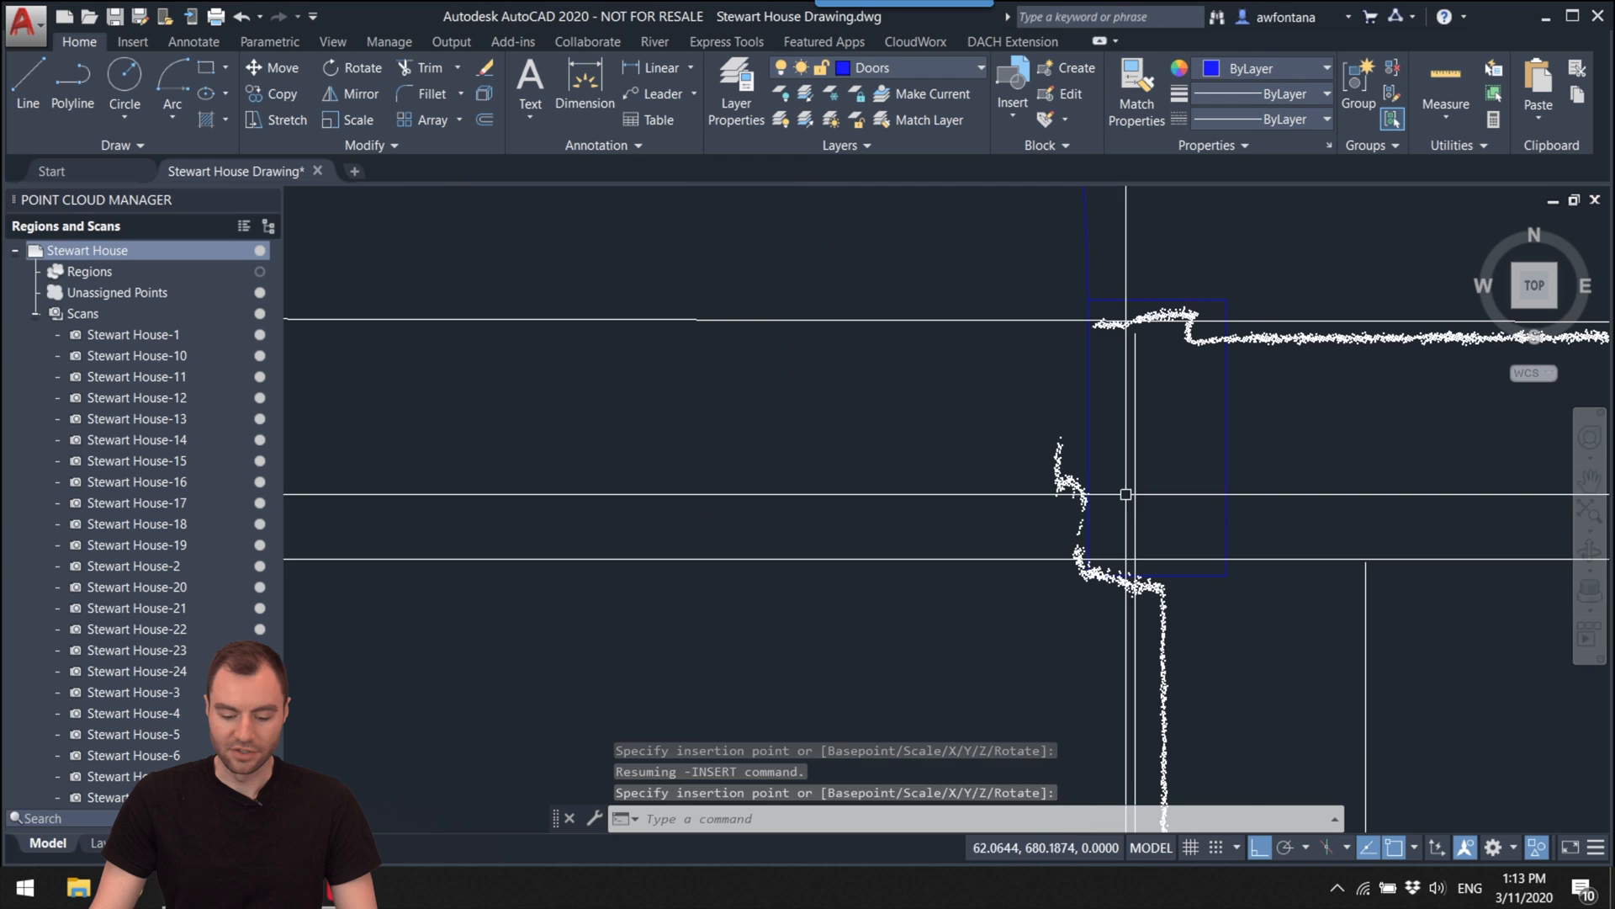
{"action": "scroll", "coordinate": [1085, 493], "scroll_direction": "down", "scroll_amount": 2}
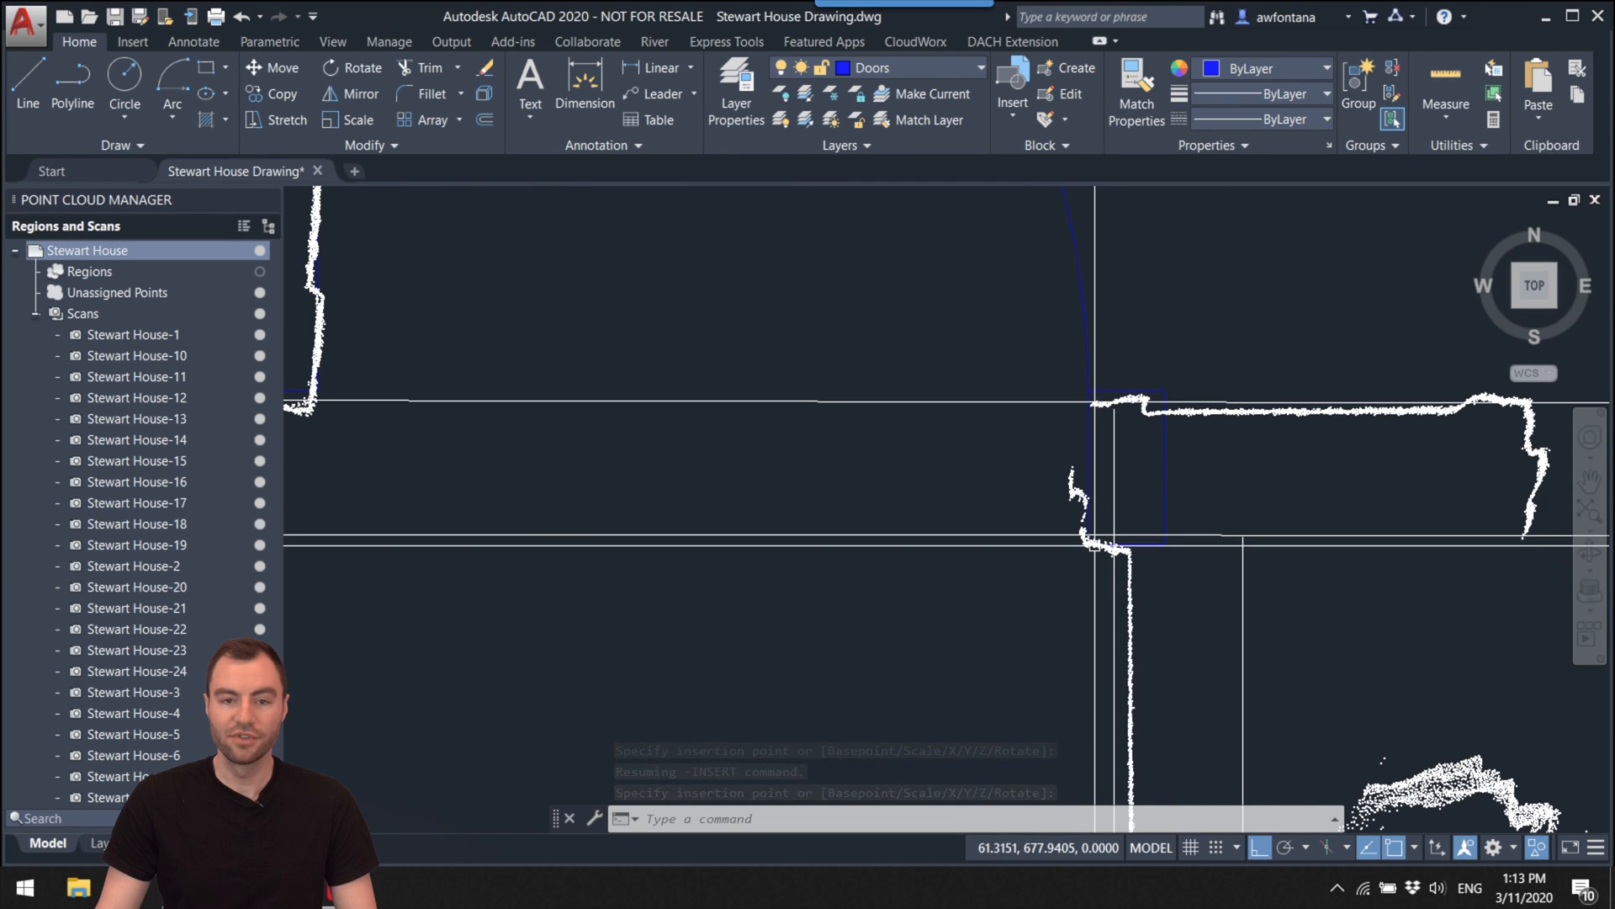
{"action": "middle_click_drag", "start_coordinate": [905, 443], "coordinate": [1102, 527]}
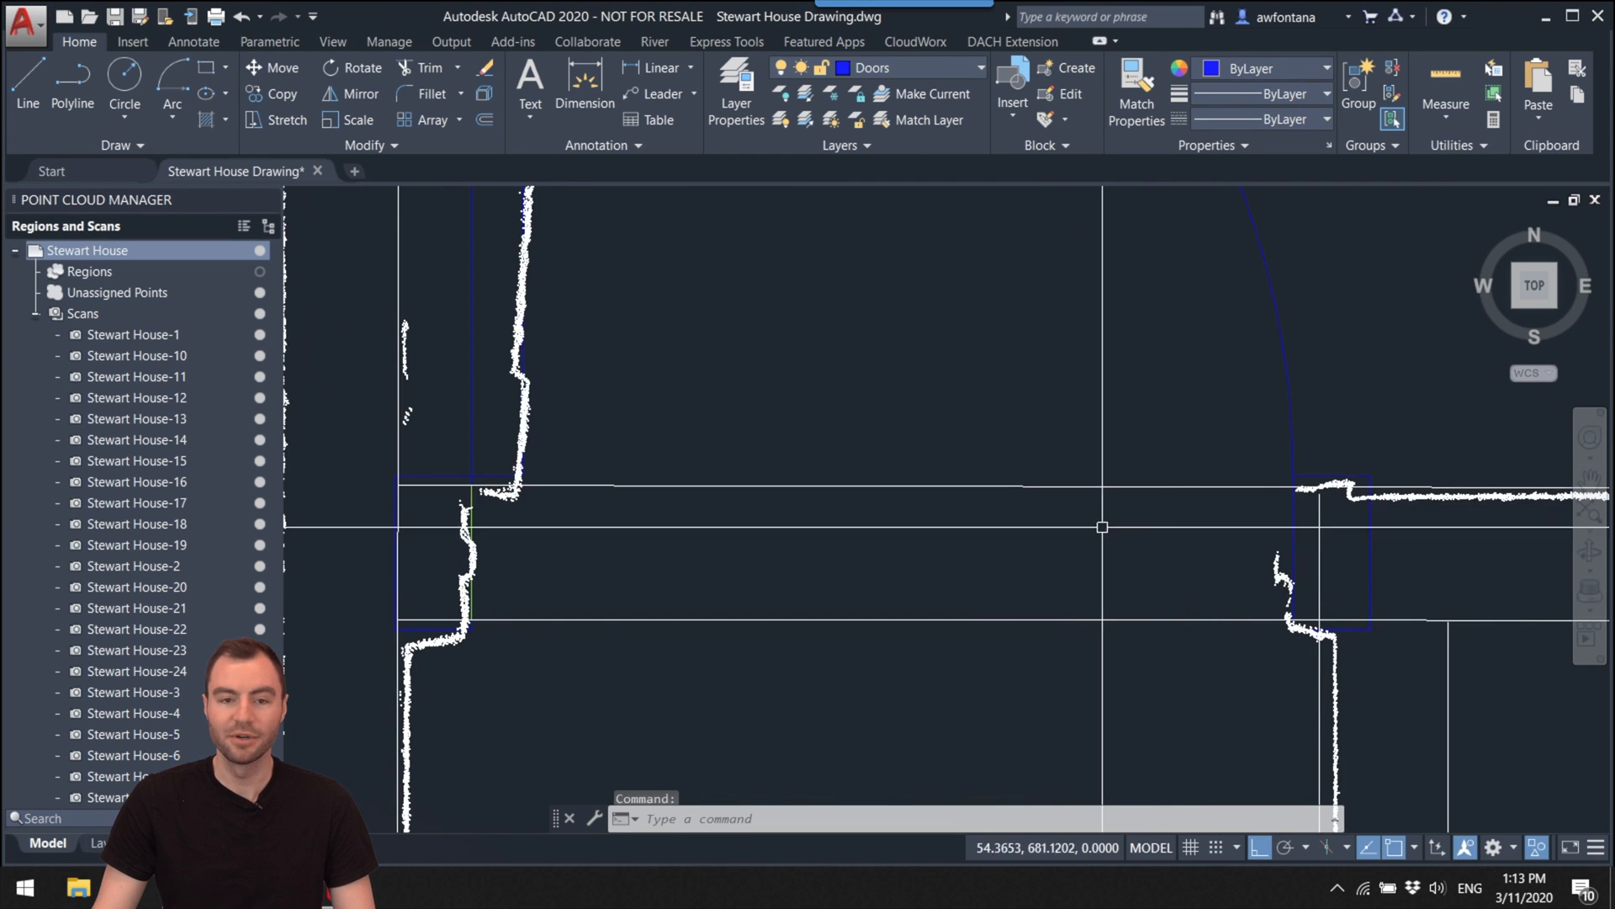
{"action": "scroll", "coordinate": [976, 435], "scroll_direction": "down", "scroll_amount": 2}
{"action": "middle_click_drag", "start_coordinate": [981, 446], "coordinate": [652, 434]}
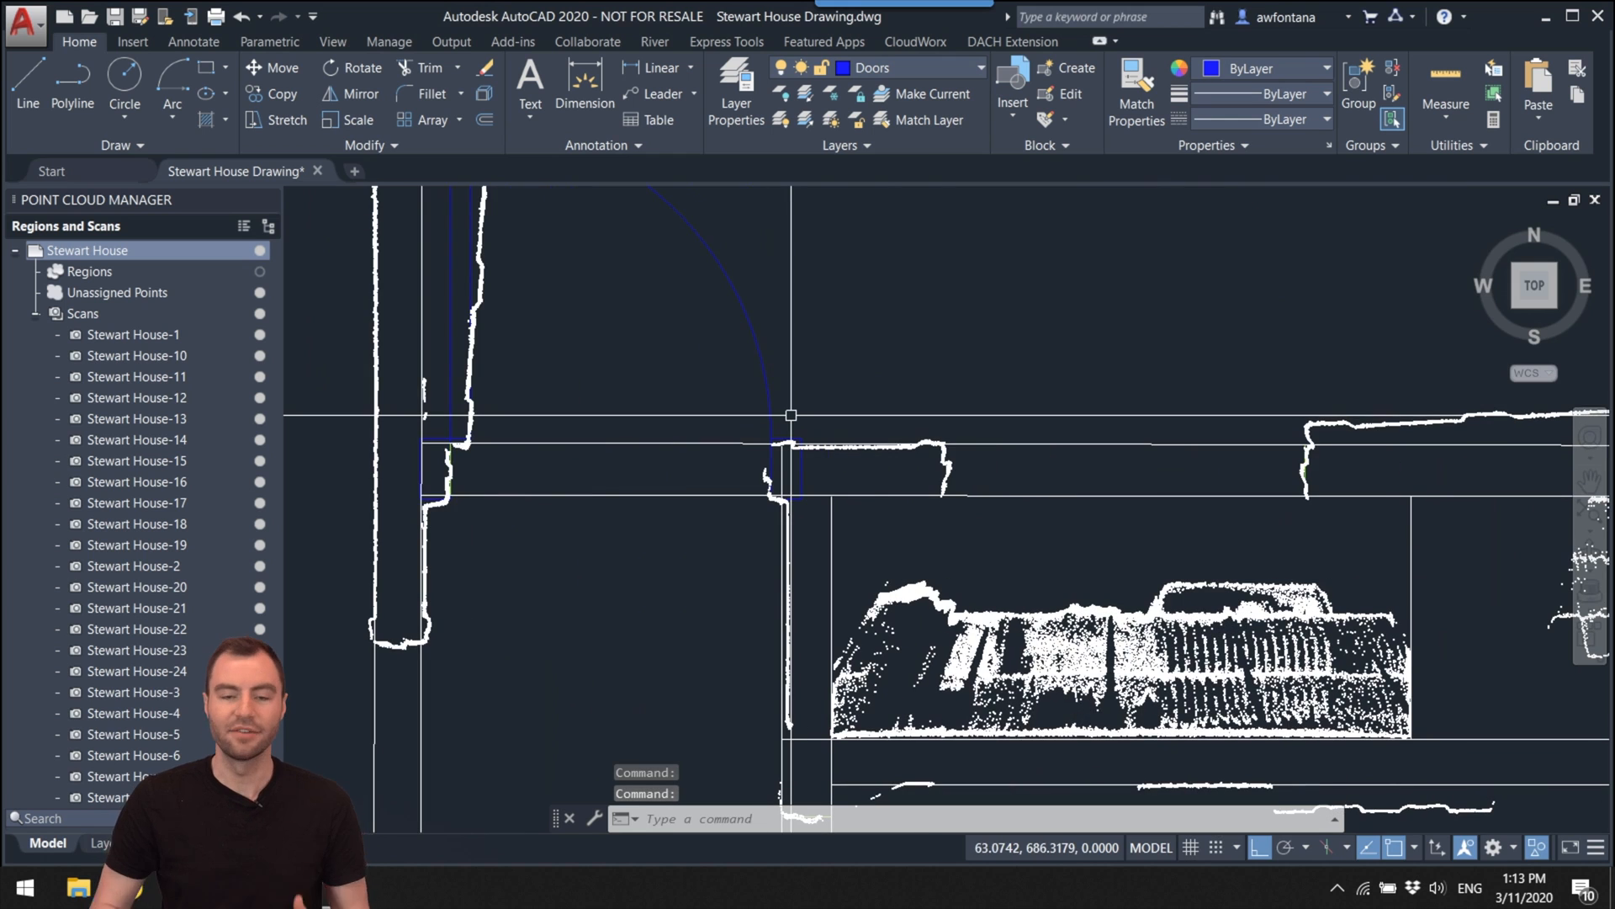
{"action": "middle_click_drag", "start_coordinate": [1024, 400], "coordinate": [957, 445]}
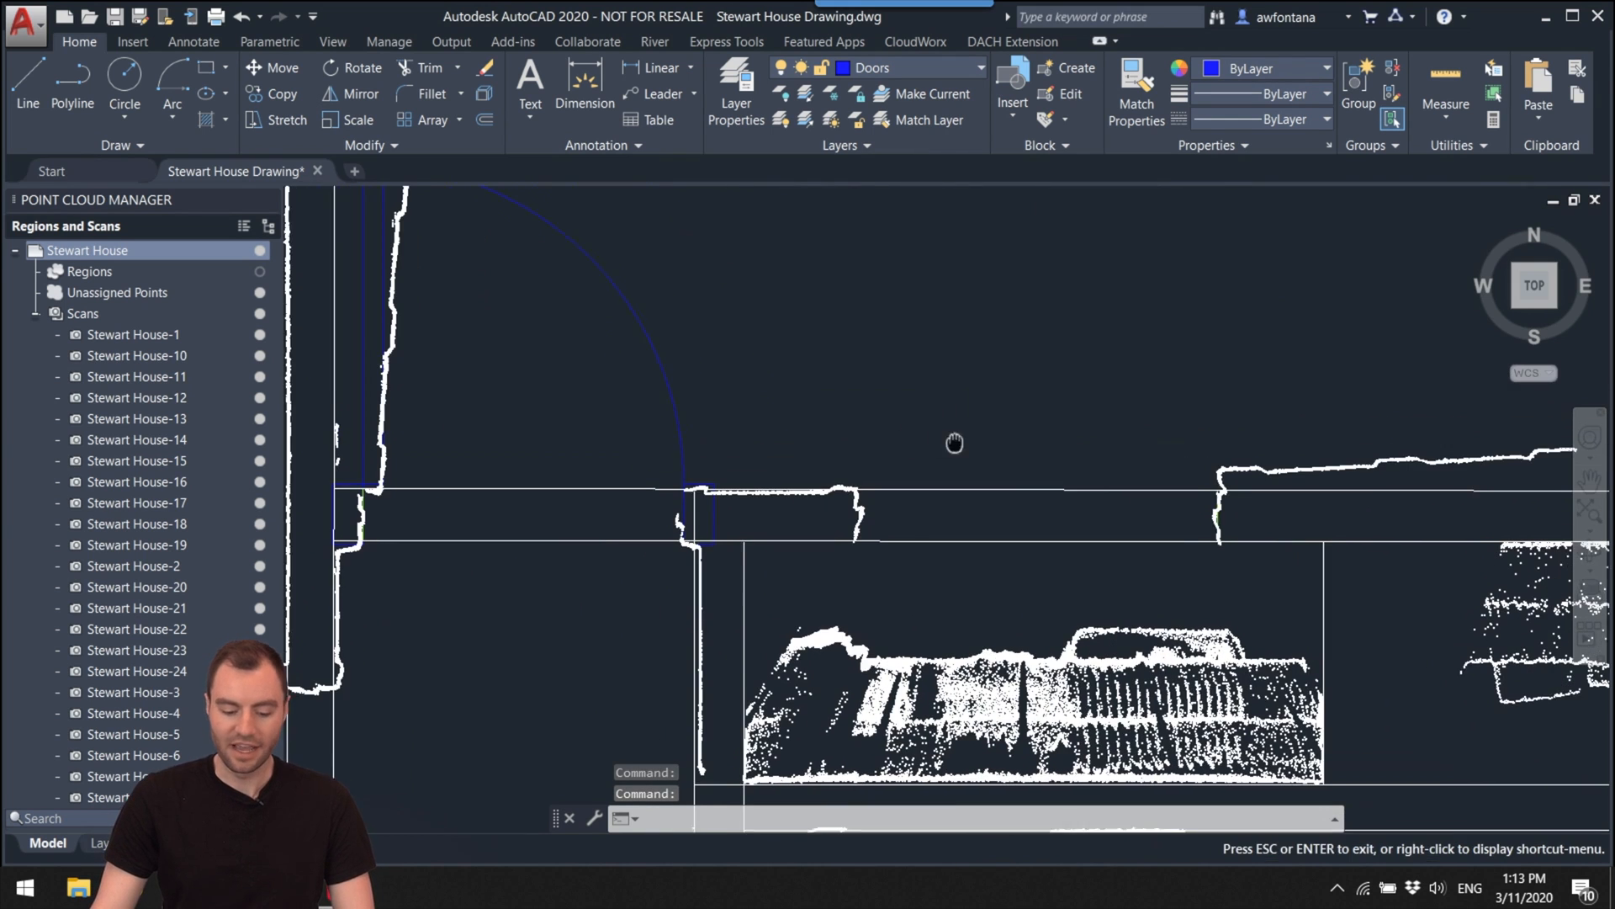
{"action": "scroll", "coordinate": [956, 384], "scroll_direction": "down", "scroll_amount": 2}
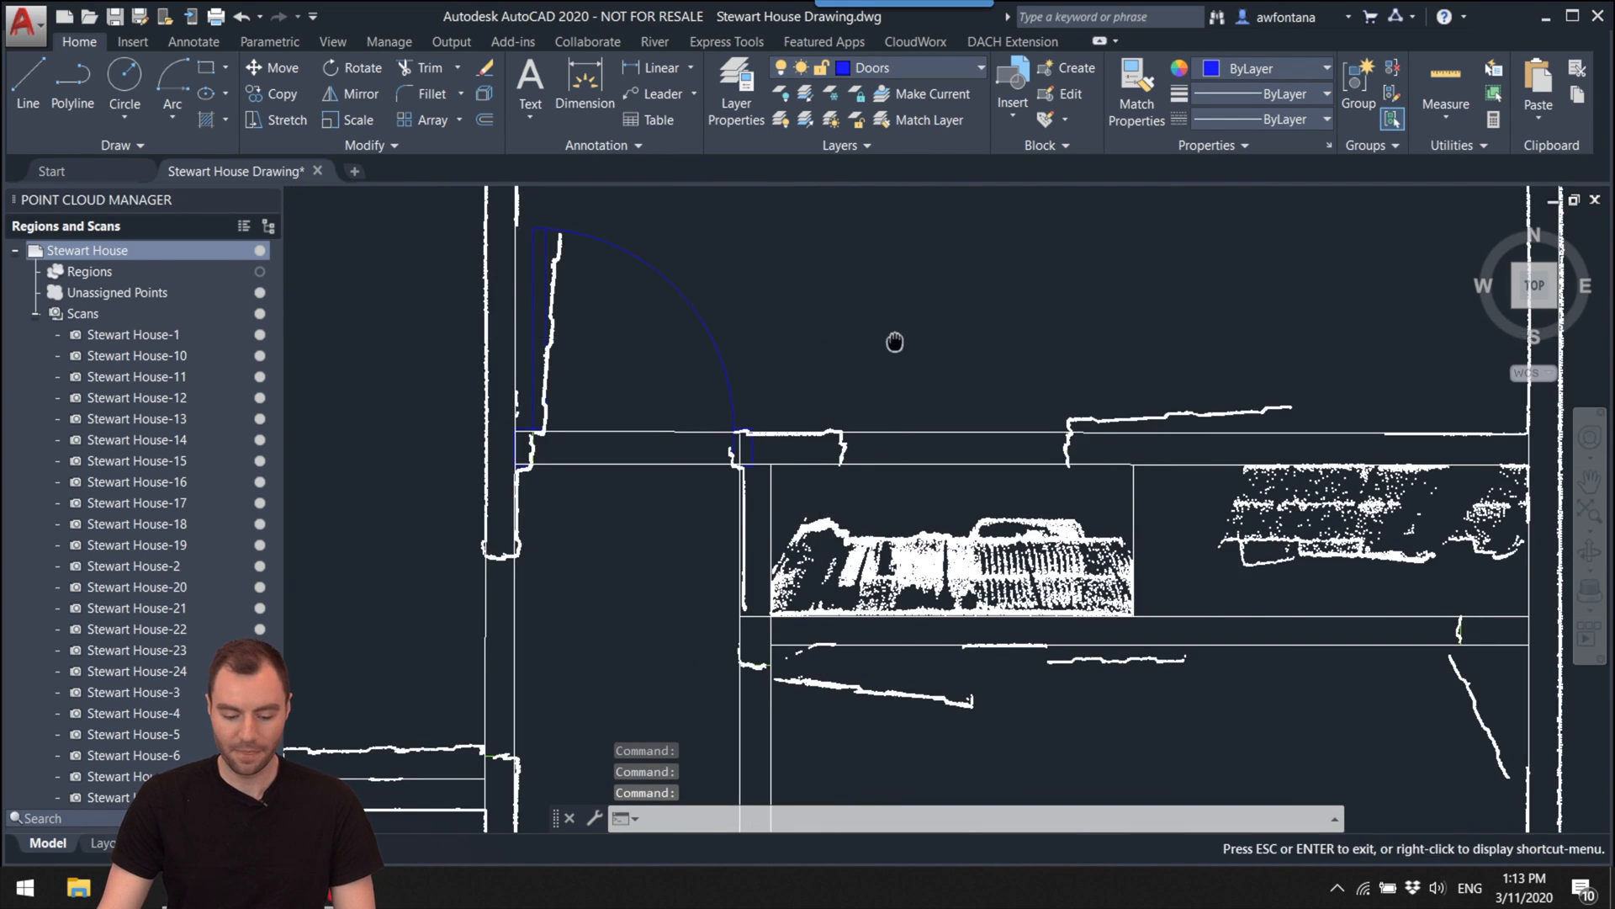
{"action": "middle_click_drag", "start_coordinate": [890, 343], "coordinate": [891, 476]}
{"action": "scroll", "coordinate": [680, 526], "scroll_direction": "up", "scroll_amount": 3}
{"action": "middle_click_drag", "start_coordinate": [1049, 411], "coordinate": [842, 408]}
{"action": "scroll", "coordinate": [843, 408], "scroll_direction": "down", "scroll_amount": 2}
{"action": "middle_click_drag", "start_coordinate": [970, 423], "coordinate": [963, 484]}
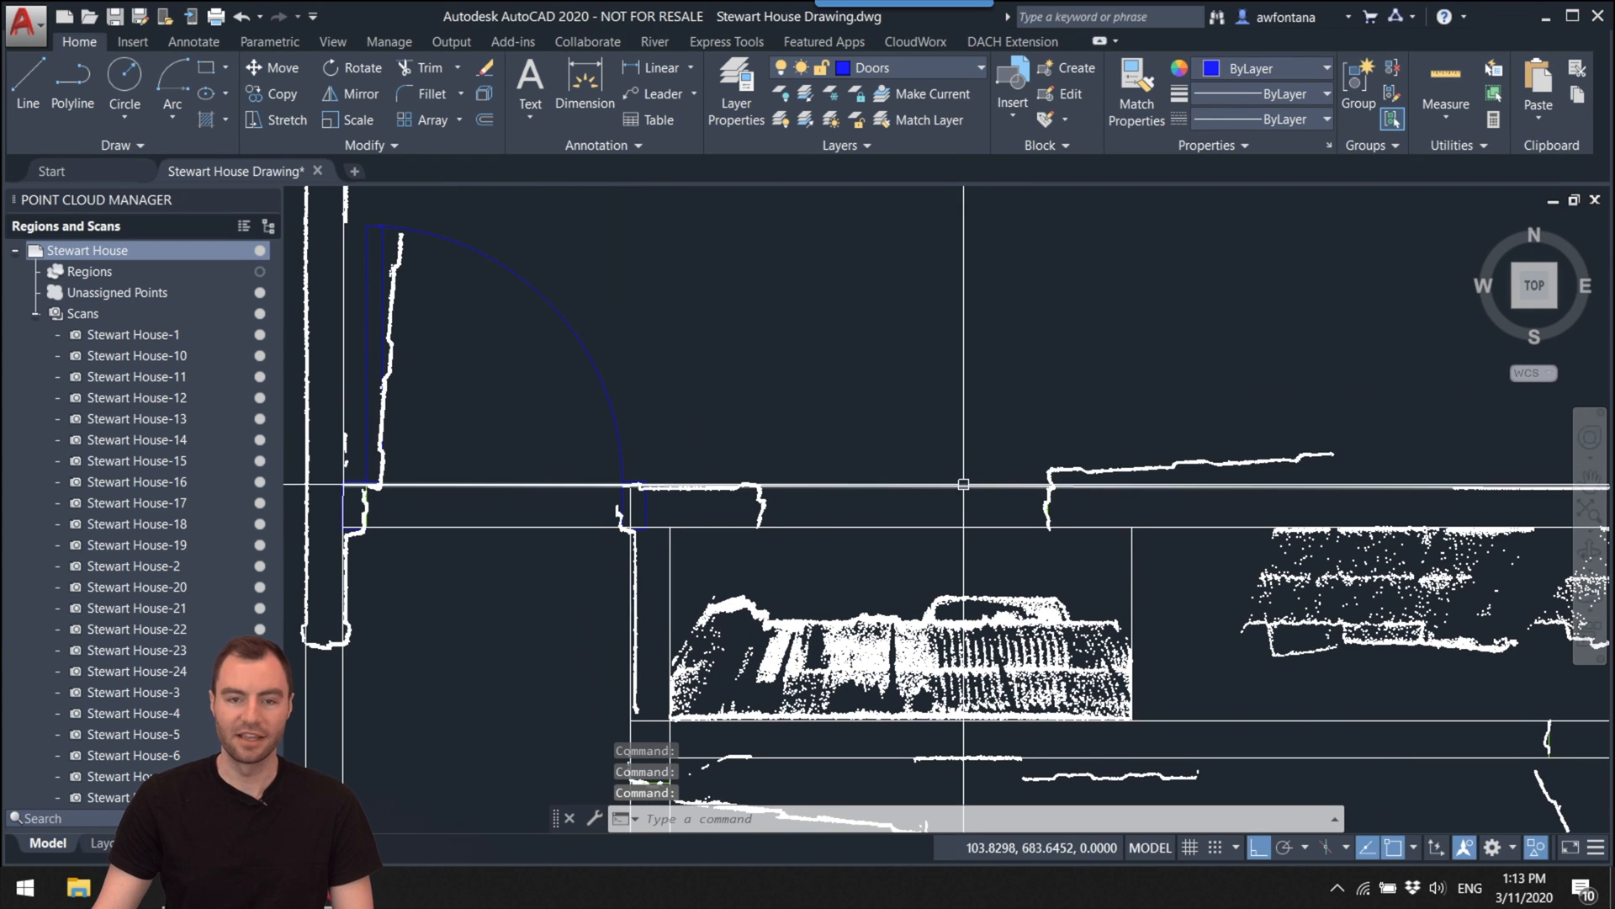
Step: Measure the width of the second door opening along the horizontal wall, from its right jamb to its left jamb
{"action": "middle_click_drag", "start_coordinate": [1043, 522], "coordinate": [983, 532]}
{"action": "scroll", "coordinate": [875, 502], "scroll_direction": "up", "scroll_amount": 2}
{"action": "mouse_move", "coordinate": [875, 502]}
{"action": "middle_mouse_down"}
{"action": "mouse_move", "coordinate": [904, 512]}
{"action": "mouse_move", "coordinate": [557, 480]}
{"action": "mouse_move", "coordinate": [869, 476]}
{"action": "mouse_move", "coordinate": [887, 517]}
{"action": "middle_mouse_up"}
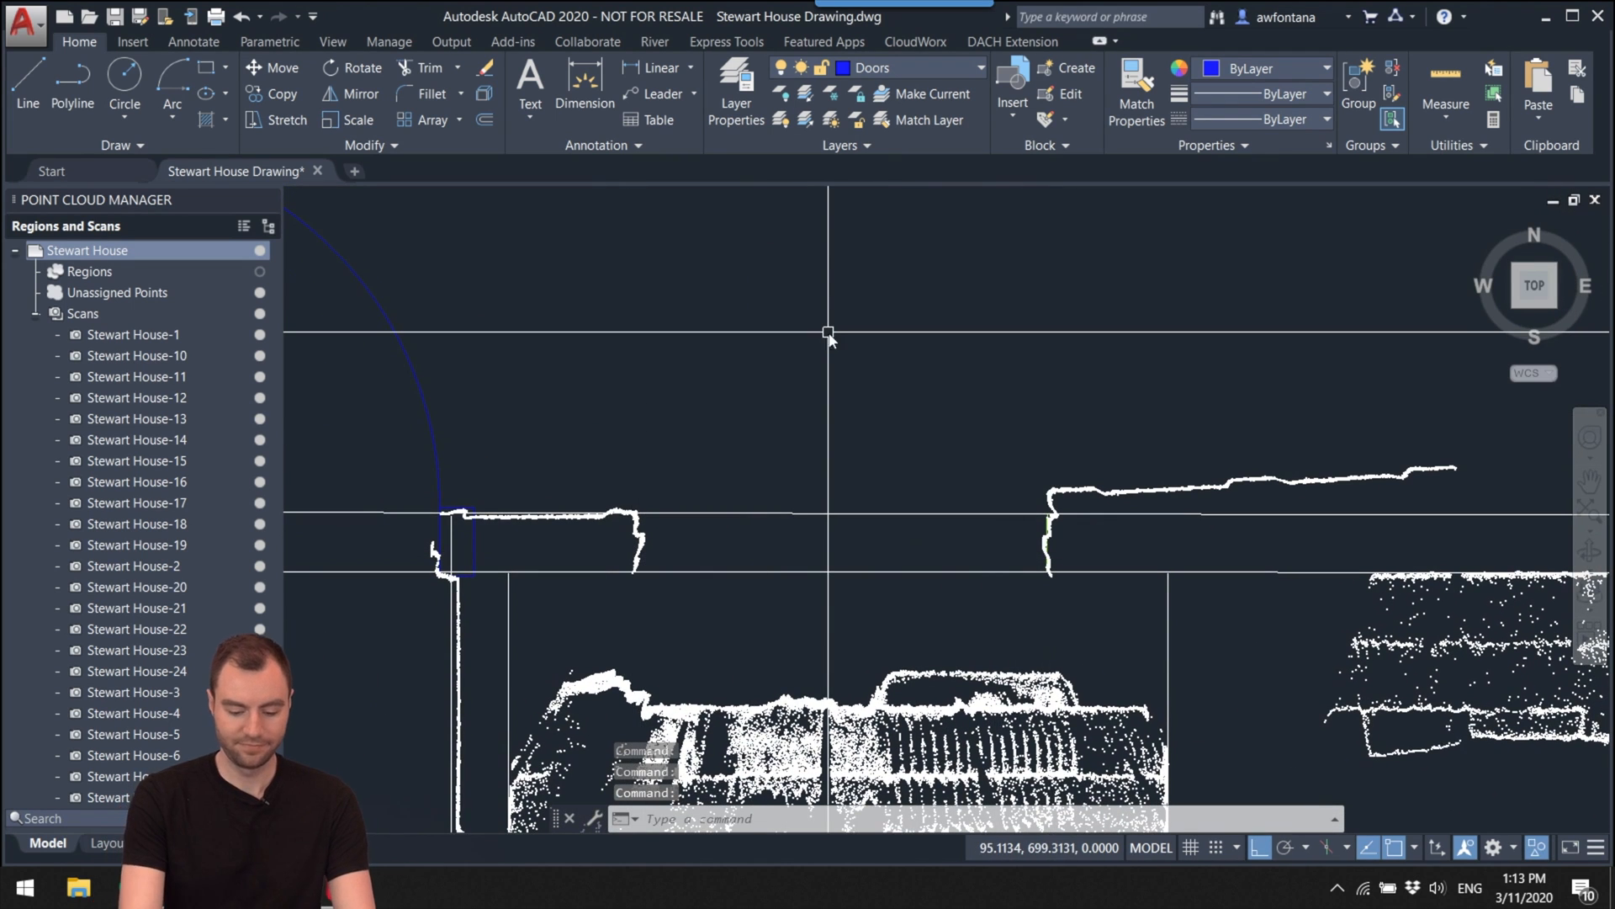
{"action": "key", "text": "Return"}
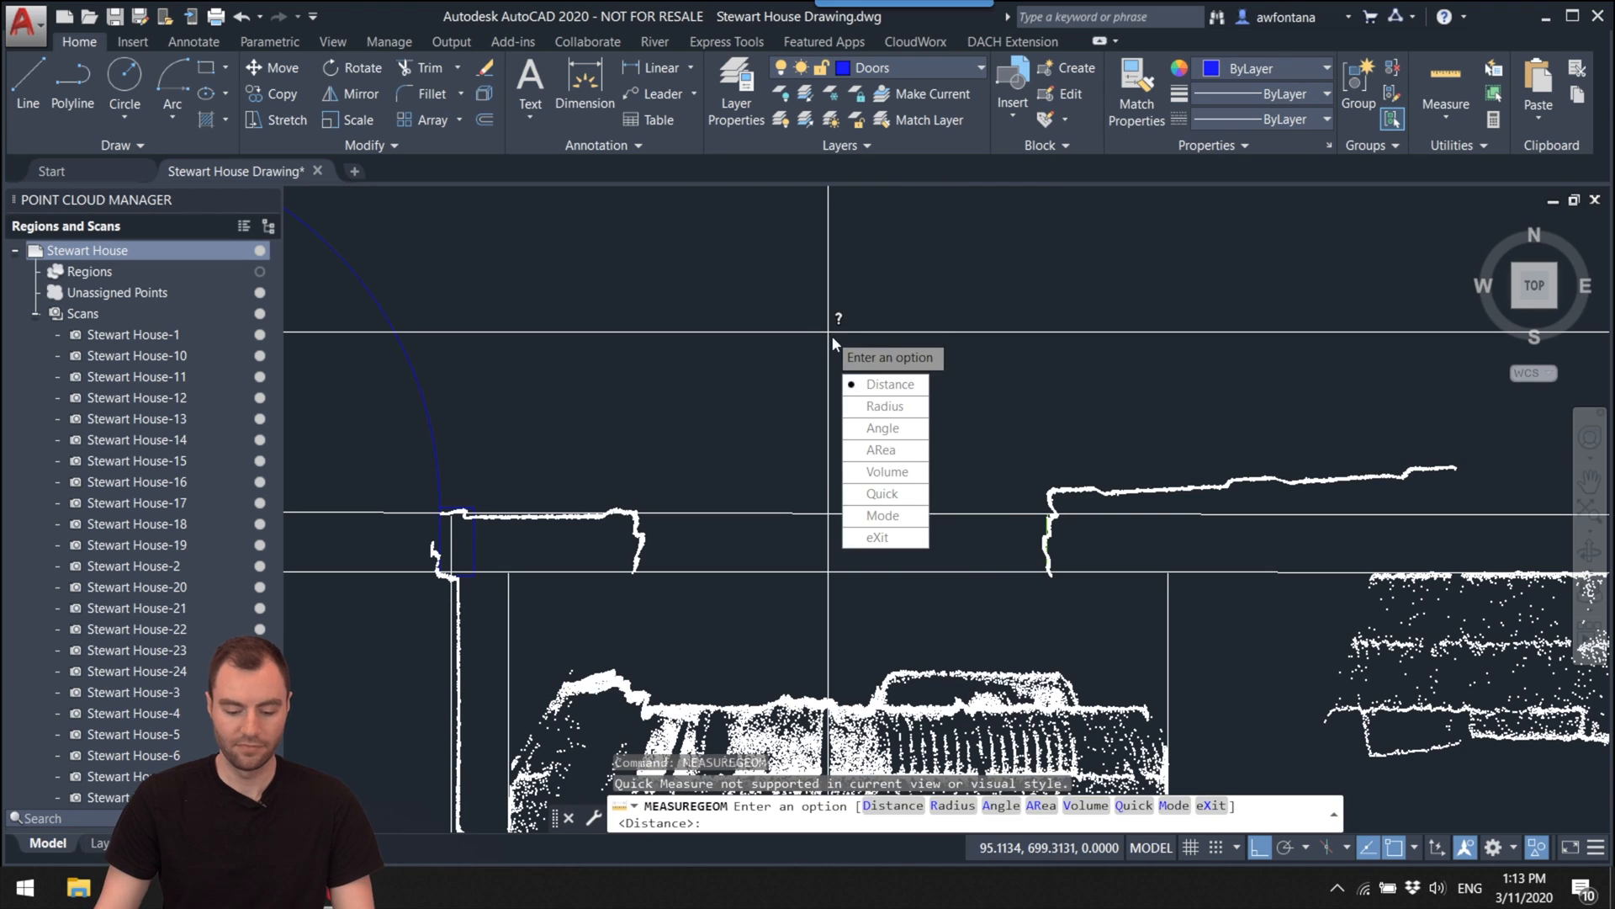
{"action": "left_click", "coordinate": [886, 383]}
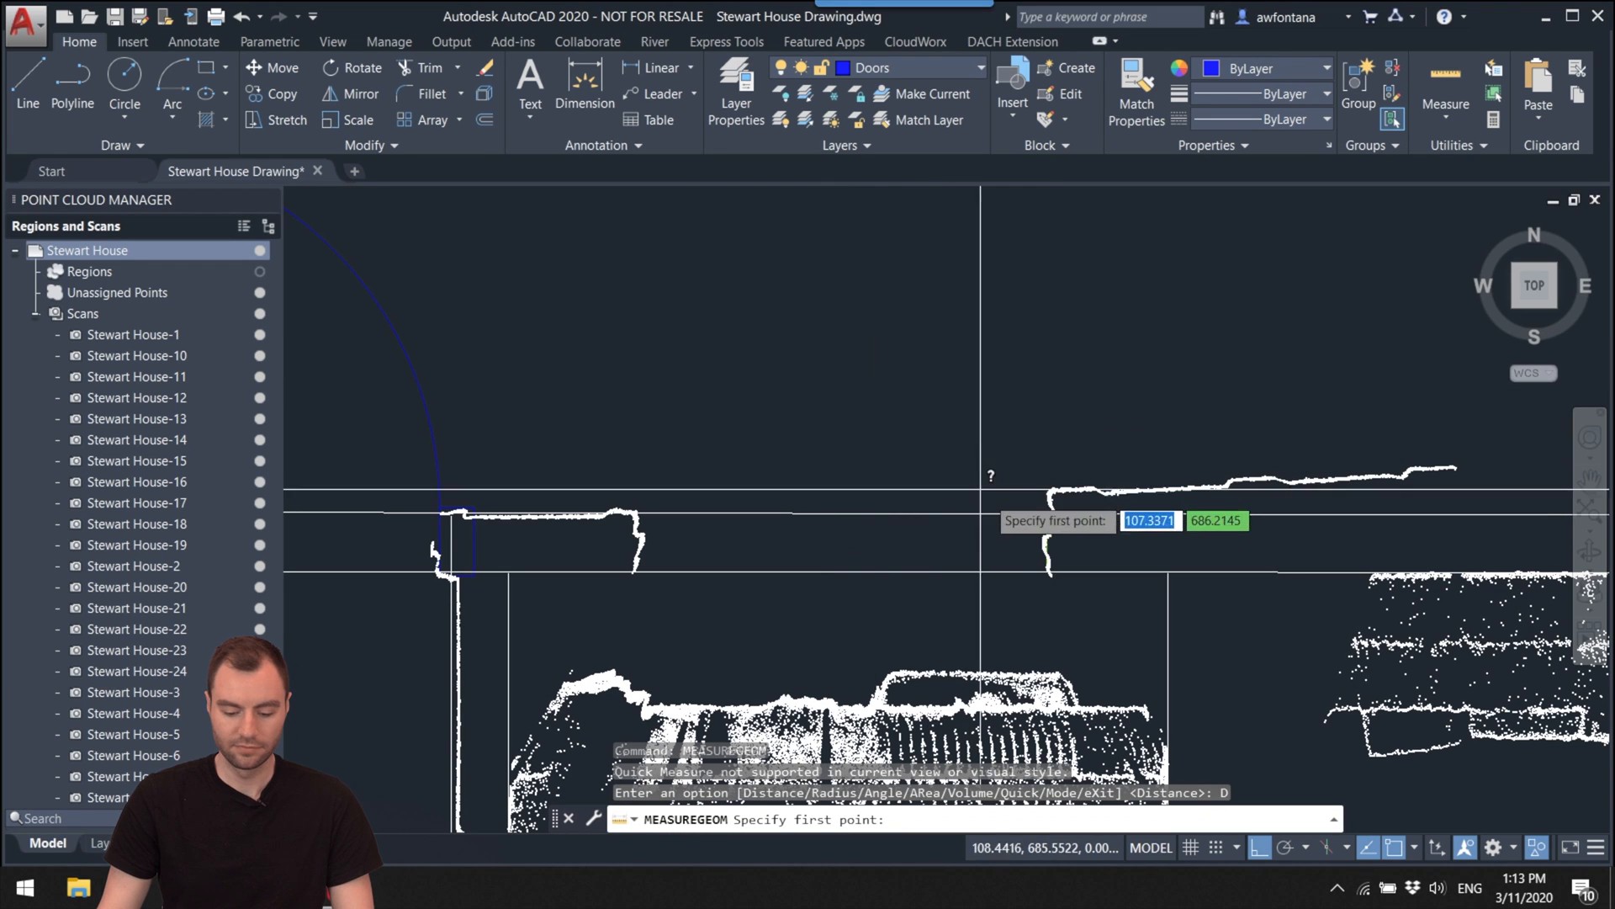
{"action": "left_click", "coordinate": [1048, 572]}
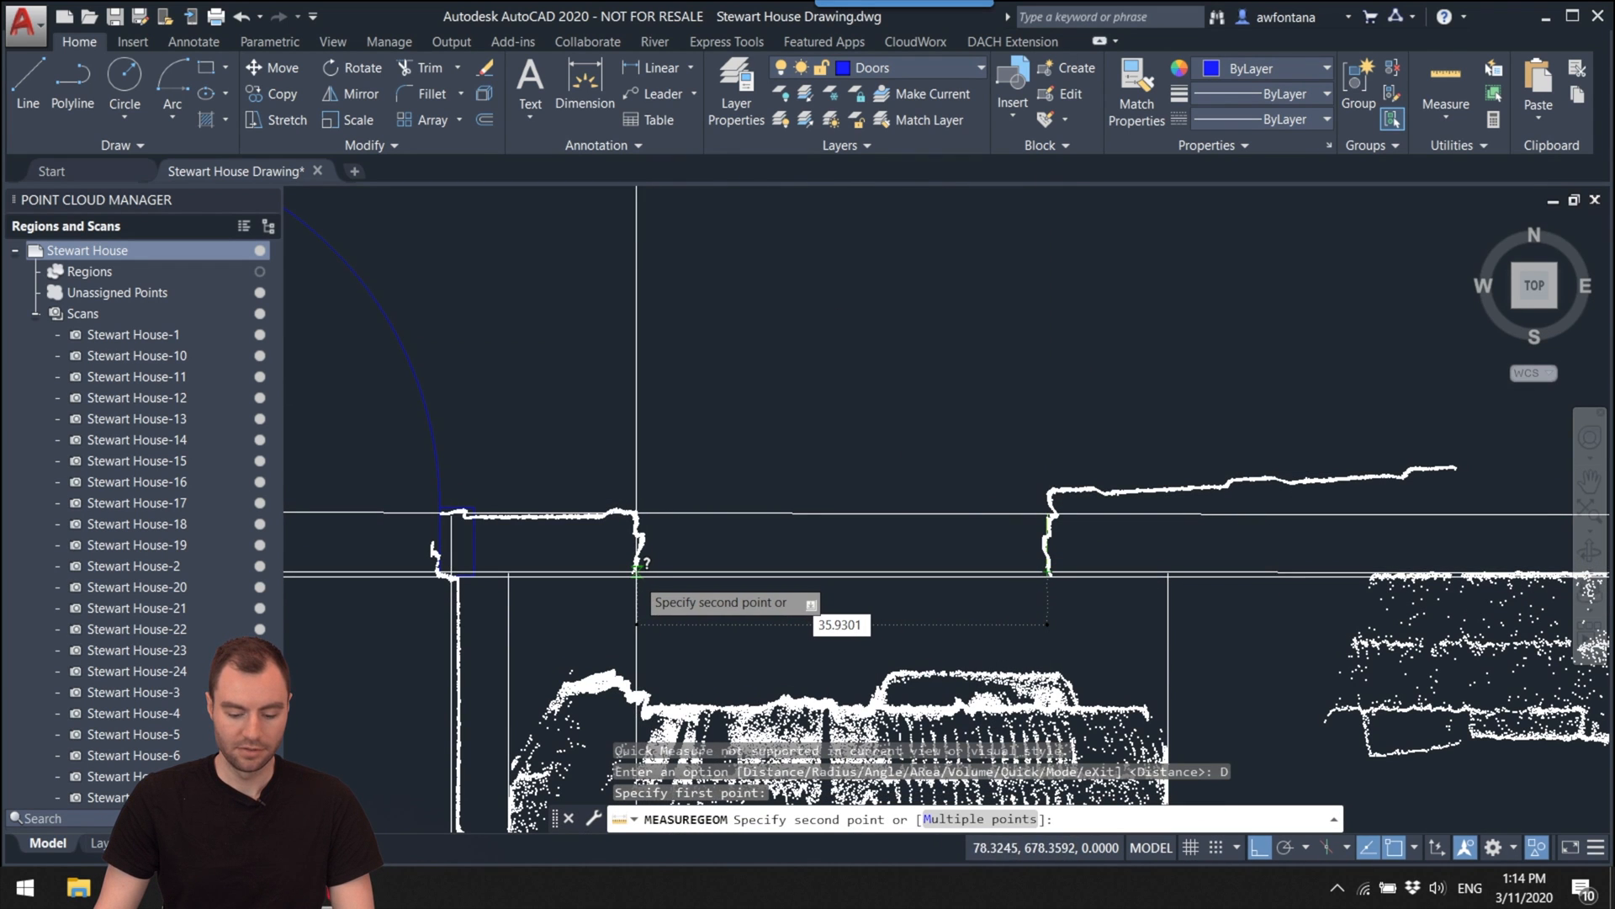
{"action": "key", "text": "Escape"}
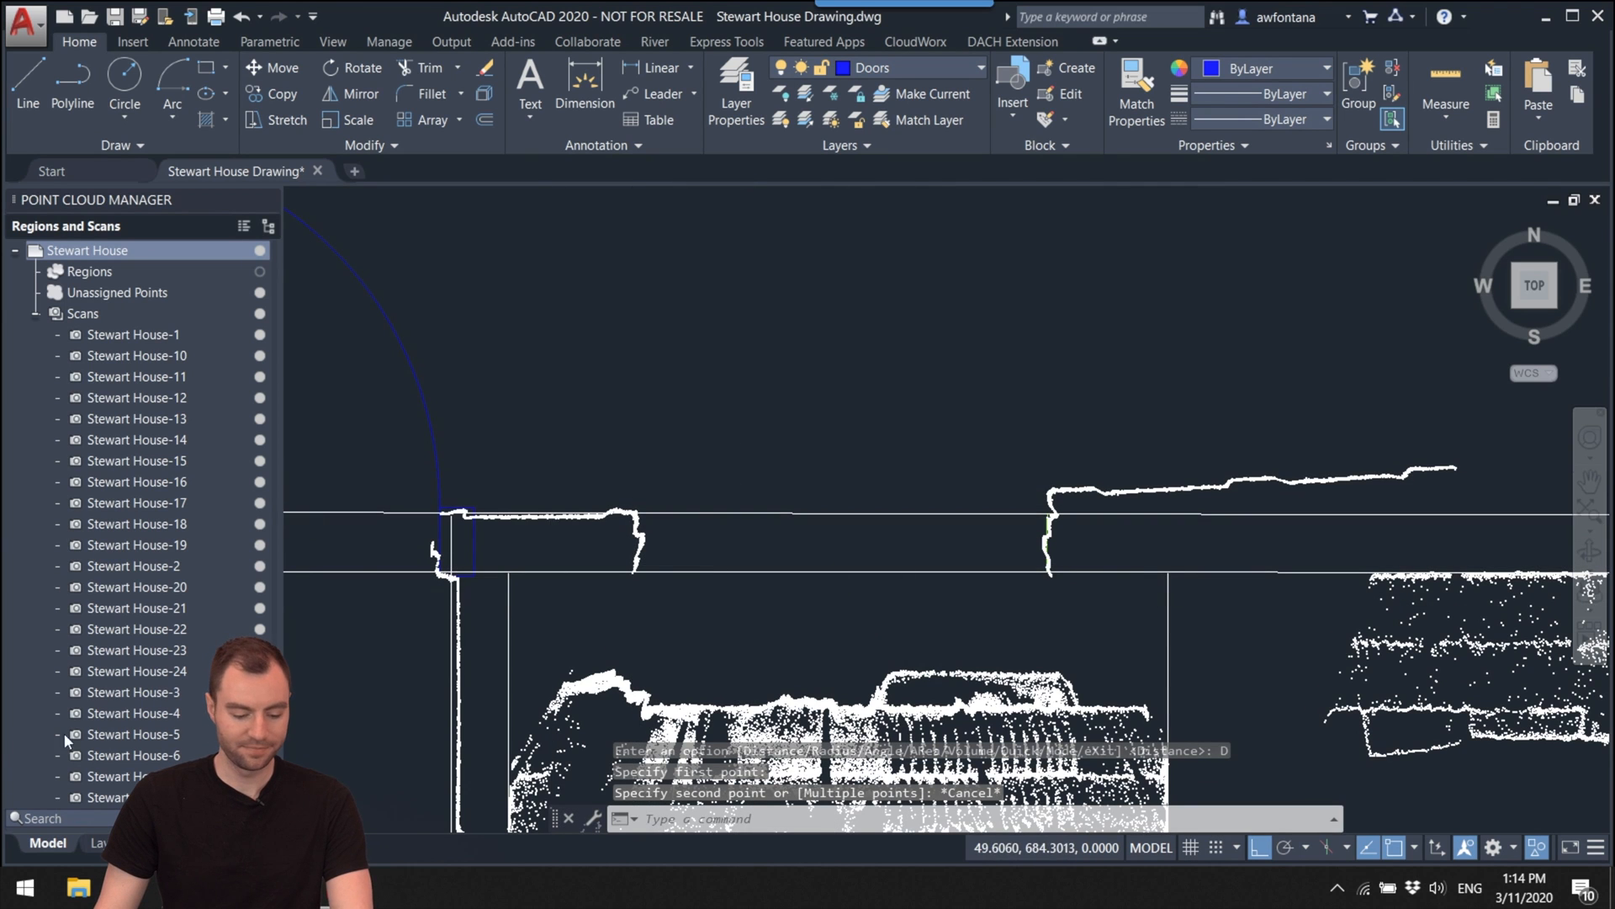
Step: Insert the 35-Inch Door block at the right jamb of the second door opening
{"action": "left_click", "coordinate": [1012, 109]}
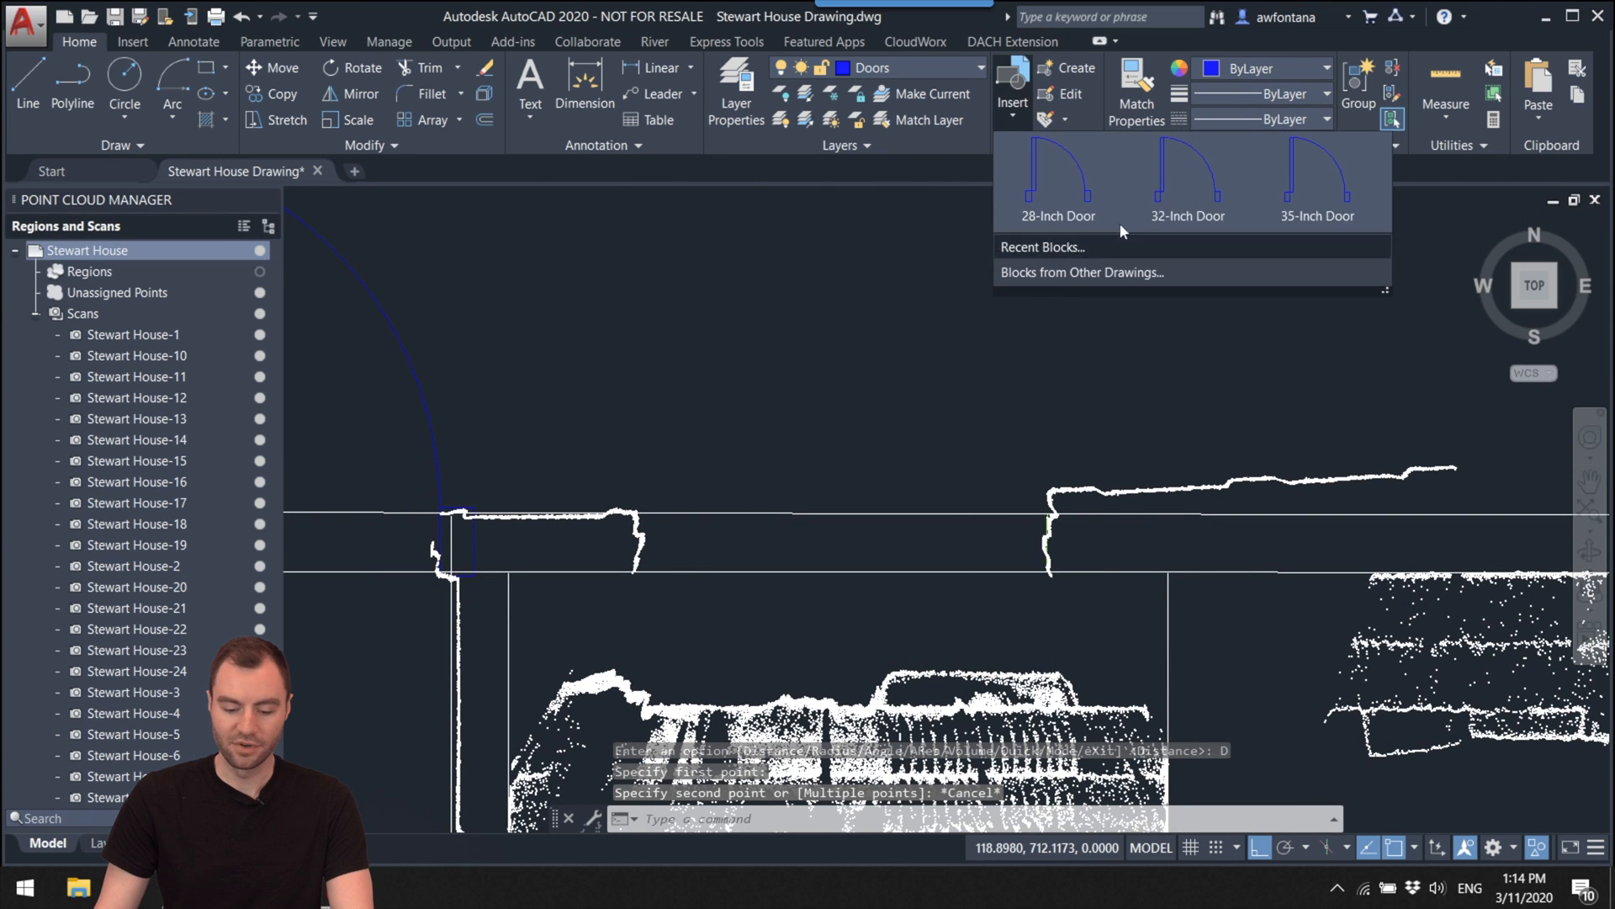
{"action": "left_click", "coordinate": [1346, 202]}
{"action": "scroll", "coordinate": [1047, 541], "scroll_direction": "up", "scroll_amount": 6}
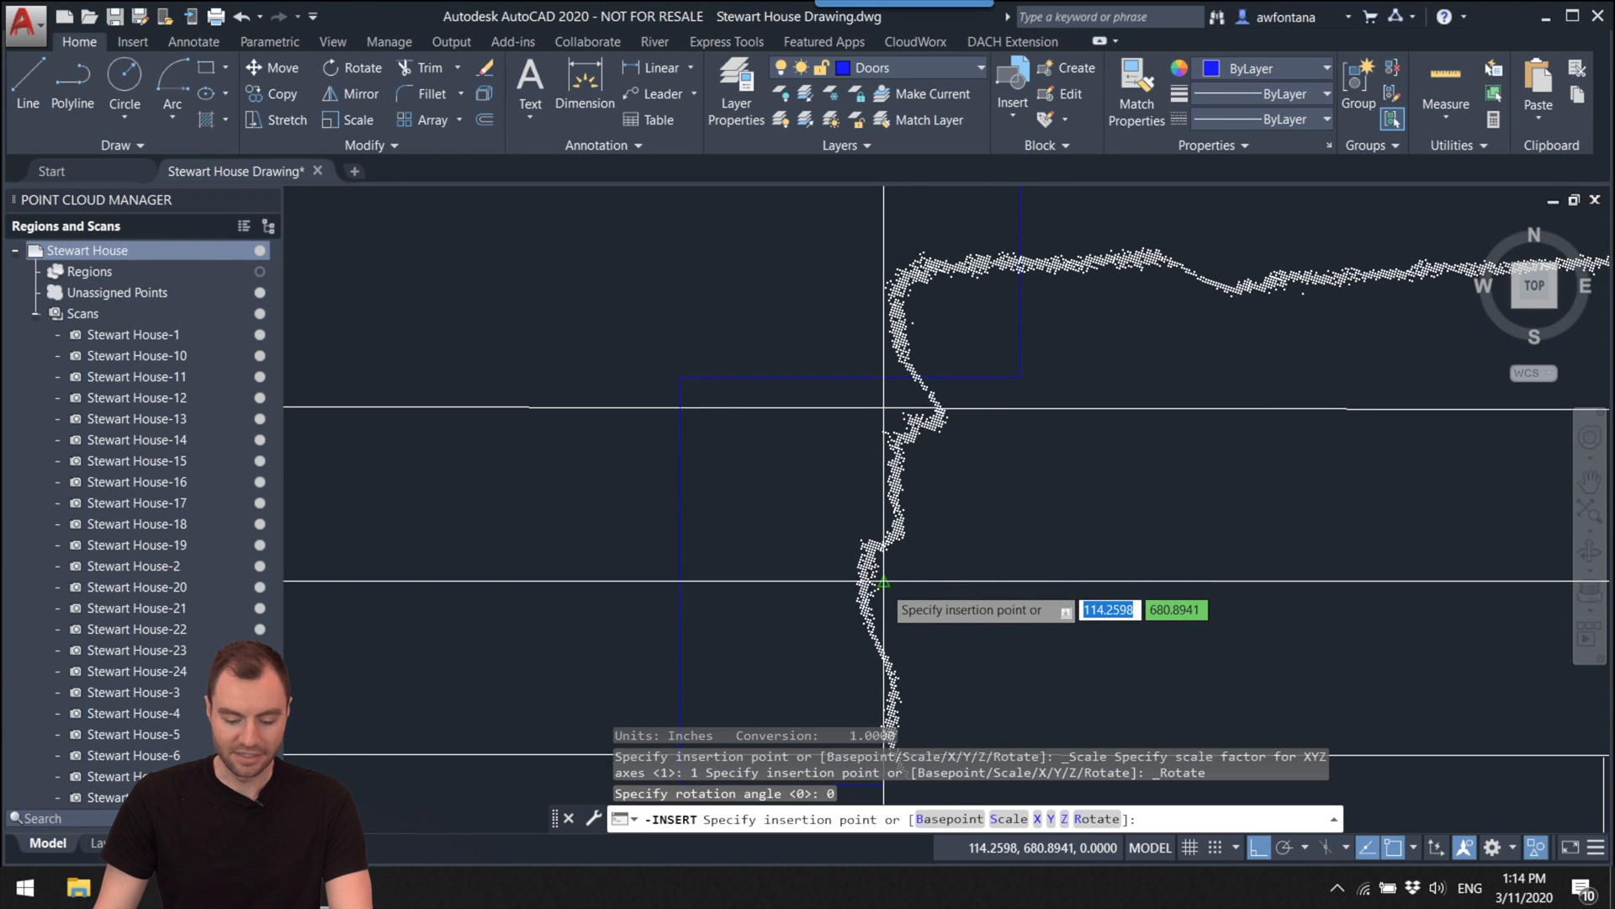
{"action": "left_click", "coordinate": [841, 488]}
{"action": "key", "text": "Escape"}
{"action": "scroll", "coordinate": [805, 477], "scroll_direction": "down", "scroll_amount": 3}
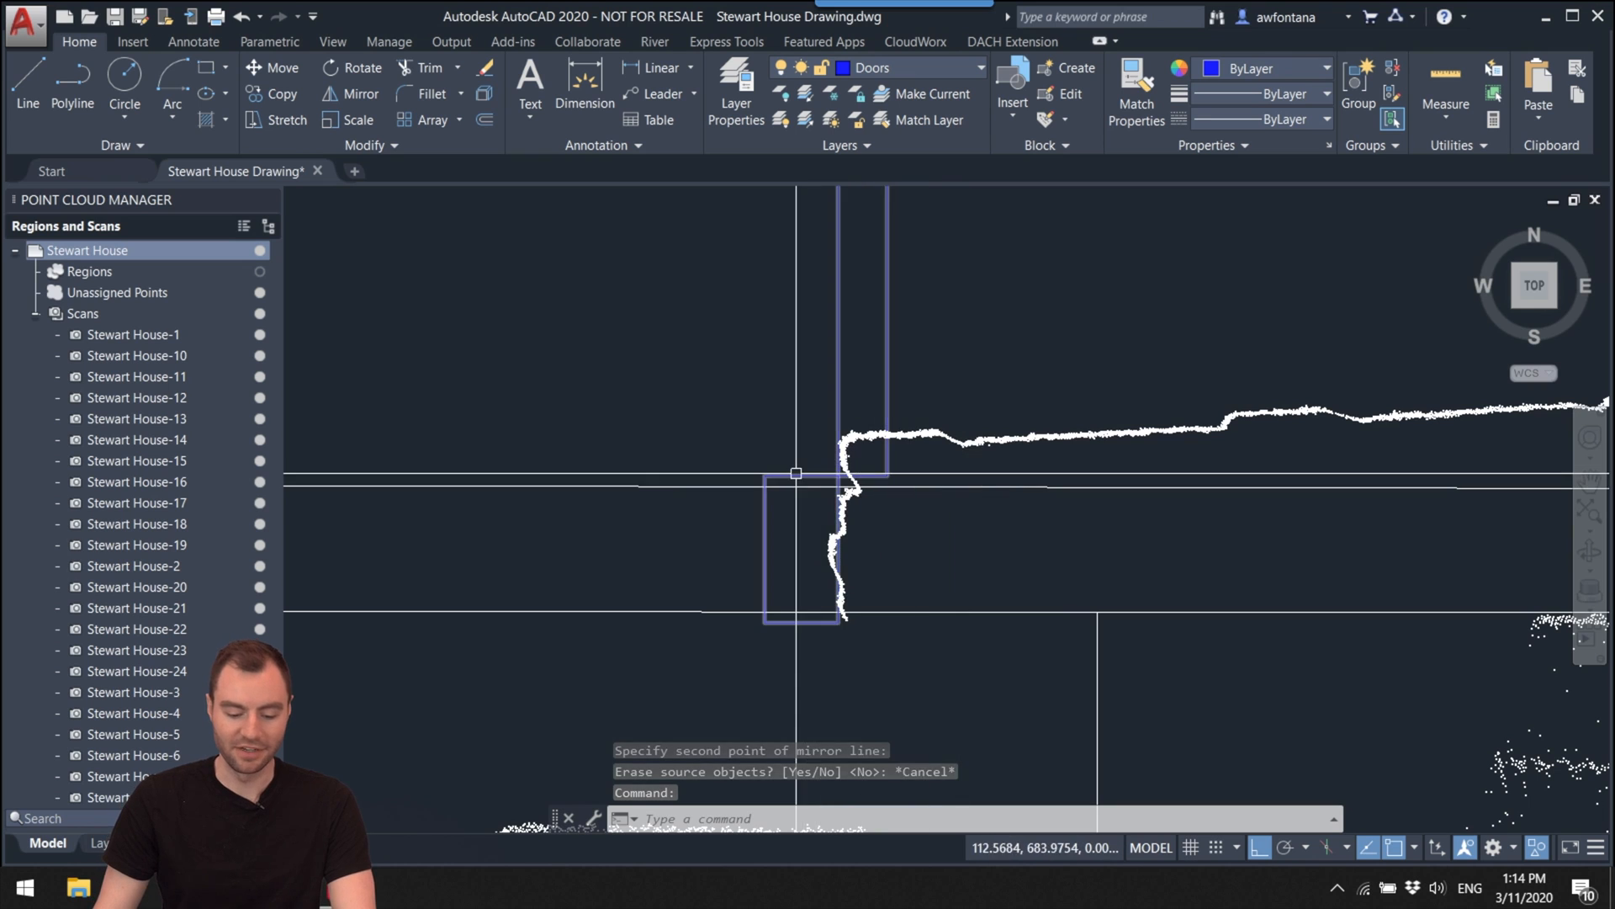
{"action": "key", "text": "Escape"}
Step: Mirror the 35-inch door about the vertical line through its insertion point, erasing the original, and check its fit between the jambs
{"action": "left_click", "coordinate": [794, 473]}
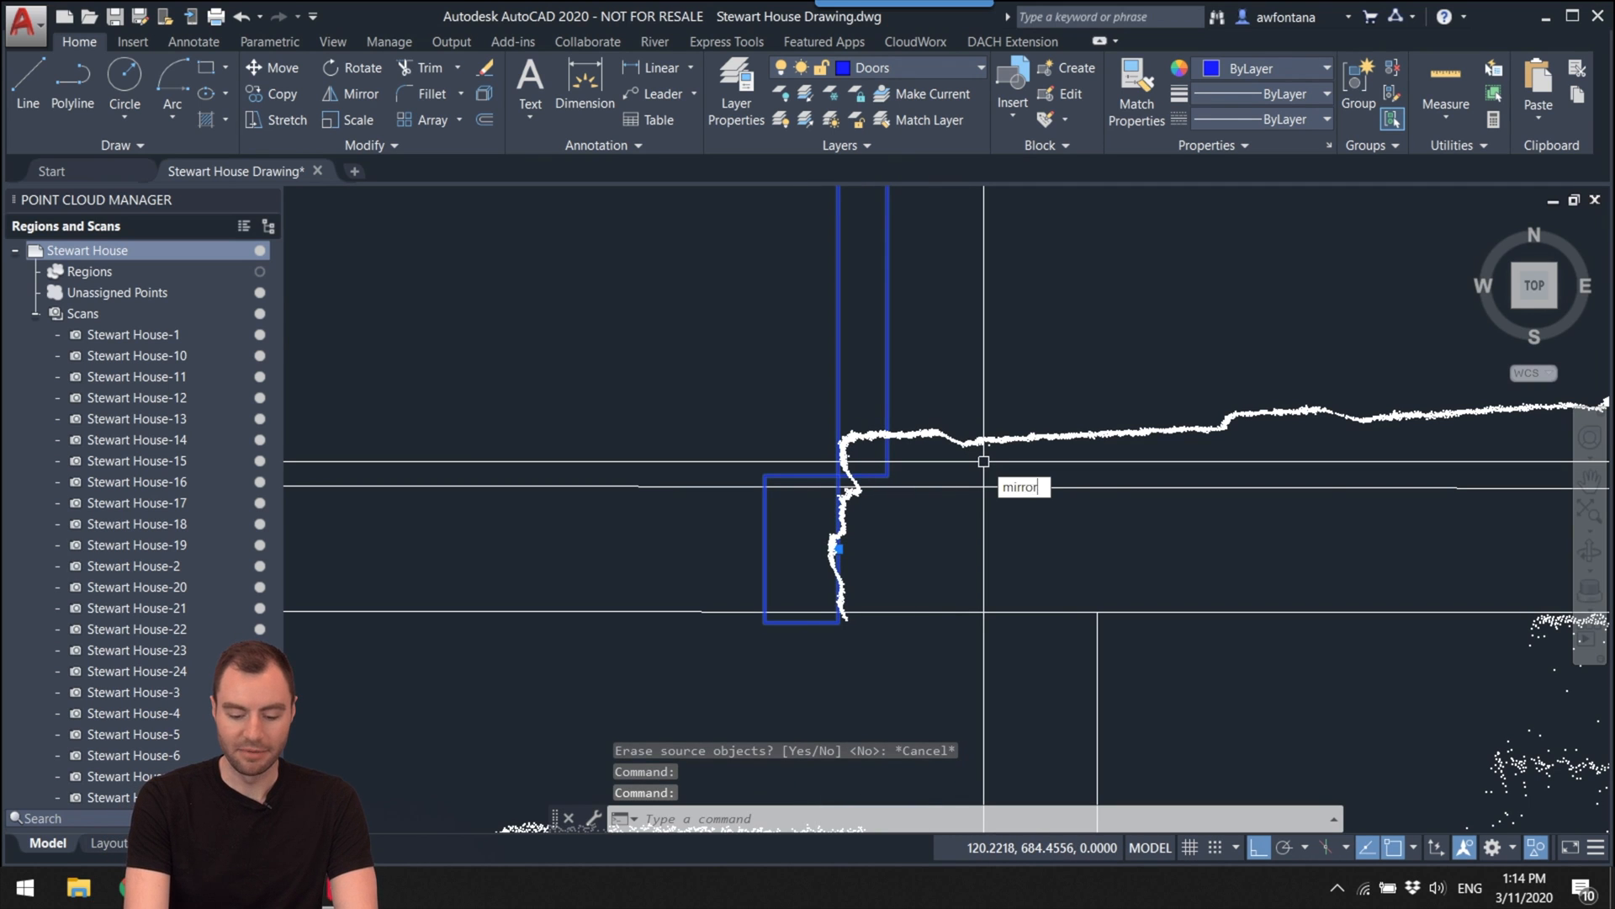
{"action": "type", "text": "mirror"}
{"action": "key", "text": "Return"}
{"action": "scroll", "coordinate": [848, 620], "scroll_direction": "up", "scroll_amount": 3}
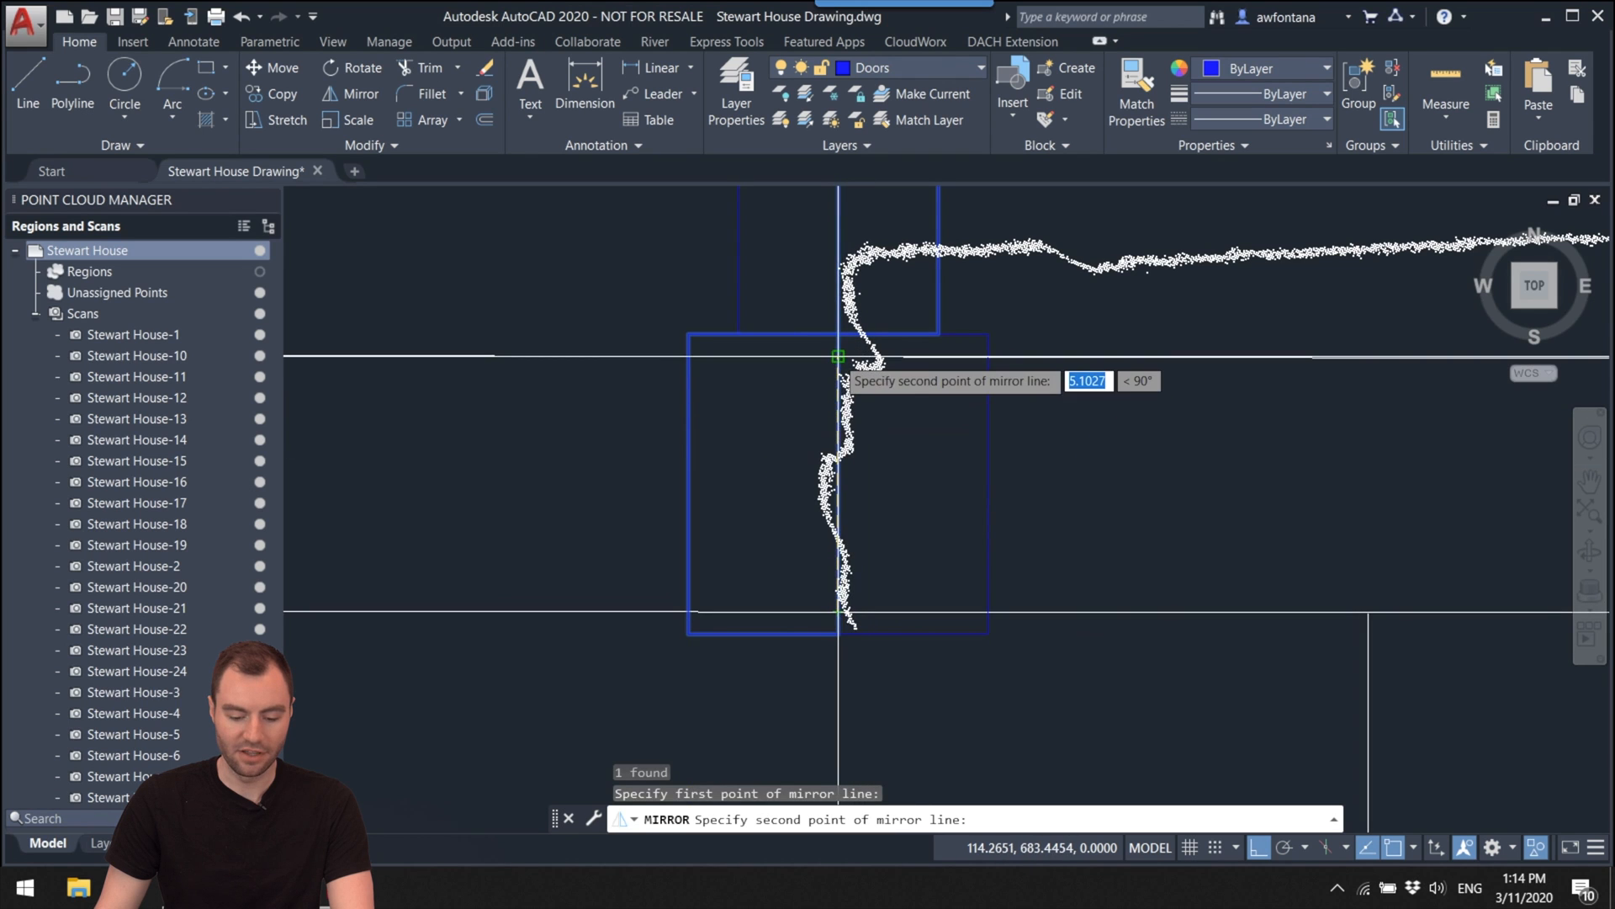
{"action": "left_click", "coordinate": [838, 361]}
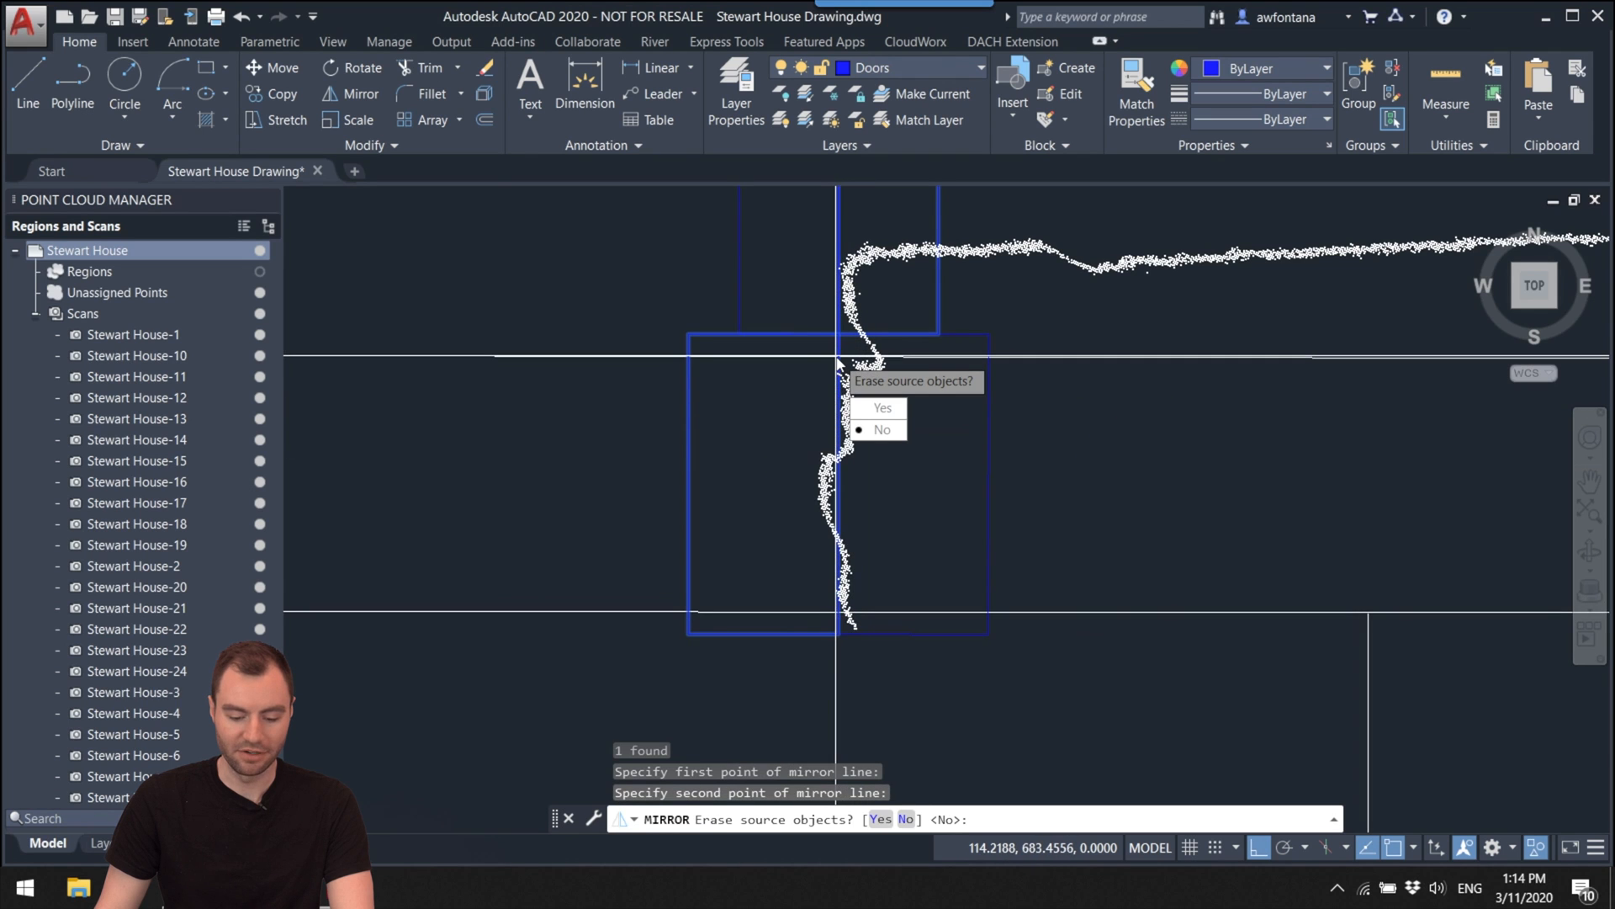
{"action": "left_click", "coordinate": [880, 409]}
{"action": "scroll", "coordinate": [866, 451], "scroll_direction": "down", "scroll_amount": 4}
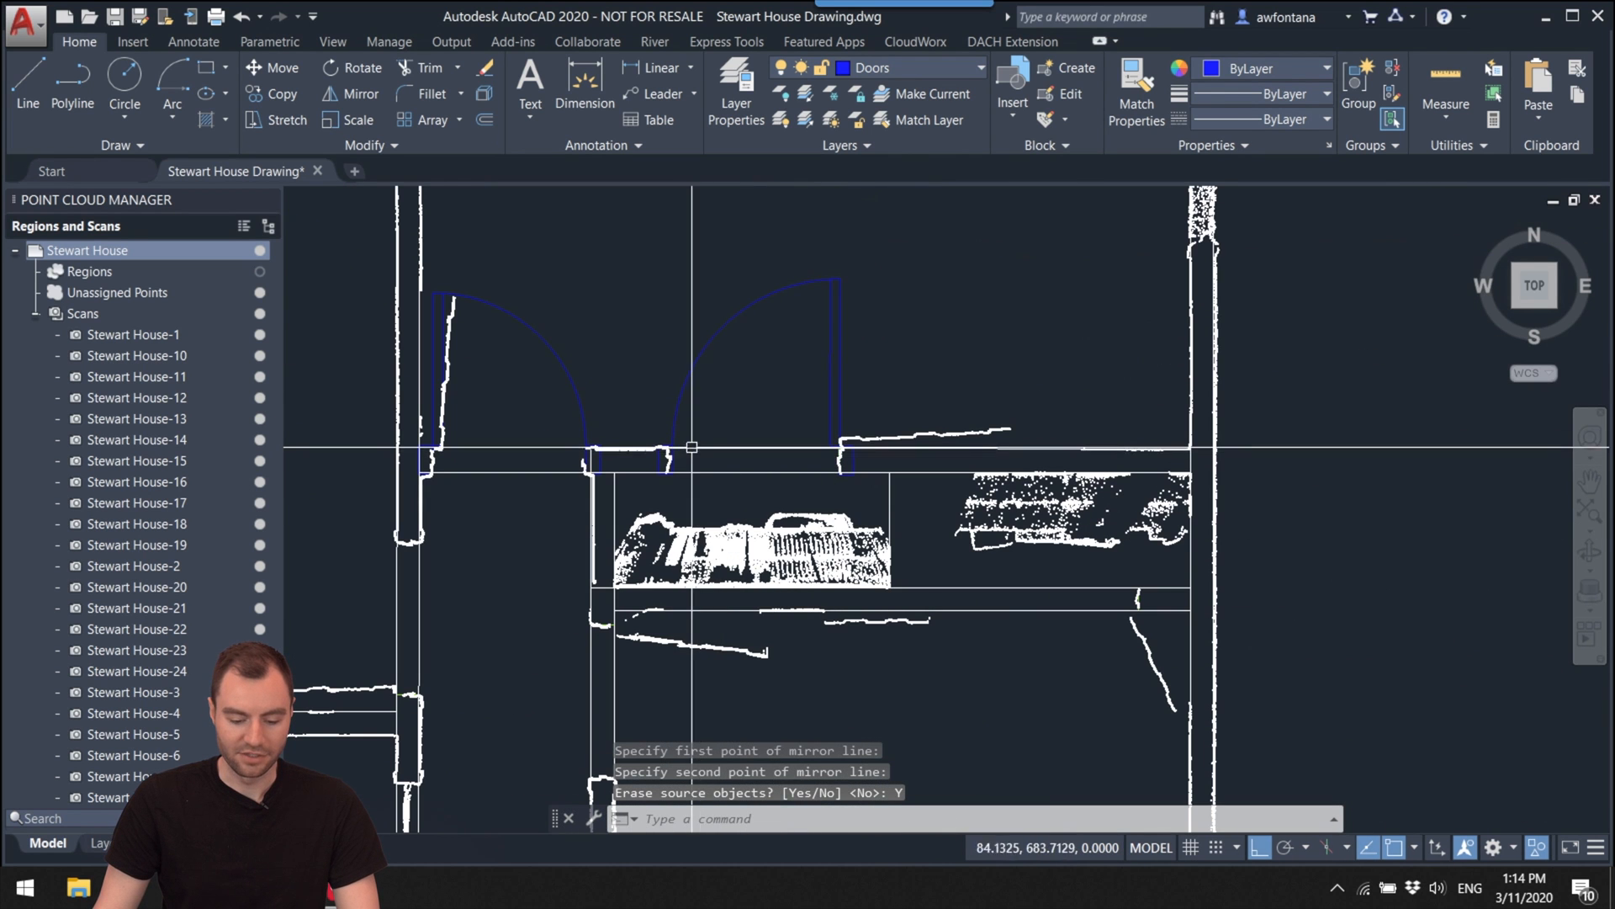
{"action": "middle_click_drag", "start_coordinate": [765, 500], "coordinate": [747, 536]}
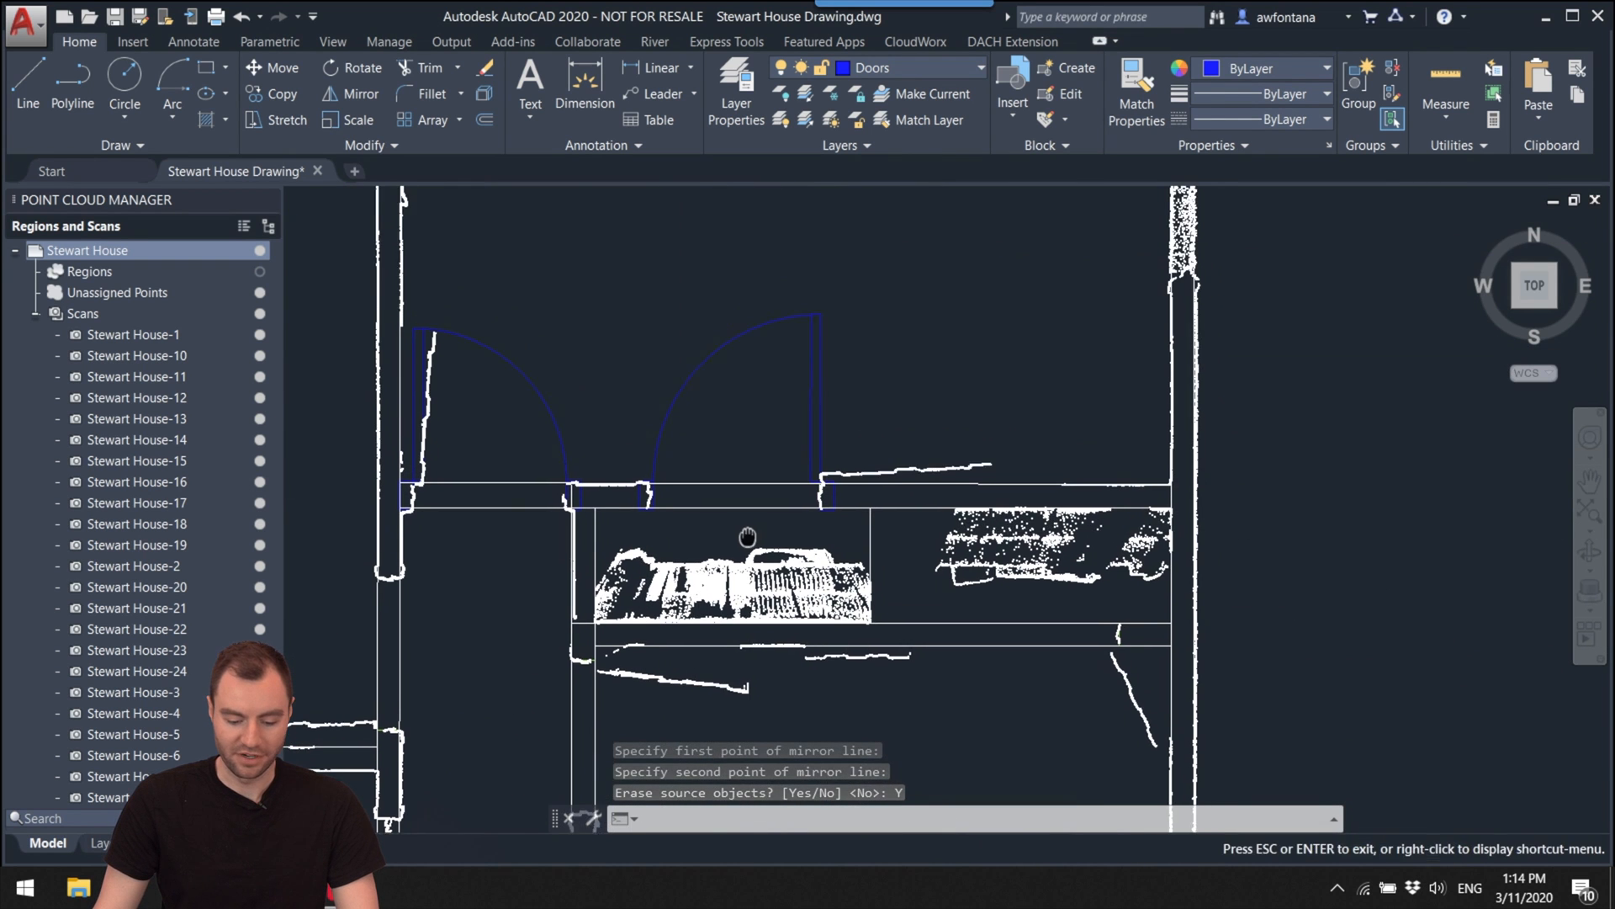
{"action": "scroll", "coordinate": [566, 471], "scroll_direction": "up", "scroll_amount": 5}
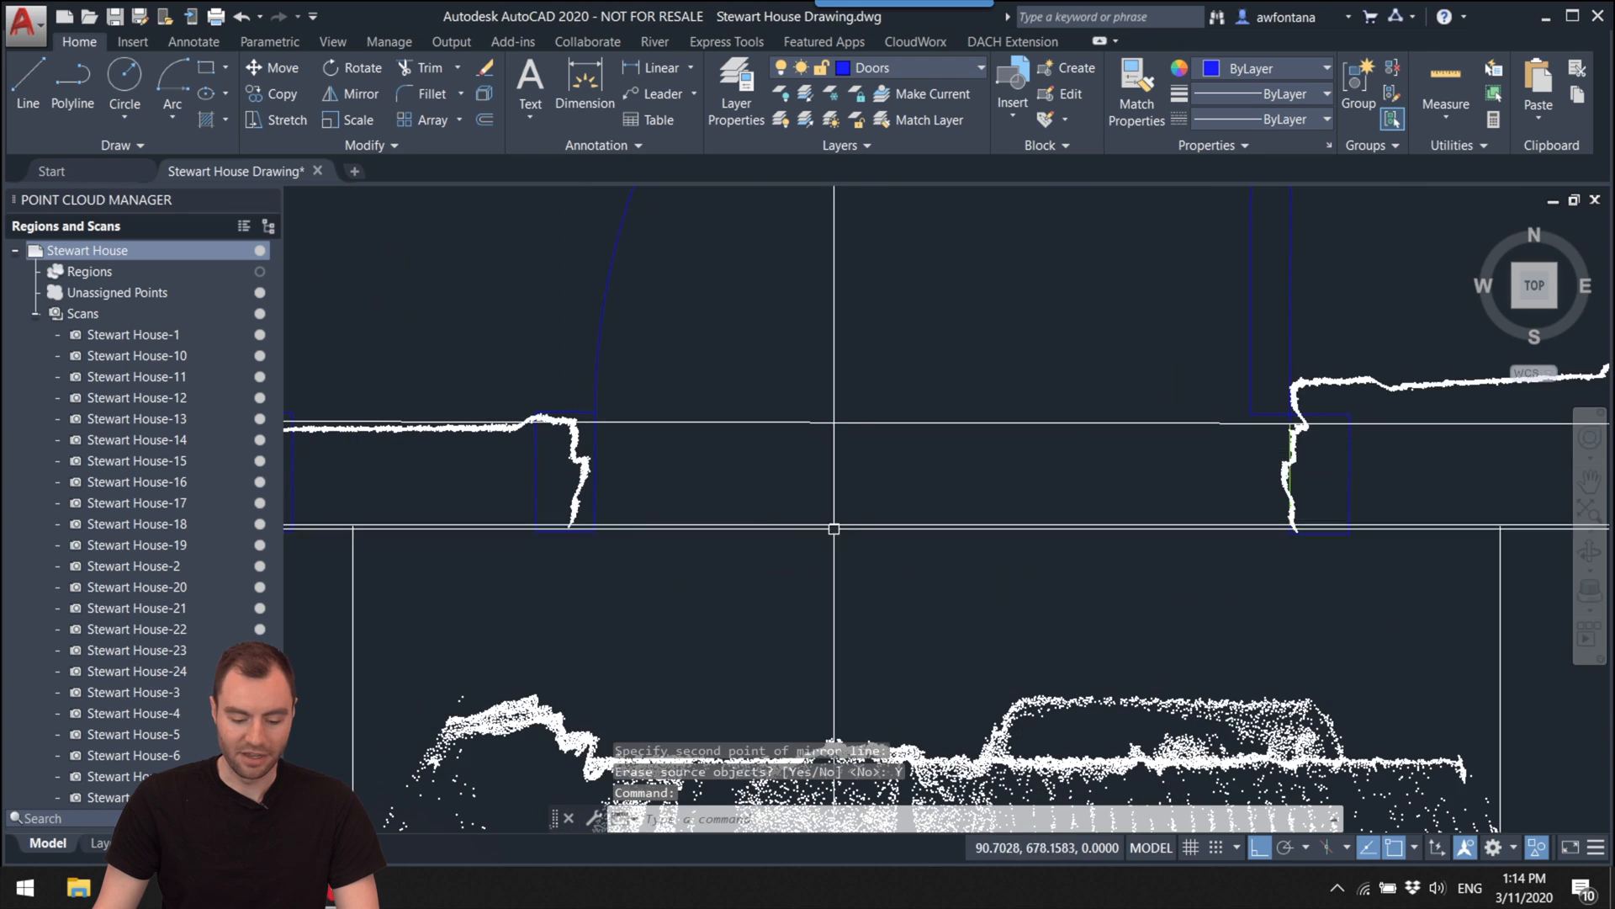
{"action": "middle_click_drag", "start_coordinate": [834, 528], "coordinate": [615, 545]}
{"action": "scroll", "coordinate": [1008, 515], "scroll_direction": "down", "scroll_amount": 4}
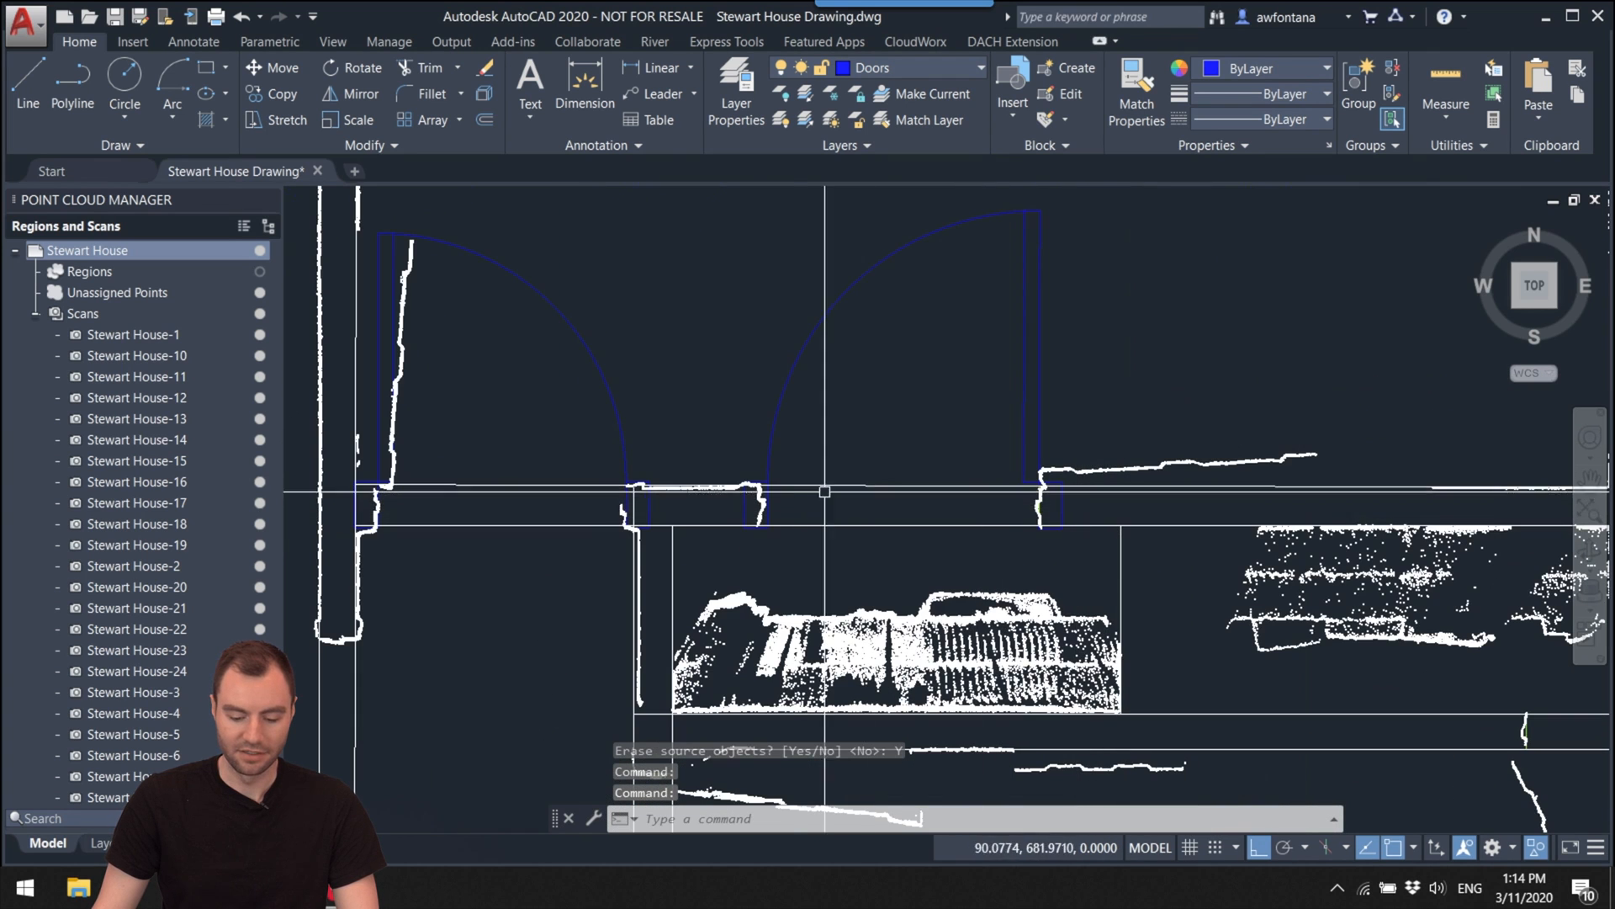
Step: Measure the height of the door opening in the vertical wall just below the closet, from its upper jamb to its lower jamb
{"action": "mouse_move", "coordinate": [824, 492]}
{"action": "middle_mouse_down"}
{"action": "mouse_move", "coordinate": [678, 461]}
{"action": "mouse_move", "coordinate": [754, 472]}
{"action": "mouse_move", "coordinate": [875, 635]}
{"action": "middle_mouse_up"}
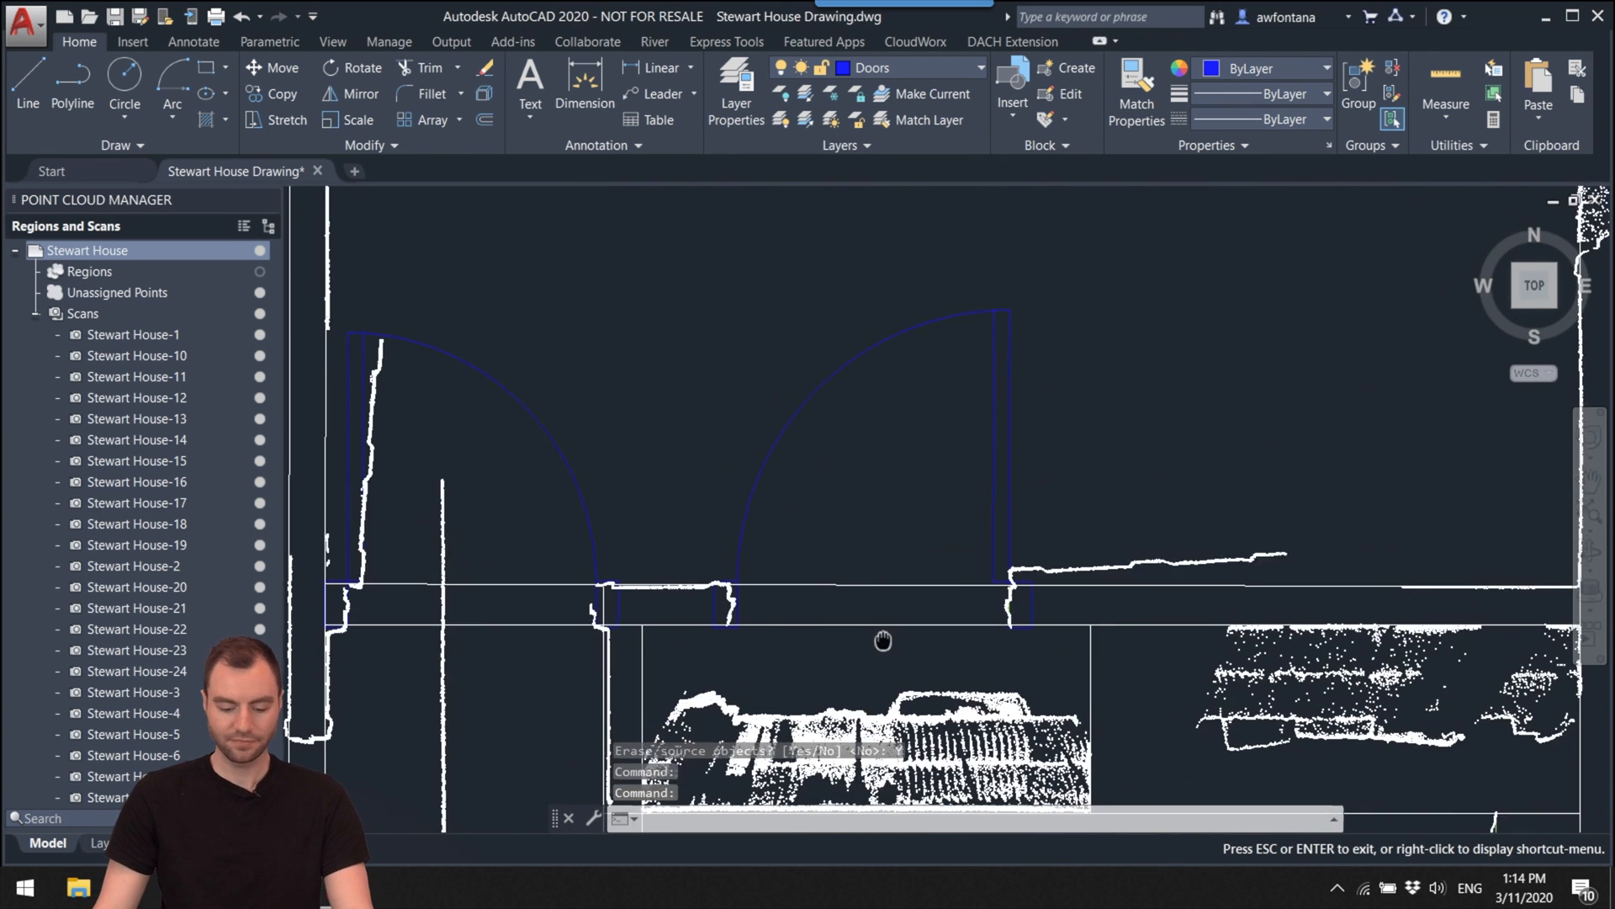
{"action": "key", "text": "Escape"}
{"action": "scroll", "coordinate": [962, 479], "scroll_direction": "down", "scroll_amount": 2}
{"action": "mouse_move", "coordinate": [962, 480]}
{"action": "middle_mouse_down"}
{"action": "mouse_move", "coordinate": [974, 559]}
{"action": "mouse_move", "coordinate": [824, 520]}
{"action": "mouse_move", "coordinate": [827, 469]}
{"action": "mouse_move", "coordinate": [844, 530]}
{"action": "mouse_move", "coordinate": [806, 496]}
{"action": "middle_mouse_up"}
{"action": "scroll", "coordinate": [843, 488], "scroll_direction": "up", "scroll_amount": 3}
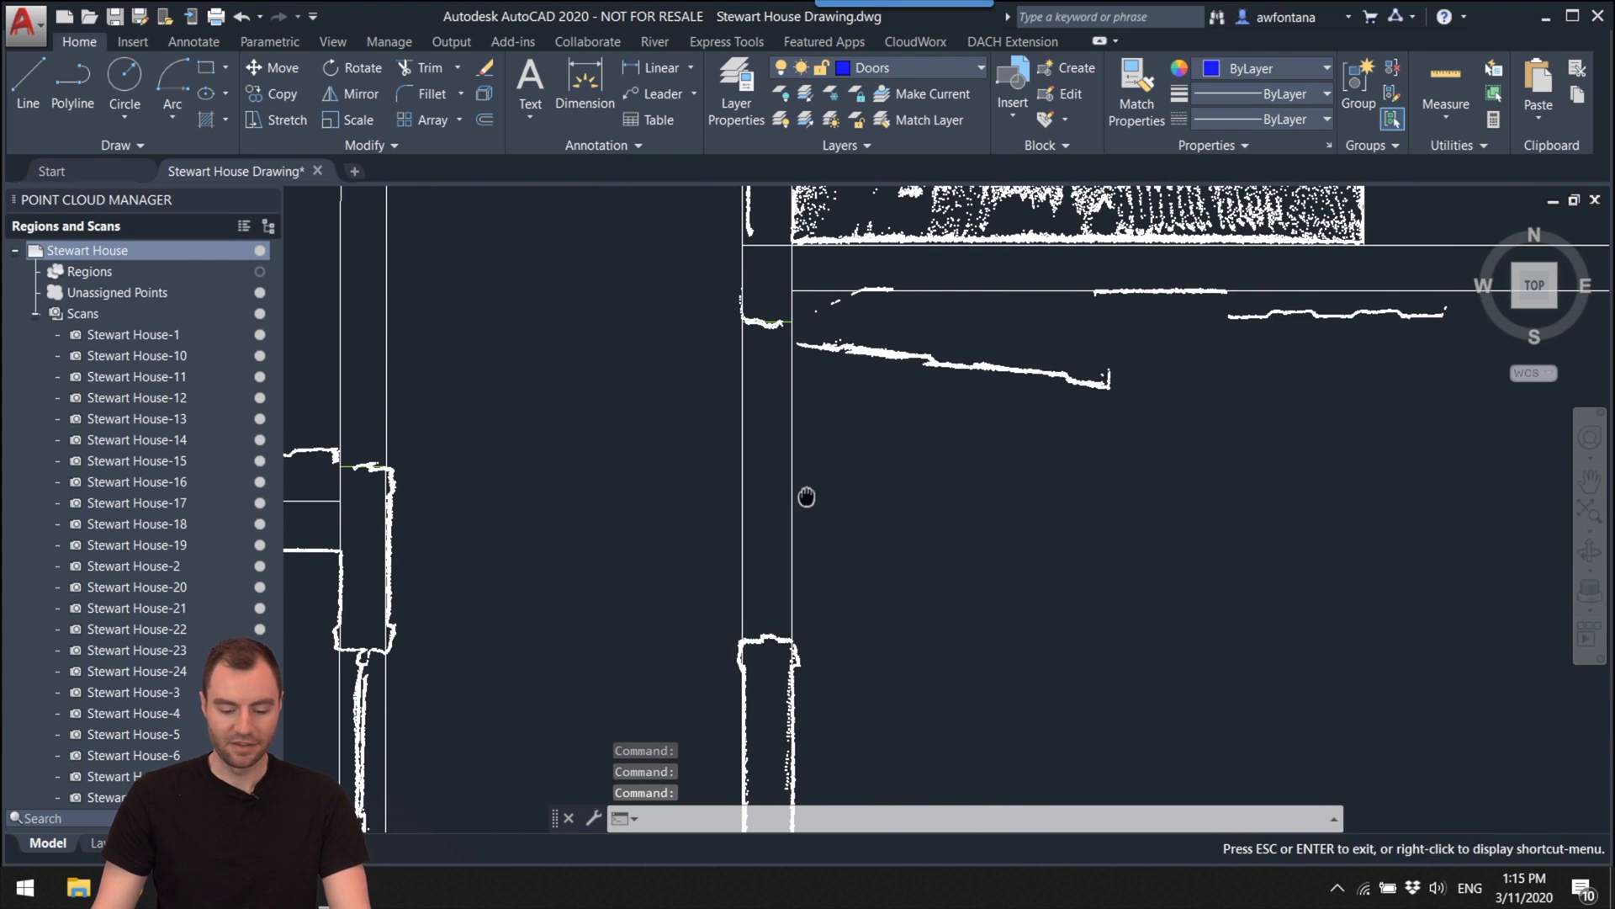
{"action": "key", "text": "Escape"}
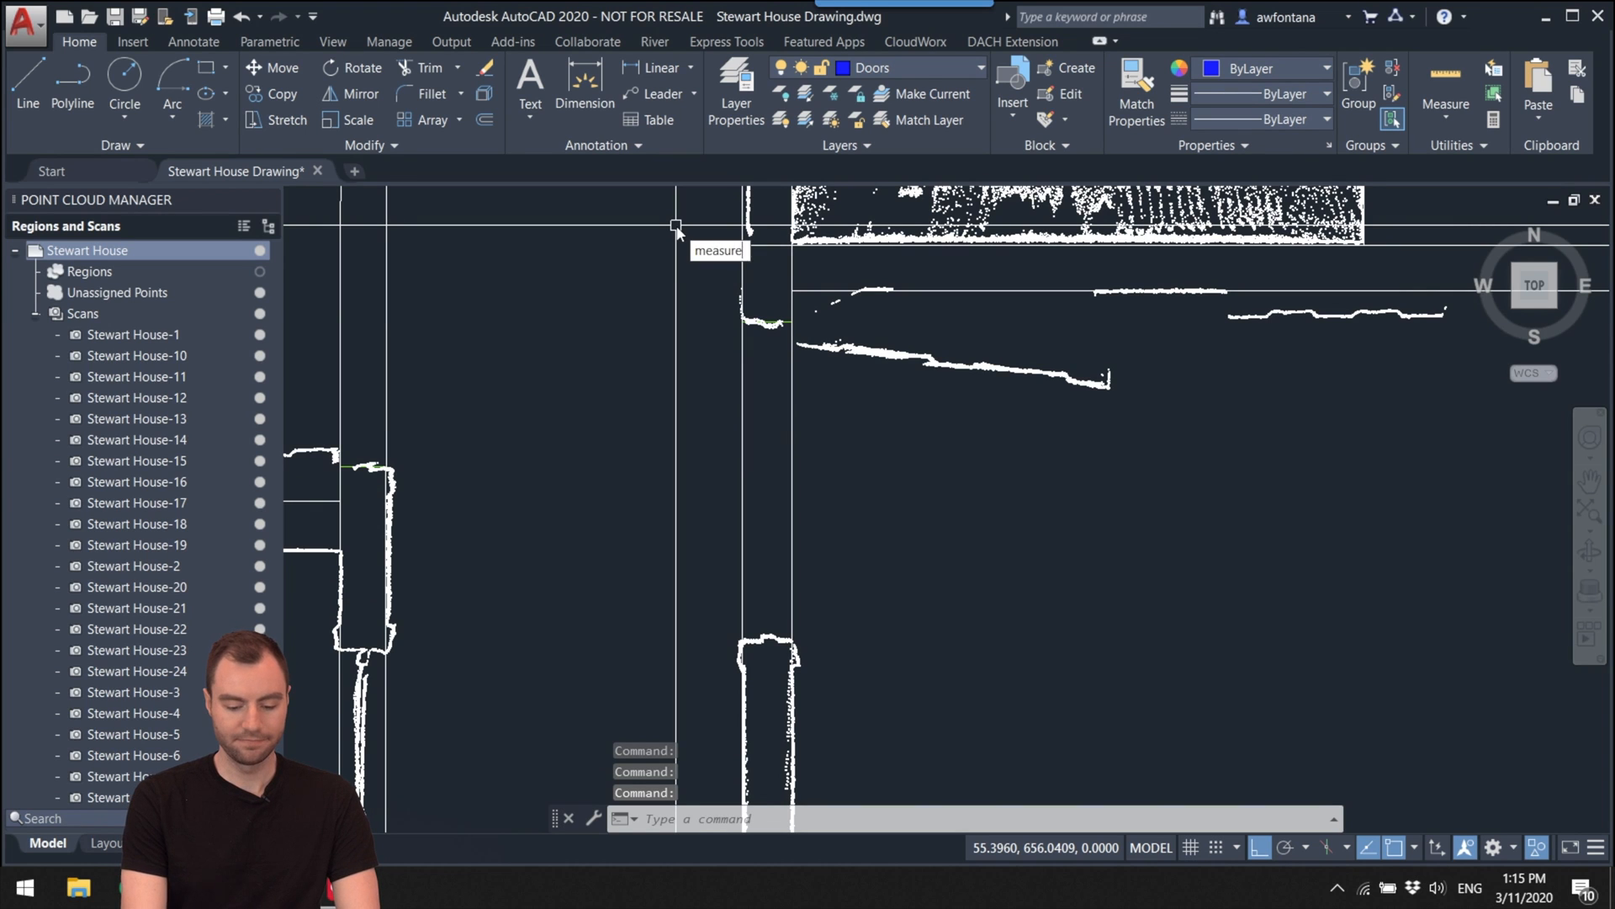
{"action": "key", "text": "Return"}
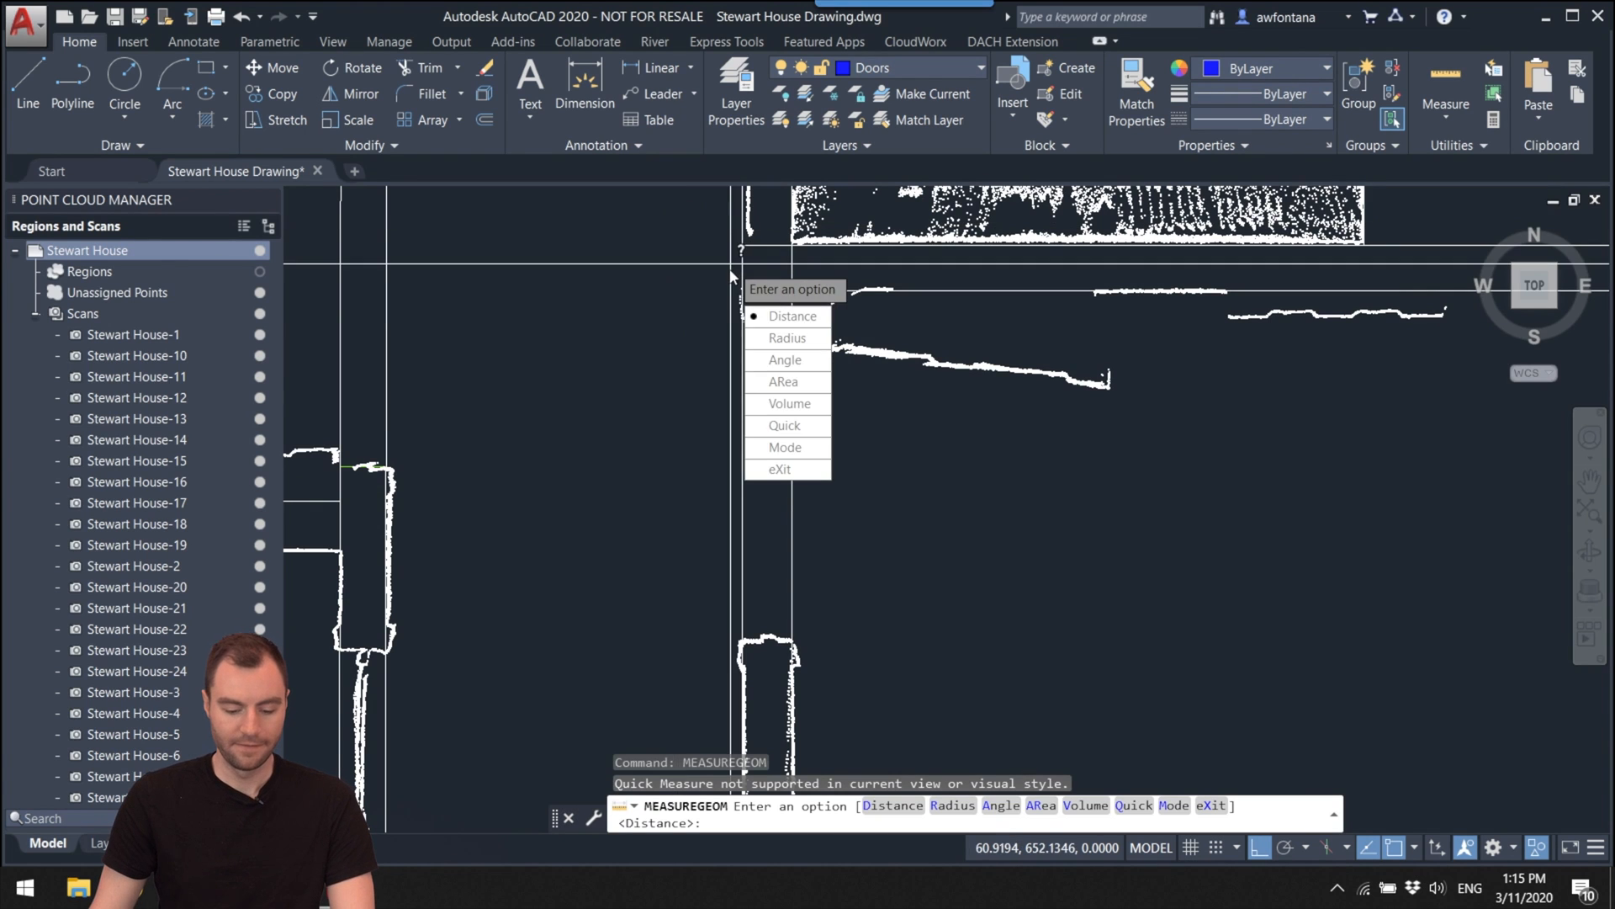
{"action": "type", "text": "D"}
{"action": "key", "text": "Return"}
{"action": "left_click", "coordinate": [741, 320]}
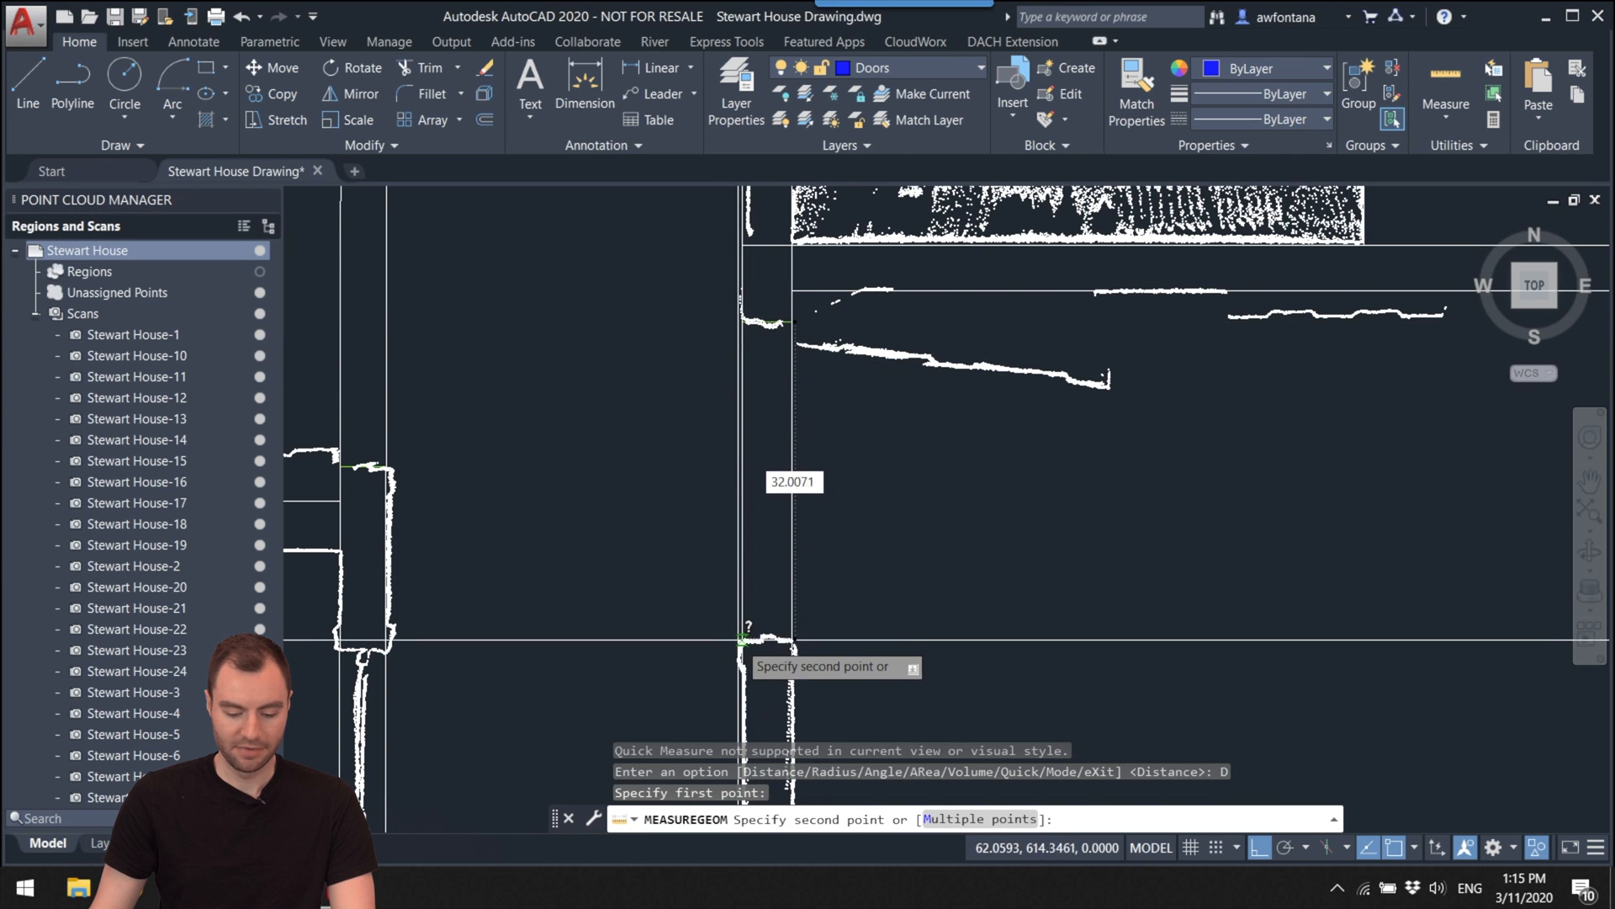
{"action": "key", "text": "Escape"}
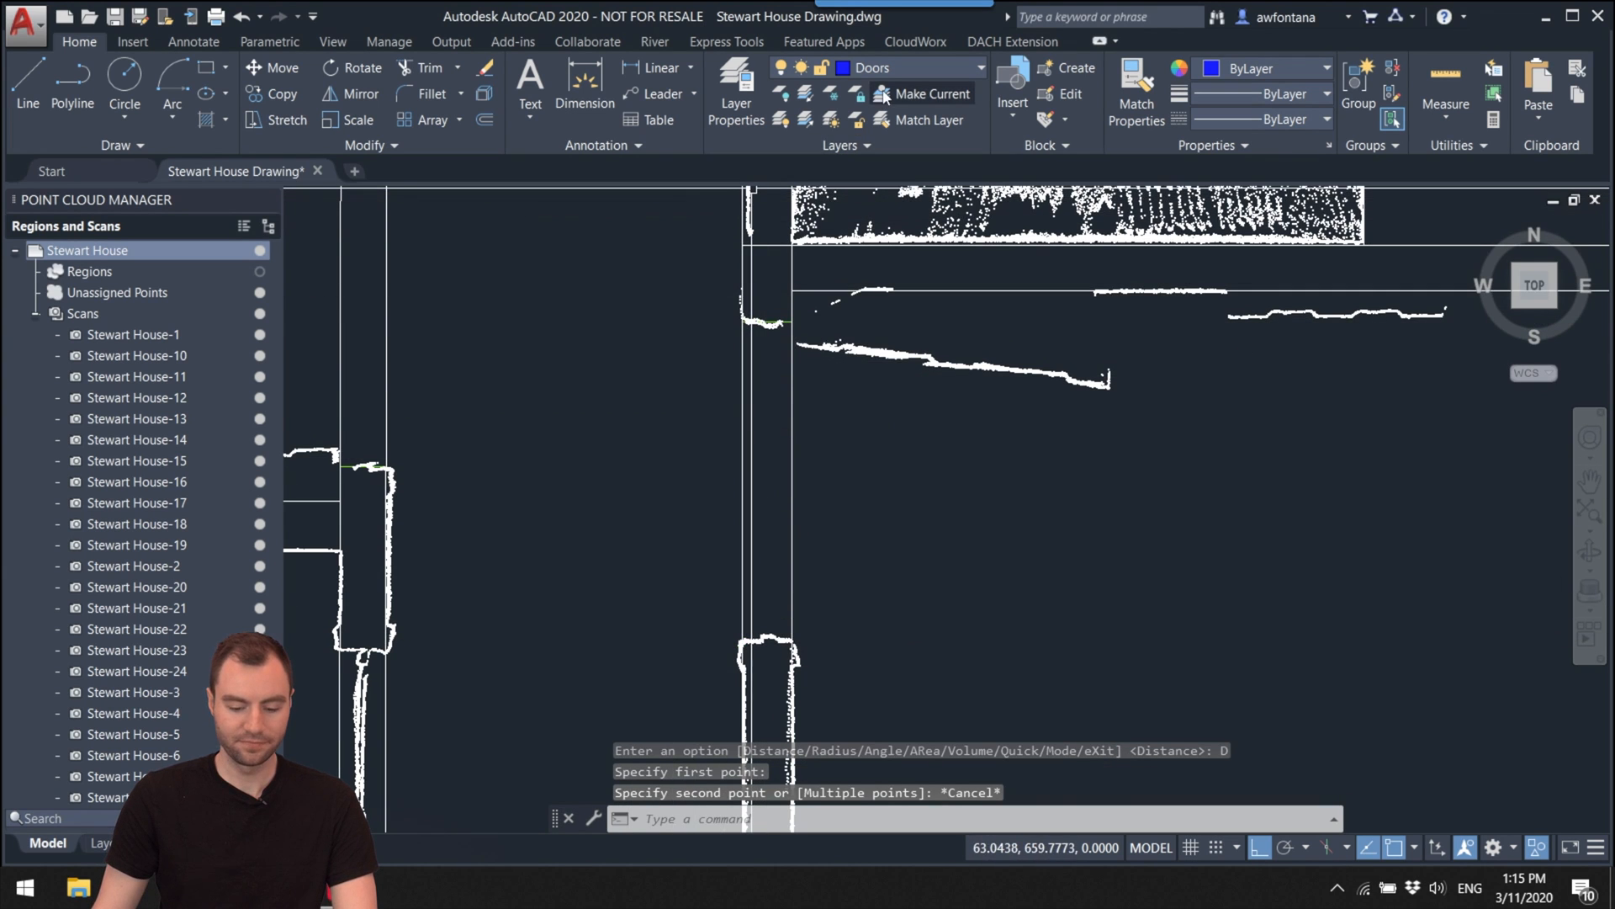
Step: Insert the 32-inch door block at the middle of the upper jamb of the measured vertical-wall opening
{"action": "left_click", "coordinate": [1008, 123]}
{"action": "left_click", "coordinate": [1313, 190]}
{"action": "scroll", "coordinate": [766, 320], "scroll_direction": "up", "scroll_amount": 3}
{"action": "scroll", "coordinate": [767, 321], "scroll_direction": "up", "scroll_amount": 3}
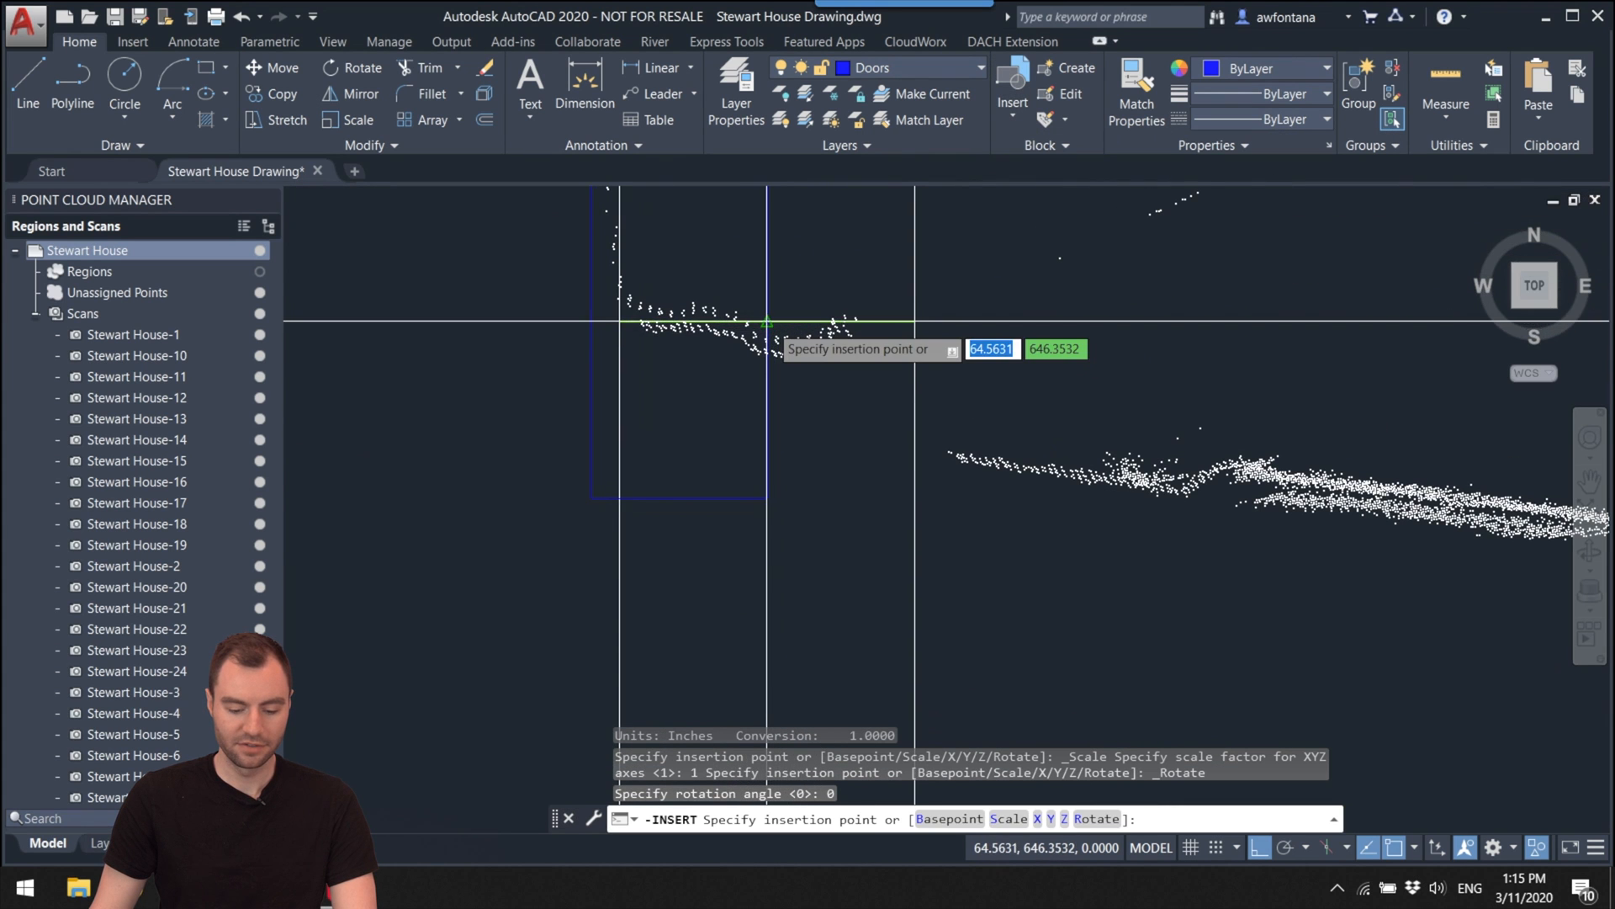
{"action": "scroll", "coordinate": [767, 321], "scroll_direction": "down", "scroll_amount": 3}
{"action": "left_click", "coordinate": [965, 324]}
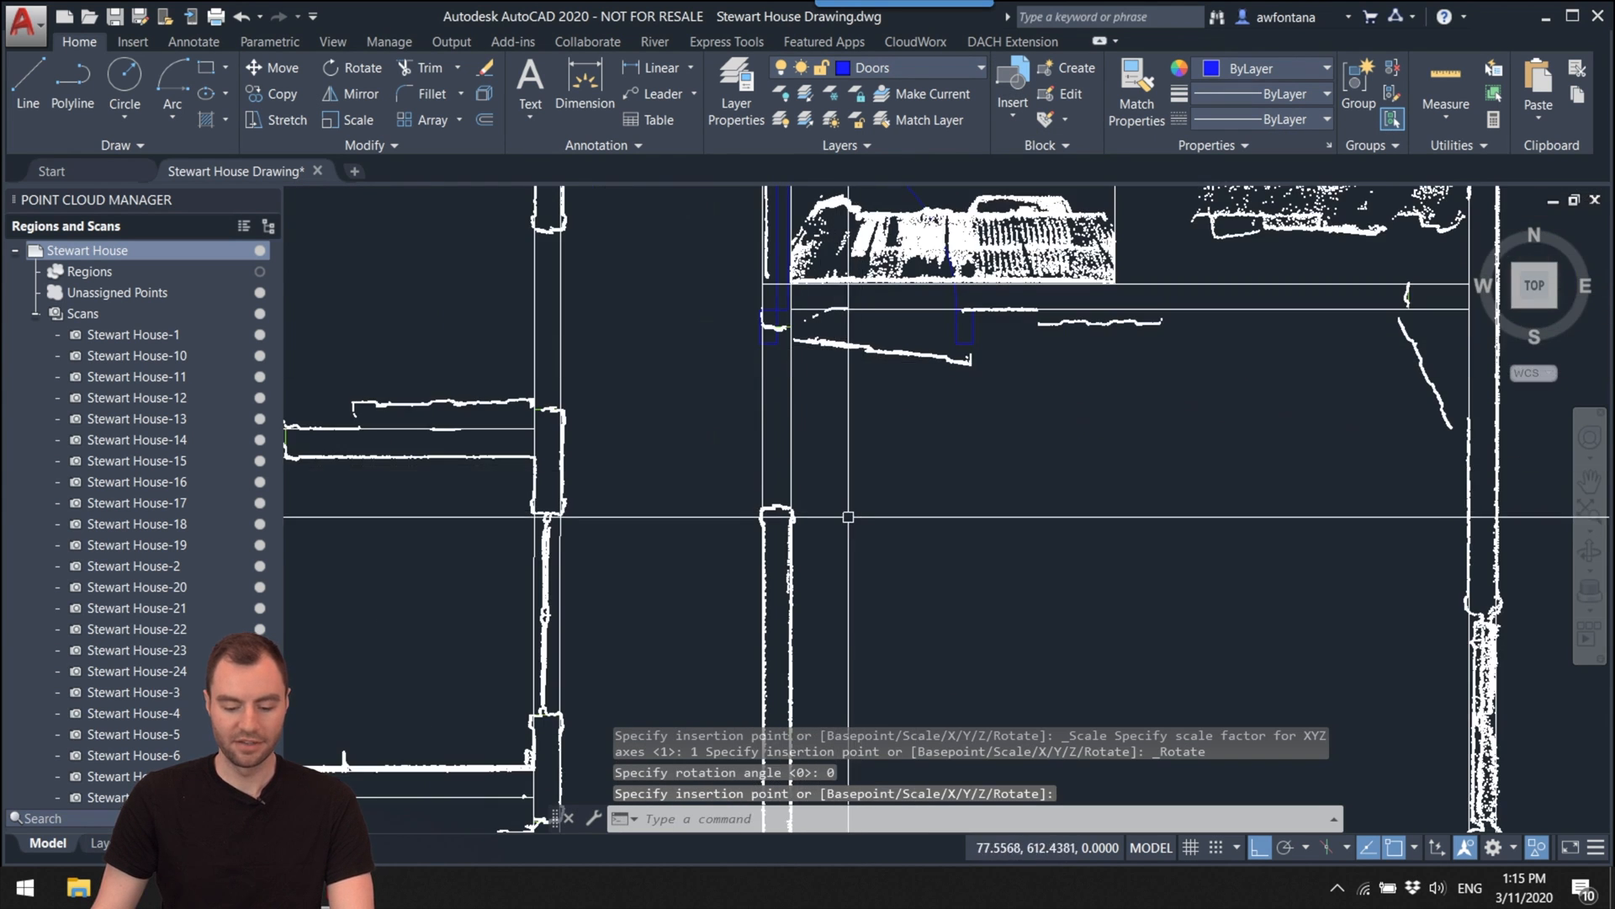
Step: Rotate the inserted door 270 degrees about its insertion point so it spans the opening in the vertical wall
{"action": "scroll", "coordinate": [1062, 452], "scroll_direction": "up", "scroll_amount": 3}
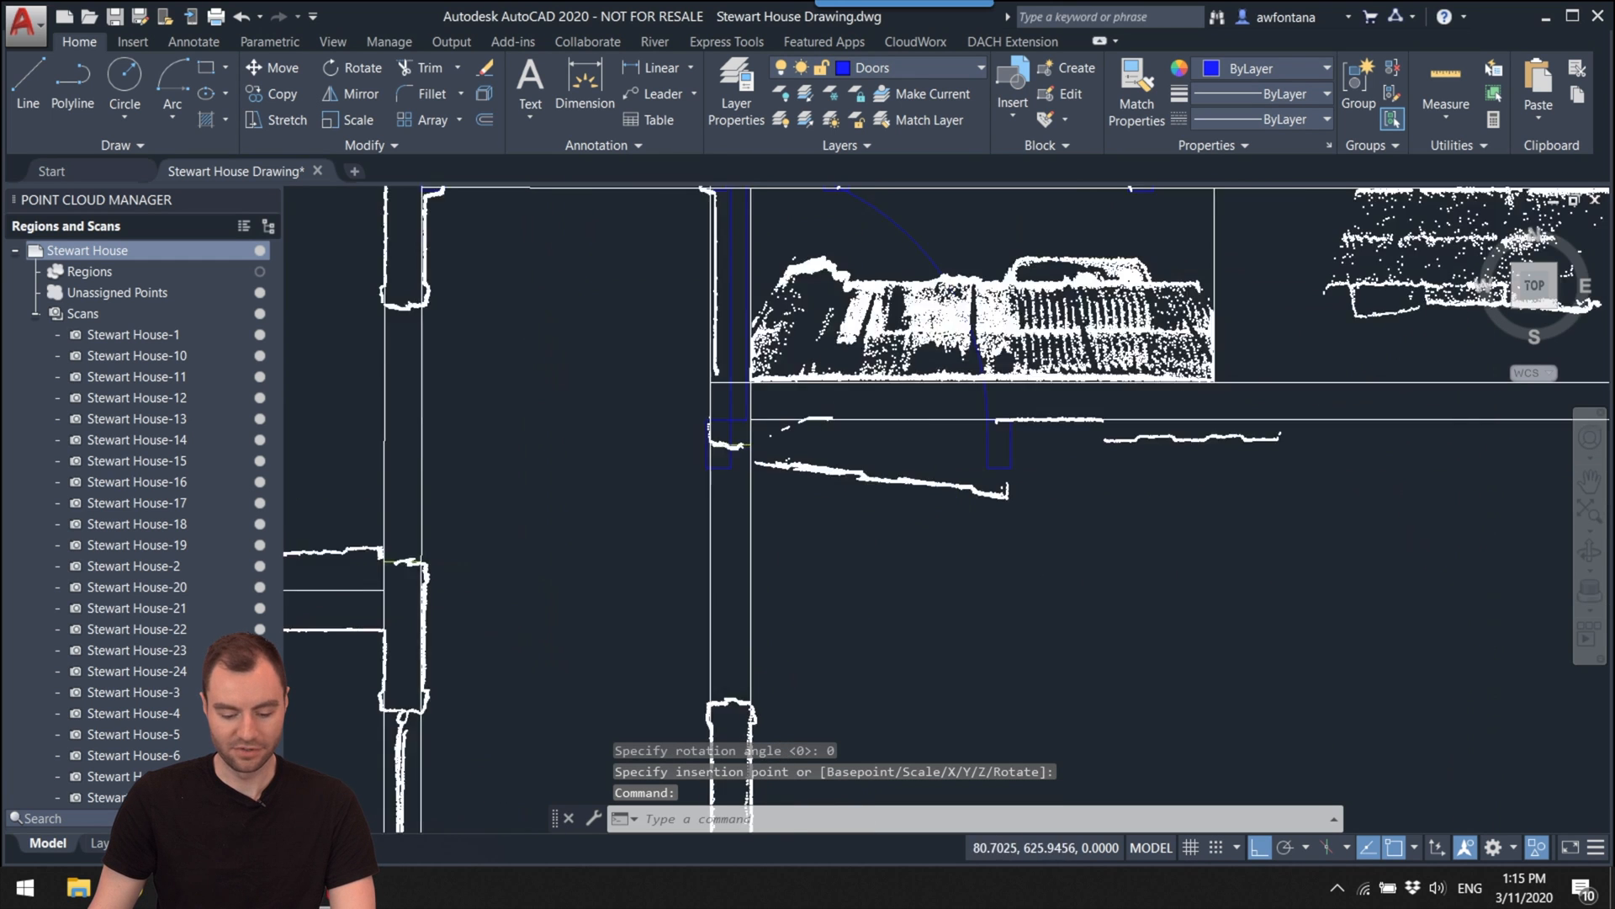
{"action": "scroll", "coordinate": [587, 387], "scroll_direction": "up", "scroll_amount": 2}
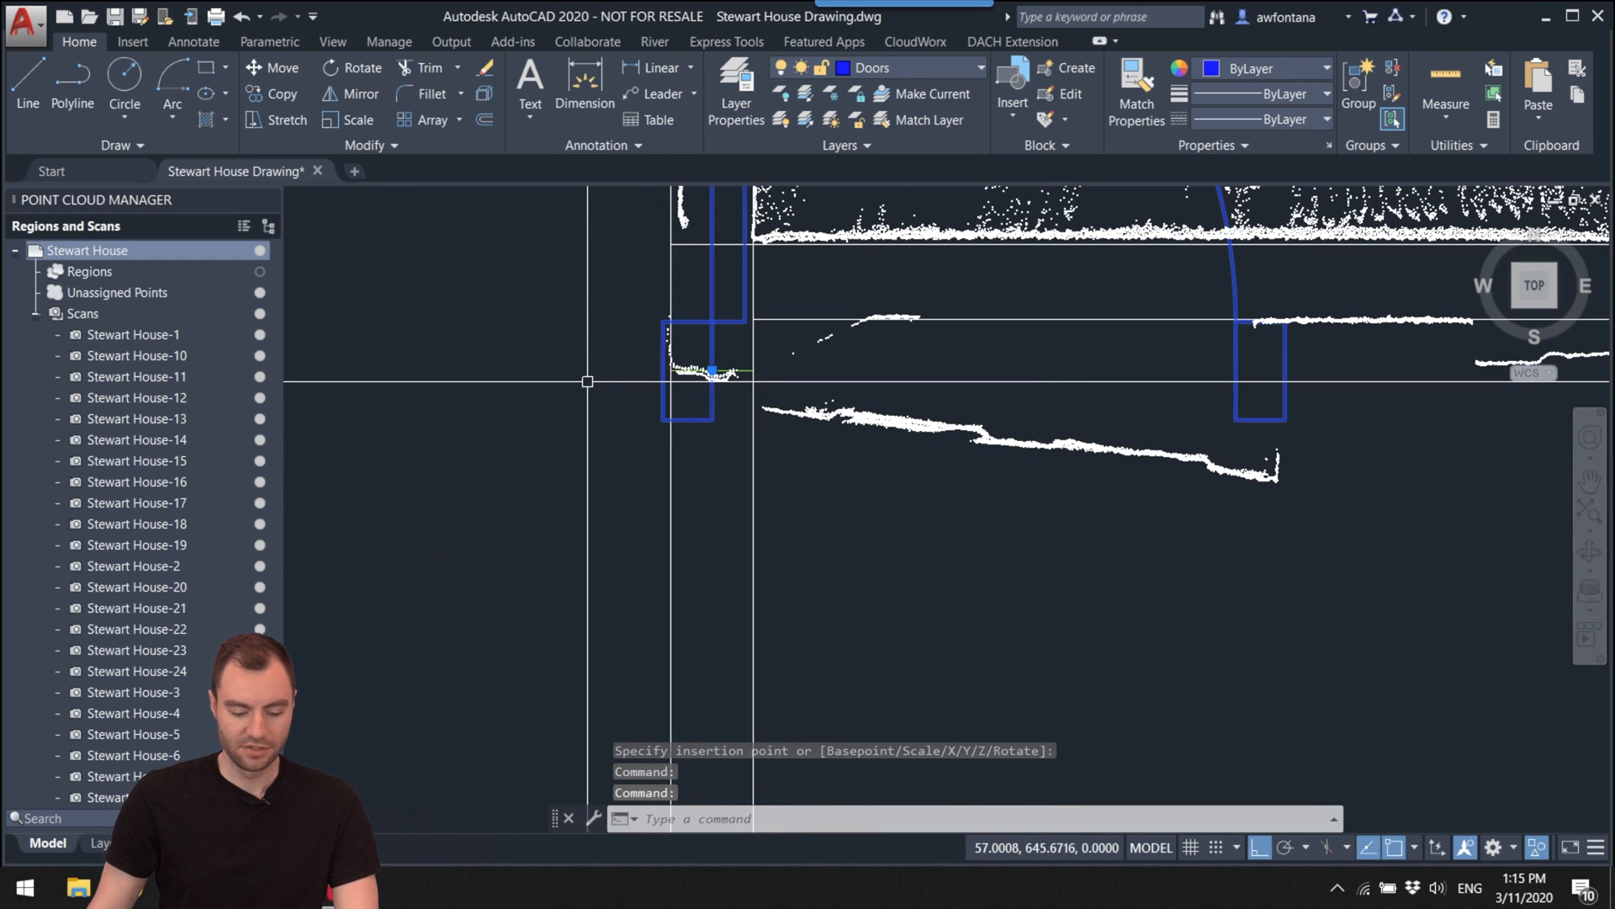
{"action": "type", "text": "rot"}
{"action": "key", "text": "Return"}
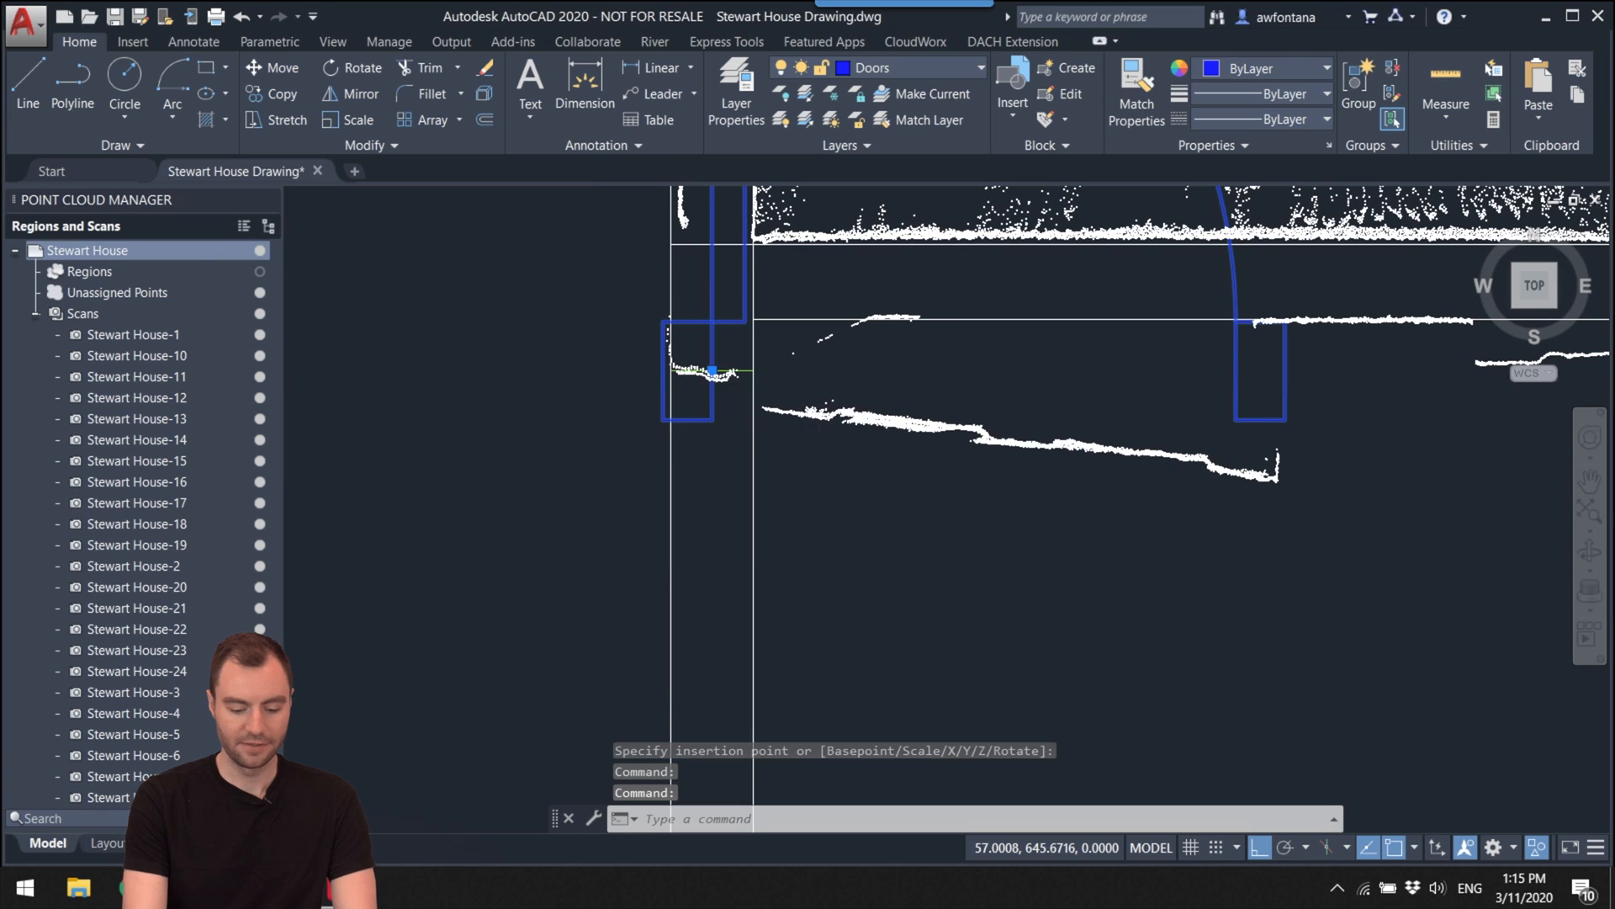
{"action": "type", "text": "ro"}
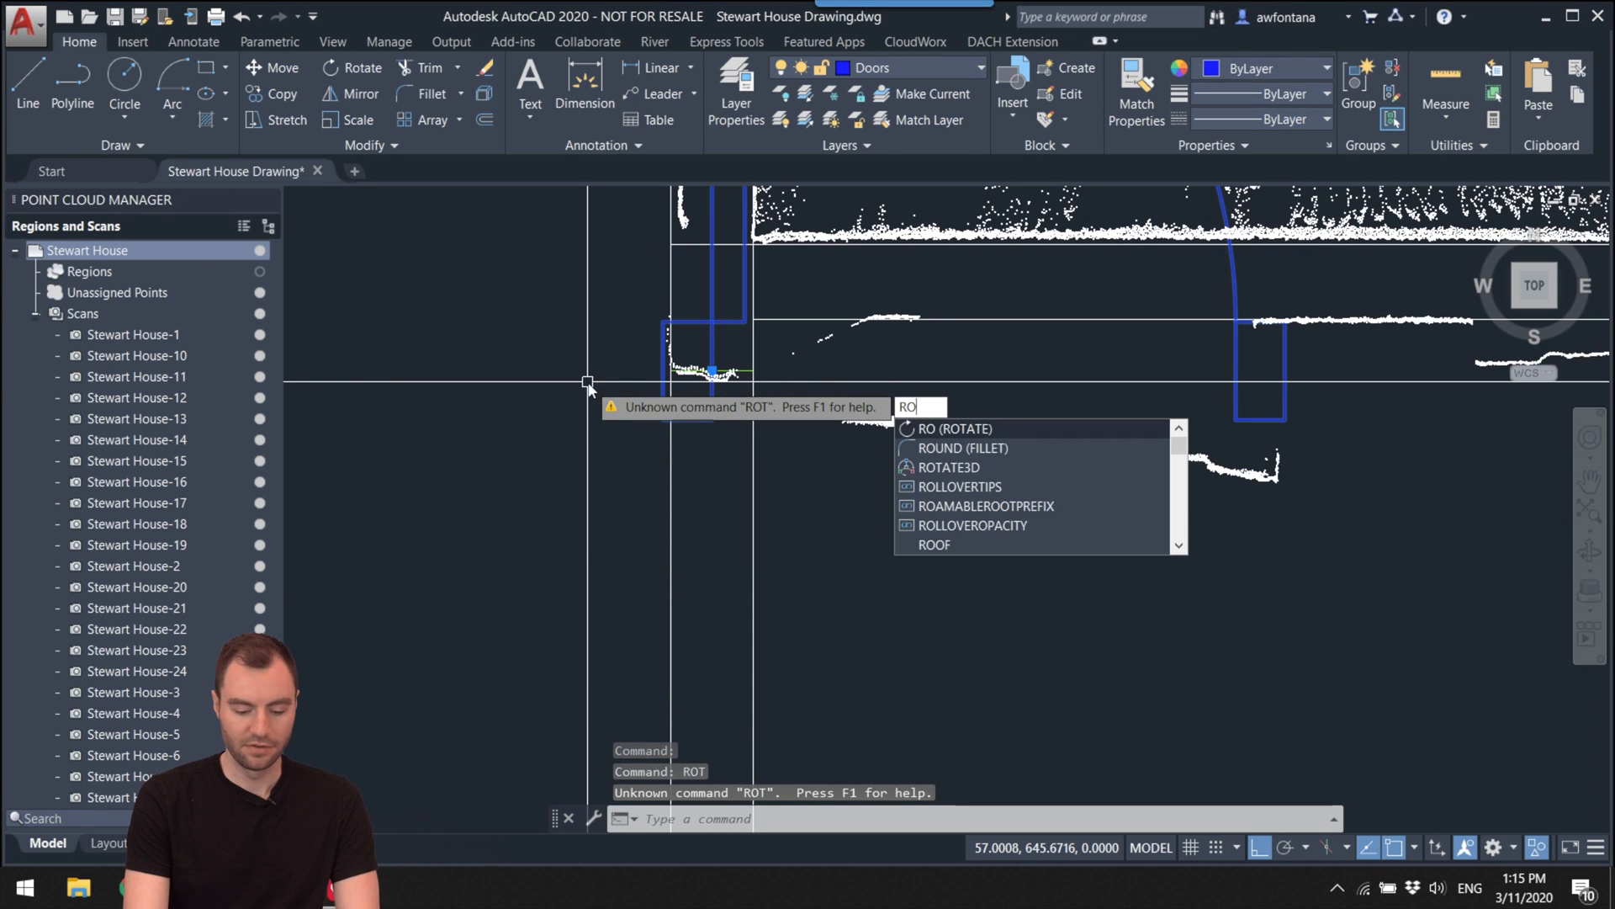
{"action": "key", "text": "Return"}
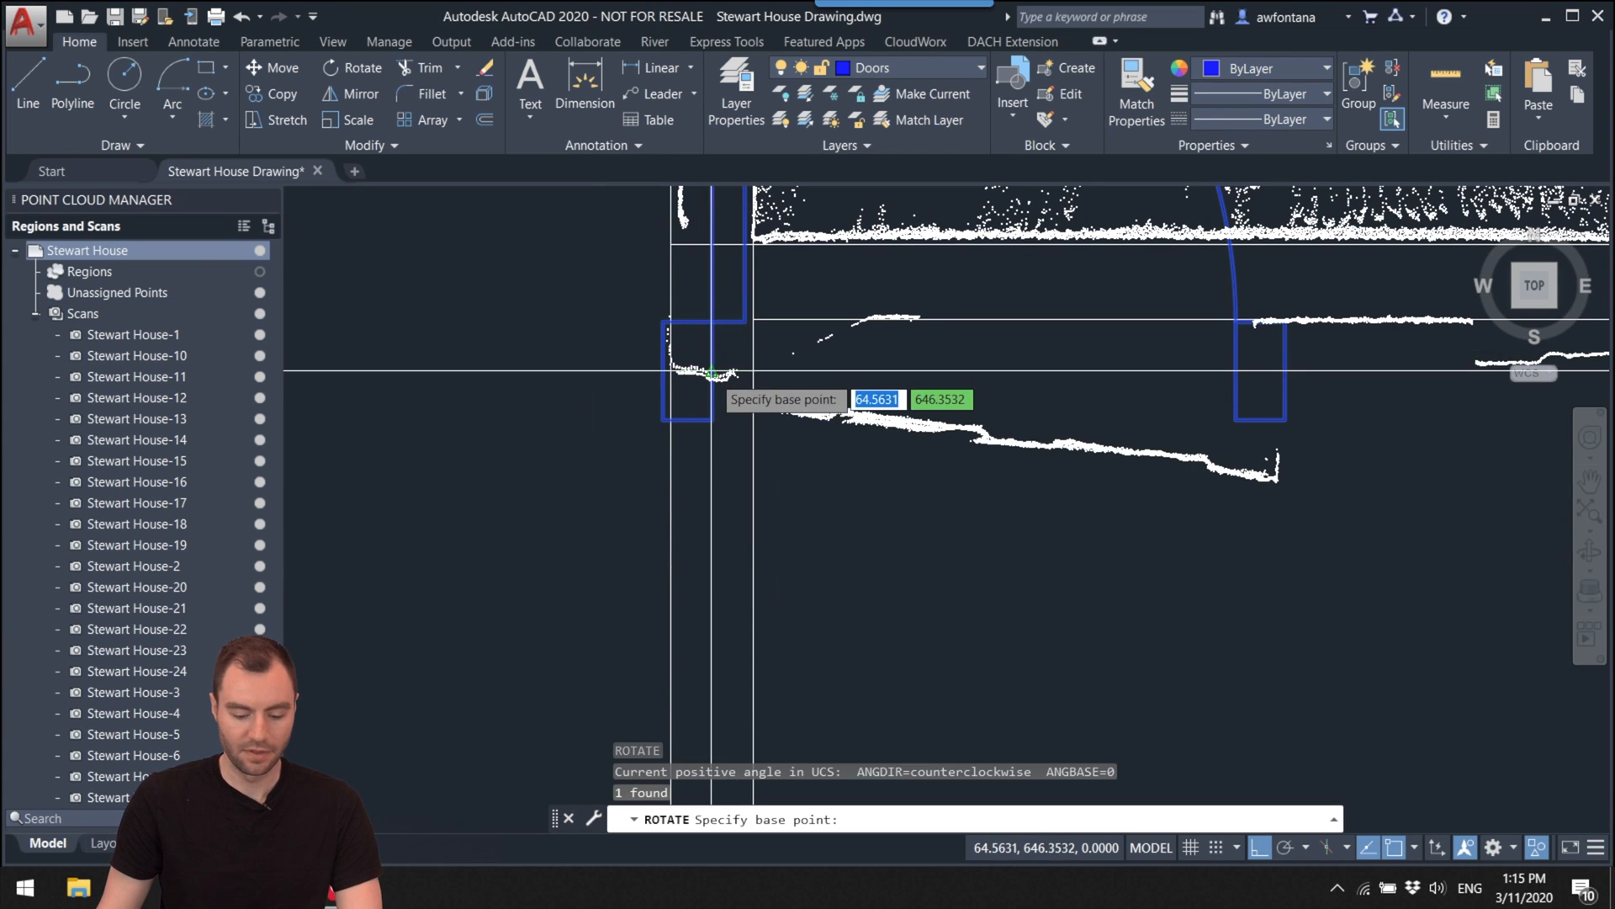
{"action": "left_click", "coordinate": [712, 370]}
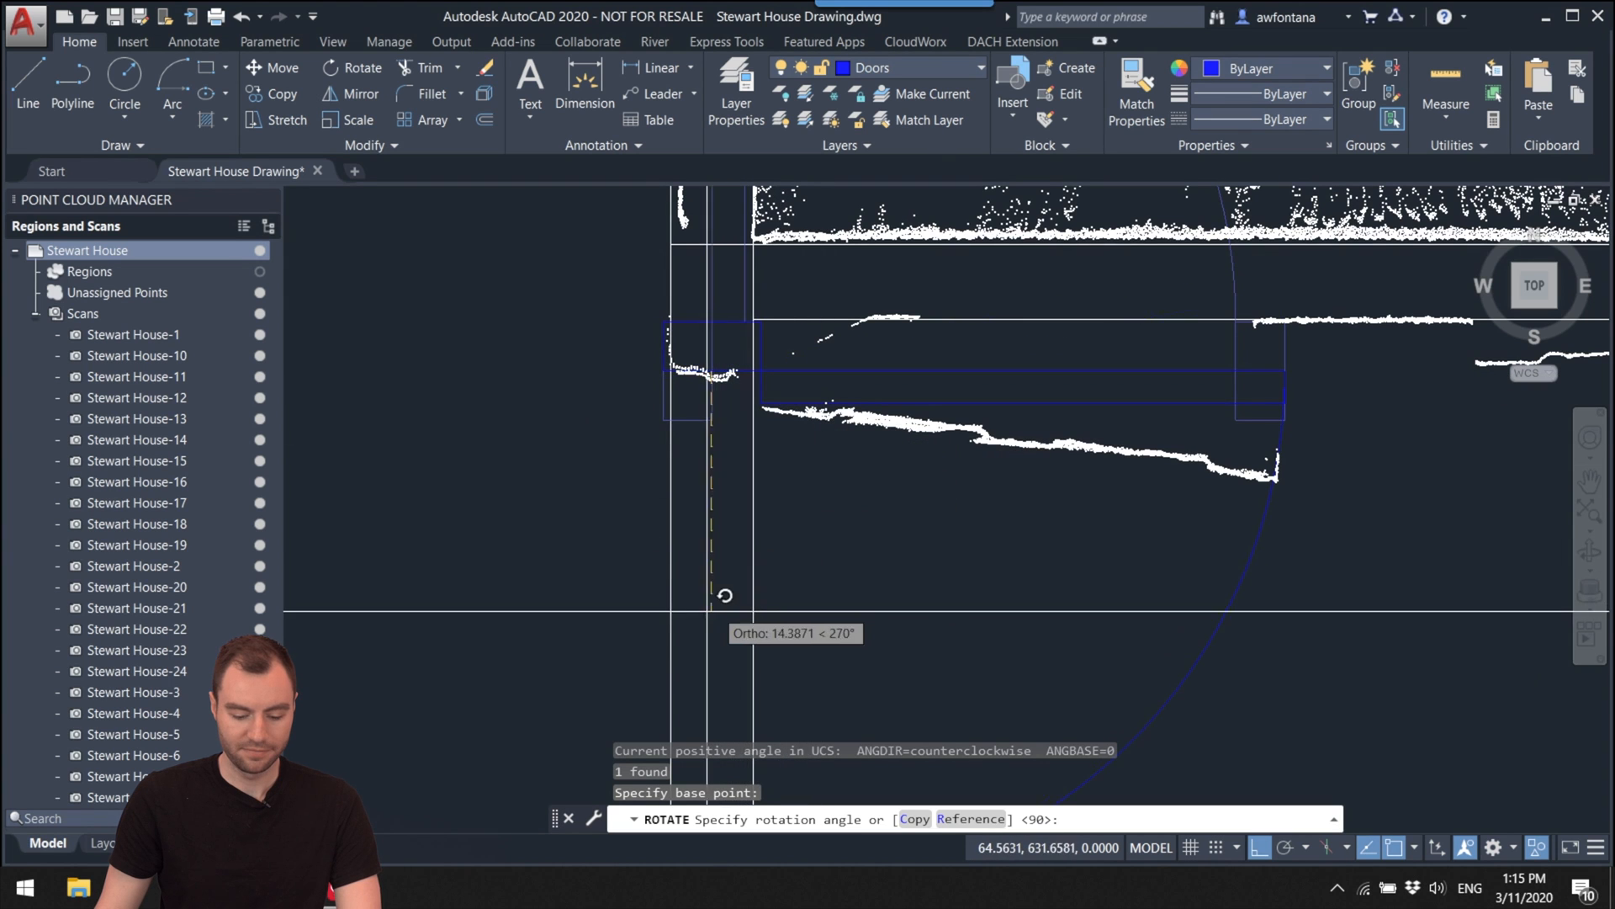
{"action": "key", "text": "Escape"}
Step: Measure the door opening in the vertical wall on the opposite side of the hallway, starting from its upper jamb
{"action": "mouse_move", "coordinate": [739, 534]}
{"action": "middle_mouse_down"}
{"action": "mouse_move", "coordinate": [750, 494]}
{"action": "mouse_move", "coordinate": [705, 243]}
{"action": "middle_mouse_up"}
{"action": "scroll", "coordinate": [619, 307], "scroll_direction": "down", "scroll_amount": 2}
{"action": "mouse_move", "coordinate": [619, 307]}
{"action": "middle_mouse_down"}
{"action": "mouse_move", "coordinate": [840, 556]}
{"action": "mouse_move", "coordinate": [1168, 494]}
{"action": "mouse_move", "coordinate": [1155, 606]}
{"action": "middle_mouse_up"}
{"action": "scroll", "coordinate": [814, 537], "scroll_direction": "up", "scroll_amount": 1}
{"action": "middle_click_drag", "start_coordinate": [875, 533], "coordinate": [901, 567]}
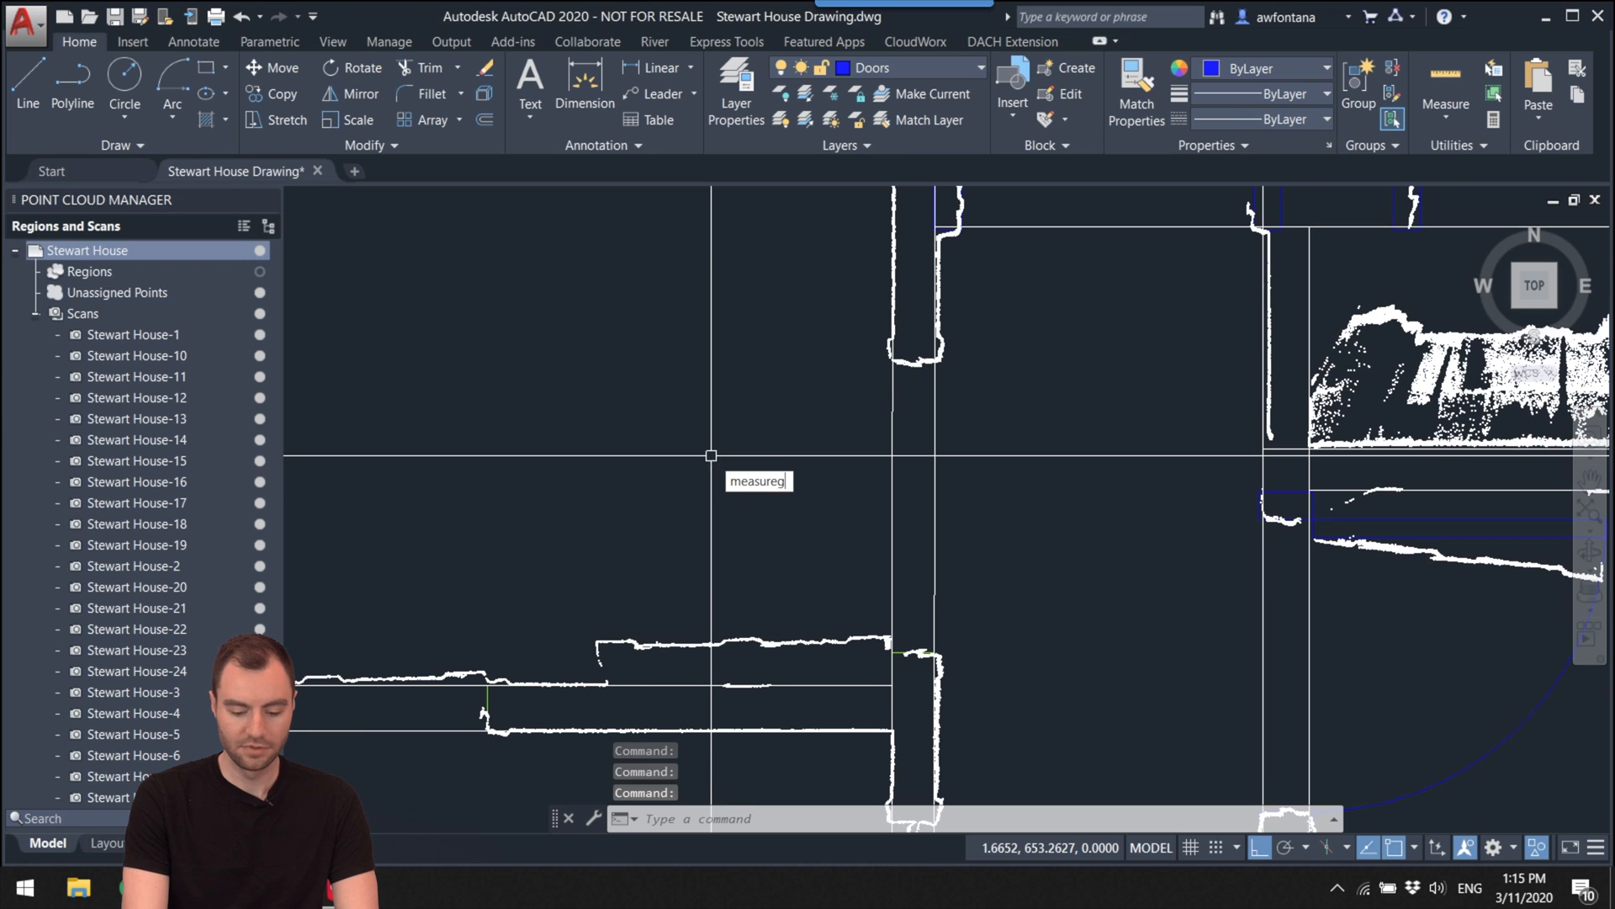
{"action": "key", "text": "Return"}
{"action": "key", "text": "Return"}
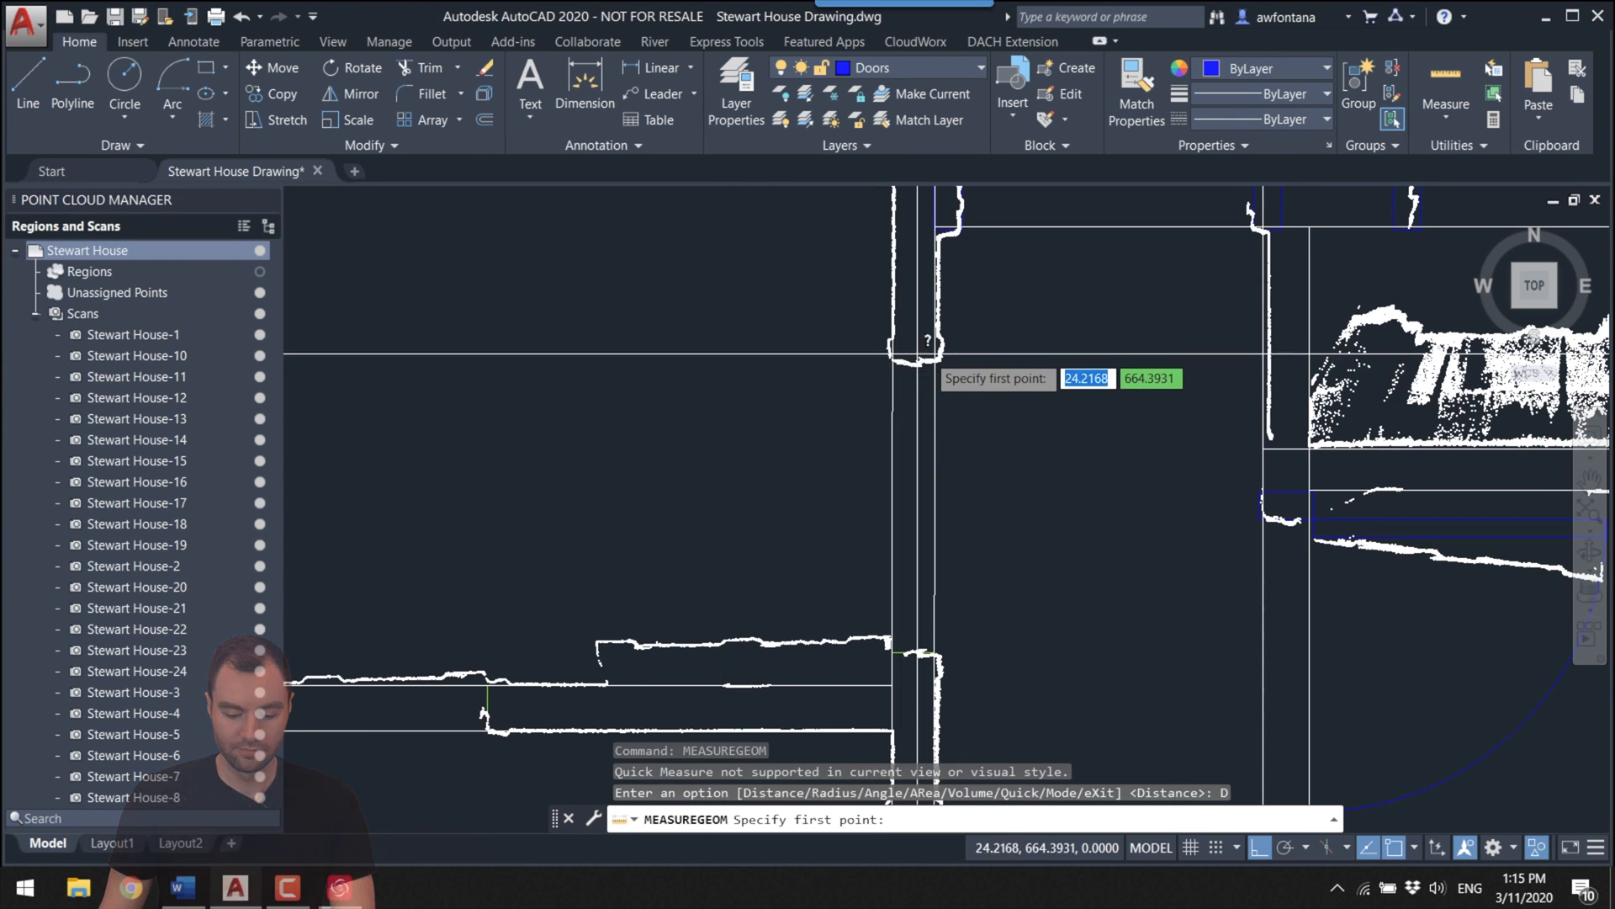
{"action": "left_click", "coordinate": [935, 361]}
{"action": "key", "text": "Escape"}
Step: Insert a door block at the lower jamb of the opening in the hallway's left wall
{"action": "left_click", "coordinate": [1012, 108]}
{"action": "left_click", "coordinate": [1059, 181]}
{"action": "left_click", "coordinate": [869, 633]}
{"action": "left_click", "coordinate": [837, 591]}
{"action": "scroll", "coordinate": [836, 653], "scroll_direction": "up", "scroll_amount": 4}
Step: Rotate the hallway's left-wall door 90 degrees about its insertion point so it spans the opening
{"action": "type", "text": "rotate"}
{"action": "key", "text": "Return"}
{"action": "left_click", "coordinate": [821, 655]}
{"action": "left_click", "coordinate": [822, 538]}
Step: Insert door blocks at the jambs of the openings along the horizontal wall left of the hallway
{"action": "left_click_drag", "start_coordinate": [786, 573], "coordinate": [901, 413]}
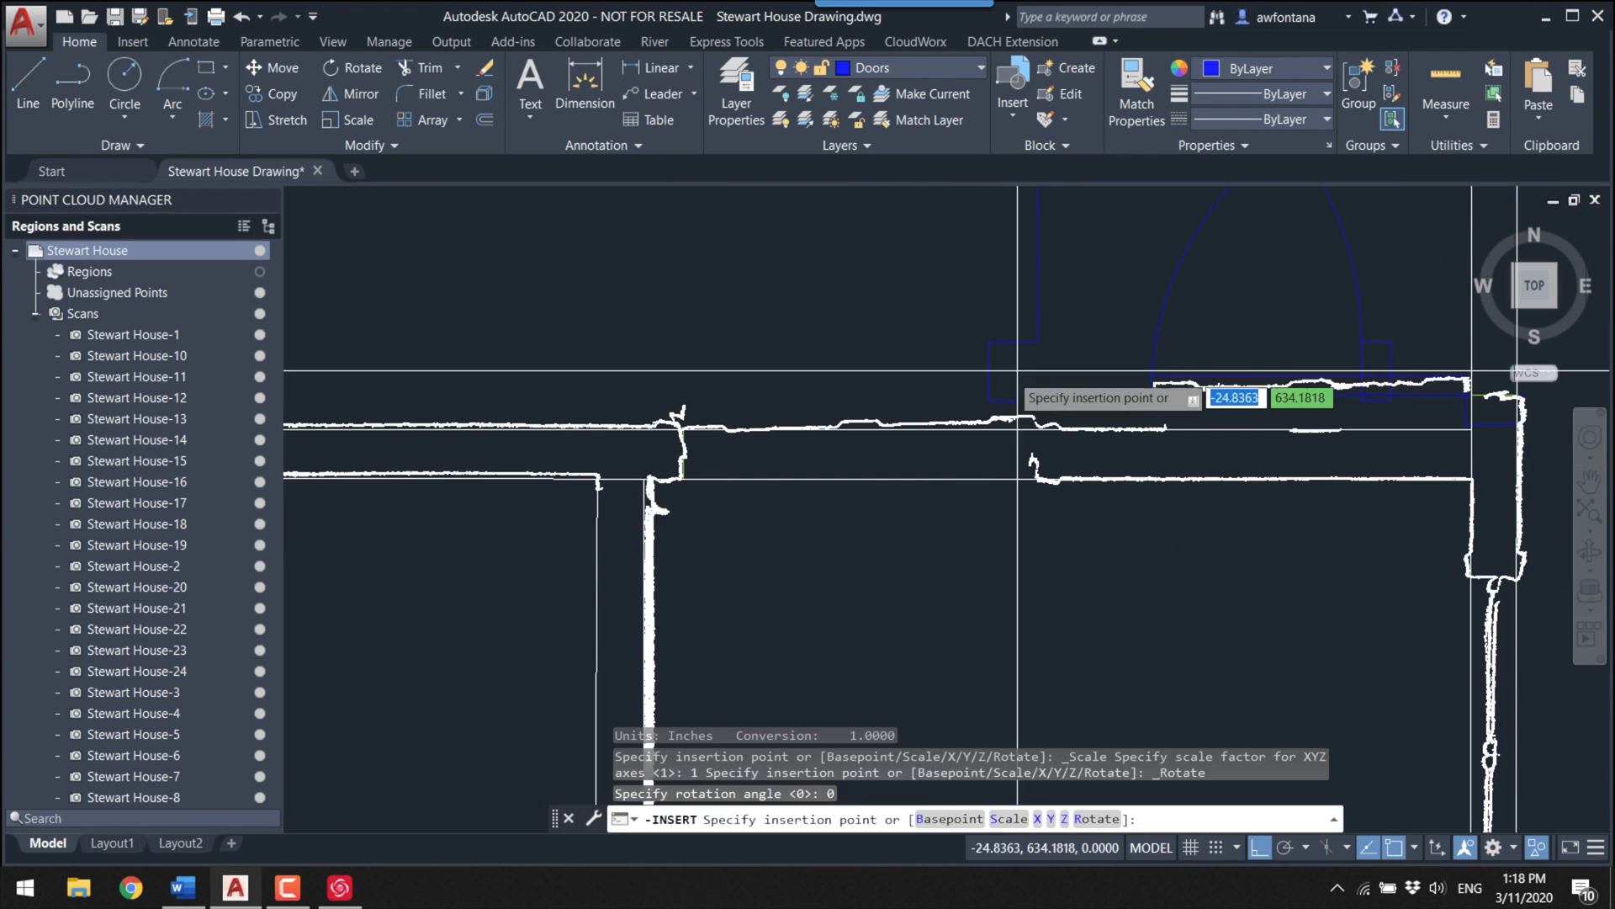
{"action": "scroll", "coordinate": [696, 448], "scroll_direction": "up", "scroll_amount": 8}
{"action": "left_click", "coordinate": [615, 490]}
{"action": "scroll", "coordinate": [615, 491], "scroll_direction": "down", "scroll_amount": 8}
{"action": "middle_click_drag", "start_coordinate": [354, 447], "coordinate": [1314, 471]}
{"action": "scroll", "coordinate": [1314, 470], "scroll_direction": "up", "scroll_amount": 2}
{"action": "left_click", "coordinate": [1016, 95]}
{"action": "left_click", "coordinate": [1059, 181]}
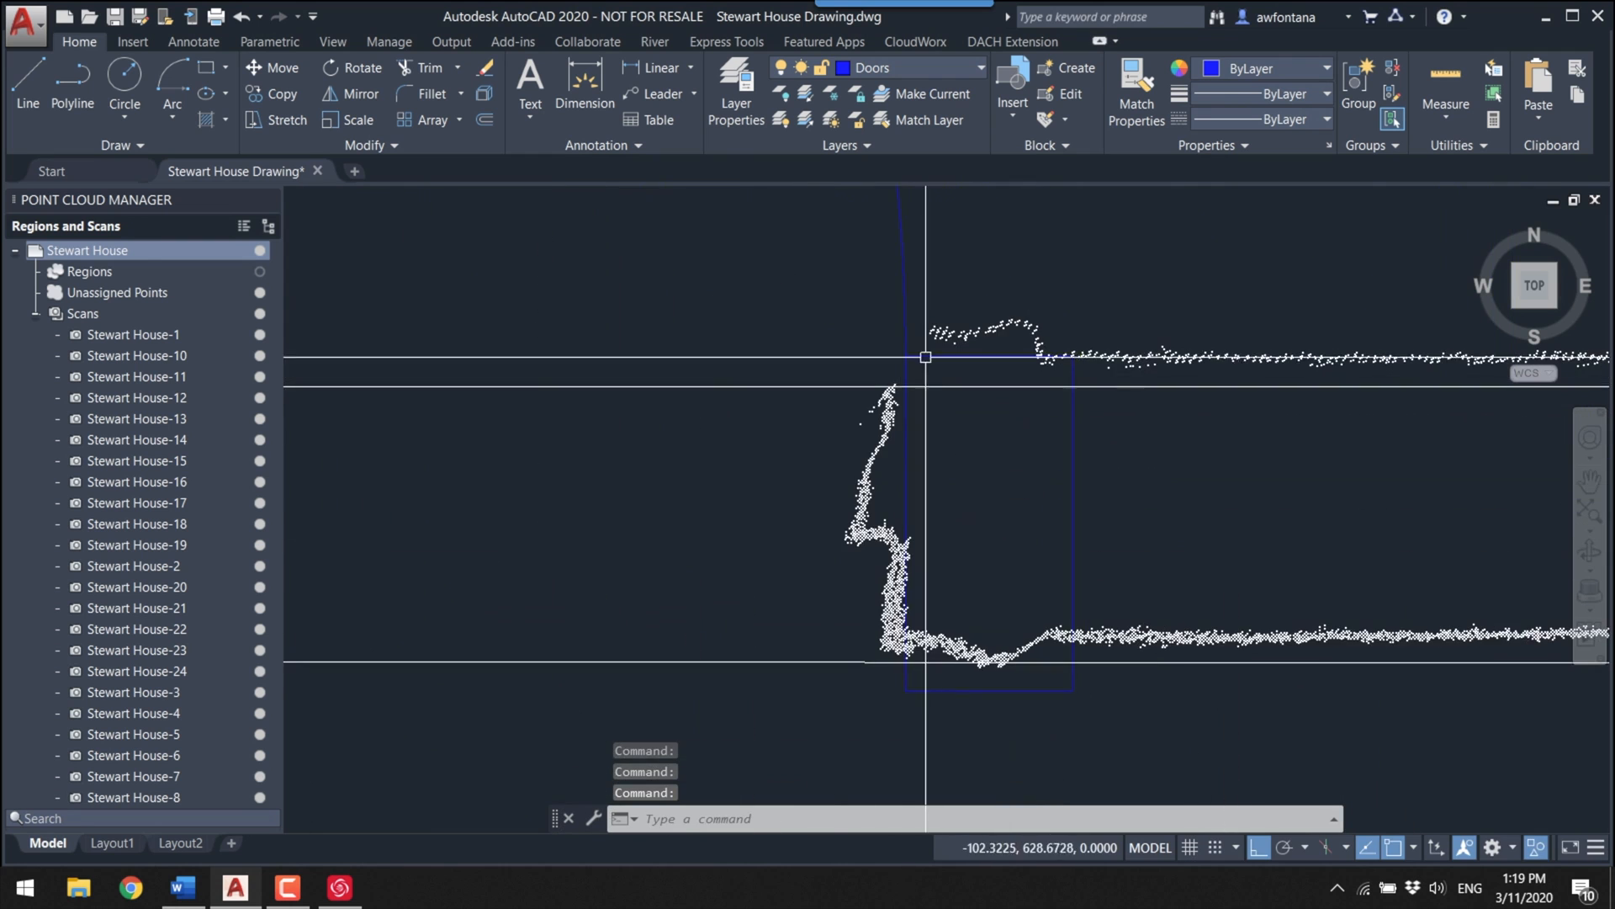
Step: Mirror the door of the small closet in the plan's lower right about the vertical line through its insertion point
{"action": "type", "text": "MIRROR Specify second point of mirror line:"}
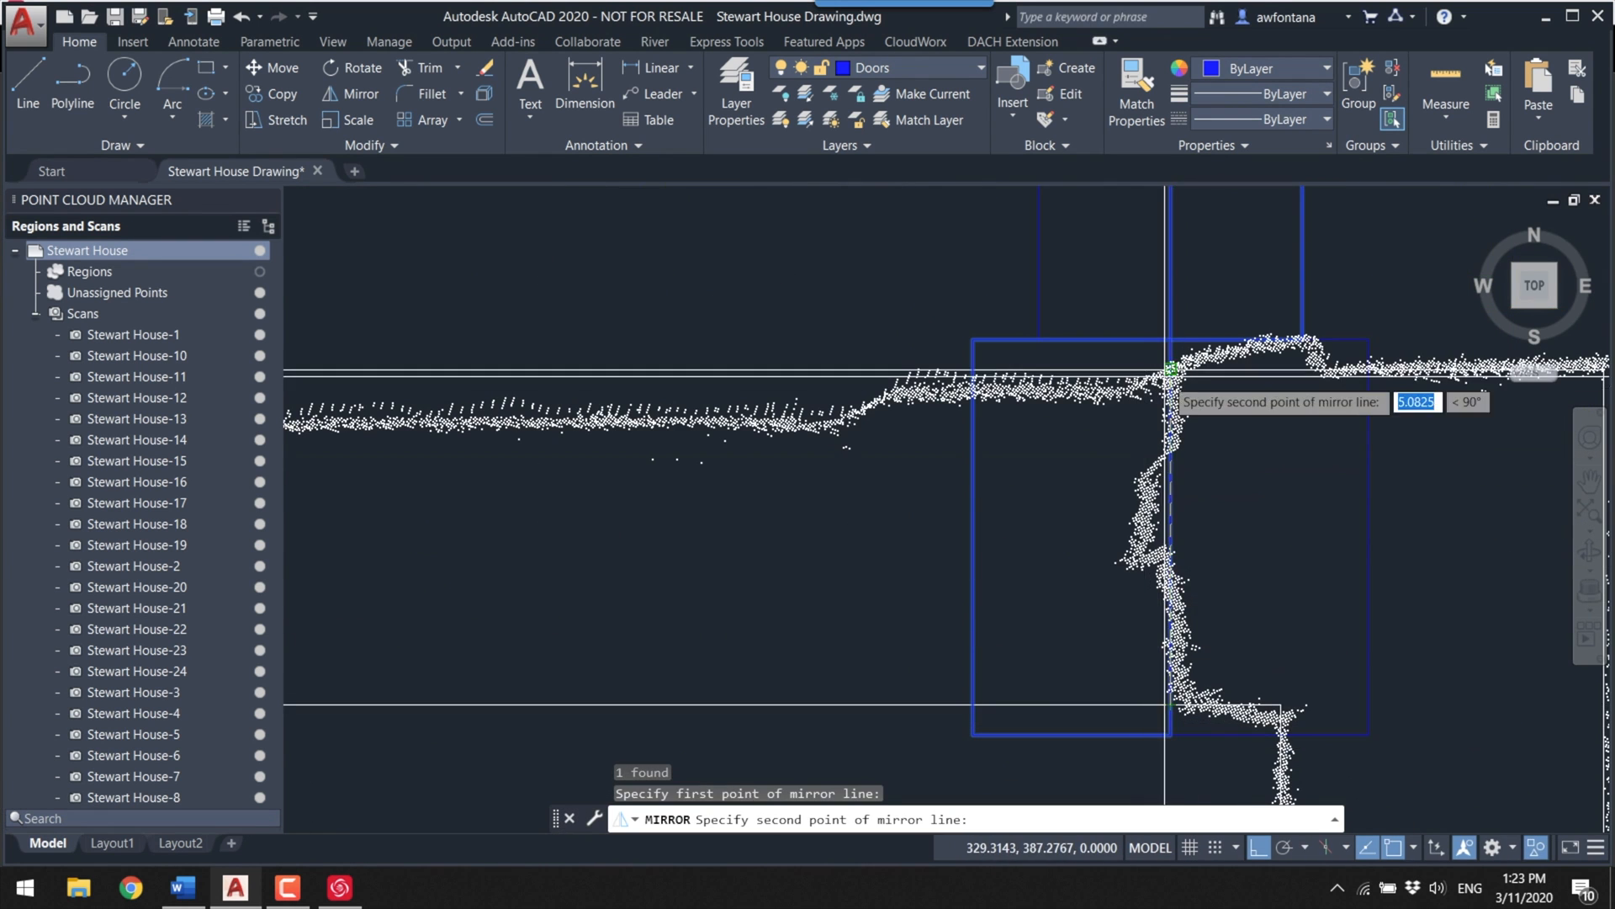
{"action": "scroll", "coordinate": [992, 494], "scroll_direction": "down", "scroll_amount": 3}
{"action": "left_click", "coordinate": [992, 494]}
{"action": "key", "text": "Return"}
Step: Mirror the door in the lower exterior wall about a line through its insertion point at the jamb
{"action": "scroll", "coordinate": [984, 648], "scroll_direction": "up", "scroll_amount": 2}
{"action": "scroll", "coordinate": [984, 648], "scroll_direction": "up", "scroll_amount": 4}
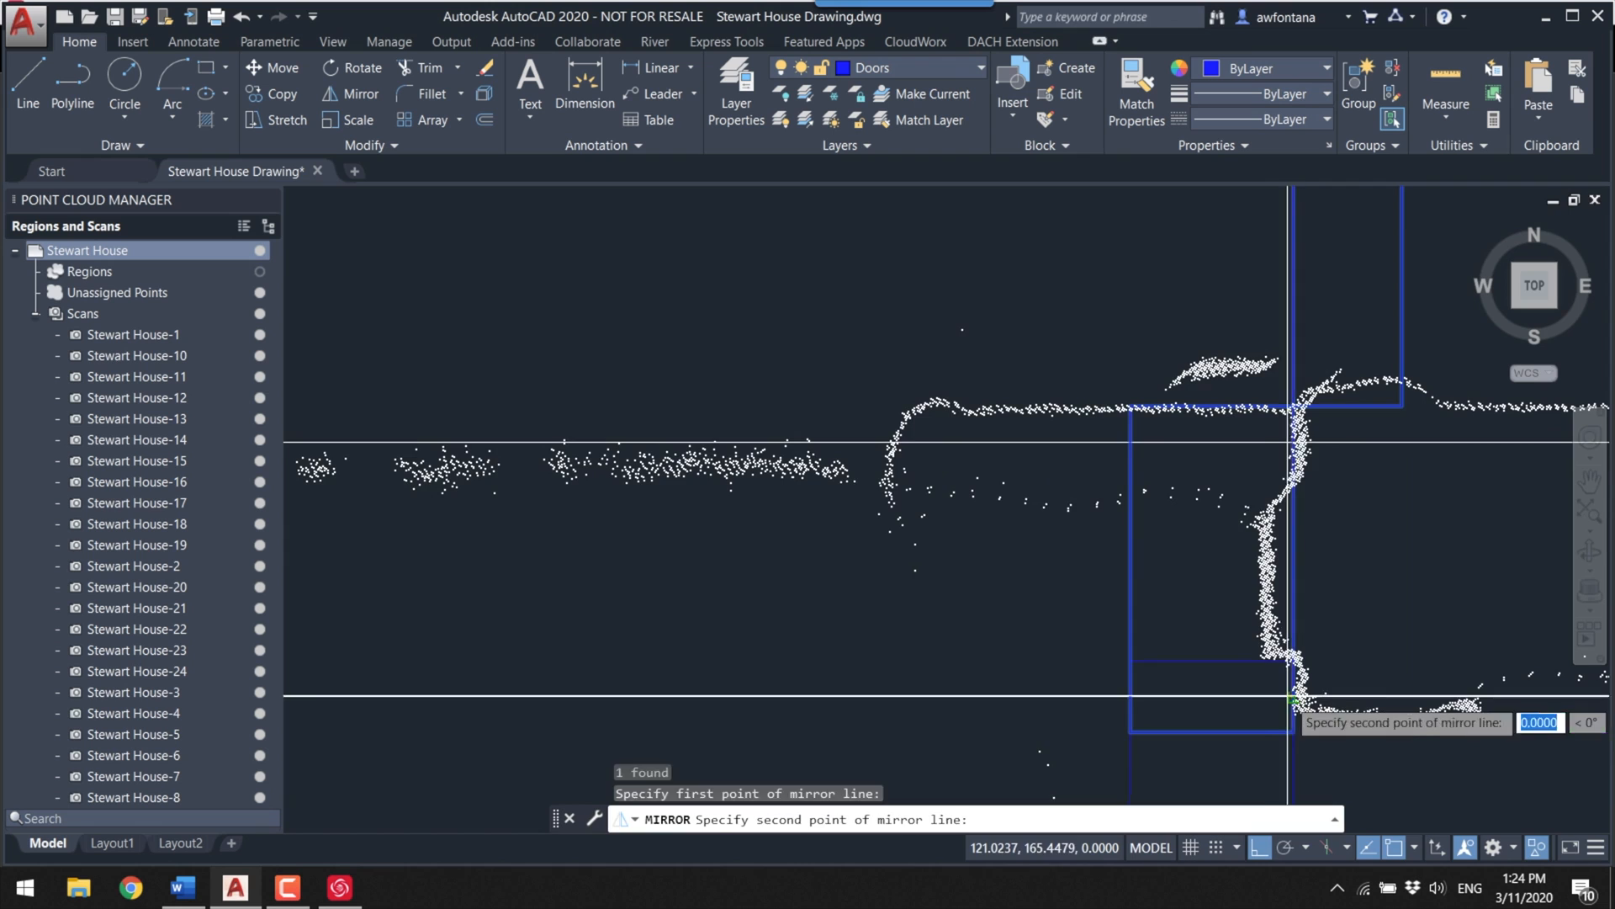
{"action": "left_click", "coordinate": [1288, 695]}
{"action": "scroll", "coordinate": [1289, 695], "scroll_direction": "down", "scroll_amount": 5}
{"action": "key", "text": "Return"}
{"action": "scroll", "coordinate": [829, 538], "scroll_direction": "down", "scroll_amount": 3}
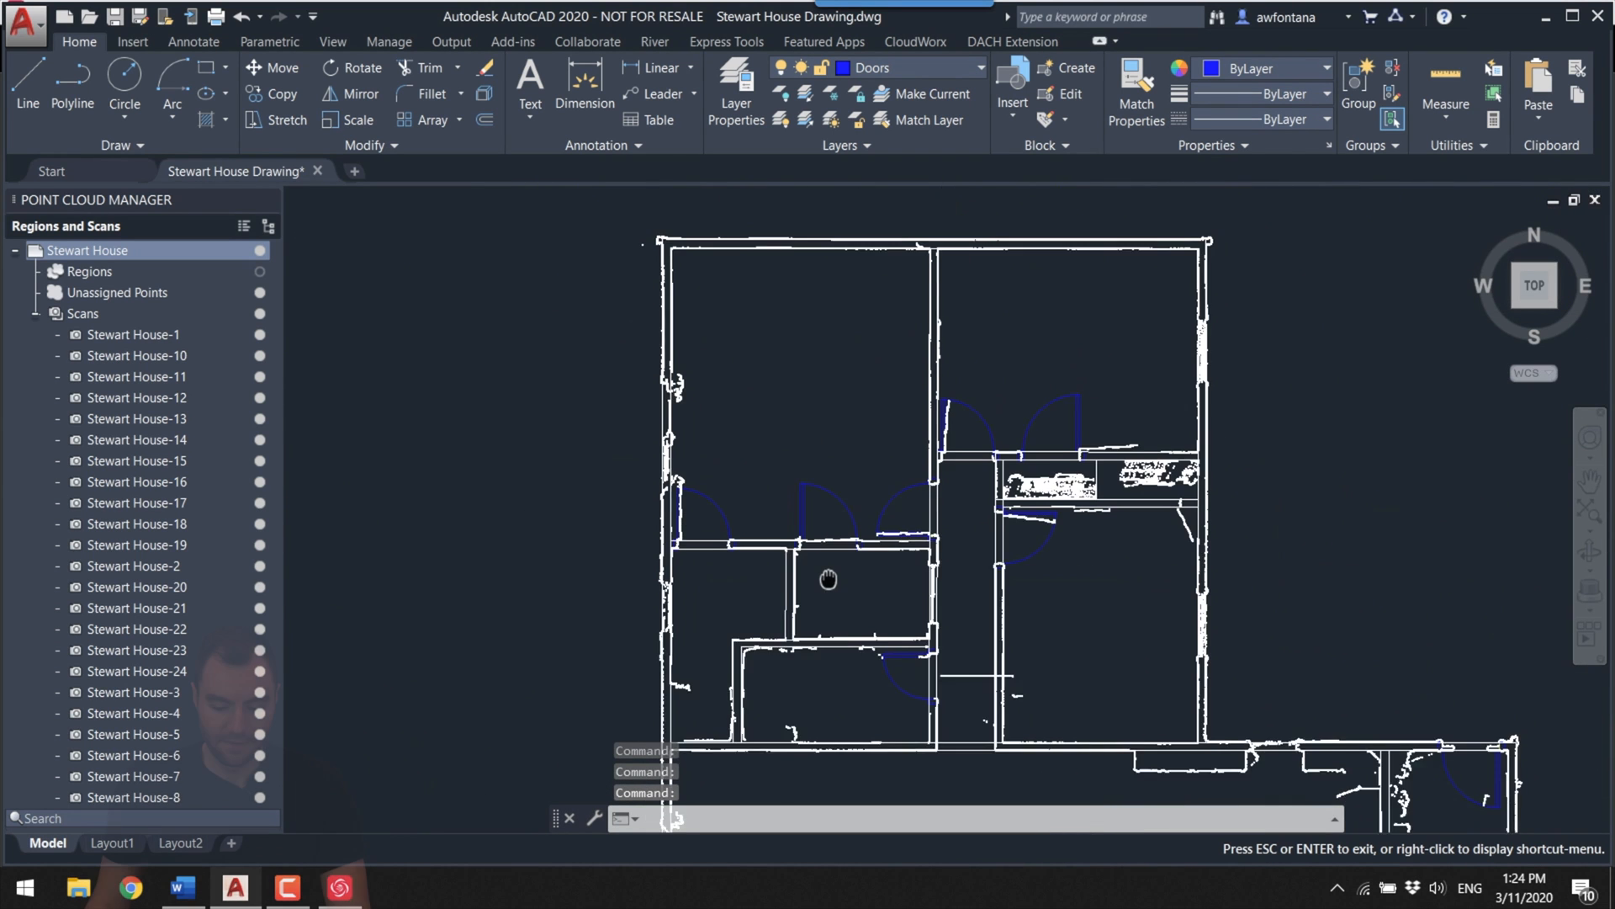
Step: Examine the doors placed across the floor plan and the source door geometry beside the house
{"action": "scroll", "coordinate": [793, 342], "scroll_direction": "up", "scroll_amount": 3}
{"action": "scroll", "coordinate": [845, 521], "scroll_direction": "down", "scroll_amount": 2}
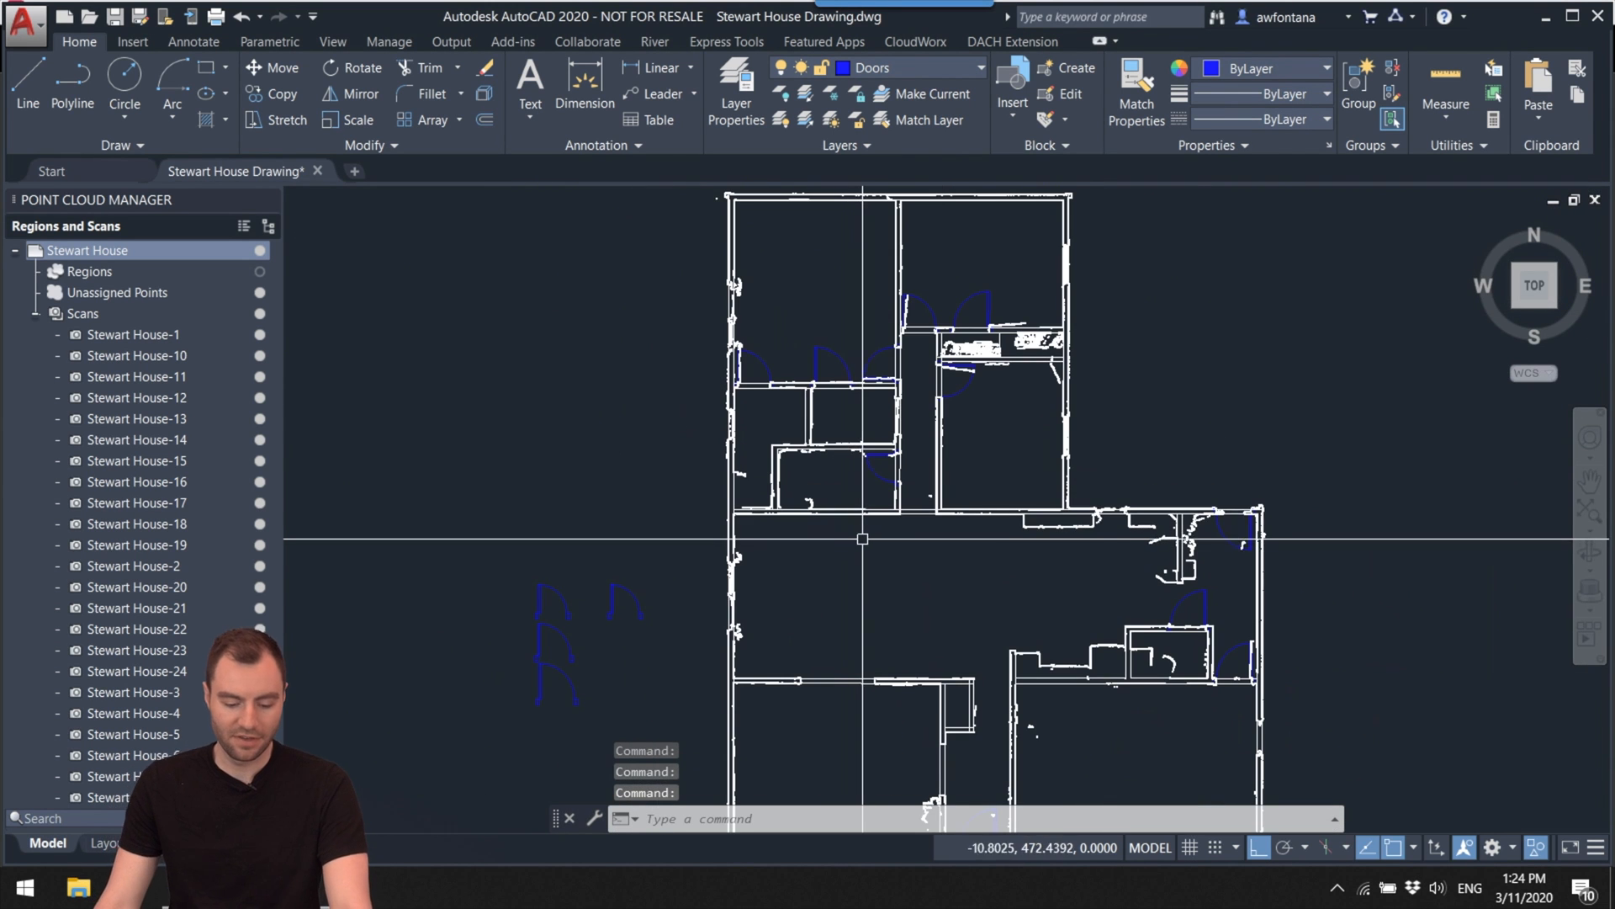
{"action": "left_click_drag", "start_coordinate": [985, 587], "coordinate": [963, 541]}
{"action": "left_click_drag", "start_coordinate": [851, 558], "coordinate": [881, 519]}
{"action": "key", "text": "Escape"}
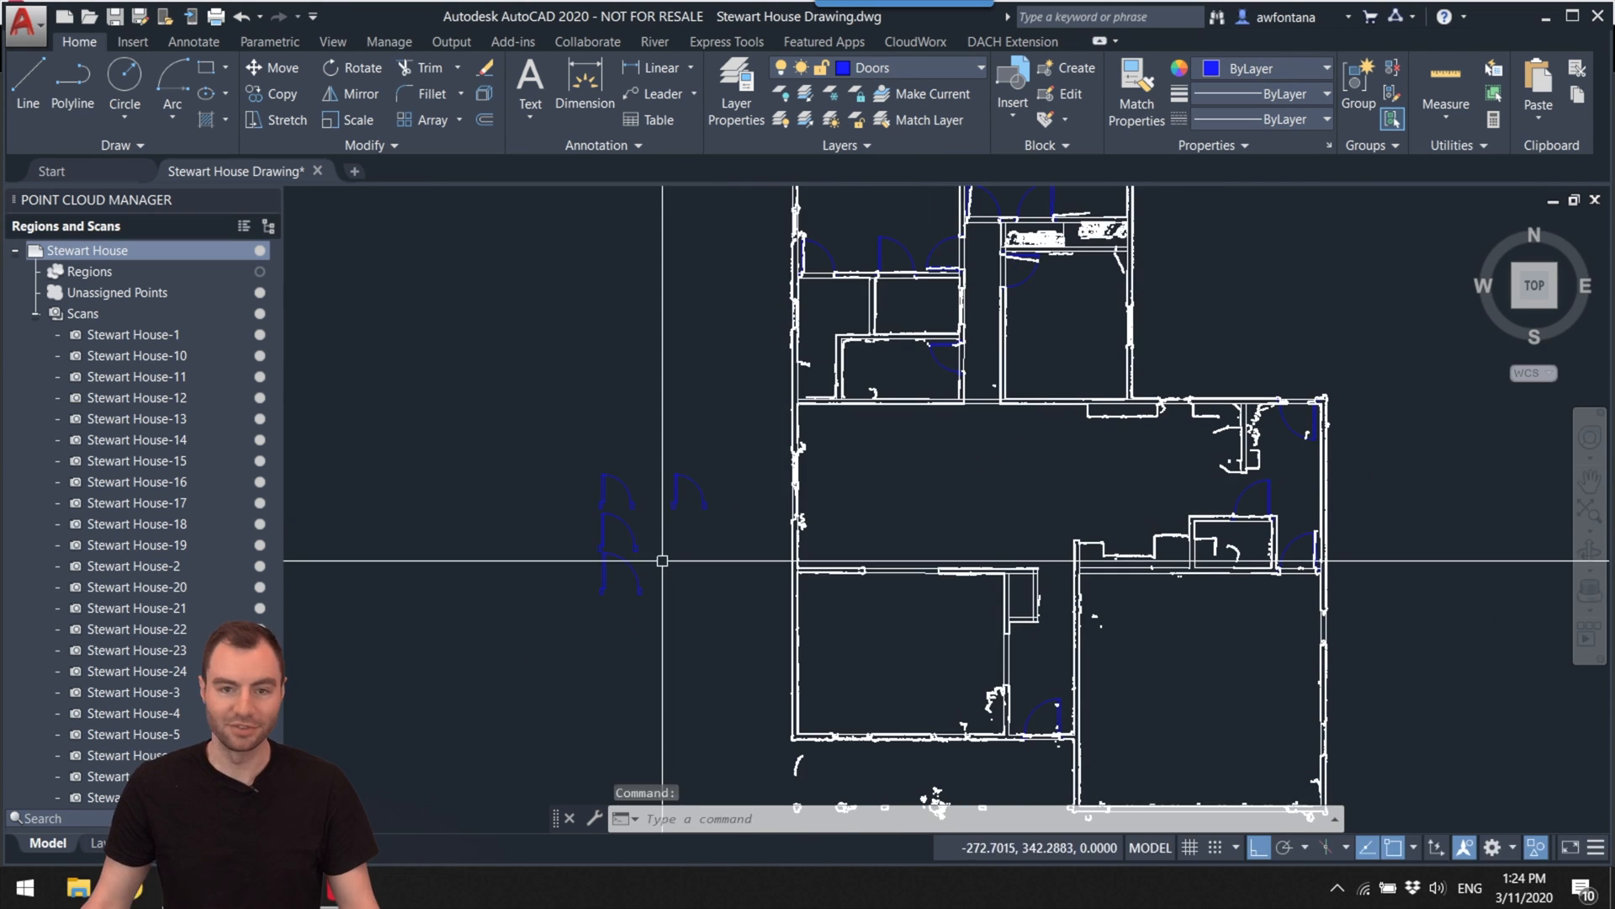
{"action": "middle_click_drag", "start_coordinate": [674, 558], "coordinate": [765, 574]}
{"action": "scroll", "coordinate": [639, 505], "scroll_direction": "up", "scroll_amount": 5}
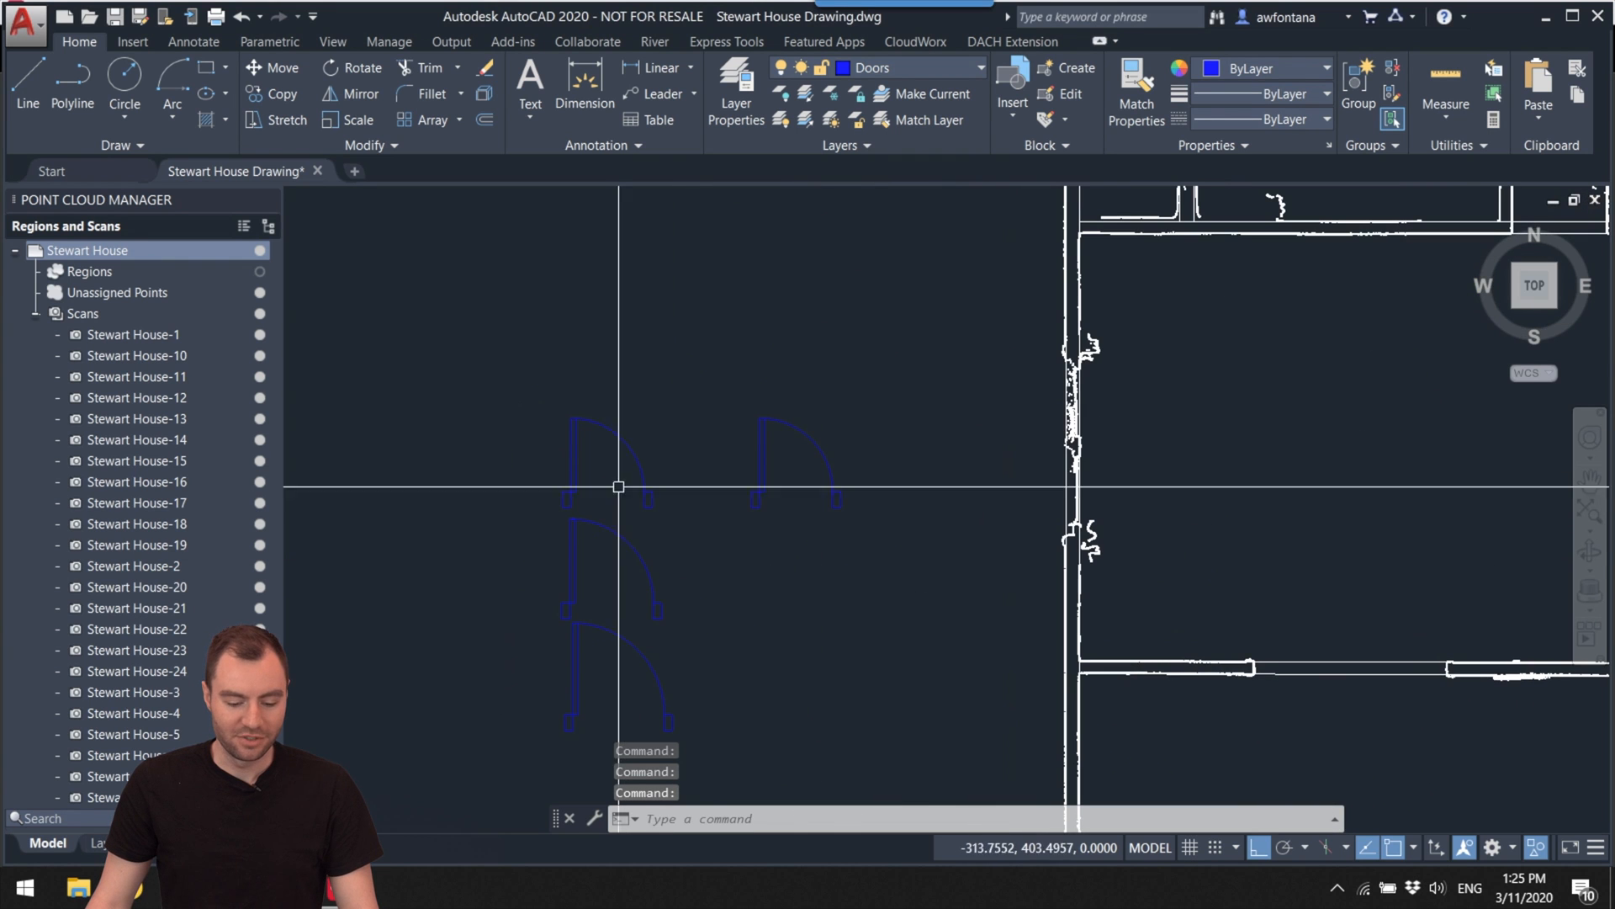
Step: Copy the topmost door's geometry in the left column beside the house about 68.5 inches straight up
{"action": "mouse_move", "coordinate": [681, 507]}
{"action": "left_mouse_down"}
{"action": "mouse_move", "coordinate": [703, 497]}
{"action": "mouse_move", "coordinate": [548, 480]}
{"action": "mouse_move", "coordinate": [631, 379]}
{"action": "mouse_move", "coordinate": [630, 408]}
{"action": "left_mouse_up"}
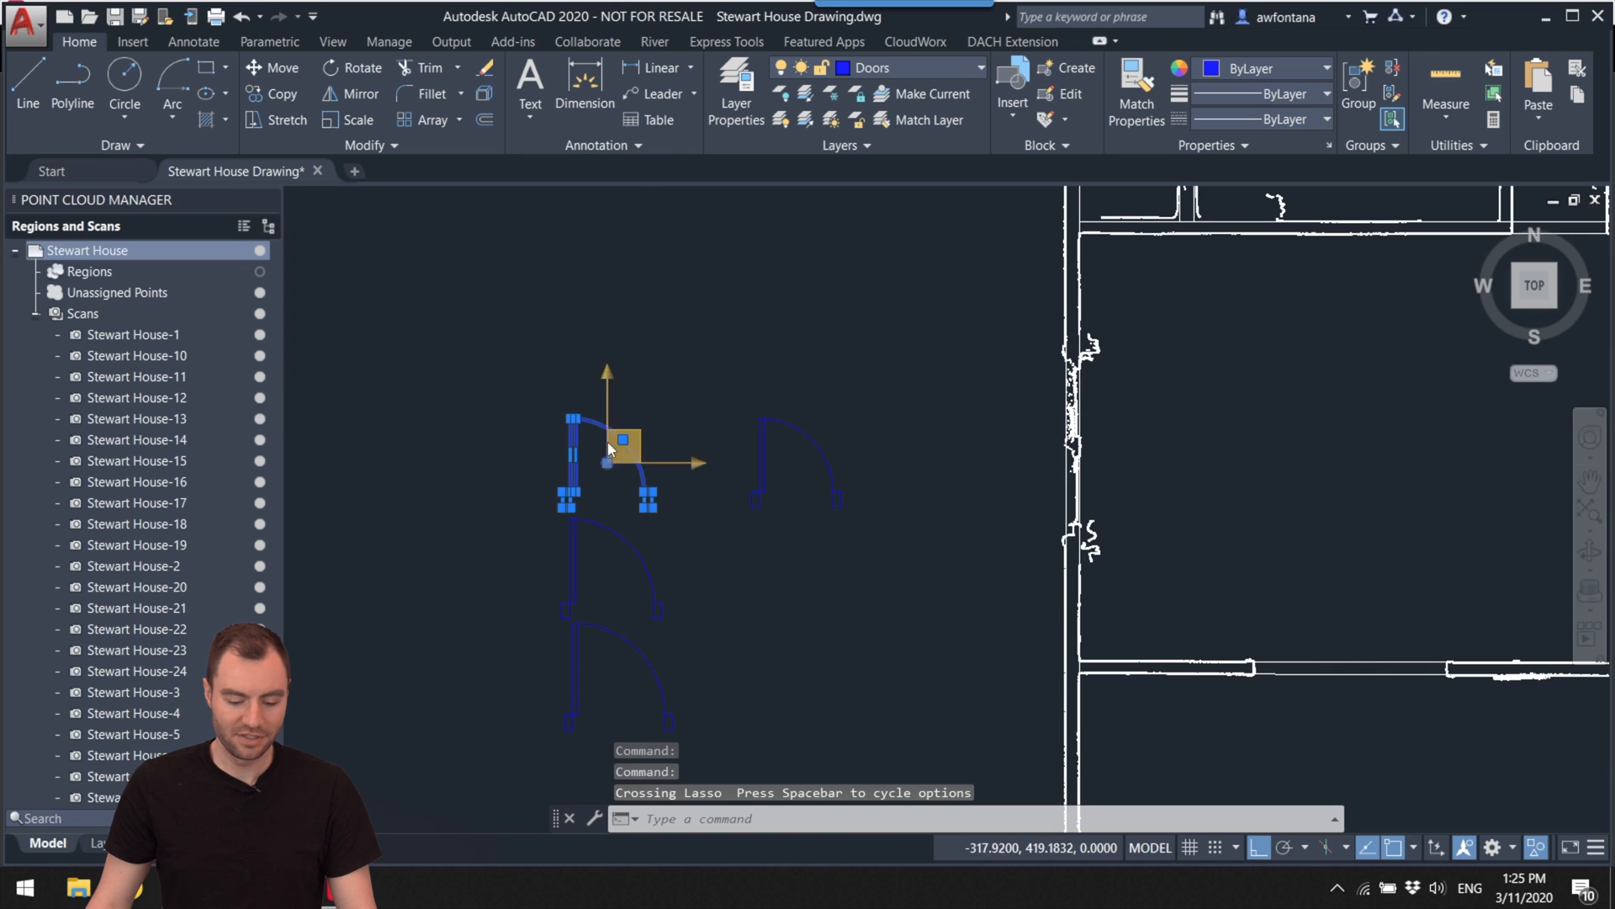
{"action": "left_click", "coordinate": [609, 392]}
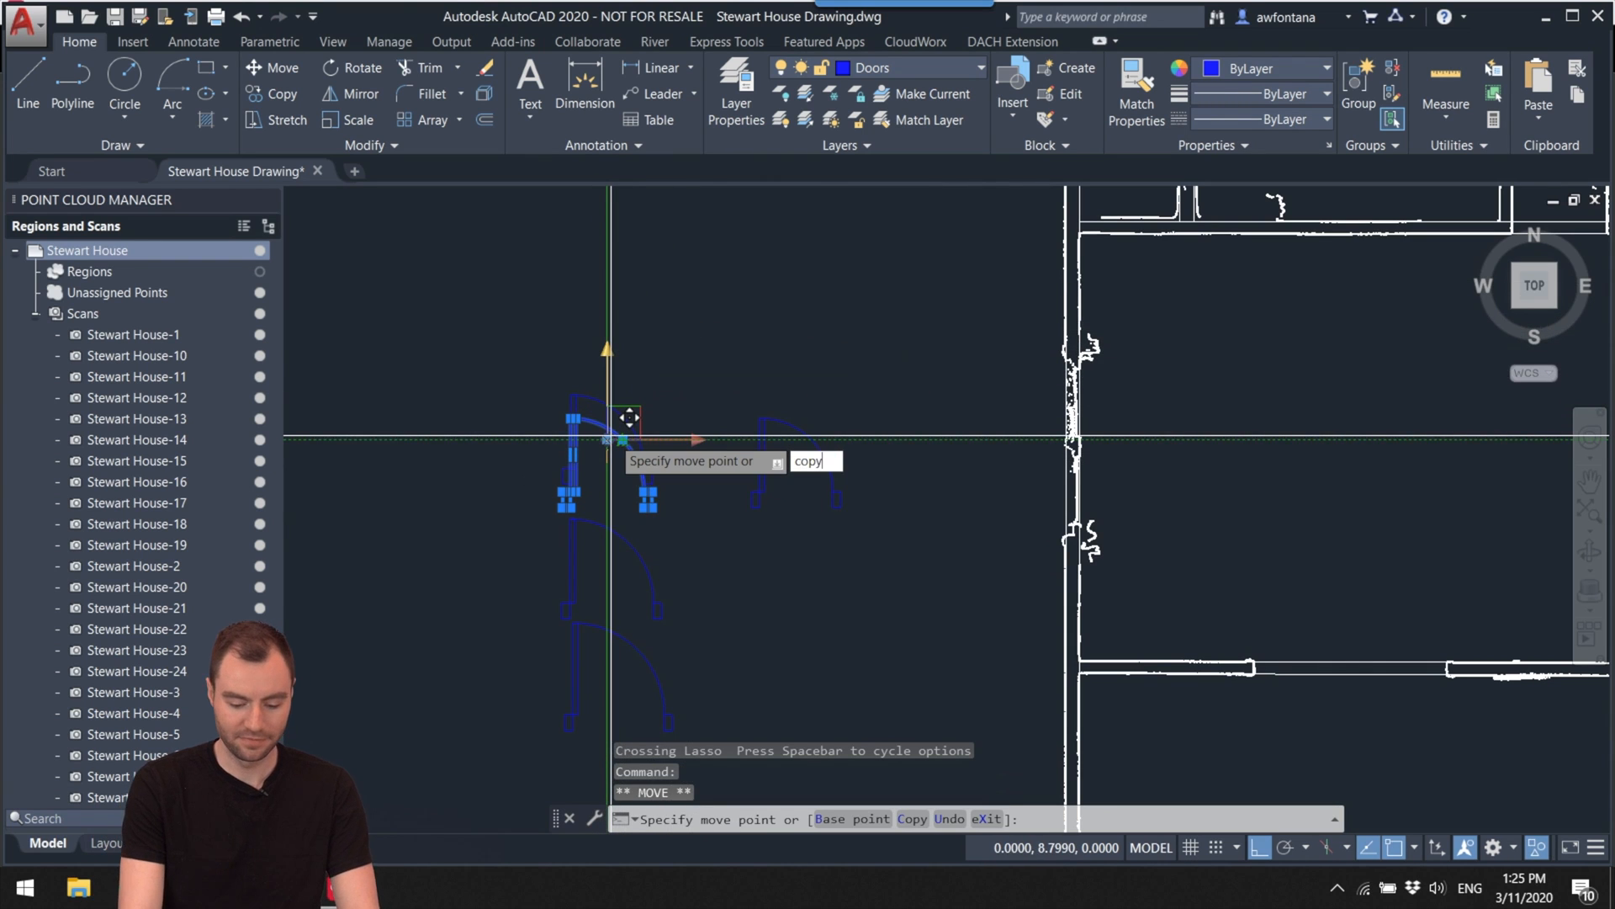
{"action": "key", "text": "Escape"}
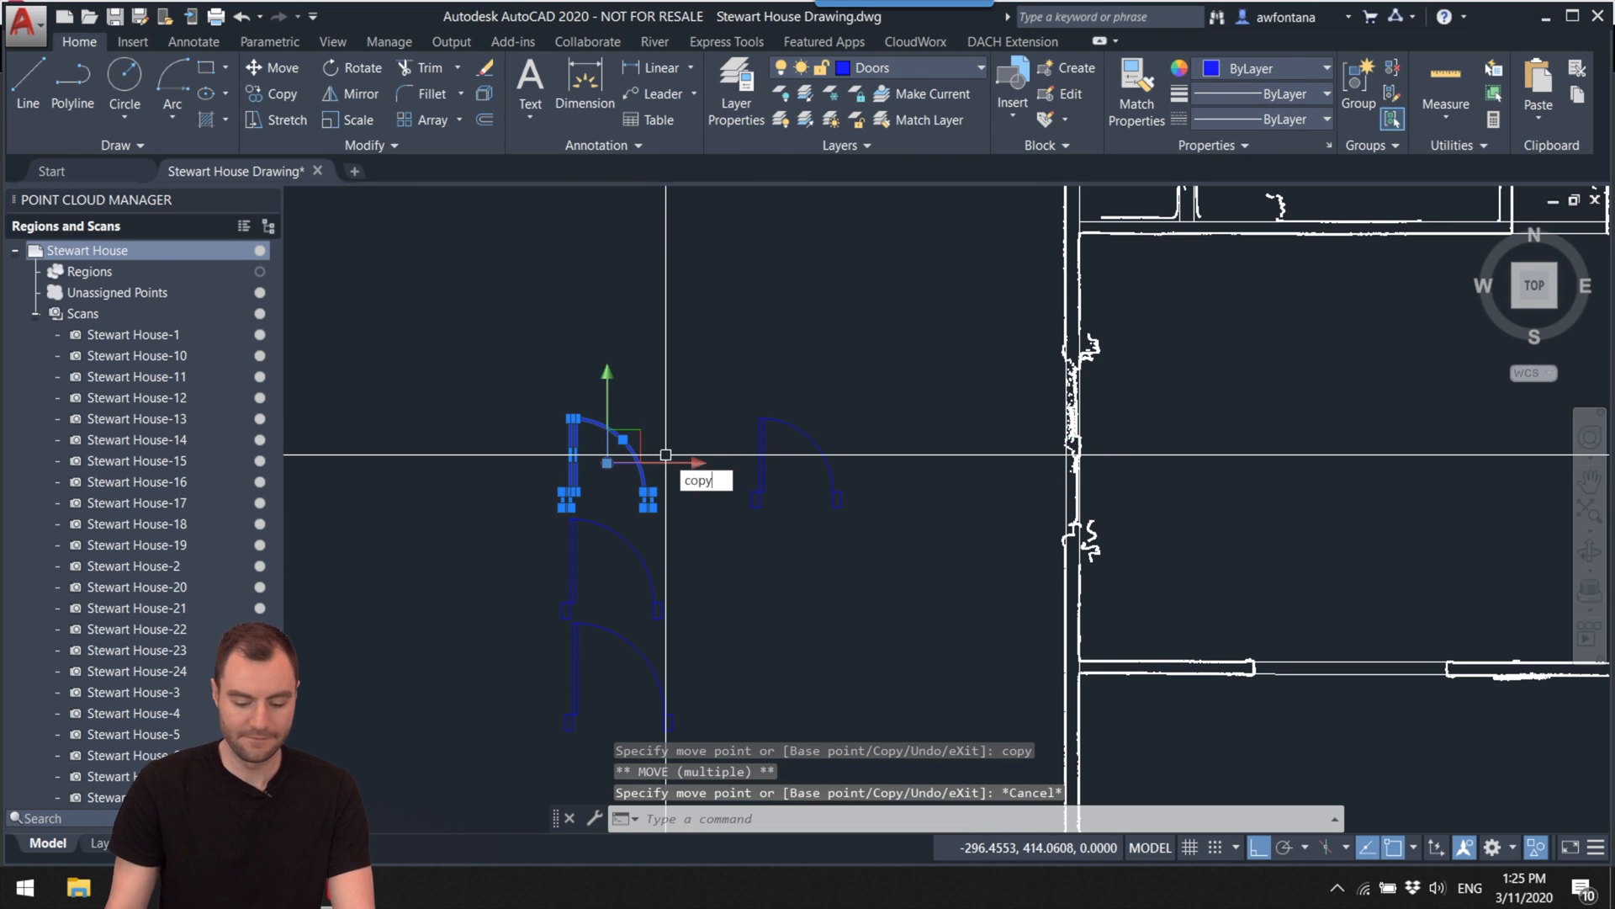
{"action": "key", "text": "Return"}
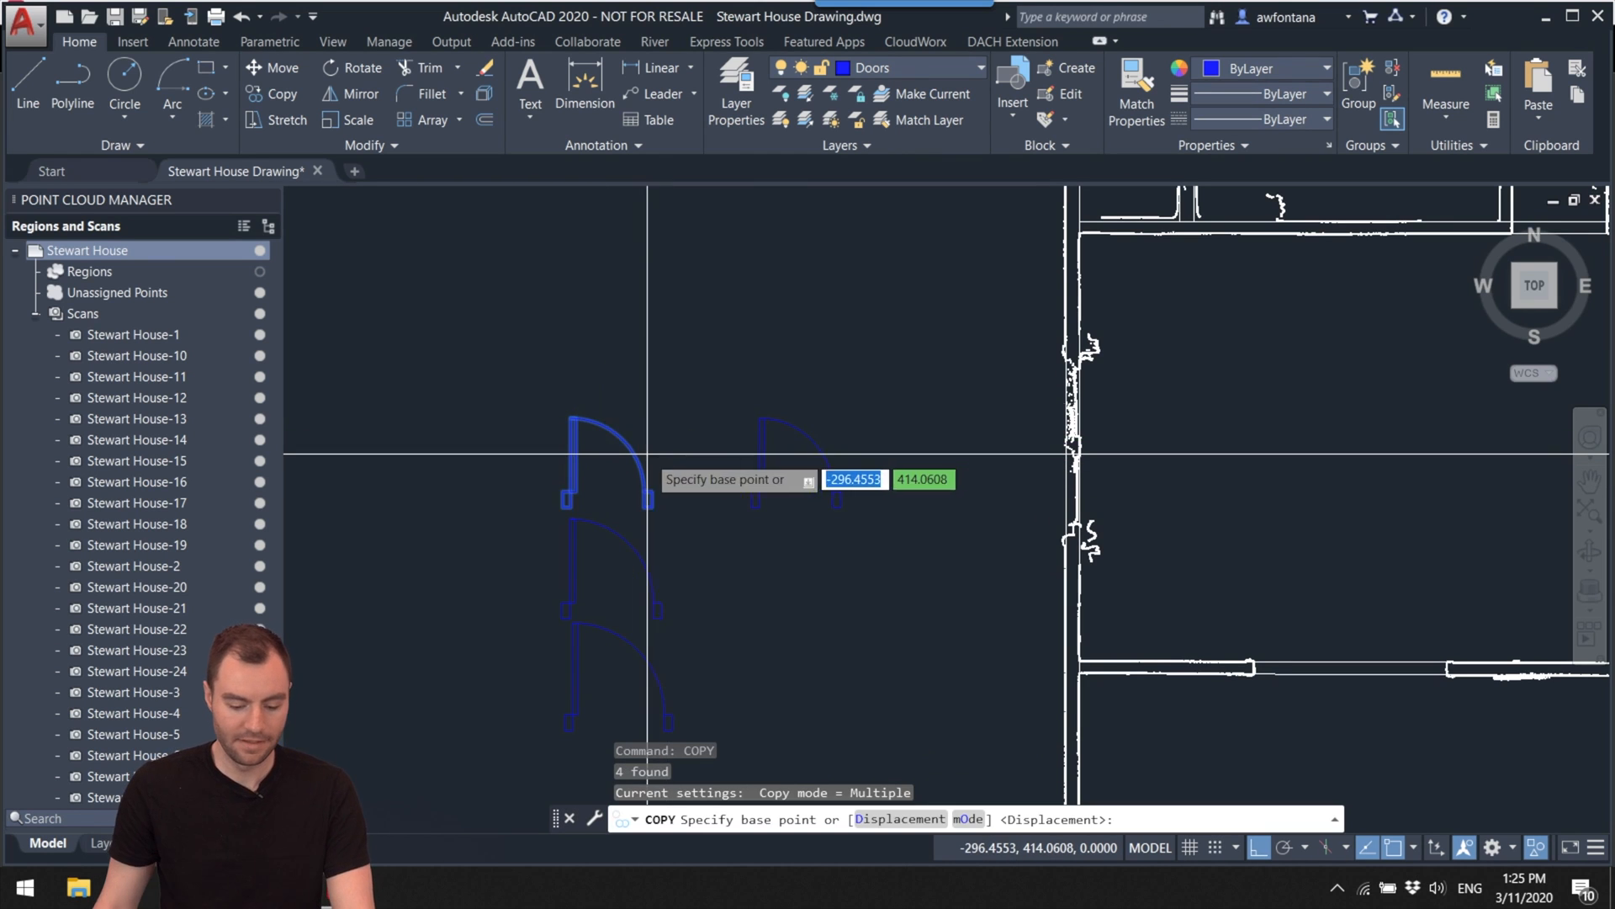
{"action": "left_click", "coordinate": [569, 500]}
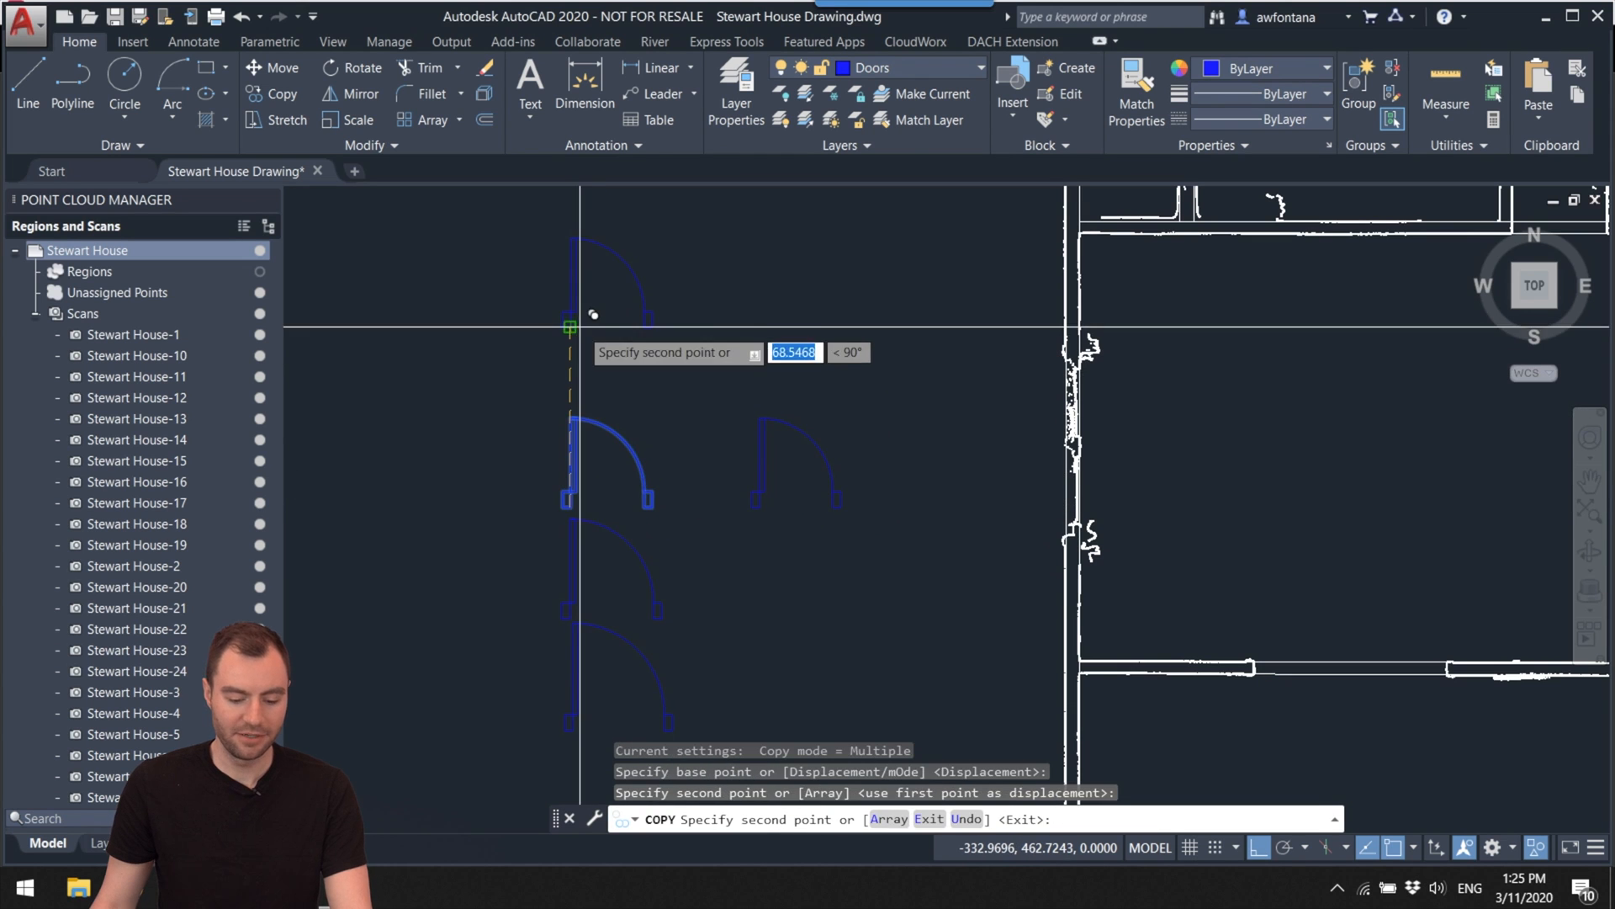
{"action": "left_click", "coordinate": [580, 326]}
{"action": "key", "text": "Return"}
Step: Delete the swing arc and the door leaf from the copied door, keeping its two jamb rectangles
{"action": "scroll", "coordinate": [806, 497], "scroll_direction": "up", "scroll_amount": 2}
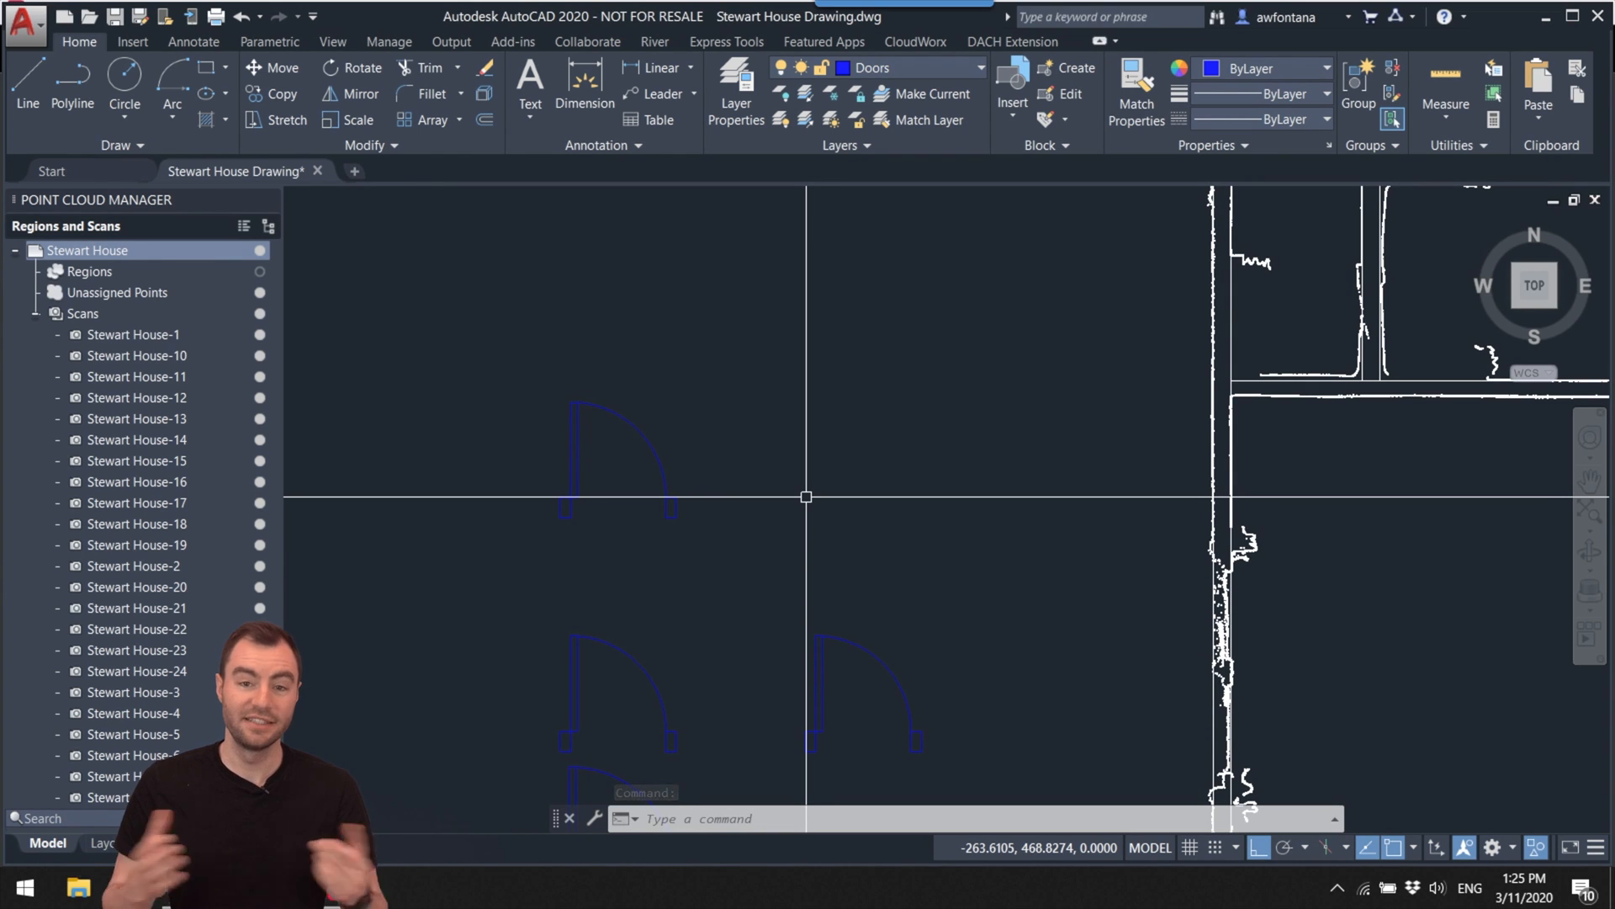
{"action": "type", "text": "p"}
{"action": "key", "text": "Return"}
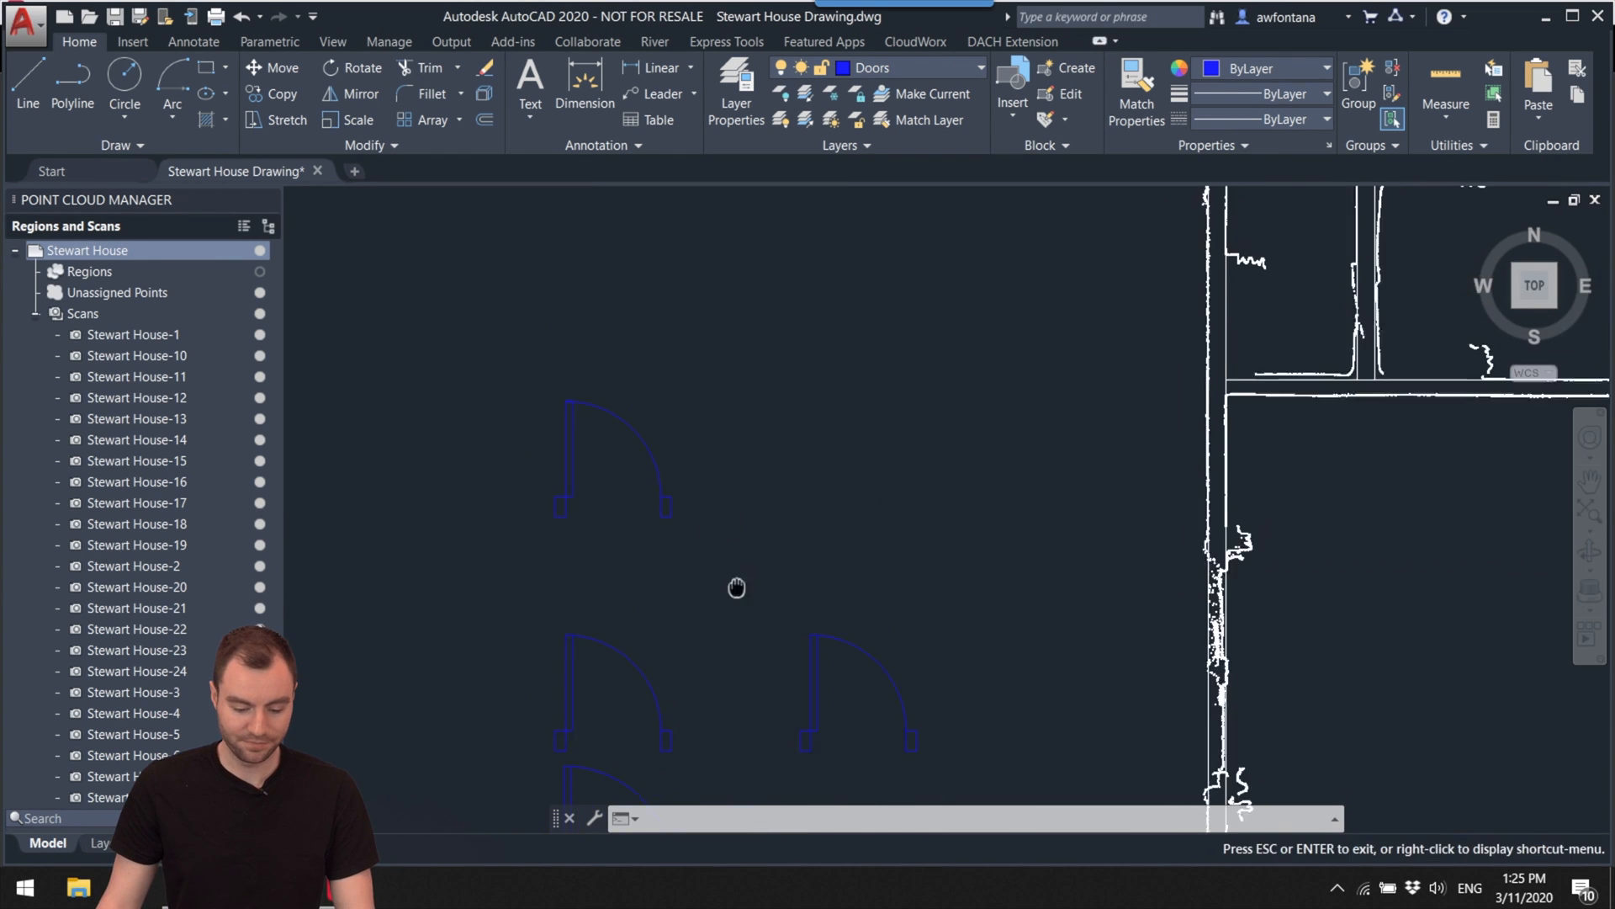
{"action": "scroll", "coordinate": [649, 543], "scroll_direction": "up", "scroll_amount": 2}
{"action": "scroll", "coordinate": [650, 543], "scroll_direction": "up", "scroll_amount": 1}
{"action": "key", "text": "Escape"}
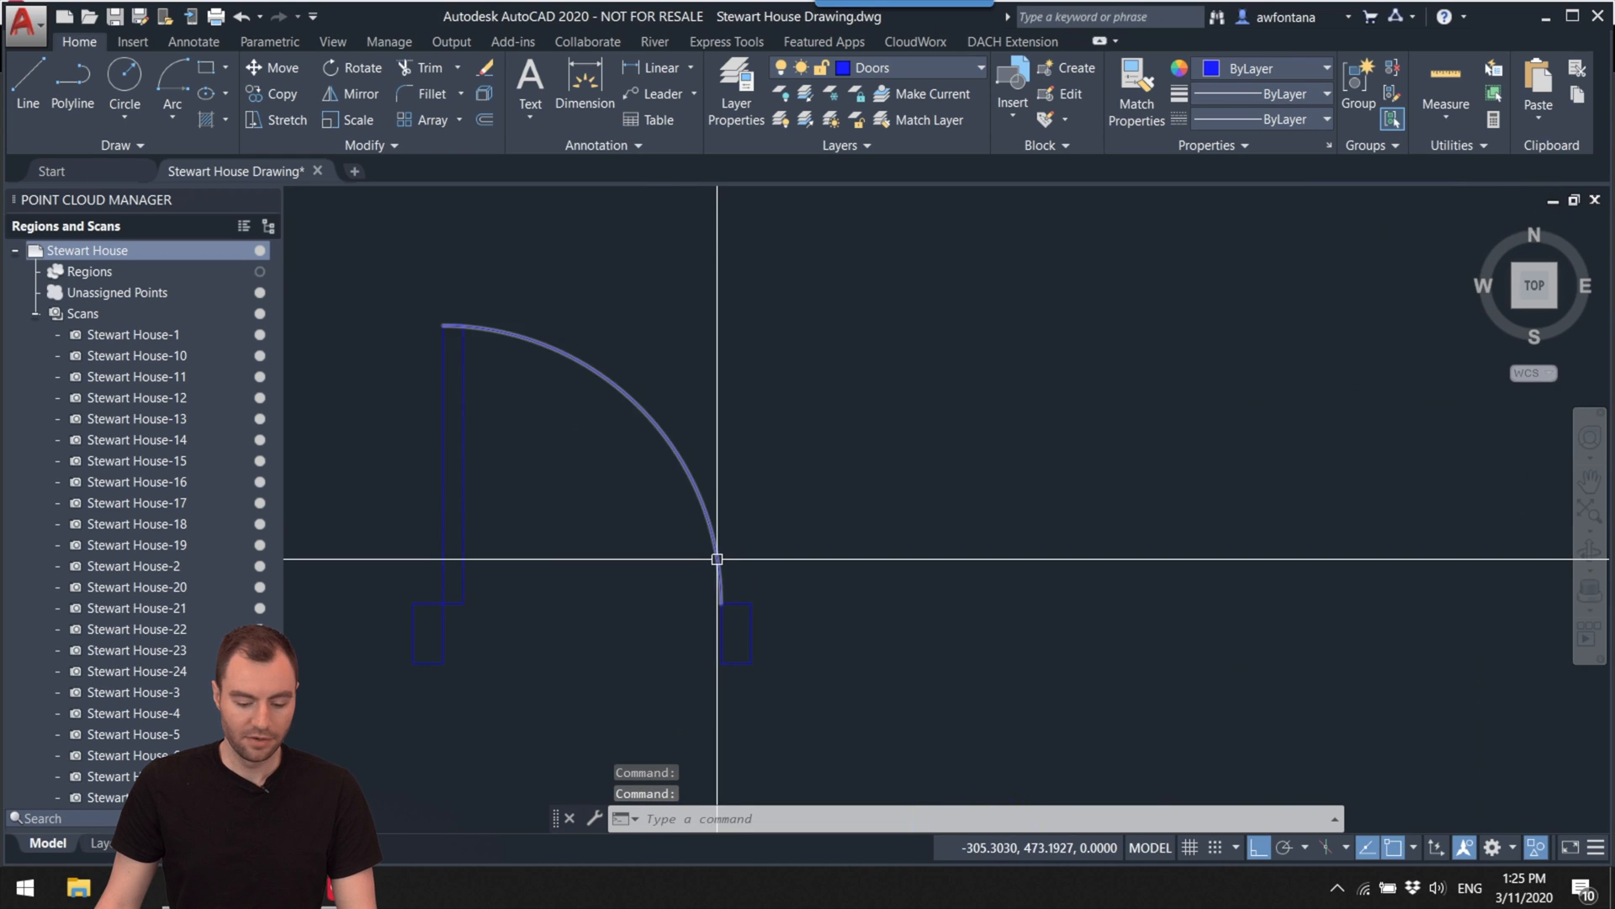
{"action": "key", "text": "Delete"}
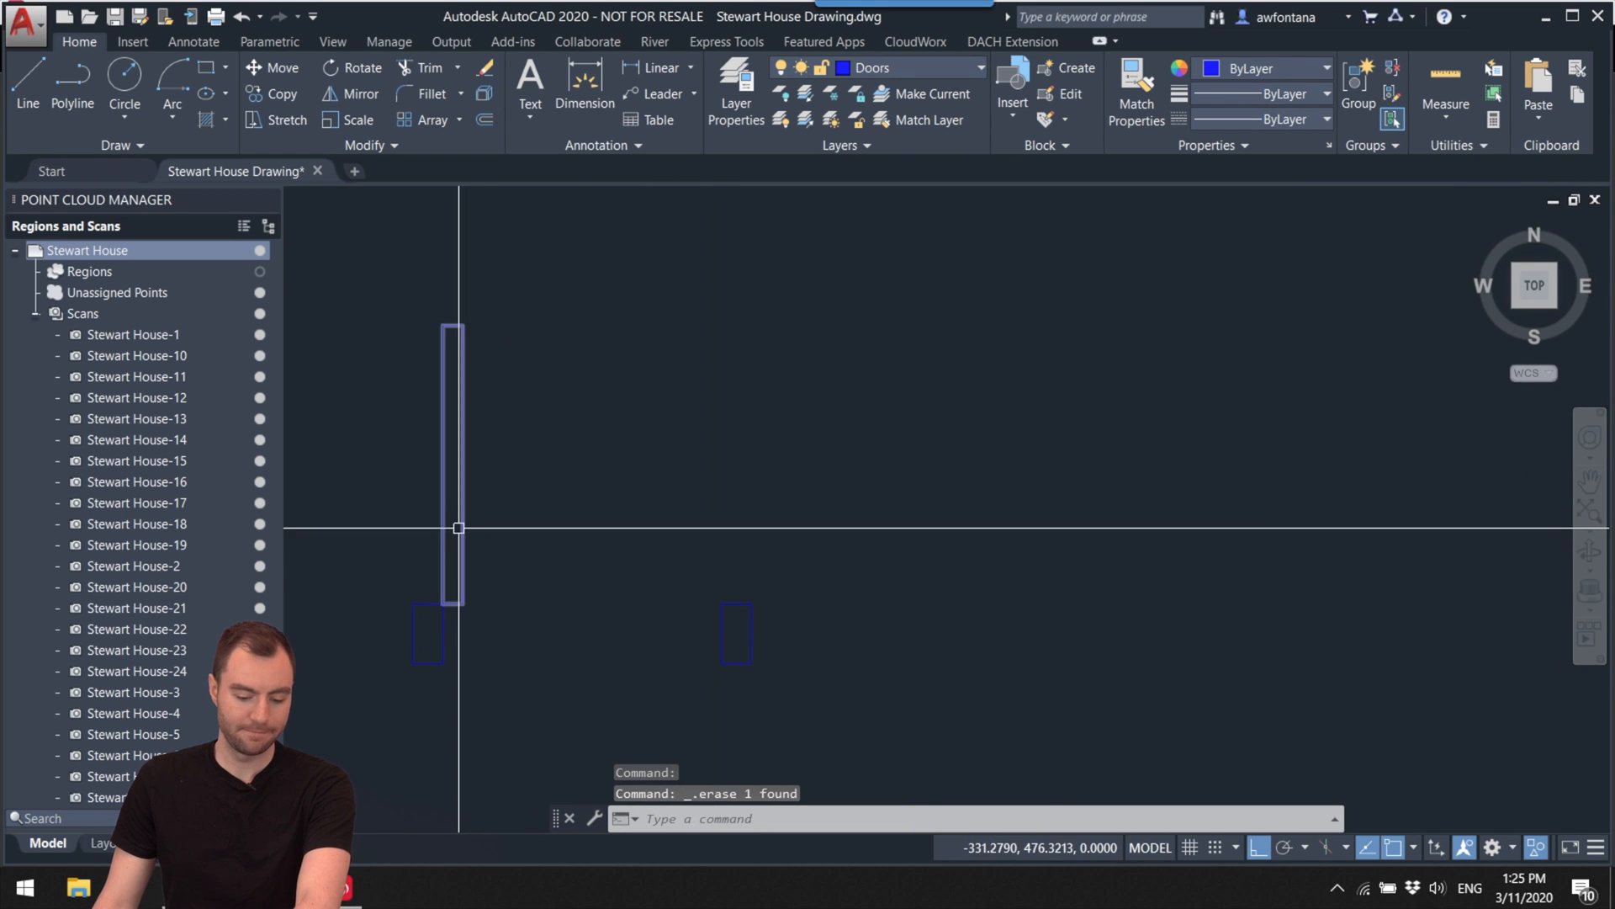
{"action": "left_click", "coordinate": [460, 530]}
{"action": "key", "text": "Delete"}
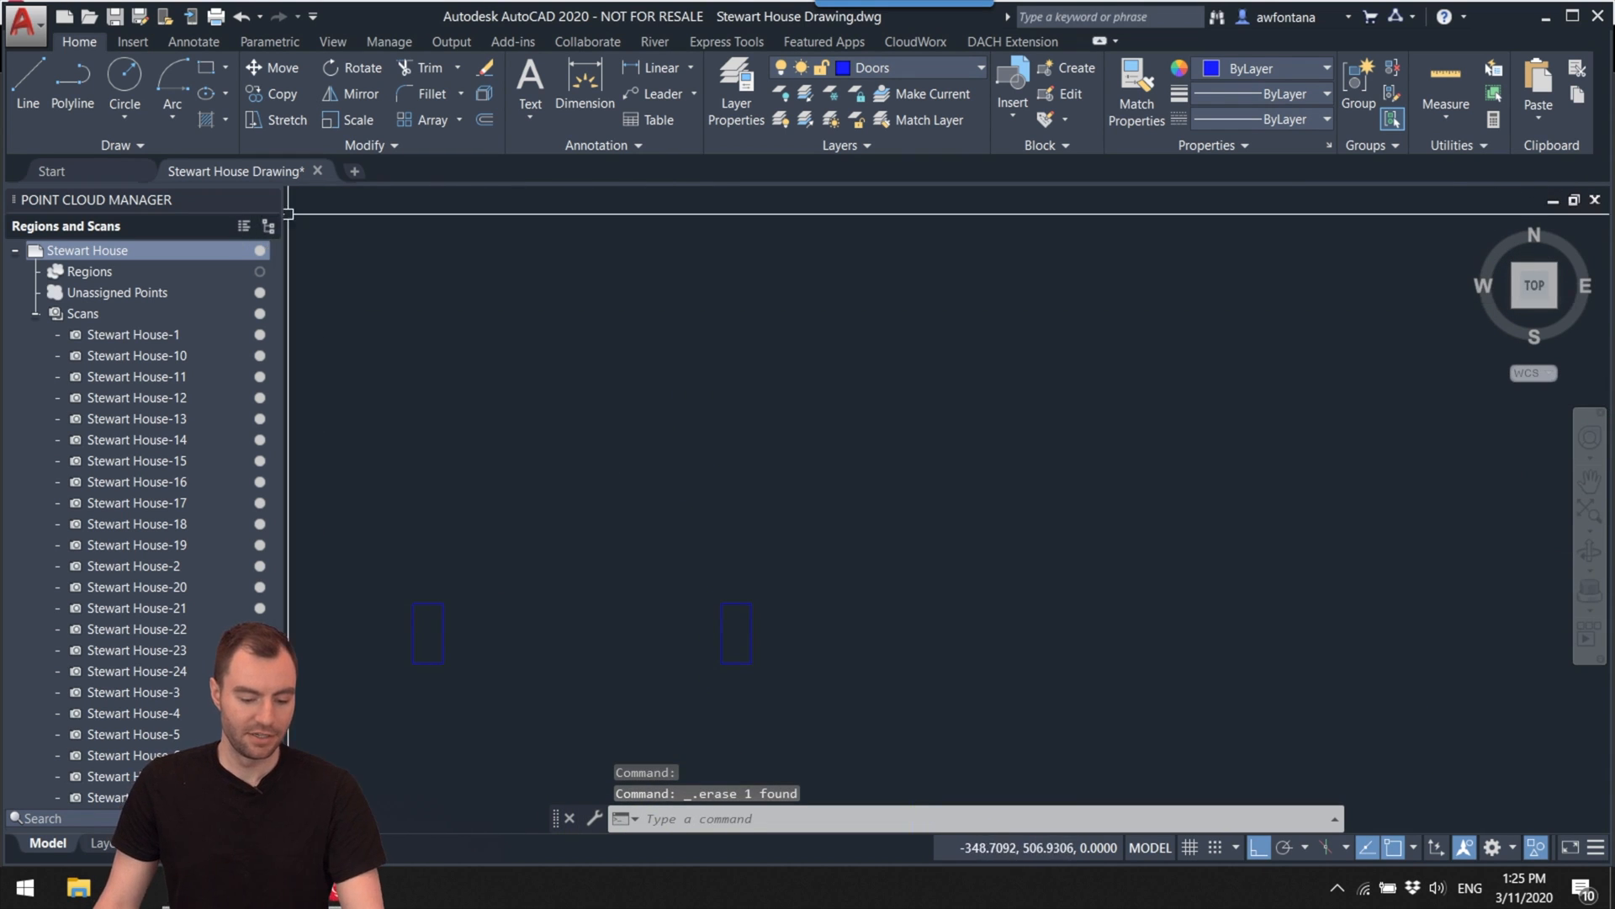
Step: Draw a 21 by 2 inch rectangle for the door leaf, starting on the left jamb's inner edge
{"action": "left_click", "coordinate": [204, 67]}
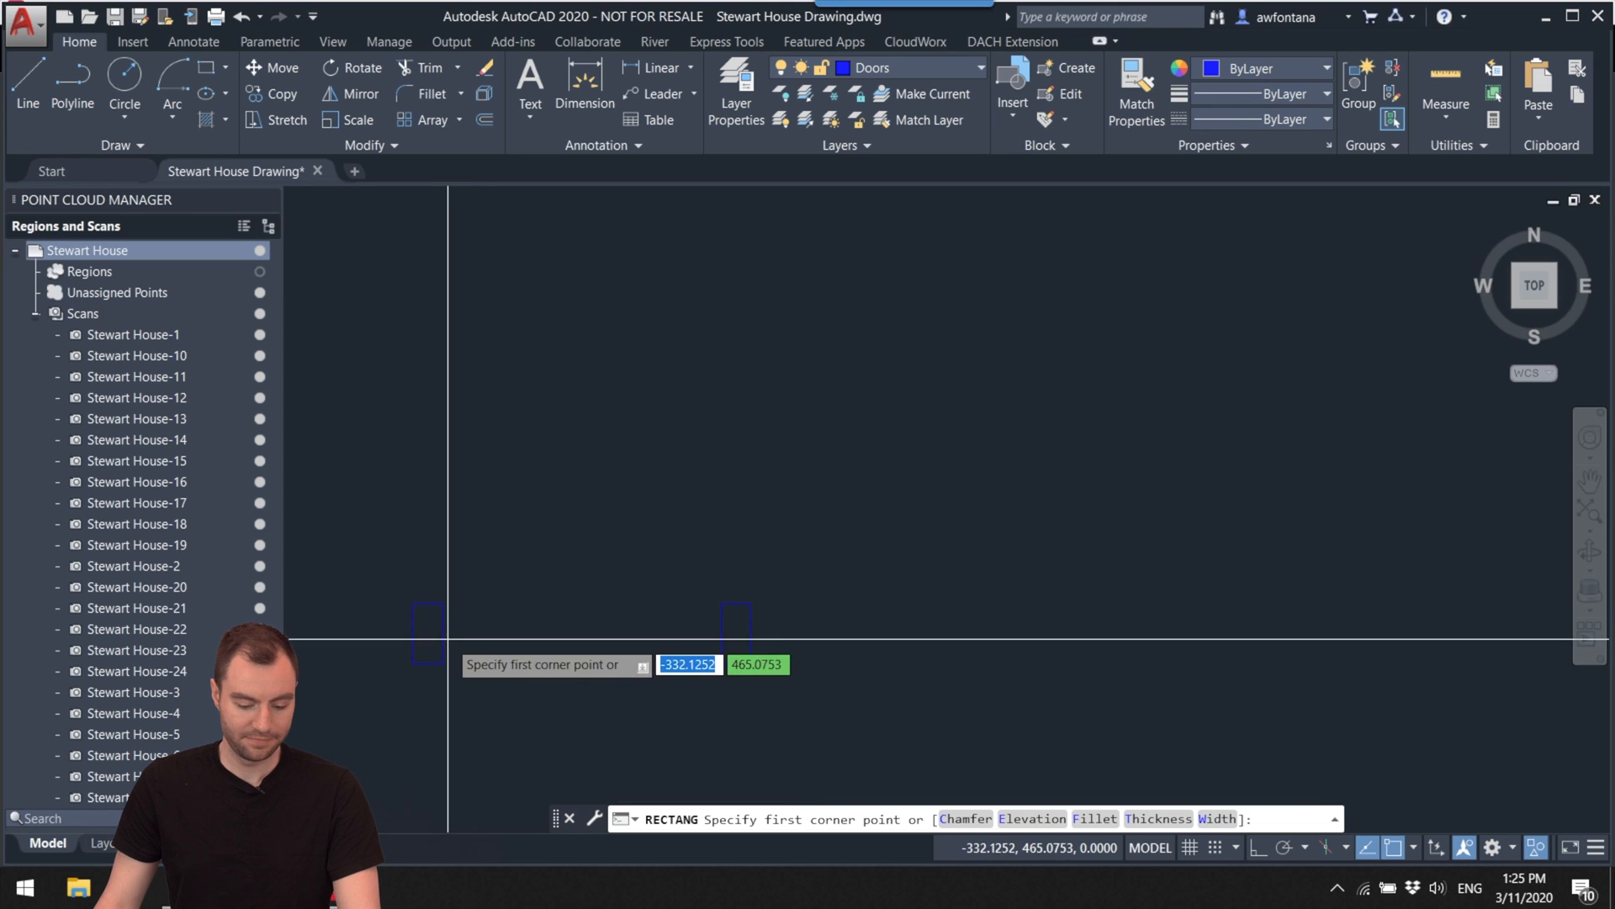
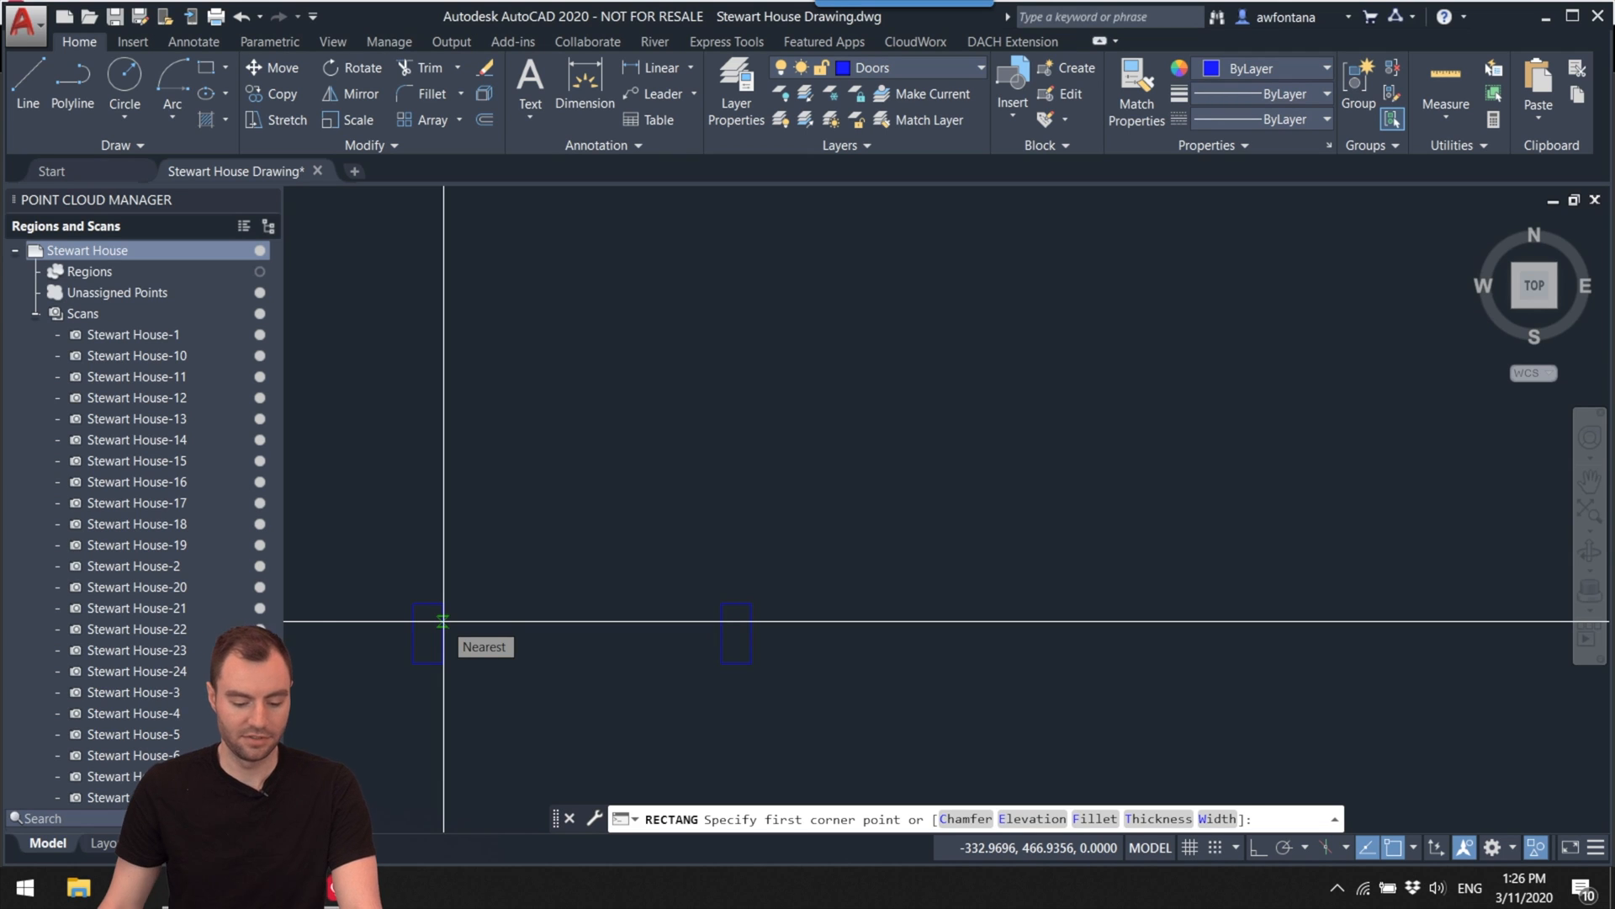
{"action": "left_click", "coordinate": [444, 621]}
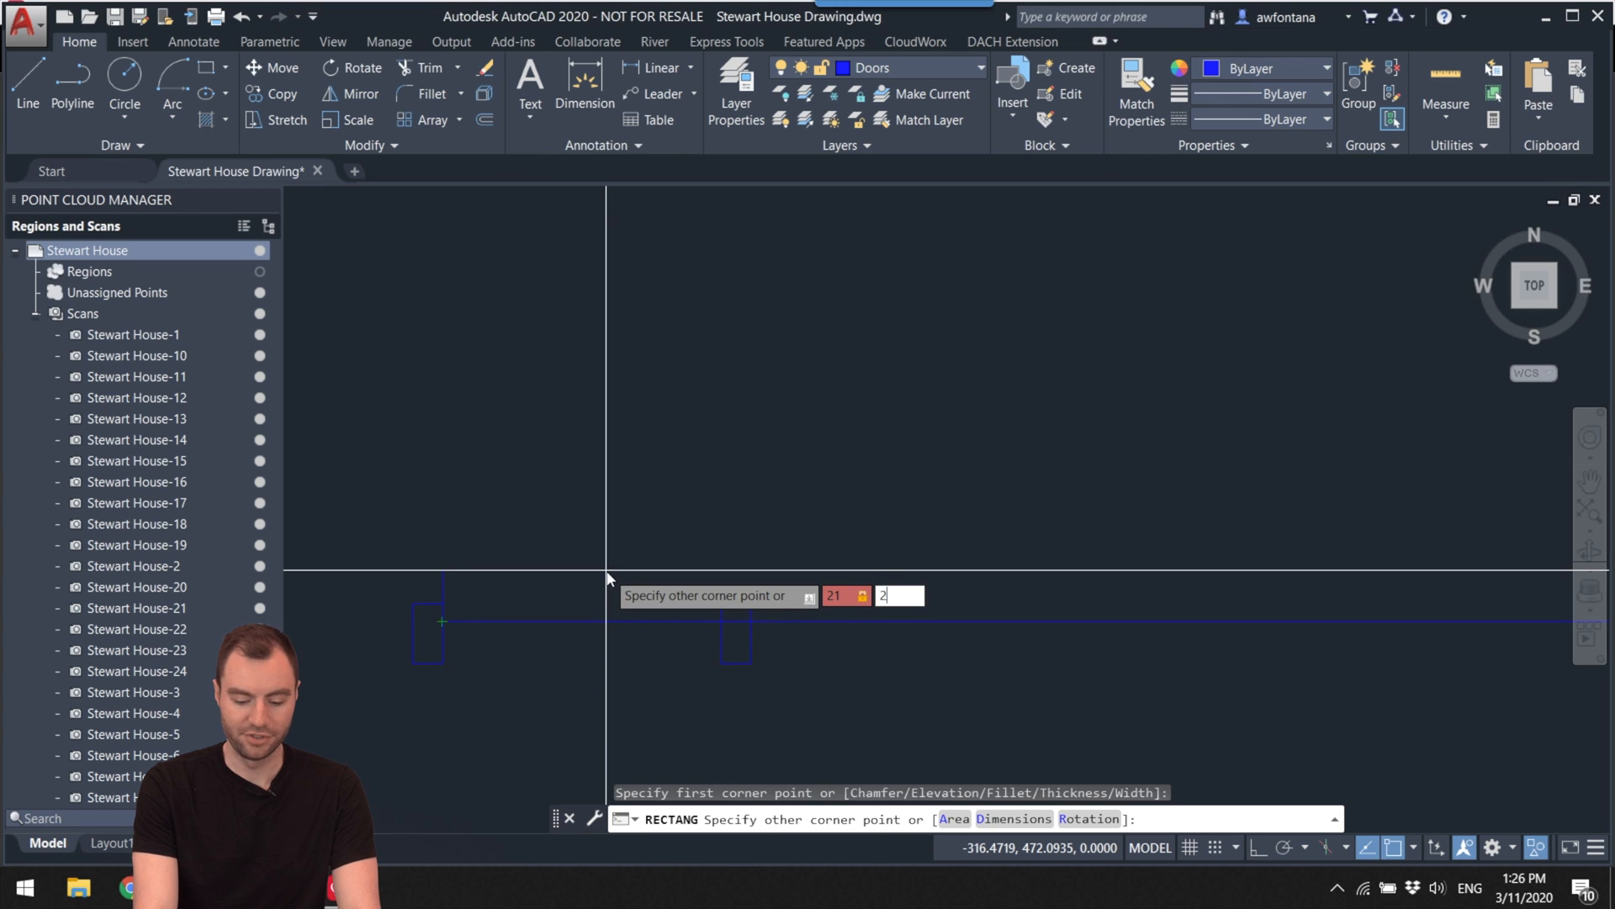
{"action": "key", "text": "Return"}
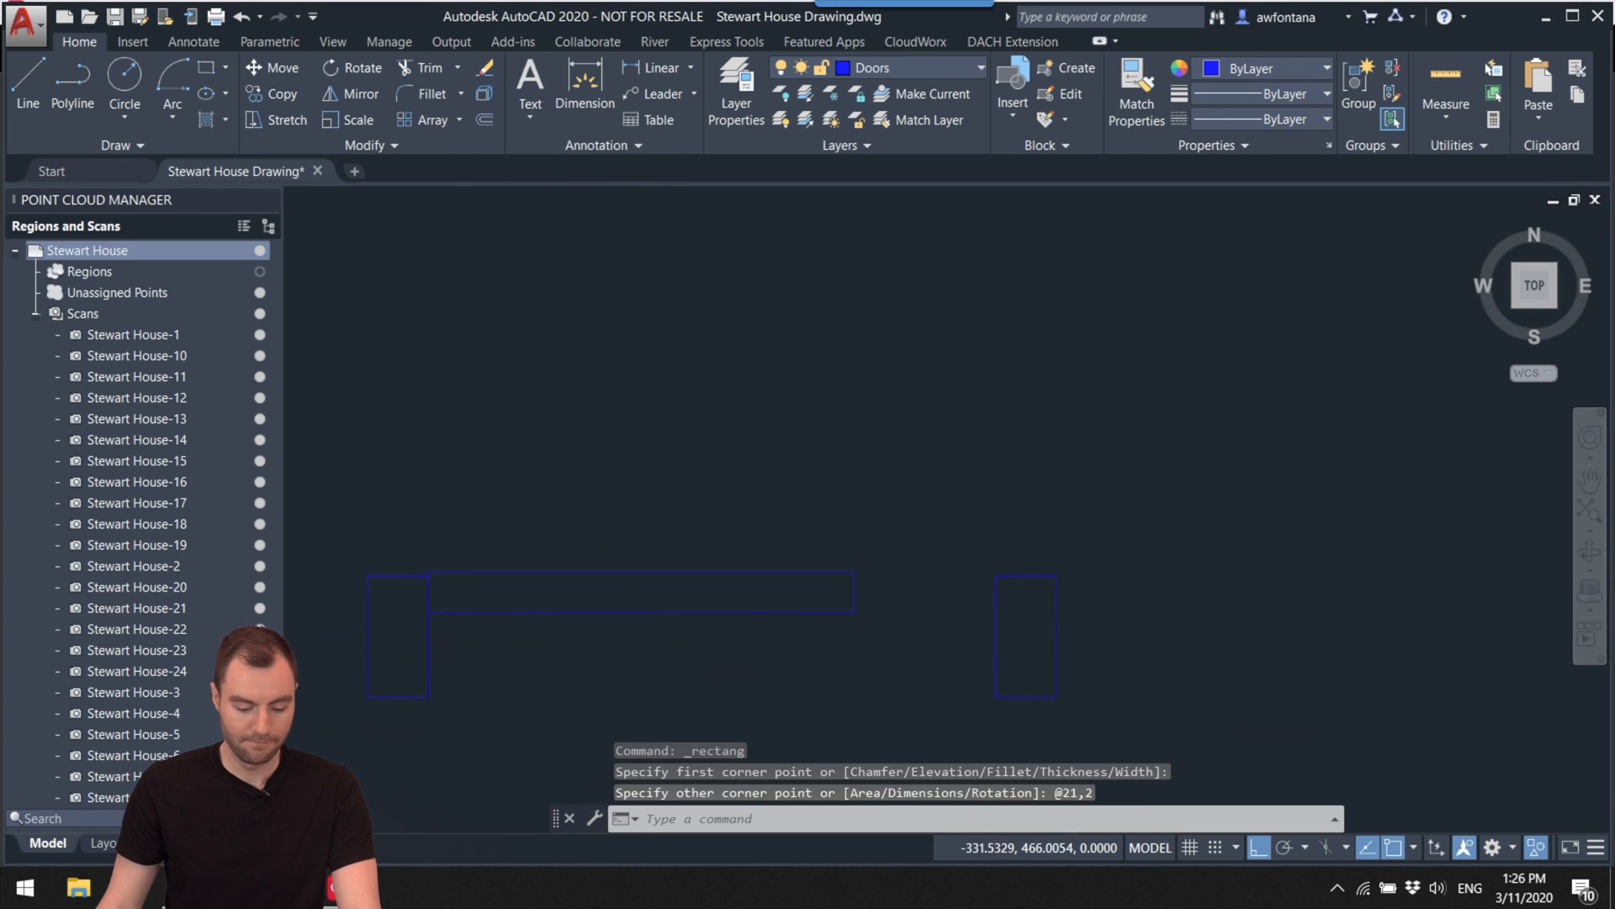
Step: Move the leaf rectangle down so its upper-left corner meets the left jamb's upper inner corner
{"action": "left_click", "coordinate": [439, 603]}
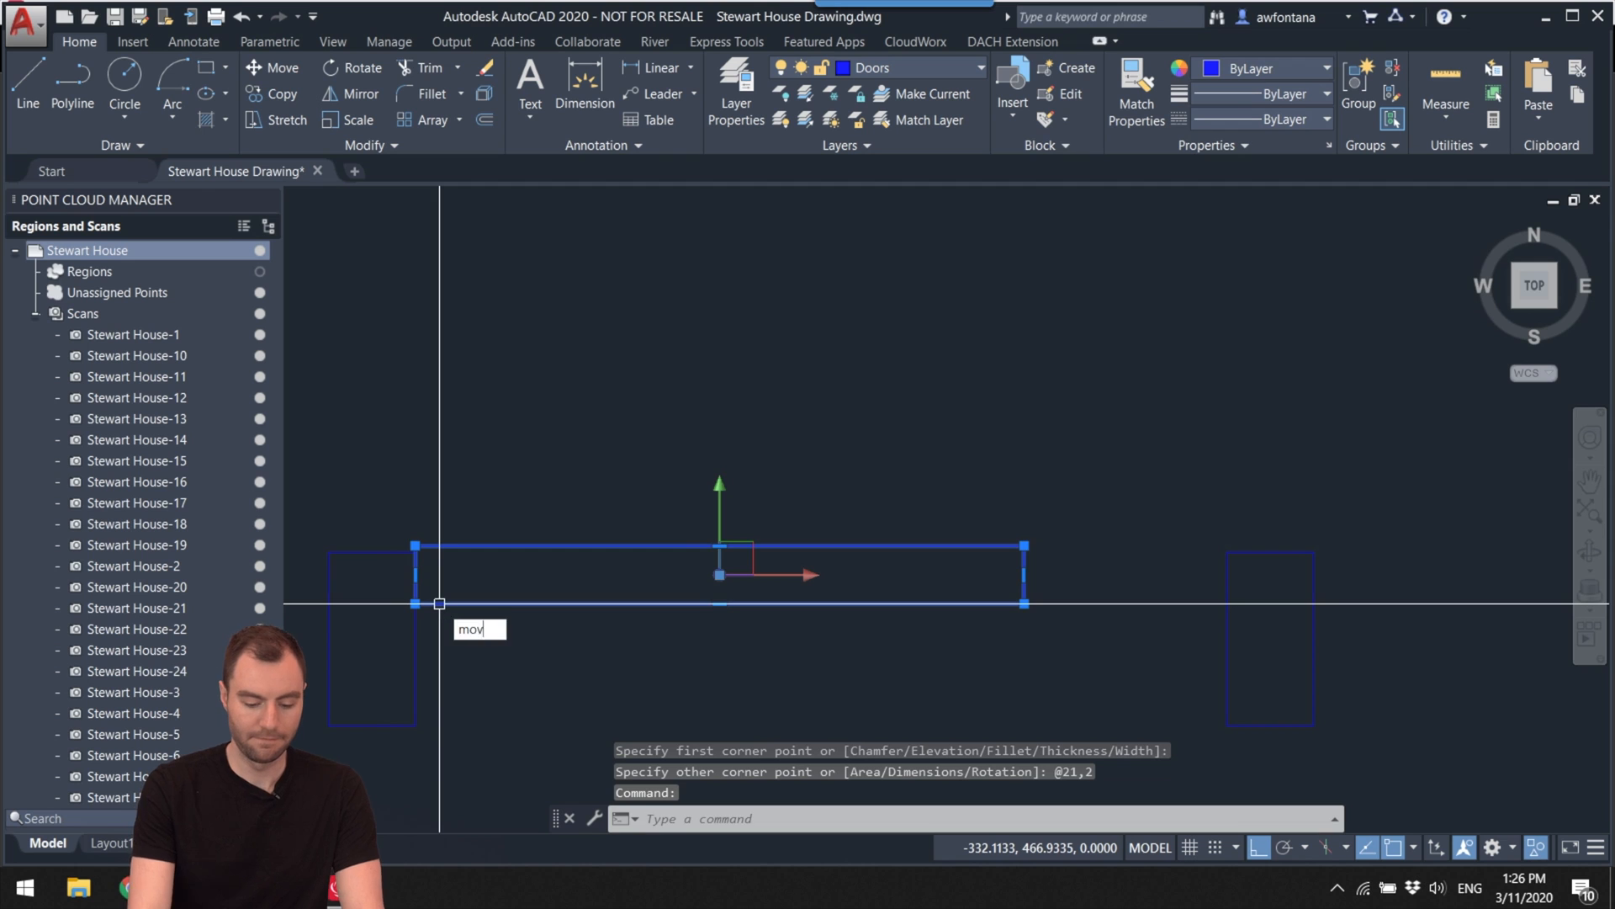
{"action": "type", "text": "mov"}
{"action": "key", "text": "Return"}
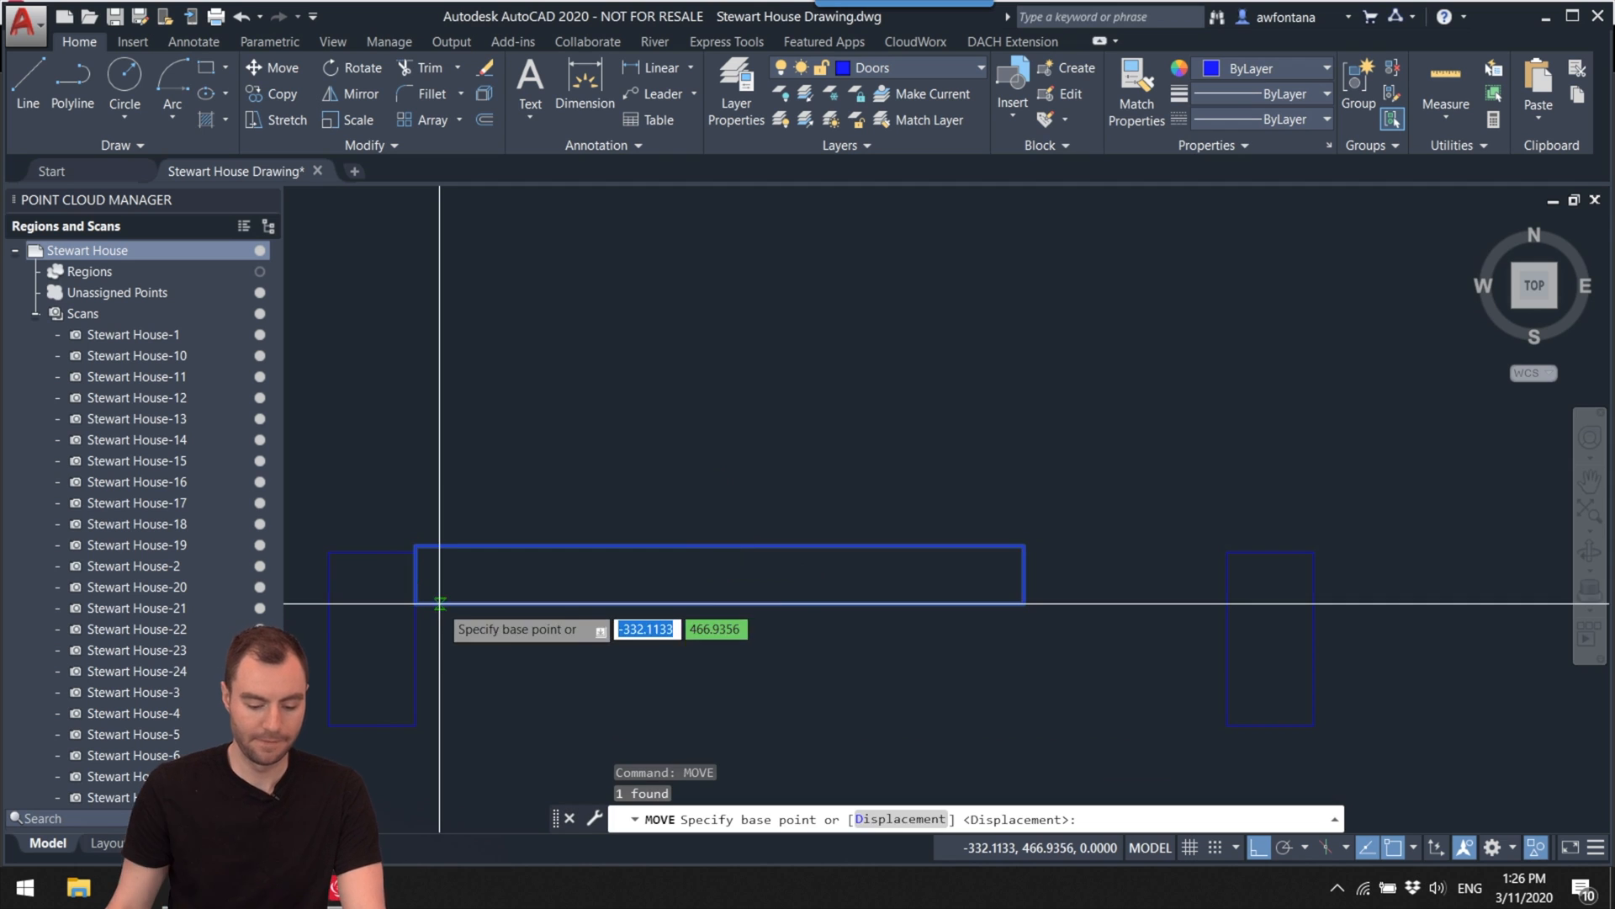
{"action": "left_click", "coordinate": [415, 546]}
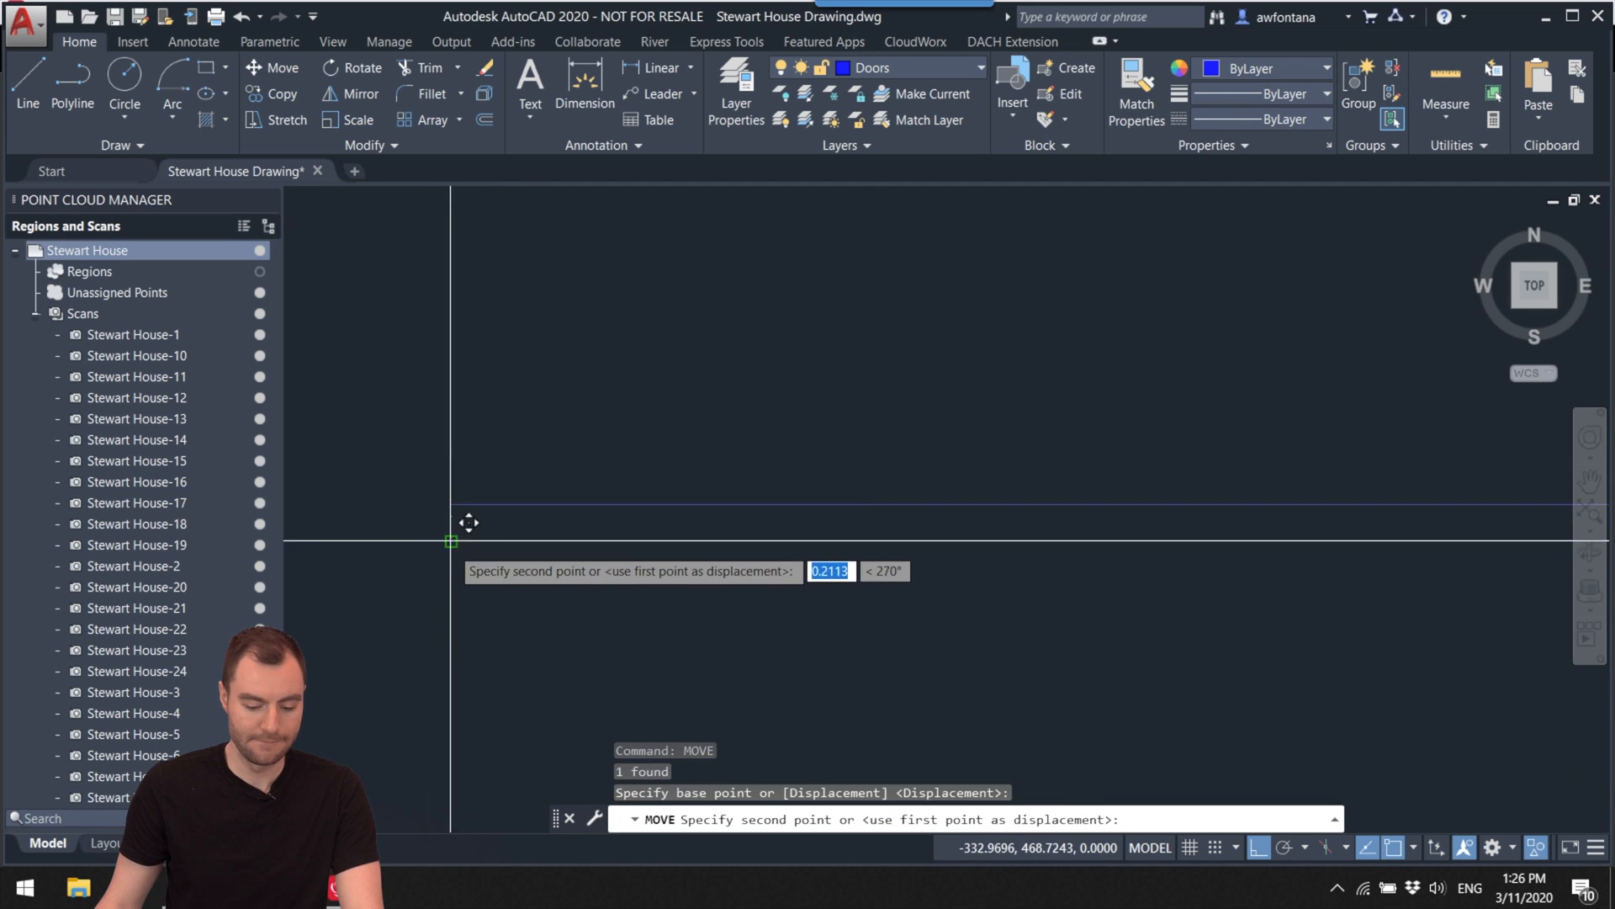
{"action": "left_click", "coordinate": [451, 541]}
{"action": "scroll", "coordinate": [590, 623], "scroll_direction": "down", "scroll_amount": 2}
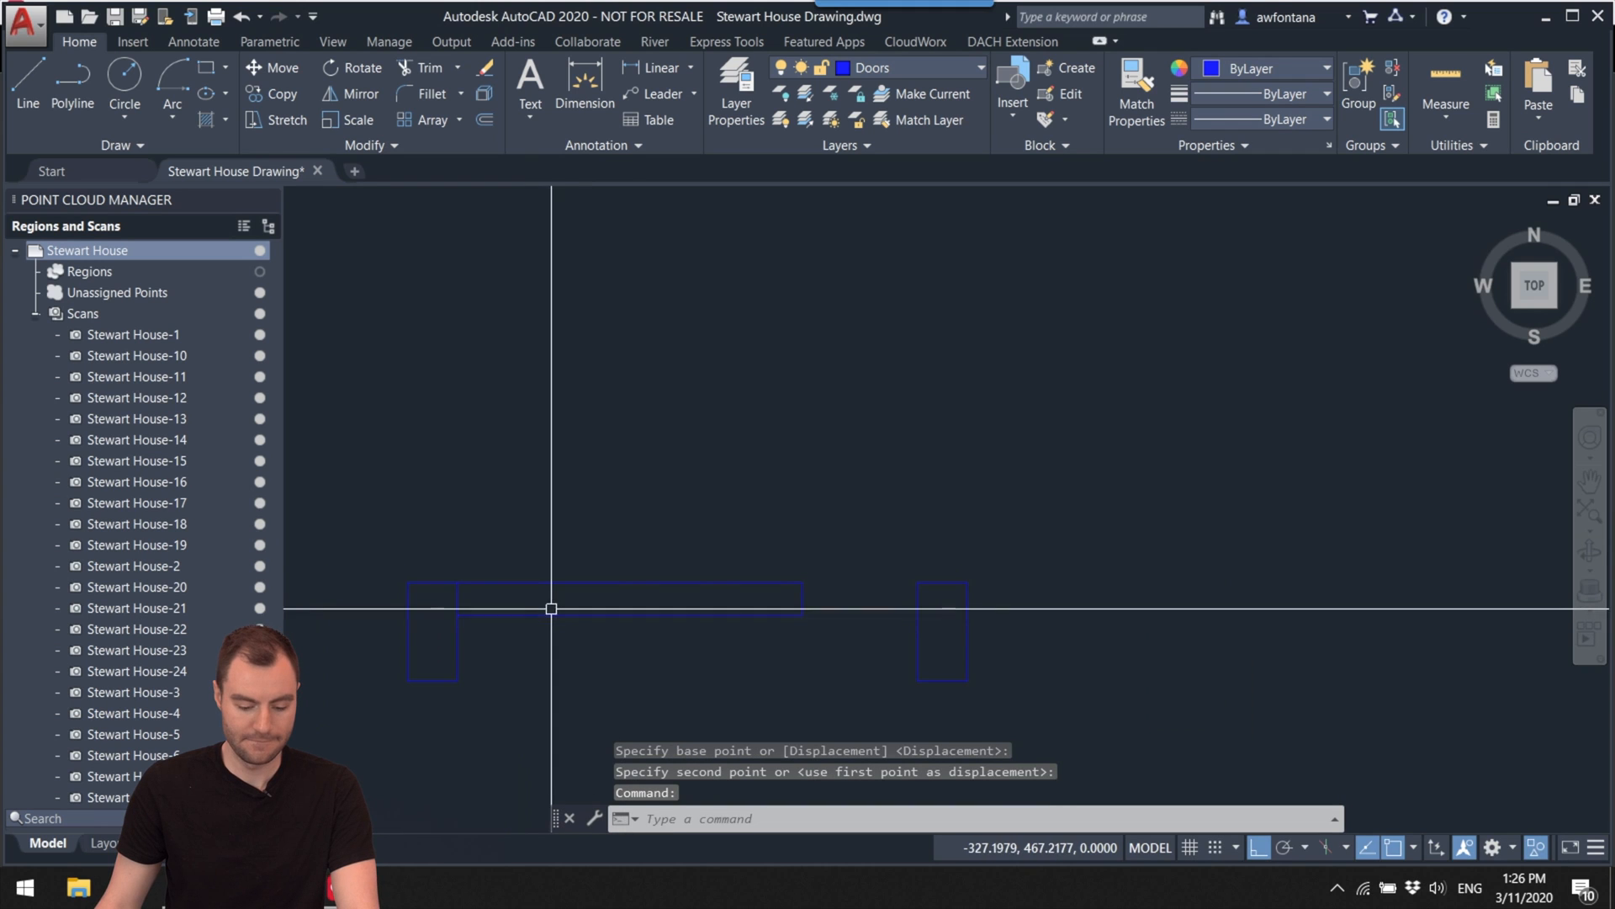
{"action": "left_click", "coordinate": [604, 621]}
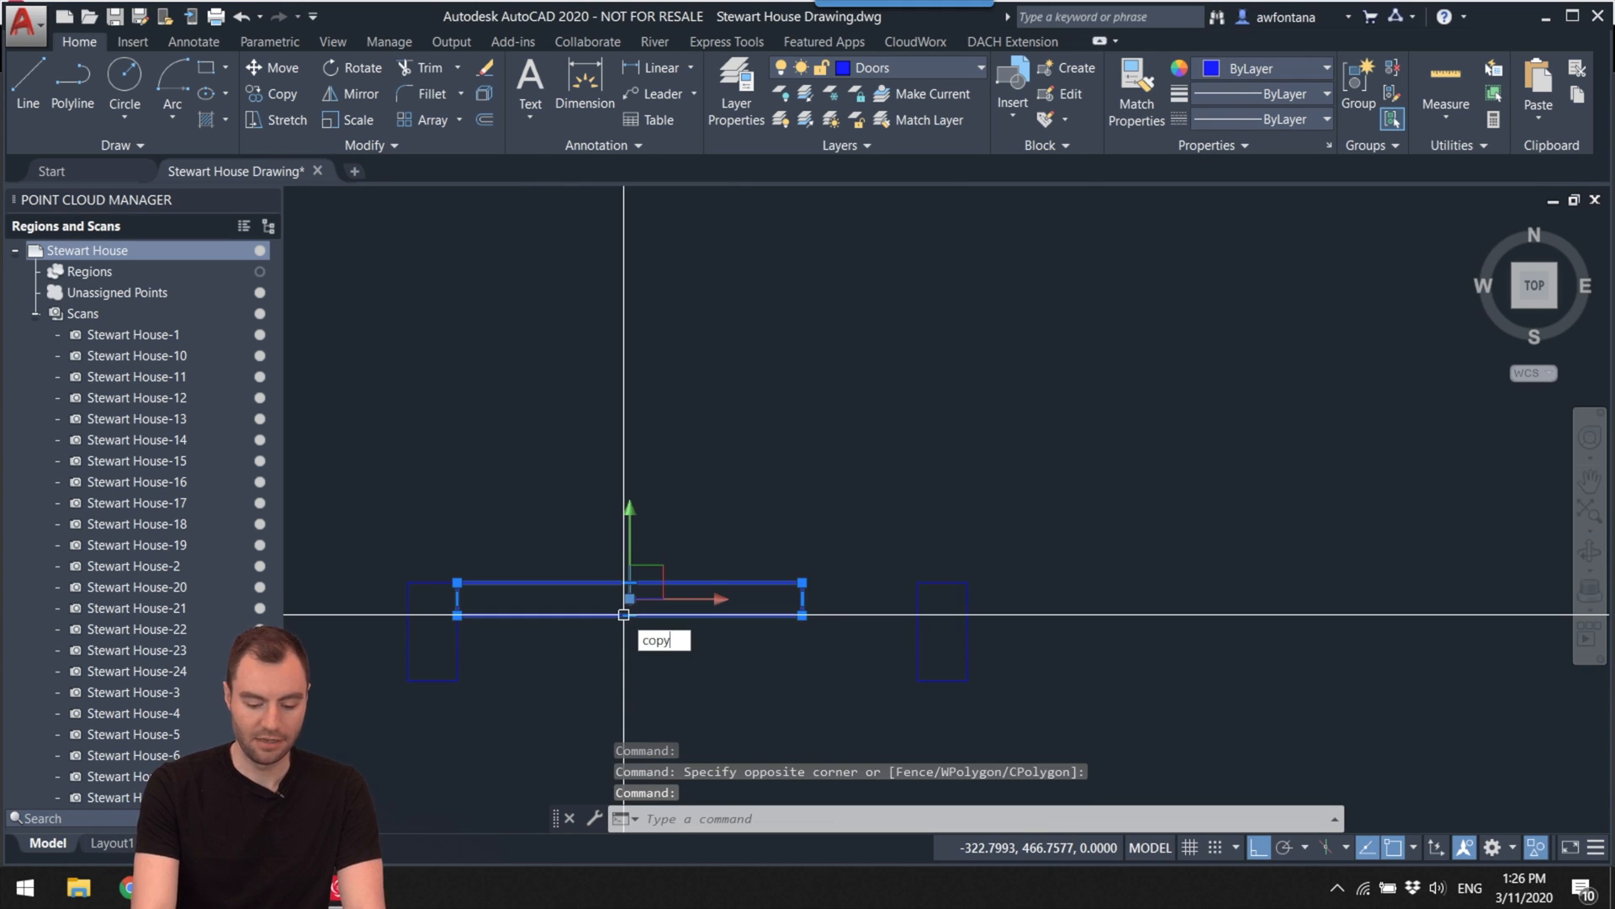
{"action": "key", "text": "Return"}
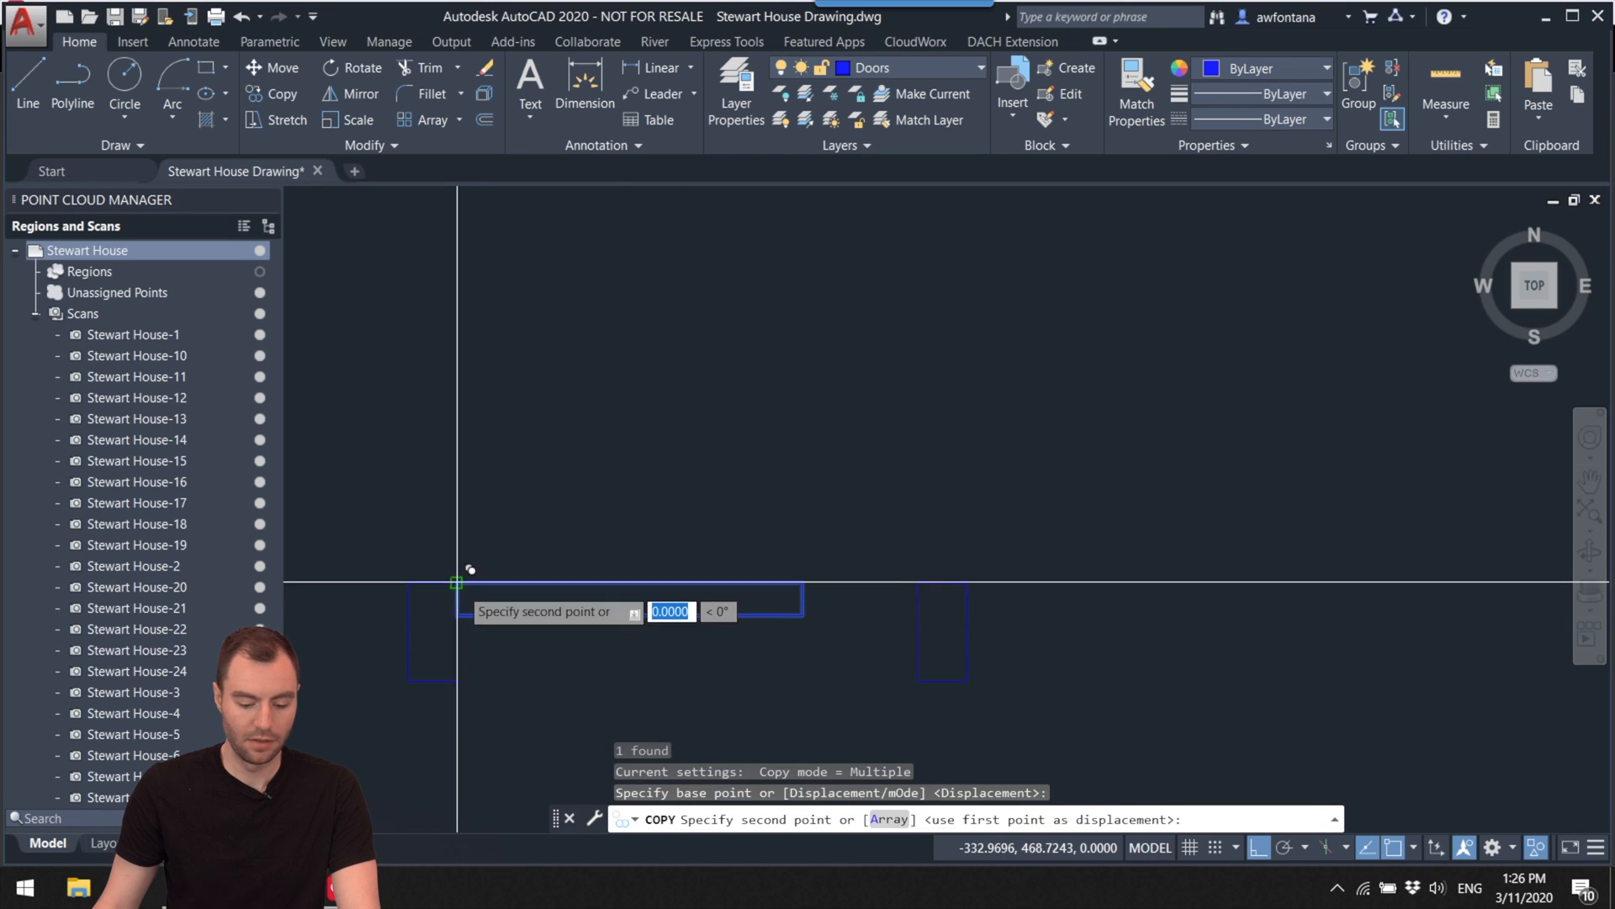
{"action": "key", "text": "Escape"}
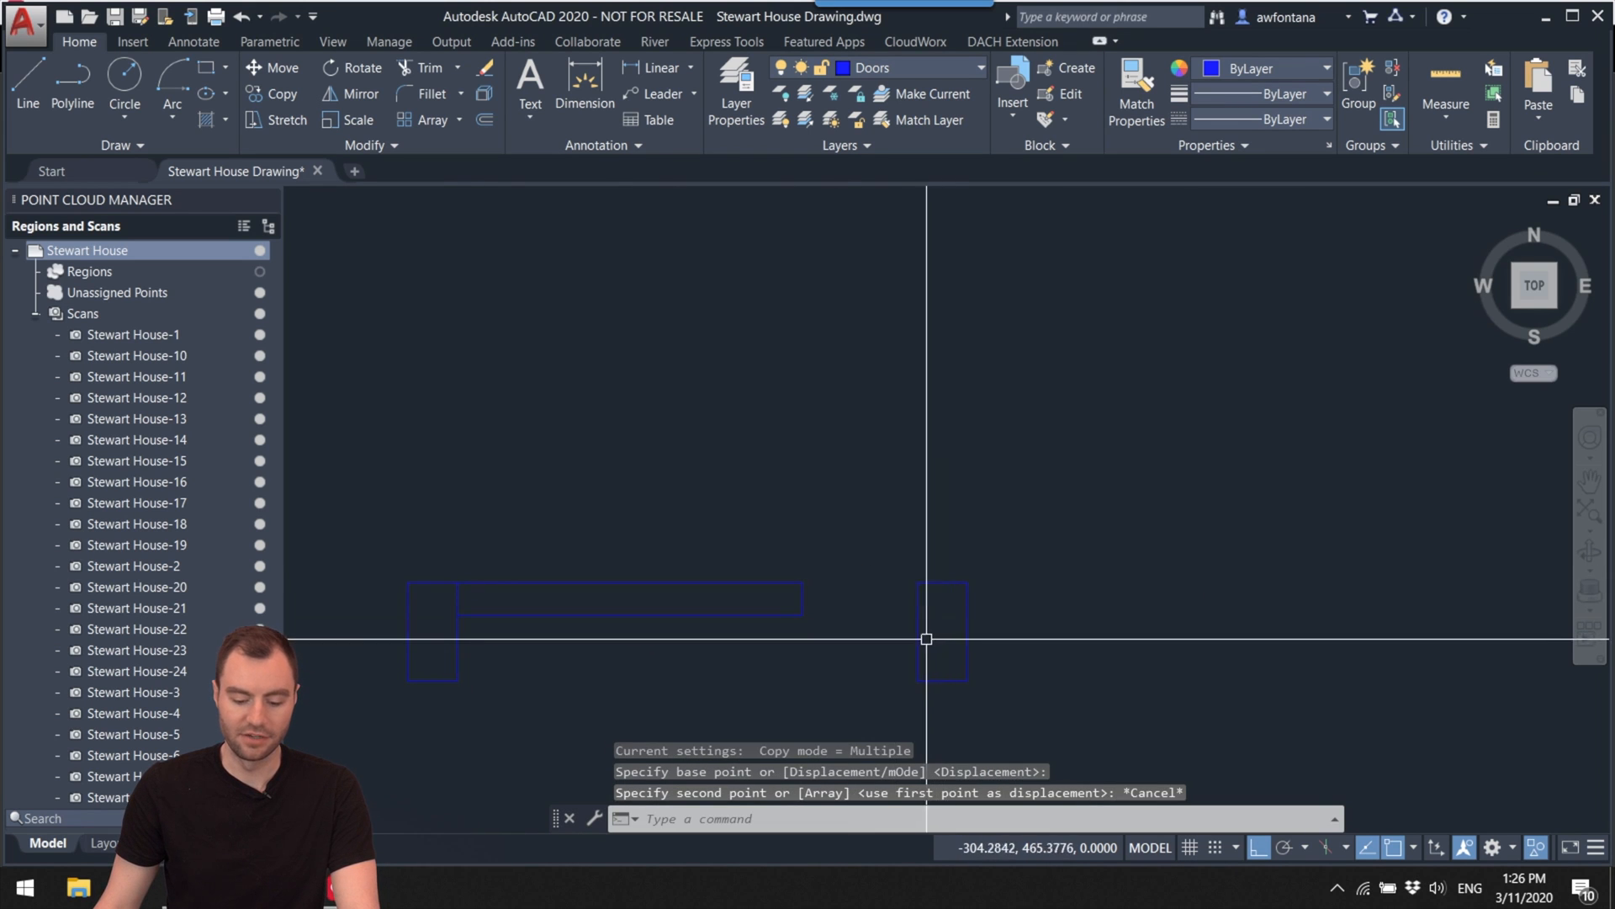
{"action": "key", "text": "Delete"}
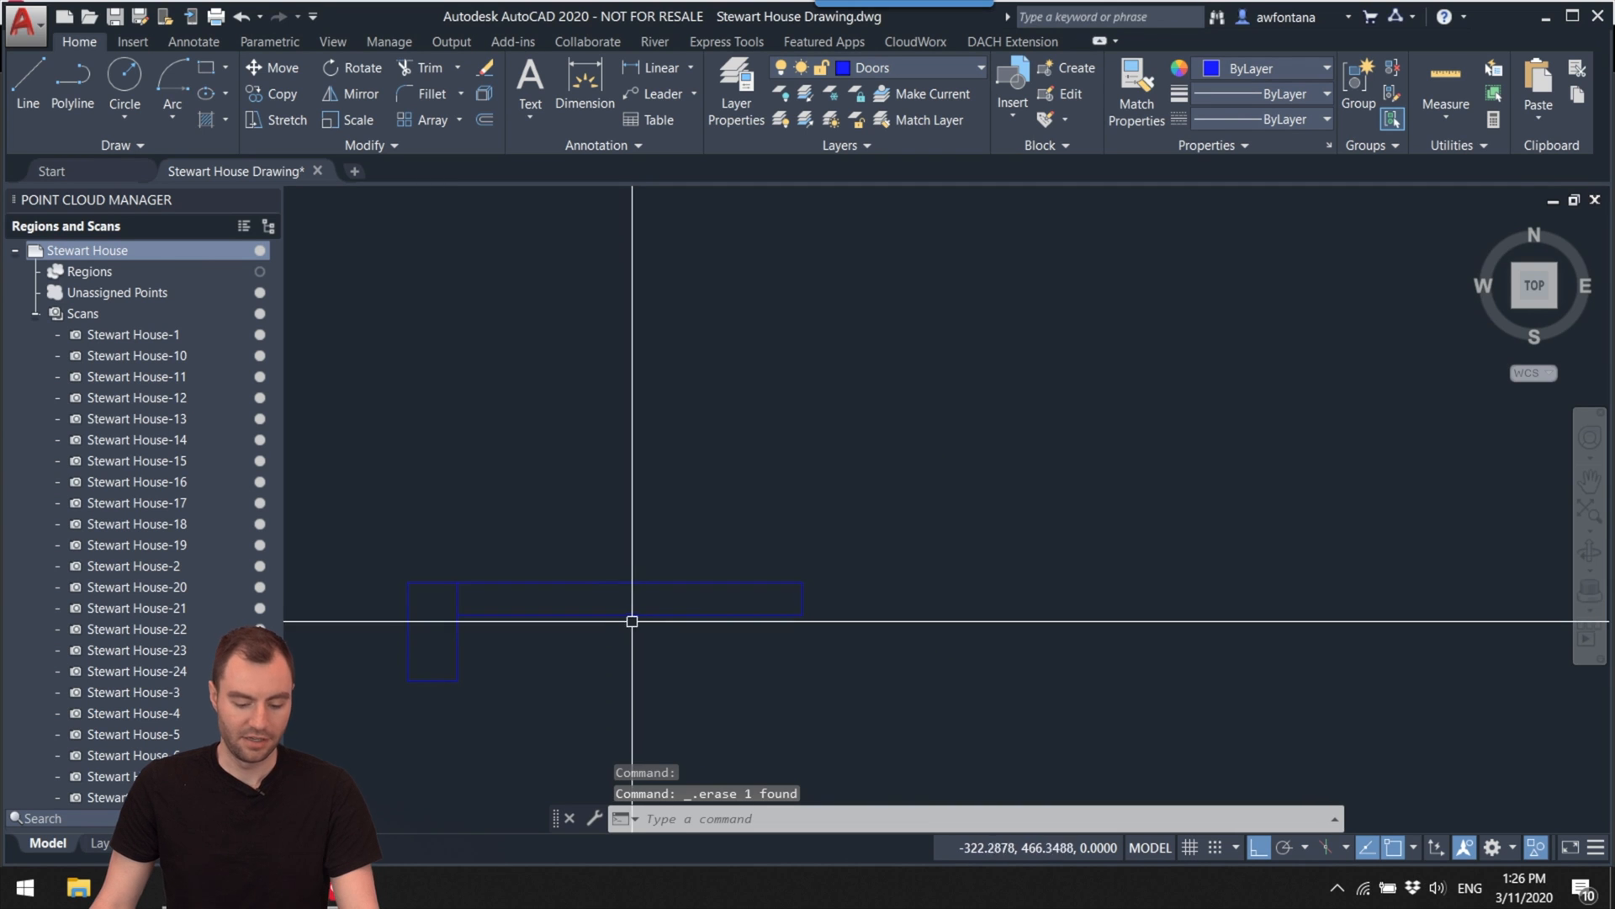
{"action": "key", "text": "ctrl+z"}
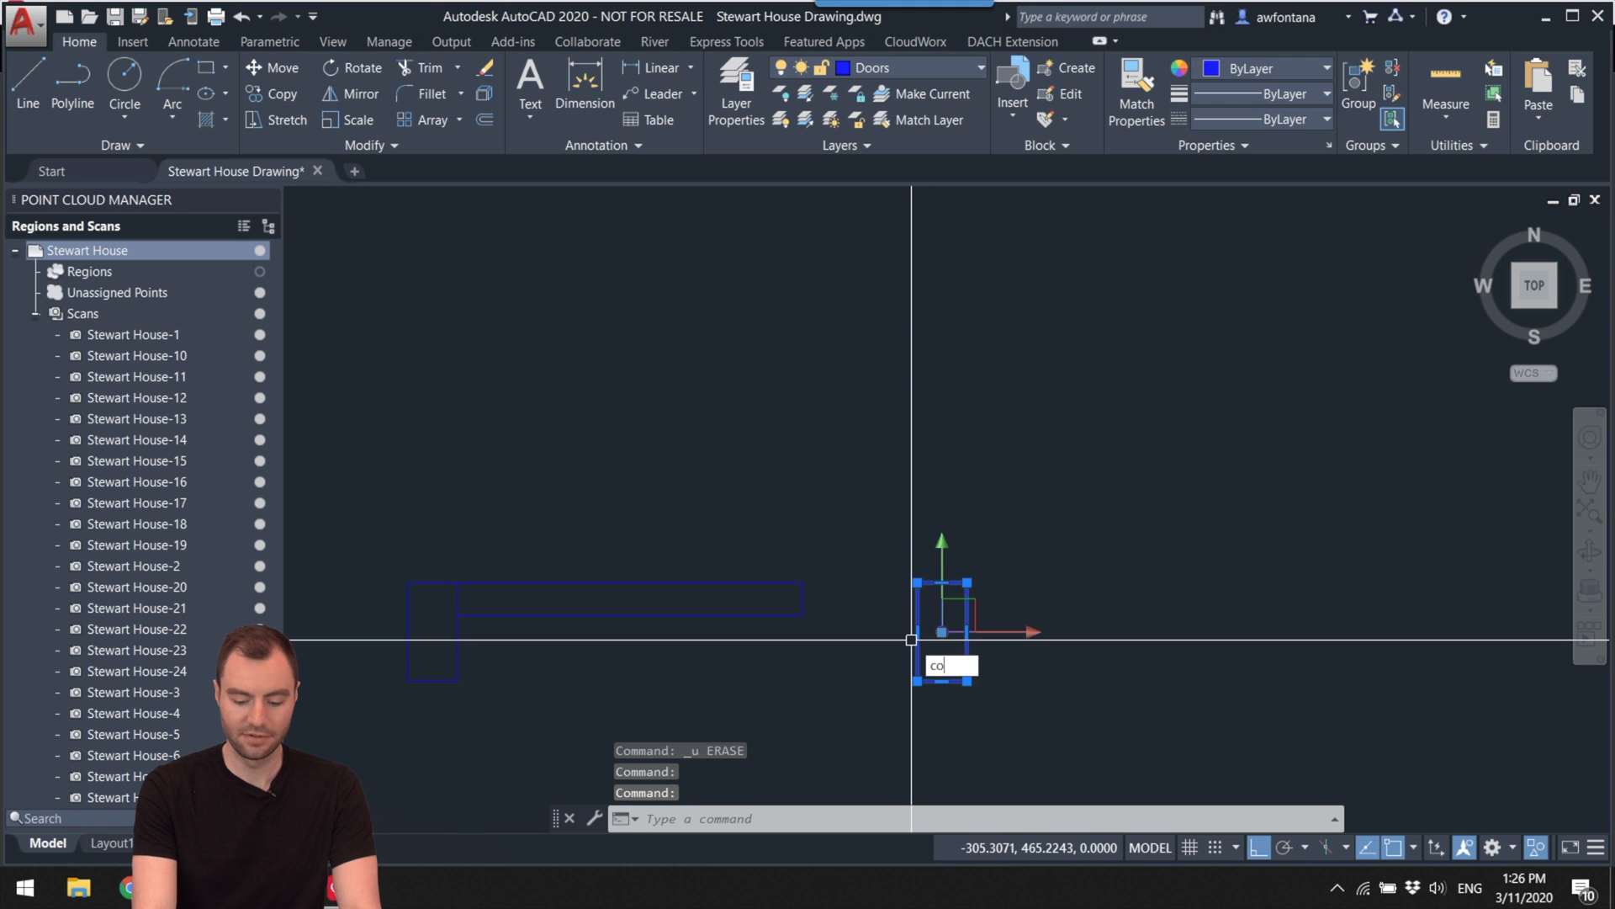
Step: Move the right jamb by its upper inner corner to the upper-right corner of the door leaf
{"action": "key", "text": "Return"}
{"action": "scroll", "coordinate": [749, 541], "scroll_direction": "up", "scroll_amount": 2}
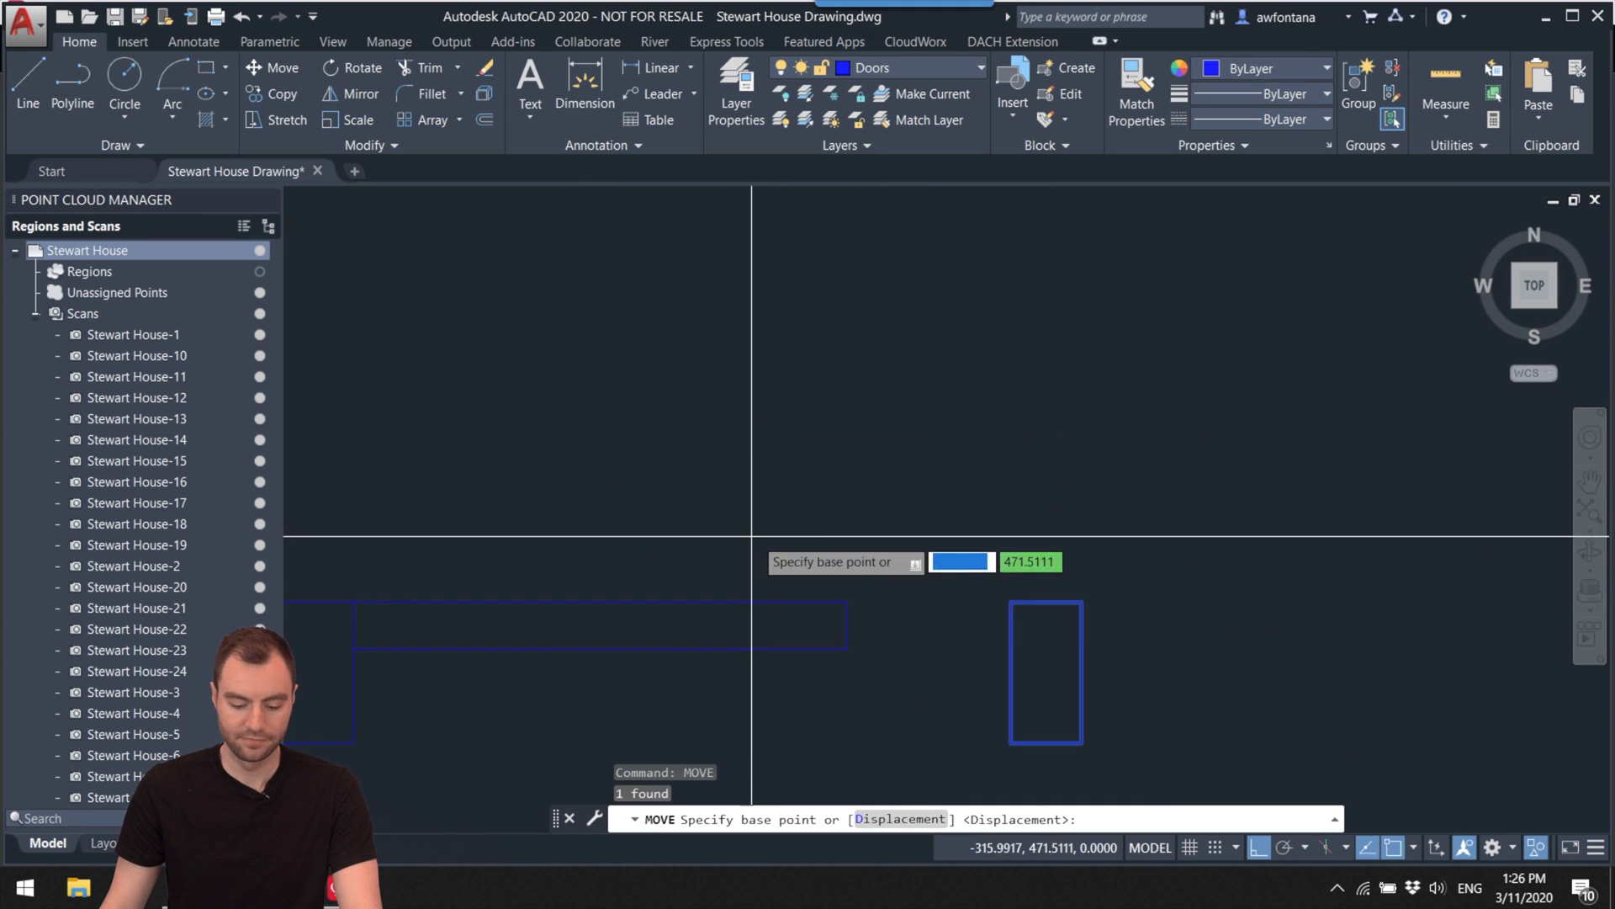
{"action": "left_click", "coordinate": [1011, 602]}
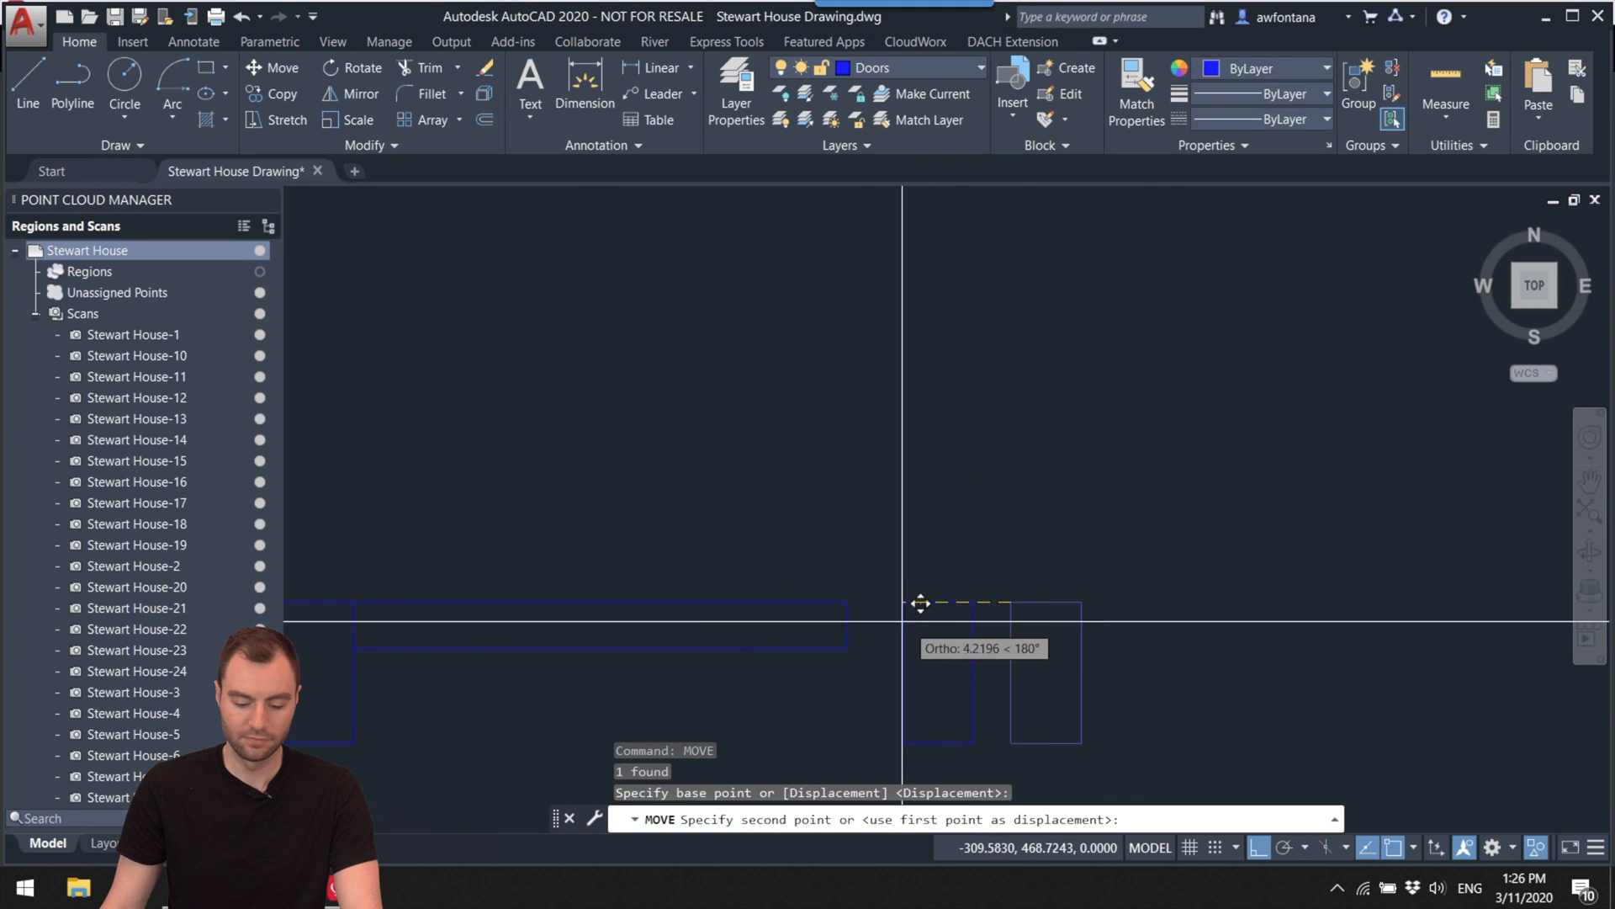
{"action": "left_click", "coordinate": [847, 601]}
{"action": "key", "text": "Escape"}
Step: Rotate the door leaf 90° about its corner at the left jamb so it stands upright
{"action": "left_click", "coordinate": [788, 641]}
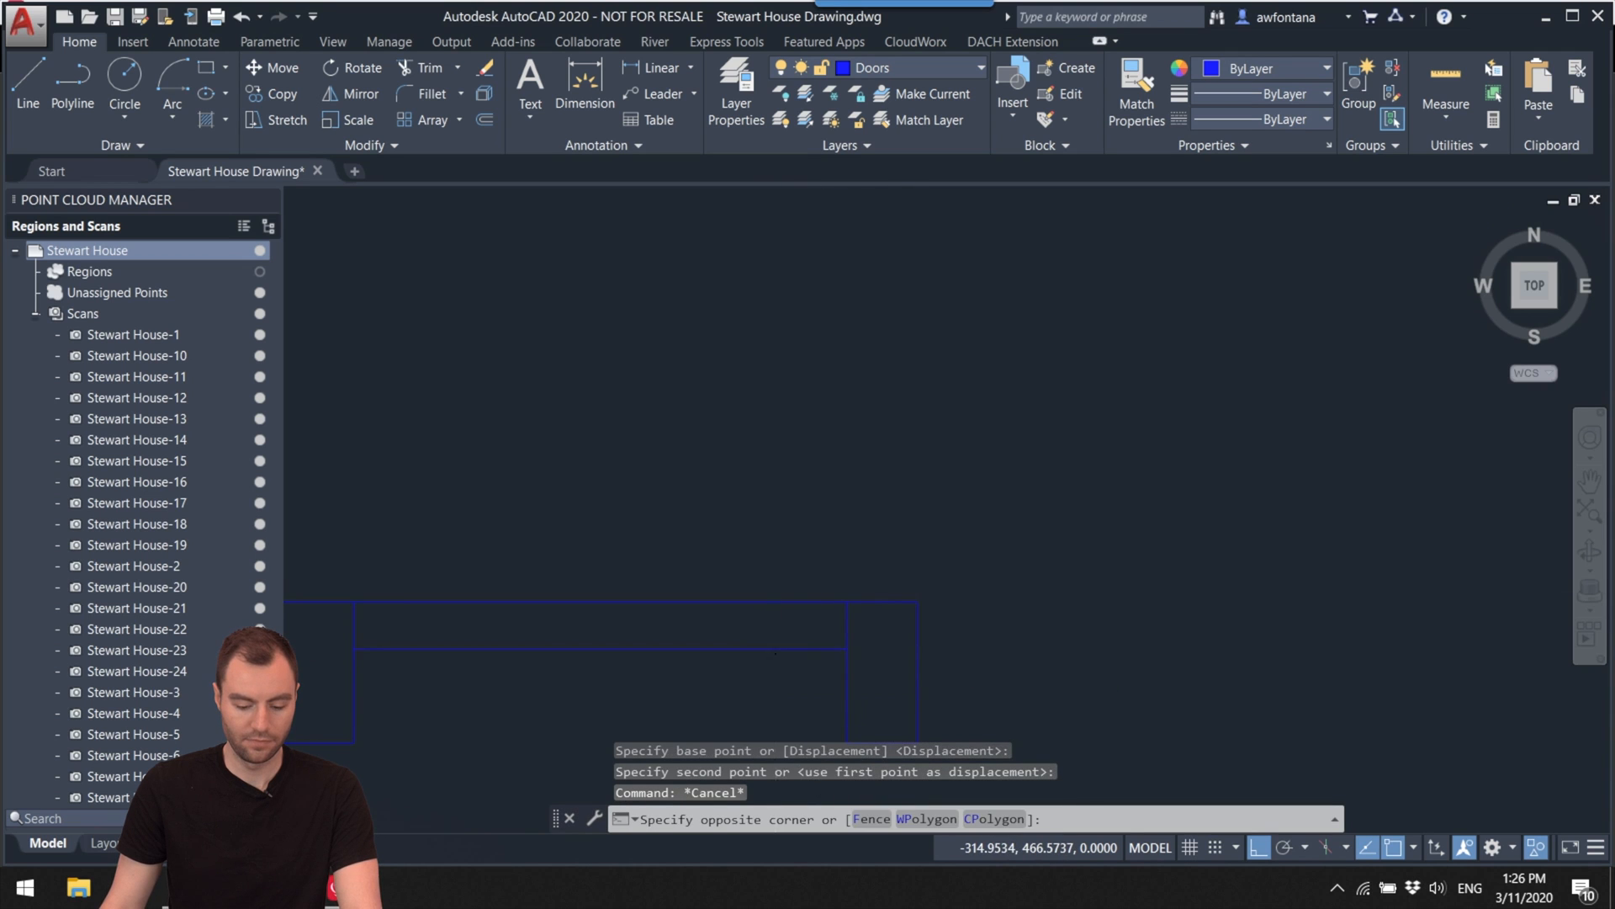
{"action": "left_click", "coordinate": [775, 653]}
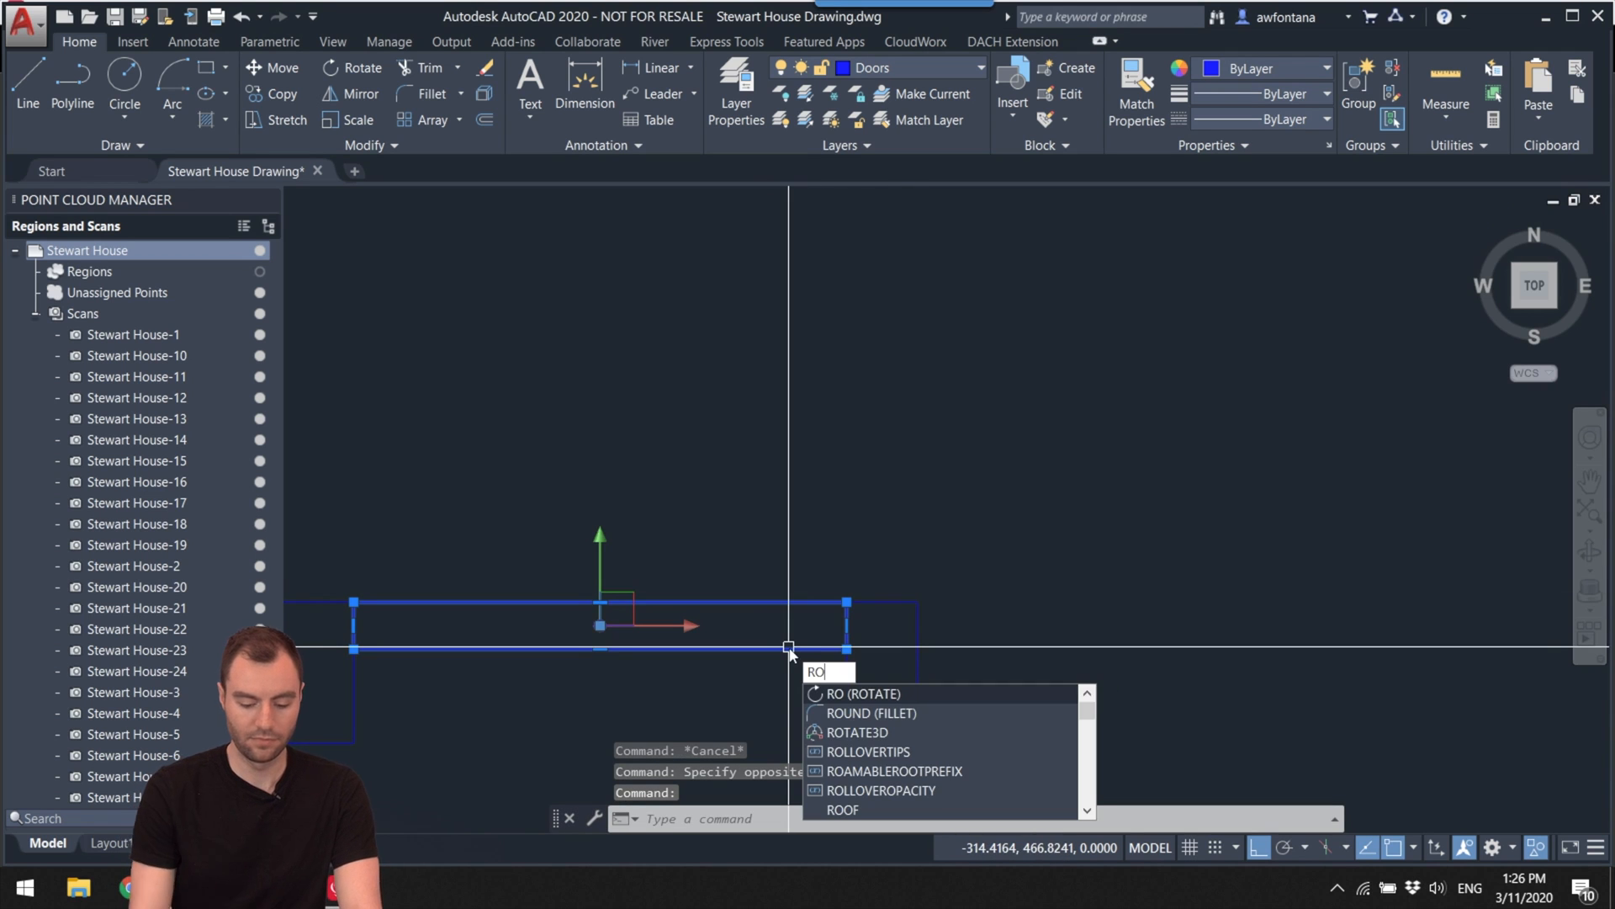
{"action": "key", "text": "Return"}
{"action": "middle_click_drag", "start_coordinate": [413, 631], "coordinate": [566, 650]}
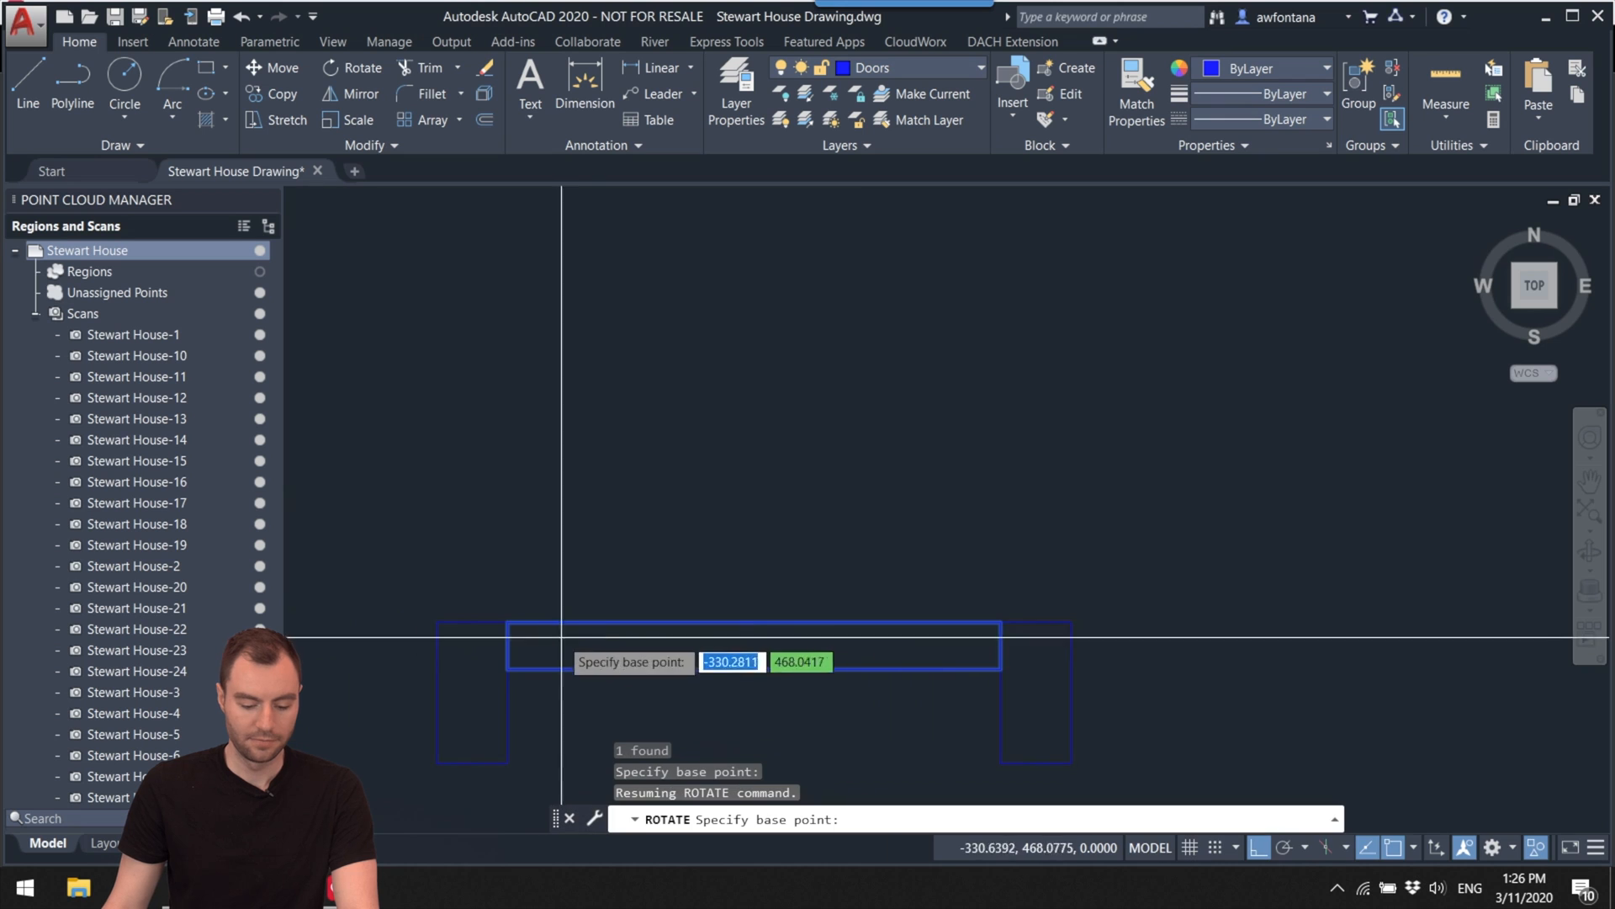
{"action": "left_click", "coordinate": [508, 622]}
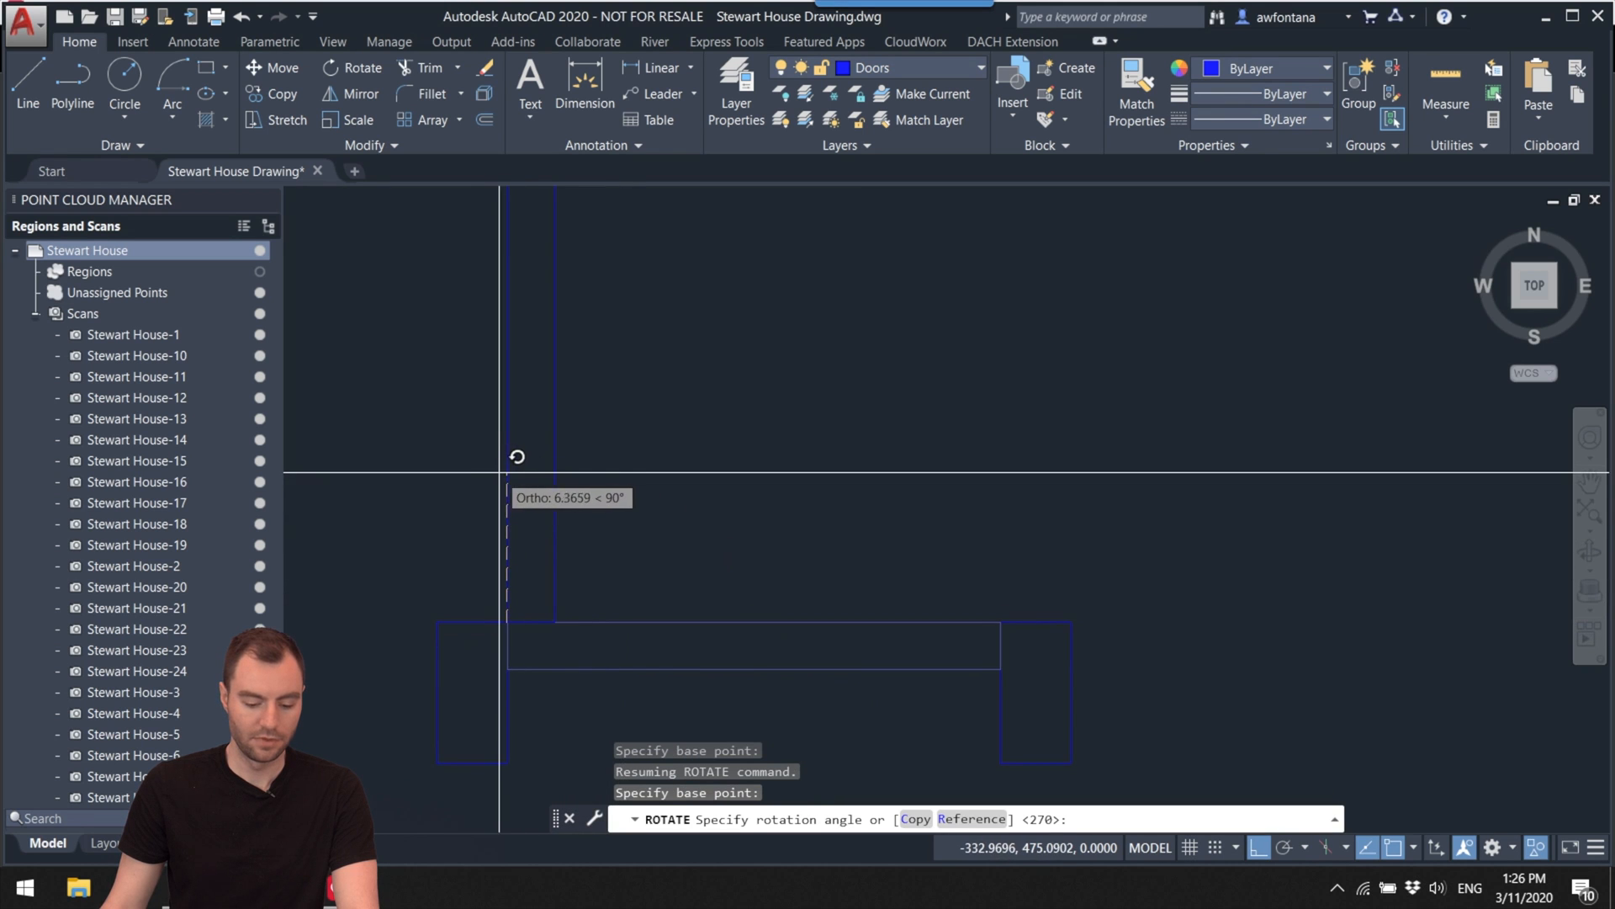
{"action": "left_click", "coordinate": [501, 472]}
{"action": "scroll", "coordinate": [598, 541], "scroll_direction": "down", "scroll_amount": 2}
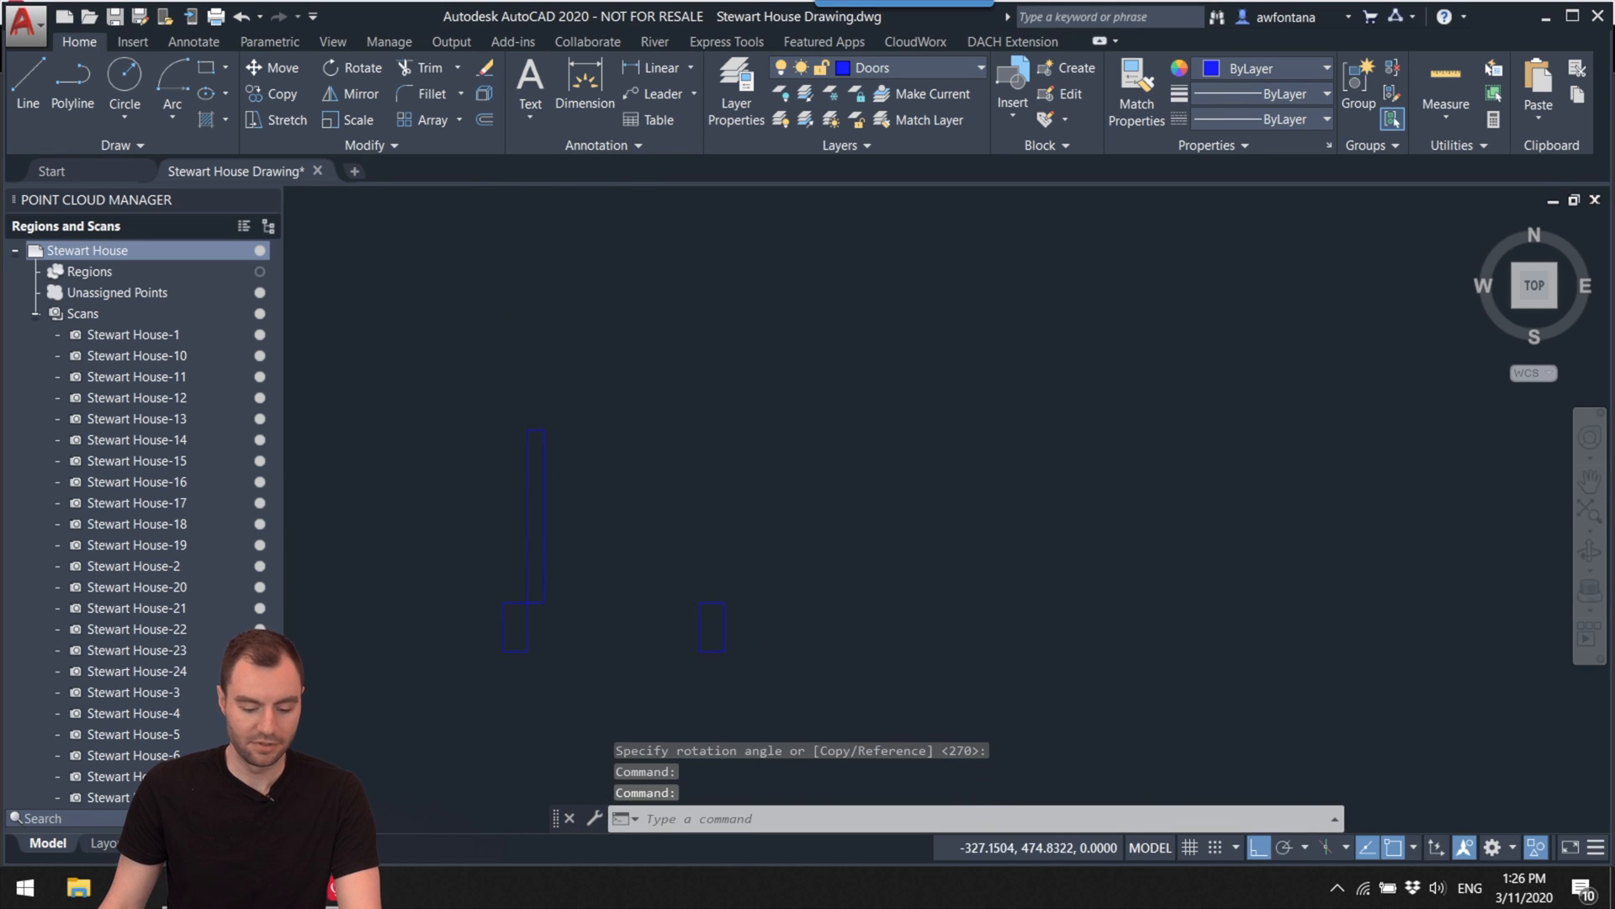
Step: Draw the swing as a Start, Center, End arc from the right jamb's inner corner, centred on the left jamb's inner corner, to the leaf's upper end
{"action": "left_click", "coordinate": [173, 120]}
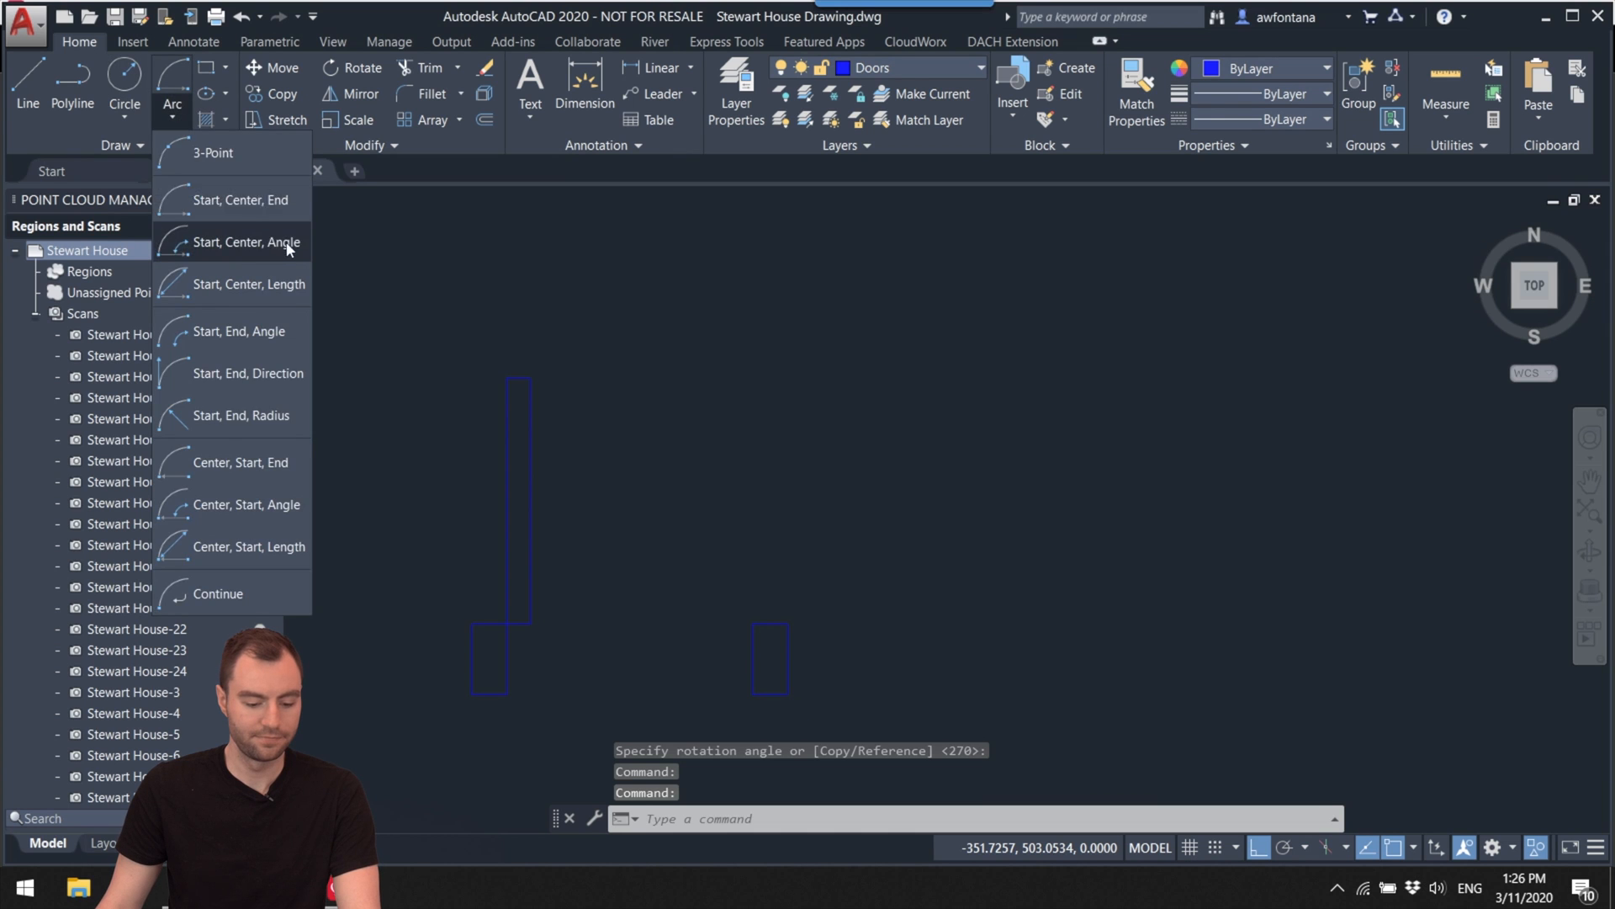
{"action": "left_click", "coordinate": [238, 220]}
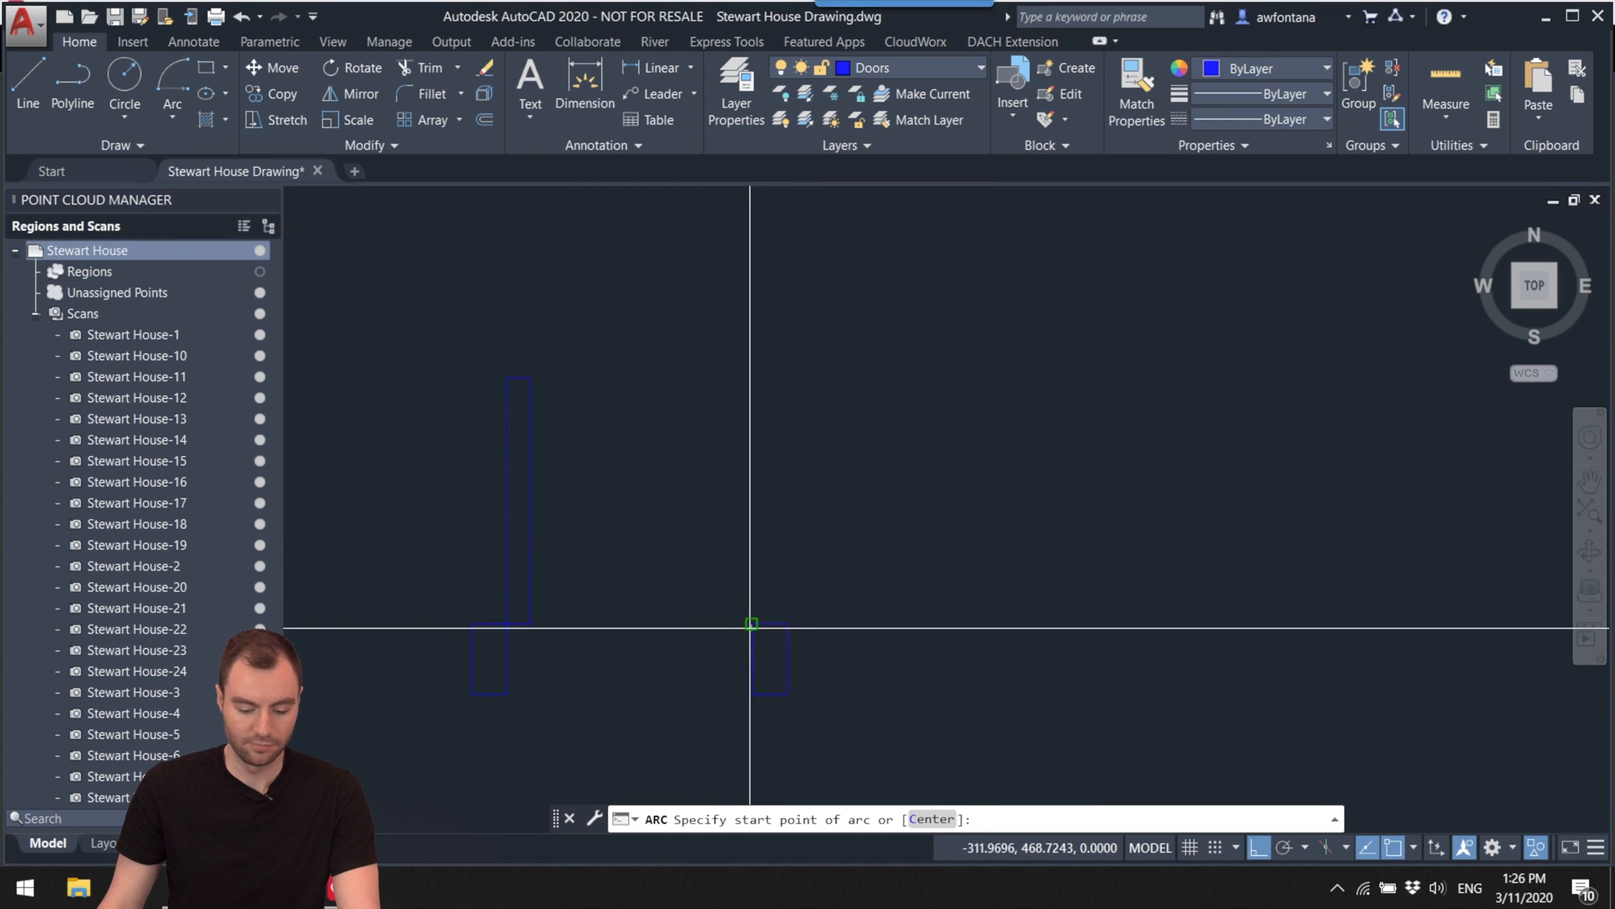
{"action": "left_click", "coordinate": [513, 619]}
{"action": "scroll", "coordinate": [513, 618], "scroll_direction": "down", "scroll_amount": 1}
{"action": "left_click", "coordinate": [512, 621]}
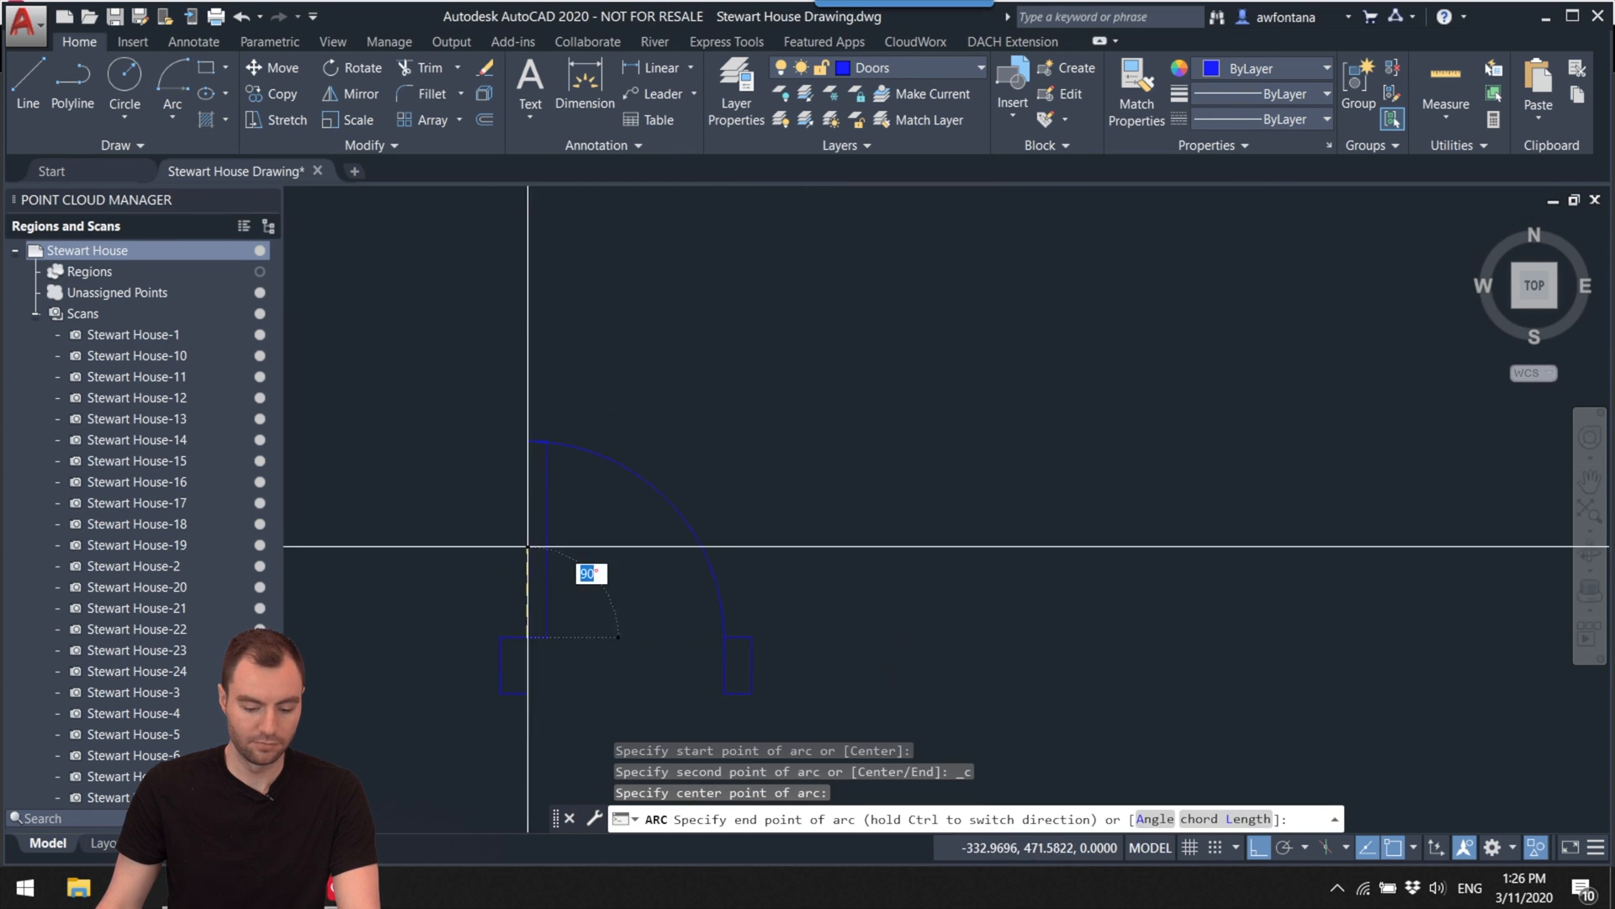
{"action": "scroll", "coordinate": [528, 429], "scroll_direction": "up", "scroll_amount": 2}
{"action": "left_click", "coordinate": [534, 451]}
{"action": "scroll", "coordinate": [649, 408], "scroll_direction": "down", "scroll_amount": 3}
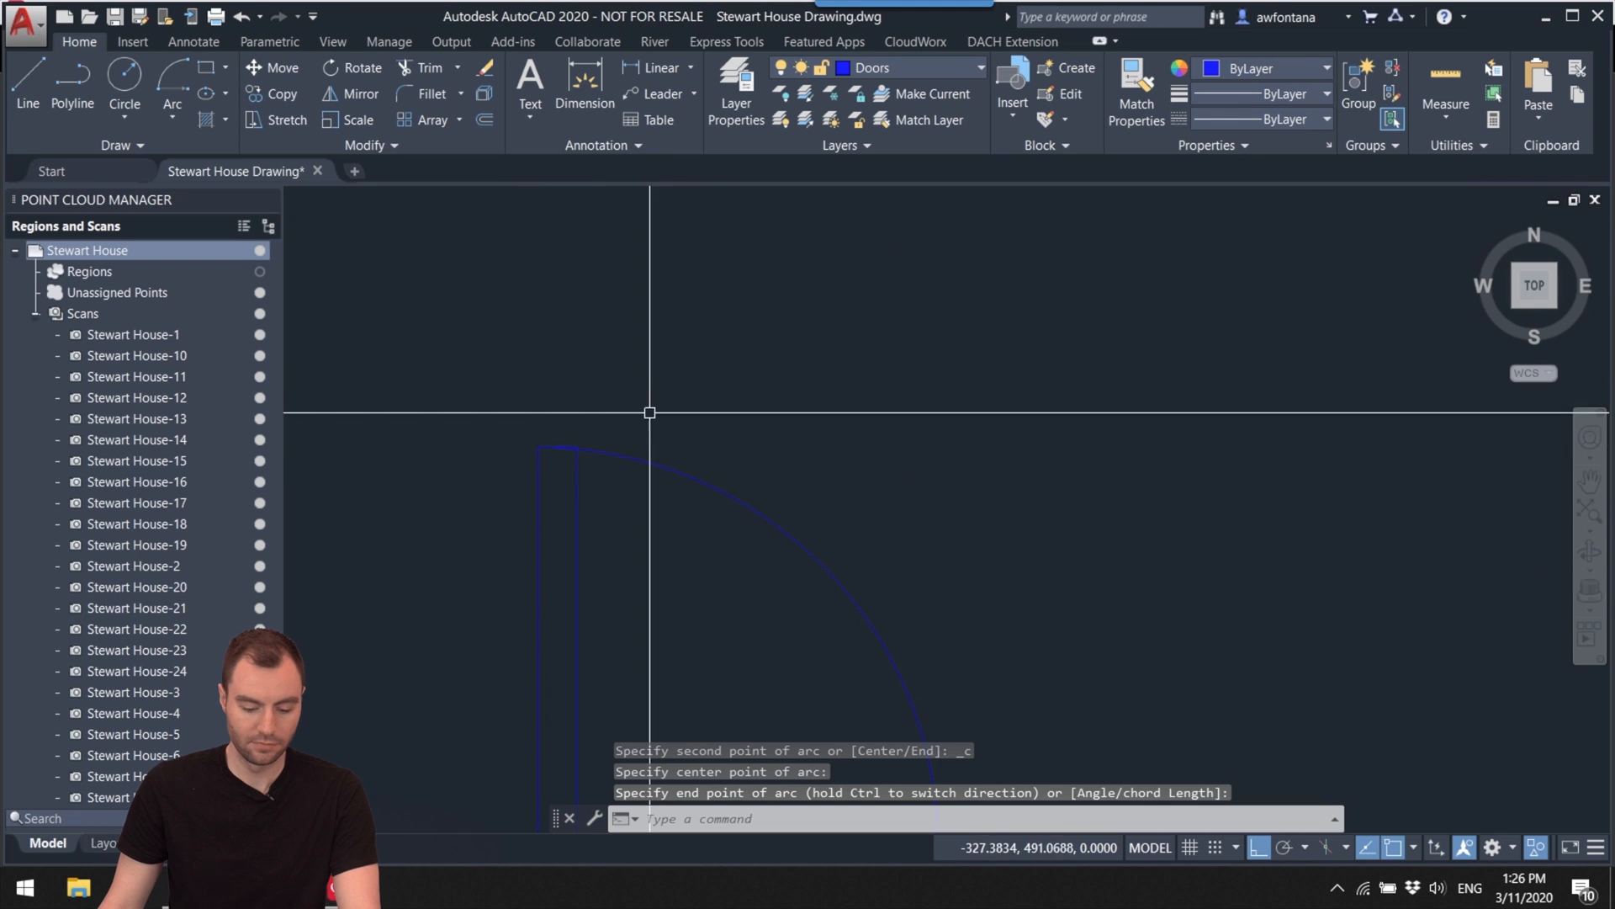
{"action": "middle_click_drag", "start_coordinate": [668, 398], "coordinate": [622, 380]}
{"action": "left_click", "coordinate": [692, 559]}
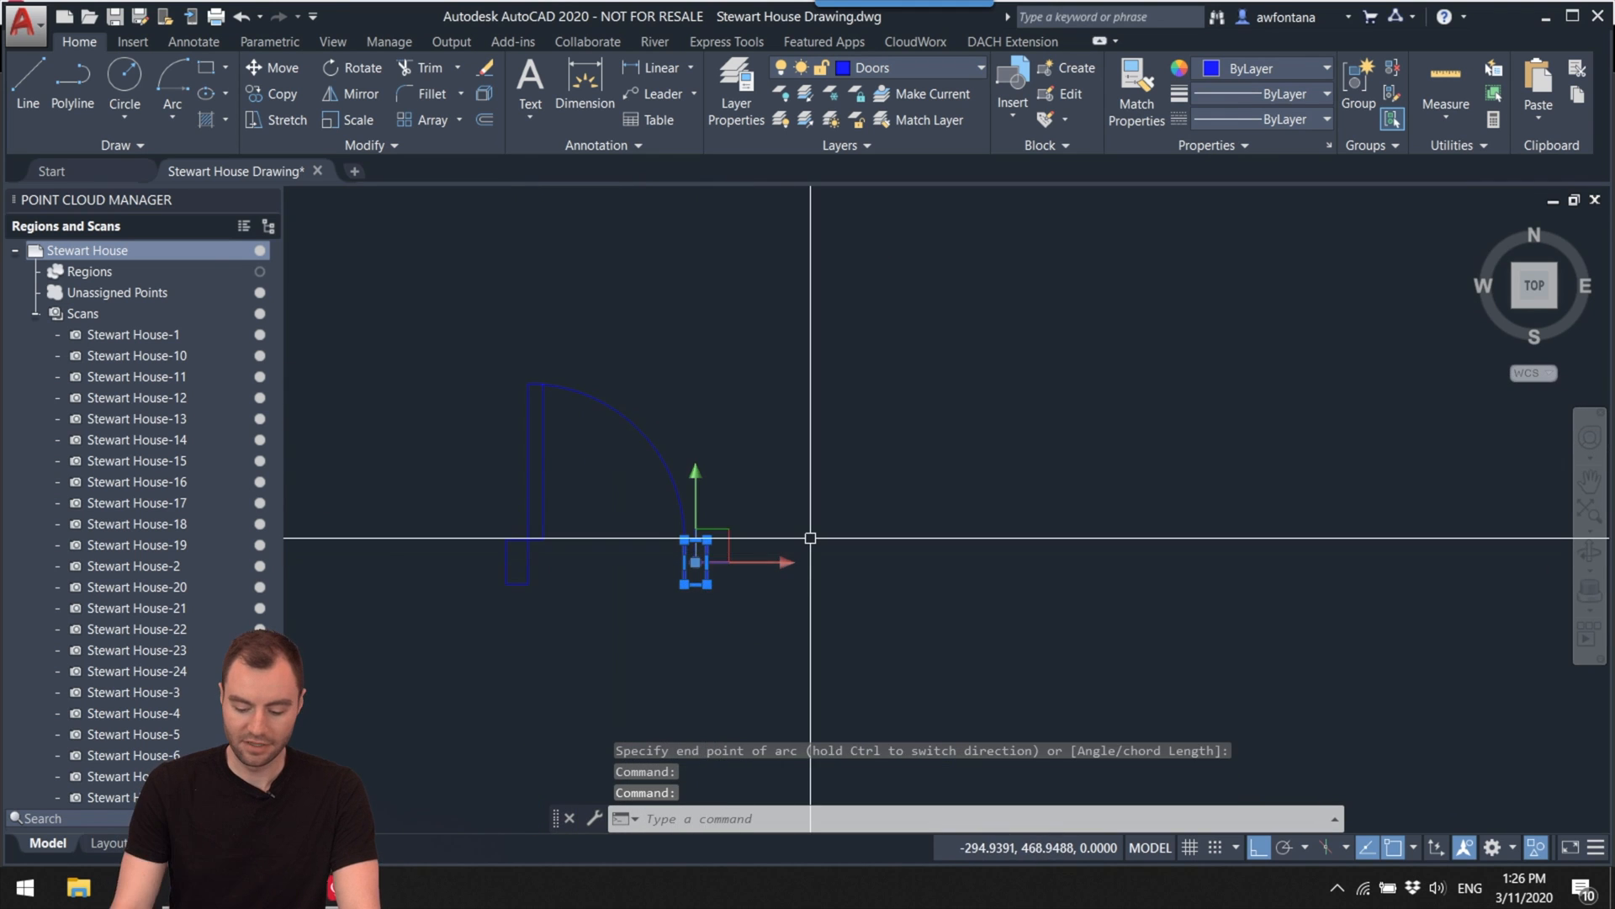
{"action": "key", "text": "Delete"}
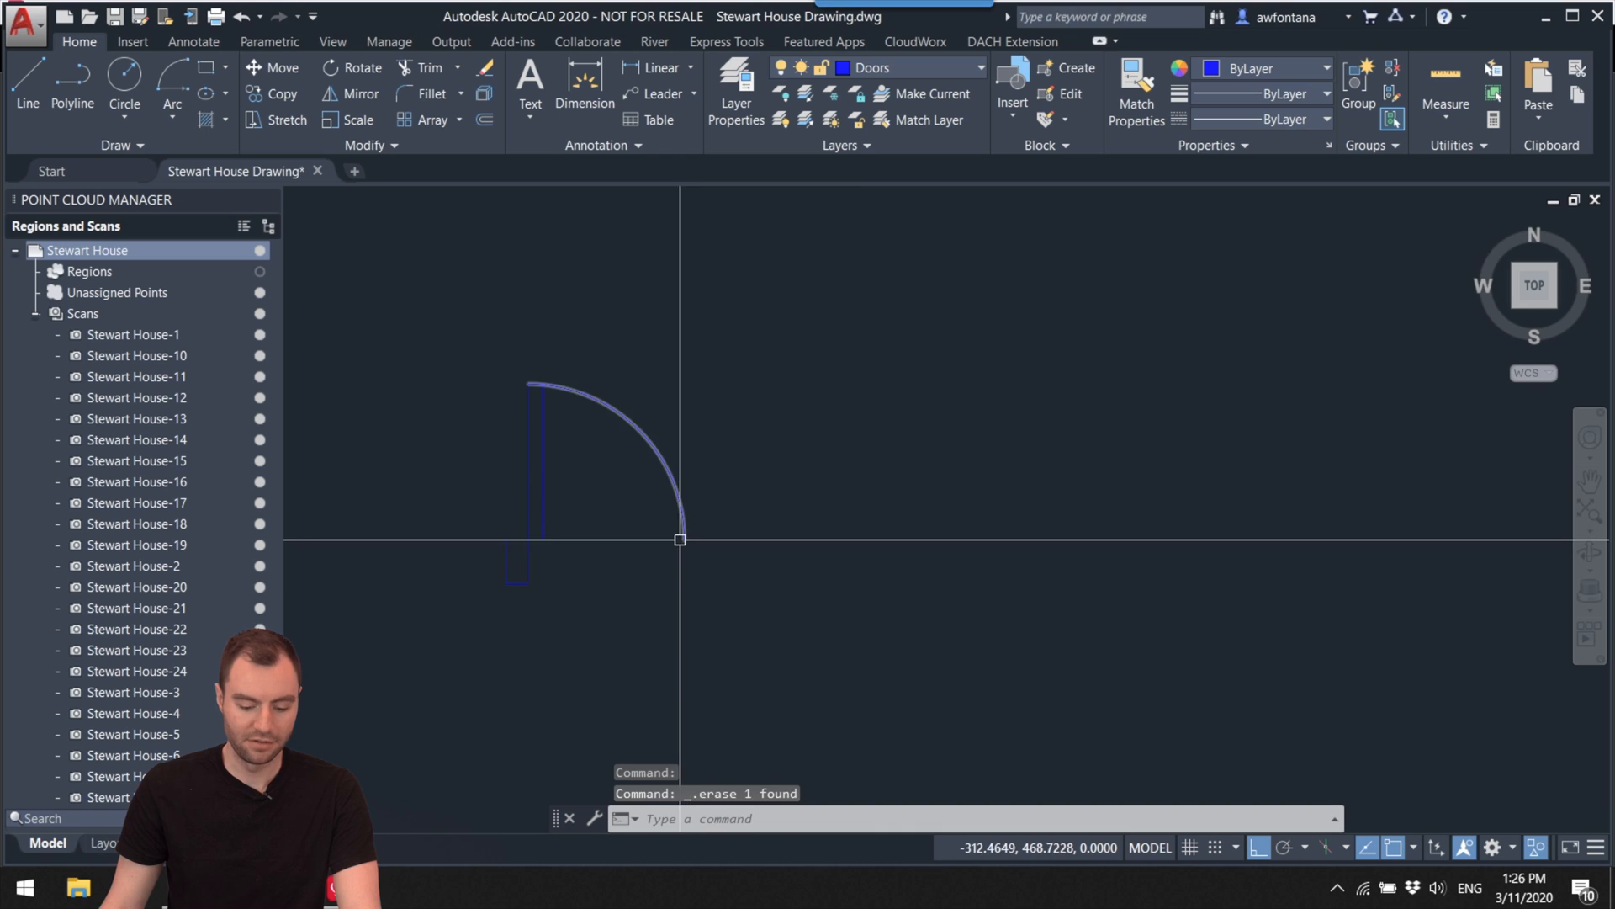
{"action": "key", "text": "ctrl+z"}
Step: Mirror the left jamb, leaf and swing arc about the right jamb's inner vertical edge, keeping the source objects
{"action": "scroll", "coordinate": [721, 543], "scroll_direction": "down", "scroll_amount": 2}
{"action": "middle_click_drag", "start_coordinate": [721, 543], "coordinate": [861, 548]}
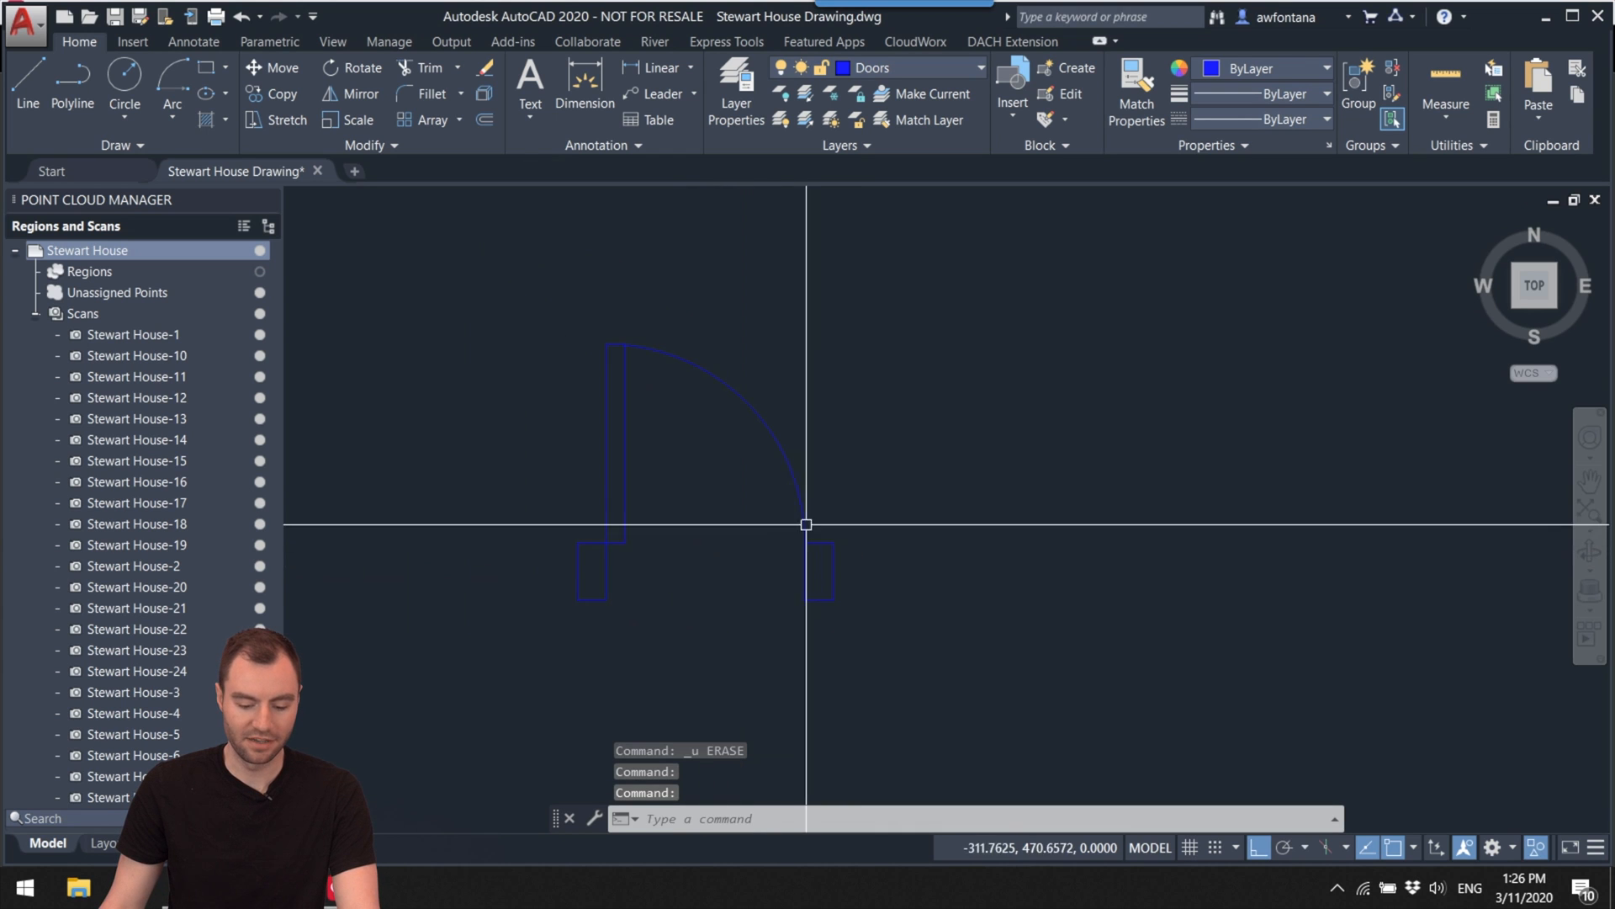
{"action": "mouse_move", "coordinate": [858, 455]}
{"action": "left_mouse_down"}
{"action": "mouse_move", "coordinate": [685, 541]}
{"action": "mouse_move", "coordinate": [577, 570]}
{"action": "mouse_move", "coordinate": [575, 295]}
{"action": "left_mouse_up"}
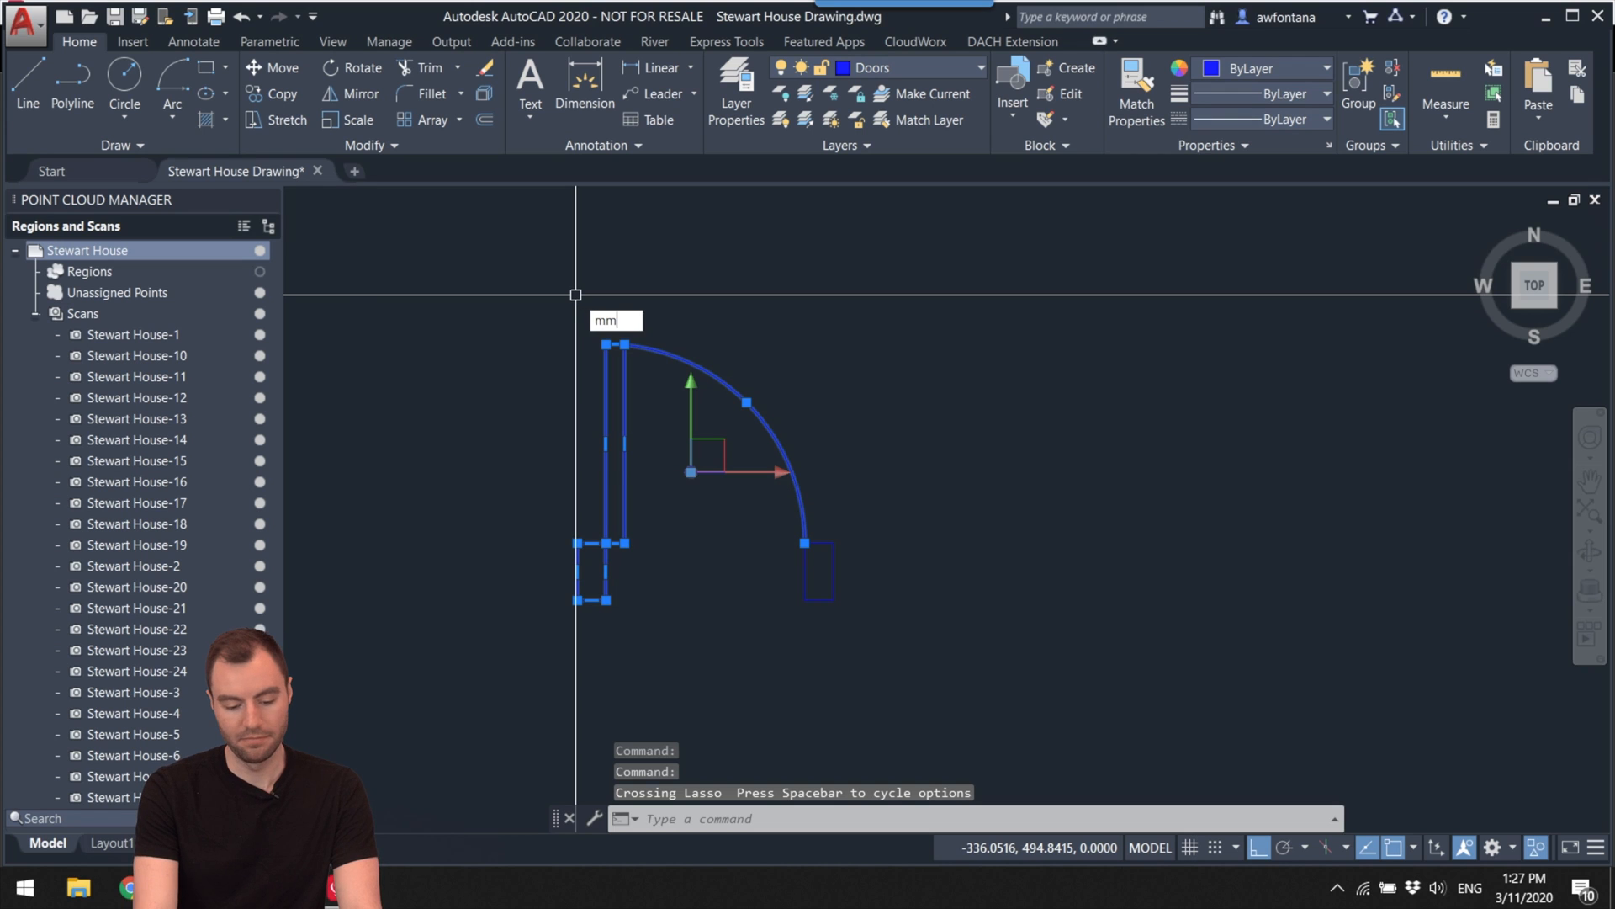
{"action": "key", "text": "BackSpace"}
{"action": "type", "text": "irror"}
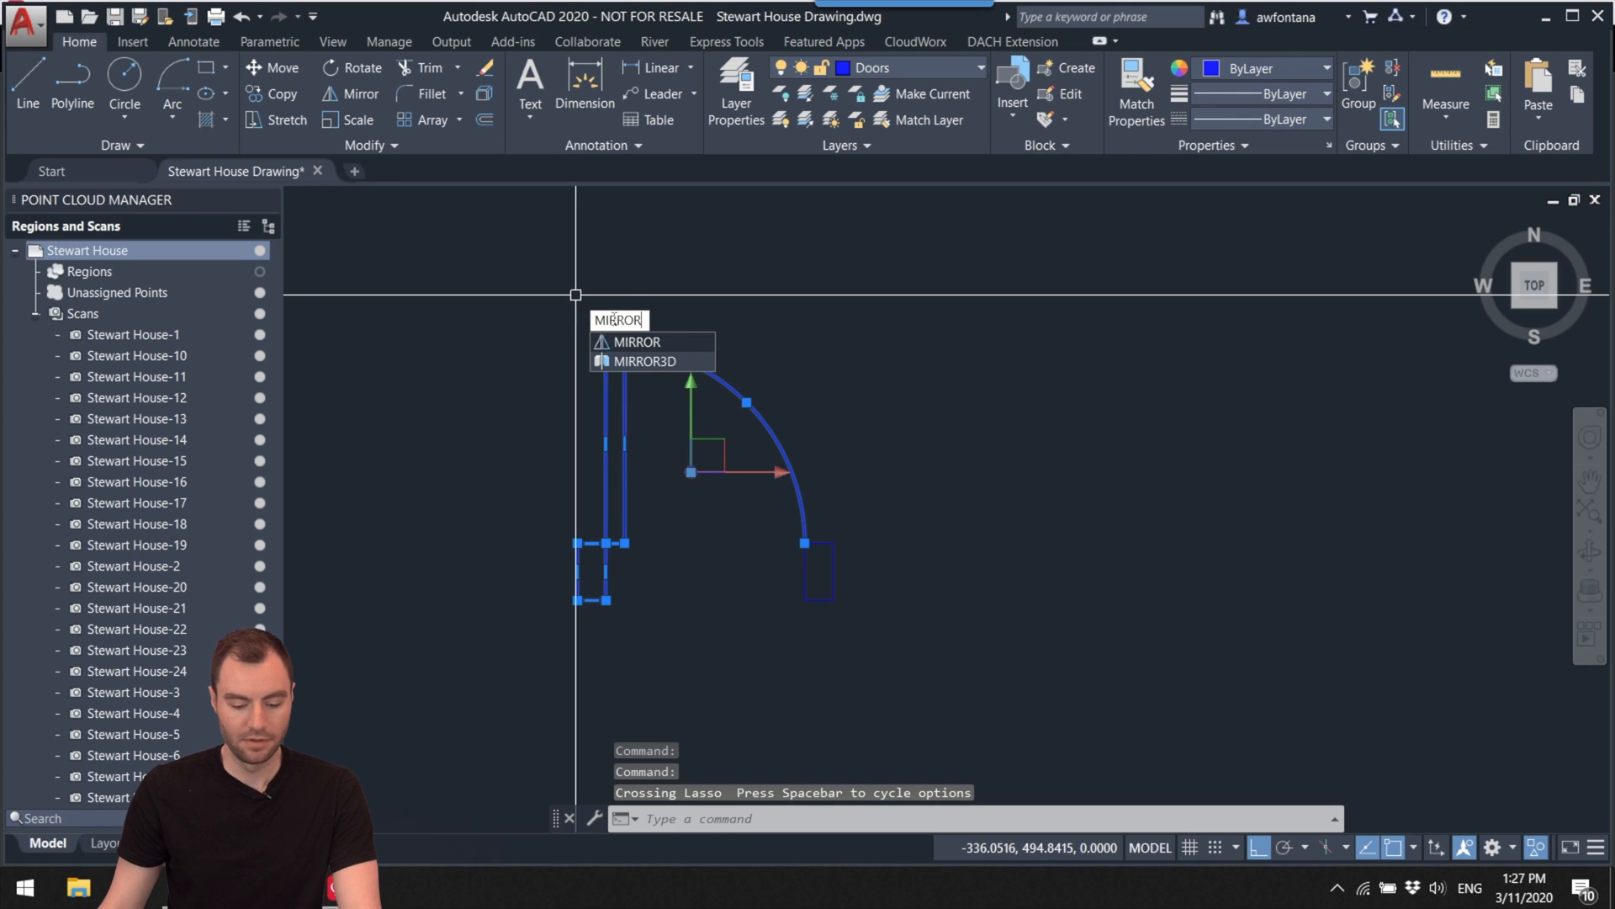
{"action": "key", "text": "Return"}
{"action": "scroll", "coordinate": [799, 580], "scroll_direction": "up", "scroll_amount": 4}
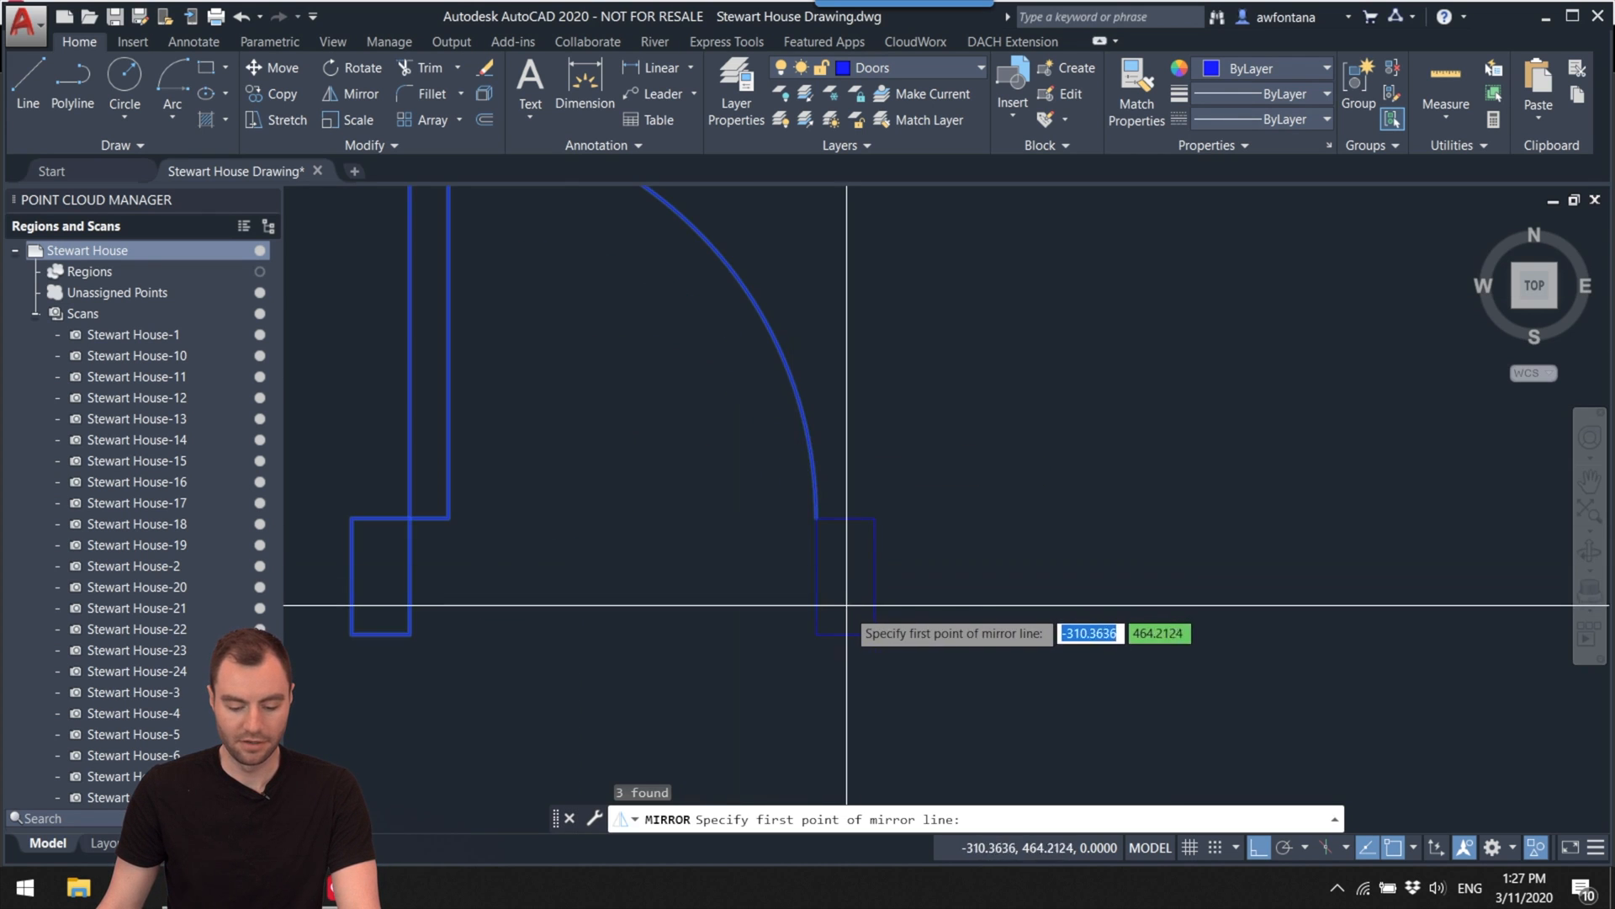
{"action": "left_click", "coordinate": [815, 634]}
{"action": "left_click", "coordinate": [816, 525]}
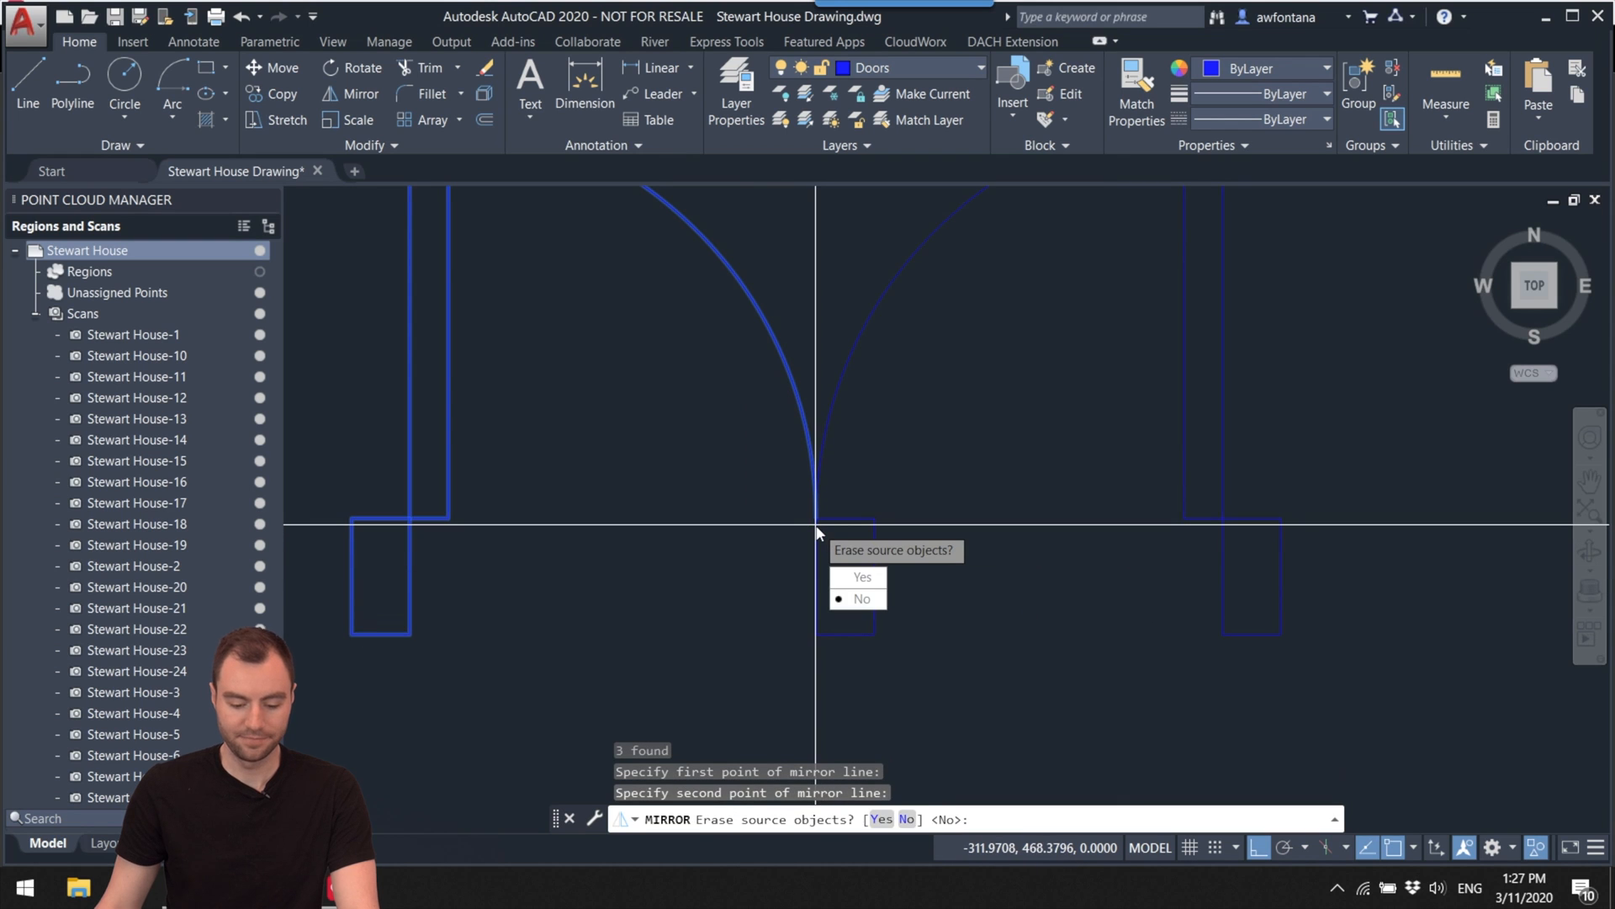
{"action": "type", "text": "N"}
{"action": "key", "text": "Return"}
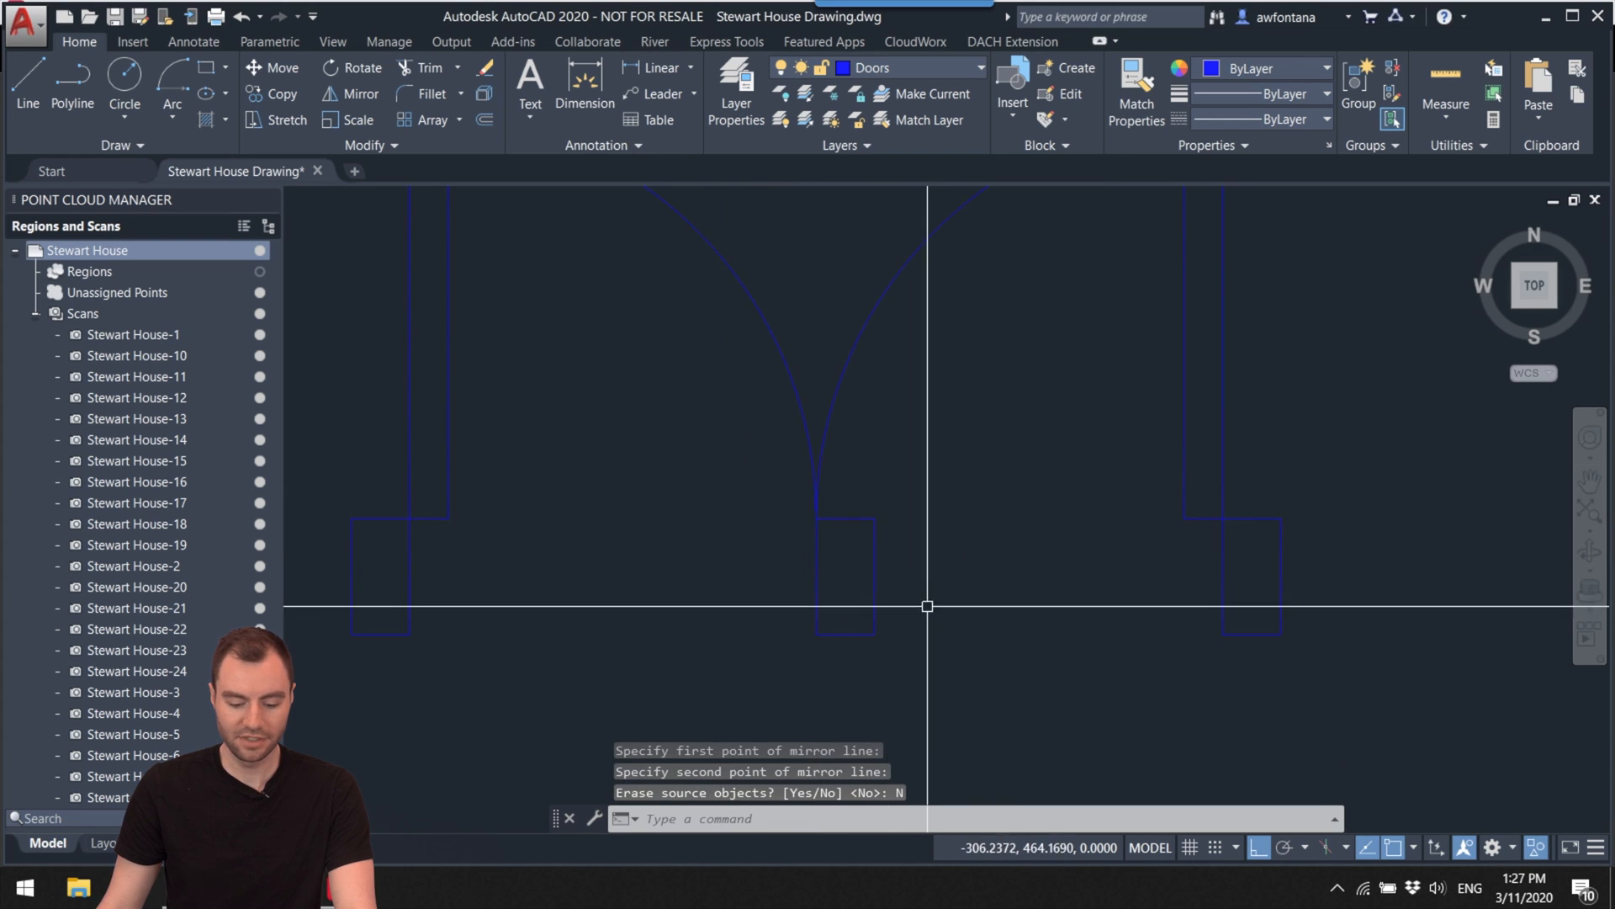
Step: Delete the middle jamb rectangle where the two swing arcs meet
{"action": "left_click", "coordinate": [878, 605]}
{"action": "key", "text": "Delete"}
{"action": "scroll", "coordinate": [905, 599], "scroll_direction": "down", "scroll_amount": 3}
{"action": "mouse_move", "coordinate": [942, 612]}
{"action": "middle_mouse_down"}
{"action": "mouse_move", "coordinate": [876, 645]}
{"action": "mouse_move", "coordinate": [836, 602]}
{"action": "middle_mouse_up"}
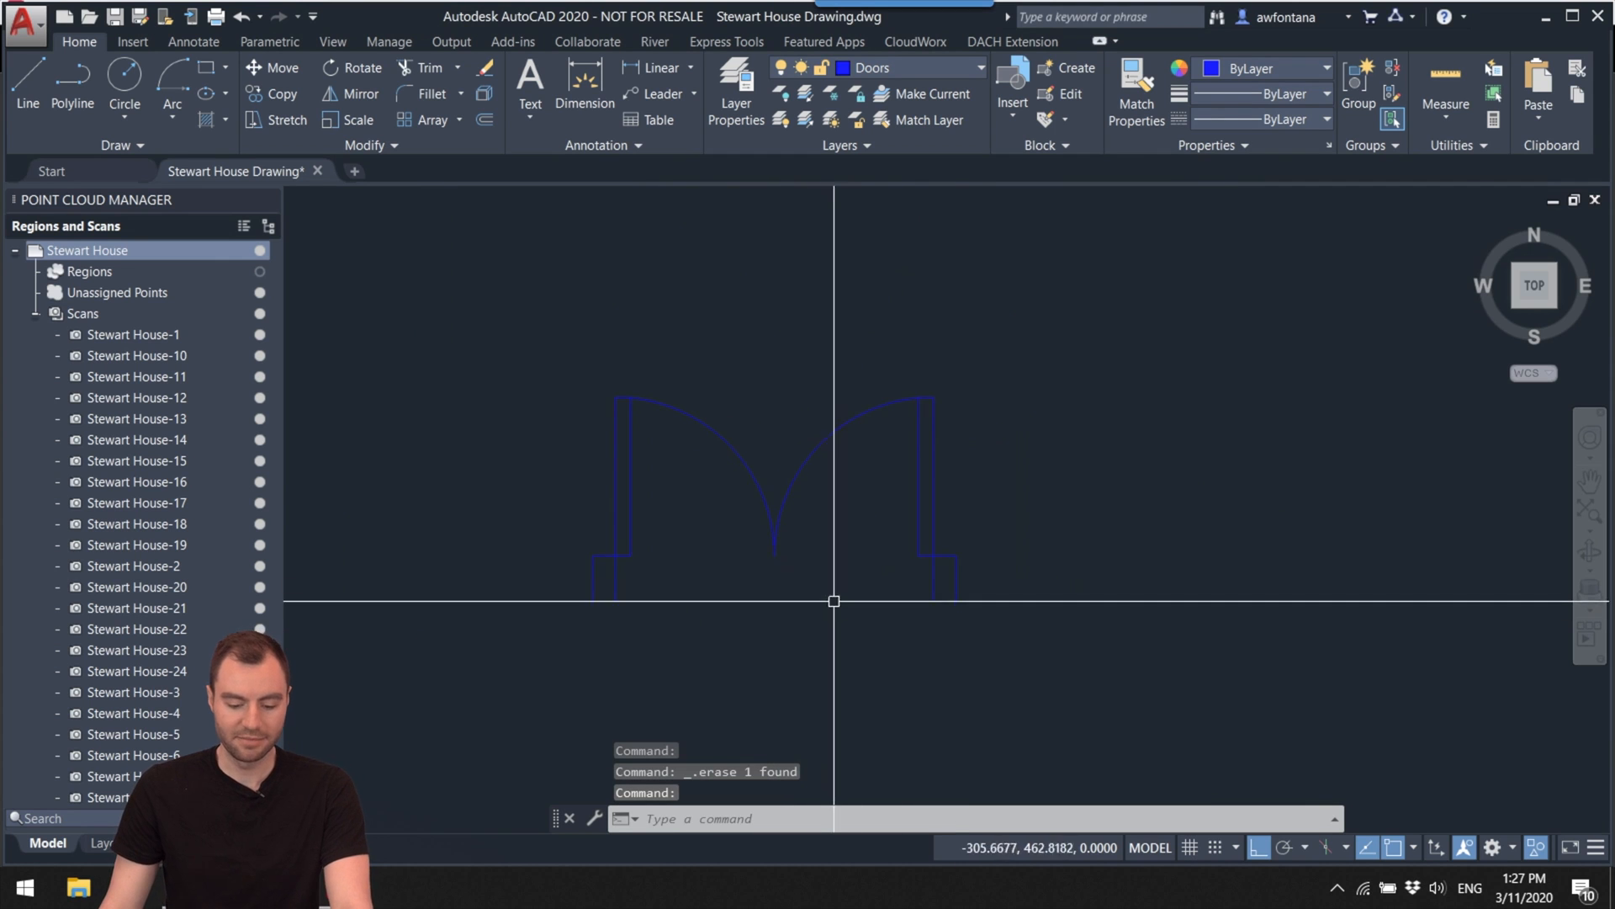
Step: Define the double door as a block named 42-Inch Double Doors, with its base point at the midpoint of the left jamb's inner edge
{"action": "mouse_move", "coordinate": [609, 638]}
{"action": "left_mouse_down"}
{"action": "mouse_move", "coordinate": [1069, 640]}
{"action": "mouse_move", "coordinate": [1091, 626]}
{"action": "mouse_move", "coordinate": [480, 653]}
{"action": "mouse_move", "coordinate": [750, 361]}
{"action": "mouse_move", "coordinate": [1125, 360]}
{"action": "left_mouse_up"}
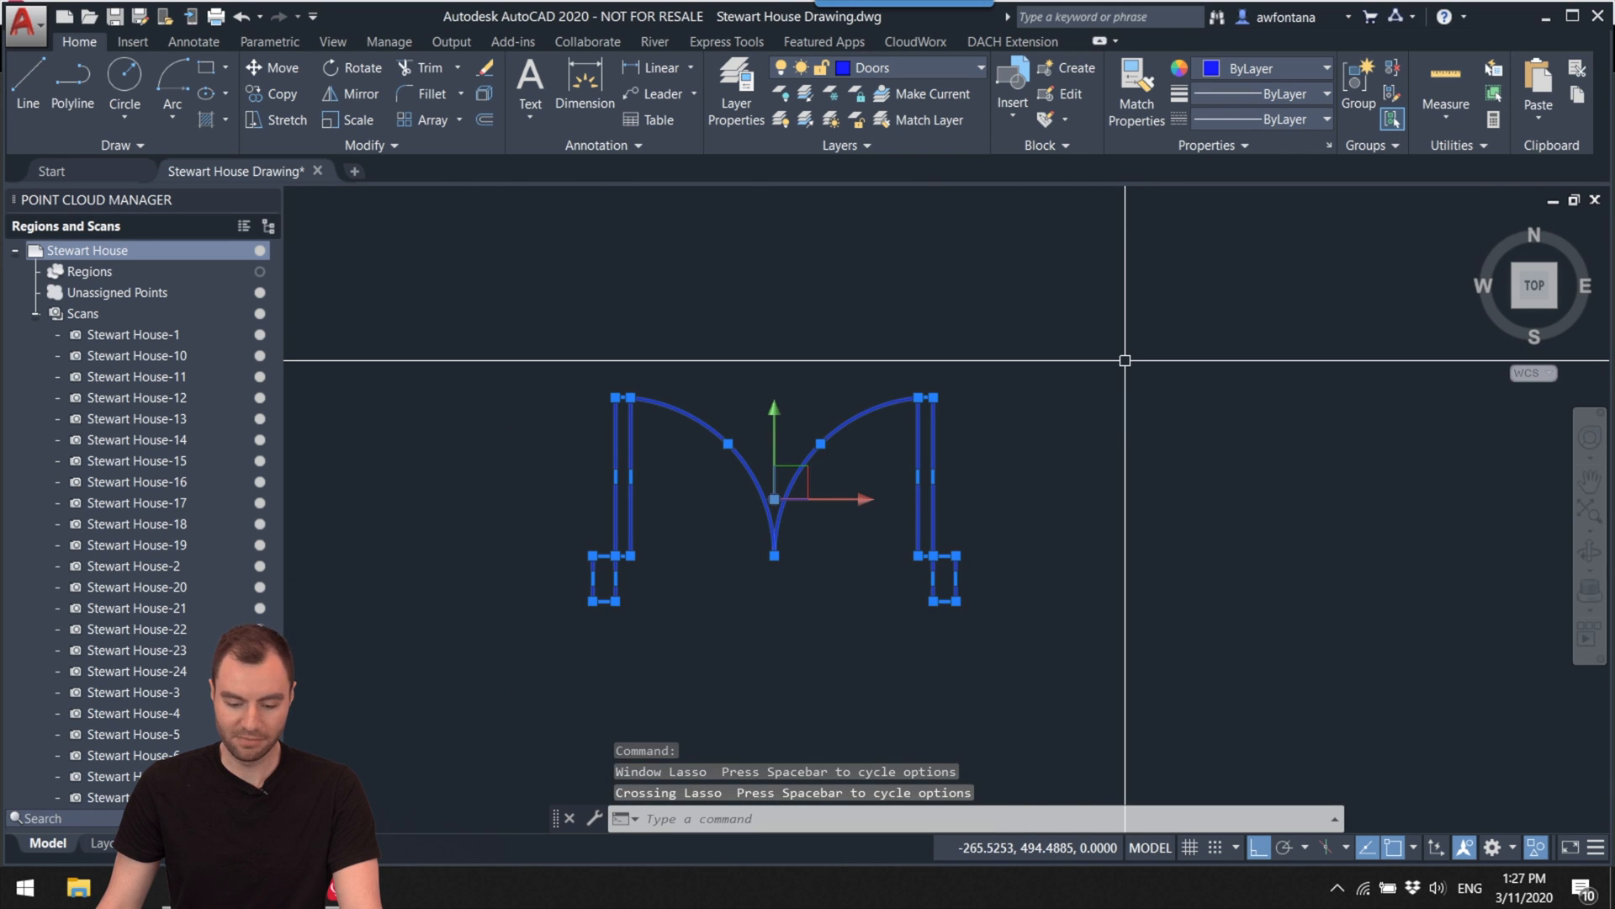
{"action": "left_click", "coordinate": [1003, 117]}
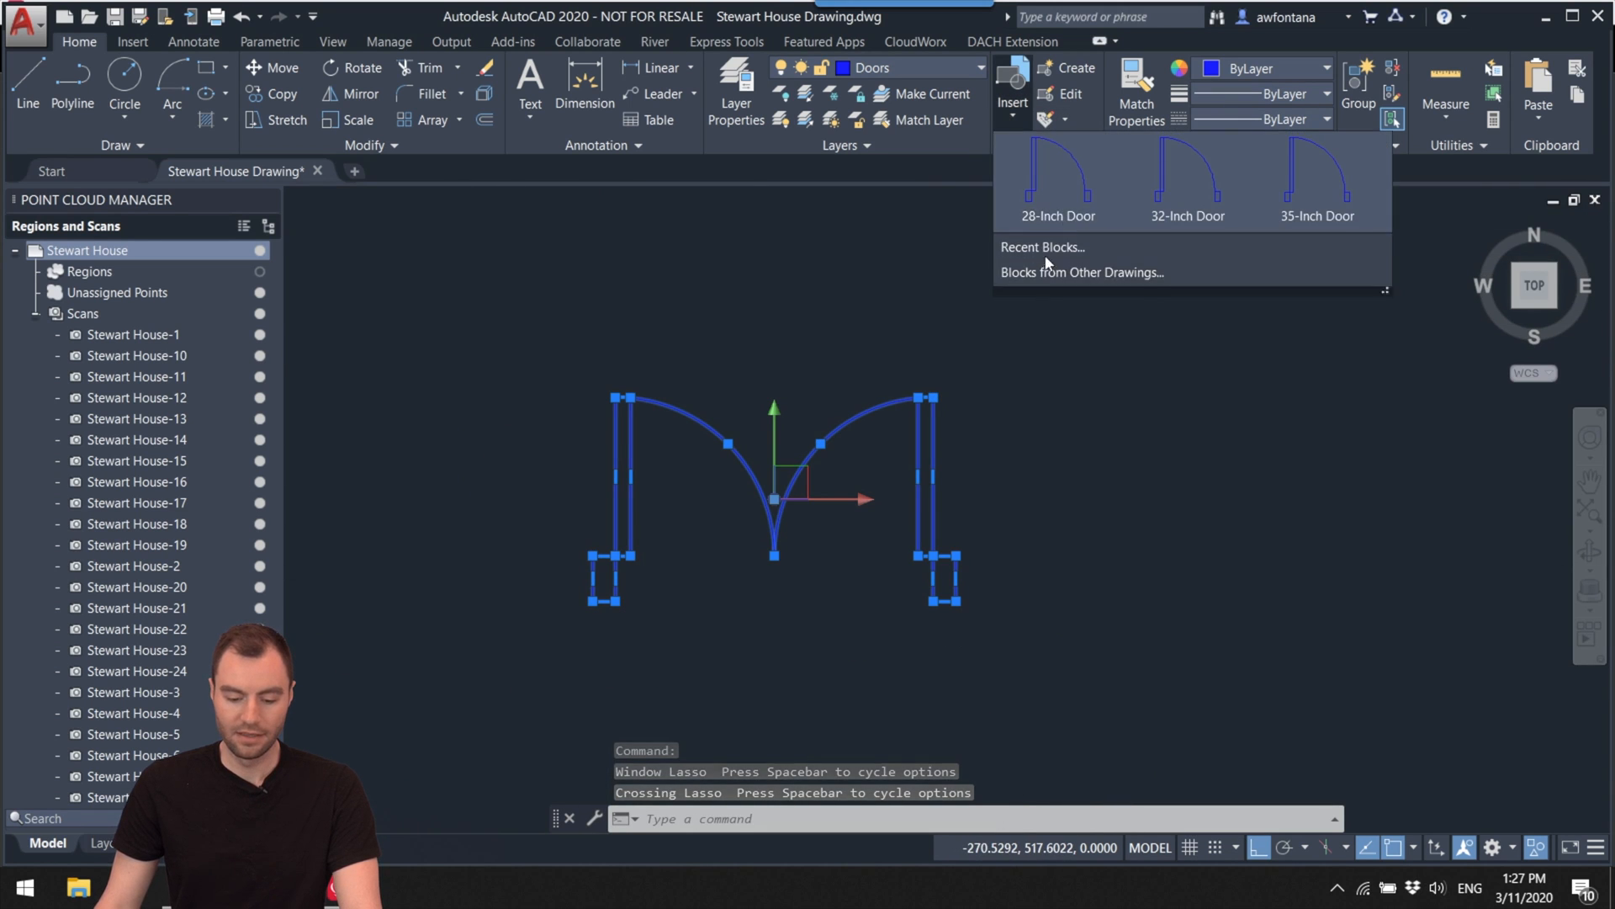
{"action": "left_click", "coordinate": [1068, 71]}
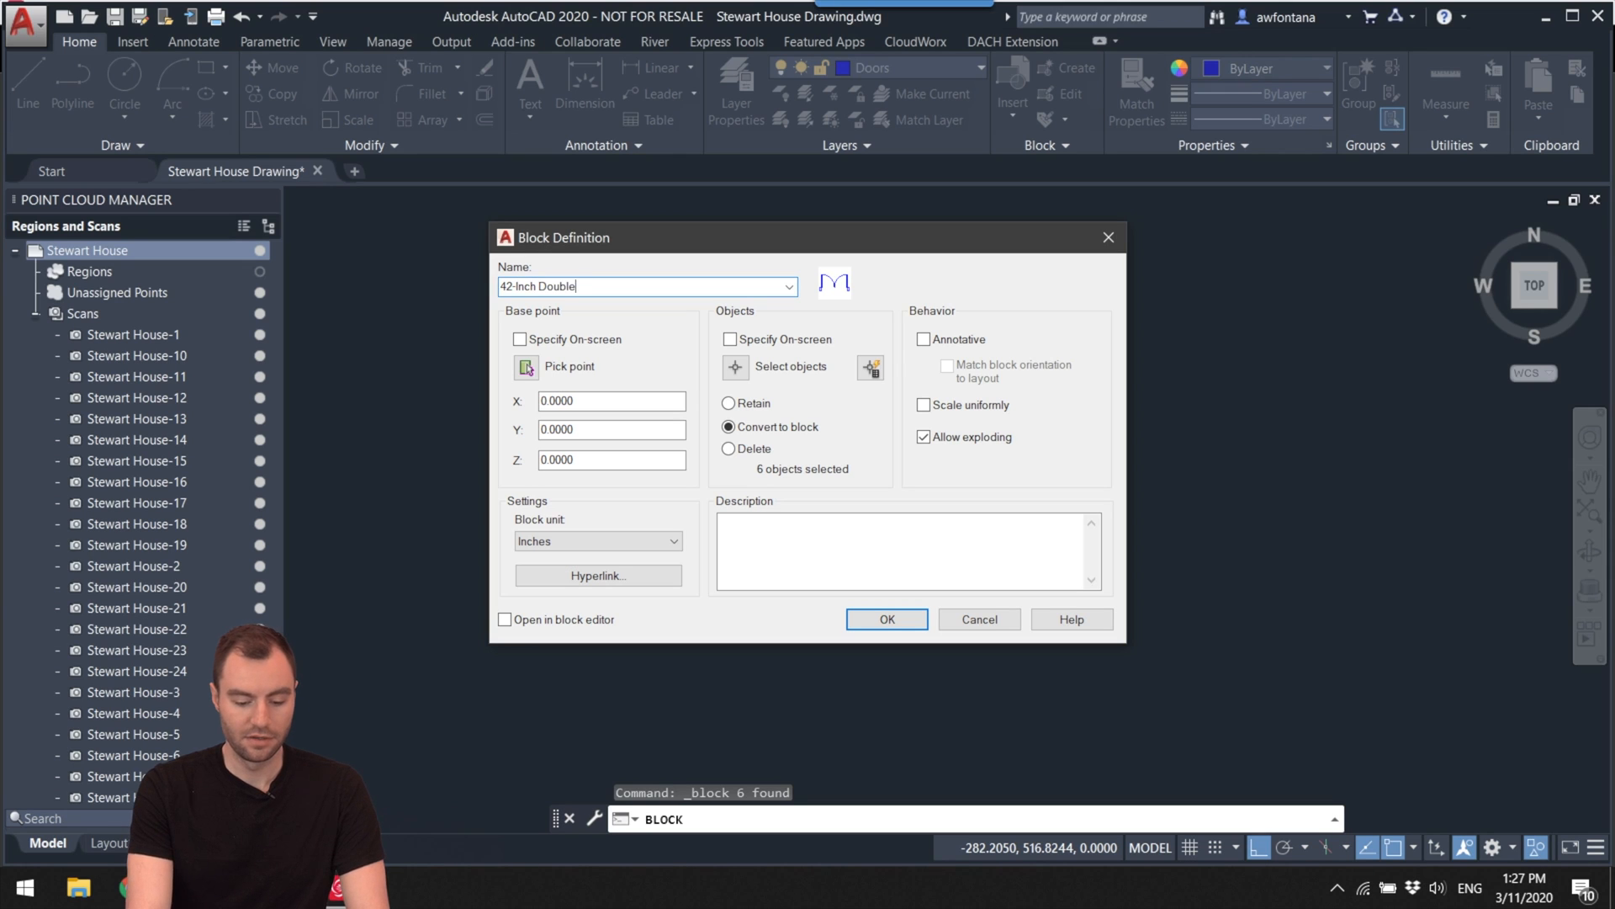
{"action": "left_click", "coordinate": [526, 367]}
{"action": "scroll", "coordinate": [551, 589], "scroll_direction": "up", "scroll_amount": 4}
{"action": "left_click", "coordinate": [545, 575]}
{"action": "left_click", "coordinate": [888, 619]}
{"action": "middle_click_drag", "start_coordinate": [497, 593], "coordinate": [703, 555]}
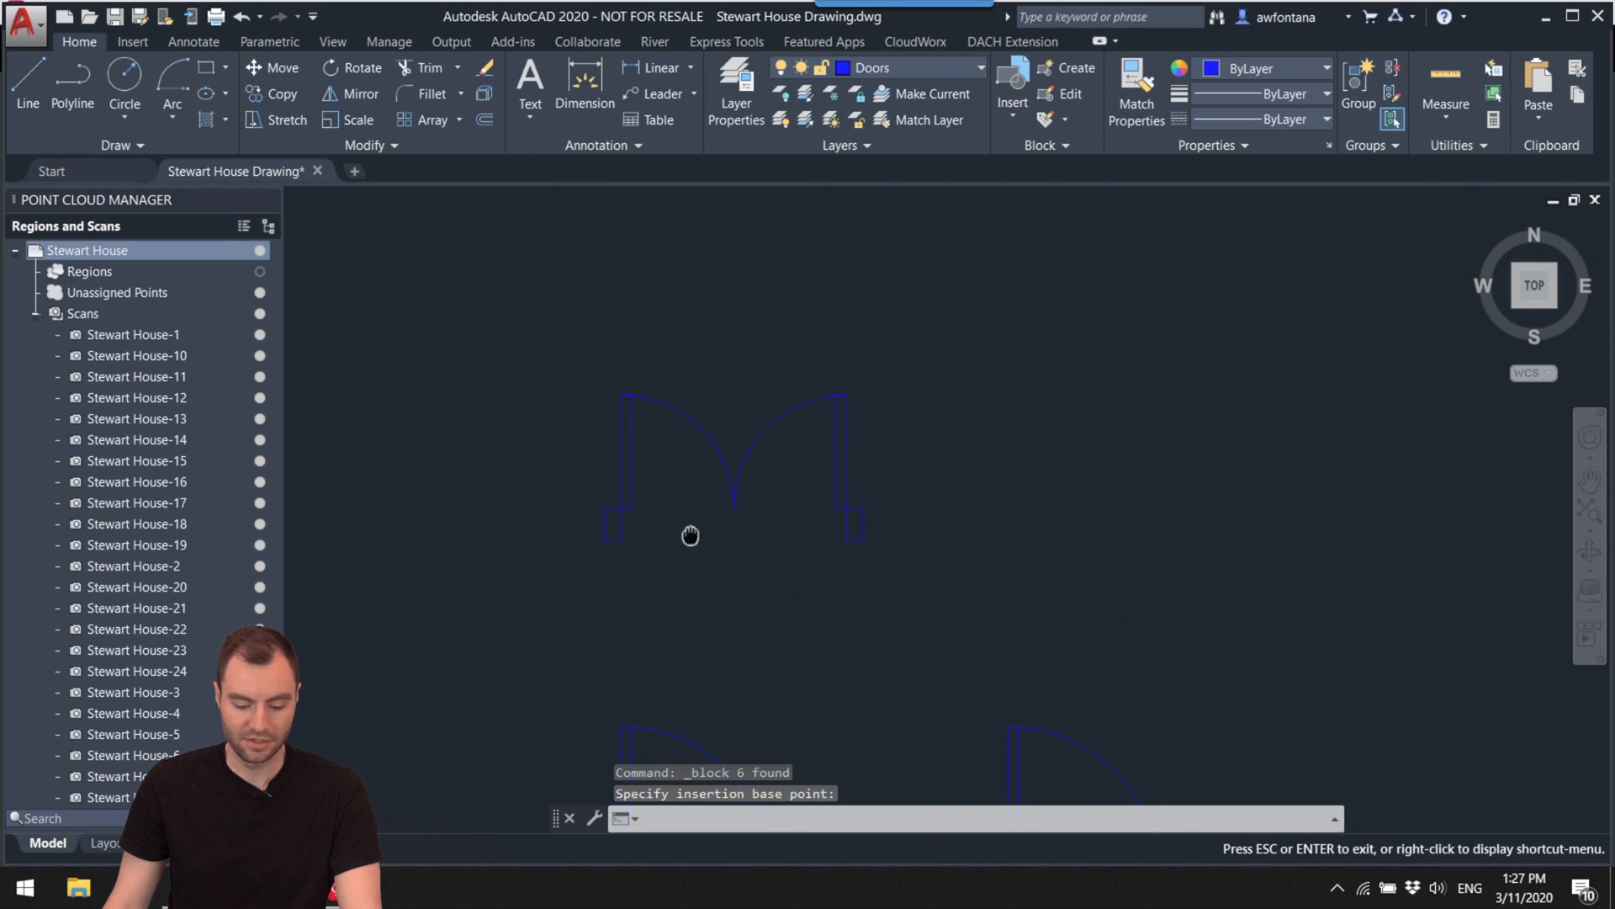
Step: Copy the jambs, leaf and swing arc of the single door below the double door to clear space above it
{"action": "middle_click_drag", "start_coordinate": [822, 531], "coordinate": [812, 415]}
{"action": "mouse_move", "coordinate": [905, 727]}
{"action": "left_mouse_down"}
{"action": "mouse_move", "coordinate": [911, 714]}
{"action": "mouse_move", "coordinate": [621, 676]}
{"action": "left_mouse_up"}
{"action": "key", "text": "Escape"}
{"action": "middle_click_drag", "start_coordinate": [890, 648], "coordinate": [912, 515]}
{"action": "left_click_drag", "start_coordinate": [943, 614], "coordinate": [650, 484]}
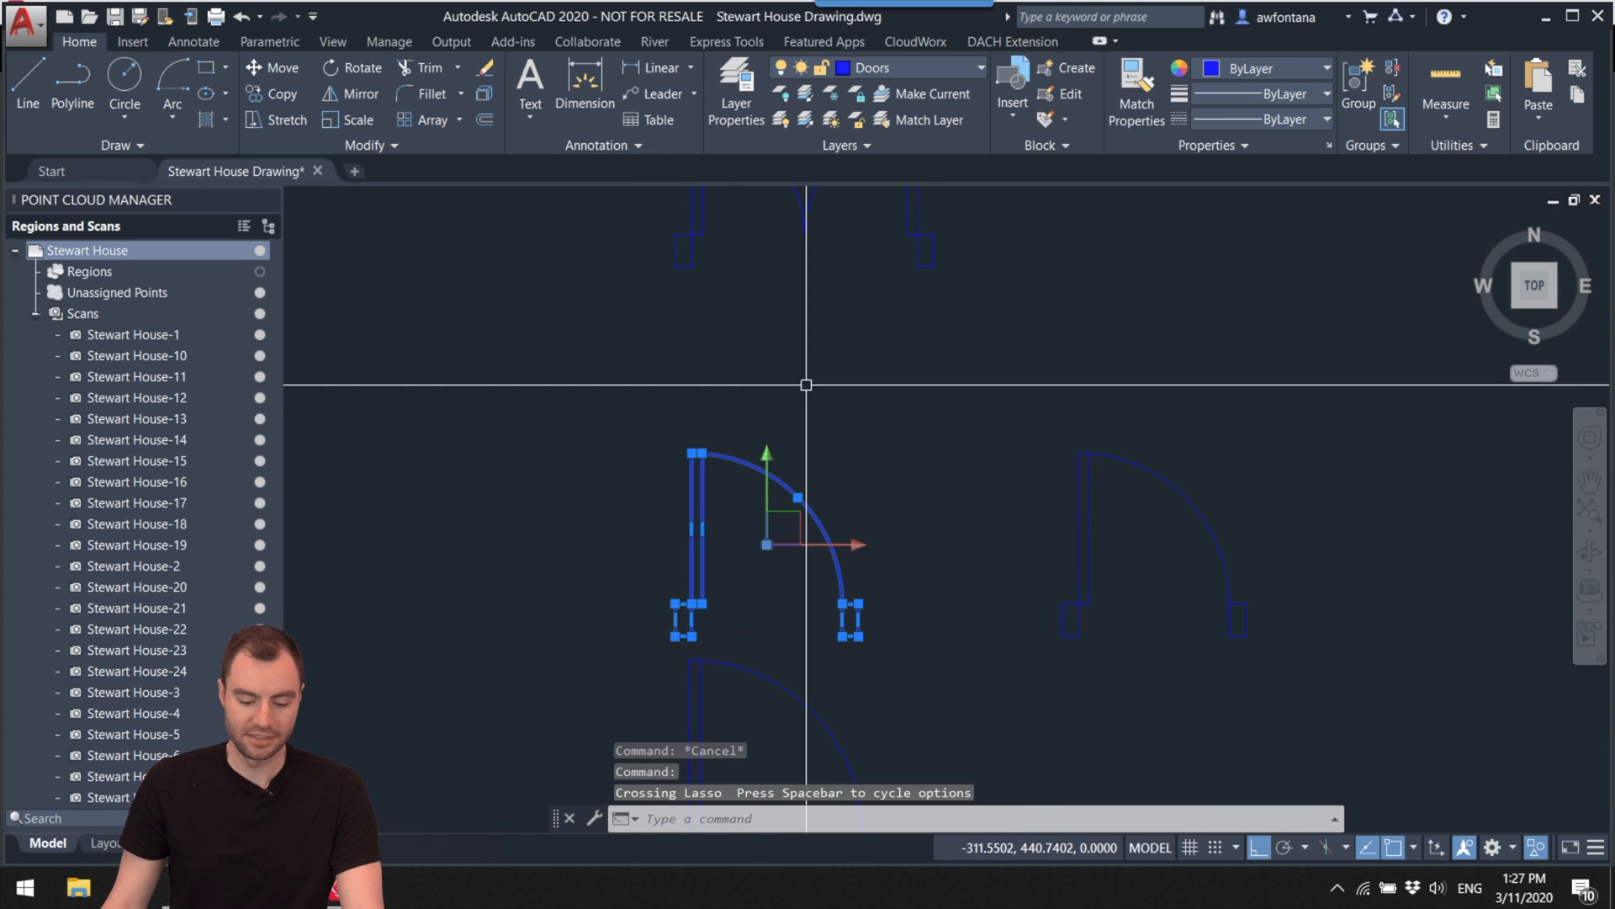
{"action": "type", "text": "copy"}
{"action": "key", "text": "Return"}
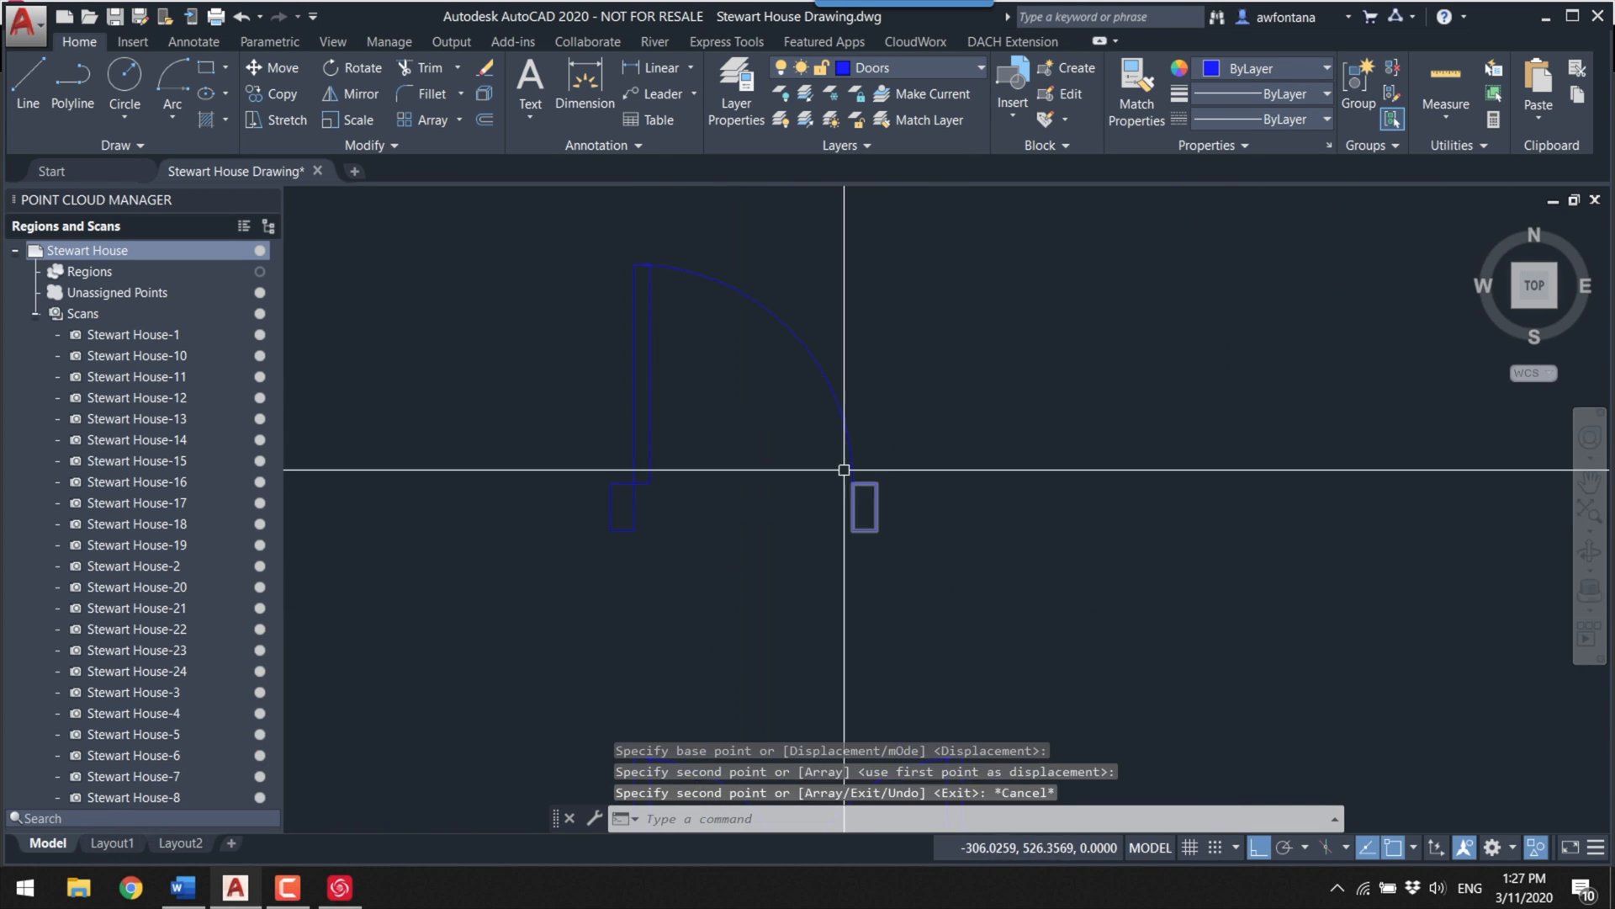
Step: Draw a 33 by 2 inch rectangle as the new door leaf and position it at the left jamb's upper inner corner
{"action": "left_click", "coordinate": [206, 67]}
{"action": "left_click", "coordinate": [671, 521]}
{"action": "type", "text": "33,2"}
{"action": "key", "text": "Return"}
{"action": "left_click", "coordinate": [839, 519]}
{"action": "type", "text": "m"}
{"action": "key", "text": "Return"}
{"action": "left_click", "coordinate": [743, 509]}
{"action": "left_click", "coordinate": [664, 454]}
Step: Rotate the 33-inch leaf upright at the left jamb and mirror the jamb, leaf and swing arc about the right jamb's inner edge
{"action": "left_click", "coordinate": [970, 547]}
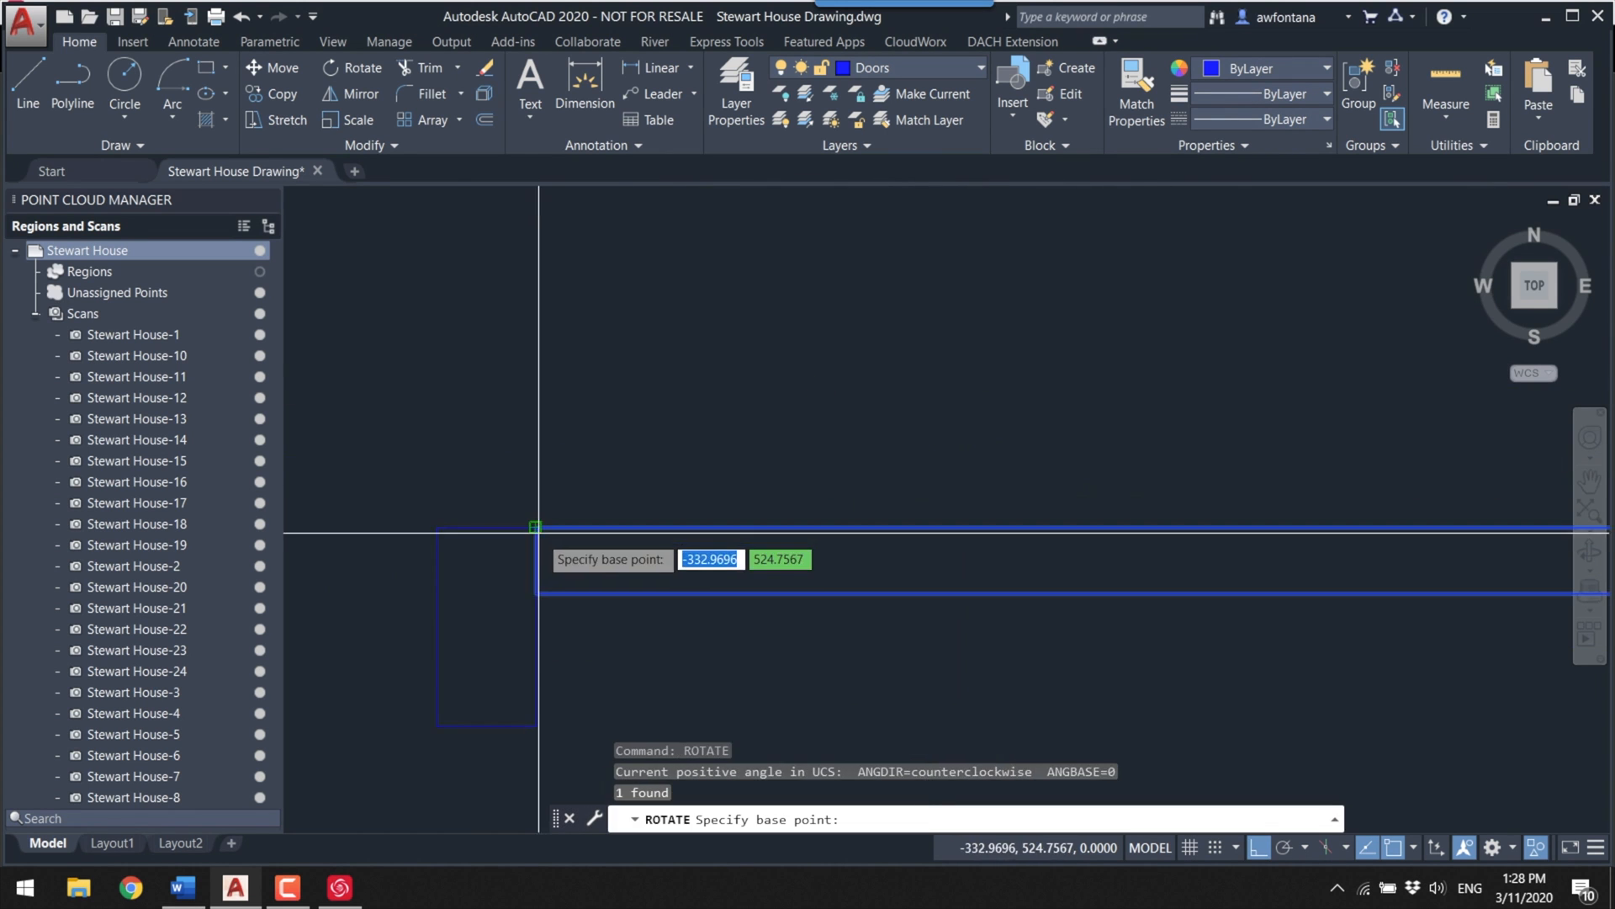
{"action": "key", "text": "Escape"}
{"action": "left_click", "coordinate": [804, 333]}
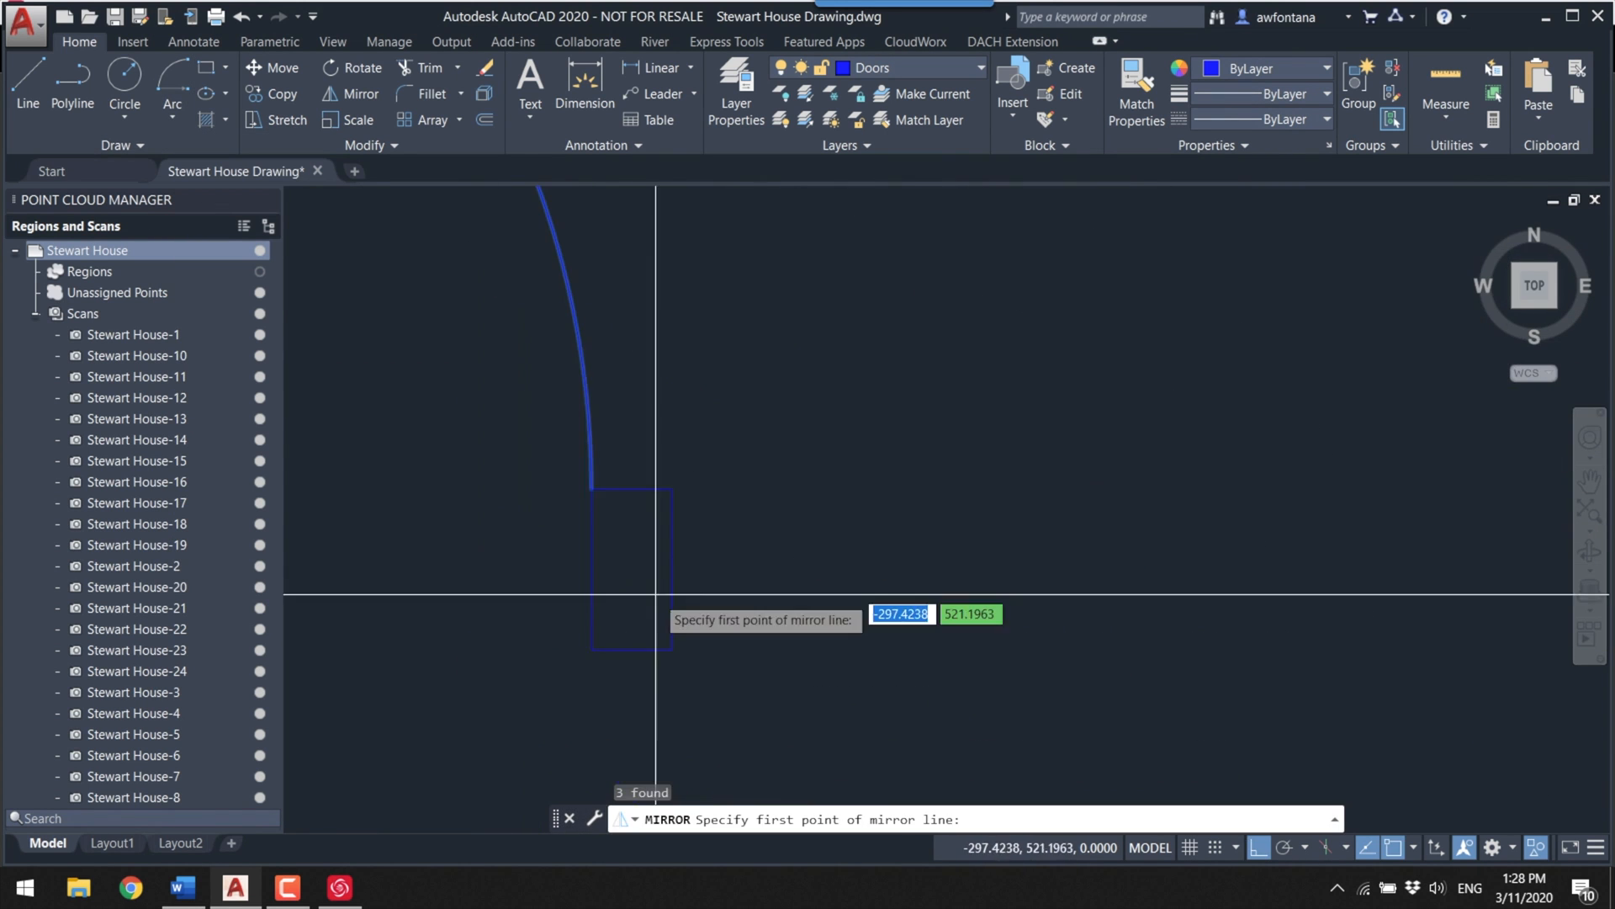
Step: Define the larger double door as a block named 66-Inch Double Doors, based at the midpoint of the left jamb's inner edge
{"action": "left_click", "coordinate": [1067, 67]}
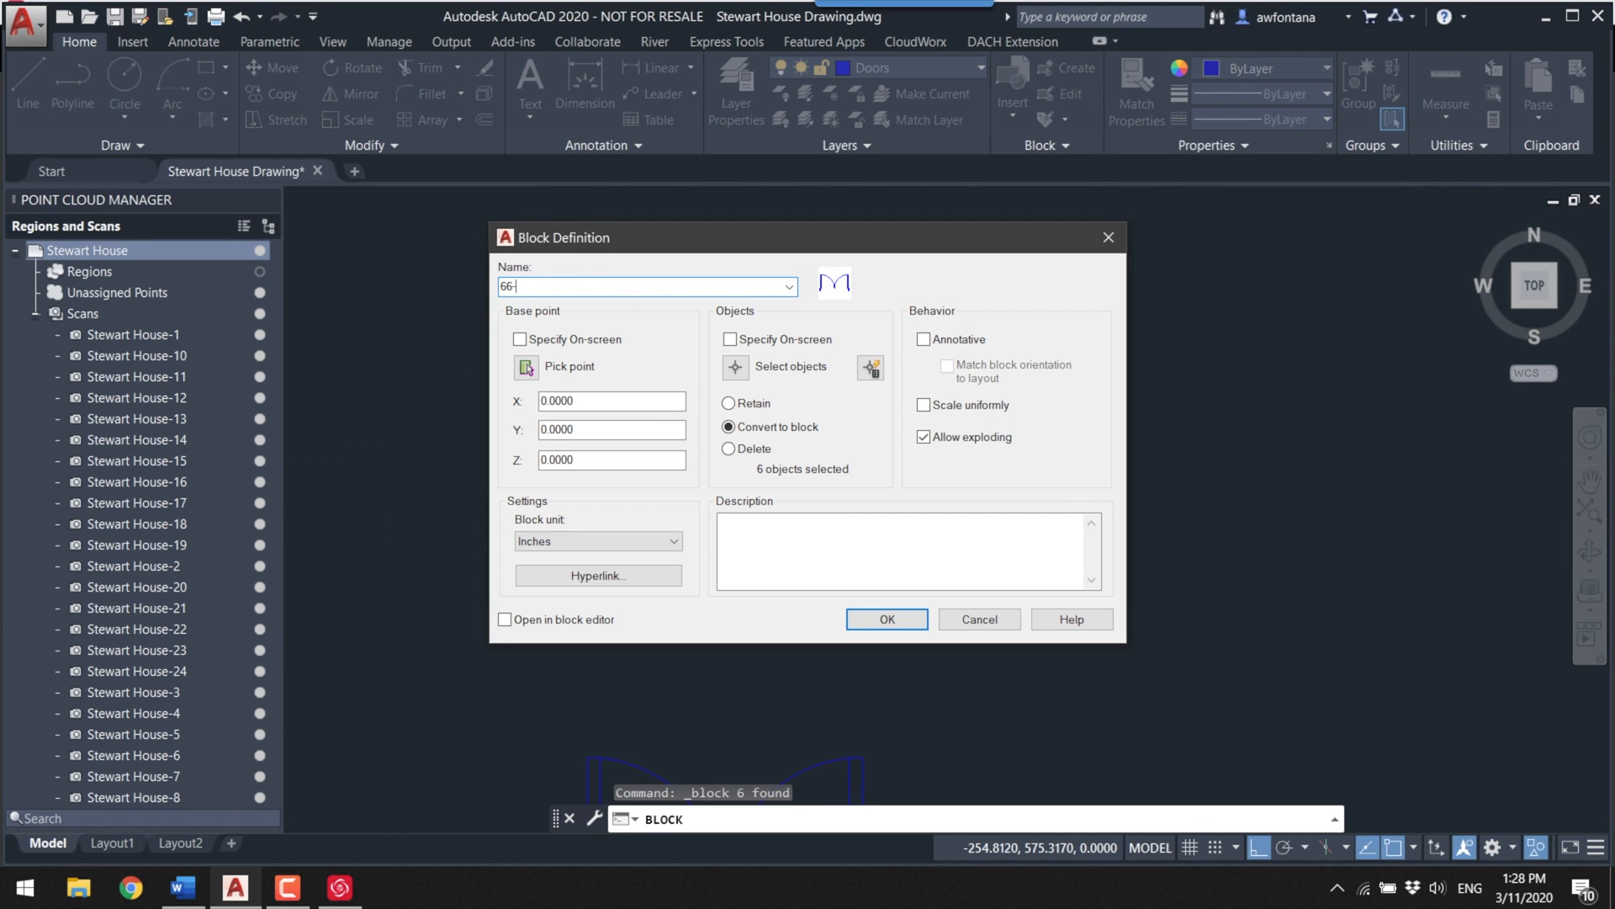
{"action": "left_click", "coordinate": [528, 370]}
{"action": "left_click", "coordinate": [887, 619]}
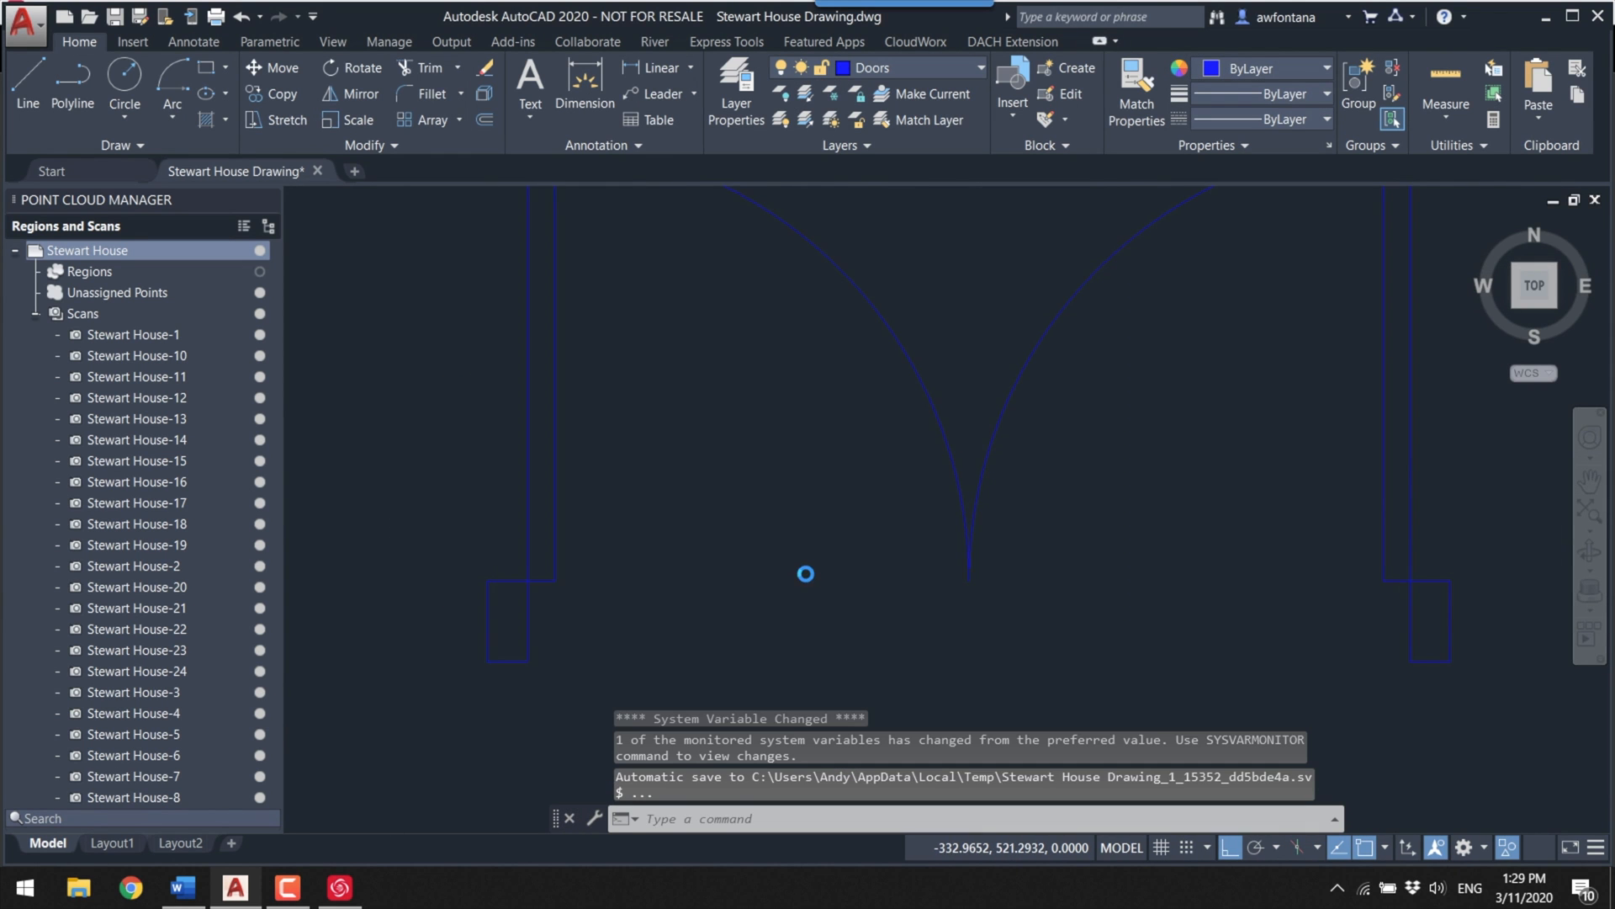
Step: Save the drawing
{"action": "scroll", "coordinate": [805, 574], "scroll_direction": "up", "scroll_amount": 5}
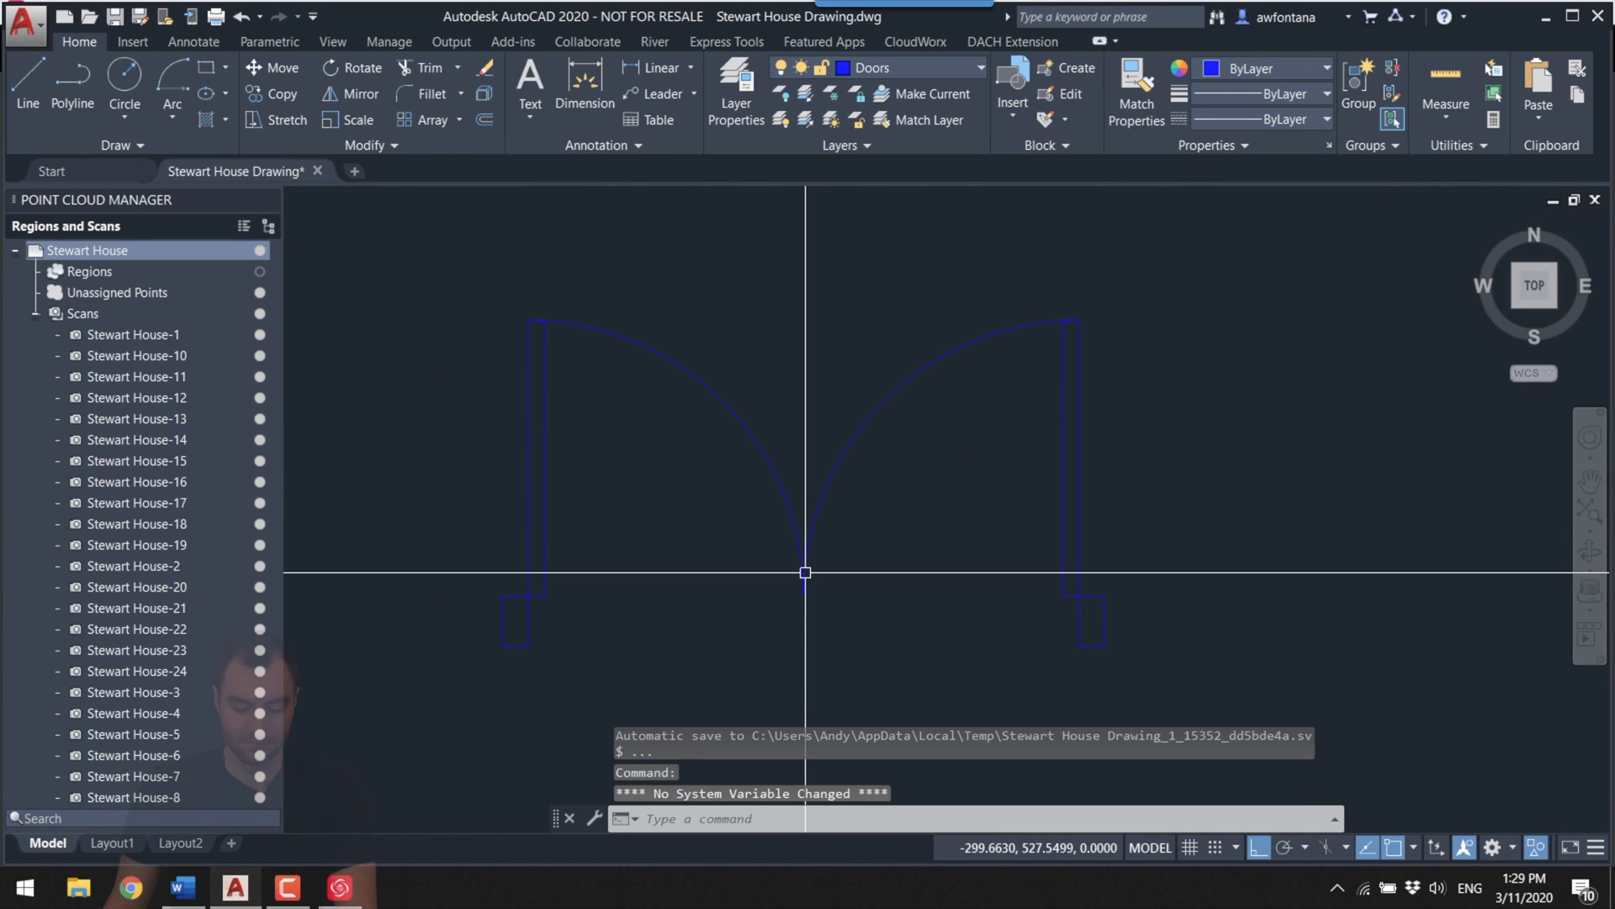
{"action": "middle_click_drag", "start_coordinate": [764, 586], "coordinate": [670, 448]}
{"action": "scroll", "coordinate": [670, 448], "scroll_direction": "down", "scroll_amount": 5}
{"action": "middle_click_drag", "start_coordinate": [754, 503], "coordinate": [664, 510]}
{"action": "middle_click_drag", "start_coordinate": [854, 481], "coordinate": [707, 558]}
{"action": "left_click", "coordinate": [115, 17]}
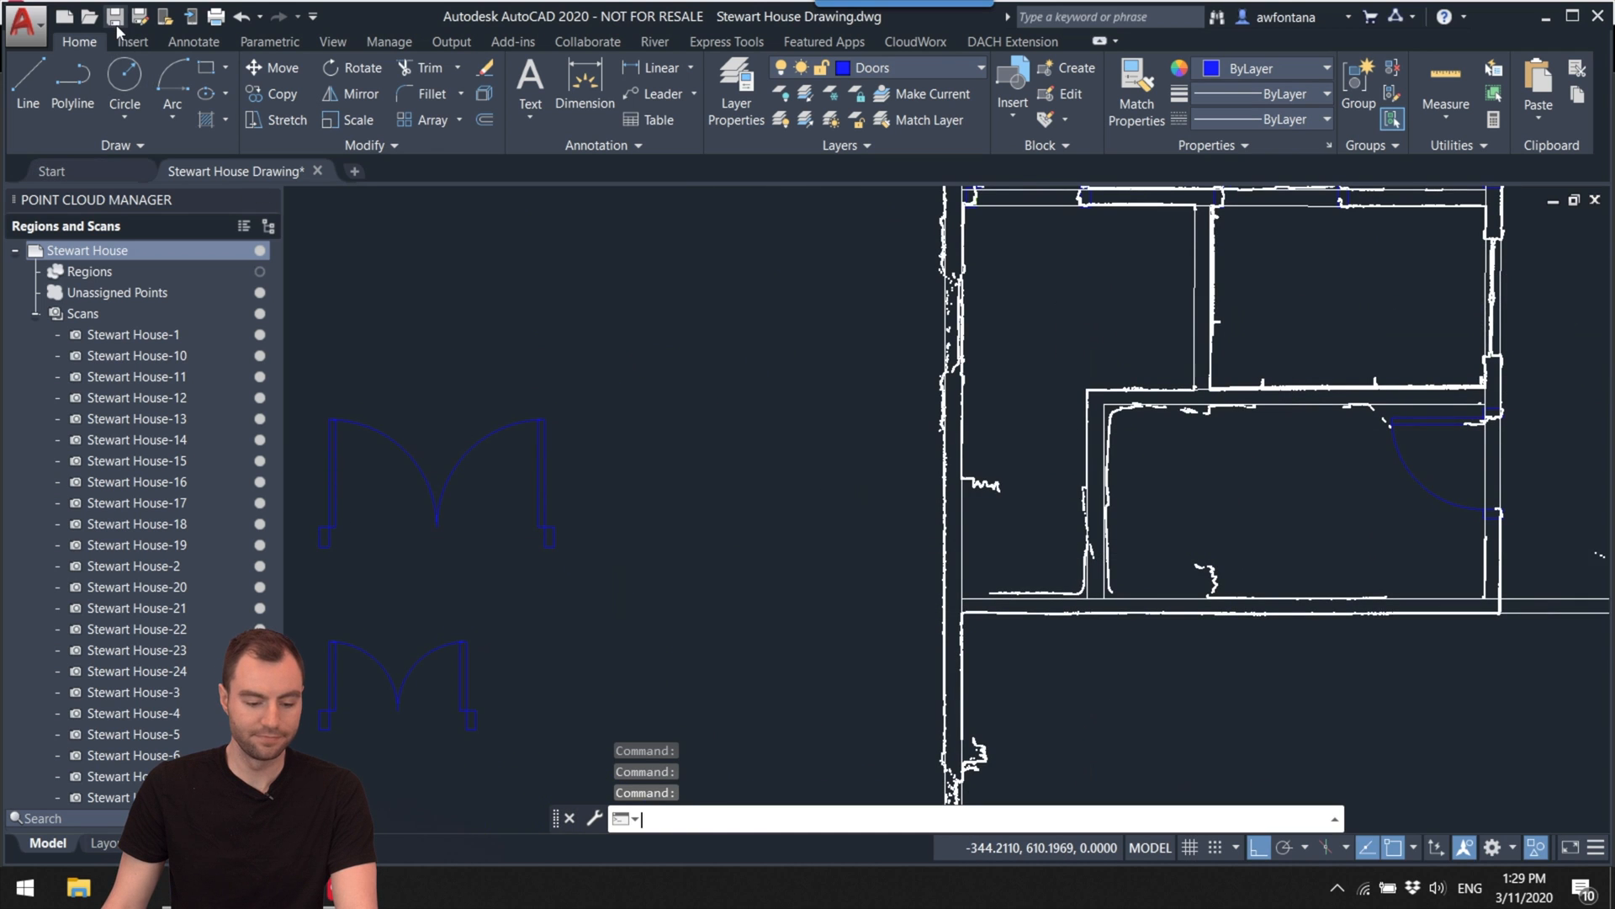
Step: Make Door Guides the current layer
{"action": "mouse_move", "coordinate": [783, 437]}
{"action": "middle_mouse_down"}
{"action": "mouse_move", "coordinate": [739, 436]}
{"action": "mouse_move", "coordinate": [664, 536]}
{"action": "mouse_move", "coordinate": [974, 529]}
{"action": "middle_mouse_up"}
{"action": "scroll", "coordinate": [746, 343], "scroll_direction": "up", "scroll_amount": 6}
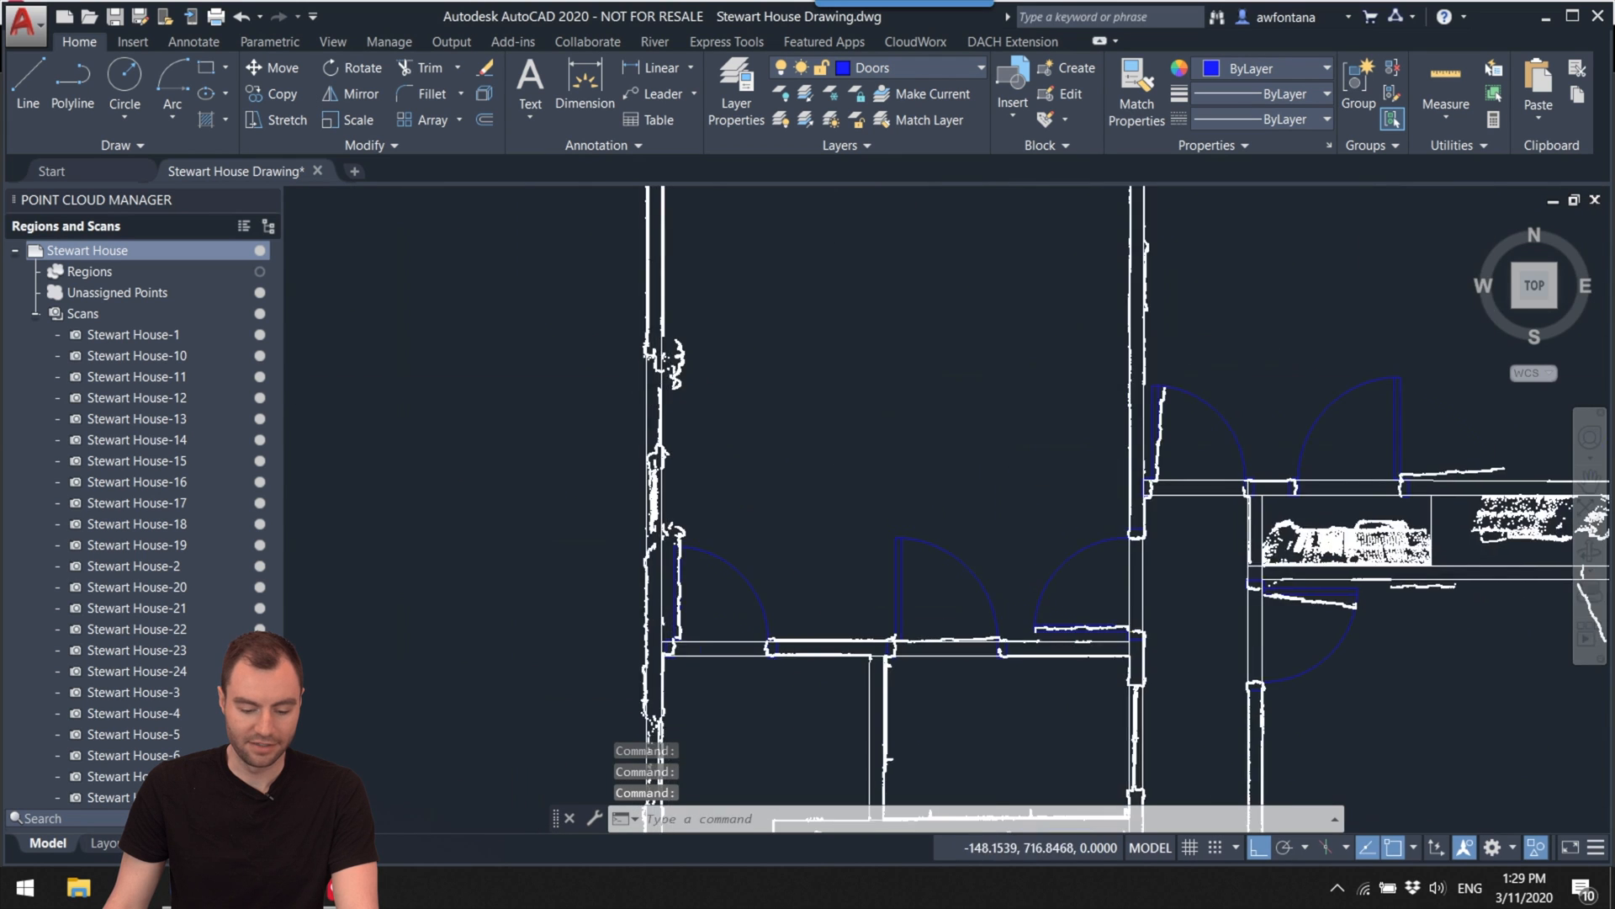
{"action": "middle_click_drag", "start_coordinate": [746, 343], "coordinate": [664, 281]}
{"action": "scroll", "coordinate": [664, 281], "scroll_direction": "down", "scroll_amount": 6}
{"action": "mouse_move", "coordinate": [1010, 404]}
{"action": "middle_mouse_down"}
{"action": "mouse_move", "coordinate": [857, 374]}
{"action": "mouse_move", "coordinate": [885, 457]}
{"action": "middle_mouse_up"}
{"action": "scroll", "coordinate": [767, 412], "scroll_direction": "up", "scroll_amount": 6}
{"action": "middle_click_drag", "start_coordinate": [739, 404], "coordinate": [857, 513]}
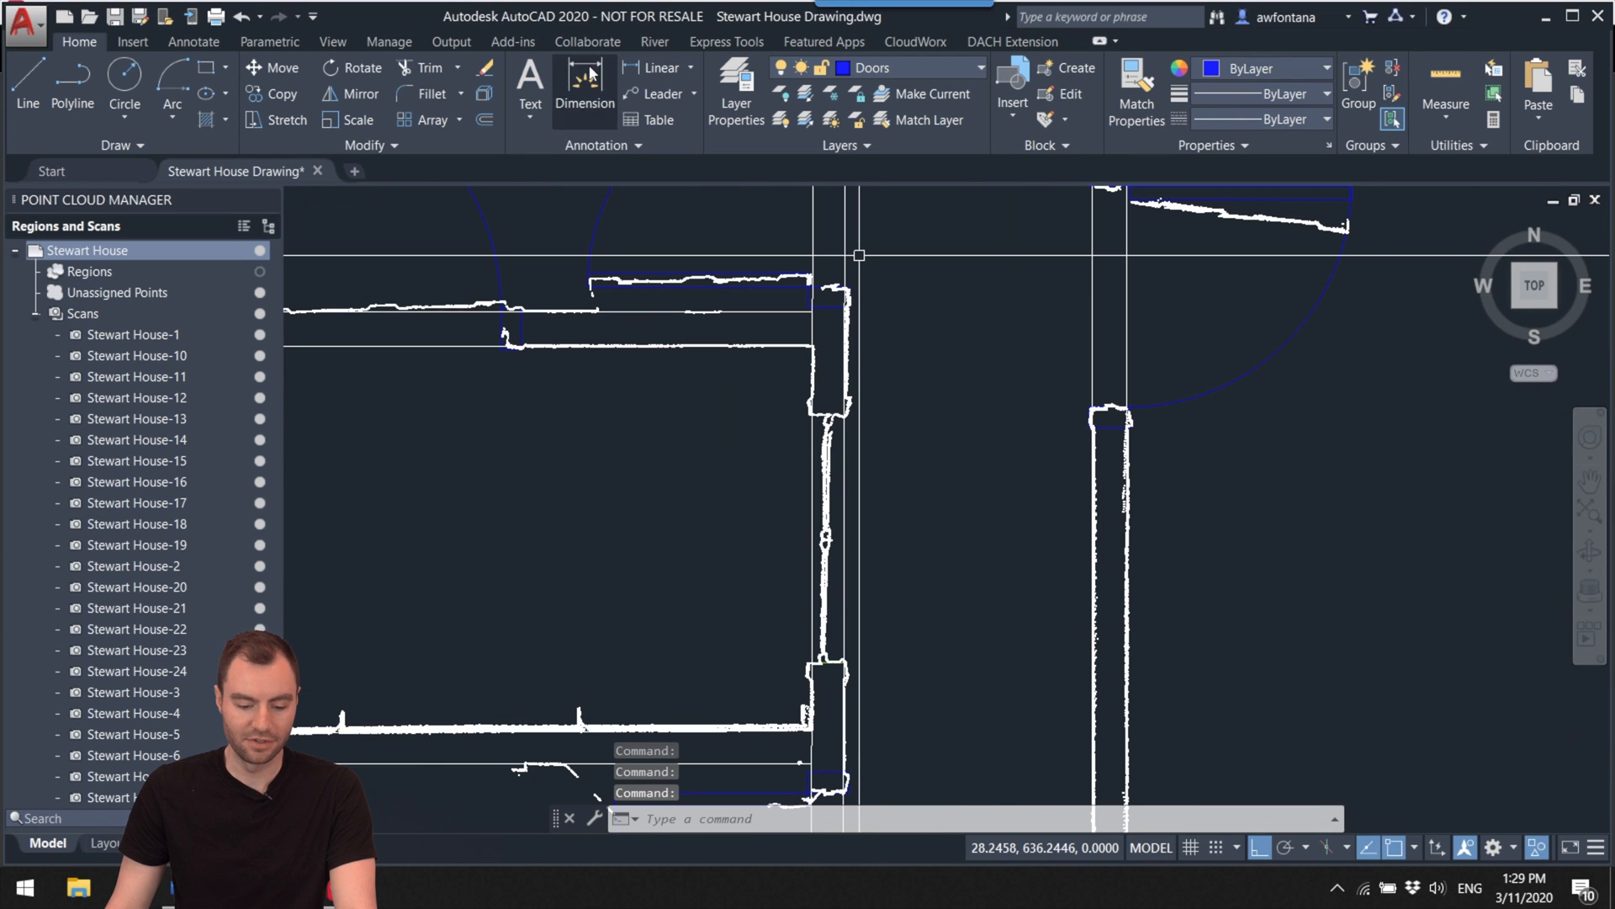
{"action": "left_click", "coordinate": [737, 93]}
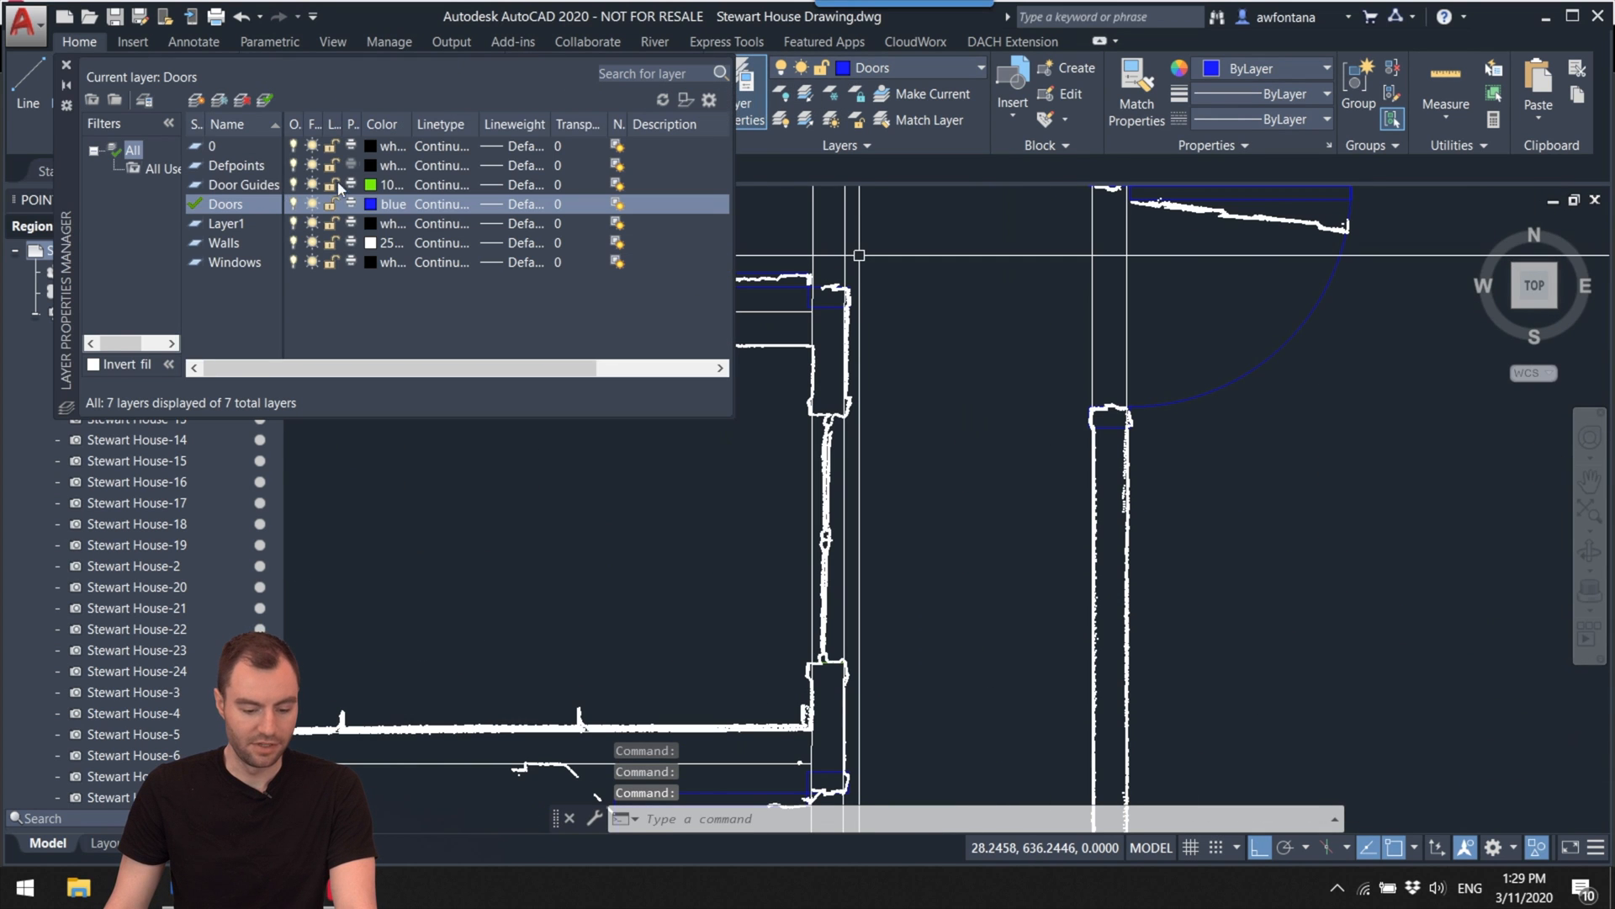
{"action": "double_click", "coordinate": [258, 189]}
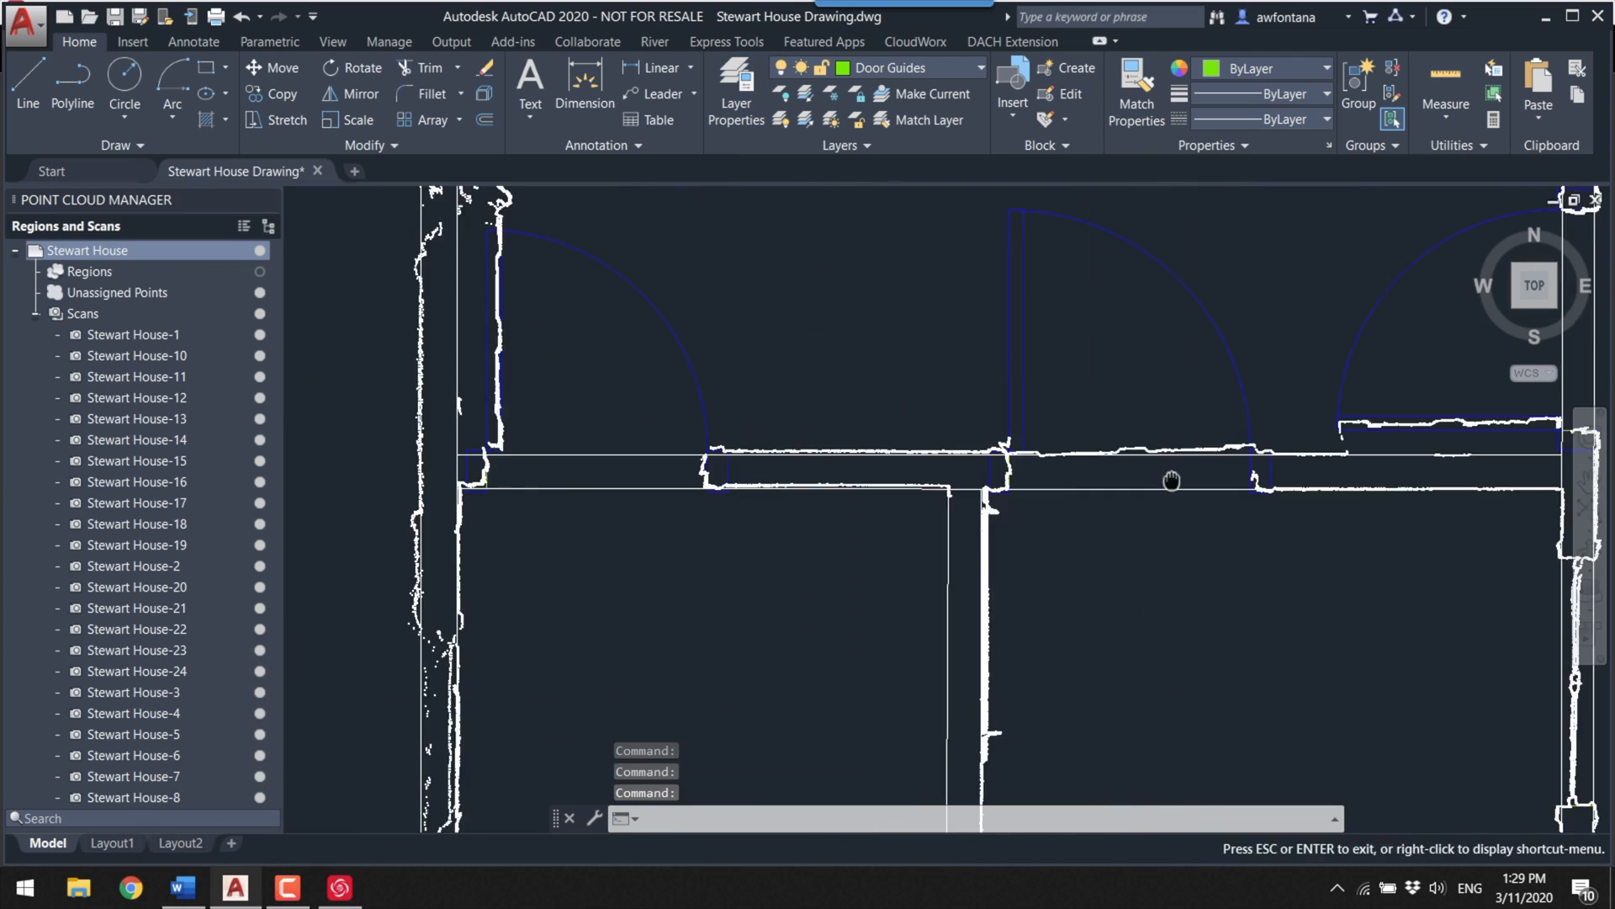
Step: Draw a guide line across the west exterior wall at the end of the double-door opening
{"action": "scroll", "coordinate": [458, 395], "scroll_direction": "up", "scroll_amount": 2}
{"action": "mouse_move", "coordinate": [459, 395]}
{"action": "middle_mouse_down"}
{"action": "mouse_move", "coordinate": [729, 584]}
{"action": "mouse_move", "coordinate": [721, 872]}
{"action": "middle_mouse_up"}
{"action": "middle_click_drag", "start_coordinate": [749, 415], "coordinate": [690, 365]}
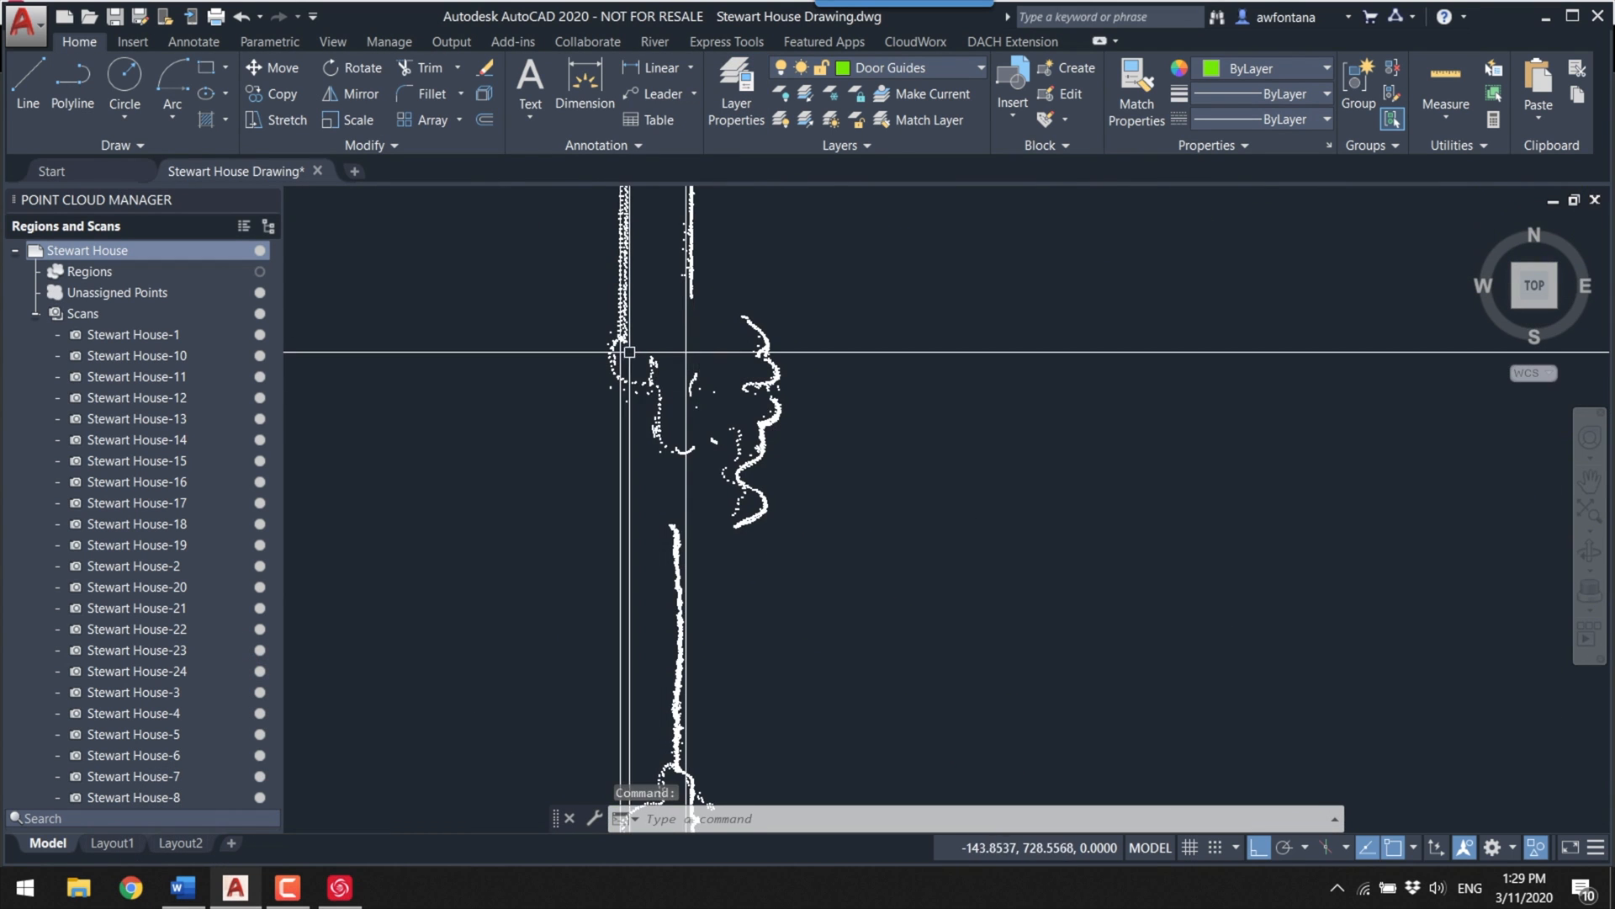
{"action": "scroll", "coordinate": [623, 378], "scroll_direction": "down", "scroll_amount": 2}
{"action": "middle_click_drag", "start_coordinate": [640, 648], "coordinate": [663, 389]}
{"action": "scroll", "coordinate": [656, 440], "scroll_direction": "up", "scroll_amount": 2}
{"action": "type", "text": "l"}
{"action": "key", "text": "Return"}
{"action": "left_click", "coordinate": [657, 440]}
{"action": "key", "text": "Escape"}
Step: Draw a guide line across the closet's south wall at the east end of its door opening
{"action": "mouse_move", "coordinate": [1097, 659]}
{"action": "middle_mouse_down"}
{"action": "mouse_move", "coordinate": [837, 504]}
{"action": "mouse_move", "coordinate": [1068, 190]}
{"action": "middle_mouse_up"}
{"action": "scroll", "coordinate": [548, 533], "scroll_direction": "up", "scroll_amount": 6}
{"action": "type", "text": "l"}
{"action": "key", "text": "Return"}
{"action": "left_click", "coordinate": [624, 541]}
{"action": "key", "text": "Escape"}
Step: Make Doors the current layer again
{"action": "scroll", "coordinate": [624, 541], "scroll_direction": "down", "scroll_amount": 7}
{"action": "scroll", "coordinate": [642, 437], "scroll_direction": "up", "scroll_amount": 2}
{"action": "scroll", "coordinate": [1441, 207], "scroll_direction": "up", "scroll_amount": 5}
{"action": "left_click", "coordinate": [736, 93]}
{"action": "double_click", "coordinate": [208, 205]}
{"action": "left_click", "coordinate": [63, 64]}
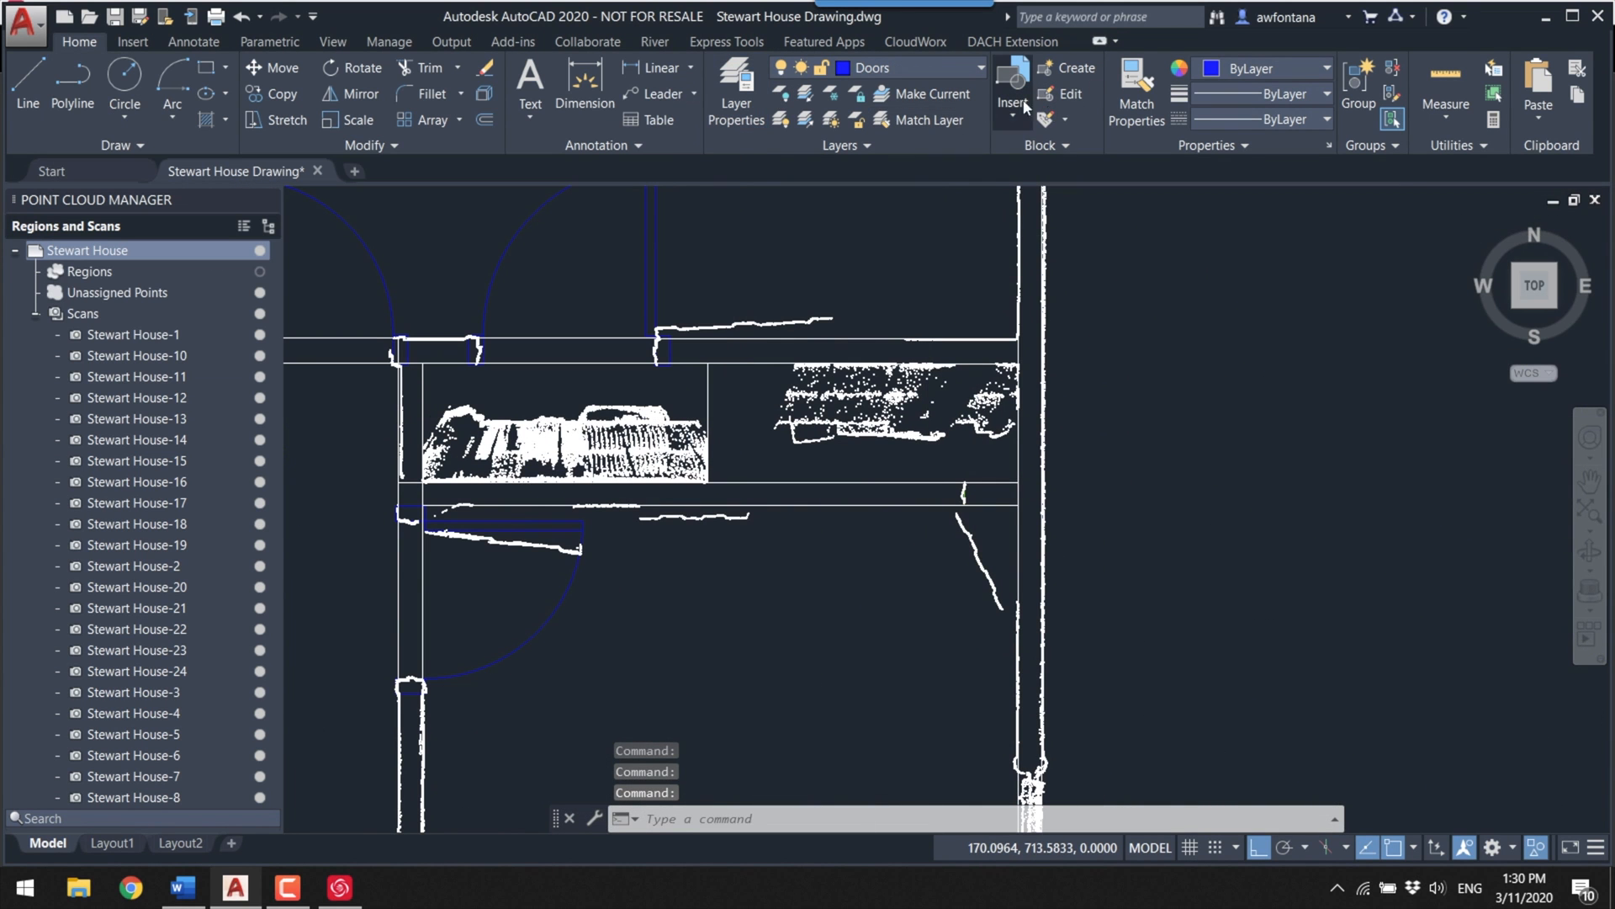
Step: Insert the 42-Inch Double Doors block at the midpoint of the guide line at the closet opening's east end
{"action": "left_click", "coordinate": [1013, 103]}
{"action": "left_click", "coordinate": [1073, 290]}
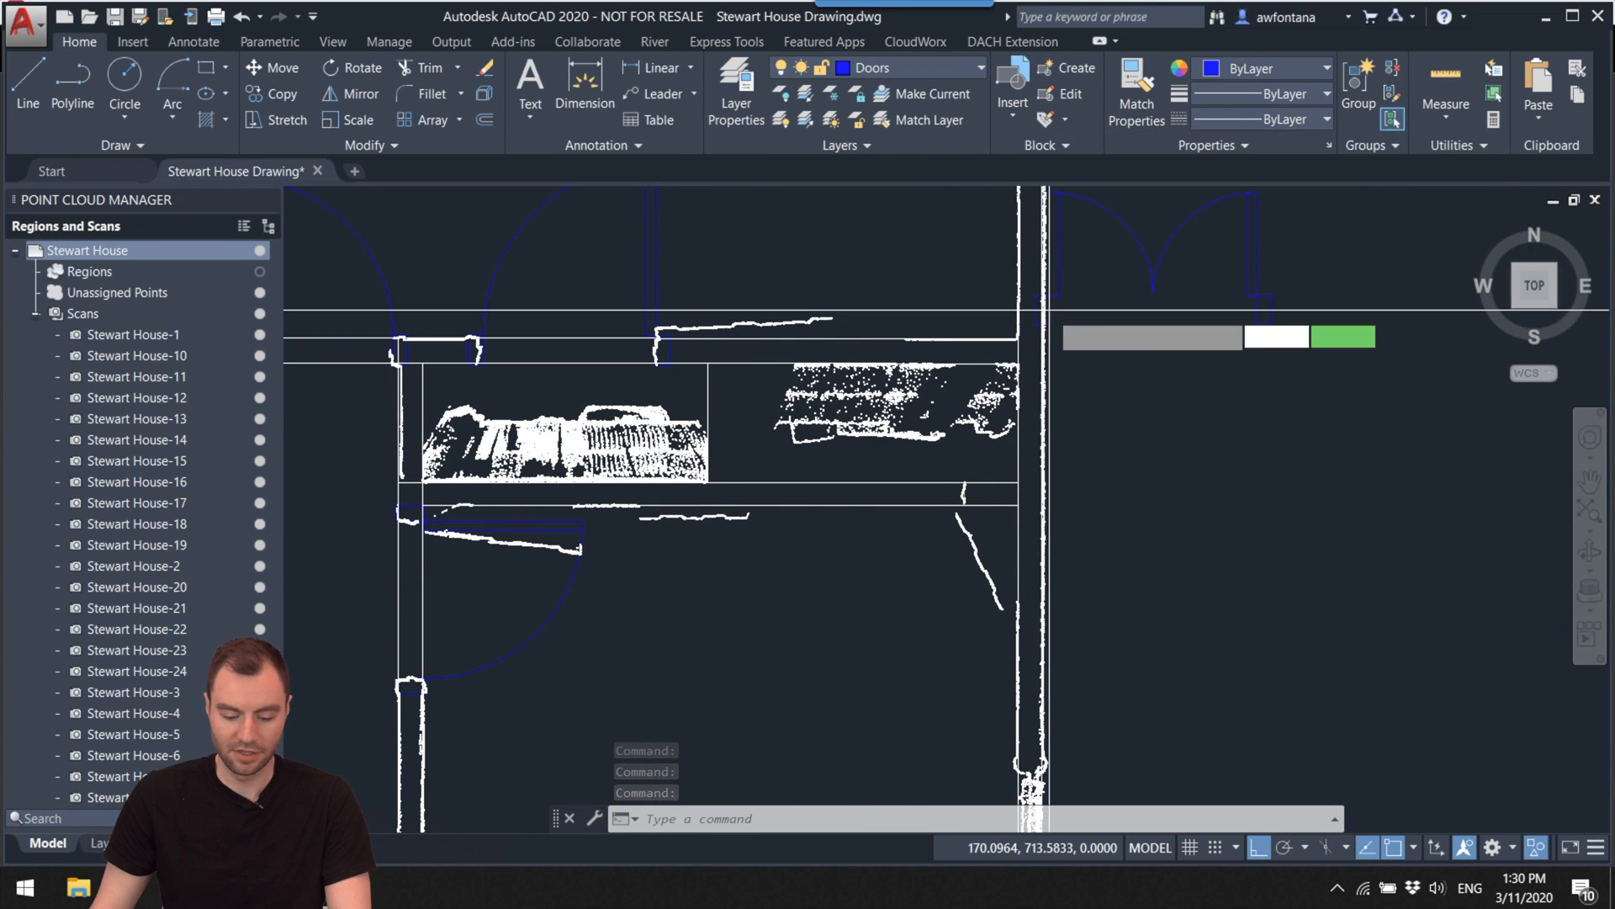
{"action": "scroll", "coordinate": [955, 541], "scroll_direction": "up", "scroll_amount": 4}
{"action": "scroll", "coordinate": [1010, 459], "scroll_direction": "up", "scroll_amount": 3}
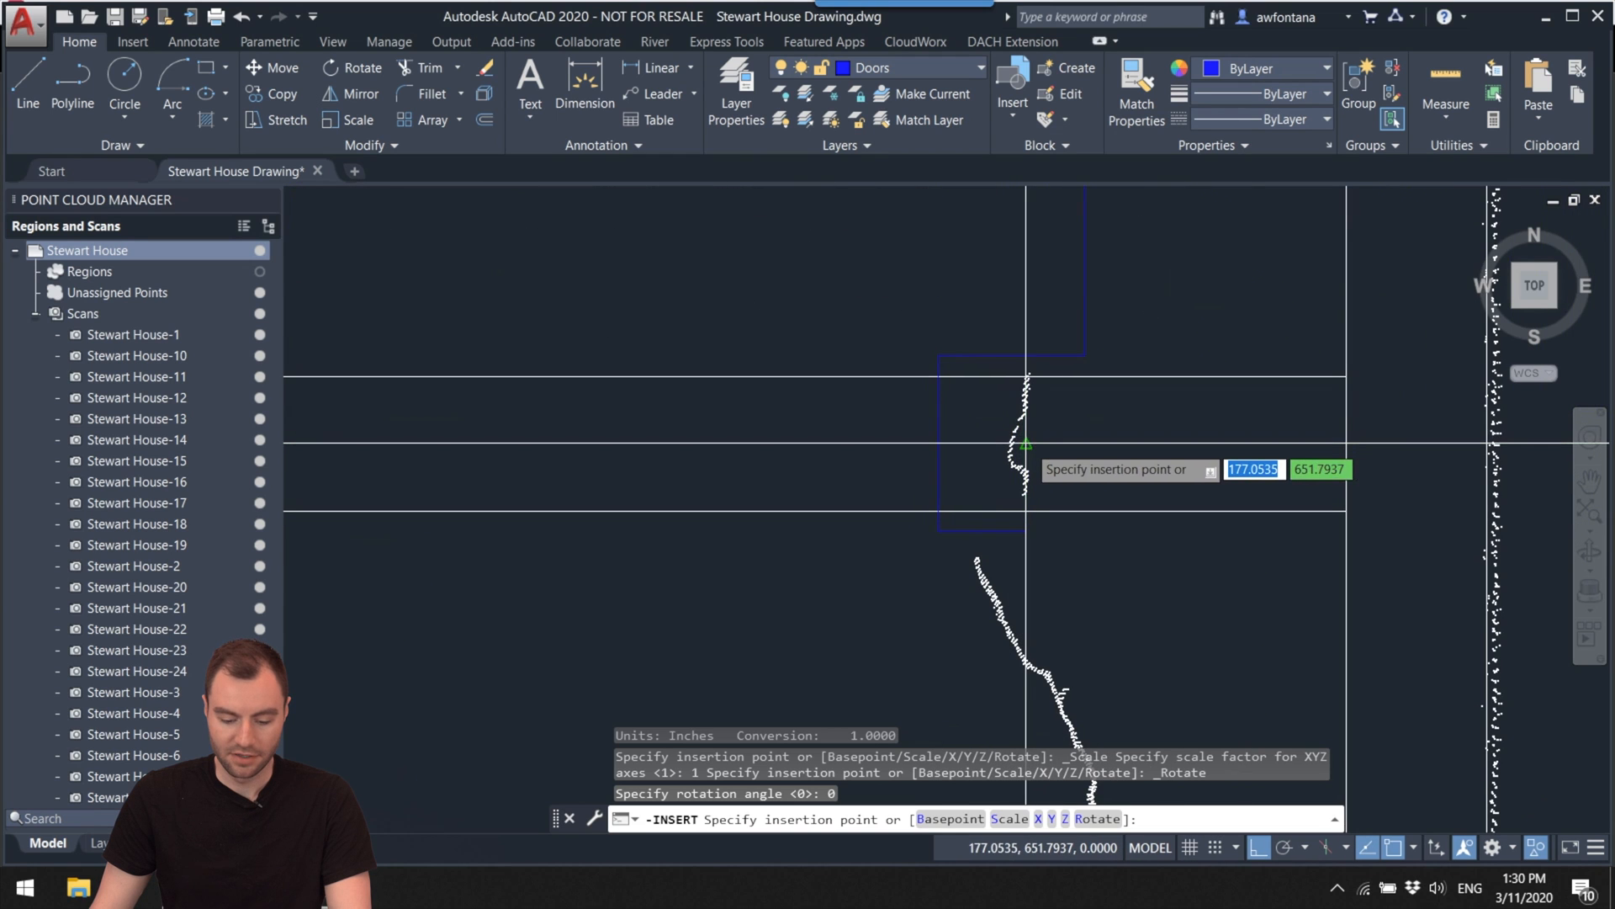
{"action": "left_click", "coordinate": [1027, 442]}
{"action": "left_click", "coordinate": [1066, 356]}
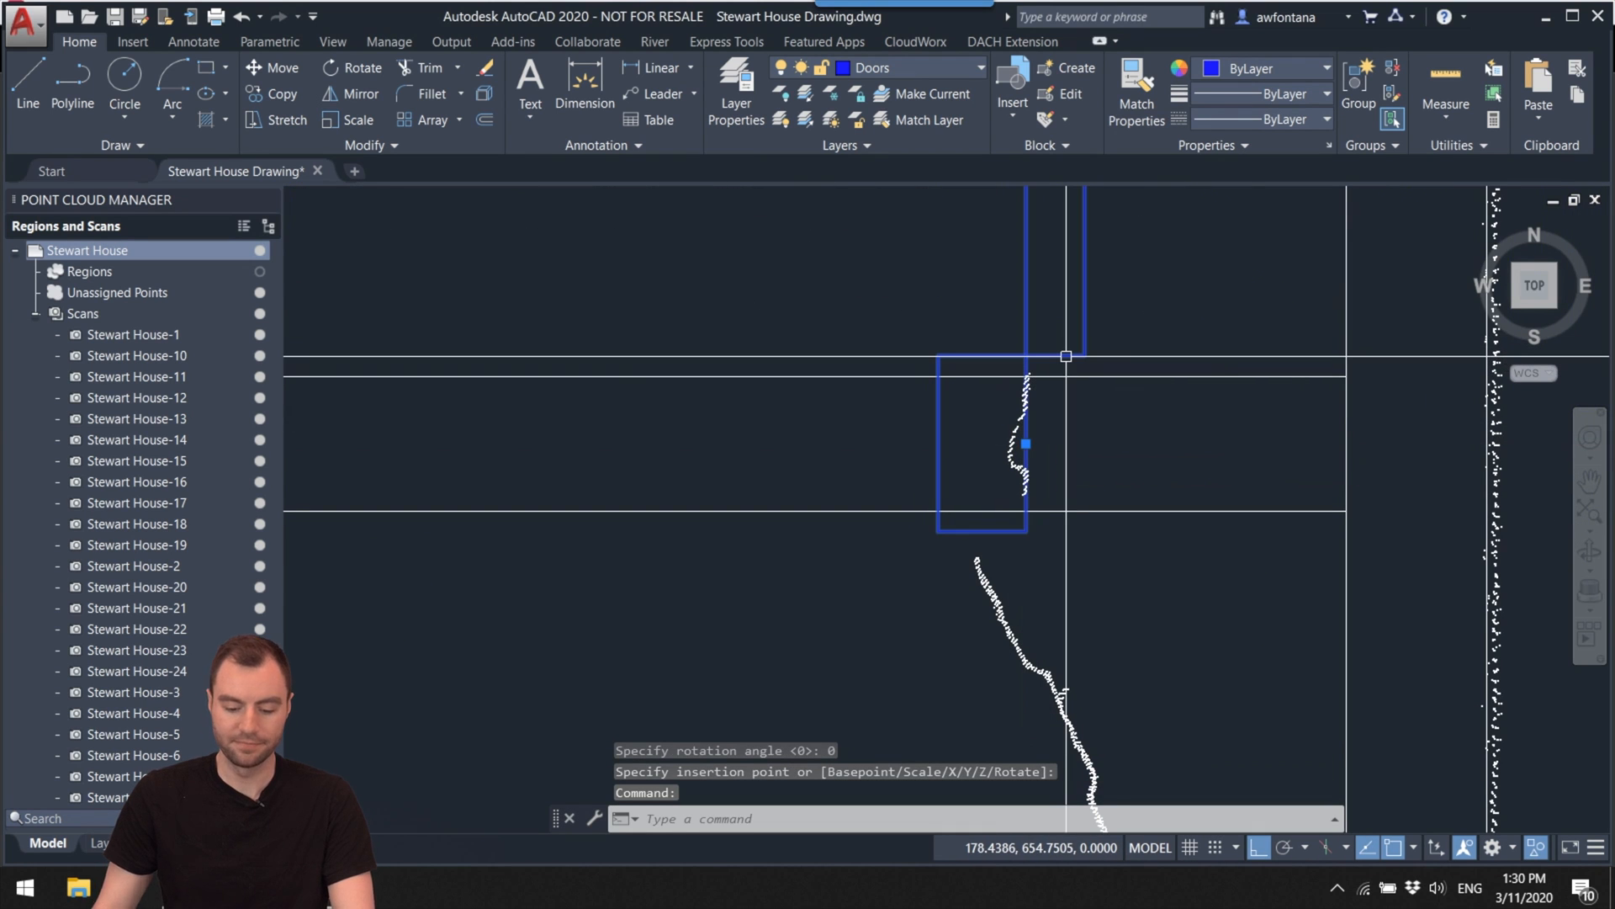
{"action": "type", "text": "mi"}
{"action": "key", "text": "Return"}
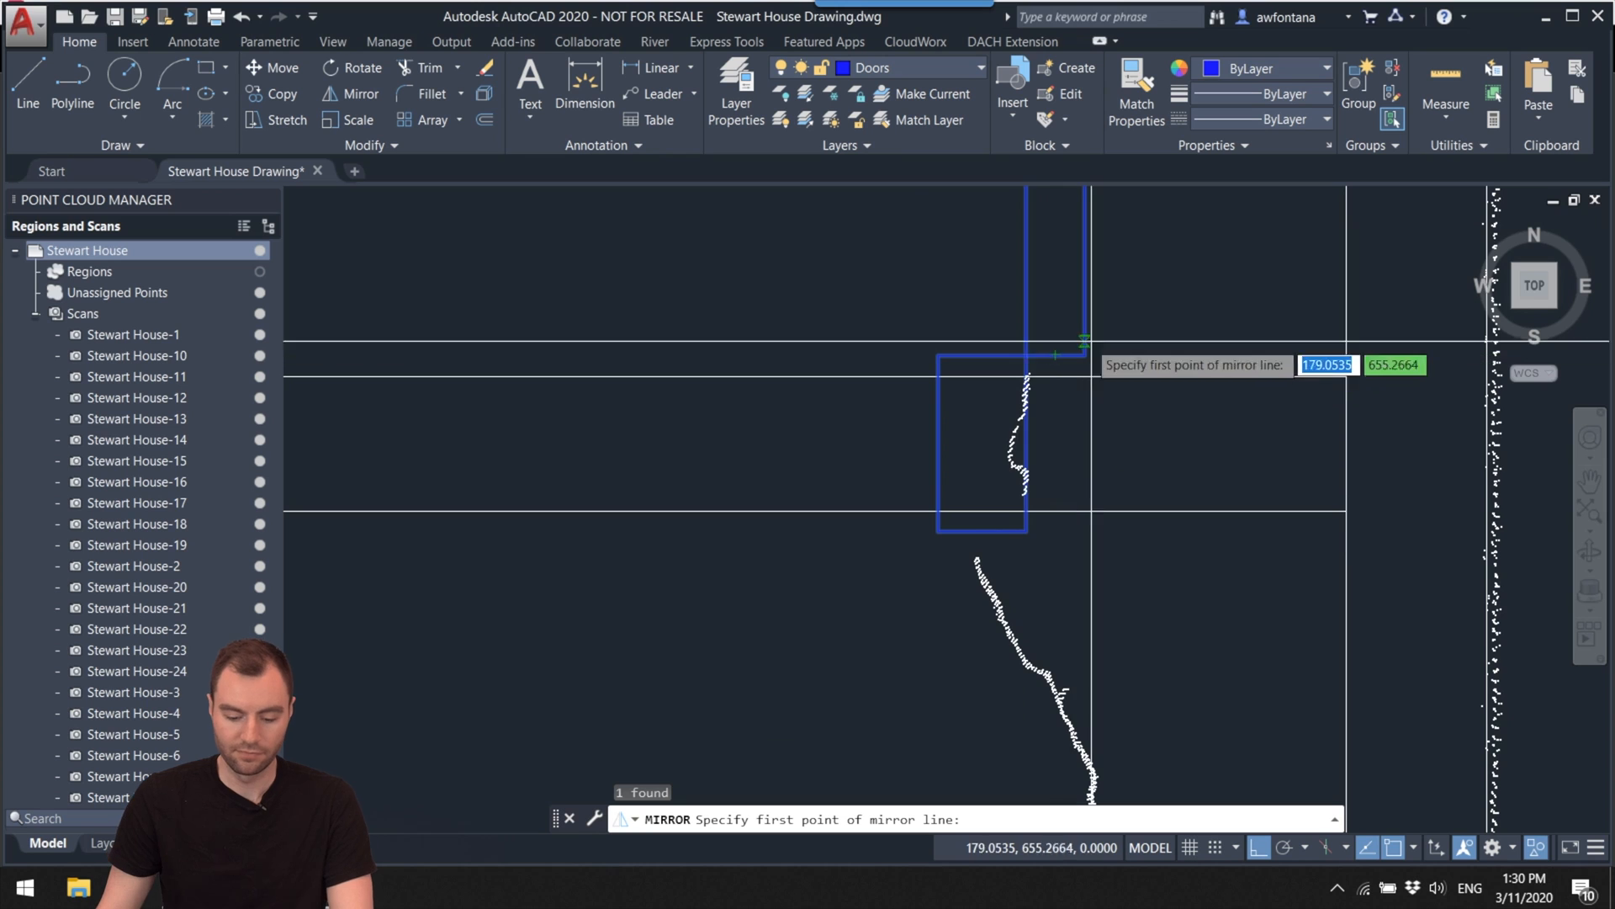
{"action": "left_click", "coordinate": [1027, 510]}
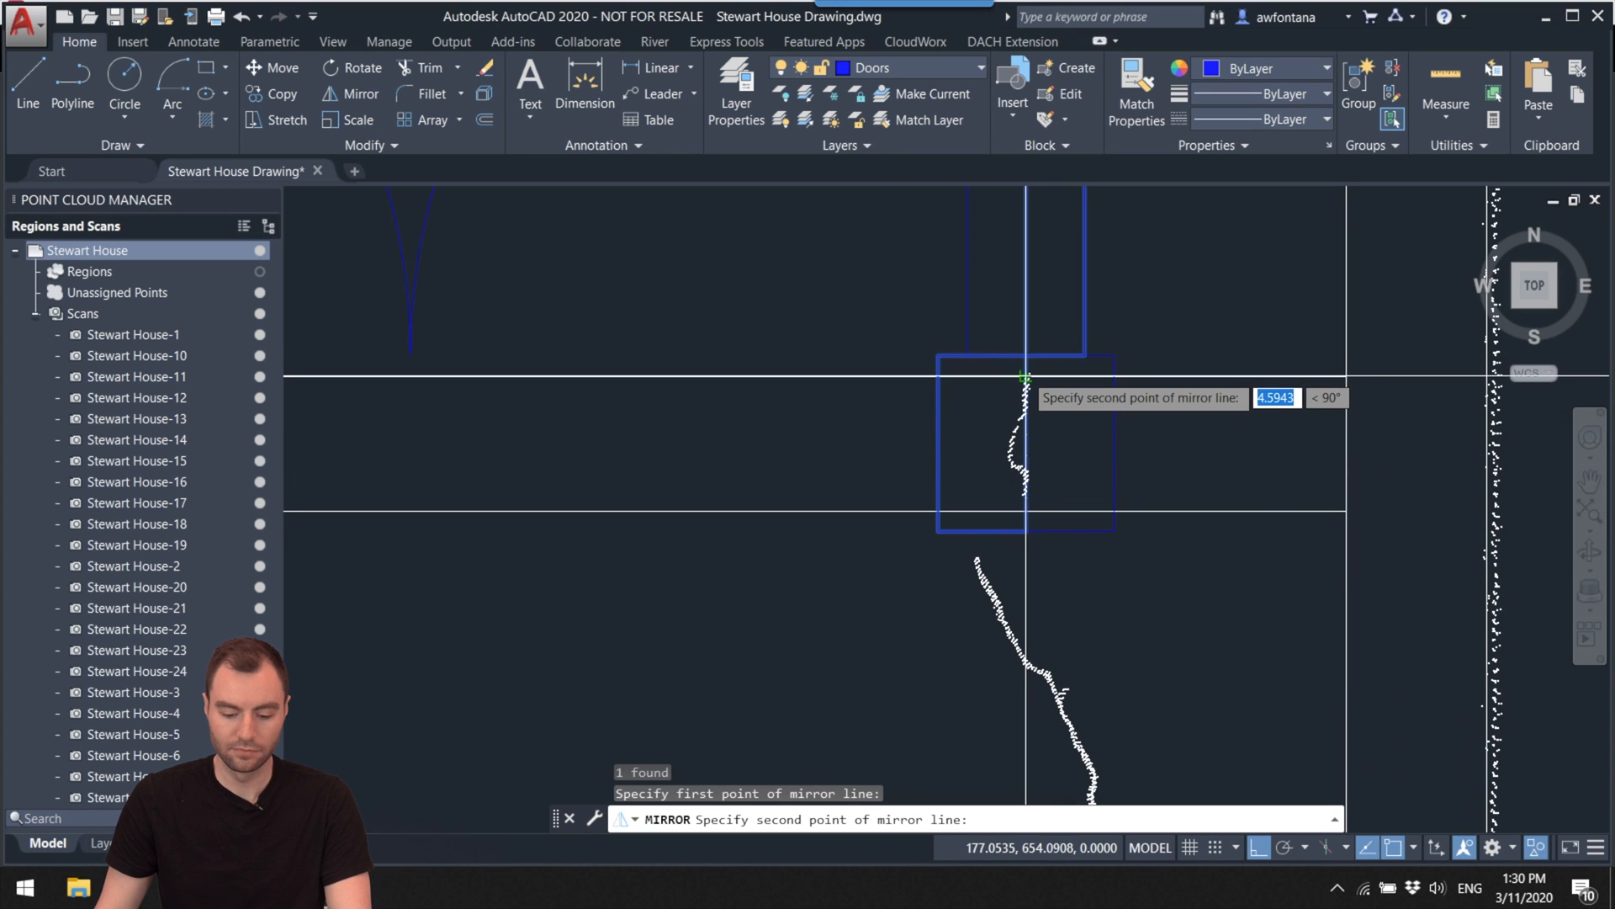
{"action": "key", "text": "Escape"}
{"action": "left_click", "coordinate": [1026, 443]}
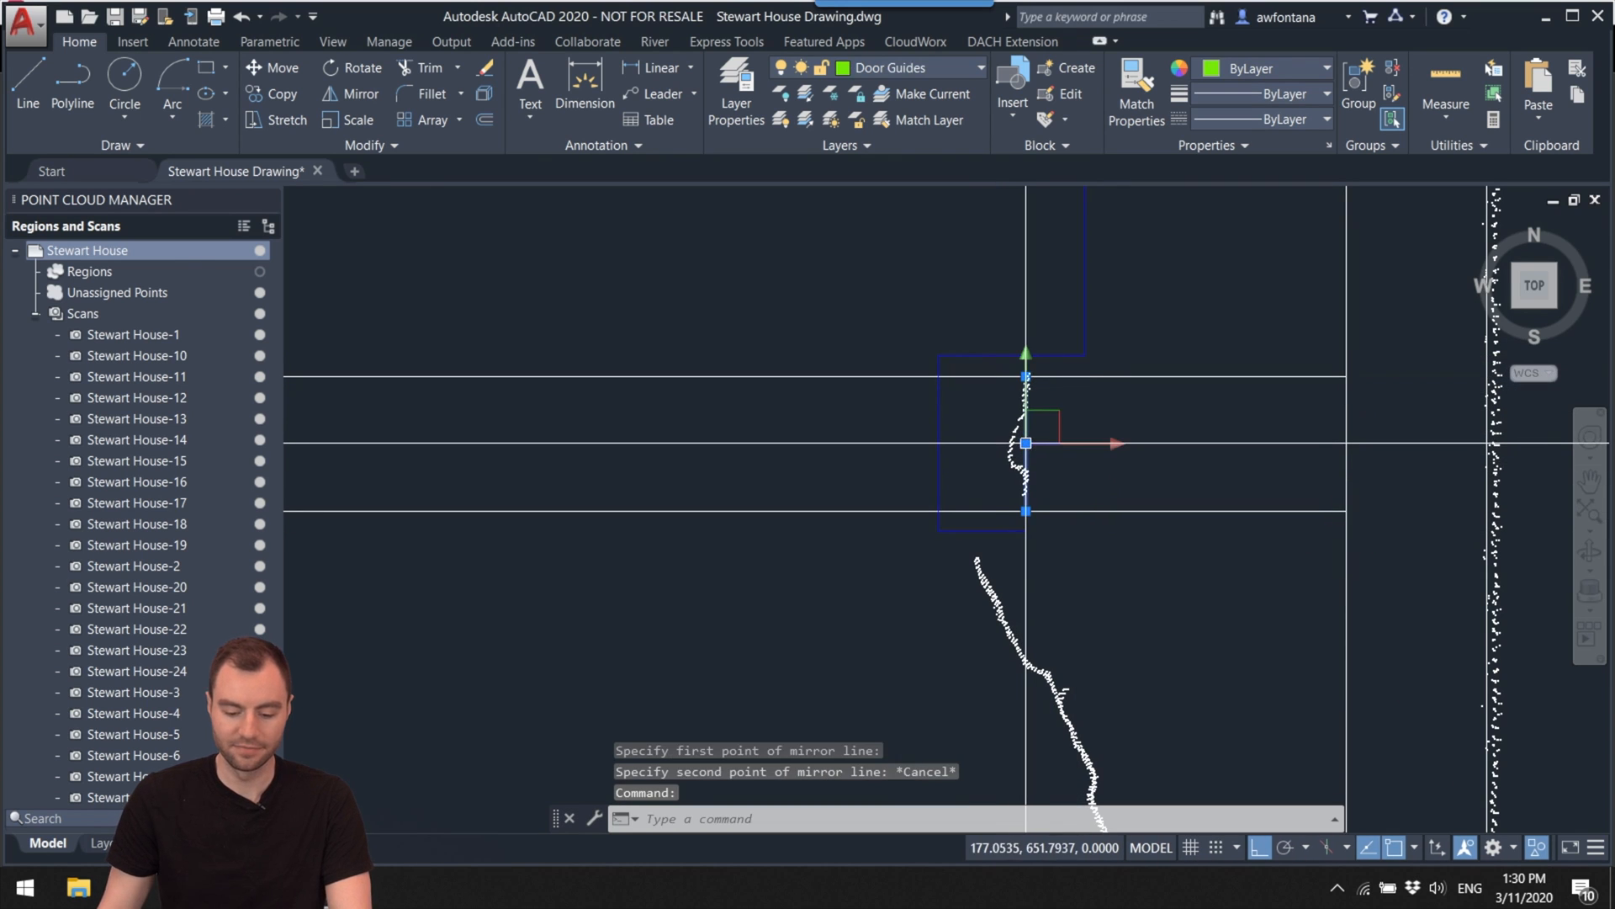
{"action": "key", "text": "Escape"}
Step: Rotate the closet's double door 180° about its insertion point on the guide line so it spans the opening
{"action": "left_click", "coordinate": [1084, 349]}
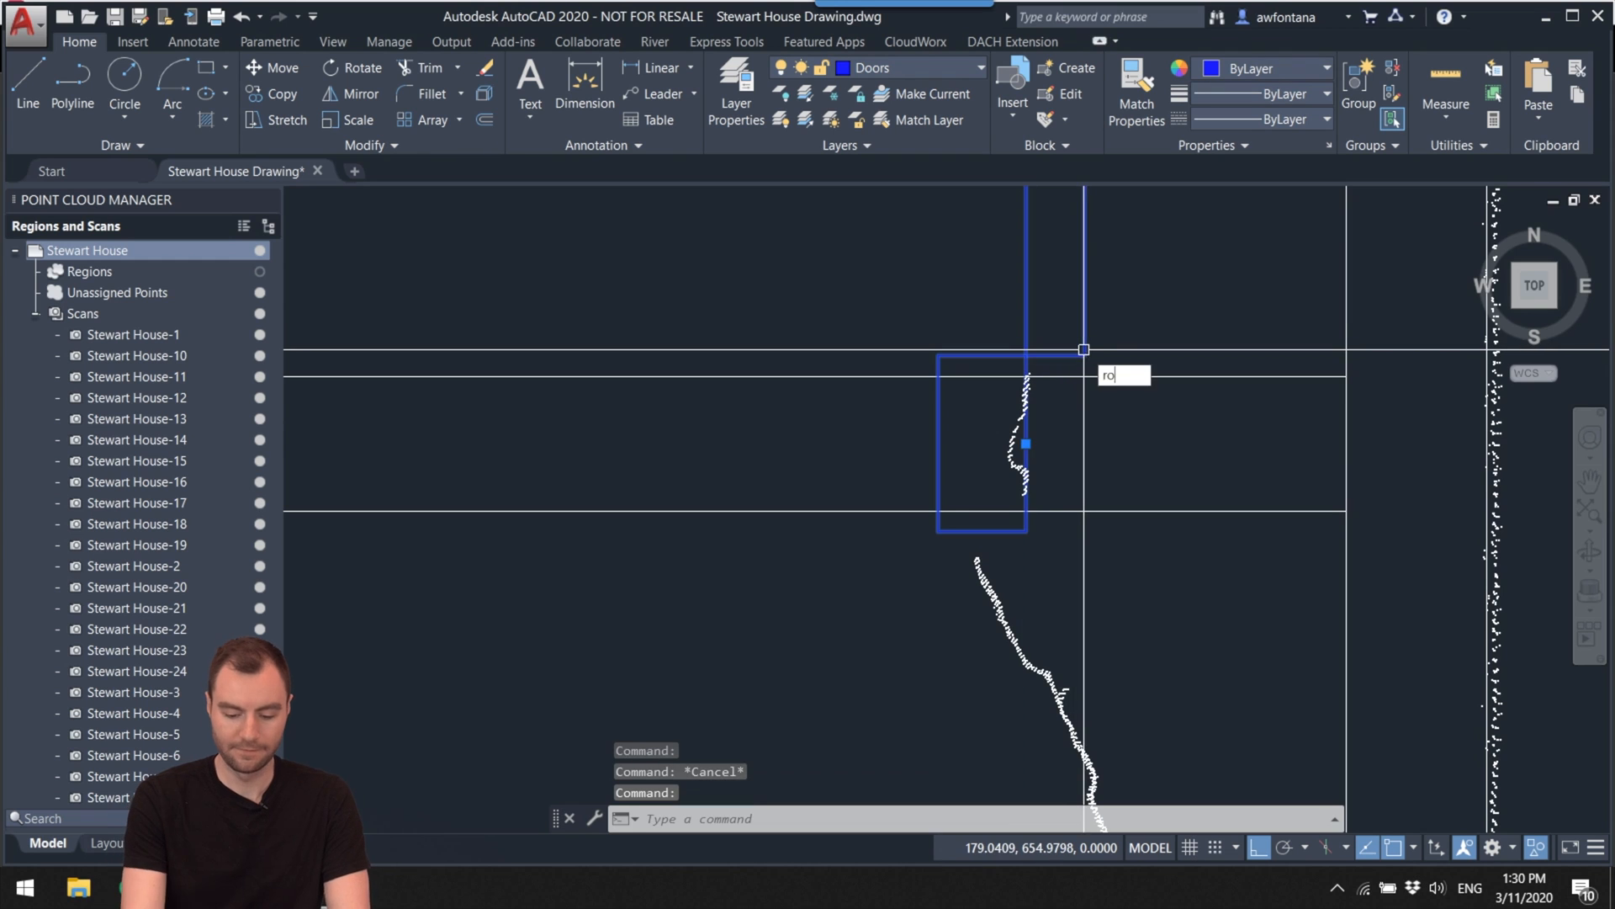
{"action": "key", "text": "Return"}
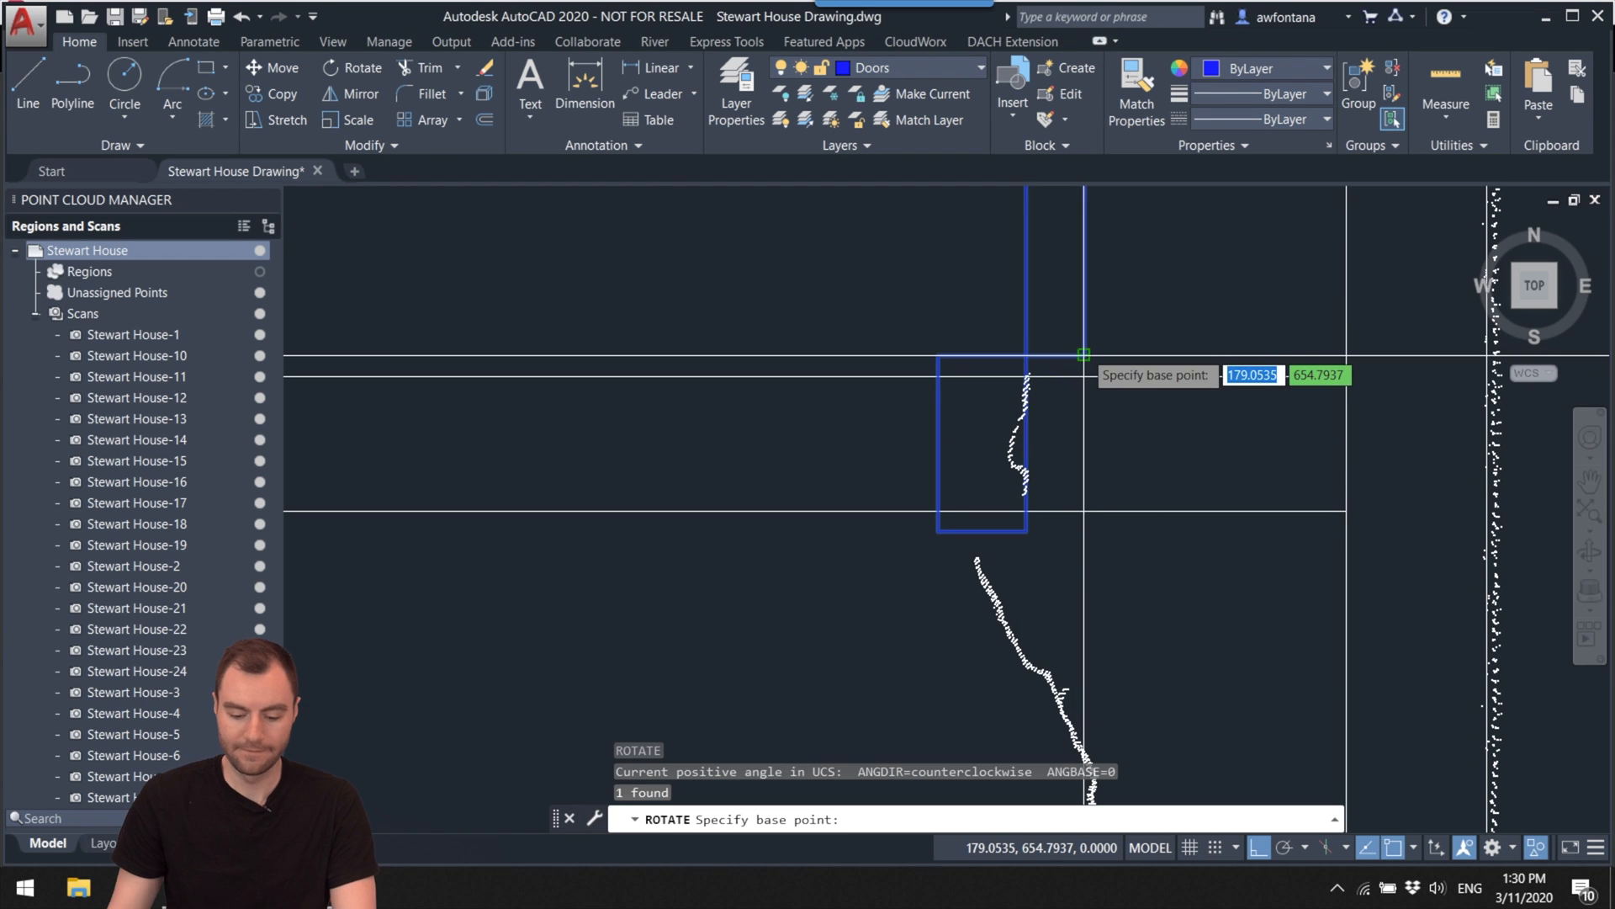
{"action": "left_click", "coordinate": [1025, 443]}
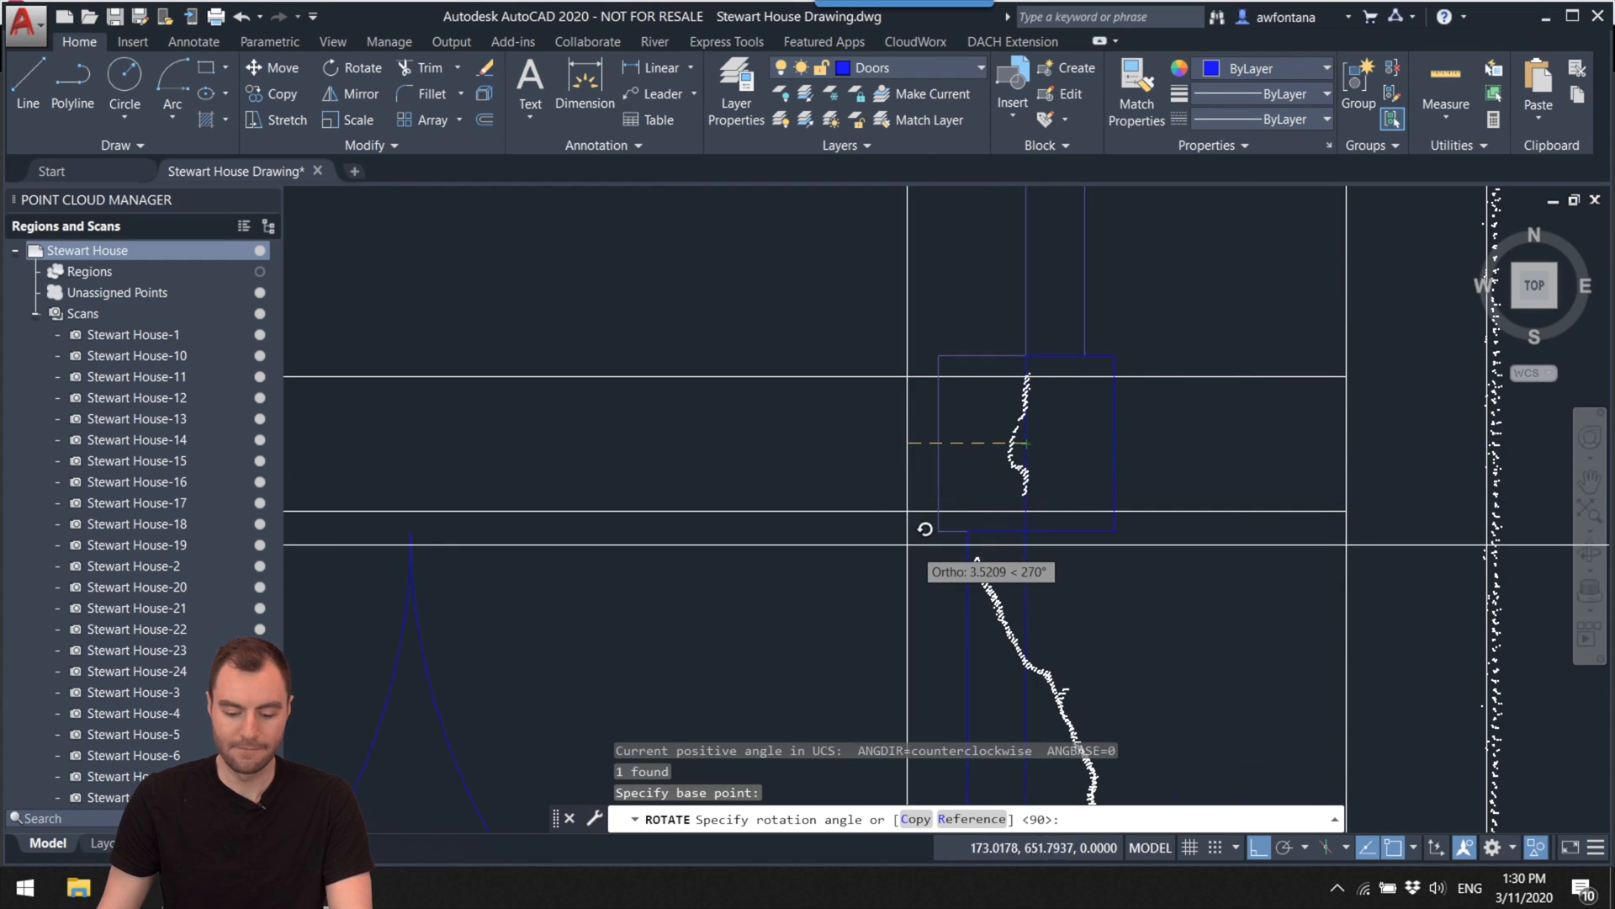
{"action": "left_click", "coordinate": [832, 446]}
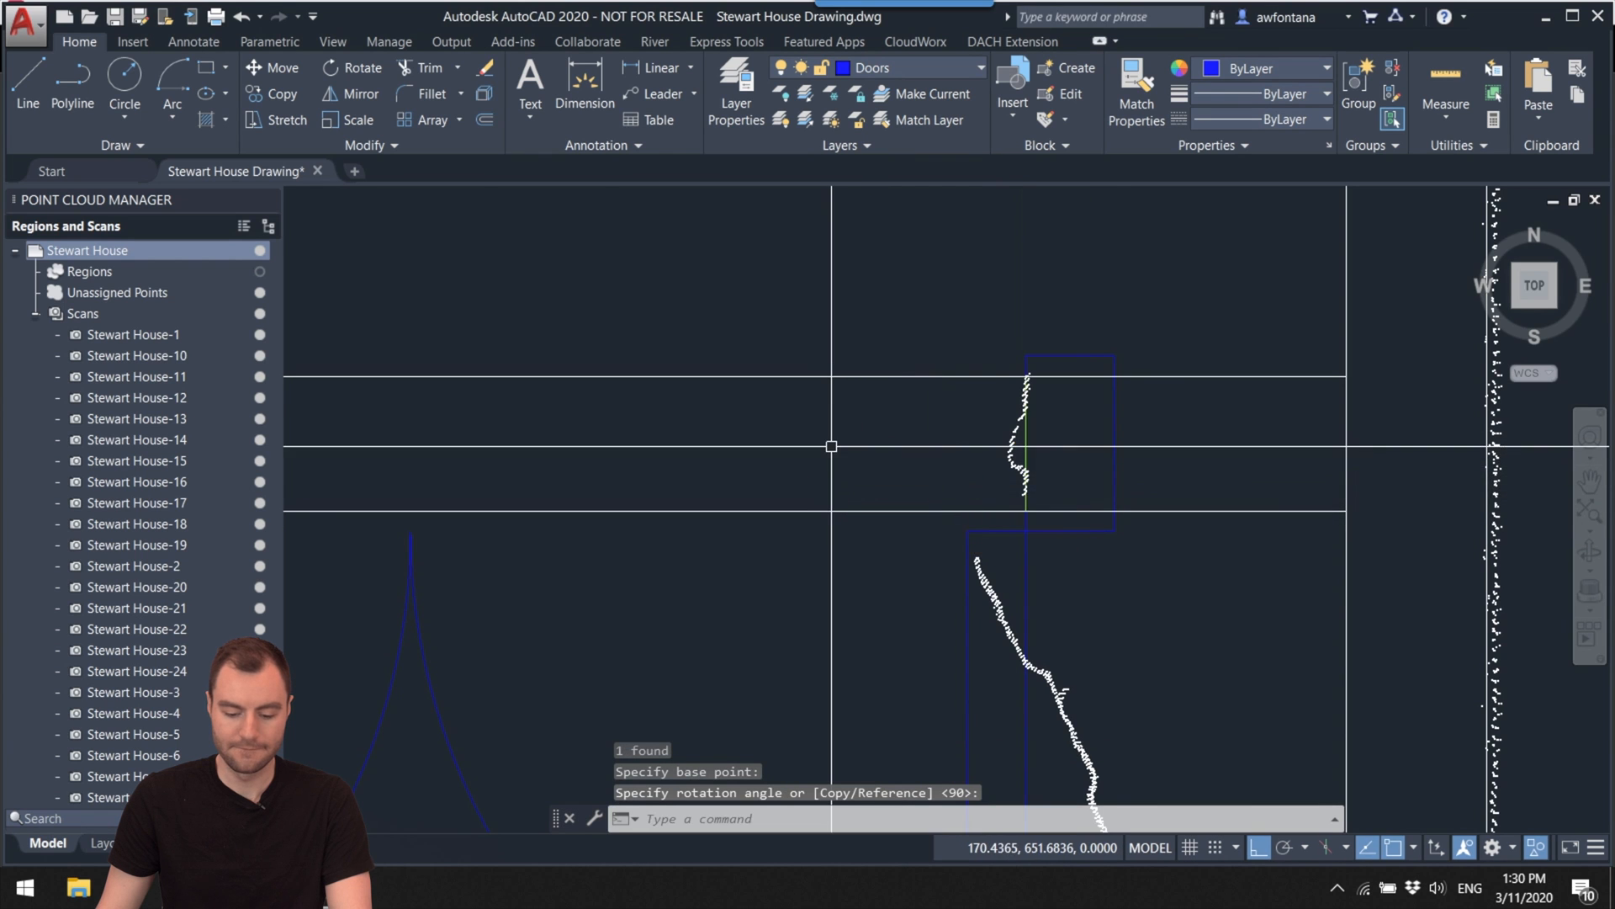
Step: Insert the 66-Inch Double Doors block at the midpoint of the guide line across the west exterior wall
{"action": "scroll", "coordinate": [831, 446], "scroll_direction": "down", "scroll_amount": 5}
{"action": "middle_click_drag", "start_coordinate": [743, 447], "coordinate": [1180, 387]}
{"action": "scroll", "coordinate": [1045, 510], "scroll_direction": "down", "scroll_amount": 4}
{"action": "middle_click_drag", "start_coordinate": [1045, 511], "coordinate": [903, 407]}
{"action": "scroll", "coordinate": [1021, 383], "scroll_direction": "down", "scroll_amount": 1}
{"action": "scroll", "coordinate": [903, 406], "scroll_direction": "up", "scroll_amount": 4}
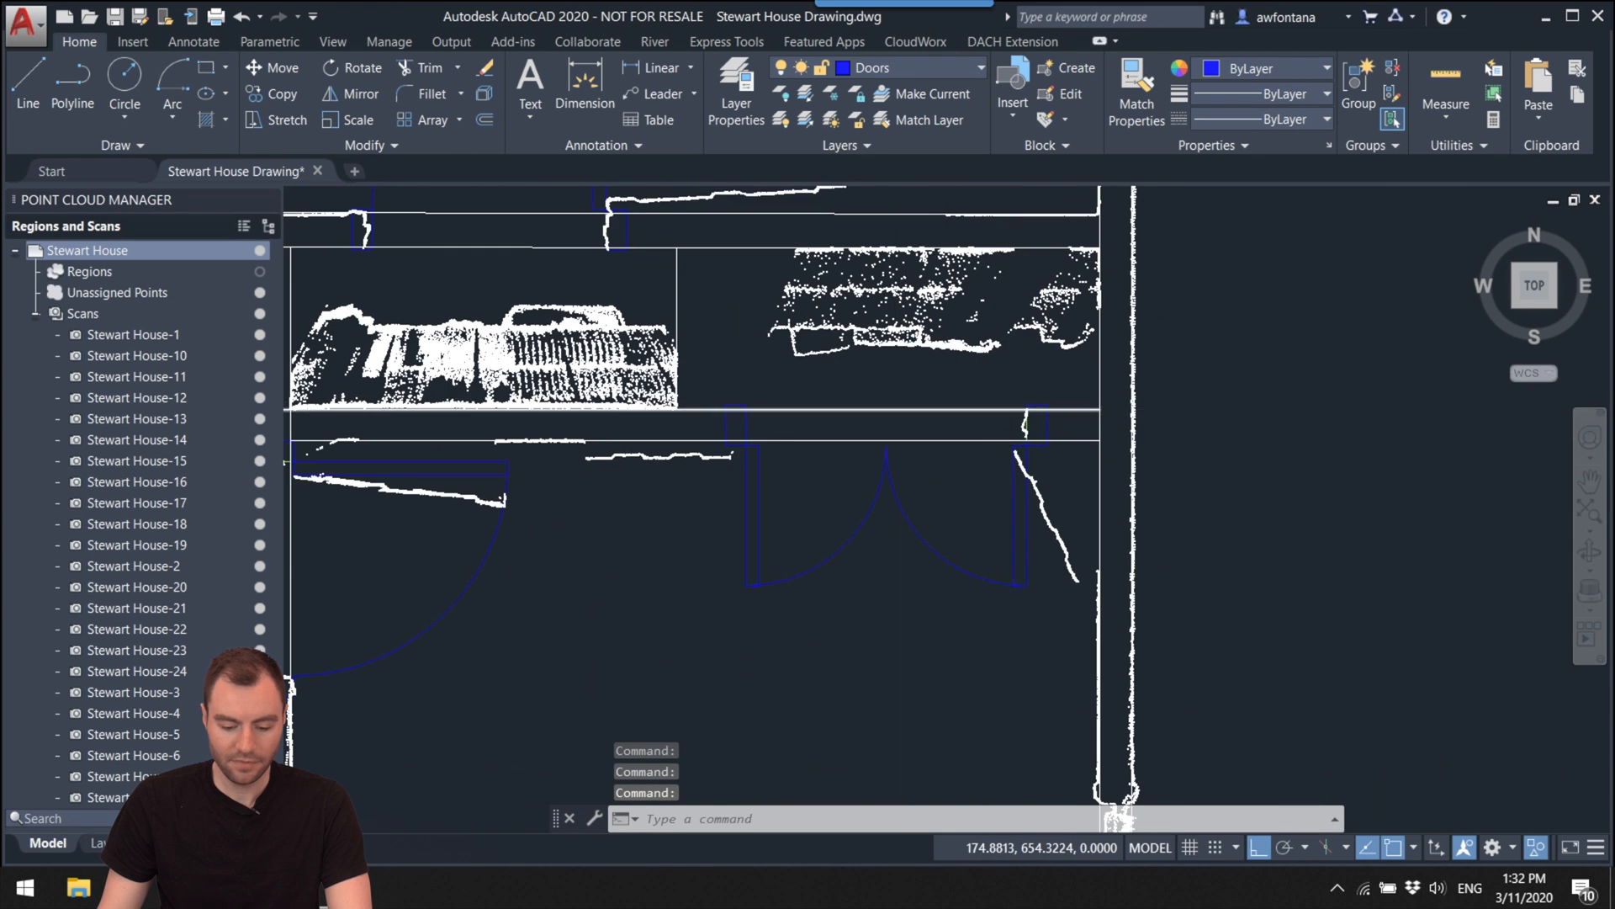
{"action": "scroll", "coordinate": [1046, 420], "scroll_direction": "down", "scroll_amount": 4}
{"action": "middle_click_drag", "start_coordinate": [833, 448], "coordinate": [1109, 330]}
{"action": "scroll", "coordinate": [1109, 330], "scroll_direction": "down", "scroll_amount": 4}
{"action": "scroll", "coordinate": [909, 498], "scroll_direction": "up", "scroll_amount": 2}
{"action": "scroll", "coordinate": [848, 433], "scroll_direction": "up", "scroll_amount": 3}
{"action": "middle_click_drag", "start_coordinate": [847, 432], "coordinate": [879, 496]}
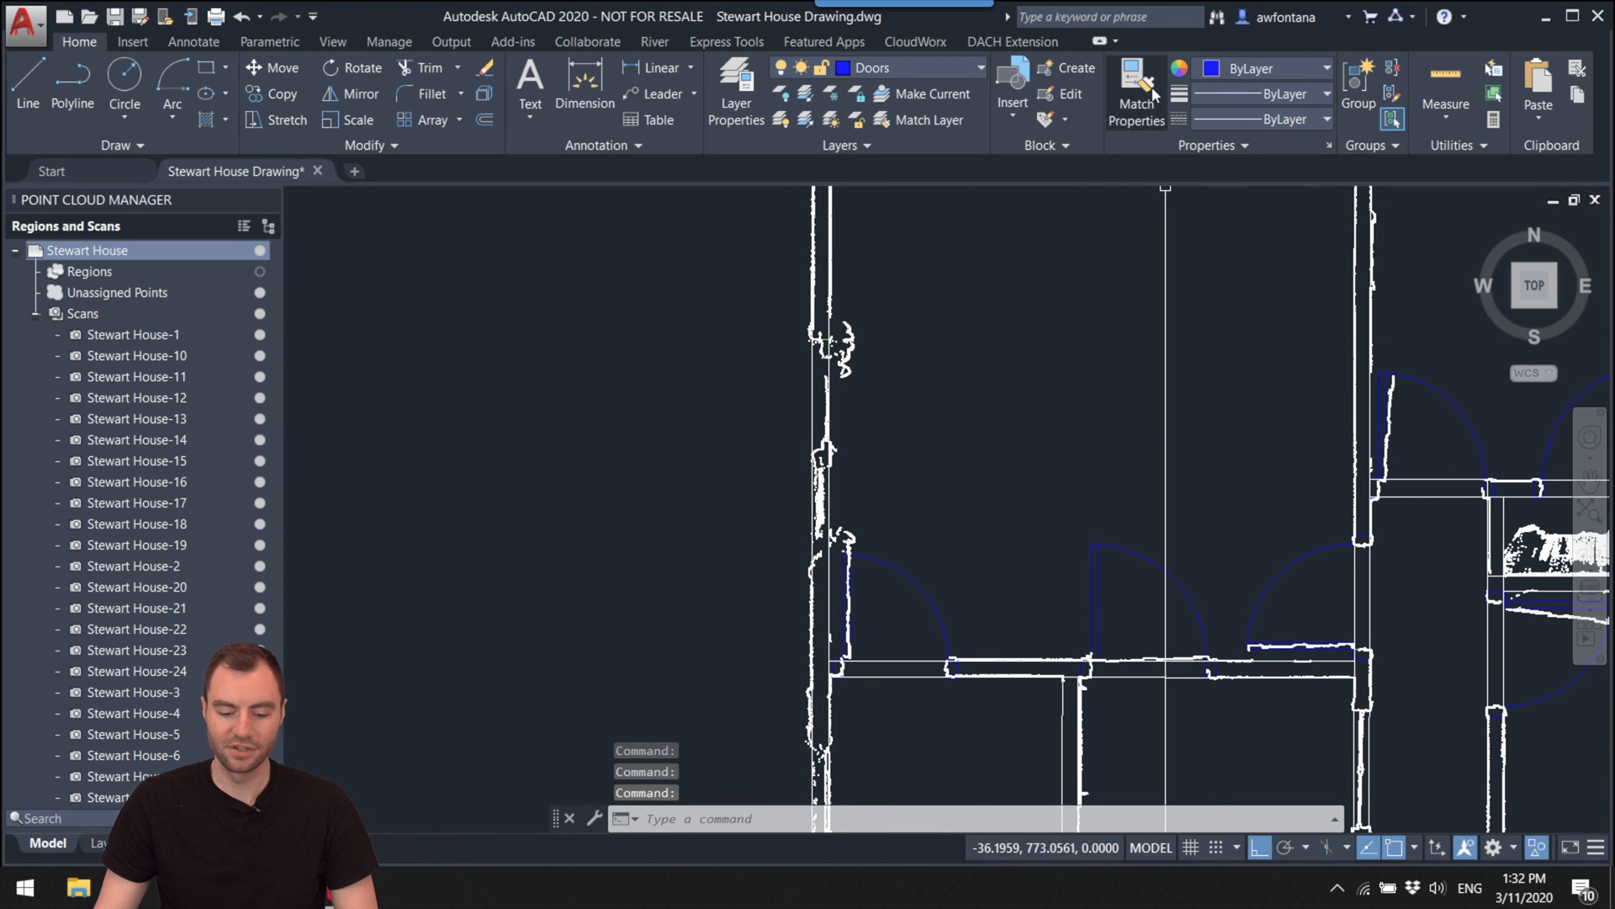
{"action": "left_click", "coordinate": [1015, 107]}
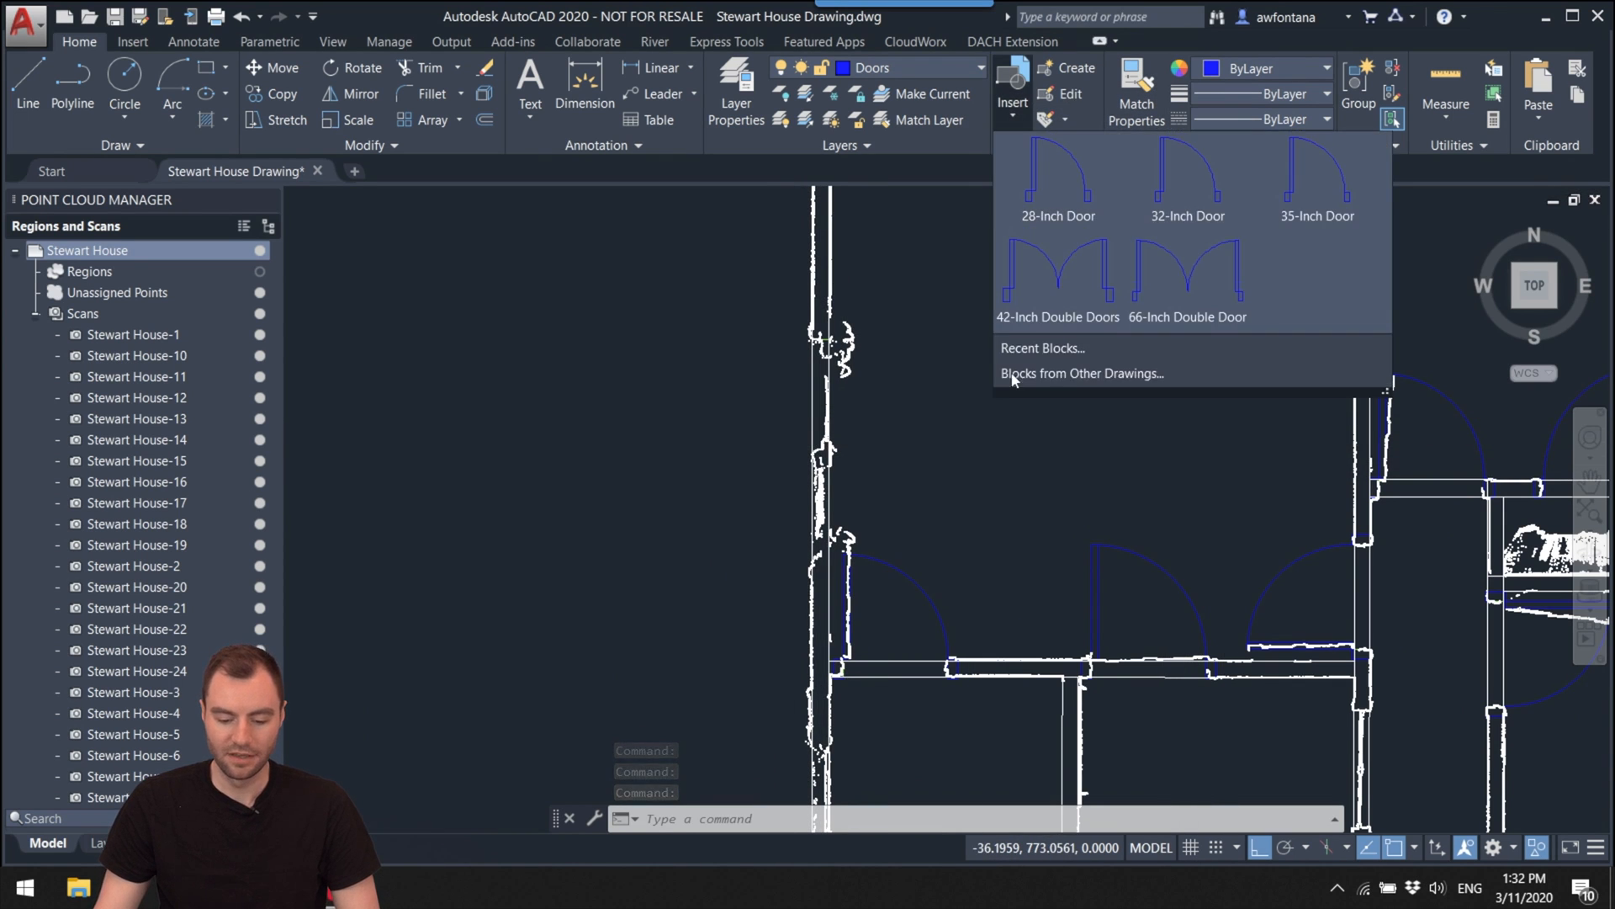
{"action": "left_click", "coordinate": [1182, 300]}
{"action": "scroll", "coordinate": [858, 357], "scroll_direction": "up", "scroll_amount": 6}
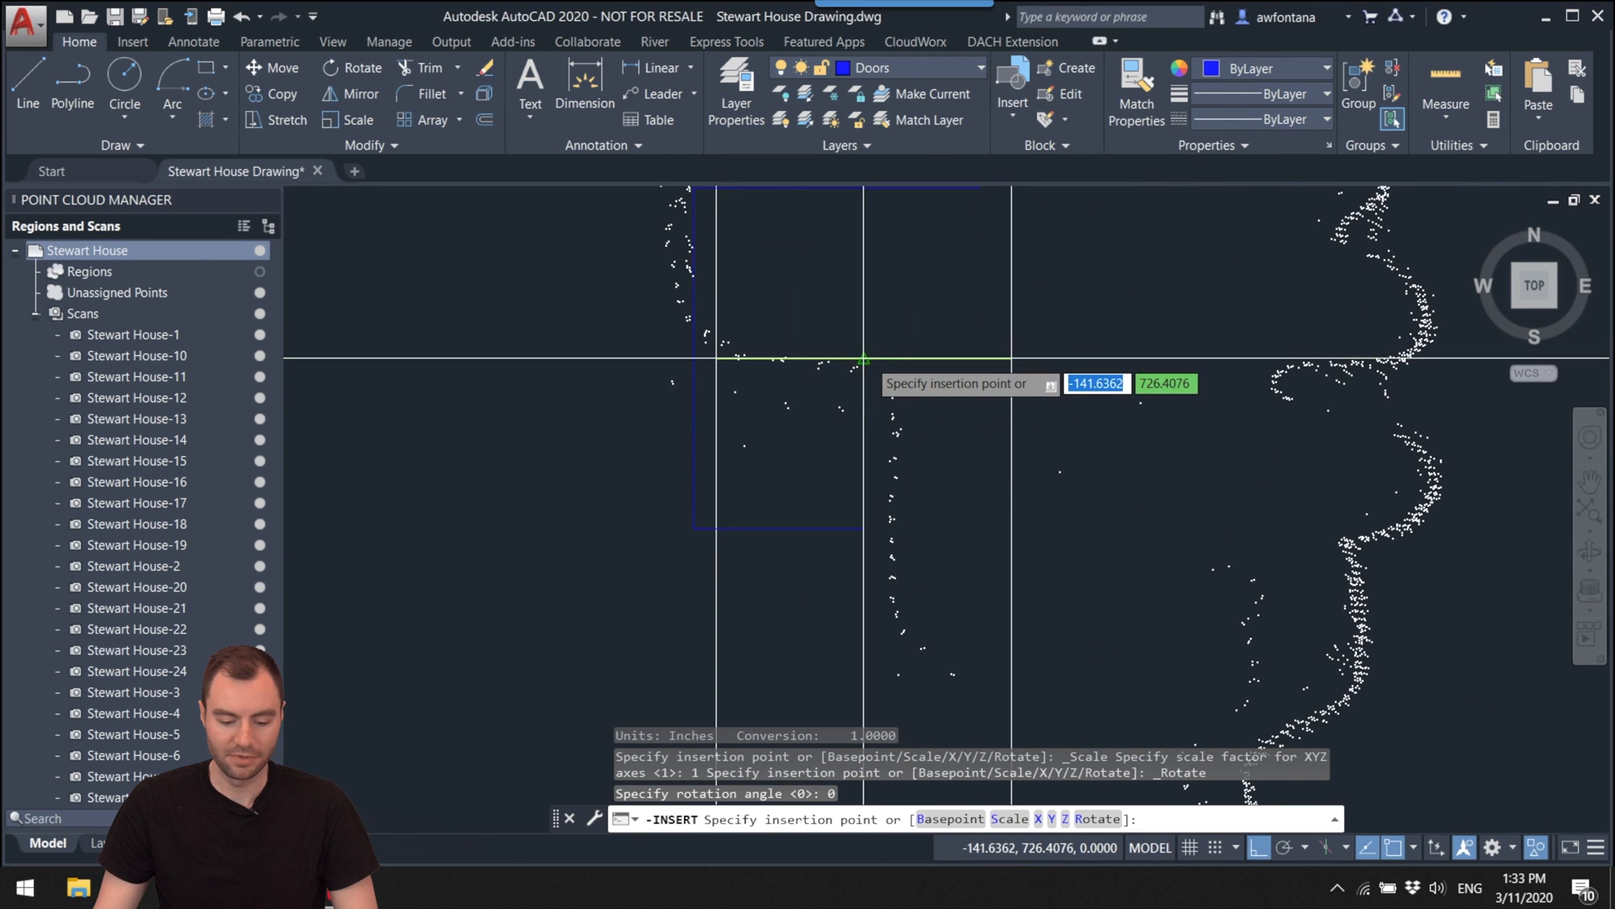
{"action": "scroll", "coordinate": [863, 358], "scroll_direction": "up", "scroll_amount": 6}
{"action": "left_click", "coordinate": [929, 420]}
{"action": "mouse_move", "coordinate": [929, 420]}
{"action": "middle_mouse_down"}
{"action": "mouse_move", "coordinate": [948, 471]}
{"action": "mouse_move", "coordinate": [963, 420]}
{"action": "middle_mouse_up"}
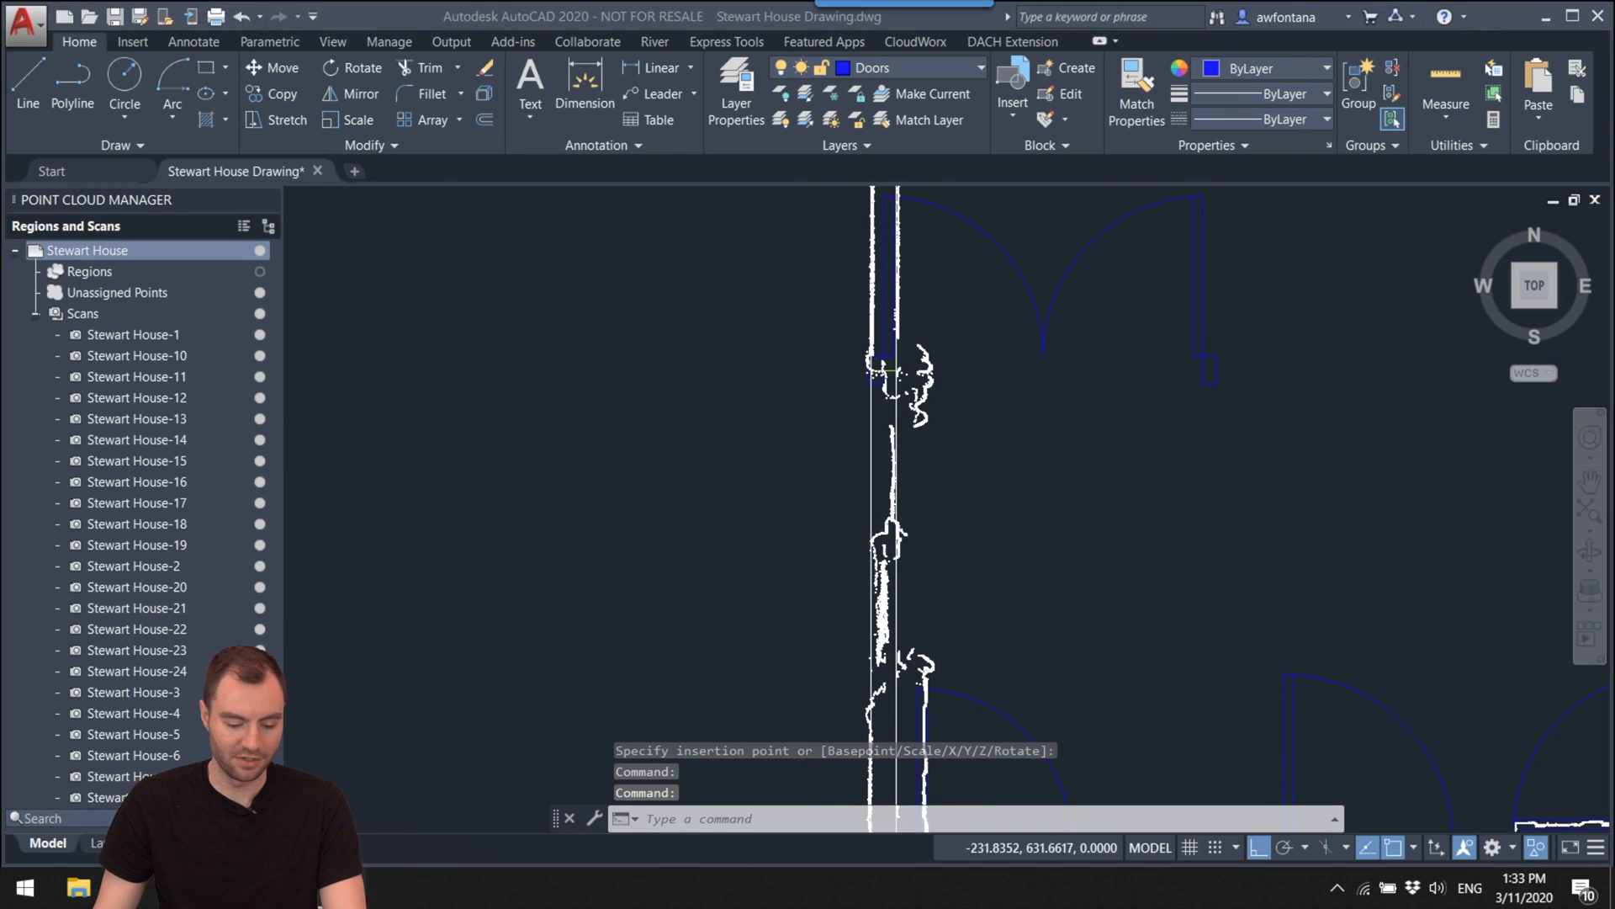
Step: Switch to JetStream Viewer and examine the exterior double doors in the 3D point cloud from outside the house
{"action": "left_click", "coordinate": [345, 890]}
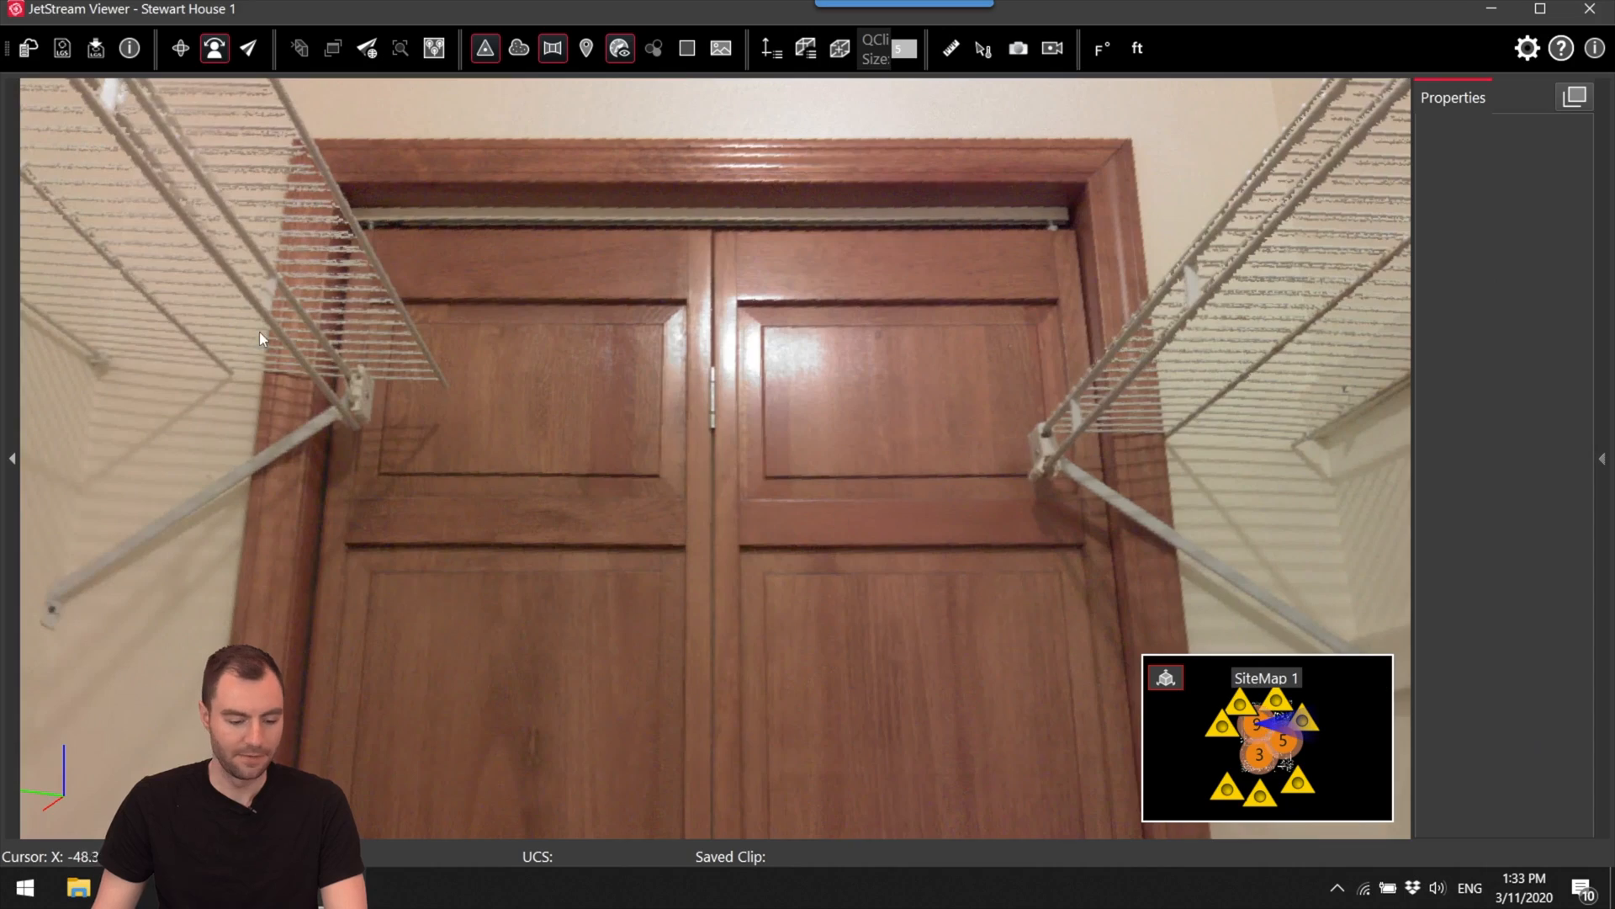
{"action": "left_click", "coordinate": [181, 48]}
{"action": "left_click_drag", "start_coordinate": [791, 451], "coordinate": [979, 465]}
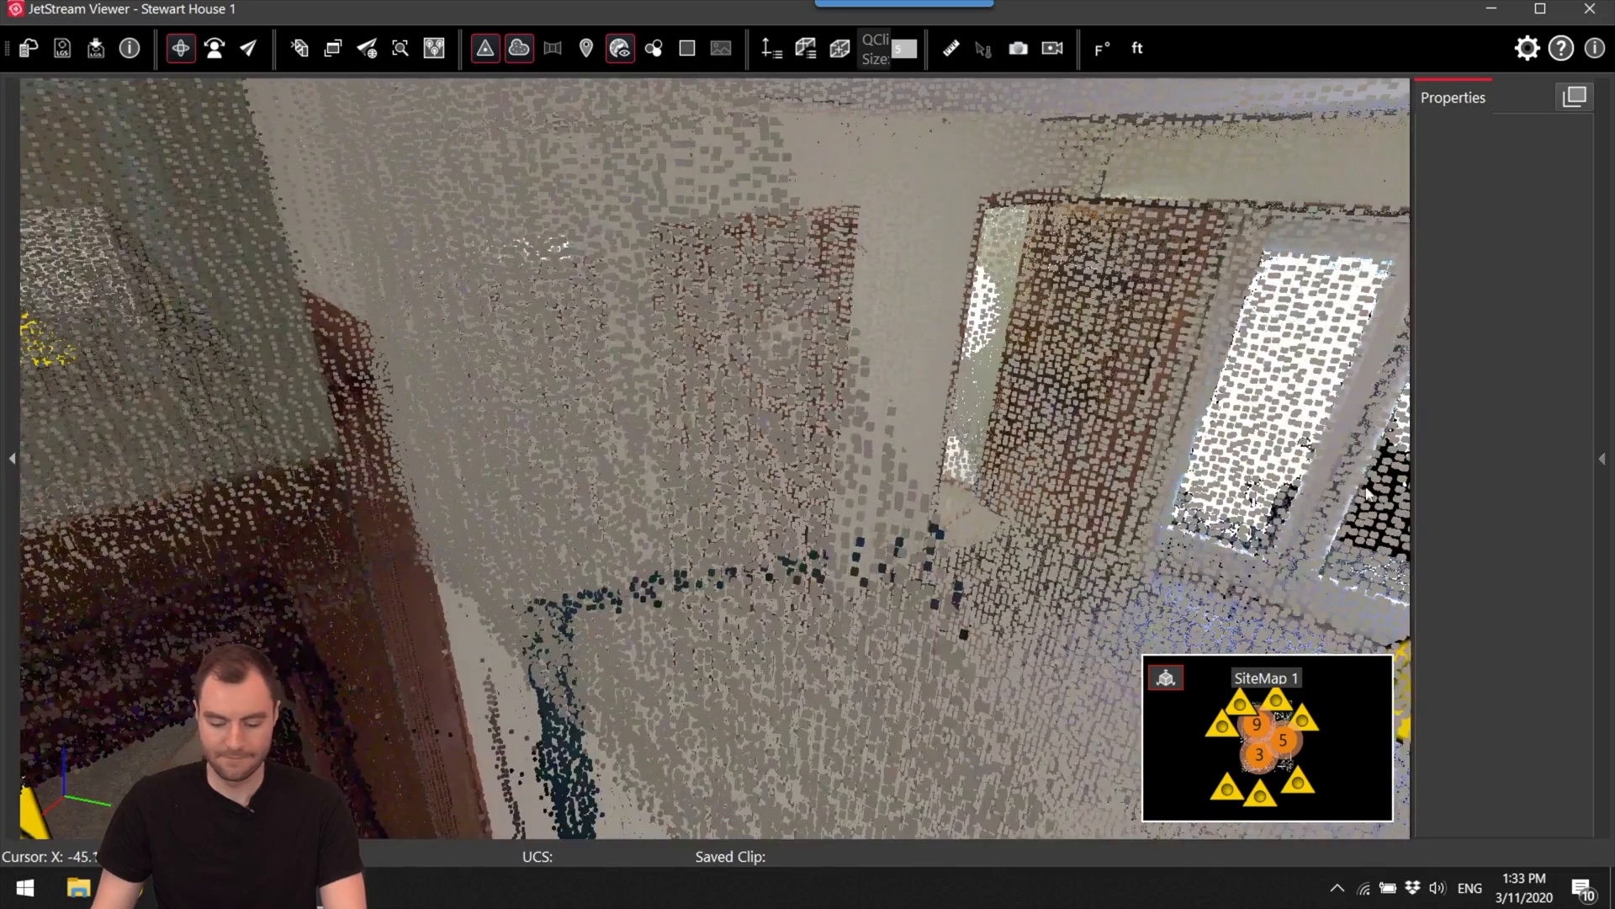
{"action": "scroll", "coordinate": [1368, 475], "scroll_direction": "down", "scroll_amount": 3}
{"action": "left_click_drag", "start_coordinate": [484, 449], "coordinate": [875, 353]}
{"action": "scroll", "coordinate": [808, 347], "scroll_direction": "down", "scroll_amount": 2}
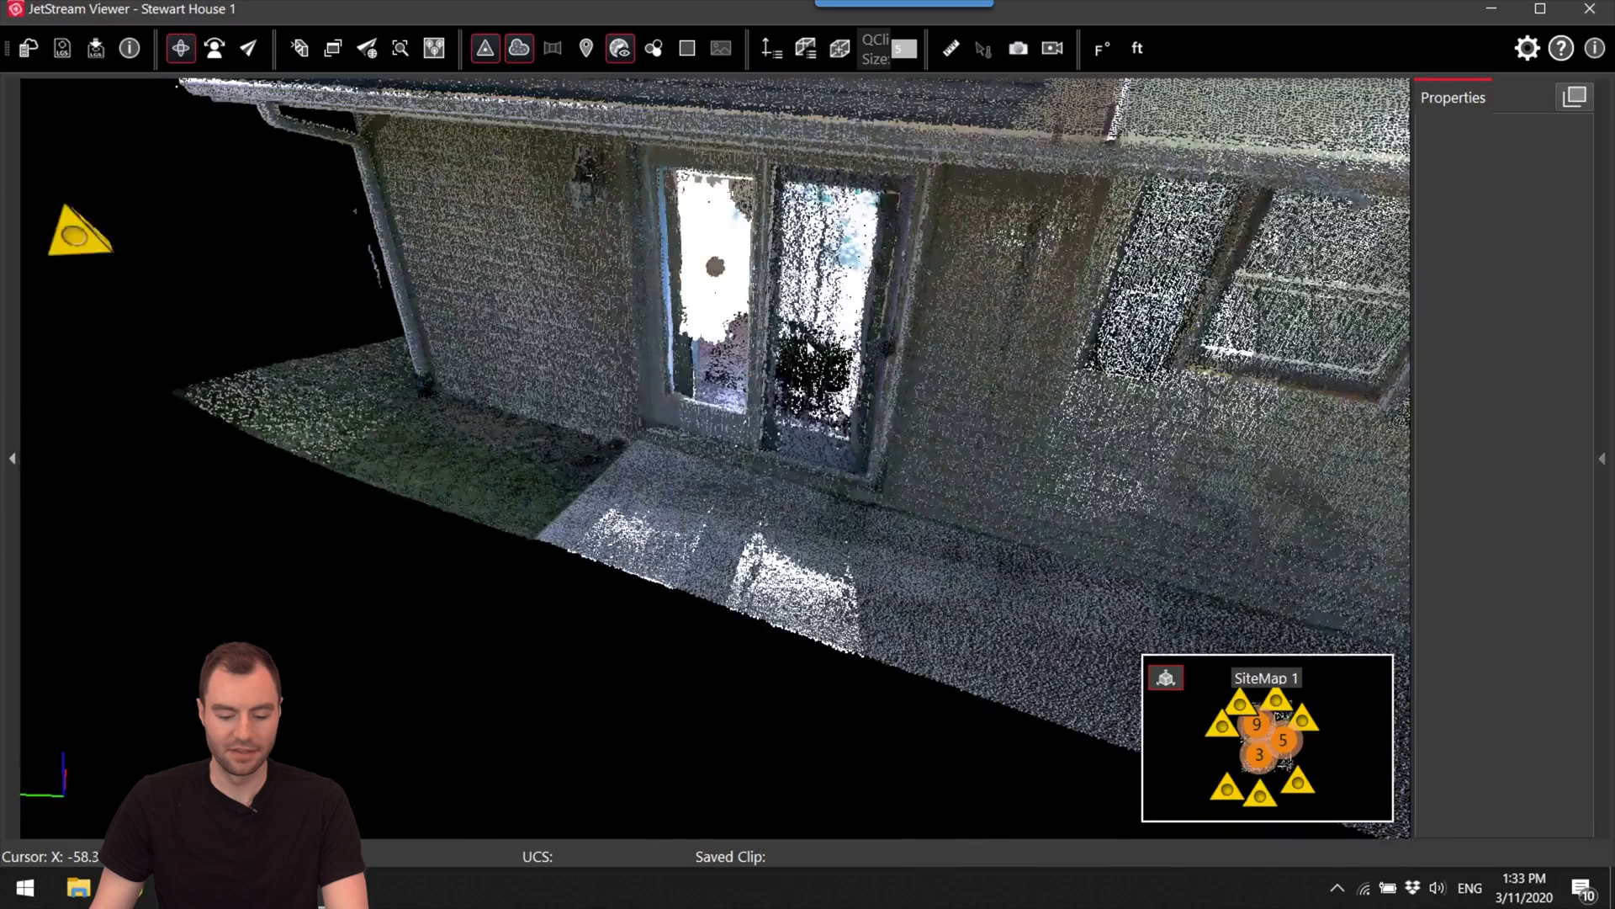
Step: Return to AutoCAD and rotate the west wall's double door block 270° about its insertion point on the guide line
{"action": "key", "text": "alt+Tab"}
{"action": "middle_click_drag", "start_coordinate": [1201, 408], "coordinate": [1051, 412]}
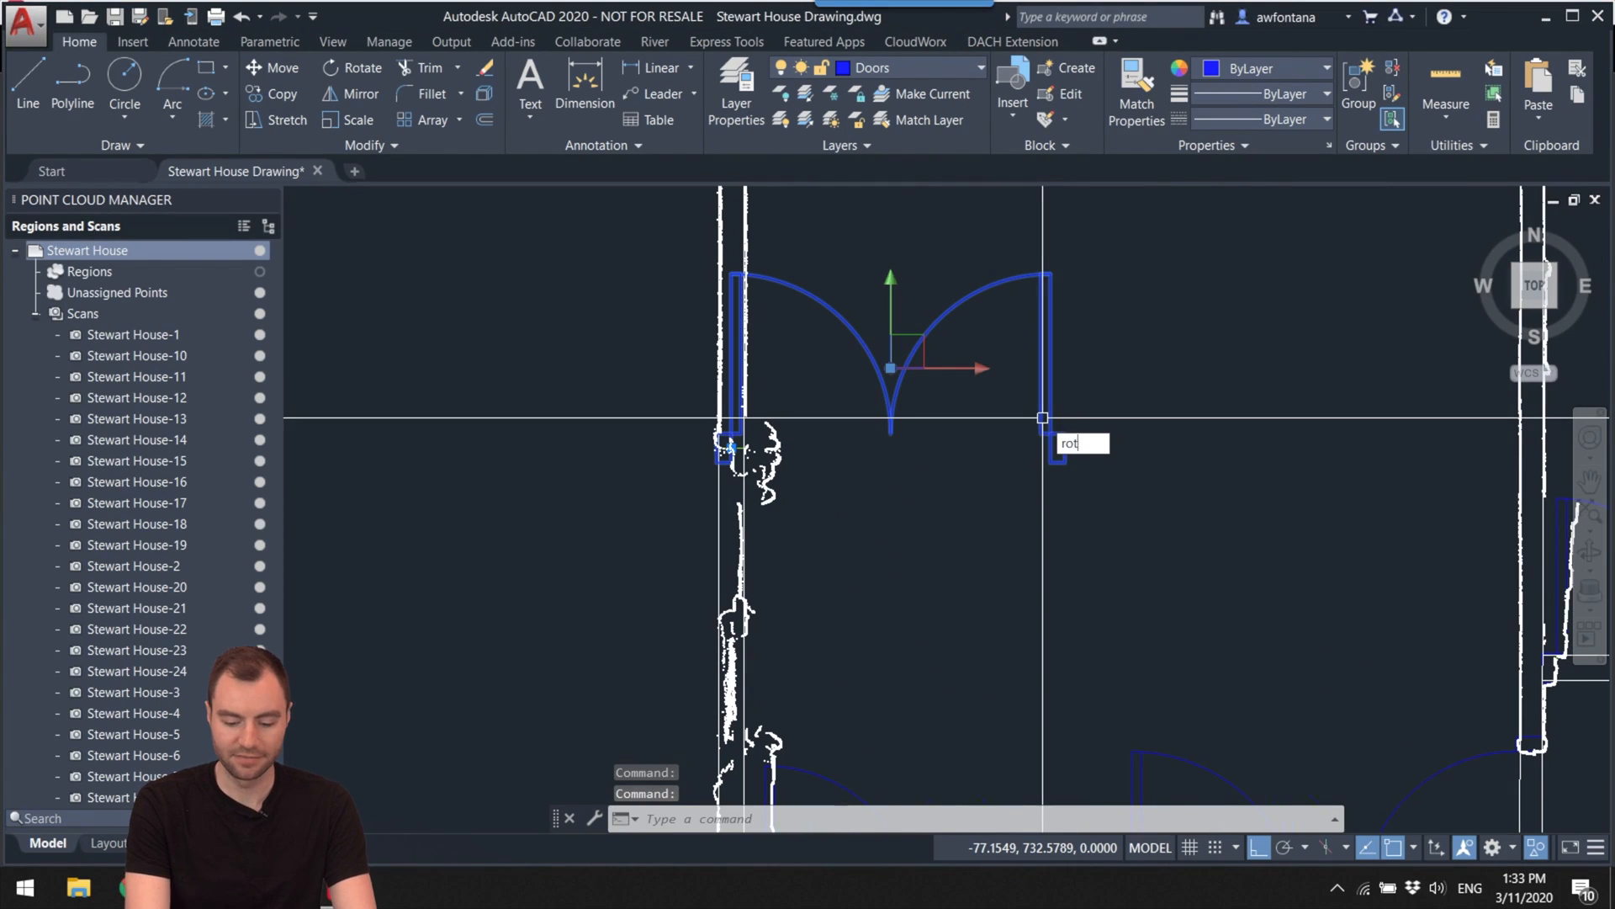
{"action": "type", "text": "ro"}
{"action": "key", "text": "Return"}
{"action": "scroll", "coordinate": [721, 451], "scroll_direction": "up", "scroll_amount": 4}
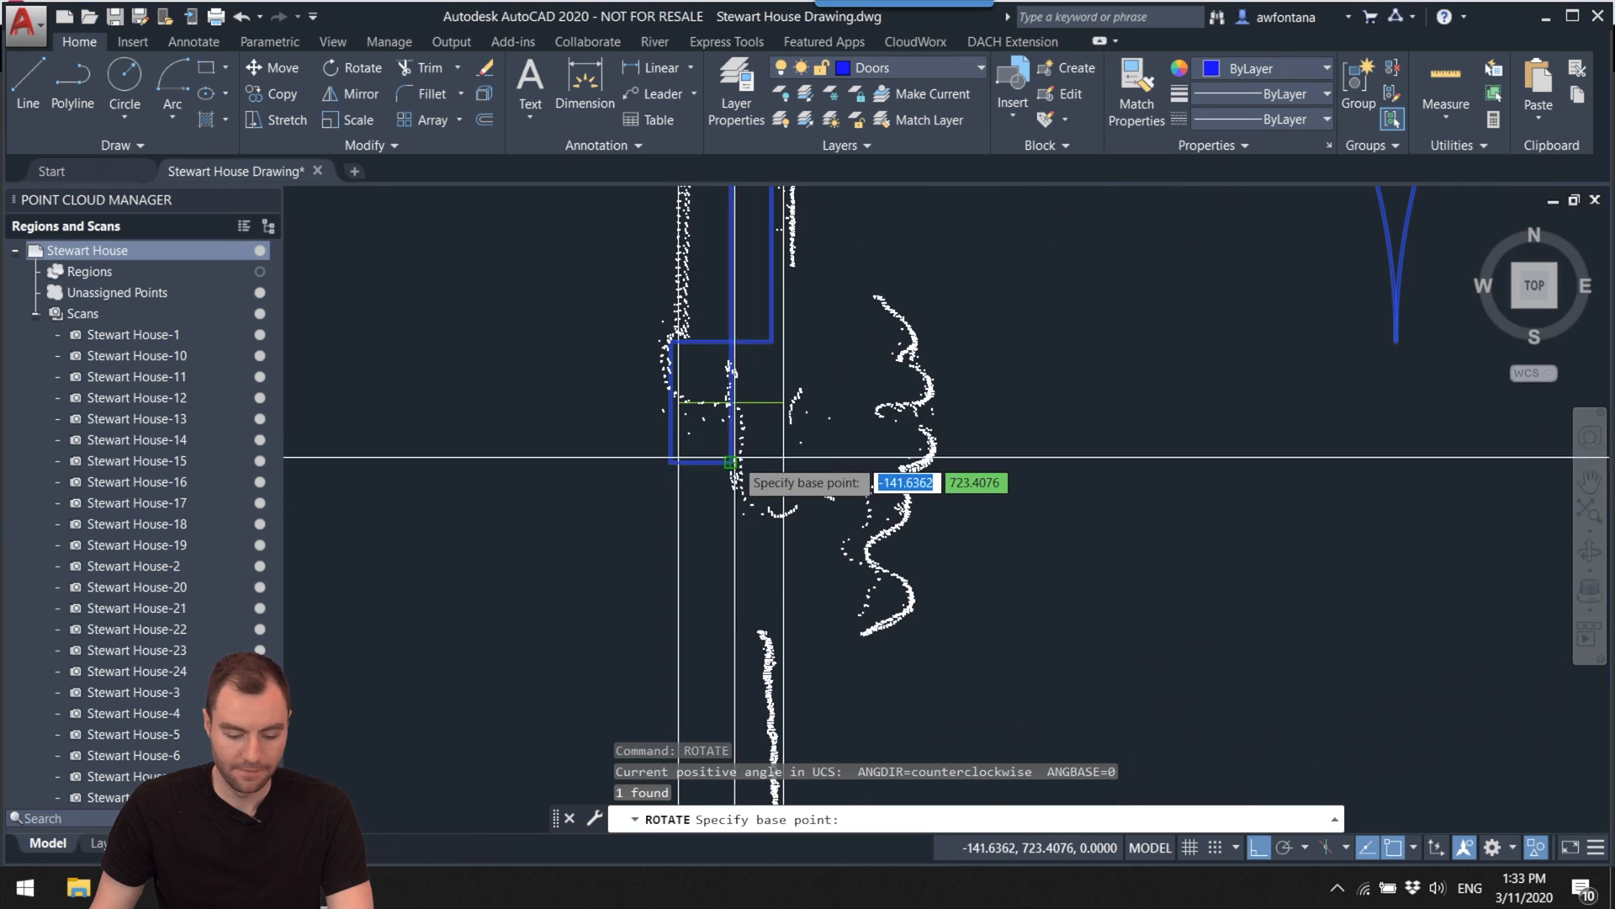
{"action": "left_click", "coordinate": [730, 404]}
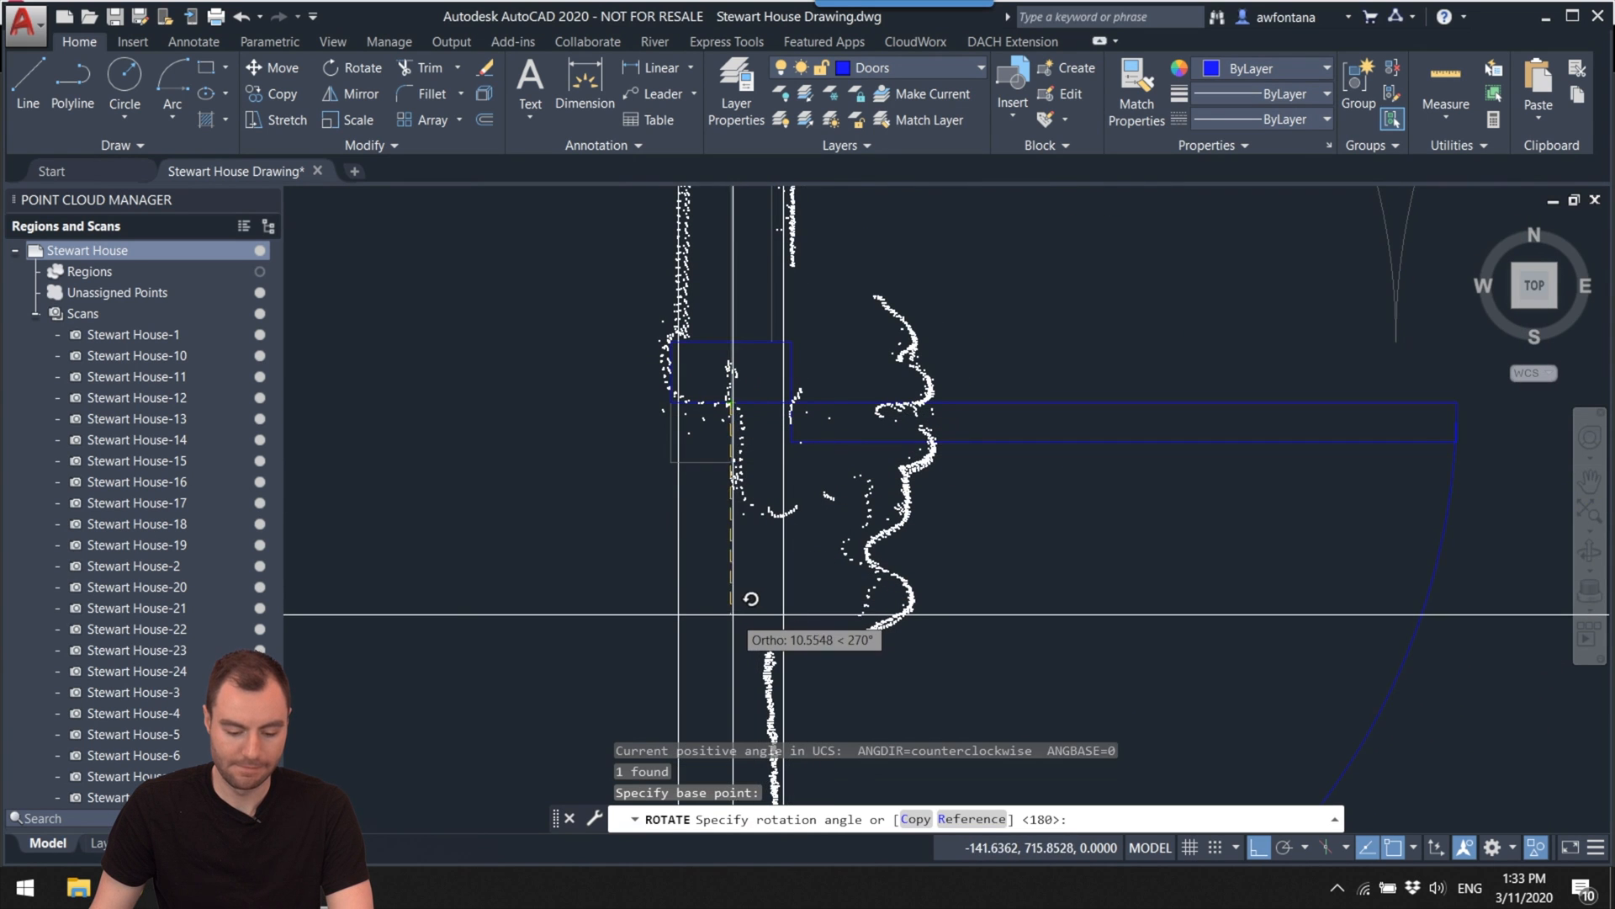
{"action": "key", "text": "Escape"}
Step: Move the rotated double door vertically along the west wall so its two leaves meet at the middle of the scanned doors
{"action": "scroll", "coordinate": [725, 577], "scroll_direction": "down", "scroll_amount": 3}
{"action": "scroll", "coordinate": [695, 468], "scroll_direction": "up", "scroll_amount": 3}
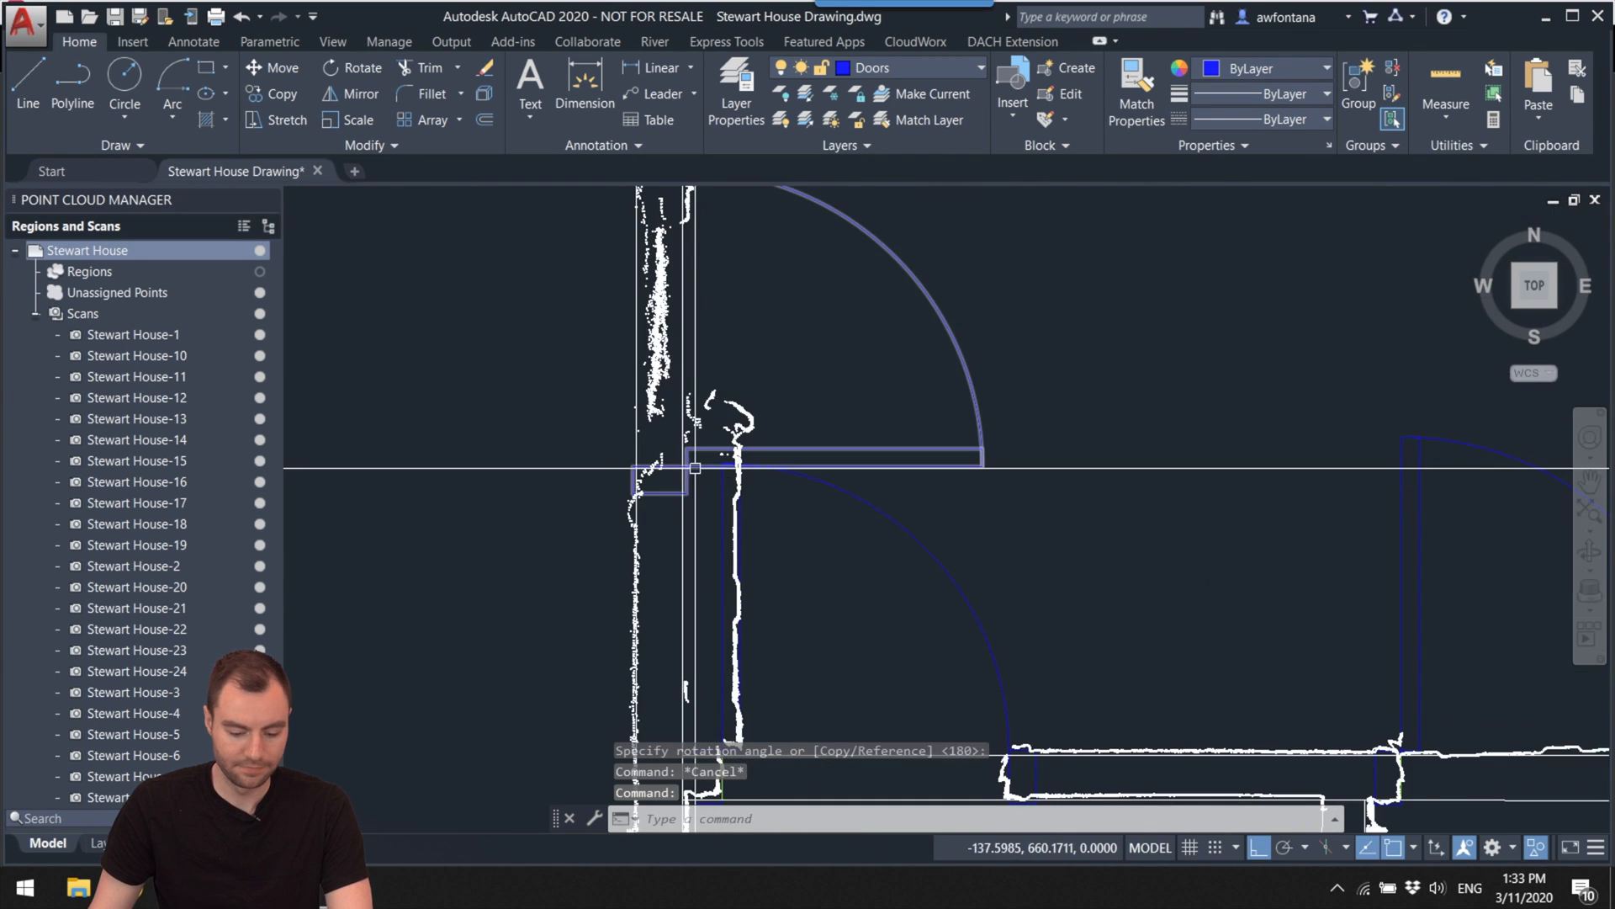
{"action": "scroll", "coordinate": [638, 513], "scroll_direction": "up", "scroll_amount": 3}
{"action": "scroll", "coordinate": [633, 469], "scroll_direction": "down", "scroll_amount": 2}
{"action": "middle_click_drag", "start_coordinate": [677, 427], "coordinate": [804, 764]}
{"action": "scroll", "coordinate": [774, 488], "scroll_direction": "down", "scroll_amount": 2}
{"action": "scroll", "coordinate": [800, 295], "scroll_direction": "up", "scroll_amount": 1}
{"action": "mouse_move", "coordinate": [800, 295]}
{"action": "middle_mouse_down"}
{"action": "mouse_move", "coordinate": [816, 365]}
{"action": "mouse_move", "coordinate": [807, 273]}
{"action": "middle_mouse_up"}
{"action": "scroll", "coordinate": [810, 496], "scroll_direction": "up", "scroll_amount": 2}
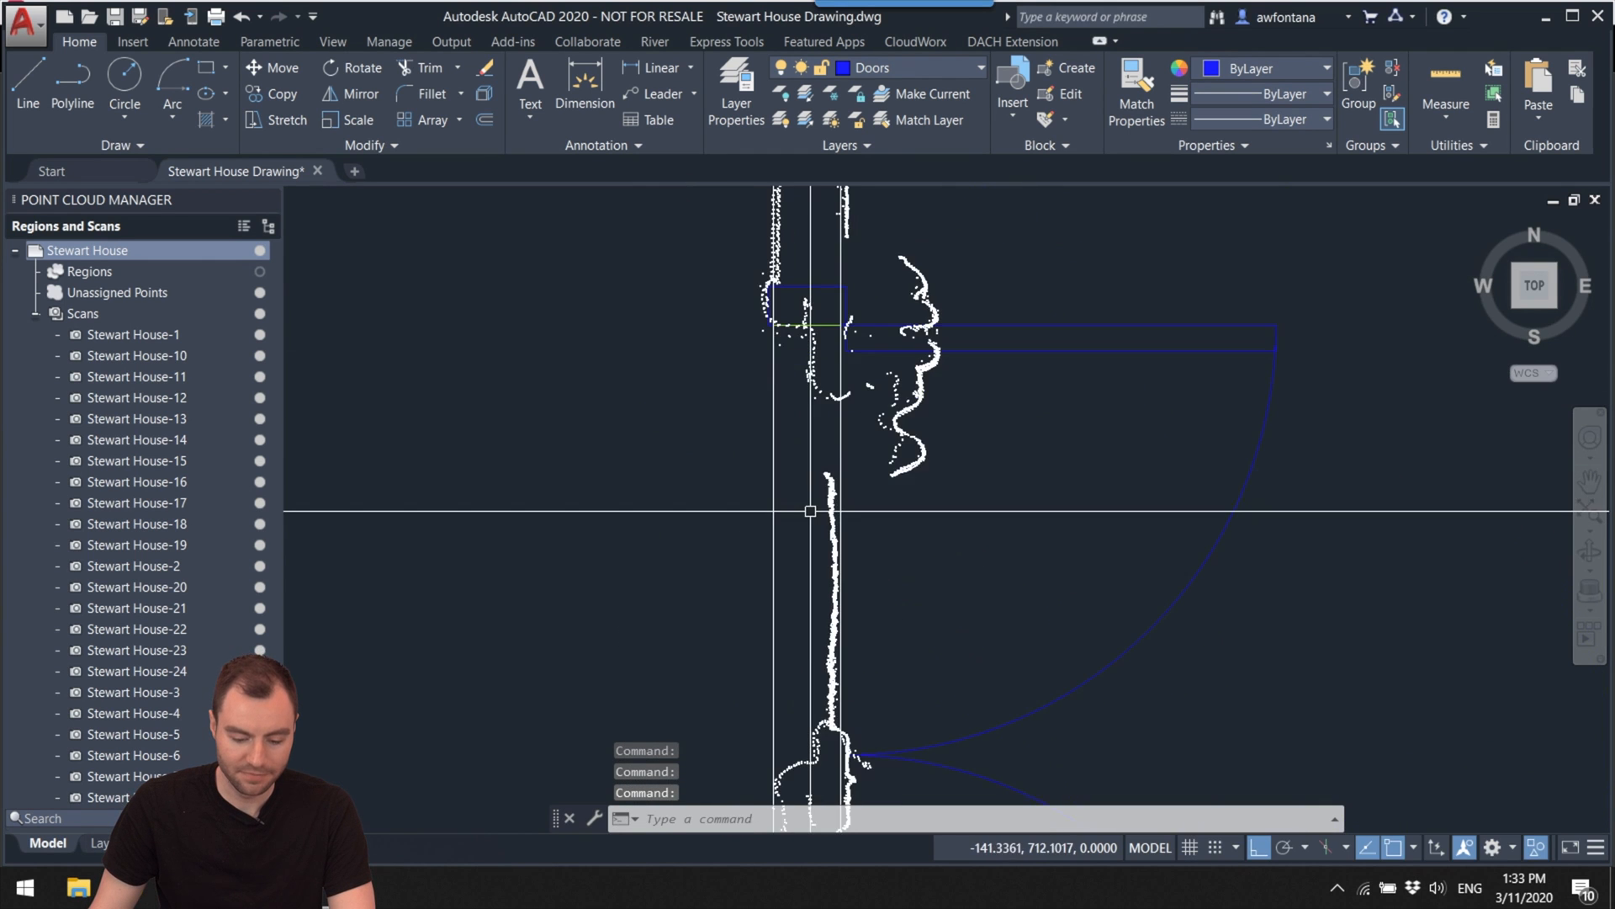
{"action": "scroll", "coordinate": [833, 328], "scroll_direction": "down", "scroll_amount": 2}
{"action": "middle_click_drag", "start_coordinate": [907, 568], "coordinate": [878, 402]}
{"action": "left_click", "coordinate": [967, 544]}
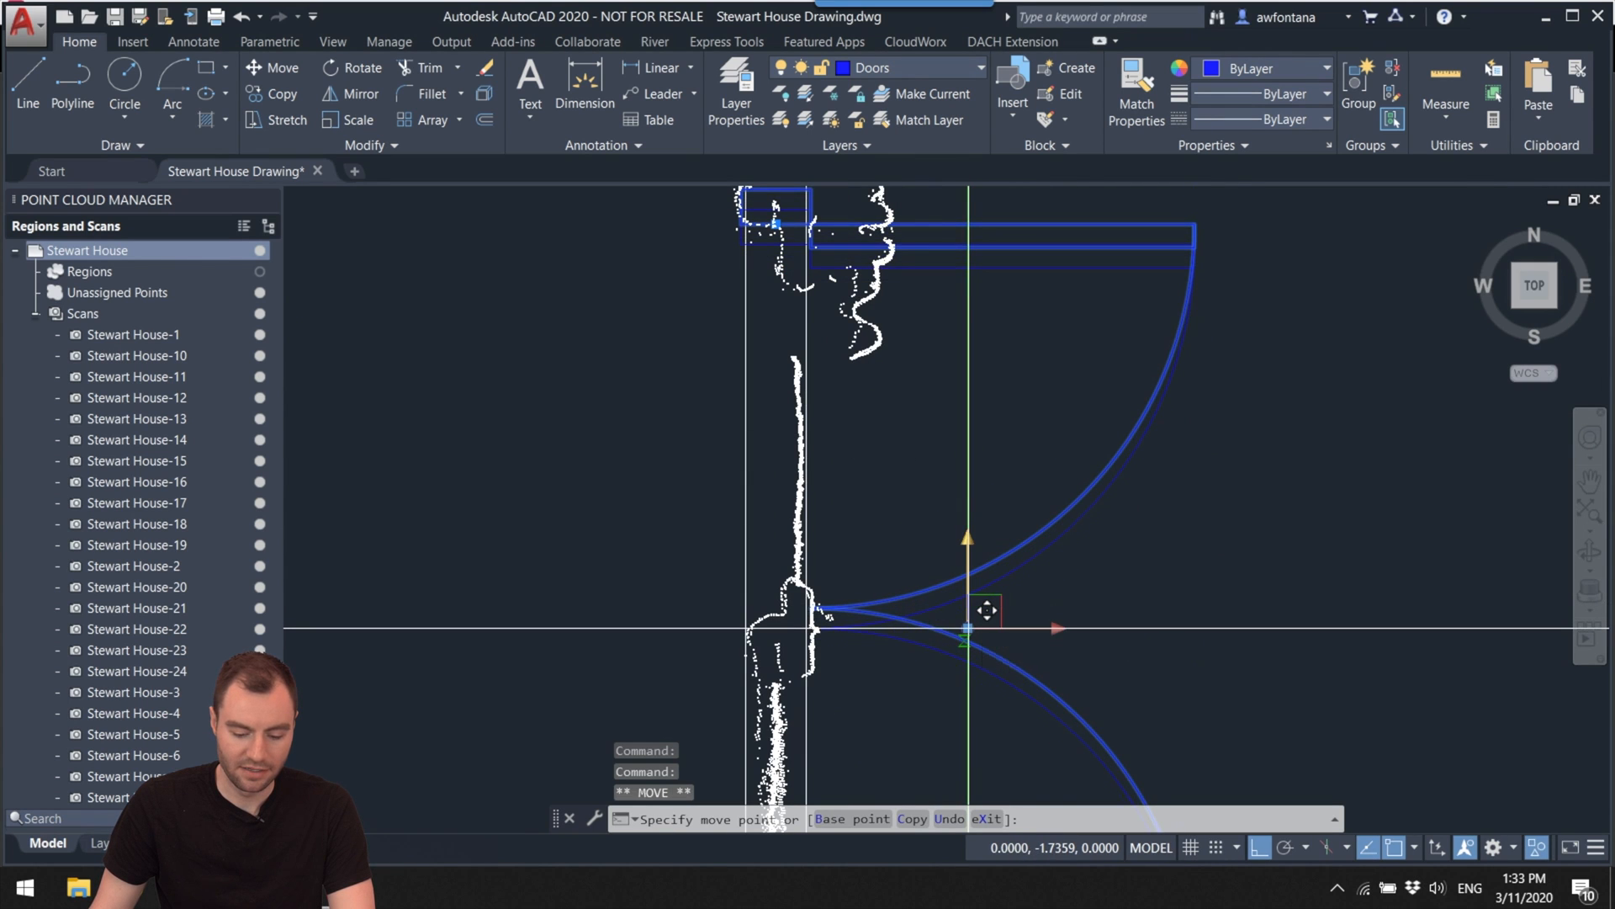
{"action": "scroll", "coordinate": [984, 640], "scroll_direction": "up", "scroll_amount": 2}
{"action": "middle_click_drag", "start_coordinate": [1025, 680], "coordinate": [955, 647]}
{"action": "left_click", "coordinate": [962, 636]}
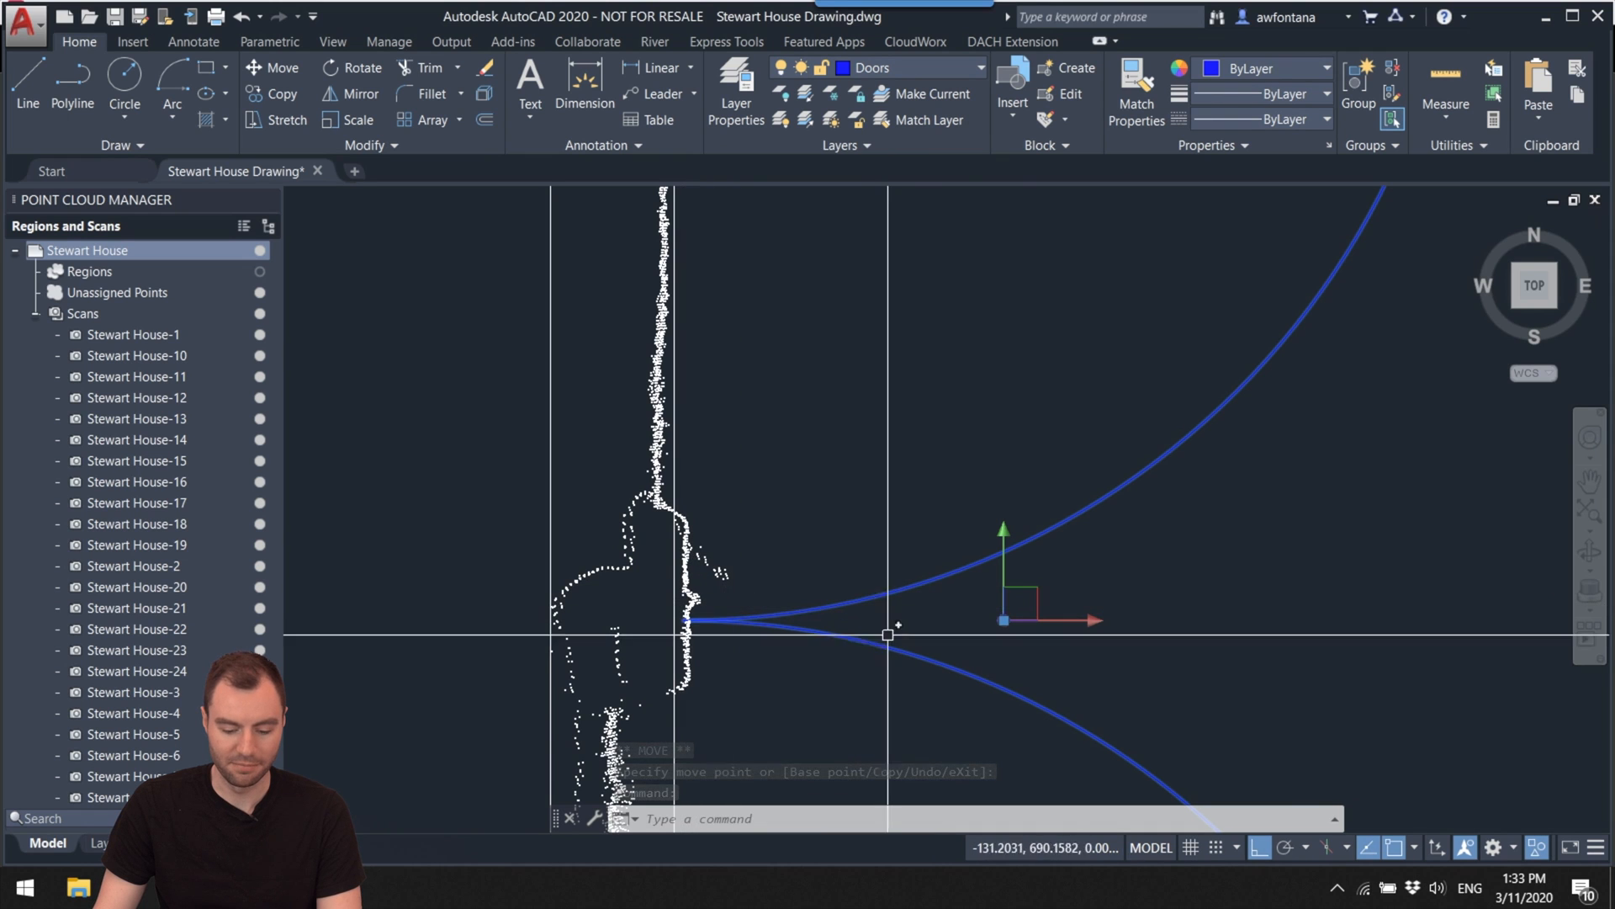
{"action": "left_click", "coordinate": [1004, 620]}
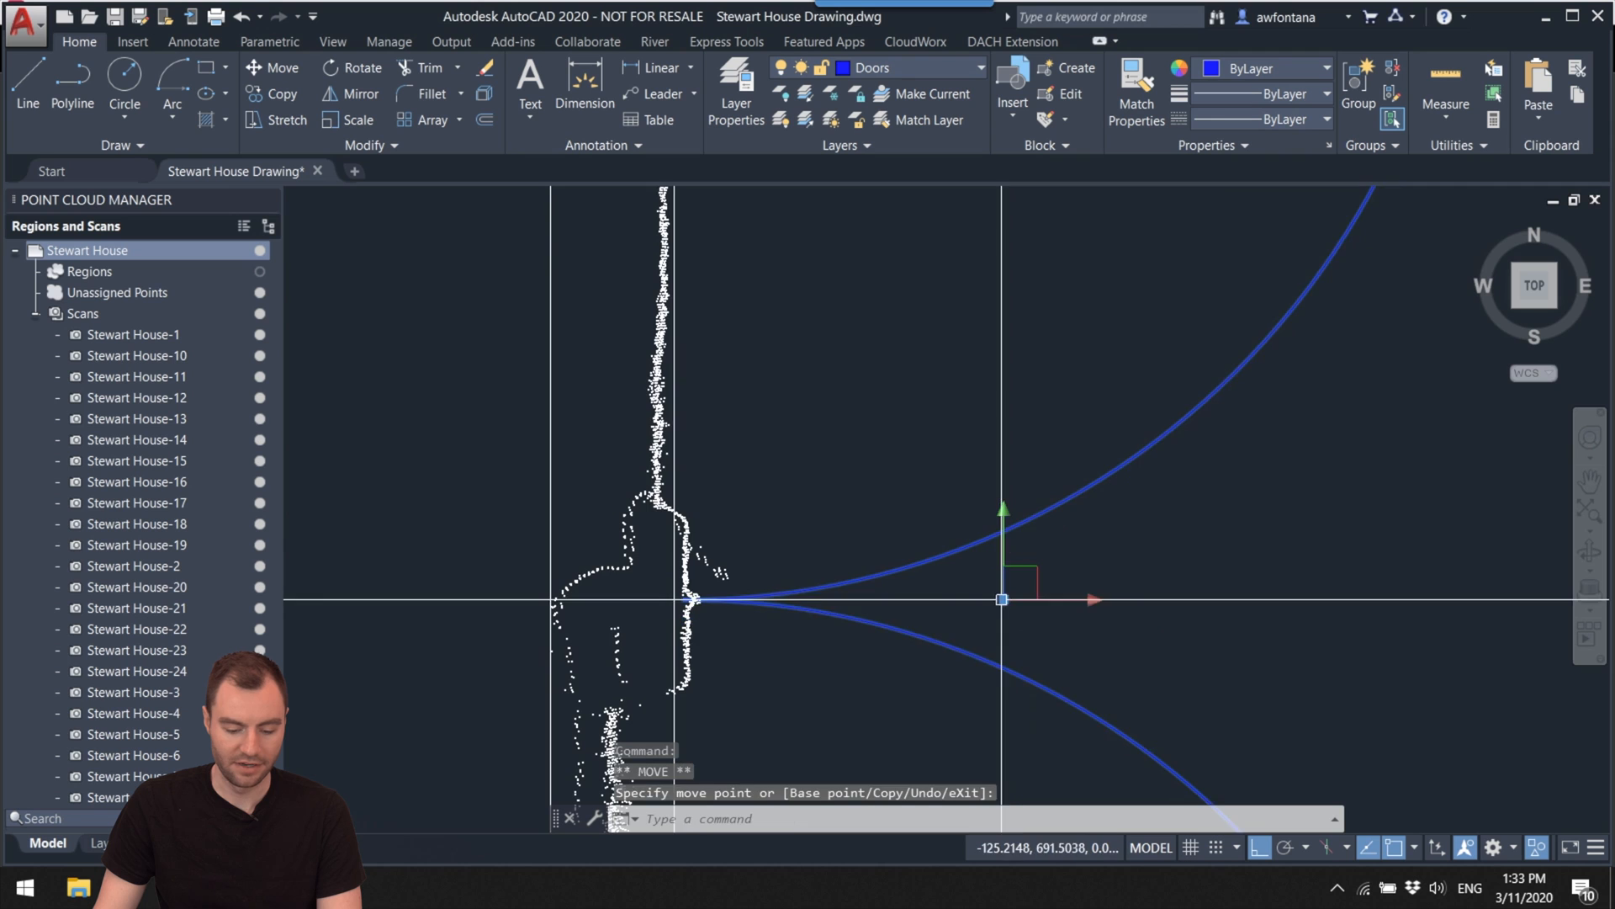
{"action": "scroll", "coordinate": [1128, 593], "scroll_direction": "down", "scroll_amount": 6}
{"action": "middle_click_drag", "start_coordinate": [1328, 602], "coordinate": [1164, 432]}
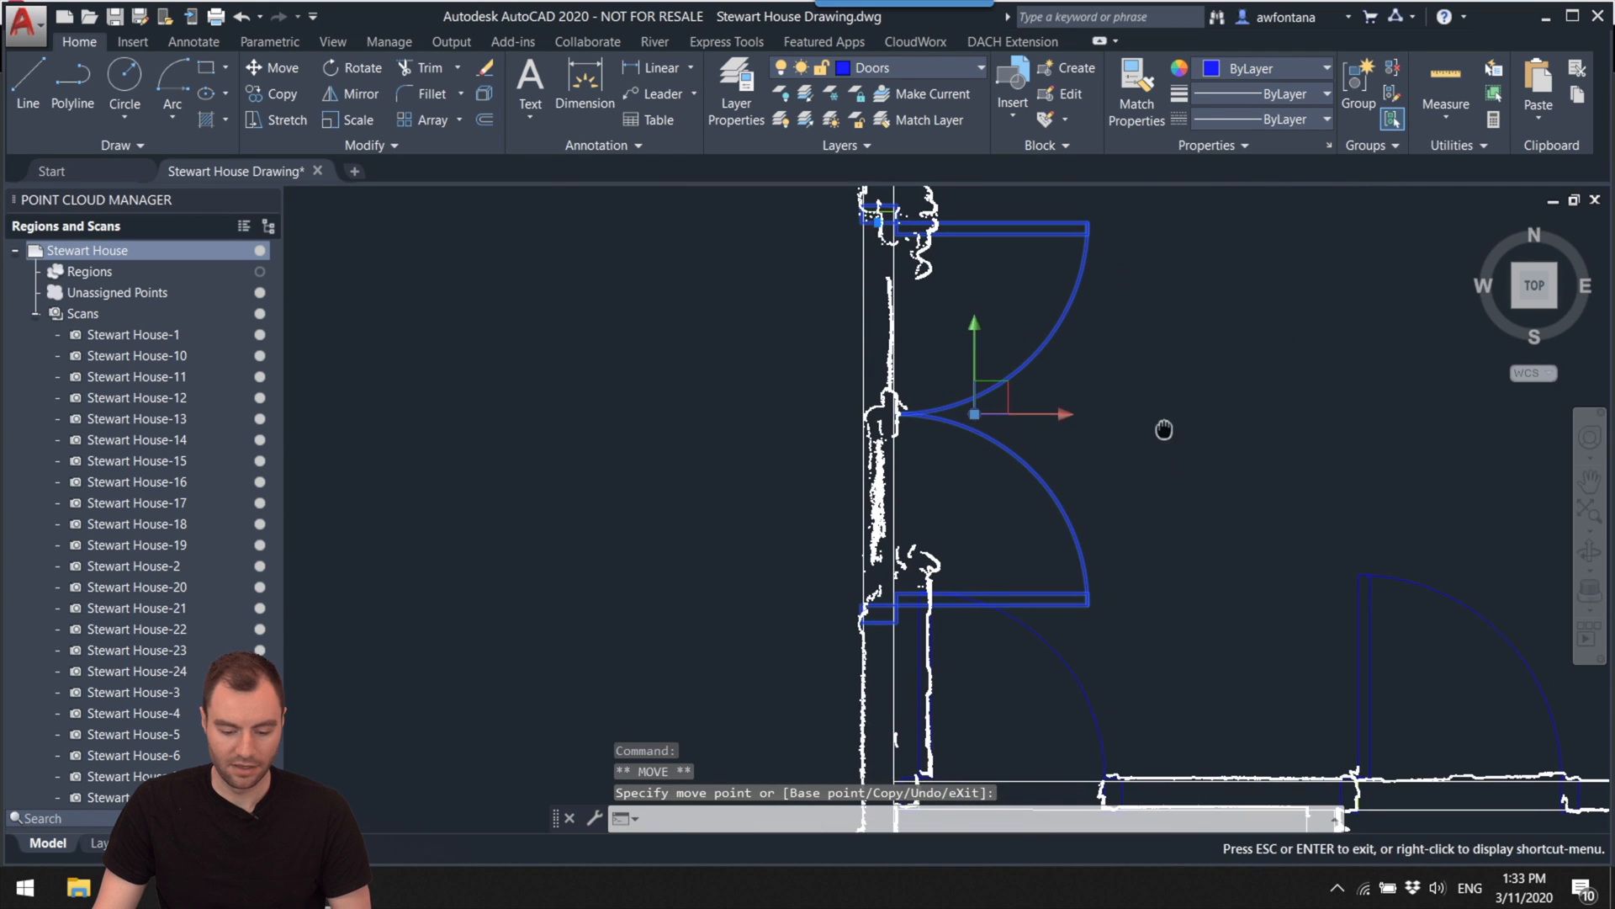
{"action": "key", "text": "Escape"}
Step: Insert the 66-Inch Double Doors block at the midpoint of the guide line at the southern double door opening in the west exterior wall
{"action": "scroll", "coordinate": [1165, 433], "scroll_direction": "up", "scroll_amount": 2}
{"action": "scroll", "coordinate": [1200, 478], "scroll_direction": "down", "scroll_amount": 4}
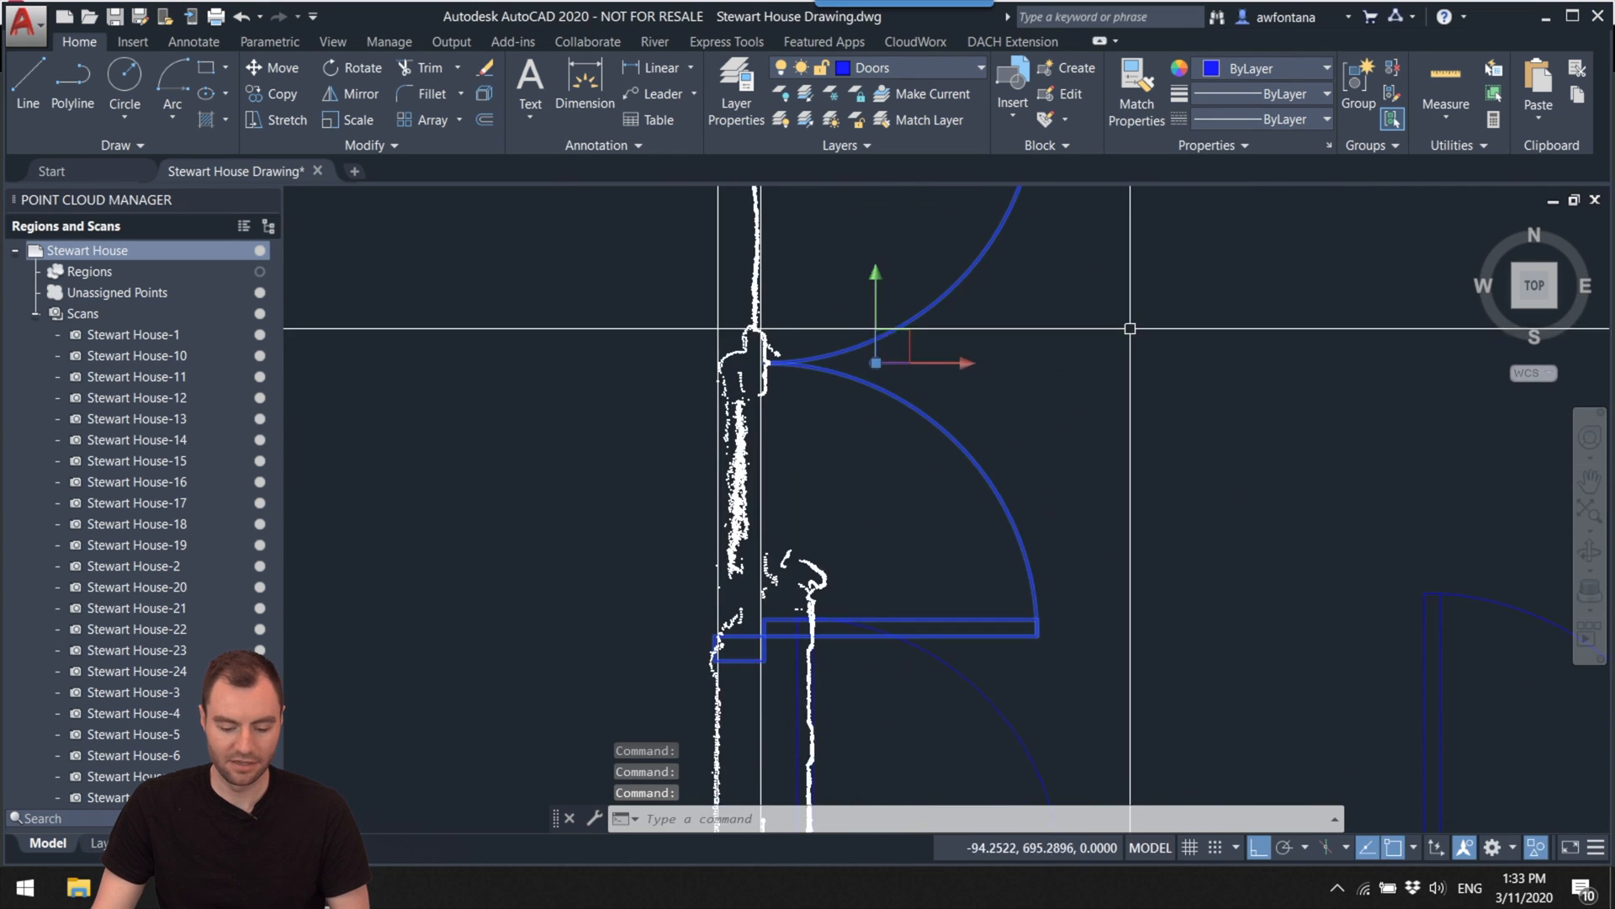
{"action": "mouse_move", "coordinate": [1249, 375]}
{"action": "middle_mouse_down"}
{"action": "mouse_move", "coordinate": [1093, 404]}
{"action": "mouse_move", "coordinate": [1161, 429]}
{"action": "middle_mouse_up"}
{"action": "scroll", "coordinate": [811, 415], "scroll_direction": "up", "scroll_amount": 8}
{"action": "scroll", "coordinate": [964, 347], "scroll_direction": "down", "scroll_amount": 2}
{"action": "middle_click_drag", "start_coordinate": [977, 364], "coordinate": [853, 374]}
{"action": "scroll", "coordinate": [752, 302], "scroll_direction": "up", "scroll_amount": 6}
{"action": "middle_click_drag", "start_coordinate": [777, 269], "coordinate": [779, 296]}
{"action": "middle_click_drag", "start_coordinate": [792, 703], "coordinate": [803, 257]}
{"action": "middle_click_drag", "start_coordinate": [770, 573], "coordinate": [775, 248]}
{"action": "scroll", "coordinate": [775, 249], "scroll_direction": "down", "scroll_amount": 2}
{"action": "scroll", "coordinate": [923, 447], "scroll_direction": "down", "scroll_amount": 2}
{"action": "middle_click_drag", "start_coordinate": [923, 447], "coordinate": [966, 503]}
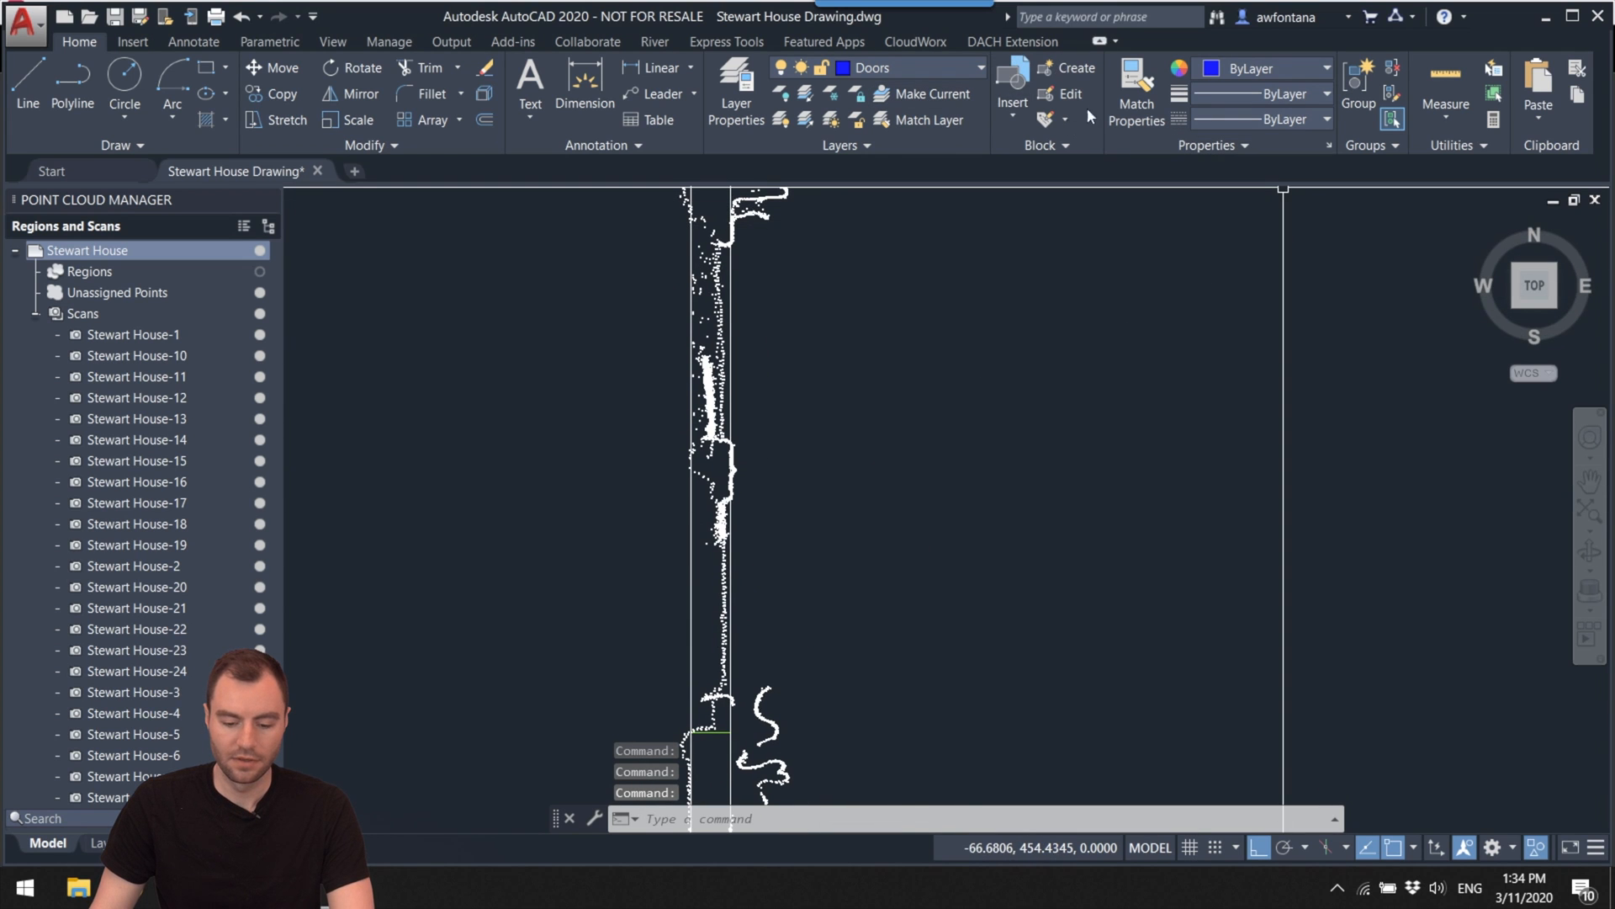
{"action": "left_click", "coordinate": [1013, 88]}
{"action": "left_click", "coordinate": [1315, 198]}
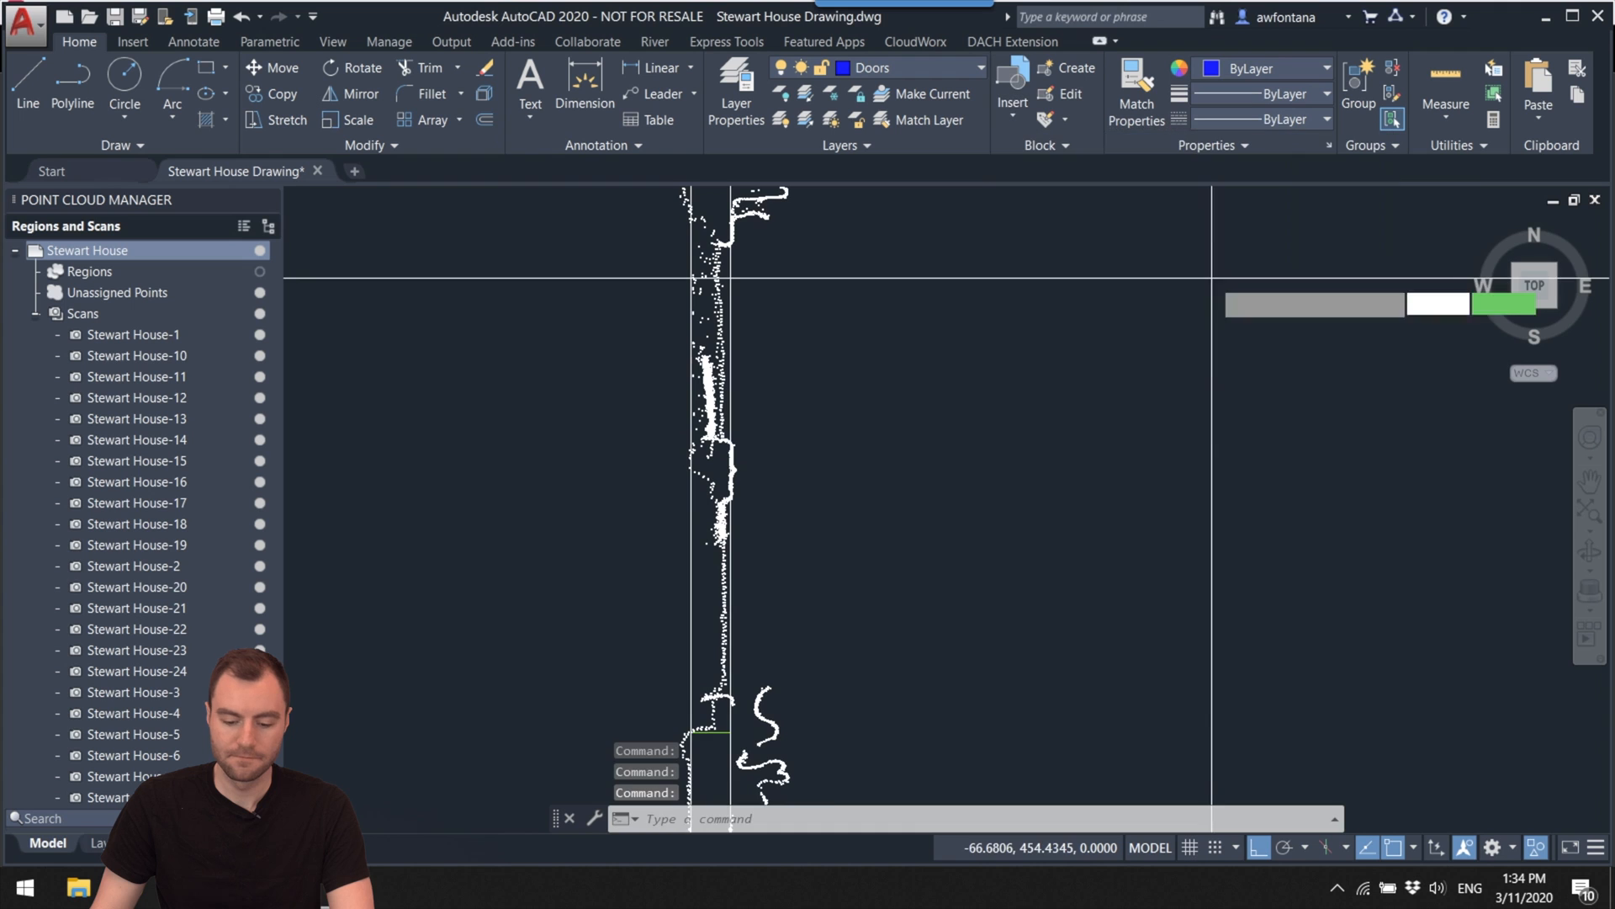
{"action": "middle_click_drag", "start_coordinate": [788, 660], "coordinate": [867, 478]}
{"action": "scroll", "coordinate": [823, 516], "scroll_direction": "up", "scroll_amount": 3}
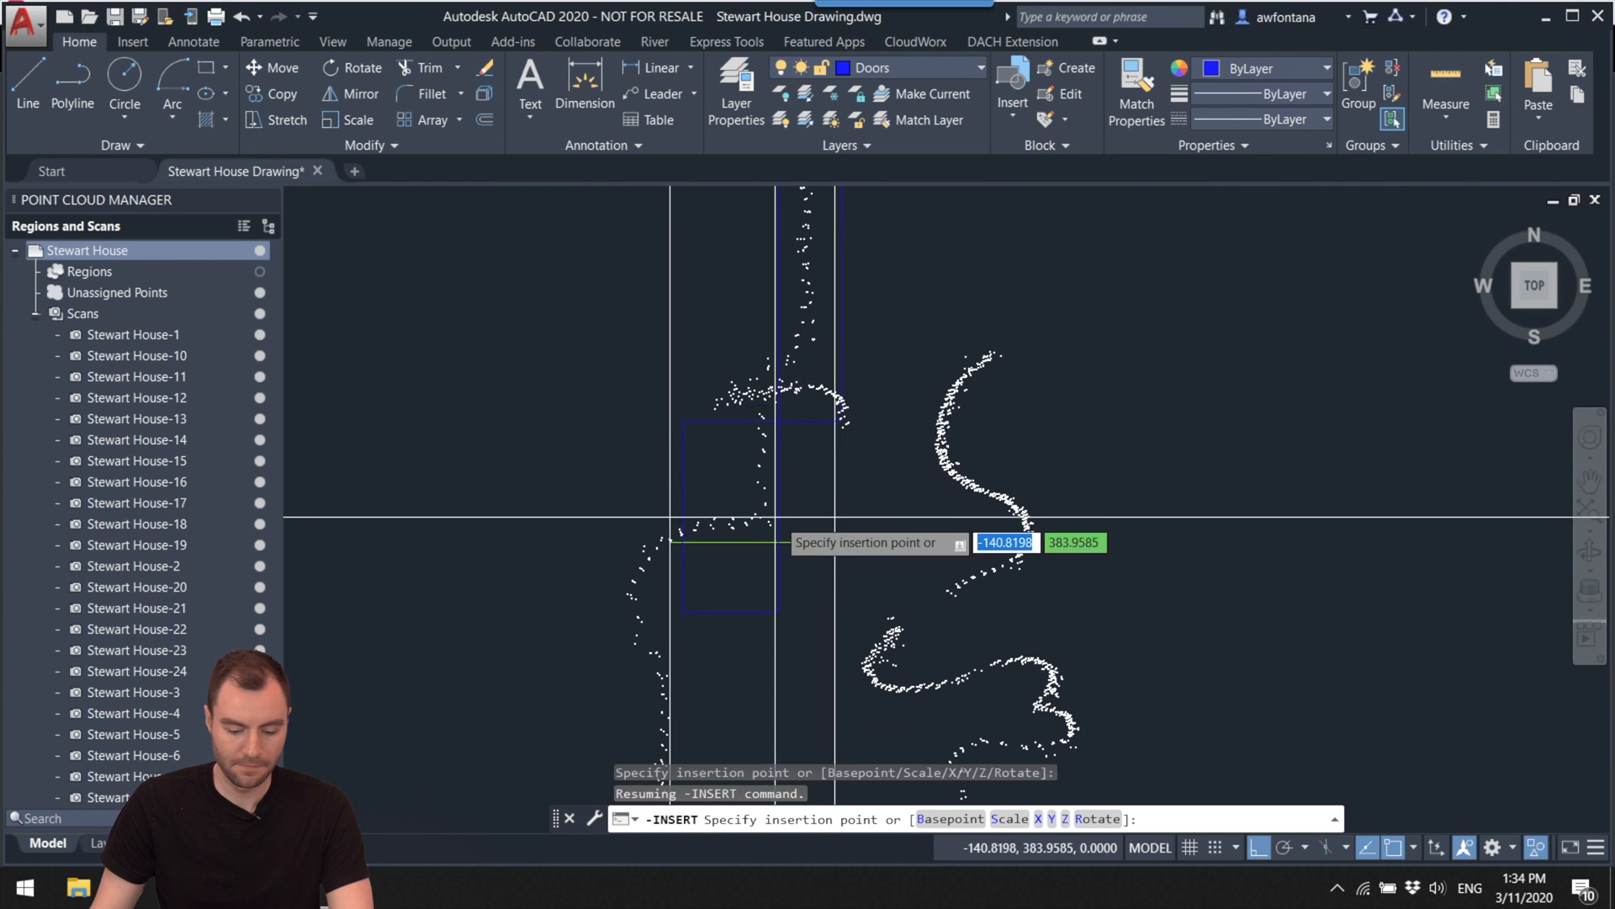
{"action": "scroll", "coordinate": [782, 530], "scroll_direction": "down", "scroll_amount": 4}
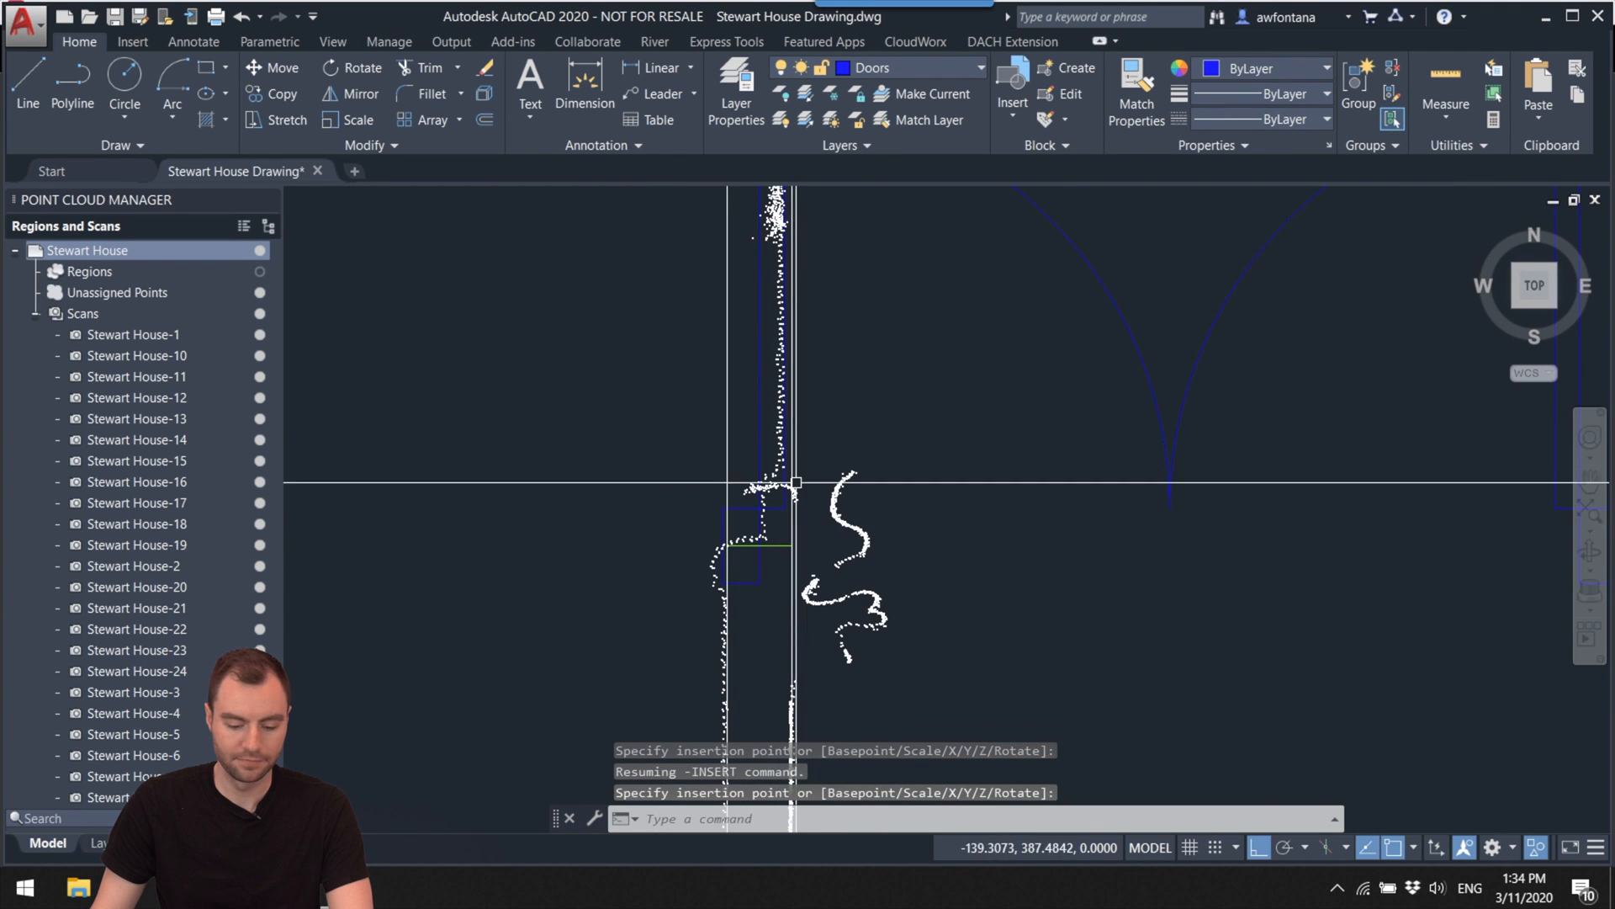
{"action": "scroll", "coordinate": [883, 505], "scroll_direction": "up", "scroll_amount": 4}
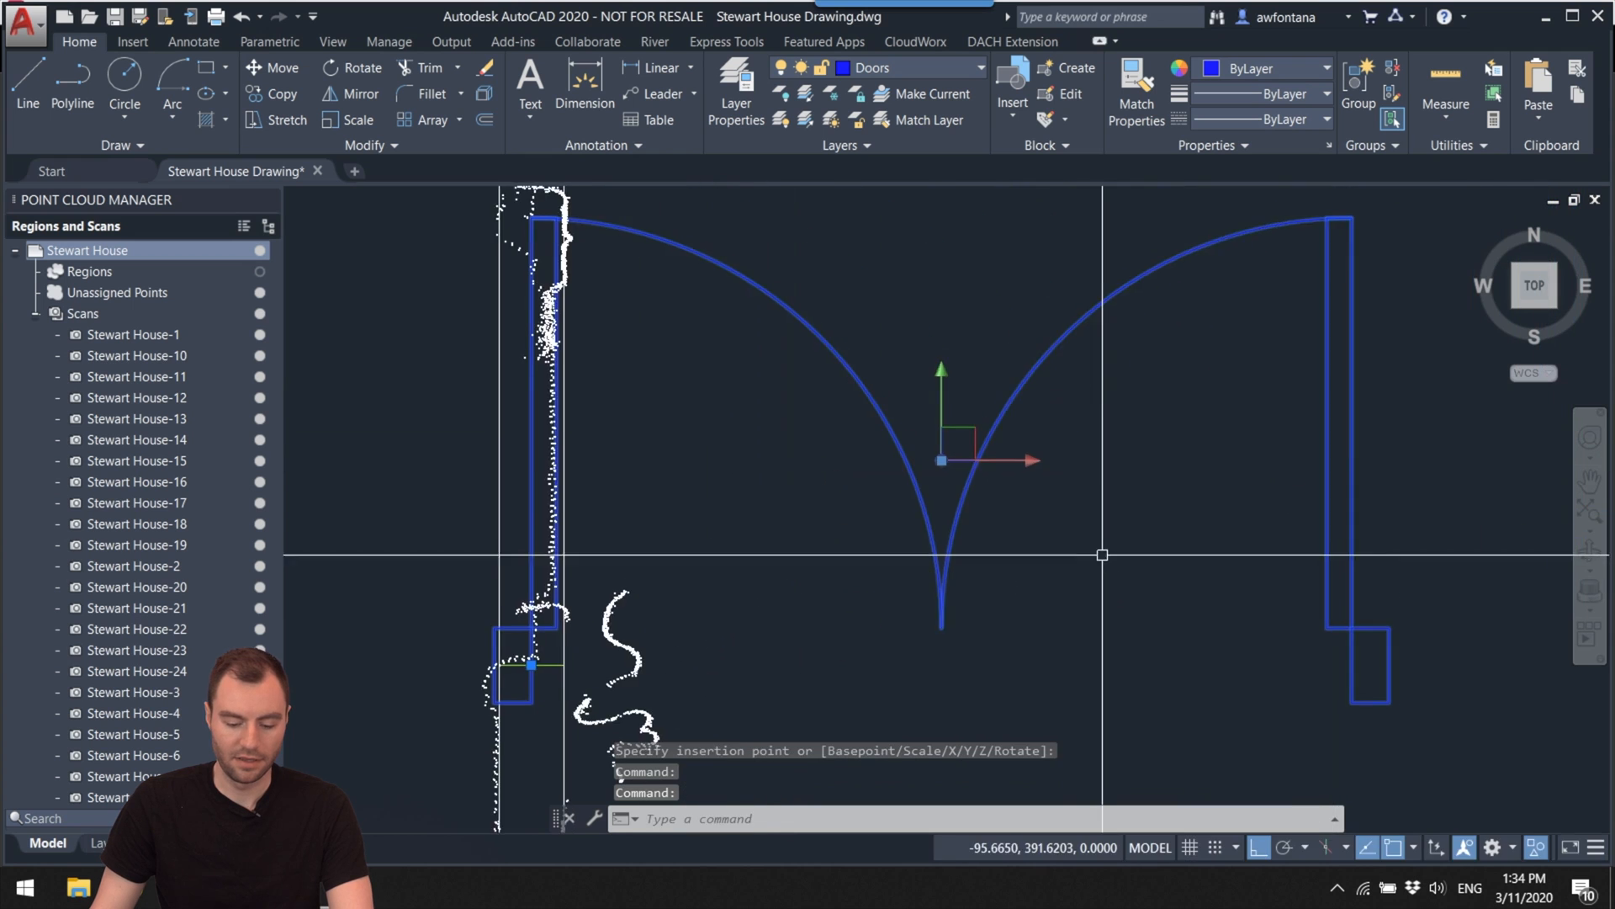
Step: Rotate the newly inserted double door 90° about its insertion point on the guide line
{"action": "left_click", "coordinate": [1099, 548]}
{"action": "scroll", "coordinate": [1099, 566], "scroll_direction": "down", "scroll_amount": 4}
{"action": "middle_click_drag", "start_coordinate": [1099, 566], "coordinate": [1029, 518]}
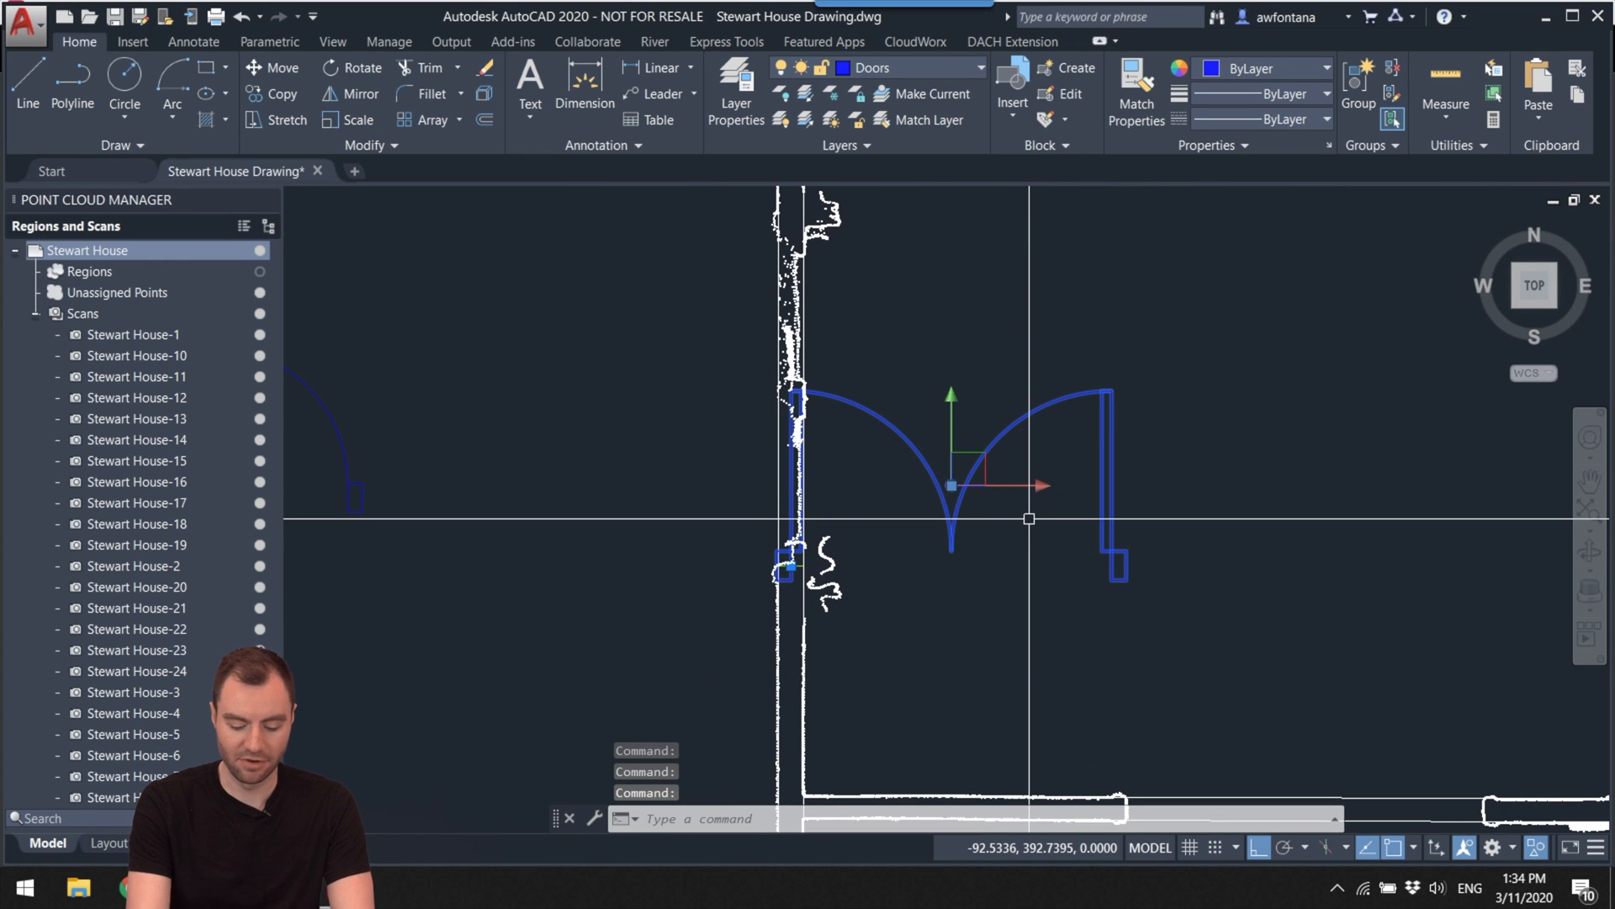
{"action": "type", "text": "ro"}
{"action": "key", "text": "Return"}
{"action": "scroll", "coordinate": [833, 574], "scroll_direction": "up", "scroll_amount": 4}
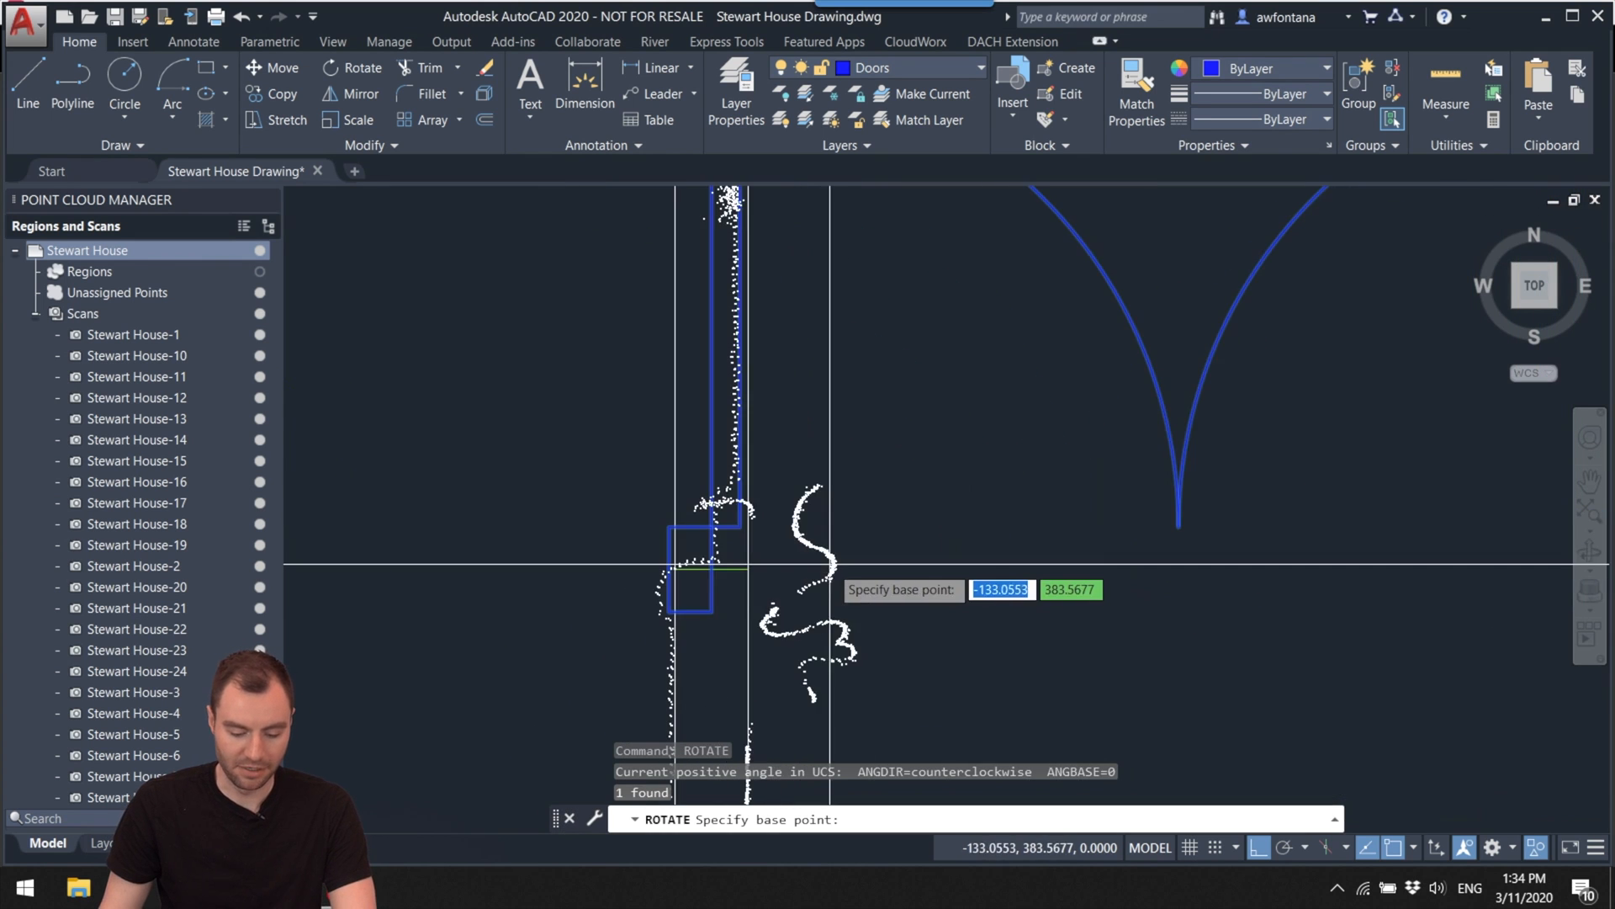
{"action": "left_click", "coordinate": [711, 570]}
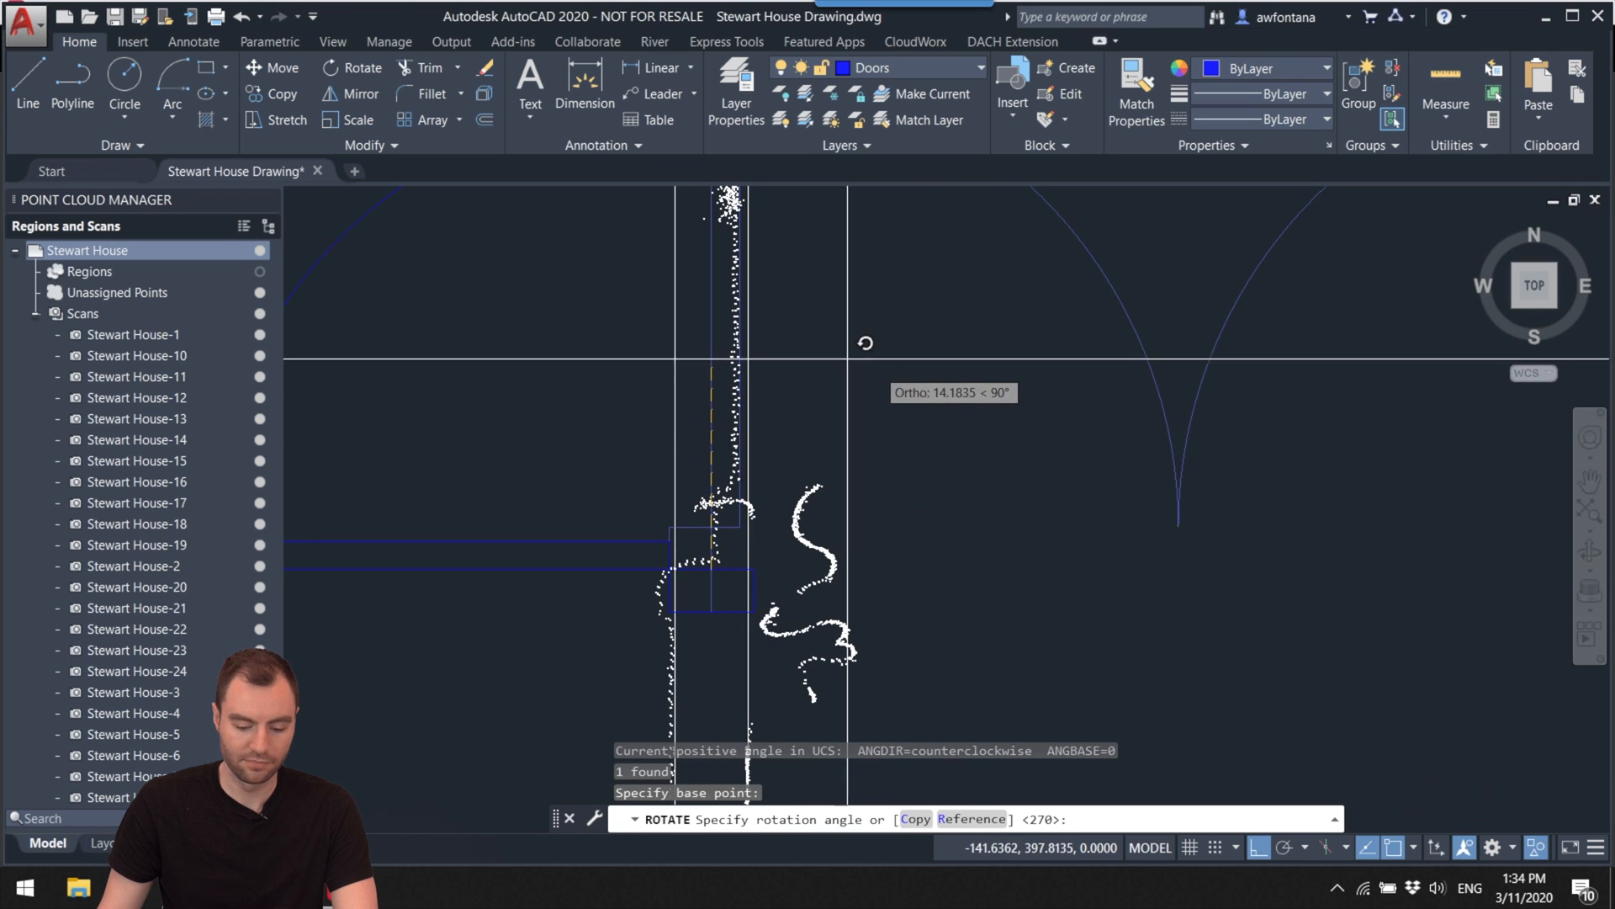
{"action": "left_click", "coordinate": [708, 348]}
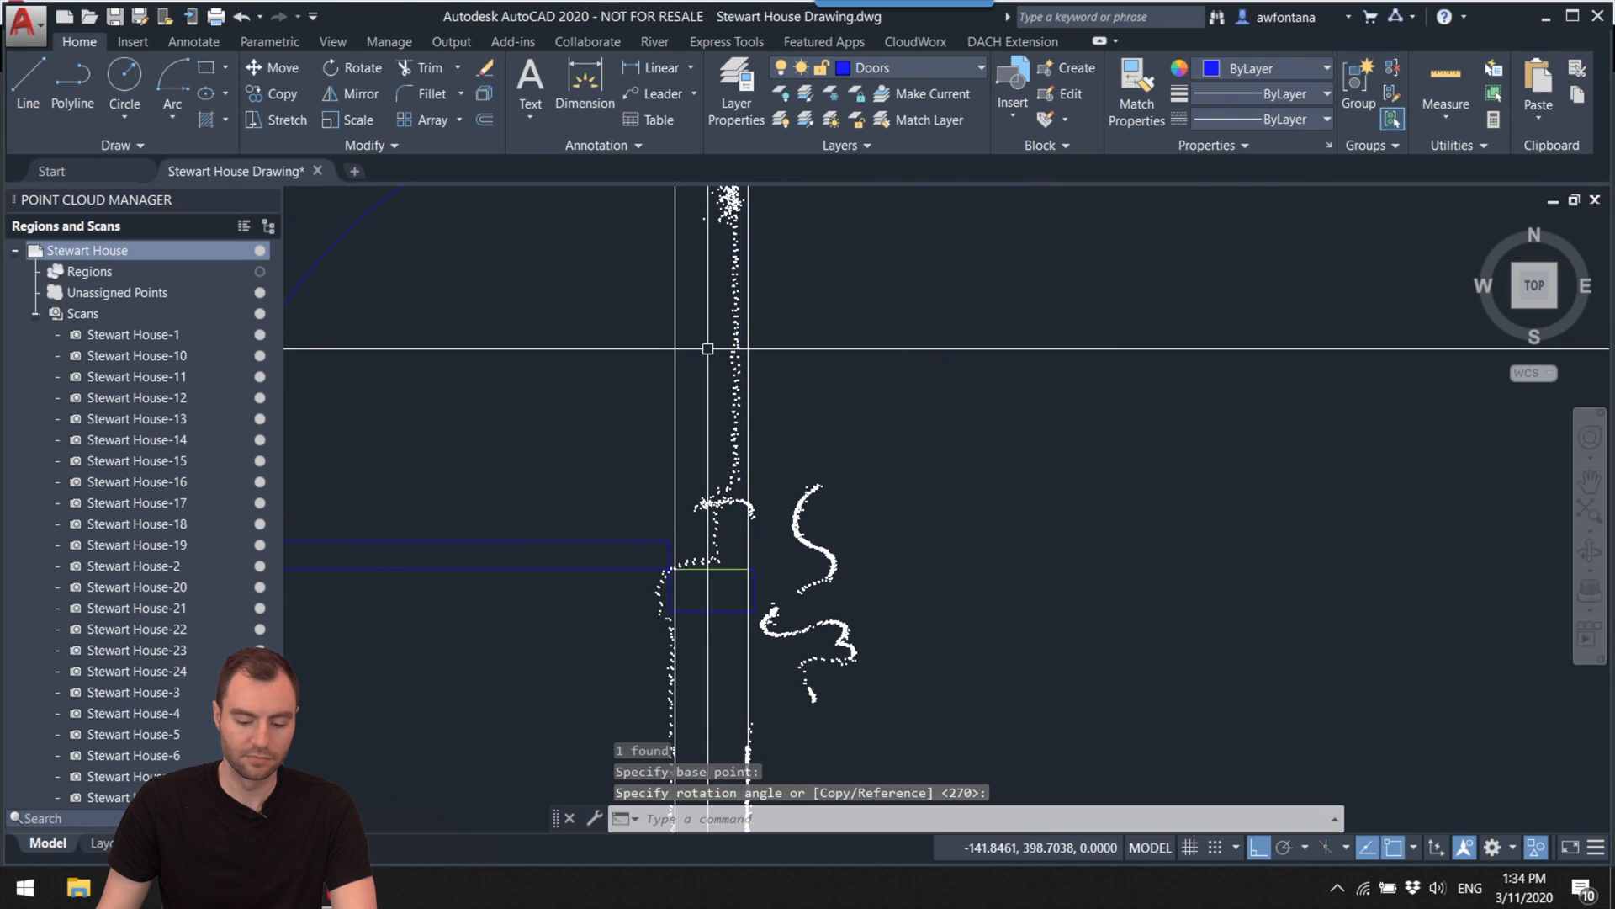
Step: Mirror the southern double door across the wall's vertical centerline, erasing the source, so that it opens into the room
{"action": "left_click", "coordinate": [576, 542]}
{"action": "type", "text": "mirror"}
{"action": "key", "text": "Return"}
{"action": "scroll", "coordinate": [728, 585], "scroll_direction": "up", "scroll_amount": 3}
{"action": "left_click", "coordinate": [693, 641]}
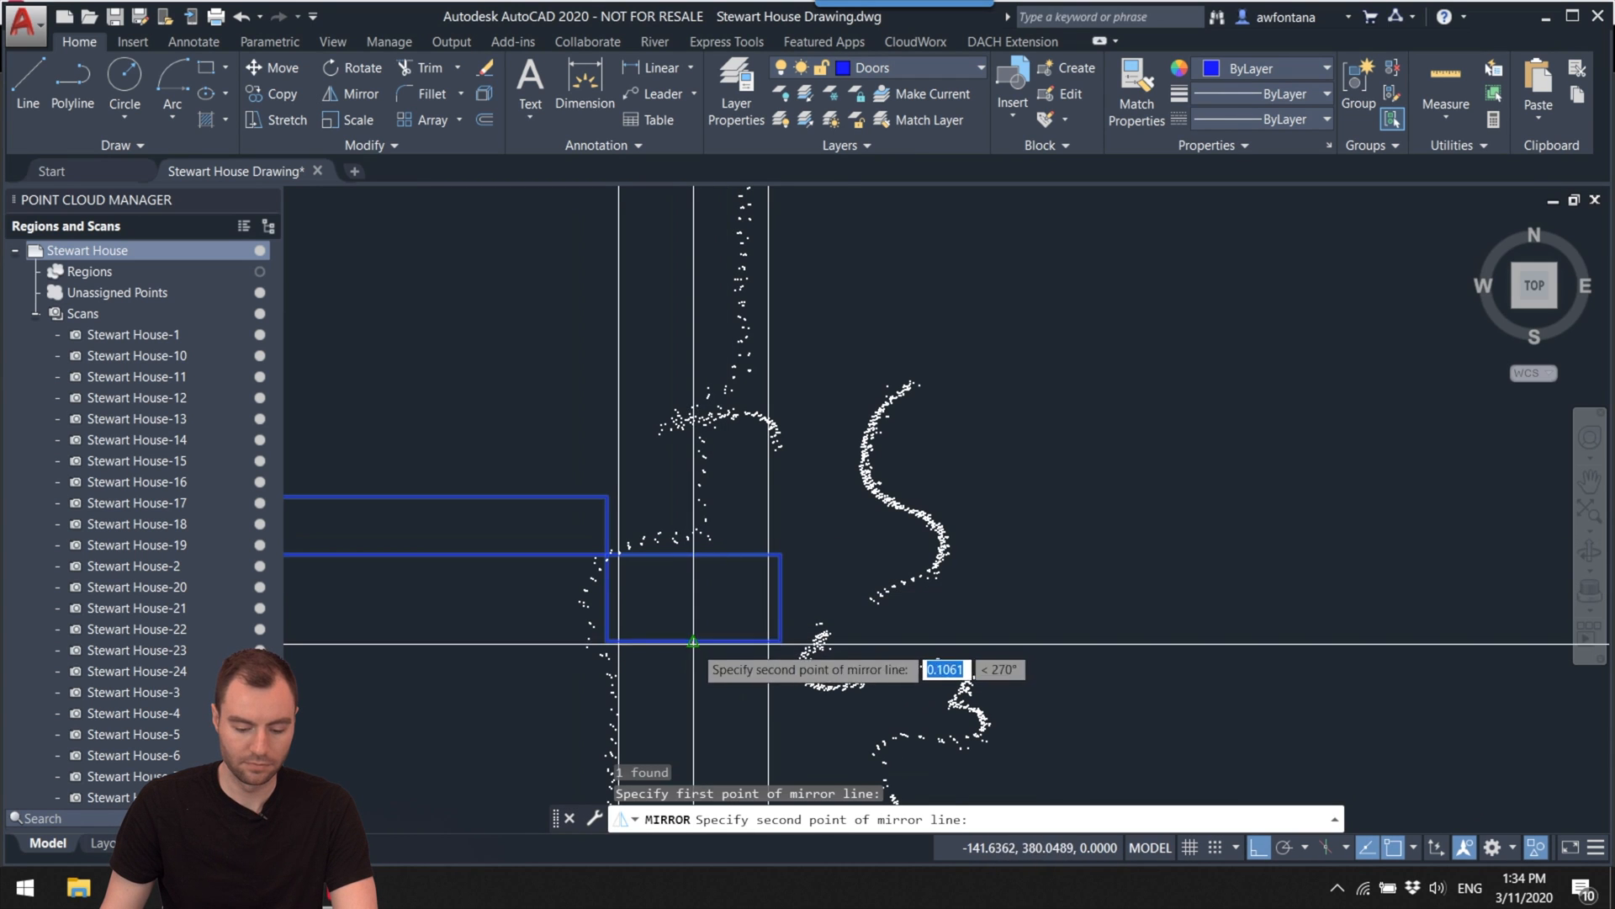
{"action": "left_click", "coordinate": [697, 555]}
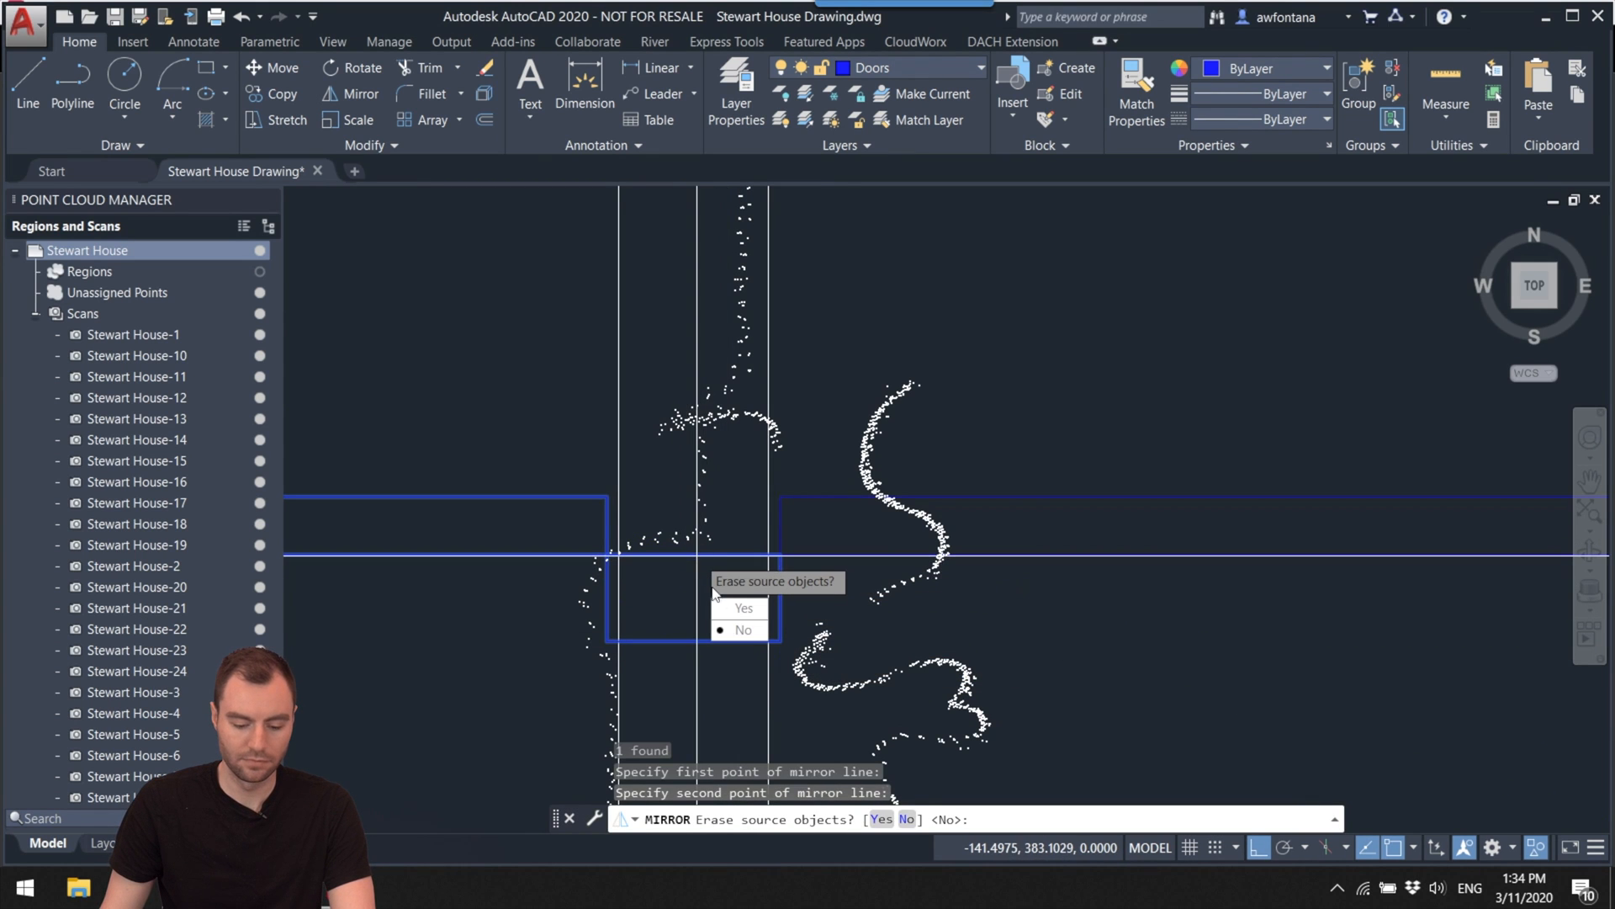
{"action": "left_click", "coordinate": [733, 609]}
Step: Move the mirrored double door vertically so its leaves meet at the center post of the scanned opening
{"action": "middle_click_drag", "start_coordinate": [733, 609], "coordinate": [746, 383]}
{"action": "scroll", "coordinate": [746, 383], "scroll_direction": "down", "scroll_amount": 2}
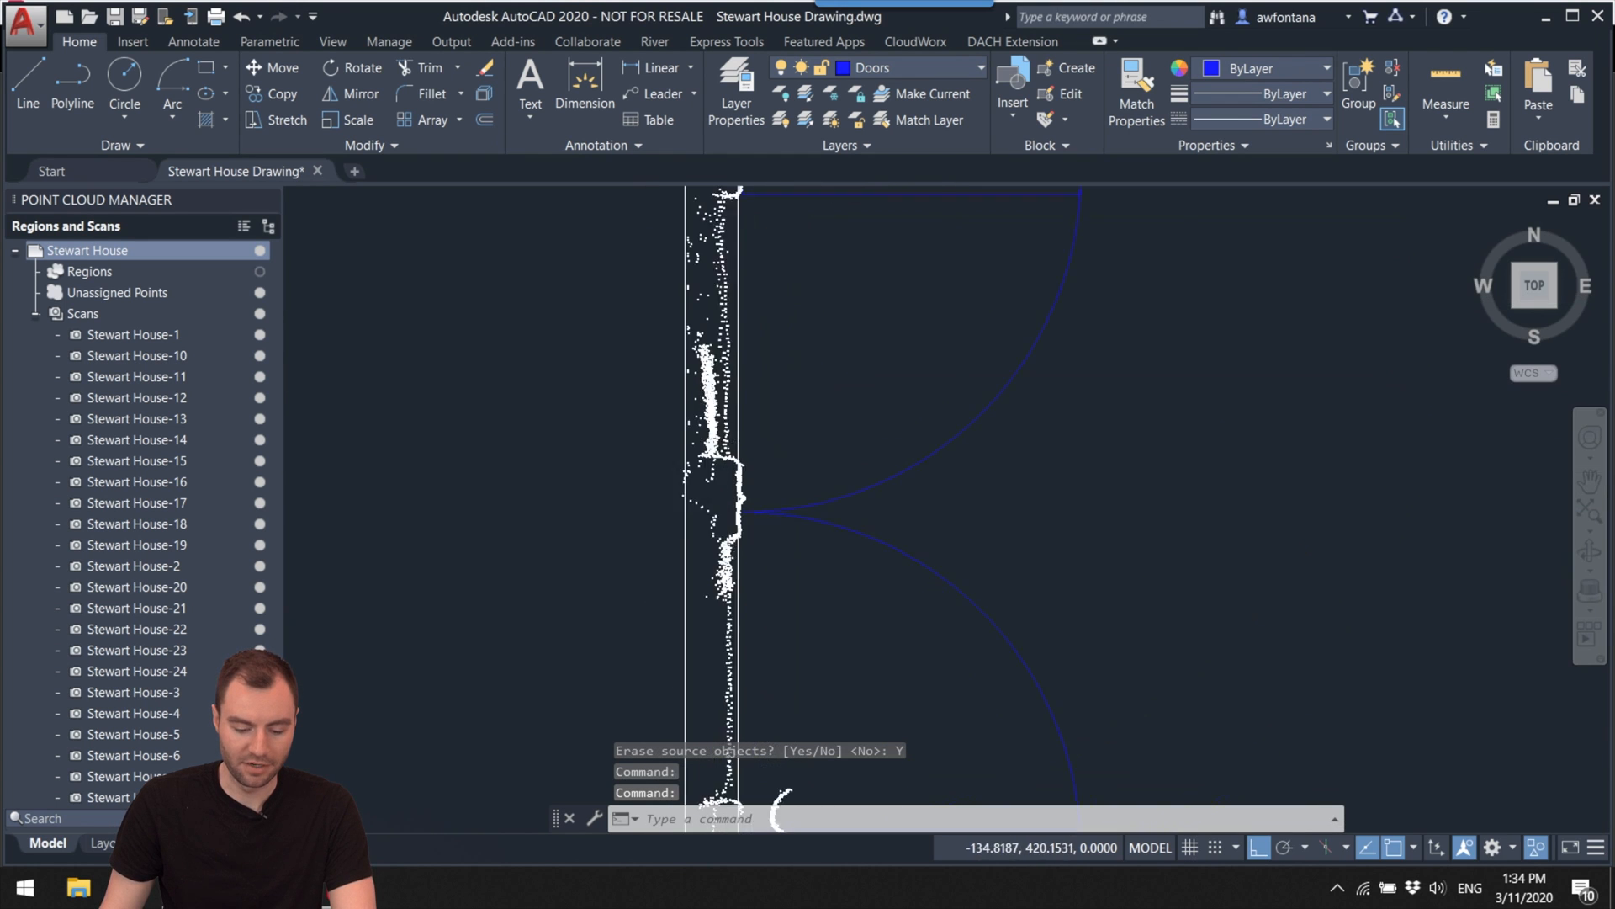
{"action": "middle_click_drag", "start_coordinate": [747, 383], "coordinate": [765, 349]}
{"action": "left_click", "coordinate": [791, 499]}
{"action": "left_click", "coordinate": [941, 496]}
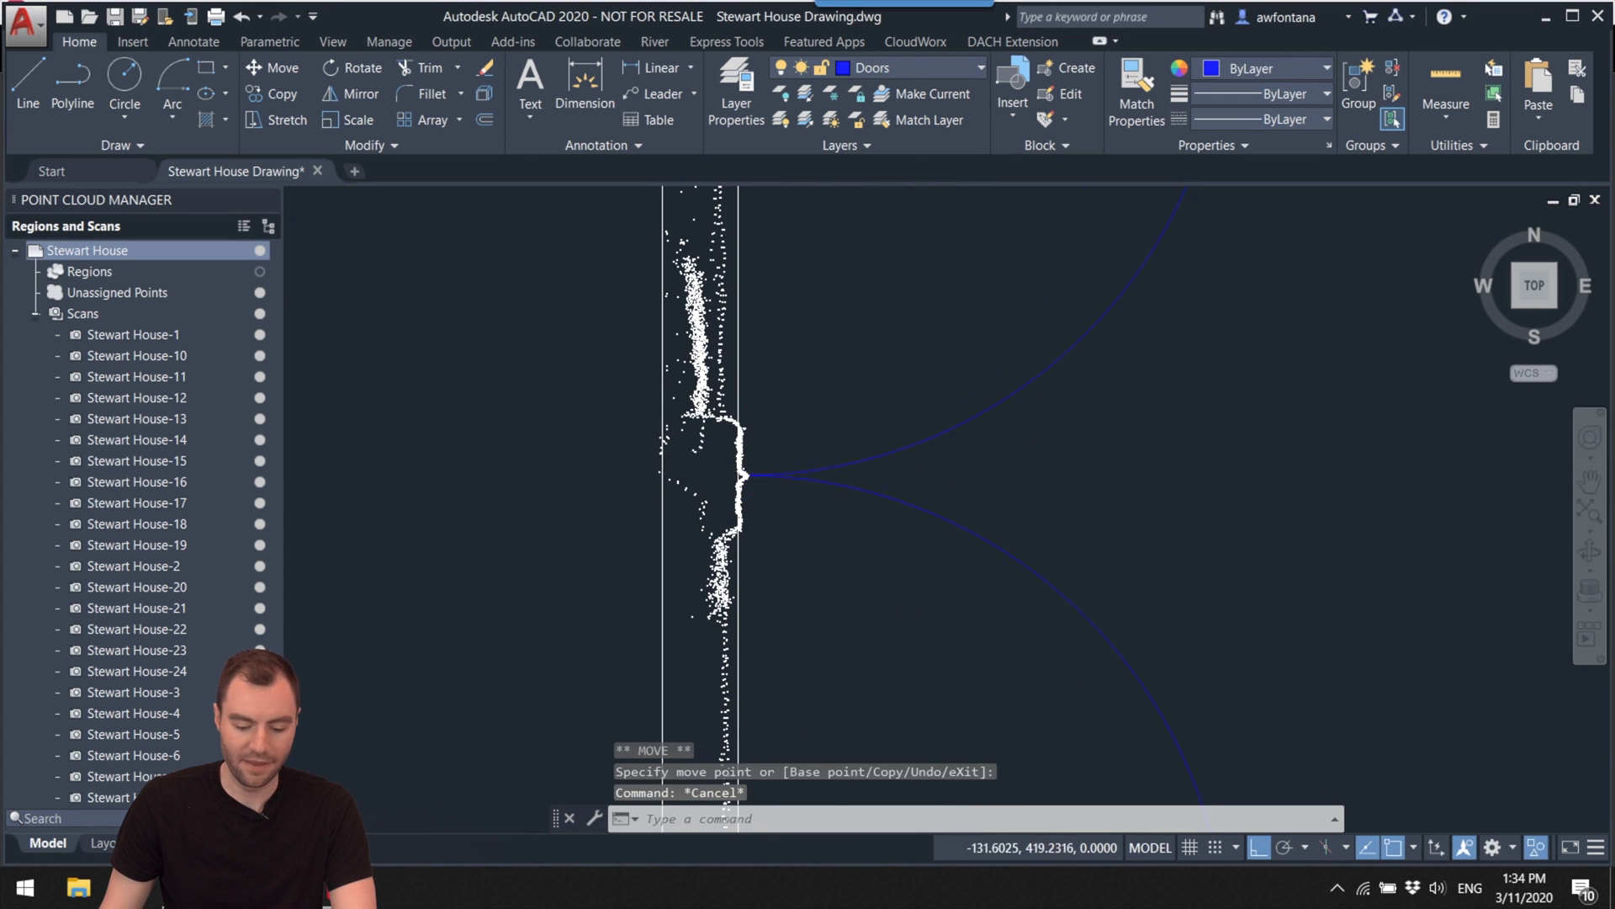
Step: Review the floor plan for openings still without doors, including the narrow opening in the hallway's west wall
{"action": "scroll", "coordinate": [850, 451], "scroll_direction": "down", "scroll_amount": 6}
{"action": "scroll", "coordinate": [754, 471], "scroll_direction": "down", "scroll_amount": 3}
{"action": "mouse_move", "coordinate": [754, 471]}
{"action": "middle_mouse_down"}
{"action": "mouse_move", "coordinate": [734, 337]}
{"action": "mouse_move", "coordinate": [714, 320]}
{"action": "middle_mouse_up"}
{"action": "scroll", "coordinate": [711, 584], "scroll_direction": "up", "scroll_amount": 4}
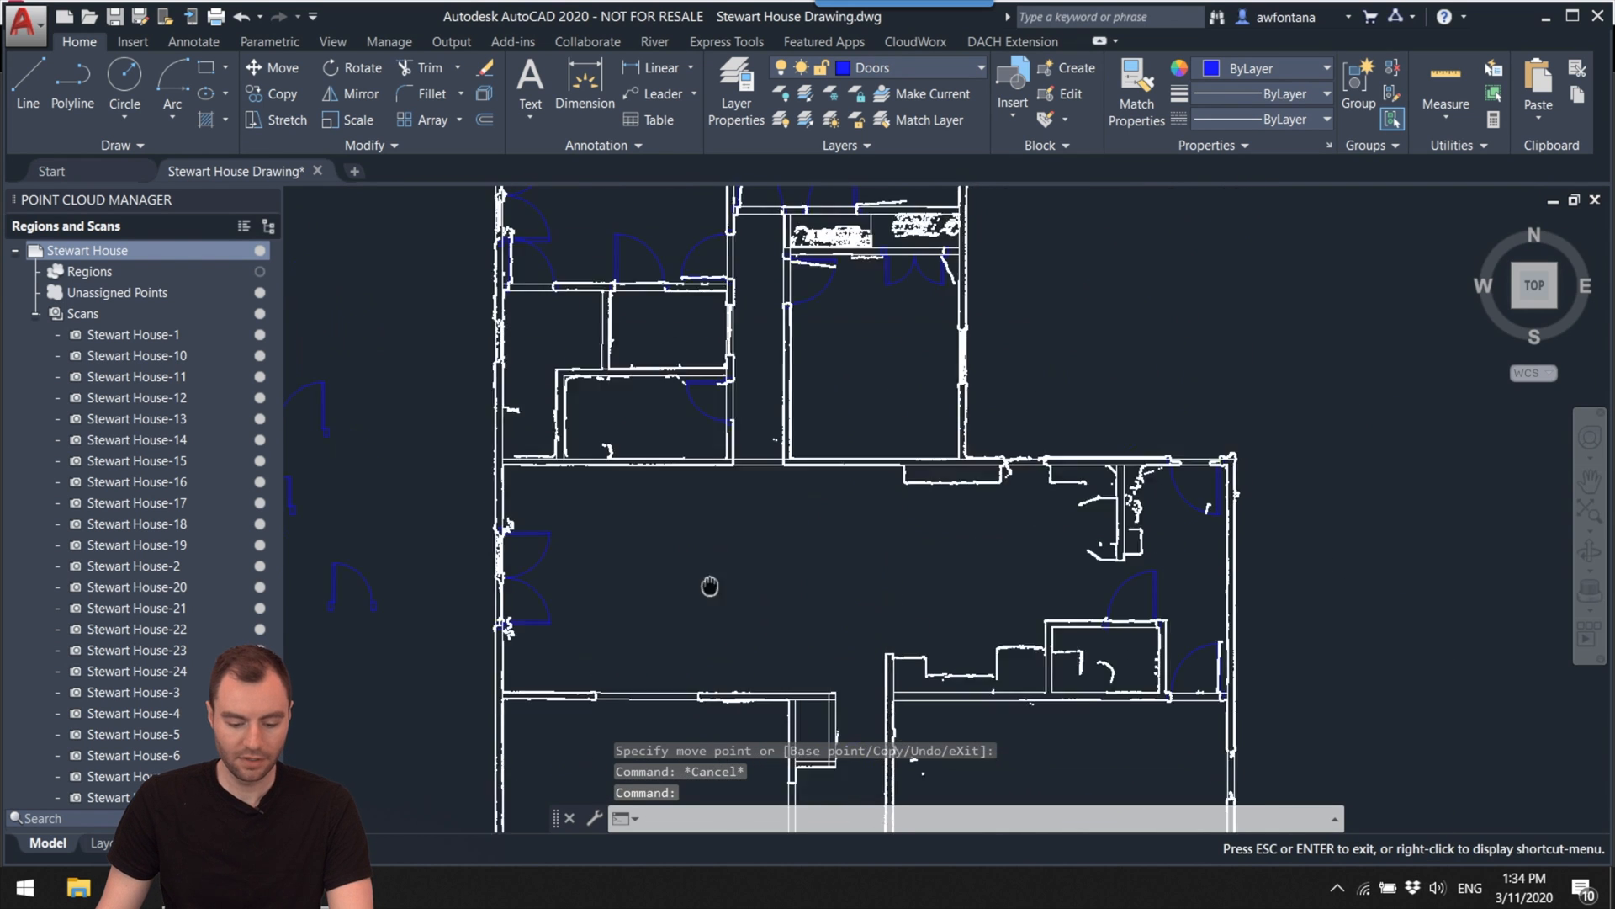
{"action": "scroll", "coordinate": [734, 567], "scroll_direction": "up", "scroll_amount": 1}
{"action": "scroll", "coordinate": [735, 566], "scroll_direction": "up", "scroll_amount": 4}
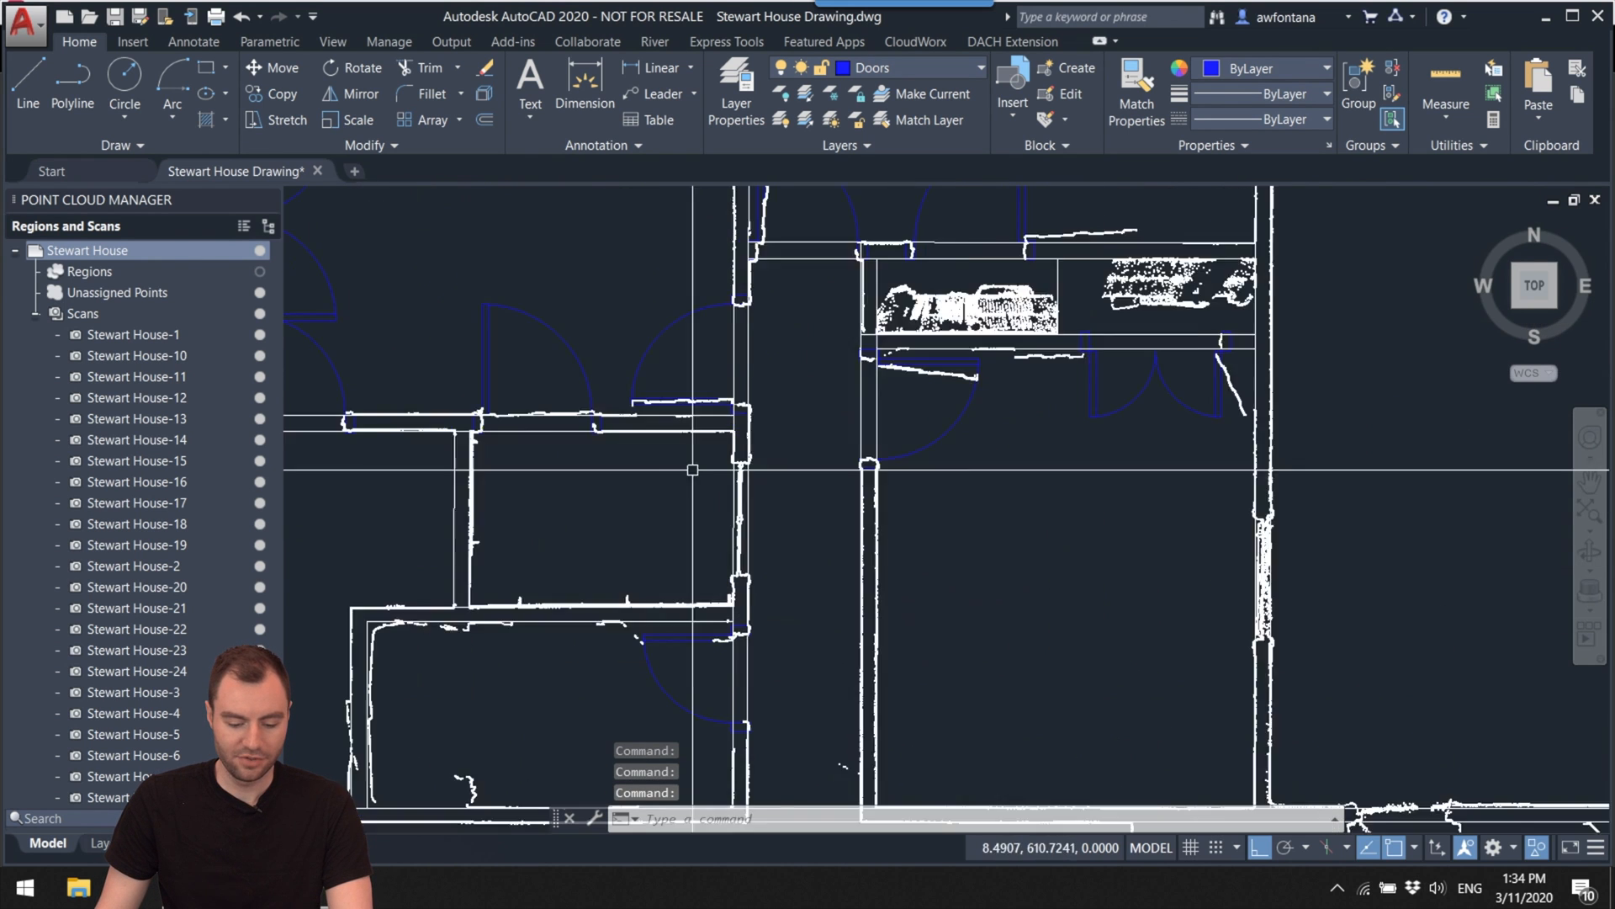
{"action": "middle_click_drag", "start_coordinate": [734, 567], "coordinate": [734, 496]}
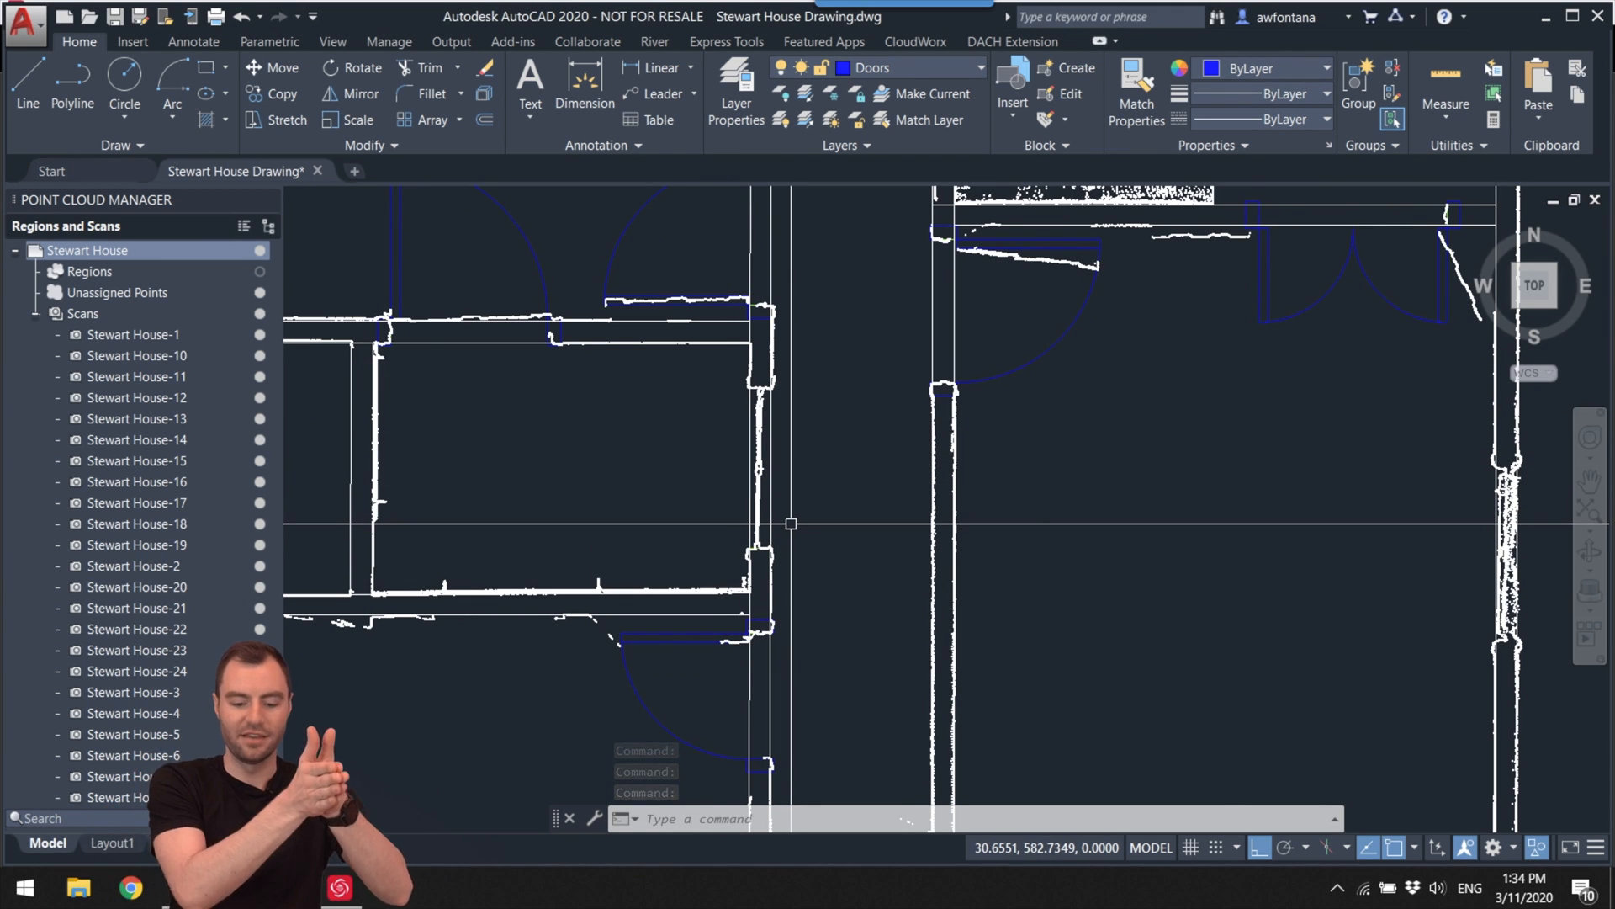
{"action": "scroll", "coordinate": [791, 523], "scroll_direction": "down", "scroll_amount": 5}
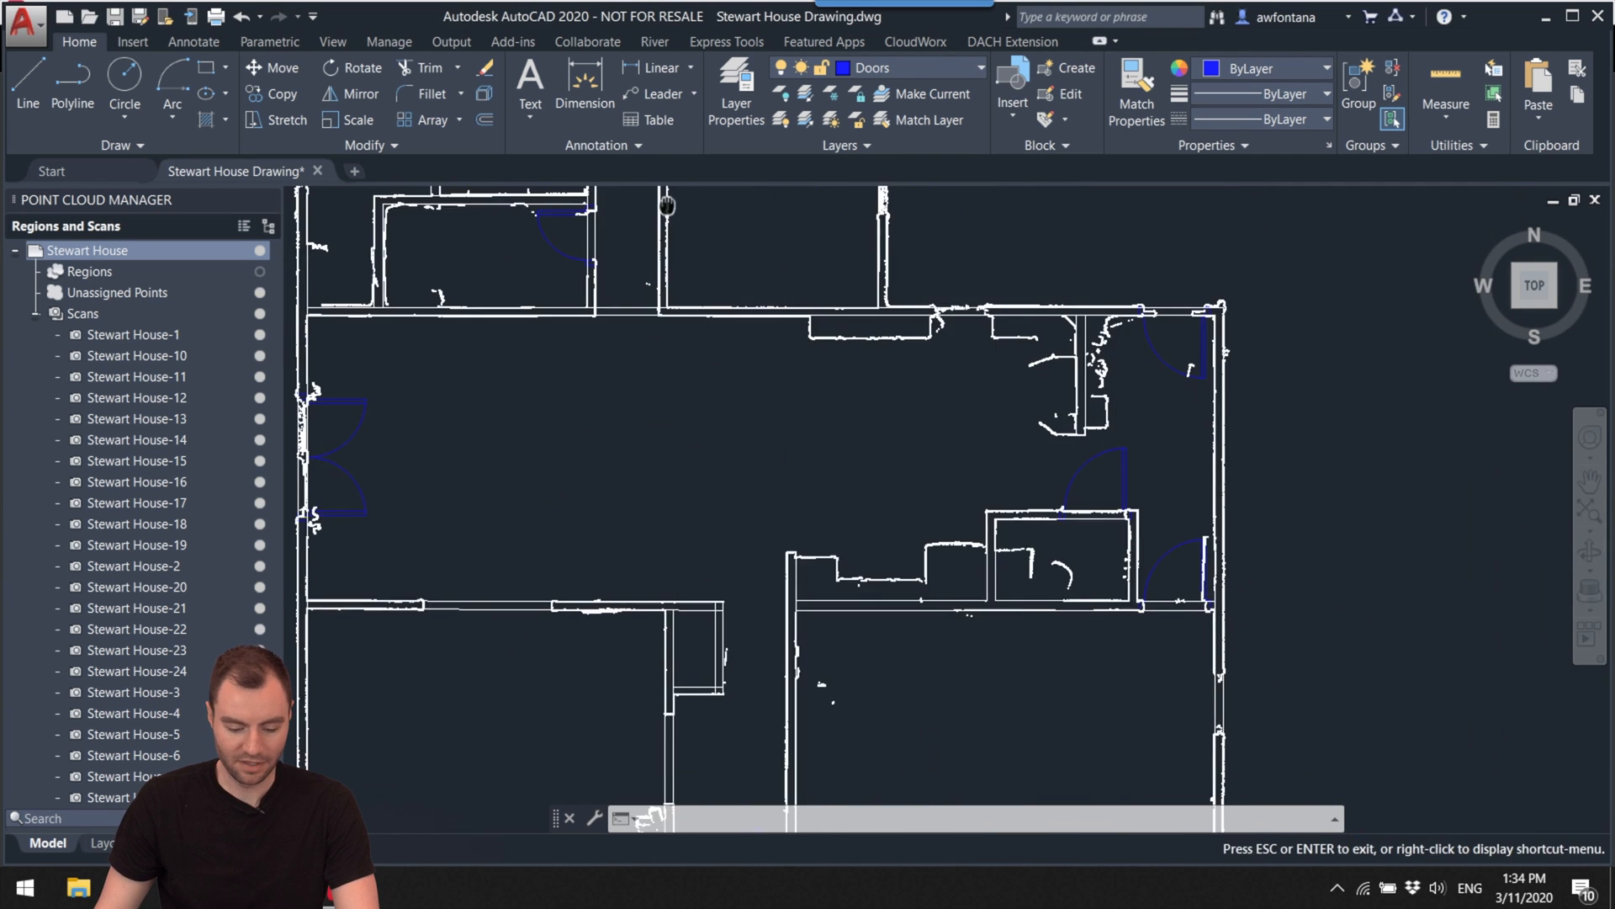
{"action": "scroll", "coordinate": [779, 498], "scroll_direction": "up", "scroll_amount": 4}
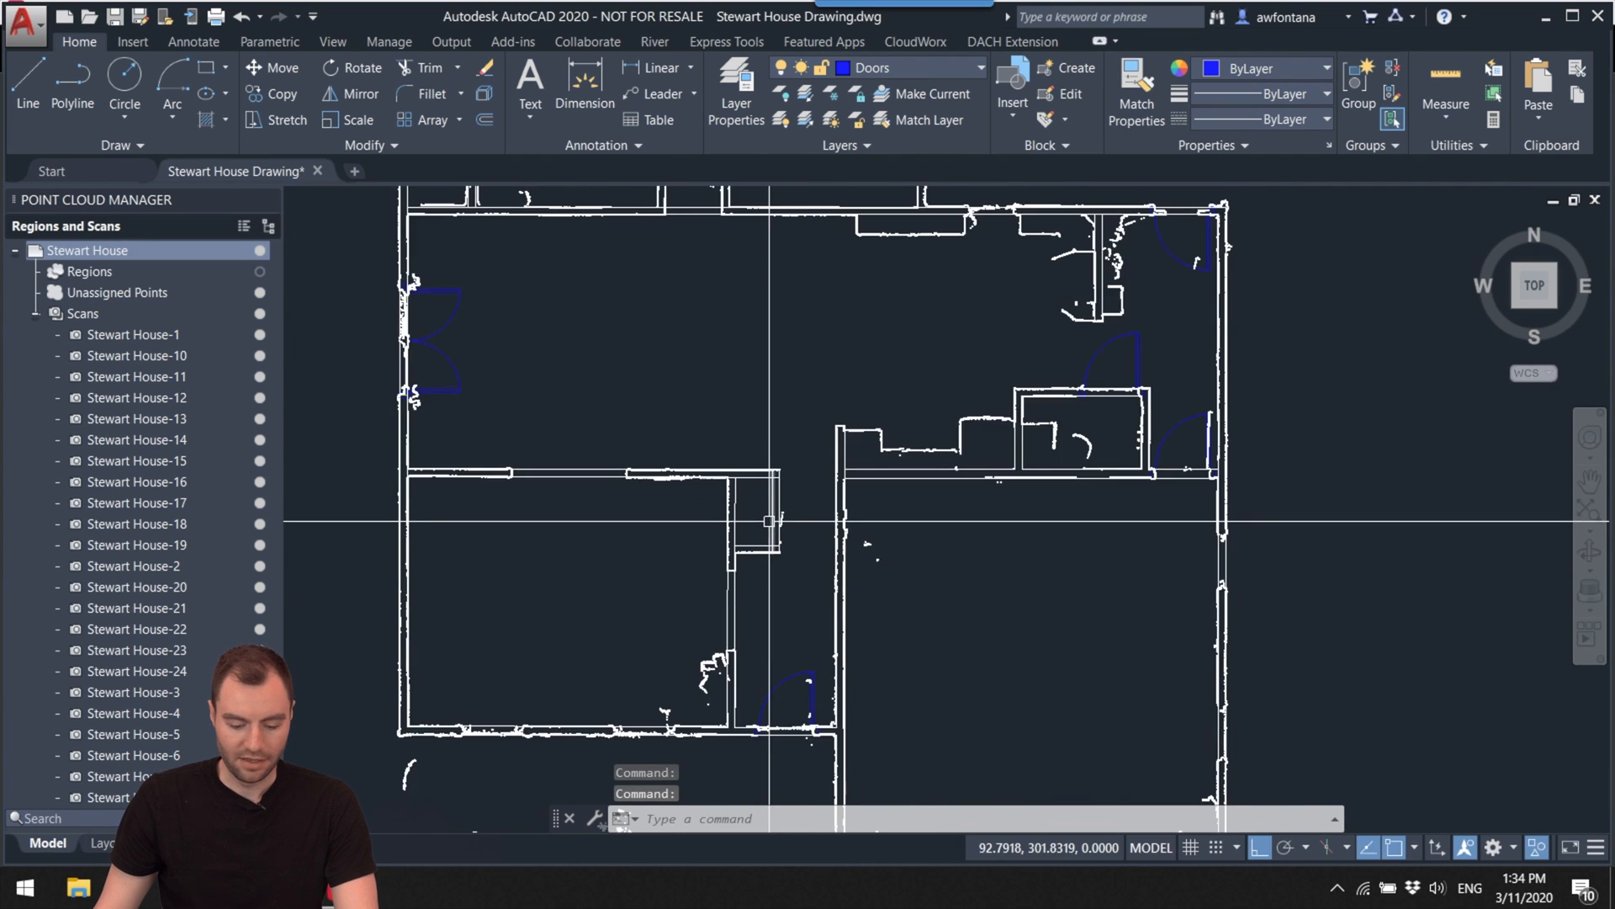
{"action": "middle_click_drag", "start_coordinate": [808, 522], "coordinate": [834, 547]}
{"action": "scroll", "coordinate": [807, 463], "scroll_direction": "down", "scroll_amount": 3}
{"action": "key", "text": "Escape"}
{"action": "scroll", "coordinate": [734, 368], "scroll_direction": "up", "scroll_amount": 5}
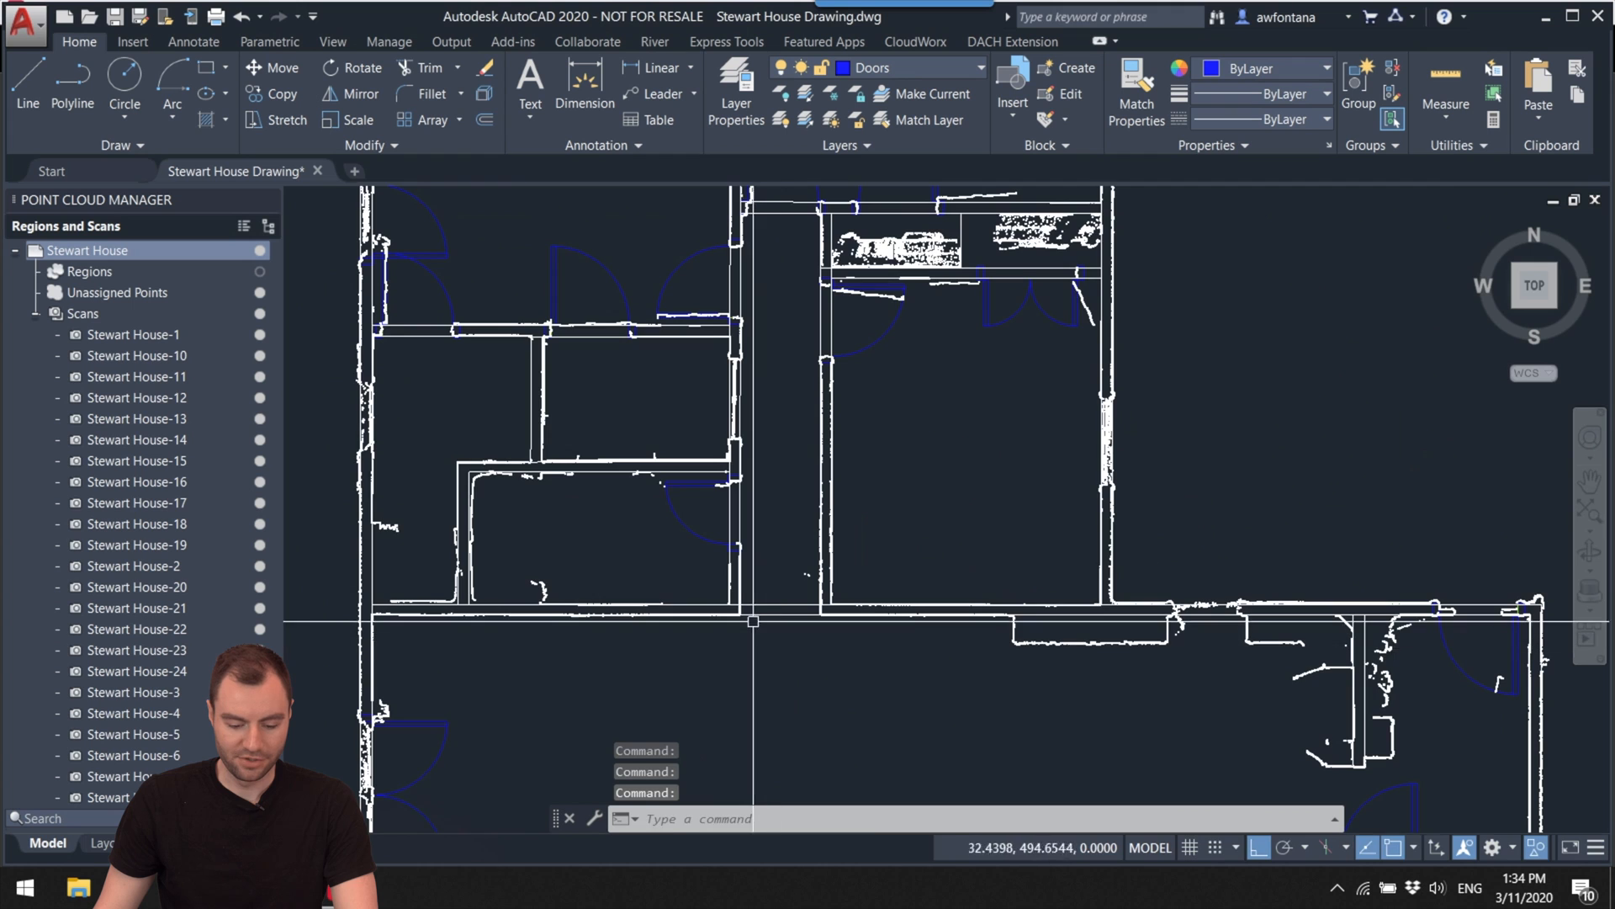
{"action": "scroll", "coordinate": [734, 367], "scroll_direction": "up", "scroll_amount": 2}
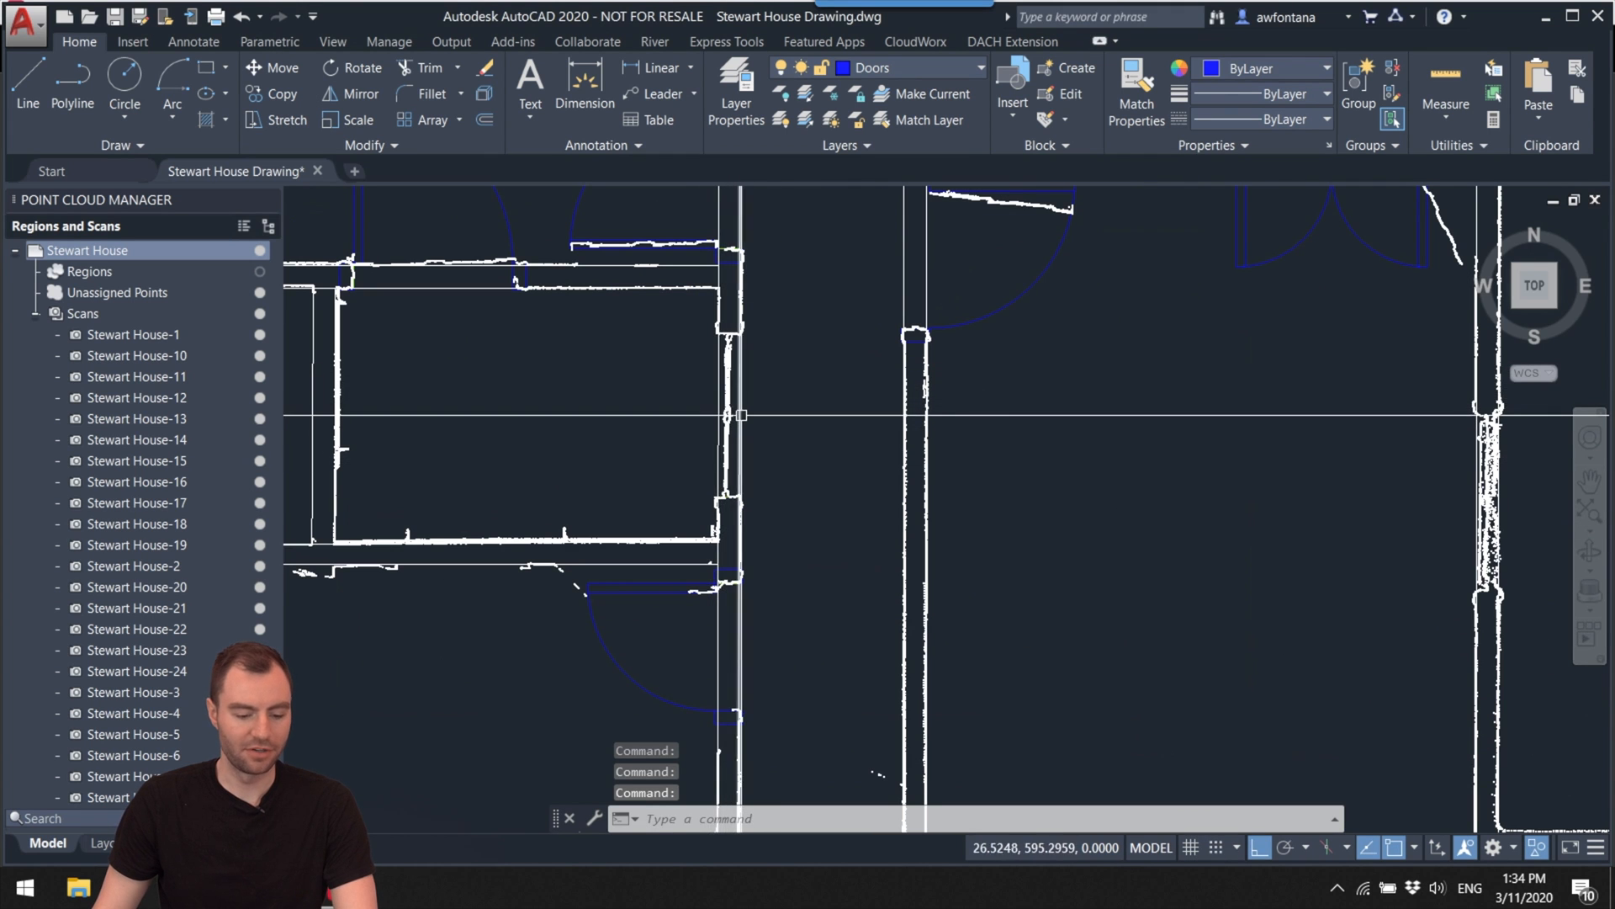
{"action": "scroll", "coordinate": [741, 415], "scroll_direction": "up", "scroll_amount": 2}
{"action": "middle_click_drag", "start_coordinate": [742, 414], "coordinate": [1146, 565]}
Step: Go to the original door blocks laid out west of the floor plan
{"action": "scroll", "coordinate": [812, 472], "scroll_direction": "down", "scroll_amount": 5}
{"action": "middle_click_drag", "start_coordinate": [801, 498], "coordinate": [768, 390]}
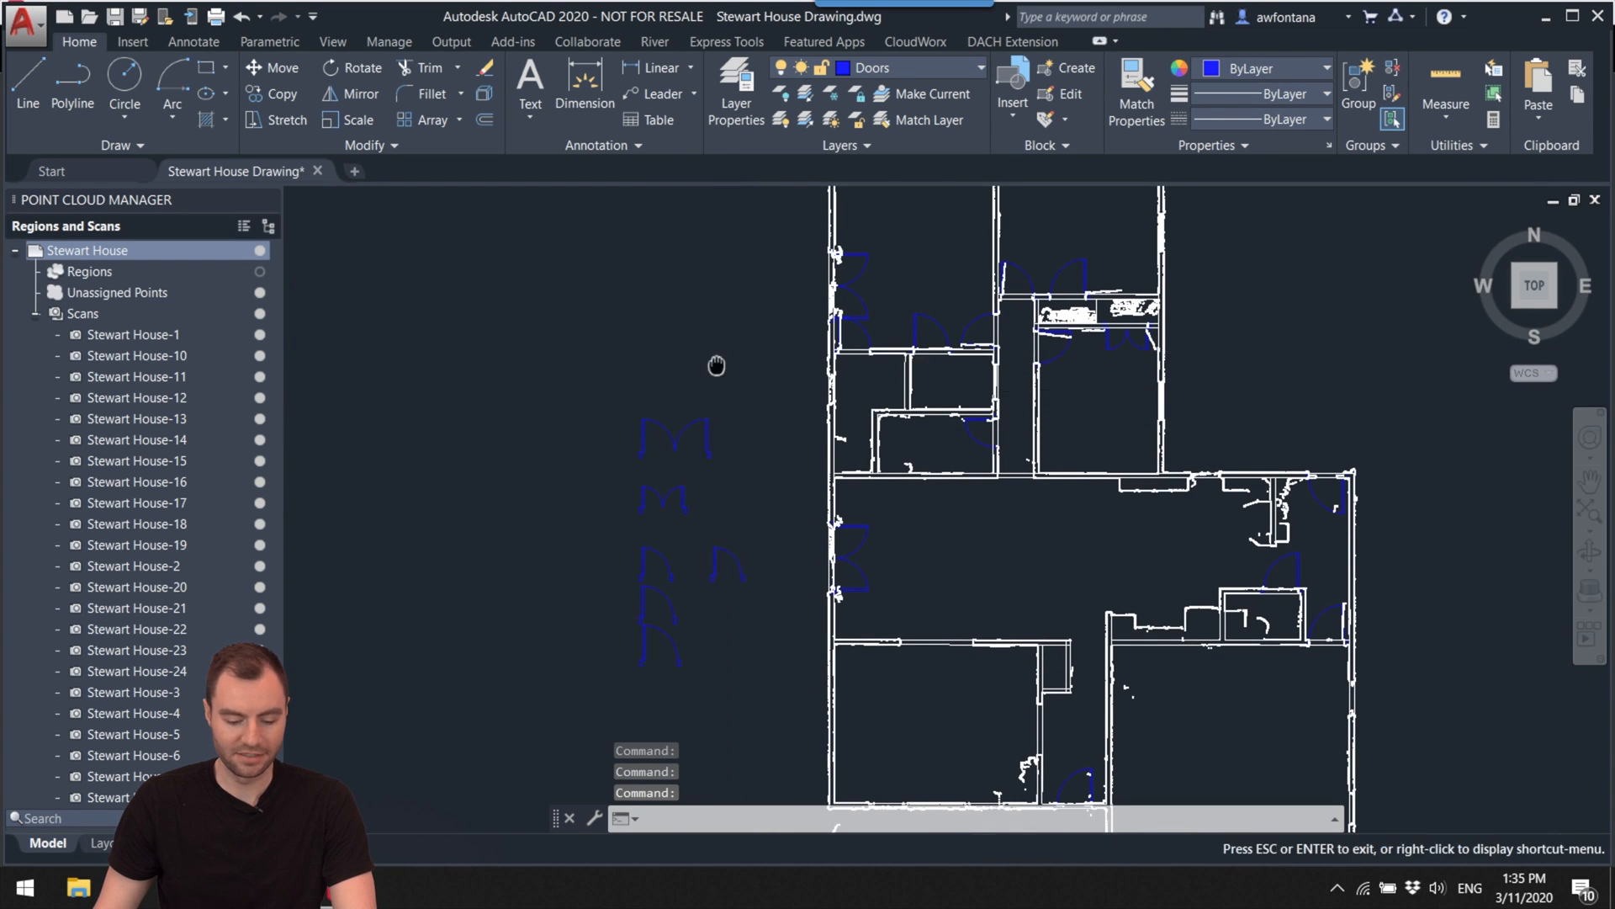
{"action": "scroll", "coordinate": [721, 375], "scroll_direction": "up", "scroll_amount": 4}
{"action": "scroll", "coordinate": [793, 602], "scroll_direction": "up", "scroll_amount": 2}
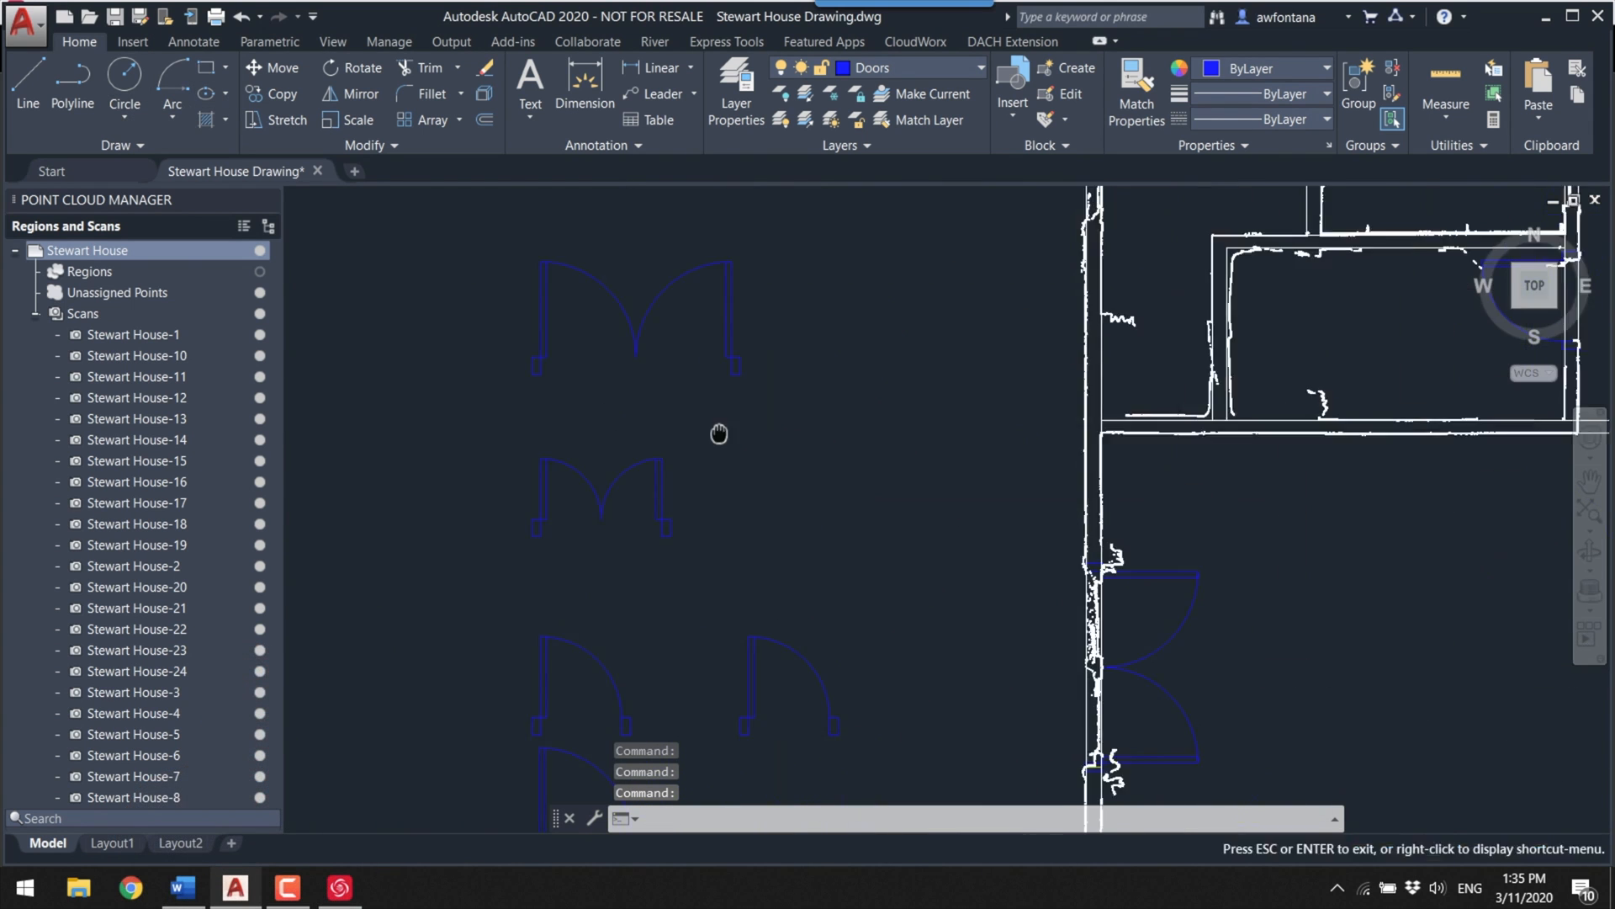
Step: Draw a small upright rectangle as a closet door jamb in the empty area above the existing double doors
{"action": "scroll", "coordinate": [793, 602], "scroll_direction": "down", "scroll_amount": 2}
{"action": "scroll", "coordinate": [1266, 444], "scroll_direction": "up", "scroll_amount": 5}
{"action": "key", "text": "space"}
{"action": "left_click", "coordinate": [391, 310]}
{"action": "left_click", "coordinate": [987, 428]}
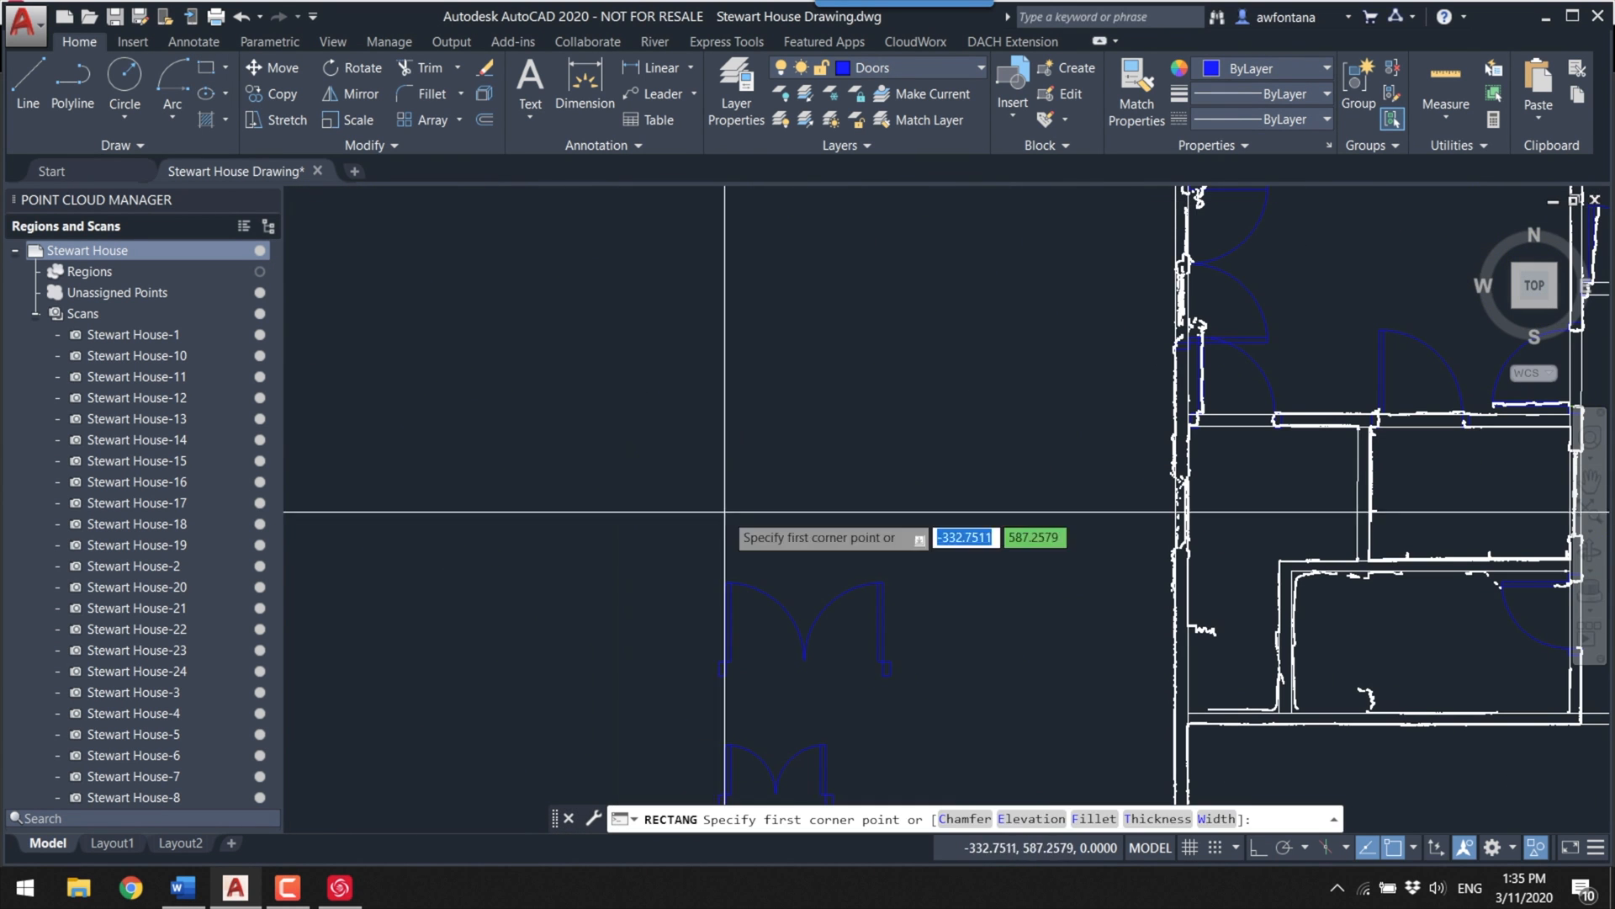
{"action": "left_click", "coordinate": [740, 530]}
{"action": "key", "text": "Escape"}
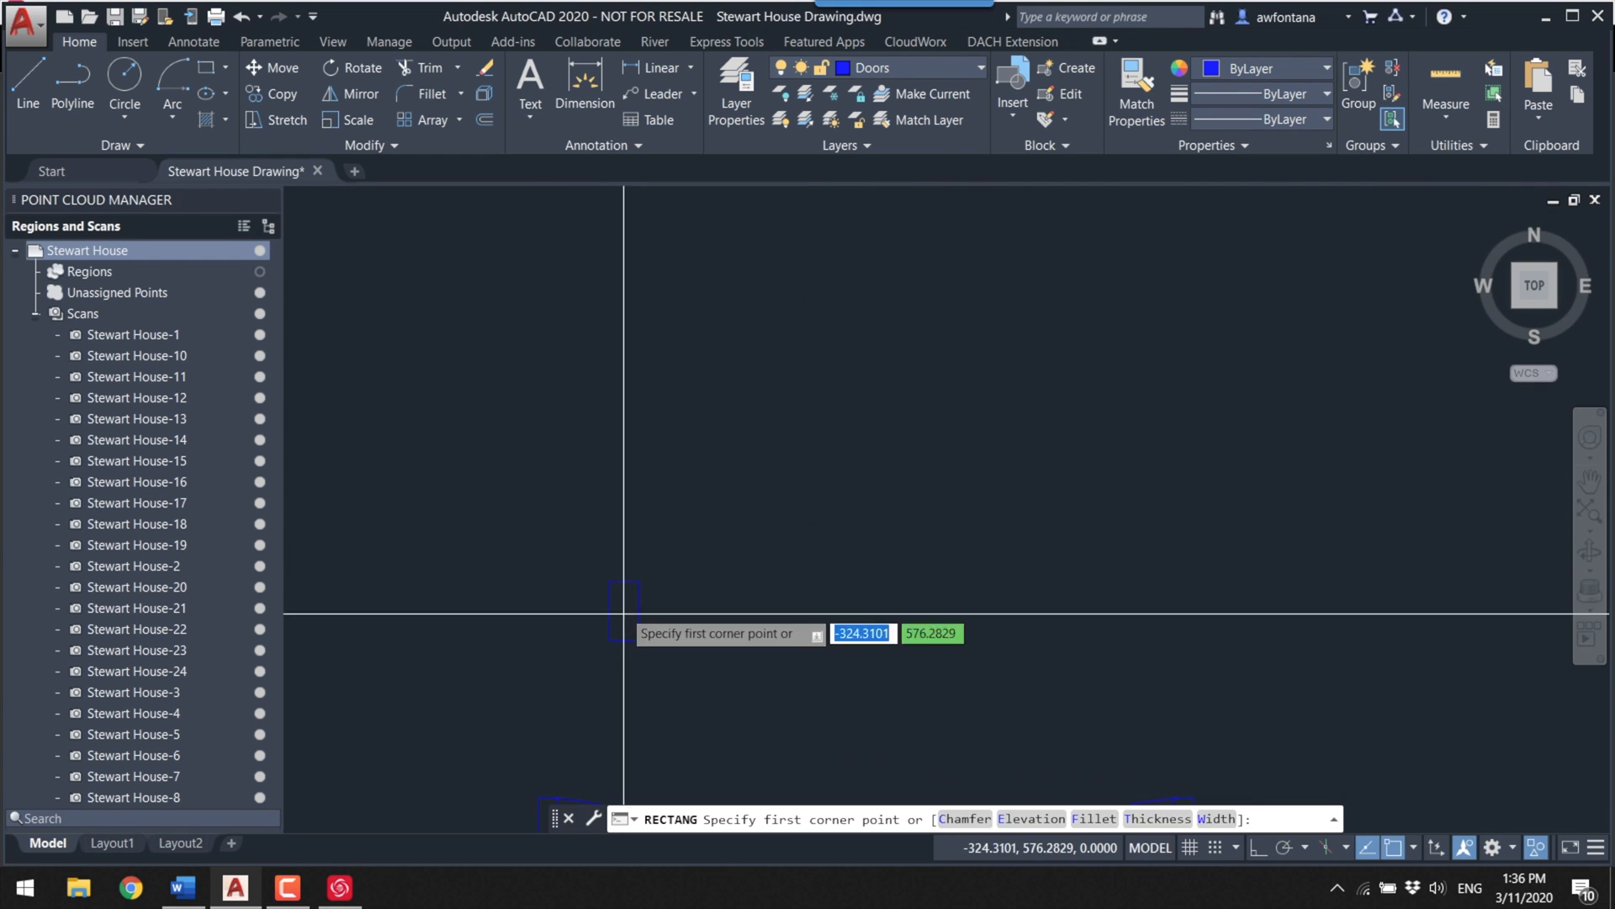
Step: Draw a long, thin horizontal rectangle from the jamb's upper inner corner to span the 35-inch opening
{"action": "left_click", "coordinate": [640, 581]}
{"action": "type", "text": "3"}
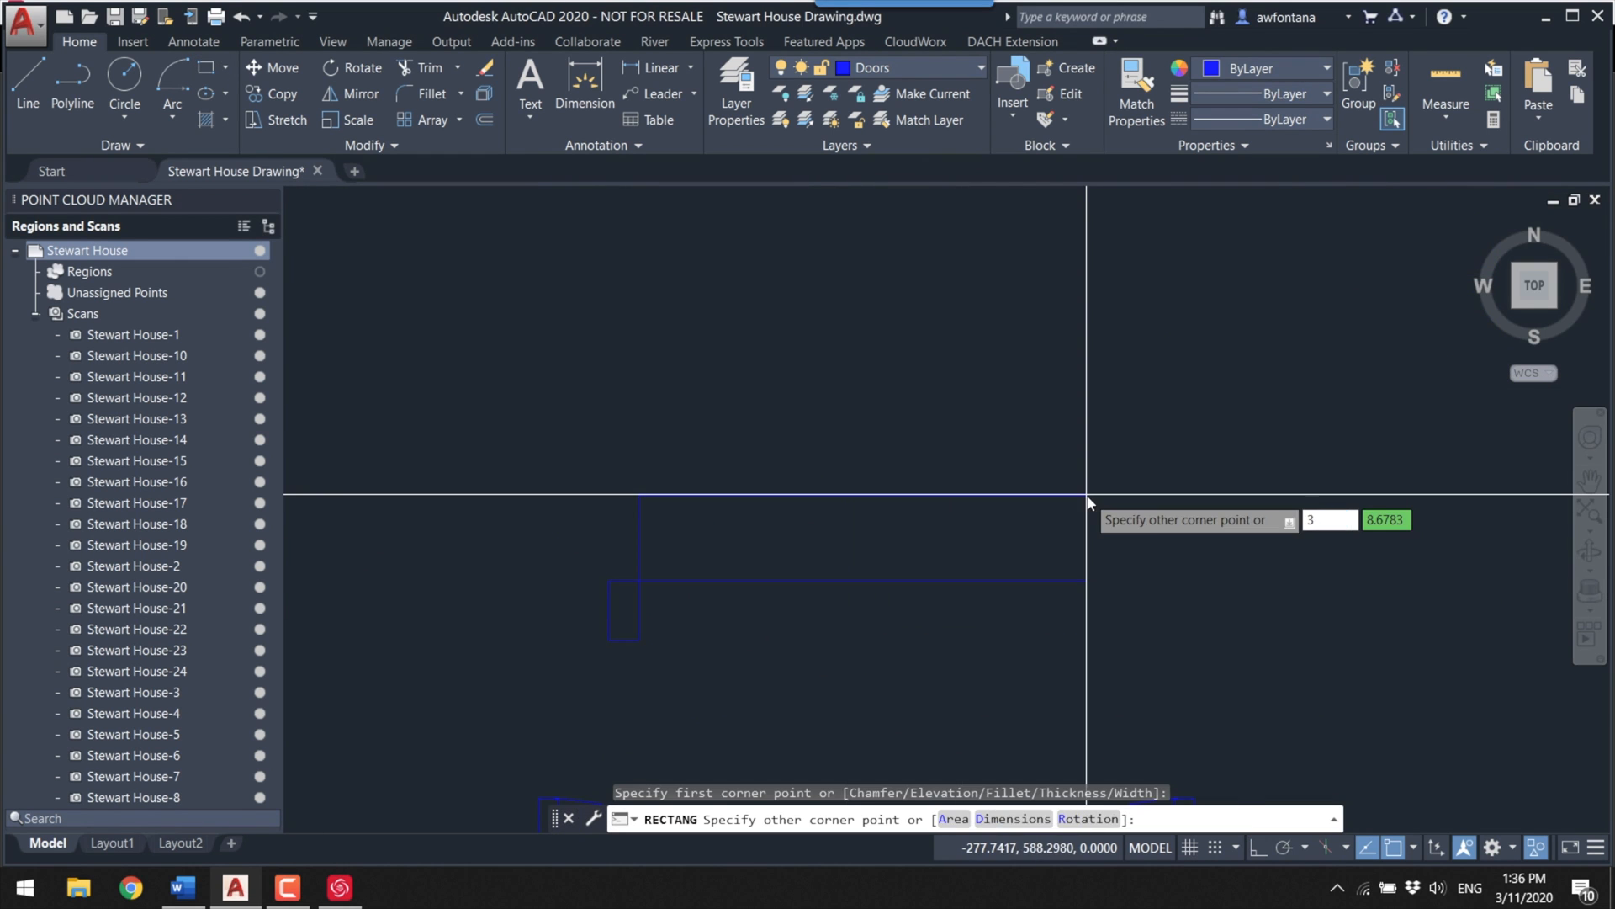
{"action": "key", "text": "Escape"}
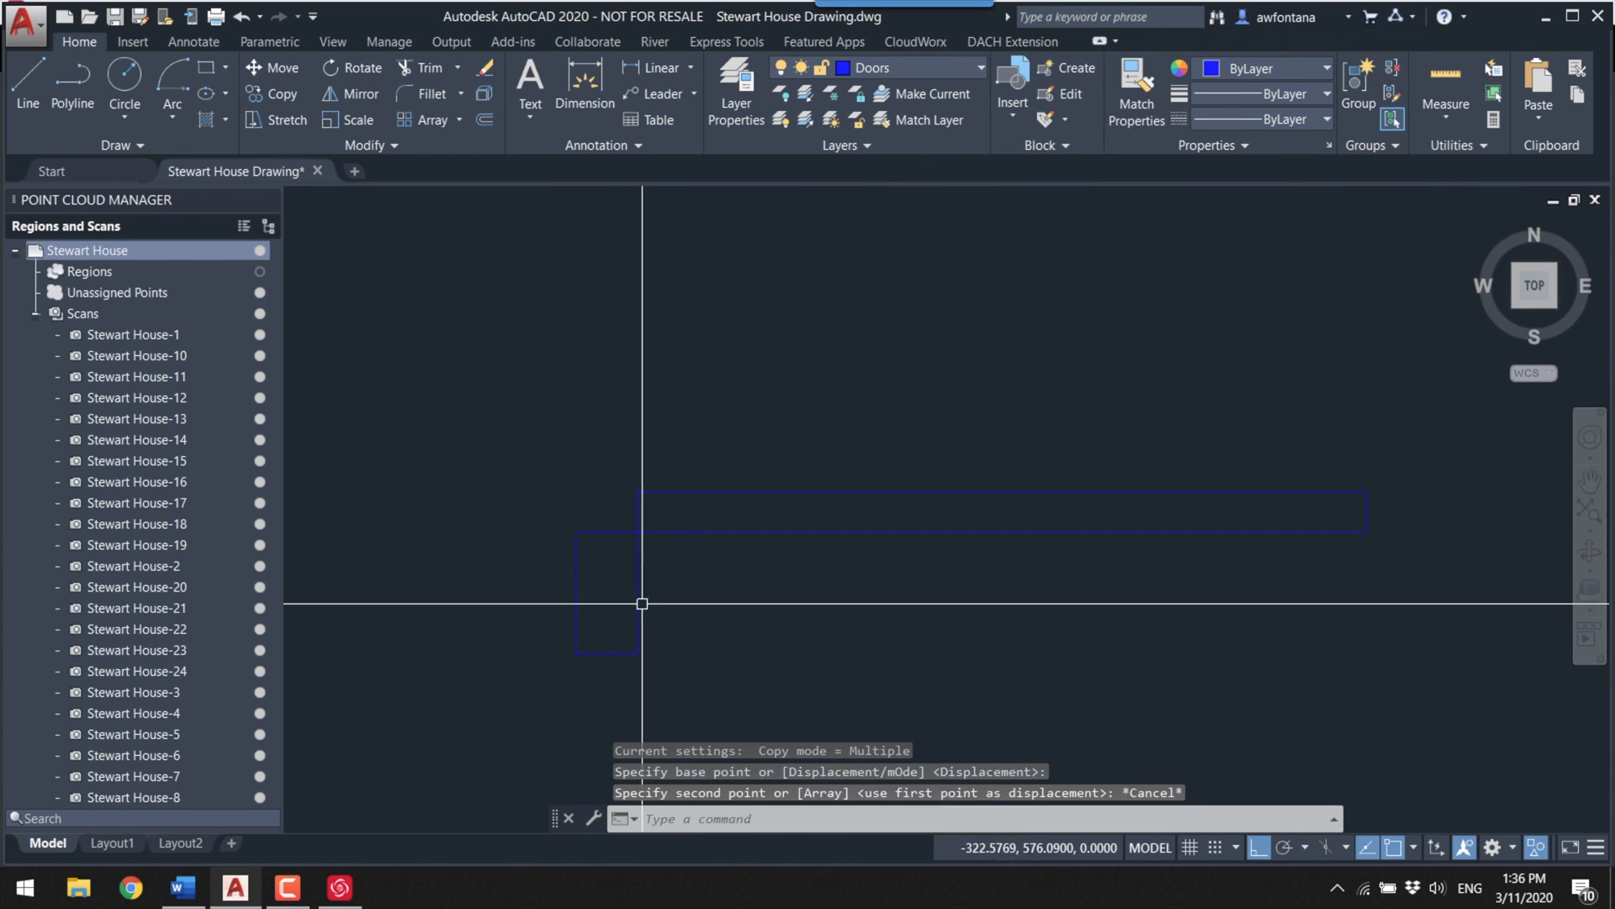
Step: Draw a door panel rectangle from the left jamb's upper inner corner to mid-opening and delete the guide geometry above it
{"action": "left_click", "coordinate": [637, 532]}
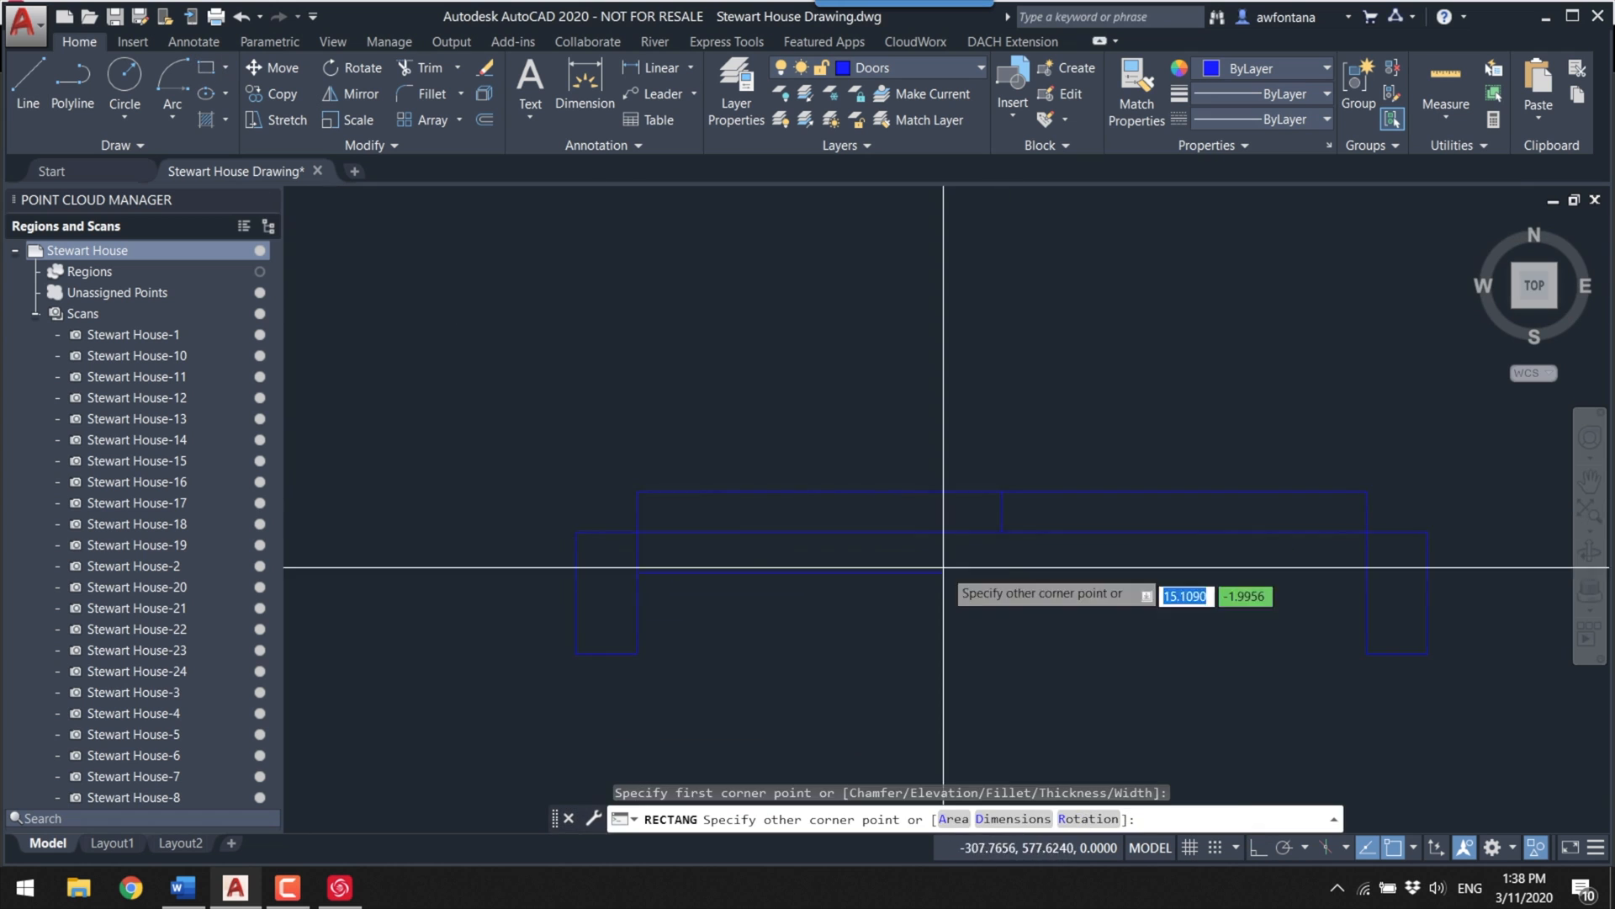
{"action": "left_click", "coordinate": [642, 595]}
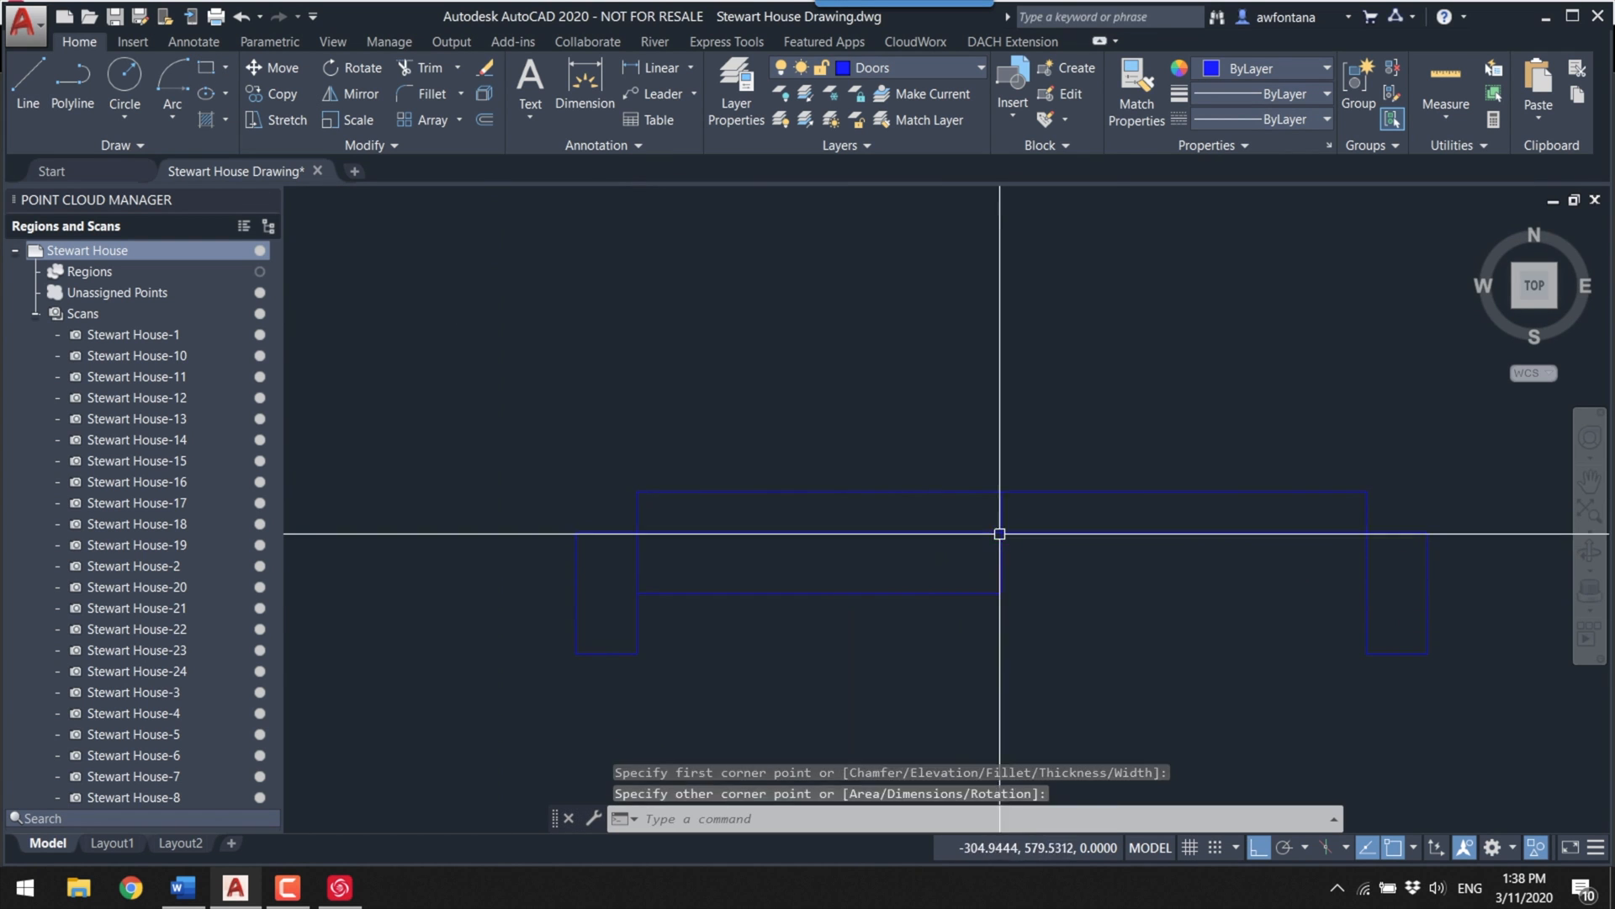
{"action": "left_click", "coordinate": [1008, 504]}
{"action": "key", "text": "Delete"}
{"action": "left_click", "coordinate": [925, 593]}
{"action": "left_click", "coordinate": [819, 532]}
{"action": "key", "text": "Escape"}
{"action": "key", "text": "Escape"}
Step: Stretch the upper edge of the door panel downward to make the panel thinner
{"action": "left_click", "coordinate": [999, 592]}
{"action": "left_click", "coordinate": [820, 532]}
{"action": "left_click", "coordinate": [819, 555]}
Step: Turn ortho off and rotate the door panel about 17 degrees counterclockwise around its lower-left corner
{"action": "type", "text": "ro"}
{"action": "key", "text": "Return"}
{"action": "left_click", "coordinate": [637, 594]}
{"action": "left_click", "coordinate": [1260, 848]}
{"action": "left_click", "coordinate": [952, 499]}
{"action": "key", "text": "Escape"}
Step: Copy the panel from its lower-left corner to its lower-right corner and rotate the copy clockwise so it slopes down toward the right jamb
{"action": "left_click", "coordinate": [952, 502]}
{"action": "type", "text": "co"}
{"action": "key", "text": "Return"}
{"action": "left_click", "coordinate": [637, 594]}
{"action": "left_click", "coordinate": [986, 488]}
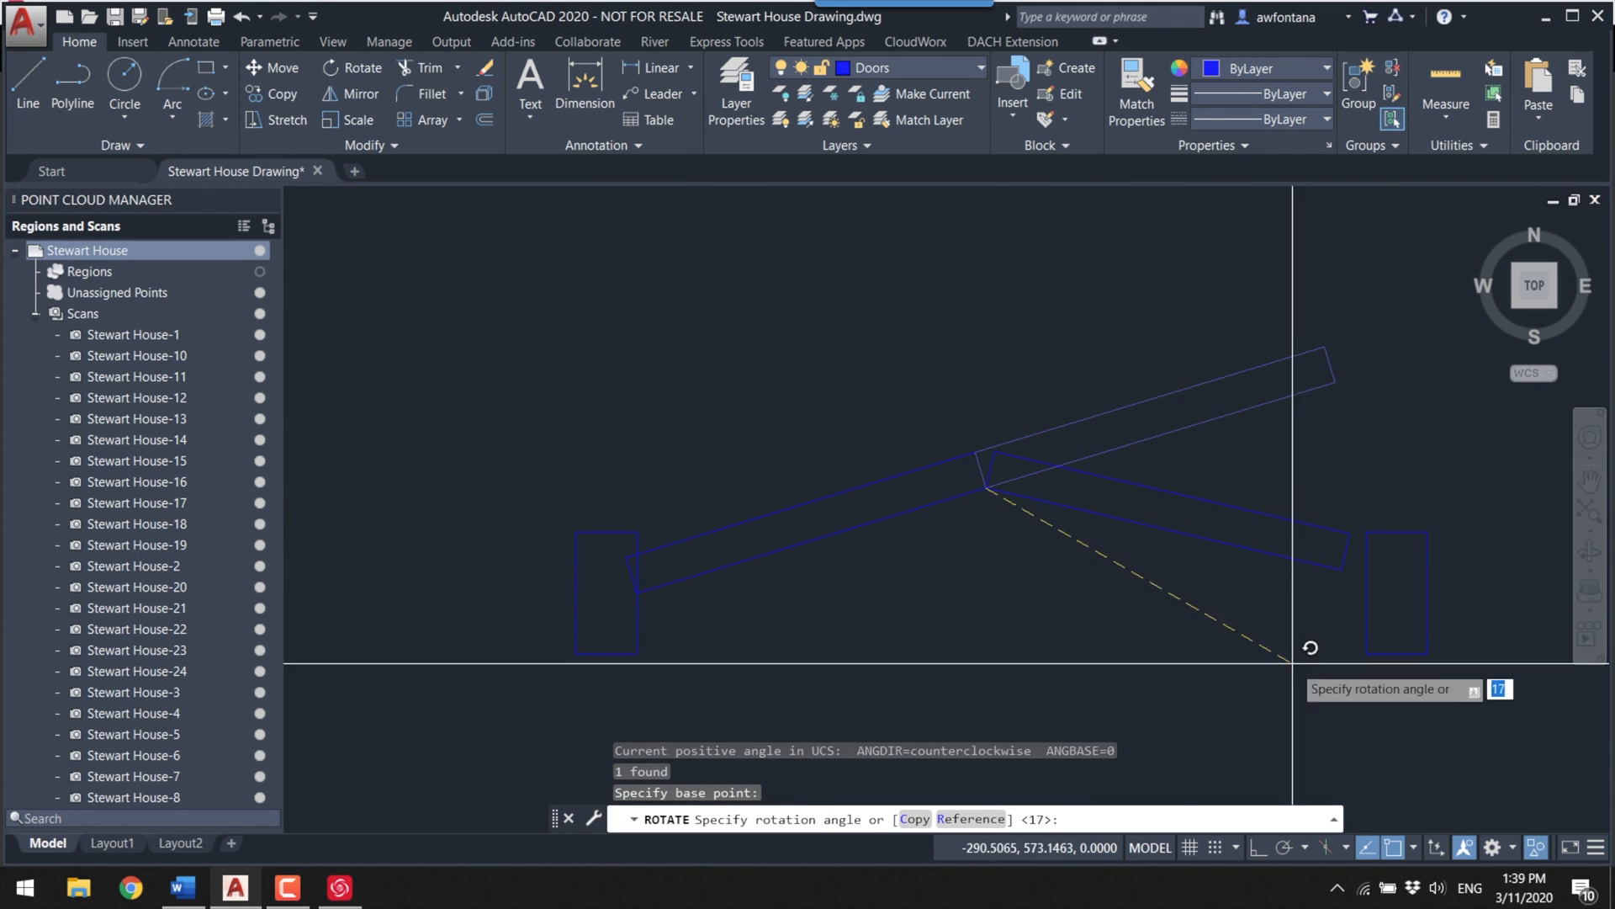
{"action": "left_click", "coordinate": [1159, 624]}
Step: Rotate the left panel a further 24 degrees counterclockwise around its lower-left corner
{"action": "left_click", "coordinate": [833, 534]}
{"action": "key", "text": "Return"}
{"action": "left_click", "coordinate": [637, 593]}
{"action": "left_click", "coordinate": [833, 509]}
{"action": "key", "text": "Escape"}
Step: Move the left panel by its upper-left corner so that it meets the inner side of the left jamb
{"action": "left_click", "coordinate": [740, 505]}
{"action": "type", "text": "m"}
{"action": "key", "text": "Return"}
{"action": "left_click", "coordinate": [612, 565]}
{"action": "left_click", "coordinate": [637, 593]}
{"action": "key", "text": "Escape"}
Step: Move the right panel by its lower-left corner onto the raised end corner of the left panel
{"action": "left_click", "coordinate": [1060, 516]}
{"action": "type", "text": "m"}
{"action": "key", "text": "Return"}
{"action": "left_click", "coordinate": [986, 488]}
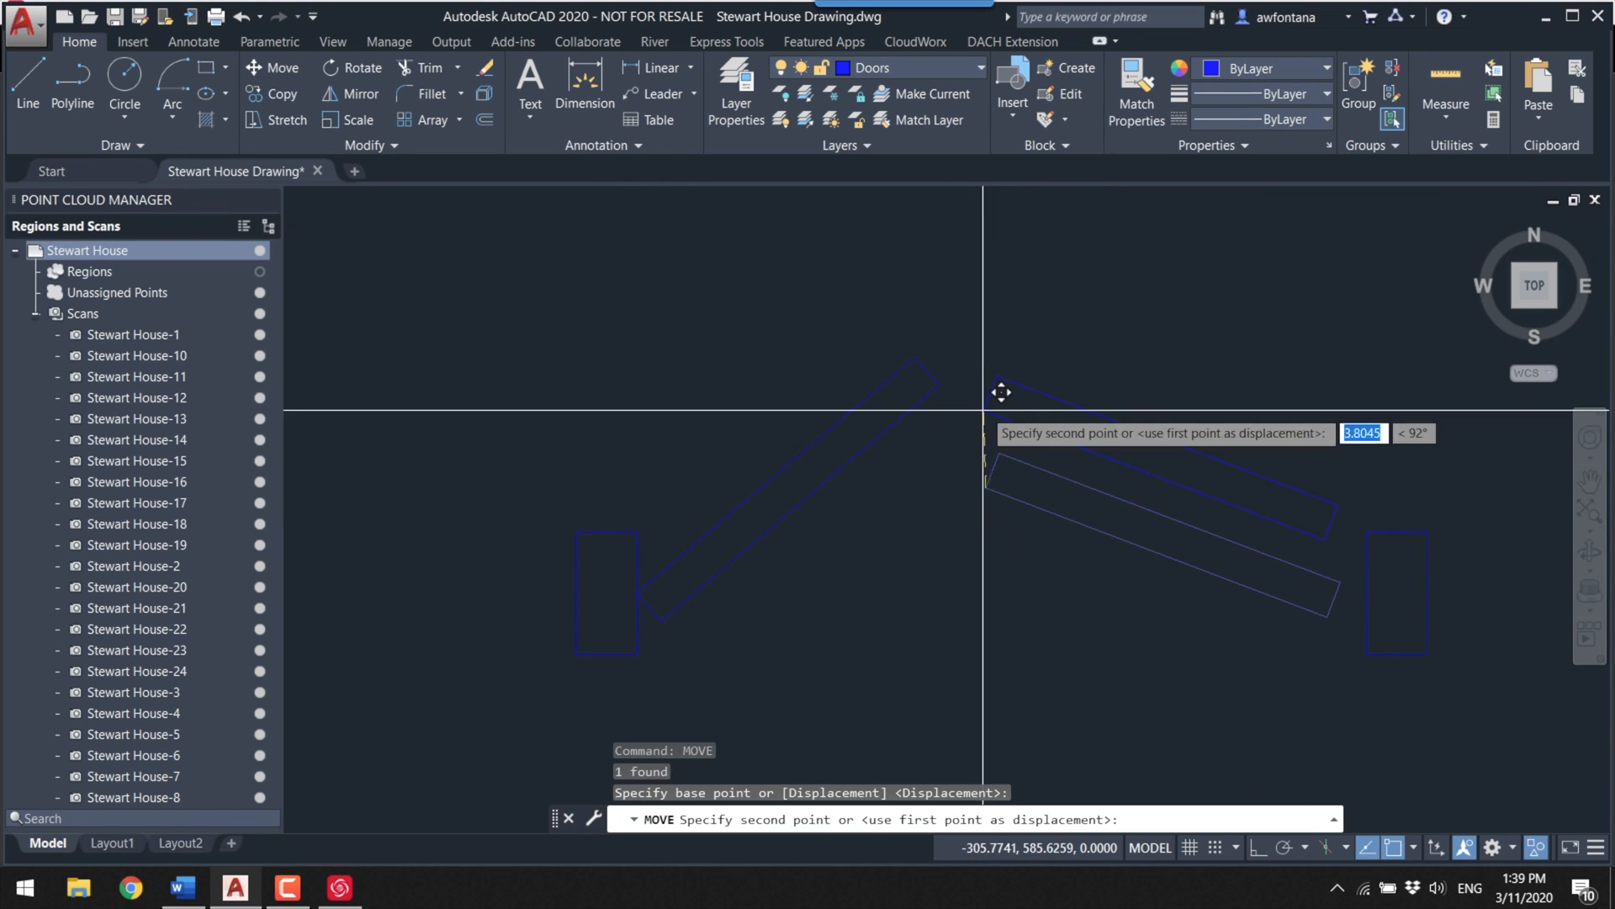
{"action": "left_click", "coordinate": [939, 386]}
Step: Rotate the right panel to 351 degrees around the corner where it meets the left panel
{"action": "left_click", "coordinate": [1103, 449]}
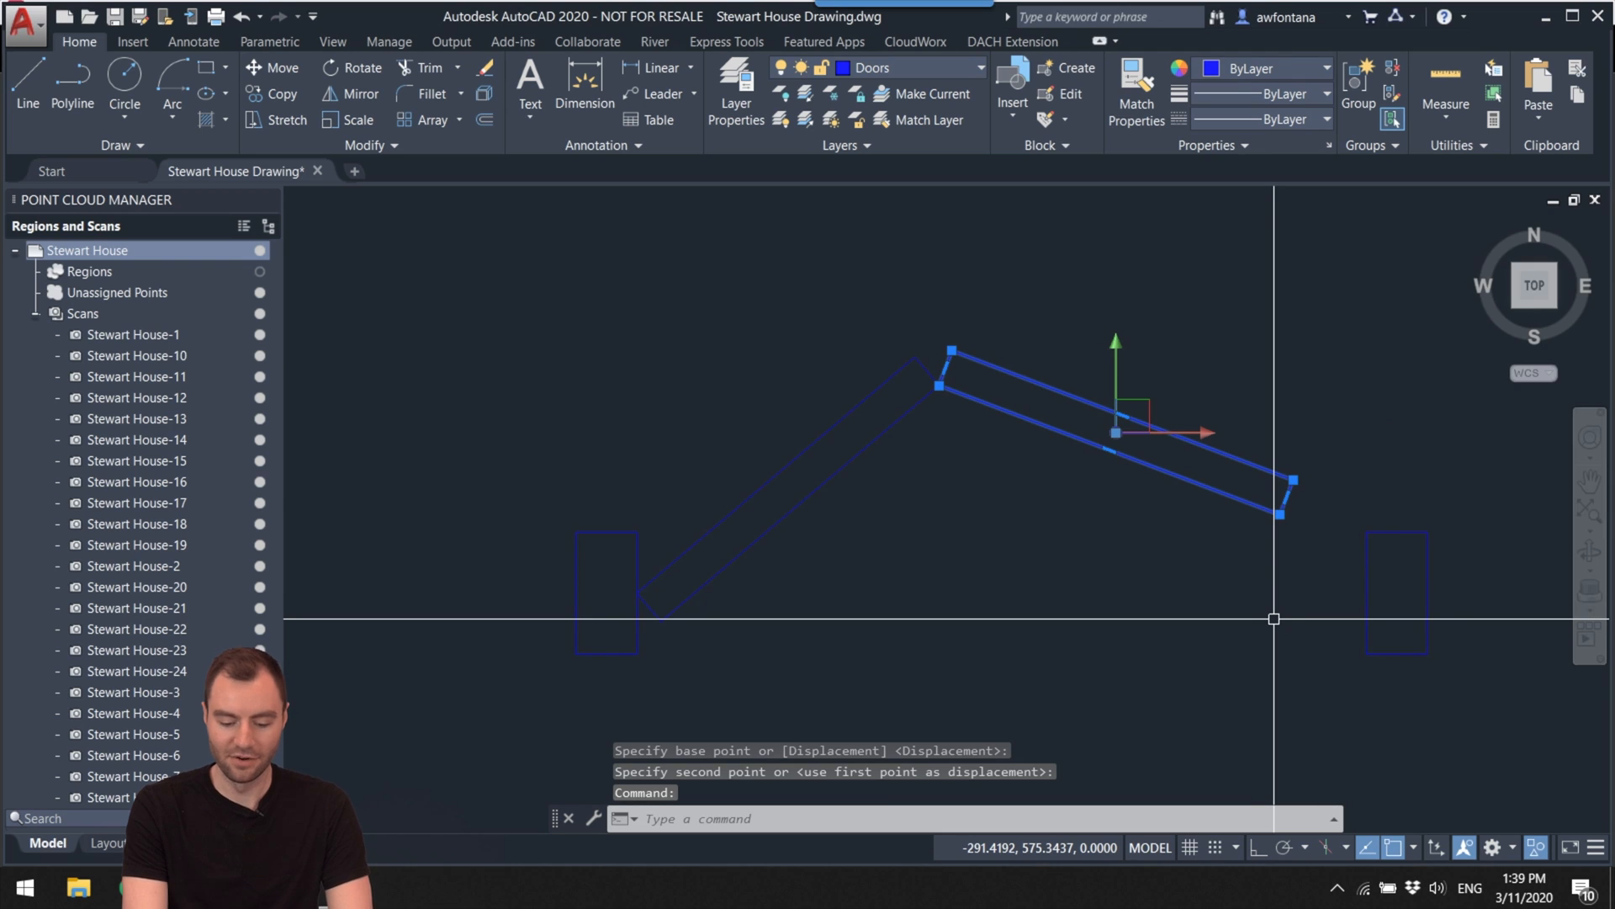
{"action": "type", "text": "rotate"}
{"action": "key", "text": "Return"}
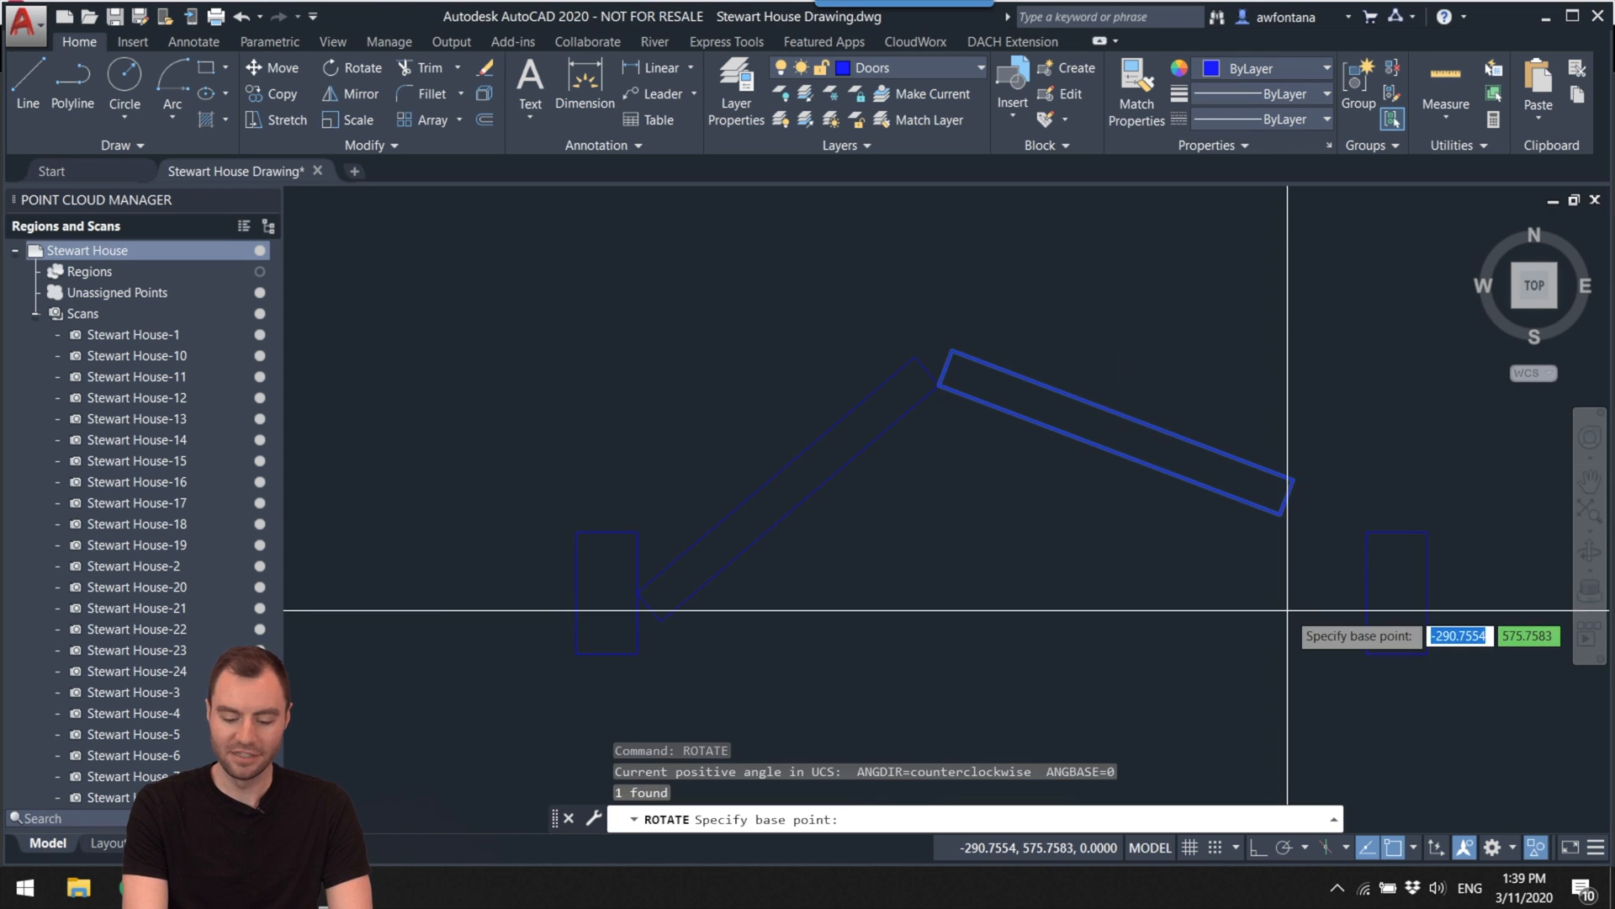
{"action": "left_click", "coordinate": [939, 386]}
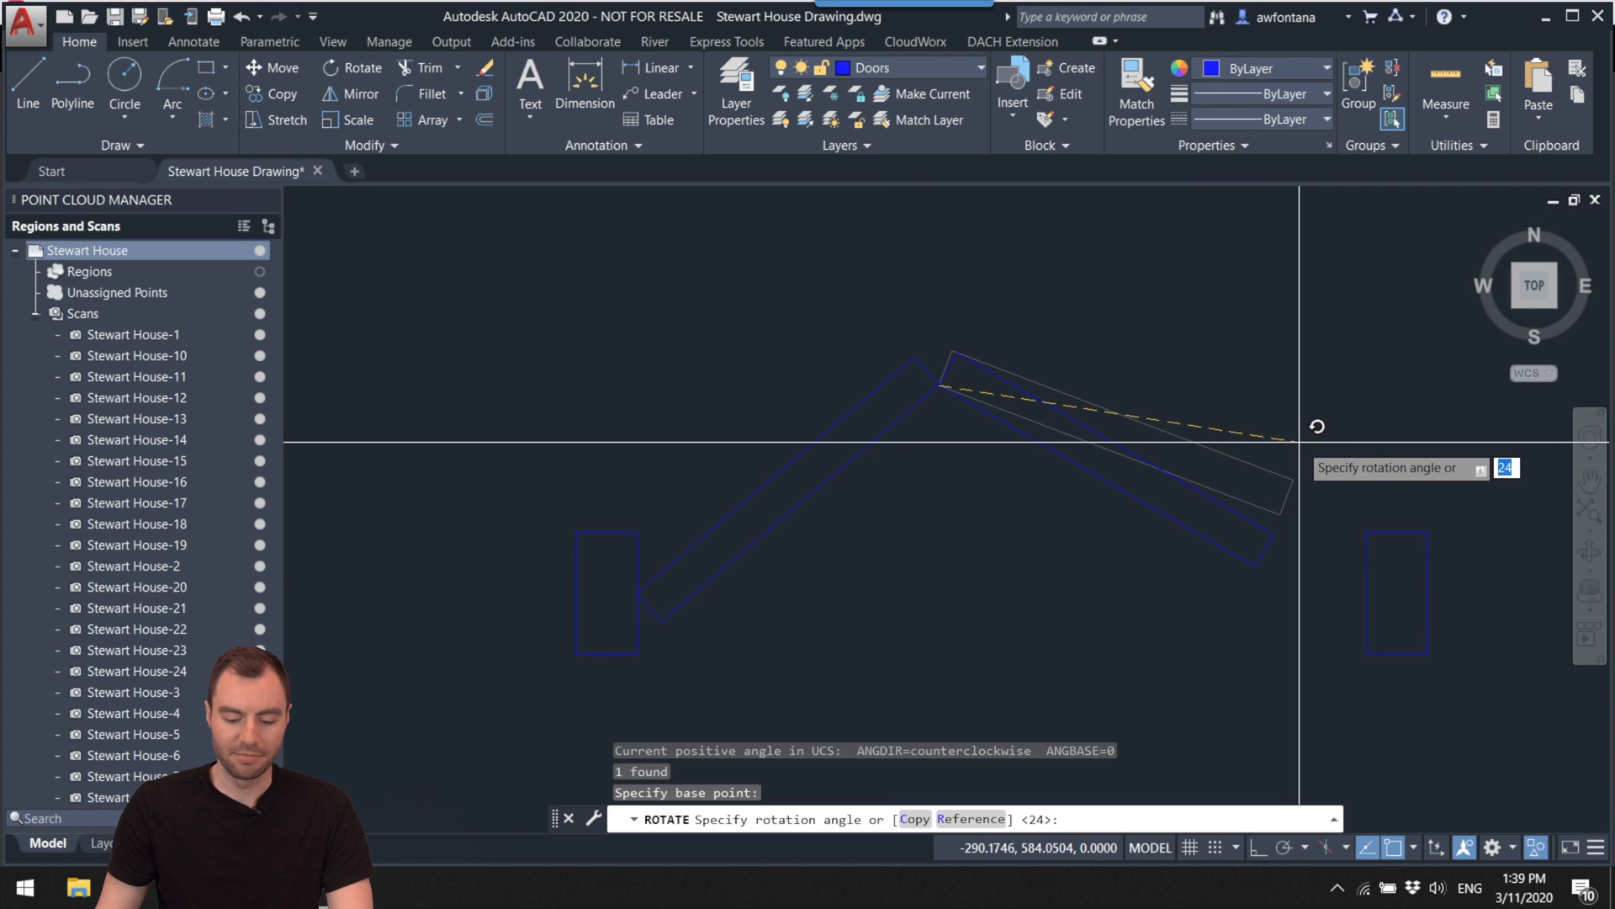
{"action": "key", "text": "Escape"}
Step: Create a block named 35-Inch Closet Door from both jambs and panels, with its base point midway along the left jamb's inner side
{"action": "middle_click_drag", "start_coordinate": [916, 571], "coordinate": [807, 524]}
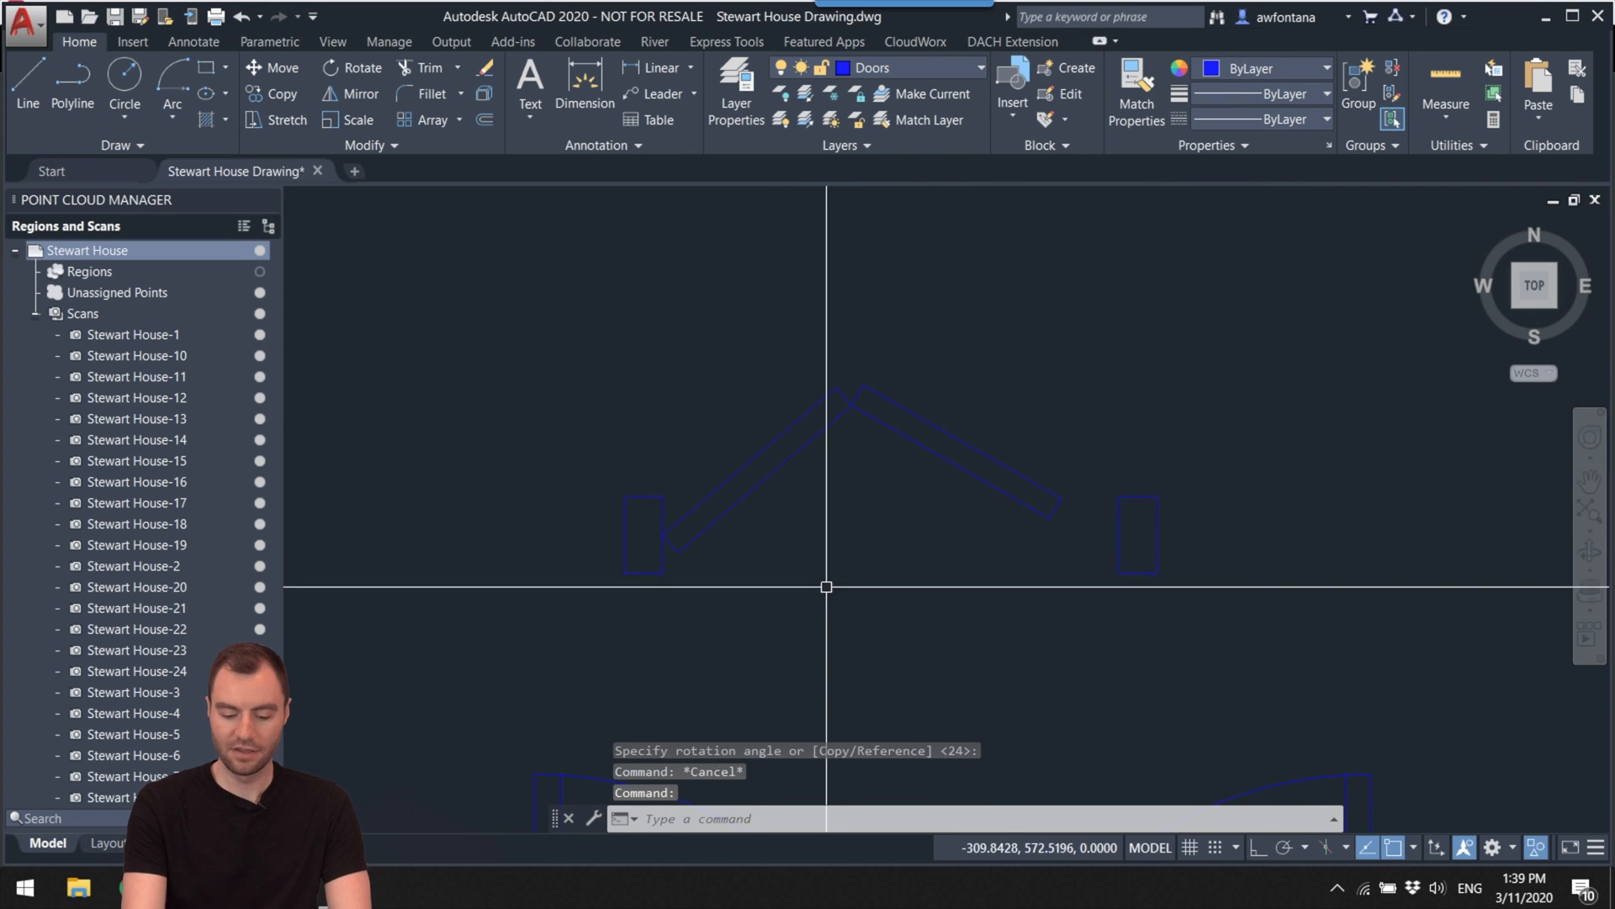
{"action": "middle_click_drag", "start_coordinate": [902, 597], "coordinate": [866, 614]}
{"action": "mouse_move", "coordinate": [1175, 577]}
{"action": "left_mouse_down"}
{"action": "mouse_move", "coordinate": [440, 477]}
{"action": "mouse_move", "coordinate": [1066, 414]}
{"action": "left_mouse_up"}
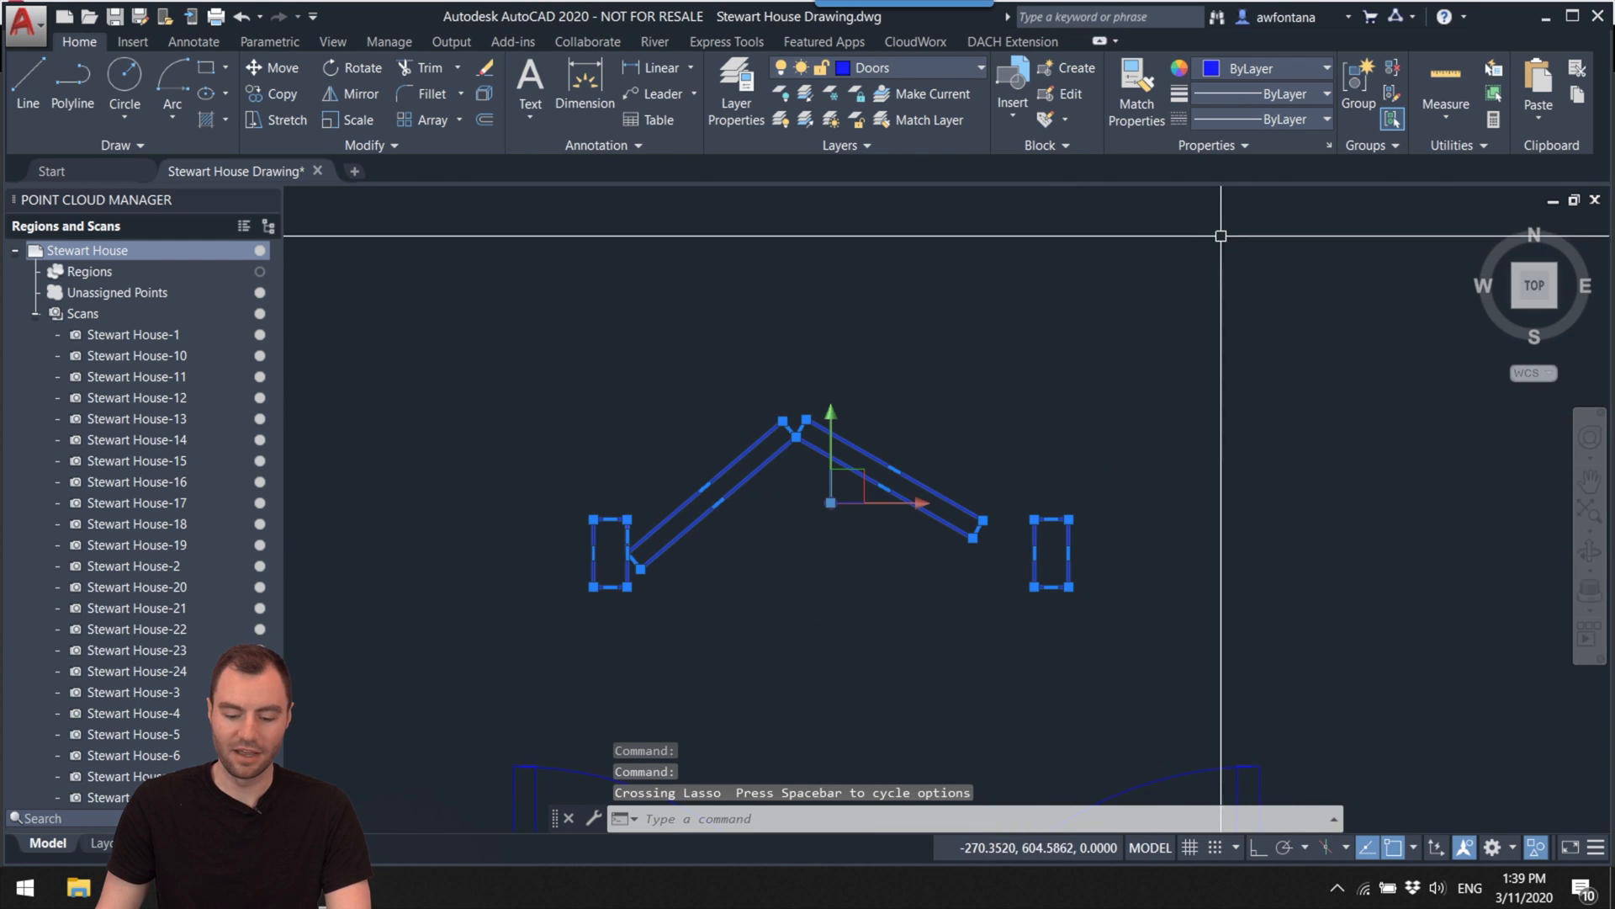
{"action": "left_click", "coordinate": [1072, 69]}
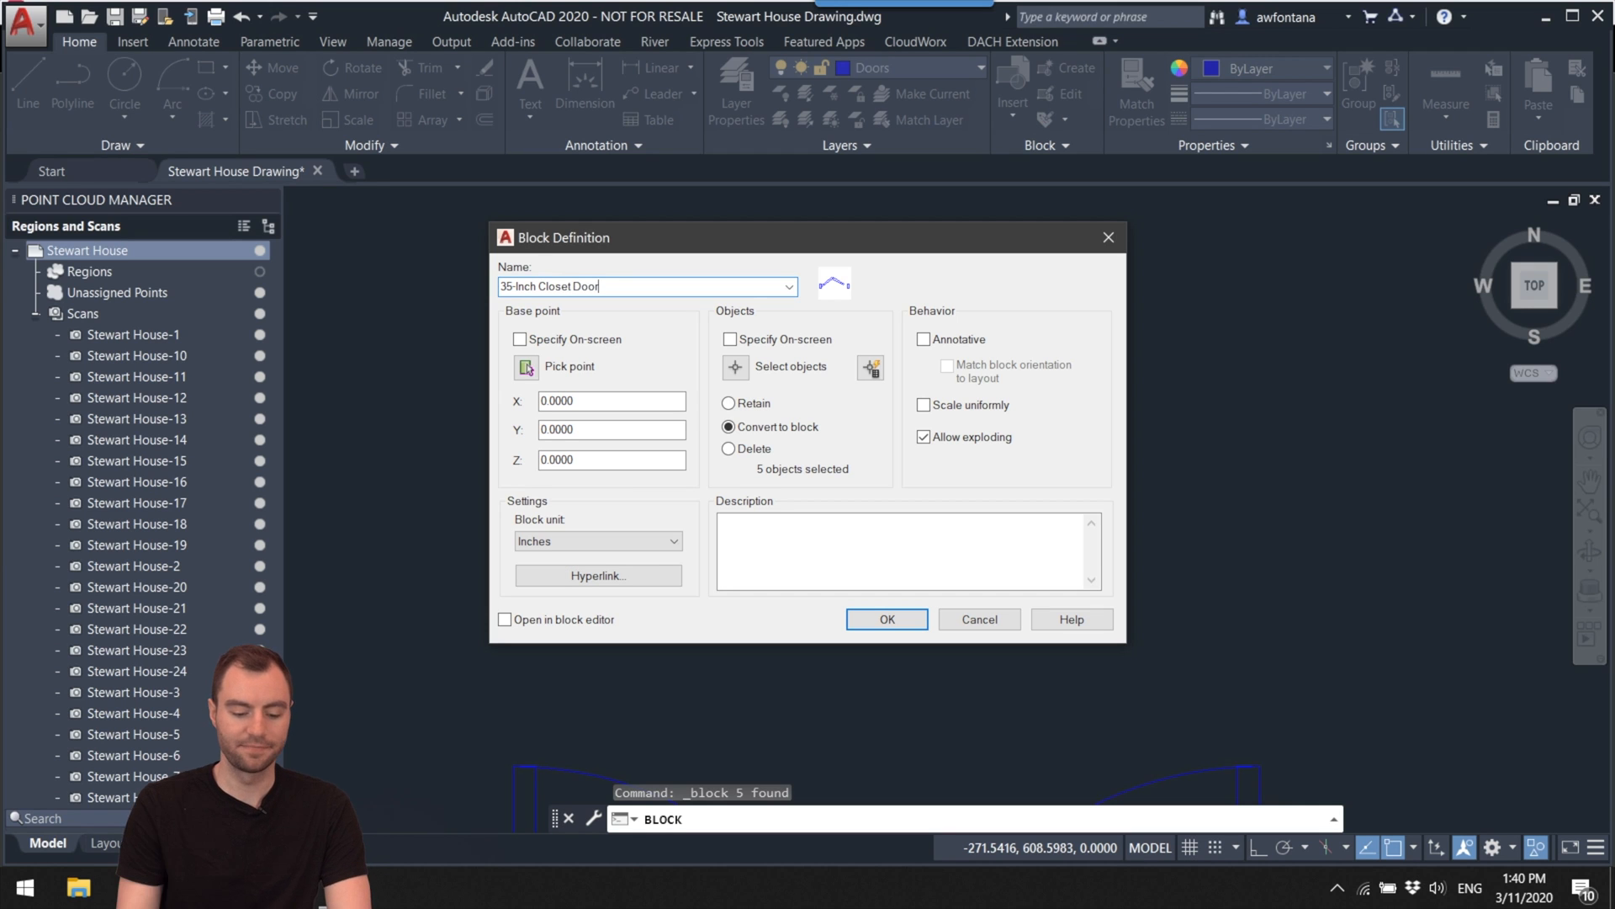
{"action": "left_click", "coordinate": [528, 368]}
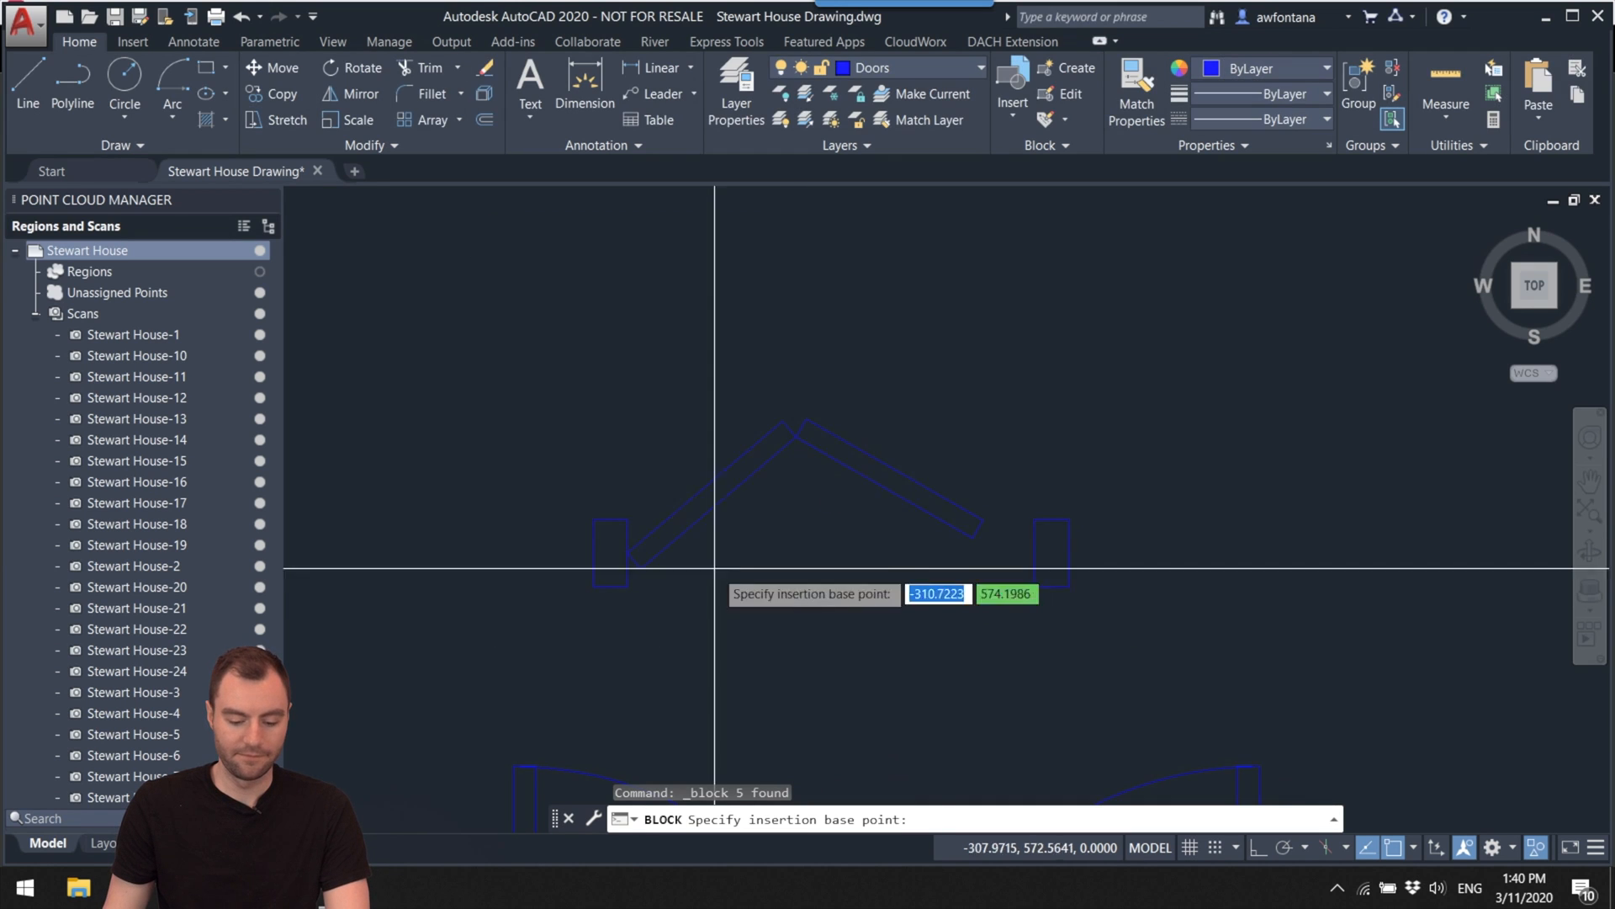
{"action": "left_click", "coordinate": [593, 516]}
{"action": "left_click", "coordinate": [887, 618]}
Step: Insert the 35-Inch Closet Door block at the middle of the lower end of the vertical closet opening
{"action": "scroll", "coordinate": [842, 504], "scroll_direction": "up", "scroll_amount": 6}
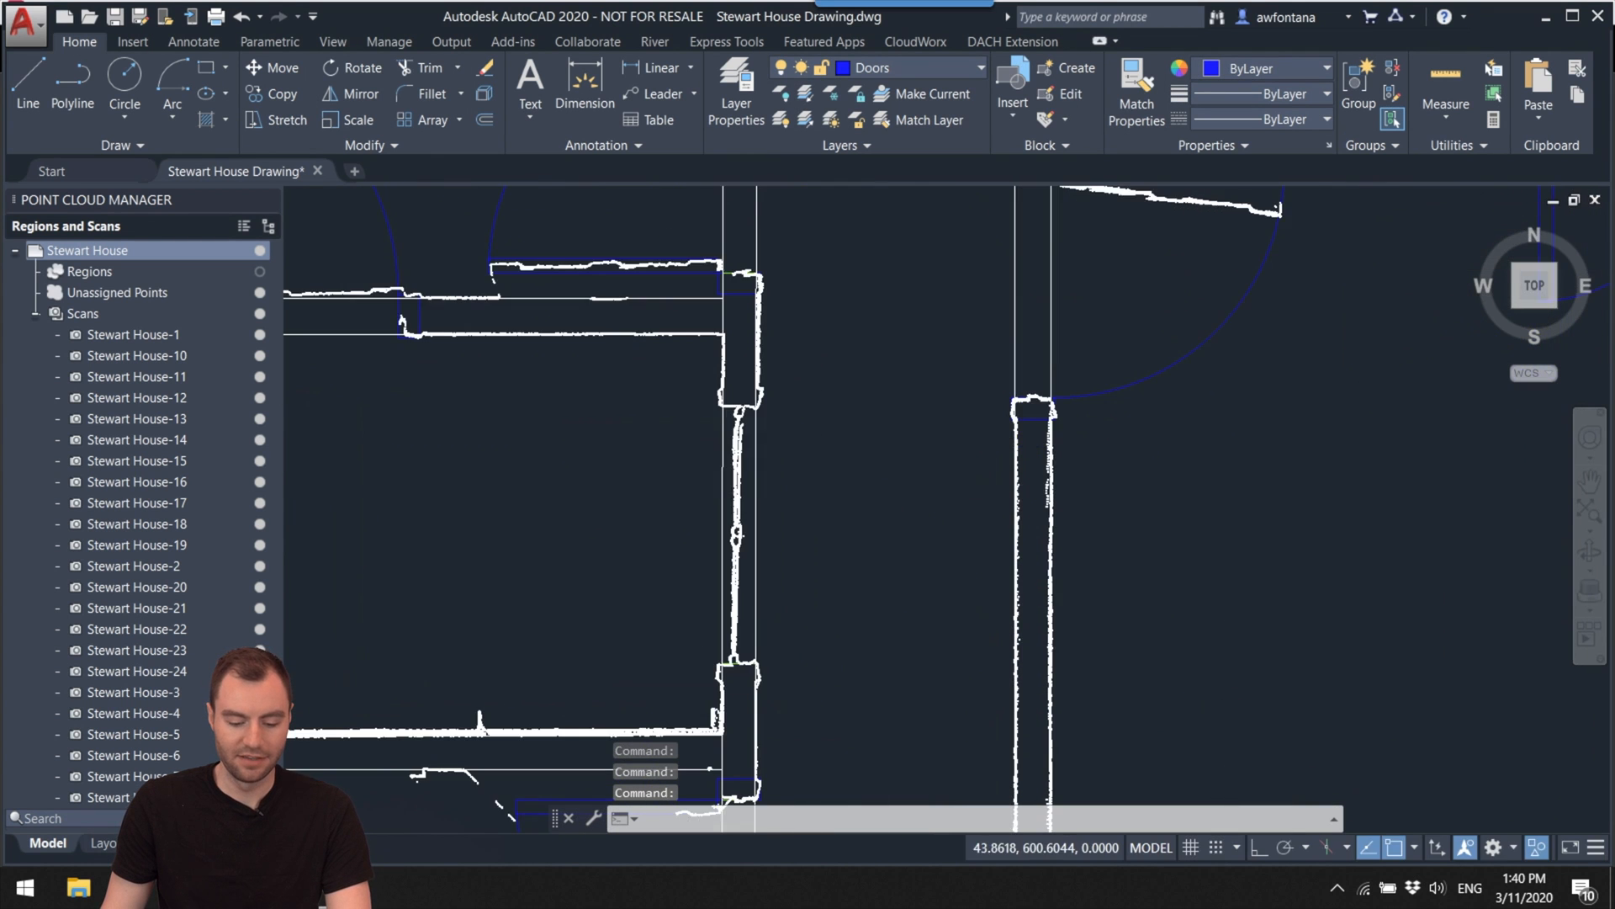
{"action": "middle_click_drag", "start_coordinate": [1025, 266], "coordinate": [1074, 217]}
{"action": "left_click", "coordinate": [1025, 78]}
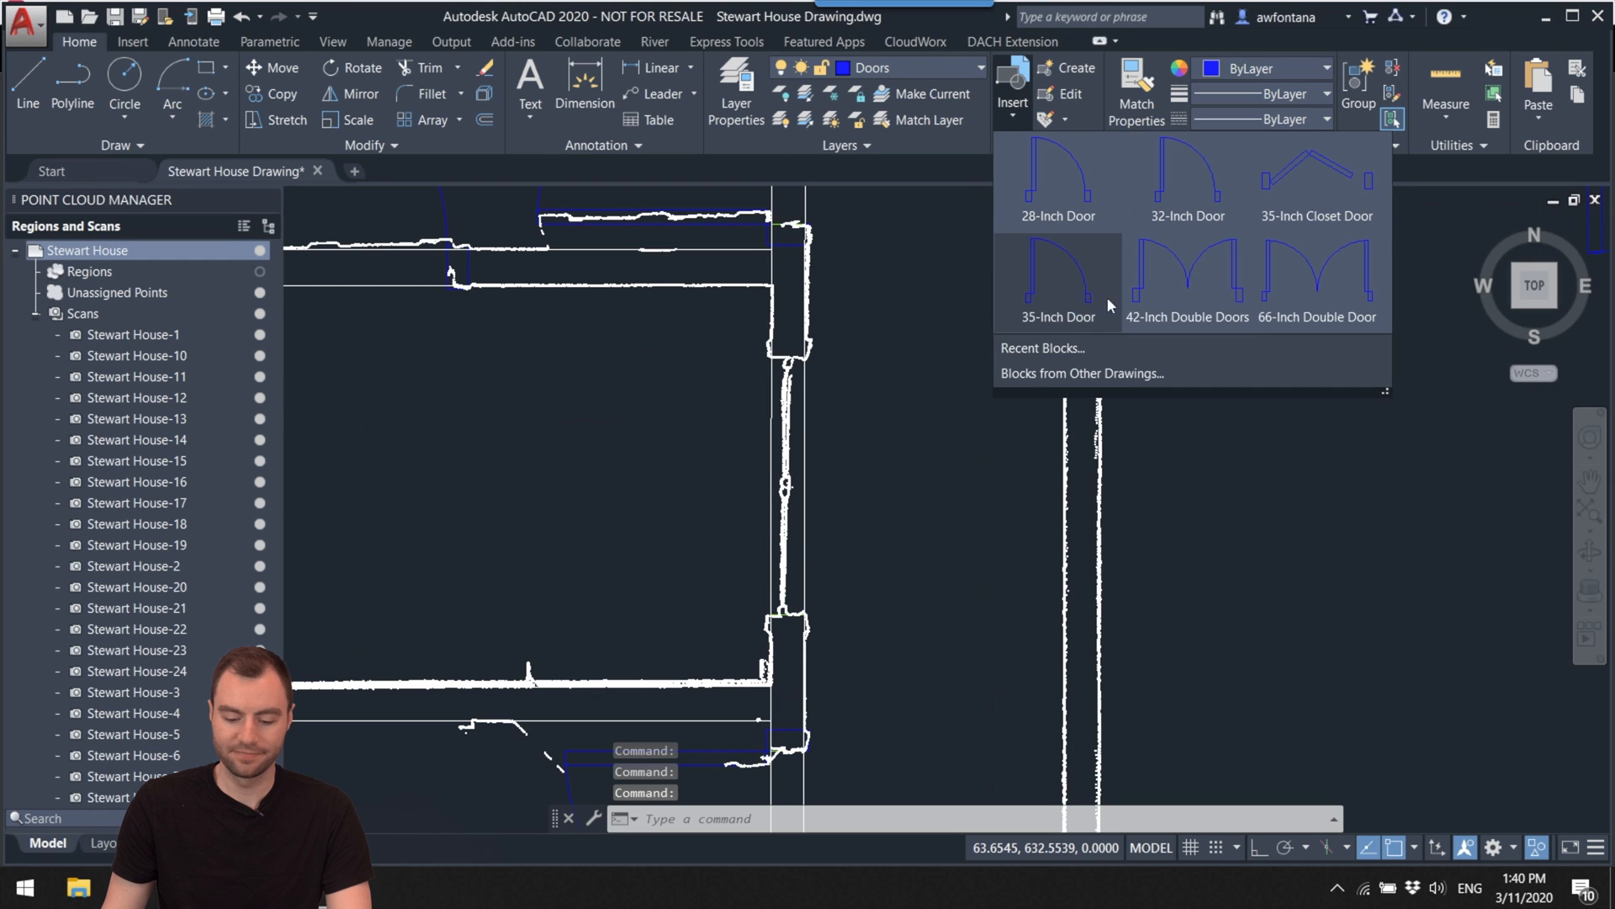
{"action": "left_click", "coordinate": [1309, 184]}
{"action": "scroll", "coordinate": [782, 627], "scroll_direction": "up", "scroll_amount": 5}
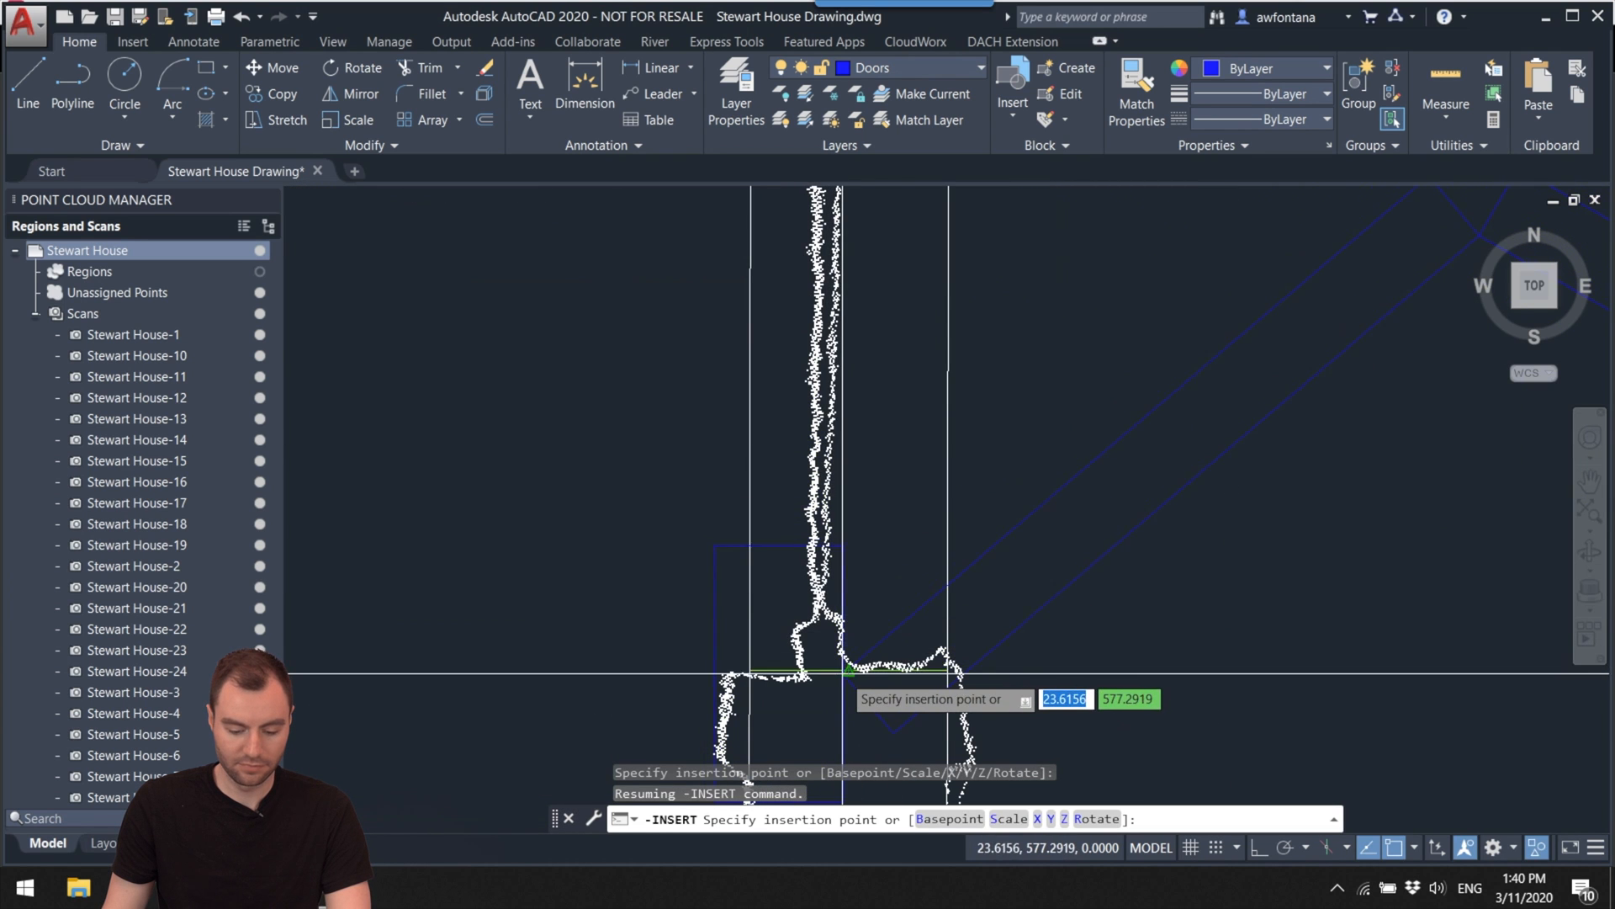
{"action": "left_click", "coordinate": [838, 642]}
Step: Rotate the inserted closet door 90 degrees counterclockwise around its insertion point, with ortho on, to fit the vertical opening
{"action": "scroll", "coordinate": [833, 644], "scroll_direction": "down", "scroll_amount": 3}
{"action": "middle_click_drag", "start_coordinate": [817, 578], "coordinate": [742, 578]}
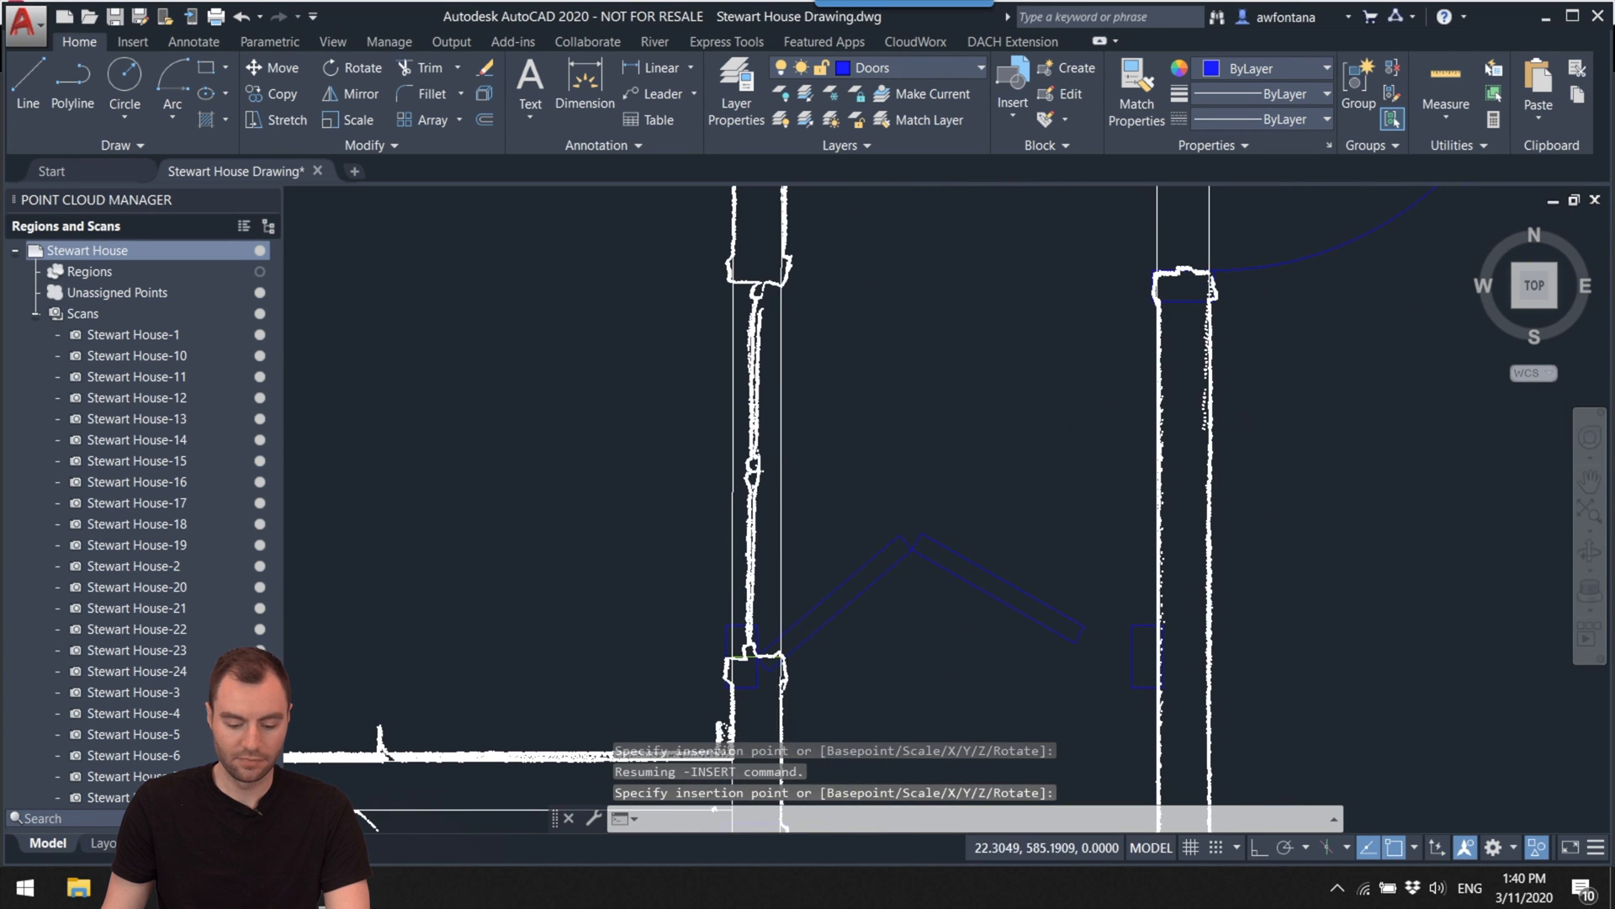
{"action": "left_click", "coordinate": [859, 598]}
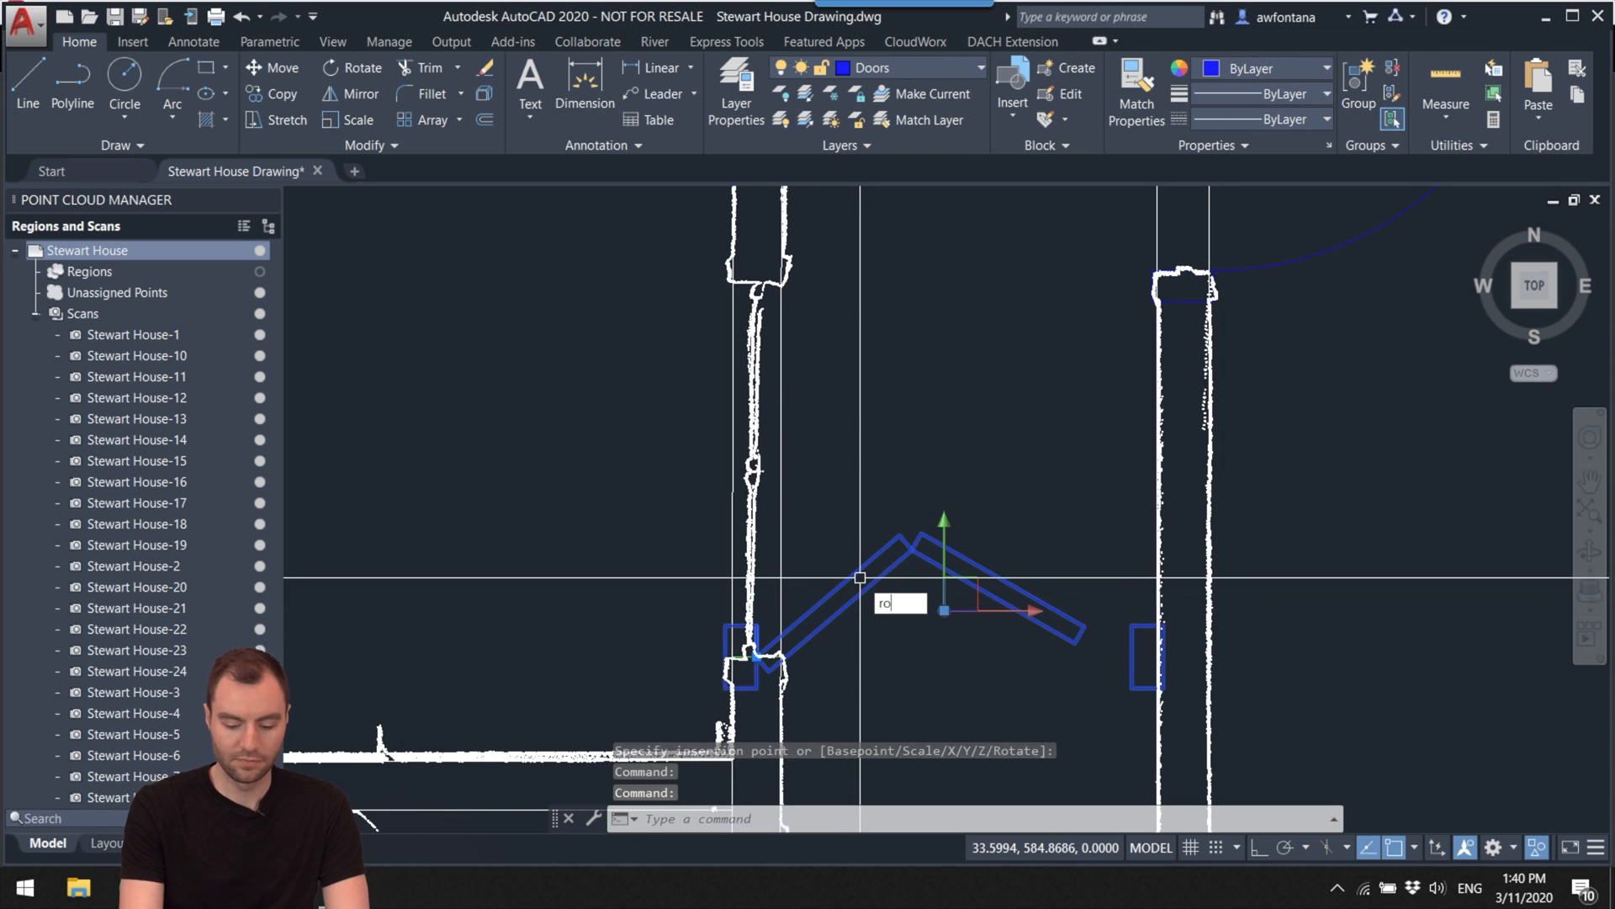
{"action": "type", "text": "rotate"}
{"action": "key", "text": "Return"}
{"action": "scroll", "coordinate": [727, 637], "scroll_direction": "up", "scroll_amount": 2}
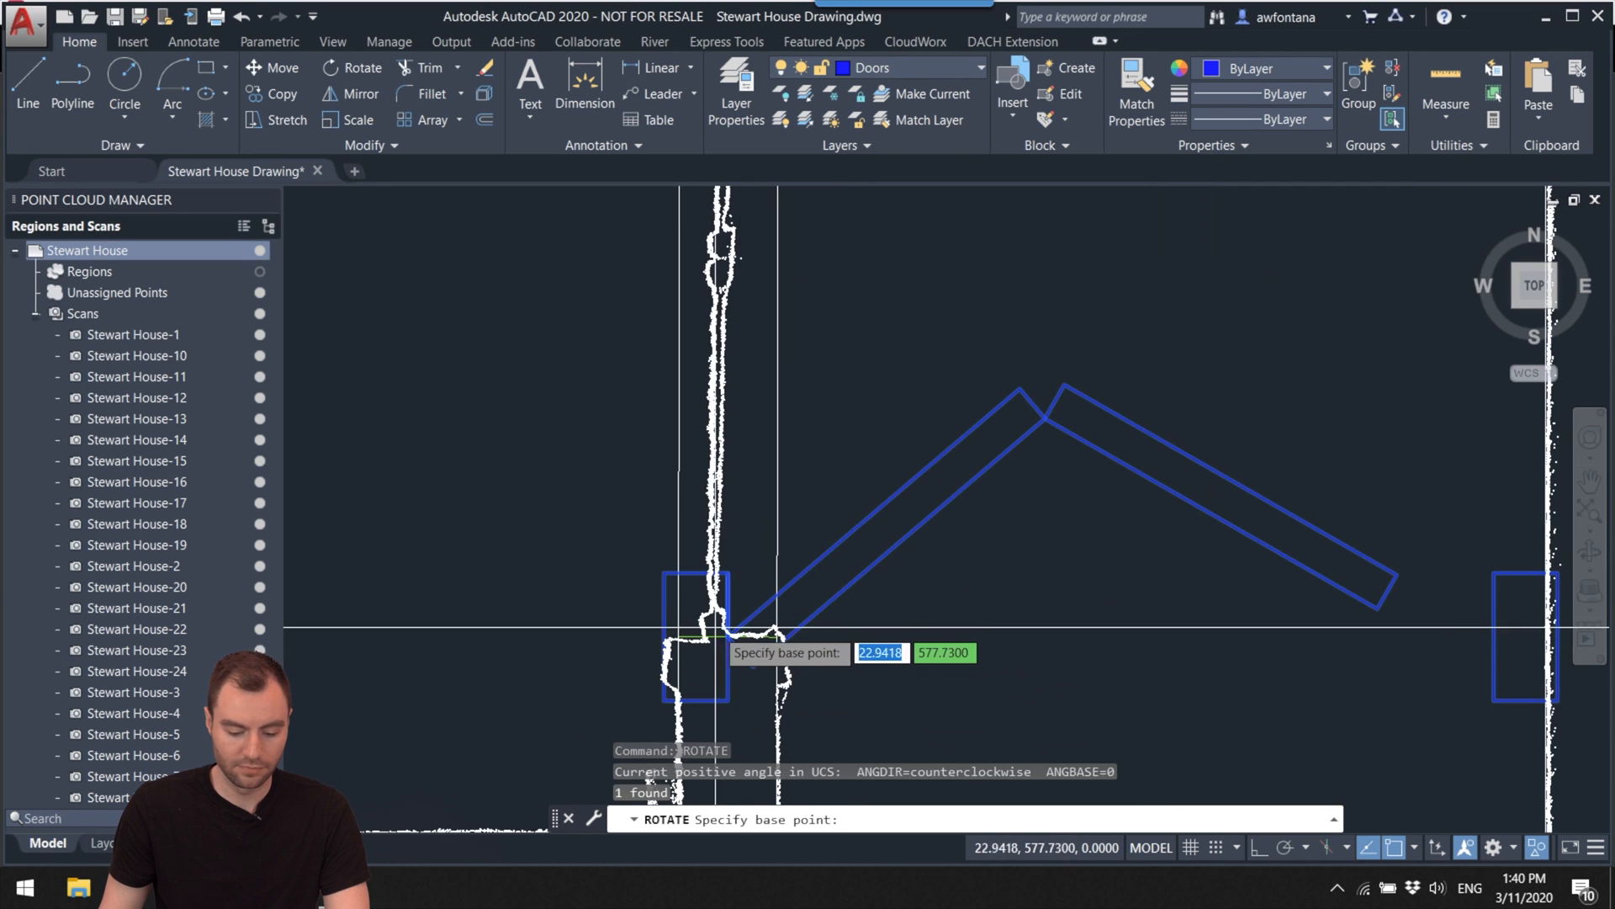
{"action": "left_click", "coordinate": [727, 637]}
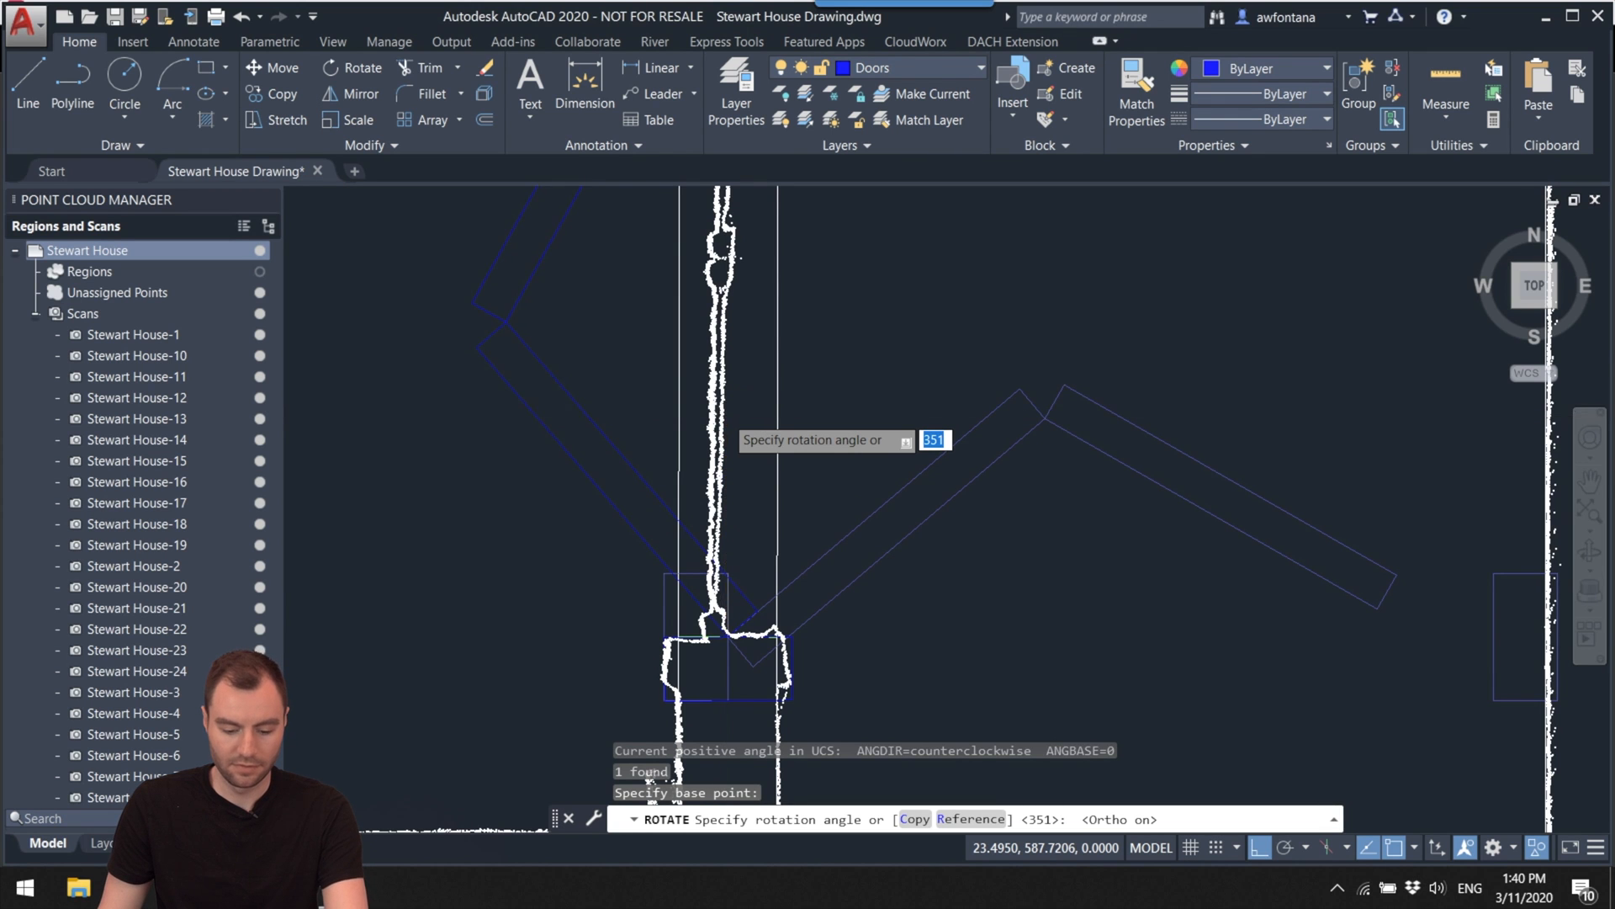
{"action": "left_click", "coordinate": [729, 412]}
Step: Check the placed closet door against the scan by toggling the visibility of the Stewart House point cloud off and on
{"action": "middle_click_drag", "start_coordinate": [741, 426], "coordinate": [842, 542]}
{"action": "scroll", "coordinate": [842, 542], "scroll_direction": "down", "scroll_amount": 3}
{"action": "middle_click_drag", "start_coordinate": [855, 404], "coordinate": [892, 472]}
{"action": "scroll", "coordinate": [884, 455], "scroll_direction": "up", "scroll_amount": 2}
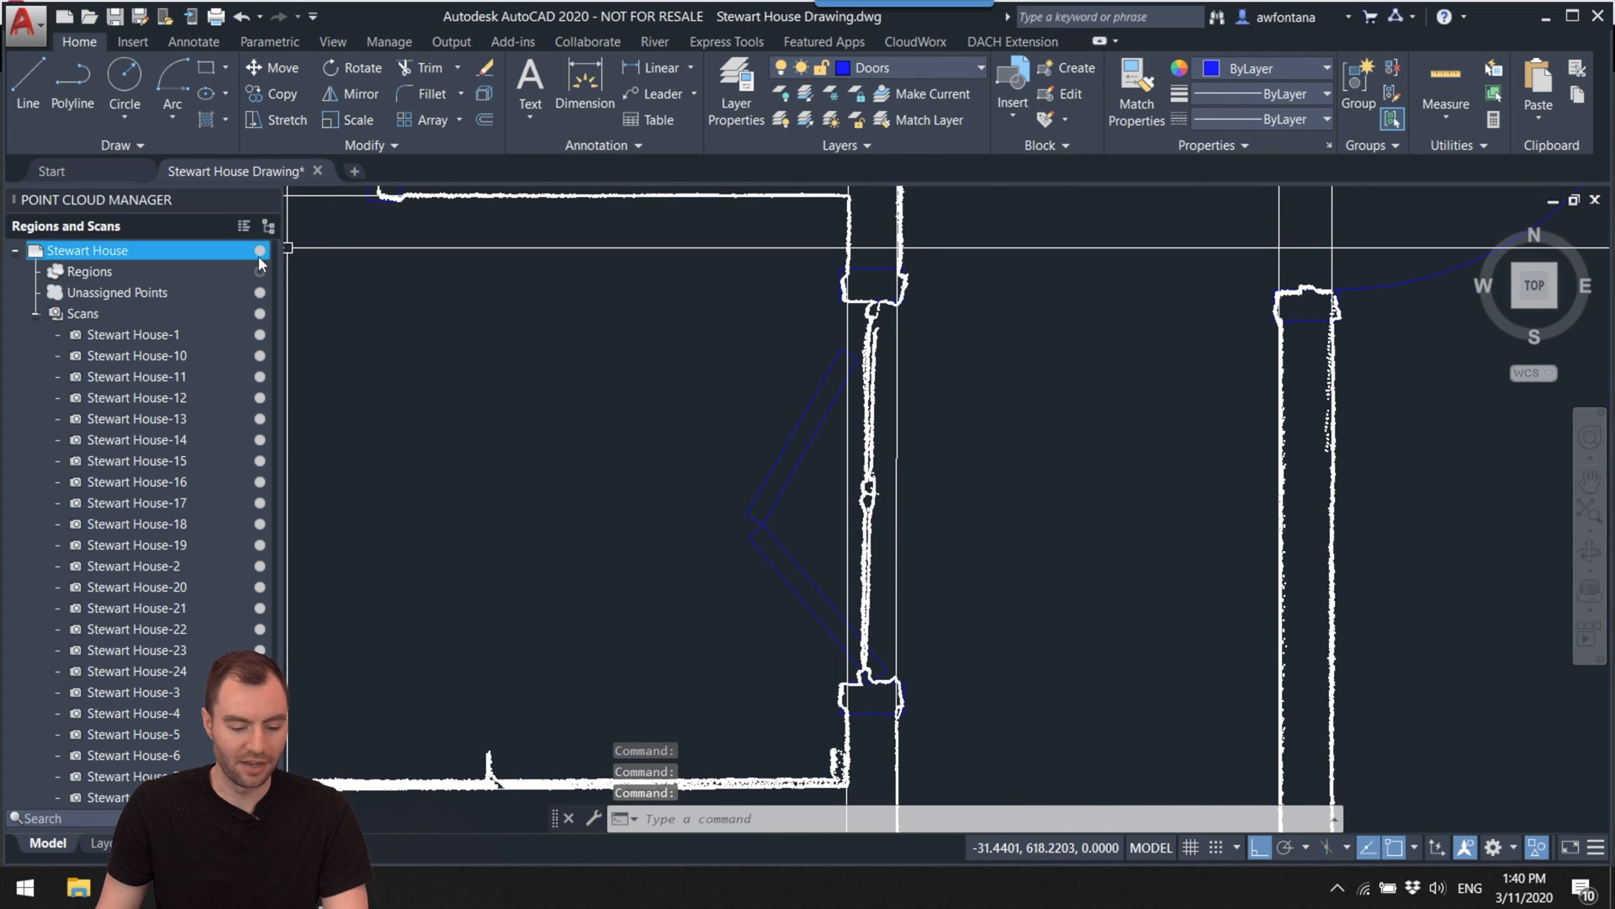
{"action": "left_click", "coordinate": [260, 252]}
{"action": "left_click", "coordinate": [260, 252]}
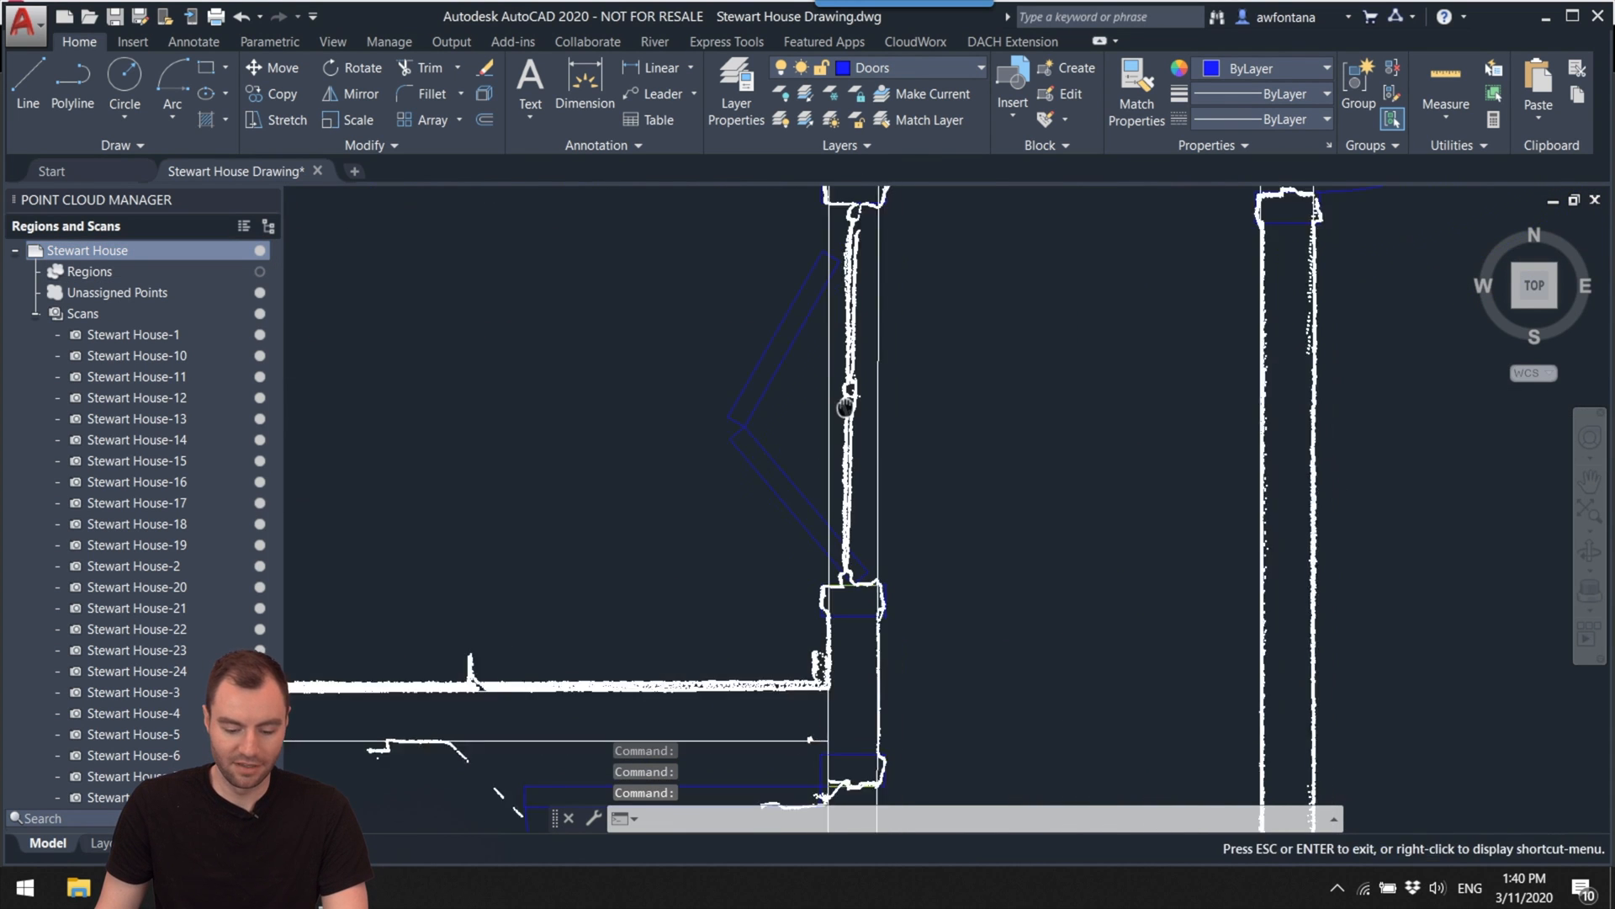
Step: Insert another 35-Inch Closet Door block inside the small closet beside the long vertical wall
{"action": "scroll", "coordinate": [856, 528], "scroll_direction": "down", "scroll_amount": 4}
{"action": "scroll", "coordinate": [867, 521], "scroll_direction": "up", "scroll_amount": 6}
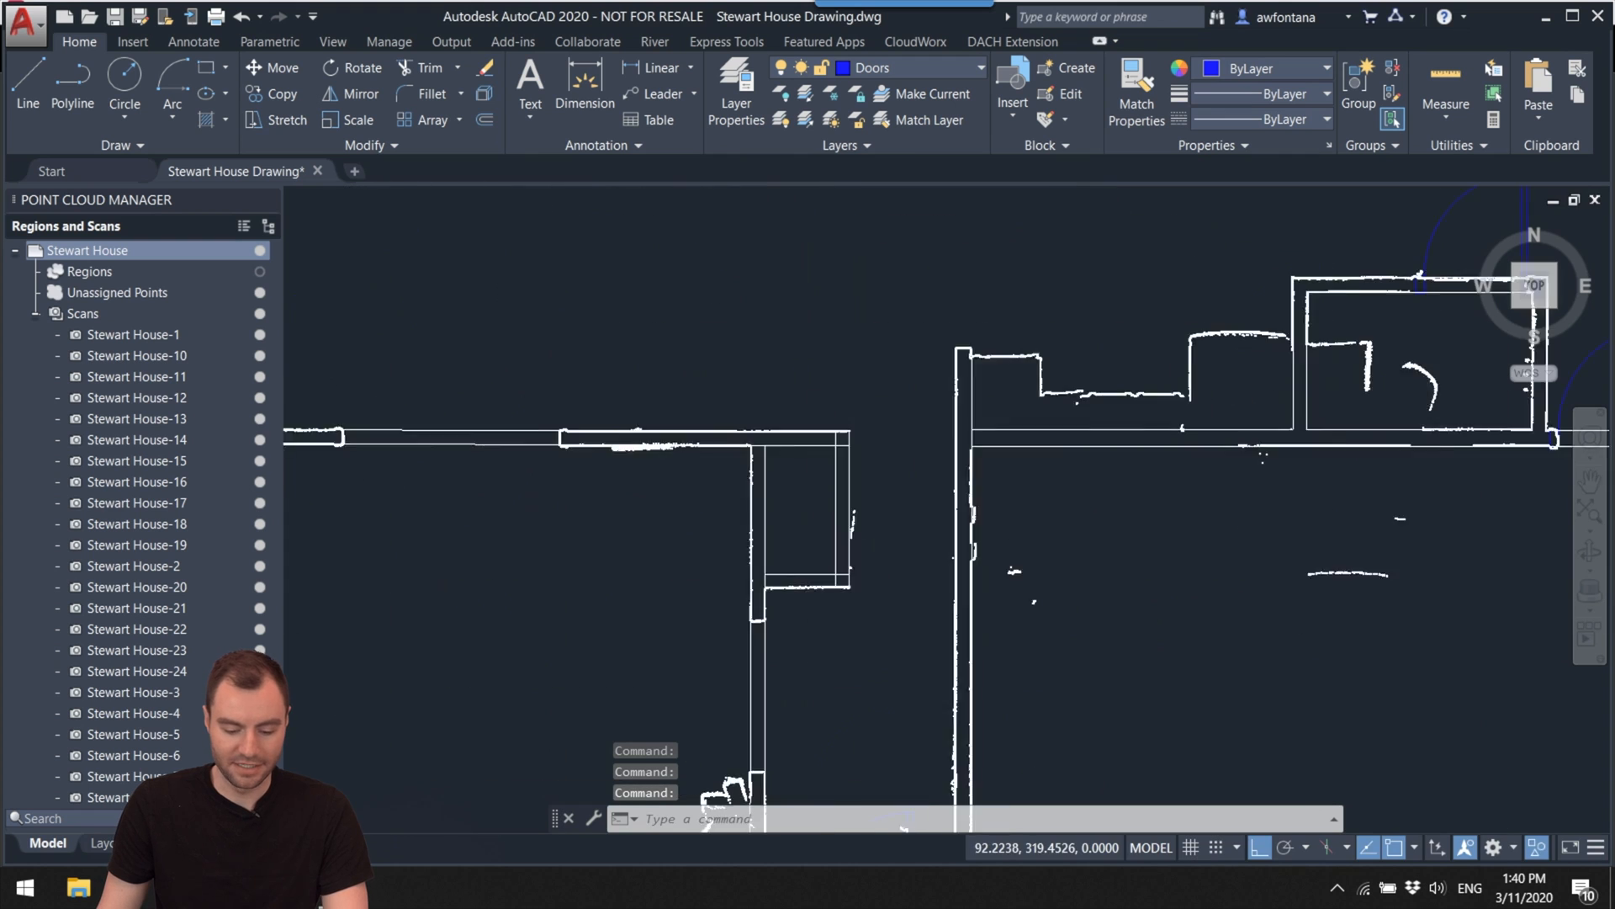
{"action": "scroll", "coordinate": [867, 418], "scroll_direction": "down", "scroll_amount": 2}
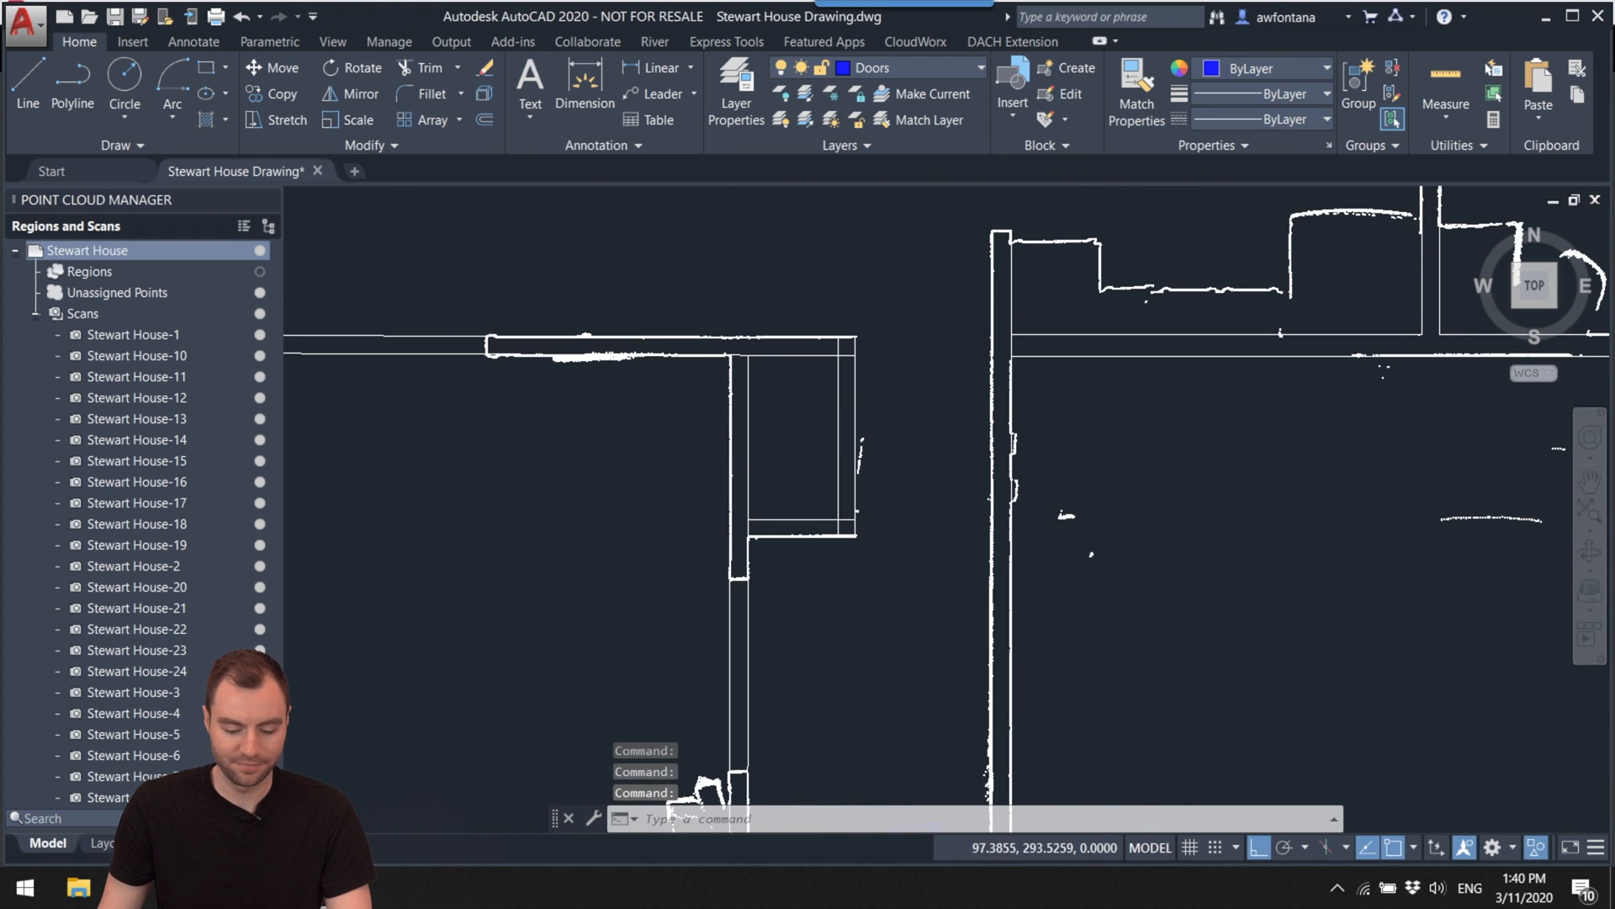
{"action": "scroll", "coordinate": [851, 498], "scroll_direction": "up", "scroll_amount": 3}
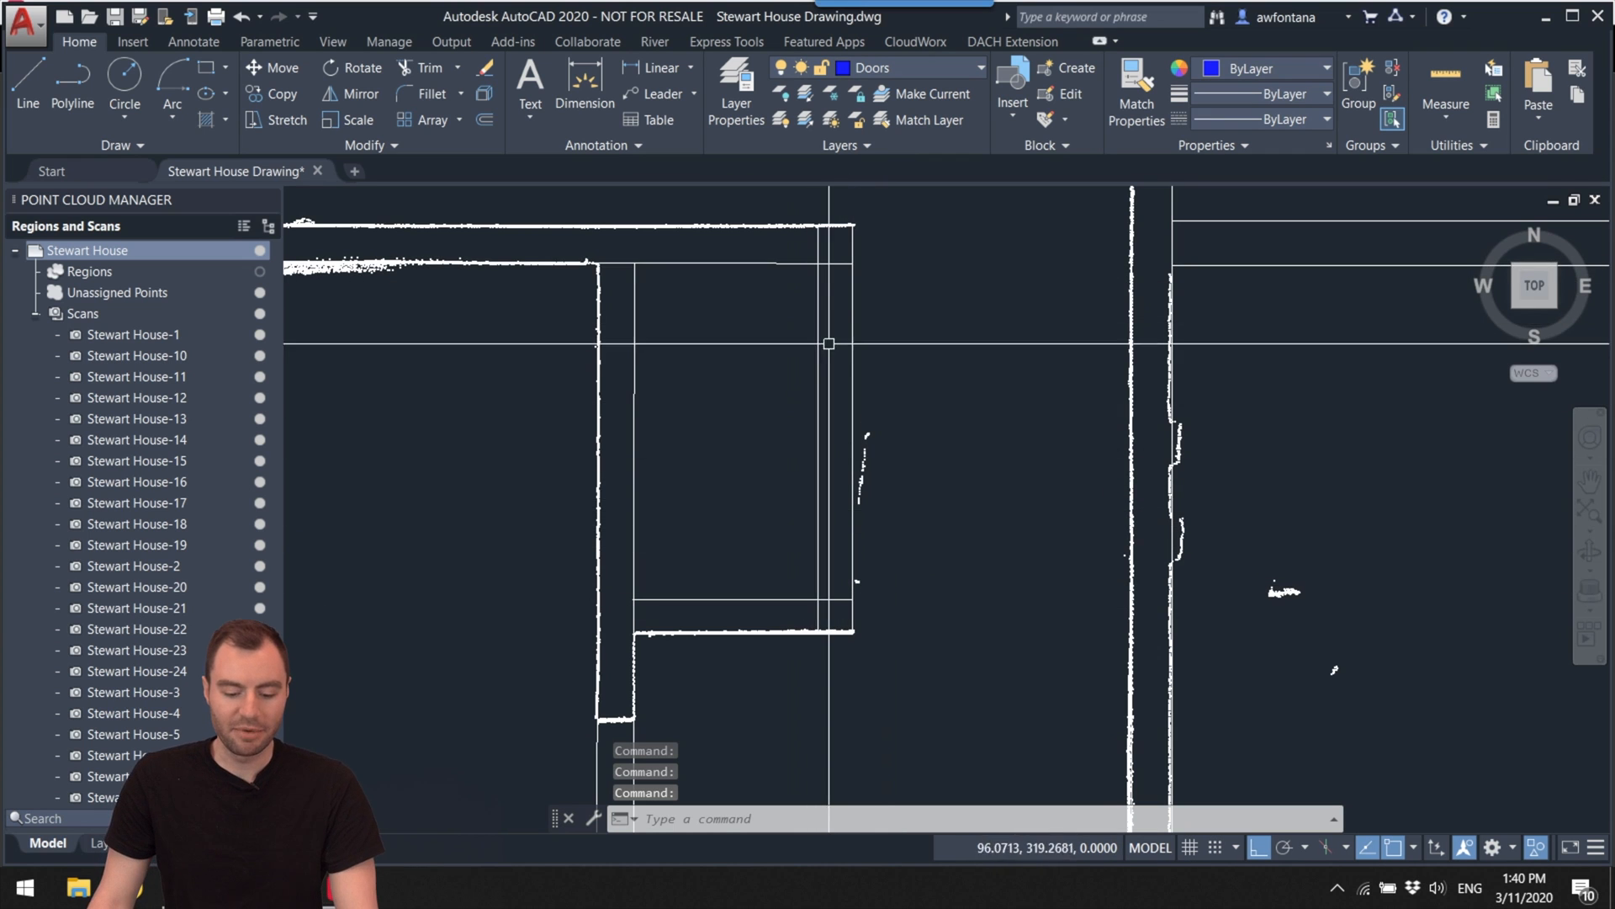
{"action": "middle_click_drag", "start_coordinate": [855, 440], "coordinate": [889, 489]}
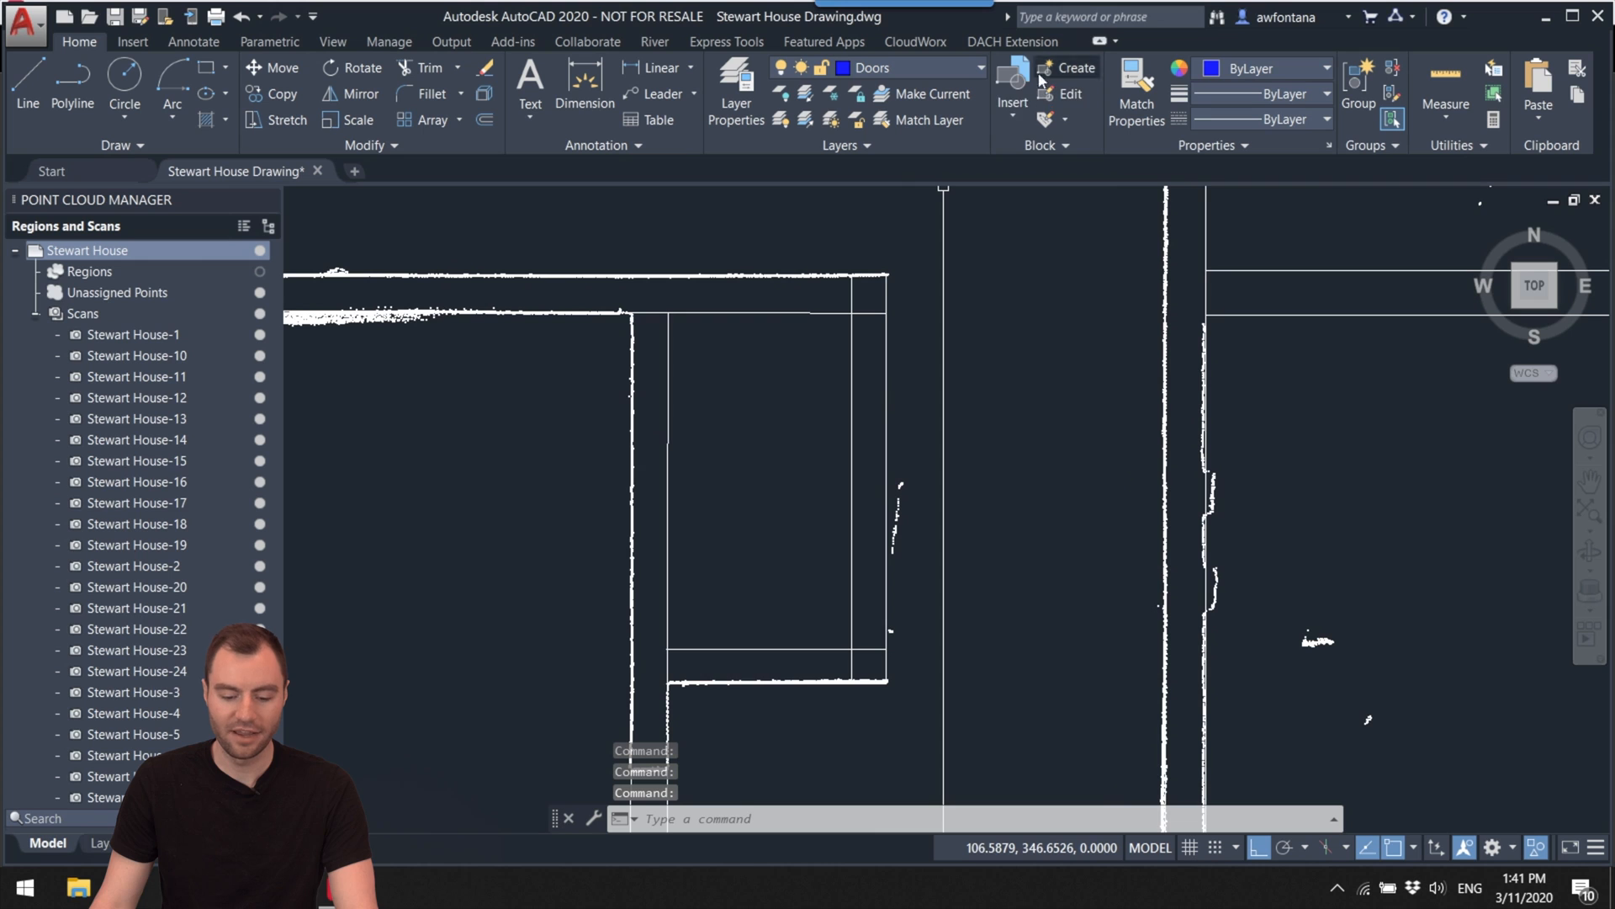
{"action": "left_click", "coordinate": [1011, 119]}
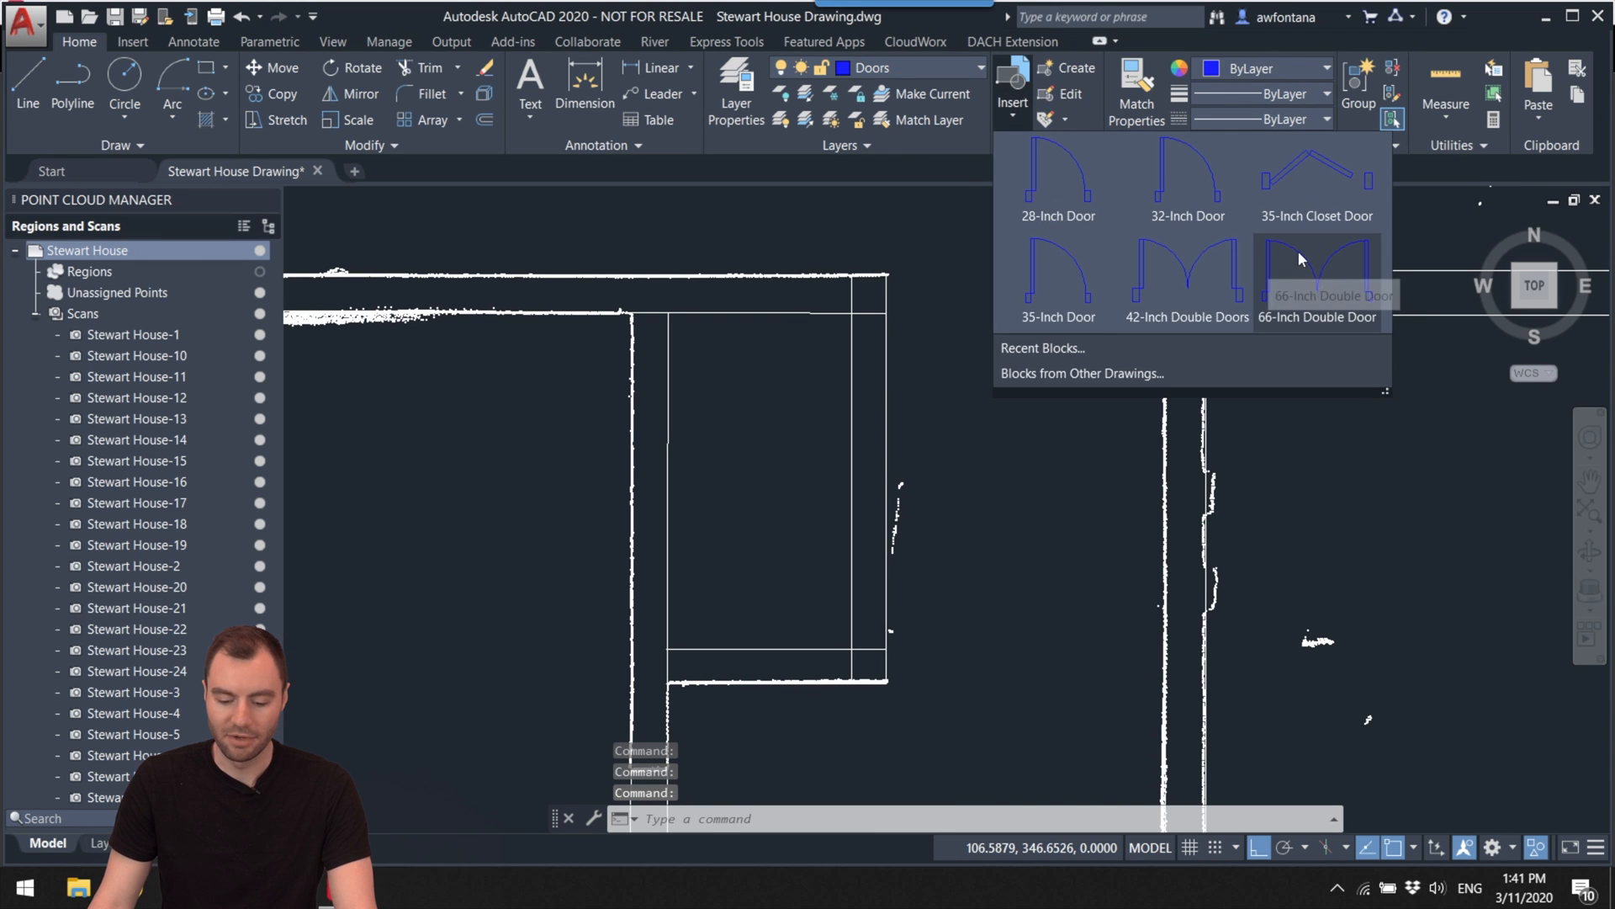
{"action": "left_click", "coordinate": [1309, 208]}
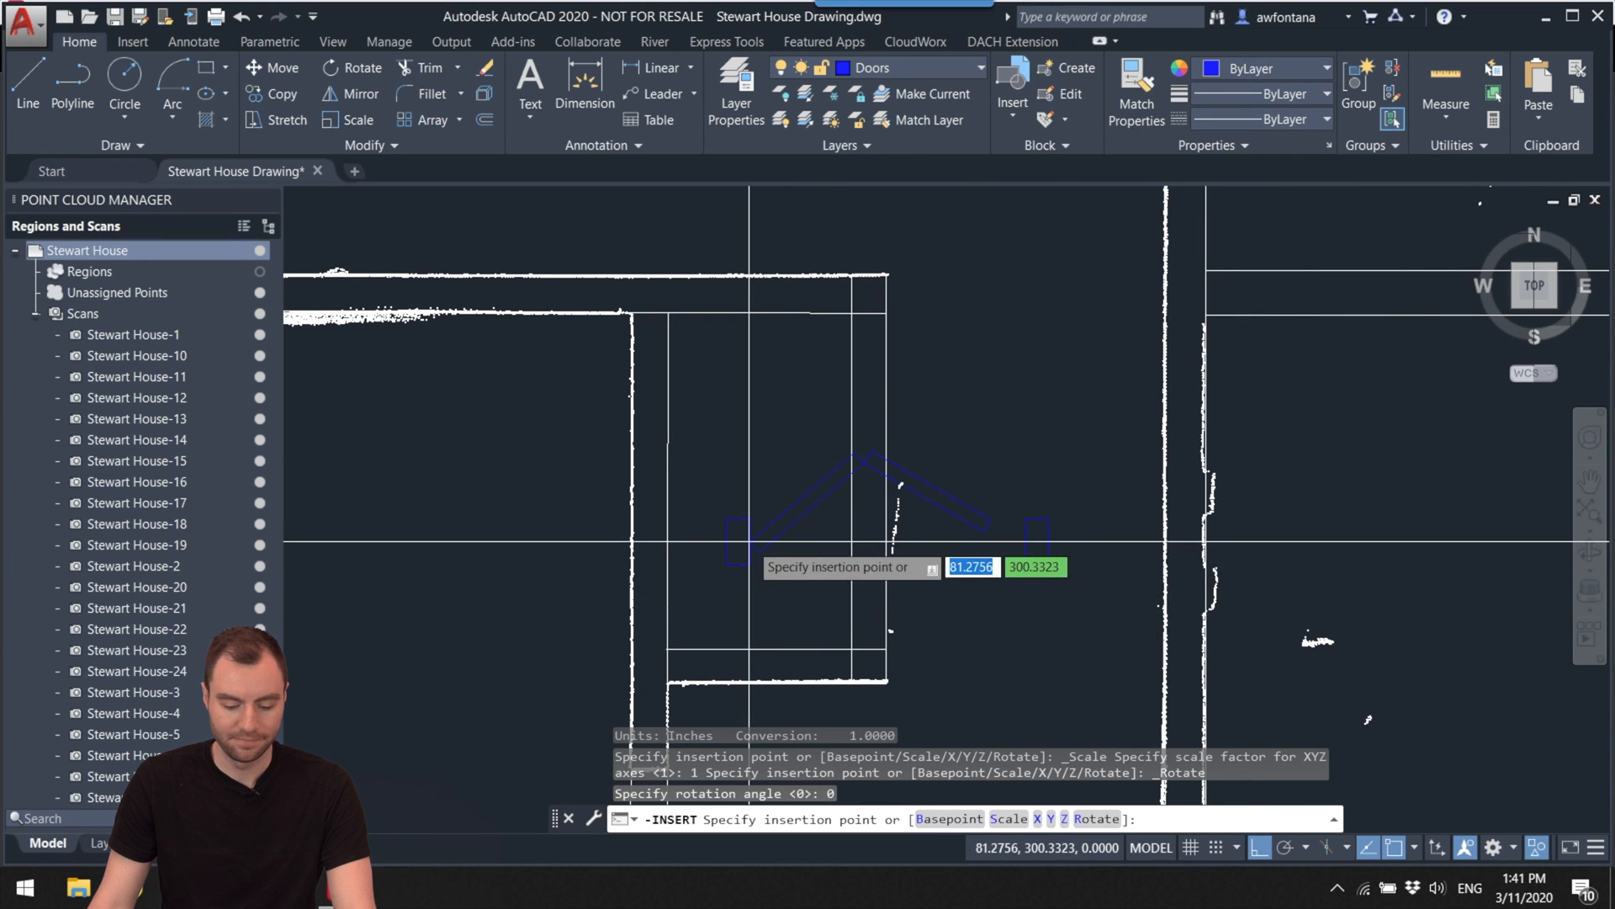
{"action": "left_click", "coordinate": [790, 539]}
Step: Rotate the new closet door block 90 degrees clockwise around its insertion point
{"action": "type", "text": "rotate"}
{"action": "key", "text": "Return"}
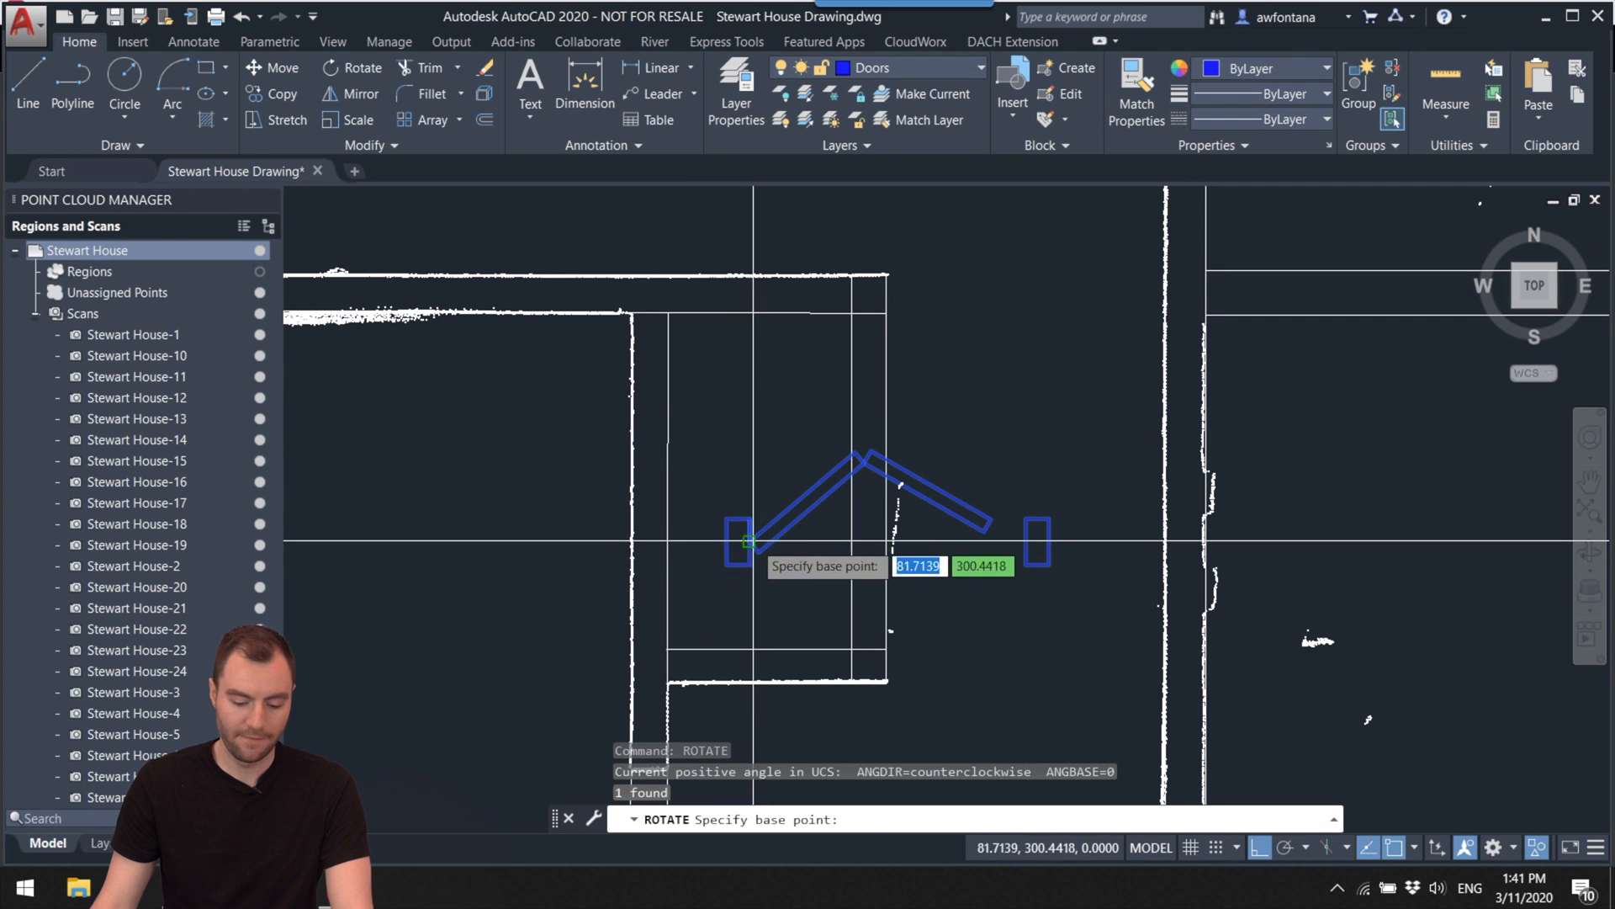
{"action": "left_click", "coordinate": [750, 542]}
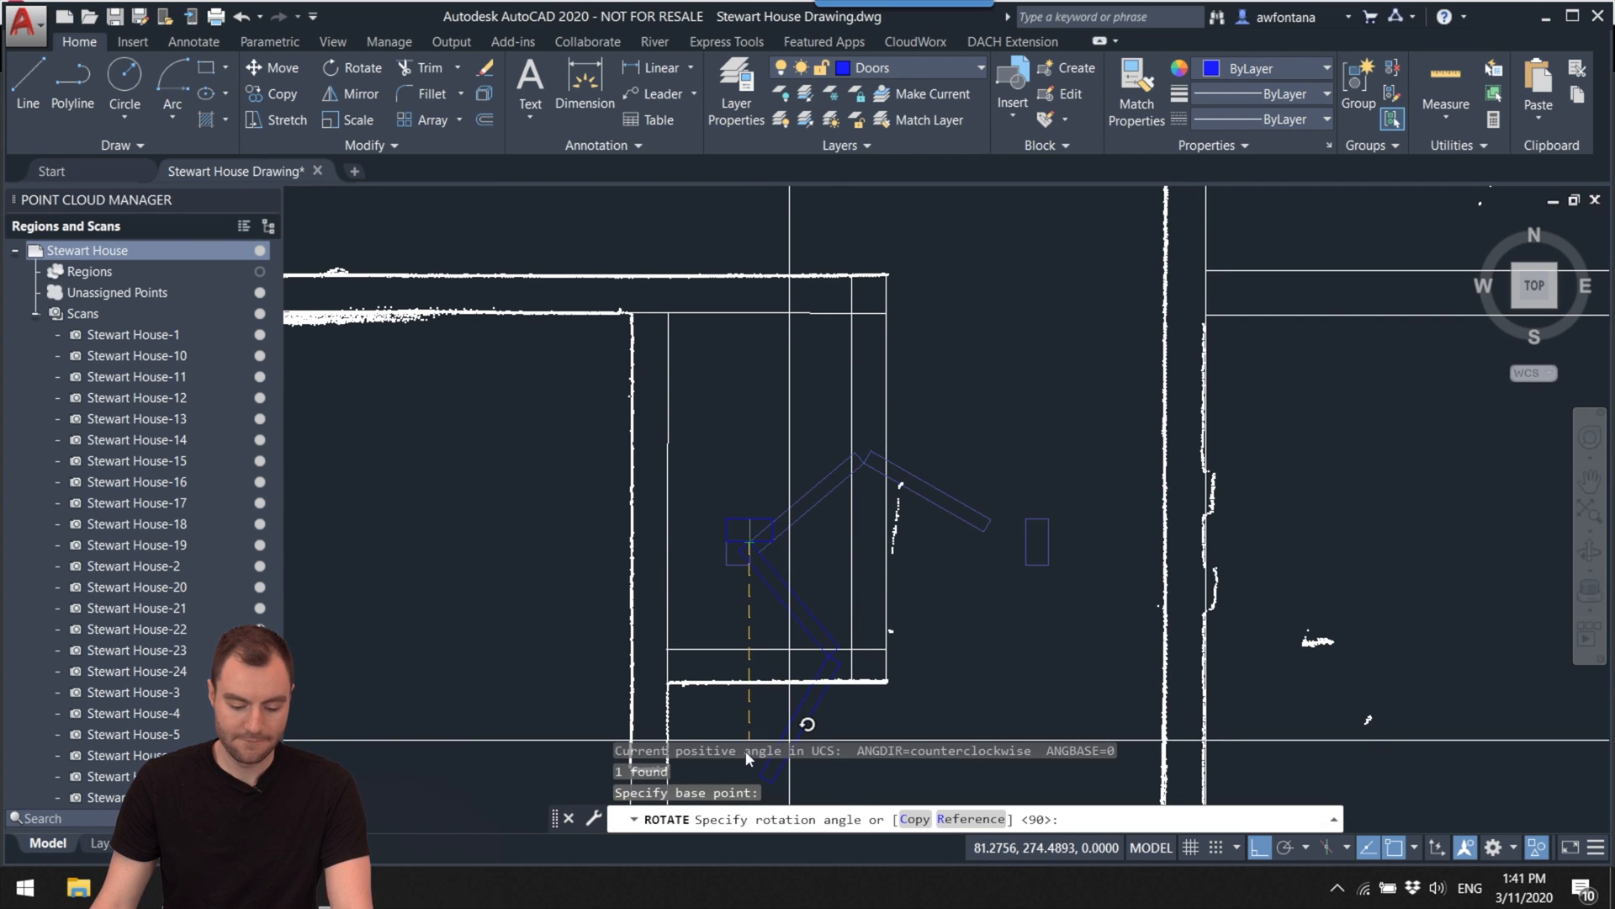
{"action": "key", "text": "Escape"}
Step: Move the rotated closet door by its insertion point, with ortho off, into the right-hand wall opening of the small closet
{"action": "left_click", "coordinate": [758, 556]}
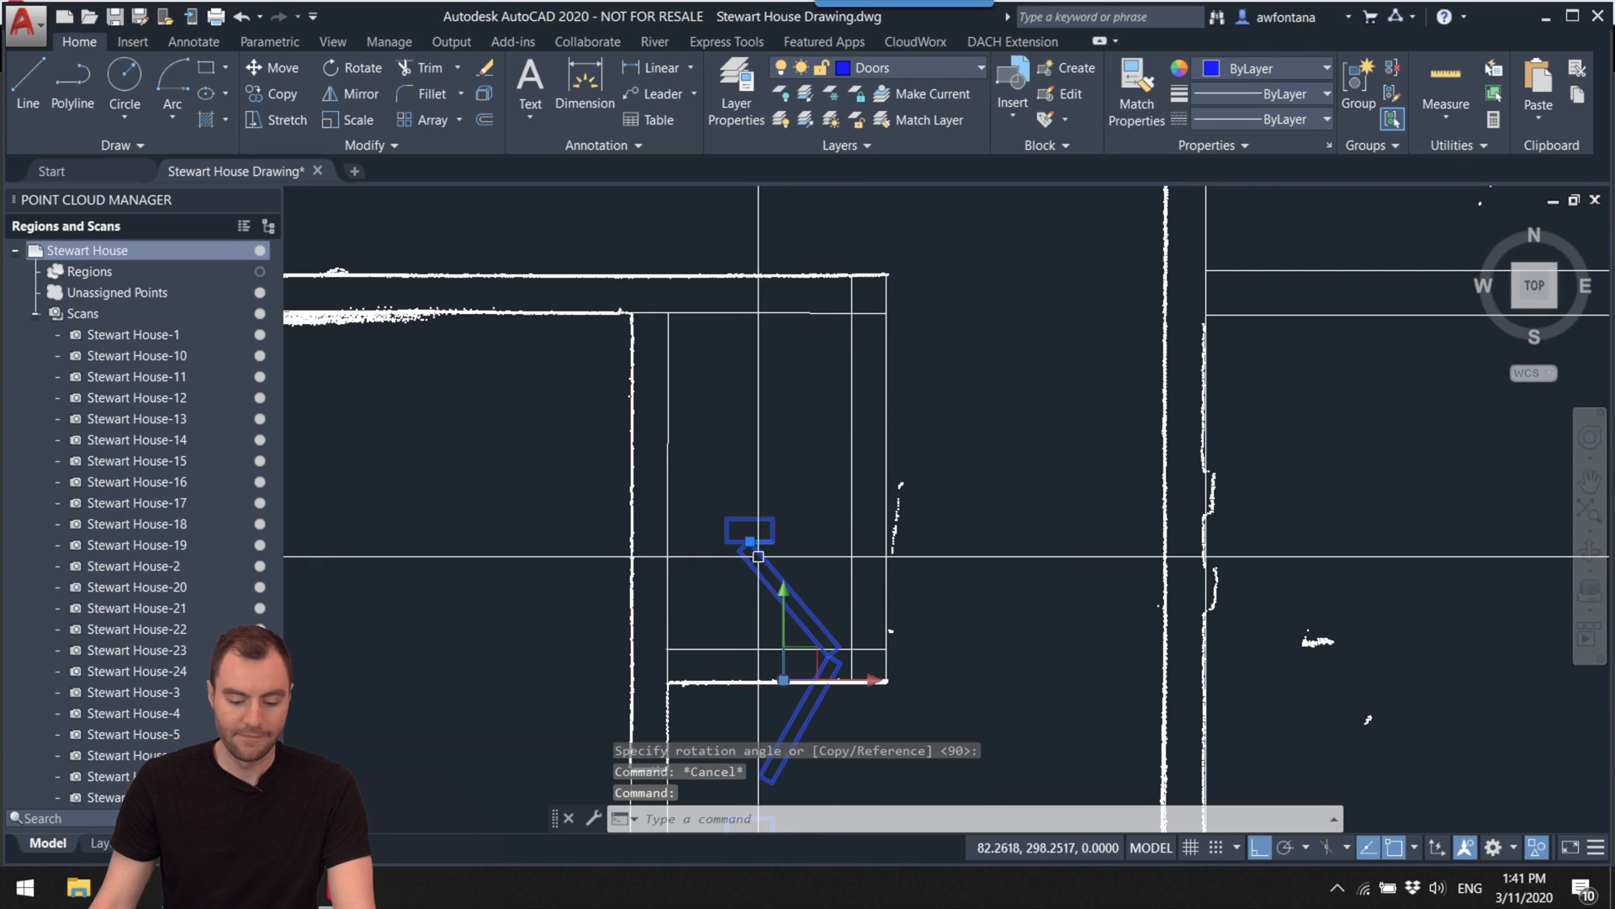
{"action": "type", "text": "move"}
{"action": "key", "text": "Return"}
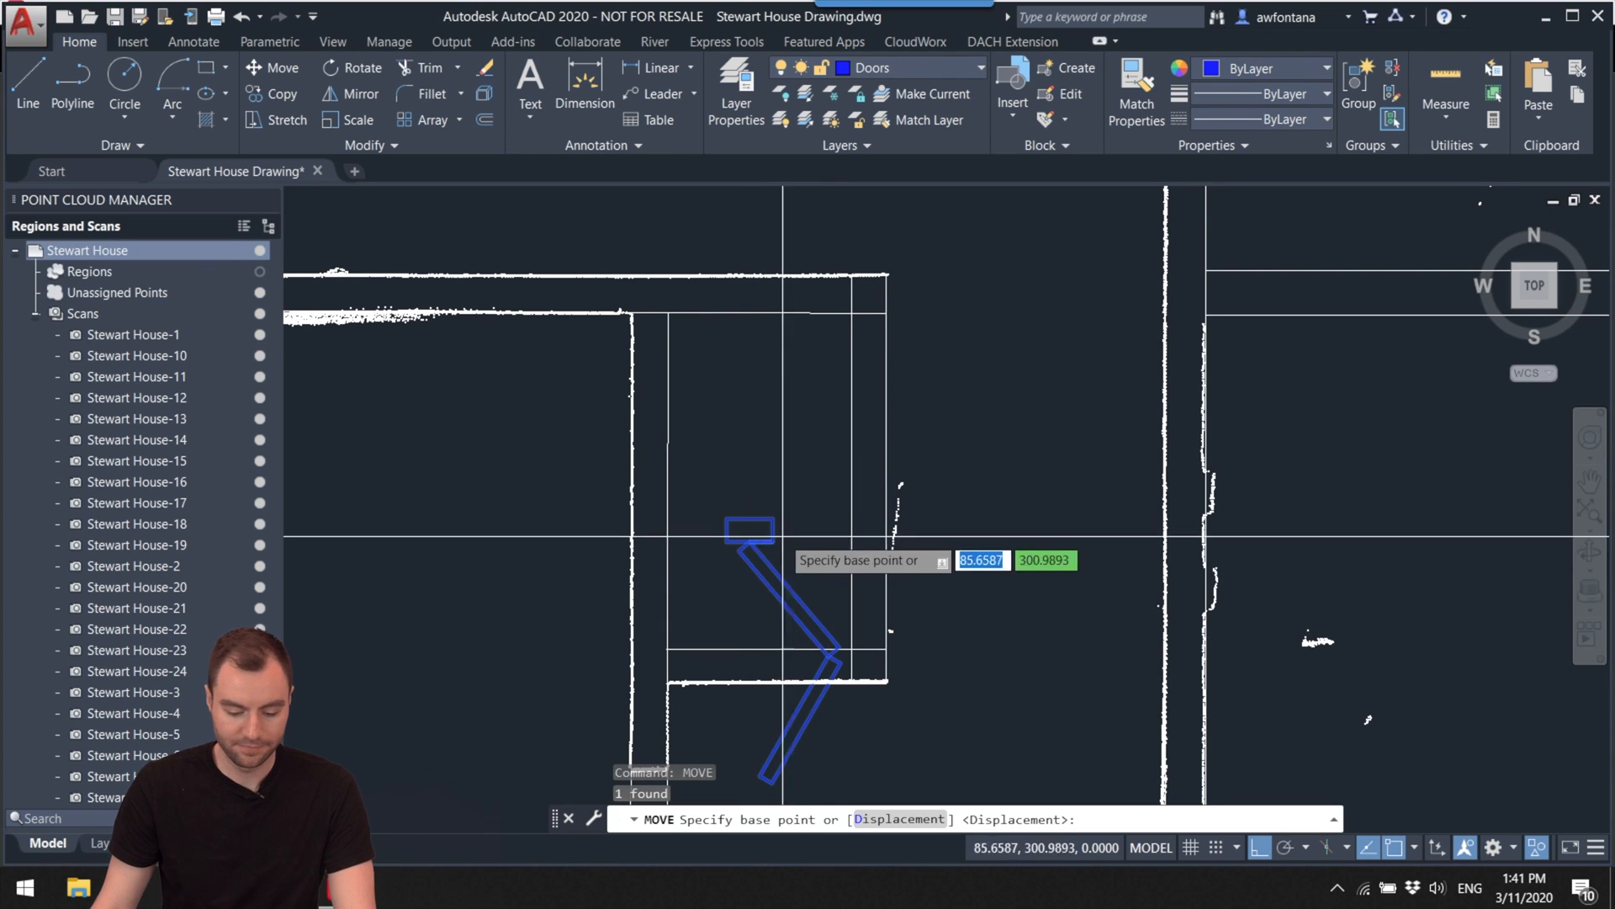
{"action": "left_click", "coordinate": [748, 541]}
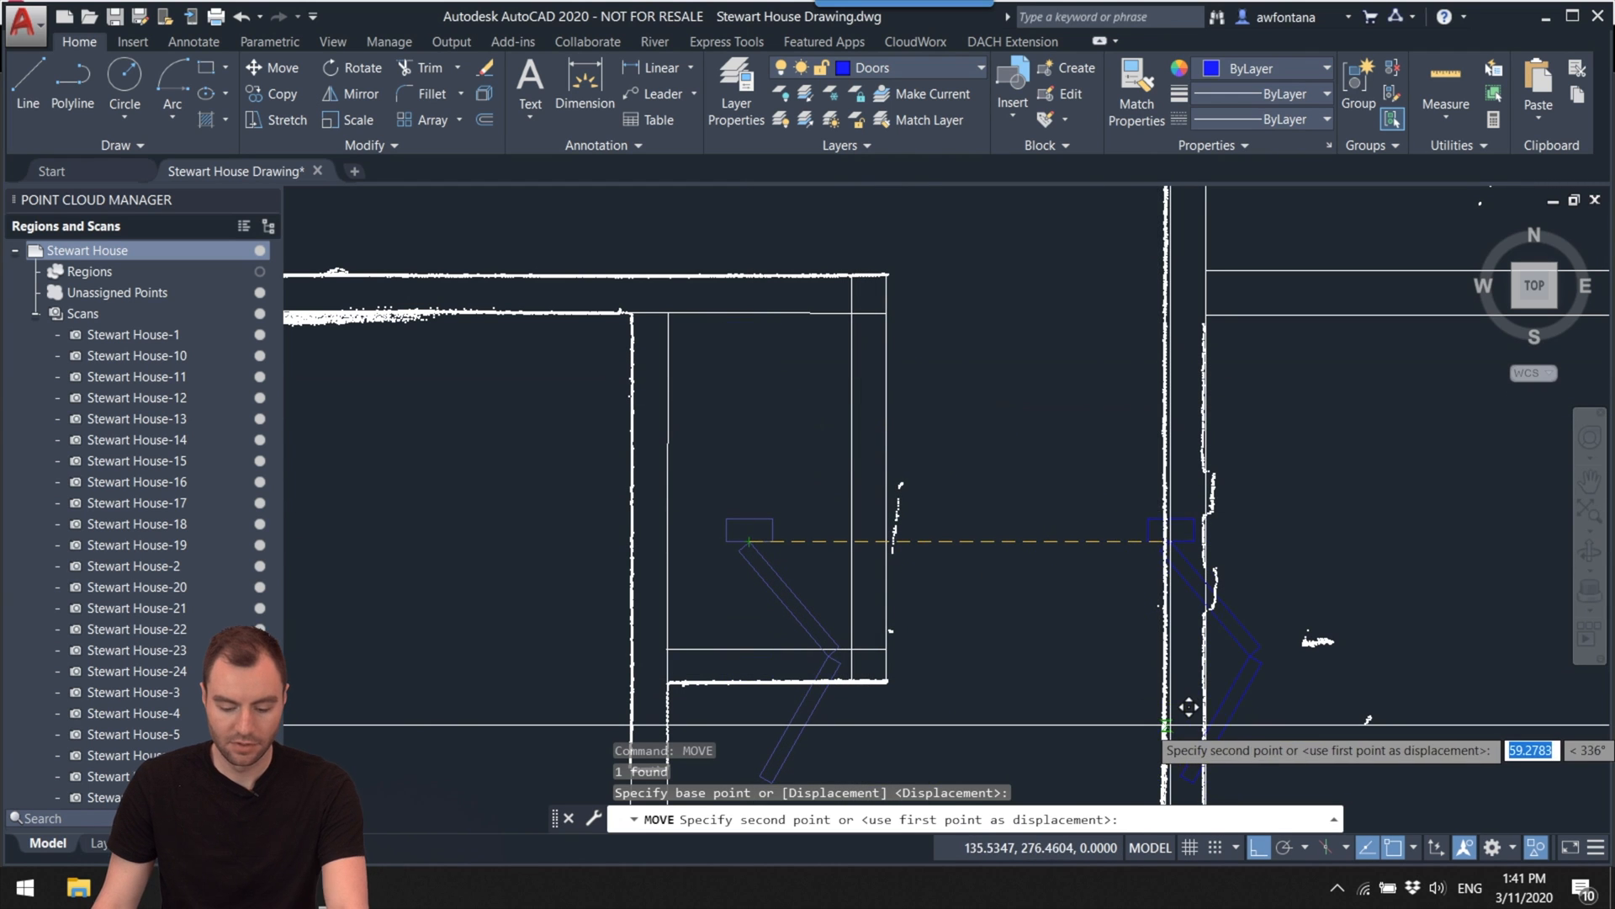
{"action": "key", "text": "F8"}
{"action": "scroll", "coordinate": [888, 330], "scroll_direction": "up", "scroll_amount": 2}
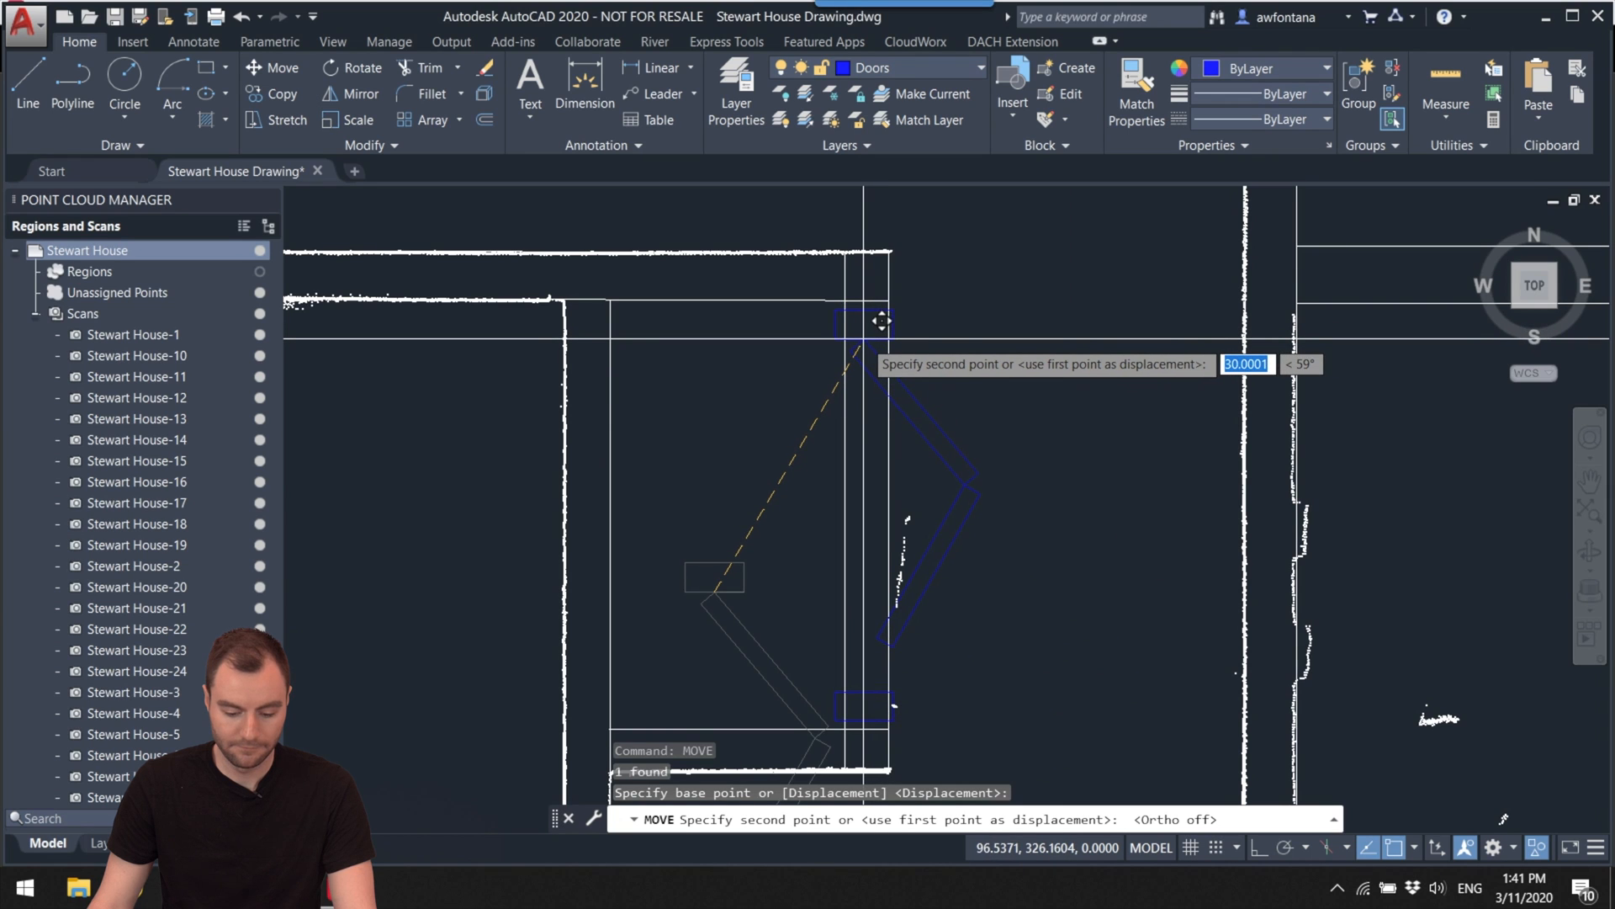
{"action": "key", "text": "Escape"}
Step: Measure the clear width of the wide door opening in the bottom exterior wall of the large lower-right room
{"action": "scroll", "coordinate": [866, 334], "scroll_direction": "down", "scroll_amount": 2}
{"action": "mouse_move", "coordinate": [952, 364]}
{"action": "middle_mouse_down"}
{"action": "mouse_move", "coordinate": [1028, 365]}
{"action": "mouse_move", "coordinate": [1003, 444]}
{"action": "mouse_move", "coordinate": [819, 327]}
{"action": "mouse_move", "coordinate": [837, 313]}
{"action": "mouse_move", "coordinate": [855, 489]}
{"action": "middle_mouse_up"}
{"action": "scroll", "coordinate": [1024, 377], "scroll_direction": "down", "scroll_amount": 2}
{"action": "scroll", "coordinate": [992, 350], "scroll_direction": "down", "scroll_amount": 1}
{"action": "middle_click_drag", "start_coordinate": [837, 364], "coordinate": [856, 587]}
{"action": "scroll", "coordinate": [909, 408], "scroll_direction": "down", "scroll_amount": 2}
{"action": "middle_click_drag", "start_coordinate": [925, 457], "coordinate": [801, 342]}
{"action": "middle_click_drag", "start_coordinate": [854, 461], "coordinate": [764, 332]}
{"action": "scroll", "coordinate": [860, 574], "scroll_direction": "up", "scroll_amount": 3}
{"action": "middle_click_drag", "start_coordinate": [860, 574], "coordinate": [1097, 435]}
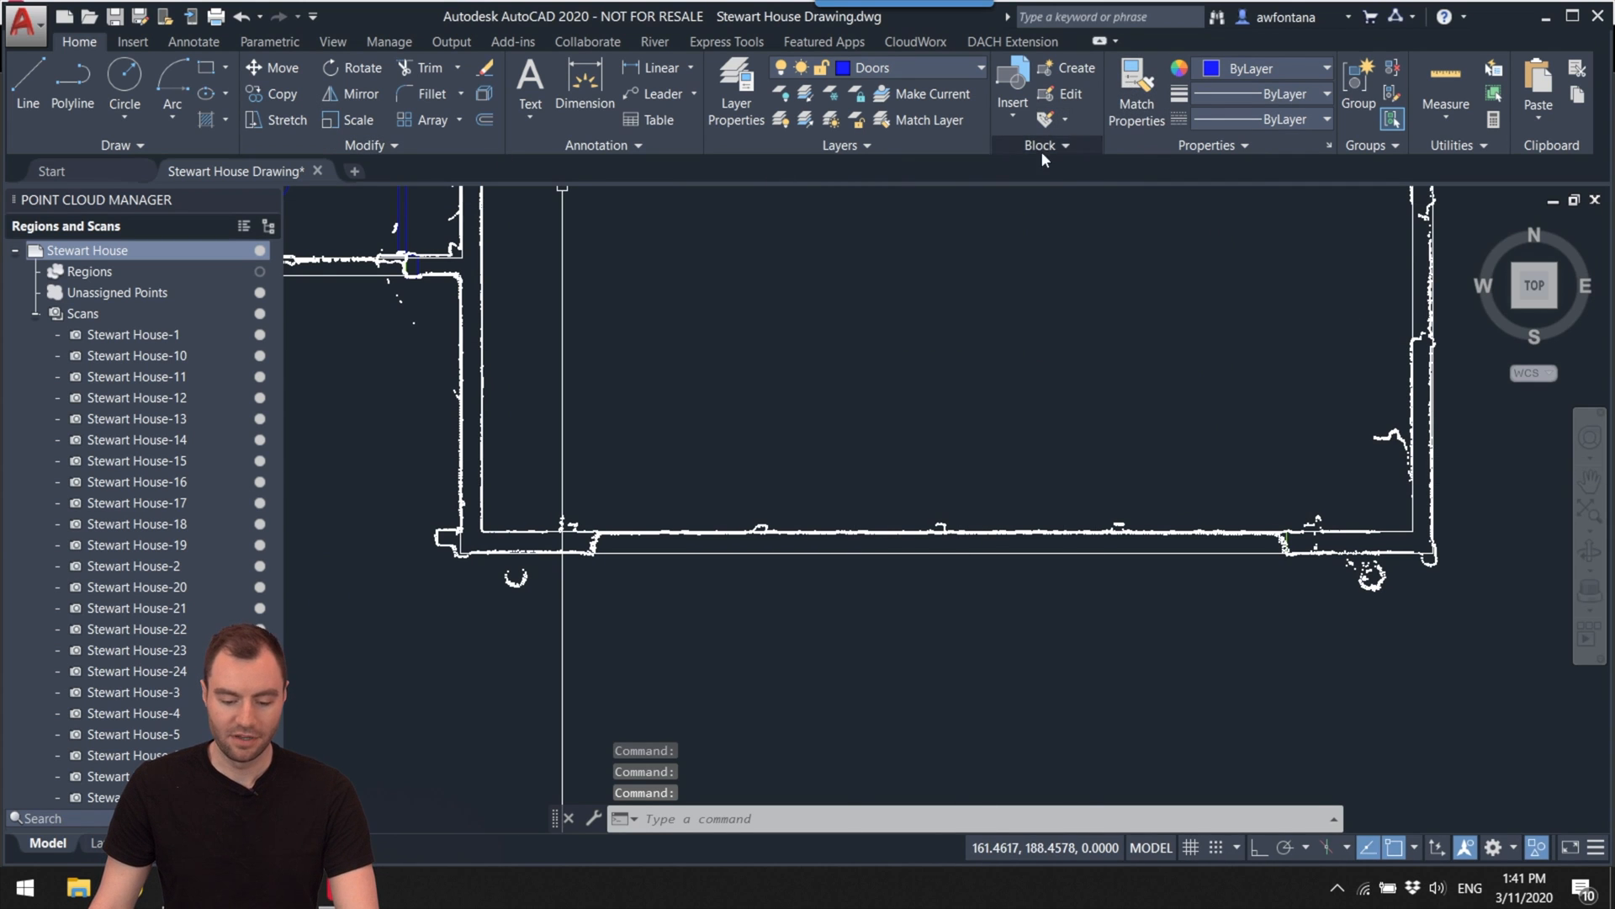
{"action": "type", "text": "Measure"}
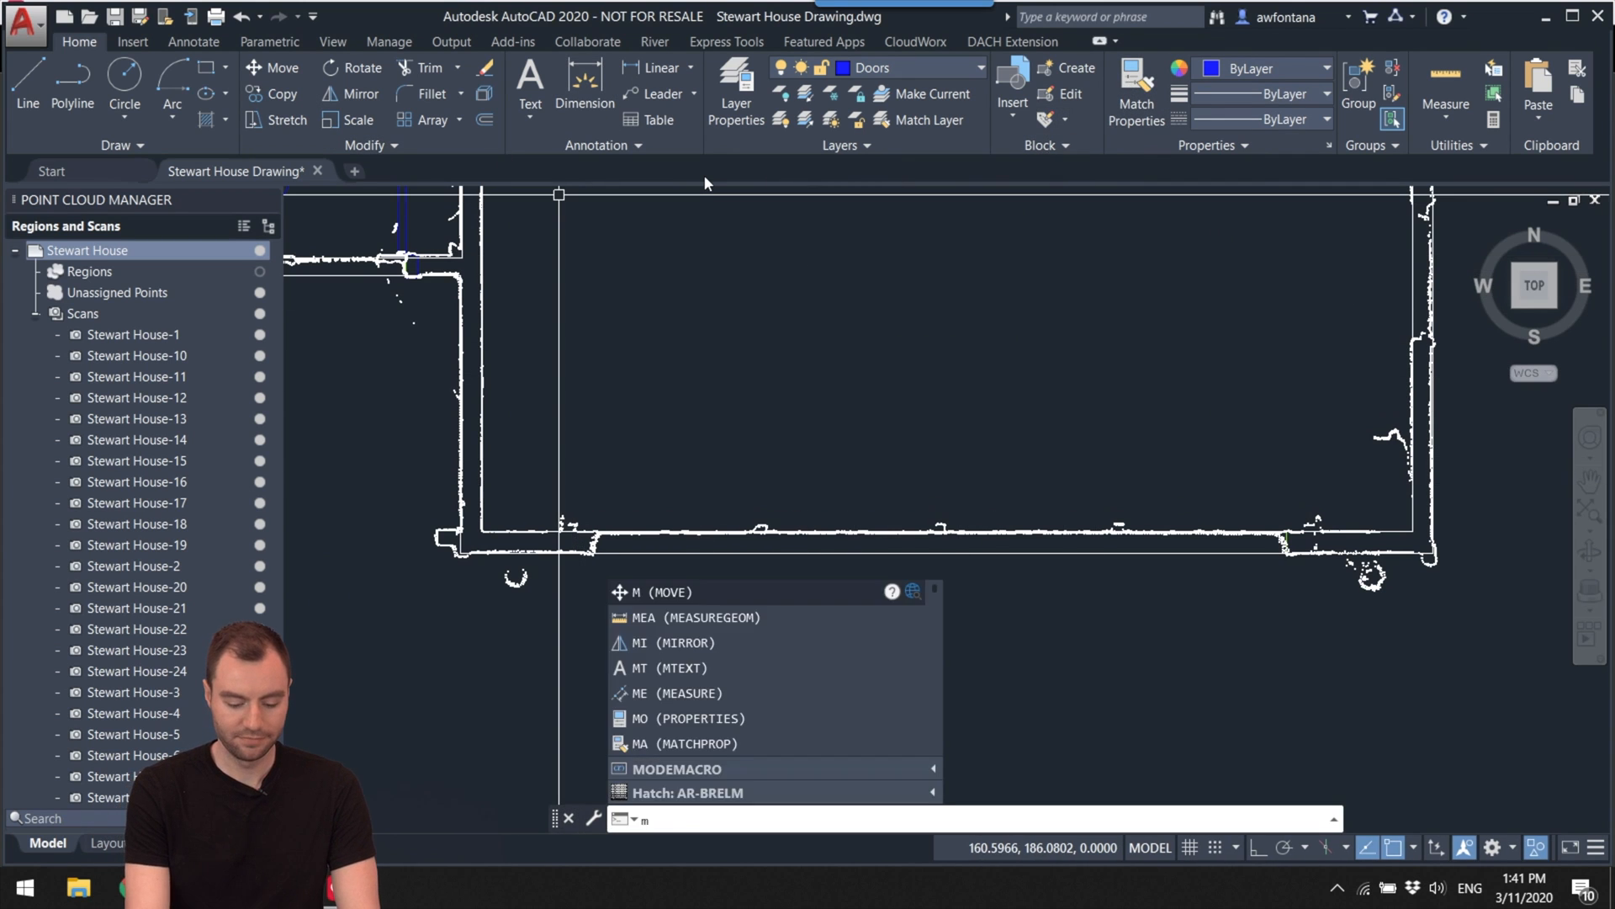
{"action": "type", "text": "g"}
{"action": "key", "text": "Return"}
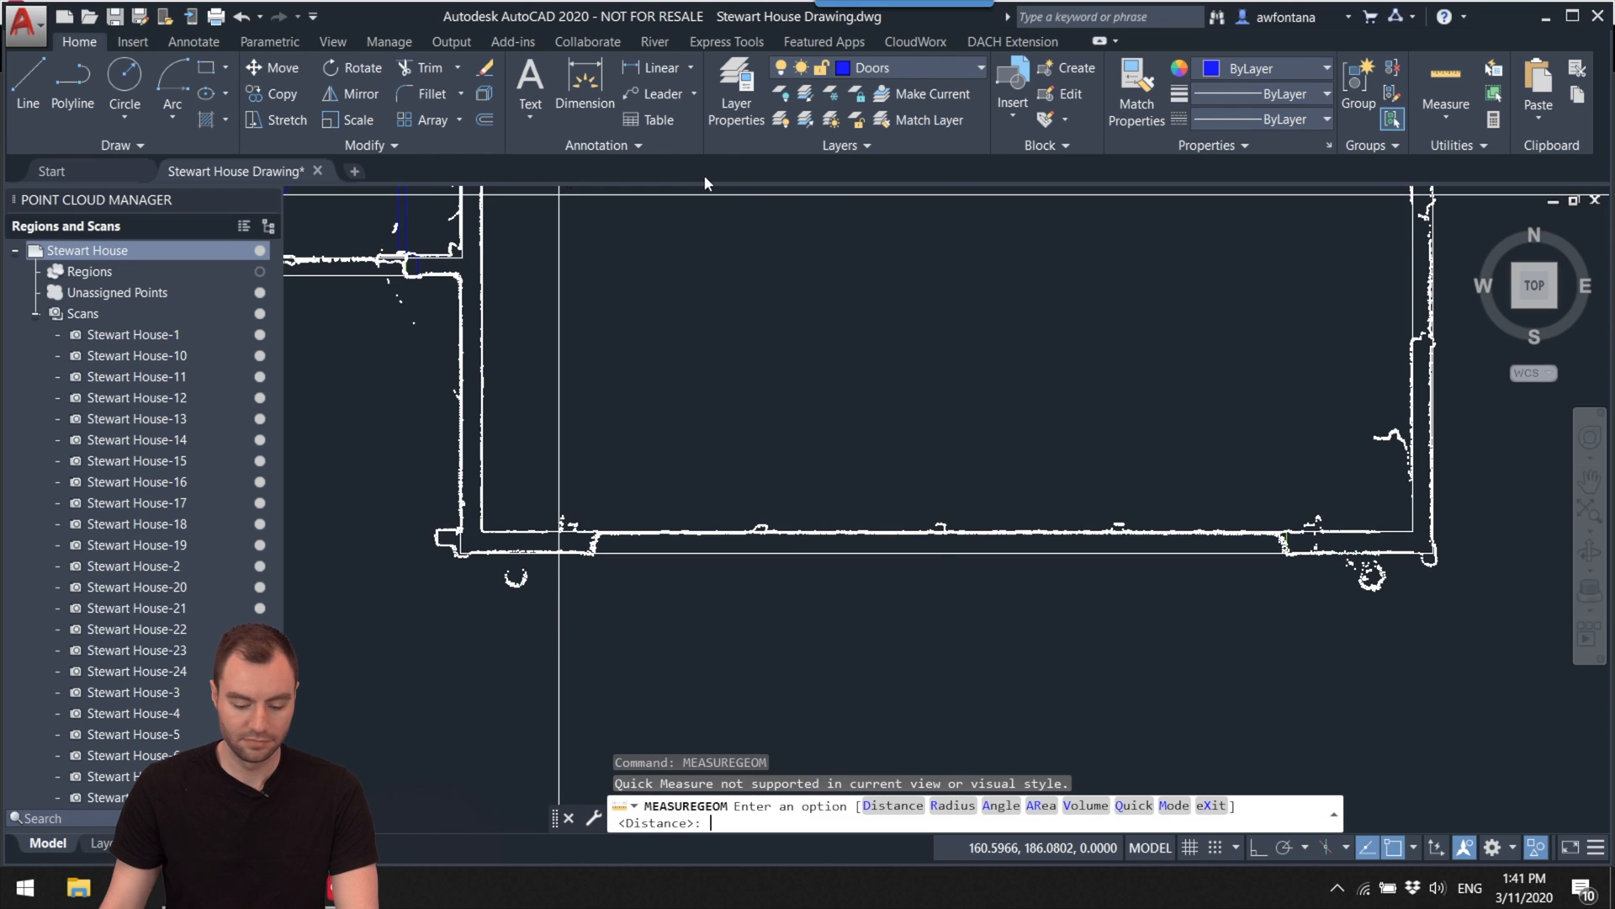
{"action": "left_click", "coordinate": [1128, 351]}
{"action": "scroll", "coordinate": [414, 556], "scroll_direction": "up", "scroll_amount": 6}
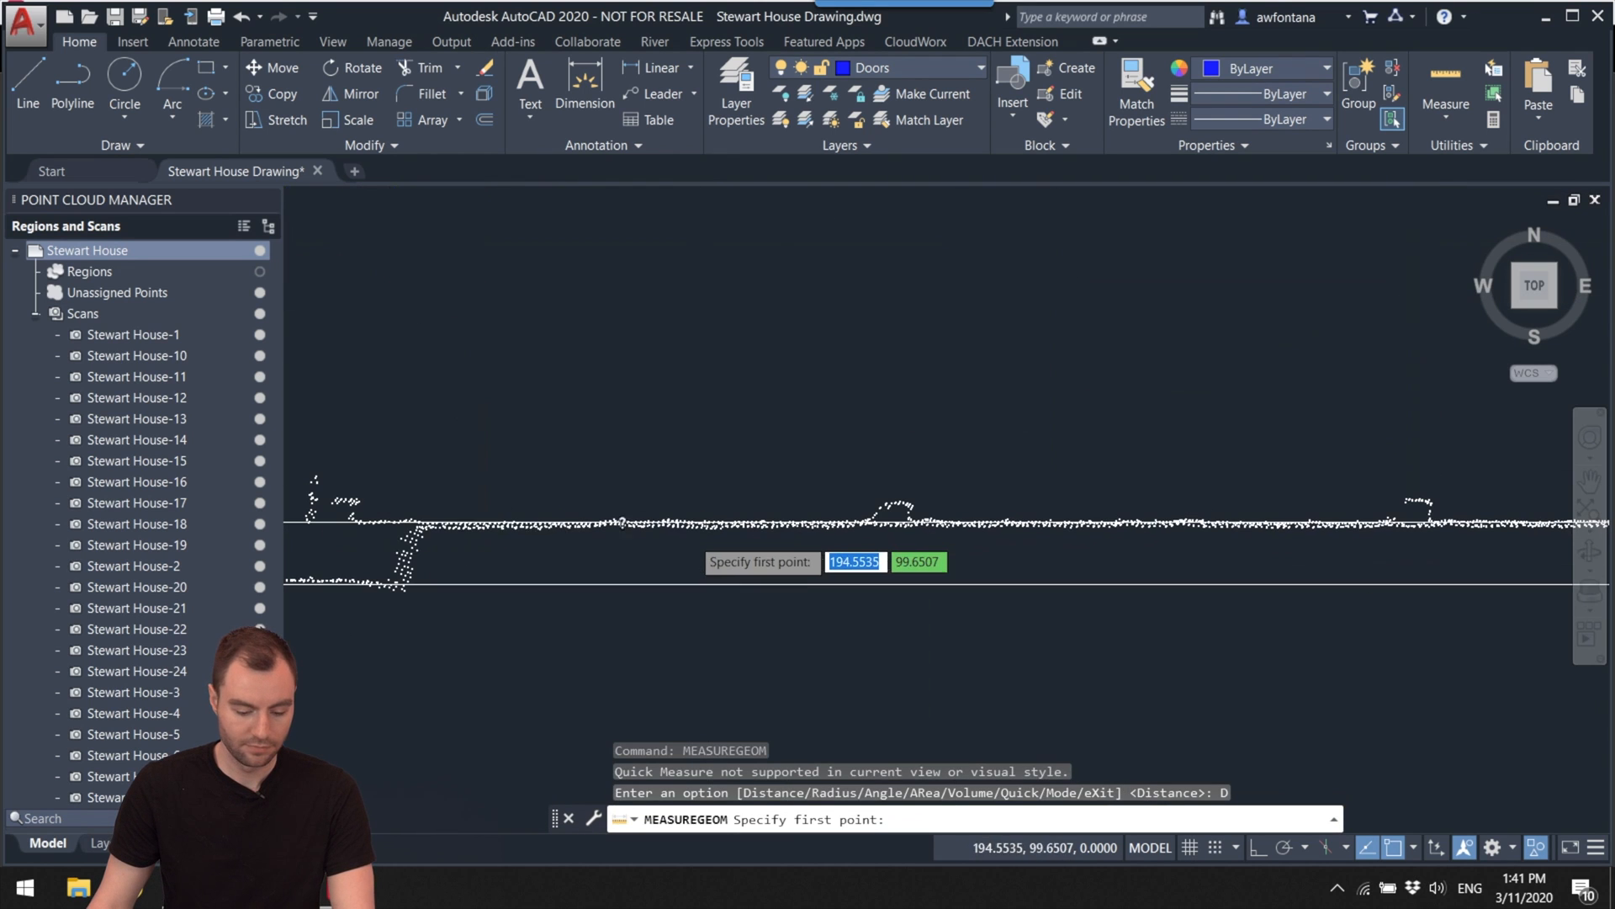
{"action": "left_click", "coordinate": [406, 581]}
{"action": "scroll", "coordinate": [409, 566], "scroll_direction": "down", "scroll_amount": 5}
{"action": "scroll", "coordinate": [740, 564], "scroll_direction": "up", "scroll_amount": 5}
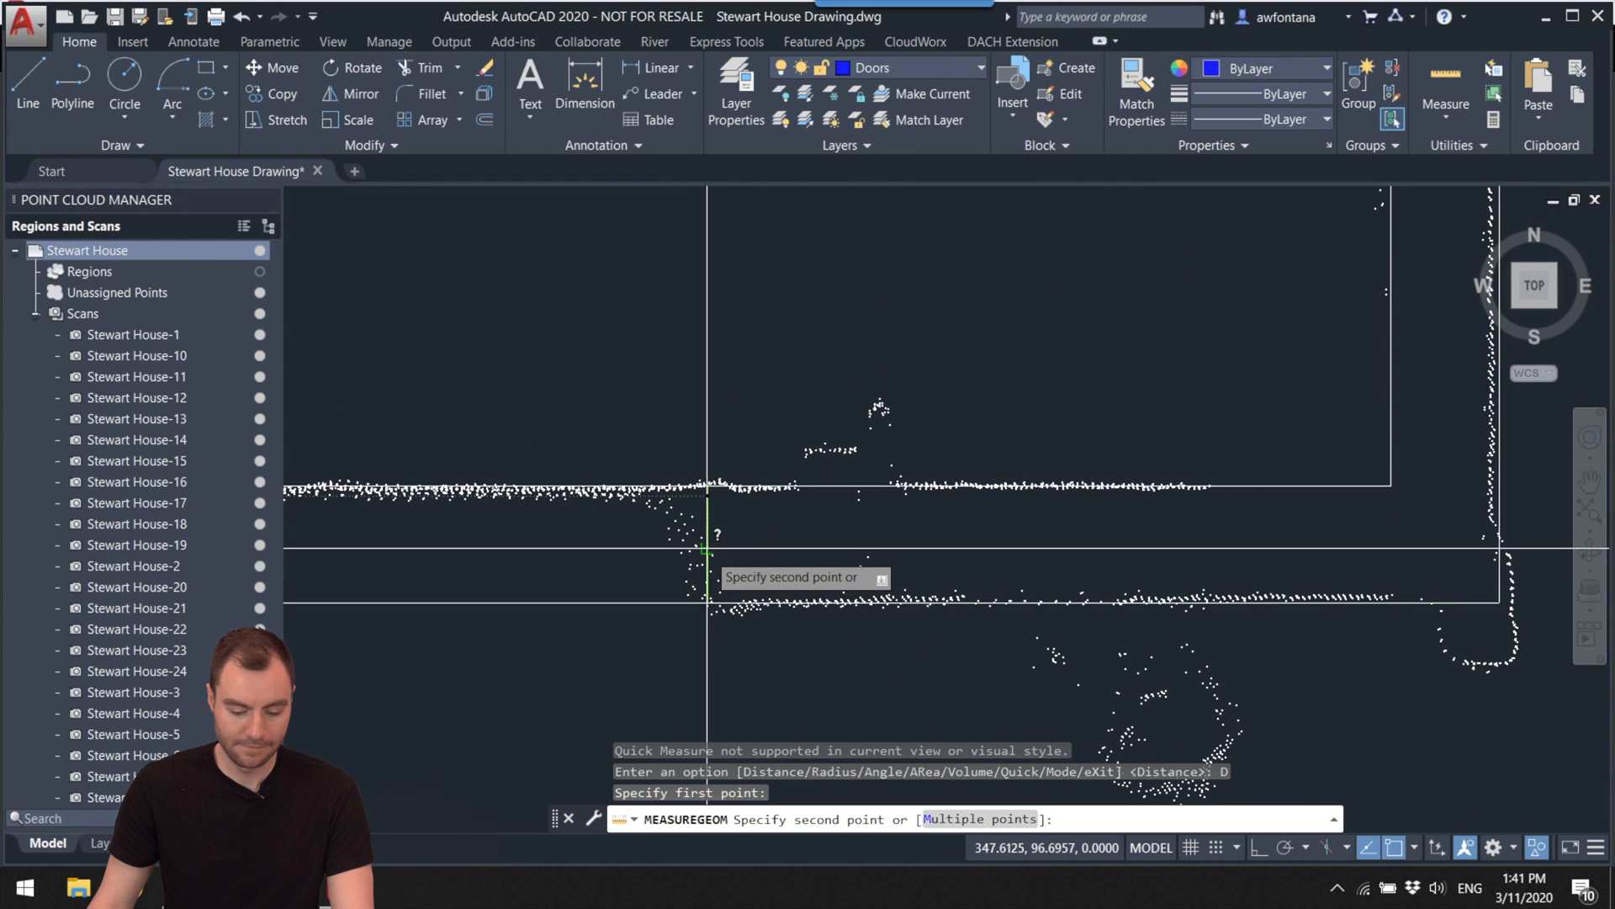
{"action": "left_click", "coordinate": [707, 548]}
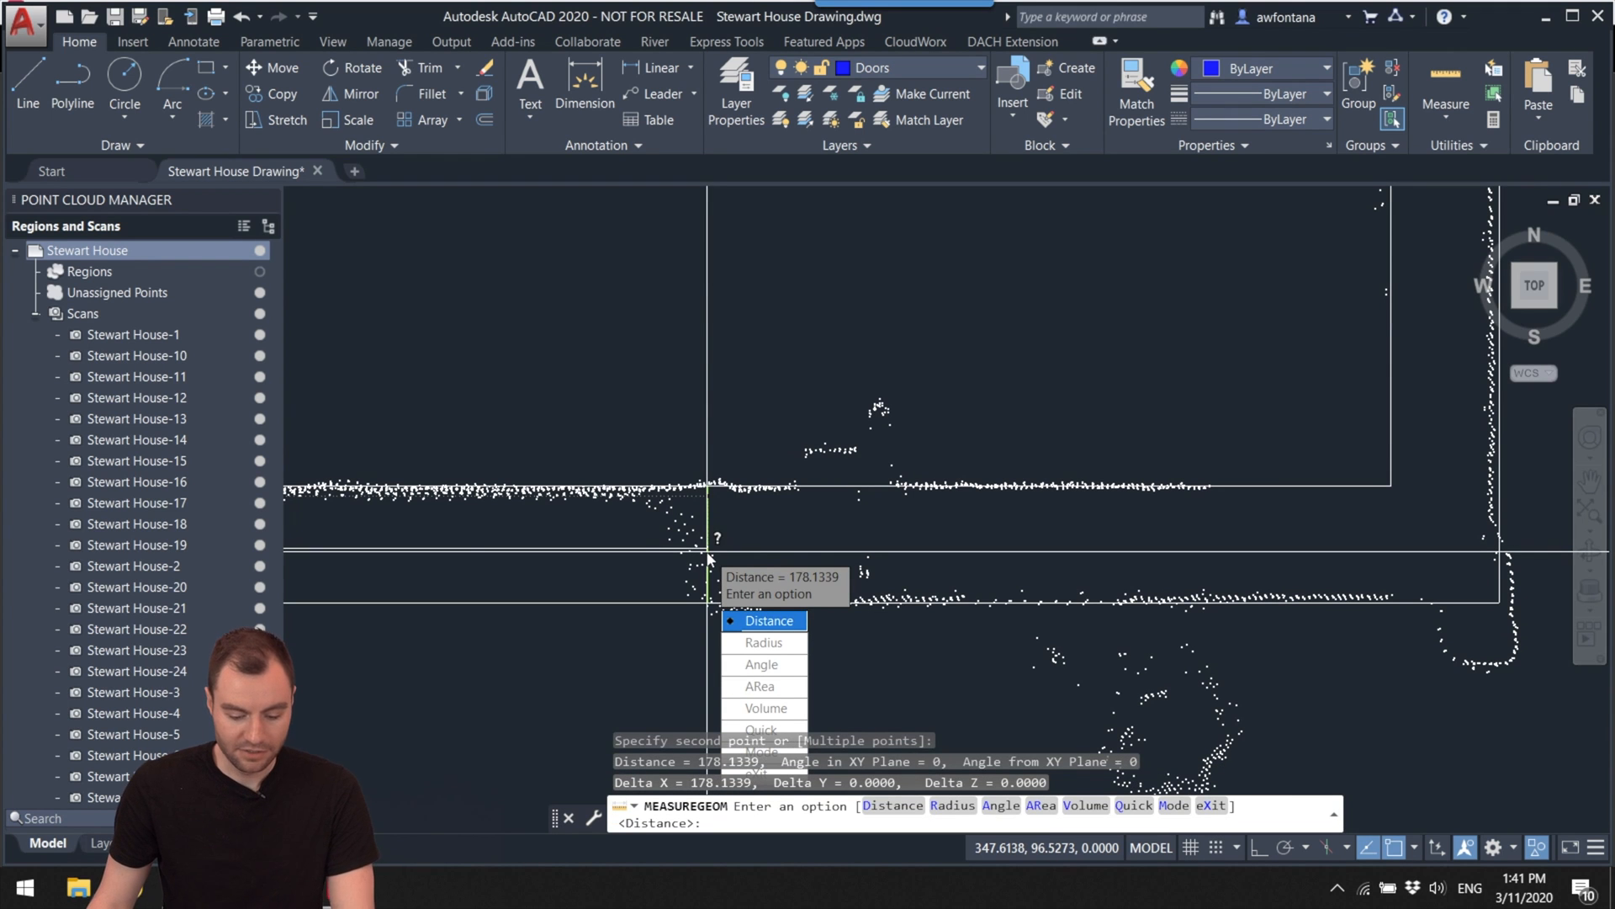
{"action": "key", "text": "Escape"}
Step: Copy the left jamb rectangle of a single door beside the floor plan into the empty space to its lower left
{"action": "scroll", "coordinate": [707, 555], "scroll_direction": "down", "scroll_amount": 6}
{"action": "middle_click_drag", "start_coordinate": [353, 379], "coordinate": [969, 424]}
{"action": "scroll", "coordinate": [841, 421], "scroll_direction": "down", "scroll_amount": 2}
{"action": "scroll", "coordinate": [969, 424], "scroll_direction": "up", "scroll_amount": 2}
{"action": "key", "text": "Escape"}
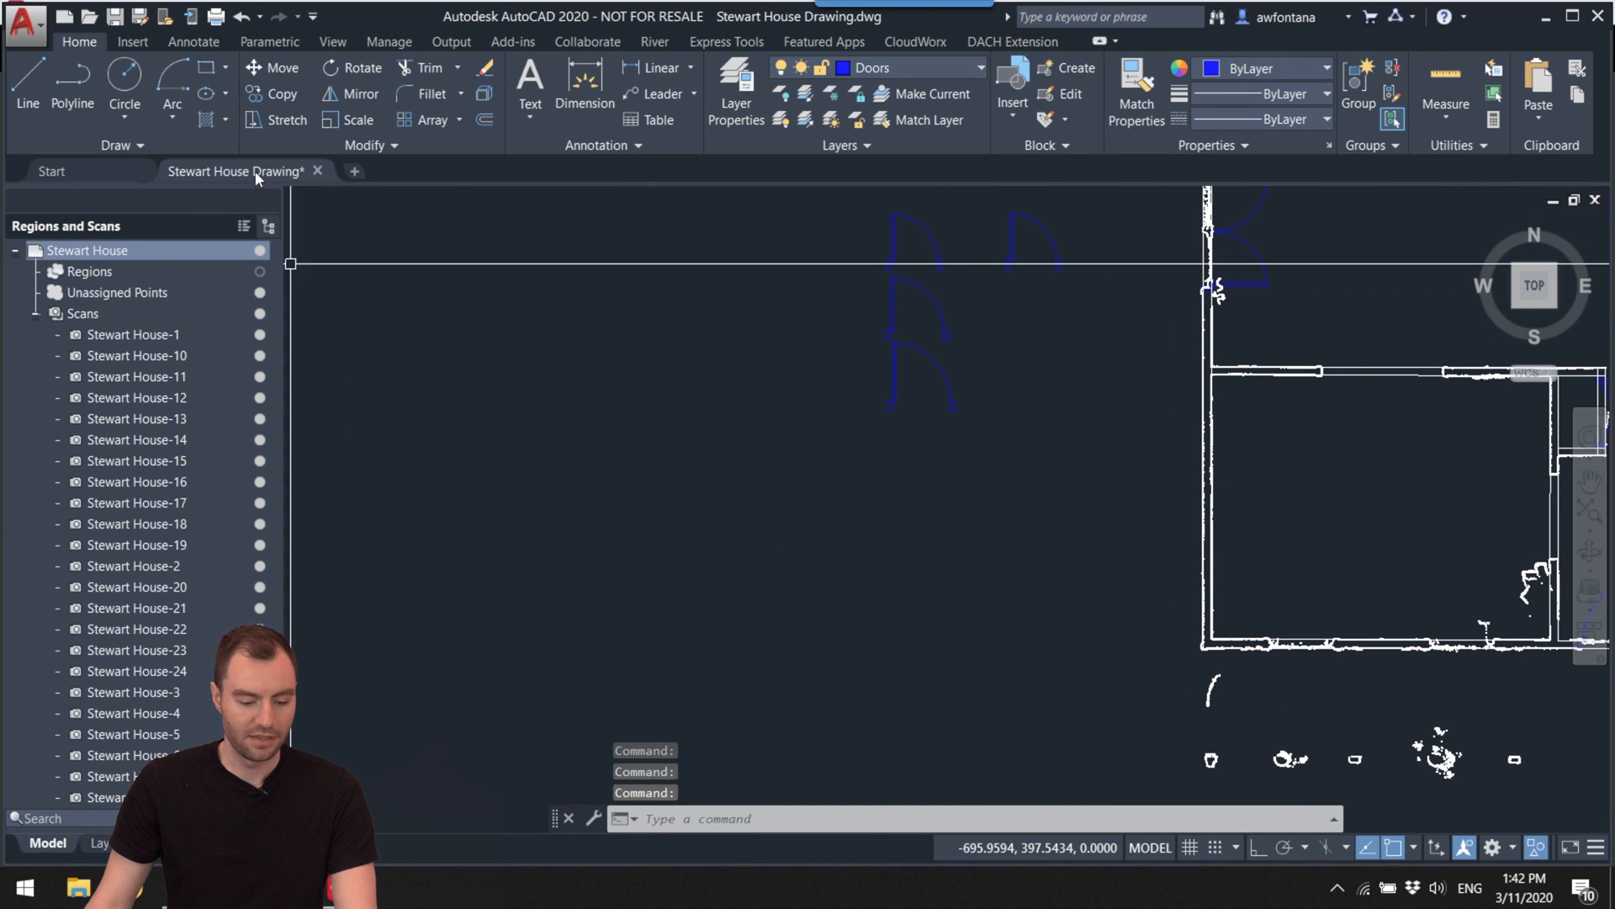
{"action": "scroll", "coordinate": [601, 415], "scroll_direction": "up", "scroll_amount": 3}
{"action": "mouse_move", "coordinate": [755, 332]}
{"action": "middle_mouse_down"}
{"action": "mouse_move", "coordinate": [818, 483]}
{"action": "mouse_move", "coordinate": [796, 479]}
{"action": "middle_mouse_up"}
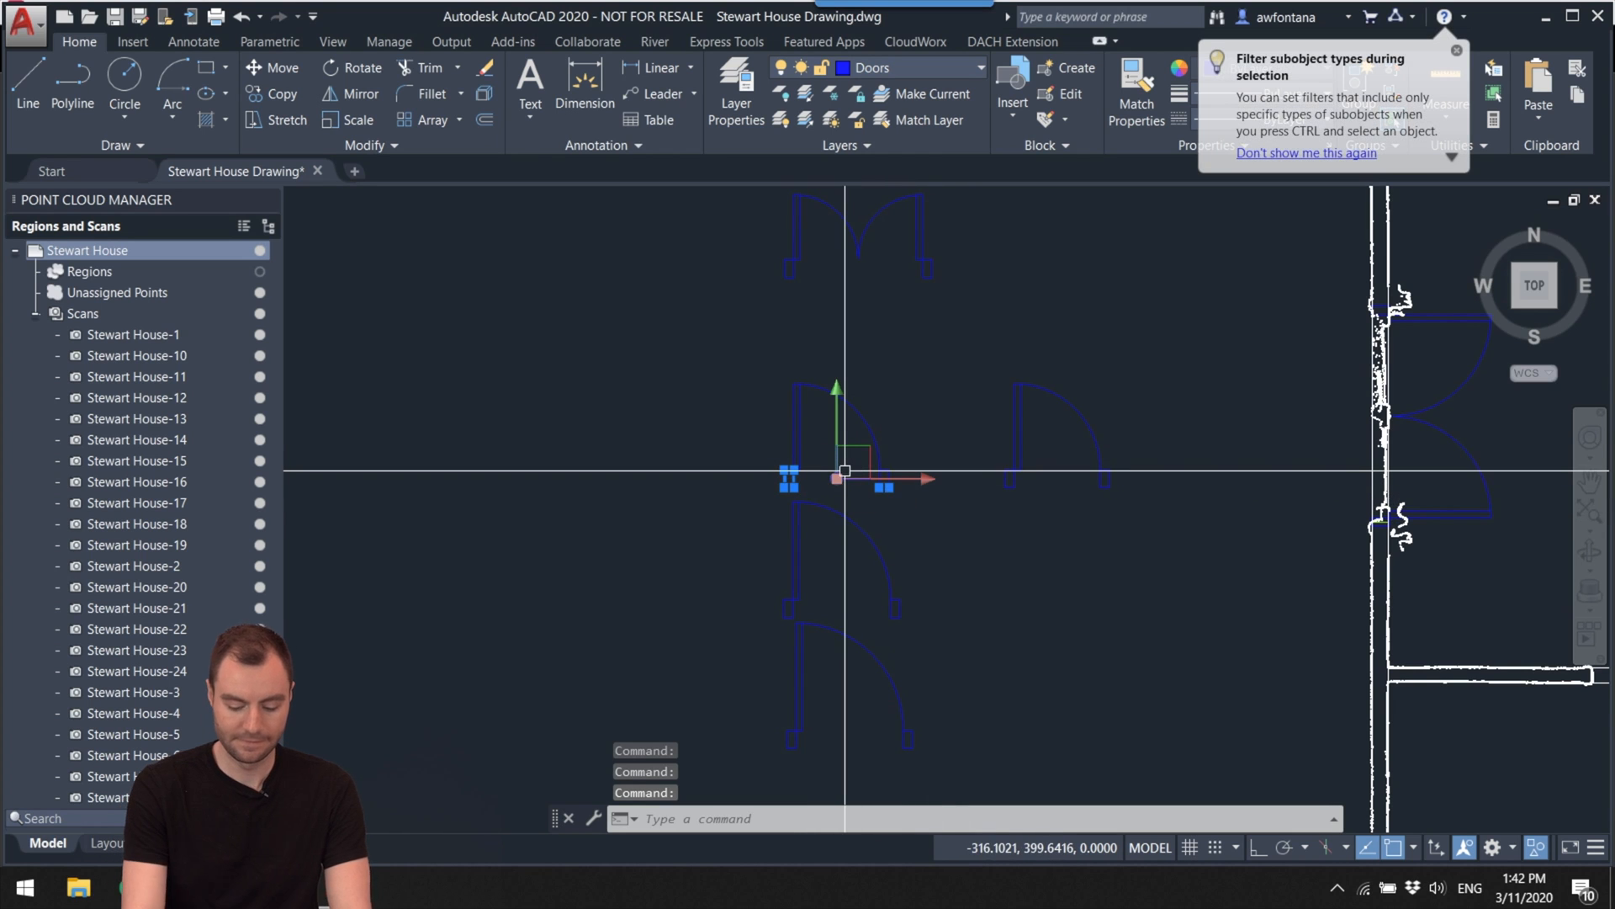
{"action": "type", "text": "copt"}
{"action": "key", "text": "Return"}
{"action": "key", "text": "Escape"}
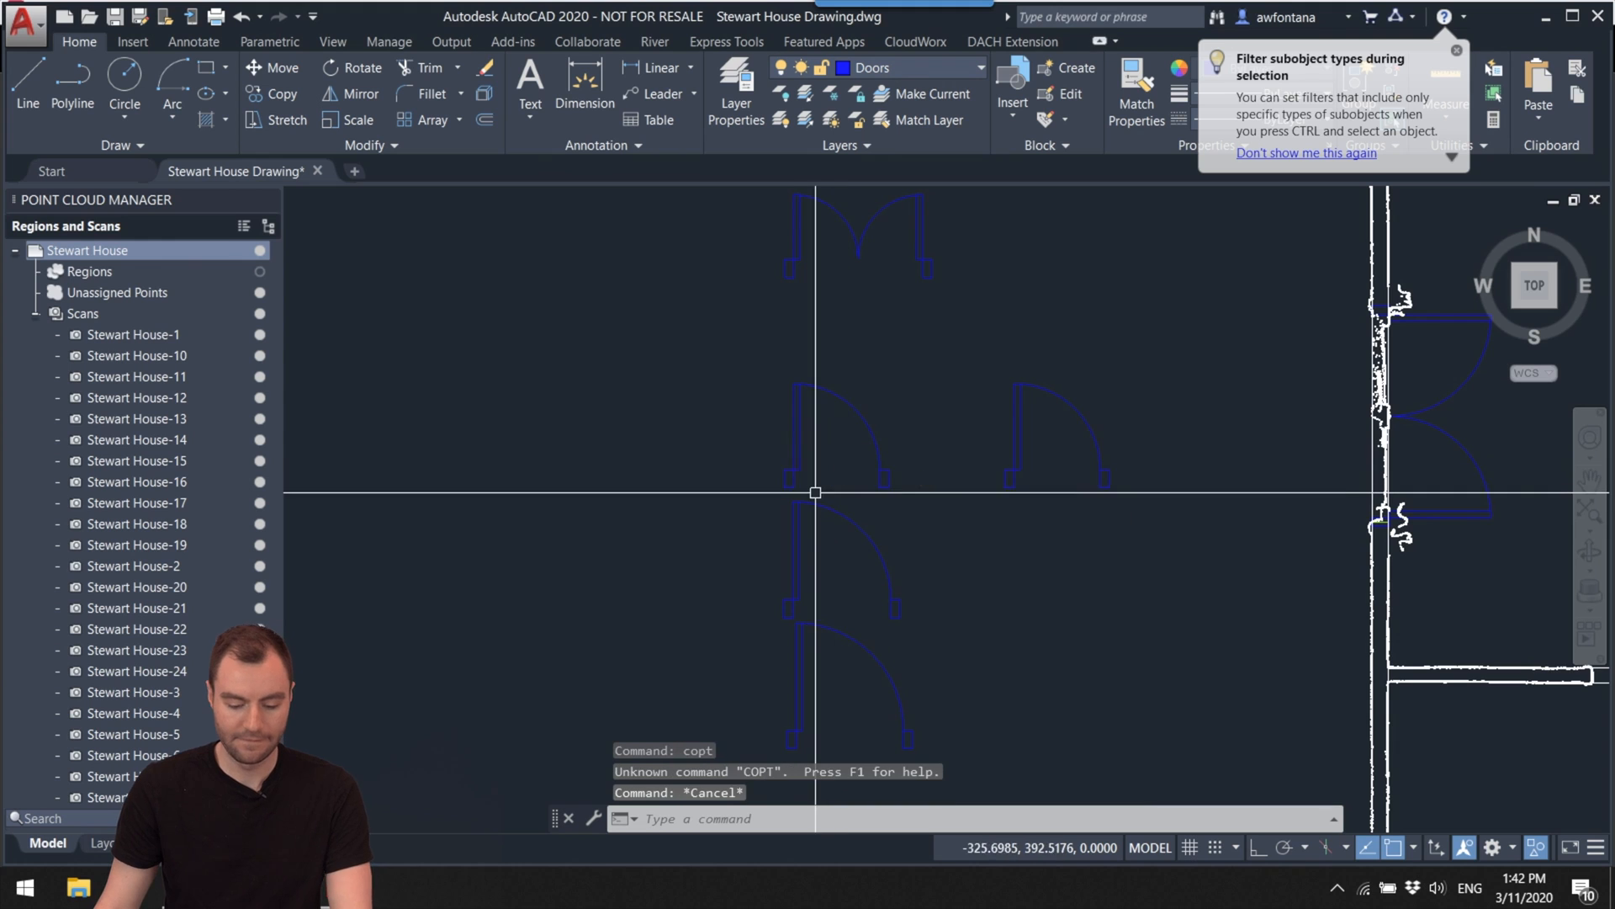
{"action": "left_click", "coordinate": [790, 483]}
{"action": "mouse_move", "coordinate": [793, 487]}
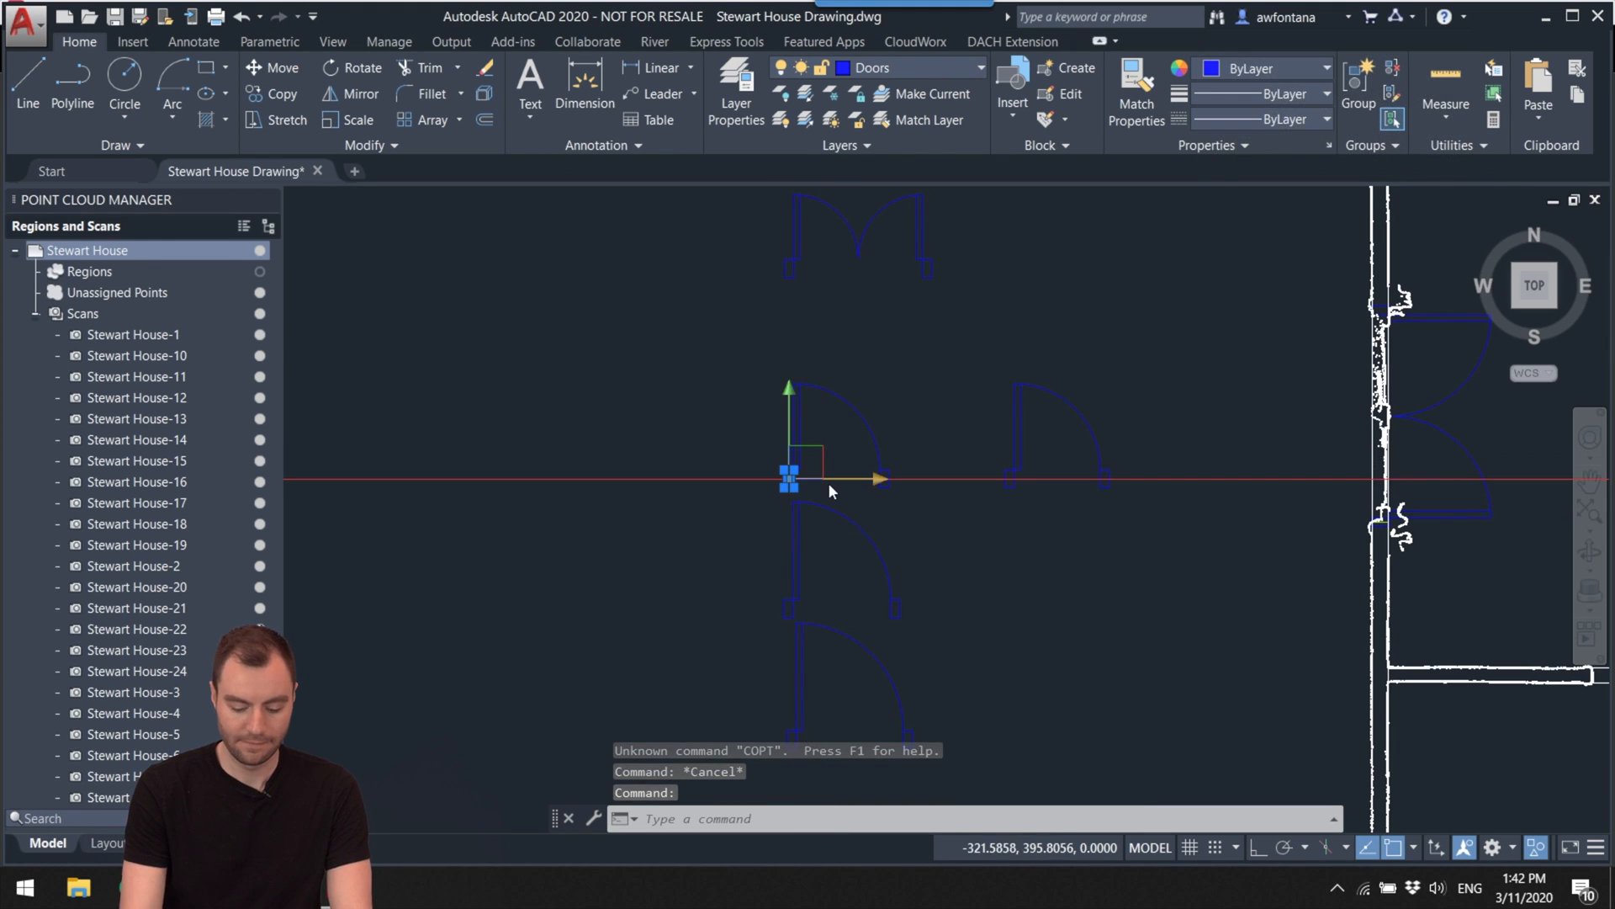
{"action": "type", "text": "copy"}
{"action": "key", "text": "Return"}
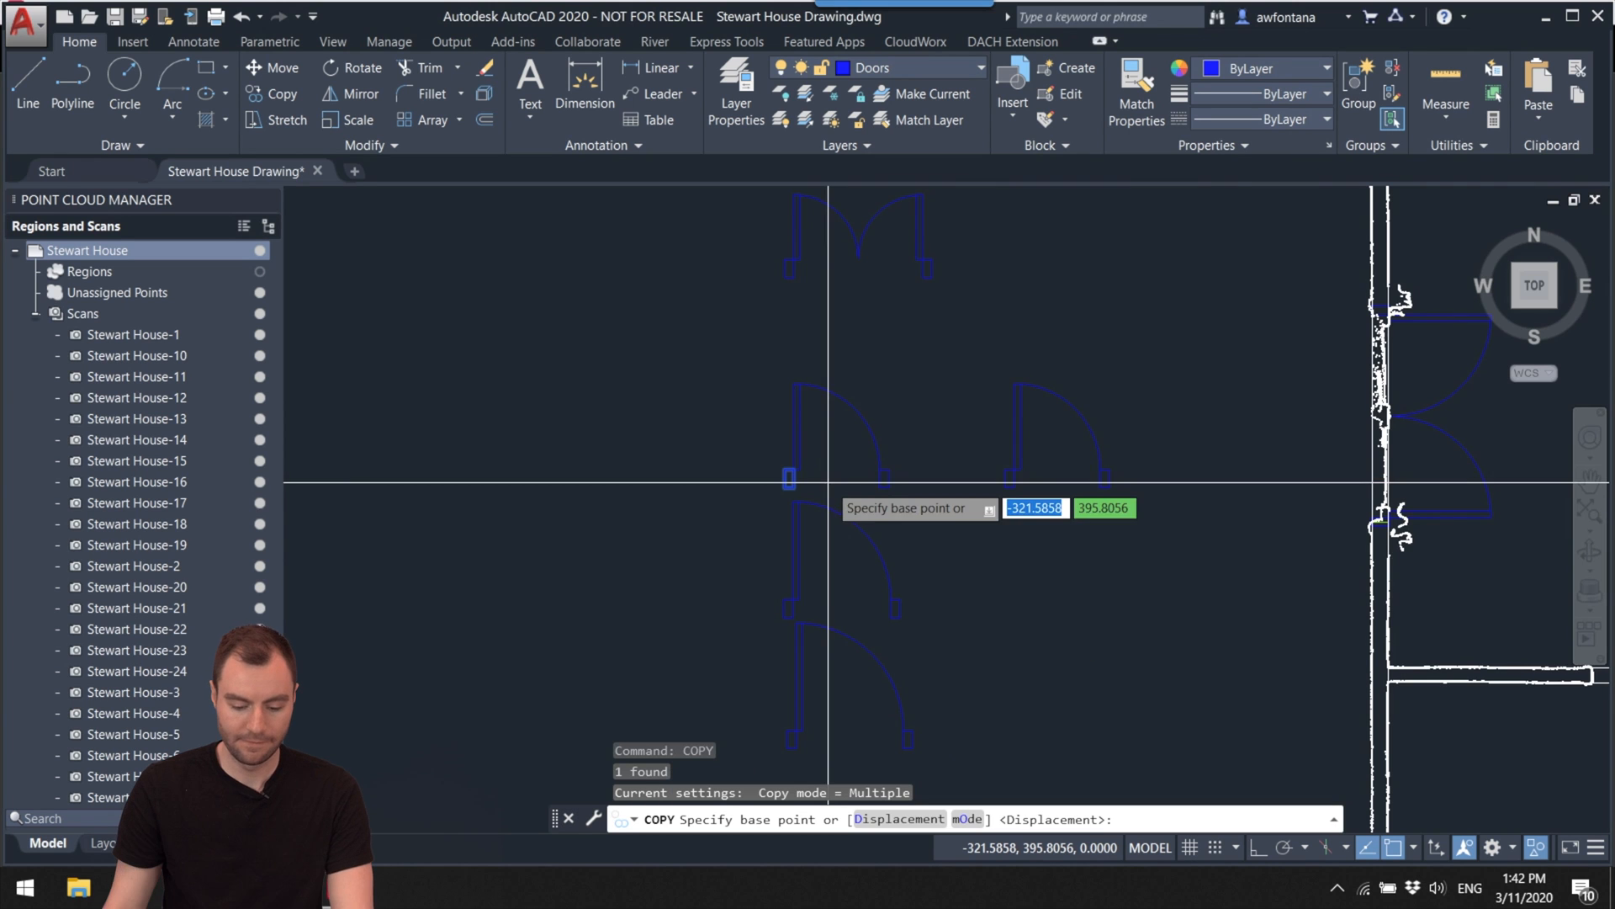
{"action": "left_click", "coordinate": [791, 487]}
{"action": "scroll", "coordinate": [757, 555], "scroll_direction": "down", "scroll_amount": 5}
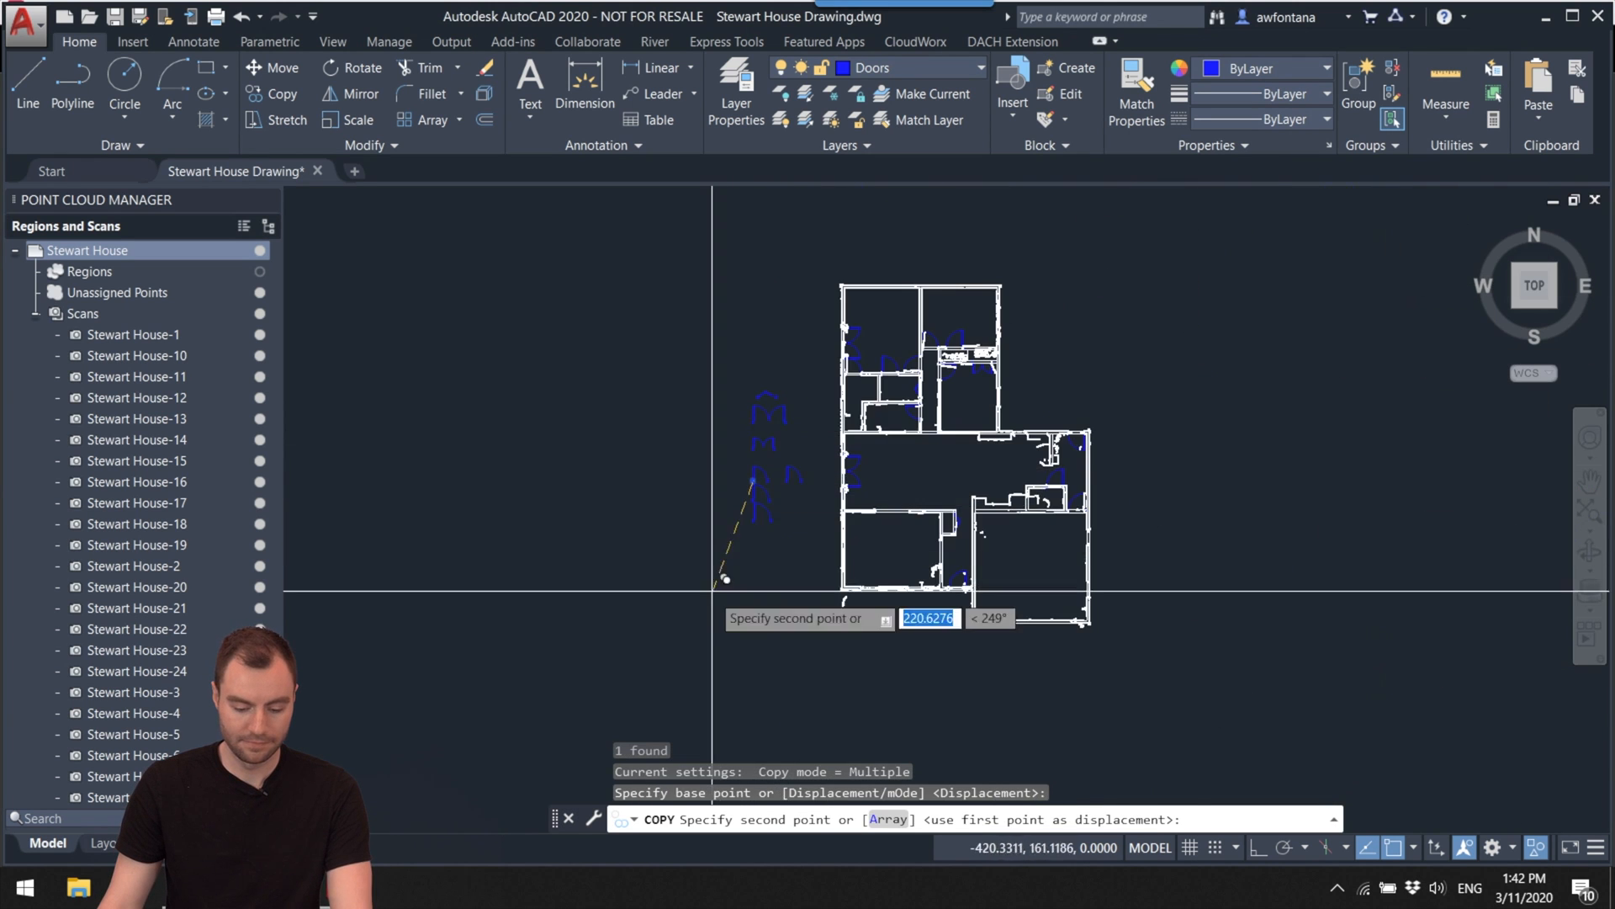
{"action": "scroll", "coordinate": [613, 596], "scroll_direction": "up", "scroll_amount": 4}
{"action": "scroll", "coordinate": [618, 581], "scroll_direction": "up", "scroll_amount": 5}
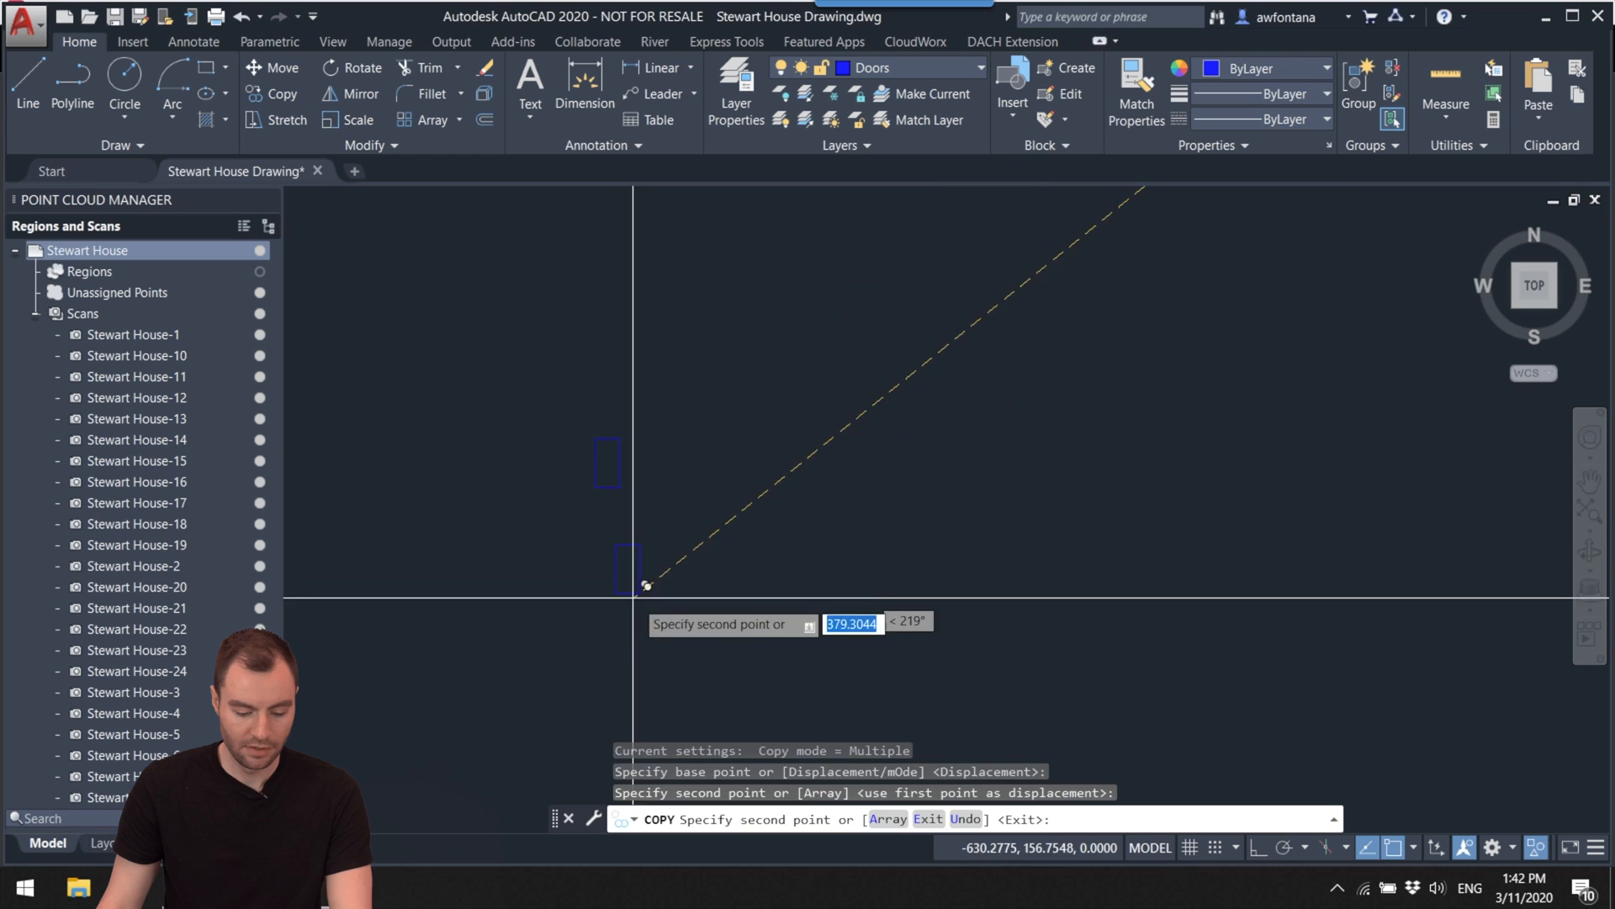
{"action": "key", "text": "Escape"}
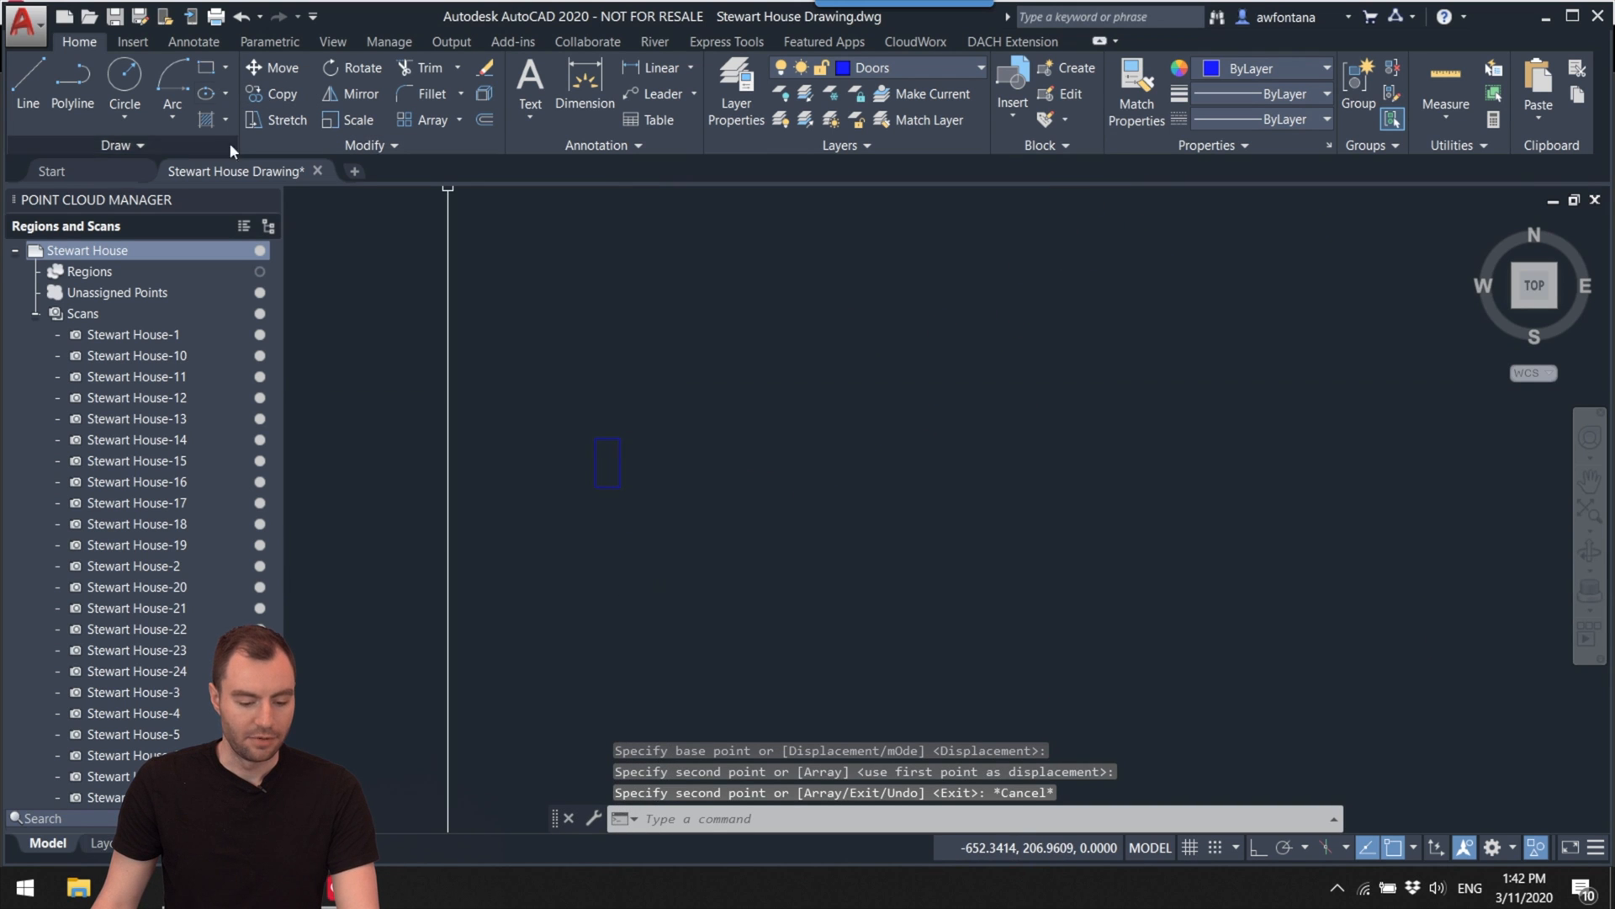
Step: Draw a 178 by 2 rectangle beside the copied jamb as the wide door's panel
{"action": "left_click", "coordinate": [208, 69]}
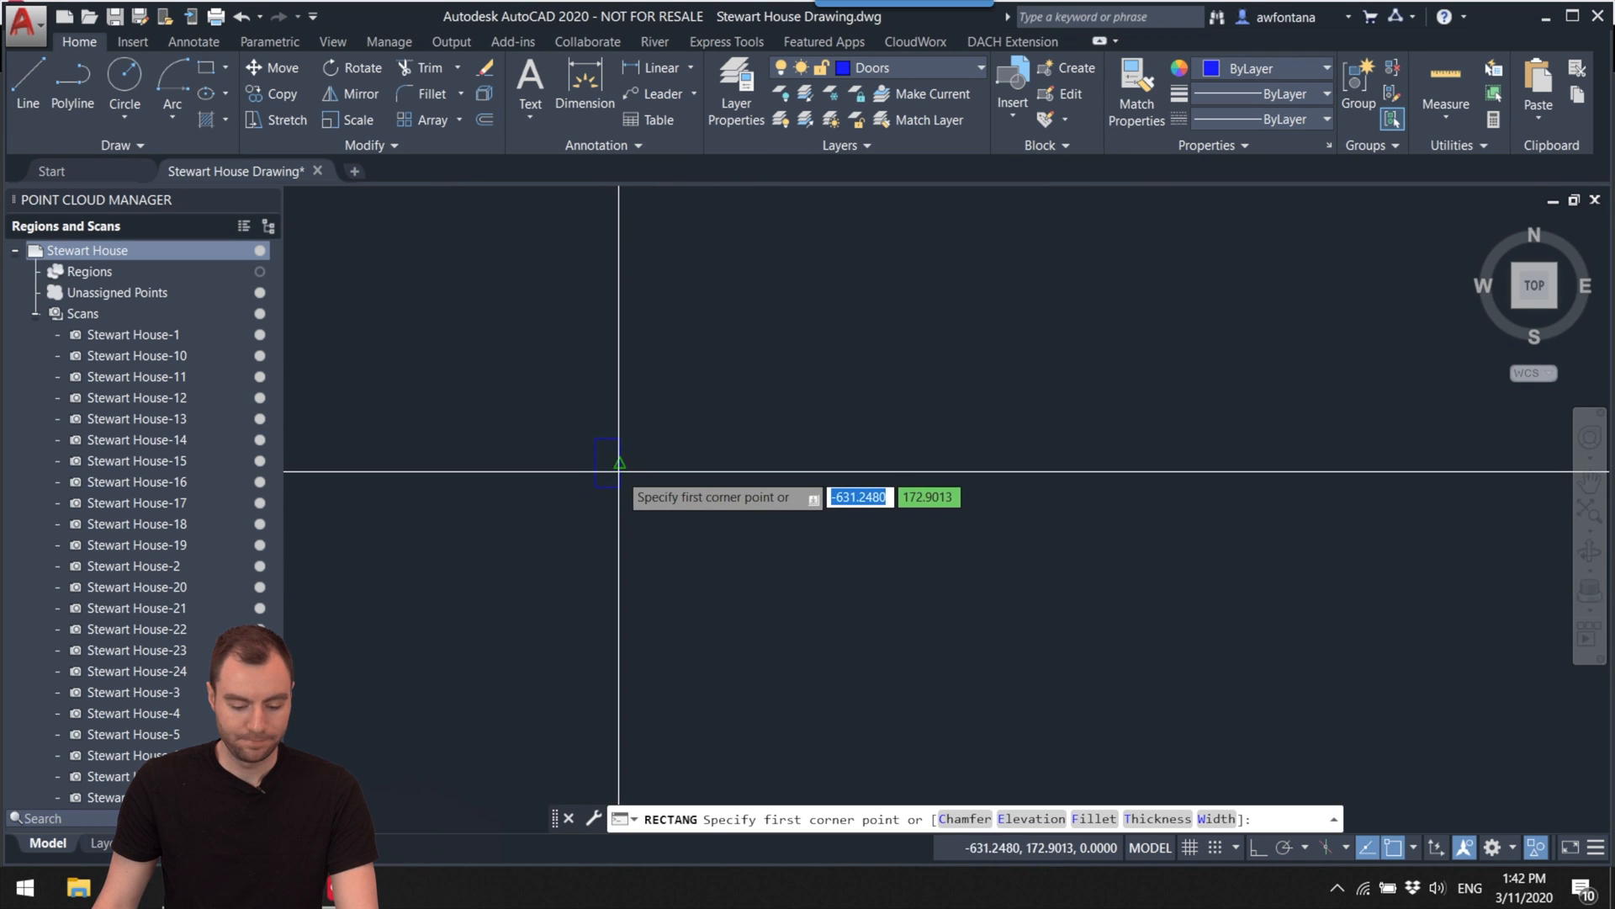
{"action": "left_click", "coordinate": [644, 495]}
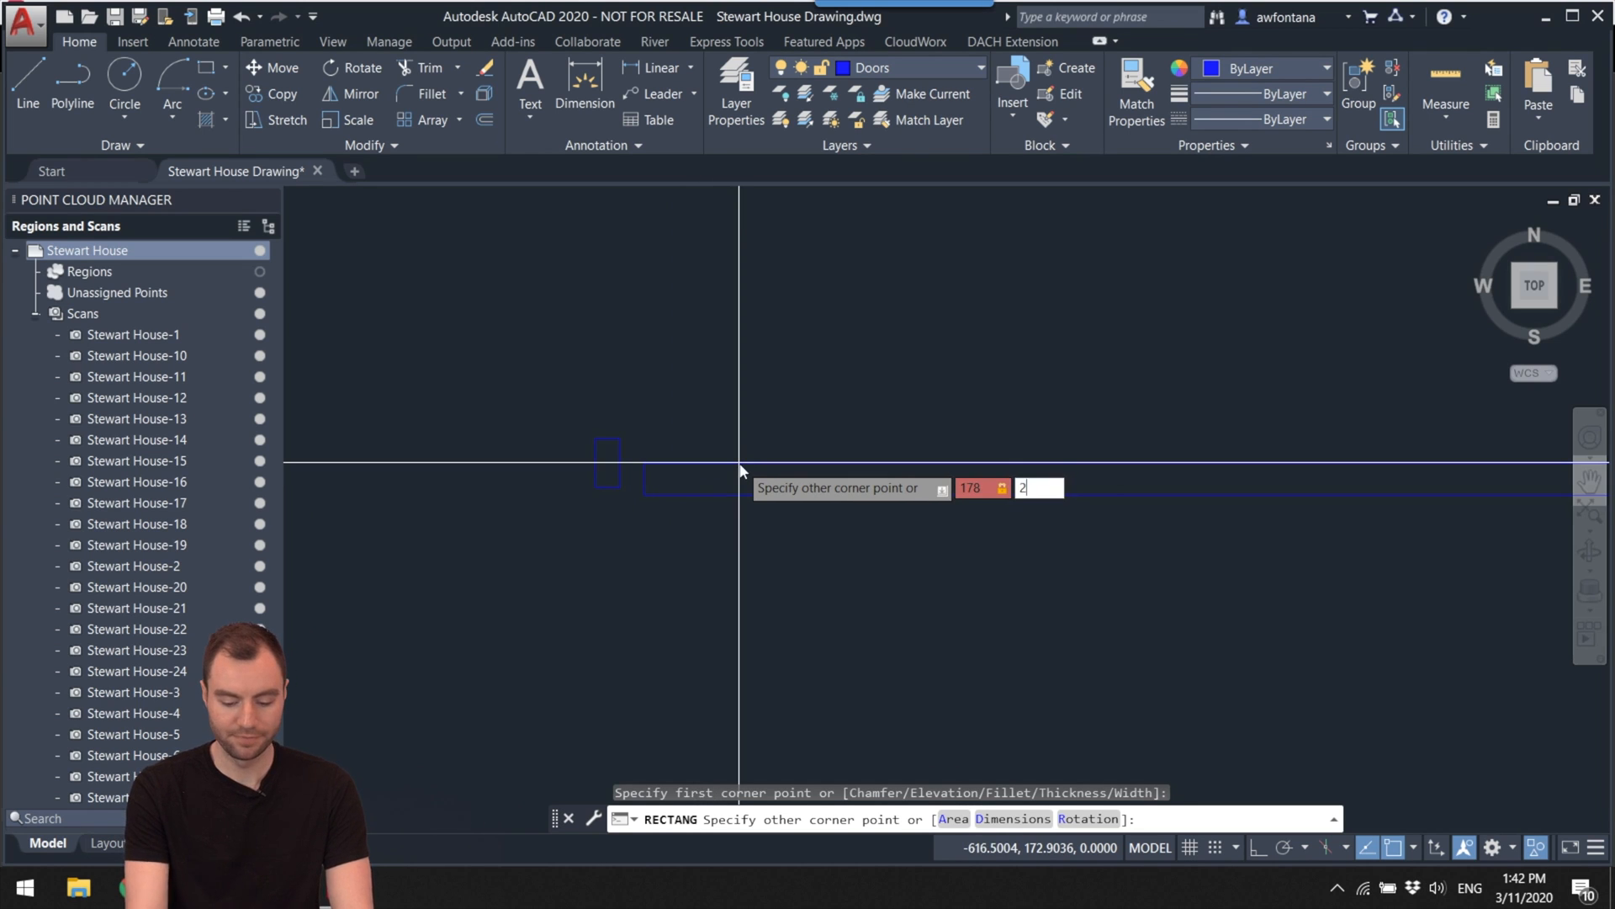
{"action": "type", "text": "178,2"}
{"action": "key", "text": "Return"}
Step: Move the long door panel by the midpoint of its left end to the midpoint of the jamb's right edge
{"action": "scroll", "coordinate": [696, 516], "scroll_direction": "up", "scroll_amount": 3}
{"action": "scroll", "coordinate": [660, 499], "scroll_direction": "up", "scroll_amount": 2}
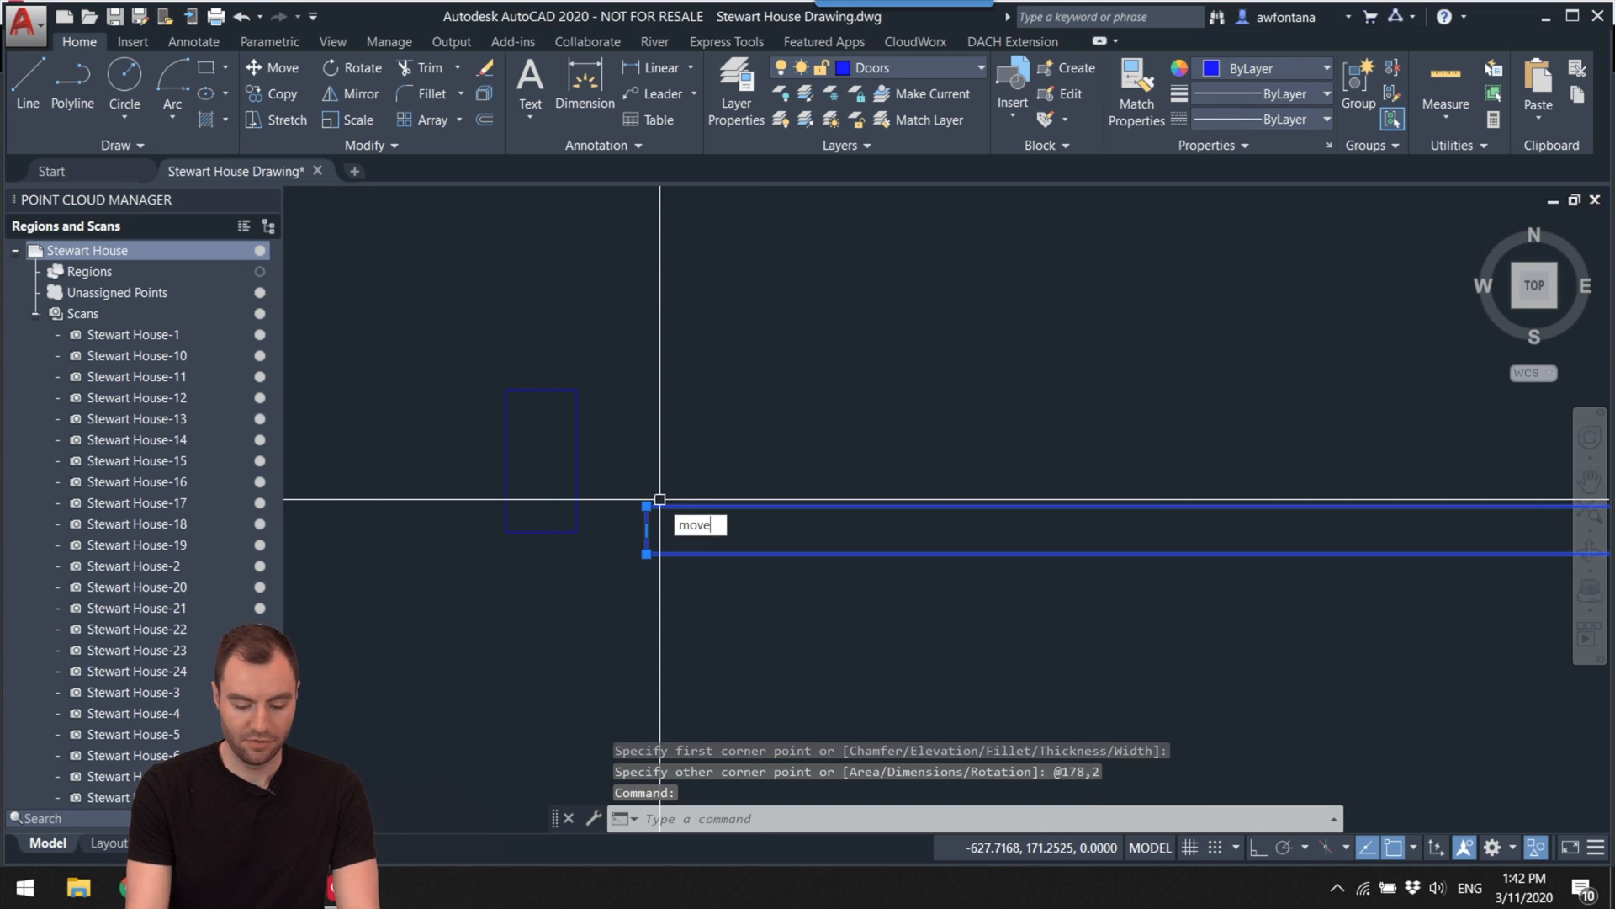
{"action": "type", "text": "move"}
{"action": "key", "text": "Return"}
{"action": "left_click", "coordinate": [599, 507]}
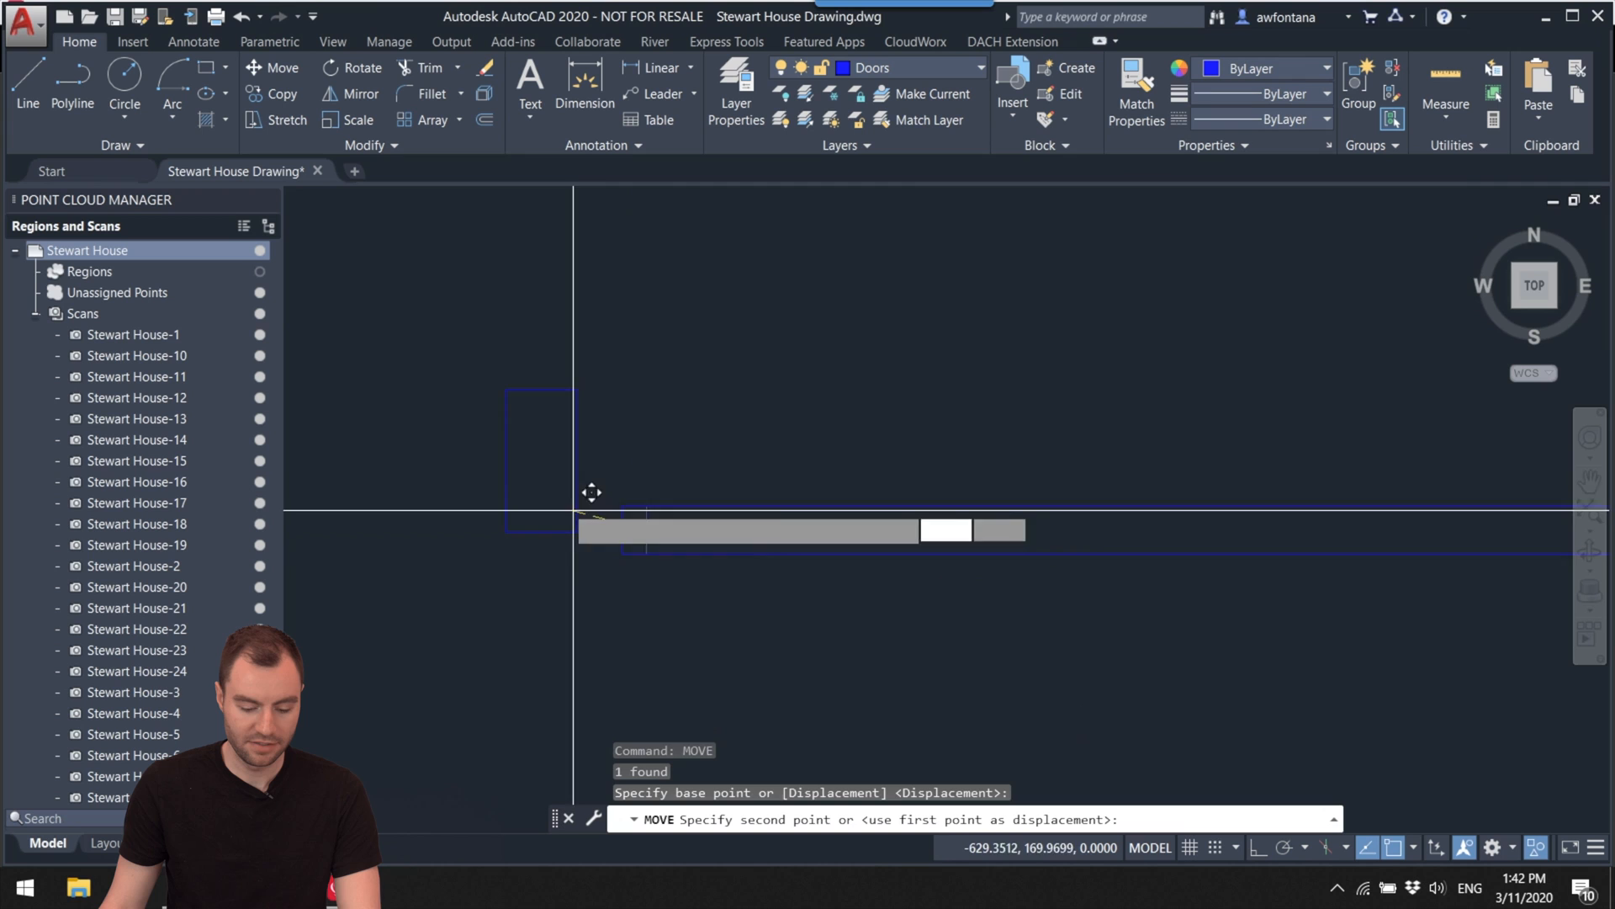
{"action": "left_click", "coordinate": [599, 438]}
Step: Copy the jamb rectangle to the midpoint of the panel's right end to complete the wide door
{"action": "middle_click_drag", "start_coordinate": [753, 467], "coordinate": [241, 458]}
{"action": "scroll", "coordinate": [242, 459], "scroll_direction": "down", "scroll_amount": 3}
{"action": "middle_click_drag", "start_coordinate": [709, 445], "coordinate": [944, 420]}
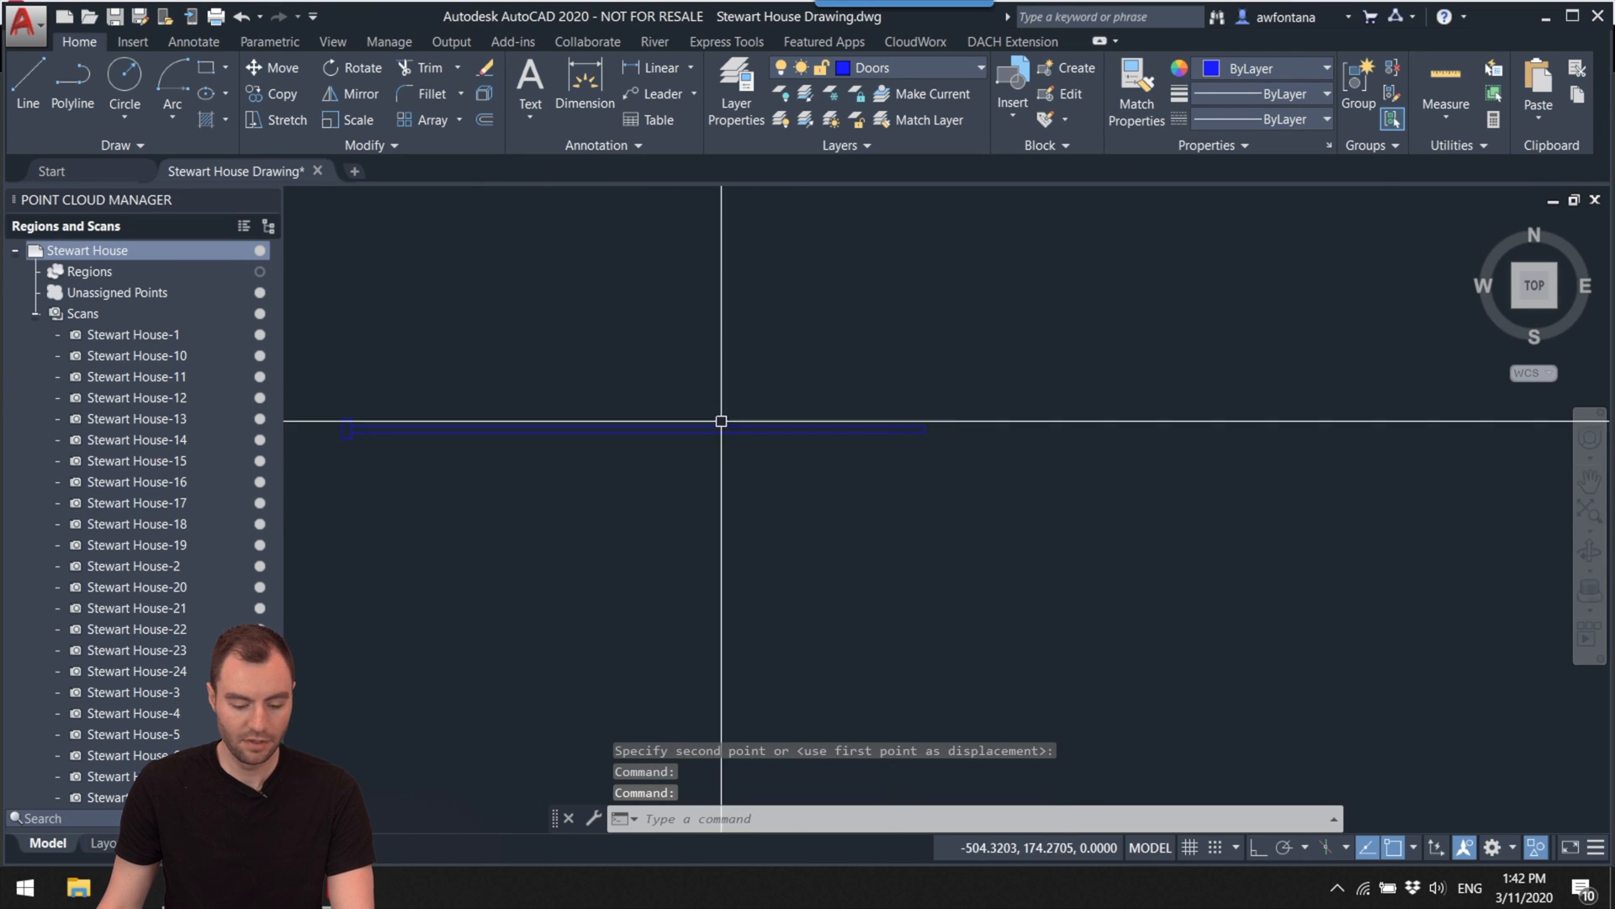
{"action": "left_click", "coordinate": [342, 428]}
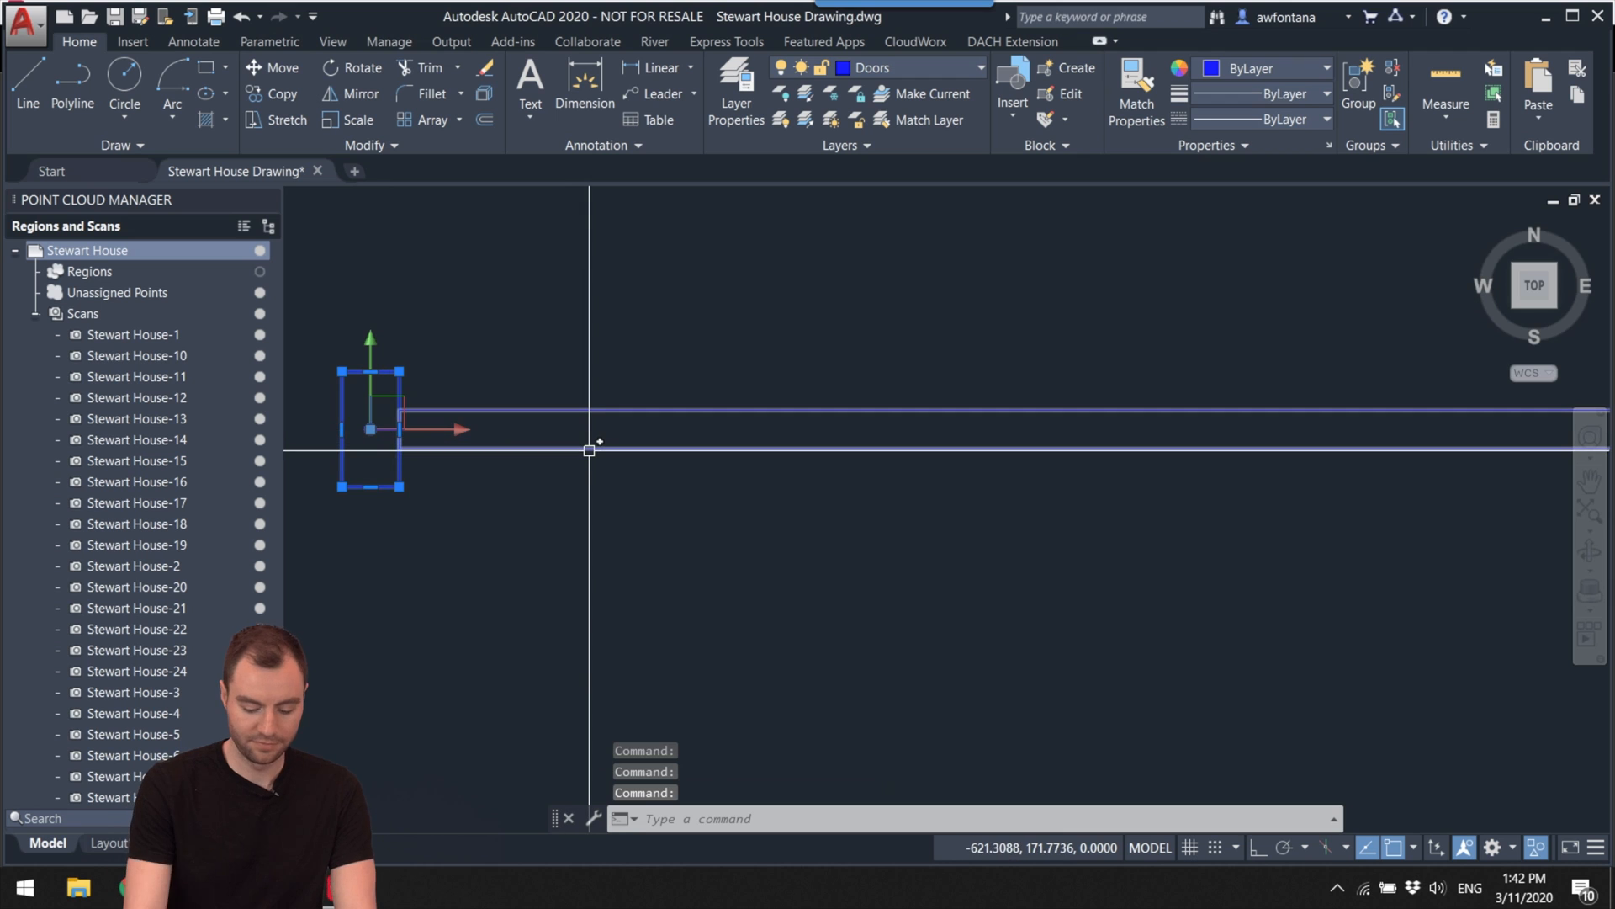
{"action": "key", "text": "Return"}
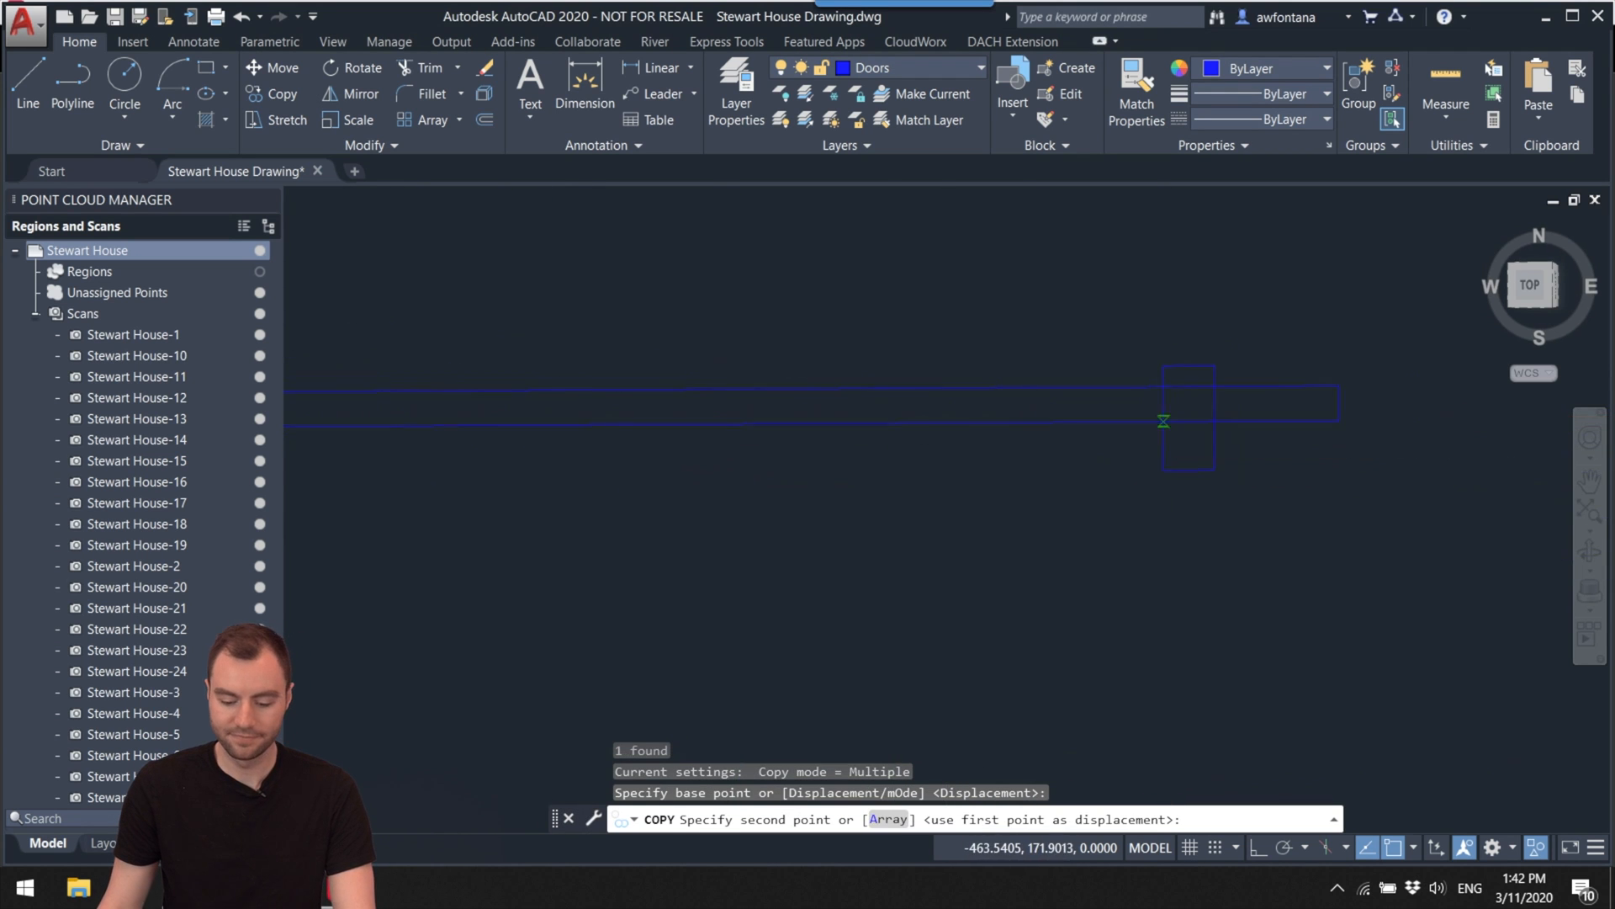
{"action": "scroll", "coordinate": [960, 462], "scroll_direction": "up", "scroll_amount": 4}
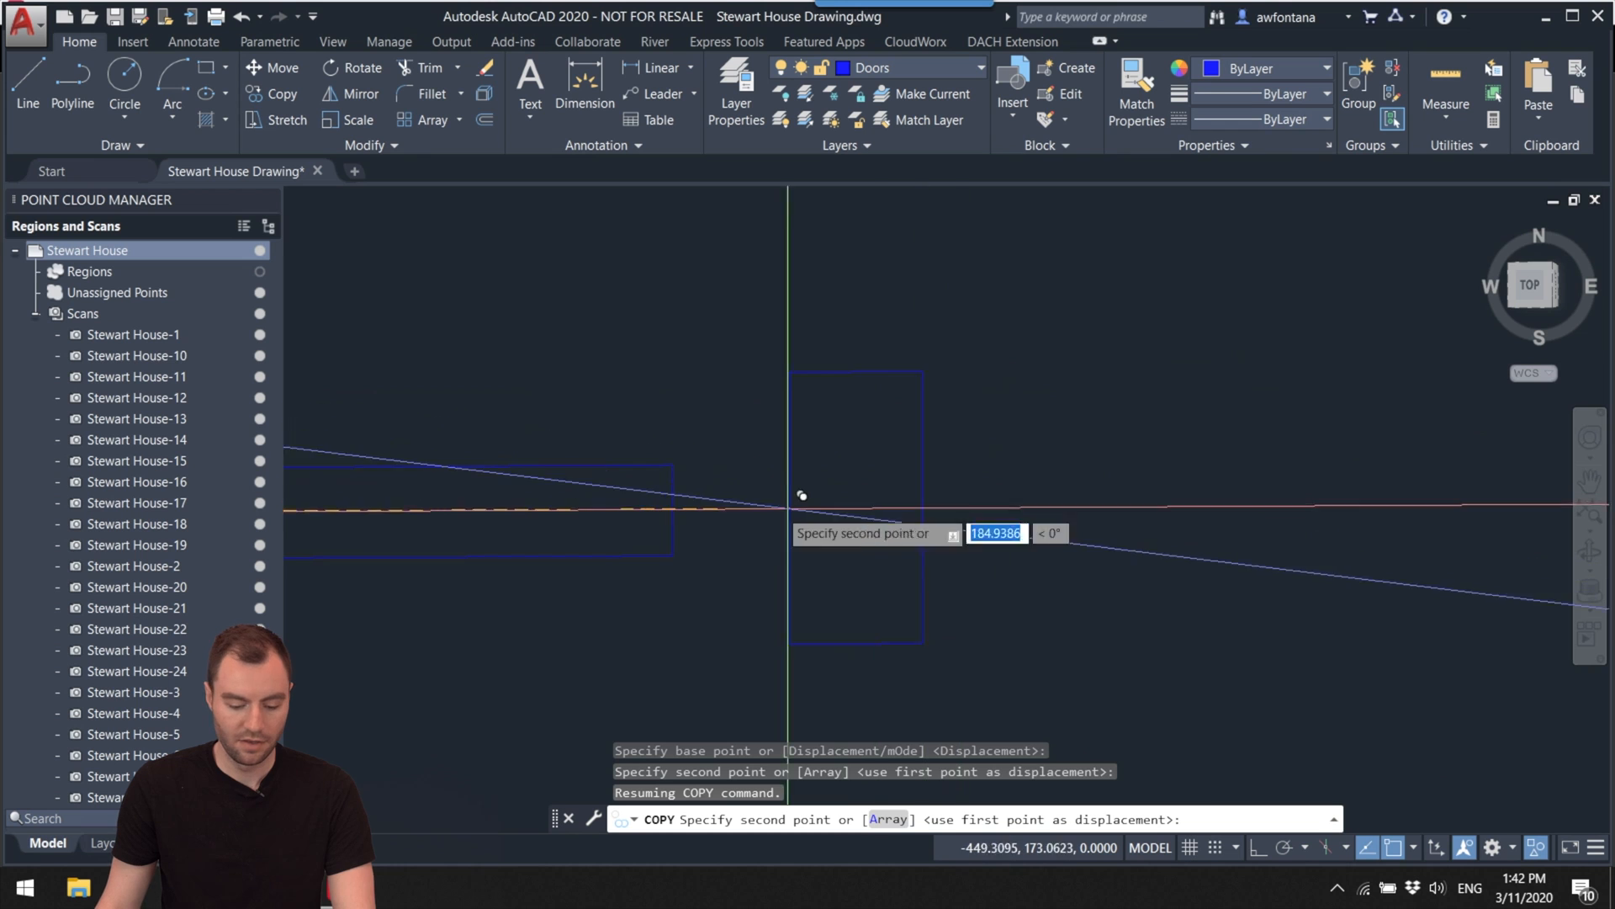
{"action": "left_click", "coordinate": [673, 510]}
{"action": "key", "text": "Escape"}
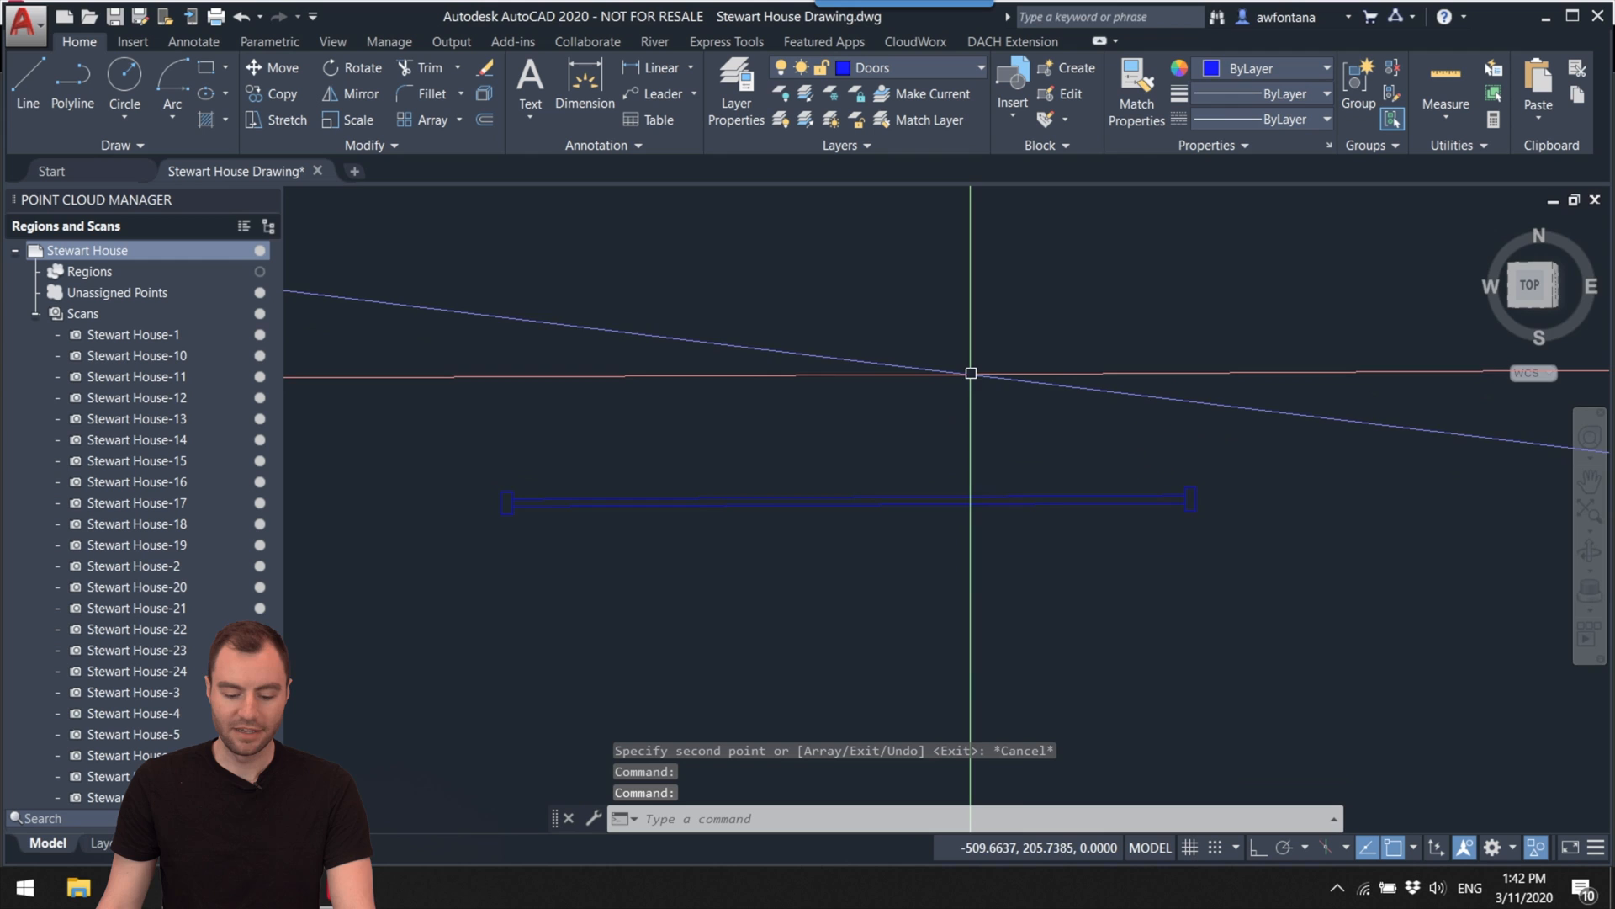
Step: Return the tilted drawing to a straight top view showing the whole wide door
{"action": "left_click", "coordinate": [1529, 288]}
{"action": "scroll", "coordinate": [748, 622], "scroll_direction": "up", "scroll_amount": 8}
{"action": "middle_click_drag", "start_coordinate": [757, 608], "coordinate": [941, 491]}
{"action": "scroll", "coordinate": [920, 494], "scroll_direction": "up", "scroll_amount": 2}
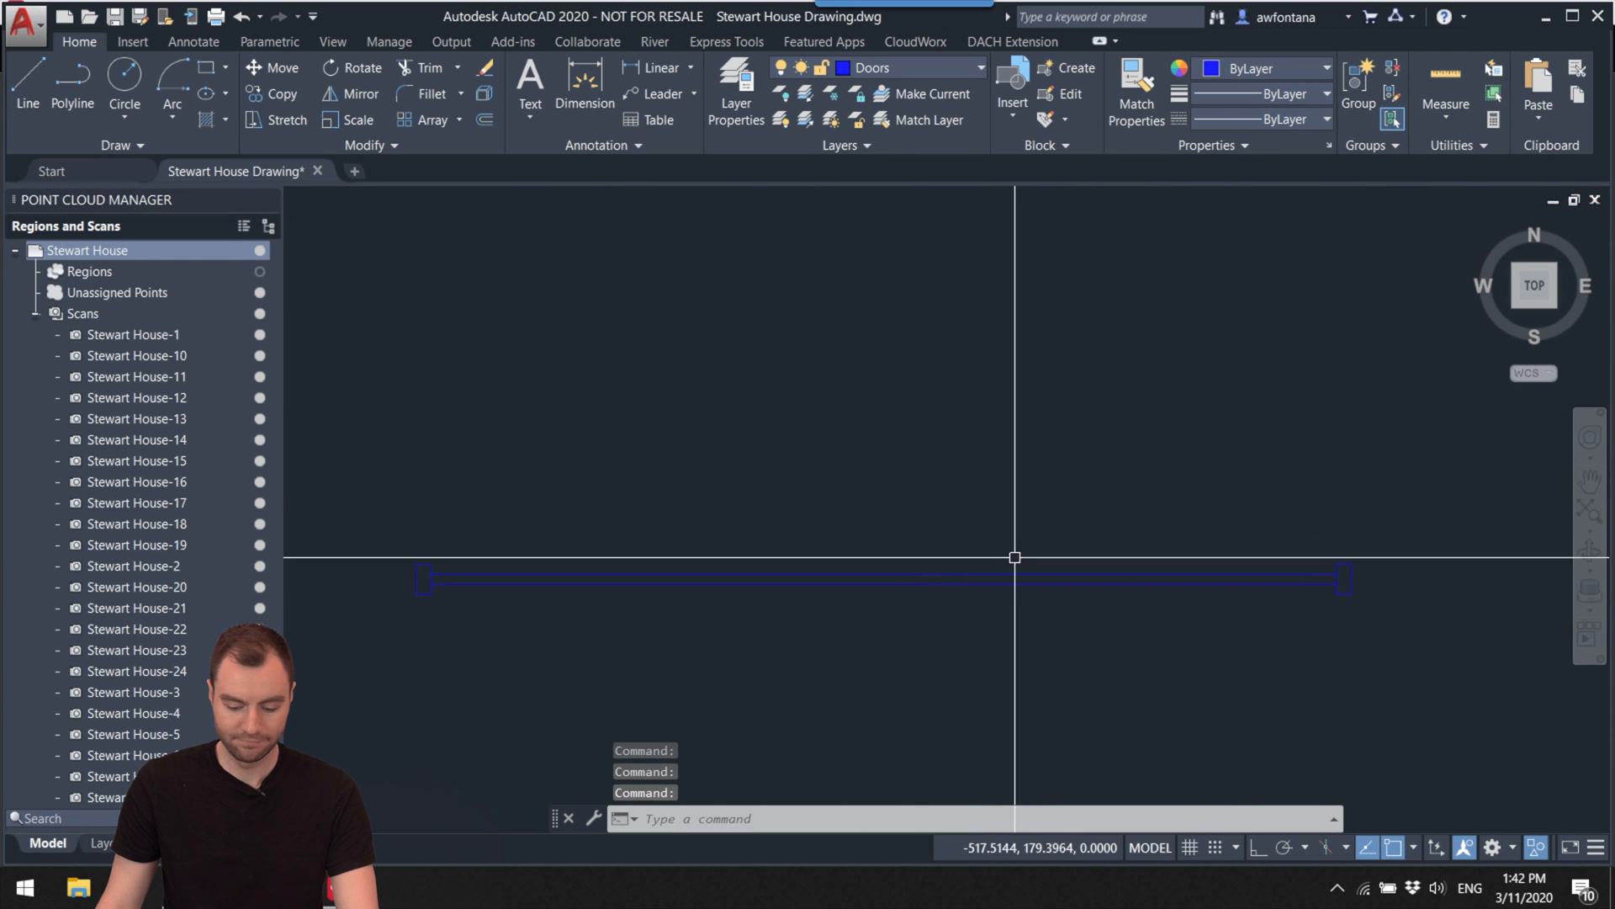
{"action": "left_click", "coordinate": [1030, 581]}
{"action": "key", "text": "Escape"}
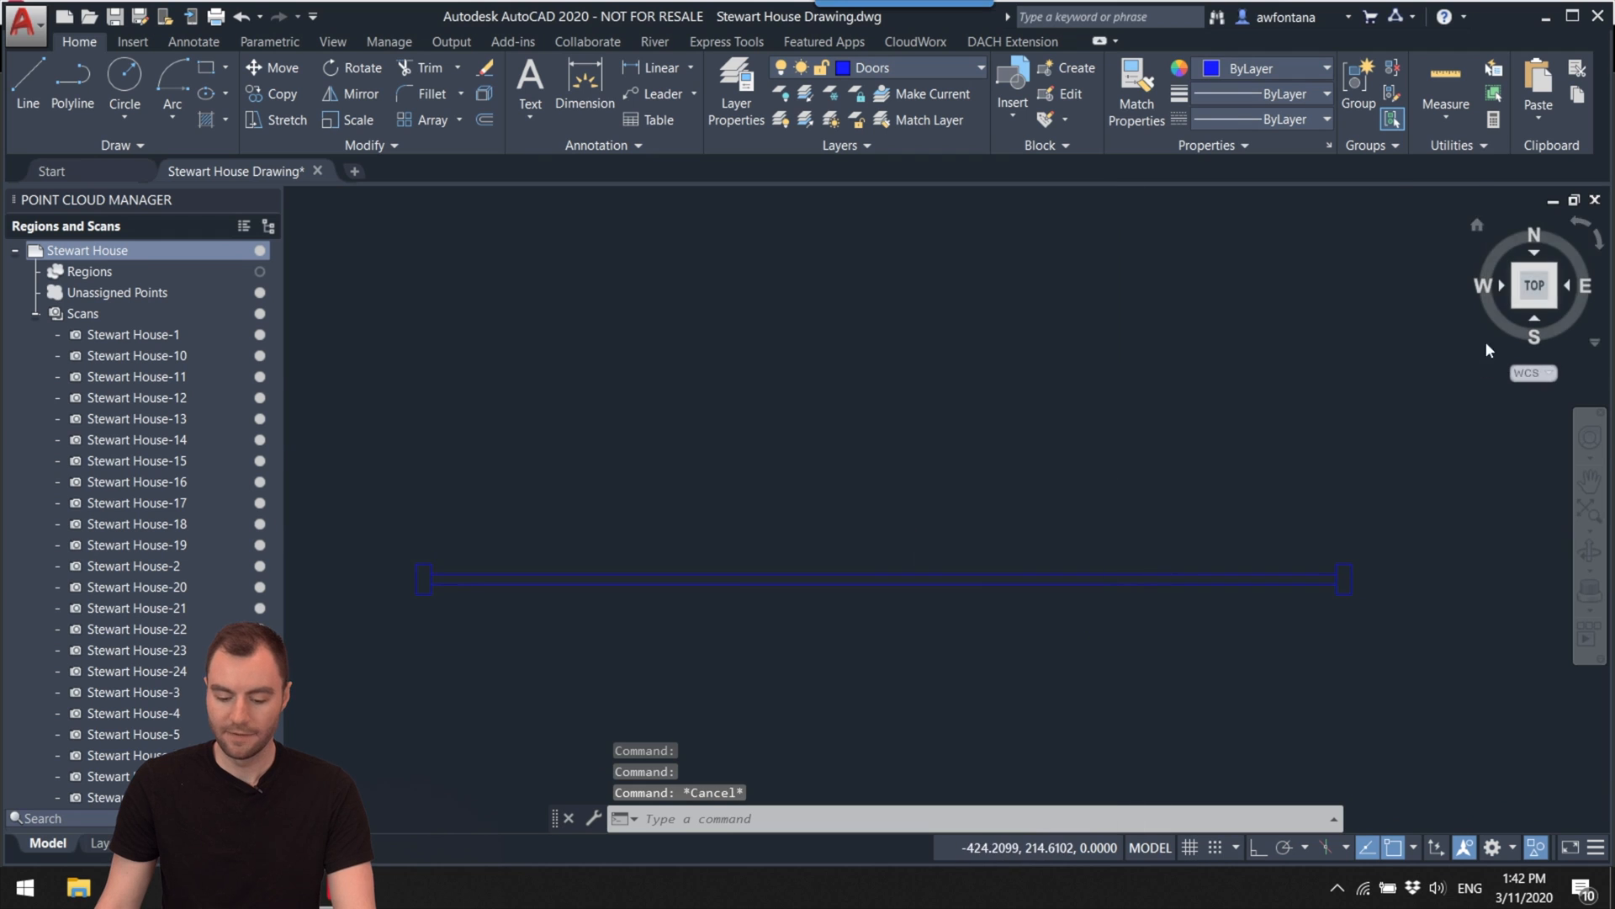
Step: Copy the complete wide door, both jambs and panel, into the wide opening of the floor plan's bottom exterior wall
{"action": "mouse_move", "coordinate": [1376, 454]}
{"action": "left_mouse_down"}
{"action": "mouse_move", "coordinate": [1356, 426]}
{"action": "mouse_move", "coordinate": [858, 433]}
{"action": "mouse_move", "coordinate": [288, 642]}
{"action": "mouse_move", "coordinate": [492, 467]}
{"action": "left_mouse_up"}
{"action": "scroll", "coordinate": [545, 461], "scroll_direction": "down", "scroll_amount": 2}
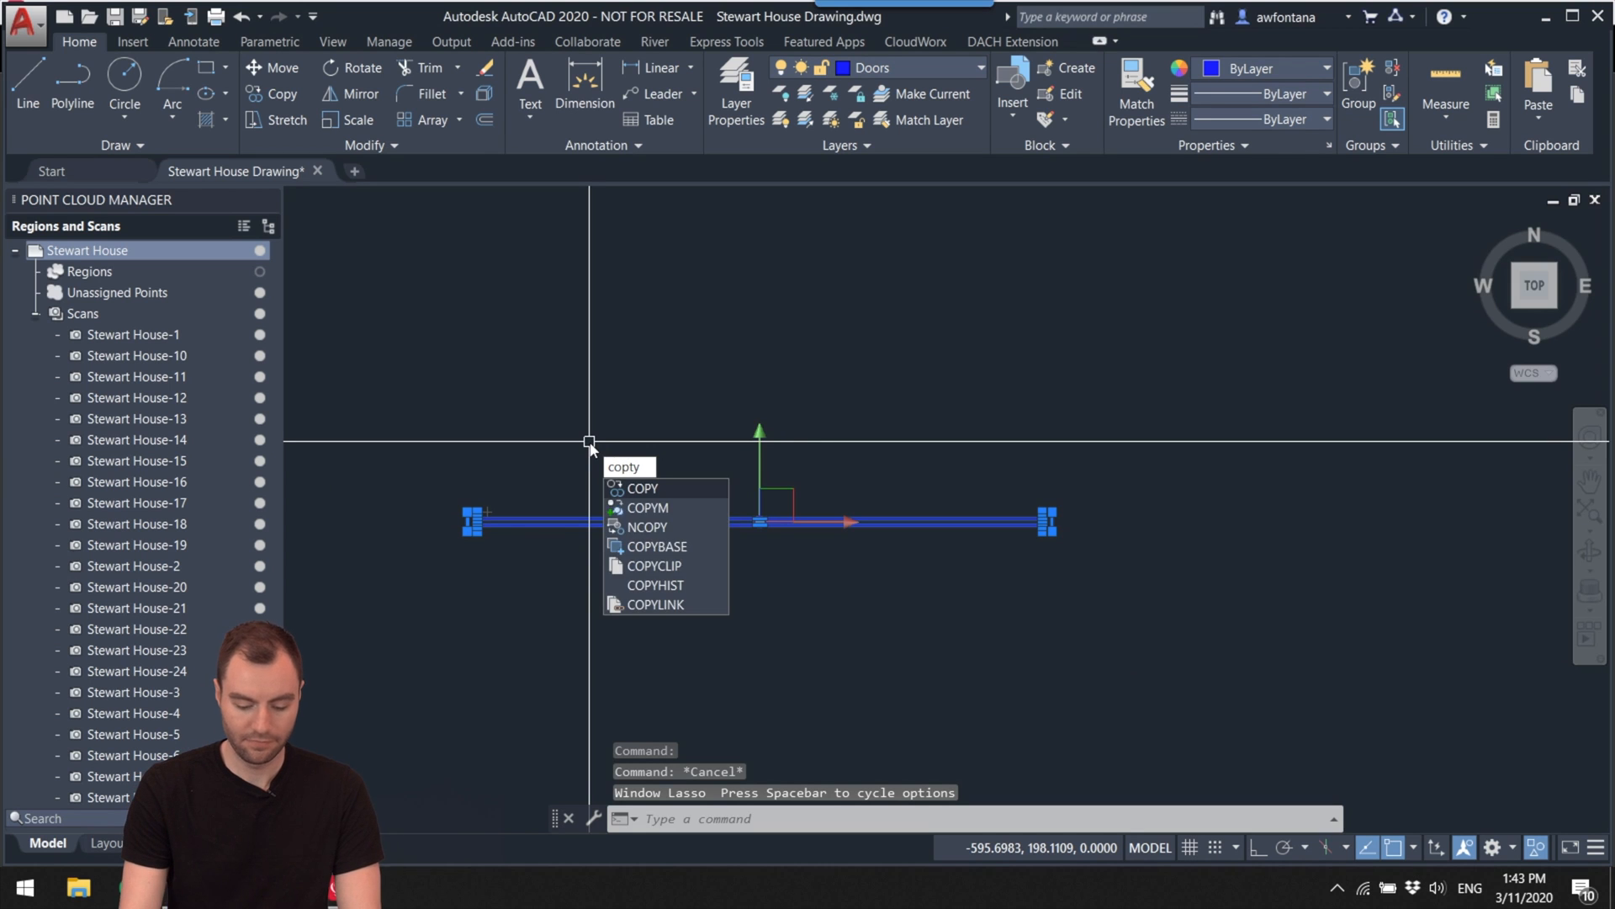
{"action": "left_click", "coordinate": [728, 488]}
{"action": "scroll", "coordinate": [476, 499], "scroll_direction": "up", "scroll_amount": 5}
{"action": "scroll", "coordinate": [476, 499], "scroll_direction": "down", "scroll_amount": 5}
{"action": "middle_click_drag", "start_coordinate": [721, 505], "coordinate": [1317, 469]}
{"action": "scroll", "coordinate": [1331, 472], "scroll_direction": "up", "scroll_amount": 6}
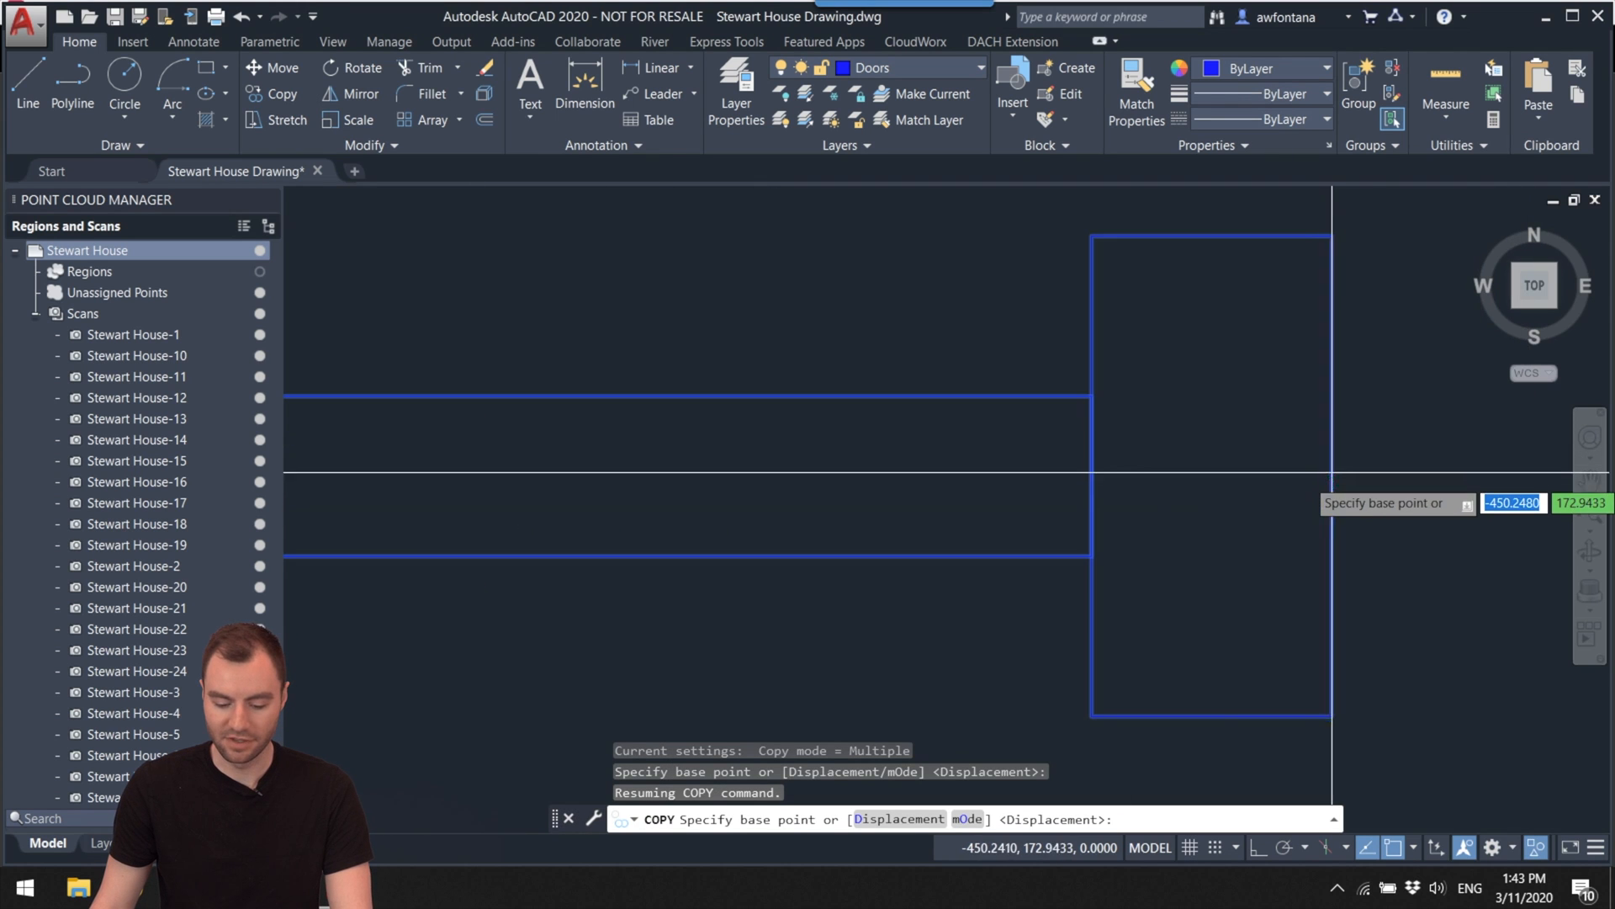
{"action": "scroll", "coordinate": [1092, 476], "scroll_direction": "down", "scroll_amount": 15}
{"action": "middle_click_drag", "start_coordinate": [1406, 479], "coordinate": [897, 466]}
{"action": "scroll", "coordinate": [1103, 509], "scroll_direction": "up", "scroll_amount": 2}
{"action": "scroll", "coordinate": [1112, 512], "scroll_direction": "up", "scroll_amount": 8}
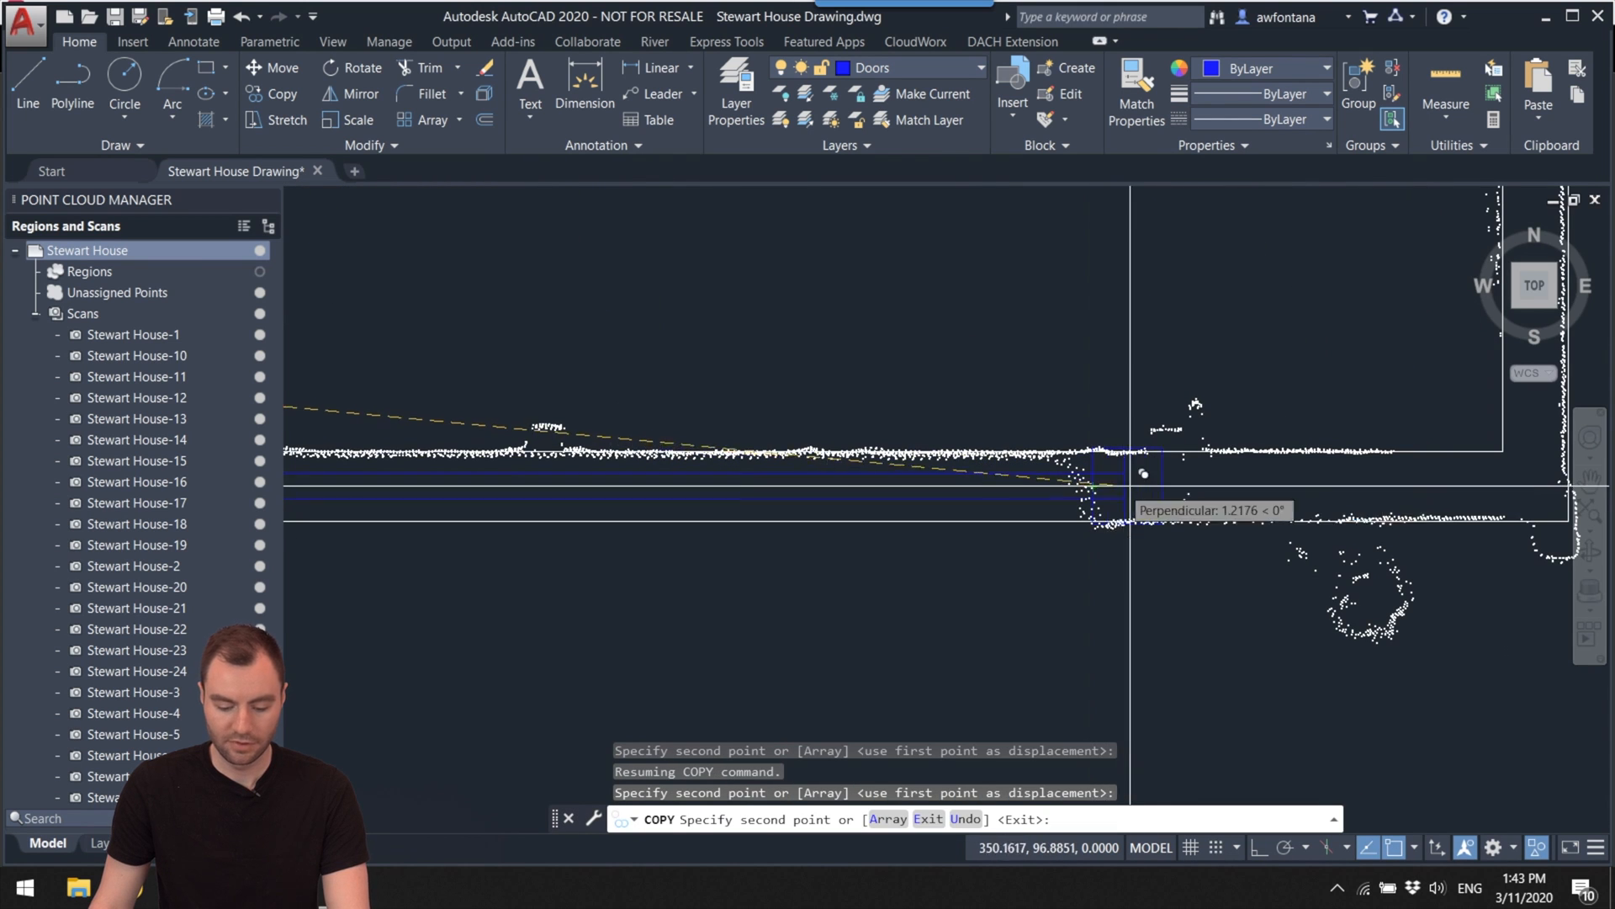
{"action": "scroll", "coordinate": [1130, 486], "scroll_direction": "down", "scroll_amount": 5}
{"action": "key", "text": "Escape"}
Step: Inspect the placed wide door against the scan and hide the Stewart House point cloud
{"action": "scroll", "coordinate": [582, 477], "scroll_direction": "up", "scroll_amount": 5}
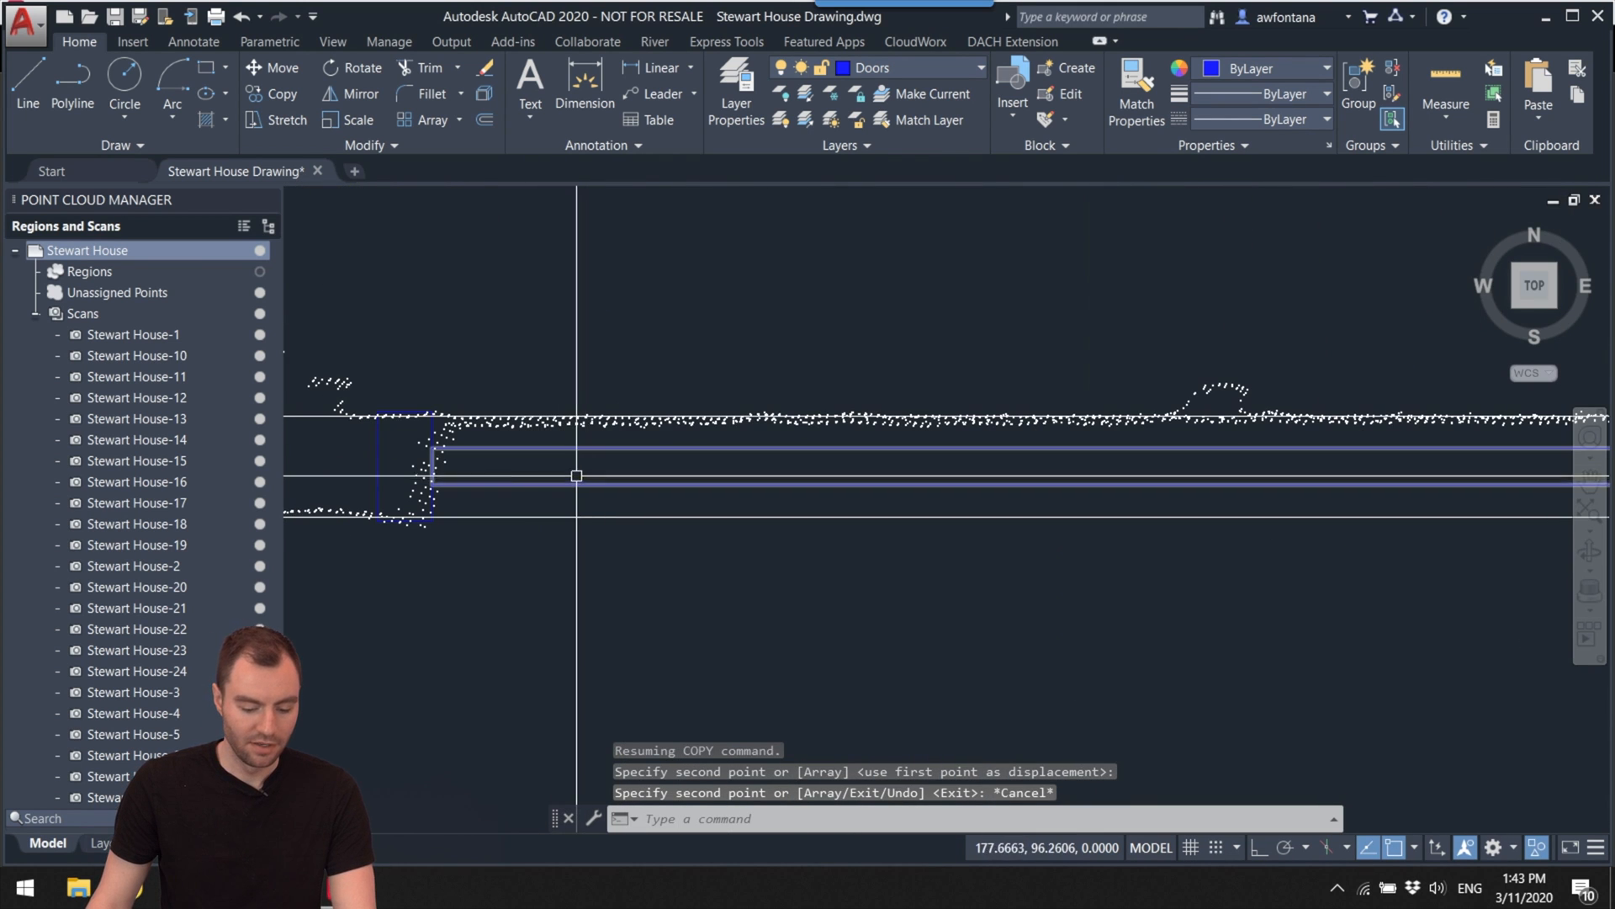
{"action": "scroll", "coordinate": [576, 477], "scroll_direction": "down", "scroll_amount": 5}
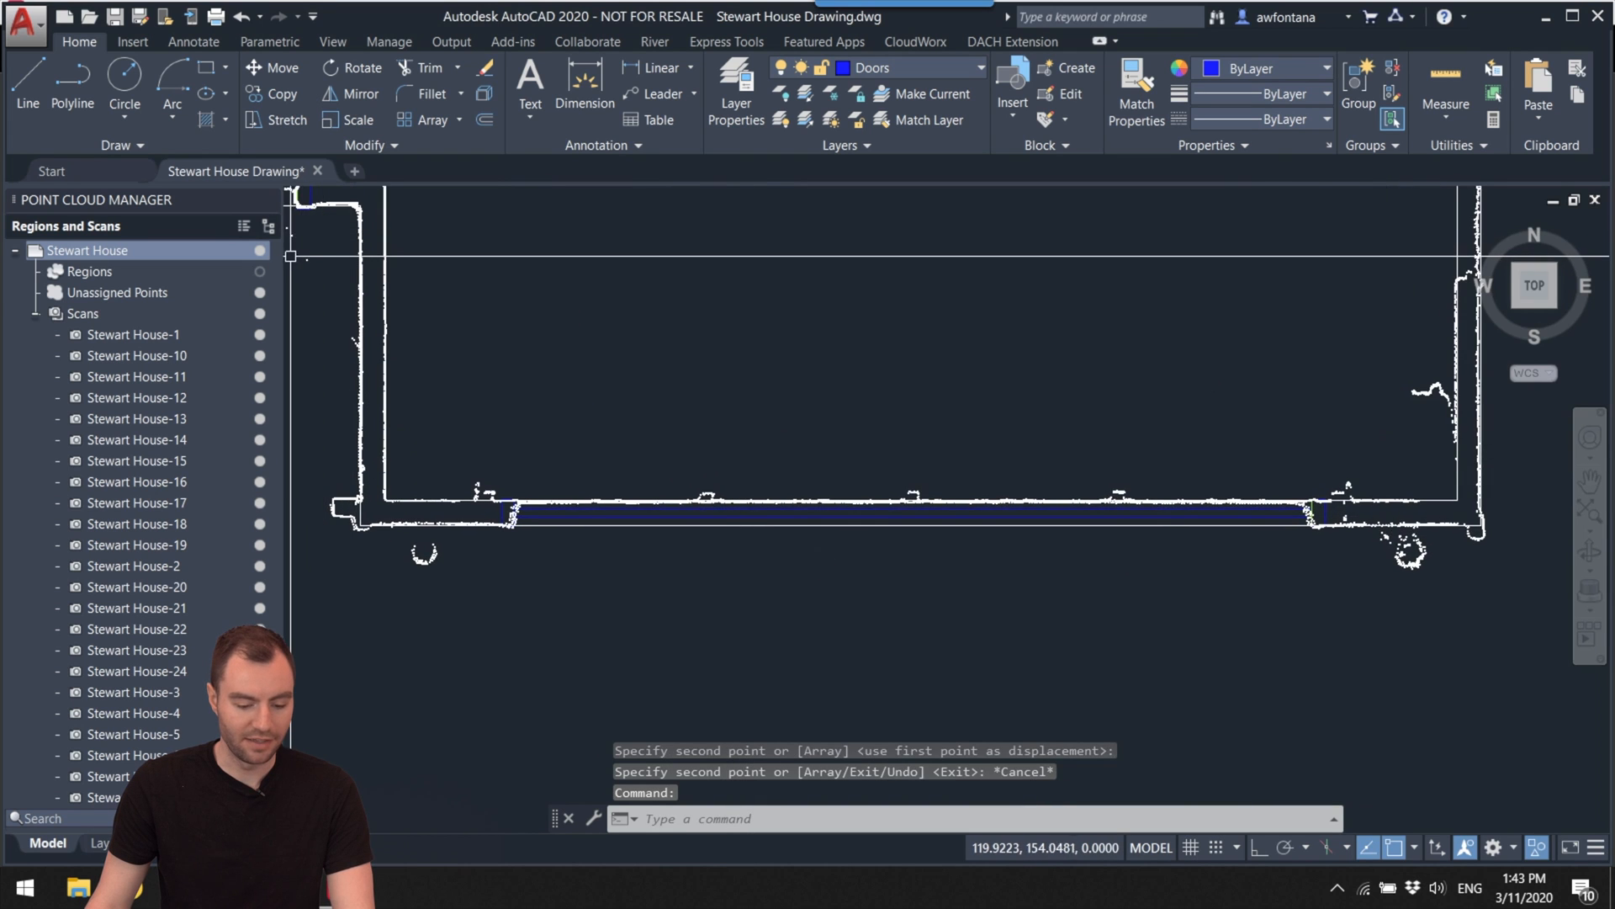
{"action": "left_click", "coordinate": [260, 251]}
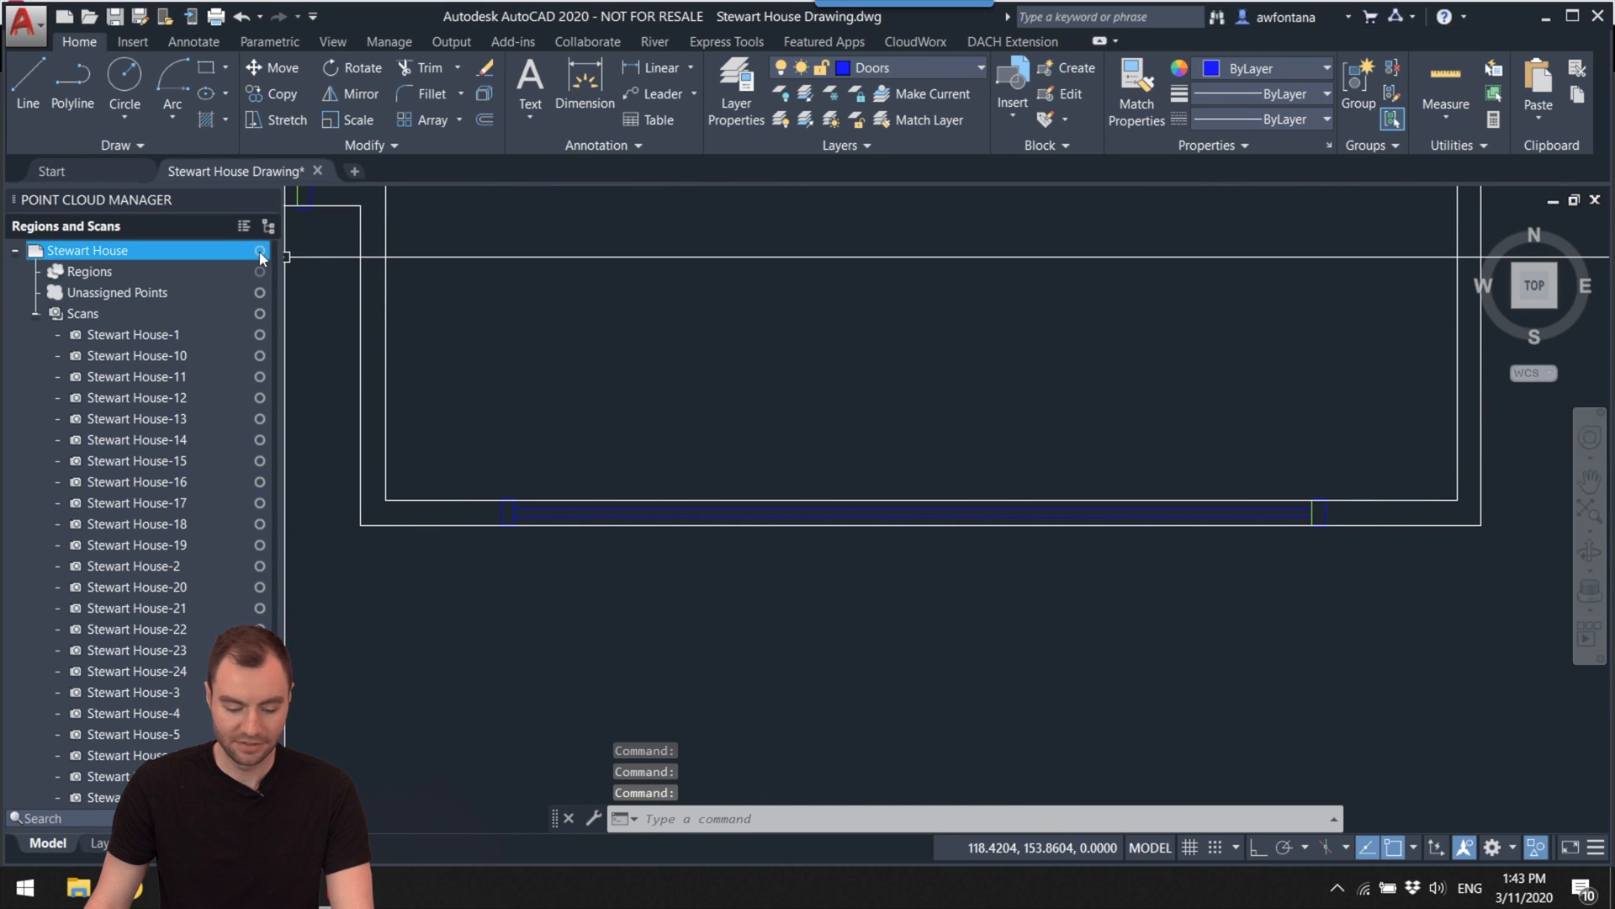
Step: Show the Stewart House point cloud, compare the wide door's right jamb with the scan, and hide the cloud
{"action": "left_click", "coordinate": [260, 251]}
{"action": "scroll", "coordinate": [541, 516], "scroll_direction": "up", "scroll_amount": 5}
{"action": "scroll", "coordinate": [673, 572], "scroll_direction": "down", "scroll_amount": 2}
{"action": "scroll", "coordinate": [657, 607], "scroll_direction": "down", "scroll_amount": 3}
{"action": "scroll", "coordinate": [1100, 505], "scroll_direction": "up", "scroll_amount": 4}
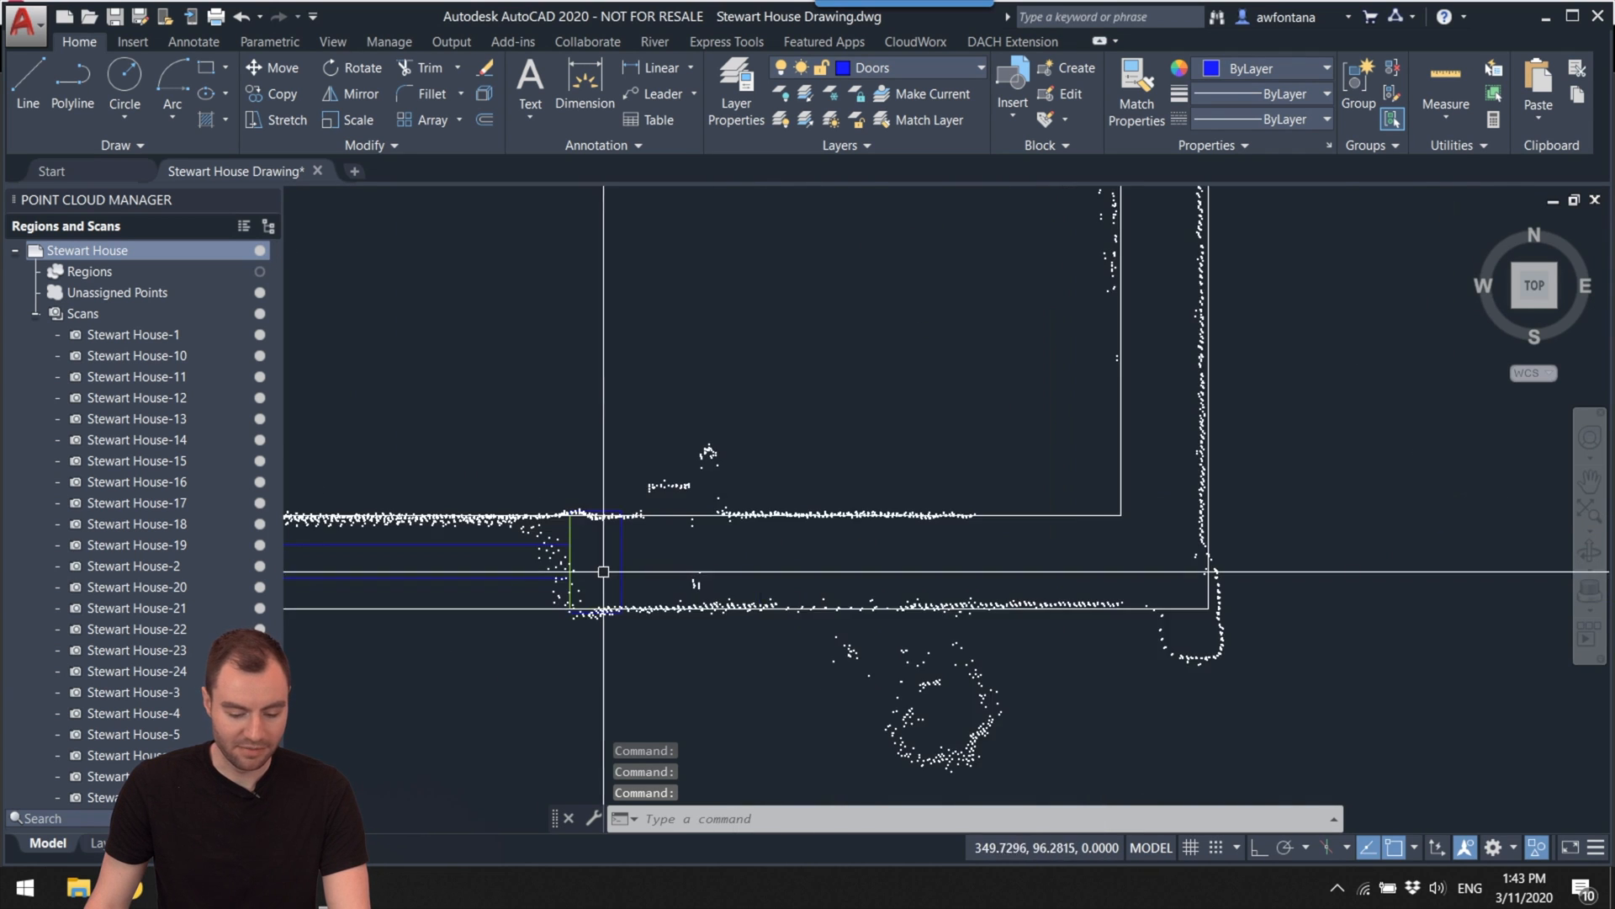
{"action": "scroll", "coordinate": [570, 566], "scroll_direction": "up", "scroll_amount": 5}
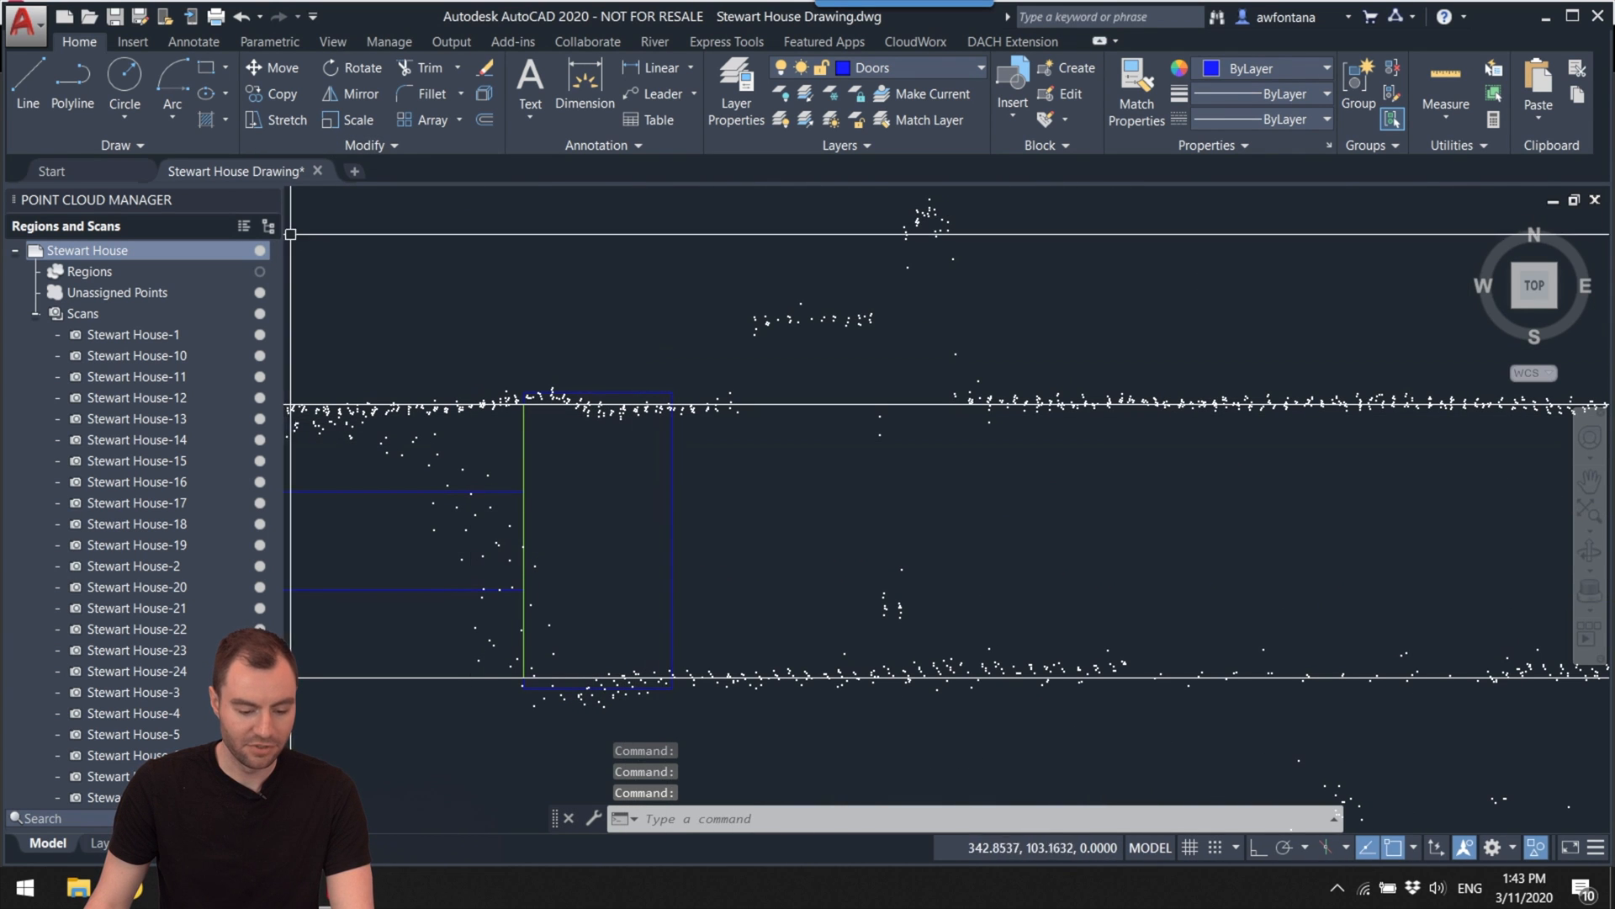
{"action": "left_click", "coordinate": [261, 251]}
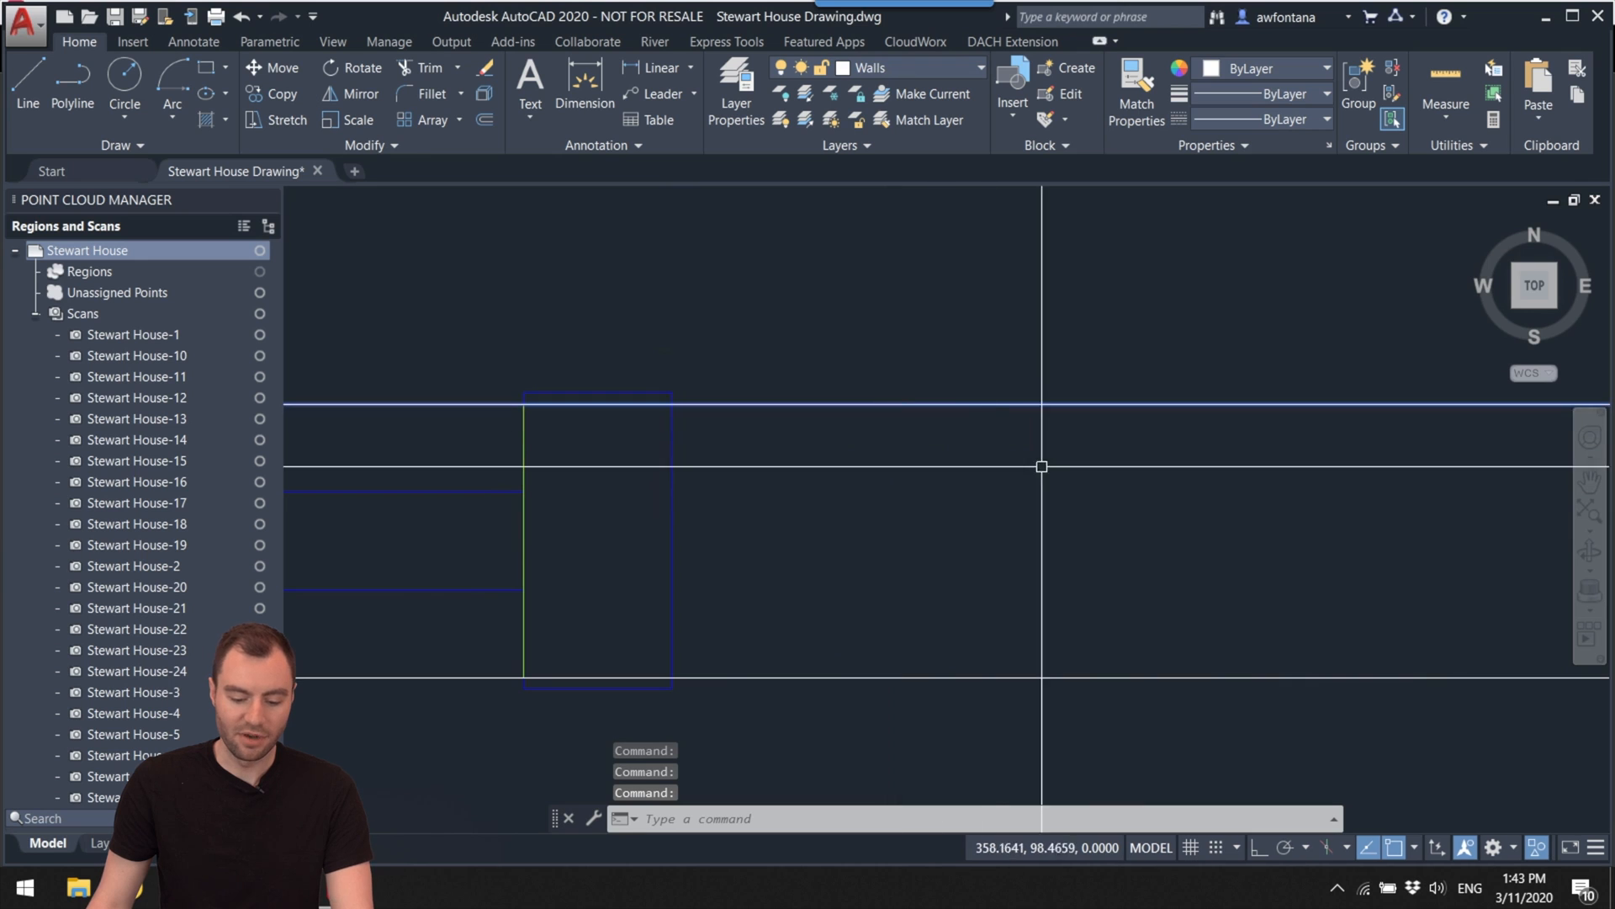
{"action": "scroll", "coordinate": [666, 414], "scroll_direction": "down", "scroll_amount": 5}
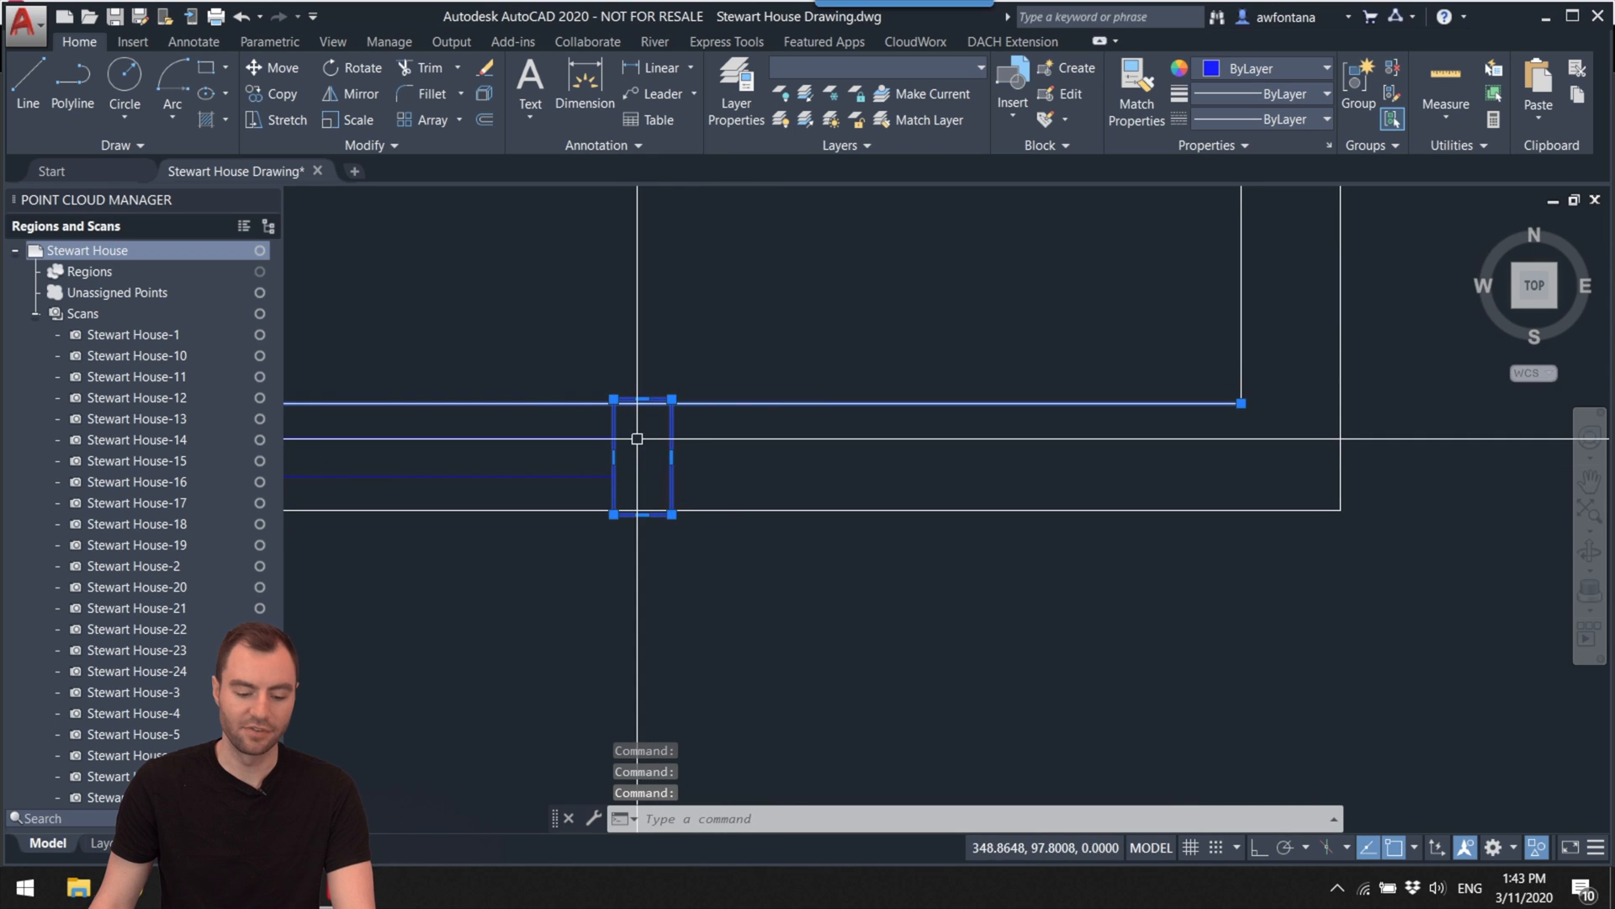
Step: Show the Stewart House point cloud again and check the placed doors throughout the floor plan against it
{"action": "left_click", "coordinate": [261, 252]}
{"action": "scroll", "coordinate": [926, 454], "scroll_direction": "down", "scroll_amount": 5}
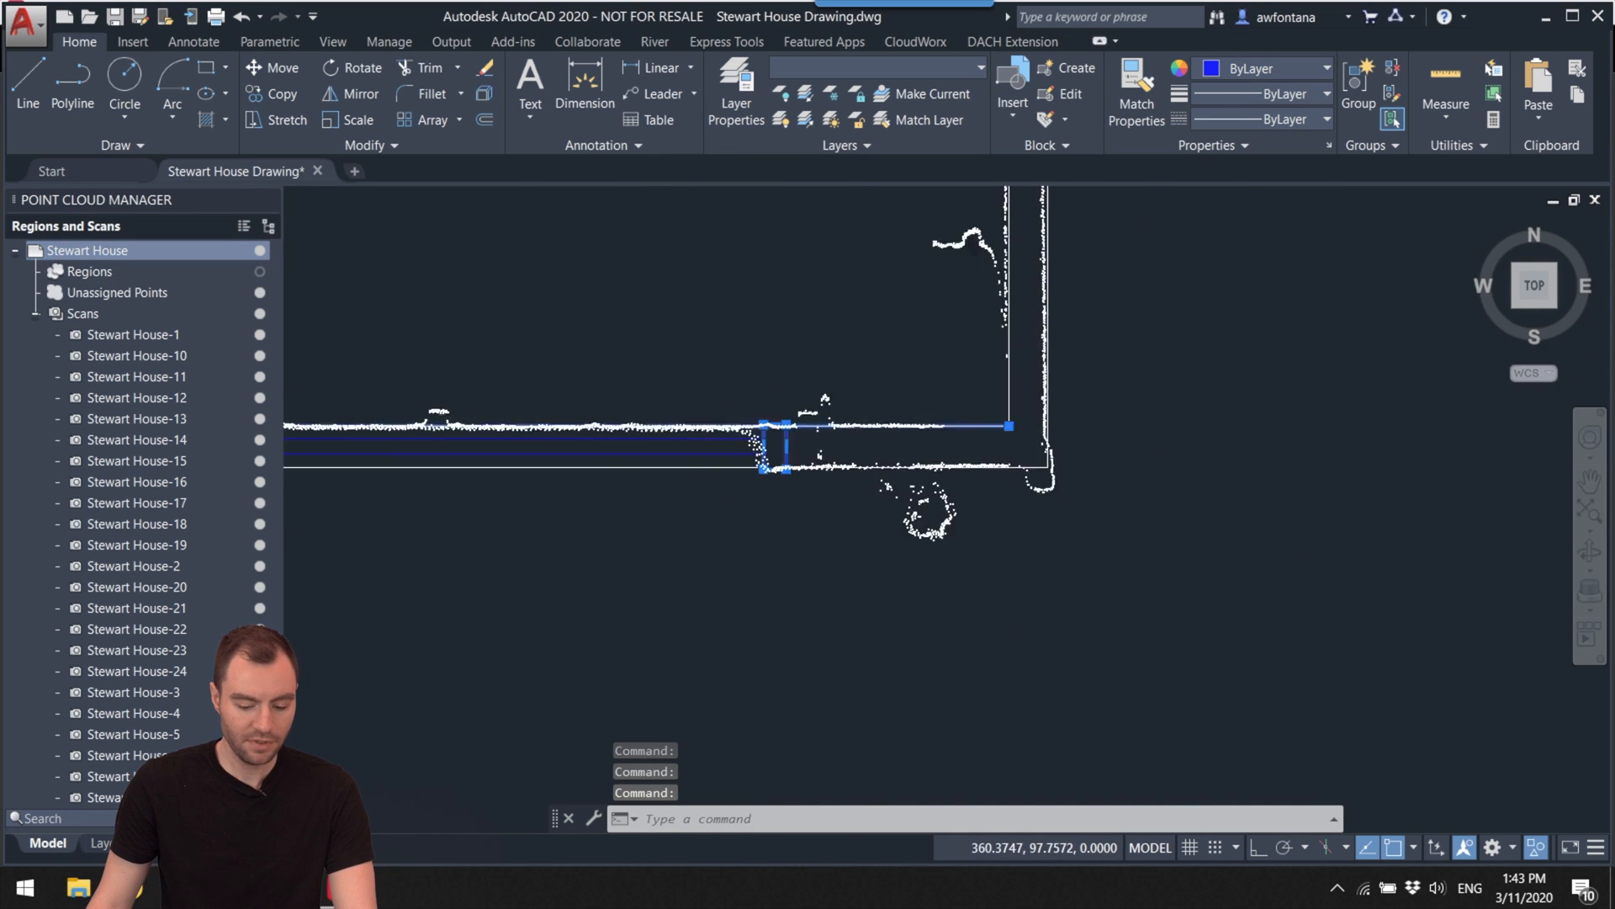
{"action": "scroll", "coordinate": [847, 425], "scroll_direction": "up", "scroll_amount": 3}
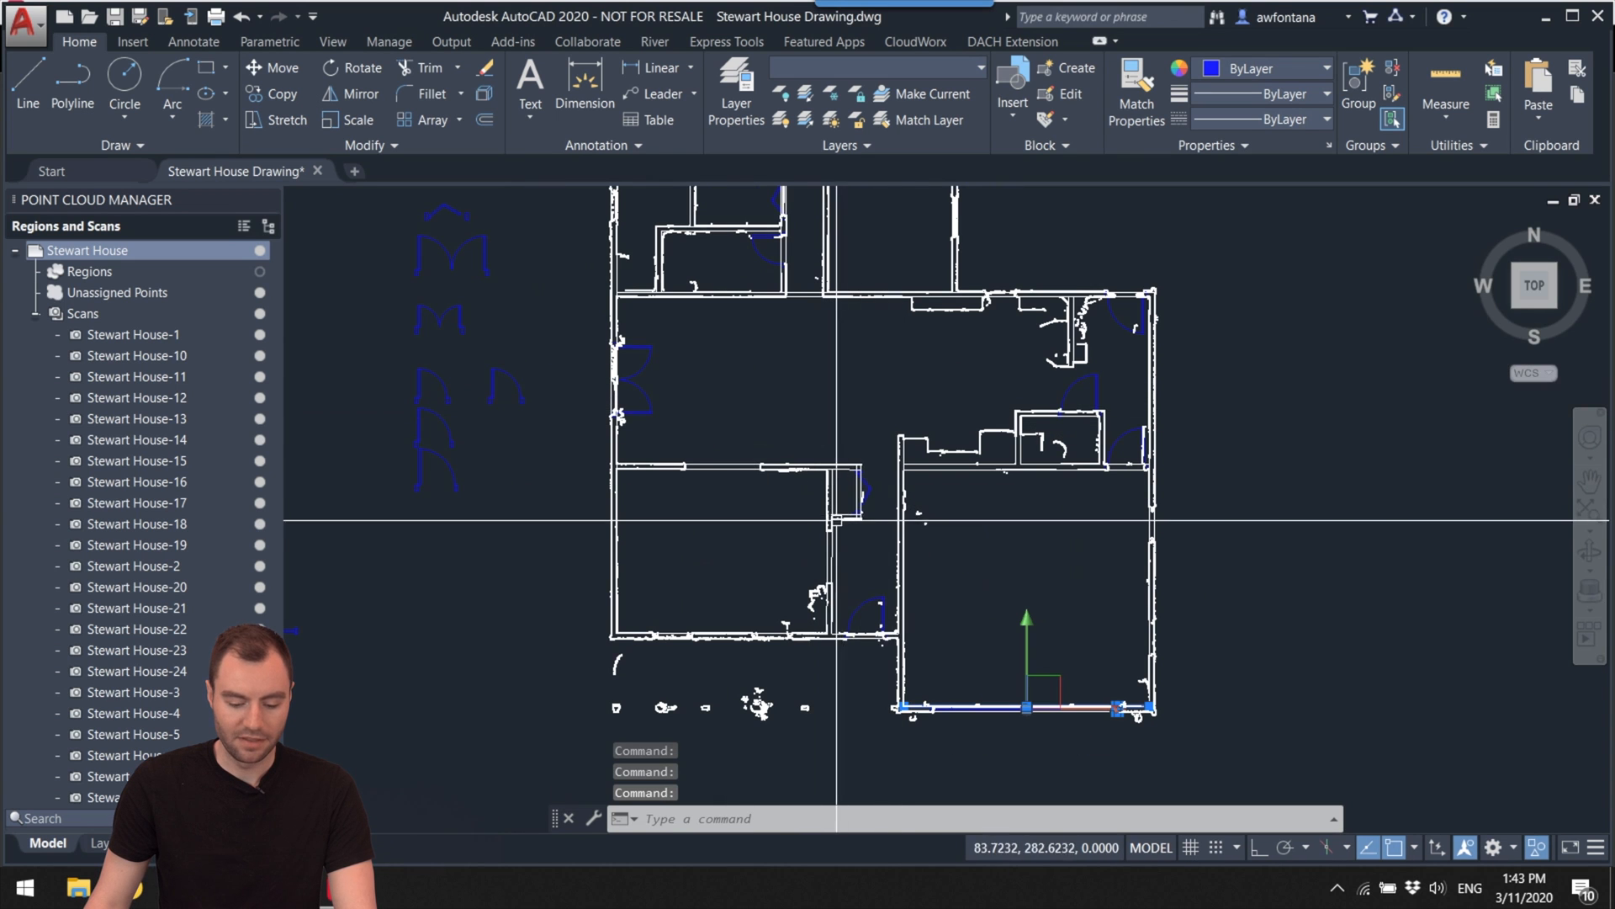
{"action": "middle_click_drag", "start_coordinate": [883, 392], "coordinate": [856, 593]}
{"action": "scroll", "coordinate": [808, 589], "scroll_direction": "up", "scroll_amount": 3}
{"action": "middle_click_drag", "start_coordinate": [876, 438], "coordinate": [893, 568]}
{"action": "scroll", "coordinate": [893, 568], "scroll_direction": "down", "scroll_amount": 5}
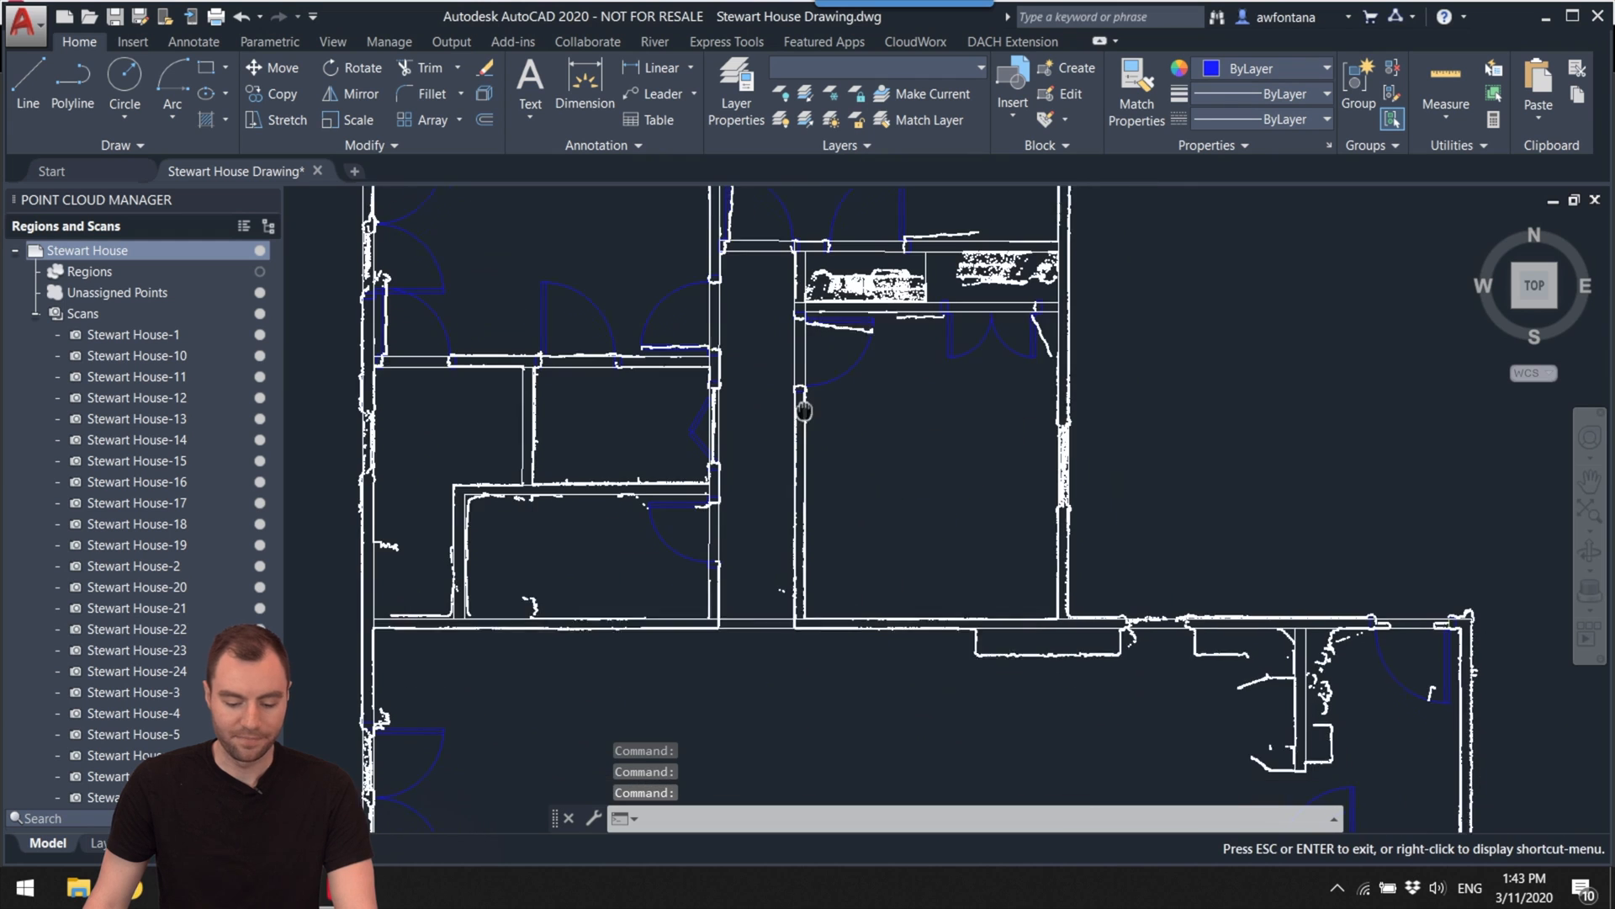
{"action": "left_click_drag", "start_coordinate": [896, 477], "coordinate": [913, 444]}
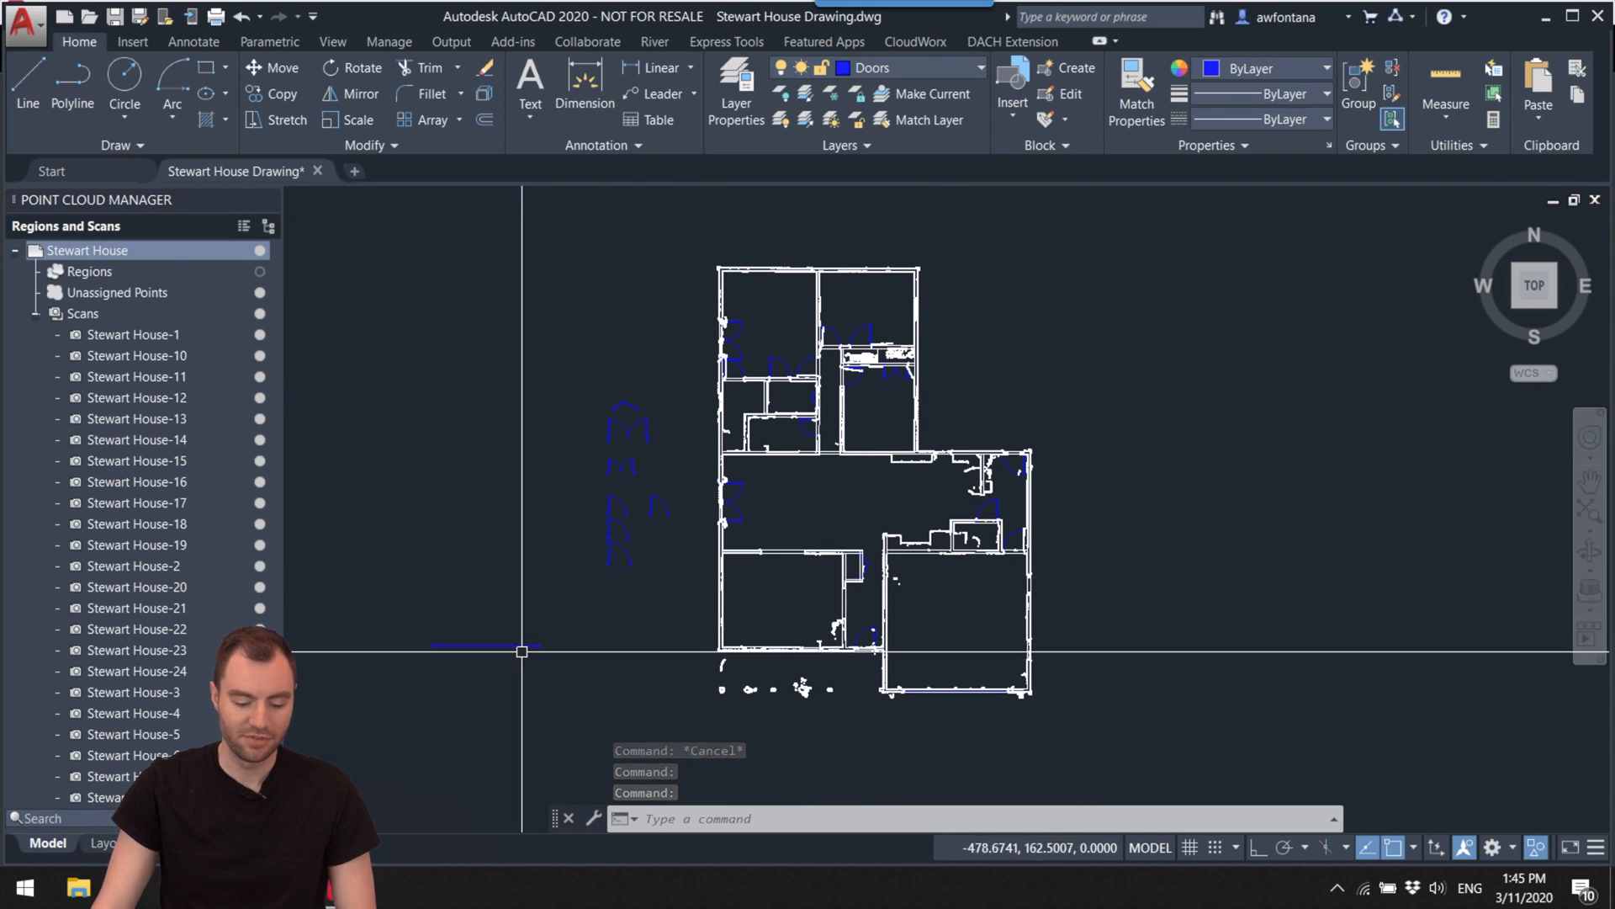
Step: Move the spare door blocks and the loose wide door beside the house away from the floor plan
{"action": "mouse_move", "coordinate": [661, 374]}
{"action": "left_mouse_down"}
{"action": "mouse_move", "coordinate": [685, 366]}
{"action": "mouse_move", "coordinate": [691, 578]}
{"action": "mouse_move", "coordinate": [507, 683]}
{"action": "mouse_move", "coordinate": [395, 455]}
{"action": "left_mouse_up"}
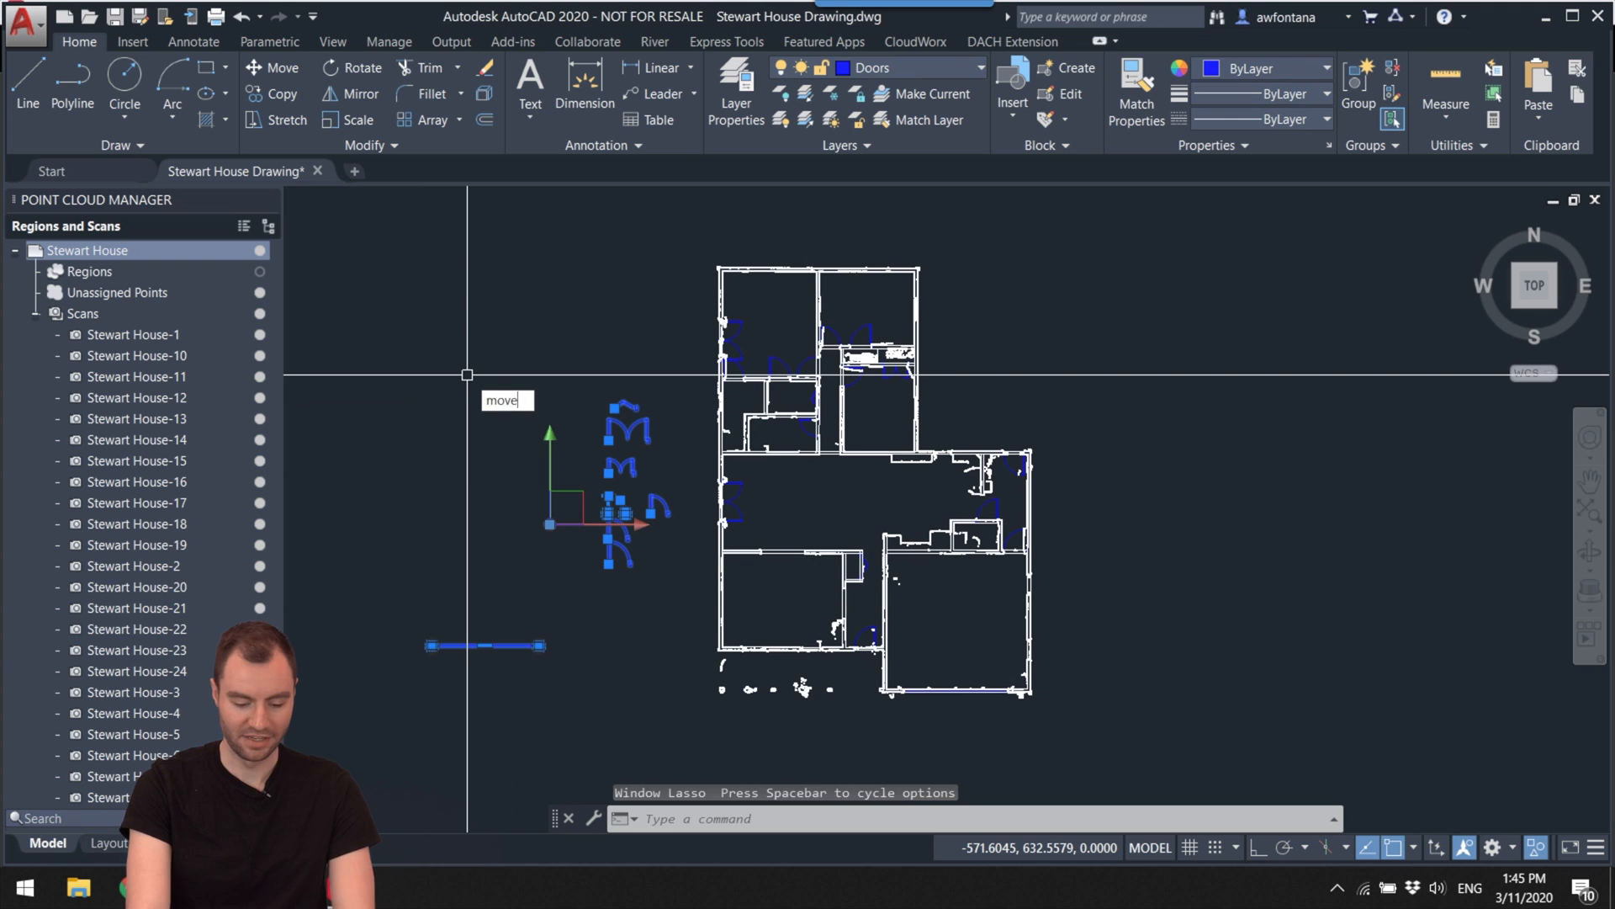
{"action": "key", "text": "Return"}
{"action": "scroll", "coordinate": [618, 560], "scroll_direction": "down", "scroll_amount": 2}
{"action": "left_click", "coordinate": [623, 557]}
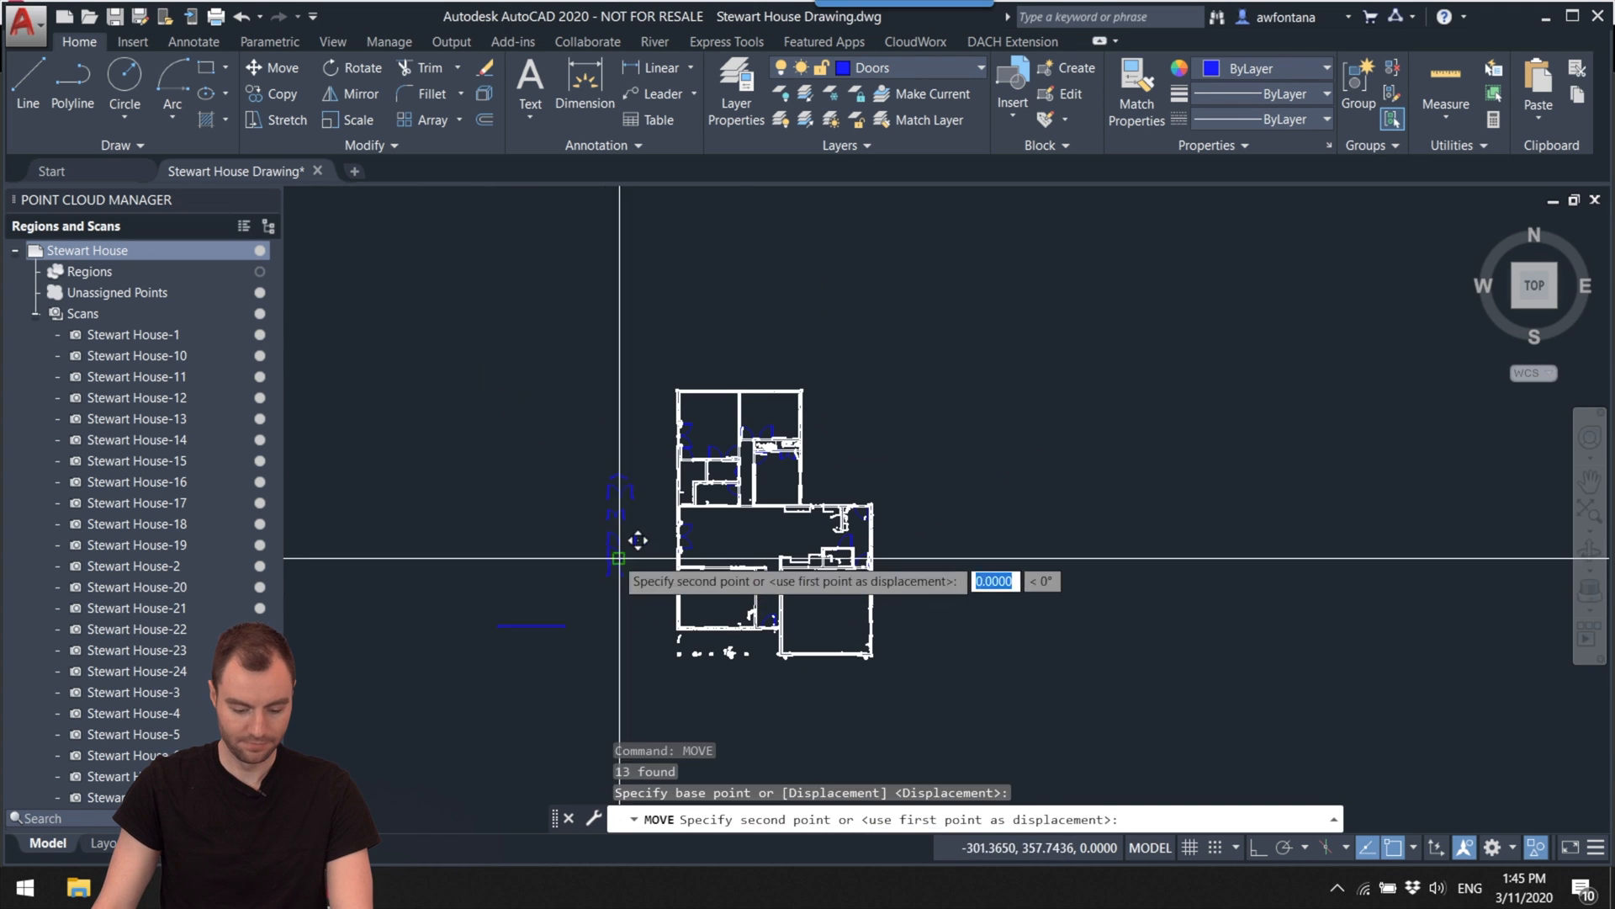
{"action": "key", "text": "Escape"}
{"action": "scroll", "coordinate": [576, 540], "scroll_direction": "up", "scroll_amount": 3}
{"action": "mouse_move", "coordinate": [669, 539]}
{"action": "middle_mouse_down"}
{"action": "mouse_move", "coordinate": [642, 494]}
{"action": "mouse_move", "coordinate": [660, 577]}
{"action": "middle_mouse_up"}
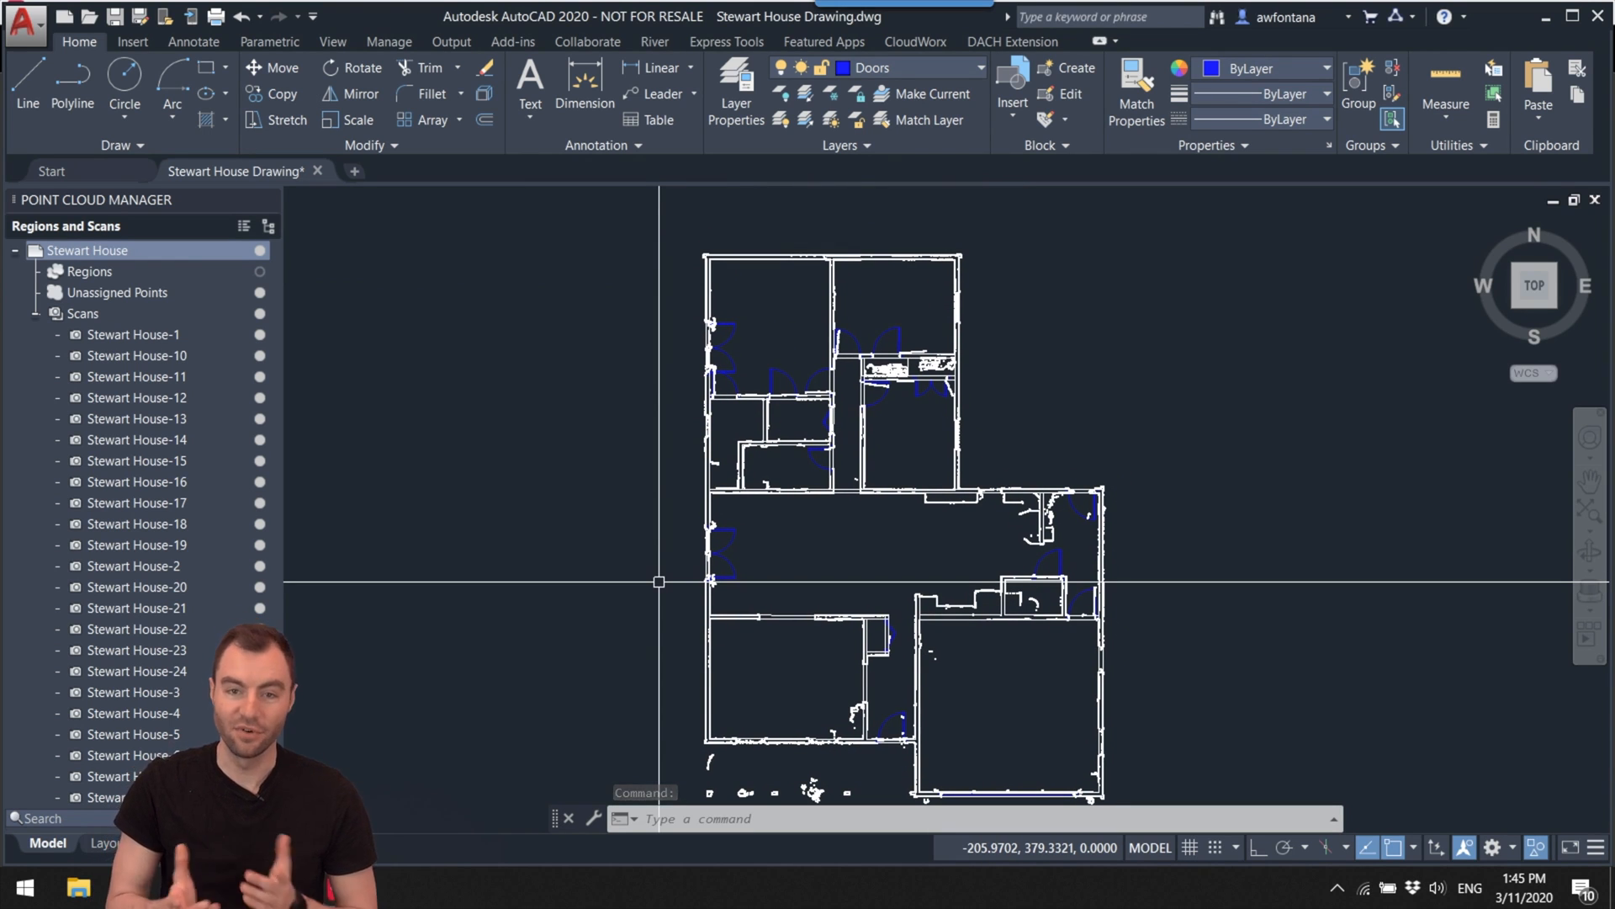
{"action": "middle_click_drag", "start_coordinate": [593, 512], "coordinate": [793, 485]}
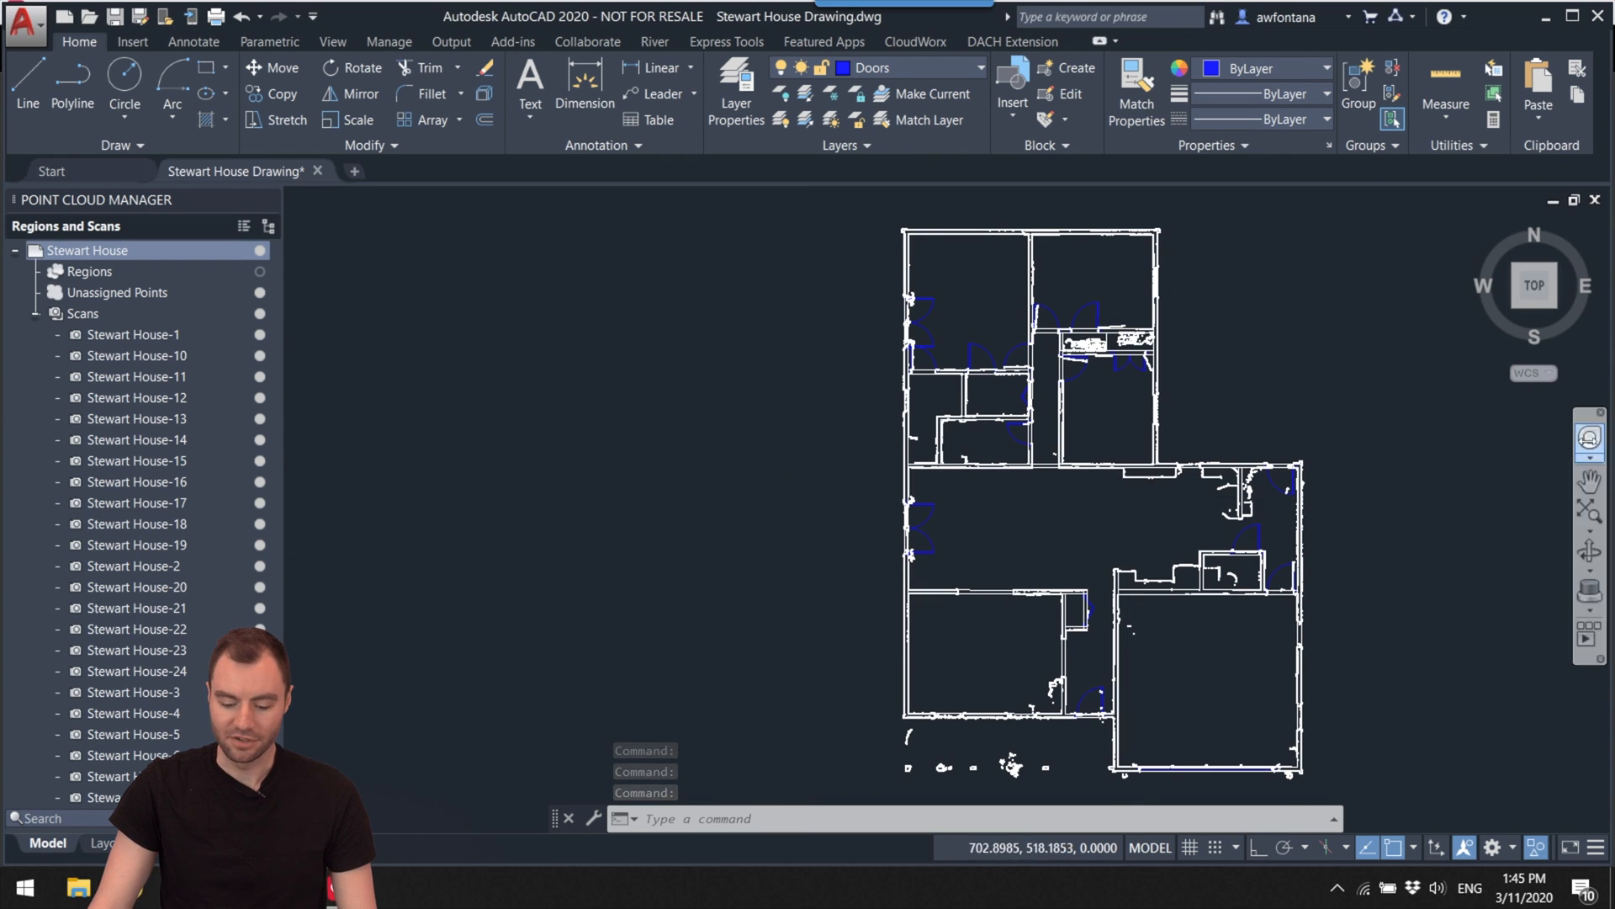
{"action": "middle_click_drag", "start_coordinate": [1250, 480], "coordinate": [1303, 495]}
{"action": "scroll", "coordinate": [836, 487], "scroll_direction": "up", "scroll_amount": 3}
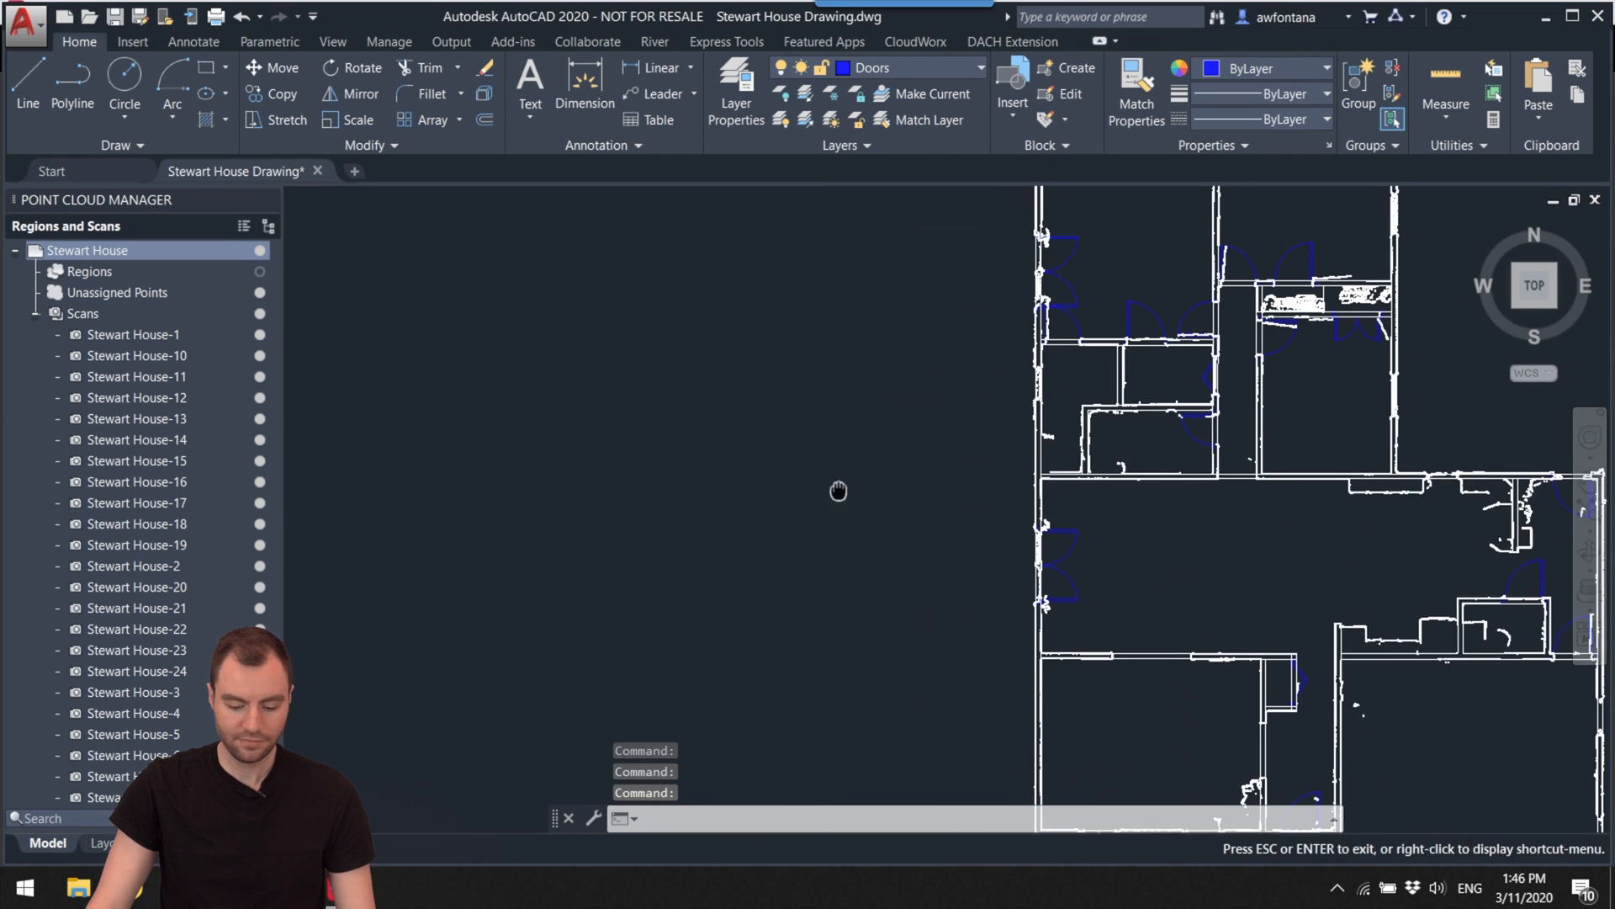
{"action": "scroll", "coordinate": [551, 305], "scroll_direction": "up", "scroll_amount": 1}
{"action": "scroll", "coordinate": [596, 275], "scroll_direction": "down", "scroll_amount": 2}
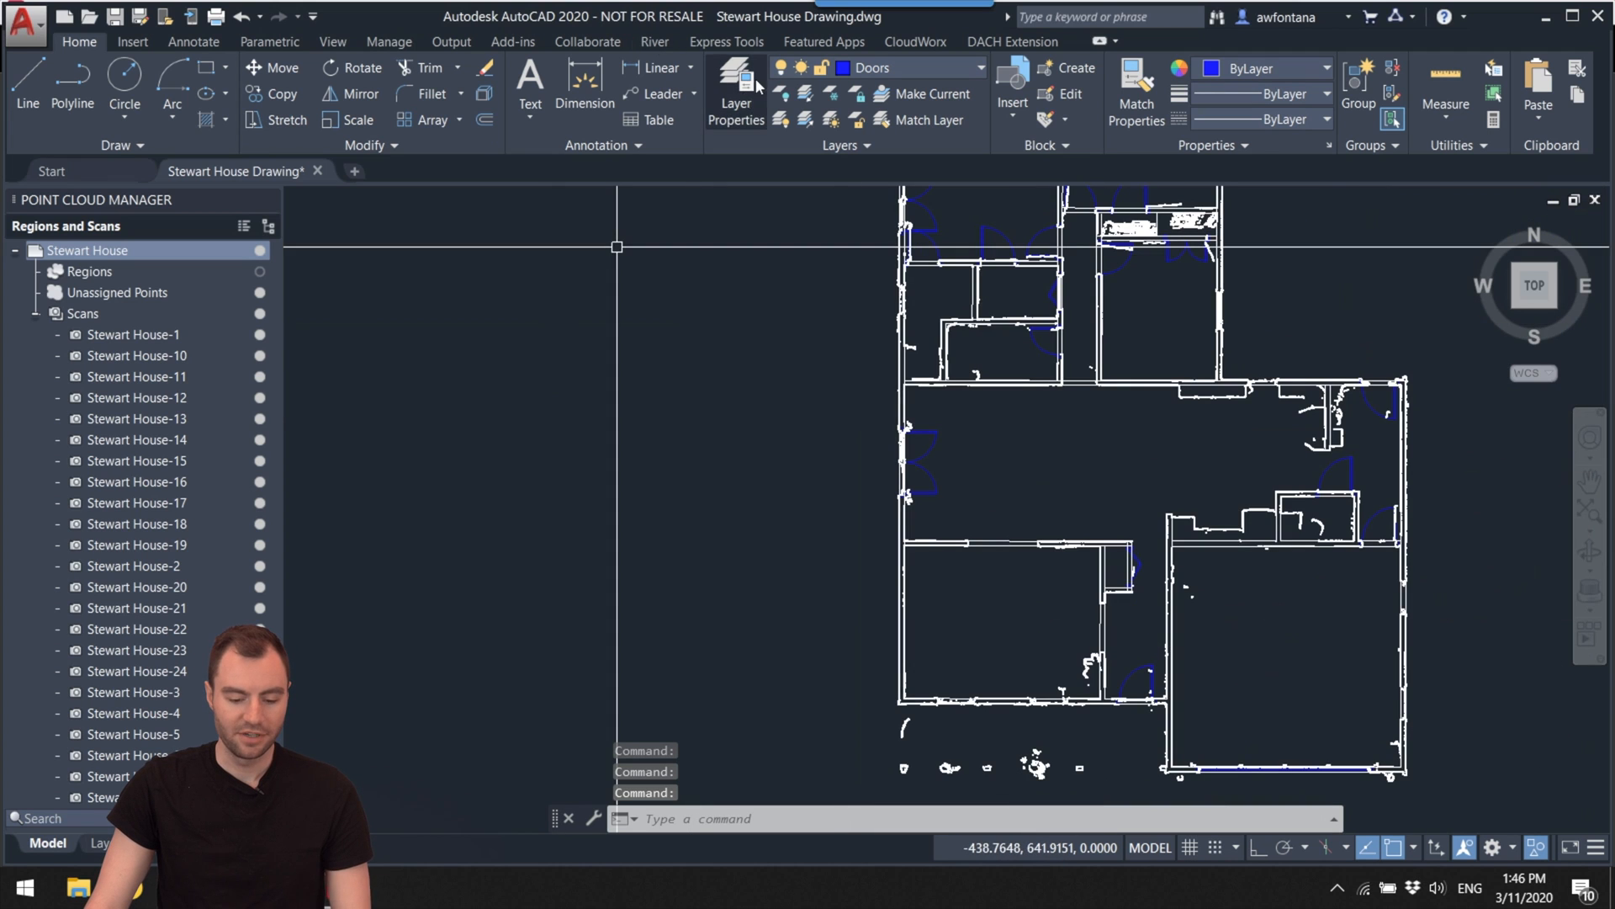
Step: Set the Windows layer's color to 90 and create a current layer named Window Guides with the same color
{"action": "left_click", "coordinate": [736, 105]}
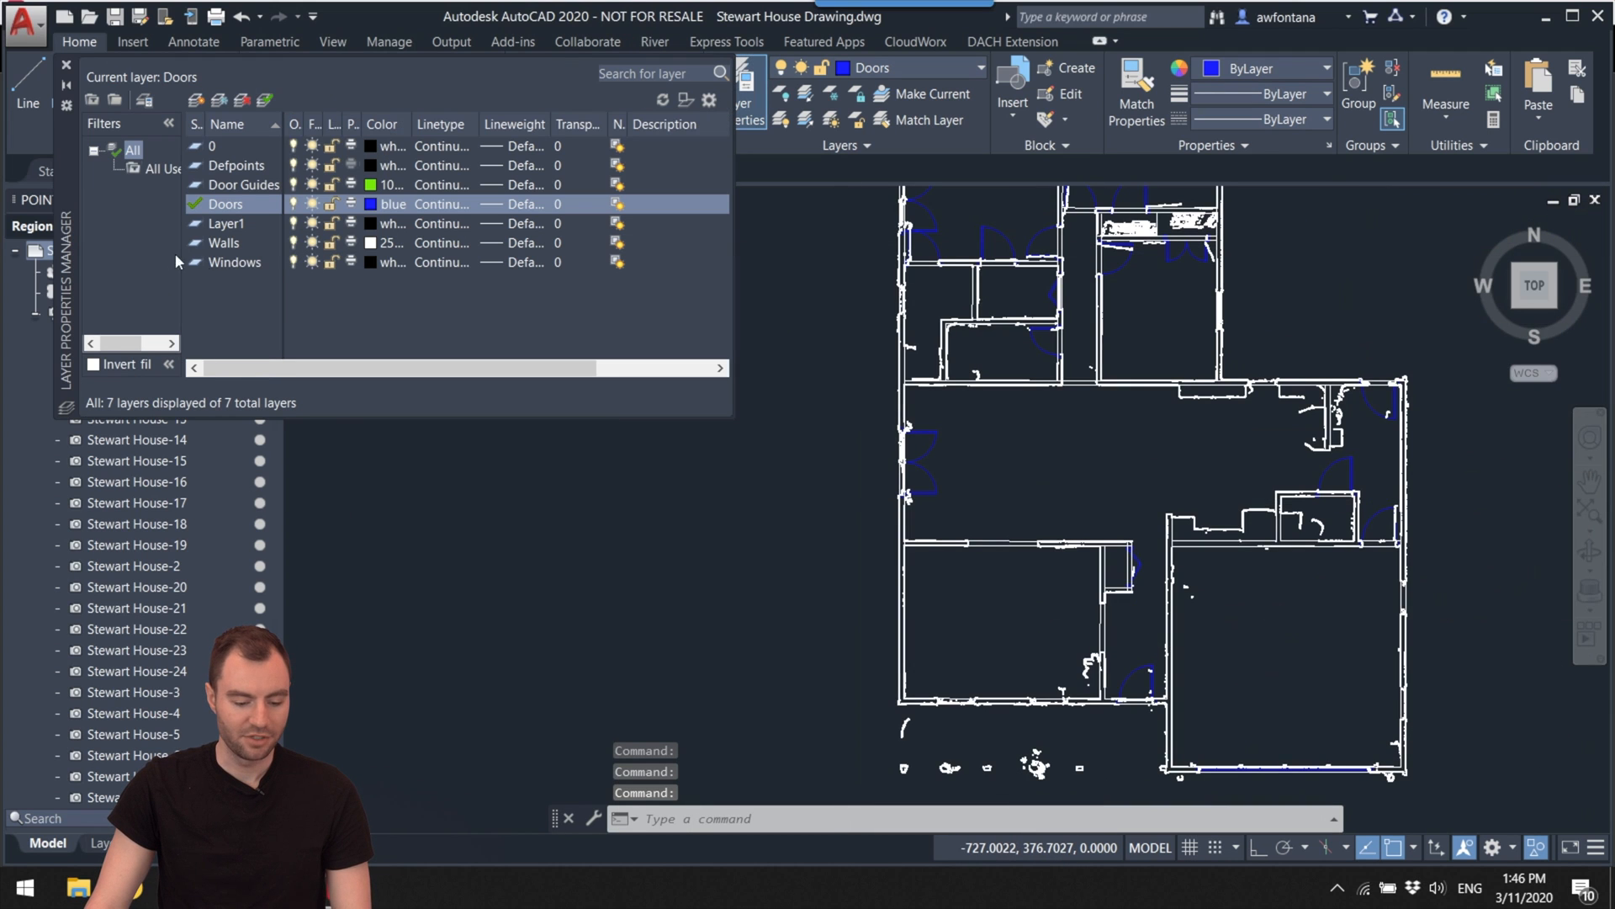
{"action": "double_click", "coordinate": [225, 263]}
{"action": "left_click", "coordinate": [367, 263]}
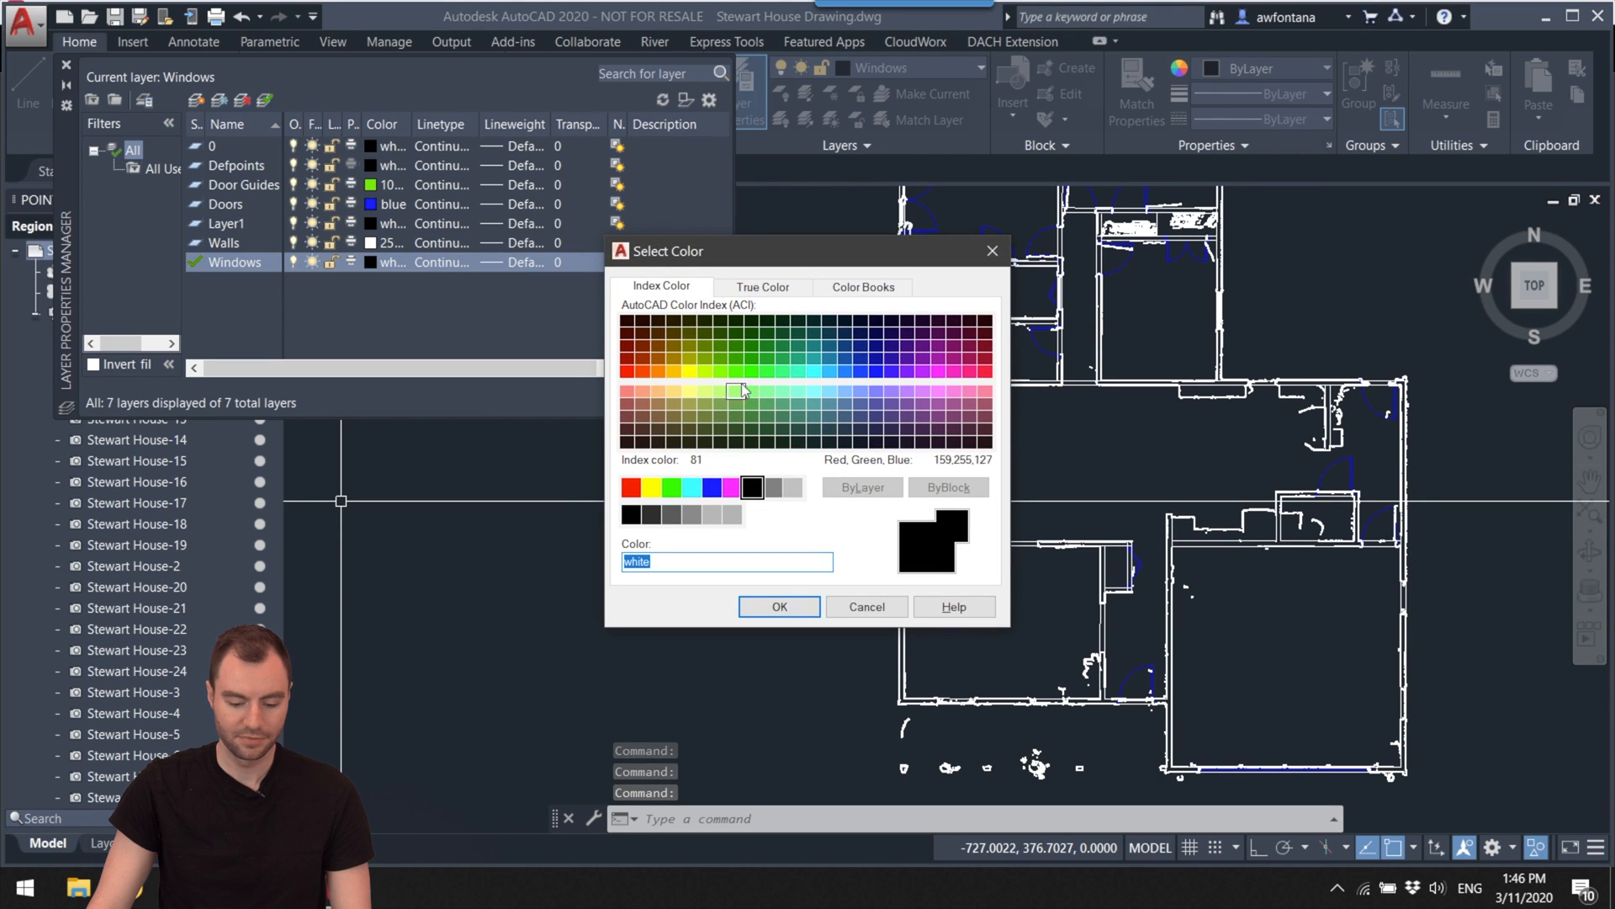
{"action": "left_click", "coordinate": [750, 371]}
{"action": "left_click", "coordinate": [819, 616]}
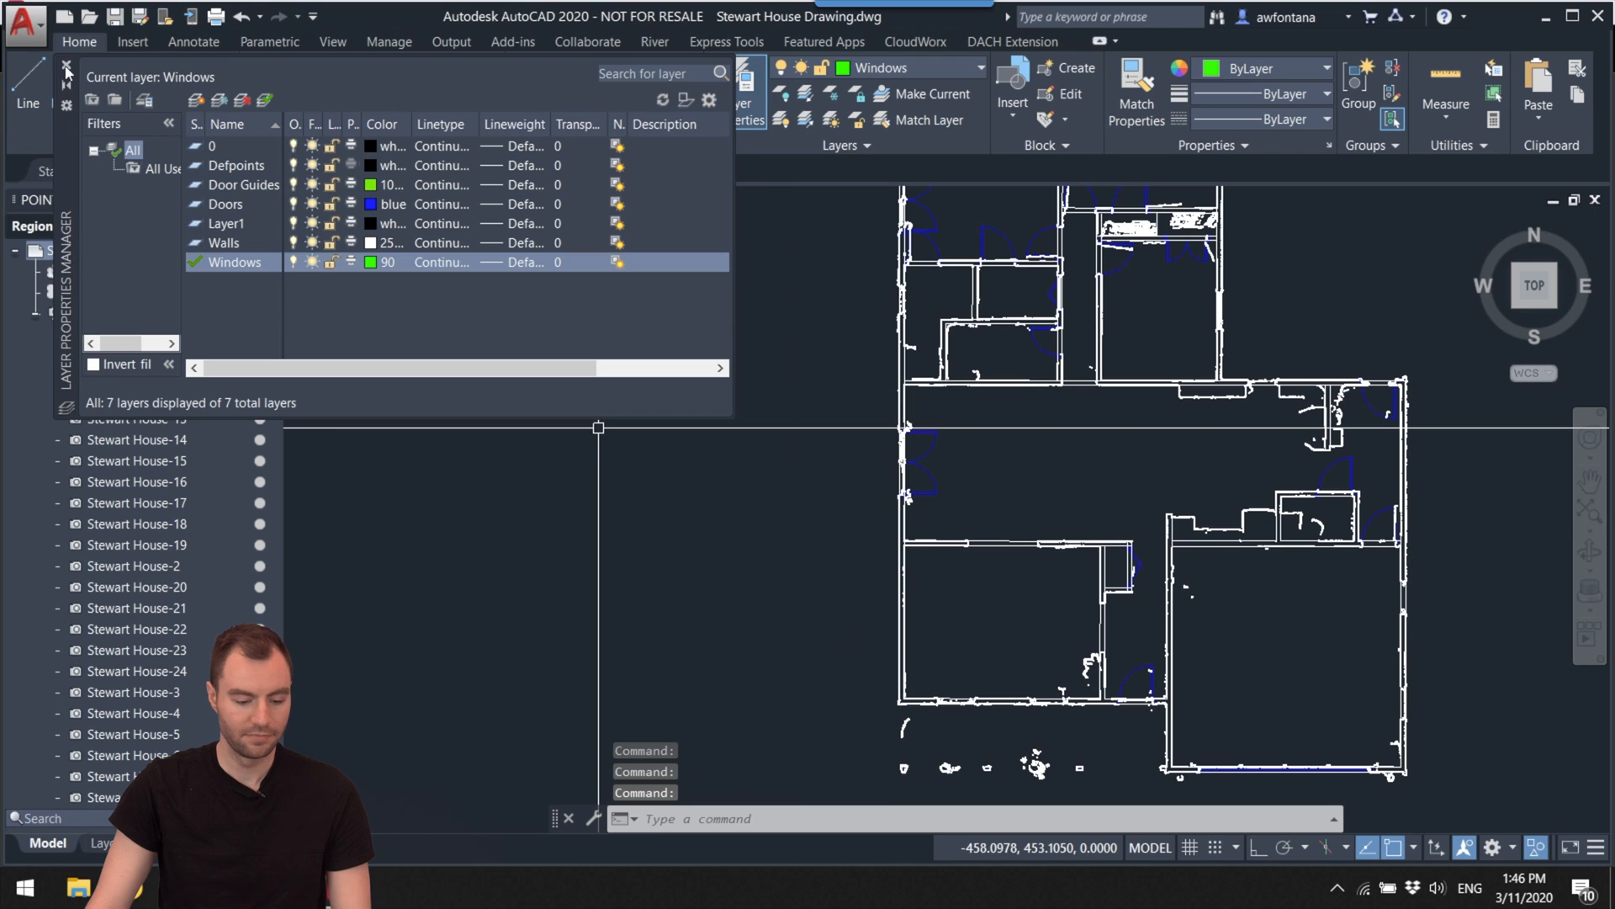
{"action": "left_click", "coordinate": [199, 106]}
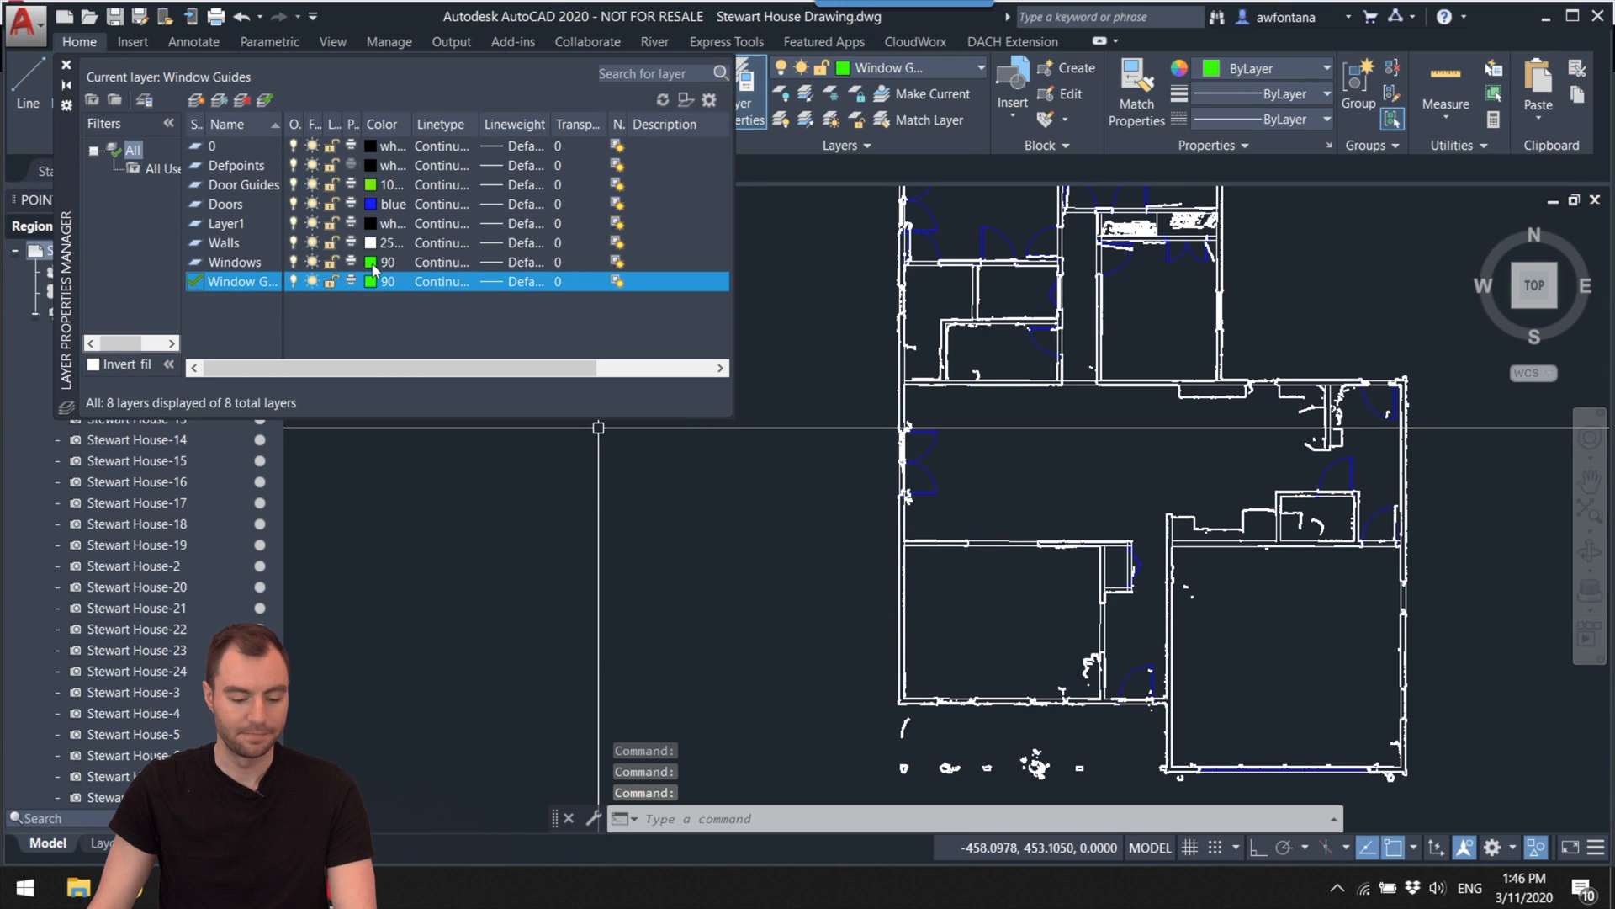
{"action": "left_click", "coordinate": [66, 66]}
Step: Draw a guide line across the lower-left room's bottom exterior wall at the left edge of its first window opening
{"action": "scroll", "coordinate": [735, 505], "scroll_direction": "up", "scroll_amount": 8}
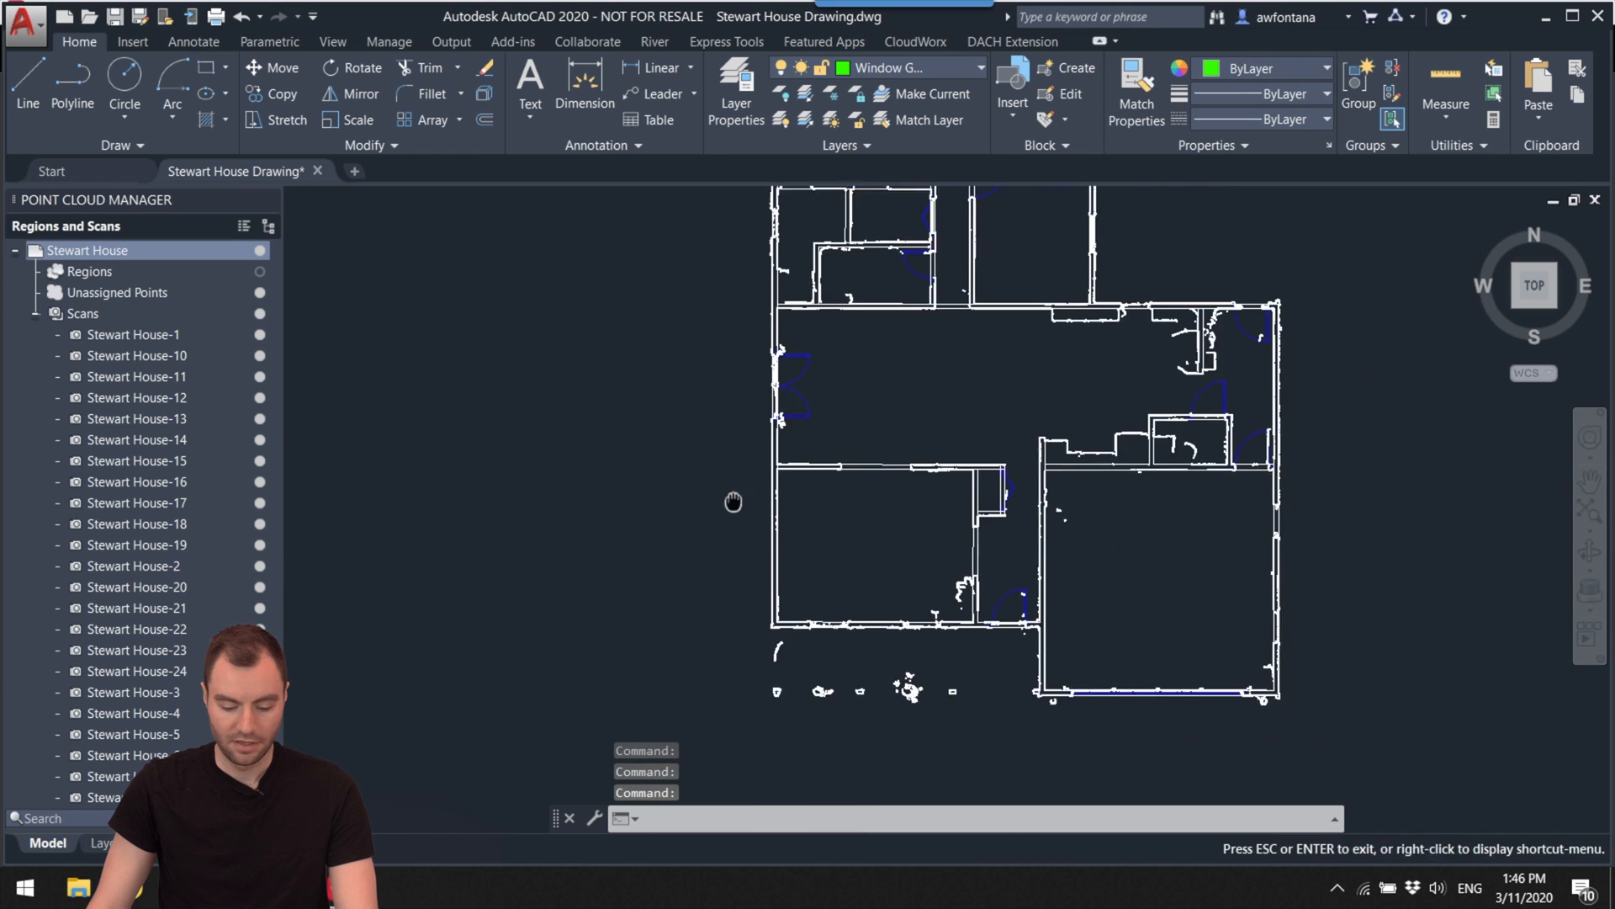
{"action": "middle_click_drag", "start_coordinate": [853, 477], "coordinate": [736, 290]}
{"action": "scroll", "coordinate": [741, 299], "scroll_direction": "down", "scroll_amount": 1}
{"action": "scroll", "coordinate": [910, 703], "scroll_direction": "up", "scroll_amount": 4}
{"action": "middle_click_drag", "start_coordinate": [909, 707], "coordinate": [944, 611]}
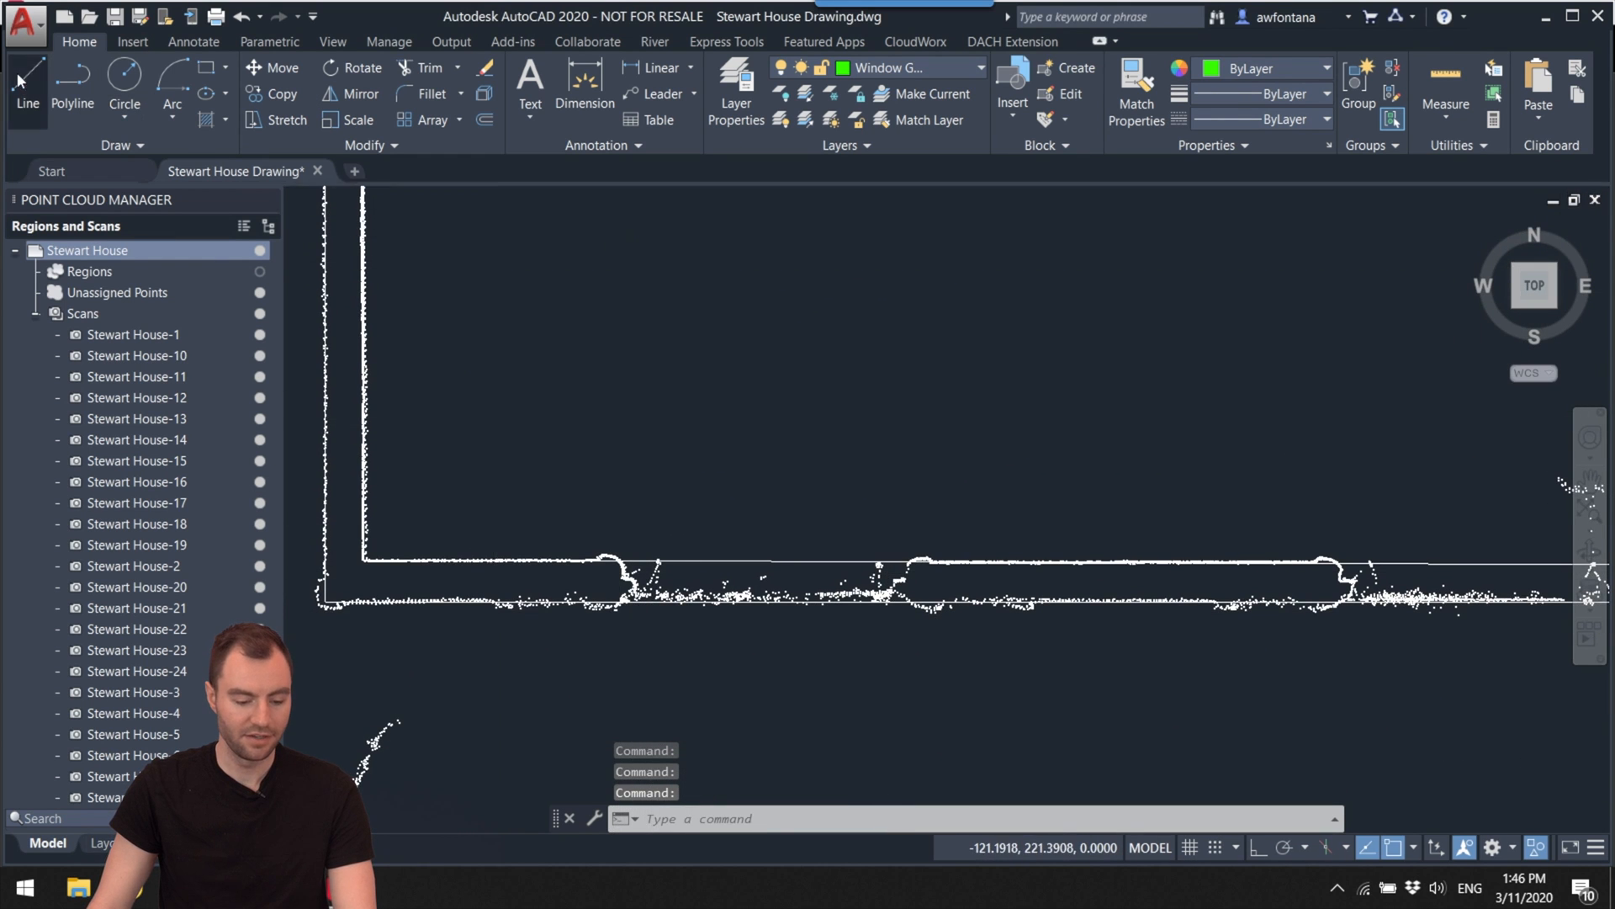
{"action": "key", "text": "l"}
{"action": "key", "text": "Return"}
{"action": "scroll", "coordinate": [634, 577], "scroll_direction": "up", "scroll_amount": 3}
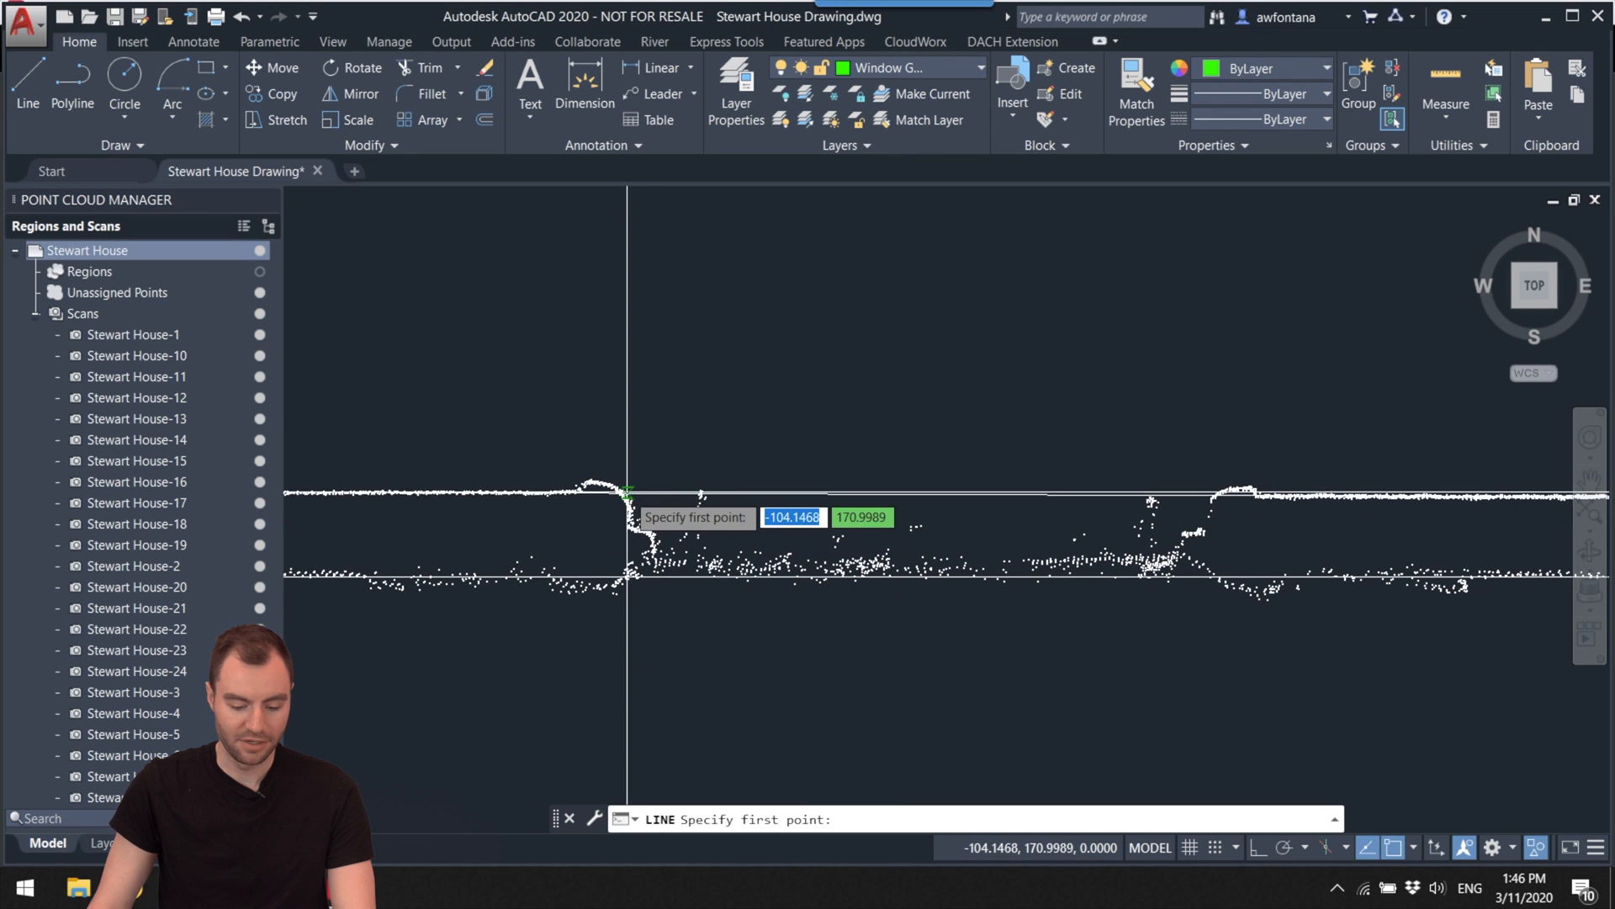
{"action": "left_click", "coordinate": [625, 578]}
{"action": "key", "text": "Return"}
{"action": "scroll", "coordinate": [1021, 533], "scroll_direction": "up", "scroll_amount": 2}
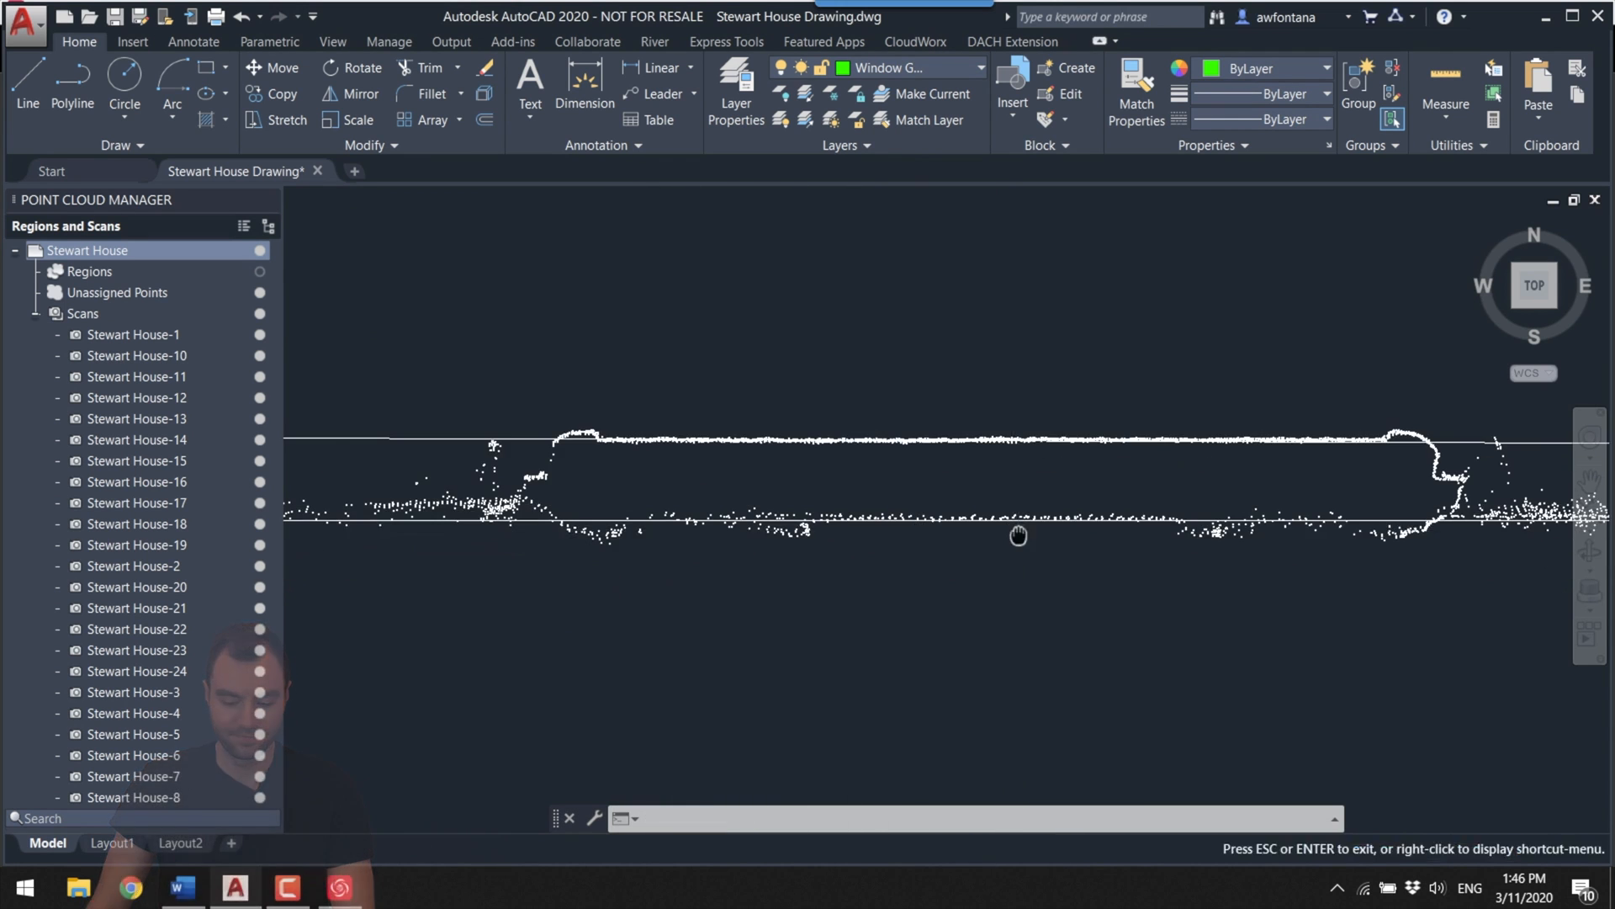
Step: Continue marking the scanned window edges with guide lines across the exterior walls
{"action": "scroll", "coordinate": [810, 579], "scroll_direction": "down", "scroll_amount": 2}
{"action": "key", "text": "Return"}
{"action": "scroll", "coordinate": [926, 606], "scroll_direction": "down", "scroll_amount": 3}
{"action": "middle_click_drag", "start_coordinate": [1027, 649], "coordinate": [751, 441]}
{"action": "scroll", "coordinate": [751, 441], "scroll_direction": "up", "scroll_amount": 5}
{"action": "scroll", "coordinate": [765, 541], "scroll_direction": "down", "scroll_amount": 4}
{"action": "scroll", "coordinate": [833, 610], "scroll_direction": "up", "scroll_amount": 4}
{"action": "left_click", "coordinate": [833, 610]}
{"action": "key", "text": "Escape"}
Step: Draw a vertical guide line across a horizontal exterior wall at the next scanned window edge
{"action": "key", "text": "Return"}
{"action": "scroll", "coordinate": [833, 610], "scroll_direction": "down", "scroll_amount": 3}
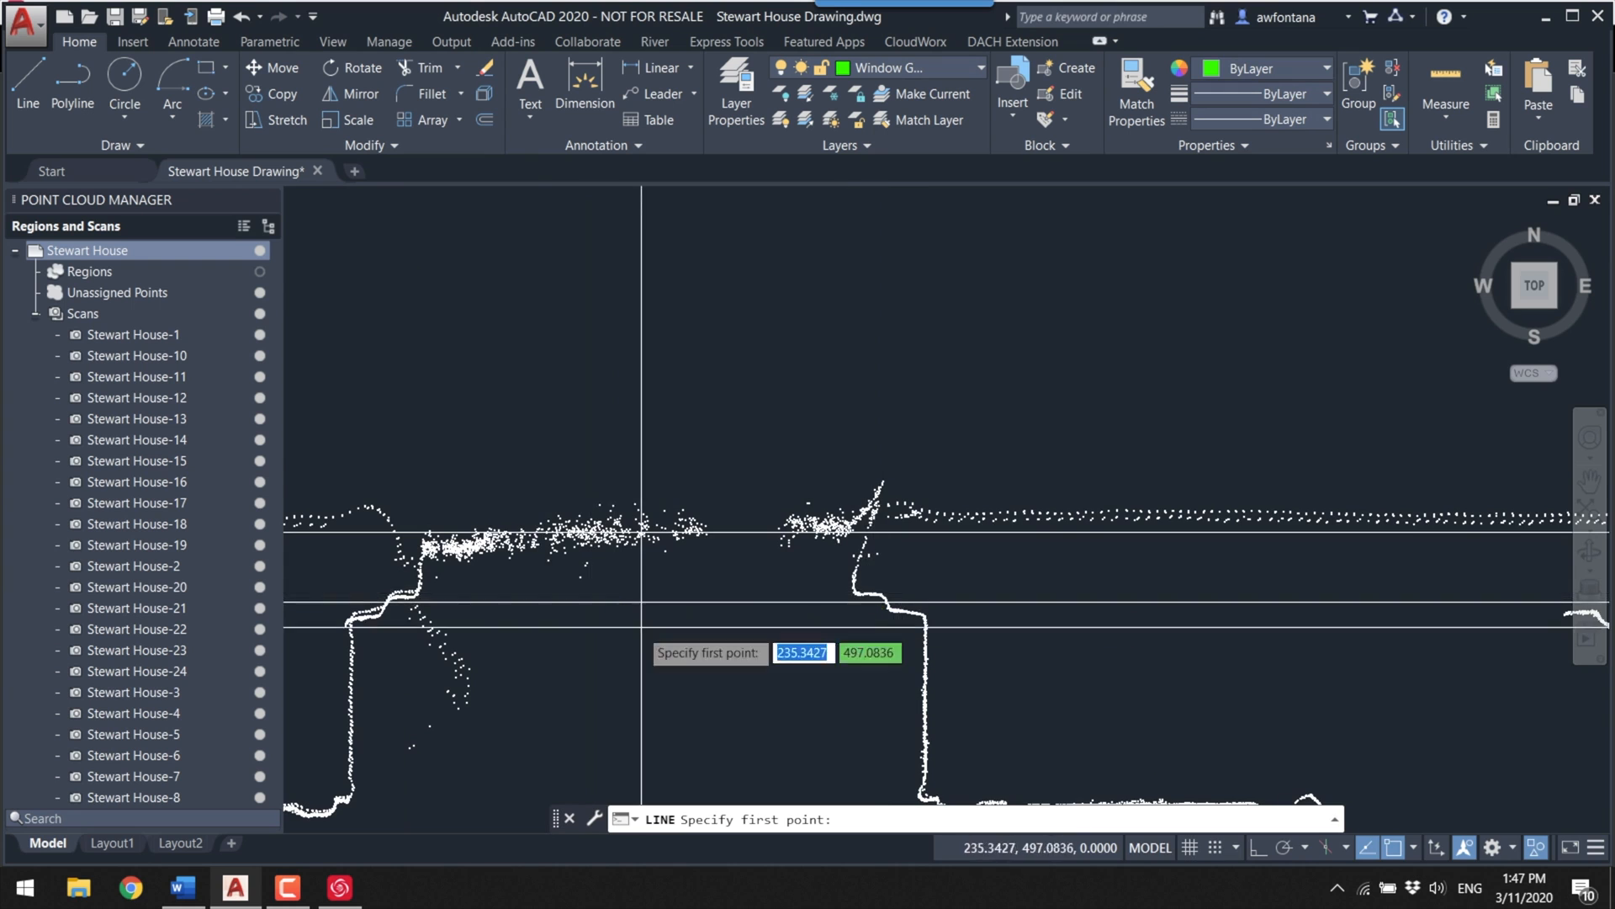
{"action": "scroll", "coordinate": [642, 534], "scroll_direction": "down", "scroll_amount": 1}
{"action": "left_click", "coordinate": [566, 556]}
{"action": "left_click", "coordinate": [566, 488]}
{"action": "key", "text": "Escape"}
Step: Draw horizontal guide lines across the vertical exterior walls at their scanned window edges, including the lower-right room's right wall
{"action": "key", "text": "Return"}
{"action": "left_click", "coordinate": [743, 592]}
{"action": "left_click", "coordinate": [822, 592]}
{"action": "key", "text": "Escape"}
{"action": "key", "text": "Return"}
{"action": "left_click", "coordinate": [707, 548]}
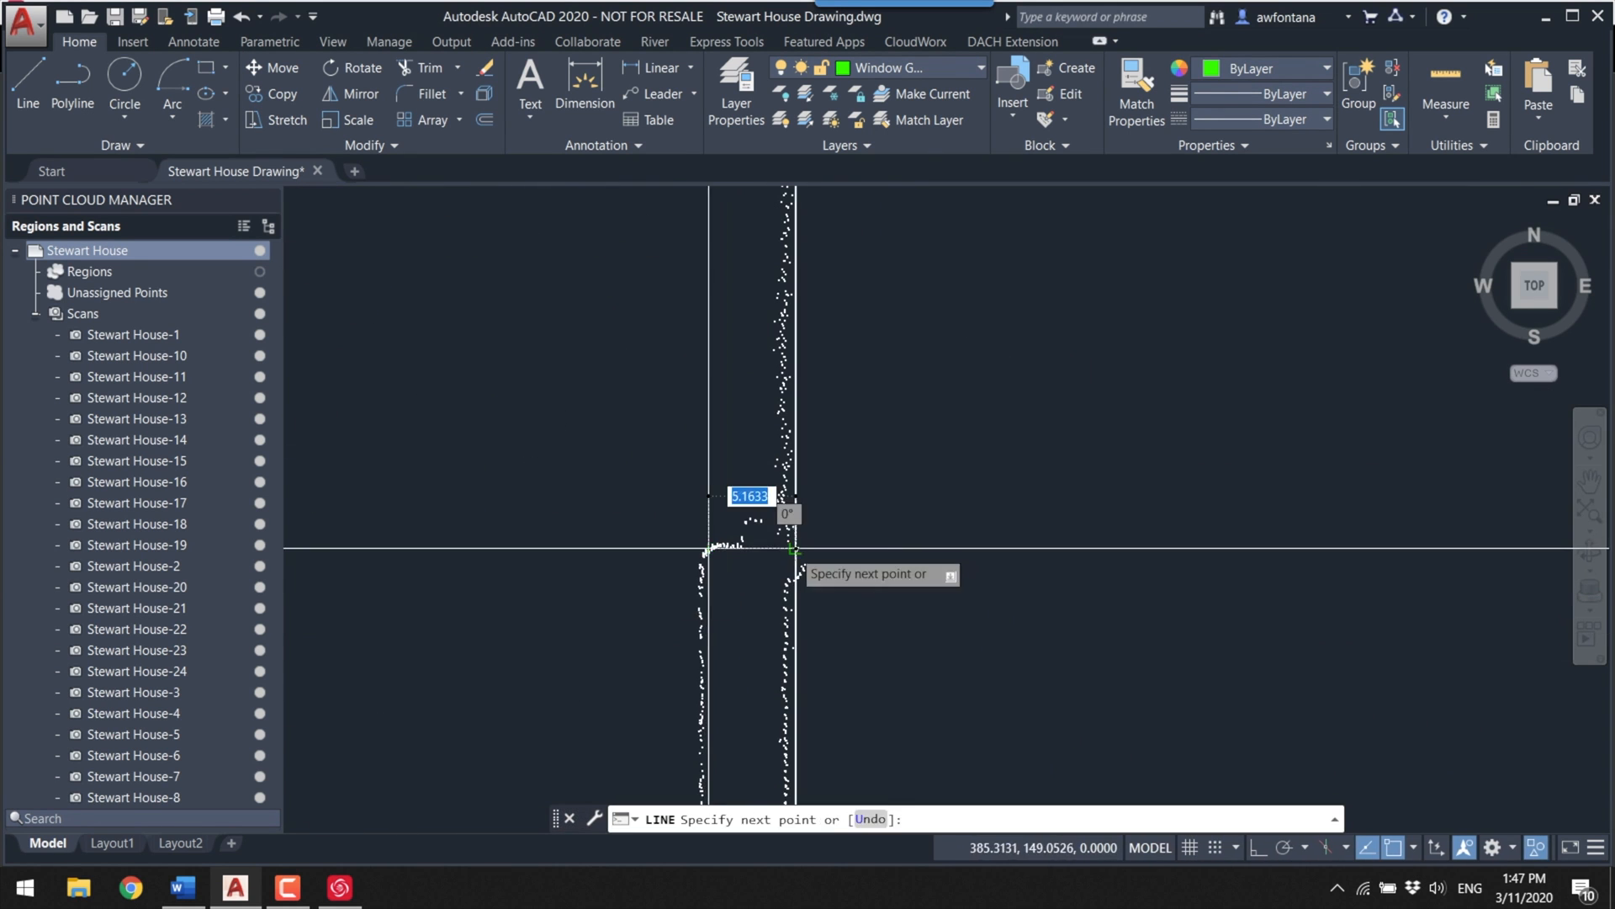
{"action": "middle_click_drag", "start_coordinate": [786, 548], "coordinate": [1022, 756]}
{"action": "scroll", "coordinate": [1022, 756], "scroll_direction": "down", "scroll_amount": 5}
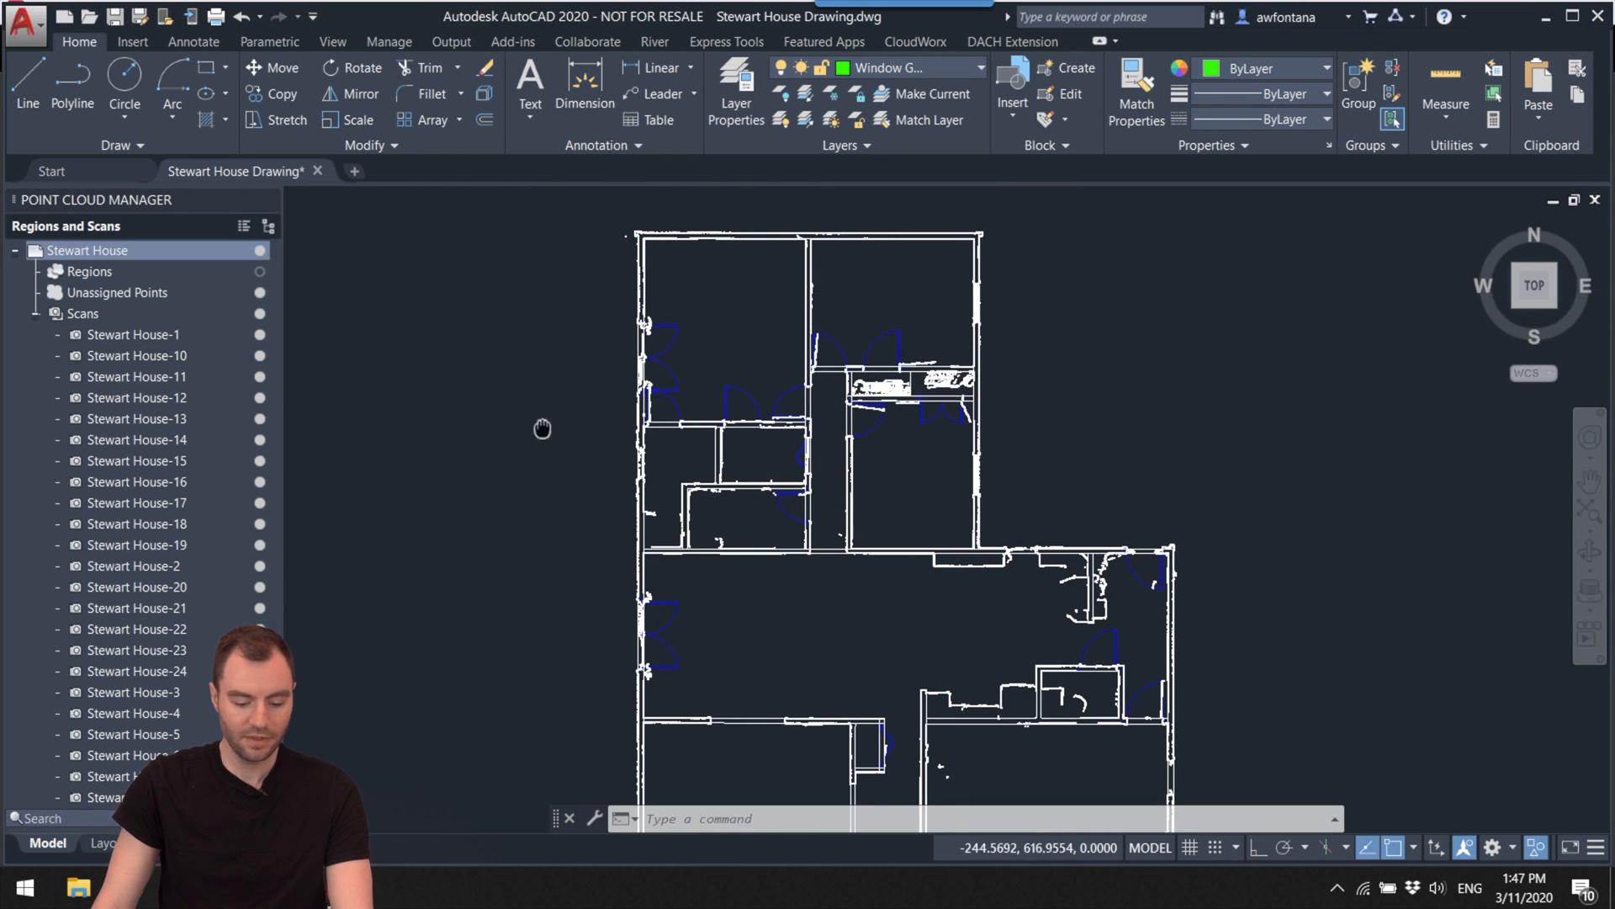
Step: Make the Windows layer current again
{"action": "middle_click_drag", "start_coordinate": [543, 430], "coordinate": [622, 359]}
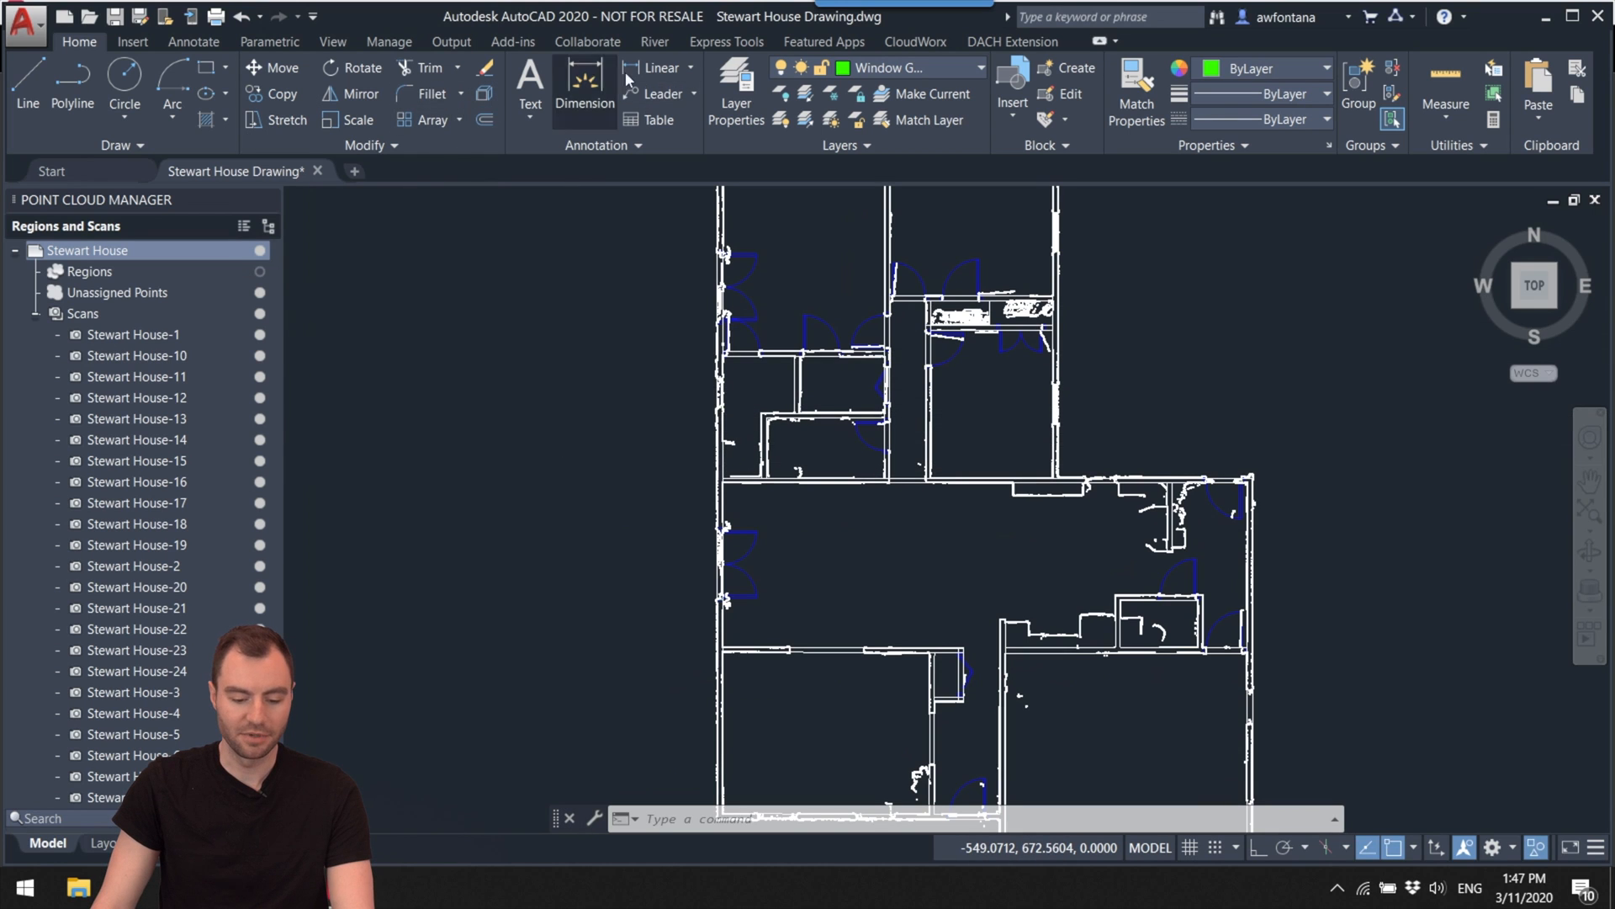
{"action": "left_click", "coordinate": [736, 92]}
{"action": "double_click", "coordinate": [243, 288]}
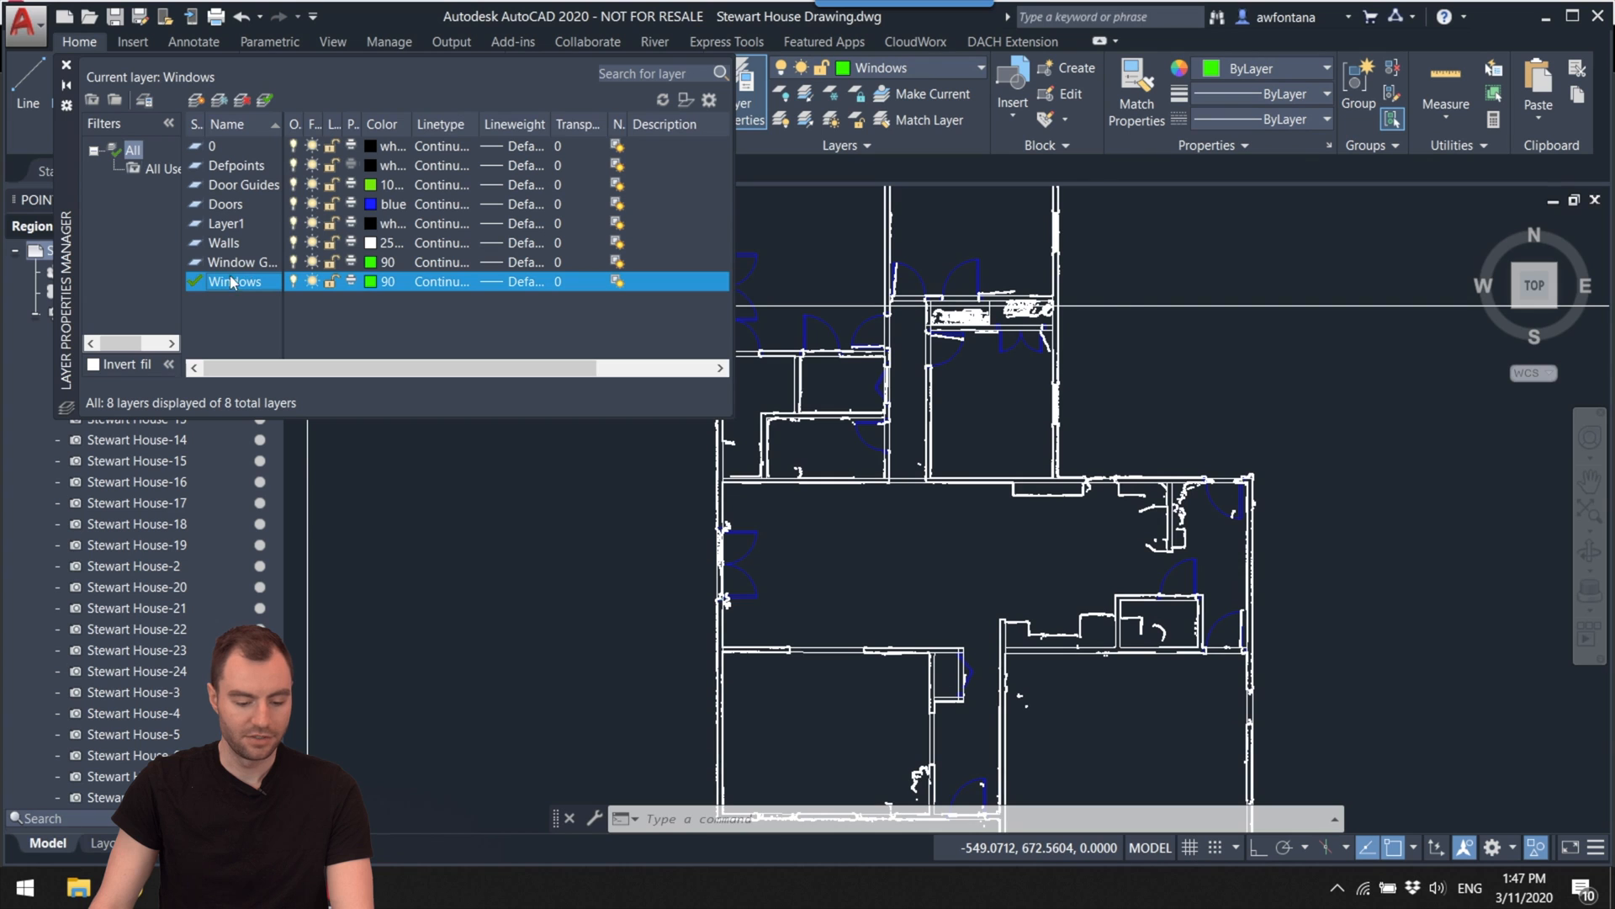
{"action": "left_click", "coordinate": [66, 65]}
Step: Draw an upright 3-inch-wide rectangle outside the house's left wall as the first window jamb
{"action": "scroll", "coordinate": [656, 437], "scroll_direction": "up", "scroll_amount": 5}
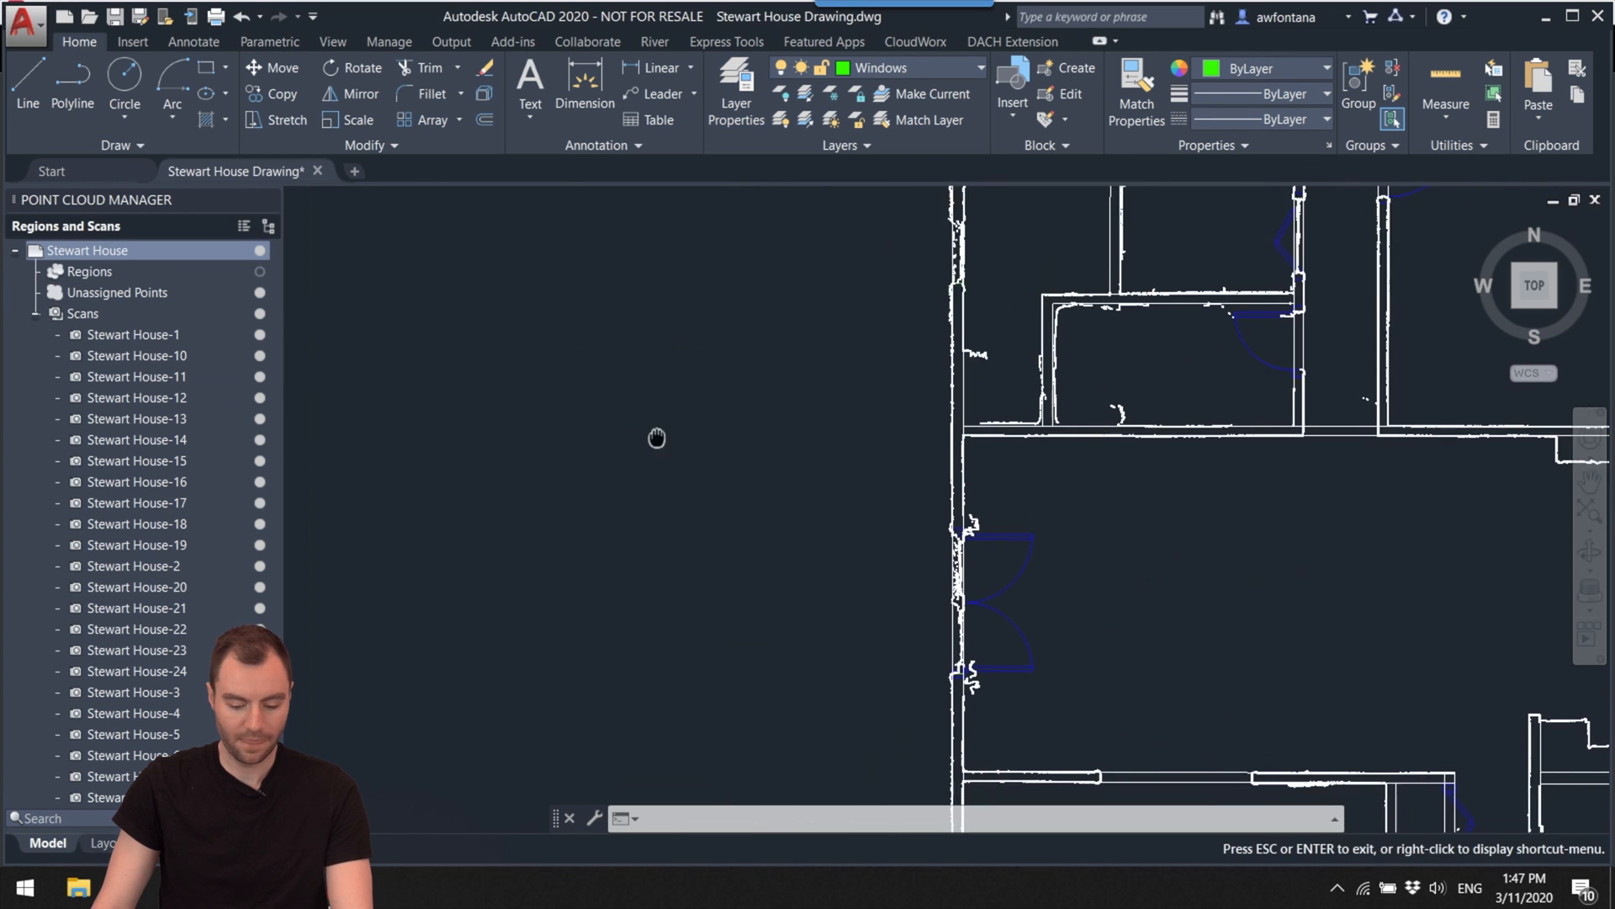
{"action": "left_click", "coordinate": [27, 80]}
{"action": "left_click", "coordinate": [208, 77]}
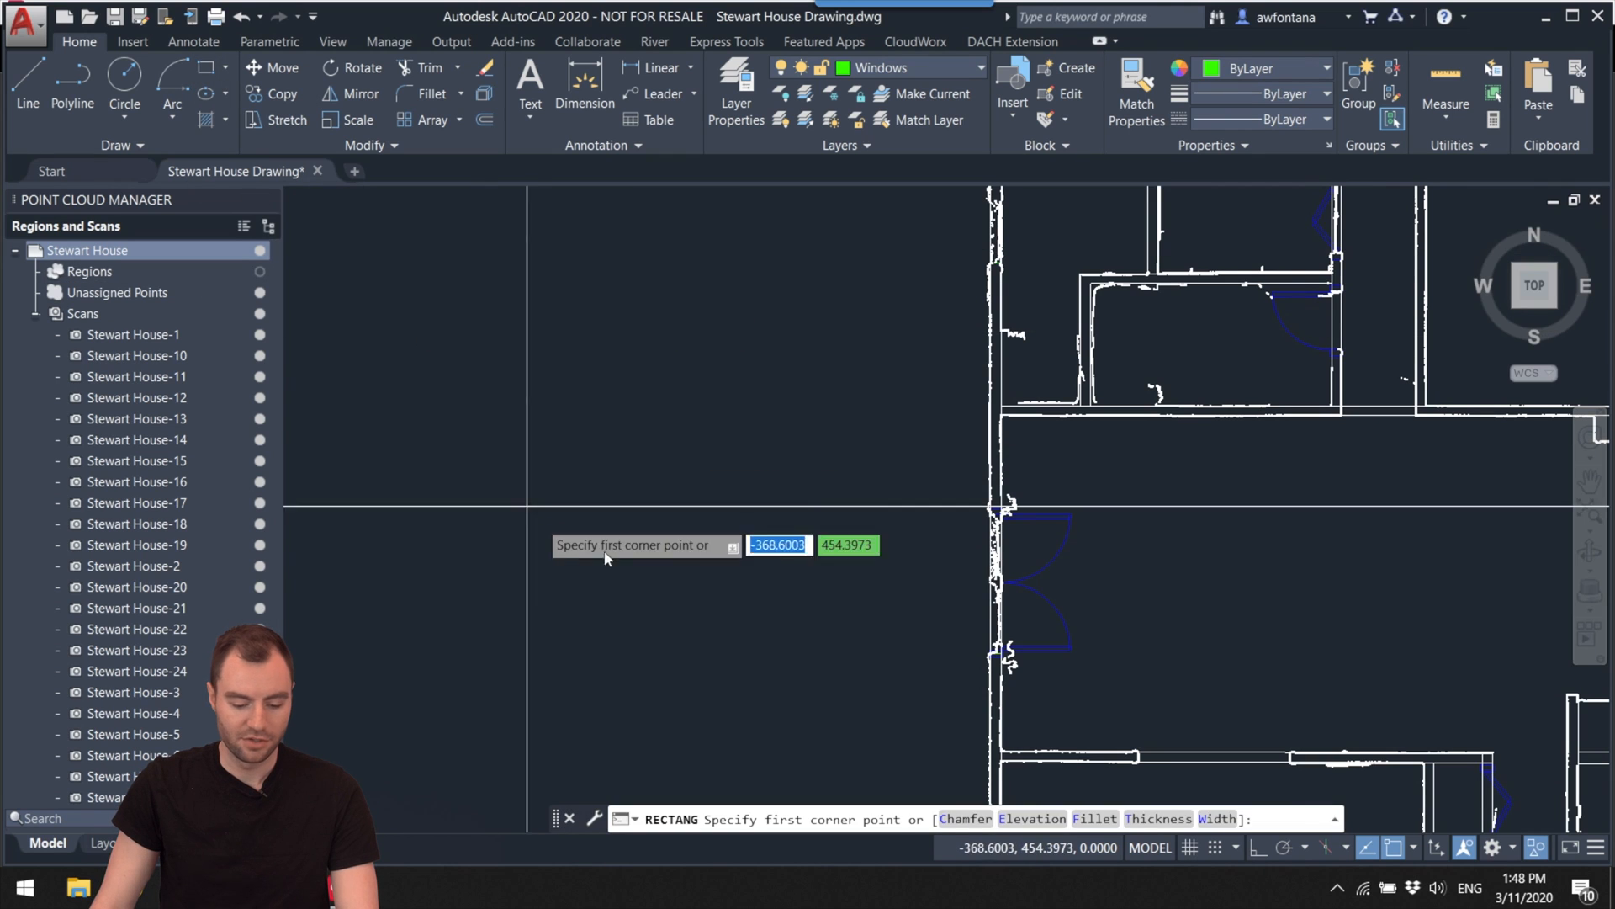
{"action": "left_click", "coordinate": [614, 544]}
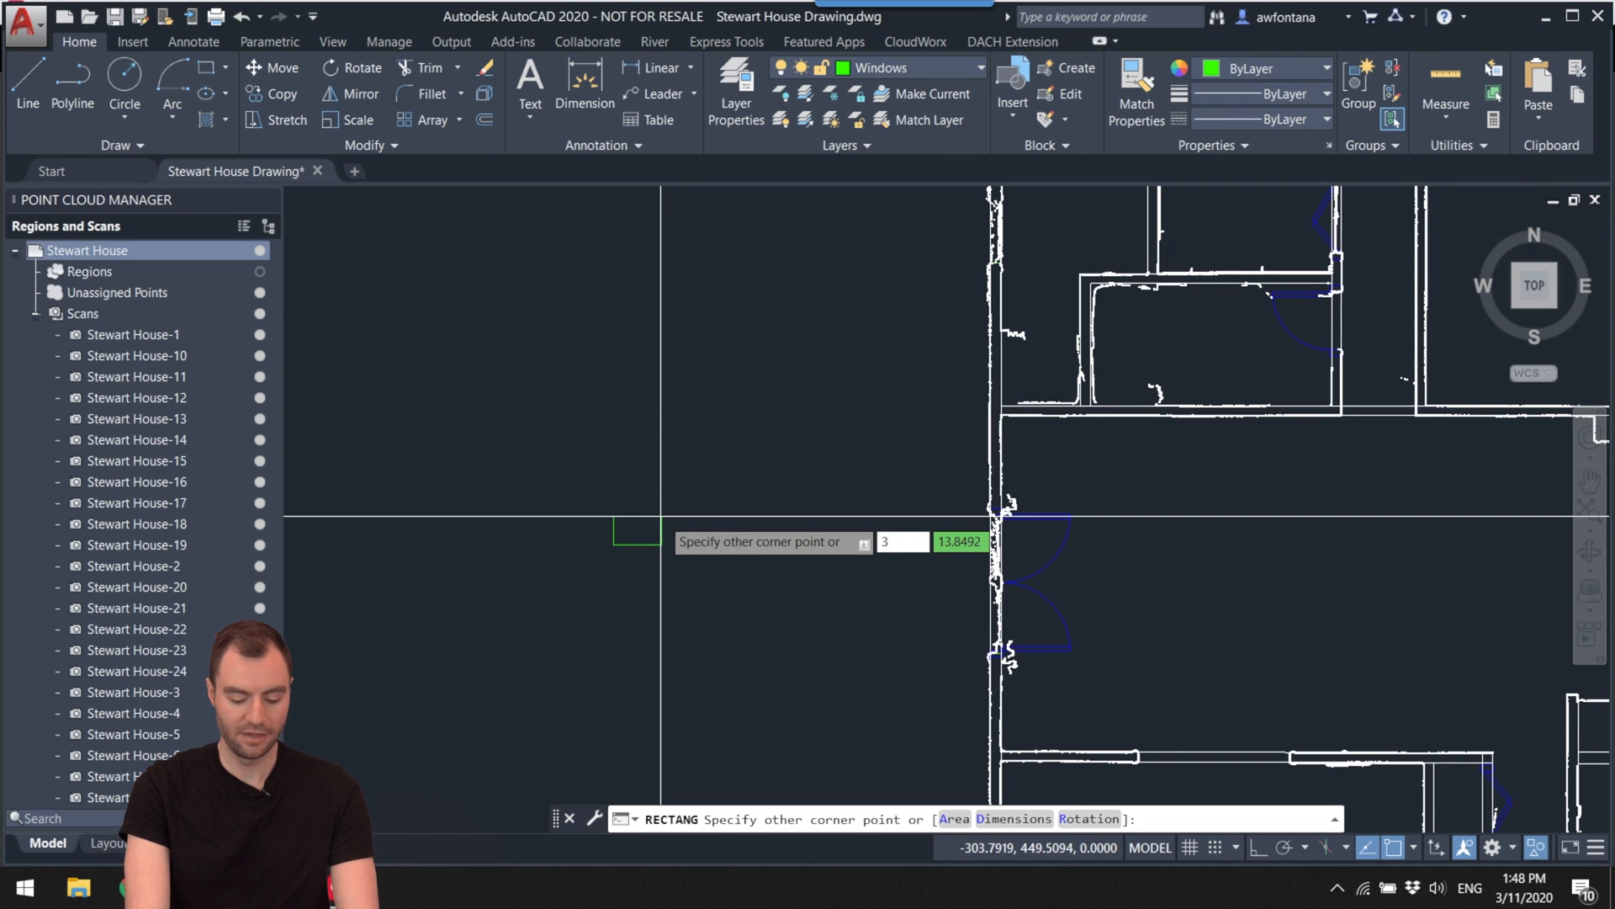
{"action": "key", "text": "Return"}
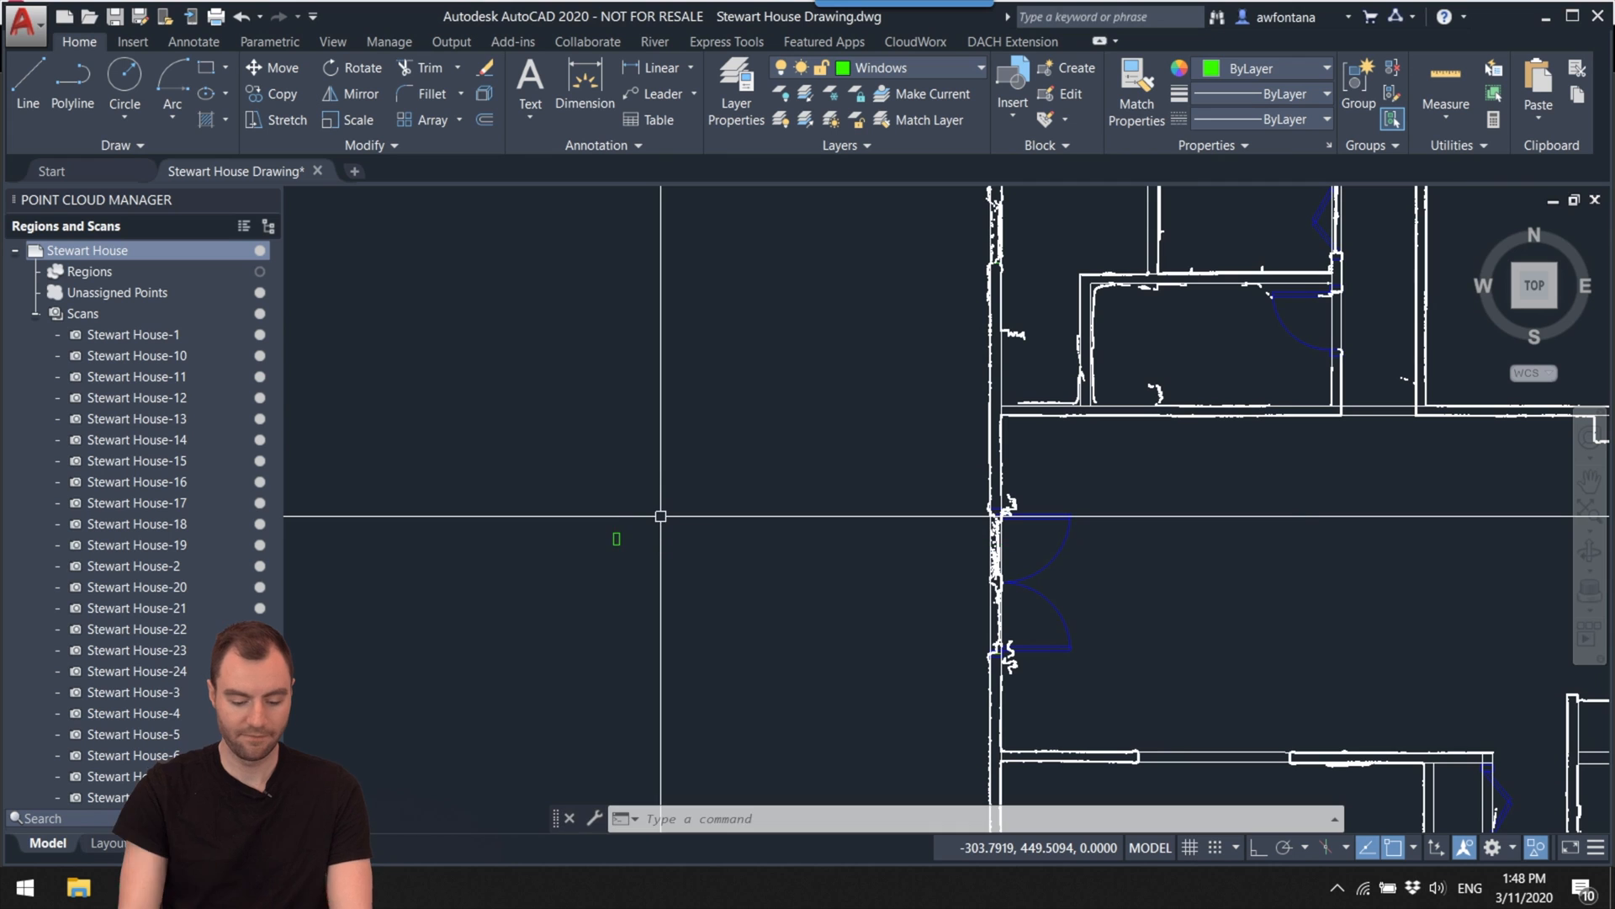
Step: Draw a 35 by 2 inch horizontal rectangle just right of the jamb as the window panel
{"action": "scroll", "coordinate": [617, 571], "scroll_direction": "up", "scroll_amount": 5}
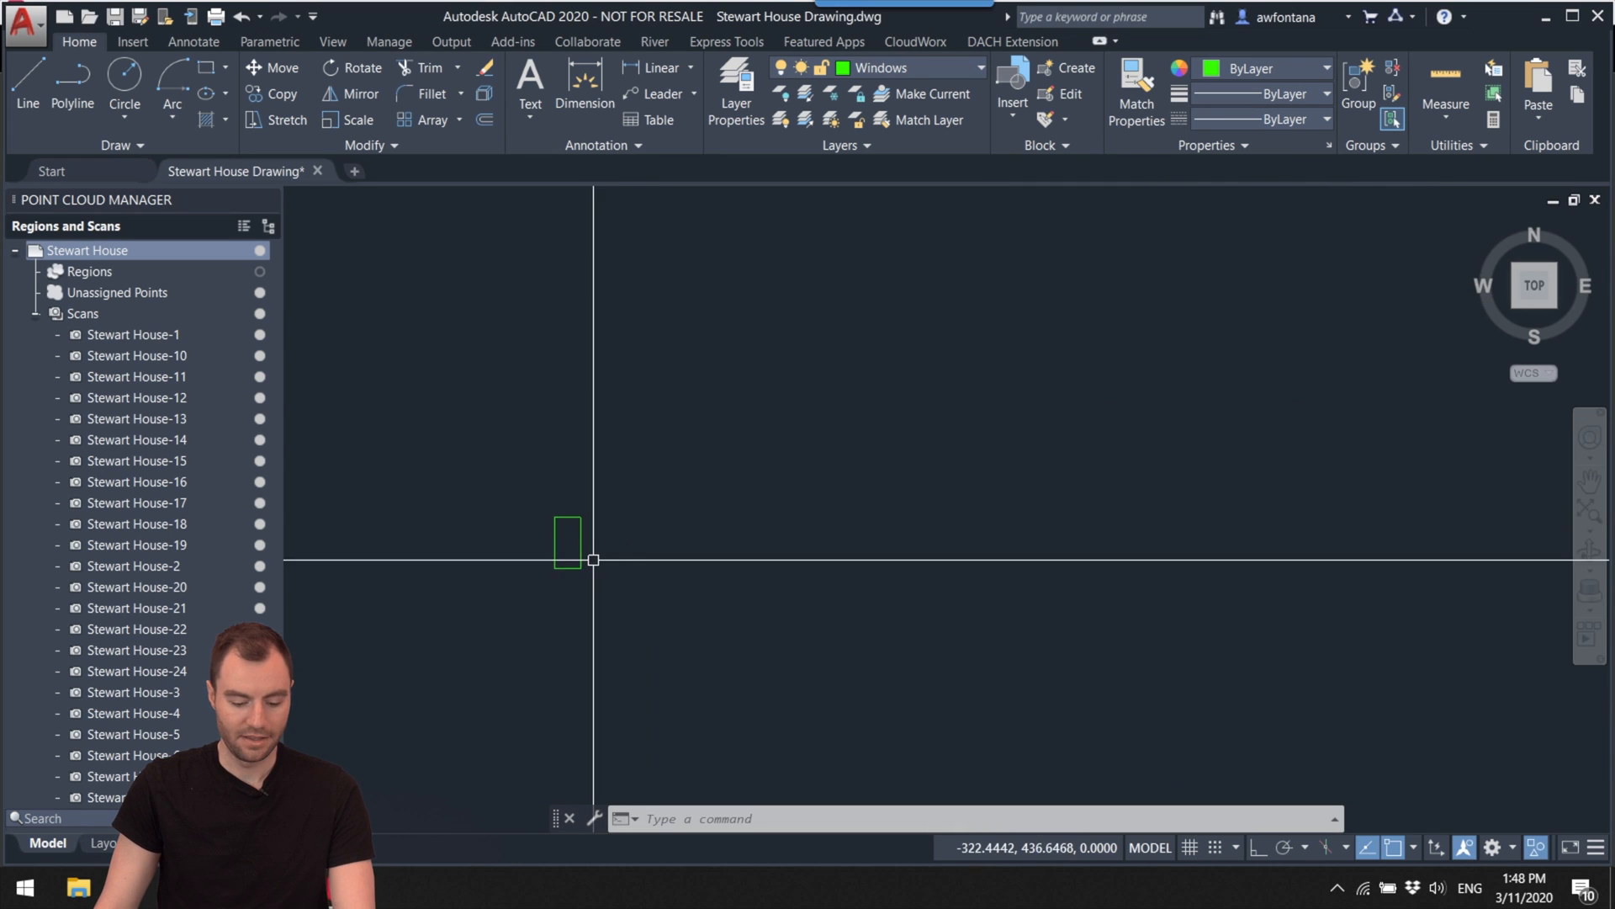
{"action": "left_click", "coordinate": [205, 81]}
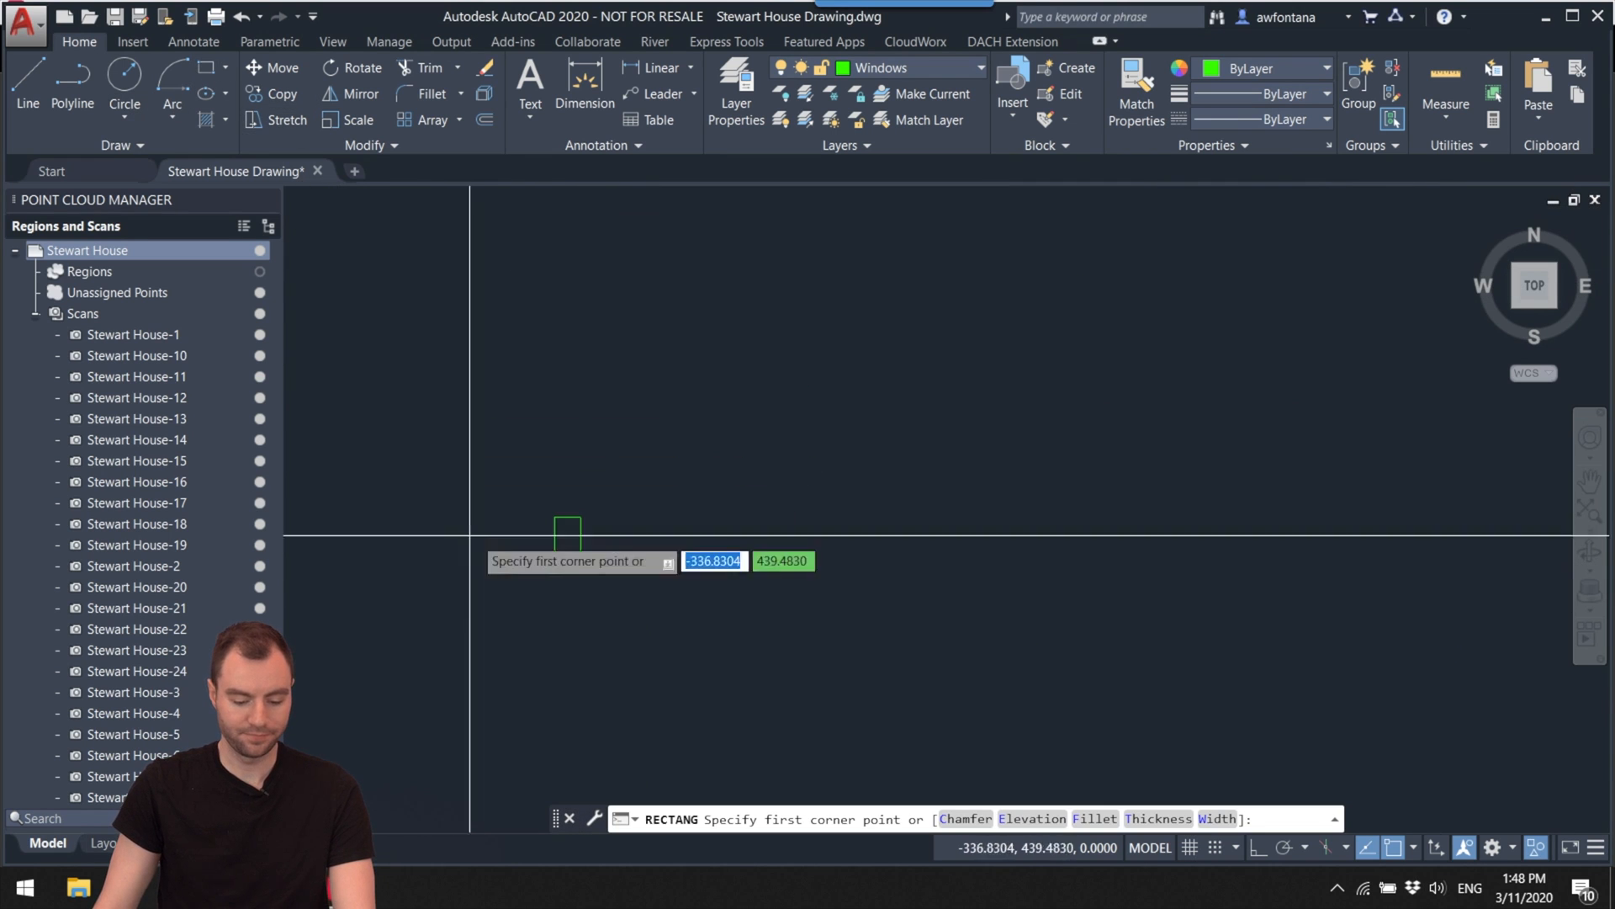
{"action": "left_click", "coordinate": [620, 560]}
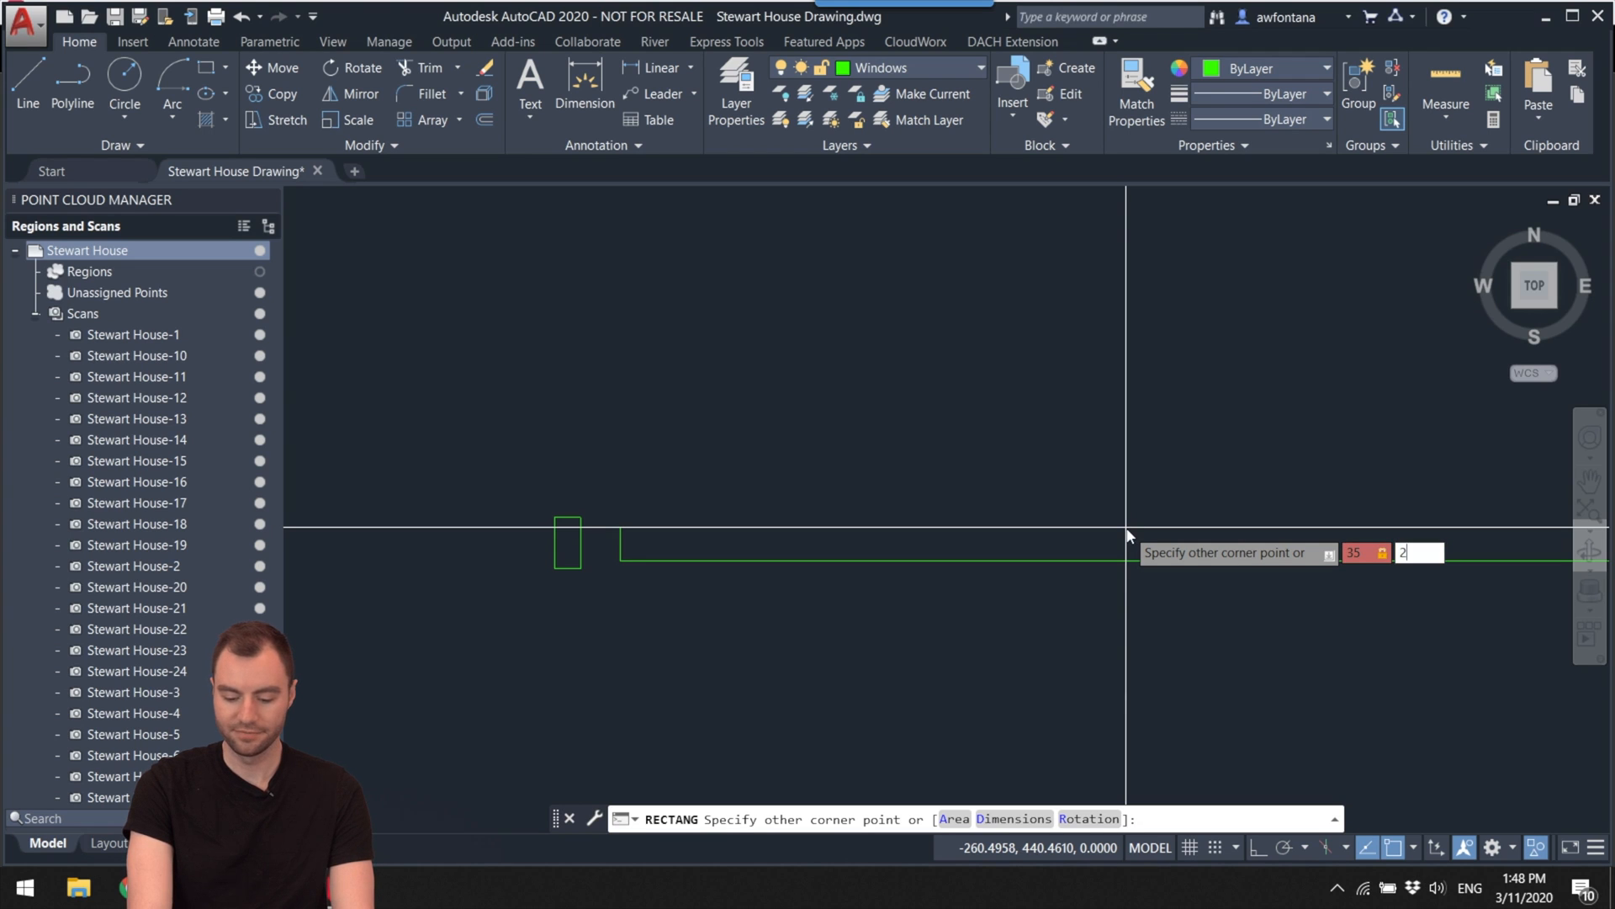
{"action": "key", "text": "Return"}
Step: Move the 35-inch panel so its left edge's midpoint meets the midpoint of the jamb's right edge
{"action": "left_click", "coordinate": [749, 552]}
{"action": "left_click", "coordinate": [740, 566]}
{"action": "scroll", "coordinate": [653, 552], "scroll_direction": "up", "scroll_amount": 2}
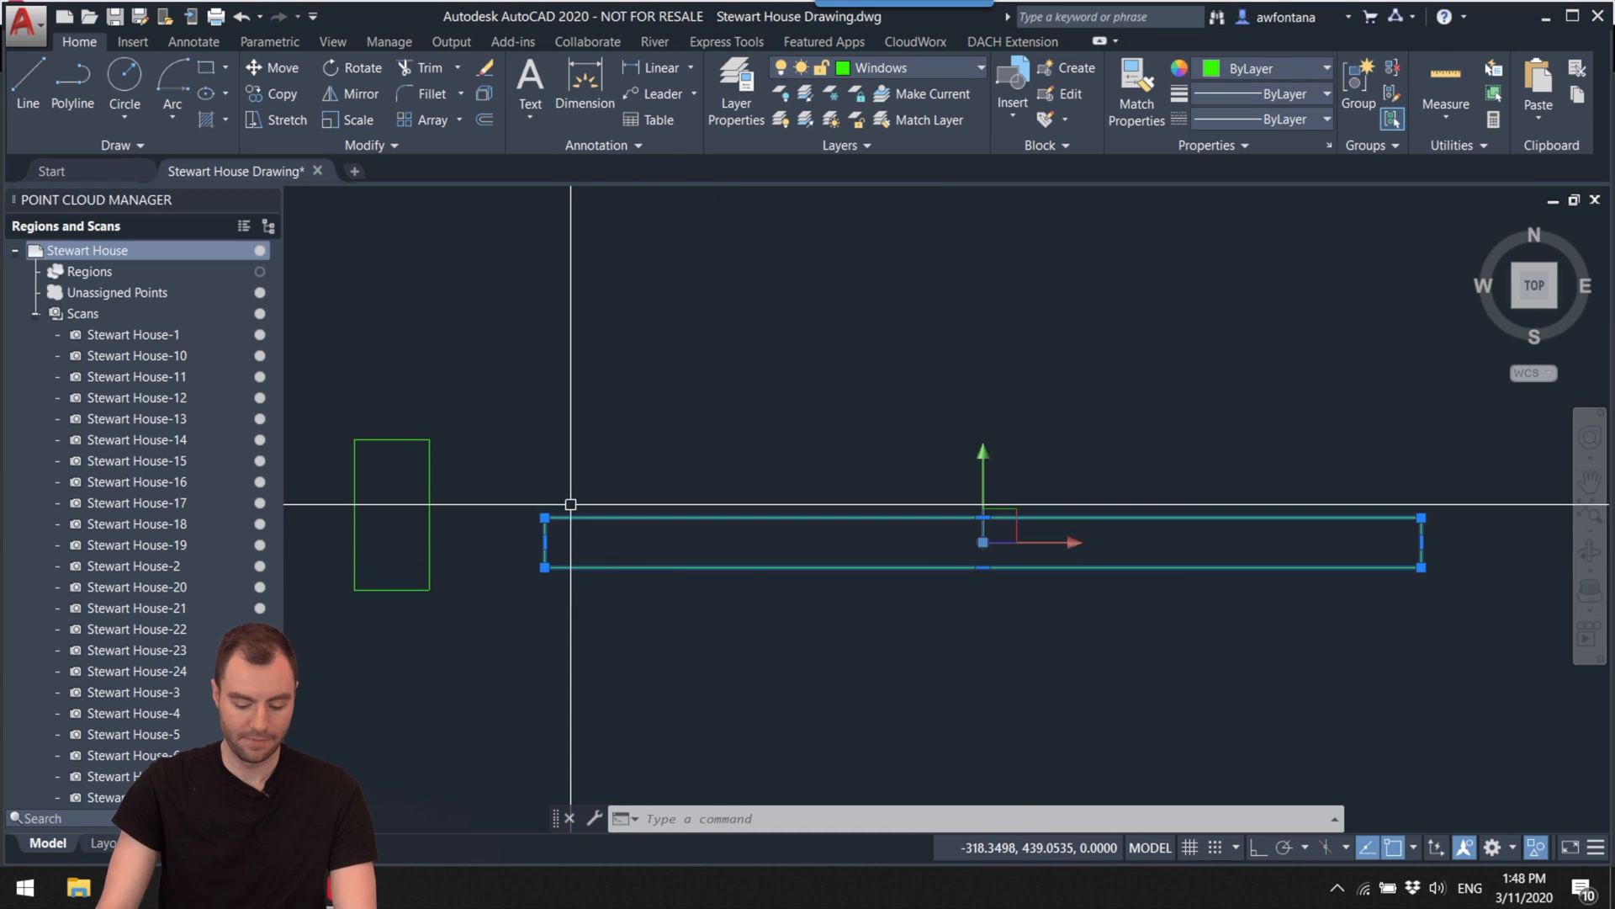
{"action": "key", "text": "Return"}
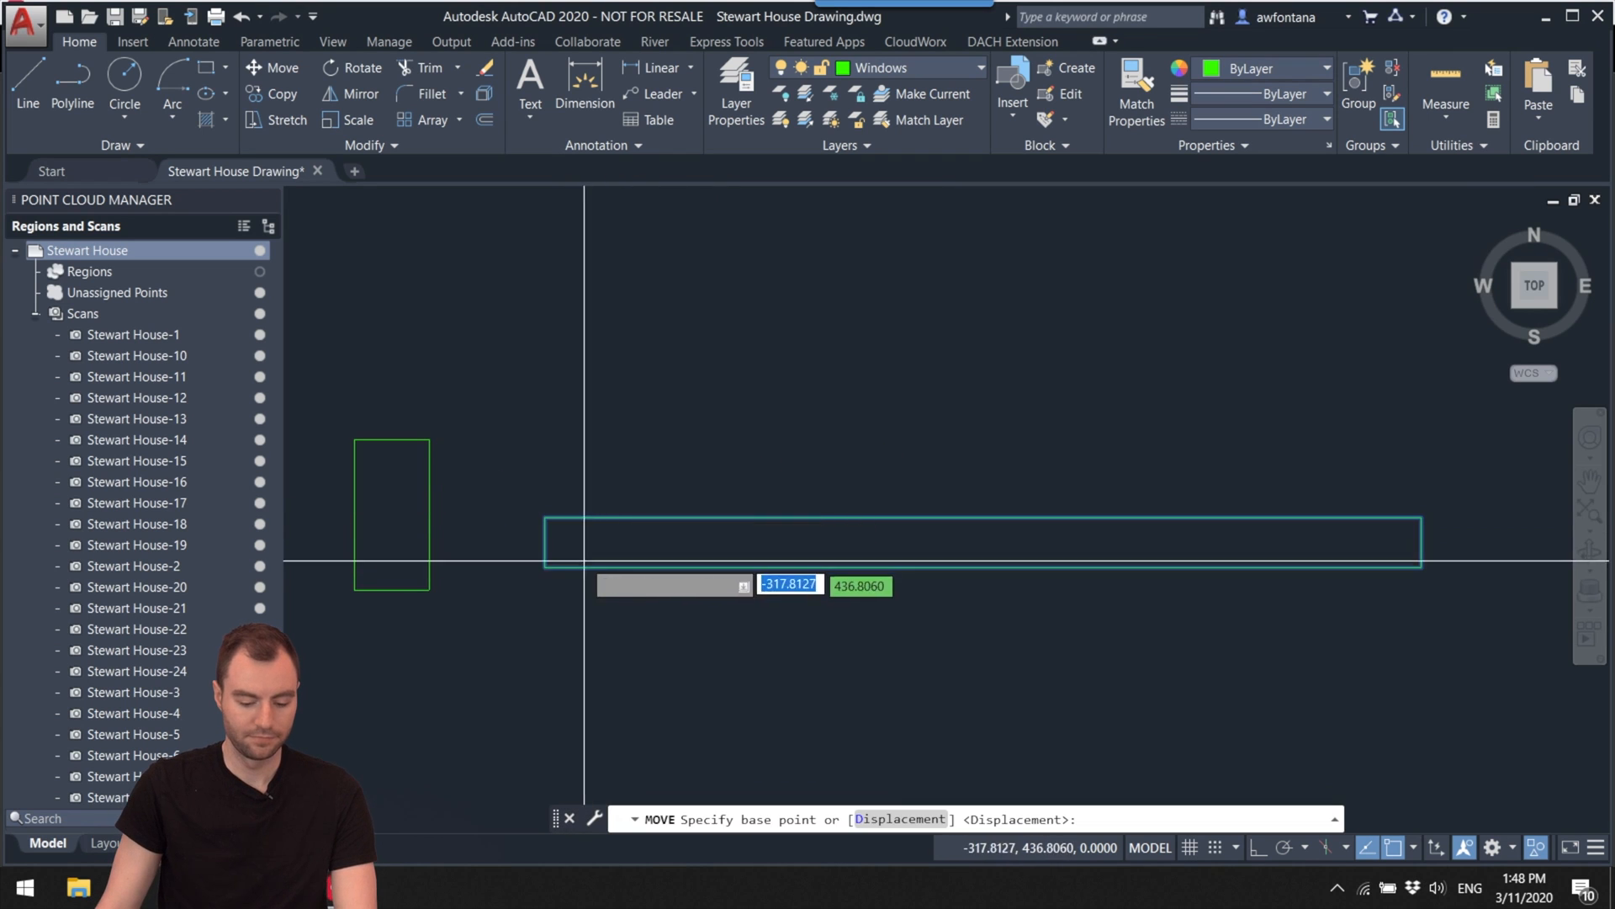
{"action": "left_click", "coordinate": [545, 542]}
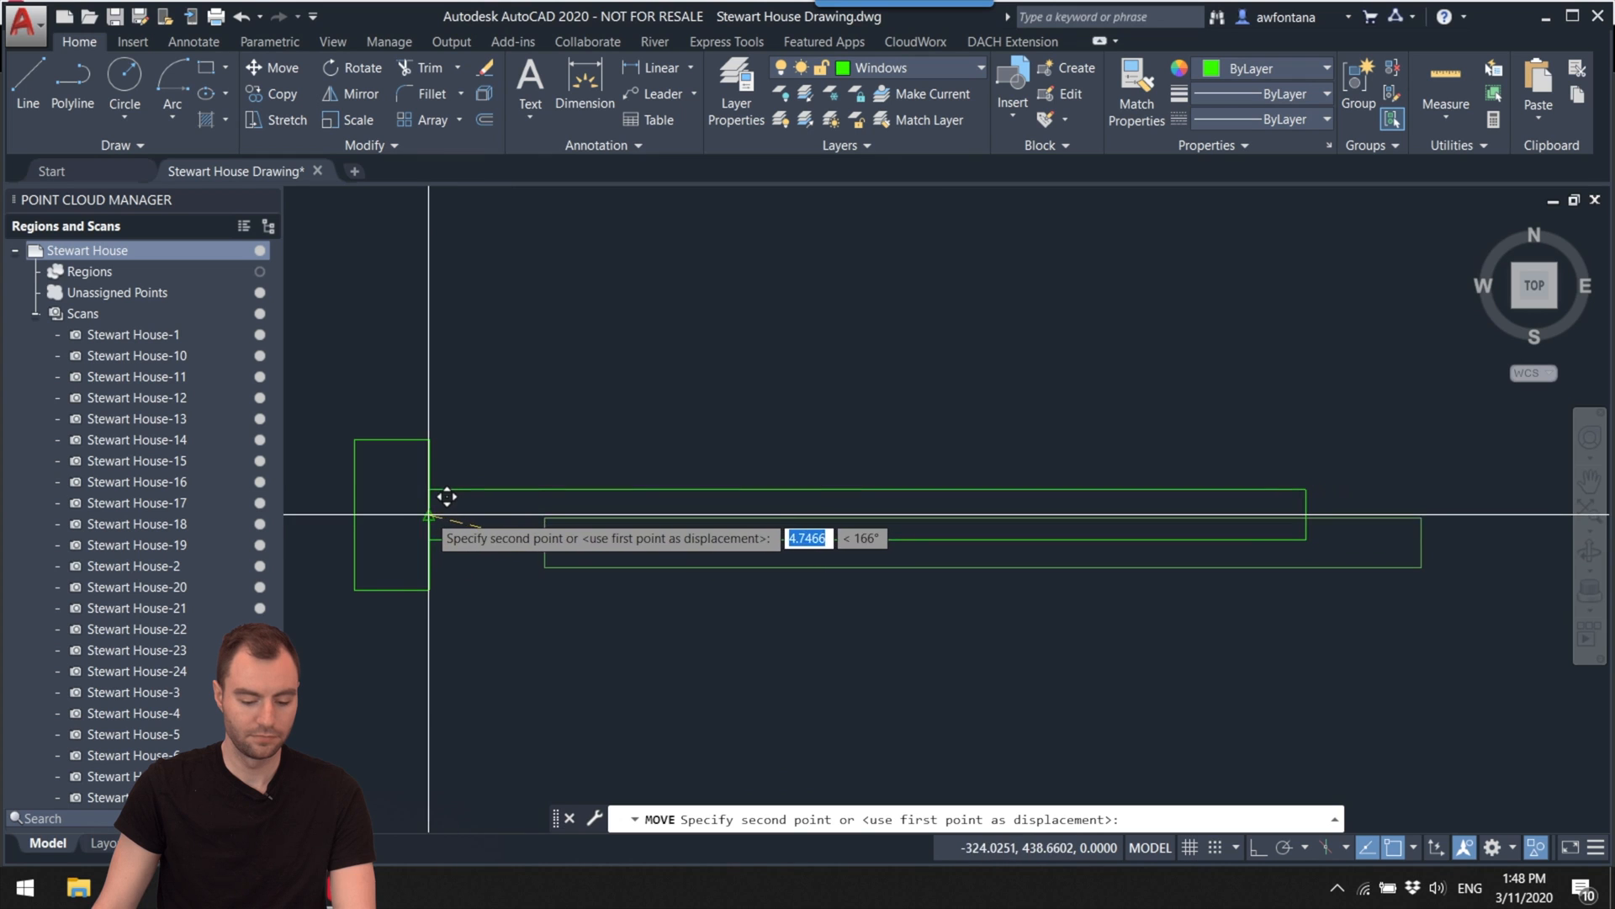
{"action": "left_click", "coordinate": [429, 514]}
{"action": "scroll", "coordinate": [725, 584], "scroll_direction": "down", "scroll_amount": 2}
Step: Copy the left jamb to the right end of the 35-inch panel to complete the window
{"action": "left_click_drag", "start_coordinate": [724, 584], "coordinate": [715, 573]}
{"action": "key", "text": "Escape"}
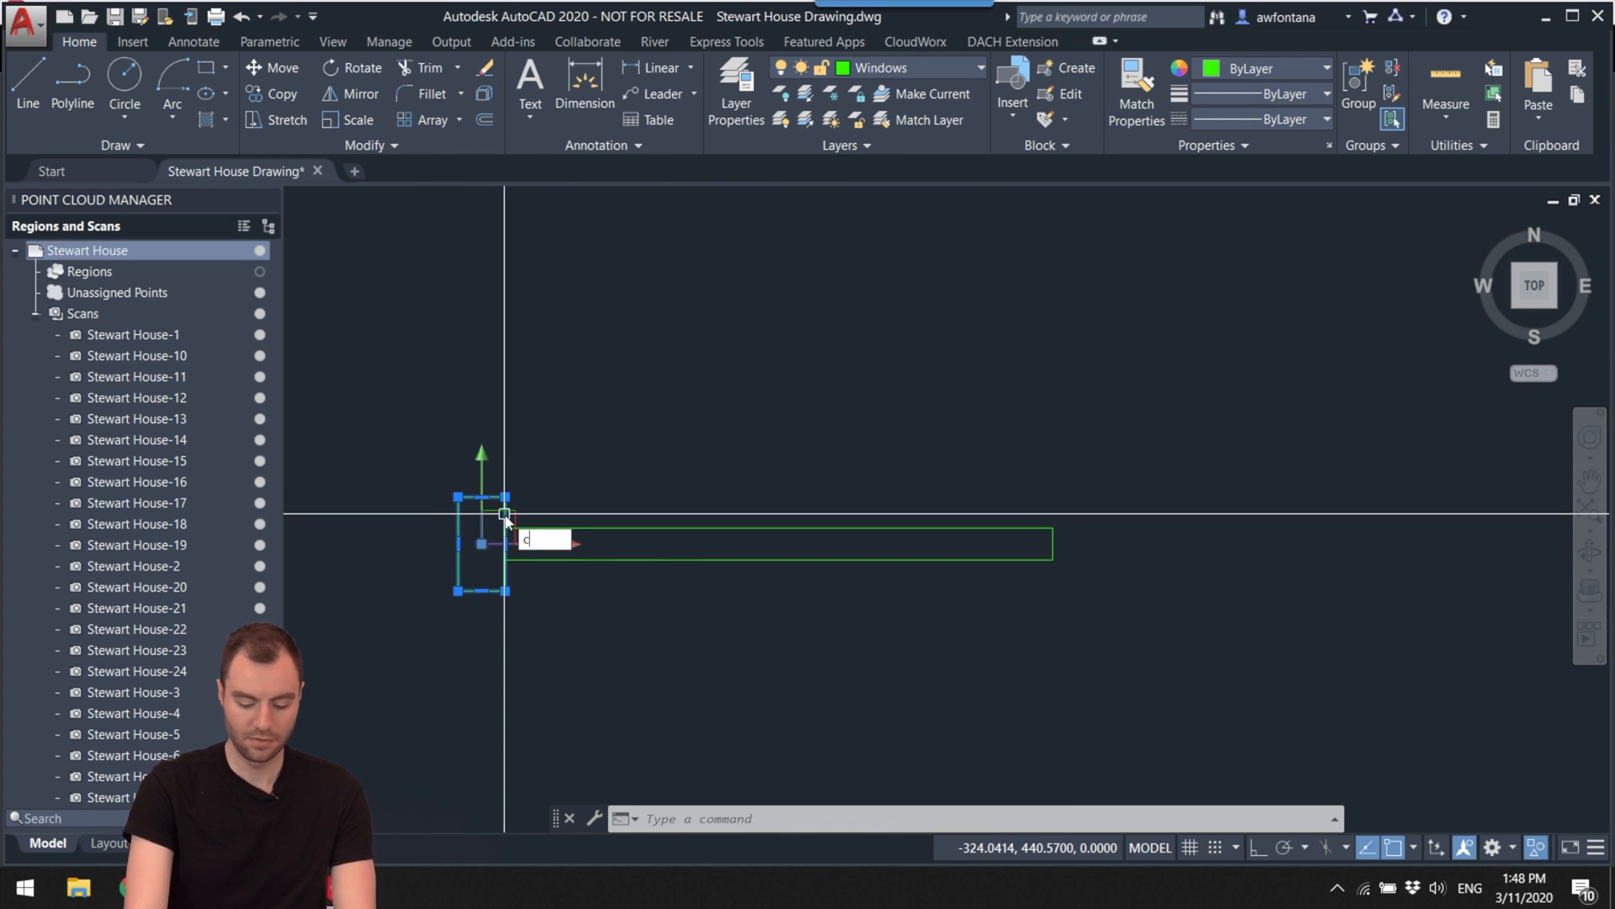
{"action": "key", "text": "Return"}
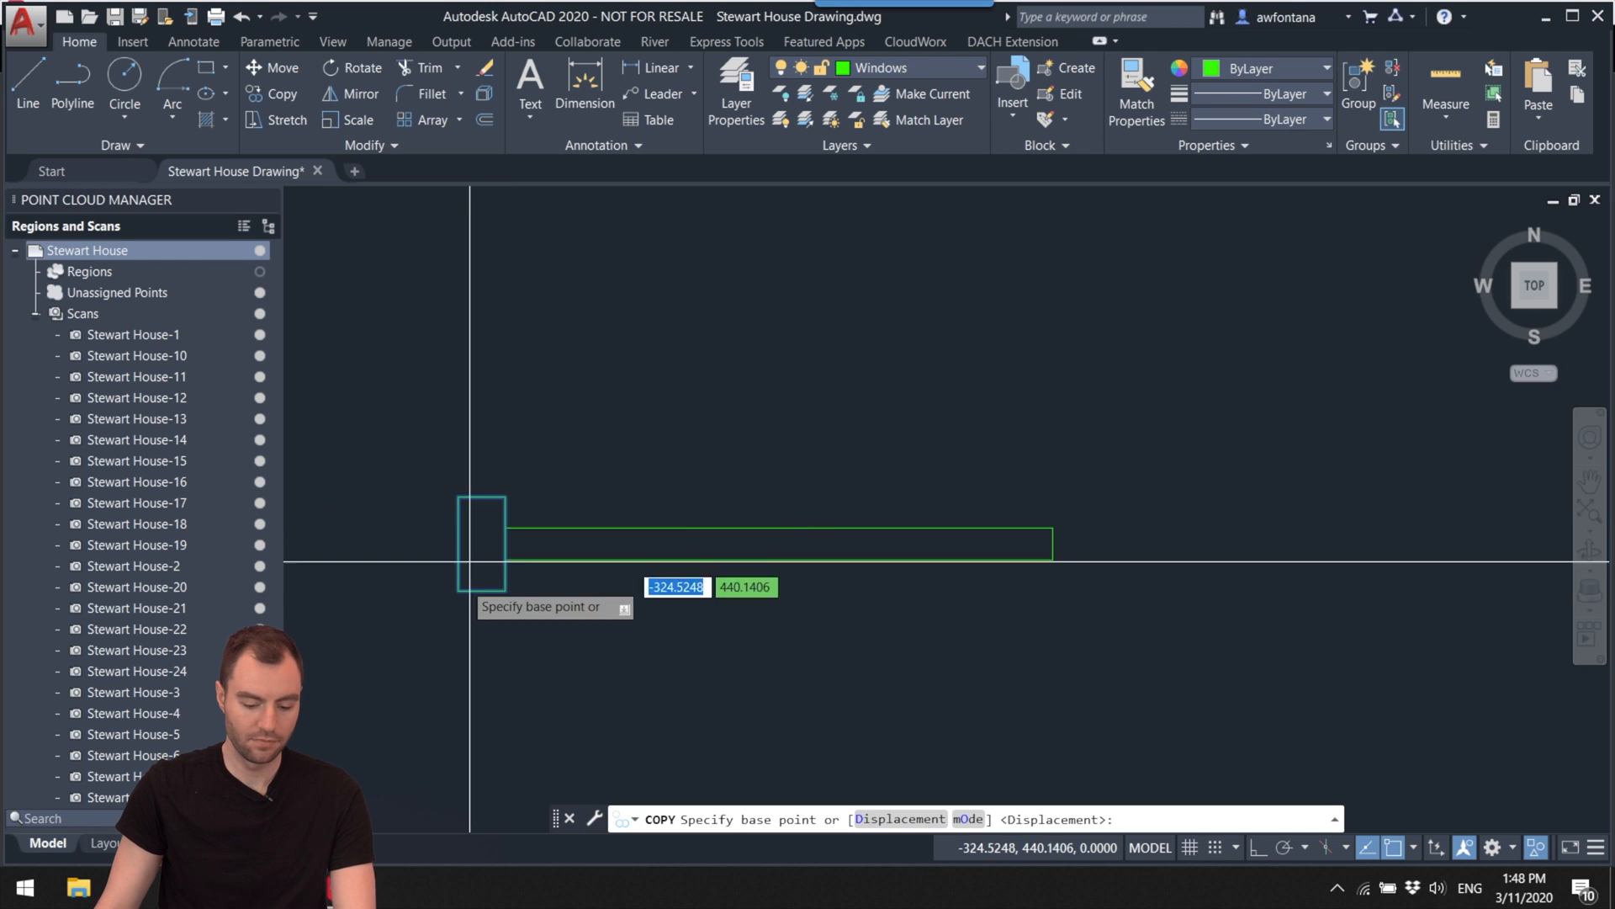
{"action": "left_click", "coordinate": [1053, 543]}
{"action": "key", "text": "Escape"}
{"action": "middle_click_drag", "start_coordinate": [879, 591], "coordinate": [1046, 581]}
{"action": "scroll", "coordinate": [1035, 623], "scroll_direction": "down", "scroll_amount": 1}
{"action": "middle_click_drag", "start_coordinate": [1022, 641], "coordinate": [922, 621]}
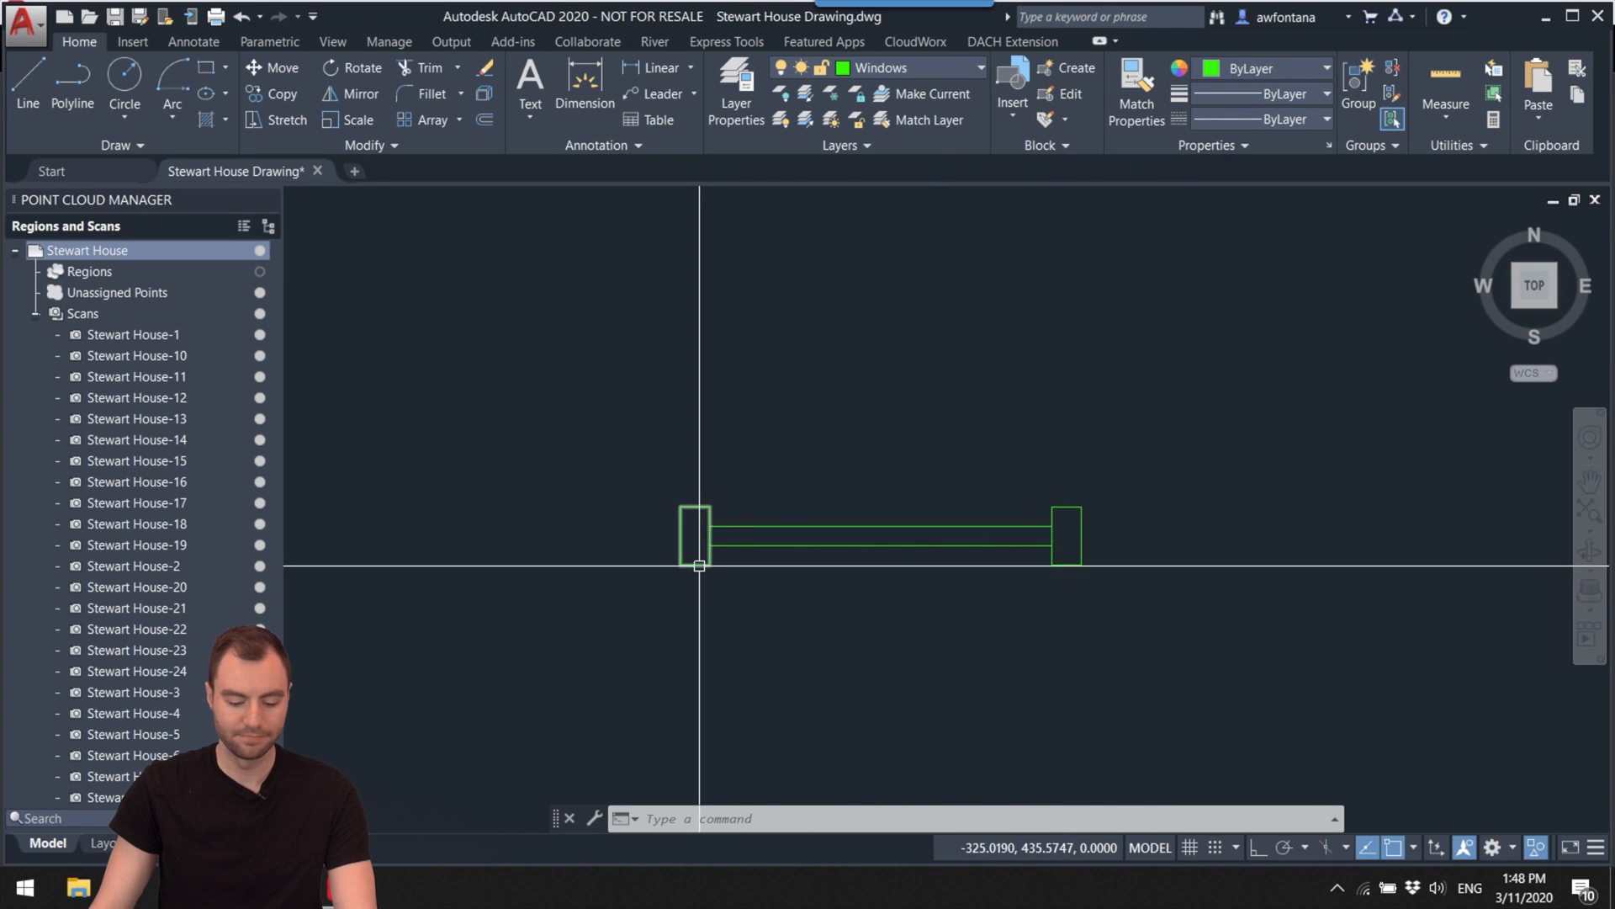
{"action": "type", "text": "copy"}
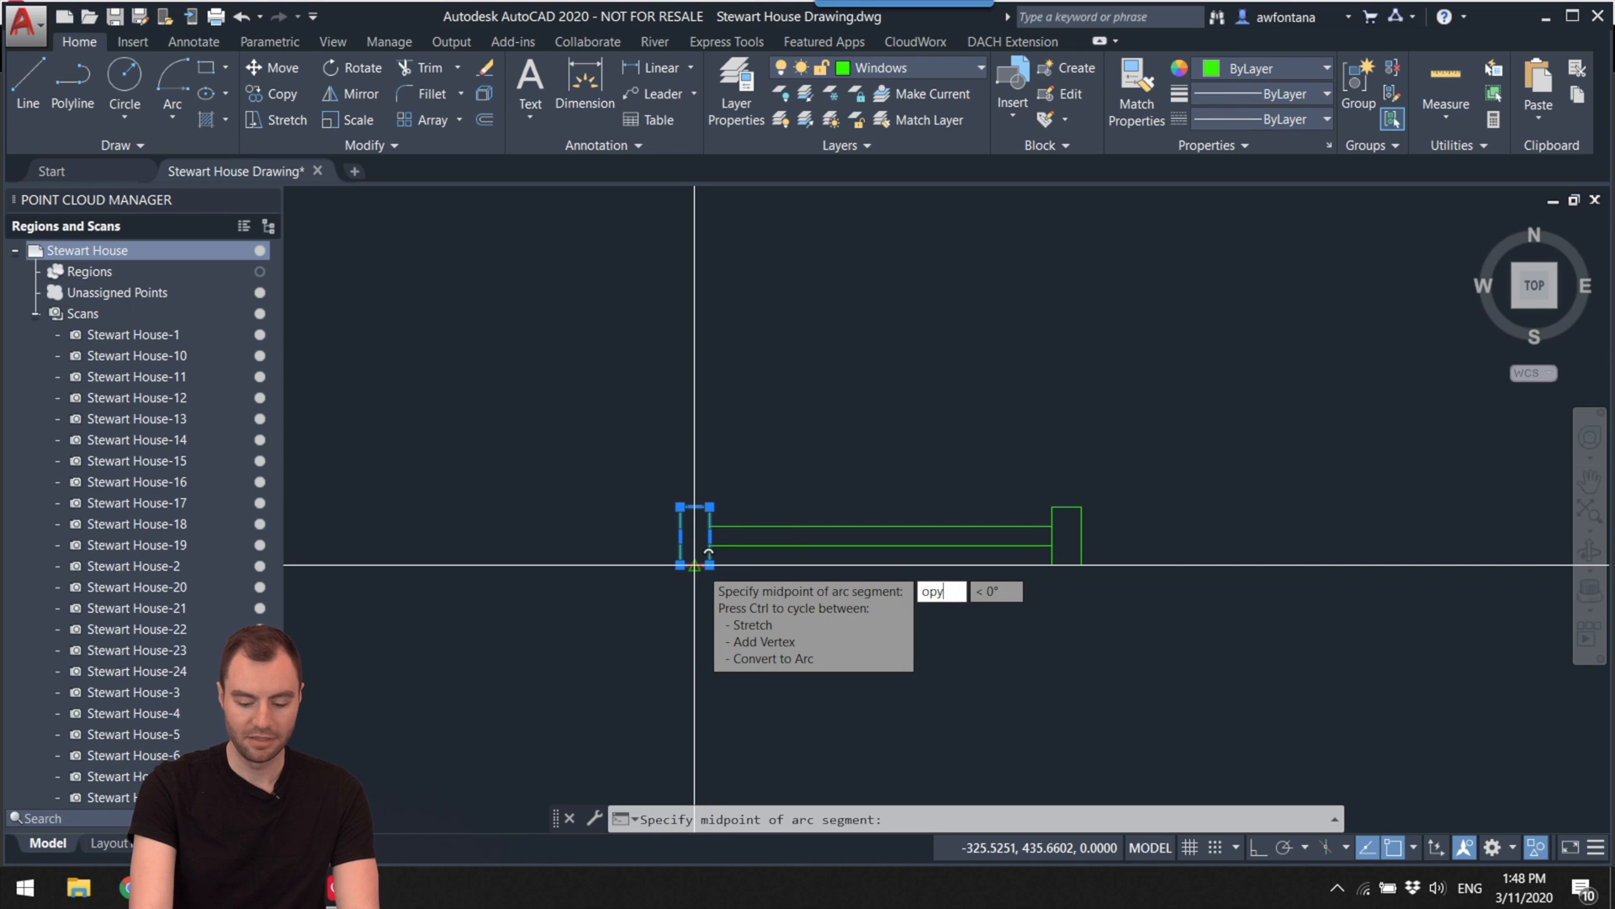
{"action": "key", "text": "Escape"}
{"action": "key", "text": "Escape"}
Step: Copy the left jamb straight below the 35-inch window to begin a second window
{"action": "left_click", "coordinate": [680, 508]}
{"action": "type", "text": "copy"}
{"action": "left_click", "coordinate": [680, 564]}
{"action": "left_click", "coordinate": [683, 730]}
{"action": "middle_click_drag", "start_coordinate": [714, 720], "coordinate": [646, 605]}
Step: Draw a 40 by 2 inch rectangle right of the copied jamb as the second window's panel
{"action": "left_click", "coordinate": [206, 68]}
{"action": "left_click", "coordinate": [665, 597]}
{"action": "type", "text": "40,2"}
{"action": "left_click", "coordinate": [963, 597]}
Step: Move the 40-inch panel against the midpoint of the second jamb's right edge
{"action": "scroll", "coordinate": [697, 589], "scroll_direction": "up", "scroll_amount": 3}
{"action": "type", "text": "m"}
{"action": "left_click", "coordinate": [566, 585]}
{"action": "left_click", "coordinate": [473, 585]}
Step: Try to move the second window's jamb to the panel's right end, and undo the move
{"action": "left_click", "coordinate": [357, 483]}
{"action": "type", "text": "m"}
{"action": "left_click", "coordinate": [1422, 548]}
{"action": "key", "text": "ctrl+z"}
Step: Copy the jamb to the right end of the 40-inch panel to complete the second window
{"action": "left_click", "coordinate": [356, 490]}
{"action": "type", "text": "copy"}
{"action": "left_click", "coordinate": [415, 588]}
{"action": "left_click", "coordinate": [962, 584]}
{"action": "key", "text": "Escape"}
{"action": "scroll", "coordinate": [693, 596], "scroll_direction": "down", "scroll_amount": 8}
{"action": "mouse_move", "coordinate": [802, 521]}
{"action": "middle_mouse_down"}
{"action": "mouse_move", "coordinate": [738, 570]}
{"action": "mouse_move", "coordinate": [750, 577]}
{"action": "middle_mouse_up"}
{"action": "scroll", "coordinate": [747, 483], "scroll_direction": "down", "scroll_amount": 2}
{"action": "middle_click_drag", "start_coordinate": [746, 483], "coordinate": [703, 577]}
{"action": "scroll", "coordinate": [744, 505], "scroll_direction": "down", "scroll_amount": 2}
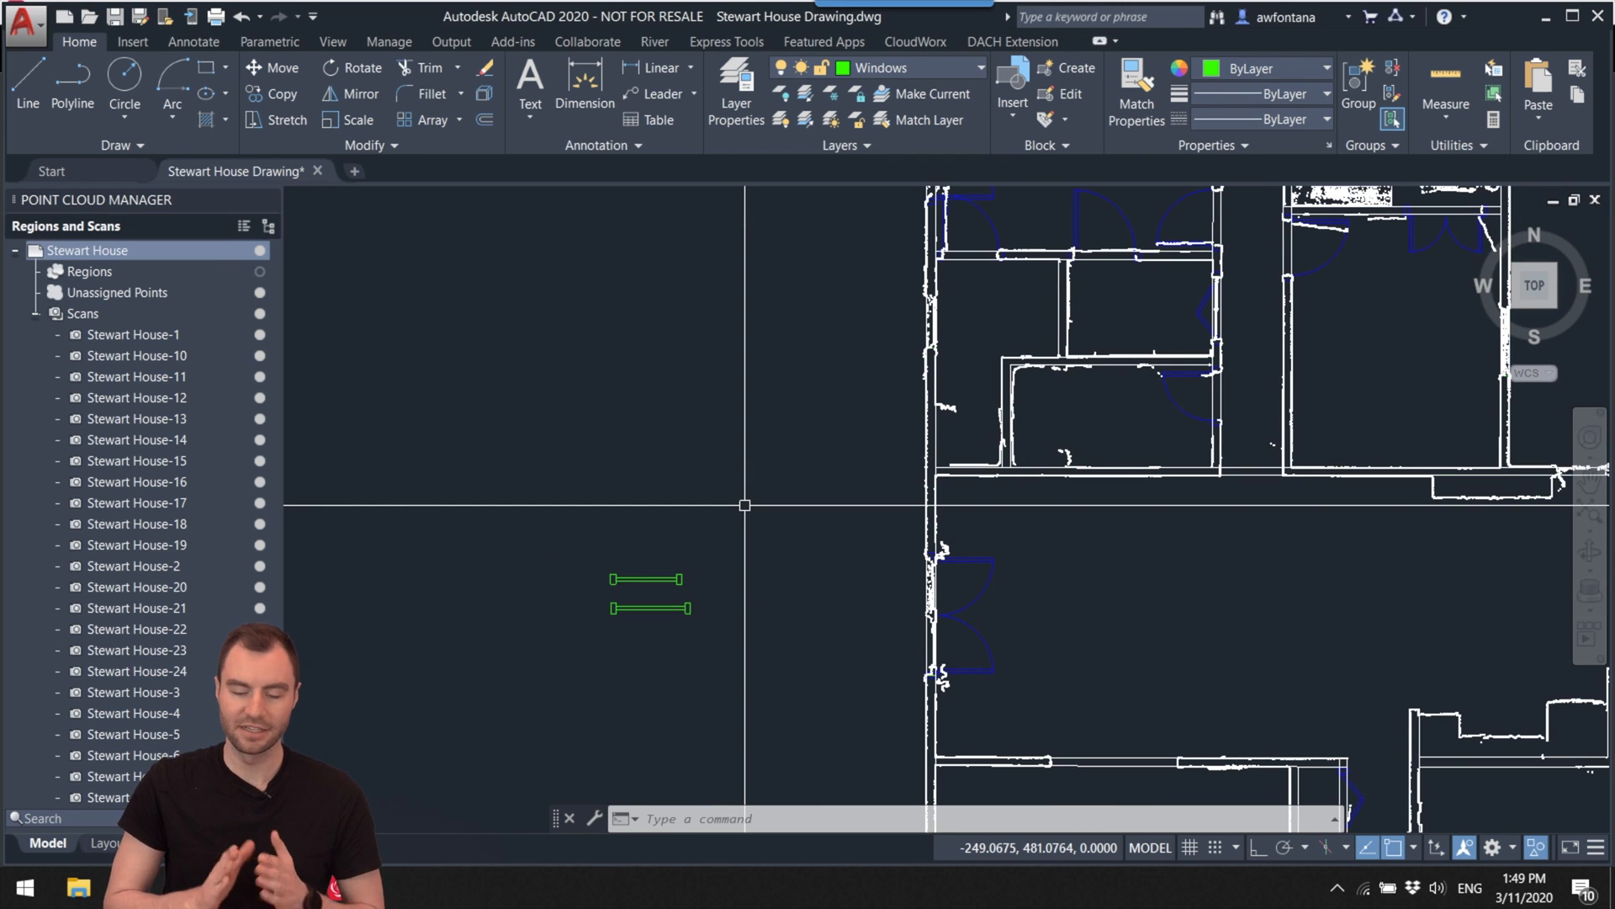
Step: Copy the 35-inch window into the lower-left room's bottom wall, aligning its right jamb's inner edge with the opening's guide line
{"action": "scroll", "coordinate": [696, 548], "scroll_direction": "up", "scroll_amount": 2}
{"action": "middle_click_drag", "start_coordinate": [696, 548], "coordinate": [786, 462]}
{"action": "scroll", "coordinate": [827, 518], "scroll_direction": "up", "scroll_amount": 2}
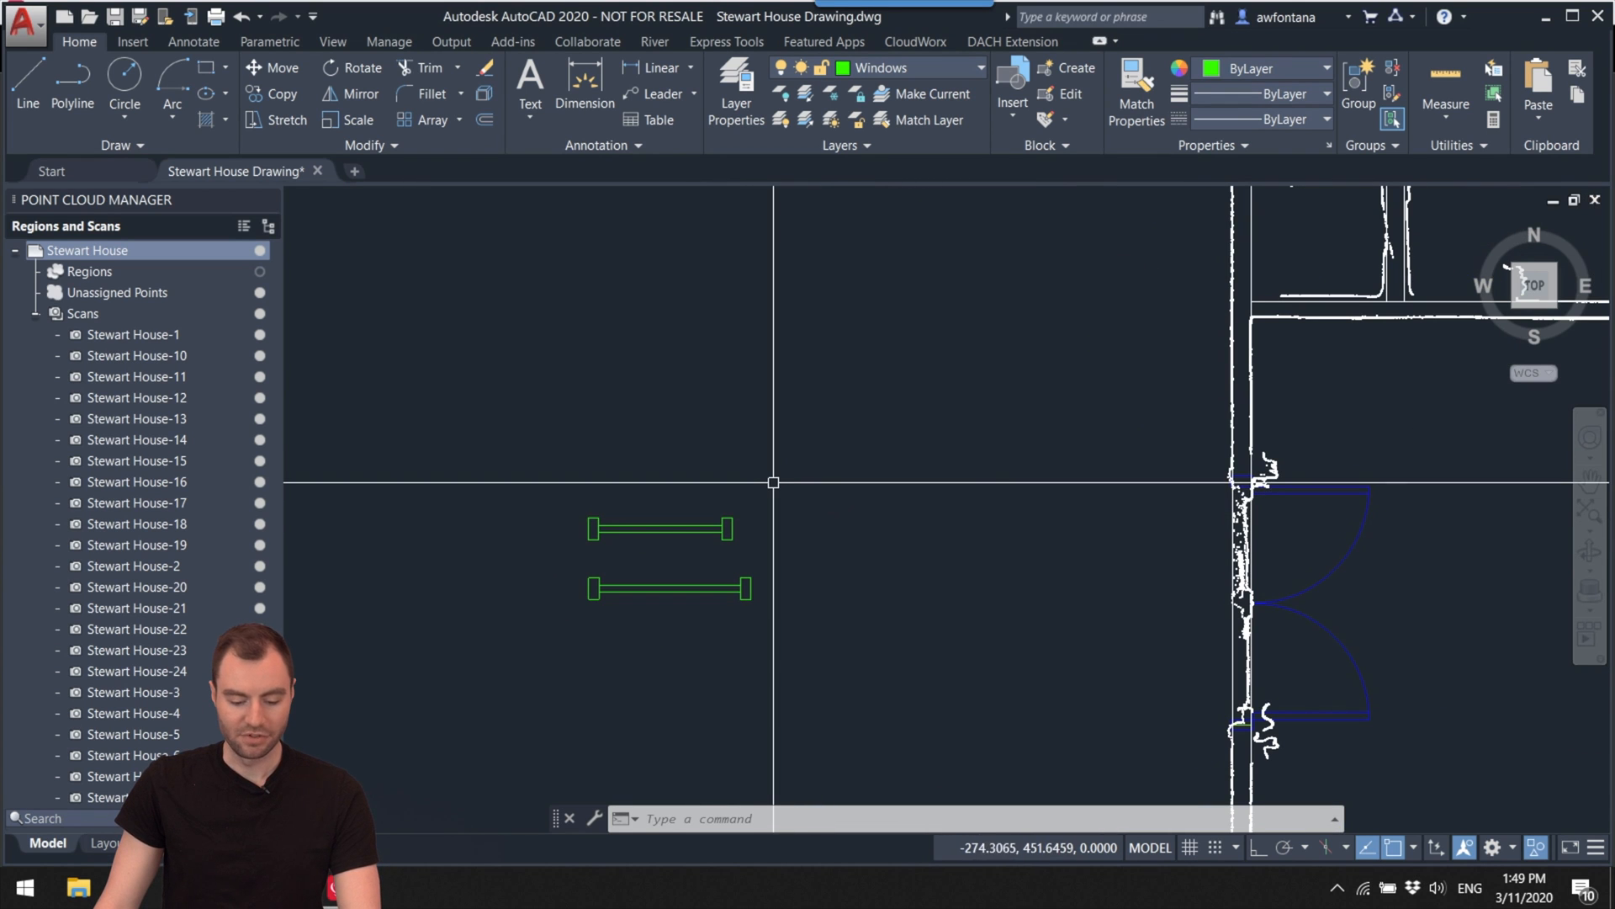
{"action": "mouse_move", "coordinate": [766, 513]}
{"action": "left_mouse_down"}
{"action": "mouse_move", "coordinate": [750, 541]}
{"action": "mouse_move", "coordinate": [595, 541]}
{"action": "mouse_move", "coordinate": [560, 518]}
{"action": "left_mouse_up"}
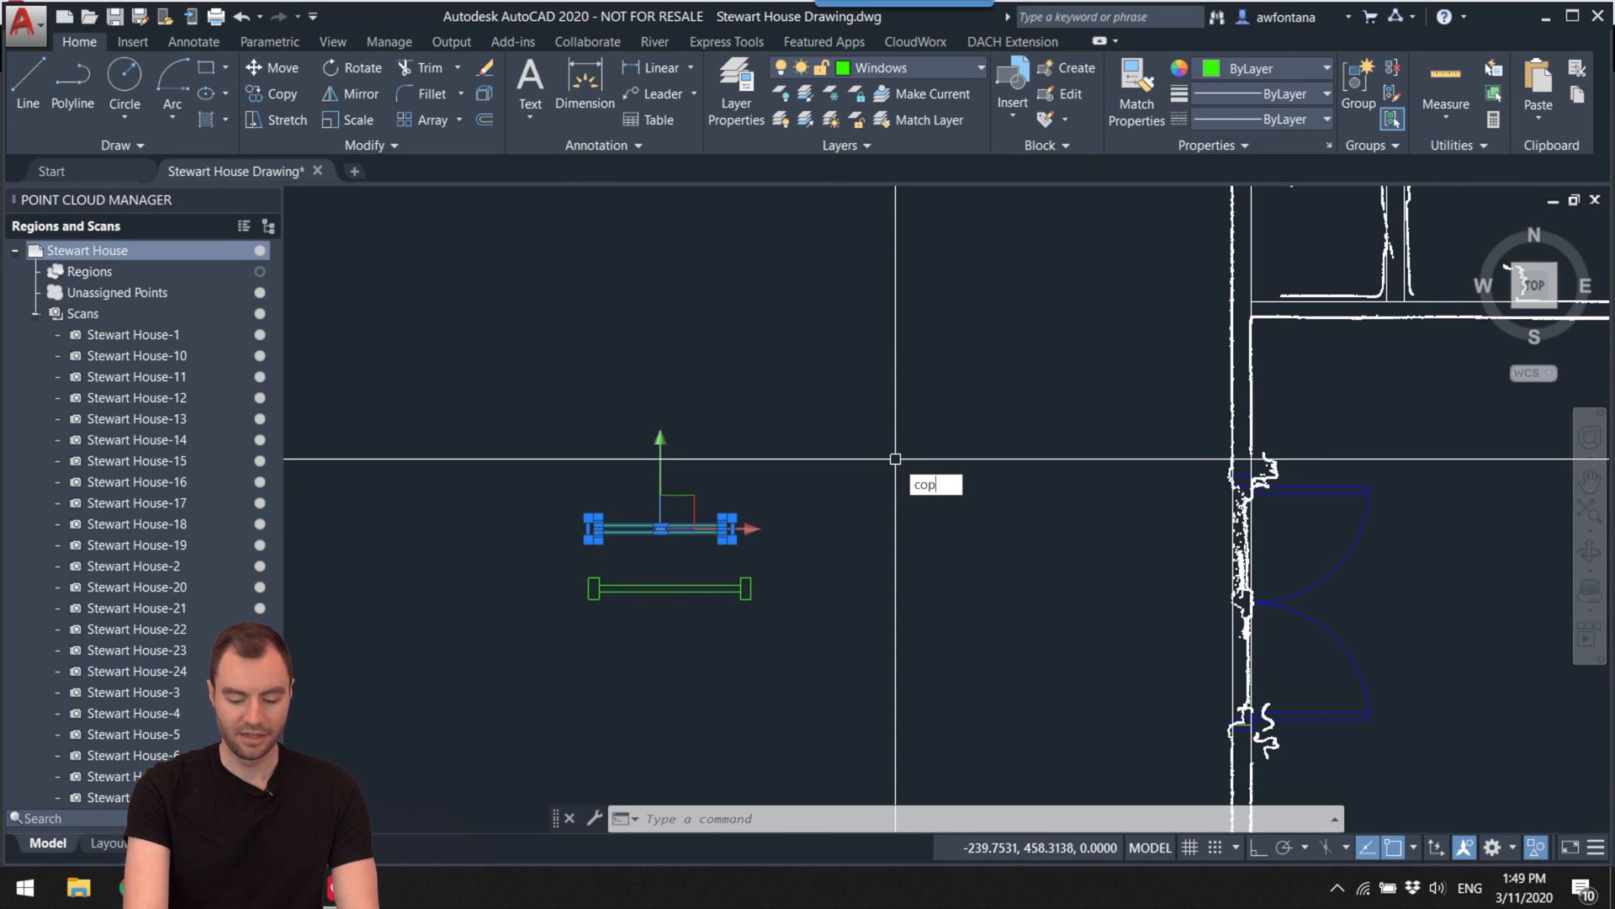
{"action": "type", "text": "y"}
{"action": "key", "text": "Return"}
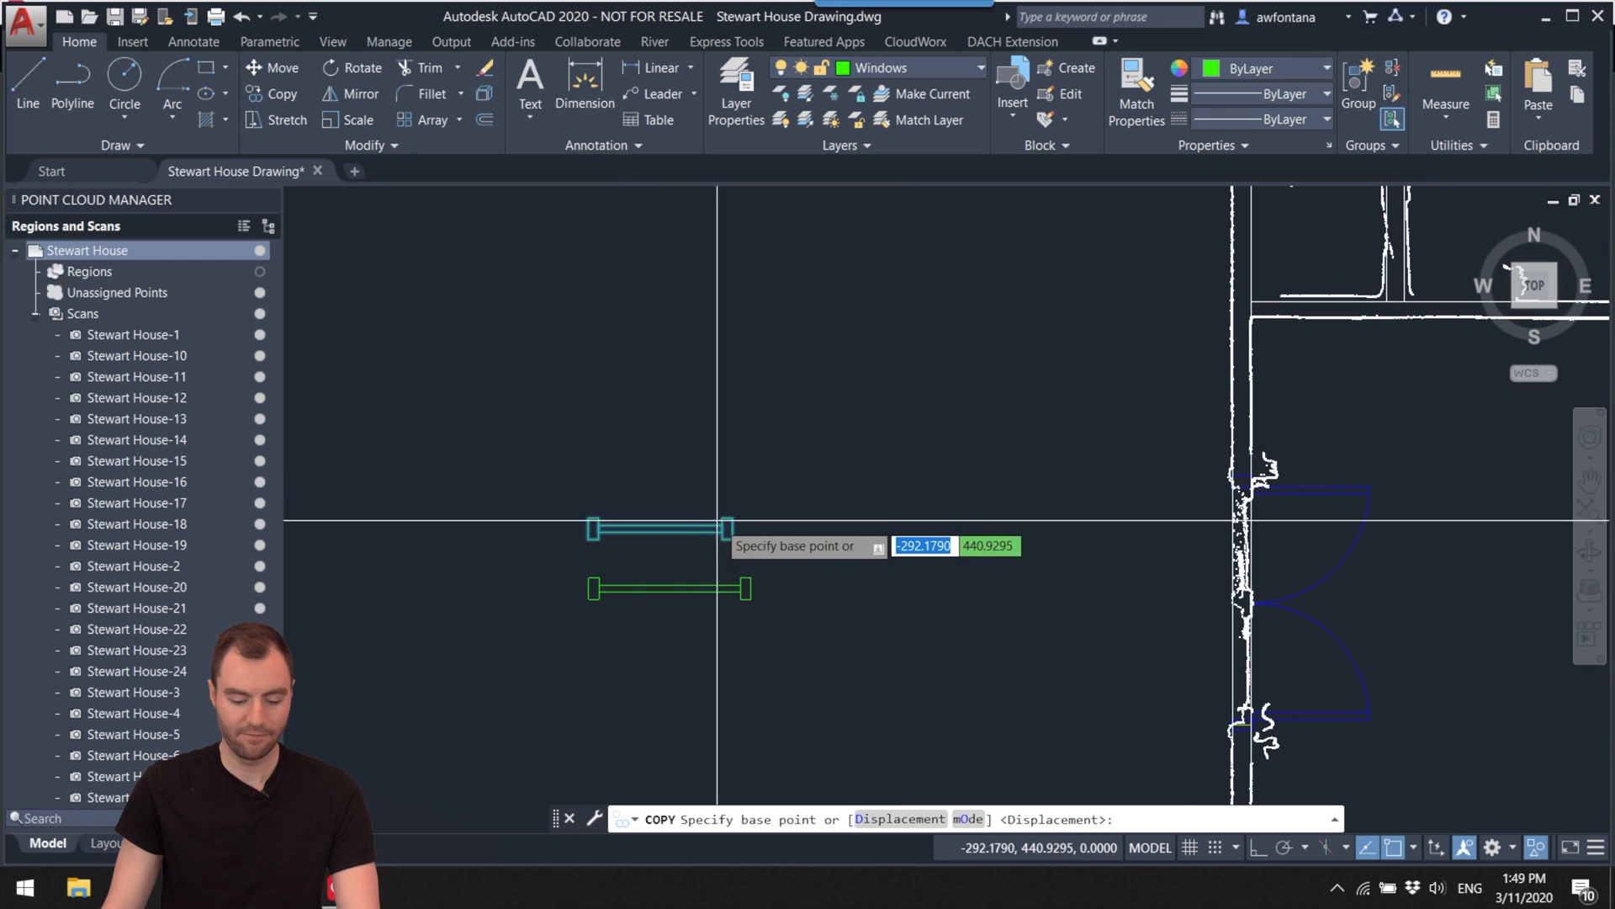
{"action": "scroll", "coordinate": [721, 524], "scroll_direction": "up", "scroll_amount": 4}
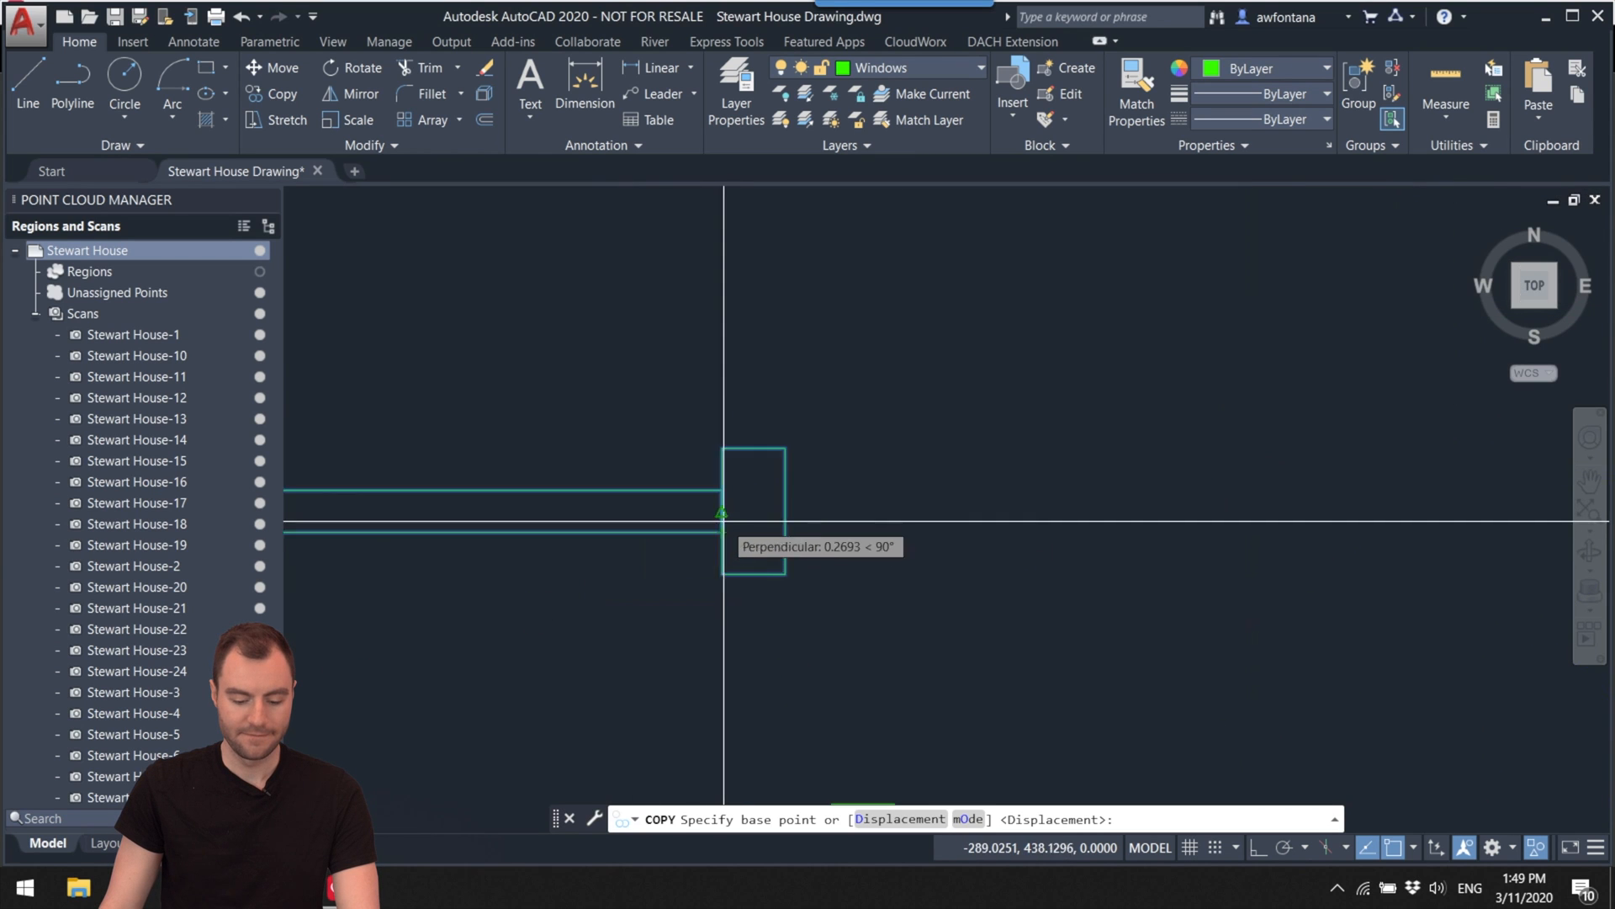
{"action": "scroll", "coordinate": [855, 524], "scroll_direction": "down", "scroll_amount": 5}
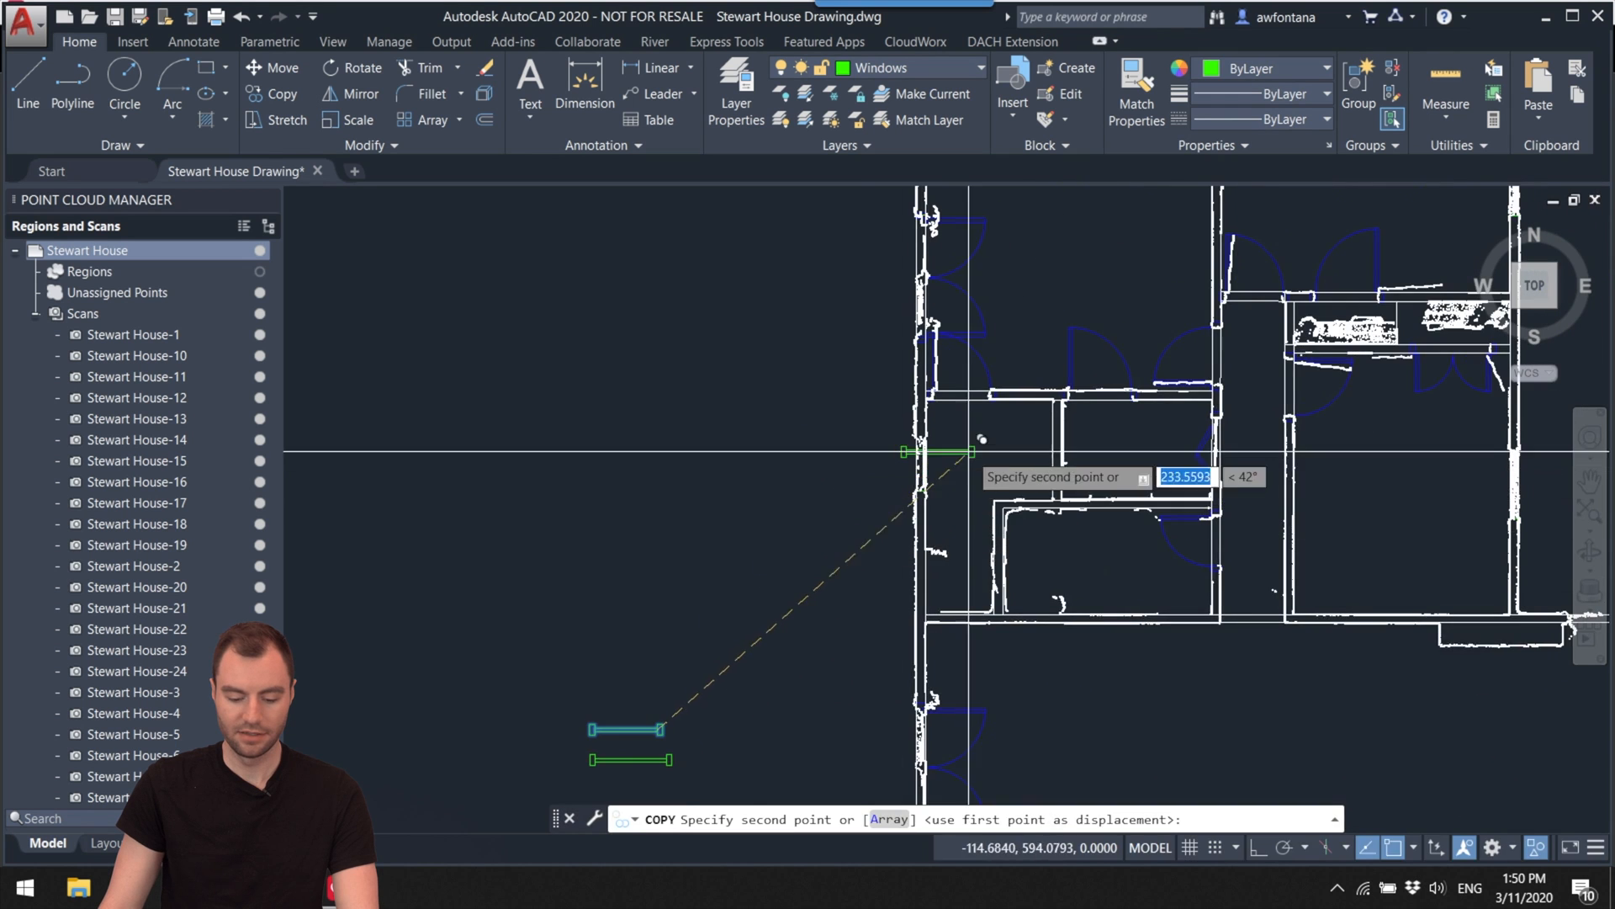
{"action": "scroll", "coordinate": [969, 452], "scroll_direction": "down", "scroll_amount": 3}
{"action": "scroll", "coordinate": [934, 620], "scroll_direction": "up", "scroll_amount": 3}
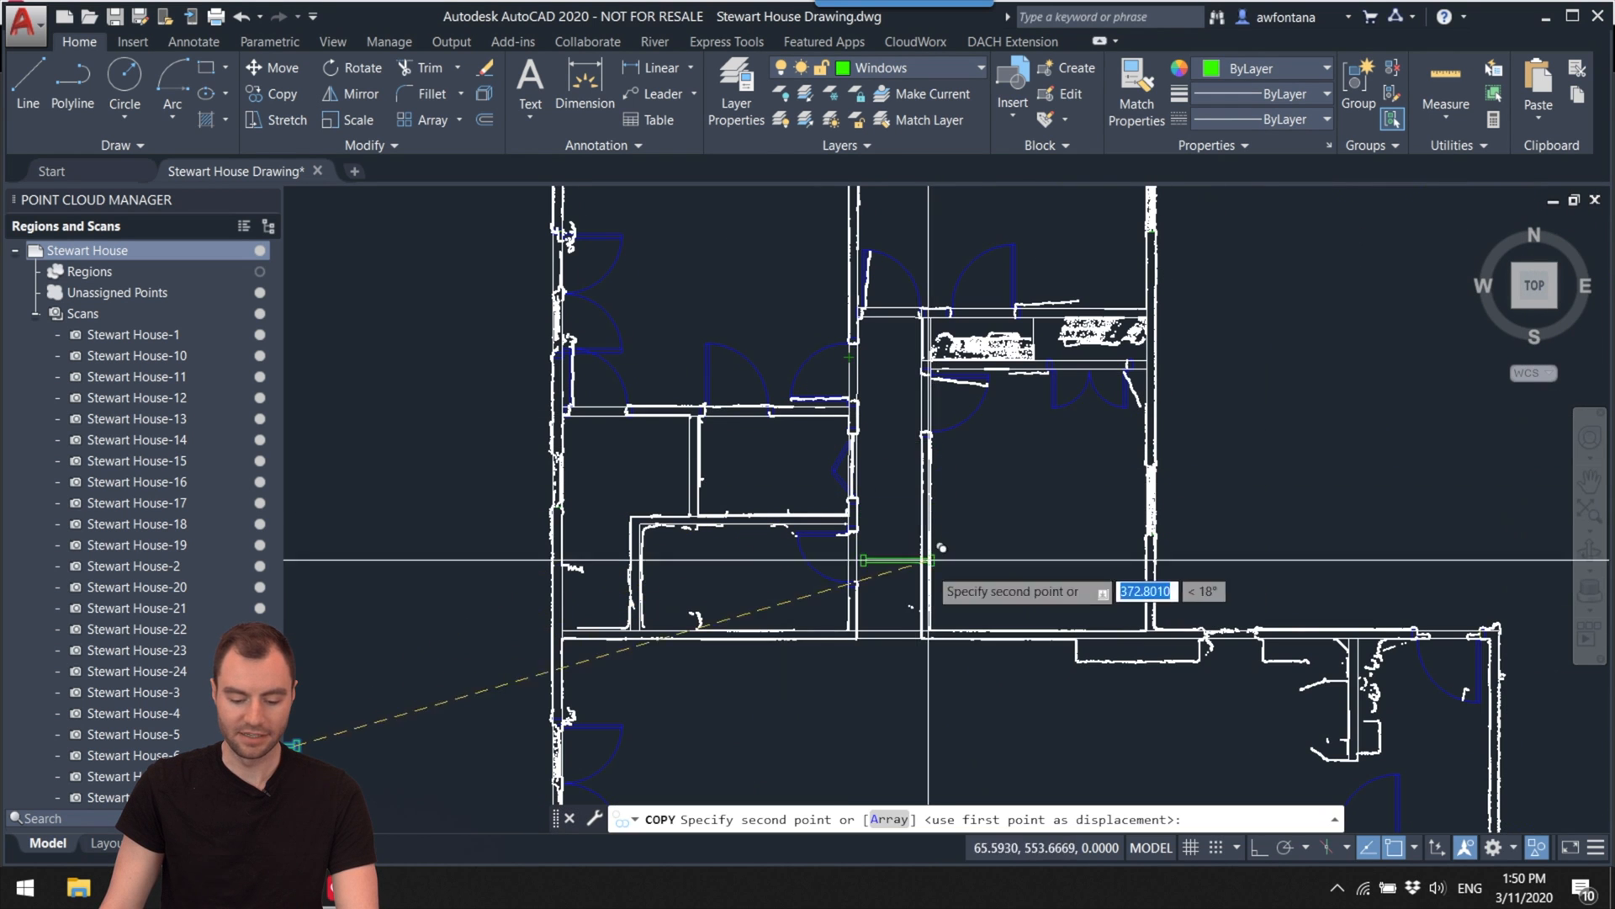
{"action": "middle_click_drag", "start_coordinate": [929, 560], "coordinate": [695, 305]}
{"action": "scroll", "coordinate": [738, 606], "scroll_direction": "up", "scroll_amount": 6}
{"action": "middle_click_drag", "start_coordinate": [596, 412], "coordinate": [845, 478]}
{"action": "scroll", "coordinate": [845, 505], "scroll_direction": "up", "scroll_amount": 3}
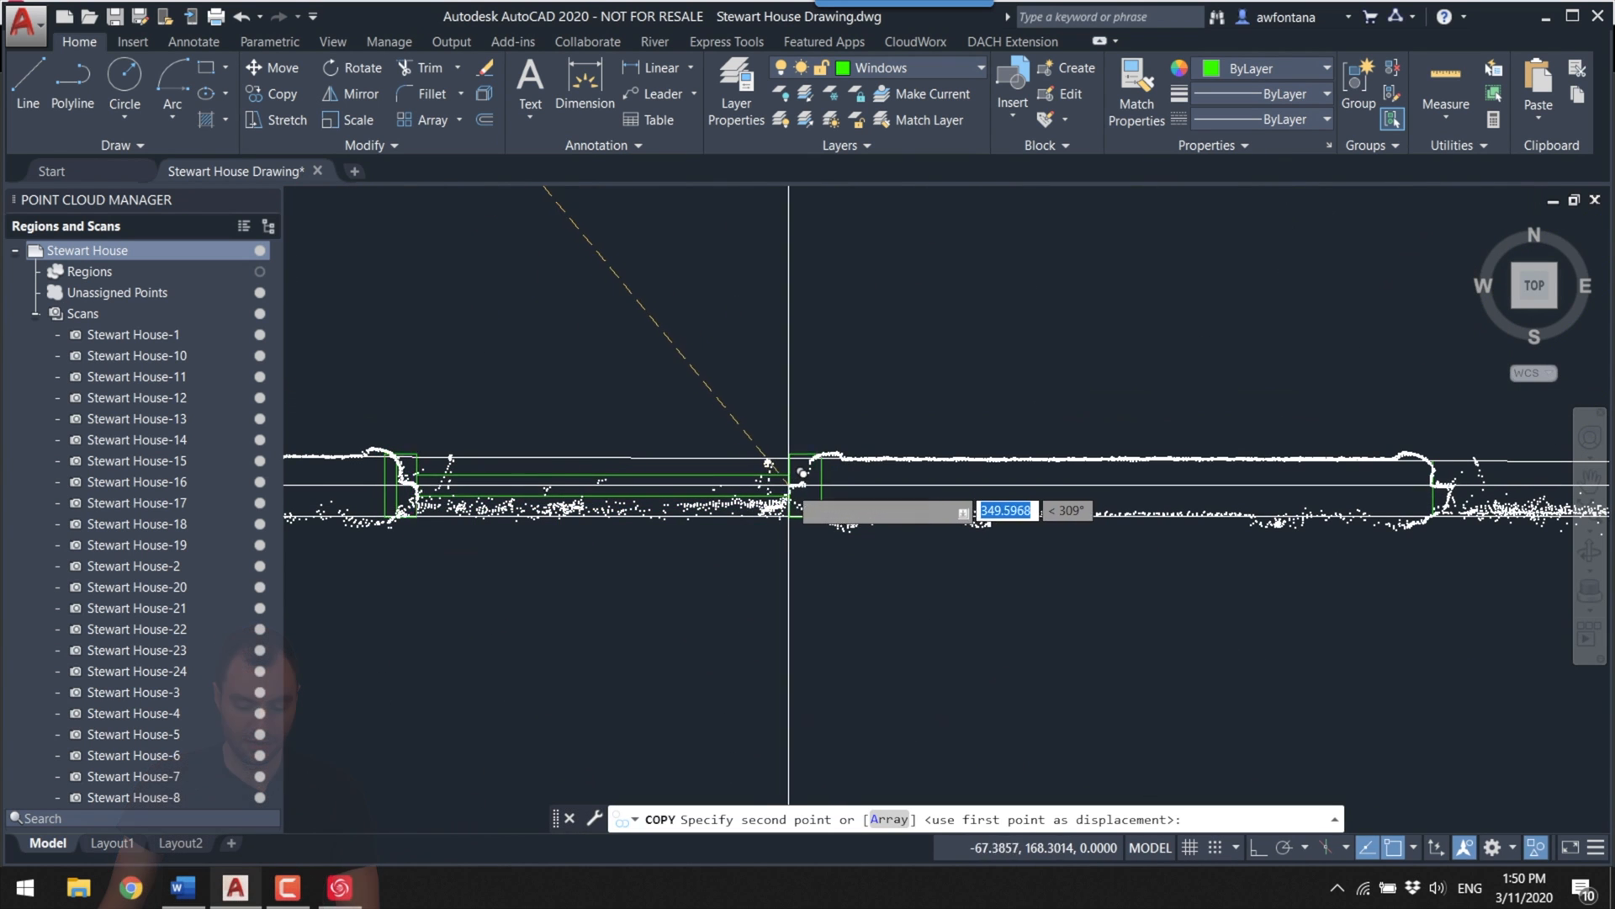
{"action": "middle_click_drag", "start_coordinate": [793, 487], "coordinate": [513, 493]}
Step: Copy the 40-inch window to a clear spot outside the lower-right room's right wall
{"action": "middle_click_drag", "start_coordinate": [1190, 541], "coordinate": [1172, 216]}
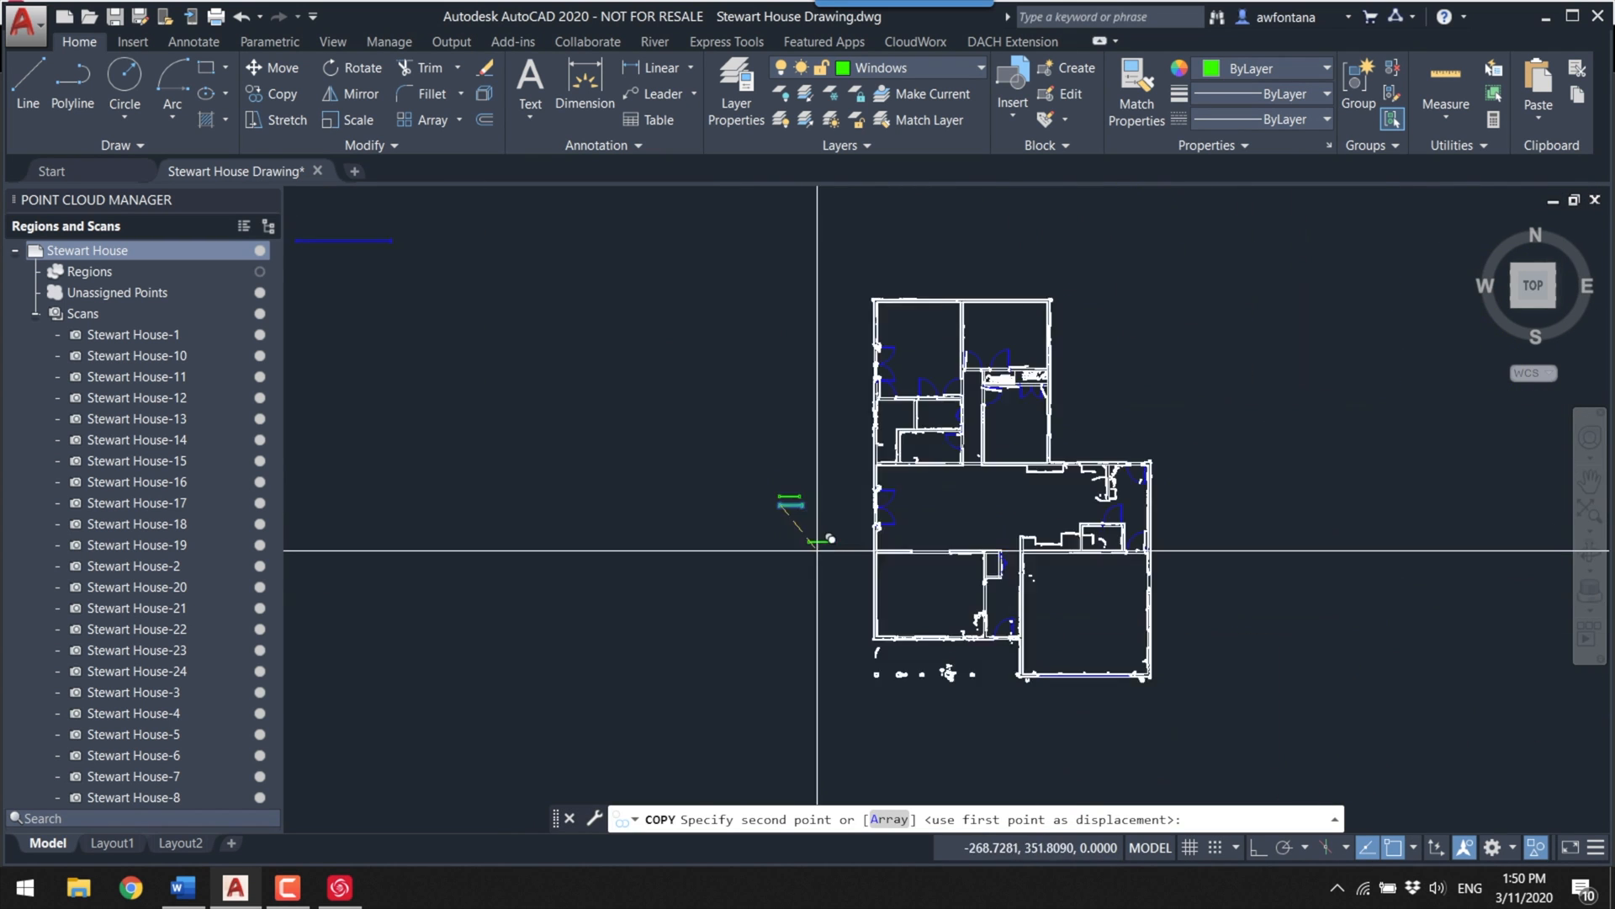
{"action": "scroll", "coordinate": [807, 551], "scroll_direction": "up", "scroll_amount": 10}
{"action": "left_click", "coordinate": [707, 560]}
{"action": "scroll", "coordinate": [803, 636], "scroll_direction": "down", "scroll_amount": 8}
{"action": "key", "text": "Return"}
{"action": "scroll", "coordinate": [773, 619], "scroll_direction": "up", "scroll_amount": 8}
{"action": "left_click", "coordinate": [1017, 559]}
Step: Rotate the copied window upright about the inner edge of its left jamb, with Ortho on
{"action": "type", "text": "ro"}
{"action": "key", "text": "Return"}
{"action": "left_click", "coordinate": [1006, 559]}
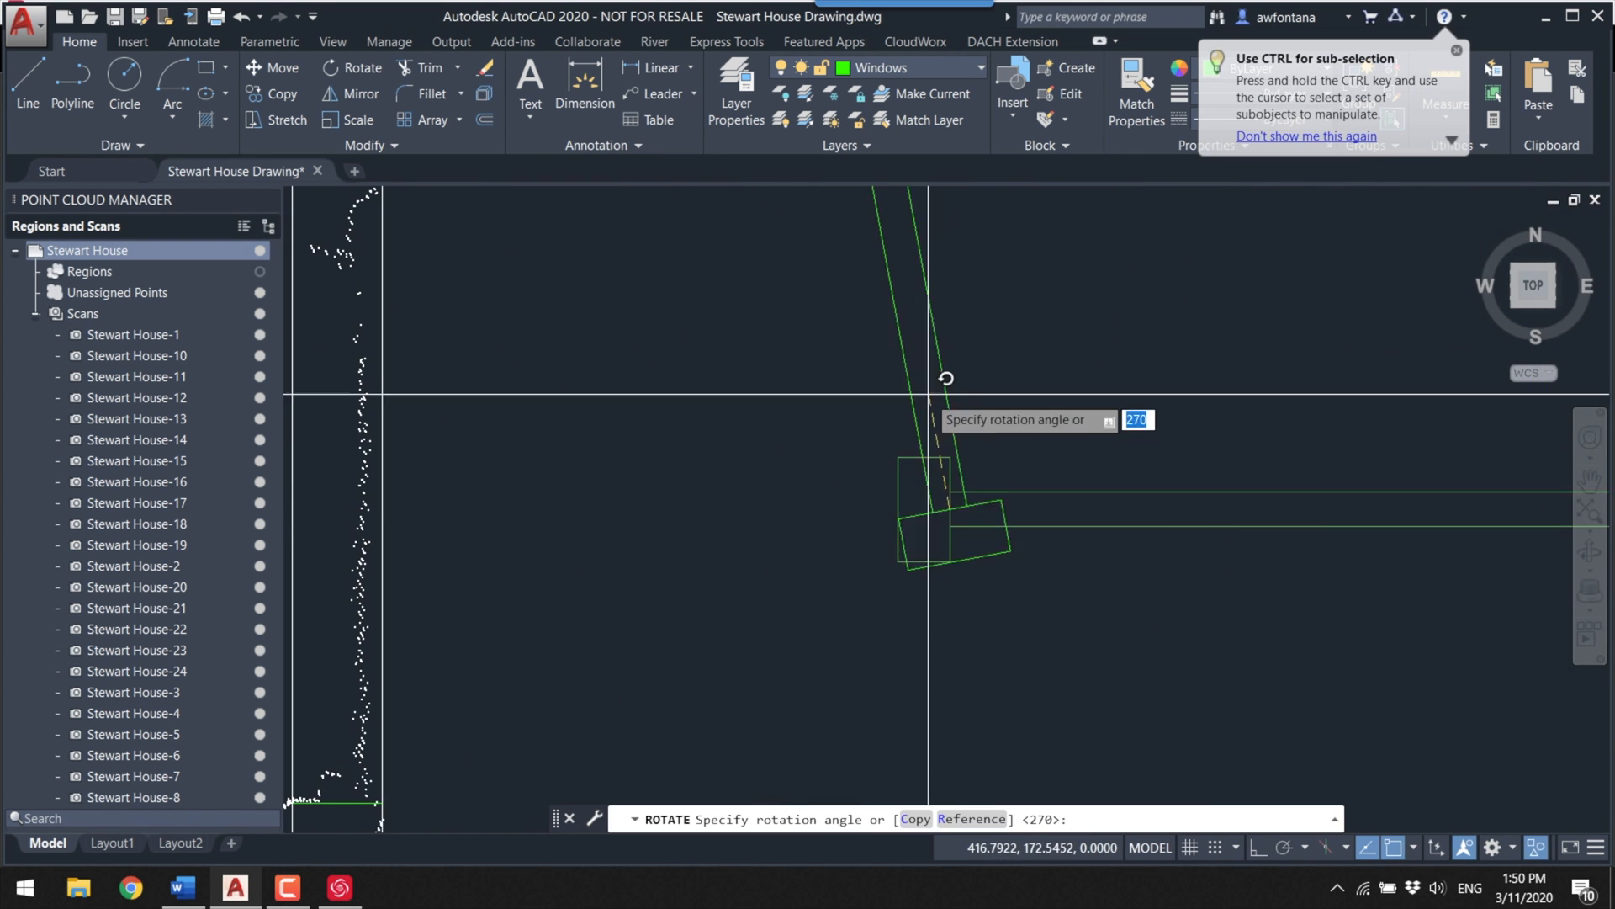
{"action": "key", "text": "F8"}
{"action": "left_click", "coordinate": [1027, 606]}
{"action": "left_click", "coordinate": [991, 410]}
{"action": "type", "text": "m"}
{"action": "key", "text": "Return"}
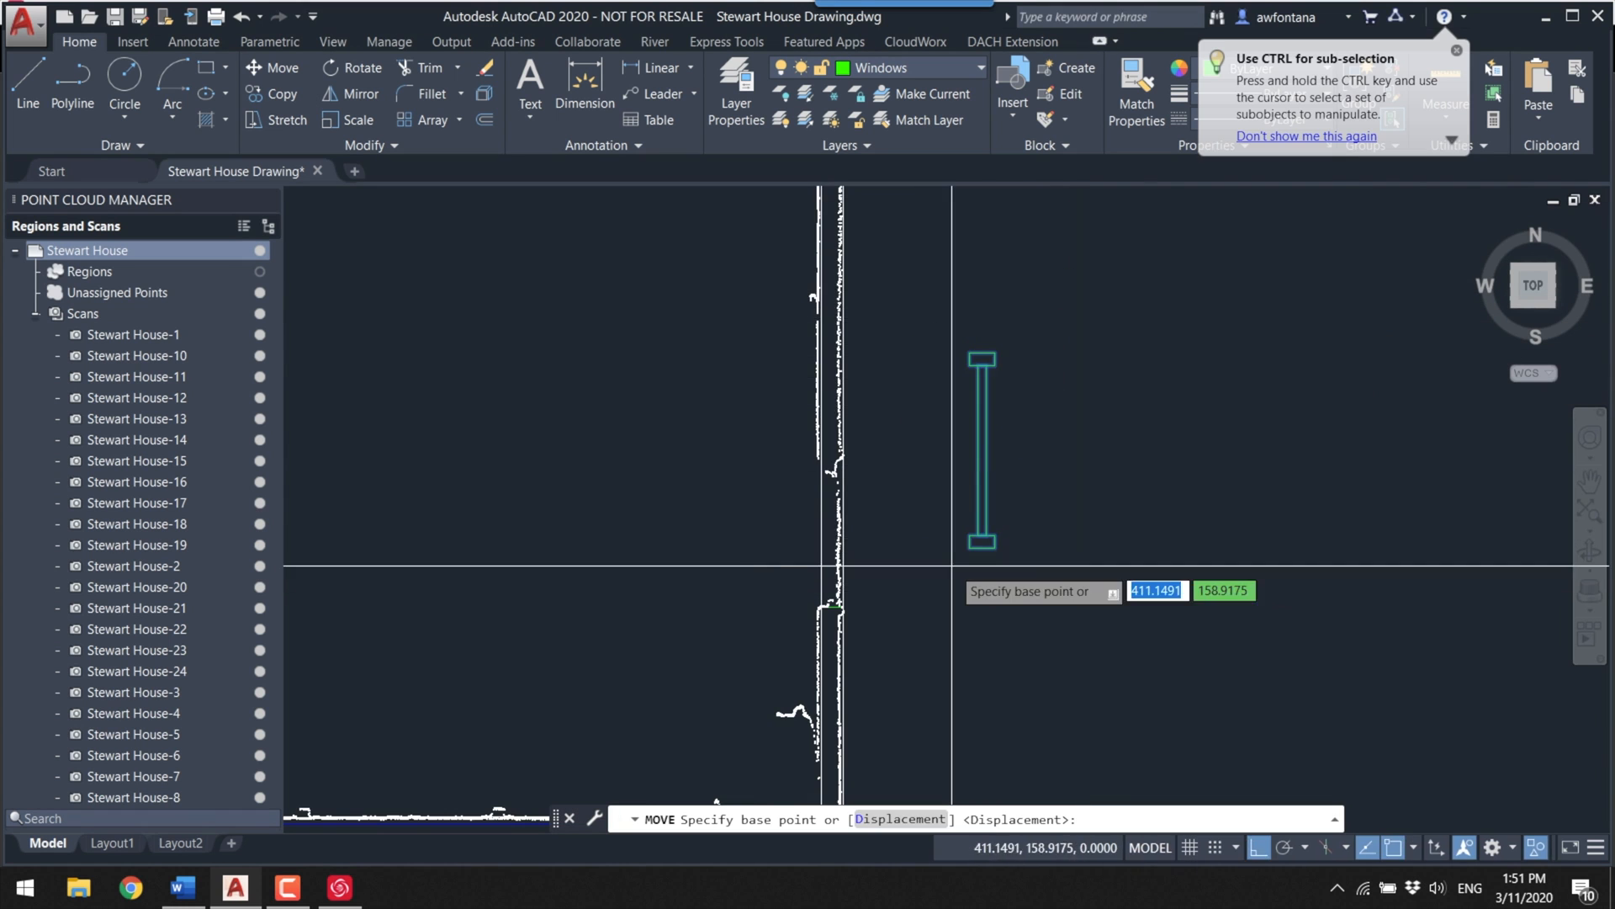
{"action": "left_click", "coordinate": [1027, 577]}
{"action": "scroll", "coordinate": [758, 471], "scroll_direction": "up", "scroll_amount": 4}
{"action": "key", "text": "Escape"}
Step: Copy the upright window from outside the house into the marked openings of the right exterior walls
{"action": "scroll", "coordinate": [881, 648], "scroll_direction": "down", "scroll_amount": 5}
{"action": "scroll", "coordinate": [938, 596], "scroll_direction": "up", "scroll_amount": 5}
{"action": "left_click", "coordinate": [968, 614]}
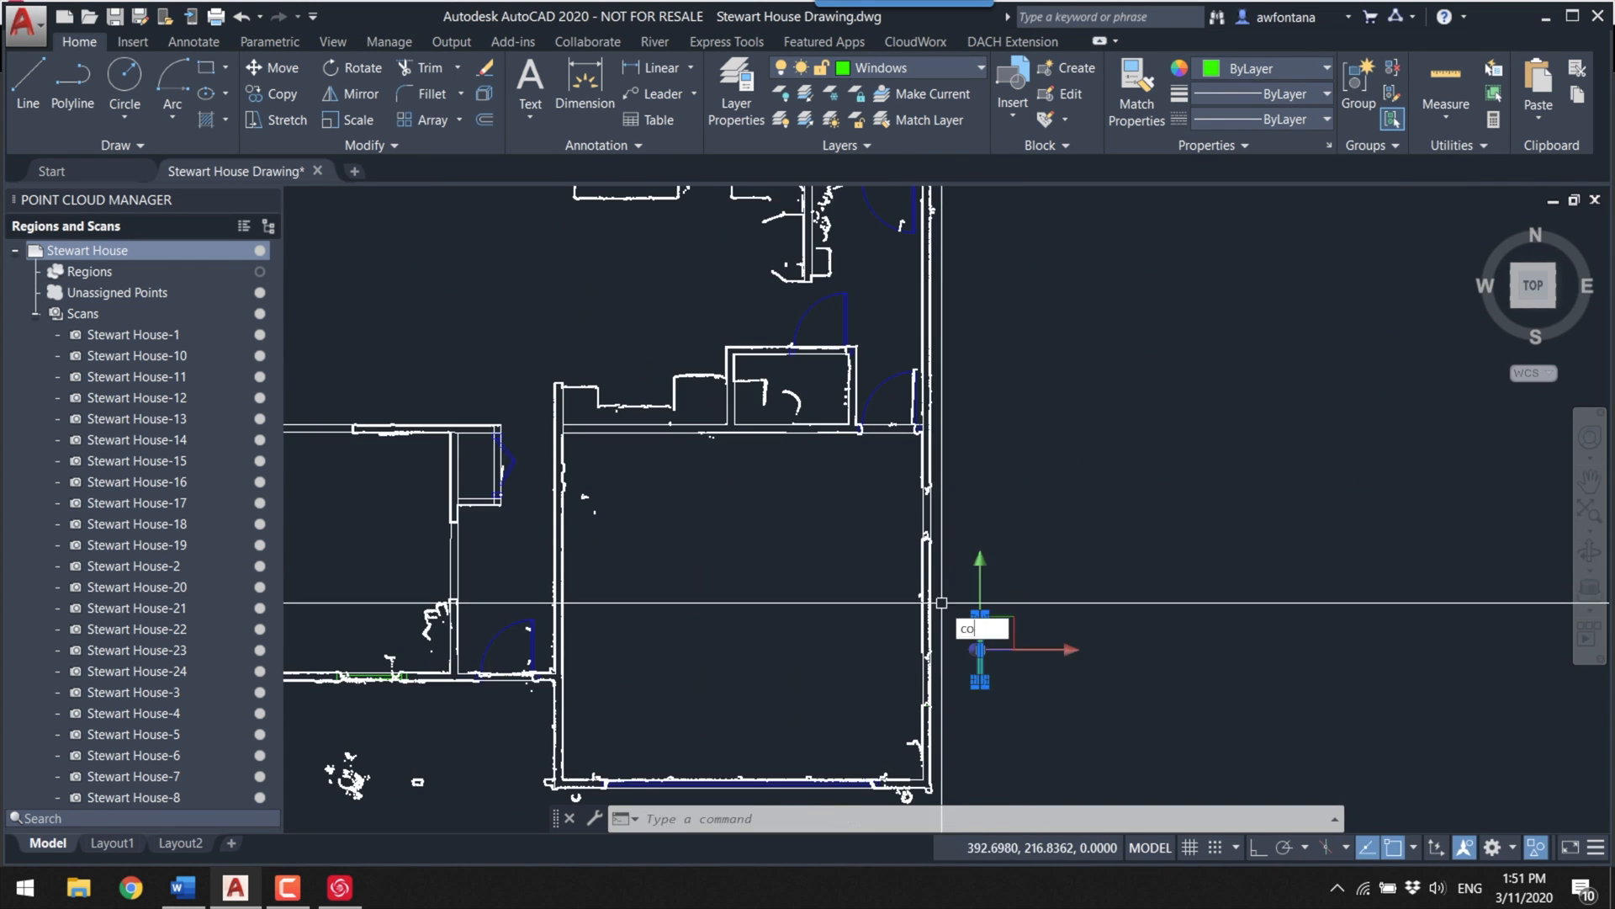
{"action": "type", "text": "co"}
{"action": "key", "text": "Return"}
{"action": "left_click", "coordinate": [991, 706]}
{"action": "scroll", "coordinate": [794, 516], "scroll_direction": "up", "scroll_amount": 3}
{"action": "scroll", "coordinate": [808, 526], "scroll_direction": "up", "scroll_amount": 3}
{"action": "left_click", "coordinate": [761, 673]}
{"action": "scroll", "coordinate": [757, 680], "scroll_direction": "down", "scroll_amount": 8}
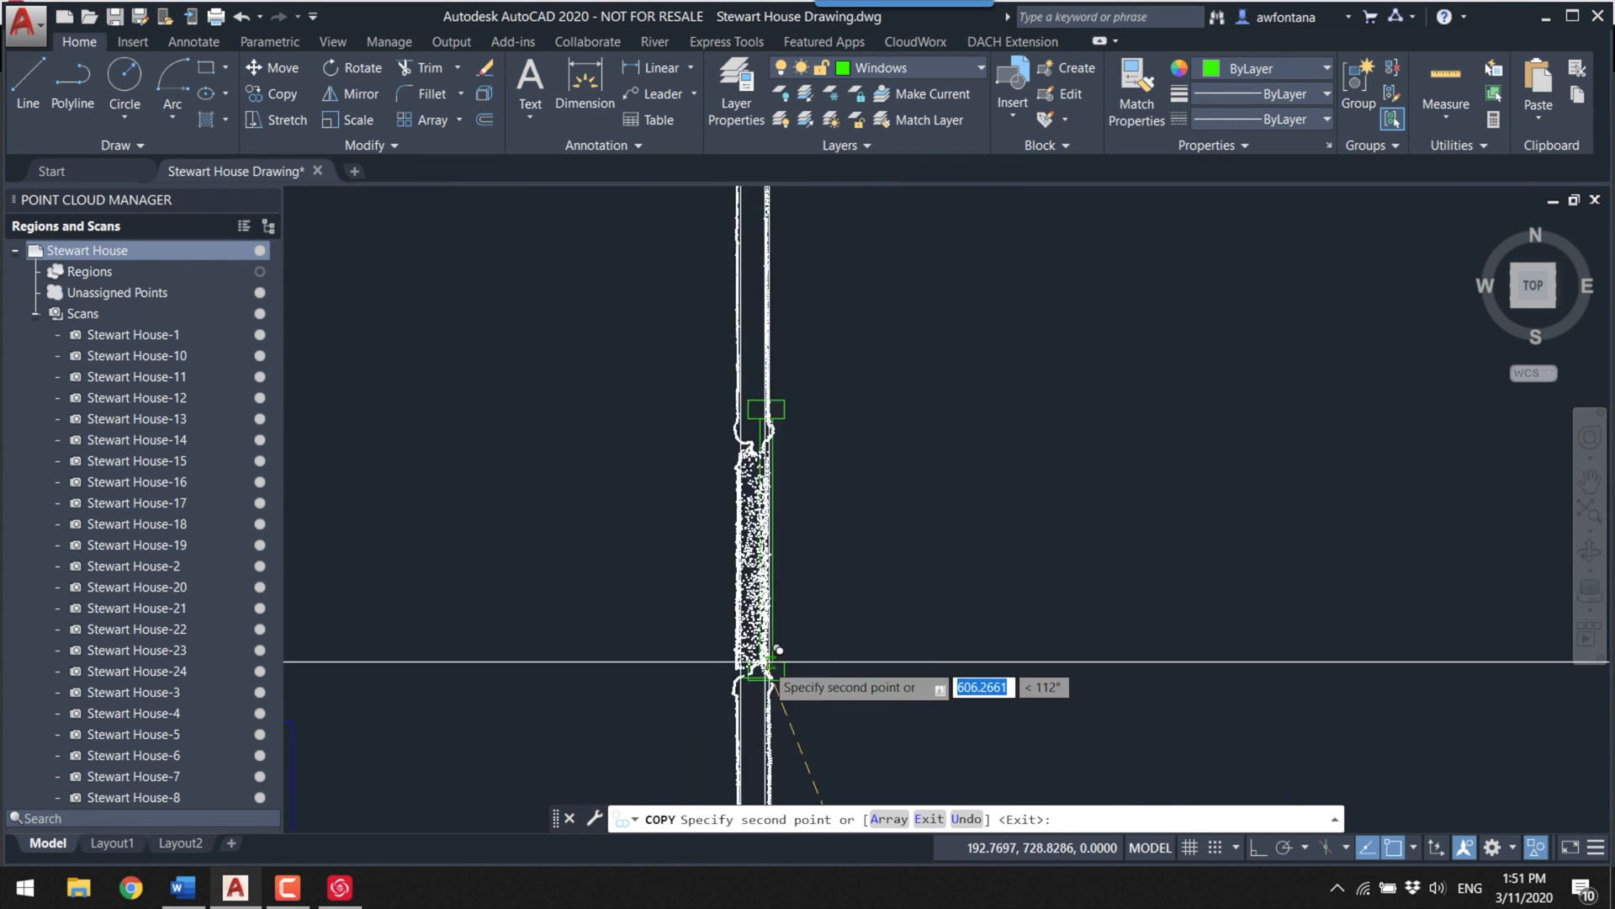
{"action": "key", "text": "Escape"}
Step: Rotate the original 35-inch window outside the house's left wall to stand upright
{"action": "scroll", "coordinate": [673, 589], "scroll_direction": "up", "scroll_amount": 6}
{"action": "mouse_move", "coordinate": [833, 471]}
{"action": "left_mouse_down"}
{"action": "mouse_move", "coordinate": [656, 556]}
{"action": "mouse_move", "coordinate": [606, 523]}
{"action": "left_mouse_up"}
{"action": "type", "text": "ro"}
{"action": "key", "text": "Return"}
{"action": "left_click", "coordinate": [739, 518]}
{"action": "left_click", "coordinate": [745, 403]}
Step: Copy the upright 35-inch window into the left exterior wall, aligning its lower jamb with the opening's guide line midpoint
{"action": "type", "text": "co"}
{"action": "key", "text": "Return"}
{"action": "scroll", "coordinate": [823, 335], "scroll_direction": "up", "scroll_amount": 3}
{"action": "left_click", "coordinate": [707, 660]}
{"action": "scroll", "coordinate": [926, 471], "scroll_direction": "down", "scroll_amount": 4}
{"action": "scroll", "coordinate": [1080, 523], "scroll_direction": "up", "scroll_amount": 3}
{"action": "scroll", "coordinate": [1079, 523], "scroll_direction": "up", "scroll_amount": 5}
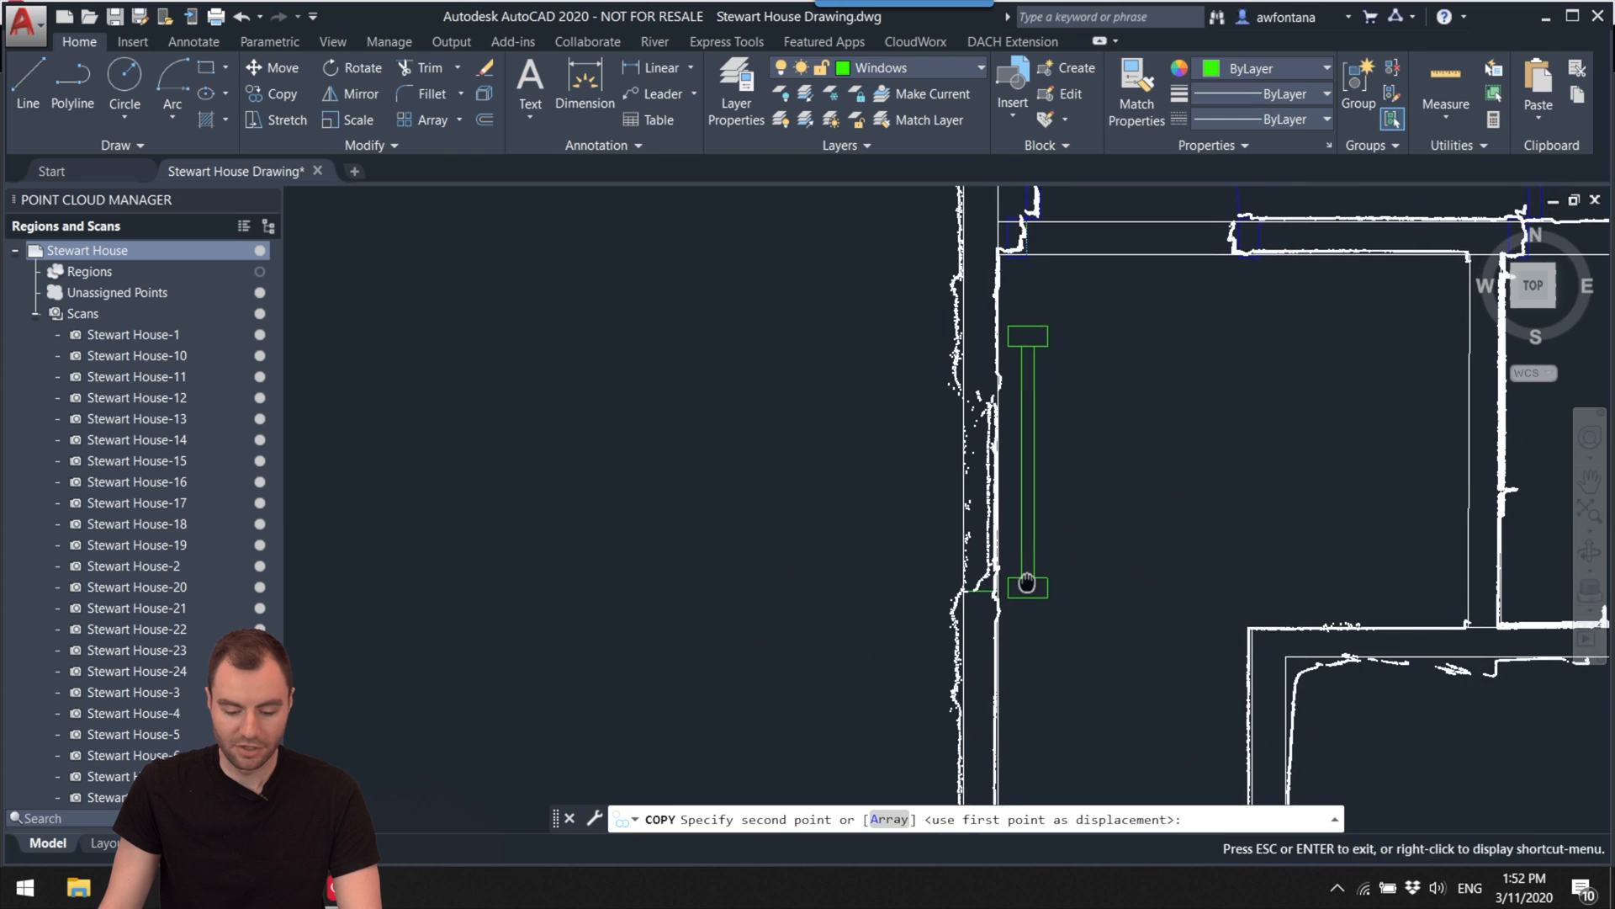
{"action": "scroll", "coordinate": [976, 589], "scroll_direction": "down", "scroll_amount": 3}
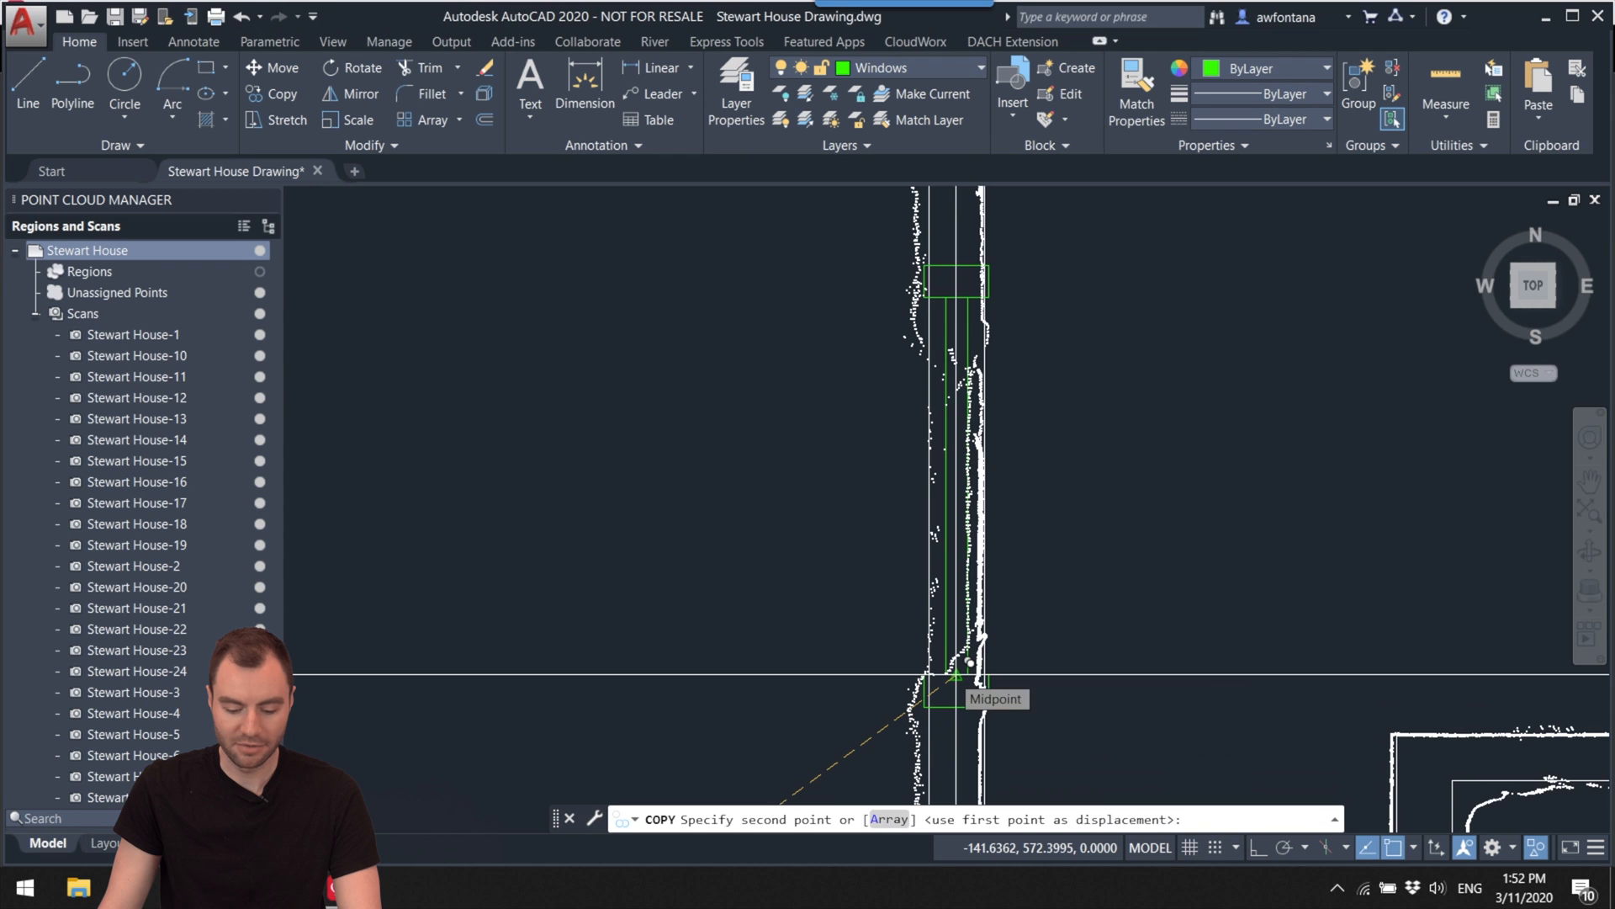
{"action": "left_click", "coordinate": [956, 673]}
{"action": "scroll", "coordinate": [1136, 597], "scroll_direction": "down", "scroll_amount": 5}
{"action": "scroll", "coordinate": [976, 568], "scroll_direction": "down", "scroll_amount": 3}
Step: Place another copy of the upright 35-inch window outside the upper-right room, above the adjoining horizontal exterior wall
{"action": "mouse_move", "coordinate": [920, 425]}
{"action": "middle_mouse_down"}
{"action": "mouse_move", "coordinate": [913, 560]}
{"action": "mouse_move", "coordinate": [837, 269]}
{"action": "mouse_move", "coordinate": [1036, 593]}
{"action": "middle_mouse_up"}
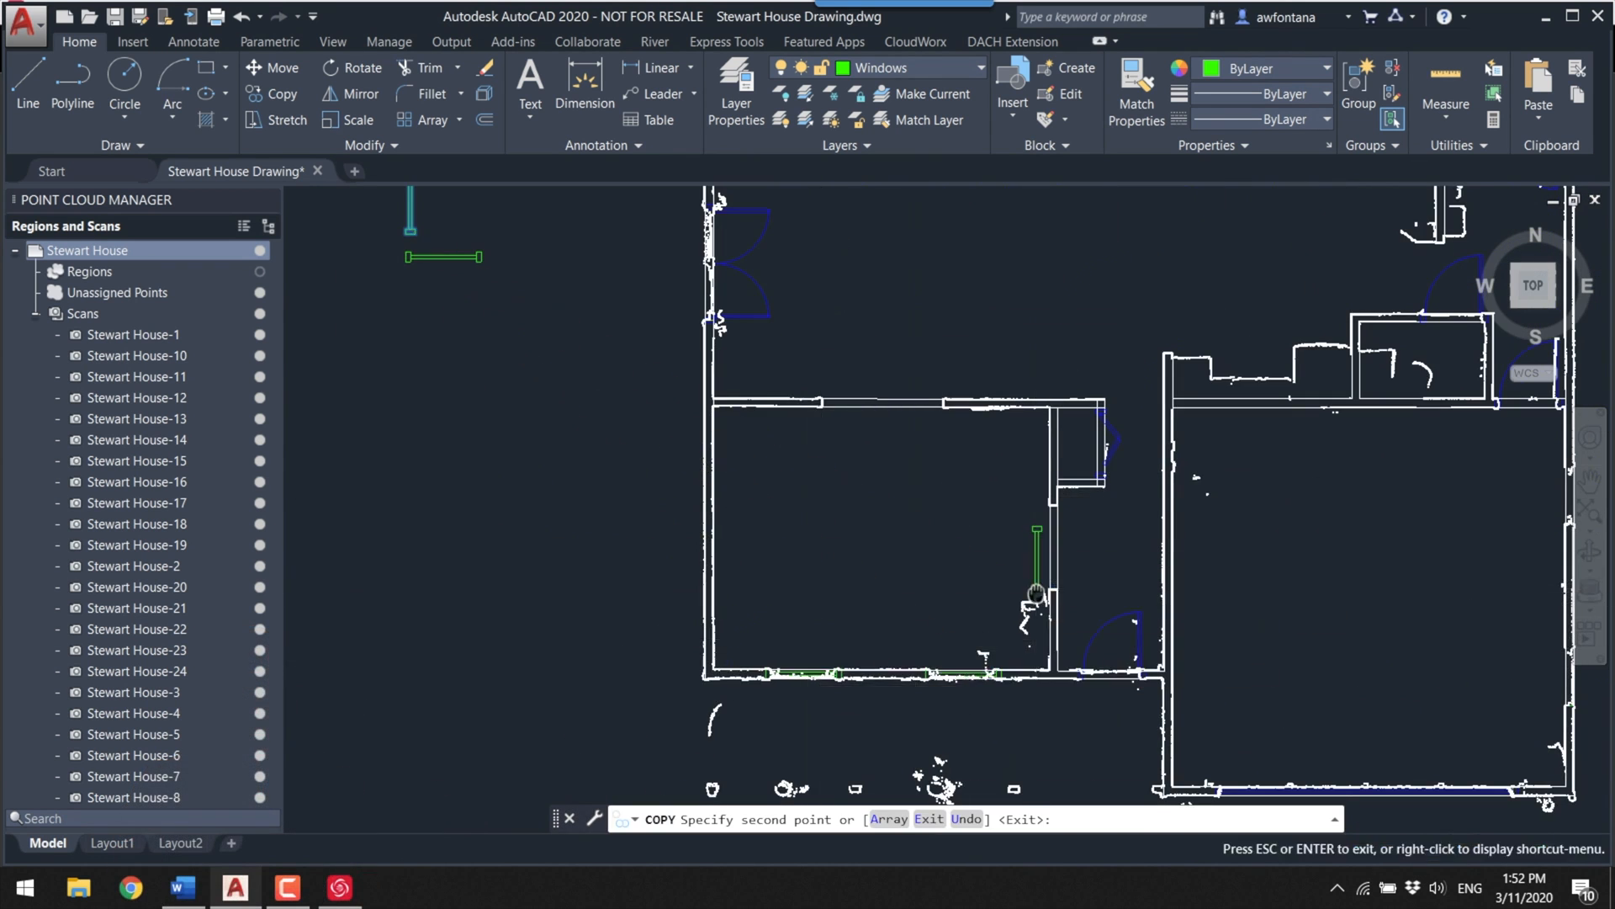
{"action": "scroll", "coordinate": [1036, 593], "scroll_direction": "up", "scroll_amount": 5}
{"action": "scroll", "coordinate": [945, 678], "scroll_direction": "down", "scroll_amount": 6}
{"action": "scroll", "coordinate": [781, 393], "scroll_direction": "down", "scroll_amount": 3}
{"action": "scroll", "coordinate": [949, 360], "scroll_direction": "up", "scroll_amount": 5}
{"action": "key", "text": "Escape"}
Step: Rotate the window copy outside the upper-right room to lie horizontally
{"action": "type", "text": "ro"}
{"action": "key", "text": "Return"}
{"action": "left_click", "coordinate": [965, 354]}
{"action": "key", "text": "Return"}
{"action": "left_click", "coordinate": [968, 487]}
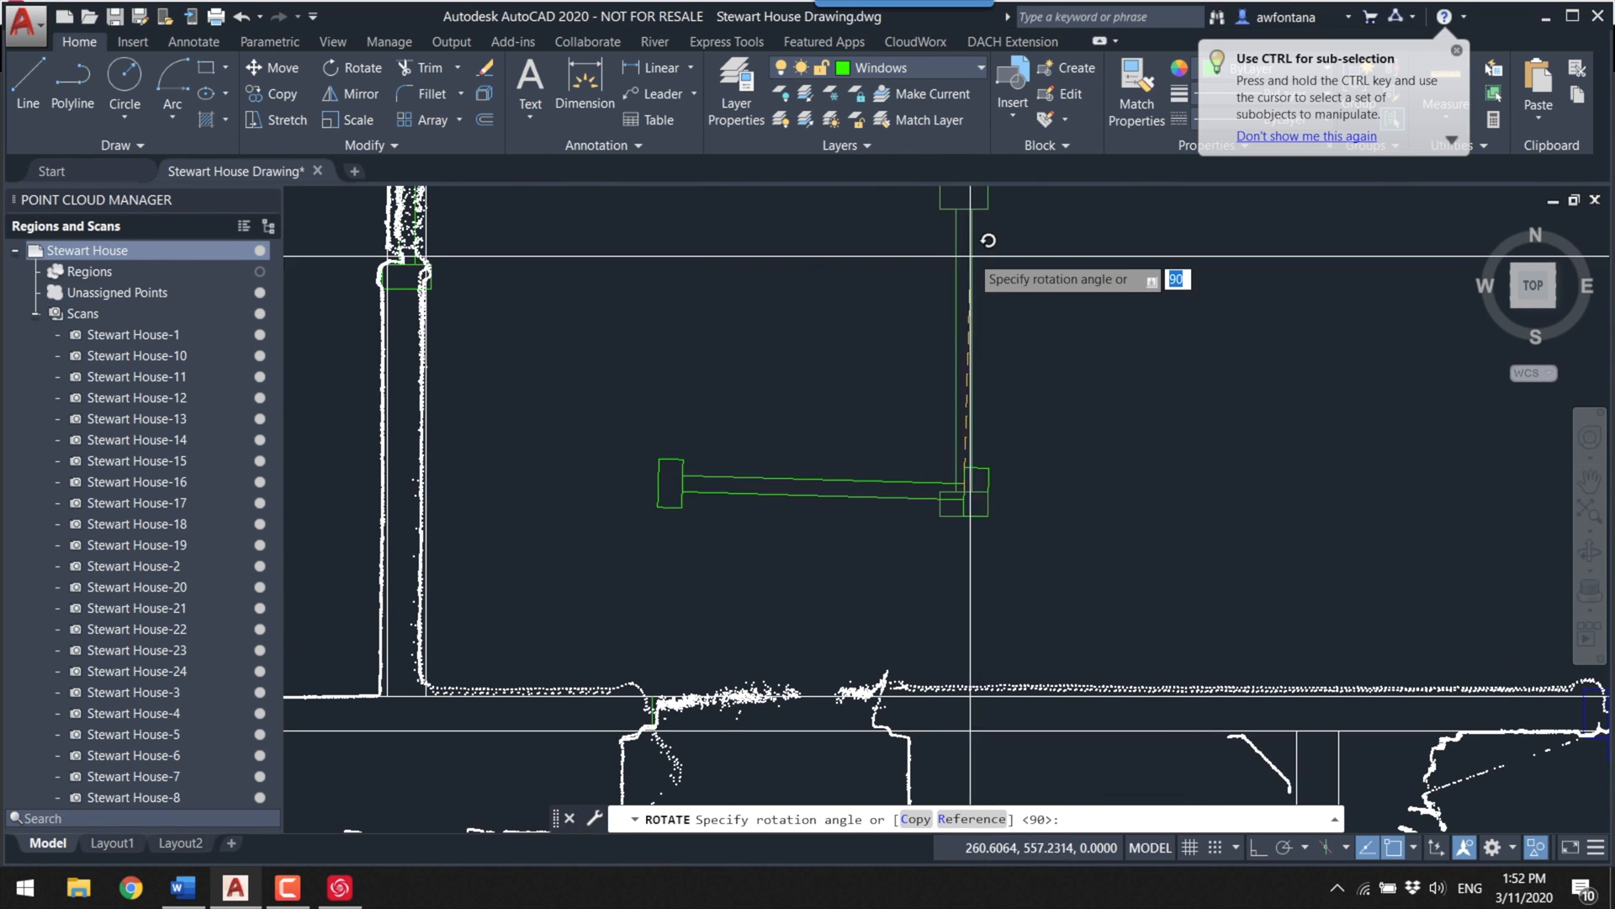
{"action": "scroll", "coordinate": [1062, 487], "scroll_direction": "up", "scroll_amount": 3}
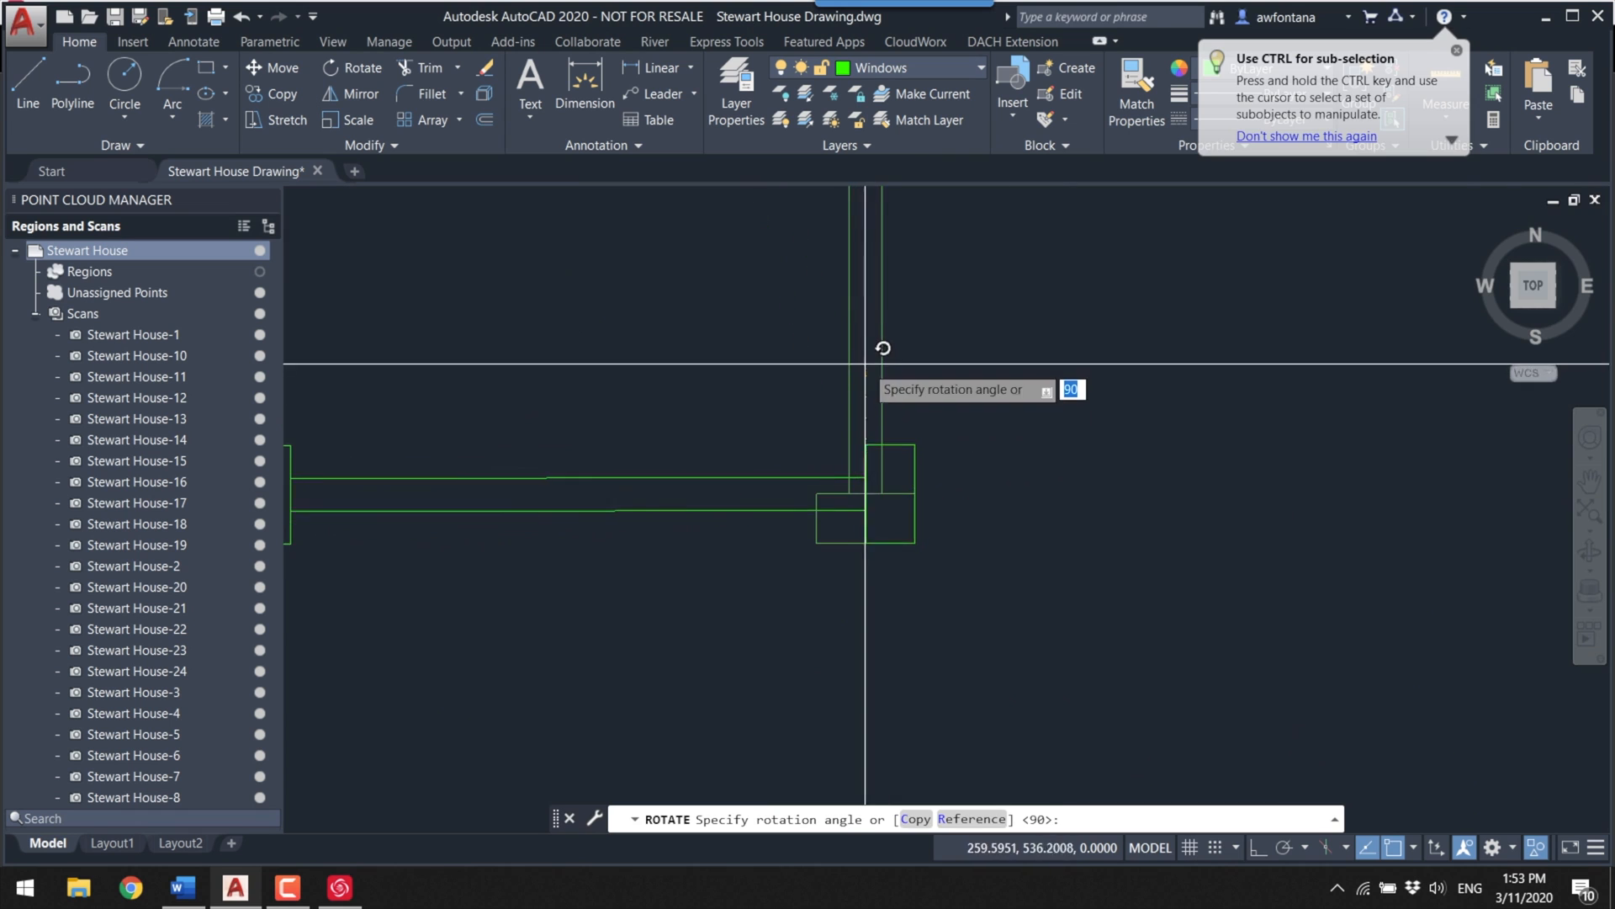
{"action": "key", "text": "Escape"}
{"action": "scroll", "coordinate": [882, 348], "scroll_direction": "down", "scroll_amount": 3}
{"action": "scroll", "coordinate": [926, 353], "scroll_direction": "up", "scroll_amount": 3}
Step: Move the horizontal window into the exterior wall opening below it, setting the left jamb's inner edge at the scanned opening's left side
{"action": "left_click", "coordinate": [1086, 337]}
{"action": "type", "text": "m"}
{"action": "key", "text": "Return"}
{"action": "left_click", "coordinate": [707, 346]}
{"action": "key", "text": "F8"}
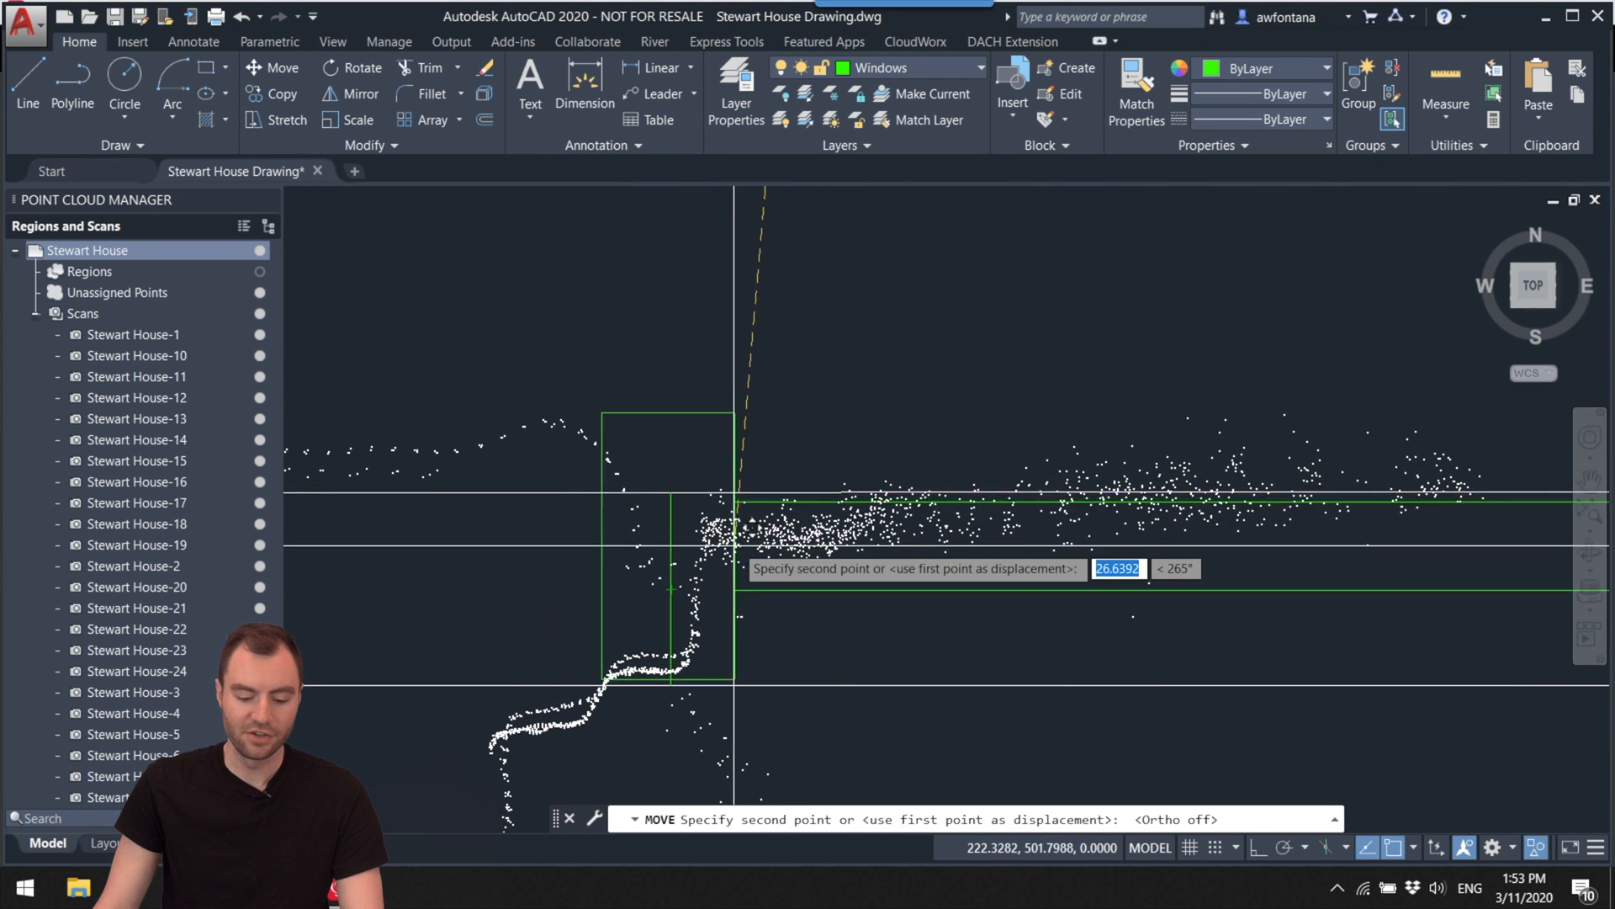
{"action": "scroll", "coordinate": [733, 542], "scroll_direction": "down", "scroll_amount": 5}
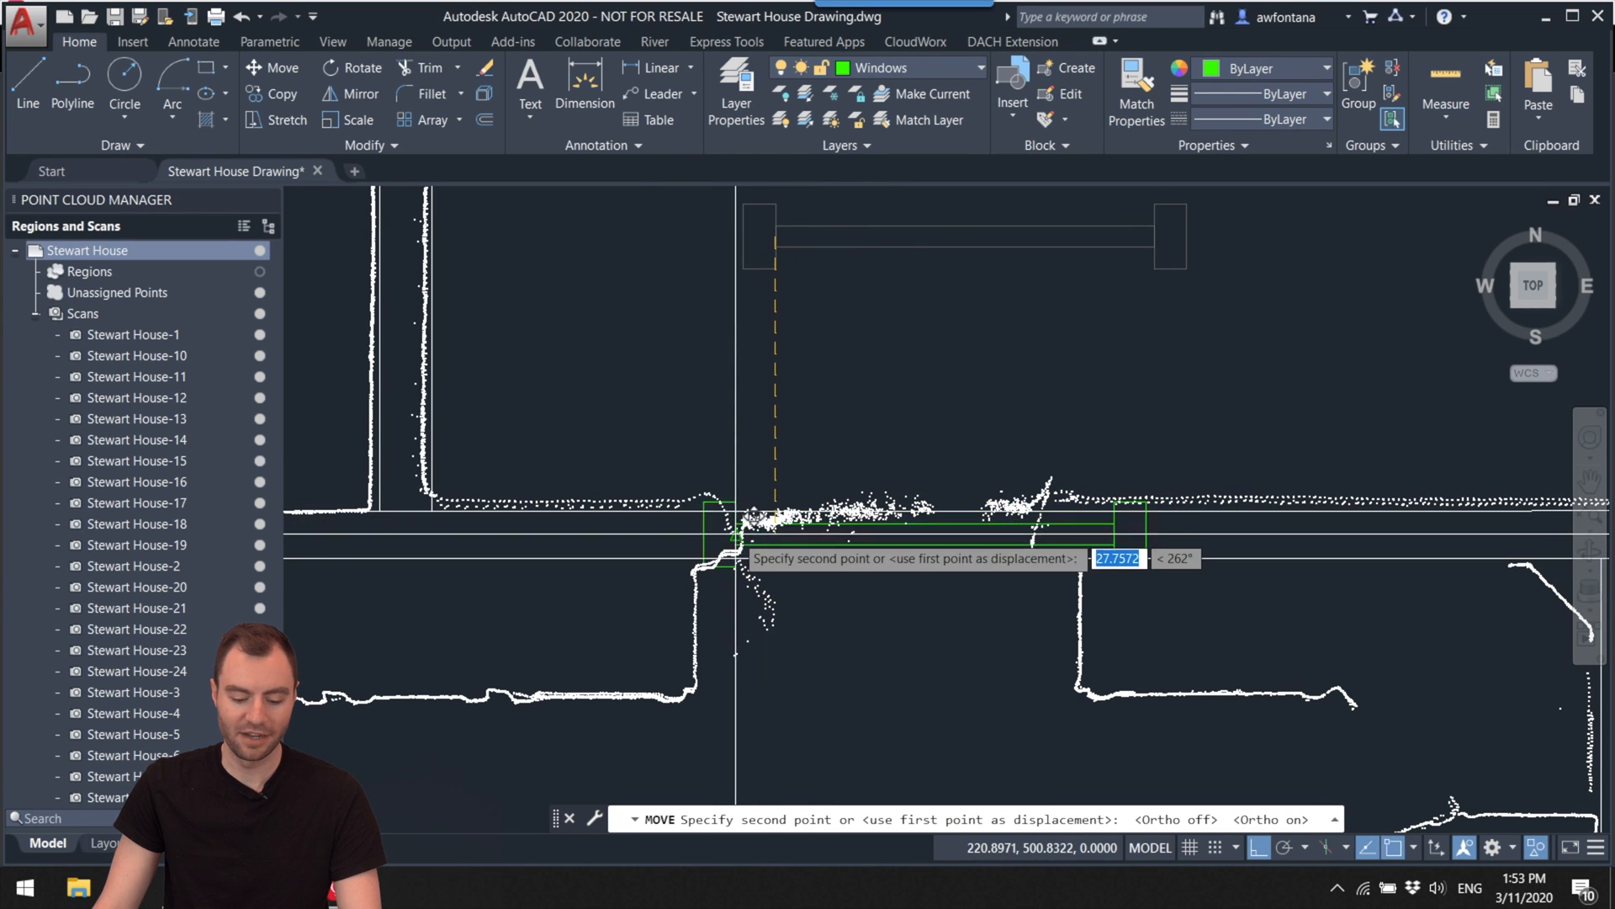
{"action": "scroll", "coordinate": [749, 514], "scroll_direction": "up", "scroll_amount": 3}
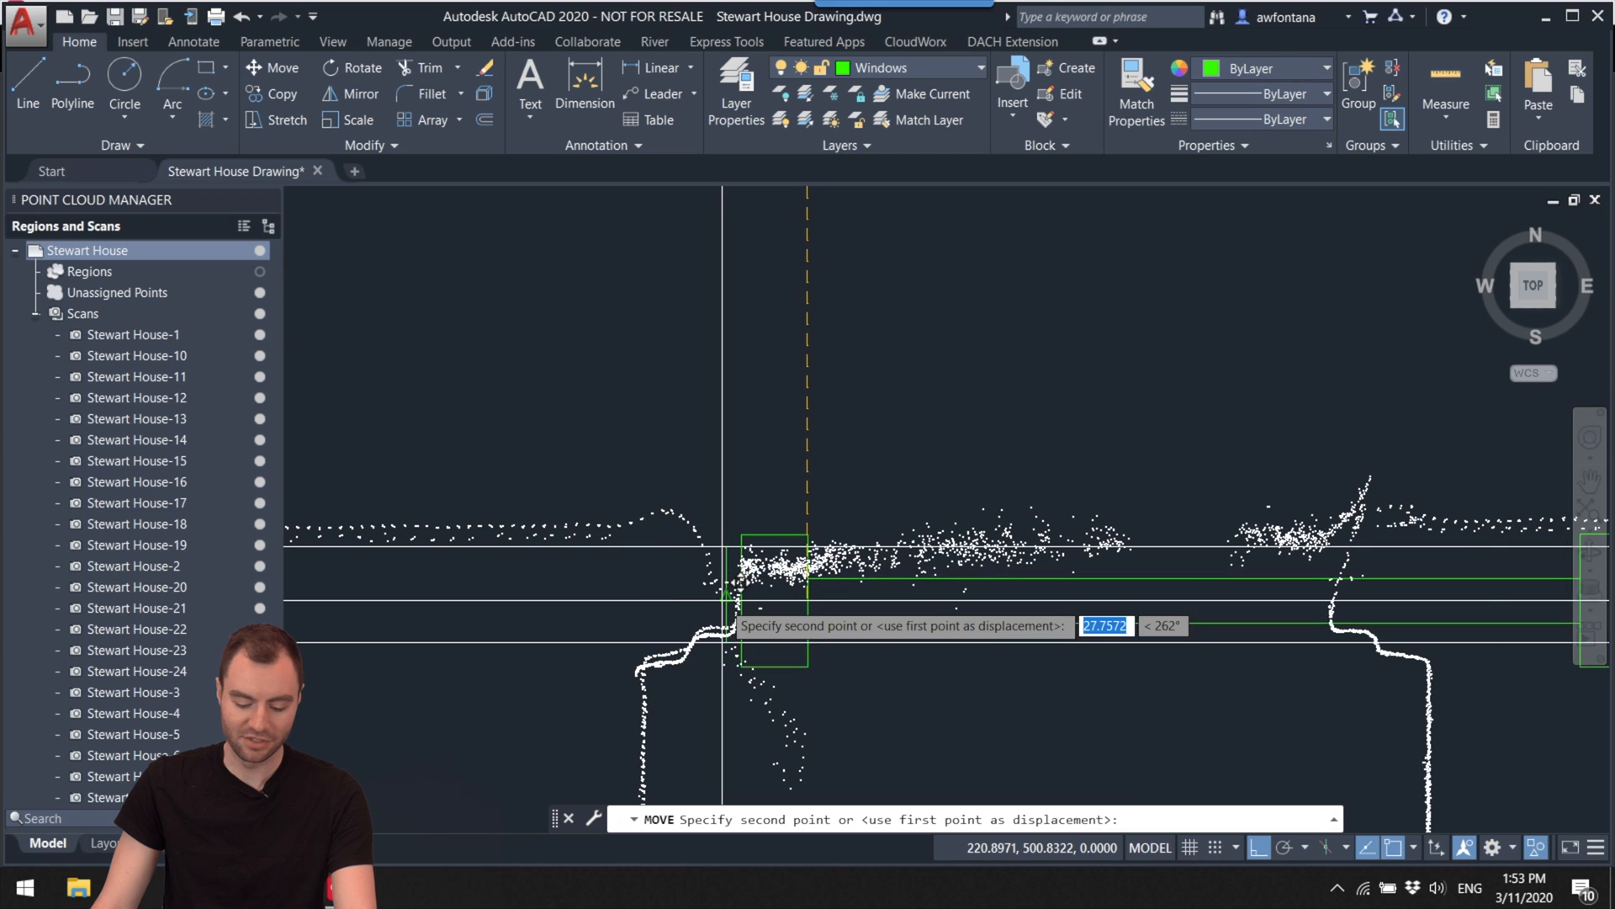
{"action": "key", "text": "F8"}
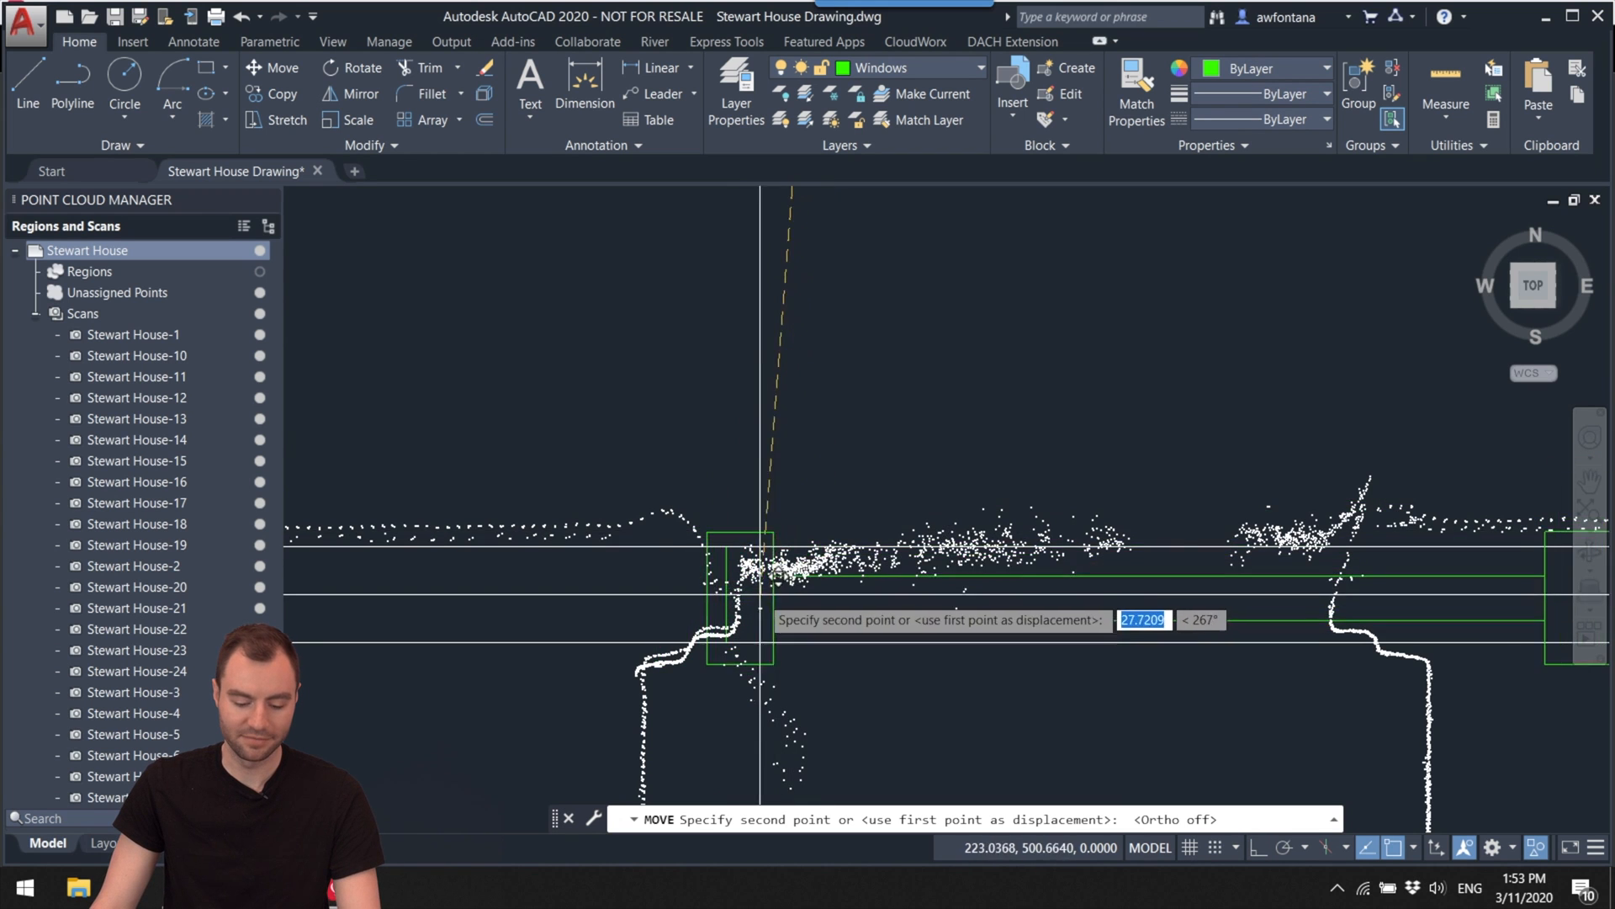
{"action": "scroll", "coordinate": [722, 593], "scroll_direction": "up", "scroll_amount": 2}
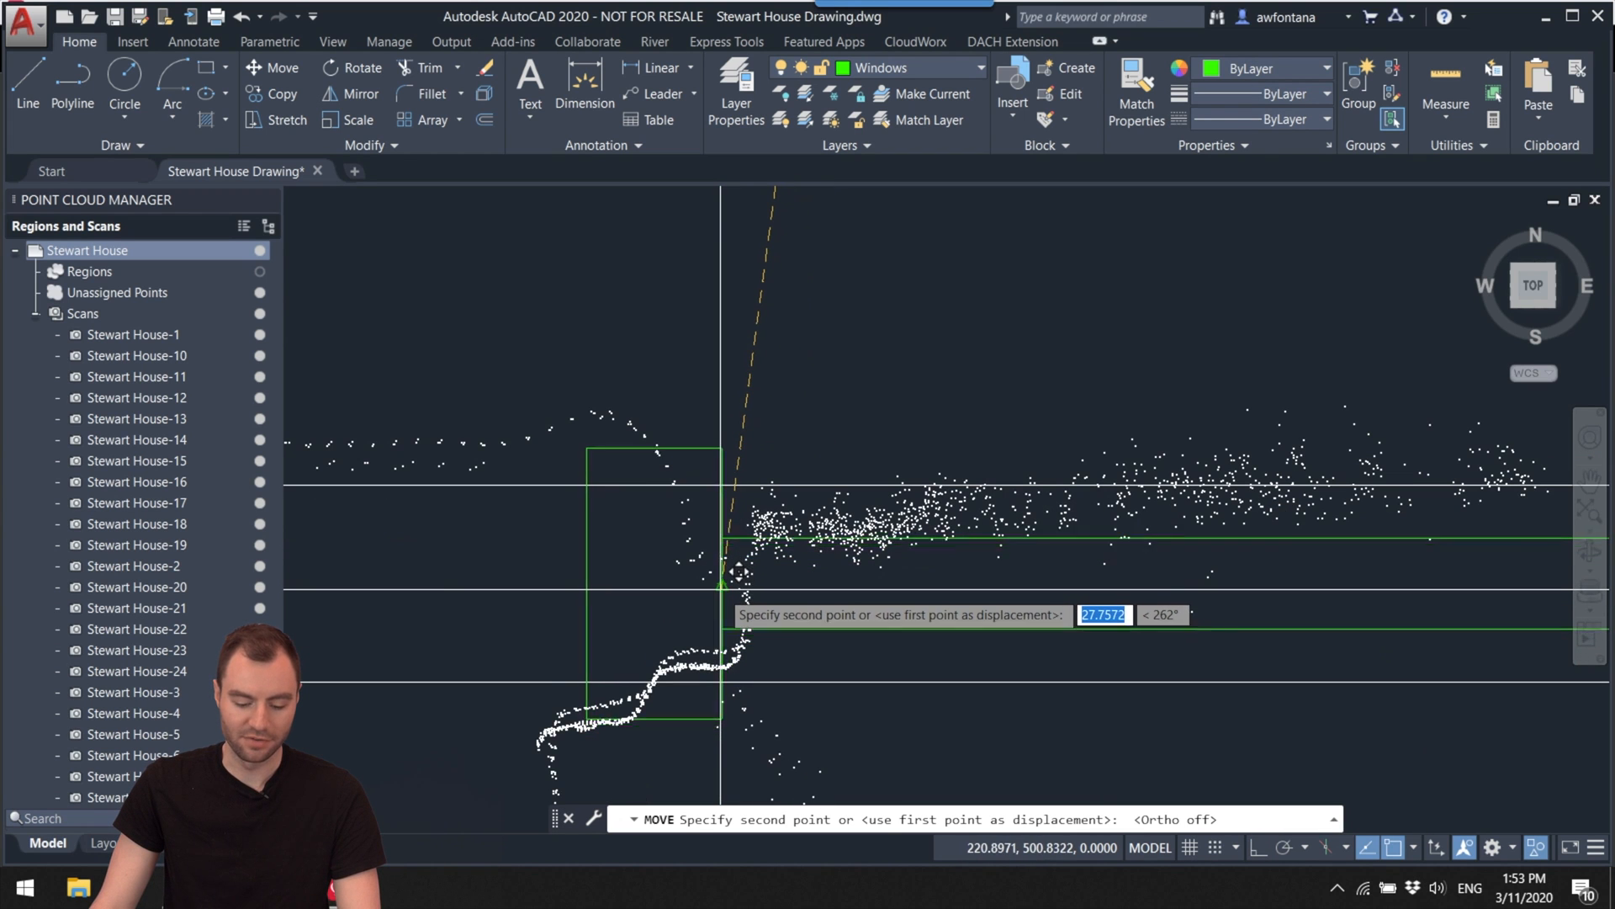
{"action": "scroll", "coordinate": [775, 589], "scroll_direction": "down", "scroll_amount": 3}
{"action": "middle_click_drag", "start_coordinate": [879, 473], "coordinate": [893, 505]}
{"action": "scroll", "coordinate": [894, 506], "scroll_direction": "down", "scroll_amount": 2}
{"action": "scroll", "coordinate": [768, 541], "scroll_direction": "up", "scroll_amount": 5}
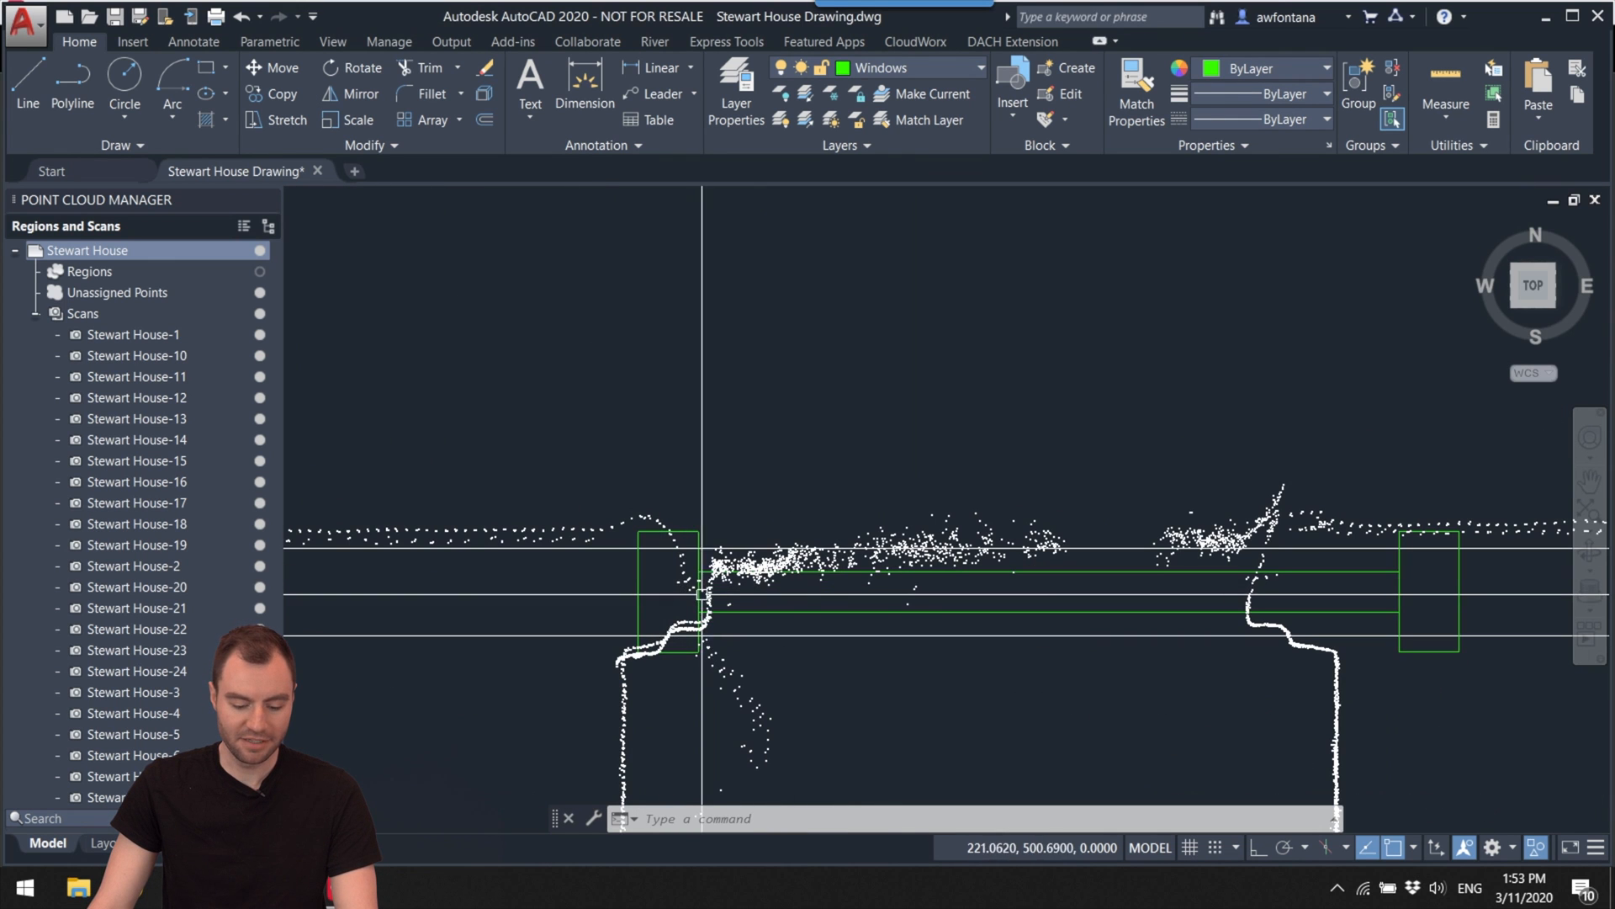
Step: Move the horizontal window's right jamb left to the scanned opening's right side, and shorten the glass rectangle to meet the jamb
{"action": "scroll", "coordinate": [695, 592], "scroll_direction": "up", "scroll_amount": 2}
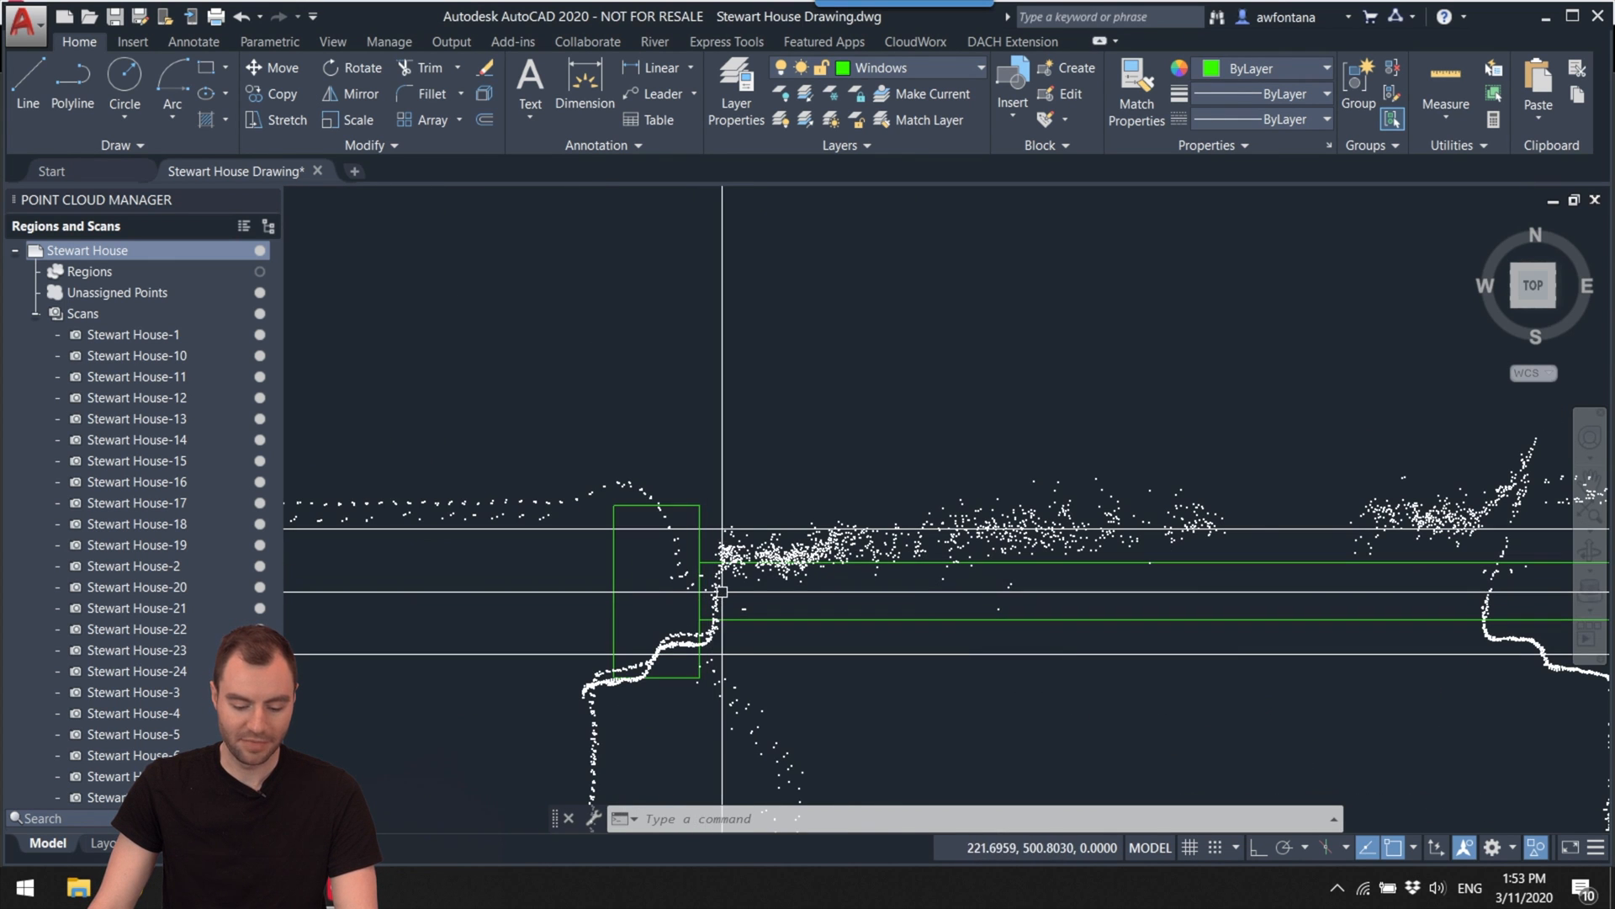
{"action": "scroll", "coordinate": [855, 613], "scroll_direction": "down", "scroll_amount": 2}
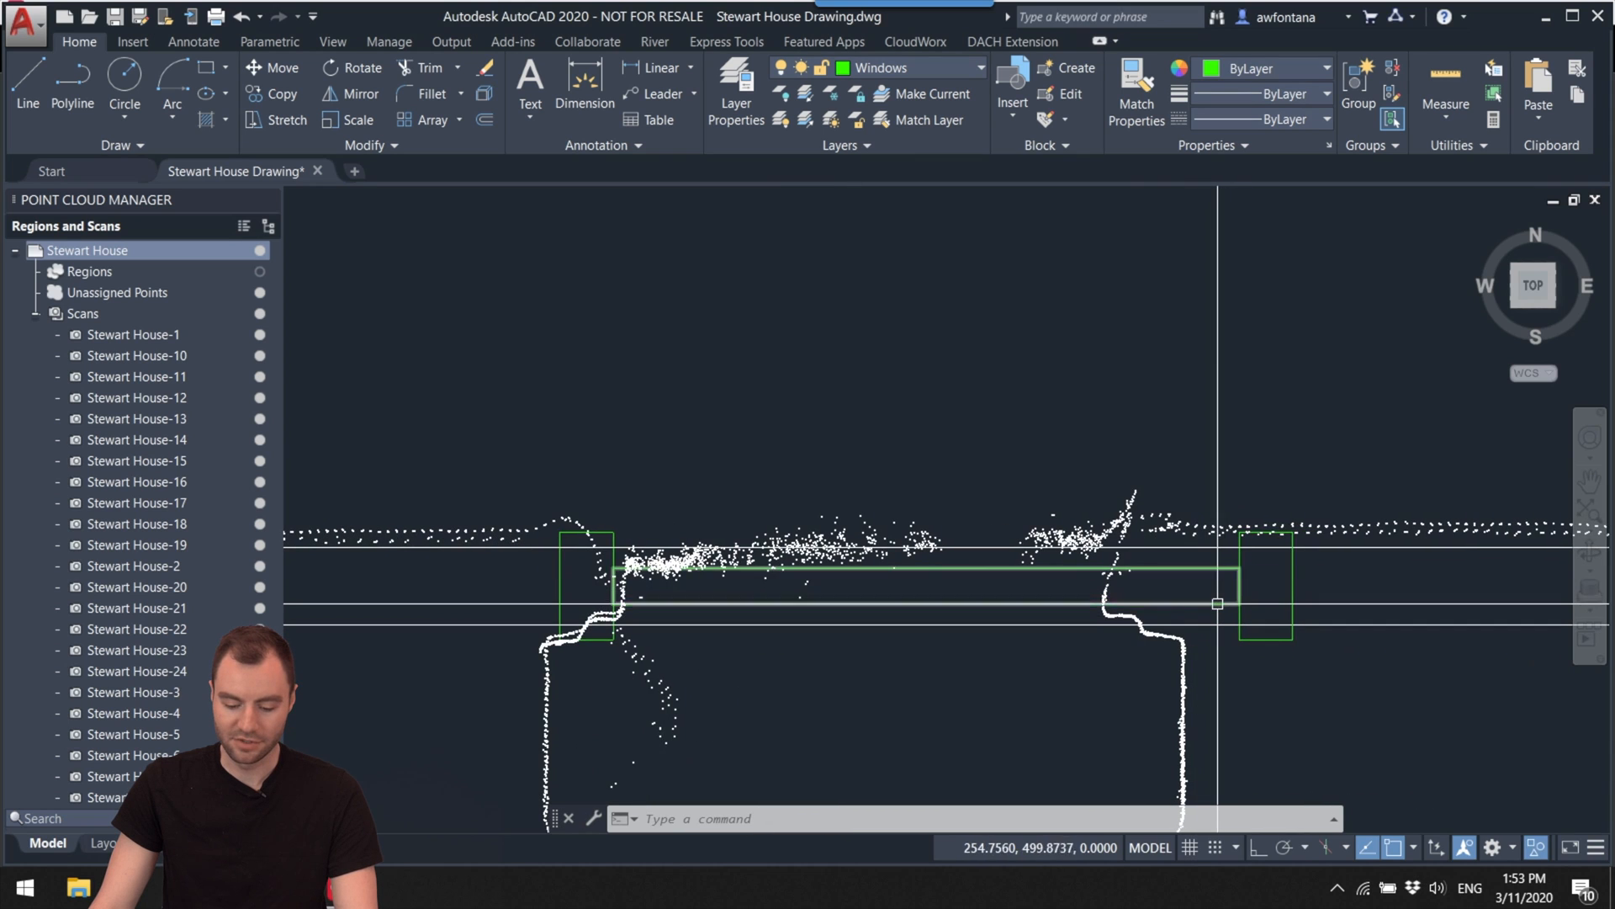
{"action": "scroll", "coordinate": [1240, 585], "scroll_direction": "up", "scroll_amount": 2}
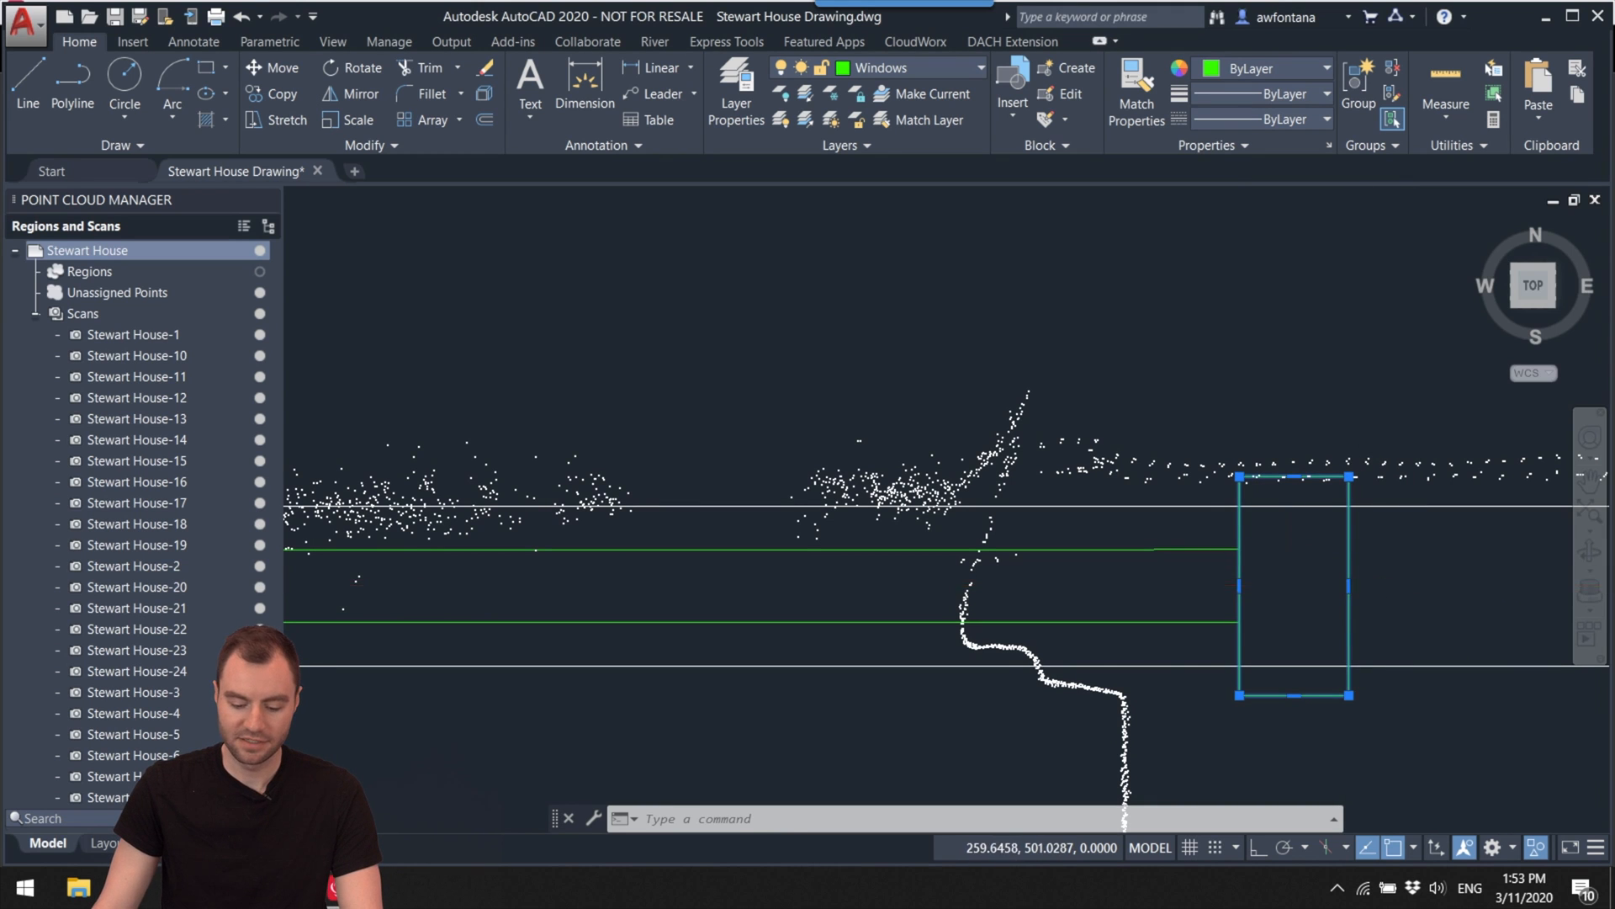
{"action": "left_click", "coordinate": [1363, 585]}
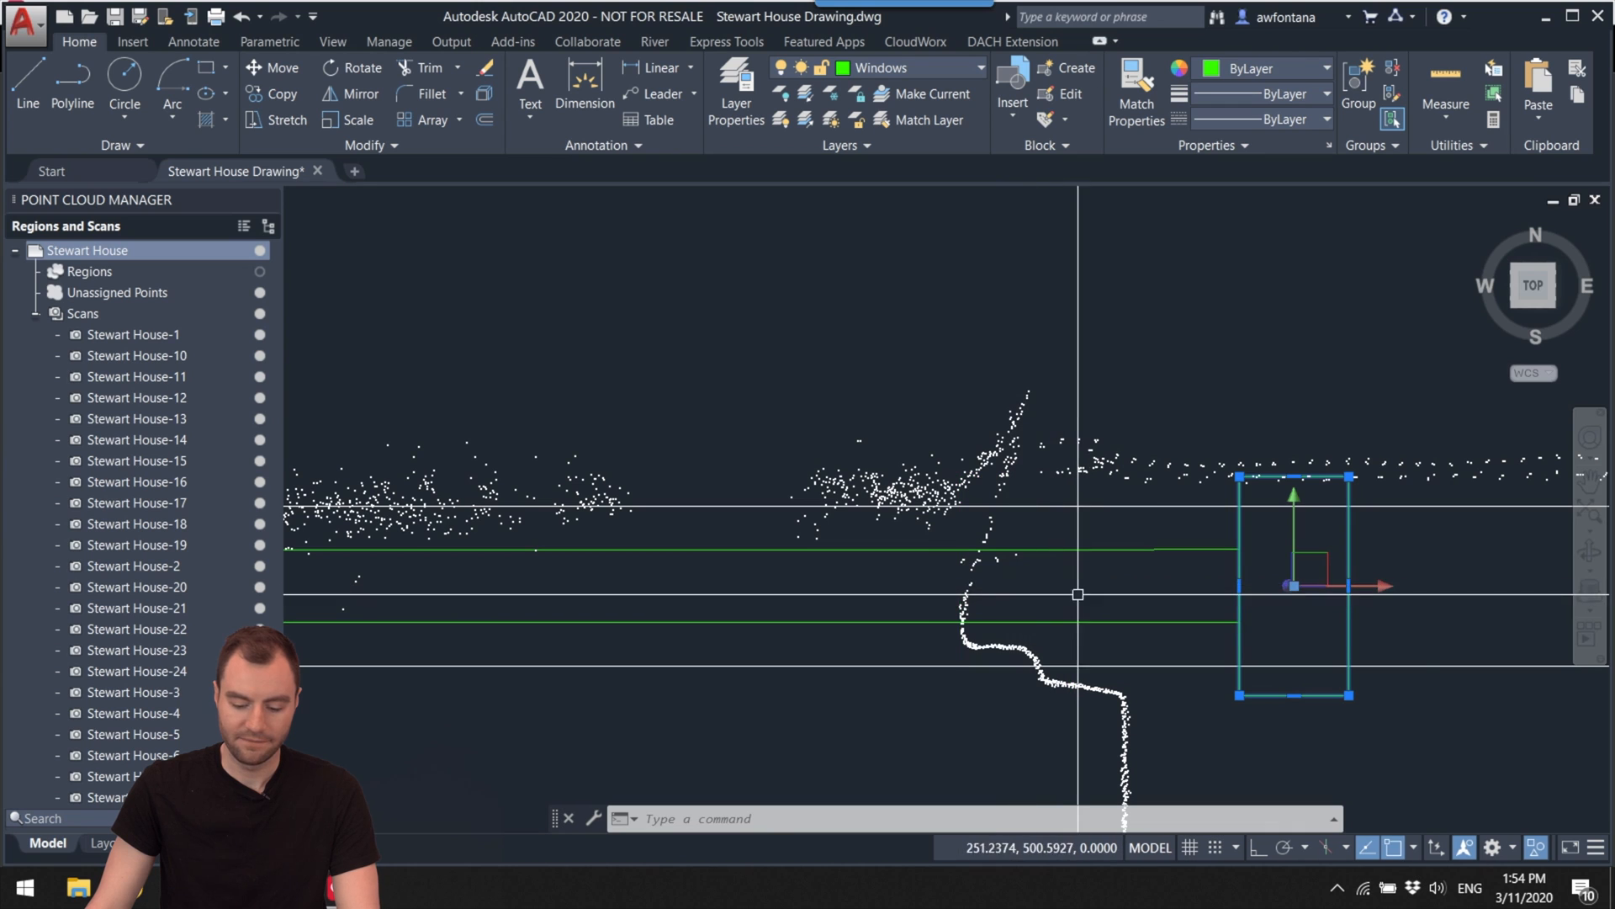
{"action": "left_click", "coordinate": [1380, 585]}
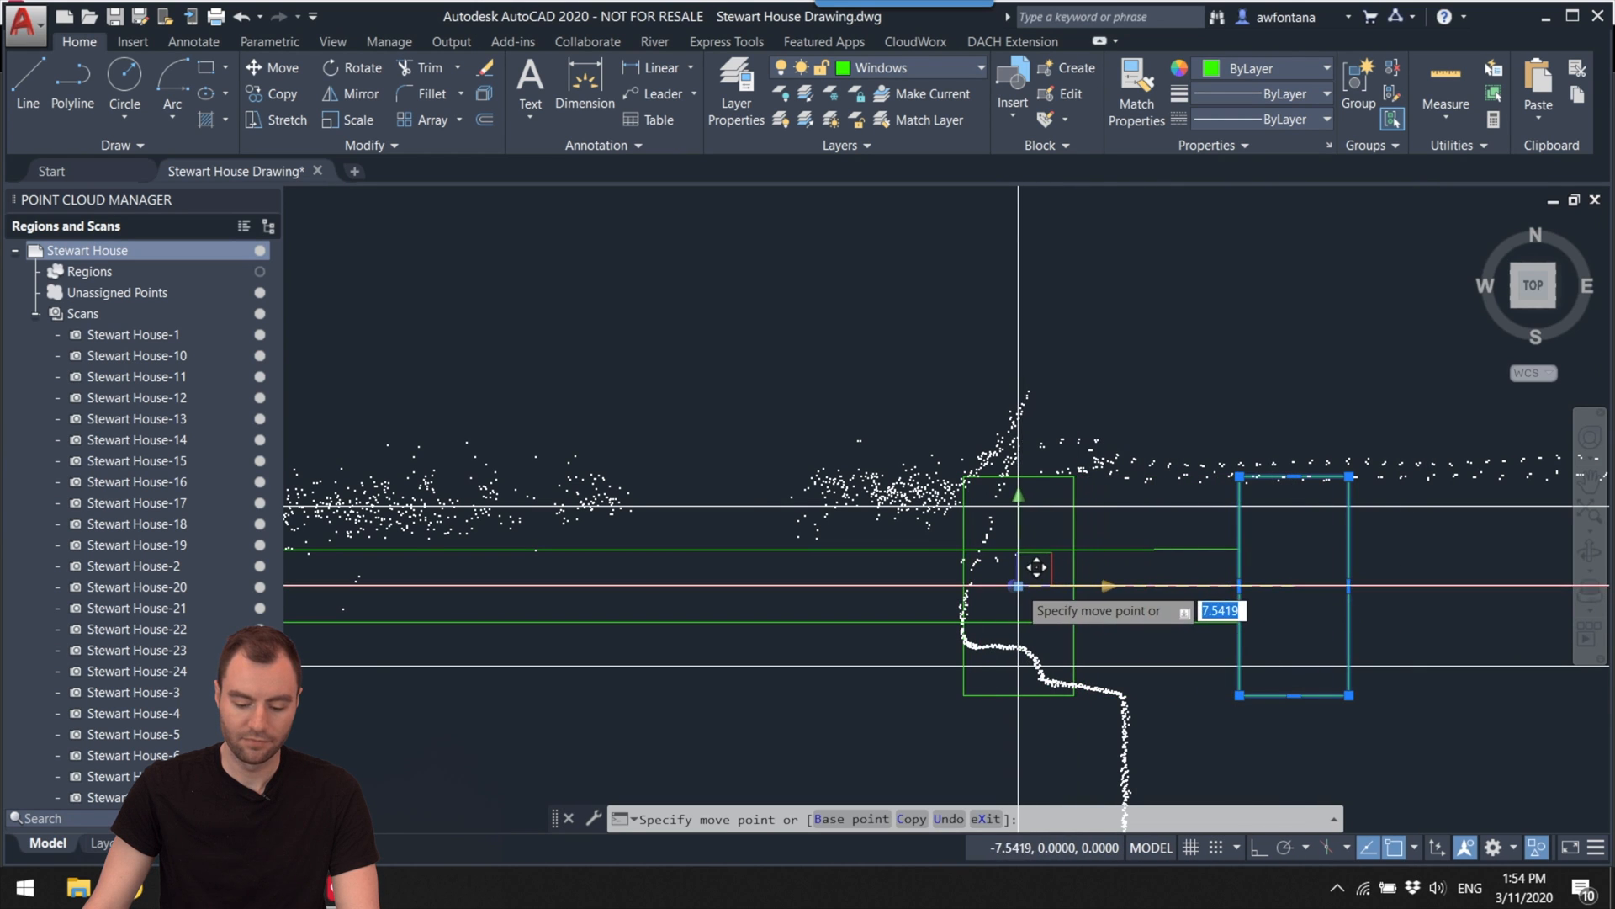
{"action": "key", "text": "Escape"}
{"action": "left_click", "coordinate": [1238, 585]}
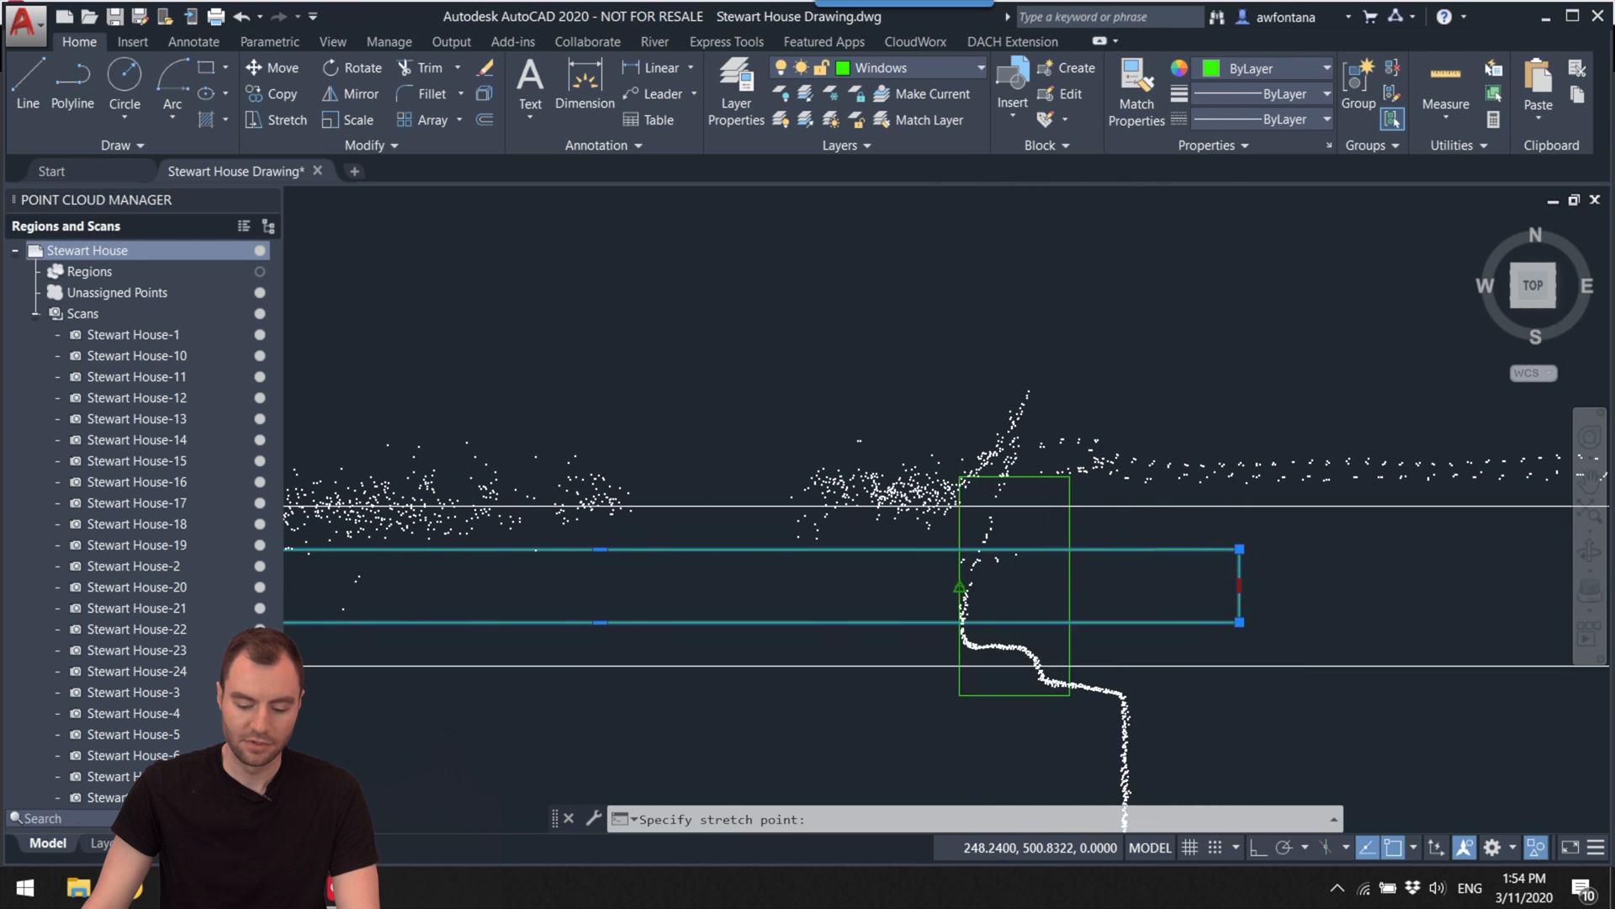
{"action": "key", "text": "Escape"}
Step: Compare the fitted windows in the surrounding exterior walls with their scanned openings
{"action": "scroll", "coordinate": [1044, 581], "scroll_direction": "down", "scroll_amount": 4}
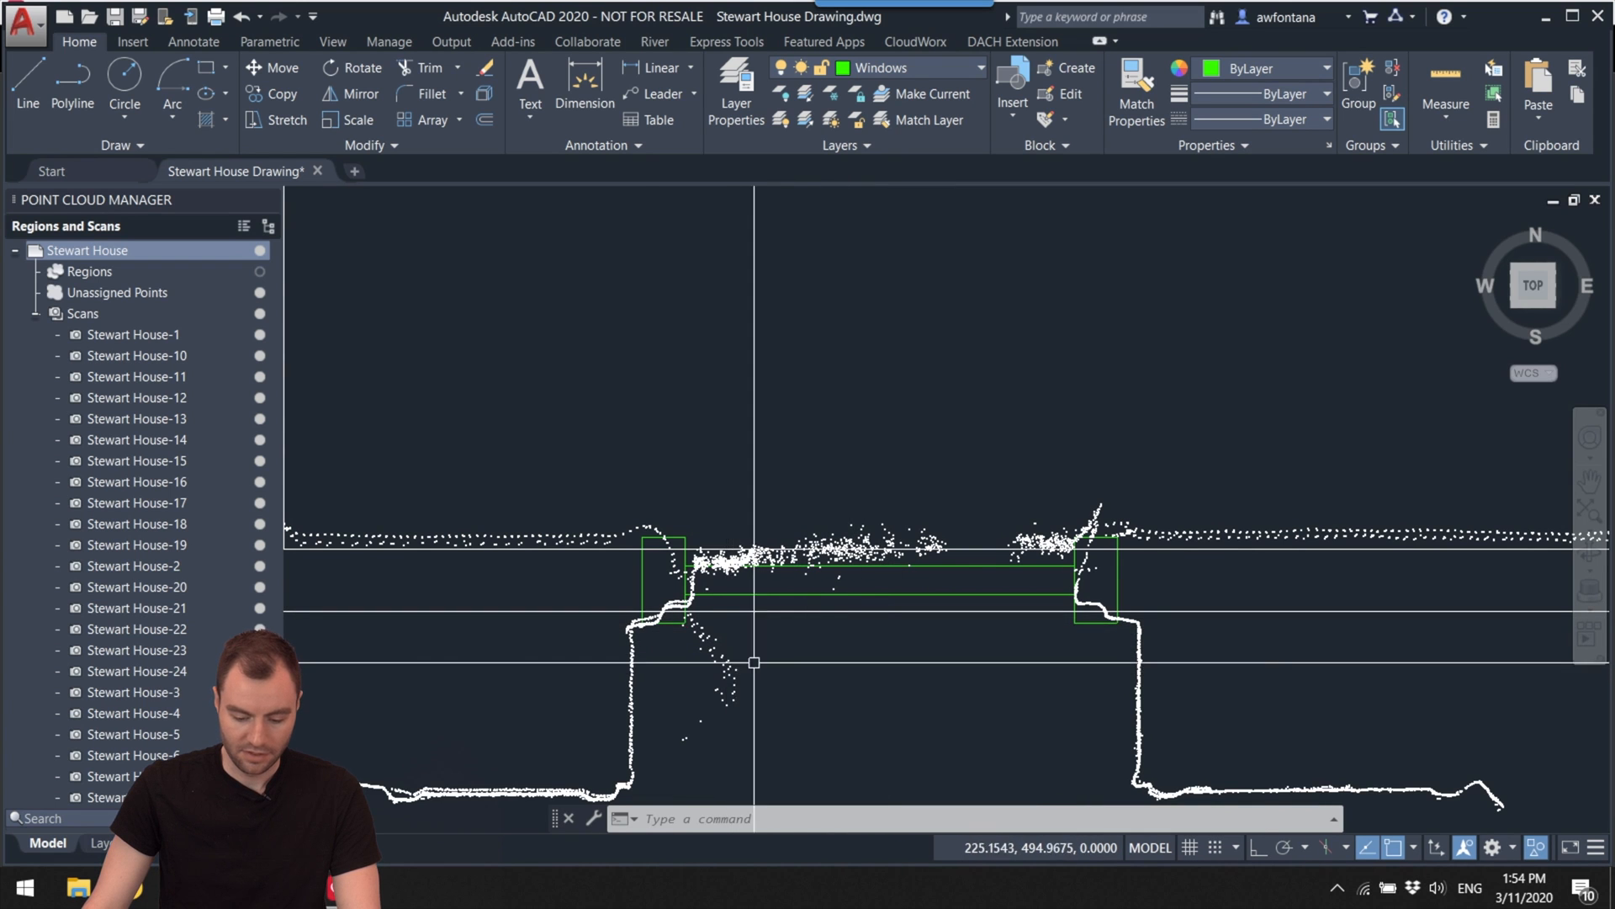
{"action": "scroll", "coordinate": [728, 672], "scroll_direction": "up", "scroll_amount": 6}
{"action": "scroll", "coordinate": [868, 523], "scroll_direction": "up", "scroll_amount": 6}
{"action": "middle_click_drag", "start_coordinate": [990, 602], "coordinate": [918, 570]}
{"action": "scroll", "coordinate": [920, 558], "scroll_direction": "down", "scroll_amount": 4}
{"action": "middle_click_drag", "start_coordinate": [981, 446], "coordinate": [954, 762]}
{"action": "middle_click_drag", "start_coordinate": [978, 446], "coordinate": [967, 685]}
{"action": "scroll", "coordinate": [921, 385], "scroll_direction": "up", "scroll_amount": 3}
{"action": "middle_click_drag", "start_coordinate": [920, 385], "coordinate": [1386, 589]}
{"action": "scroll", "coordinate": [971, 576], "scroll_direction": "down", "scroll_amount": 5}
{"action": "middle_click_drag", "start_coordinate": [800, 566], "coordinate": [725, 591]}
{"action": "middle_click_drag", "start_coordinate": [898, 564], "coordinate": [1309, 428]}
{"action": "middle_click_drag", "start_coordinate": [1162, 599], "coordinate": [1005, 353]}
{"action": "middle_click_drag", "start_coordinate": [931, 615], "coordinate": [962, 283]}
Step: Lower the upper jamb of the left exterior wall's upright window to the scanned opening, and shorten the glass rectangle to meet it
{"action": "scroll", "coordinate": [844, 549], "scroll_direction": "up", "scroll_amount": 2}
{"action": "middle_click_drag", "start_coordinate": [844, 549], "coordinate": [905, 436]}
{"action": "scroll", "coordinate": [848, 462], "scroll_direction": "up", "scroll_amount": 3}
{"action": "scroll", "coordinate": [847, 462], "scroll_direction": "up", "scroll_amount": 2}
{"action": "middle_click_drag", "start_coordinate": [918, 497], "coordinate": [941, 518]}
{"action": "key", "text": "Escape"}
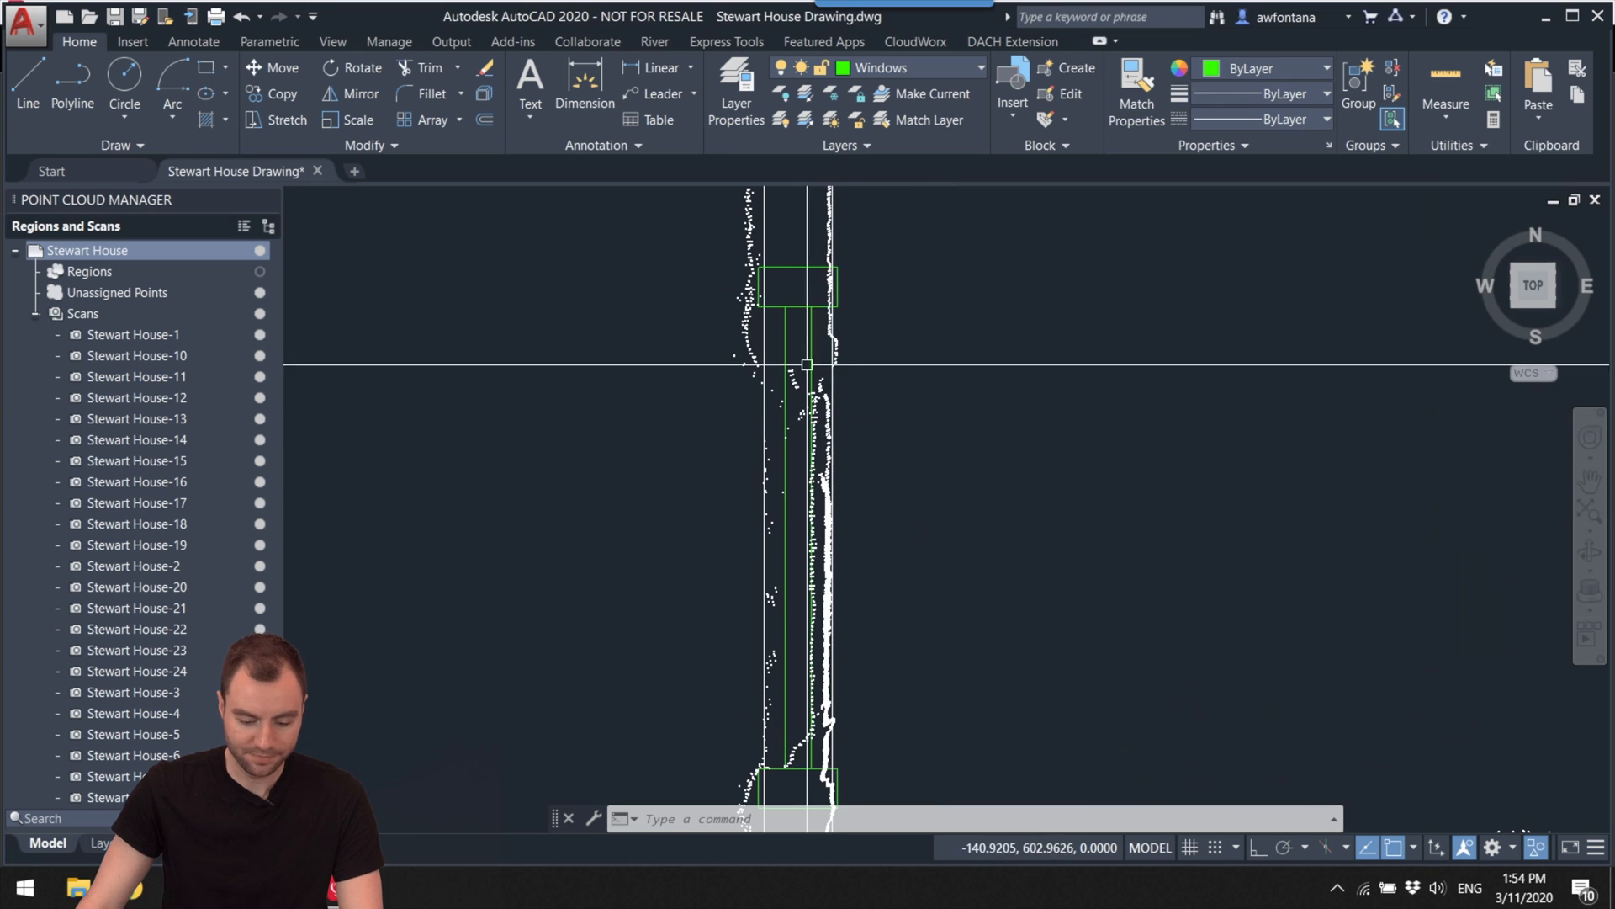
{"action": "left_click", "coordinate": [829, 337]}
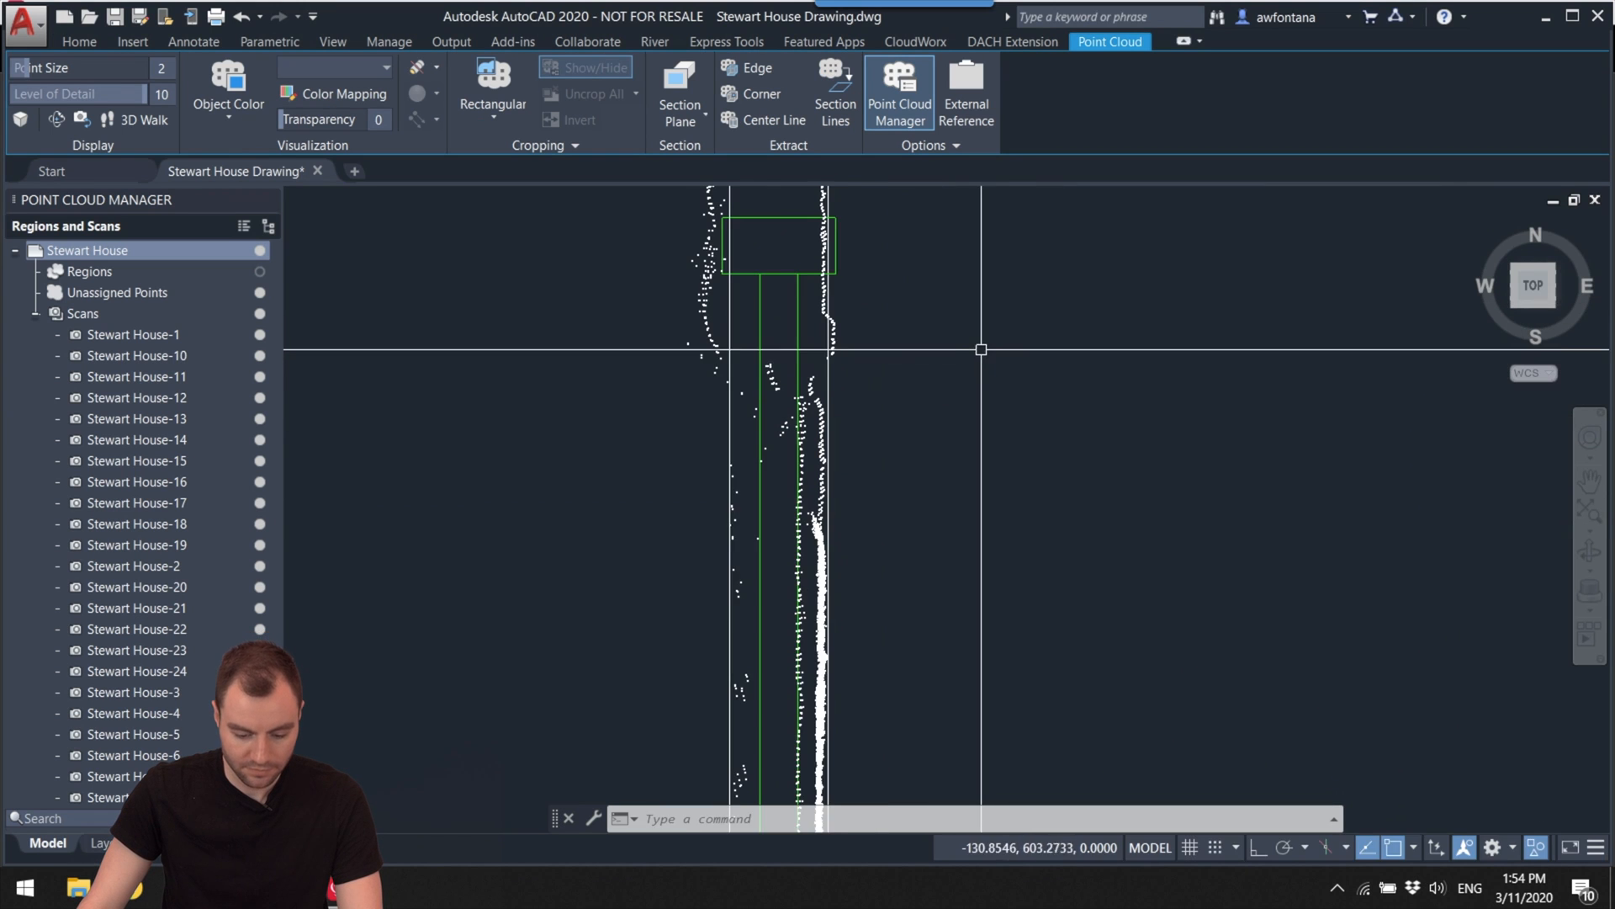
{"action": "middle_click_drag", "start_coordinate": [971, 354], "coordinate": [981, 387]}
{"action": "scroll", "coordinate": [788, 242], "scroll_direction": "up", "scroll_amount": 2}
{"action": "left_click", "coordinate": [788, 251]}
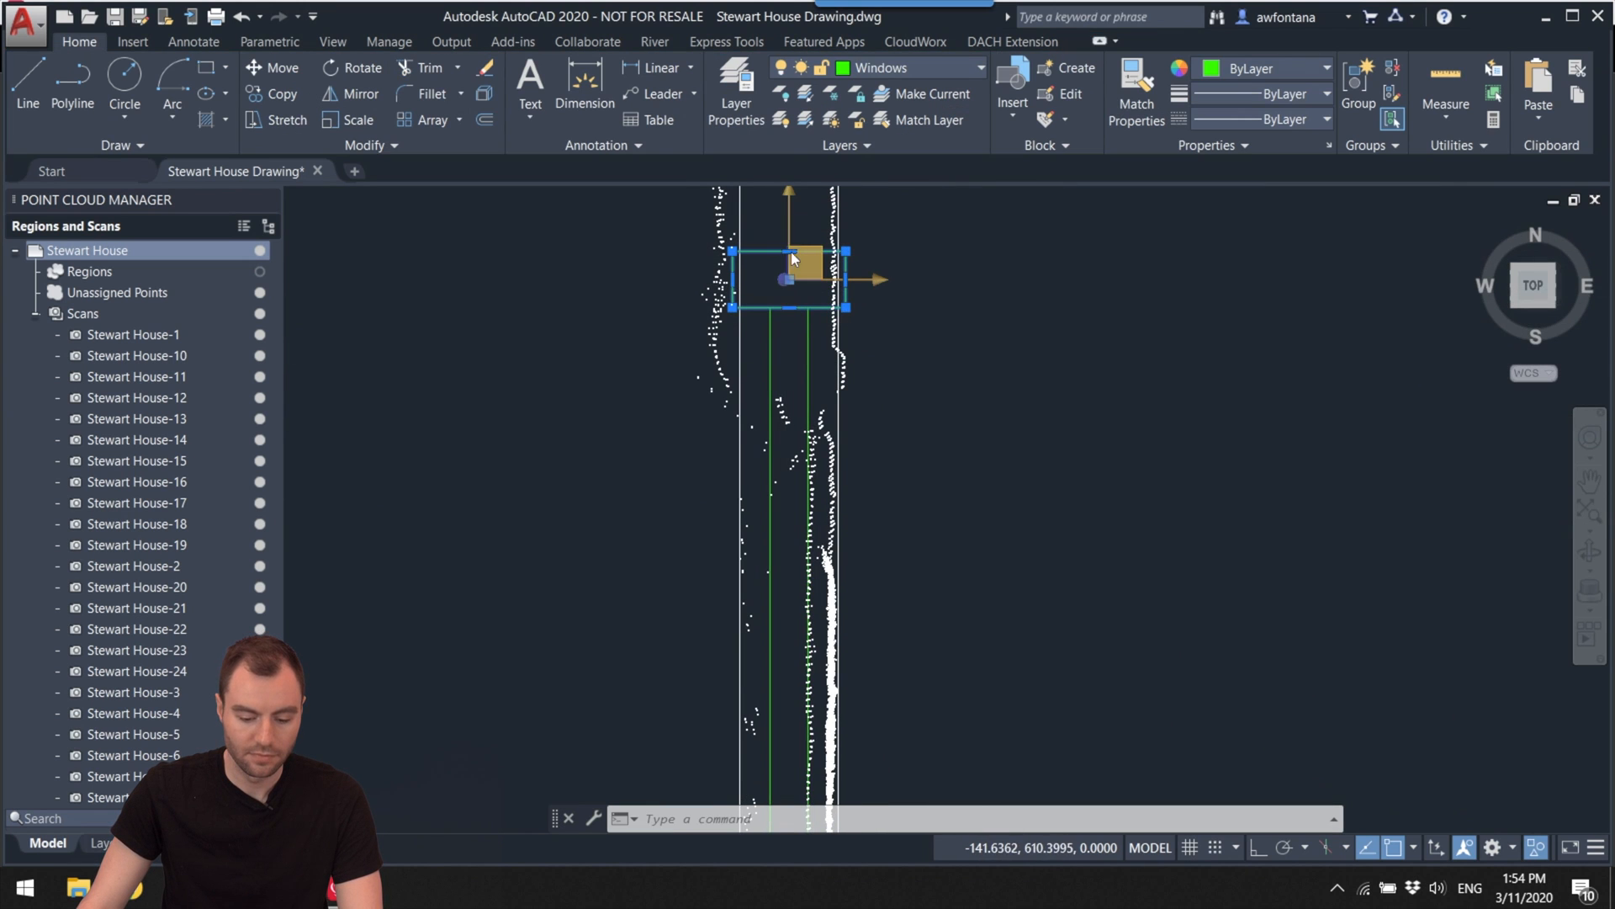
{"action": "left_click", "coordinate": [789, 280]}
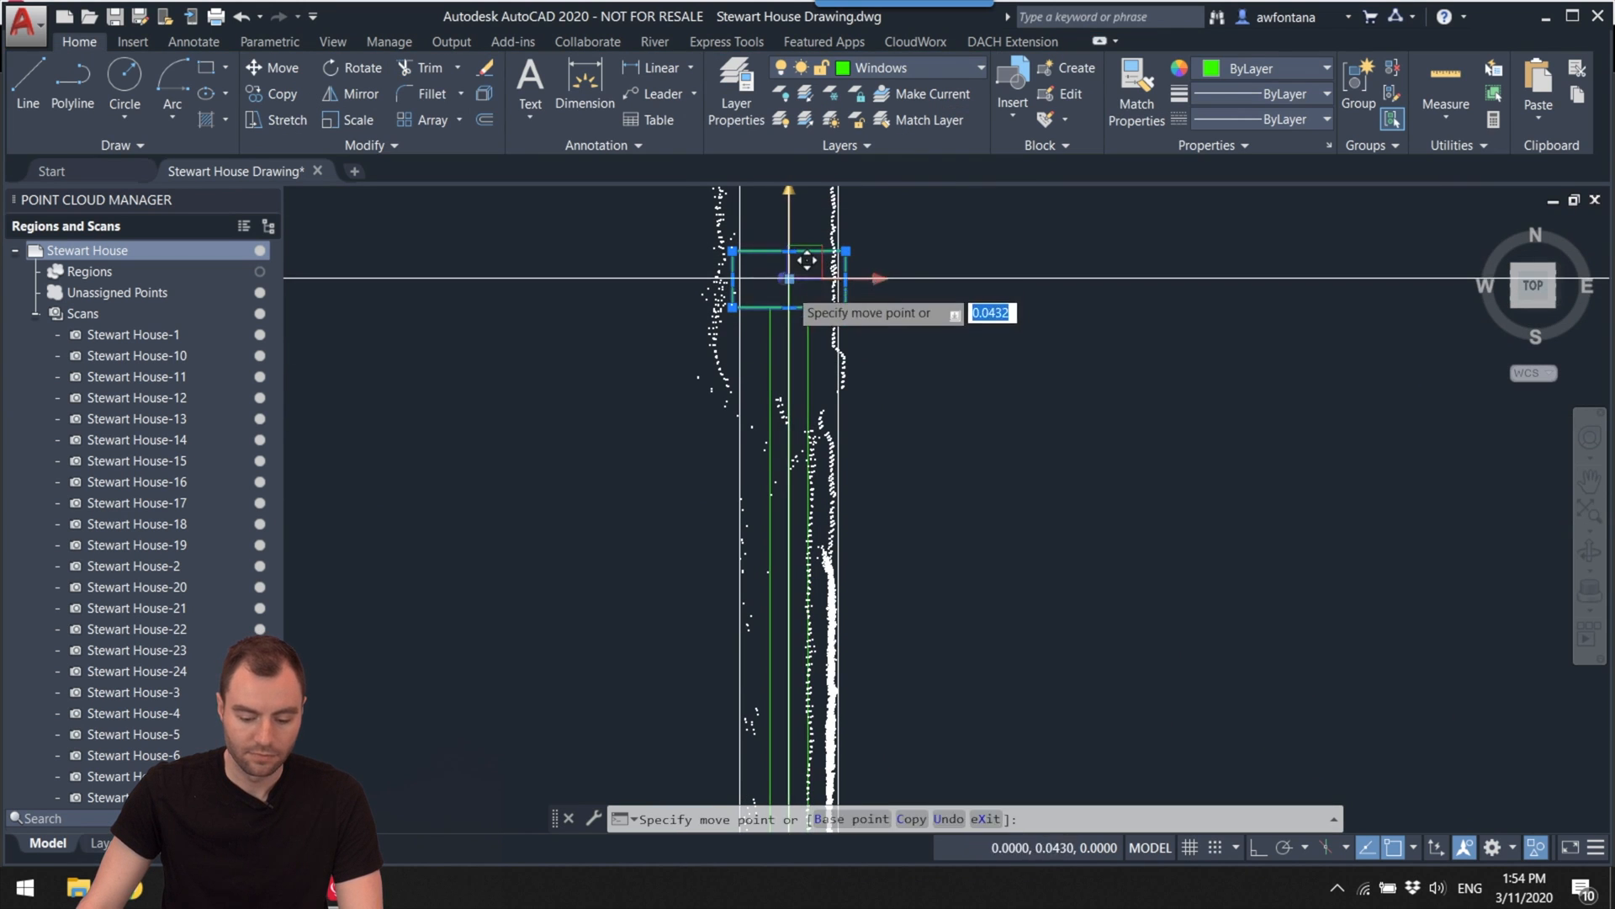
{"action": "left_click", "coordinate": [788, 378]}
{"action": "left_click", "coordinate": [788, 308]}
{"action": "left_click", "coordinate": [789, 308]}
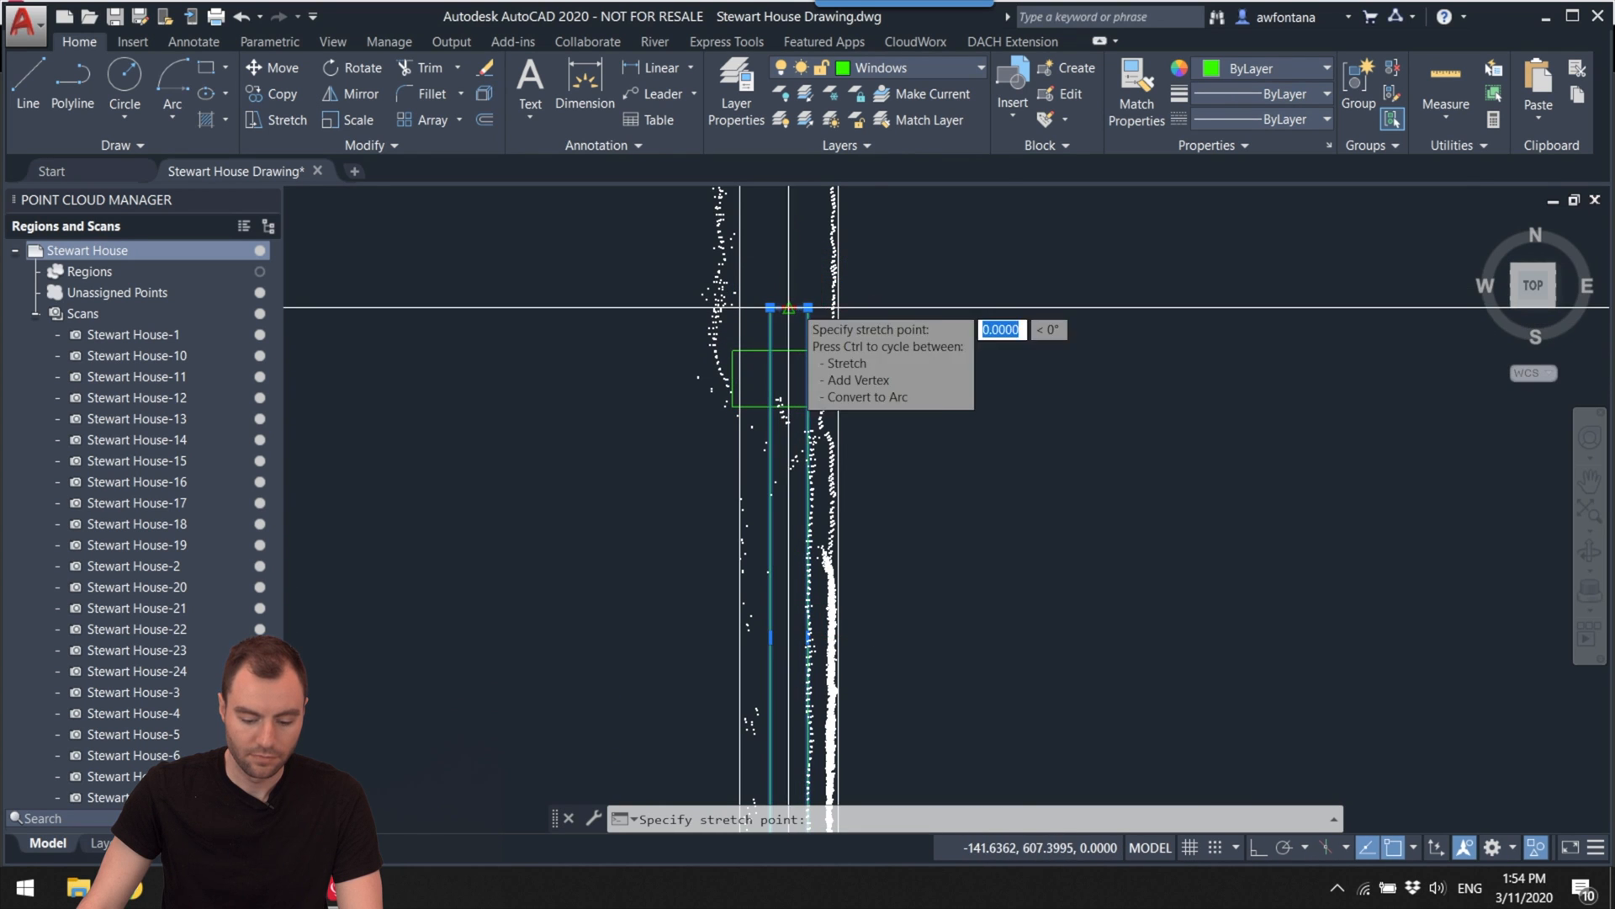
{"action": "left_click", "coordinate": [789, 406]}
Step: Shift the whole left window in the lower-left room's bottom wall about 0.6 inches left to centre it on the scanned opening
{"action": "scroll", "coordinate": [788, 407], "scroll_direction": "down", "scroll_amount": 6}
{"action": "middle_click_drag", "start_coordinate": [822, 480], "coordinate": [865, 504]}
{"action": "scroll", "coordinate": [865, 504], "scroll_direction": "up", "scroll_amount": 10}
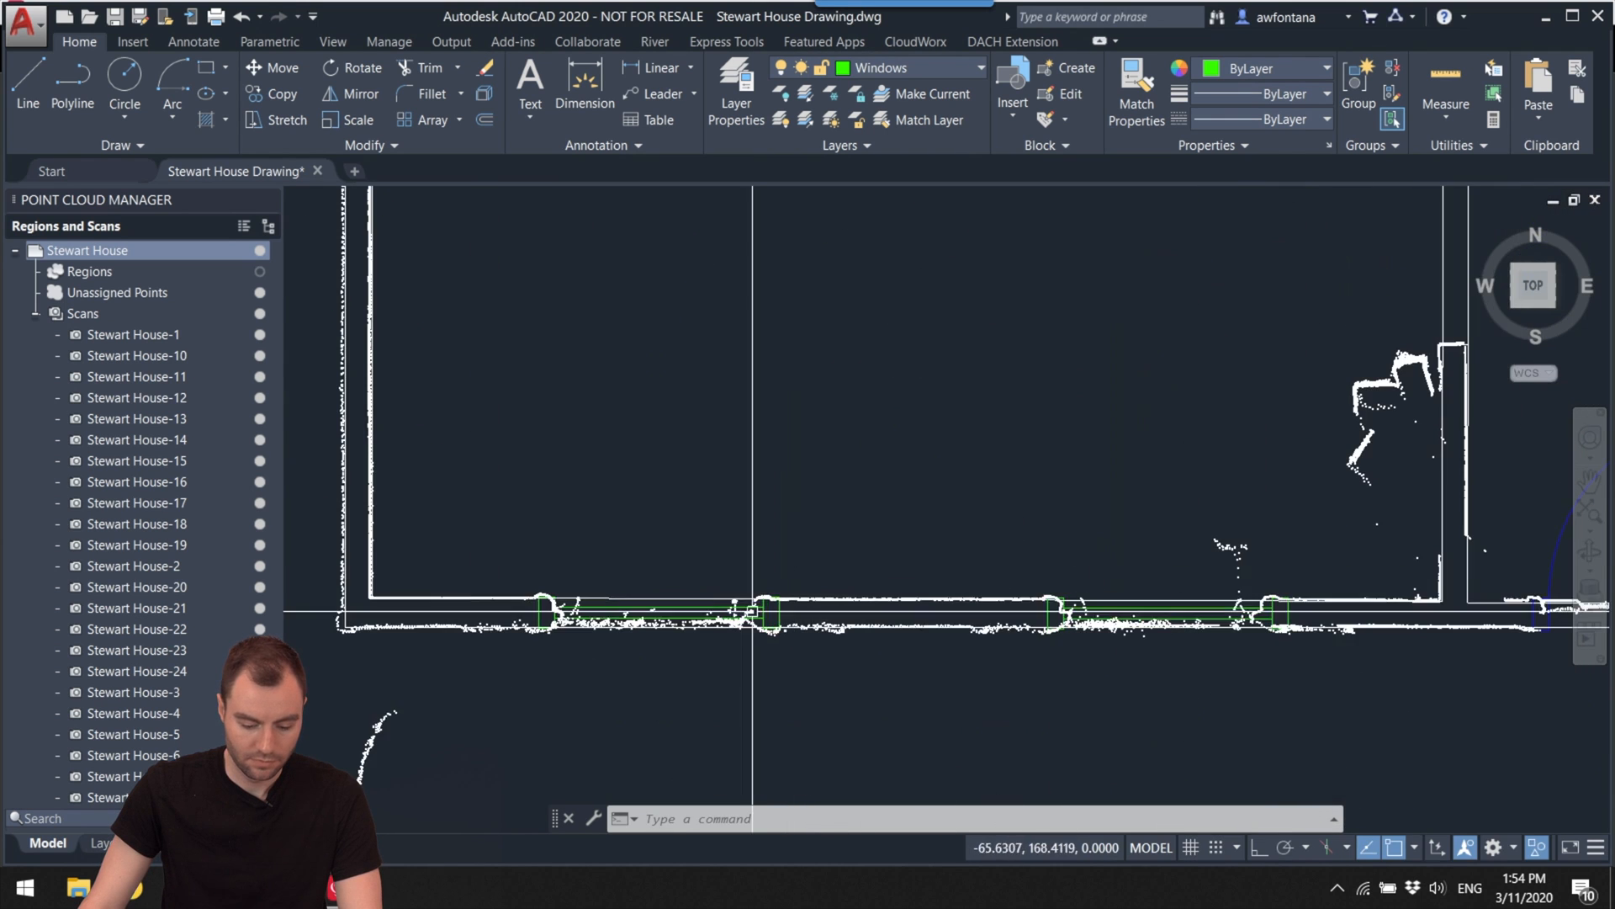
{"action": "scroll", "coordinate": [724, 546], "scroll_direction": "up", "scroll_amount": 2}
{"action": "middle_click_drag", "start_coordinate": [715, 541], "coordinate": [912, 541]}
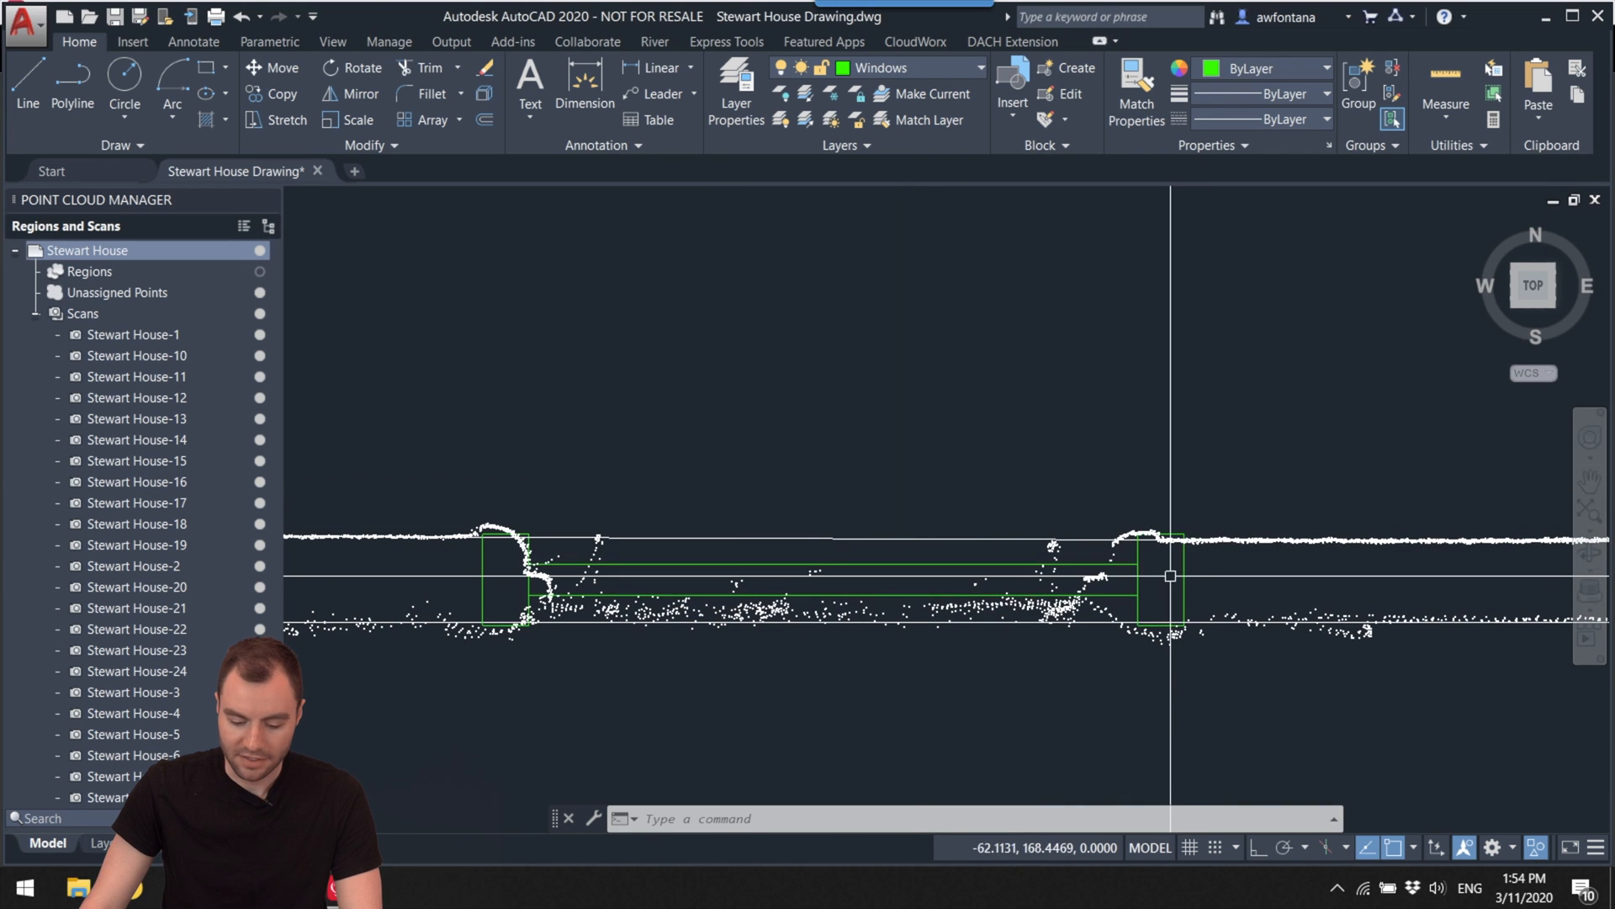
{"action": "left_click", "coordinate": [896, 562]}
{"action": "left_click", "coordinate": [482, 574]}
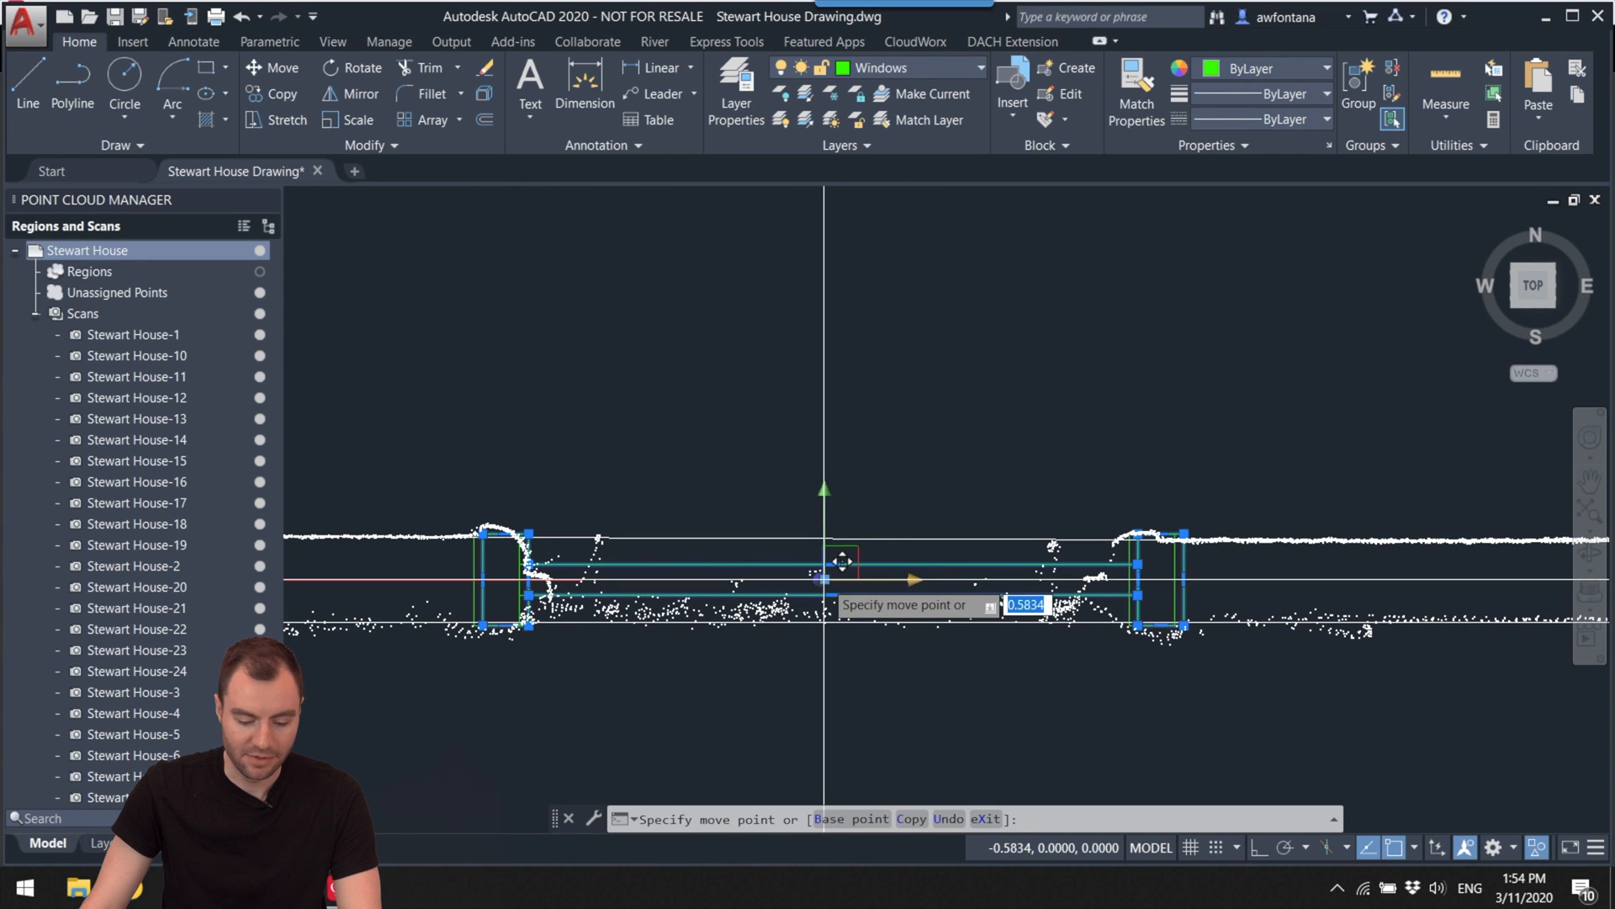
{"action": "scroll", "coordinate": [822, 579], "scroll_direction": "down", "scroll_amount": 3}
{"action": "scroll", "coordinate": [822, 578], "scroll_direction": "up", "scroll_amount": 3}
{"action": "key", "text": "Escape"}
Step: Shift the glass and both jambs of the right window in the same bottom wall about 1.2 inches left over its scanned opening
{"action": "middle_click_drag", "start_coordinate": [985, 566], "coordinate": [1136, 566]}
{"action": "scroll", "coordinate": [1091, 545], "scroll_direction": "up", "scroll_amount": 3}
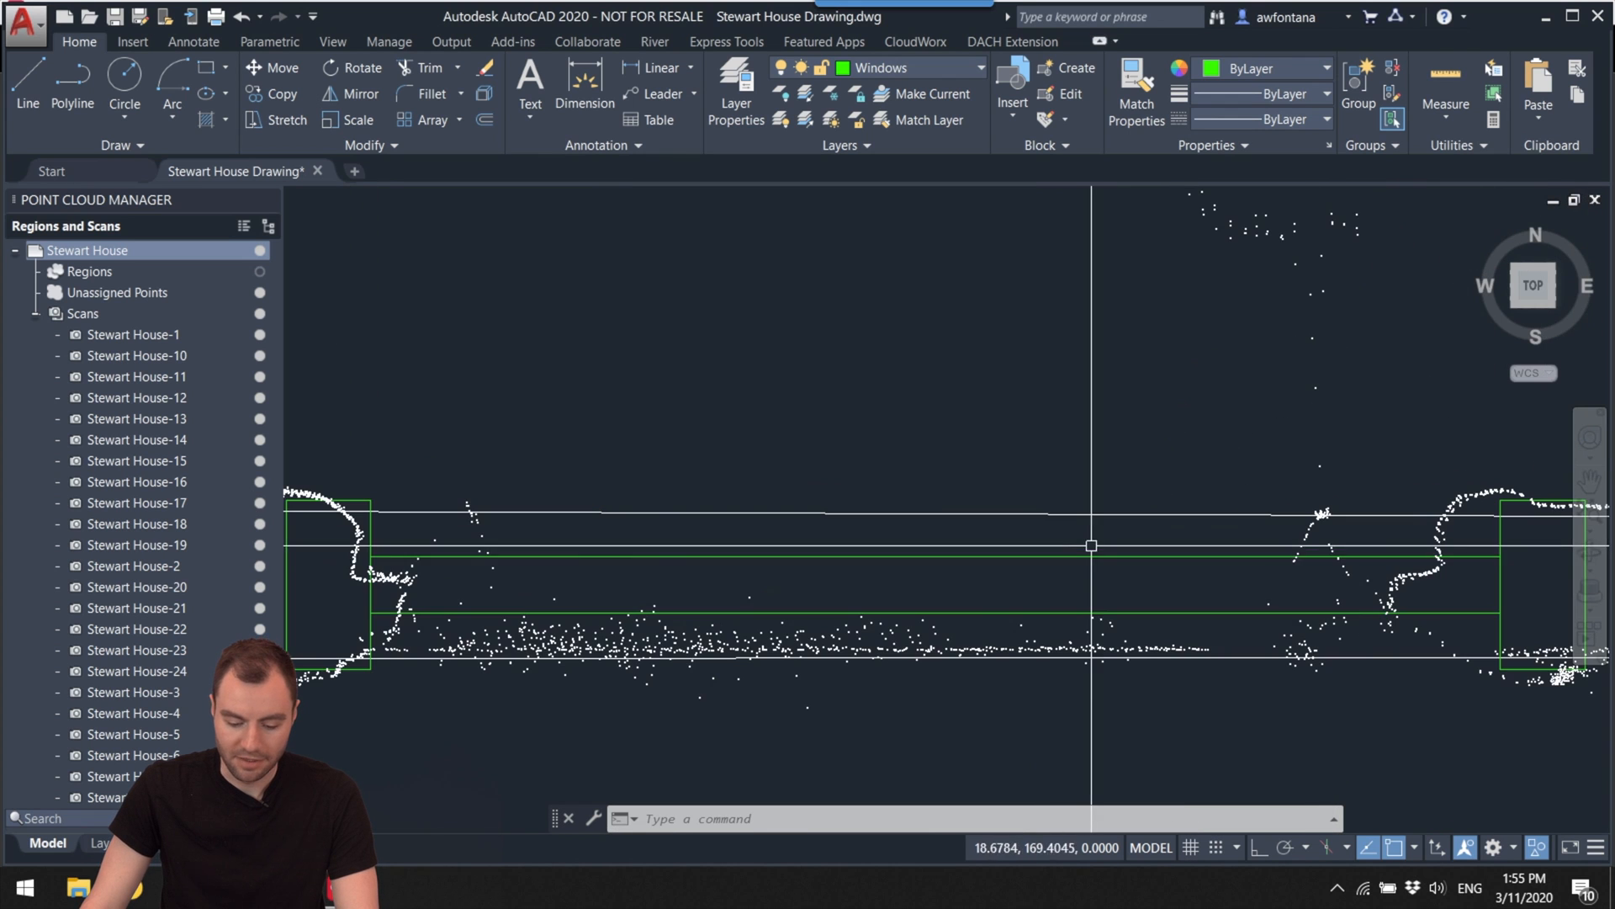
{"action": "left_click", "coordinate": [1094, 560]}
{"action": "scroll", "coordinate": [1094, 560], "scroll_direction": "down", "scroll_amount": 3}
{"action": "scroll", "coordinate": [1436, 561], "scroll_direction": "up", "scroll_amount": 3}
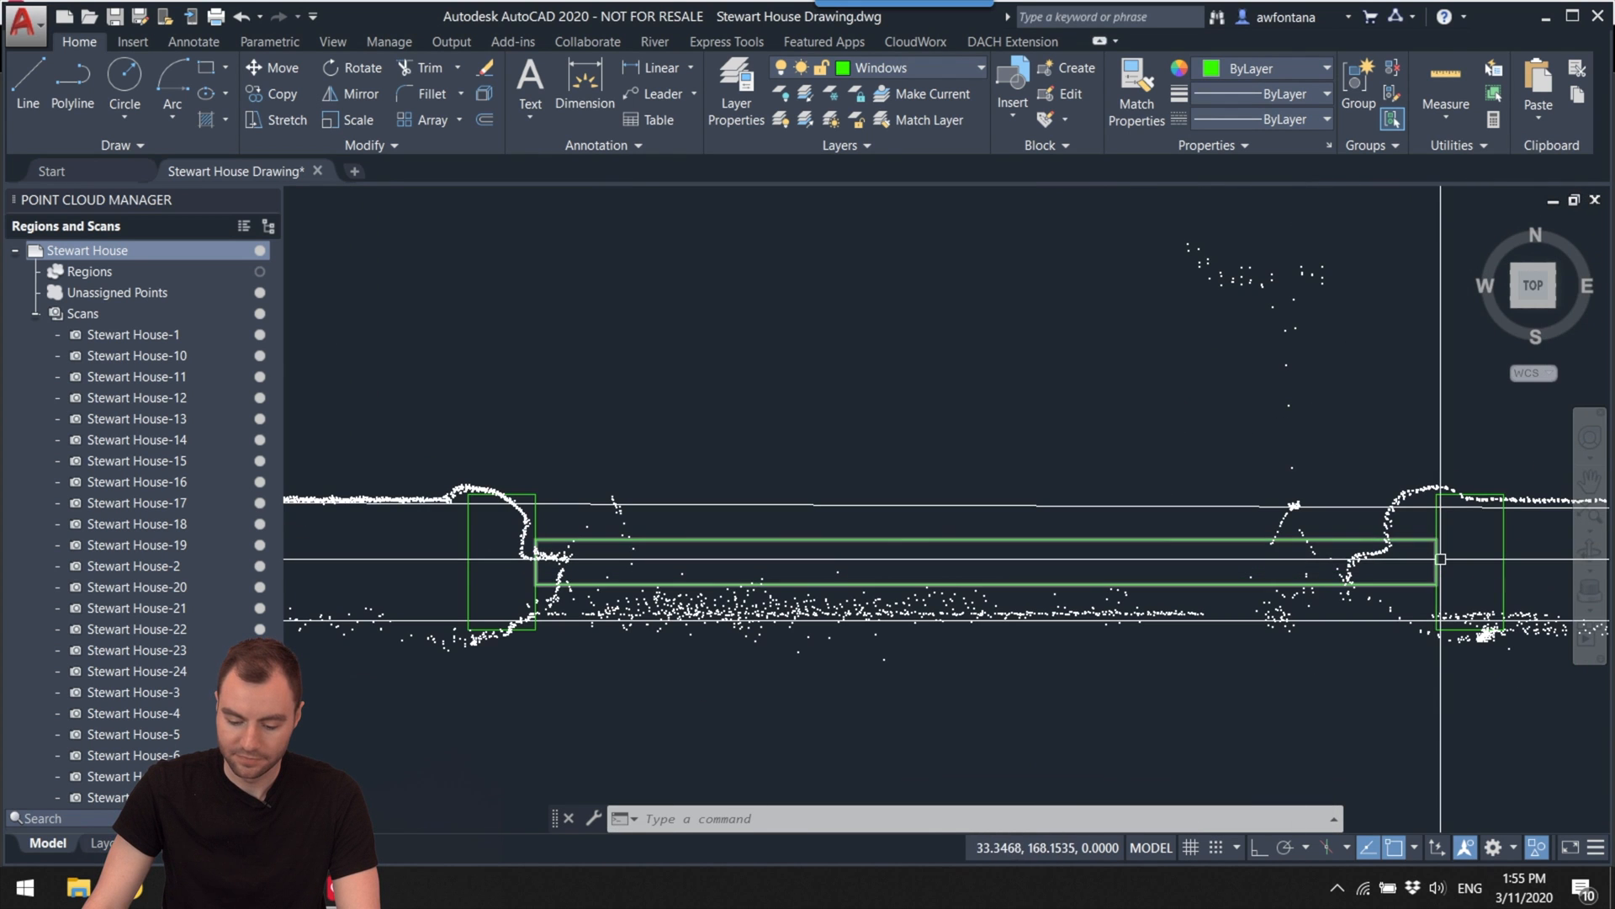
{"action": "left_click", "coordinate": [1437, 516]}
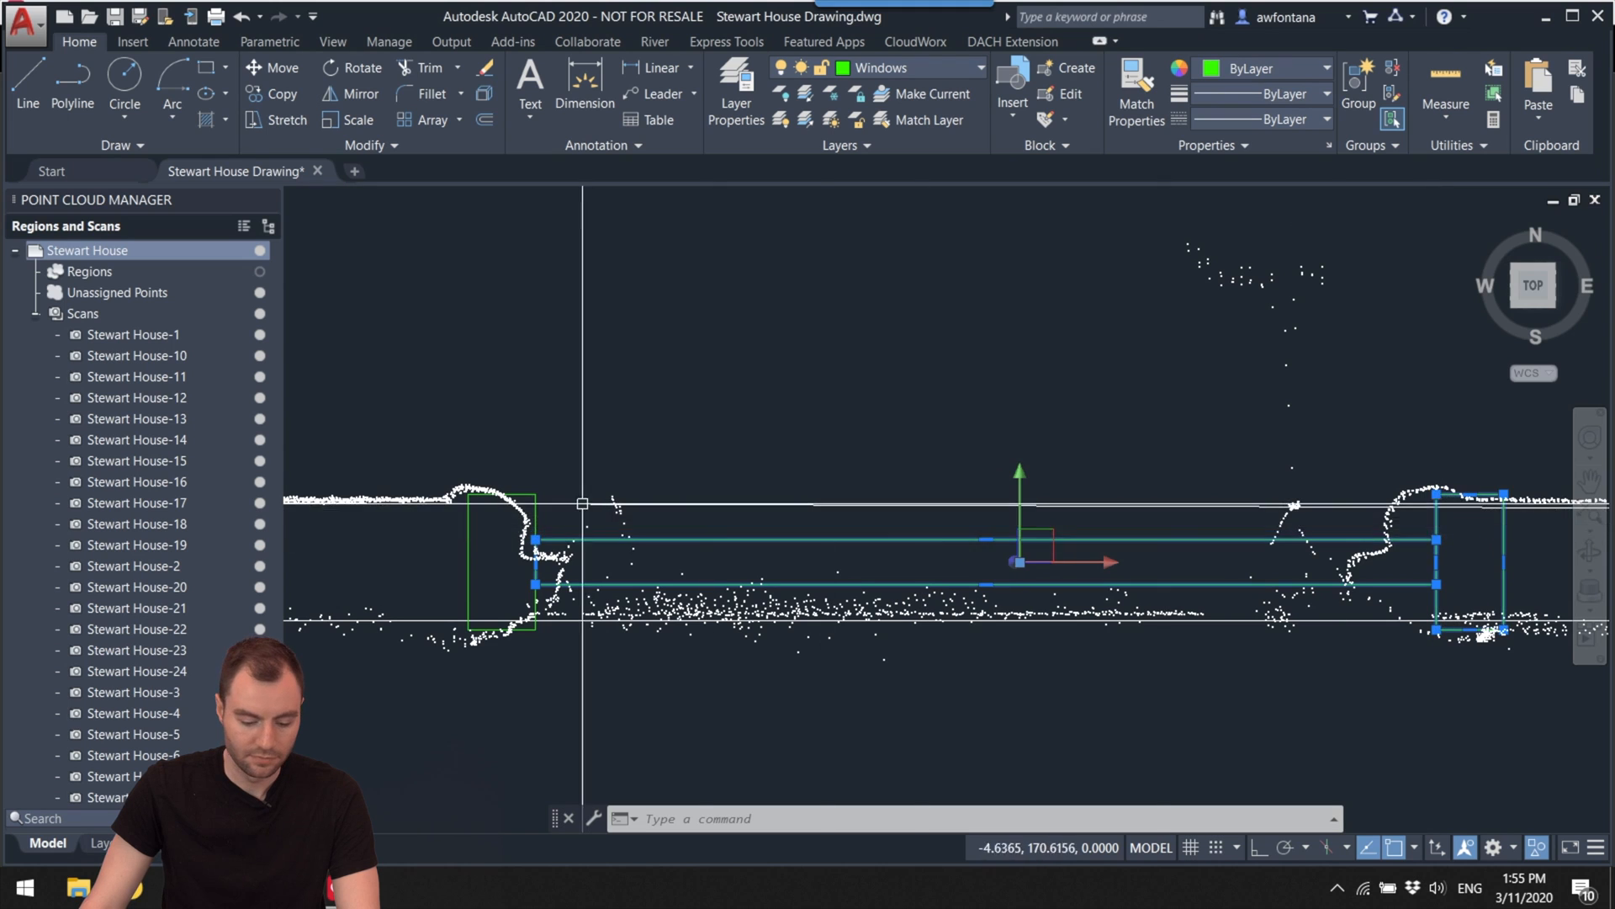
{"action": "left_click", "coordinate": [538, 519]}
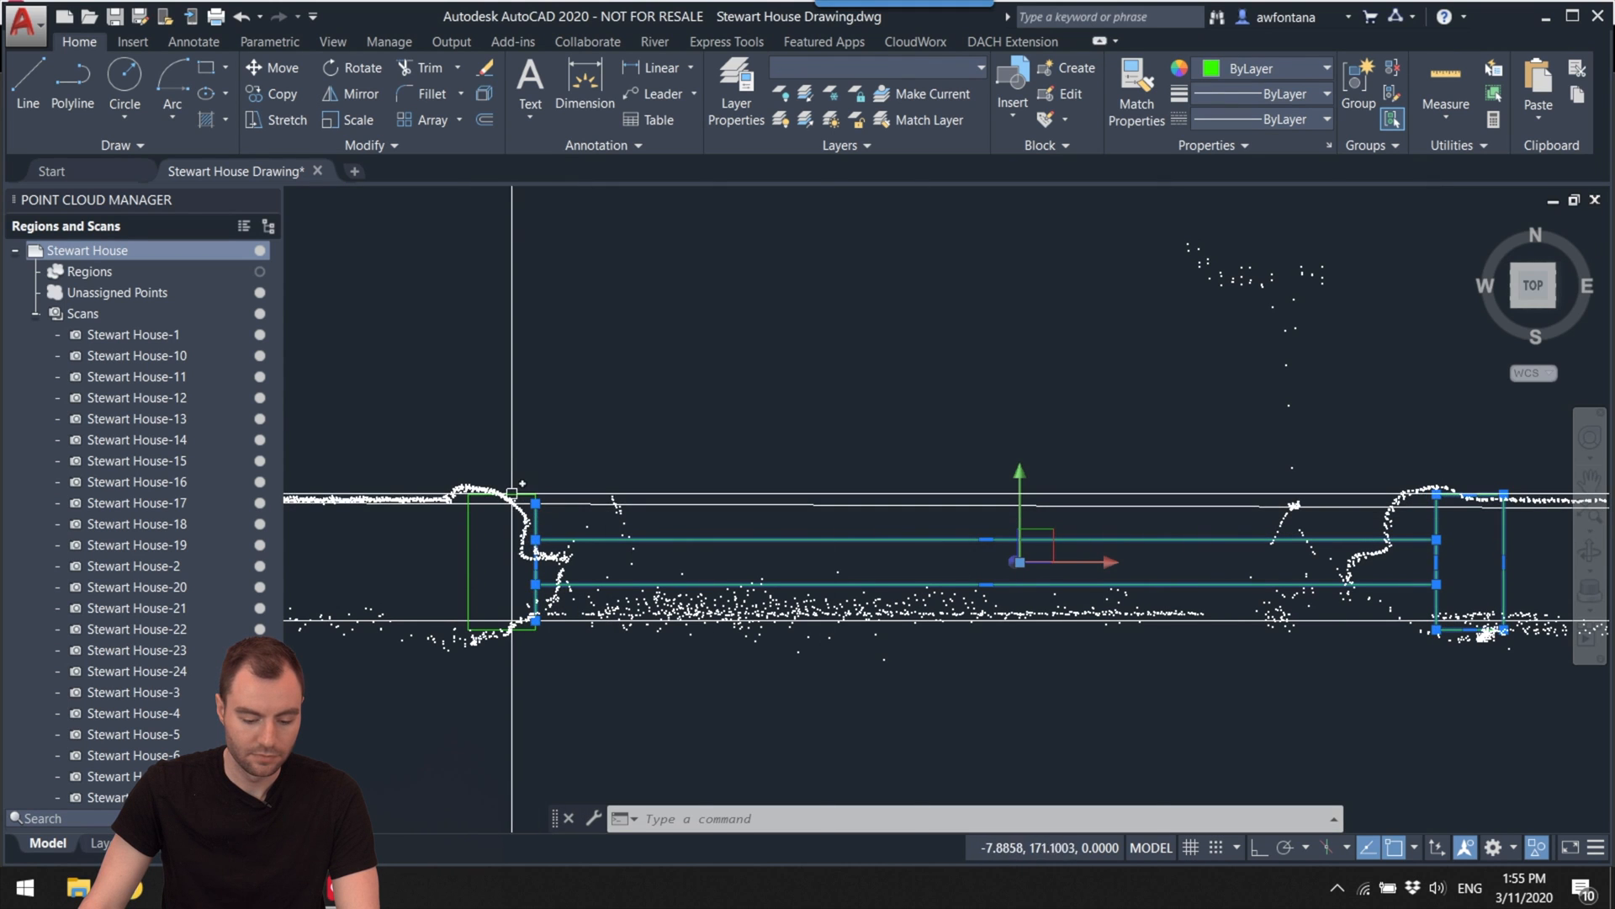
{"action": "left_click", "coordinate": [531, 519]}
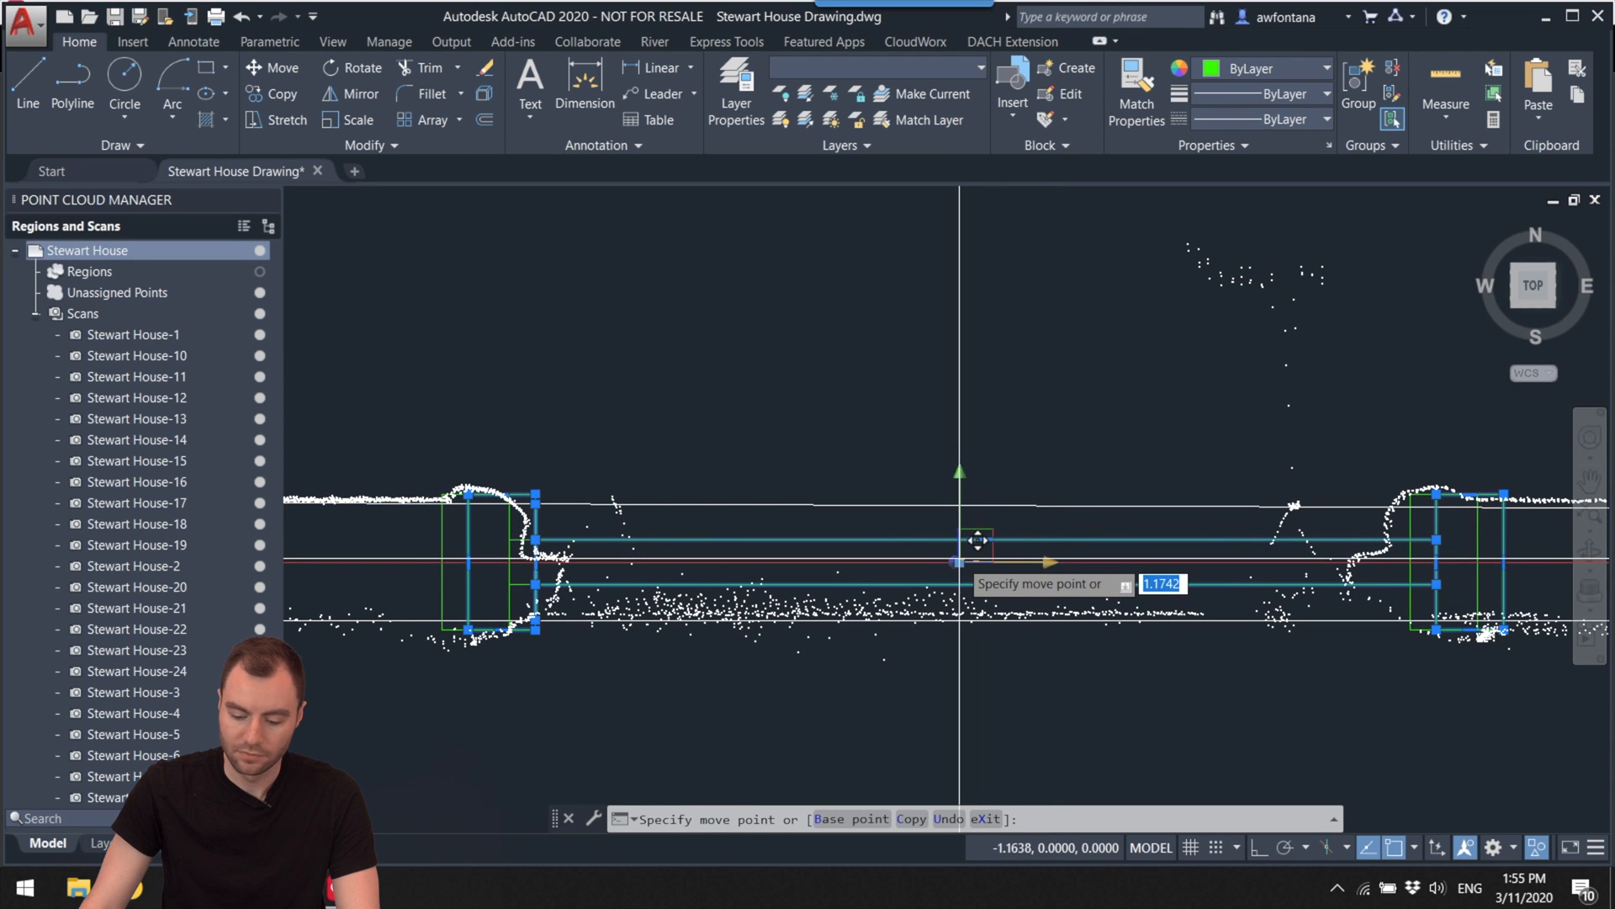
Step: Check the jambs of the windows in the lower-right exterior wall against the scanned openings
{"action": "scroll", "coordinate": [925, 556], "scroll_direction": "down", "scroll_amount": 3}
{"action": "scroll", "coordinate": [925, 556], "scroll_direction": "up", "scroll_amount": 5}
{"action": "middle_click_drag", "start_coordinate": [1418, 571], "coordinate": [809, 534]}
{"action": "scroll", "coordinate": [1009, 509], "scroll_direction": "up", "scroll_amount": 6}
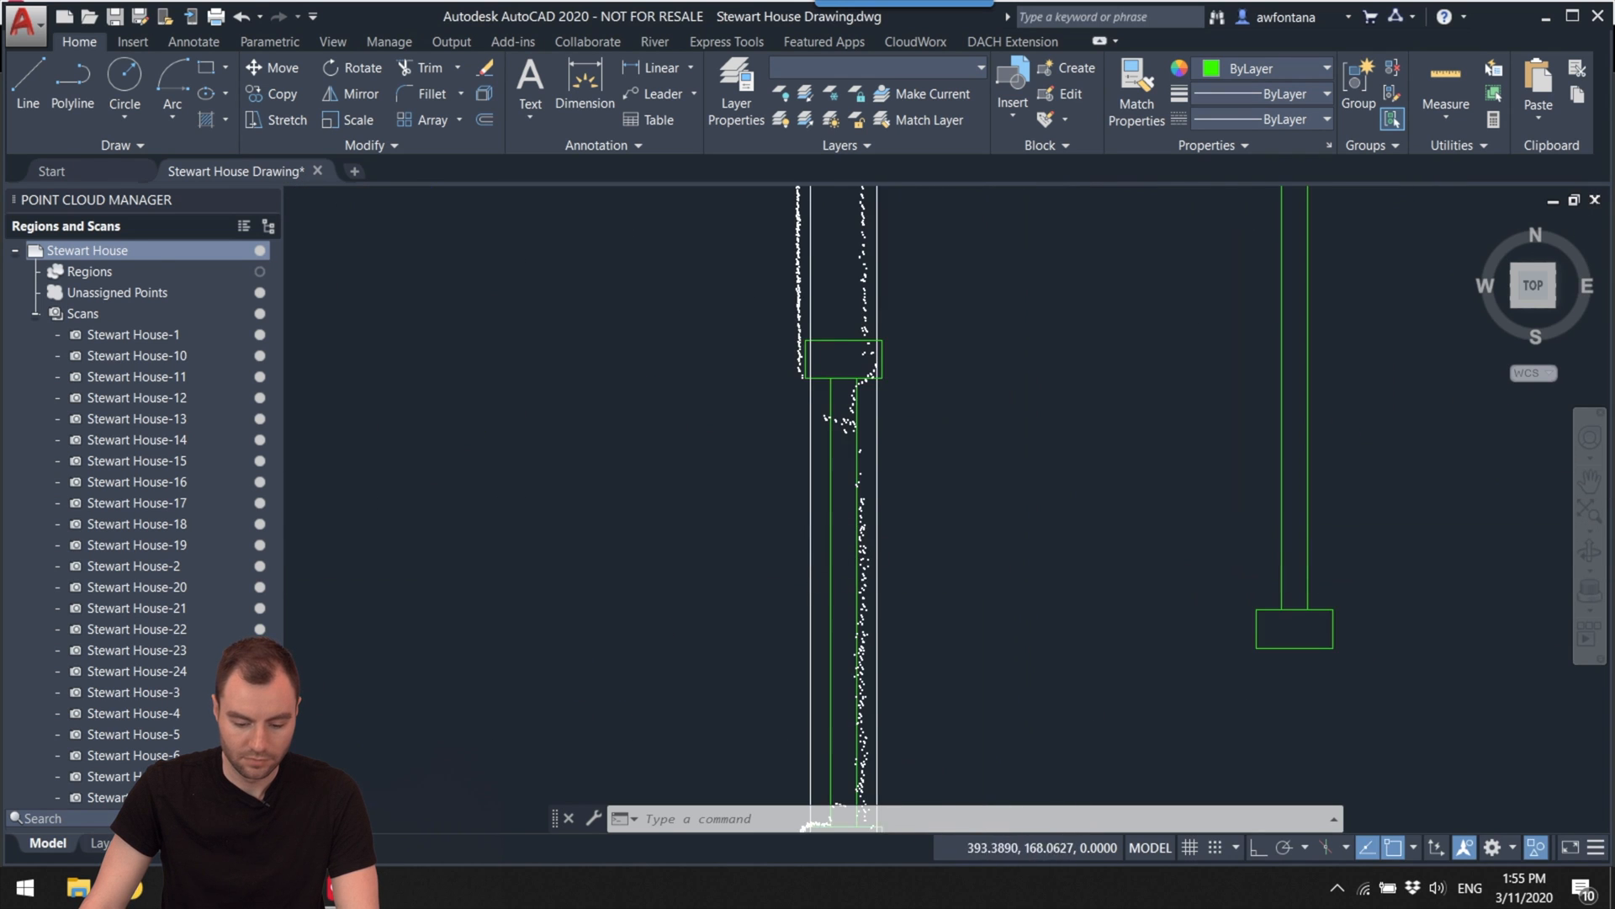
{"action": "left_click_drag", "start_coordinate": [998, 505], "coordinate": [1006, 666]}
{"action": "scroll", "coordinate": [1003, 673], "scroll_direction": "down", "scroll_amount": 3}
{"action": "key", "text": "Escape"}
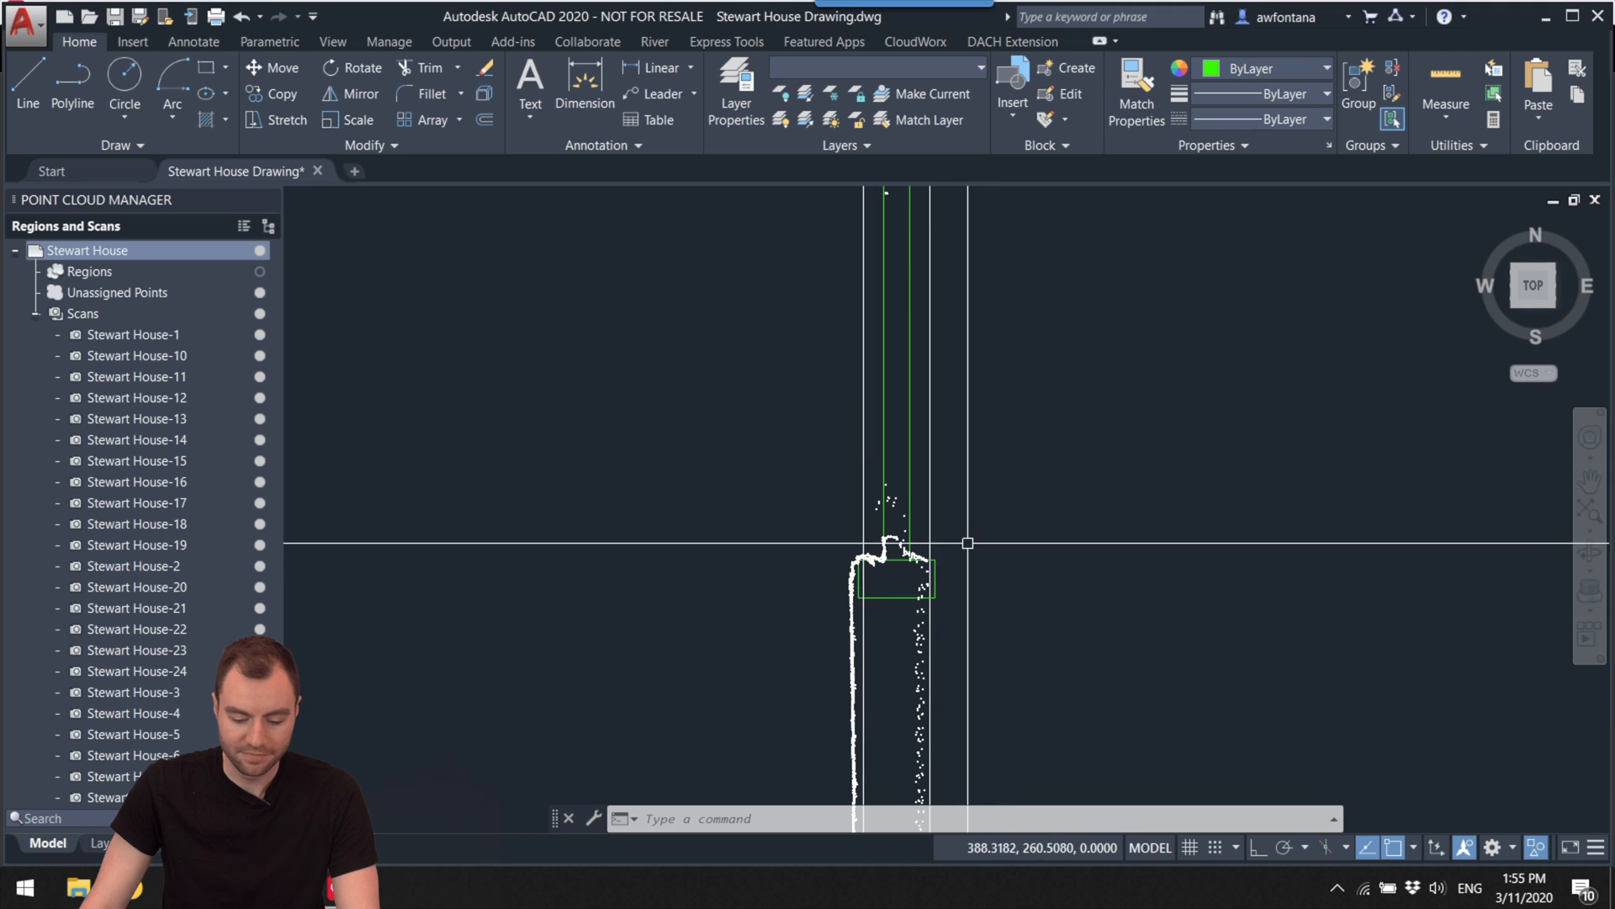
{"action": "scroll", "coordinate": [951, 589], "scroll_direction": "down", "scroll_amount": 5}
{"action": "key", "text": "Return"}
{"action": "left_click_drag", "start_coordinate": [837, 578], "coordinate": [1157, 770]}
{"action": "key", "text": "Escape"}
{"action": "key", "text": "Return"}
{"action": "left_click_drag", "start_coordinate": [912, 590], "coordinate": [885, 759]}
{"action": "key", "text": "Escape"}
Step: Hide the entire Stewart House point cloud so only the drawn plan shows
{"action": "middle_click_drag", "start_coordinate": [951, 627], "coordinate": [919, 381]}
{"action": "scroll", "coordinate": [918, 382], "scroll_direction": "down", "scroll_amount": 1}
{"action": "middle_click_drag", "start_coordinate": [994, 560], "coordinate": [965, 643]}
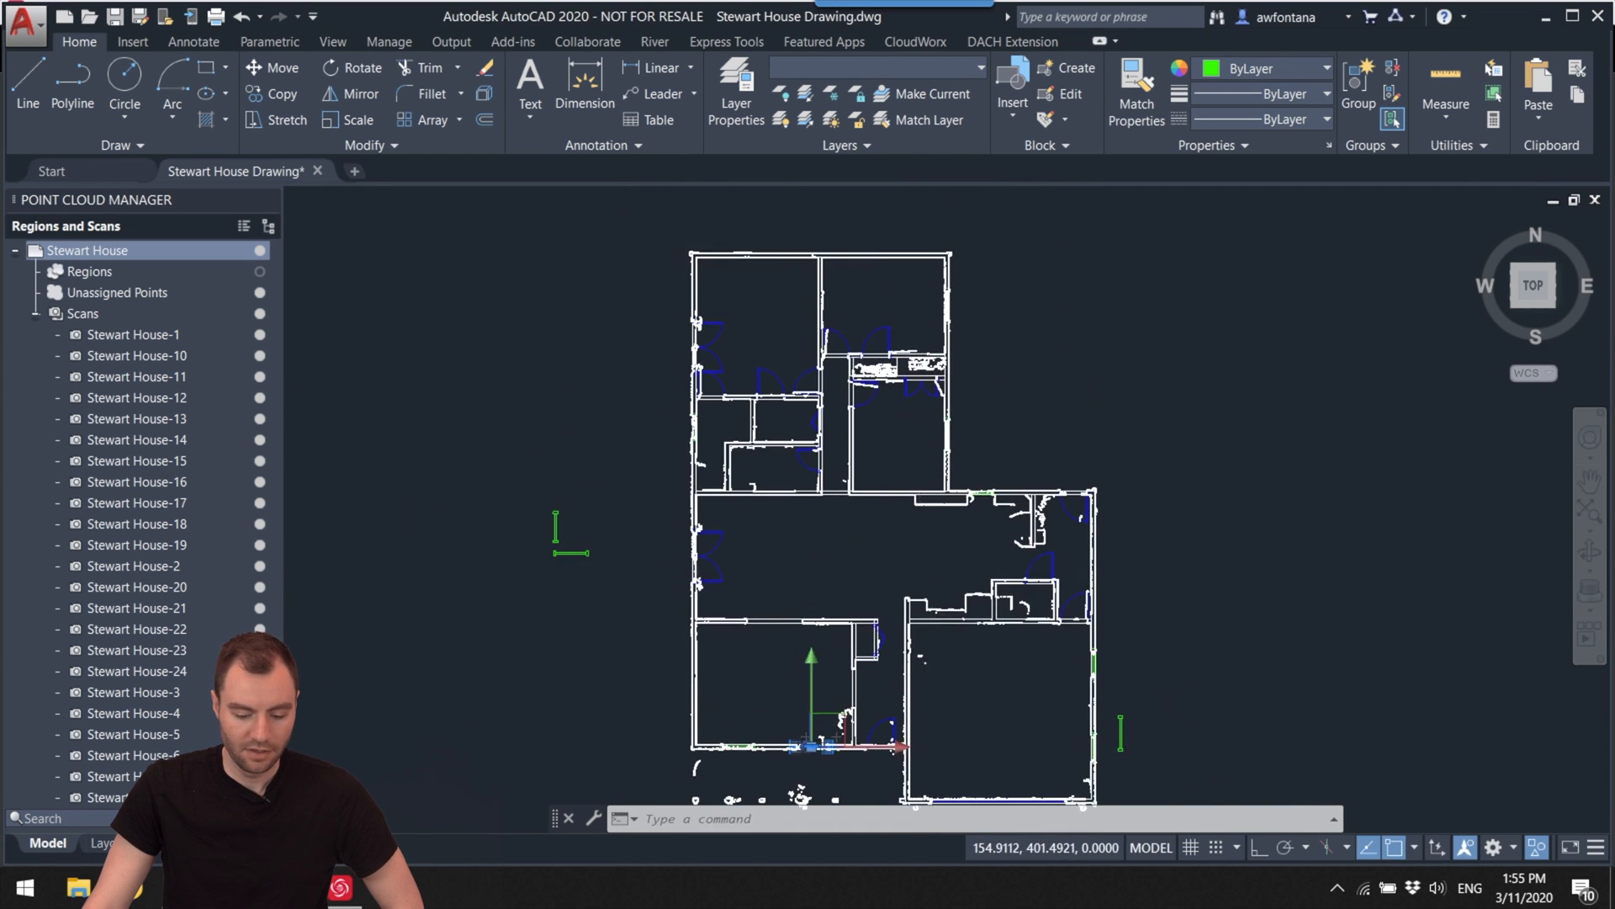
{"action": "scroll", "coordinate": [912, 670], "scroll_direction": "up", "scroll_amount": 2}
{"action": "left_click", "coordinate": [260, 251]}
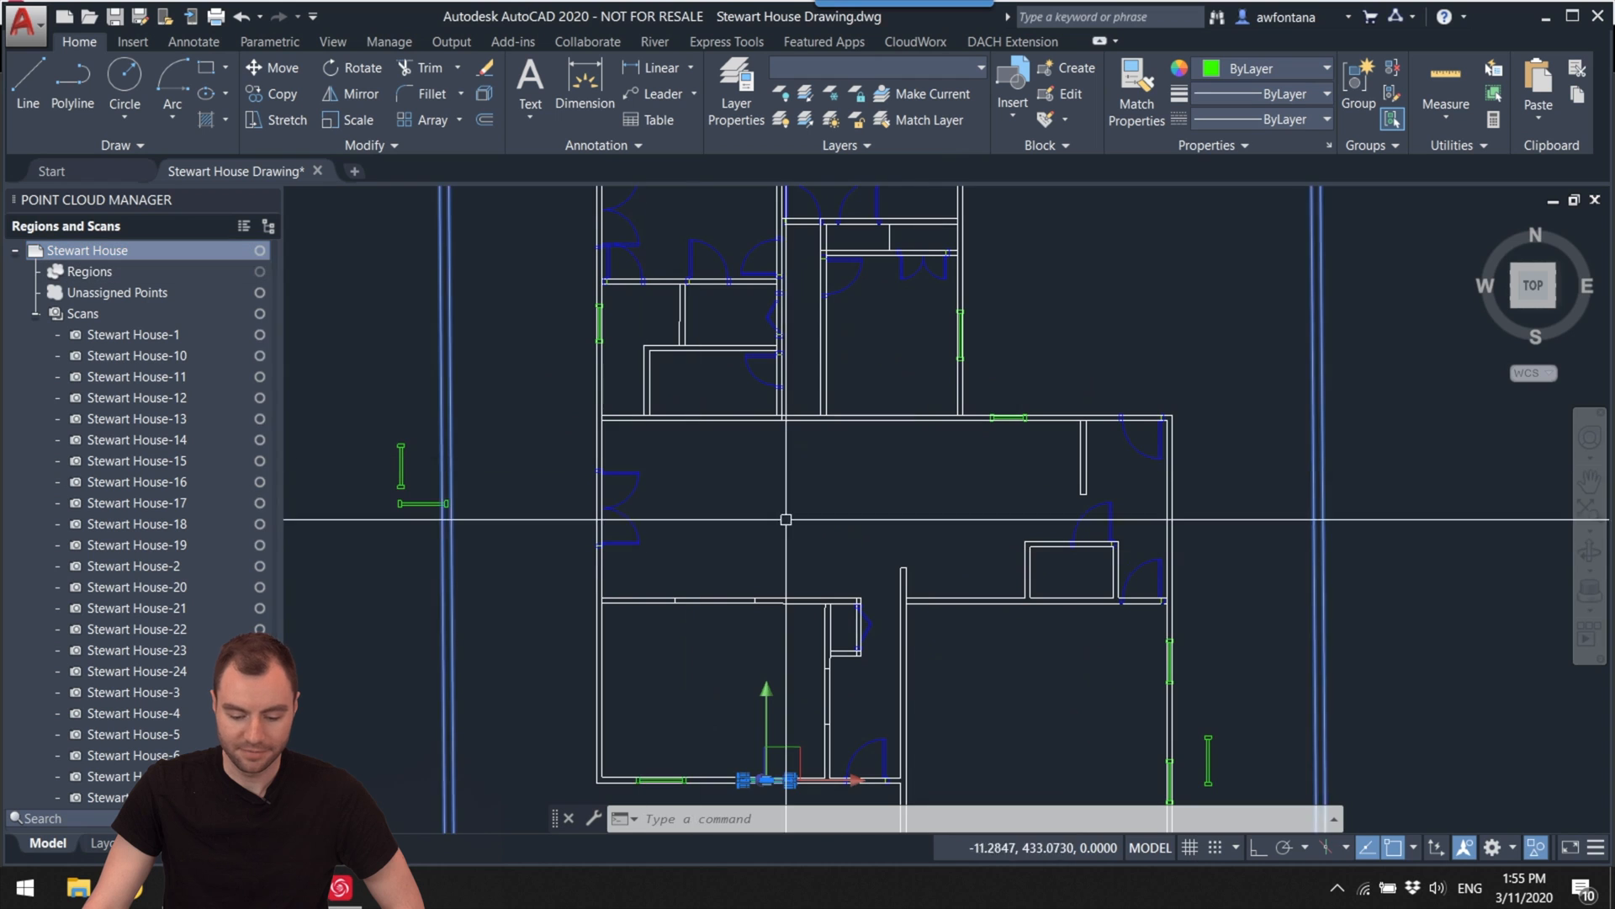
Step: Review the walls, doors and windows across the whole plan with the scan hidden, and clear the window selection
{"action": "middle_click_drag", "start_coordinate": [919, 596], "coordinate": [854, 451]}
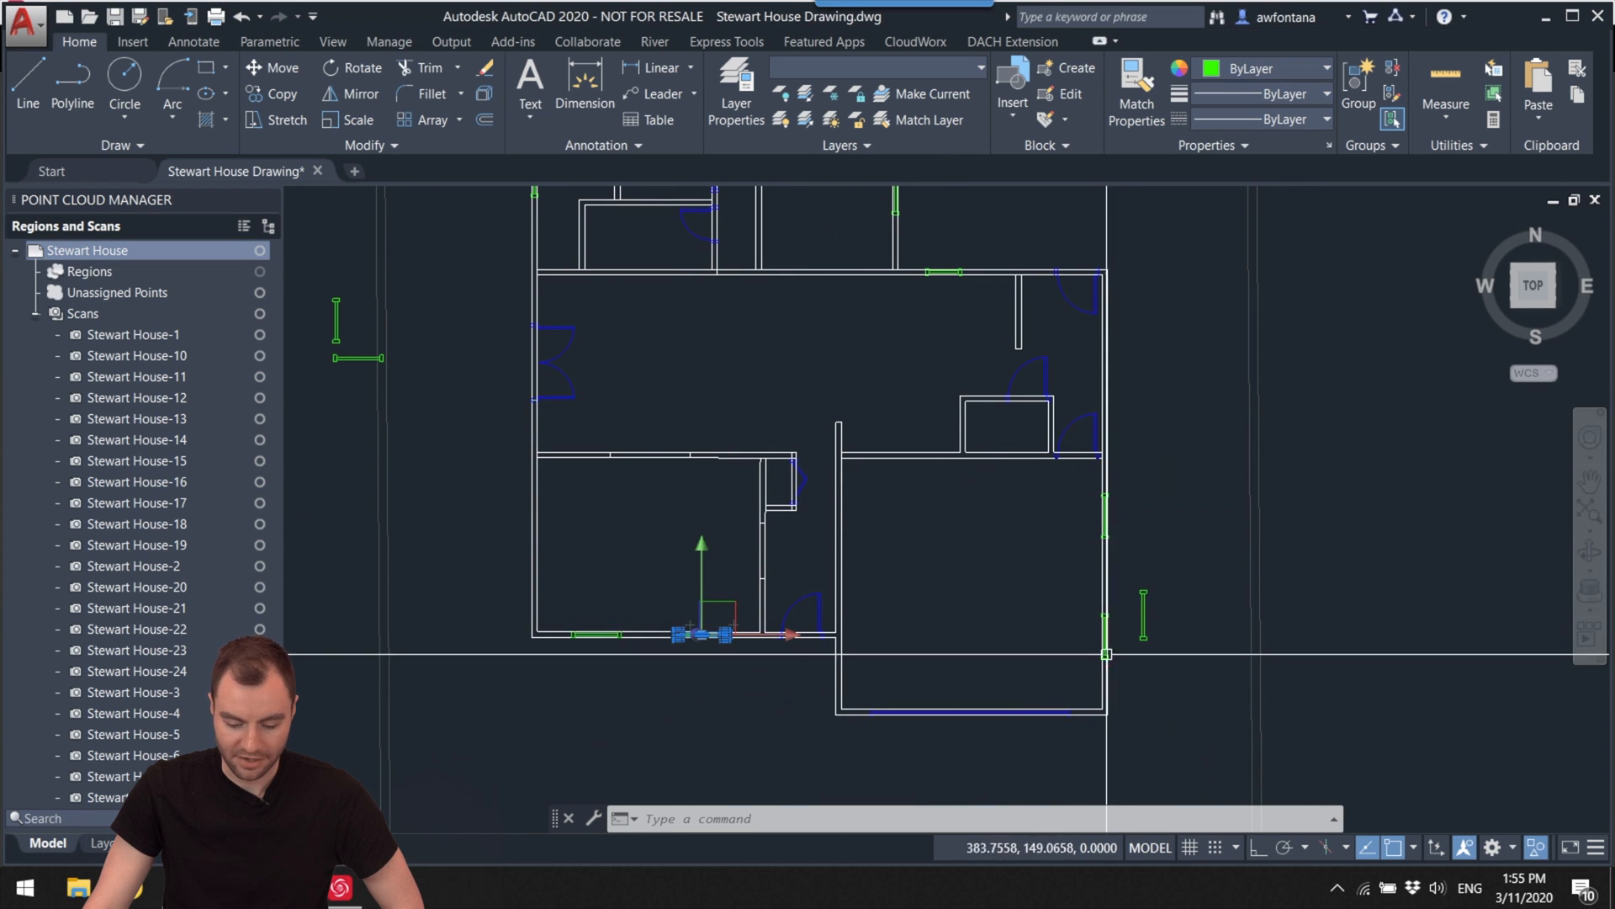
{"action": "middle_click_drag", "start_coordinate": [991, 535], "coordinate": [995, 692]}
{"action": "middle_click_drag", "start_coordinate": [914, 323], "coordinate": [917, 567]}
{"action": "middle_click_drag", "start_coordinate": [761, 491], "coordinate": [801, 399]}
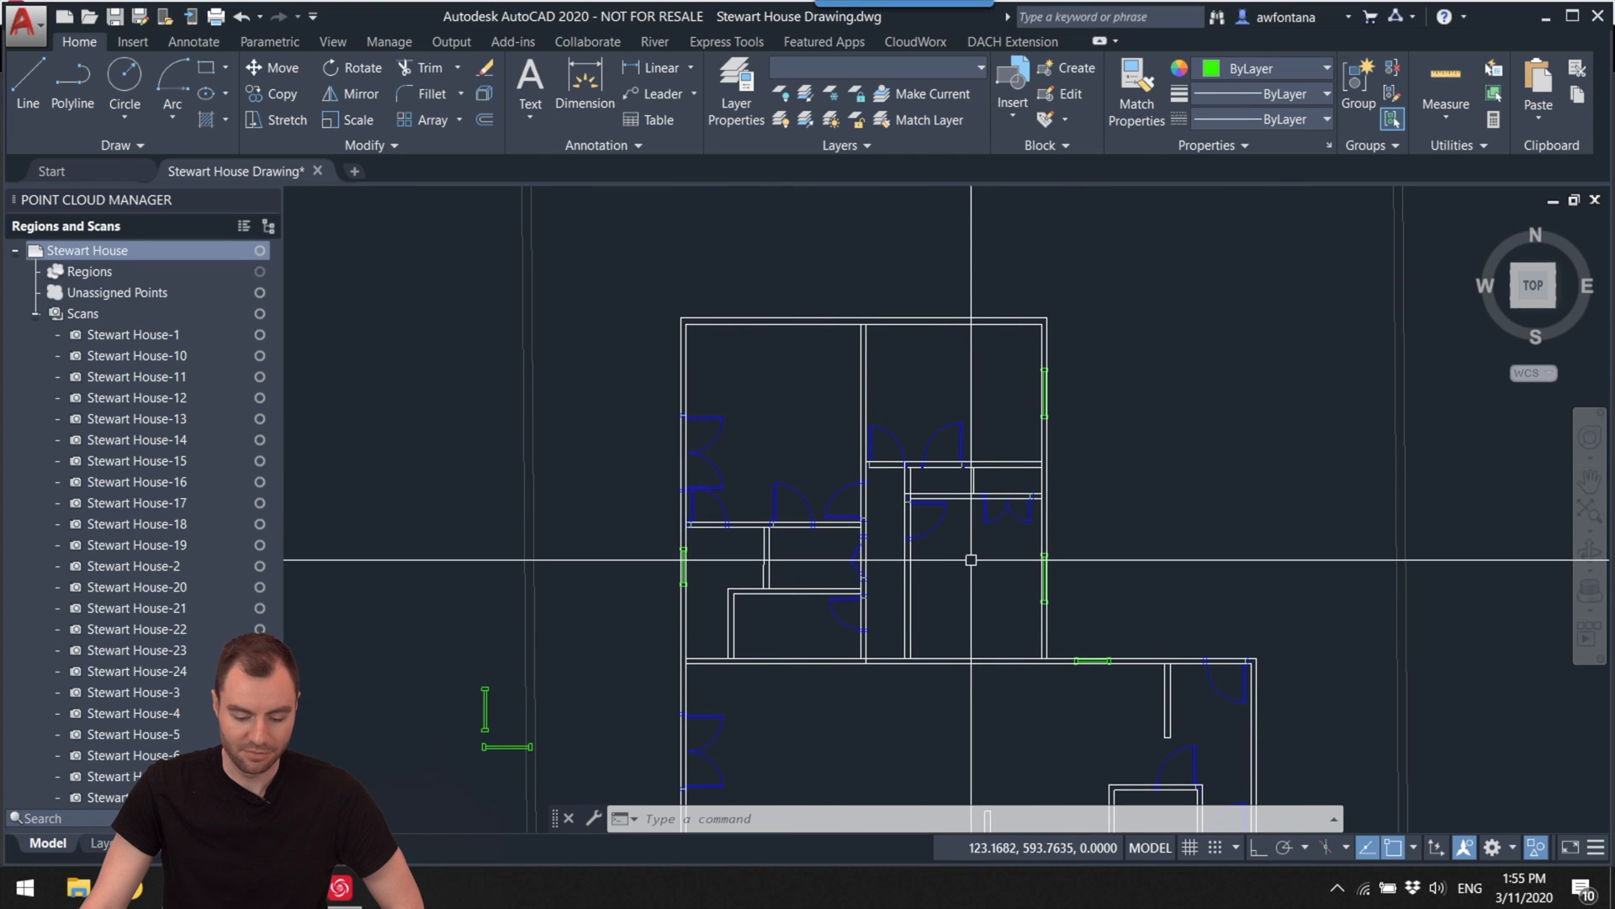
{"action": "middle_click_drag", "start_coordinate": [710, 580], "coordinate": [721, 350]}
{"action": "middle_click_drag", "start_coordinate": [707, 551], "coordinate": [788, 389]}
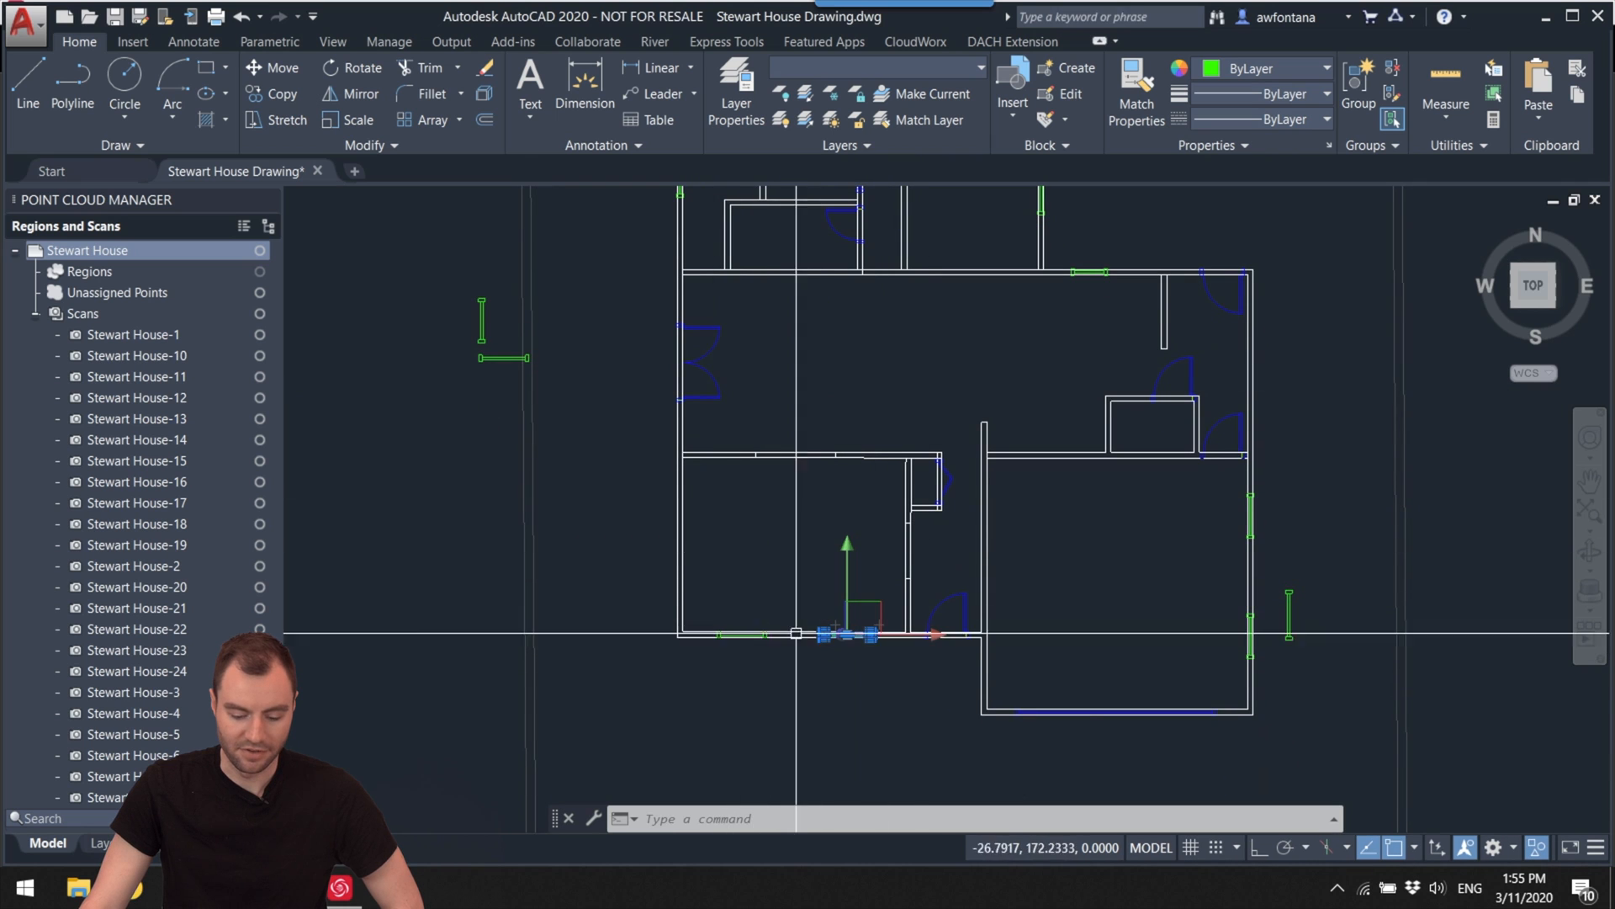
{"action": "left_click", "coordinate": [822, 699]}
{"action": "key", "text": "Escape"}
{"action": "mouse_move", "coordinate": [759, 577]}
{"action": "middle_mouse_down"}
{"action": "mouse_move", "coordinate": [735, 754]}
{"action": "mouse_move", "coordinate": [733, 560]}
{"action": "middle_mouse_up"}
{"action": "right_click", "coordinate": [738, 584]}
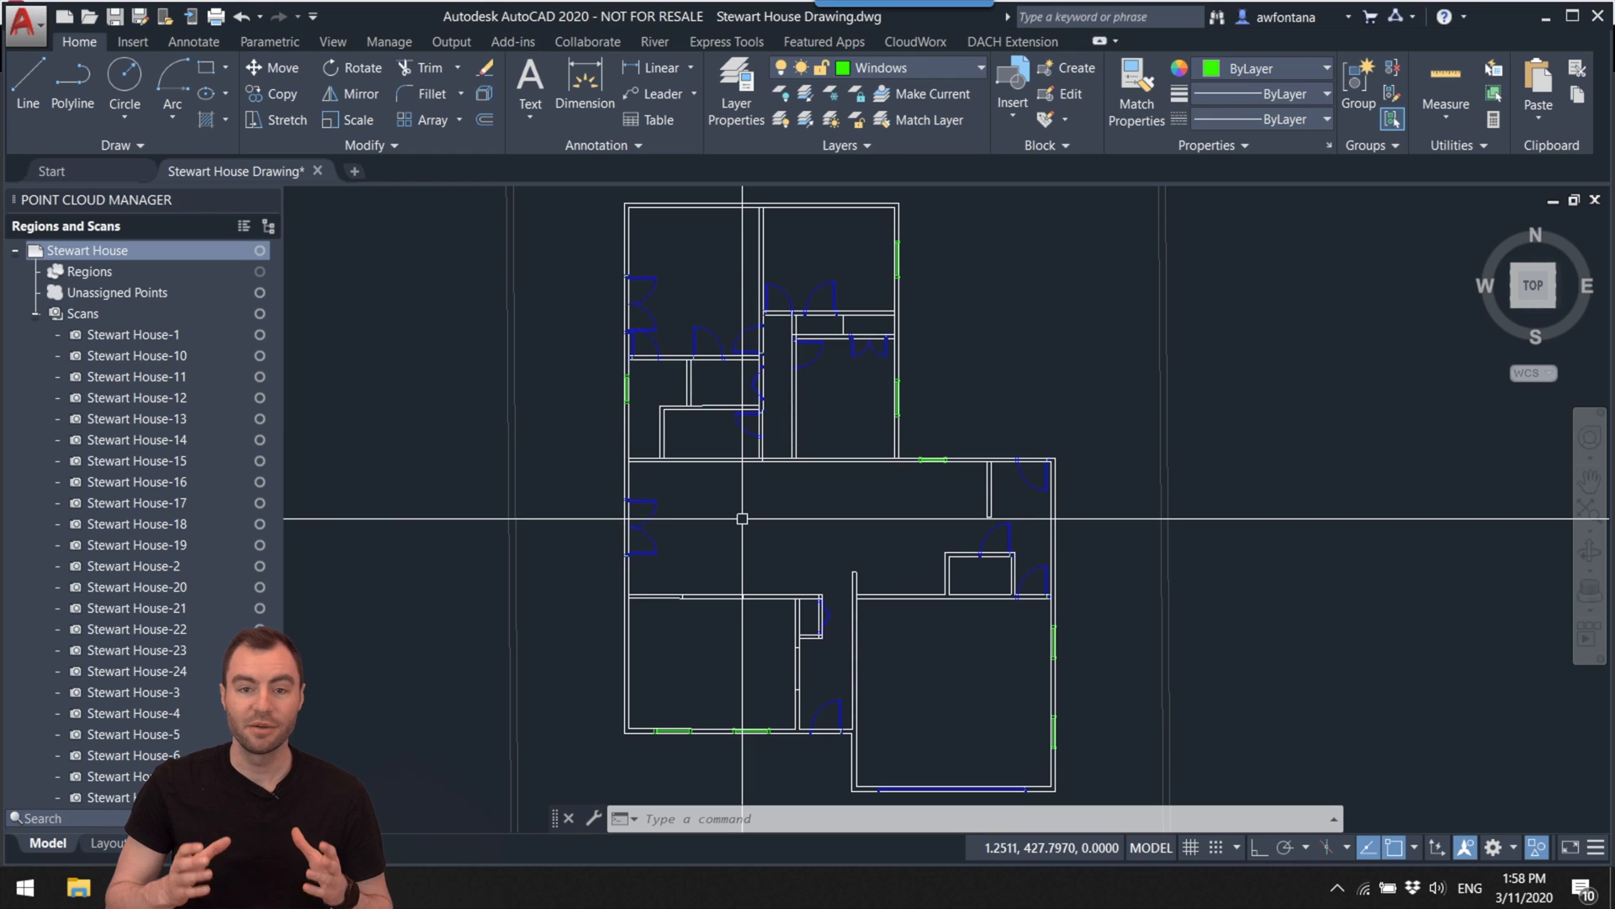
Step: Examine the door and window openings up close for guide lines still showing in the walls
{"action": "mouse_move", "coordinate": [769, 646]}
{"action": "middle_mouse_down"}
{"action": "mouse_move", "coordinate": [748, 552]}
{"action": "mouse_move", "coordinate": [754, 617]}
{"action": "middle_mouse_up"}
{"action": "scroll", "coordinate": [757, 539], "scroll_direction": "up", "scroll_amount": 2}
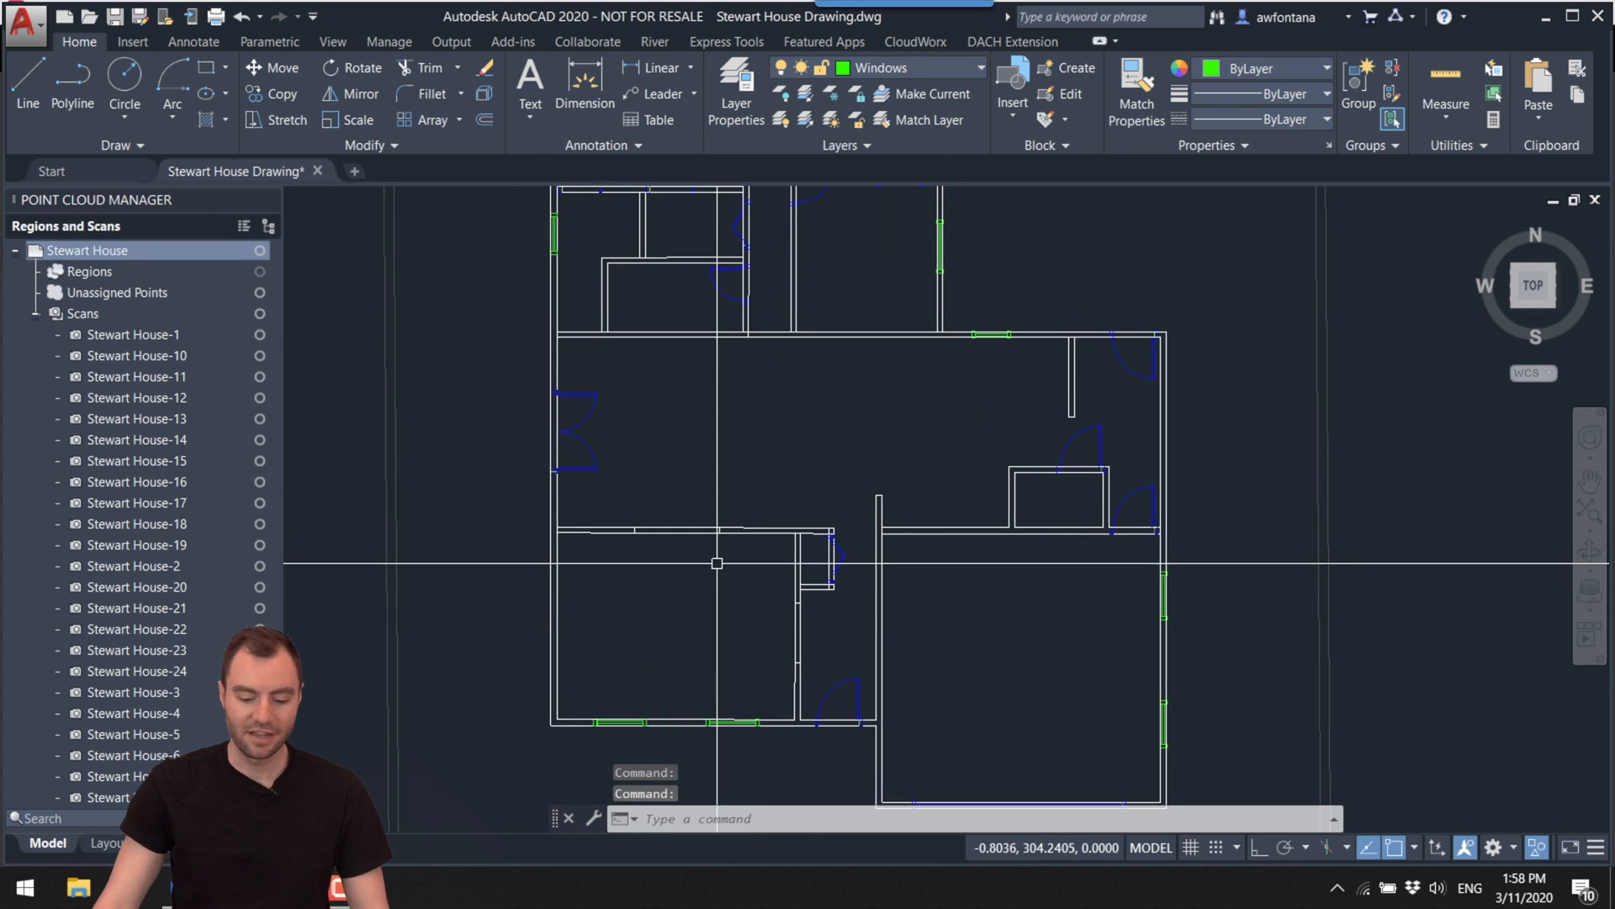
{"action": "middle_click_drag", "start_coordinate": [786, 408], "coordinate": [752, 553]}
{"action": "middle_click_drag", "start_coordinate": [756, 432], "coordinate": [768, 541]}
{"action": "key", "text": "Escape"}
{"action": "middle_click_drag", "start_coordinate": [739, 444], "coordinate": [765, 547]}
{"action": "scroll", "coordinate": [584, 469], "scroll_direction": "up", "scroll_amount": 4}
{"action": "middle_click_drag", "start_coordinate": [584, 468], "coordinate": [660, 435]}
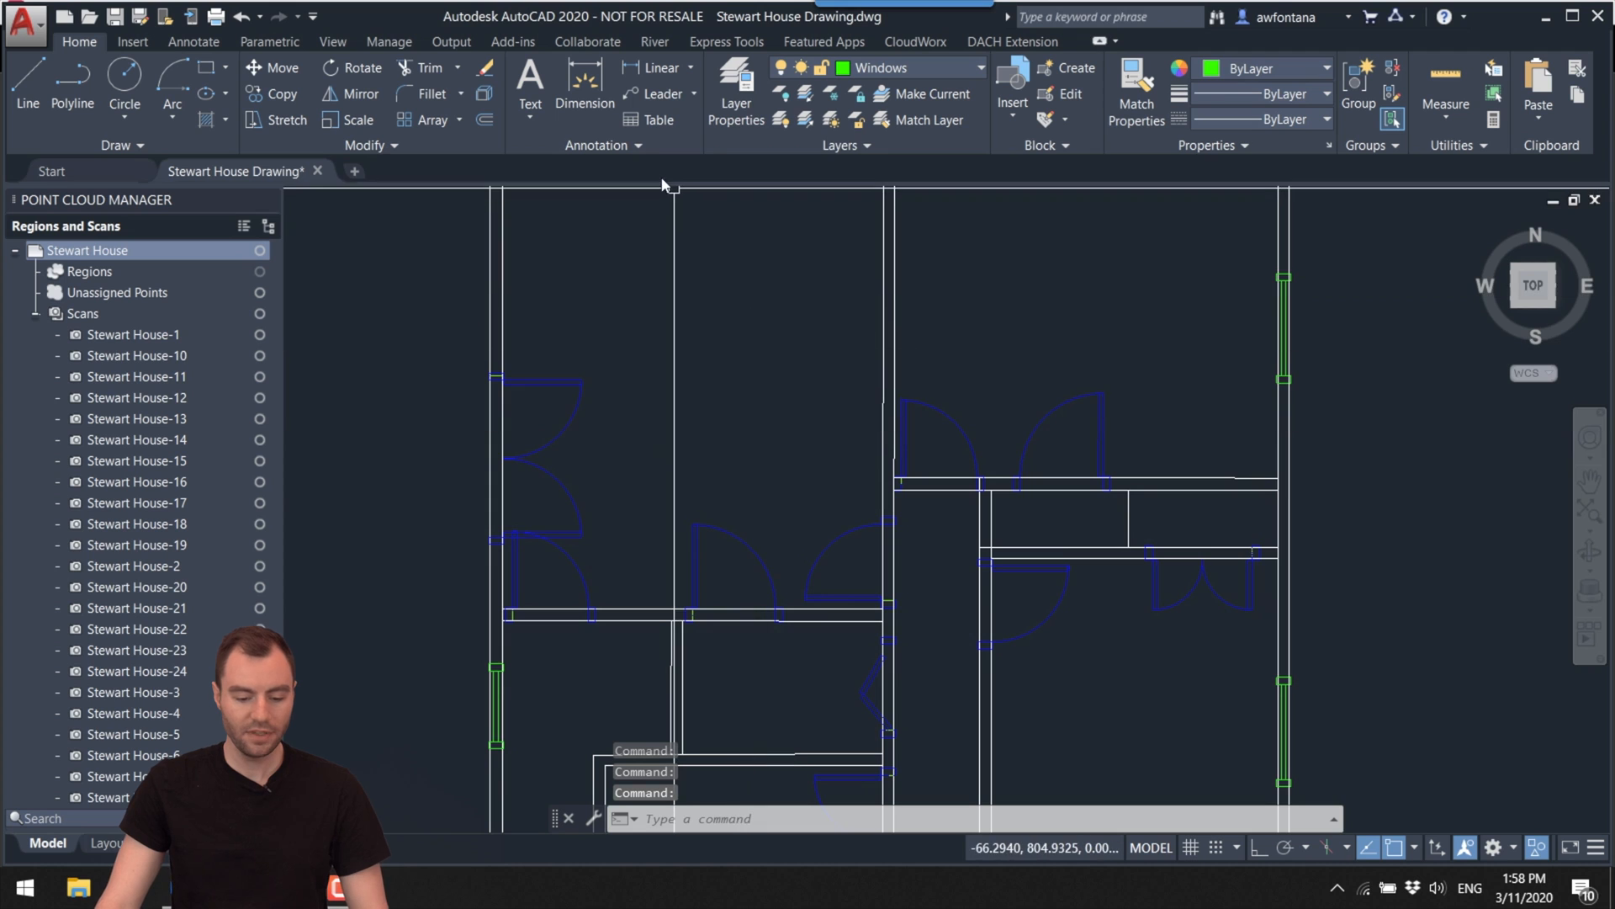
{"action": "scroll", "coordinate": [811, 433], "scroll_direction": "down", "scroll_amount": 3}
{"action": "middle_click_drag", "start_coordinate": [812, 432], "coordinate": [762, 480]}
{"action": "scroll", "coordinate": [782, 462], "scroll_direction": "down", "scroll_amount": 2}
{"action": "scroll", "coordinate": [825, 350], "scroll_direction": "up", "scroll_amount": 3}
{"action": "middle_click_drag", "start_coordinate": [789, 359], "coordinate": [843, 345]}
{"action": "scroll", "coordinate": [843, 345], "scroll_direction": "down", "scroll_amount": 3}
{"action": "scroll", "coordinate": [858, 390], "scroll_direction": "down", "scroll_amount": 1}
{"action": "scroll", "coordinate": [847, 289], "scroll_direction": "up", "scroll_amount": 1}
{"action": "middle_click_drag", "start_coordinate": [768, 566], "coordinate": [841, 566]}
{"action": "scroll", "coordinate": [648, 473], "scroll_direction": "up", "scroll_amount": 4}
{"action": "scroll", "coordinate": [649, 473], "scroll_direction": "down", "scroll_amount": 2}
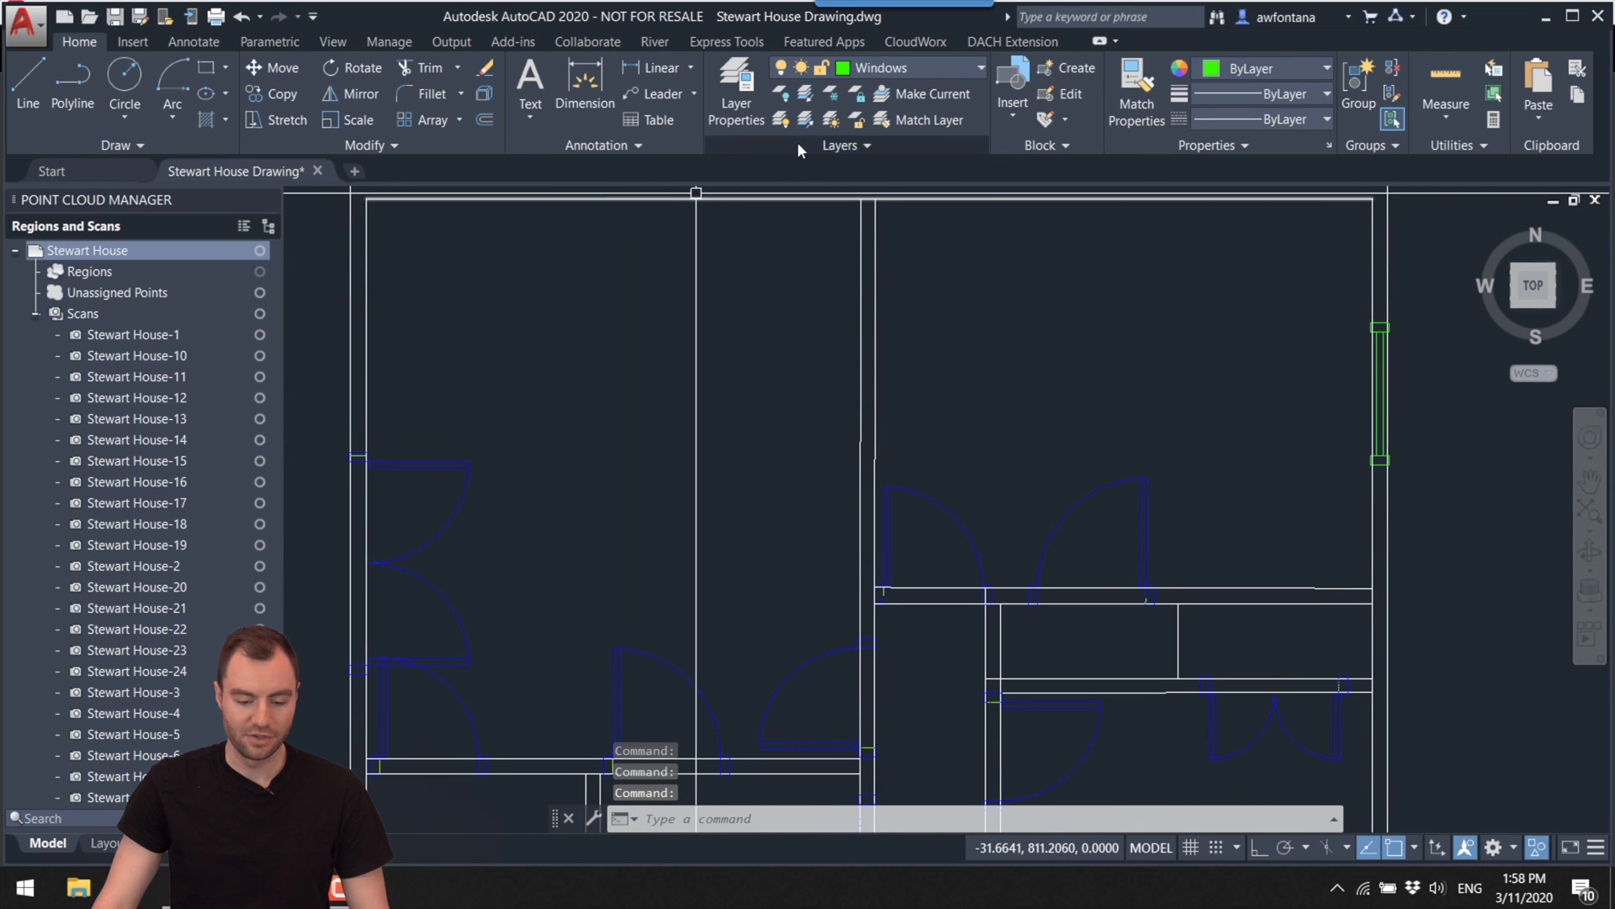
Step: Turn off the Window Guides and Door Guides layers
{"action": "left_click", "coordinate": [740, 83]}
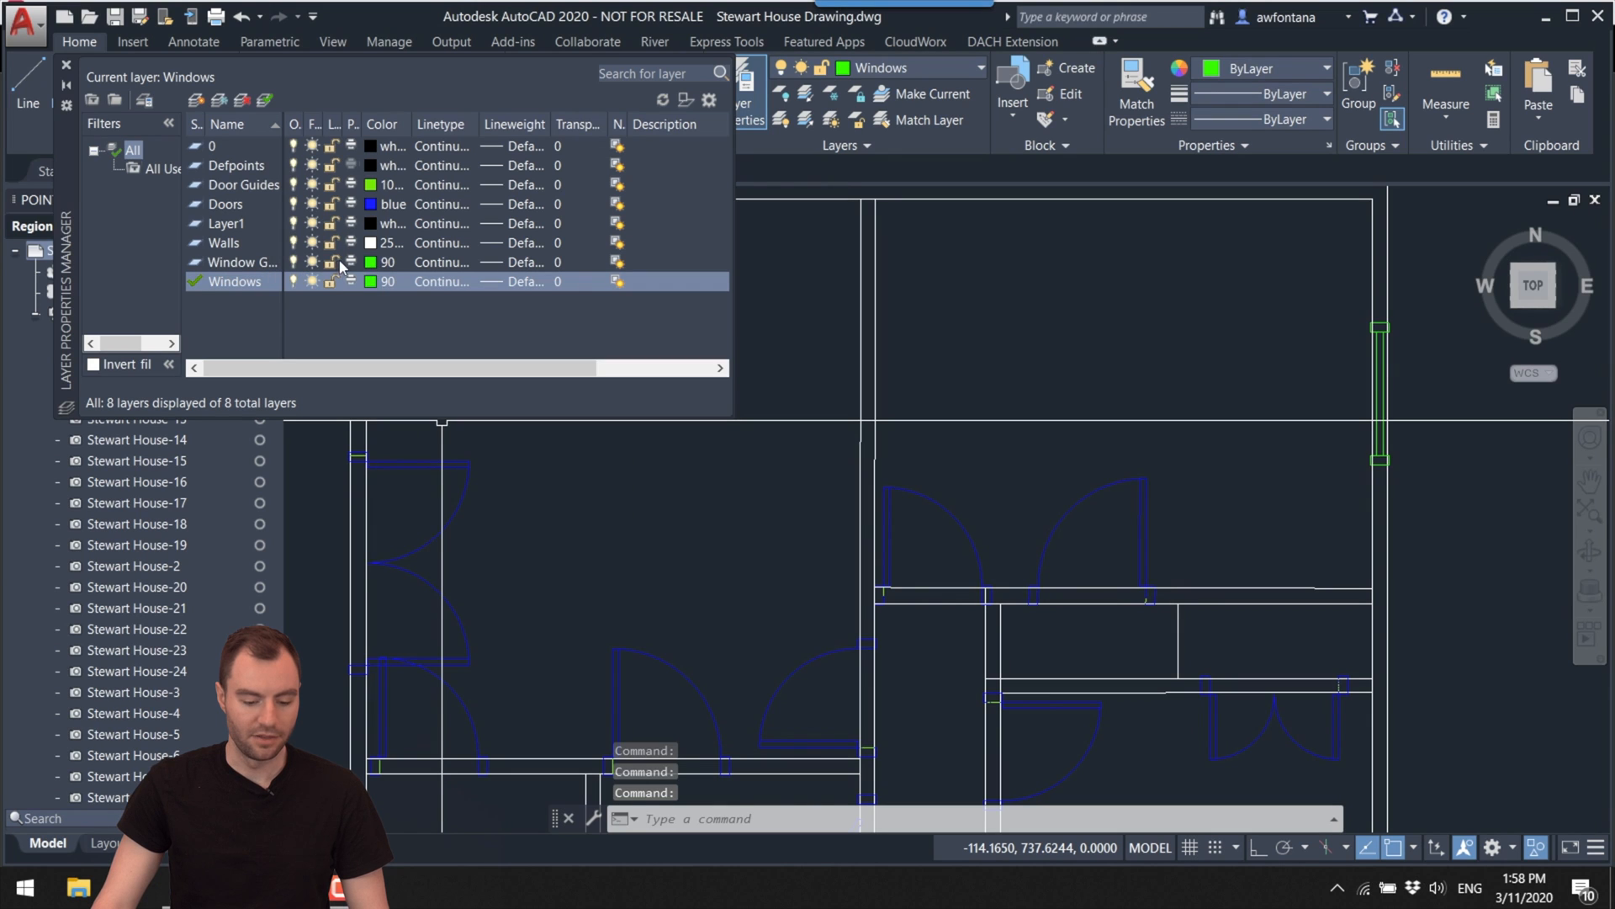
{"action": "left_click", "coordinate": [297, 266]}
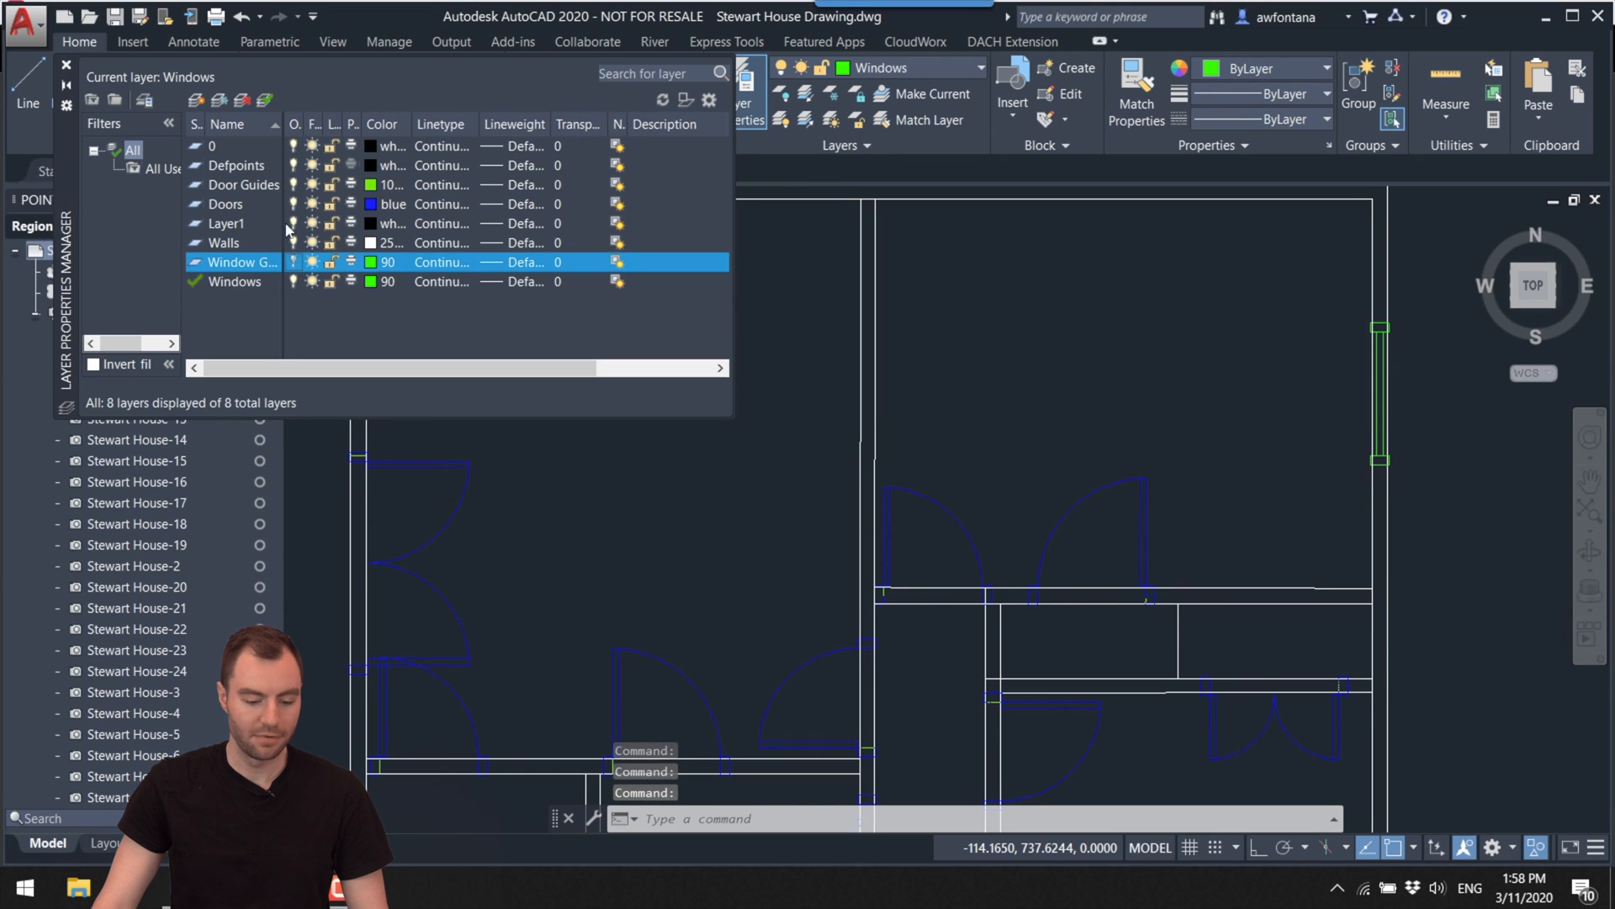
{"action": "left_click", "coordinate": [295, 186]}
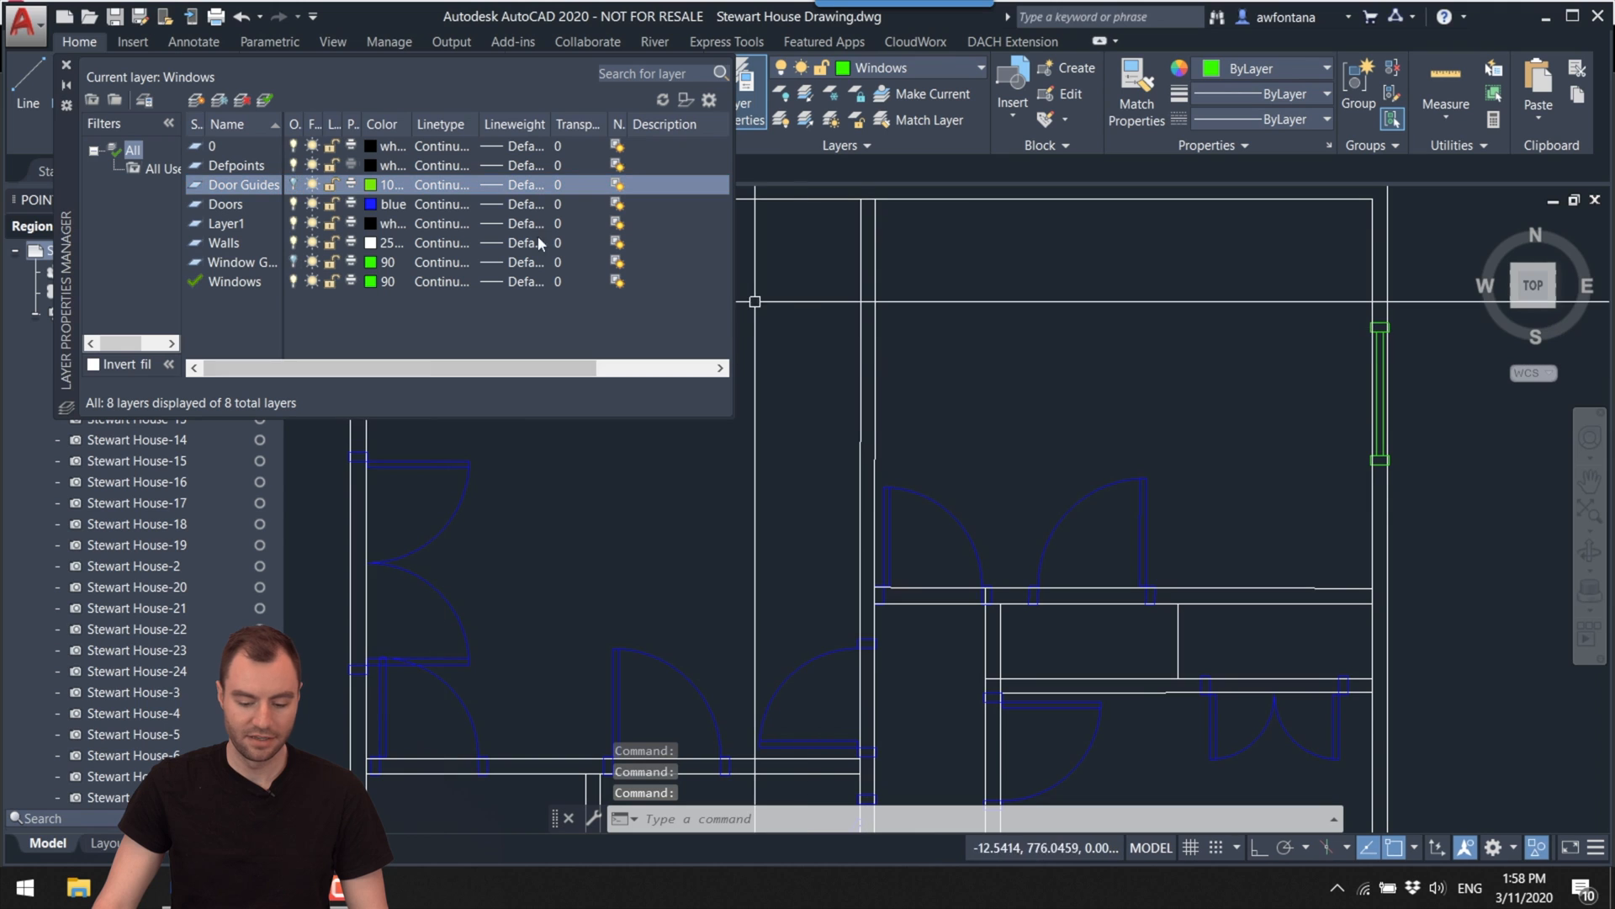
{"action": "left_click", "coordinate": [65, 64]}
{"action": "middle_click_drag", "start_coordinate": [552, 425], "coordinate": [538, 387]}
{"action": "scroll", "coordinate": [592, 328], "scroll_direction": "down", "scroll_amount": 2}
{"action": "scroll", "coordinate": [593, 328], "scroll_direction": "up", "scroll_amount": 5}
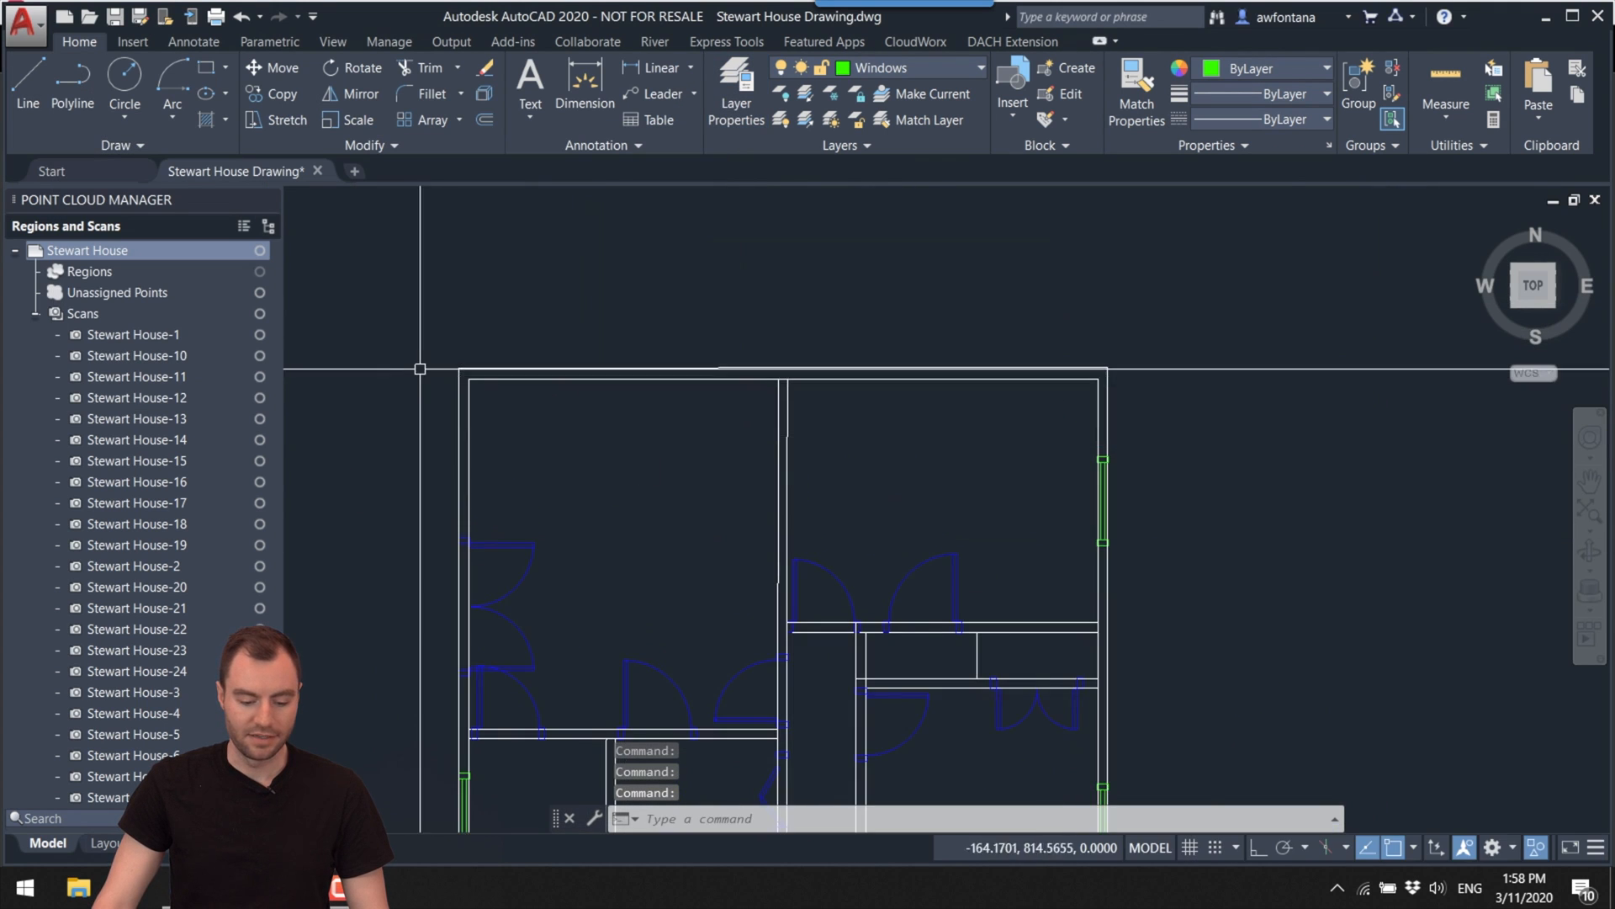
Step: Trim the top exterior wall's inner line between the two lines of the vertical partition separating the upper rooms
{"action": "middle_click_drag", "start_coordinate": [982, 447], "coordinate": [945, 479]}
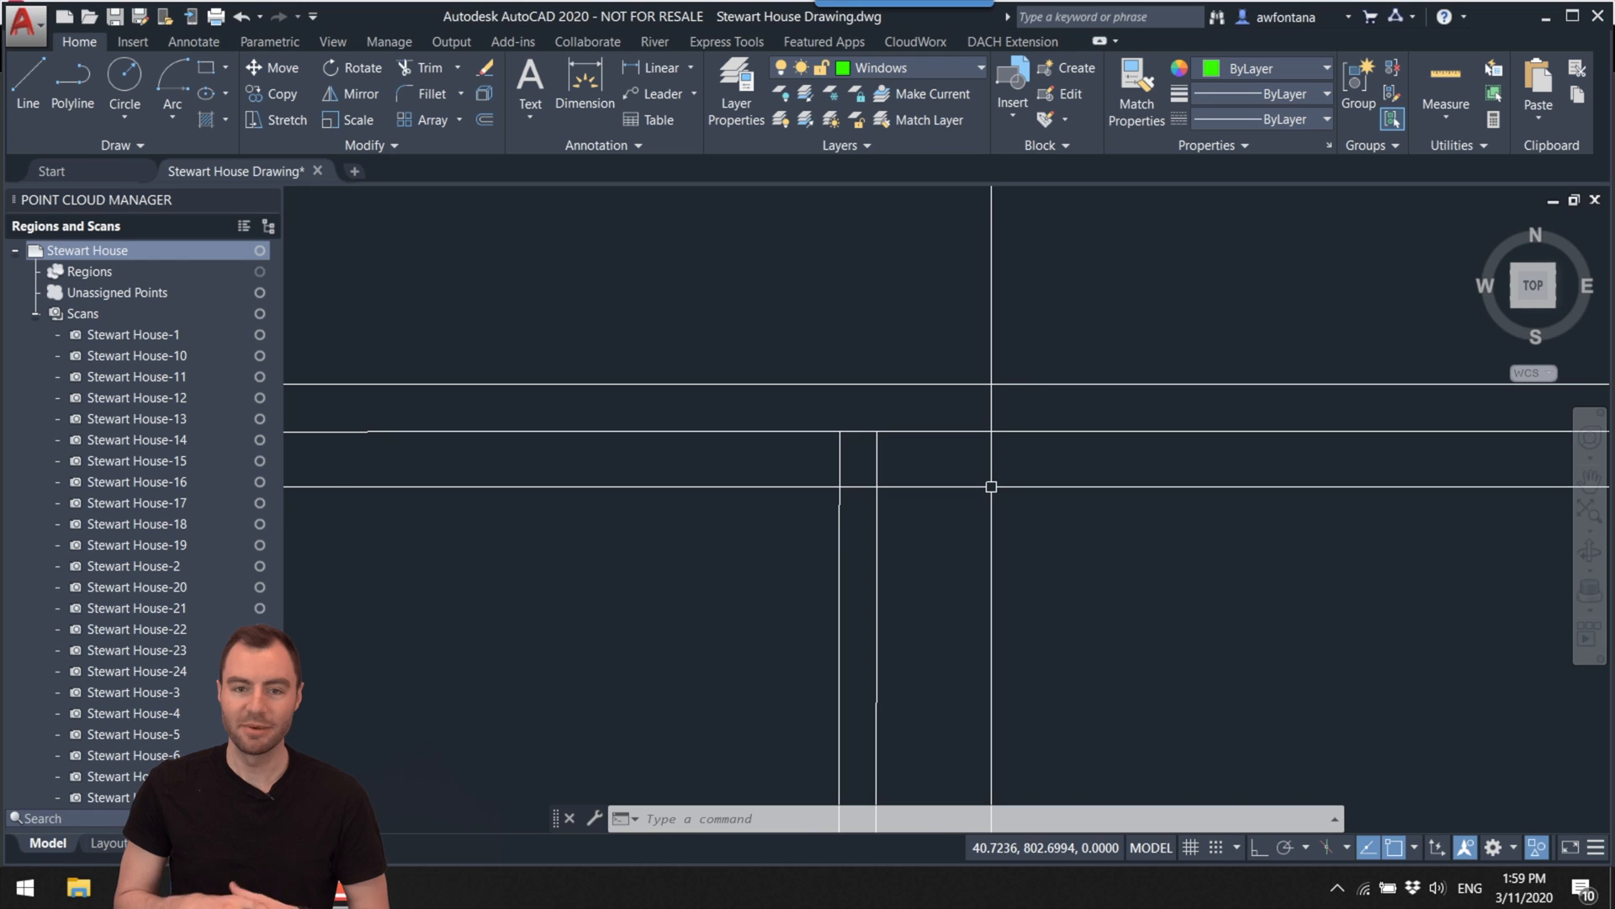
{"action": "left_click", "coordinate": [839, 505]}
{"action": "left_click", "coordinate": [877, 504]}
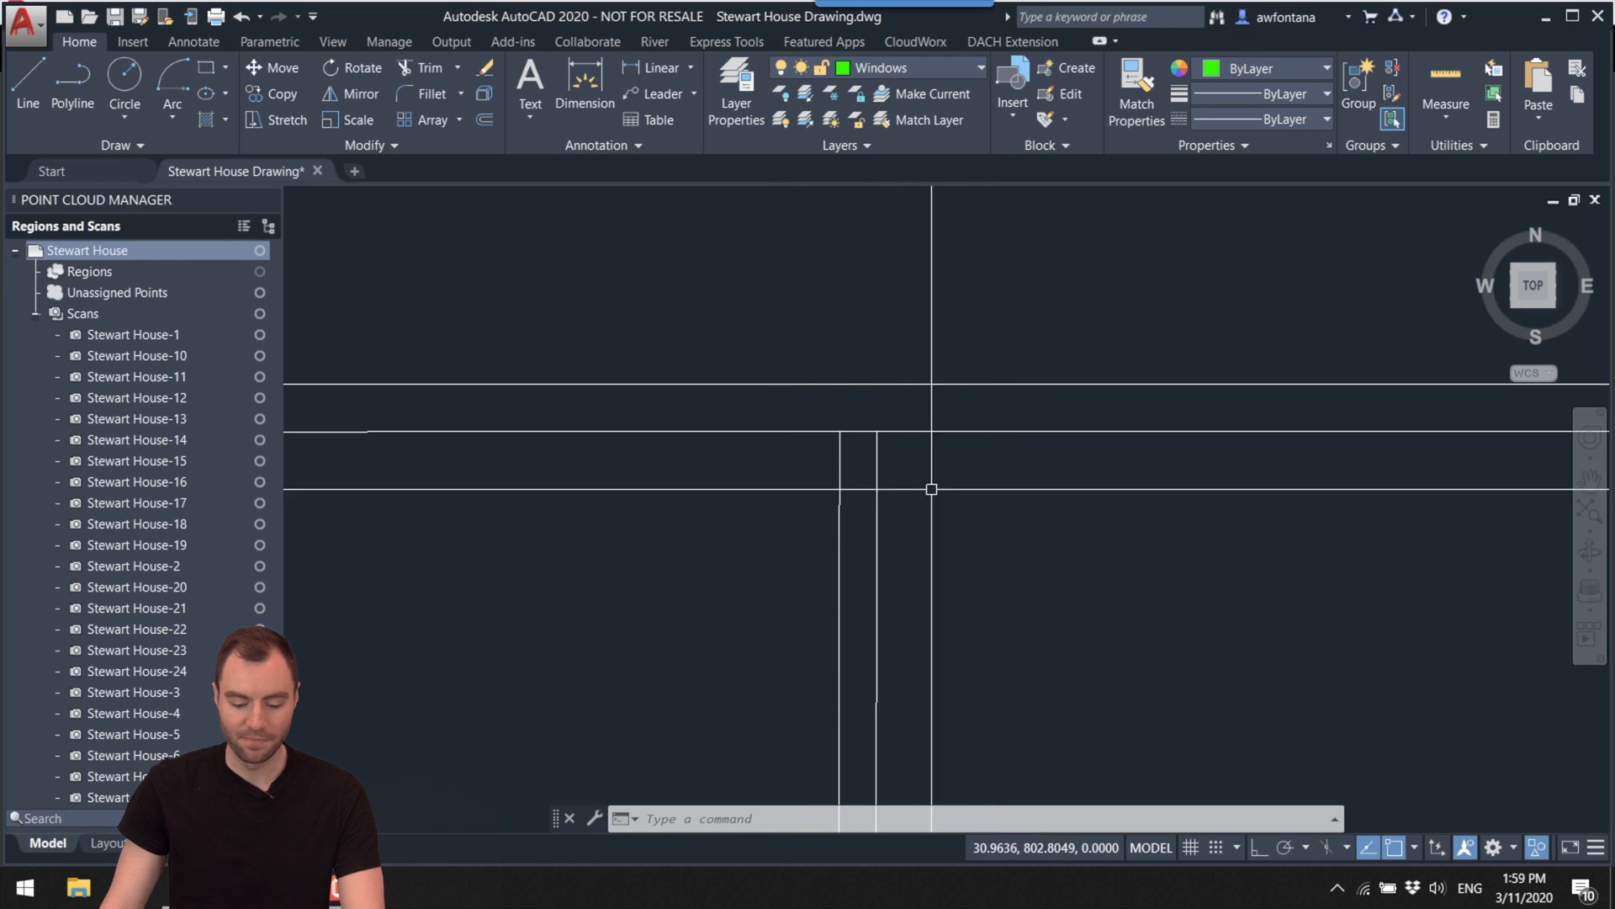
{"action": "mouse_move", "coordinate": [1006, 568]}
{"action": "left_mouse_down"}
{"action": "mouse_move", "coordinate": [905, 465]}
{"action": "mouse_move", "coordinate": [932, 457]}
{"action": "left_mouse_up"}
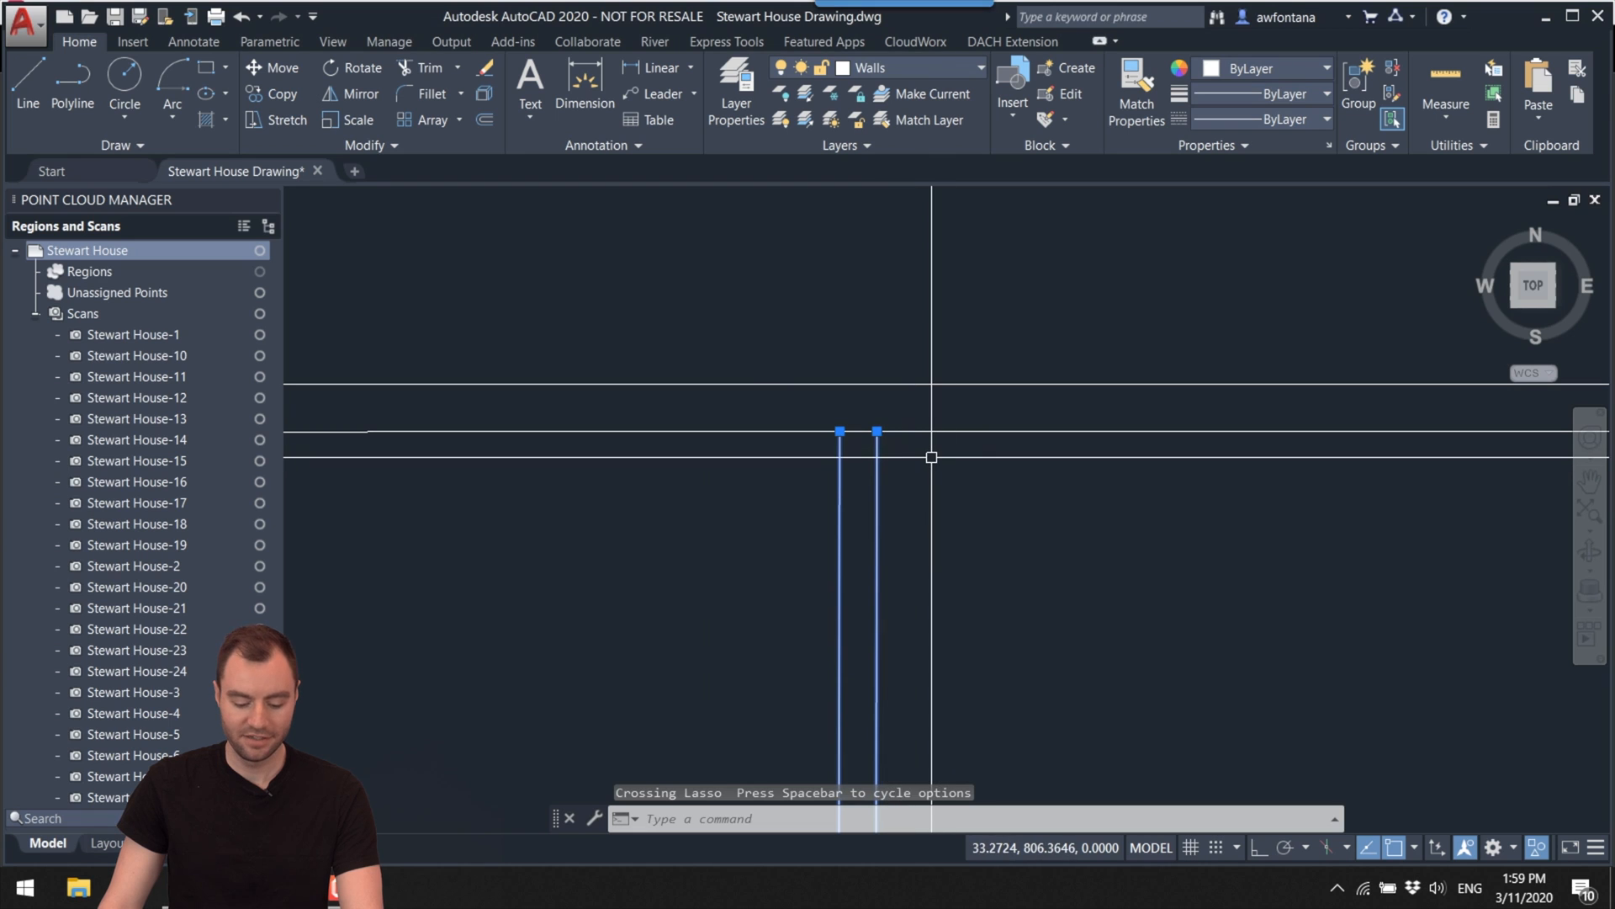
{"action": "left_click", "coordinate": [980, 504]}
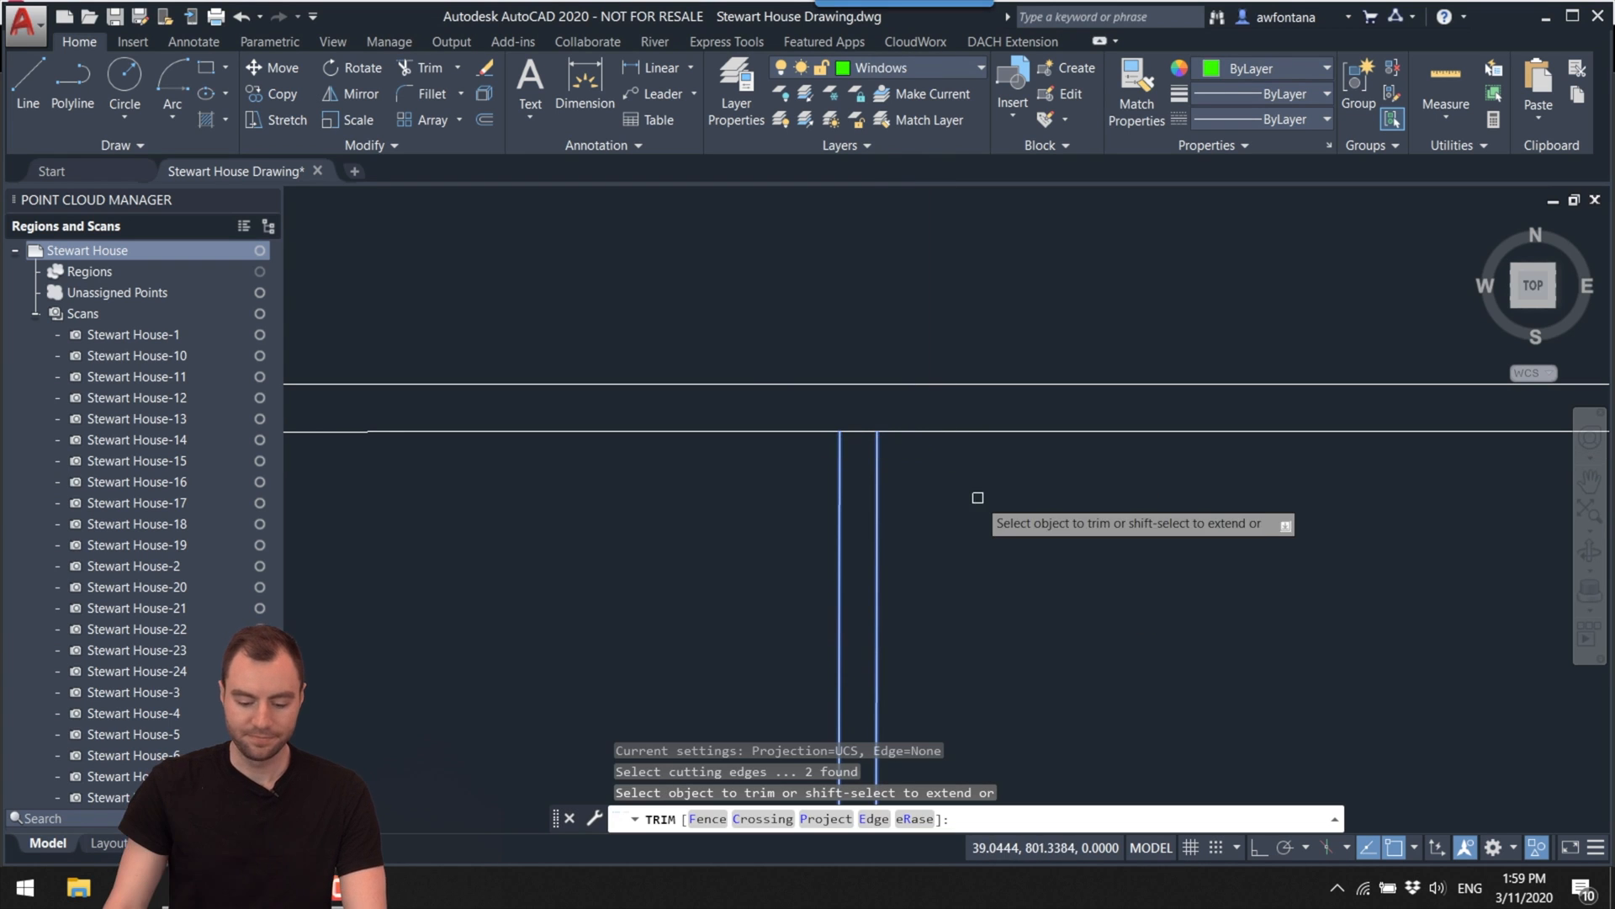
{"action": "left_click", "coordinate": [850, 431]}
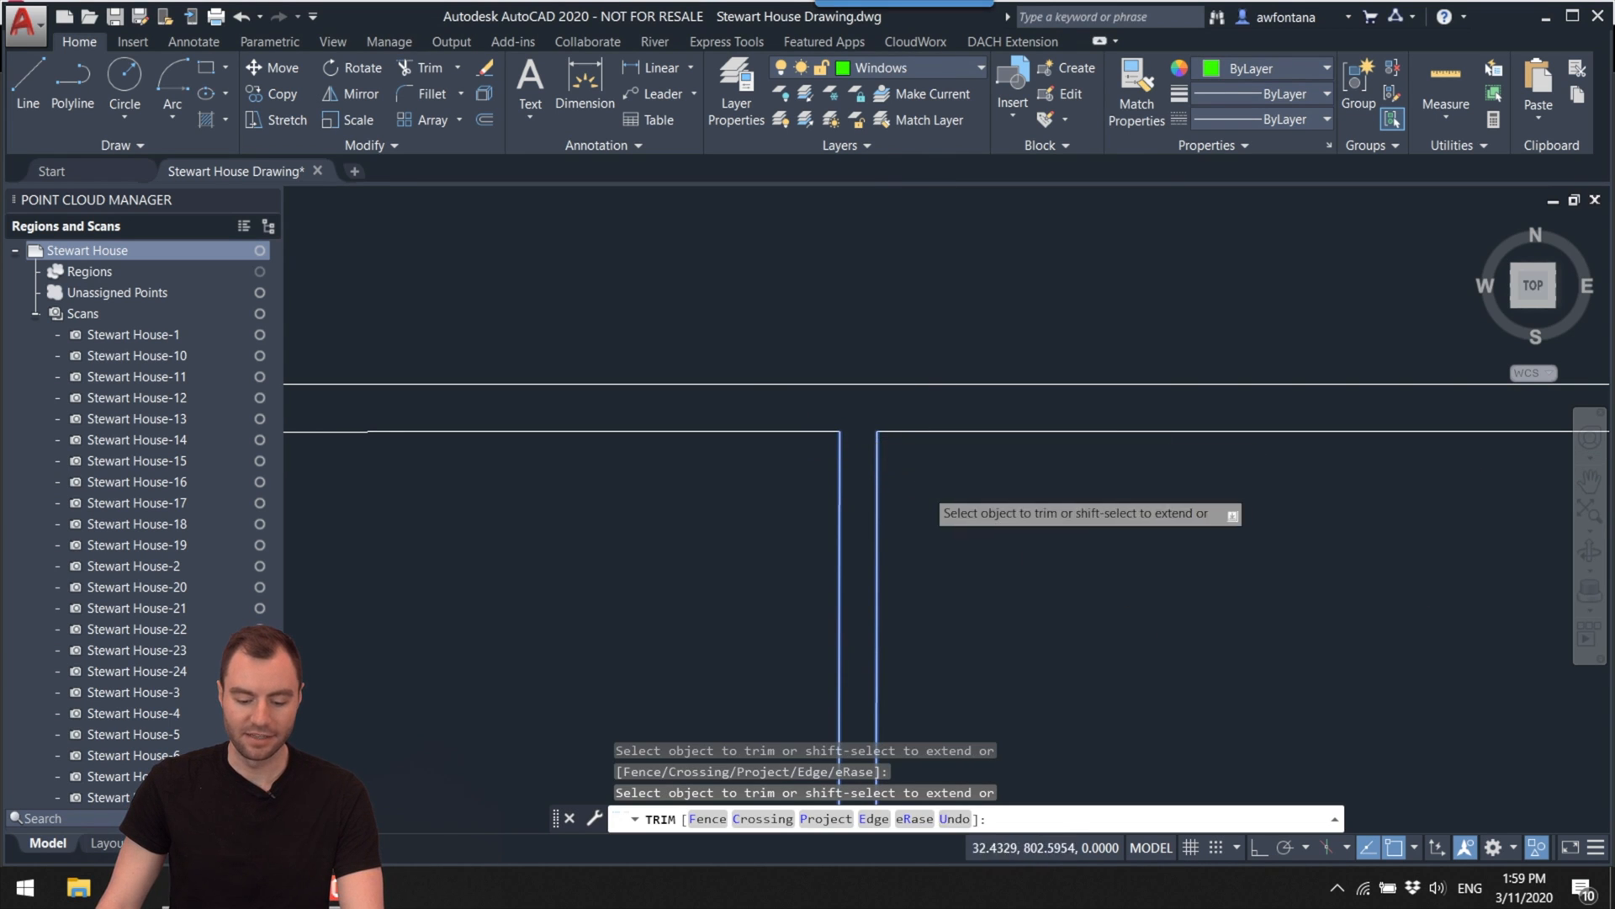
{"action": "key", "text": "Escape"}
Step: Examine the wall junctions around the doors below the upper right room for lines still needing cleanup
{"action": "scroll", "coordinate": [796, 449], "scroll_direction": "down", "scroll_amount": 3}
{"action": "mouse_move", "coordinate": [796, 449]}
{"action": "middle_mouse_down"}
{"action": "mouse_move", "coordinate": [1055, 462]}
{"action": "mouse_move", "coordinate": [839, 462]}
{"action": "mouse_move", "coordinate": [981, 462]}
{"action": "mouse_move", "coordinate": [814, 497]}
{"action": "mouse_move", "coordinate": [996, 429]}
{"action": "middle_mouse_up"}
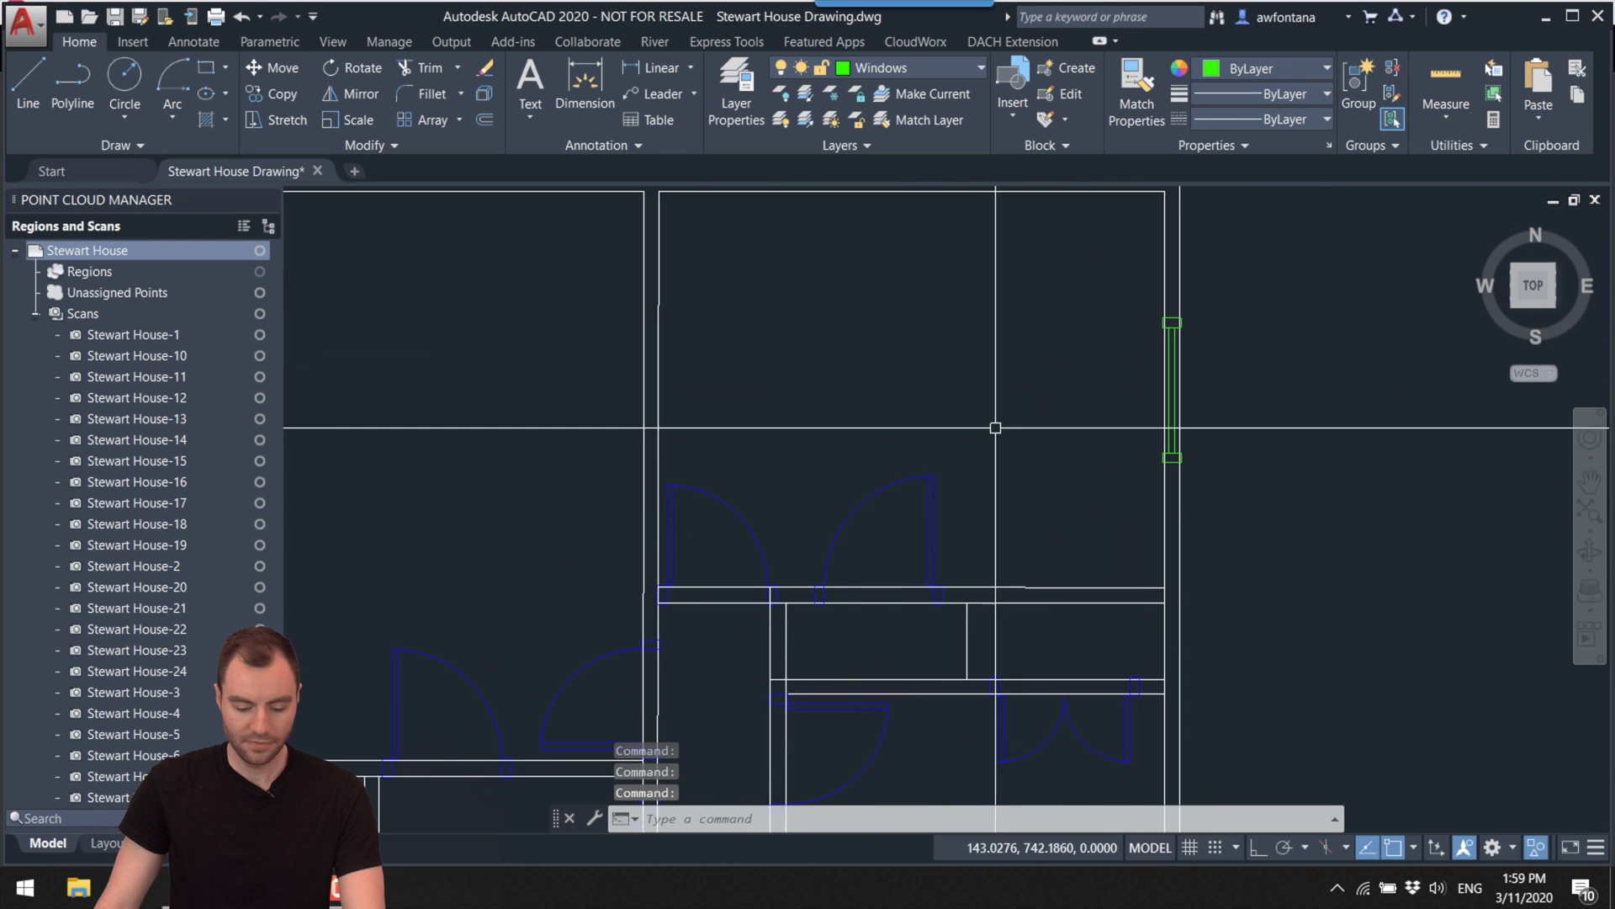
{"action": "middle_click_drag", "start_coordinate": [689, 663], "coordinate": [705, 505]}
{"action": "scroll", "coordinate": [680, 499], "scroll_direction": "up", "scroll_amount": 3}
{"action": "middle_click_drag", "start_coordinate": [658, 592], "coordinate": [692, 552]}
{"action": "scroll", "coordinate": [736, 561], "scroll_direction": "up", "scroll_amount": 1}
{"action": "scroll", "coordinate": [822, 560], "scroll_direction": "down", "scroll_amount": 1}
{"action": "middle_click_drag", "start_coordinate": [1080, 572], "coordinate": [863, 537]}
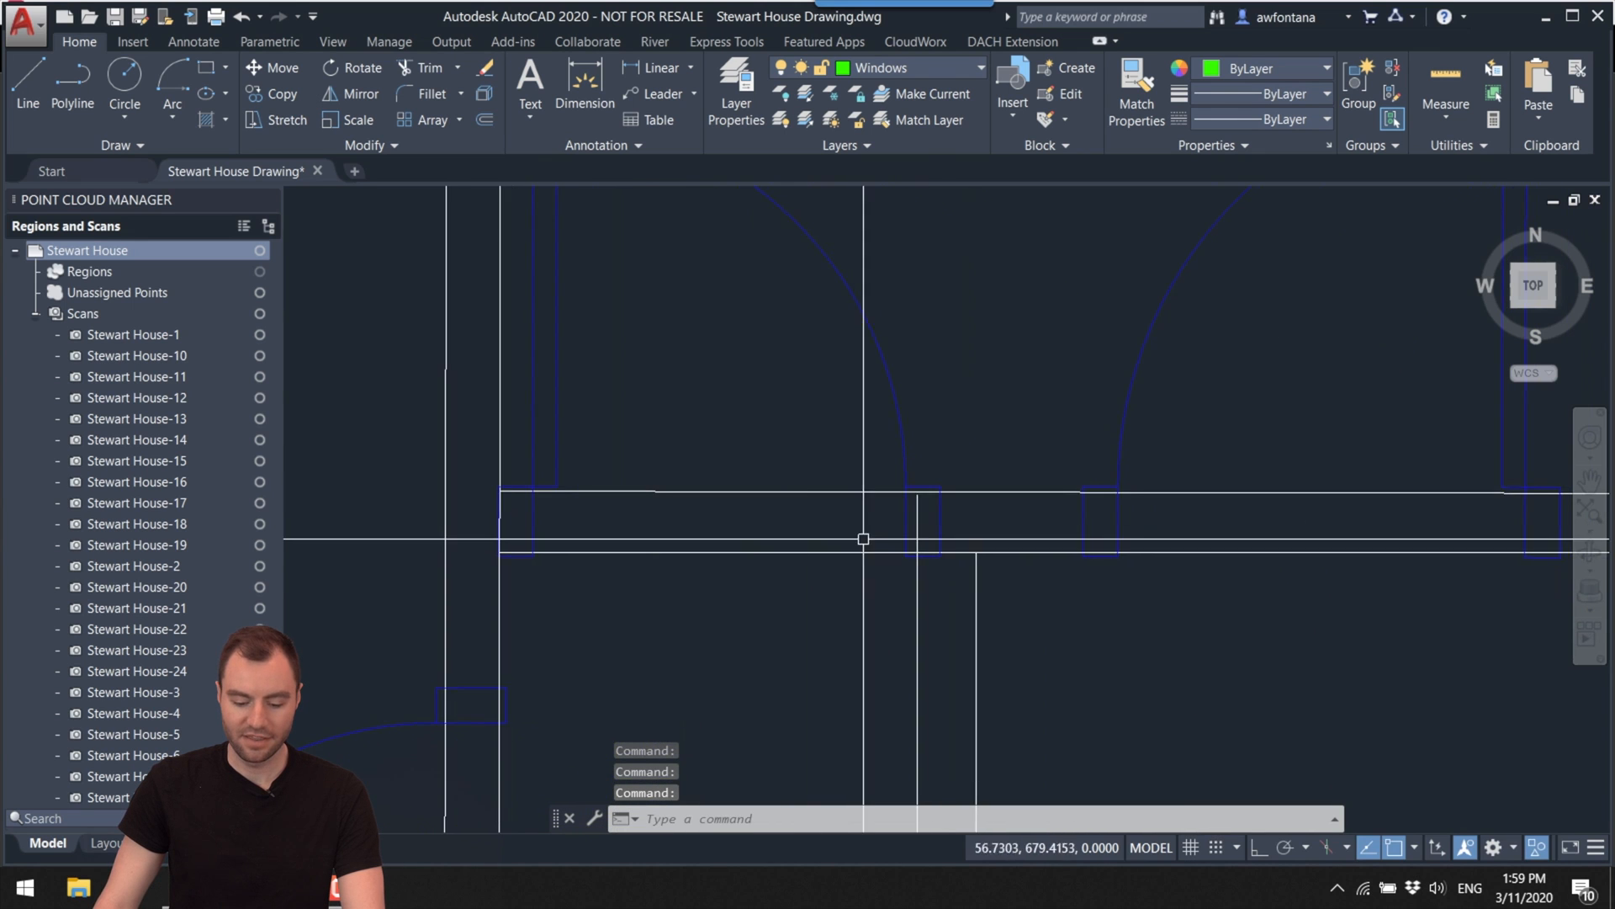
Step: Show the Stewart House point cloud to compare the single-line closet divider with the scan, and hide it again
{"action": "scroll", "coordinate": [888, 538], "scroll_direction": "down", "scroll_amount": 1}
{"action": "mouse_move", "coordinate": [1006, 647]}
{"action": "middle_mouse_down"}
{"action": "mouse_move", "coordinate": [683, 588]}
{"action": "mouse_move", "coordinate": [688, 541]}
{"action": "mouse_move", "coordinate": [631, 559]}
{"action": "mouse_move", "coordinate": [743, 624]}
{"action": "mouse_move", "coordinate": [769, 663]}
{"action": "mouse_move", "coordinate": [1128, 458]}
{"action": "mouse_move", "coordinate": [1186, 462]}
{"action": "mouse_move", "coordinate": [1085, 530]}
{"action": "mouse_move", "coordinate": [935, 679]}
{"action": "mouse_move", "coordinate": [839, 631]}
{"action": "mouse_move", "coordinate": [816, 560]}
{"action": "mouse_move", "coordinate": [728, 520]}
{"action": "middle_mouse_up"}
{"action": "scroll", "coordinate": [641, 541], "scroll_direction": "down", "scroll_amount": 2}
{"action": "scroll", "coordinate": [949, 627], "scroll_direction": "up", "scroll_amount": 5}
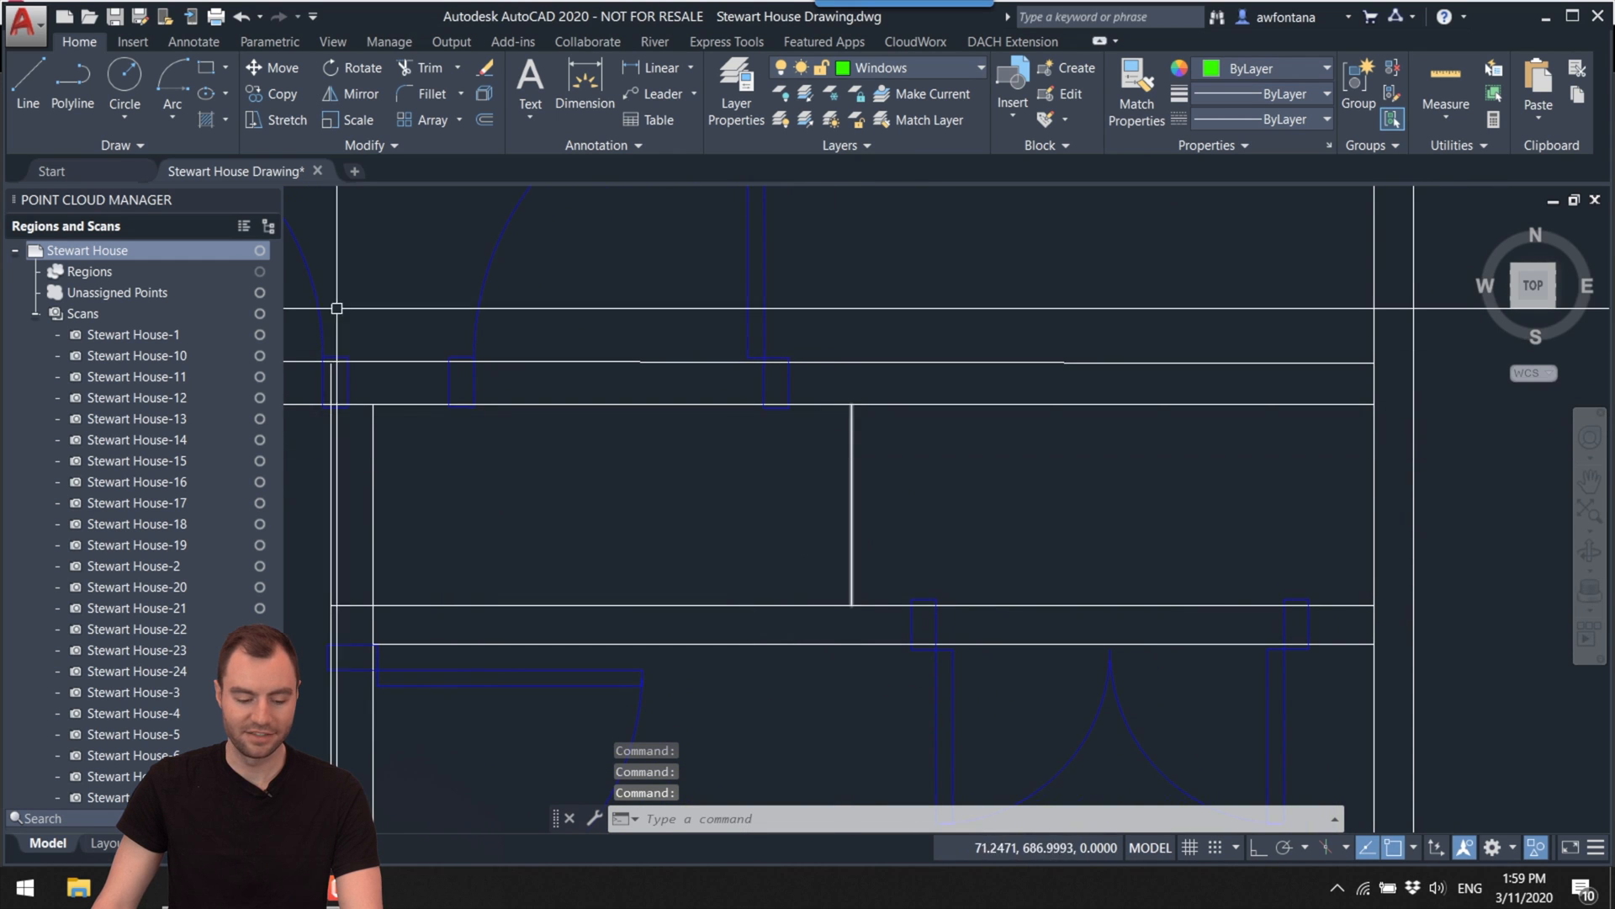
{"action": "left_click", "coordinate": [260, 252]}
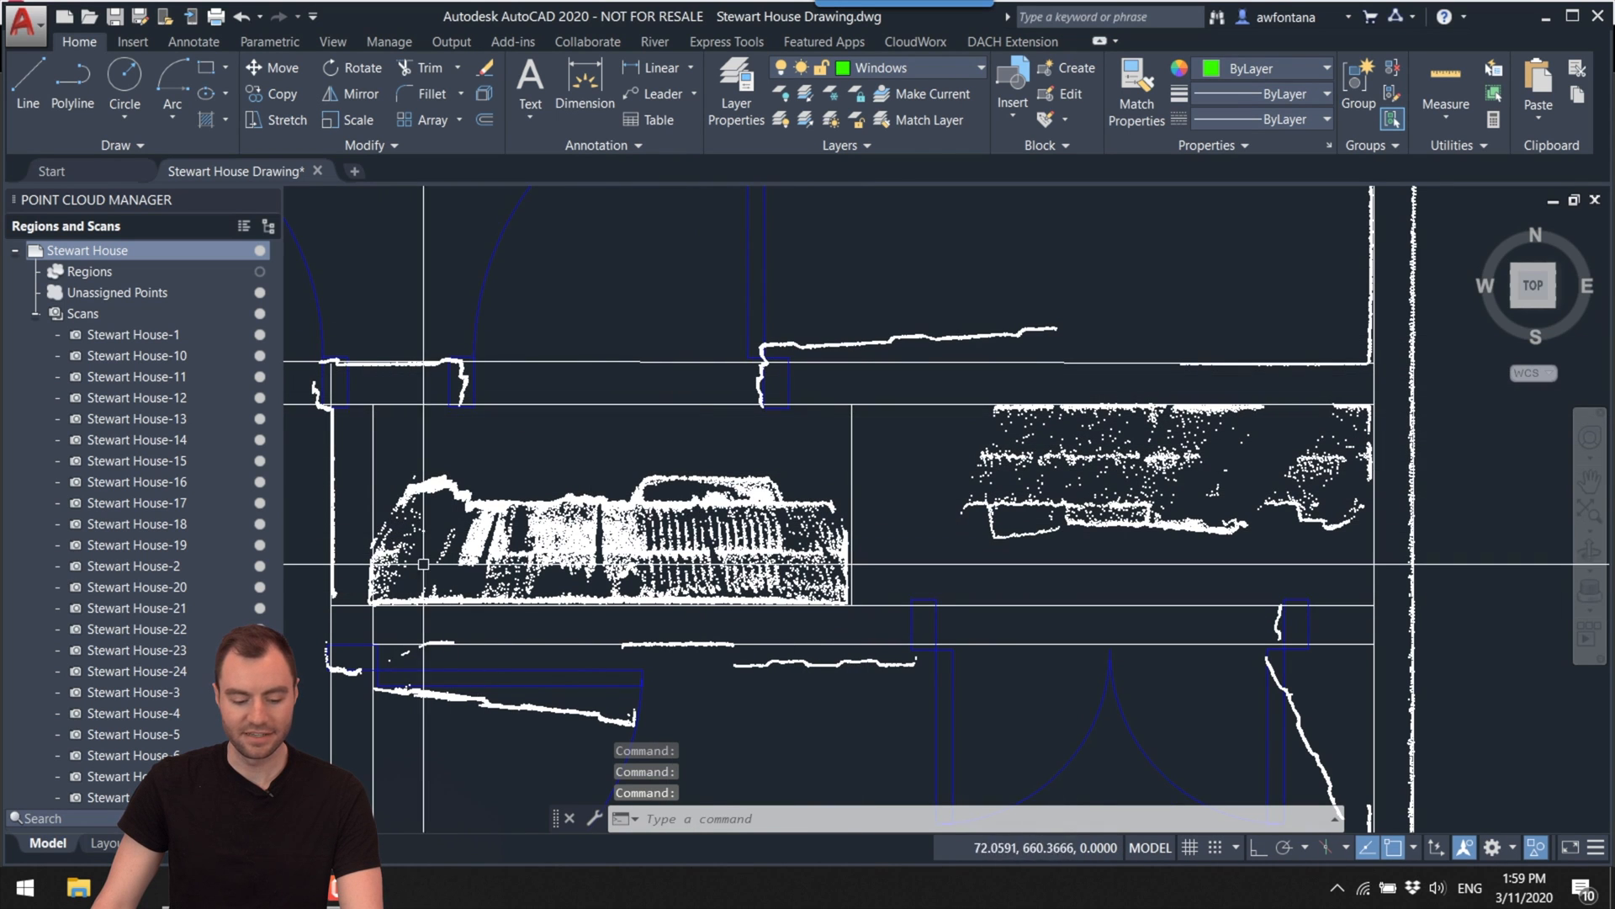
{"action": "left_click", "coordinate": [260, 252]}
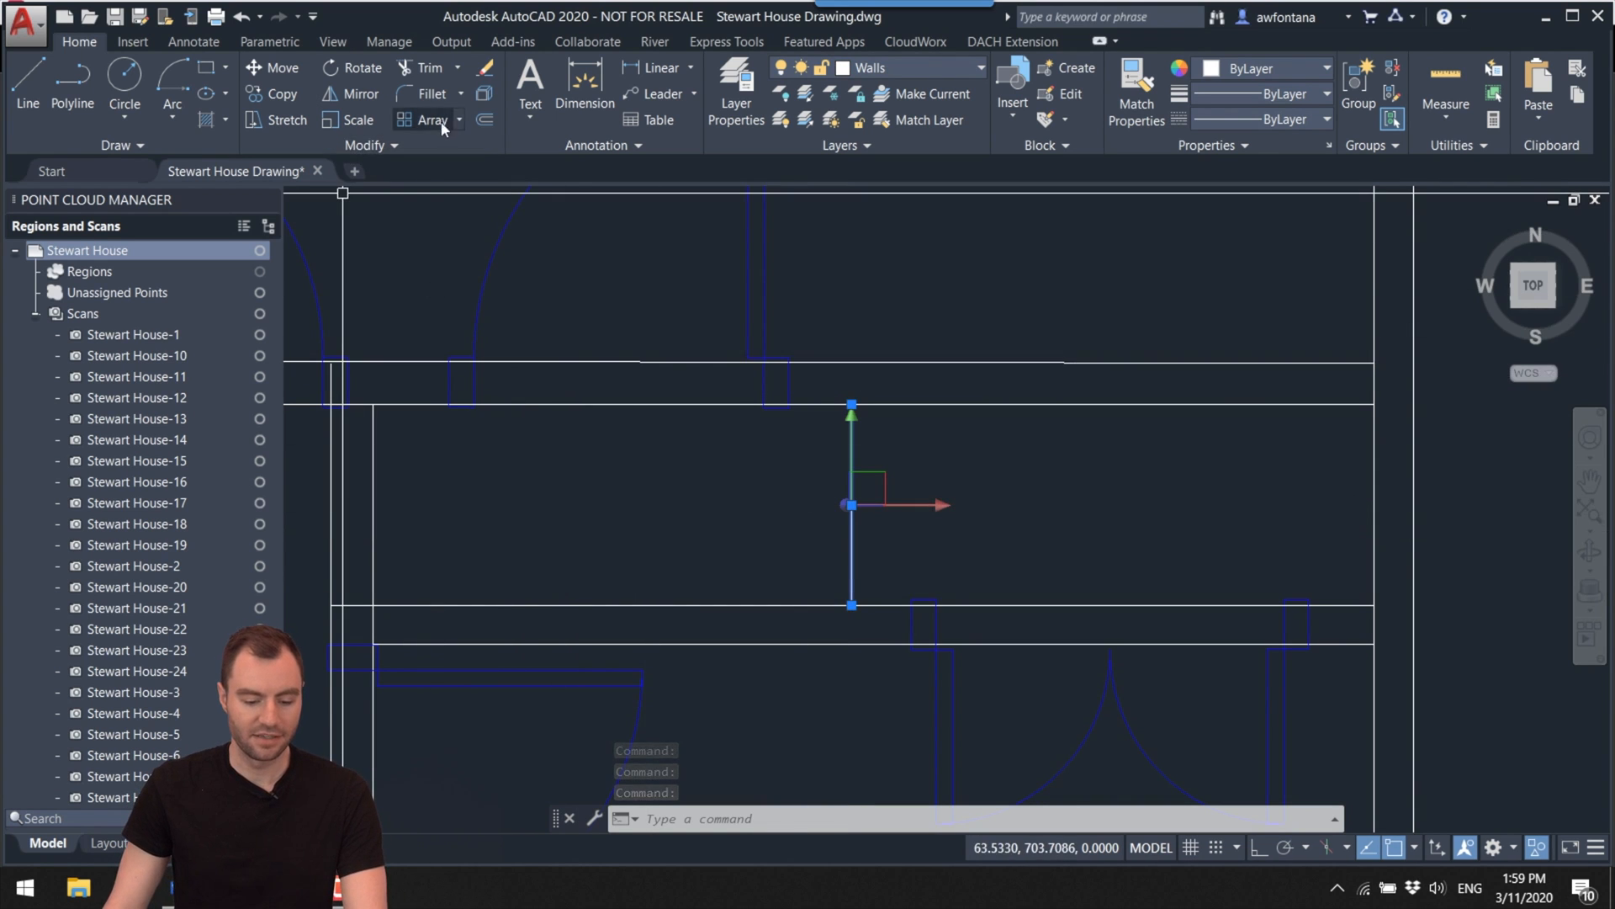
Step: Offset the single closet divider line 4.5 toward the exterior wall to give the divider its second face
{"action": "left_click", "coordinate": [486, 120]}
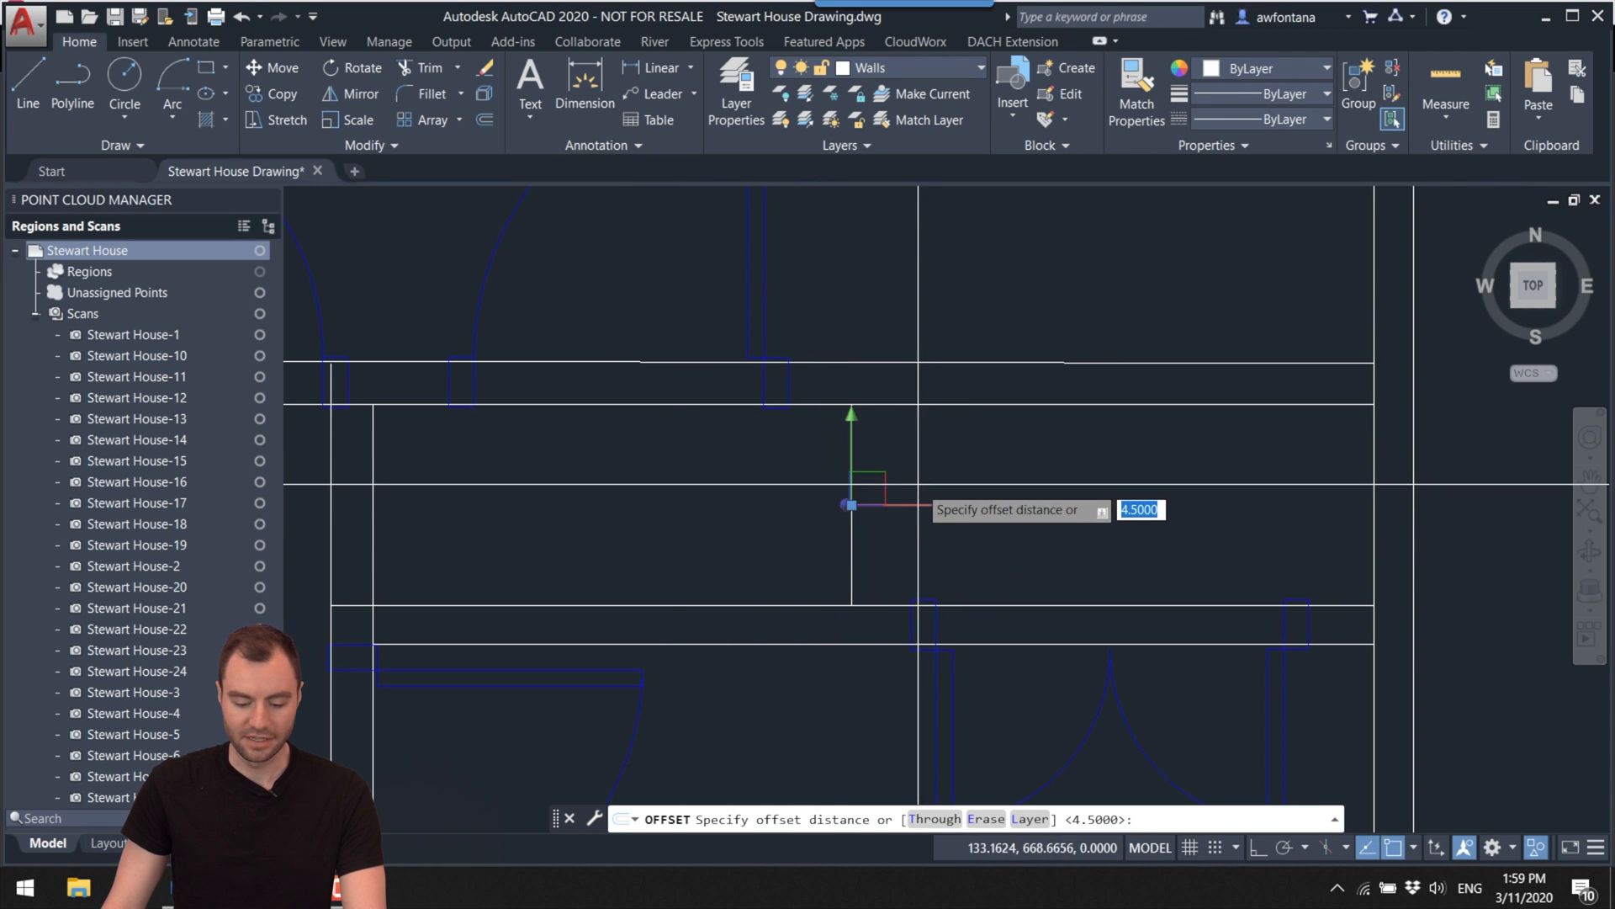
{"action": "type", "text": "."}
{"action": "key", "text": "Return"}
{"action": "key", "text": "Return"}
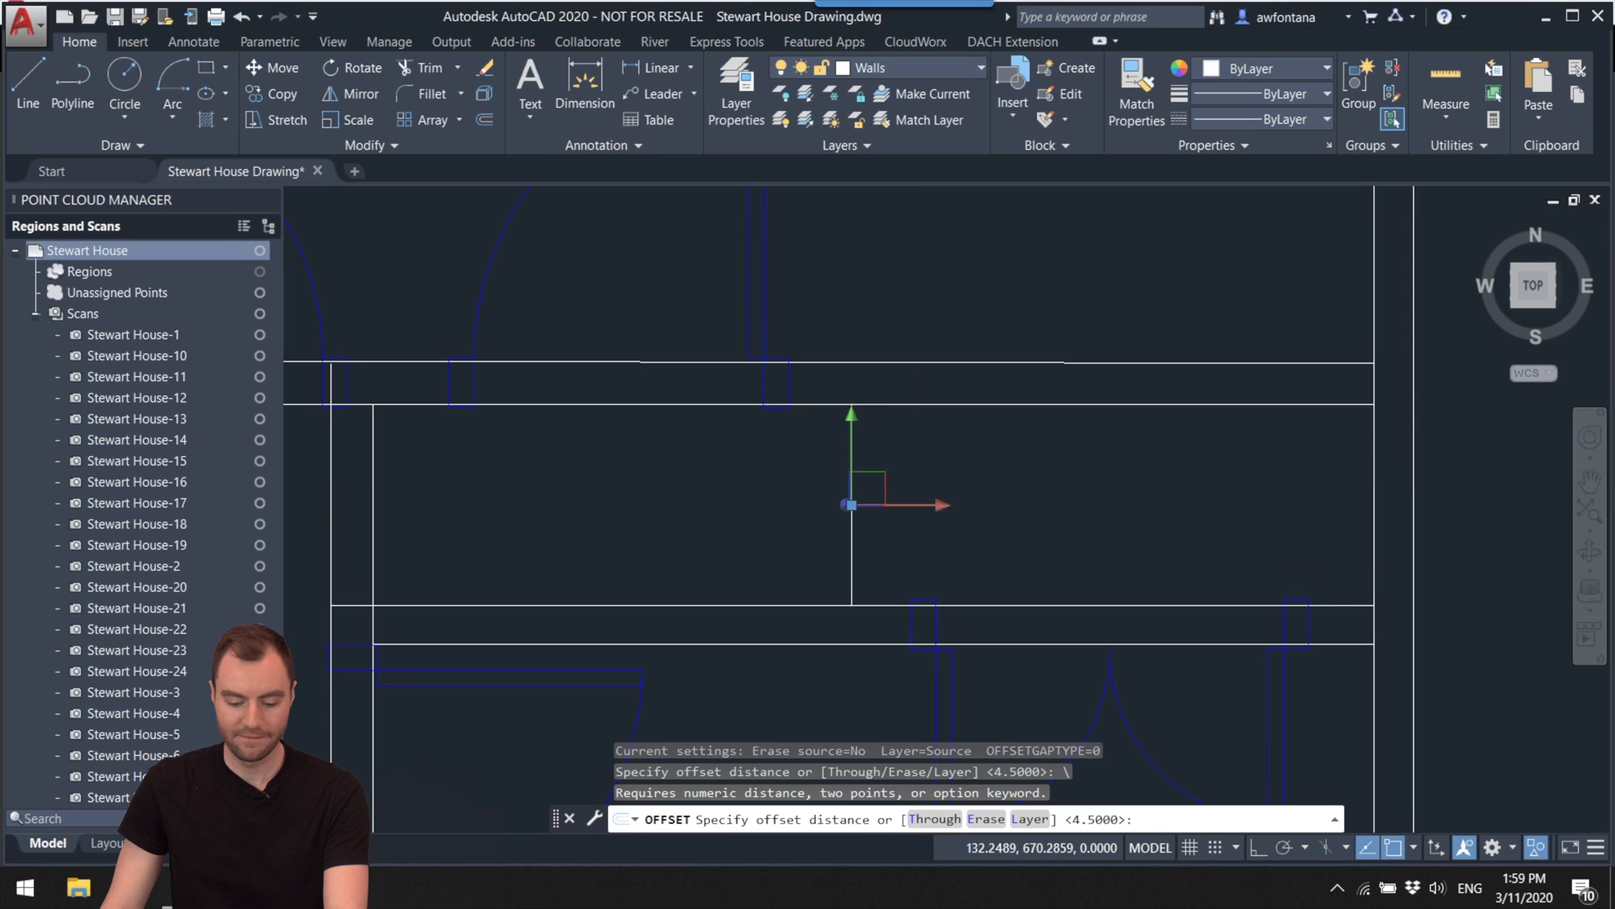
{"action": "left_click", "coordinate": [931, 478]}
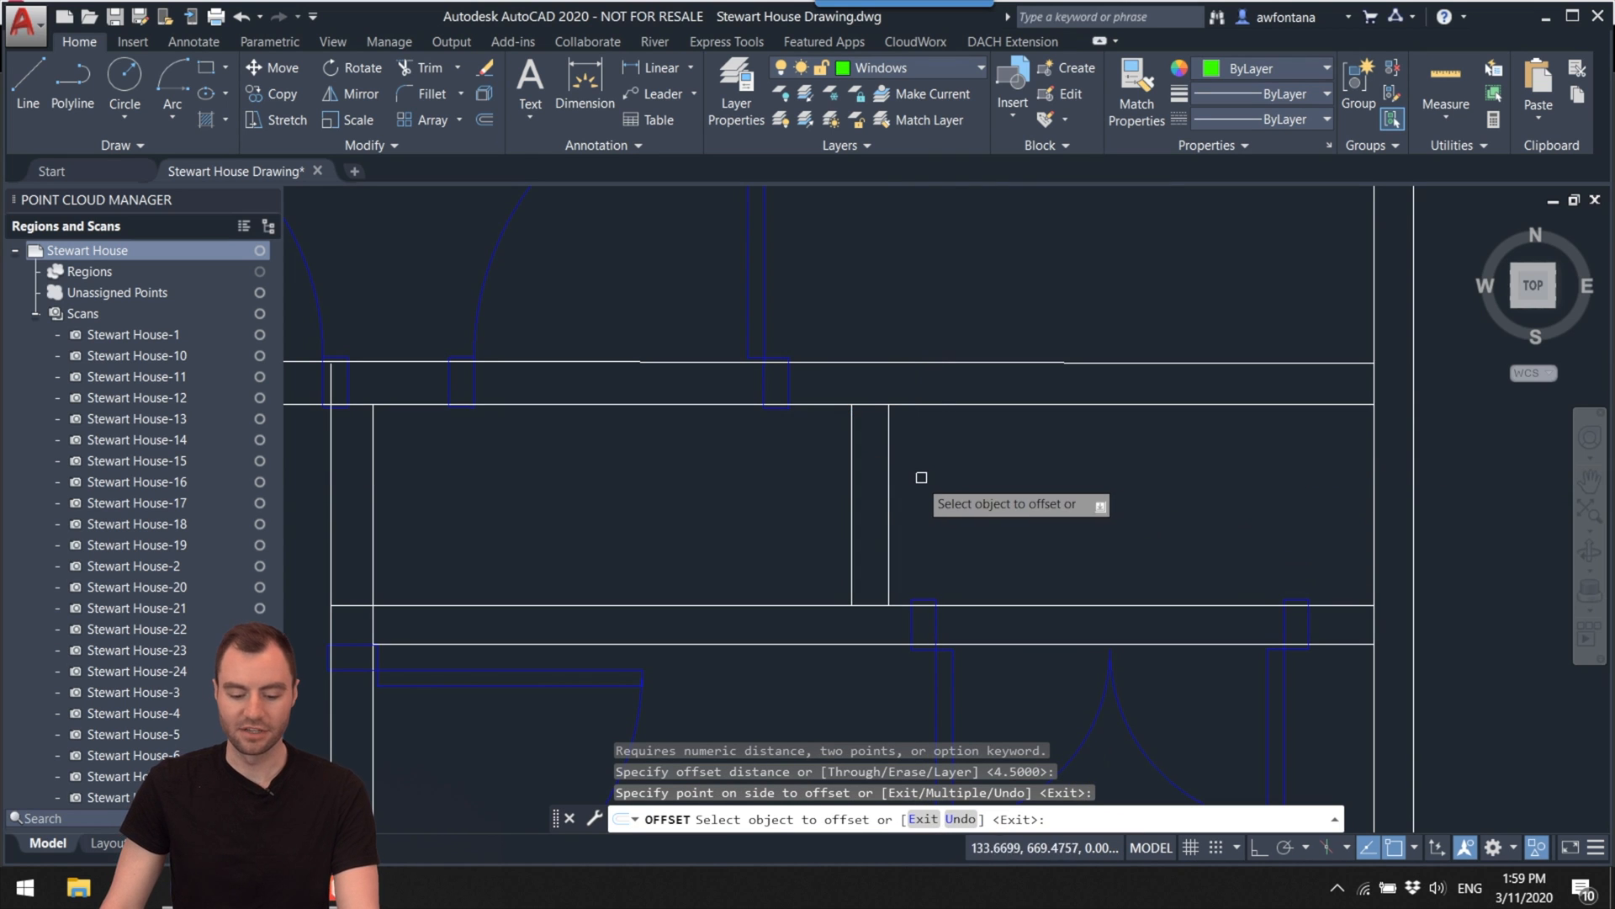
{"action": "left_click", "coordinate": [887, 533]}
{"action": "mouse_move", "coordinate": [887, 533]}
{"action": "middle_mouse_down"}
{"action": "mouse_move", "coordinate": [901, 602]}
{"action": "mouse_move", "coordinate": [866, 656]}
{"action": "mouse_move", "coordinate": [722, 678]}
{"action": "middle_mouse_up"}
{"action": "key", "text": "Escape"}
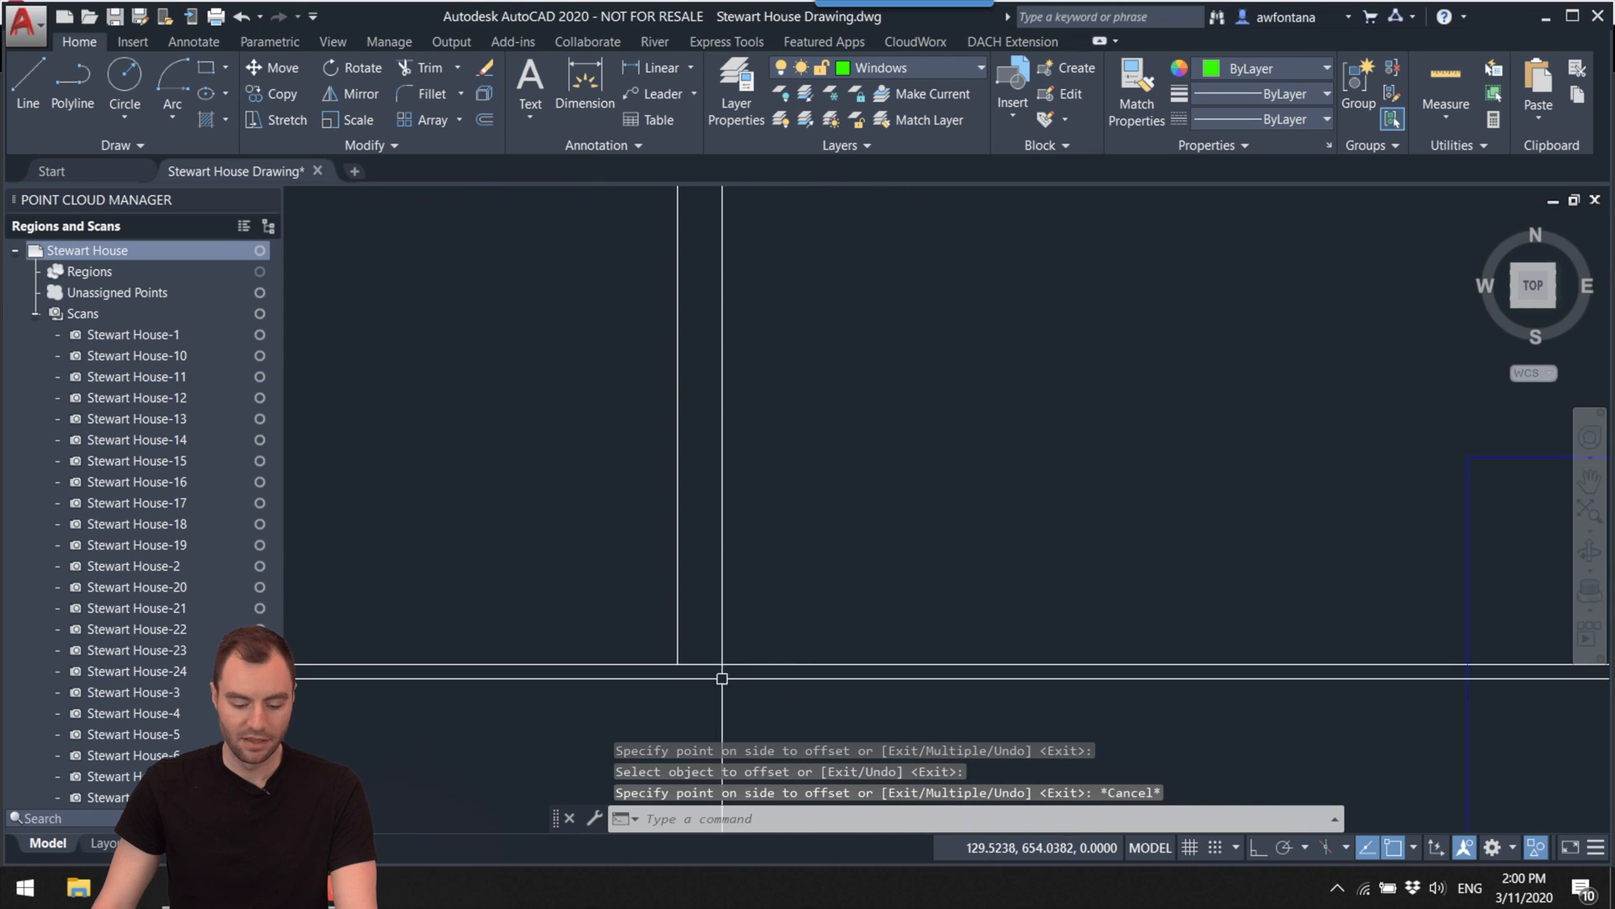
Step: Trim the right exterior wall's inner line between the two lines of the horizontal wall above the closets
{"action": "scroll", "coordinate": [722, 678], "scroll_direction": "down", "scroll_amount": 4}
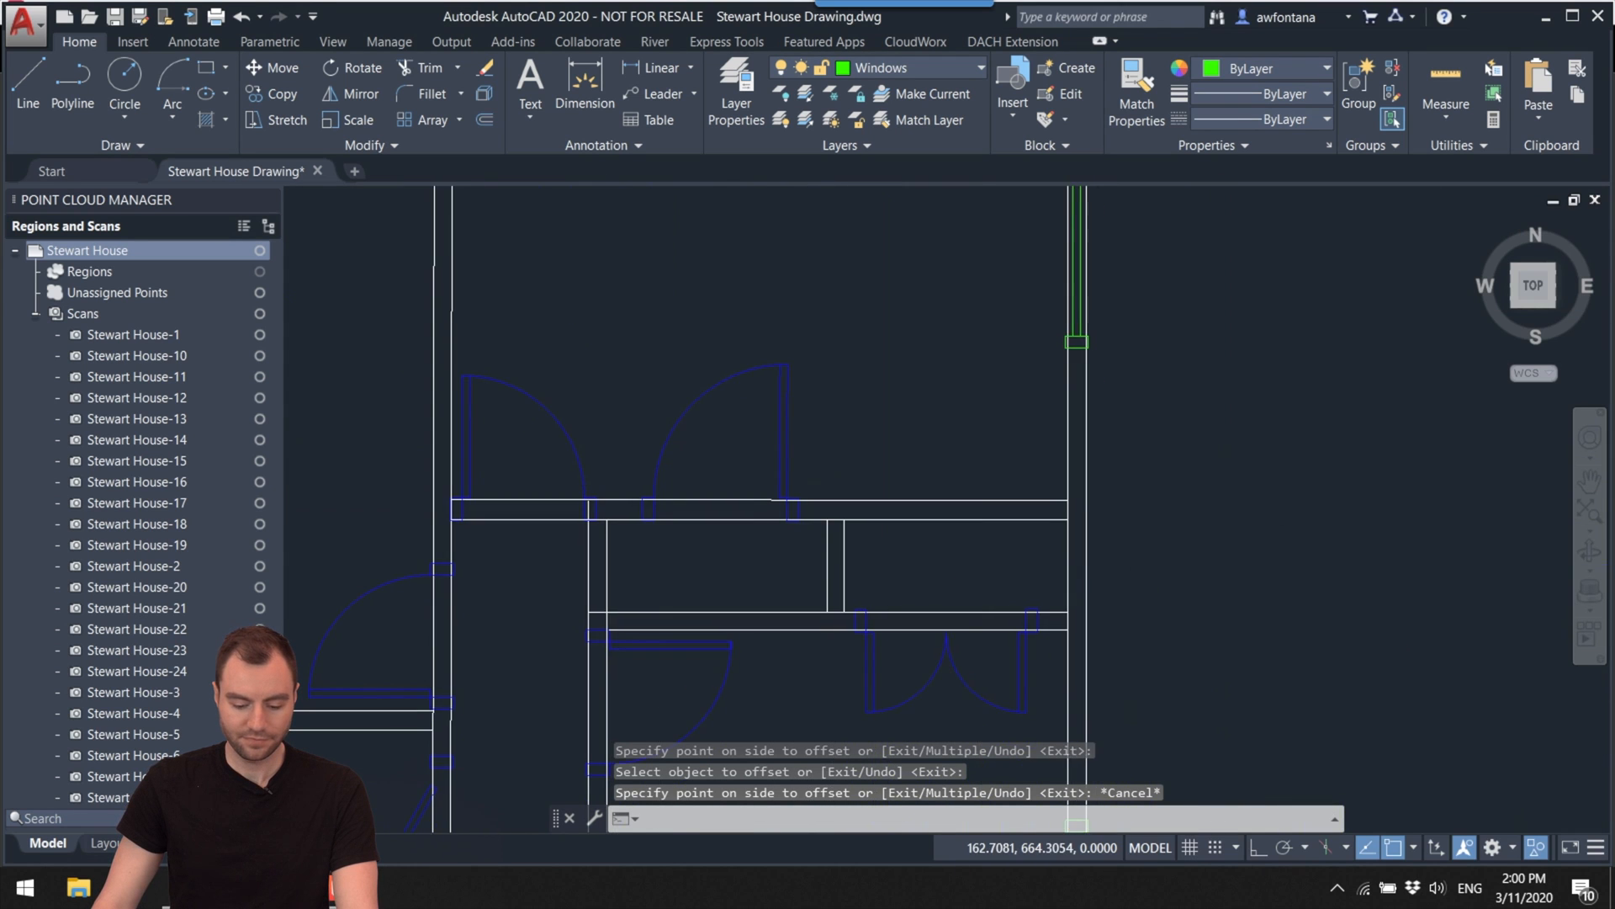
{"action": "scroll", "coordinate": [972, 571], "scroll_direction": "down", "scroll_amount": 1}
{"action": "middle_click_drag", "start_coordinate": [979, 566], "coordinate": [917, 558]}
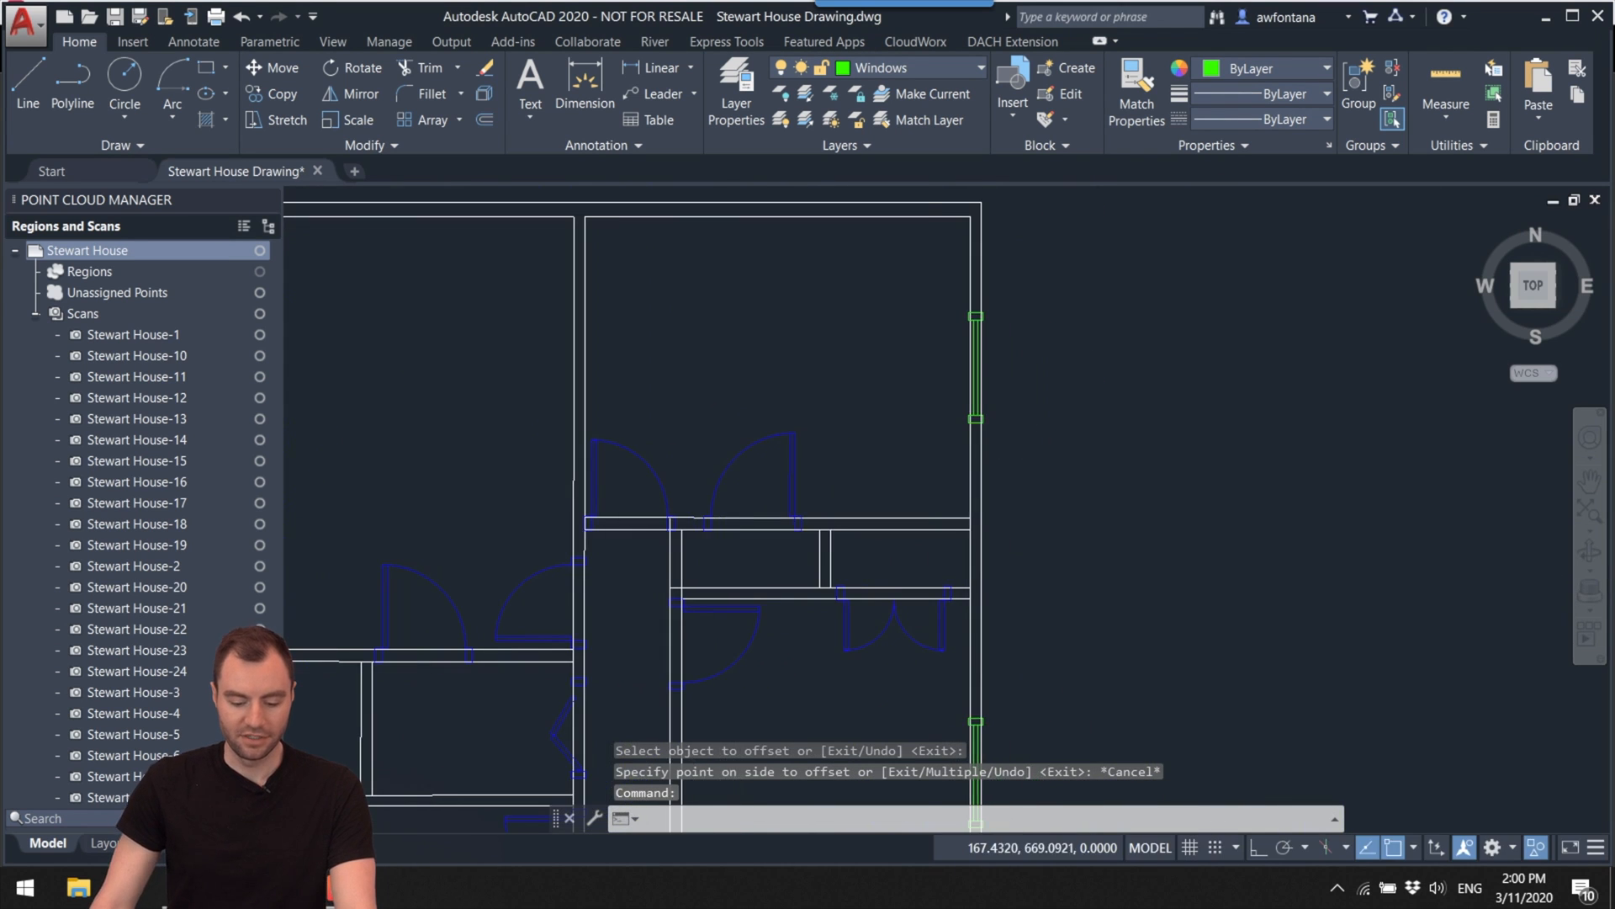
{"action": "key", "text": "Escape"}
{"action": "key", "text": "Escape"}
{"action": "scroll", "coordinate": [976, 576], "scroll_direction": "up", "scroll_amount": 5}
{"action": "mouse_move", "coordinate": [883, 614]}
{"action": "left_mouse_down"}
{"action": "mouse_move", "coordinate": [815, 421]}
{"action": "mouse_move", "coordinate": [901, 548]}
{"action": "left_mouse_up"}
{"action": "scroll", "coordinate": [905, 495], "scroll_direction": "down", "scroll_amount": 1}
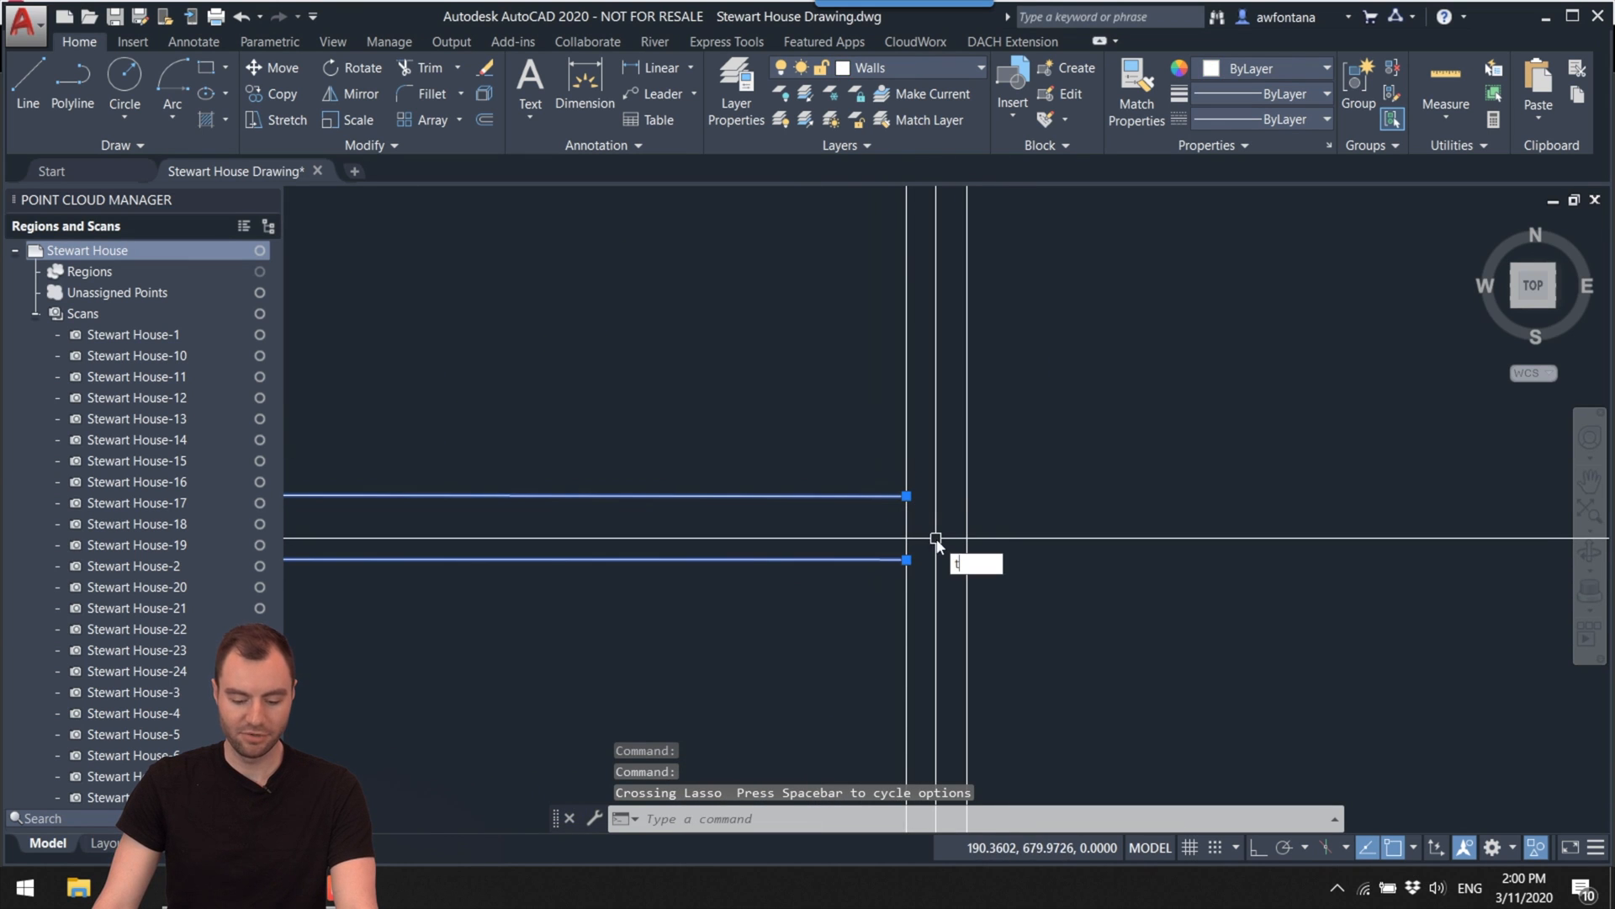
{"action": "key", "text": "Return"}
{"action": "scroll", "coordinate": [905, 535], "scroll_direction": "down", "scroll_amount": 2}
Step: Try to trim the upper closet wall line between the two closet divider lines
{"action": "scroll", "coordinate": [673, 523], "scroll_direction": "up", "scroll_amount": 4}
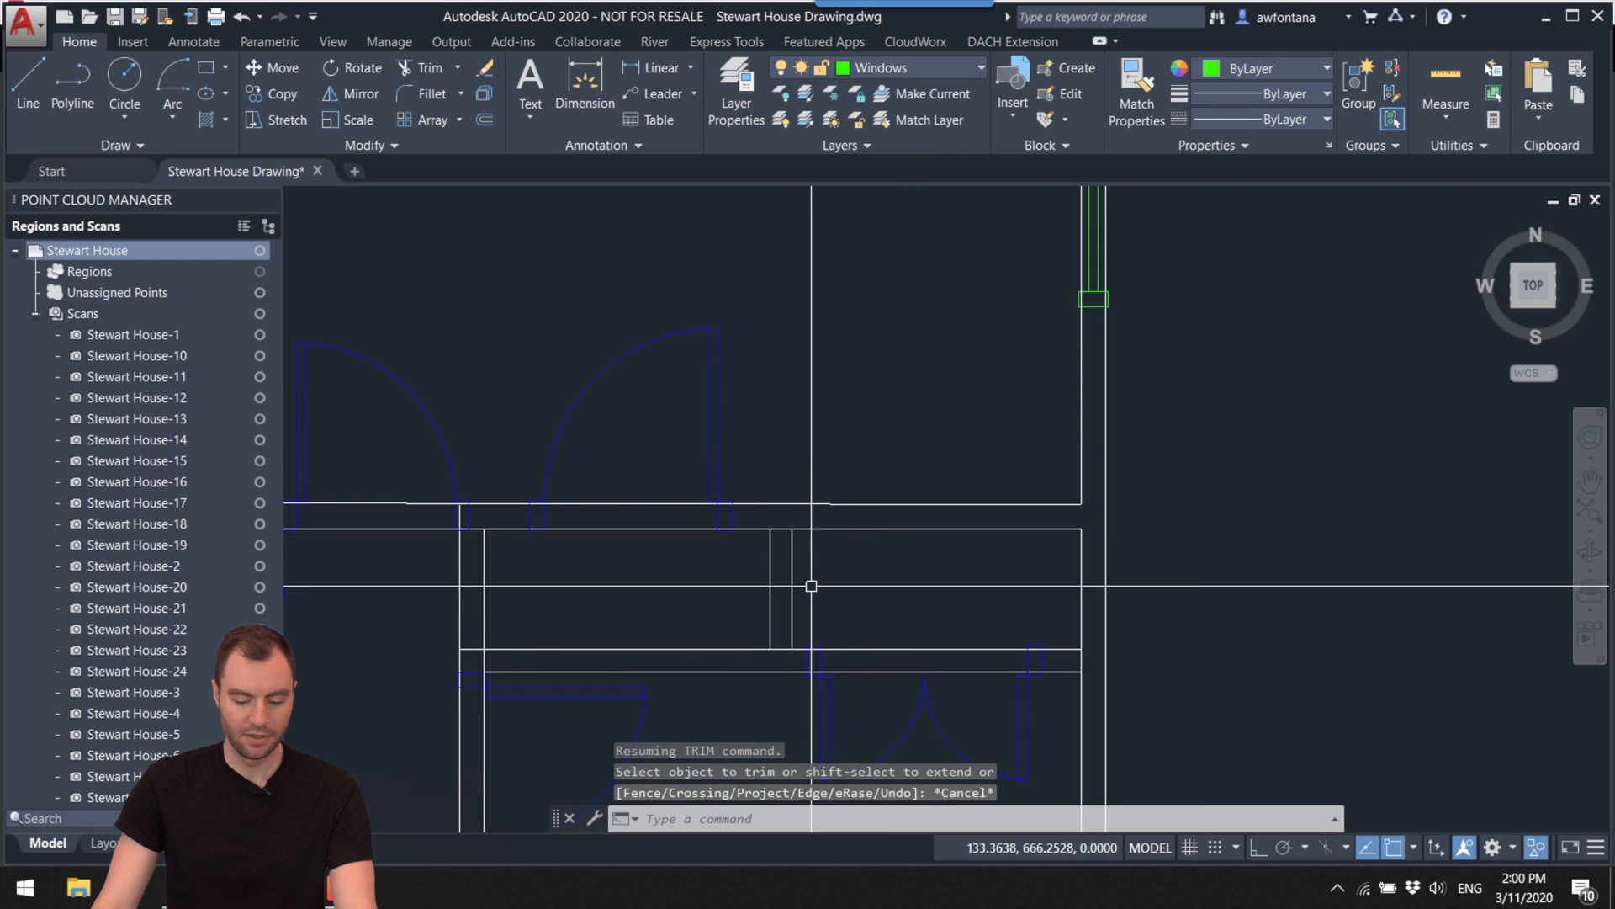
{"action": "mouse_move", "coordinate": [820, 552]}
{"action": "left_mouse_down"}
{"action": "mouse_move", "coordinate": [725, 526]}
{"action": "mouse_move", "coordinate": [716, 540]}
{"action": "left_mouse_up"}
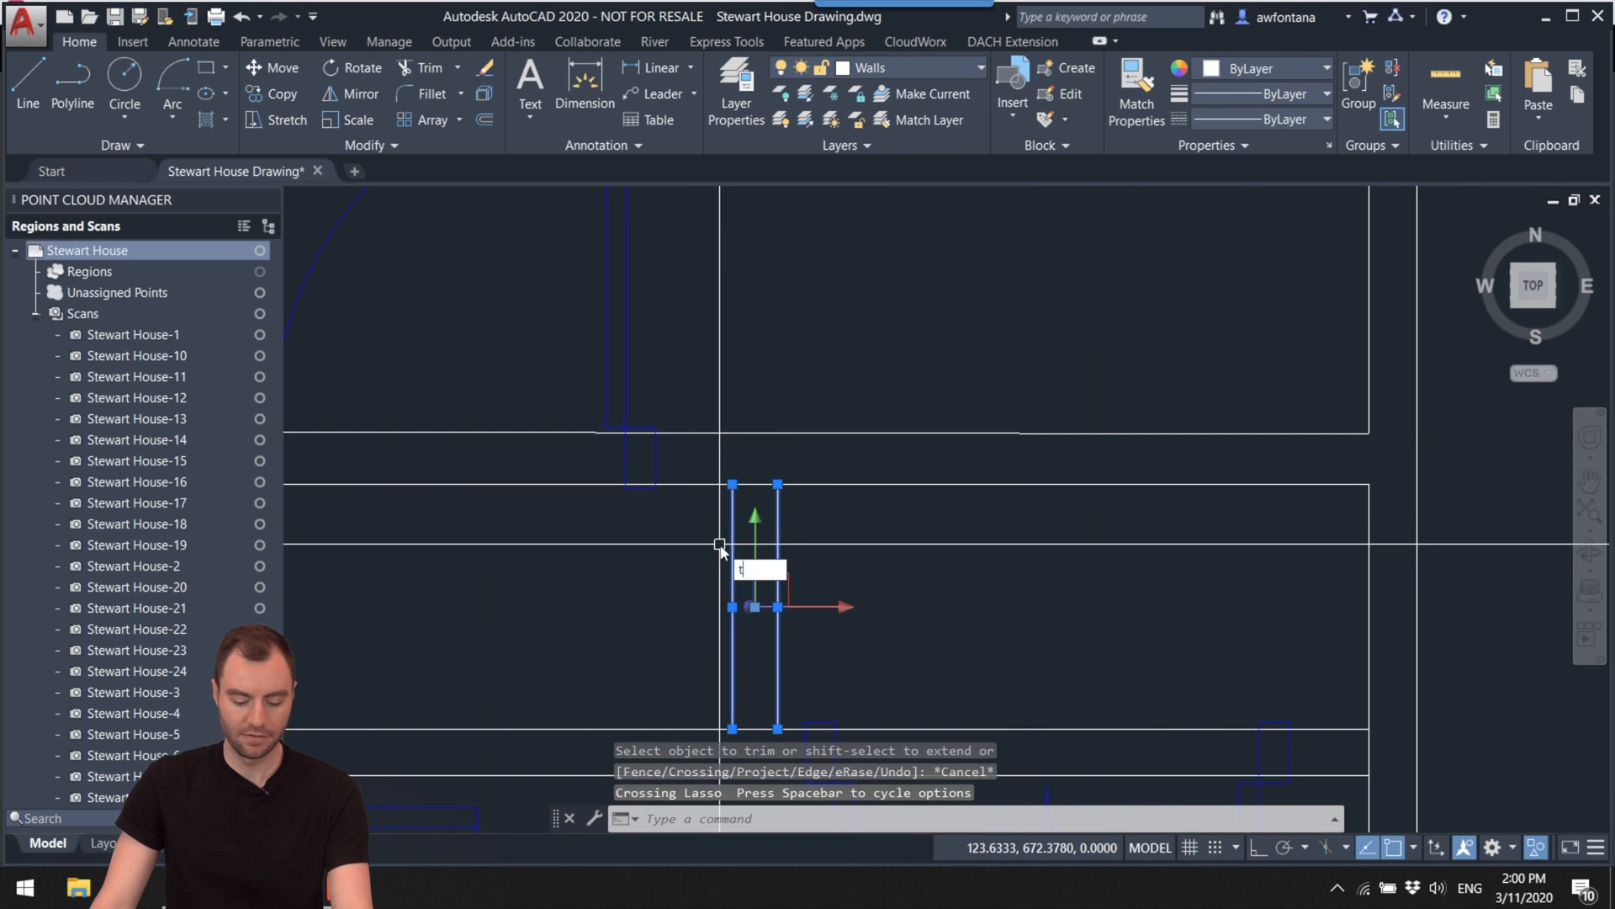
{"action": "key", "text": "Return"}
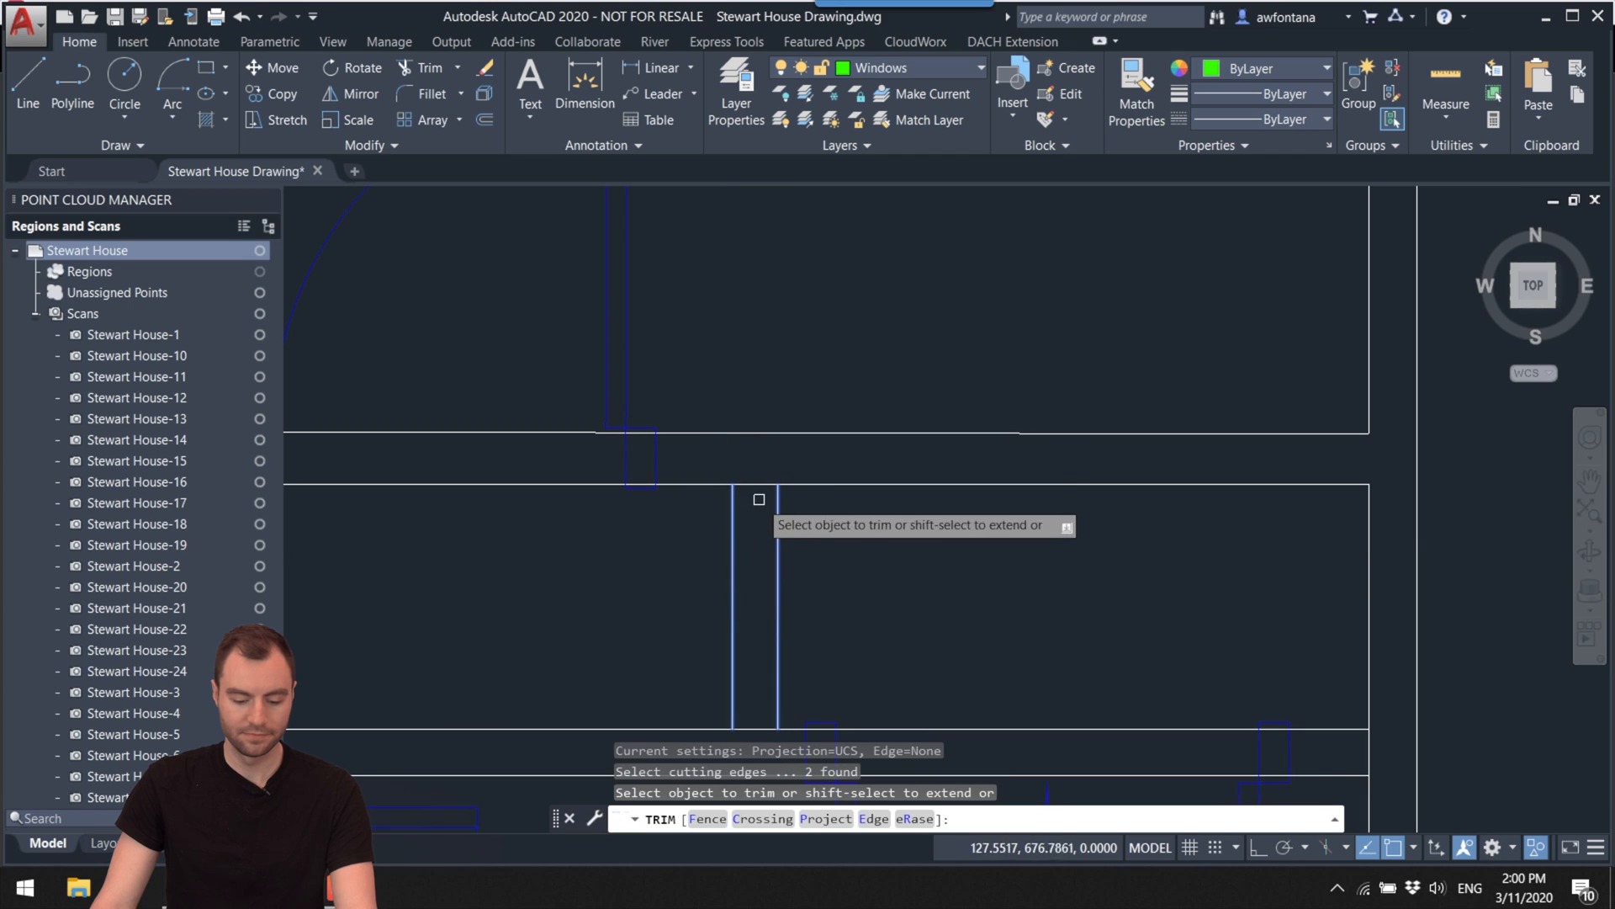
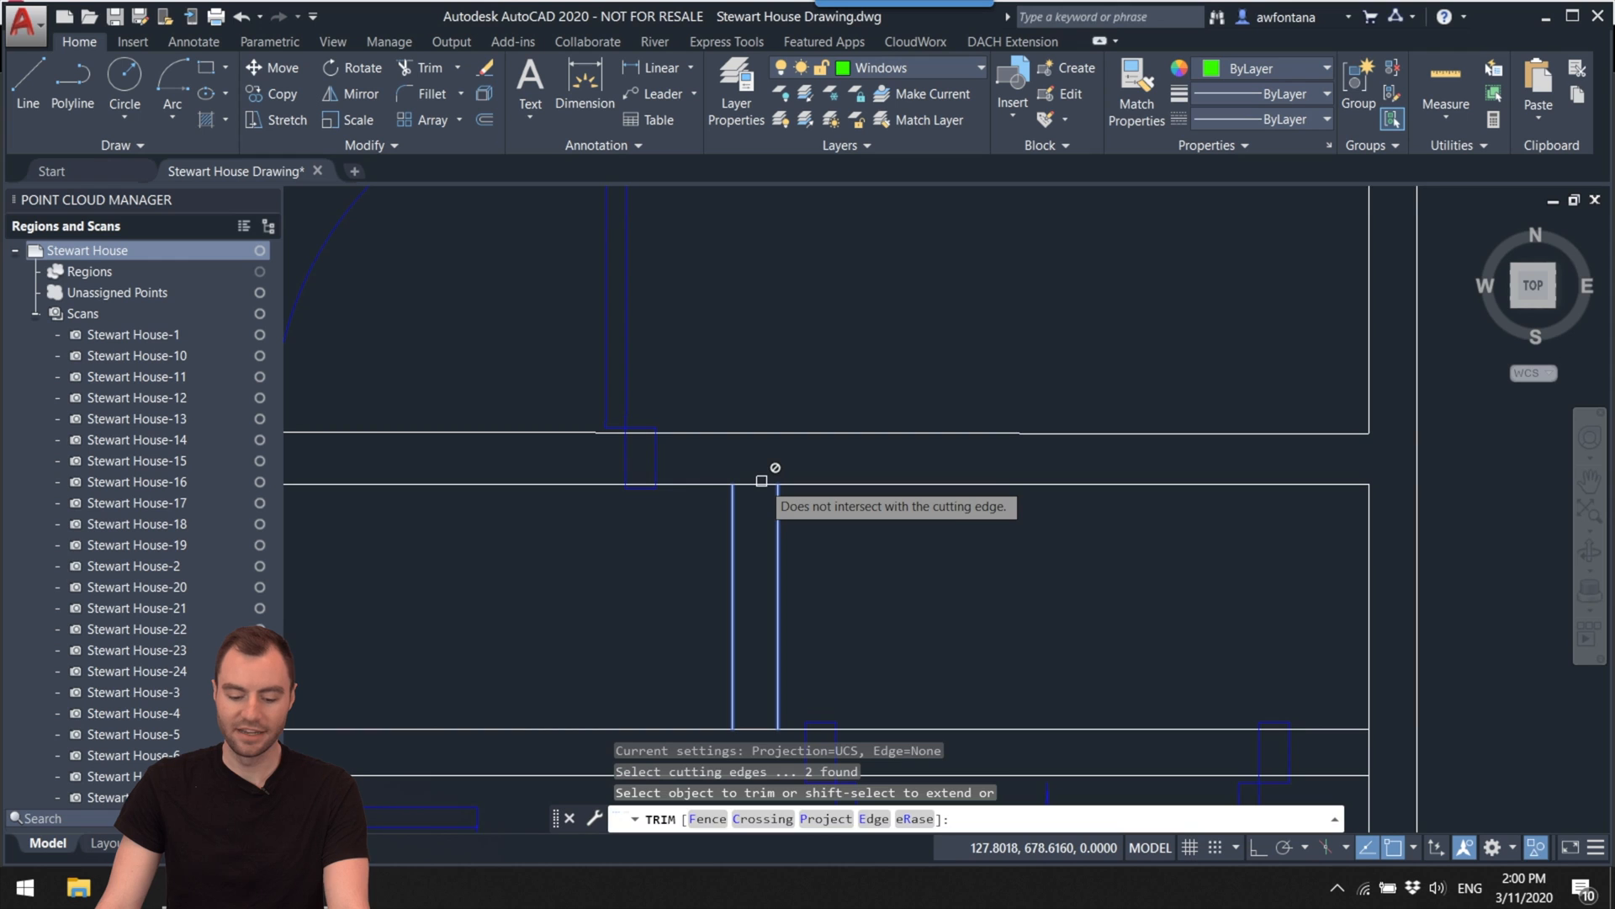
{"action": "key", "text": "Escape"}
Step: Examine up close where the upper ends of the closet divider lines meet the wall line
{"action": "scroll", "coordinate": [762, 480], "scroll_direction": "up", "scroll_amount": 4}
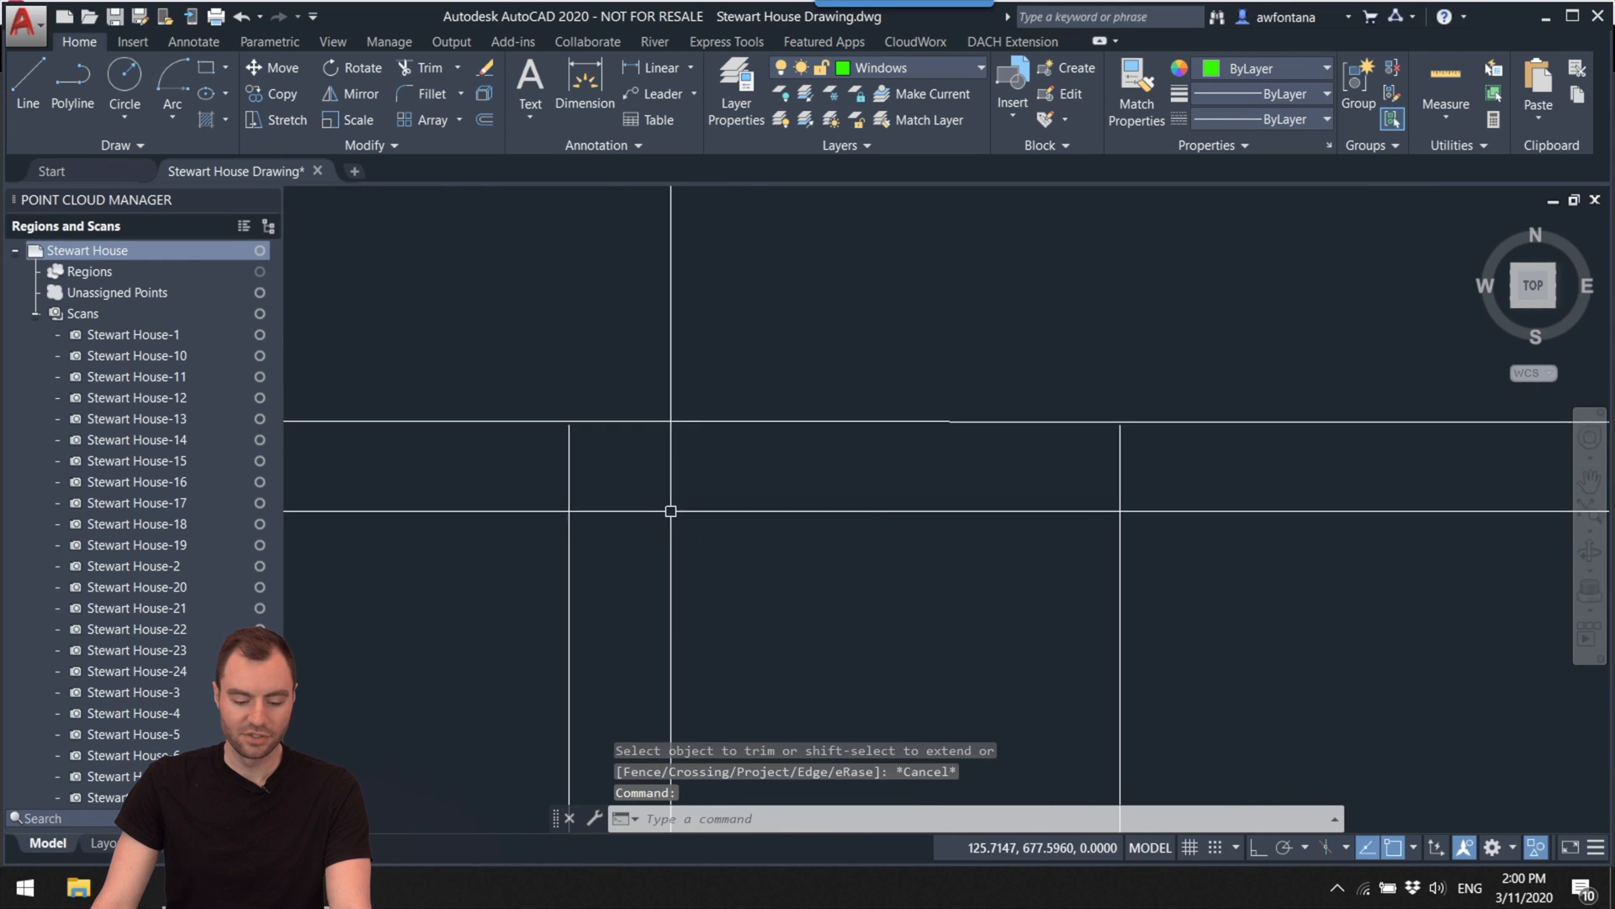
{"action": "scroll", "coordinate": [671, 511], "scroll_direction": "up", "scroll_amount": 3}
{"action": "left_click", "coordinate": [589, 509]}
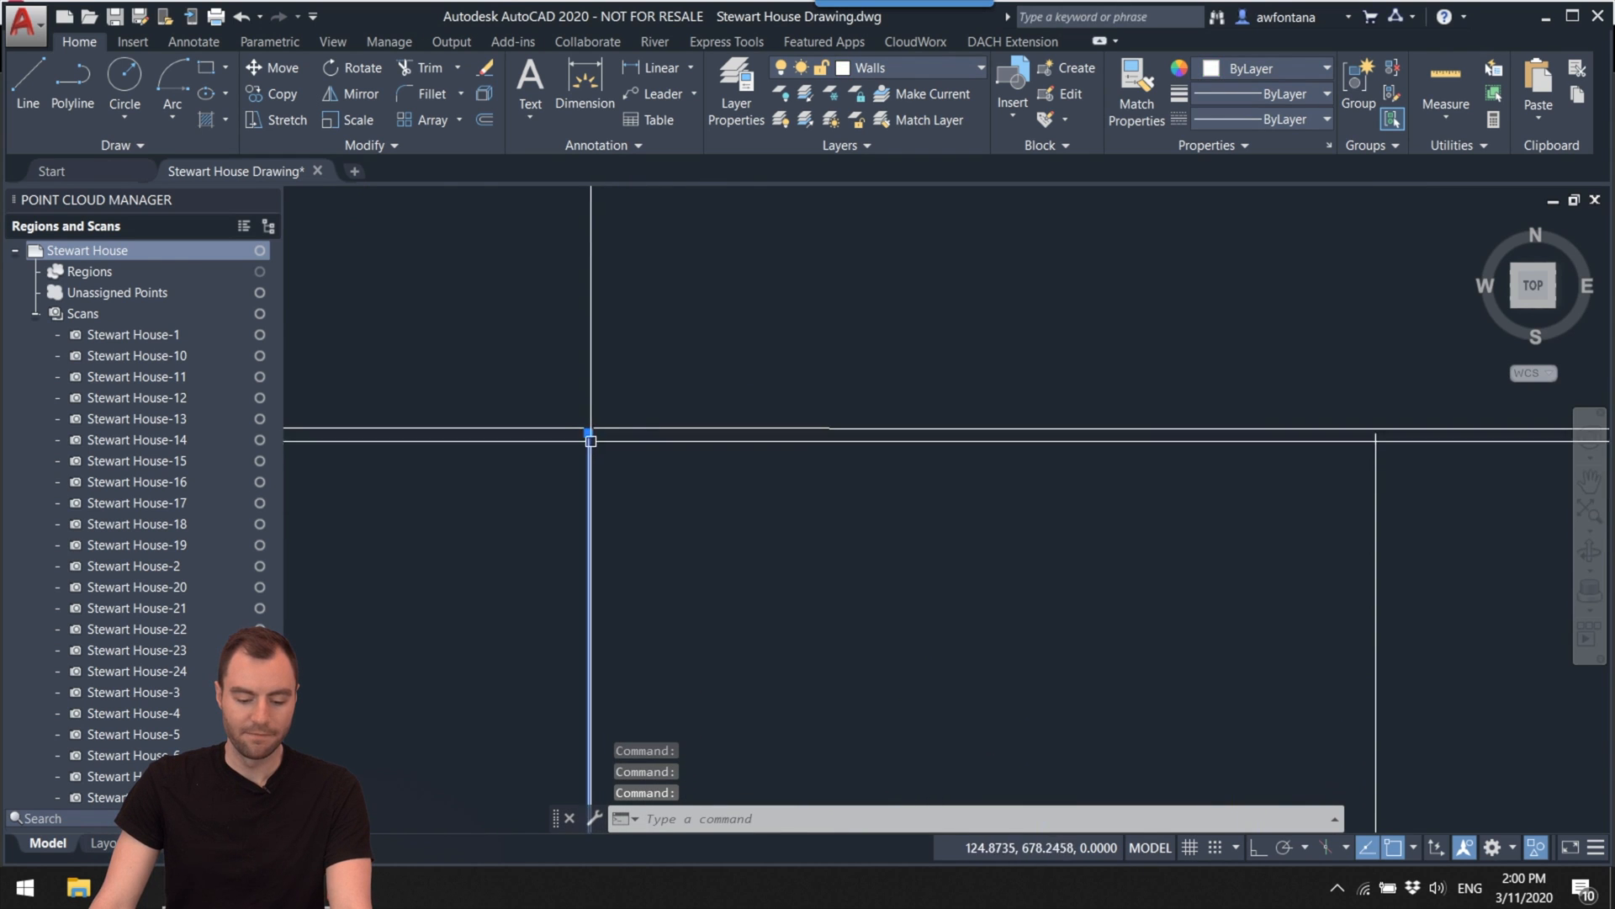
{"action": "key", "text": "Escape"}
{"action": "scroll", "coordinate": [645, 477], "scroll_direction": "up", "scroll_amount": 5}
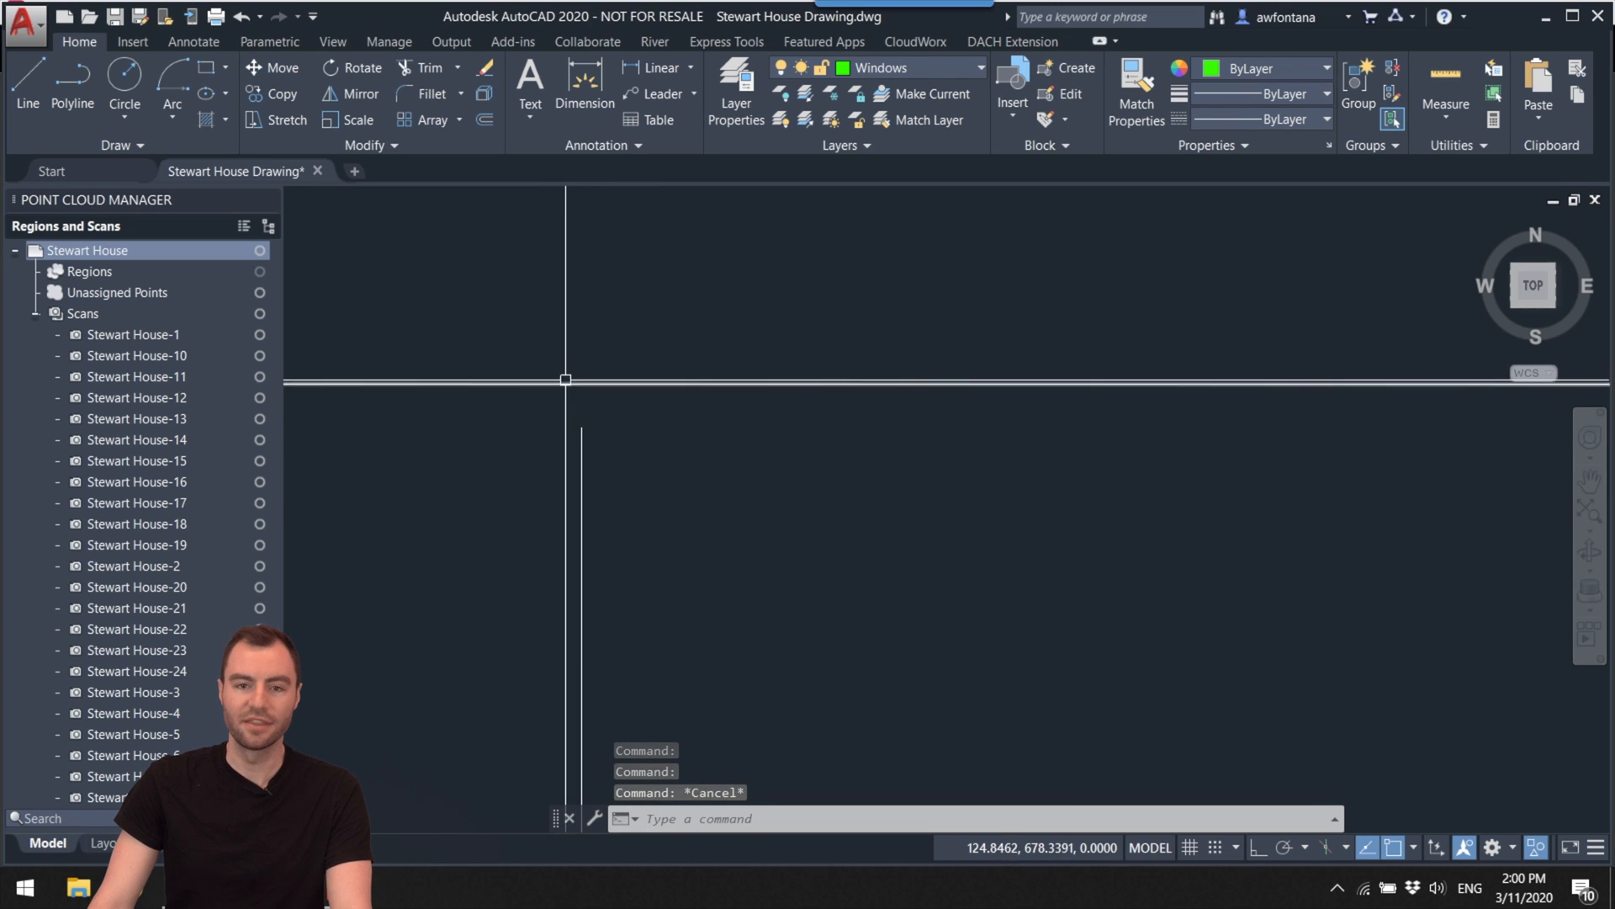
{"action": "mouse_move", "coordinate": [586, 385]}
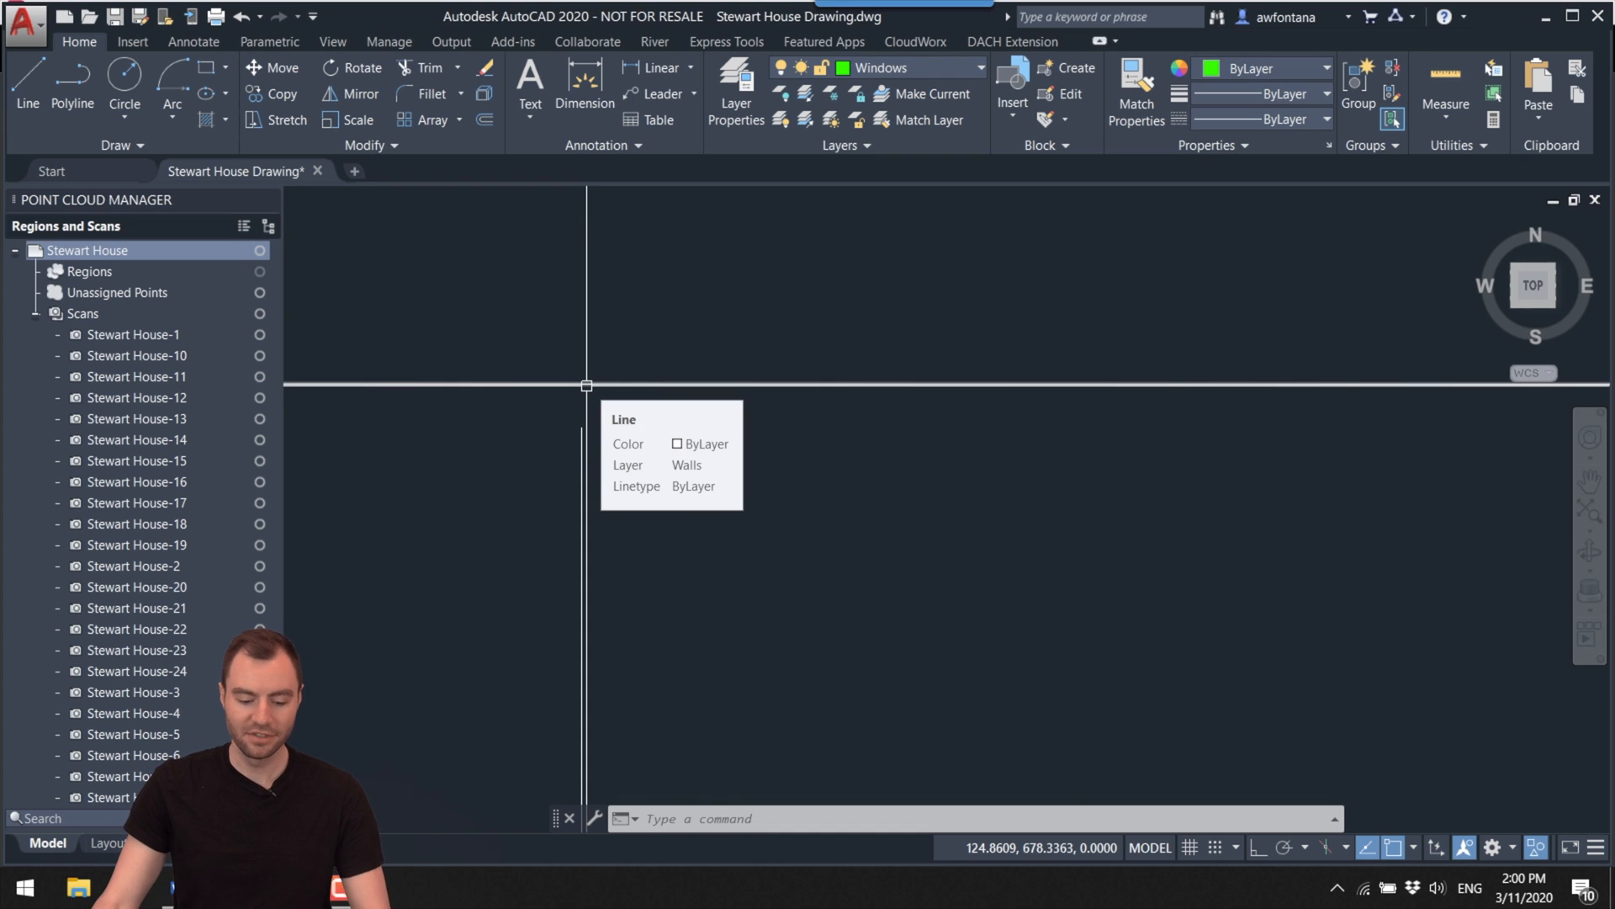
{"action": "key", "text": "Escape"}
{"action": "key", "text": "Escape"}
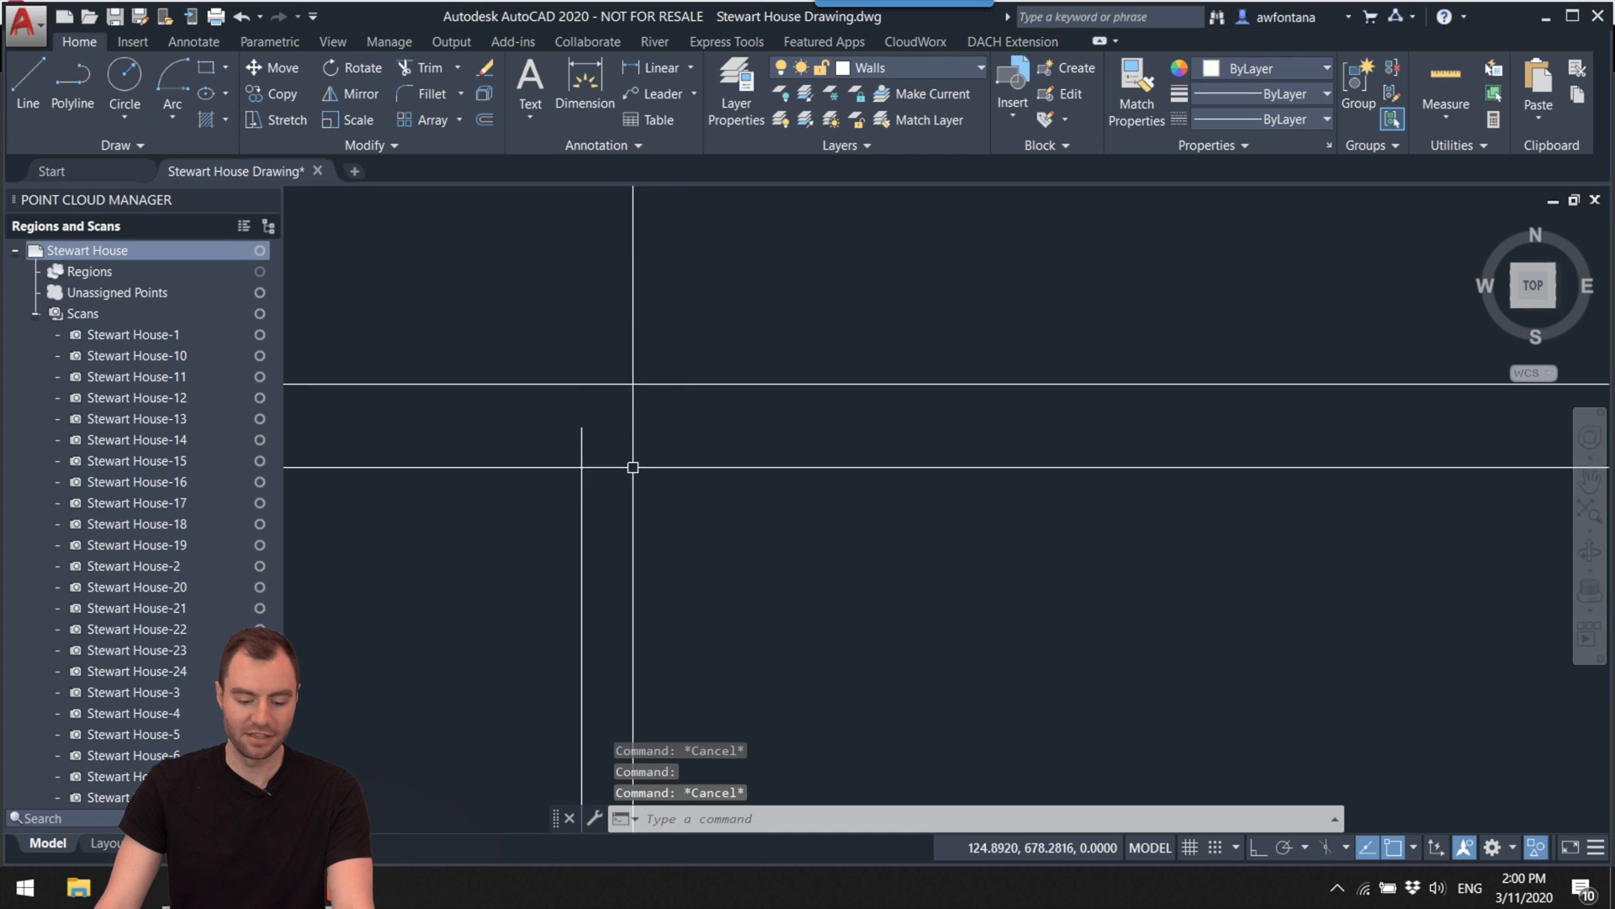
Step: Stretch the upper ends of both closet divider lines past the wall line, the left by about 0.09 and the right by about 0.2
{"action": "left_click", "coordinate": [581, 427]}
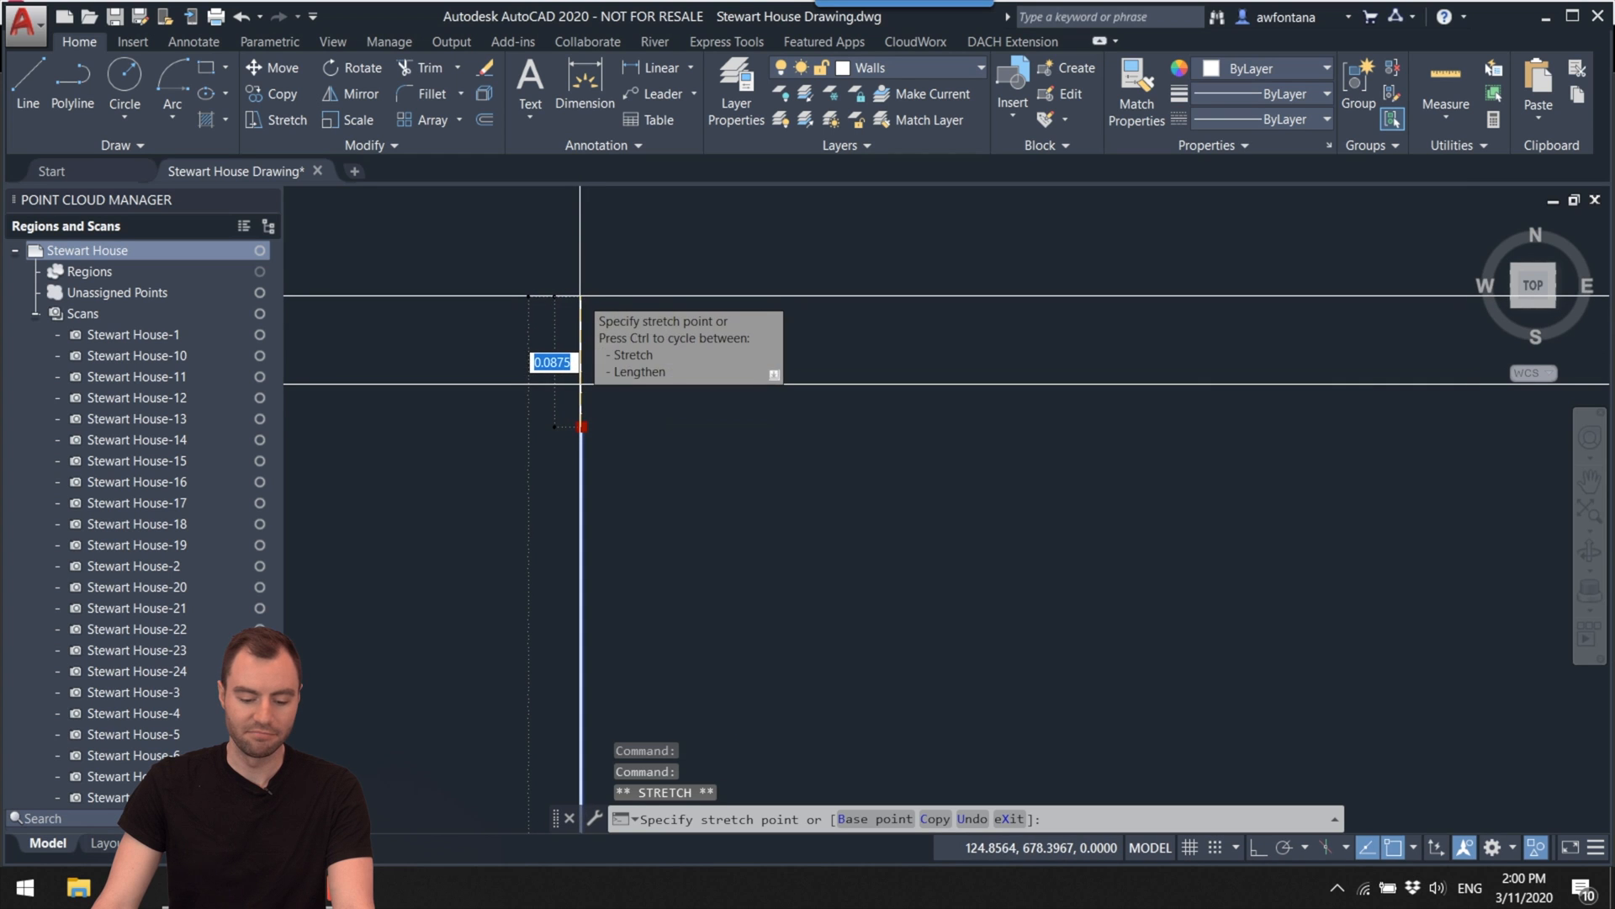
{"action": "key", "text": "Escape"}
{"action": "middle_click_drag", "start_coordinate": [581, 295], "coordinate": [677, 372]}
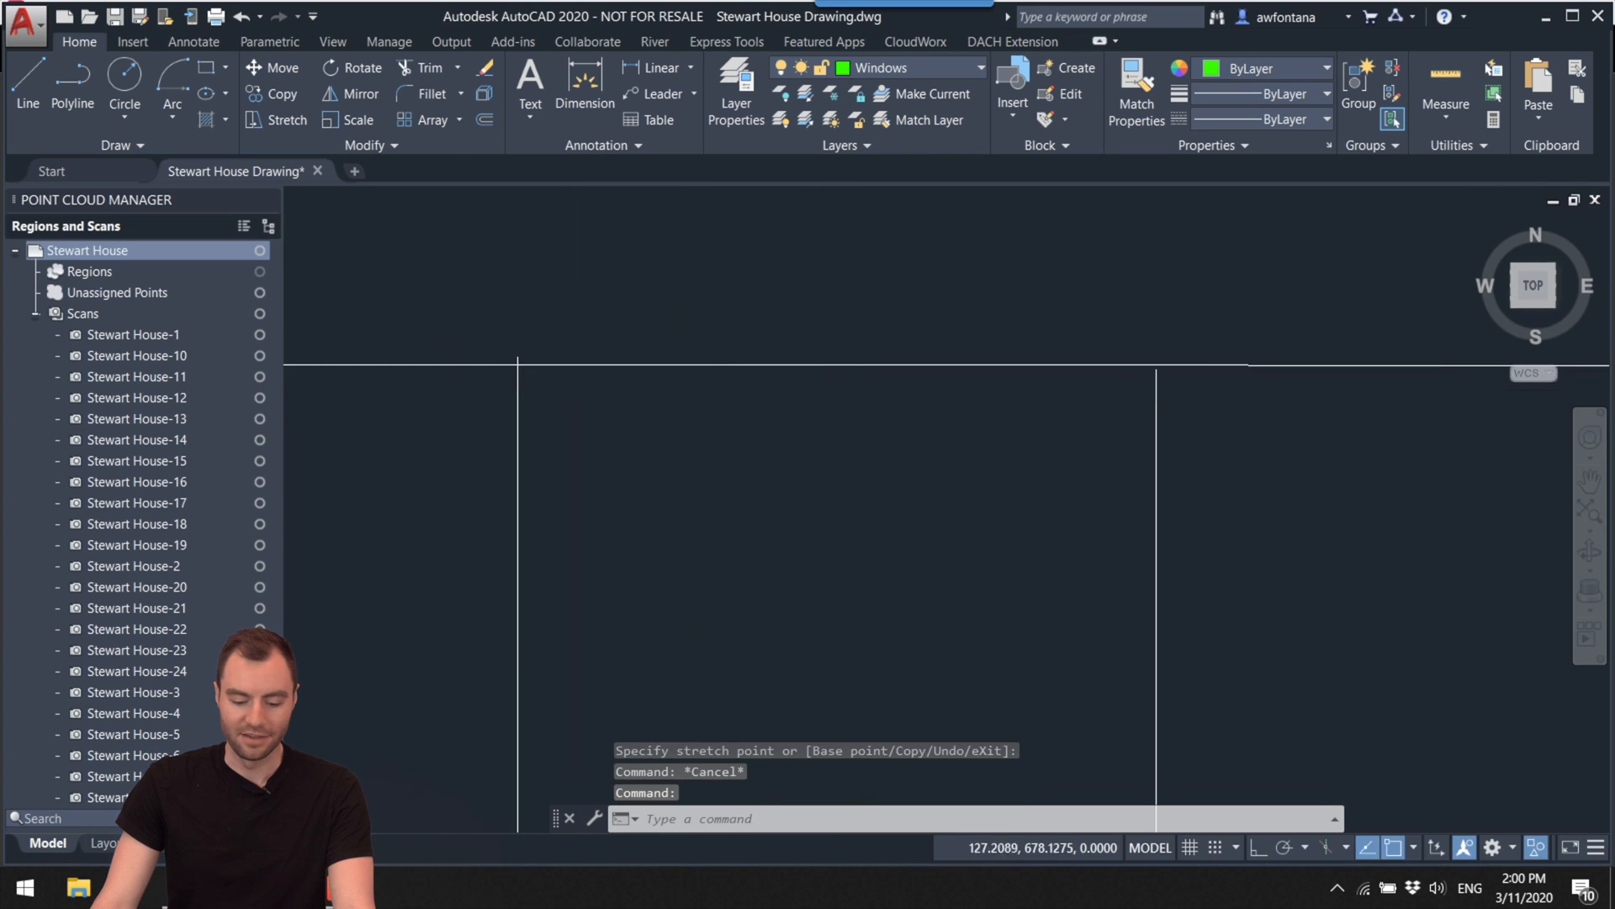
{"action": "middle_click_drag", "start_coordinate": [1057, 409], "coordinate": [1065, 448]}
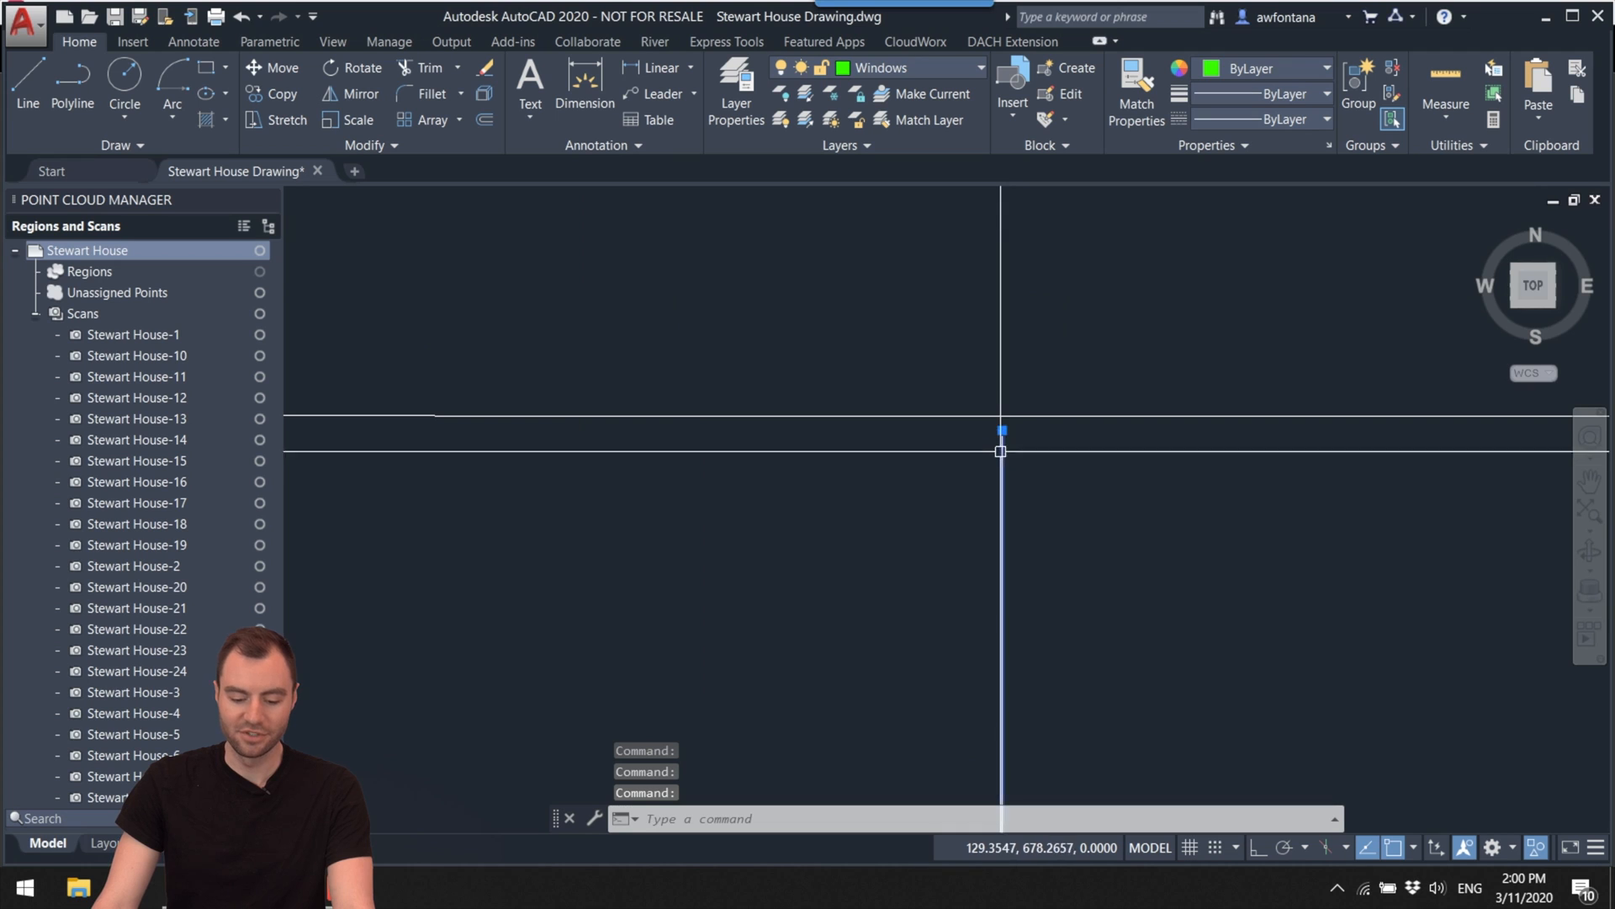
{"action": "left_click", "coordinate": [1001, 429]}
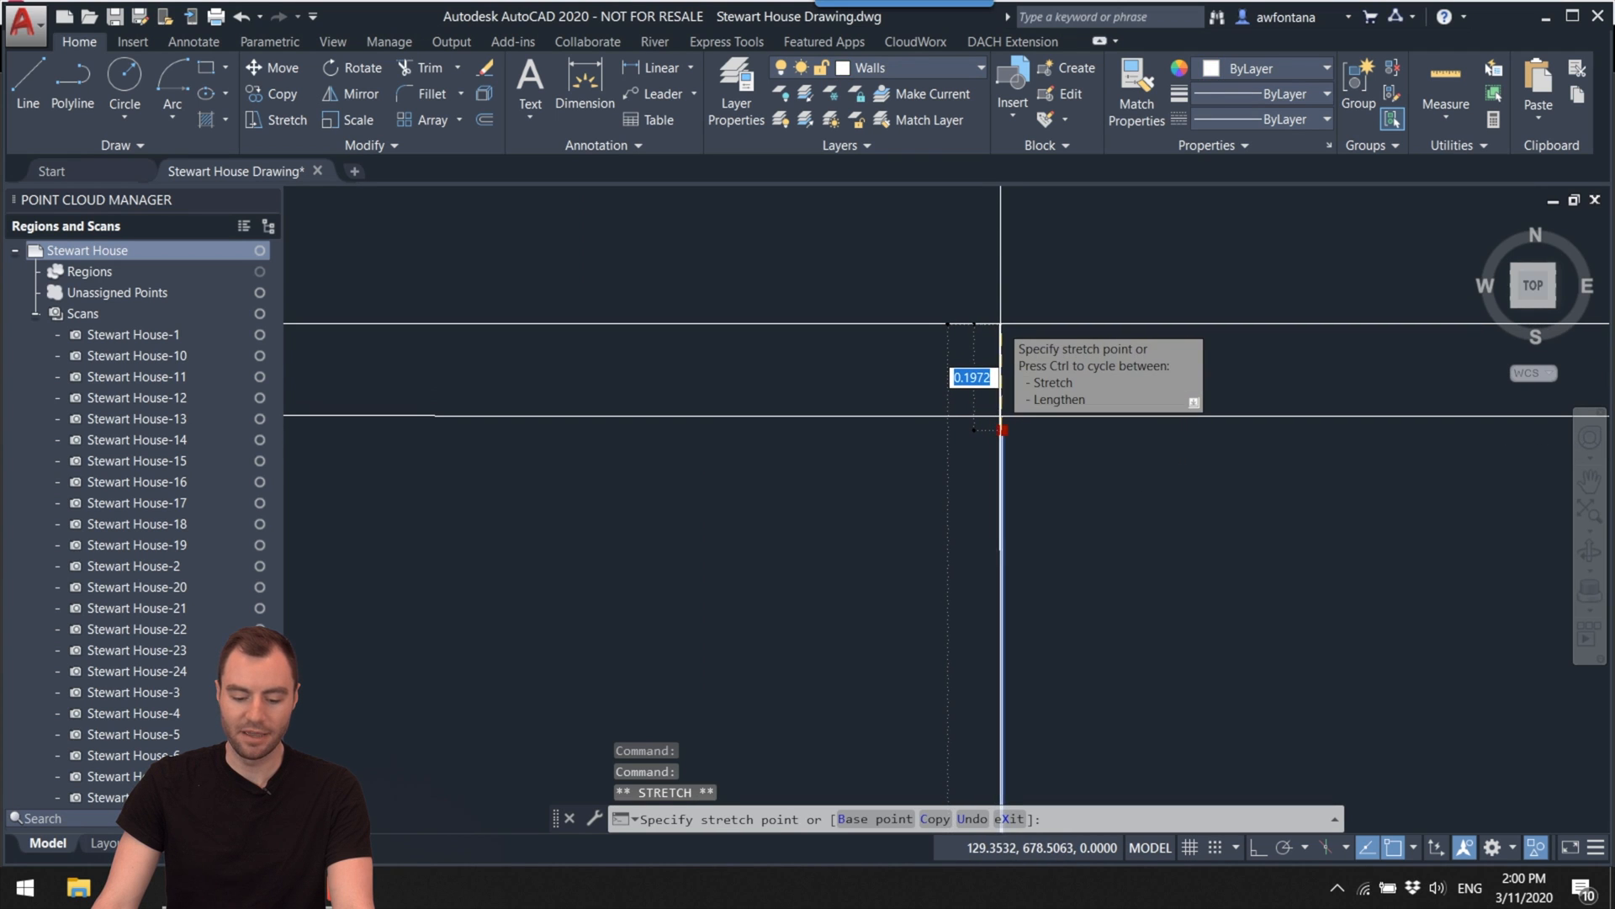
{"action": "scroll", "coordinate": [1001, 332], "scroll_direction": "down", "scroll_amount": 3}
{"action": "key", "text": "Escape"}
{"action": "mouse_move", "coordinate": [1009, 346]}
{"action": "middle_mouse_down"}
{"action": "mouse_move", "coordinate": [815, 379]}
{"action": "mouse_move", "coordinate": [979, 414]}
{"action": "mouse_move", "coordinate": [955, 403]}
{"action": "middle_mouse_up"}
Step: Trim the upper closet wall line between the two closet divider lines
{"action": "mouse_move", "coordinate": [991, 422]}
{"action": "left_mouse_down"}
{"action": "mouse_move", "coordinate": [577, 541]}
{"action": "mouse_move", "coordinate": [804, 514]}
{"action": "left_mouse_up"}
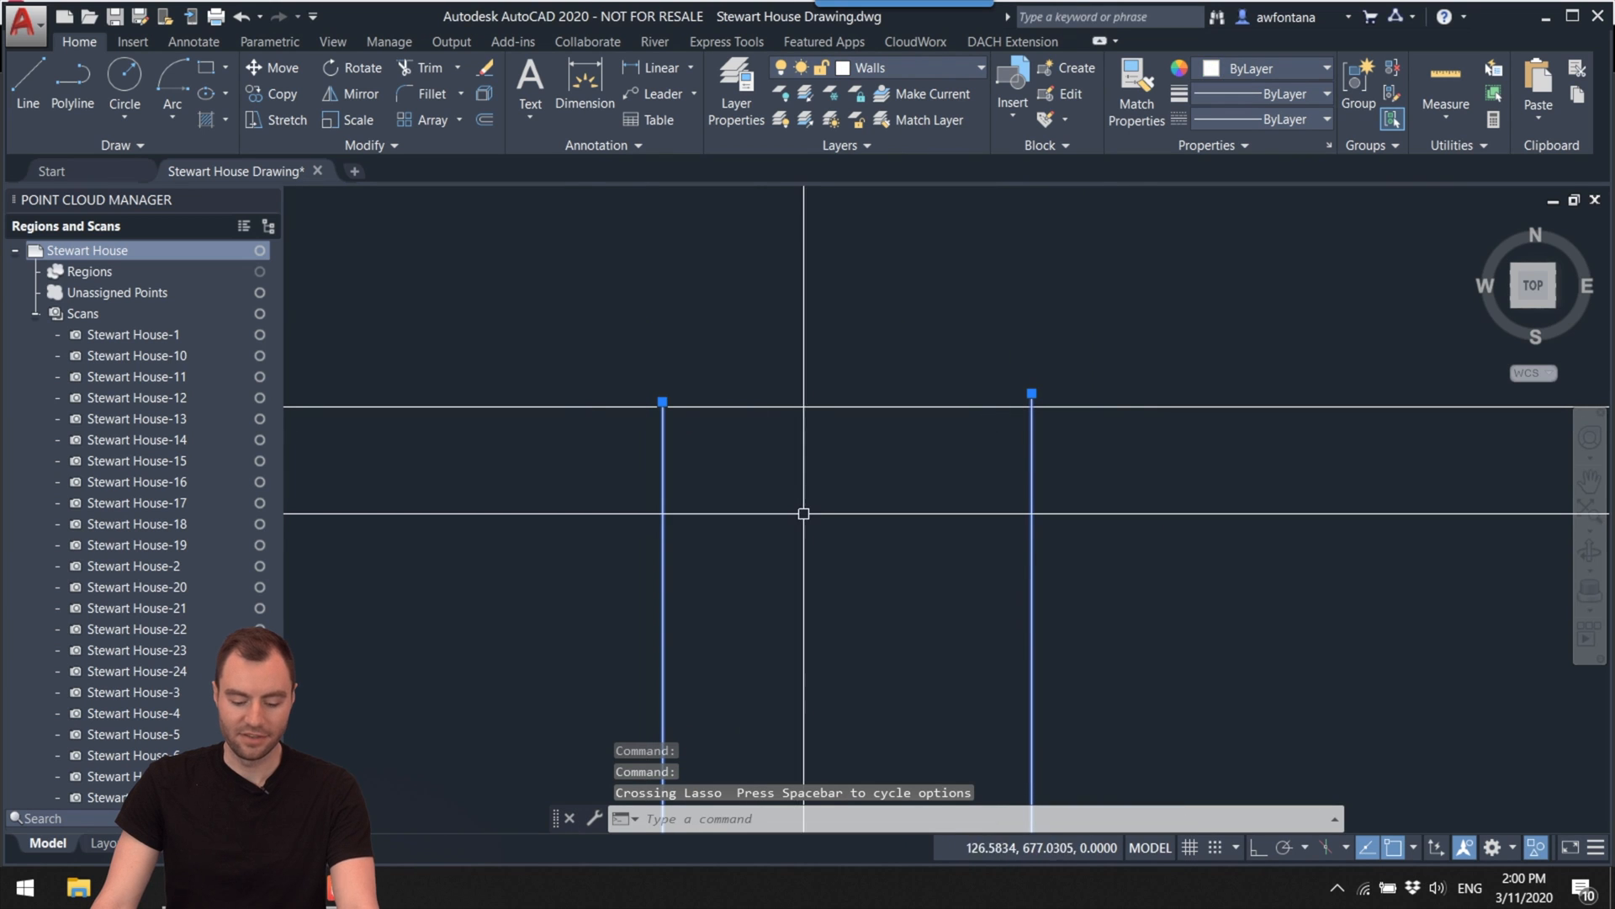
{"action": "key", "text": "Return"}
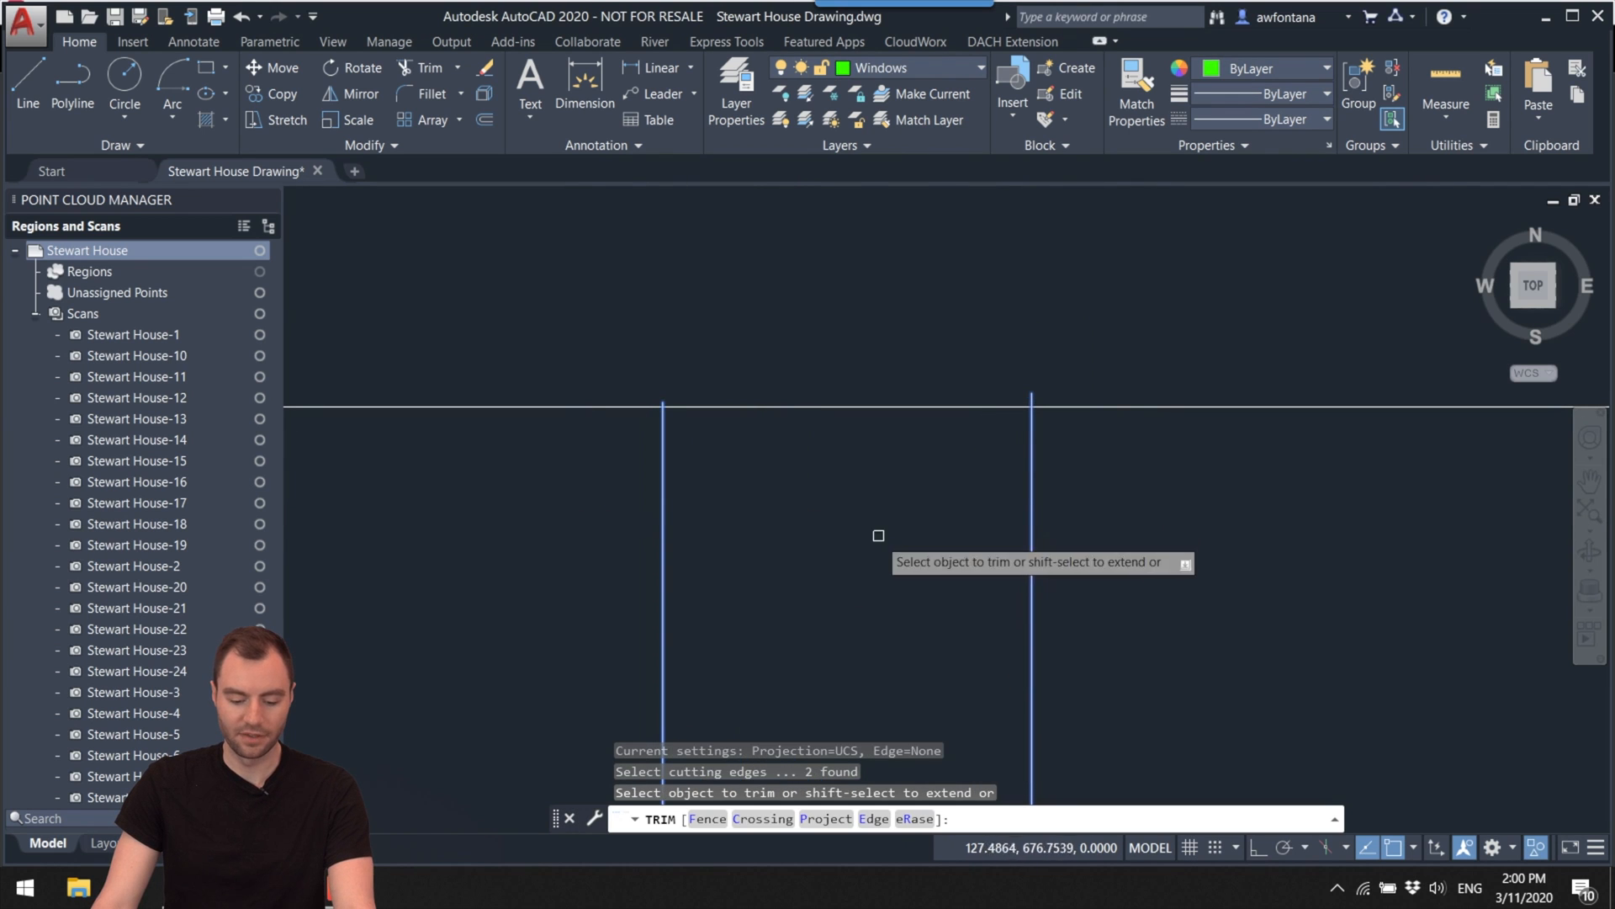
{"action": "scroll", "coordinate": [645, 377], "scroll_direction": "up", "scroll_amount": 5}
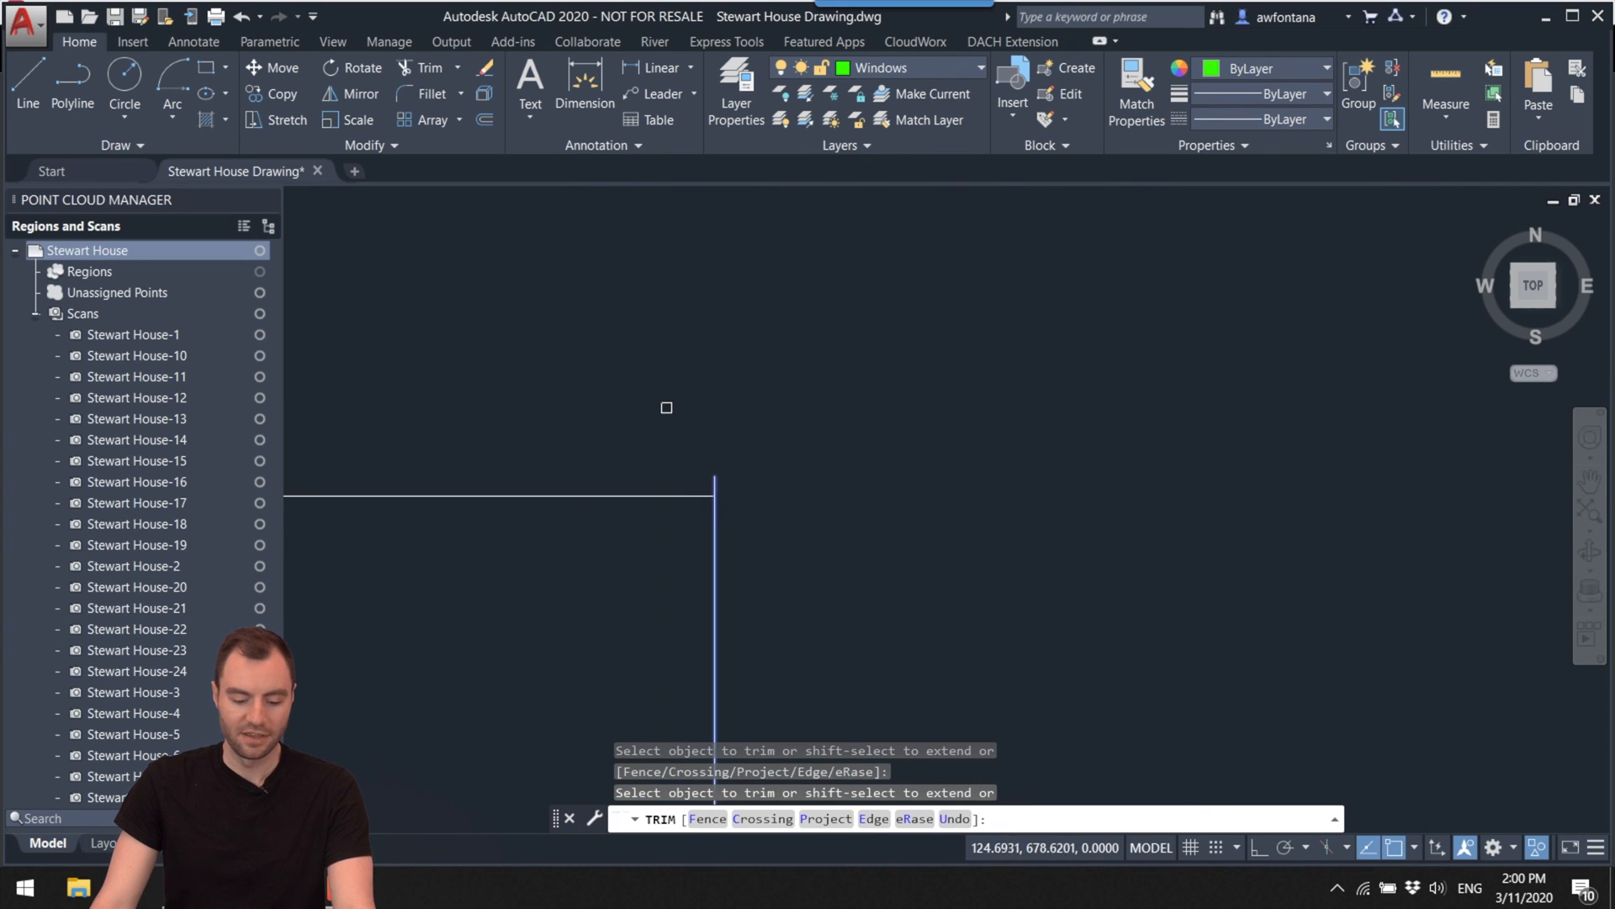
{"action": "key", "text": "Escape"}
Step: Trim the left closet divider line's overshoot above the wall, using the wall line as the cutting edge
{"action": "left_click", "coordinate": [690, 492]}
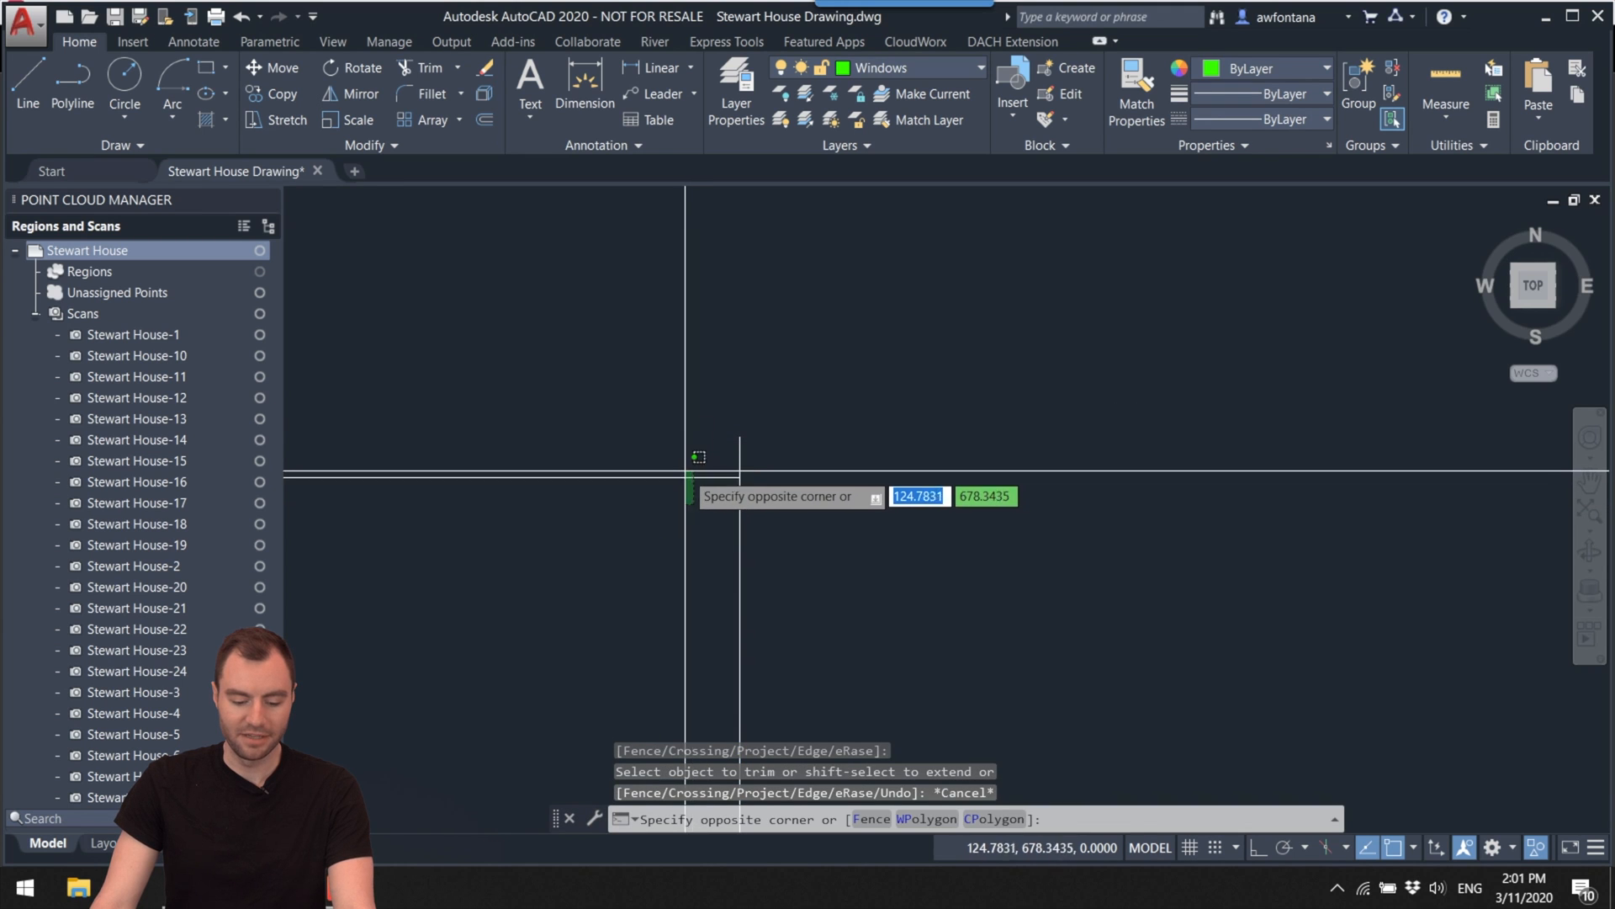
{"action": "left_click", "coordinate": [688, 458]}
{"action": "type", "text": "tr"}
{"action": "key", "text": "Return"}
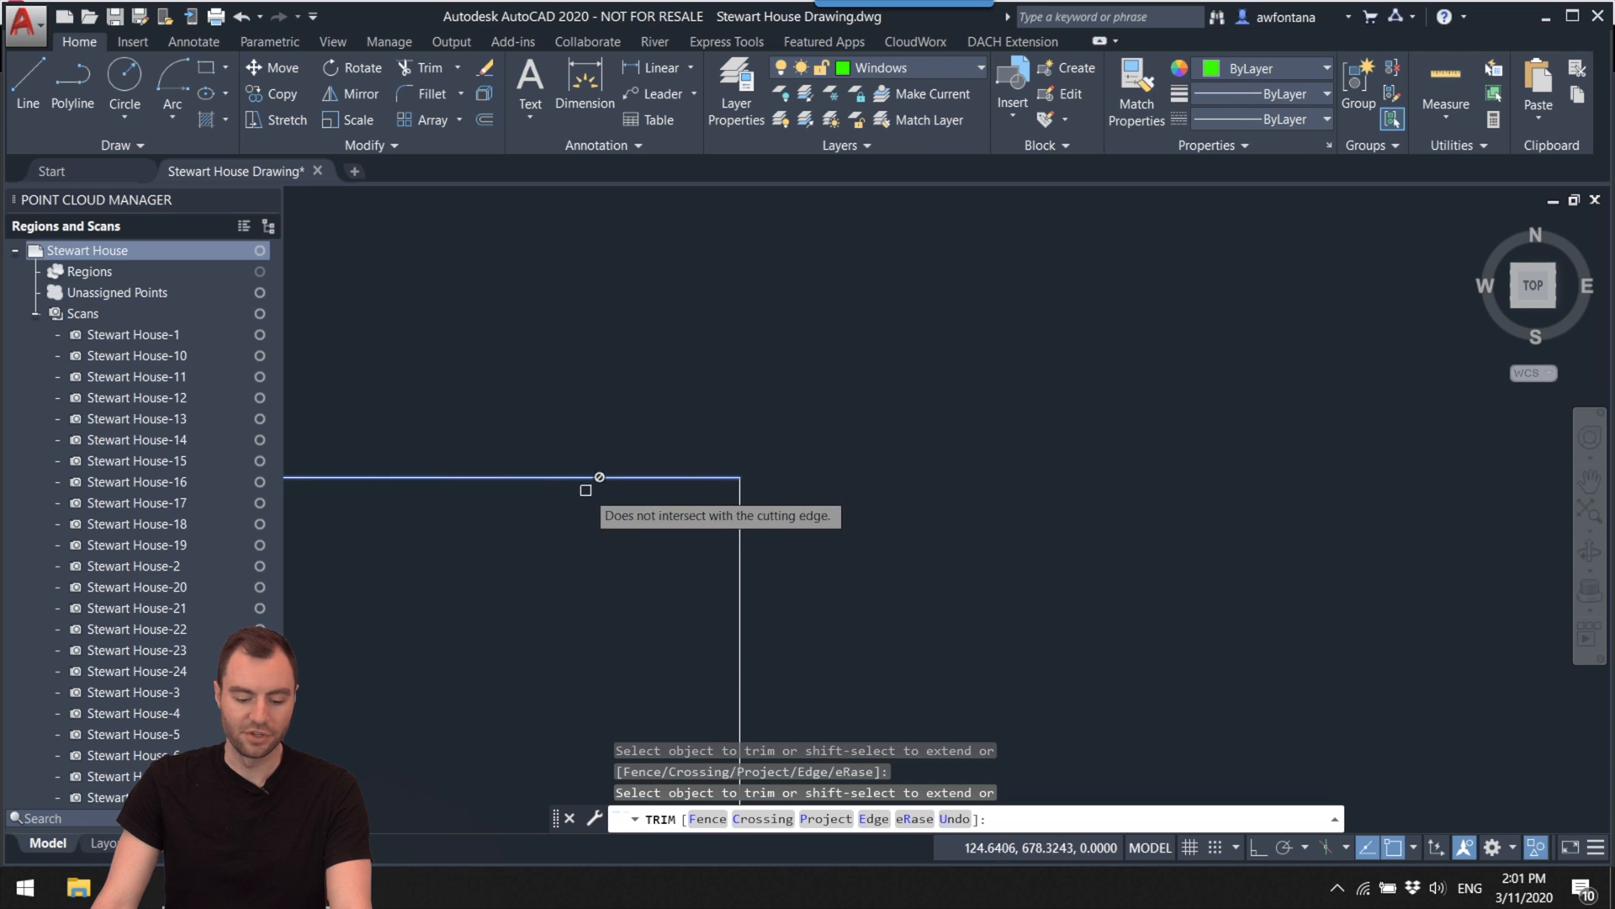
Step: Trim the right closet divider line's overshoot above the wall, using the wall line as the cutting edge
{"action": "key", "text": "Escape"}
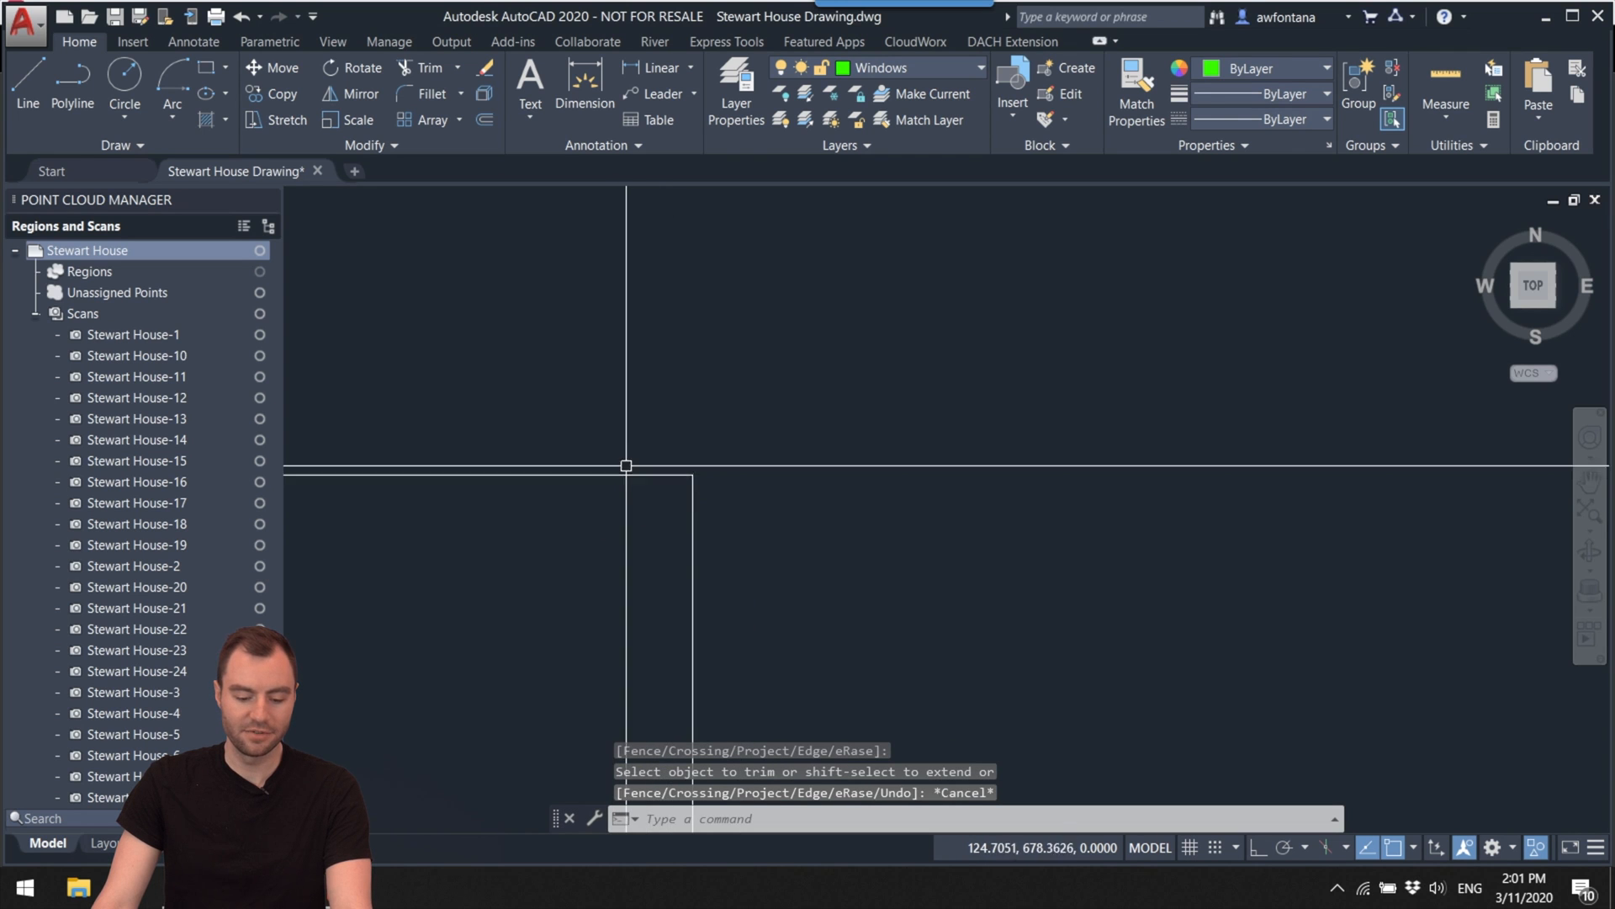
{"action": "scroll", "coordinate": [841, 467], "scroll_direction": "up", "scroll_amount": 2}
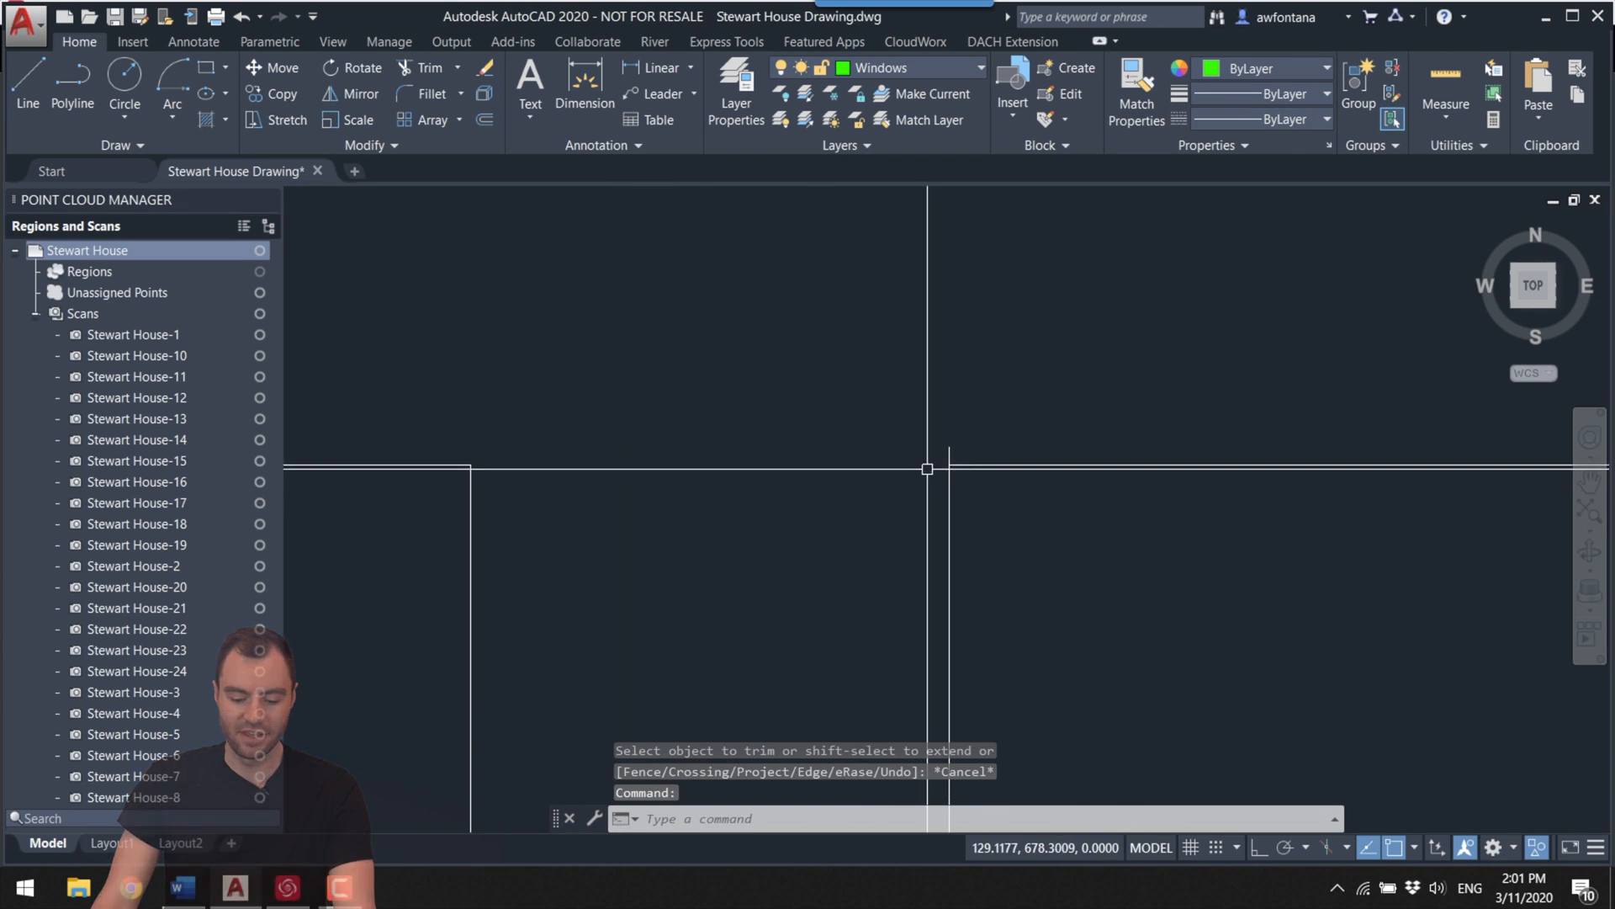
{"action": "left_click", "coordinate": [1015, 501]}
{"action": "type", "text": "tr"}
{"action": "key", "text": "Return"}
{"action": "scroll", "coordinate": [1173, 578], "scroll_direction": "up", "scroll_amount": 2}
{"action": "scroll", "coordinate": [1086, 480], "scroll_direction": "down", "scroll_amount": 1}
{"action": "key", "text": "Escape"}
{"action": "scroll", "coordinate": [915, 475], "scroll_direction": "down", "scroll_amount": 1}
{"action": "scroll", "coordinate": [914, 475], "scroll_direction": "up", "scroll_amount": 3}
{"action": "key", "text": "Escape"}
Step: Trim the surplus wall line segments inside the wall intersections next to the closets
{"action": "scroll", "coordinate": [801, 389], "scroll_direction": "down", "scroll_amount": 3}
{"action": "left_click_drag", "start_coordinate": [816, 458], "coordinate": [699, 476]}
{"action": "key", "text": "Return"}
{"action": "left_click", "coordinate": [754, 532]}
{"action": "key", "text": "Escape"}
{"action": "left_click_drag", "start_coordinate": [829, 440], "coordinate": [835, 589]}
{"action": "key", "text": "Return"}
{"action": "scroll", "coordinate": [871, 538], "scroll_direction": "down", "scroll_amount": 4}
{"action": "middle_click_drag", "start_coordinate": [871, 537], "coordinate": [975, 557]}
{"action": "scroll", "coordinate": [976, 557], "scroll_direction": "up", "scroll_amount": 3}
{"action": "key", "text": "Escape"}
Step: Trim both horizontal wall lines between the hallway's two side walls to open the hallway's lower end
{"action": "left_click", "coordinate": [766, 522]}
{"action": "key", "text": "Escape"}
{"action": "left_click", "coordinate": [755, 522]}
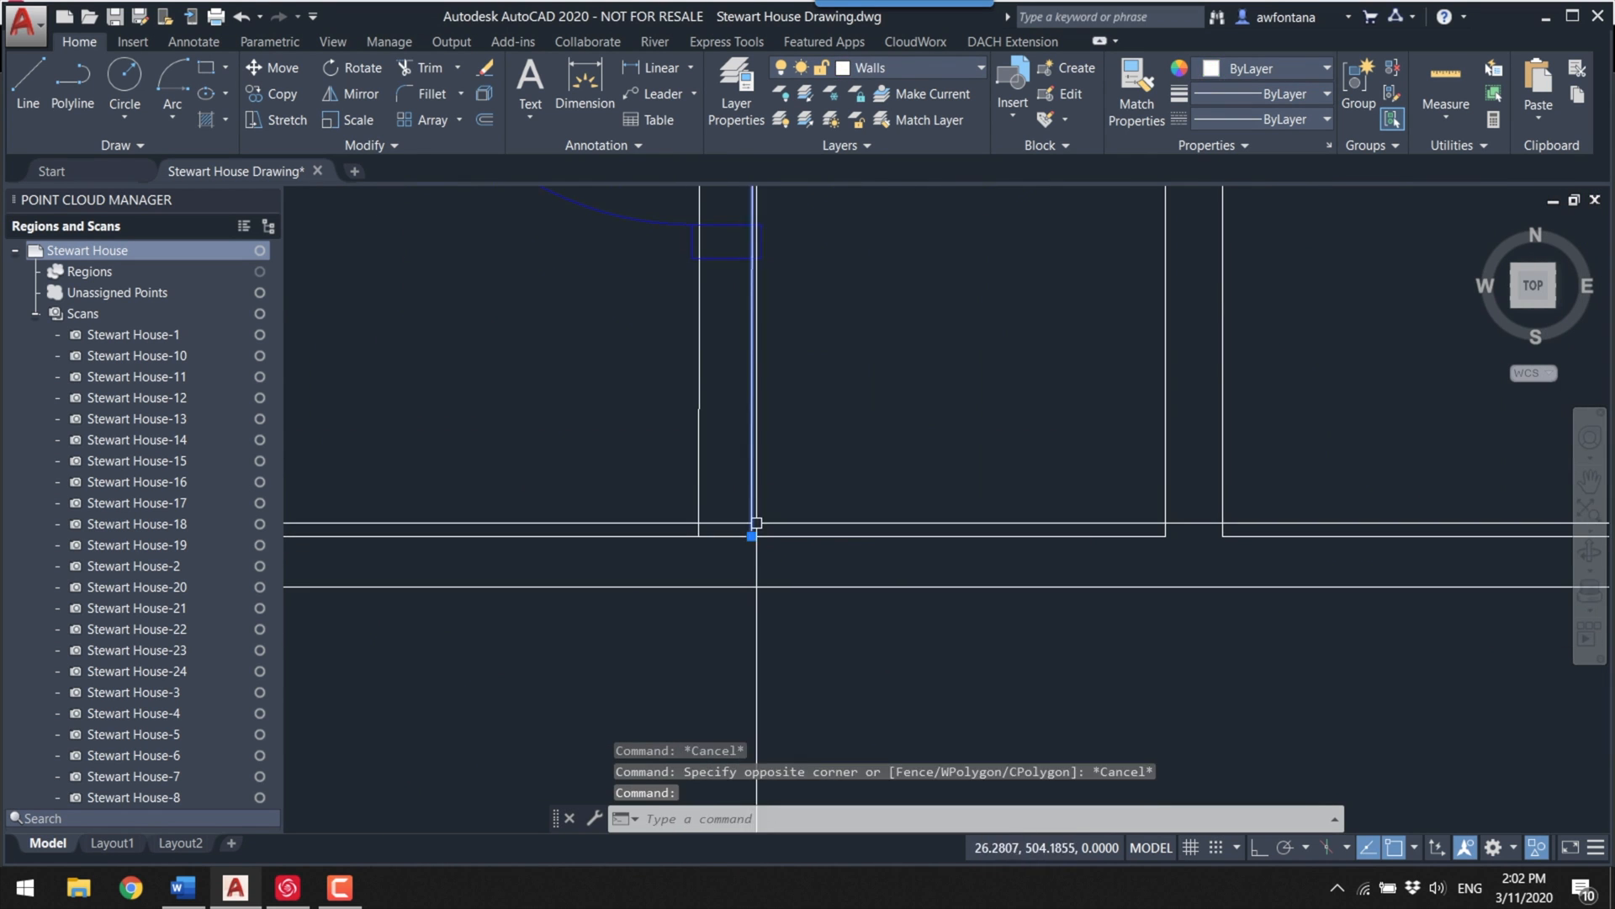
{"action": "left_click_drag", "start_coordinate": [1187, 478], "coordinate": [745, 505]}
{"action": "key", "text": "Return"}
{"action": "left_click_drag", "start_coordinate": [959, 505], "coordinate": [912, 609]}
{"action": "key", "text": "Escape"}
Step: Trim the surplus wall line segments at the corners beside the hallway's lower opening
{"action": "scroll", "coordinate": [891, 516], "scroll_direction": "up", "scroll_amount": 3}
{"action": "type", "text": "tr"}
{"action": "mouse_move", "coordinate": [1119, 505]}
{"action": "left_mouse_down"}
{"action": "mouse_move", "coordinate": [930, 476]}
{"action": "mouse_move", "coordinate": [758, 487]}
{"action": "left_mouse_up"}
{"action": "key", "text": "Return"}
{"action": "scroll", "coordinate": [985, 558], "scroll_direction": "down", "scroll_amount": 2}
{"action": "type", "text": "tr"}
{"action": "key", "text": "Return"}
{"action": "key", "text": "Escape"}
Step: Trim the wall lines at the next junctions past the hallway, using the adjoining wall lines as cutting edges
{"action": "mouse_move", "coordinate": [1013, 552]}
{"action": "middle_mouse_down"}
{"action": "mouse_move", "coordinate": [811, 479]}
{"action": "mouse_move", "coordinate": [674, 460]}
{"action": "middle_mouse_up"}
{"action": "scroll", "coordinate": [1105, 593], "scroll_direction": "up", "scroll_amount": 3}
{"action": "scroll", "coordinate": [1105, 594], "scroll_direction": "down", "scroll_amount": 3}
{"action": "left_click_drag", "start_coordinate": [1051, 539], "coordinate": [959, 436]}
{"action": "type", "text": "tr"}
{"action": "key", "text": "Return"}
{"action": "key", "text": "Escape"}
{"action": "scroll", "coordinate": [839, 473], "scroll_direction": "up", "scroll_amount": 4}
{"action": "left_click_drag", "start_coordinate": [833, 622], "coordinate": [829, 409]}
{"action": "key", "text": "Escape"}
{"action": "left_click", "coordinate": [841, 582]}
{"action": "left_click", "coordinate": [833, 426]}
{"action": "type", "text": "tr"}
{"action": "key", "text": "Return"}
Step: Trim the crossing wall line segments at the remaining junctions on the way to the bifold-door closet
{"action": "scroll", "coordinate": [811, 515], "scroll_direction": "down", "scroll_amount": 5}
{"action": "middle_click_drag", "start_coordinate": [811, 516], "coordinate": [873, 378]}
{"action": "left_click_drag", "start_coordinate": [757, 606], "coordinate": [717, 447]}
{"action": "type", "text": "tr"}
{"action": "key", "text": "Return"}
{"action": "key", "text": "Escape"}
{"action": "middle_click_drag", "start_coordinate": [1094, 505], "coordinate": [815, 556]}
{"action": "type", "text": "tr"}
{"action": "key", "text": "Return"}
{"action": "left_click_drag", "start_coordinate": [1045, 484], "coordinate": [519, 487]}
{"action": "scroll", "coordinate": [614, 496], "scroll_direction": "up", "scroll_amount": 2}
{"action": "key", "text": "Escape"}
{"action": "scroll", "coordinate": [640, 461], "scroll_direction": "down", "scroll_amount": 2}
Step: Try to trim the bifold closet's upper wall line against the two vertical lines of its left wall
{"action": "middle_click_drag", "start_coordinate": [1346, 472], "coordinate": [664, 332]}
{"action": "left_click_drag", "start_coordinate": [663, 331], "coordinate": [593, 343]}
{"action": "type", "text": "tr"}
{"action": "key", "text": "Return"}
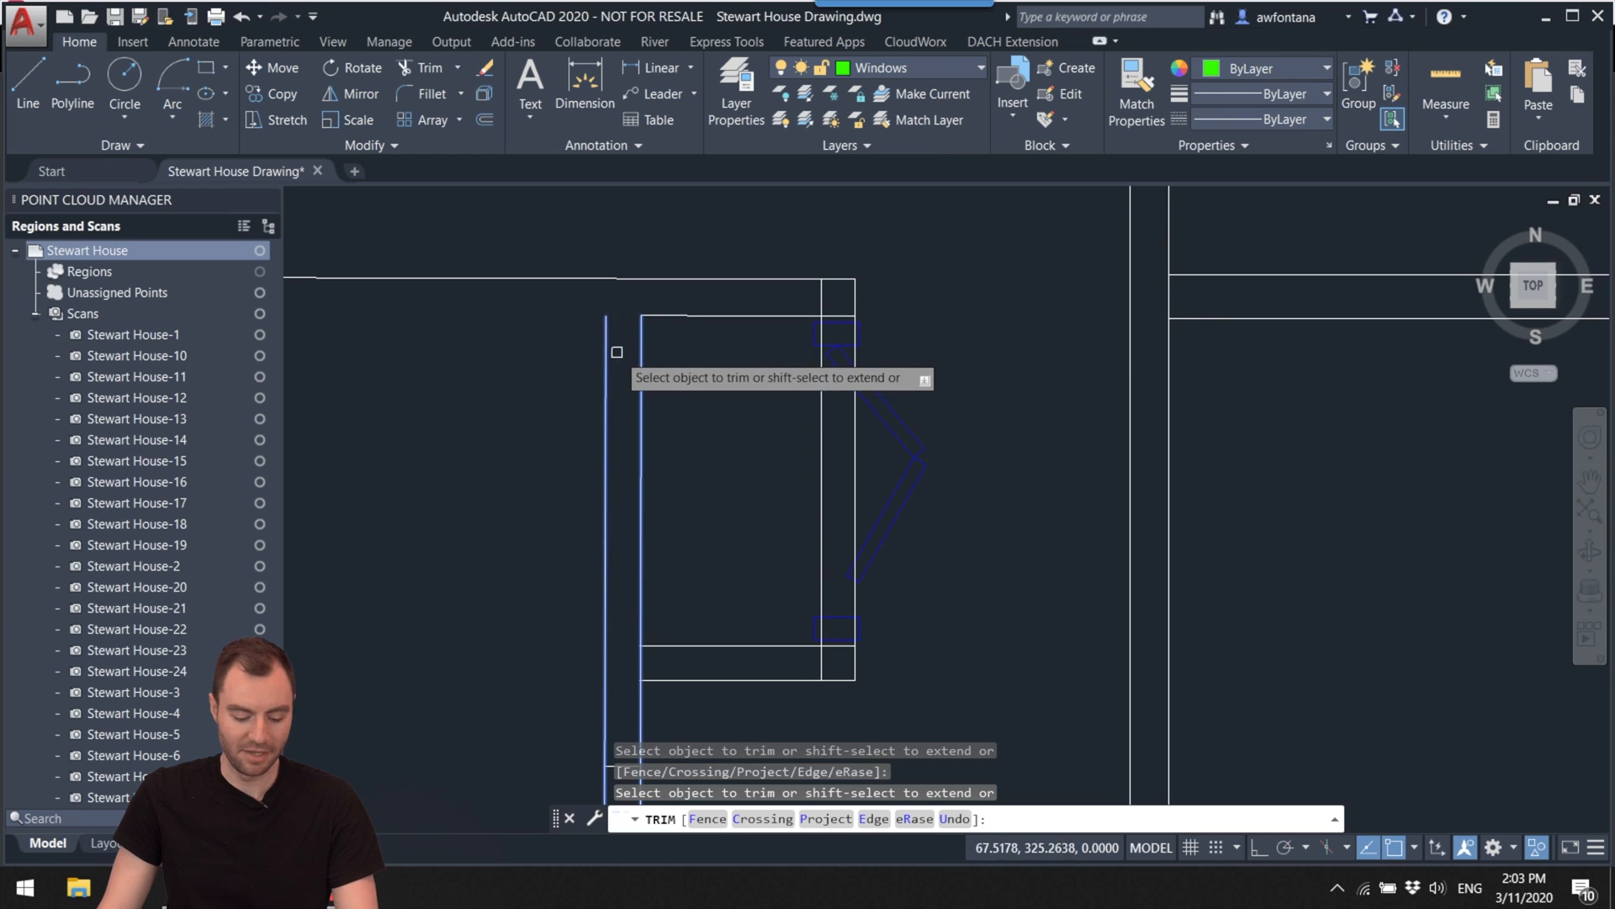
{"action": "key", "text": "Escape"}
{"action": "key", "text": "ctrl+z"}
Step: Stretch the upper end of the closet's outer left wall line to meet the horizontal wall line
{"action": "scroll", "coordinate": [599, 326], "scroll_direction": "up", "scroll_amount": 3}
{"action": "scroll", "coordinate": [550, 365], "scroll_direction": "up", "scroll_amount": 2}
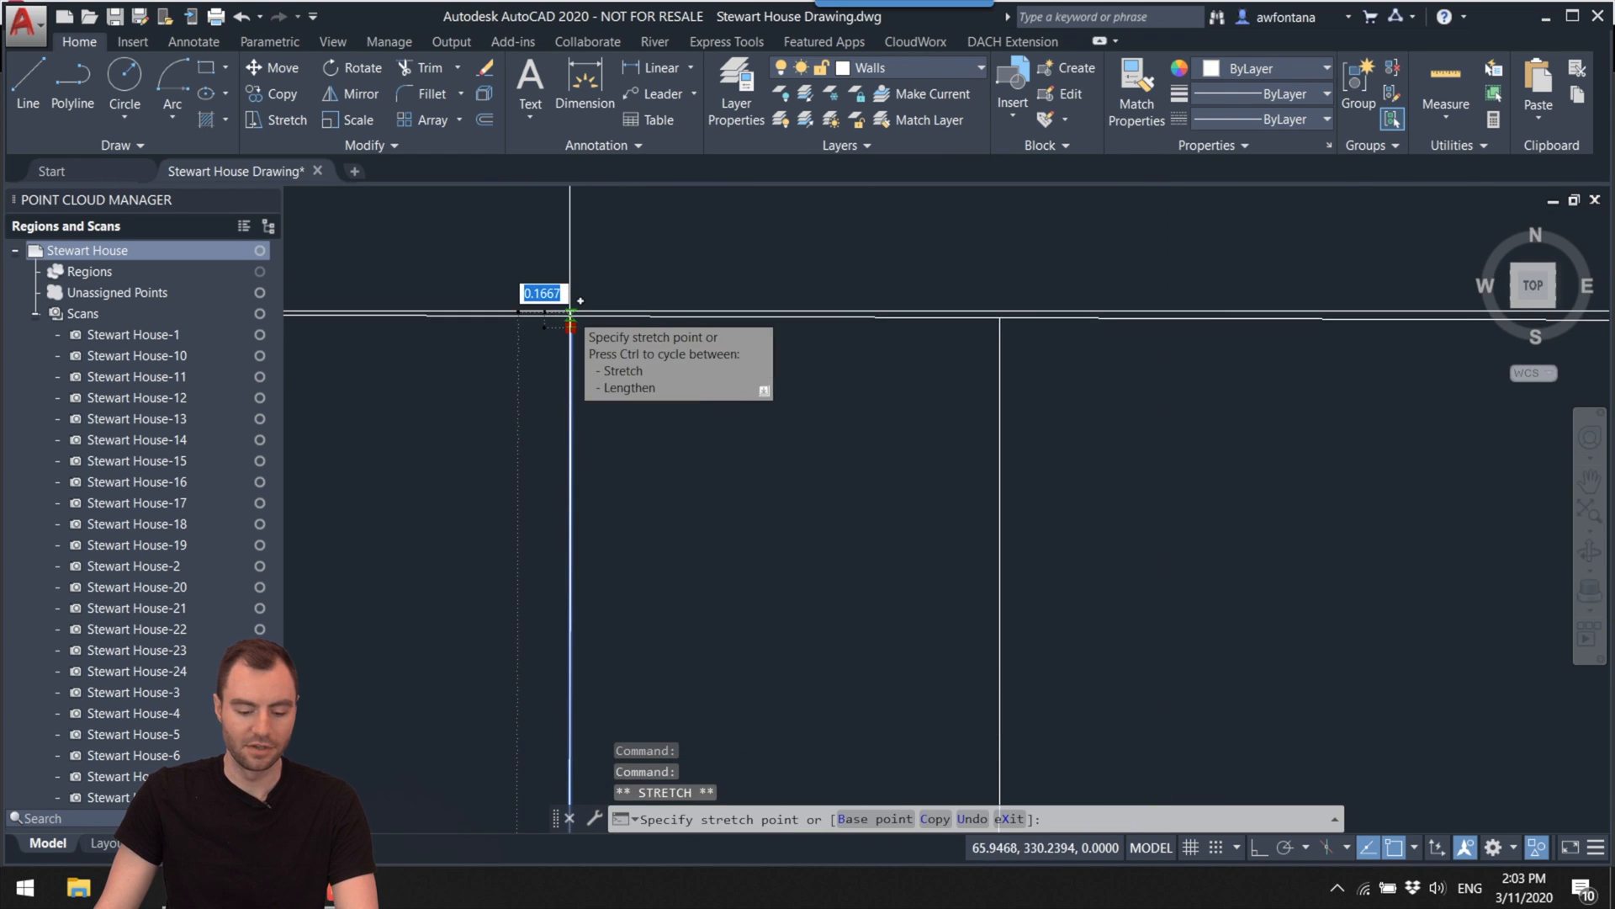
{"action": "key", "text": "Escape"}
{"action": "scroll", "coordinate": [696, 372], "scroll_direction": "up", "scroll_amount": 3}
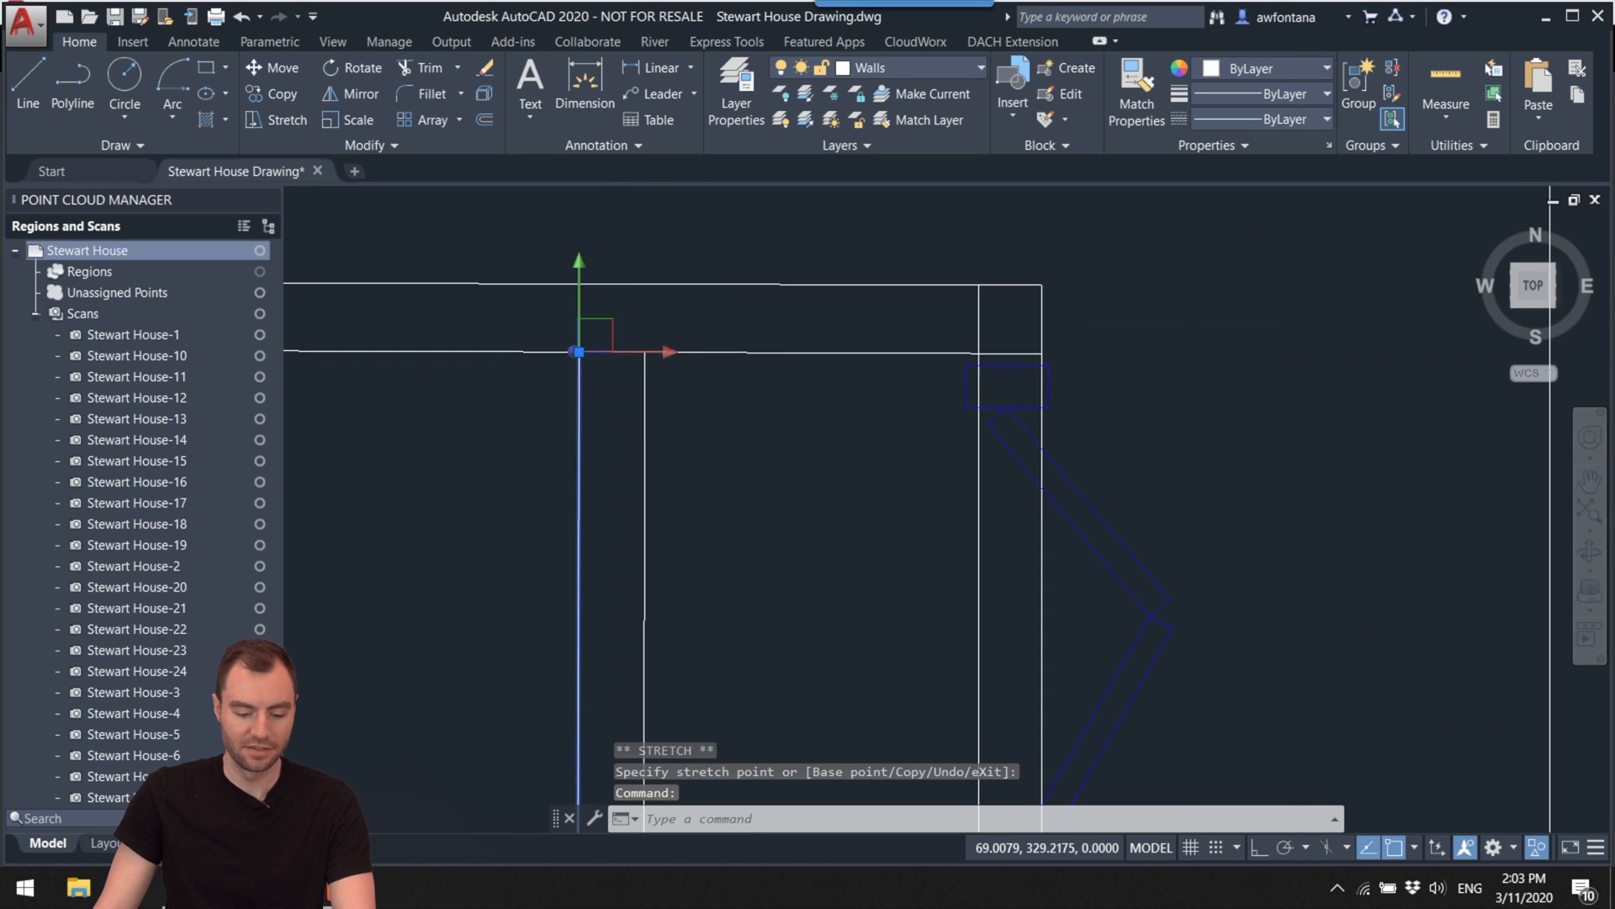
Step: Trim the horizontal wall line between the two vertical lines of the bifold closet's left wall
{"action": "left_click", "coordinate": [712, 393]}
{"action": "left_click", "coordinate": [514, 419]}
{"action": "type", "text": "tr"}
{"action": "key", "text": "Return"}
{"action": "left_click", "coordinate": [611, 352]}
{"action": "key", "text": "Escape"}
Step: Trim the inner wall line between the bifold closet's two front wall lines
{"action": "scroll", "coordinate": [617, 384], "scroll_direction": "down", "scroll_amount": 1}
{"action": "scroll", "coordinate": [624, 354], "scroll_direction": "up", "scroll_amount": 3}
{"action": "left_click_drag", "start_coordinate": [910, 444], "coordinate": [673, 459]}
{"action": "type", "text": "tr"}
{"action": "key", "text": "Return"}
{"action": "left_click", "coordinate": [825, 391]}
{"action": "key", "text": "Escape"}
Step: Trim the surplus front wall line segment between the two horizontal wall lines at the bifold closet's corner
{"action": "scroll", "coordinate": [872, 557], "scroll_direction": "down", "scroll_amount": 5}
{"action": "scroll", "coordinate": [857, 242], "scroll_direction": "up", "scroll_amount": 3}
{"action": "left_click_drag", "start_coordinate": [800, 353], "coordinate": [740, 181]}
{"action": "type", "text": "tr"}
{"action": "key", "text": "Return"}
{"action": "left_click", "coordinate": [847, 267]}
{"action": "key", "text": "Escape"}
Step: Trim the leftover line ends where the bifold closet's walls meet the long vertical wall
{"action": "scroll", "coordinate": [747, 316], "scroll_direction": "up", "scroll_amount": 10}
{"action": "left_click", "coordinate": [778, 479]}
{"action": "left_click", "coordinate": [819, 482]}
{"action": "left_click", "coordinate": [833, 479]}
{"action": "scroll", "coordinate": [782, 461], "scroll_direction": "down", "scroll_amount": 10}
{"action": "scroll", "coordinate": [685, 451], "scroll_direction": "up", "scroll_amount": 10}
{"action": "left_click", "coordinate": [679, 451]}
{"action": "type", "text": "tr"}
{"action": "key", "text": "Return"}
{"action": "left_click_drag", "start_coordinate": [678, 382], "coordinate": [625, 440]}
{"action": "key", "text": "Escape"}
Step: Inspect the long vertical wall's line ends and the short horizontal line joining its two sides below the closet
{"action": "scroll", "coordinate": [613, 199], "scroll_direction": "up", "scroll_amount": 8}
{"action": "left_click", "coordinate": [584, 375]}
{"action": "left_click_drag", "start_coordinate": [559, 377], "coordinate": [545, 378]}
{"action": "key", "text": "Escape"}
{"action": "scroll", "coordinate": [606, 326], "scroll_direction": "up", "scroll_amount": 5}
{"action": "key", "text": "Escape"}
{"action": "scroll", "coordinate": [596, 451], "scroll_direction": "down", "scroll_amount": 5}
{"action": "scroll", "coordinate": [606, 549], "scroll_direction": "up", "scroll_amount": 5}
{"action": "left_click", "coordinate": [842, 484]}
{"action": "left_click", "coordinate": [676, 484]}
{"action": "scroll", "coordinate": [675, 484], "scroll_direction": "down", "scroll_amount": 3}
{"action": "left_click", "coordinate": [631, 577]}
{"action": "scroll", "coordinate": [631, 577], "scroll_direction": "down", "scroll_amount": 5}
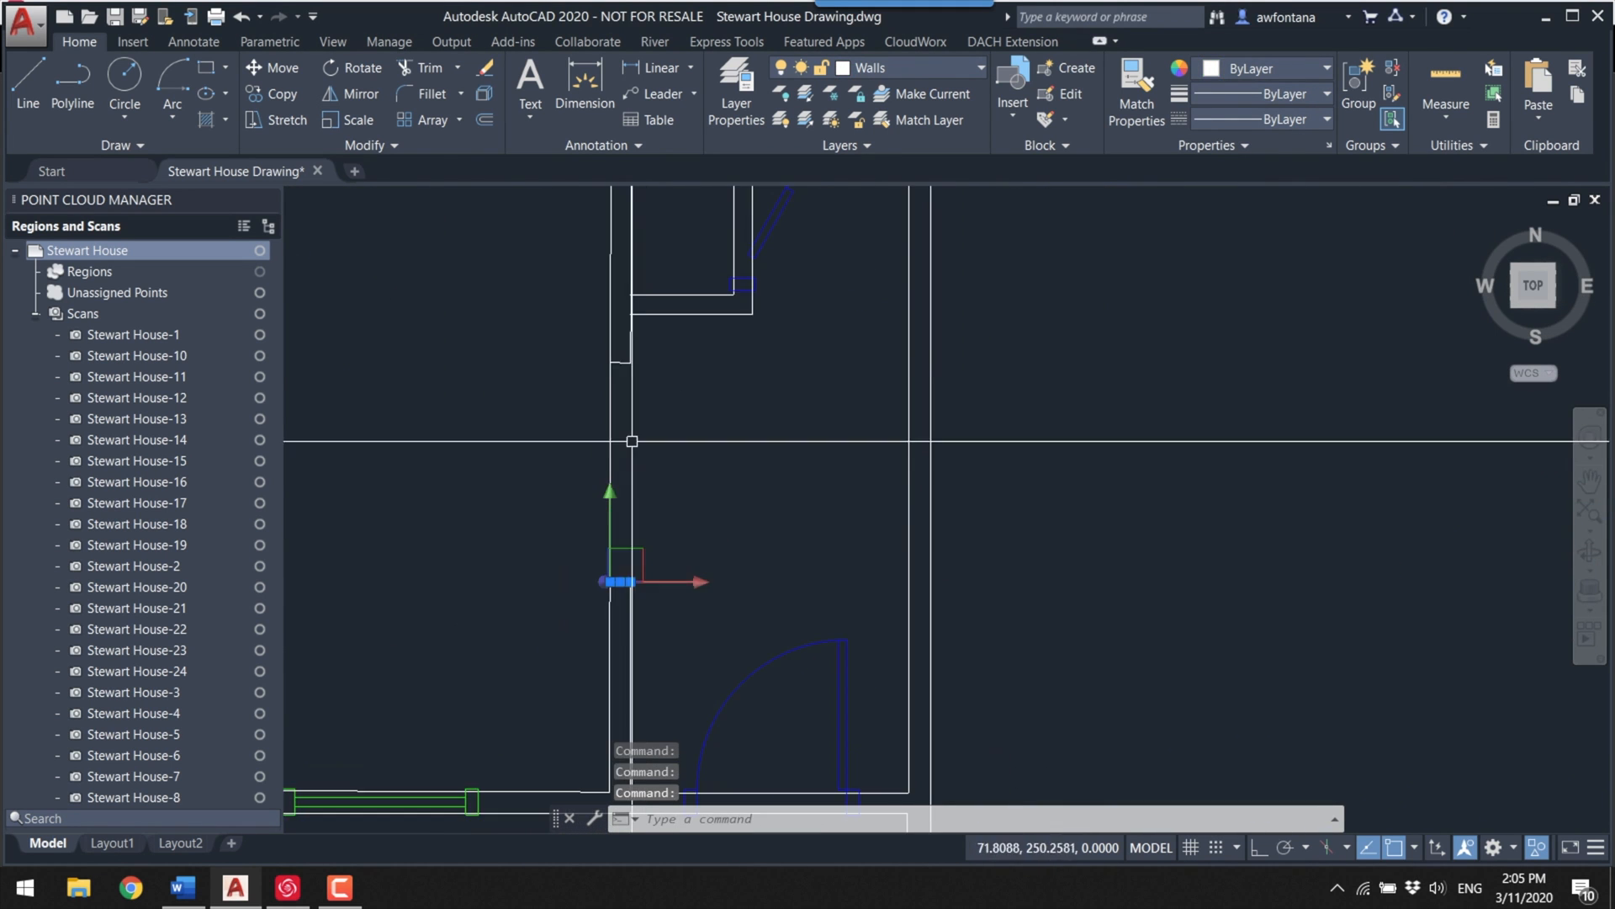
{"action": "middle_click_drag", "start_coordinate": [744, 708], "coordinate": [887, 556]}
{"action": "key", "text": "Escape"}
Step: Trim the vertical wall's near line between the two horizontal wall lines that meet it beside the door
{"action": "scroll", "coordinate": [886, 557], "scroll_direction": "up", "scroll_amount": 5}
{"action": "type", "text": "tr"}
{"action": "key", "text": "Return"}
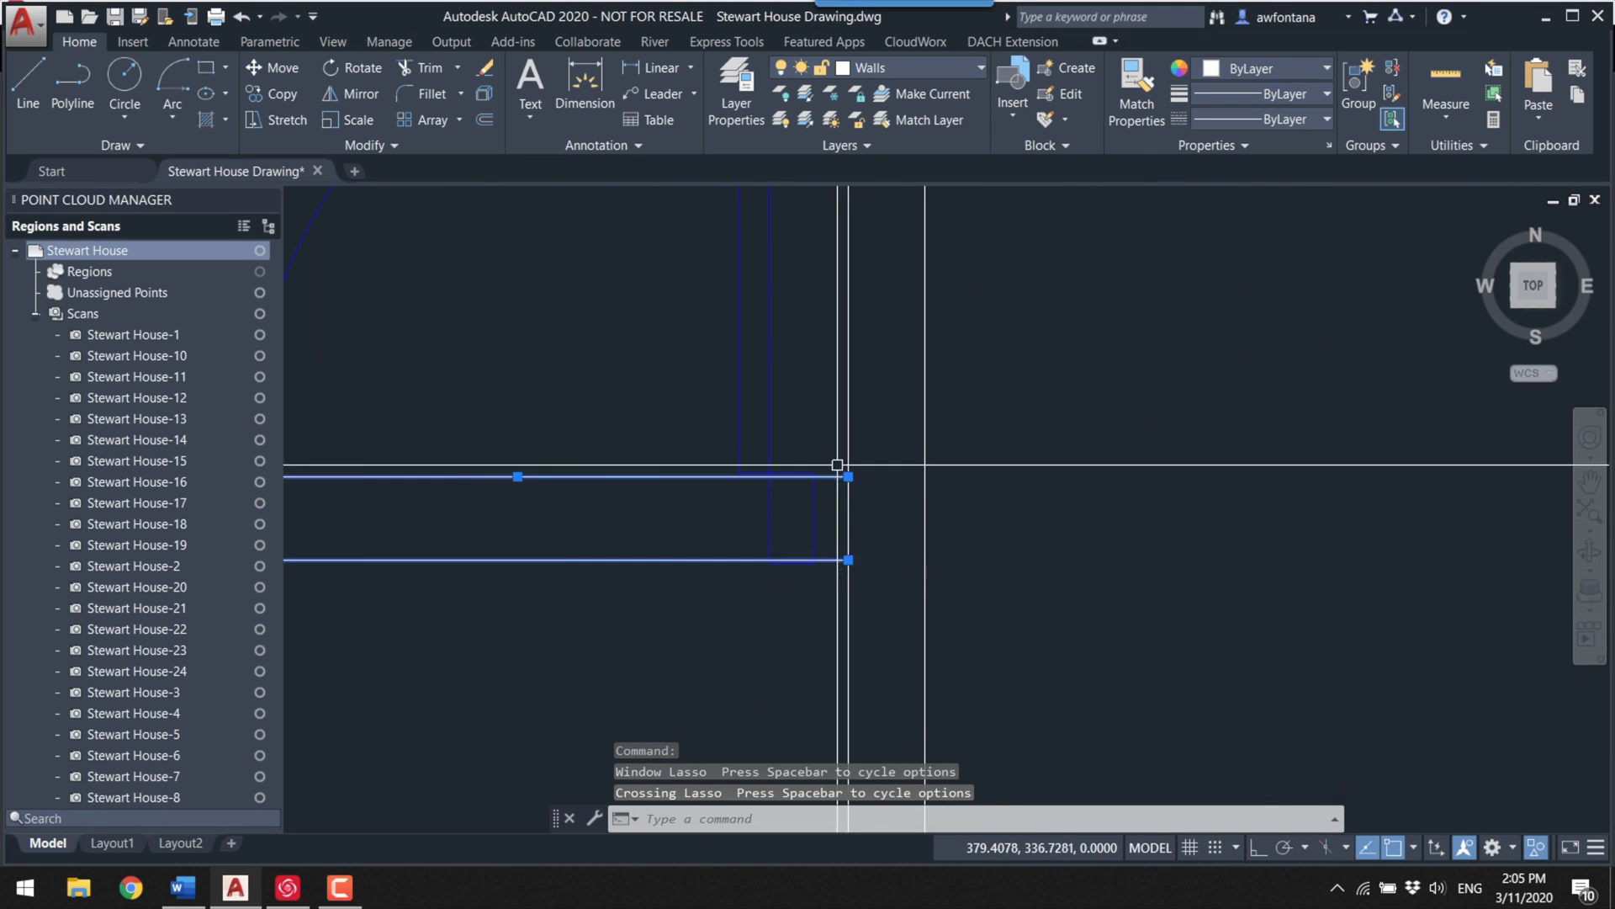
{"action": "key", "text": "Return"}
{"action": "scroll", "coordinate": [796, 534], "scroll_direction": "up", "scroll_amount": 3}
{"action": "scroll", "coordinate": [736, 469], "scroll_direction": "down", "scroll_amount": 5}
{"action": "key", "text": "Escape"}
{"action": "scroll", "coordinate": [833, 559], "scroll_direction": "up", "scroll_amount": 3}
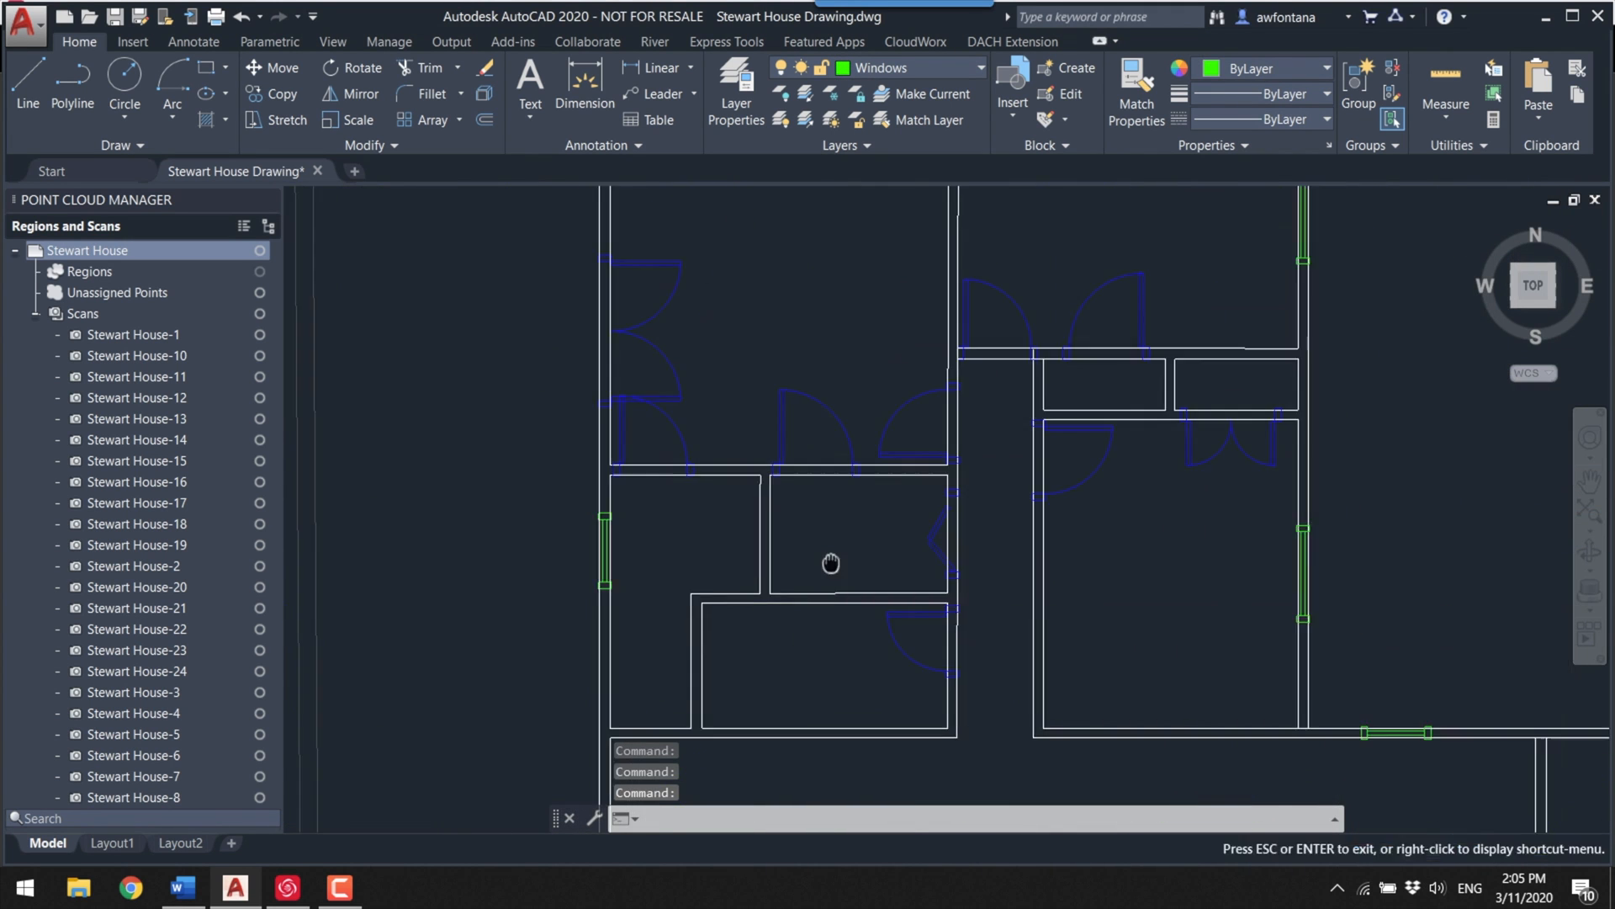
Step: Trim the lower horizontal wall line between the two vertical wall lines that meet it between the two bedroom doors
{"action": "scroll", "coordinate": [685, 516], "scroll_direction": "up", "scroll_amount": 3}
{"action": "scroll", "coordinate": [798, 554], "scroll_direction": "up", "scroll_amount": 2}
{"action": "left_click", "coordinate": [798, 553]}
{"action": "scroll", "coordinate": [799, 554], "scroll_direction": "down", "scroll_amount": 2}
{"action": "left_click", "coordinate": [749, 543]}
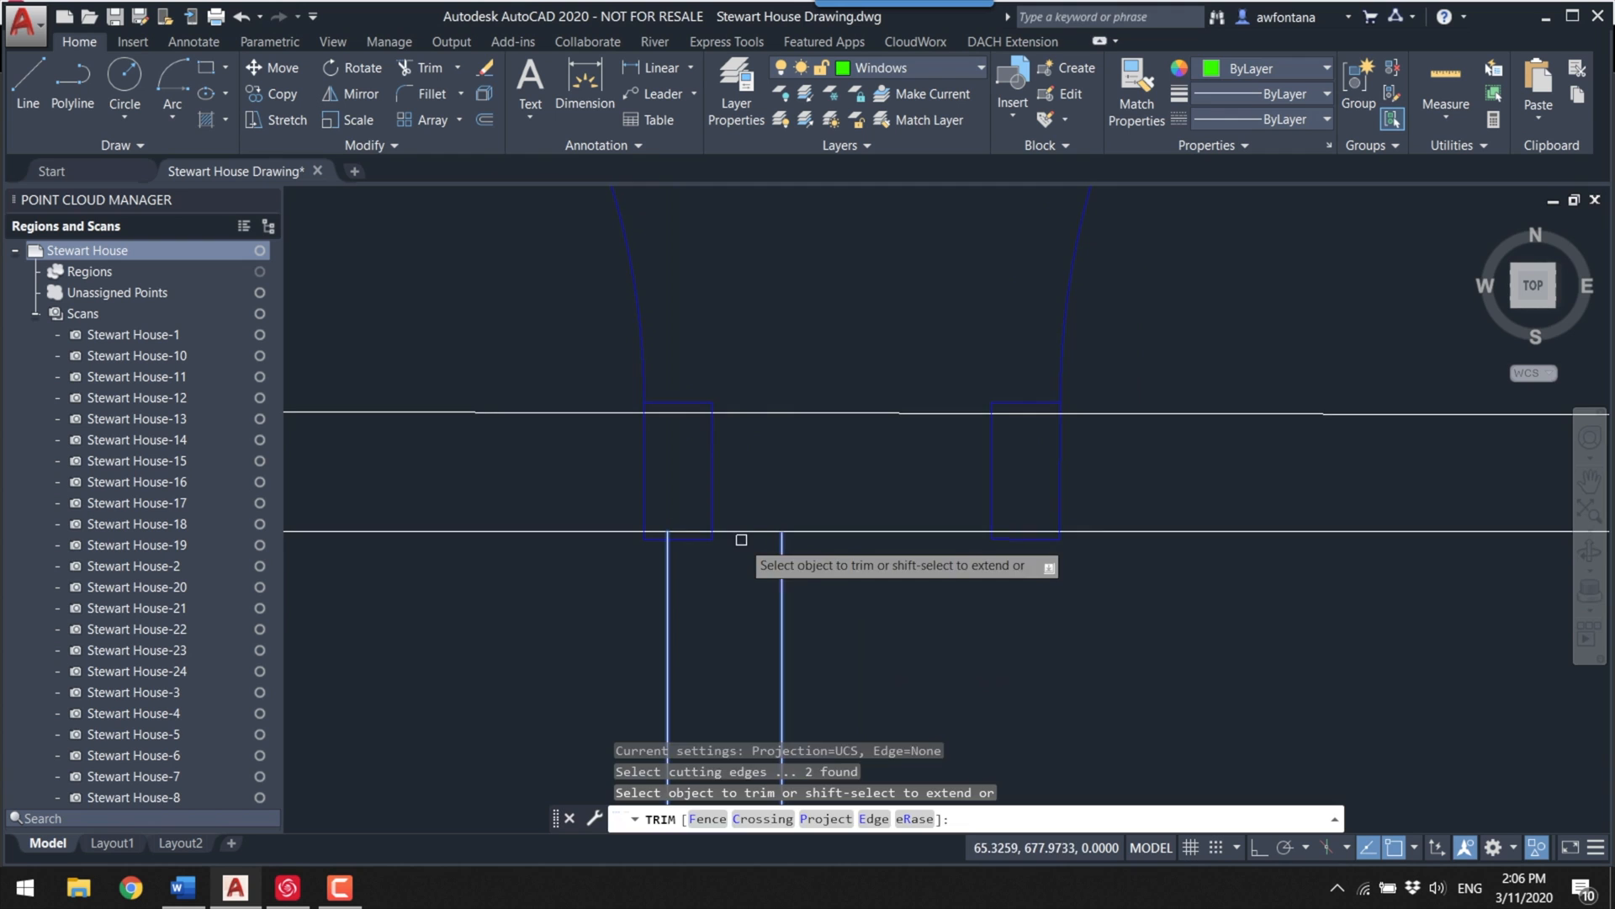
{"action": "key", "text": "Escape"}
{"action": "left_click", "coordinate": [867, 585]}
{"action": "left_click", "coordinate": [811, 509]}
{"action": "type", "text": "tr"}
{"action": "key", "text": "Return"}
{"action": "key", "text": "Return"}
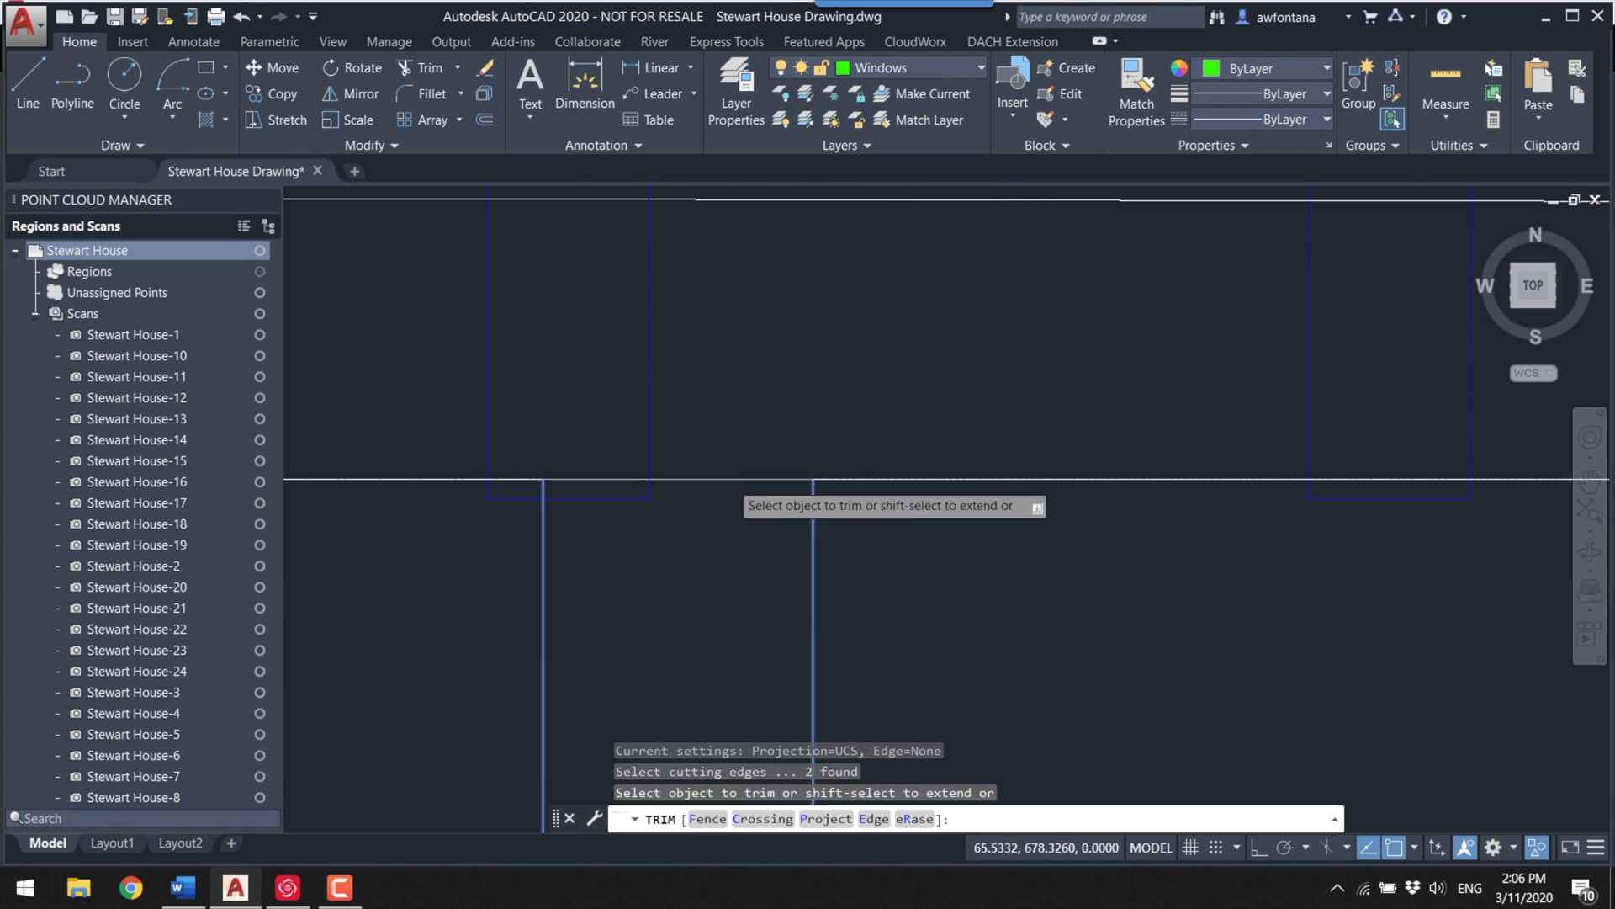
{"action": "key", "text": "Escape"}
Step: Trim the central vertical wall's right line between the two horizontal wall lines of the bedroom door wall
{"action": "scroll", "coordinate": [1106, 416], "scroll_direction": "down", "scroll_amount": 2}
{"action": "middle_click_drag", "start_coordinate": [1100, 620], "coordinate": [1003, 584]}
{"action": "scroll", "coordinate": [999, 584], "scroll_direction": "up", "scroll_amount": 5}
{"action": "type", "text": "tr"}
{"action": "key", "text": "Return"}
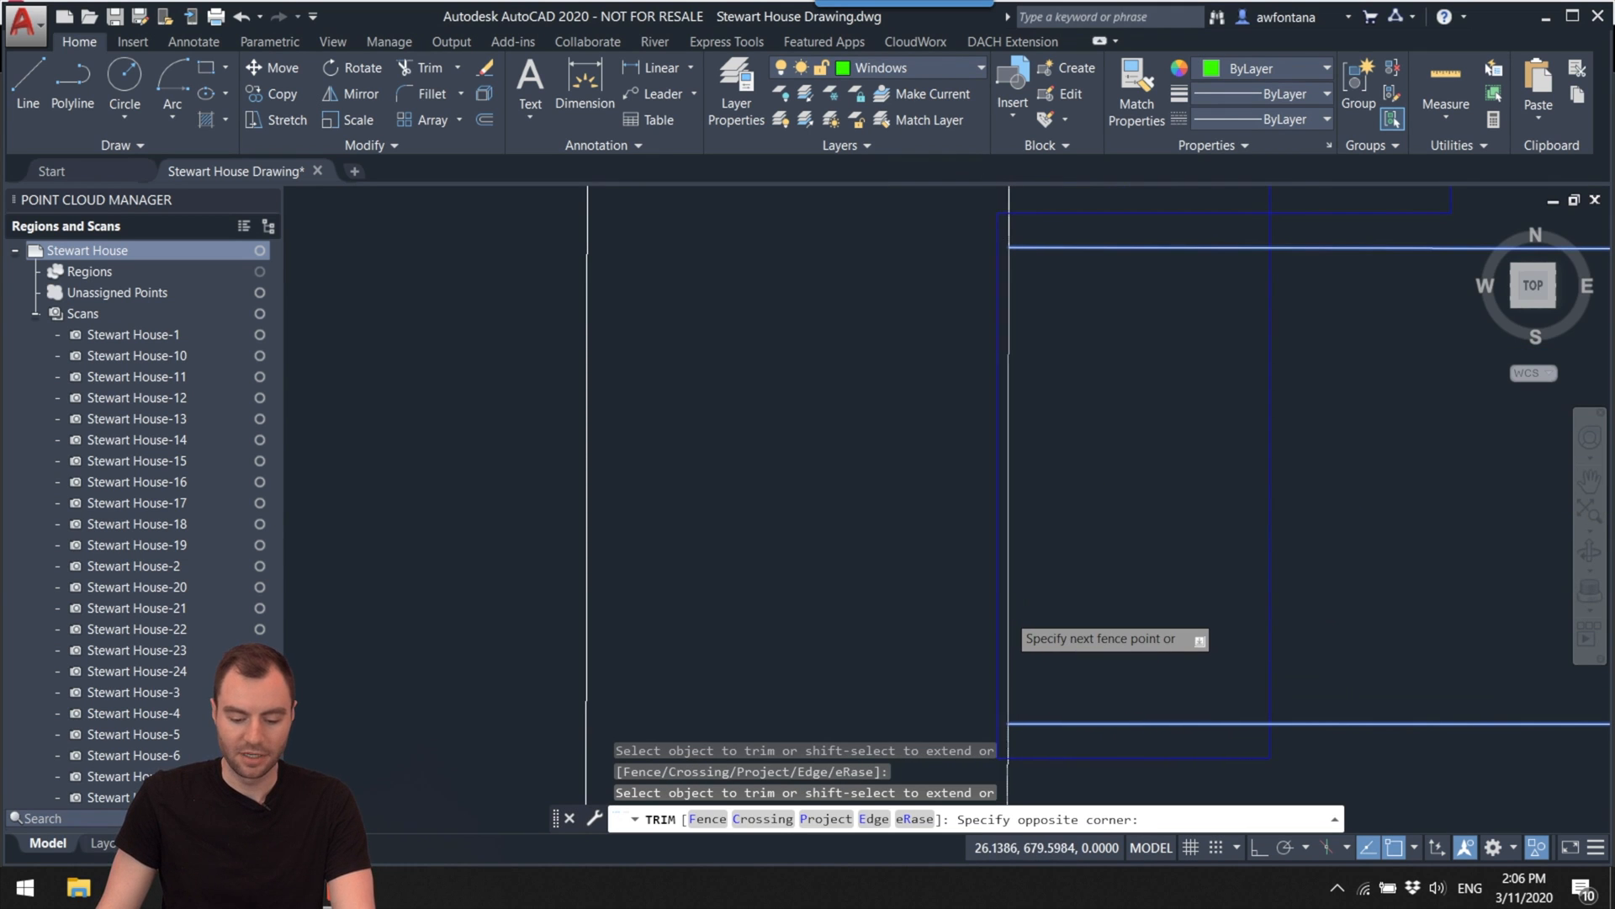
{"action": "key", "text": "Escape"}
Step: Examine the left exterior wall up close around its door junction and window frame
{"action": "scroll", "coordinate": [1028, 583], "scroll_direction": "down", "scroll_amount": 5}
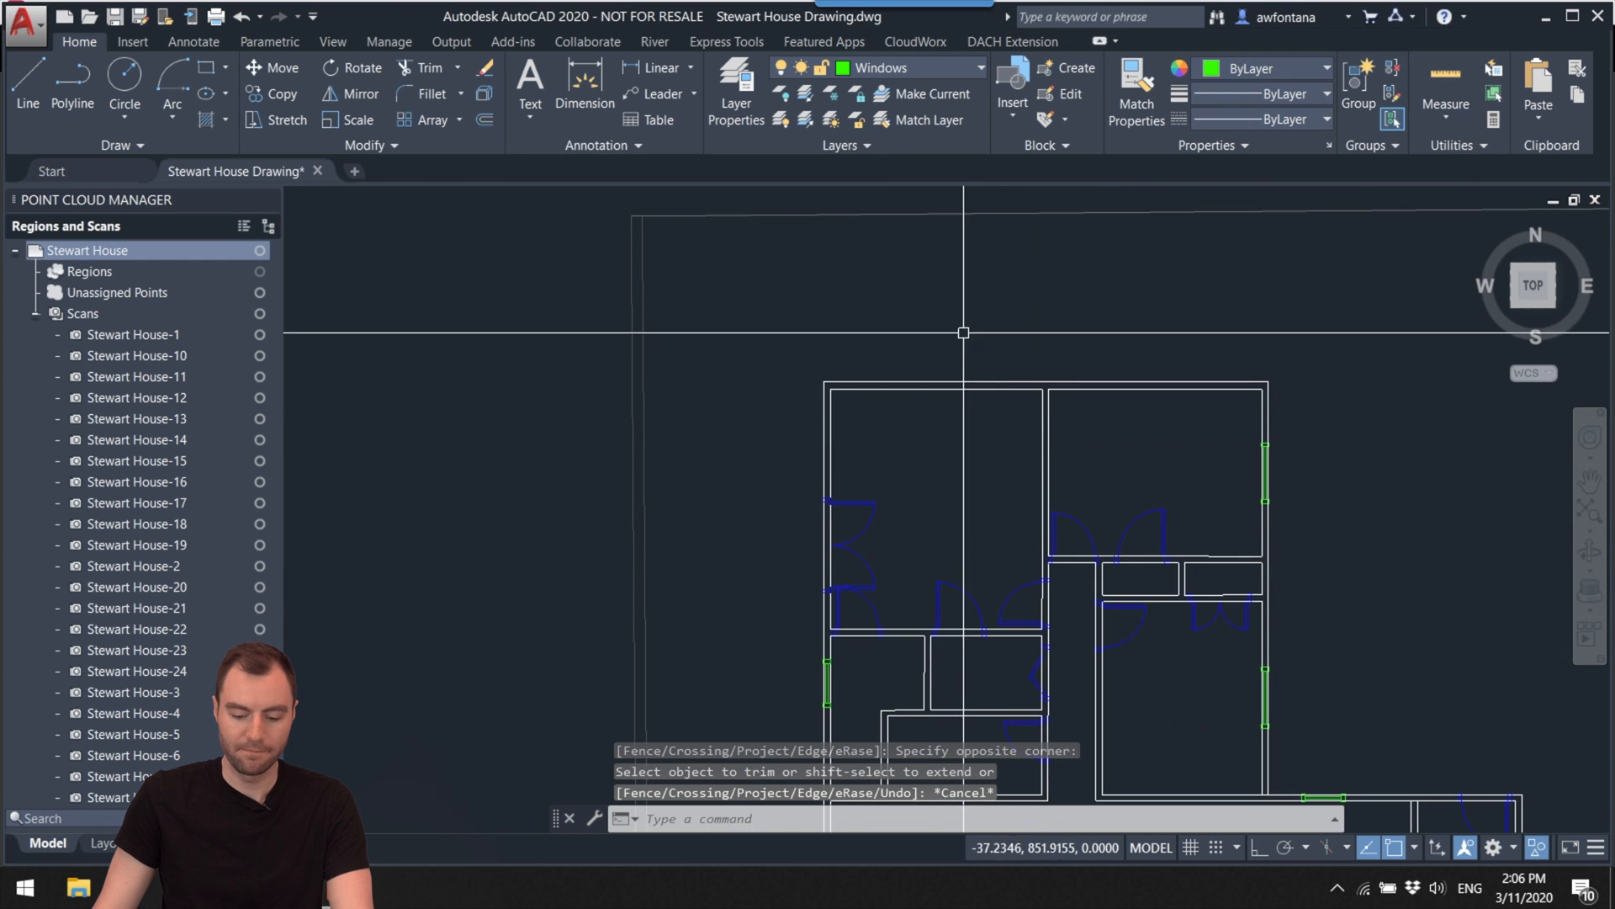
{"action": "scroll", "coordinate": [882, 501], "scroll_direction": "up", "scroll_amount": 5}
{"action": "mouse_move", "coordinate": [872, 504]}
{"action": "middle_mouse_down"}
{"action": "mouse_move", "coordinate": [901, 468]}
{"action": "mouse_move", "coordinate": [893, 607]}
{"action": "middle_mouse_up"}
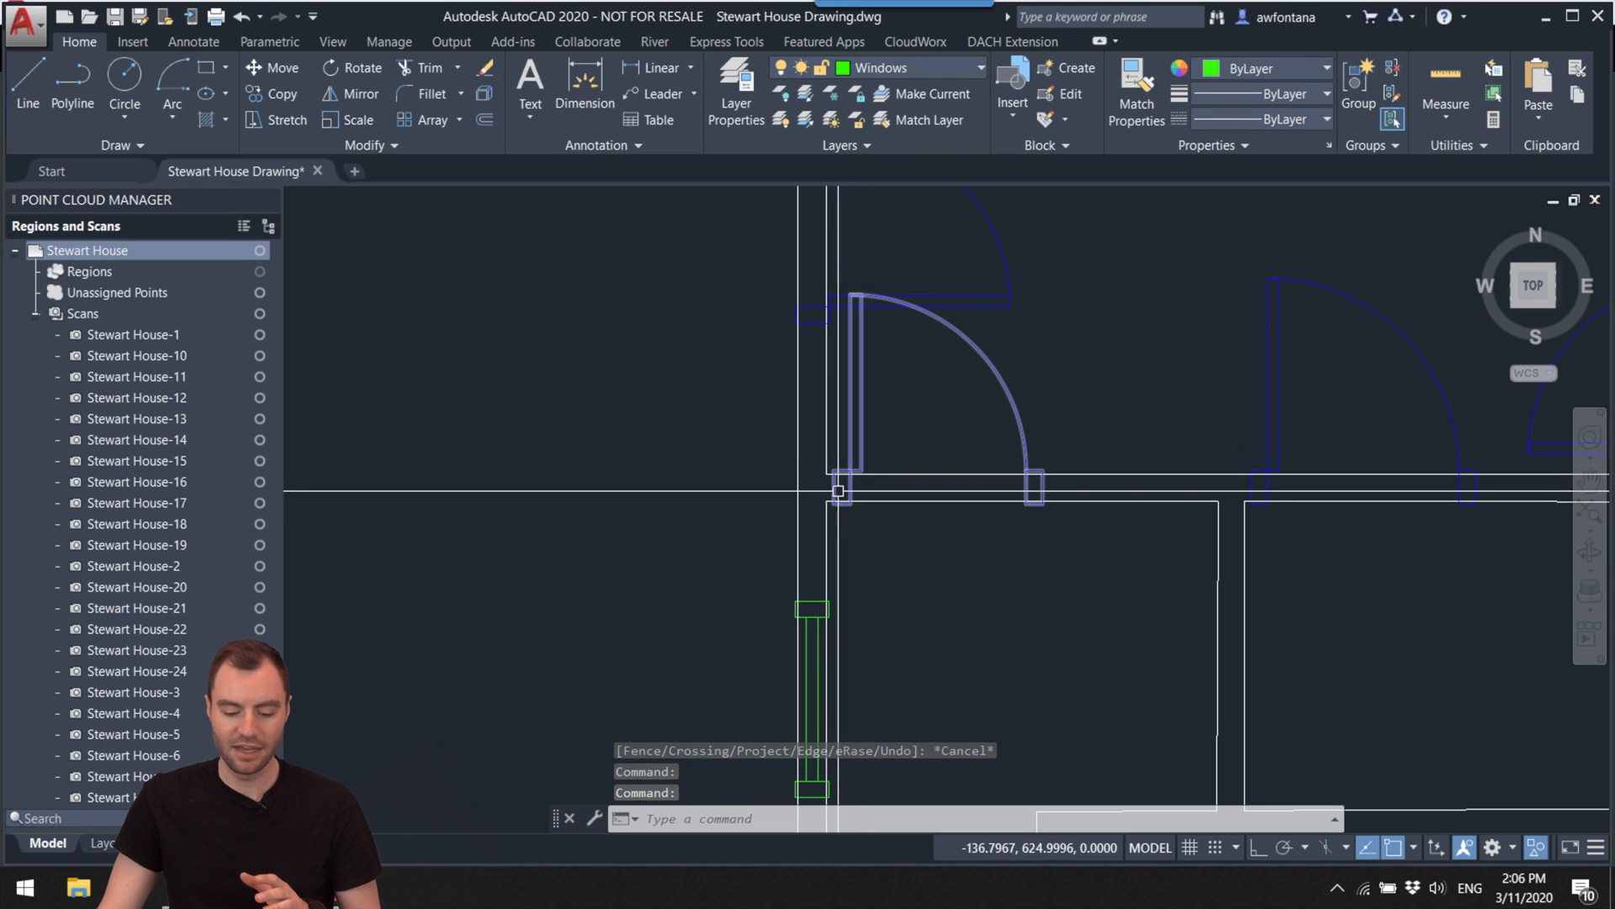
{"action": "scroll", "coordinate": [849, 496], "scroll_direction": "up", "scroll_amount": 4}
{"action": "middle_click_drag", "start_coordinate": [873, 472], "coordinate": [863, 515]}
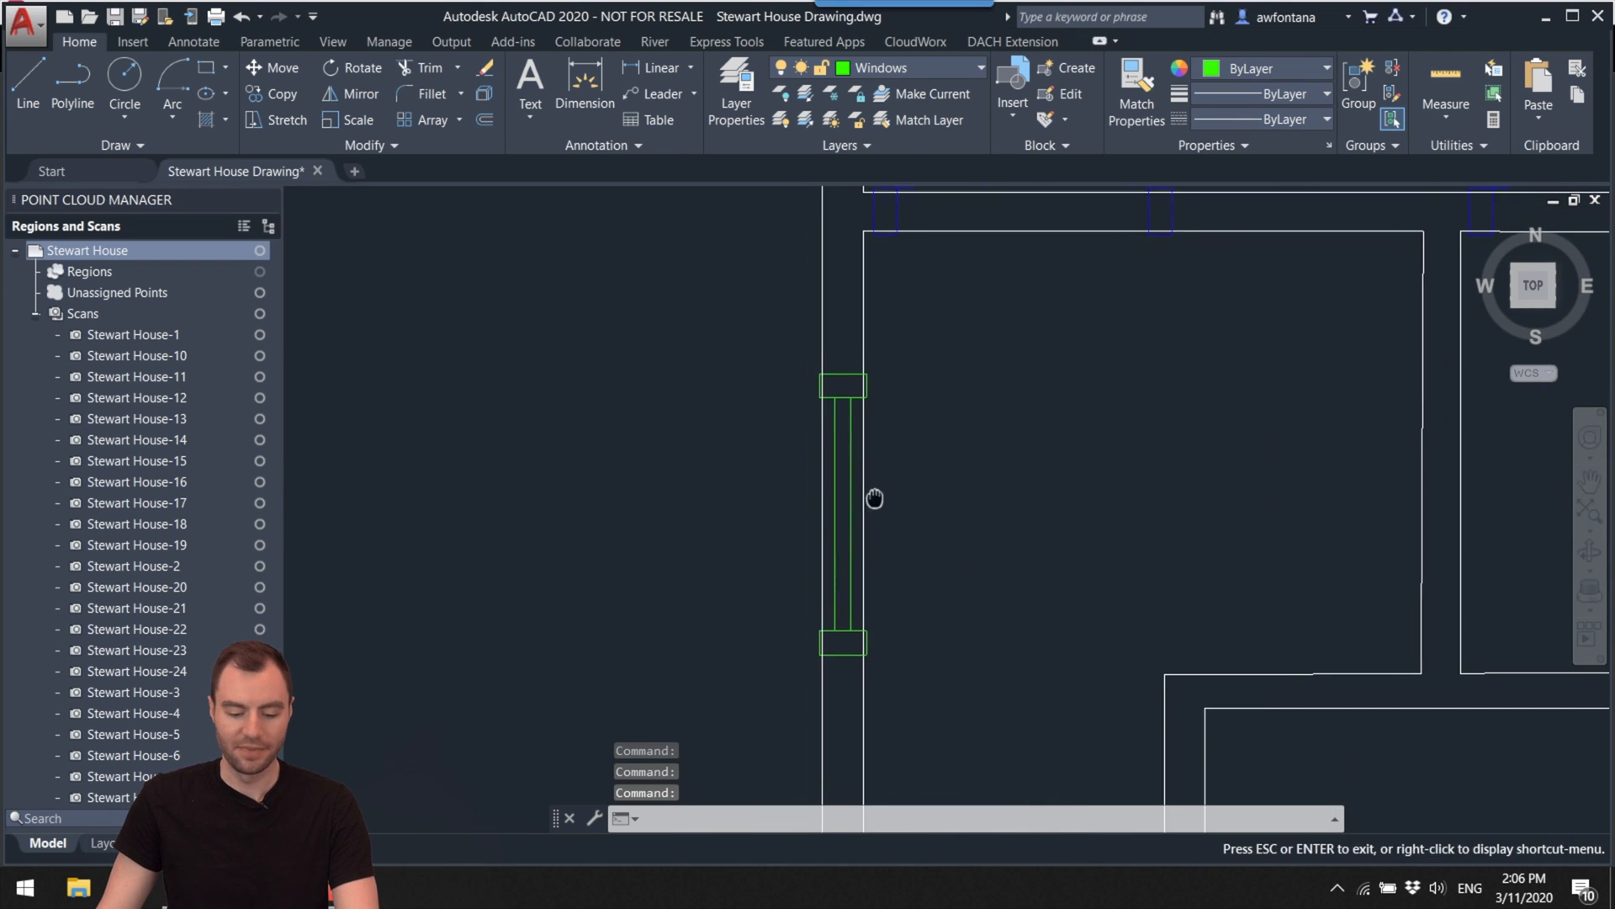
{"action": "scroll", "coordinate": [808, 360], "scroll_direction": "up", "scroll_amount": 3}
{"action": "middle_click_drag", "start_coordinate": [894, 412], "coordinate": [840, 358]}
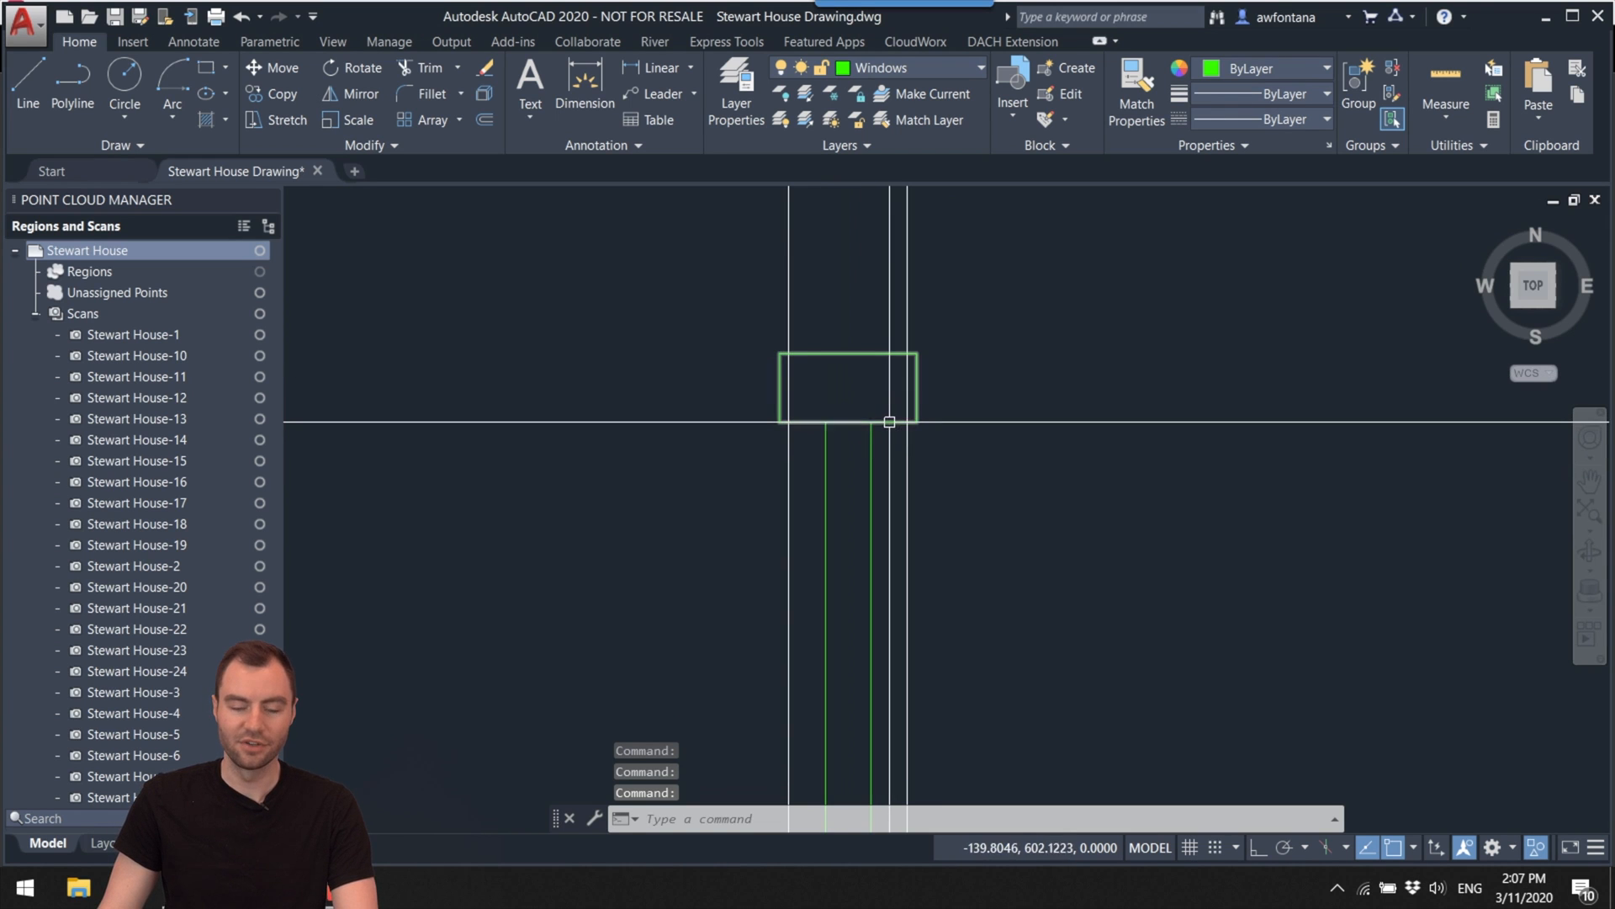
{"action": "scroll", "coordinate": [791, 419], "scroll_direction": "up", "scroll_amount": 2}
{"action": "middle_click_drag", "start_coordinate": [880, 407], "coordinate": [837, 444]}
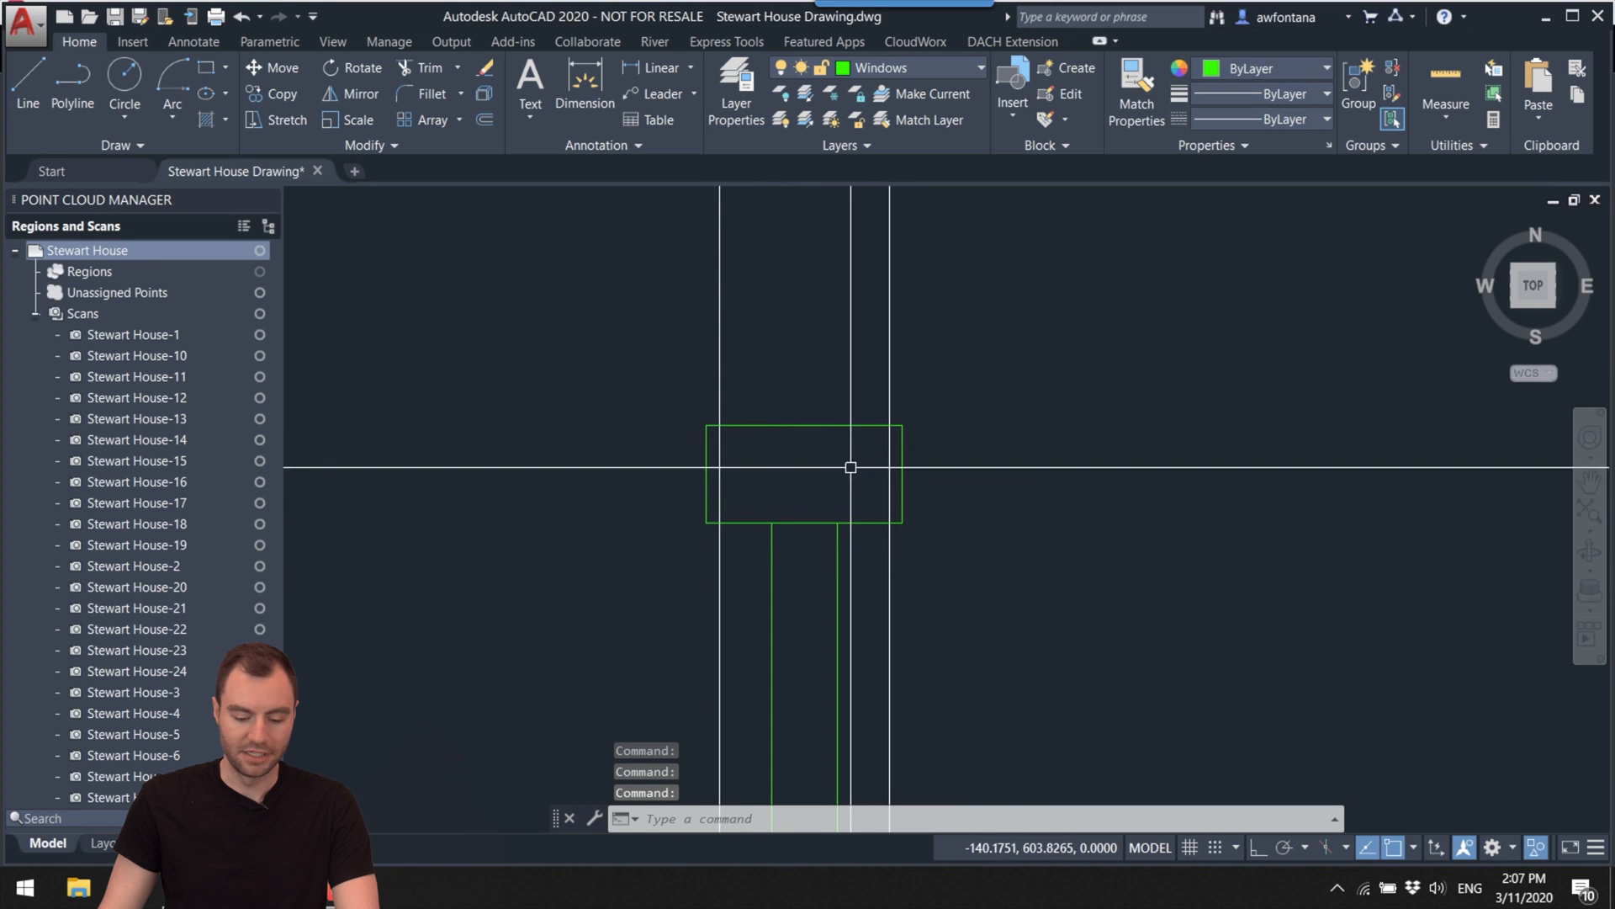
{"action": "scroll", "coordinate": [839, 353], "scroll_direction": "down", "scroll_amount": 3}
{"action": "middle_click_drag", "start_coordinate": [838, 353], "coordinate": [787, 270]}
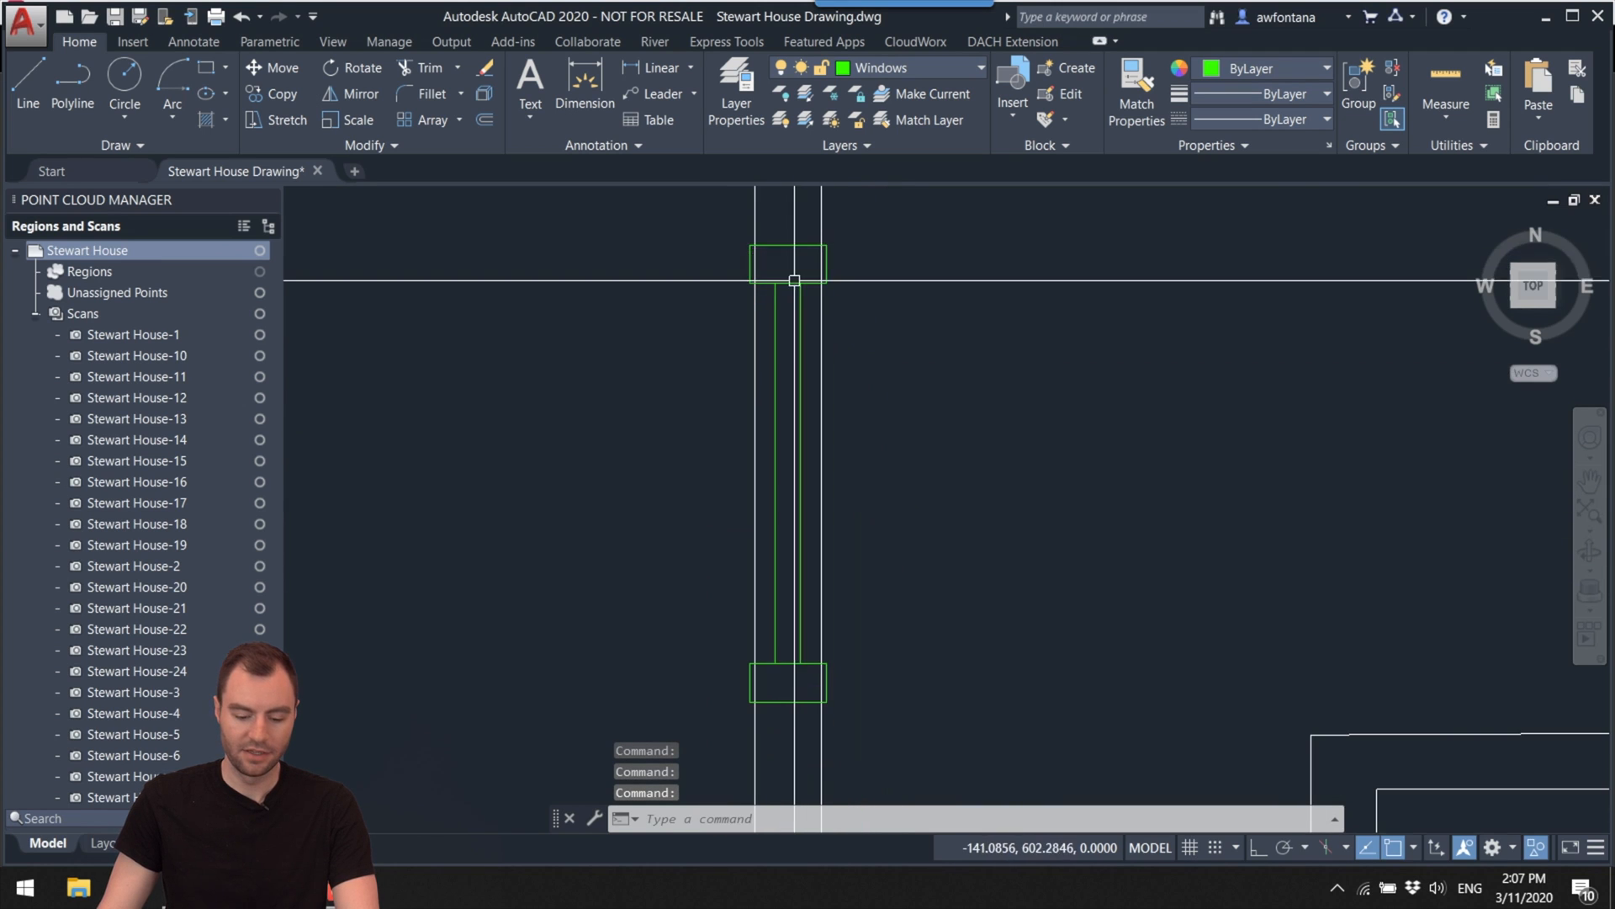
Step: Trim the wall lines inside the upper frame of the left exterior wall's window, using both window frames as cutting edges
{"action": "left_click", "coordinate": [792, 703]}
{"action": "scroll", "coordinate": [765, 433], "scroll_direction": "up", "scroll_amount": 2}
{"action": "middle_click_drag", "start_coordinate": [765, 432], "coordinate": [739, 663]}
{"action": "type", "text": "TR"}
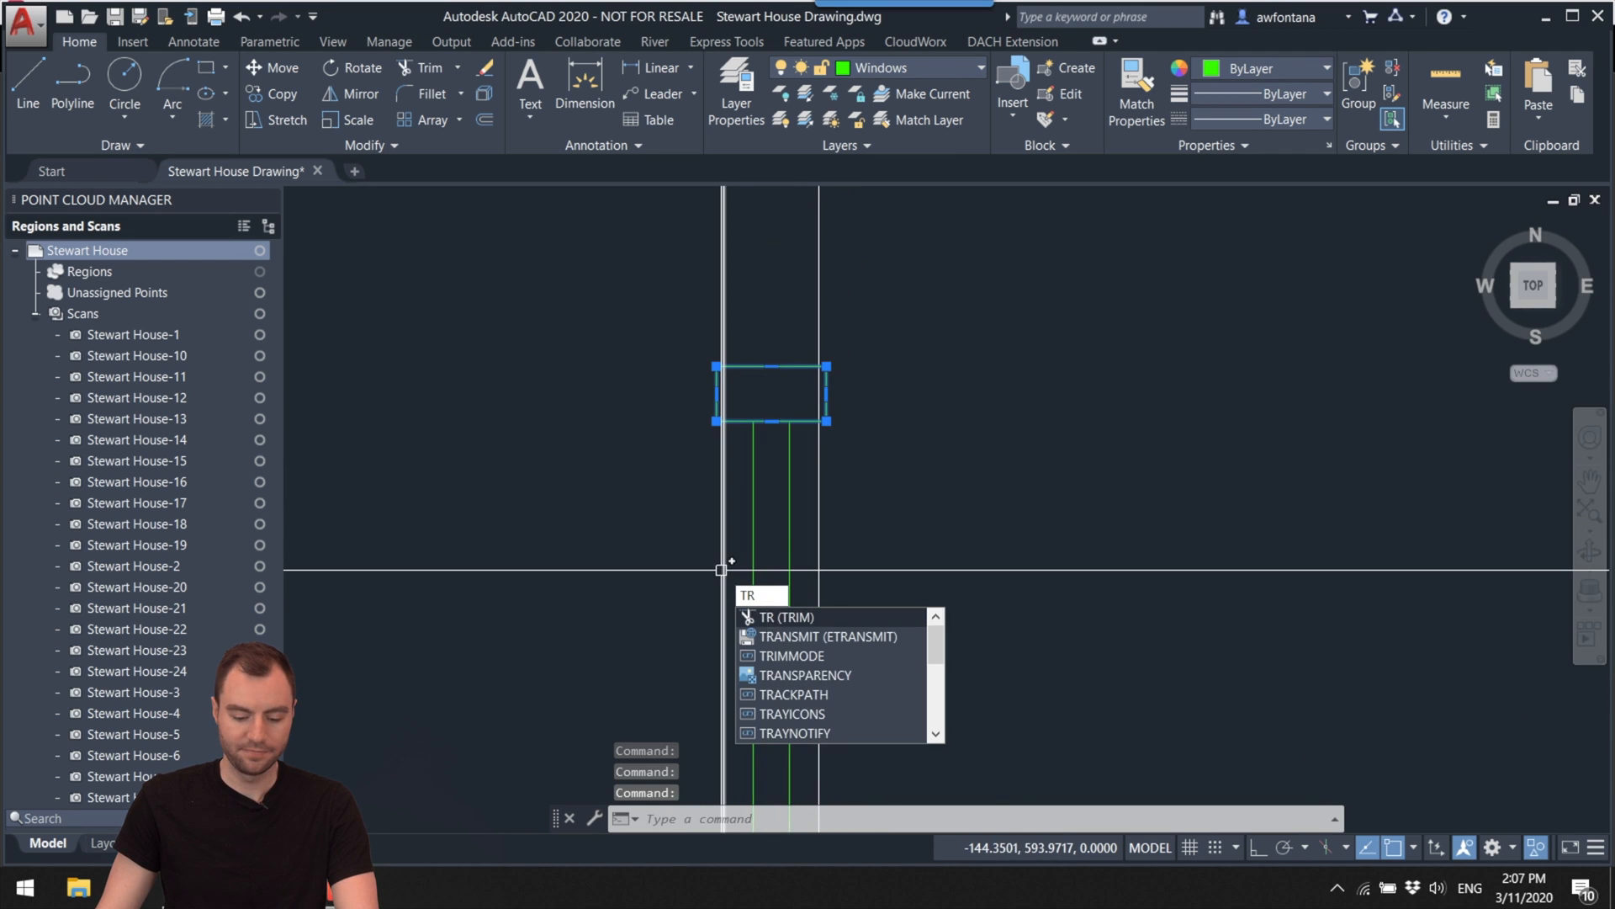
{"action": "key", "text": "Return"}
{"action": "scroll", "coordinate": [725, 370], "scroll_direction": "up", "scroll_amount": 3}
{"action": "left_click", "coordinate": [719, 387]}
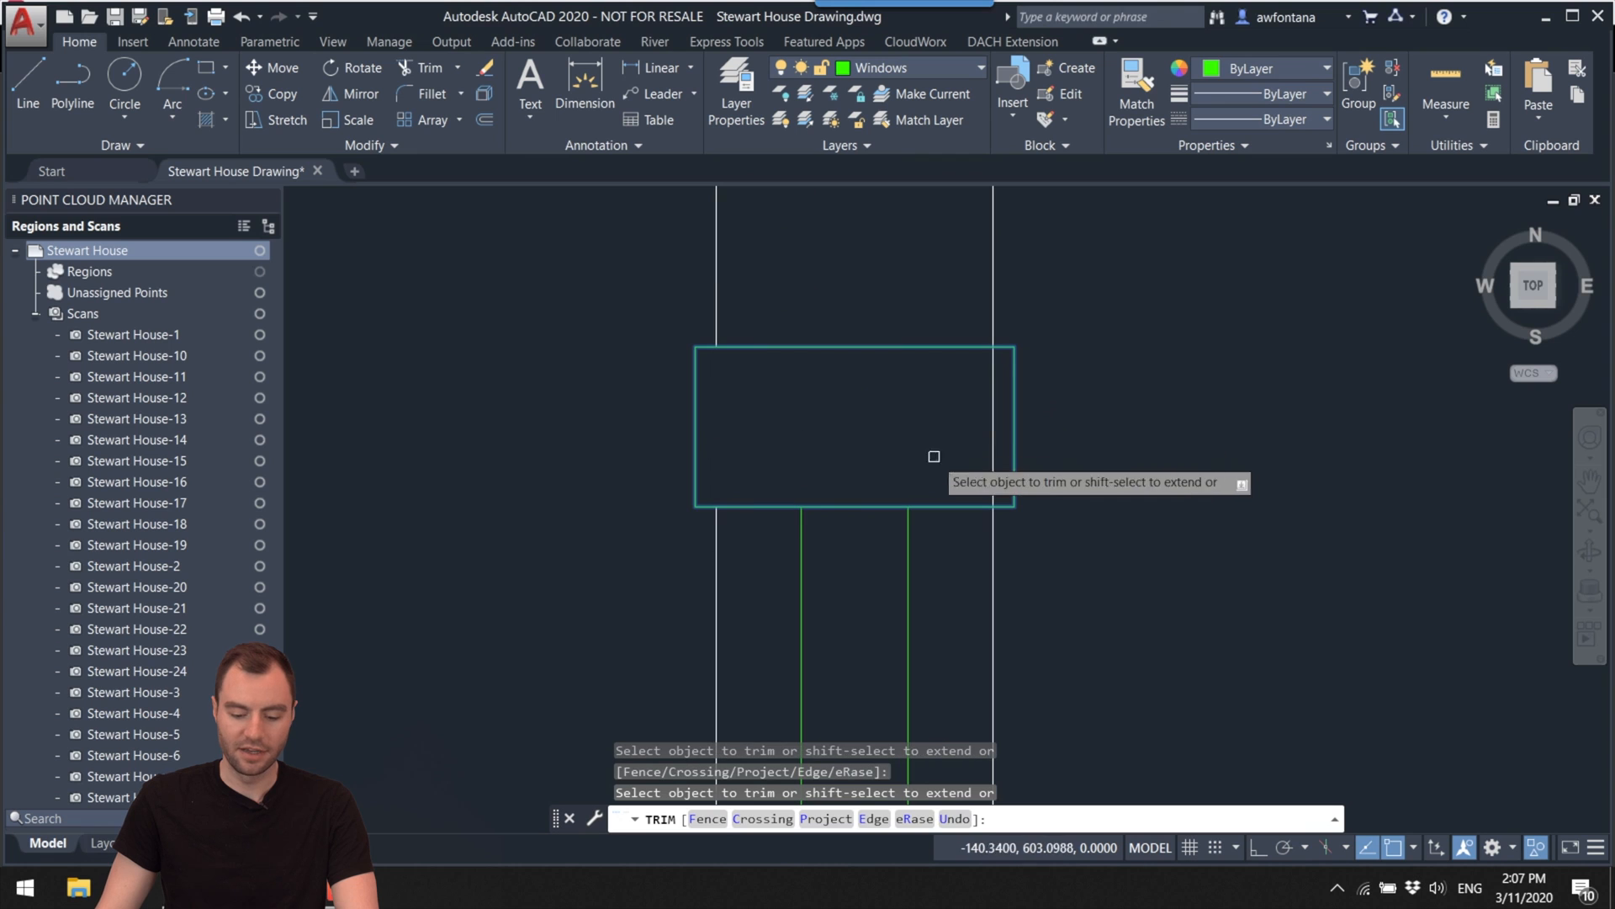
{"action": "left_click", "coordinate": [993, 448]}
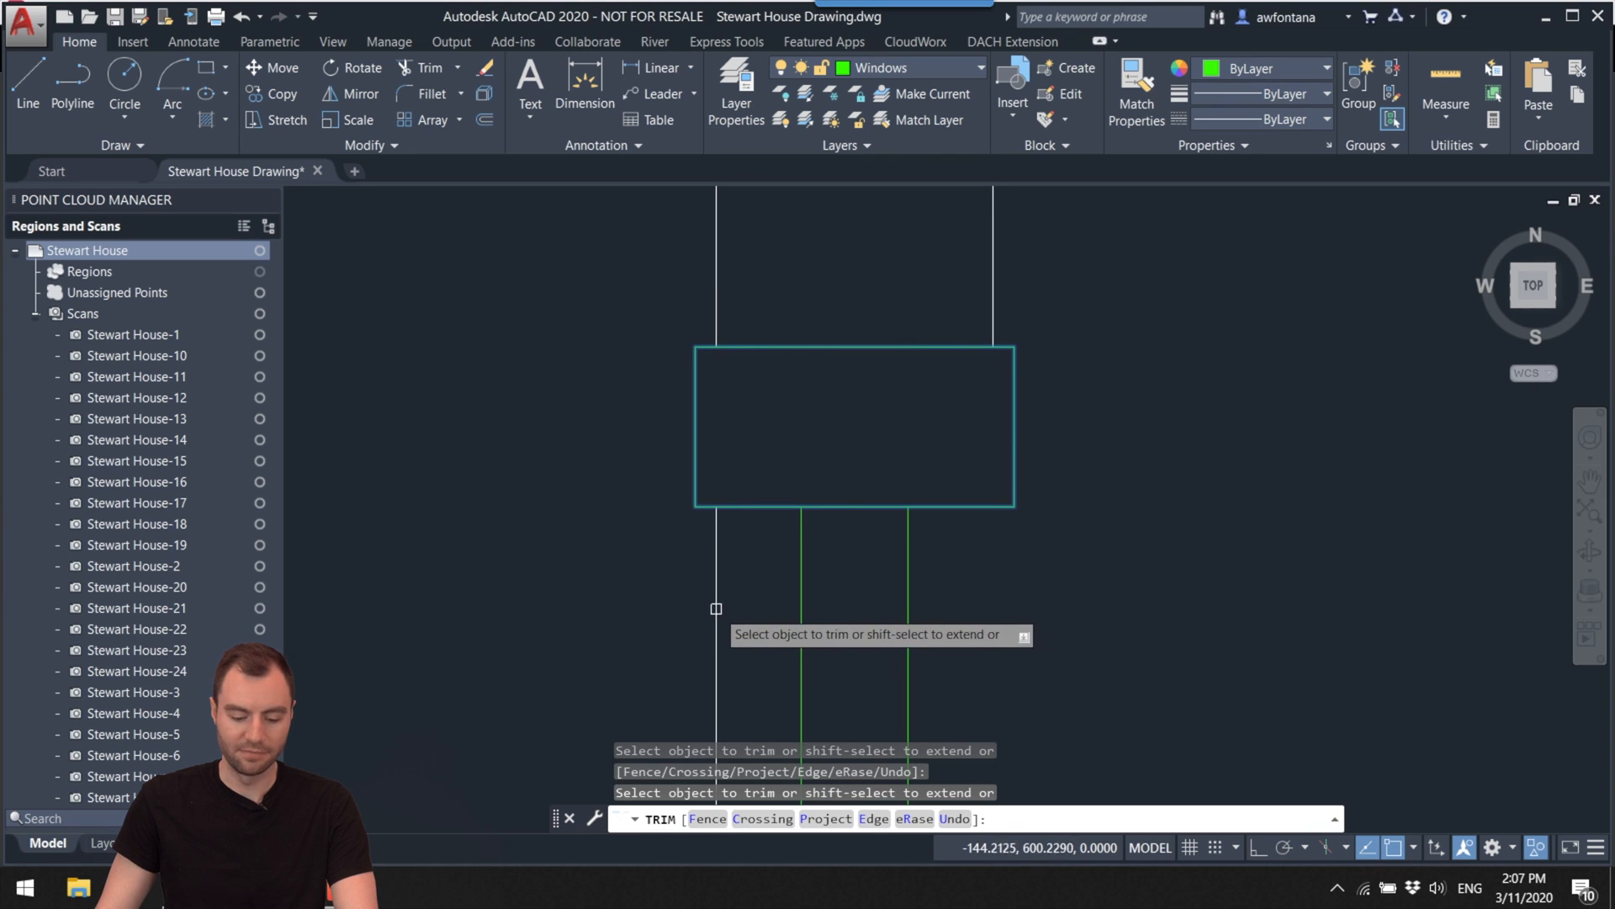
Step: Trim the left wall line across the same window's opening and both wall lines inside its lower frame
{"action": "scroll", "coordinate": [716, 609], "scroll_direction": "down", "scroll_amount": 5}
{"action": "scroll", "coordinate": [870, 412], "scroll_direction": "up", "scroll_amount": 5}
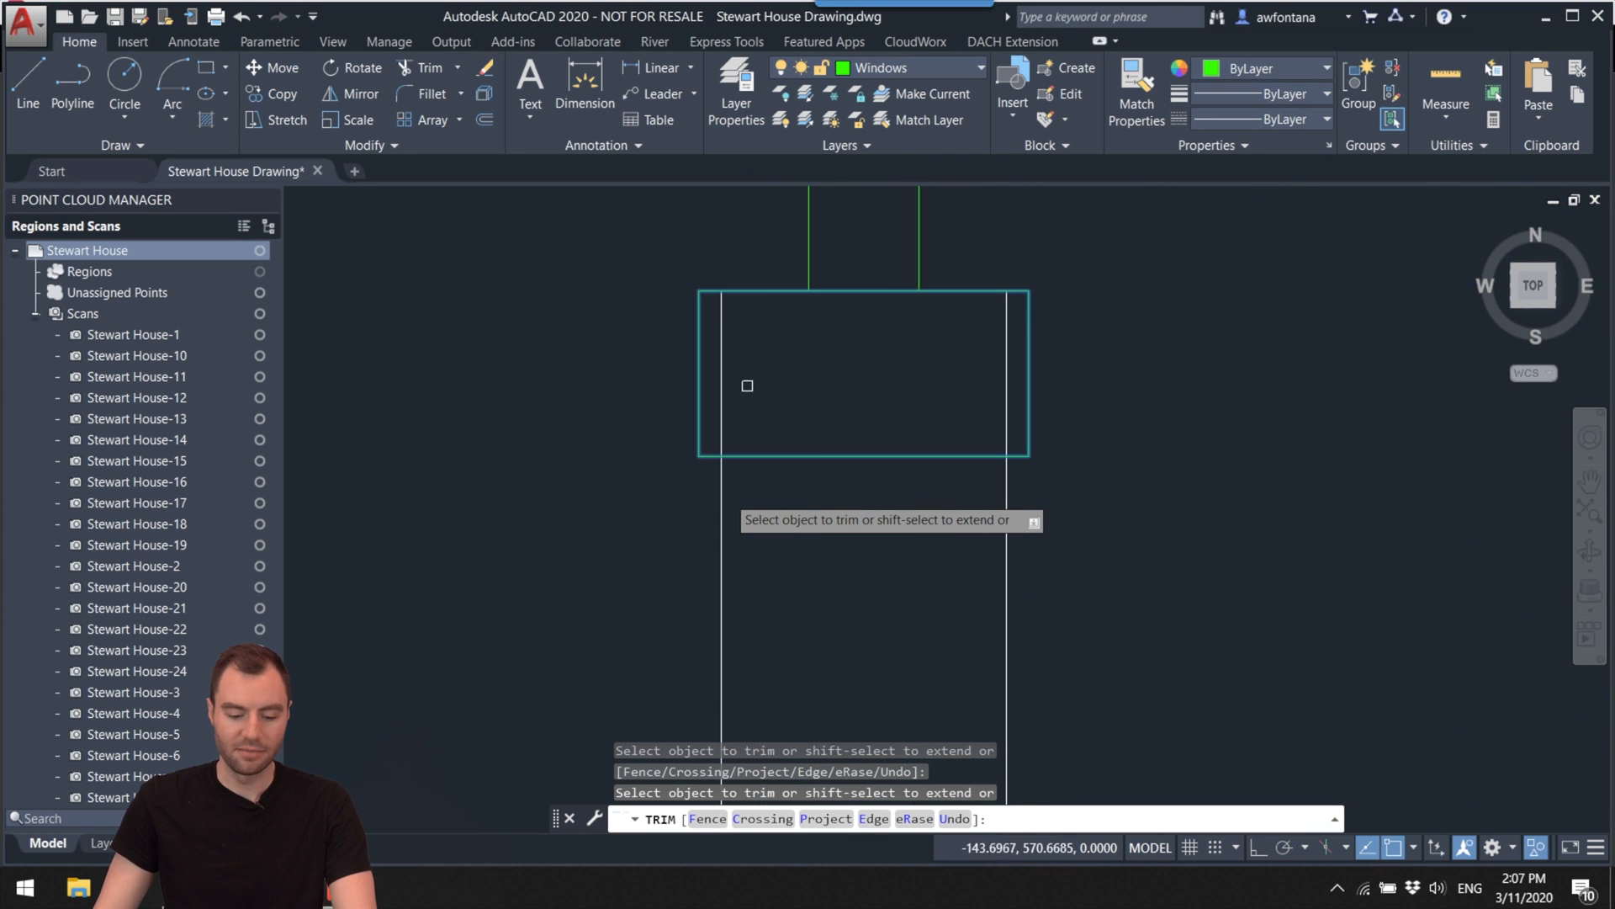
{"action": "left_click", "coordinate": [725, 400]}
{"action": "left_click", "coordinate": [968, 385]}
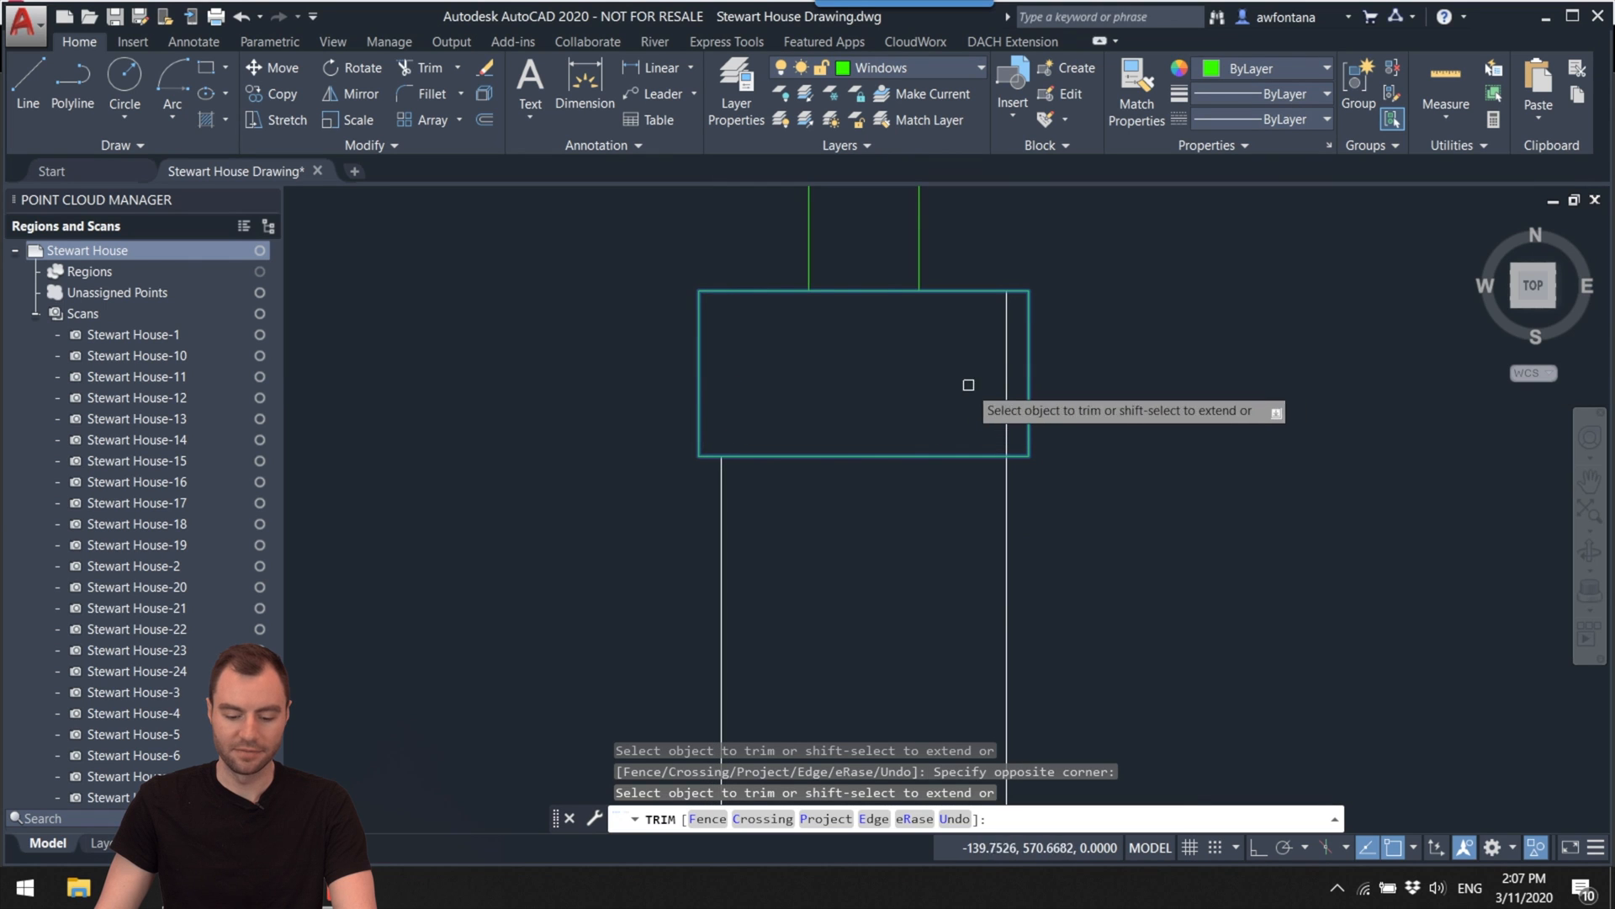
{"action": "scroll", "coordinate": [866, 373], "scroll_direction": "down", "scroll_amount": 7}
{"action": "key", "text": "Escape"}
Step: Trim the wall lines at the upper-right bedroom's exterior window, using its two end frames as cutting edges
{"action": "scroll", "coordinate": [934, 501], "scroll_direction": "down", "scroll_amount": 1}
{"action": "middle_click_drag", "start_coordinate": [934, 500], "coordinate": [906, 649]}
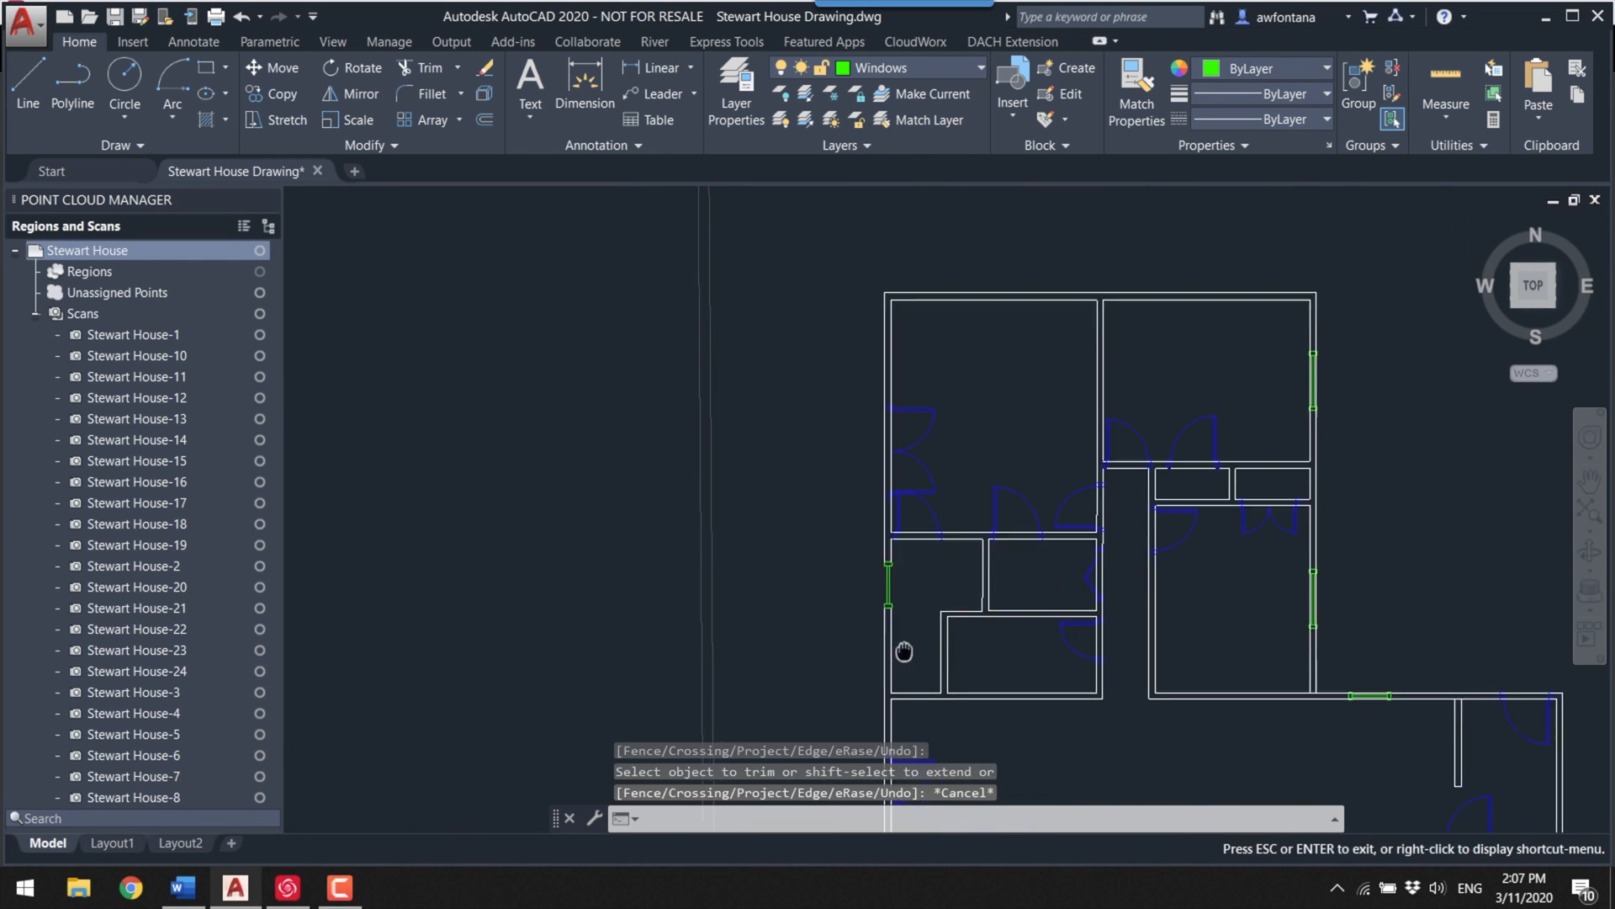
{"action": "middle_click_drag", "start_coordinate": [1078, 480], "coordinate": [775, 553]}
{"action": "scroll", "coordinate": [1014, 450], "scroll_direction": "up", "scroll_amount": 8}
{"action": "left_click", "coordinate": [867, 251]}
{"action": "left_click", "coordinate": [880, 740]}
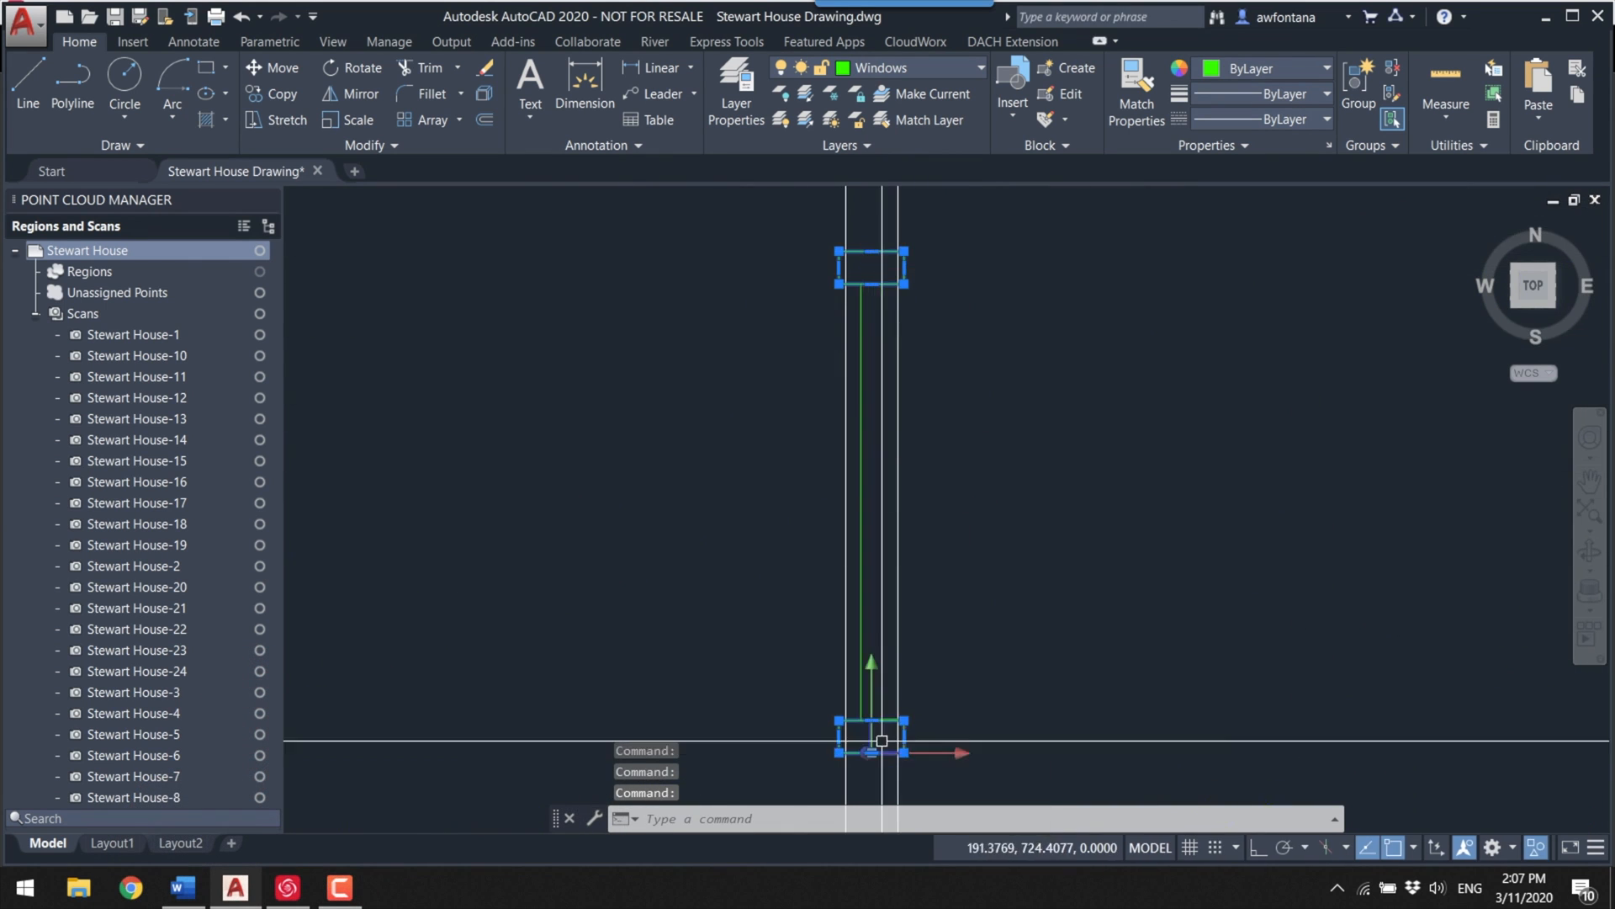
{"action": "key", "text": "space"}
{"action": "scroll", "coordinate": [910, 212], "scroll_direction": "up", "scroll_amount": 5}
{"action": "key", "text": "Escape"}
Step: Trim the wall lines between and inside the frames of the lower bedroom window on the right exterior wall
{"action": "scroll", "coordinate": [830, 343], "scroll_direction": "down", "scroll_amount": 12}
{"action": "scroll", "coordinate": [809, 463], "scroll_direction": "up", "scroll_amount": 9}
{"action": "left_click", "coordinate": [829, 324]}
{"action": "left_click", "coordinate": [833, 717]}
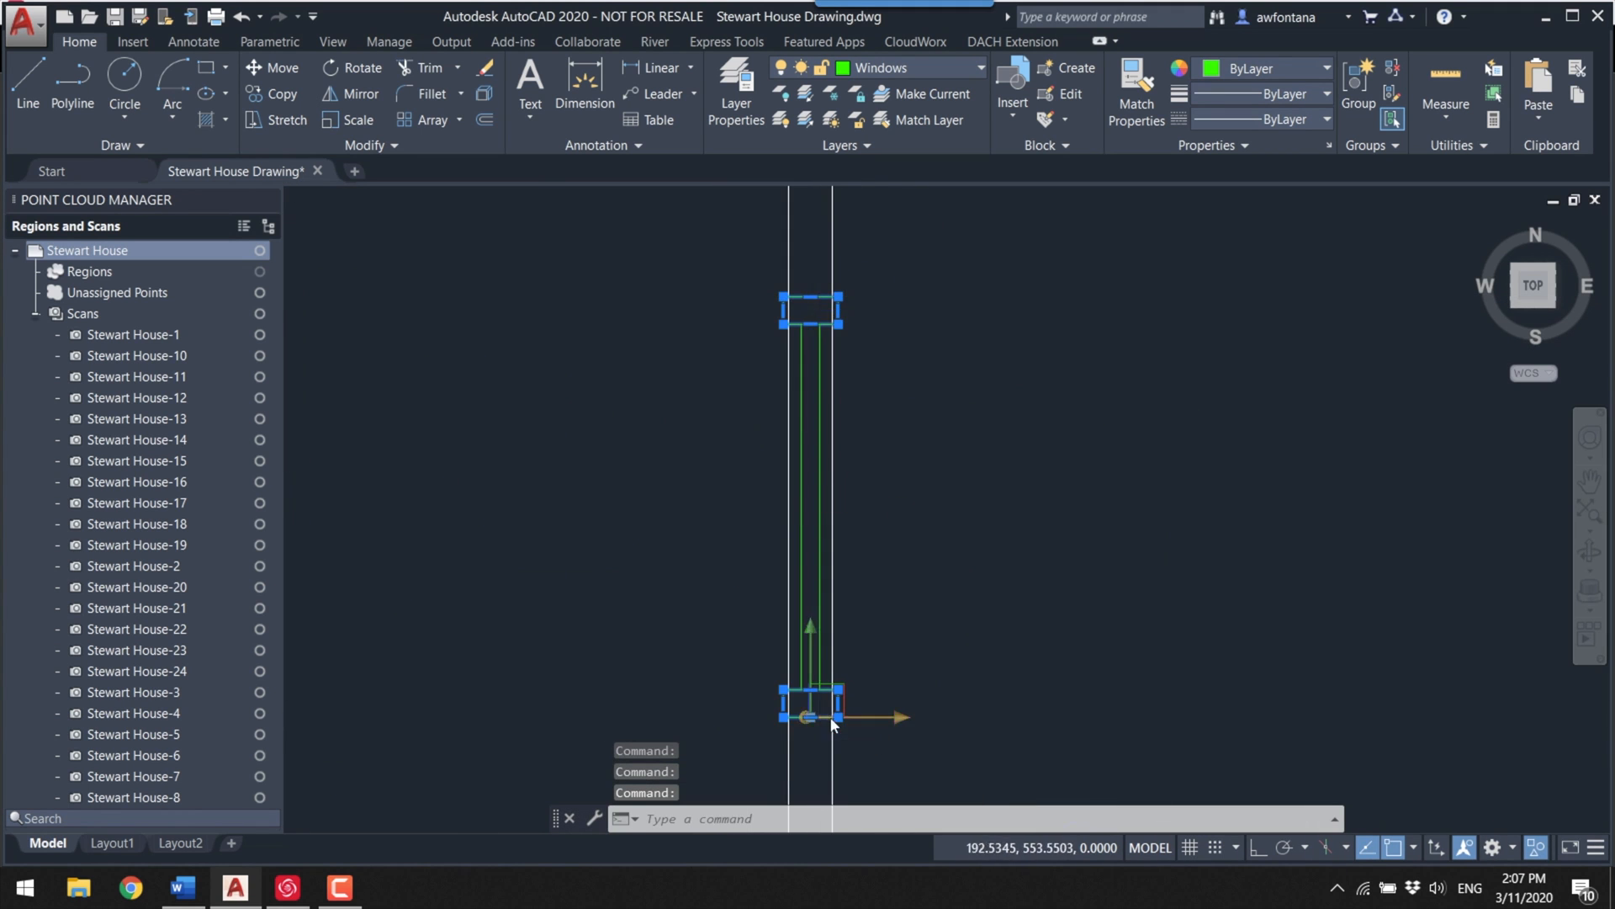
{"action": "key", "text": "space"}
{"action": "left_click", "coordinate": [839, 638]}
{"action": "left_click", "coordinate": [658, 638]}
{"action": "left_click", "coordinate": [658, 483]}
{"action": "left_click", "coordinate": [840, 508]}
{"action": "scroll", "coordinate": [905, 587], "scroll_direction": "down", "scroll_amount": 5}
{"action": "key", "text": "Escape"}
Step: Trim the wall lines at the window in the horizontal exterior wall right of the bedrooms, using its end frames as cutting edges
{"action": "left_click", "coordinate": [541, 510]}
{"action": "left_click", "coordinate": [1026, 513]}
{"action": "key", "text": "space"}
{"action": "left_click", "coordinate": [642, 559]}
{"action": "left_click", "coordinate": [790, 481]}
{"action": "key", "text": "Escape"}
Step: Trim the wall lines at the upper window on the right exterior wall of the large lower-right room
{"action": "scroll", "coordinate": [1071, 483], "scroll_direction": "down", "scroll_amount": 8}
{"action": "scroll", "coordinate": [1010, 589], "scroll_direction": "up", "scroll_amount": 8}
{"action": "left_click", "coordinate": [1000, 640]}
{"action": "left_click", "coordinate": [976, 244]}
{"action": "type", "text": "TR"}
{"action": "key", "text": "space"}
{"action": "left_click", "coordinate": [996, 505]}
{"action": "left_click", "coordinate": [943, 505]}
{"action": "scroll", "coordinate": [992, 232], "scroll_direction": "up", "scroll_amount": 8}
{"action": "key", "text": "Escape"}
Step: Trim the wall lines at the lower window on the right exterior wall of the large lower-right room
{"action": "left_click", "coordinate": [904, 320]}
{"action": "left_click", "coordinate": [880, 709]}
{"action": "type", "text": "tr"}
{"action": "key", "text": "space"}
{"action": "scroll", "coordinate": [883, 700], "scroll_direction": "up", "scroll_amount": 8}
{"action": "left_click", "coordinate": [949, 548]}
{"action": "key", "text": "Escape"}
Step: Trim the wall lines at one of the two front wall windows, using its end frames as cutting edges
{"action": "scroll", "coordinate": [797, 375], "scroll_direction": "down", "scroll_amount": 8}
{"action": "left_click", "coordinate": [499, 480]}
{"action": "left_click", "coordinate": [1117, 477]}
{"action": "type", "text": "tr"}
{"action": "key", "text": "space"}
{"action": "scroll", "coordinate": [1058, 496], "scroll_direction": "up", "scroll_amount": 8}
{"action": "left_click", "coordinate": [703, 533]}
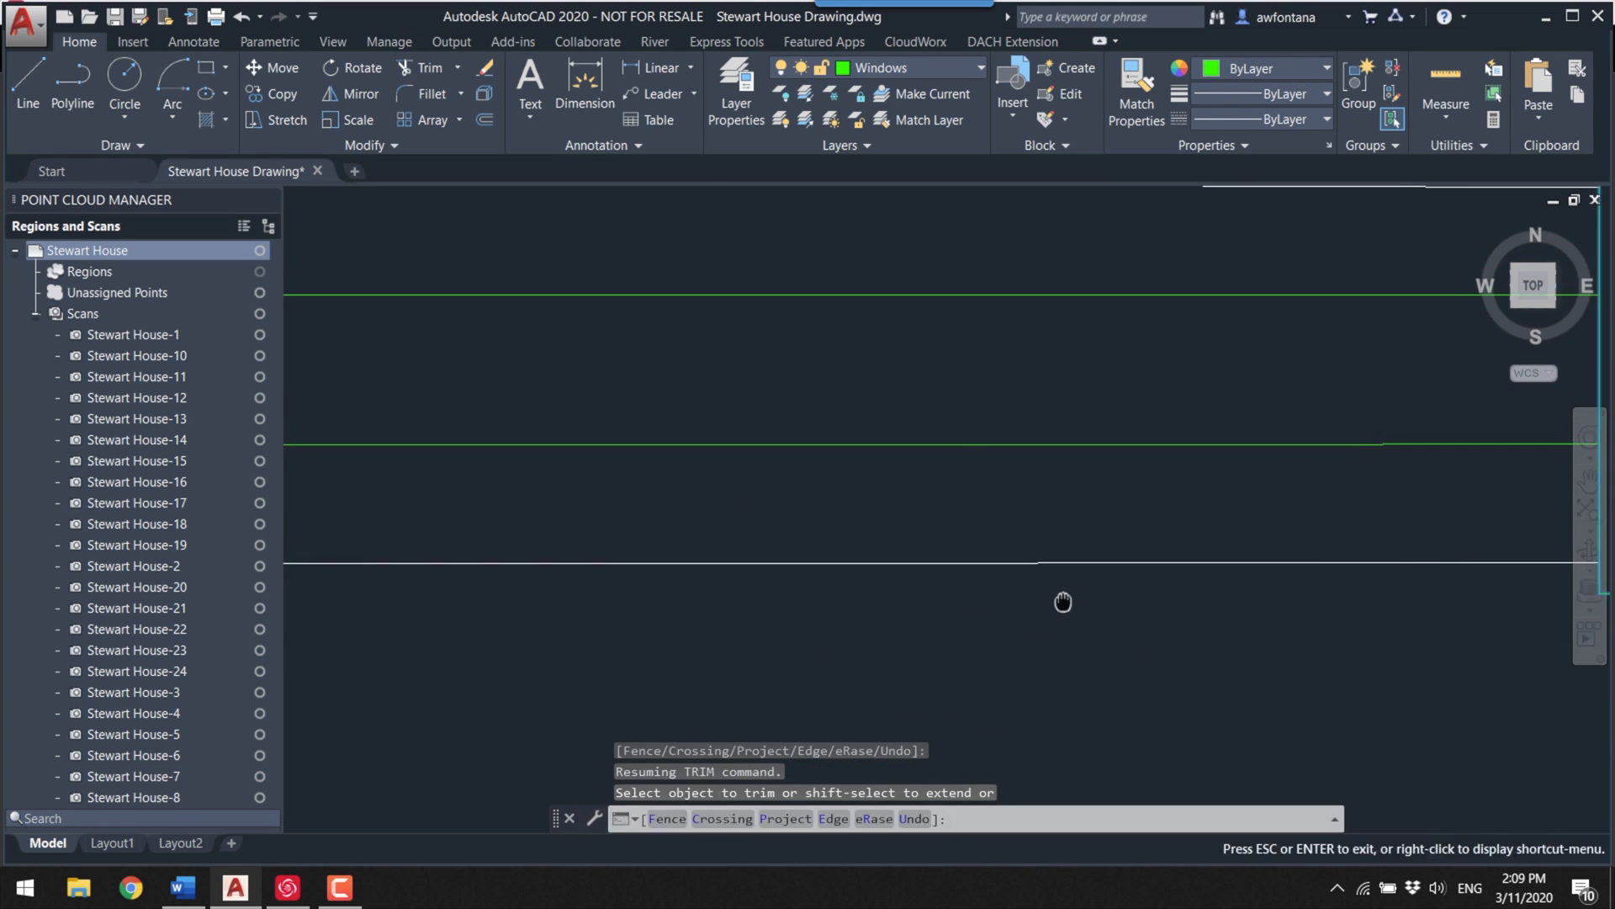
{"action": "key", "text": "Escape"}
Step: Trim the wall lines at the other front wall window, using its two end frames as cutting edges
{"action": "scroll", "coordinate": [1132, 530], "scroll_direction": "down", "scroll_amount": 8}
{"action": "key", "text": "Escape"}
{"action": "left_click", "coordinate": [1189, 454]}
{"action": "scroll", "coordinate": [981, 578], "scroll_direction": "down", "scroll_amount": 2}
{"action": "left_click", "coordinate": [515, 504]}
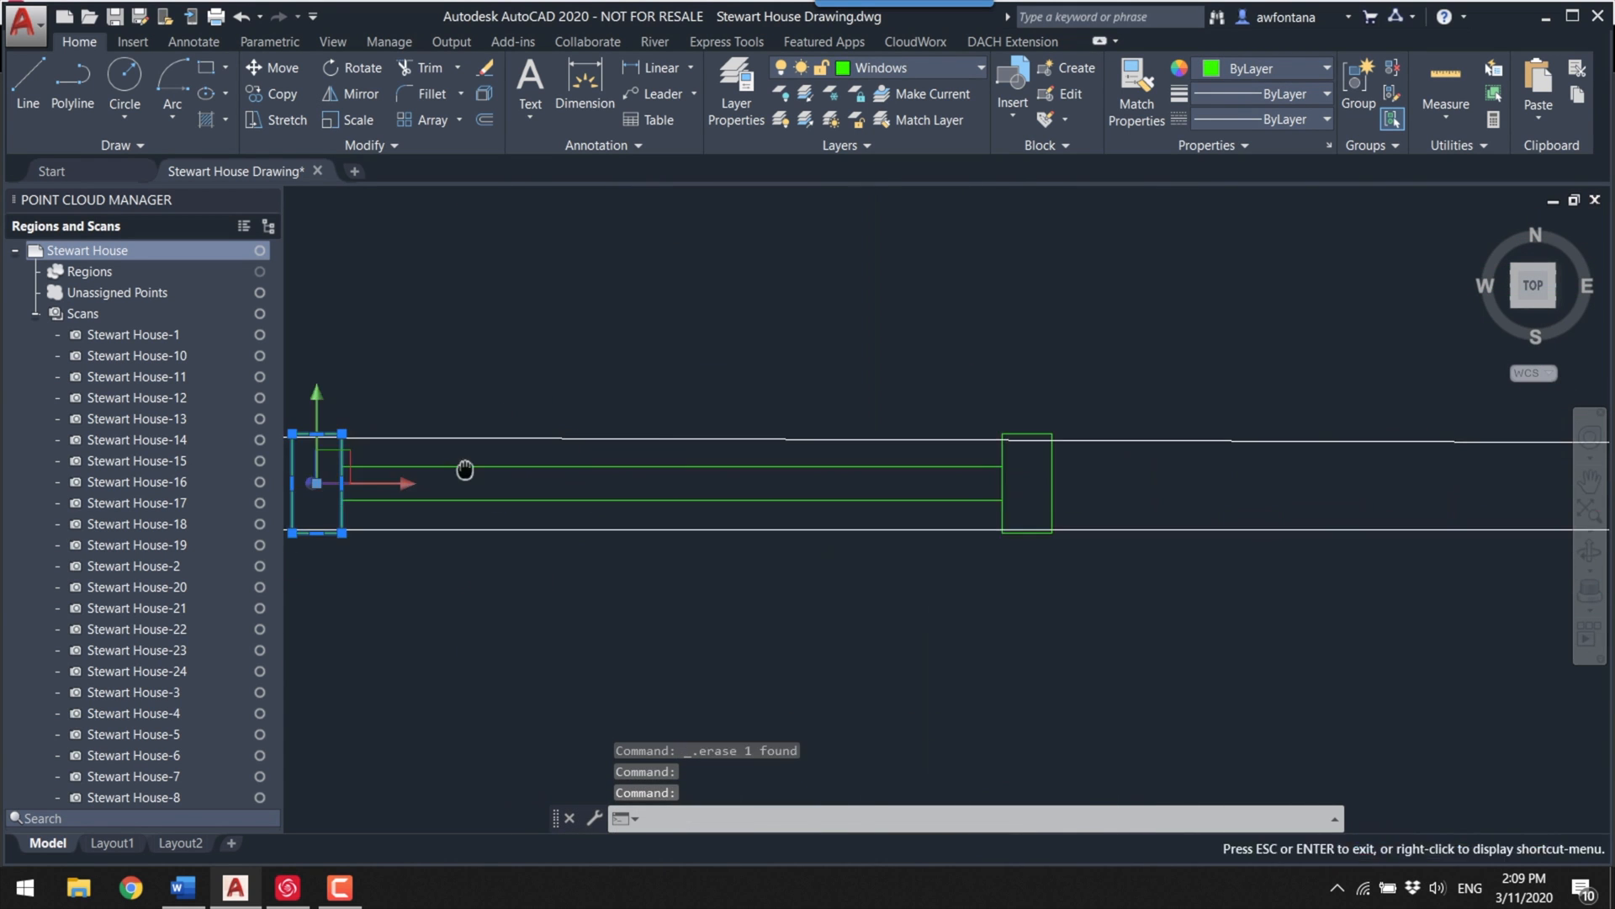
{"action": "left_click", "coordinate": [1226, 505]}
{"action": "type", "text": "tr"}
{"action": "key", "text": "space"}
{"action": "scroll", "coordinate": [1028, 369], "scroll_direction": "up", "scroll_amount": 8}
{"action": "left_click", "coordinate": [1029, 369]}
{"action": "scroll", "coordinate": [1117, 570], "scroll_direction": "down", "scroll_amount": 8}
{"action": "key", "text": "Escape"}
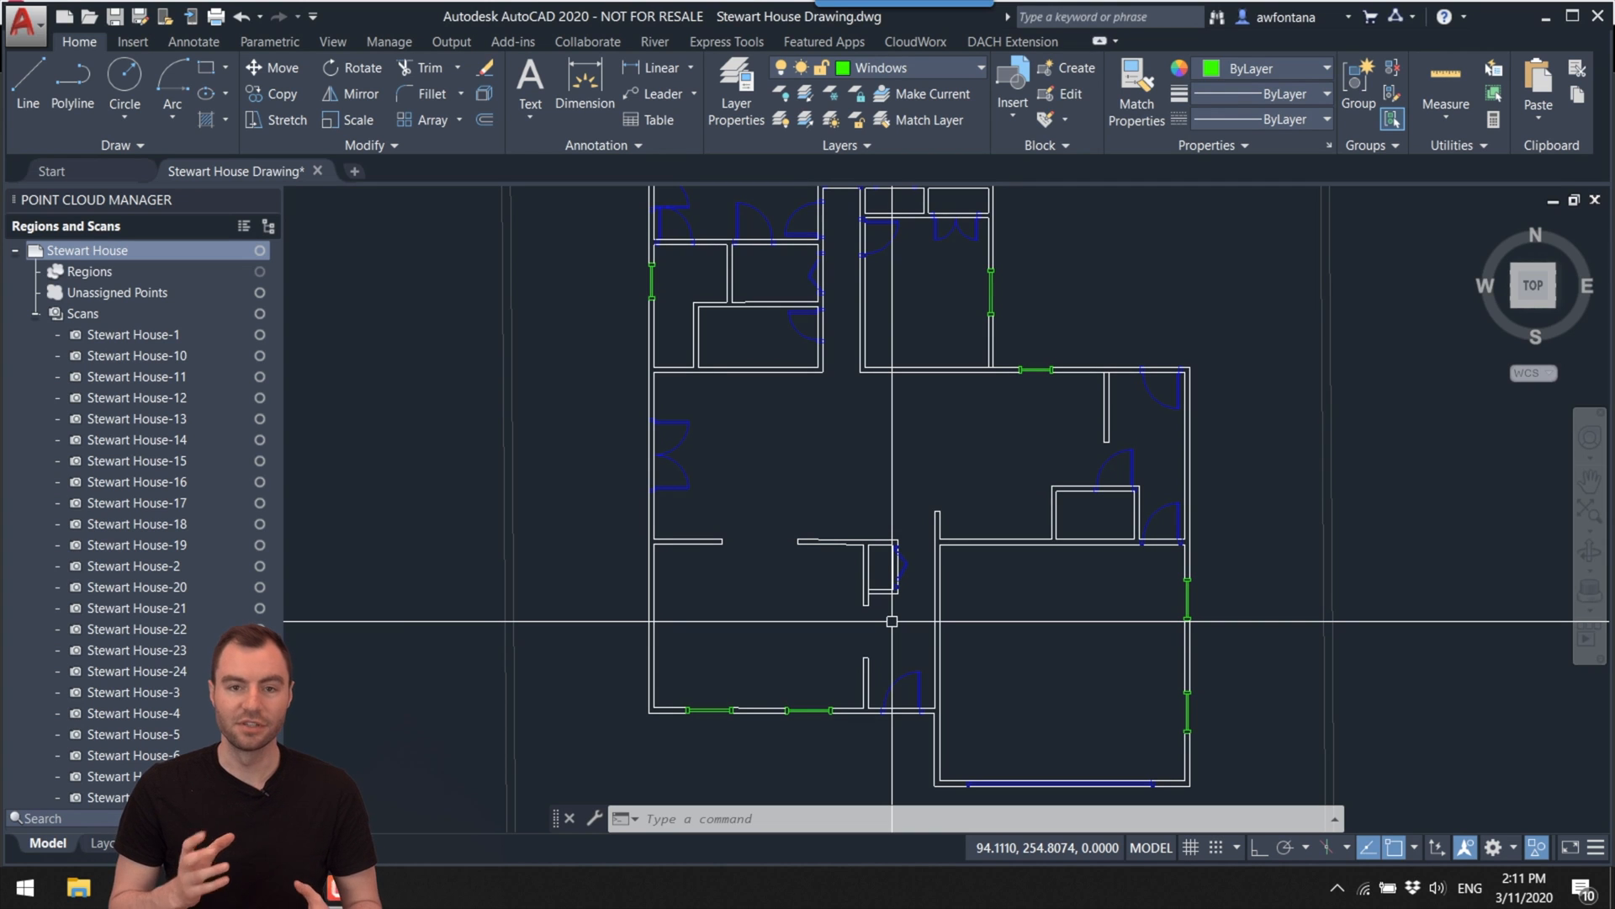
Step: Trim the wall lines at the front entry door with BTRIM, using the door block's jamb frames as cutting edges
{"action": "scroll", "coordinate": [901, 698], "scroll_direction": "up", "scroll_amount": 8}
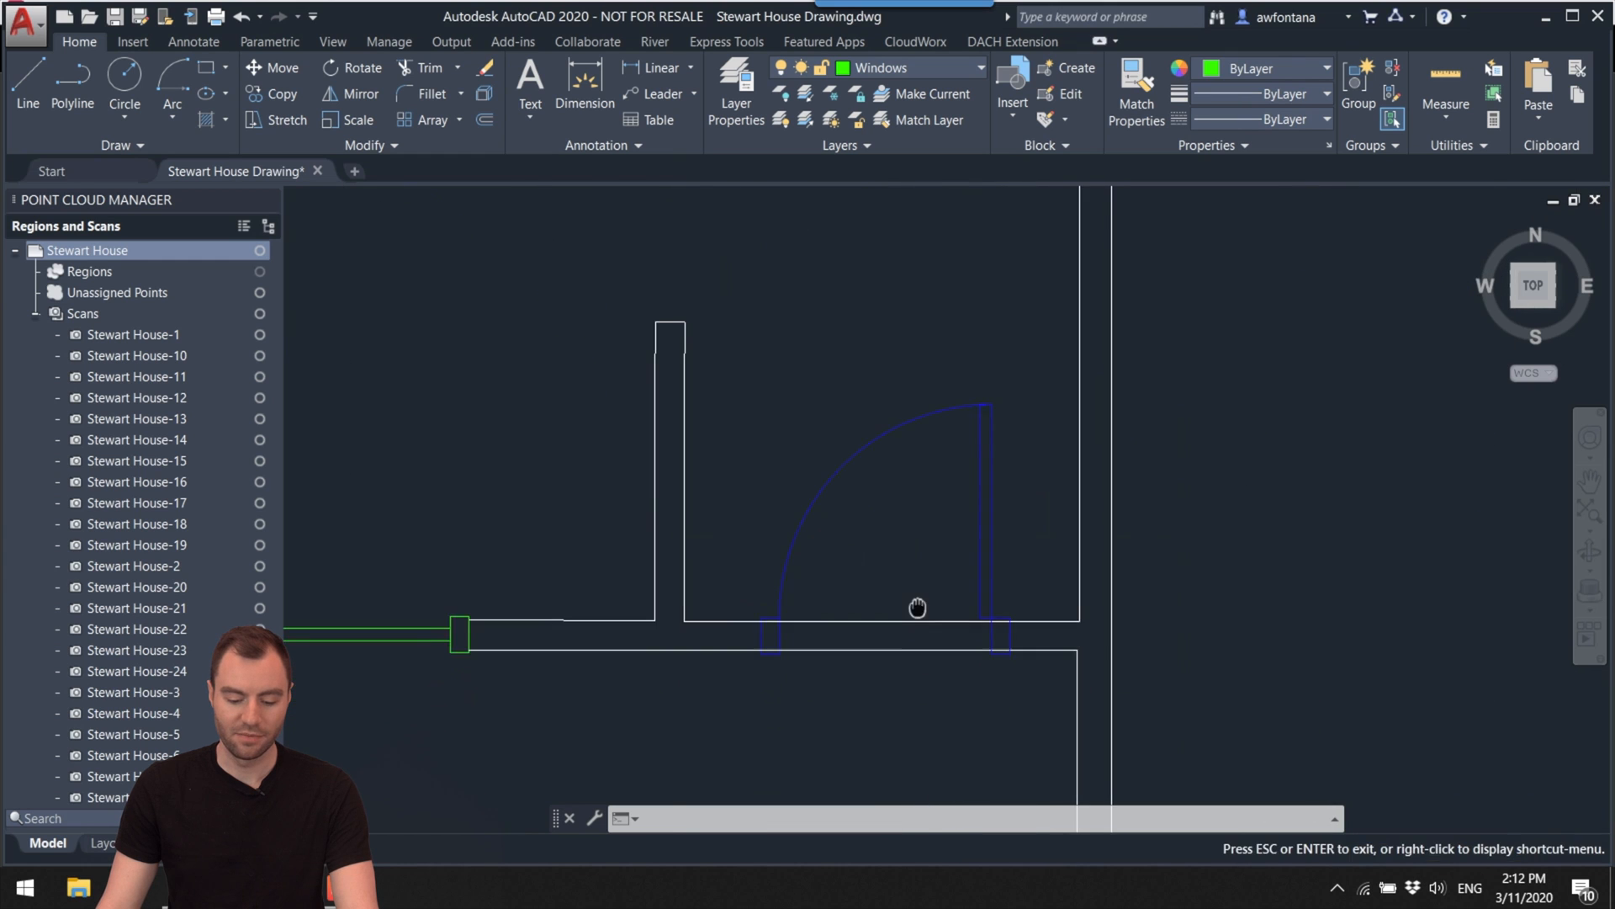
{"action": "key", "text": "Escape"}
{"action": "scroll", "coordinate": [921, 619], "scroll_direction": "up", "scroll_amount": 4}
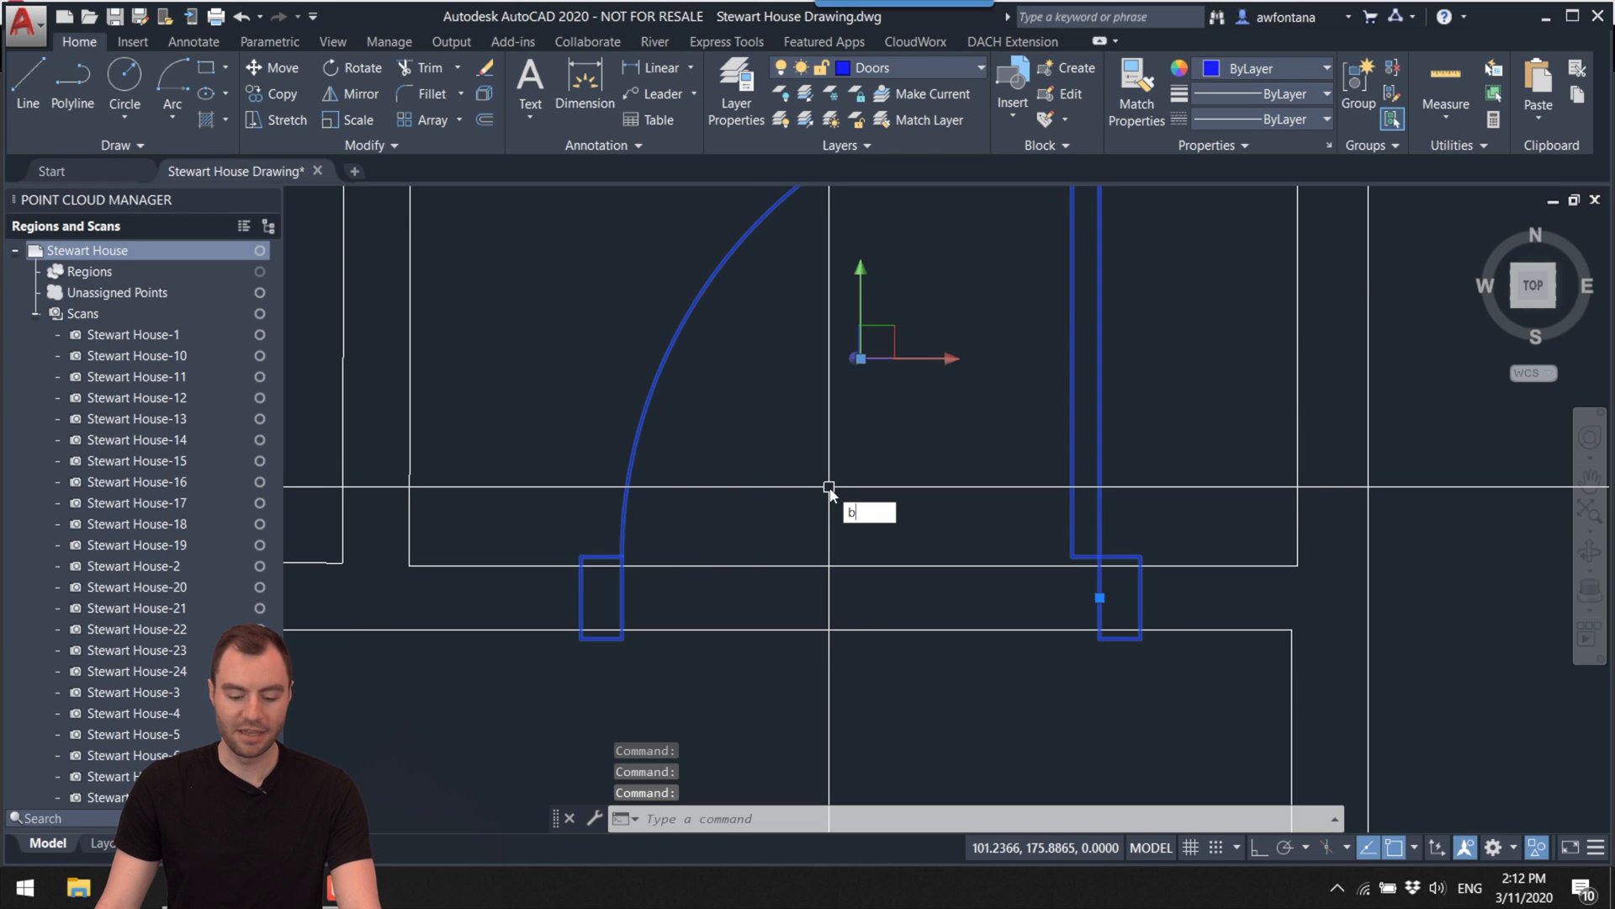
{"action": "type", "text": "tr"}
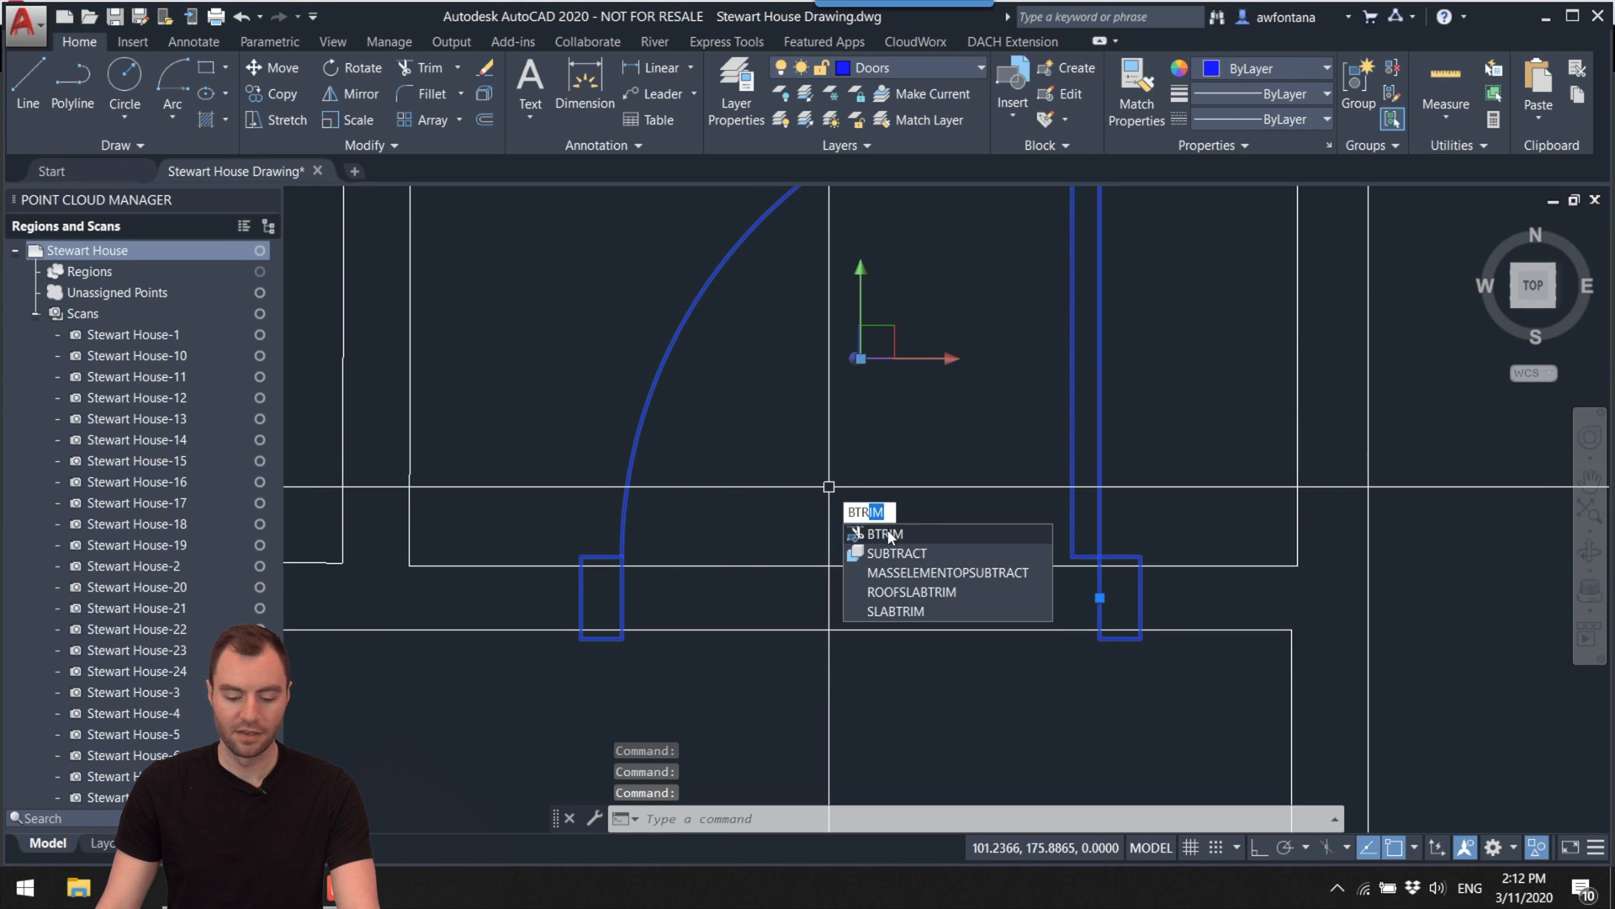
{"action": "left_click", "coordinate": [888, 533]}
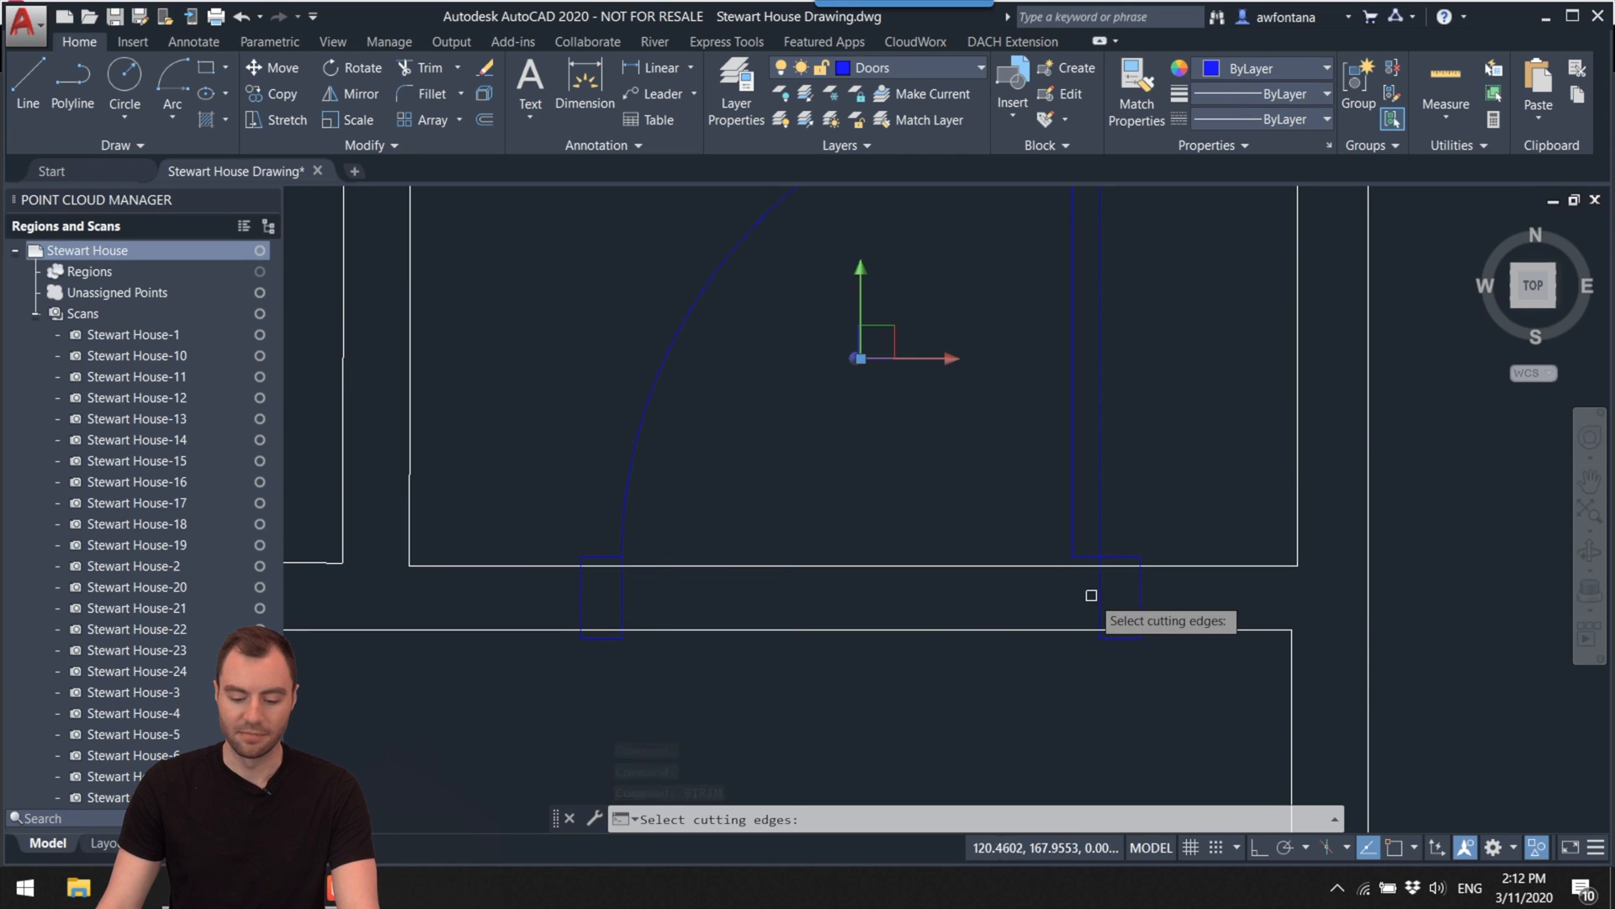
{"action": "left_click", "coordinate": [623, 601]}
{"action": "key", "text": "Return"}
{"action": "scroll", "coordinate": [599, 631], "scroll_direction": "up", "scroll_amount": 5}
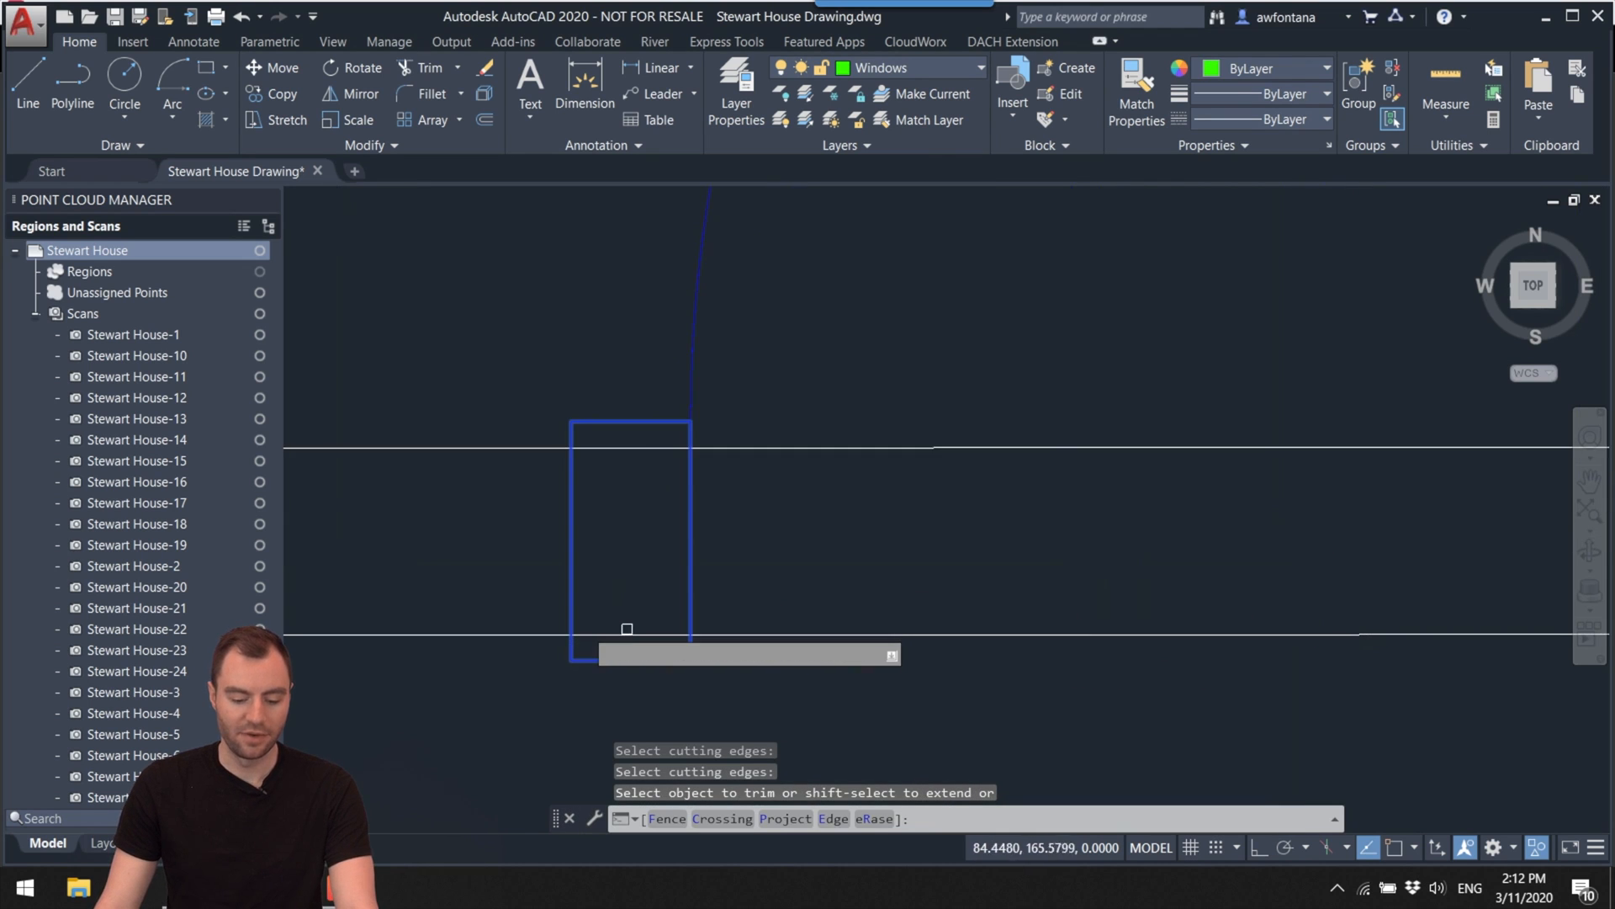
{"action": "left_click", "coordinate": [639, 448]}
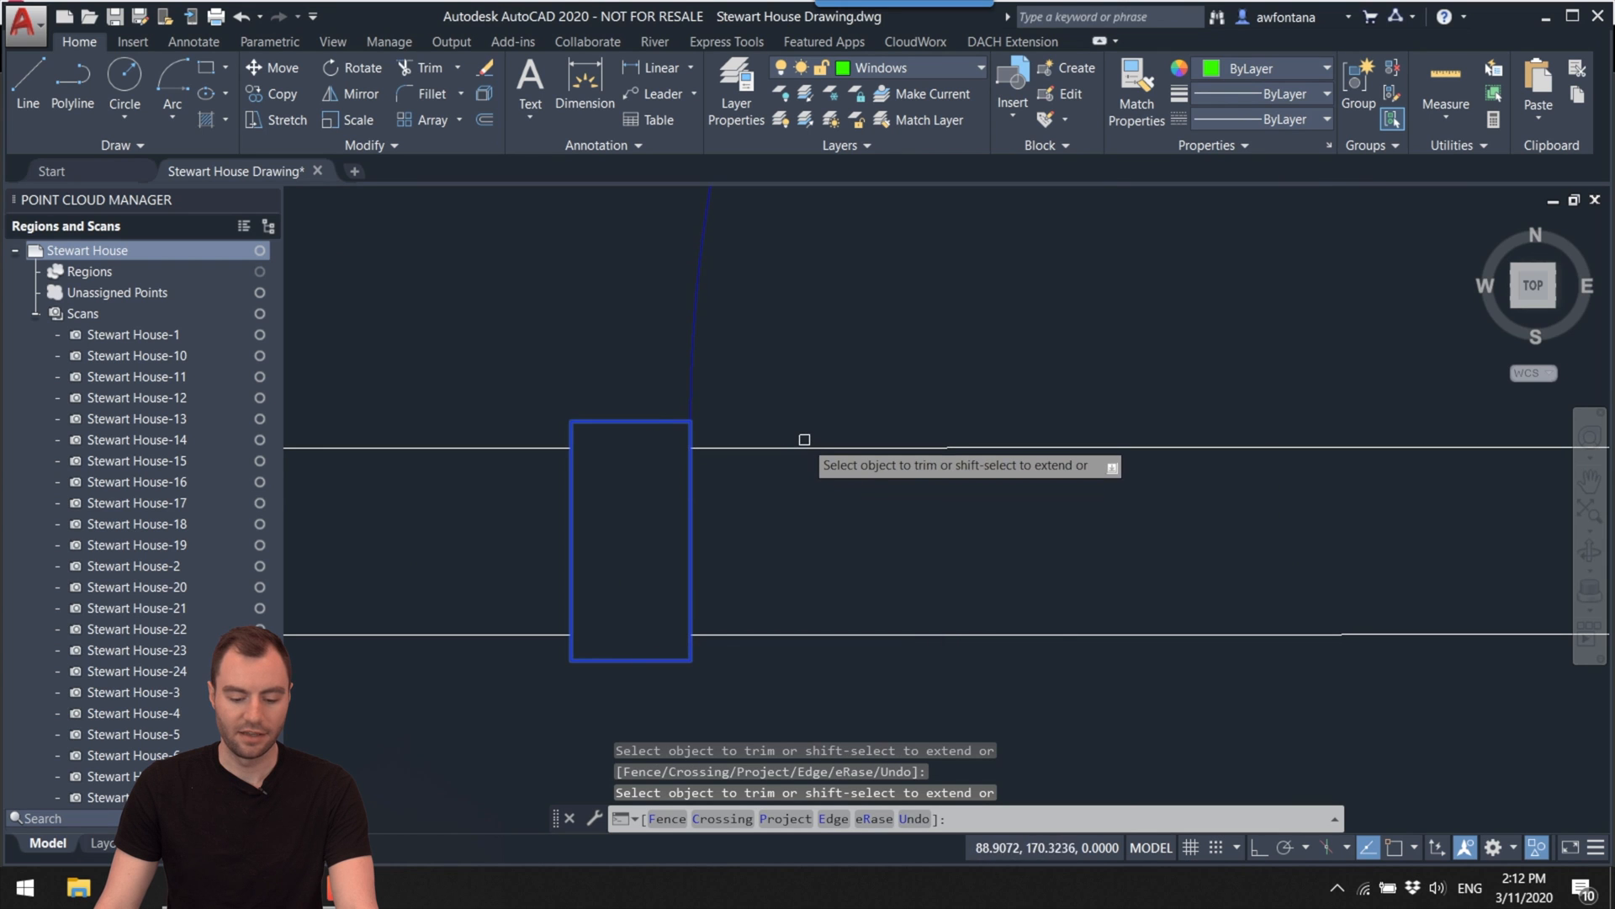
{"action": "scroll", "coordinate": [822, 635], "scroll_direction": "down", "scroll_amount": 5}
{"action": "scroll", "coordinate": [860, 572], "scroll_direction": "up", "scroll_amount": 3}
{"action": "scroll", "coordinate": [860, 572], "scroll_direction": "down", "scroll_amount": 5}
{"action": "key", "text": "Escape"}
Step: Trim the wall lines at the double door on the living area's left exterior wall with BTRIM, using its jambs as cutting edges
{"action": "scroll", "coordinate": [642, 660], "scroll_direction": "up", "scroll_amount": 4}
{"action": "type", "text": "tr"}
{"action": "key", "text": "Return"}
{"action": "scroll", "coordinate": [606, 589], "scroll_direction": "up", "scroll_amount": 2}
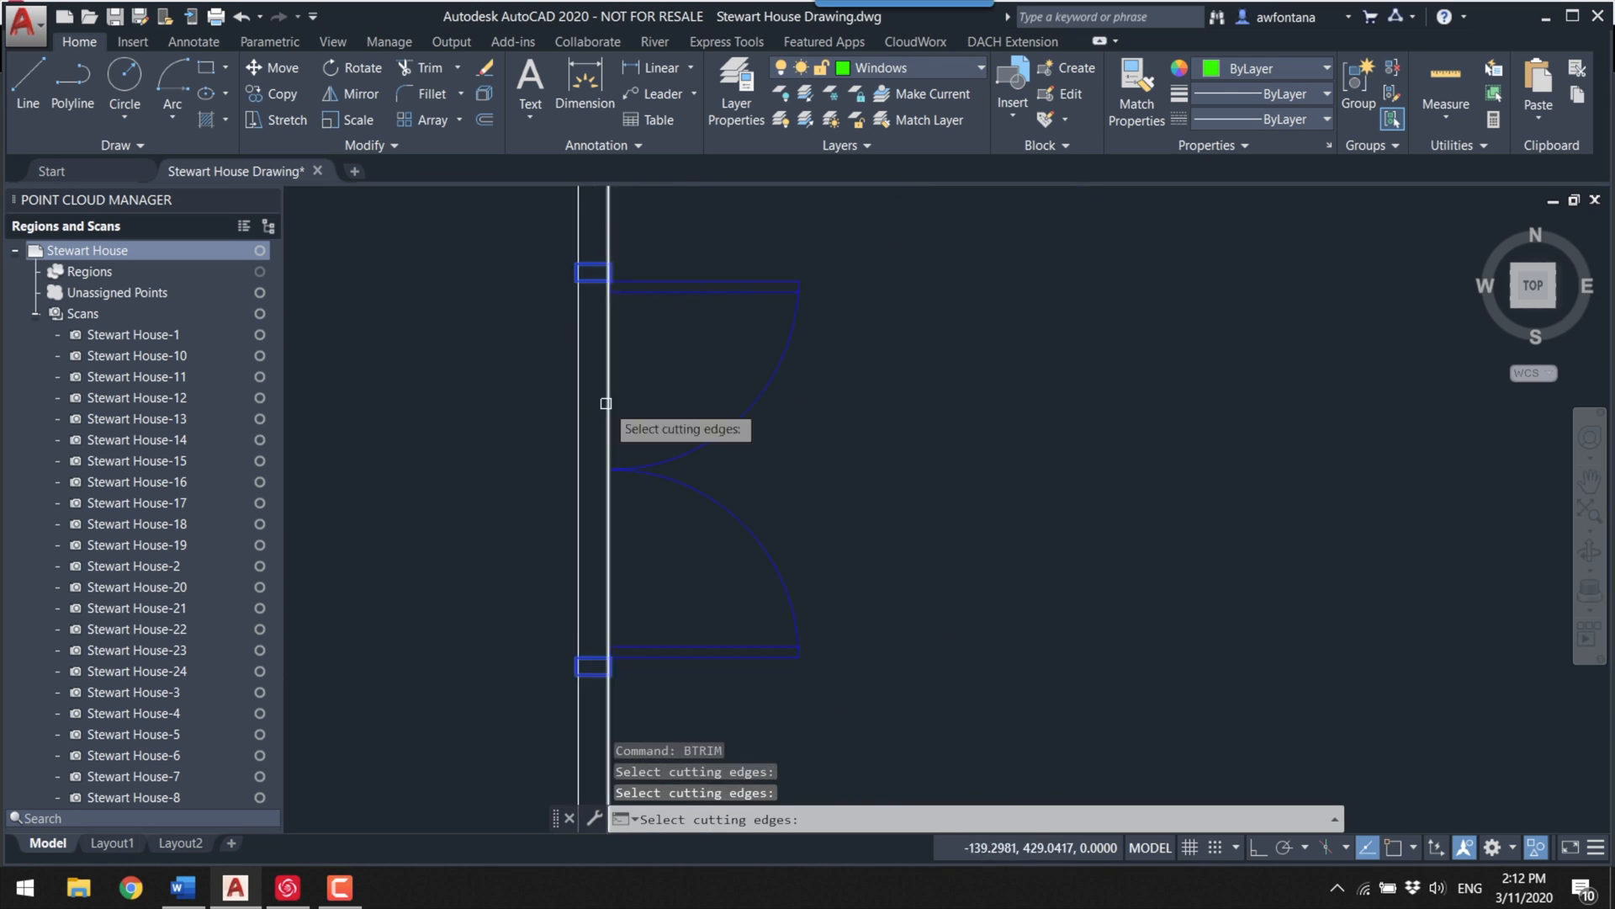
{"action": "key", "text": "Return"}
{"action": "scroll", "coordinate": [477, 505], "scroll_direction": "down", "scroll_amount": 2}
{"action": "scroll", "coordinate": [595, 516], "scroll_direction": "down", "scroll_amount": 3}
{"action": "key", "text": "Escape"}
Step: Trim the wall lines with BTRIM at the upper-left bedroom's exterior double door and the first two doors of its lower wall
{"action": "scroll", "coordinate": [696, 606], "scroll_direction": "up", "scroll_amount": 4}
{"action": "left_click", "coordinate": [648, 606]}
{"action": "type", "text": "btr"}
{"action": "key", "text": "Return"}
{"action": "scroll", "coordinate": [538, 337], "scroll_direction": "up", "scroll_amount": 3}
{"action": "left_click", "coordinate": [483, 458]}
{"action": "key", "text": "Return"}
{"action": "scroll", "coordinate": [528, 605], "scroll_direction": "down", "scroll_amount": 4}
{"action": "scroll", "coordinate": [635, 530], "scroll_direction": "up", "scroll_amount": 5}
{"action": "scroll", "coordinate": [754, 432], "scroll_direction": "down", "scroll_amount": 2}
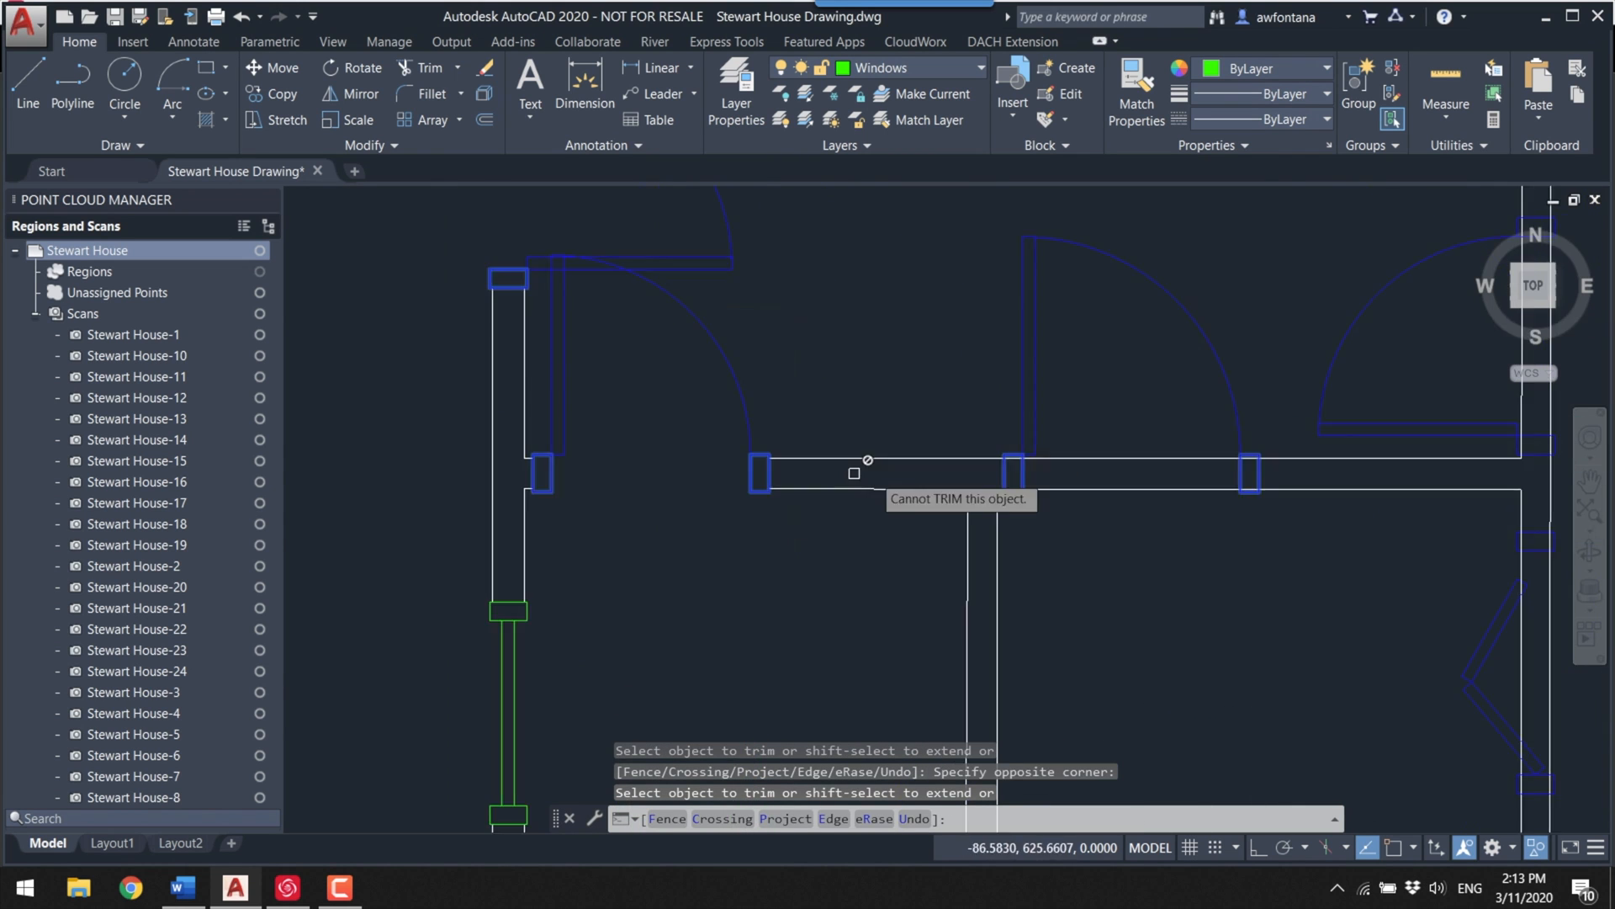
{"action": "scroll", "coordinate": [485, 541], "scroll_direction": "down", "scroll_amount": 2}
{"action": "key", "text": "Escape"}
{"action": "left_click", "coordinate": [739, 415]}
{"action": "scroll", "coordinate": [732, 419], "scroll_direction": "up", "scroll_amount": 2}
{"action": "mouse_move", "coordinate": [729, 421]}
{"action": "key", "text": "Escape"}
{"action": "scroll", "coordinate": [729, 422], "scroll_direction": "down", "scroll_amount": 3}
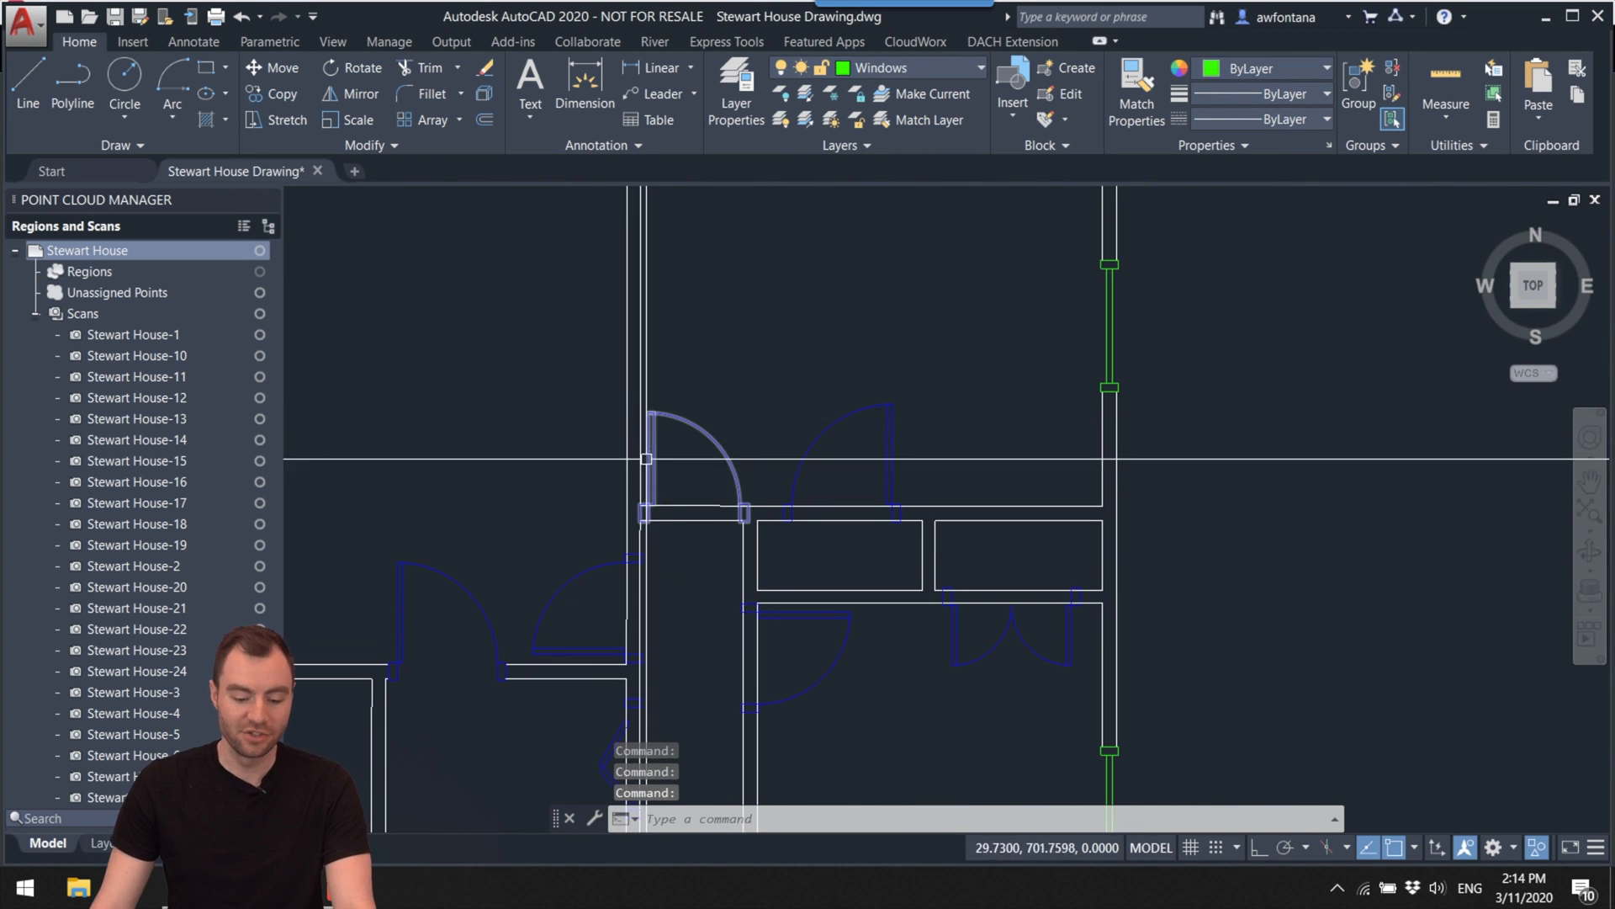
Step: Select the six door blocks around the central hallway, including the closet double door and the bifold door
{"action": "left_click", "coordinate": [725, 442]}
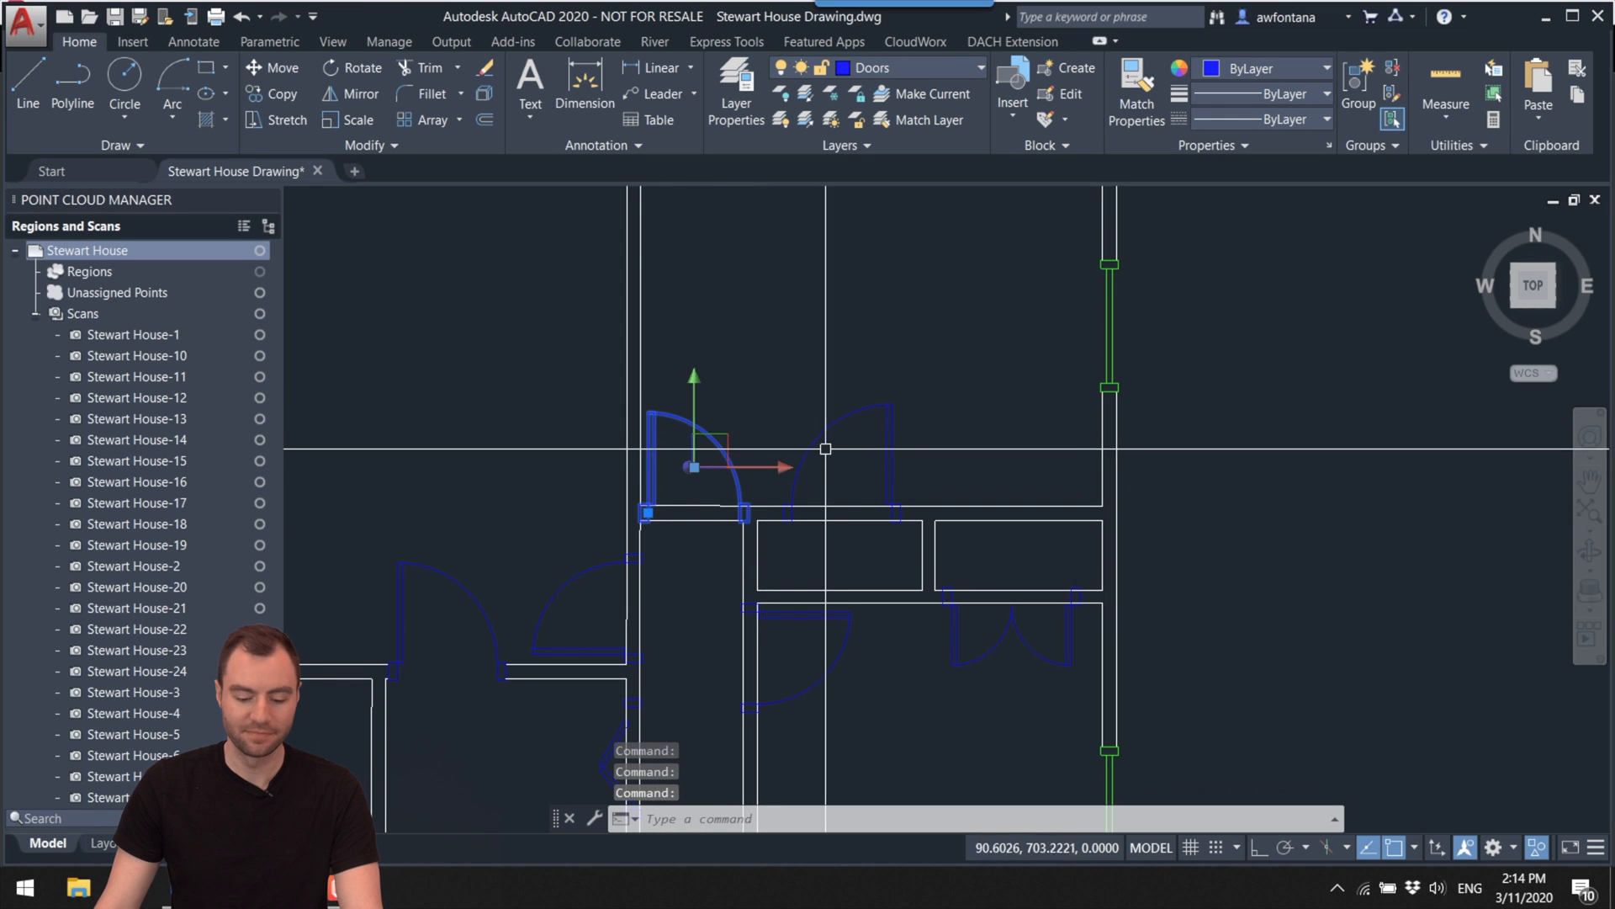
{"action": "left_click", "coordinate": [889, 455]}
{"action": "left_click", "coordinate": [956, 627]}
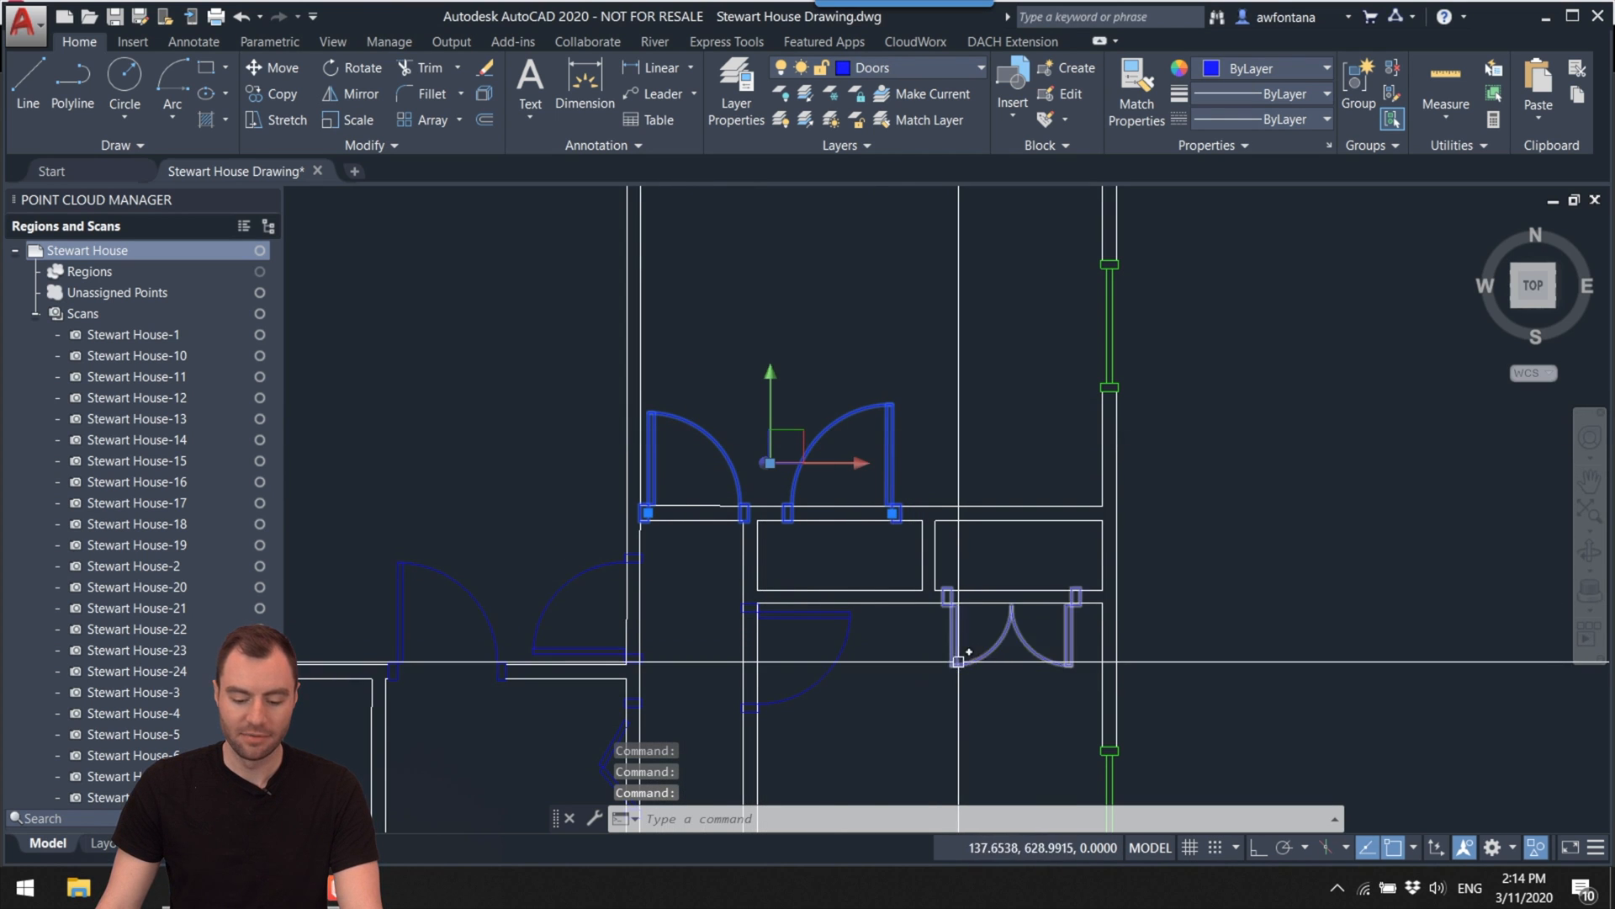
{"action": "left_click", "coordinate": [850, 660]}
{"action": "left_click", "coordinate": [603, 653]}
{"action": "mouse_move", "coordinate": [603, 653]}
{"action": "middle_mouse_down"}
{"action": "mouse_move", "coordinate": [688, 602]}
{"action": "mouse_move", "coordinate": [611, 618]}
{"action": "middle_mouse_up"}
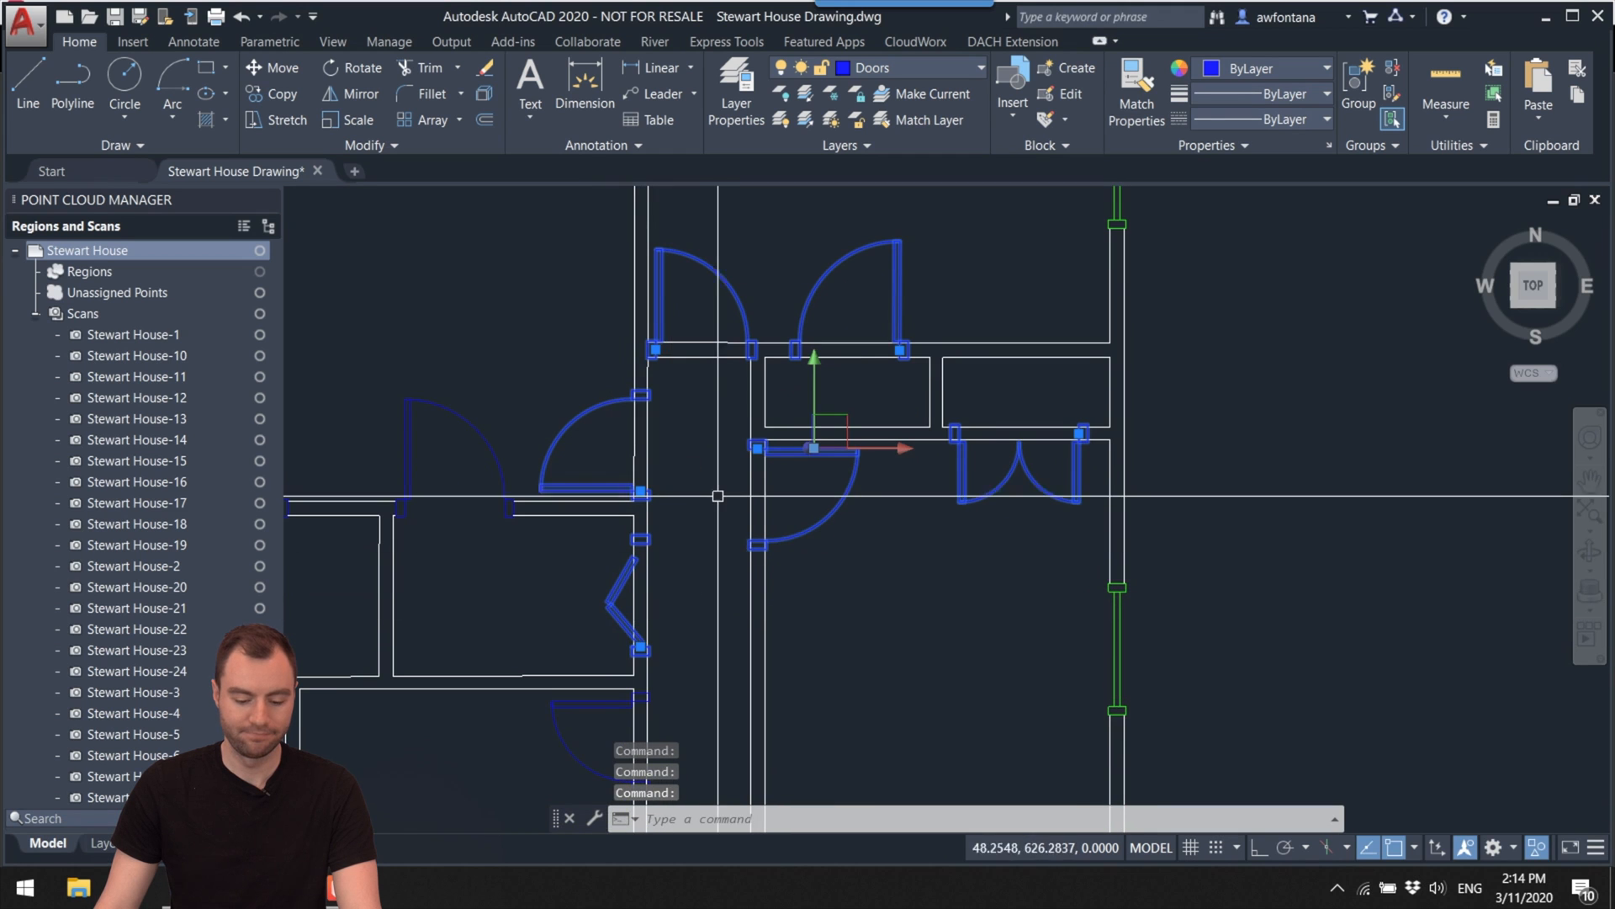
Step: Start BTRIM and set the jamb frames of the doors around the hallway and closets as the cutting edges
{"action": "type", "text": "t"}
{"action": "key", "text": "BackSpace"}
{"action": "type", "text": "b"}
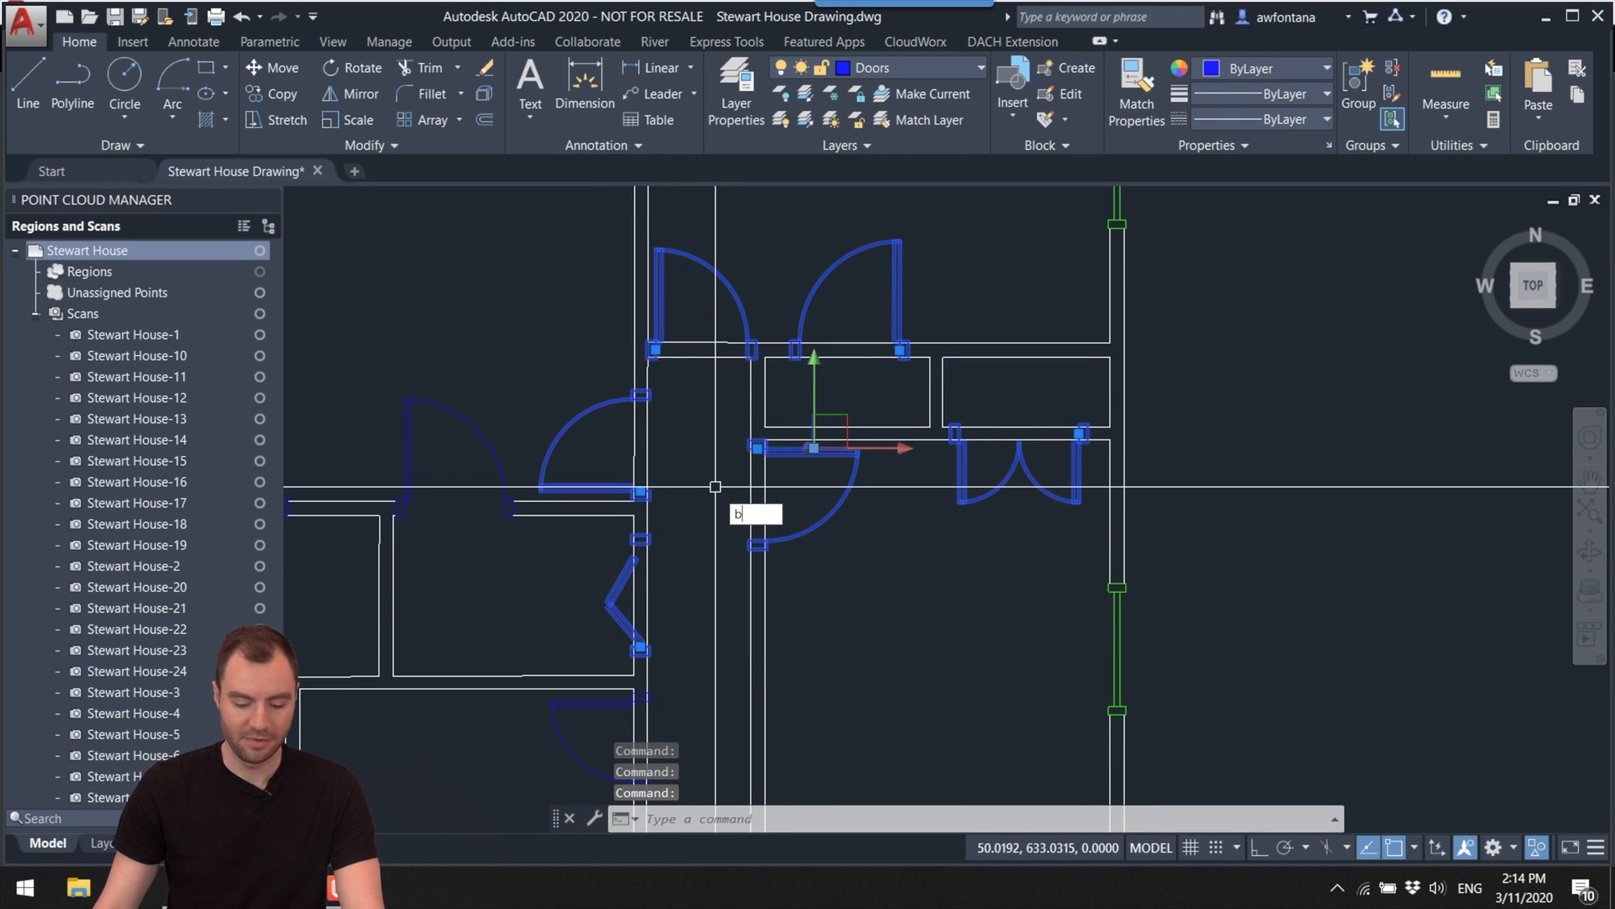
{"action": "type", "text": "tr"}
{"action": "key", "text": "Return"}
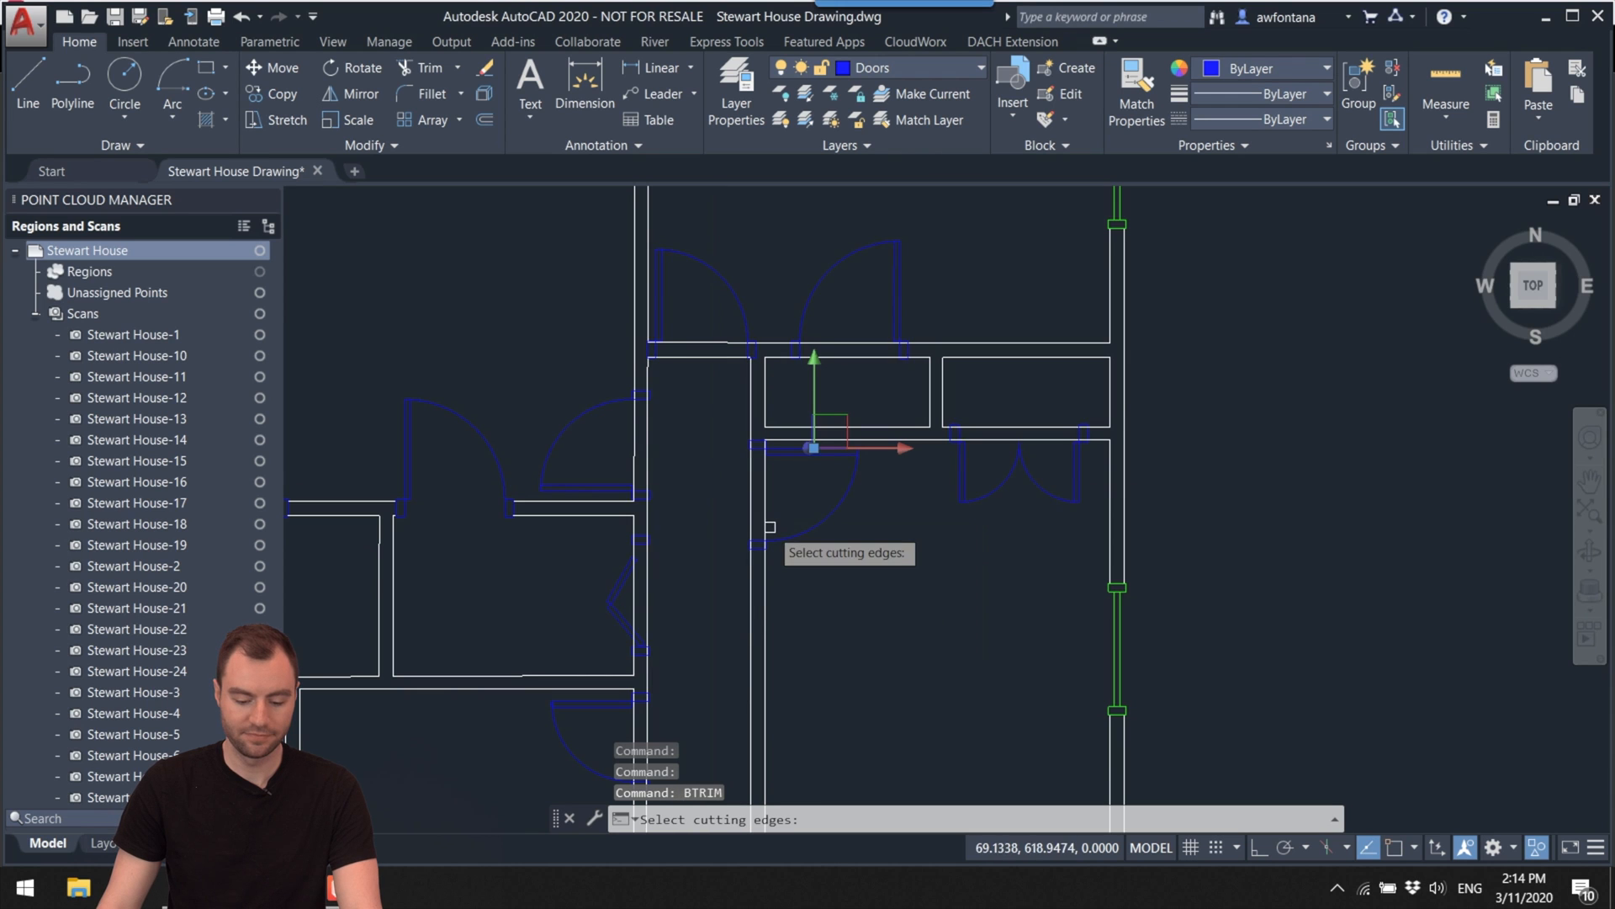
{"action": "scroll", "coordinate": [659, 662], "scroll_direction": "up", "scroll_amount": 5}
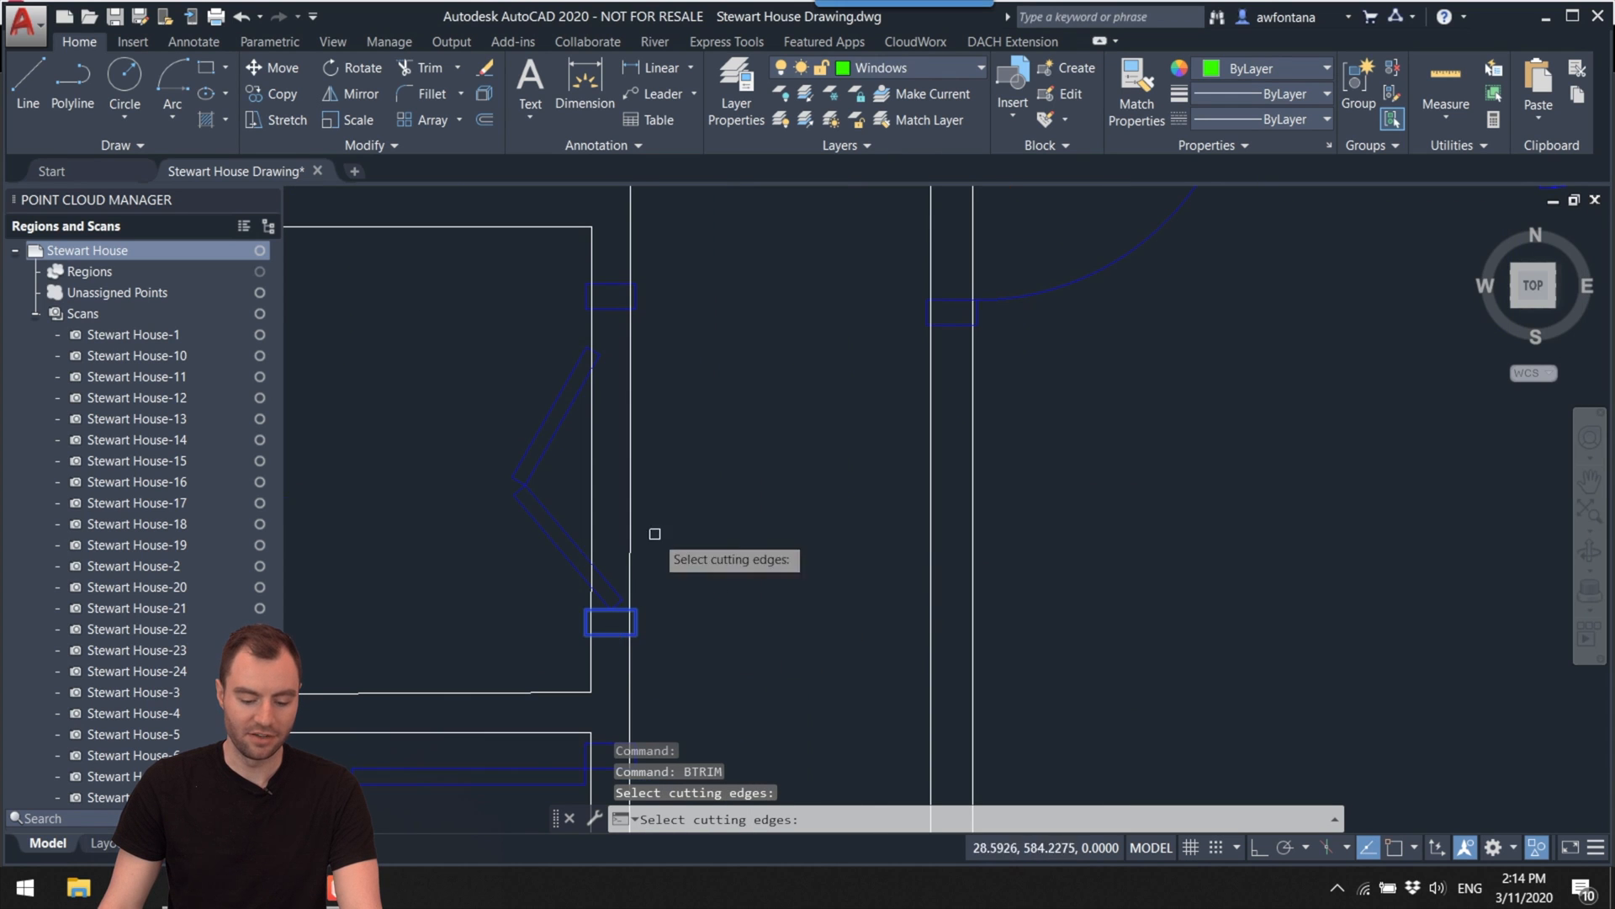
{"action": "mouse_move", "coordinate": [698, 313]}
{"action": "middle_mouse_down"}
{"action": "mouse_move", "coordinate": [729, 436]}
{"action": "mouse_move", "coordinate": [677, 632]}
{"action": "middle_mouse_up"}
{"action": "left_click", "coordinate": [625, 307]}
{"action": "left_click", "coordinate": [943, 446]}
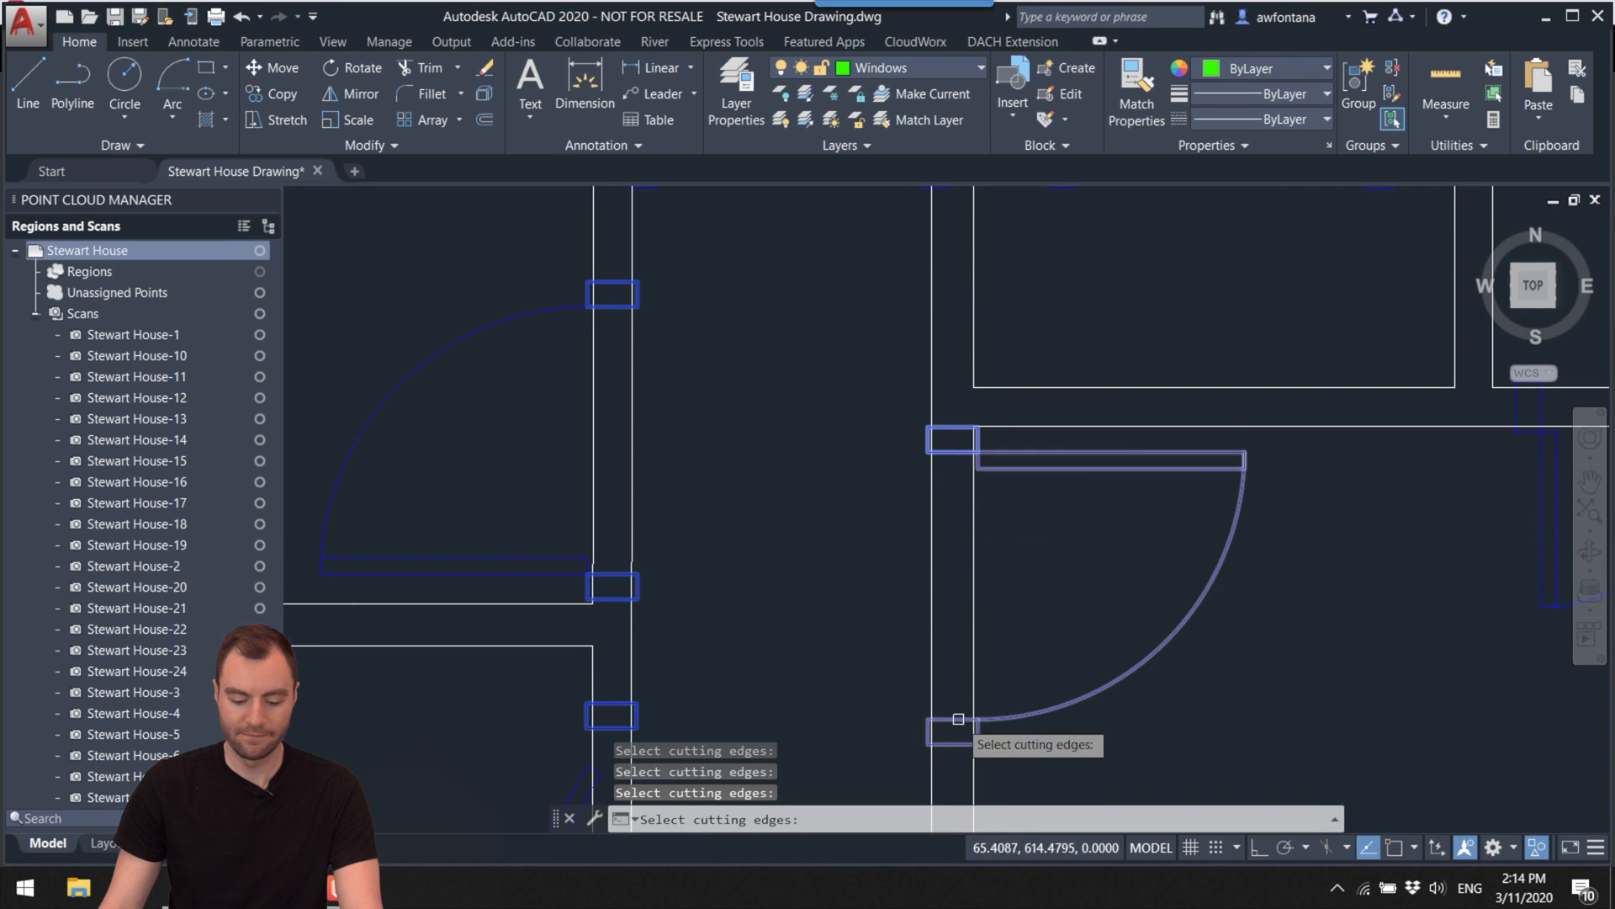
{"action": "scroll", "coordinate": [830, 569], "scroll_direction": "down", "scroll_amount": 2}
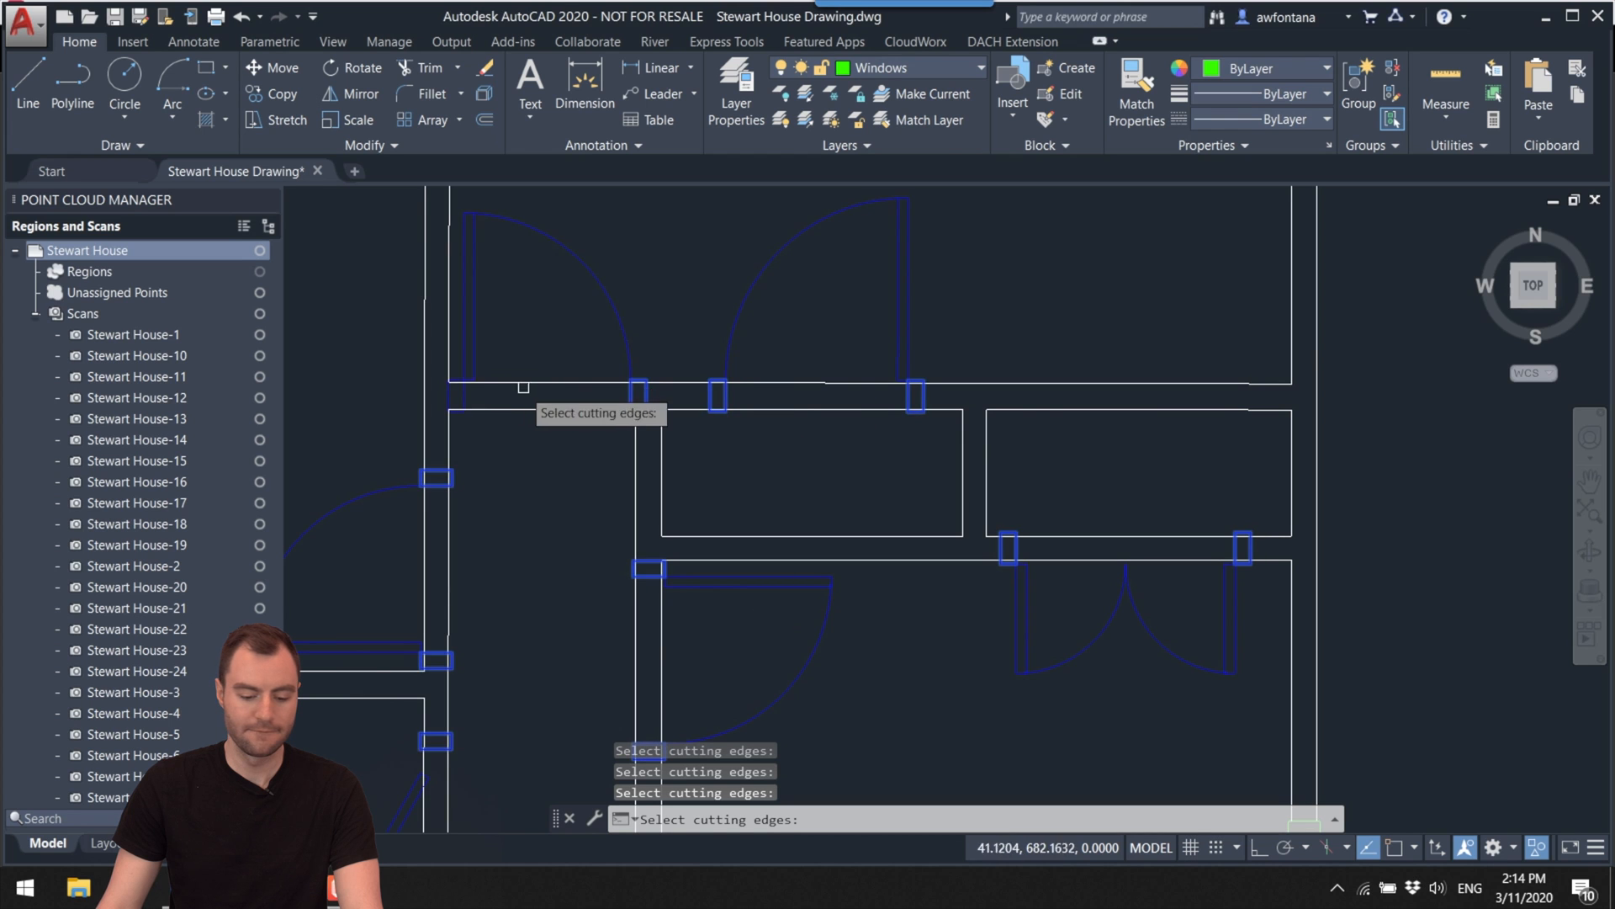
{"action": "key", "text": "Return"}
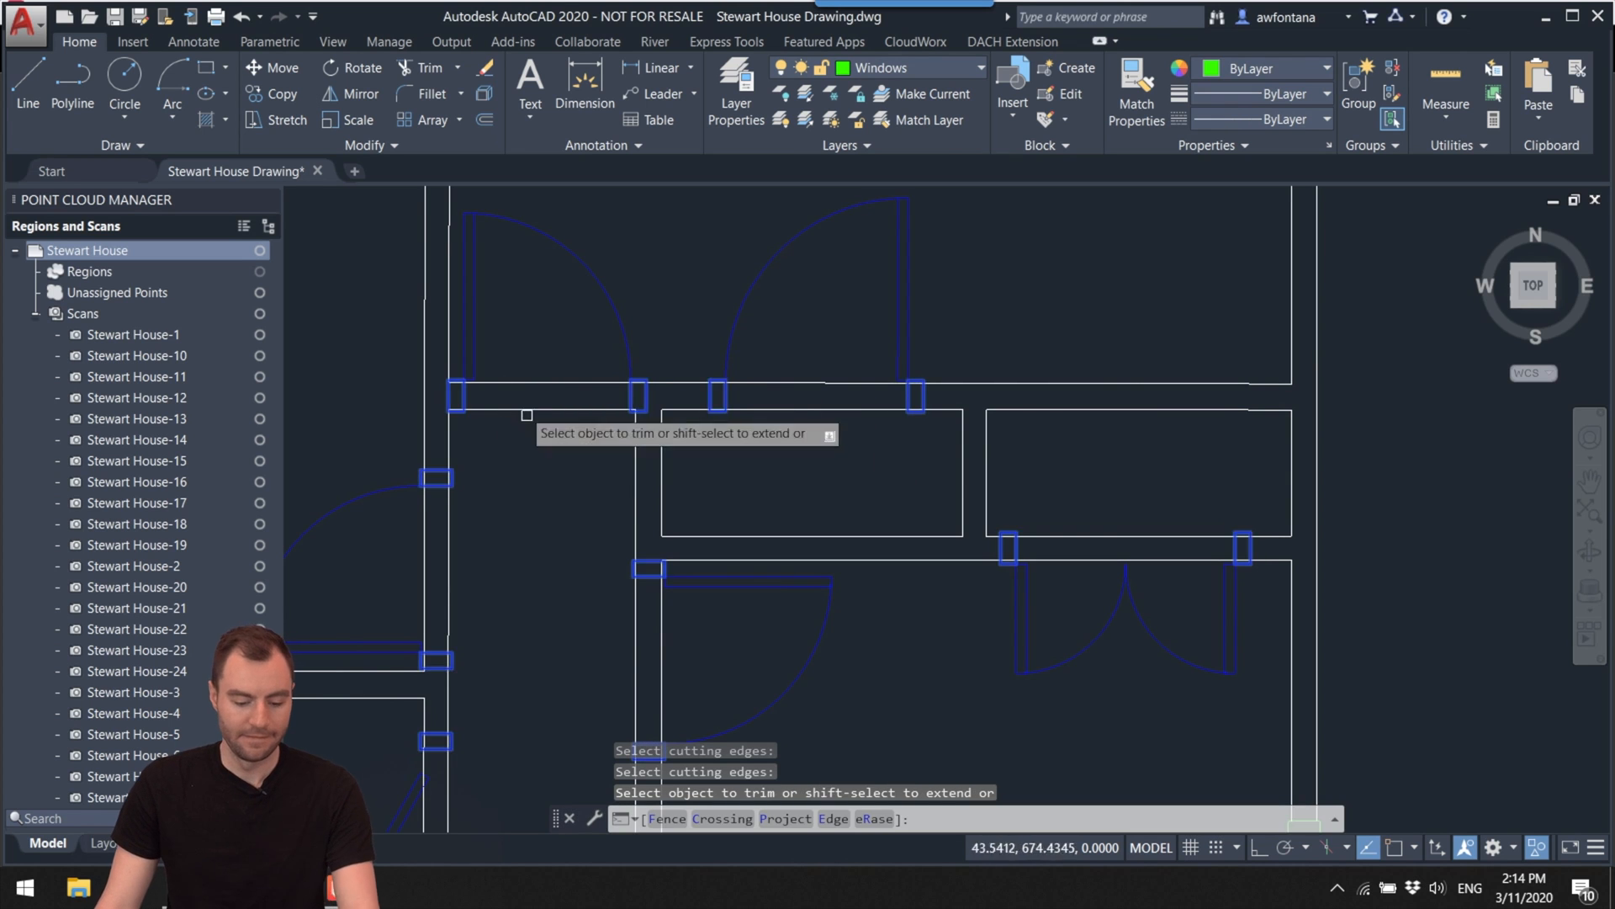
Step: Trim the wall lines at the left jamb of the bedroom door at the hallway's upper end, including the short vertical stubs
{"action": "scroll", "coordinate": [429, 360], "scroll_direction": "up", "scroll_amount": 6}
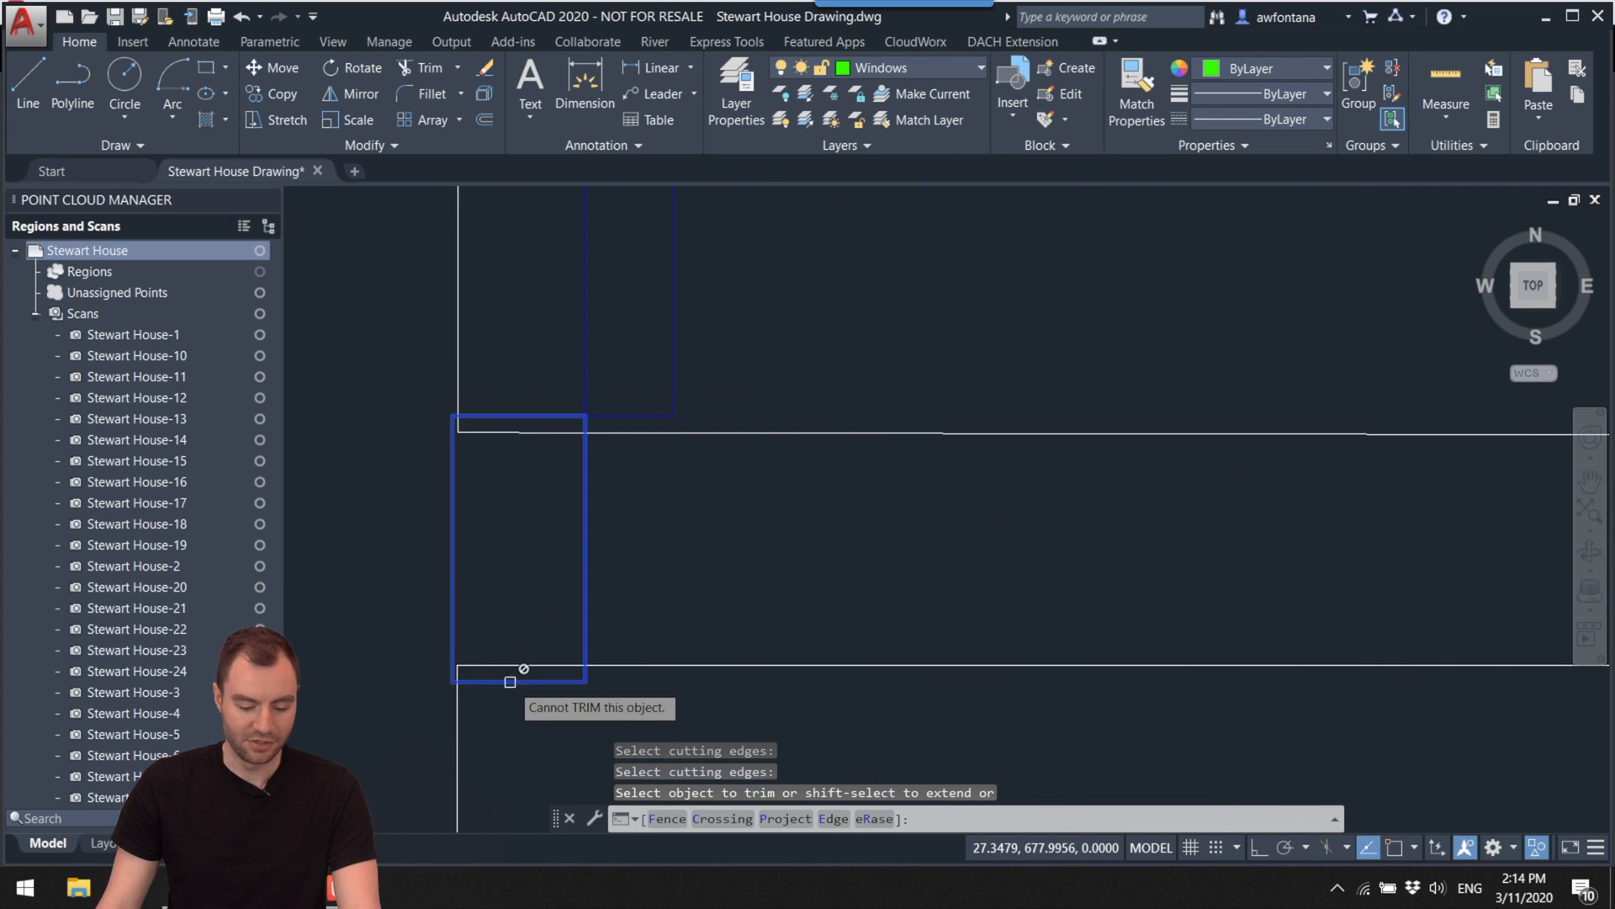
{"action": "left_click", "coordinate": [506, 675]}
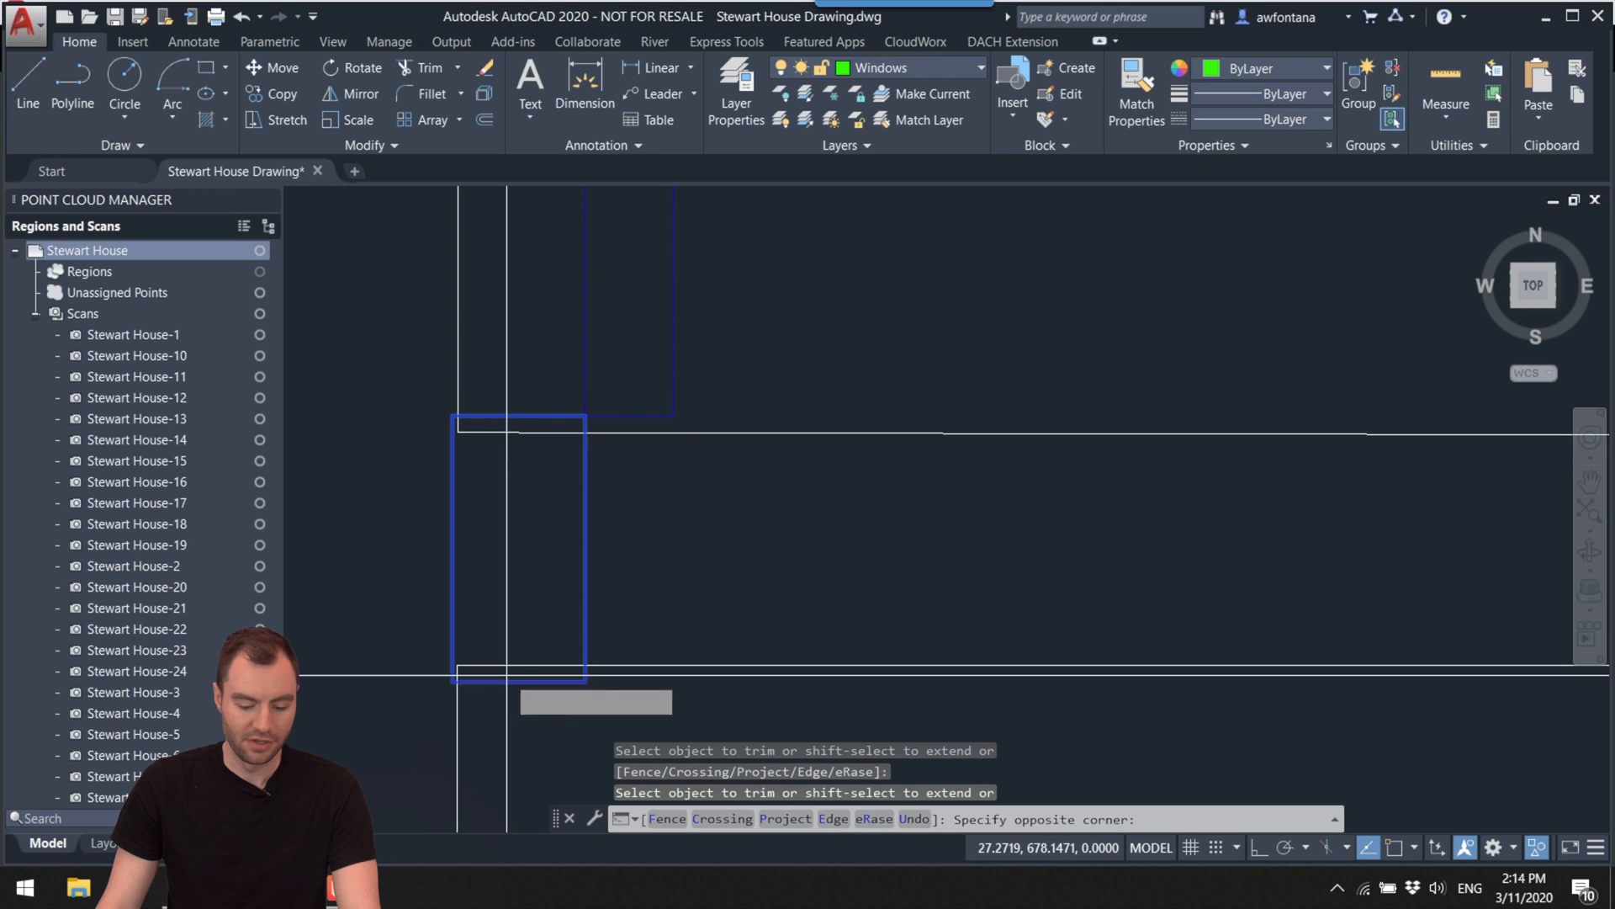
{"action": "left_click", "coordinate": [711, 423]}
{"action": "scroll", "coordinate": [421, 640], "scroll_direction": "up", "scroll_amount": 2}
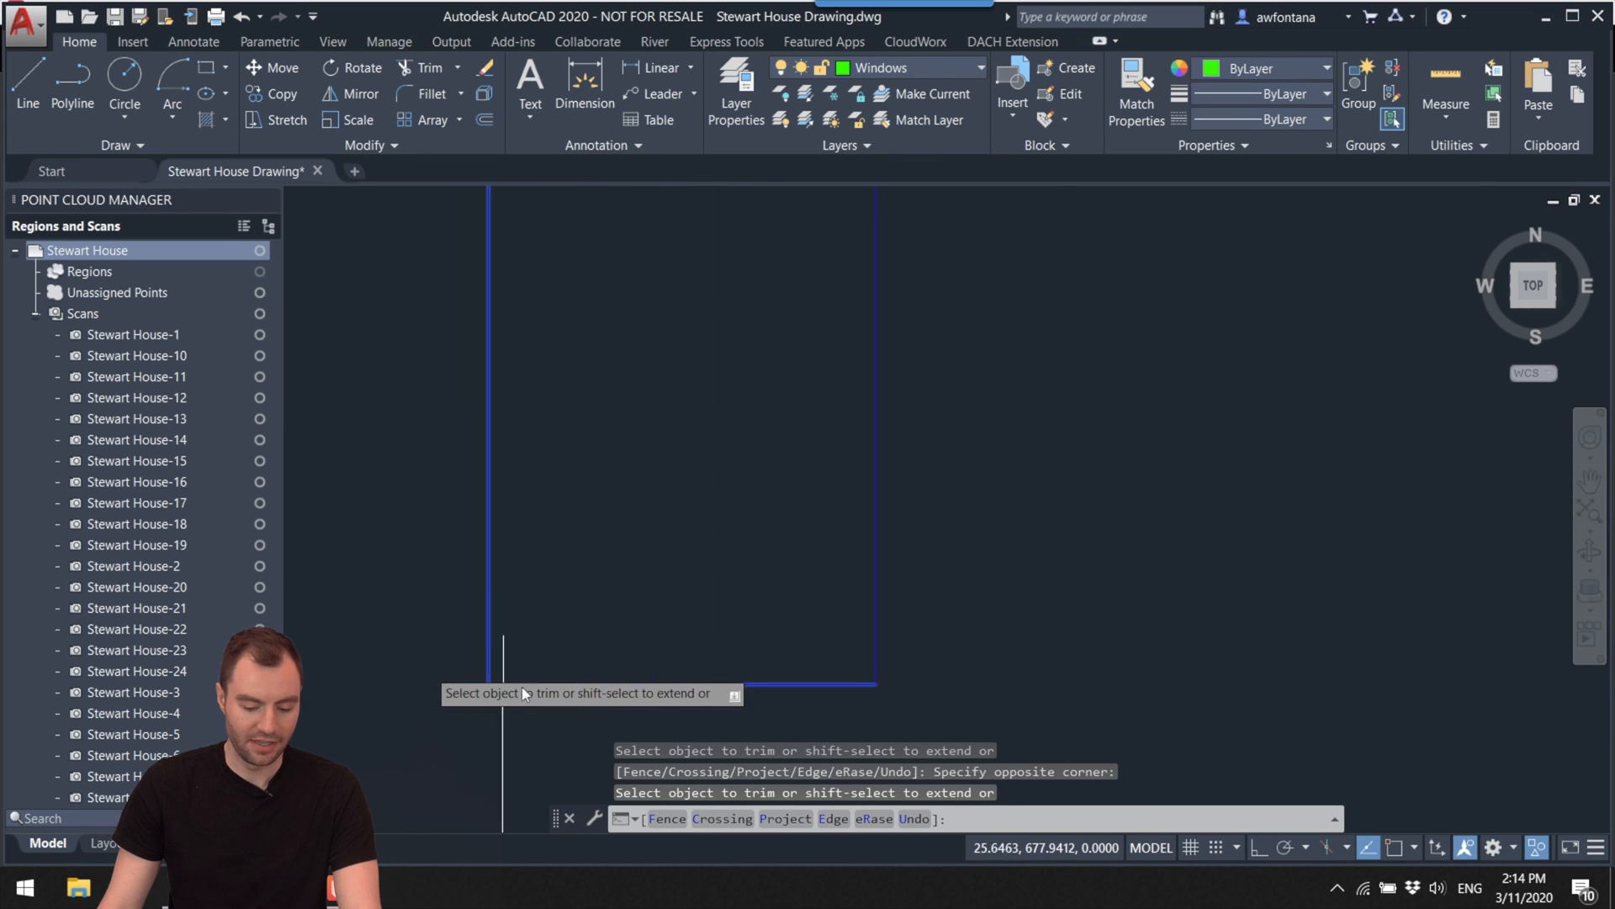
{"action": "left_click", "coordinate": [530, 653]}
{"action": "scroll", "coordinate": [545, 649], "scroll_direction": "down", "scroll_amount": 2}
{"action": "middle_click_drag", "start_coordinate": [584, 455], "coordinate": [537, 699]}
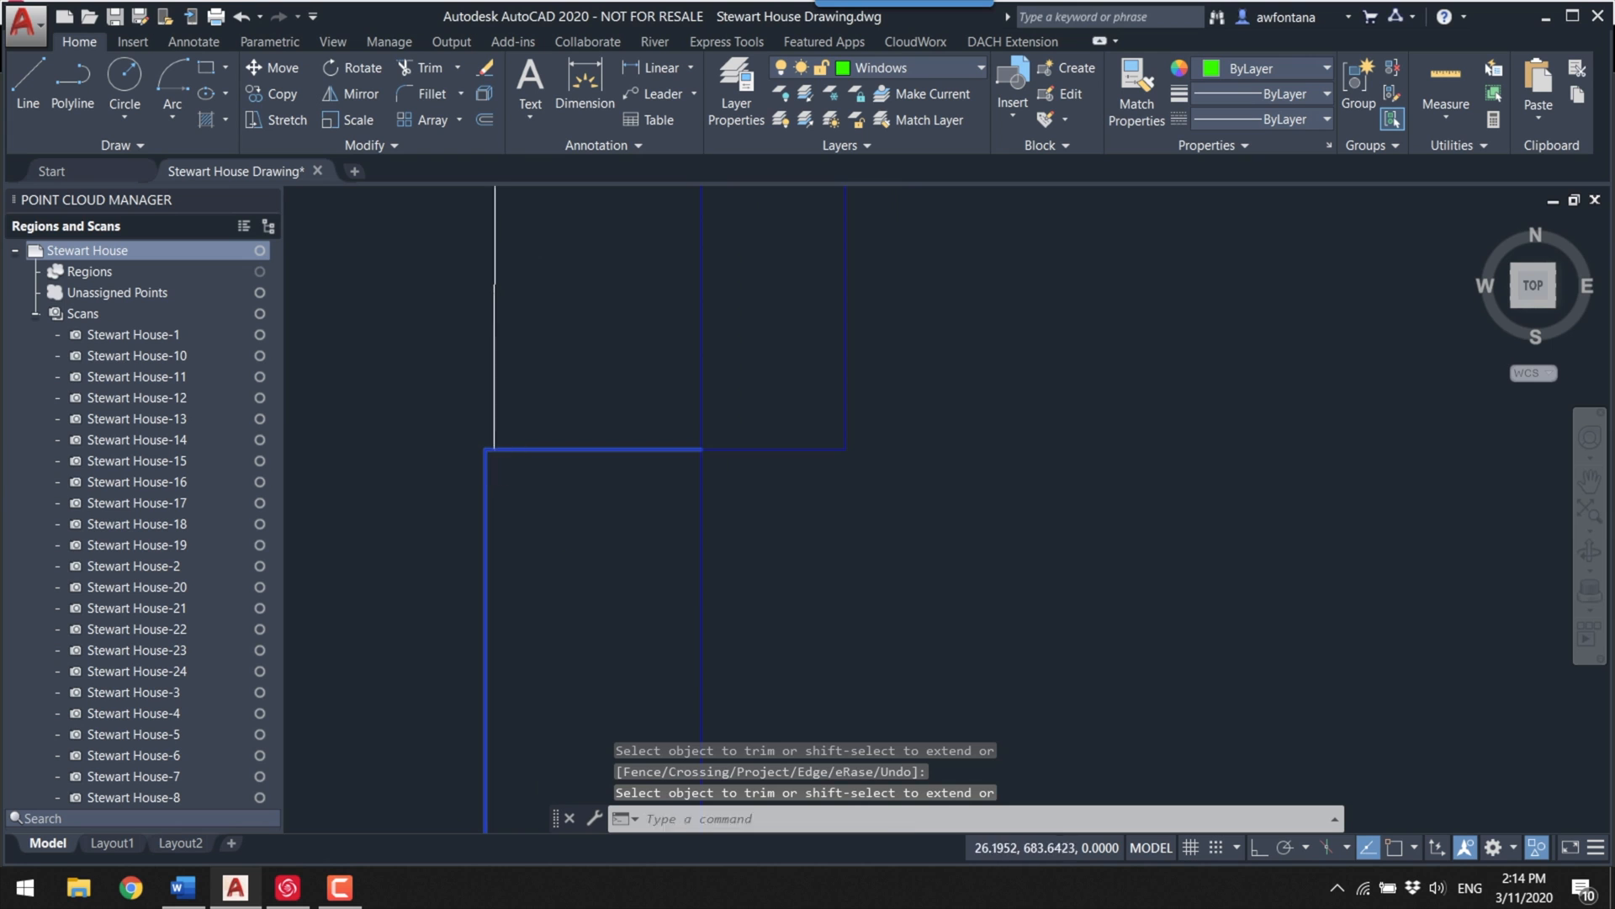
Step: Trim the wall lines running through the next door jambs around the upper hallway back to their frames
{"action": "scroll", "coordinate": [421, 562], "scroll_direction": "down", "scroll_amount": 3}
{"action": "left_click", "coordinate": [372, 563]}
{"action": "scroll", "coordinate": [598, 541], "scroll_direction": "up", "scroll_amount": 4}
{"action": "scroll", "coordinate": [764, 602], "scroll_direction": "down", "scroll_amount": 2}
{"action": "left_click", "coordinate": [764, 601]}
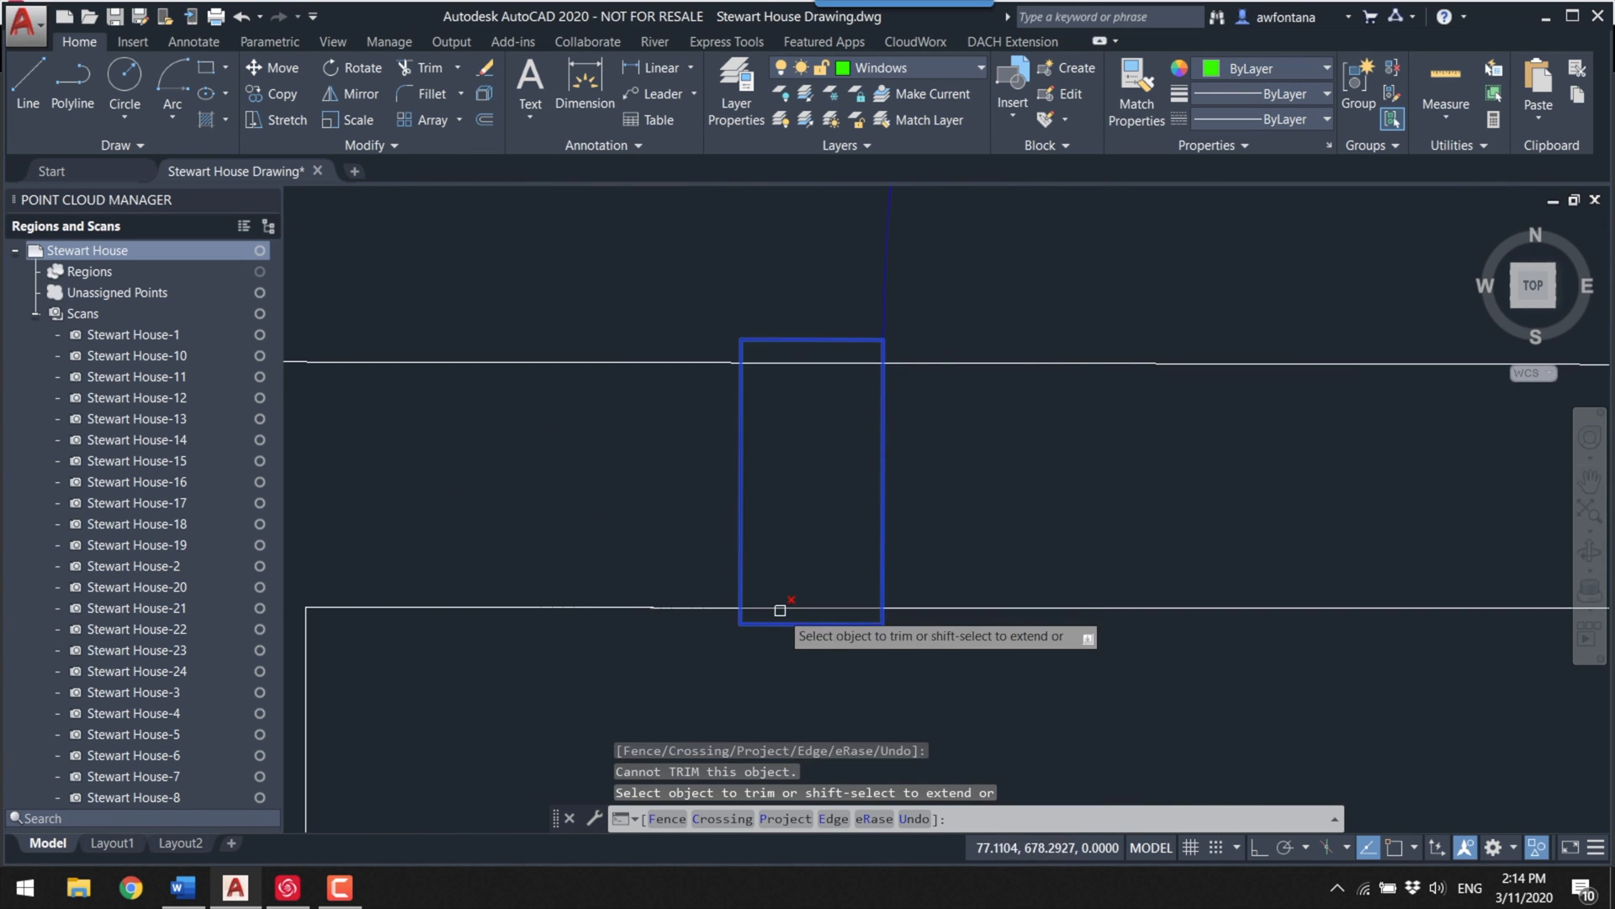
{"action": "scroll", "coordinate": [764, 602], "scroll_direction": "down", "scroll_amount": 3}
{"action": "scroll", "coordinate": [937, 642], "scroll_direction": "down", "scroll_amount": 5}
{"action": "middle_click_drag", "start_coordinate": [826, 538], "coordinate": [836, 457]}
{"action": "left_click", "coordinate": [837, 422]}
{"action": "left_click", "coordinate": [836, 508]}
Step: Trim the wall lines at the remaining hallway and closet door openings and finish the trim
{"action": "scroll", "coordinate": [1391, 508], "scroll_direction": "down", "scroll_amount": 3}
{"action": "left_click", "coordinate": [880, 595]}
{"action": "left_click", "coordinate": [787, 594]}
{"action": "scroll", "coordinate": [737, 462], "scroll_direction": "up", "scroll_amount": 6}
{"action": "left_click", "coordinate": [1063, 469]}
{"action": "left_click", "coordinate": [678, 464]}
{"action": "scroll", "coordinate": [750, 631], "scroll_direction": "down", "scroll_amount": 3}
{"action": "scroll", "coordinate": [750, 631], "scroll_direction": "up", "scroll_amount": 3}
{"action": "left_click", "coordinate": [787, 382]}
{"action": "left_click", "coordinate": [425, 386]}
{"action": "scroll", "coordinate": [647, 640], "scroll_direction": "down", "scroll_amount": 8}
{"action": "left_click", "coordinate": [646, 640]}
{"action": "scroll", "coordinate": [683, 353], "scroll_direction": "up", "scroll_amount": 3}
{"action": "scroll", "coordinate": [721, 426], "scroll_direction": "down", "scroll_amount": 3}
{"action": "scroll", "coordinate": [771, 555], "scroll_direction": "up", "scroll_amount": 3}
{"action": "key", "text": "Return"}
Step: Delete the leftover line piece near the trimmed hallway openings
{"action": "scroll", "coordinate": [772, 483], "scroll_direction": "down", "scroll_amount": 5}
{"action": "scroll", "coordinate": [704, 484], "scroll_direction": "up", "scroll_amount": 7}
{"action": "left_click", "coordinate": [753, 441]}
{"action": "key", "text": "Delete"}
Step: Select the door blocks in the lower half of the house and start BTRIM
{"action": "scroll", "coordinate": [753, 441], "scroll_direction": "down", "scroll_amount": 10}
{"action": "middle_click_drag", "start_coordinate": [763, 503], "coordinate": [674, 357]}
{"action": "left_click", "coordinate": [676, 354]}
{"action": "left_click", "coordinate": [1169, 441]}
{"action": "left_click", "coordinate": [1103, 530]}
{"action": "left_click", "coordinate": [1190, 594]}
{"action": "key", "text": "Return"}
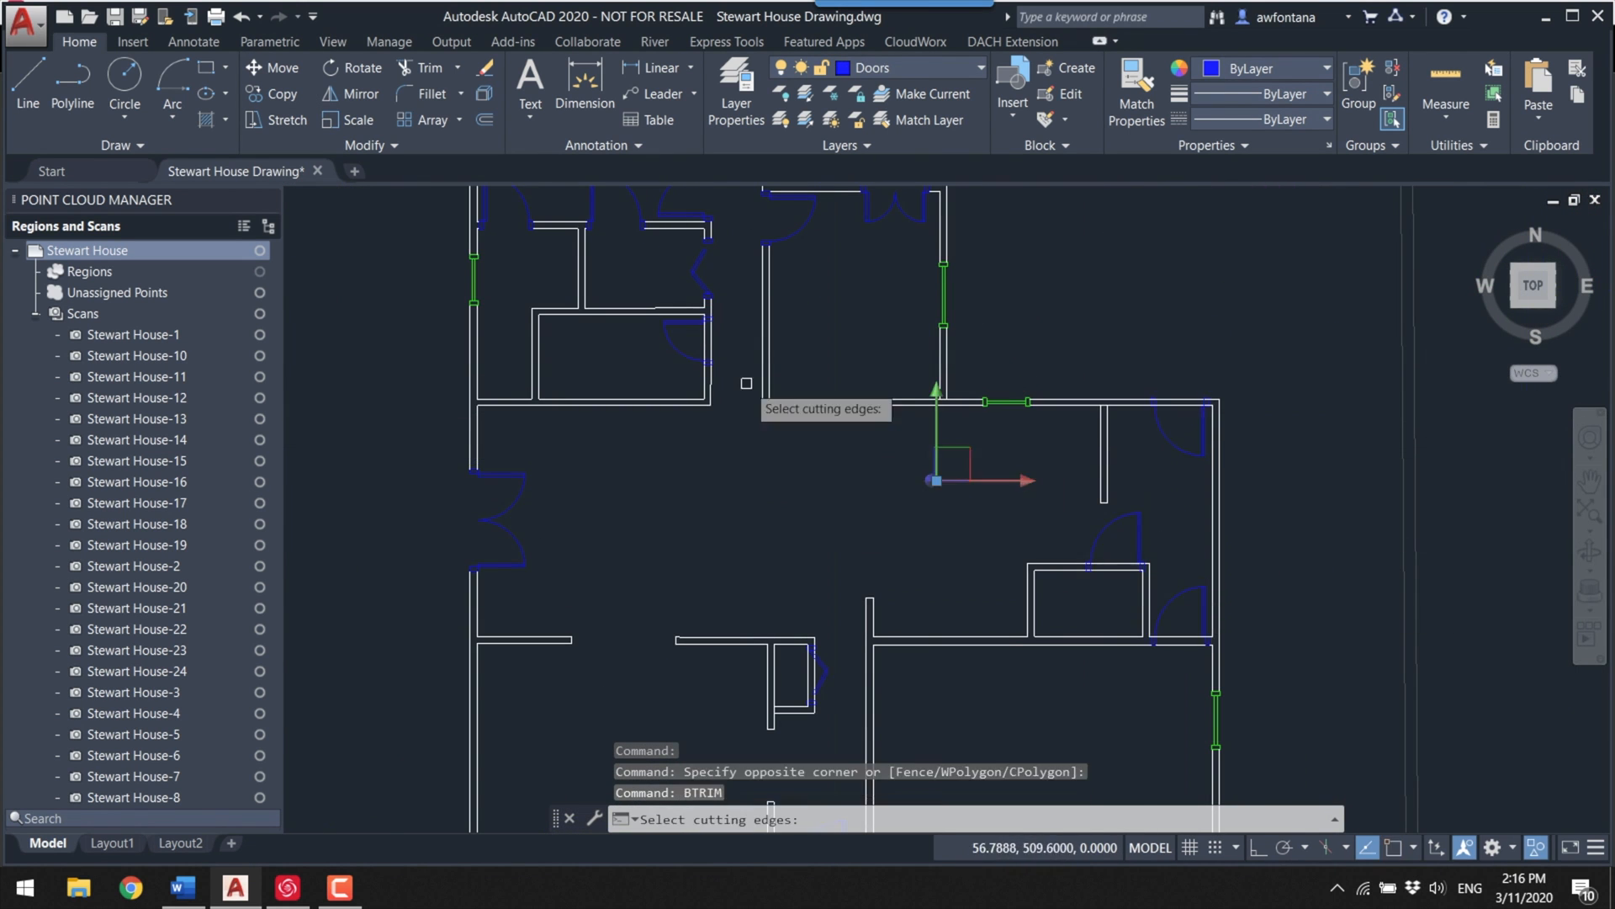
Step: Set the jamb frames of the selected doors, including both frames of the small closet's bifold door, as the cutting edges
{"action": "scroll", "coordinate": [1182, 445], "scroll_direction": "up", "scroll_amount": 7}
{"action": "left_click", "coordinate": [1301, 237]}
{"action": "left_click", "coordinate": [1189, 721]}
{"action": "left_click", "coordinate": [1151, 436]}
{"action": "scroll", "coordinate": [982, 429], "scroll_direction": "down", "scroll_amount": 4}
{"action": "scroll", "coordinate": [538, 589], "scroll_direction": "up", "scroll_amount": 3}
{"action": "left_click", "coordinate": [616, 360]}
{"action": "left_click", "coordinate": [632, 531]}
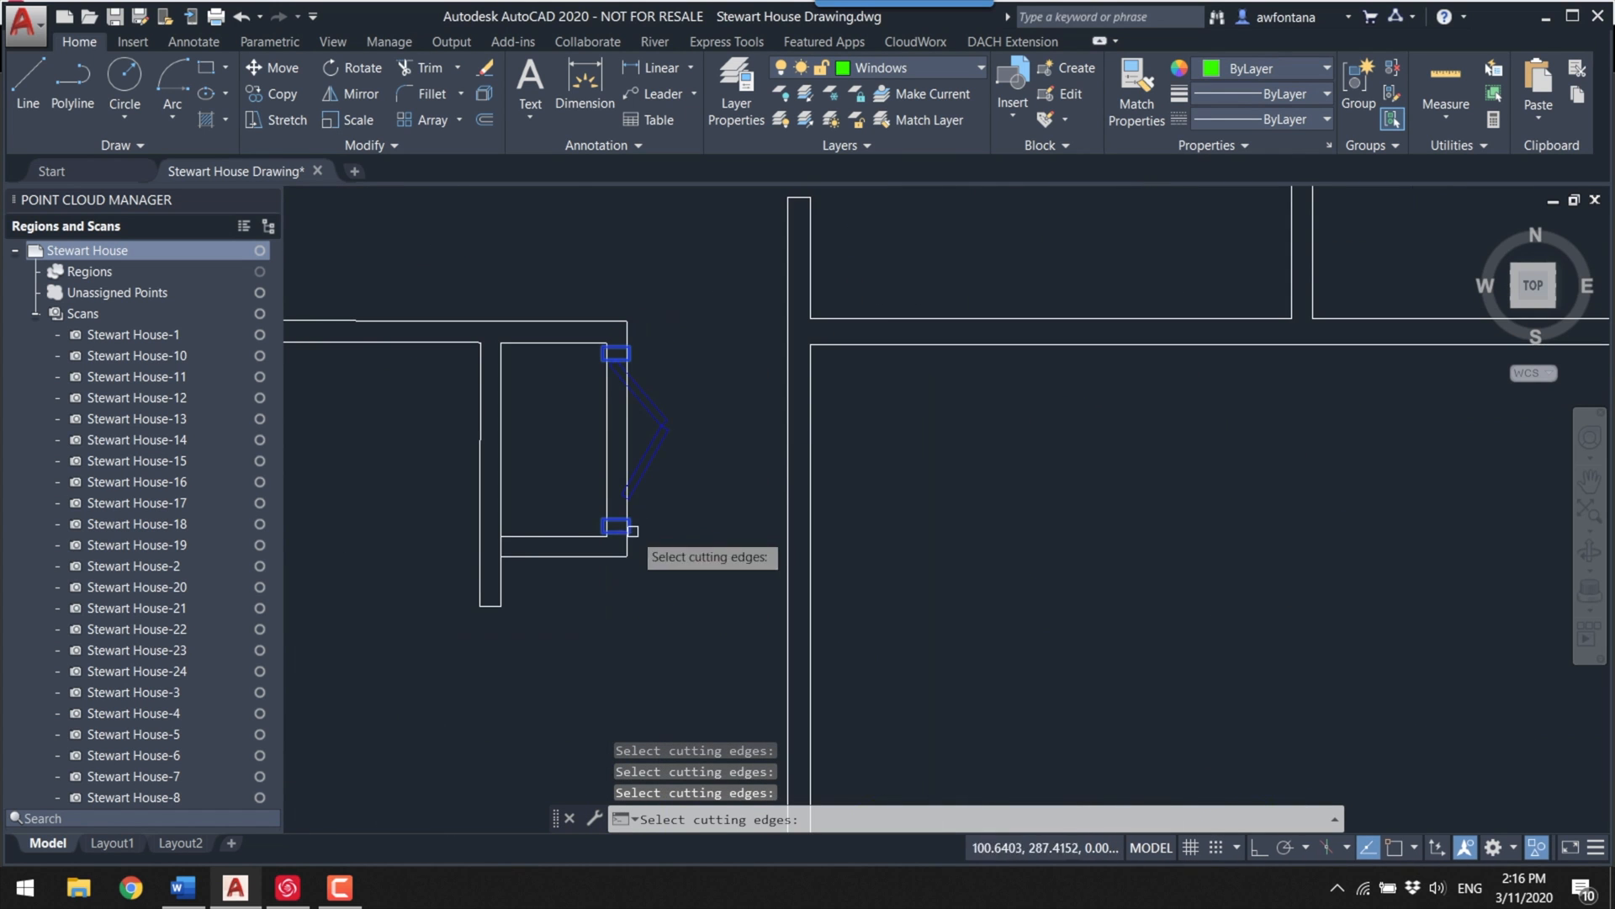
Step: Trim the two wall lines crossing the small closet's bifold door opening
{"action": "key", "text": "Return"}
{"action": "left_click", "coordinate": [608, 447]}
{"action": "scroll", "coordinate": [620, 505], "scroll_direction": "up", "scroll_amount": 5}
{"action": "left_click", "coordinate": [649, 475]}
{"action": "scroll", "coordinate": [718, 342], "scroll_direction": "down", "scroll_amount": 8}
Step: Trim the wall lines at the jambs of the other selected doors in the lower half of the house
{"action": "scroll", "coordinate": [741, 505], "scroll_direction": "up", "scroll_amount": 9}
{"action": "left_click", "coordinate": [800, 467]}
{"action": "left_click", "coordinate": [623, 421]}
{"action": "scroll", "coordinate": [803, 475], "scroll_direction": "down", "scroll_amount": 4}
{"action": "left_click", "coordinate": [858, 459]}
{"action": "left_click", "coordinate": [534, 350]}
{"action": "scroll", "coordinate": [802, 553], "scroll_direction": "up", "scroll_amount": 5}
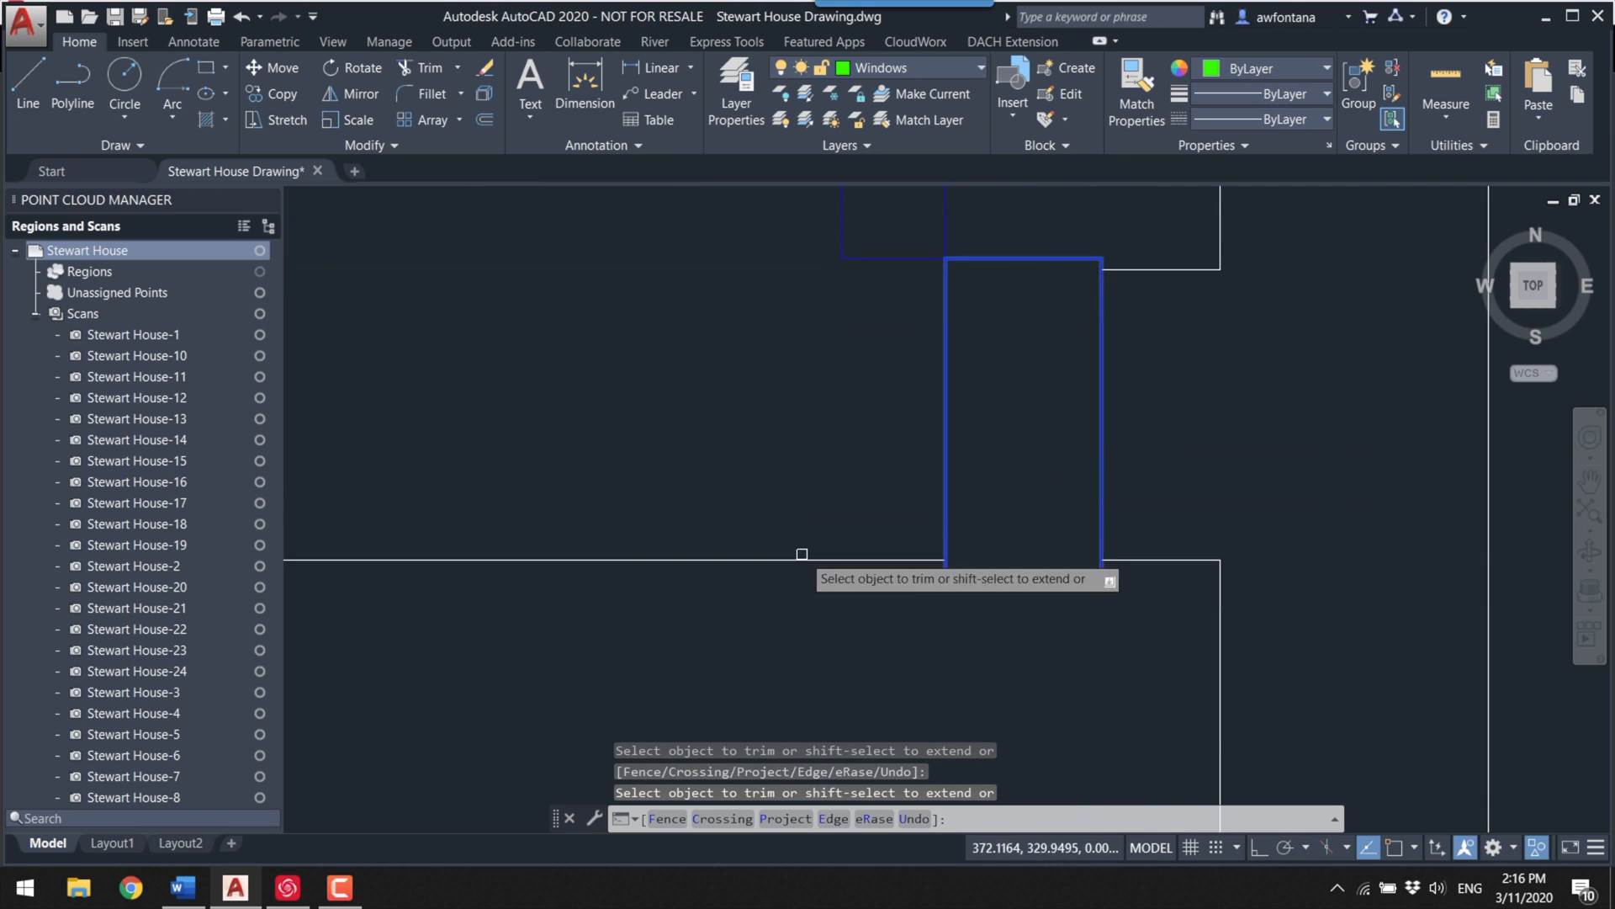
{"action": "scroll", "coordinate": [840, 433], "scroll_direction": "up", "scroll_amount": 2}
{"action": "left_click", "coordinate": [1094, 533]}
{"action": "left_click", "coordinate": [1064, 559]}
Step: Trim the wall lines at the garage door with BTRIM, using its jamb frames as the cutting edges
{"action": "scroll", "coordinate": [1183, 595], "scroll_direction": "down", "scroll_amount": 6}
{"action": "scroll", "coordinate": [770, 341], "scroll_direction": "up", "scroll_amount": 3}
{"action": "scroll", "coordinate": [771, 341], "scroll_direction": "up", "scroll_amount": 8}
{"action": "key", "text": "Escape"}
{"action": "left_click", "coordinate": [1118, 523]}
{"action": "type", "text": "btrim"}
{"action": "key", "text": "Return"}
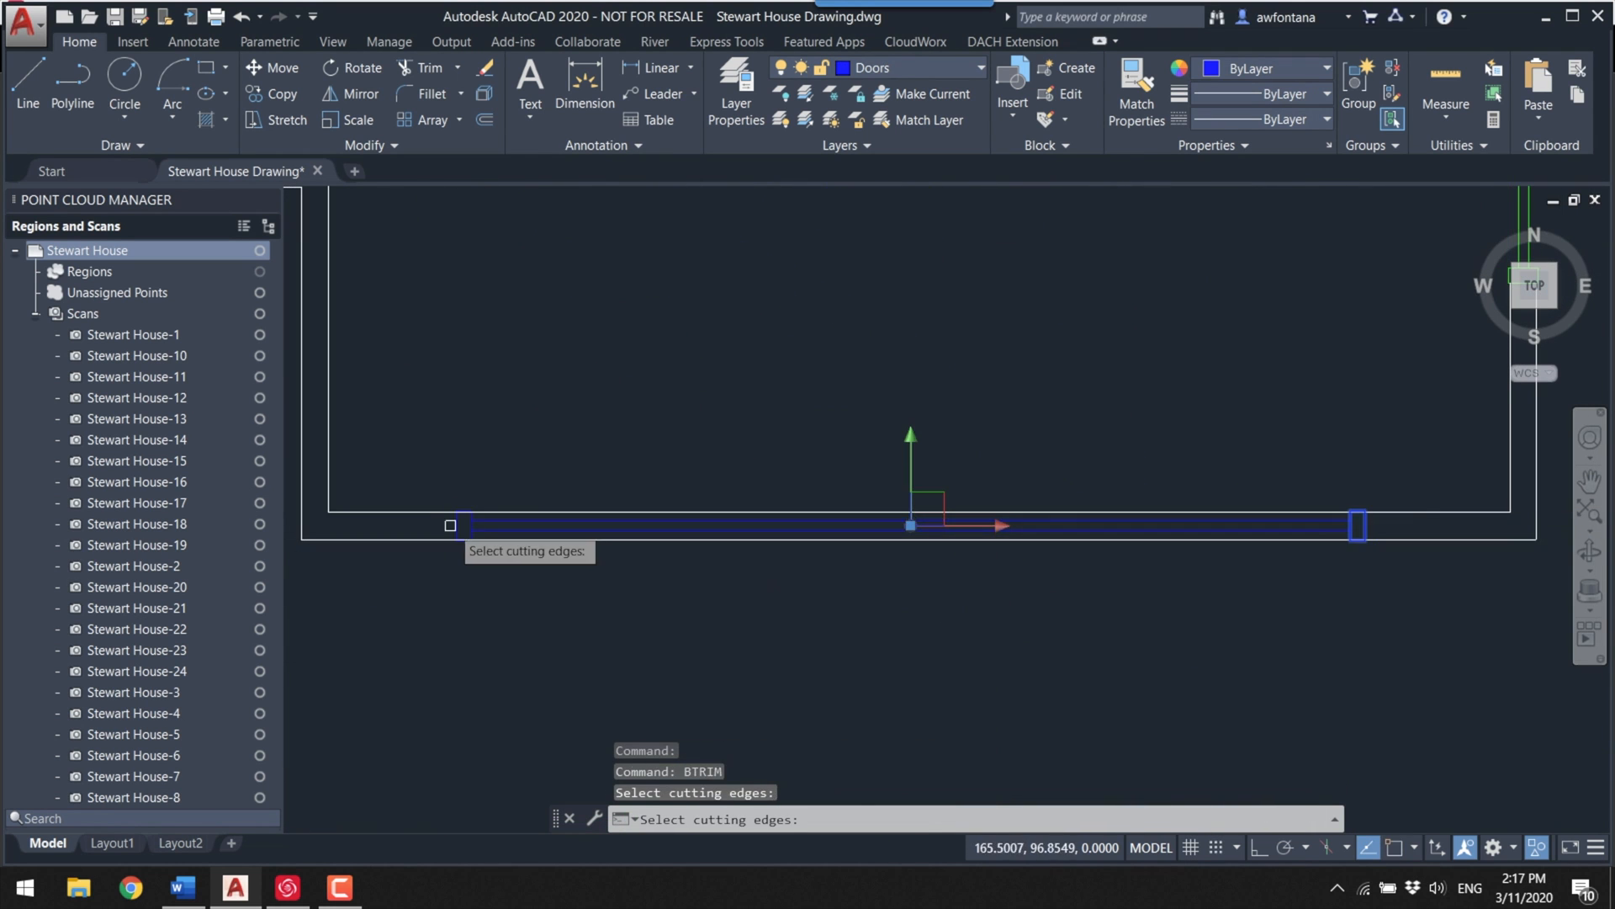
{"action": "key", "text": "Return"}
{"action": "scroll", "coordinate": [673, 408], "scroll_direction": "up", "scroll_amount": 5}
{"action": "scroll", "coordinate": [682, 332], "scroll_direction": "up", "scroll_amount": 2}
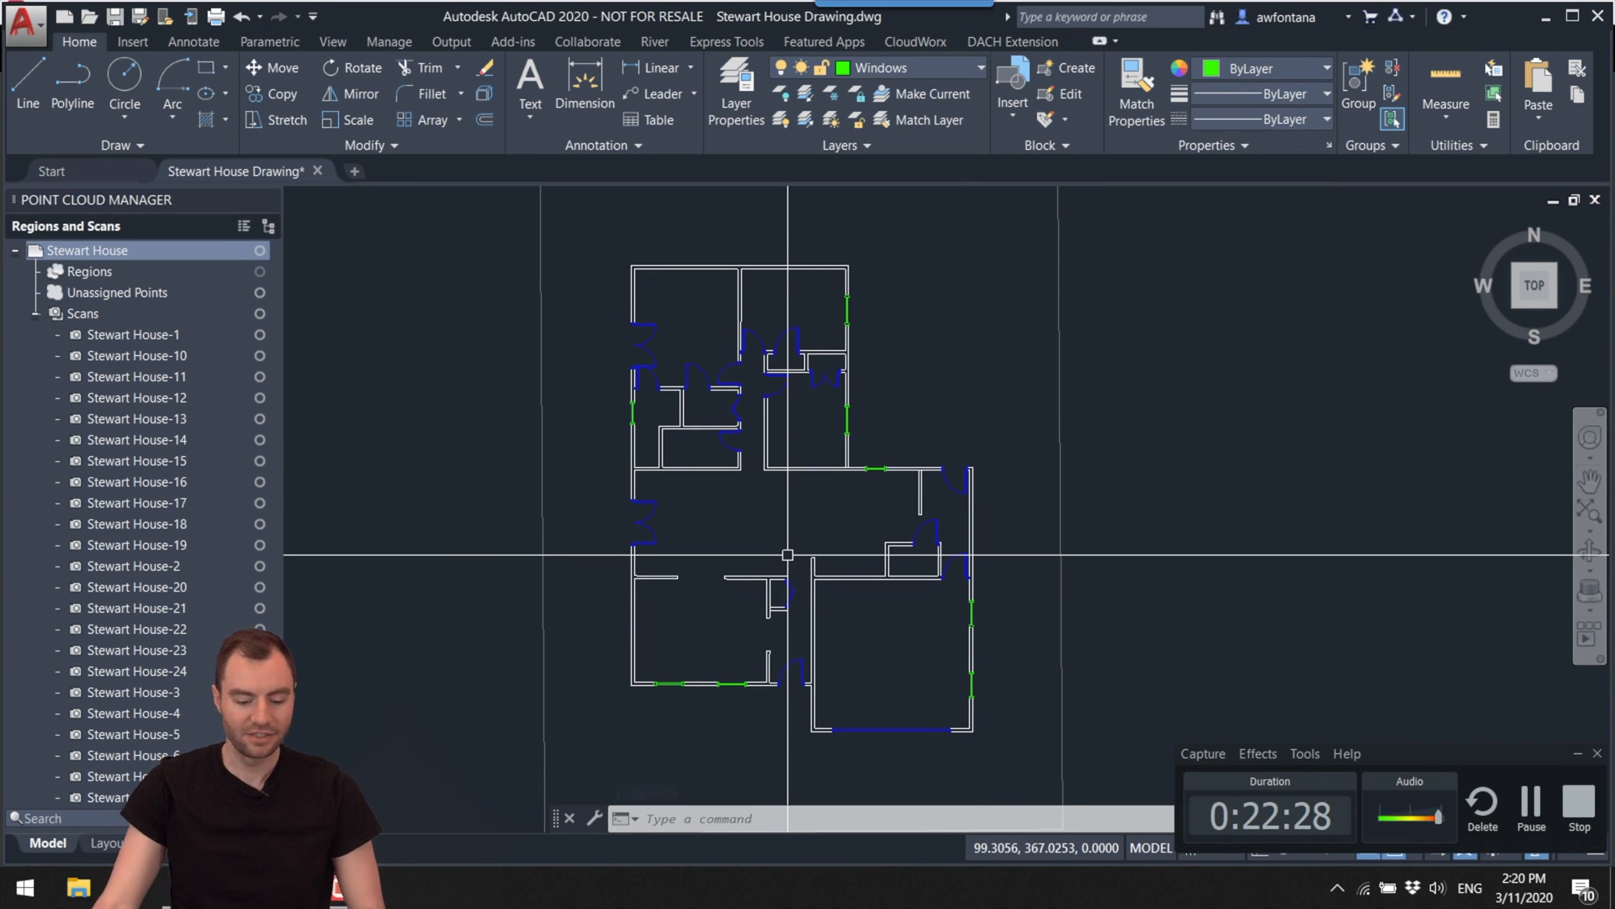
Step: Create a layer named Hatch with a white color and make it the current layer
{"action": "scroll", "coordinate": [659, 454], "scroll_direction": "up", "scroll_amount": 5}
{"action": "middle_click_drag", "start_coordinate": [657, 458], "coordinate": [667, 505]}
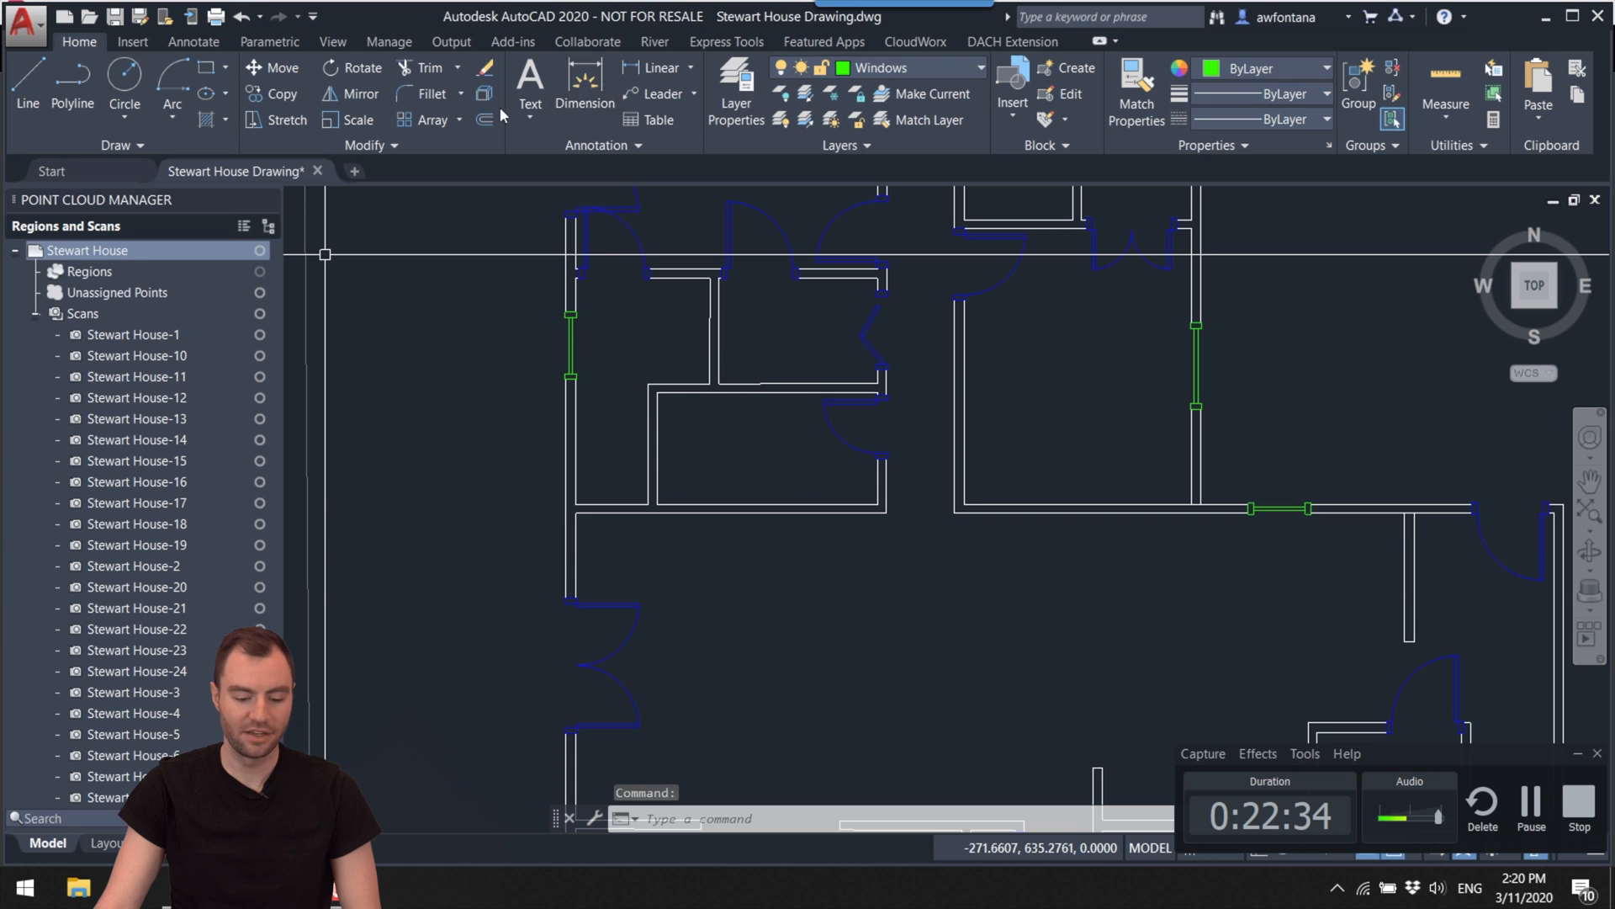
{"action": "left_click", "coordinate": [757, 98]}
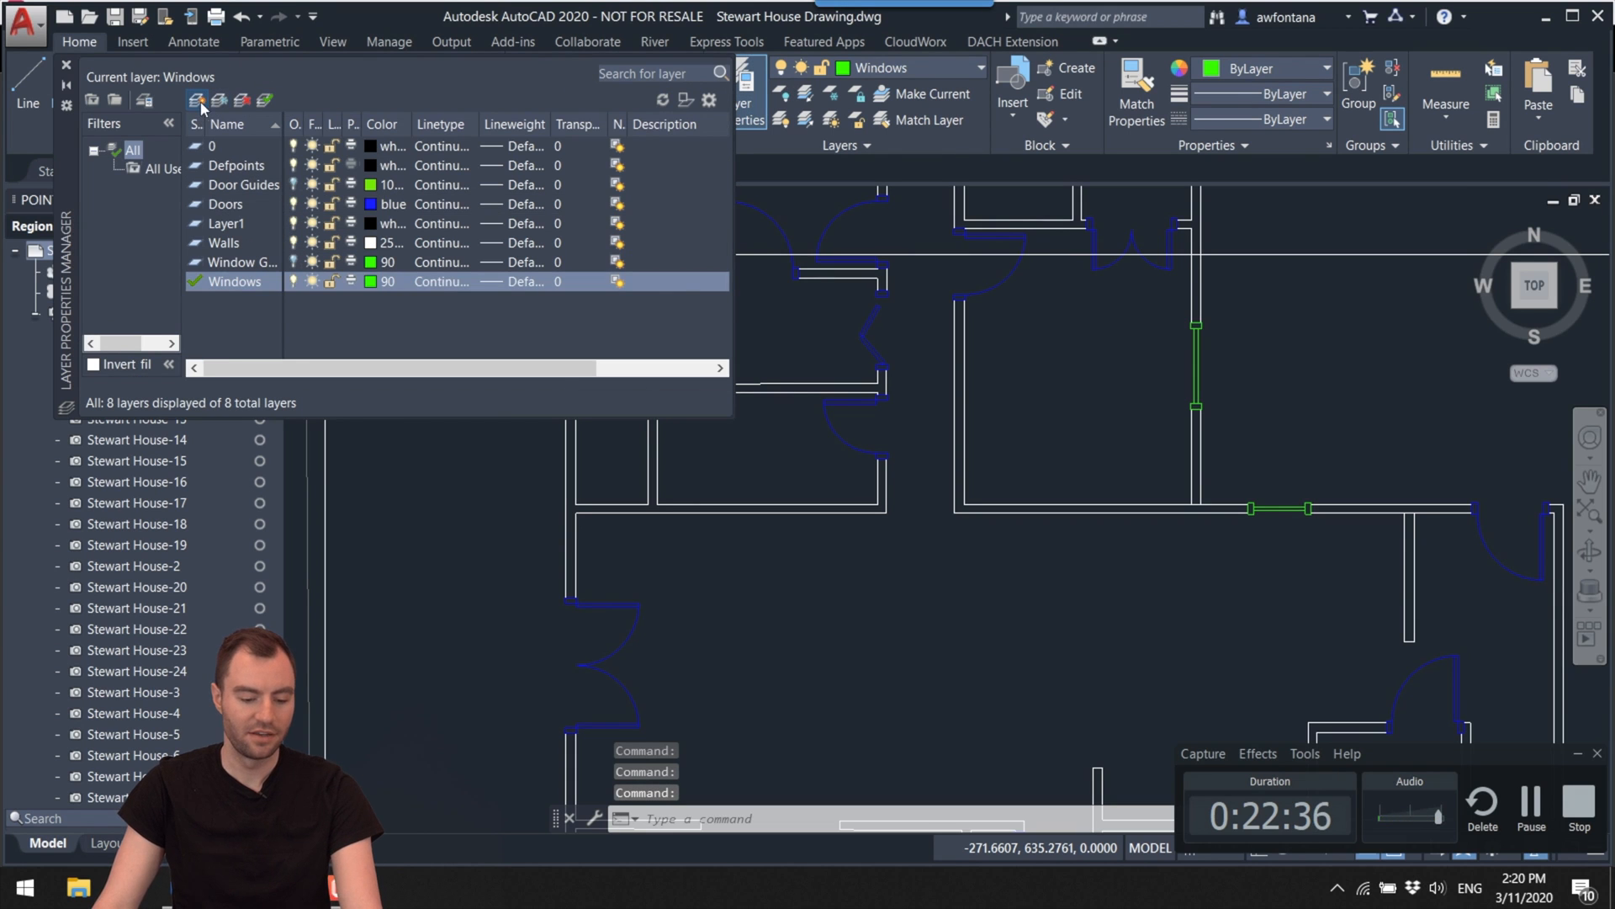
{"action": "left_click", "coordinate": [200, 102]}
{"action": "type", "text": "Hatch"}
{"action": "key", "text": "Return"}
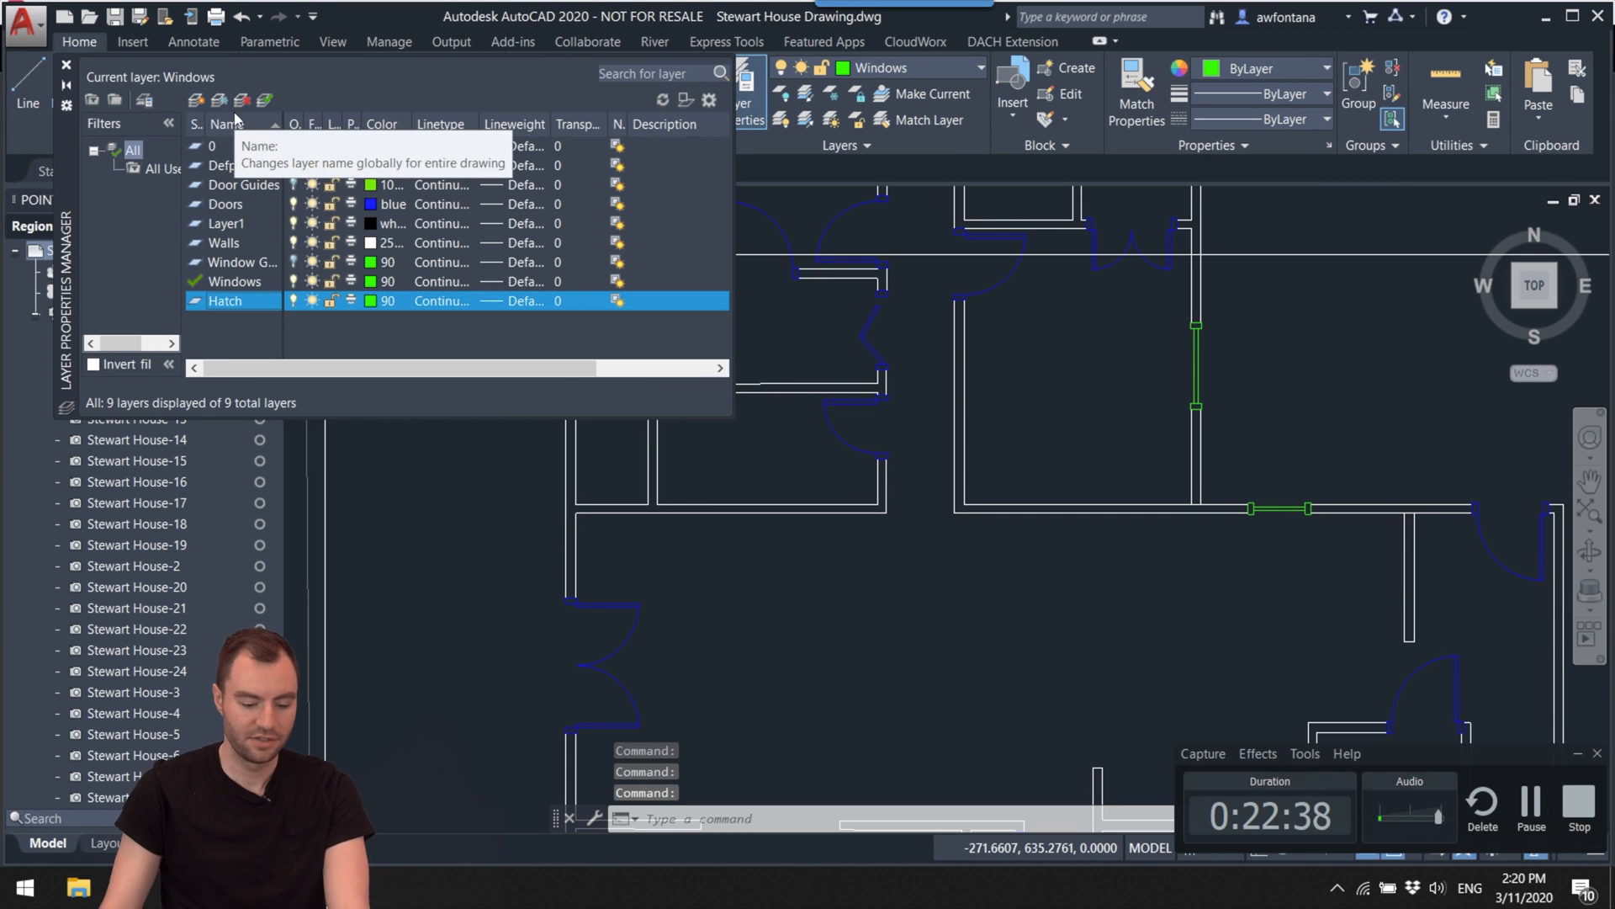
{"action": "left_click", "coordinate": [371, 302]}
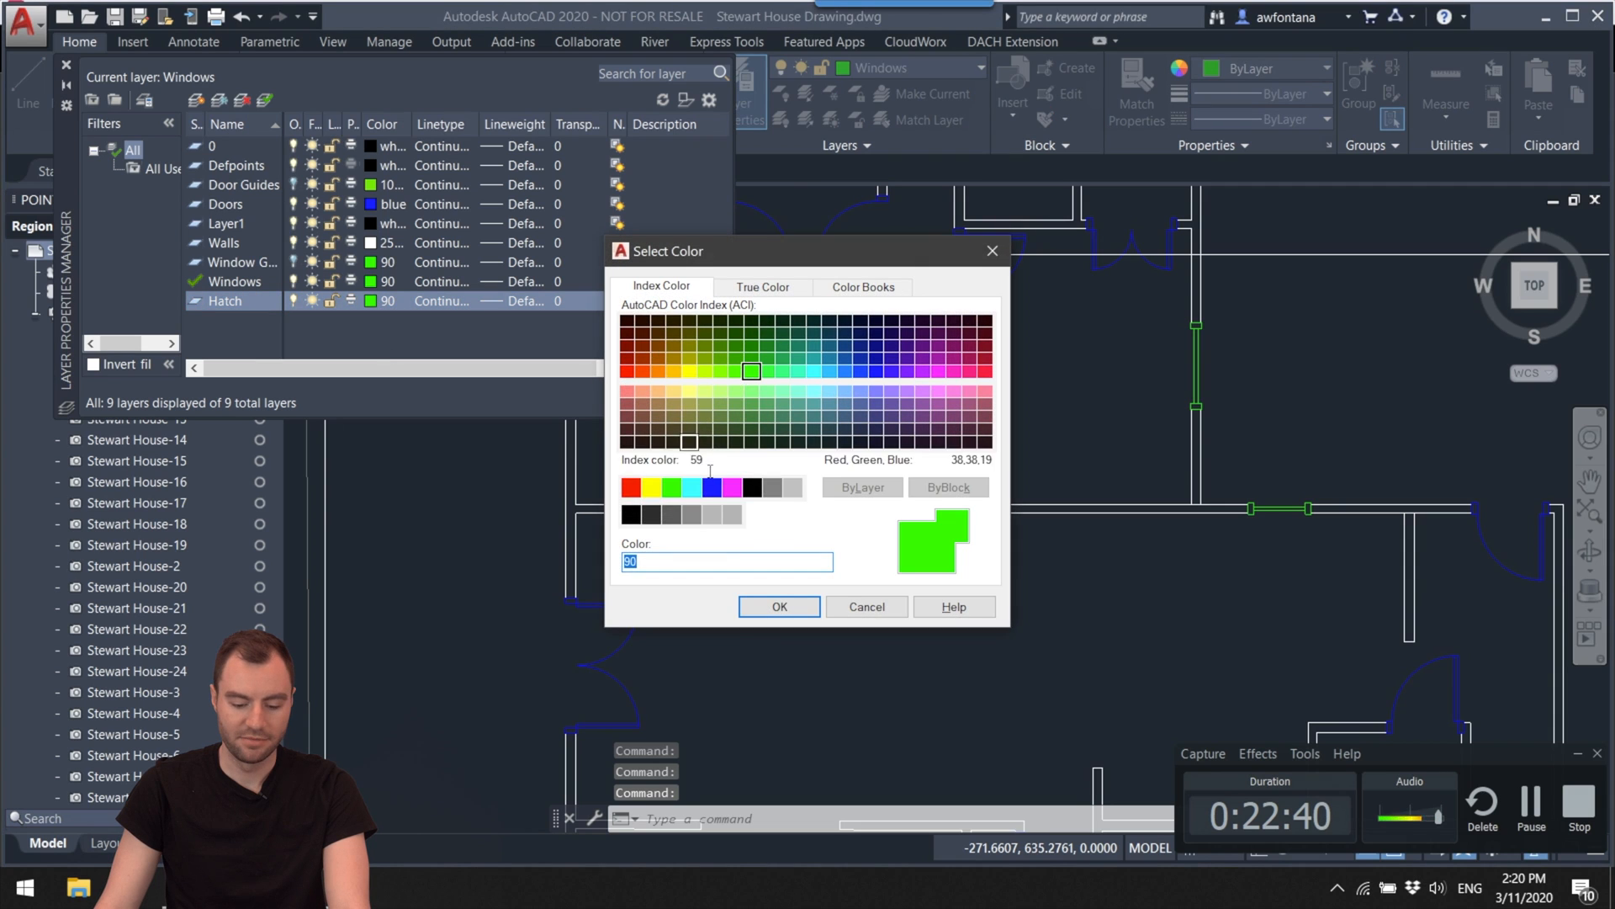
{"action": "left_click", "coordinate": [756, 290]}
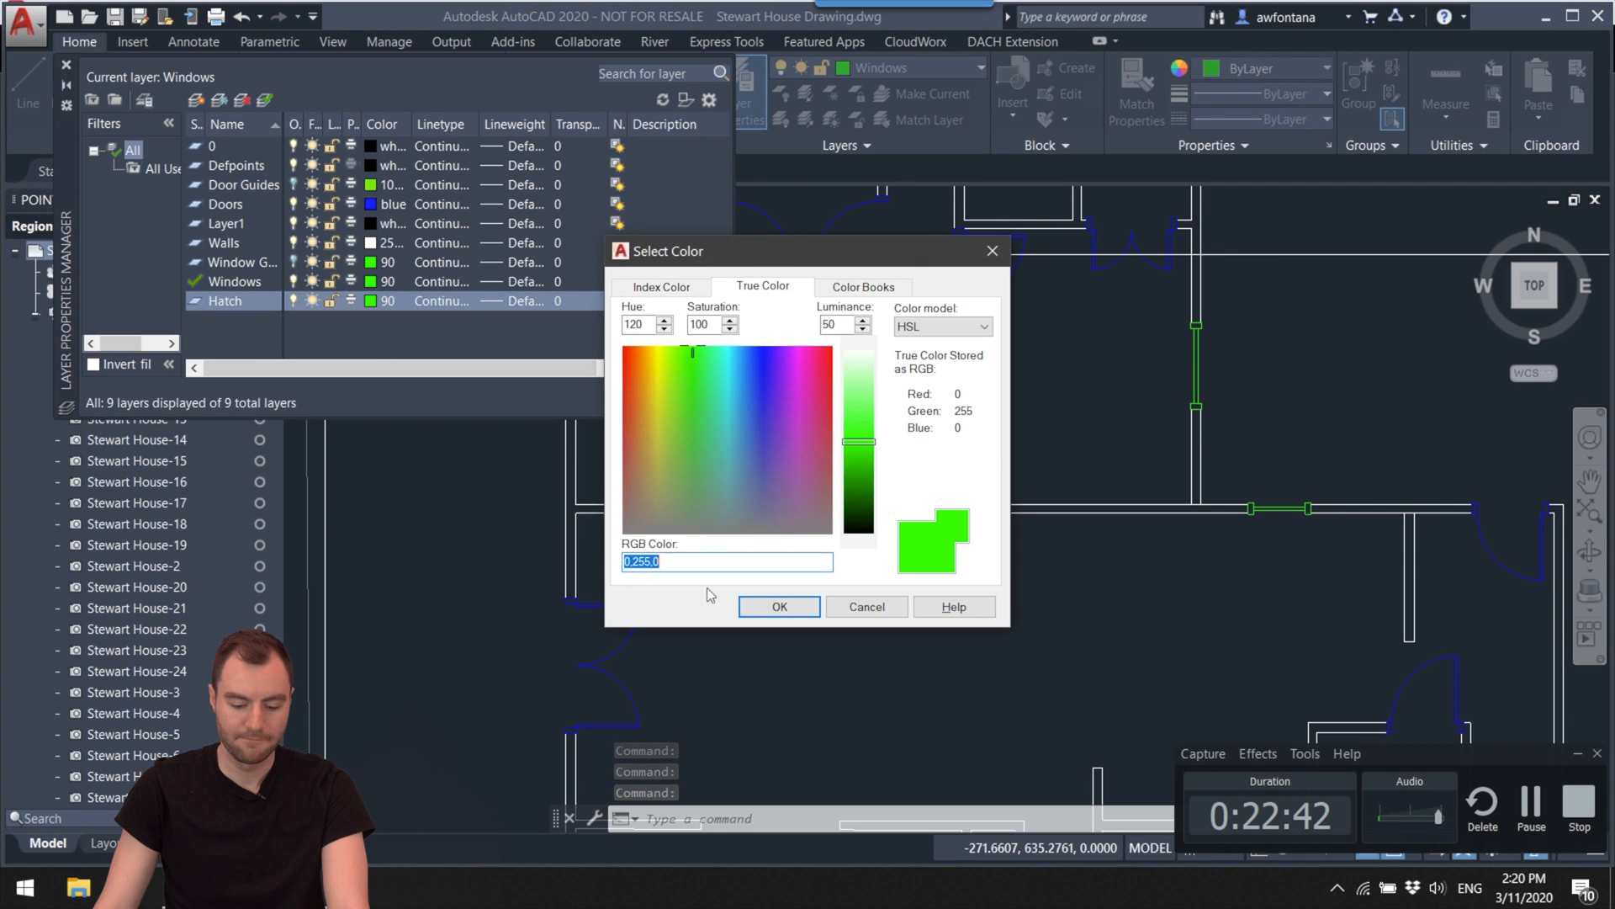
{"action": "left_click", "coordinate": [812, 601]}
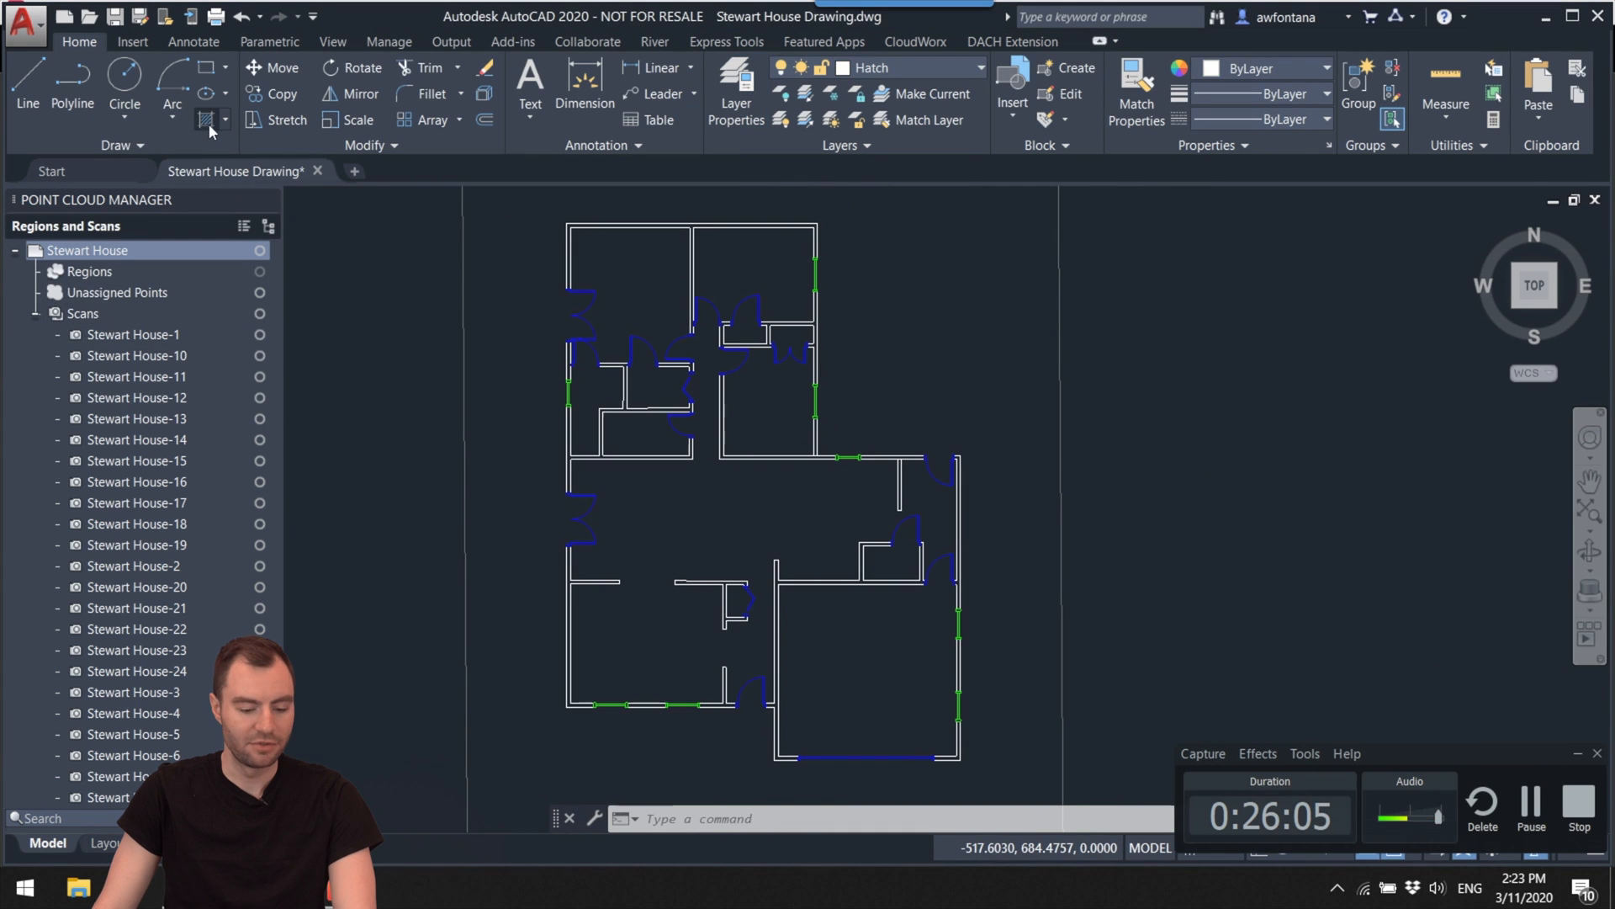
Step: Fill the lower-left room's exterior wall sections beside and between its two windows with a solid hatch
{"action": "left_click", "coordinate": [207, 120]}
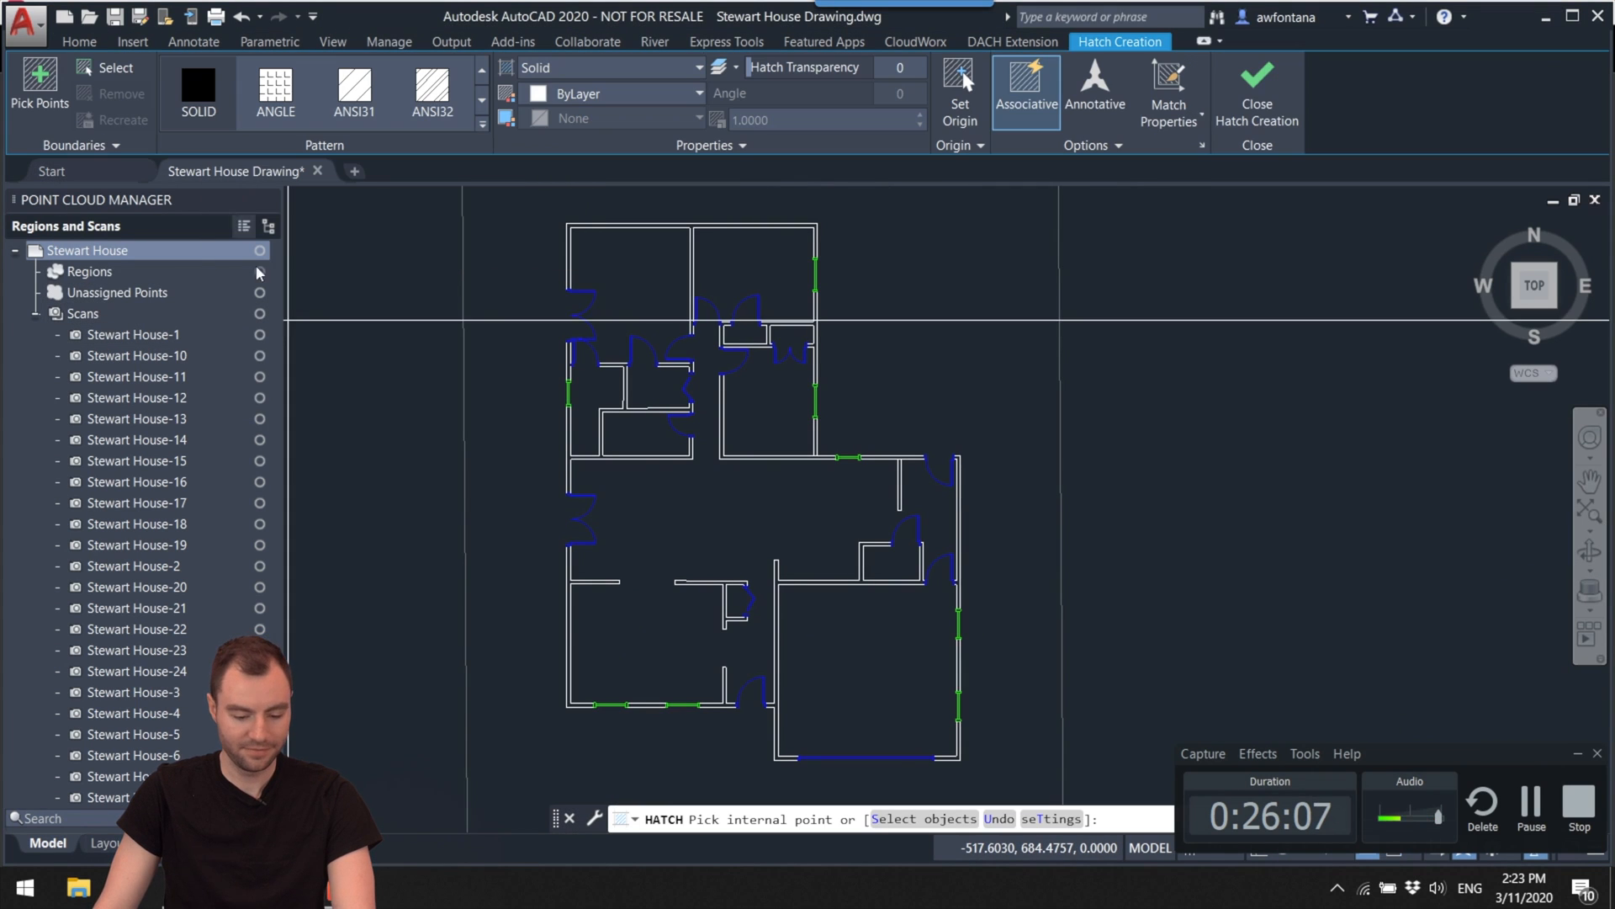
{"action": "scroll", "coordinate": [589, 673], "scroll_direction": "up", "scroll_amount": 6}
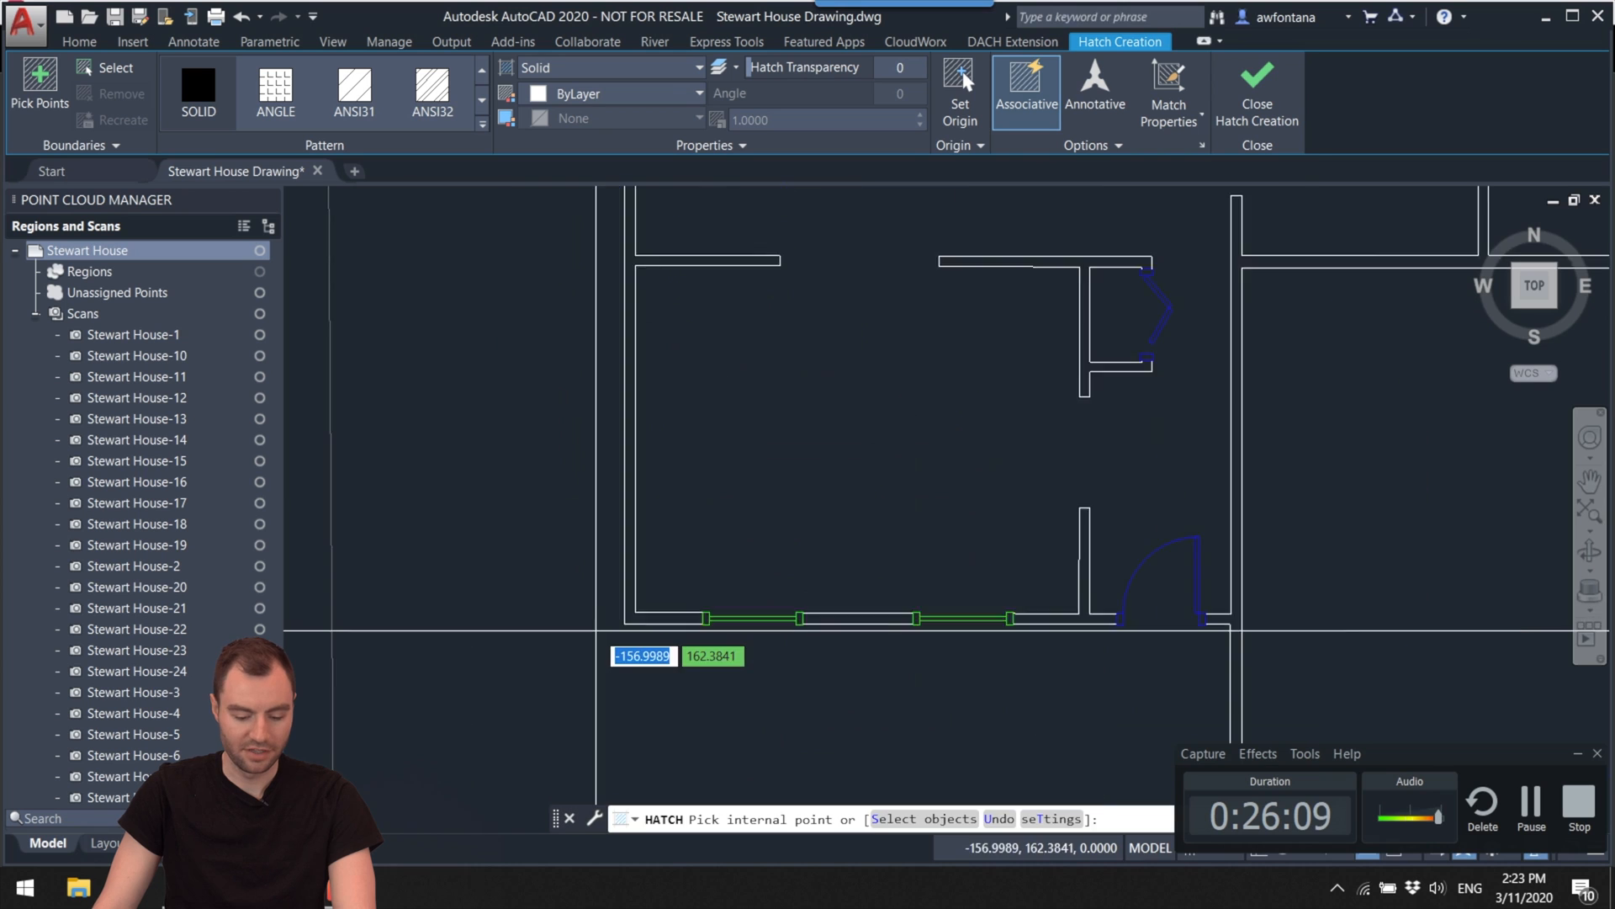
{"action": "left_click", "coordinate": [688, 606]}
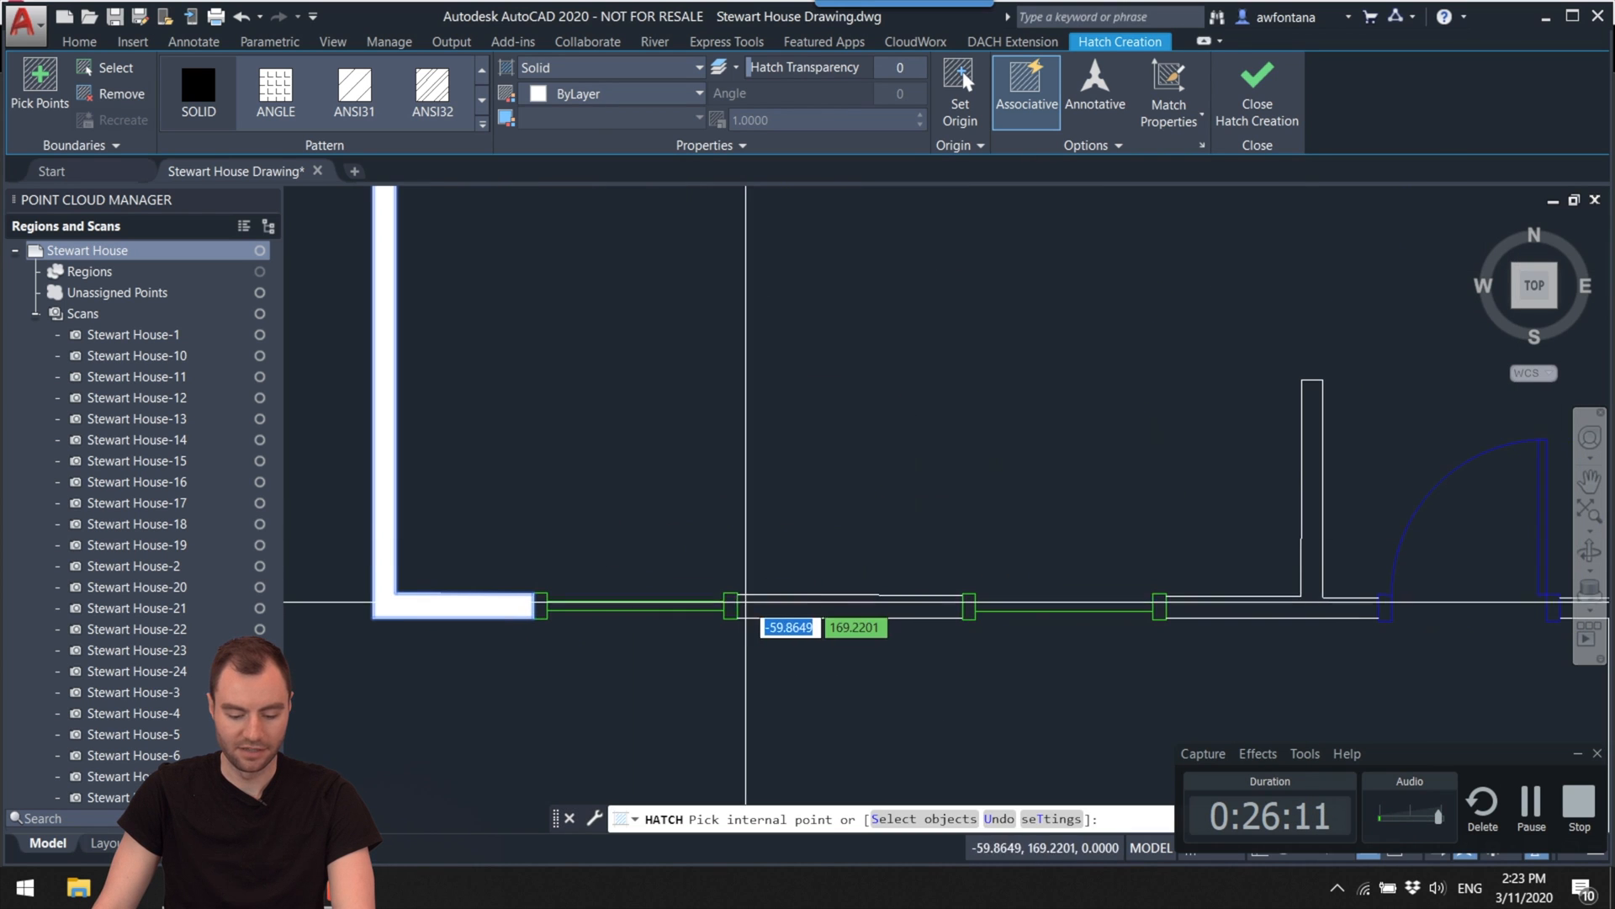
{"action": "left_click", "coordinate": [850, 605]}
{"action": "middle_click_drag", "start_coordinate": [973, 548], "coordinate": [578, 613]}
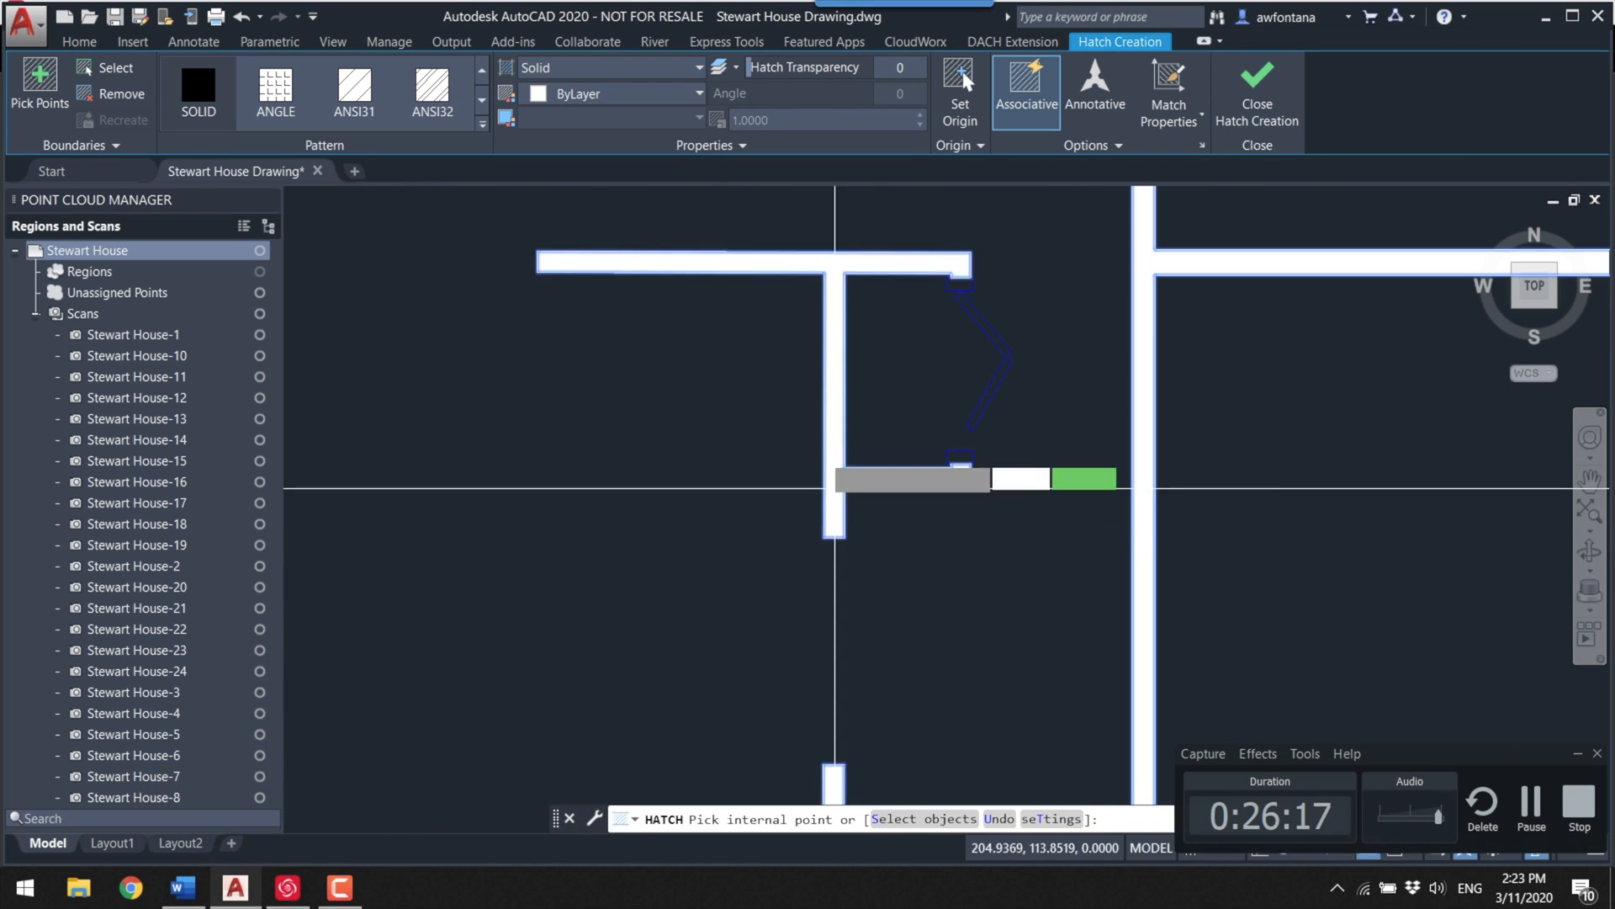
Step: Finish the current hatch and use Trim to clean up the wall lines at the small closet's lower wall
{"action": "key", "text": "Return"}
{"action": "type", "text": "tr"}
{"action": "key", "text": "Return"}
{"action": "middle_click_drag", "start_coordinate": [783, 521], "coordinate": [841, 504]}
{"action": "key", "text": "Escape"}
Step: Fill the walls around the upper-left rooms with a solid hatch, including the short section between the hallway doors, and end the command
{"action": "left_click", "coordinate": [205, 120]}
{"action": "scroll", "coordinate": [841, 505], "scroll_direction": "down", "scroll_amount": 5}
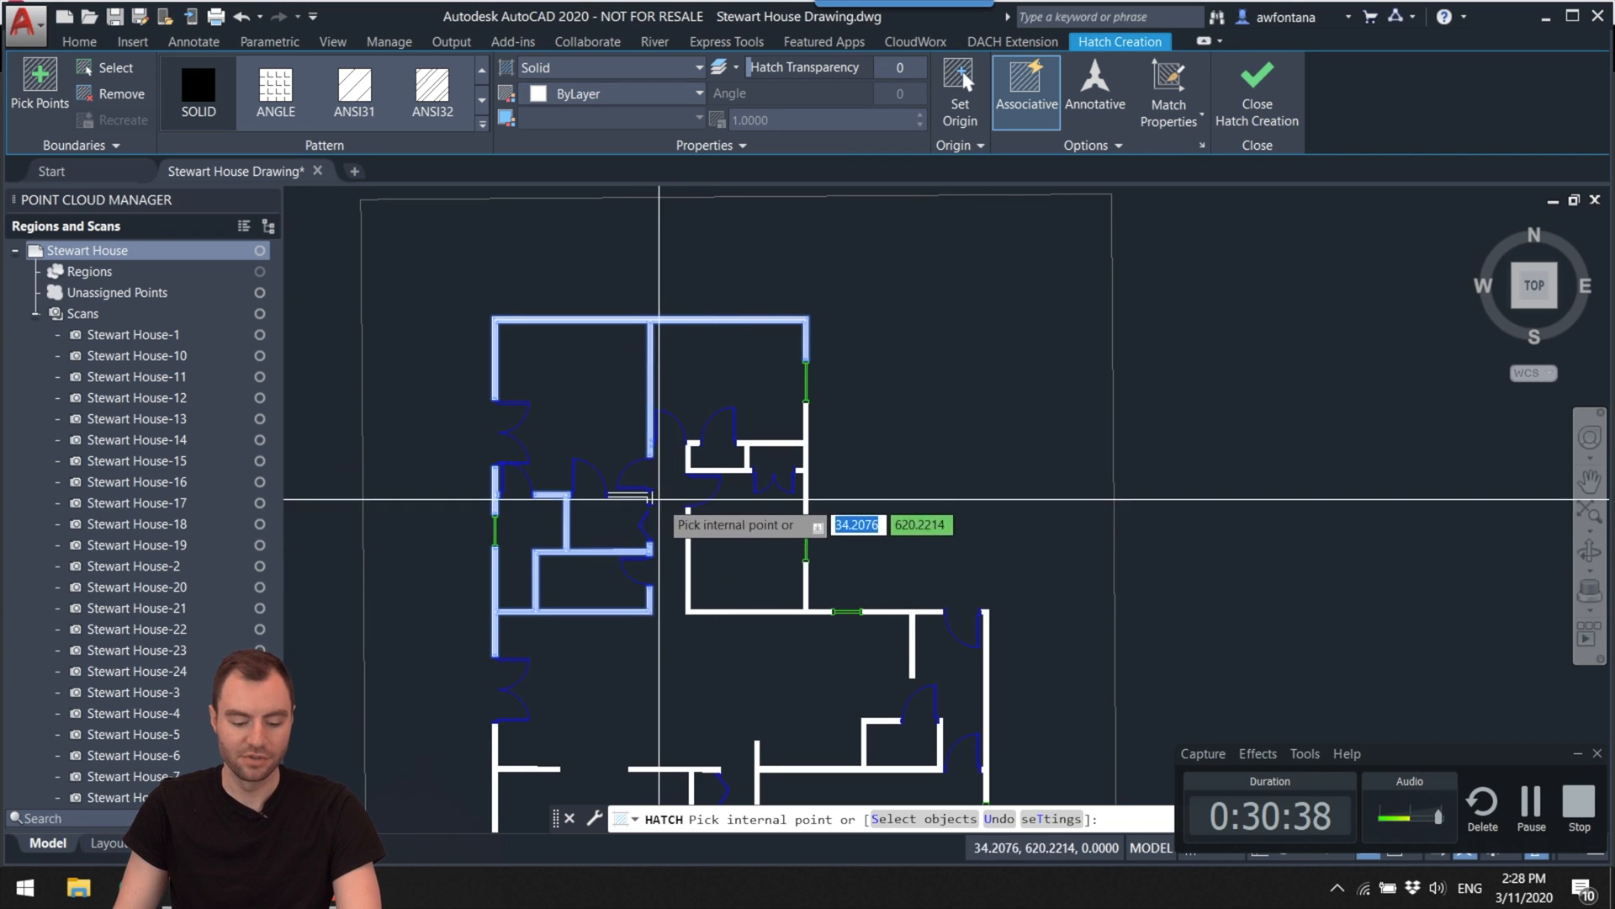
{"action": "middle_click_drag", "start_coordinate": [674, 502], "coordinate": [718, 496]}
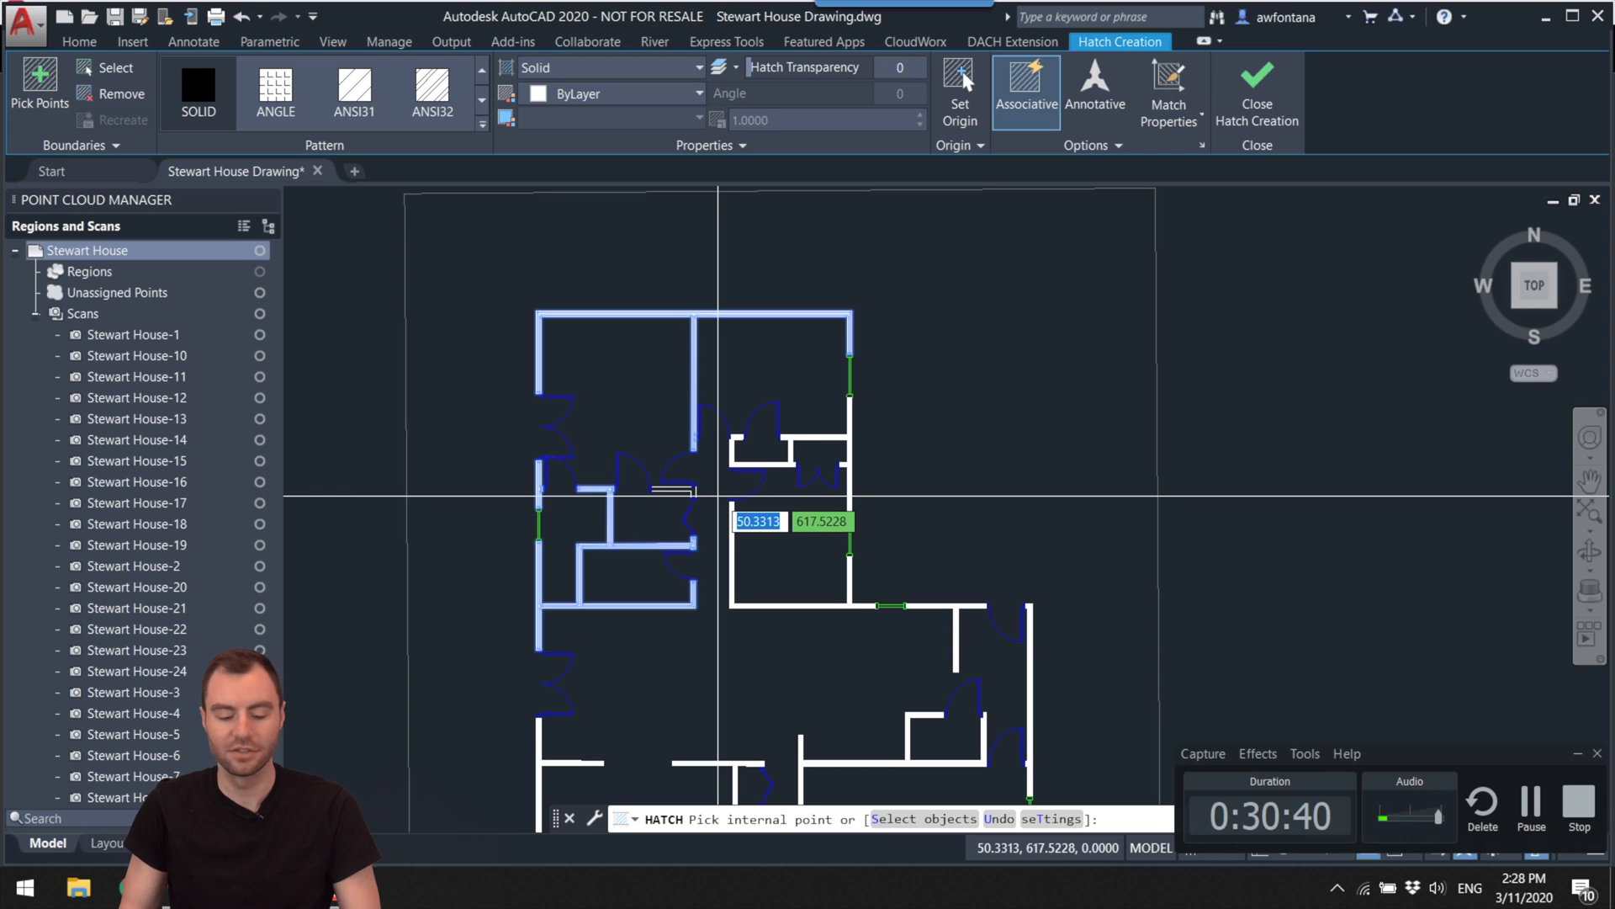
{"action": "scroll", "coordinate": [719, 496], "scroll_direction": "up", "scroll_amount": 3}
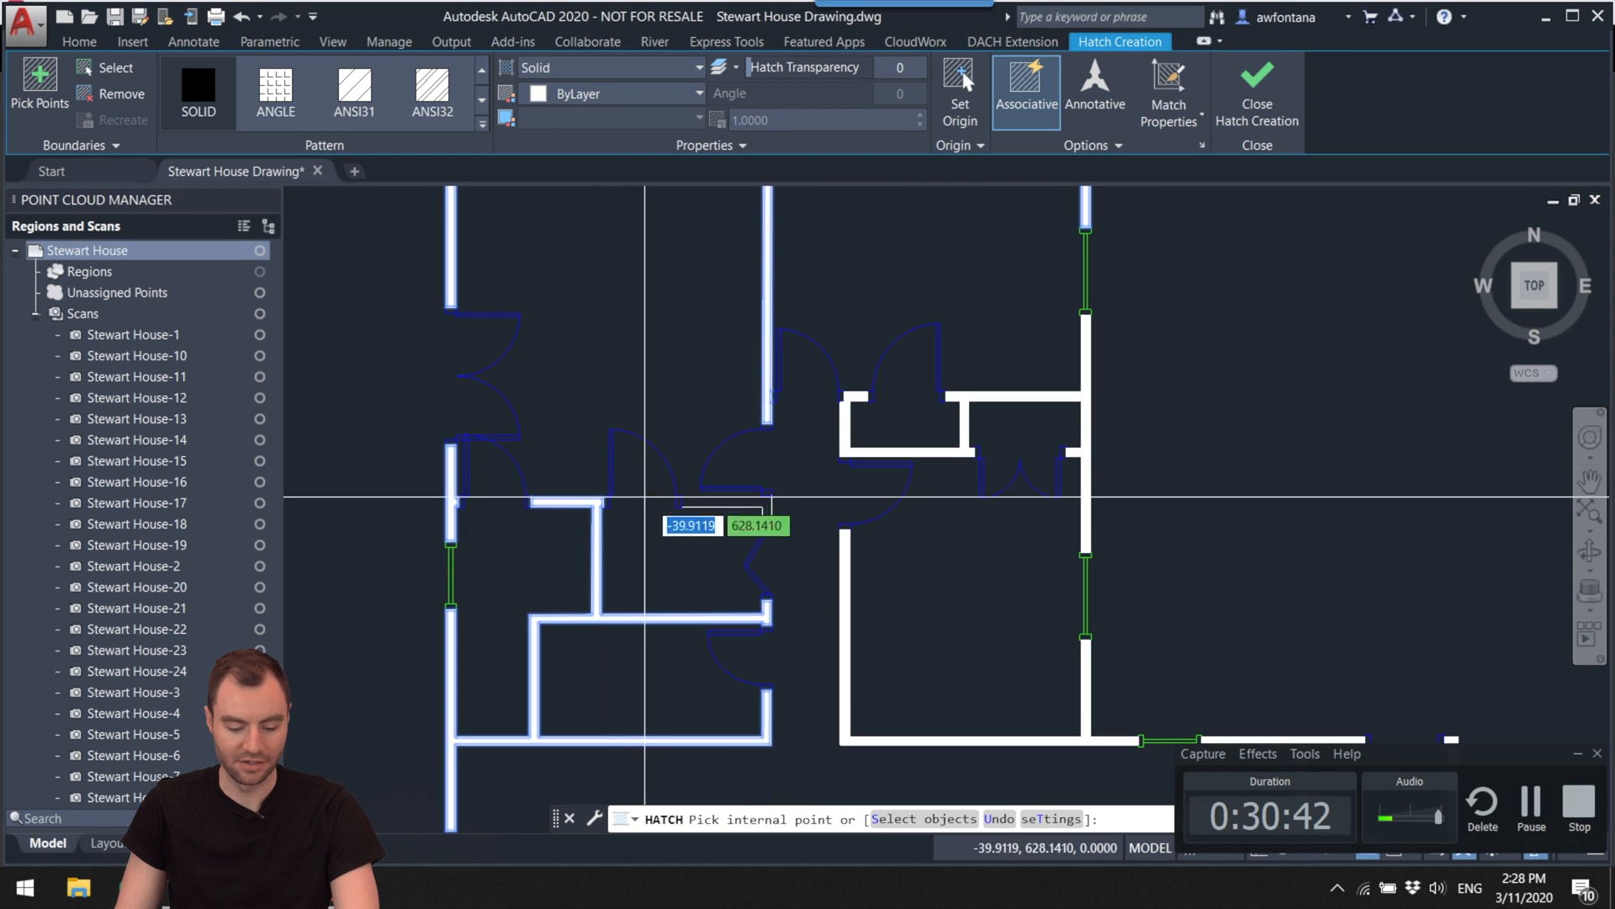
{"action": "scroll", "coordinate": [702, 492], "scroll_direction": "down", "scroll_amount": 3}
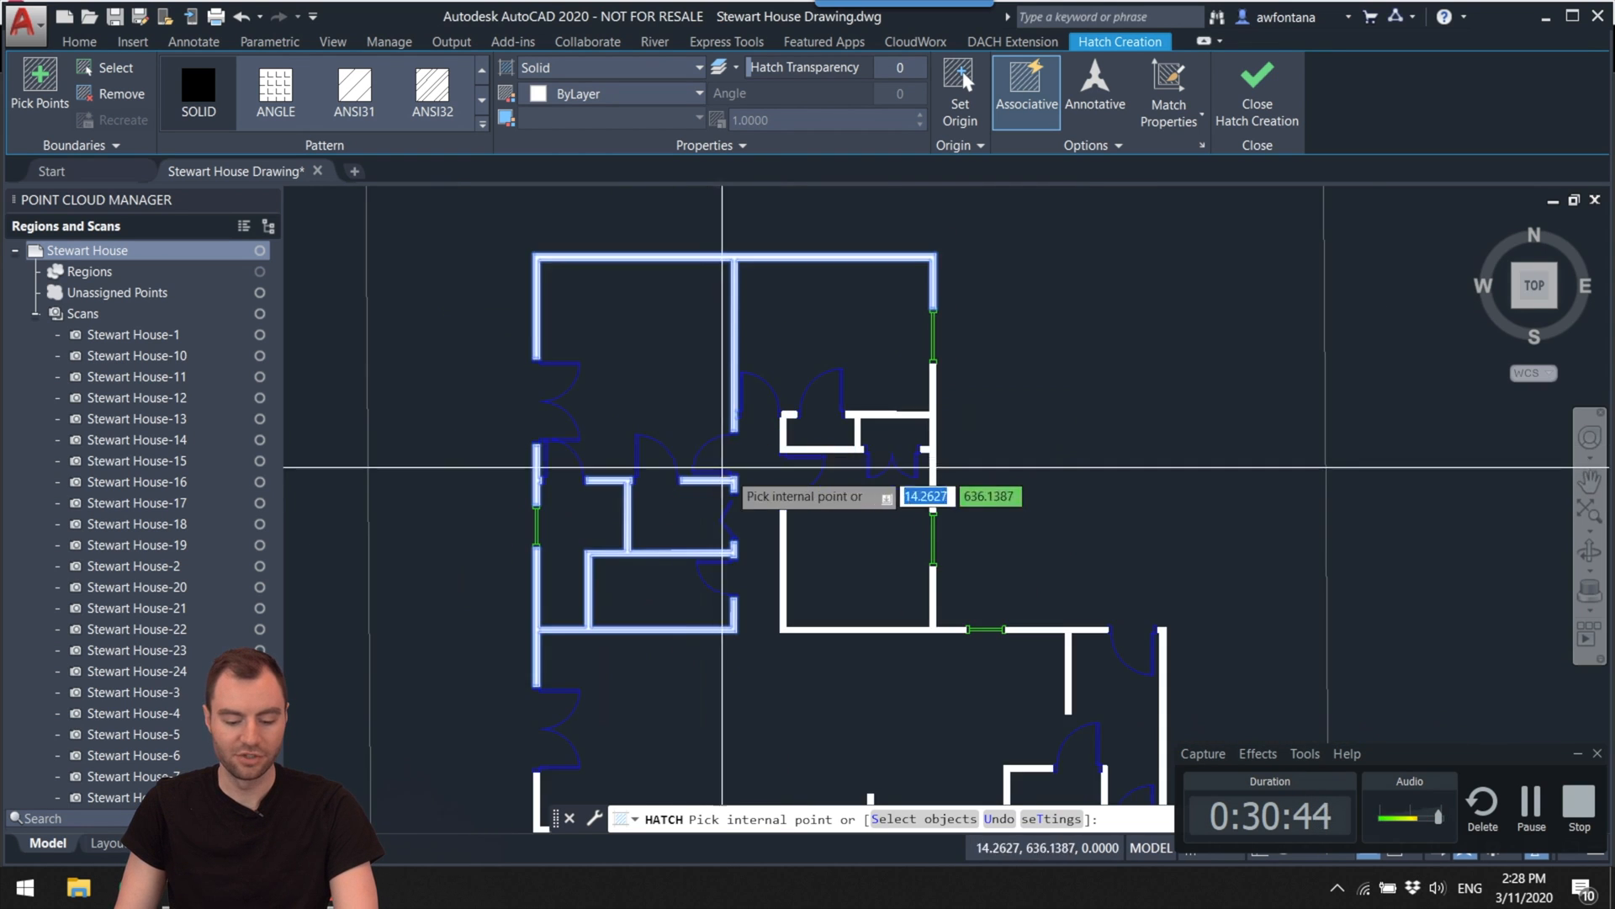
{"action": "scroll", "coordinate": [696, 455], "scroll_direction": "up", "scroll_amount": 2}
{"action": "scroll", "coordinate": [662, 364], "scroll_direction": "down", "scroll_amount": 3}
{"action": "scroll", "coordinate": [660, 509], "scroll_direction": "up", "scroll_amount": 3}
{"action": "scroll", "coordinate": [623, 421], "scroll_direction": "down", "scroll_amount": 2}
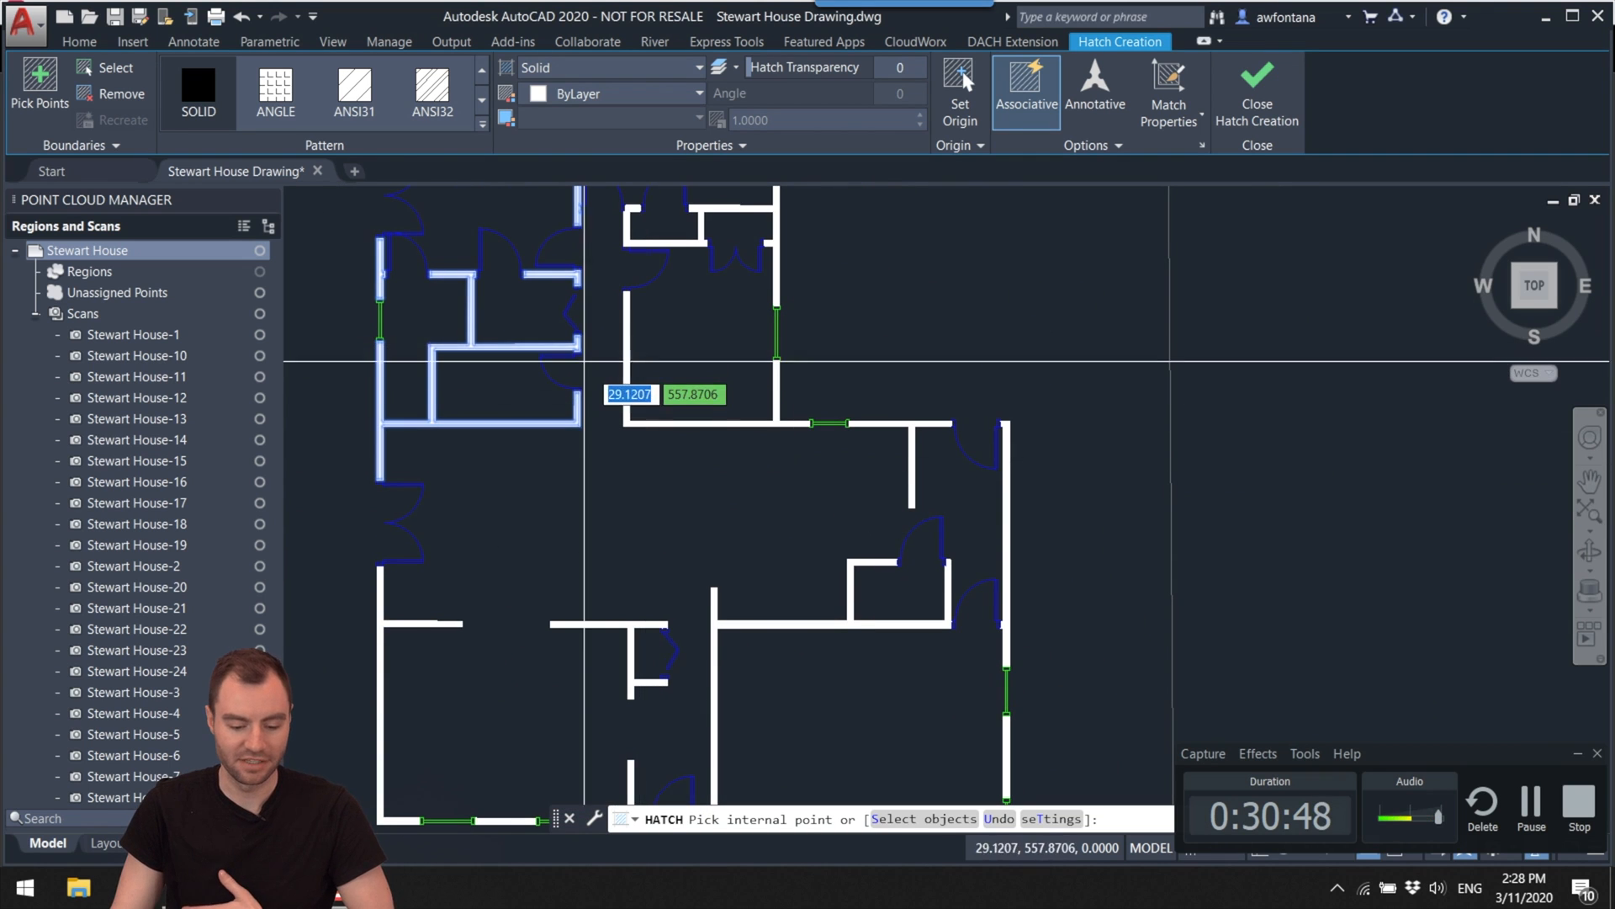
{"action": "key", "text": "Escape"}
{"action": "scroll", "coordinate": [961, 303], "scroll_direction": "down", "scroll_amount": 2}
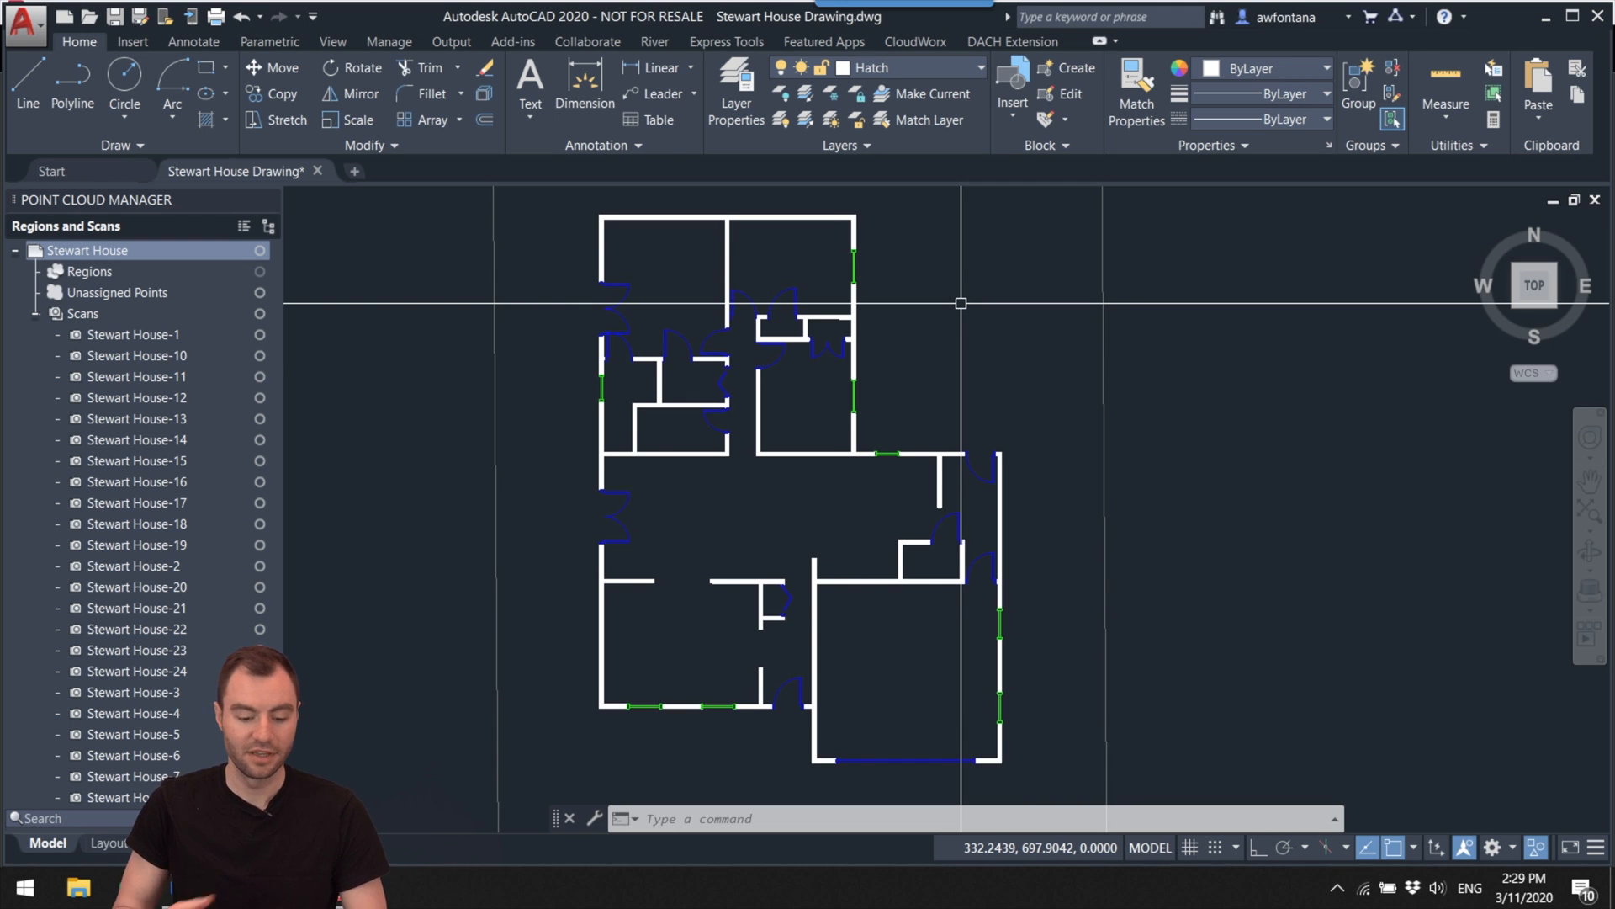
Step: Add a multiline text reading "Bedroom 1" outside the house, beside the upper-right bedroom
{"action": "middle_click_drag", "start_coordinate": [960, 303], "coordinate": [936, 296]}
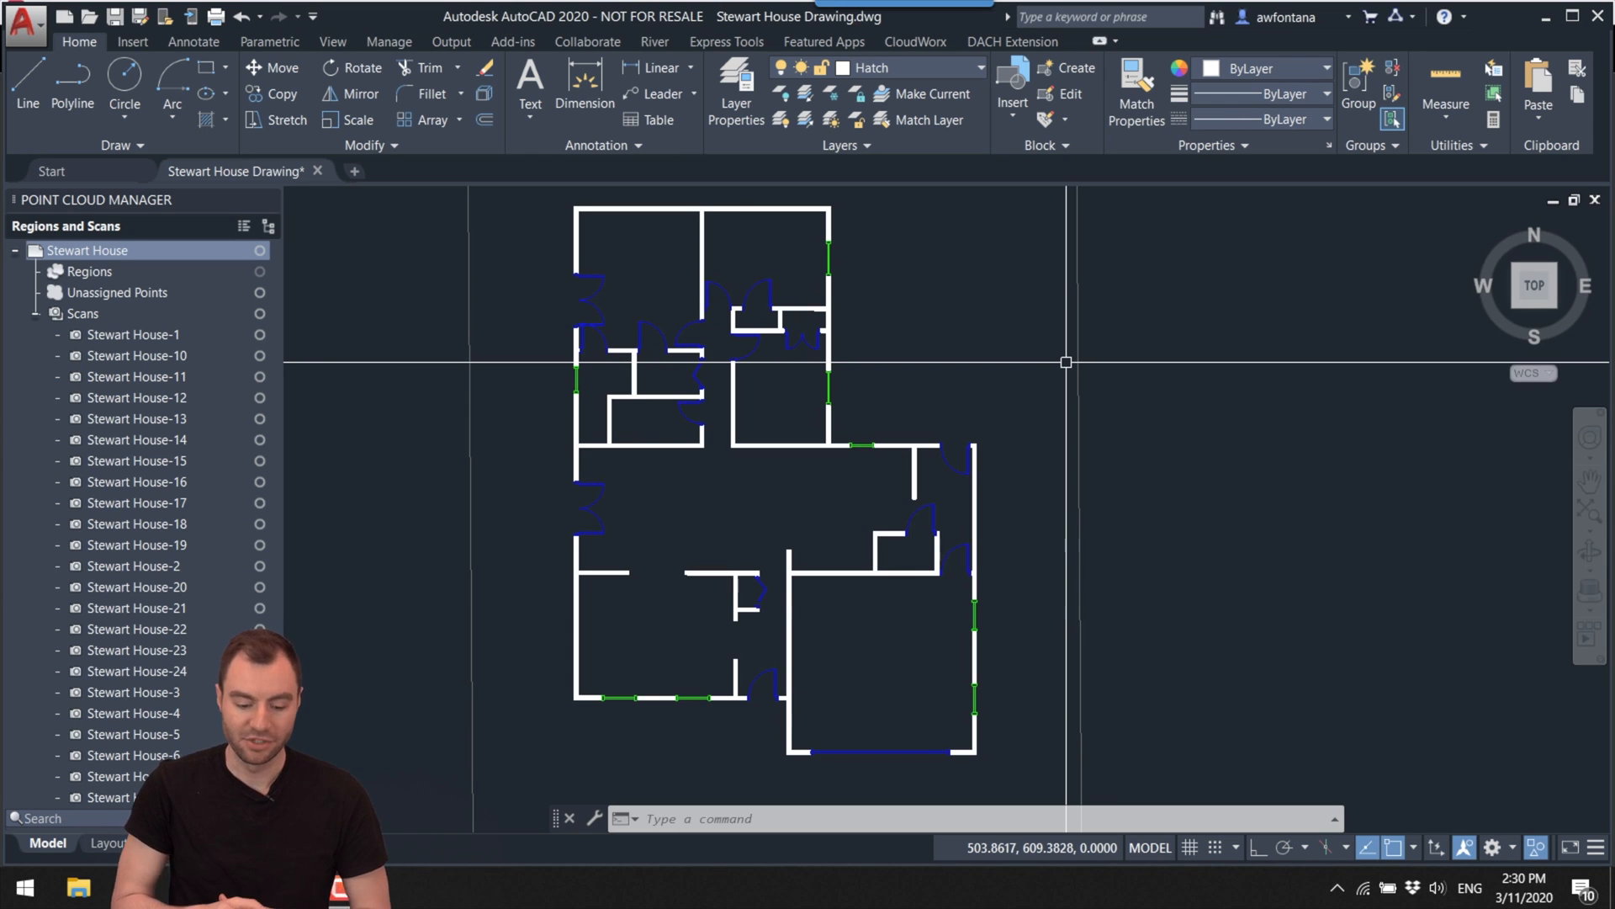
{"action": "scroll", "coordinate": [932, 243], "scroll_direction": "up", "scroll_amount": 4}
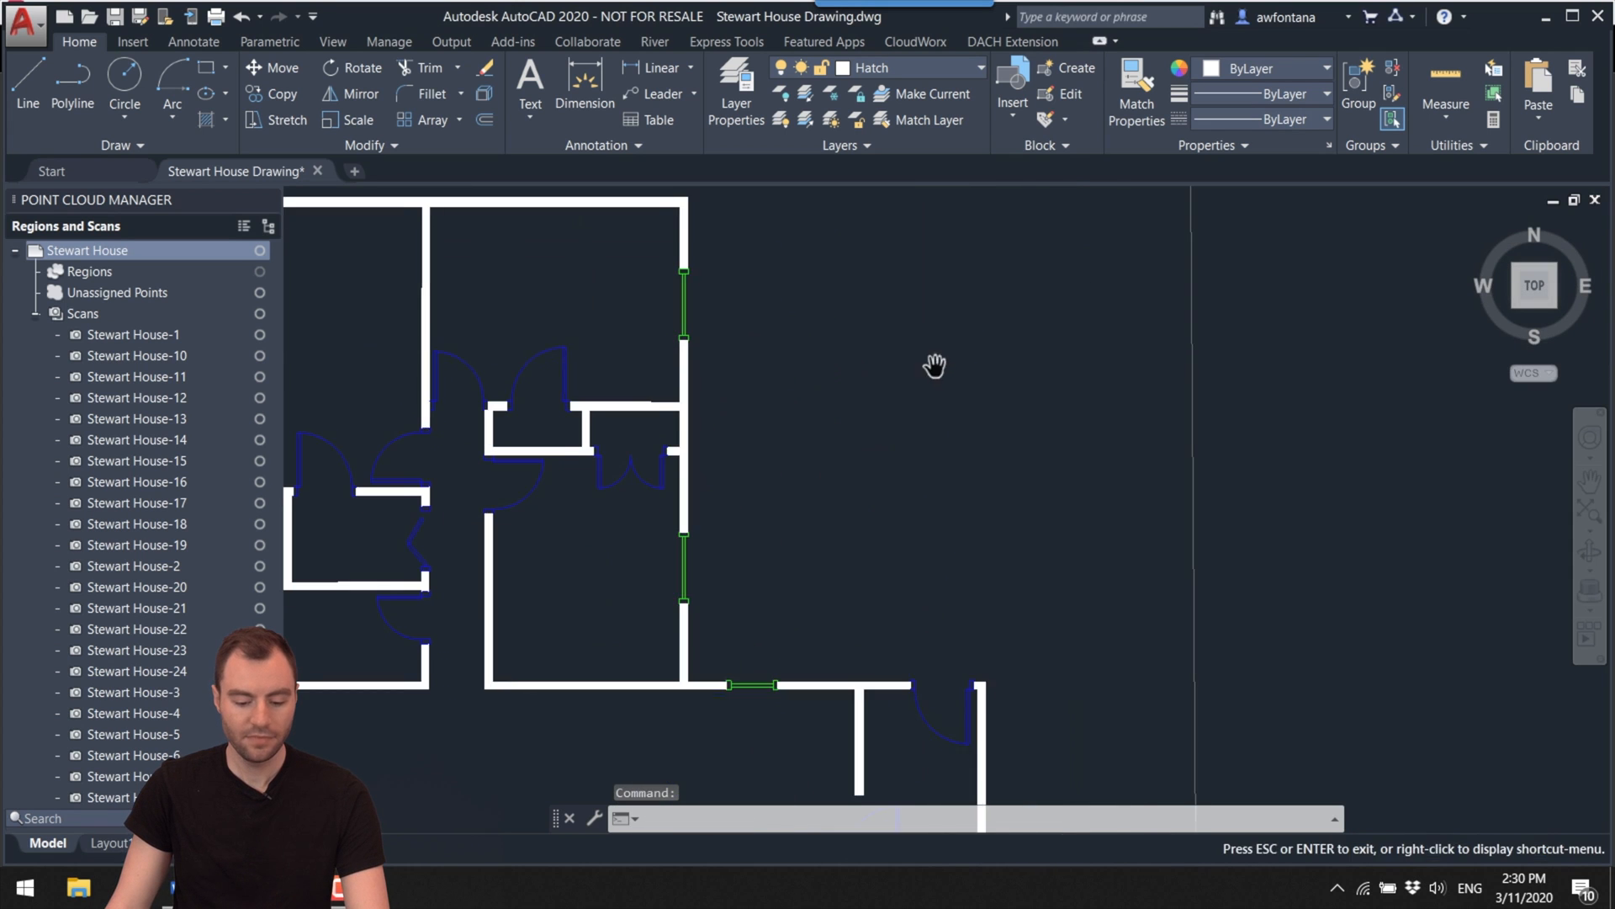
{"action": "middle_click_drag", "start_coordinate": [934, 364], "coordinate": [1104, 400]}
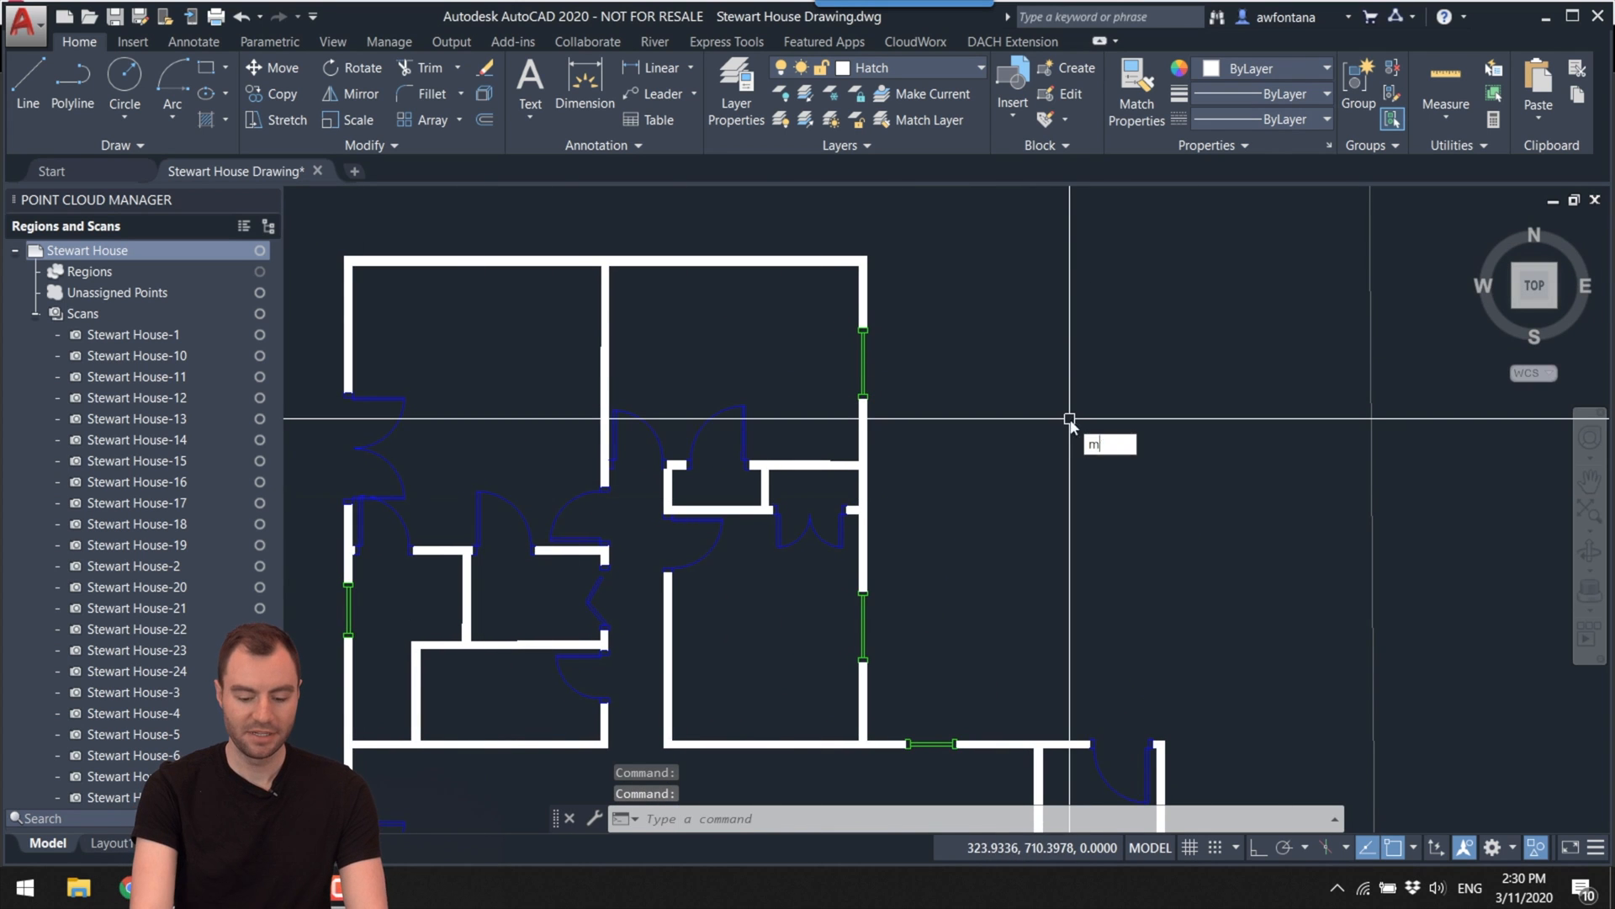
{"action": "type", "text": "t"}
{"action": "key", "text": "Return"}
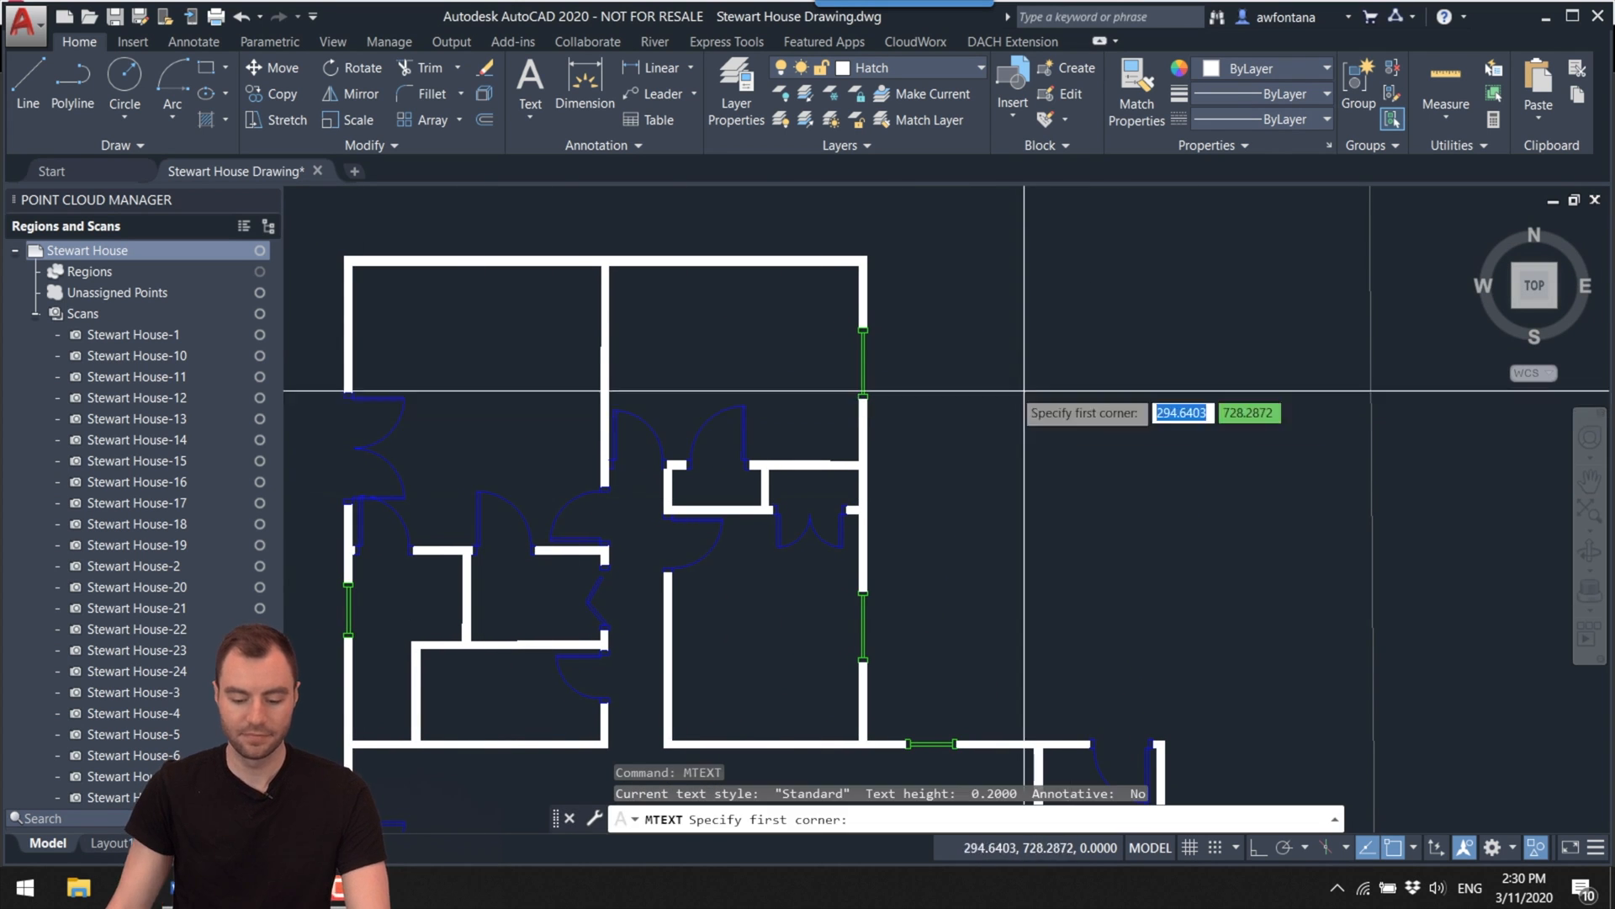
{"action": "left_click", "coordinate": [914, 297]}
{"action": "left_click", "coordinate": [1294, 449]}
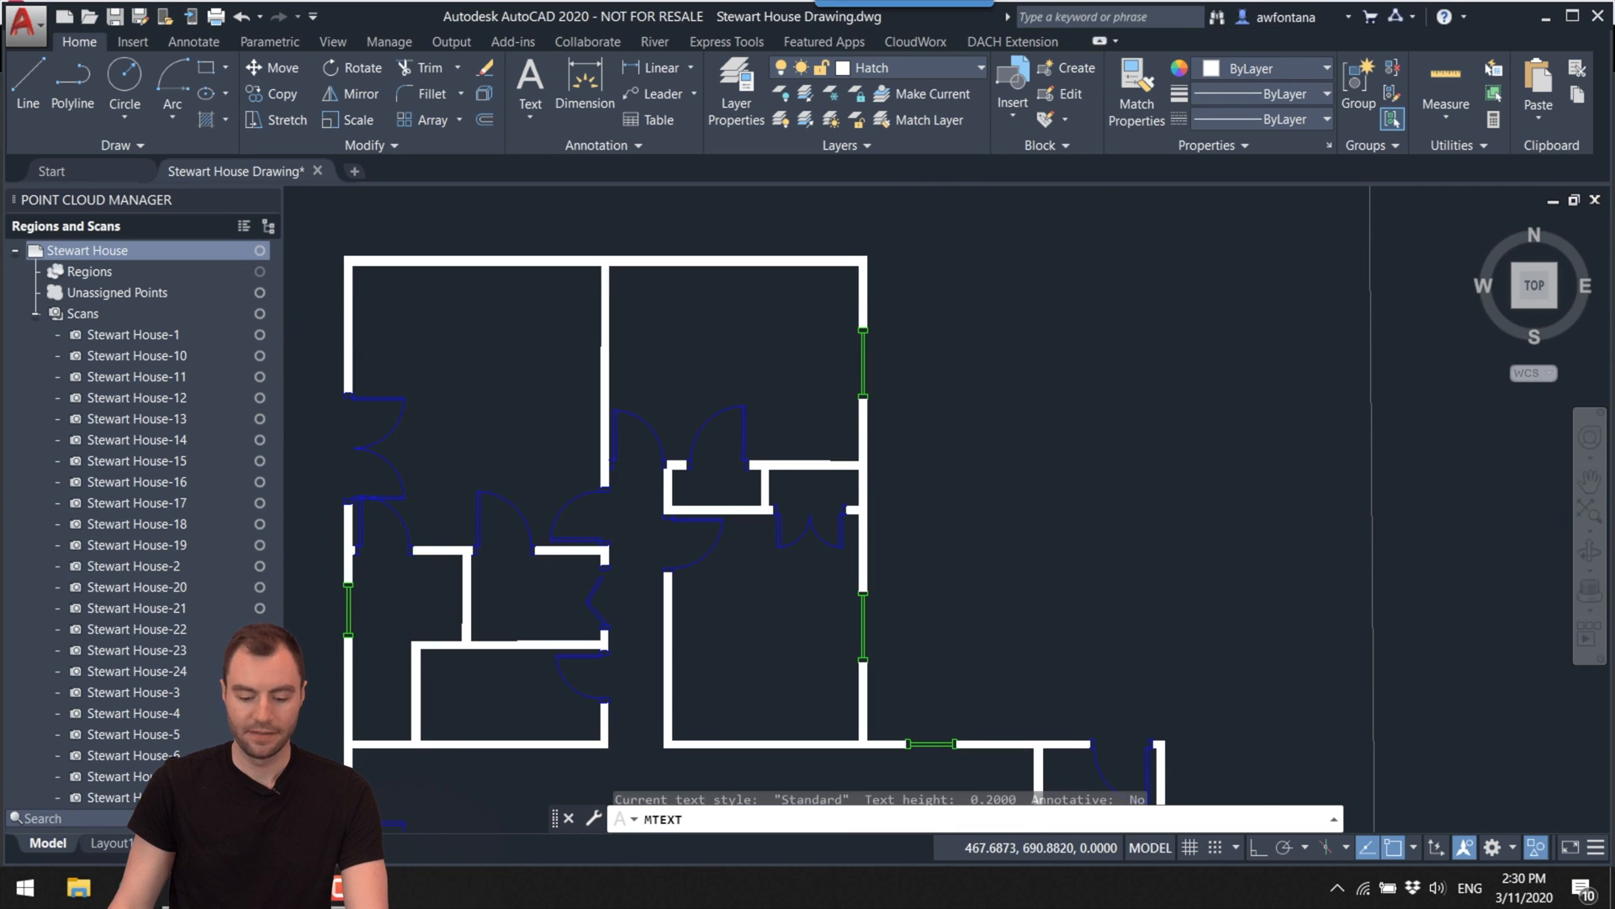
{"action": "type", "text": "Bedroom"}
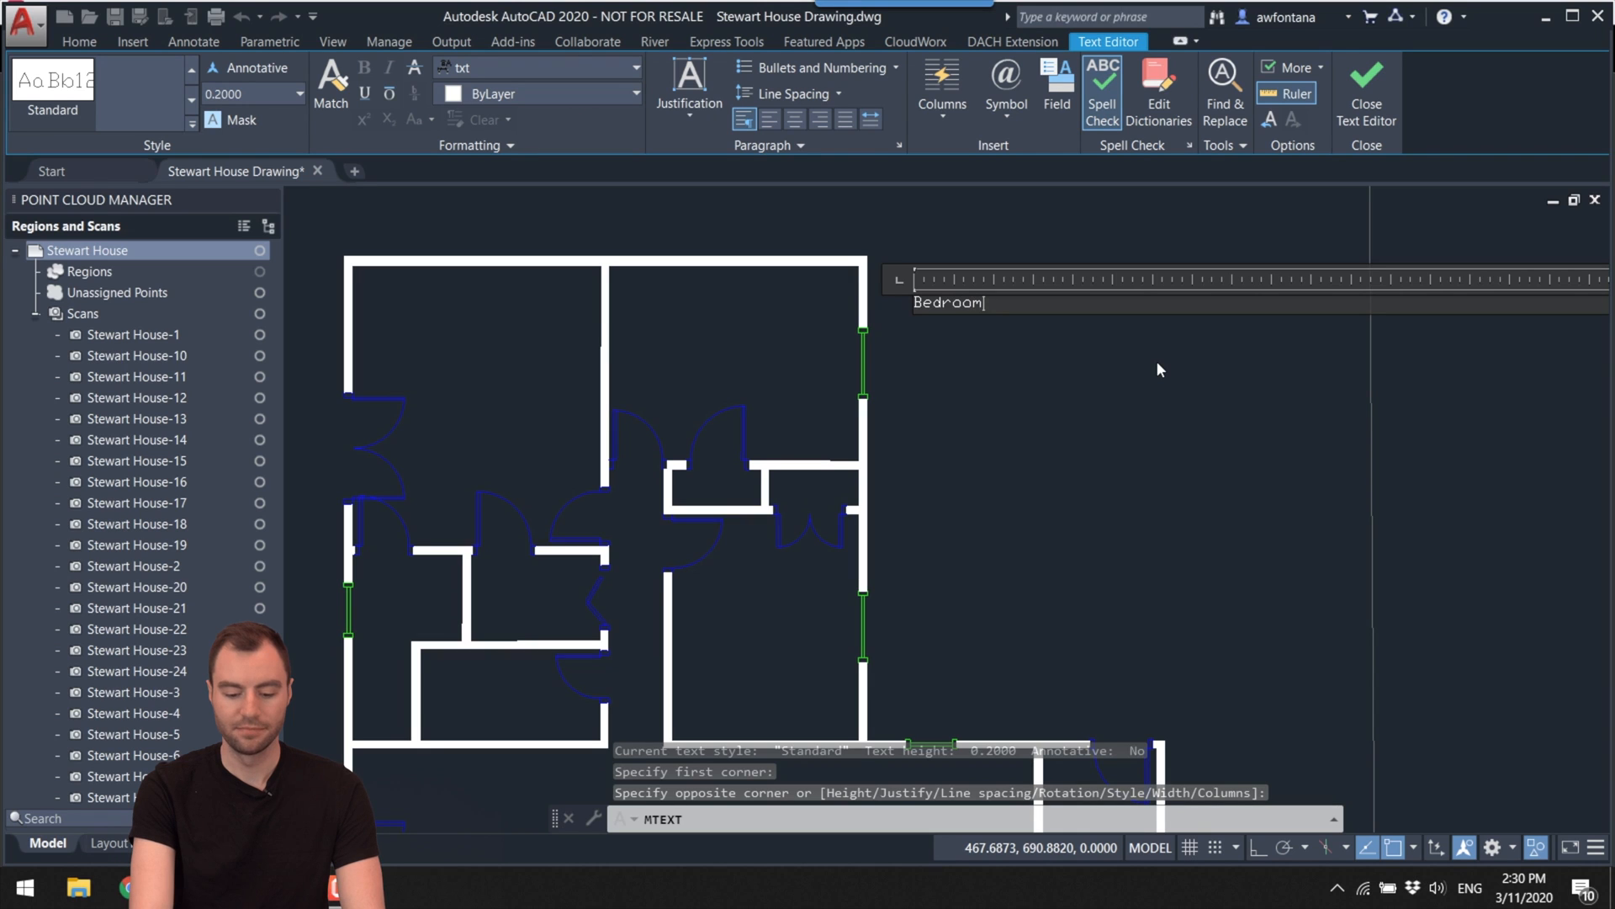
{"action": "type", "text": " 1"}
{"action": "key", "text": "Return"}
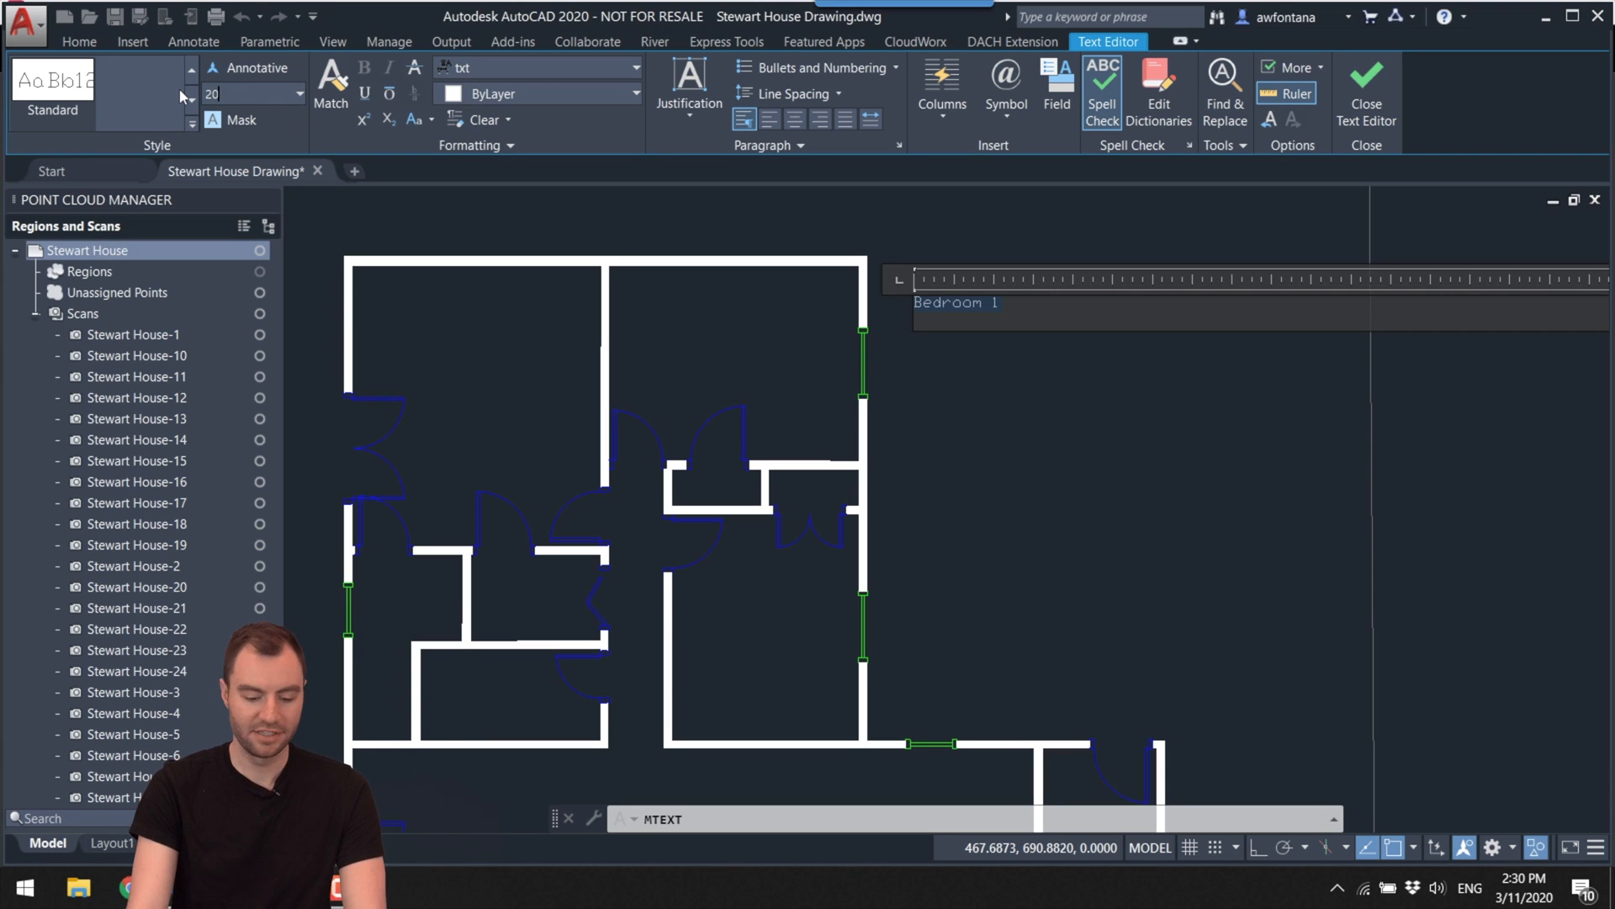
Step: Set the text height of the Bedroom 1 label to 20 and close the text editor
{"action": "left_click", "coordinate": [209, 98]}
{"action": "type", "text": "20"}
{"action": "key", "text": "Return"}
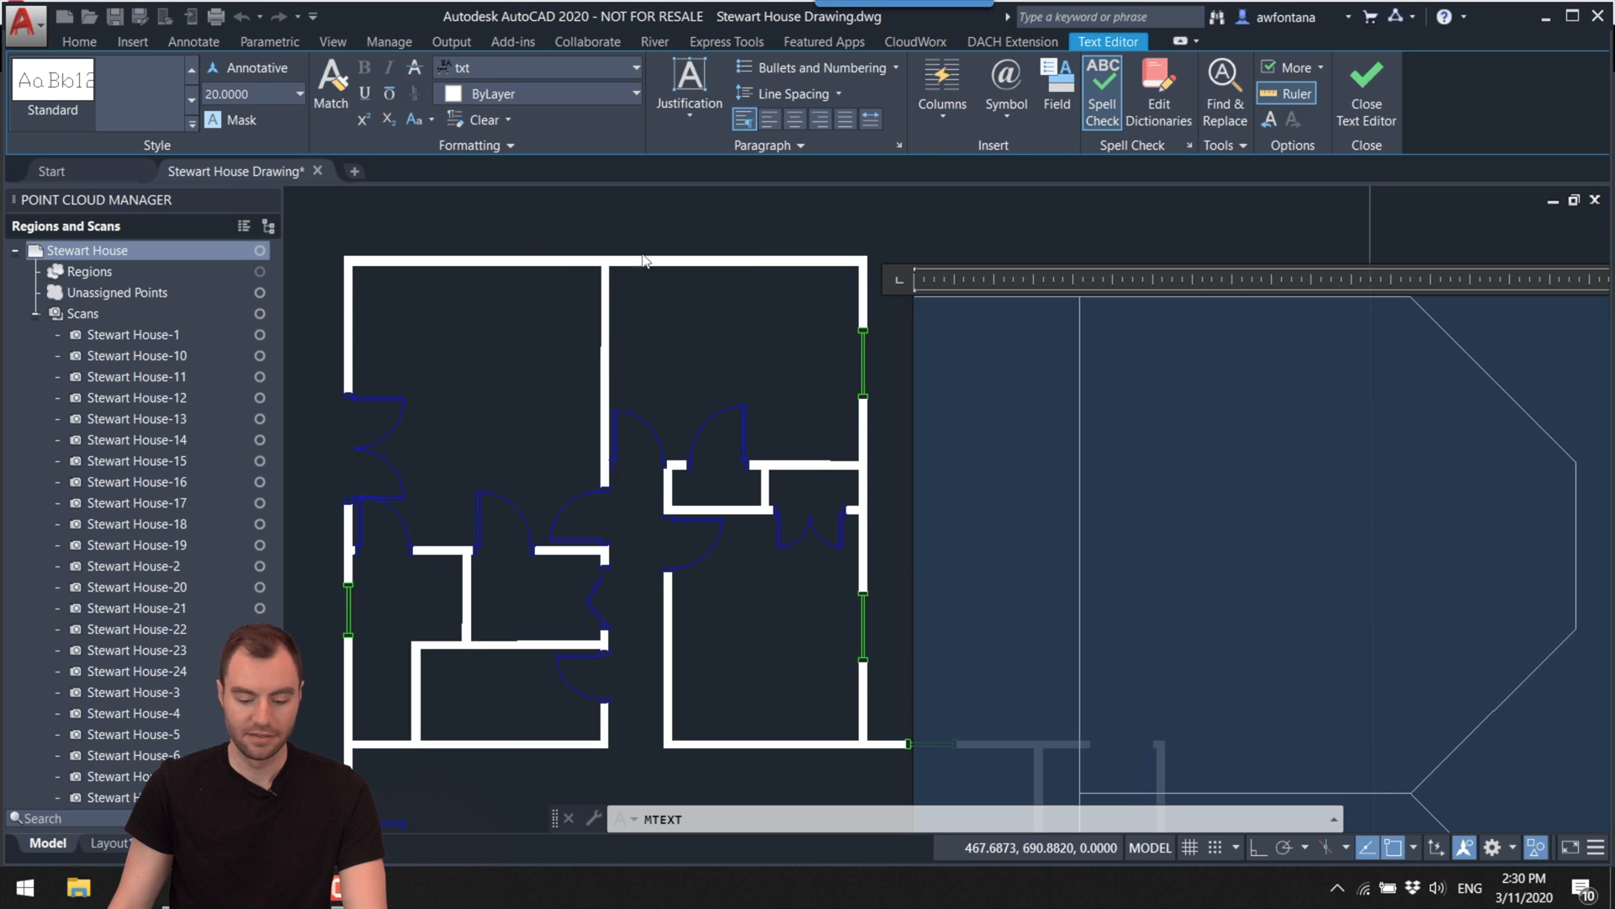
{"action": "left_click", "coordinate": [891, 242]}
{"action": "left_click", "coordinate": [1009, 310]}
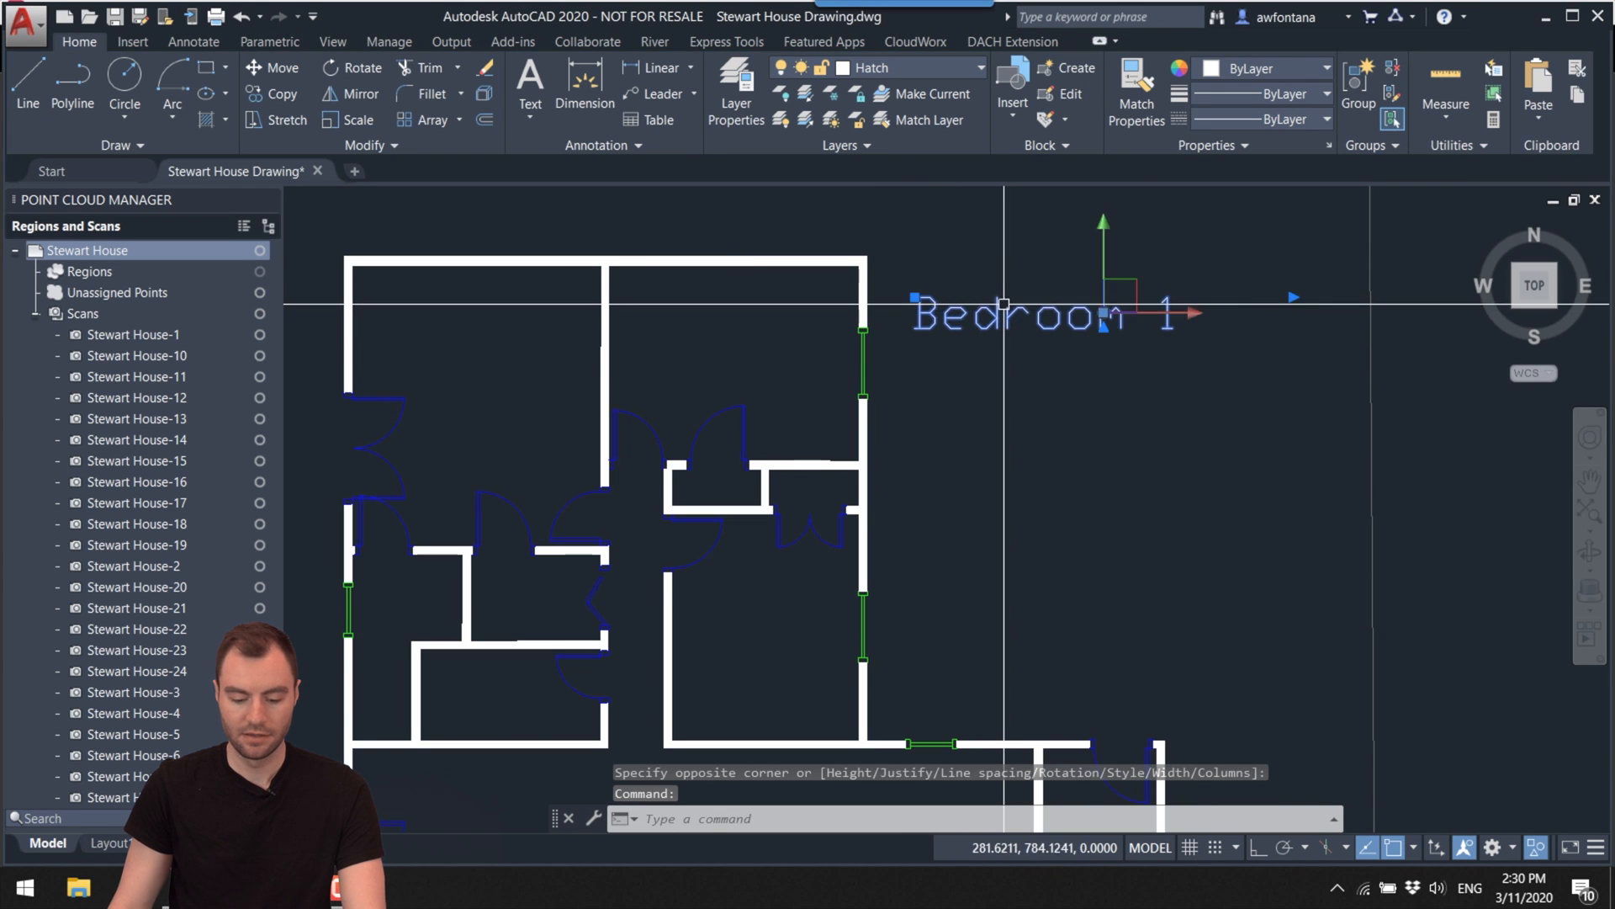
Step: Reopen the Bedroom 1 label and set its text height to 12
{"action": "scroll", "coordinate": [1323, 383], "scroll_direction": "down", "scroll_amount": 1}
{"action": "scroll", "coordinate": [1159, 303], "scroll_direction": "up", "scroll_amount": 1}
{"action": "double_click", "coordinate": [1245, 357]}
{"action": "left_click_drag", "start_coordinate": [1266, 360], "coordinate": [1076, 367]}
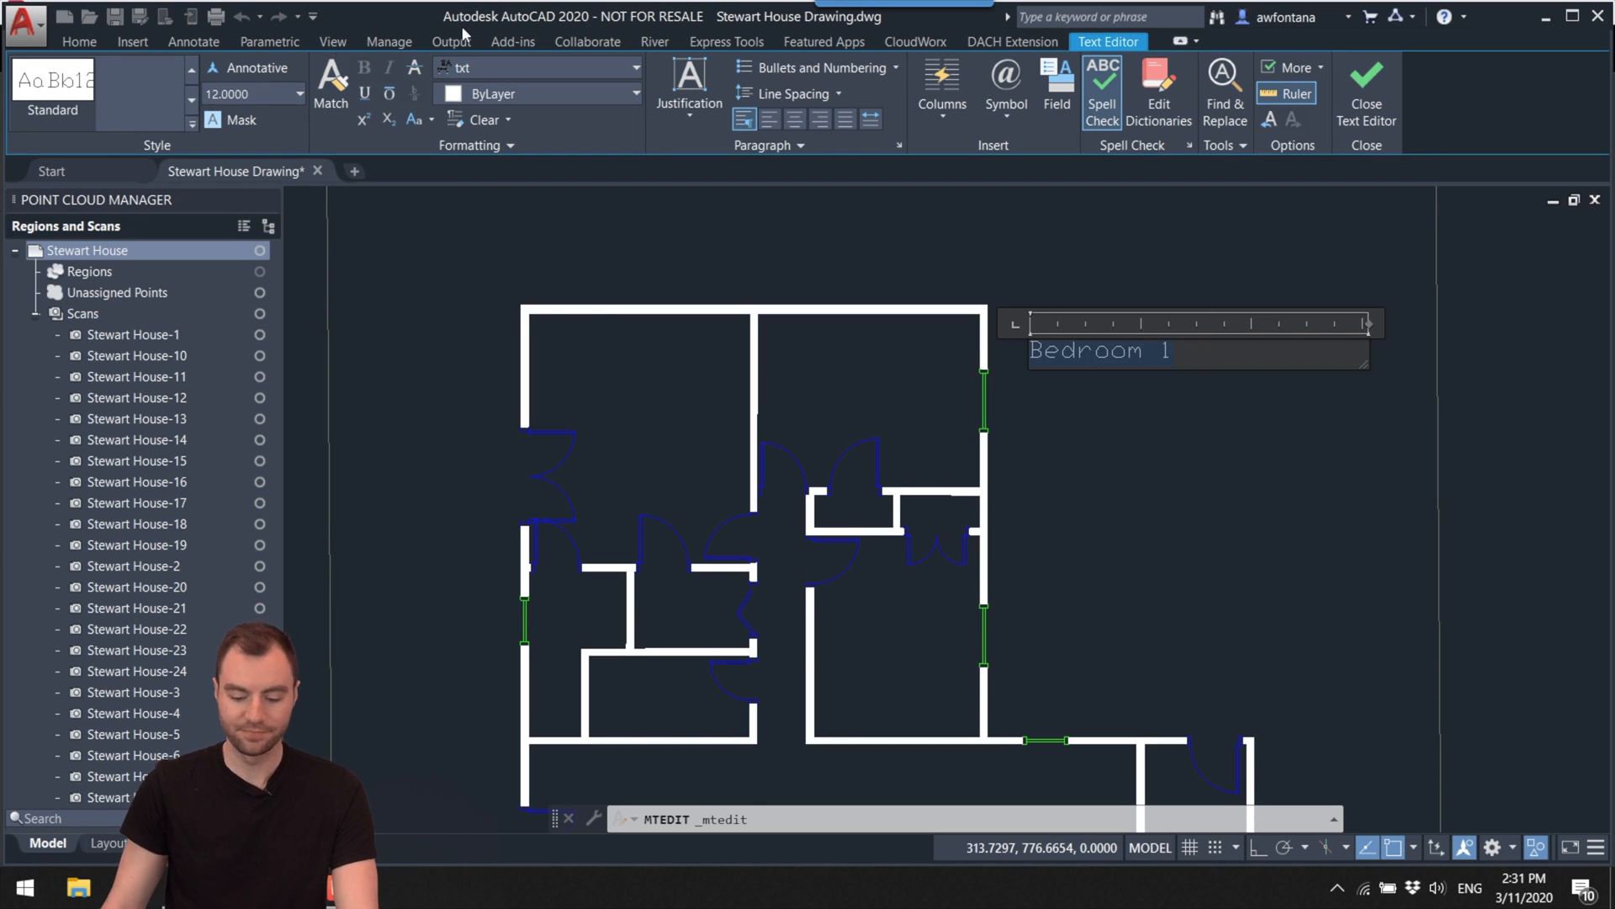
{"action": "left_click", "coordinate": [1153, 438]}
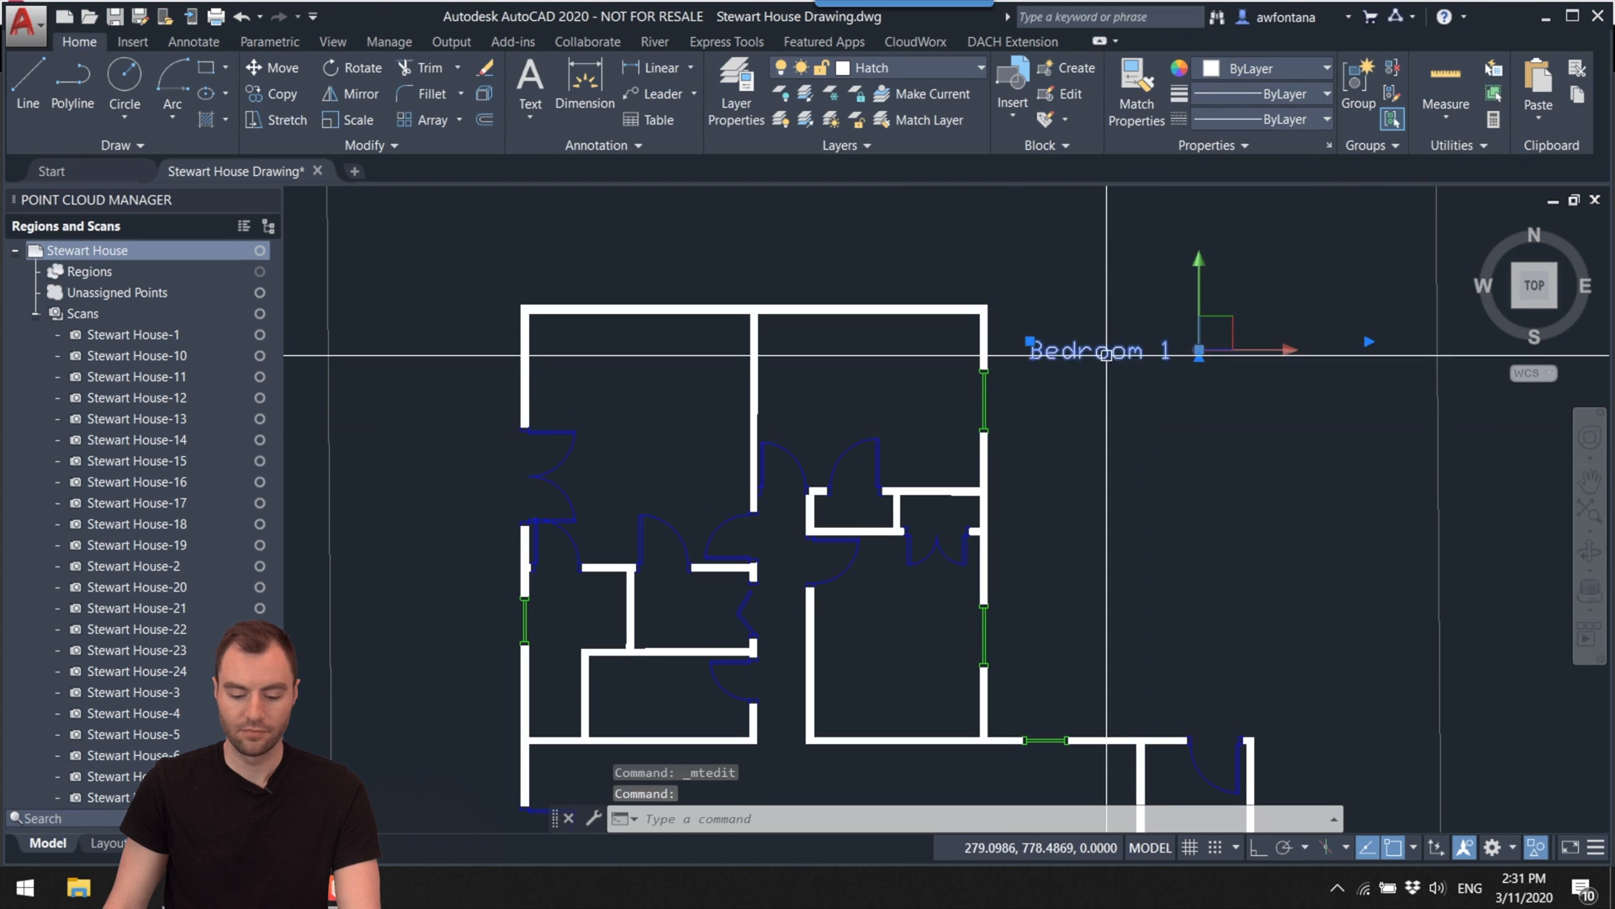
Step: Copy the Bedroom 1 label from outside the house into the two upper bedrooms
{"action": "type", "text": "copy"}
{"action": "key", "text": "Return"}
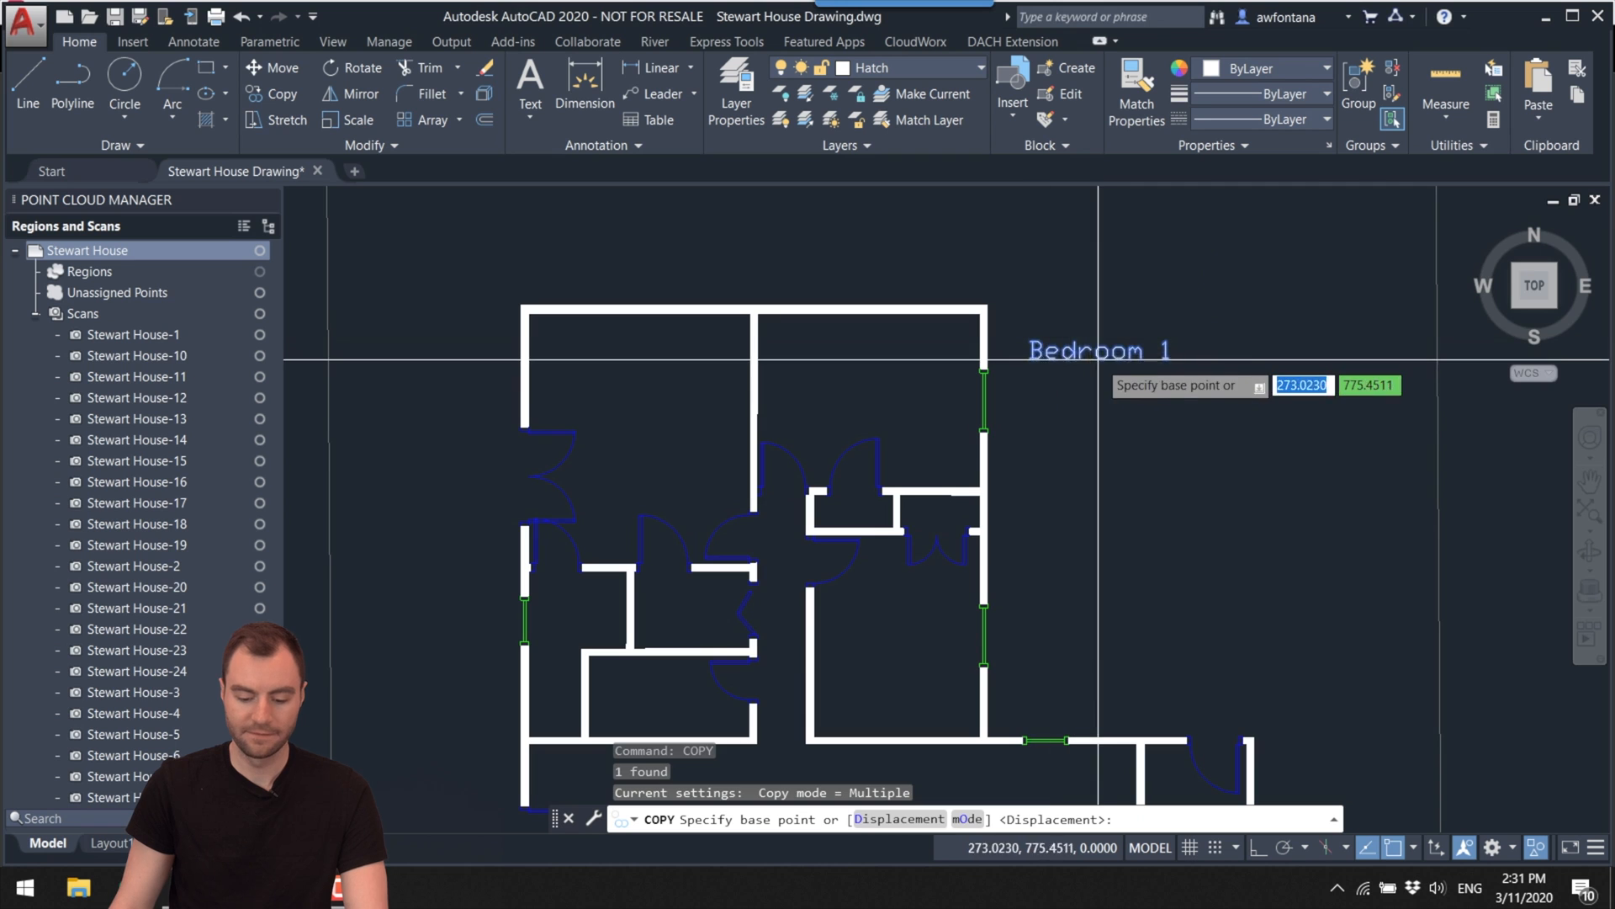
{"action": "left_click", "coordinate": [1098, 359]}
{"action": "left_click", "coordinate": [631, 388]}
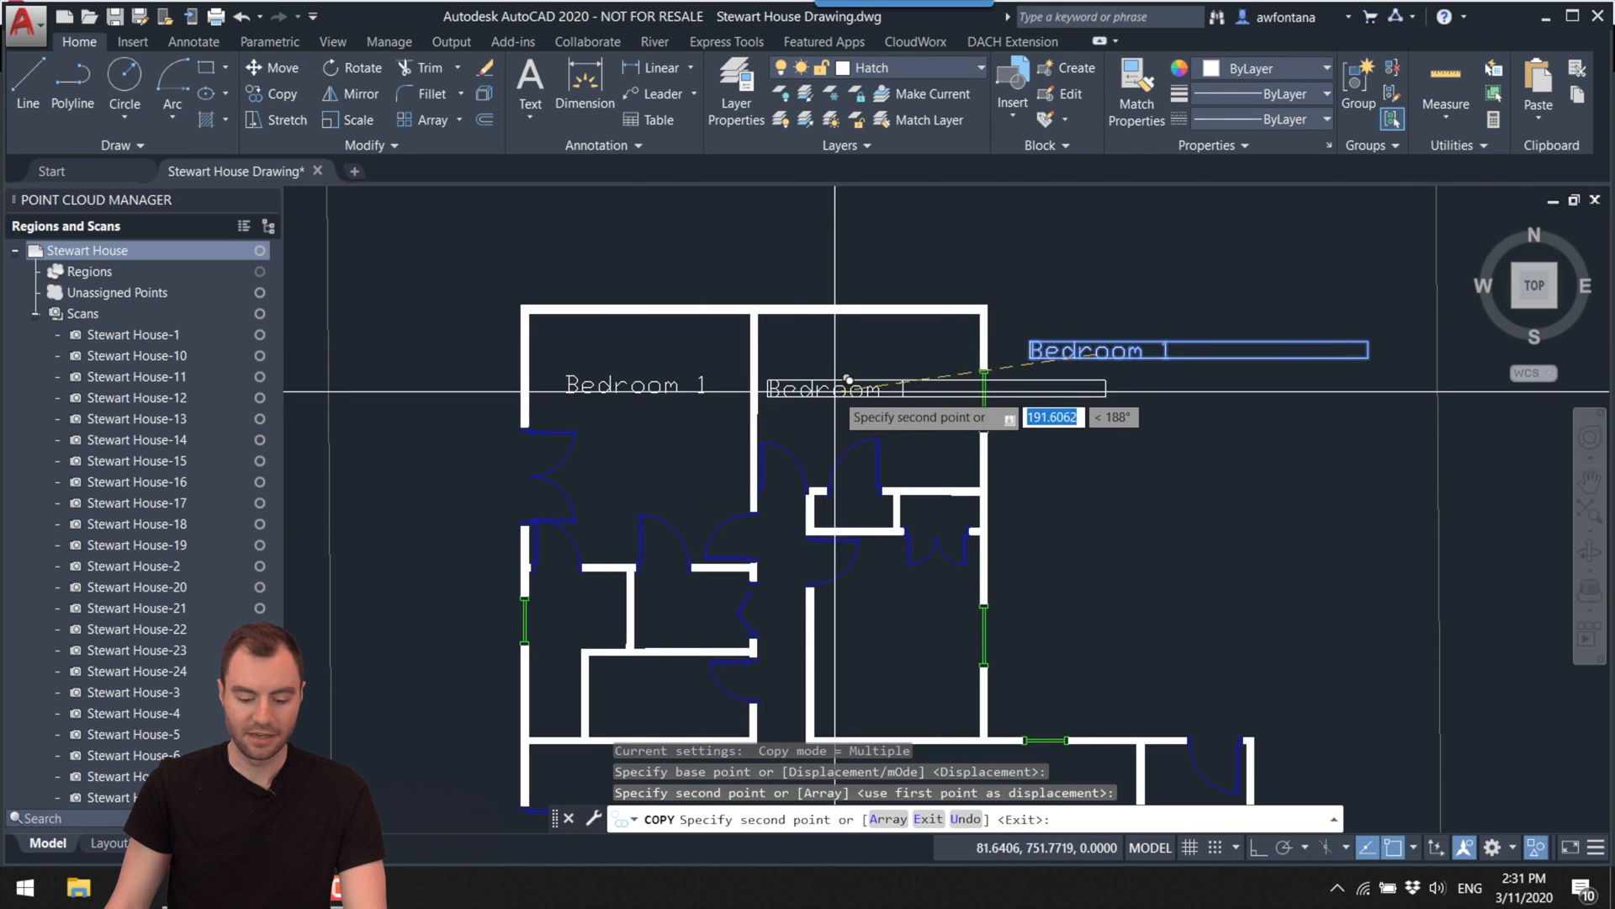
{"action": "left_click", "coordinate": [858, 385]}
Step: Place further label copies in the bedroom right of the hallway and in the small rooms opposite it
{"action": "middle_click_drag", "start_coordinate": [864, 479], "coordinate": [826, 253]}
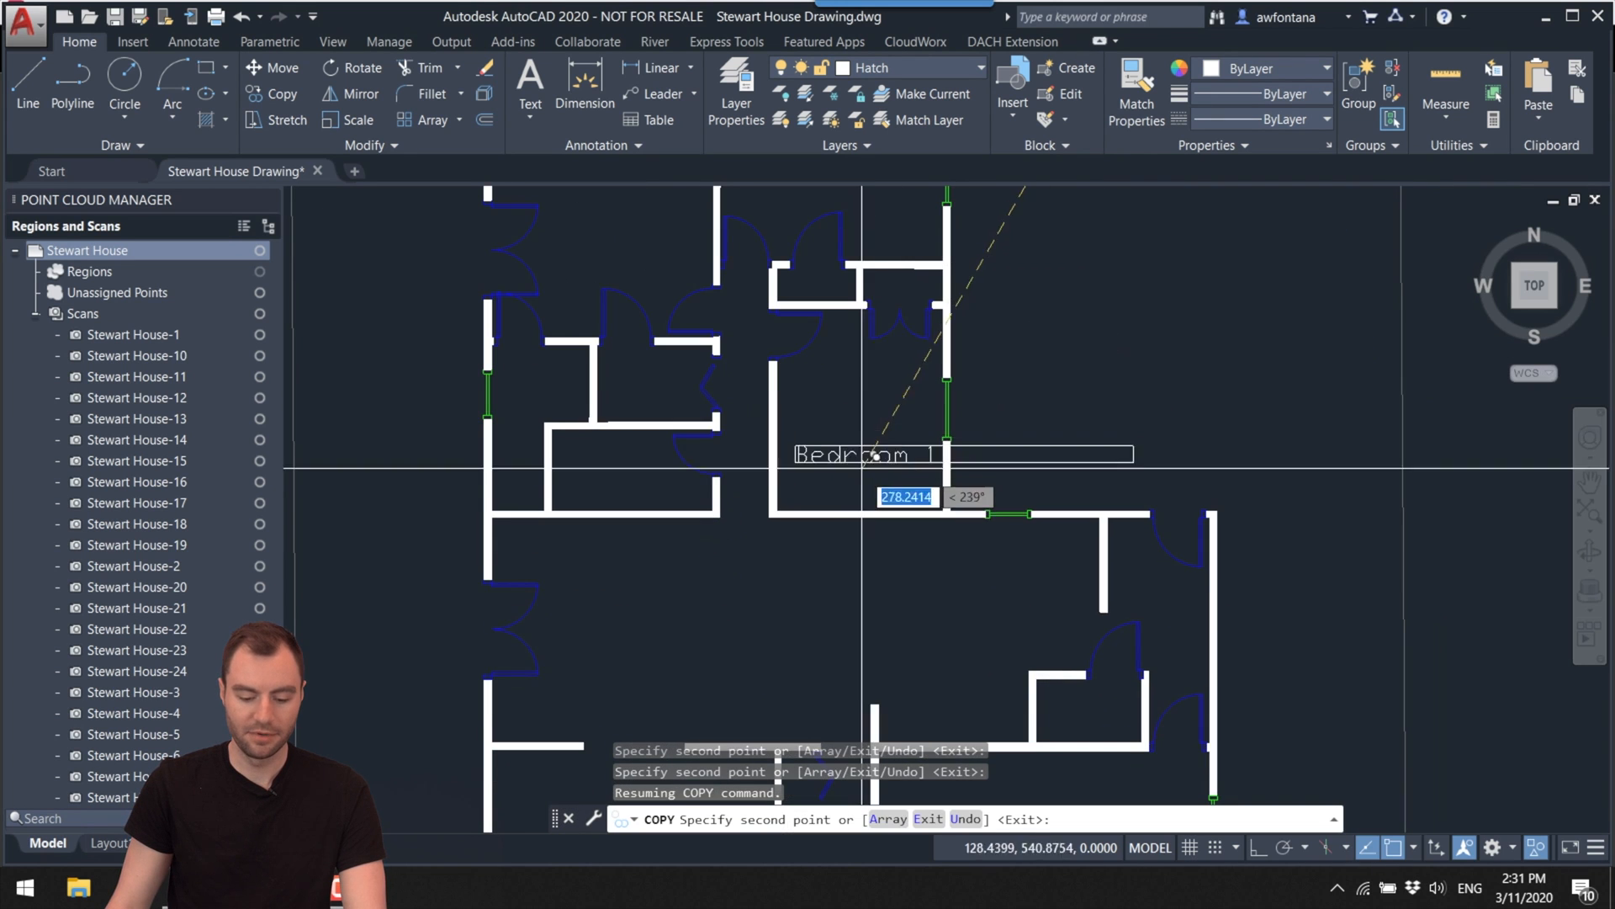
{"action": "left_click", "coordinate": [864, 418]}
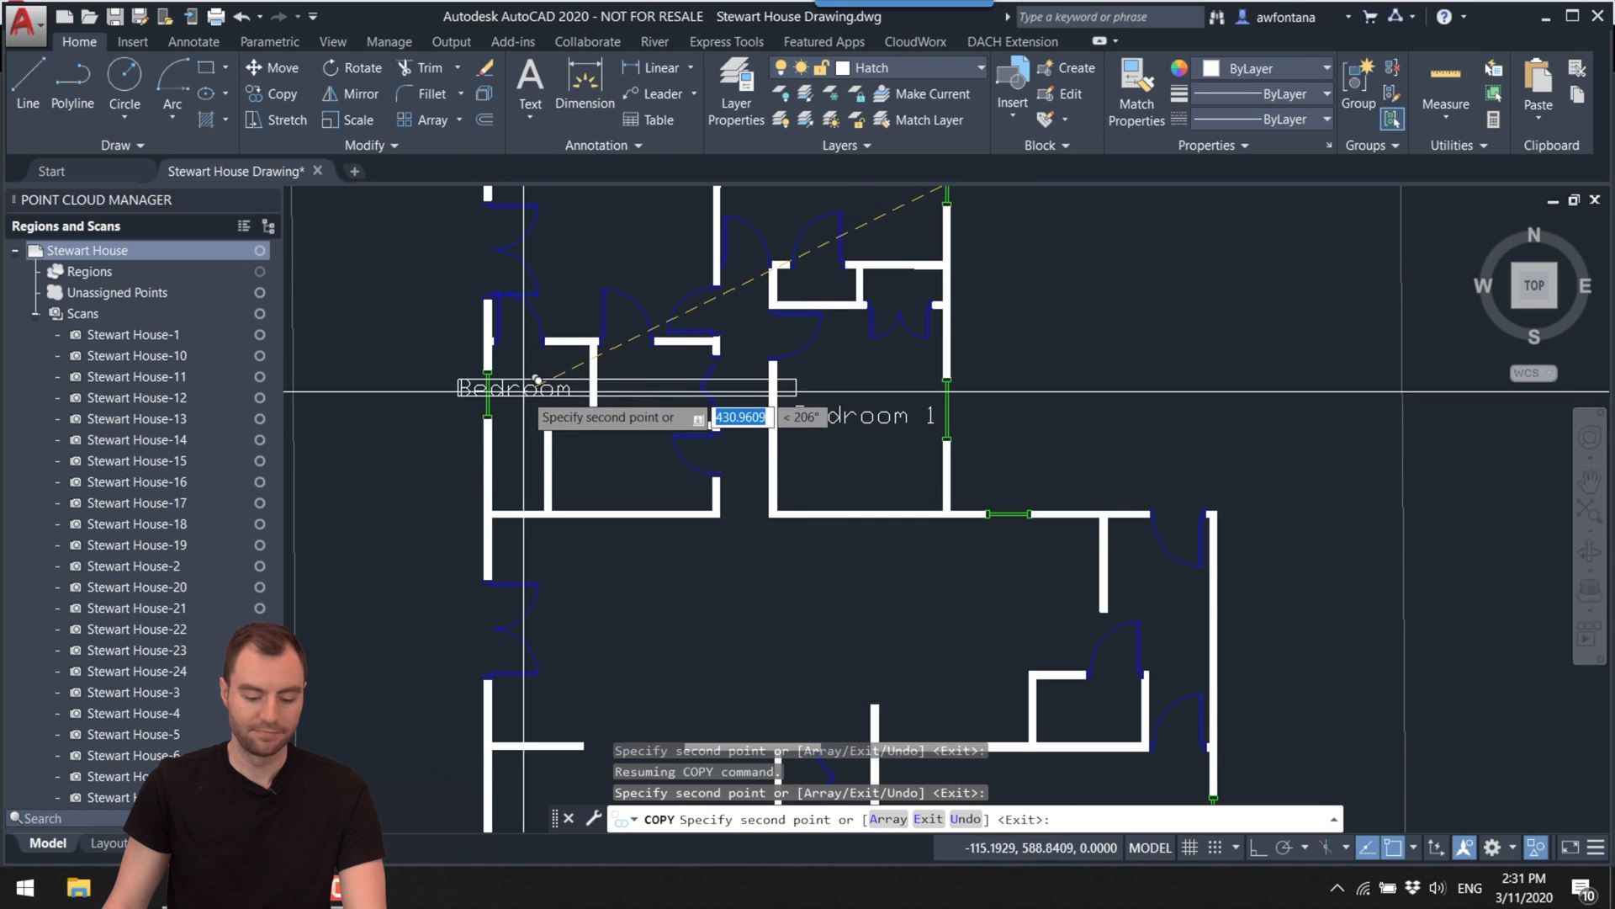
{"action": "left_click", "coordinate": [524, 391]}
{"action": "left_click", "coordinate": [659, 381]}
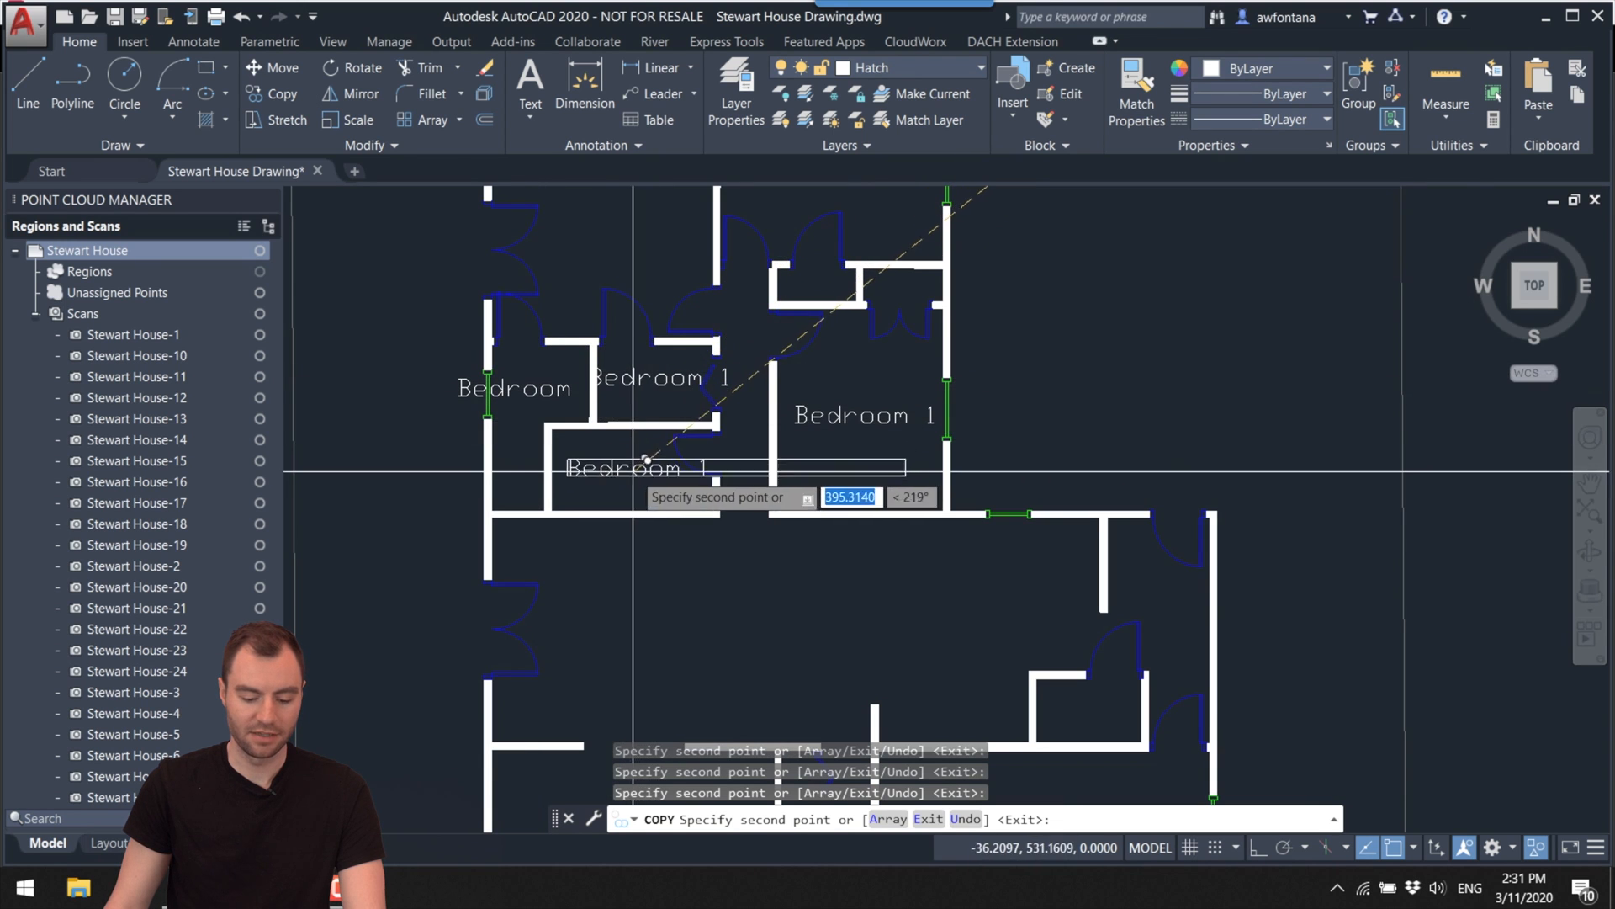
Step: Place label copies in the four large lower rooms, including the garage, and end the copying
{"action": "left_click", "coordinate": [682, 624]}
{"action": "left_click", "coordinate": [970, 611]}
{"action": "middle_click_drag", "start_coordinate": [938, 645], "coordinate": [938, 337]}
{"action": "left_click", "coordinate": [649, 566]}
{"action": "left_click", "coordinate": [1044, 607]}
{"action": "key", "text": "Escape"}
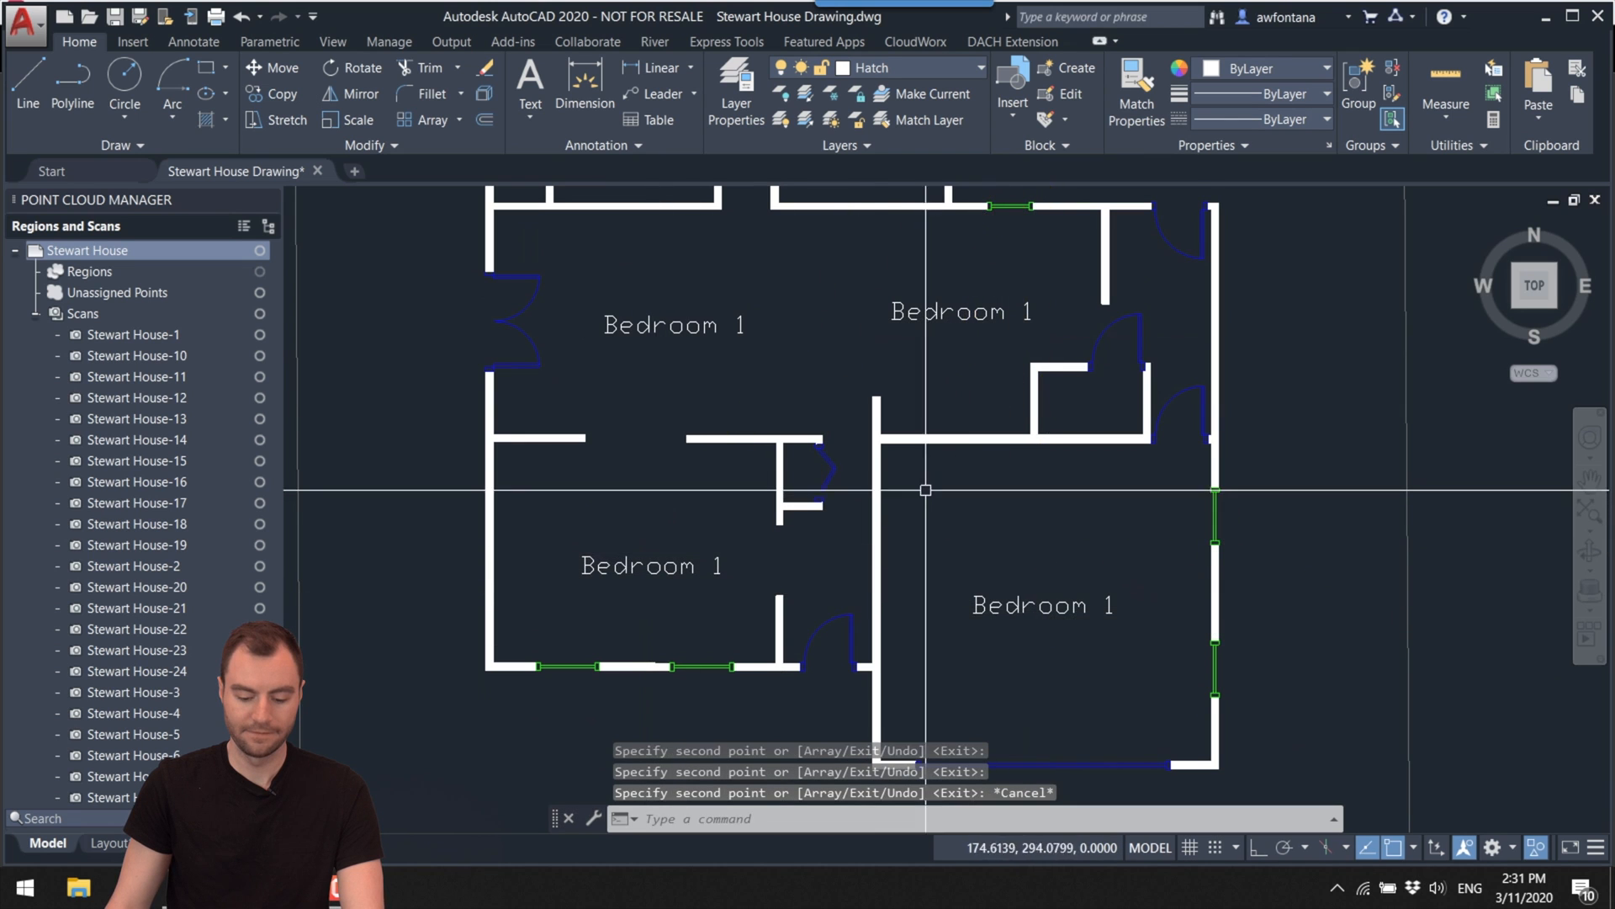
Step: Change the label in the upper-right bedroom to "Bedroom 2"
{"action": "scroll", "coordinate": [926, 490], "scroll_direction": "down", "scroll_amount": 4}
{"action": "middle_click_drag", "start_coordinate": [727, 507], "coordinate": [737, 431]}
{"action": "left_click", "coordinate": [964, 391]}
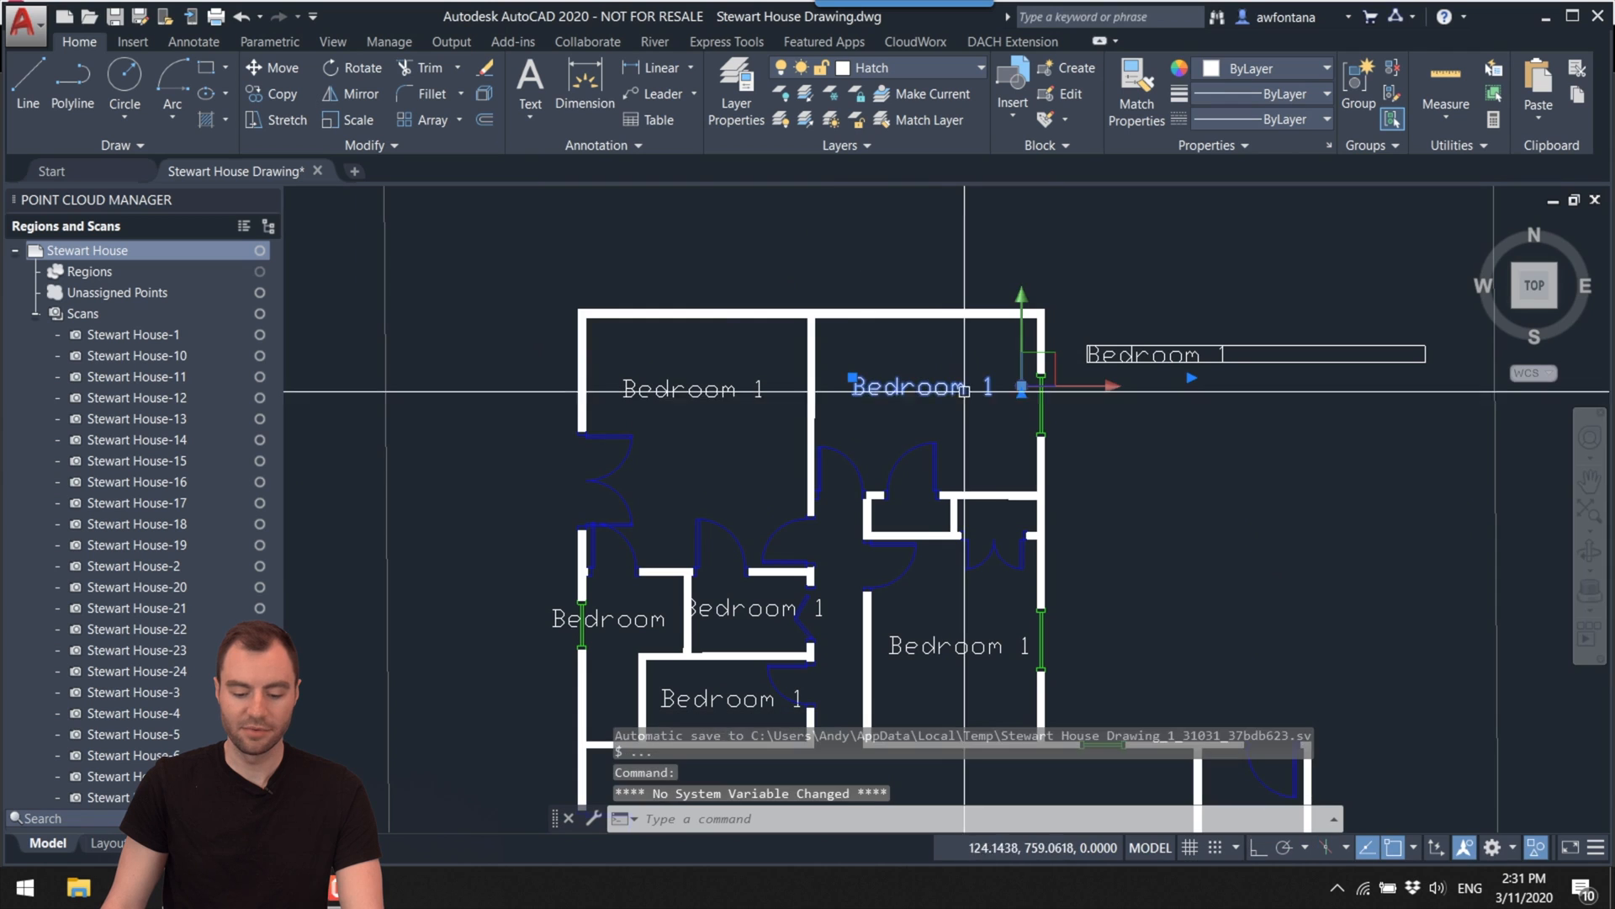
{"action": "double_click", "coordinate": [964, 389]}
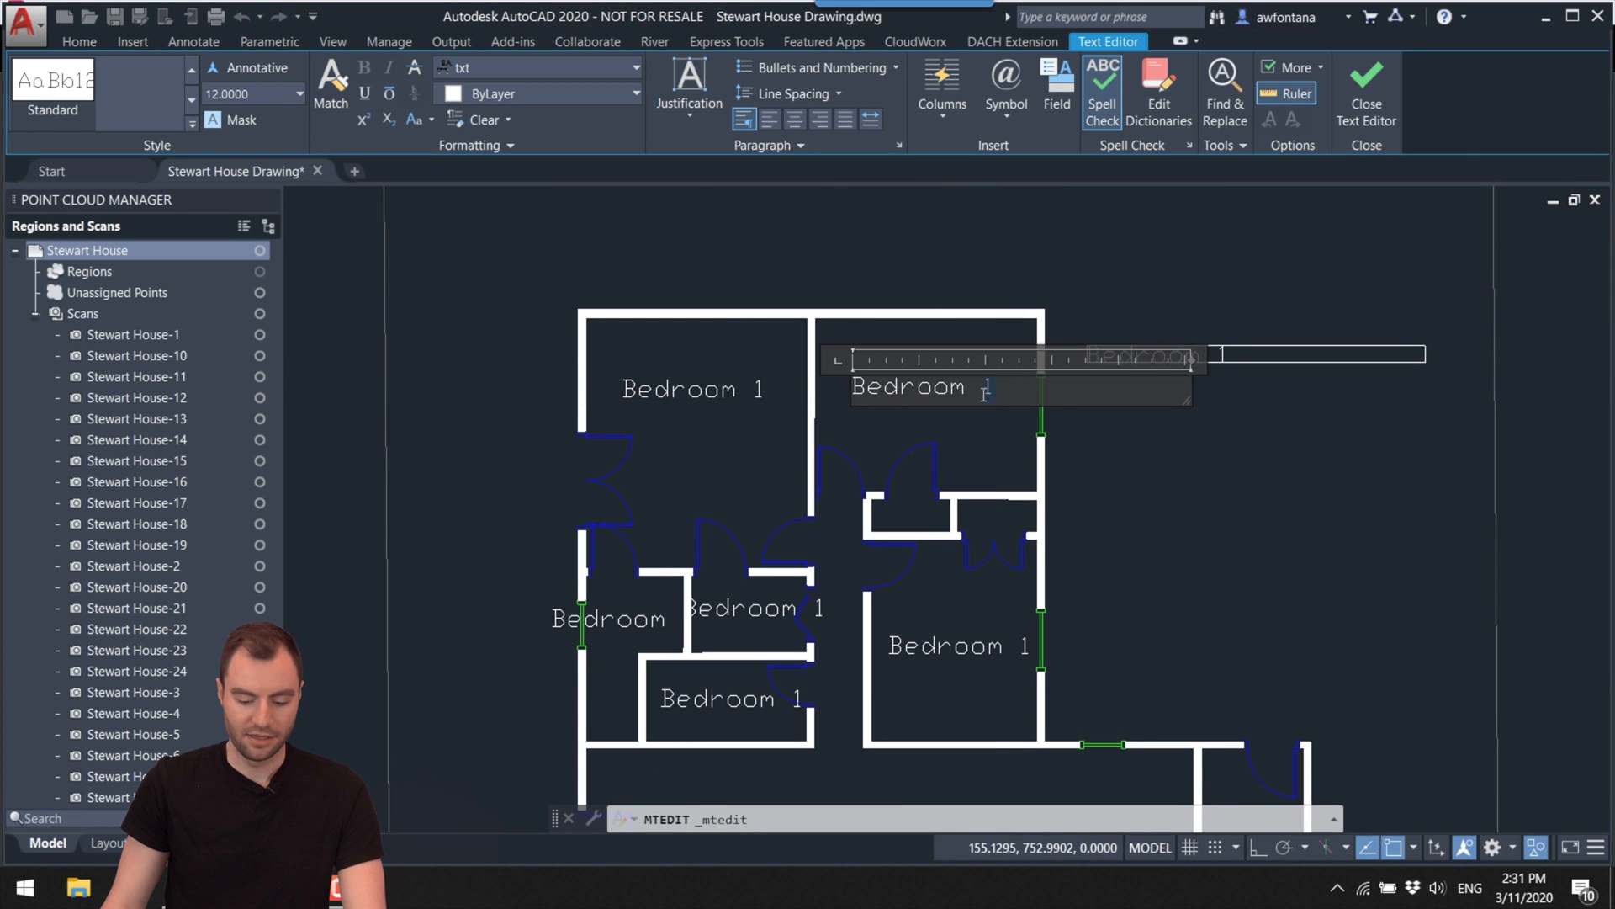
{"action": "type", "text": "2"}
{"action": "left_click", "coordinate": [977, 541]}
Step: Change the label in the bedroom below Bedroom 2 to "Bedroom 3"
{"action": "middle_click_drag", "start_coordinate": [974, 632], "coordinate": [961, 493]}
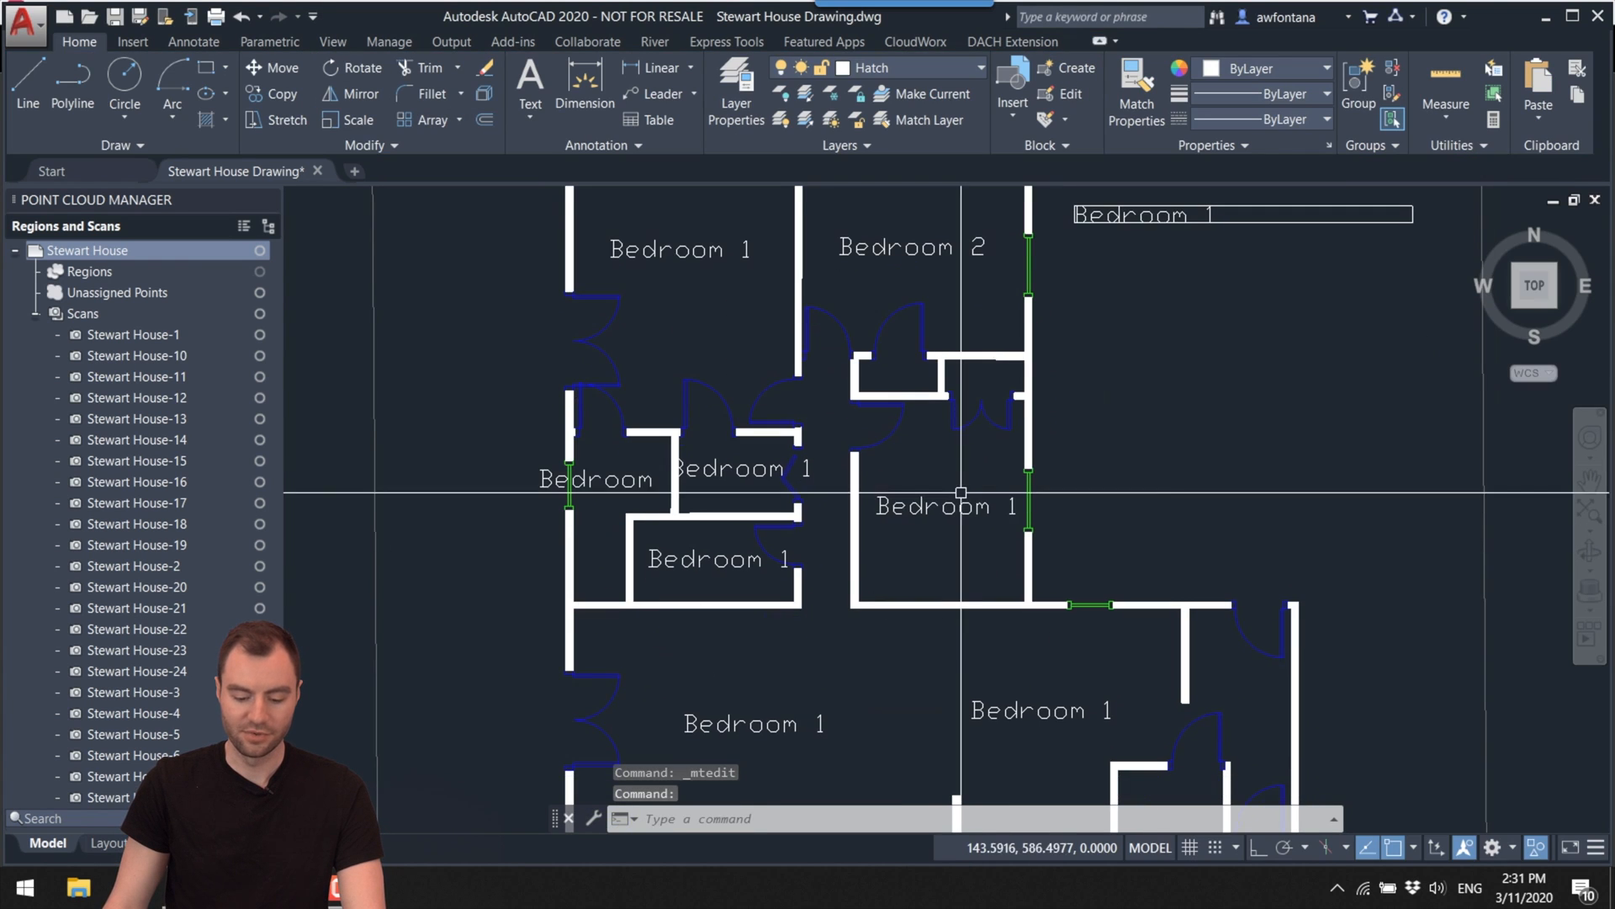
{"action": "double_click", "coordinate": [999, 508]}
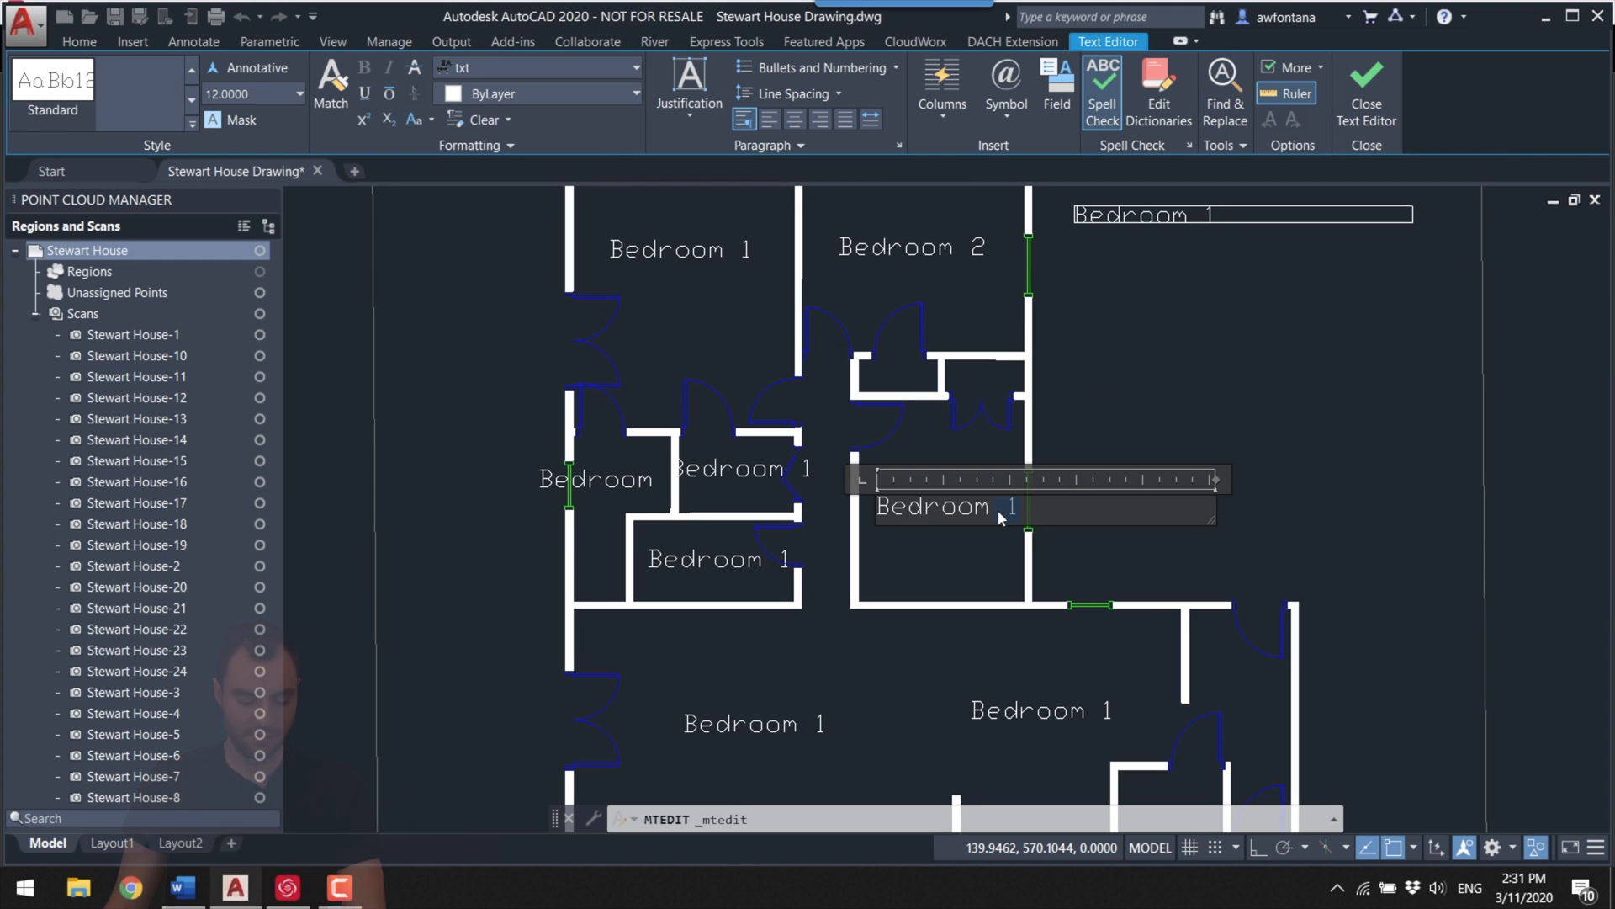
{"action": "type", "text": "3"}
{"action": "left_click", "coordinate": [909, 547]}
Step: Relabel the small room above the dining area as "Bathroom 1" and the room above it as "Closet"
{"action": "middle_click_drag", "start_coordinate": [909, 547], "coordinate": [1007, 564]}
{"action": "double_click", "coordinate": [808, 575]}
{"action": "type", "text": "Bathroom"}
{"action": "left_click", "coordinate": [842, 482]}
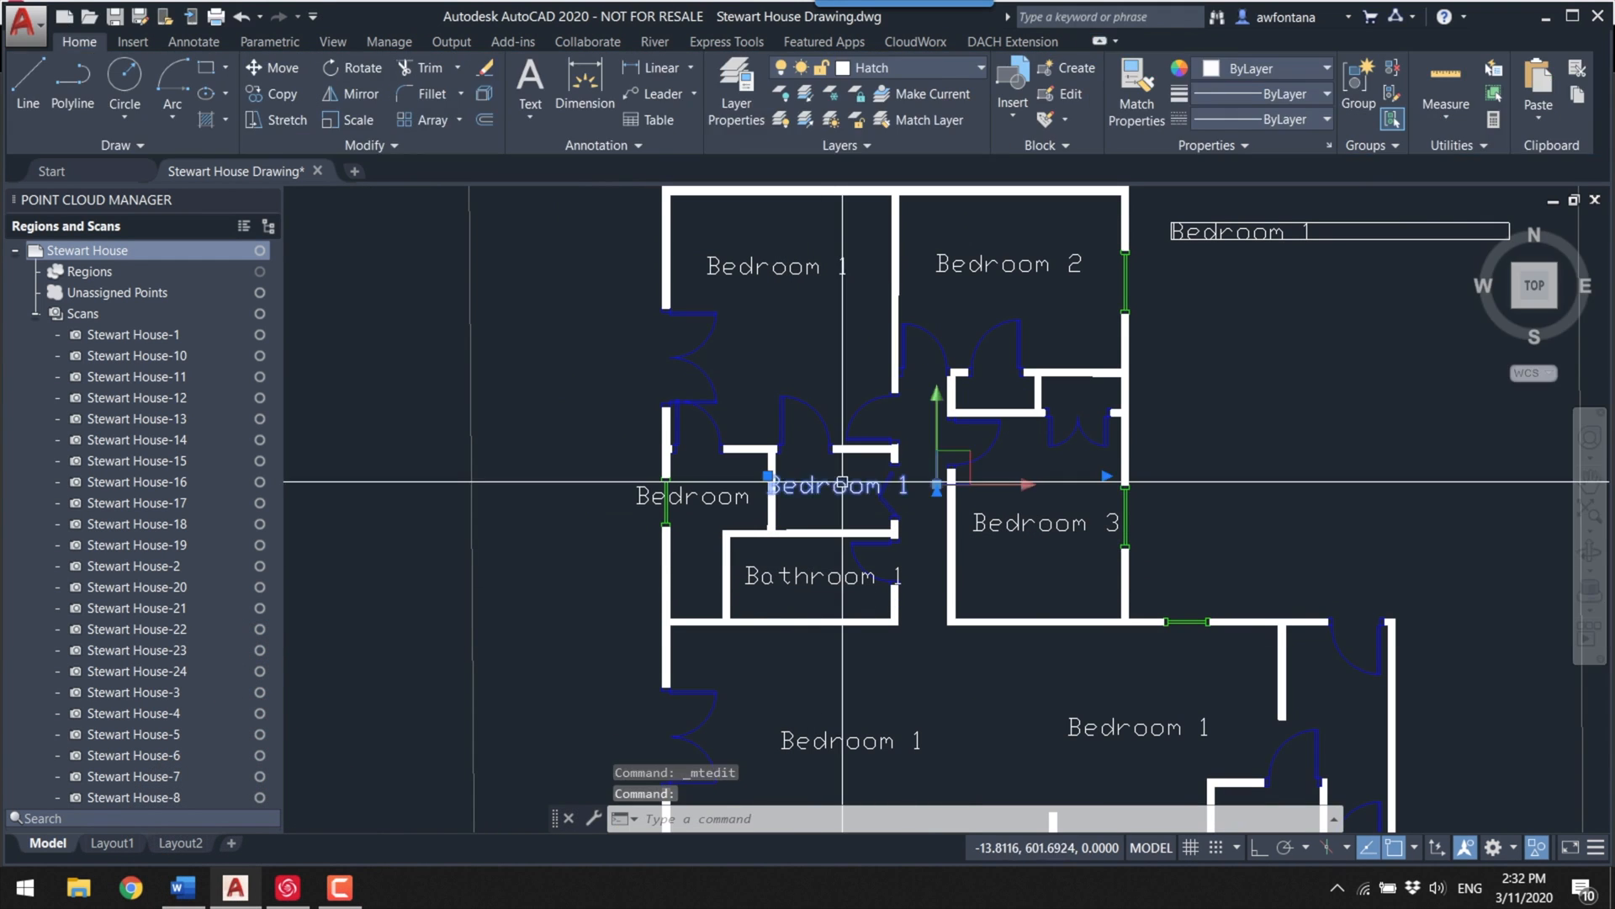
{"action": "type", "text": "cl"}
Step: Change the label in the narrow room beside the closet to "Bathroom 2"
{"action": "left_click", "coordinate": [763, 495]}
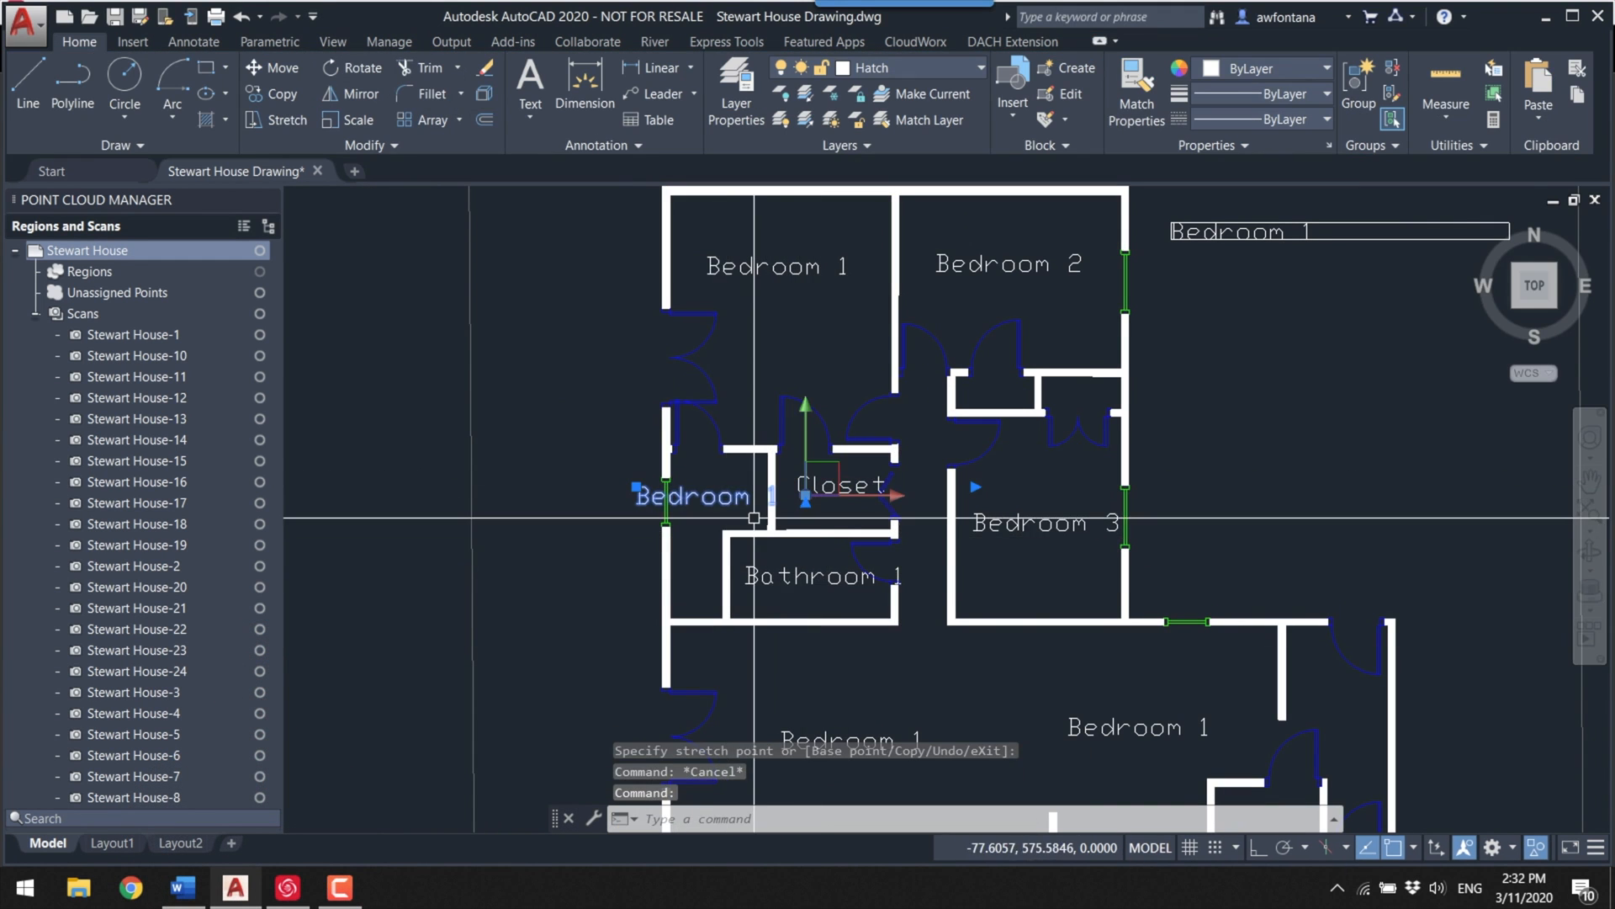
{"action": "double_click", "coordinate": [627, 493]}
{"action": "type", "text": "Bathroom2"}
{"action": "left_click", "coordinate": [640, 547]}
Step: Relabel the two large open areas in the middle of the house as "Dining Room" and "Kitchen"
{"action": "middle_click_drag", "start_coordinate": [695, 741], "coordinate": [641, 557]}
{"action": "double_click", "coordinate": [774, 557]}
{"action": "type", "text": "Dining Room"}
{"action": "double_click", "coordinate": [1051, 543]}
{"action": "type", "text": "Kitchen"}
Step: Relabel the lower-left room as "Living Room" and the lower-right room as "Garage"
{"action": "left_click", "coordinate": [809, 707]}
{"action": "middle_click_drag", "start_coordinate": [810, 699], "coordinate": [834, 505]}
{"action": "double_click", "coordinate": [808, 569]}
{"action": "type", "text": "Living Room"}
{"action": "double_click", "coordinate": [1162, 612]}
{"action": "type", "text": "Garage"}
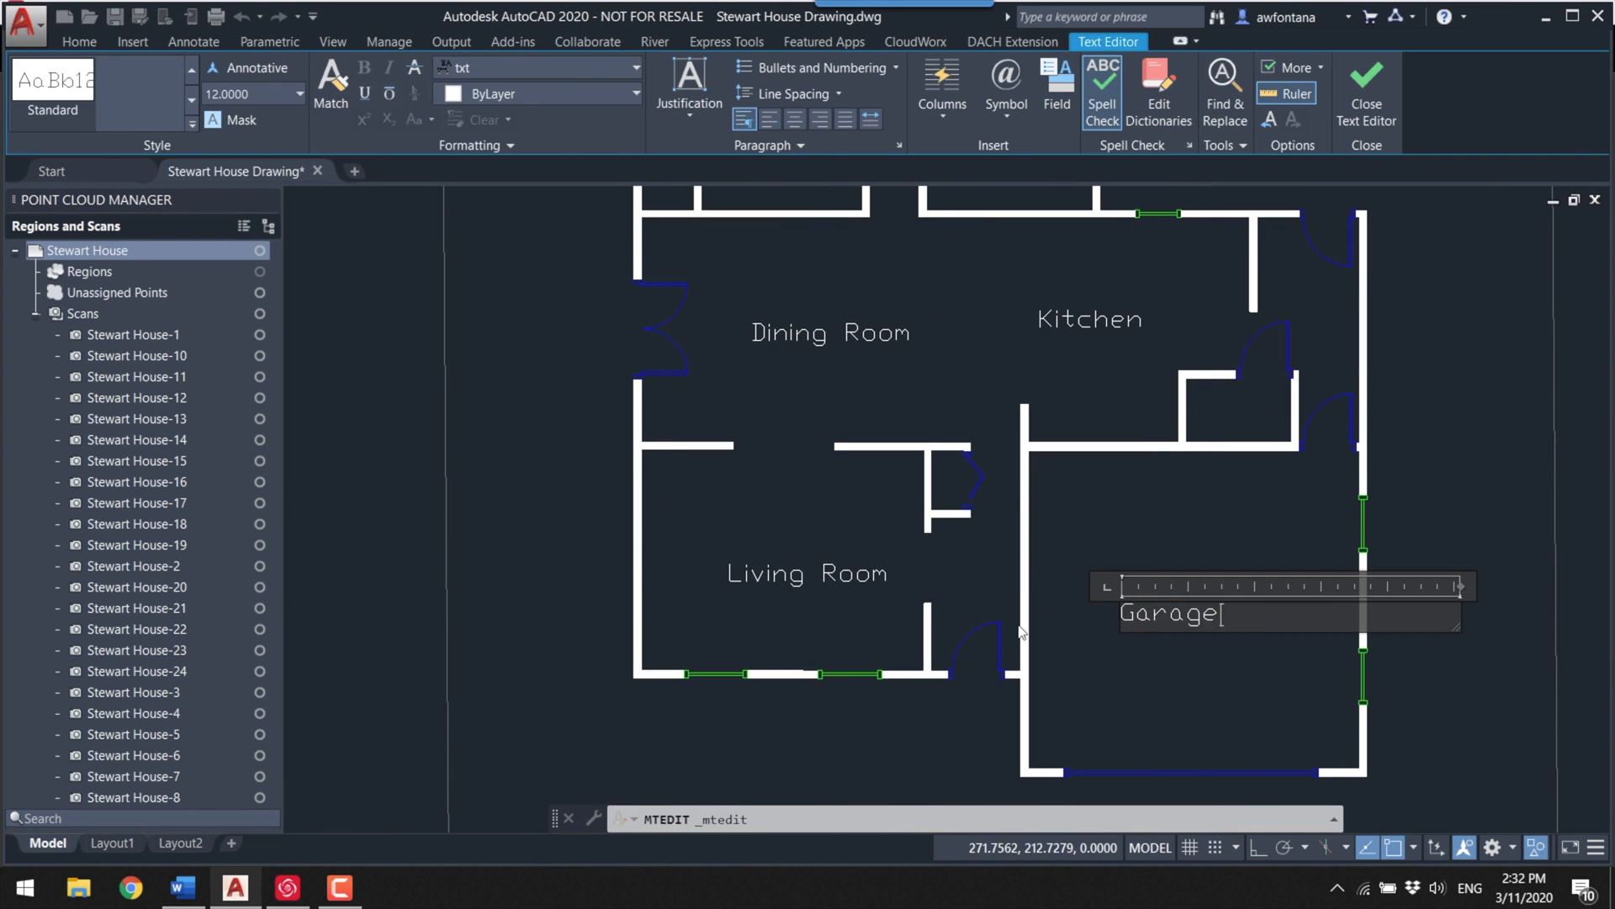
{"action": "left_click", "coordinate": [841, 421]}
Step: Rotate the Bathroom 2 label to vertical so it fits inside its narrow room
{"action": "scroll", "coordinate": [709, 515], "scroll_direction": "up", "scroll_amount": 5}
{"action": "left_click", "coordinate": [709, 515]}
{"action": "type", "text": "ro"}
{"action": "key", "text": "Return"}
{"action": "left_click", "coordinate": [667, 515]}
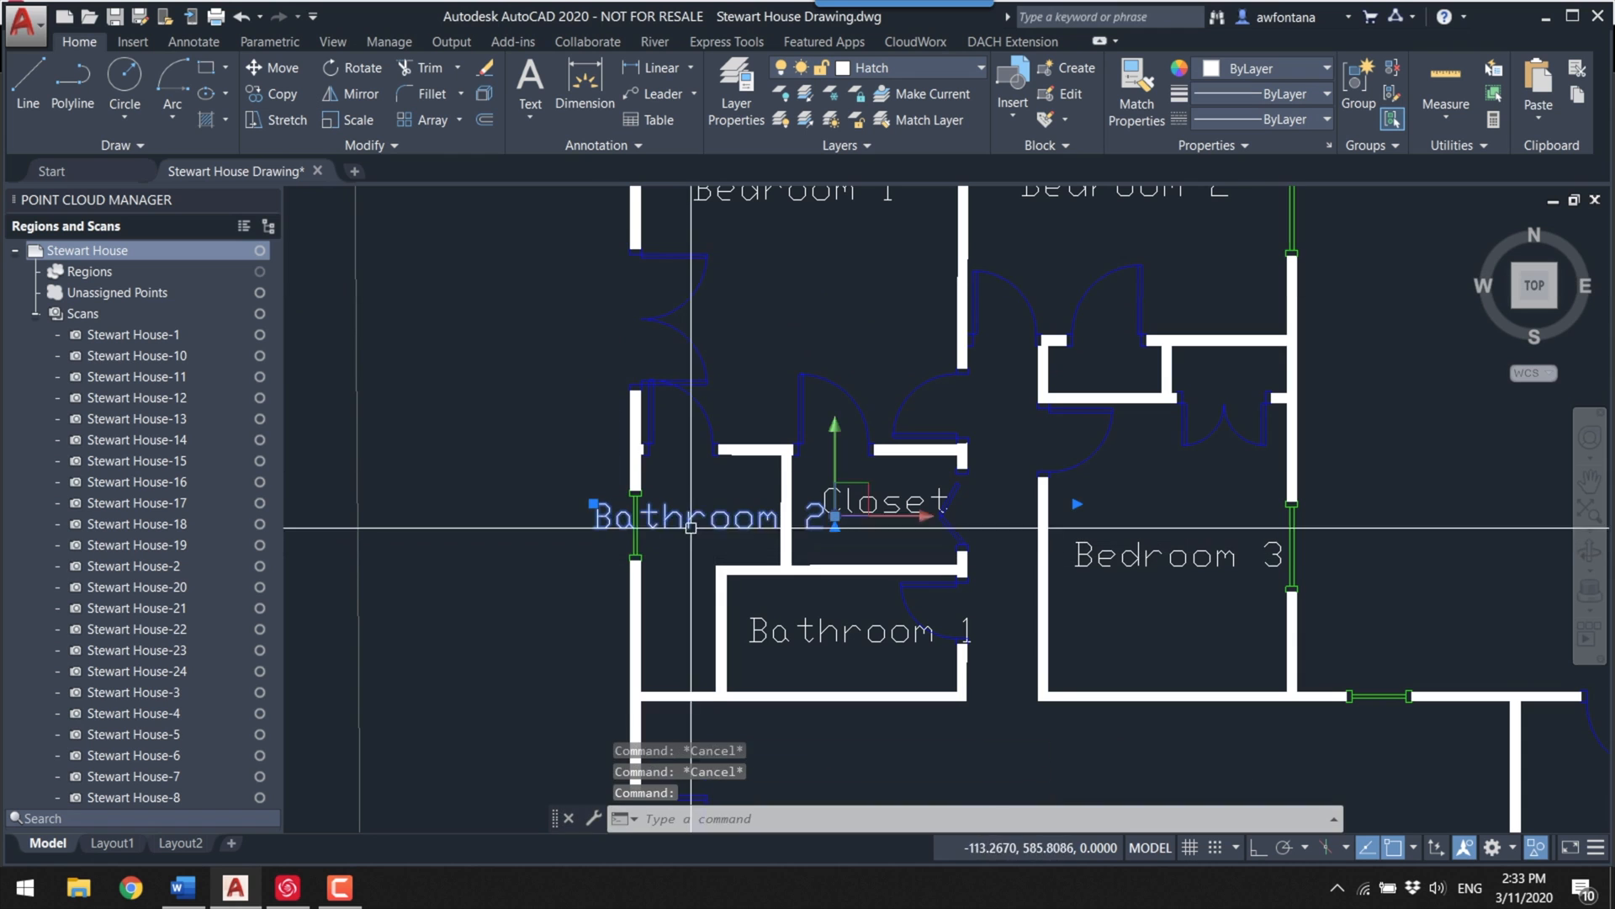
{"action": "key", "text": "Return"}
Step: Delete the leftover Bedroom 1 label outside the house
{"action": "scroll", "coordinate": [996, 547], "scroll_direction": "down", "scroll_amount": 5}
{"action": "left_click_drag", "start_coordinate": [1029, 300], "coordinate": [1147, 342]}
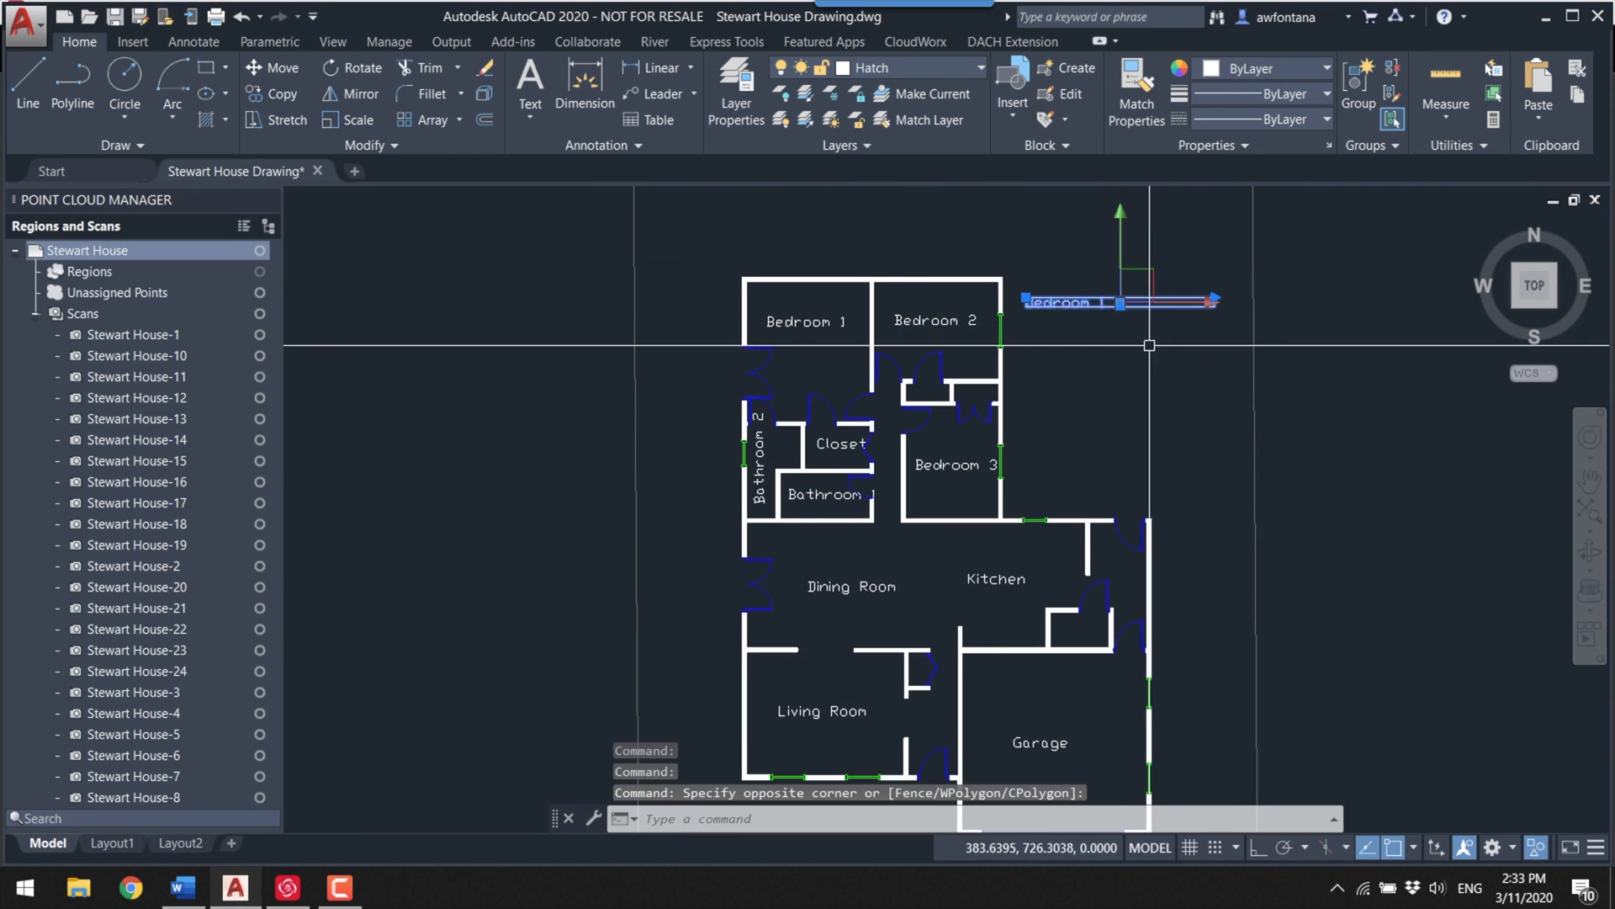
{"action": "key", "text": "Delete"}
Step: Dimension the width of Bedroom 1 and, above it, the overall width of the house's top wall
{"action": "middle_click_drag", "start_coordinate": [1095, 415], "coordinate": [1105, 469]}
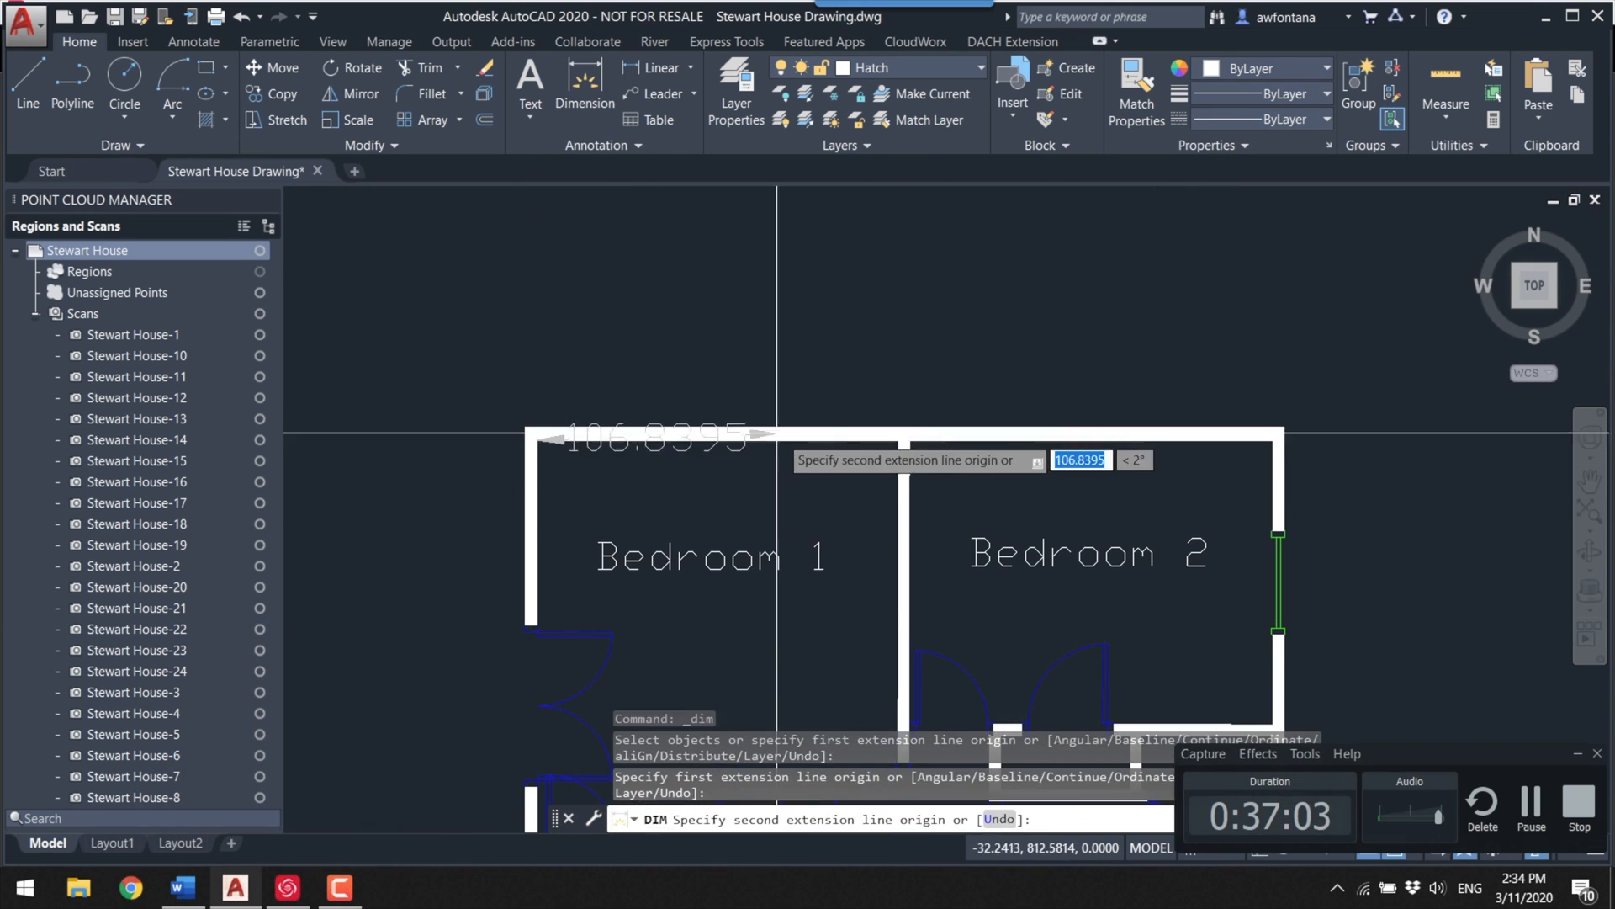
{"action": "left_click", "coordinate": [904, 432]}
{"action": "left_click", "coordinate": [758, 367]}
{"action": "key", "text": "space"}
{"action": "left_click", "coordinate": [525, 433]}
{"action": "left_click", "coordinate": [1279, 432]}
{"action": "left_click", "coordinate": [1262, 307]}
Step: Add a vertical dimension outside the right wall, from the top of Bedroom 2 down to the kitchen's upper wall
{"action": "scroll", "coordinate": [1323, 456], "scroll_direction": "down", "scroll_amount": 4}
{"action": "key", "text": "space"}
{"action": "scroll", "coordinate": [1322, 455], "scroll_direction": "up", "scroll_amount": 3}
{"action": "scroll", "coordinate": [901, 667], "scroll_direction": "up", "scroll_amount": 5}
{"action": "left_click", "coordinate": [901, 668]}
{"action": "scroll", "coordinate": [901, 667], "scroll_direction": "down", "scroll_amount": 5}
{"action": "left_click", "coordinate": [931, 166]}
{"action": "left_click", "coordinate": [956, 504]}
Step: Dimension the horizontal distance from Bedroom 3's right wall to the outer right wall, above the kitchen
{"action": "left_click", "coordinate": [842, 560]}
{"action": "scroll", "coordinate": [846, 589], "scroll_direction": "up", "scroll_amount": 2}
{"action": "left_click", "coordinate": [1019, 591]}
{"action": "scroll", "coordinate": [1018, 480], "scroll_direction": "down", "scroll_amount": 4}
{"action": "left_click", "coordinate": [1017, 479]}
Step: Add a vertical dimension for the living room's height outside its left wall
{"action": "key", "text": "space"}
{"action": "scroll", "coordinate": [758, 589], "scroll_direction": "up", "scroll_amount": 4}
{"action": "scroll", "coordinate": [639, 403], "scroll_direction": "up", "scroll_amount": 5}
{"action": "left_click", "coordinate": [620, 354]}
{"action": "scroll", "coordinate": [620, 353], "scroll_direction": "down", "scroll_amount": 5}
{"action": "left_click", "coordinate": [640, 538]}
{"action": "left_click", "coordinate": [580, 504]}
Step: Dimension the living room's width below its lower wall
{"action": "key", "text": "space"}
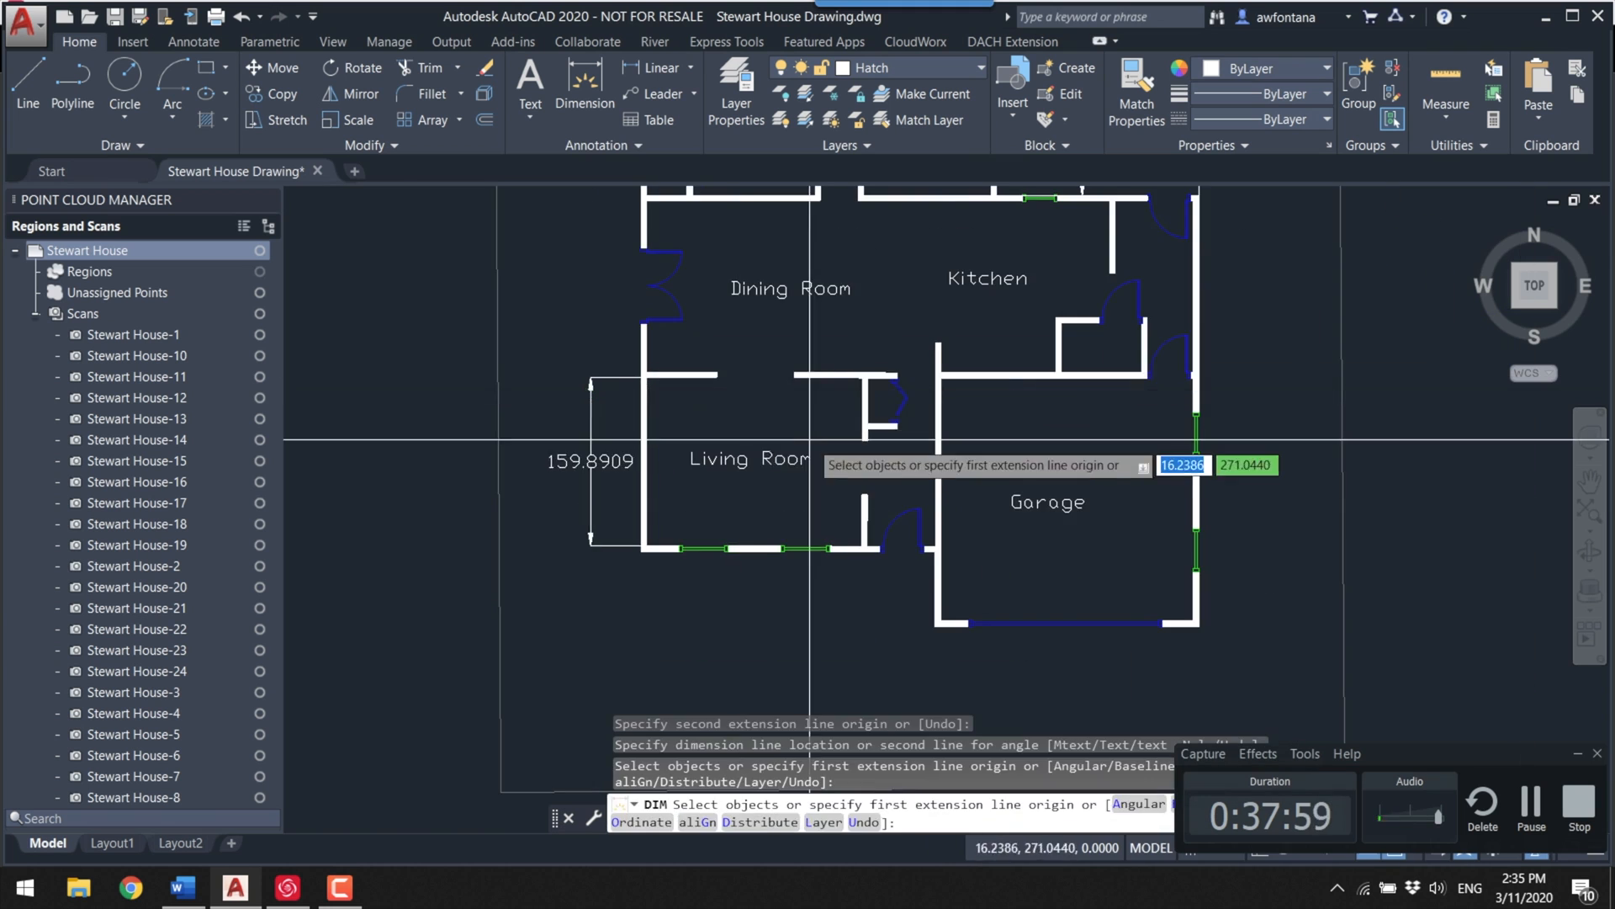
{"action": "left_click", "coordinate": [488, 505]}
{"action": "left_click", "coordinate": [805, 504]}
{"action": "left_click", "coordinate": [787, 608]}
Step: Add a horizontal dimension for the garage's width inside the room, near its door
{"action": "left_click", "coordinate": [480, 484]}
{"action": "scroll", "coordinate": [757, 505], "scroll_direction": "down", "scroll_amount": 3}
{"action": "left_click", "coordinate": [538, 589]}
{"action": "scroll", "coordinate": [1051, 504], "scroll_direction": "up", "scroll_amount": 4}
{"action": "left_click", "coordinate": [403, 679]}
{"action": "left_click", "coordinate": [1098, 680]}
{"action": "left_click", "coordinate": [1089, 671]}
Step: Add a vertical dimension for the garage's height inside its right wall and end the command
{"action": "scroll", "coordinate": [842, 420], "scroll_direction": "down", "scroll_amount": 3}
{"action": "scroll", "coordinate": [942, 455], "scroll_direction": "up", "scroll_amount": 4}
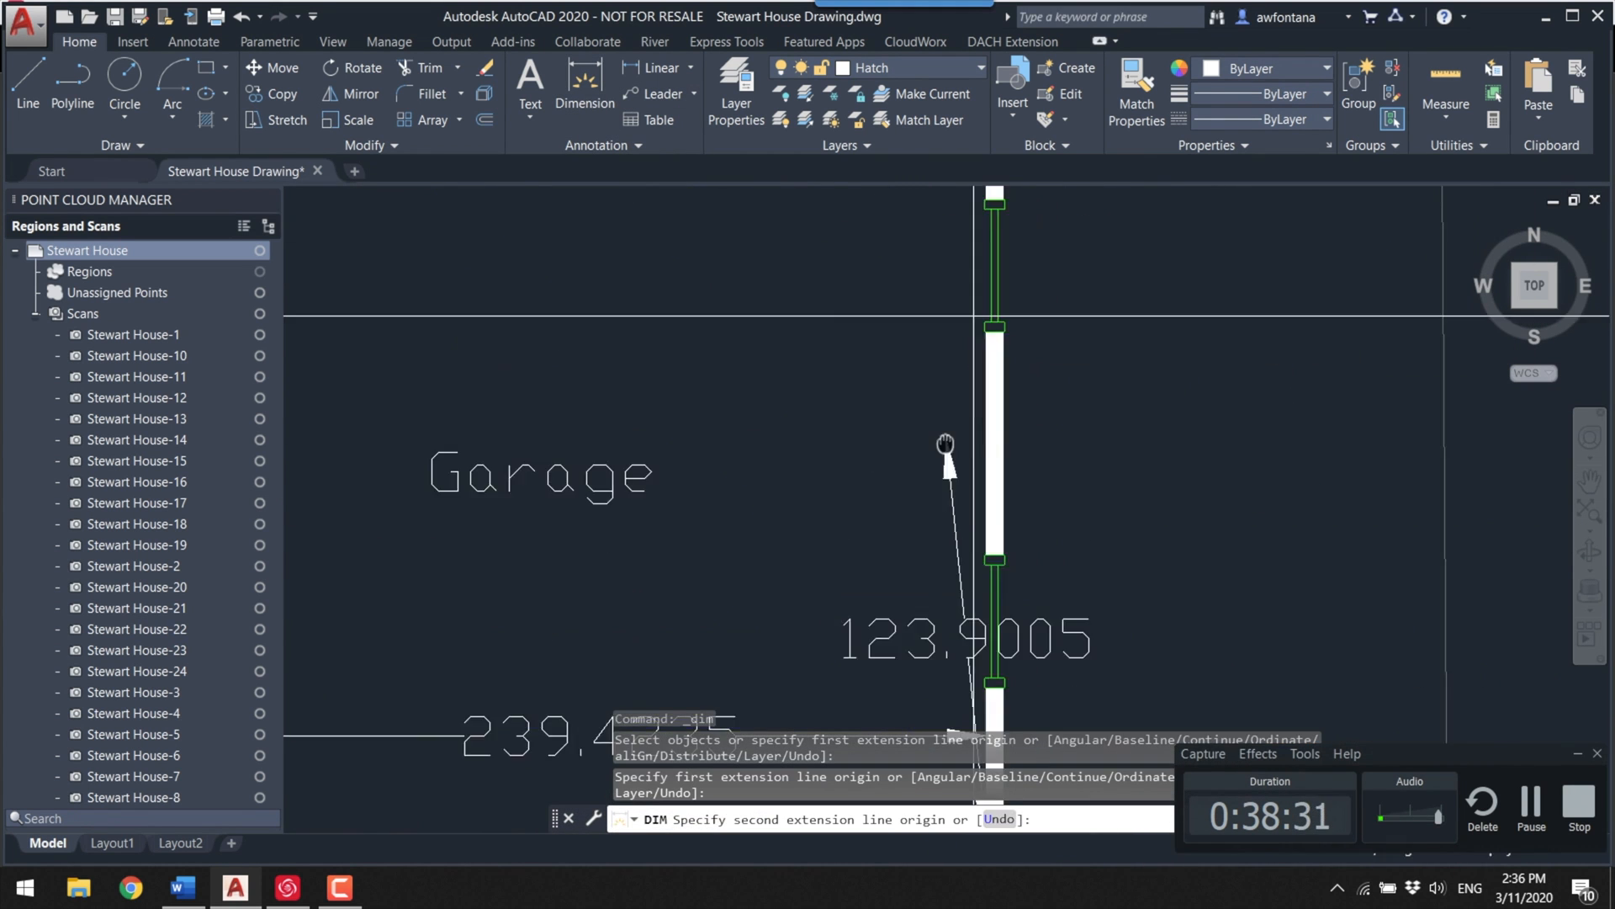
{"action": "left_click", "coordinate": [945, 451]}
{"action": "left_click", "coordinate": [883, 350]}
{"action": "left_click", "coordinate": [794, 608]}
{"action": "key", "text": "Escape"}
Step: Move only the text of the garage's vertical dimension to the left, clear of the wall, and clear the selection
{"action": "left_click", "coordinate": [837, 608]}
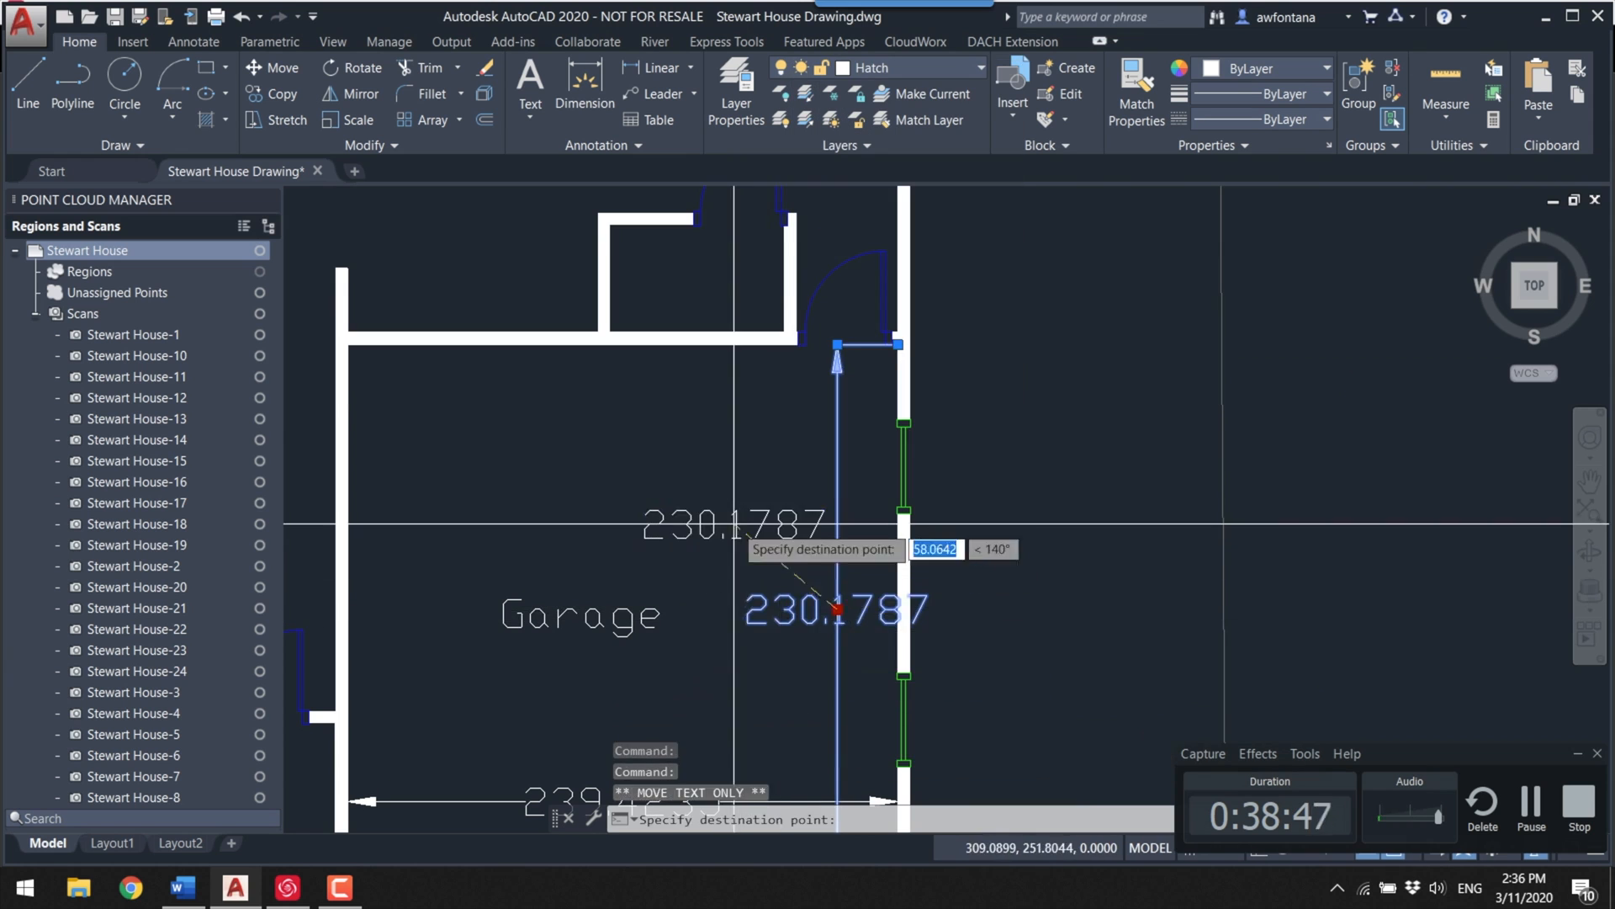
{"action": "scroll", "coordinate": [794, 547], "scroll_direction": "down", "scroll_amount": 3}
{"action": "scroll", "coordinate": [487, 489], "scroll_direction": "up", "scroll_amount": 4}
{"action": "left_click", "coordinate": [487, 488]}
{"action": "key", "text": "Escape"}
{"action": "scroll", "coordinate": [487, 489], "scroll_direction": "down", "scroll_amount": 5}
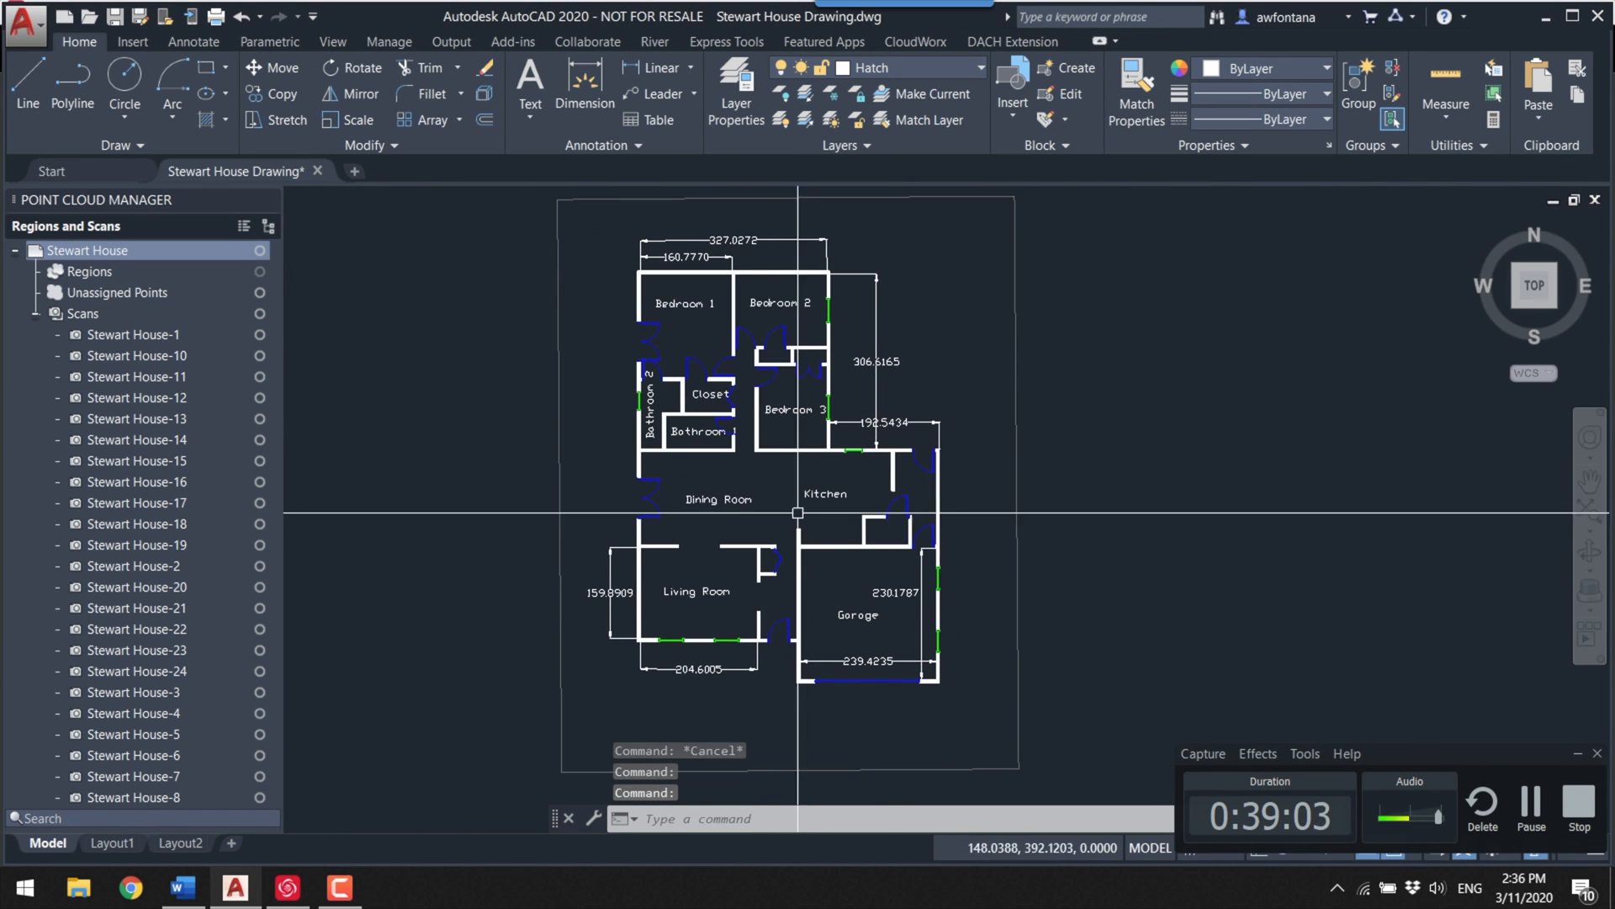